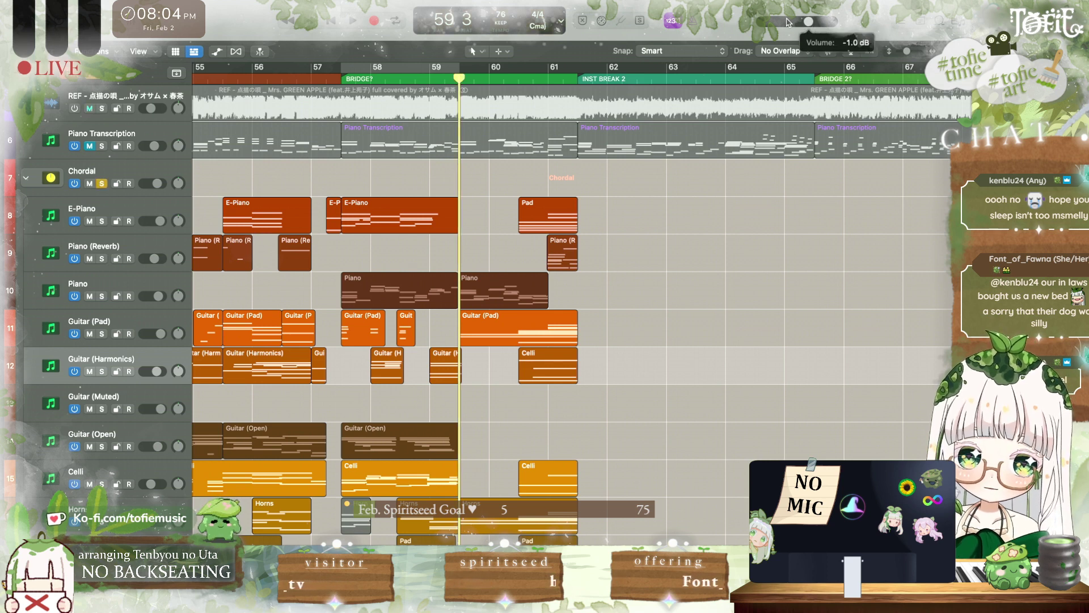
Step: Play the bridge from bar 59 beat 3 and raise the master output volume slightly
{"action": "key", "text": "space"}
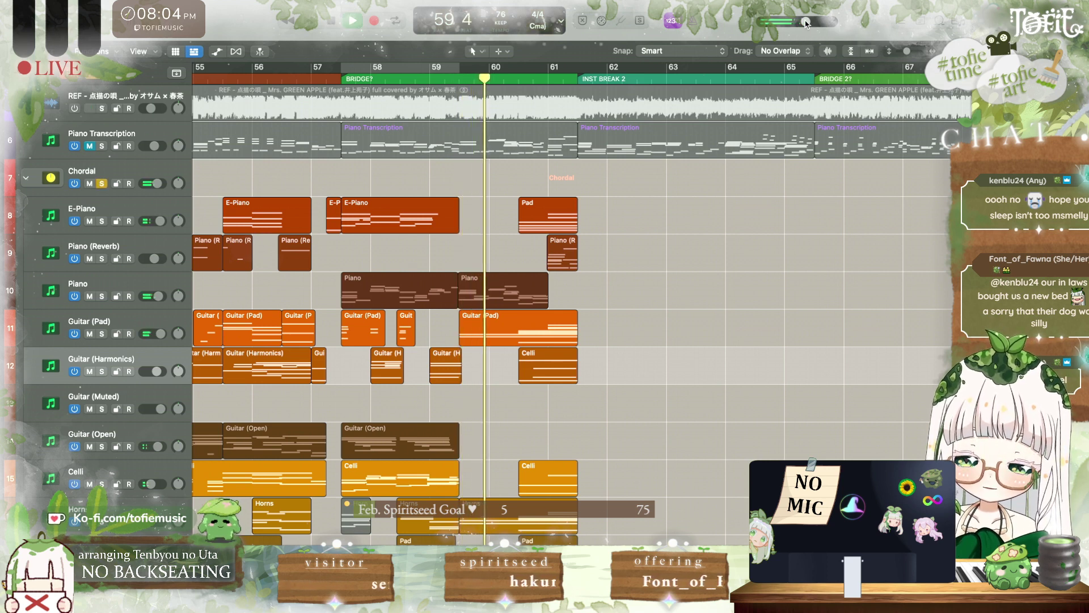
{"action": "left_click_drag", "start_coordinate": [806, 23], "coordinate": [828, 23]}
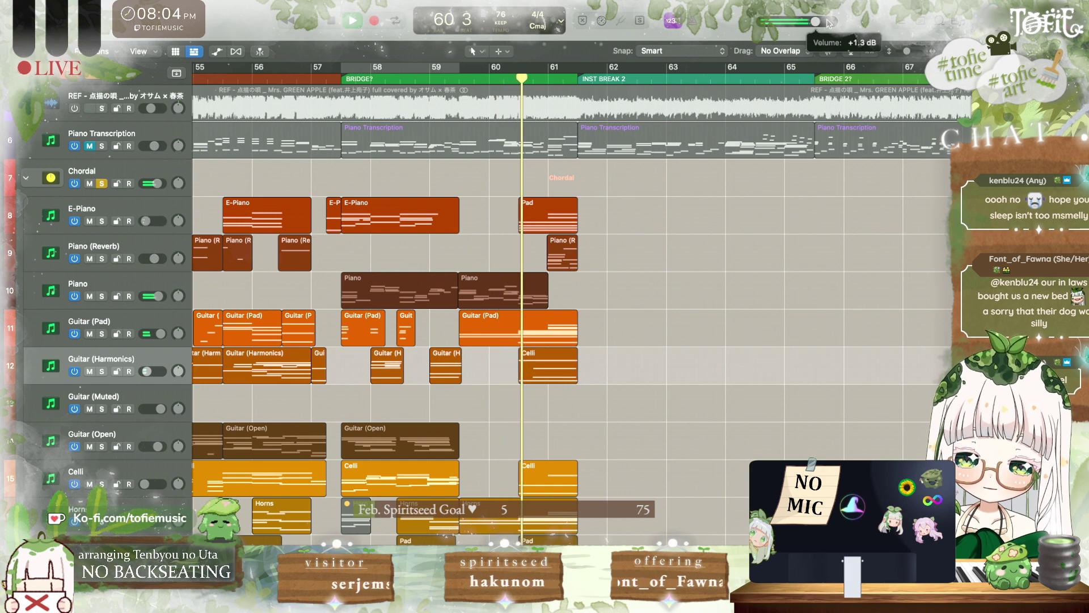
{"action": "key", "text": "space"}
Step: Copy the Piano track's region at bar 59 beat 3 onto the Piano Reverse track at the same position
{"action": "scroll", "coordinate": [634, 271], "scroll_direction": "down", "scroll_amount": 10}
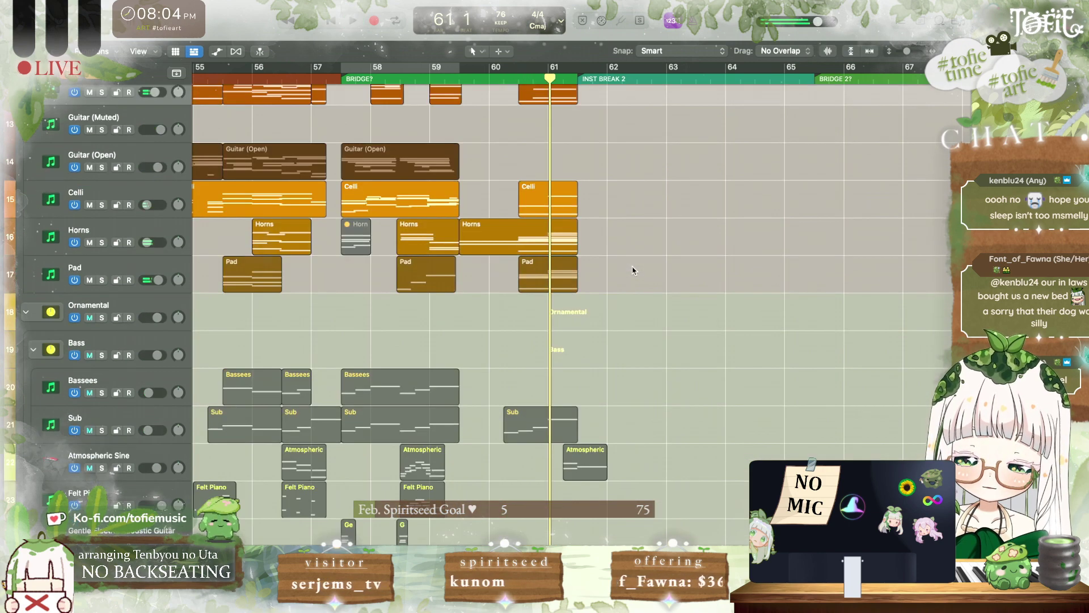
{"action": "scroll", "coordinate": [634, 271], "scroll_direction": "up", "scroll_amount": 8}
{"action": "scroll", "coordinate": [476, 227], "scroll_direction": "down", "scroll_amount": 5}
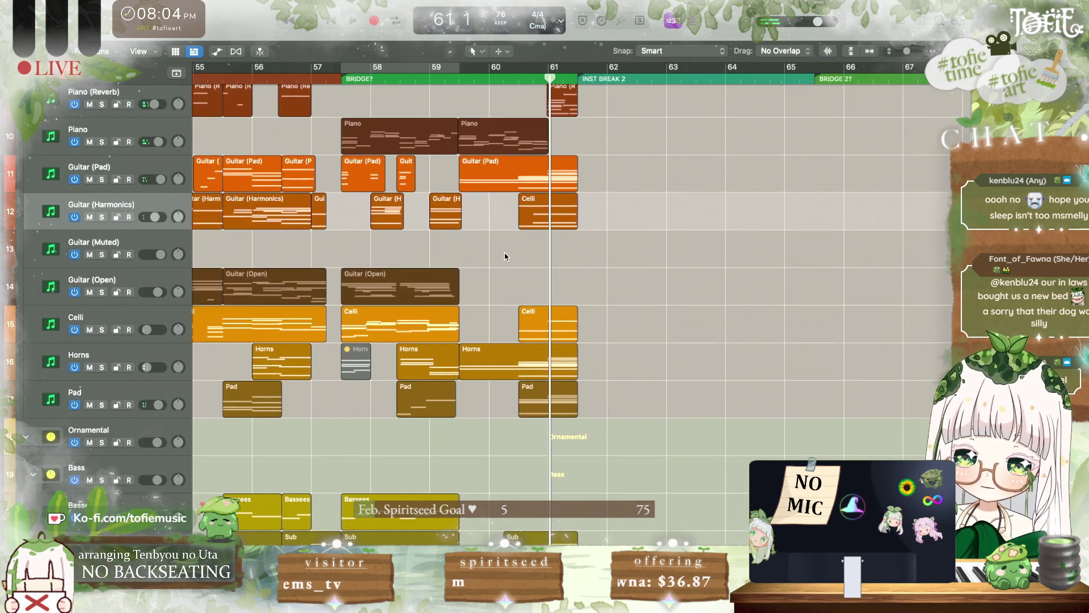
{"action": "left_click_drag", "start_coordinate": [507, 106], "coordinate": [507, 533]}
{"action": "scroll", "coordinate": [512, 489], "scroll_direction": "down", "scroll_amount": 7}
{"action": "scroll", "coordinate": [513, 489], "scroll_direction": "down", "scroll_amount": 1}
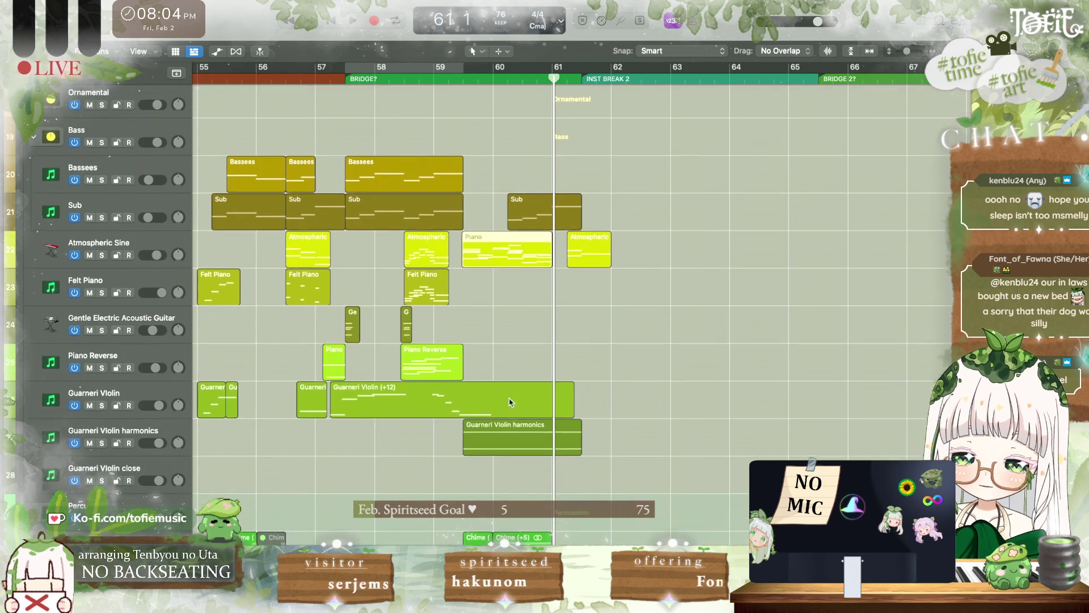
{"action": "left_click_drag", "start_coordinate": [505, 258], "coordinate": [508, 364]}
{"action": "left_click", "coordinate": [490, 211]}
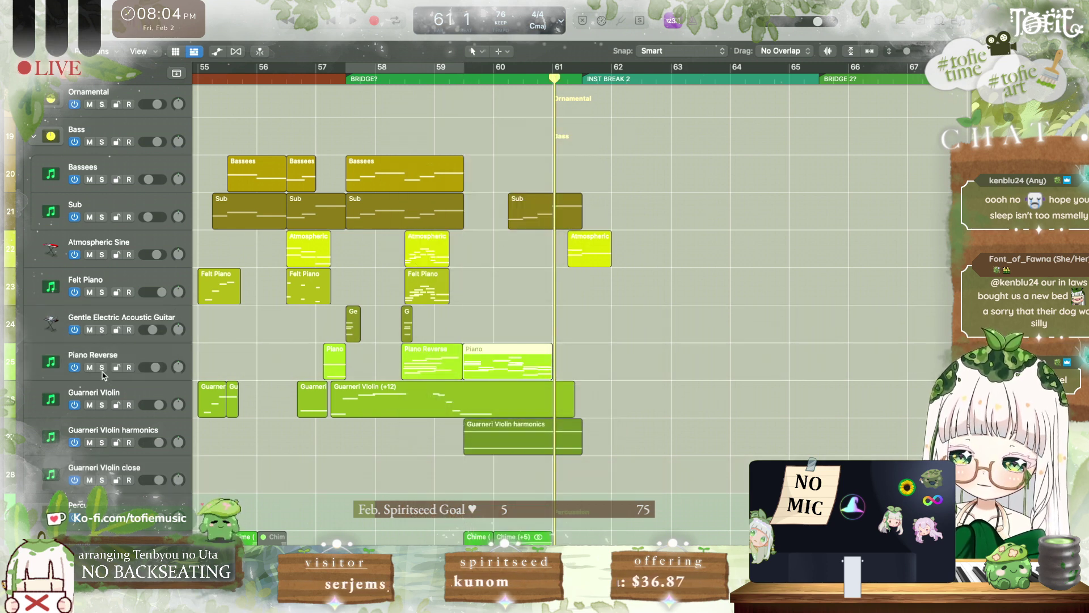
Step: Audition the Piano Reverse track in solo from bar 59 beat 3, and unsolo it to hear it in the mix
{"action": "left_click", "coordinate": [102, 368]}
{"action": "left_click", "coordinate": [463, 81]}
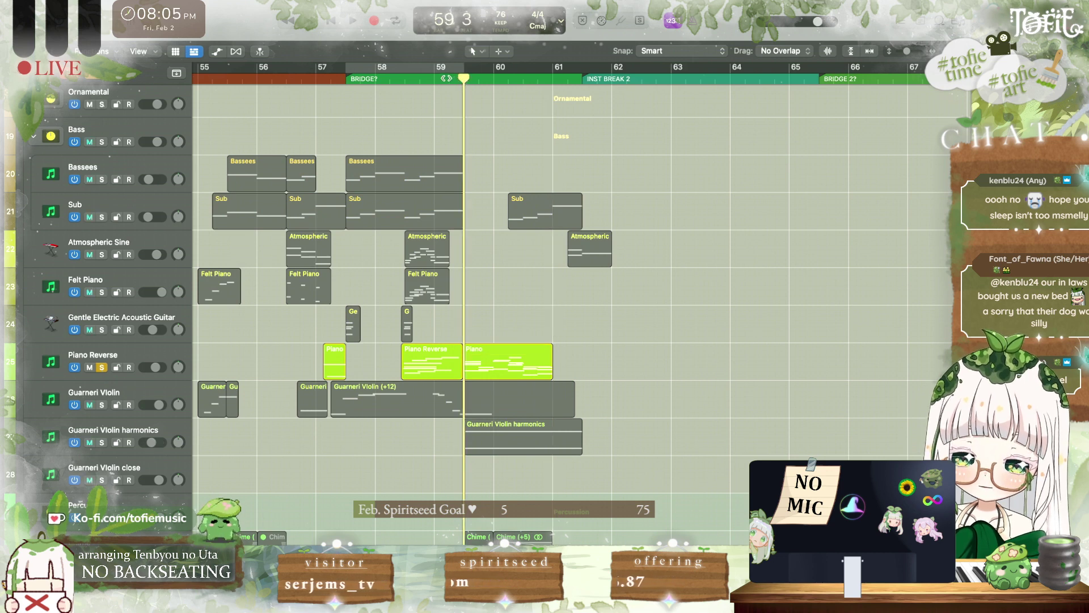
{"action": "key", "text": "space"}
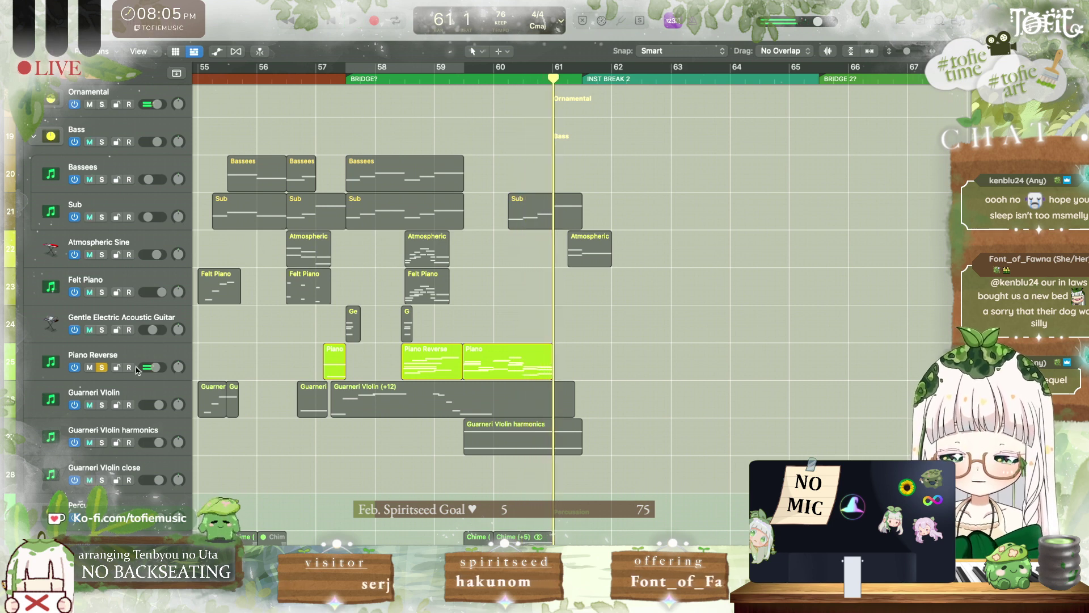
{"action": "left_click", "coordinate": [103, 367]}
{"action": "key", "text": "space"}
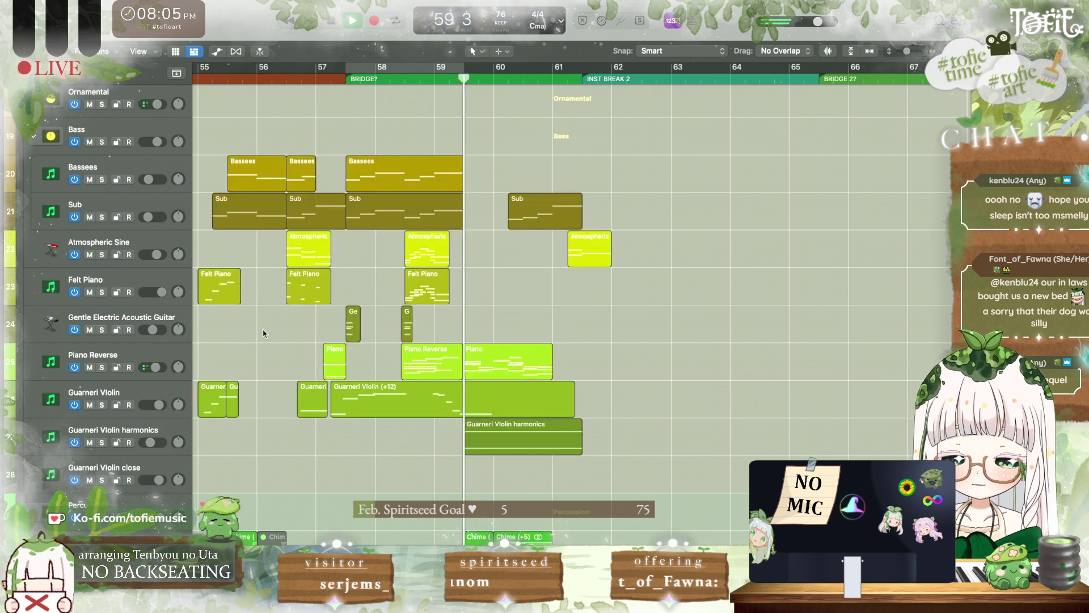
Step: Select all notes of the copied Piano region in the Piano Roll, lower their velocity to 24 and close the editor
{"action": "double_click", "coordinate": [479, 356]}
{"action": "key", "text": "super+a"}
{"action": "key", "text": "space"}
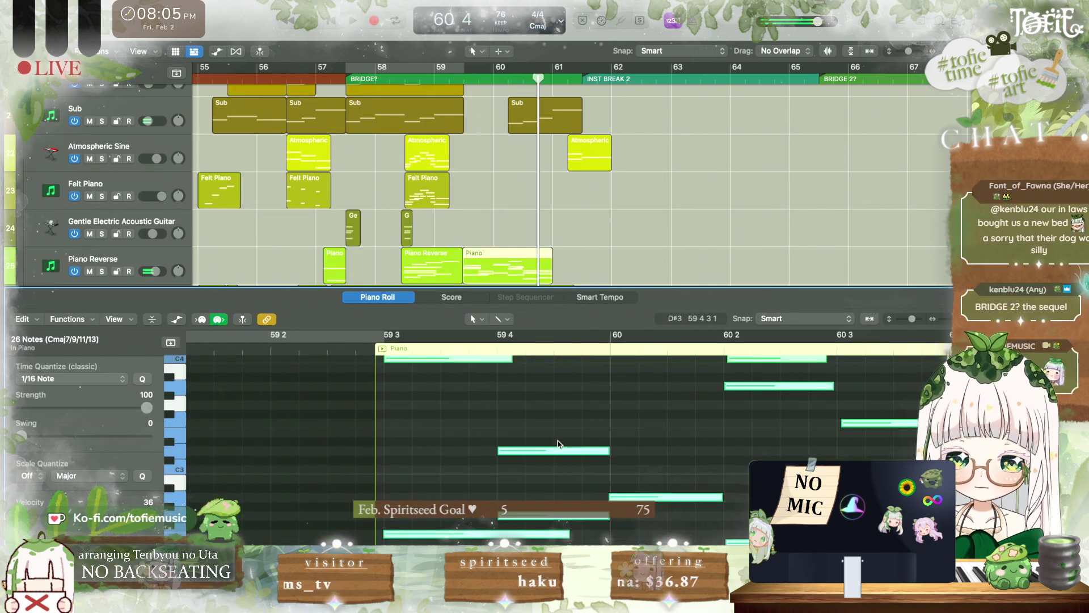
{"action": "key", "text": "space"}
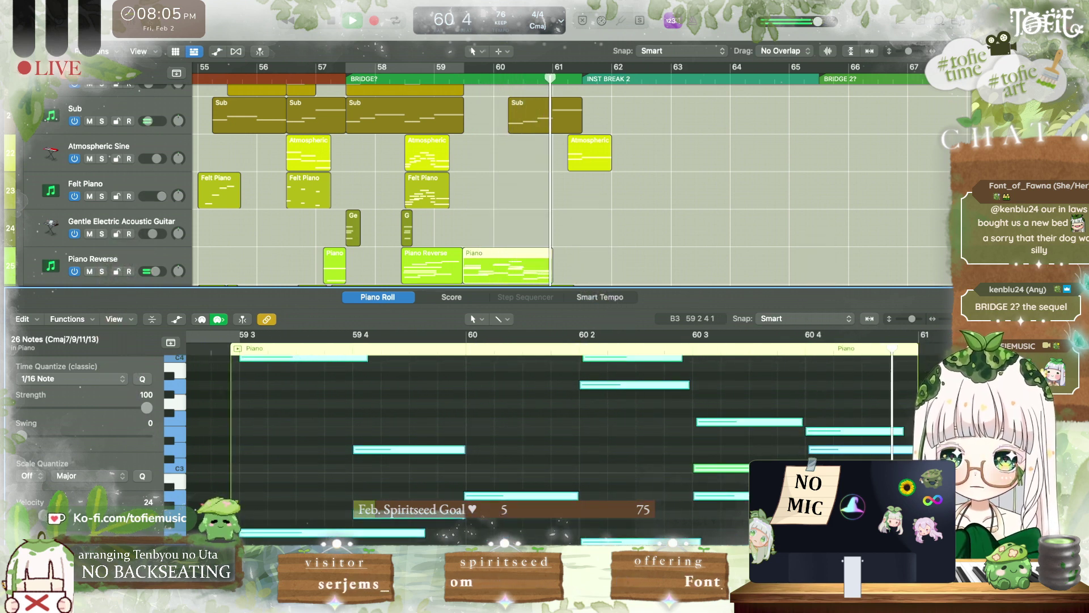
{"action": "key", "text": "p"}
Step: Try moving the copied Piano region one beat later without its track automation, play it, and undo the move
{"action": "key", "text": "super+Right"}
{"action": "key", "text": "super+Right"}
{"action": "key", "text": "super+Right"}
{"action": "key", "text": "space"}
{"action": "left_click_drag", "start_coordinate": [479, 256], "coordinate": [520, 263]}
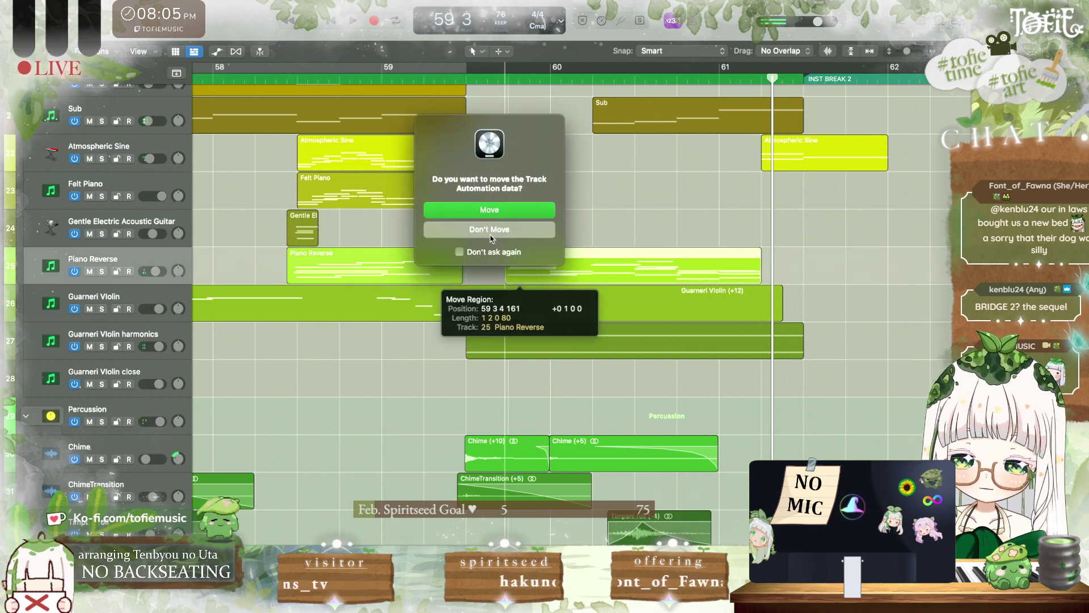
{"action": "left_click", "coordinate": [491, 234]}
{"action": "key", "text": "space"}
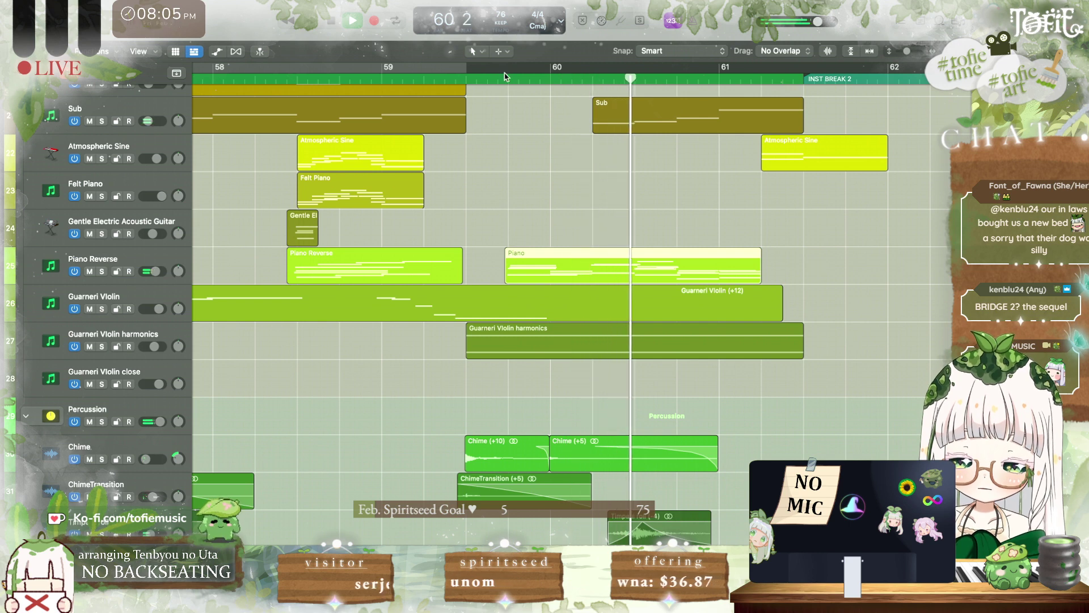
{"action": "key", "text": "super+z"}
Step: Transpose all notes of the copied Piano region up one octave and play the result from bar 59 beat 3
{"action": "double_click", "coordinate": [541, 261]}
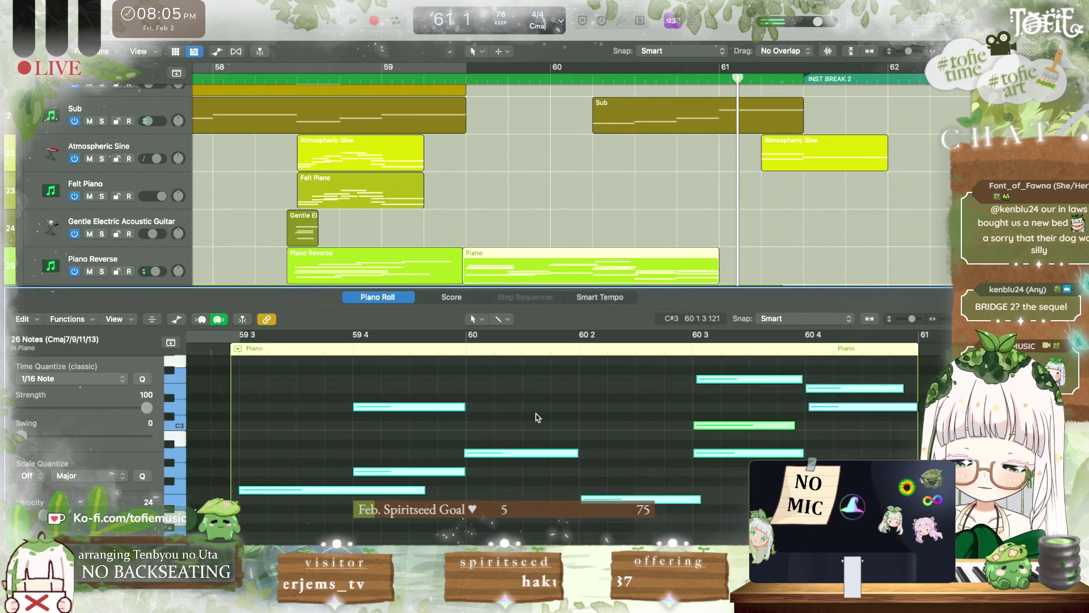
{"action": "key", "text": "alt+shift+Down"}
{"action": "key", "text": "super+z"}
{"action": "key", "text": "super+z"}
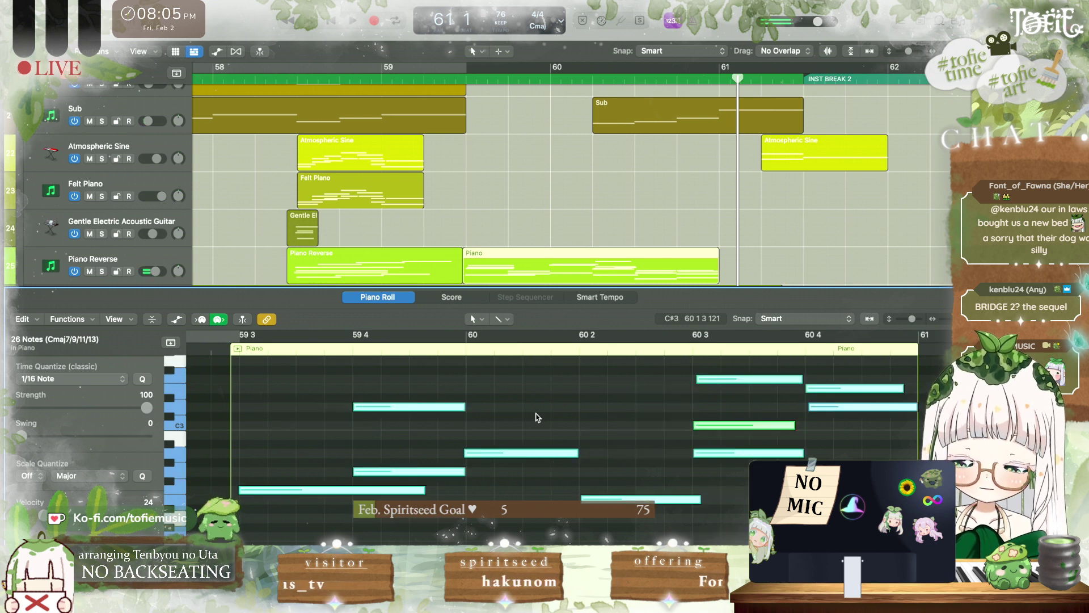
{"action": "key", "text": "space"}
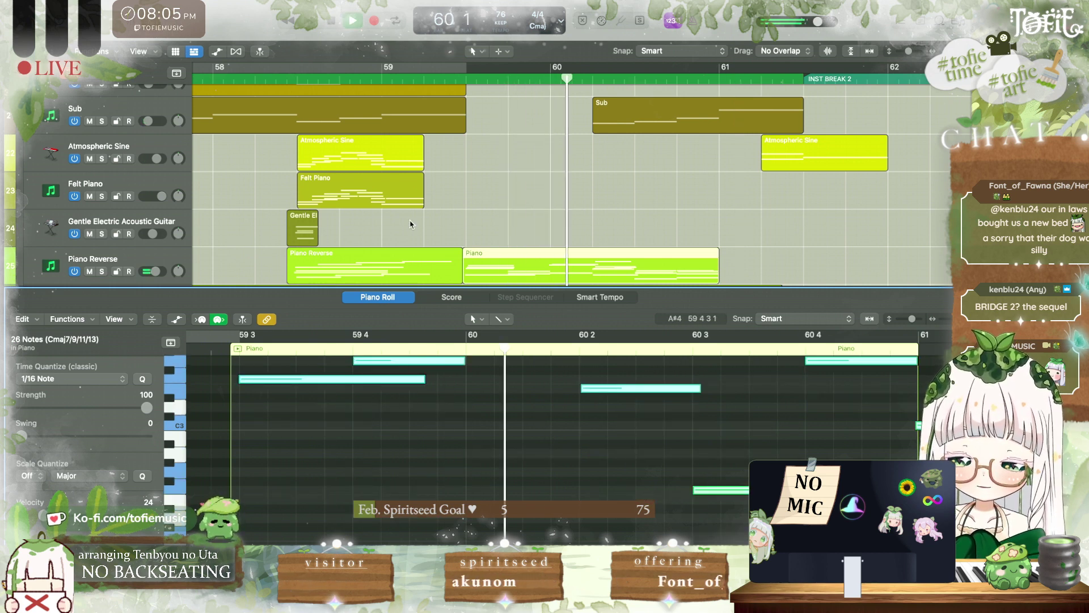
{"action": "left_click", "coordinate": [446, 80]}
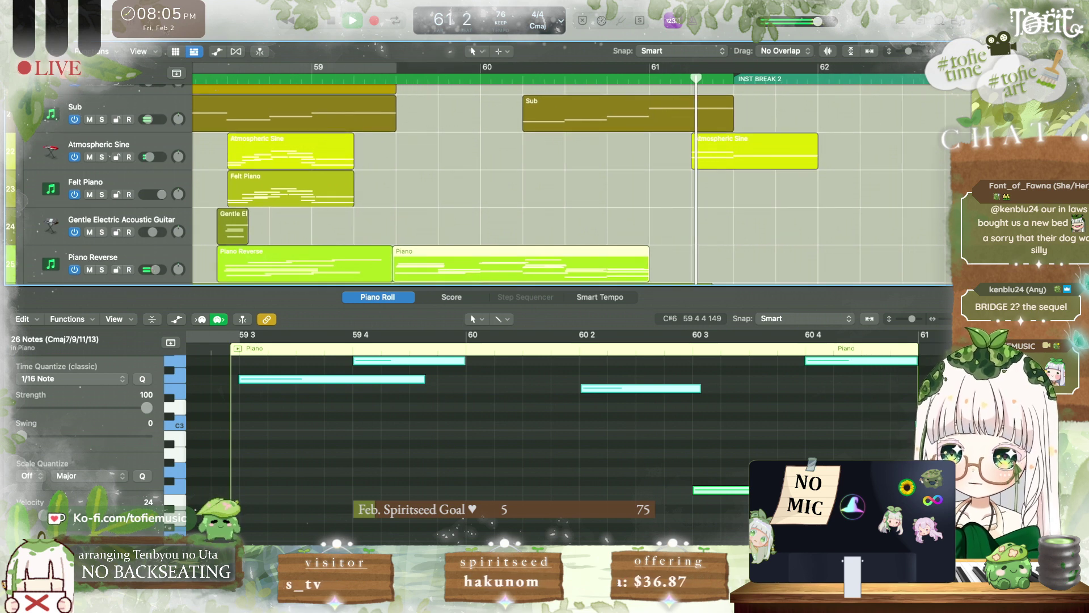
{"action": "key", "text": "p"}
Step: Extend the end of the copied Piano region to bar 61 beat 3, where INST BREAK 2 starts, and play it
{"action": "left_click", "coordinate": [659, 277]}
{"action": "key", "text": "space"}
{"action": "left_click_drag", "start_coordinate": [648, 278], "coordinate": [734, 283]}
{"action": "key", "text": "space"}
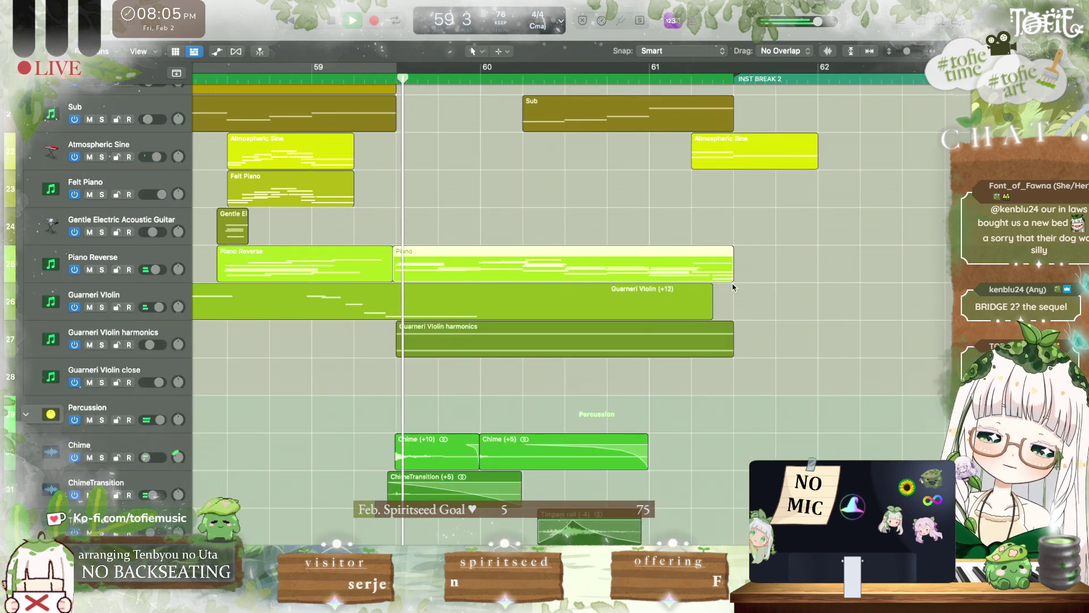
{"action": "left_click", "coordinate": [691, 198]}
{"action": "scroll", "coordinate": [692, 198], "scroll_direction": "left", "scroll_amount": 3}
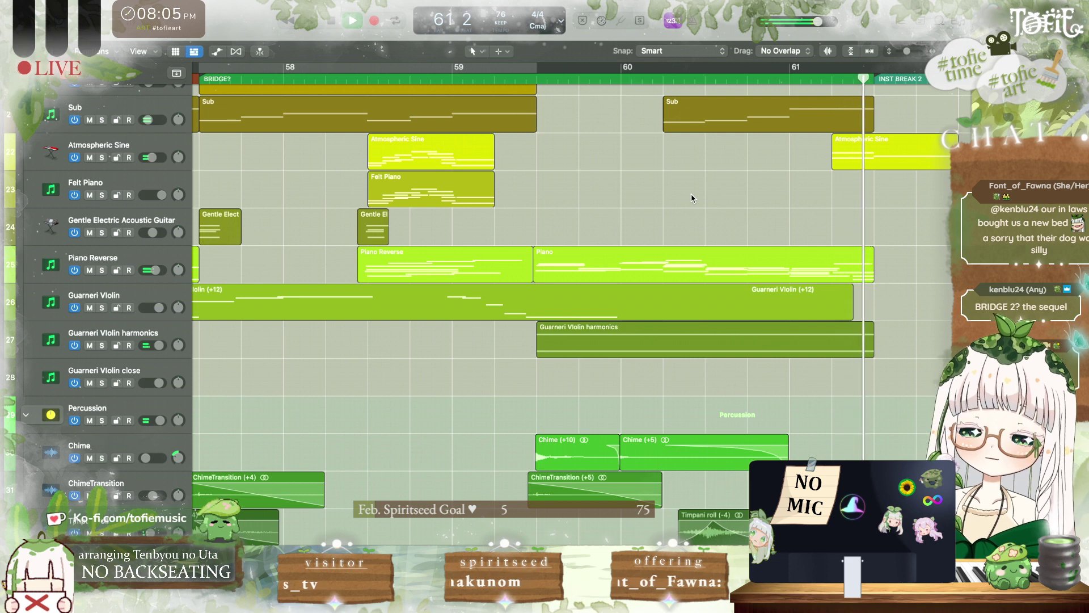
{"action": "scroll", "coordinate": [691, 198], "scroll_direction": "right", "scroll_amount": 4}
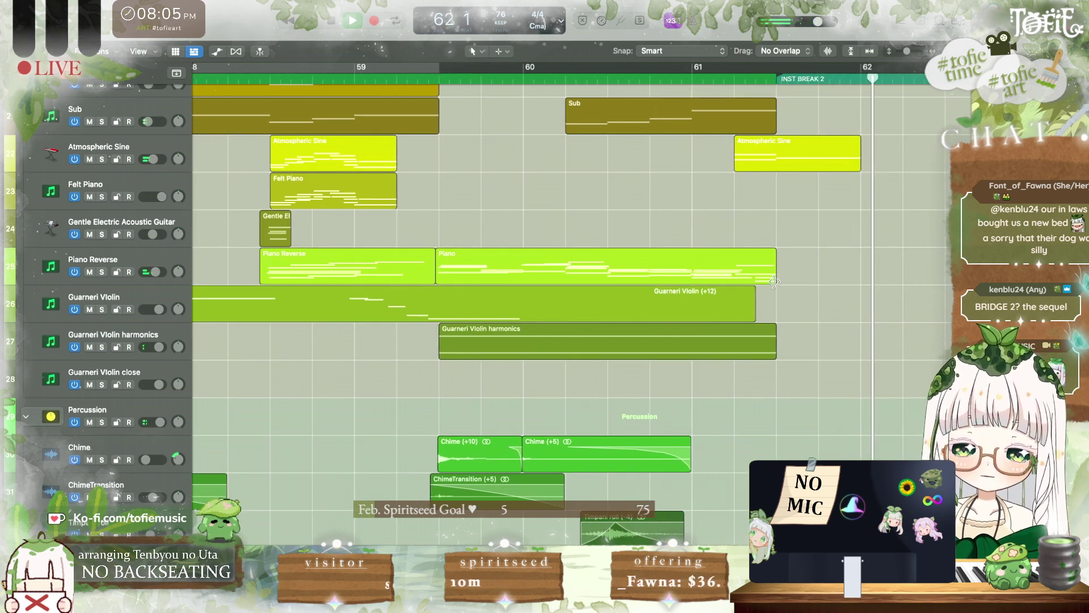
Step: Set the end of the copied Piano region on the Piano Reverse track to bar 61 beat 2 and play it
{"action": "key", "text": "space"}
{"action": "left_click_drag", "start_coordinate": [775, 282], "coordinate": [734, 282]}
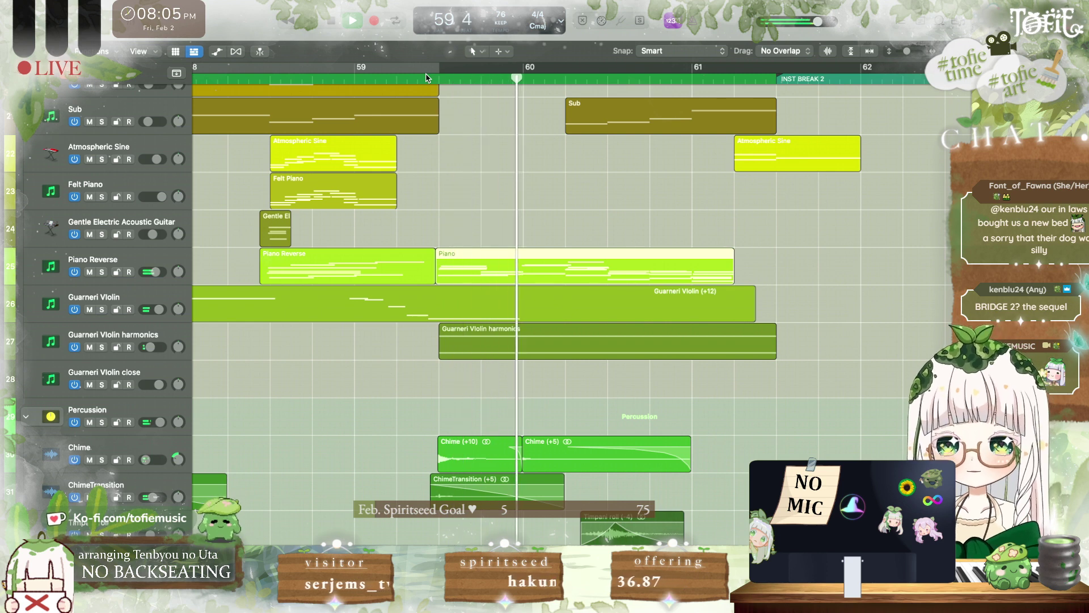
{"action": "key", "text": "super+Left"}
{"action": "key", "text": "super+Left"}
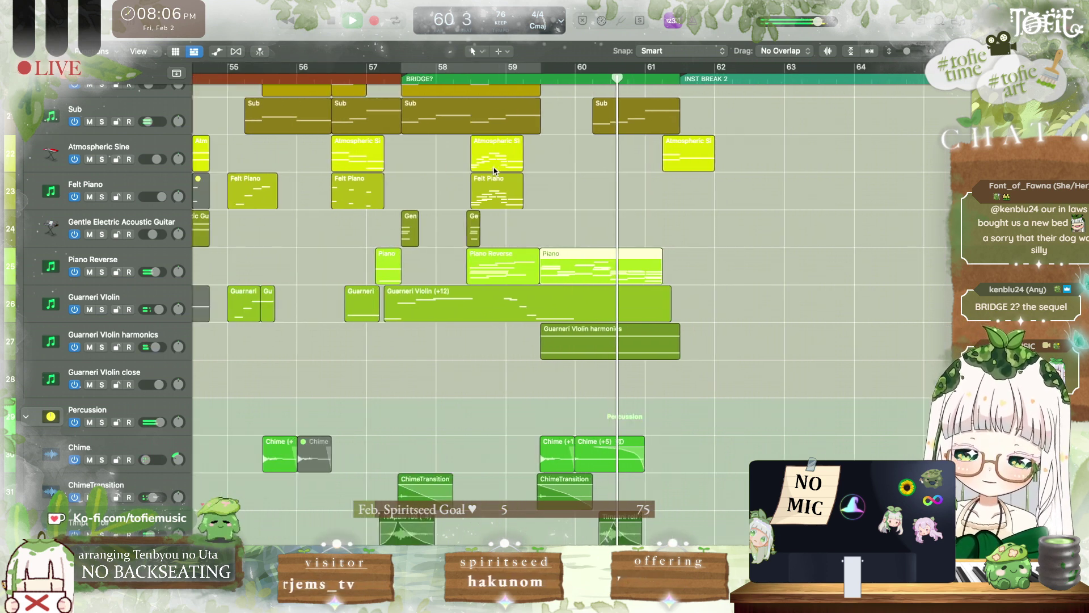
{"action": "key", "text": "super+Left"}
{"action": "key", "text": "super+Left"}
{"action": "left_click", "coordinate": [592, 206]}
Step: Collapse the Percussion track stack, mute it, and play the arrangement from bar 55
{"action": "scroll", "coordinate": [593, 206], "scroll_direction": "down", "scroll_amount": 2}
{"action": "scroll", "coordinate": [592, 206], "scroll_direction": "left", "scroll_amount": 2}
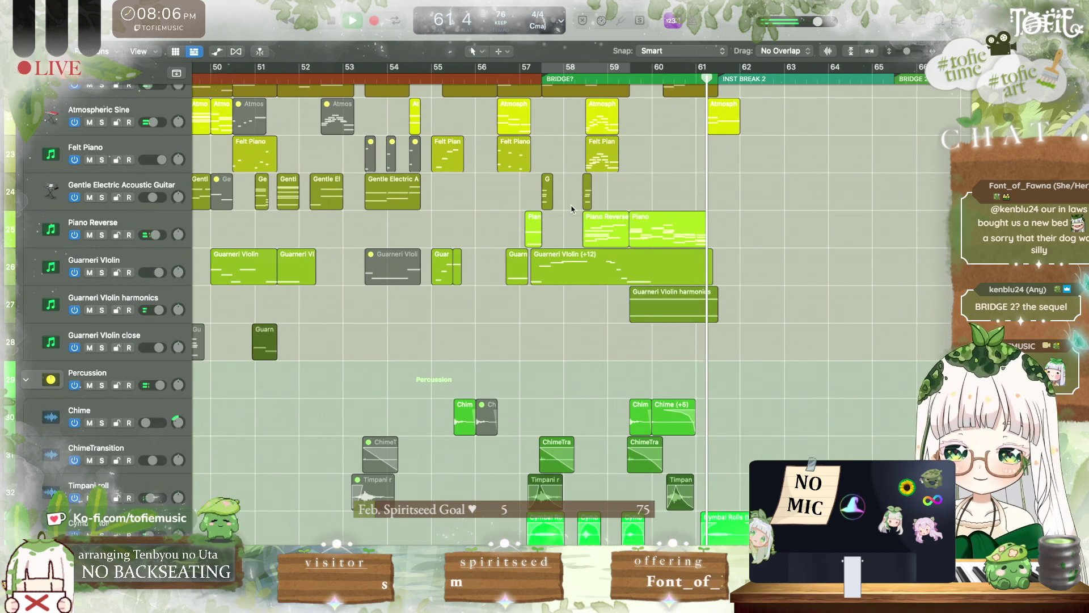
{"action": "scroll", "coordinate": [593, 206], "scroll_direction": "left", "scroll_amount": 3}
{"action": "scroll", "coordinate": [545, 193], "scroll_direction": "up", "scroll_amount": 10}
{"action": "scroll", "coordinate": [499, 188], "scroll_direction": "down", "scroll_amount": 8}
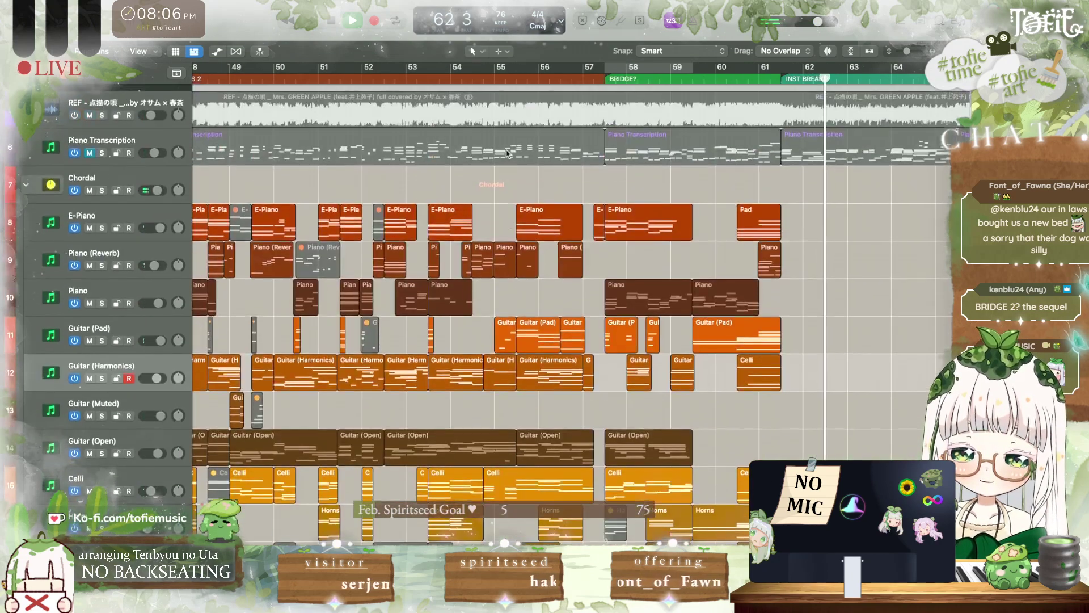
{"action": "key", "text": "space"}
{"action": "scroll", "coordinate": [481, 202], "scroll_direction": "down", "scroll_amount": 6}
{"action": "scroll", "coordinate": [481, 202], "scroll_direction": "down", "scroll_amount": 5}
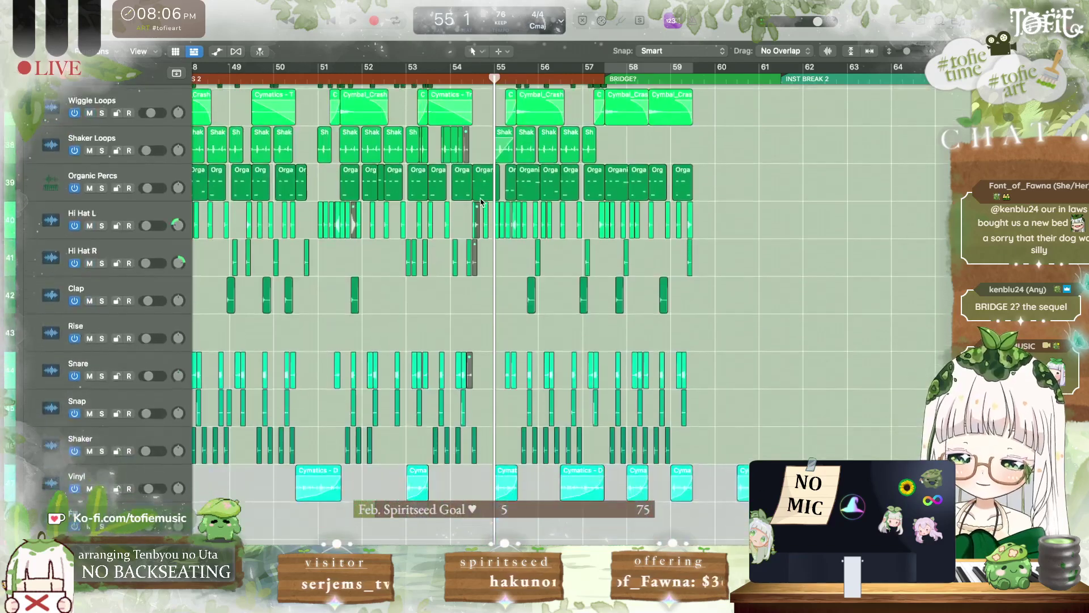
{"action": "scroll", "coordinate": [481, 202], "scroll_direction": "up", "scroll_amount": 8}
{"action": "left_click", "coordinate": [26, 307]}
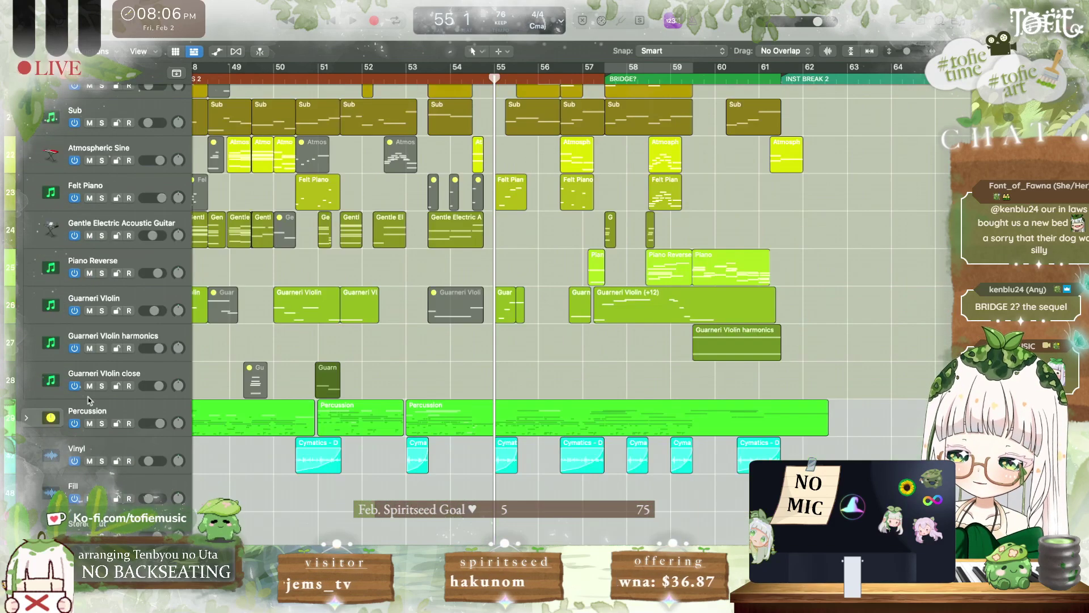
{"action": "left_click", "coordinate": [97, 380]}
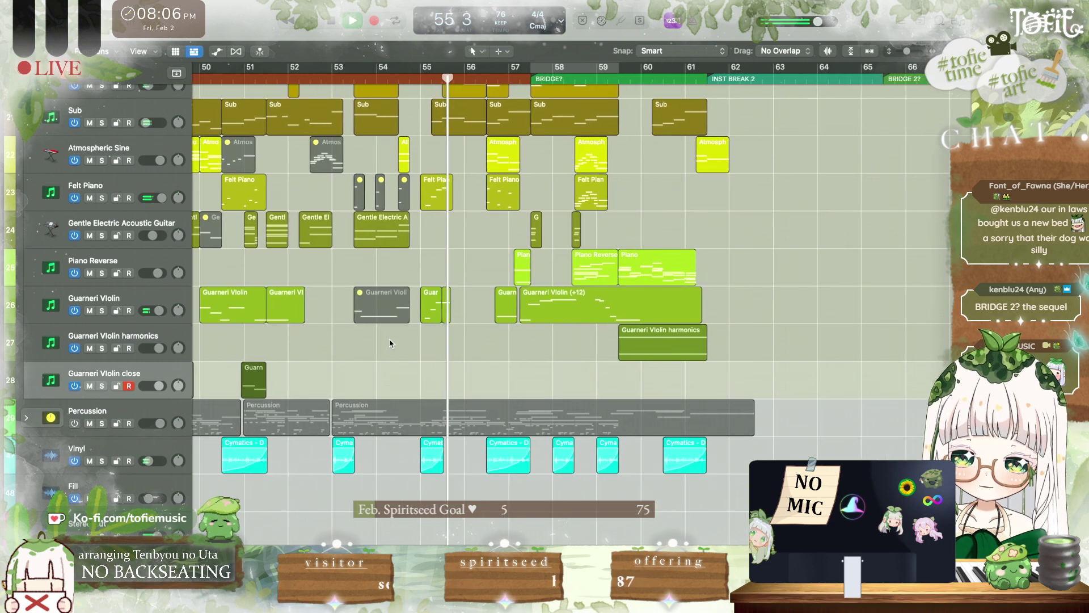
Step: Mute the short Piano Reverse region just before the BRIDGE? marker
{"action": "scroll", "coordinate": [390, 343], "scroll_direction": "up", "scroll_amount": 4}
{"action": "scroll", "coordinate": [520, 265], "scroll_direction": "right", "scroll_amount": 1}
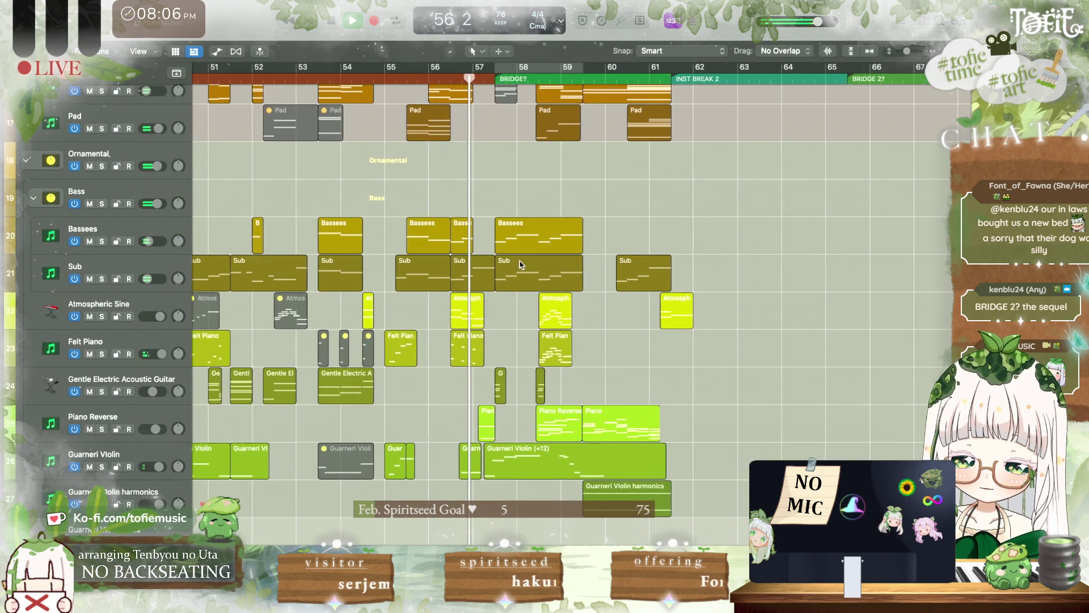
{"action": "scroll", "coordinate": [520, 265], "scroll_direction": "up", "scroll_amount": 3}
{"action": "scroll", "coordinate": [521, 264], "scroll_direction": "up", "scroll_amount": 2}
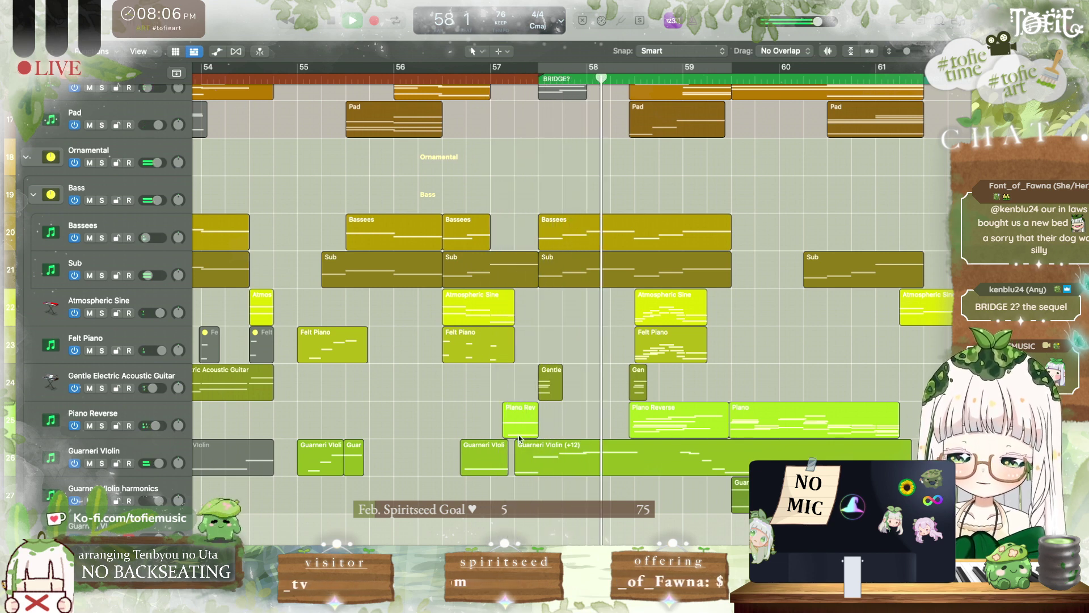
{"action": "right_click", "coordinate": [521, 264]}
{"action": "left_click", "coordinate": [550, 334]}
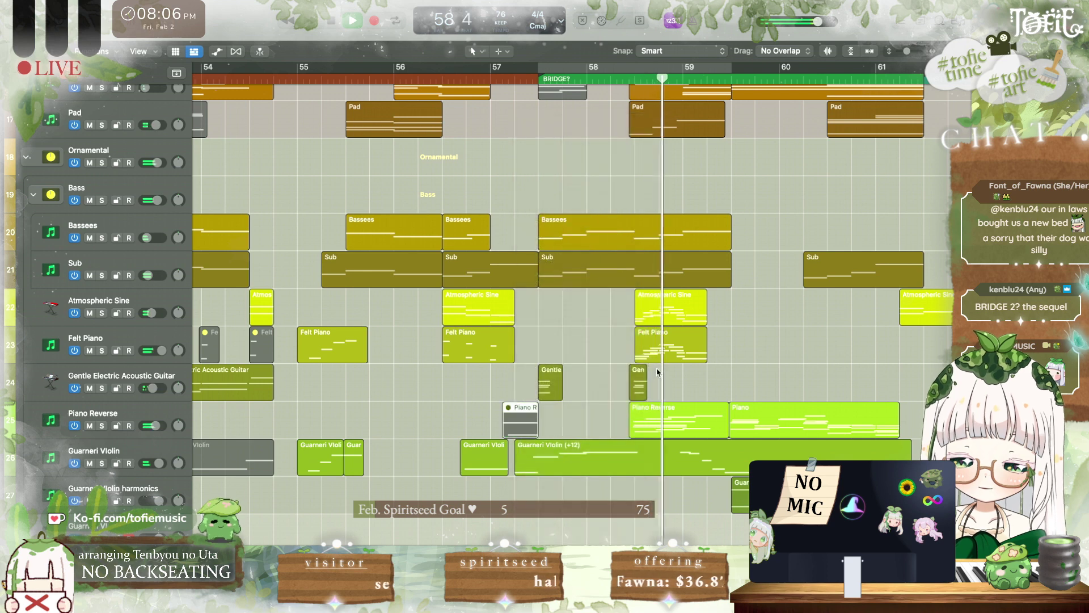
{"action": "left_click", "coordinate": [657, 372]}
Step: Trim the start of the copied Piano region on the Piano Reverse track to bar 59 beat 4 and replay it
{"action": "scroll", "coordinate": [657, 372], "scroll_direction": "right", "scroll_amount": 5}
{"action": "scroll", "coordinate": [657, 372], "scroll_direction": "up", "scroll_amount": 2}
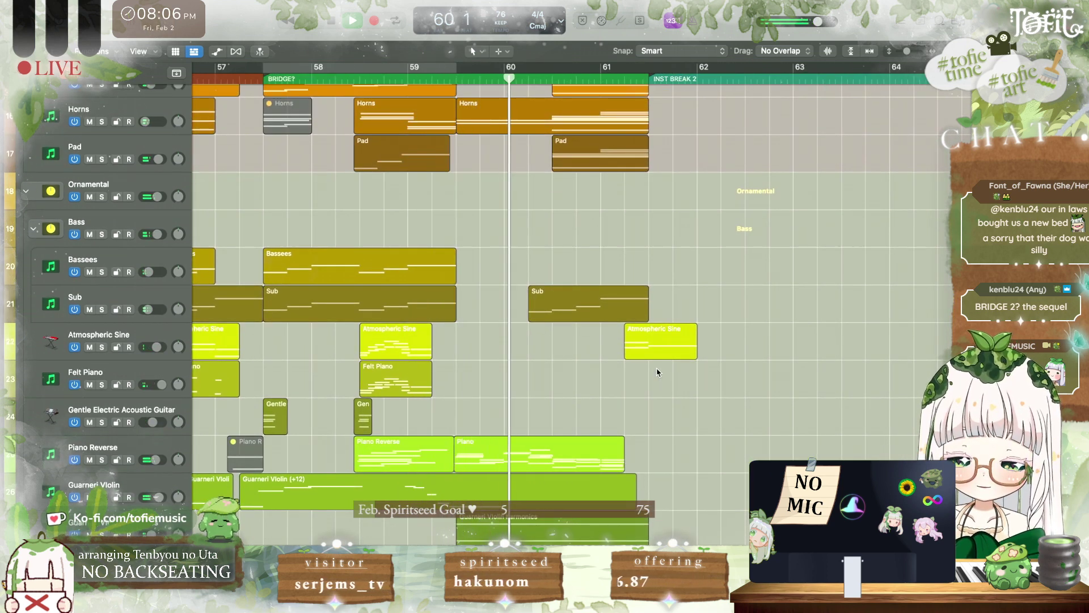
{"action": "left_click_drag", "start_coordinate": [457, 466], "coordinate": [481, 467]}
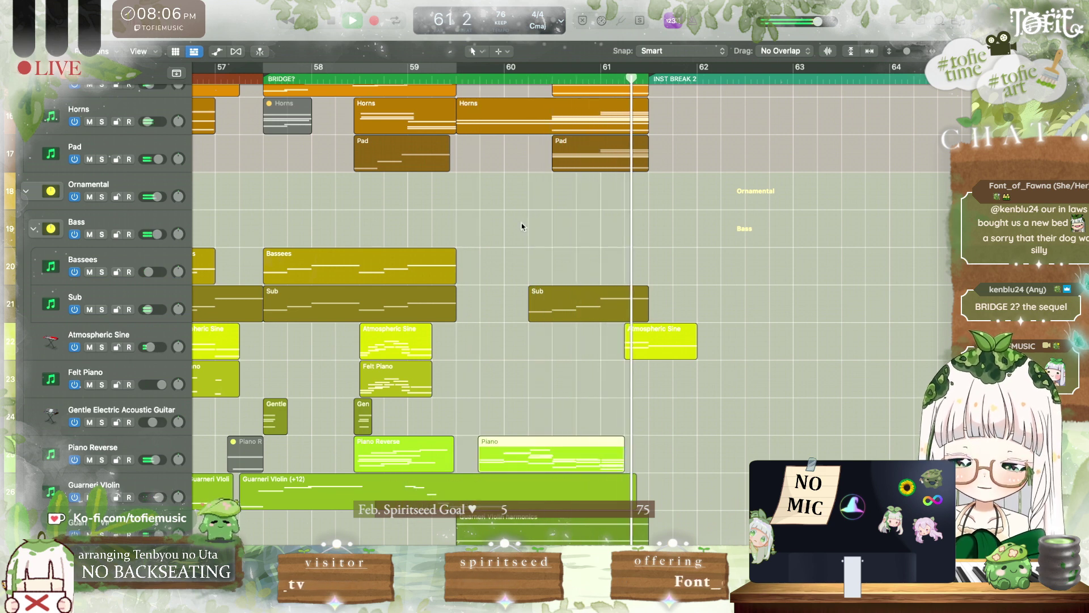
{"action": "left_click", "coordinate": [525, 81]}
{"action": "key", "text": "space"}
{"action": "scroll", "coordinate": [588, 392], "scroll_direction": "down", "scroll_amount": 3}
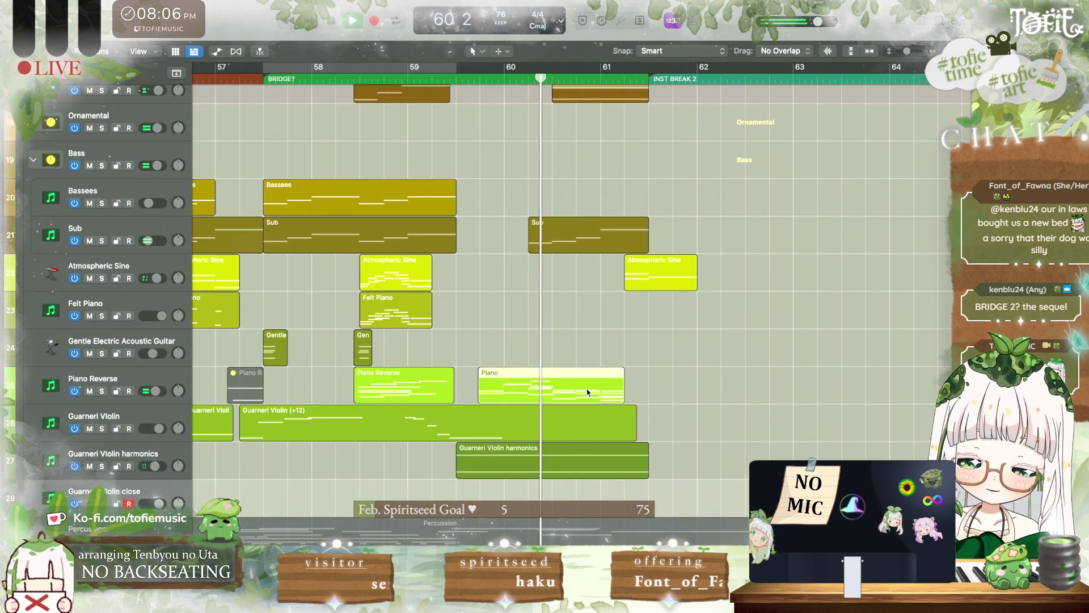
Step: Open the copied Piano region in the Piano Roll and assign the Mute Tool as the secondary tool
{"action": "scroll", "coordinate": [588, 391], "scroll_direction": "up", "scroll_amount": 4}
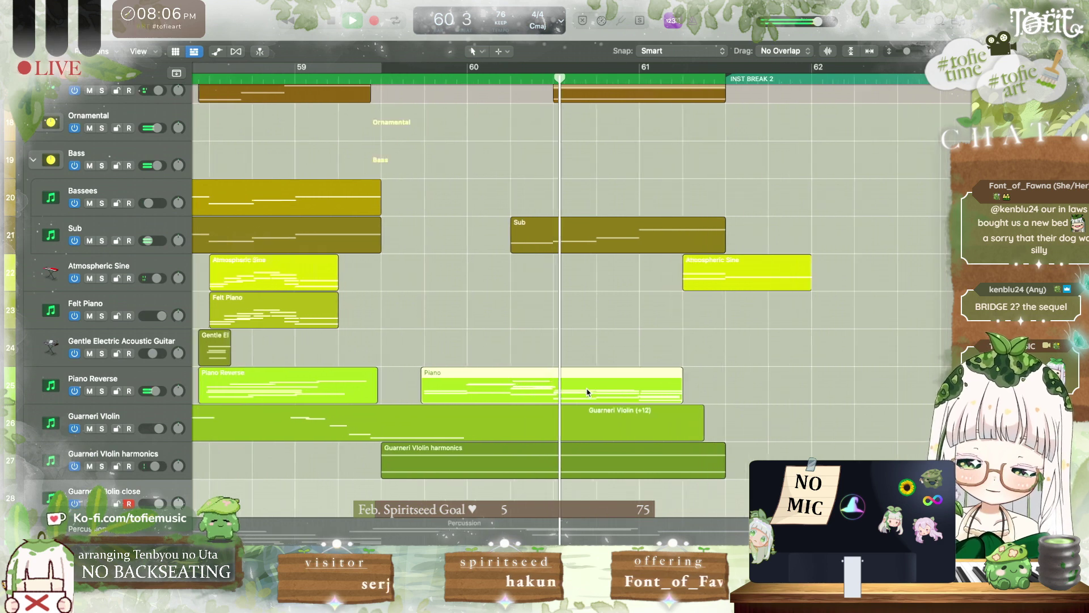
{"action": "double_click", "coordinate": [549, 376]}
{"action": "left_click", "coordinate": [500, 319]}
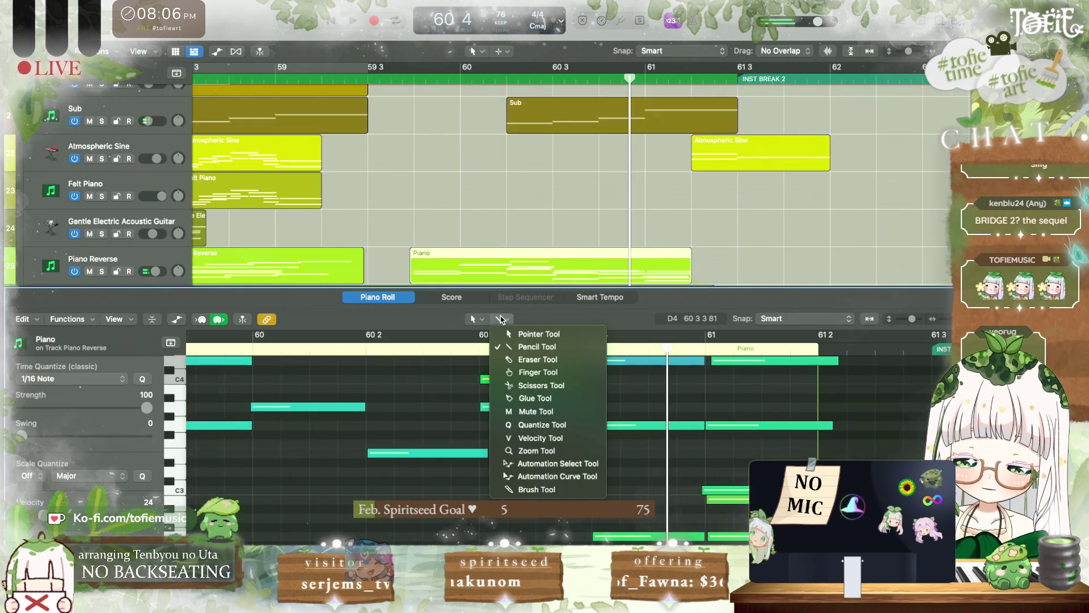
{"action": "left_click", "coordinate": [535, 411]}
{"action": "key", "text": "space"}
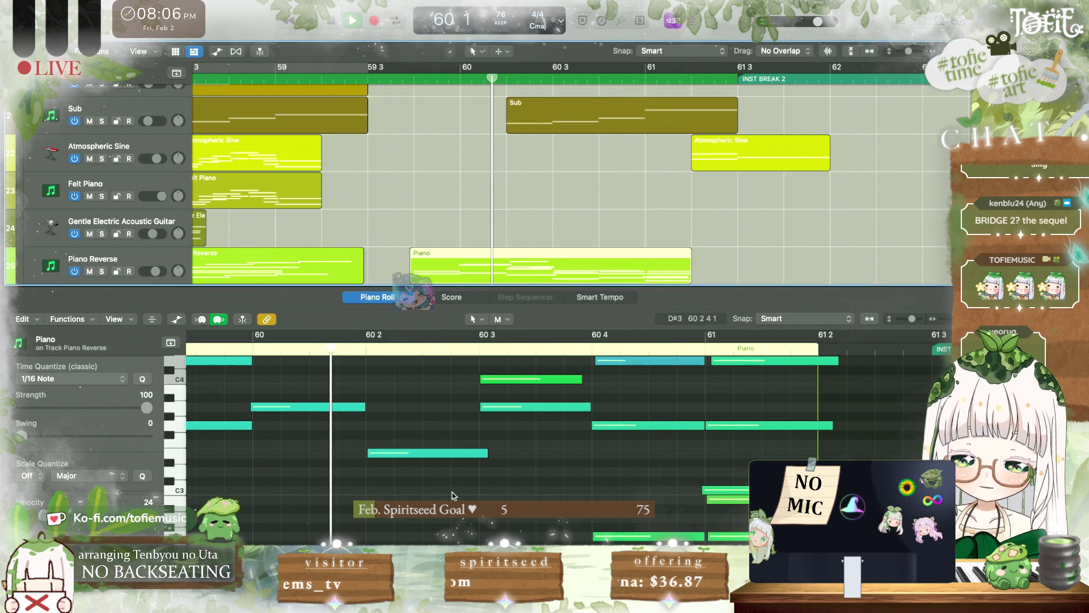
Step: Mute the seven notes around bar 60 beat 2 in the copied Piano region and replay the passage
{"action": "scroll", "coordinate": [452, 495], "scroll_direction": "up", "scroll_amount": 4}
{"action": "scroll", "coordinate": [473, 520], "scroll_direction": "down", "scroll_amount": 2}
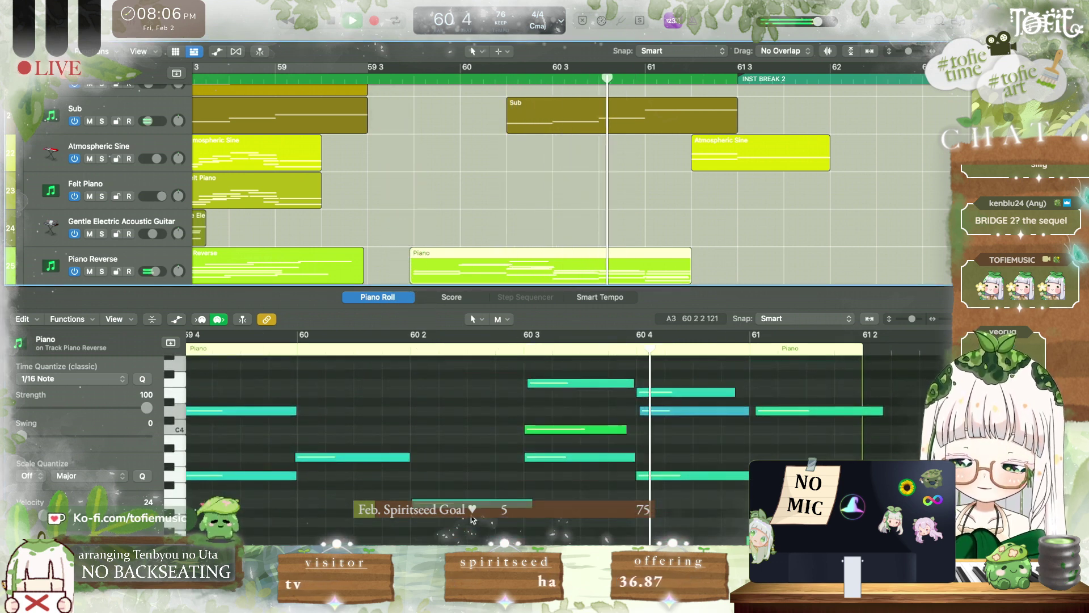
{"action": "scroll", "coordinate": [395, 518], "scroll_direction": "up", "scroll_amount": 3}
{"action": "scroll", "coordinate": [395, 518], "scroll_direction": "left", "scroll_amount": 2}
{"action": "scroll", "coordinate": [395, 518], "scroll_direction": "right", "scroll_amount": 1}
{"action": "left_click_drag", "start_coordinate": [518, 507], "coordinate": [445, 325]}
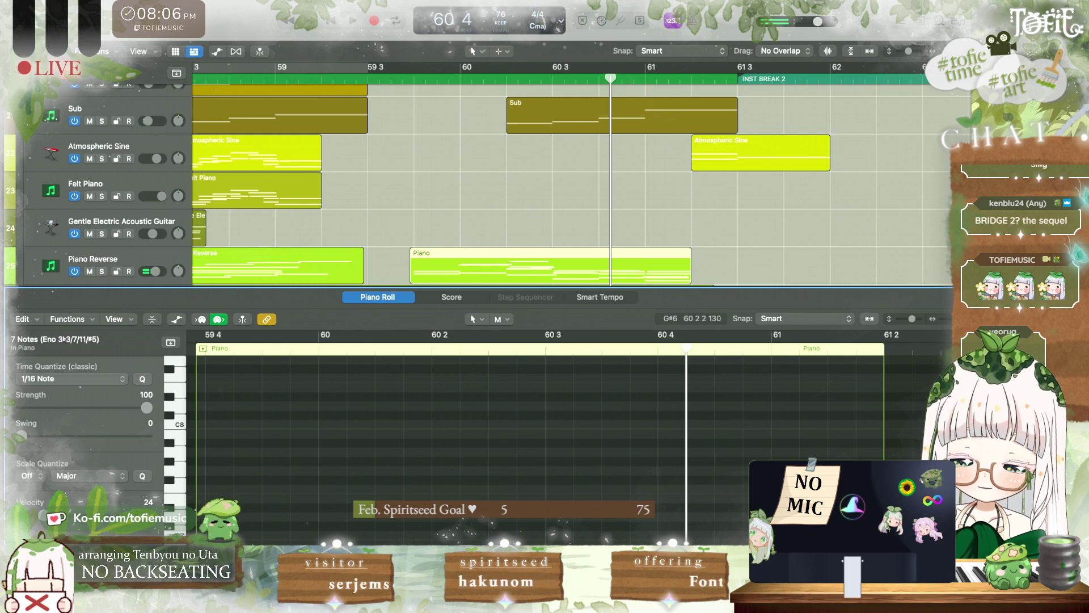
{"action": "key", "text": "ctrl+m"}
{"action": "scroll", "coordinate": [475, 449], "scroll_direction": "down", "scroll_amount": 10}
{"action": "scroll", "coordinate": [475, 448], "scroll_direction": "left", "scroll_amount": 2}
{"action": "key", "text": "space"}
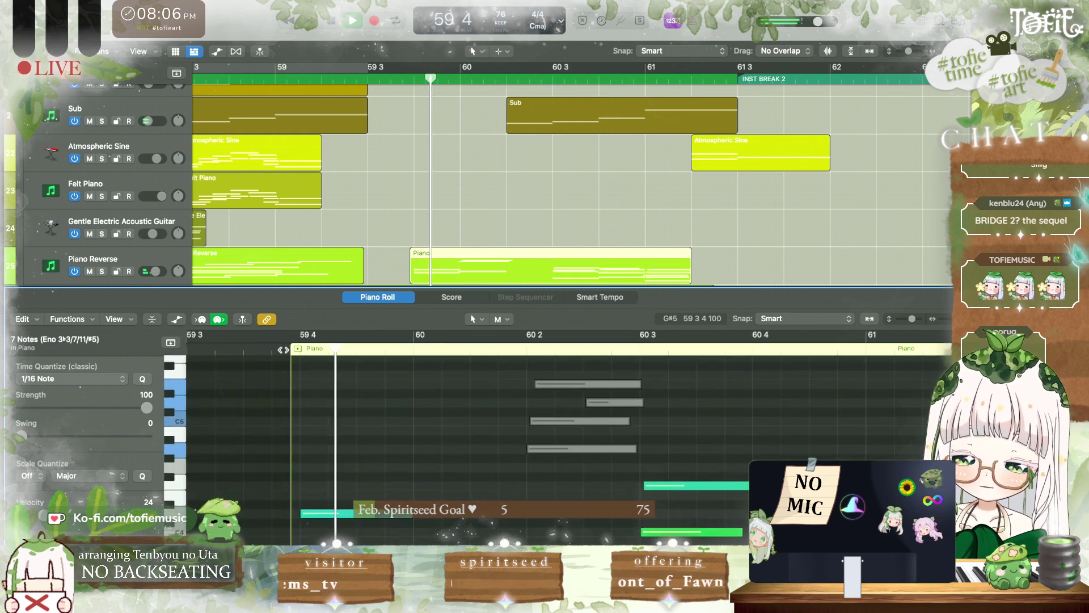
{"action": "scroll", "coordinate": [437, 415], "scroll_direction": "down", "scroll_amount": 3}
{"action": "scroll", "coordinate": [436, 415], "scroll_direction": "right", "scroll_amount": 4}
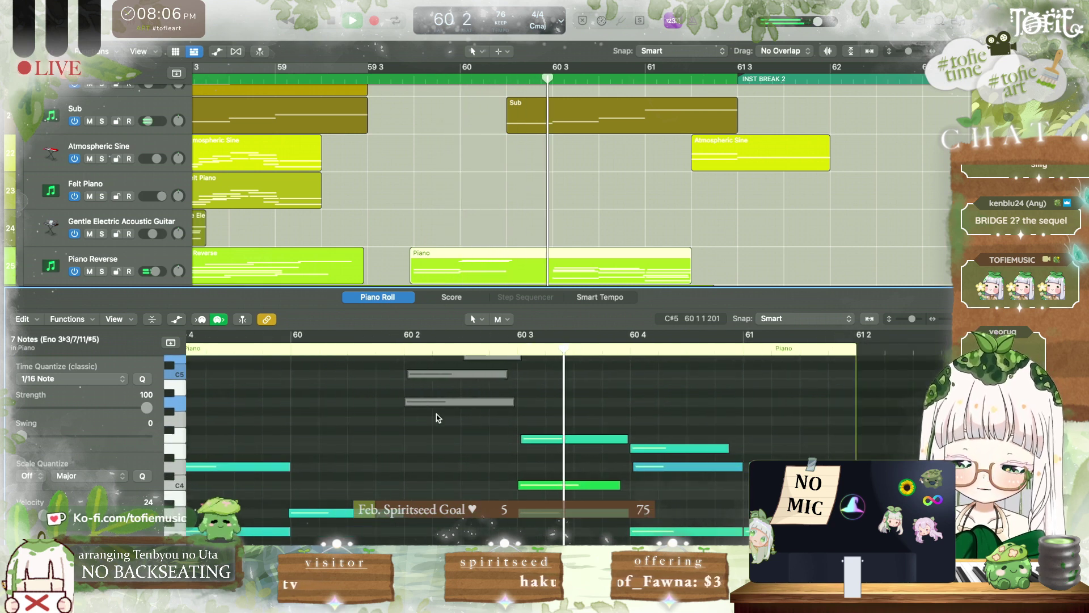
{"action": "scroll", "coordinate": [437, 414], "scroll_direction": "down", "scroll_amount": 3}
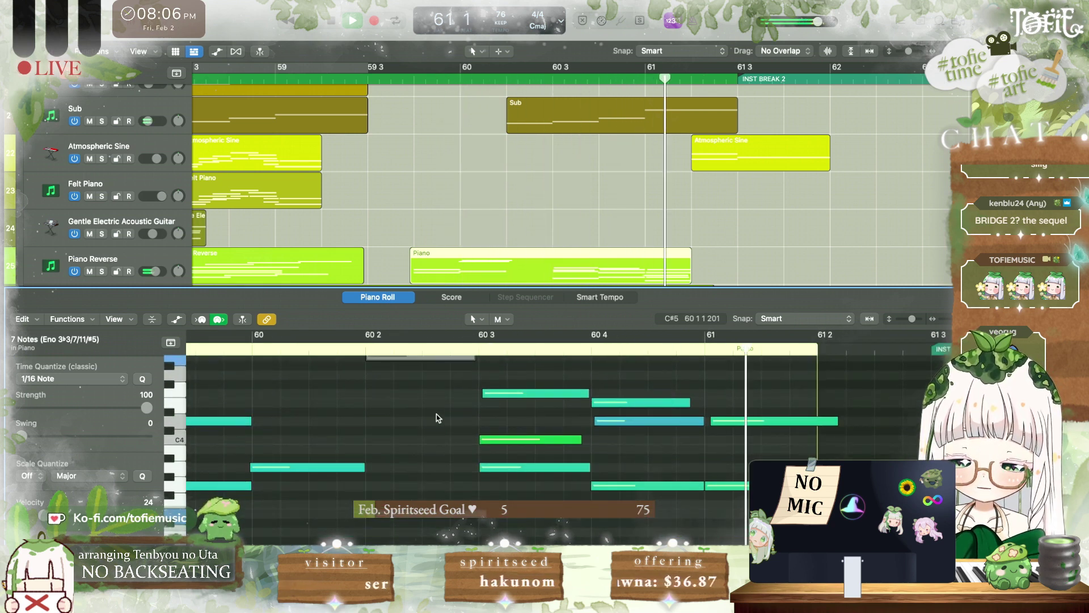
{"action": "scroll", "coordinate": [437, 418], "scroll_direction": "down", "scroll_amount": 1}
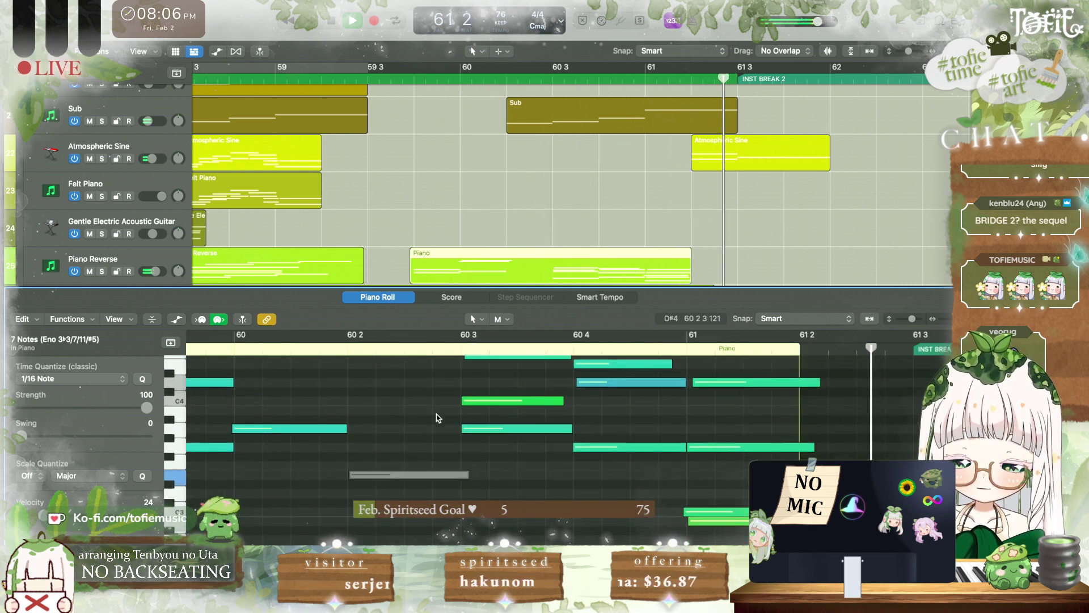
Step: Solo the Piano Reverse track, play the edited passage, and close the Piano Roll
{"action": "left_click", "coordinate": [102, 272]}
{"action": "key", "text": "space"}
{"action": "left_click_drag", "start_coordinate": [300, 288], "coordinate": [299, 237]}
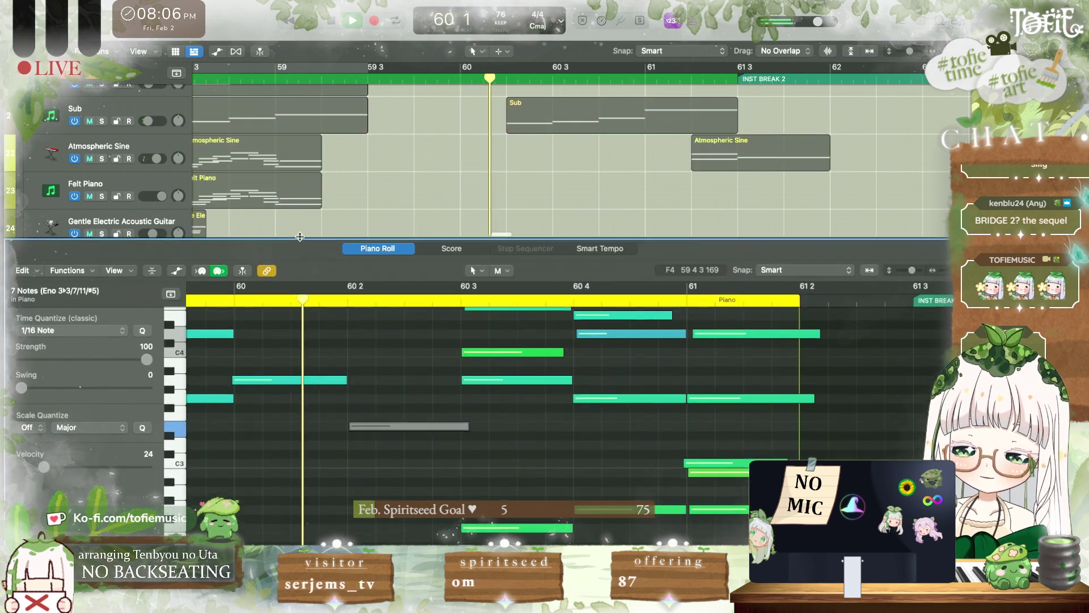
{"action": "scroll", "coordinate": [363, 220], "scroll_direction": "down", "scroll_amount": 3}
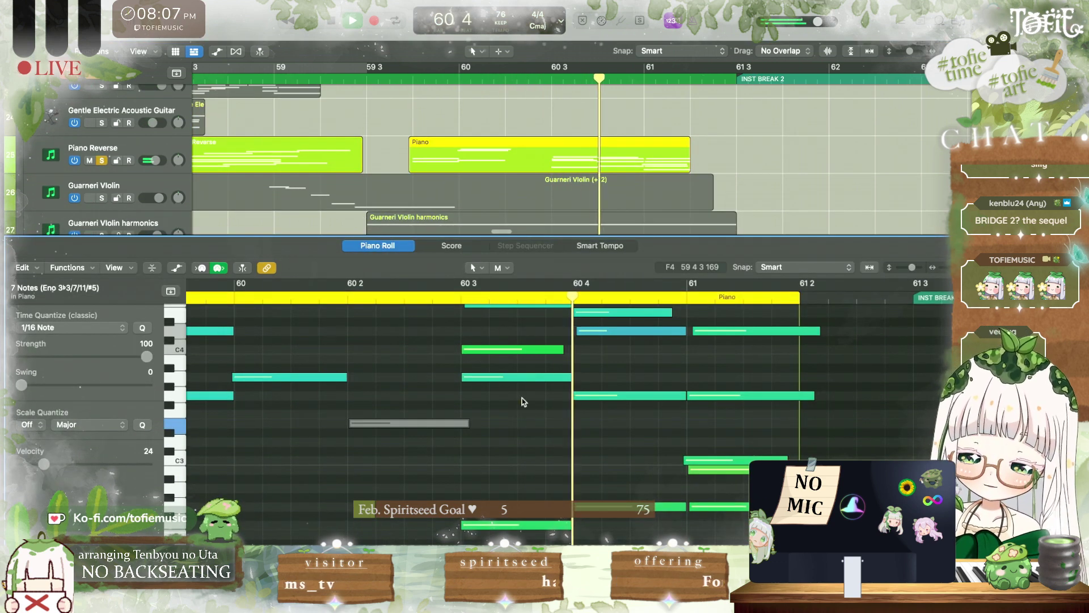
{"action": "key", "text": "space"}
{"action": "key", "text": "e"}
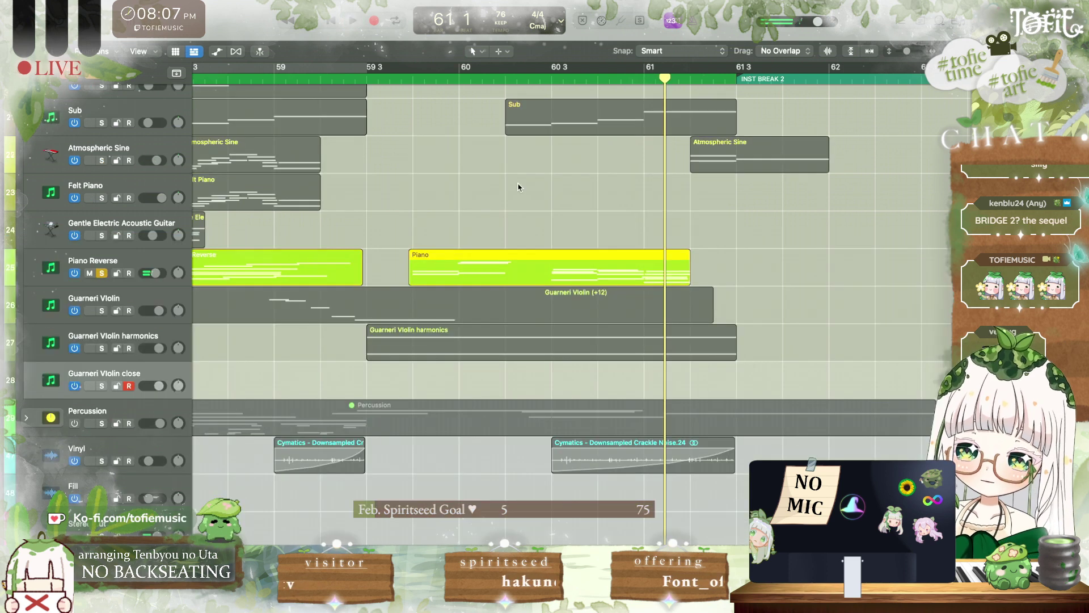
Step: Draw a Piano Reverse volume automation dip just before bar 60 beat 3, ramping back to -1.9 dB by about beat 4, and save
{"action": "key", "text": "a"}
{"action": "mouse_move", "coordinate": [547, 277]}
{"action": "left_mouse_down"}
{"action": "mouse_move", "coordinate": [598, 277]}
{"action": "mouse_move", "coordinate": [545, 297]}
{"action": "left_mouse_up"}
{"action": "key", "text": "space"}
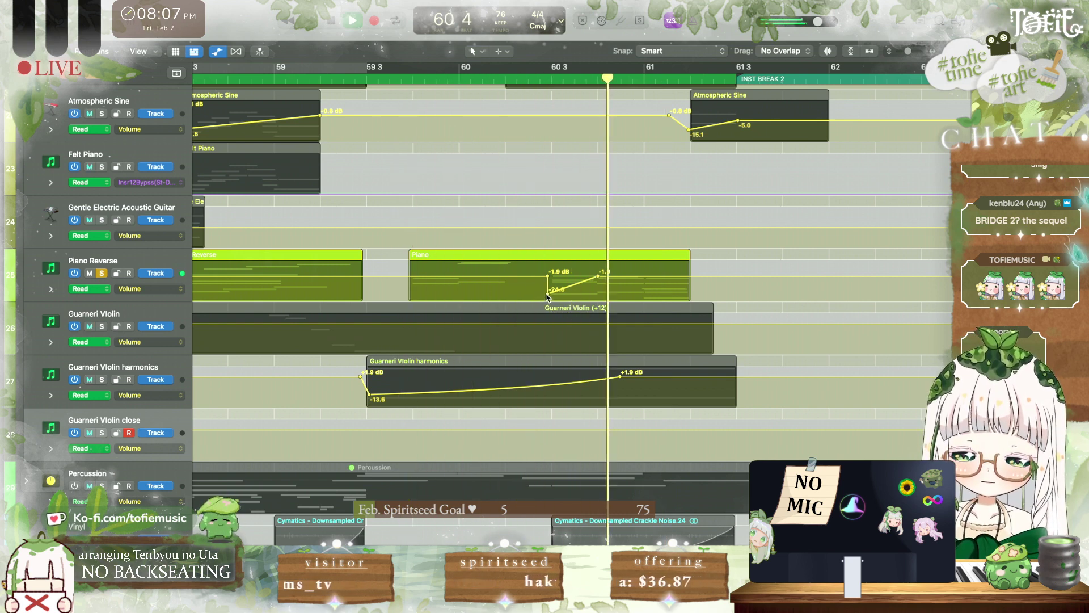
{"action": "left_click_drag", "start_coordinate": [548, 296], "coordinate": [551, 312]}
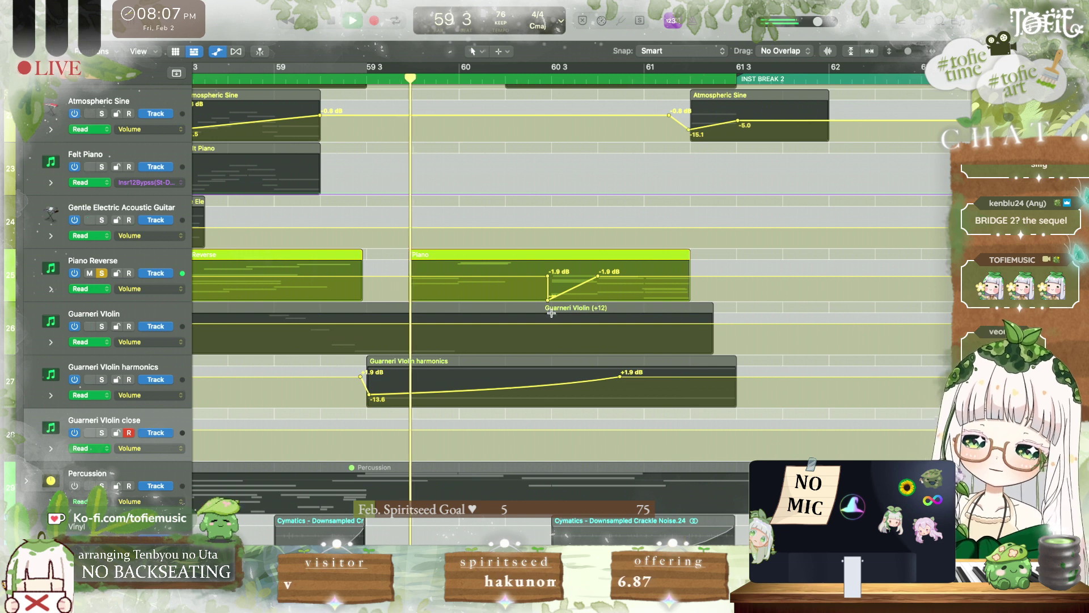
{"action": "key", "text": "super+s"}
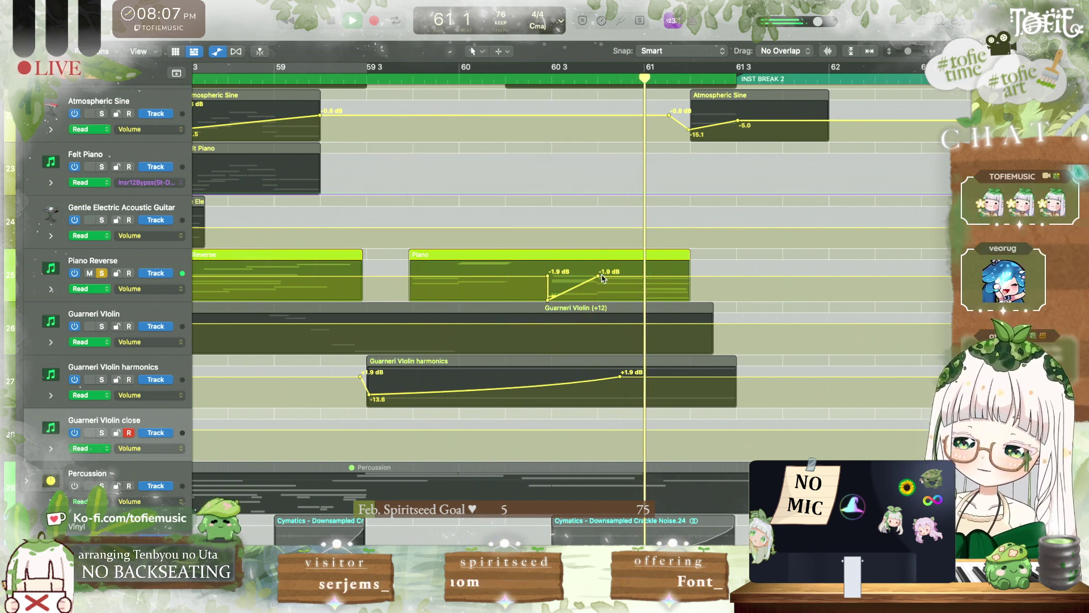
Step: Extend the end of the Piano Reverse volume ramp slightly past bar 60 beat 4 and replay from about bar 59 beat 4
{"action": "left_click_drag", "start_coordinate": [602, 276], "coordinate": [612, 278]}
{"action": "key", "text": "space"}
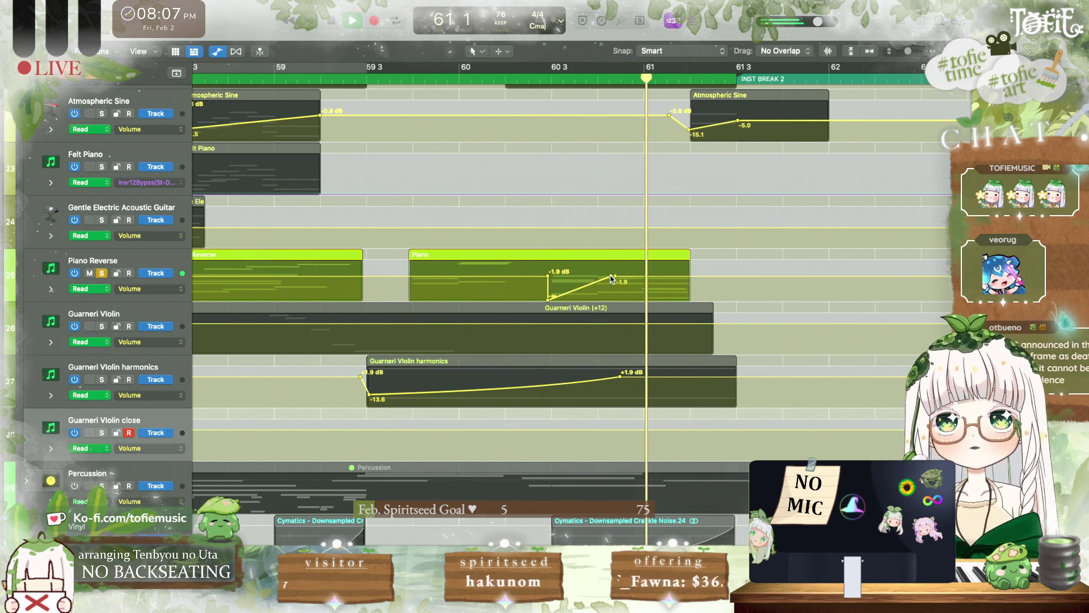
{"action": "key", "text": "space"}
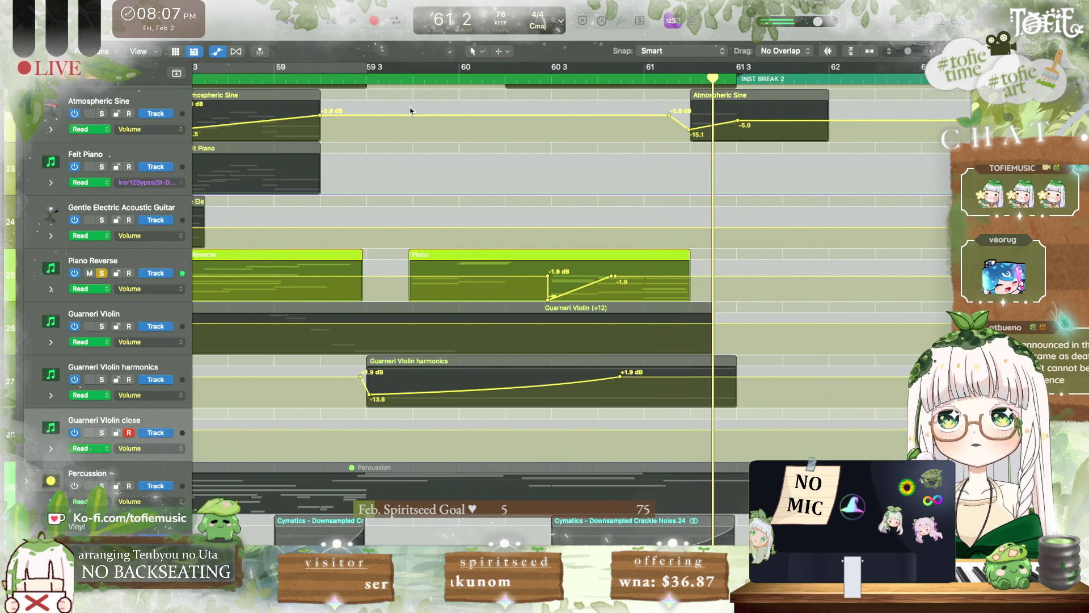
{"action": "left_click", "coordinate": [413, 78]}
{"action": "key", "text": "space"}
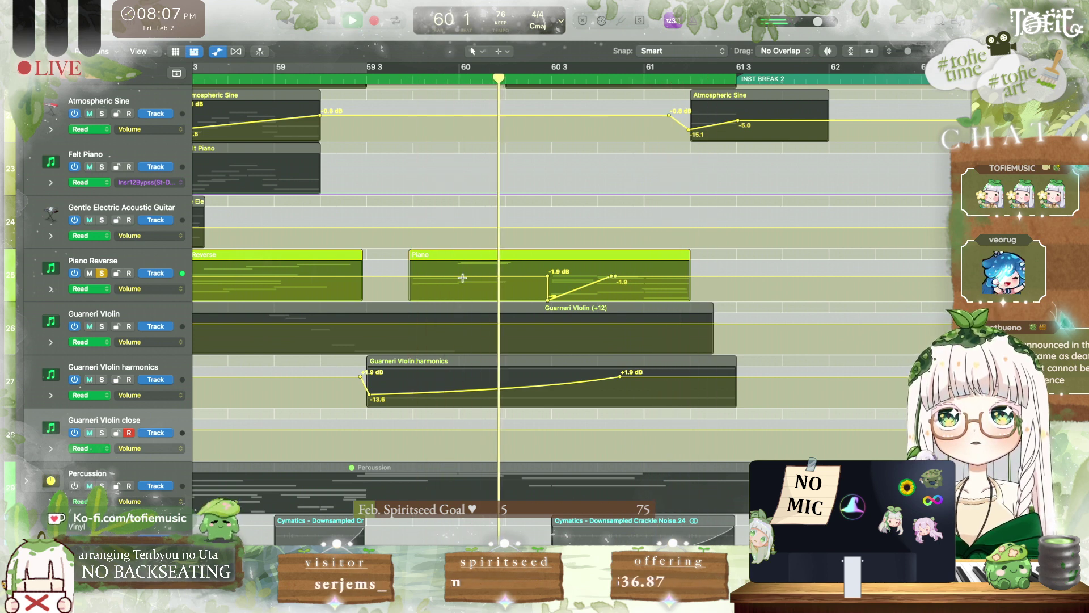
Step: Add Piano Reverse volume points at the copied region's start and at bar 60, hide the automation, and replay
{"action": "left_click_drag", "start_coordinate": [463, 278], "coordinate": [409, 277]}
{"action": "left_click", "coordinate": [420, 288]}
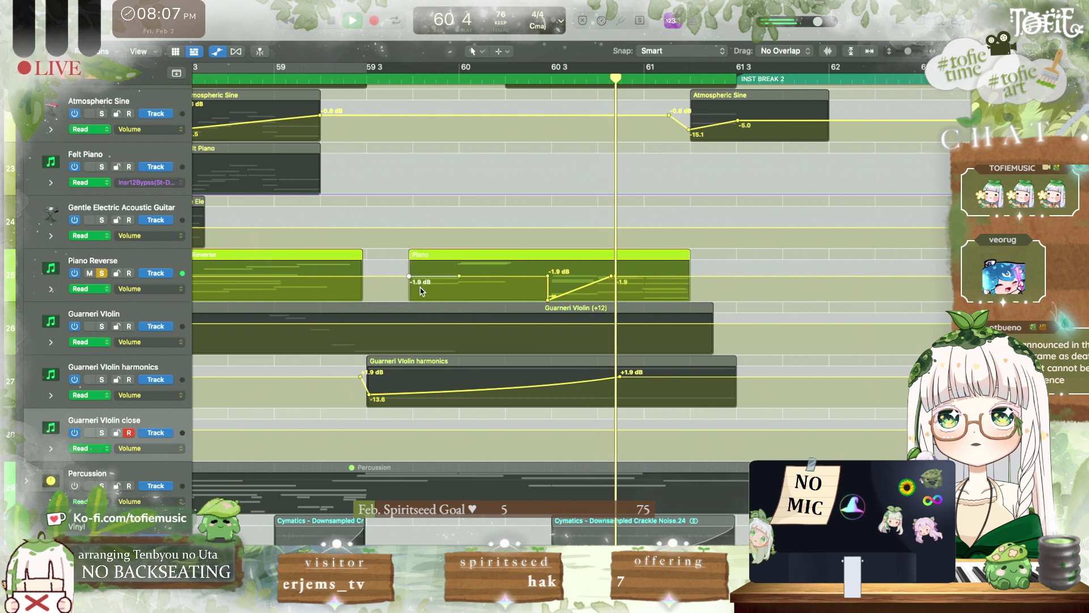
{"action": "key", "text": "a"}
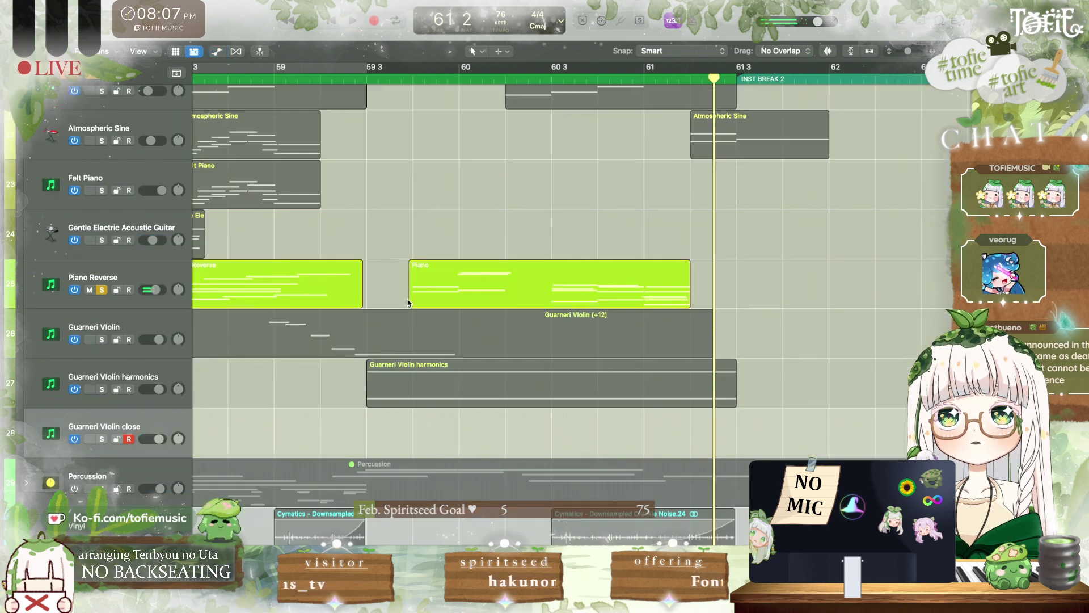
{"action": "key", "text": "space"}
{"action": "key", "text": "space"}
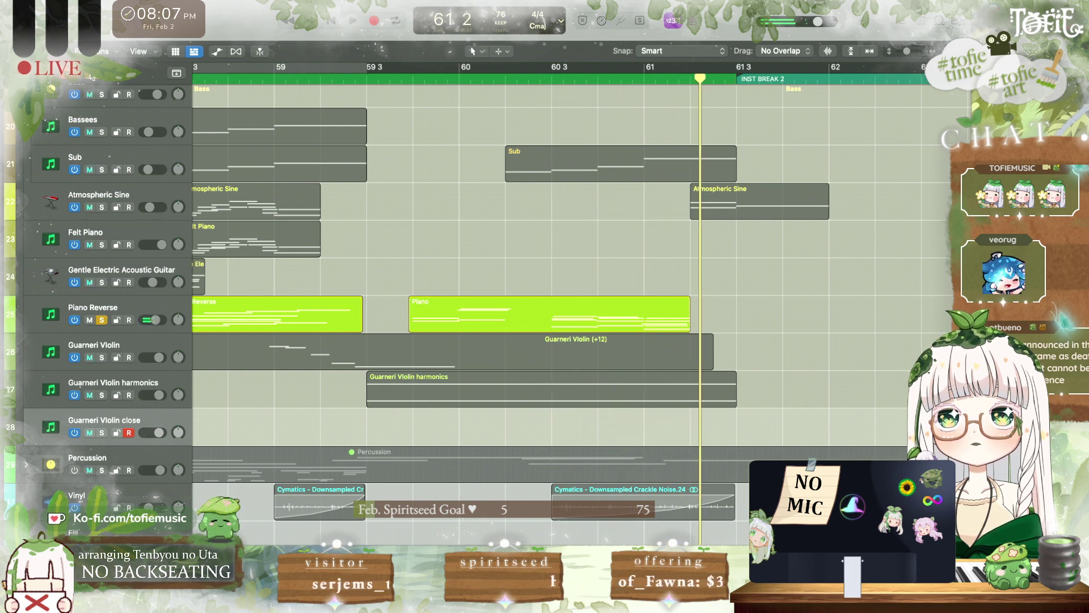
Step: Unsolo the Piano Reverse track and play the bridge with the other tracks up to INST BREAK 2
{"action": "key", "text": "s"}
{"action": "key", "text": "space"}
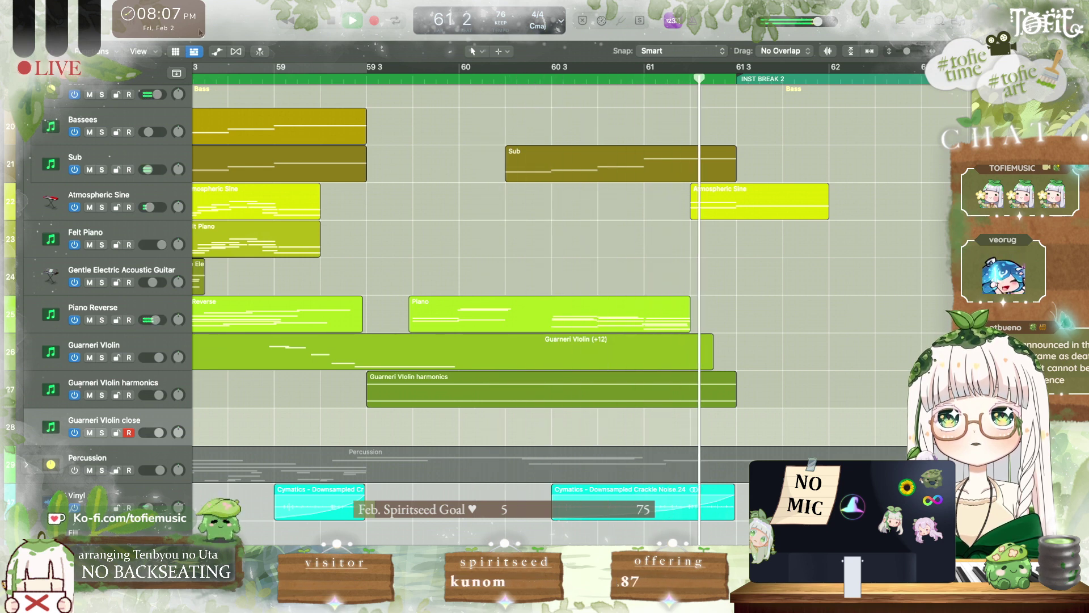
{"action": "scroll", "coordinate": [333, 155], "scroll_direction": "left", "scroll_amount": 5}
{"action": "scroll", "coordinate": [332, 153], "scroll_direction": "up", "scroll_amount": 1}
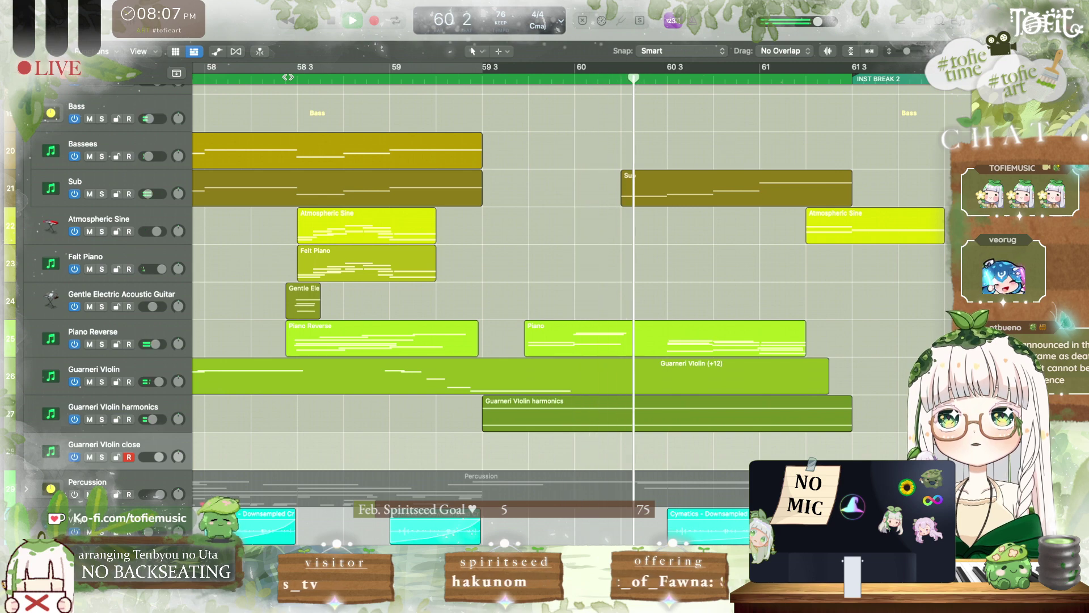
{"action": "scroll", "coordinate": [495, 165], "scroll_direction": "down", "scroll_amount": 3}
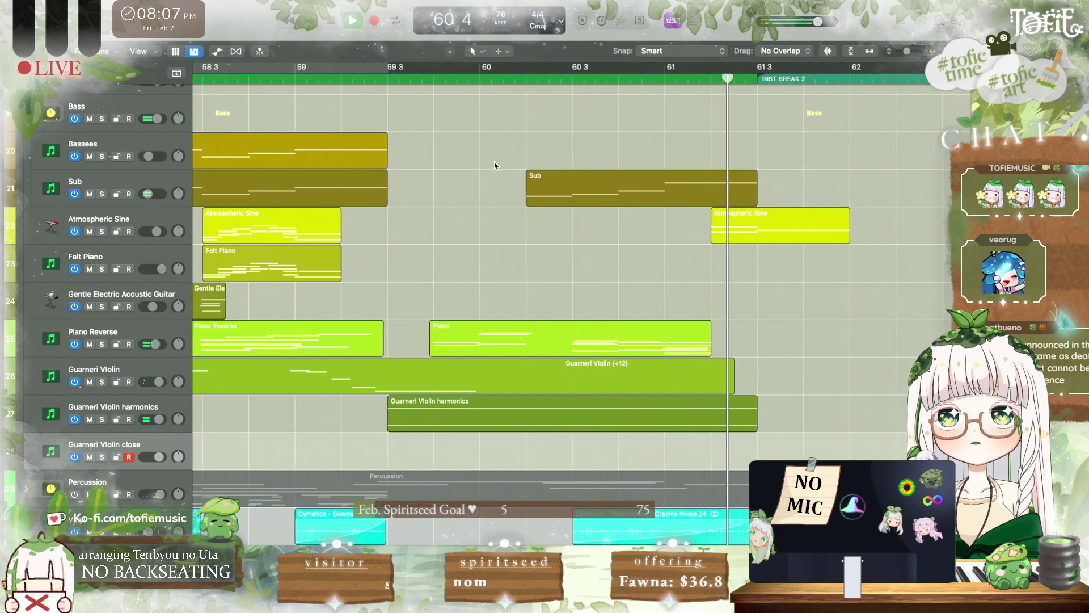
{"action": "key", "text": "space"}
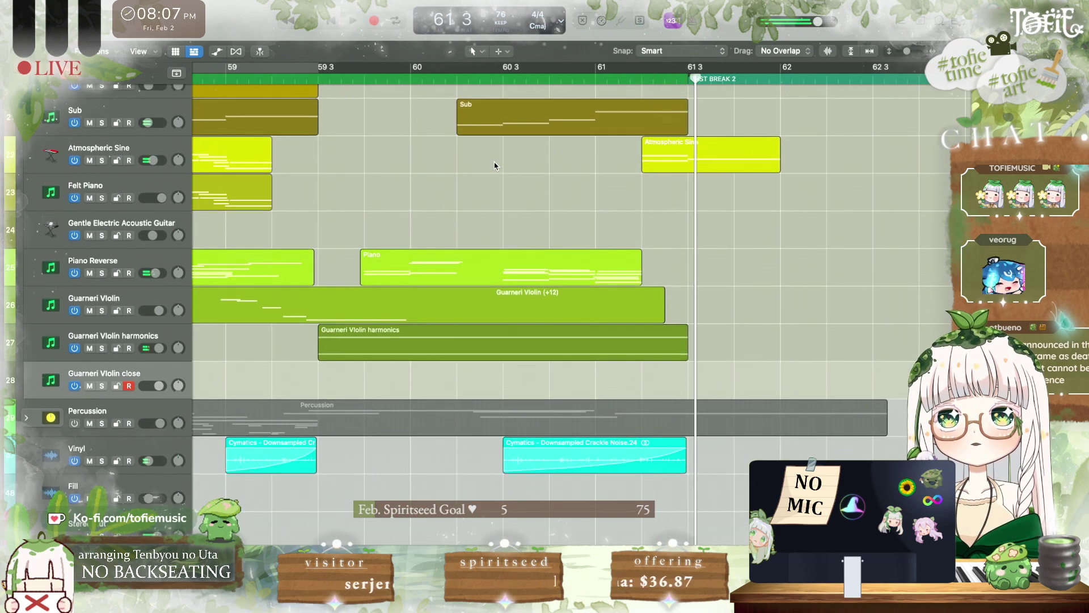
Step: Expand the Percussion track stack, switch it back on, save the project, and replay the bridge
{"action": "left_click", "coordinate": [26, 419]}
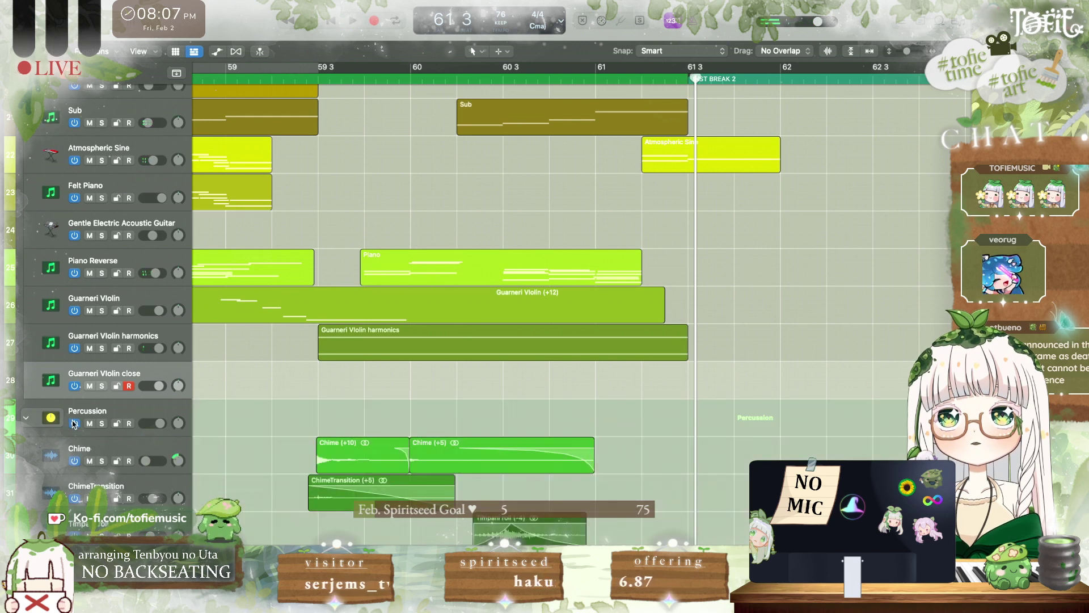
{"action": "scroll", "coordinate": [335, 343], "scroll_direction": "up", "scroll_amount": 2}
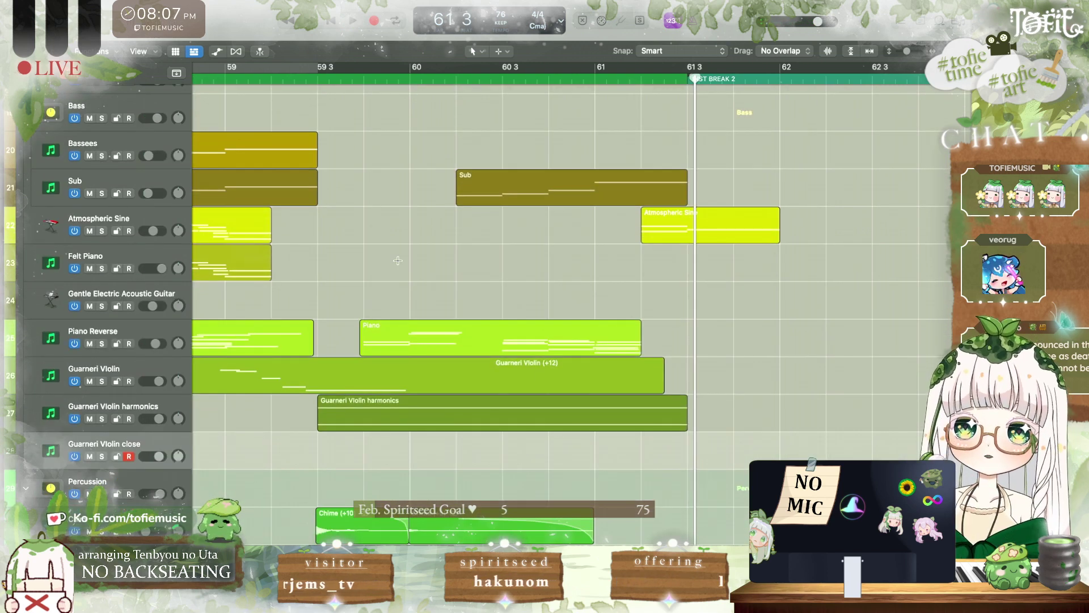
{"action": "key", "text": "super+s"}
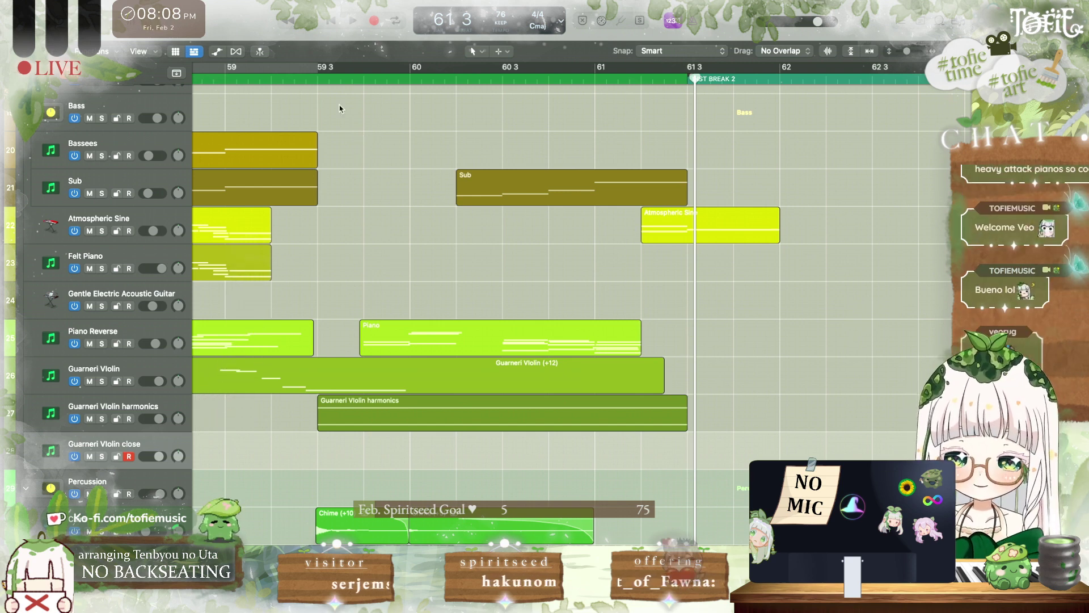
{"action": "key", "text": "space"}
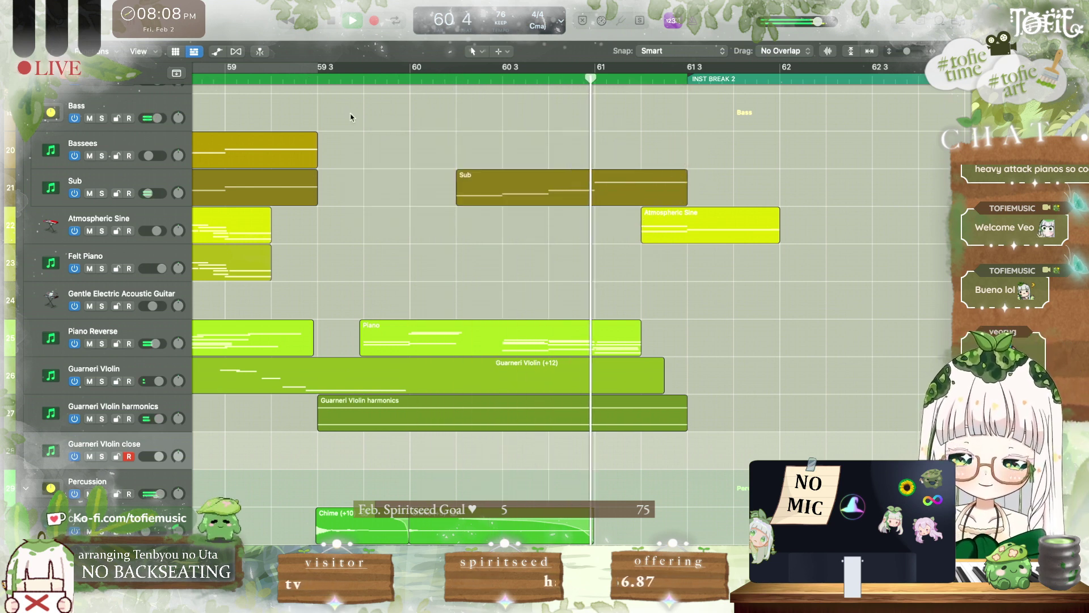
{"action": "key", "text": "space"}
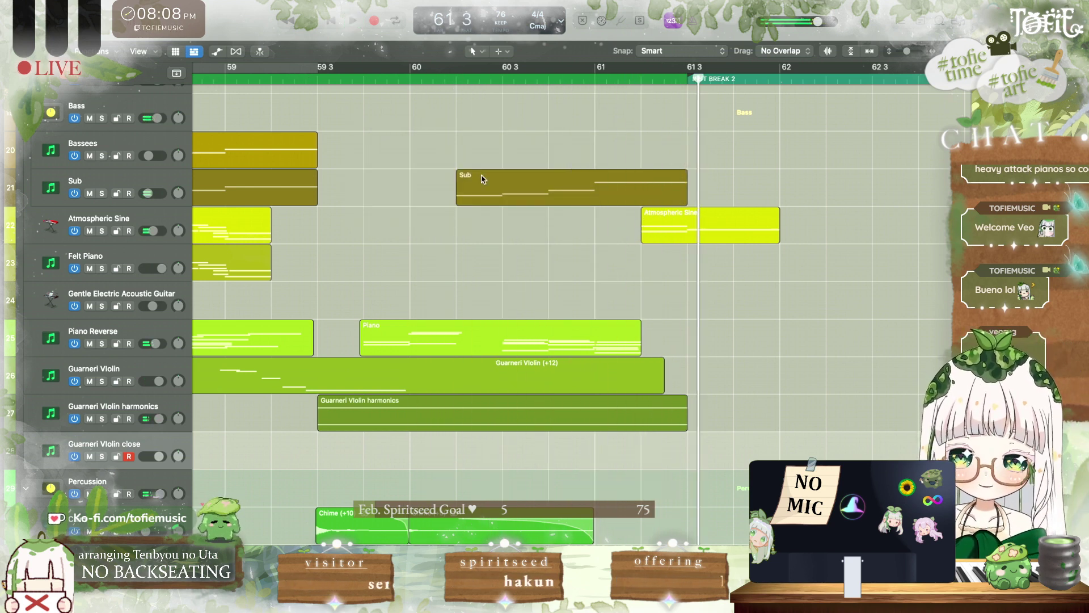
Step: Solo the Guarneri Violin harmonics track and play it from just before INST BREAK 2
{"action": "scroll", "coordinate": [482, 179], "scroll_direction": "down", "scroll_amount": 1}
{"action": "scroll", "coordinate": [482, 179], "scroll_direction": "up", "scroll_amount": 12}
{"action": "scroll", "coordinate": [482, 178], "scroll_direction": "down", "scroll_amount": 4}
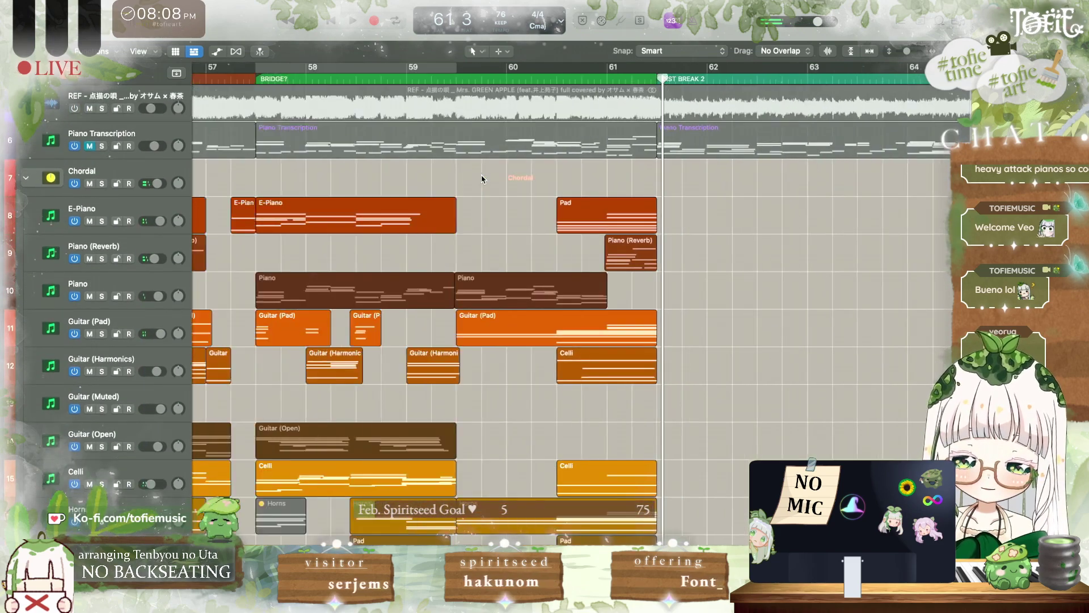
{"action": "scroll", "coordinate": [481, 174], "scroll_direction": "up", "scroll_amount": 4}
{"action": "left_click", "coordinate": [539, 80]}
{"action": "scroll", "coordinate": [539, 81], "scroll_direction": "down", "scroll_amount": 10}
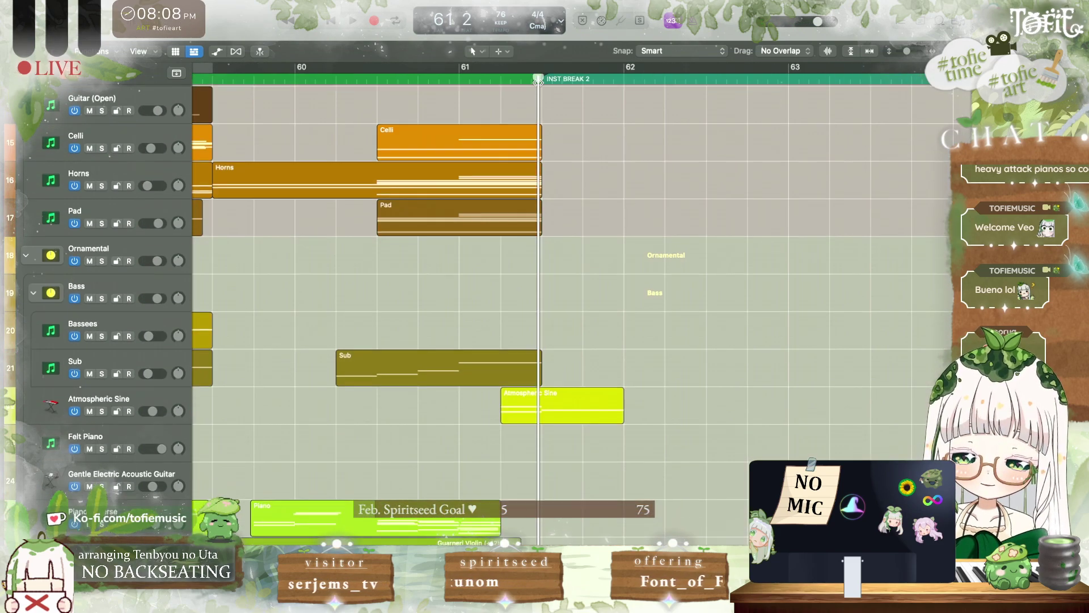
{"action": "scroll", "coordinate": [538, 83], "scroll_direction": "down", "scroll_amount": 5}
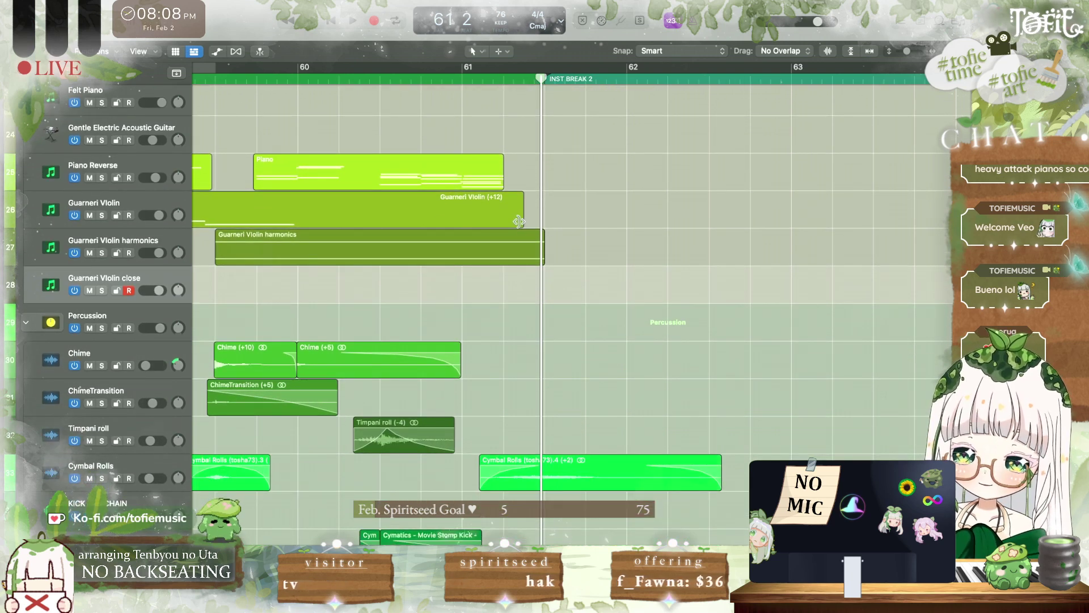
{"action": "left_click", "coordinate": [102, 253]}
{"action": "key", "text": "space"}
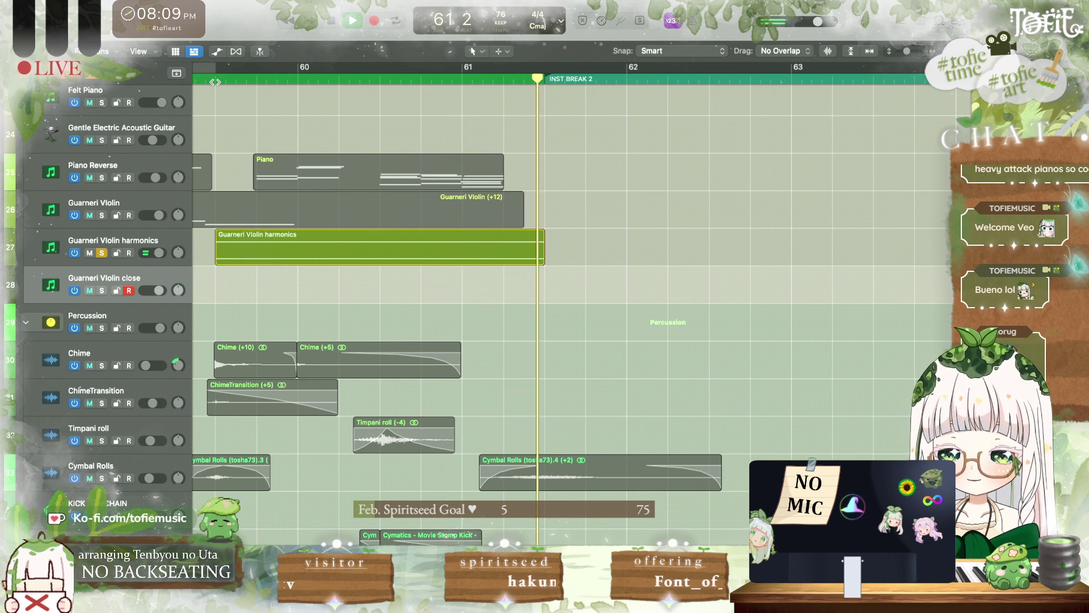
Step: Copy the Guarneri Violin harmonics region to 61 3 1 1 without its automation and delete the copy's lower note
{"action": "left_click_drag", "start_coordinate": [249, 258], "coordinate": [585, 260]}
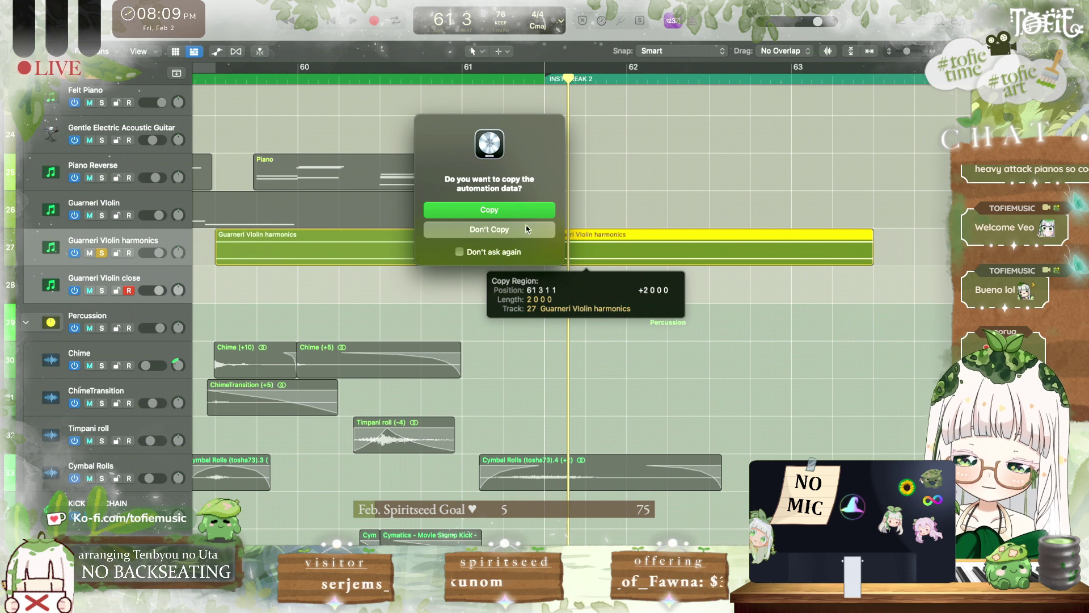
{"action": "left_click", "coordinate": [528, 229]}
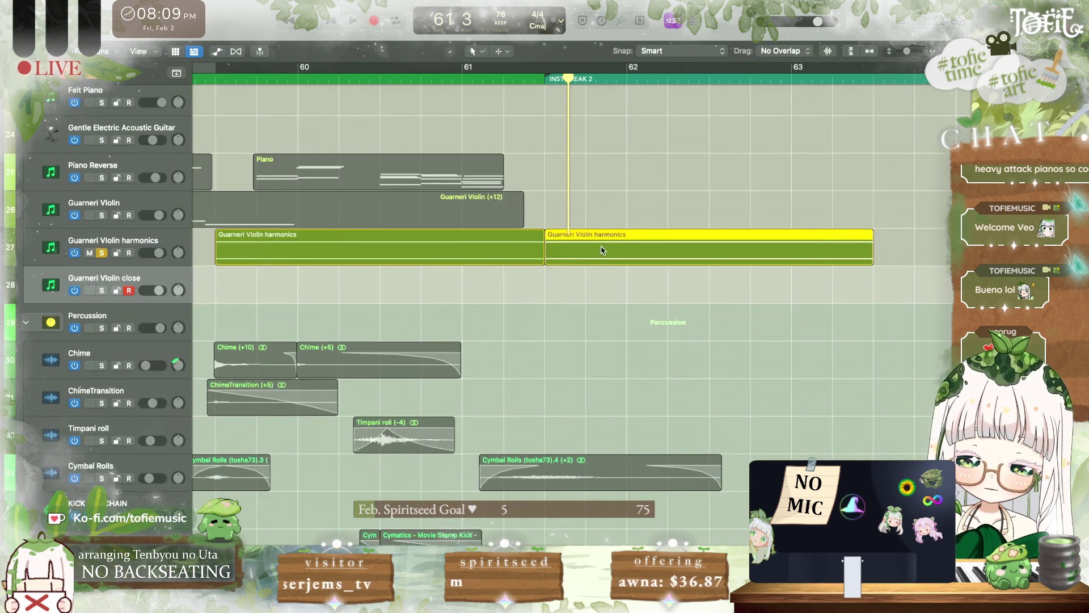
{"action": "double_click", "coordinate": [602, 250]}
{"action": "left_click", "coordinate": [549, 375]}
{"action": "left_click", "coordinate": [550, 402]}
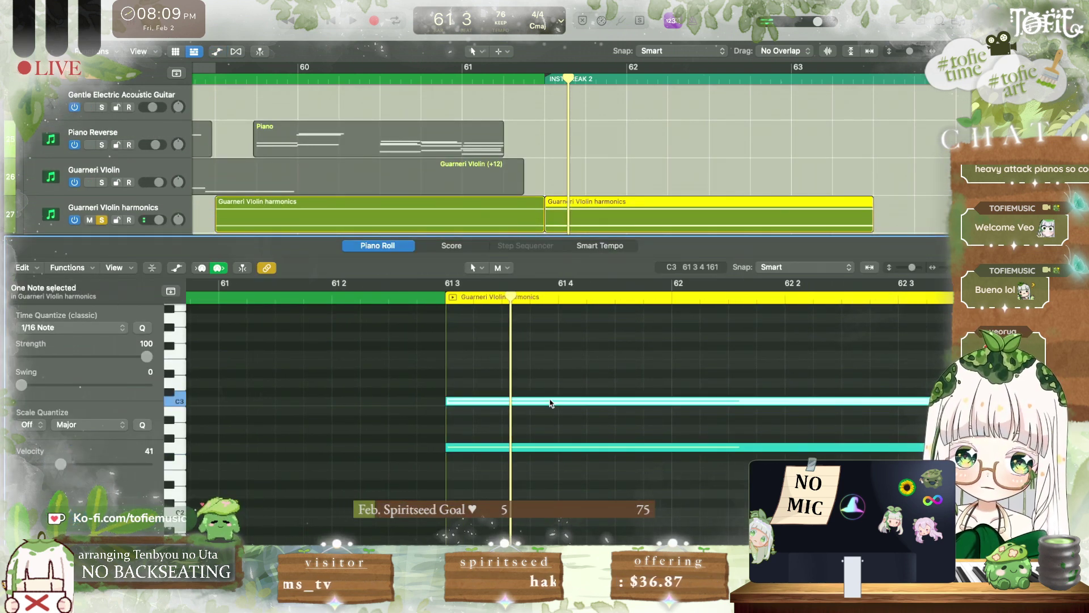
{"action": "left_click", "coordinate": [461, 448]}
{"action": "key", "text": "Delete"}
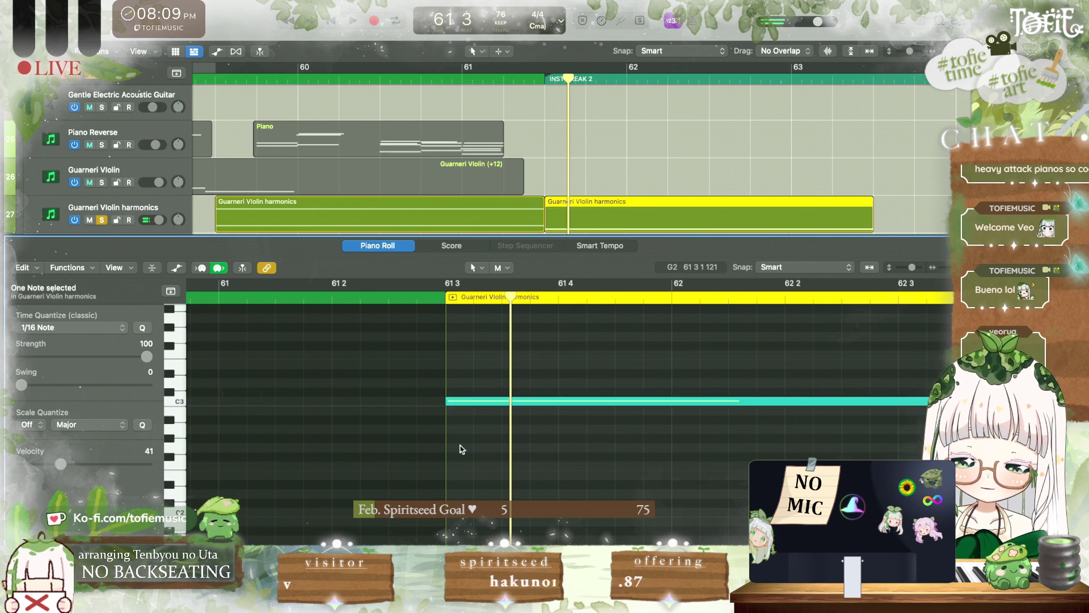
Step: Play the copied harmonics region, split its remaining C3 note at 62 3, and shorten the first part to leave a gap
{"action": "key", "text": "space"}
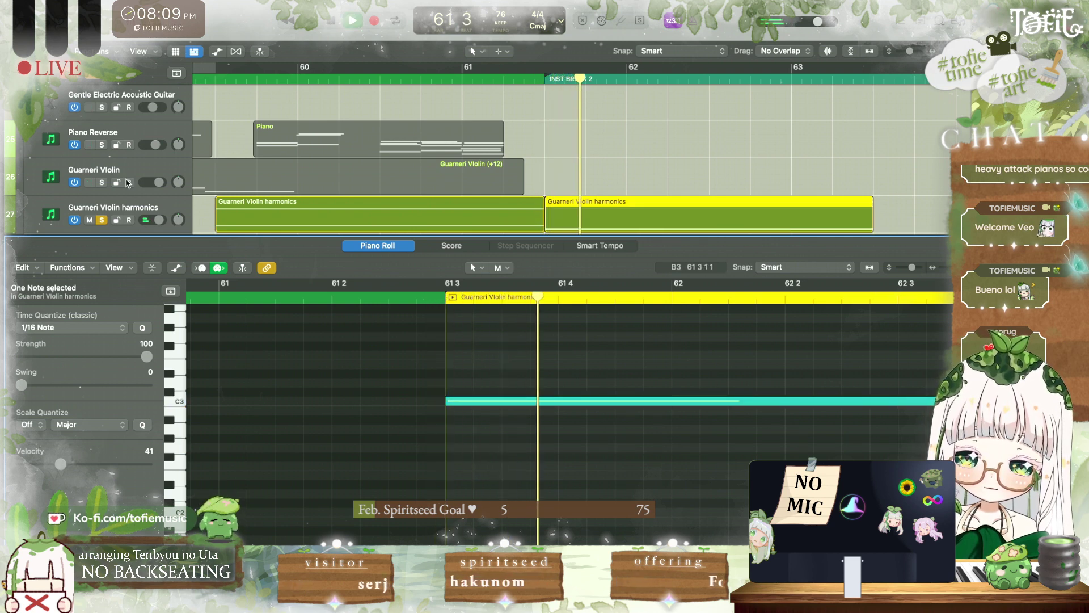
{"action": "scroll", "coordinate": [491, 367], "scroll_direction": "right", "scroll_amount": 3}
{"action": "scroll", "coordinate": [492, 367], "scroll_direction": "down", "scroll_amount": 3}
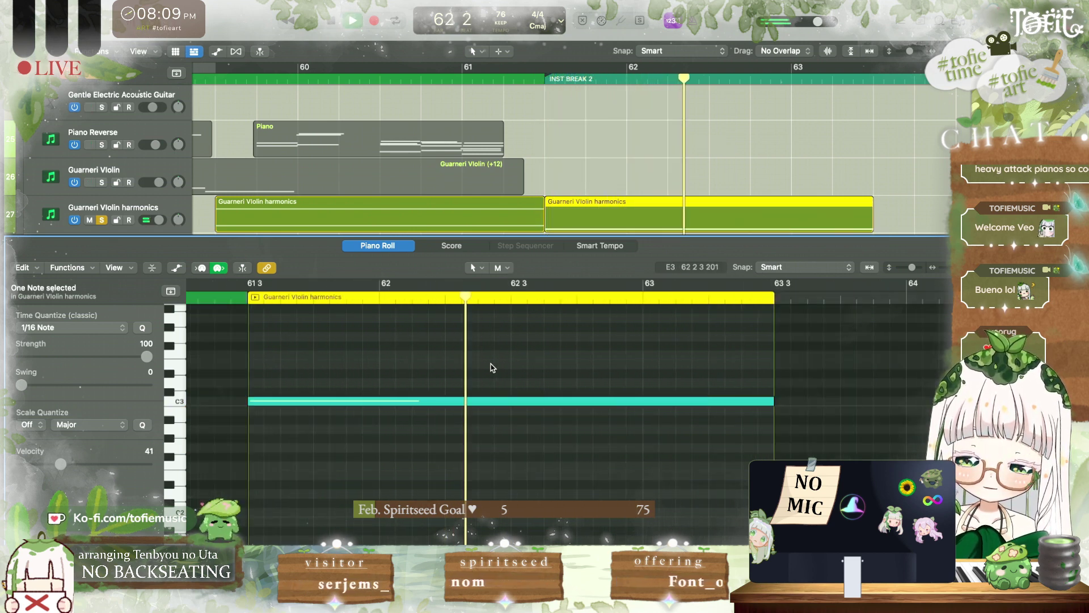
{"action": "key", "text": "space"}
{"action": "left_click", "coordinate": [496, 299]}
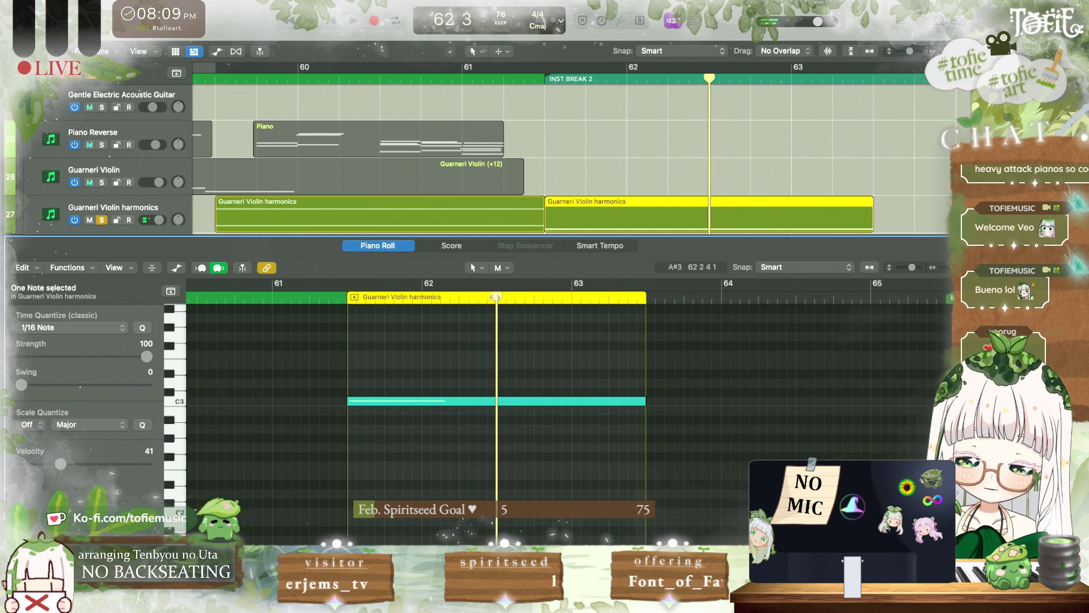
{"action": "left_click", "coordinate": [495, 404]}
{"action": "key", "text": "super+t"}
{"action": "left_click_drag", "start_coordinate": [494, 403], "coordinate": [454, 396]}
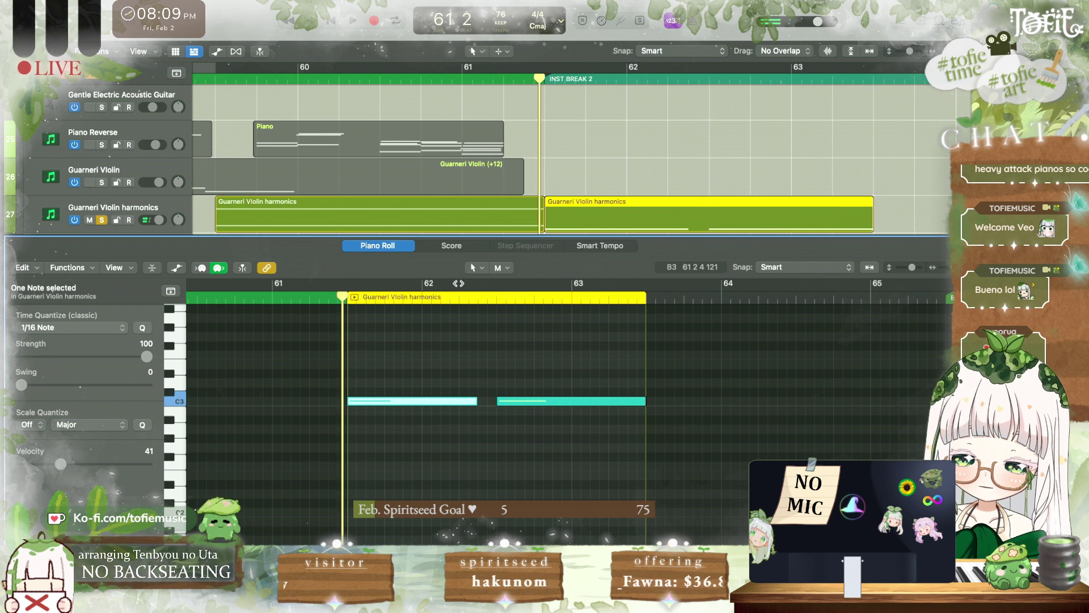
Step: Set the Piano Roll's secondary tool to Pencil, replay the harmonics, and trim the first note's end slightly further
{"action": "key", "text": "space"}
{"action": "left_click", "coordinate": [500, 267]}
{"action": "left_click", "coordinate": [511, 295]}
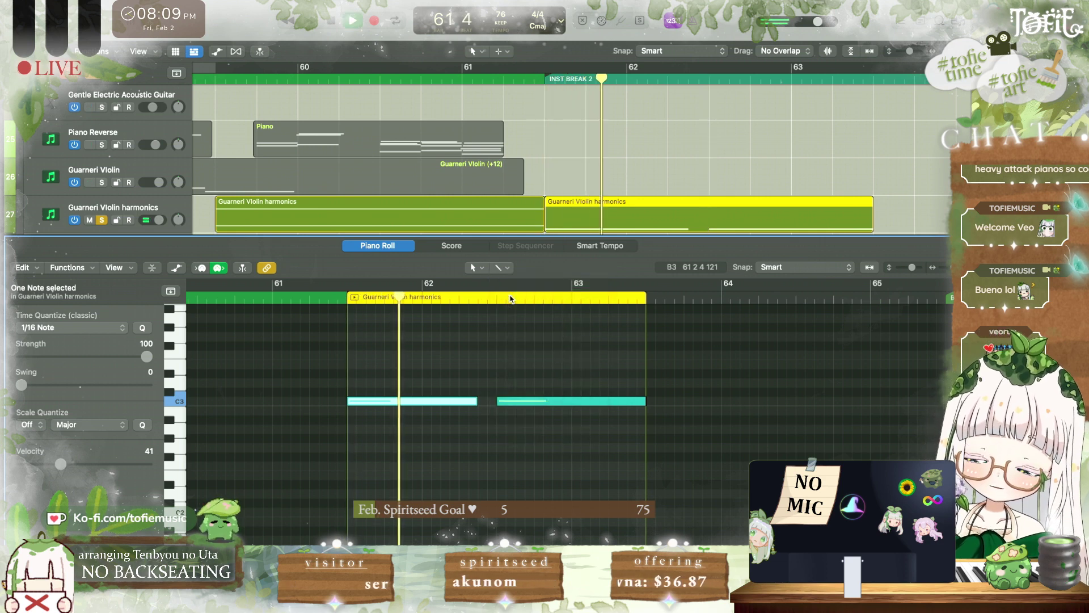
{"action": "left_click", "coordinate": [522, 345]}
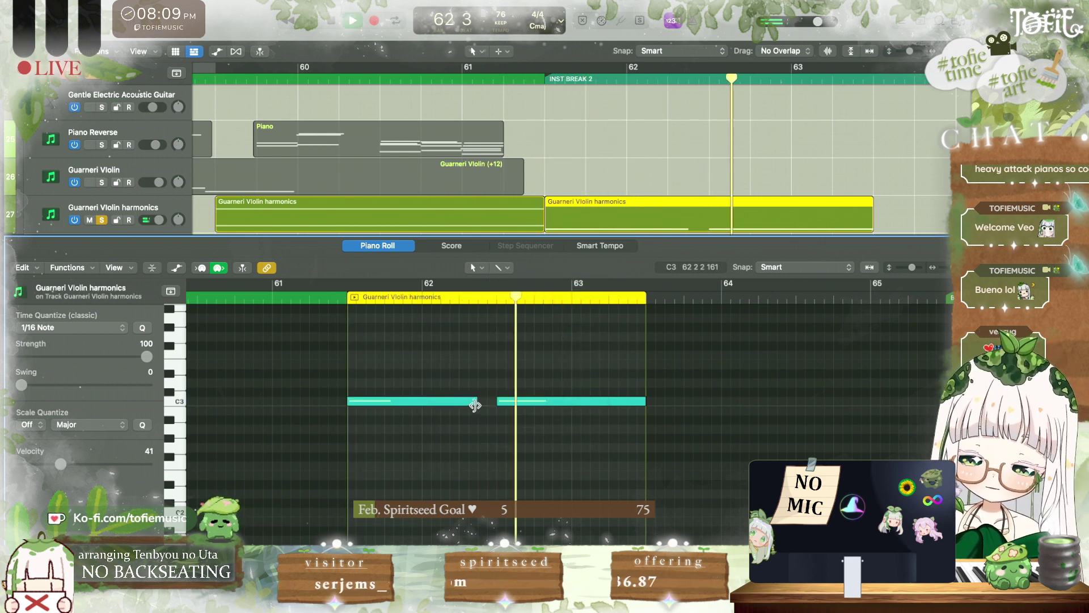
{"action": "left_click_drag", "start_coordinate": [475, 405], "coordinate": [472, 405]}
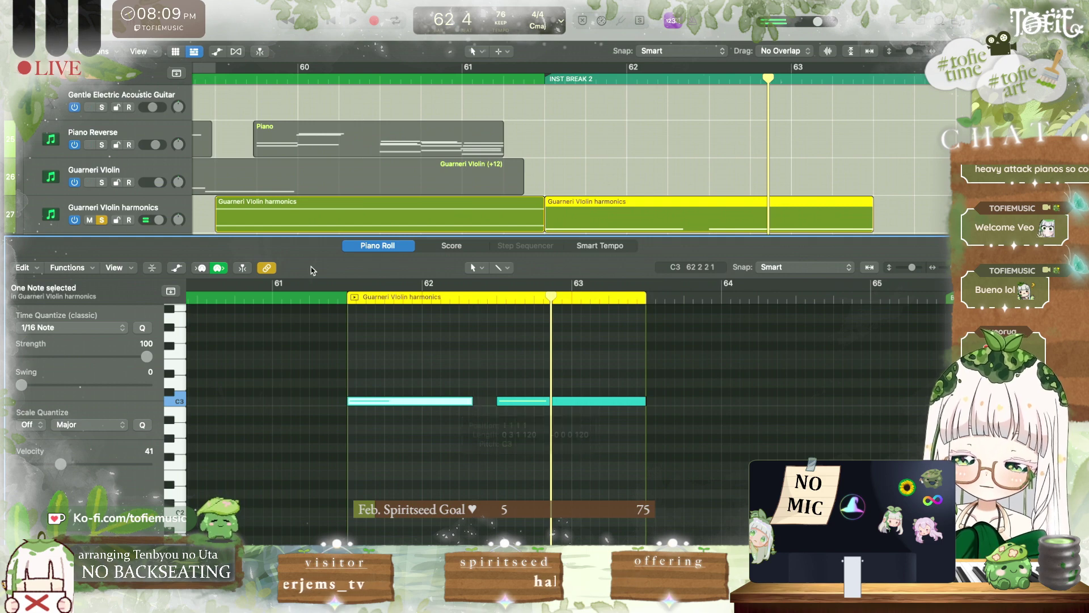
Step: Close the Piano Roll and copy the INST BREAK 2 Piano Transcription region onto the Celli track at the same position
{"action": "key", "text": "p"}
{"action": "scroll", "coordinate": [505, 210], "scroll_direction": "up", "scroll_amount": 10}
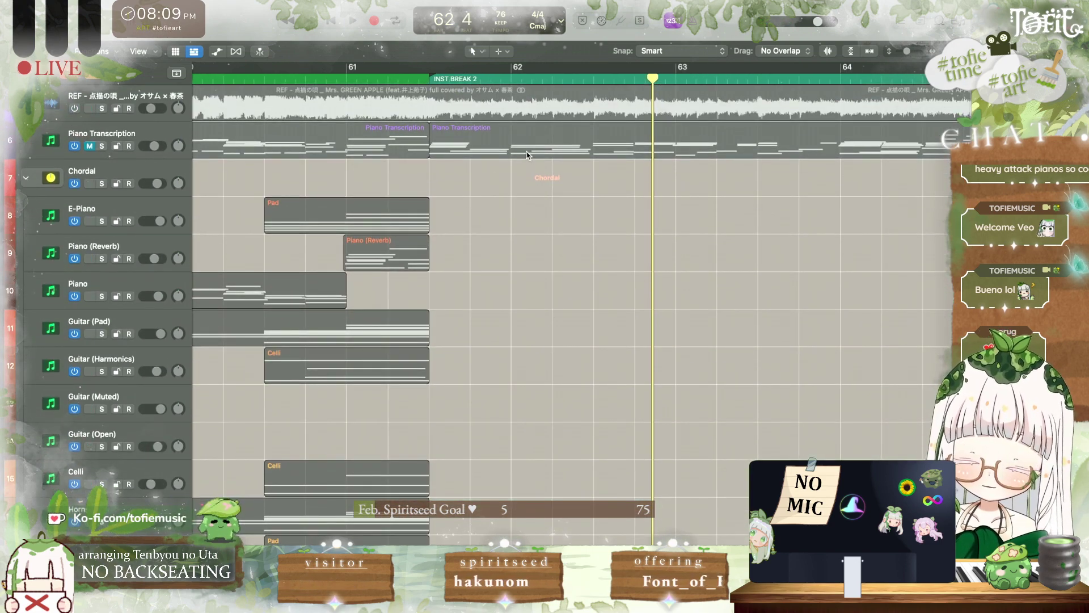
{"action": "key", "text": "super+Left"}
{"action": "key", "text": "super+Left"}
{"action": "scroll", "coordinate": [527, 150], "scroll_direction": "down", "scroll_amount": 2}
{"action": "scroll", "coordinate": [527, 151], "scroll_direction": "right", "scroll_amount": 3}
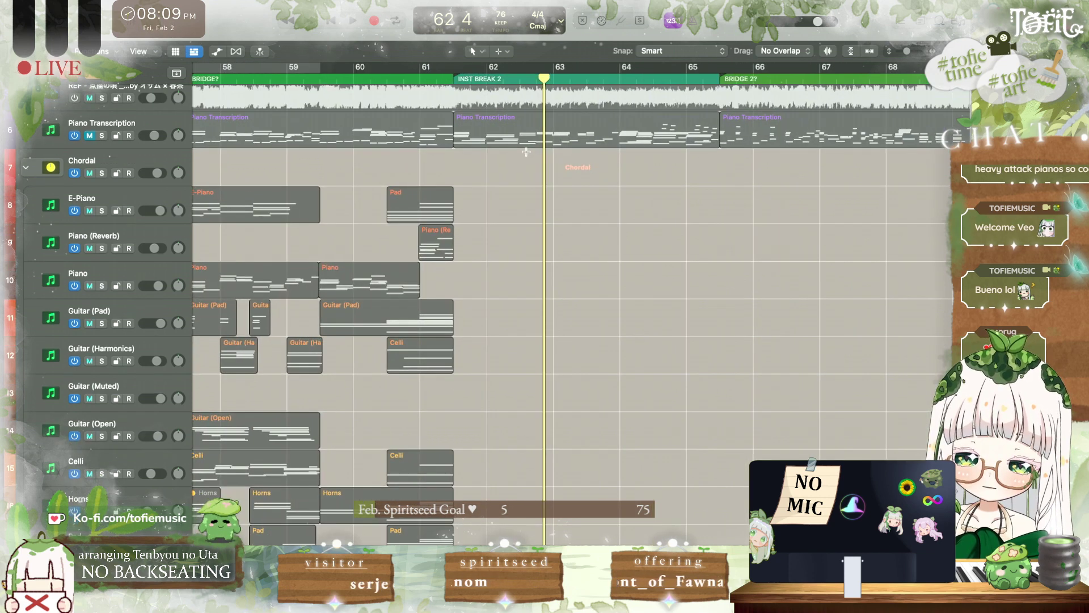
{"action": "left_click_drag", "start_coordinate": [509, 142], "coordinate": [505, 465]}
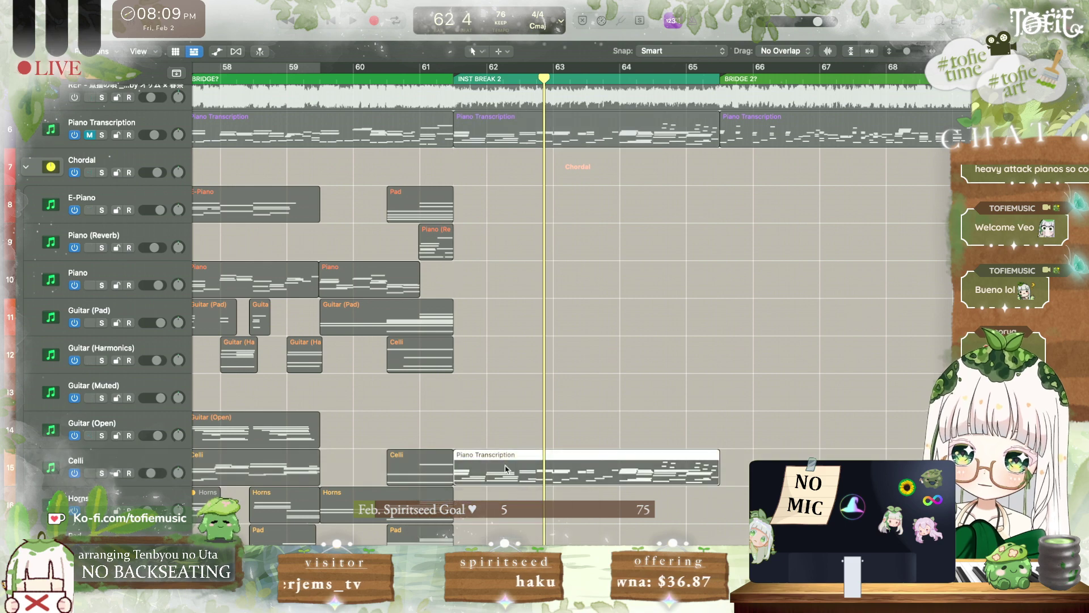
Step: Solo the Celli track and unsolo the Guarneri Violin harmonics track
{"action": "scroll", "coordinate": [504, 460], "scroll_direction": "down", "scroll_amount": 5}
{"action": "key", "text": "super+Right"}
{"action": "left_click", "coordinate": [112, 315]}
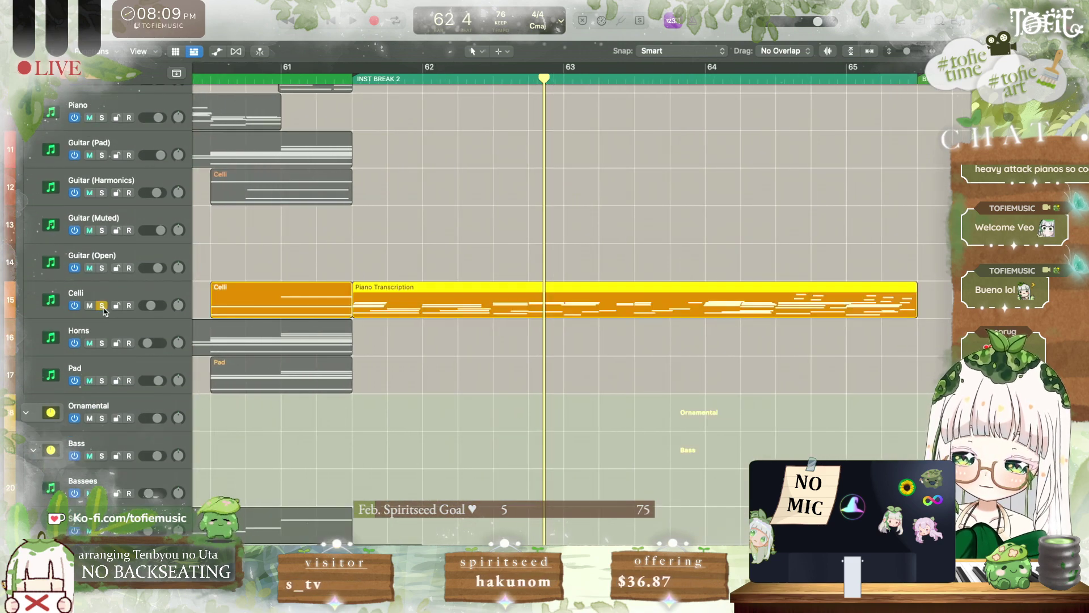
{"action": "scroll", "coordinate": [136, 315], "scroll_direction": "down", "scroll_amount": 8}
{"action": "left_click", "coordinate": [102, 383]}
{"action": "scroll", "coordinate": [398, 300], "scroll_direction": "up", "scroll_amount": 8}
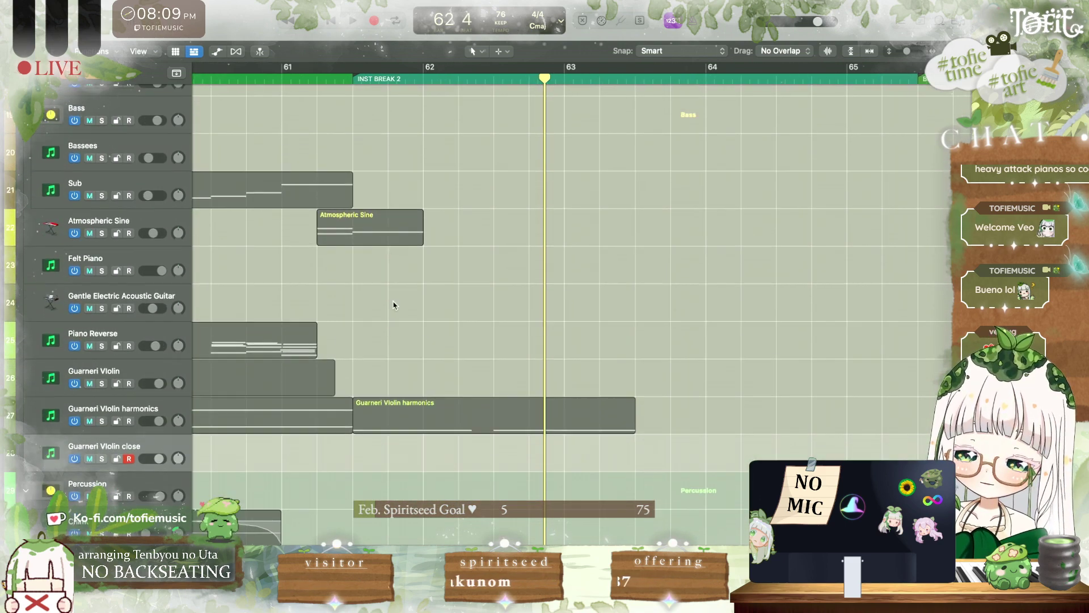
Step: Open the Piano Transcription copy on Celli in the Piano Roll and align its opening four-note chord to 61 3 with equal note lengths
{"action": "left_click", "coordinate": [416, 293]}
{"action": "double_click", "coordinate": [426, 260]}
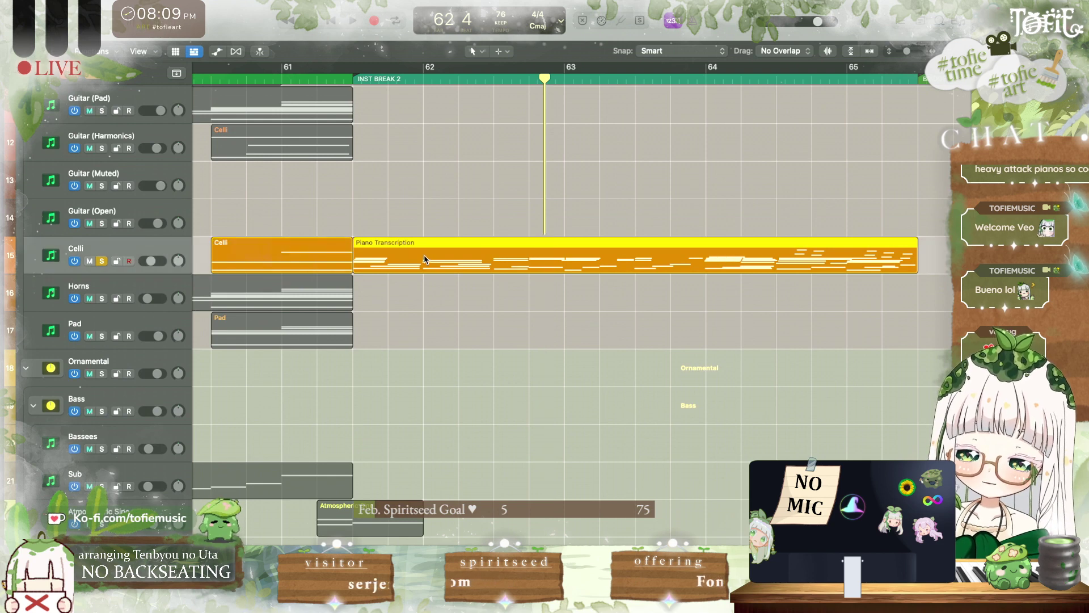
{"action": "left_click", "coordinate": [350, 78]}
{"action": "scroll", "coordinate": [407, 401], "scroll_direction": "up", "scroll_amount": 1}
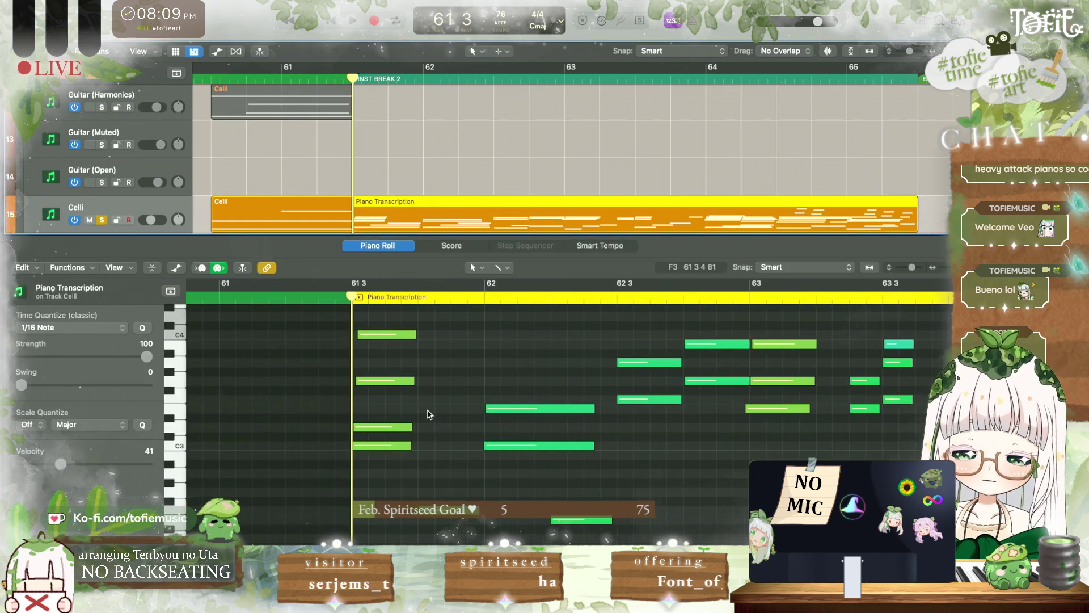
{"action": "left_click", "coordinate": [459, 383]}
{"action": "scroll", "coordinate": [406, 474], "scroll_direction": "up", "scroll_amount": 2}
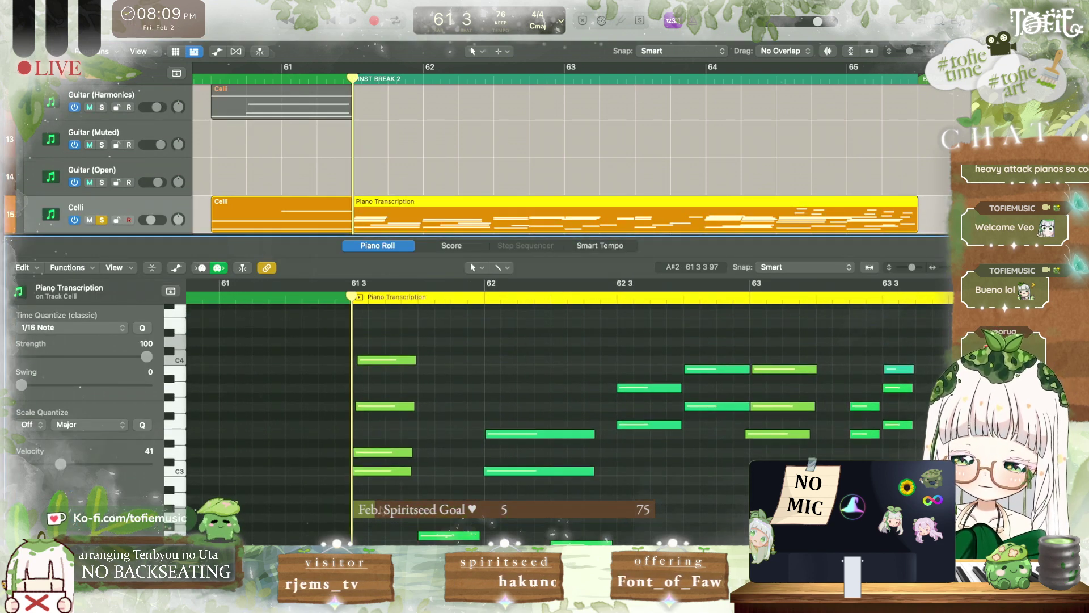
{"action": "left_click_drag", "start_coordinate": [420, 481], "coordinate": [380, 341]}
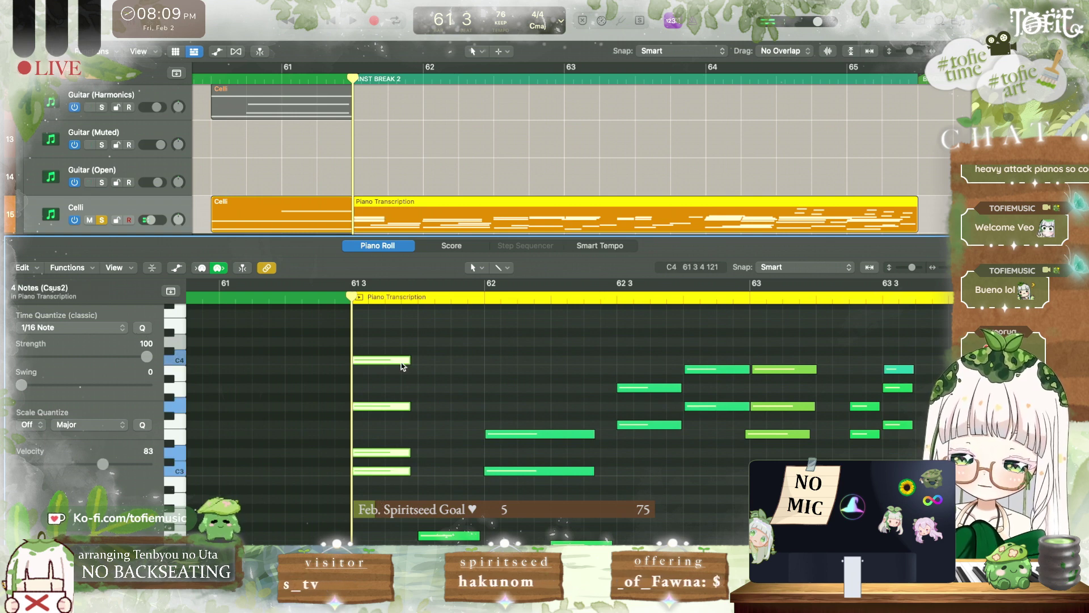
Step: Cut the F2 and C2 notes below the opening Celli chord and extend the chord's four notes to bar 62
{"action": "scroll", "coordinate": [422, 517], "scroll_direction": "down", "scroll_amount": 5}
{"action": "left_click_drag", "start_coordinate": [433, 500], "coordinate": [444, 386]}
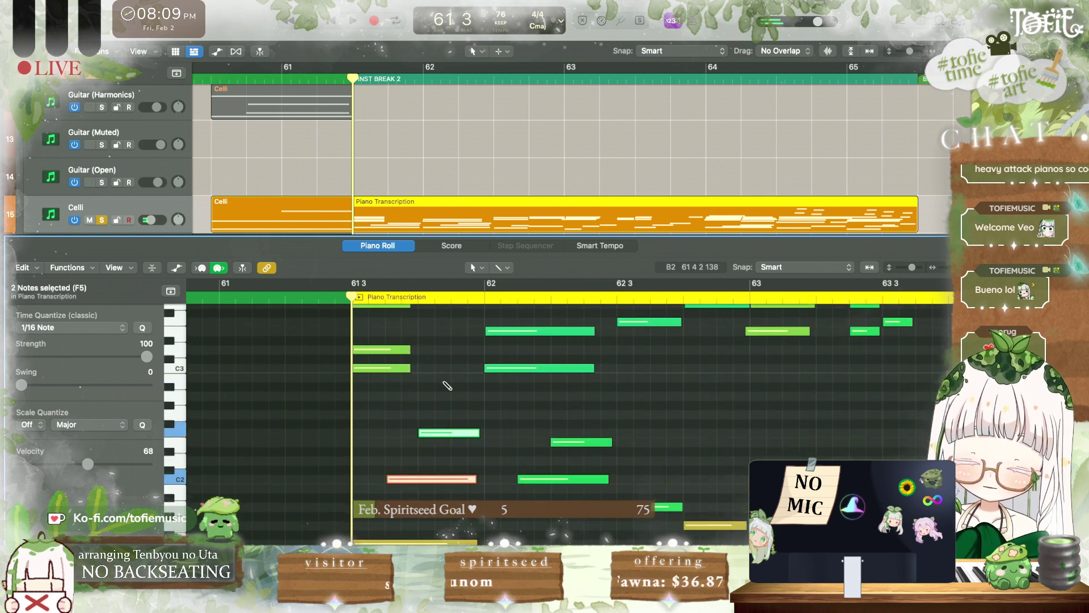
{"action": "key", "text": "super+x"}
{"action": "scroll", "coordinate": [445, 387], "scroll_direction": "up", "scroll_amount": 5}
{"action": "left_click_drag", "start_coordinate": [402, 493], "coordinate": [482, 350]}
Step: Play the Celli region from its start and replay it from bar 62 to check the next chord and low notes
{"action": "scroll", "coordinate": [481, 349], "scroll_direction": "down", "scroll_amount": 5}
{"action": "scroll", "coordinate": [481, 349], "scroll_direction": "right", "scroll_amount": 4}
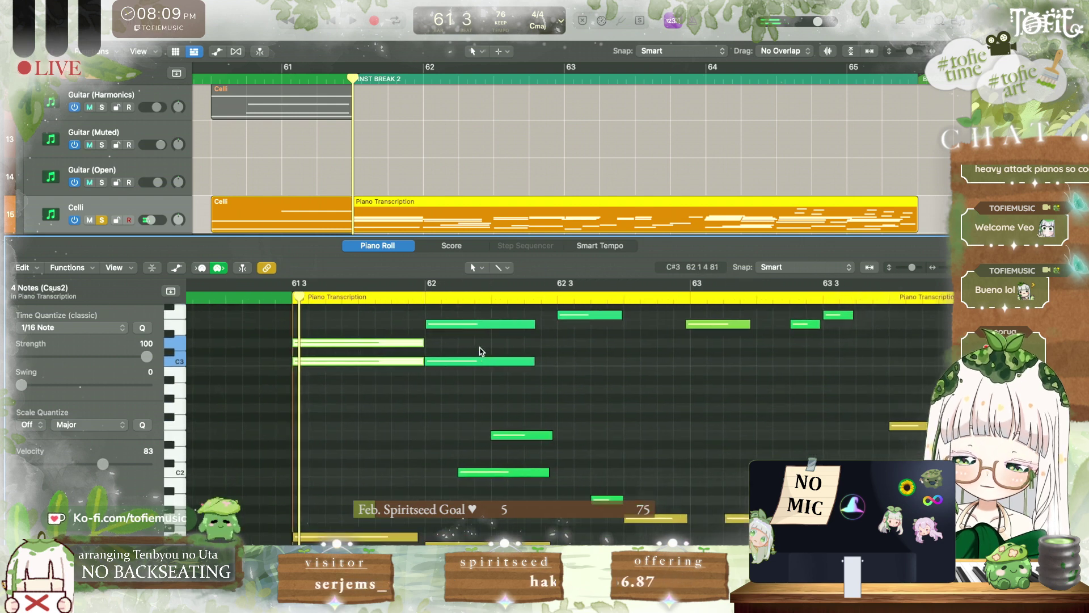
{"action": "left_click", "coordinate": [454, 474]}
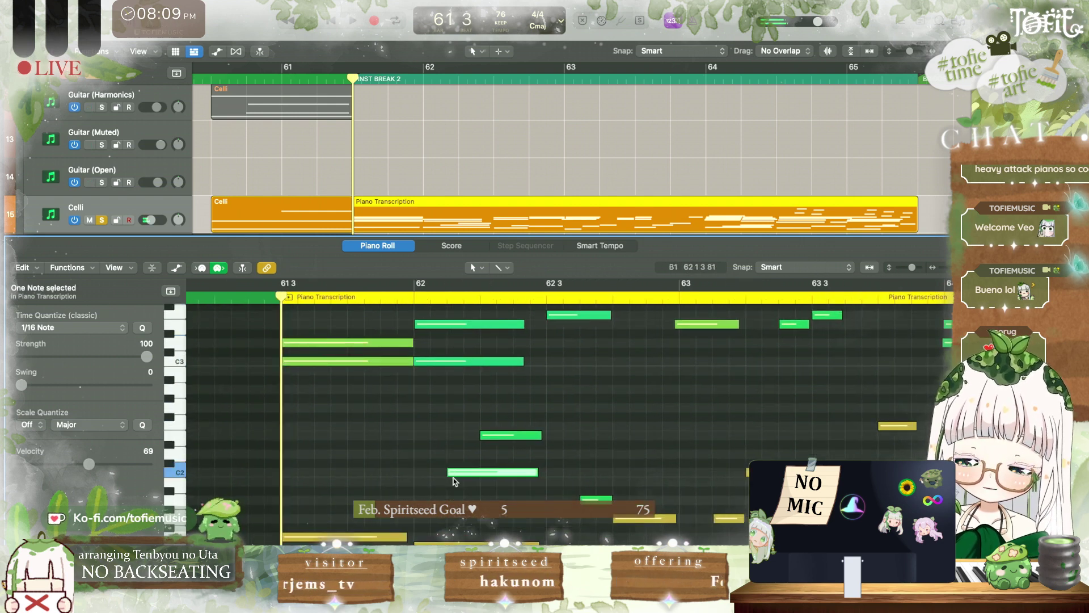
{"action": "key", "text": "space"}
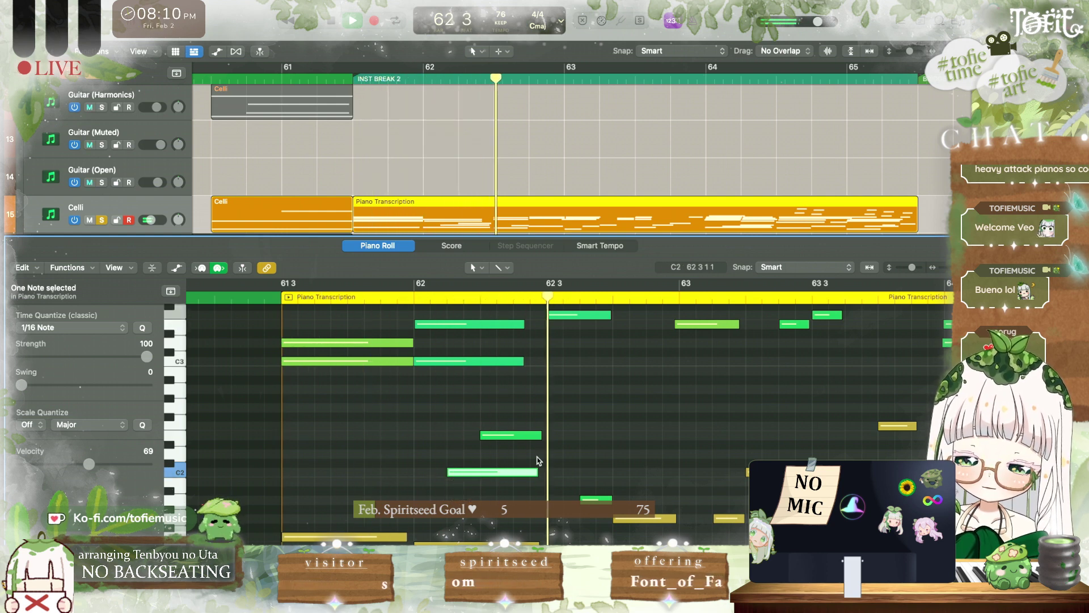
{"action": "key", "text": "space"}
{"action": "left_click", "coordinate": [409, 293]}
{"action": "key", "text": "space"}
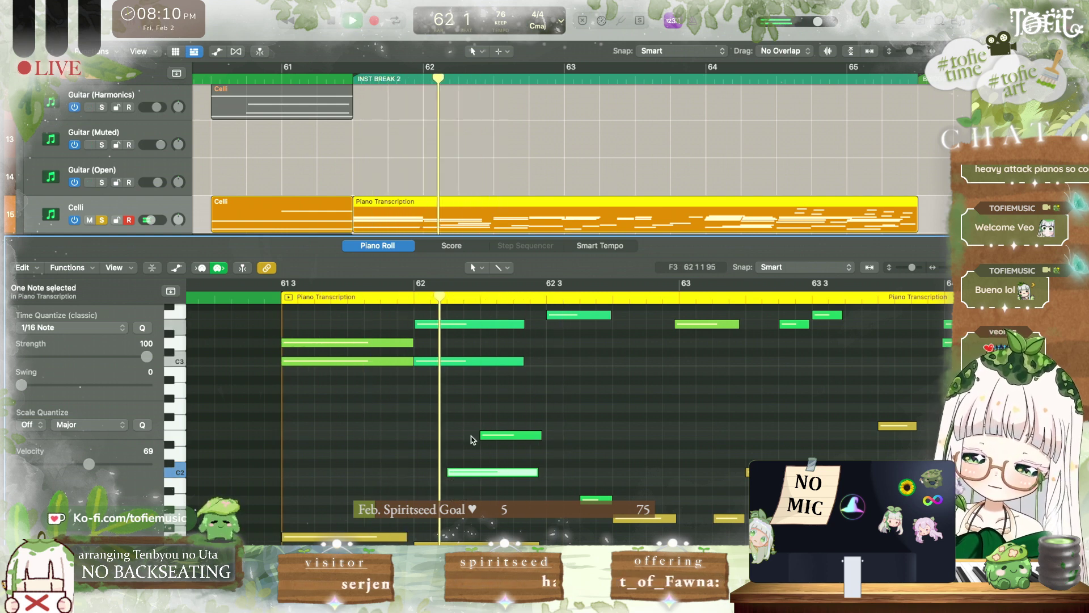
{"action": "scroll", "coordinate": [539, 450], "scroll_direction": "up", "scroll_amount": 4}
{"action": "key", "text": "space"}
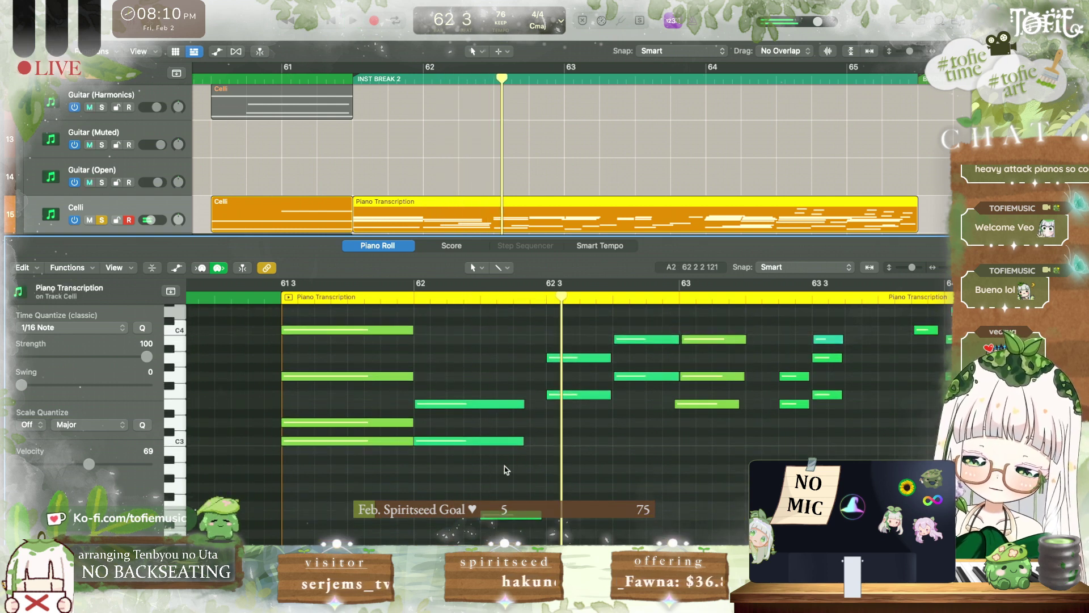
Step: Lengthen the C3 and E3 notes at bar 62 to about 62 2 4 and adjust the C2 note's end to match
{"action": "left_click_drag", "start_coordinate": [506, 469], "coordinate": [540, 405]}
{"action": "scroll", "coordinate": [537, 404], "scroll_direction": "down", "scroll_amount": 3}
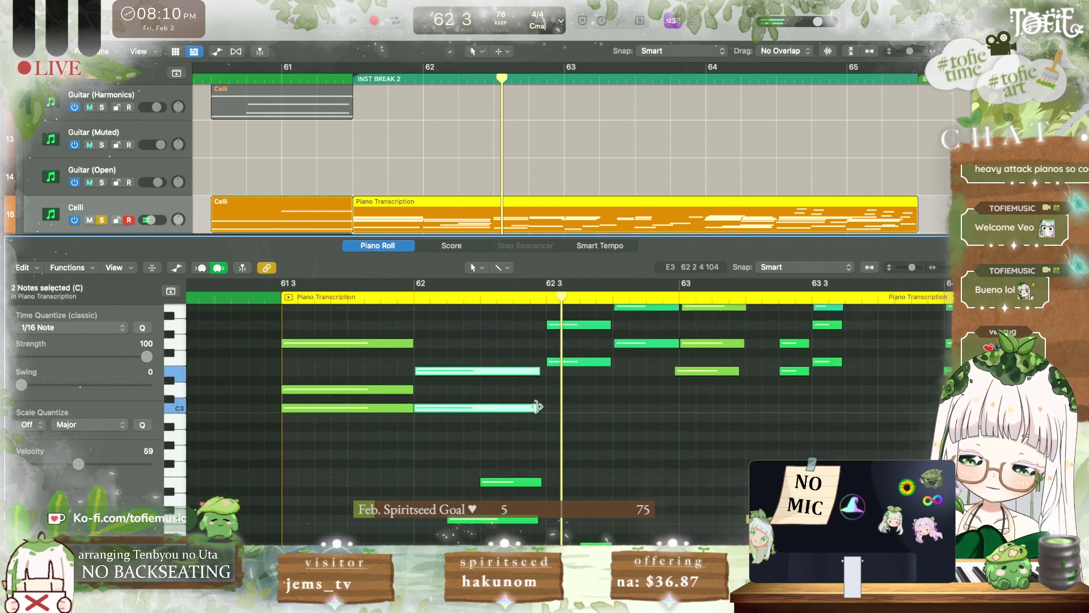
{"action": "left_click_drag", "start_coordinate": [533, 518], "coordinate": [537, 518]}
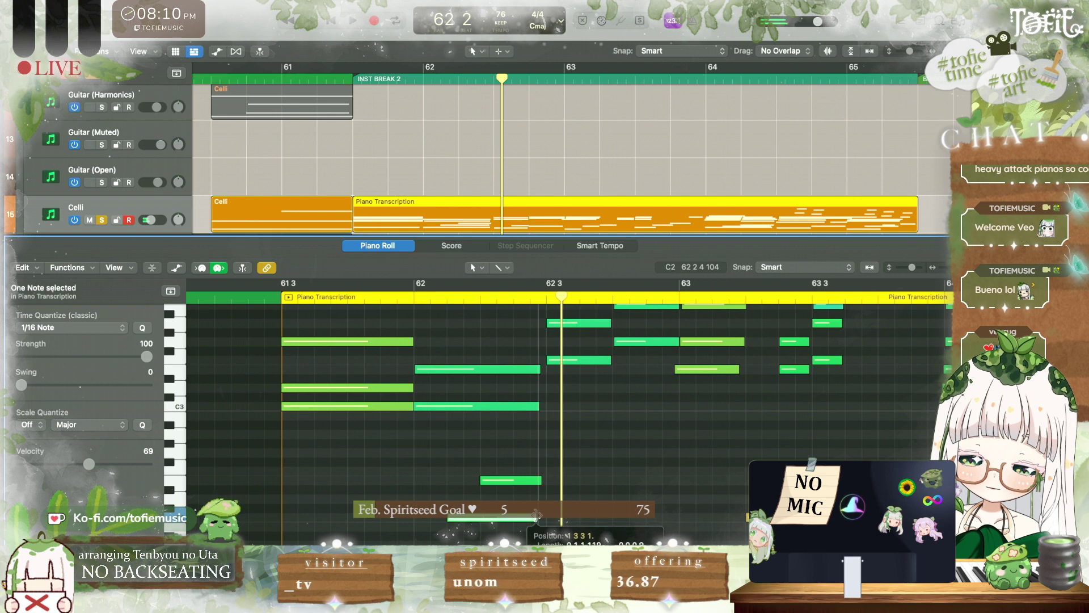
Step: Replay bar 62, add a G3 note starting at 62 1 4 1, and shorten the E3 note to end near its start
{"action": "key", "text": "space"}
{"action": "scroll", "coordinate": [479, 397], "scroll_direction": "up", "scroll_amount": 3}
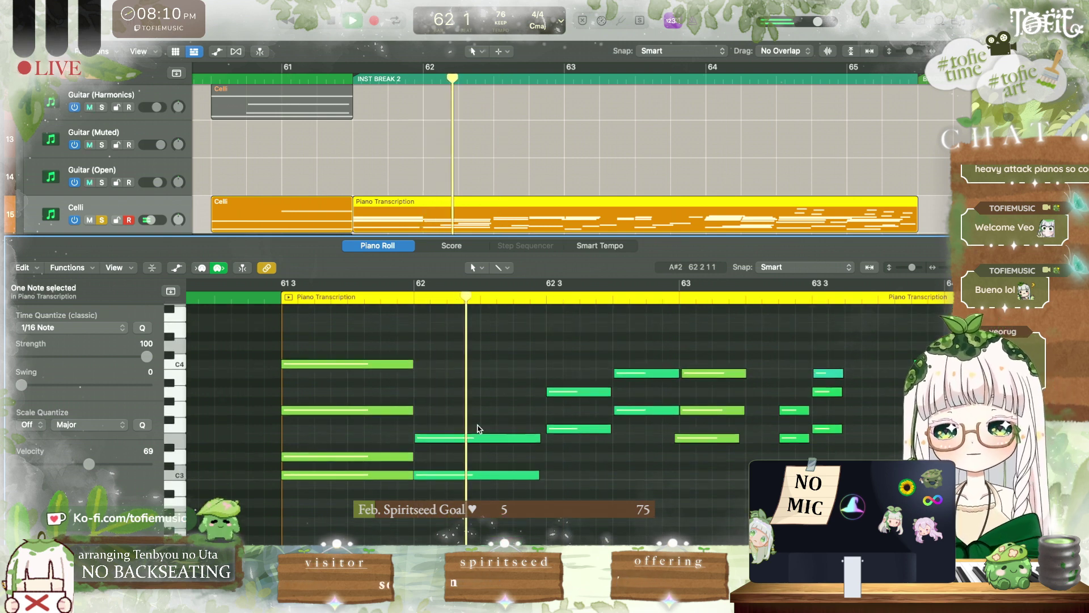
{"action": "left_click", "coordinate": [479, 438]}
{"action": "mouse_move", "coordinate": [482, 413]}
{"action": "left_mouse_down"}
{"action": "mouse_move", "coordinate": [420, 418]}
{"action": "mouse_move", "coordinate": [480, 411]}
{"action": "mouse_move", "coordinate": [464, 410]}
{"action": "left_mouse_up"}
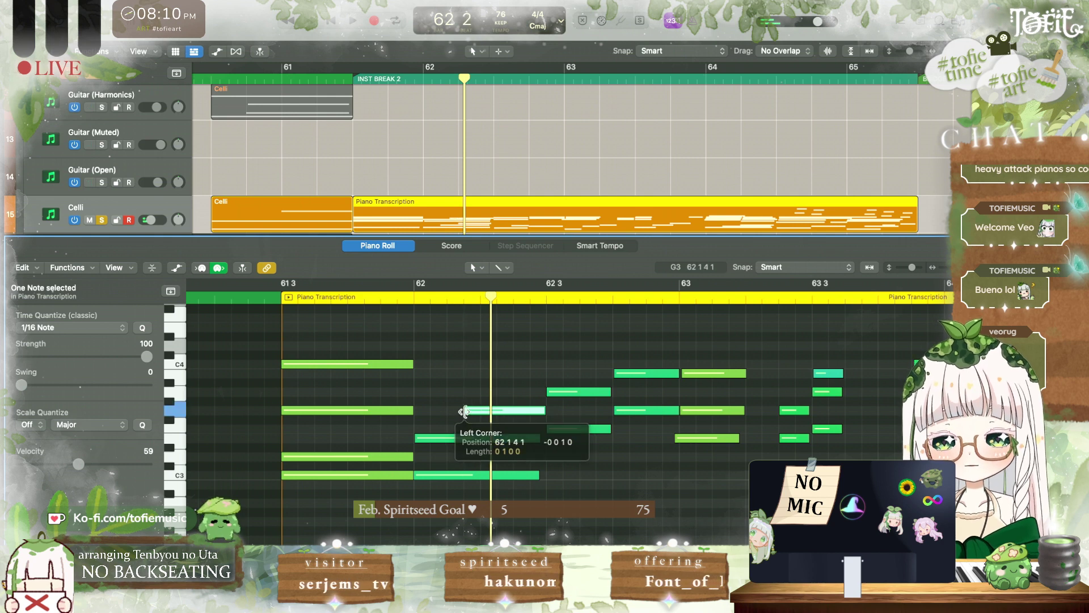
{"action": "left_click", "coordinate": [539, 438]}
{"action": "left_click_drag", "start_coordinate": [539, 438], "coordinate": [446, 442]}
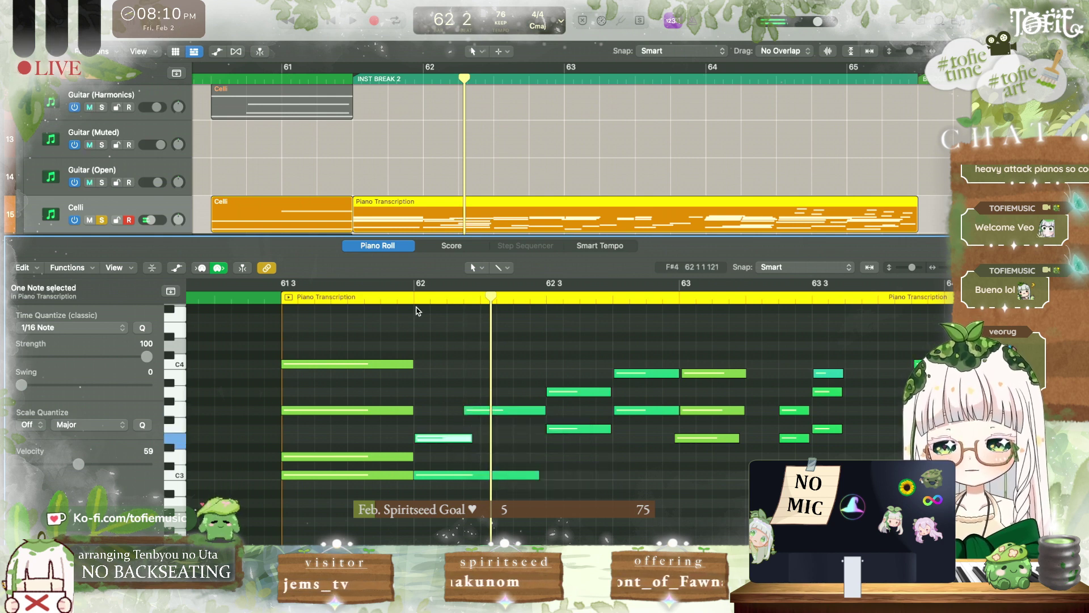
Step: Replay the opening, extend bar 62's E3 note to about 62 2, and start the following G3 note slightly later
{"action": "double_click", "coordinate": [414, 302]}
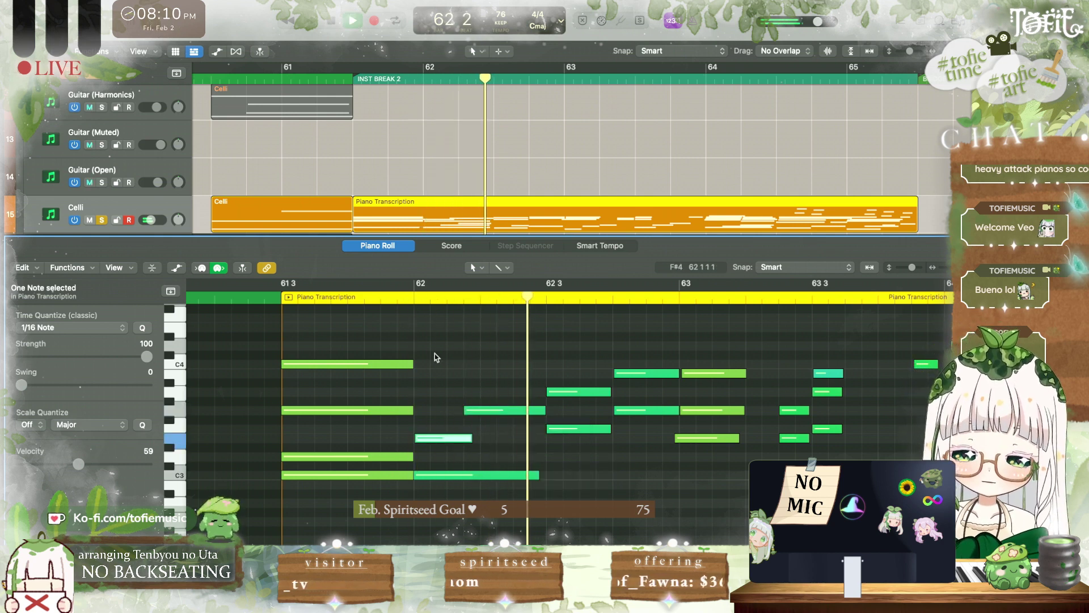
{"action": "double_click", "coordinate": [275, 297]}
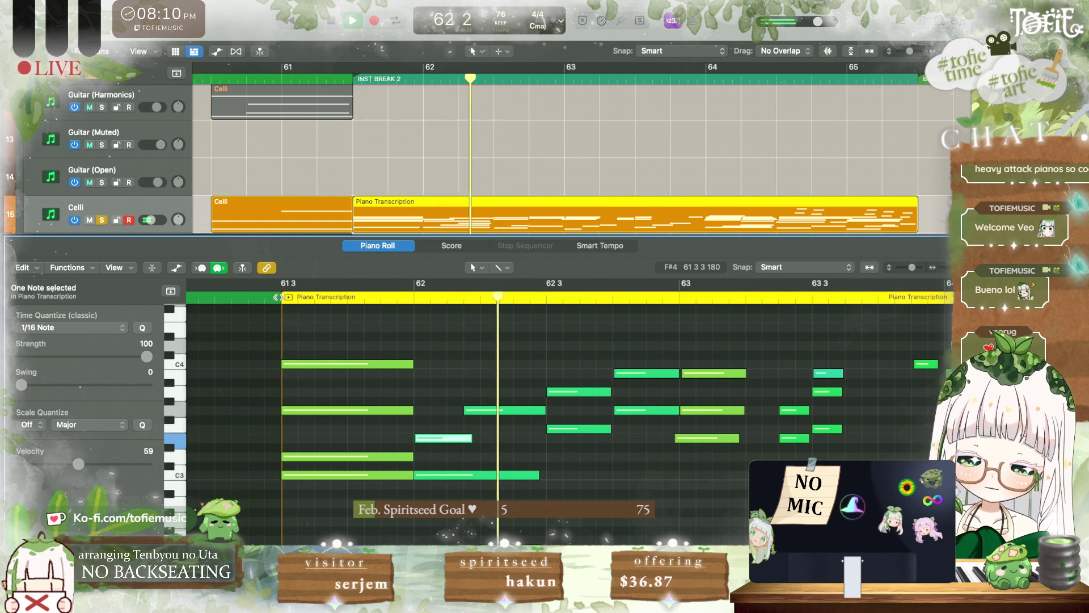
{"action": "key", "text": "space"}
{"action": "left_click_drag", "start_coordinate": [463, 410], "coordinate": [480, 439]}
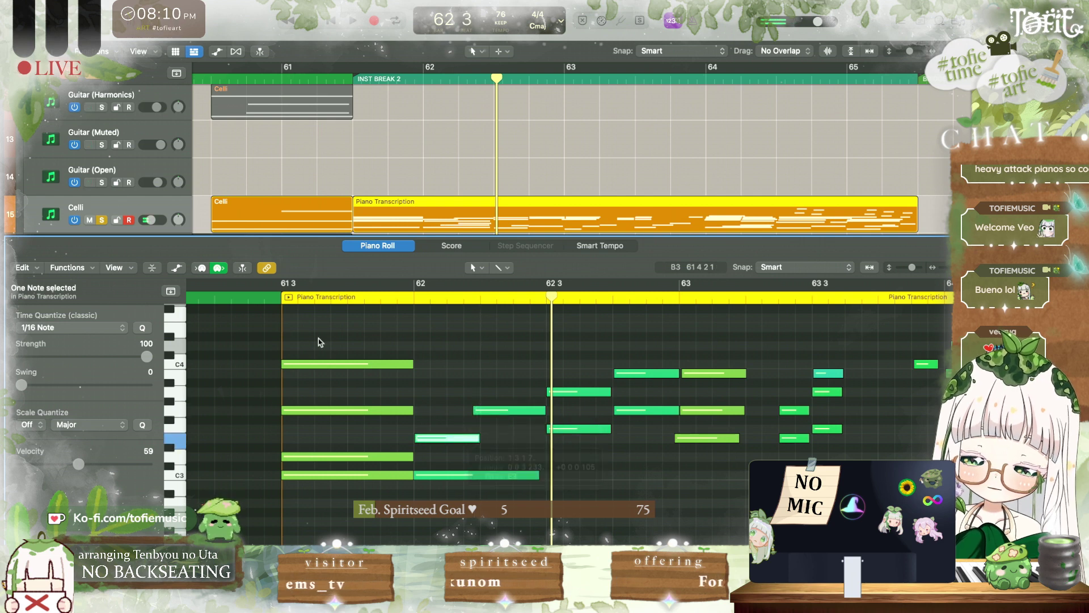
Step: Replay the passage and extend the opening chord's C3 through bar 62 to just before 62 3, replacing the separate C3 there
{"action": "key", "text": "space"}
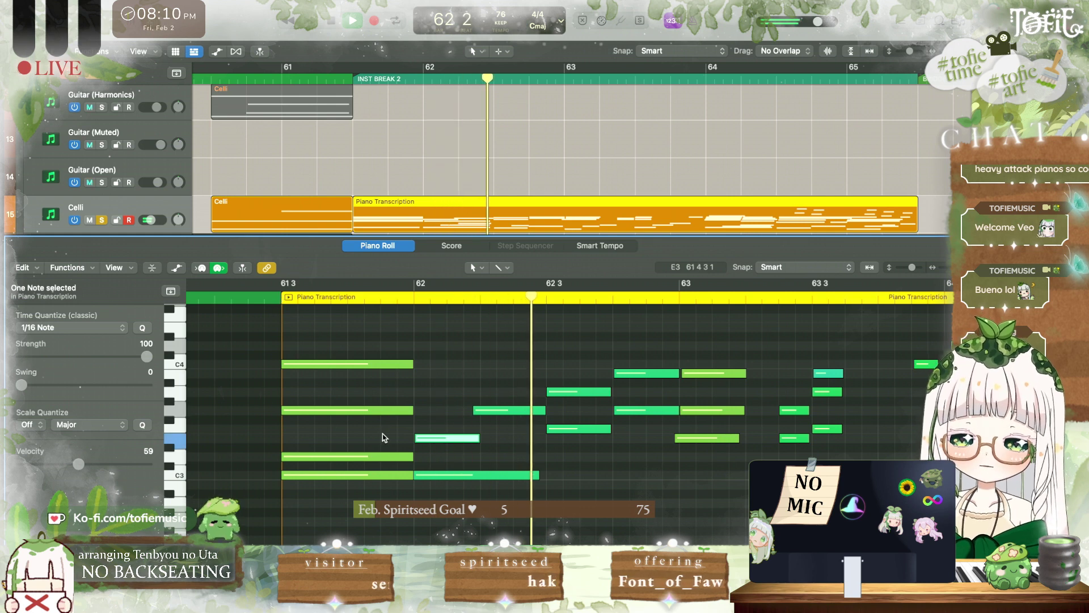
{"action": "scroll", "coordinate": [390, 462], "scroll_direction": "down", "scroll_amount": 2}
{"action": "key", "text": "space"}
{"action": "left_click", "coordinate": [389, 461]}
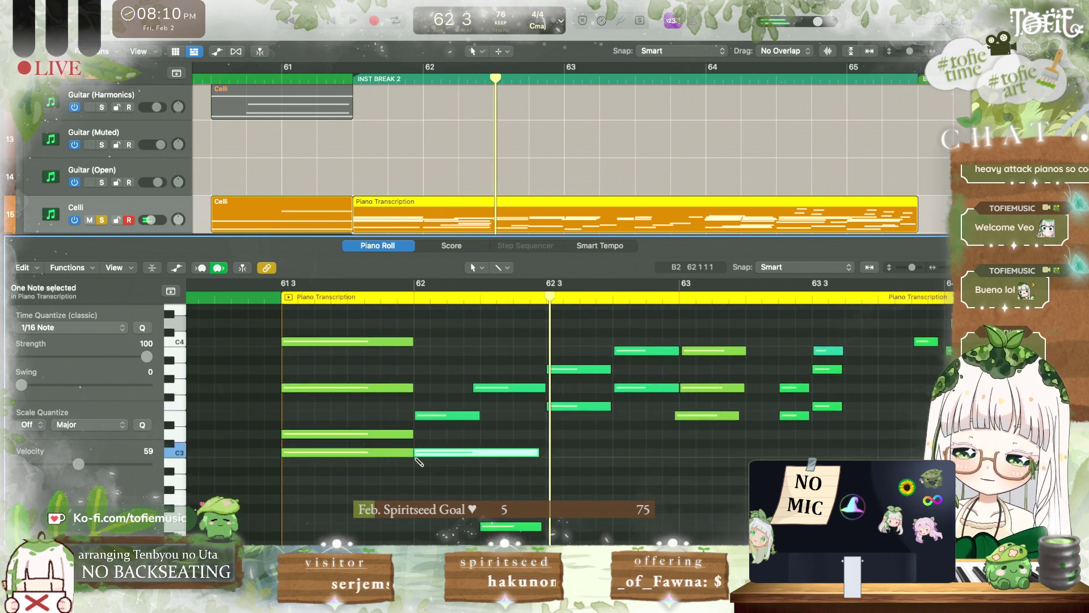
{"action": "left_click_drag", "start_coordinate": [411, 456], "coordinate": [540, 455]}
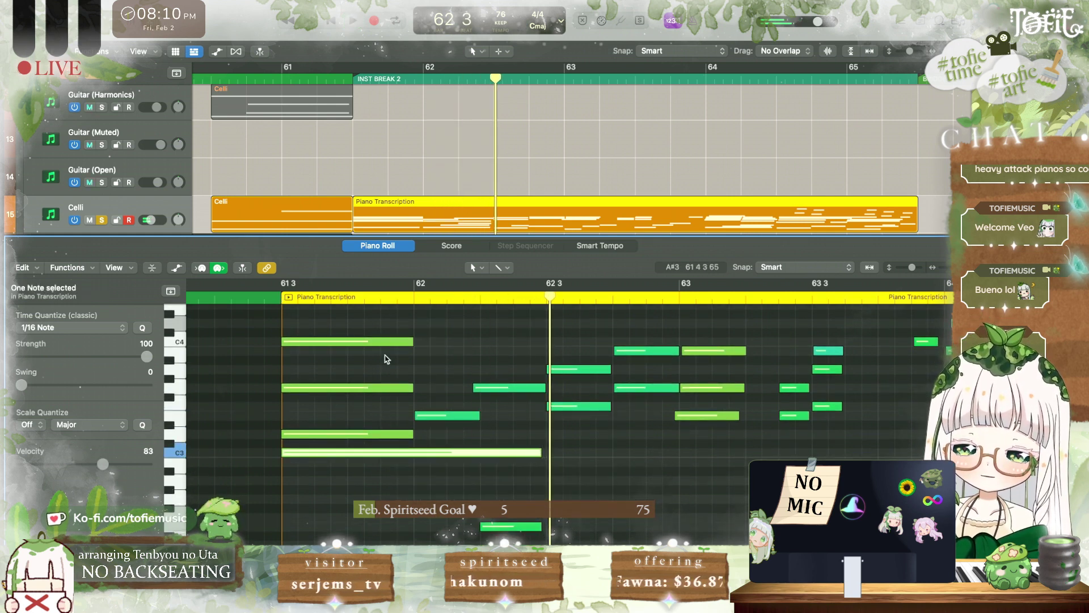
Step: Extend the opening chord's three upper notes slightly past bar 62 and replay the Celli region from 61 3
{"action": "left_click_drag", "start_coordinate": [385, 325], "coordinate": [419, 434]}
{"action": "left_click", "coordinate": [271, 298]}
{"action": "key", "text": "space"}
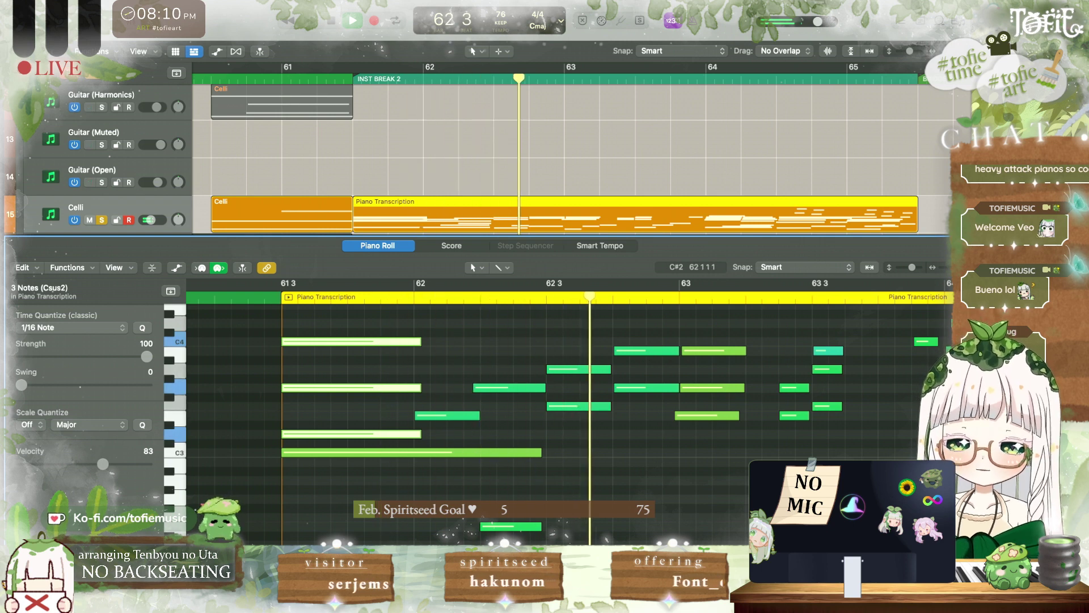
{"action": "left_click", "coordinate": [465, 361]}
{"action": "scroll", "coordinate": [465, 361], "scroll_direction": "right", "scroll_amount": 2}
{"action": "scroll", "coordinate": [465, 360], "scroll_direction": "up", "scroll_amount": 2}
{"action": "key", "text": "space"}
{"action": "scroll", "coordinate": [466, 361], "scroll_direction": "left", "scroll_amount": 3}
{"action": "scroll", "coordinate": [465, 361], "scroll_direction": "down", "scroll_amount": 2}
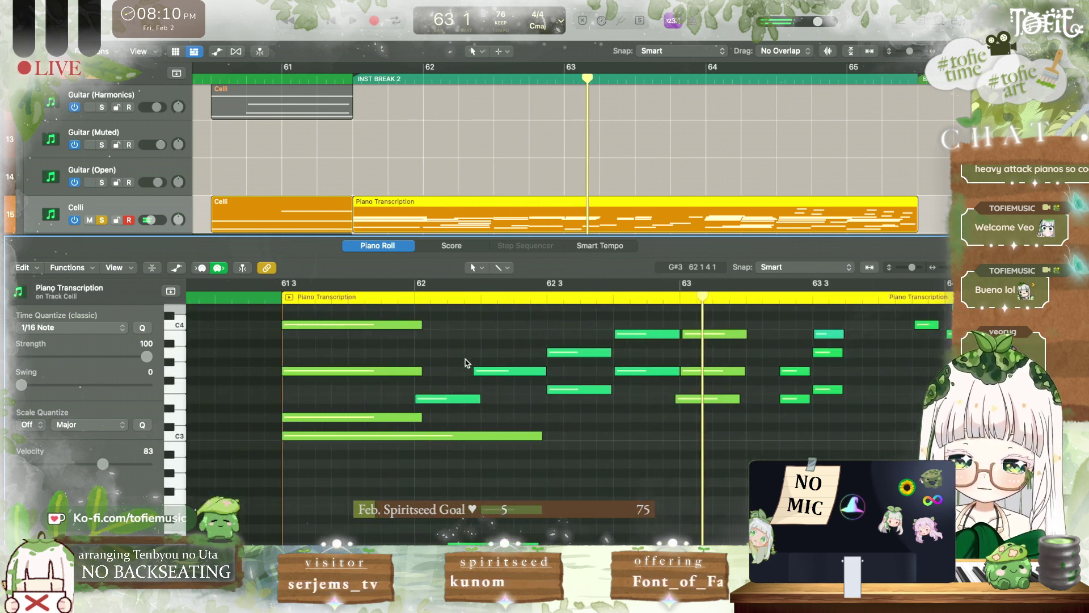
{"action": "left_click", "coordinate": [301, 286]}
{"action": "key", "text": "space"}
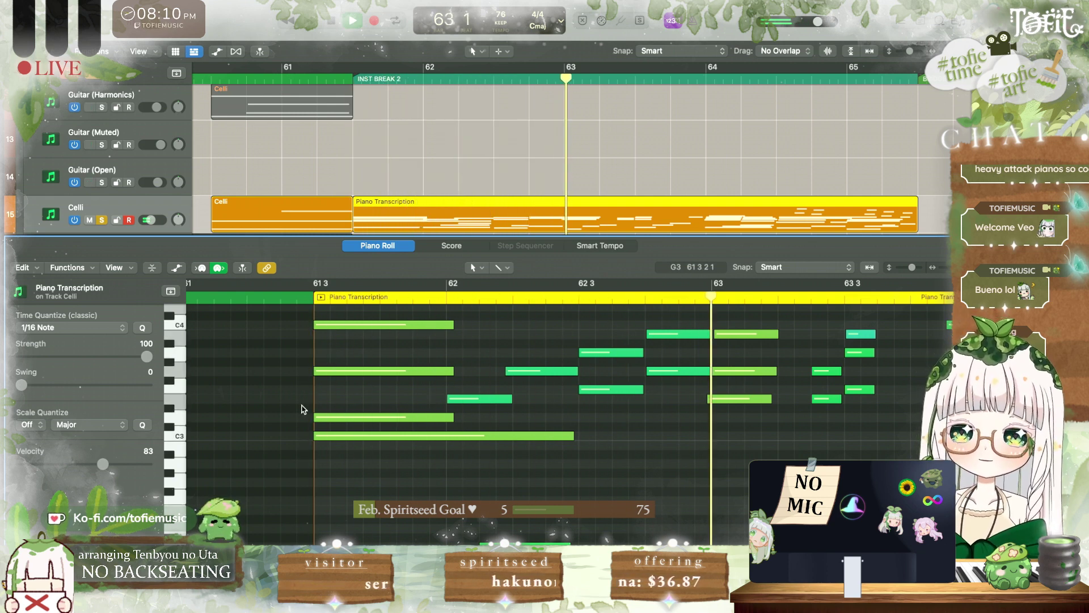
{"action": "key", "text": "space"}
Step: Close the note editor, unsolo the Celli track, and play the full arrangement from just before 60 3
{"action": "scroll", "coordinate": [282, 388], "scroll_direction": "down", "scroll_amount": 3}
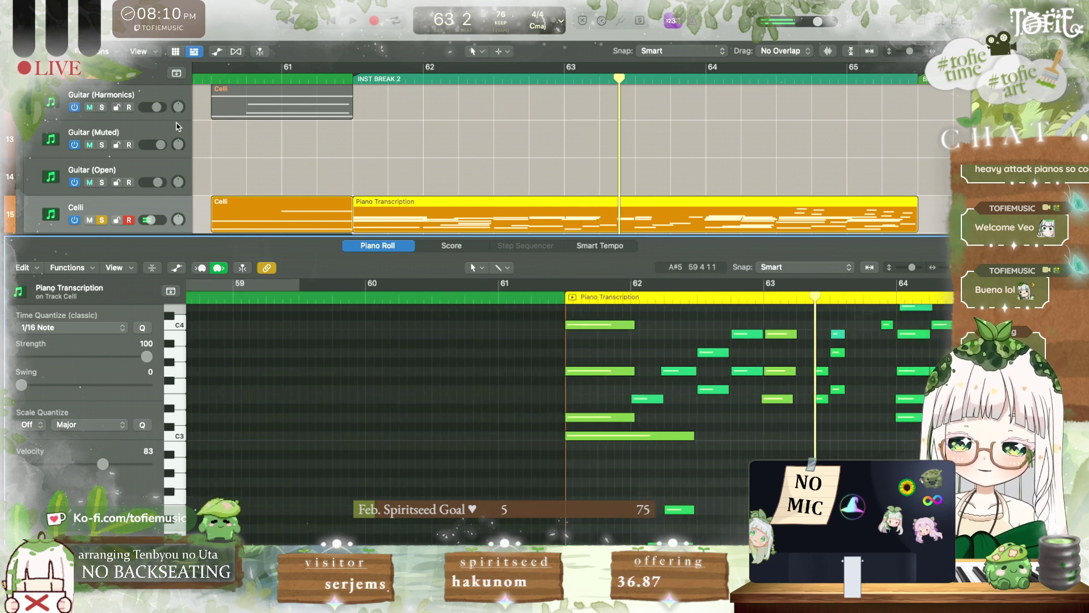
{"action": "key", "text": "p"}
{"action": "scroll", "coordinate": [364, 209], "scroll_direction": "left", "scroll_amount": 3}
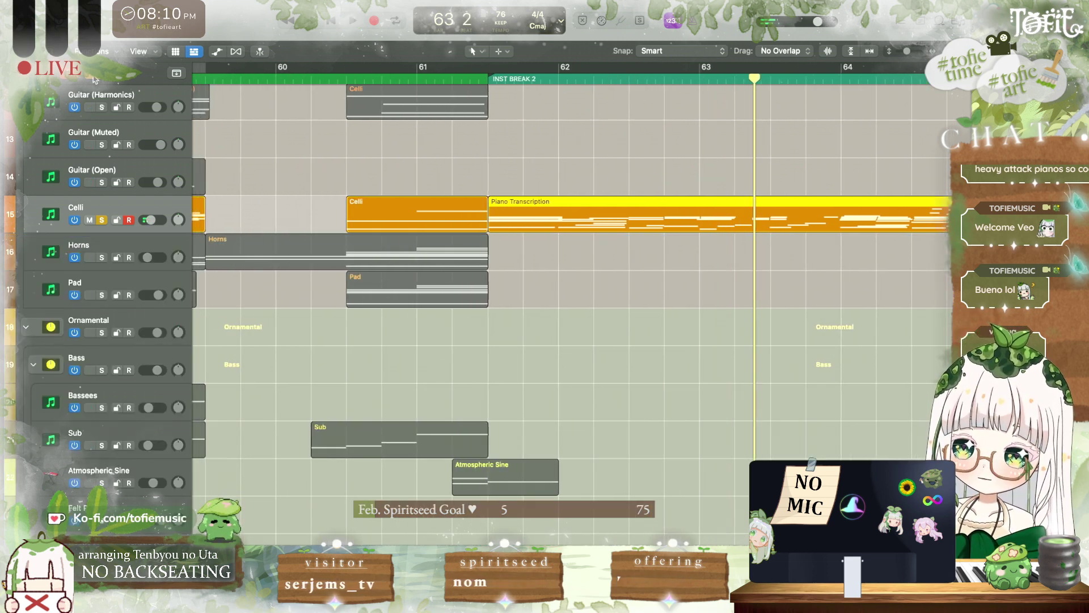
{"action": "key", "text": "s"}
{"action": "left_click", "coordinate": [342, 75]}
{"action": "key", "text": "space"}
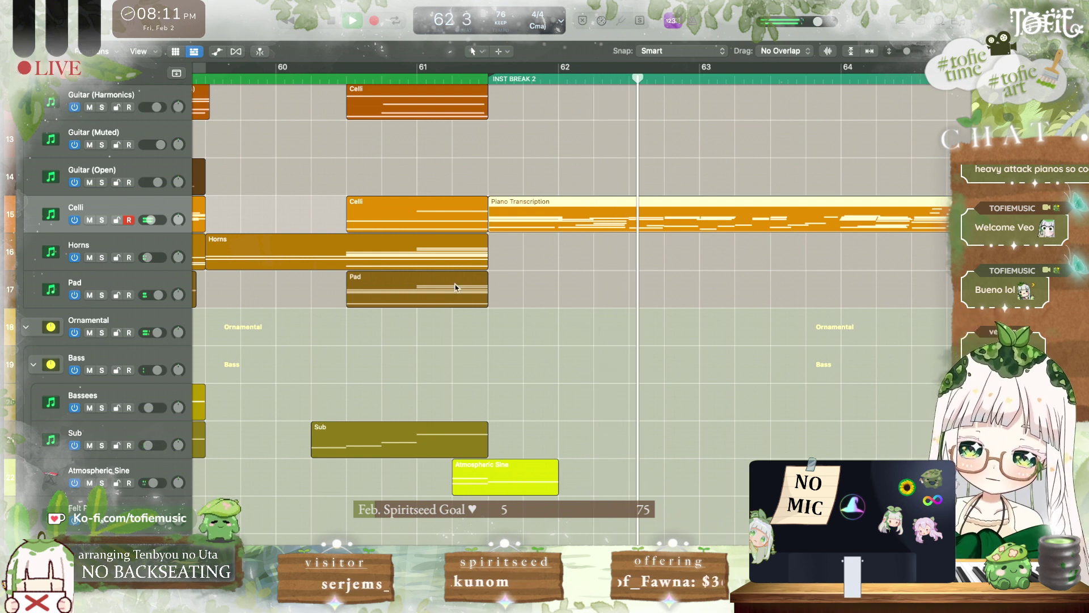
{"action": "key", "text": "space"}
Step: Reopen the Celli transcription's notes, play on, and lengthen the A3 and F3 notes at 62 3 to overlap the next chord
{"action": "scroll", "coordinate": [455, 287], "scroll_direction": "right", "scroll_amount": 3}
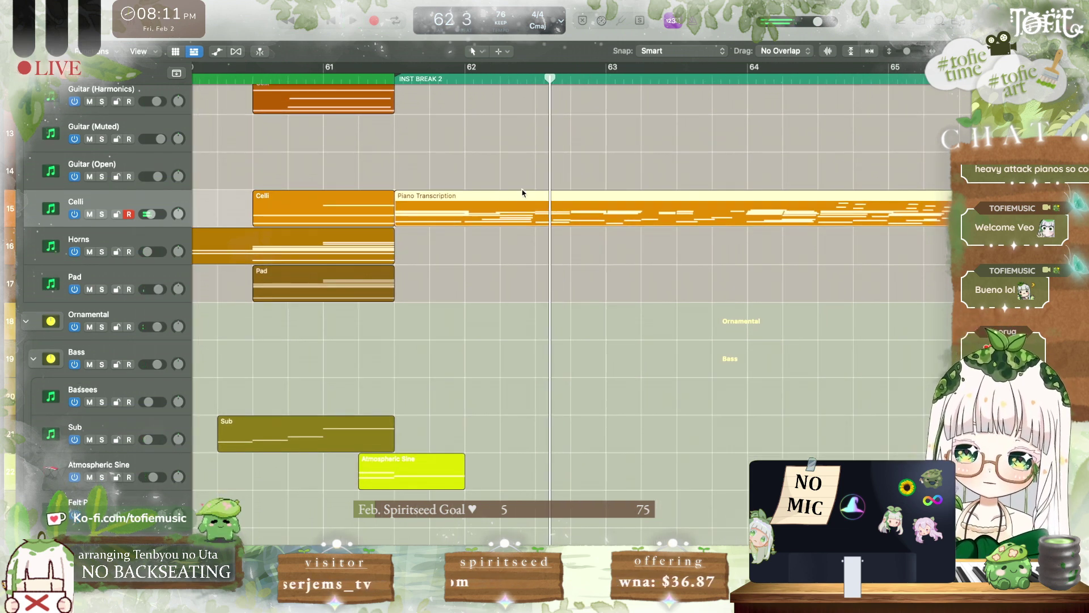
{"action": "double_click", "coordinate": [523, 192]}
{"action": "scroll", "coordinate": [621, 353], "scroll_direction": "right", "scroll_amount": 5}
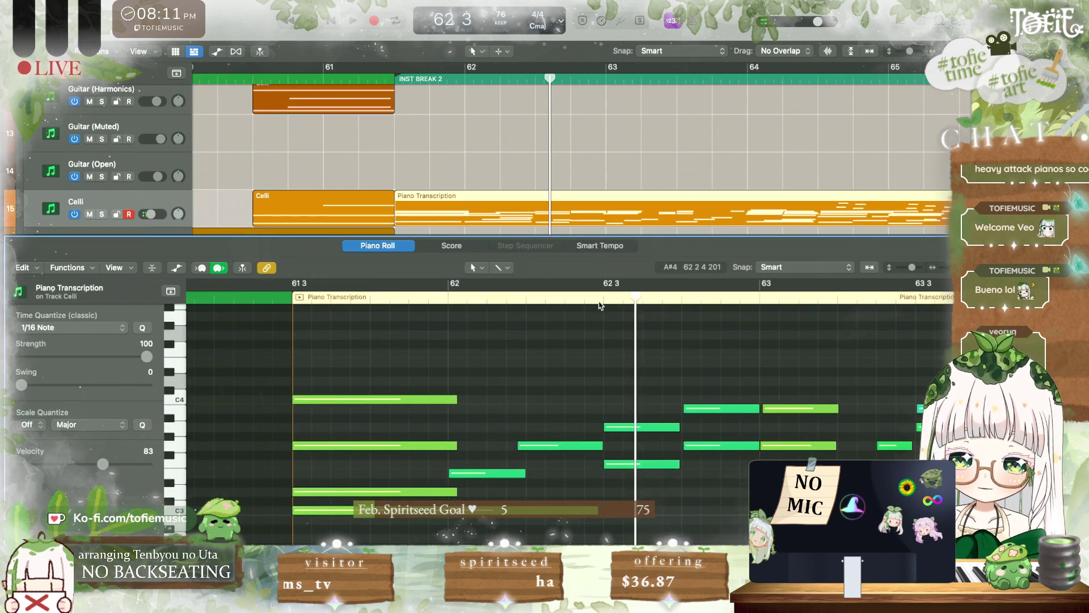
{"action": "key", "text": "space"}
{"action": "scroll", "coordinate": [606, 369], "scroll_direction": "down", "scroll_amount": 3}
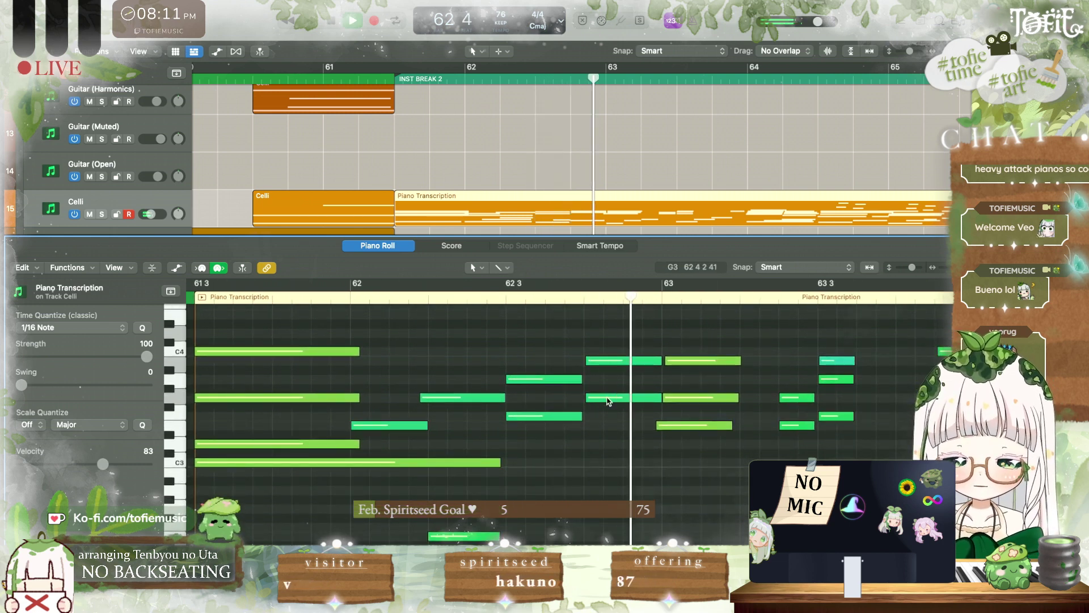
{"action": "key", "text": "space"}
{"action": "left_click_drag", "start_coordinate": [572, 425], "coordinate": [591, 381]}
{"action": "left_click", "coordinate": [594, 434]}
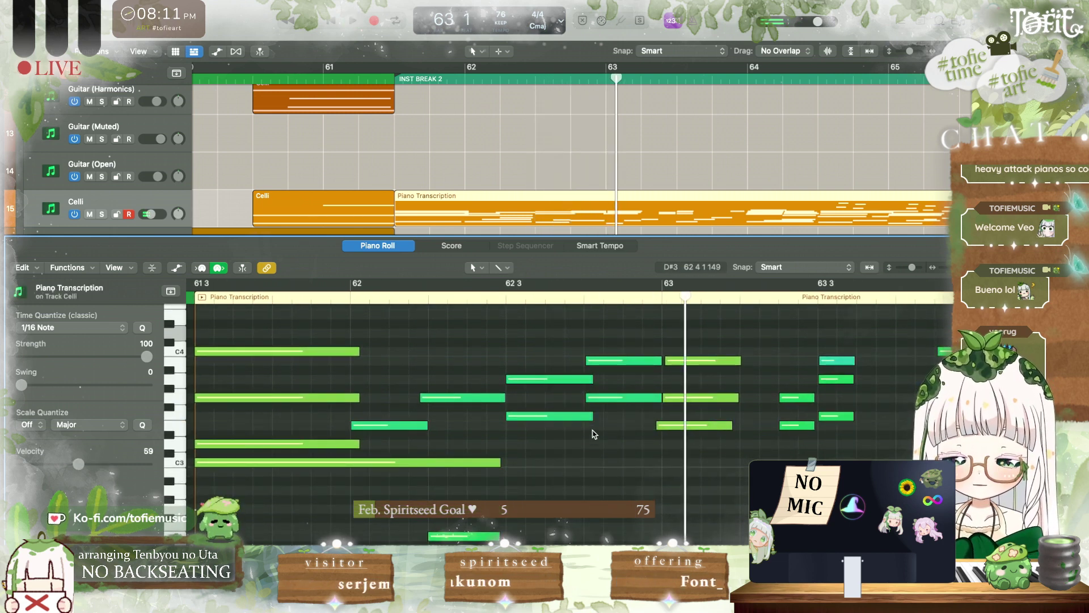
Step: Add a D3 note beneath the 62 4 chord and replay from 62 3
{"action": "left_click", "coordinate": [587, 471]}
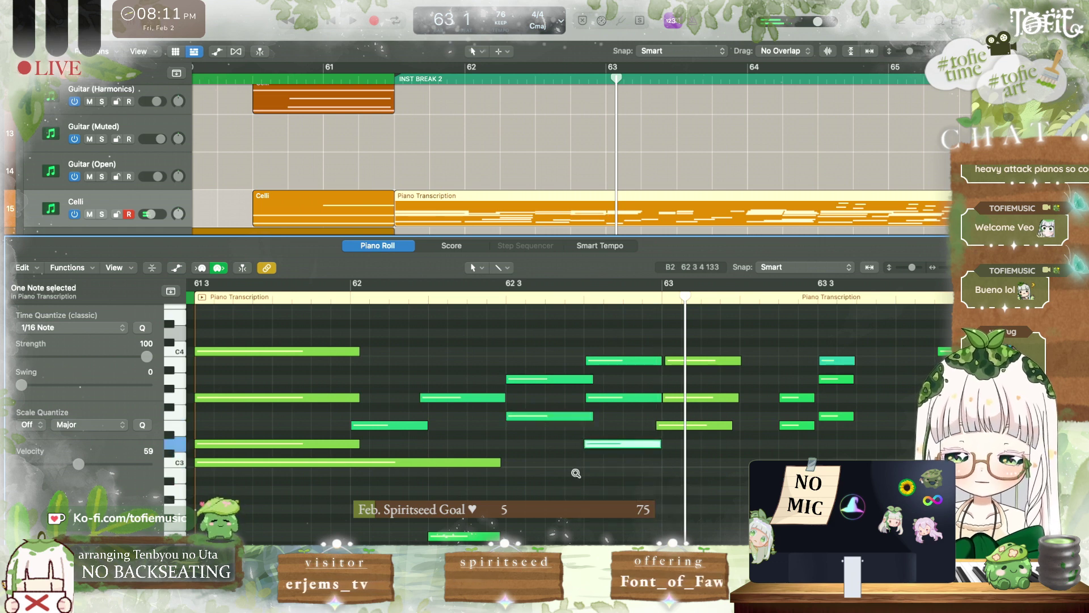
{"action": "left_click", "coordinate": [505, 296]}
{"action": "key", "text": "space"}
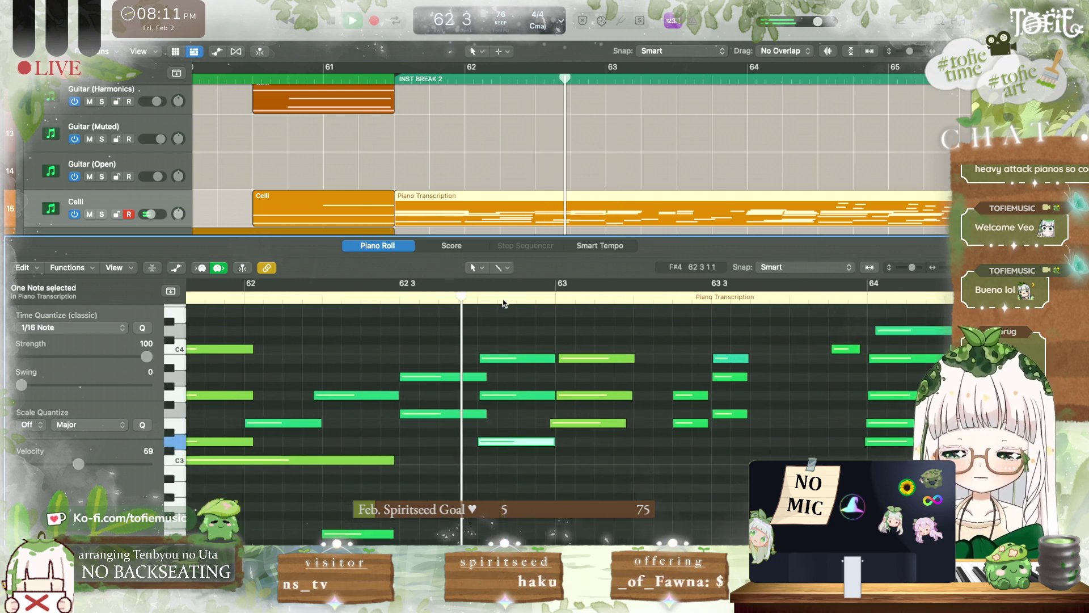
{"action": "key", "text": "space"}
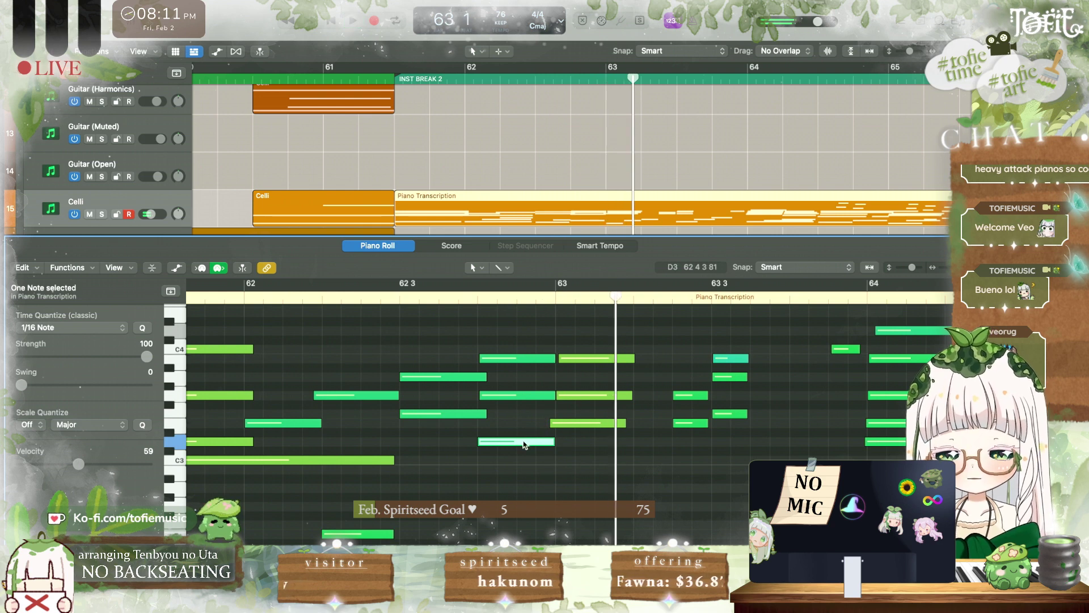
Step: Start the three notes of the 62 4 chord slightly earlier, extend the preceding A3 to bar 63, and replay
{"action": "left_click_drag", "start_coordinate": [504, 472], "coordinate": [552, 378]}
{"action": "left_click", "coordinate": [483, 377]}
{"action": "key", "text": "space"}
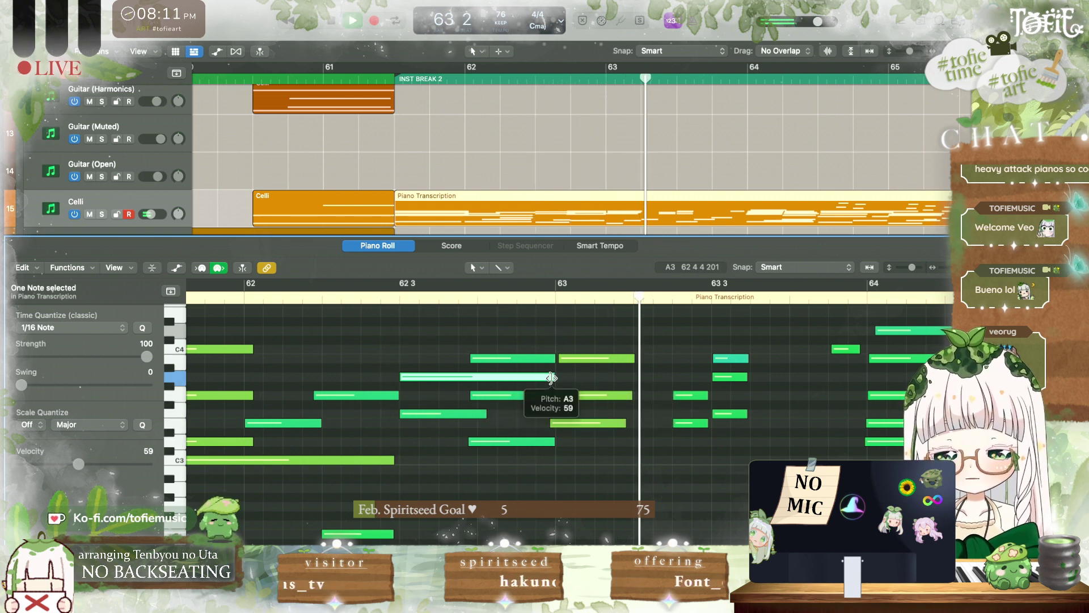
{"action": "key", "text": "space"}
Step: Lengthen the bar 63 chord's E3, G3 and B3 notes to about 63 2 3 and add a B2 note beneath them
{"action": "left_click", "coordinate": [585, 395]}
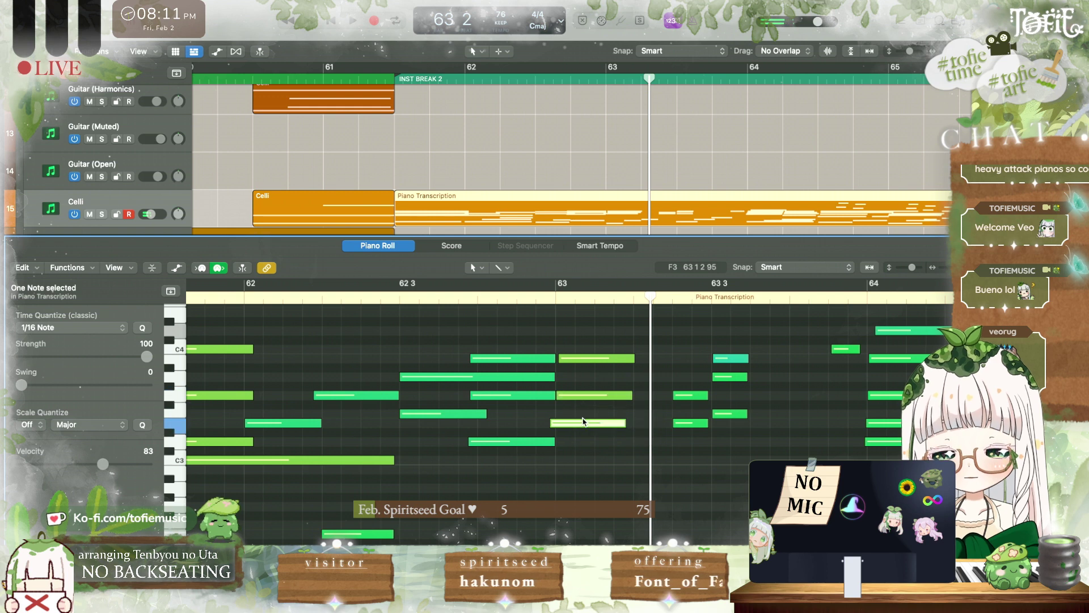
{"action": "left_click", "coordinate": [555, 496], "text": "super"}
{"action": "left_click_drag", "start_coordinate": [555, 495], "coordinate": [671, 359]}
{"action": "left_click", "coordinate": [581, 438]}
{"action": "left_click", "coordinate": [658, 471]}
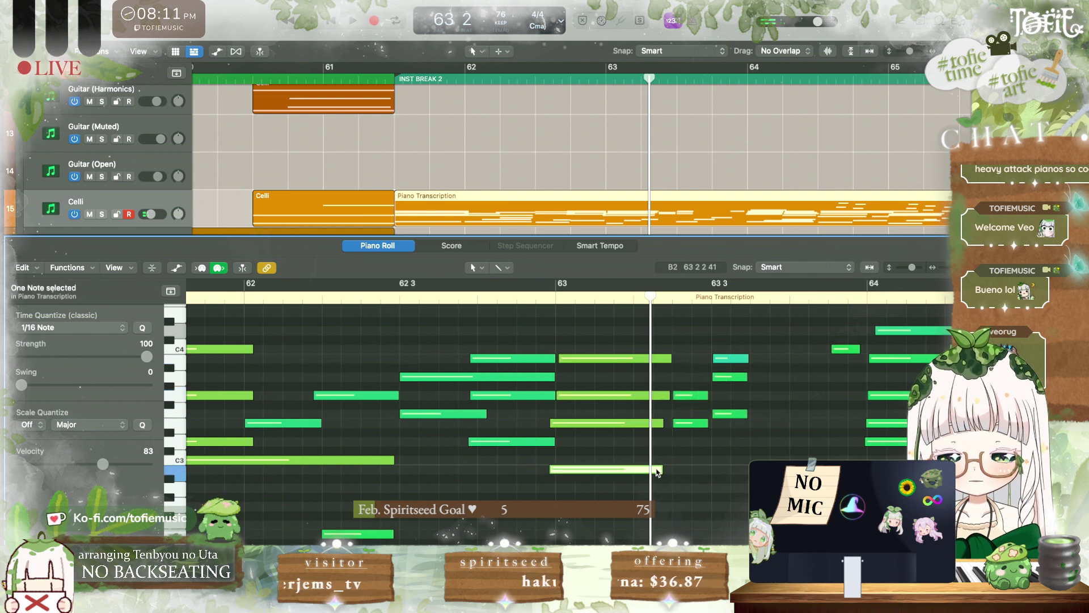
Step: Add a C3 note starting where the B2 note ends and replay from bar 63
{"action": "left_click_drag", "start_coordinate": [675, 464], "coordinate": [661, 462]}
{"action": "left_click", "coordinate": [555, 303]}
{"action": "key", "text": "space"}
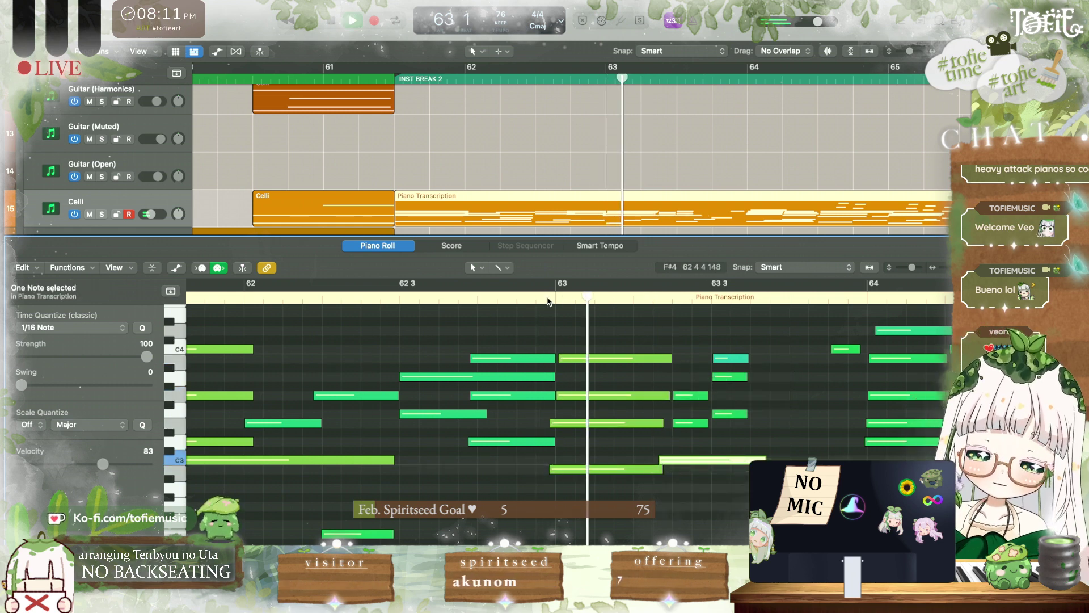
{"action": "key", "text": "space"}
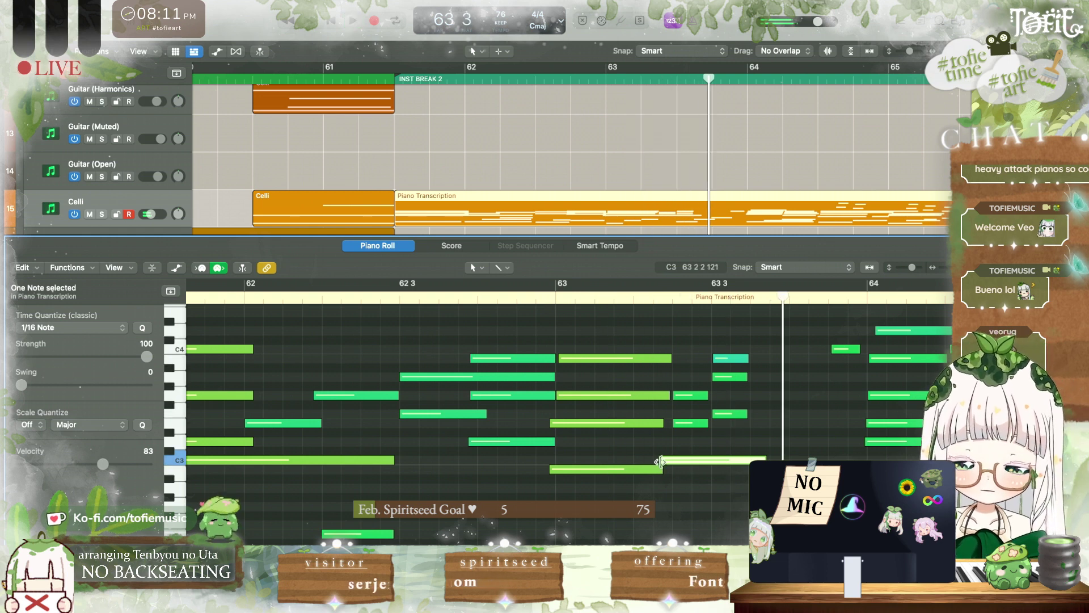
Step: Extend the C3 note's start back to 63 2 and replay bar 63
{"action": "left_click_drag", "start_coordinate": [660, 461], "coordinate": [633, 463]}
{"action": "key", "text": "space"}
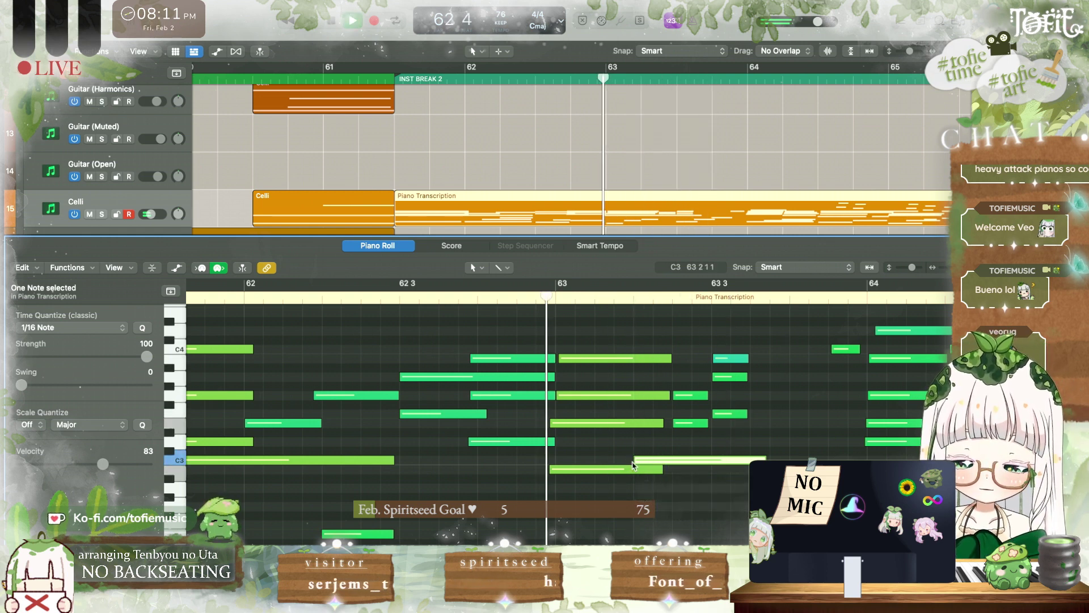
{"action": "scroll", "coordinate": [634, 464], "scroll_direction": "right", "scroll_amount": 3}
{"action": "scroll", "coordinate": [634, 464], "scroll_direction": "down", "scroll_amount": 1}
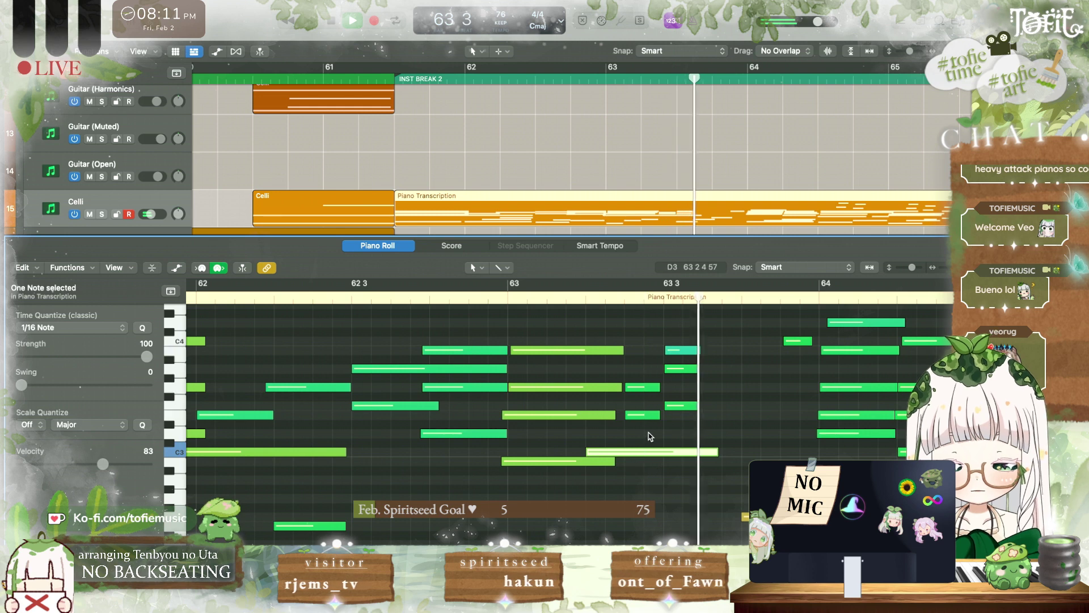
{"action": "key", "text": "space"}
Step: Delete the short E3 and G3 notes before 63 3, extend the bar 63 chord's upper three notes to about 63 3, and replay
{"action": "left_click", "coordinate": [643, 415]}
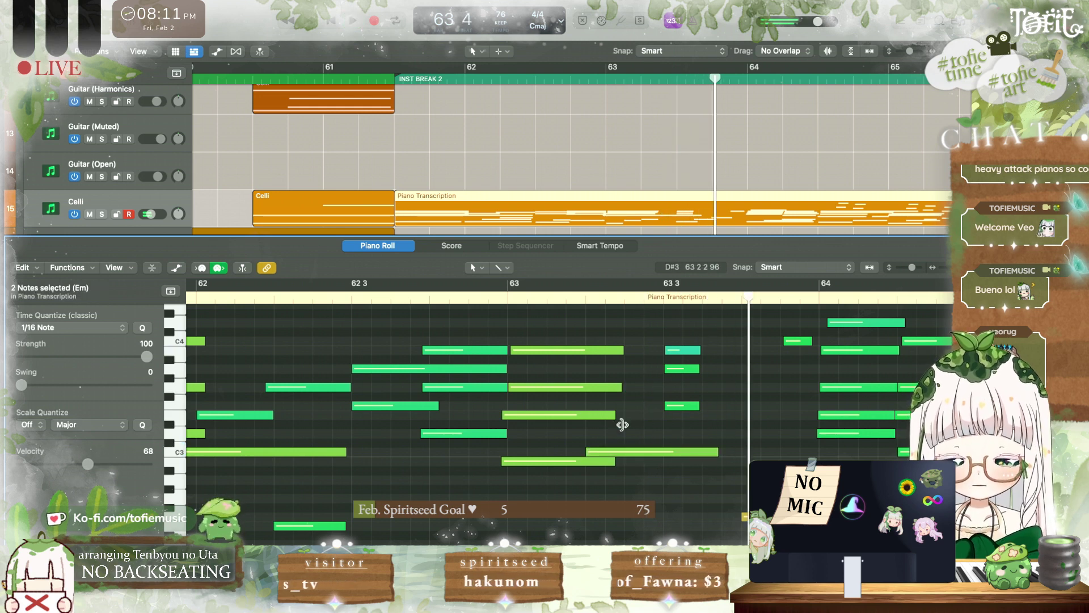
{"action": "left_click_drag", "start_coordinate": [622, 424], "coordinate": [662, 426]}
{"action": "left_click", "coordinate": [610, 422]}
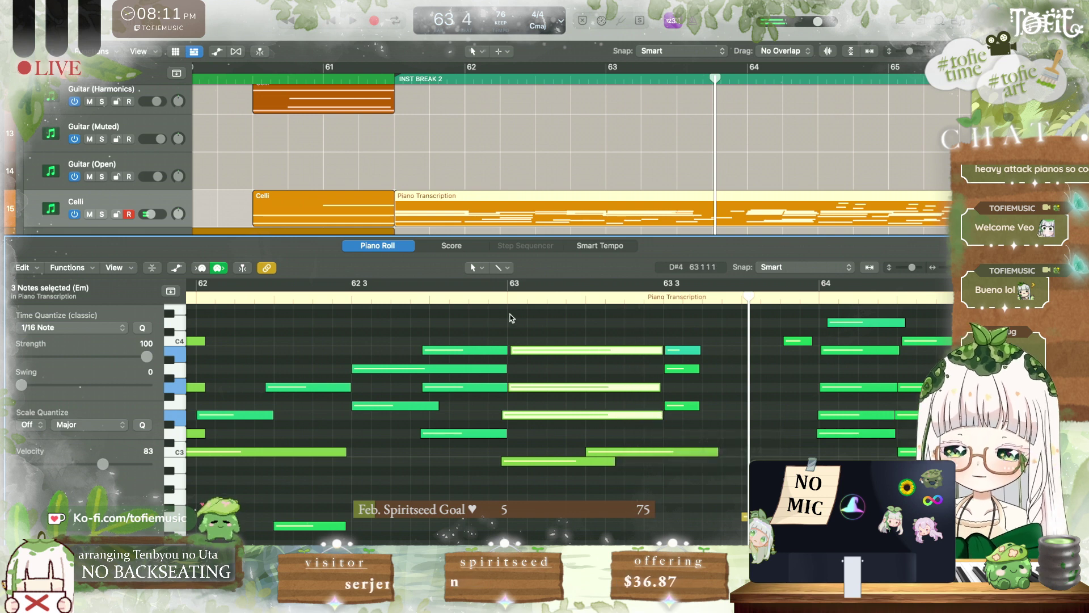
{"action": "left_click", "coordinate": [488, 297]}
{"action": "key", "text": "space"}
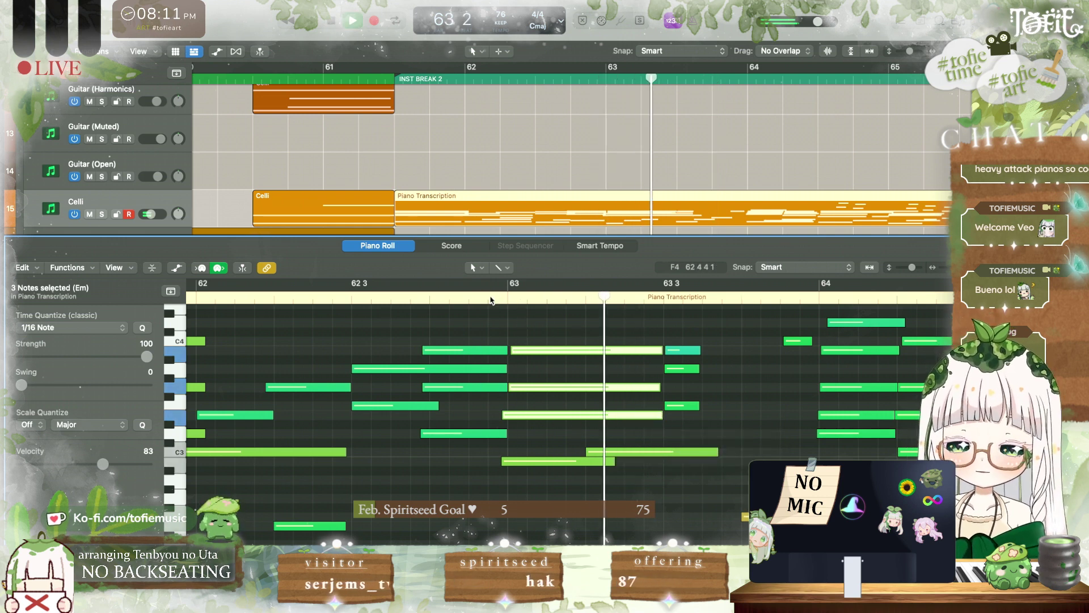
Step: Delete the short G1 note in bar 63, lengthen the C1 note to about 63 2, and extend the C2 note to about 63 3
{"action": "scroll", "coordinate": [634, 453], "scroll_direction": "down", "scroll_amount": 5}
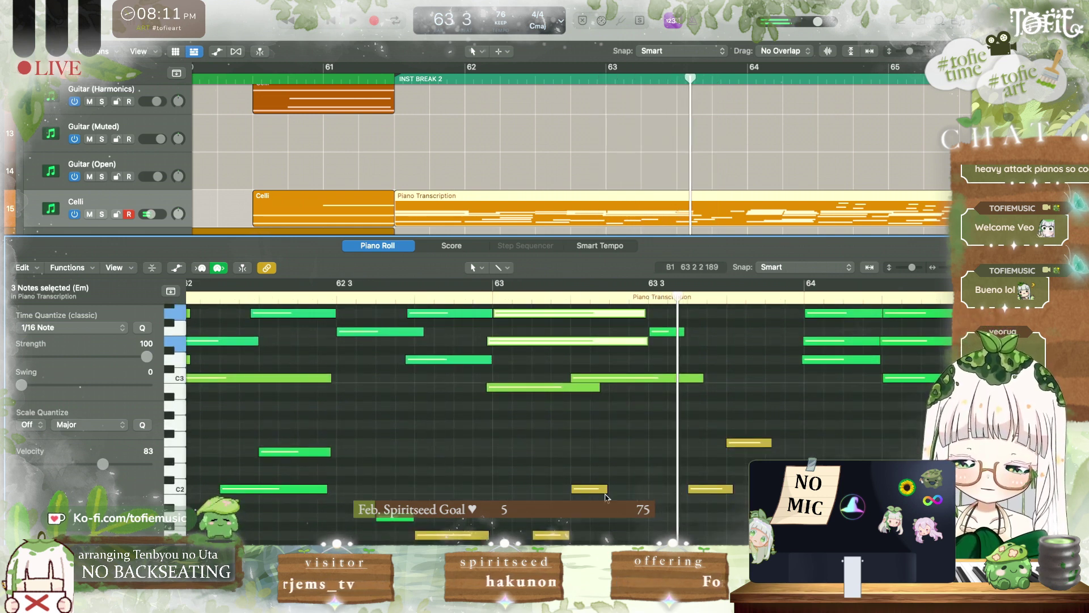
{"action": "scroll", "coordinate": [606, 497], "scroll_direction": "down", "scroll_amount": 4}
{"action": "key", "text": "space"}
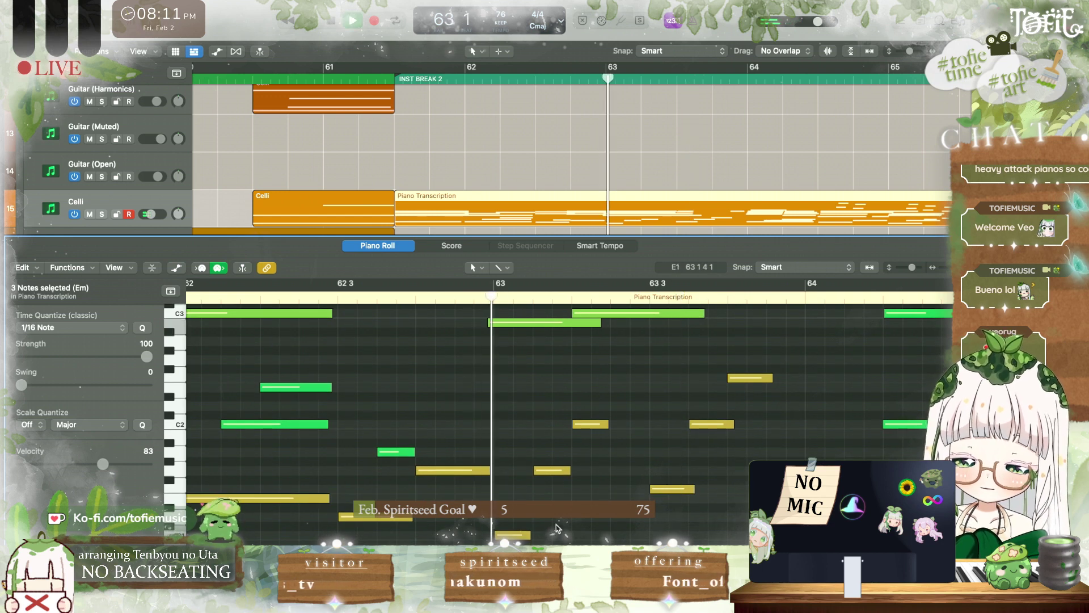
{"action": "key", "text": "space"}
{"action": "left_click", "coordinate": [546, 470]}
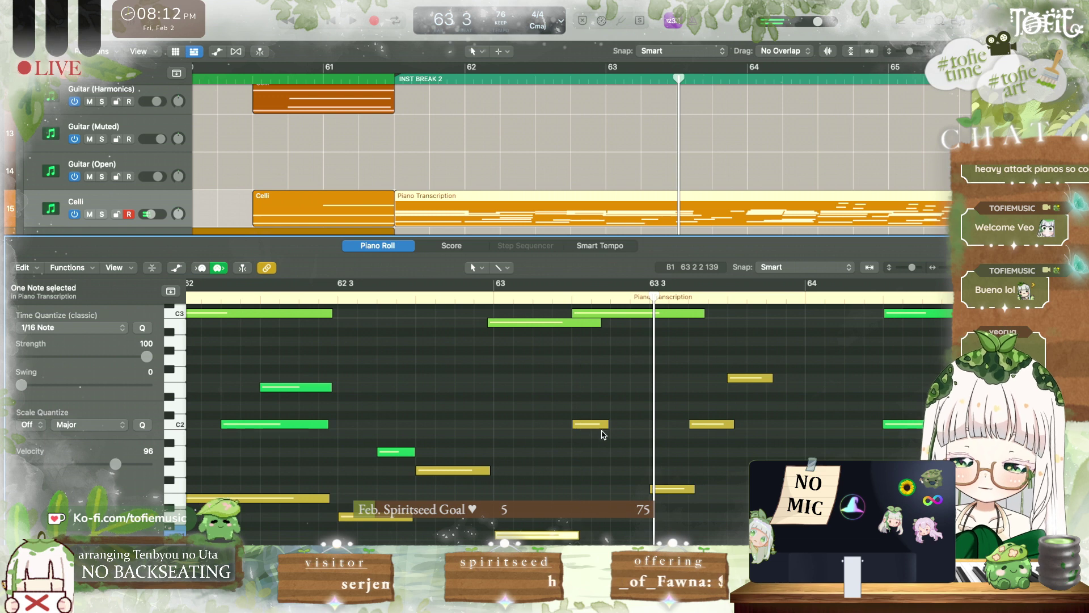
{"action": "left_click_drag", "start_coordinate": [606, 429], "coordinate": [671, 436]}
{"action": "scroll", "coordinate": [690, 437], "scroll_direction": "up", "scroll_amount": 1}
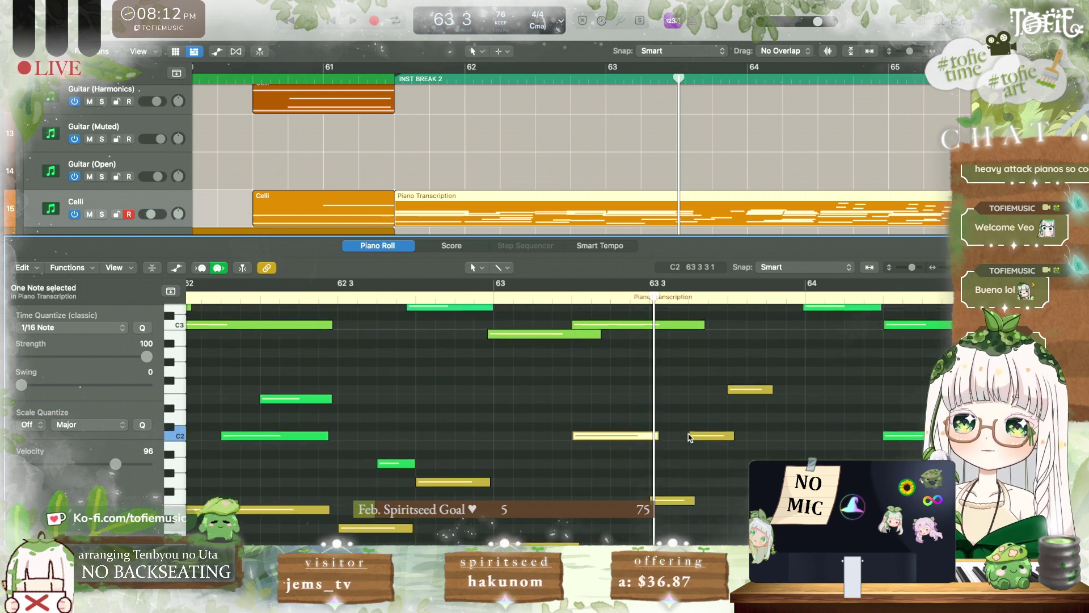
Step: Play the full arrangement from about 59 3 to check the transition into INST BREAK 2
{"action": "scroll", "coordinate": [279, 146], "scroll_direction": "left", "scroll_amount": 3}
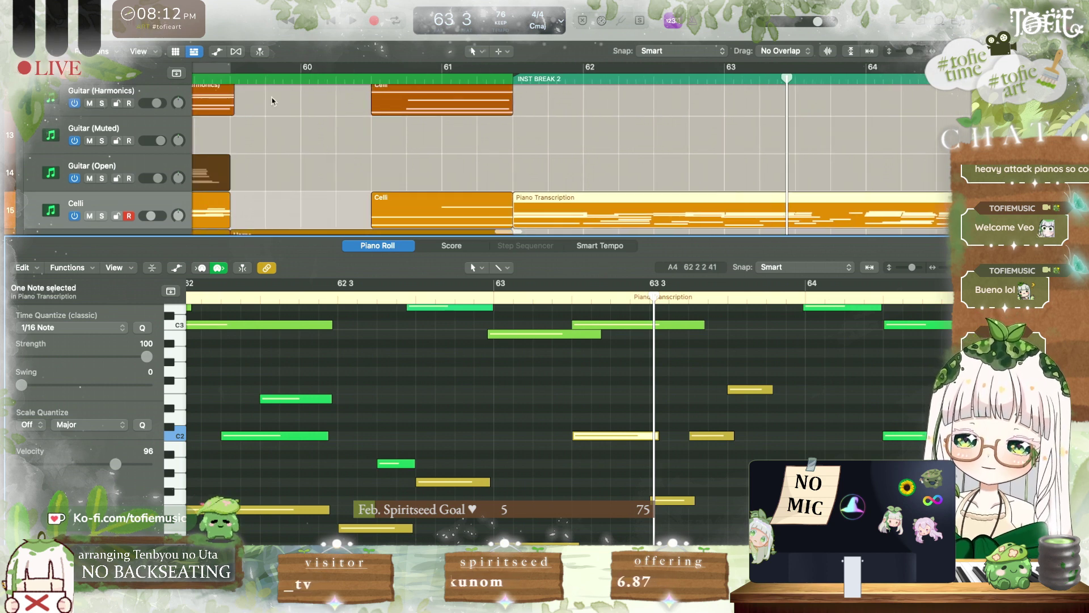
{"action": "left_click", "coordinate": [232, 78]}
{"action": "key", "text": "space"}
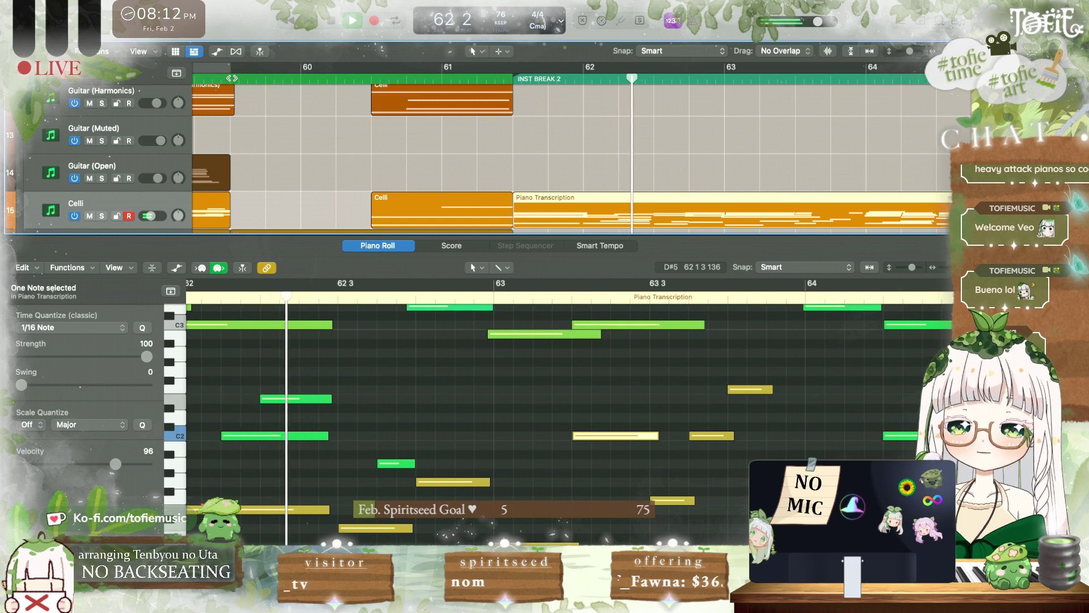
Step: Play the Celli piano transcription to about 63 3 and extend the start of the C2 note at 63 2 slightly earlier
{"action": "scroll", "coordinate": [372, 431], "scroll_direction": "up", "scroll_amount": 2}
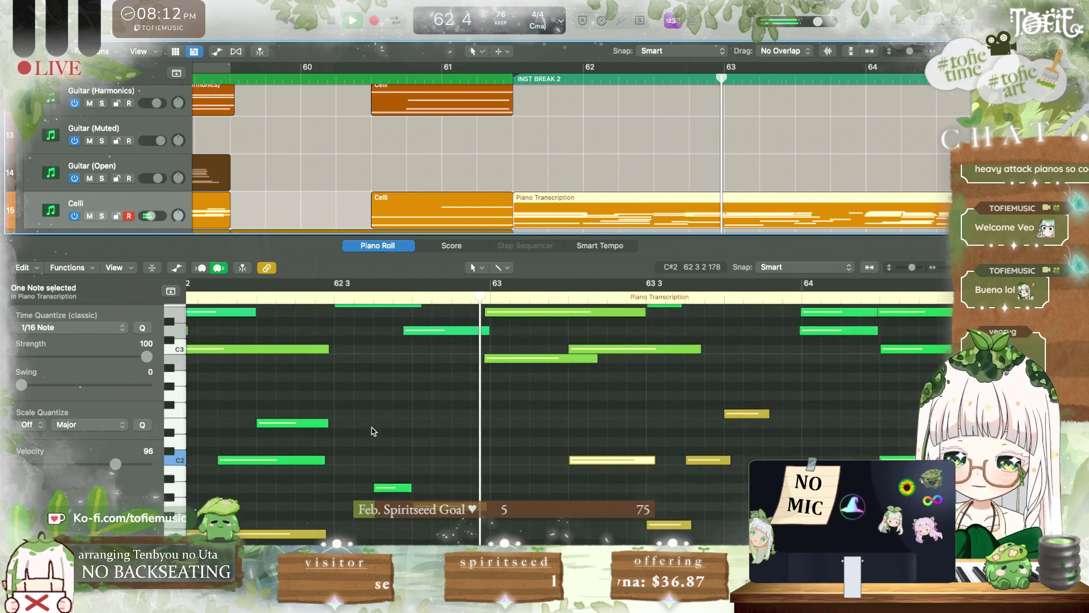
{"action": "left_click", "coordinate": [372, 431]}
{"action": "scroll", "coordinate": [372, 431], "scroll_direction": "up", "scroll_amount": 1}
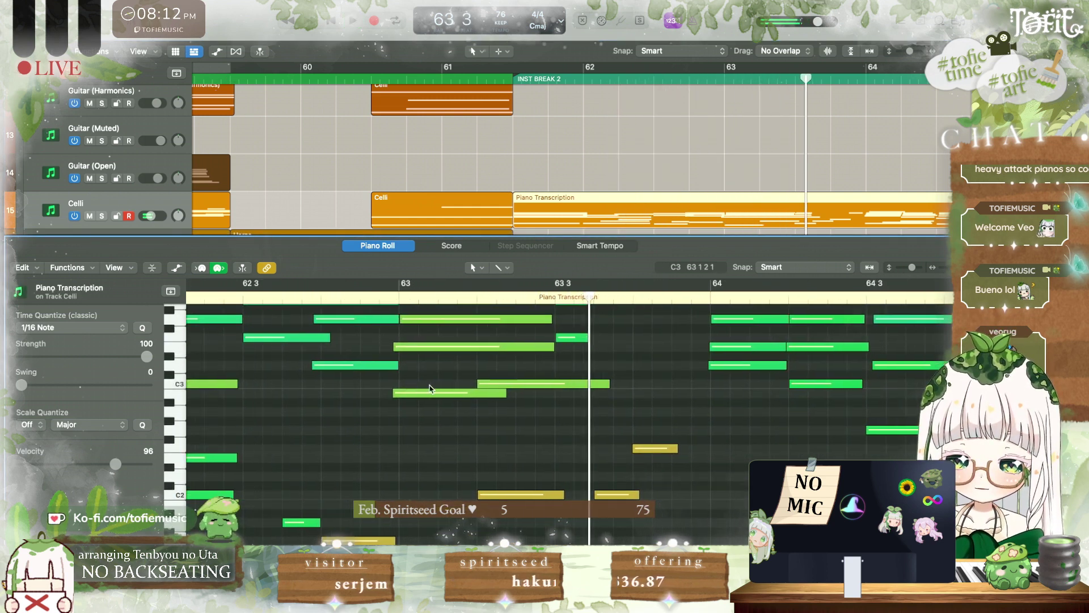
{"action": "key", "text": "space"}
{"action": "scroll", "coordinate": [411, 337], "scroll_direction": "up", "scroll_amount": 4}
{"action": "left_click", "coordinate": [329, 296]}
{"action": "scroll", "coordinate": [358, 397], "scroll_direction": "down", "scroll_amount": 6}
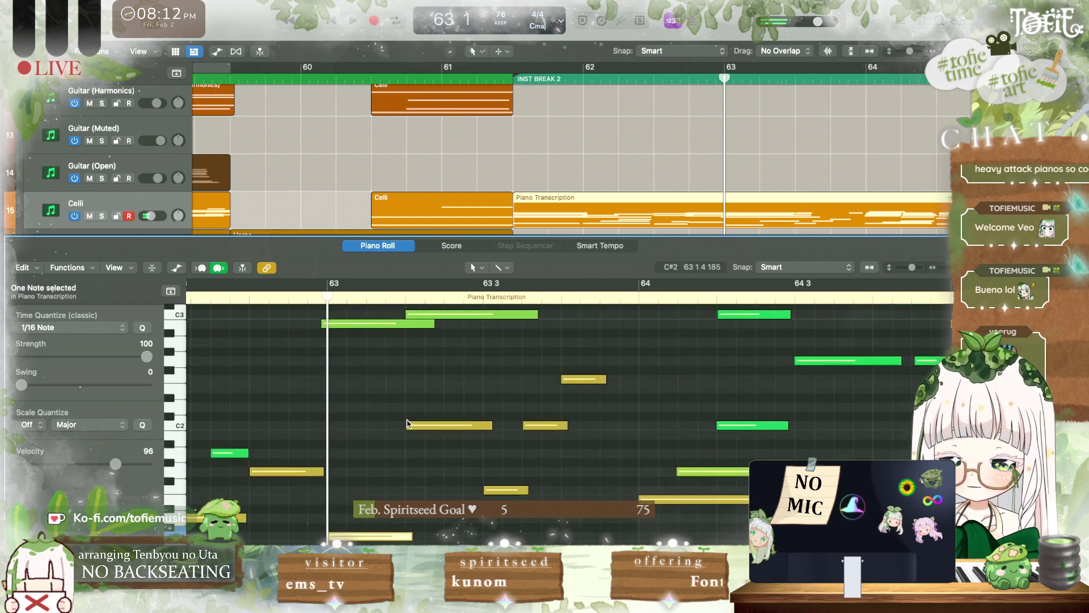
{"action": "left_click_drag", "start_coordinate": [408, 426], "coordinate": [401, 423]}
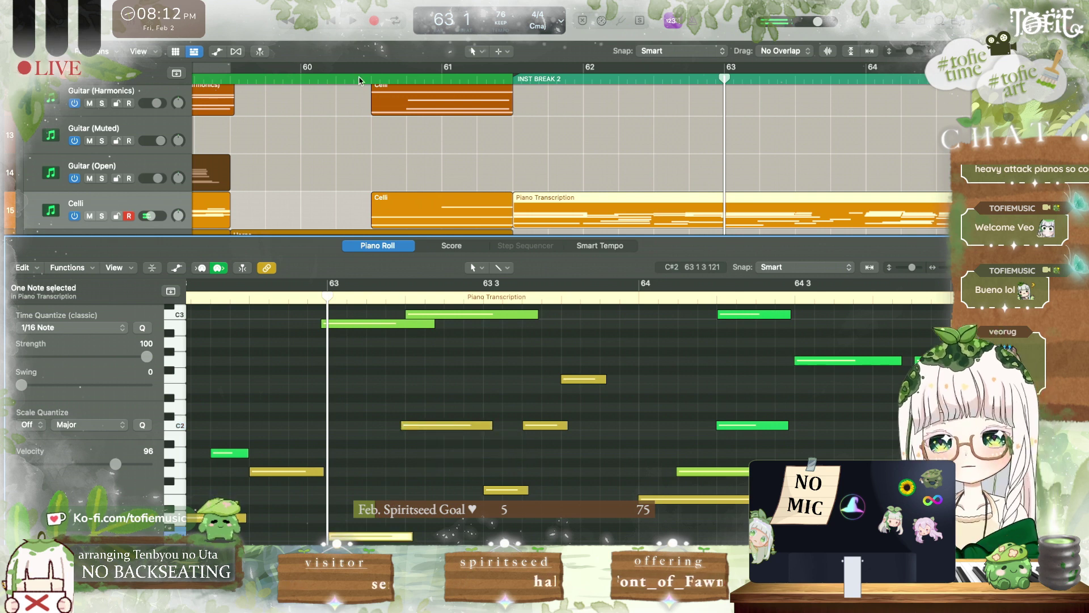
Step: Play the full arrangement from about 60 3 into INST BREAK 2 and look over the parts below the Celli
{"action": "key", "text": "e"}
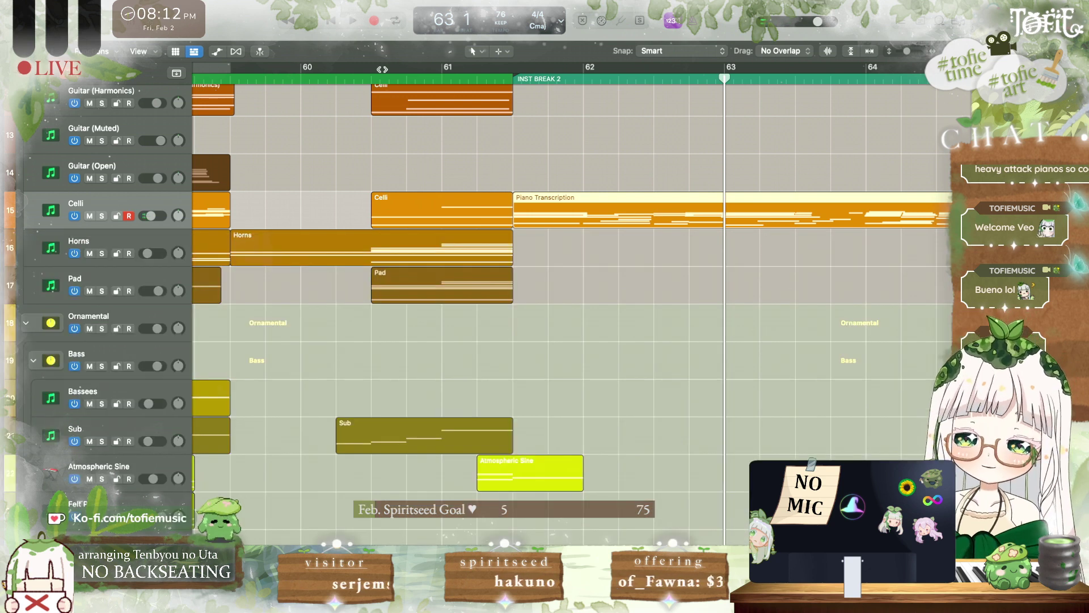
{"action": "left_click", "coordinate": [370, 77]}
{"action": "key", "text": "space"}
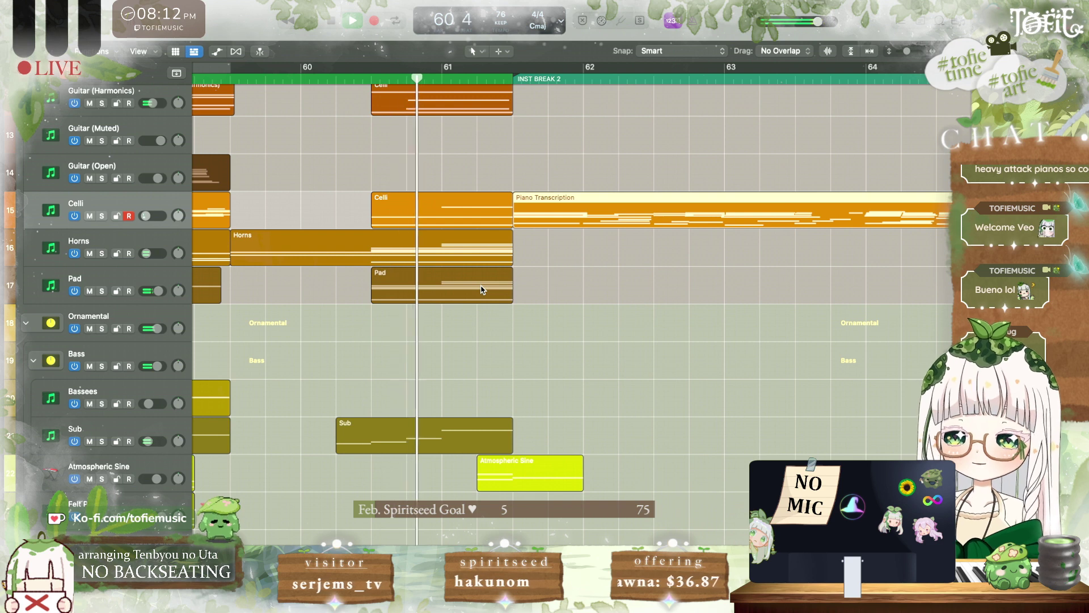
{"action": "scroll", "coordinate": [506, 359], "scroll_direction": "right", "scroll_amount": 3}
{"action": "scroll", "coordinate": [506, 360], "scroll_direction": "down", "scroll_amount": 1}
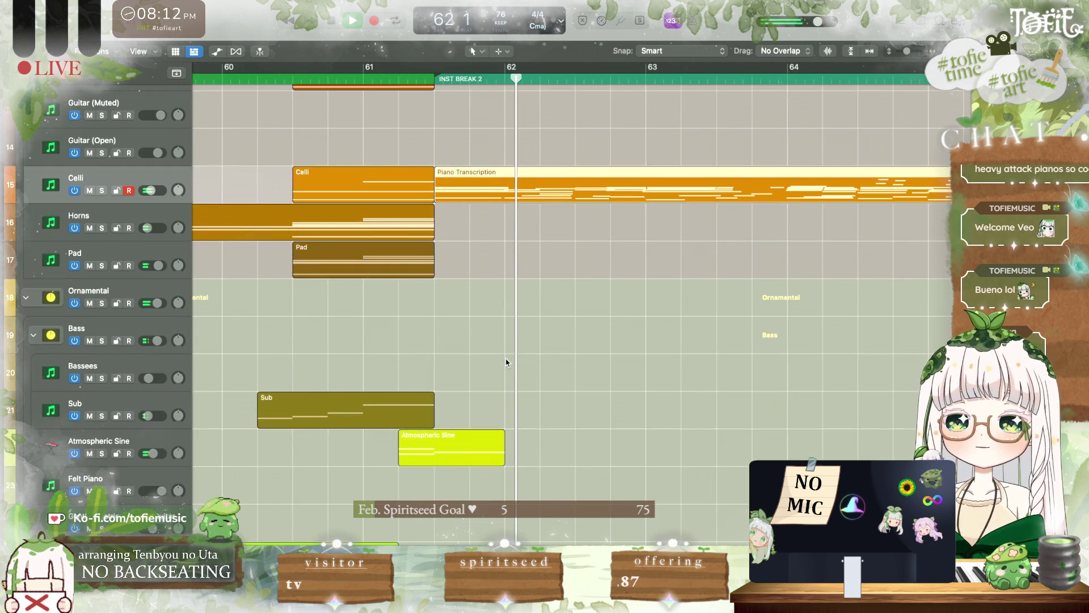
{"action": "scroll", "coordinate": [507, 362], "scroll_direction": "down", "scroll_amount": 8}
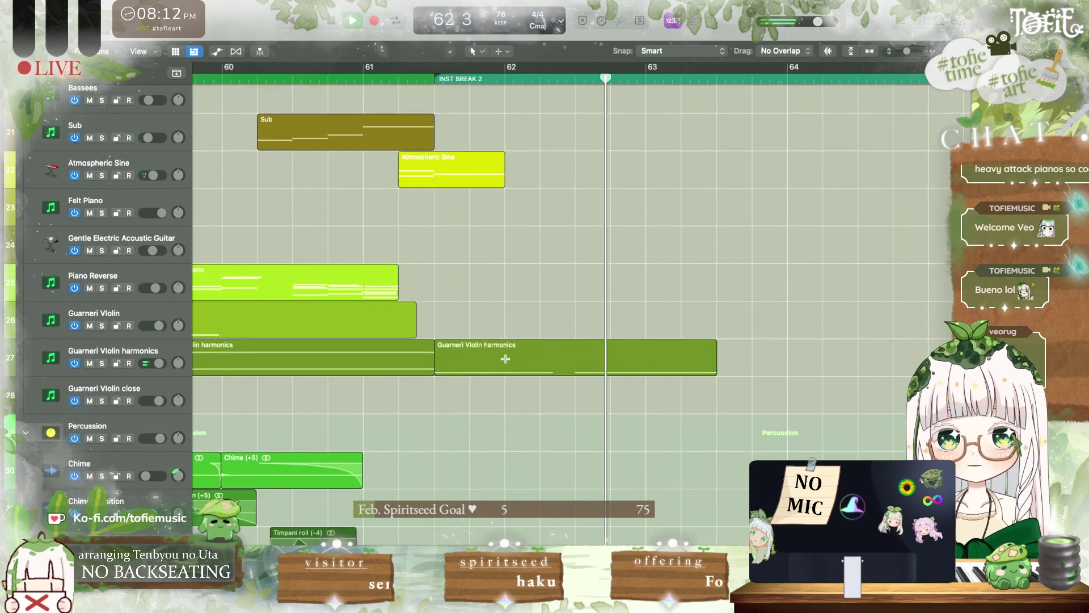
{"action": "scroll", "coordinate": [505, 359], "scroll_direction": "up", "scroll_amount": 9}
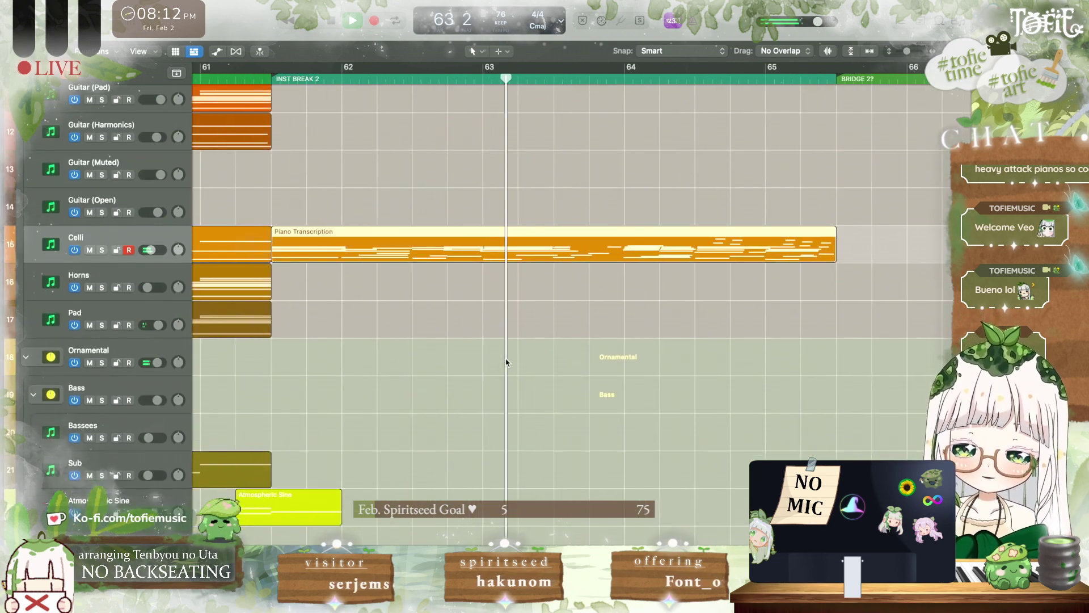
{"action": "scroll", "coordinate": [505, 361], "scroll_direction": "down", "scroll_amount": 14}
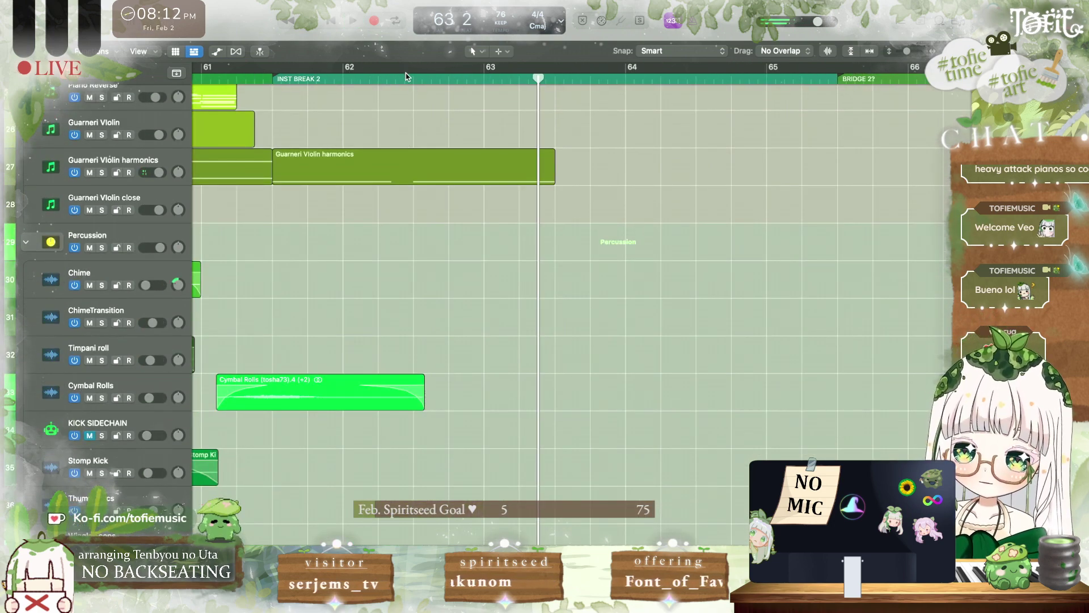
Step: In the Guarneri Violin harmonics region of INST BREAK 2, shorten the second C3 note to about 62 4 and add a B2 note after it
{"action": "left_click", "coordinate": [406, 76]}
{"action": "double_click", "coordinate": [454, 177]}
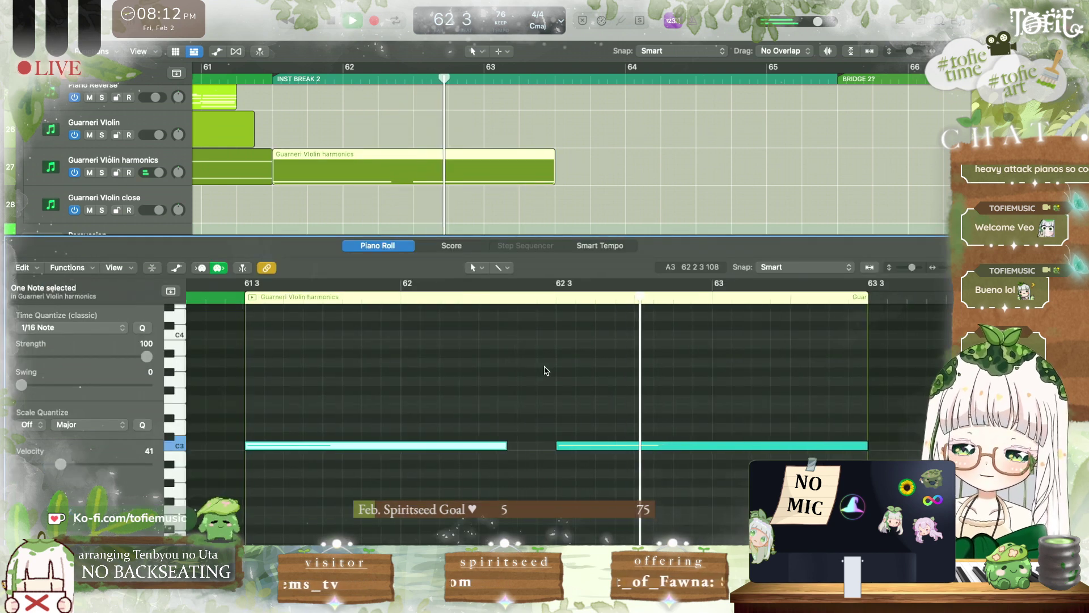
{"action": "scroll", "coordinate": [546, 371], "scroll_direction": "right", "scroll_amount": 2}
{"action": "key", "text": "space"}
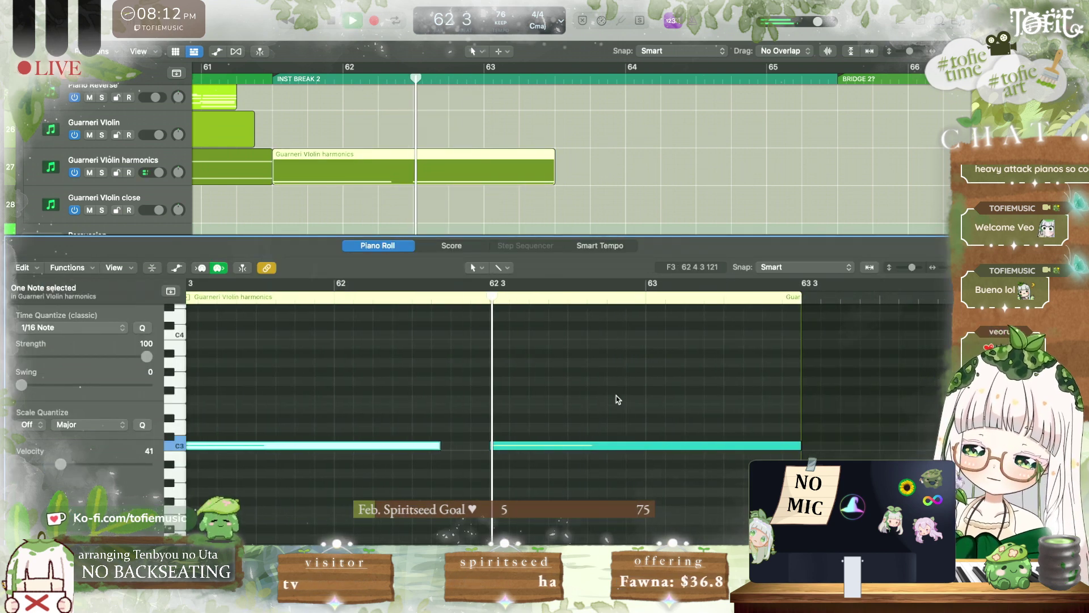
{"action": "left_click", "coordinate": [618, 399]}
{"action": "key", "text": "space"}
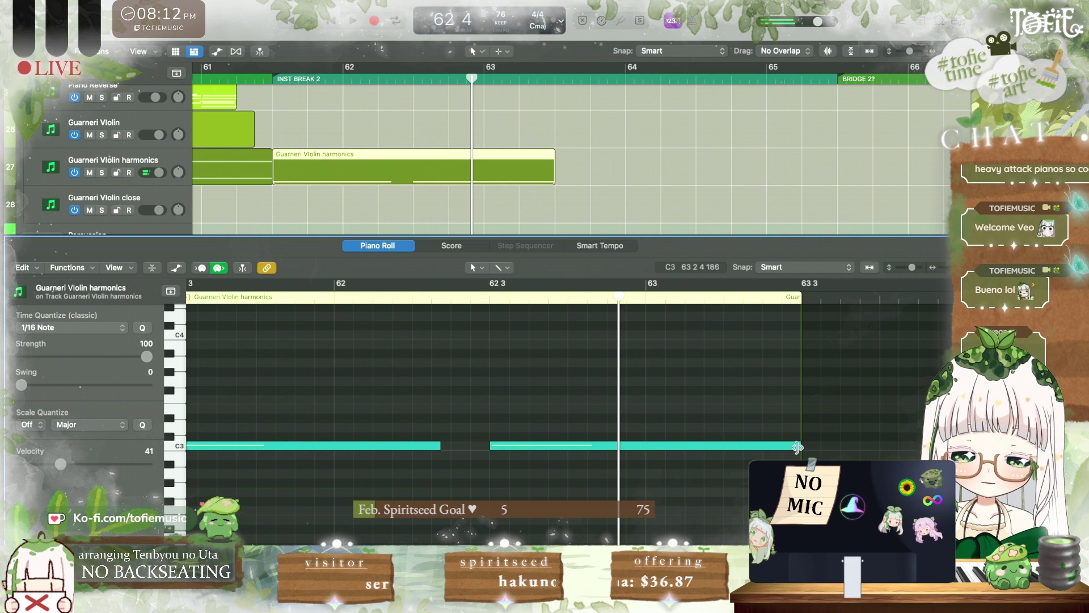
{"action": "left_click_drag", "start_coordinate": [797, 448], "coordinate": [608, 466]}
{"action": "left_click", "coordinate": [610, 456], "text": "super"}
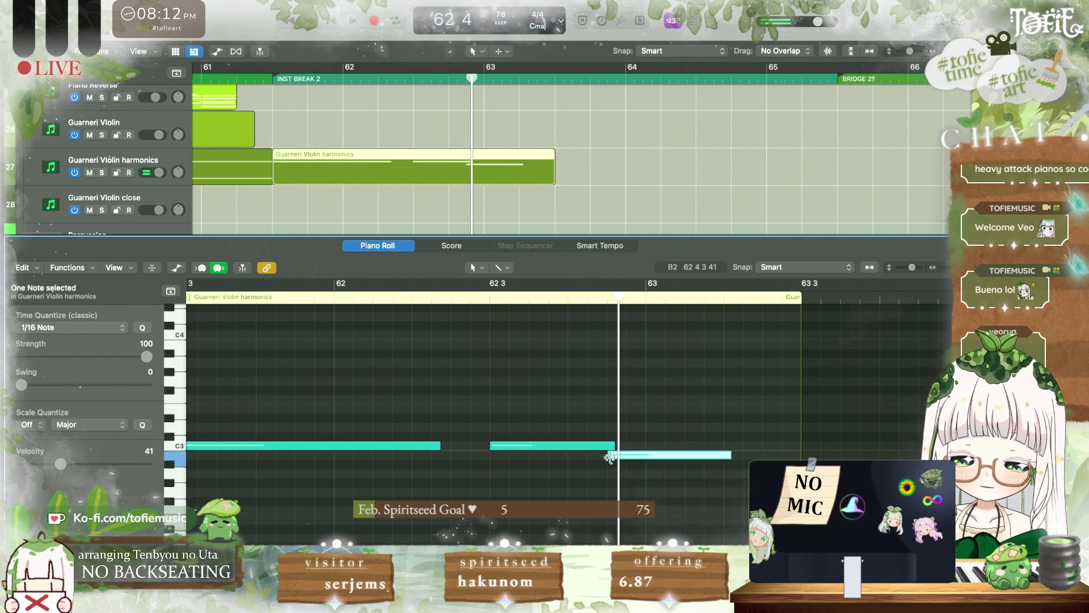
Step: Trim the violin harmonics B2 note to end just past 63 1, start it slightly earlier, and replay the line
{"action": "key", "text": "space"}
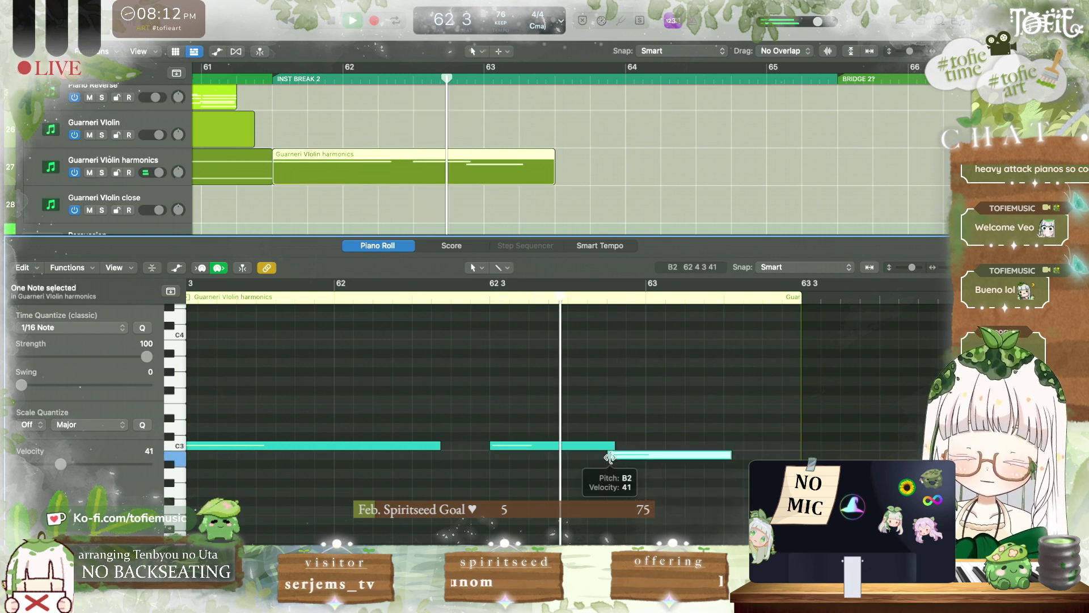
{"action": "key", "text": "space"}
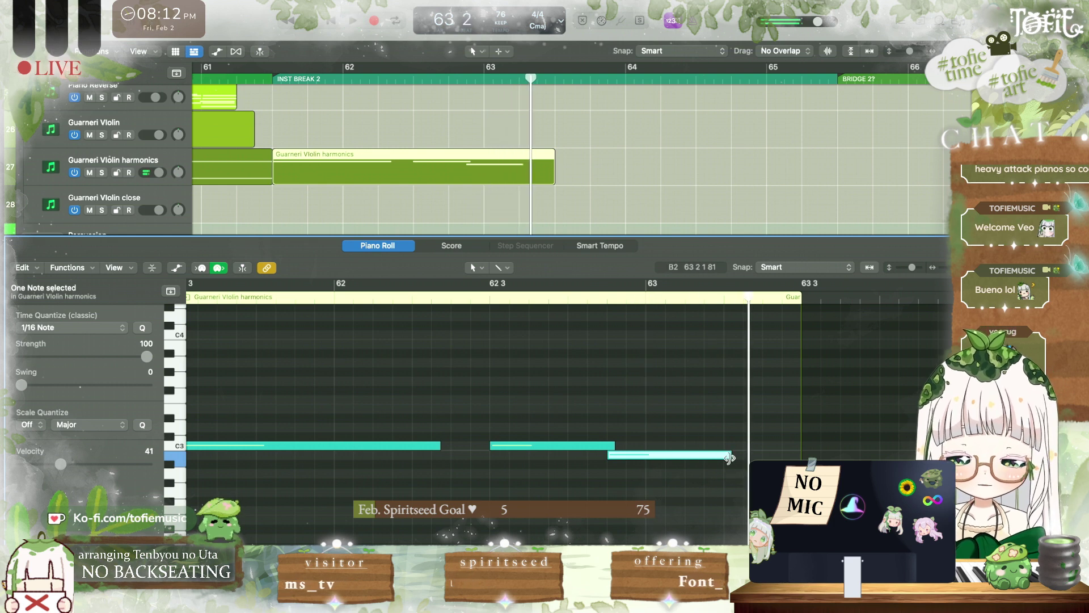
{"action": "left_click_drag", "start_coordinate": [689, 459], "coordinate": [649, 458]}
{"action": "key", "text": "space"}
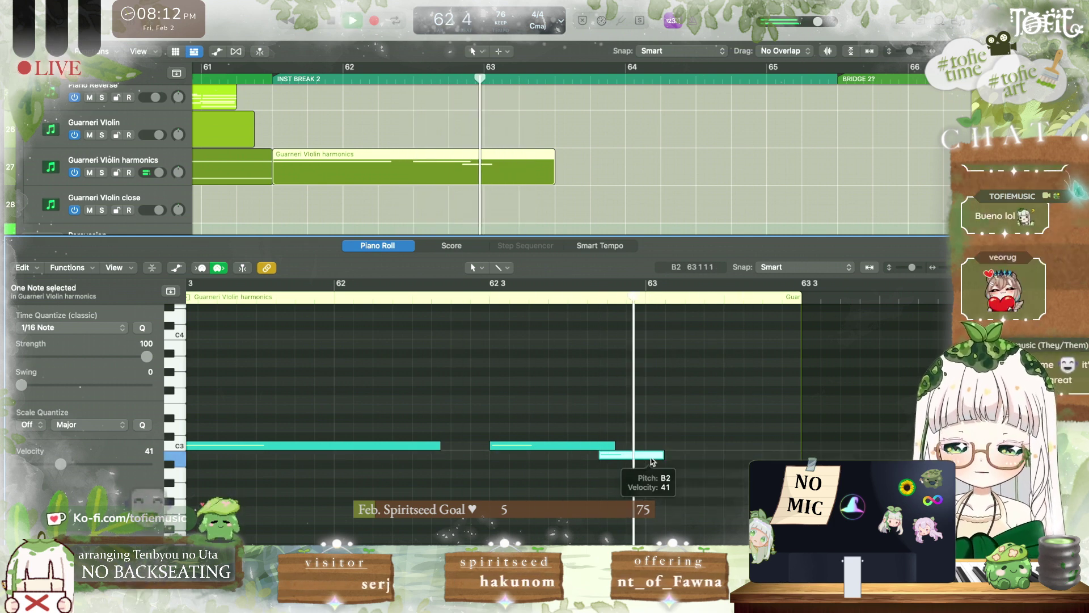
{"action": "key", "text": "space"}
Step: Add a violin harmonics note just before bar 63 and transpose it to E3
{"action": "left_click", "coordinate": [650, 492]}
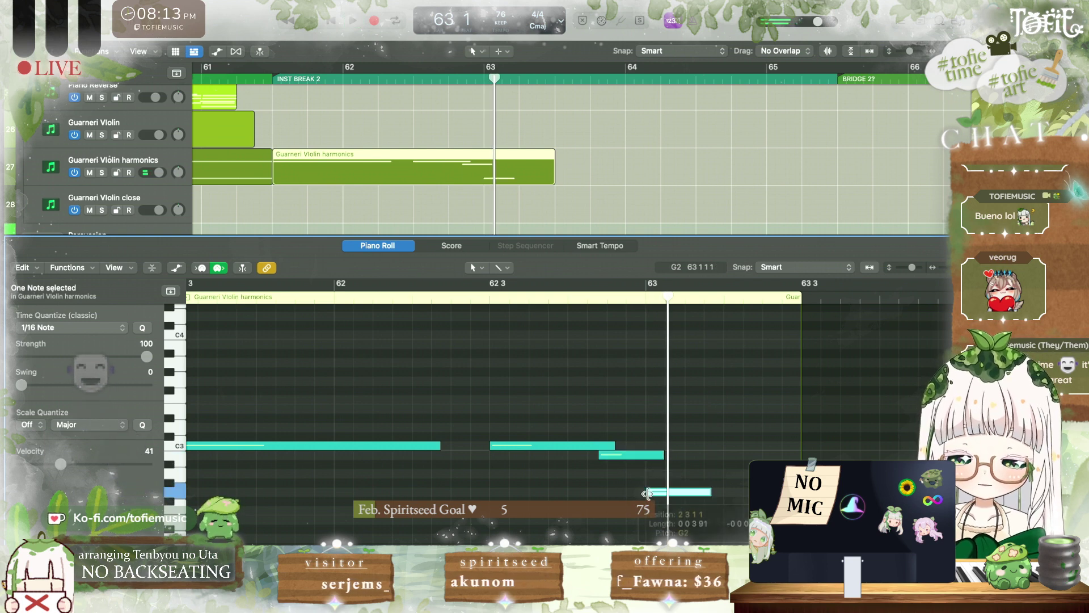
{"action": "key", "text": "alt+Down"}
{"action": "key", "text": "alt+Down"}
{"action": "key", "text": "alt+Down"}
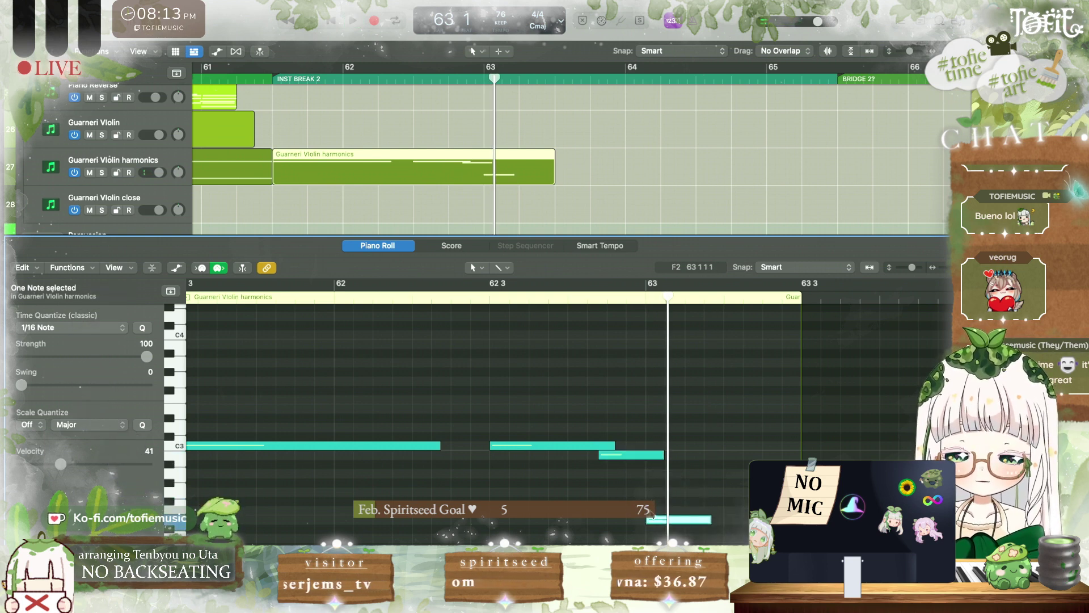
{"action": "left_click_drag", "start_coordinate": [653, 520], "coordinate": [647, 520]}
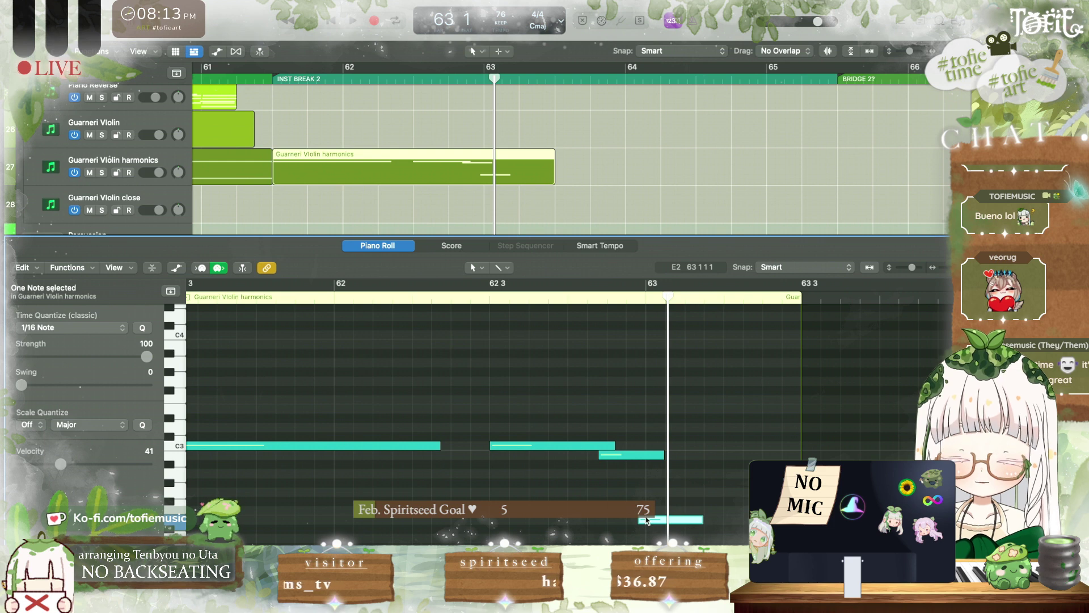
{"action": "key", "text": "alt+shift+Up"}
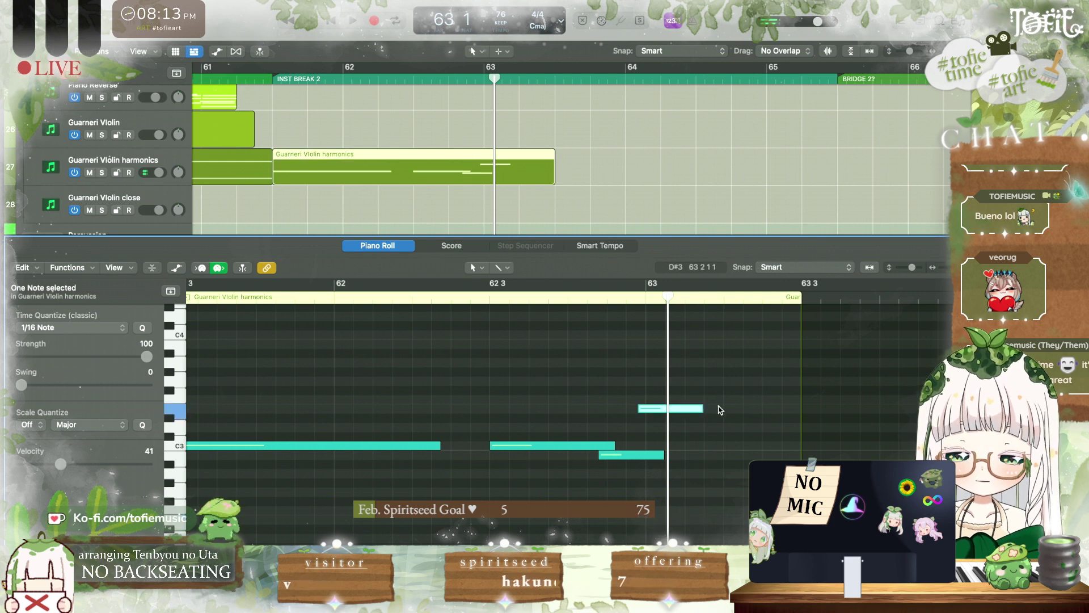
Step: Lengthen the E3 note to about 63 2, add a G2 note from just before 63 2, and replay the violin harmonics
{"action": "key", "text": "space"}
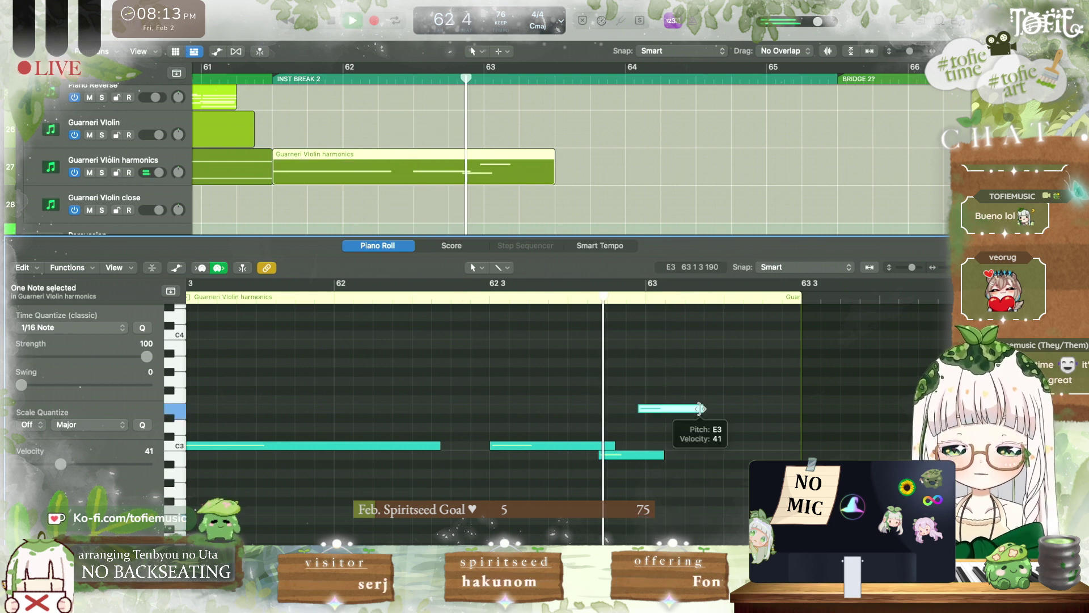
{"action": "key", "text": "space"}
{"action": "left_click_drag", "start_coordinate": [700, 408], "coordinate": [733, 408]}
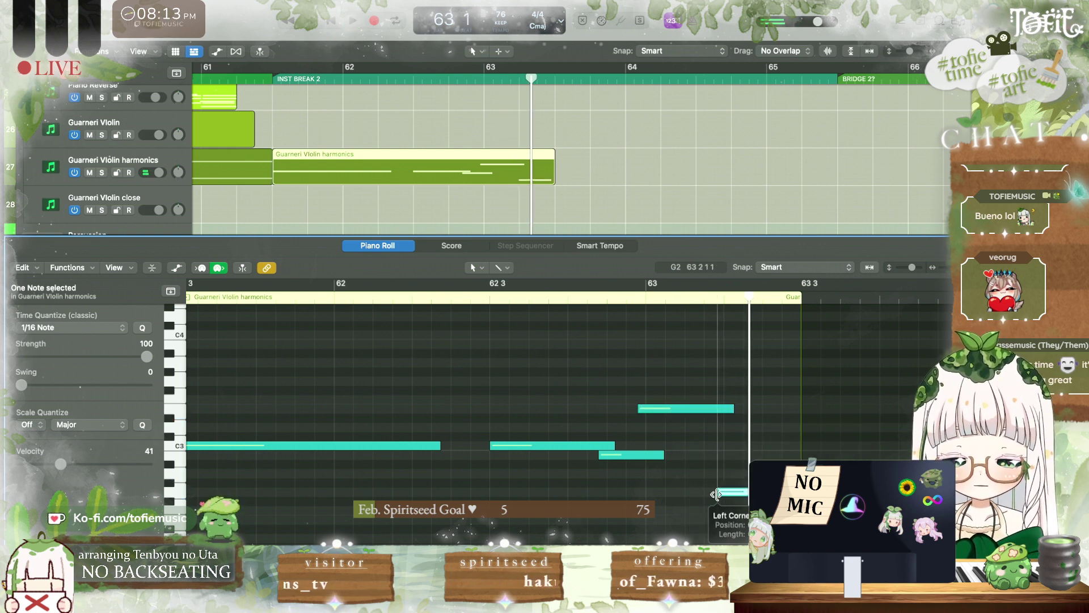
{"action": "key", "text": "space"}
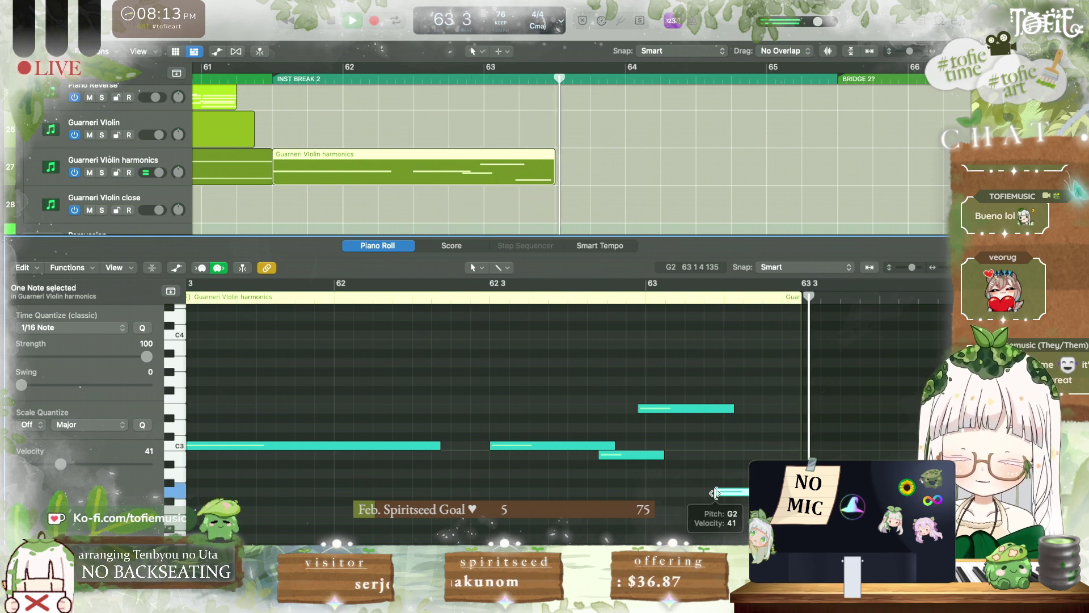
{"action": "key", "text": "space"}
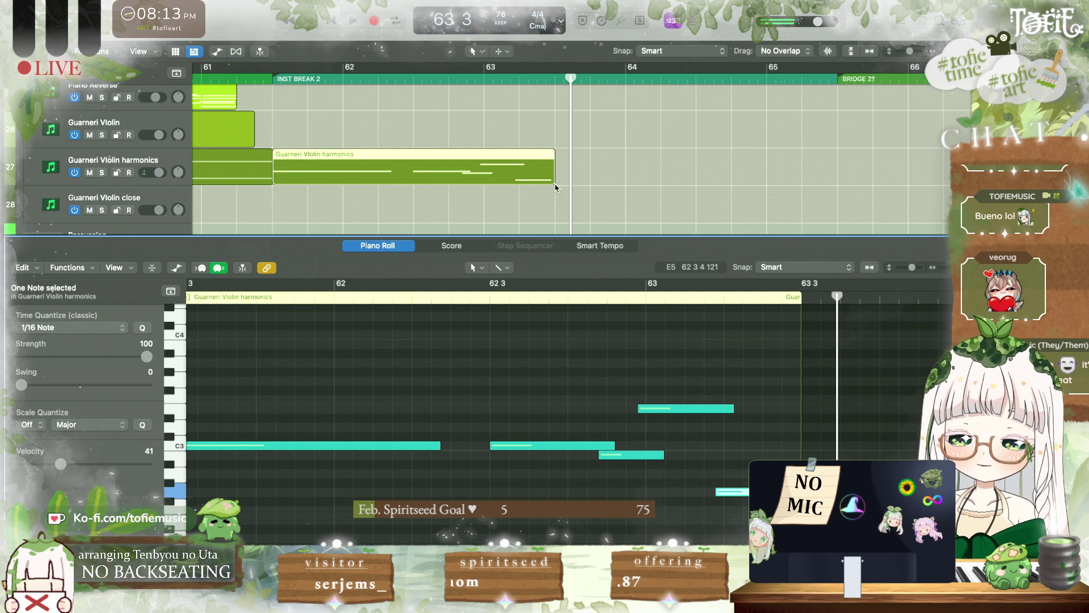
Step: Extend the Guarneri Violin harmonics region to bar 64, add an F3 note from about 63 3 to 63 4, and replay
{"action": "left_click_drag", "start_coordinate": [556, 187], "coordinate": [625, 185]}
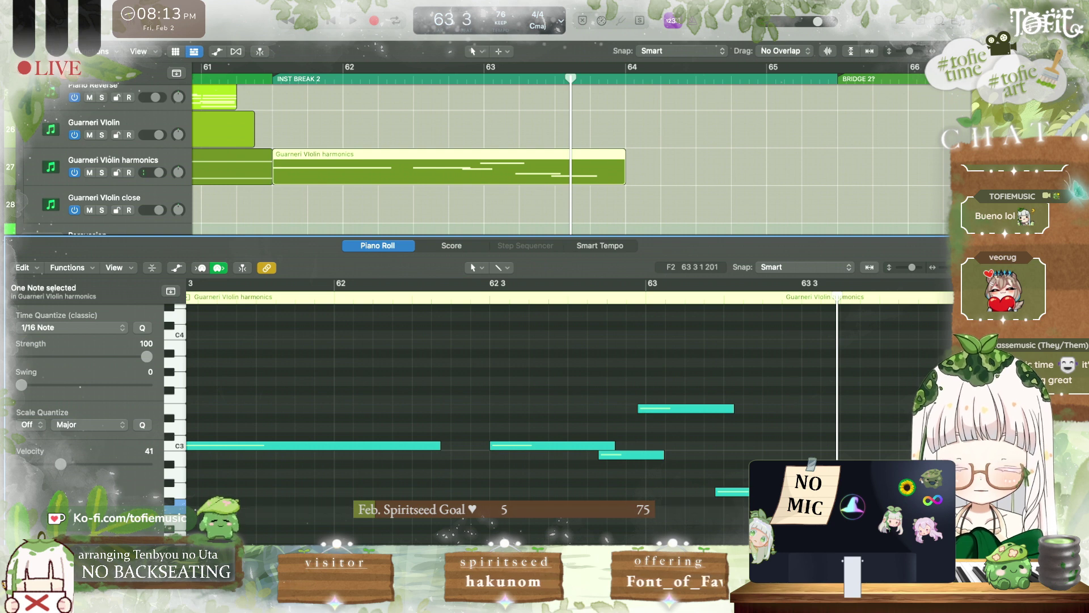
{"action": "key", "text": "alt+shift+Up"}
{"action": "key", "text": "space"}
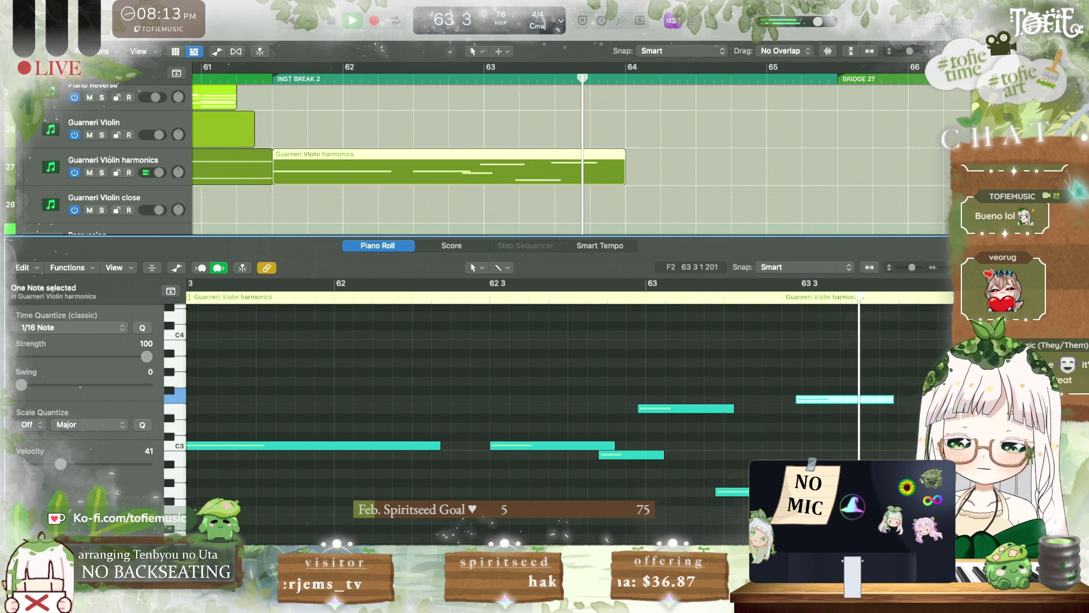
{"action": "key", "text": "p"}
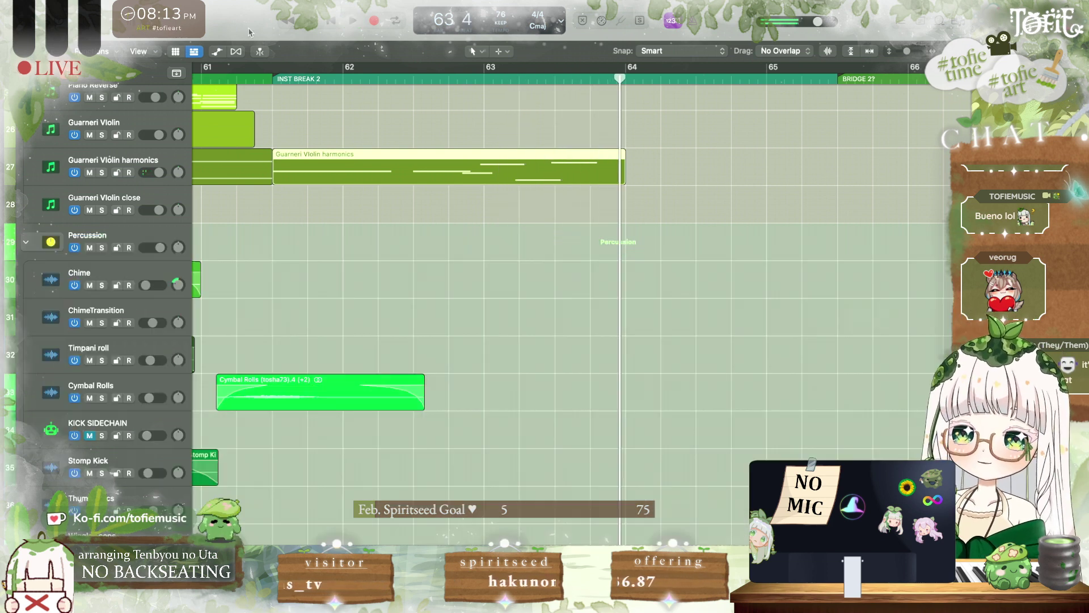
Step: Open the Piano Transcription region on the Celli track, play it around 63 3, and return the playhead to bar 63
{"action": "left_click", "coordinate": [546, 84]}
{"action": "scroll", "coordinate": [542, 84], "scroll_direction": "up", "scroll_amount": 8}
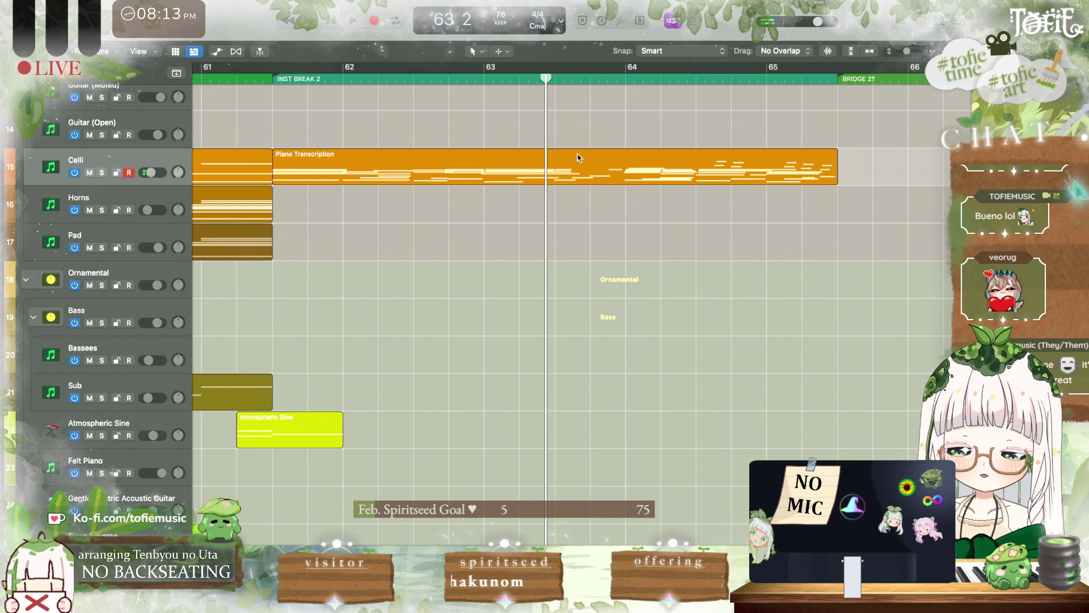
{"action": "left_click", "coordinate": [578, 157]}
{"action": "key", "text": "p"}
{"action": "key", "text": "space"}
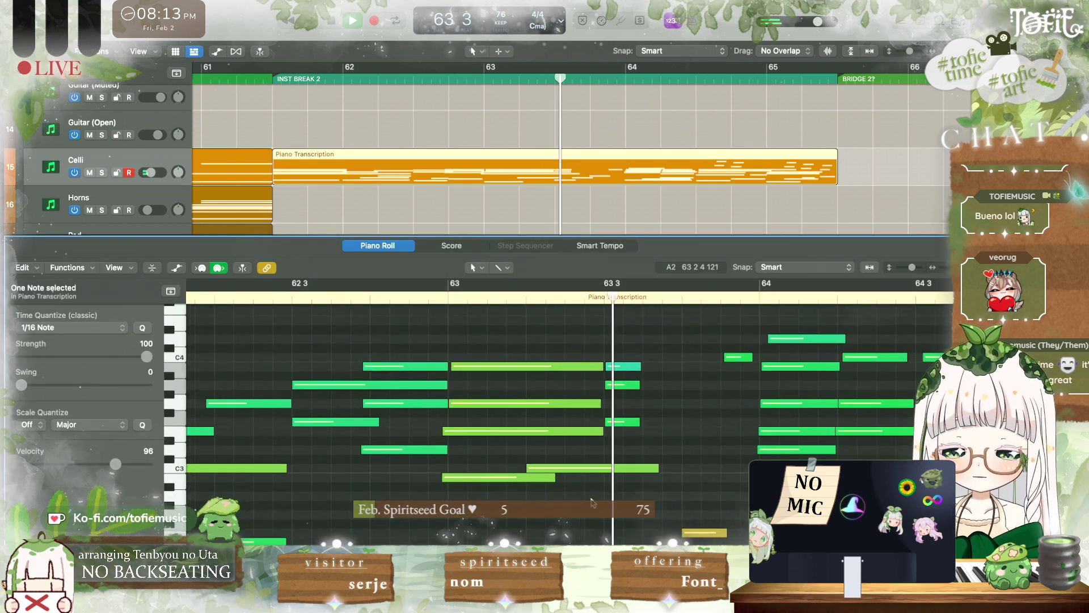
{"action": "key", "text": "space"}
{"action": "left_click", "coordinate": [444, 299]}
{"action": "scroll", "coordinate": [444, 301], "scroll_direction": "right", "scroll_amount": 3}
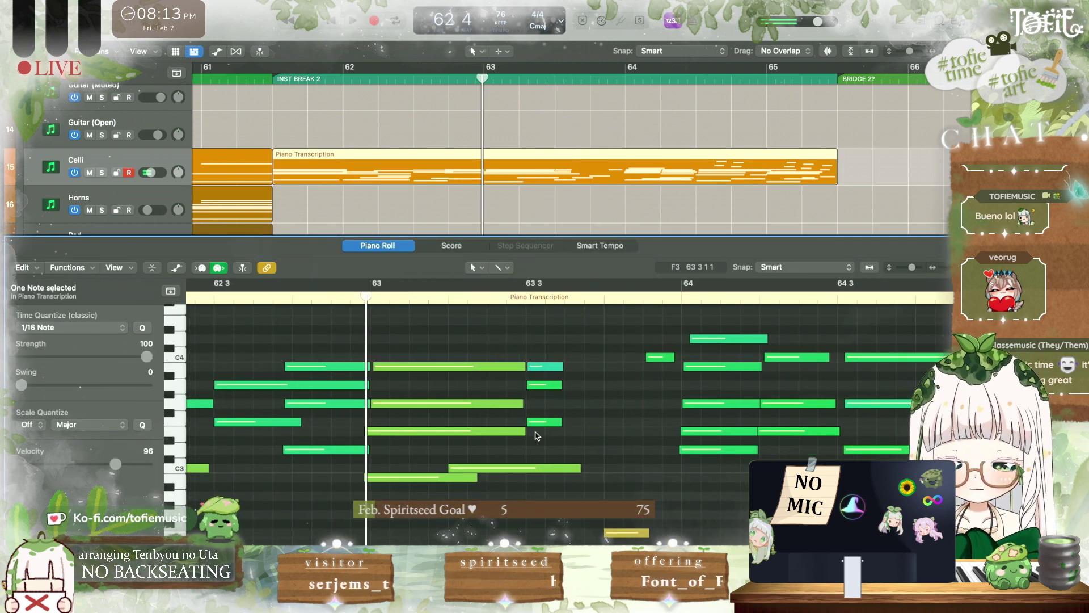
Step: Replace the short Celli notes at 63 3 with an F4 held partway into 63 4 and an F2 held until 64
{"action": "left_click_drag", "start_coordinate": [553, 372], "coordinate": [644, 372]}
{"action": "scroll", "coordinate": [613, 410], "scroll_direction": "down", "scroll_amount": 3}
{"action": "left_click", "coordinate": [585, 521]}
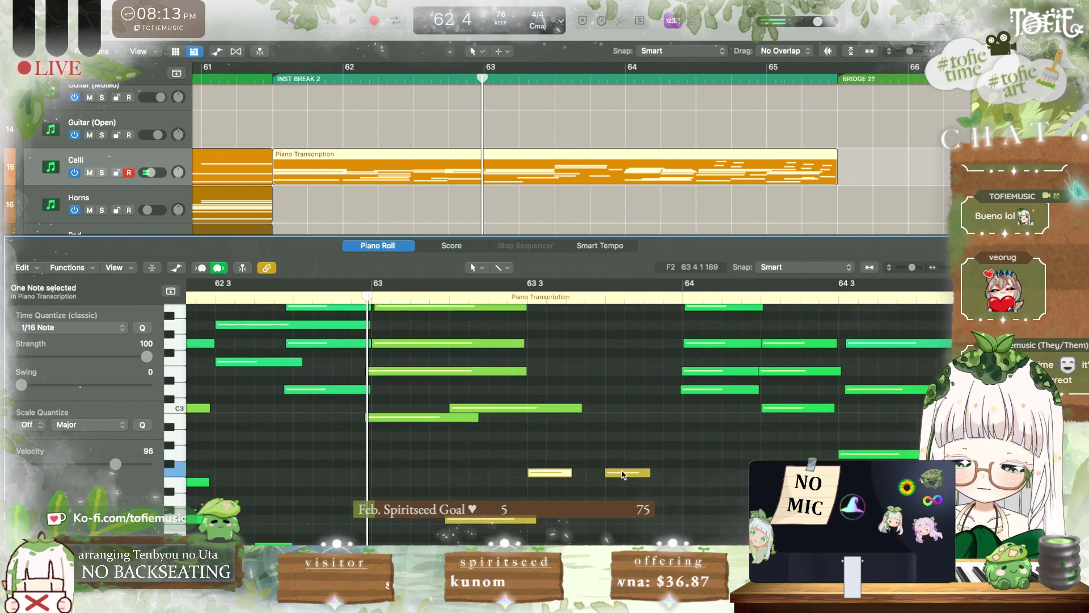
{"action": "left_click_drag", "start_coordinate": [576, 474], "coordinate": [681, 476]}
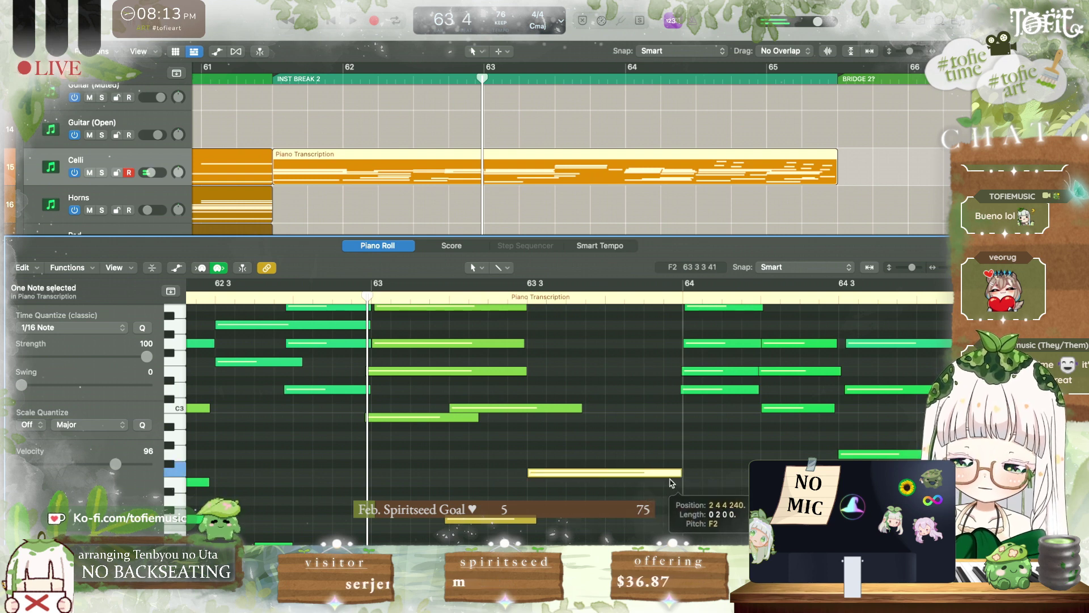
Step: Shorten the Celli C3 note starting around 63 2 to end at about 63 3, and replay bar 63
{"action": "scroll", "coordinate": [681, 482], "scroll_direction": "up", "scroll_amount": 1}
{"action": "scroll", "coordinate": [681, 487], "scroll_direction": "up", "scroll_amount": 2}
{"action": "key", "text": "space"}
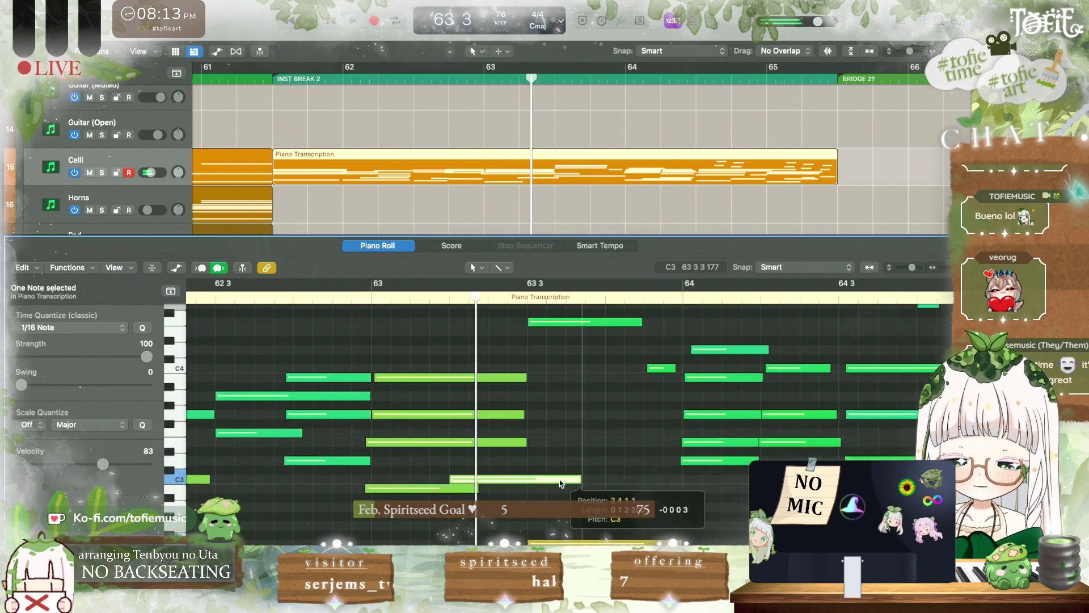
{"action": "left_click_drag", "start_coordinate": [581, 479], "coordinate": [532, 482]}
{"action": "key", "text": "space"}
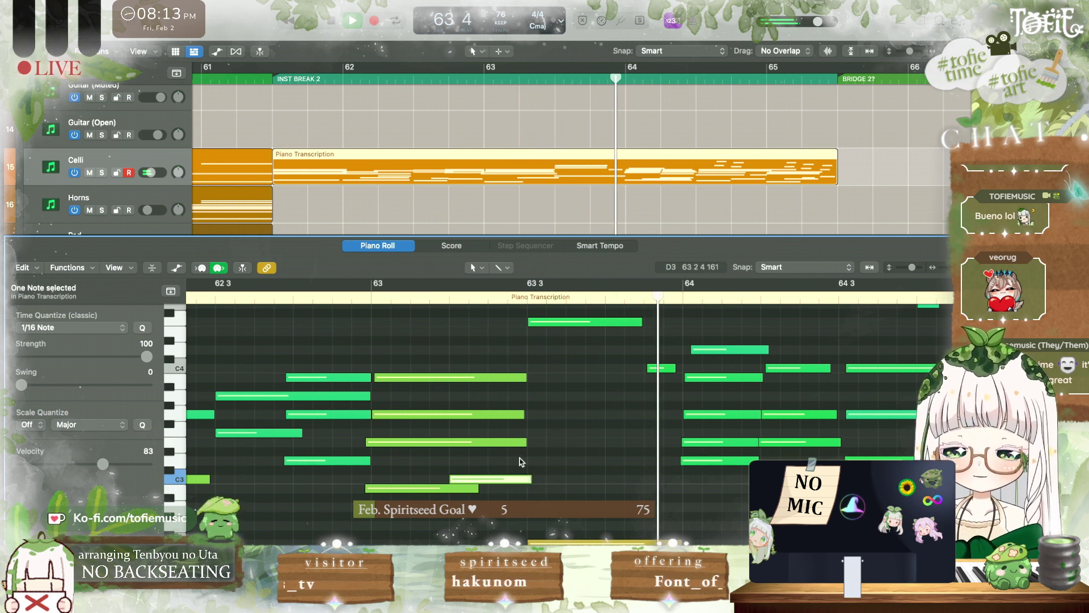
Step: Lengthen the Celli B3, G3 and E3 notes of bar 63 to end slightly past 63 3, and replay them
{"action": "key", "text": "space"}
{"action": "mouse_move", "coordinate": [519, 457]}
{"action": "left_mouse_down"}
{"action": "mouse_move", "coordinate": [521, 390]}
{"action": "mouse_move", "coordinate": [537, 380]}
{"action": "left_mouse_up"}
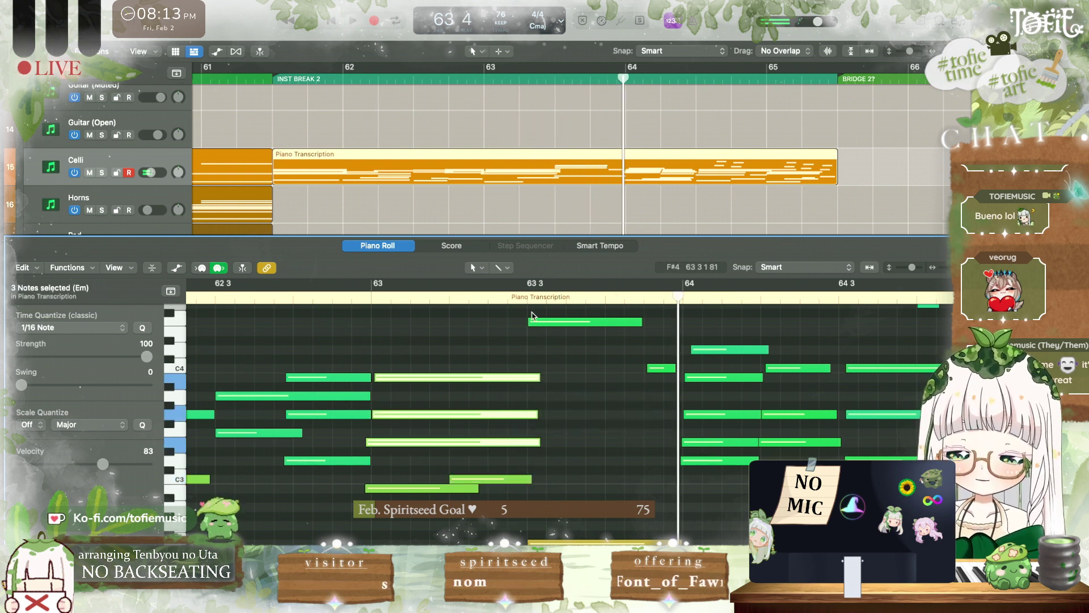
{"action": "key", "text": "space"}
{"action": "scroll", "coordinate": [527, 304], "scroll_direction": "up", "scroll_amount": 3}
{"action": "scroll", "coordinate": [527, 304], "scroll_direction": "right", "scroll_amount": 2}
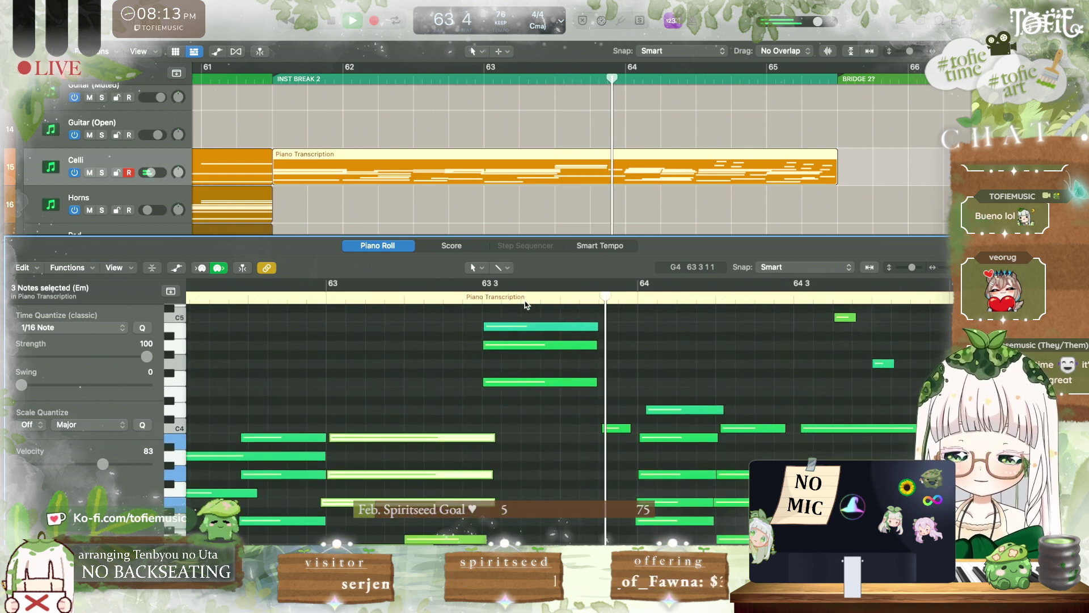
Step: Delete the short C4 note just before bar 64 in the Celli region and continue playback into bar 64
{"action": "key", "text": "space"}
{"action": "left_click_drag", "start_coordinate": [603, 455], "coordinate": [610, 412]}
{"action": "key", "text": "BackSpace"}
{"action": "key", "text": "space"}
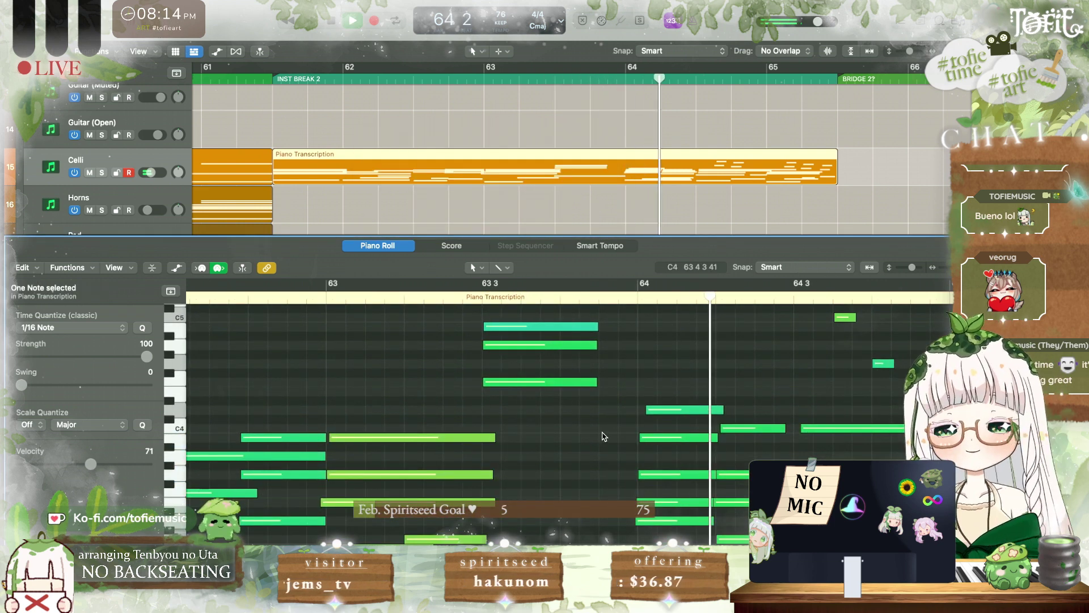
Step: Play from just before INST BREAK 2 to bar 64 and disarm recording on the Celli track
{"action": "key", "text": "space"}
{"action": "left_click", "coordinate": [268, 79]}
{"action": "key", "text": "space"}
{"action": "scroll", "coordinate": [311, 134], "scroll_direction": "down", "scroll_amount": 1}
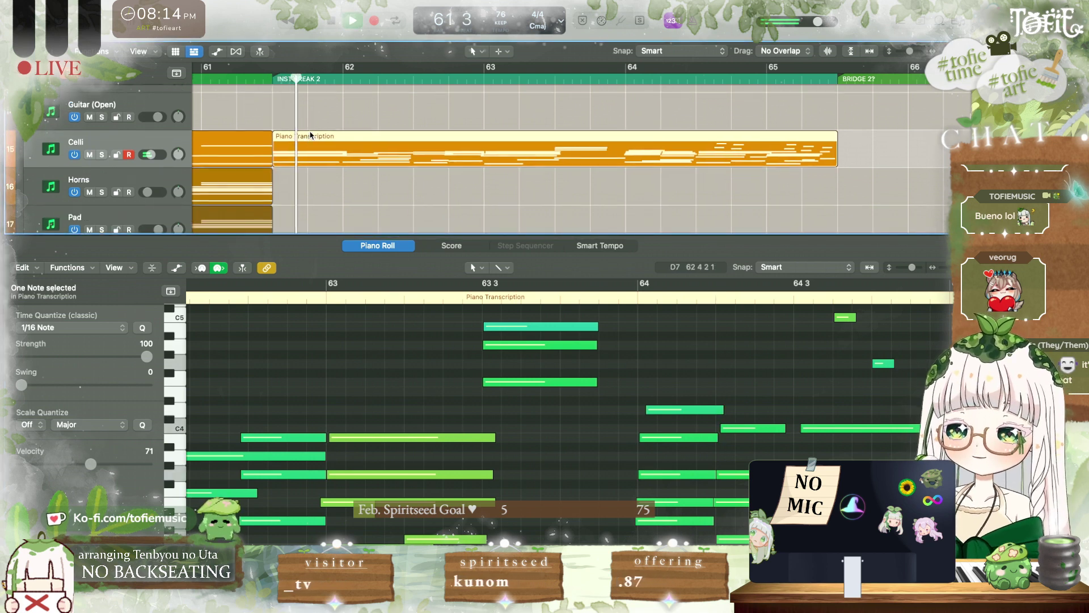
{"action": "scroll", "coordinate": [312, 134], "scroll_direction": "left", "scroll_amount": 1}
{"action": "left_click", "coordinate": [130, 154]}
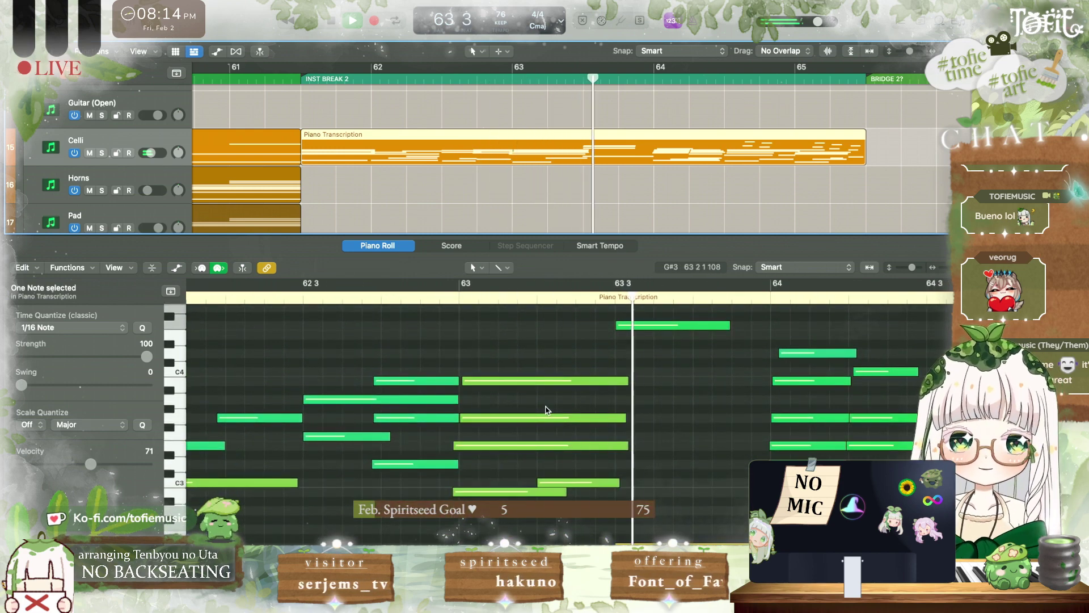
{"action": "key", "text": "space"}
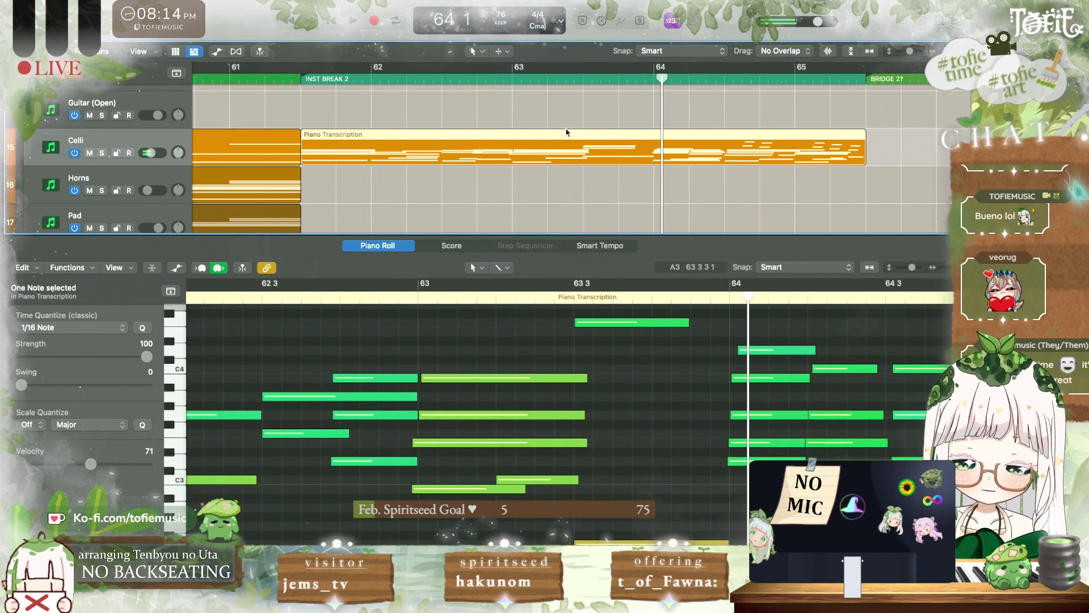
Step: Cut the F3 note near 63 3 from the Guarneri Violin harmonics region and paste it at 63 3 in a new Guarneri Violin region
{"action": "scroll", "coordinate": [564, 116], "scroll_direction": "down", "scroll_amount": 5}
{"action": "scroll", "coordinate": [567, 114], "scroll_direction": "down", "scroll_amount": 5}
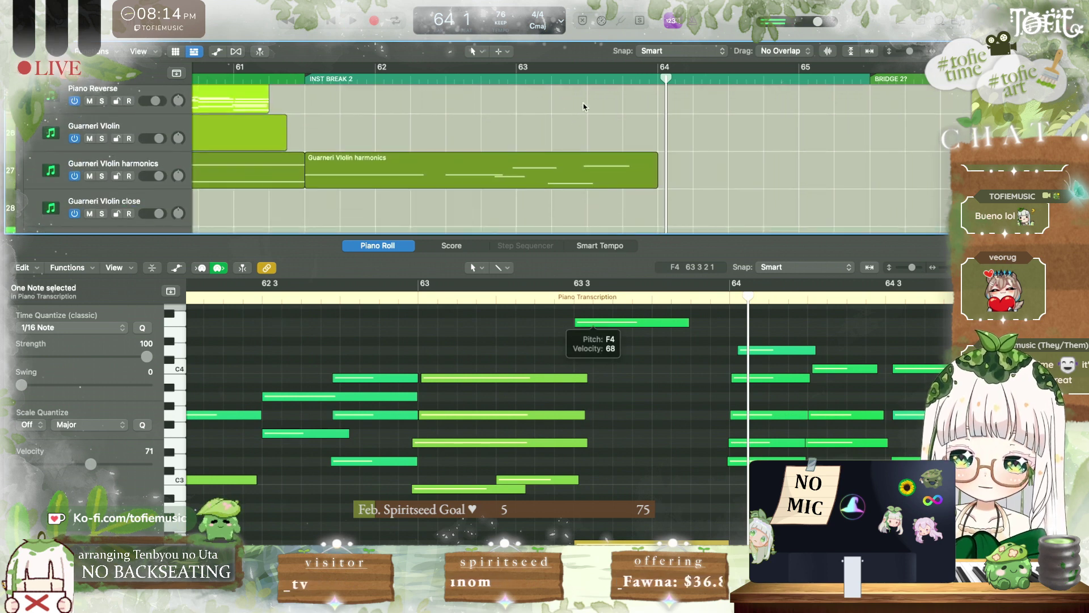
{"action": "left_click", "coordinate": [589, 128]}
{"action": "left_click", "coordinate": [583, 163]}
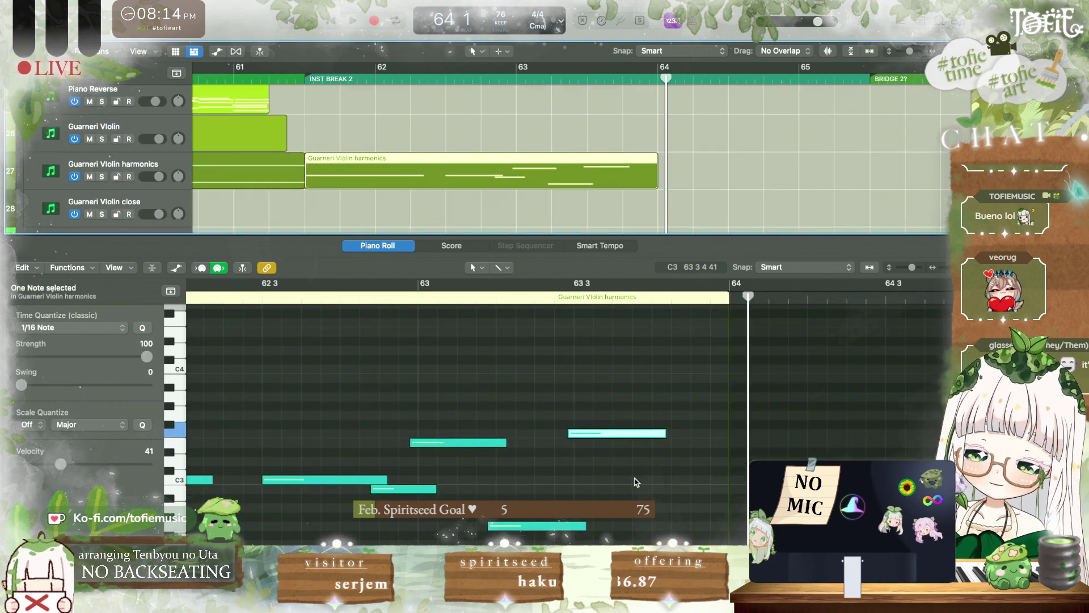
{"action": "left_click", "coordinate": [574, 296]}
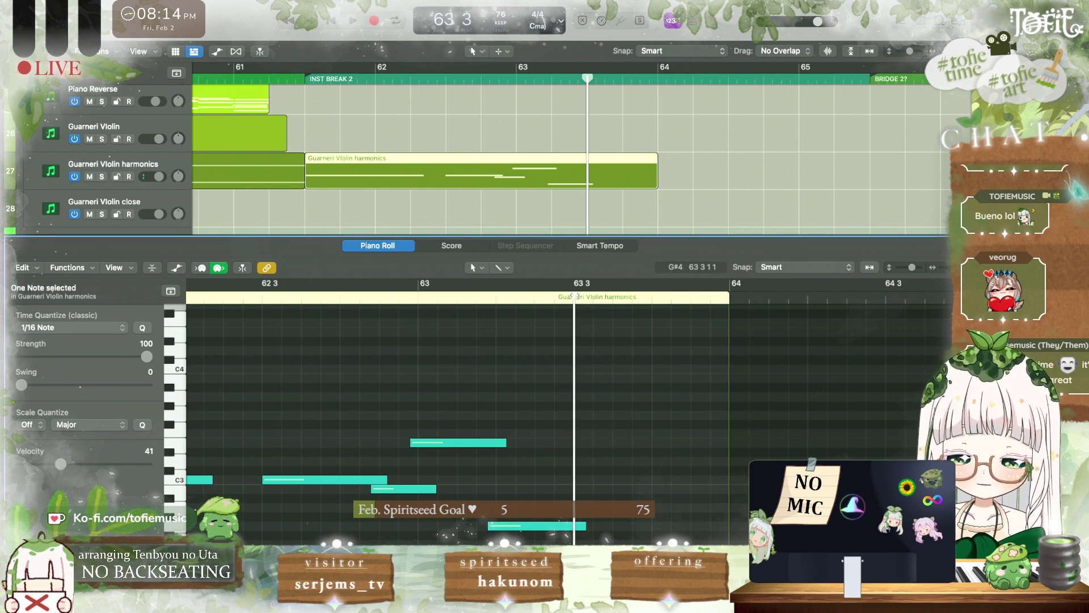
{"action": "right_click", "coordinate": [594, 142]}
{"action": "left_click", "coordinate": [626, 224]}
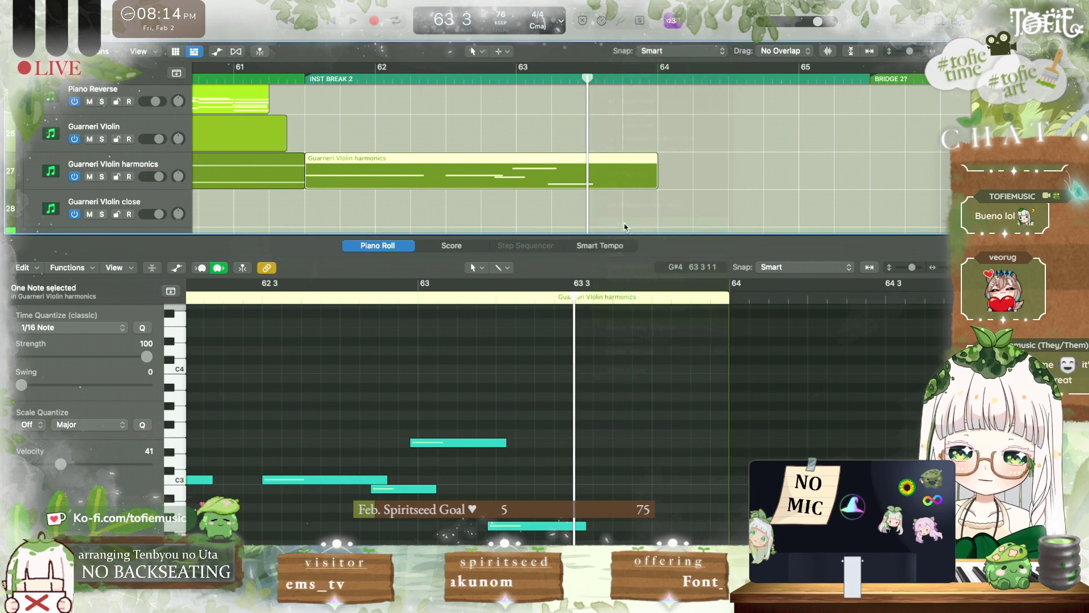
{"action": "left_click", "coordinate": [634, 393]}
{"action": "key", "text": "super+v"}
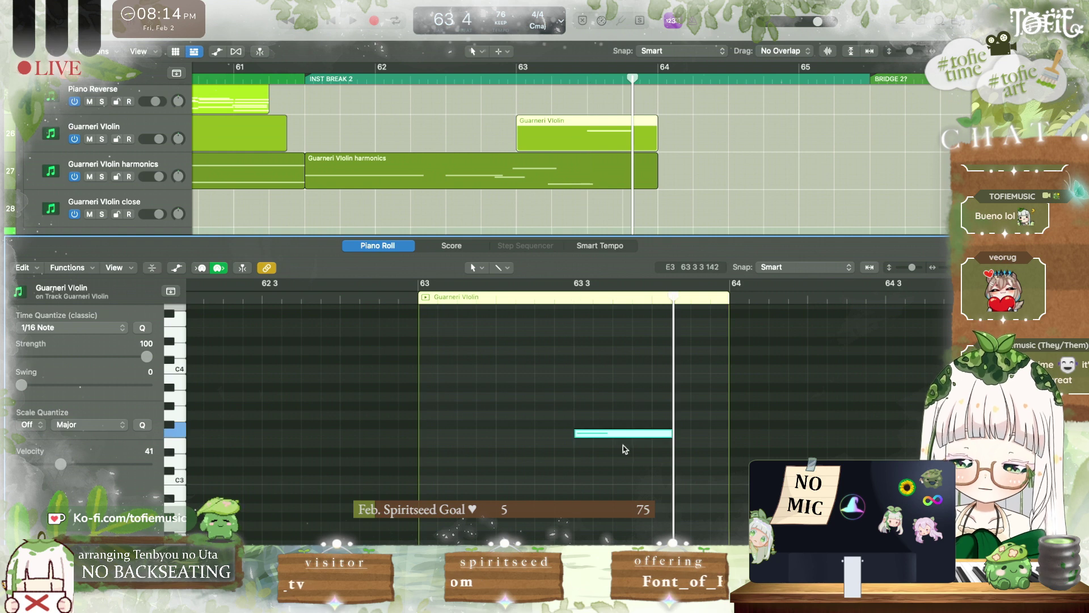
Step: Transpose the pasted Guarneri Violin note up an octave to F4, trim the region's start to just before 63 3, and play it
{"action": "key", "text": "alt+shift+Down"}
{"action": "key", "text": "alt+shift+Up"}
{"action": "key", "text": "alt+shift+Up"}
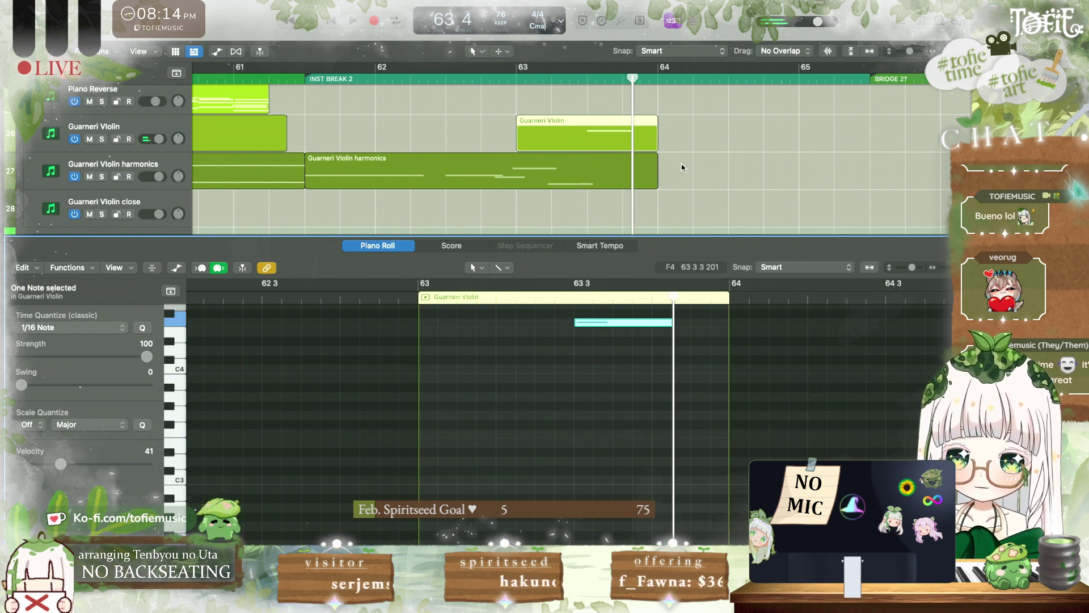
{"action": "left_click_drag", "start_coordinate": [518, 142], "coordinate": [570, 142]}
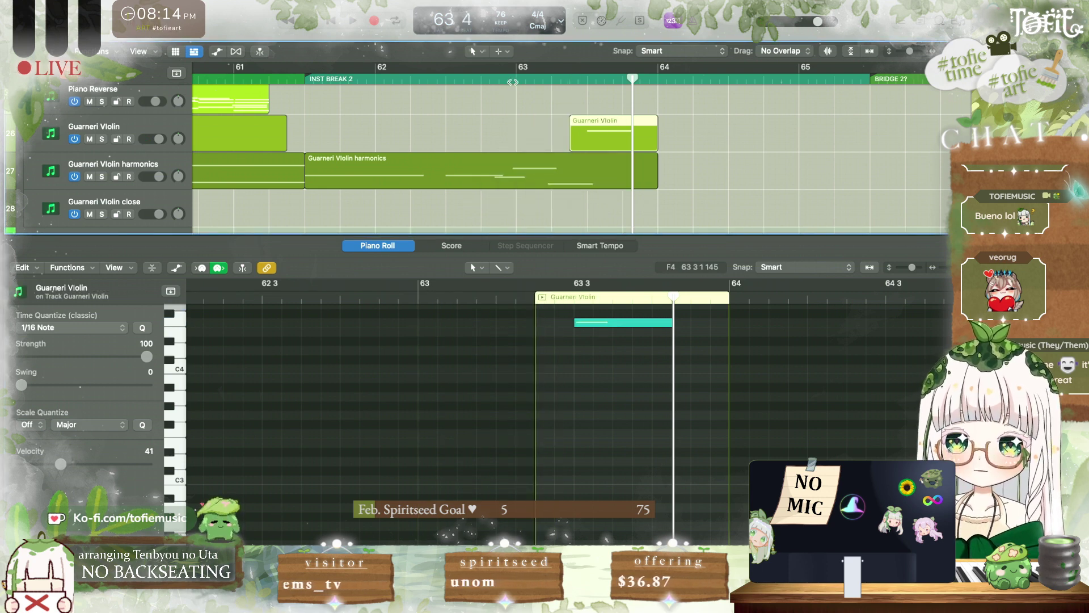
{"action": "key", "text": "space"}
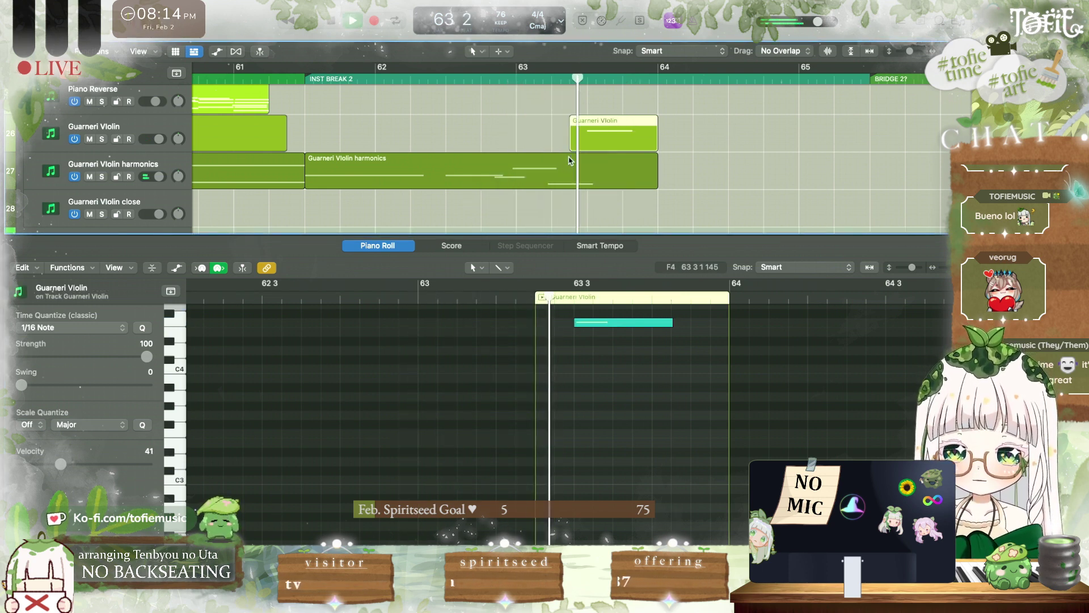
{"action": "key", "text": "space"}
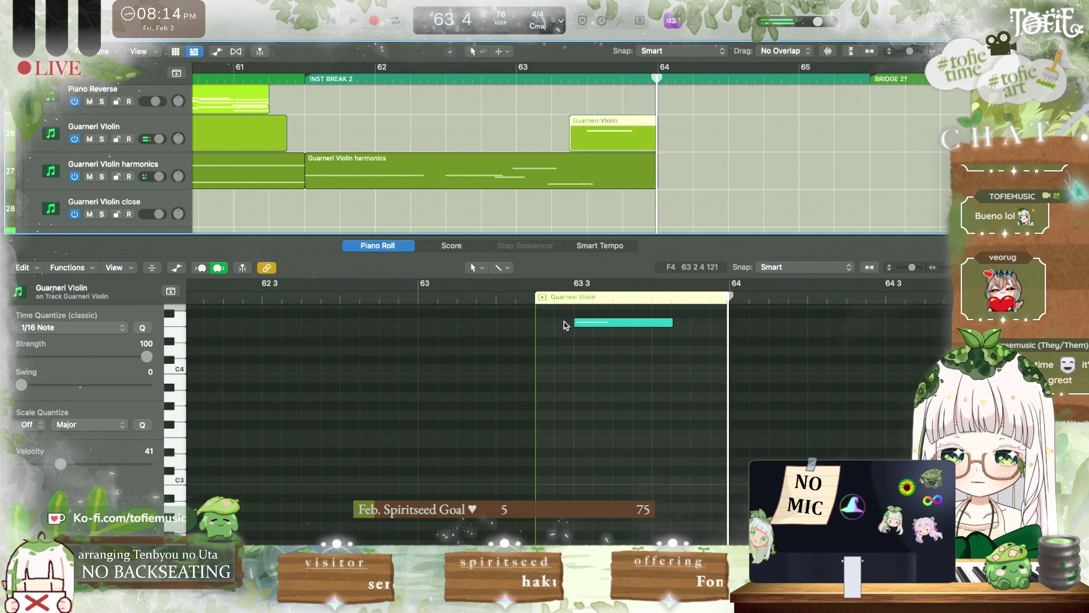
Step: Extend the Guarneri Violin F4 note's start to slightly before 63 3 and replay the passage
{"action": "left_click_drag", "start_coordinate": [575, 322], "coordinate": [568, 322]}
{"action": "key", "text": "space"}
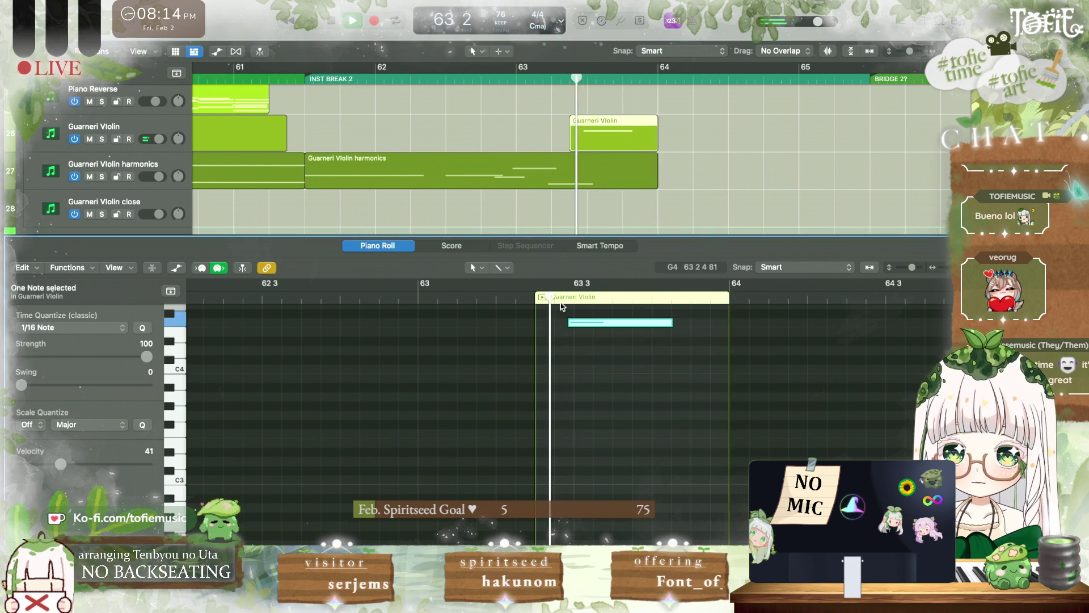
{"action": "scroll", "coordinate": [561, 341], "scroll_direction": "up", "scroll_amount": 5}
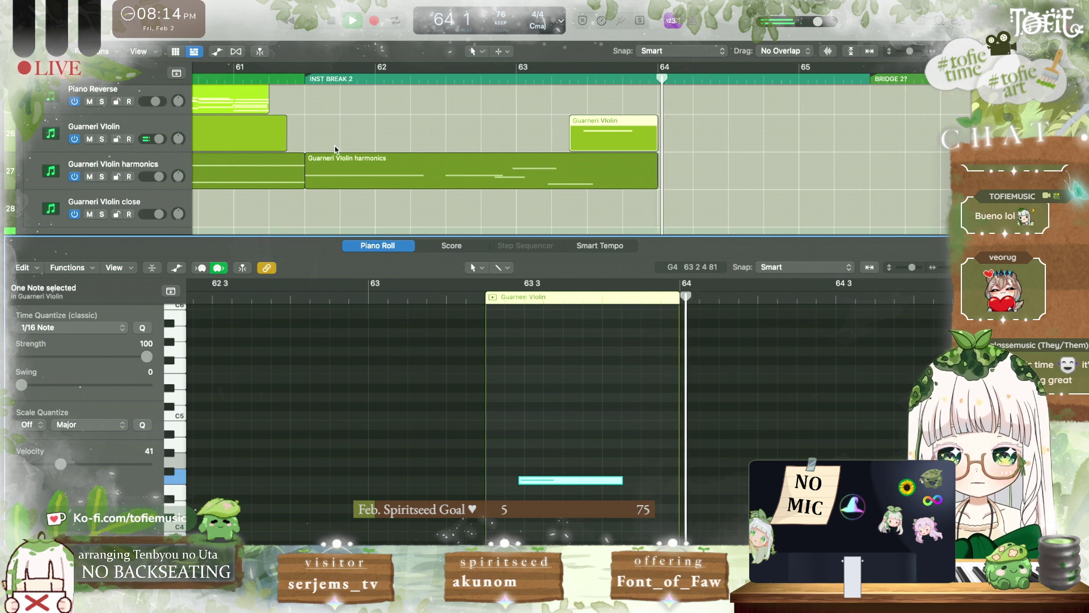
{"action": "scroll", "coordinate": [318, 132], "scroll_direction": "left", "scroll_amount": 5}
{"action": "key", "text": "space"}
Step: Close the Piano Roll and play through the transition into INST BREAK 2 on the full arrangement
{"action": "key", "text": "super+Left"}
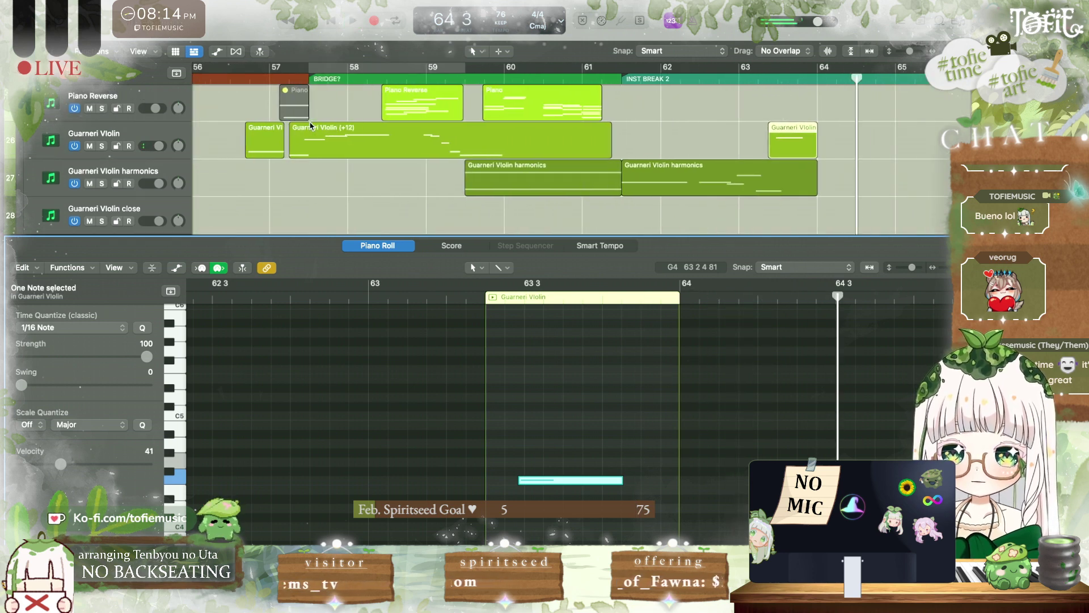
{"action": "scroll", "coordinate": [311, 126], "scroll_direction": "down", "scroll_amount": 2}
{"action": "left_click", "coordinate": [671, 121]}
{"action": "left_click", "coordinate": [636, 79]}
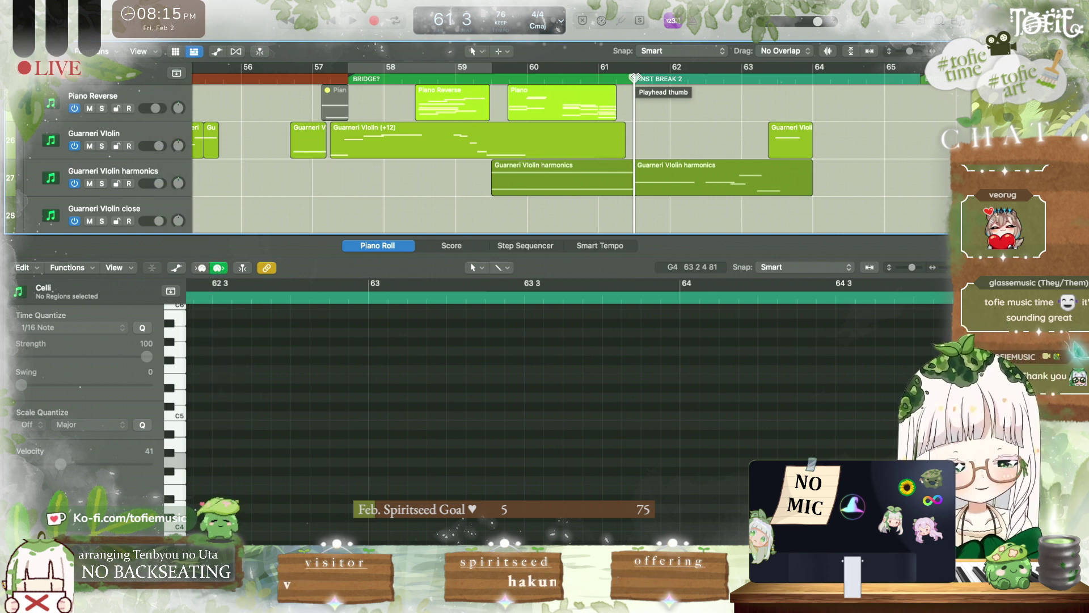
{"action": "key", "text": "e"}
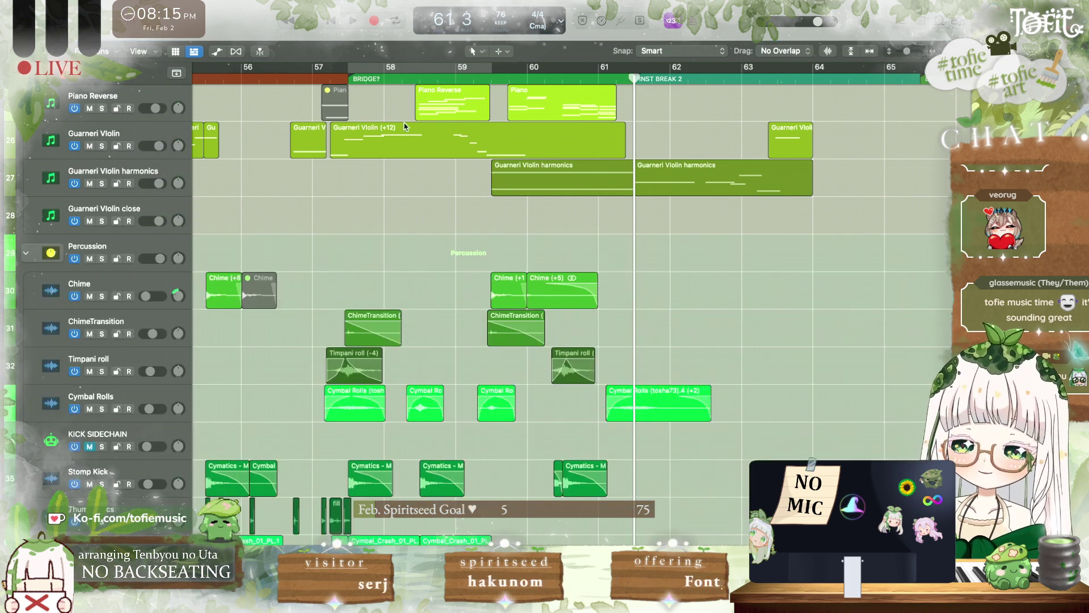
{"action": "scroll", "coordinate": [570, 312], "scroll_direction": "up", "scroll_amount": 4}
{"action": "left_click", "coordinate": [308, 78]}
{"action": "key", "text": "space"}
{"action": "scroll", "coordinate": [360, 84], "scroll_direction": "up", "scroll_amount": 3}
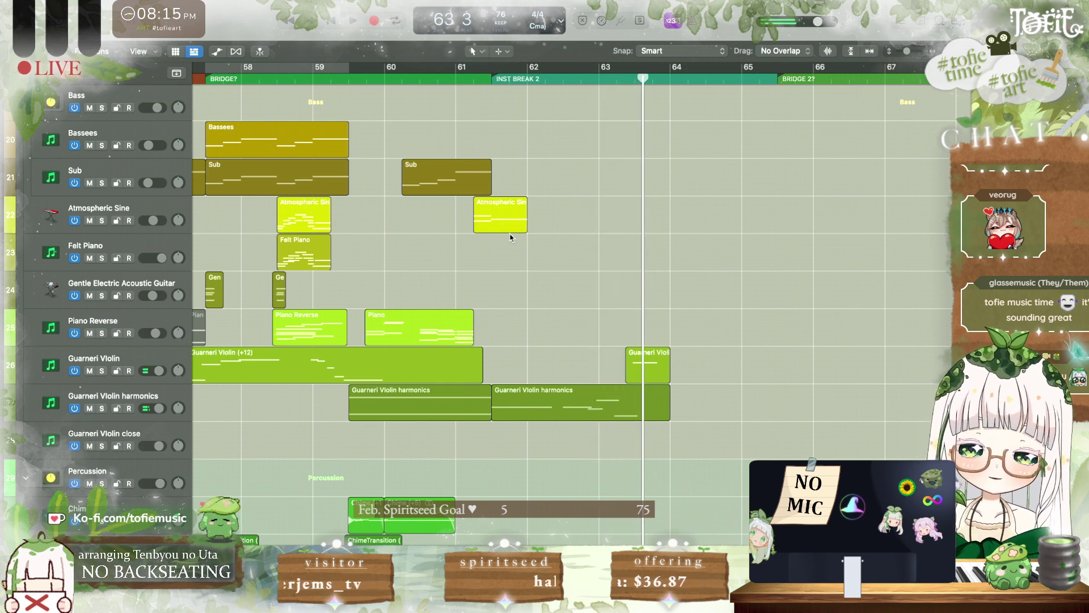
{"action": "scroll", "coordinate": [511, 237], "scroll_direction": "down", "scroll_amount": 3}
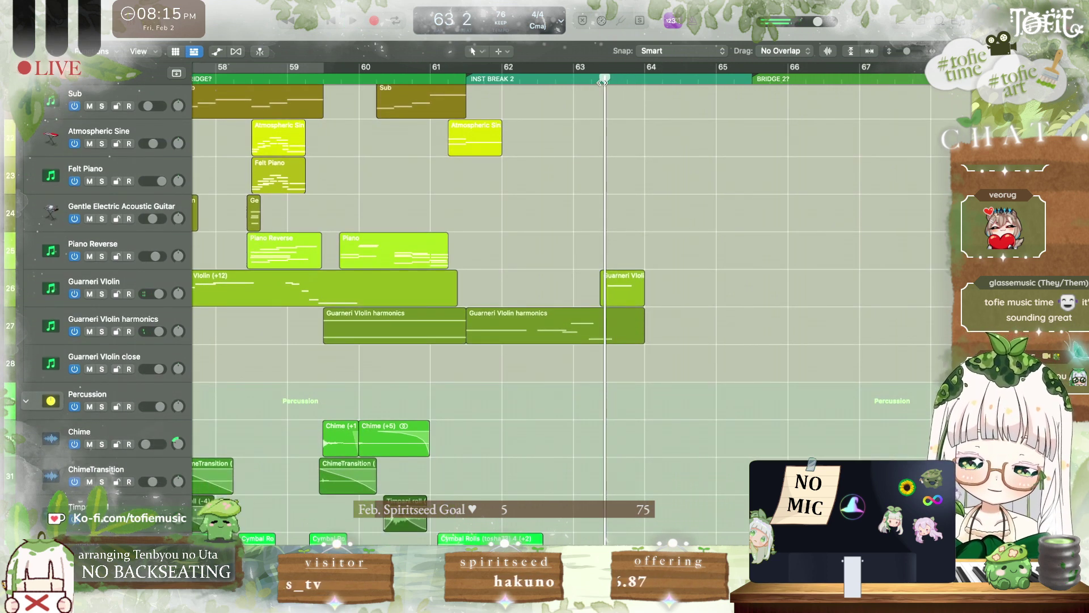
{"action": "key", "text": "space"}
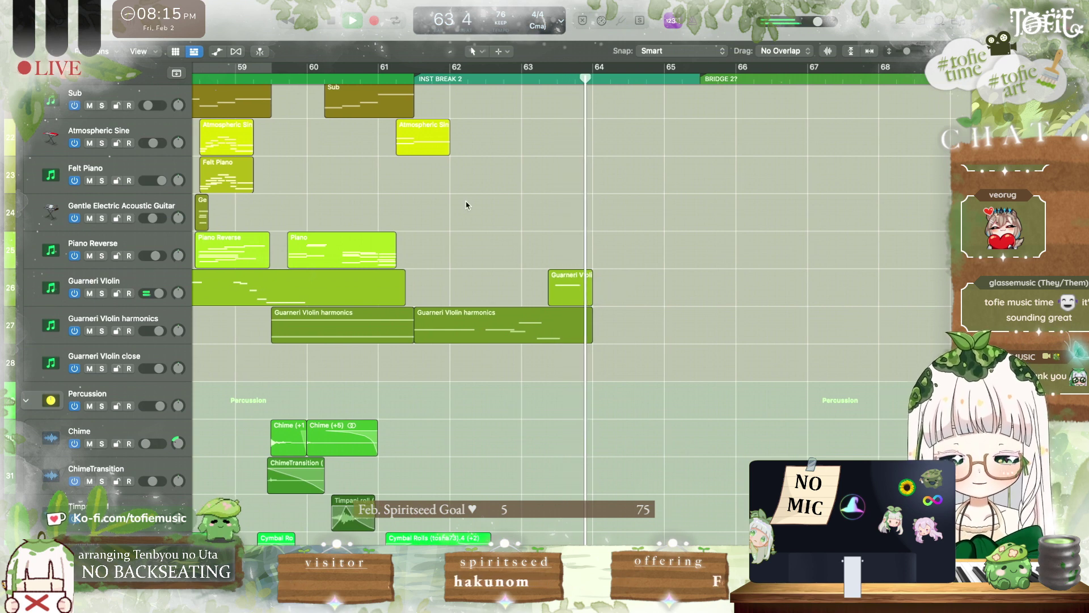
{"action": "left_click", "coordinate": [405, 79]}
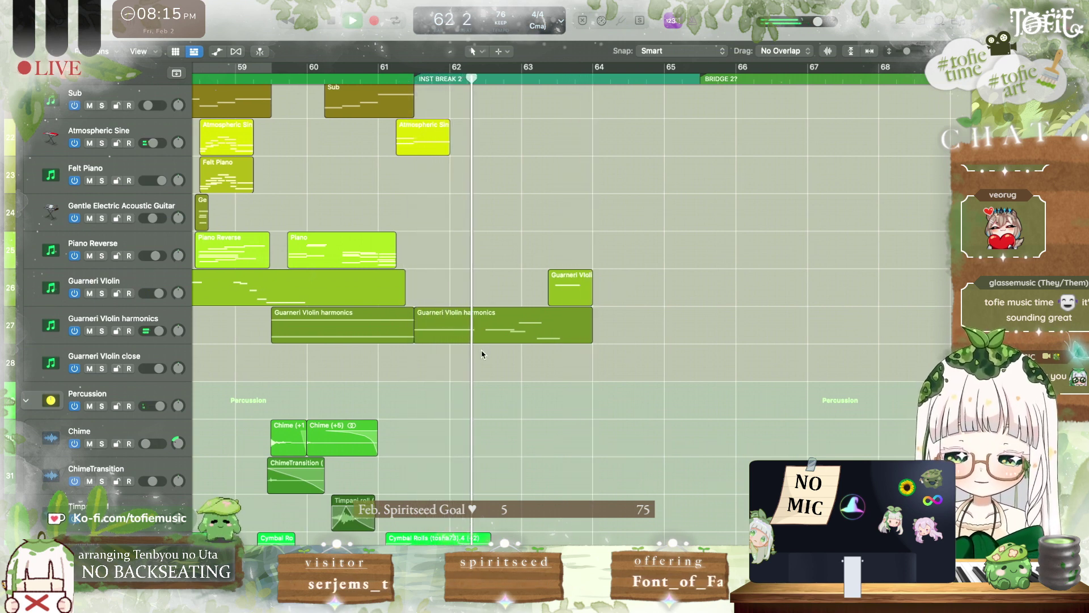
Step: Extend the short Guarneri Violin region's start back to the beginning of INST BREAK 2 and open it in the Piano Roll
{"action": "left_click_drag", "start_coordinate": [557, 302], "coordinate": [421, 299]}
{"action": "double_click", "coordinate": [432, 300]}
{"action": "key", "text": "space"}
{"action": "scroll", "coordinate": [448, 312], "scroll_direction": "down", "scroll_amount": 3}
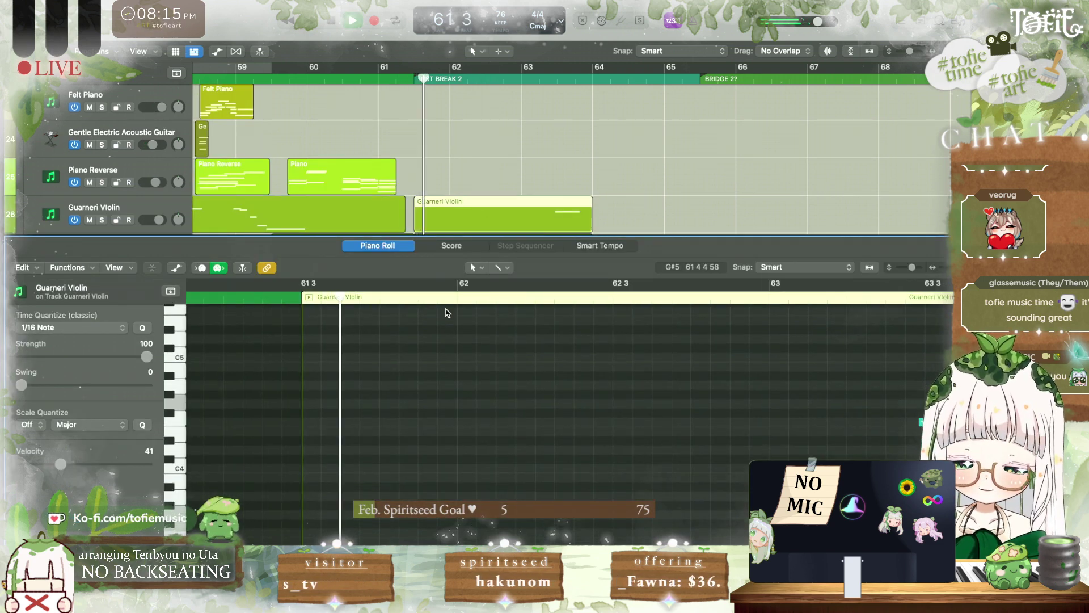
Step: Add a Guarneri Violin note from bar 62 to just past 62 3 and raise it two semitones to D5
{"action": "scroll", "coordinate": [445, 226], "scroll_direction": "down", "scroll_amount": 3}
{"action": "key", "text": "space"}
{"action": "left_click_drag", "start_coordinate": [463, 325], "coordinate": [543, 327]}
{"action": "key", "text": "alt+Up"}
{"action": "key", "text": "alt+Up"}
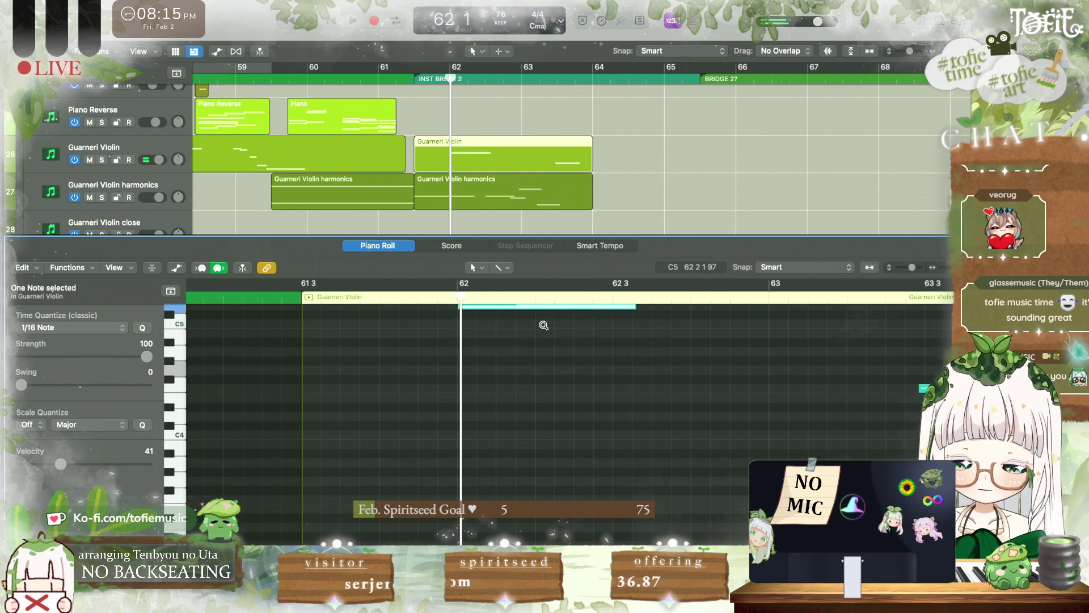
Step: Shift the D5 note's start slightly before bar 62, shorten it to end midway between 62 2 and 62 3, and replay from 61 3
{"action": "scroll", "coordinate": [543, 325], "scroll_direction": "down", "scroll_amount": 3}
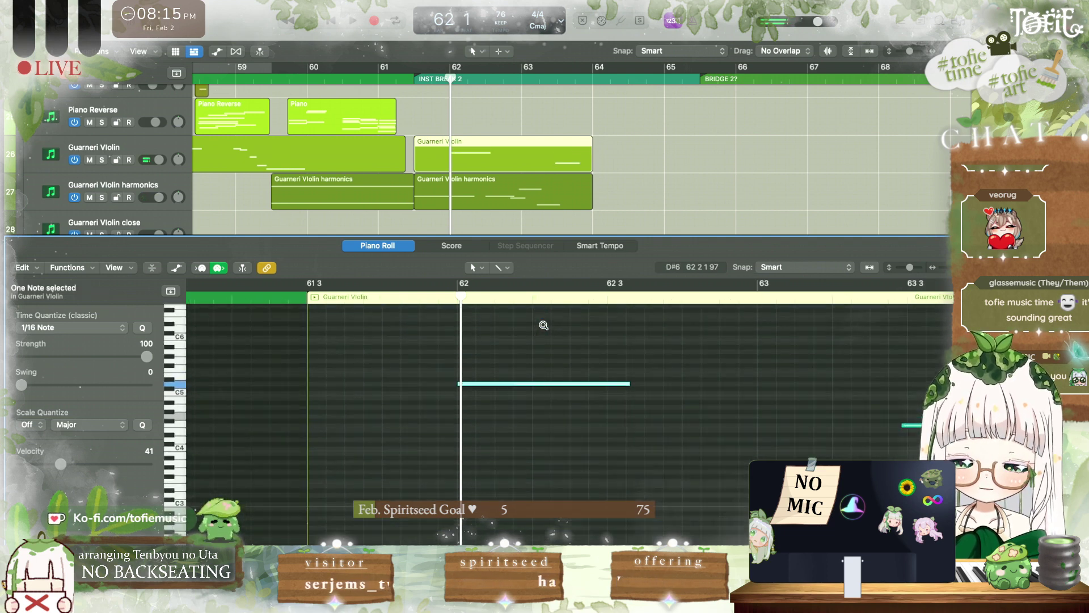
{"action": "scroll", "coordinate": [544, 326], "scroll_direction": "up", "scroll_amount": 1}
{"action": "scroll", "coordinate": [544, 326], "scroll_direction": "up", "scroll_amount": 3}
{"action": "scroll", "coordinate": [398, 363], "scroll_direction": "down", "scroll_amount": 3}
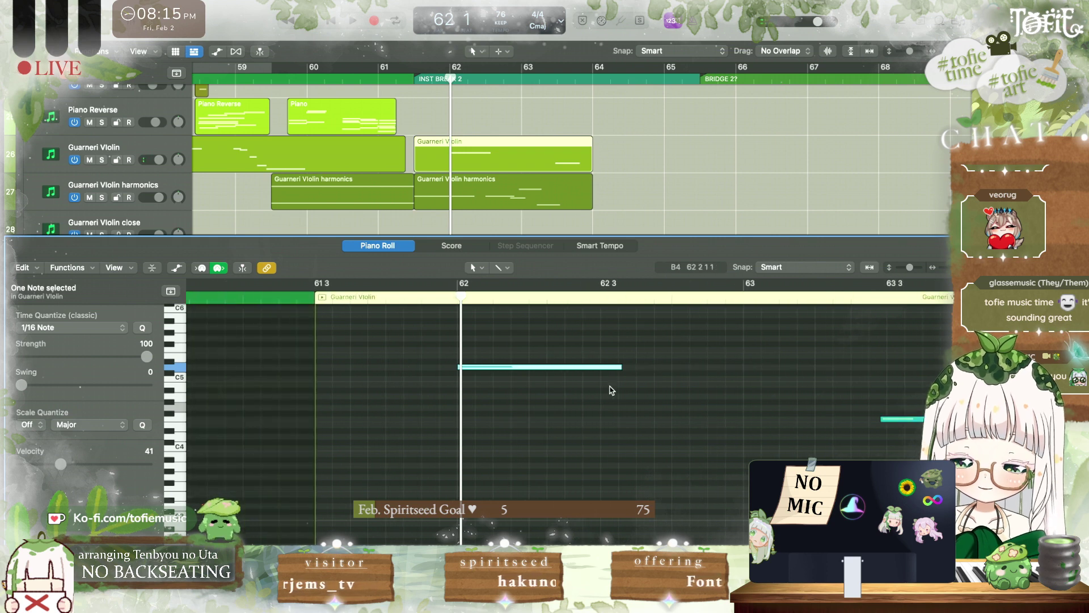
{"action": "left_click_drag", "start_coordinate": [910, 269], "coordinate": [919, 269]}
{"action": "scroll", "coordinate": [668, 391], "scroll_direction": "up", "scroll_amount": 3}
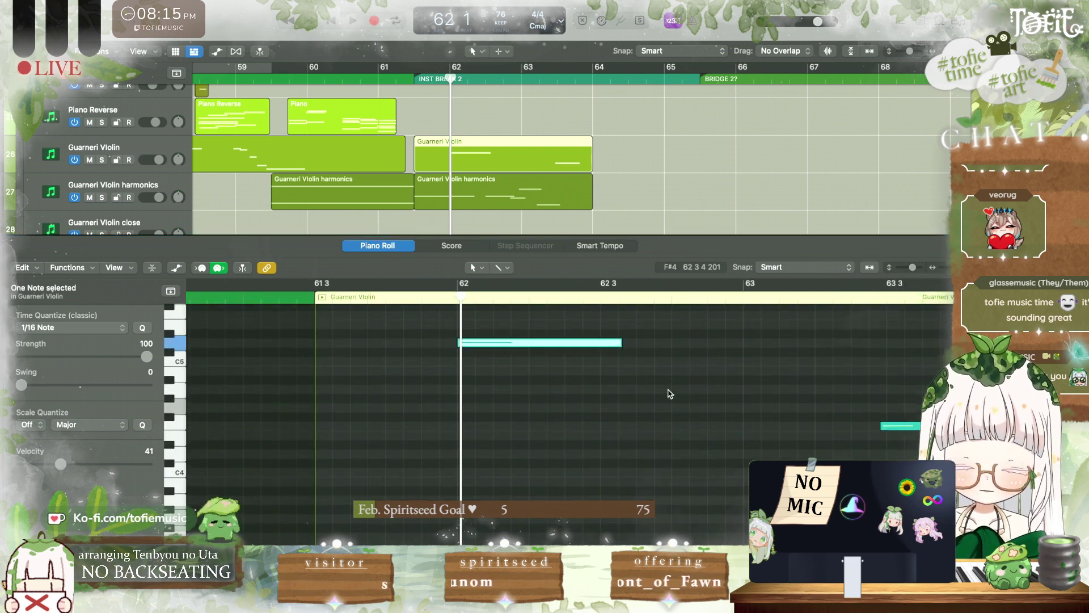
{"action": "left_click", "coordinate": [654, 393]}
{"action": "left_click_drag", "start_coordinate": [610, 393], "coordinate": [575, 390]}
{"action": "left_click", "coordinate": [313, 298]}
{"action": "key", "text": "space"}
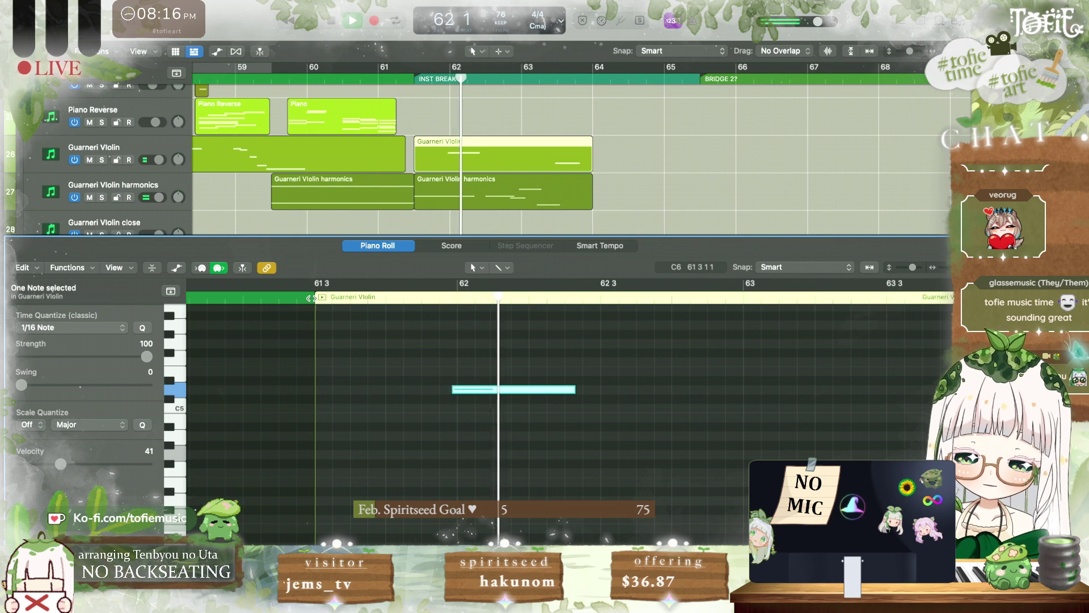
Step: Shorten the D5 note to end around 62 2, add a G4 note following it, and replay from about bar 62
{"action": "key", "text": "space"}
{"action": "mouse_move", "coordinate": [574, 390]}
{"action": "left_mouse_down"}
{"action": "mouse_move", "coordinate": [528, 390]}
{"action": "mouse_move", "coordinate": [525, 427]}
{"action": "mouse_move", "coordinate": [539, 458]}
{"action": "left_mouse_up"}
{"action": "left_click", "coordinate": [450, 306]}
{"action": "key", "text": "space"}
{"action": "key", "text": "space"}
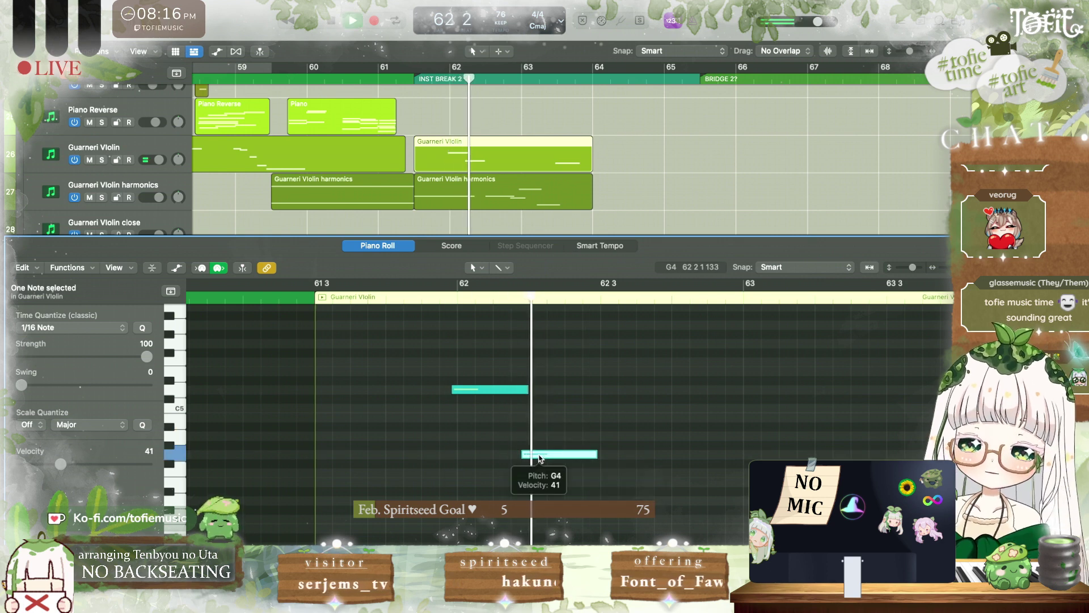
Step: Nudge the G4 note to start at 62 1 4 121 and lengthen it to about bar 63, replaying between the edits
{"action": "left_click_drag", "start_coordinate": [539, 458], "coordinate": [538, 459]}
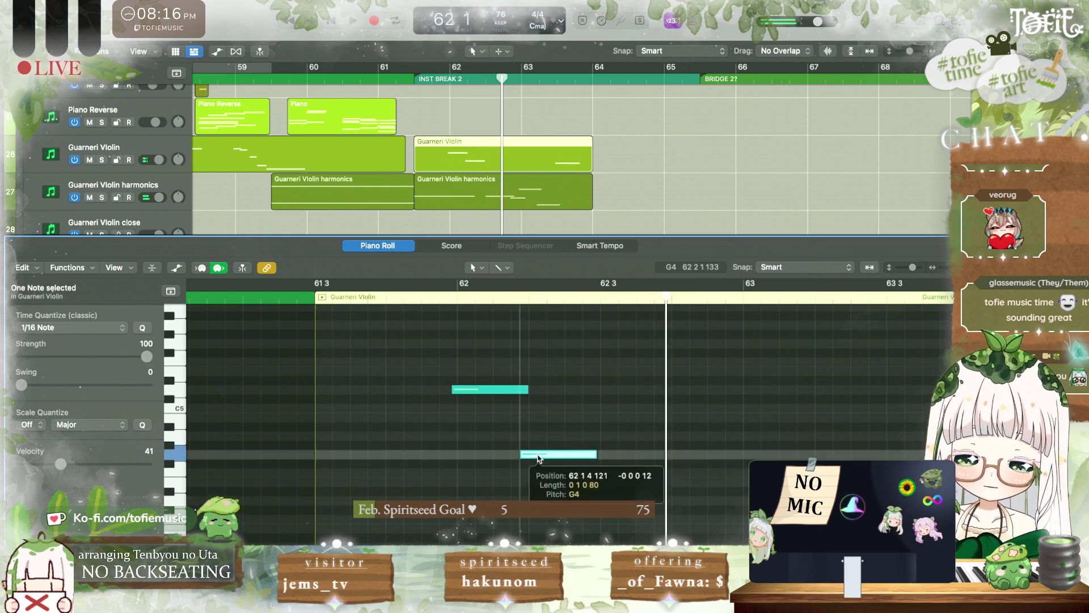
{"action": "key", "text": "space"}
{"action": "key", "text": "space"}
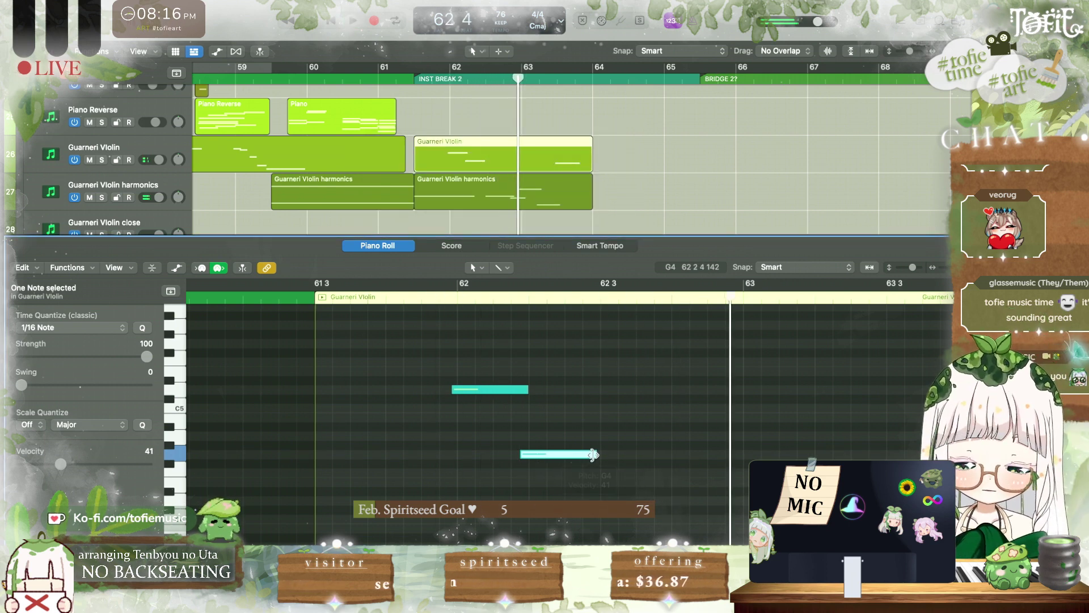
{"action": "left_click_drag", "start_coordinate": [593, 455], "coordinate": [657, 461]}
{"action": "key", "text": "space"}
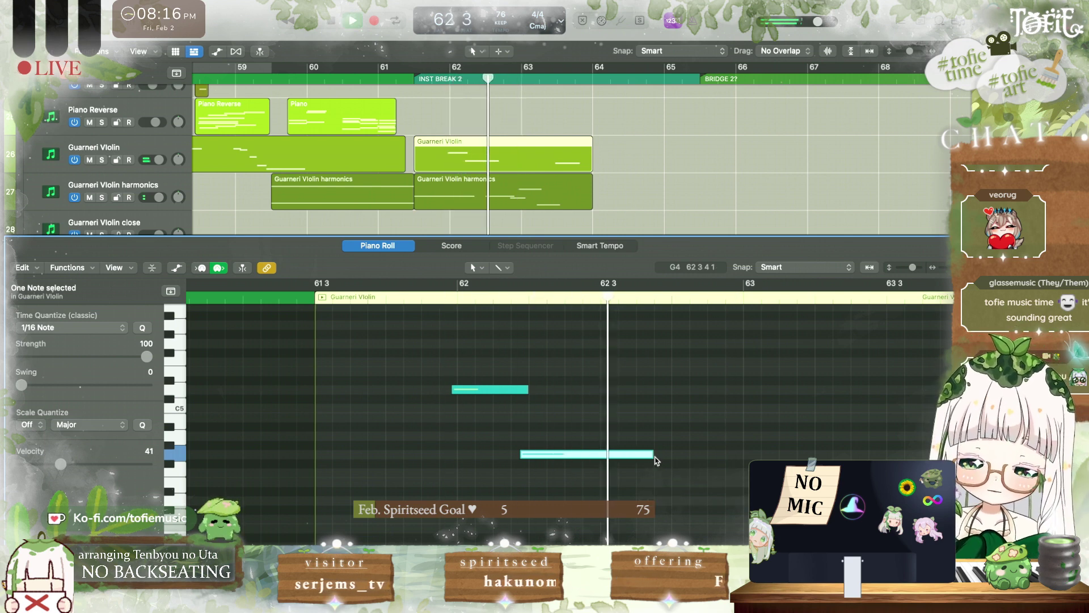
{"action": "left_click_drag", "start_coordinate": [655, 461], "coordinate": [746, 464]}
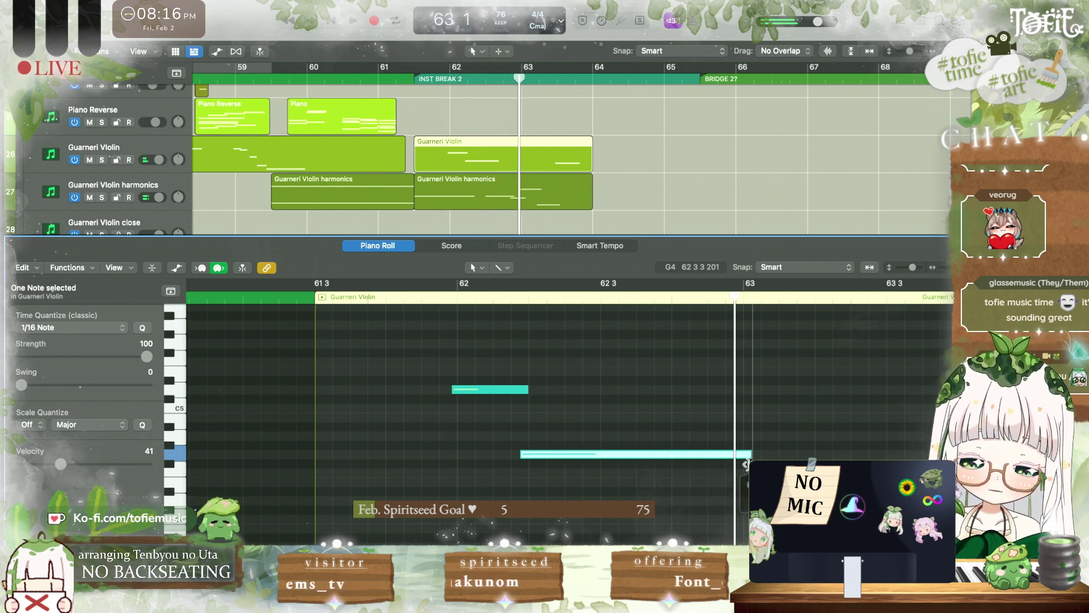
Step: Shorten the Guarneri Violin's G4 note to end just before bar 63, and replay across bar 63
{"action": "key", "text": "space"}
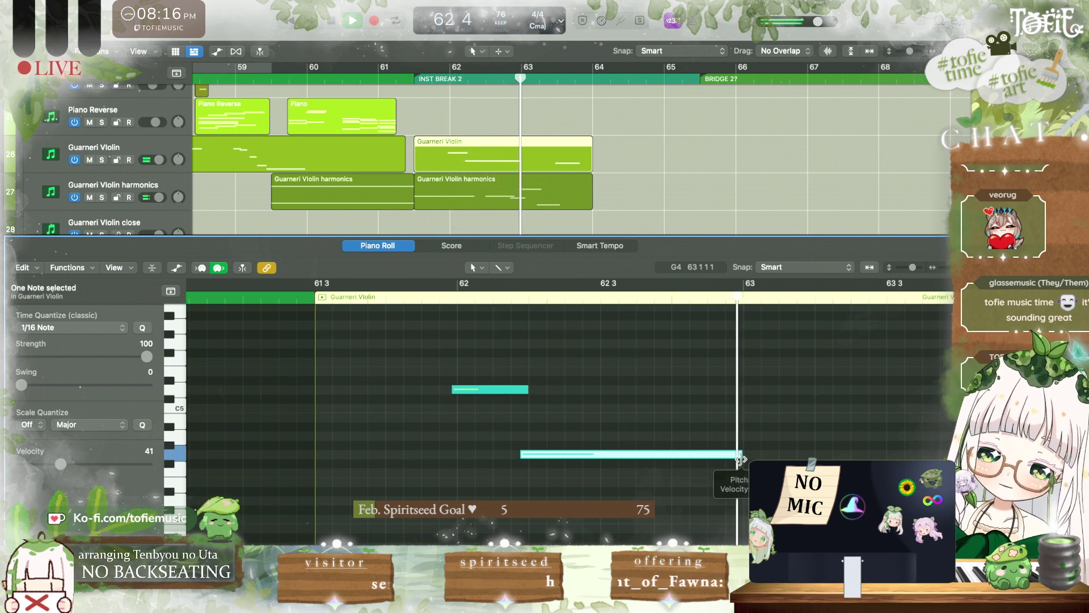
{"action": "scroll", "coordinate": [741, 459], "scroll_direction": "right", "scroll_amount": 2}
{"action": "key", "text": "space"}
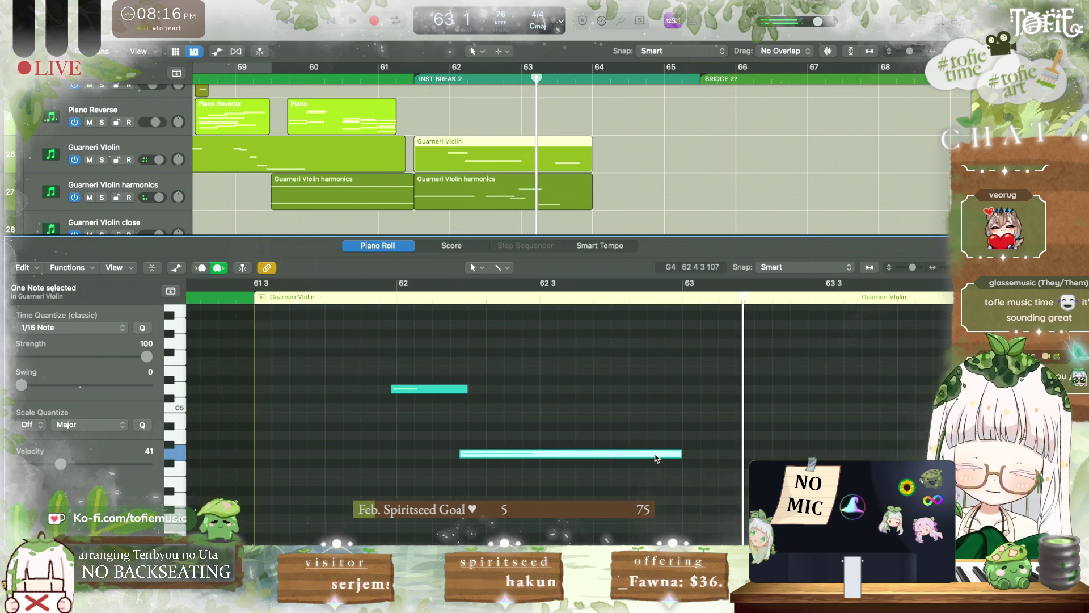
Step: Transpose the Guarneri Violin's D5 and G4 notes down an octave to D4 and G3, and replay from around bar 62
{"action": "key", "text": "Delete"}
{"action": "key", "text": "shift+space"}
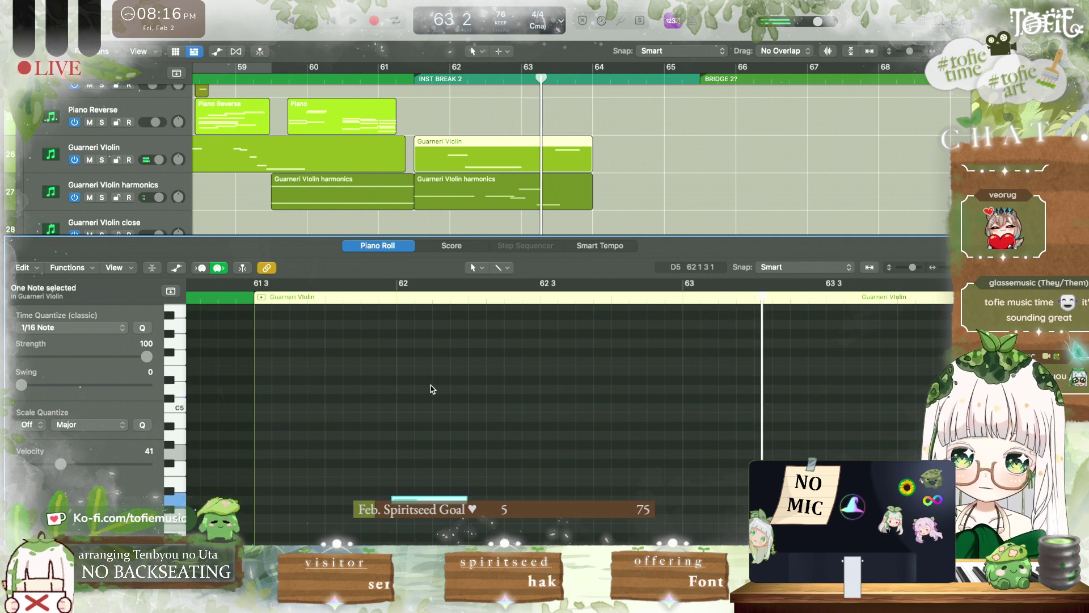
{"action": "key", "text": "shift+space"}
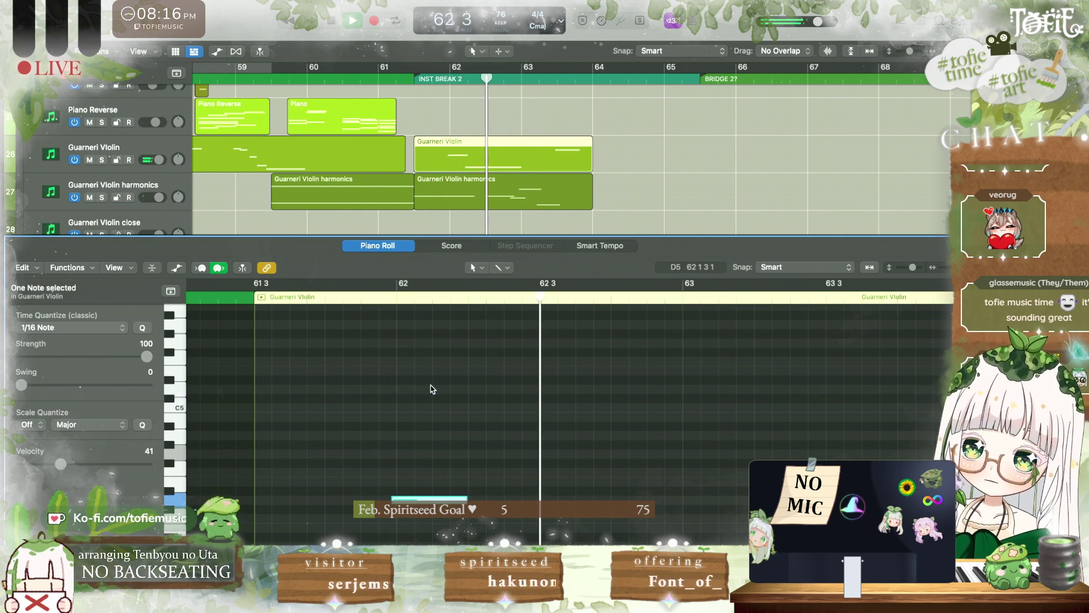
{"action": "key", "text": "space"}
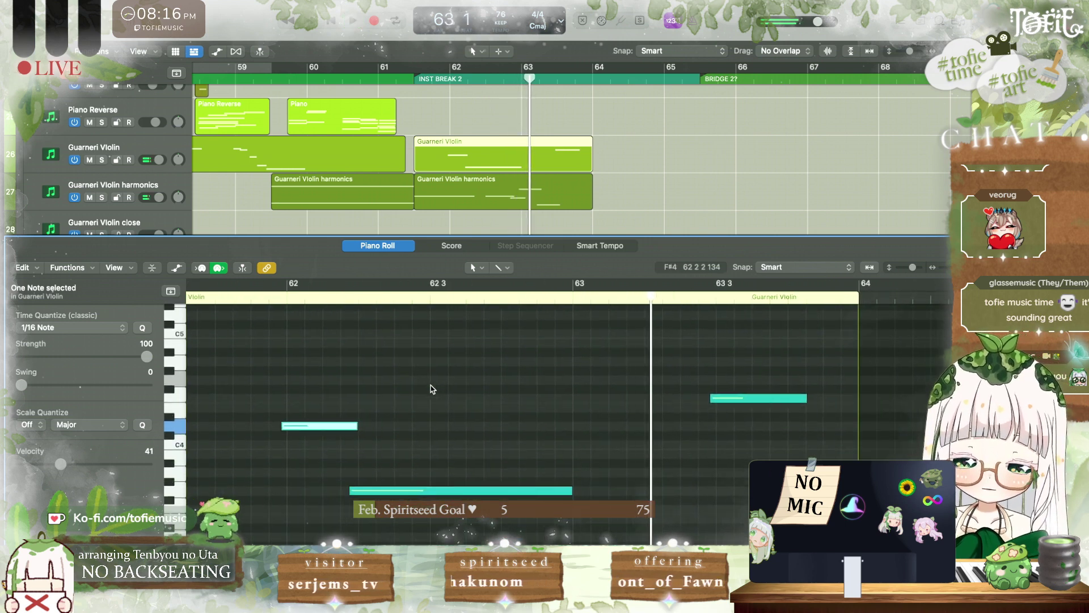
Step: Add an E3 note from about bar 63 to just past 63 3 in the Guarneri Violin region, and replay from bar 63
{"action": "left_click_drag", "start_coordinate": [572, 521], "coordinate": [618, 526]}
{"action": "key", "text": "space"}
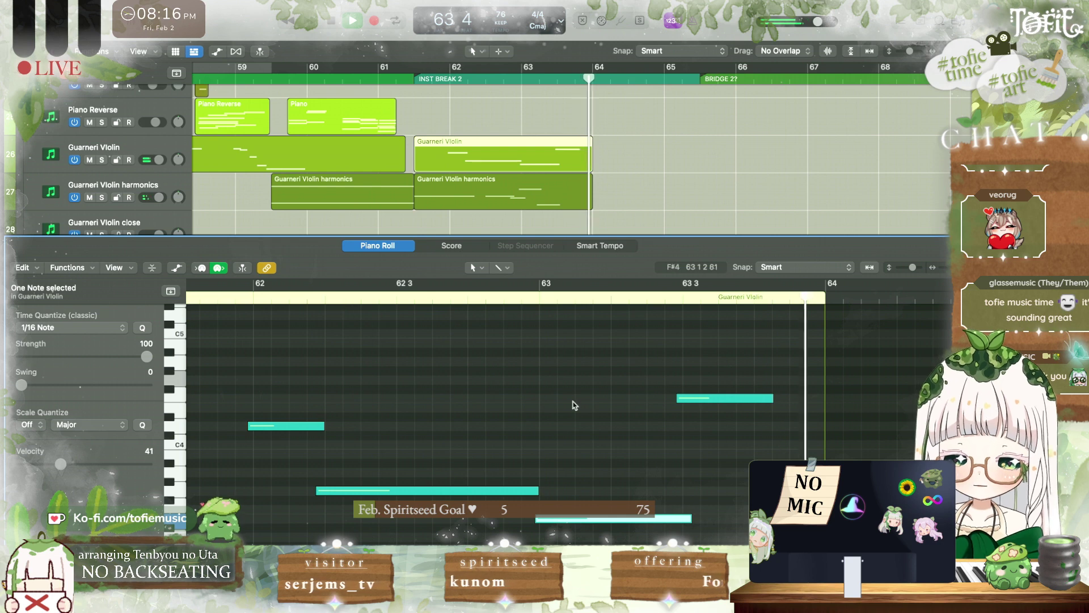
{"action": "key", "text": "space"}
{"action": "left_click", "coordinate": [536, 298]}
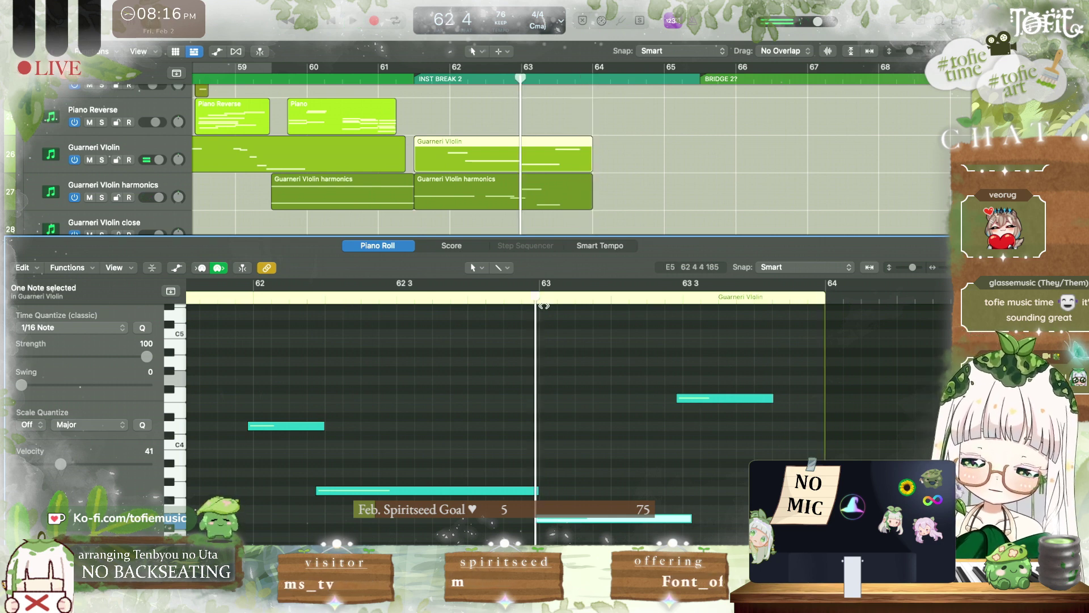
{"action": "key", "text": "space"}
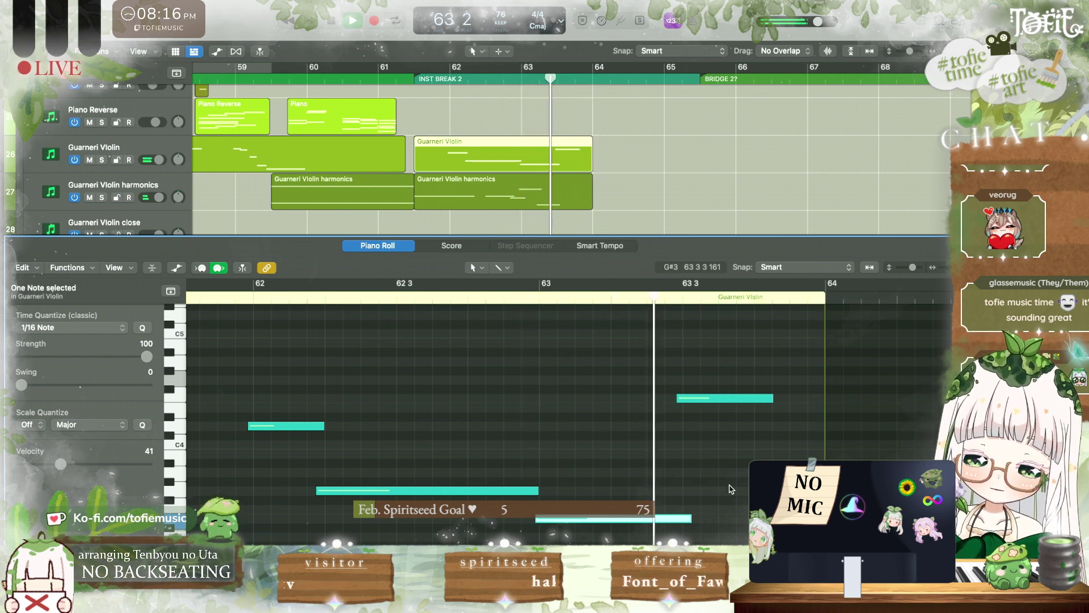
{"action": "left_click", "coordinate": [680, 500]}
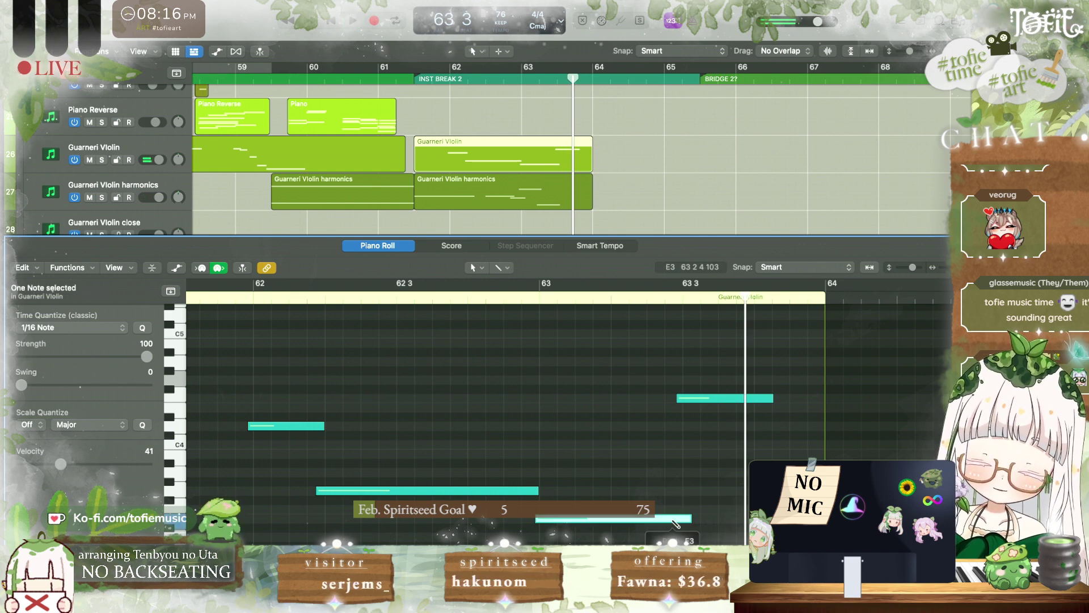
Step: Lower the Guarneri Violin's F4 note at about 63 3 by three semitones to D4, and replay it
{"action": "left_click", "coordinate": [690, 399]}
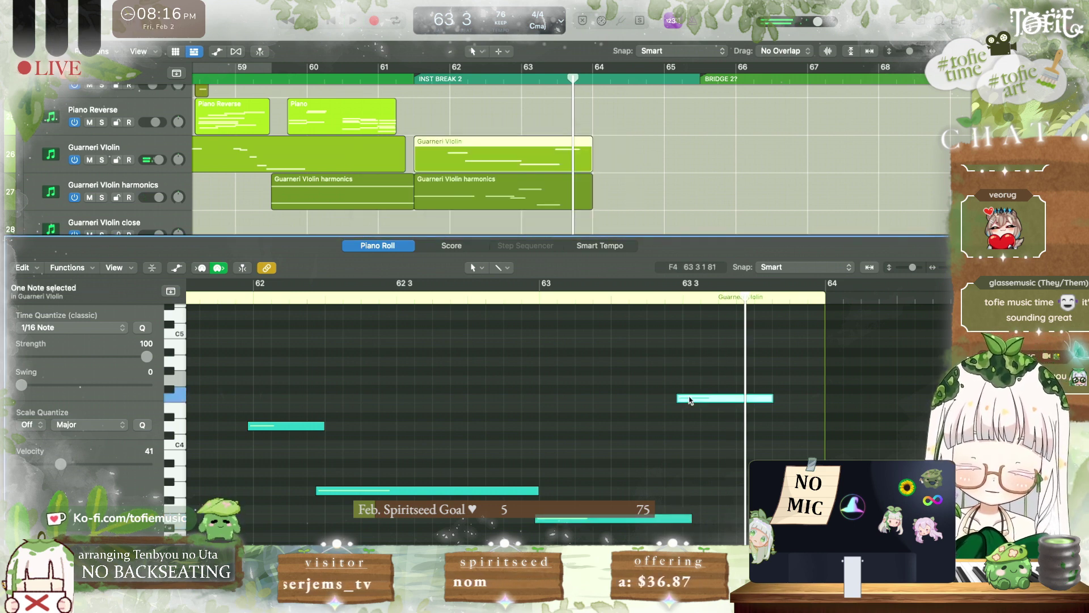
{"action": "key", "text": "alt+Down"}
{"action": "key", "text": "alt+Down"}
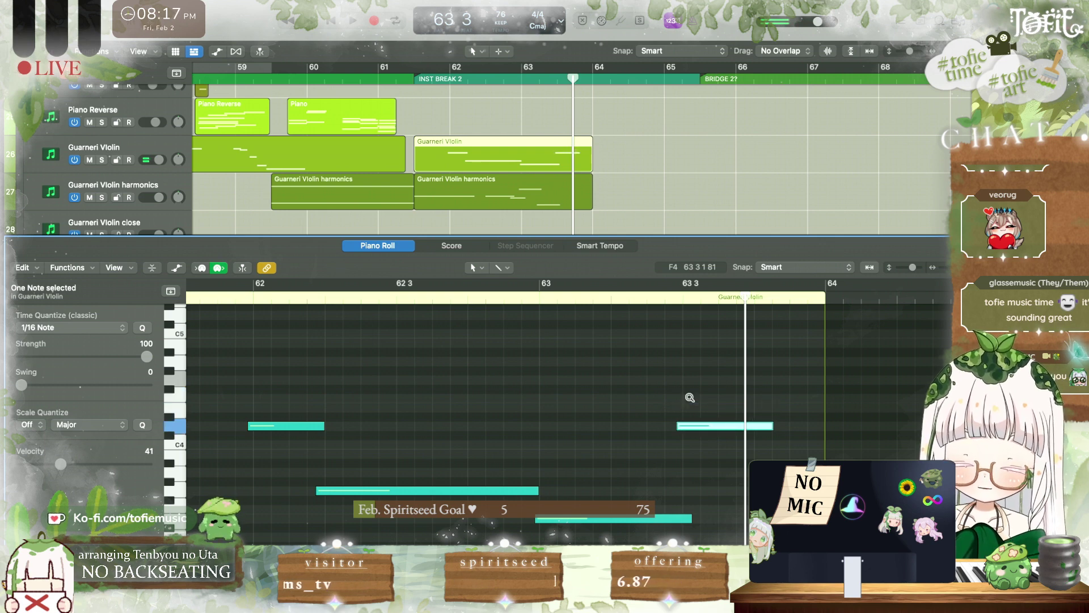
{"action": "key", "text": "space"}
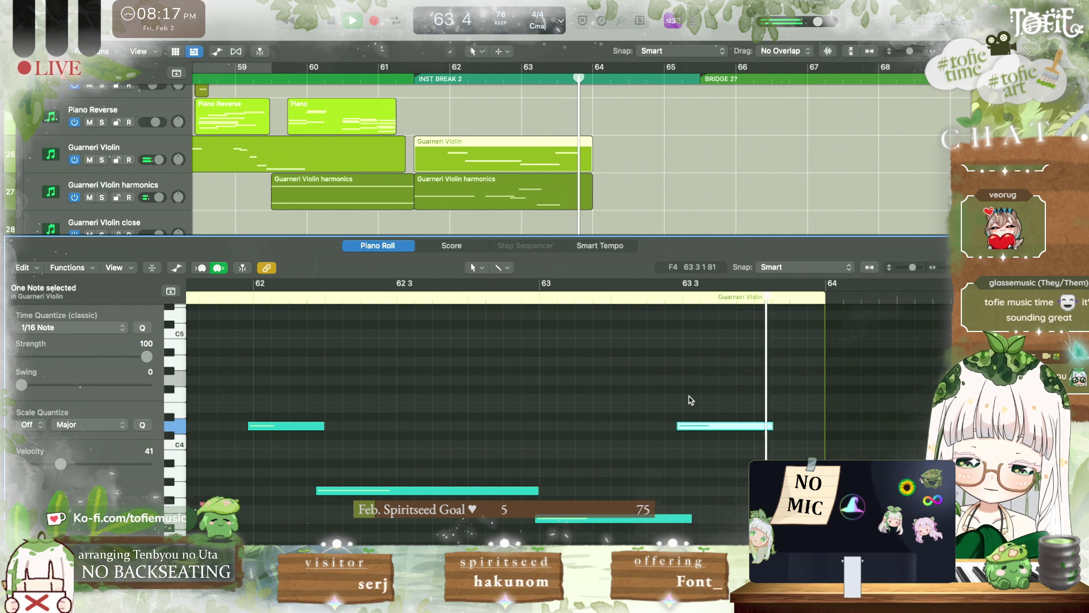
{"action": "key", "text": "space"}
Step: Lower the Guarneri Violin's D4 note at 63 3 to C4, extend it to bar 64, and replay
{"action": "key", "text": "alt+Down"}
{"action": "key", "text": "alt+Down"}
{"action": "key", "text": "space"}
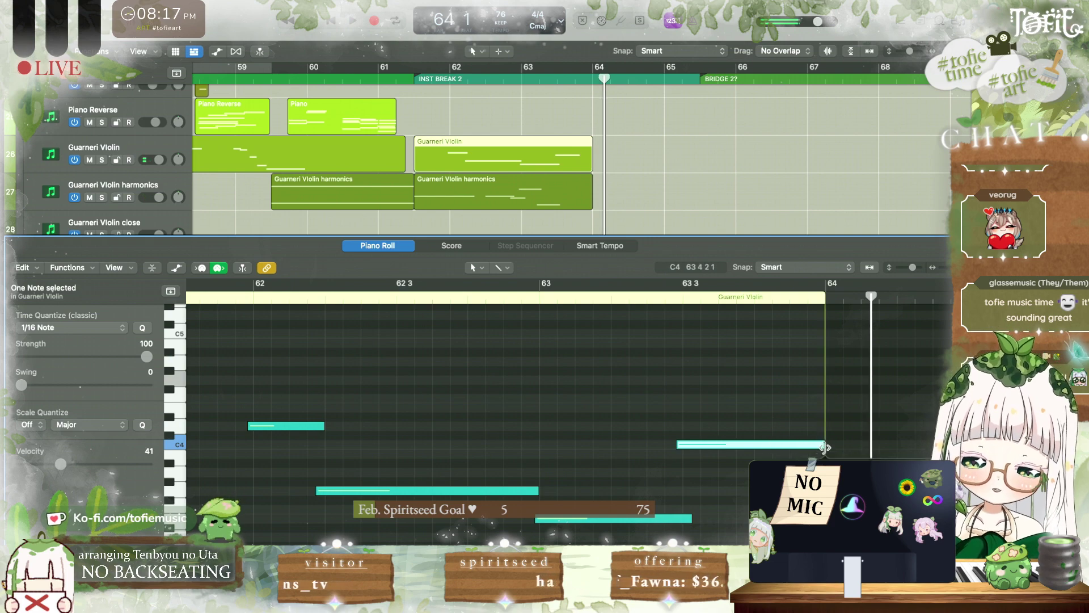
{"action": "key", "text": "space"}
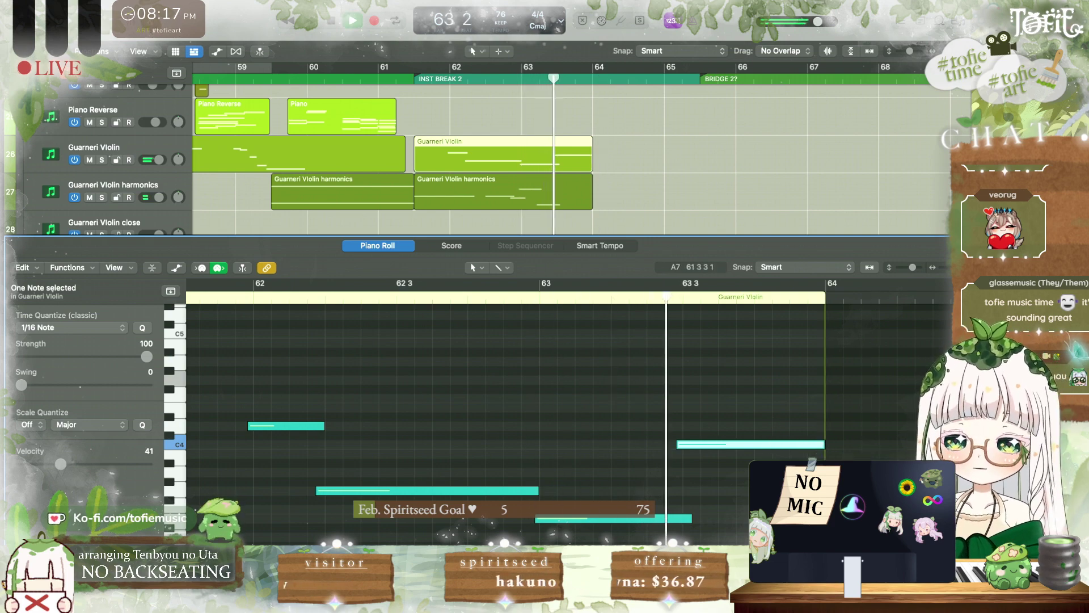
Step: Open the Celli track's Piano Transcription region in the Piano Roll and play it from around bar 63 into bar 64
{"action": "key", "text": "p"}
{"action": "scroll", "coordinate": [427, 103], "scroll_direction": "up", "scroll_amount": 10}
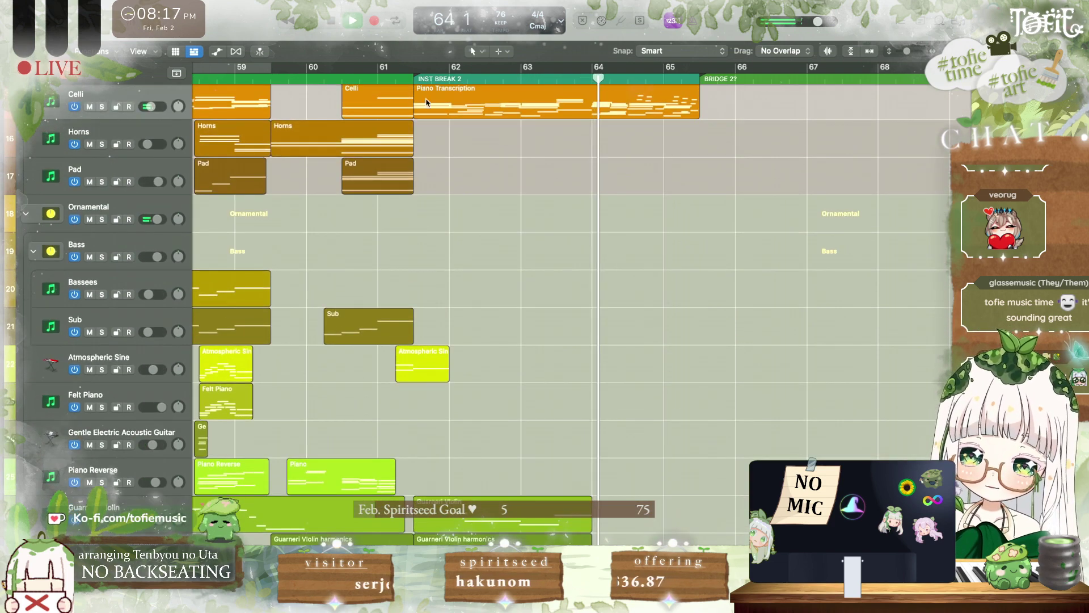
{"action": "key", "text": "space"}
{"action": "key", "text": "space"}
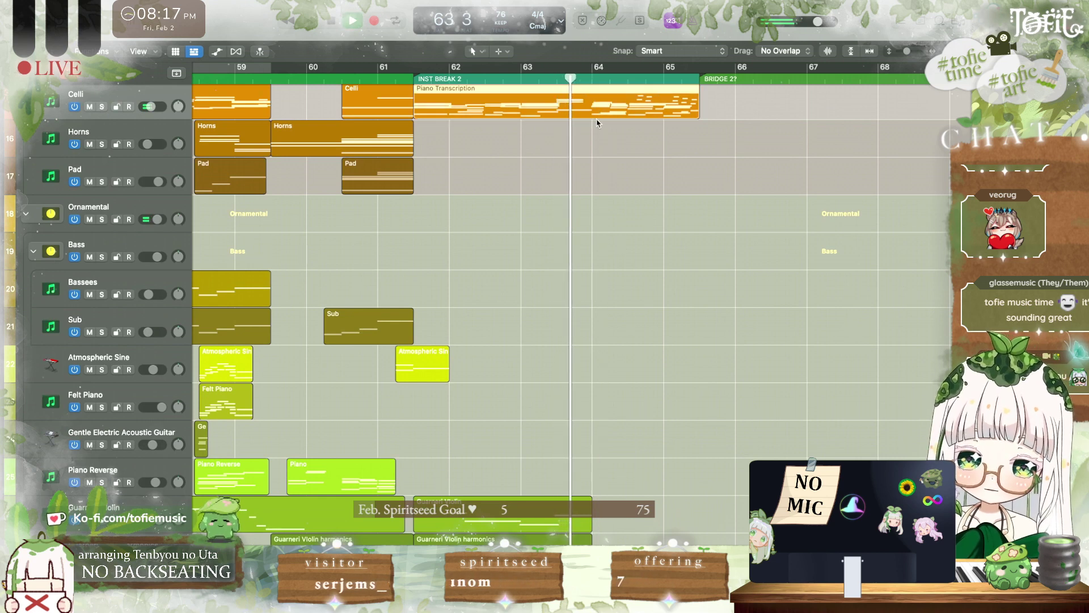
{"action": "key", "text": "p"}
{"action": "scroll", "coordinate": [652, 389], "scroll_direction": "right", "scroll_amount": 3}
{"action": "scroll", "coordinate": [652, 389], "scroll_direction": "up", "scroll_amount": 3}
{"action": "key", "text": "space"}
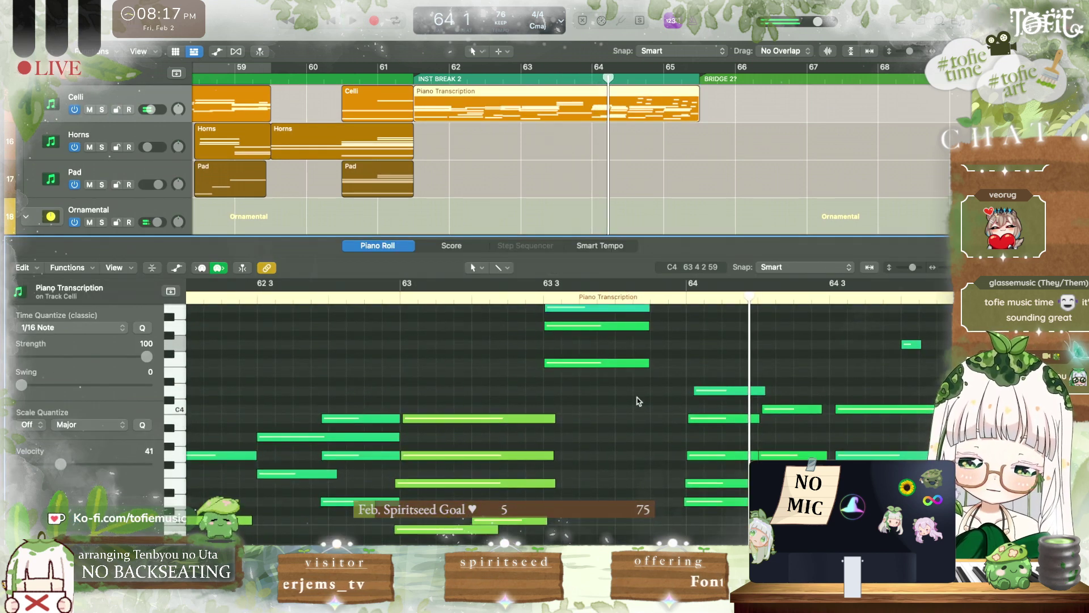
Step: Lengthen the Celli notes B4, A4 and F4 at 63 3 to bar 64, shorten the B4 again, and replay from 63 3
{"action": "left_click_drag", "start_coordinate": [637, 401], "coordinate": [637, 287]}
{"action": "scroll", "coordinate": [645, 481], "scroll_direction": "down", "scroll_amount": 5}
{"action": "scroll", "coordinate": [650, 466], "scroll_direction": "down", "scroll_amount": 1}
{"action": "left_click", "coordinate": [655, 435]}
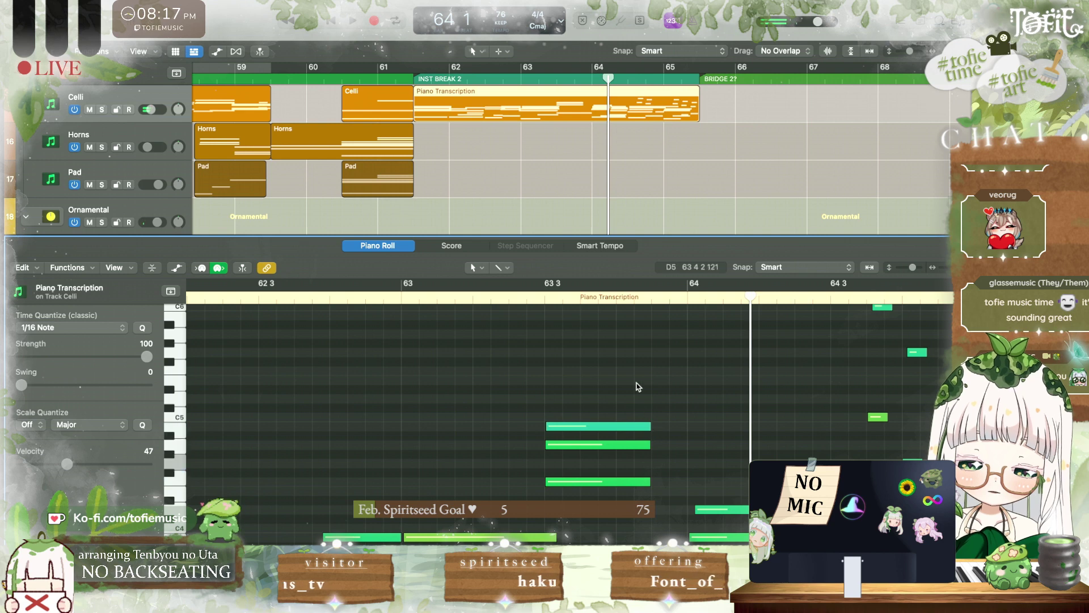
{"action": "left_click_drag", "start_coordinate": [637, 383], "coordinate": [686, 481]}
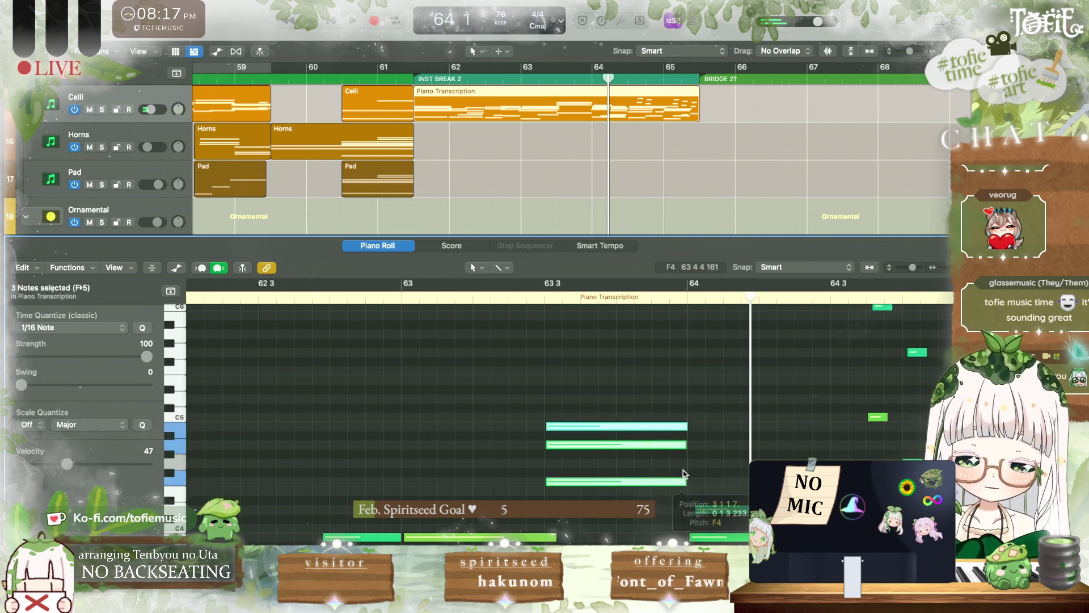
{"action": "left_click_drag", "start_coordinate": [685, 426], "coordinate": [651, 426]}
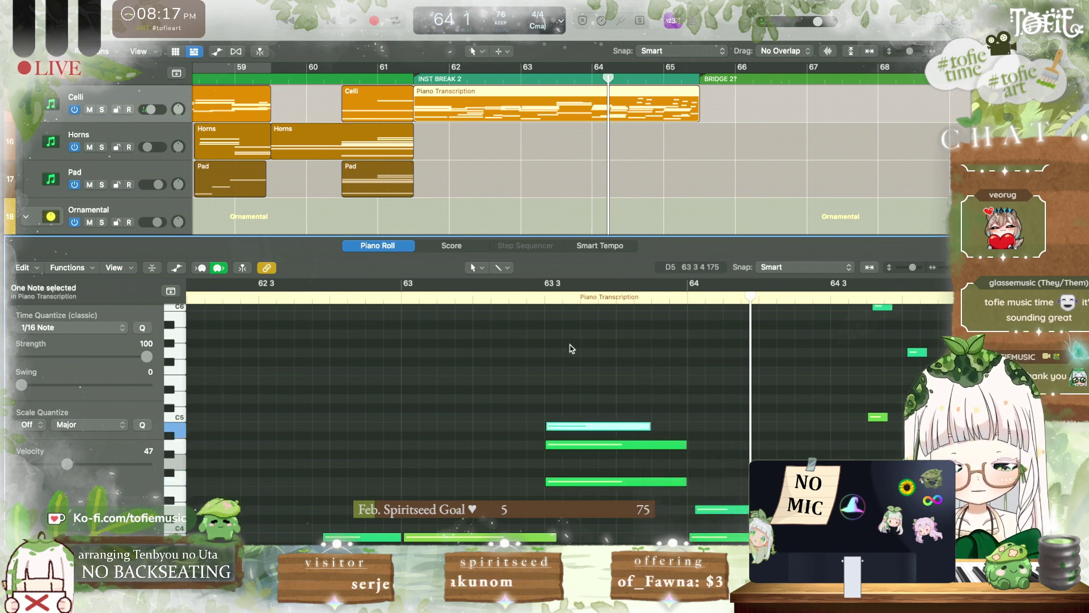
{"action": "left_click", "coordinate": [571, 345]}
{"action": "left_click", "coordinate": [543, 301]}
{"action": "key", "text": "space"}
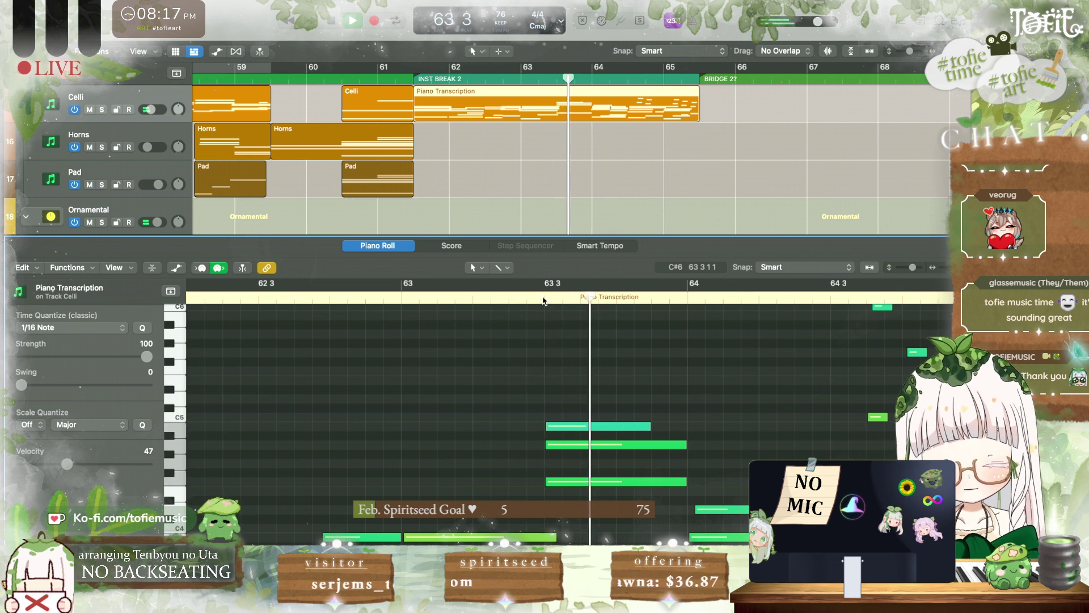
{"action": "key", "text": "space"}
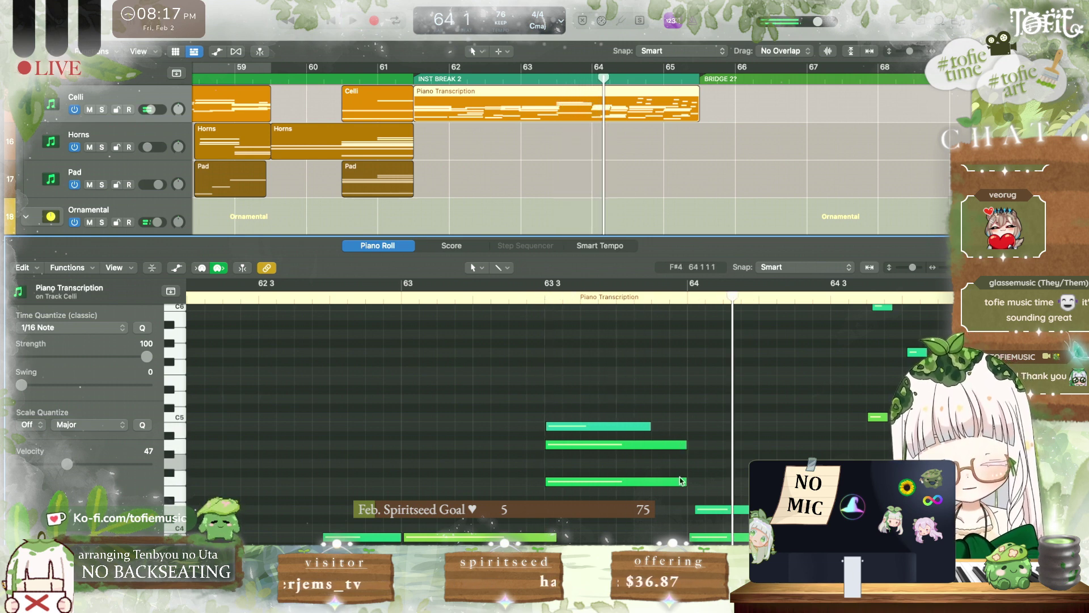
Step: Shorten the Celli F4 note at 63 3 to end together with the B4 note, and replay into bar 64
{"action": "left_click", "coordinate": [681, 482]}
{"action": "left_click_drag", "start_coordinate": [681, 484], "coordinate": [649, 470]}
{"action": "key", "text": "space"}
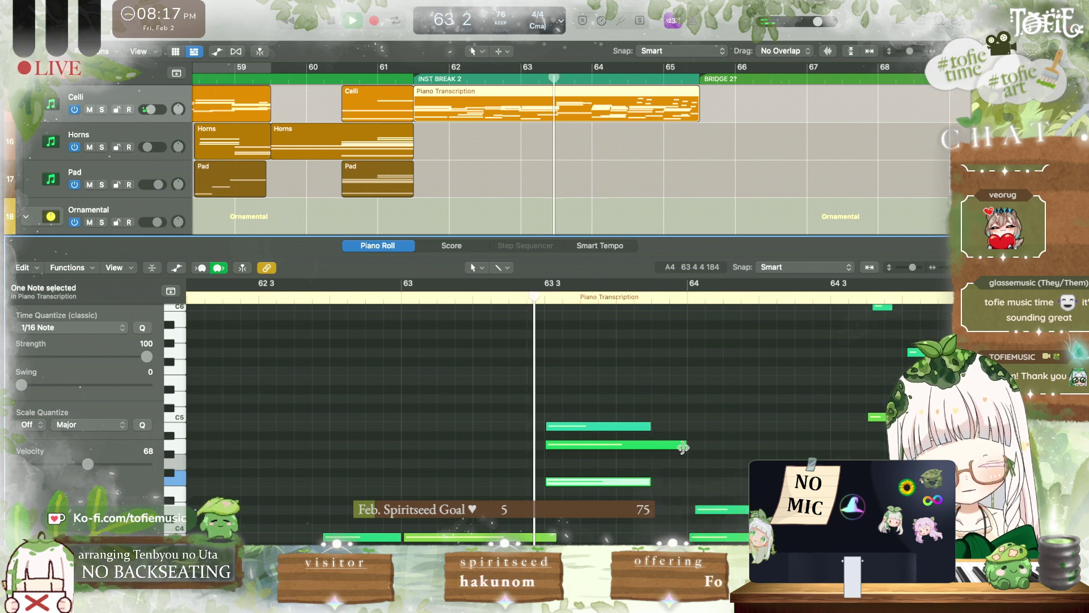
{"action": "scroll", "coordinate": [684, 448], "scroll_direction": "down", "scroll_amount": 3}
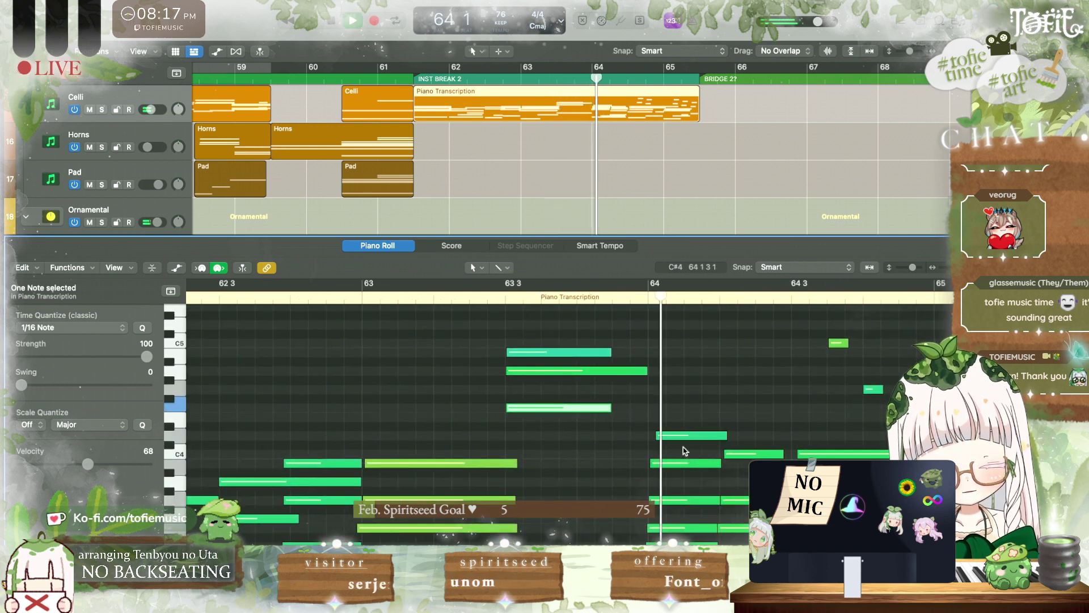
{"action": "key", "text": "space"}
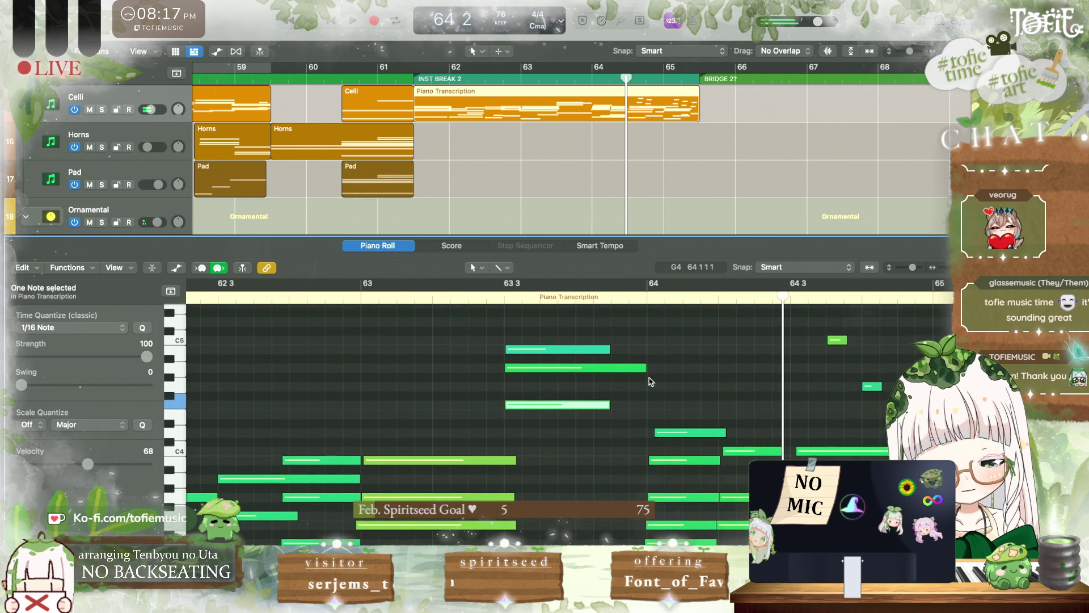
Step: Extend the Celli A4 note slightly past bar 64, add a G4 note from bar 64 to nearly 64 2, and replay
{"action": "mouse_move", "coordinate": [647, 371]}
{"action": "left_mouse_down"}
{"action": "mouse_move", "coordinate": [700, 369]}
{"action": "mouse_move", "coordinate": [654, 369]}
{"action": "mouse_move", "coordinate": [652, 387]}
{"action": "mouse_move", "coordinate": [594, 398]}
{"action": "mouse_move", "coordinate": [570, 393]}
{"action": "left_mouse_up"}
{"action": "key", "text": "space"}
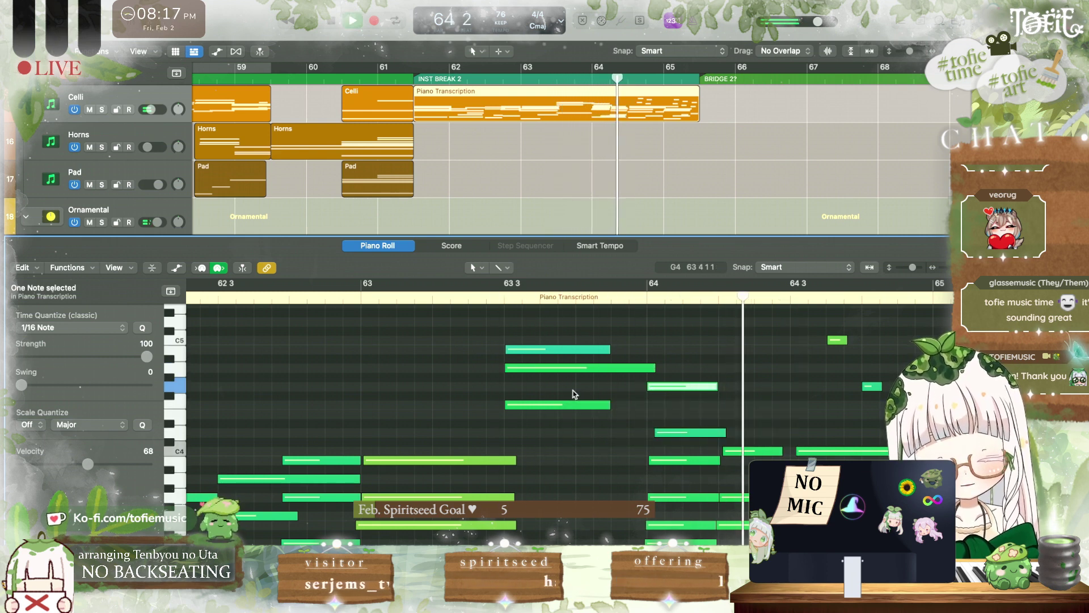
{"action": "key", "text": "space"}
Step: Extend the start of the Celli D4 note back to bar 64, aligned with the G4 note, and replay through bar 65
{"action": "scroll", "coordinate": [699, 411], "scroll_direction": "right", "scroll_amount": 3}
{"action": "left_click", "coordinate": [603, 386]}
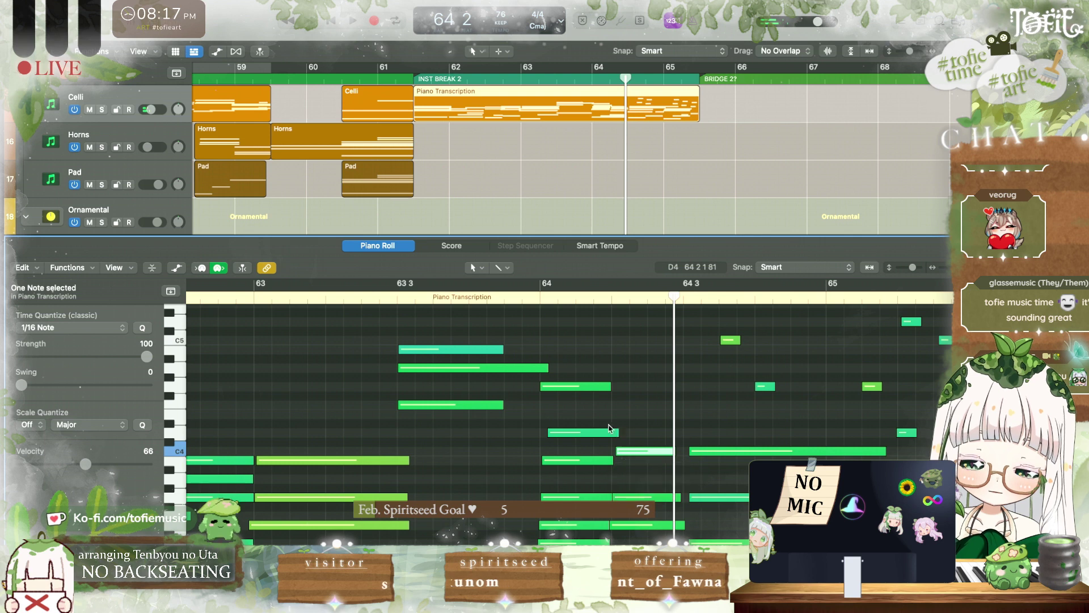
{"action": "left_click", "coordinate": [554, 433]}
{"action": "left_click_drag", "start_coordinate": [554, 437], "coordinate": [544, 437]}
{"action": "key", "text": "space"}
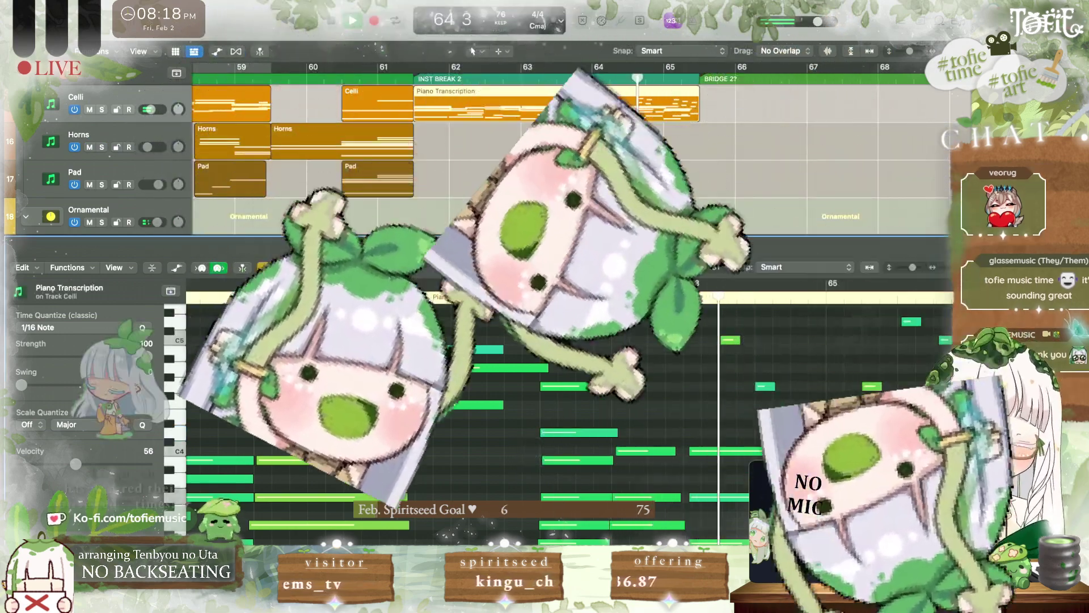
{"action": "left_click", "coordinate": [589, 366]}
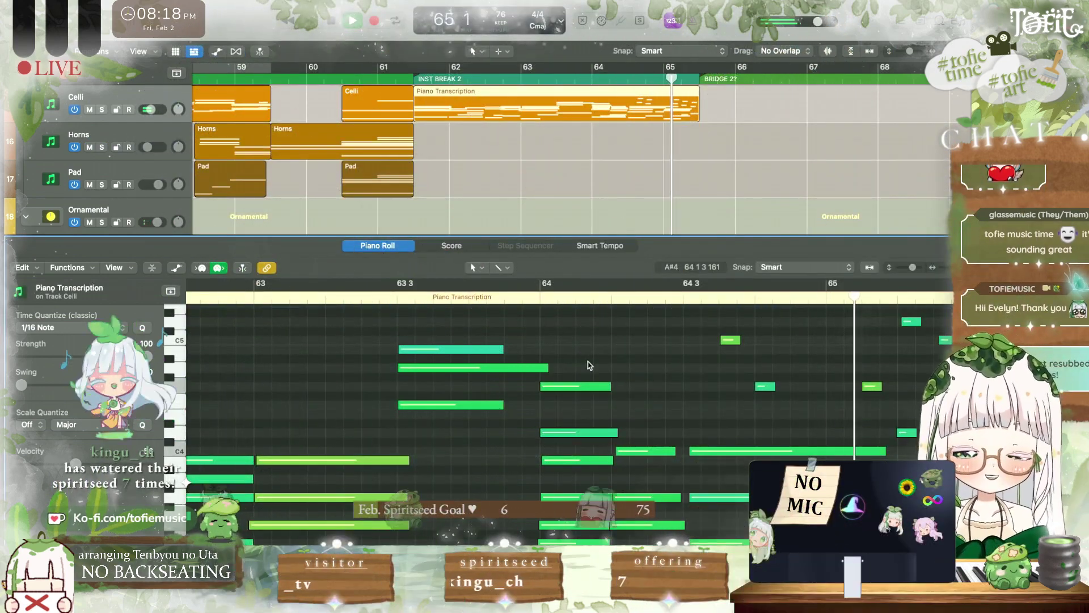
{"action": "scroll", "coordinate": [588, 361], "scroll_direction": "left", "scroll_amount": 6}
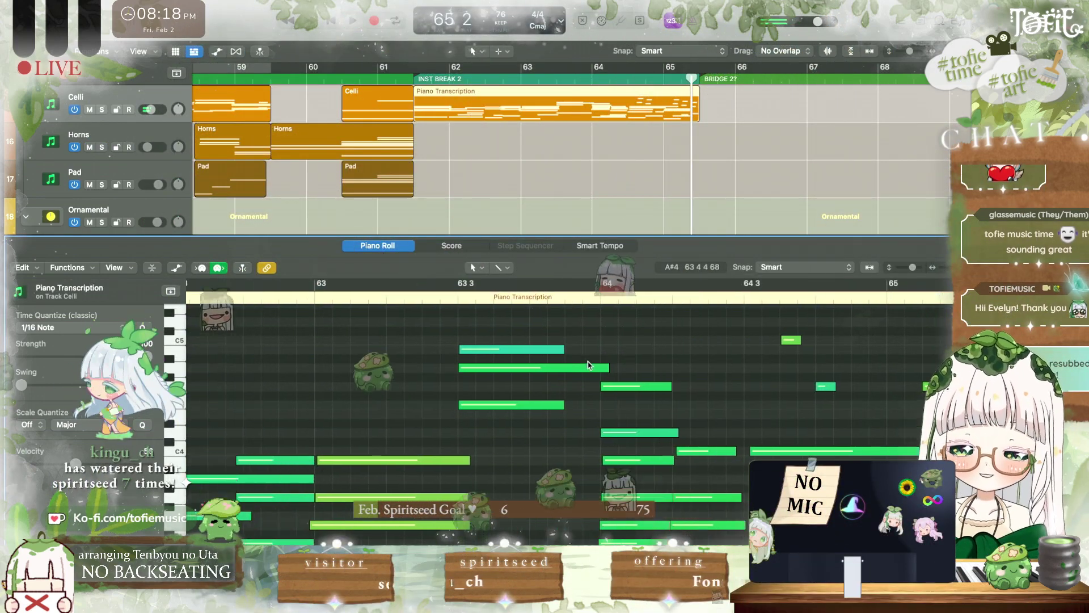
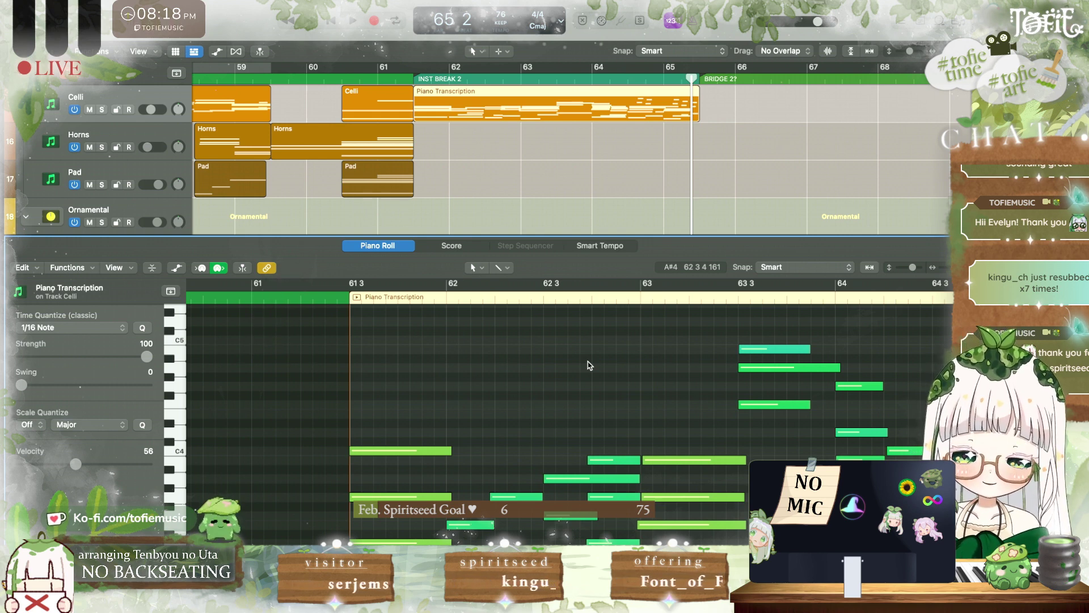
Step: Play the transition into INST BREAK 2 from about bar 60, hide the Piano Roll, and replay from just before the BRIDGE? section
{"action": "left_click", "coordinate": [547, 199]}
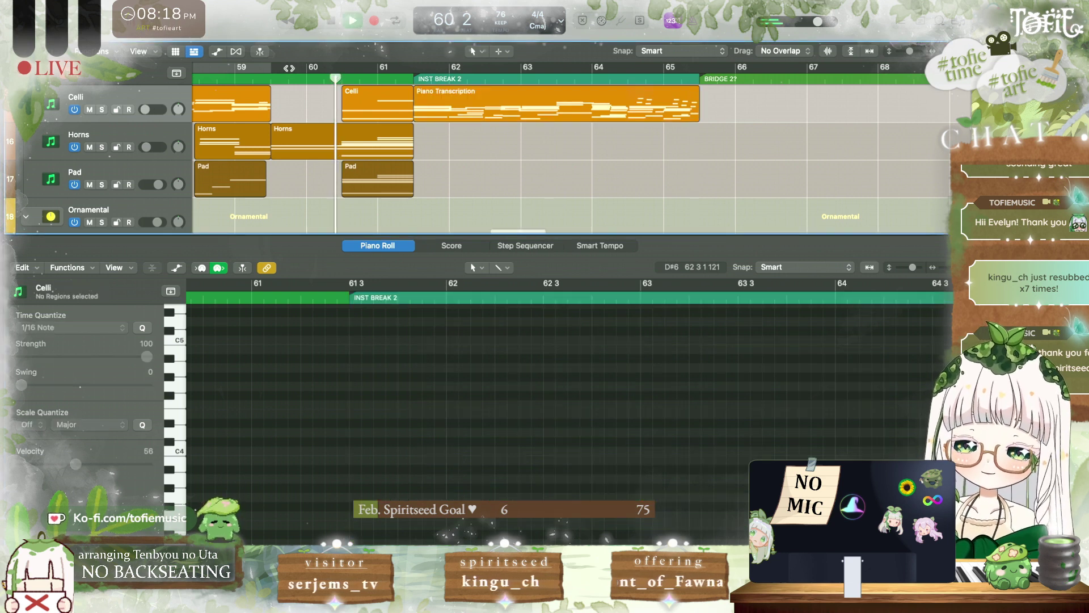
{"action": "left_click", "coordinate": [396, 108]}
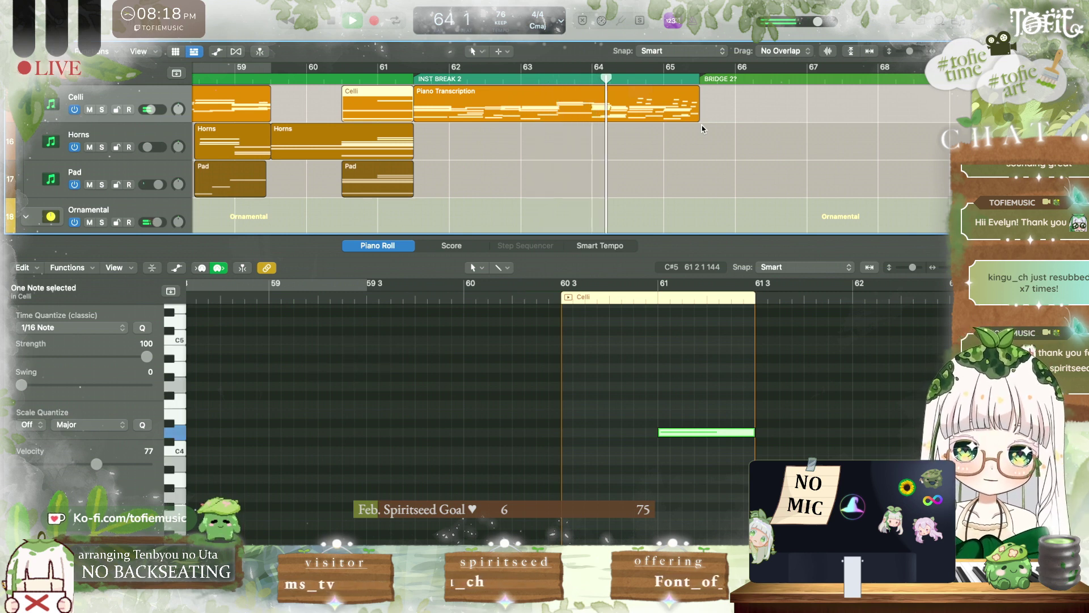
{"action": "left_click", "coordinate": [511, 178]}
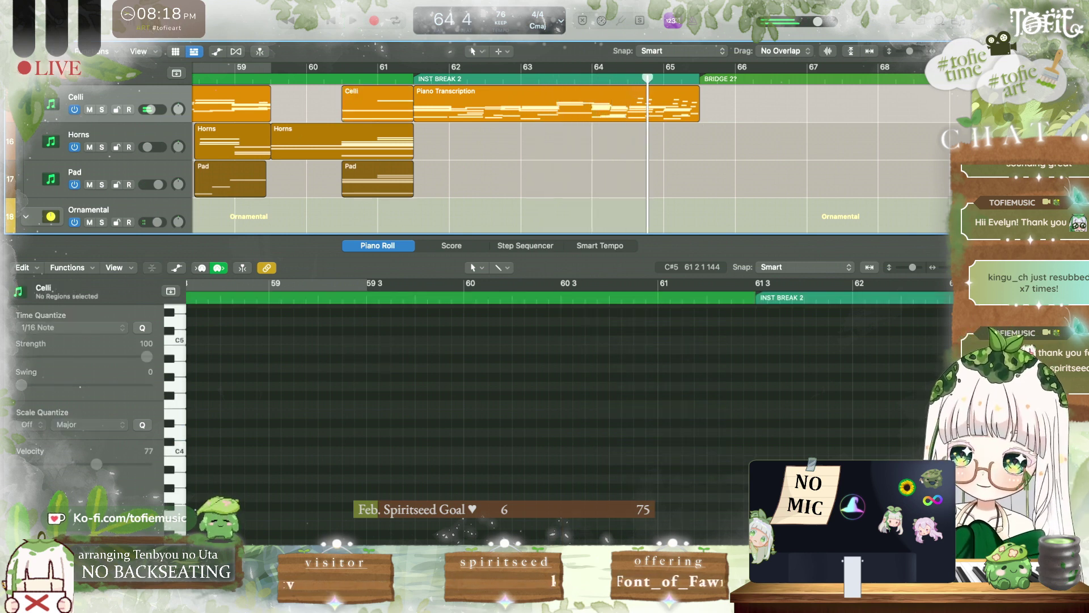
{"action": "key", "text": "p"}
{"action": "scroll", "coordinate": [478, 177], "scroll_direction": "left", "scroll_amount": 4}
{"action": "left_click", "coordinate": [313, 70]}
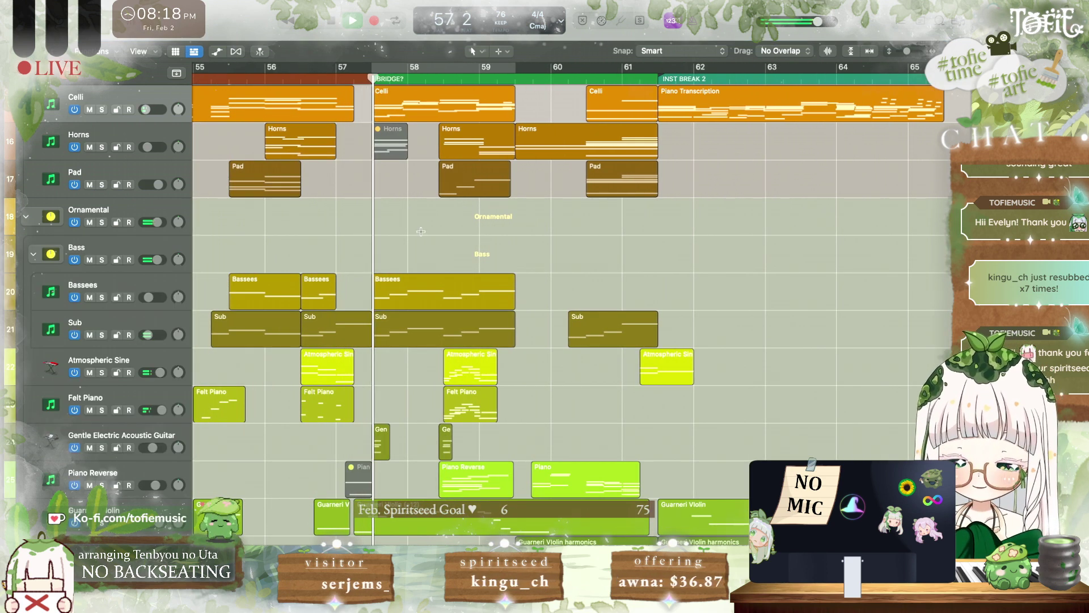
Step: Play the BRIDGE? section through INST BREAK 2 and replay from the INST BREAK 2 marker while reviewing the tracks
{"action": "scroll", "coordinate": [421, 232], "scroll_direction": "up", "scroll_amount": 3}
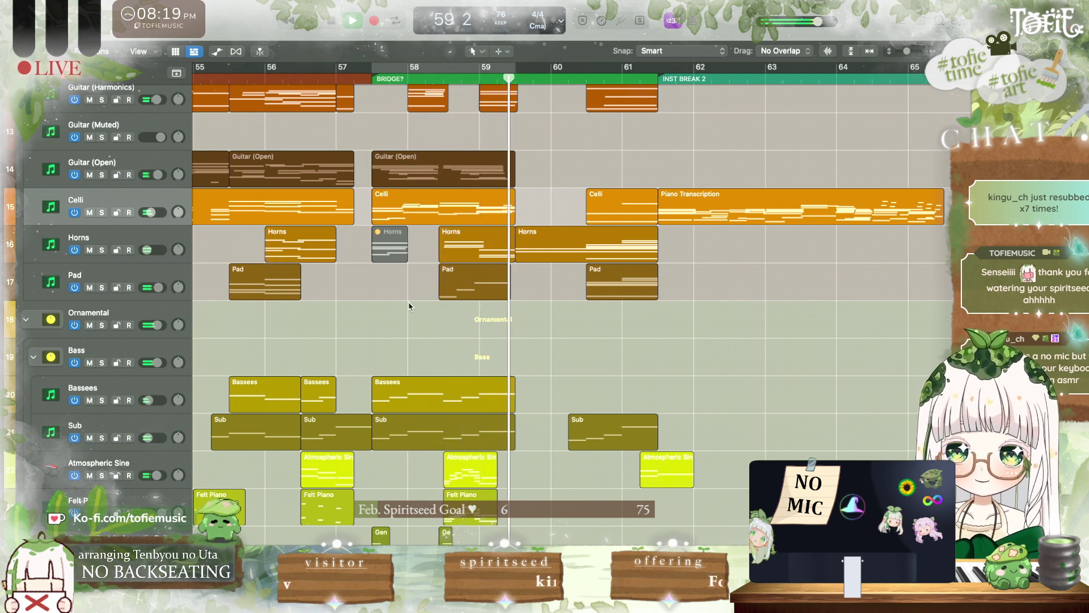
{"action": "scroll", "coordinate": [409, 307], "scroll_direction": "up", "scroll_amount": 6}
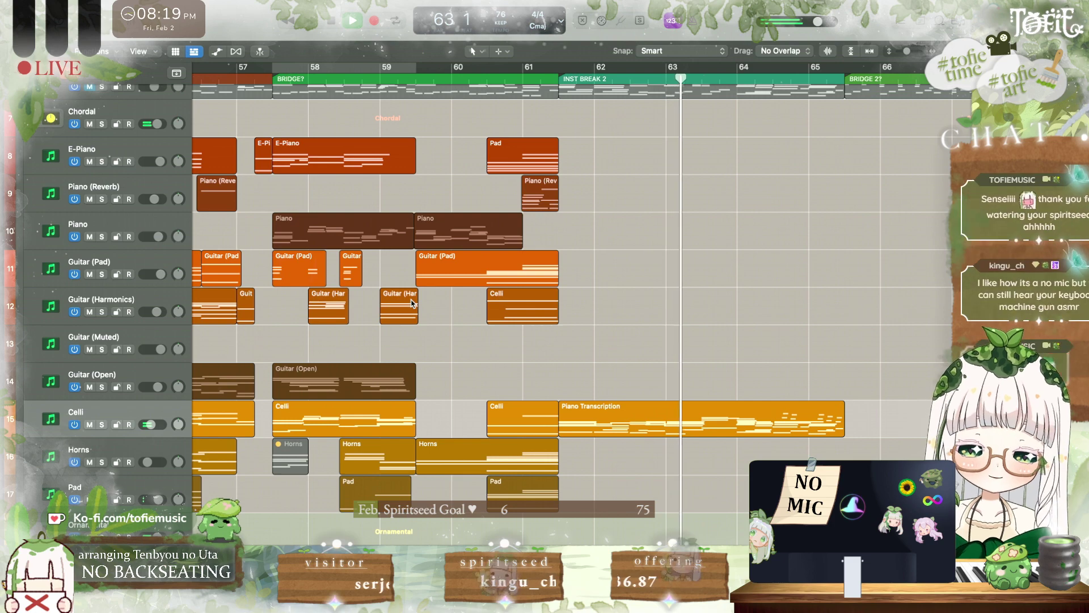
{"action": "scroll", "coordinate": [412, 303], "scroll_direction": "down", "scroll_amount": 5}
{"action": "scroll", "coordinate": [411, 303], "scroll_direction": "right", "scroll_amount": 3}
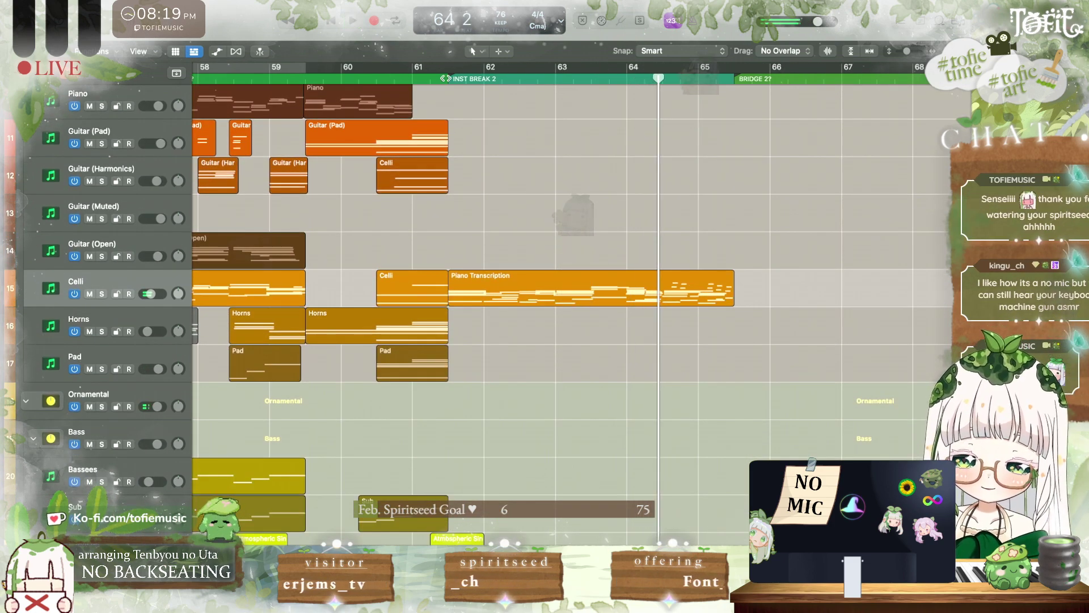
{"action": "left_click", "coordinate": [448, 78]}
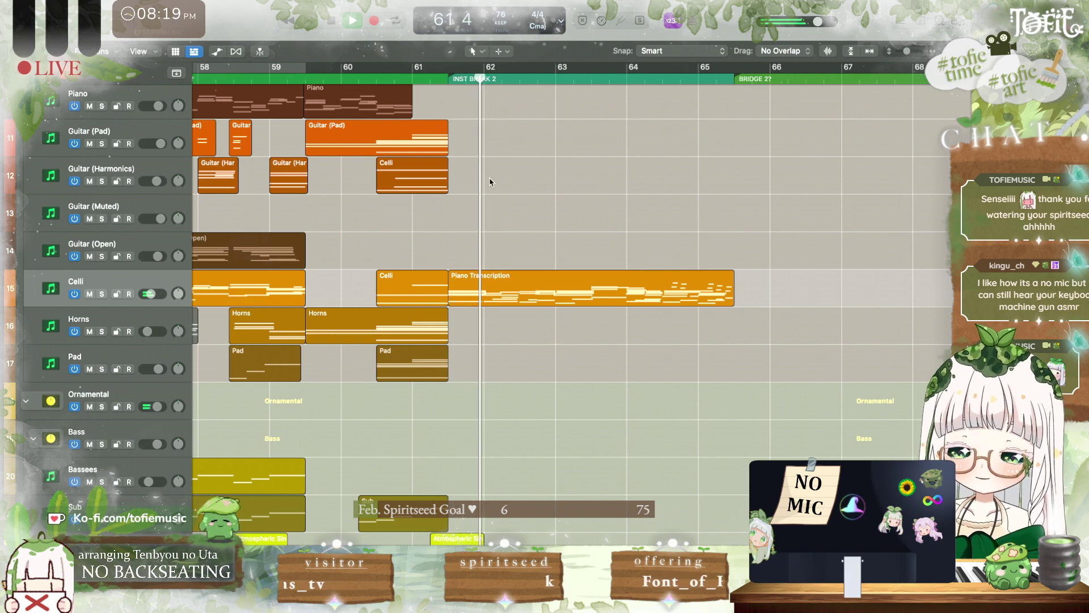
{"action": "scroll", "coordinate": [491, 182], "scroll_direction": "up", "scroll_amount": 3}
{"action": "scroll", "coordinate": [491, 182], "scroll_direction": "up", "scroll_amount": 2}
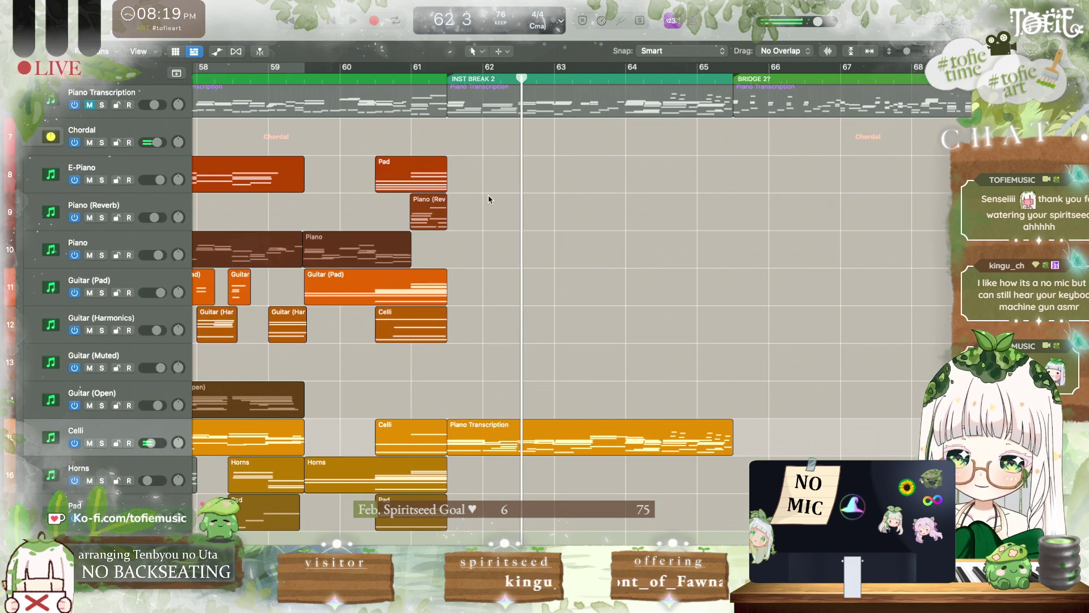
{"action": "scroll", "coordinate": [465, 153], "scroll_direction": "up", "scroll_amount": 1}
Step: Open the Piano Transcription region on the Celli track and replay from the start of INST BREAK 2
{"action": "double_click", "coordinate": [486, 483]}
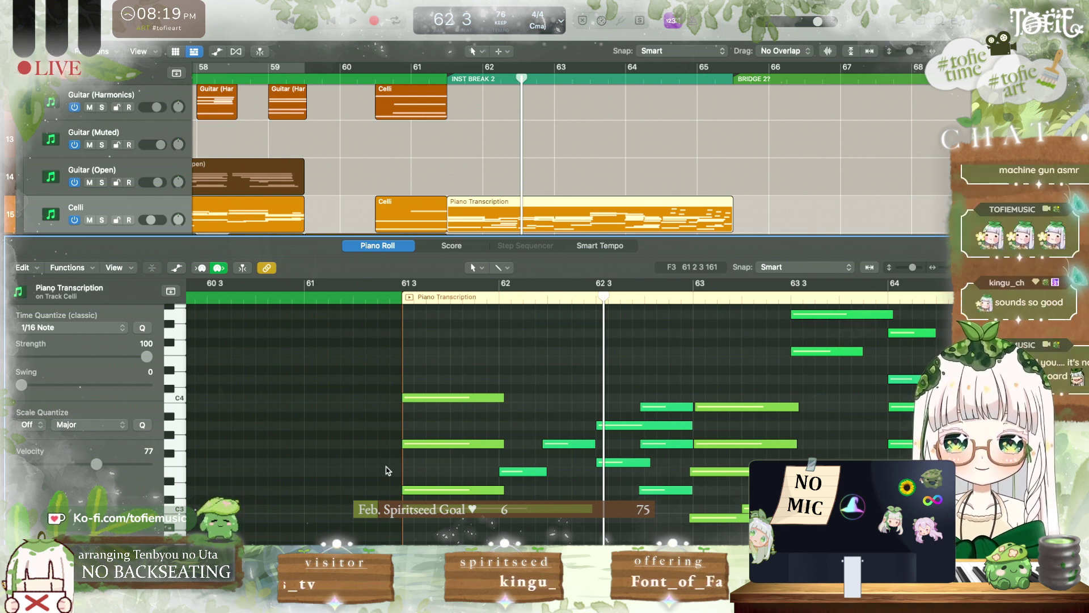
{"action": "left_click", "coordinate": [455, 173]}
{"action": "key", "text": "space"}
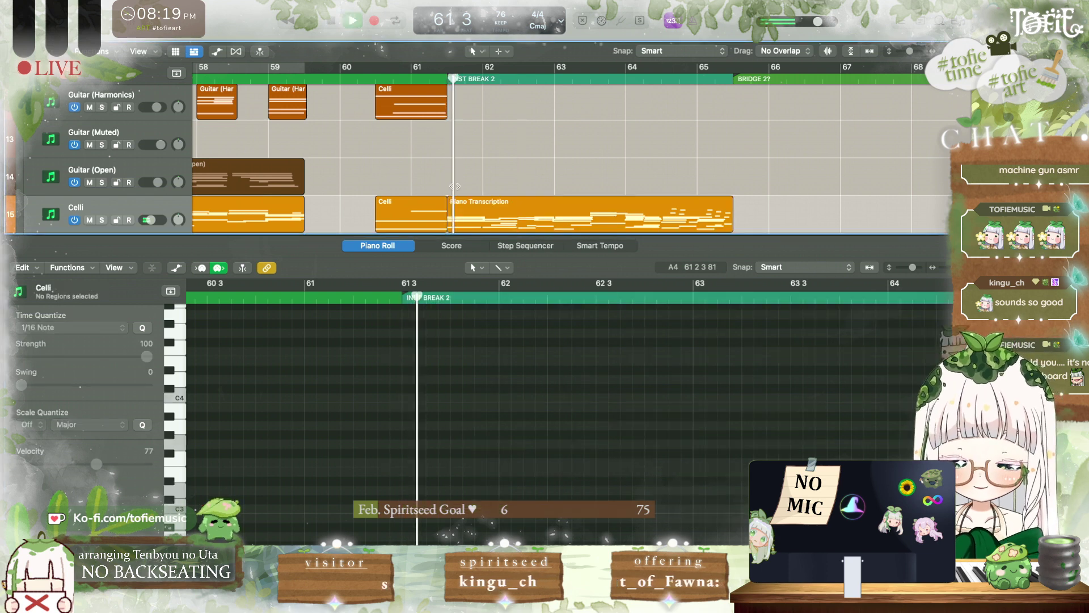
{"action": "key", "text": "p"}
{"action": "double_click", "coordinate": [481, 219]}
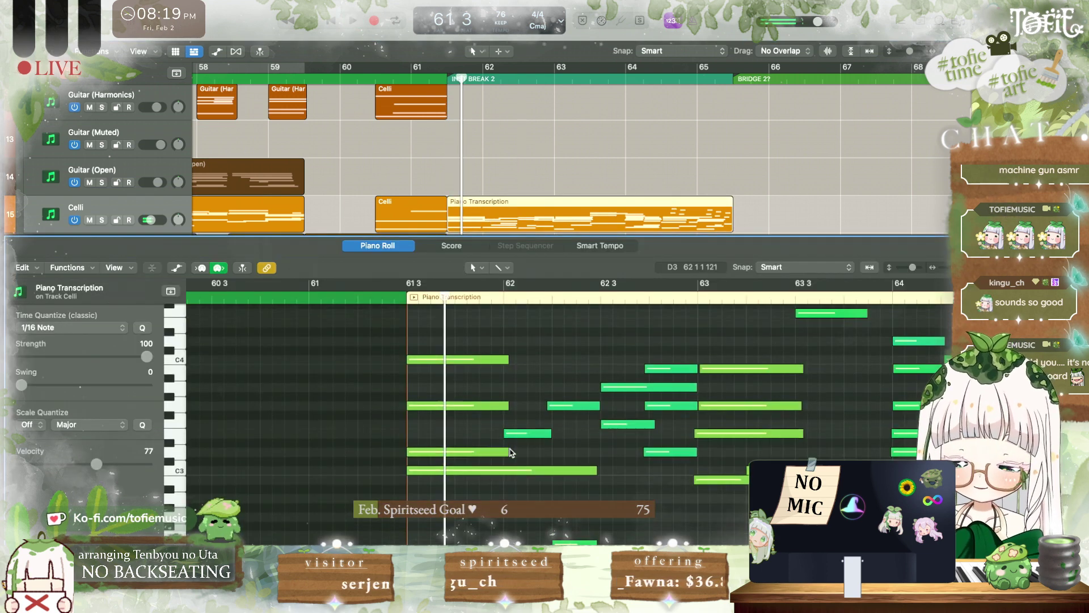
Step: Try to copy the opening five-note chord of the Celli Piano Transcription region
{"action": "left_click_drag", "start_coordinate": [454, 339], "coordinate": [448, 264]}
{"action": "scroll", "coordinate": [454, 479], "scroll_direction": "down", "scroll_amount": 5}
{"action": "scroll", "coordinate": [452, 137], "scroll_direction": "up", "scroll_amount": 4}
{"action": "key", "text": "super+"}
{"action": "scroll", "coordinate": [452, 137], "scroll_direction": "up", "scroll_amount": 1}
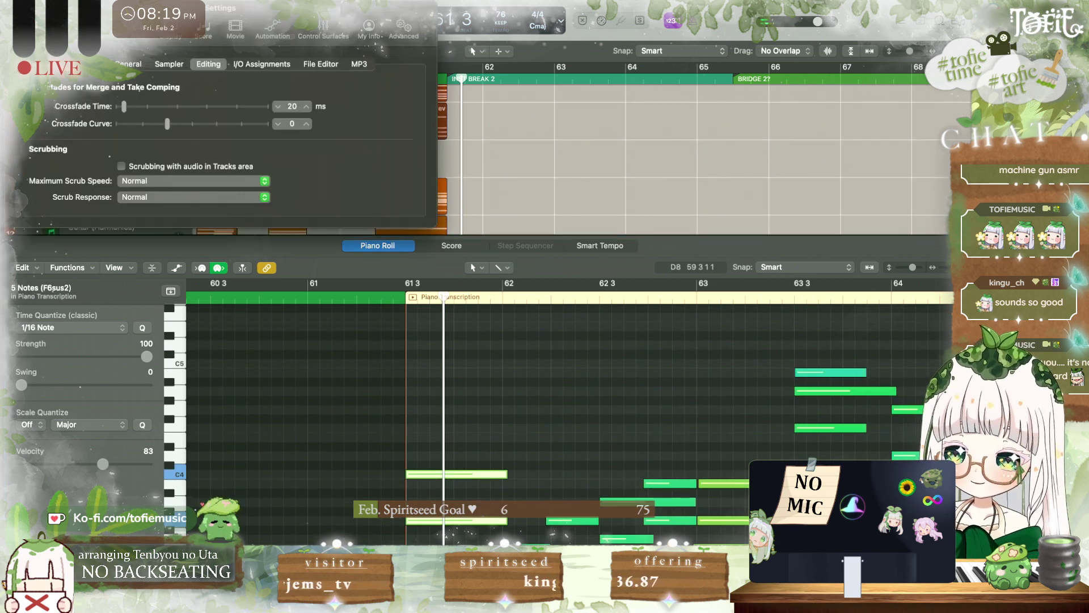
{"action": "key", "text": "super+w"}
{"action": "scroll", "coordinate": [435, 121], "scroll_direction": "up", "scroll_amount": 5}
{"action": "left_click", "coordinate": [532, 178]}
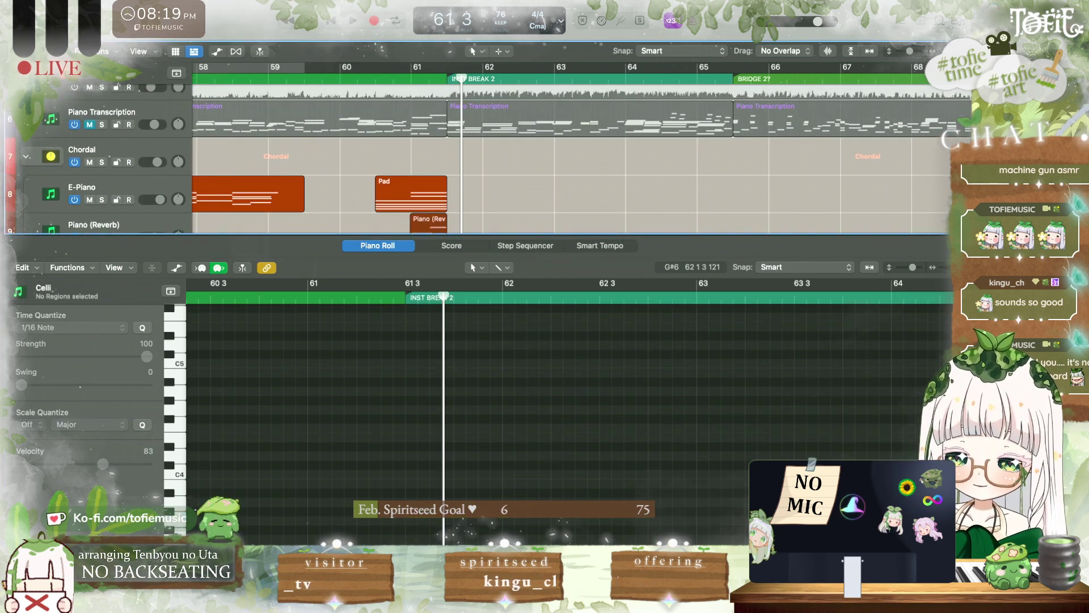
Step: Save the project and add an empty one-bar MIDI region on Guitar (Pad) at 61 3 without moving the track automation
{"action": "key", "text": "super+s"}
{"action": "key", "text": "e"}
{"action": "scroll", "coordinate": [464, 199], "scroll_direction": "down", "scroll_amount": 2}
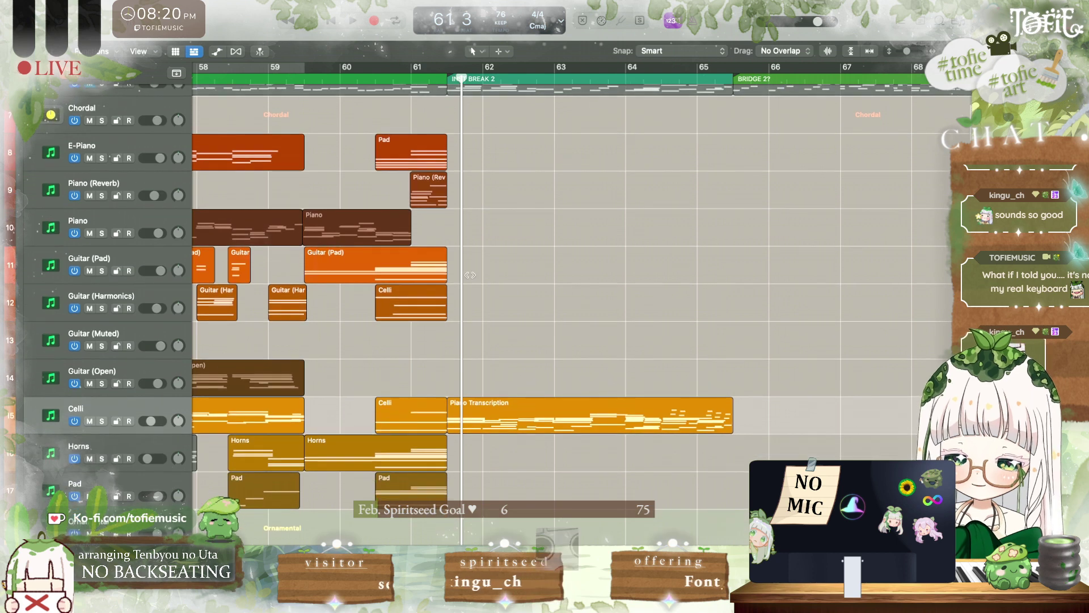
{"action": "right_click", "coordinate": [483, 275]}
{"action": "left_click", "coordinate": [510, 300]}
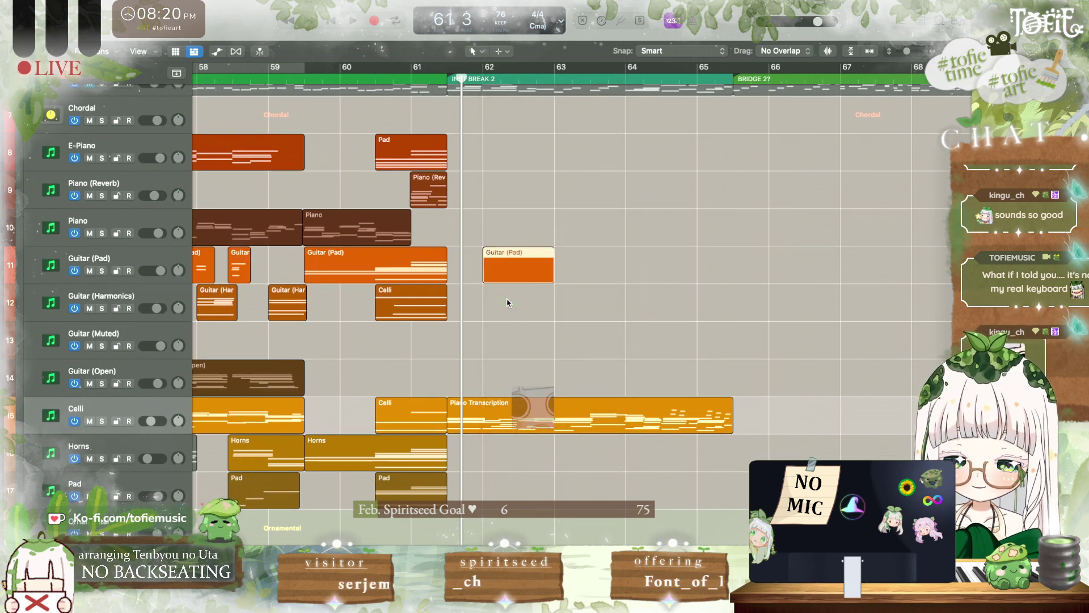
{"action": "left_click_drag", "start_coordinate": [517, 270], "coordinate": [482, 271]}
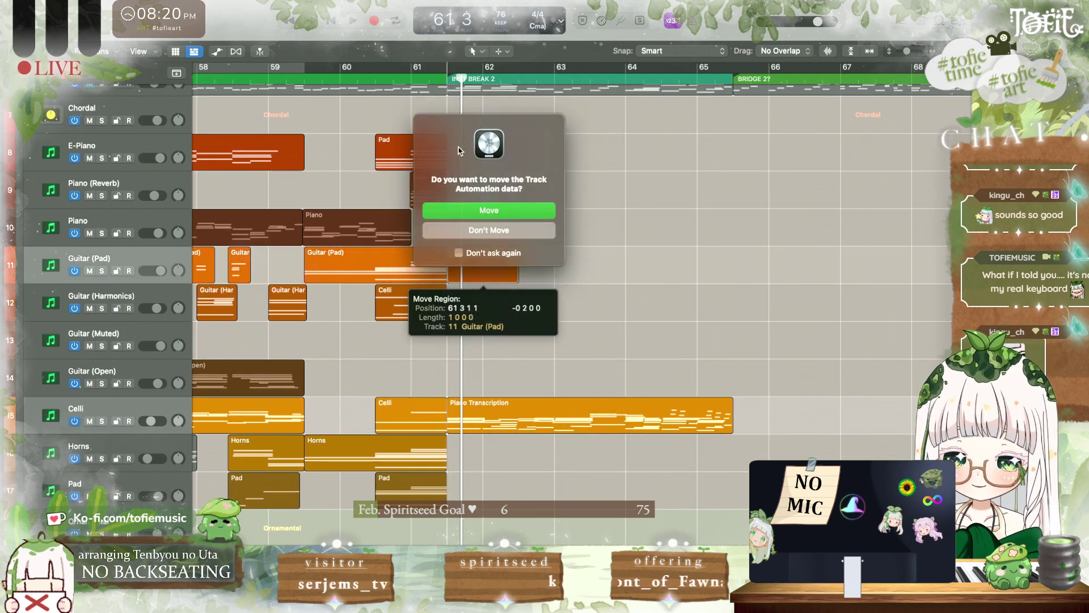
{"action": "left_click", "coordinate": [501, 231]}
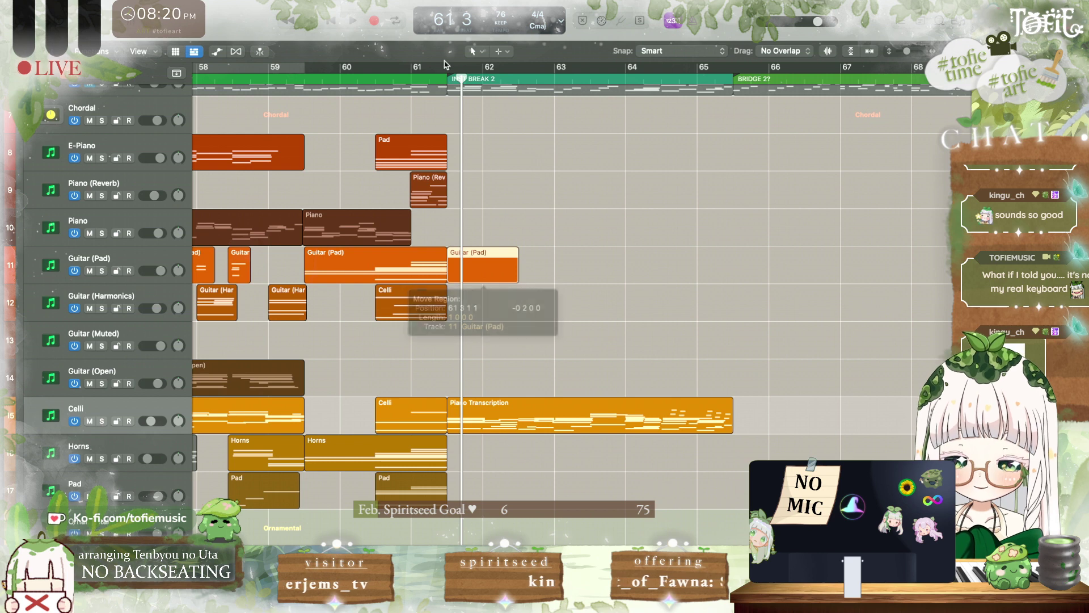
Step: Try to paste the chord into the new Guitar (Pad) region
{"action": "double_click", "coordinate": [470, 279]}
{"action": "key", "text": "alt+c"}
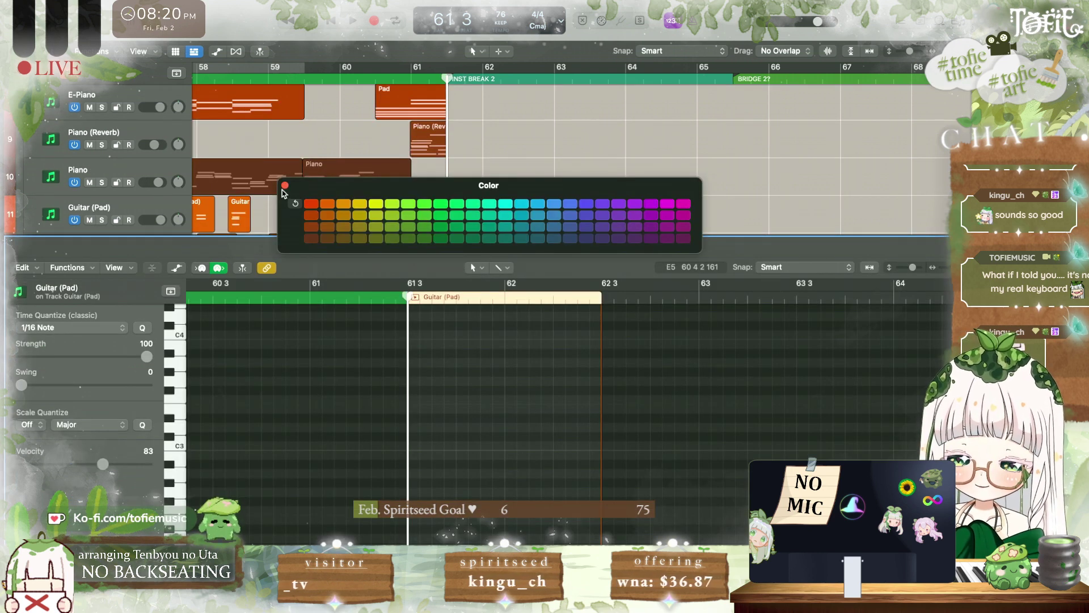
{"action": "left_click", "coordinate": [284, 186]}
{"action": "key", "text": "super+v"}
{"action": "scroll", "coordinate": [482, 422], "scroll_direction": "up", "scroll_amount": 5}
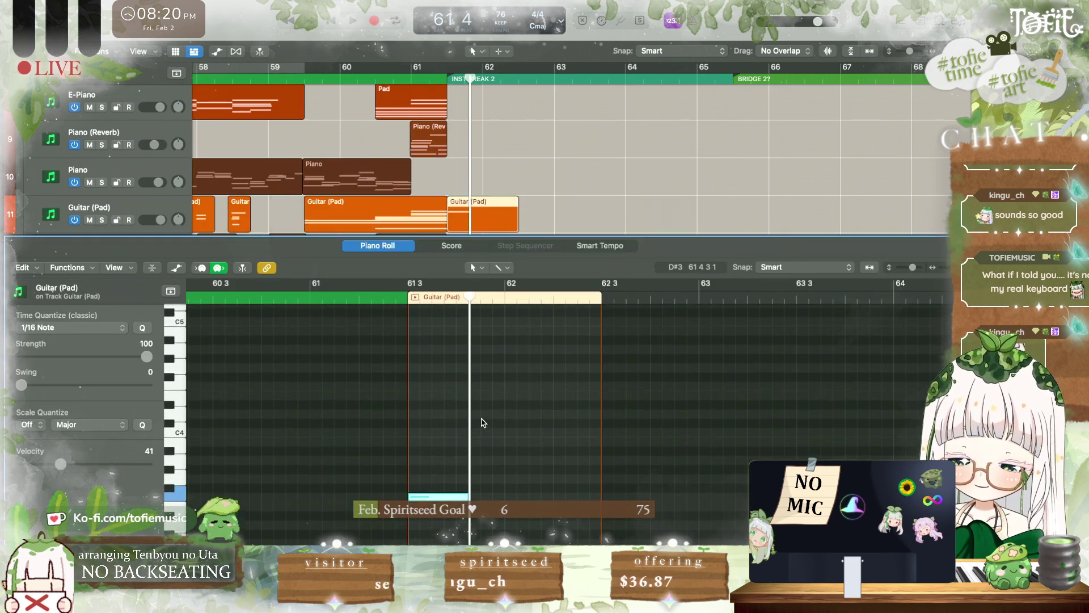
{"action": "scroll", "coordinate": [482, 422], "scroll_direction": "down", "scroll_amount": 8}
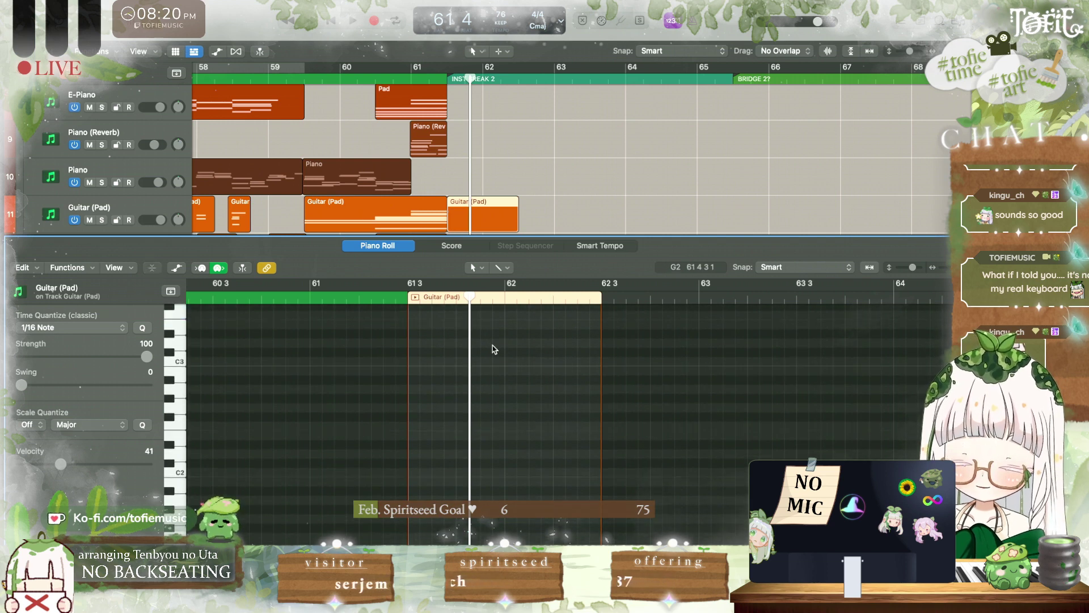
Step: Copy the opening five-note chord of the Celli Piano Transcription region into the Guitar (Pad) region at 61 3
{"action": "scroll", "coordinate": [471, 165], "scroll_direction": "down", "scroll_amount": 5}
{"action": "left_click", "coordinate": [471, 164]}
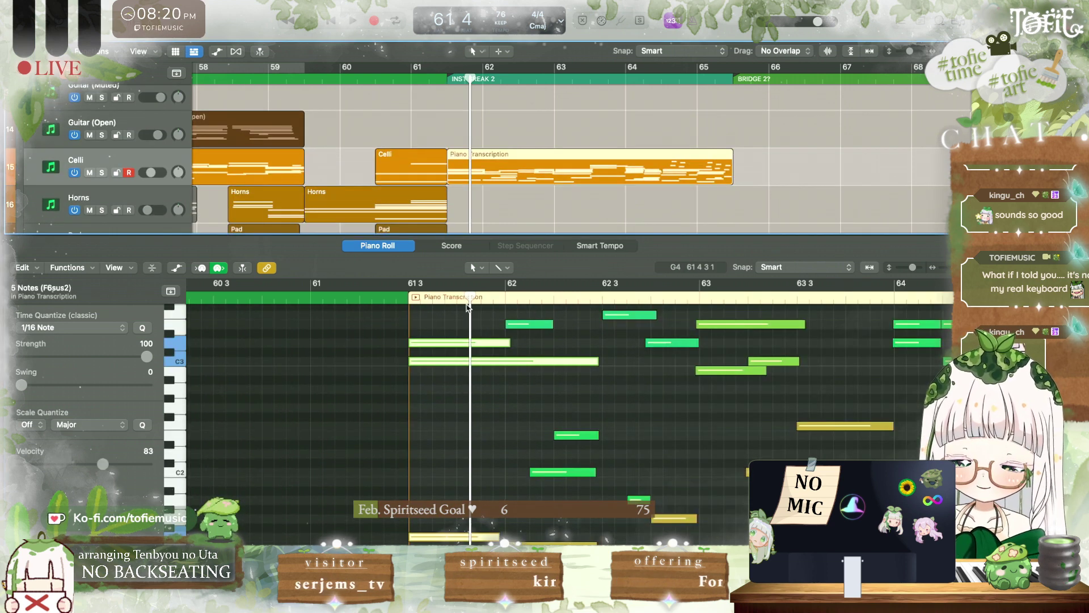
{"action": "scroll", "coordinate": [491, 480], "scroll_direction": "up", "scroll_amount": 10}
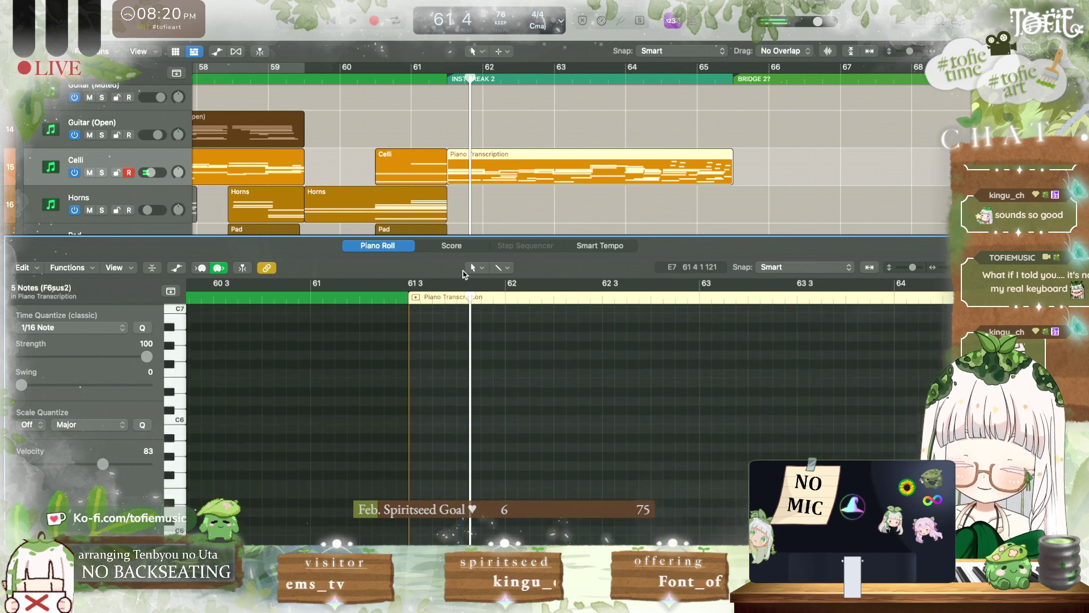
{"action": "scroll", "coordinate": [479, 189], "scroll_direction": "up", "scroll_amount": 5}
{"action": "left_click", "coordinate": [479, 153]}
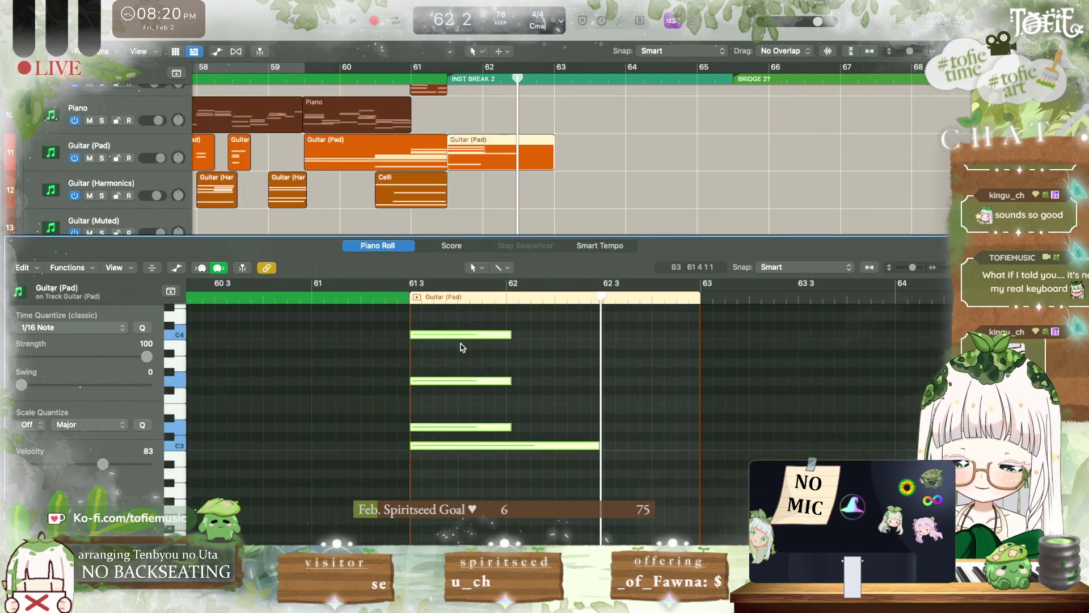
Step: Set the velocity of the pasted Guitar (Pad) chord notes to 35 and replay from about 60 2
{"action": "left_click", "coordinate": [56, 465]}
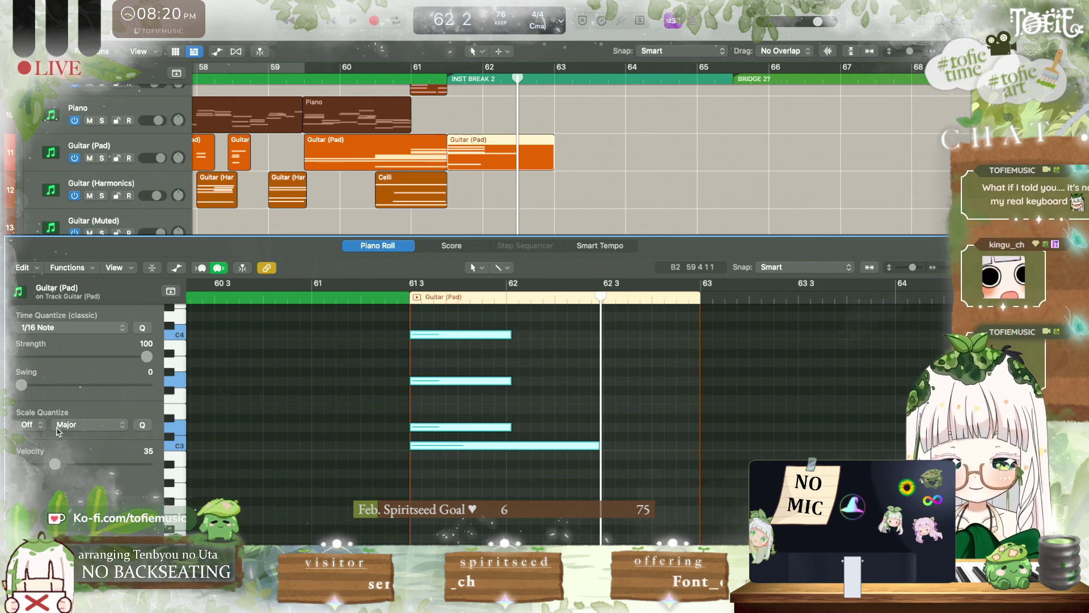
{"action": "left_click", "coordinate": [457, 115]}
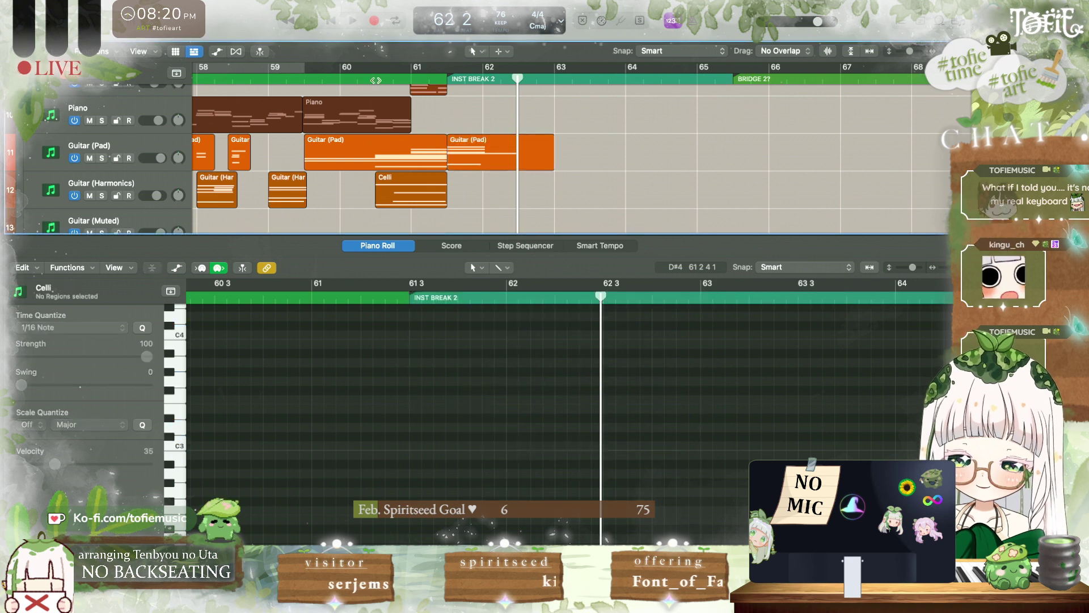
{"action": "double_click", "coordinate": [361, 77]}
{"action": "left_click", "coordinate": [492, 159]}
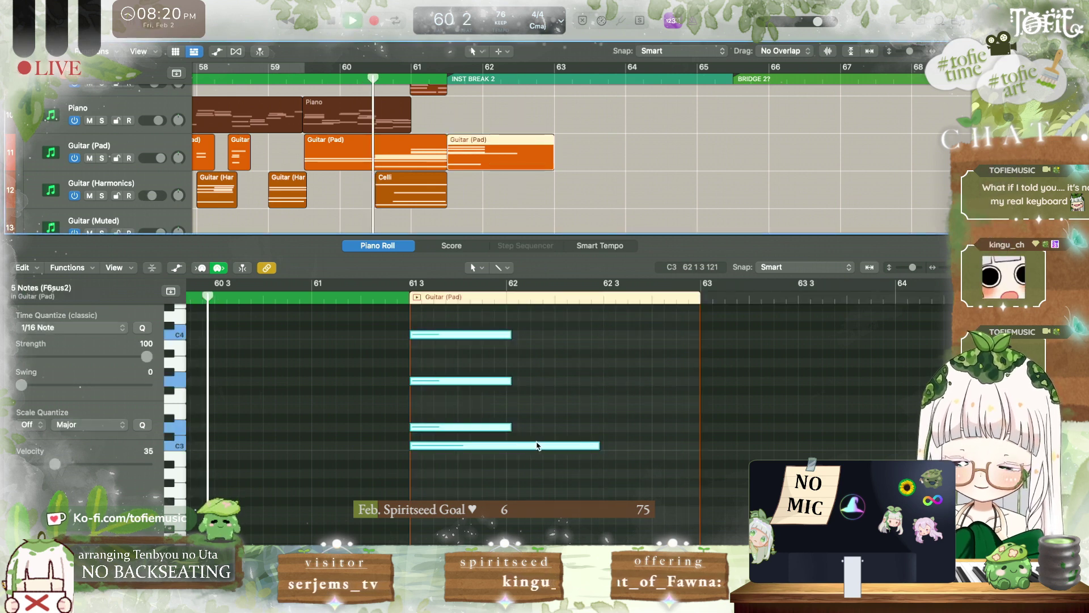
Step: Split the Guitar (Pad) chord notes at about 61 4 and delete the parts after the split
{"action": "left_click", "coordinate": [459, 299]}
{"action": "scroll", "coordinate": [458, 318], "scroll_direction": "up", "scroll_amount": 3}
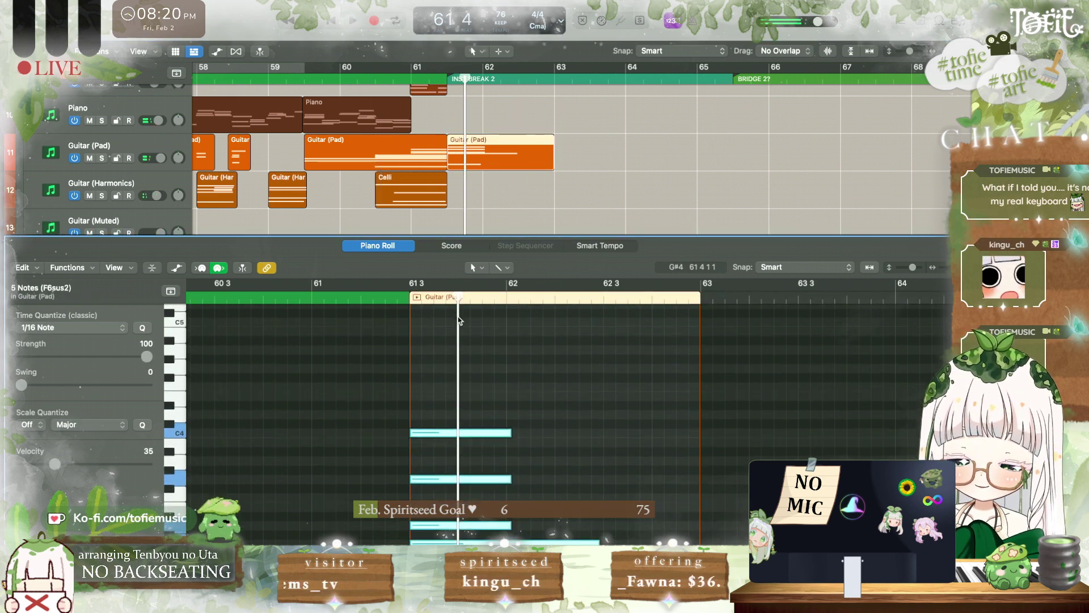
{"action": "left_click_drag", "start_coordinate": [483, 386], "coordinate": [490, 542]}
{"action": "scroll", "coordinate": [486, 389], "scroll_direction": "down", "scroll_amount": 3}
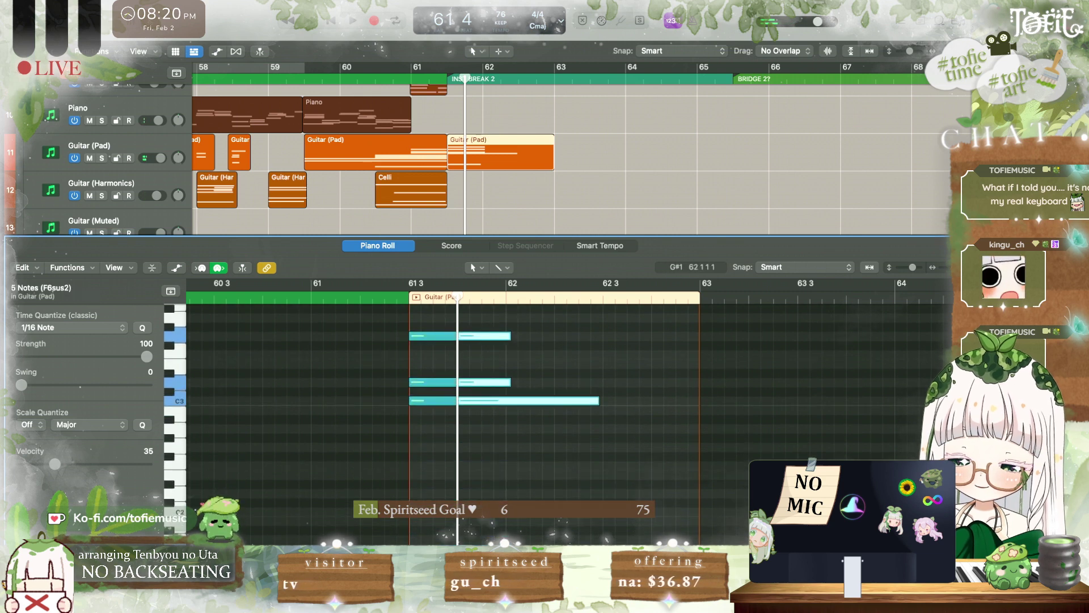
{"action": "key", "text": "Delete"}
Step: Replay from about 60 3 and transpose the whole Guitar (Pad) chord up one octave
{"action": "double_click", "coordinate": [376, 78]}
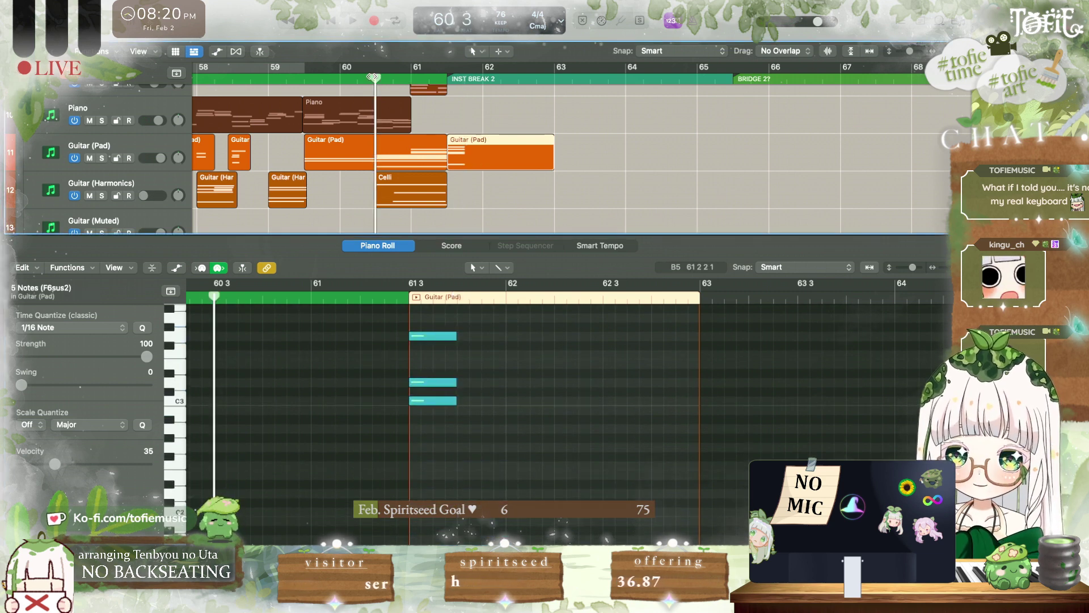
{"action": "scroll", "coordinate": [556, 423], "scroll_direction": "up", "scroll_amount": 3}
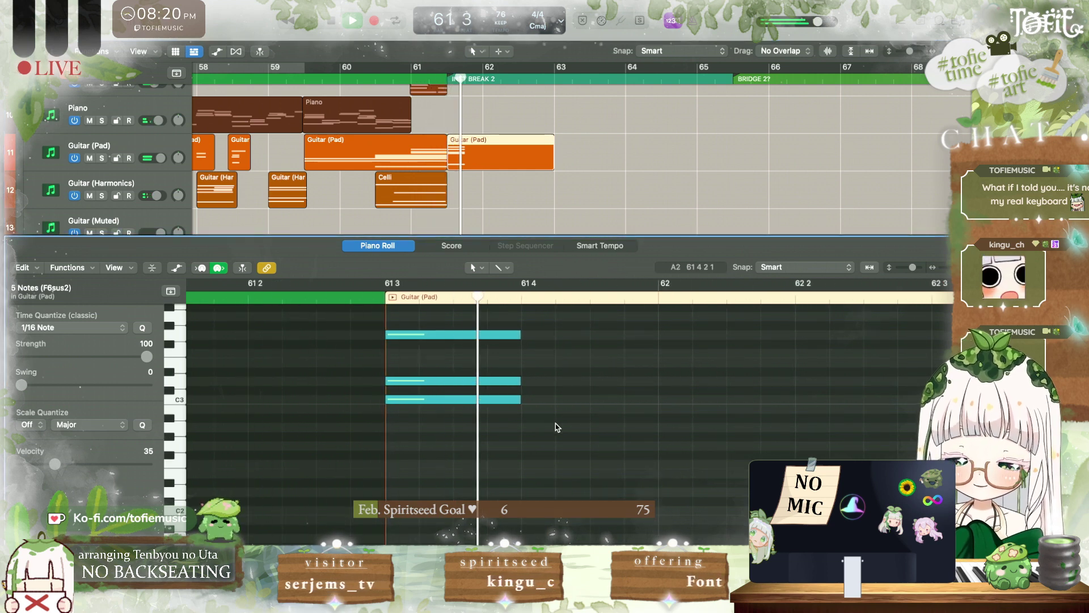
{"action": "key", "text": "space"}
{"action": "key", "text": "alt+shift+Up"}
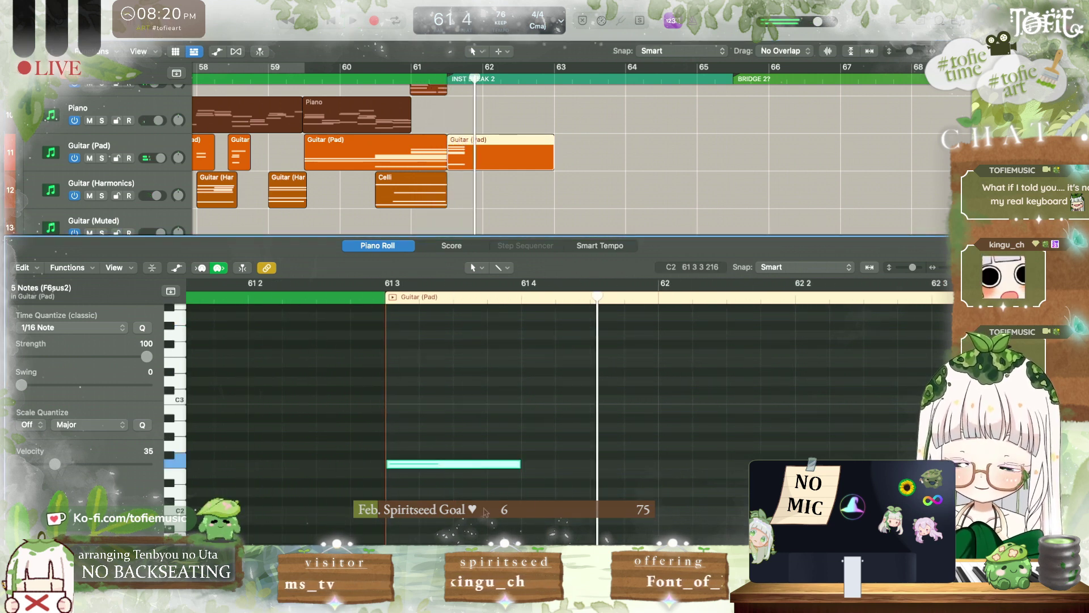
Step: Set the velocity of the transposed Guitar (Pad) chord to 52 and replay it from 61 3
{"action": "key", "text": "space"}
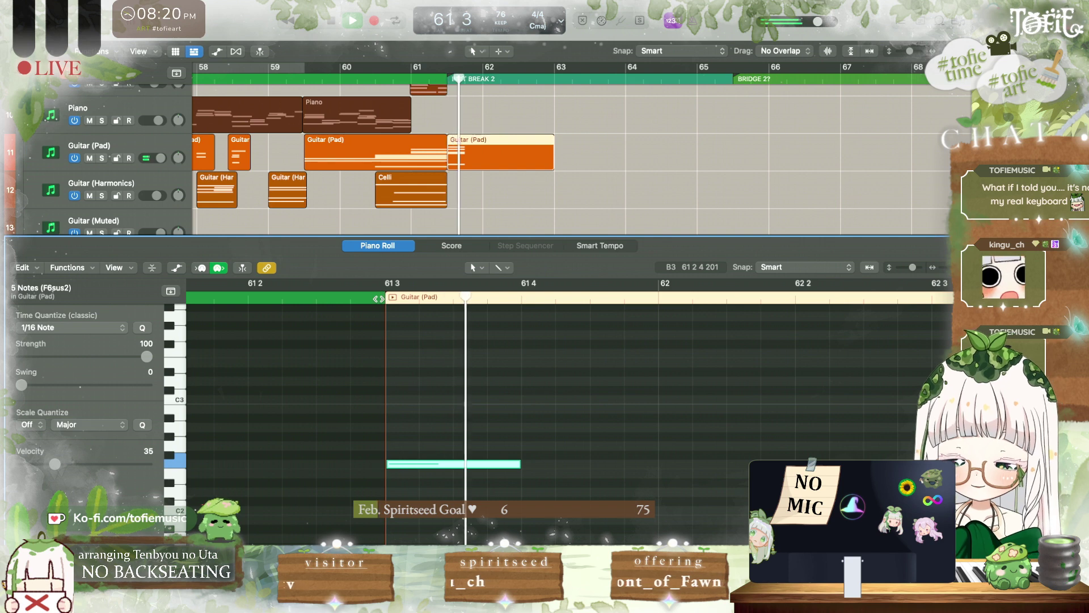
{"action": "left_click", "coordinate": [71, 464]}
{"action": "key", "text": "space"}
{"action": "key", "text": "space"}
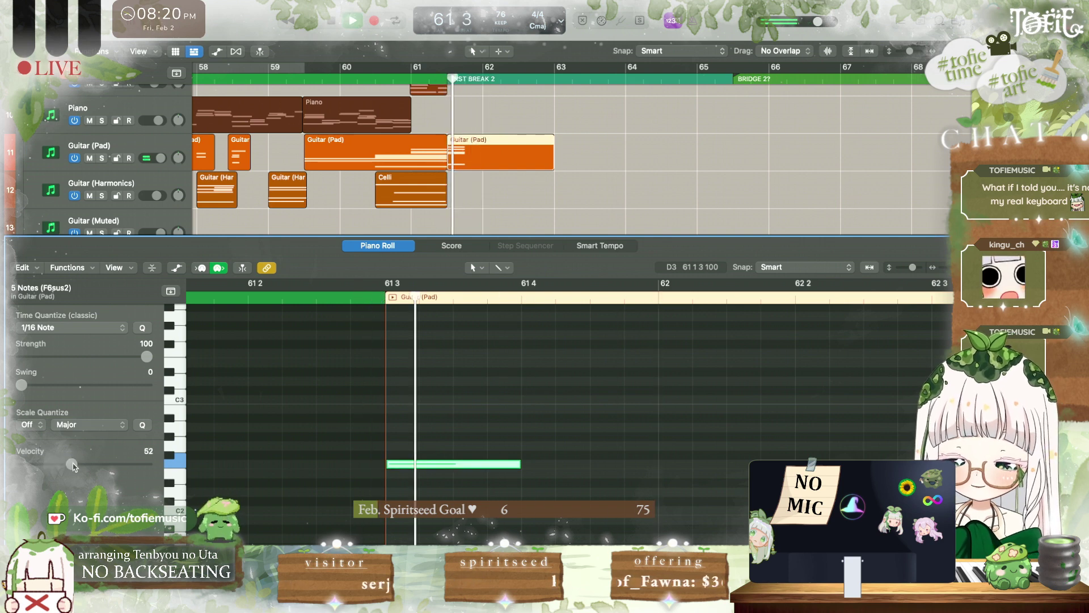
Step: Move the Guitar (Pad) D4, G4 and C5 notes progressively later after 61 3 to strum the chord, and replay
{"action": "scroll", "coordinate": [404, 486], "scroll_direction": "up", "scroll_amount": 5}
{"action": "scroll", "coordinate": [404, 489], "scroll_direction": "up", "scroll_amount": 1}
{"action": "left_click", "coordinate": [404, 489]}
{"action": "key", "text": "space"}
{"action": "scroll", "coordinate": [404, 489], "scroll_direction": "up", "scroll_amount": 3}
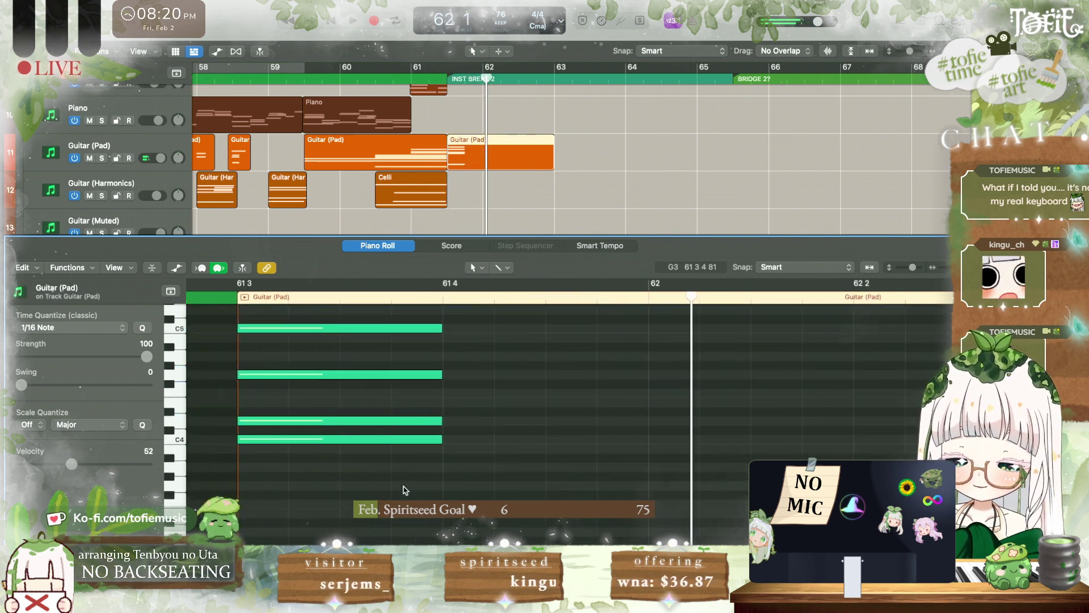
{"action": "scroll", "coordinate": [404, 489], "scroll_direction": "left", "scroll_amount": 3}
{"action": "left_click", "coordinate": [381, 424]}
{"action": "left_click_drag", "start_coordinate": [381, 423], "coordinate": [391, 423]}
{"action": "left_click_drag", "start_coordinate": [384, 374], "coordinate": [398, 374]}
{"action": "left_click", "coordinate": [380, 329]}
{"action": "left_click_drag", "start_coordinate": [380, 329], "coordinate": [401, 333]}
{"action": "scroll", "coordinate": [400, 333], "scroll_direction": "up", "scroll_amount": 2}
{"action": "key", "text": "space"}
Step: Set the velocity of the Guitar (Pad) C5 note to 74 and replay the strummed chord
{"action": "left_click", "coordinate": [94, 464]}
{"action": "key", "text": "space"}
{"action": "key", "text": "space"}
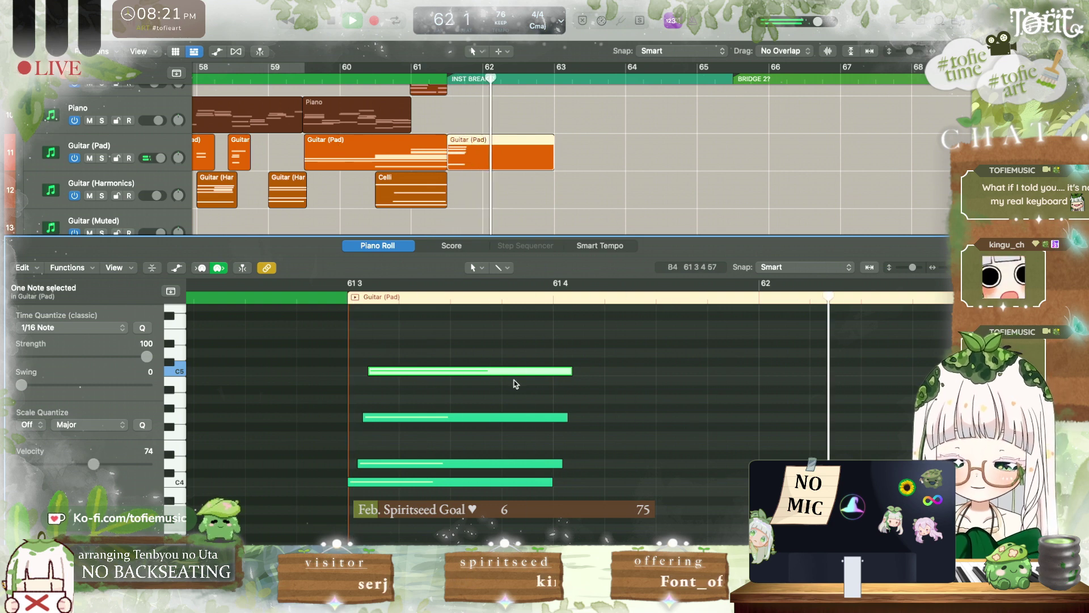
Step: Set the velocity of the Guitar (Pad) D4 note to 61 and replay the strummed chord
{"action": "scroll", "coordinate": [522, 369], "scroll_direction": "up", "scroll_amount": 1}
{"action": "scroll", "coordinate": [522, 368], "scroll_direction": "up", "scroll_amount": 3}
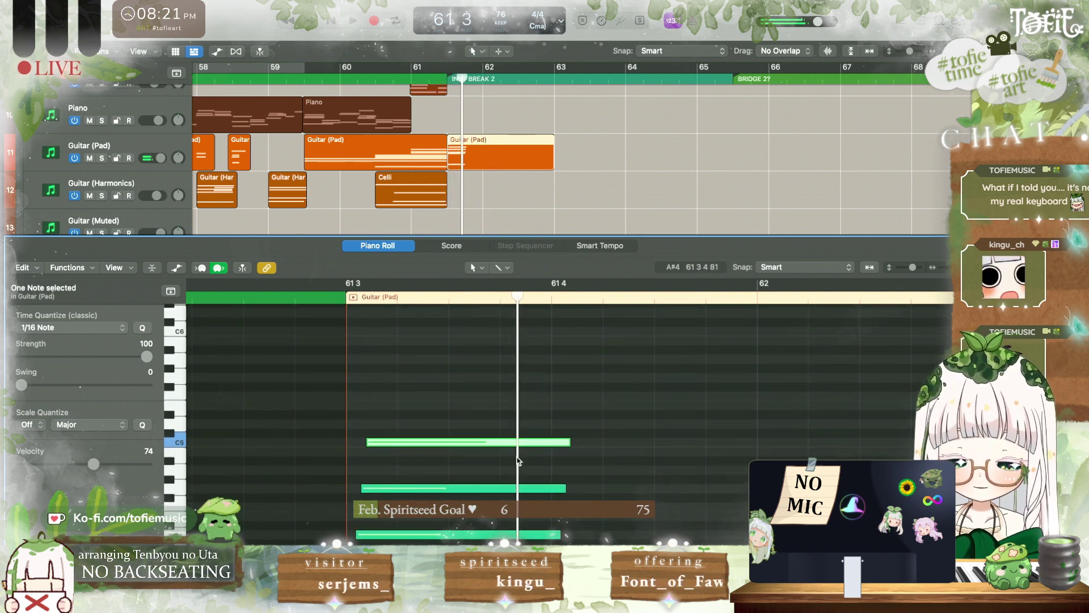
{"action": "left_click", "coordinate": [372, 518]}
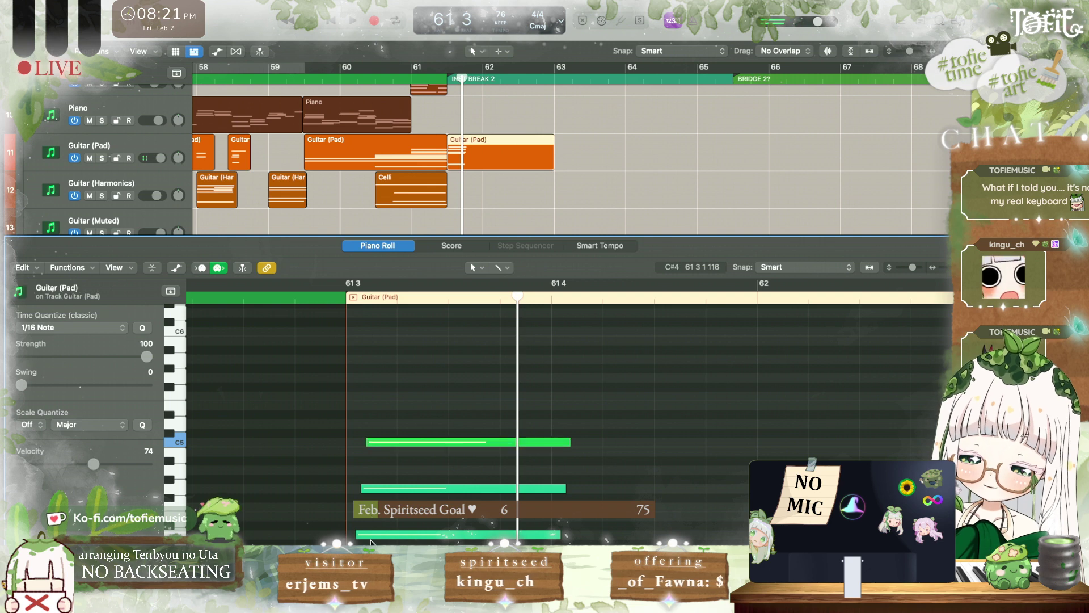
{"action": "left_click", "coordinate": [374, 536]}
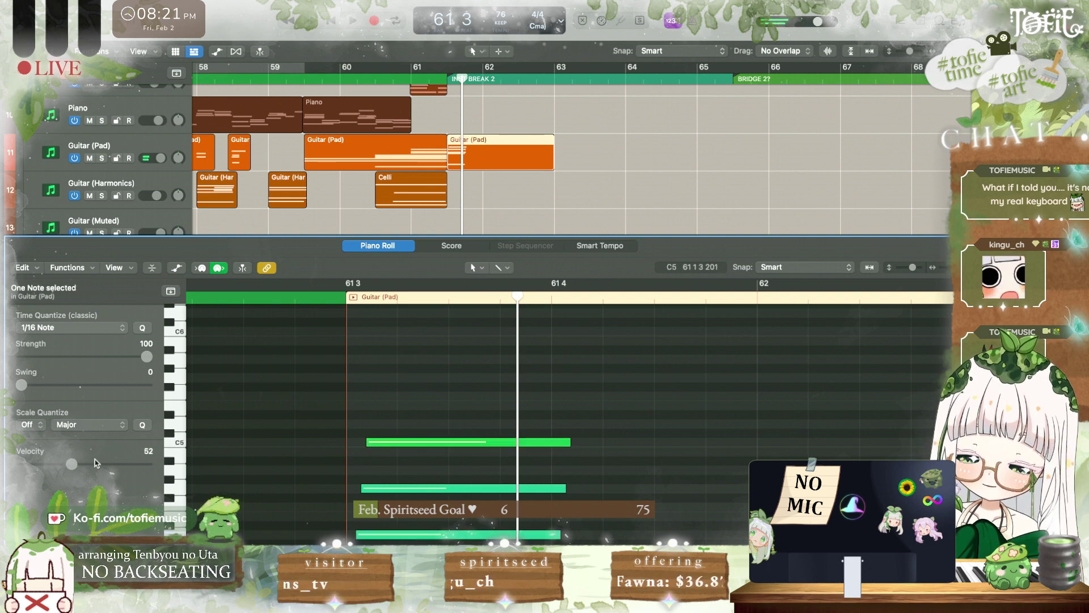
{"action": "left_click_drag", "start_coordinate": [100, 467], "coordinate": [82, 469]}
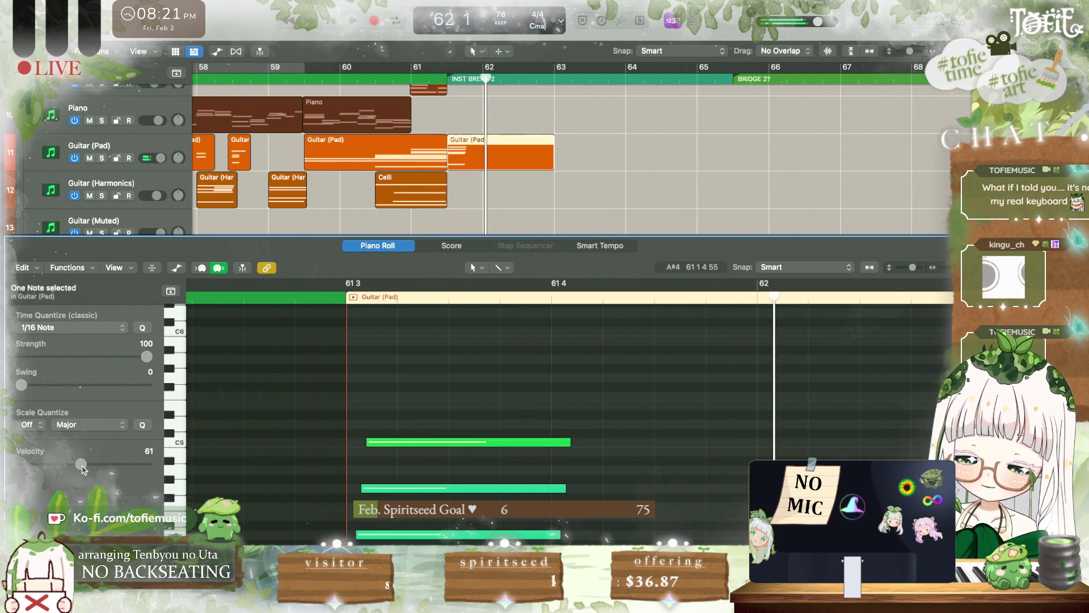
Step: Add a one-beat G5 note at 61 4 in the Guitar (Pad) region with velocity 56, and replay
{"action": "left_click", "coordinate": [499, 445]}
{"action": "scroll", "coordinate": [499, 445], "scroll_direction": "up", "scroll_amount": 2}
{"action": "scroll", "coordinate": [500, 445], "scroll_direction": "right", "scroll_amount": 3}
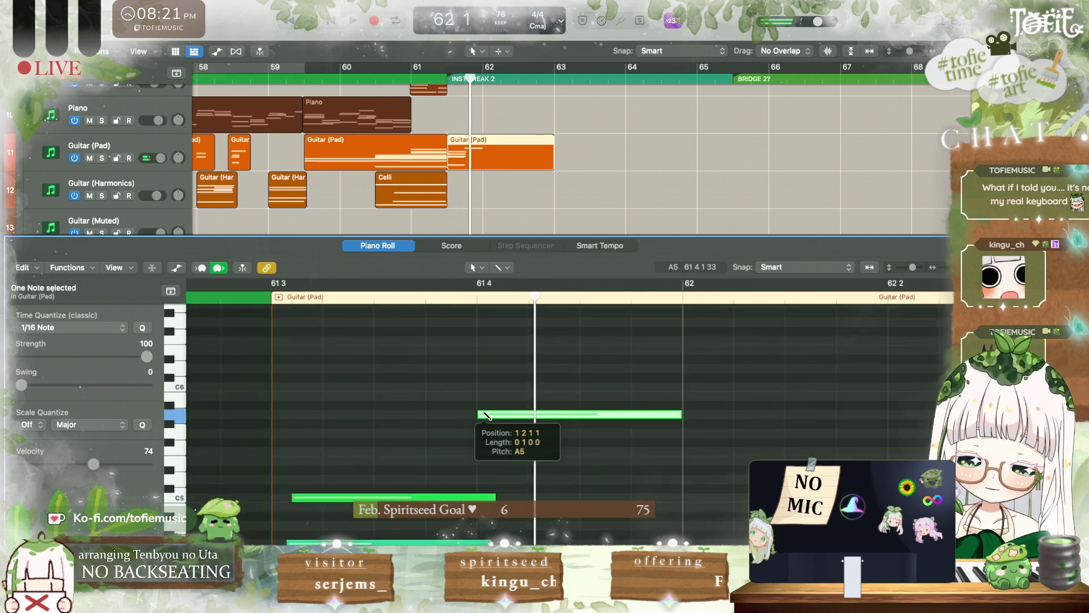
{"action": "key", "text": "alt+Down"}
{"action": "key", "text": "alt+Up"}
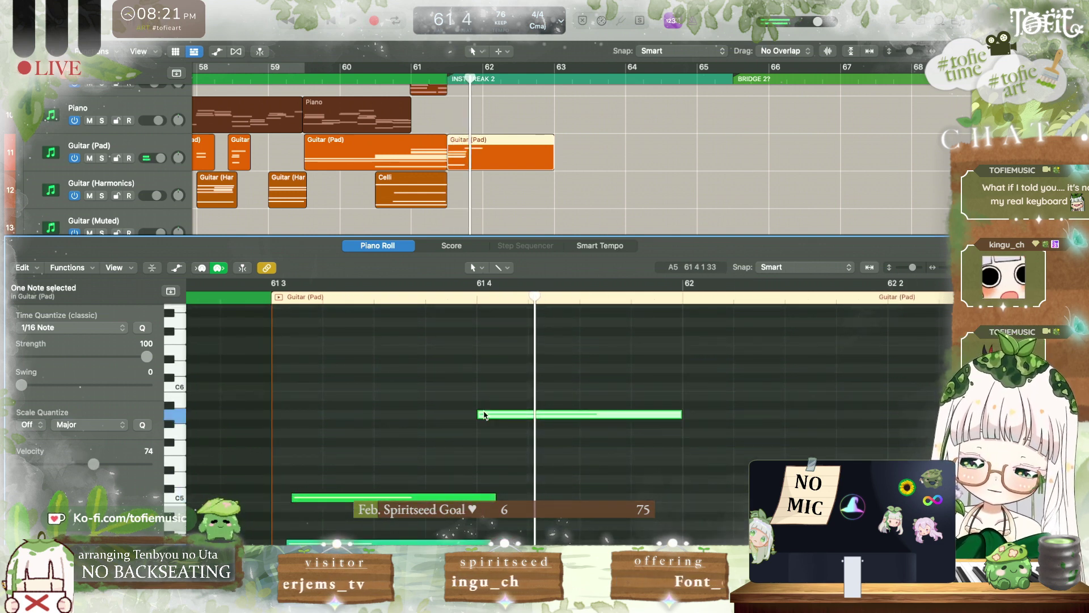
{"action": "key", "text": "alt+Down"}
{"action": "key", "text": "alt+Down"}
{"action": "left_click_drag", "start_coordinate": [84, 467], "coordinate": [78, 465]}
{"action": "key", "text": "space"}
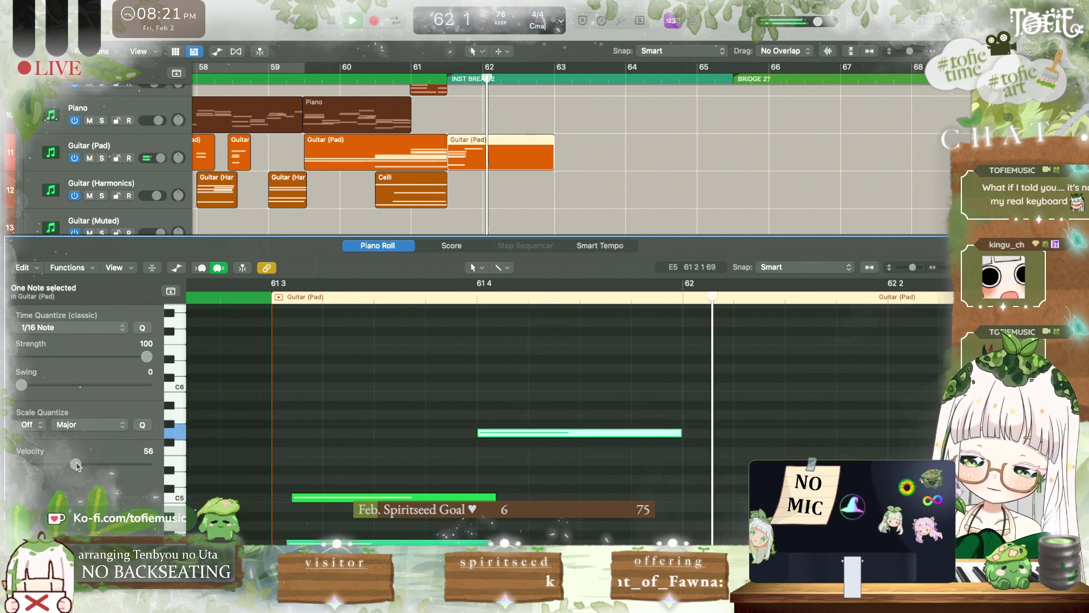
Step: Add a one-beat C5 note at 62 2 in the Guitar (Pad) region with velocity 71, and replay
{"action": "key", "text": "space"}
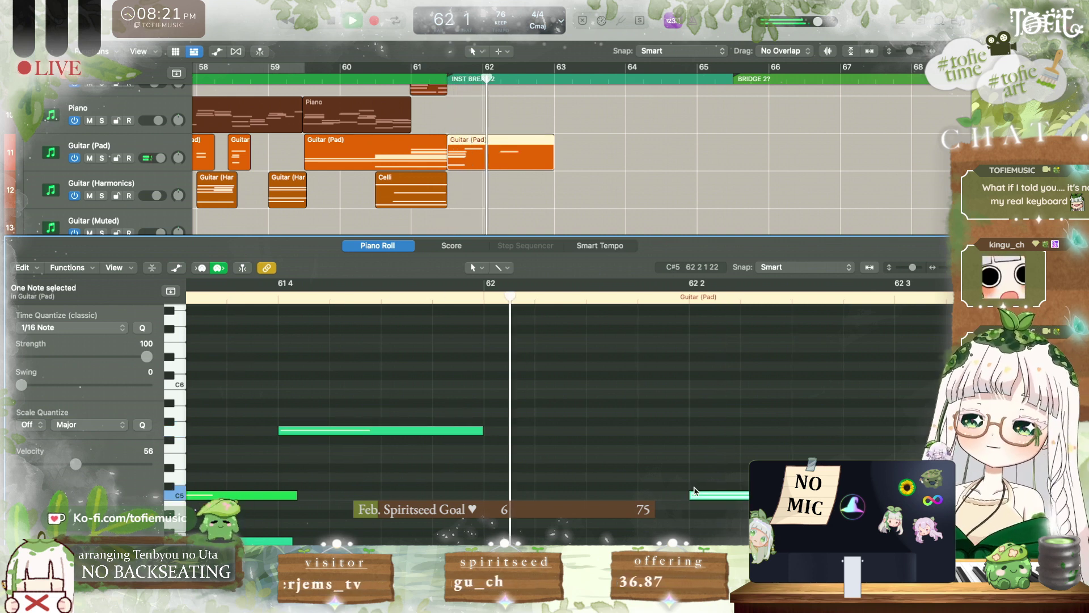
{"action": "scroll", "coordinate": [693, 488], "scroll_direction": "right", "scroll_amount": 3}
{"action": "scroll", "coordinate": [694, 489], "scroll_direction": "down", "scroll_amount": 1}
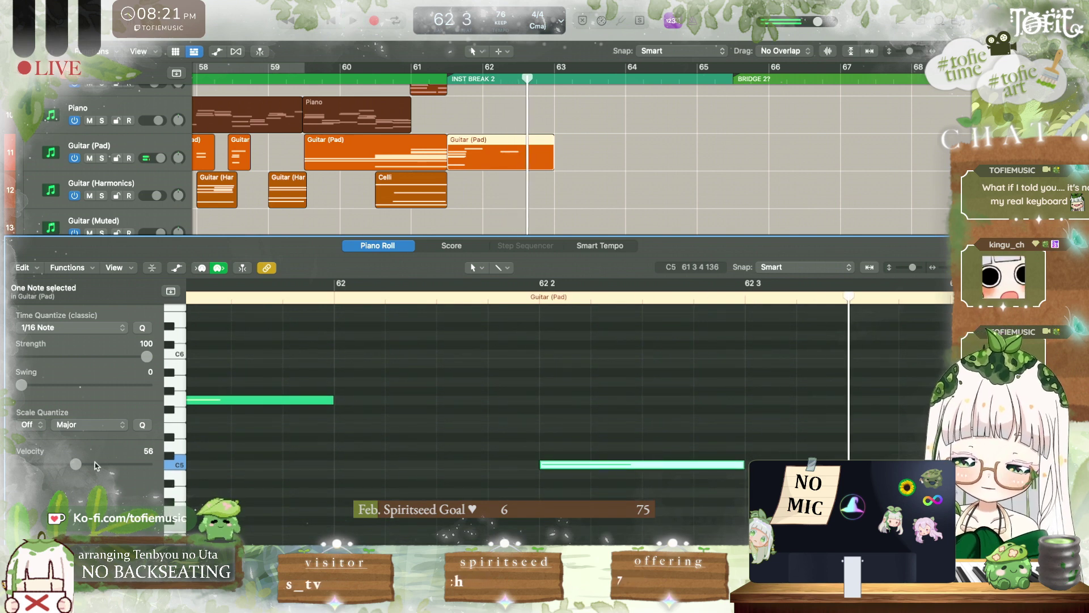
{"action": "scroll", "coordinate": [422, 442], "scroll_direction": "down", "scroll_amount": 3}
{"action": "scroll", "coordinate": [423, 442], "scroll_direction": "left", "scroll_amount": 3}
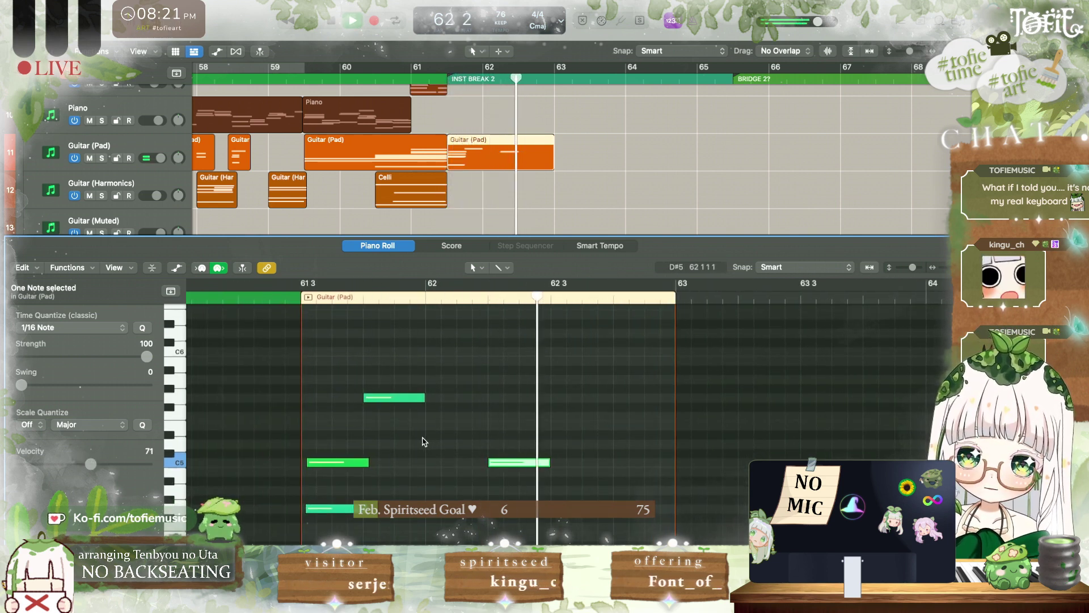
{"action": "scroll", "coordinate": [422, 442], "scroll_direction": "down", "scroll_amount": 3}
{"action": "scroll", "coordinate": [408, 414], "scroll_direction": "left", "scroll_amount": 2}
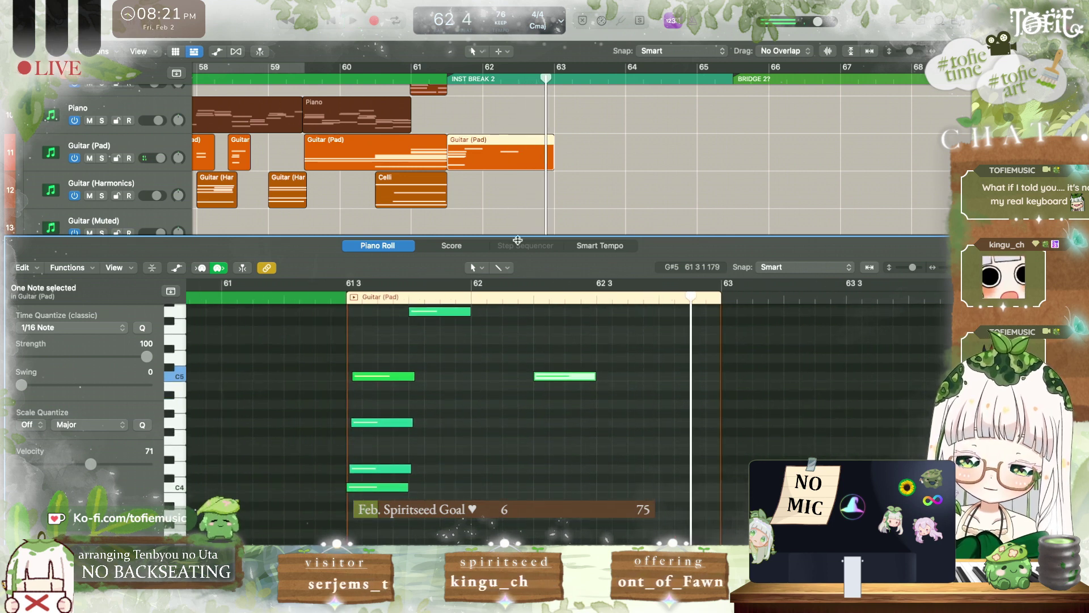
{"action": "key", "text": "space"}
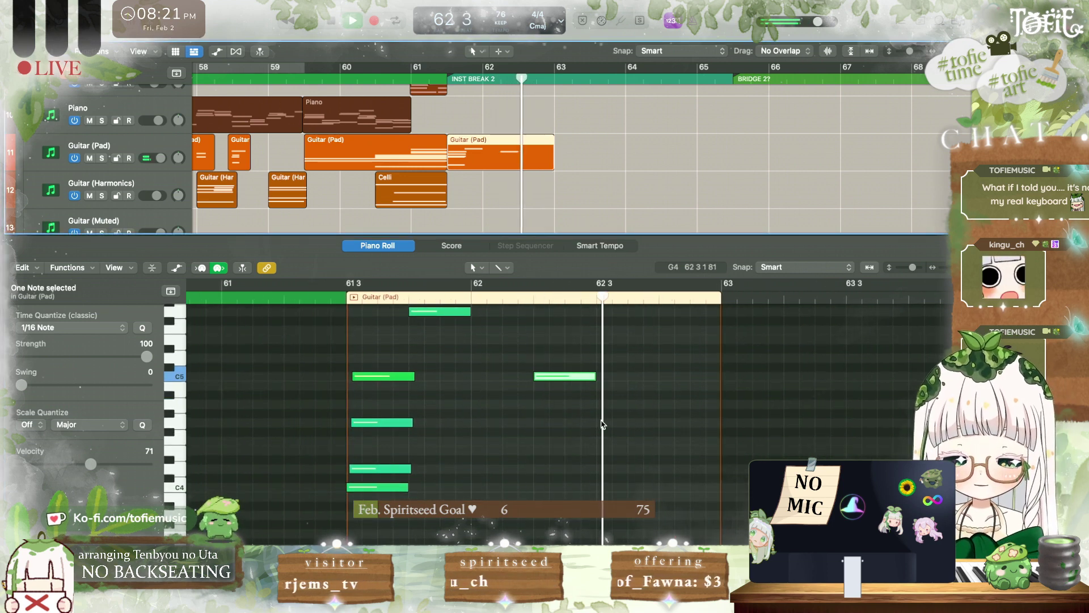
Step: Add a one-beat G4 note at 62 4 in the Guitar (Pad) region and replay the phrase
{"action": "left_click", "coordinate": [661, 442], "text": "super"}
{"action": "key", "text": "space"}
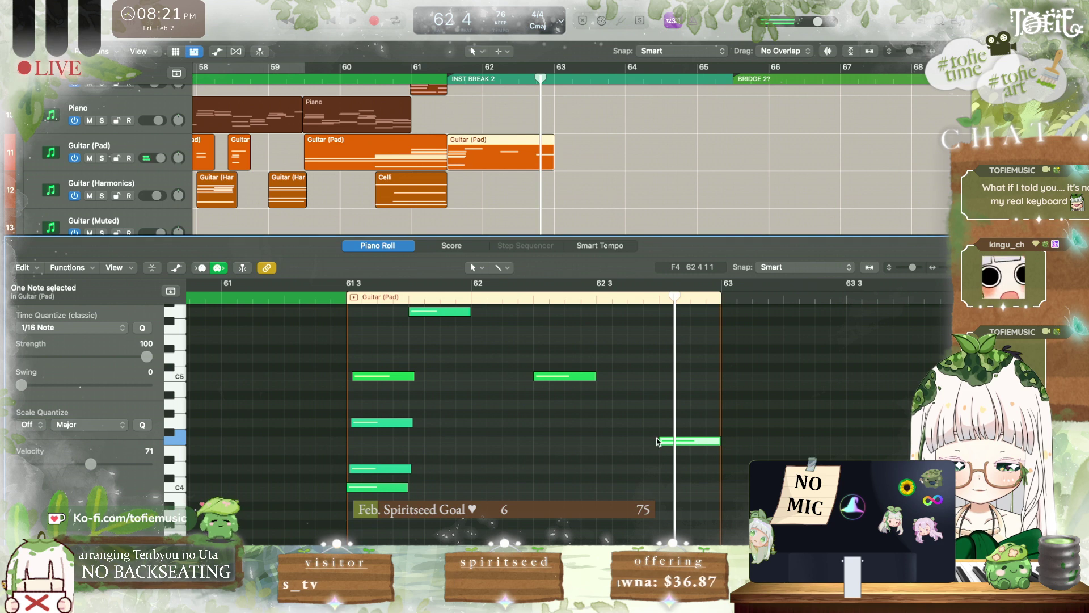
{"action": "key", "text": "space"}
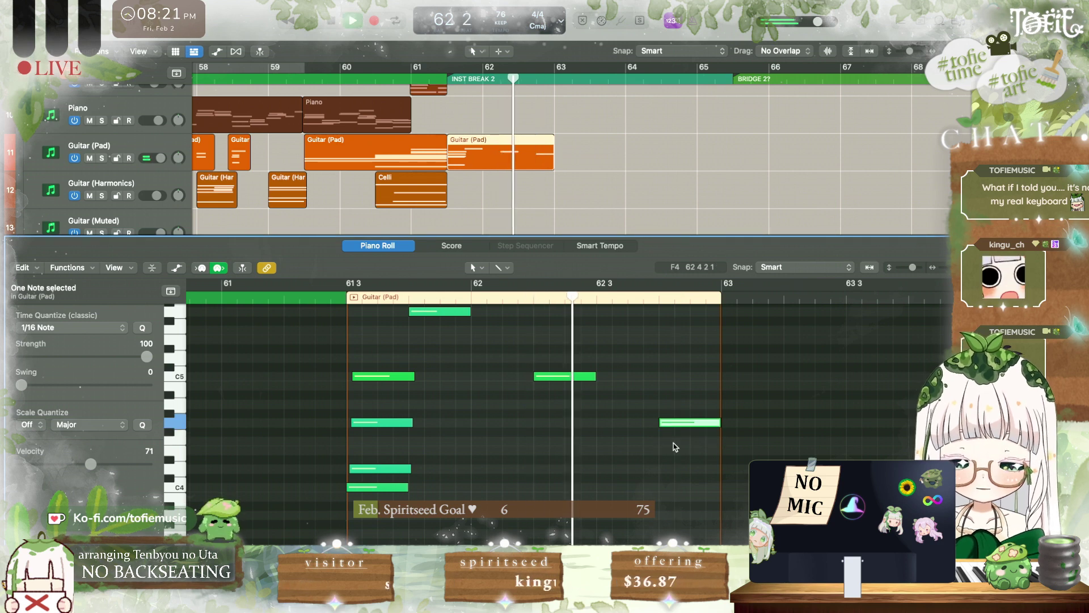
{"action": "key", "text": "space"}
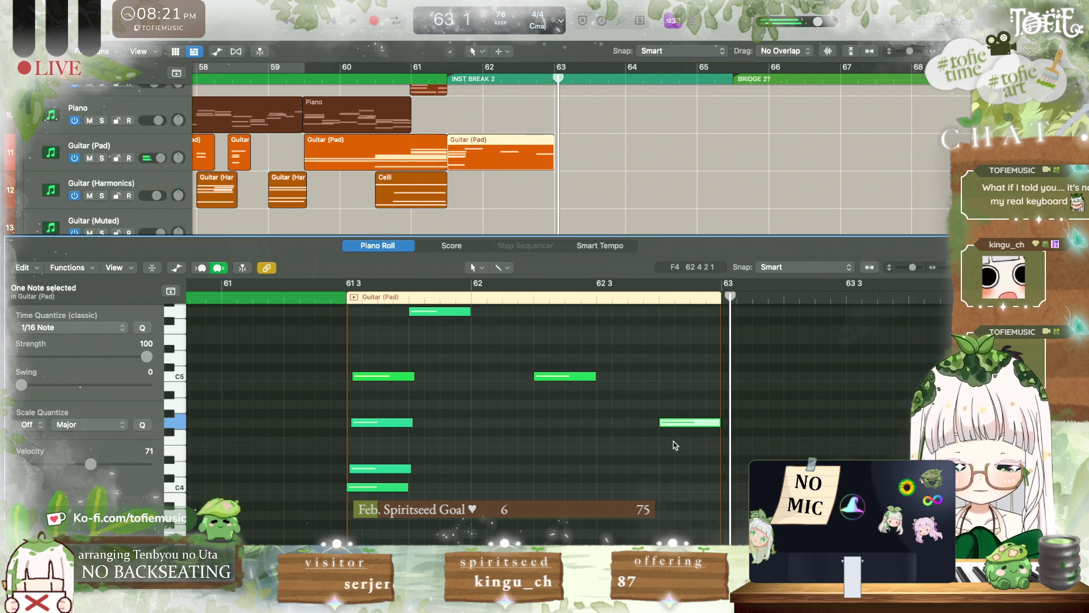
{"action": "key", "text": "space"}
Step: Close the Piano Roll and play the full arrangement from the BRIDGE? section into INST BREAK 2
{"action": "key", "text": "p"}
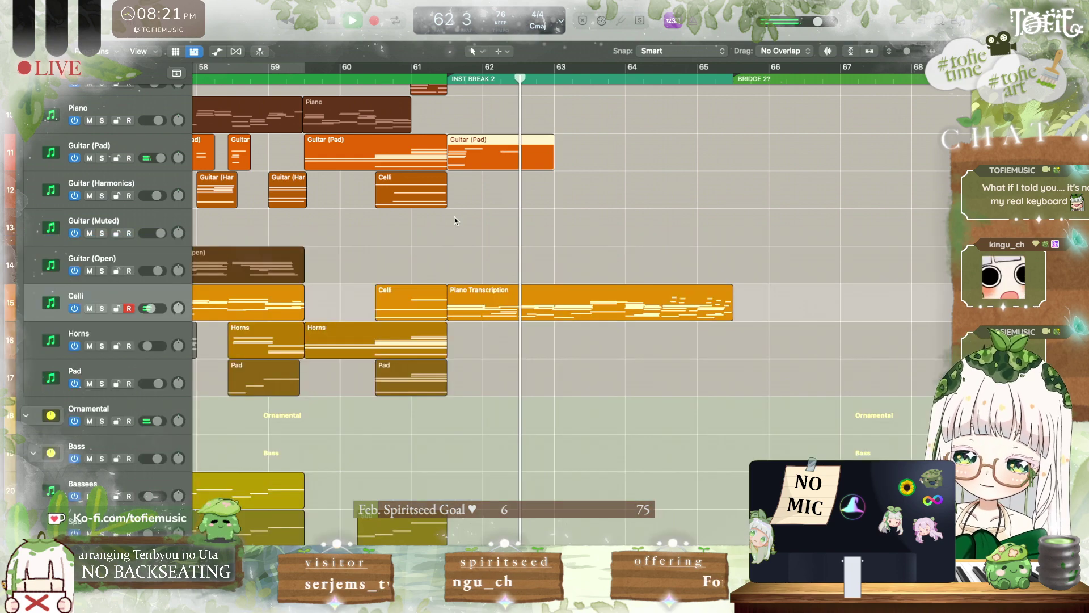
{"action": "left_click", "coordinate": [538, 246]}
{"action": "left_click", "coordinate": [323, 78]}
{"action": "scroll", "coordinate": [323, 78], "scroll_direction": "left", "scroll_amount": 4}
{"action": "scroll", "coordinate": [323, 78], "scroll_direction": "up", "scroll_amount": 1}
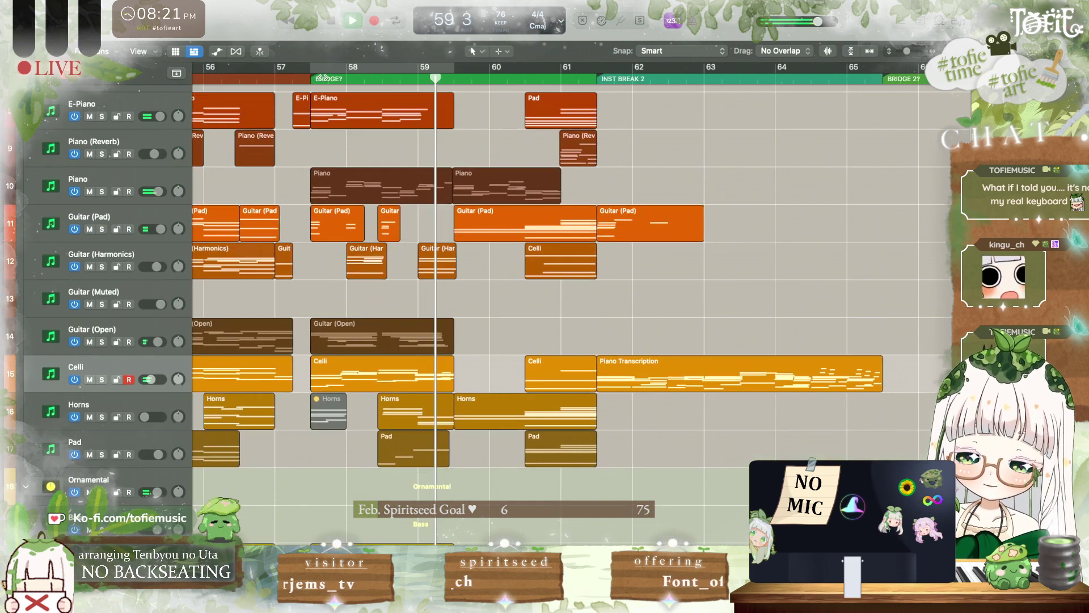
{"action": "scroll", "coordinate": [323, 78], "scroll_direction": "left", "scroll_amount": 5}
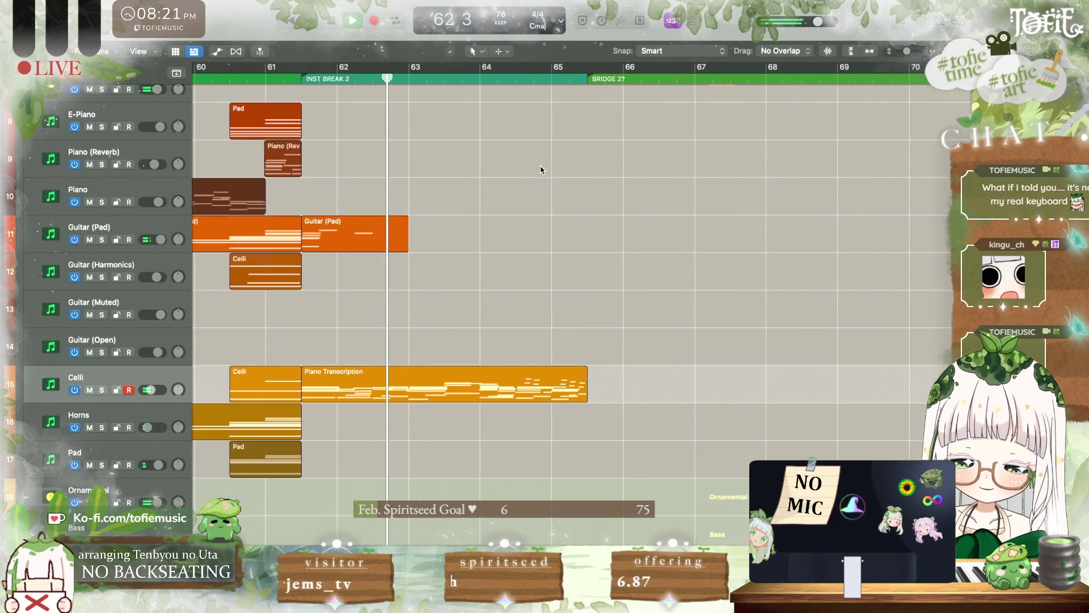
{"action": "scroll", "coordinate": [541, 169], "scroll_direction": "down", "scroll_amount": 10}
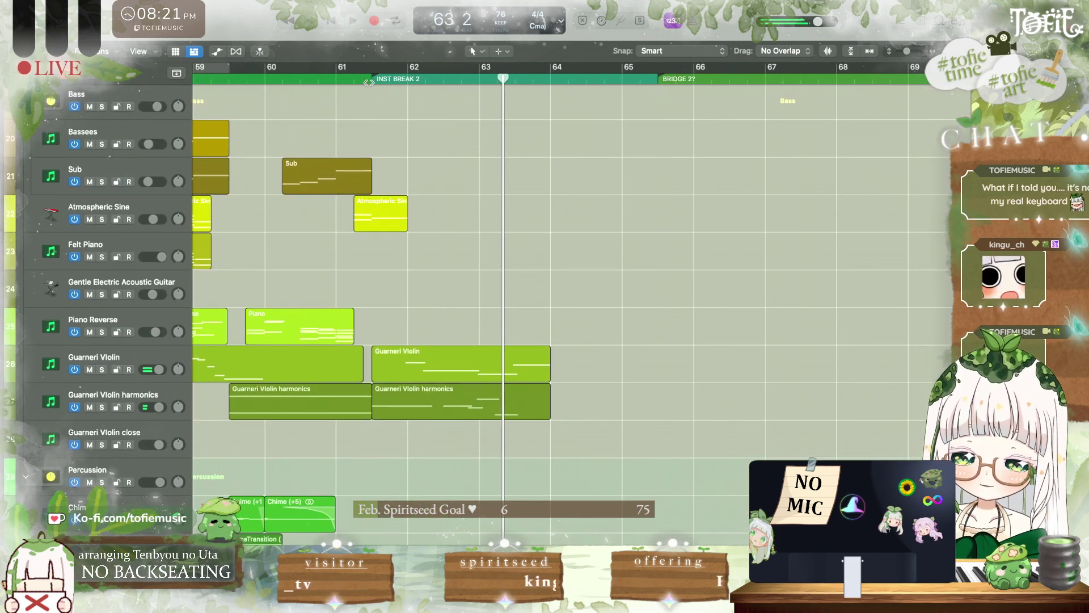
Step: Copy the longer Cymatics - Movie Stomp Kick region to 61 3 and 62 3 on the Stomp Kick track
{"action": "left_click", "coordinate": [366, 80]}
{"action": "scroll", "coordinate": [379, 310], "scroll_direction": "down", "scroll_amount": 10}
{"action": "key", "text": "super+Right"}
{"action": "key", "text": "super+Right"}
{"action": "scroll", "coordinate": [379, 310], "scroll_direction": "up", "scroll_amount": 4}
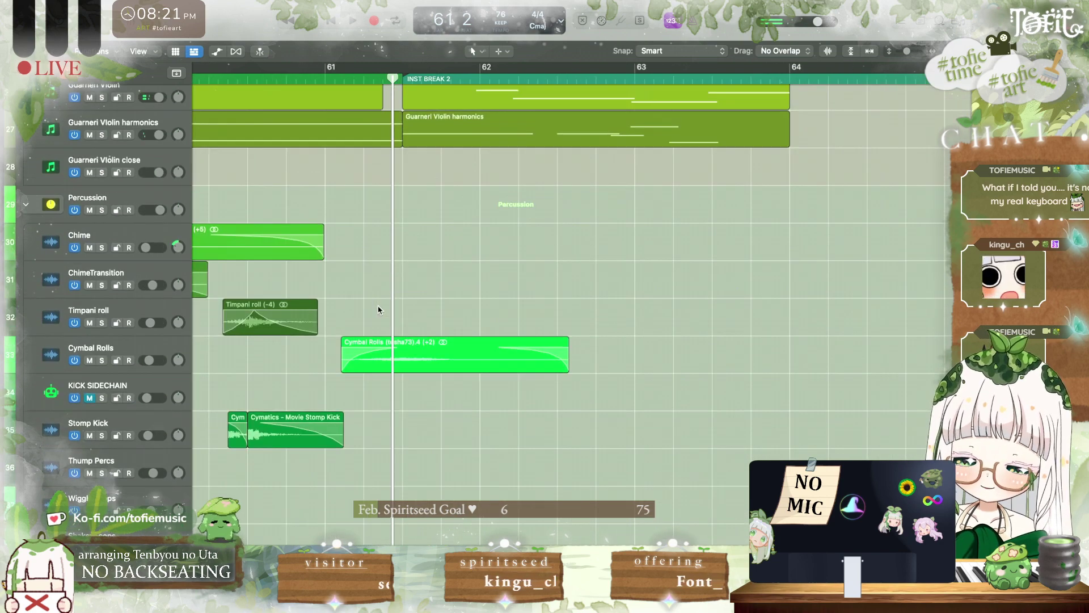
{"action": "scroll", "coordinate": [381, 310], "scroll_direction": "down", "scroll_amount": 2}
{"action": "scroll", "coordinate": [380, 310], "scroll_direction": "left", "scroll_amount": 3}
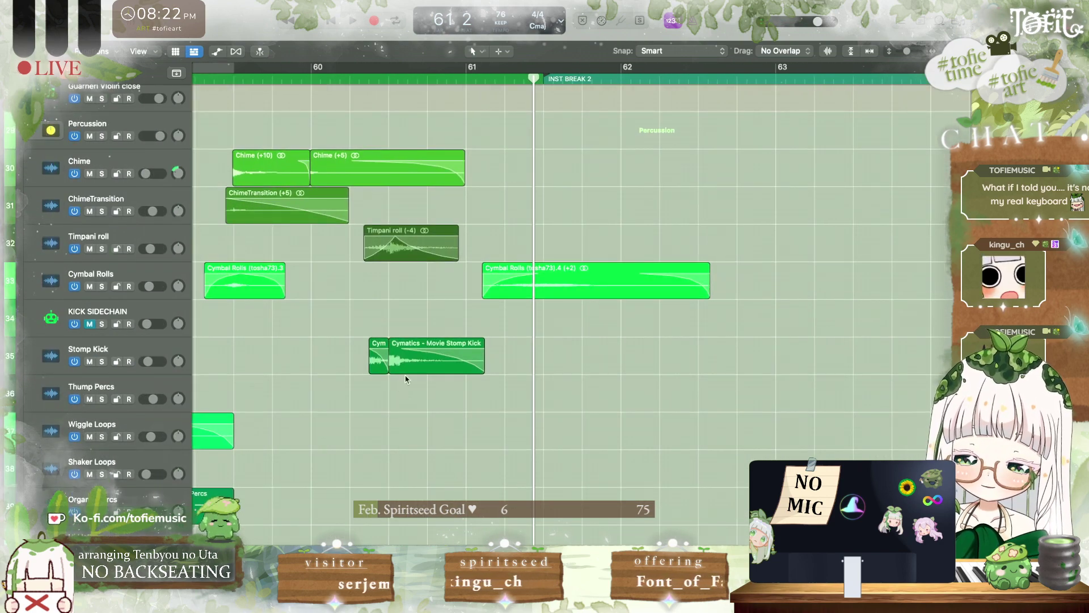
{"action": "left_click_drag", "start_coordinate": [416, 362], "coordinate": [570, 362]}
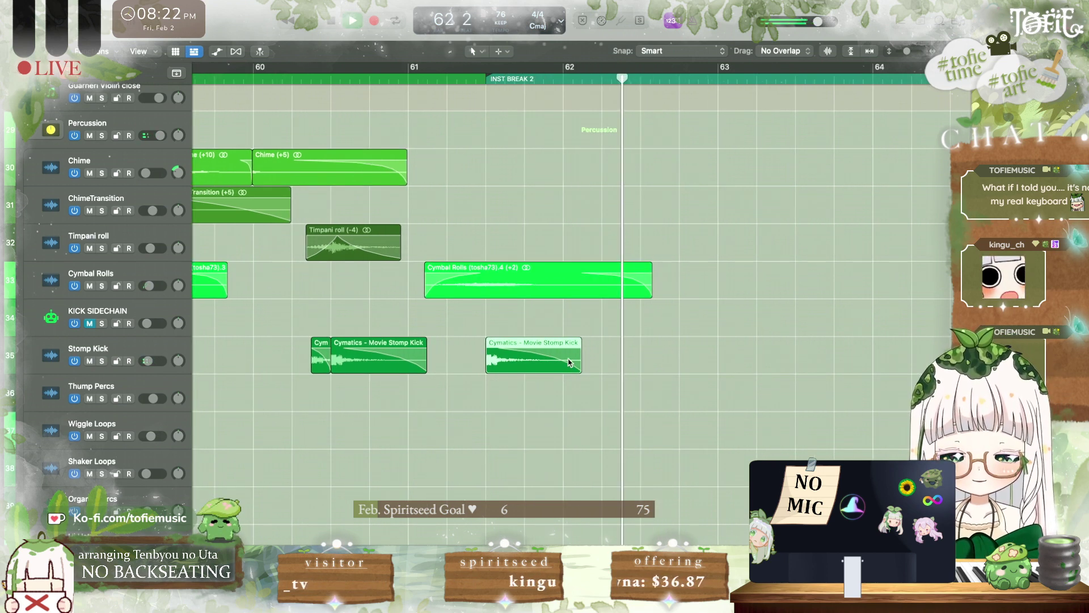
{"action": "key", "text": "space"}
{"action": "left_click_drag", "start_coordinate": [527, 369], "coordinate": [684, 370]}
Step: Copy the Timpani roll region to about 62 2 and about 61 2, replaying the transition after each copy
{"action": "left_click_drag", "start_coordinate": [347, 249], "coordinate": [656, 256]}
{"action": "key", "text": "space"}
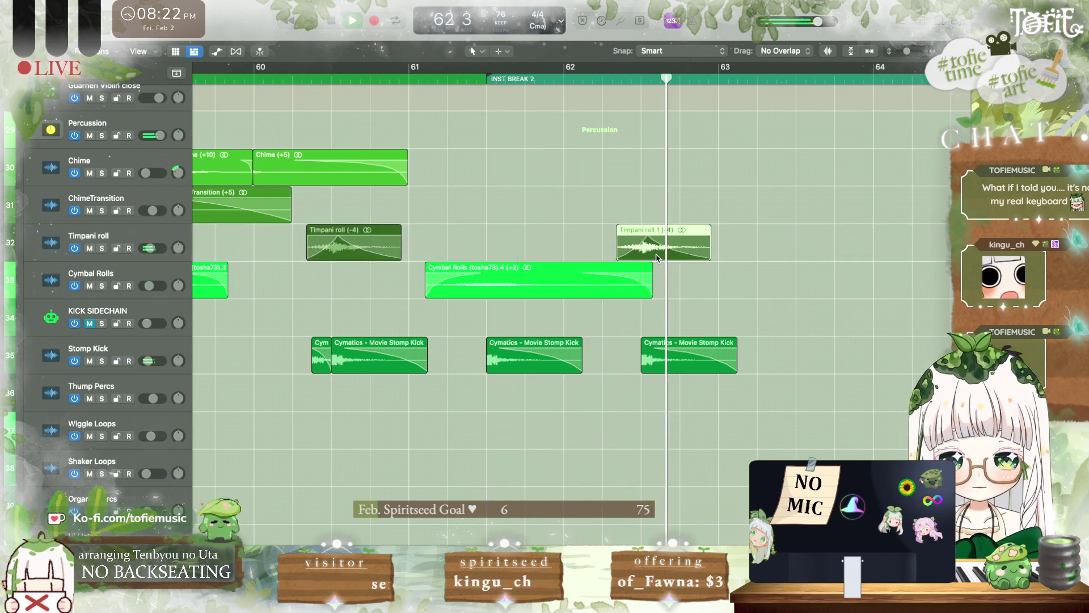
{"action": "key", "text": "space"}
{"action": "left_click_drag", "start_coordinate": [656, 257], "coordinate": [499, 251]}
{"action": "key", "text": "space"}
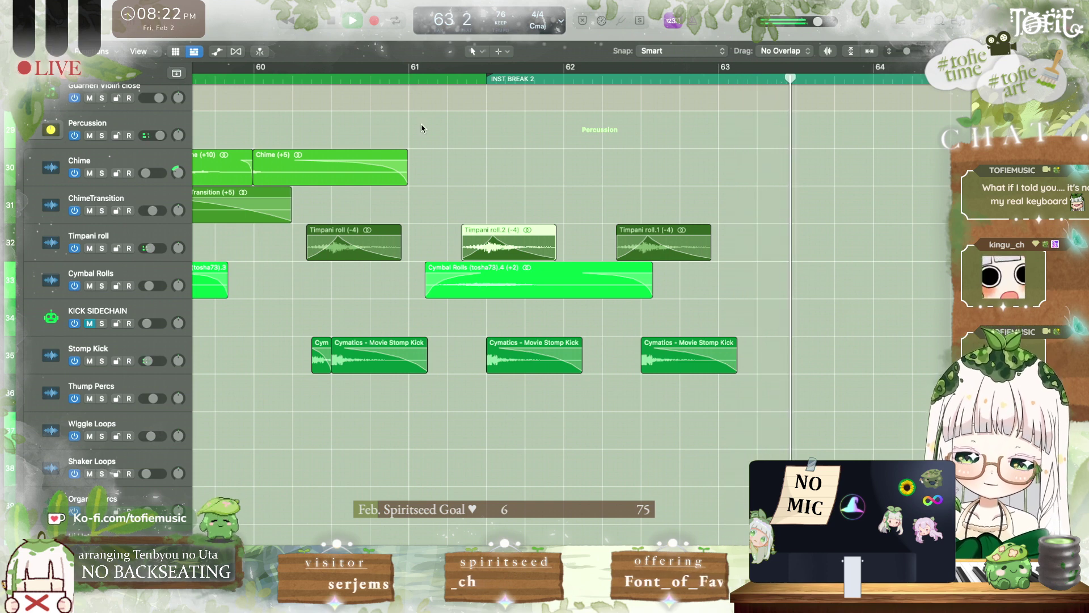
{"action": "scroll", "coordinate": [421, 128], "scroll_direction": "right", "scroll_amount": 2}
{"action": "key", "text": "space"}
{"action": "scroll", "coordinate": [421, 128], "scroll_direction": "left", "scroll_amount": 1}
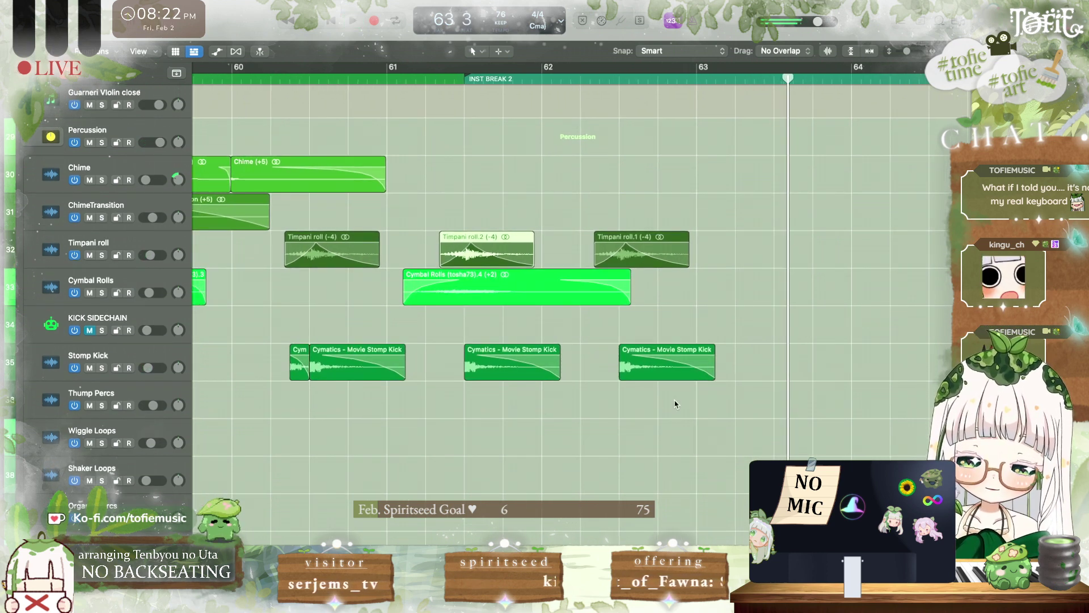
Step: Mute the two copied Timpani roll regions and the two copied Stomp Kick regions around INST BREAK 2
{"action": "left_click_drag", "start_coordinate": [676, 404], "coordinate": [499, 336]}
{"action": "key", "text": "t"}
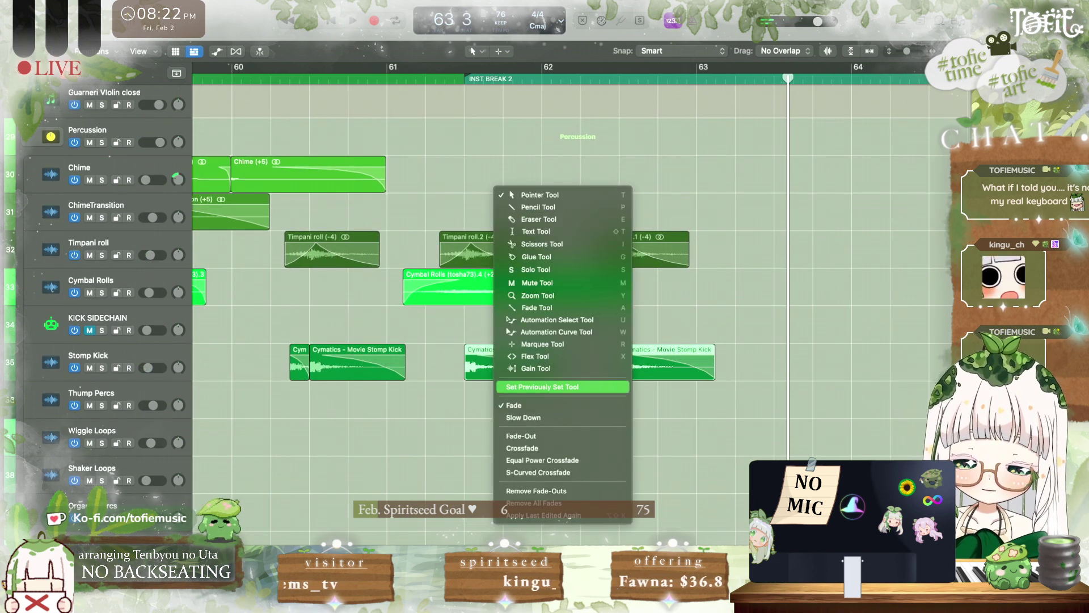
{"action": "left_click", "coordinate": [440, 432]}
{"action": "left_click_drag", "start_coordinate": [440, 202], "coordinate": [663, 237]}
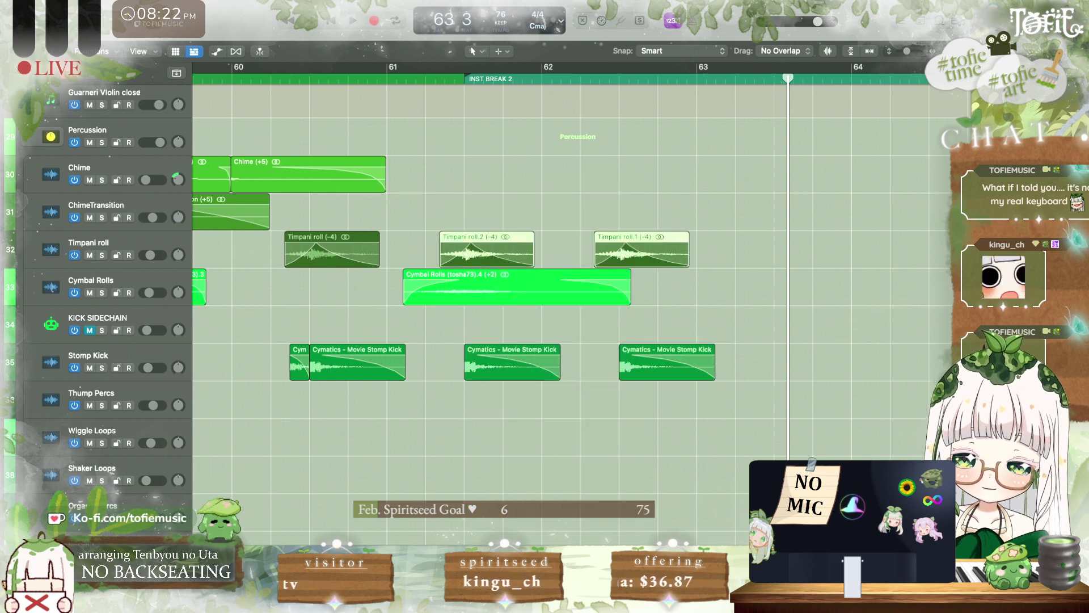
{"action": "key", "text": "i"}
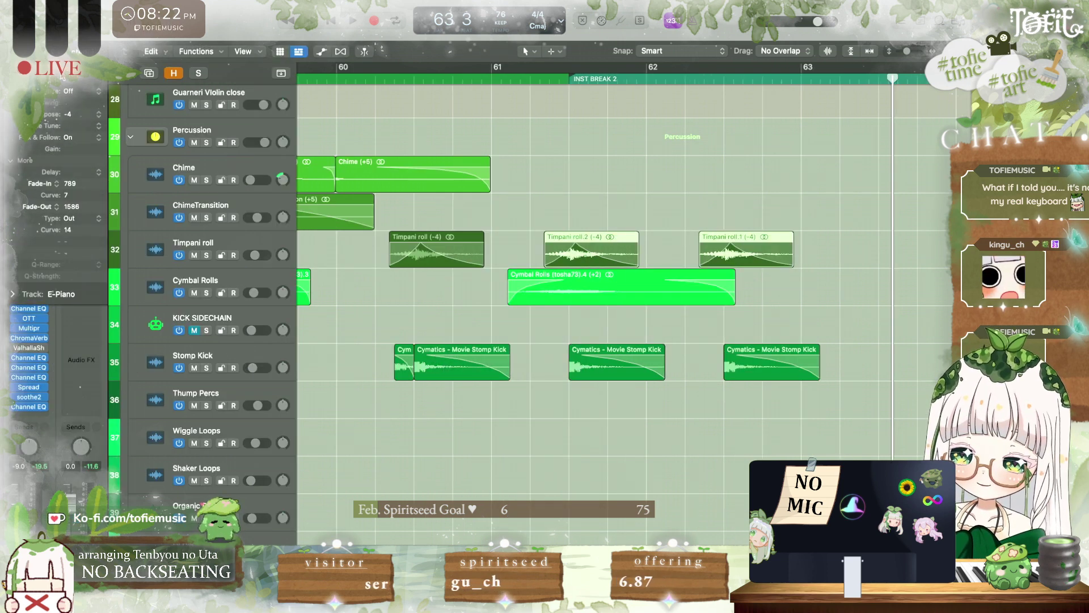
{"action": "left_click_drag", "start_coordinate": [741, 392], "coordinate": [552, 392]}
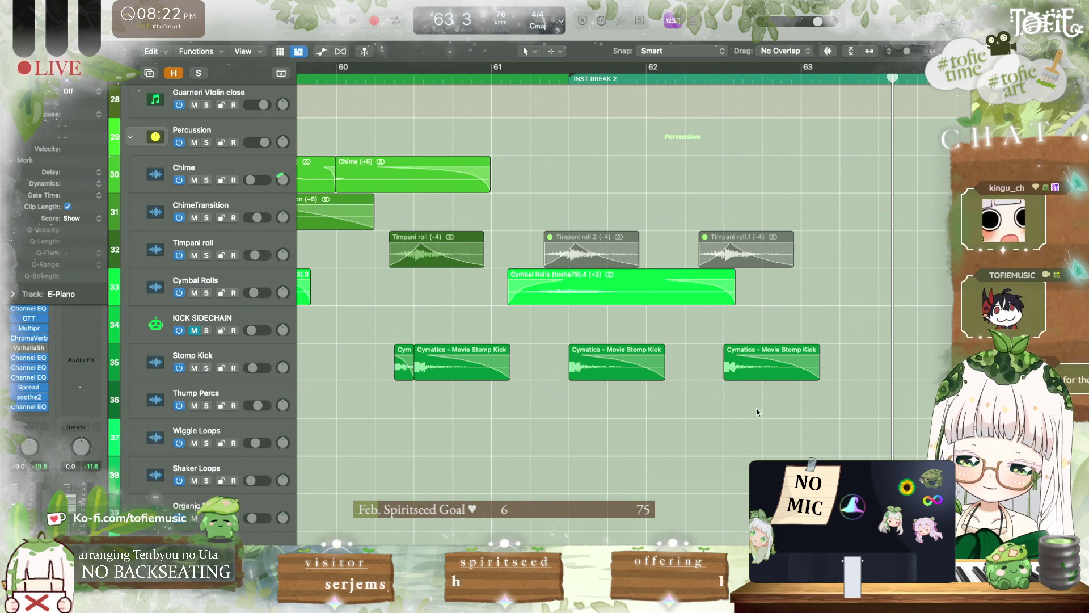
{"action": "left_click_drag", "start_coordinate": [769, 404], "coordinate": [602, 366]}
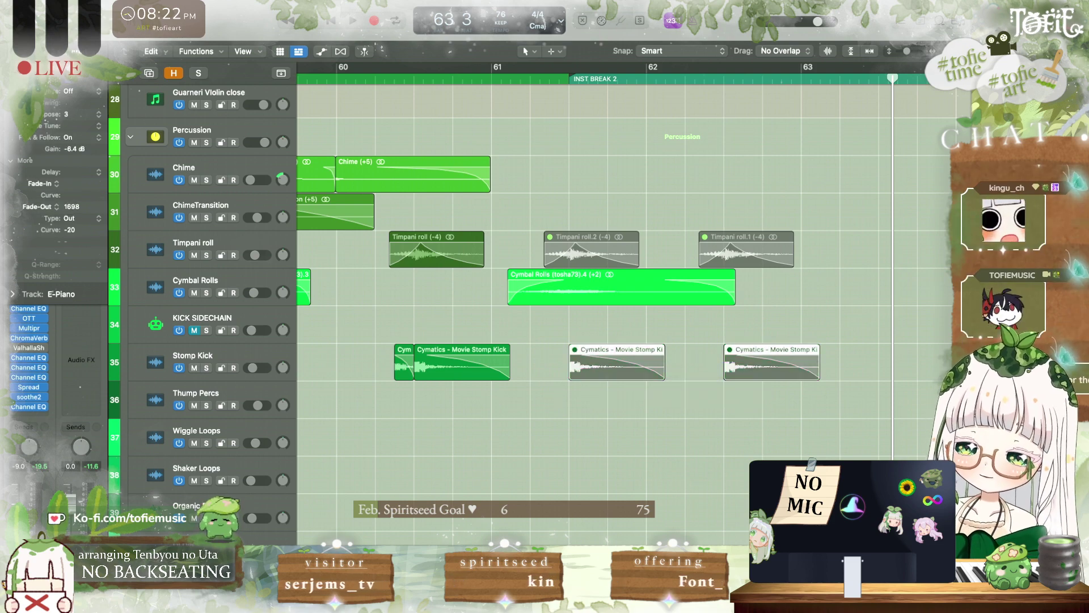
{"action": "key", "text": "i"}
{"action": "left_click", "coordinate": [509, 191]}
Step: Replay the transition into INST BREAK 2 and review its string, bass and percussion tracks
{"action": "scroll", "coordinate": [509, 191], "scroll_direction": "up", "scroll_amount": 10}
{"action": "scroll", "coordinate": [509, 191], "scroll_direction": "left", "scroll_amount": 5}
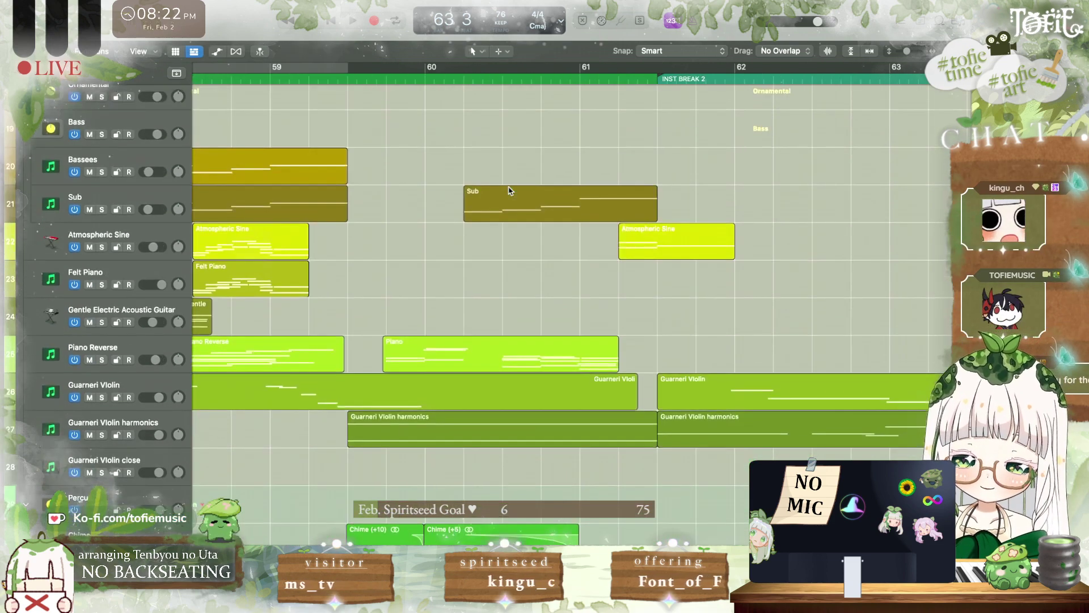
{"action": "key", "text": "space"}
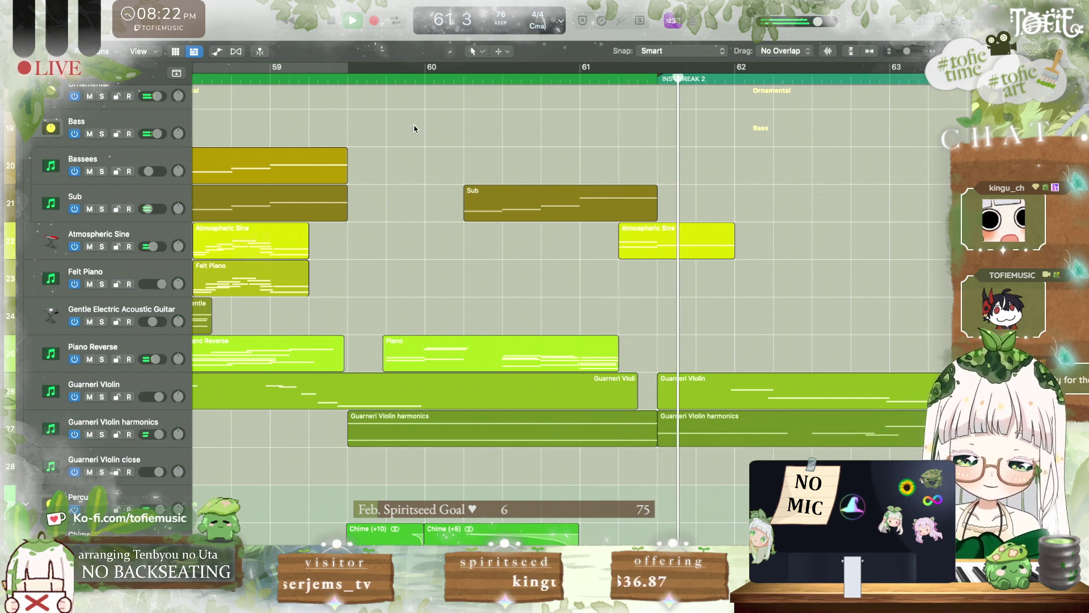
{"action": "scroll", "coordinate": [434, 129], "scroll_direction": "down", "scroll_amount": 8}
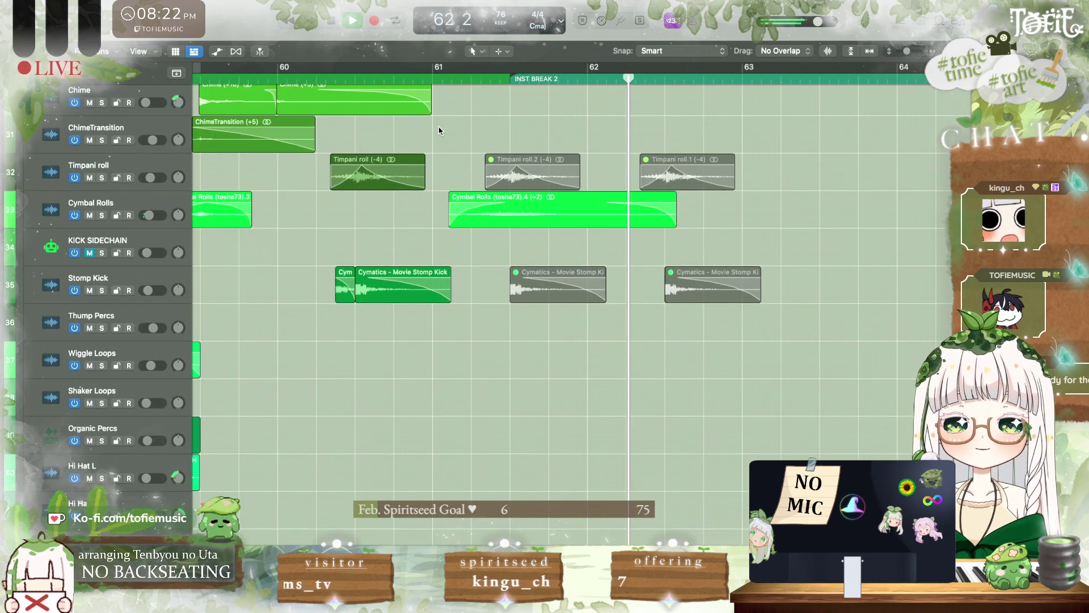
{"action": "scroll", "coordinate": [438, 131], "scroll_direction": "up", "scroll_amount": 10}
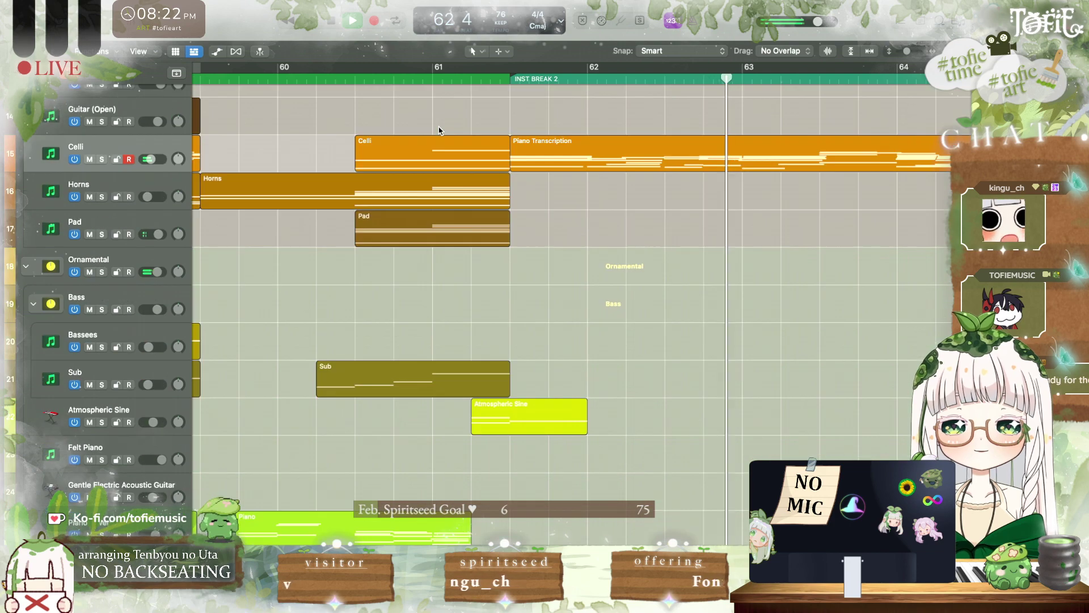
{"action": "scroll", "coordinate": [574, 424], "scroll_direction": "down", "scroll_amount": 6}
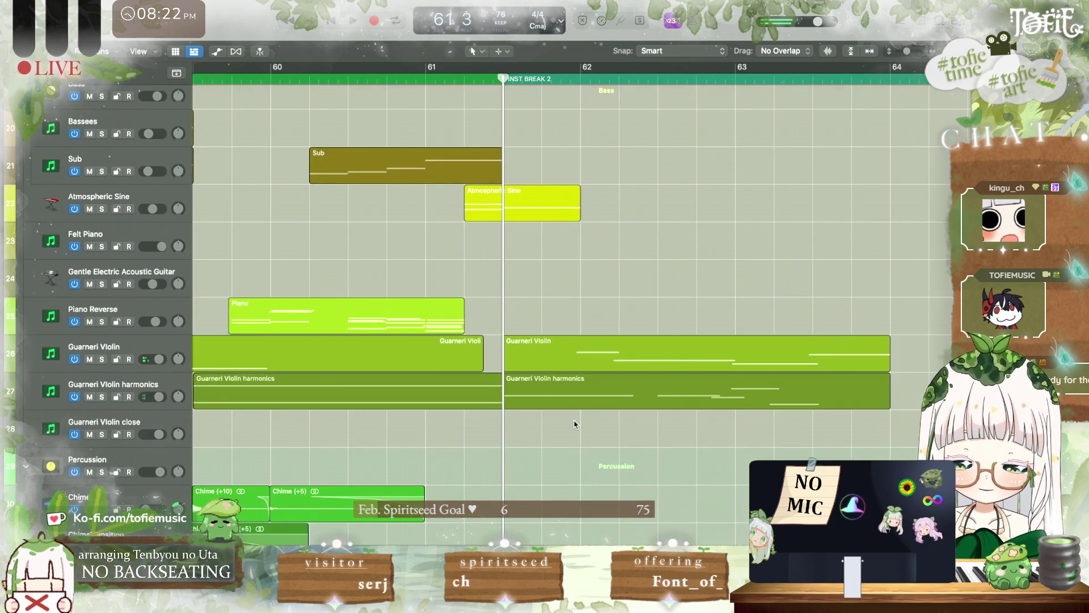
Step: Automate a volume swell on the Guarneri Violin track from -25.9 dB at about 61 4 4 to +1.9 dB at 63 1, and play it
{"action": "left_click", "coordinate": [504, 366]}
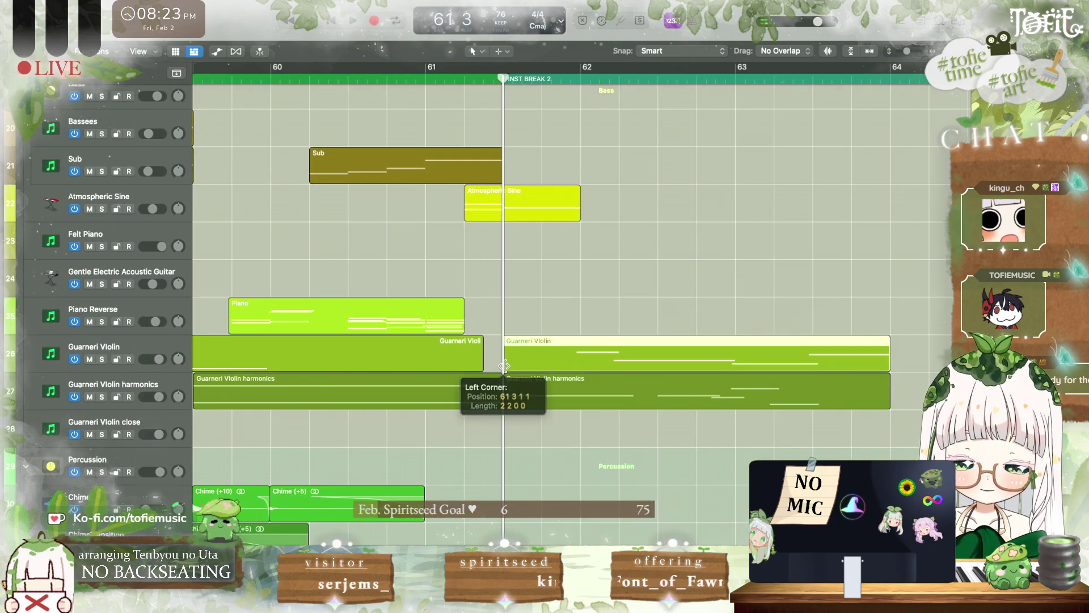
{"action": "key", "text": "a"}
{"action": "scroll", "coordinate": [608, 382], "scroll_direction": "right", "scroll_amount": 1}
{"action": "left_click_drag", "start_coordinate": [552, 354], "coordinate": [713, 354]}
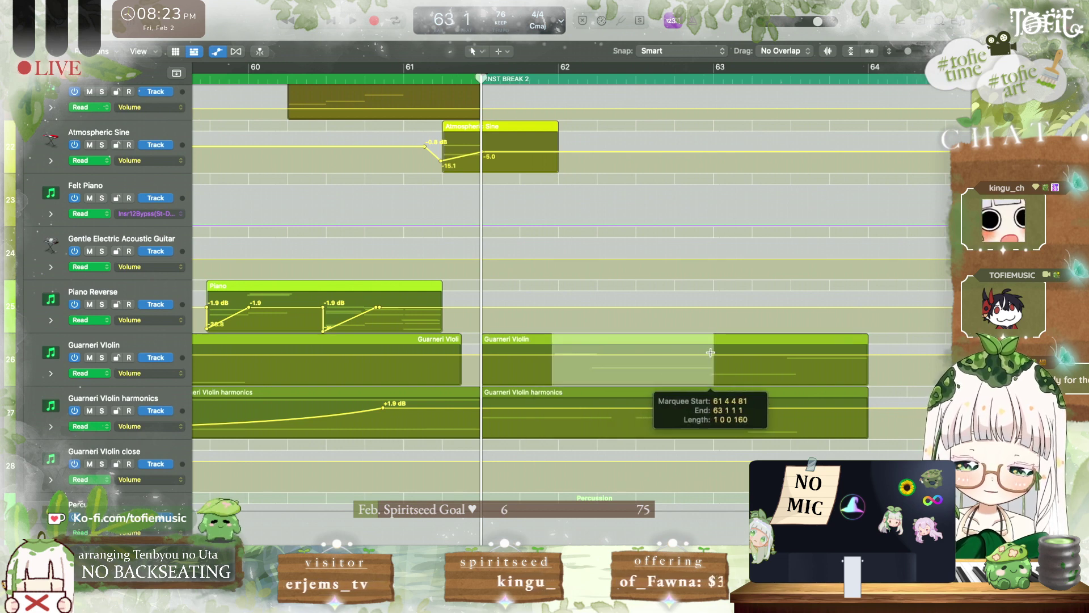
{"action": "left_click", "coordinate": [633, 366]}
{"action": "mouse_move", "coordinate": [552, 355]}
{"action": "left_mouse_down"}
{"action": "mouse_move", "coordinate": [552, 379]}
{"action": "mouse_move", "coordinate": [553, 355]}
{"action": "left_mouse_up"}
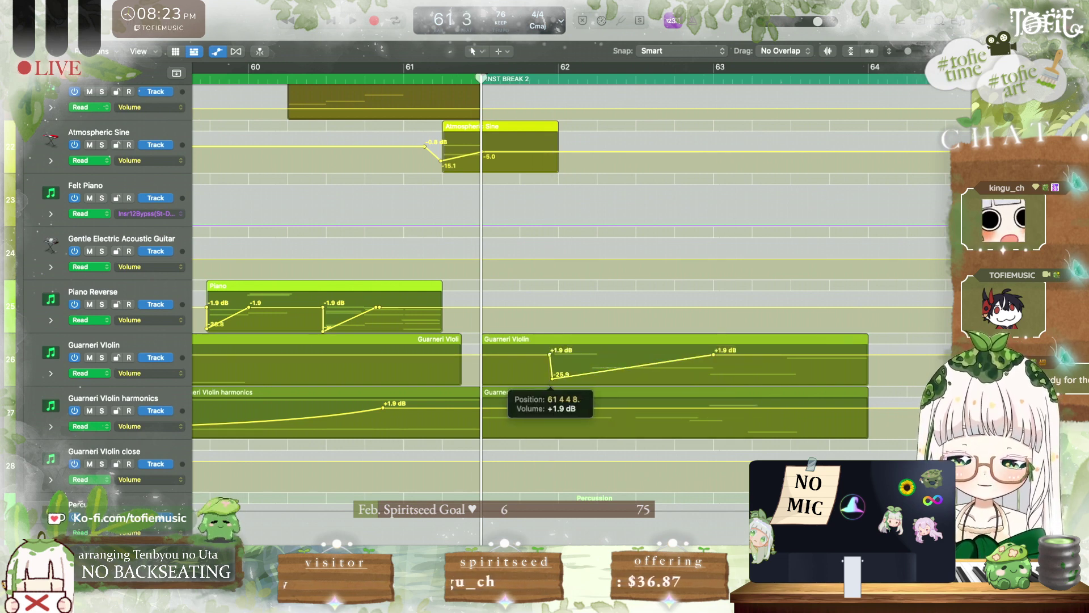
{"action": "key", "text": "space"}
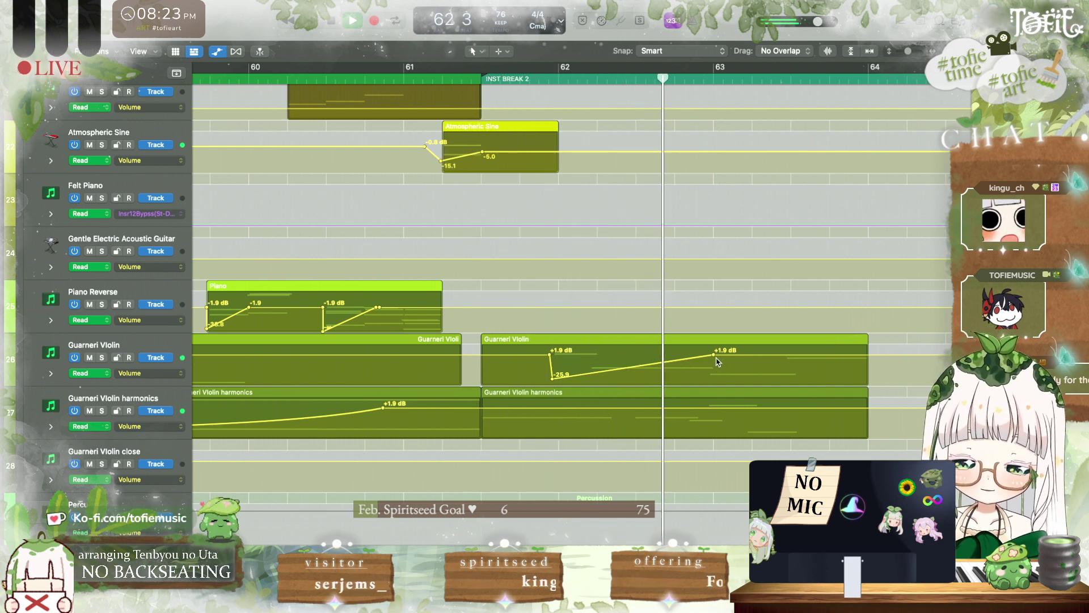
Step: In the Guarneri Violin region at INST BREAK 2, lower the note starting at bar 63 to C3
{"action": "key", "text": "a"}
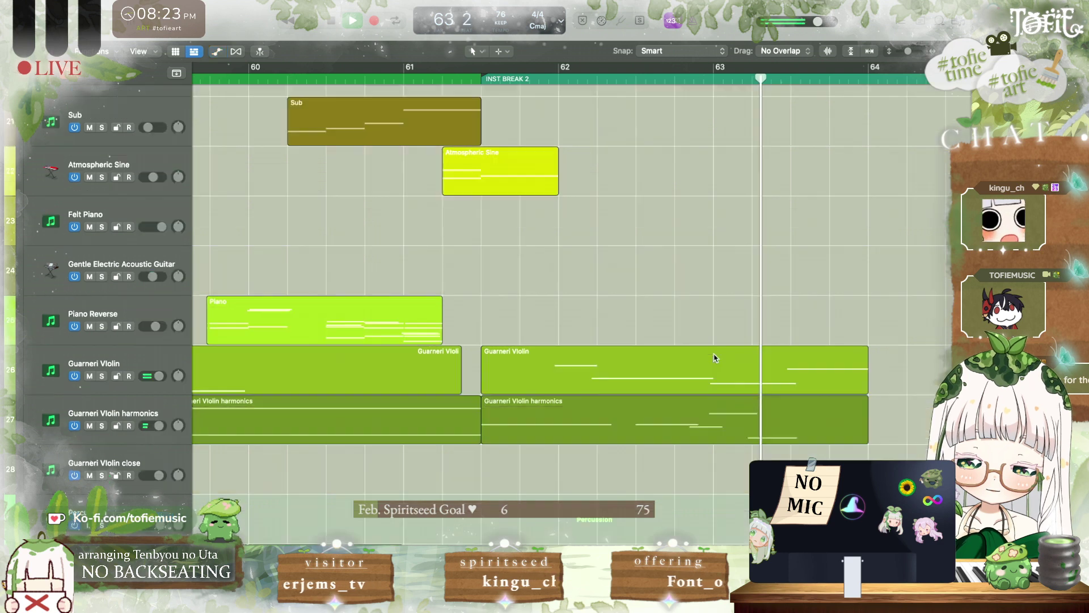
{"action": "key", "text": "space"}
{"action": "double_click", "coordinate": [718, 357]}
{"action": "scroll", "coordinate": [579, 447], "scroll_direction": "left", "scroll_amount": 3}
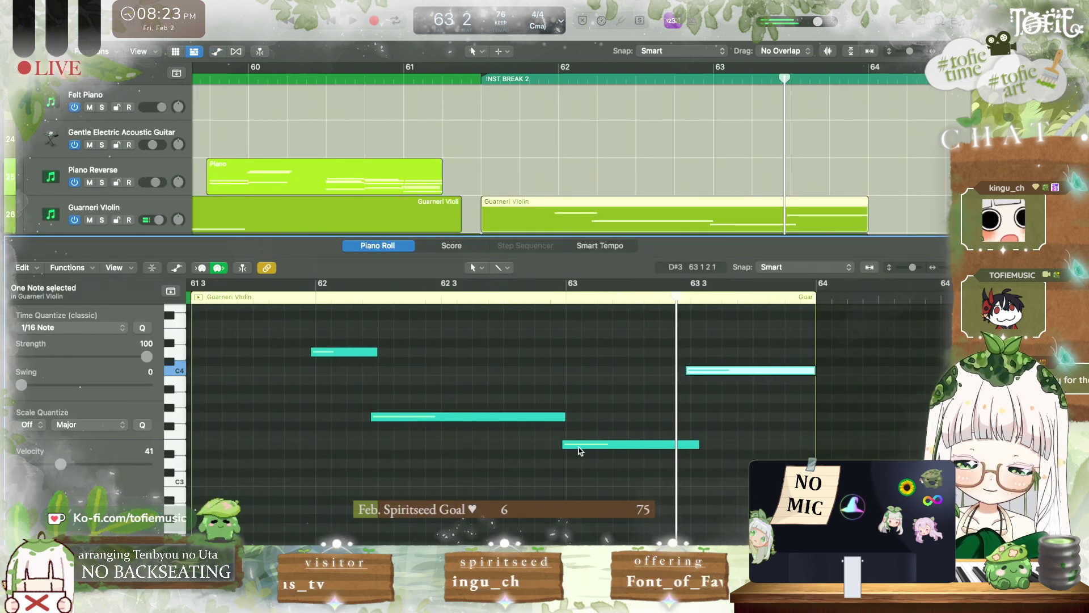
{"action": "left_click", "coordinate": [578, 447]}
{"action": "key", "text": "alt+Down"}
{"action": "key", "text": "alt+Down"}
{"action": "key", "text": "alt+Down"}
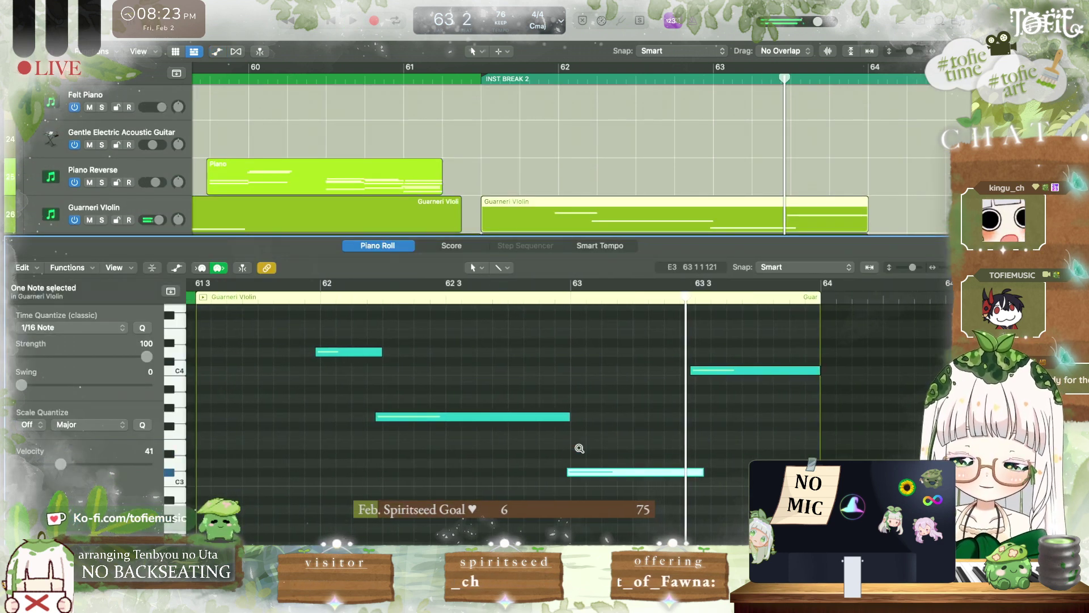
{"action": "key", "text": "alt+Down"}
Step: Play the violin phrase, raise the bar 63 note an octave to C4, and extend it to bar 64 in place of the last note
{"action": "key", "text": "space"}
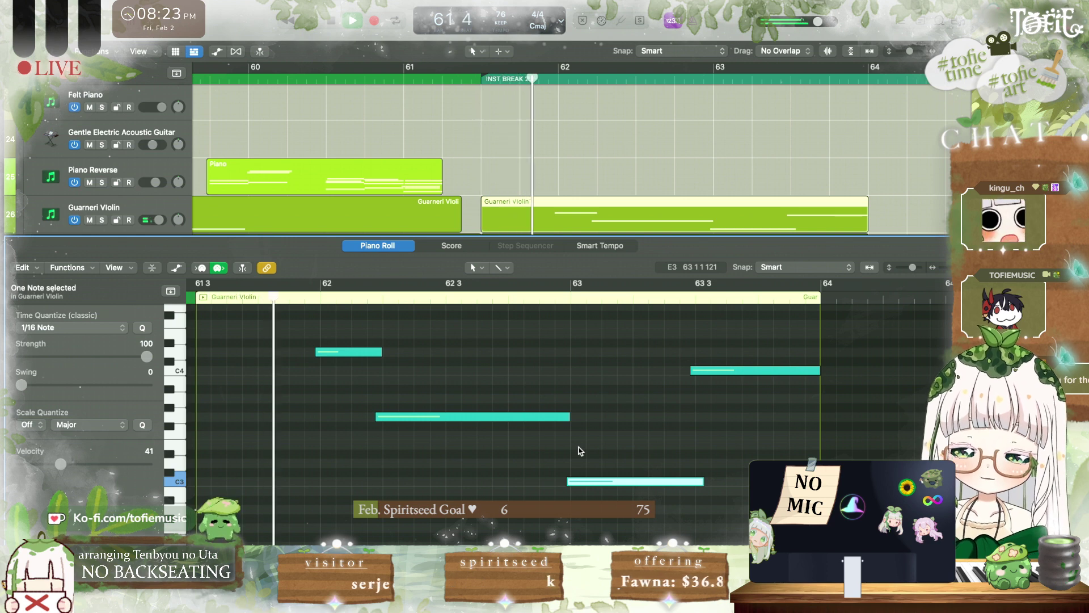
{"action": "scroll", "coordinate": [597, 134], "scroll_direction": "down", "scroll_amount": 1}
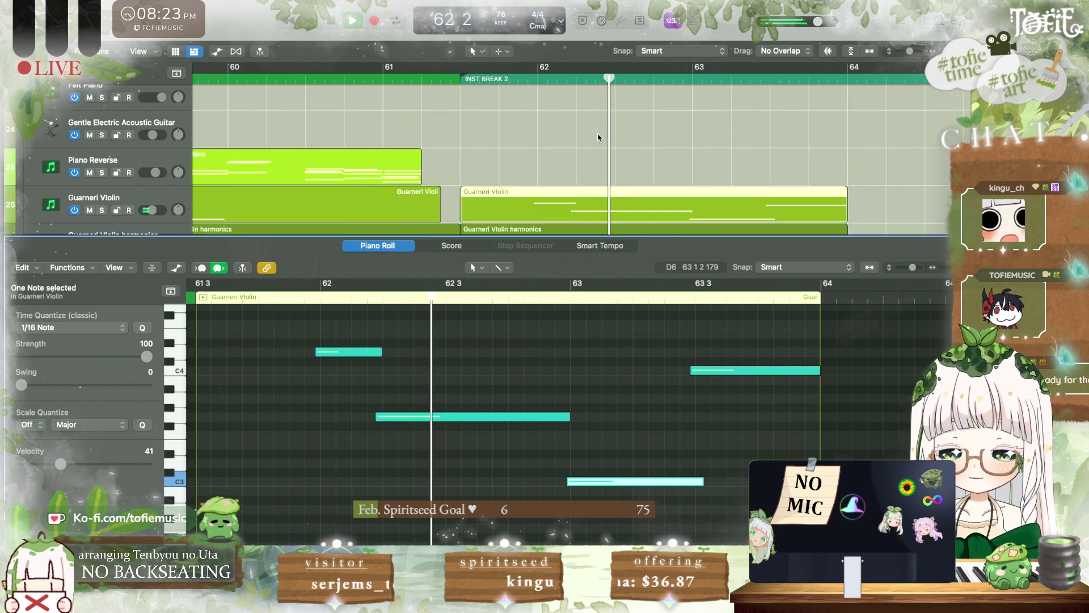
{"action": "scroll", "coordinate": [597, 133], "scroll_direction": "down", "scroll_amount": 1}
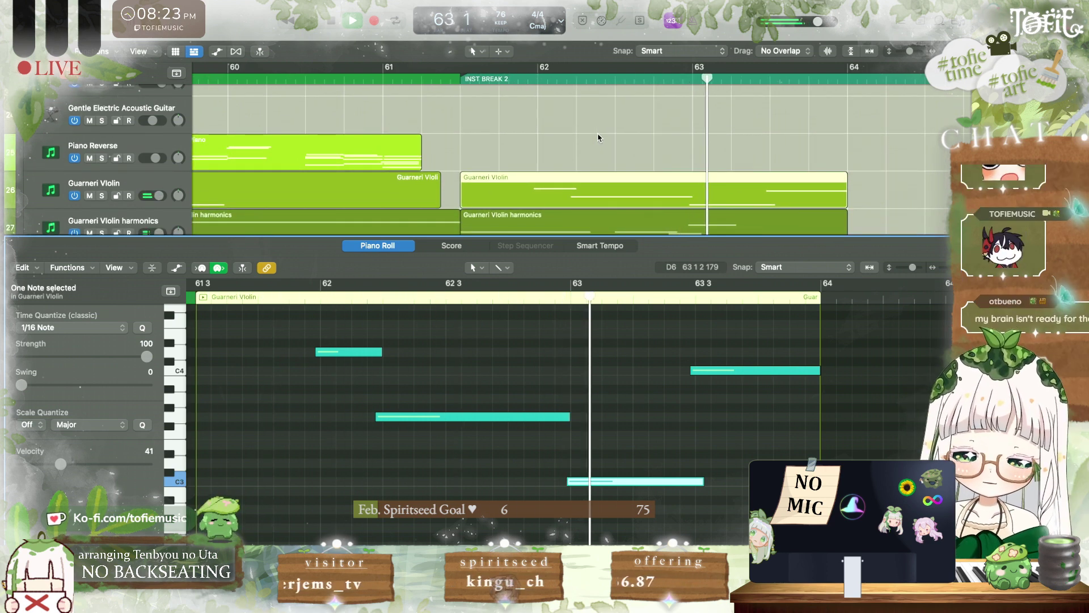
{"action": "key", "text": "shift+alt+Up"}
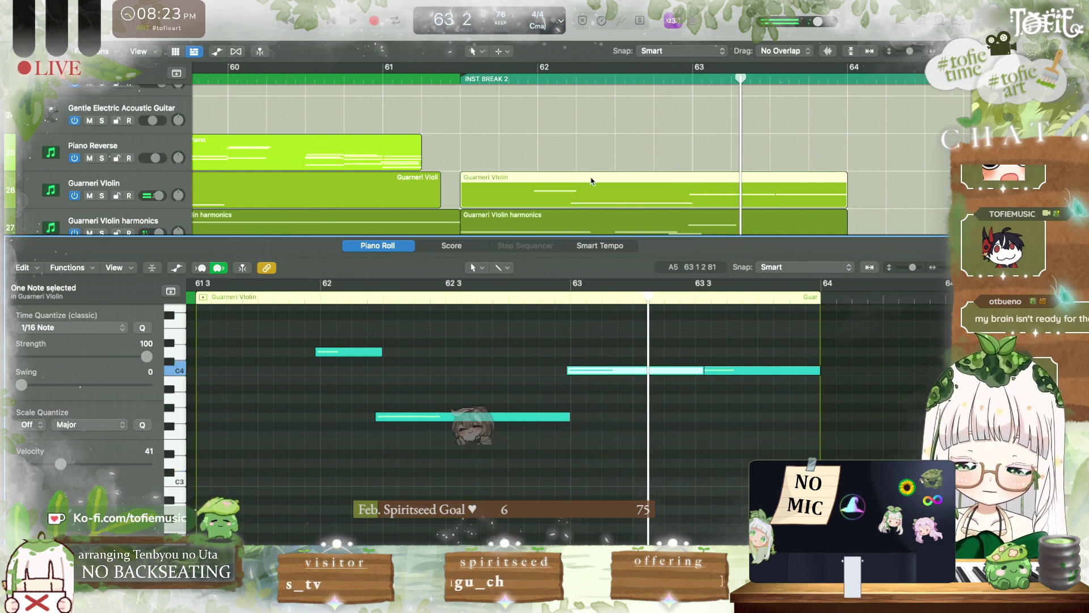
{"action": "left_click", "coordinate": [714, 373]}
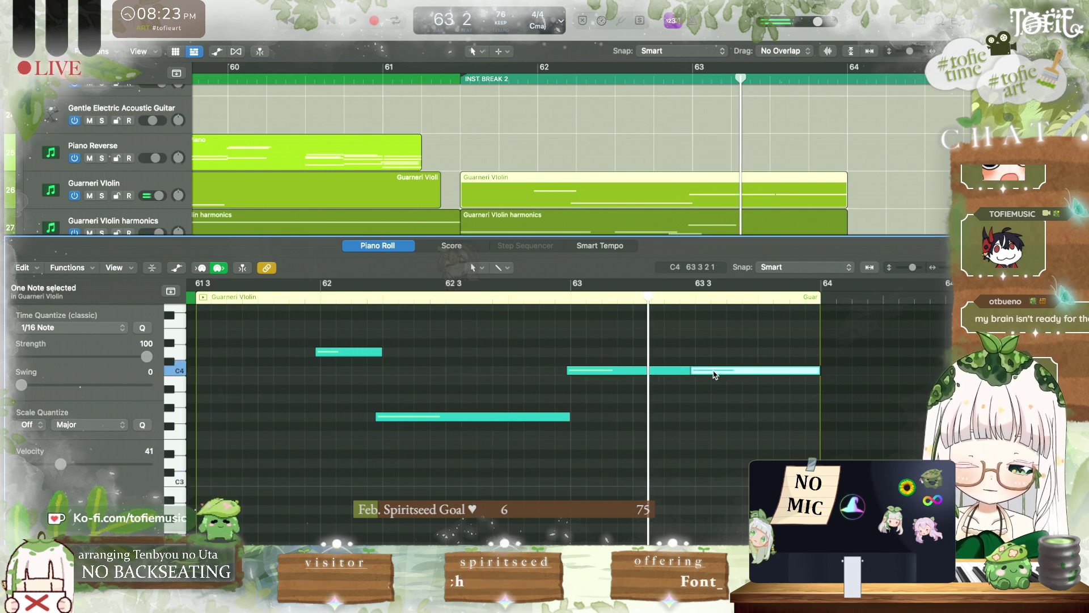
{"action": "key", "text": "BackSpace"}
{"action": "left_click_drag", "start_coordinate": [703, 372], "coordinate": [819, 373]}
Step: Split the long C4 violin note at 63 3, lower its first part to B3, and start the second part slightly earlier to overlap
{"action": "key", "text": "space"}
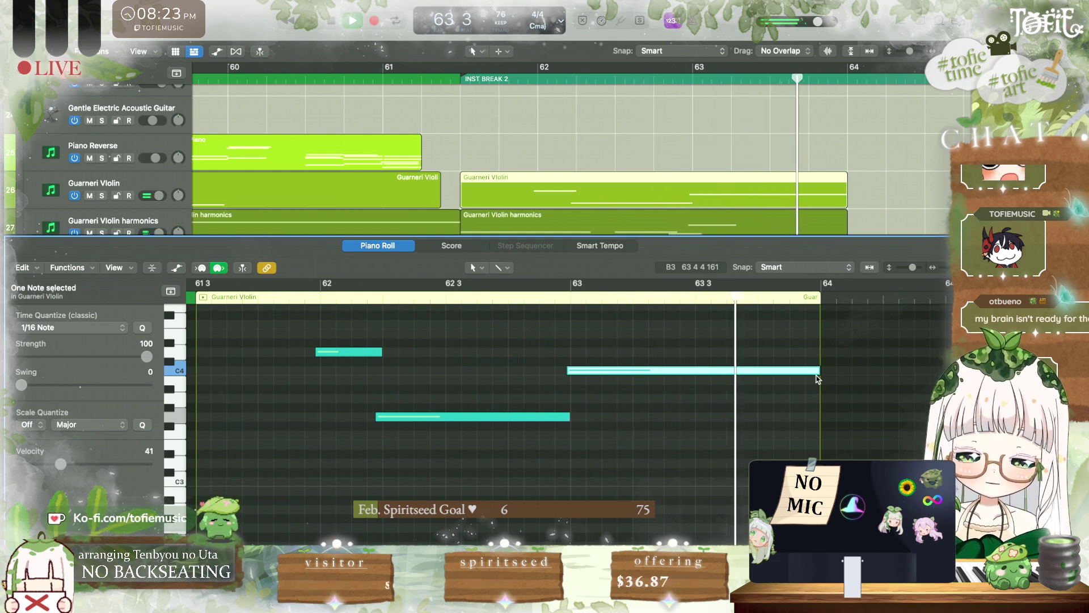
{"action": "key", "text": "space"}
{"action": "left_click", "coordinate": [696, 299]}
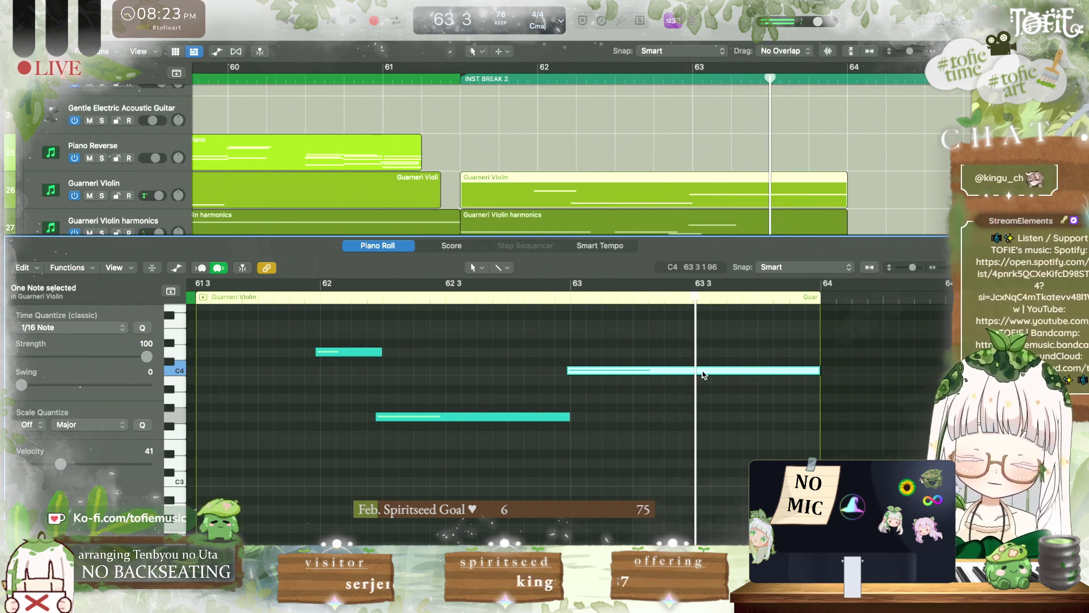
{"action": "left_click_drag", "start_coordinate": [682, 373], "coordinate": [684, 381]}
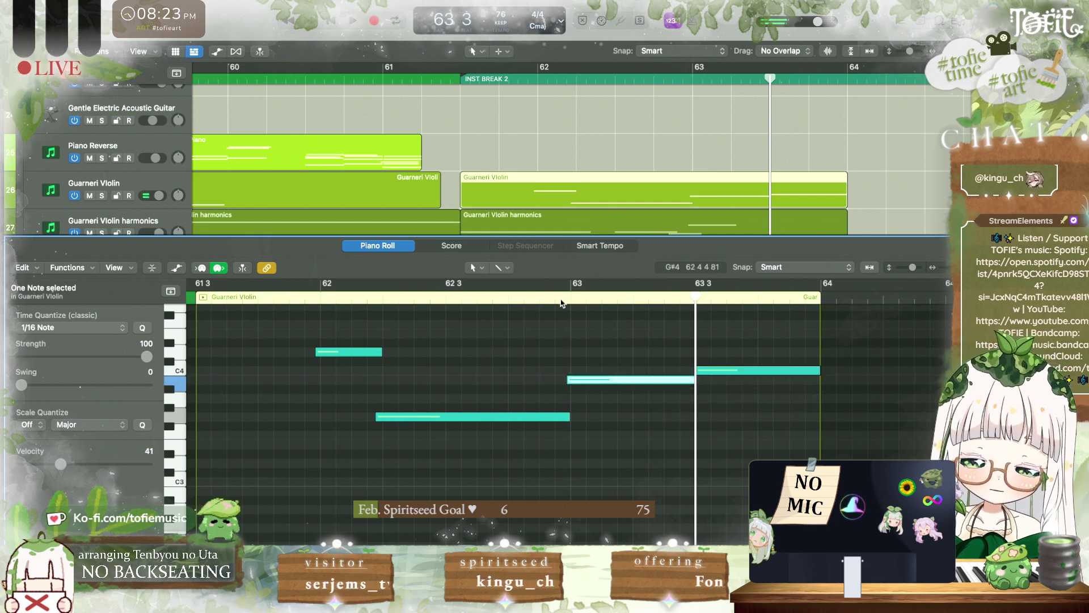
{"action": "double_click", "coordinate": [561, 303]}
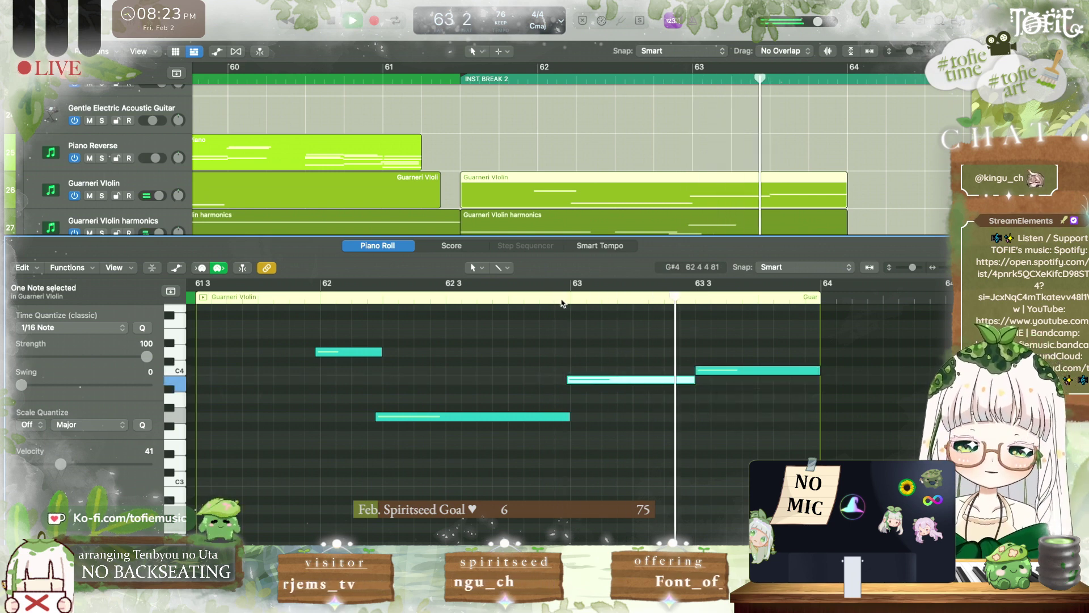
{"action": "key", "text": "space"}
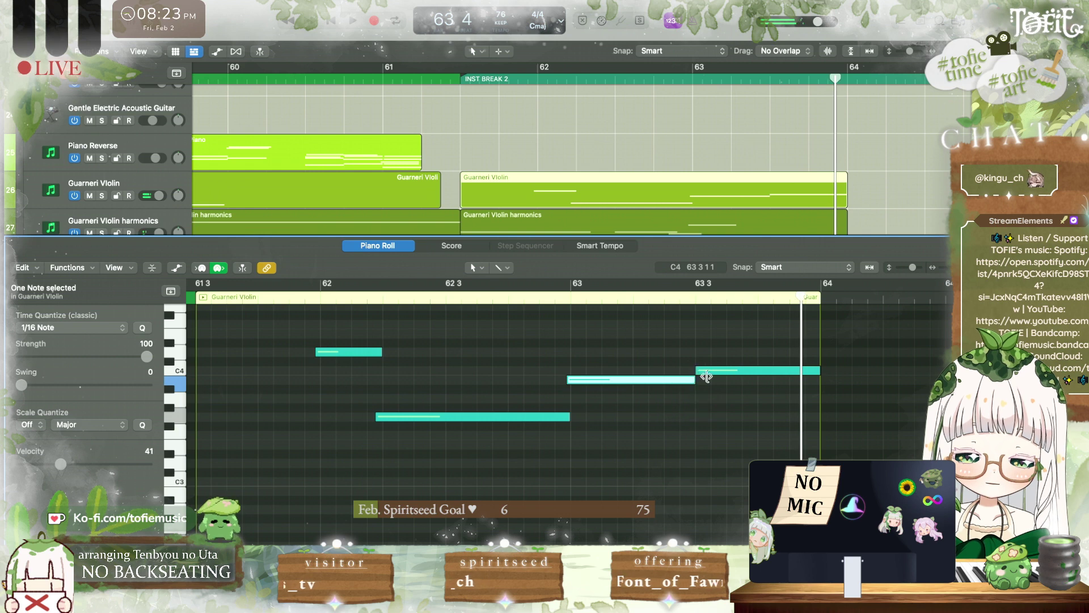
{"action": "left_click_drag", "start_coordinate": [697, 370], "coordinate": [690, 370]}
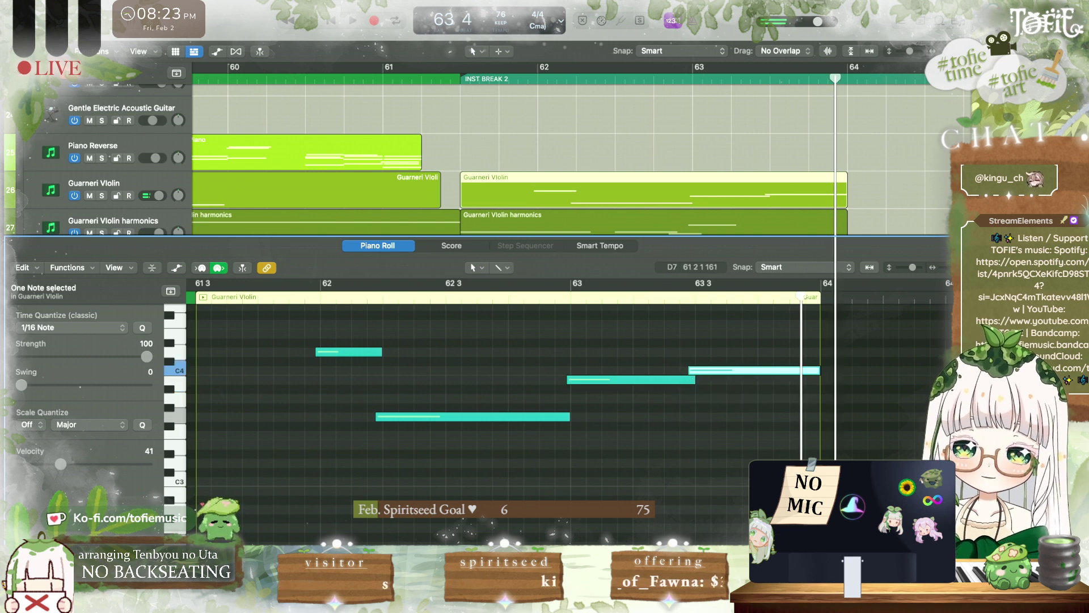
Step: Record-enable the Atmospheric Sine track and extend its region at INST BREAK 2 to bar 64
{"action": "key", "text": "p"}
{"action": "scroll", "coordinate": [491, 155], "scroll_direction": "up", "scroll_amount": 12}
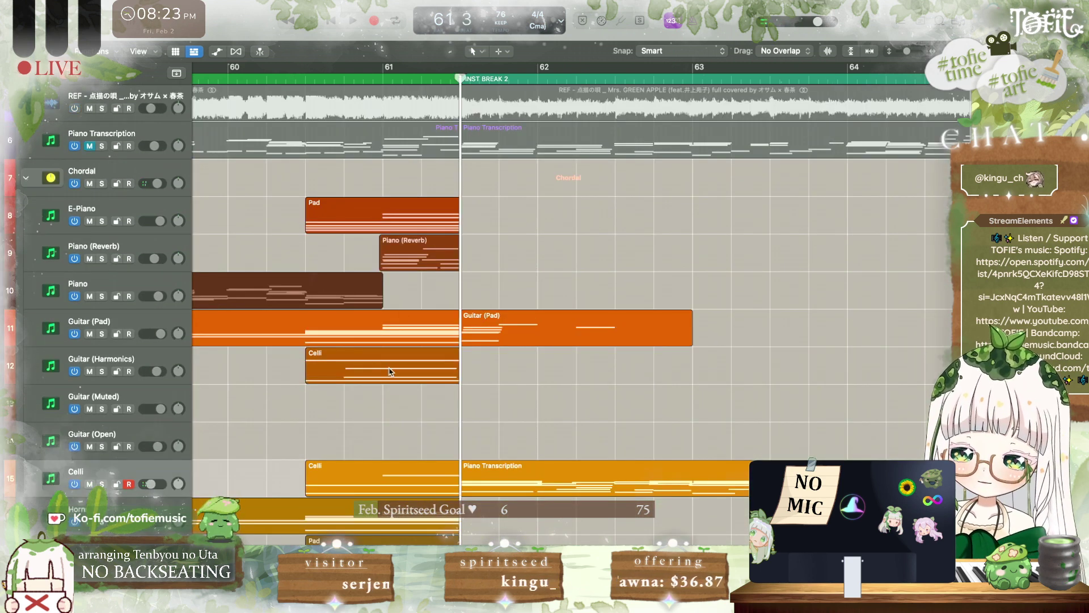
{"action": "scroll", "coordinate": [397, 374], "scroll_direction": "down", "scroll_amount": 7}
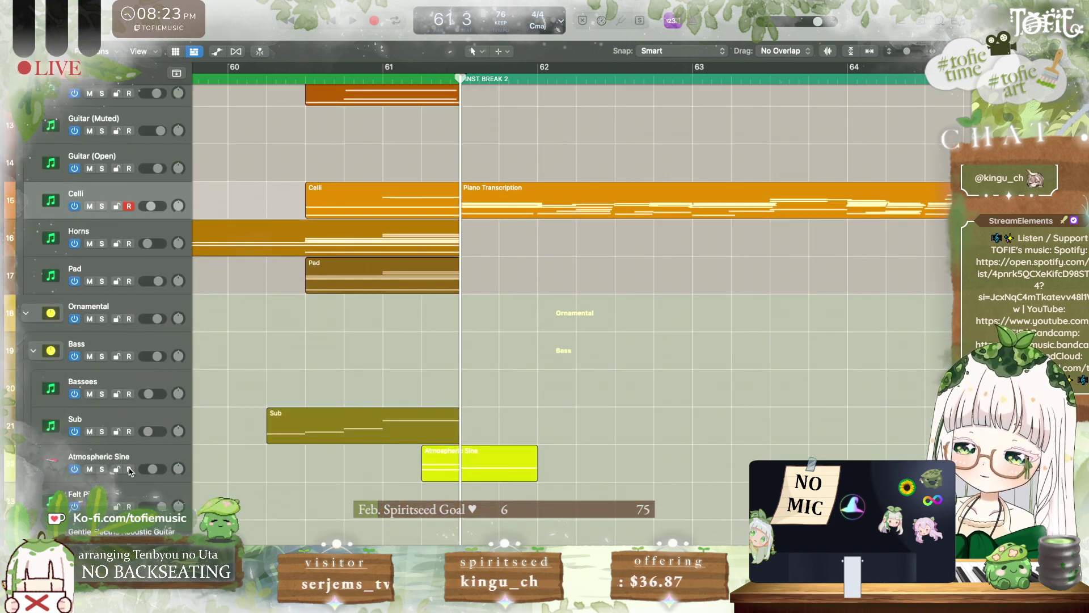
{"action": "left_click", "coordinate": [129, 469]}
{"action": "left_click_drag", "start_coordinate": [543, 474], "coordinate": [838, 475]}
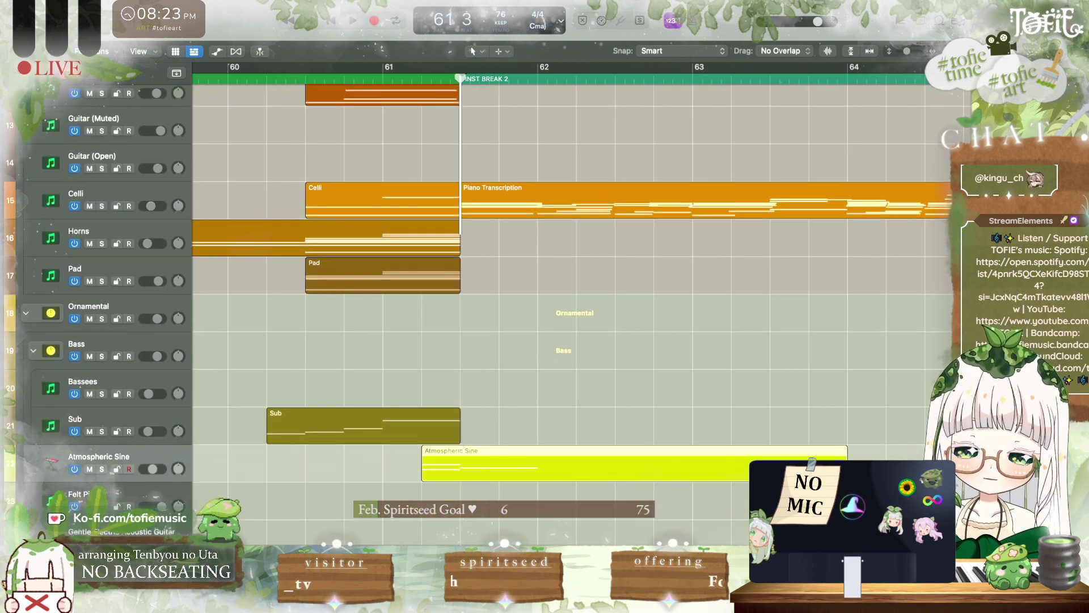
Step: Add a short C6 note at 61 3 in the Atmospheric Sine region
{"action": "key", "text": "p"}
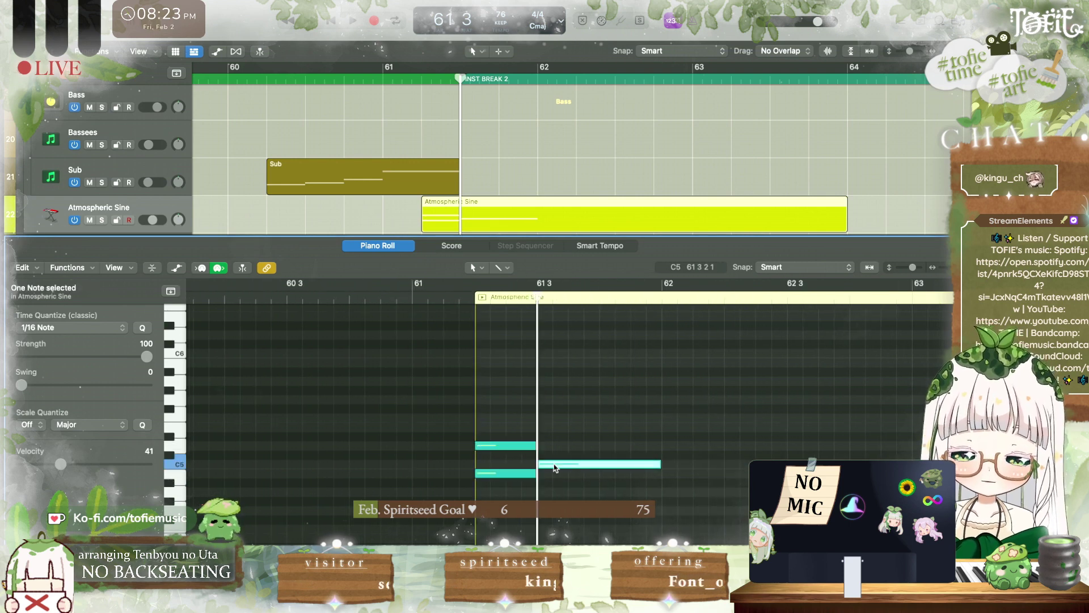
{"action": "scroll", "coordinate": [560, 446], "scroll_direction": "down", "scroll_amount": 5}
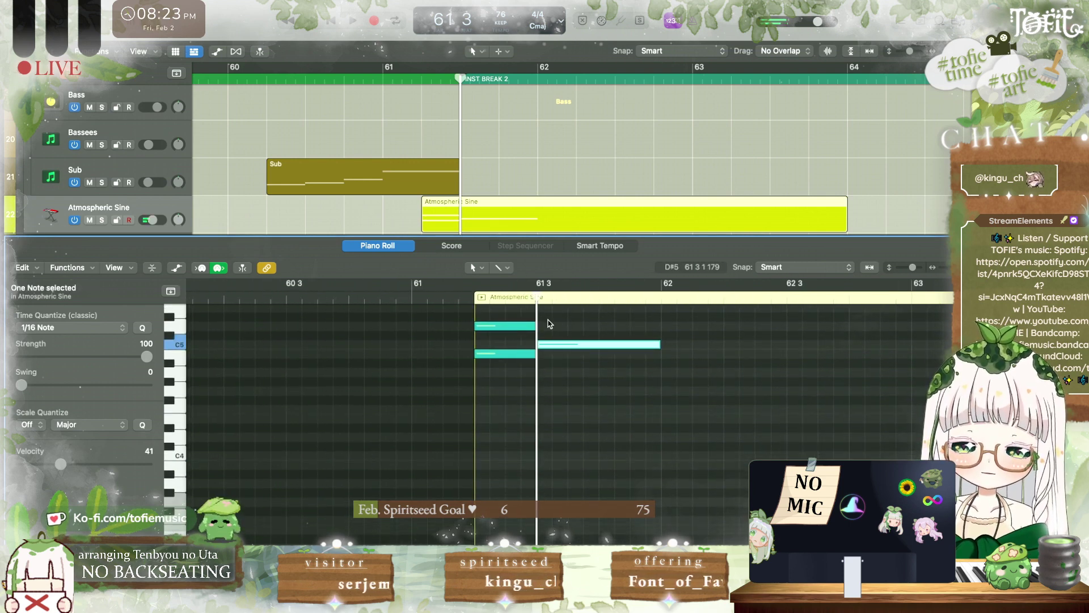
{"action": "scroll", "coordinate": [545, 340], "scroll_direction": "up", "scroll_amount": 7}
{"action": "left_click_drag", "start_coordinate": [544, 363], "coordinate": [436, 368]}
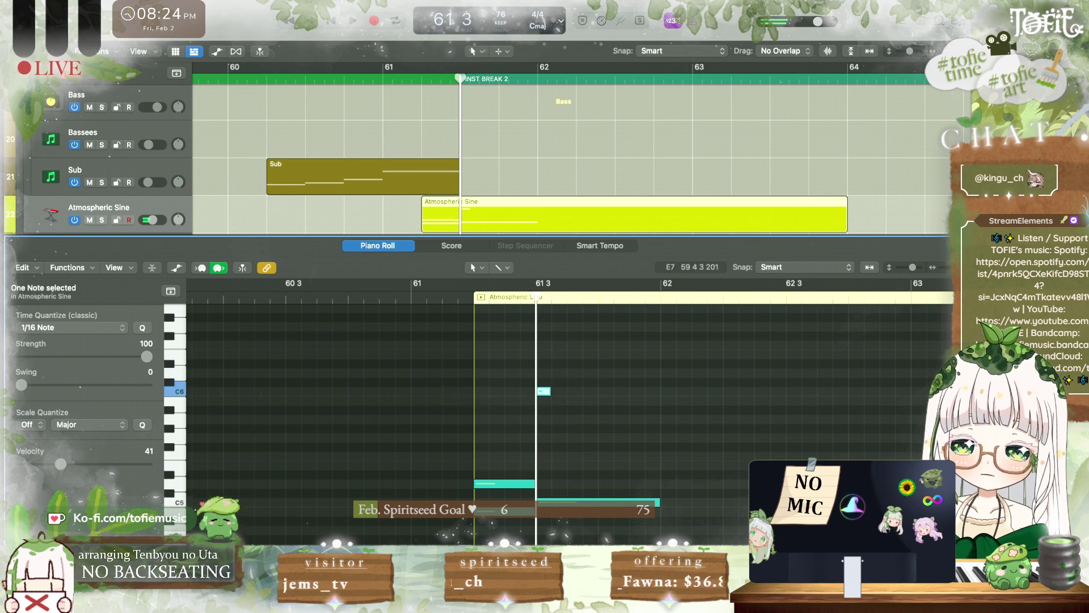
Step: Insert a stereo soothe2 plug-in after the last Channel EQ on the Atmospheric Sine channel
{"action": "key", "text": "i"}
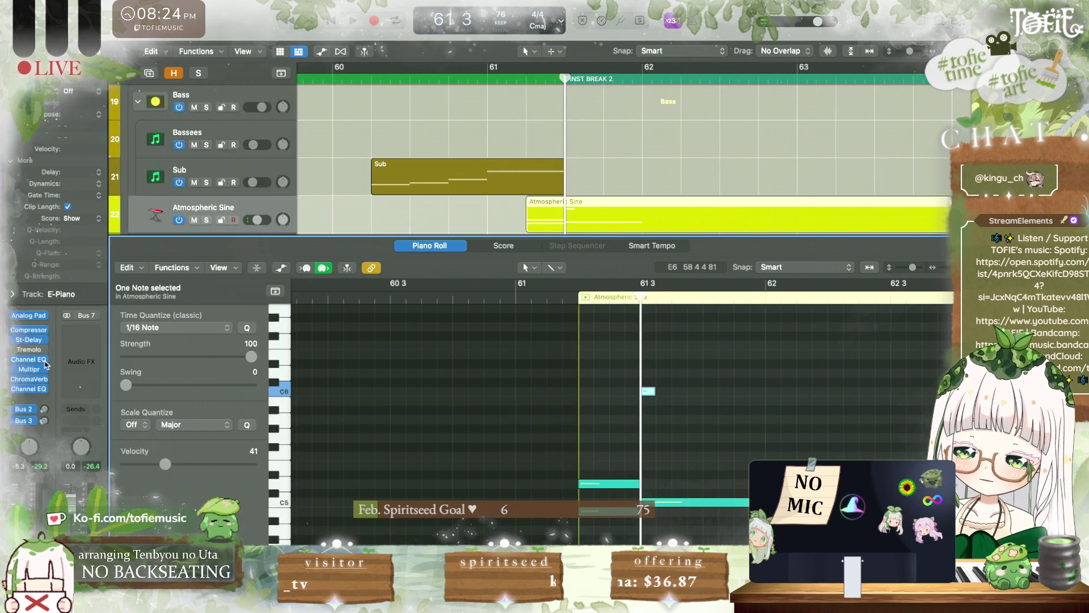
{"action": "left_click", "coordinate": [39, 399]}
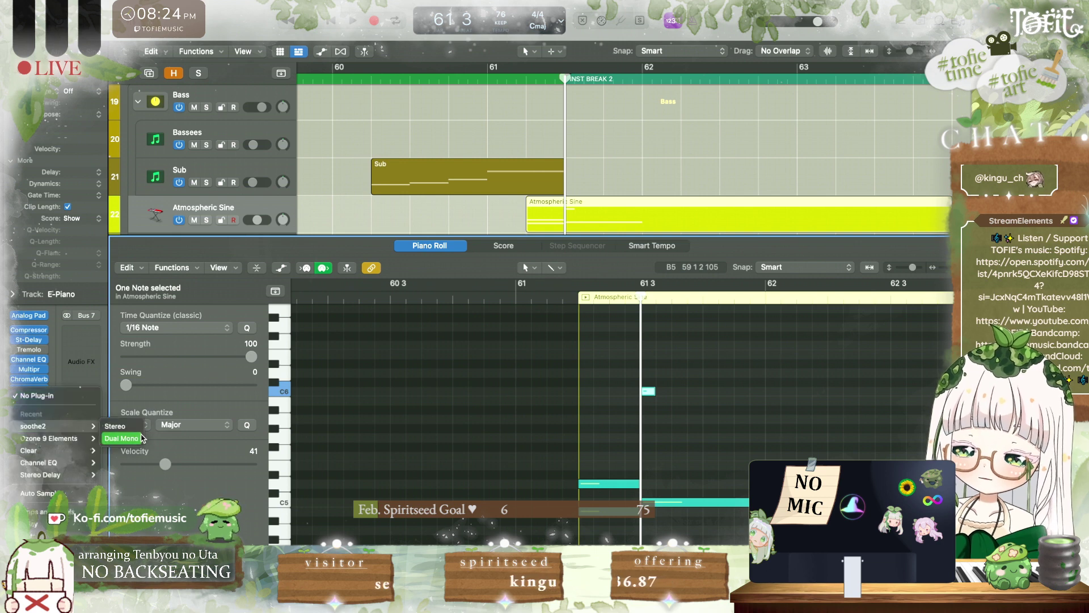
{"action": "left_click", "coordinate": [120, 426]}
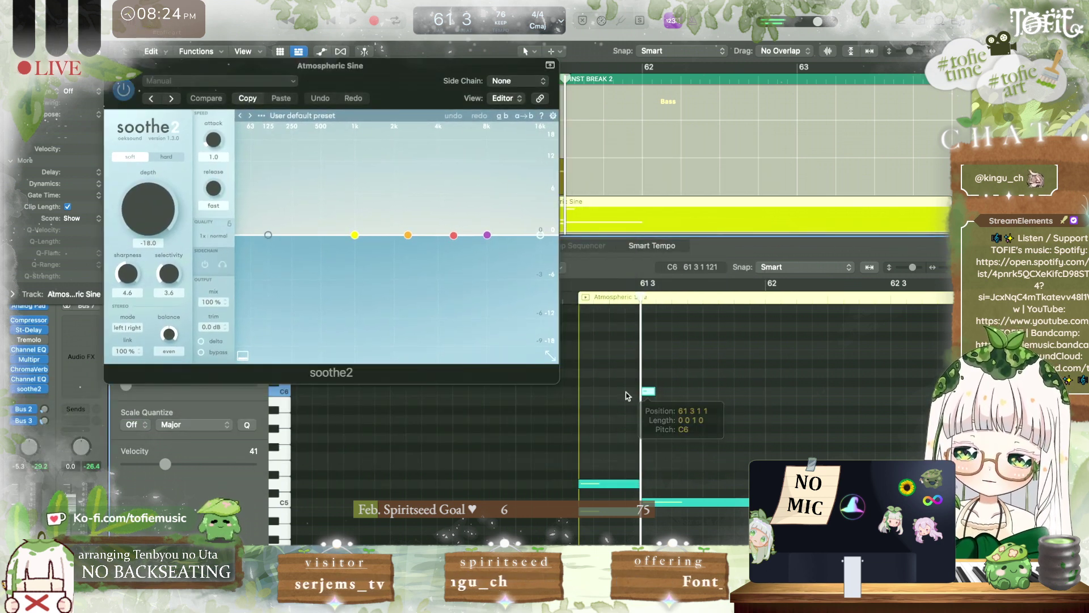
Step: In soothe2, raise band 2 to 7.8 dB at 1k2 Hz, audition the C6 note, and set the depth to 1.1
{"action": "left_click_drag", "start_coordinate": [407, 235], "coordinate": [366, 182]}
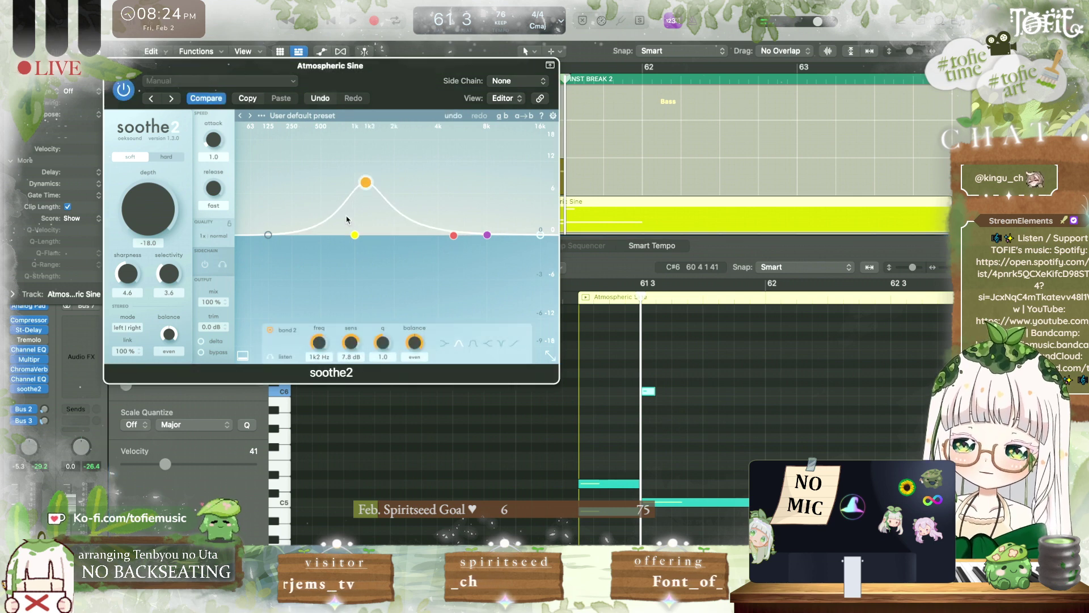
{"action": "left_click", "coordinate": [272, 356]}
{"action": "left_click", "coordinate": [647, 391]}
{"action": "left_click_drag", "start_coordinate": [143, 219], "coordinate": [143, 186]}
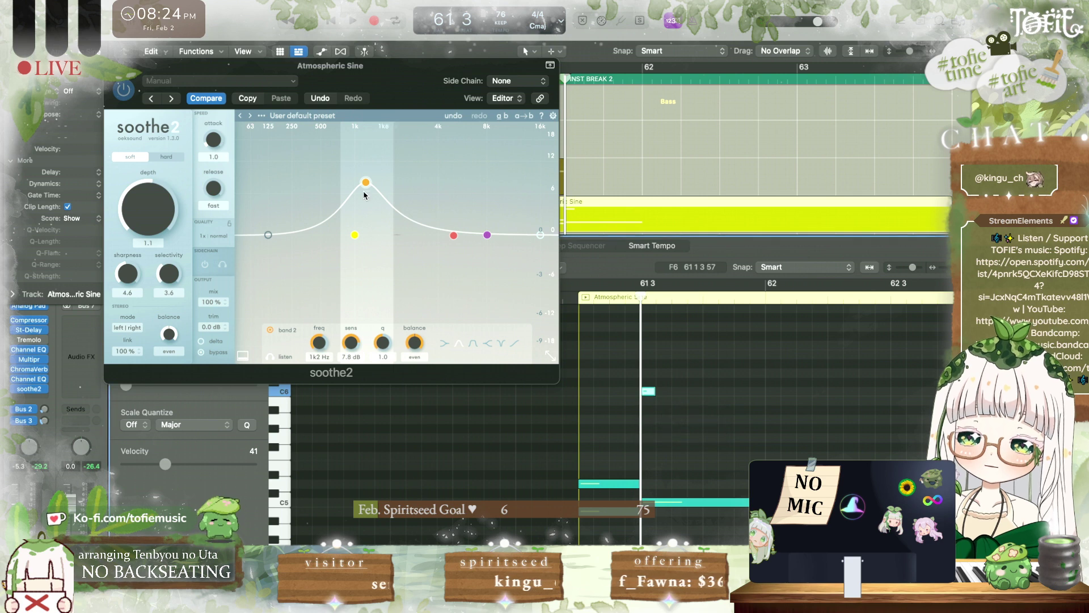
Step: Move soothe2 band 2 to 1k9 Hz with q 1.6 and sensitivity 12 dB, auditioning the C6 note
{"action": "left_click_drag", "start_coordinate": [366, 182], "coordinate": [394, 172]}
{"action": "left_click_drag", "start_coordinate": [383, 343], "coordinate": [416, 329]}
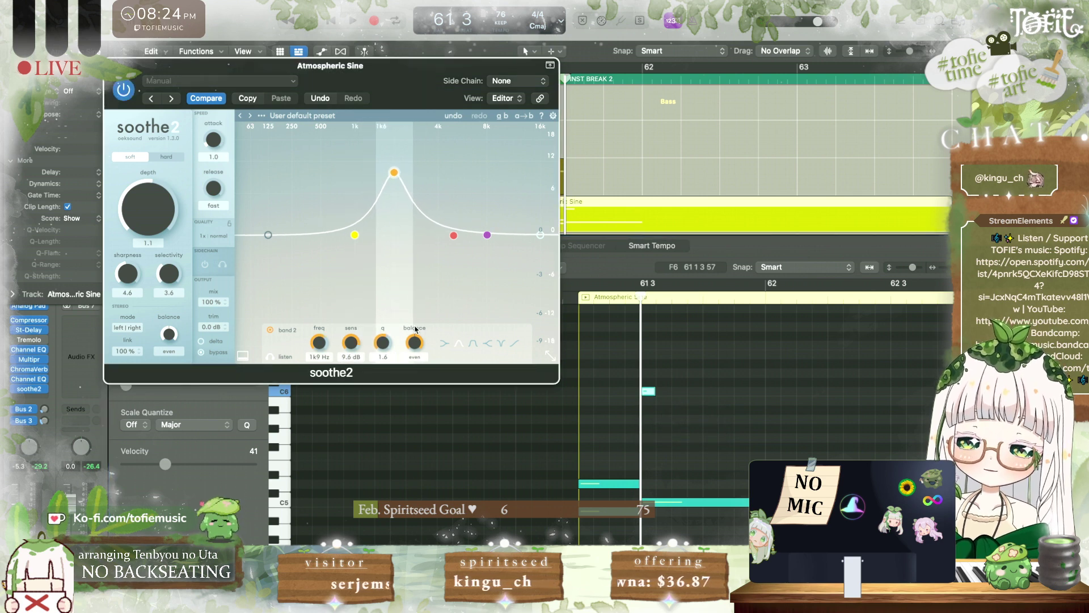
{"action": "left_click", "coordinate": [641, 392]}
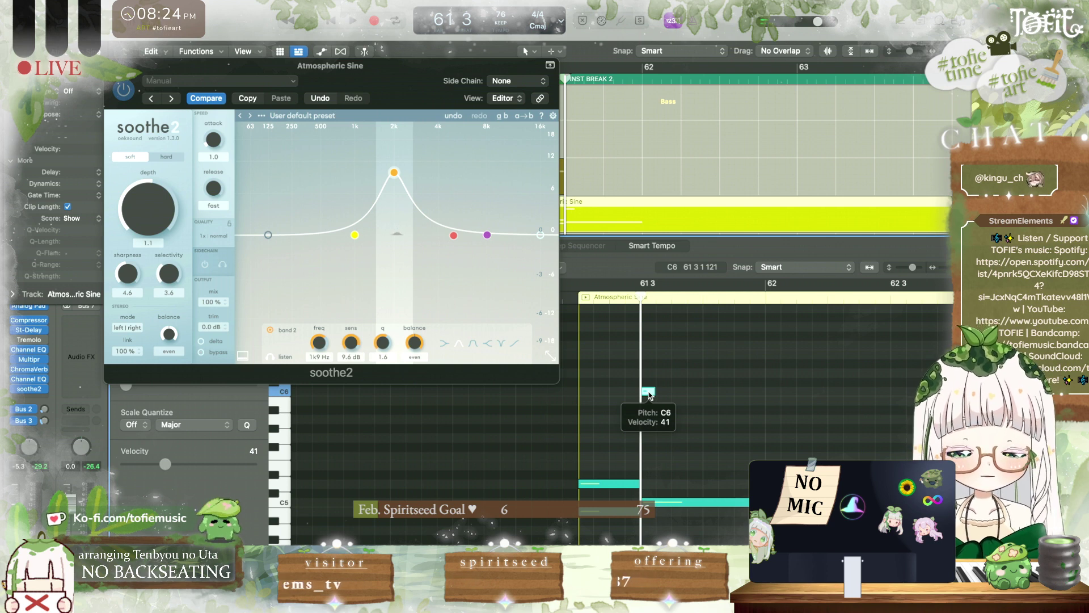
{"action": "left_click_drag", "start_coordinate": [394, 172], "coordinate": [394, 161]}
Step: Play the soloed Atmospheric Sine while refining soothe2 band 2 to 2k2 Hz with q 3.7
{"action": "key", "text": "space"}
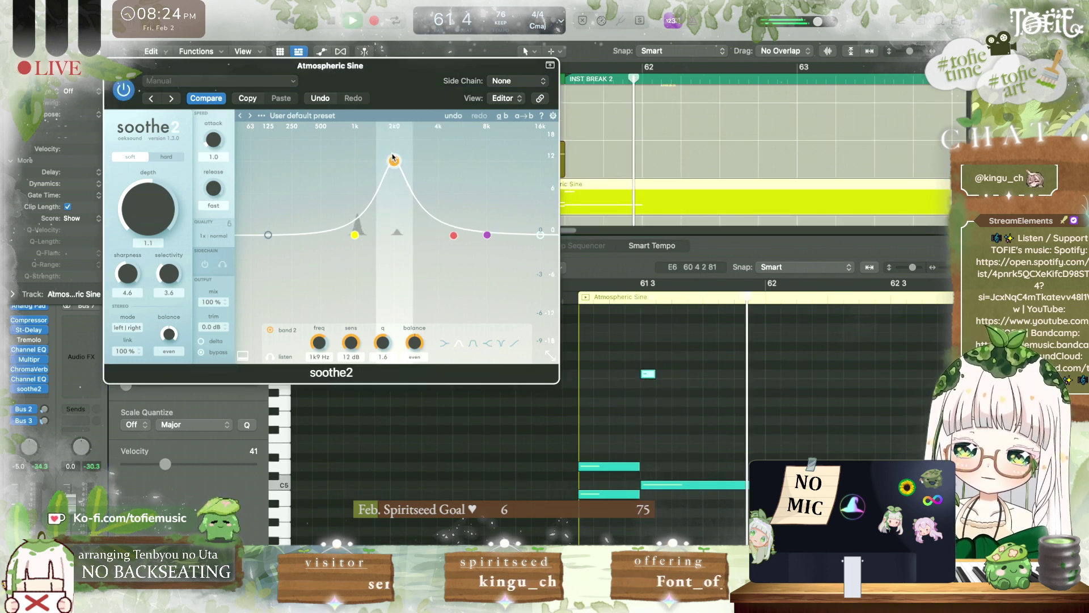
{"action": "key", "text": "space"}
{"action": "left_click_drag", "start_coordinate": [421, 98], "coordinate": [365, 184]}
{"action": "key", "text": "space"}
{"action": "scroll", "coordinate": [410, 264], "scroll_direction": "up", "scroll_amount": 4}
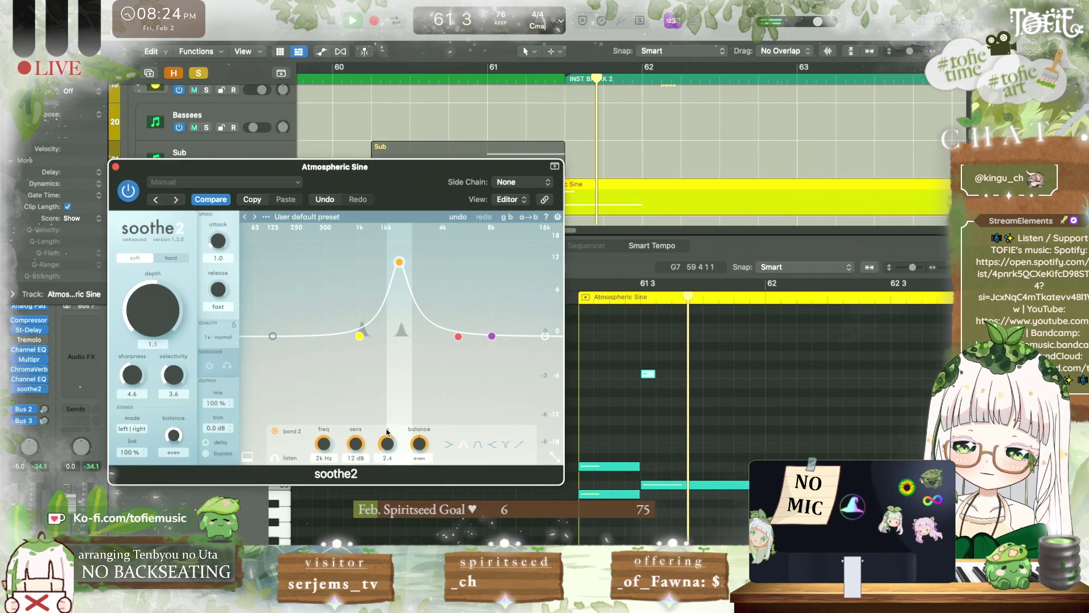
{"action": "scroll", "coordinate": [408, 263], "scroll_direction": "down", "scroll_amount": 4}
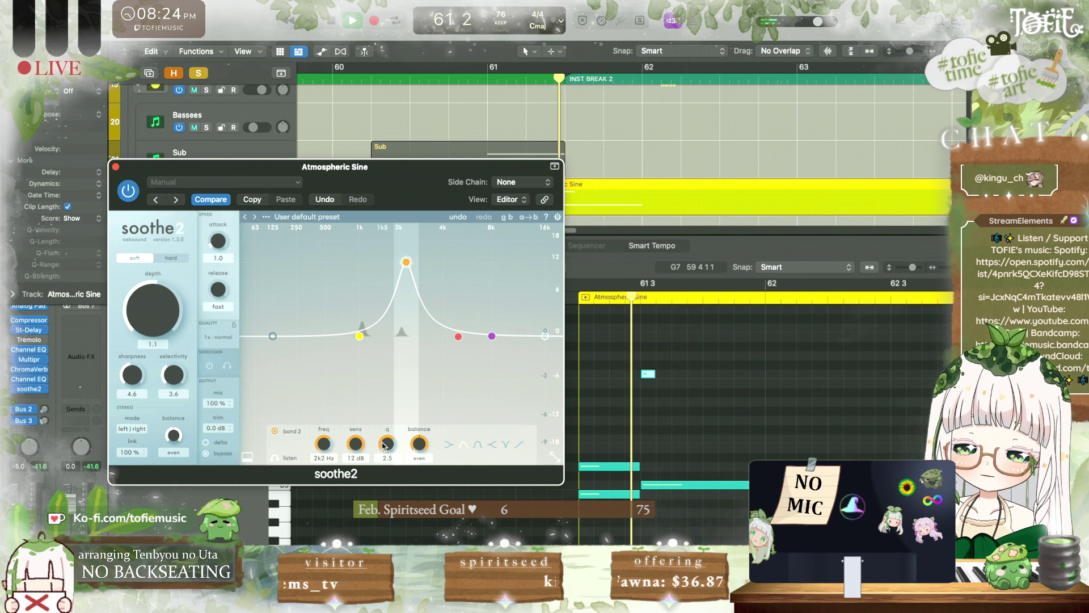
{"action": "scroll", "coordinate": [408, 263], "scroll_direction": "up", "scroll_amount": 5}
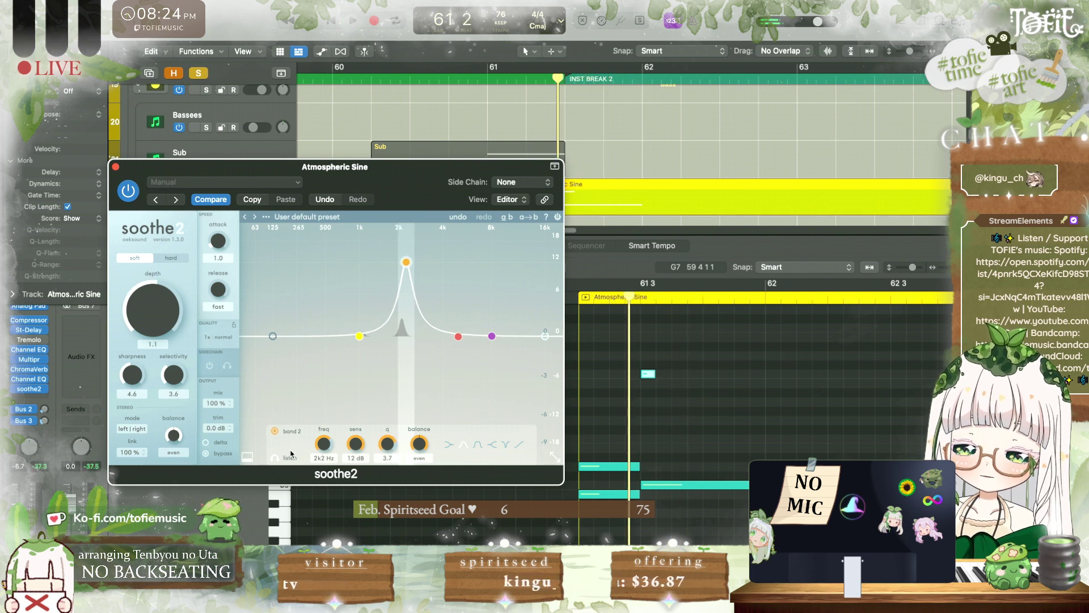
Step: Lower soothe2 band 2 to 2k Hz and close the plug-in window
{"action": "left_click_drag", "start_coordinate": [407, 261], "coordinate": [401, 262]}
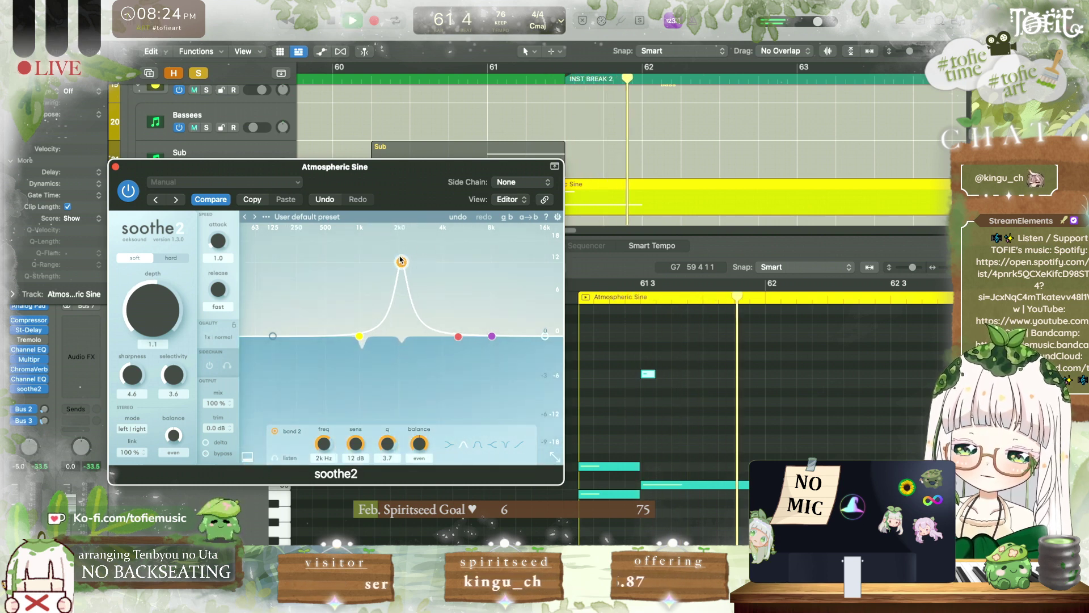
{"action": "left_click", "coordinate": [116, 168]}
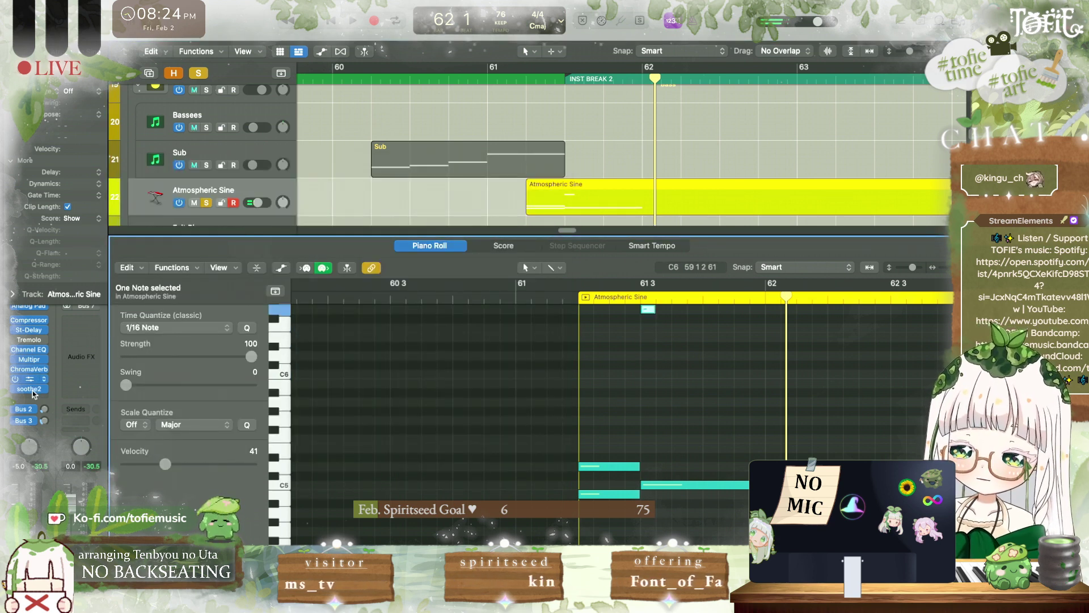
Step: Reopen soothe2 on the Atmospheric Sine and set band 2 to 3k1 Hz, 12 dB sensitivity and q 6.4, auditioning the G6 note
{"action": "key", "text": "v"}
{"action": "left_click_drag", "start_coordinate": [399, 185], "coordinate": [355, 185]}
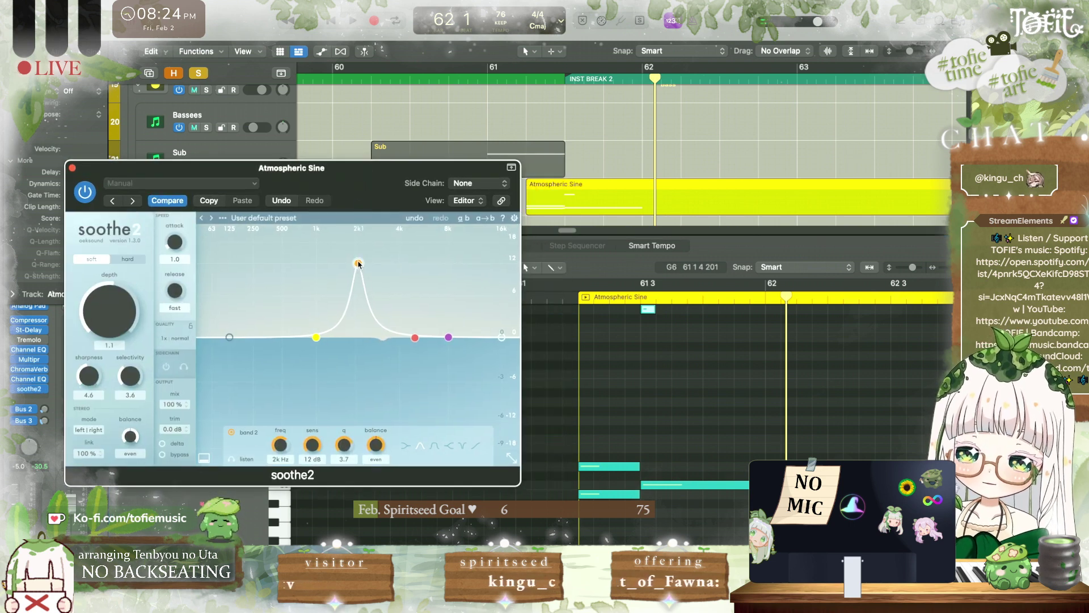
{"action": "left_click", "coordinate": [647, 309]}
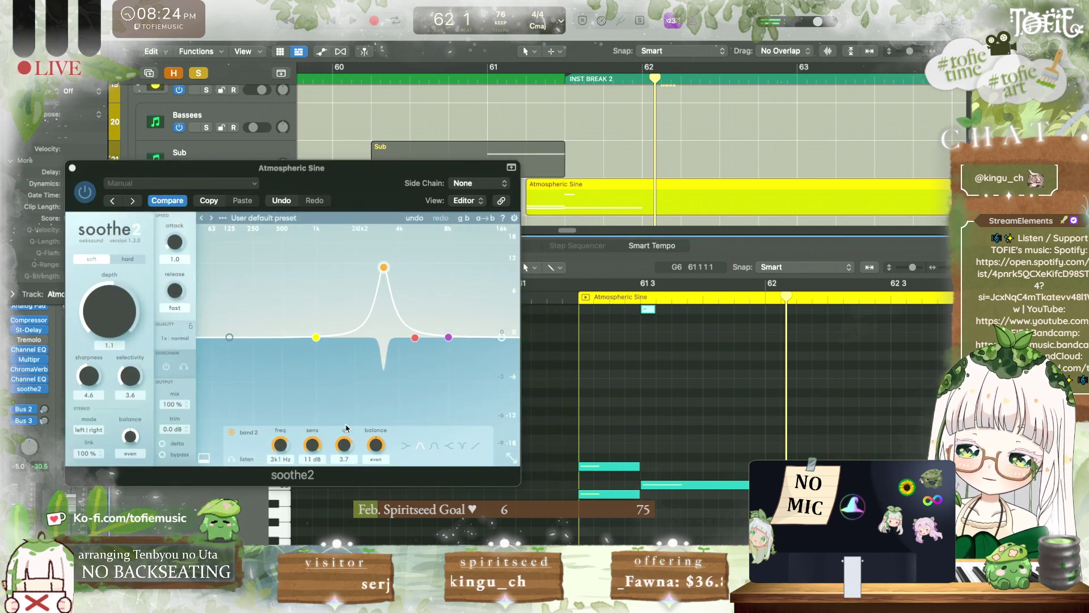
{"action": "left_click_drag", "start_coordinate": [344, 444], "coordinate": [347, 431]}
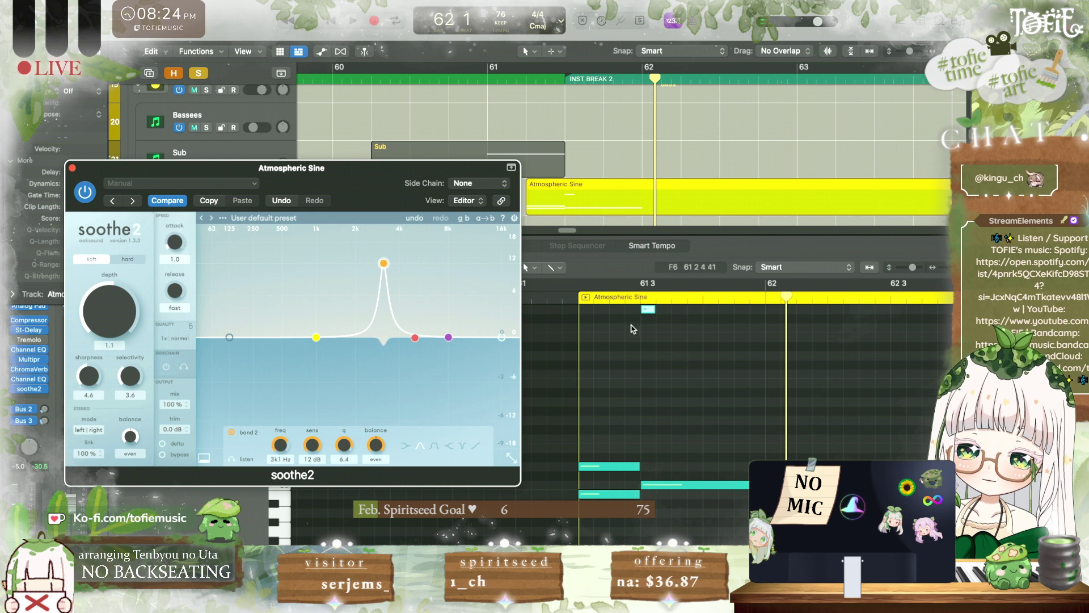
{"action": "left_click", "coordinate": [644, 311]}
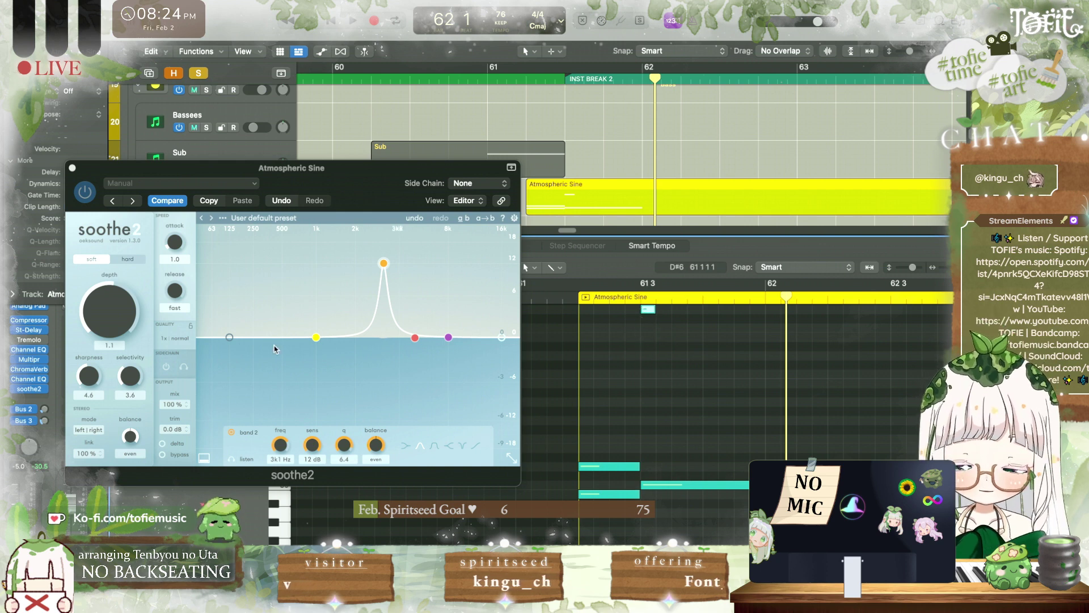
Step: Switch soothe2 to hard mode, audition the G6 note and close the plug-in window
{"action": "left_click", "coordinate": [127, 260]}
{"action": "left_click", "coordinate": [648, 312]}
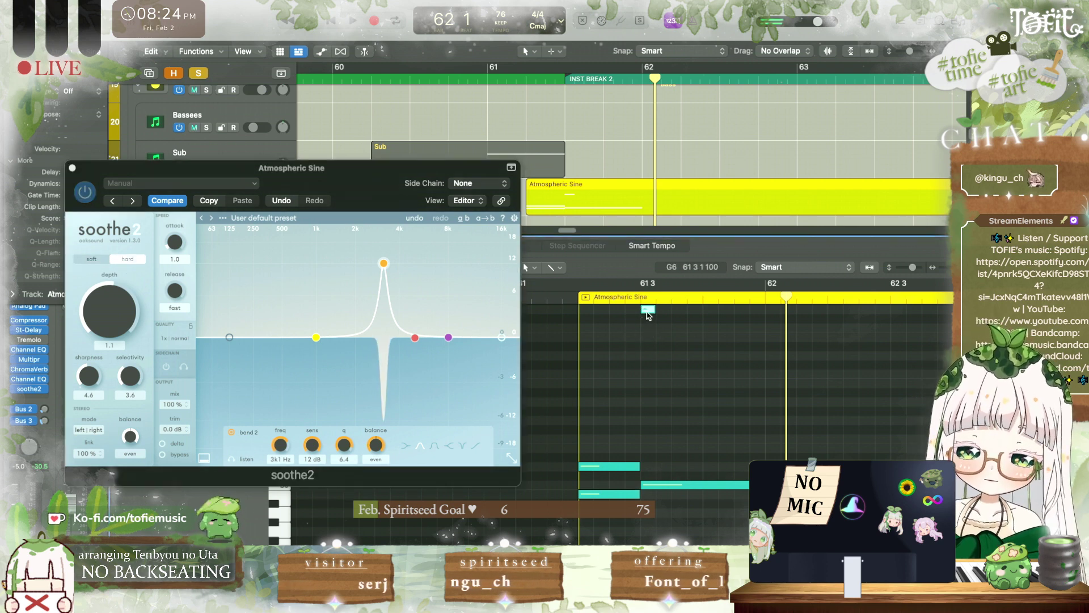
{"action": "left_click", "coordinate": [73, 168]}
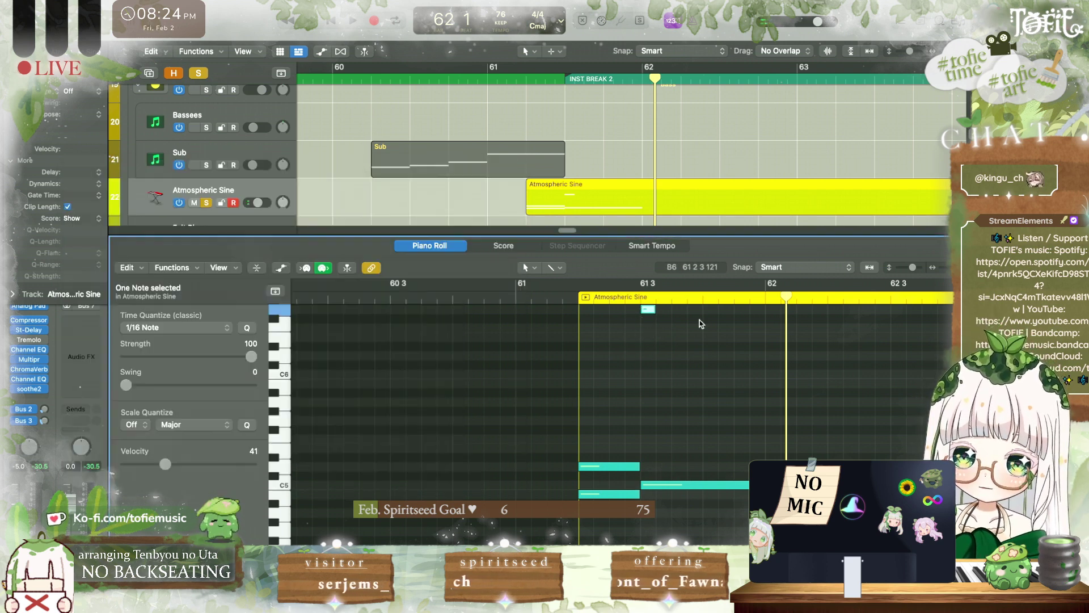
Step: Lower the short Atmospheric Sine note at 61 3 by one octave to G5 and play from it
{"action": "left_click", "coordinate": [641, 301]}
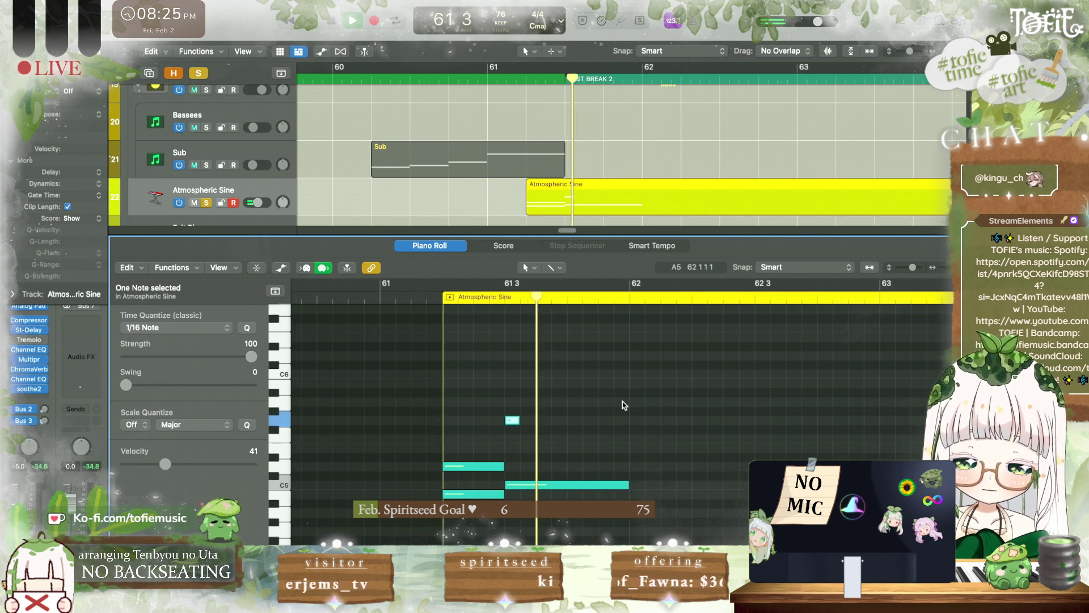
{"action": "left_click", "coordinate": [505, 302]}
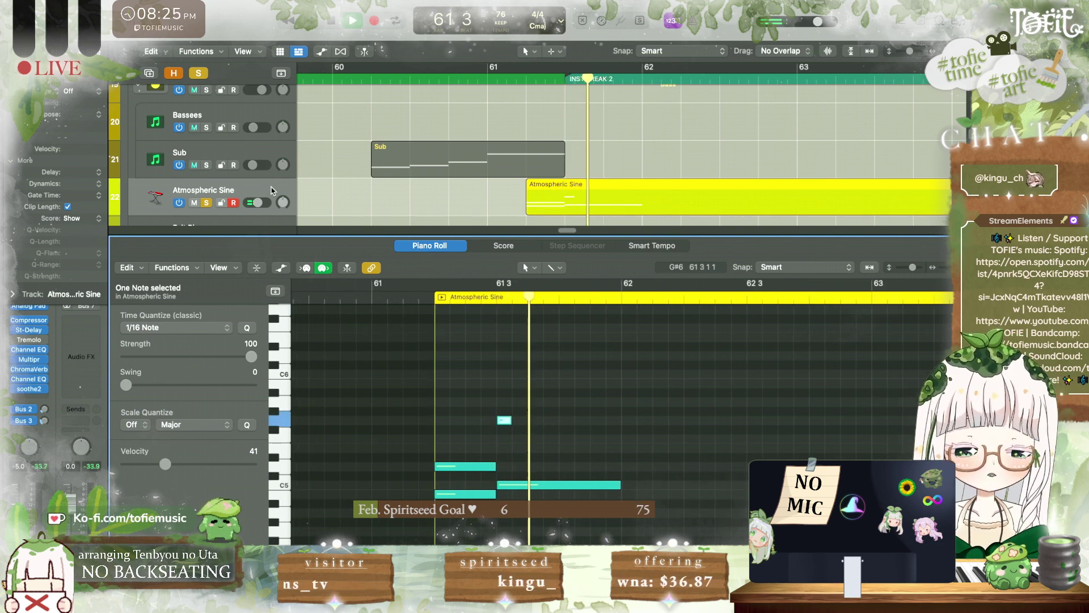
{"action": "key", "text": "space"}
Step: Unsolo the Atmospheric Sine track and play the section into INST BREAK 2 with the full mix
{"action": "left_click", "coordinate": [478, 83]}
{"action": "key", "text": "s"}
{"action": "left_click", "coordinate": [526, 78]}
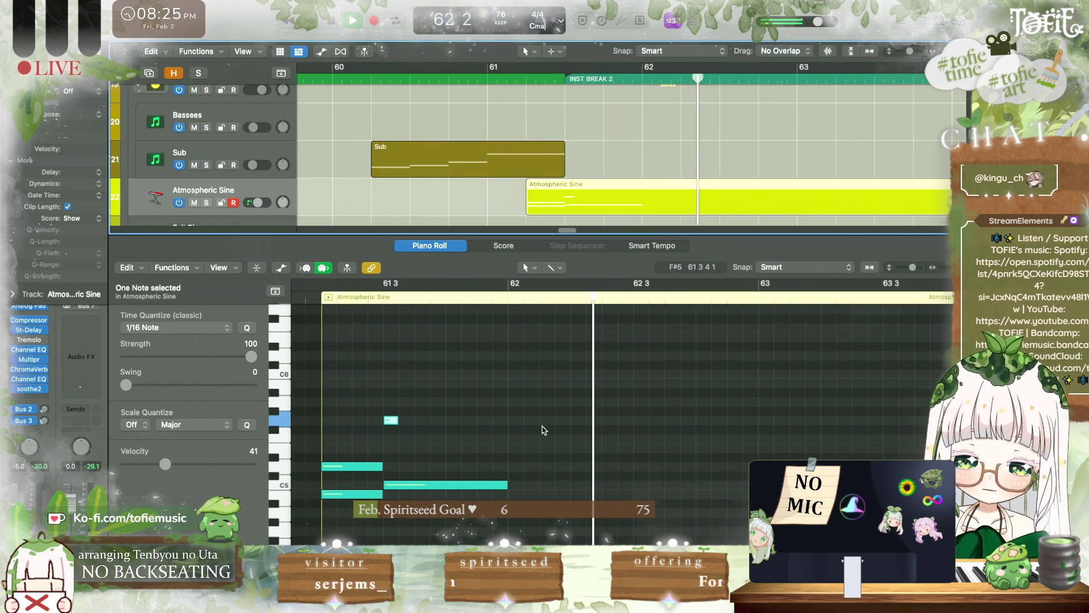
{"action": "key", "text": "space"}
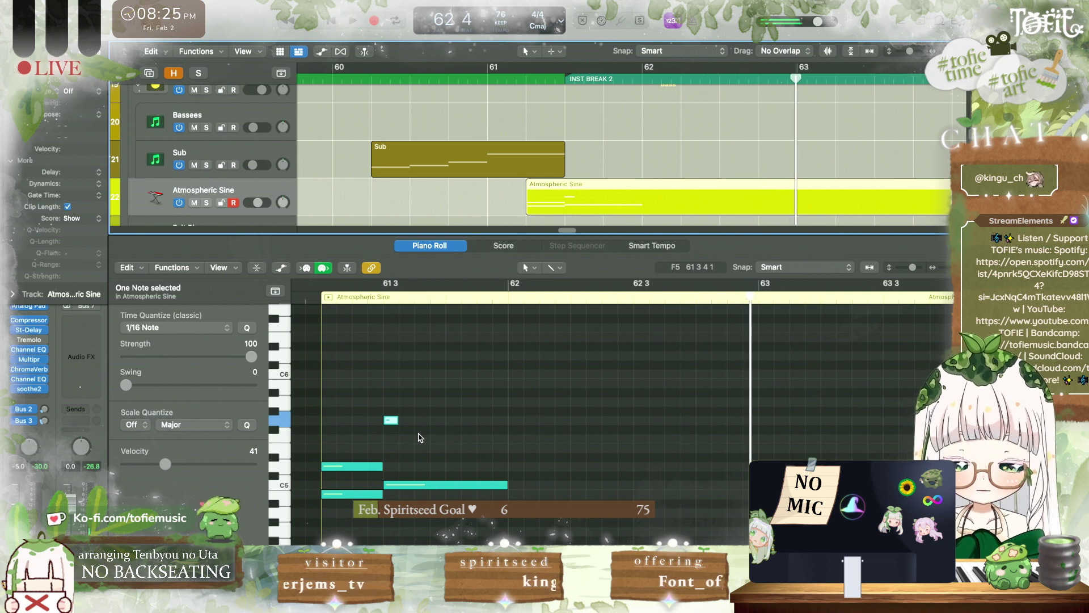
Step: Add three rising sixteenth notes, E5, F5 and G5, from 61 3 3 to 61 4 1 and play them back from 61 3
{"action": "left_click", "coordinate": [373, 287]}
{"action": "key", "text": "space"}
{"action": "left_click", "coordinate": [579, 401]}
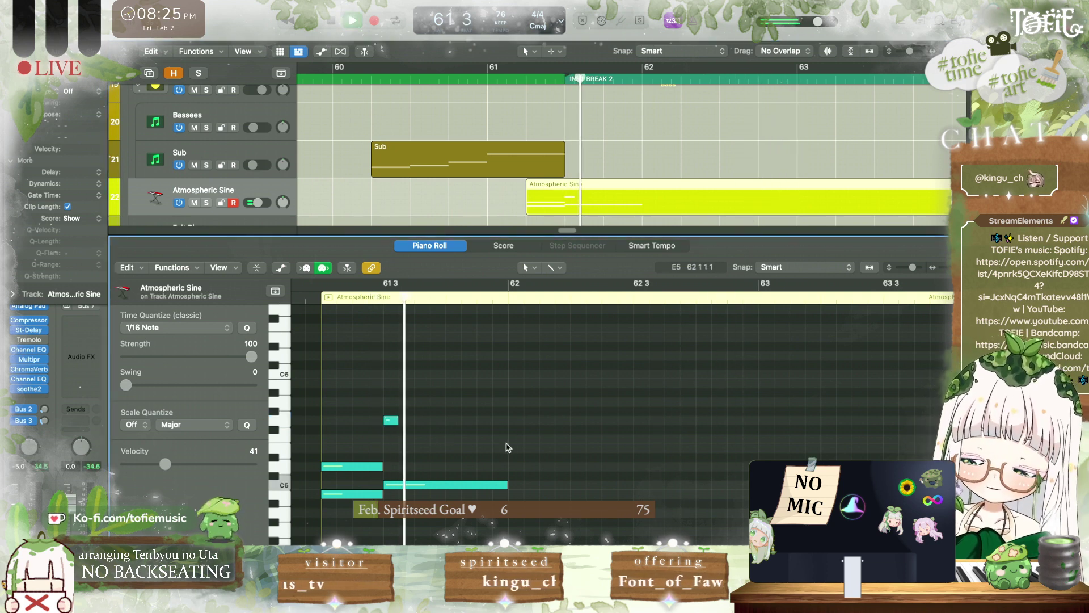
{"action": "key", "text": "space"}
{"action": "left_click_drag", "start_coordinate": [421, 456], "coordinate": [422, 447]}
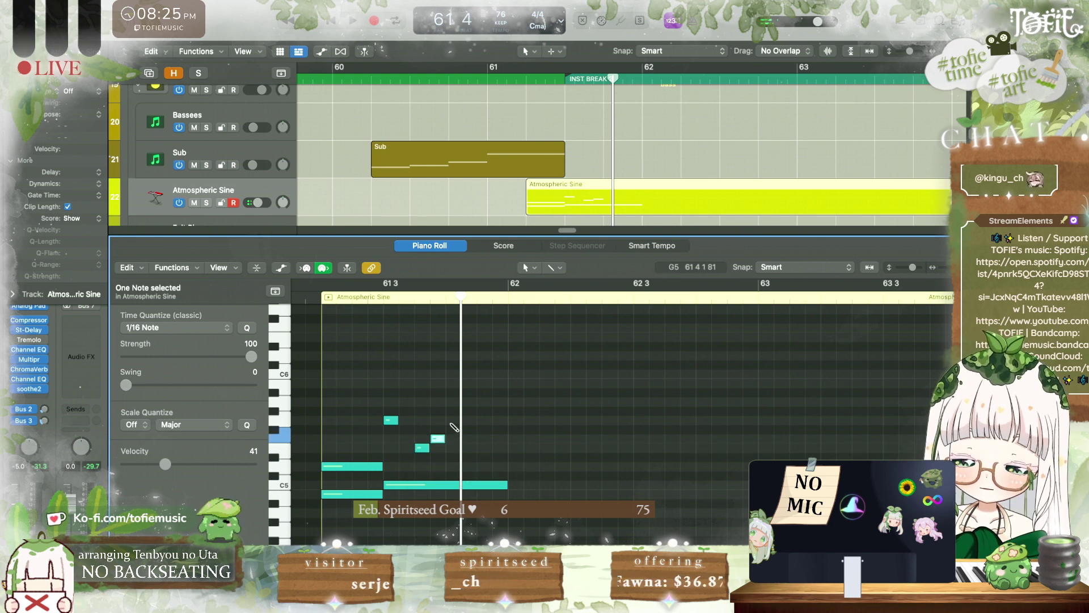
{"action": "left_click", "coordinate": [453, 422]}
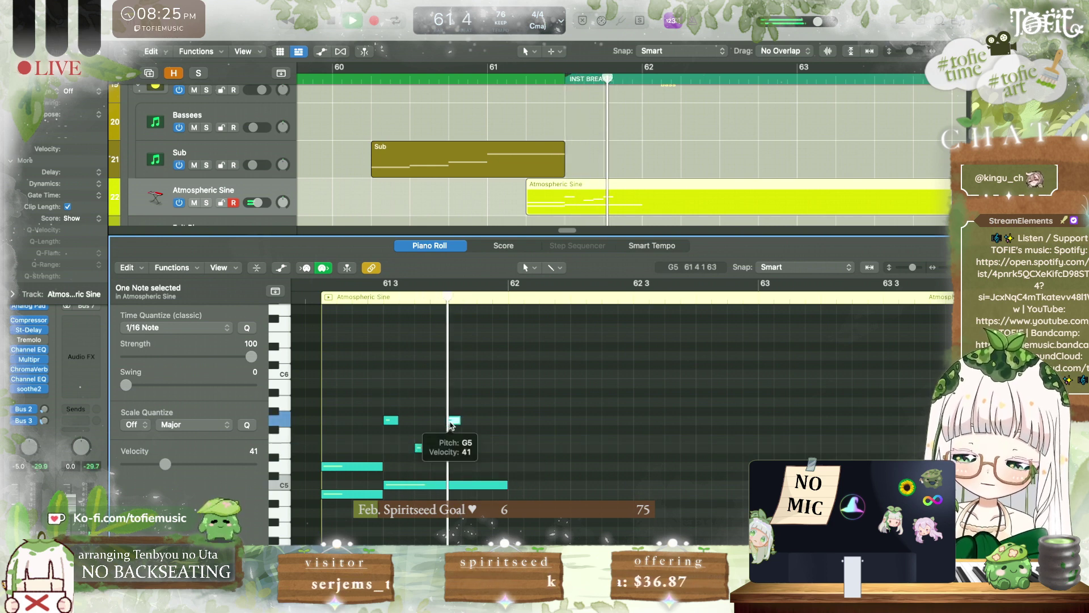
{"action": "key", "text": "space"}
Step: Copy the three rising notes E5, F5 and G5 one beat later and play the passage through bar 62
{"action": "left_click_drag", "start_coordinate": [474, 458], "coordinate": [427, 399]}
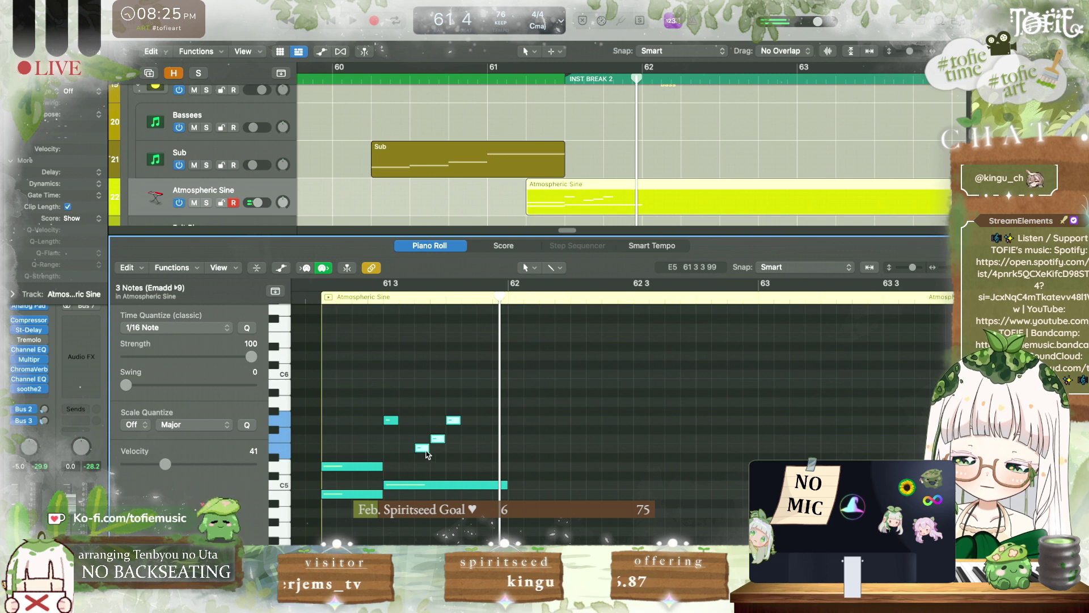
{"action": "left_click_drag", "start_coordinate": [427, 454], "coordinate": [489, 454]}
{"action": "key", "text": "space"}
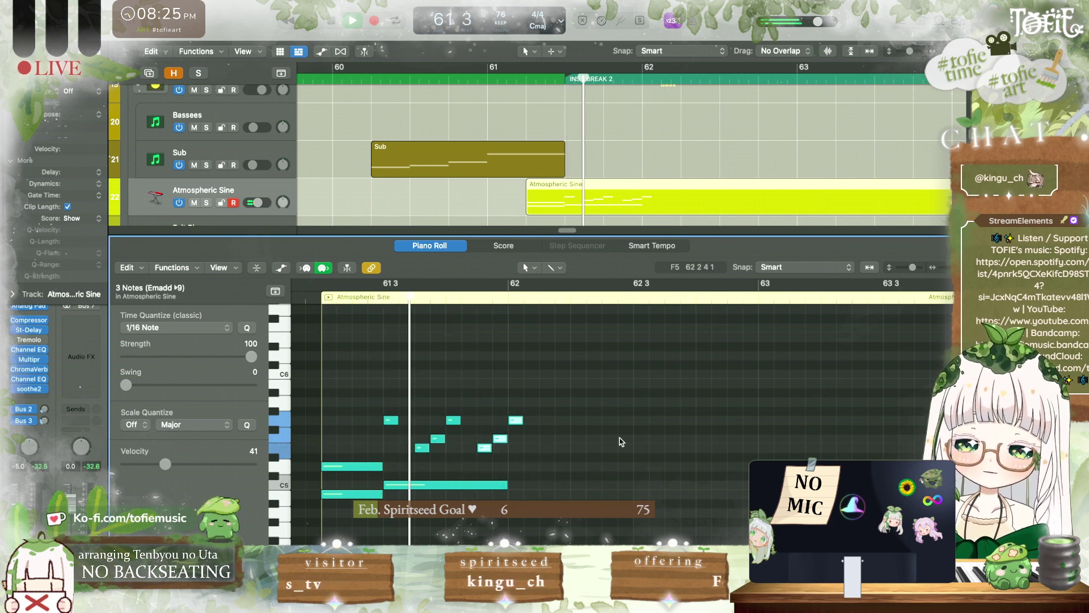
{"action": "key", "text": "space"}
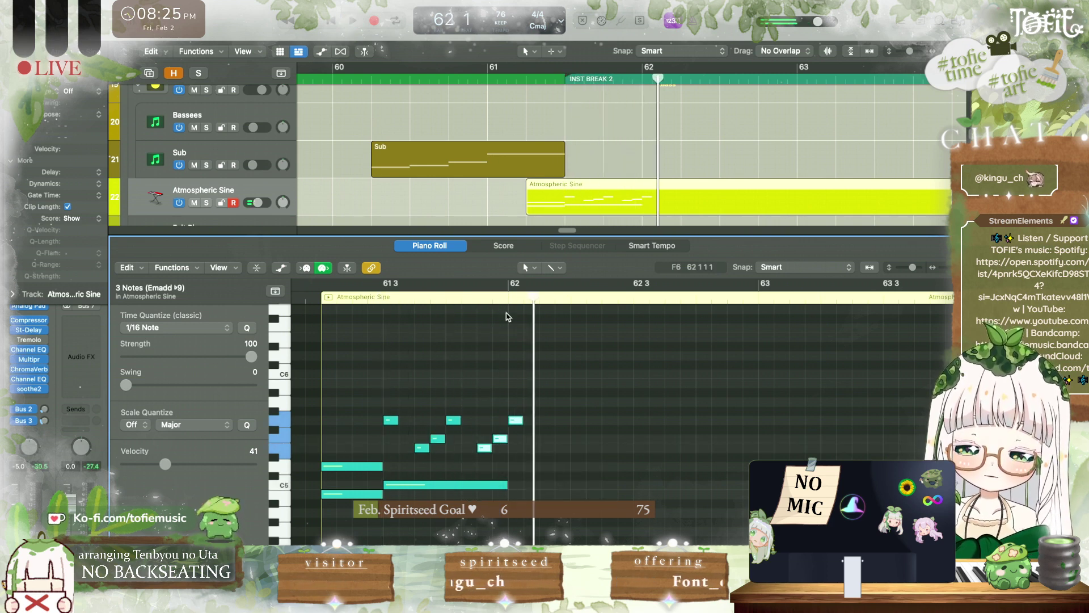
{"action": "left_click", "coordinate": [507, 298]}
{"action": "key", "text": "space"}
{"action": "left_click", "coordinate": [669, 391]}
{"action": "key", "text": "space"}
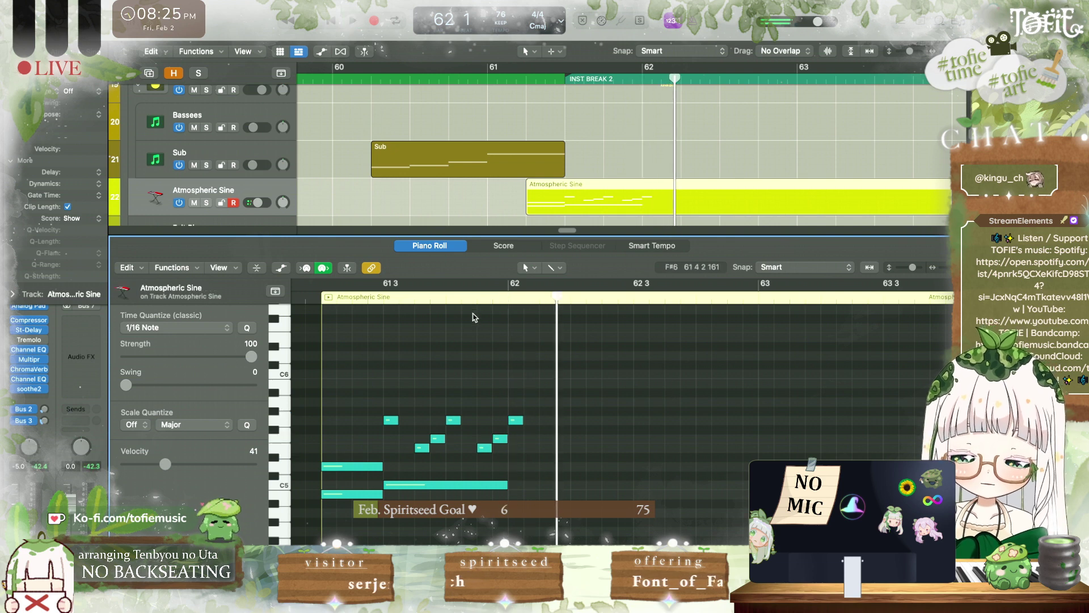
Step: Continue the melody in bar 62 with short notes C6, B5, G5 and D5, ending at 62 3, and play them
{"action": "left_click", "coordinate": [476, 318]}
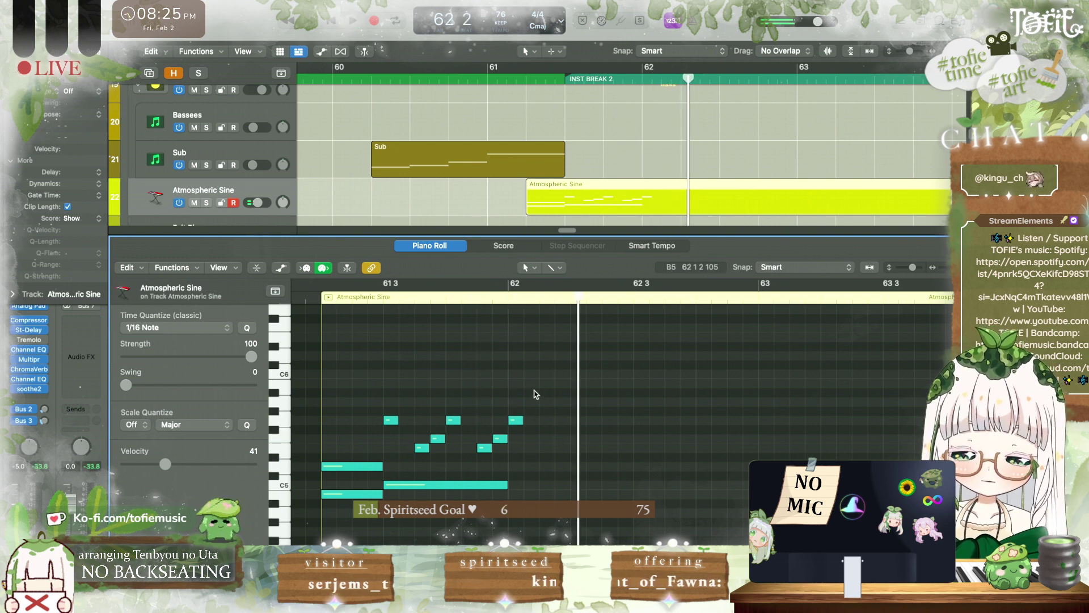
{"action": "left_click", "coordinate": [544, 364]}
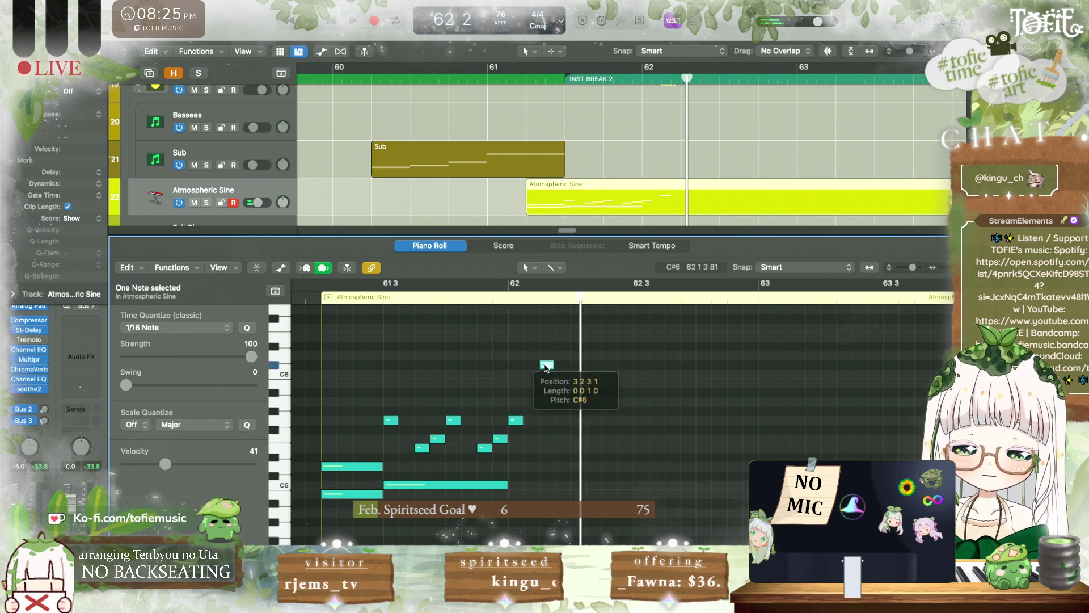
{"action": "left_click_drag", "start_coordinate": [545, 367], "coordinate": [547, 376]}
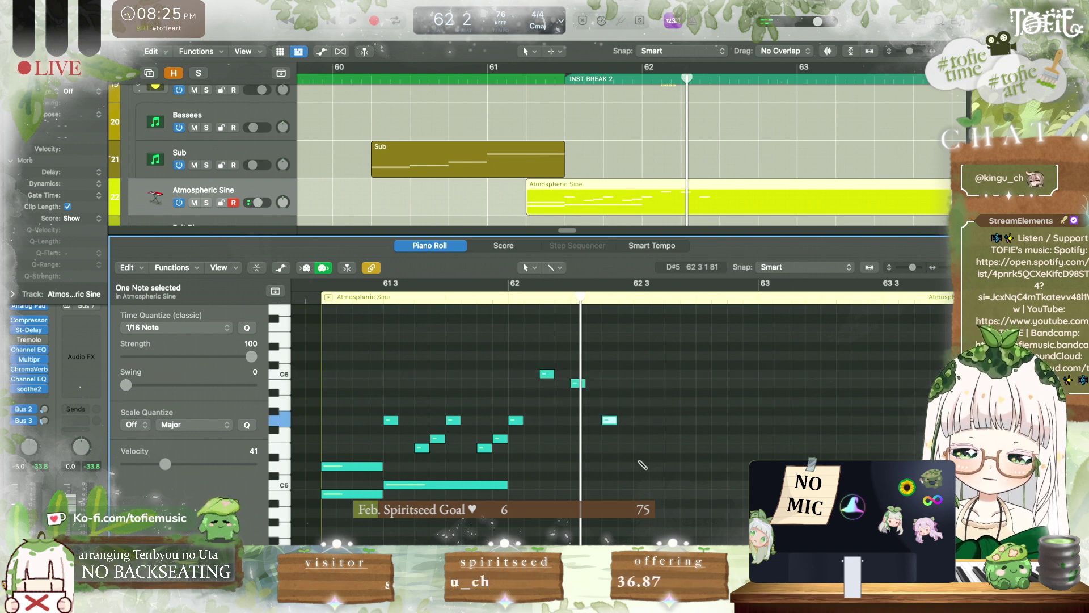
{"action": "left_click_drag", "start_coordinate": [641, 479], "coordinate": [639, 468]}
{"action": "key", "text": "space"}
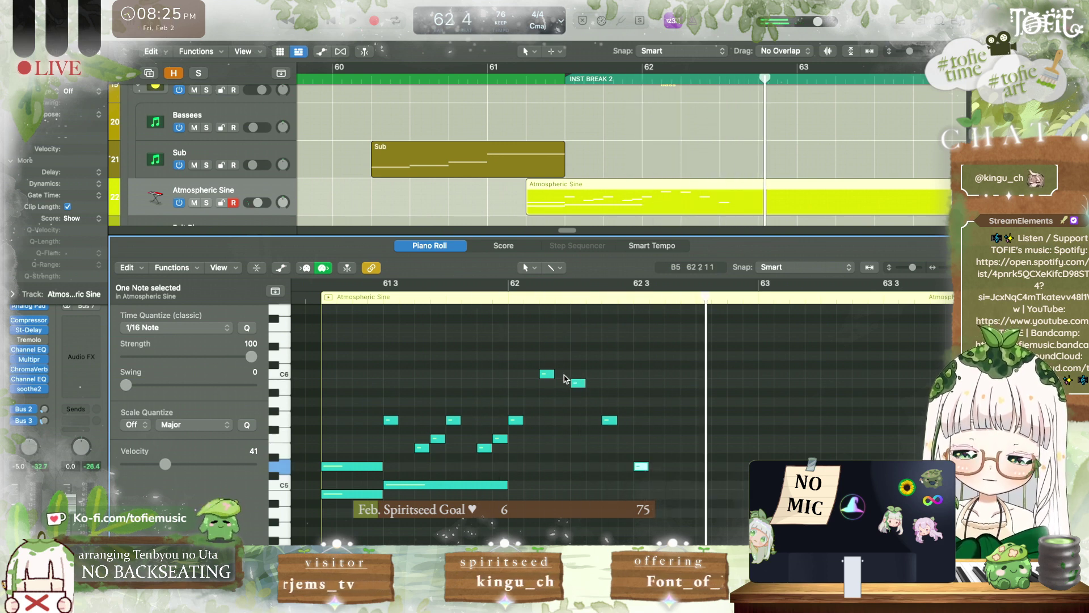
Step: Add a short G5 above the D5 note at 62 3 and play the phrase
{"action": "left_click", "coordinate": [576, 383]}
{"action": "key", "text": "space"}
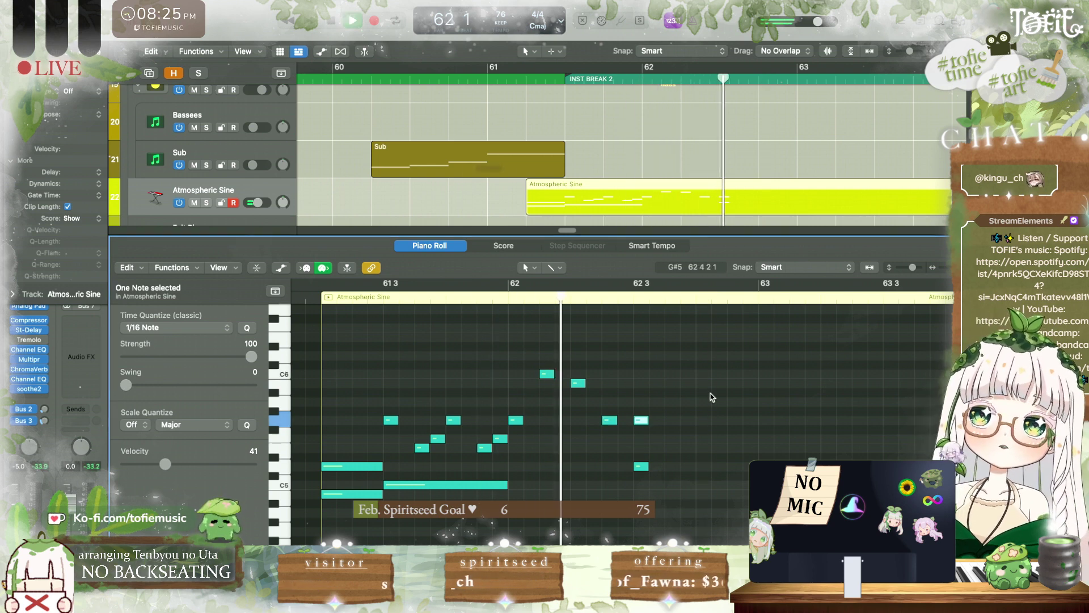
{"action": "key", "text": "space"}
{"action": "key", "text": "space"}
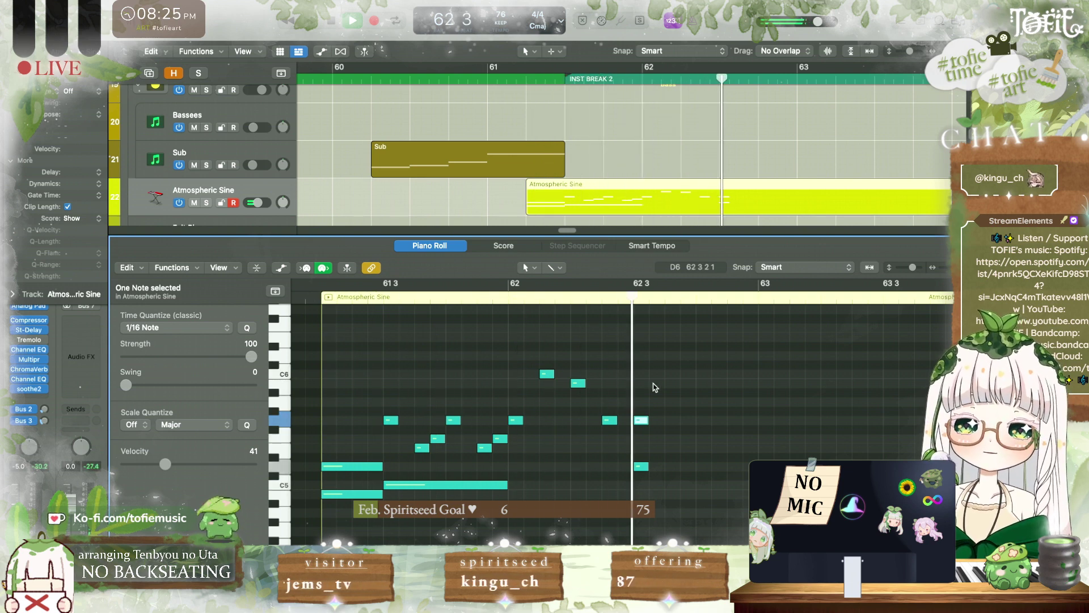
{"action": "key", "text": "space"}
Step: Shift all twelve short melody notes about 12 ticks later, leaving out the long chord notes, and play the result
{"action": "left_click_drag", "start_coordinate": [661, 469], "coordinate": [395, 345]}
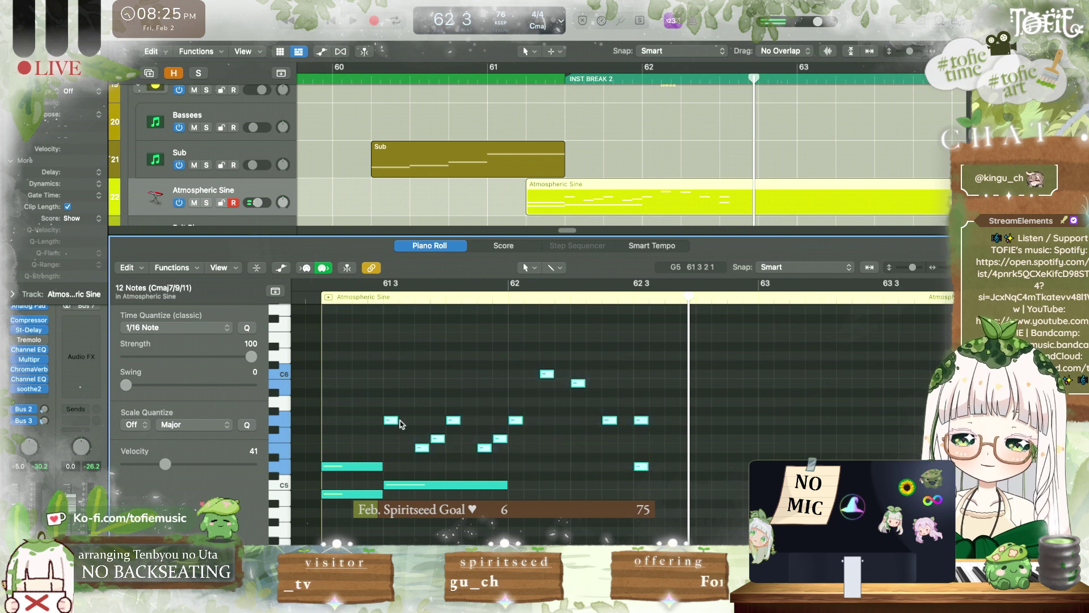
{"action": "scroll", "coordinate": [469, 429], "scroll_direction": "up", "scroll_amount": 5}
{"action": "scroll", "coordinate": [471, 424], "scroll_direction": "left", "scroll_amount": 4}
{"action": "left_click", "coordinate": [472, 424]}
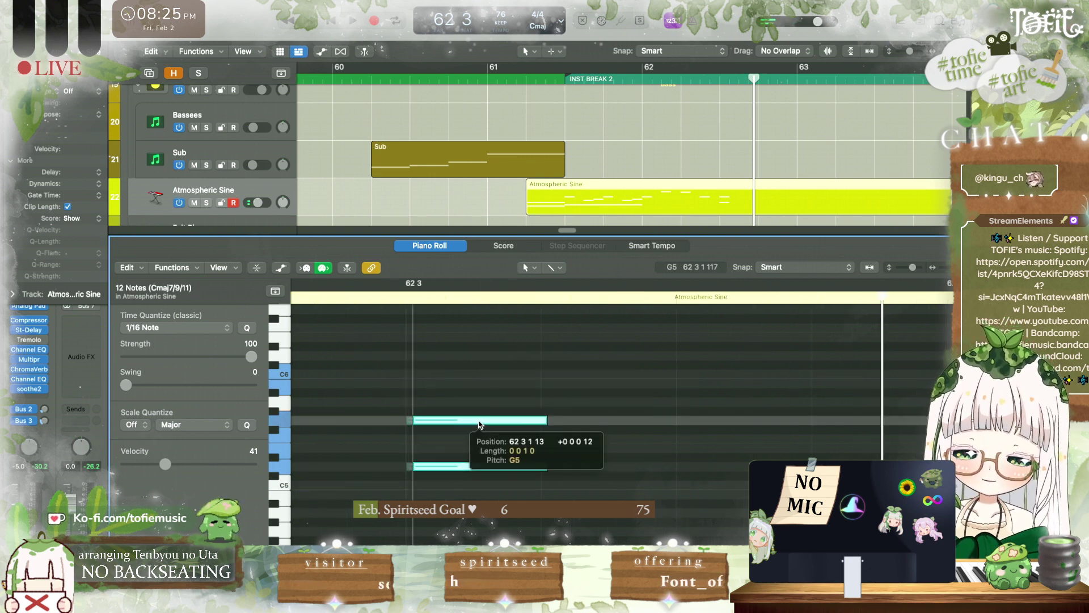
{"action": "key", "text": "shift+space"}
{"action": "scroll", "coordinate": [590, 404], "scroll_direction": "down", "scroll_amount": 4}
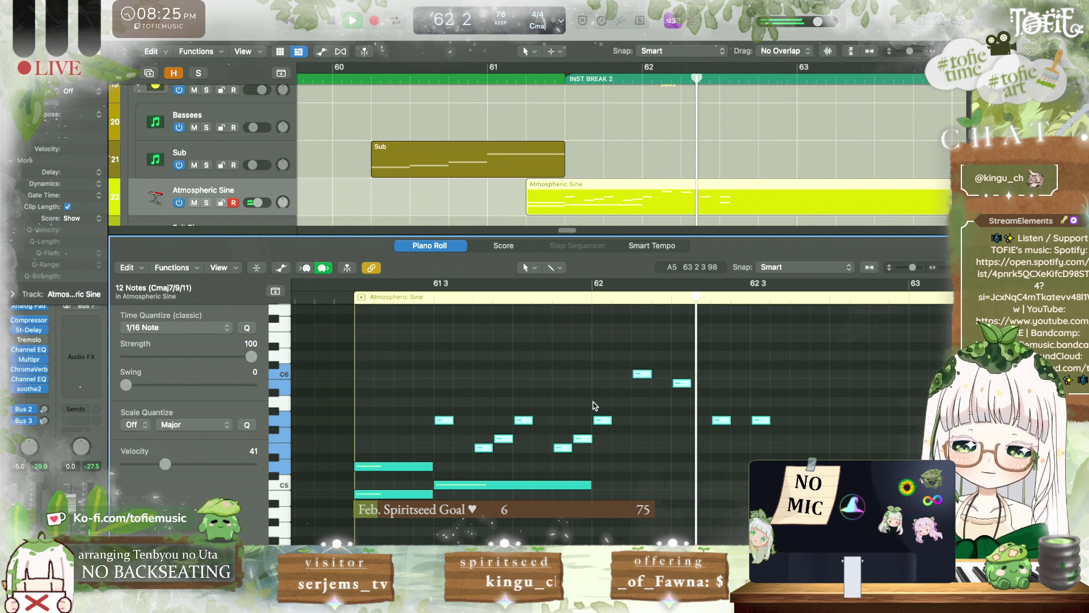
{"action": "key", "text": "space"}
{"action": "left_click", "coordinate": [480, 397]}
Step: Nudge the first E5 and F5 notes between 61 3 and 61 4 slightly later and check the timing by ear
{"action": "scroll", "coordinate": [478, 443], "scroll_direction": "up", "scroll_amount": 3}
{"action": "scroll", "coordinate": [466, 344], "scroll_direction": "left", "scroll_amount": 5}
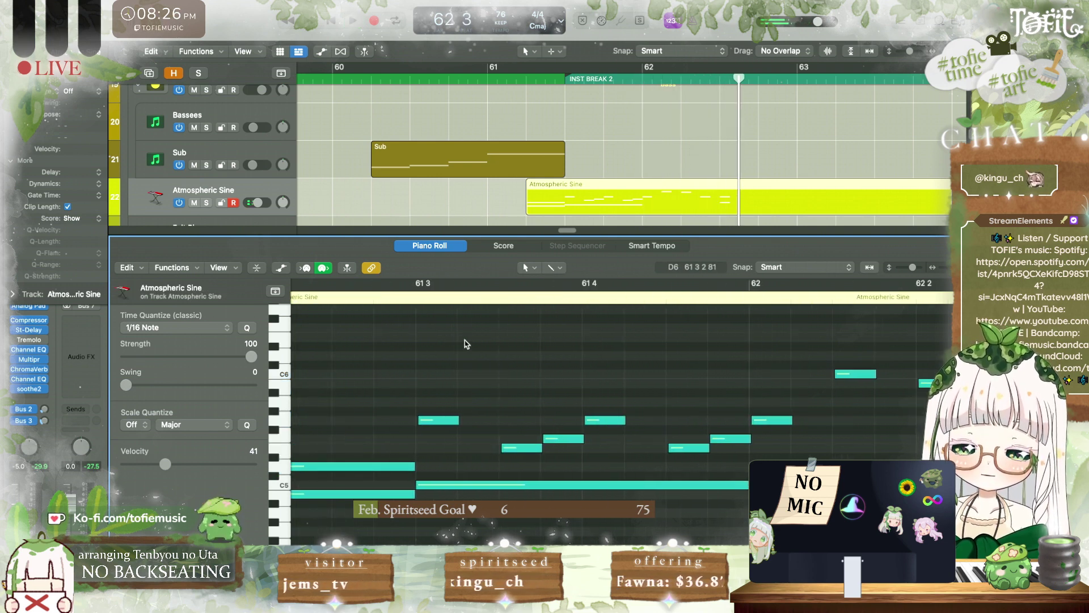
{"action": "key", "text": "space"}
{"action": "key", "text": "space"}
{"action": "left_click_drag", "start_coordinate": [516, 447], "coordinate": [578, 437]}
{"action": "key", "text": "space"}
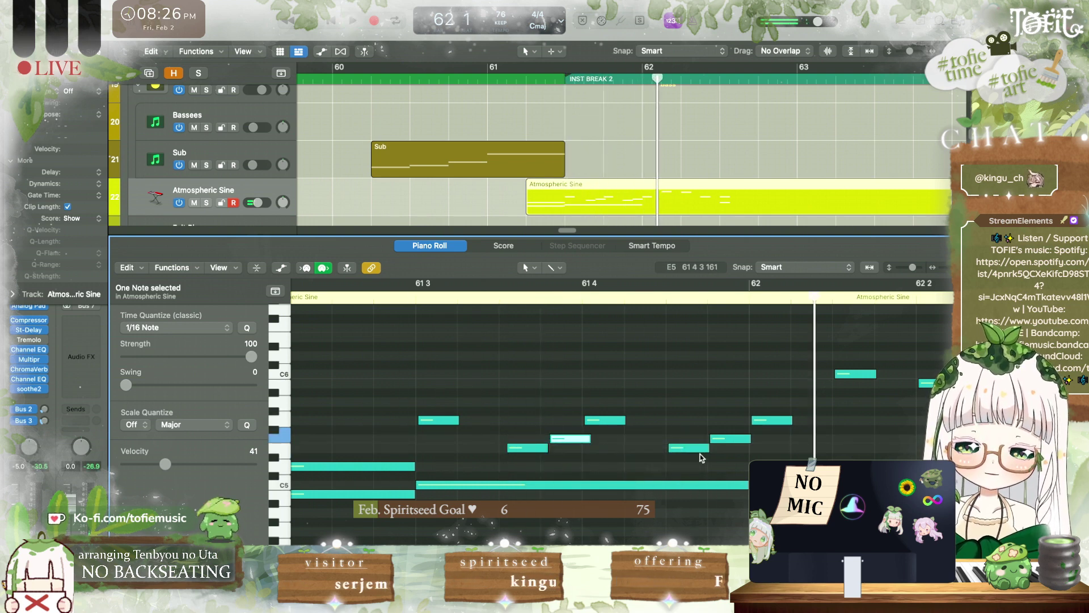
Step: Nudge the second E5 and F5 pair just before bar 62 slightly later, play it and hide the inspector
{"action": "left_click_drag", "start_coordinate": [692, 452], "coordinate": [743, 441]}
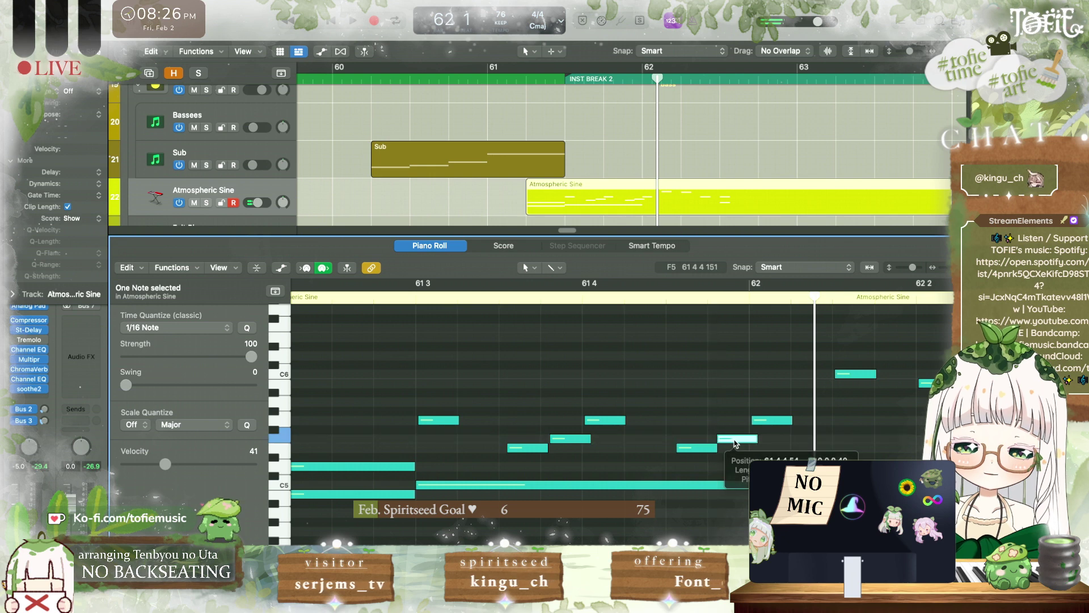
{"action": "key", "text": "space"}
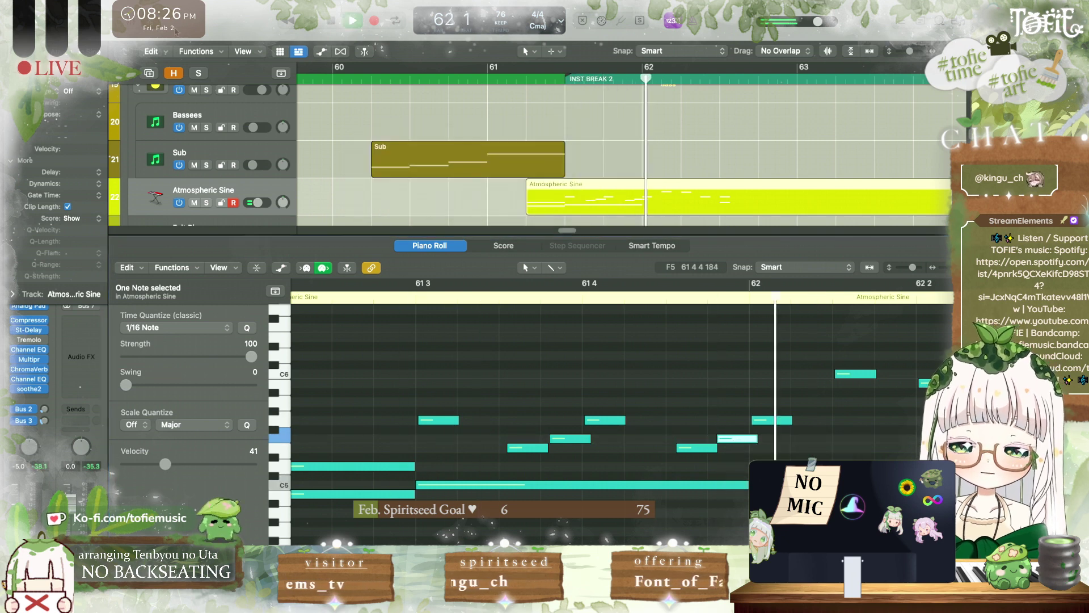
{"action": "key", "text": "i"}
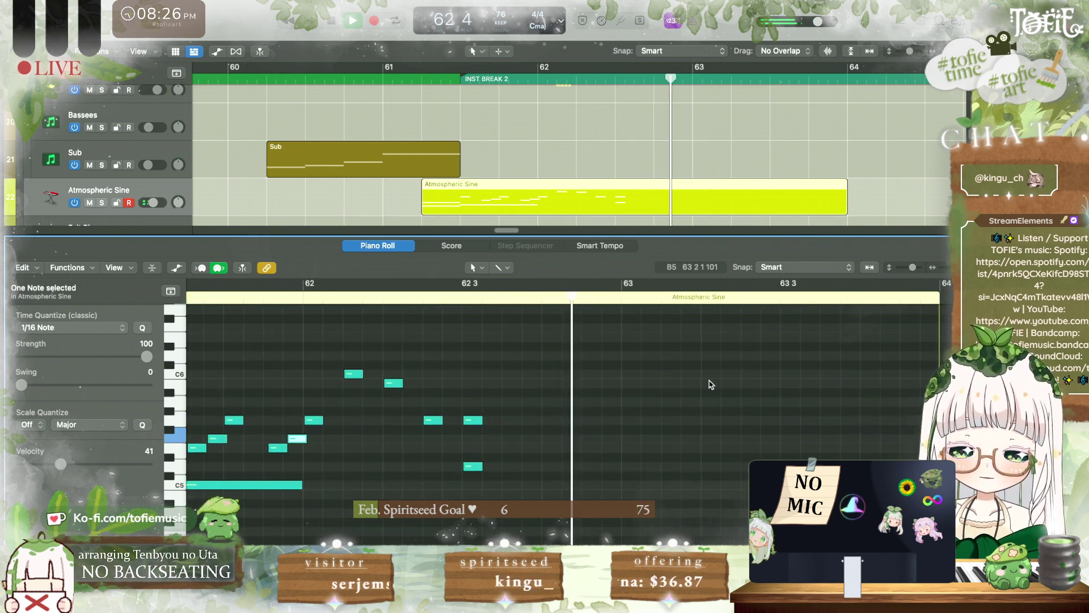
{"action": "key", "text": "space"}
Step: Add a short E5 at 62 4 3 and a C5 and B5 pair at bar 63, and audition the notes
{"action": "left_click_drag", "start_coordinate": [443, 446], "coordinate": [594, 452]}
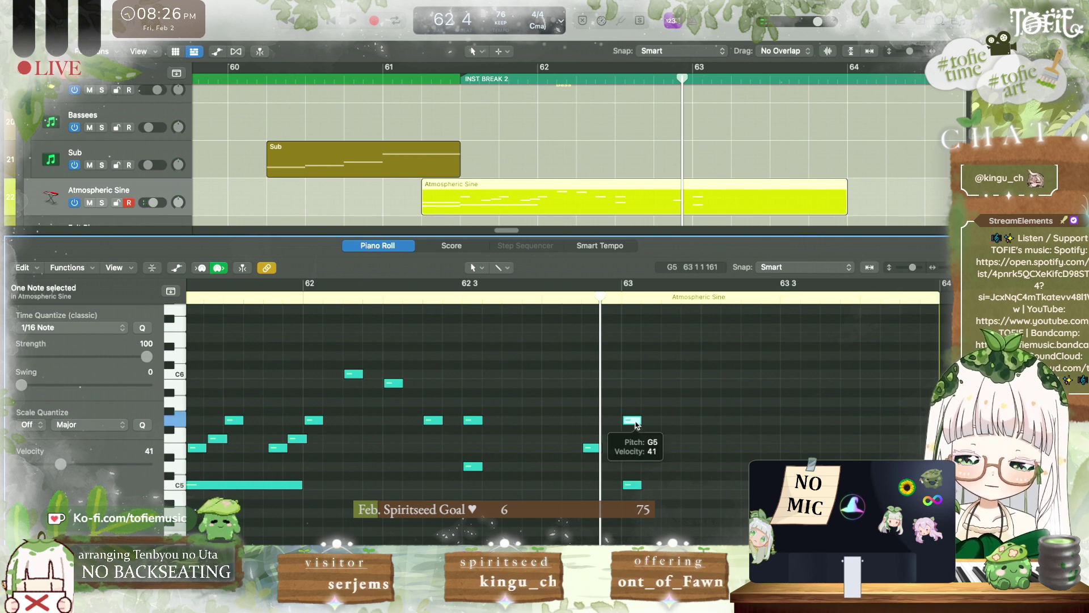
{"action": "key", "text": "space"}
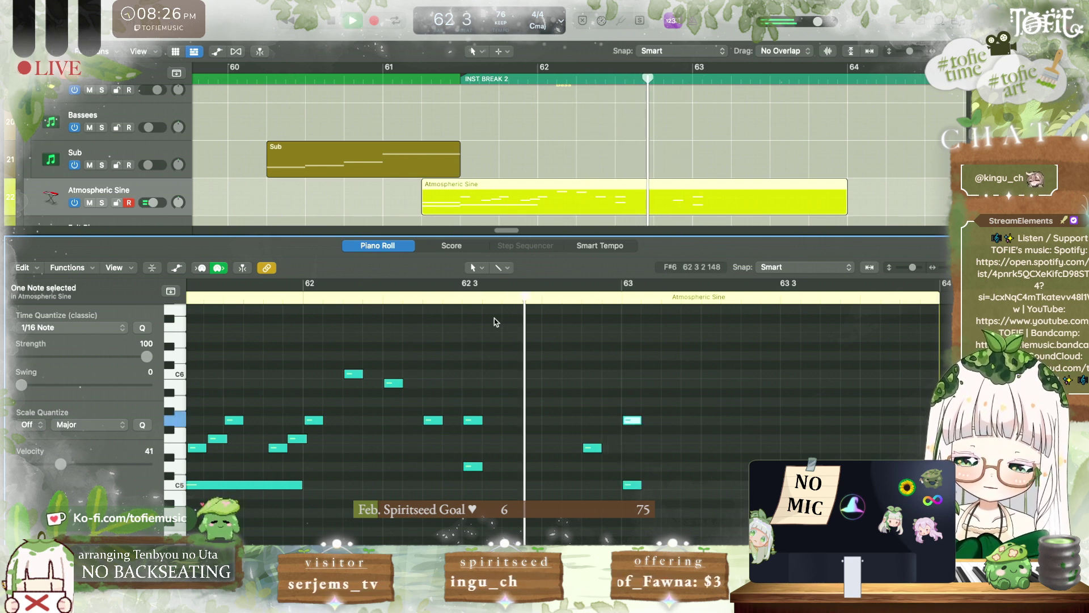
{"action": "key", "text": "space"}
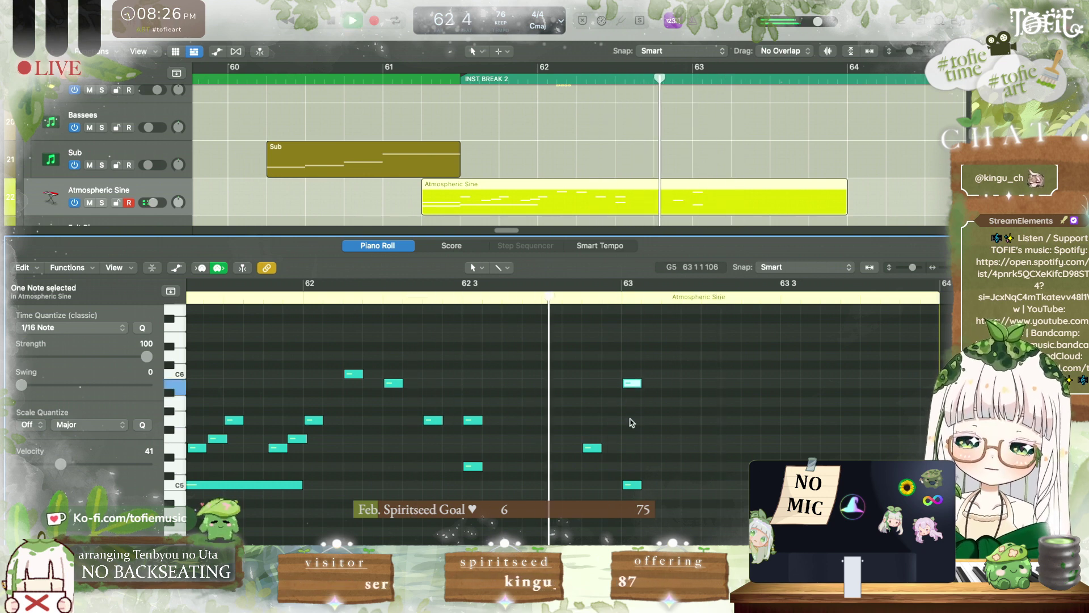
{"action": "key", "text": "space"}
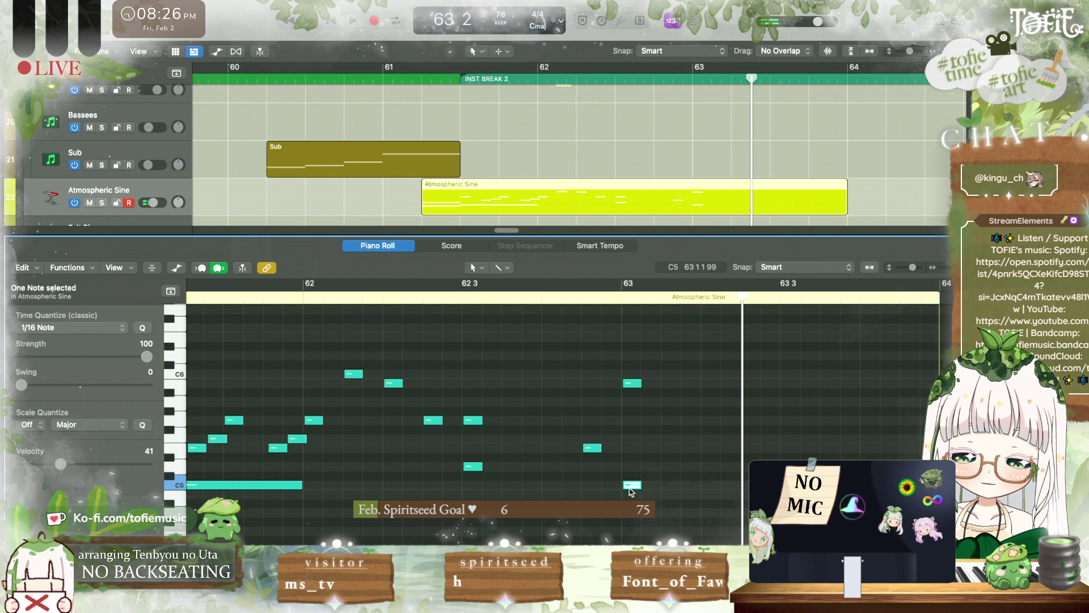
{"action": "key", "text": "space"}
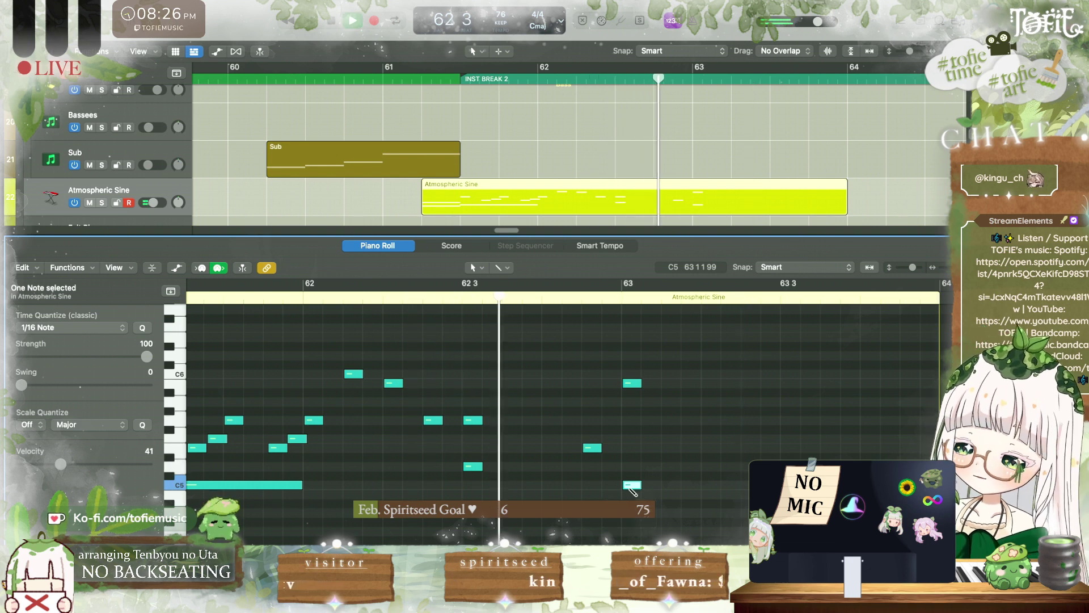
{"action": "key", "text": "space"}
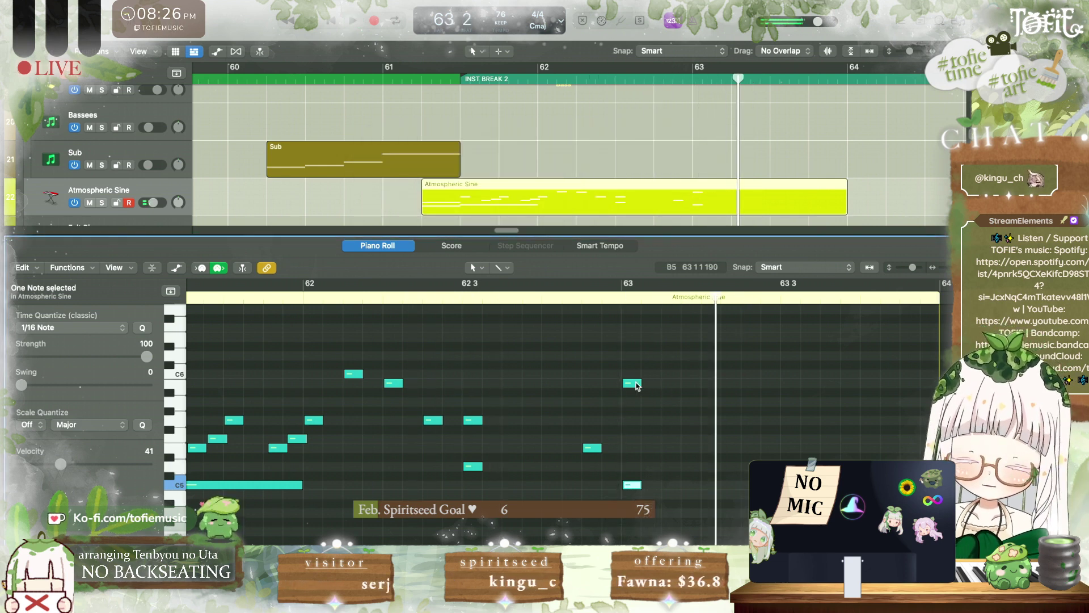
Step: Add a short G5 note at 63 2 and play the end of the phrase
{"action": "left_click", "coordinate": [718, 407]}
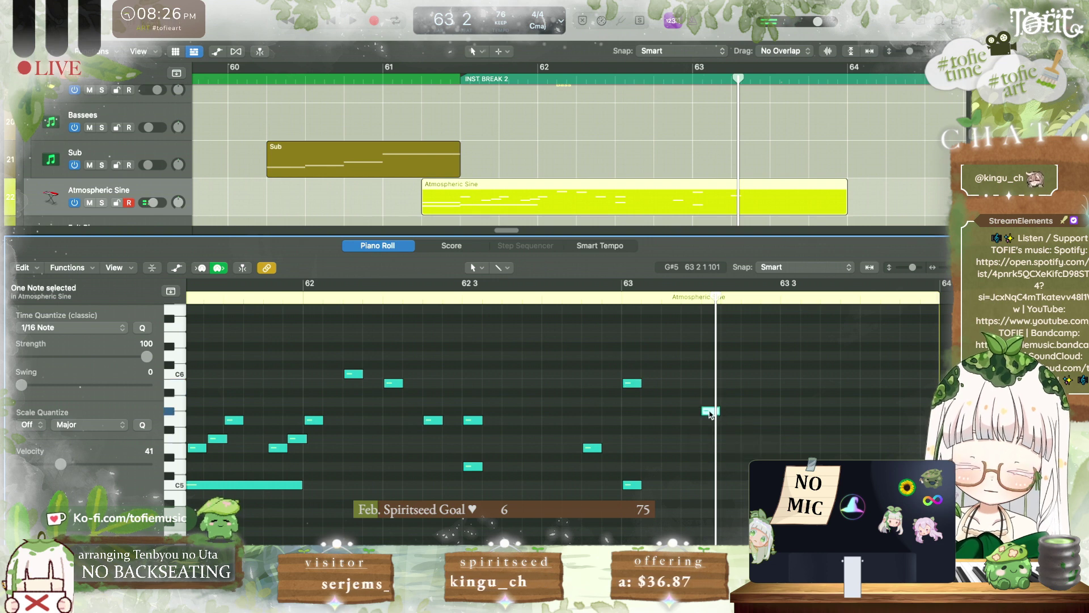
{"action": "key", "text": "alt+Down"}
{"action": "key", "text": "space"}
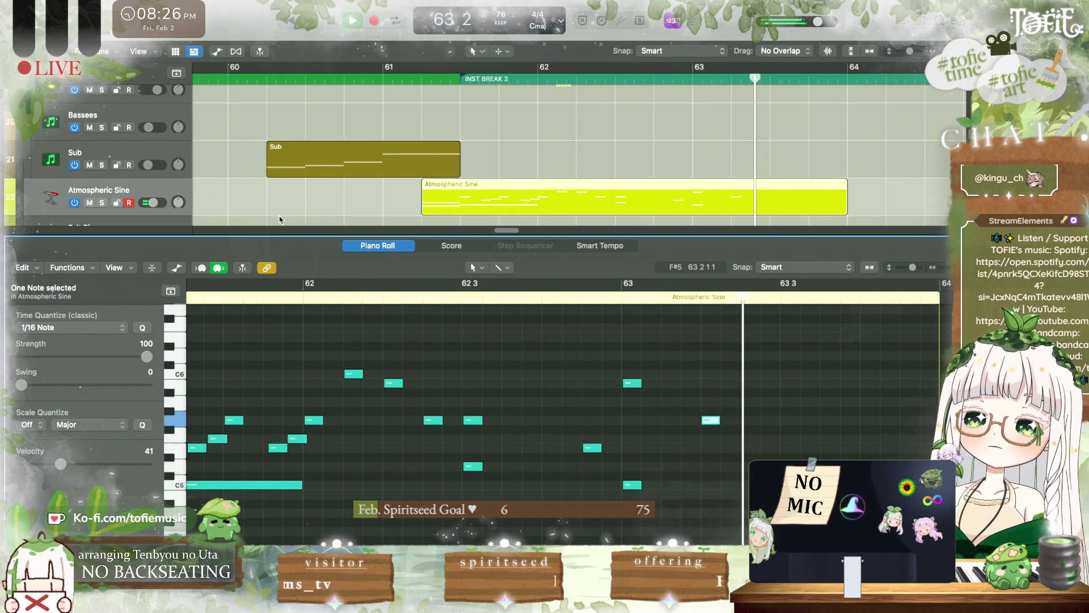
{"action": "key", "text": "space"}
Step: Close the piano roll, place the playhead at bar 63 and go to the percussion tracks around Stomp Kick
{"action": "key", "text": "e"}
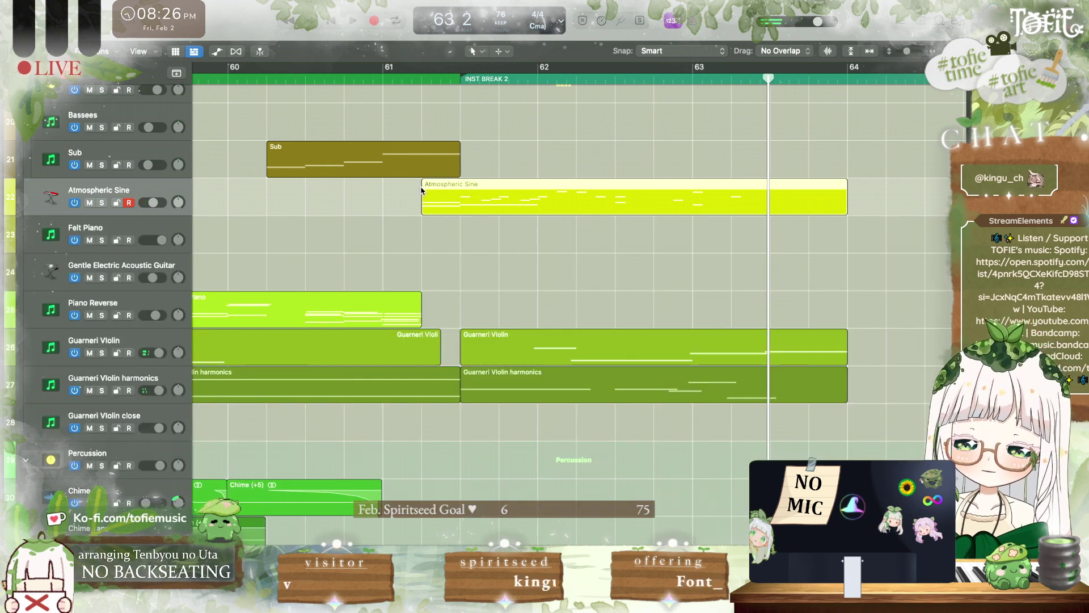
{"action": "left_click", "coordinate": [693, 78]}
{"action": "scroll", "coordinate": [665, 263], "scroll_direction": "down", "scroll_amount": 10}
{"action": "scroll", "coordinate": [665, 263], "scroll_direction": "left", "scroll_amount": 6}
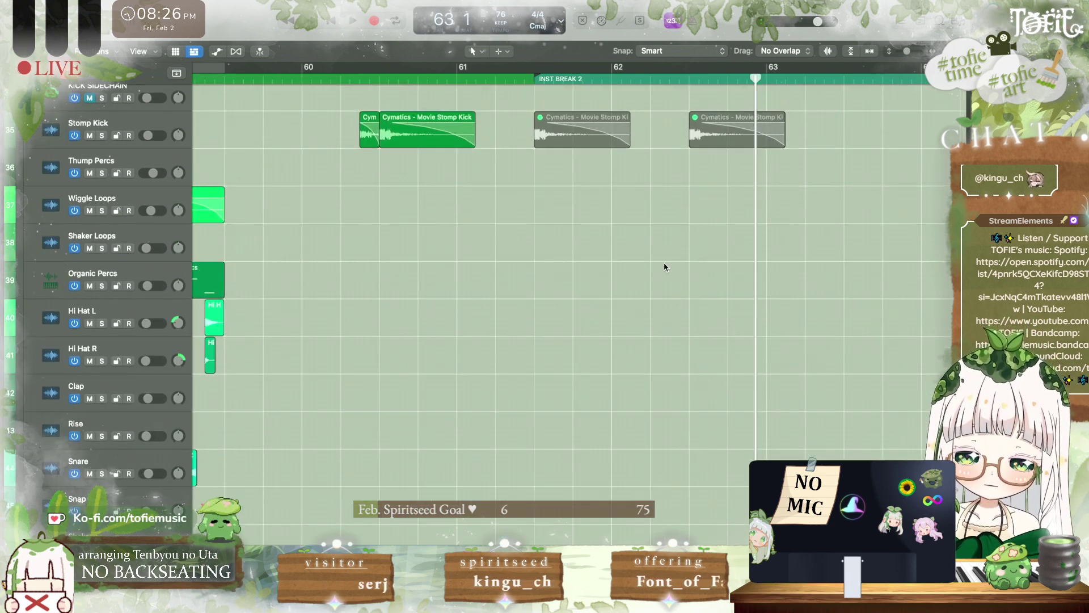
Step: Copy the first Chime region before bar 60 to the start of bar 63 on the Chime track
{"action": "scroll", "coordinate": [664, 263], "scroll_direction": "up", "scroll_amount": 7}
{"action": "scroll", "coordinate": [664, 264], "scroll_direction": "right", "scroll_amount": 3}
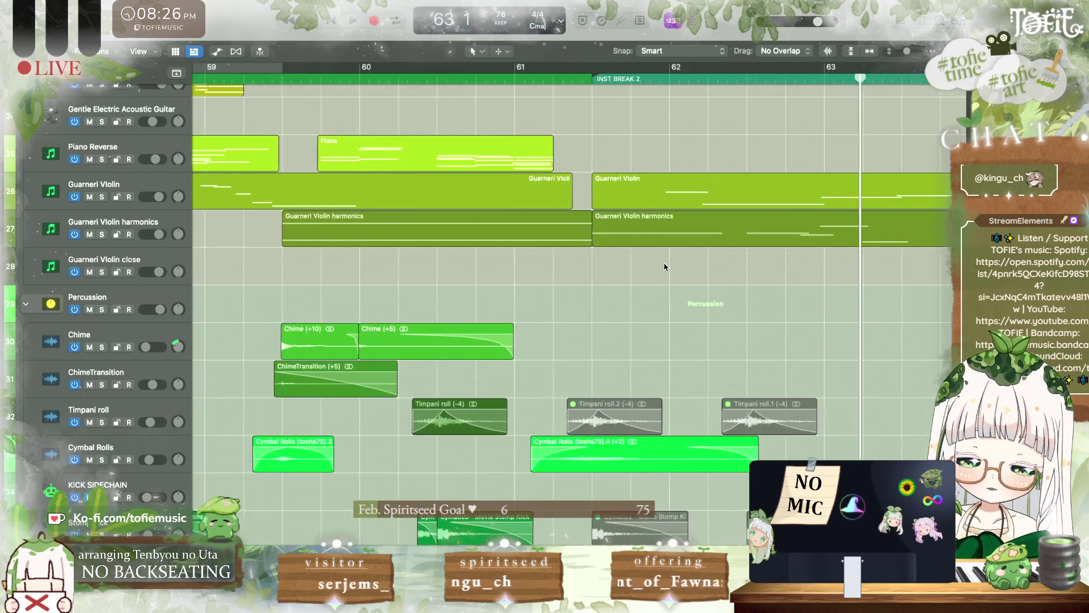
{"action": "left_click_drag", "start_coordinate": [310, 353], "coordinate": [839, 347]}
{"action": "scroll", "coordinate": [838, 345], "scroll_direction": "up", "scroll_amount": 5}
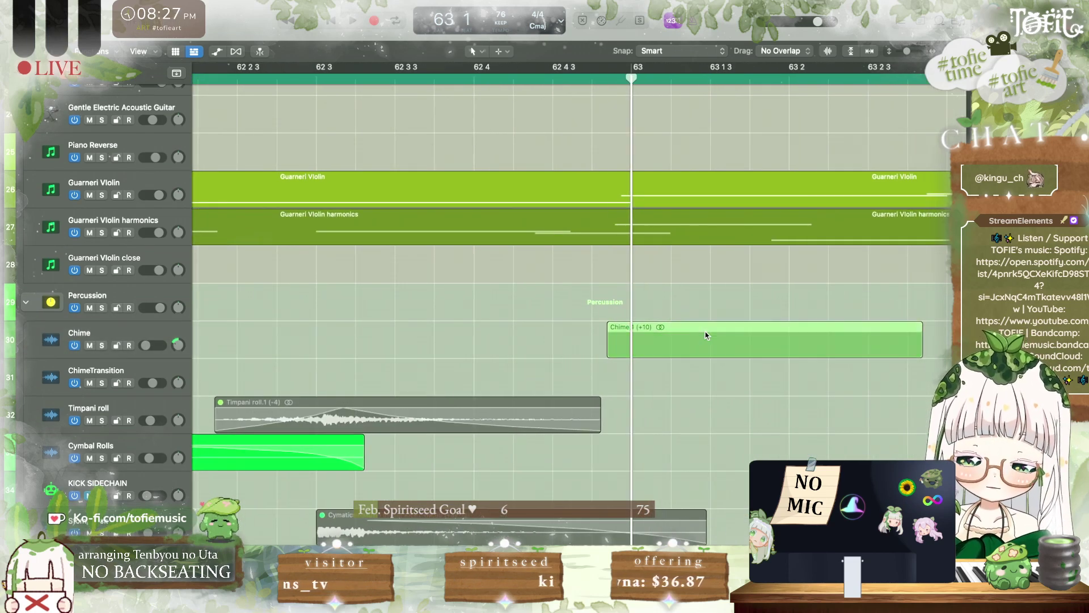
{"action": "left_click_drag", "start_coordinate": [705, 334], "coordinate": [733, 337]}
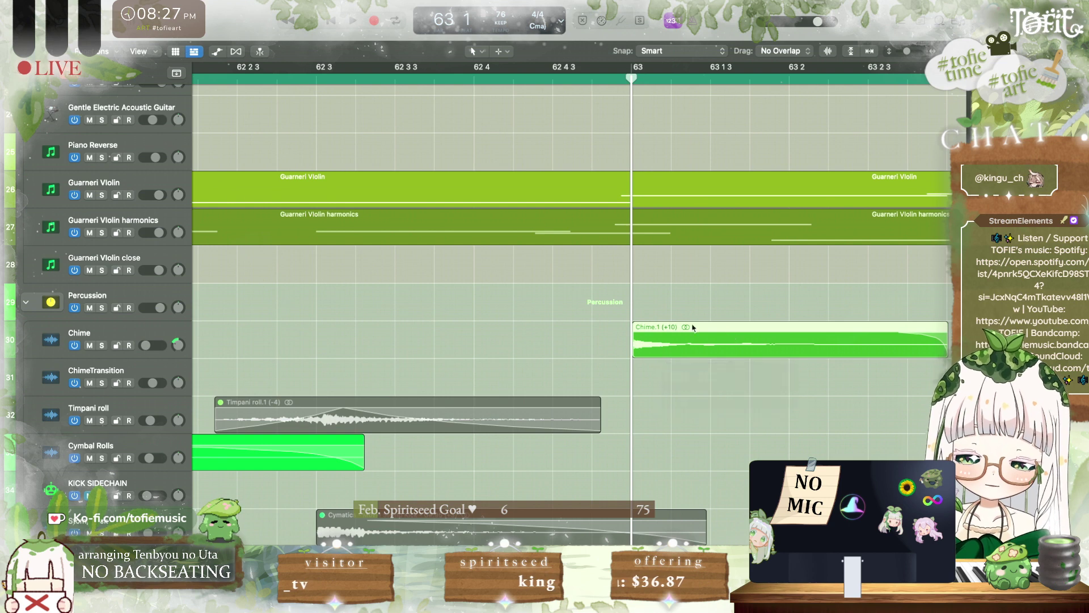
Step: Solo the Chime track, audition the region at bar 63 and set its transpose to 9
{"action": "left_click", "coordinate": [102, 345]}
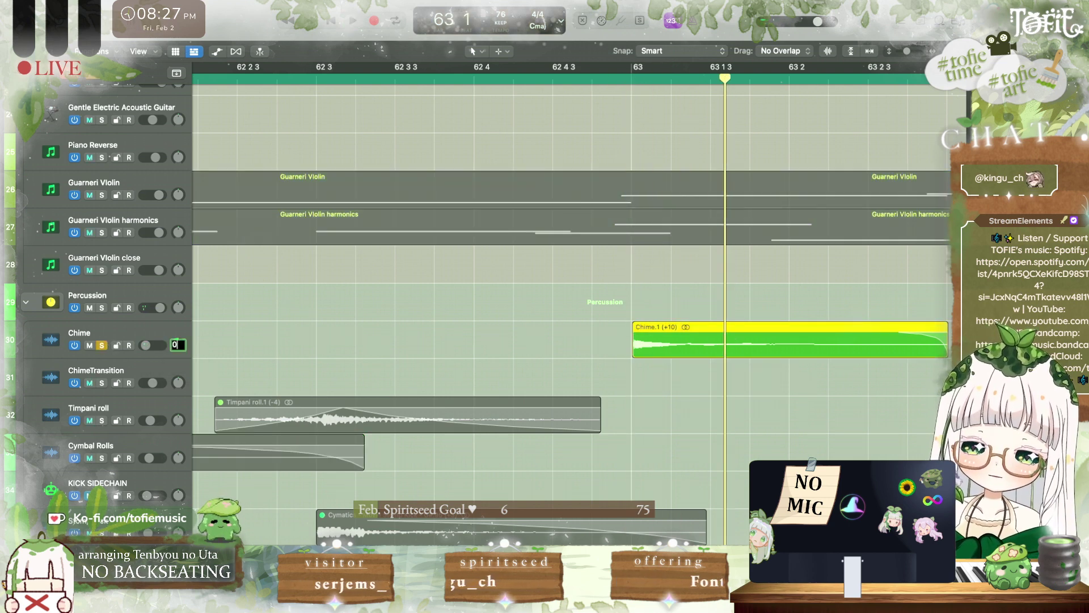
{"action": "key", "text": "space"}
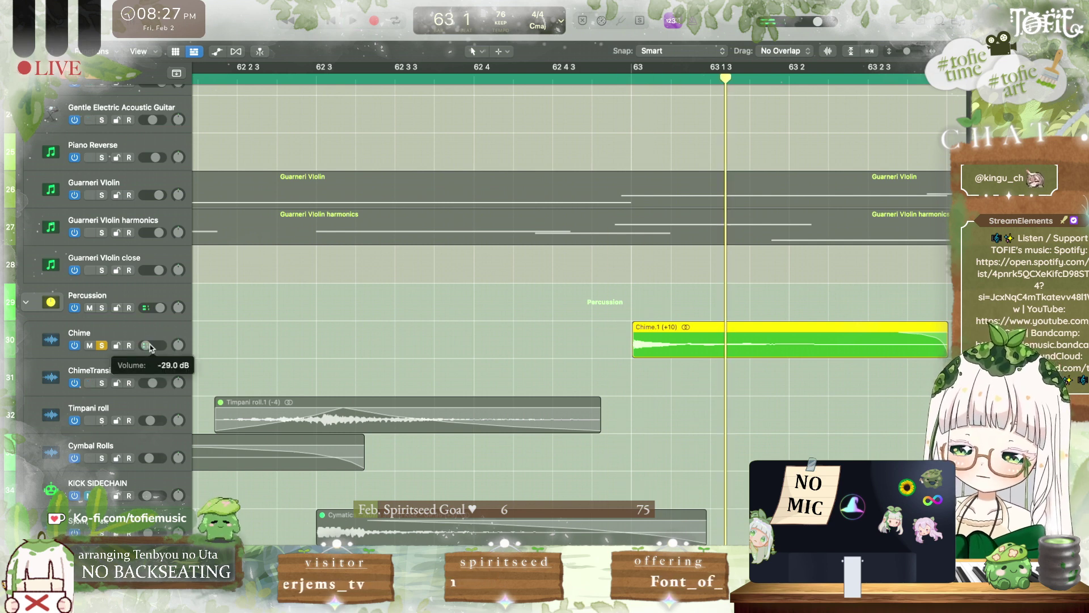
{"action": "key", "text": "i"}
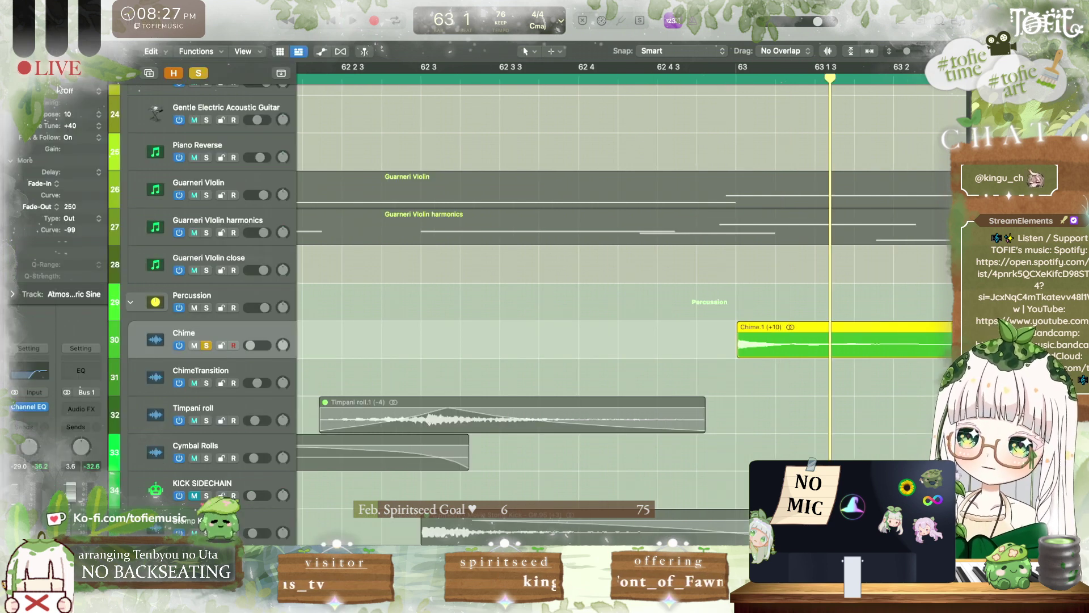
{"action": "key", "text": "space"}
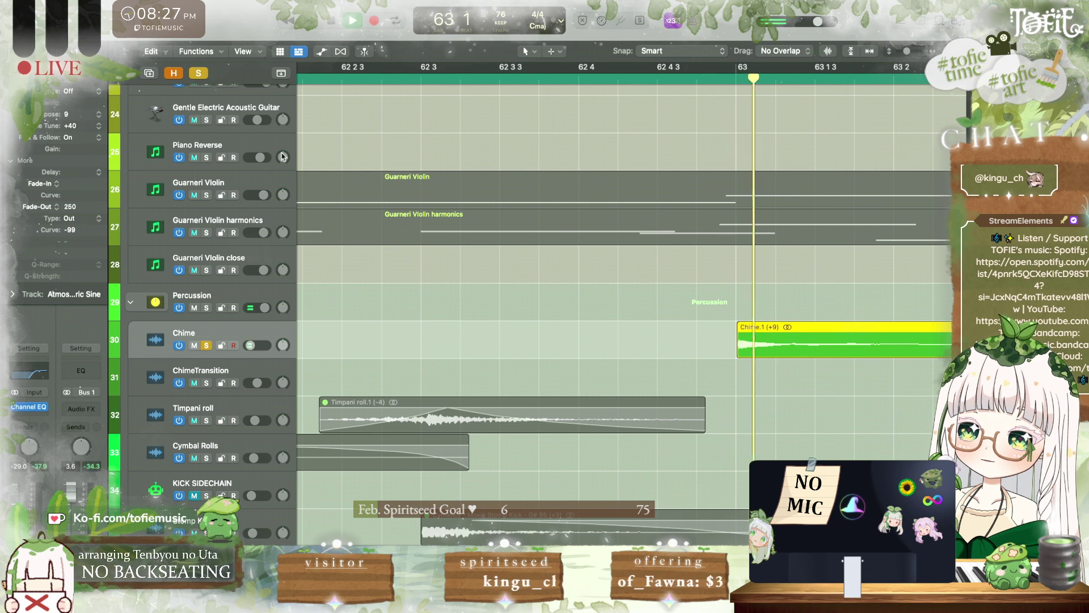
{"action": "scroll", "coordinate": [516, 214], "scroll_direction": "right", "scroll_amount": 3}
{"action": "key", "text": "space"}
Step: Place the playhead at 63 2 and copy the Chime (+5) region from bar 60 to it, right after the first chime
{"action": "key", "text": "super+Left"}
{"action": "left_click", "coordinate": [717, 79]}
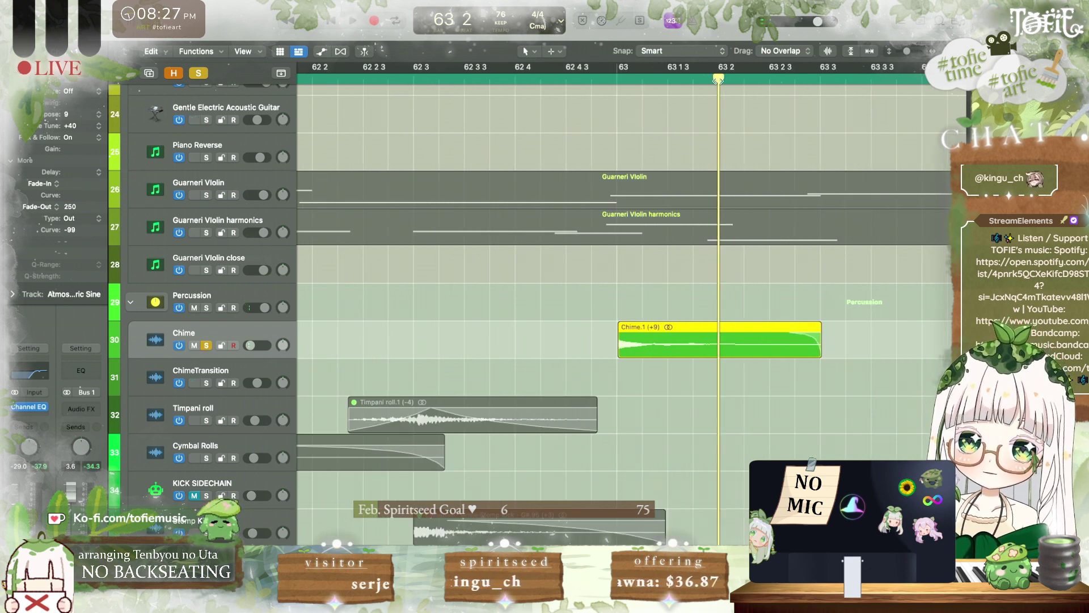
{"action": "key", "text": "super+Left"}
{"action": "key", "text": "super+Left"}
{"action": "scroll", "coordinate": [681, 253], "scroll_direction": "left", "scroll_amount": 3}
{"action": "left_click_drag", "start_coordinate": [407, 350], "coordinate": [691, 326]}
{"action": "scroll", "coordinate": [671, 326], "scroll_direction": "up", "scroll_amount": 3}
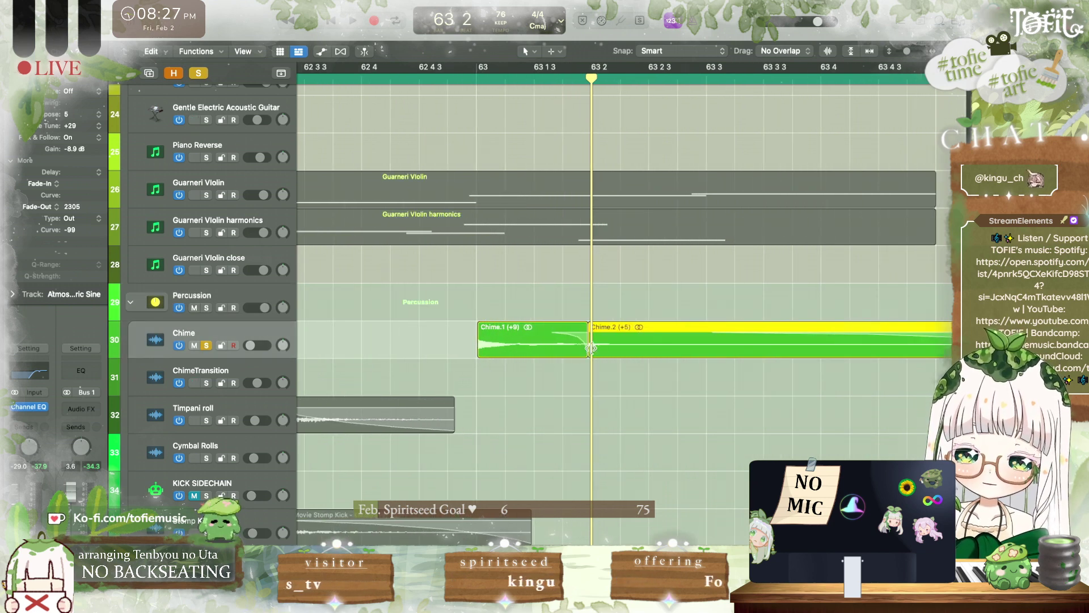
Step: Play the two chimes and give the first one a fade-out of 552 with a curve of -60
{"action": "key", "text": "space"}
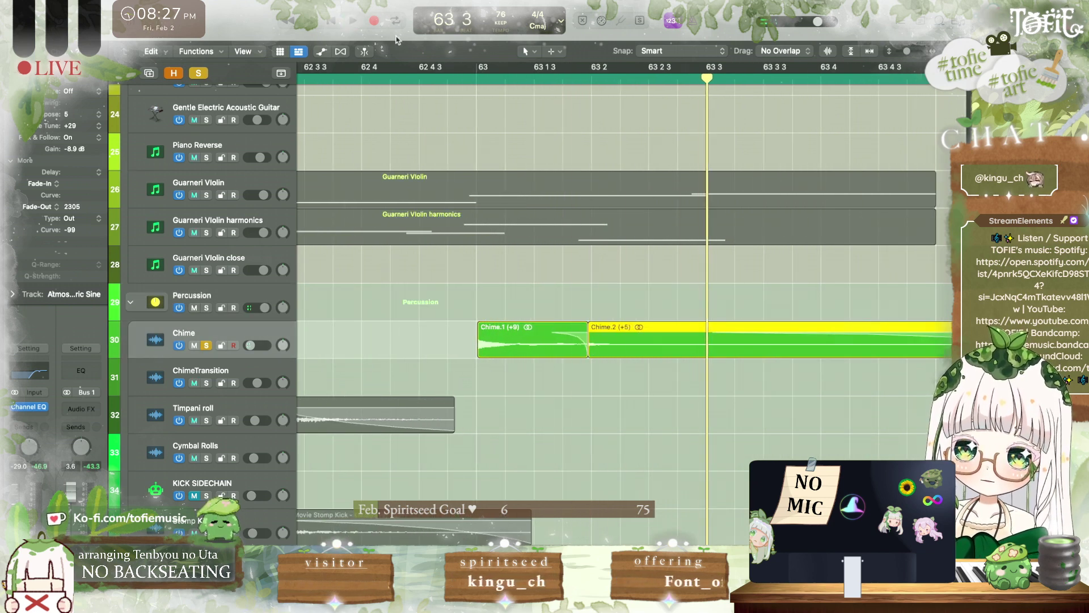
{"action": "key", "text": "space"}
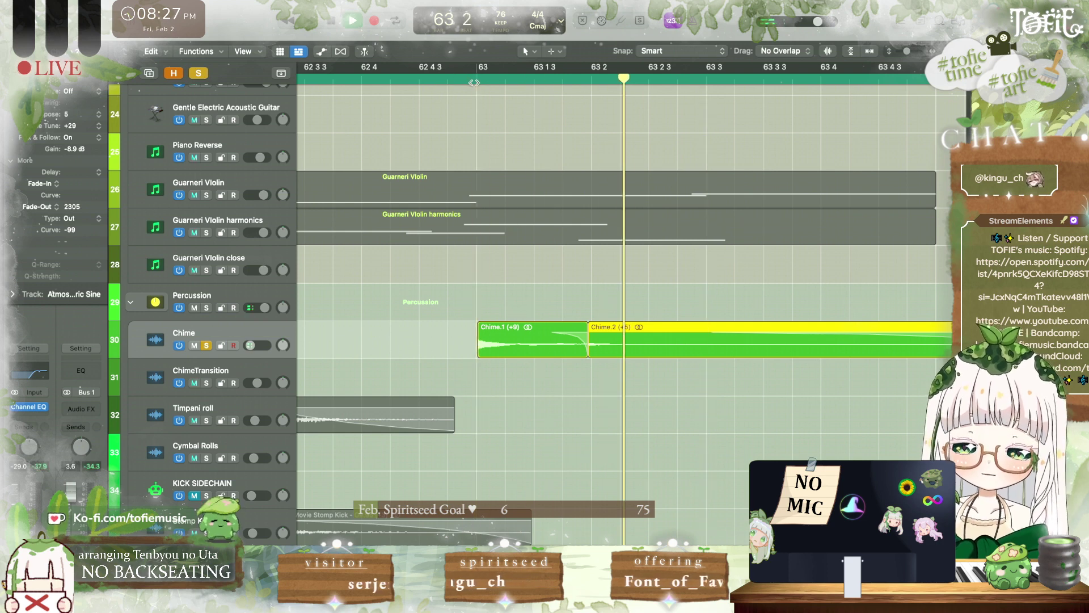
{"action": "key", "text": "space"}
{"action": "left_click", "coordinate": [485, 325]}
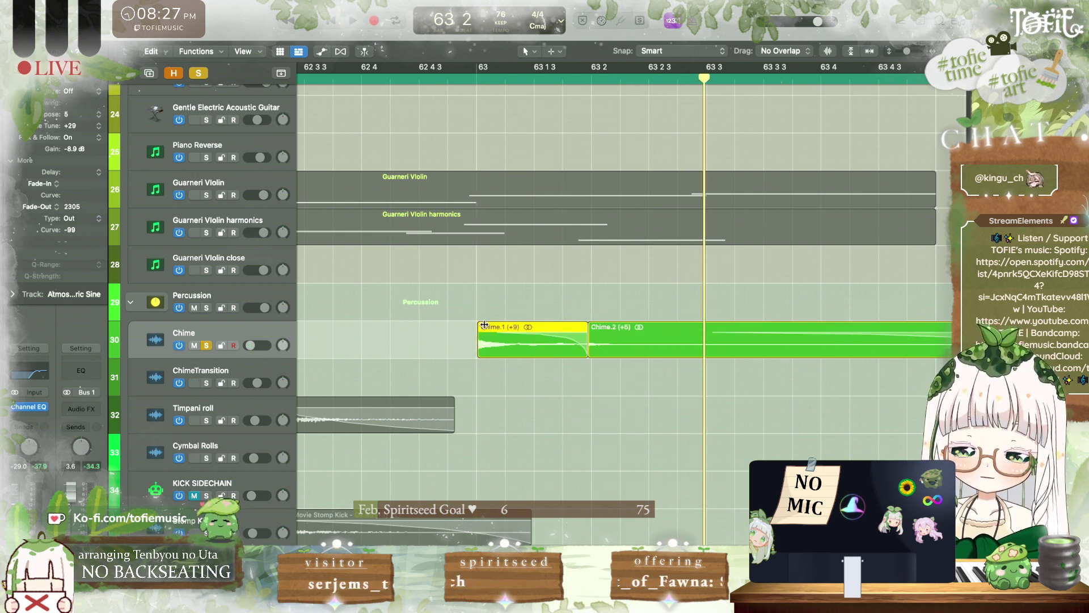
{"action": "key", "text": "space"}
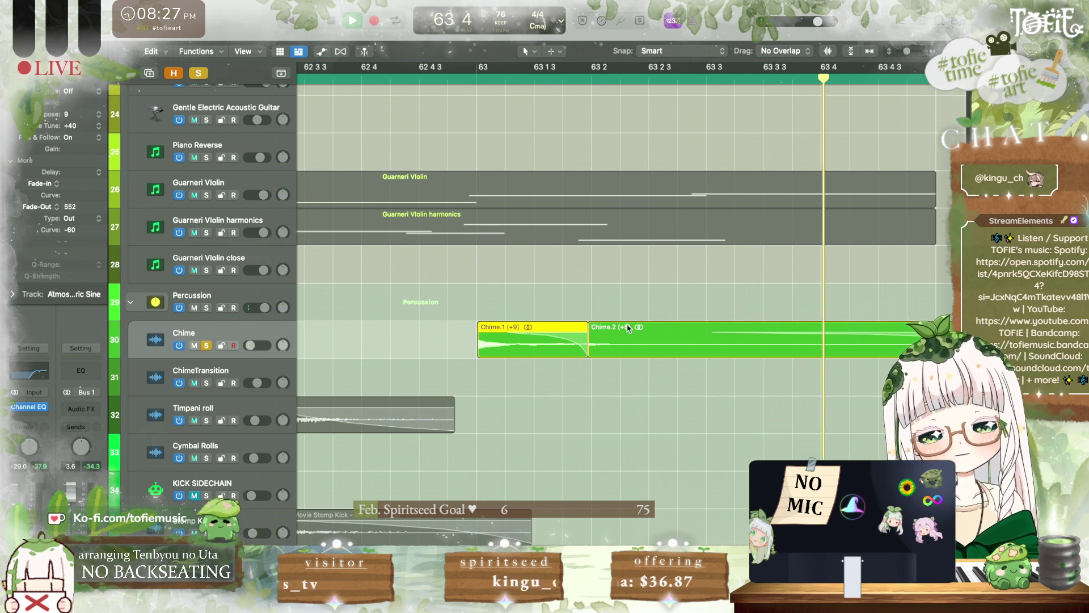
Step: Clear the Chime track's solo and play the chimes with the other tracks
{"action": "key", "text": "super+Left"}
{"action": "key", "text": "super+Left"}
{"action": "key", "text": "super+Left"}
{"action": "left_click", "coordinate": [193, 76]}
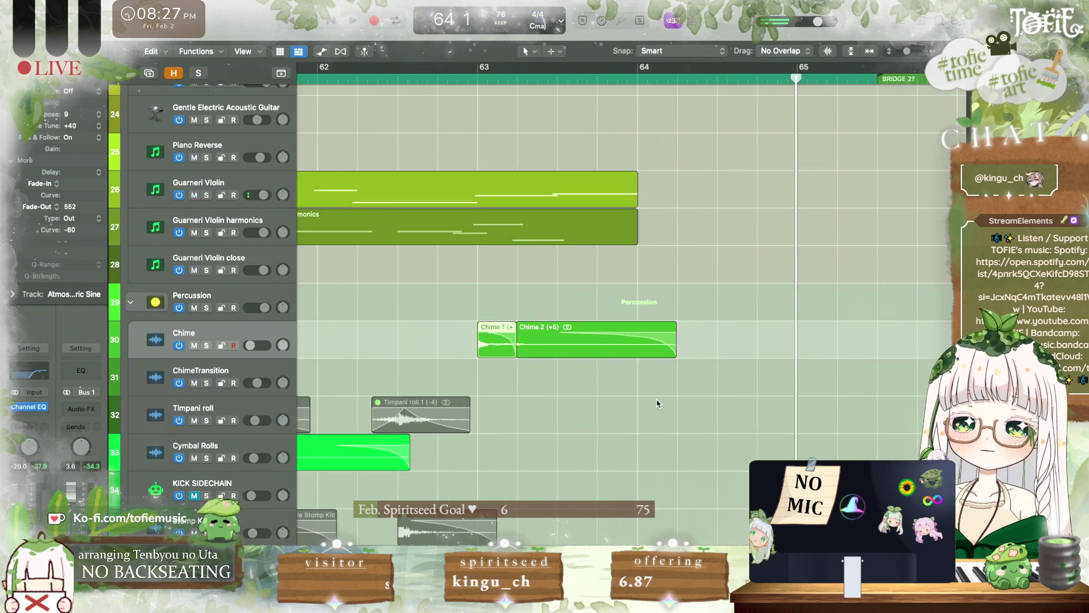
Step: Nudge both chime regions at bar 63 slightly later and play them in context
{"action": "key", "text": "super+Right"}
{"action": "key", "text": "super+Right"}
{"action": "key", "text": "super+Right"}
{"action": "left_click_drag", "start_coordinate": [698, 387], "coordinate": [524, 343]}
{"action": "key", "text": "space"}
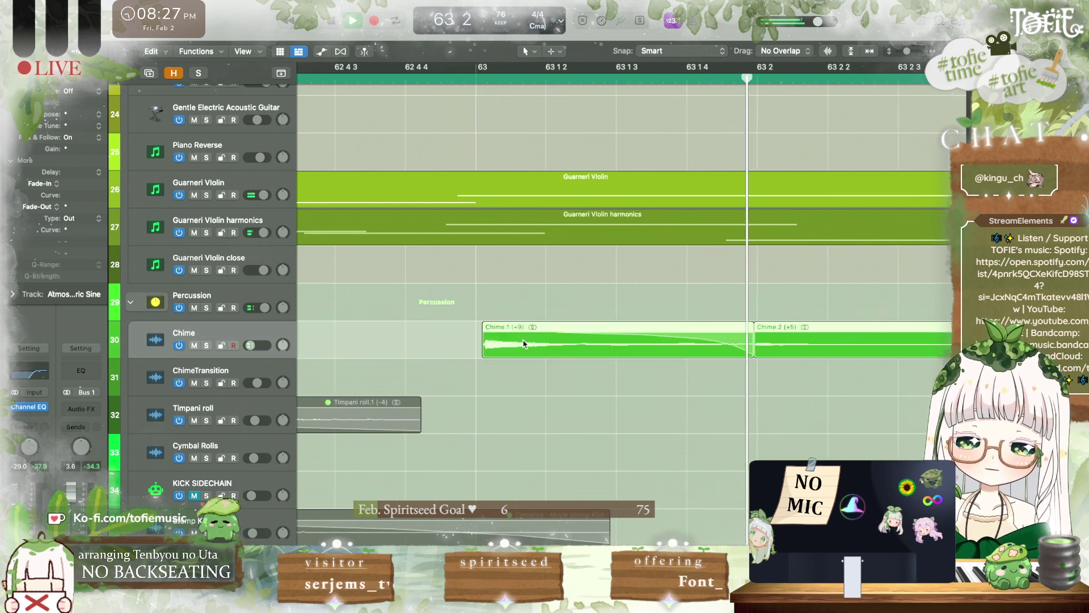
{"action": "key", "text": "super+Left"}
{"action": "key", "text": "super+Left"}
{"action": "key", "text": "super+Left"}
{"action": "key", "text": "space"}
Step: Deselect the chimes and play the arrangement from about bar 56, just before the BRIDGE section
{"action": "key", "text": "super+Left"}
{"action": "key", "text": "super+Left"}
{"action": "key", "text": "super+Left"}
{"action": "key", "text": "super+Left"}
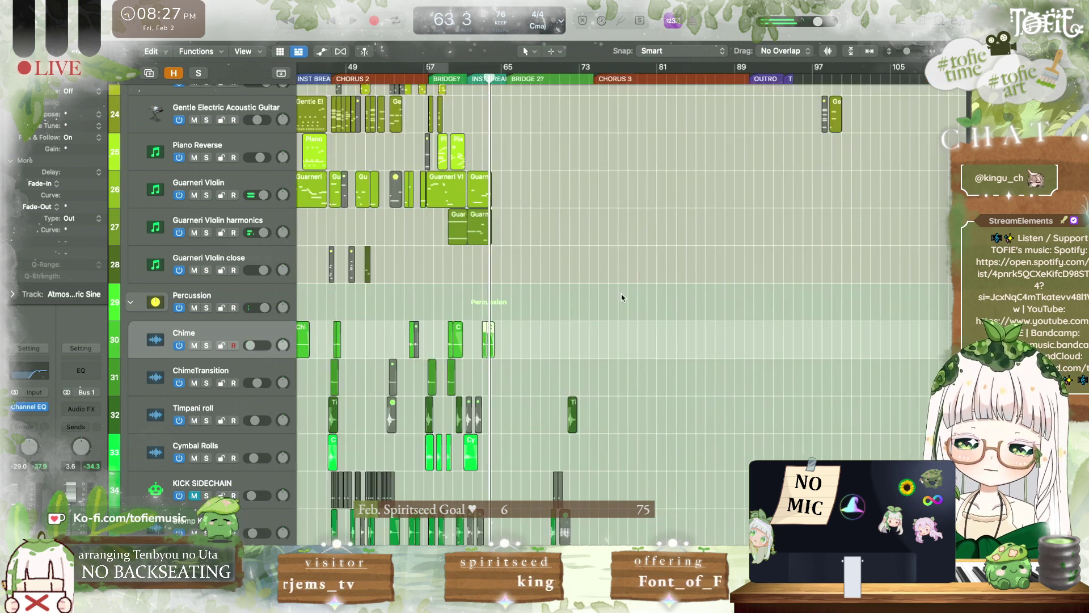
{"action": "left_click", "coordinate": [621, 294]}
{"action": "left_click", "coordinate": [416, 79]}
{"action": "key", "text": "space"}
{"action": "key", "text": "super+Right"}
{"action": "key", "text": "super+Right"}
{"action": "key", "text": "super+Right"}
{"action": "key", "text": "super+Right"}
{"action": "key", "text": "super+Right"}
{"action": "key", "text": "super+Right"}
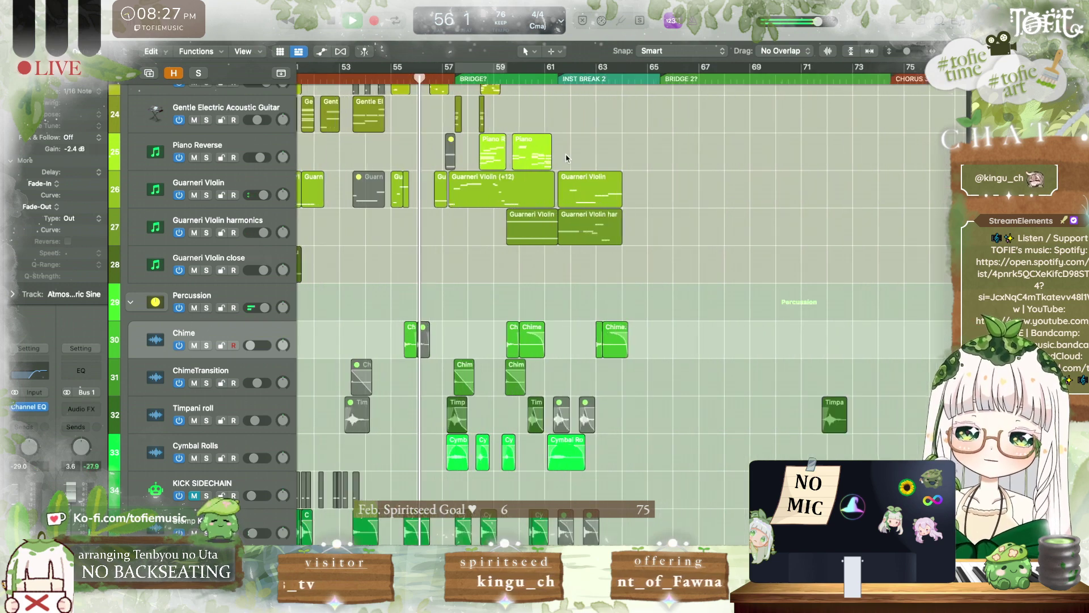
Step: Examine the chordal and ornamental tracks from the bridge through INST BREAK 2 during playback
{"action": "scroll", "coordinate": [600, 175], "scroll_direction": "up", "scroll_amount": 12}
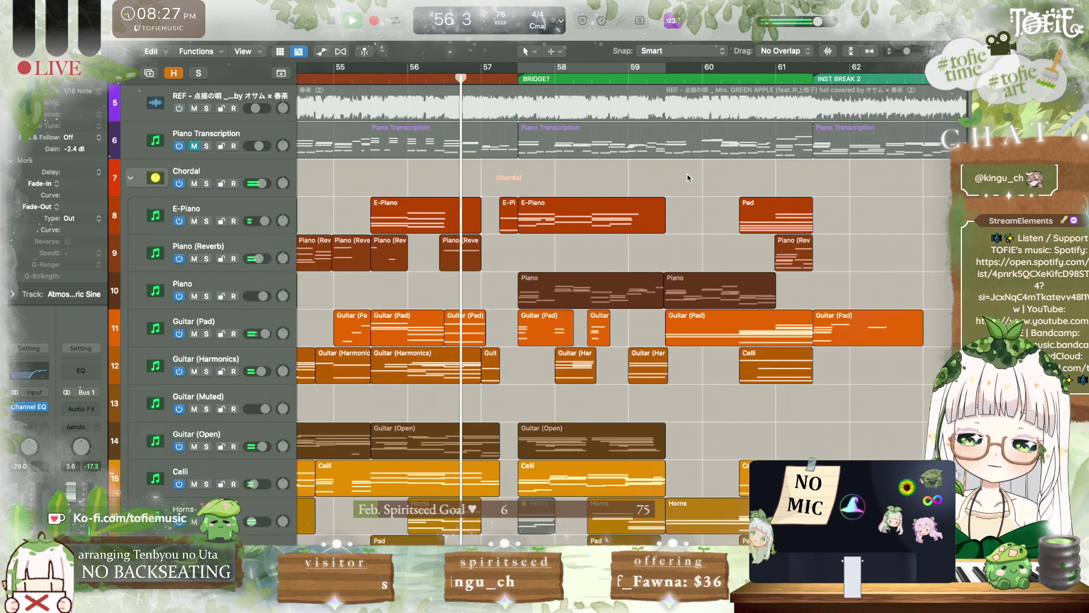
{"action": "scroll", "coordinate": [686, 178], "scroll_direction": "down", "scroll_amount": 5}
{"action": "scroll", "coordinate": [687, 178], "scroll_direction": "right", "scroll_amount": 2}
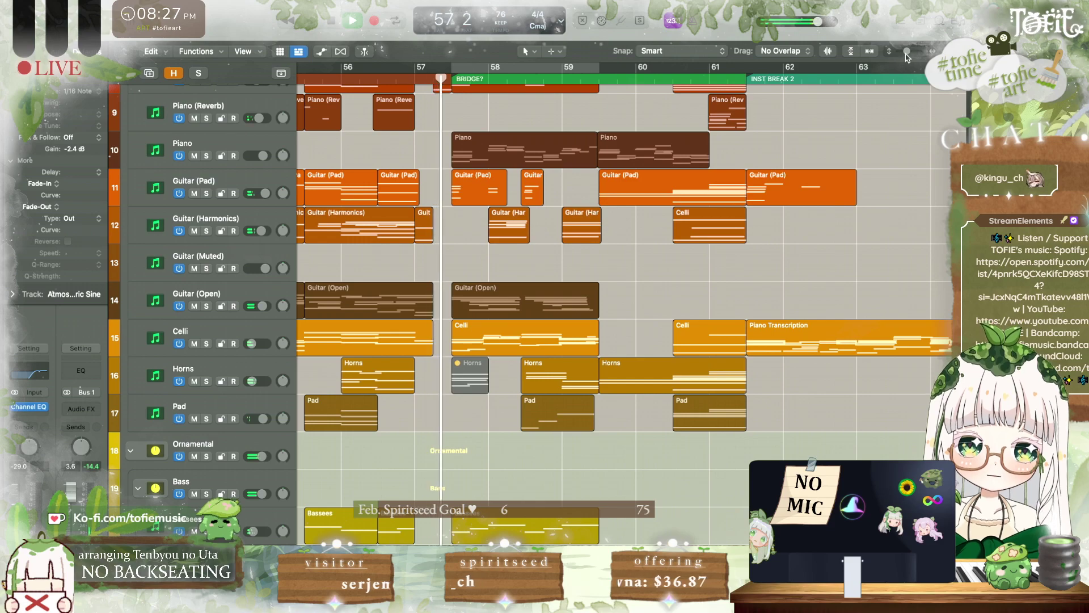
{"action": "scroll", "coordinate": [840, 148], "scroll_direction": "left", "scroll_amount": 6}
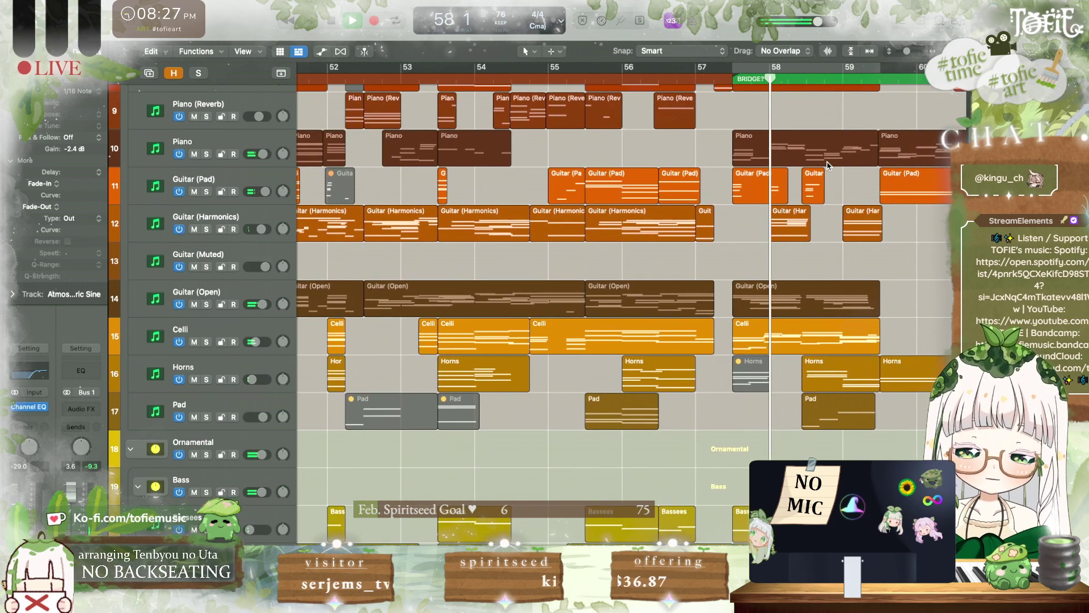
{"action": "scroll", "coordinate": [907, 125], "scroll_direction": "down", "scroll_amount": 15}
{"action": "scroll", "coordinate": [907, 125], "scroll_direction": "right", "scroll_amount": 2}
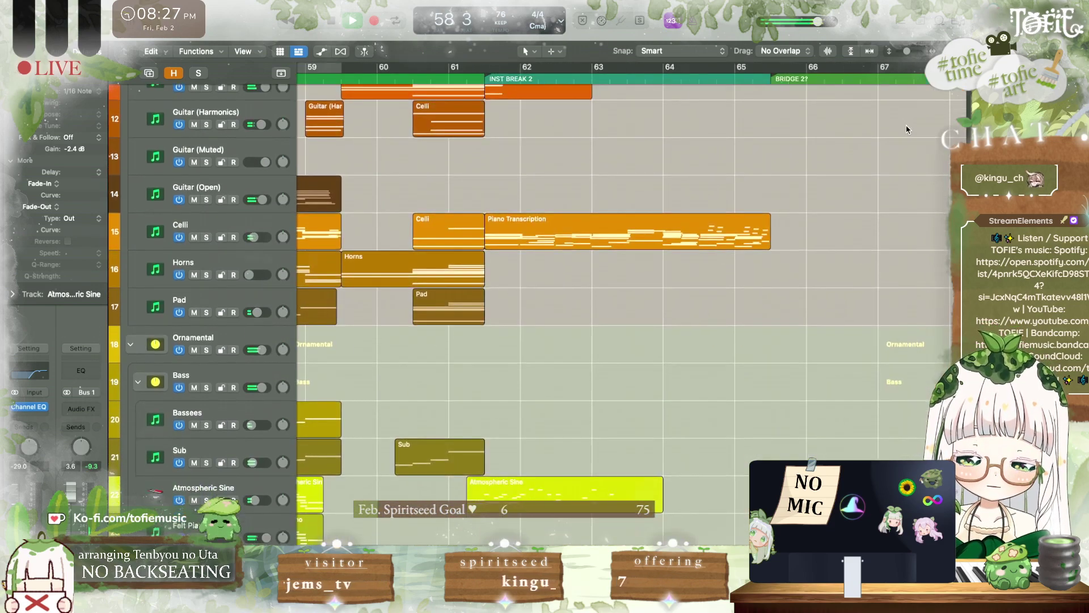
{"action": "scroll", "coordinate": [907, 125], "scroll_direction": "up", "scroll_amount": 20}
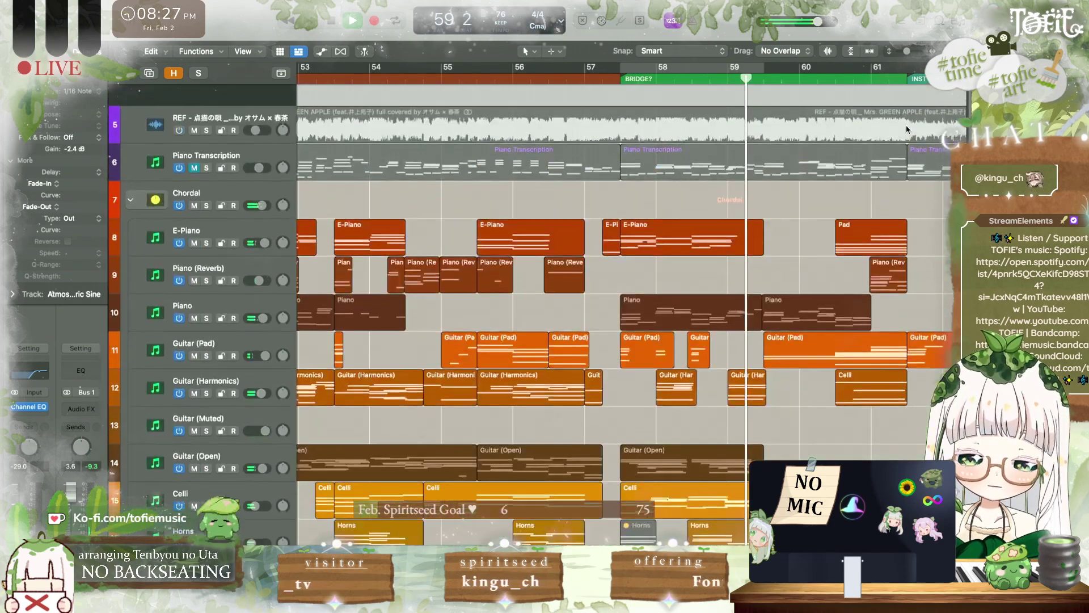
{"action": "scroll", "coordinate": [907, 125], "scroll_direction": "right", "scroll_amount": 3}
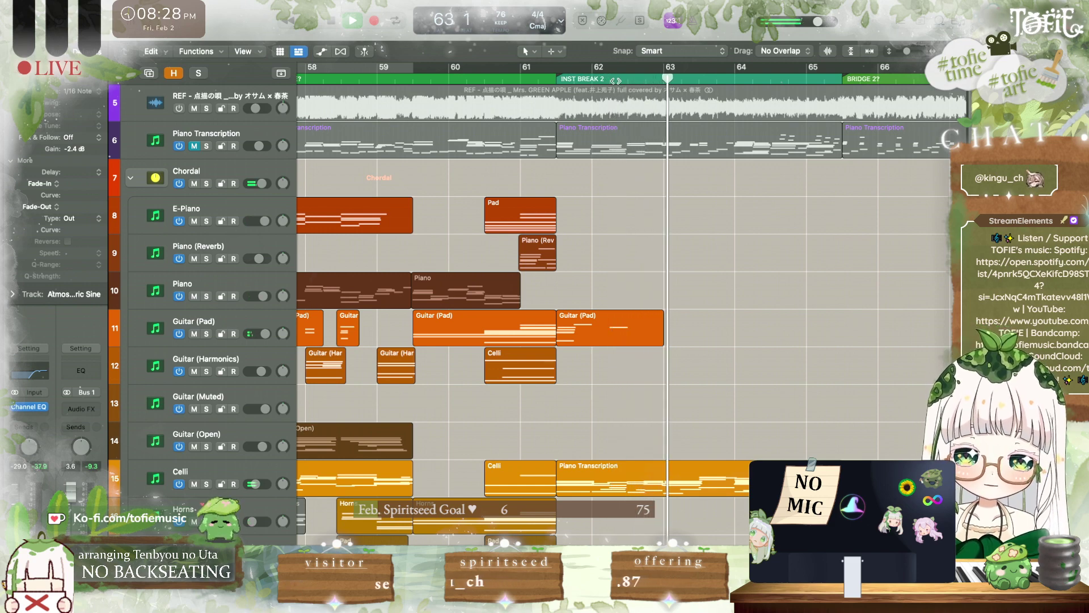
Step: Place the playhead at the start of INST BREAK 2 and open its Atmospheric Sine region in the piano roll
{"action": "scroll", "coordinate": [679, 240], "scroll_direction": "down", "scroll_amount": 10}
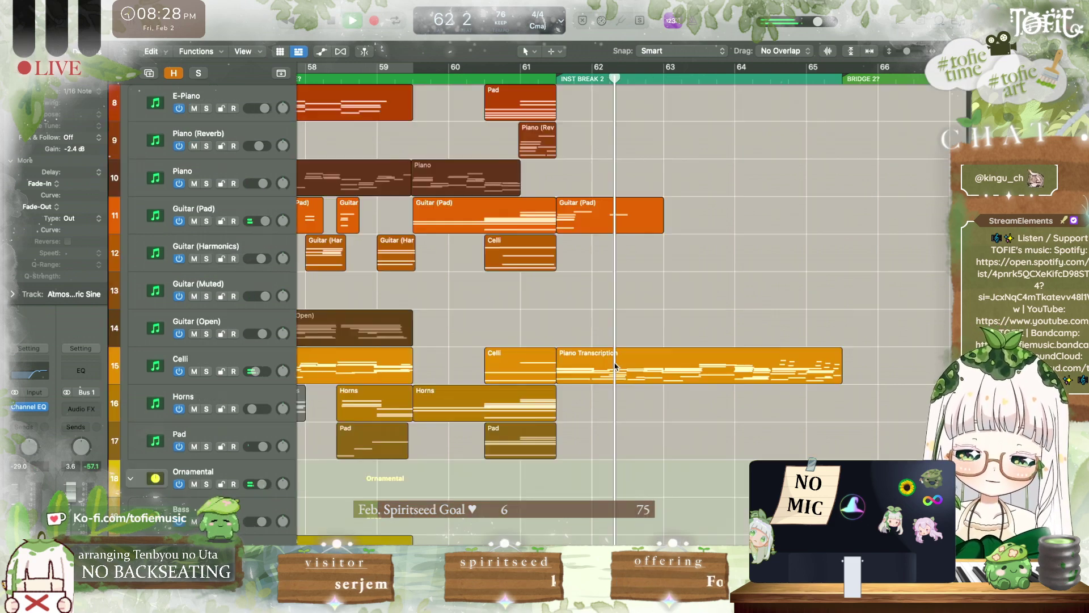
{"action": "left_click", "coordinate": [566, 79]}
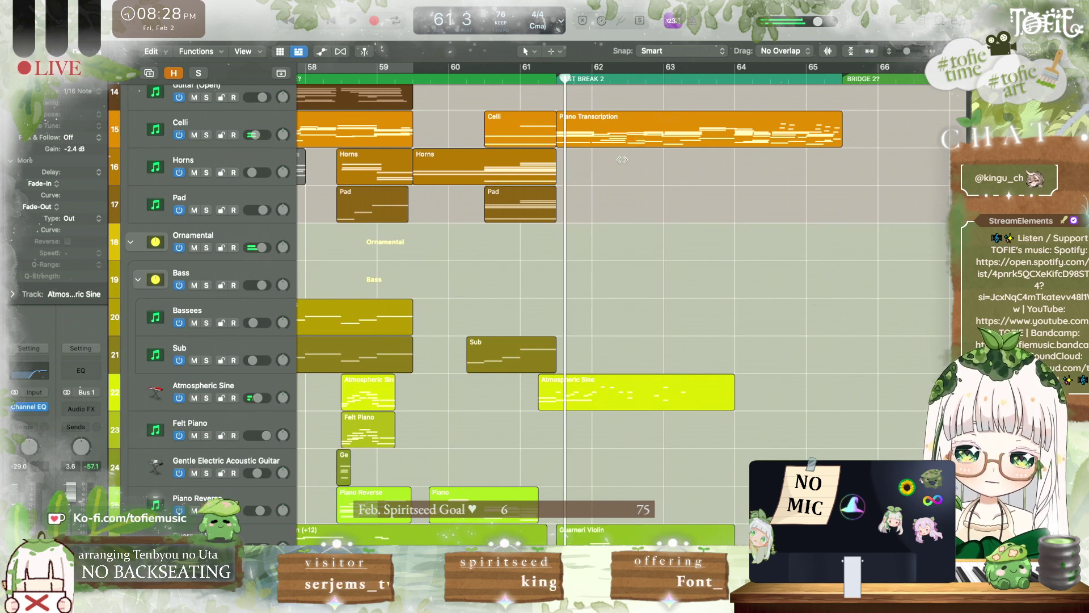
{"action": "double_click", "coordinate": [652, 397]}
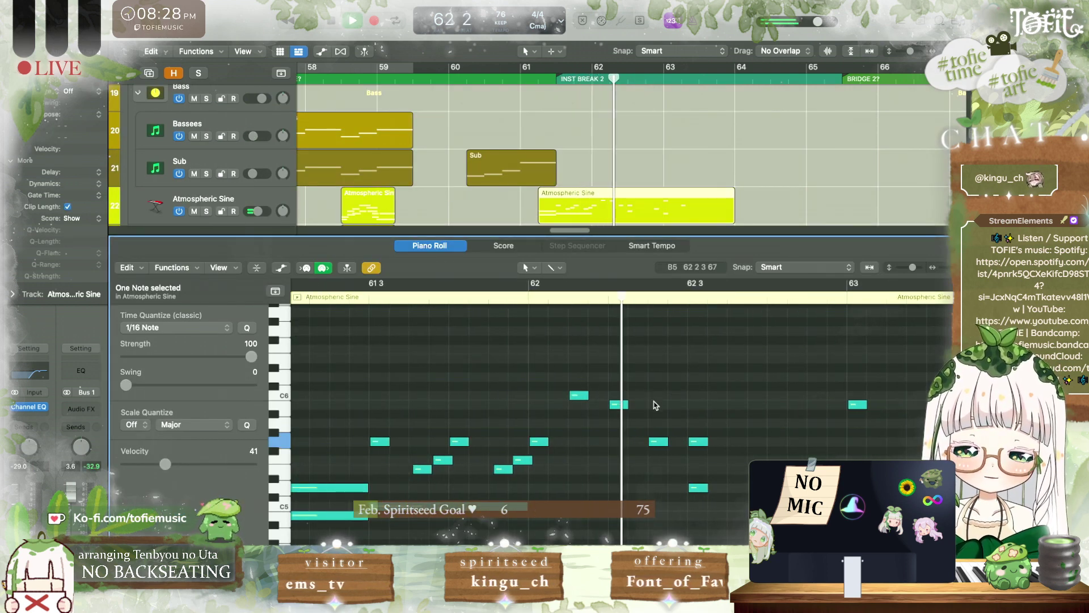
Step: Try to replace the notes from 62 3 onward with a one-bar-later copy of the preceding ten-note phrase, and play it
{"action": "key", "text": "super+Left"}
{"action": "left_click_drag", "start_coordinate": [840, 534], "coordinate": [696, 365]}
{"action": "key", "text": "Delete"}
{"action": "left_click_drag", "start_coordinate": [725, 542], "coordinate": [554, 366]}
{"action": "left_click_drag", "start_coordinate": [729, 499], "coordinate": [553, 360]}
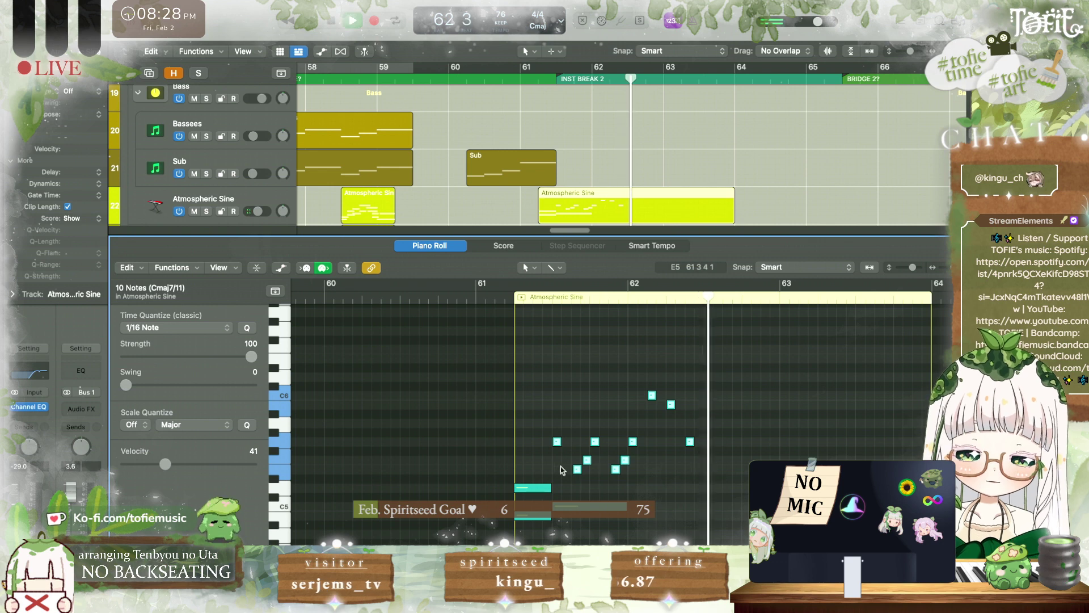
{"action": "left_click_drag", "start_coordinate": [557, 444], "coordinate": [711, 447]}
{"action": "key", "text": "space"}
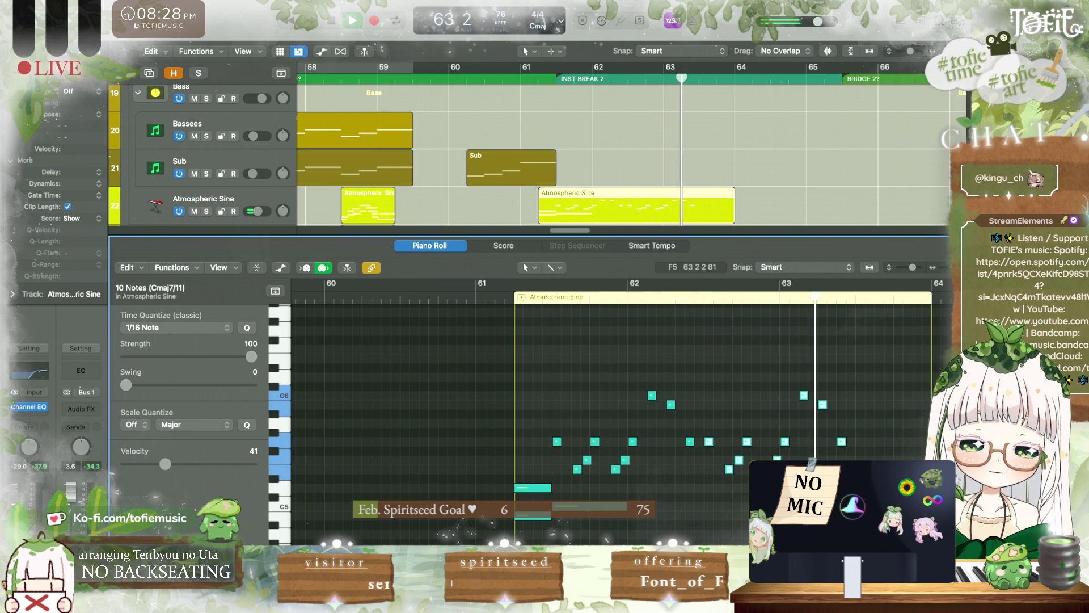
{"action": "key", "text": "space"}
{"action": "key", "text": "space"}
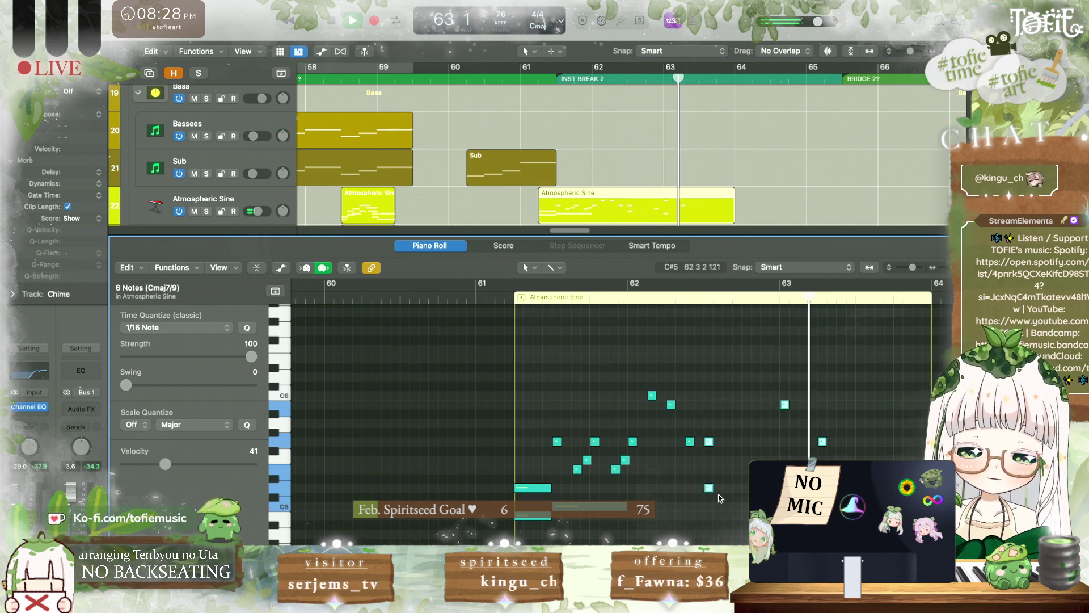
Step: Copy the first four short notes (G5, E5, F5, G5) of the phrase one bar later to 62 3 and play them
{"action": "left_click", "coordinate": [541, 424]}
{"action": "key", "text": "space"}
{"action": "left_click_drag", "start_coordinate": [602, 474], "coordinate": [605, 479]}
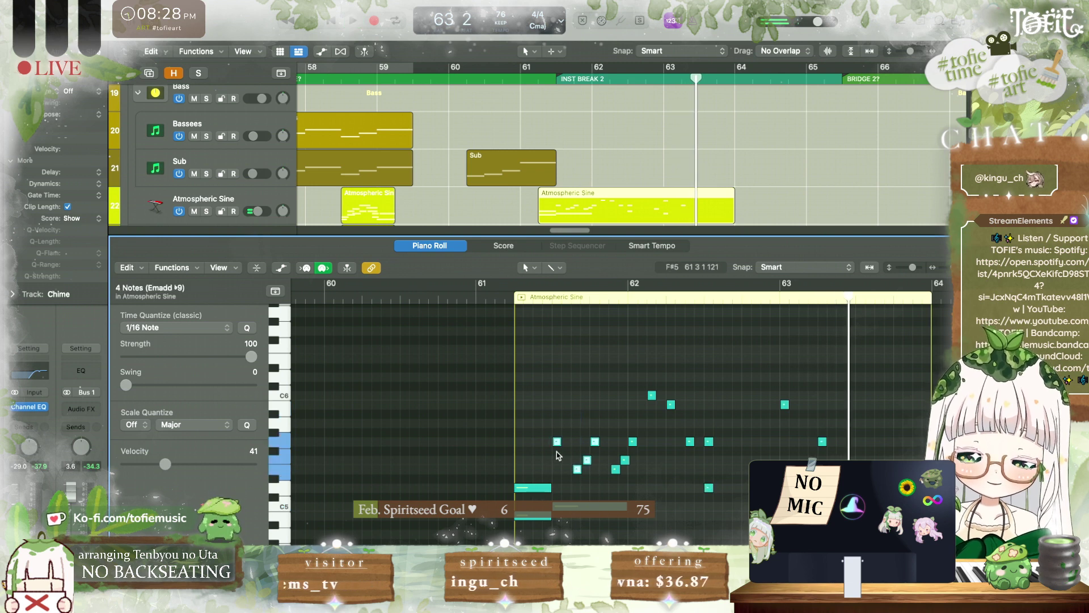
{"action": "left_click_drag", "start_coordinate": [557, 446], "coordinate": [712, 448]}
{"action": "key", "text": "space"}
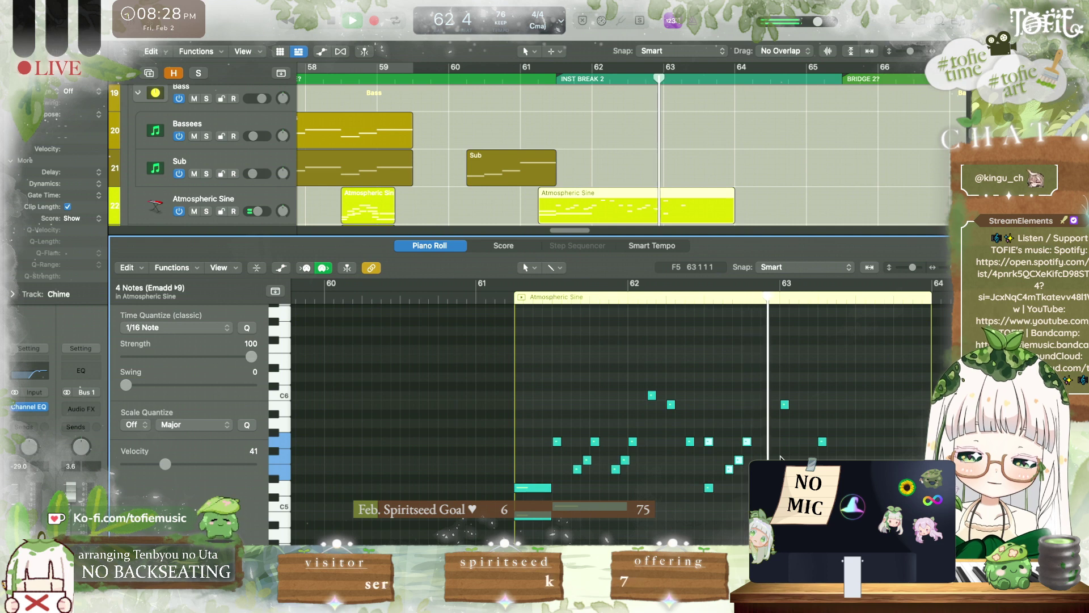
Step: Nudge the copied F5 and G5 near 62 4 slightly later and lower the note at 62 4 3 to D5
{"action": "key", "text": "super+Right"}
{"action": "key", "text": "super+Right"}
{"action": "key", "text": "super+Right"}
{"action": "key", "text": "space"}
{"action": "left_click", "coordinate": [615, 470]}
{"action": "key", "text": "super+Right"}
{"action": "key", "text": "super+Right"}
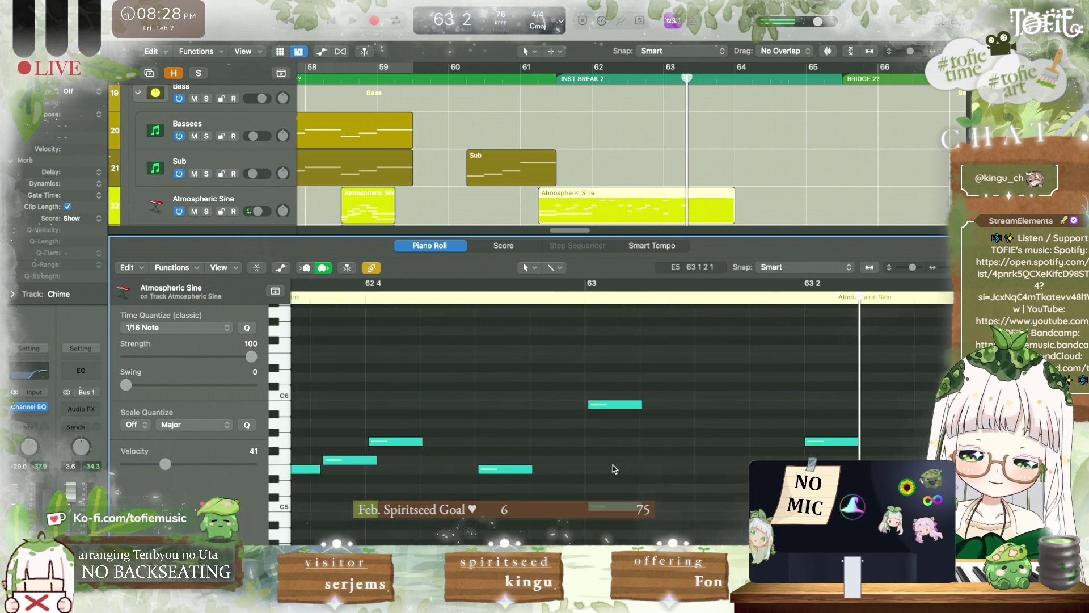
{"action": "scroll", "coordinate": [574, 469], "scroll_direction": "left", "scroll_amount": 3}
{"action": "scroll", "coordinate": [527, 465], "scroll_direction": "left", "scroll_amount": 1}
{"action": "left_click_drag", "start_coordinate": [531, 460], "coordinate": [579, 445]}
{"action": "key", "text": "space"}
{"action": "mouse_move", "coordinate": [578, 445]}
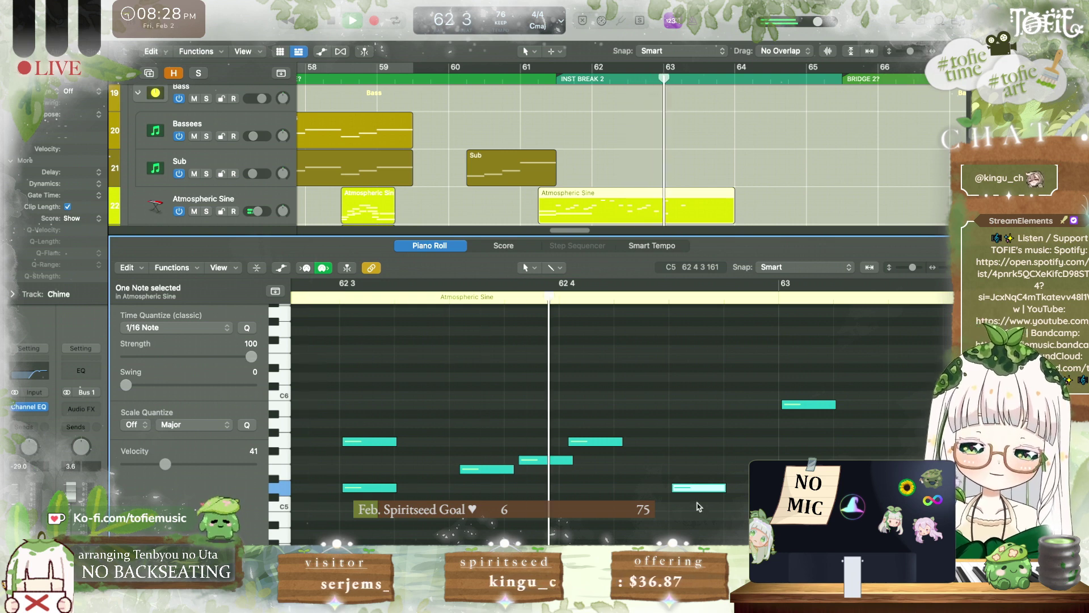
Step: Save the project, close the piano roll and play INST BREAK 2 while viewing the tracks
{"action": "key", "text": "super+s"}
{"action": "key", "text": "space"}
{"action": "key", "text": "p"}
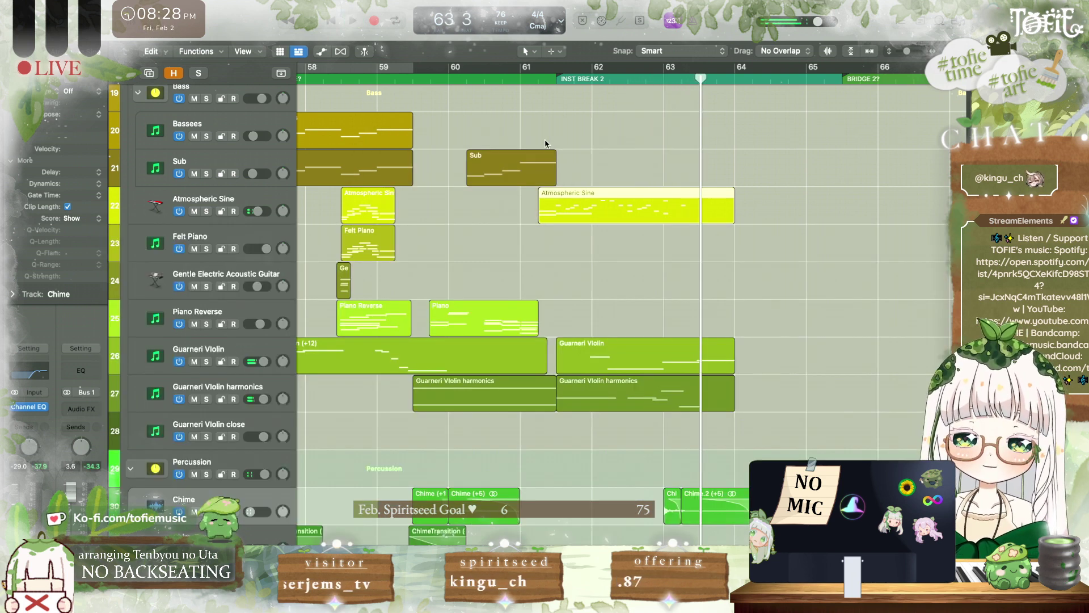
{"action": "scroll", "coordinate": [713, 238], "scroll_direction": "up", "scroll_amount": 6}
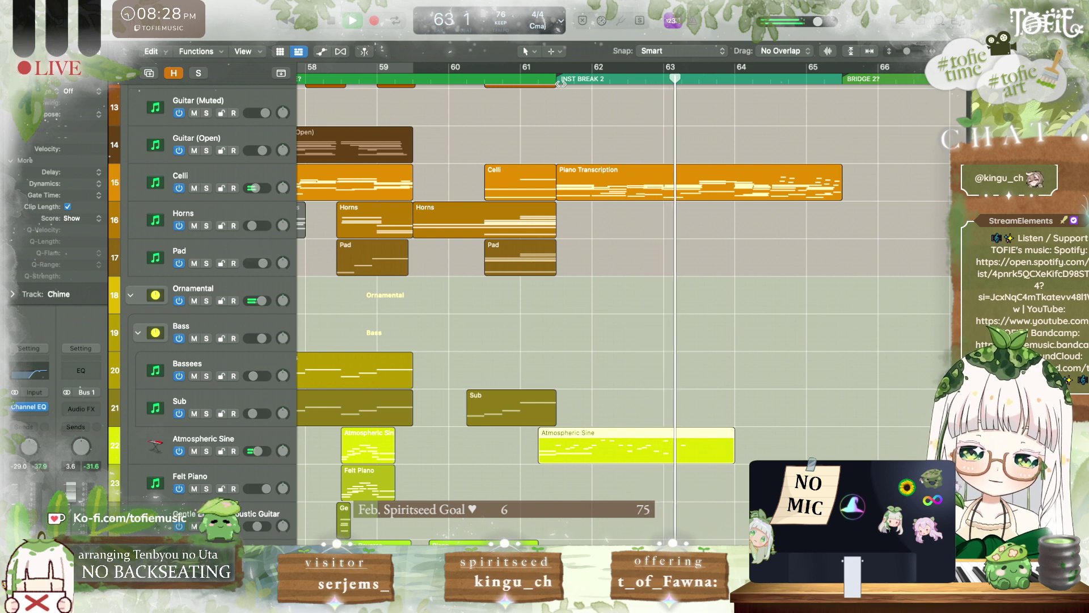
Step: Show track automation and add a volume dip to about -15.8 dB near 62 2 on the Celli track, and play it
{"action": "left_click", "coordinate": [590, 82]}
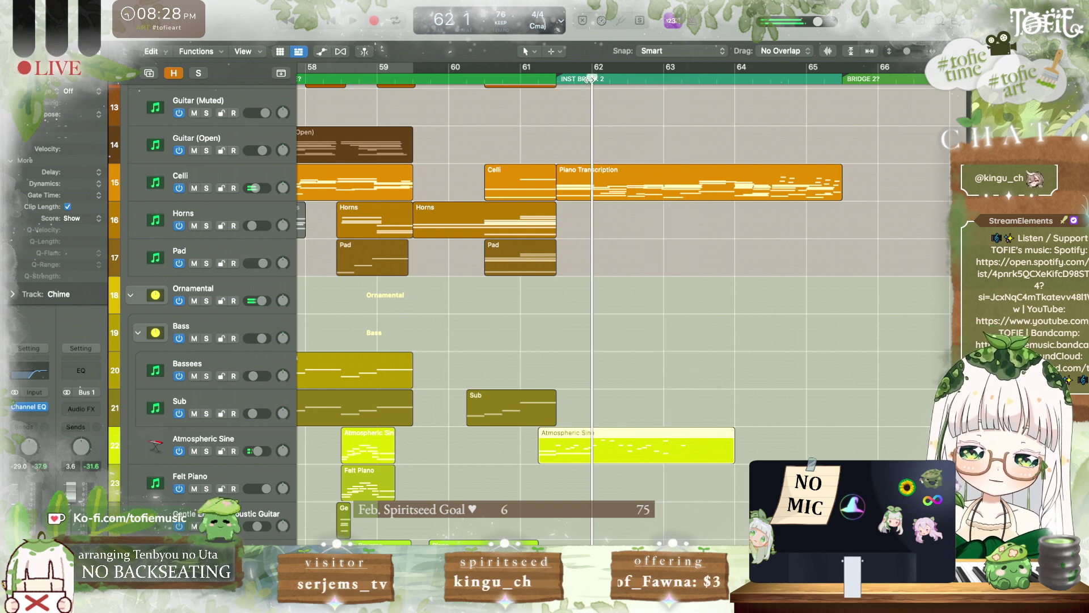
{"action": "left_click", "coordinate": [619, 178]}
{"action": "key", "text": "a"}
{"action": "left_click", "coordinate": [614, 200]}
{"action": "key", "text": "space"}
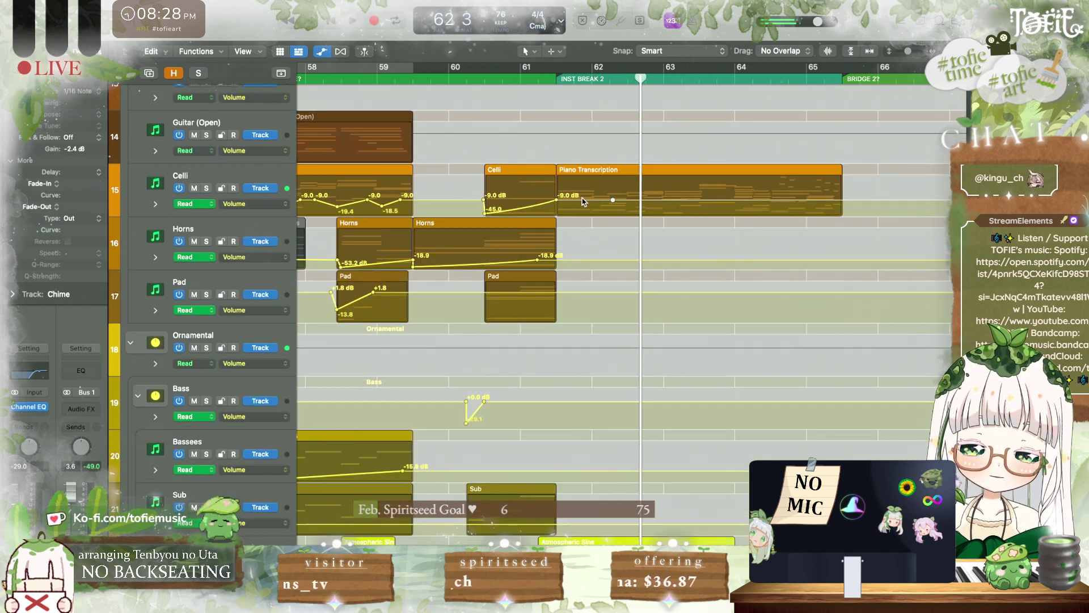
{"action": "left_click_drag", "start_coordinate": [611, 200], "coordinate": [614, 204]}
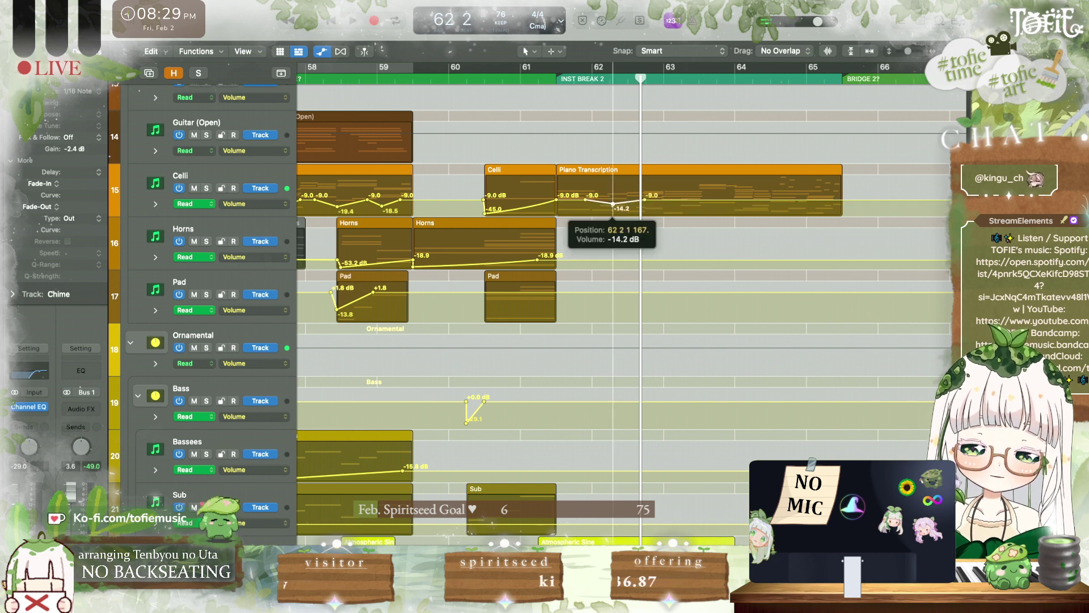
{"action": "key", "text": "space"}
Step: Add a second Celli volume dip to -16.6 dB at 63 1 and play the passage
{"action": "key", "text": "super+Right"}
{"action": "key", "text": "super+Right"}
{"action": "key", "text": "super+Right"}
{"action": "key", "text": "super+Right"}
{"action": "key", "text": "super+Right"}
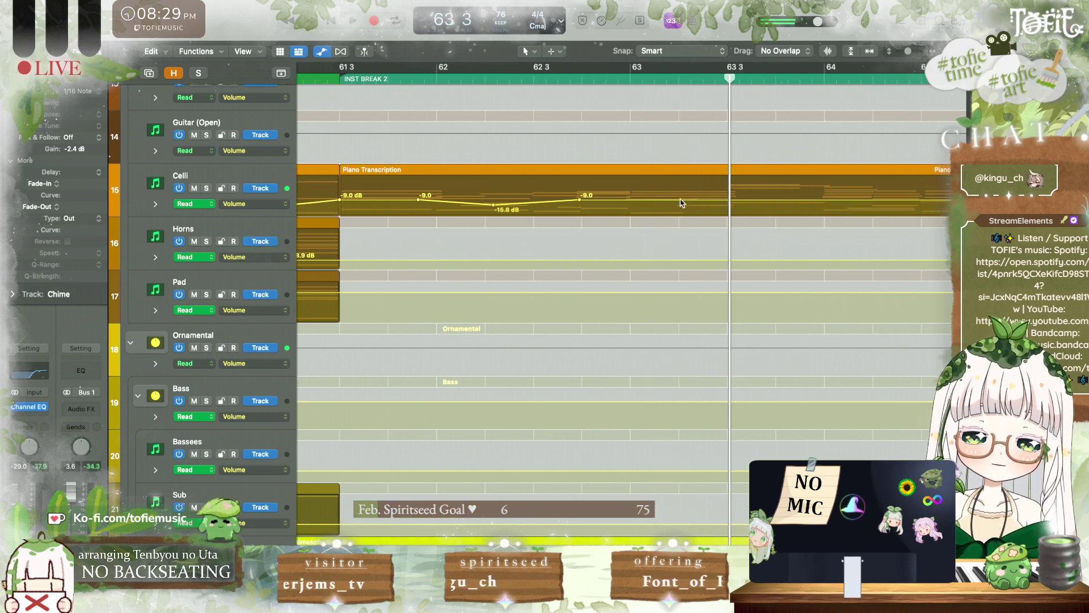
{"action": "left_click_drag", "start_coordinate": [631, 201], "coordinate": [603, 189]}
{"action": "left_click", "coordinate": [554, 51]}
{"action": "left_click", "coordinate": [583, 209]}
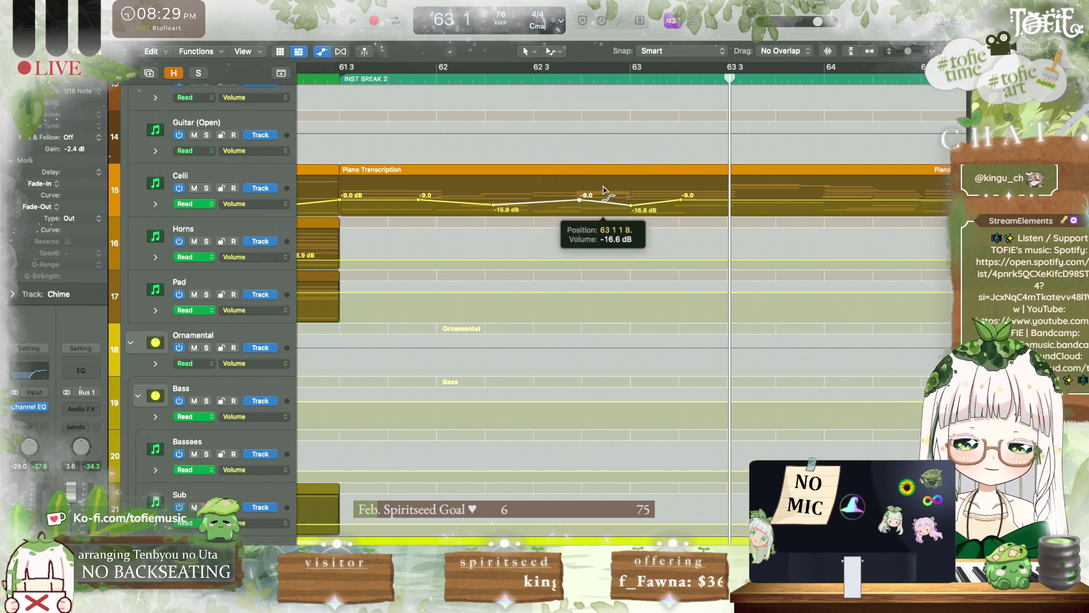
{"action": "key", "text": "space"}
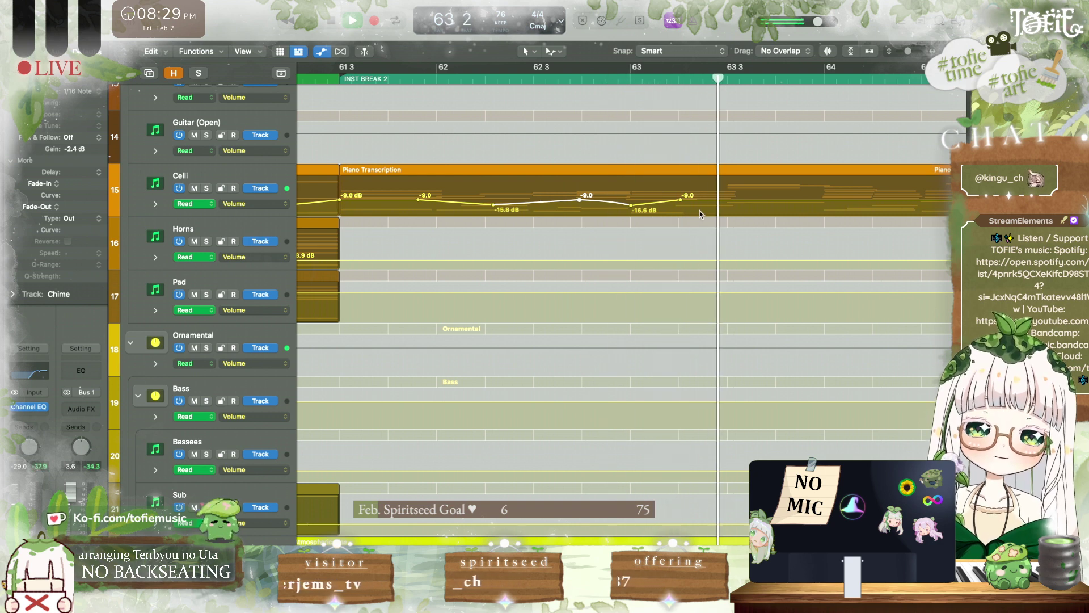
Step: Move the Celli volume point after the 63 1 dip slightly later, deepen that dip to -20.5 dB, and play it
{"action": "key", "text": "space"}
{"action": "left_click_drag", "start_coordinate": [680, 200], "coordinate": [703, 199]}
{"action": "left_click_drag", "start_coordinate": [631, 205], "coordinate": [631, 207]}
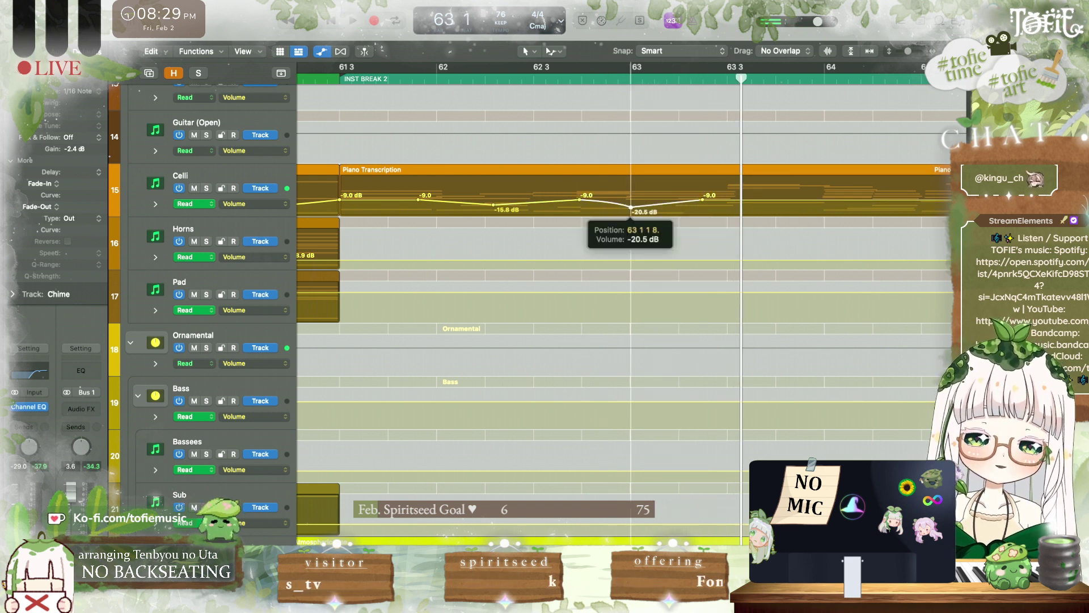
{"action": "key", "text": "space"}
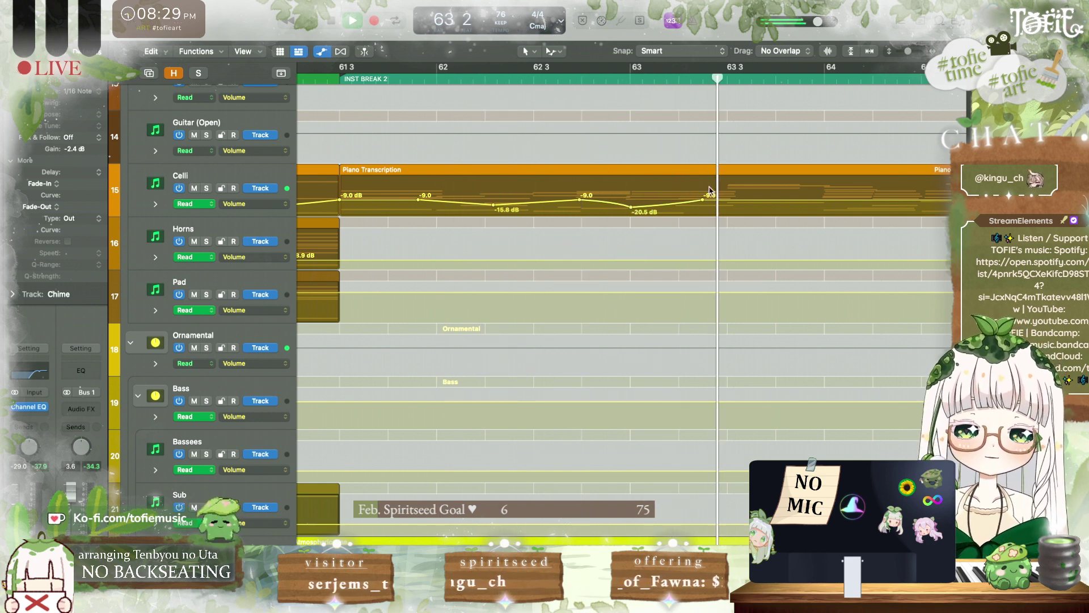
{"action": "key", "text": "space"}
{"action": "key", "text": "space"}
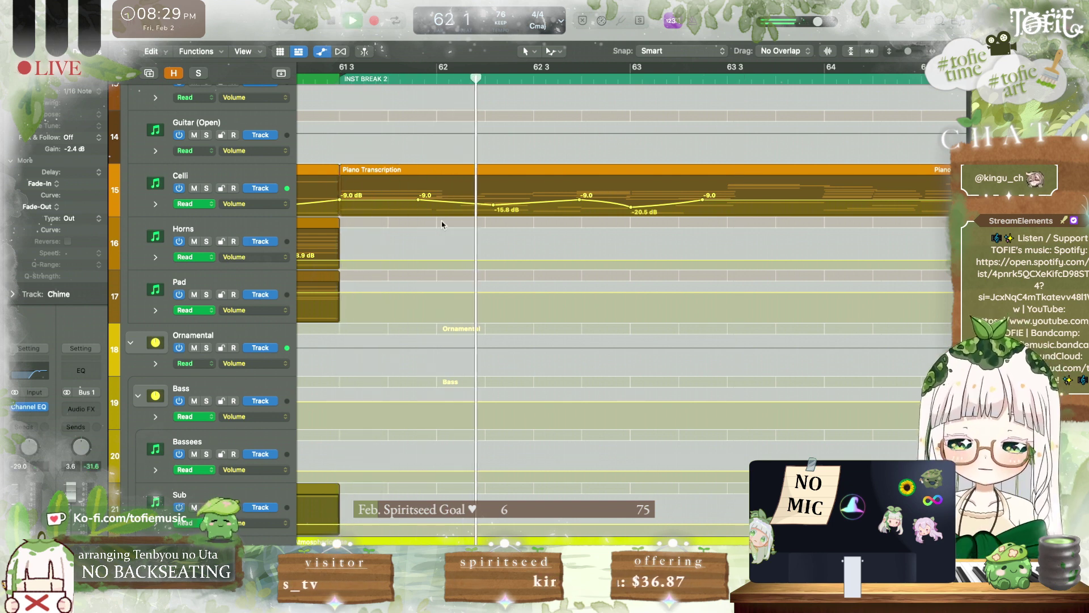
Step: Raise the Celli volume dip at 62 2 to -14.3 dB and play from just before INST BREAK 2
{"action": "left_click_drag", "start_coordinate": [493, 205], "coordinate": [493, 202]}
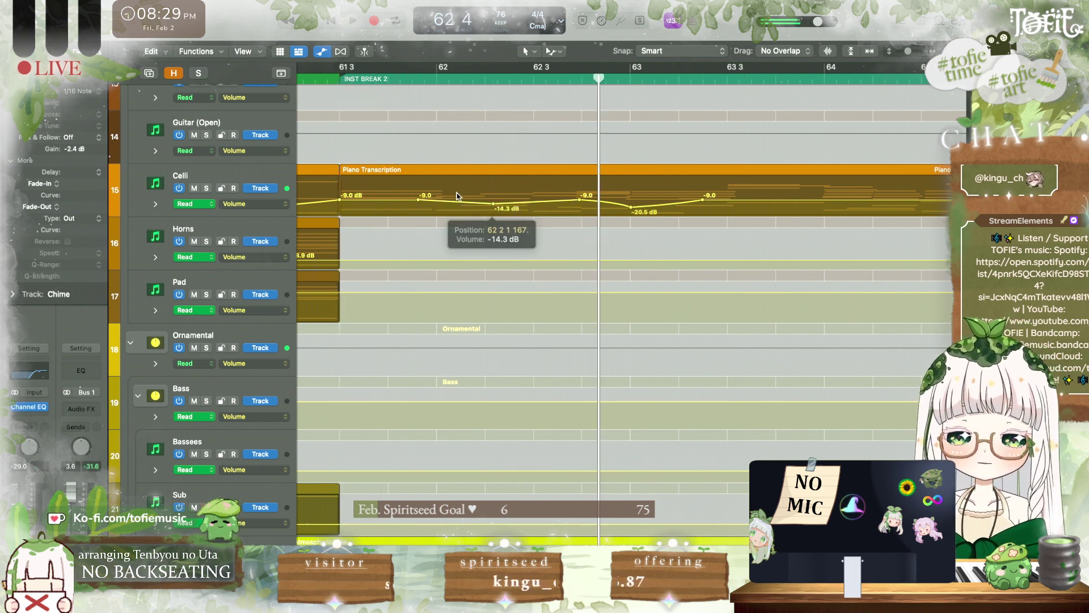
{"action": "key", "text": "space"}
{"action": "left_click", "coordinate": [334, 78]}
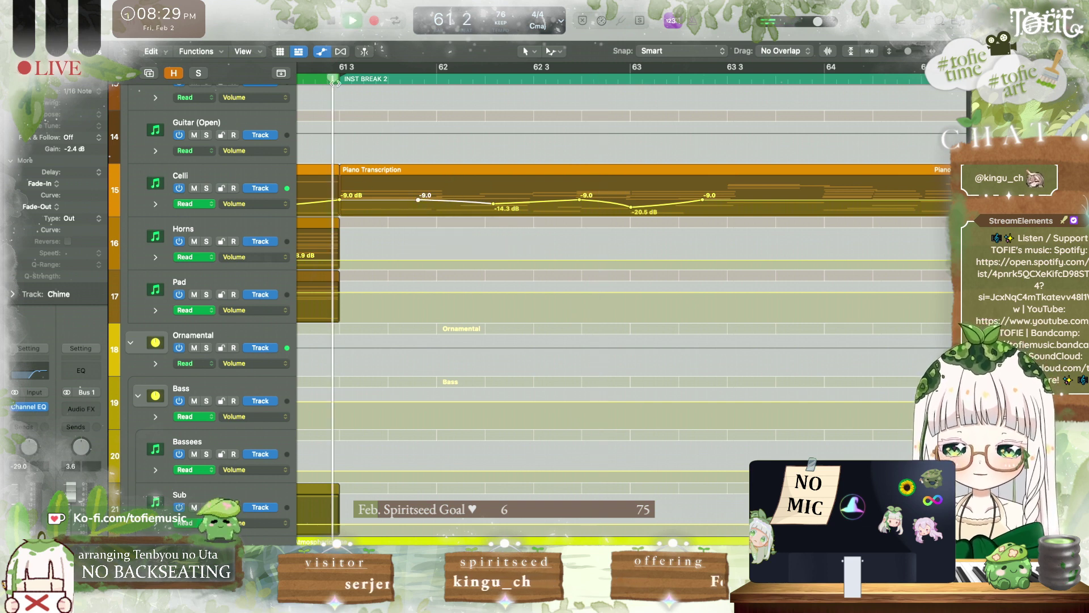
{"action": "key", "text": "space"}
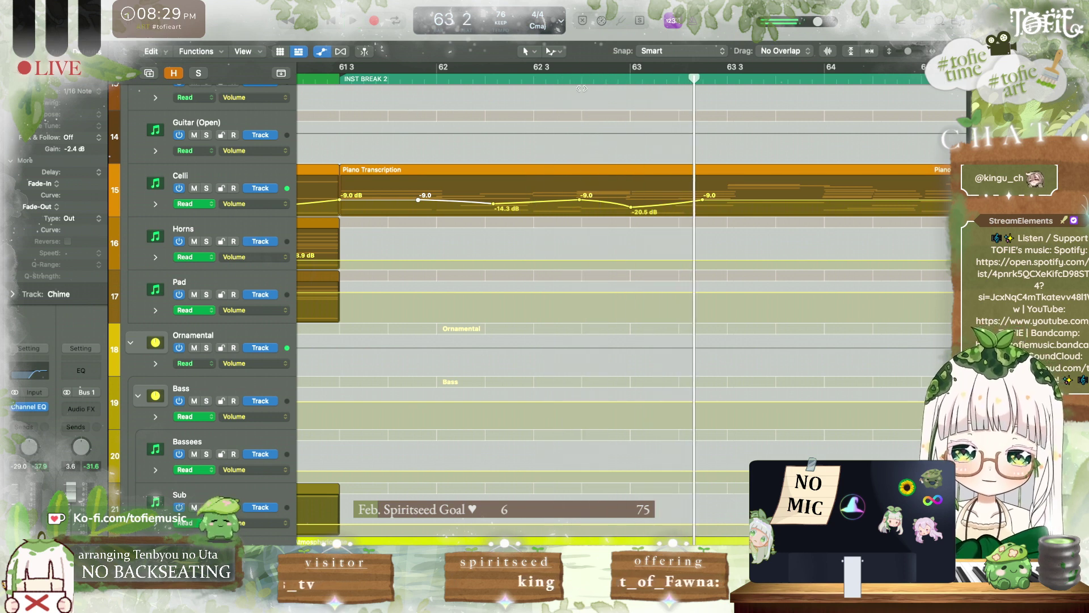
Step: Shift the Celli volume dip at 63 1 slightly later, set it to about -16.7 dB, and play it
{"action": "key", "text": "space"}
{"action": "left_click_drag", "start_coordinate": [631, 206], "coordinate": [633, 206]}
{"action": "key", "text": "space"}
{"action": "key", "text": "space"}
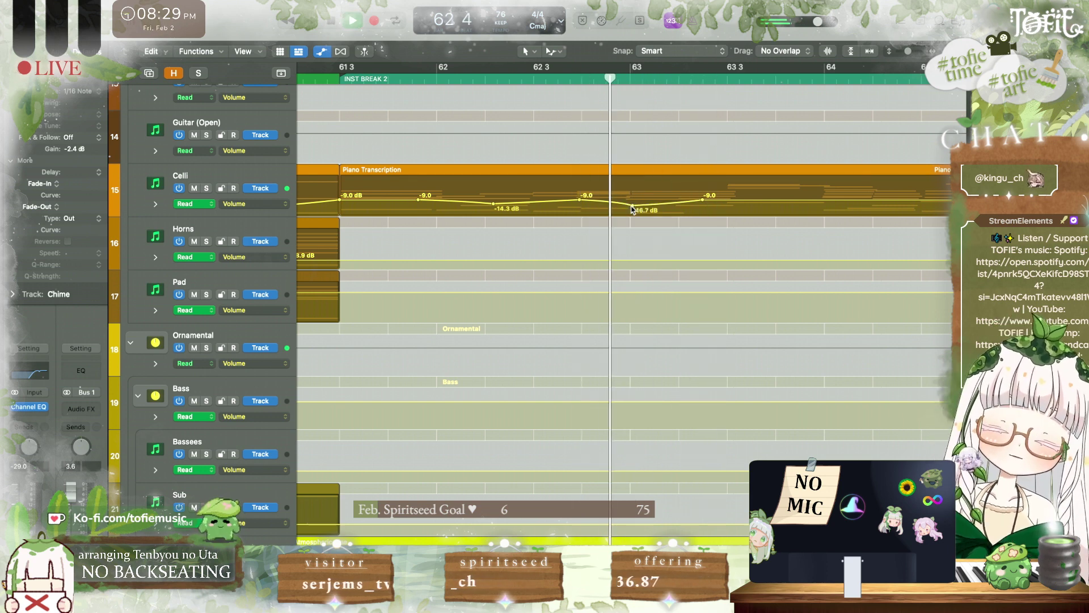
{"action": "key", "text": "space"}
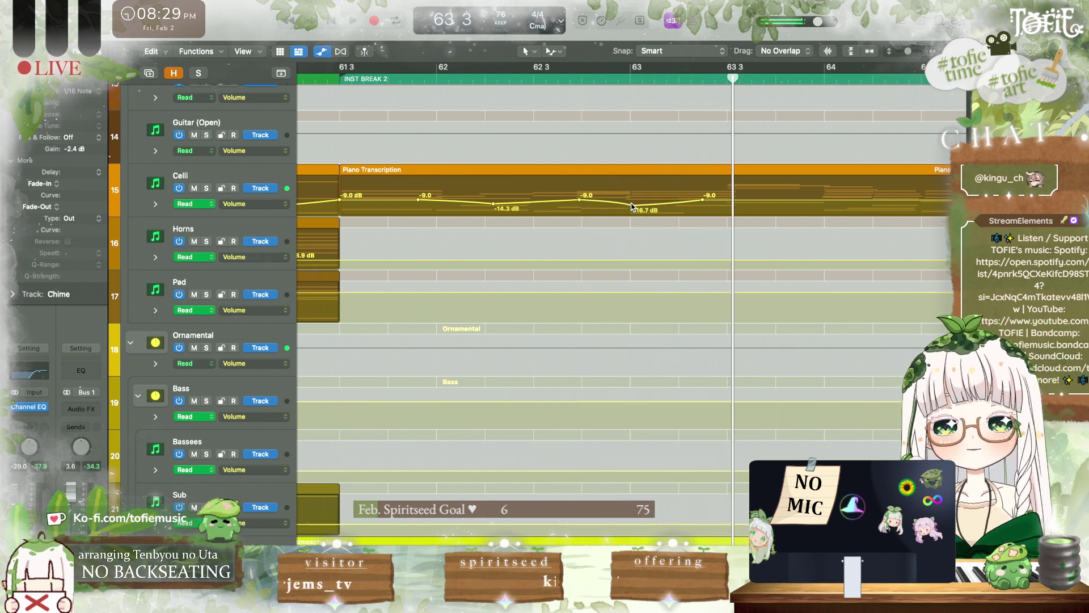
Step: Save the project and hide the track automation
{"action": "key", "text": "super+s"}
{"action": "key", "text": "a"}
{"action": "key", "text": "super+Left"}
{"action": "key", "text": "super+Left"}
{"action": "key", "text": "super+Left"}
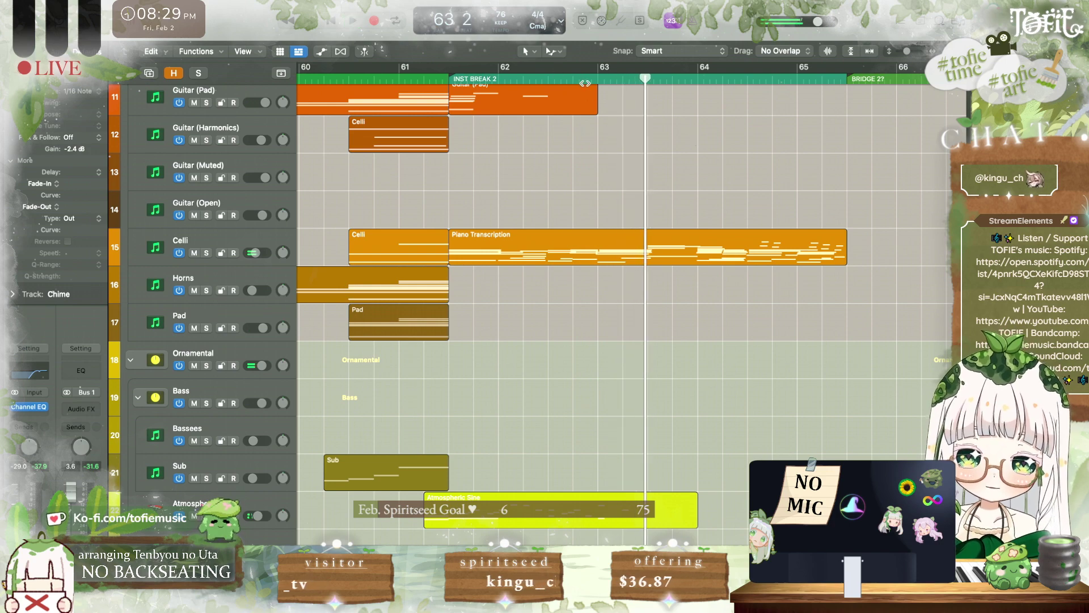
Step: Solo the Piano Transcription track and play it from the start of INST BREAK 2
{"action": "left_click", "coordinate": [585, 83]}
{"action": "scroll", "coordinate": [625, 217], "scroll_direction": "down", "scroll_amount": 2}
{"action": "key", "text": "super+Right"}
{"action": "left_click", "coordinate": [625, 215]}
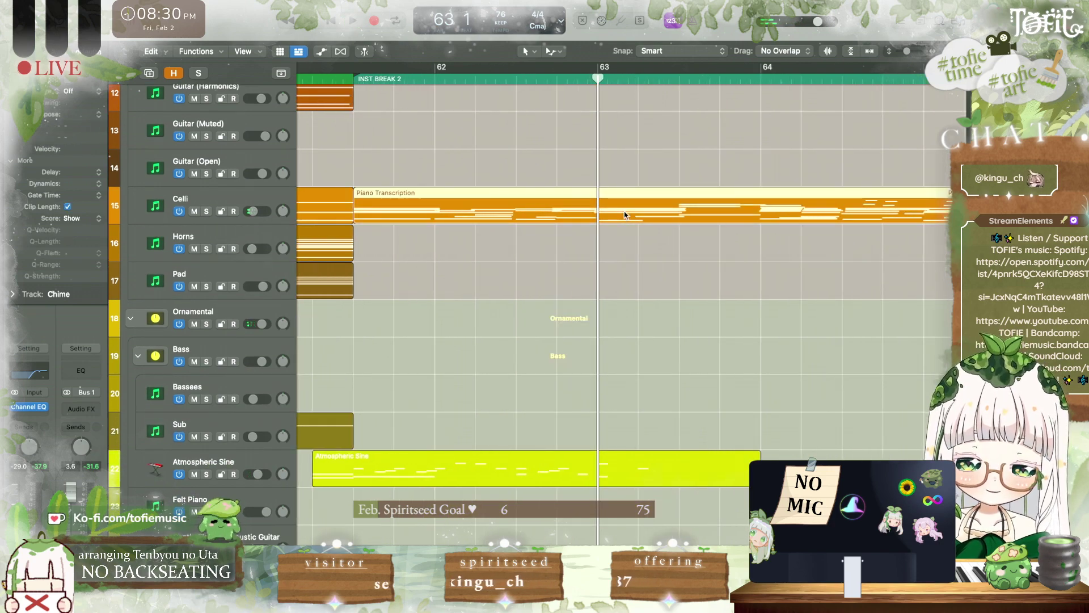
{"action": "scroll", "coordinate": [624, 214], "scroll_direction": "down", "scroll_amount": 5}
{"action": "left_click", "coordinate": [352, 77]}
{"action": "scroll", "coordinate": [474, 211], "scroll_direction": "up", "scroll_amount": 5}
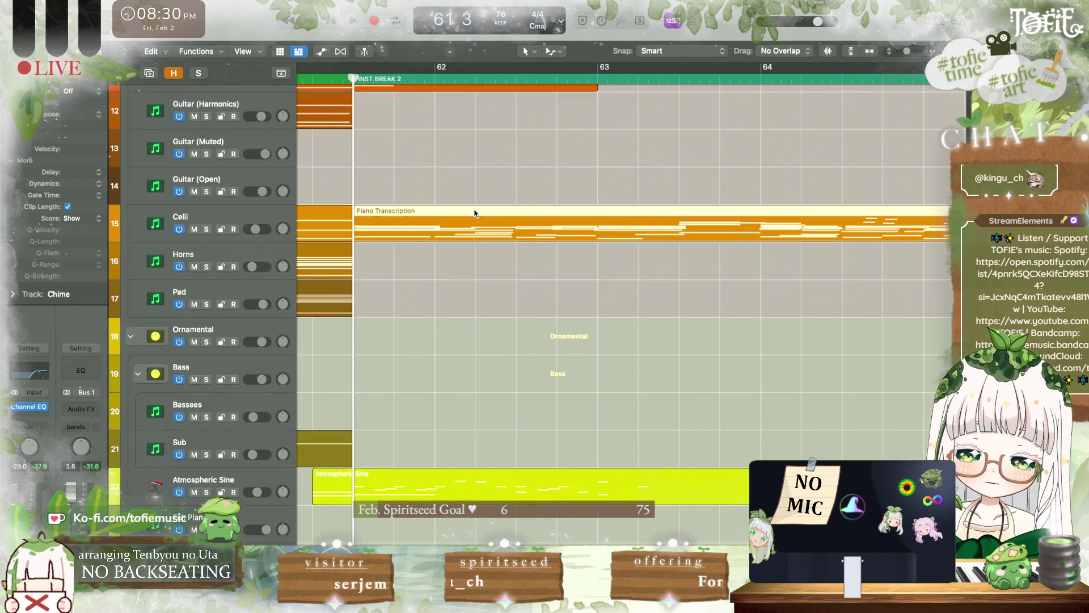
{"action": "scroll", "coordinate": [481, 251], "scroll_direction": "down", "scroll_amount": 6}
{"action": "scroll", "coordinate": [481, 250], "scroll_direction": "up", "scroll_amount": 12}
{"action": "left_click", "coordinate": [194, 148]}
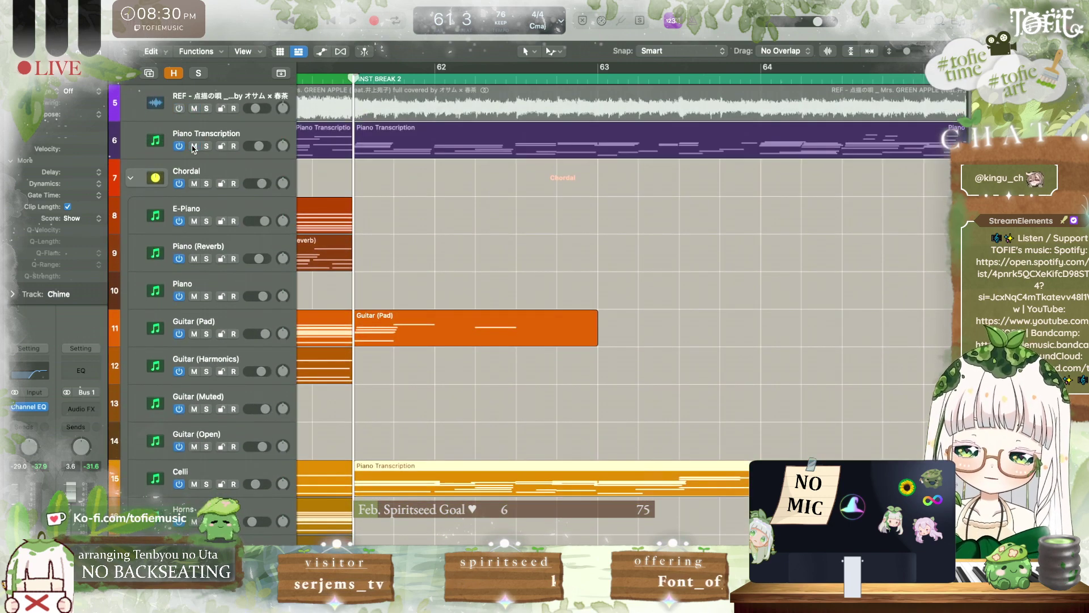
{"action": "left_click", "coordinate": [206, 147]}
{"action": "key", "text": "space"}
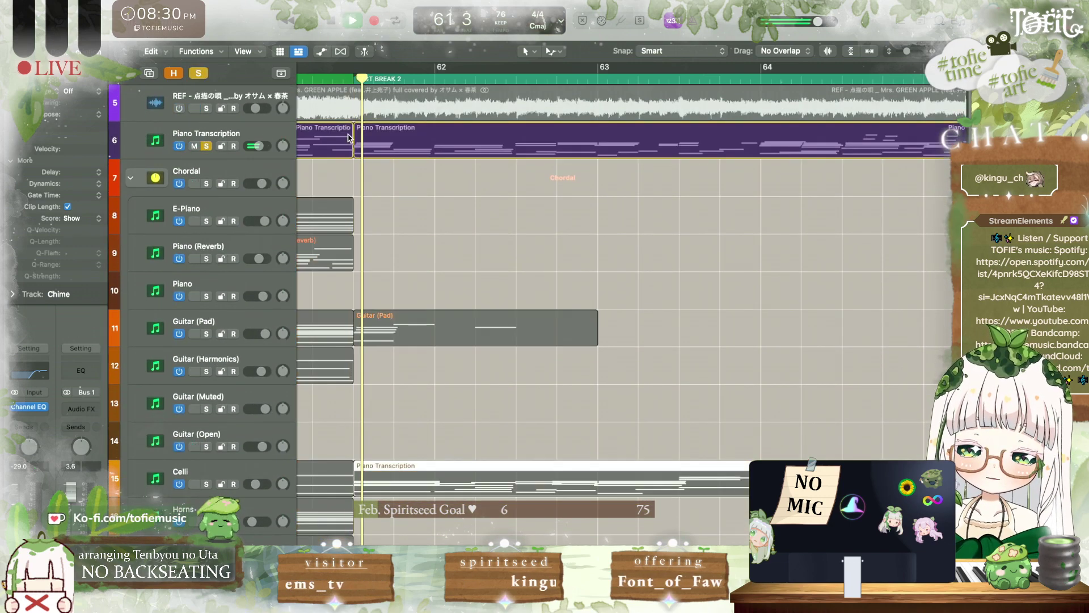
Step: Open the Piano Transcription region in the piano roll and copy its twelve low notes from 61 3 to just before 63 2
{"action": "double_click", "coordinate": [397, 142]}
{"action": "scroll", "coordinate": [596, 401], "scroll_direction": "down", "scroll_amount": 7}
{"action": "key", "text": "super+Left"}
{"action": "key", "text": "super+Left"}
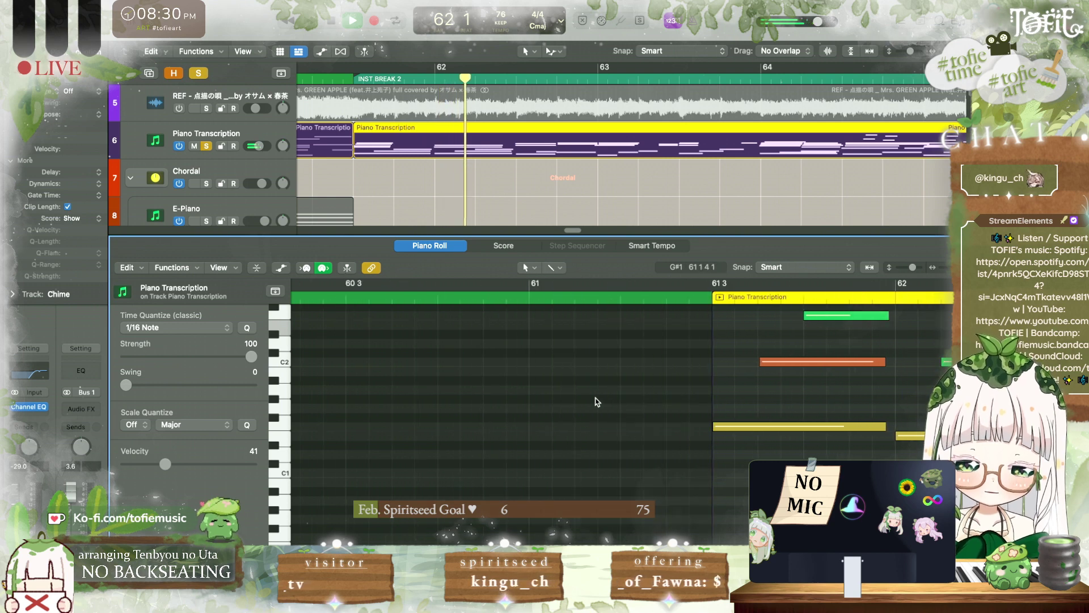
{"action": "scroll", "coordinate": [595, 402], "scroll_direction": "right", "scroll_amount": 6}
{"action": "scroll", "coordinate": [596, 402], "scroll_direction": "up", "scroll_amount": 3}
{"action": "key", "text": "super+Left"}
{"action": "key", "text": "super+Left"}
{"action": "scroll", "coordinate": [596, 402], "scroll_direction": "down", "scroll_amount": 3}
{"action": "scroll", "coordinate": [597, 402], "scroll_direction": "right", "scroll_amount": 5}
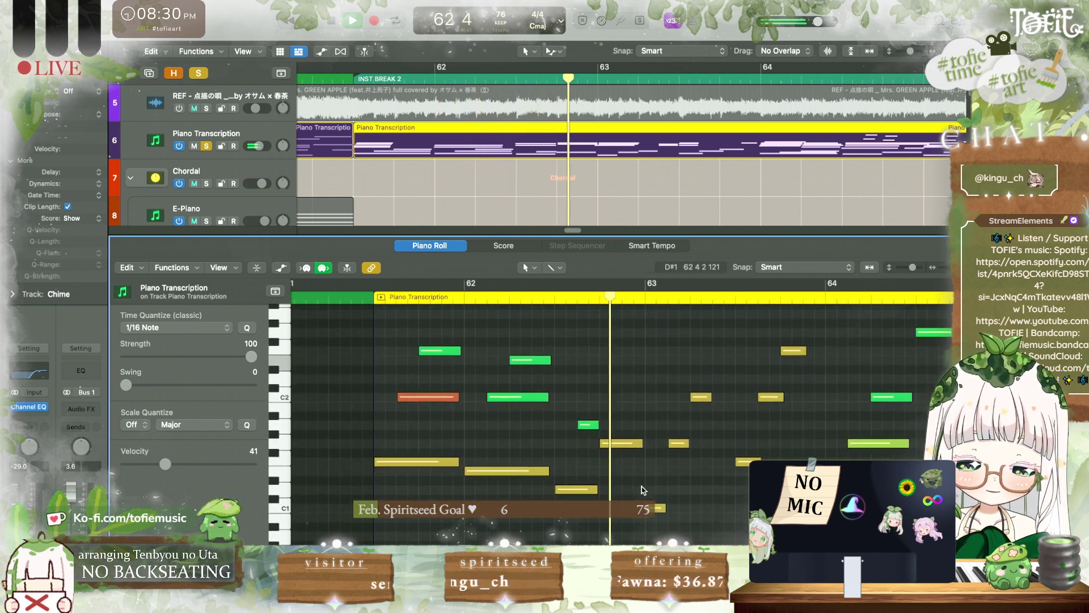
{"action": "key", "text": "space"}
{"action": "left_click_drag", "start_coordinate": [689, 528], "coordinate": [375, 333]}
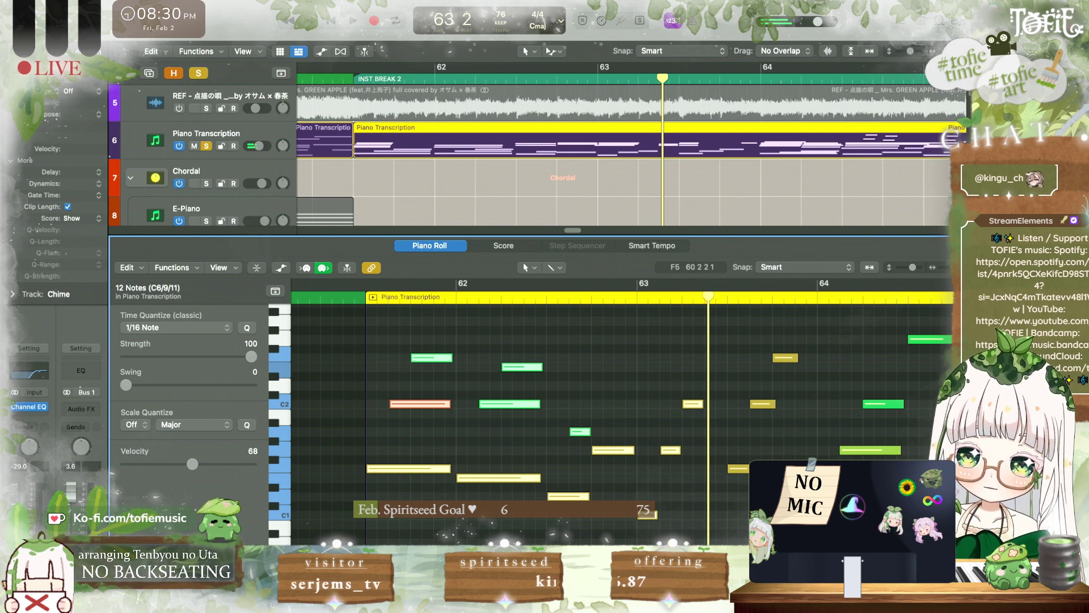
Step: Close the piano roll, unsolo the Piano Transcription track and switch it off
{"action": "key", "text": "e"}
{"action": "left_click", "coordinate": [207, 148]}
{"action": "left_click", "coordinate": [179, 146]}
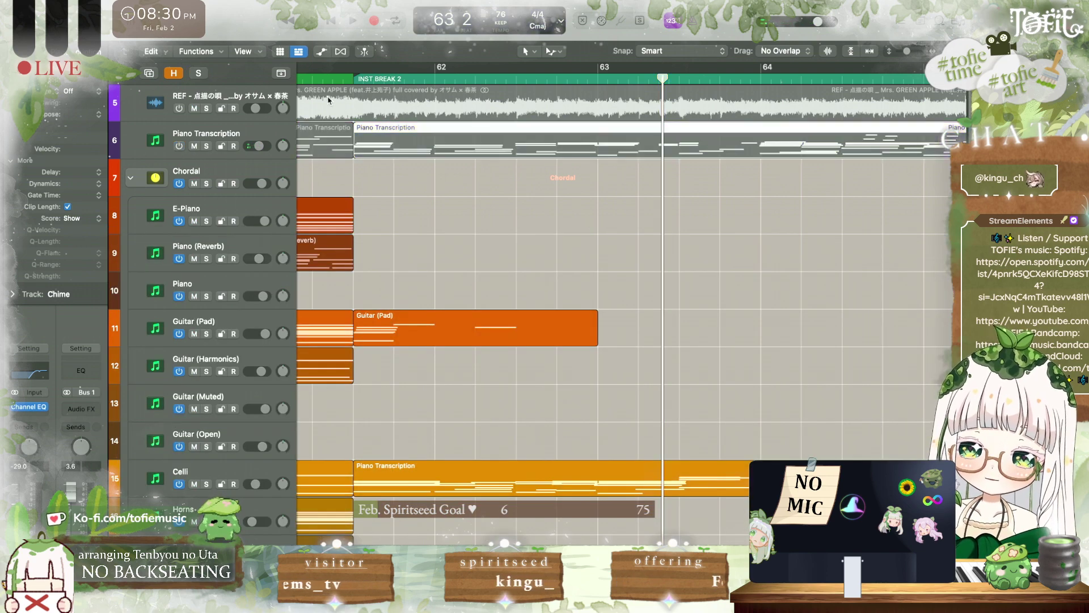
Step: Create an empty MIDI region on the Bassees track from the start of INST BREAK 2 to bar 64
{"action": "left_click", "coordinate": [353, 78]}
{"action": "scroll", "coordinate": [418, 169], "scroll_direction": "down", "scroll_amount": 5}
{"action": "scroll", "coordinate": [418, 169], "scroll_direction": "down", "scroll_amount": 5}
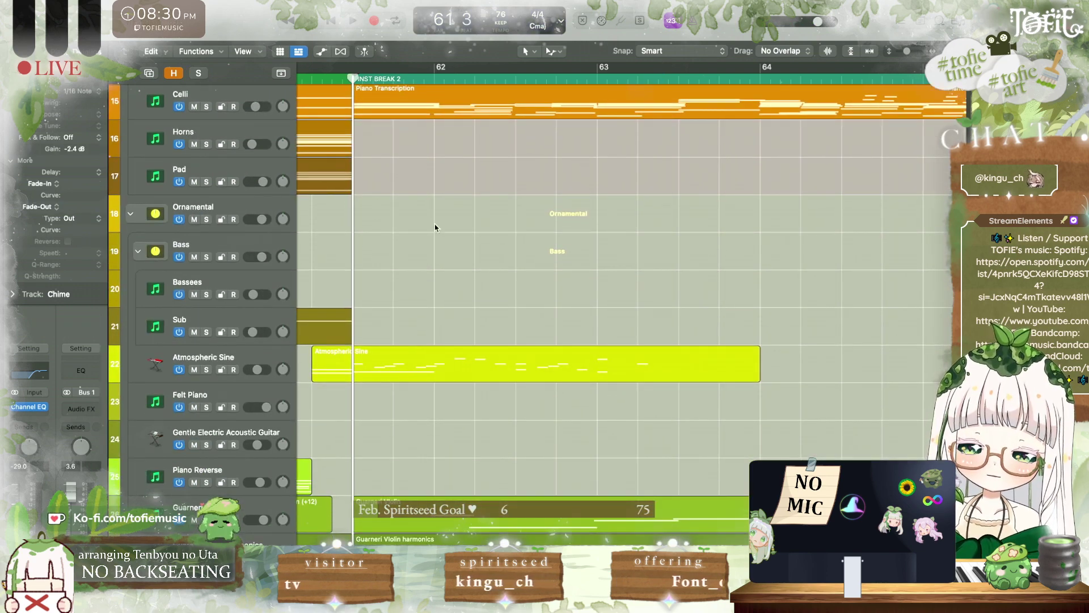
{"action": "scroll", "coordinate": [433, 228], "scroll_direction": "up", "scroll_amount": 10}
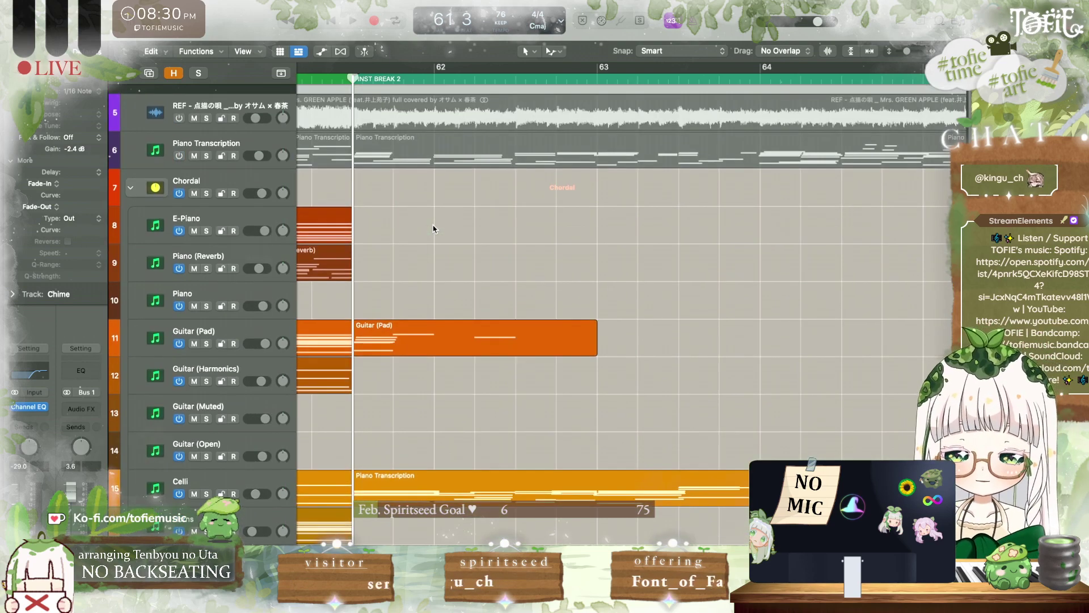
{"action": "scroll", "coordinate": [466, 241], "scroll_direction": "down", "scroll_amount": 13}
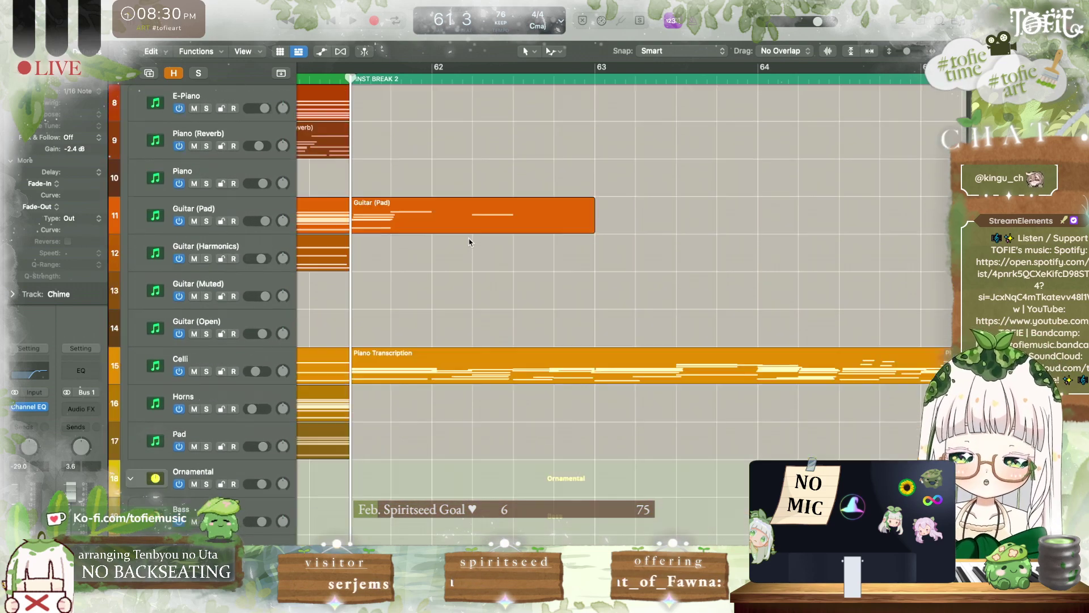
{"action": "right_click", "coordinate": [382, 173]}
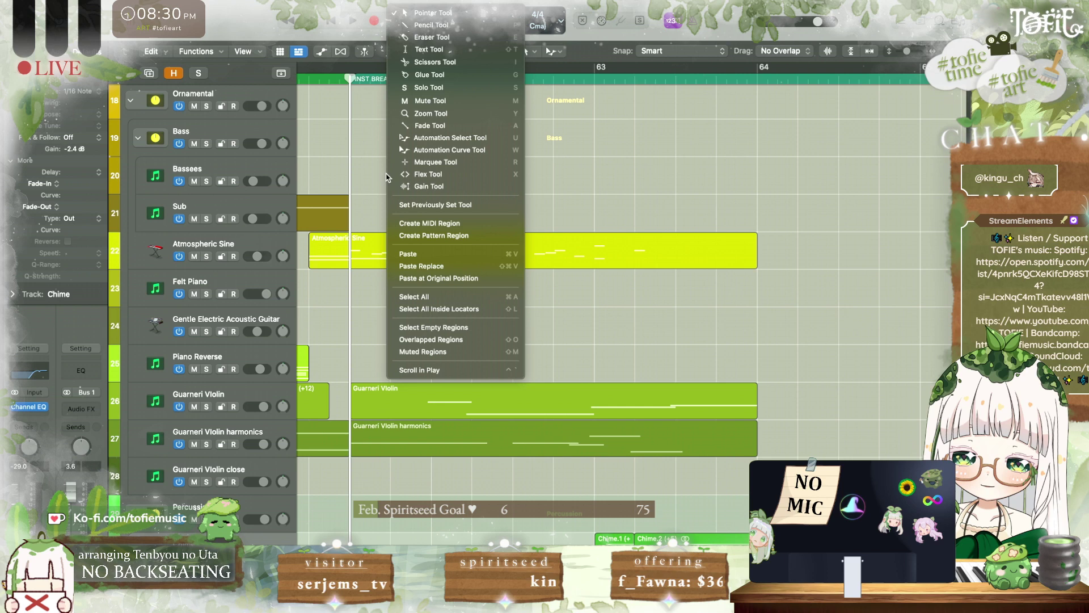
{"action": "left_click", "coordinate": [397, 223]}
{"action": "left_click_drag", "start_coordinate": [390, 188], "coordinate": [757, 187]}
{"action": "left_click", "coordinate": [509, 227]}
Step: Paste the copied bass notes at the start of the new Bassees region, keeping their original octave
{"action": "double_click", "coordinate": [420, 181]}
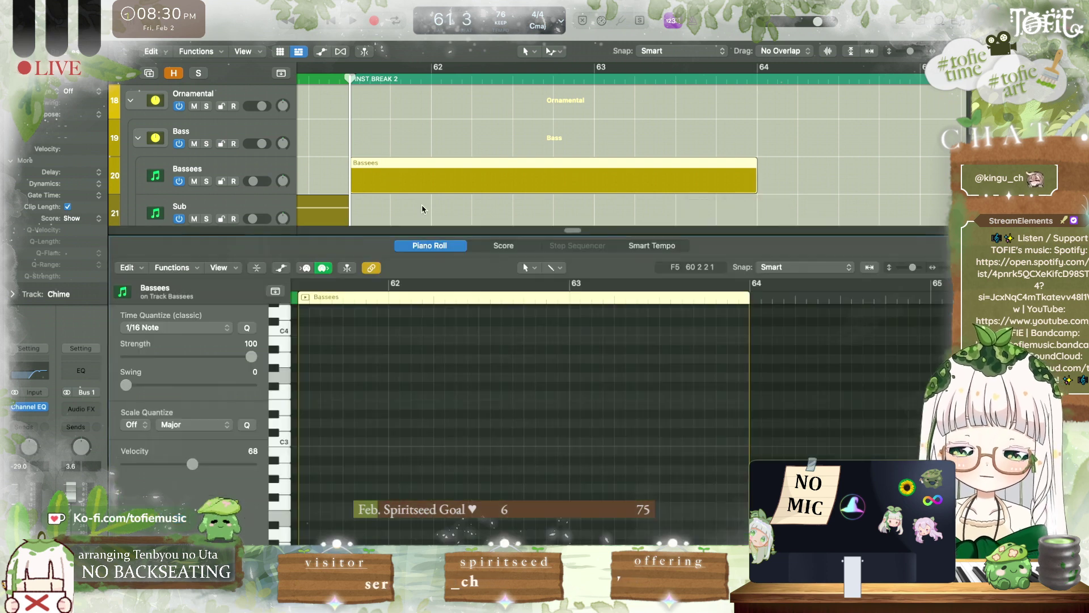
{"action": "key", "text": "super+v"}
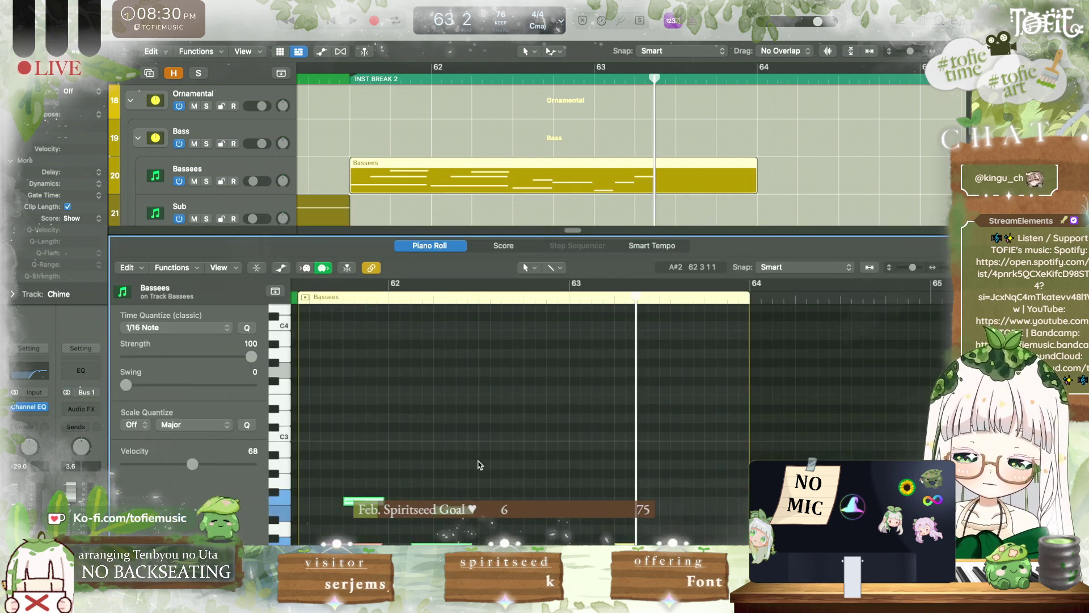
{"action": "key", "text": "alt+shift+Up"}
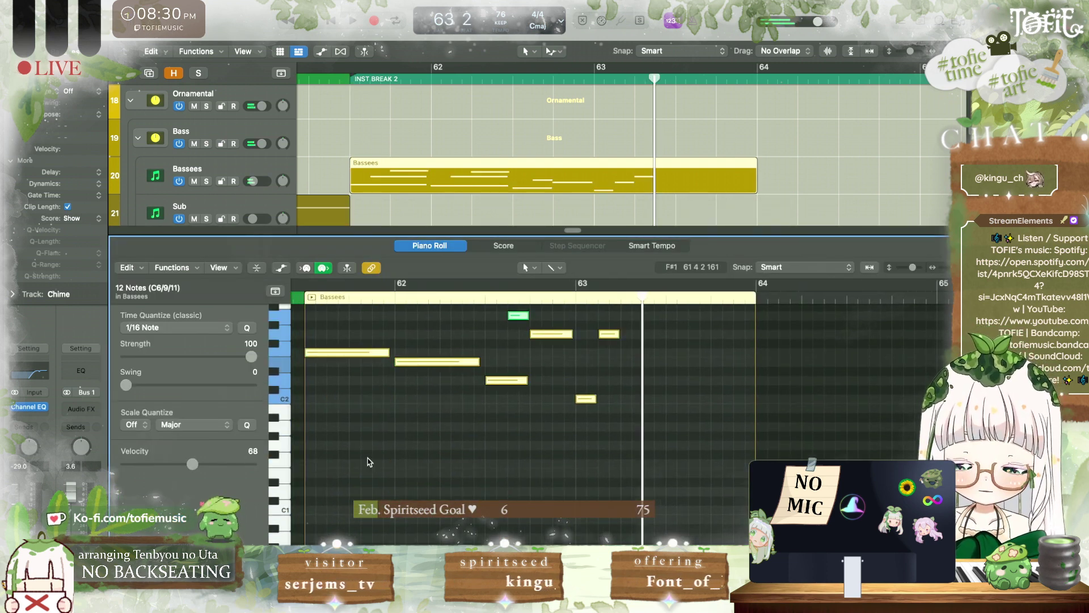
{"action": "key", "text": "super+z"}
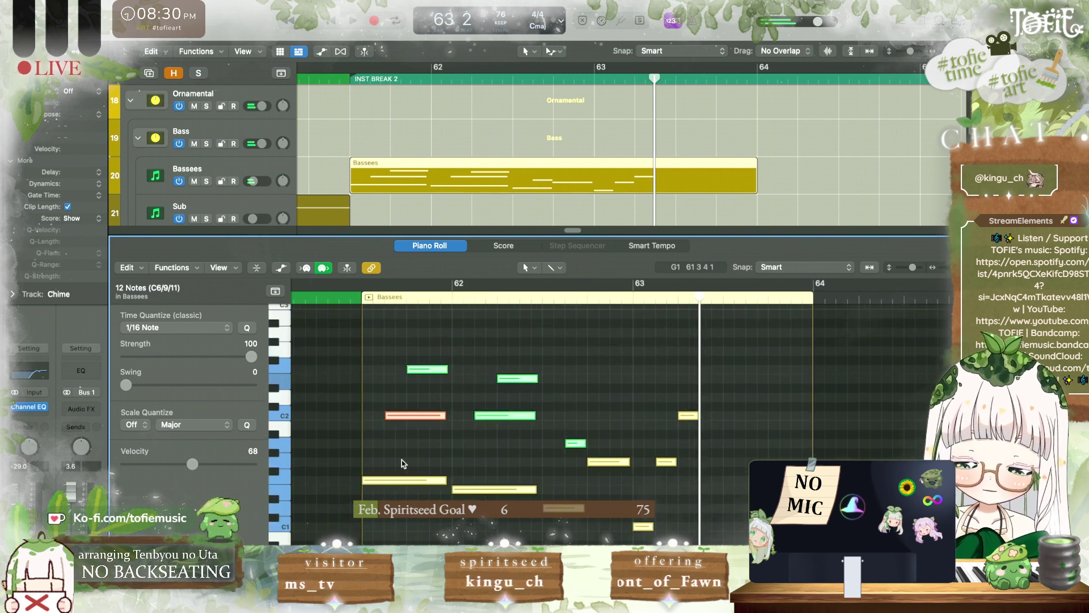
{"action": "left_click", "coordinate": [403, 463]}
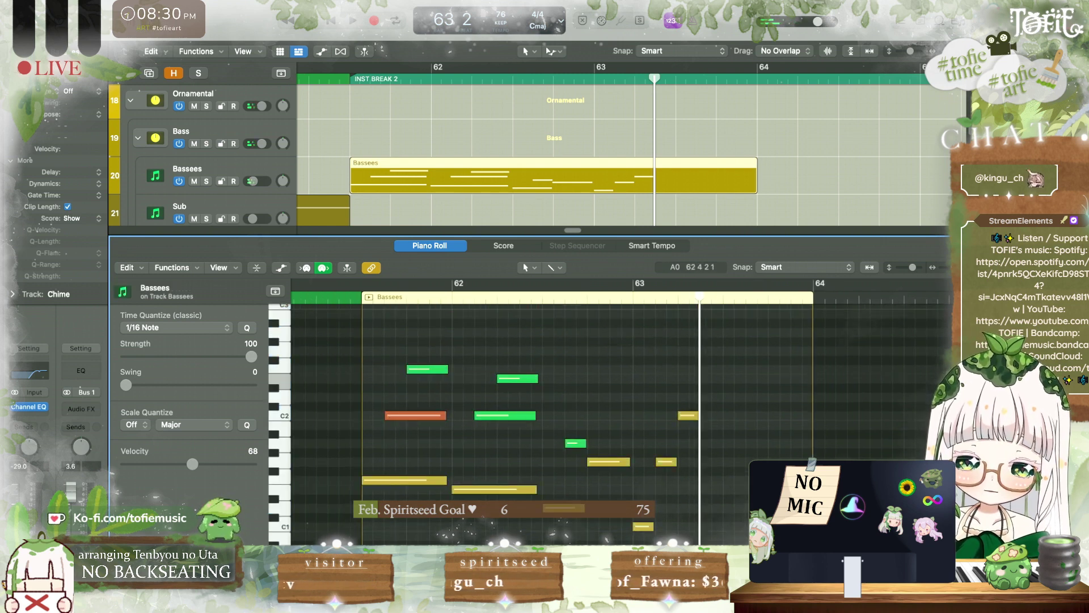
Step: Remove the overlaps among the first six Bassees notes by shortening them
{"action": "left_click_drag", "start_coordinate": [523, 531], "coordinate": [372, 357]}
{"action": "key", "text": "shift+backslash"}
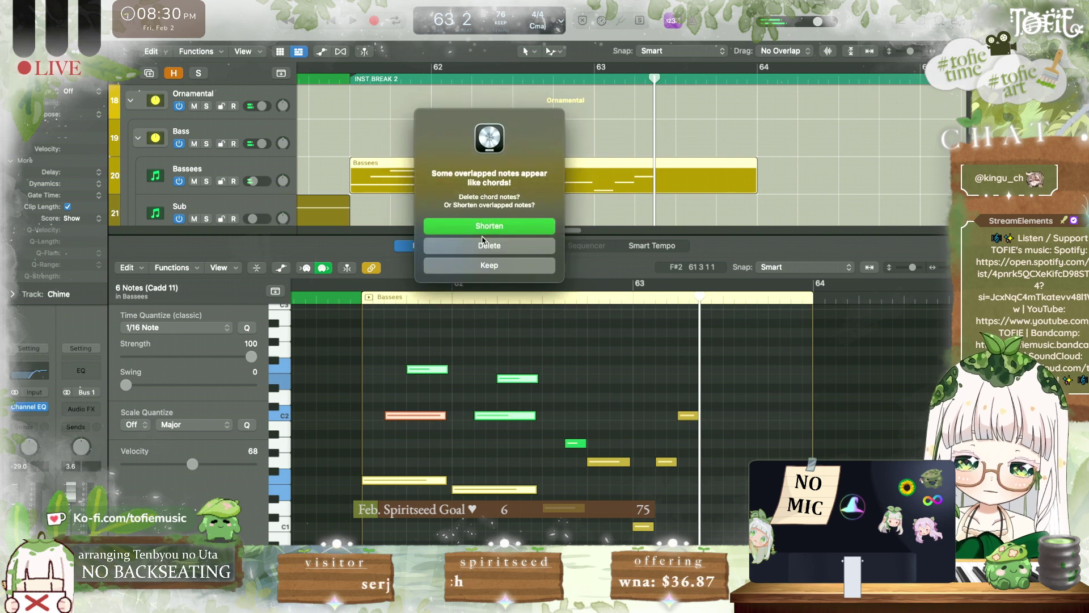
{"action": "left_click", "coordinate": [482, 230]}
Step: Solo the Bassees track and play its shortened notes from the start of INST BREAK 2
{"action": "left_click", "coordinate": [426, 454]}
{"action": "key", "text": "super+Right"}
{"action": "key", "text": "super+Right"}
{"action": "key", "text": "super+Right"}
{"action": "scroll", "coordinate": [432, 455], "scroll_direction": "left", "scroll_amount": 3}
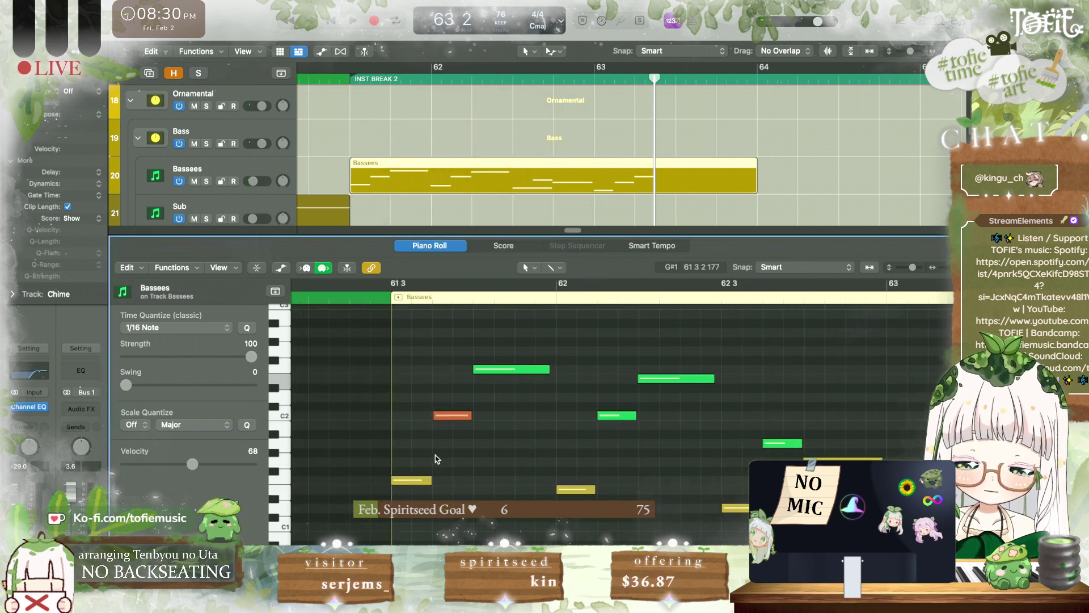
{"action": "left_click", "coordinate": [207, 181]}
{"action": "key", "text": "space"}
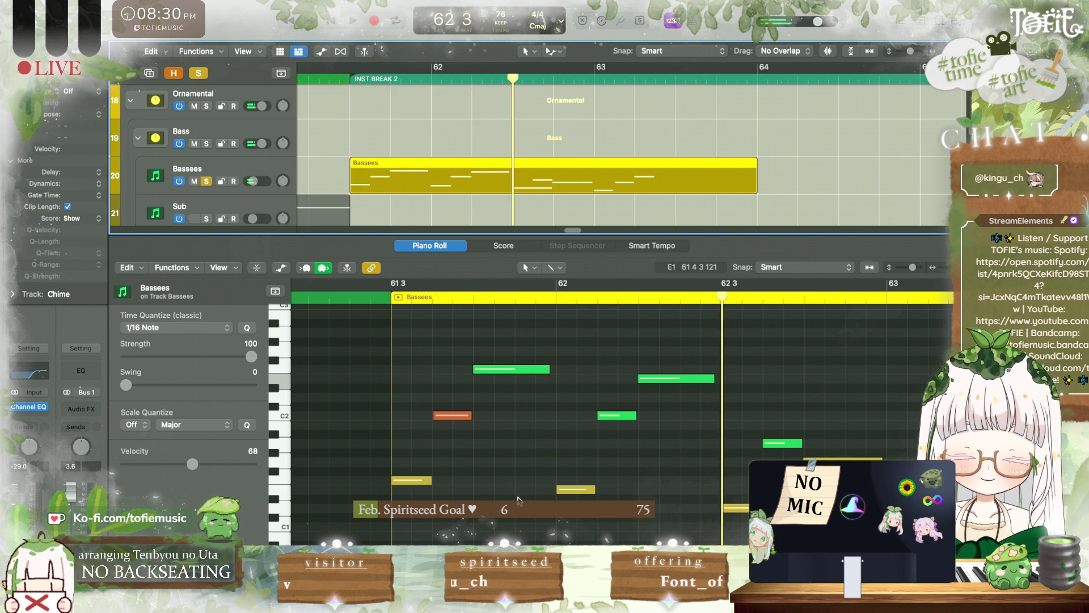
Step: Slightly lengthen the two lower notes in each of the first two Bassees arpeggios, then play them with solo off
{"action": "left_click_drag", "start_coordinate": [651, 508], "coordinate": [479, 416]}
{"action": "key", "text": "space"}
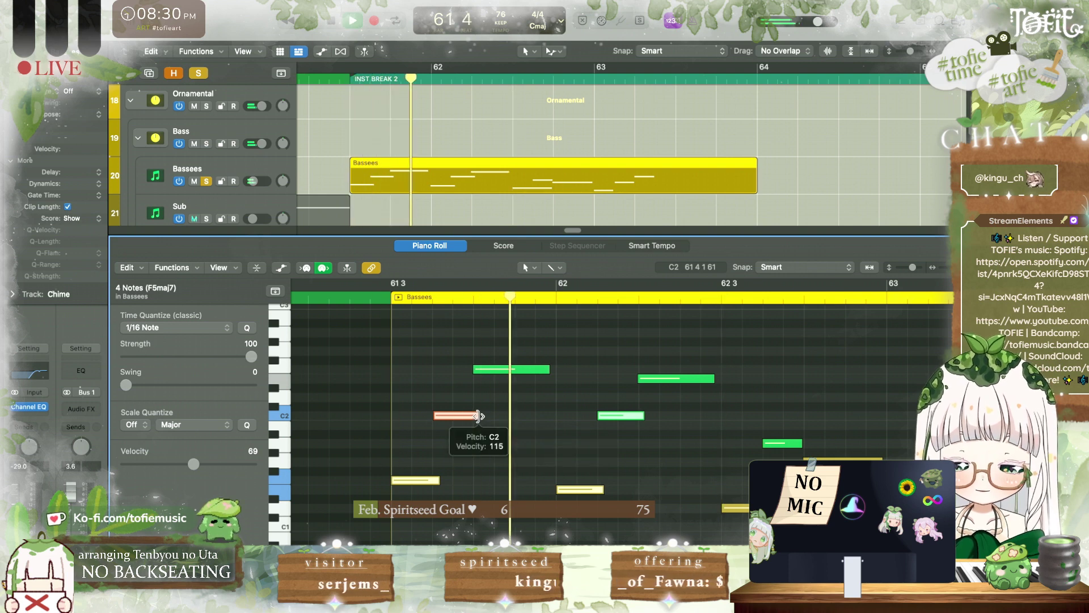
{"action": "key", "text": "space"}
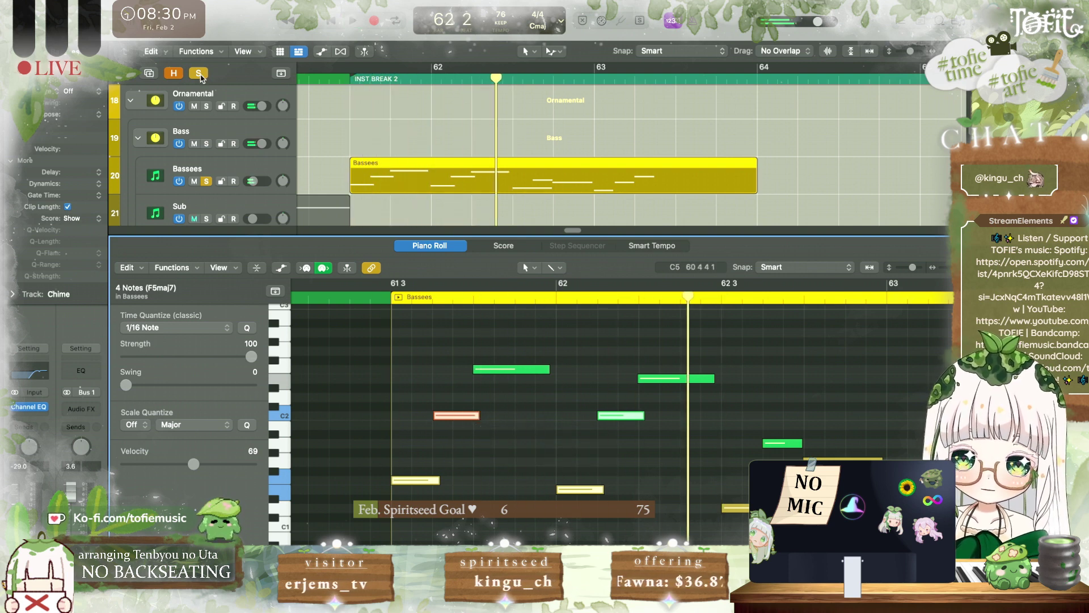
{"action": "left_click", "coordinate": [200, 74]}
{"action": "key", "text": "space"}
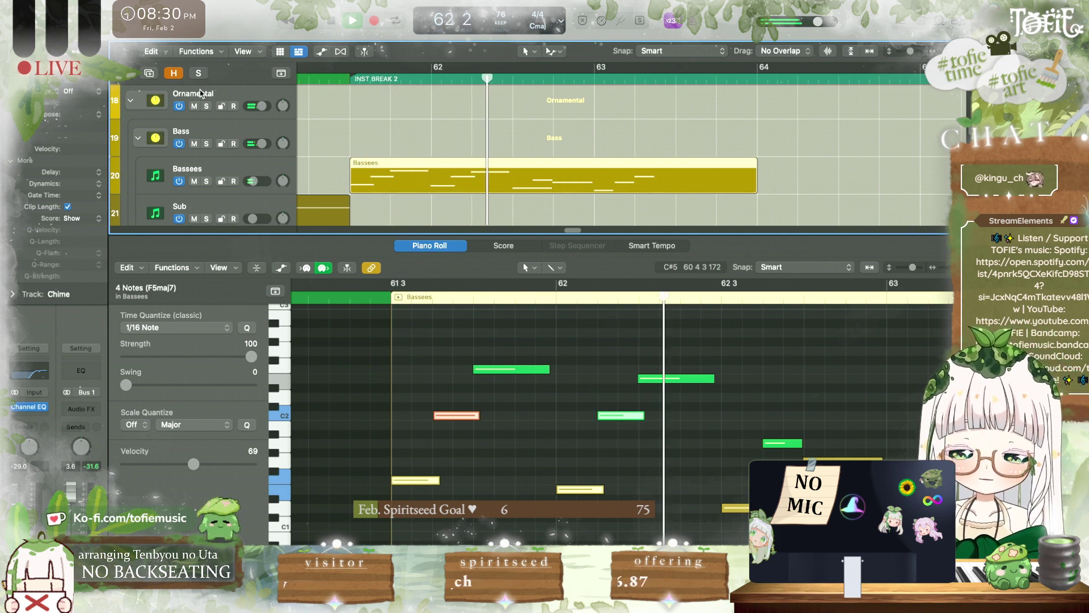
{"action": "left_click", "coordinate": [608, 425]}
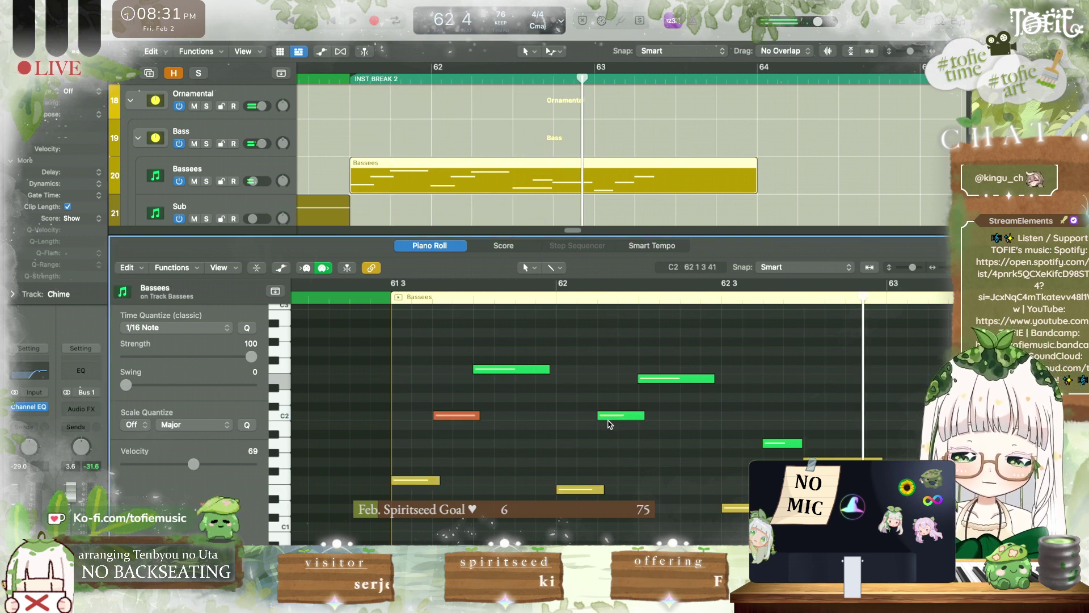
Step: Shift the upper two notes of the first two Bassees arpeggios slightly earlier and lengthen the first high note a little
{"action": "left_click_drag", "start_coordinate": [692, 478], "coordinate": [436, 343]}
{"action": "left_click_drag", "start_coordinate": [456, 414], "coordinate": [461, 412]}
{"action": "key", "text": "space"}
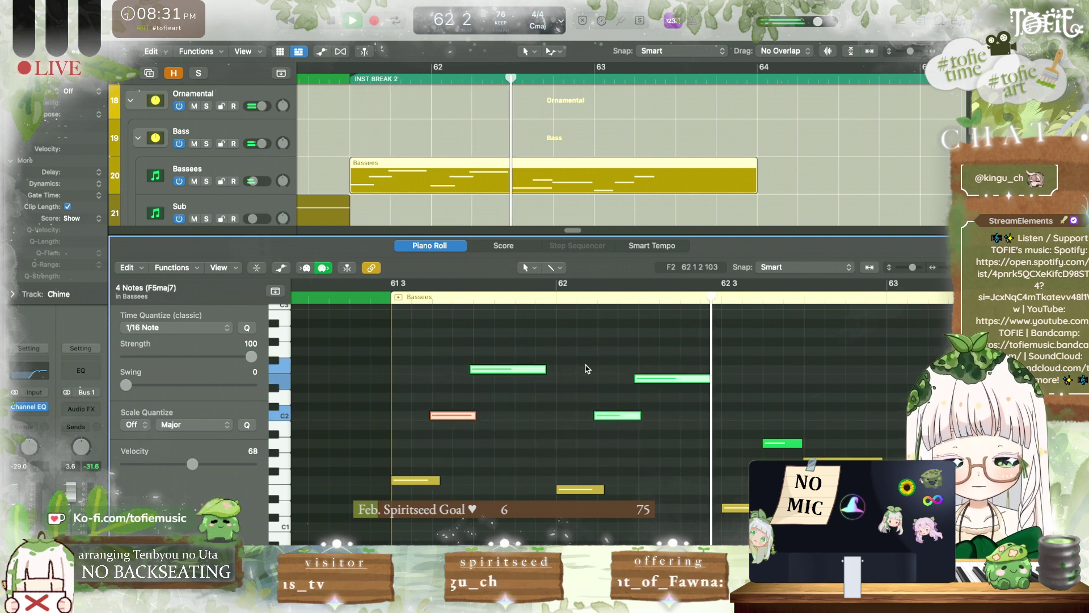
{"action": "left_click", "coordinate": [587, 369]}
{"action": "key", "text": "space"}
{"action": "left_click_drag", "start_coordinate": [545, 369], "coordinate": [555, 369]}
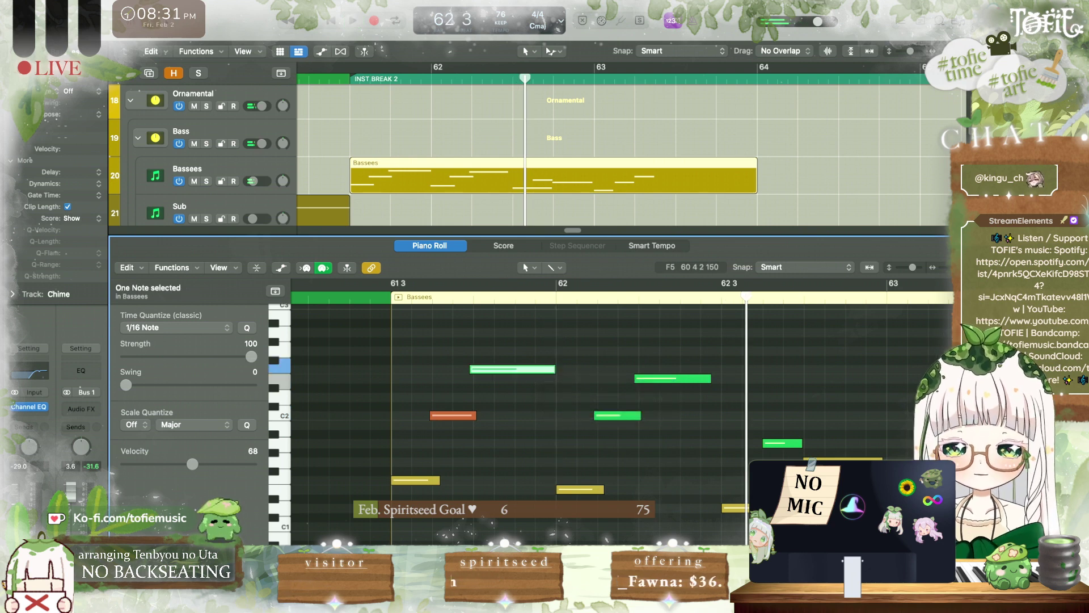
Step: Draw a Bassees volume swell from about -30.8 dB at the start of INST BREAK 2 to -15.8 dB at bar 62
{"action": "key", "text": "p"}
{"action": "left_click", "coordinate": [404, 132]}
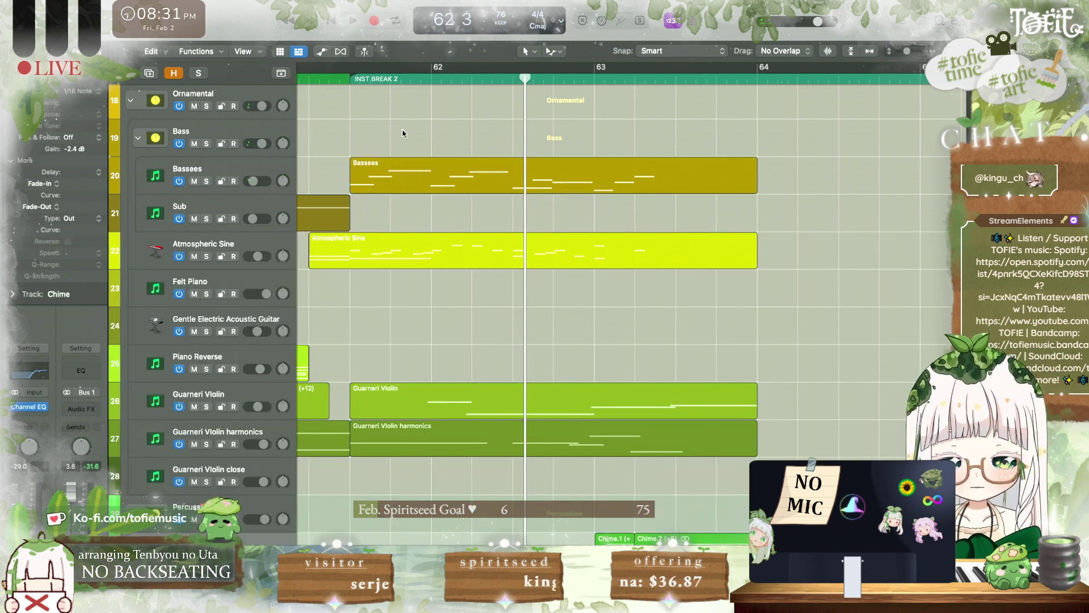
{"action": "key", "text": "a"}
{"action": "scroll", "coordinate": [382, 161], "scroll_direction": "up", "scroll_amount": 3}
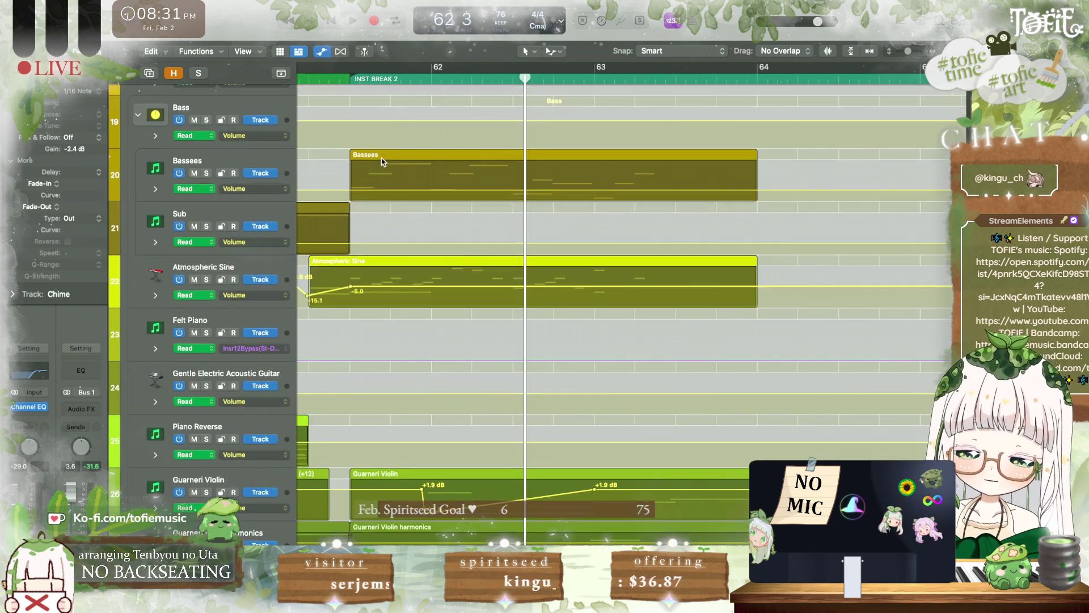
{"action": "left_click", "coordinate": [548, 51]}
{"action": "left_click", "coordinate": [567, 213]}
{"action": "left_click_drag", "start_coordinate": [352, 180], "coordinate": [432, 183]}
{"action": "left_click", "coordinate": [362, 191]}
{"action": "left_click_drag", "start_coordinate": [351, 192], "coordinate": [346, 190]}
{"action": "key", "text": "space"}
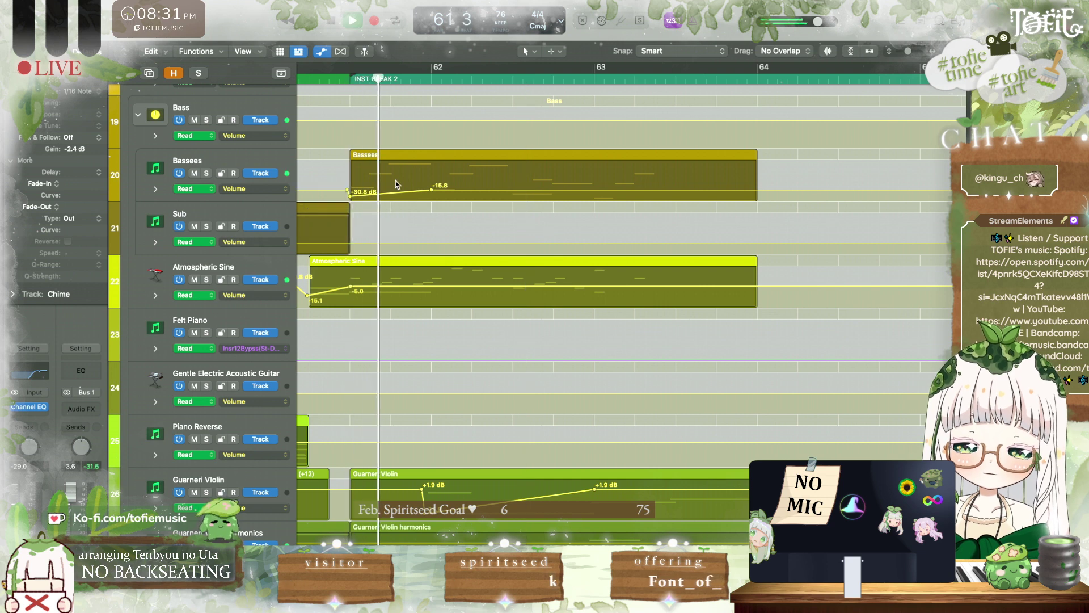
Step: Add a second Bassees volume dip at bar 62 that rises back to -15.8 dB at about beat 62 3, and play it
{"action": "mouse_move", "coordinate": [433, 192]}
{"action": "left_mouse_down"}
{"action": "mouse_move", "coordinate": [360, 183]}
{"action": "mouse_move", "coordinate": [433, 195]}
{"action": "left_mouse_up"}
{"action": "key", "text": "space"}
{"action": "key", "text": "space"}
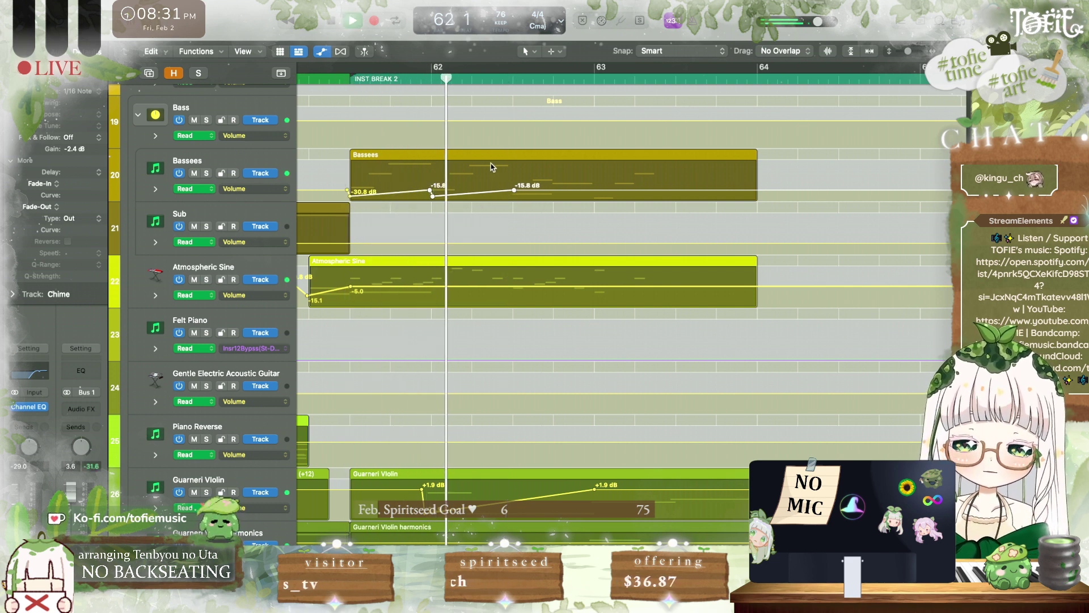
{"action": "left_click", "coordinate": [481, 170]}
{"action": "key", "text": "space"}
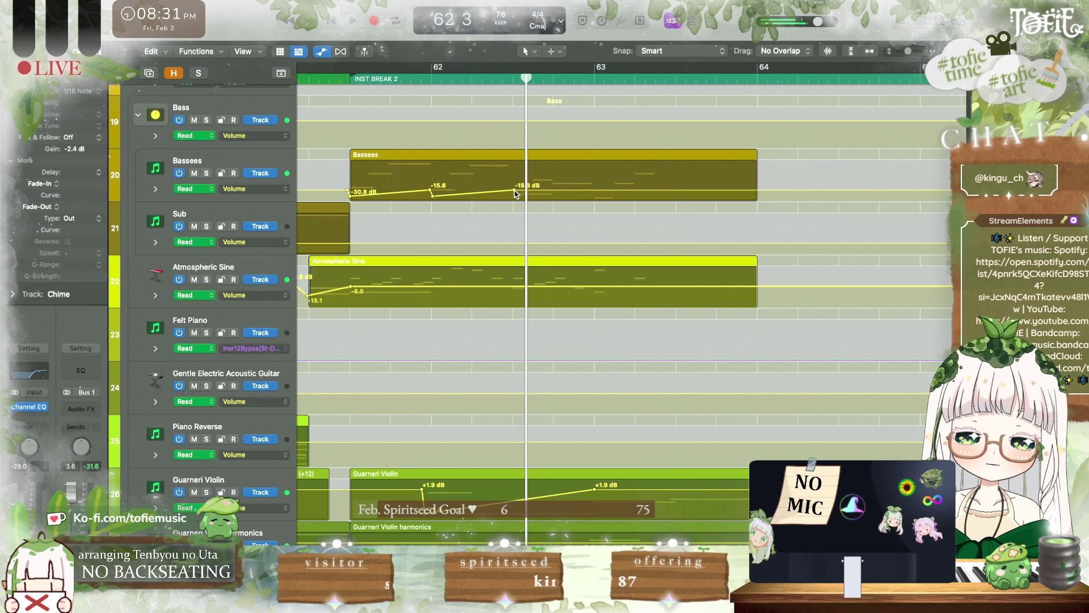
Step: Start the second Bassees dip slightly before bar 62 and bring its return to -15.8 dB forward to about beat 62 2
{"action": "left_click_drag", "start_coordinate": [514, 191], "coordinate": [428, 190]}
{"action": "left_click_drag", "start_coordinate": [432, 196], "coordinate": [432, 196]}
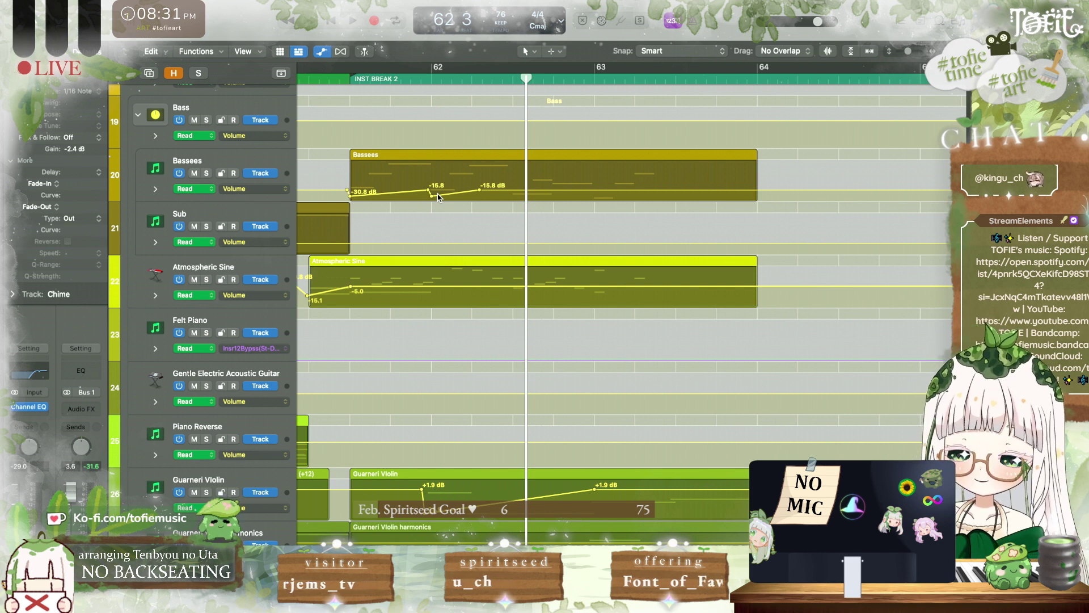
{"action": "key", "text": "space"}
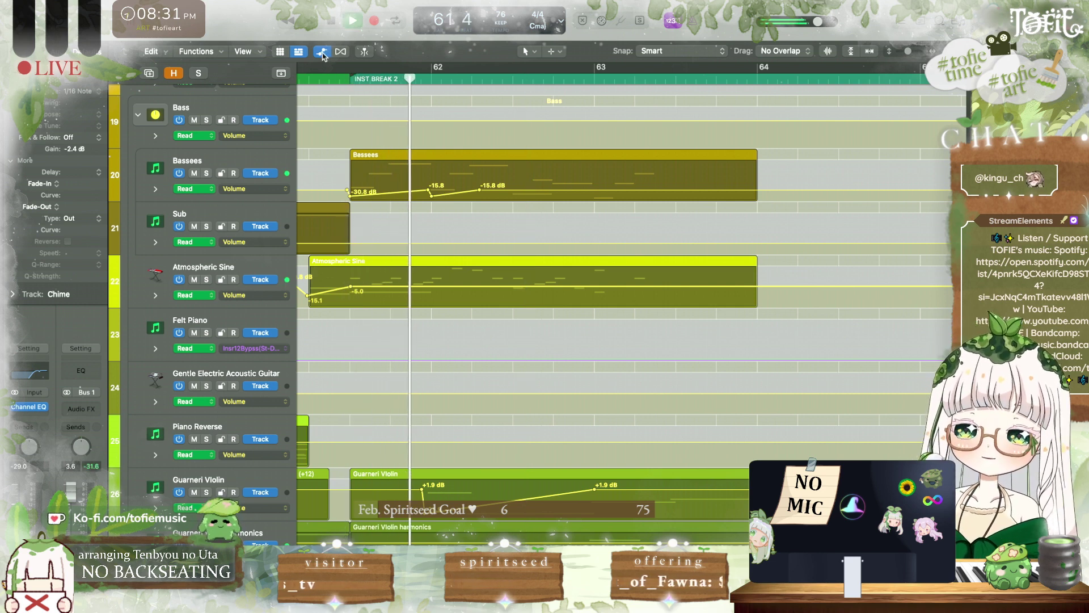
{"action": "key", "text": "a"}
{"action": "scroll", "coordinate": [384, 313], "scroll_direction": "left", "scroll_amount": 3}
{"action": "key", "text": "super+Left"}
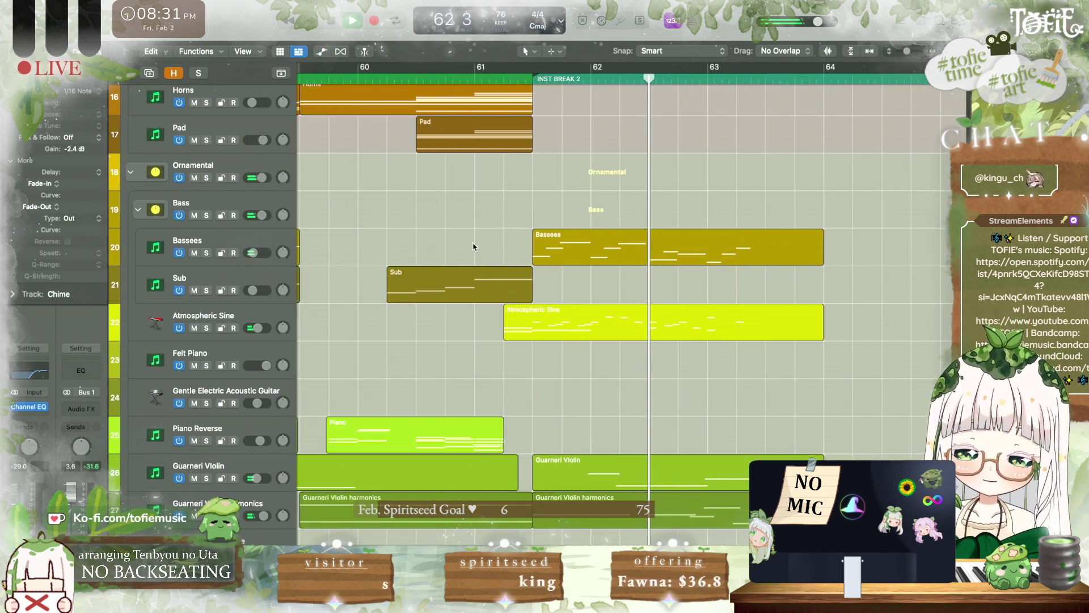
{"action": "key", "text": "space"}
Step: Delete the Bassees G1 note after beat 63 1 and extend the preceding C1 note over its place
{"action": "double_click", "coordinate": [784, 253]}
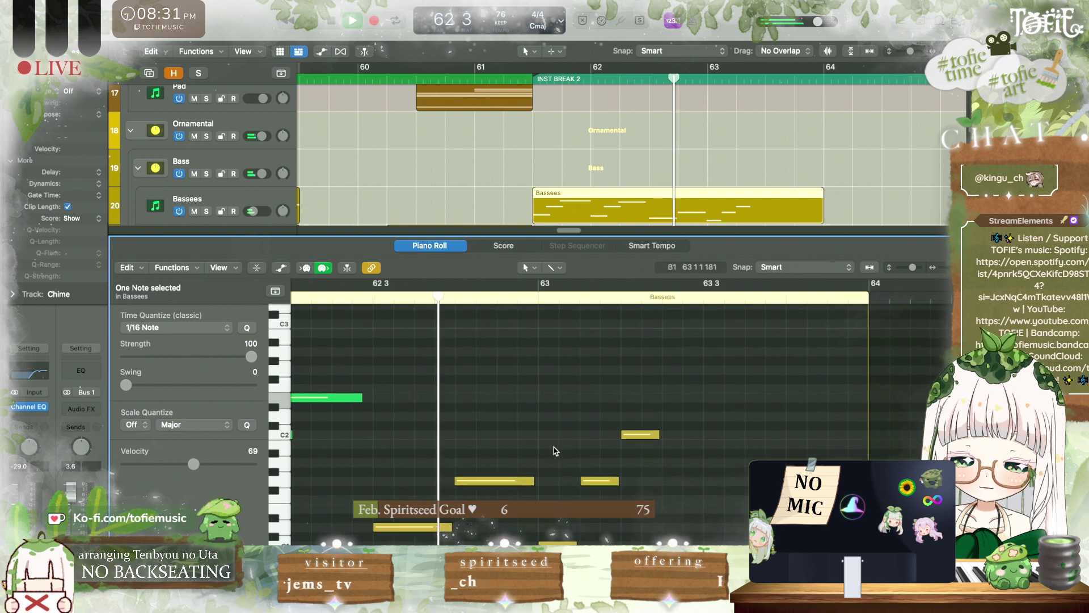
{"action": "left_click", "coordinate": [601, 472], "text": "shift"}
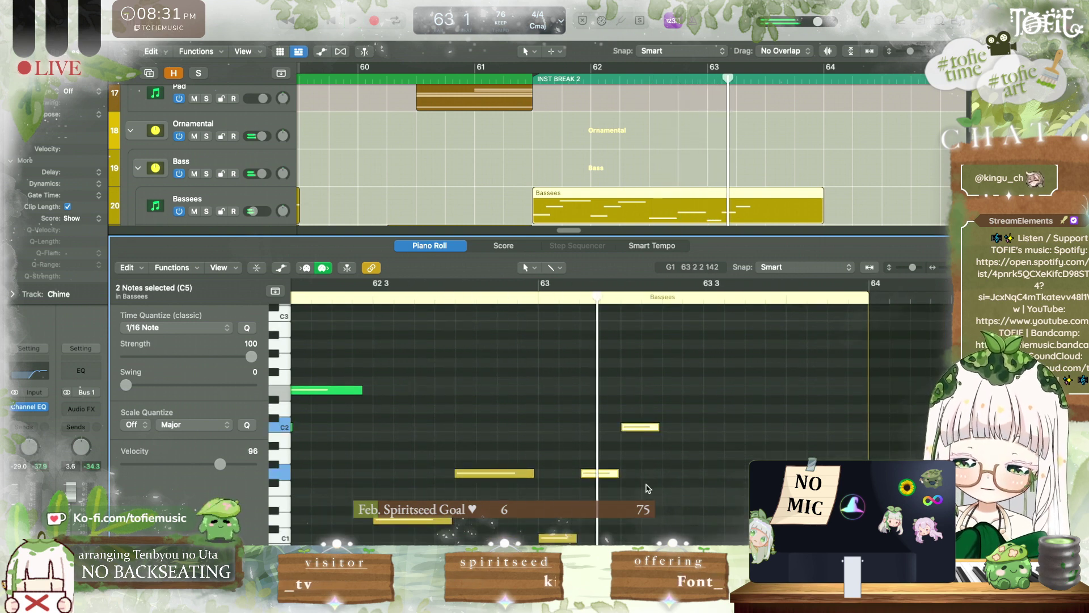
{"action": "left_click", "coordinate": [617, 492]}
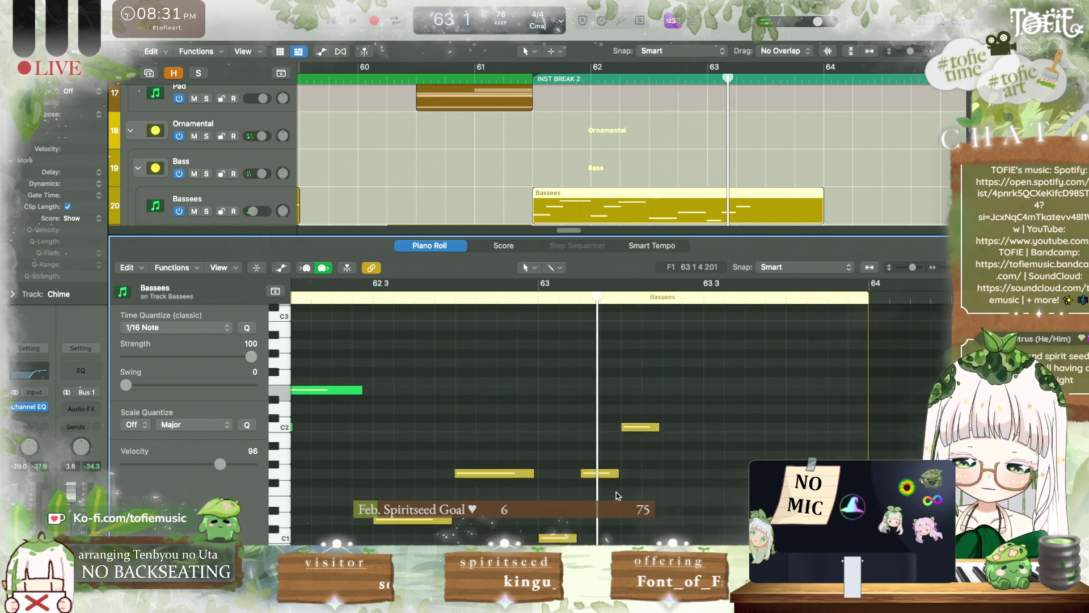
{"action": "left_click_drag", "start_coordinate": [616, 491], "coordinate": [611, 471]}
{"action": "key", "text": "BackSpace"}
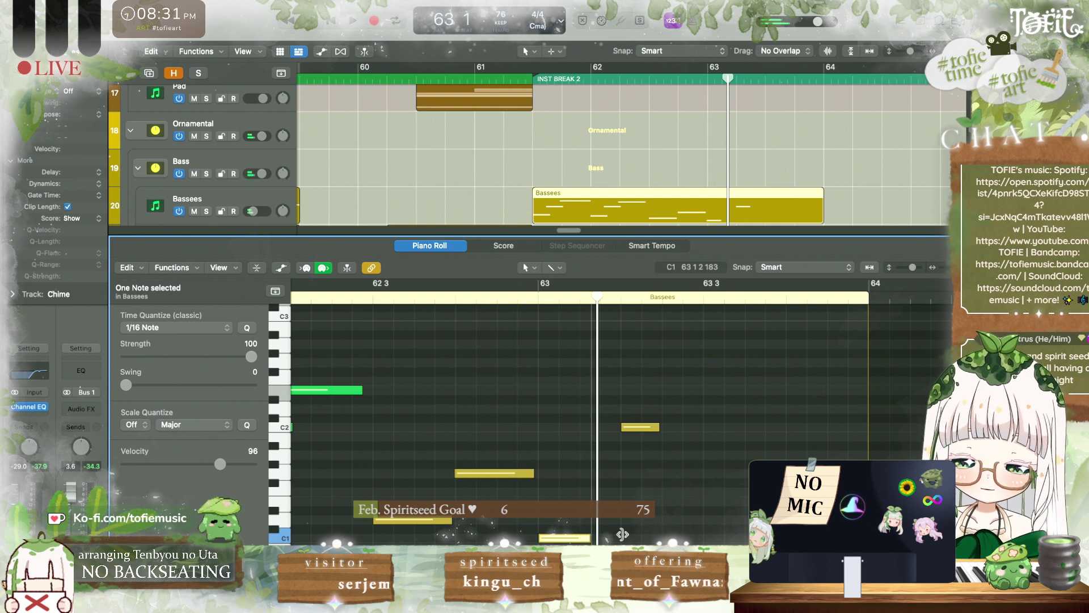
{"action": "left_click", "coordinate": [533, 294]}
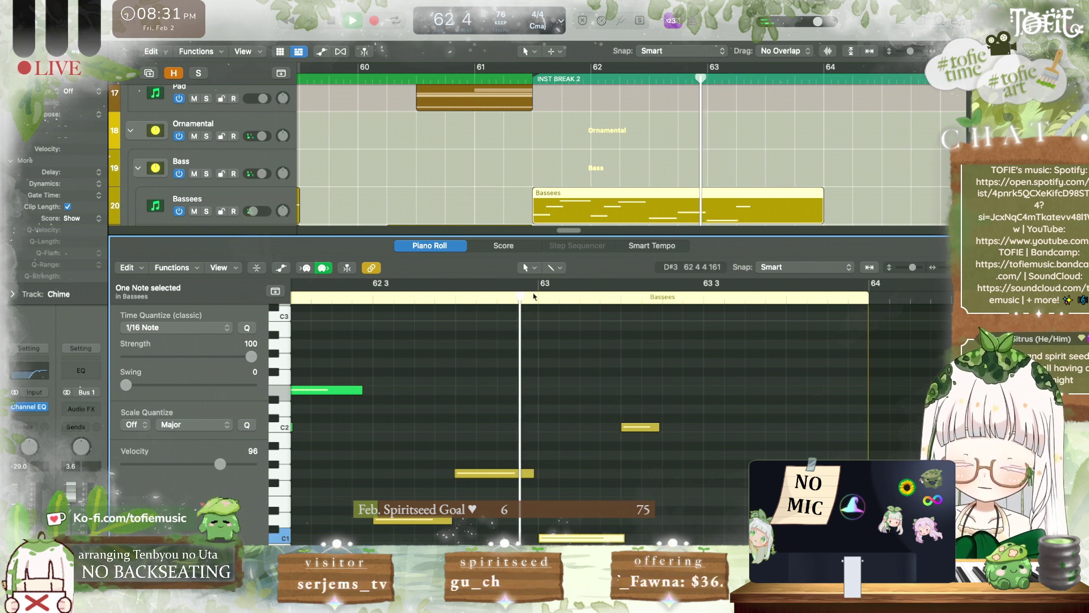
{"action": "key", "text": "space"}
{"action": "key", "text": "space"}
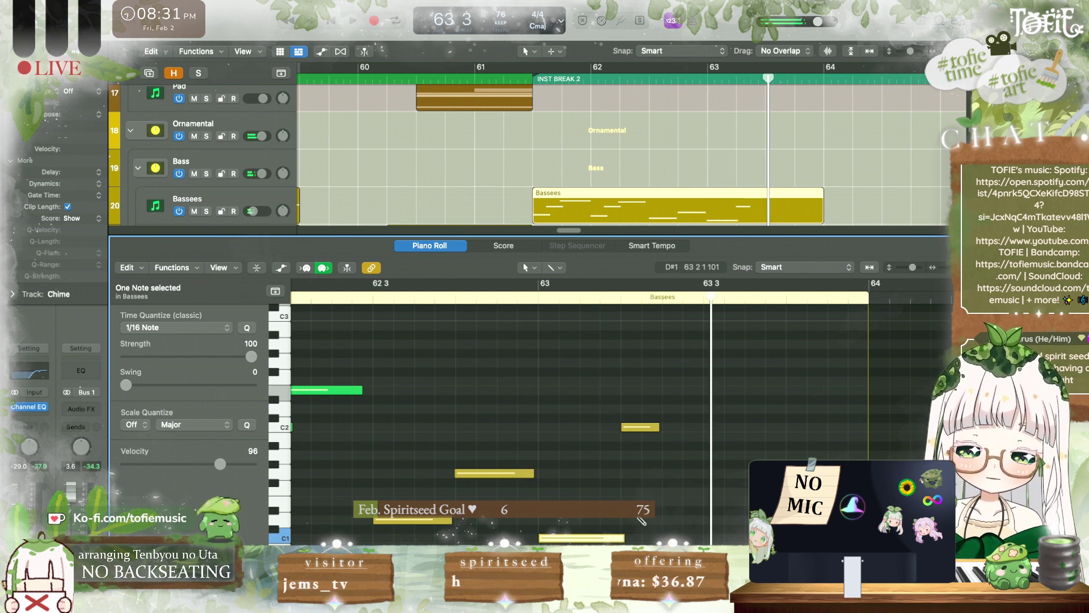
{"action": "key", "text": "space"}
Step: Play the full arrangement from about bar 59 in BRIDGE? into INST BREAK 2 to check the new bass line
{"action": "key", "text": "p"}
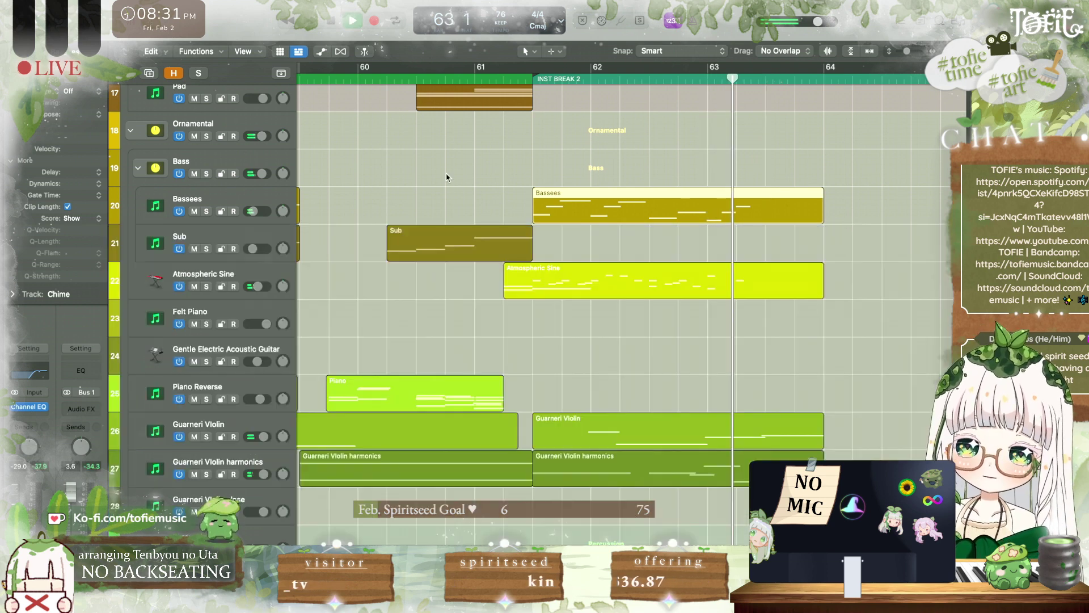
{"action": "left_click", "coordinate": [447, 177]}
{"action": "scroll", "coordinate": [447, 177], "scroll_direction": "down", "scroll_amount": 5}
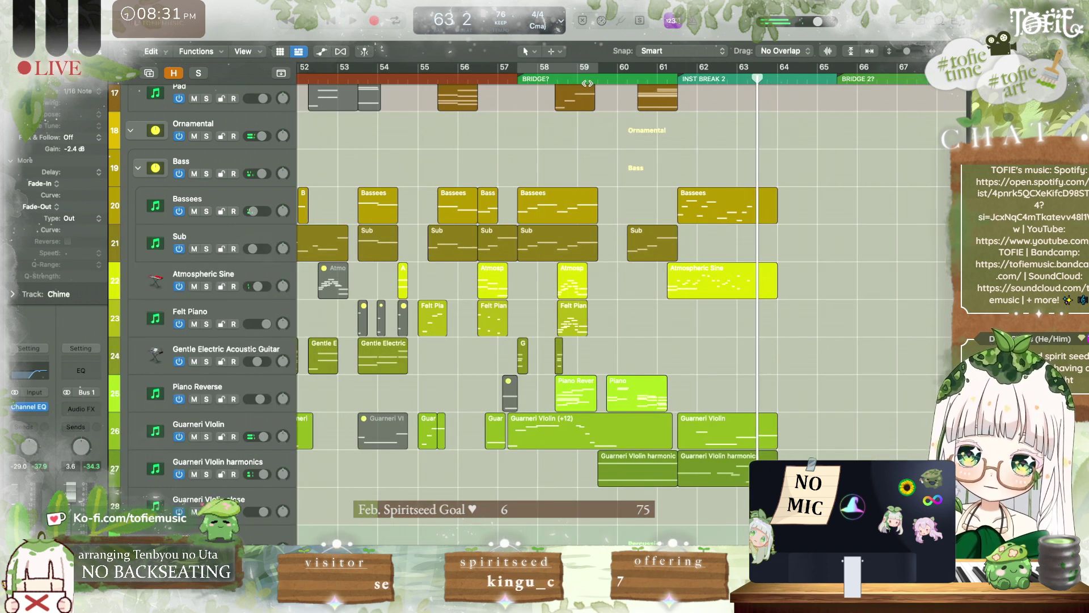
{"action": "left_click", "coordinate": [578, 79]}
{"action": "key", "text": "space"}
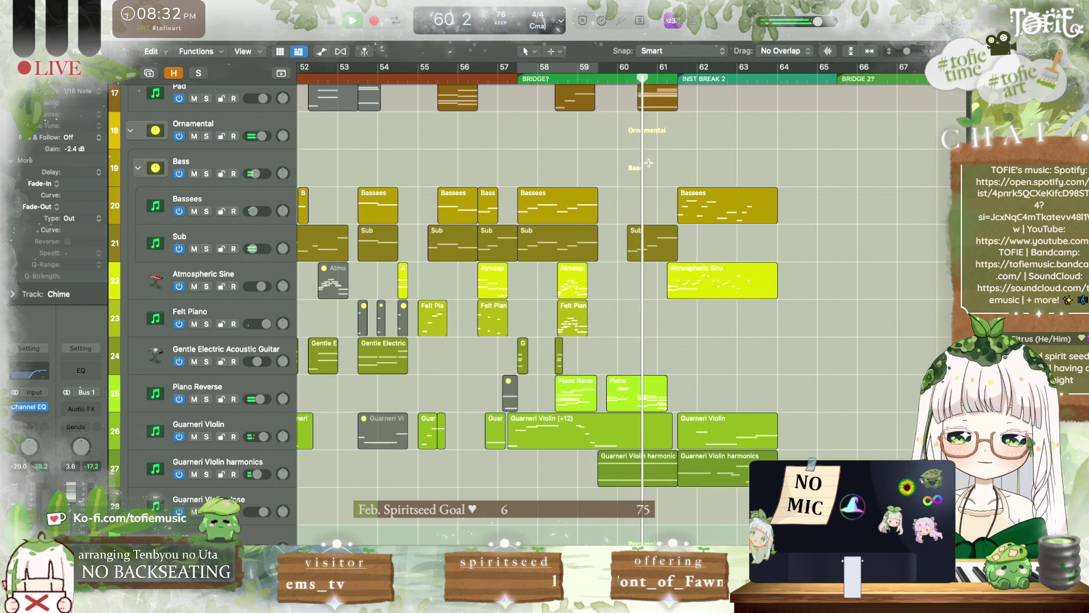
{"action": "scroll", "coordinate": [647, 180], "scroll_direction": "up", "scroll_amount": 5}
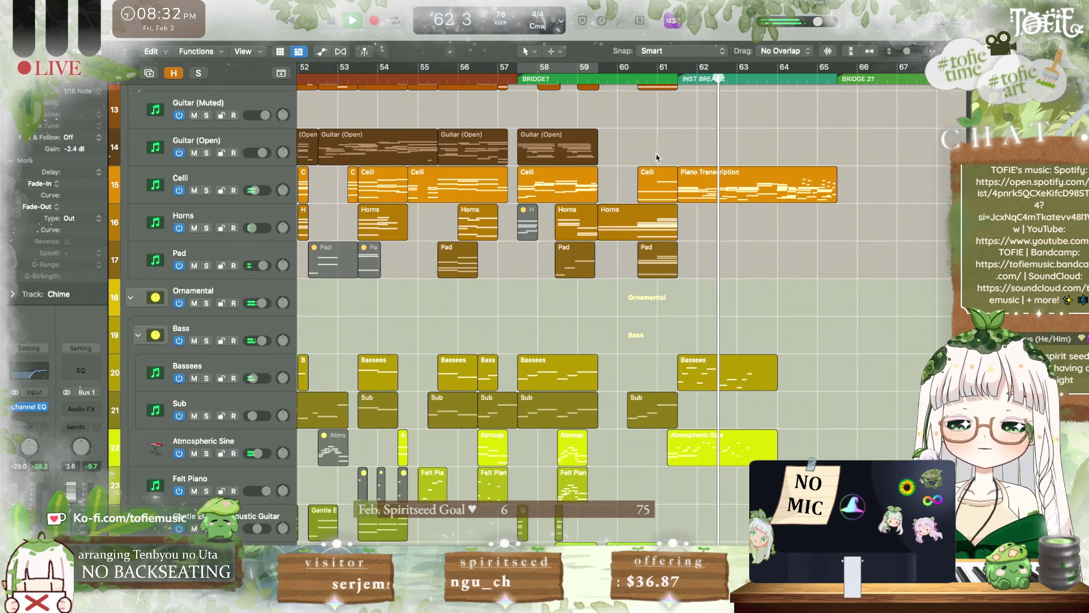
{"action": "scroll", "coordinate": [630, 397], "scroll_direction": "right", "scroll_amount": 4}
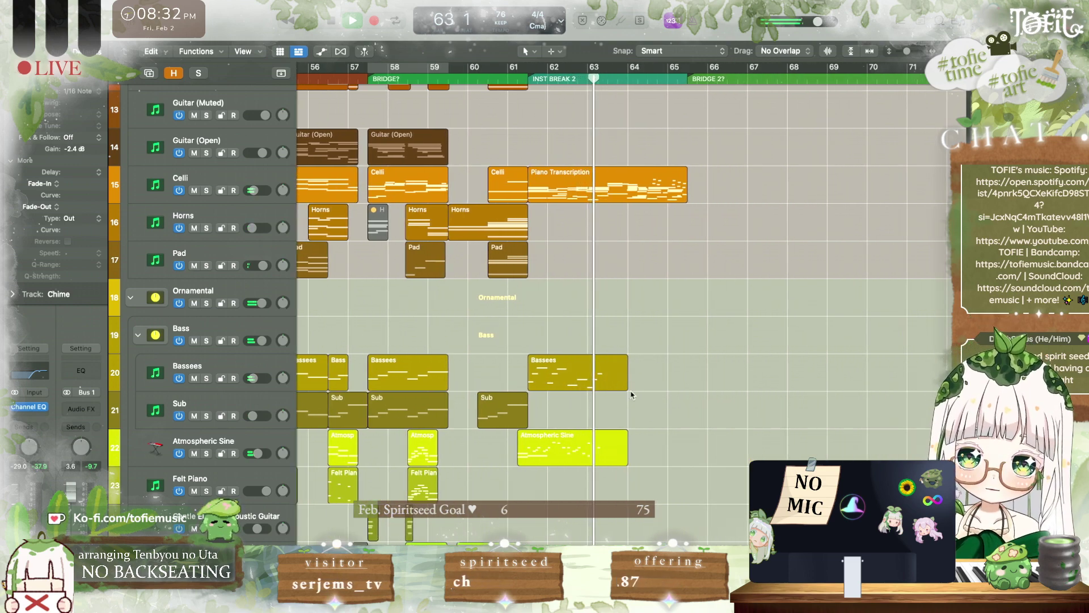
{"action": "key", "text": "space"}
Step: Display the tracks' volume automation and listen to the Guarneri Violin passage around bar 63
{"action": "scroll", "coordinate": [584, 93], "scroll_direction": "up", "scroll_amount": 6}
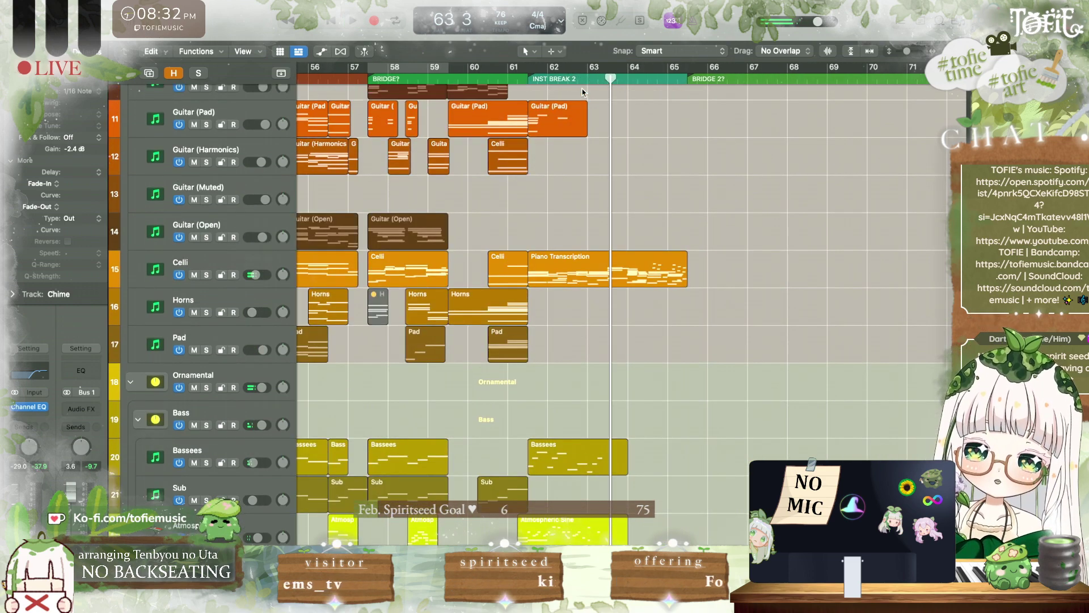
{"action": "key", "text": "super+Right"}
{"action": "scroll", "coordinate": [653, 397], "scroll_direction": "down", "scroll_amount": 7}
{"action": "scroll", "coordinate": [680, 411], "scroll_direction": "down", "scroll_amount": 6}
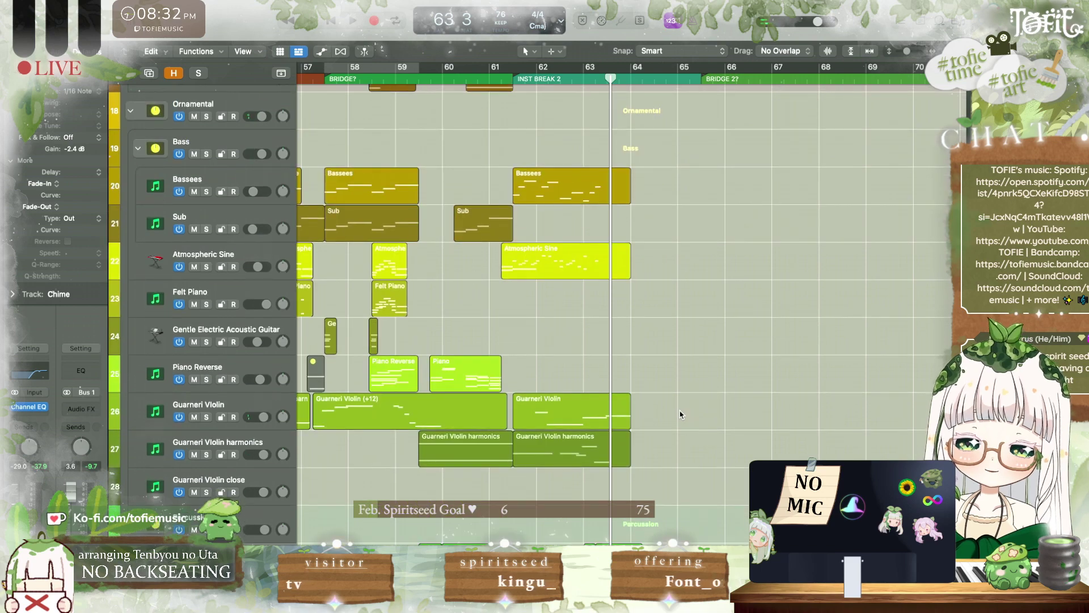
{"action": "scroll", "coordinate": [670, 426], "scroll_direction": "up", "scroll_amount": 3}
{"action": "scroll", "coordinate": [659, 438], "scroll_direction": "down", "scroll_amount": 4}
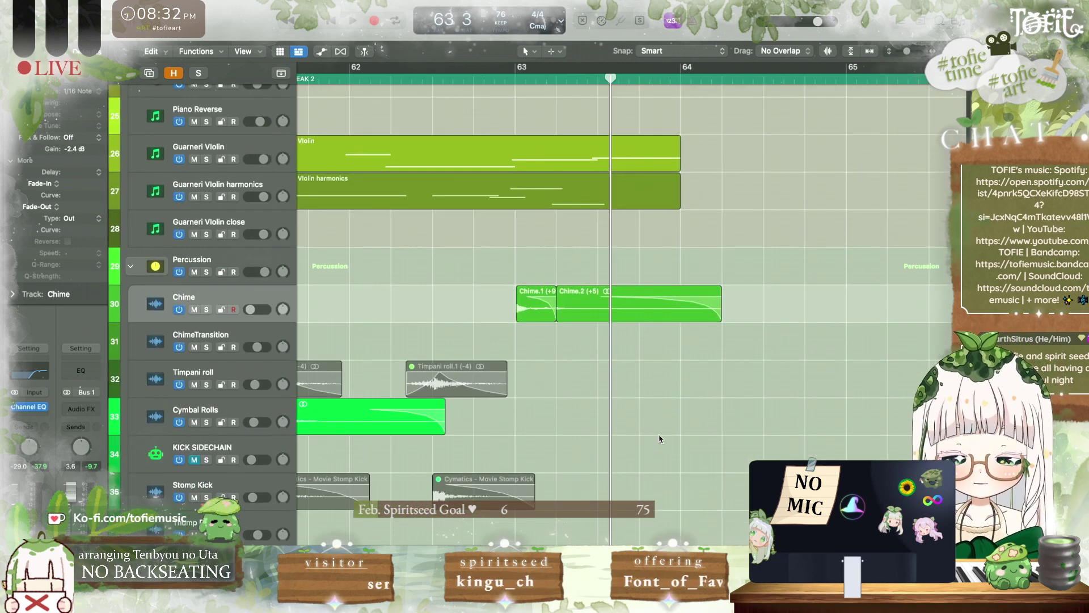
{"action": "key", "text": "a"}
{"action": "scroll", "coordinate": [501, 195], "scroll_direction": "up", "scroll_amount": 4}
{"action": "key", "text": "super+Right"}
{"action": "scroll", "coordinate": [508, 219], "scroll_direction": "left", "scroll_amount": 2}
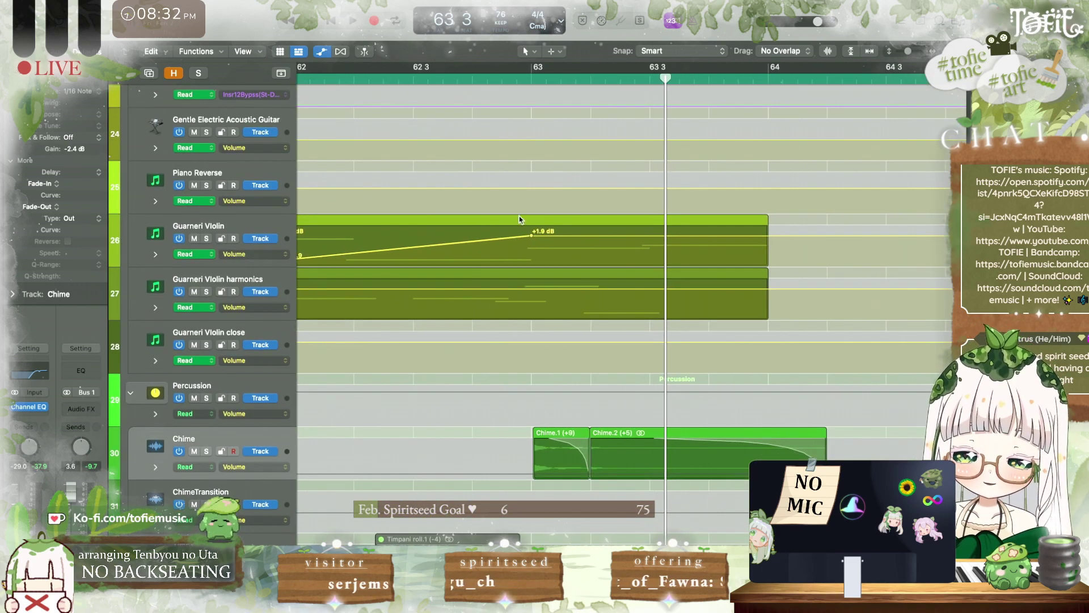
{"action": "left_click", "coordinate": [532, 78]}
{"action": "key", "text": "space"}
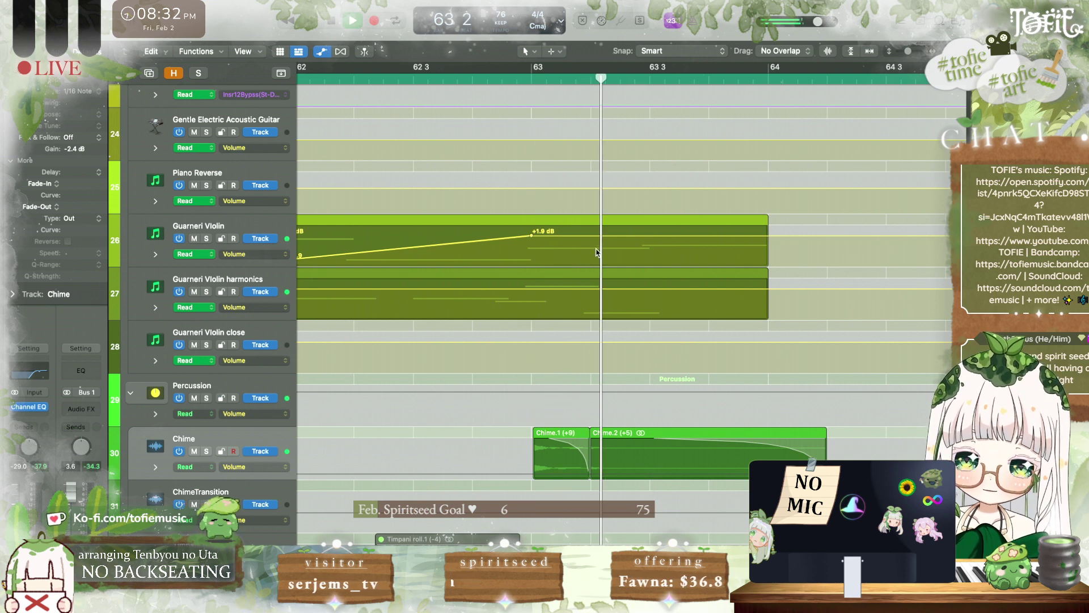
{"action": "key", "text": "space"}
{"action": "key", "text": "space"}
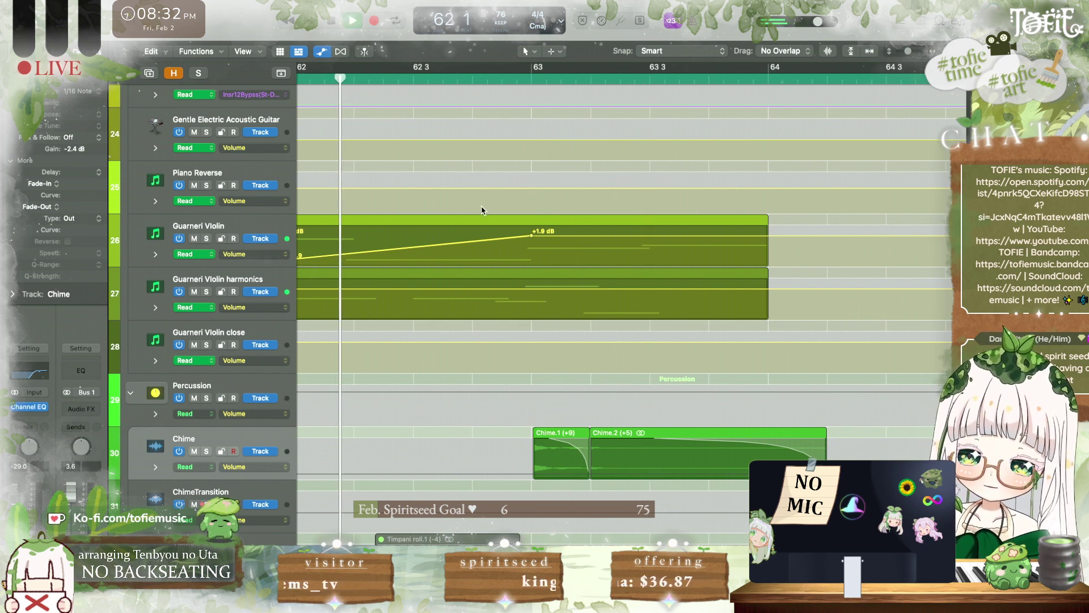
Step: Add a Guarneri Violin volume dip to about -10.9 dB at bar 63, returning to +1.9 dB near beat 63 3
{"action": "left_click", "coordinate": [532, 235]}
{"action": "left_click_drag", "start_coordinate": [532, 235], "coordinate": [535, 251]}
{"action": "key", "text": "space"}
{"action": "key", "text": "space"}
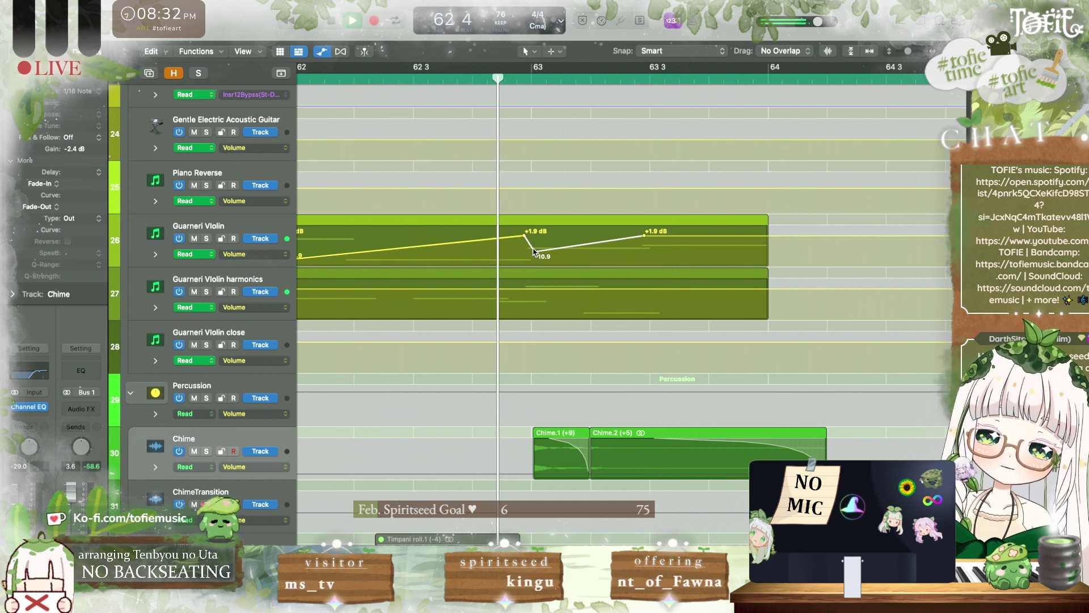
Step: Move the Guarneri Violin's +1.9 dB peak back to about beat 62 4 and raise the bar 63 dip to -3.4 dB
{"action": "left_click_drag", "start_coordinate": [534, 252], "coordinate": [489, 239]}
{"action": "key", "text": "space"}
{"action": "key", "text": "space"}
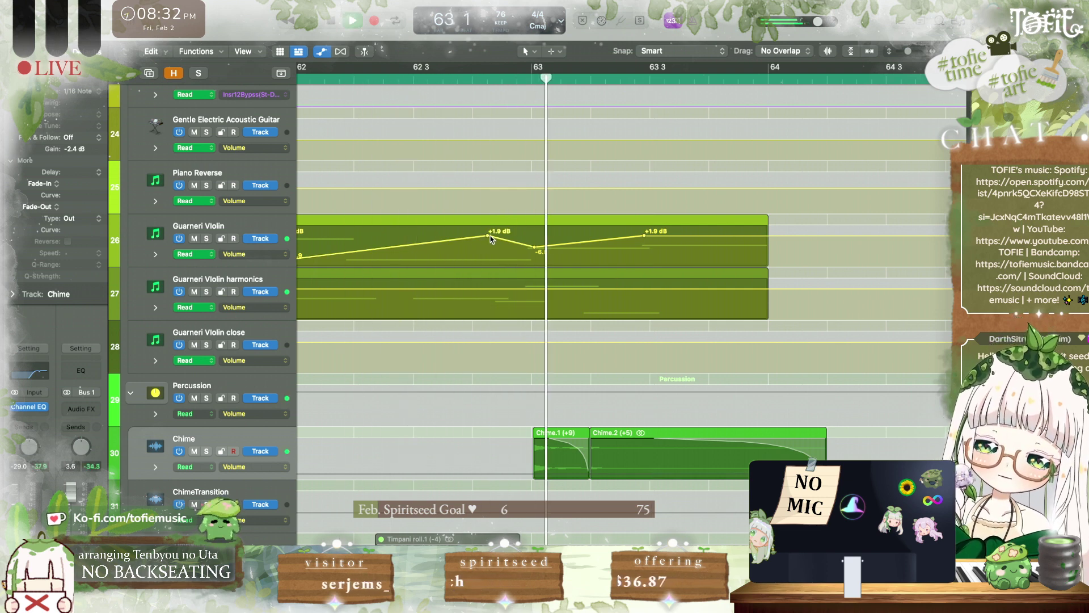
{"action": "left_click_drag", "start_coordinate": [528, 248], "coordinate": [528, 245]}
Step: Solo the Guarneri Violin track and play its softened volume dip around bar 63
{"action": "key", "text": "space"}
{"action": "key", "text": "space"}
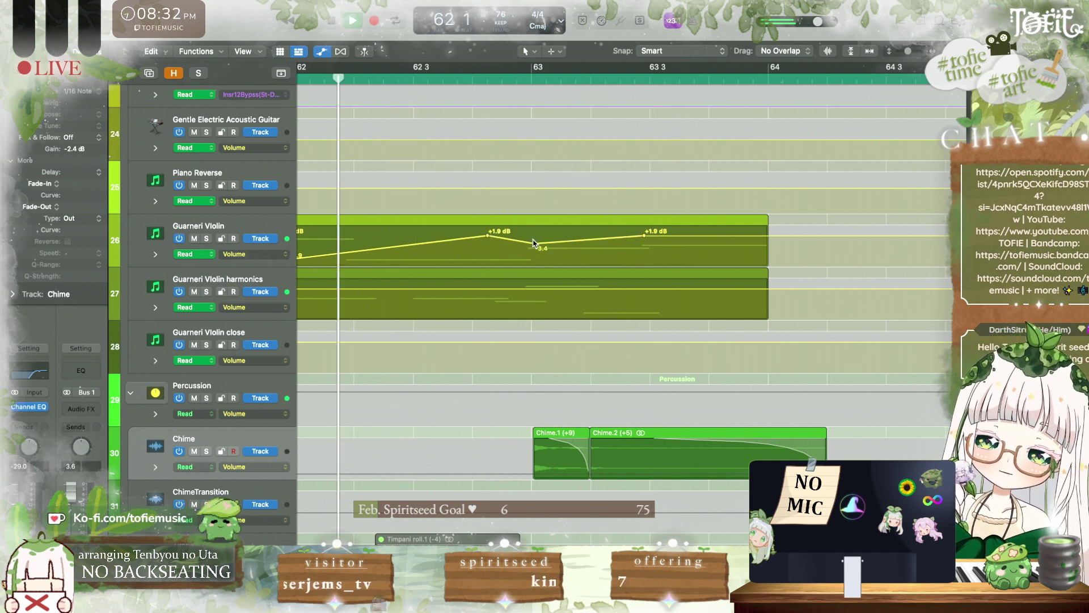
{"action": "left_click", "coordinate": [209, 239]}
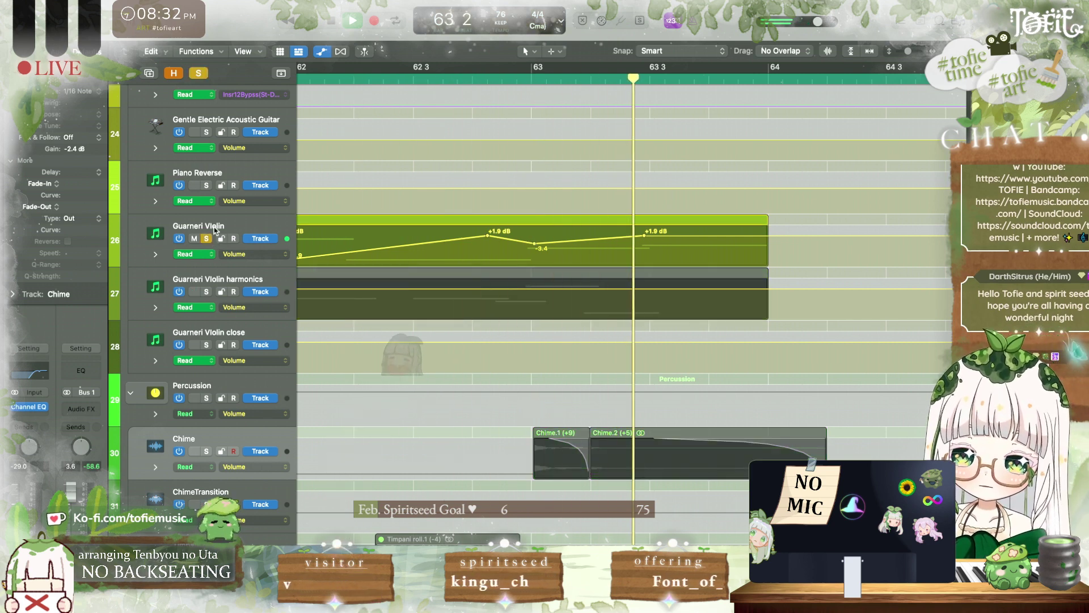
Step: Stop playback, hide the tracks' volume automation and clear the Guarneri Violin solo
{"action": "key", "text": "a"}
{"action": "key", "text": "space"}
{"action": "key", "text": "super+Up"}
{"action": "left_click", "coordinate": [198, 74]}
{"action": "key", "text": "super+Left"}
{"action": "key", "text": "super+Left"}
{"action": "key", "text": "super+Left"}
{"action": "key", "text": "super+Left"}
{"action": "key", "text": "super+Left"}
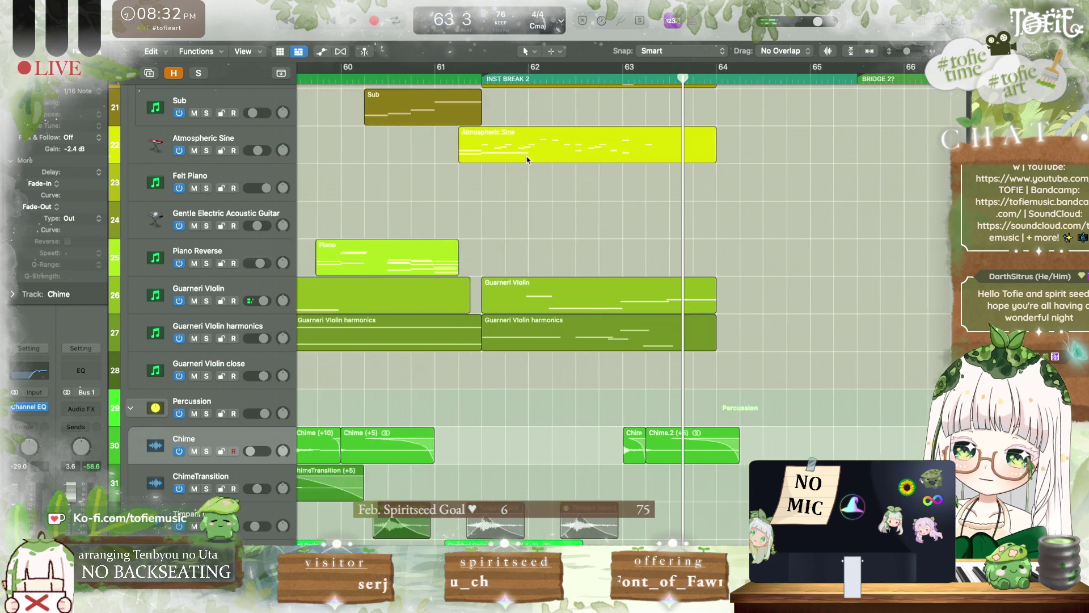
Step: Play the full arrangement from about bar 59 into INST BREAK 2 while checking the track layers
{"action": "left_click", "coordinate": [477, 70]}
{"action": "key", "text": "space"}
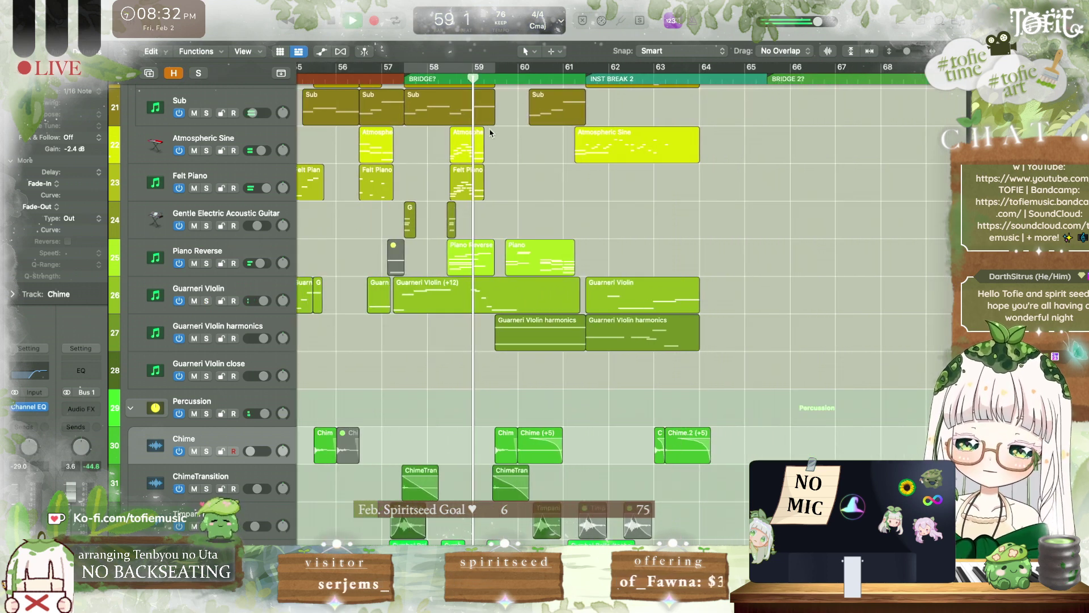
{"action": "scroll", "coordinate": [540, 256], "scroll_direction": "up", "scroll_amount": 3}
{"action": "scroll", "coordinate": [540, 255], "scroll_direction": "up", "scroll_amount": 1}
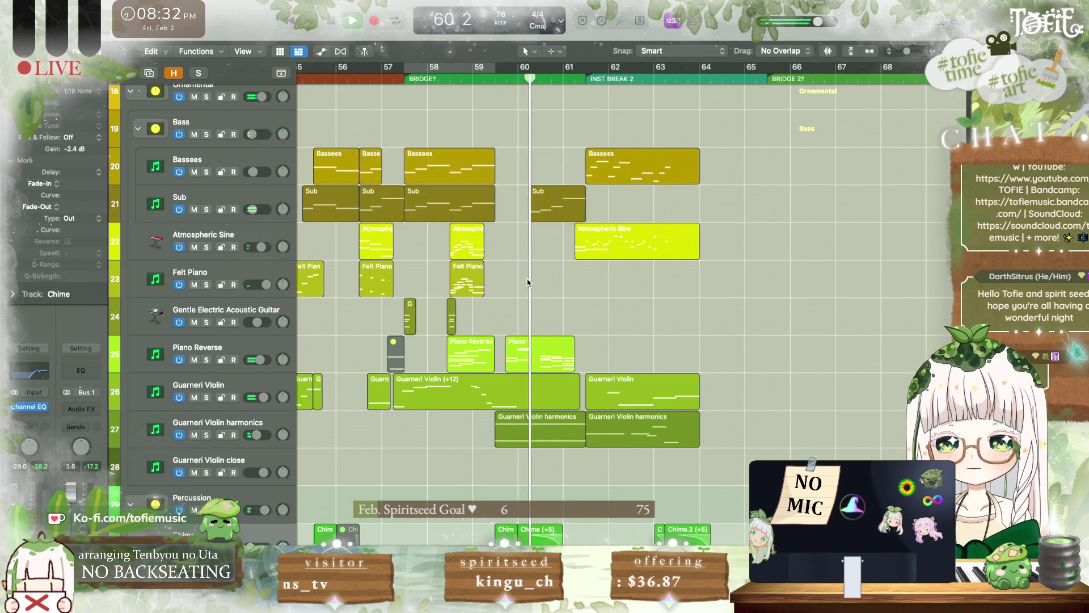
{"action": "scroll", "coordinate": [527, 283], "scroll_direction": "up", "scroll_amount": 3}
{"action": "scroll", "coordinate": [527, 285], "scroll_direction": "up", "scroll_amount": 1}
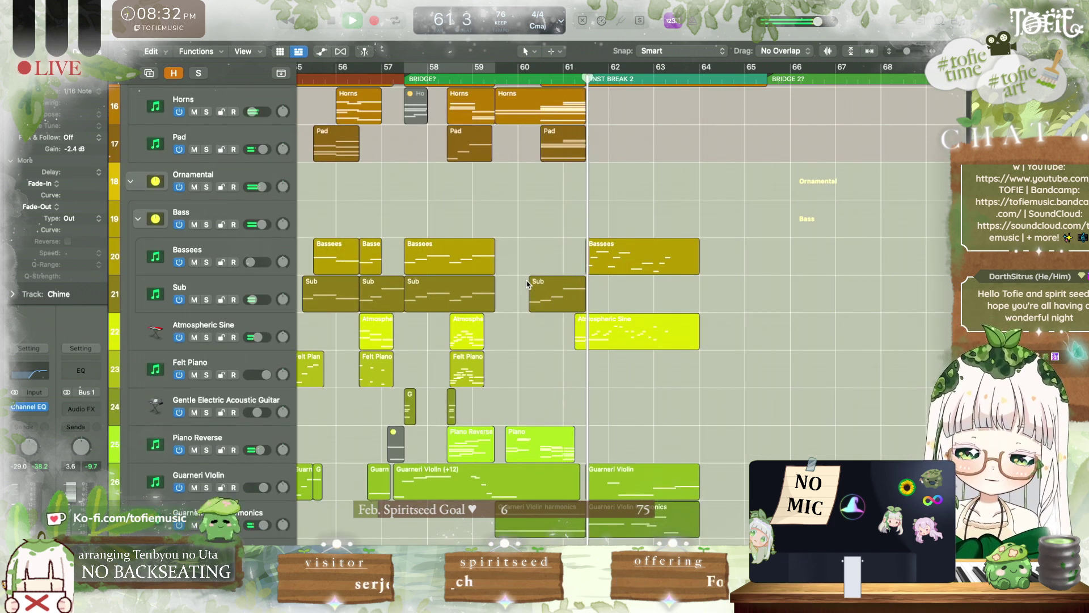
{"action": "scroll", "coordinate": [526, 283], "scroll_direction": "down", "scroll_amount": 12}
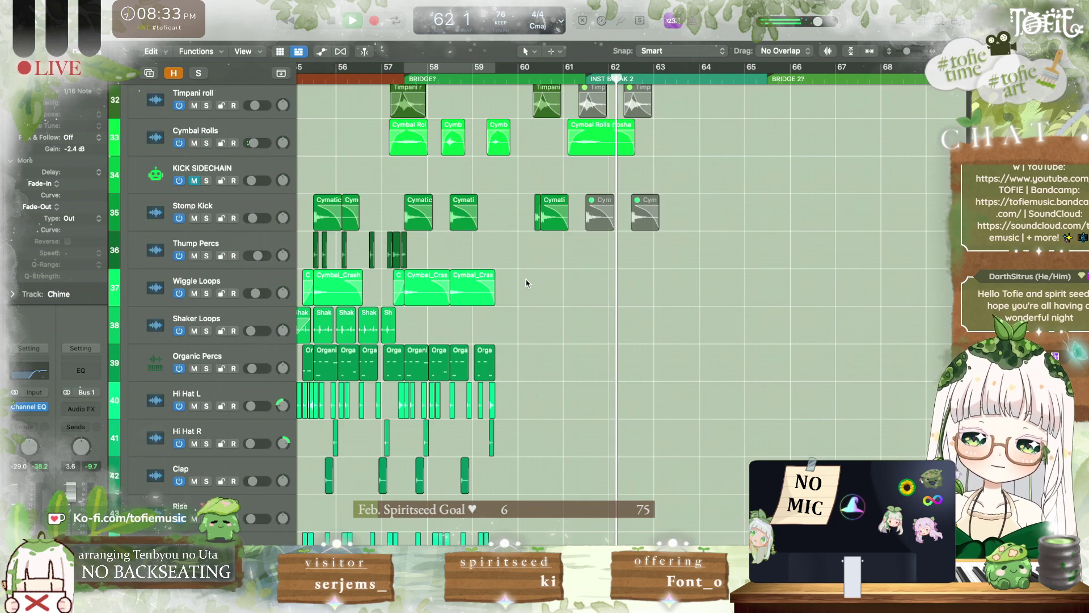
{"action": "scroll", "coordinate": [526, 283], "scroll_direction": "up", "scroll_amount": 18}
{"action": "scroll", "coordinate": [526, 282], "scroll_direction": "down", "scroll_amount": 5}
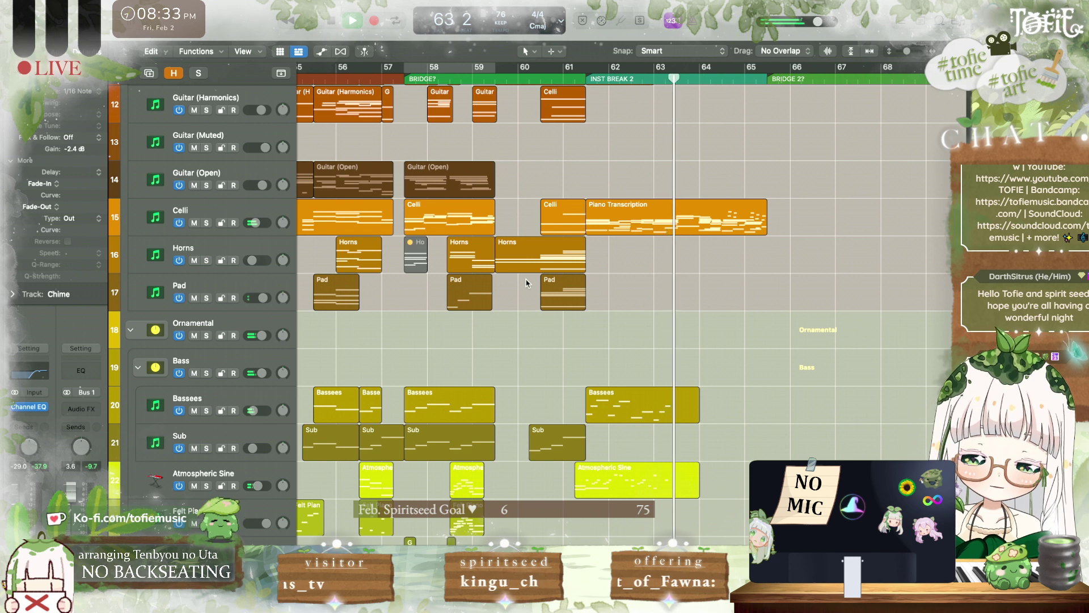
{"action": "key", "text": "space"}
Step: Save the project
{"action": "scroll", "coordinate": [591, 301], "scroll_direction": "down", "scroll_amount": 4}
{"action": "scroll", "coordinate": [590, 301], "scroll_direction": "up", "scroll_amount": 5}
{"action": "scroll", "coordinate": [552, 281], "scroll_direction": "down", "scroll_amount": 1}
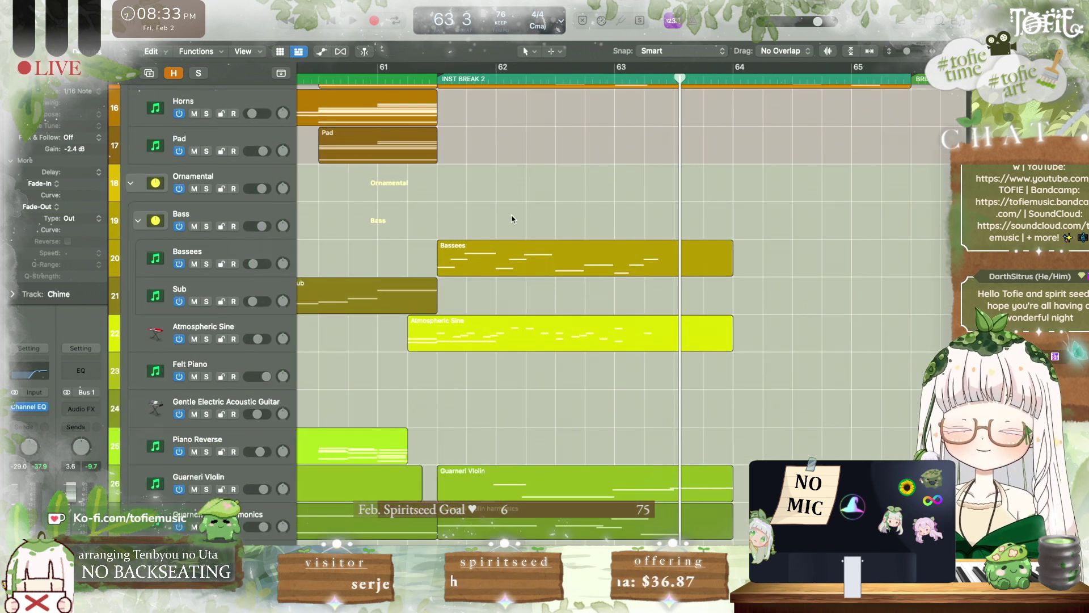
{"action": "key", "text": "super+s"}
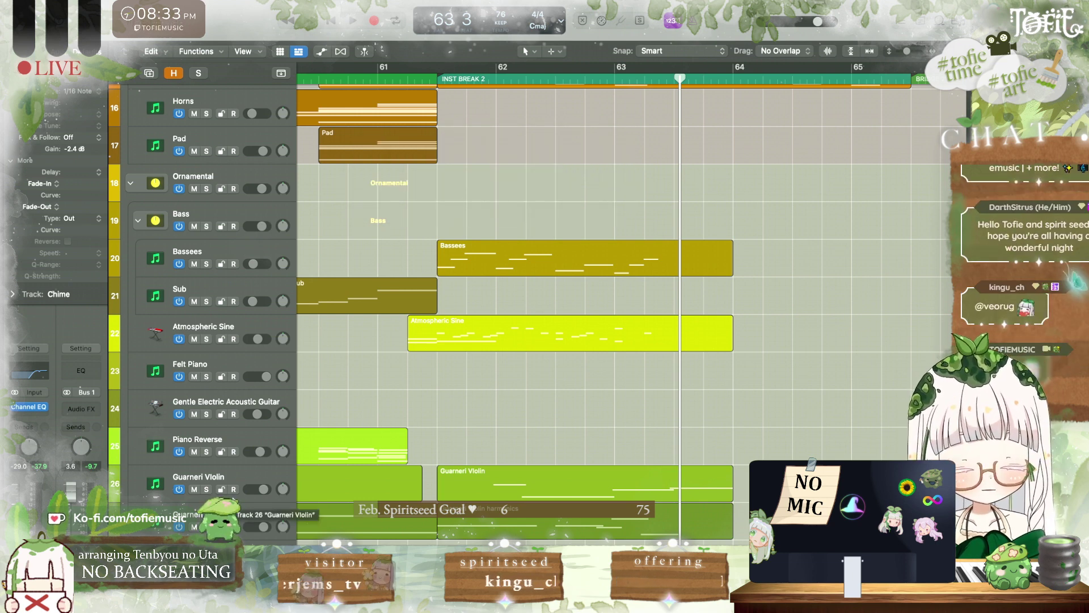
{"action": "scroll", "coordinate": [573, 306], "scroll_direction": "up", "scroll_amount": 1}
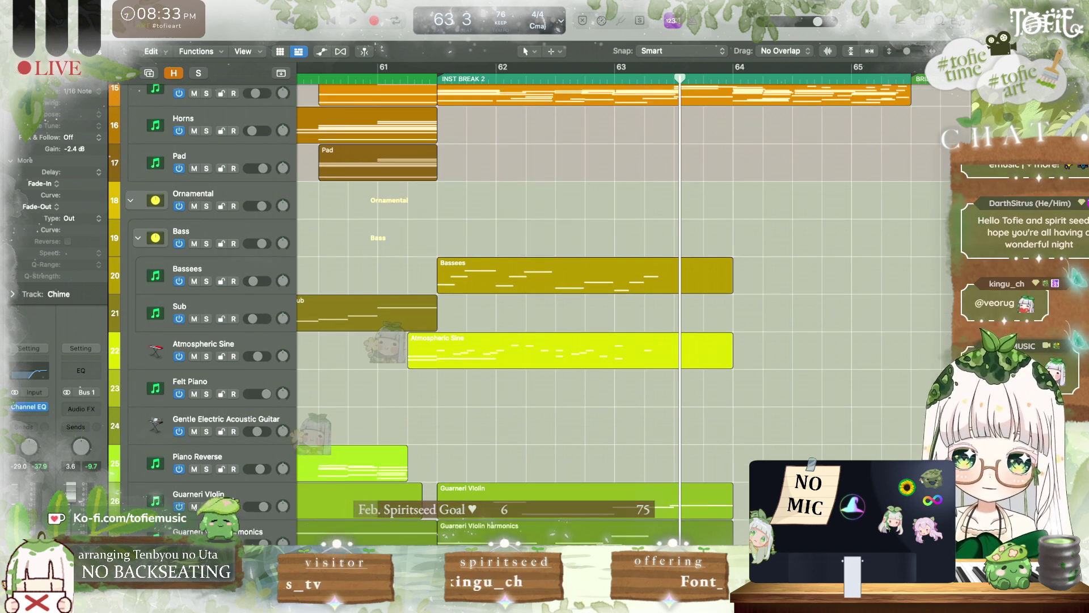
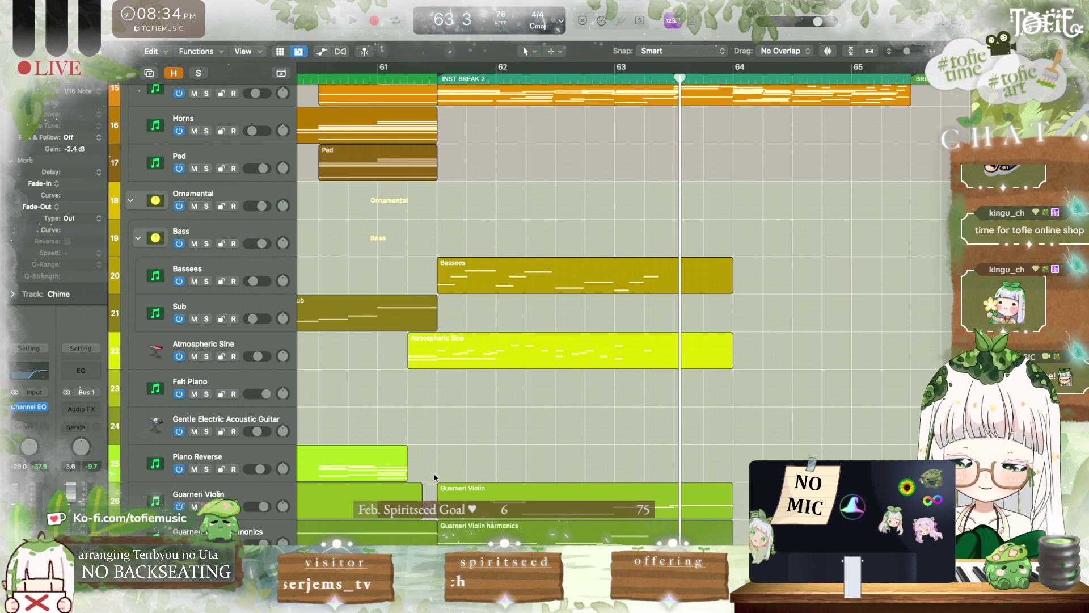
Step: Replay the passage up to bar 63 and return the playhead to the start of INST BREAK 2
{"action": "scroll", "coordinate": [476, 182], "scroll_direction": "down", "scroll_amount": 2}
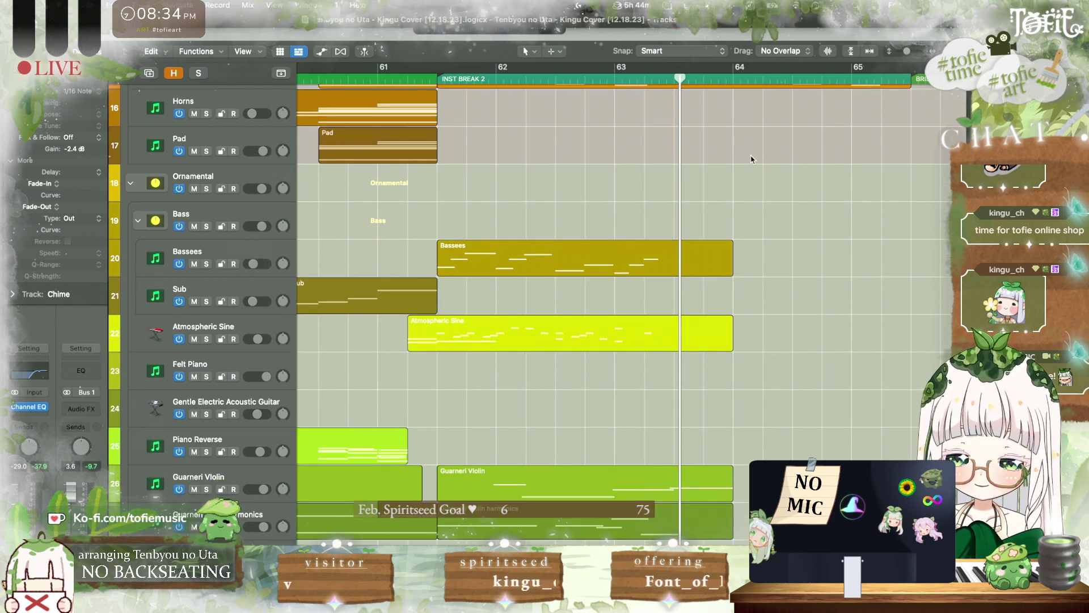
{"action": "double_click", "coordinate": [366, 89]}
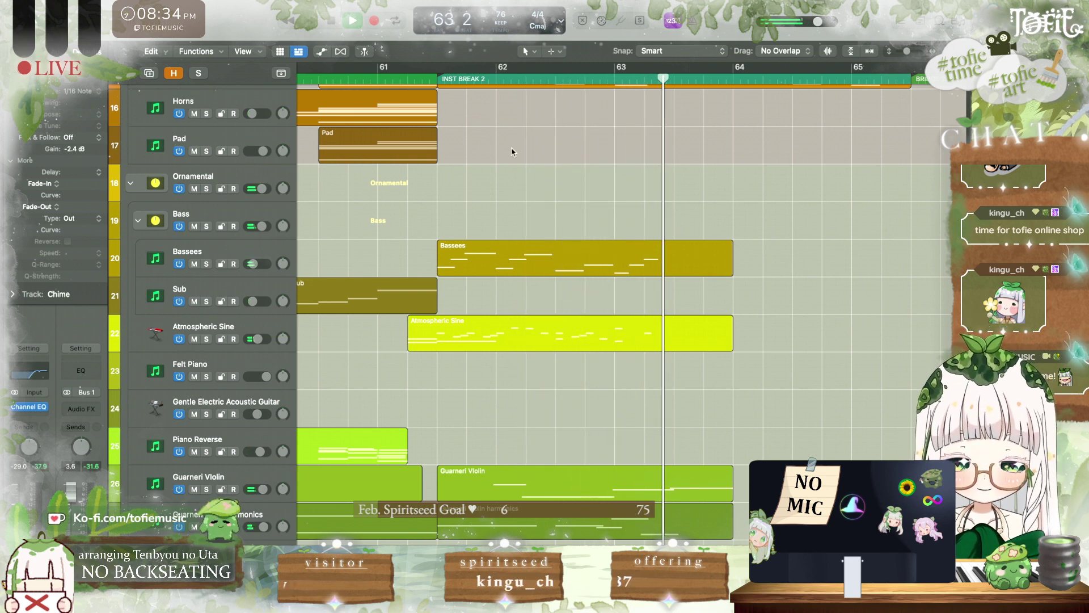
{"action": "key", "text": "space"}
{"action": "scroll", "coordinate": [485, 91], "scroll_direction": "up", "scroll_amount": 5}
{"action": "left_click", "coordinate": [441, 81]}
Step: Look over the percussion, ornamental and guitar tracks leading into INST BREAK 2
{"action": "scroll", "coordinate": [523, 315], "scroll_direction": "down", "scroll_amount": 20}
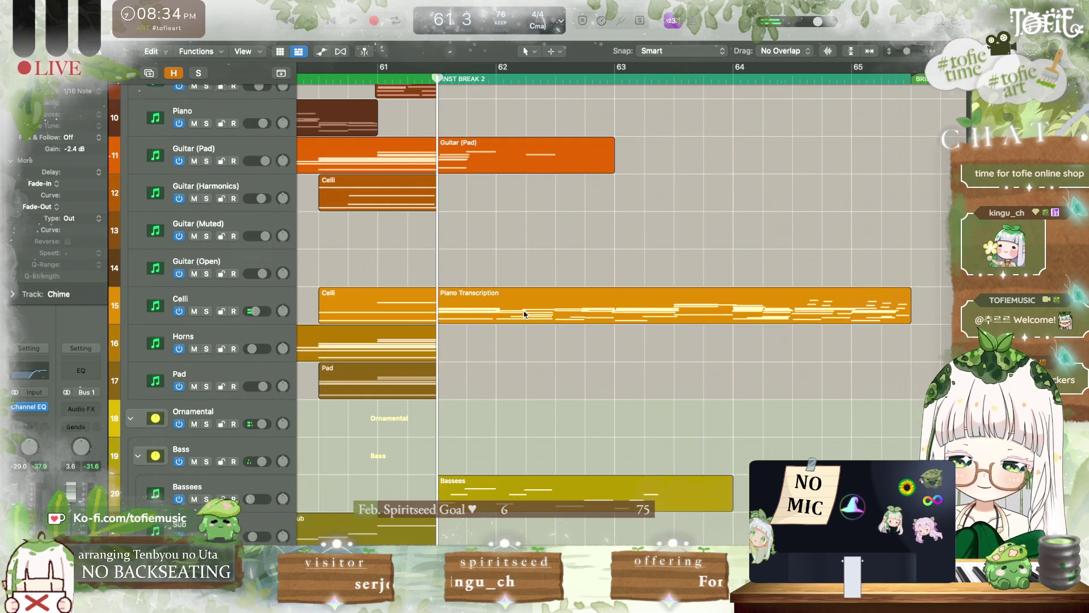
{"action": "scroll", "coordinate": [523, 314], "scroll_direction": "up", "scroll_amount": 6}
{"action": "scroll", "coordinate": [524, 313], "scroll_direction": "left", "scroll_amount": 4}
{"action": "scroll", "coordinate": [524, 314], "scroll_direction": "left", "scroll_amount": 4}
{"action": "key", "text": "super+Left"}
{"action": "key", "text": "super+Left"}
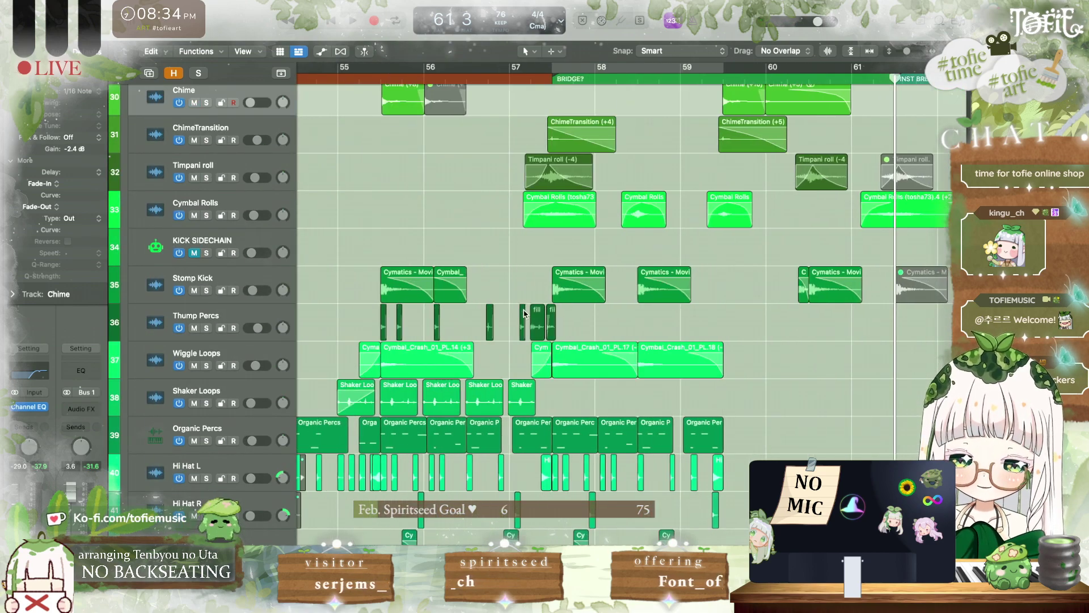
{"action": "scroll", "coordinate": [524, 313], "scroll_direction": "up", "scroll_amount": 8}
{"action": "scroll", "coordinate": [524, 314], "scroll_direction": "right", "scroll_amount": 5}
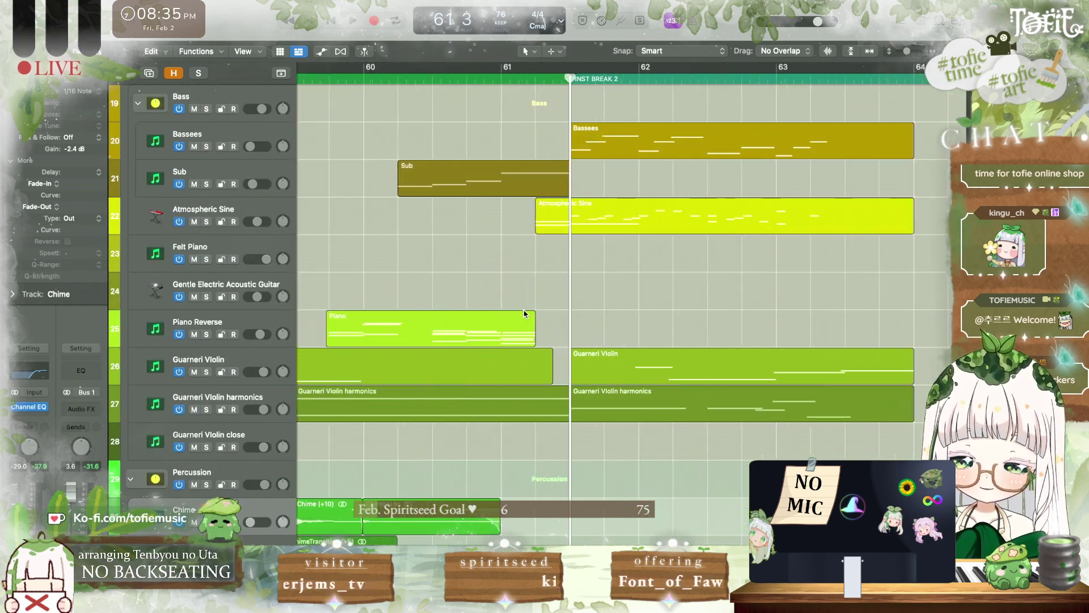
{"action": "scroll", "coordinate": [525, 314], "scroll_direction": "up", "scroll_amount": 5}
{"action": "scroll", "coordinate": [573, 164], "scroll_direction": "up", "scroll_amount": 2}
{"action": "scroll", "coordinate": [573, 163], "scroll_direction": "up", "scroll_amount": 5}
{"action": "scroll", "coordinate": [573, 163], "scroll_direction": "right", "scroll_amount": 2}
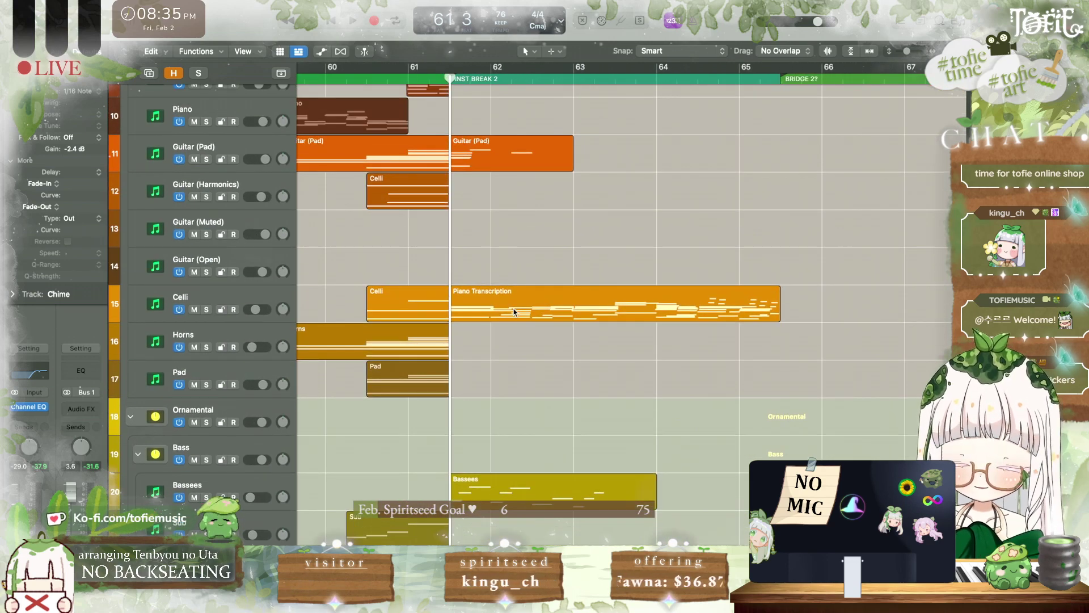
Step: Copy the Celli track's Piano Transcription region to Guitar (Open) at 61 3, then solo that track and open the copy's notes
{"action": "left_click_drag", "start_coordinate": [514, 311], "coordinate": [514, 274]}
{"action": "key", "text": "Return"}
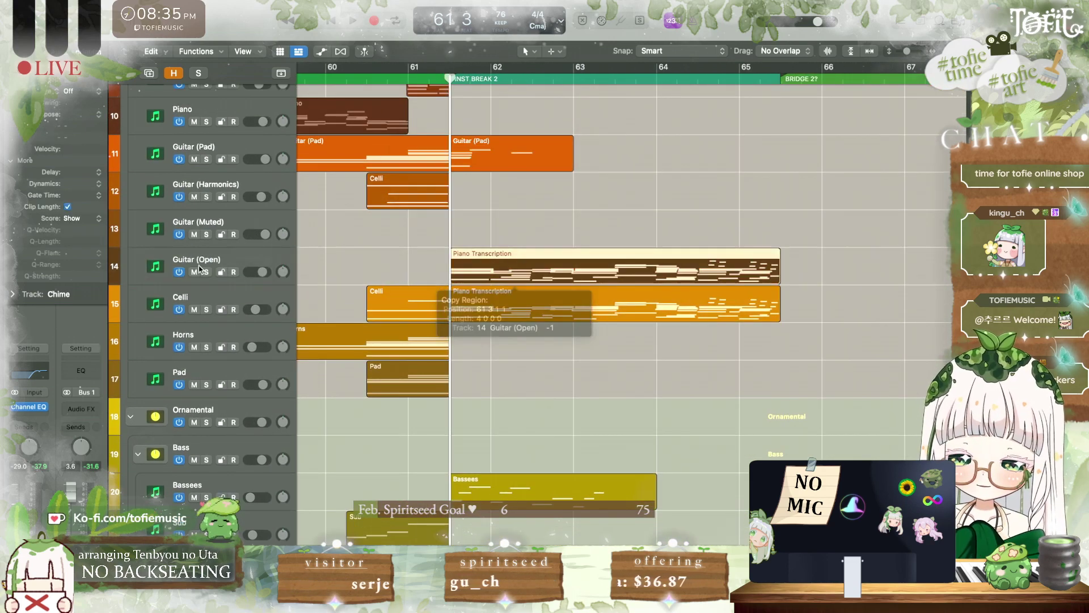
{"action": "left_click", "coordinate": [206, 272]}
{"action": "double_click", "coordinate": [510, 263]}
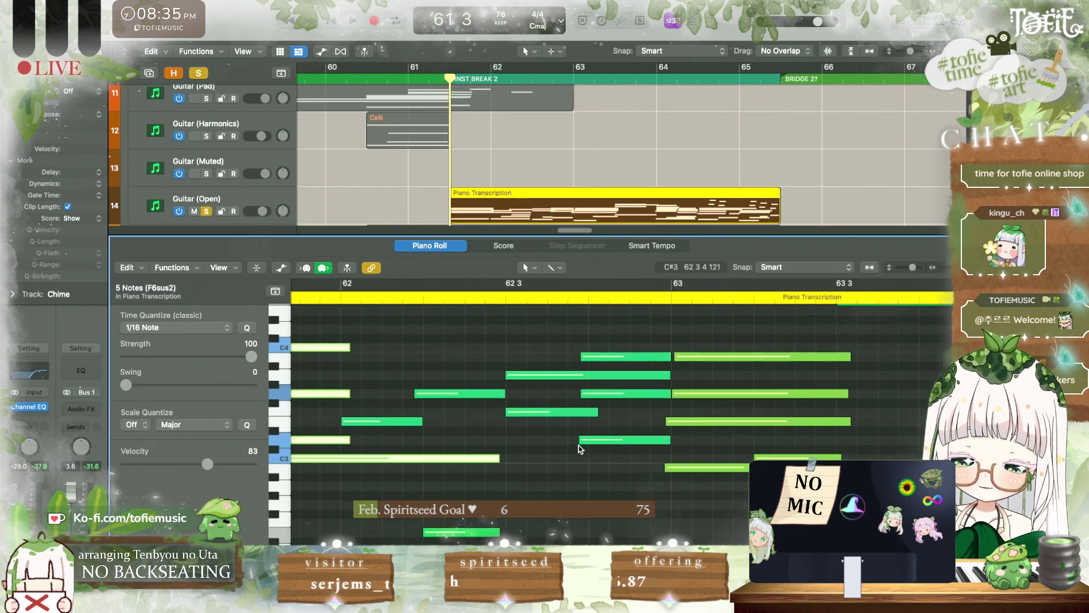
Step: Lower the copied guitar notes' velocity setting to 28 and trim the first chord's D3 note to start at 61 3 3
{"action": "left_click", "coordinate": [592, 438]}
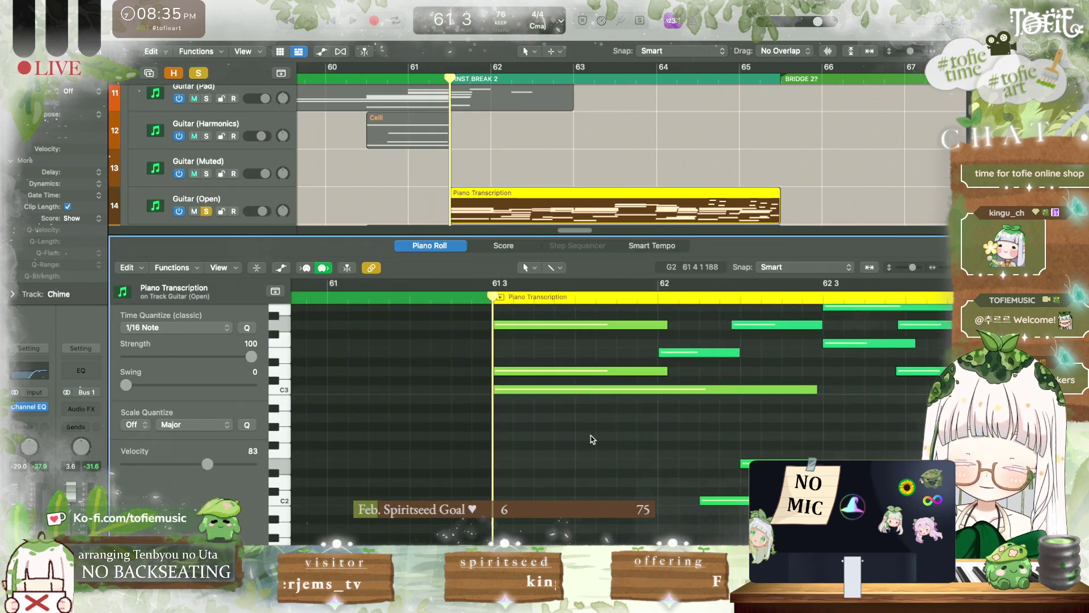
{"action": "left_click_drag", "start_coordinate": [207, 464], "coordinate": [152, 461]}
{"action": "scroll", "coordinate": [512, 437], "scroll_direction": "up", "scroll_amount": 3}
{"action": "scroll", "coordinate": [513, 437], "scroll_direction": "up", "scroll_amount": 1}
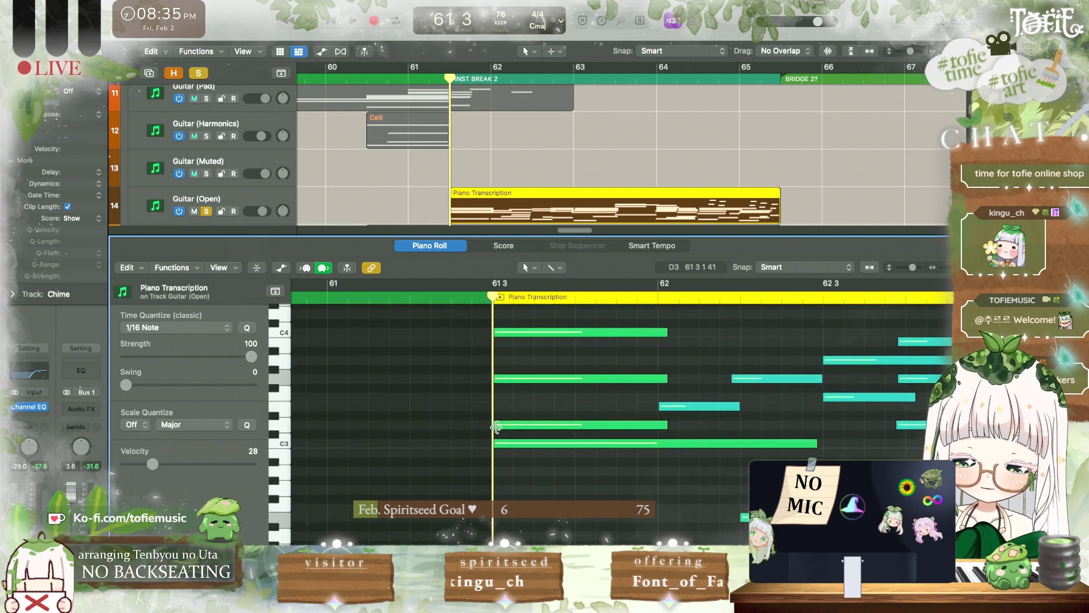
{"action": "left_click_drag", "start_coordinate": [495, 426], "coordinate": [533, 426]}
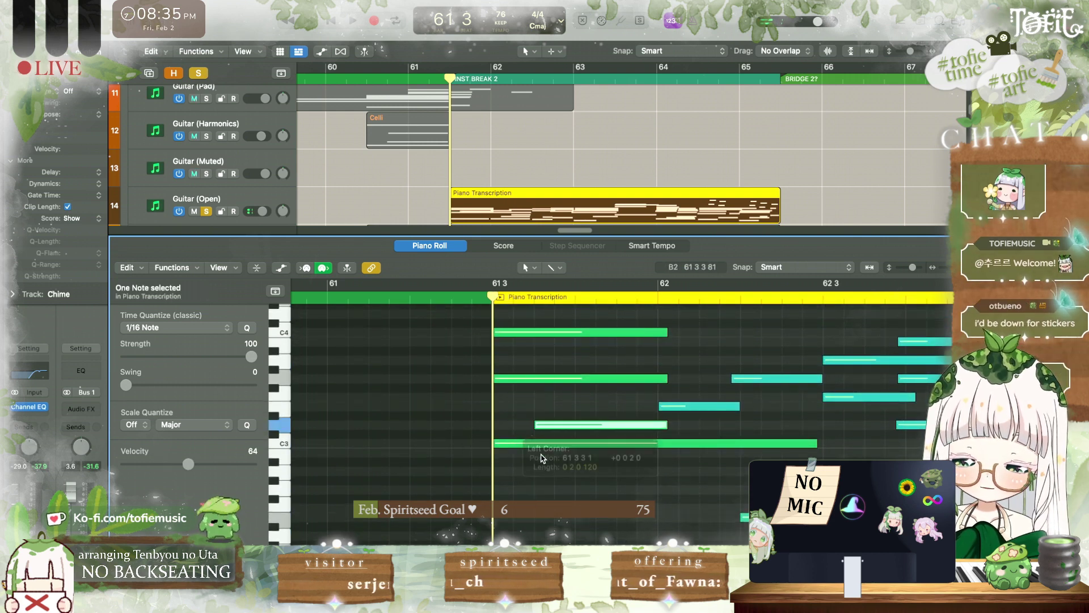
Step: Transpose all notes in the Guitar (Open) region up one octave
{"action": "scroll", "coordinate": [517, 538], "scroll_direction": "down", "scroll_amount": 5}
{"action": "left_click", "coordinate": [517, 541]}
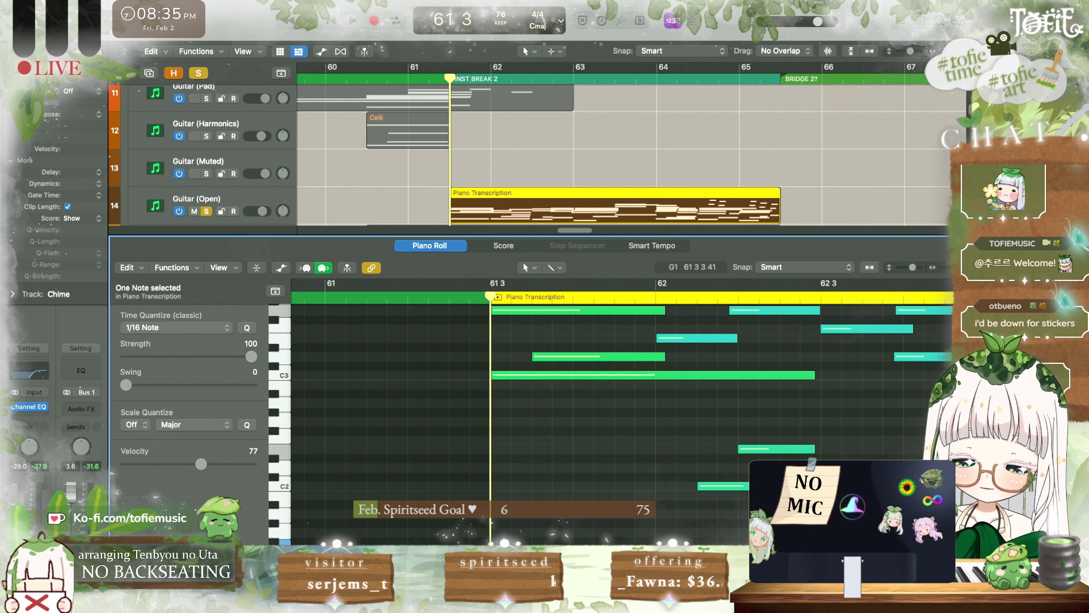
{"action": "scroll", "coordinate": [570, 529], "scroll_direction": "down", "scroll_amount": 15}
{"action": "scroll", "coordinate": [574, 525], "scroll_direction": "up", "scroll_amount": 8}
{"action": "scroll", "coordinate": [574, 525], "scroll_direction": "right", "scroll_amount": 3}
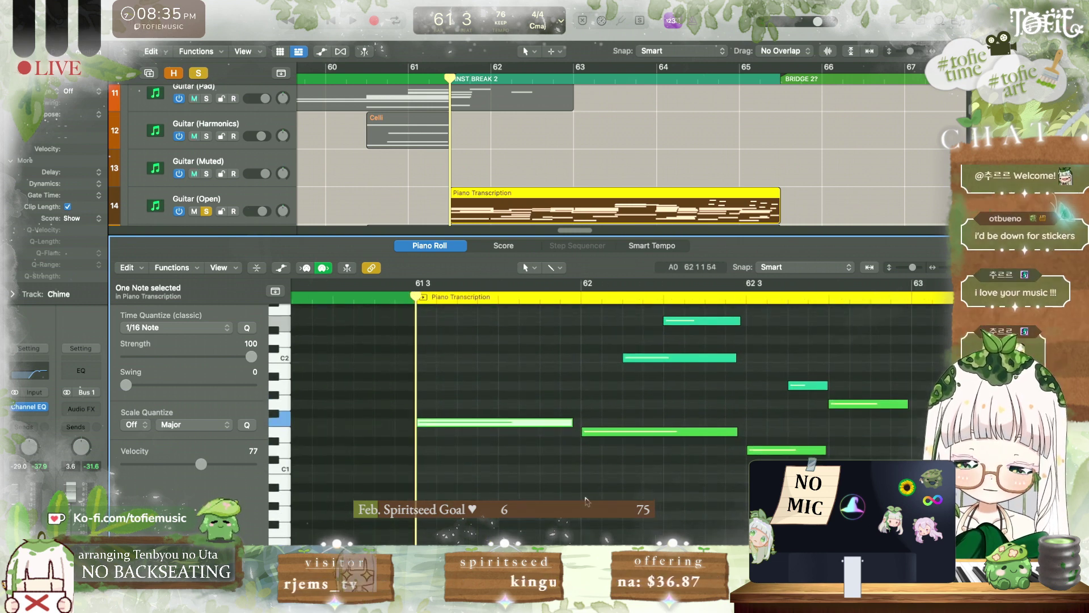
{"action": "left_click", "coordinate": [587, 501]}
{"action": "scroll", "coordinate": [517, 409], "scroll_direction": "up", "scroll_amount": 4}
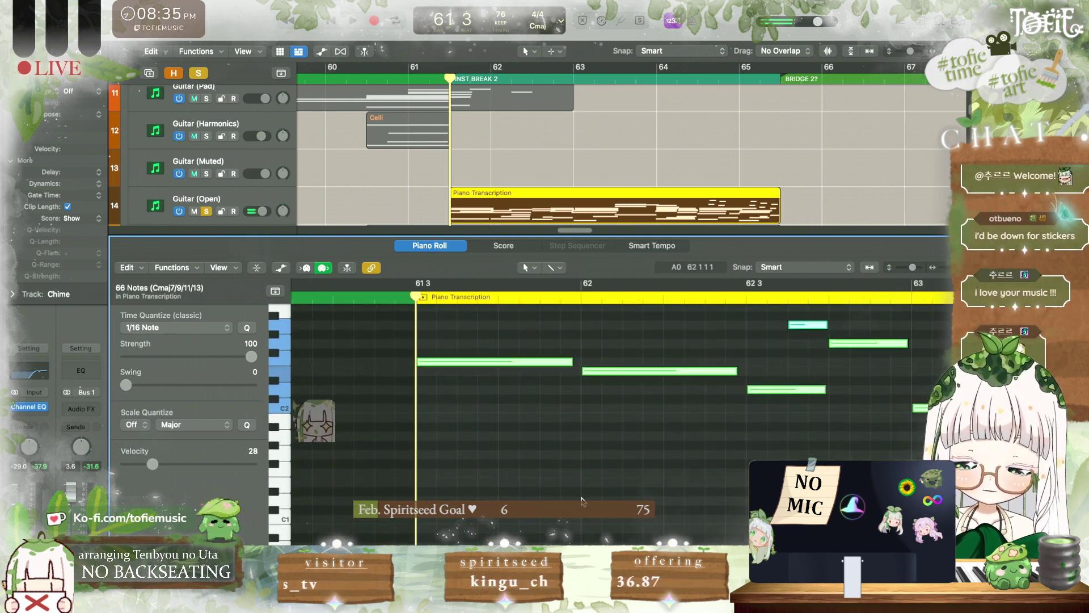
{"action": "key", "text": "super+a"}
{"action": "left_click", "coordinate": [516, 408]}
Step: Stagger the first chord's note starts as a strum, with C4 at about 61 3 3 and D4, G4 and C5 following from 61 4
{"action": "scroll", "coordinate": [515, 407], "scroll_direction": "up", "scroll_amount": 2}
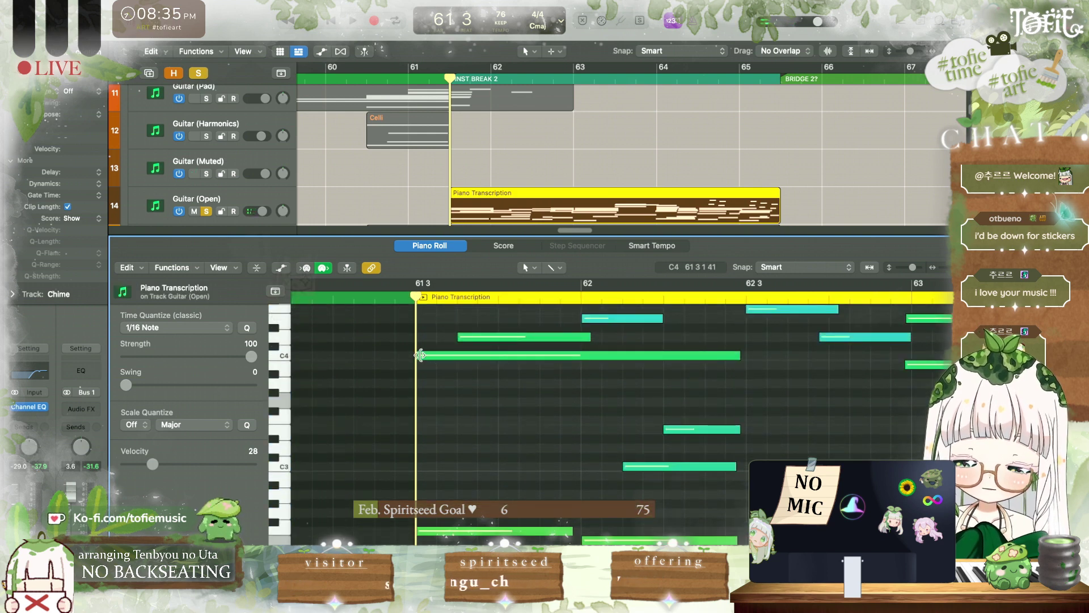
{"action": "left_click_drag", "start_coordinate": [421, 356], "coordinate": [458, 356]}
{"action": "left_click", "coordinate": [465, 531]}
{"action": "scroll", "coordinate": [459, 357], "scroll_direction": "up", "scroll_amount": 5}
{"action": "left_click_drag", "start_coordinate": [459, 505], "coordinate": [512, 414]}
{"action": "left_click", "coordinate": [508, 394]}
{"action": "scroll", "coordinate": [535, 389], "scroll_direction": "down", "scroll_amount": 1}
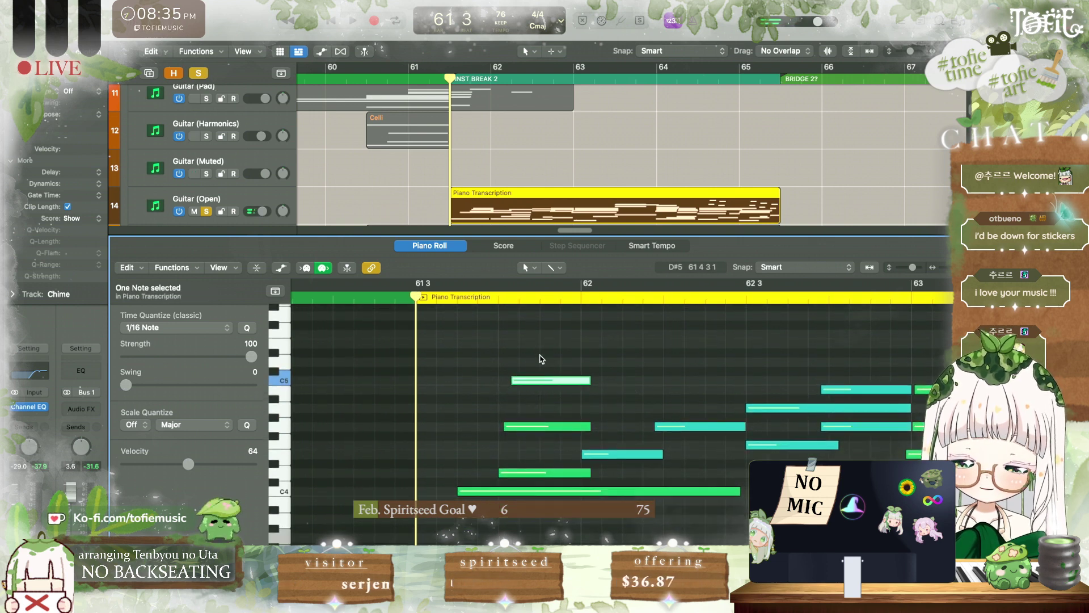
Step: Set the velocity of the first chord's D4, G4 and C5 notes to 53 and play the strummed opening
{"action": "left_click_drag", "start_coordinate": [536, 468], "coordinate": [537, 471]}
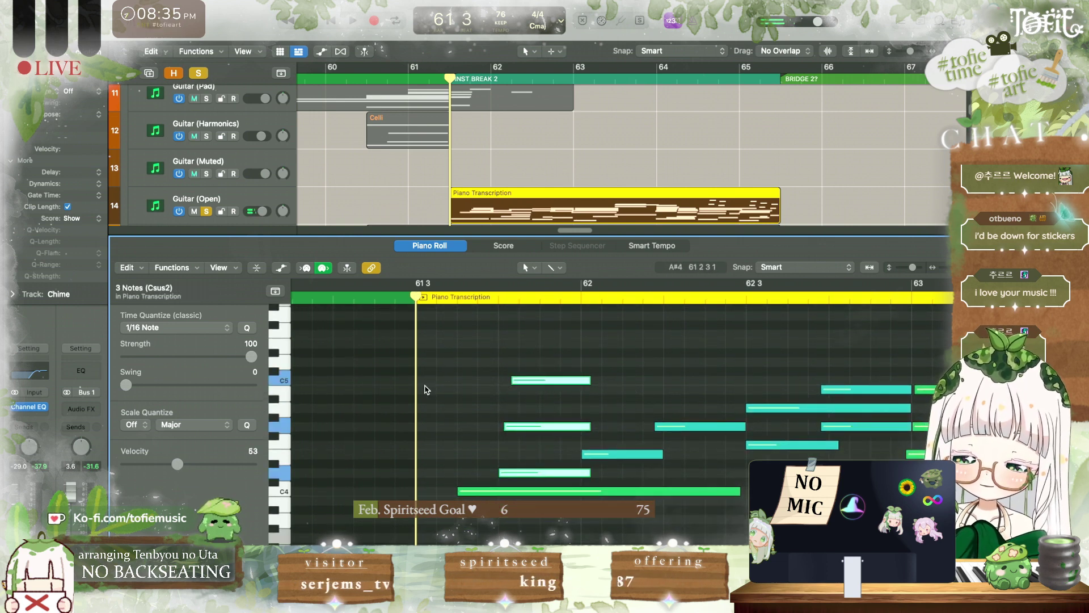
{"action": "key", "text": "space"}
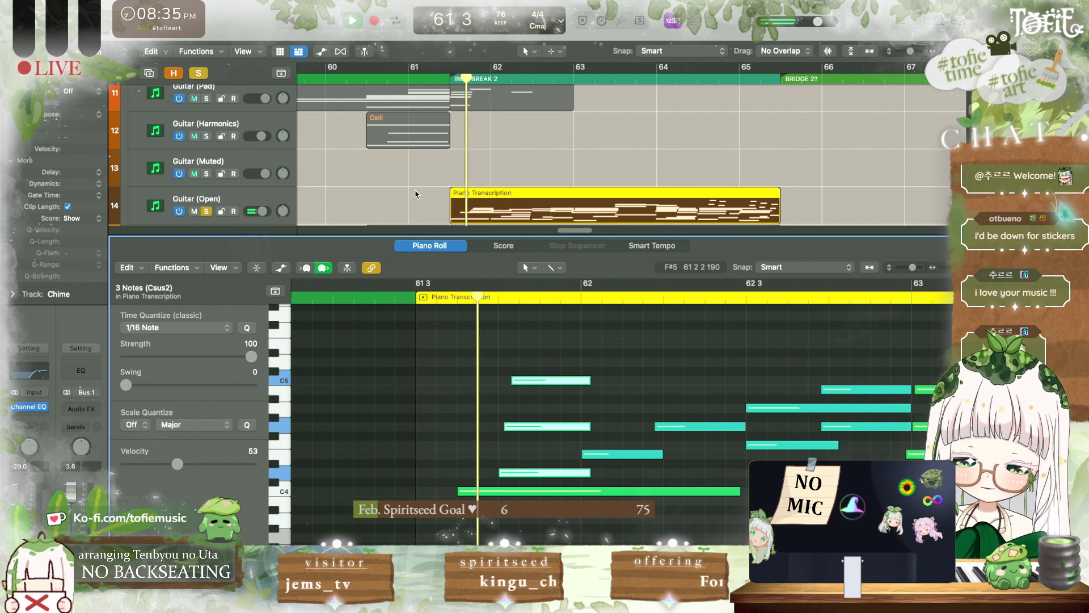
{"action": "scroll", "coordinate": [622, 411], "scroll_direction": "down", "scroll_amount": 5}
{"action": "scroll", "coordinate": [622, 411], "scroll_direction": "right", "scroll_amount": 3}
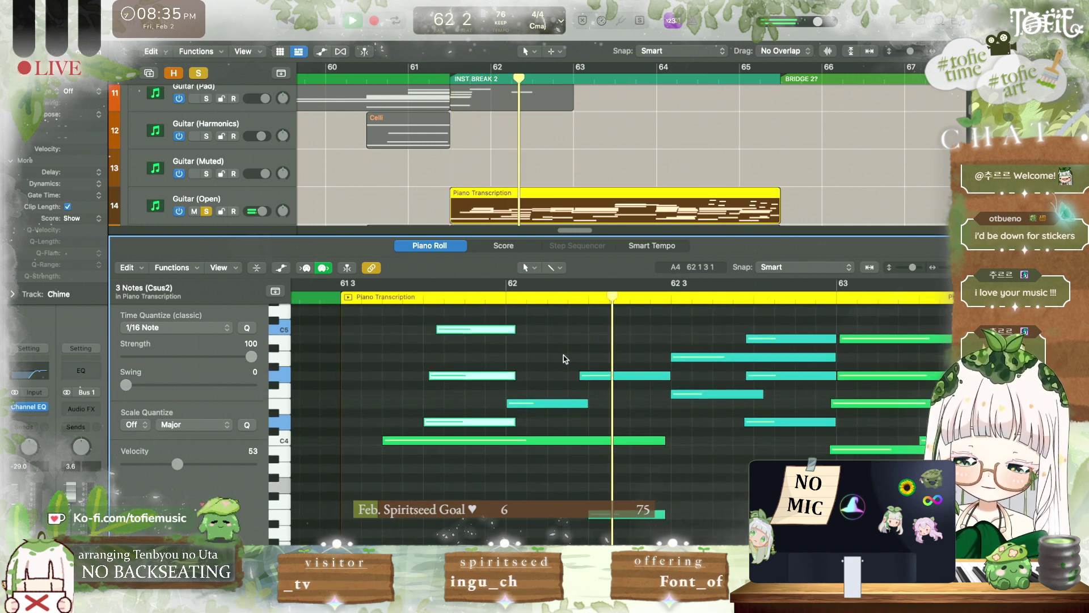
{"action": "key", "text": "space"}
{"action": "scroll", "coordinate": [553, 454], "scroll_direction": "right", "scroll_amount": 1}
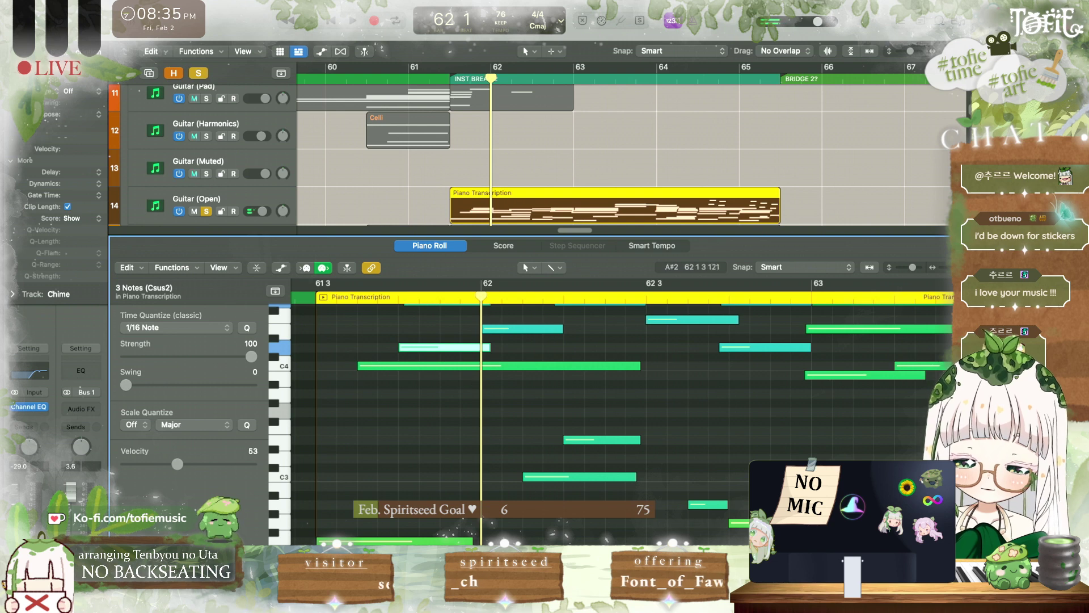
Step: Trim the E4 note at bar 62 so that it starts slightly after the downbeat
{"action": "scroll", "coordinate": [528, 454], "scroll_direction": "up", "scroll_amount": 3}
{"action": "left_click", "coordinate": [526, 362]}
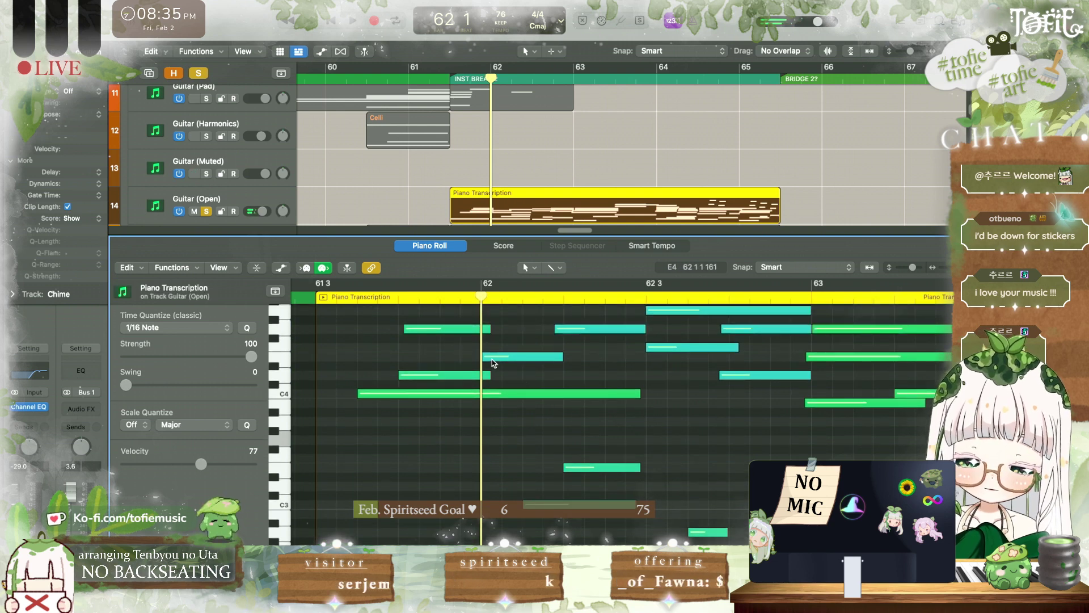
{"action": "left_click_drag", "start_coordinate": [484, 359], "coordinate": [473, 392]}
Step: Add a short G4 note at about 62 1 3 and lower the longer G4 note near beat 62 2 toward D4
{"action": "scroll", "coordinate": [525, 381], "scroll_direction": "up", "scroll_amount": 5}
{"action": "left_click", "coordinate": [614, 387]}
{"action": "key", "text": "alt+Down"}
{"action": "key", "text": "alt+Down"}
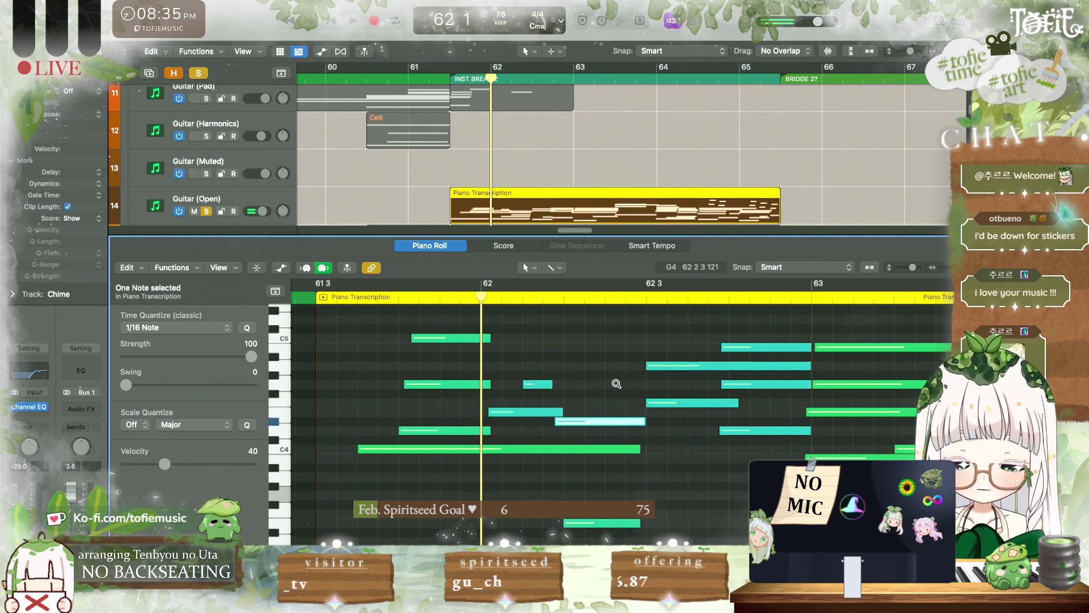
Step: Delay and soften the D4 note near beat 62 2, lower the short G4's velocity to 20, and play the result
{"action": "scroll", "coordinate": [615, 382], "scroll_direction": "down", "scroll_amount": 3}
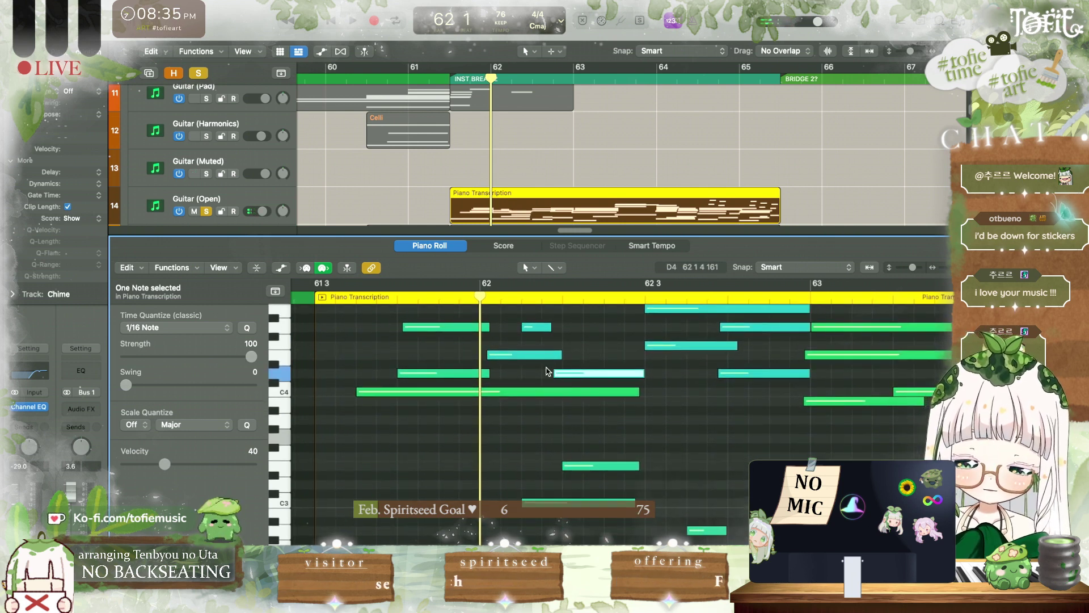
{"action": "left_click_drag", "start_coordinate": [556, 374], "coordinate": [570, 375]}
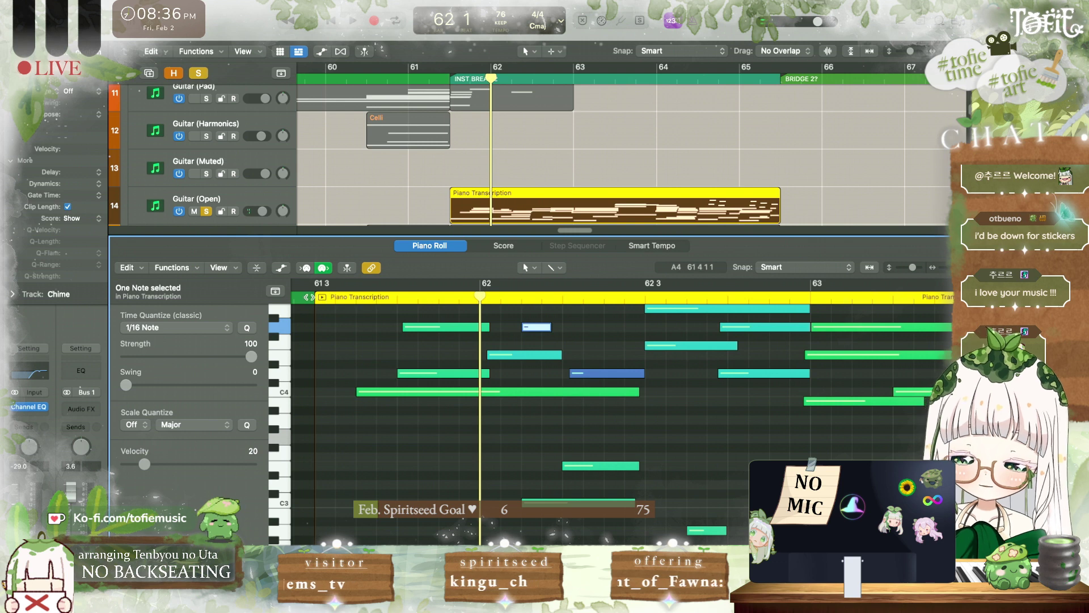
{"action": "key", "text": "space"}
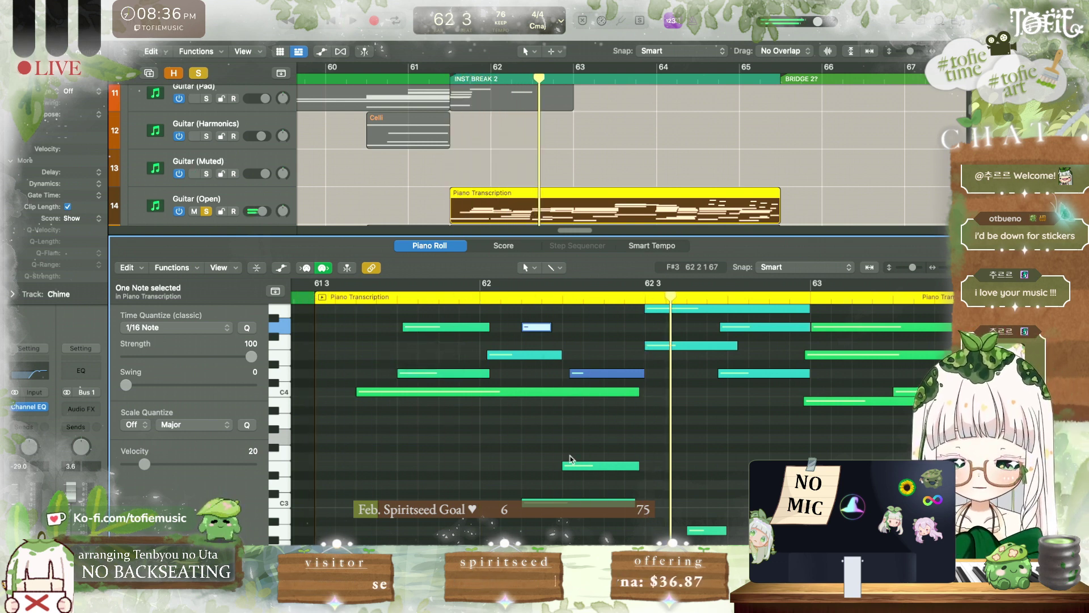
Step: Lengthen the C3, E3 and D4 notes near beat 62 2 past 62 3, and extend the first chord's D4 and G4 to the short G4
{"action": "left_click_drag", "start_coordinate": [606, 511], "coordinate": [693, 469]}
{"action": "left_click_drag", "start_coordinate": [640, 374], "coordinate": [685, 382]}
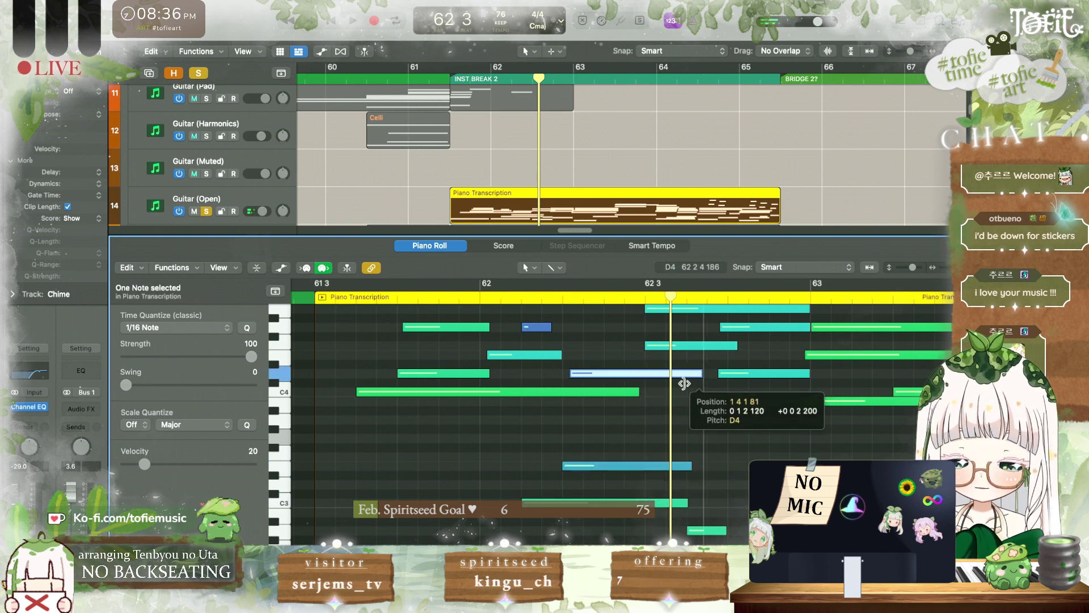
{"action": "scroll", "coordinate": [463, 349], "scroll_direction": "up", "scroll_amount": 1}
{"action": "left_click_drag", "start_coordinate": [464, 324], "coordinate": [520, 387]}
{"action": "key", "text": "space"}
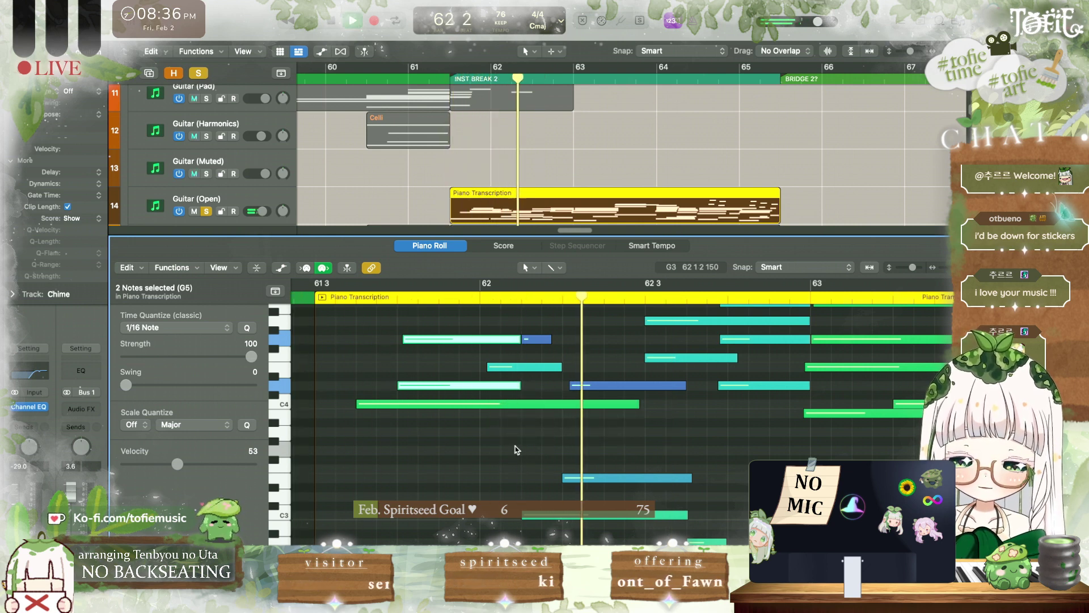
Step: Lengthen the E4 note at bar 62 so that it ends shortly before 62 3, and play the passage
{"action": "key", "text": "space"}
{"action": "left_click", "coordinate": [558, 367]}
{"action": "left_click_drag", "start_coordinate": [559, 366], "coordinate": [624, 366]}
{"action": "key", "text": "space"}
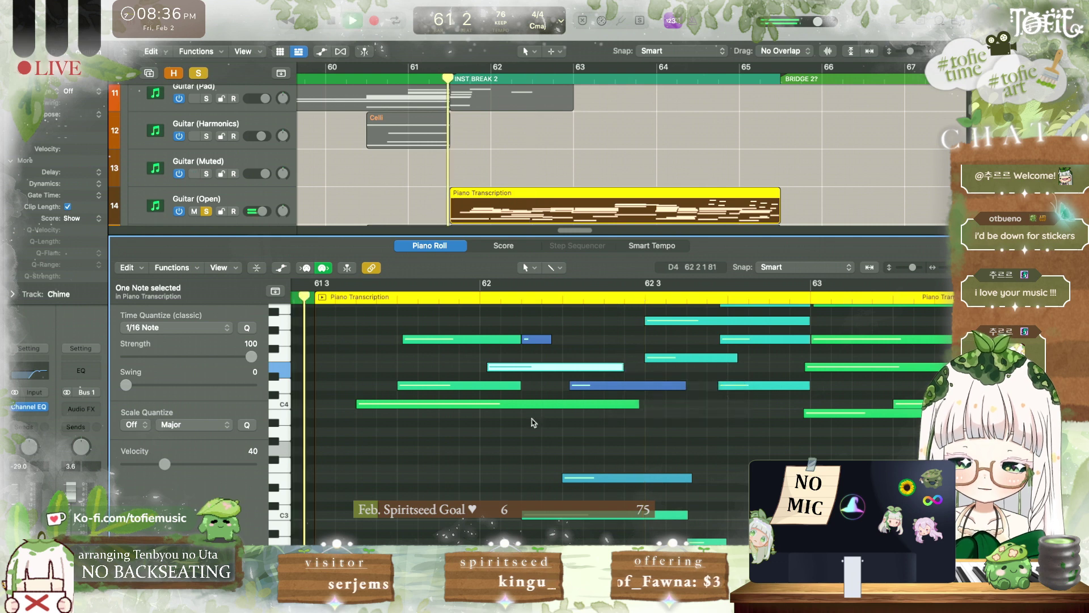
{"action": "left_click", "coordinate": [505, 469]}
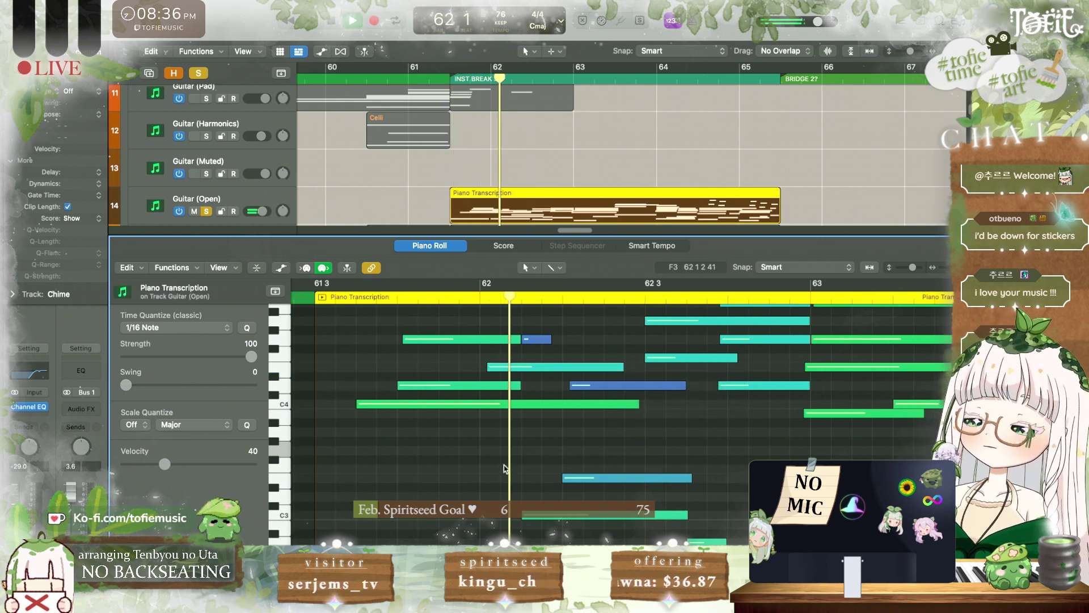
{"action": "key", "text": "space"}
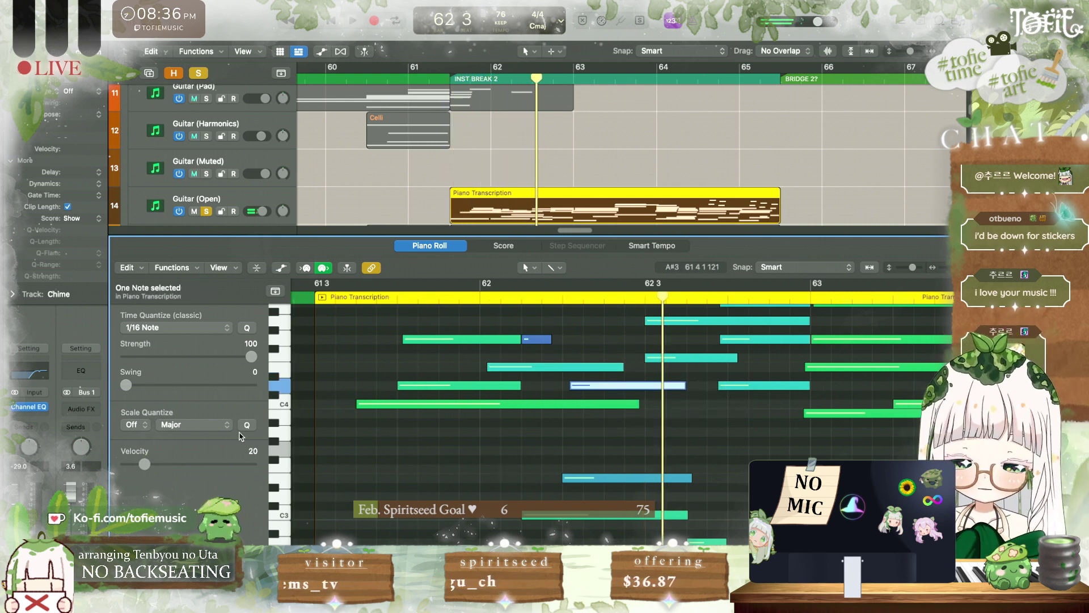
Step: Transpose the six upper notes before 62 3 down an octave, raise the E3 note near 62 2 an octave, and play the result
{"action": "left_click_drag", "start_coordinate": [438, 332], "coordinate": [580, 425]}
{"action": "key", "text": "shift+alt+Down"}
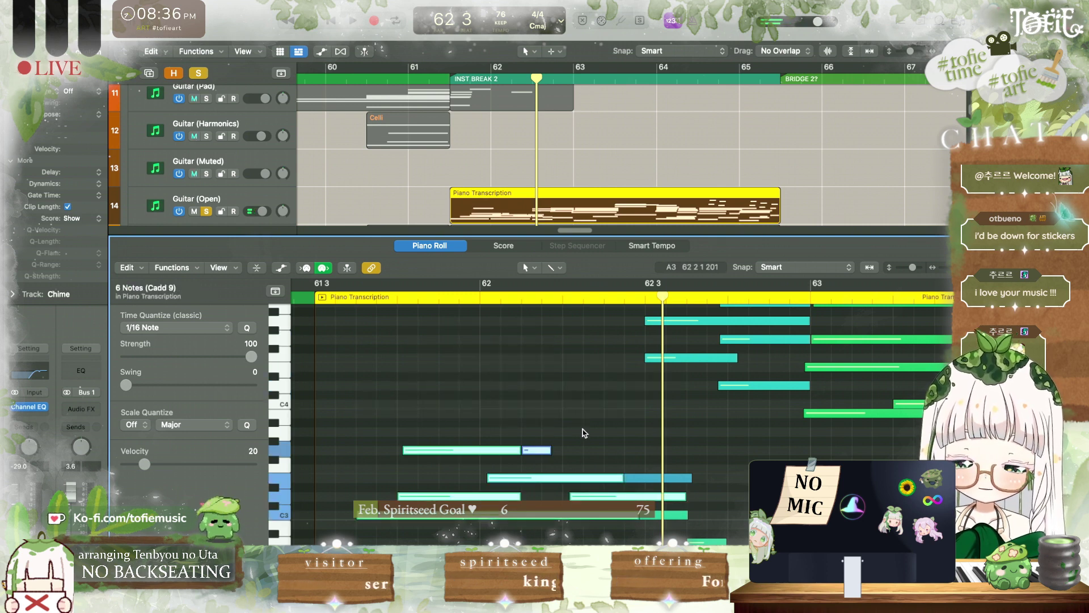
{"action": "left_click", "coordinate": [655, 478]}
{"action": "key", "text": "shift+alt+Up"}
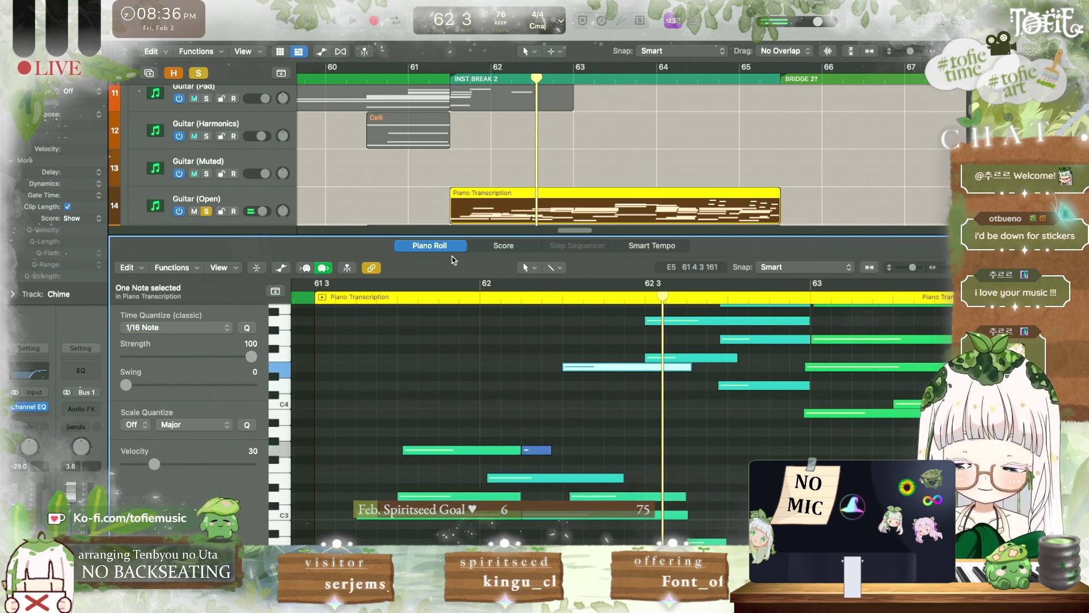
{"action": "key", "text": "space"}
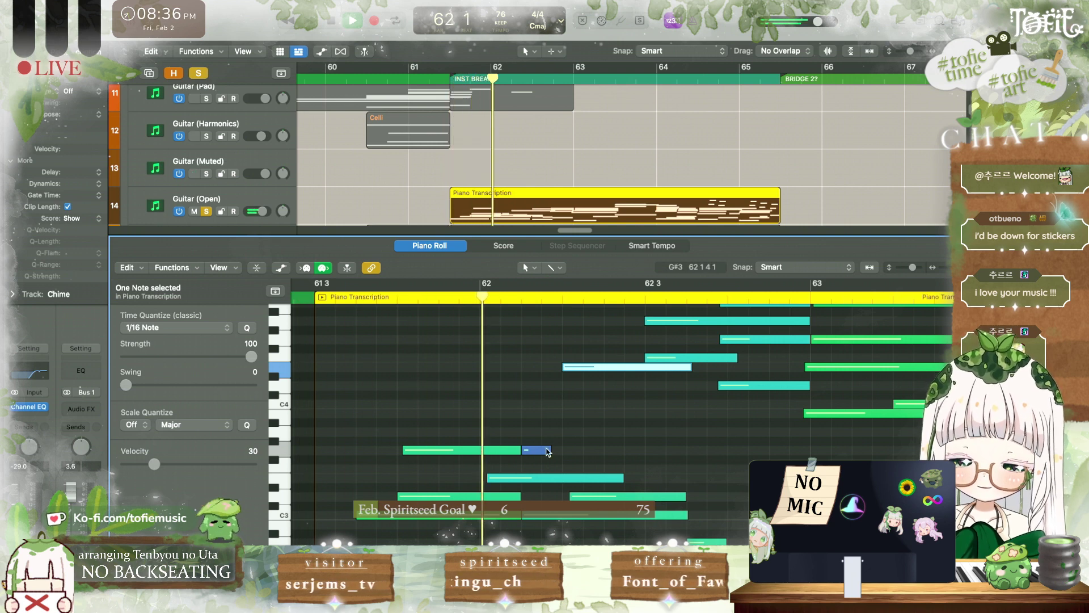
{"action": "scroll", "coordinate": [548, 454], "scroll_direction": "down", "scroll_amount": 2}
{"action": "key", "text": "space"}
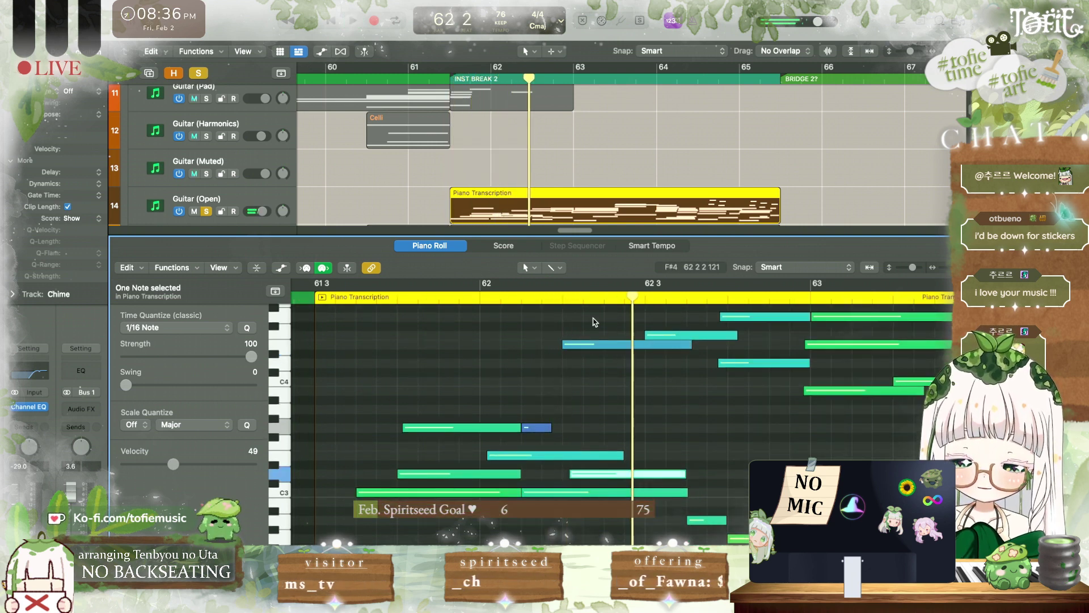
Step: Lower the E4 note near beat 62 2 to D4 and play the passage
{"action": "key", "text": "alt+Down"}
{"action": "key", "text": "alt+Down"}
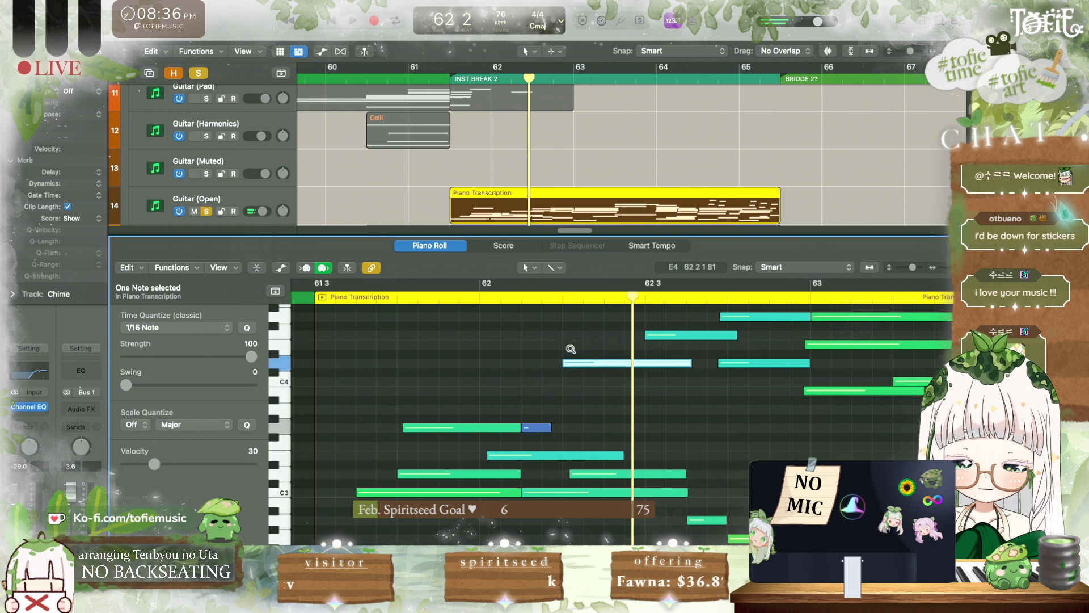
{"action": "key", "text": "space"}
{"action": "scroll", "coordinate": [572, 350], "scroll_direction": "down", "scroll_amount": 4}
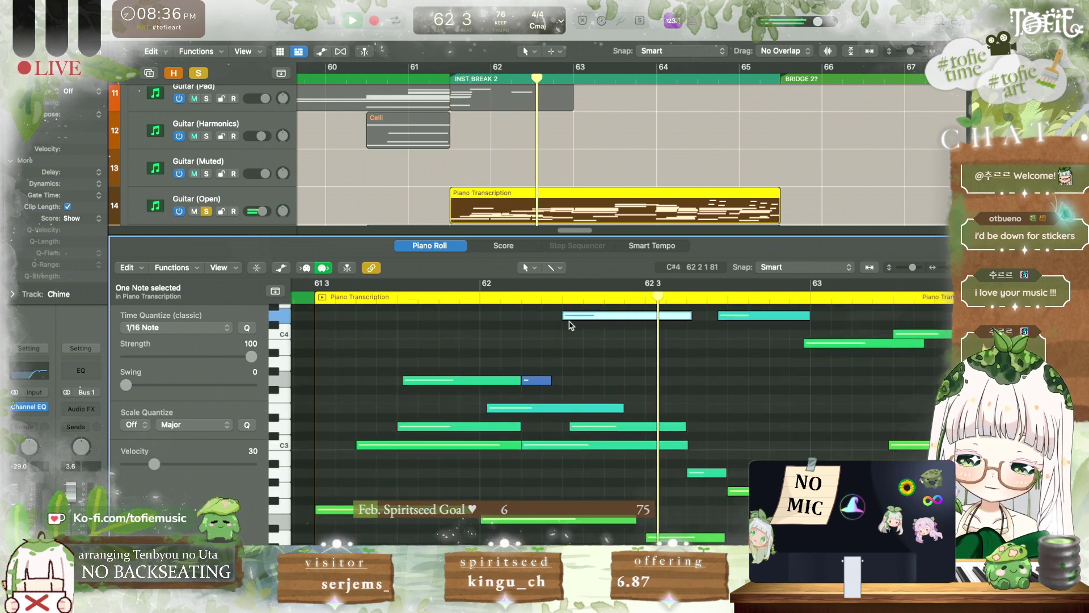
{"action": "key", "text": "space"}
Step: Try the D4 note near beat 62 2 at C4, play it, and undo the change
{"action": "left_click_drag", "start_coordinate": [570, 414], "coordinate": [584, 432]}
{"action": "left_click", "coordinate": [590, 316]}
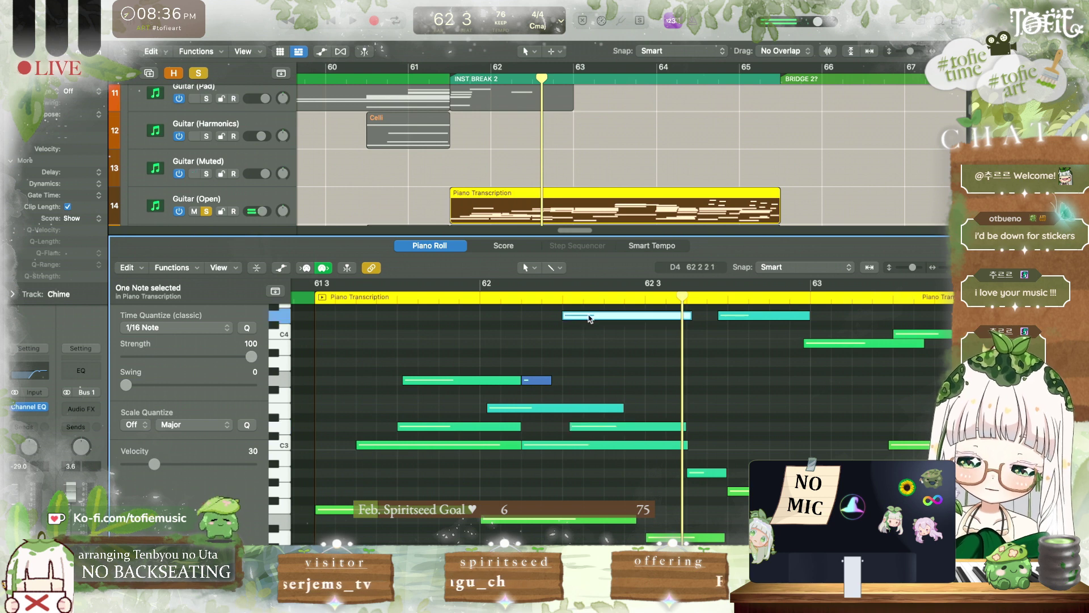
{"action": "key", "text": "alt+Down"}
{"action": "key", "text": "alt+Down"}
{"action": "left_click", "coordinate": [473, 290]}
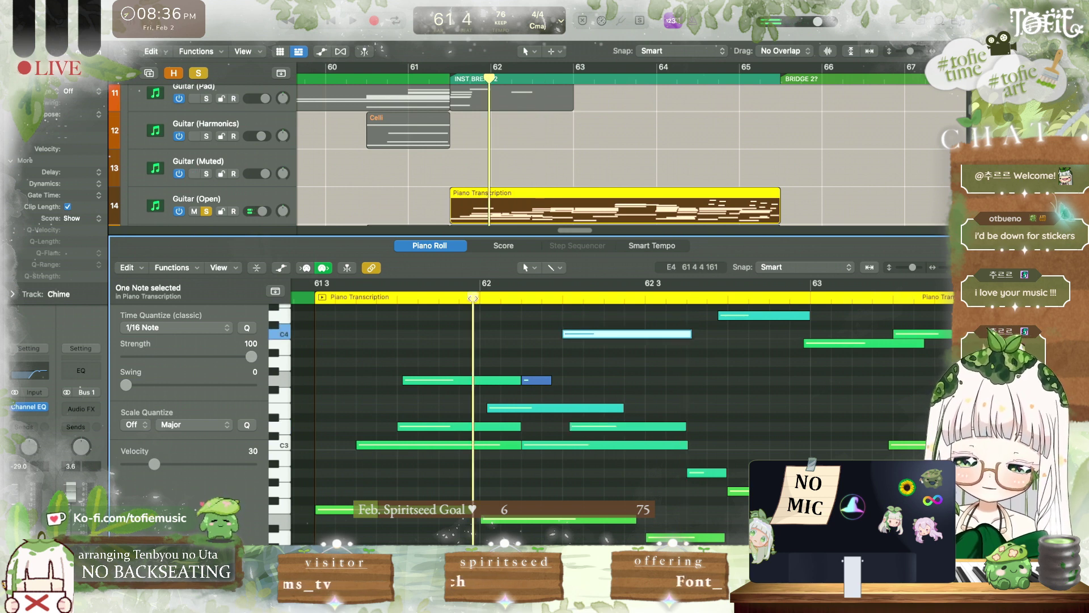
{"action": "key", "text": "space"}
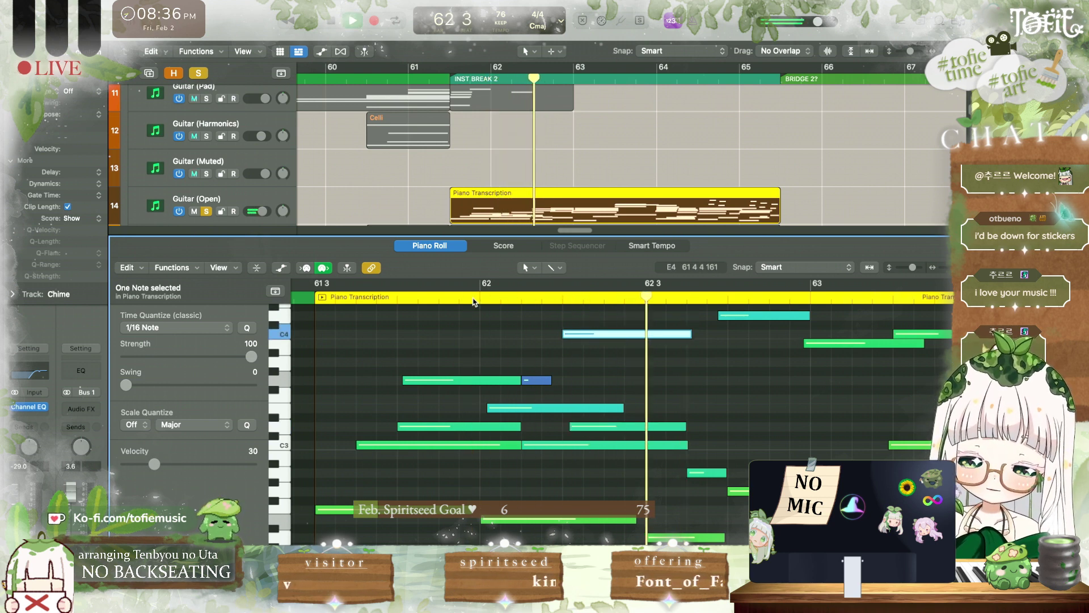
{"action": "key", "text": "space"}
{"action": "key", "text": "super+z"}
Step: Start the D3 note near beat 62 2 slightly earlier and the D4 note above it slightly later, and play the result
{"action": "left_click", "coordinate": [586, 428]}
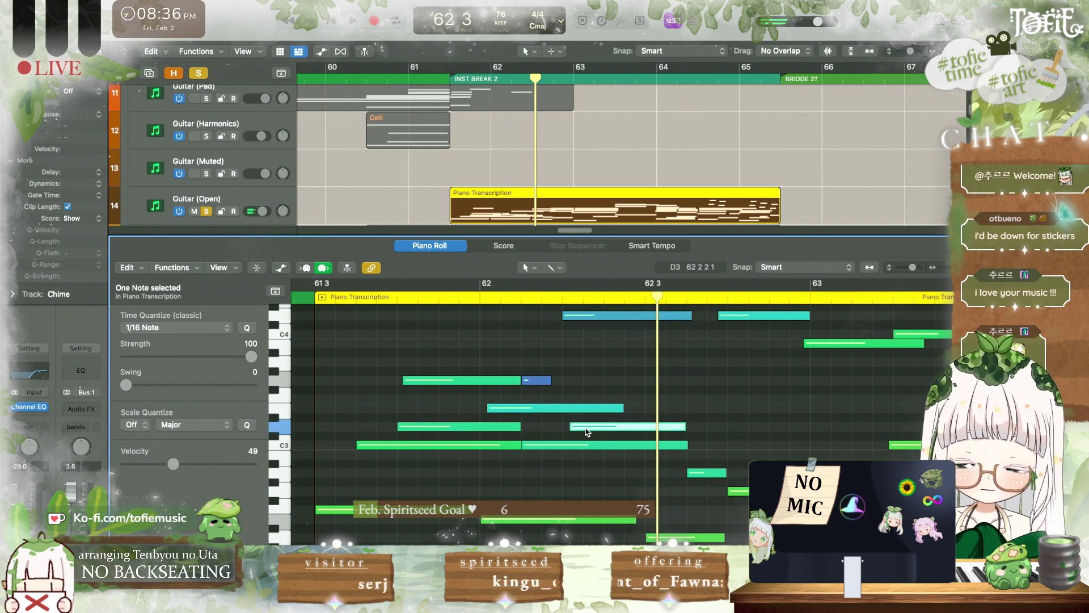
{"action": "left_click_drag", "start_coordinate": [571, 429], "coordinate": [563, 429]}
{"action": "left_click_drag", "start_coordinate": [563, 315], "coordinate": [569, 315]}
{"action": "key", "text": "space"}
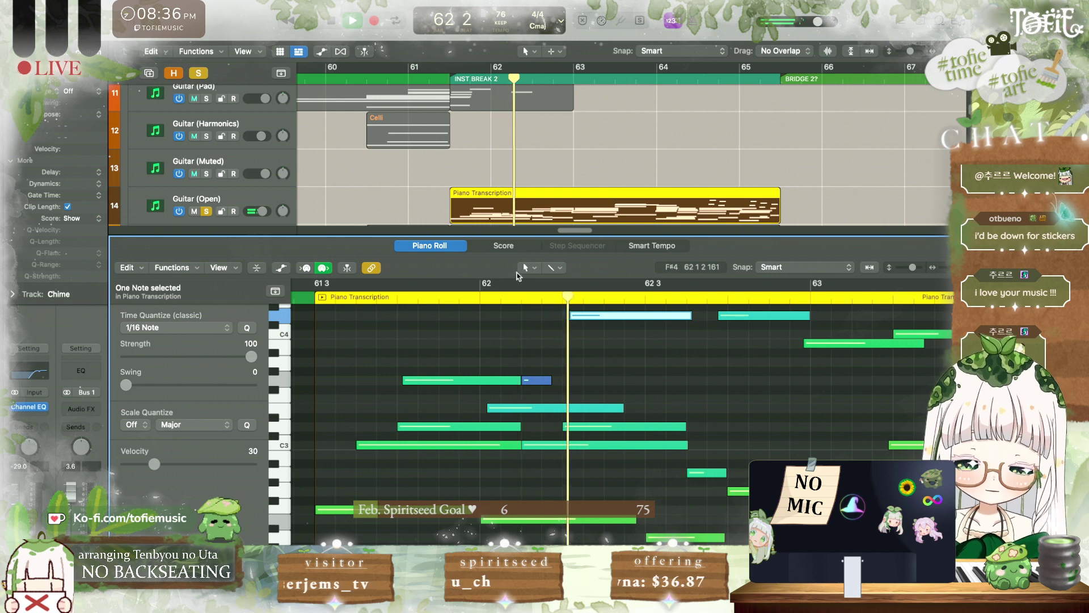
{"action": "left_click_drag", "start_coordinate": [527, 236], "coordinate": [527, 181]}
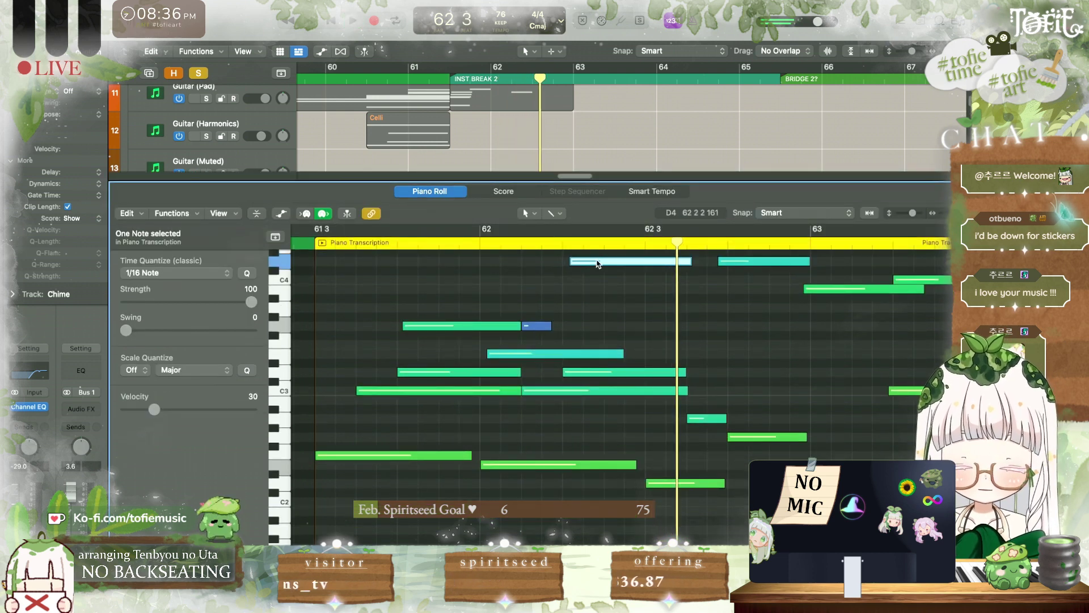
Step: Lower the D4 note near beat 62 2 to C4 and listen to the new voicing
{"action": "left_click_drag", "start_coordinate": [598, 264], "coordinate": [598, 283]}
{"action": "key", "text": "space"}
{"action": "scroll", "coordinate": [634, 379], "scroll_direction": "up", "scroll_amount": 2}
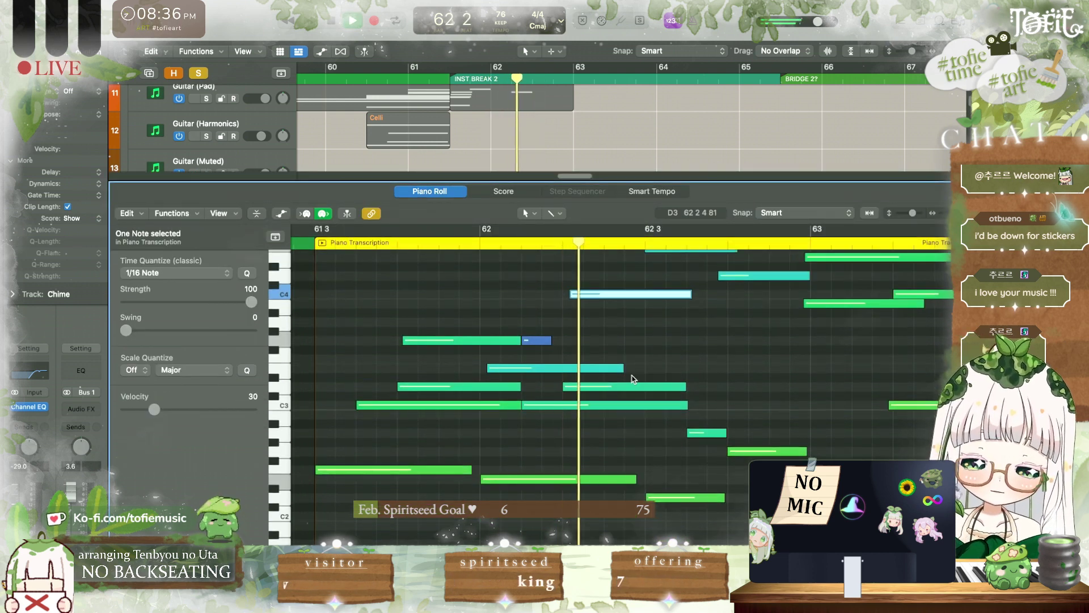
{"action": "scroll", "coordinate": [624, 371], "scroll_direction": "up", "scroll_amount": 1}
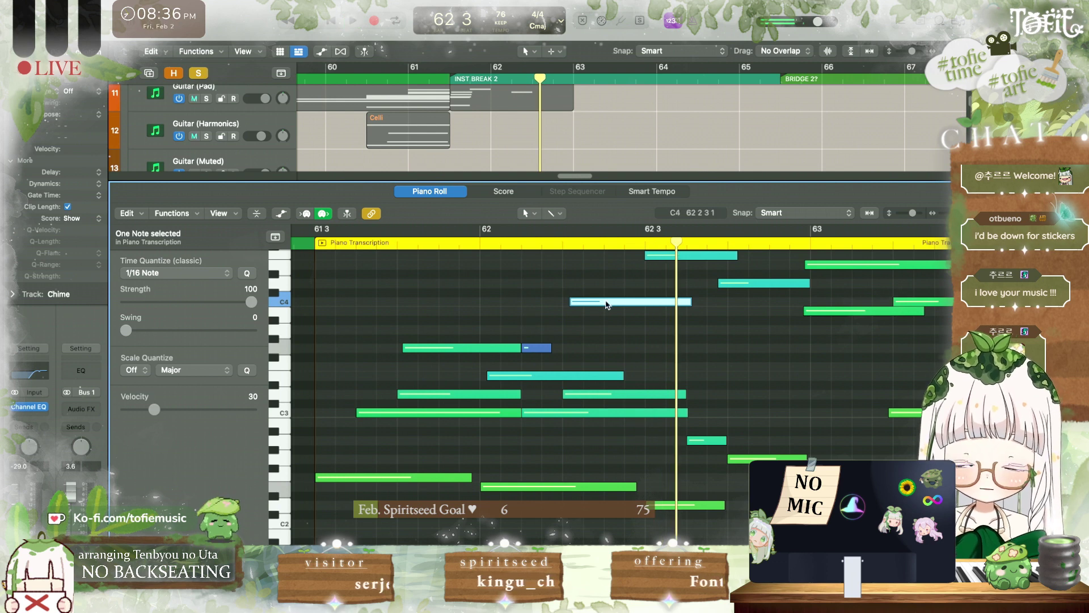
Step: Raise the C4 note near beat 62 2 to E4 and play the passage from the start of the region
{"action": "key", "text": "alt+Up"}
{"action": "key", "text": "alt+Up"}
{"action": "key", "text": "alt+Up"}
{"action": "key", "text": "space"}
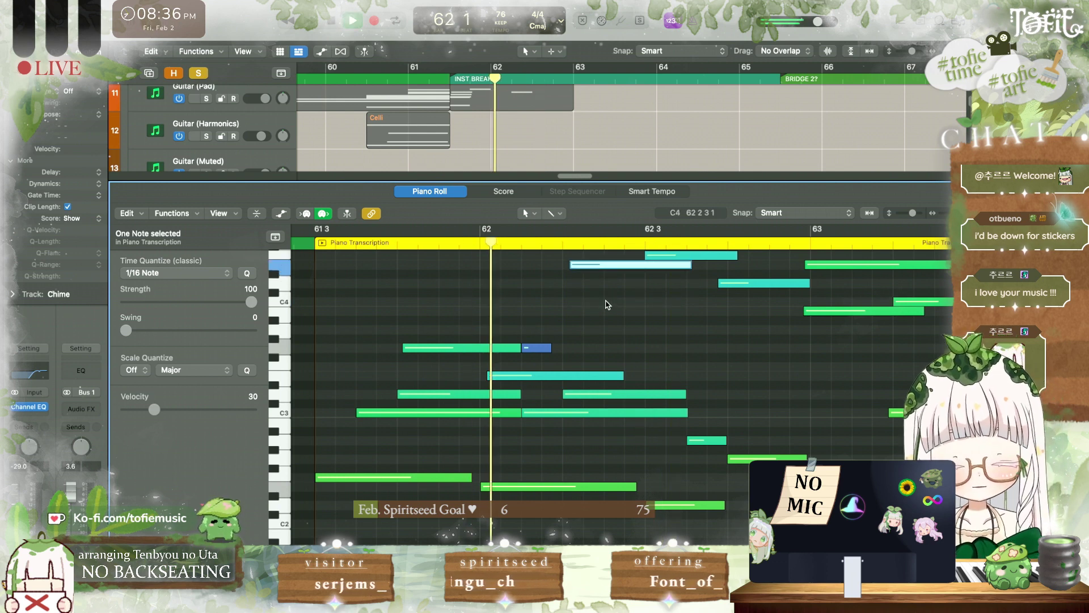
{"action": "left_click", "coordinate": [312, 244]}
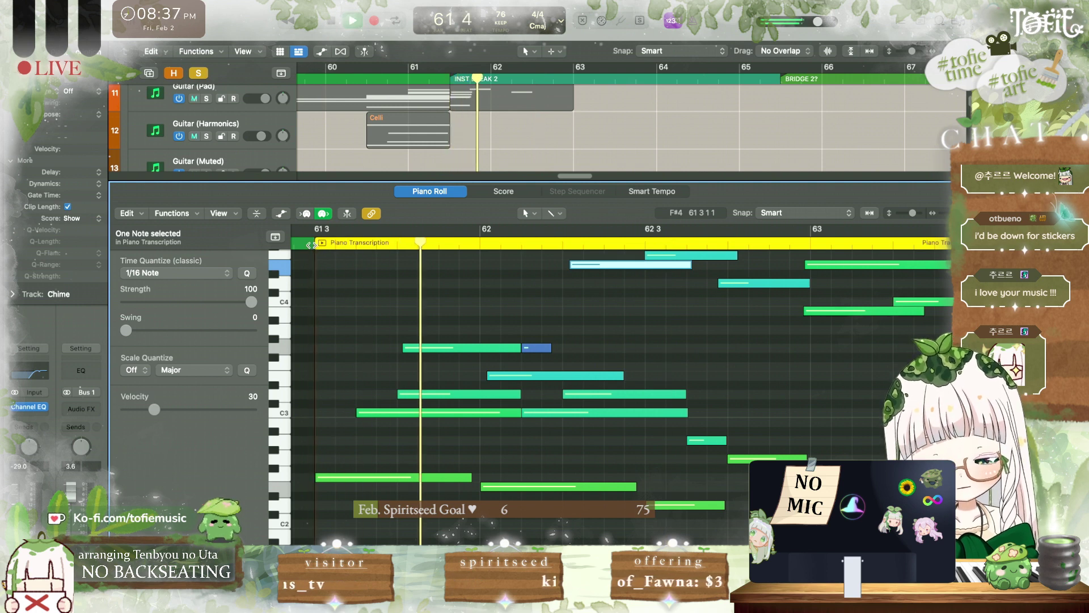
{"action": "key", "text": "space"}
{"action": "left_click", "coordinate": [476, 443]}
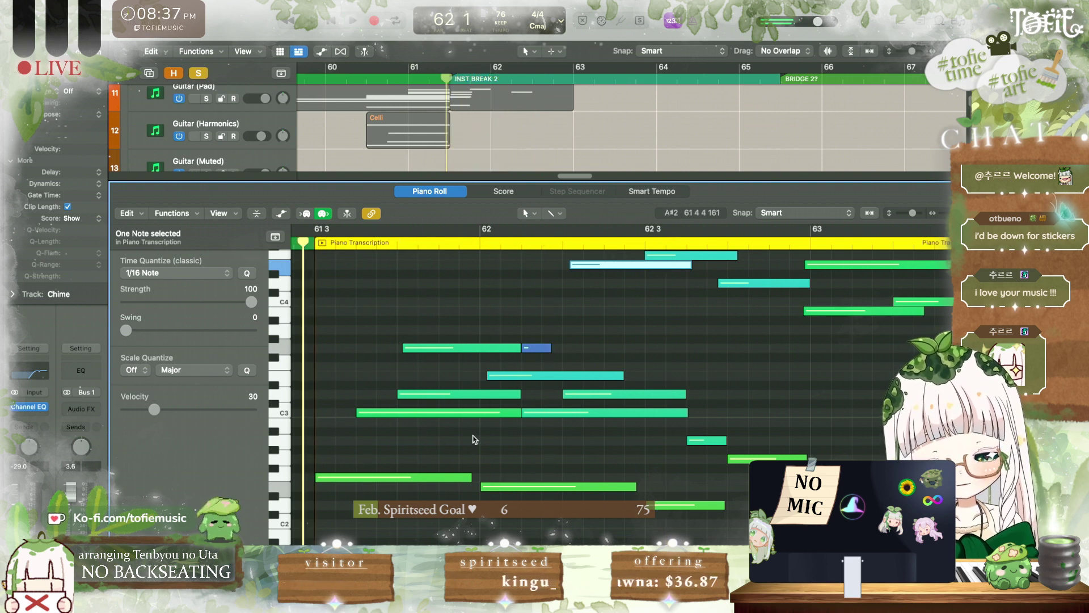
{"action": "key", "text": "space"}
{"action": "key", "text": "space"}
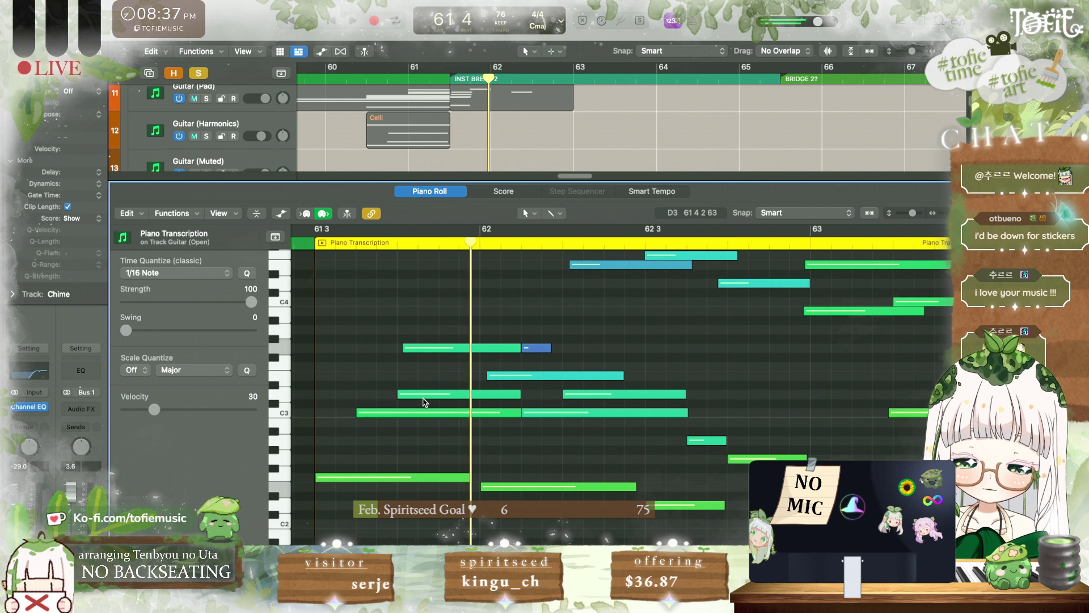
Step: Raise the first chord's G3 note an octave to G4 and lengthen it to end slightly after 62 2
{"action": "left_click", "coordinate": [424, 394]}
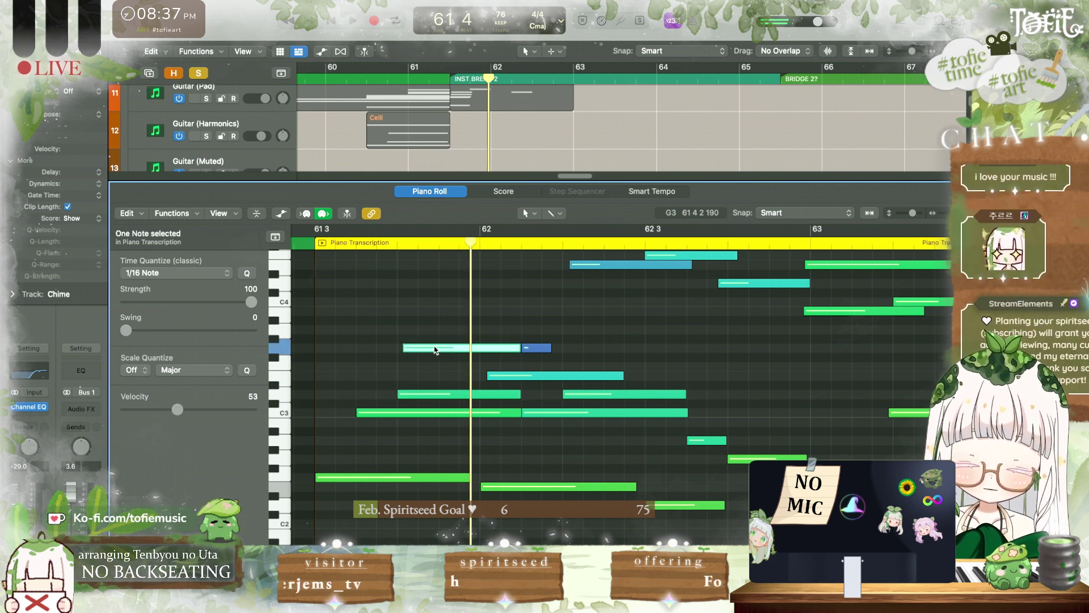
{"action": "key", "text": "space"}
{"action": "scroll", "coordinate": [434, 350], "scroll_direction": "up", "scroll_amount": 2}
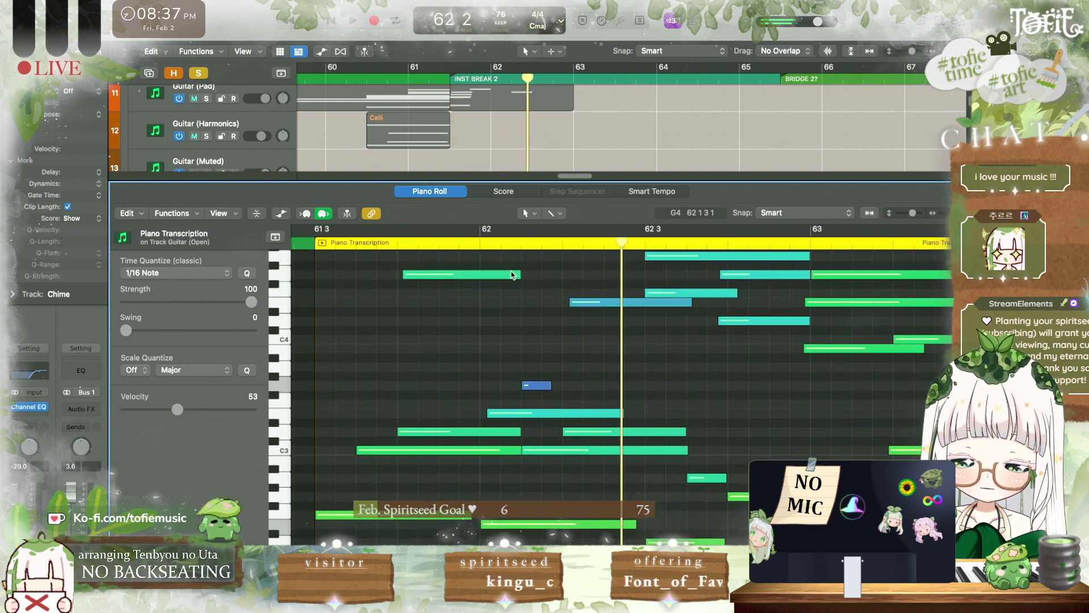
{"action": "key", "text": "space"}
{"action": "left_click_drag", "start_coordinate": [519, 275], "coordinate": [582, 276]}
Step: Lower the soft E4 note near beat 62 2 to C4 and play the passage
{"action": "left_click", "coordinate": [598, 305]}
{"action": "key", "text": "alt+Down"}
{"action": "key", "text": "alt+Down"}
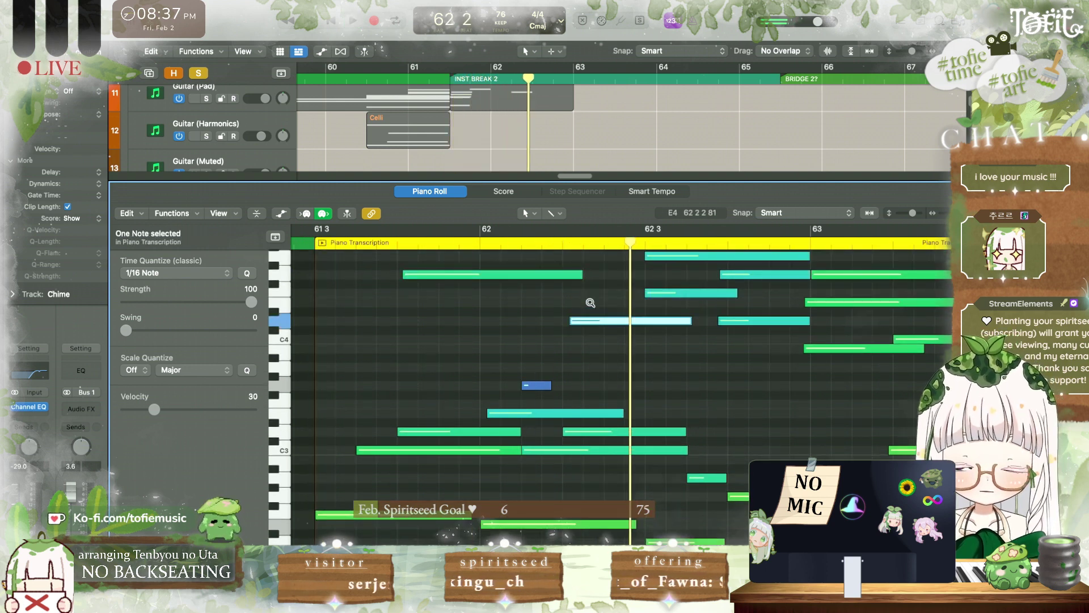
{"action": "key", "text": "space"}
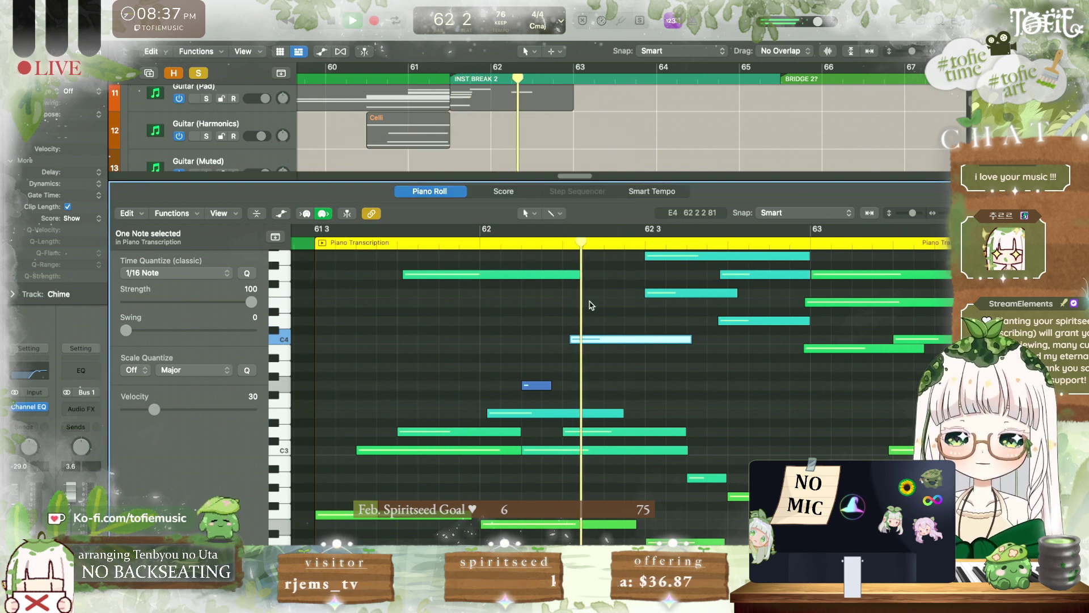
Step: Shorten the first C3 note to end where the second C3 begins, play the result, and save the project
{"action": "left_click_drag", "start_coordinate": [638, 450], "coordinate": [521, 450]}
{"action": "key", "text": "space"}
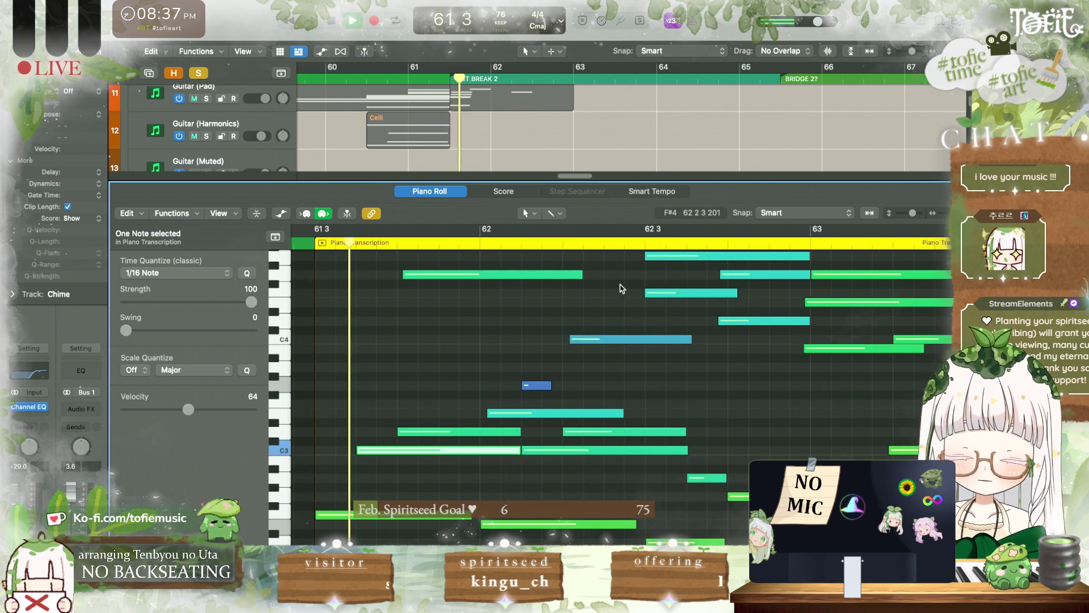
{"action": "key", "text": "super+s"}
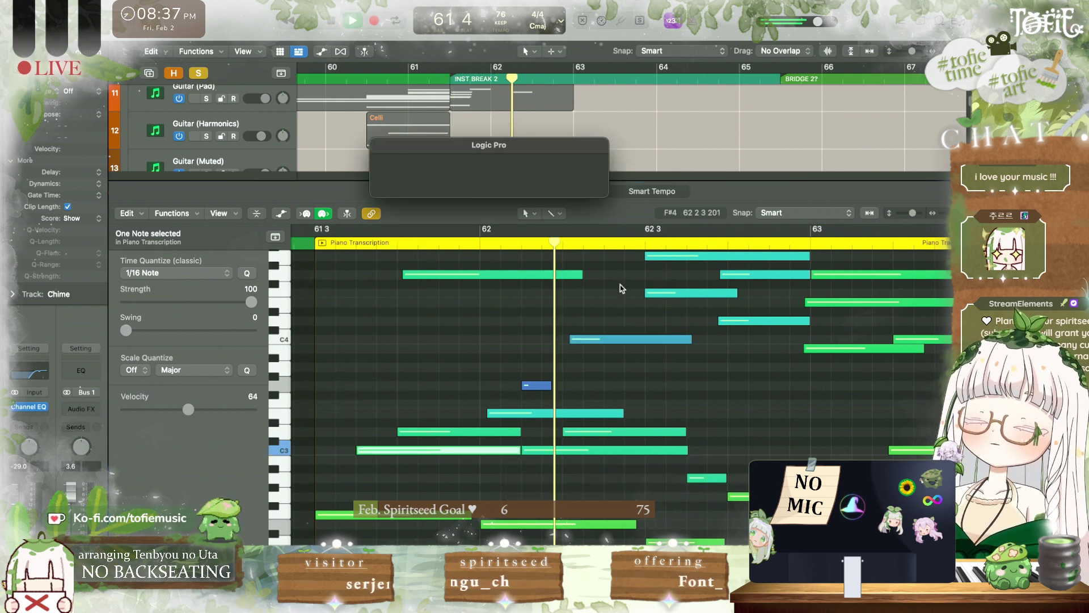
{"action": "key", "text": "space"}
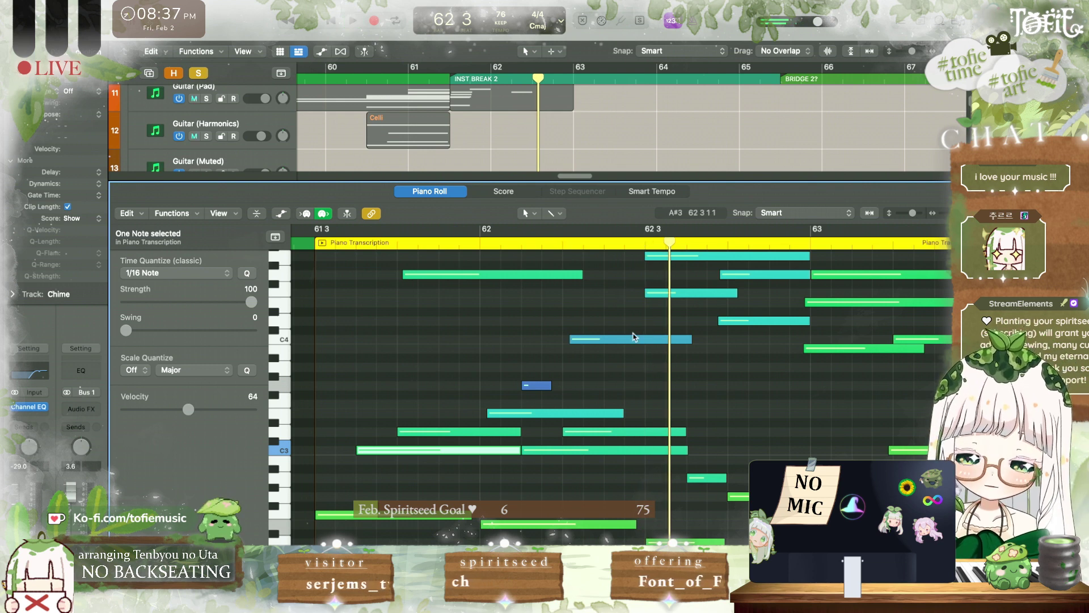
Step: Lower the soft C4 note near beat 62 2 to G3 and play the passage
{"action": "left_click", "coordinate": [634, 338]}
{"action": "key", "text": "alt+Down"}
{"action": "key", "text": "alt+Down"}
{"action": "key", "text": "alt+Down"}
{"action": "key", "text": "alt+Down"}
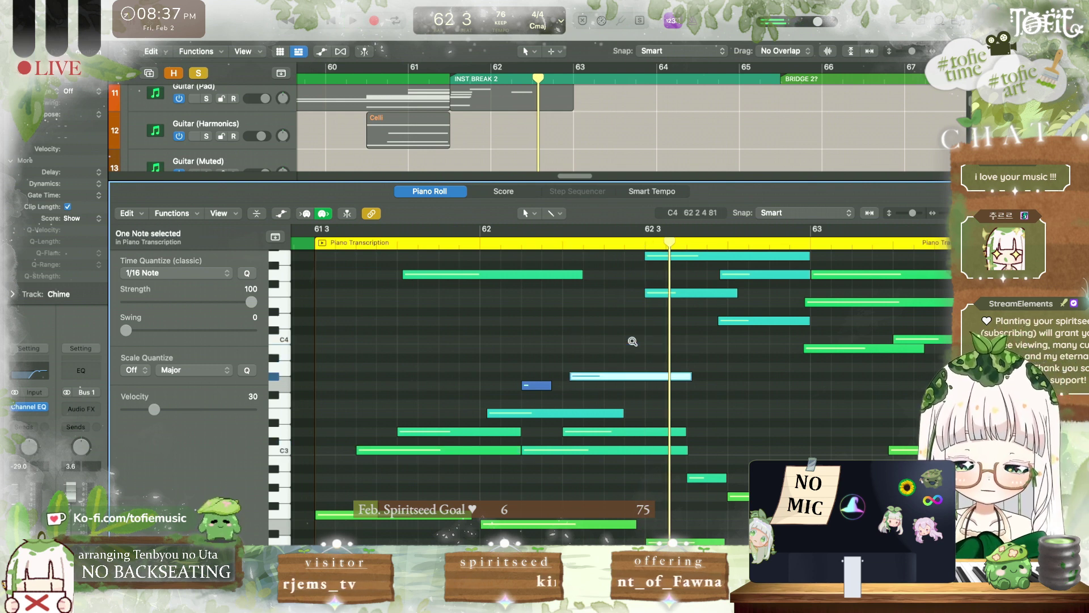
{"action": "key", "text": "space"}
{"action": "left_click", "coordinate": [628, 339]}
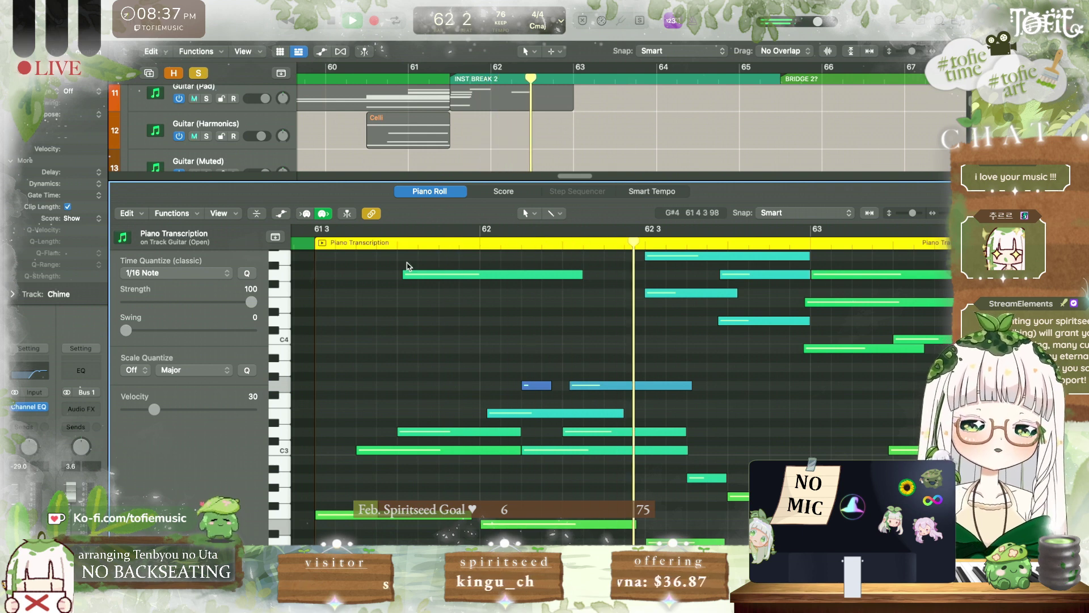
{"action": "key", "text": "space"}
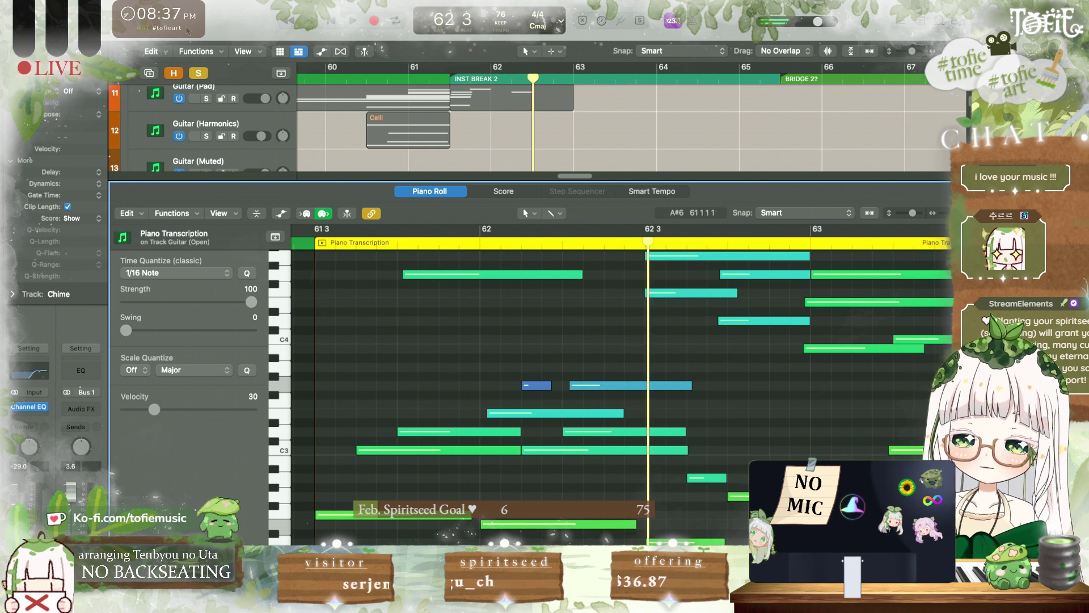
Step: Close the piano roll and trim the Guitar (Open) Piano Transcription region to end at 62 3
{"action": "key", "text": "e"}
{"action": "left_click_drag", "start_coordinate": [781, 226], "coordinate": [534, 227]}
{"action": "scroll", "coordinate": [432, 153], "scroll_direction": "up", "scroll_amount": 1}
Step: Turn off solo for the Guitar (Open) track and play the full arrangement from just before bar 61
{"action": "left_click", "coordinate": [193, 74]}
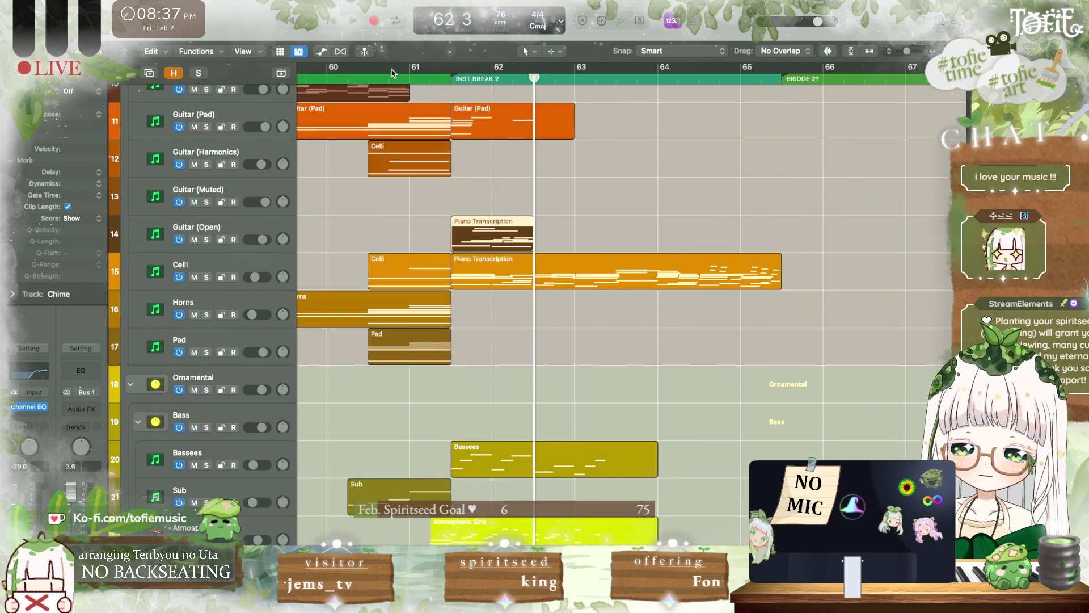
{"action": "left_click", "coordinate": [403, 72]}
{"action": "key", "text": "space"}
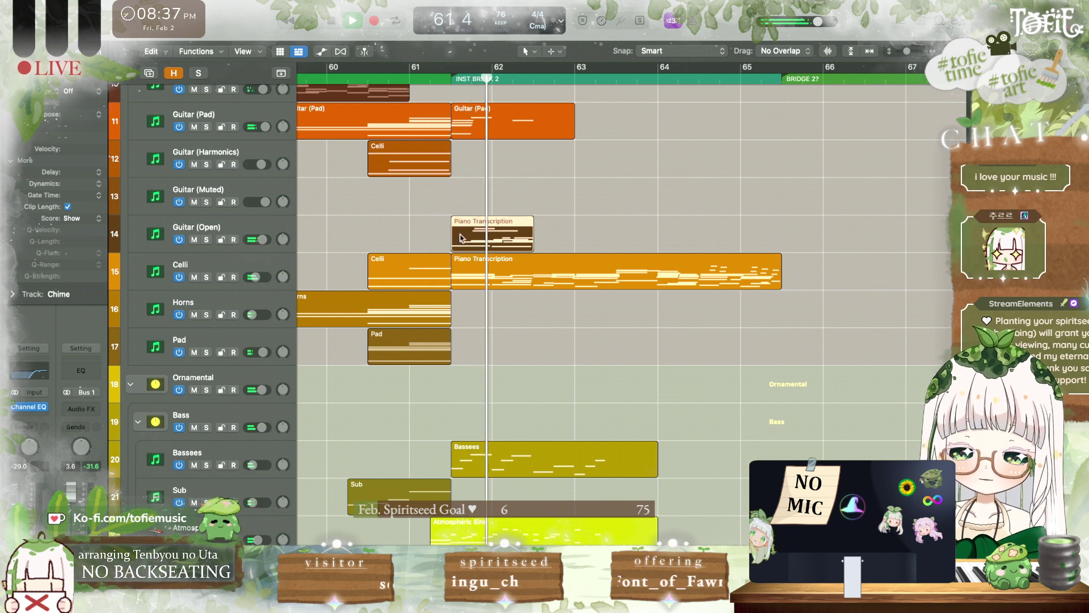
Step: Open the Guitar (Open) Piano Transcription notes, lower the velocity of all 13 notes to a reading of 28, and play the result
{"action": "double_click", "coordinate": [497, 234]}
{"action": "key", "text": "space"}
{"action": "left_click", "coordinate": [179, 417]}
{"action": "key", "text": "space"}
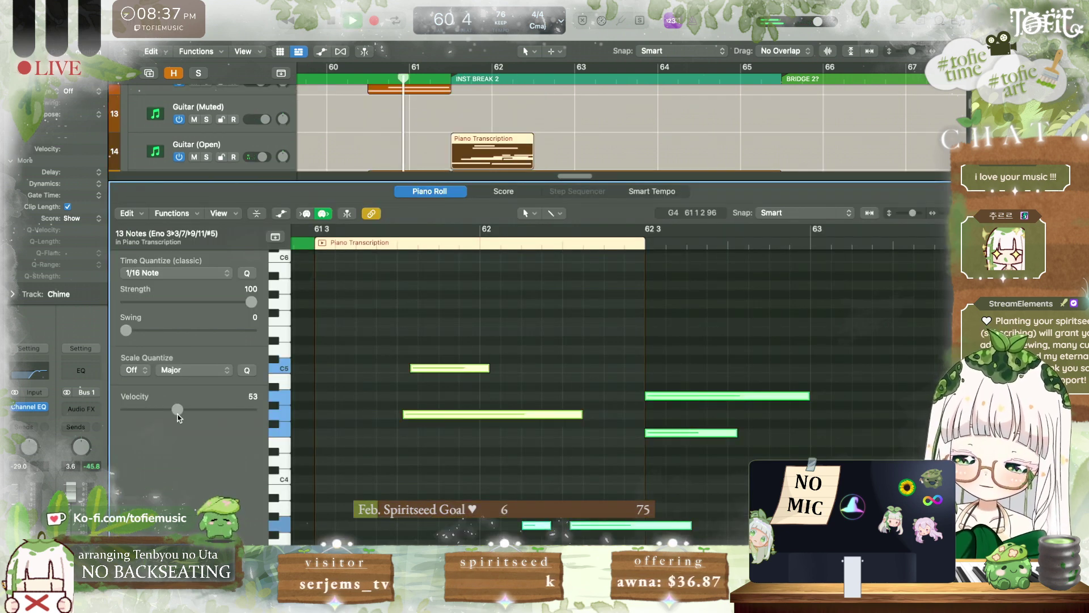
{"action": "left_click", "coordinate": [169, 415]}
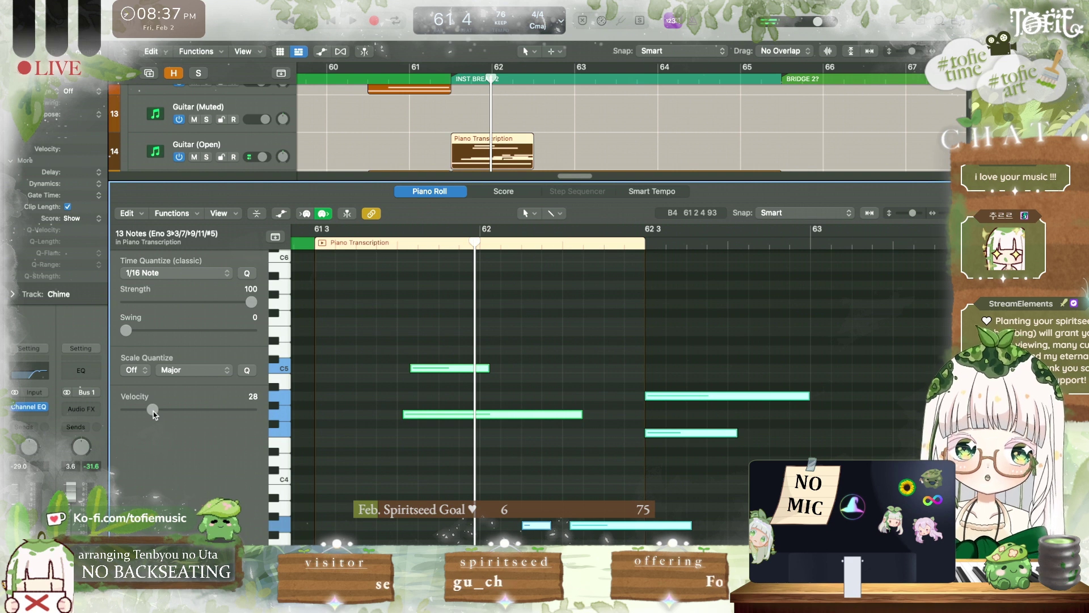
{"action": "key", "text": "space"}
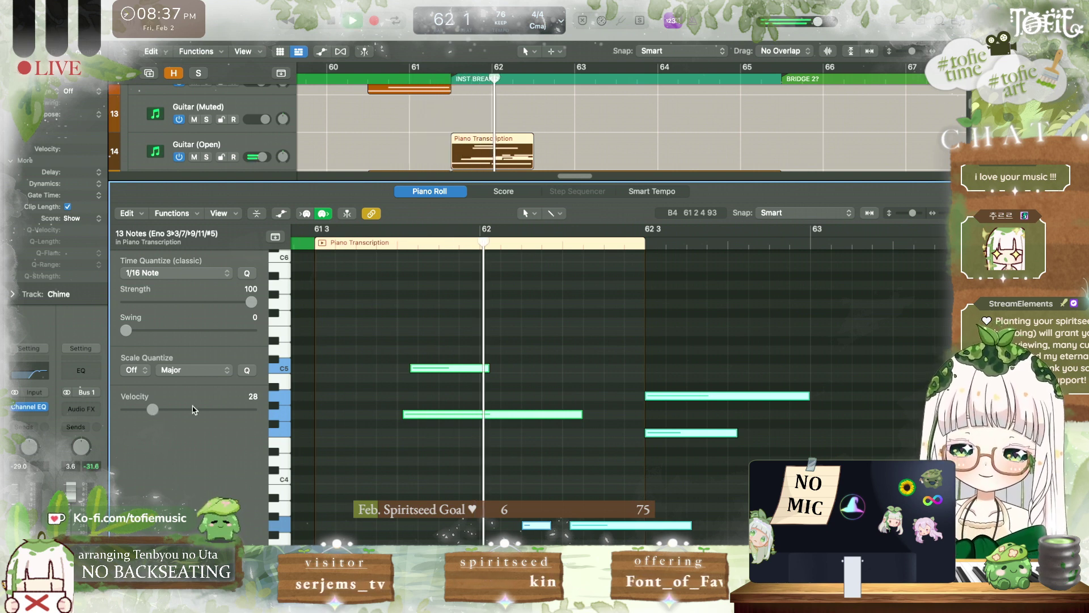
Step: Set the velocity of the high C5 and G4 notes before bar 62 to 34 and play the passage
{"action": "left_click", "coordinate": [445, 450]}
{"action": "key", "text": "space"}
{"action": "left_click_drag", "start_coordinate": [430, 411], "coordinate": [425, 366]}
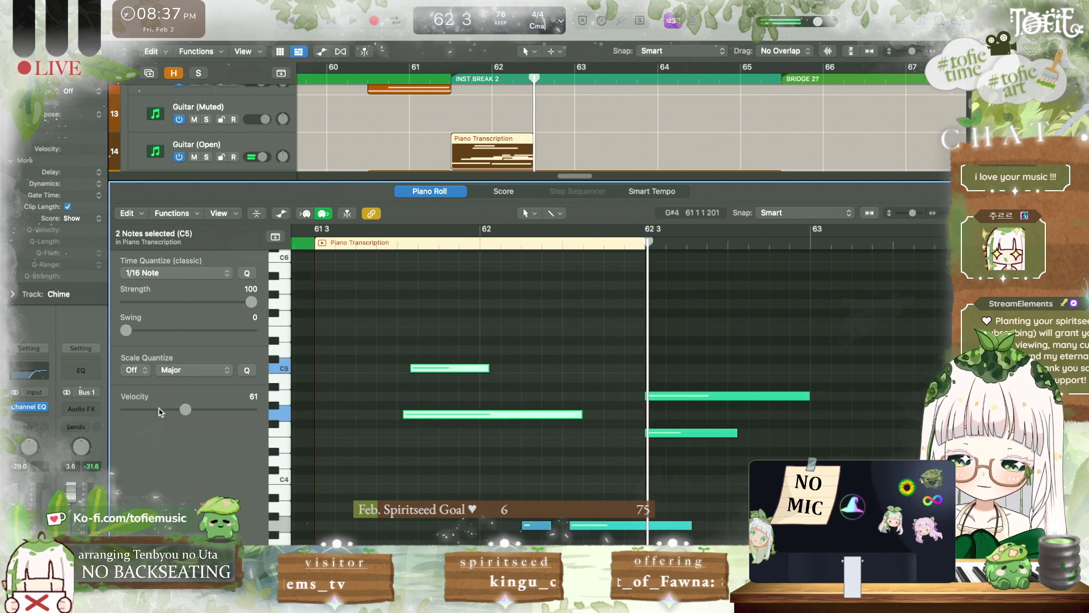
{"action": "key", "text": "space"}
{"action": "scroll", "coordinate": [578, 352], "scroll_direction": "down", "scroll_amount": 5}
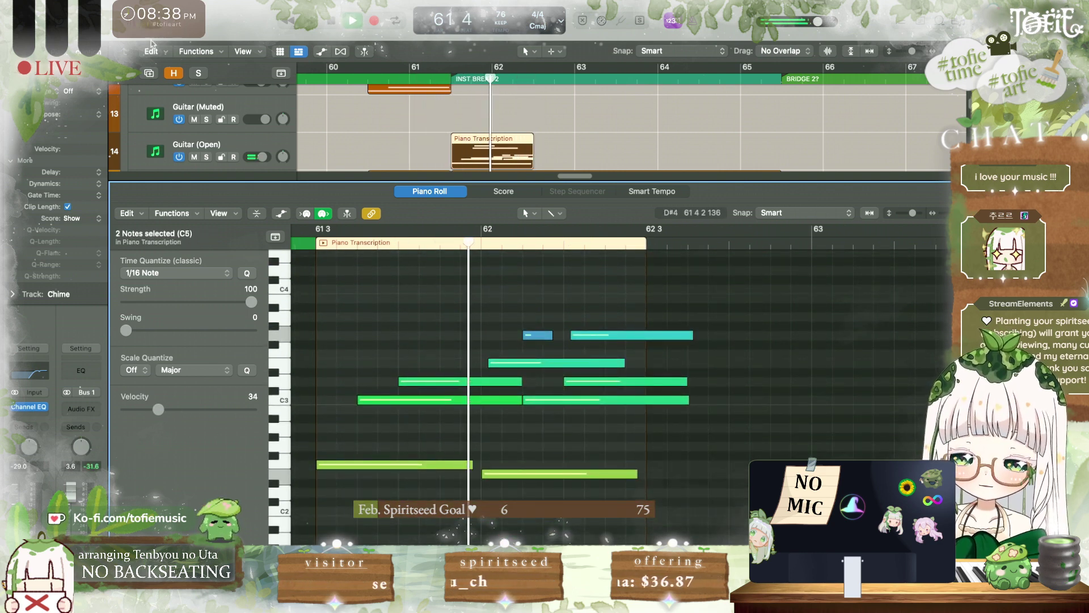
{"action": "key", "text": "space"}
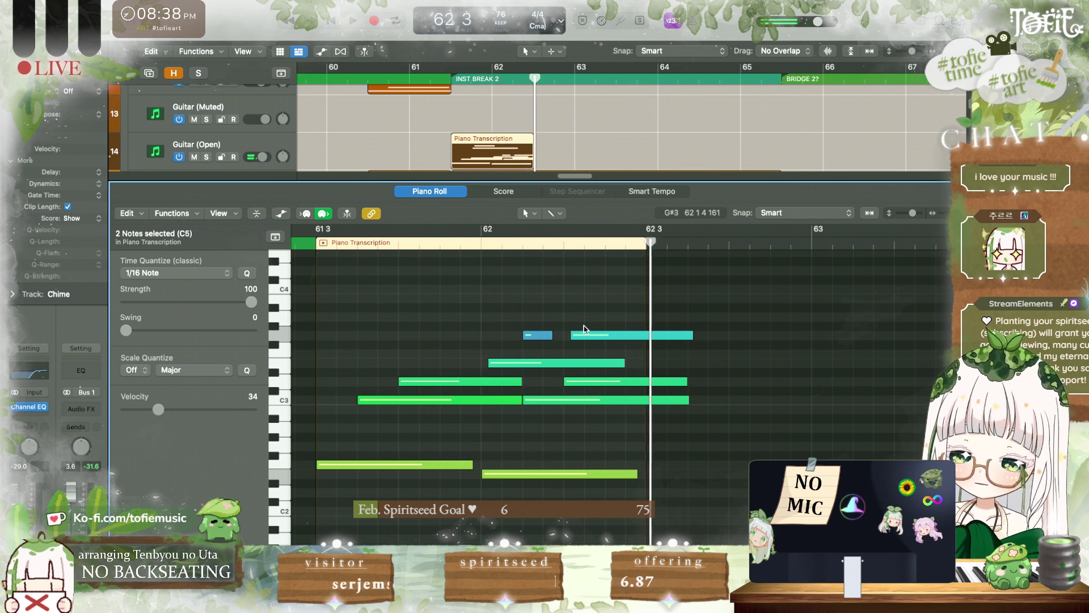
Step: Add a short C3 note just before 62 3 at velocity 81 and shorten the preceding C3 note to end ahead of it
{"action": "left_click", "coordinate": [621, 381]}
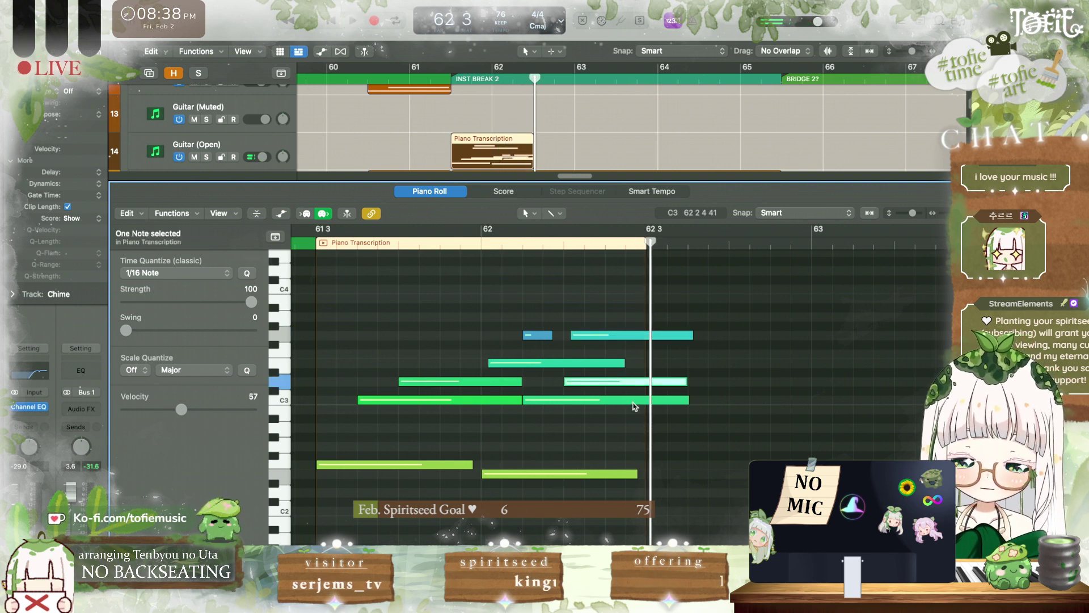
{"action": "left_click_drag", "start_coordinate": [613, 428], "coordinate": [552, 431]}
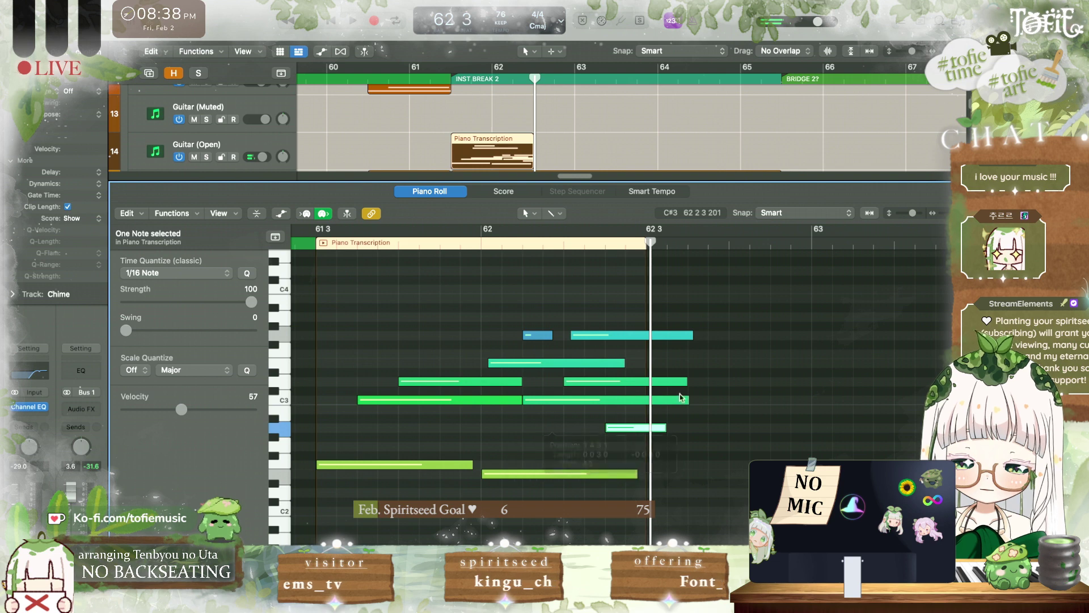
{"action": "left_click_drag", "start_coordinate": [624, 428], "coordinate": [624, 404]}
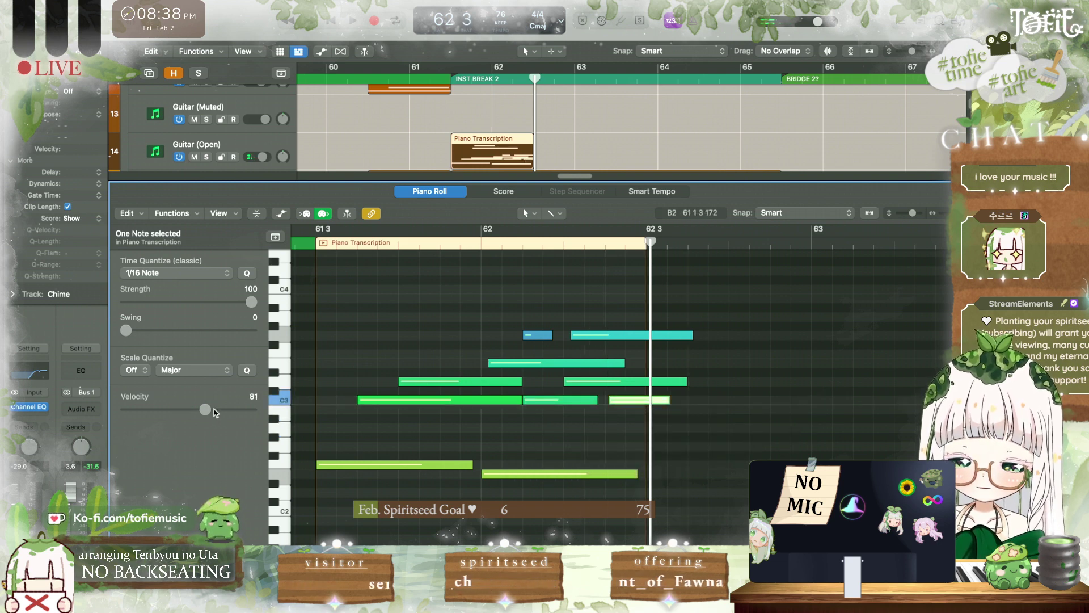
Step: Play the passage, start the added C3 note slightly earlier, and set its velocity to 88
{"action": "left_click", "coordinate": [311, 244]}
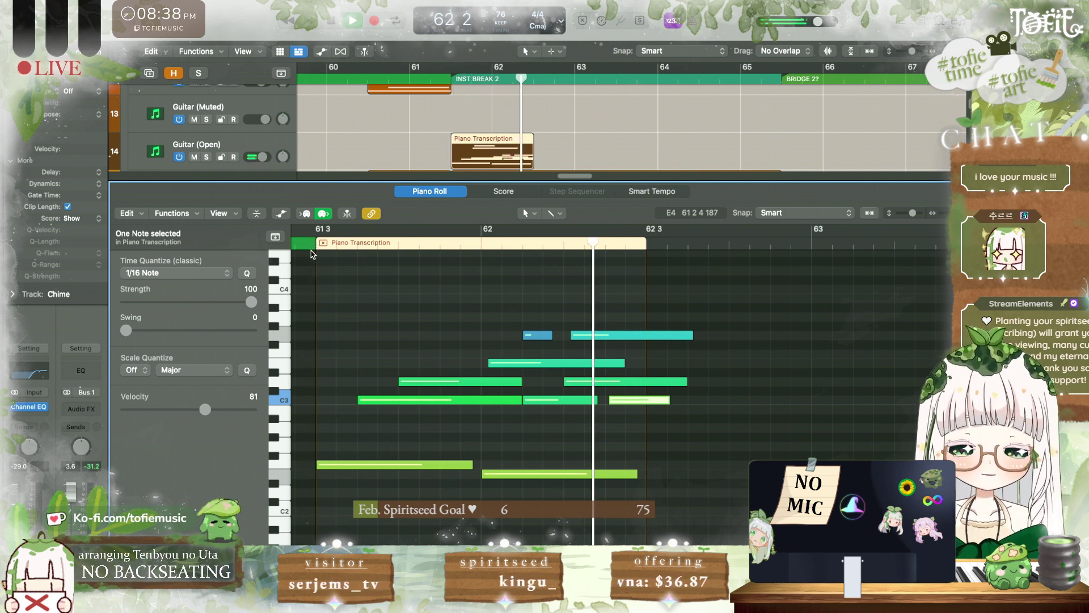
{"action": "left_click_drag", "start_coordinate": [607, 406], "coordinate": [605, 407]}
{"action": "left_click_drag", "start_coordinate": [213, 411], "coordinate": [217, 412]}
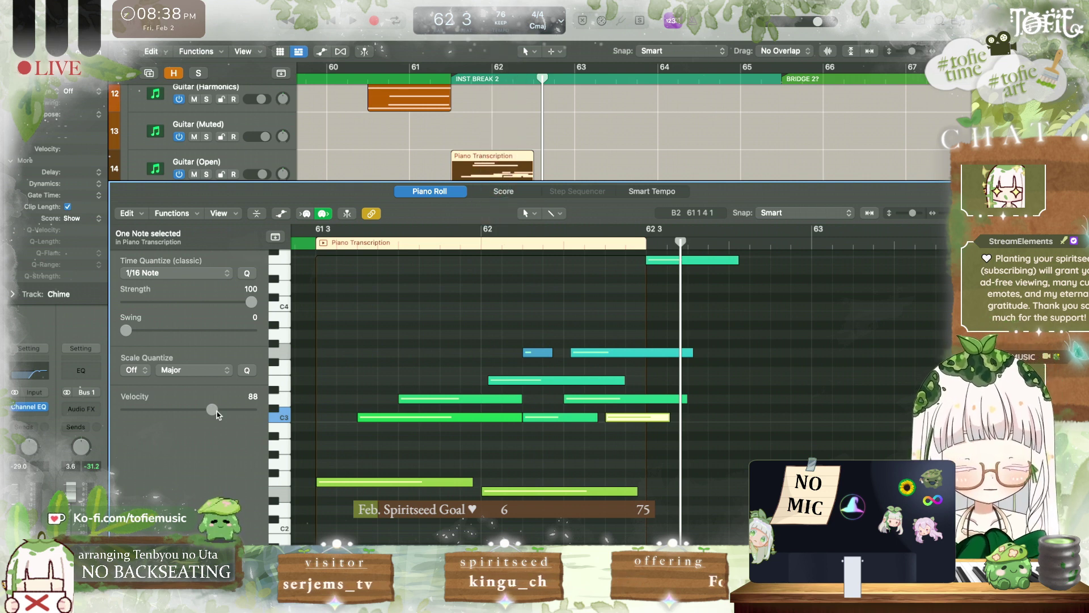
Step: Play the arrangement from bar 61 and bring up the Guitar (Open) Piano Transcription notes while listening
{"action": "left_click", "coordinate": [359, 396]}
{"action": "scroll", "coordinate": [403, 157], "scroll_direction": "down", "scroll_amount": 1}
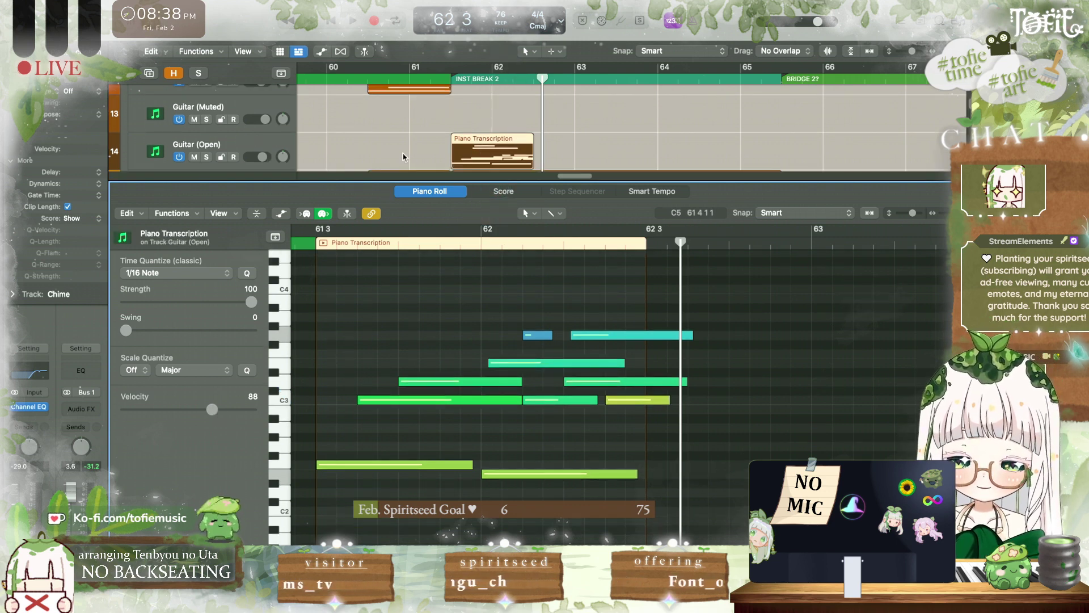
{"action": "double_click", "coordinate": [410, 75]}
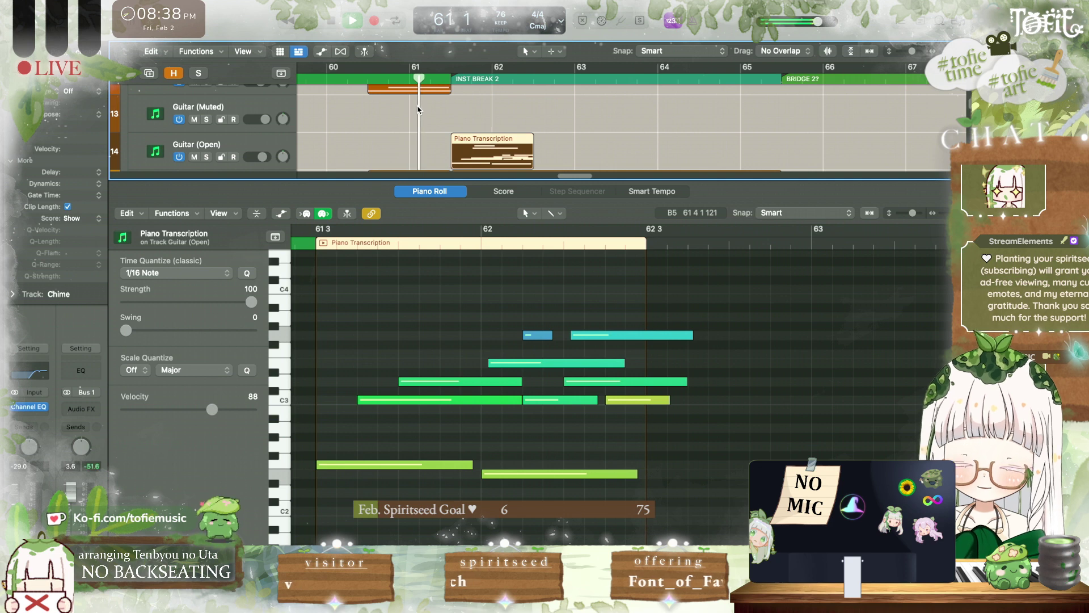
{"action": "left_click", "coordinate": [348, 127]}
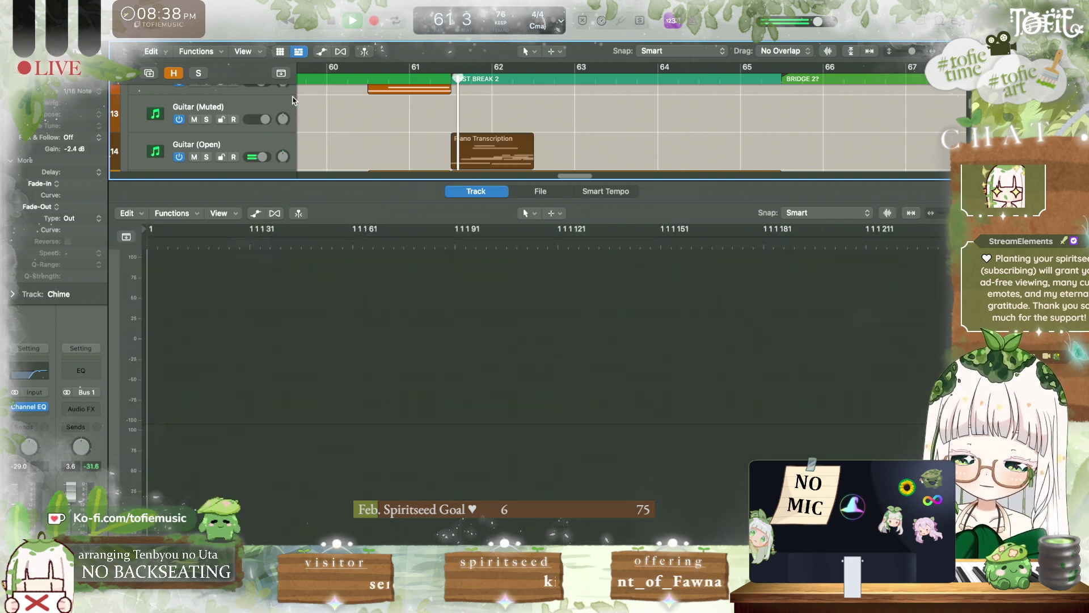
{"action": "left_click", "coordinate": [490, 156]}
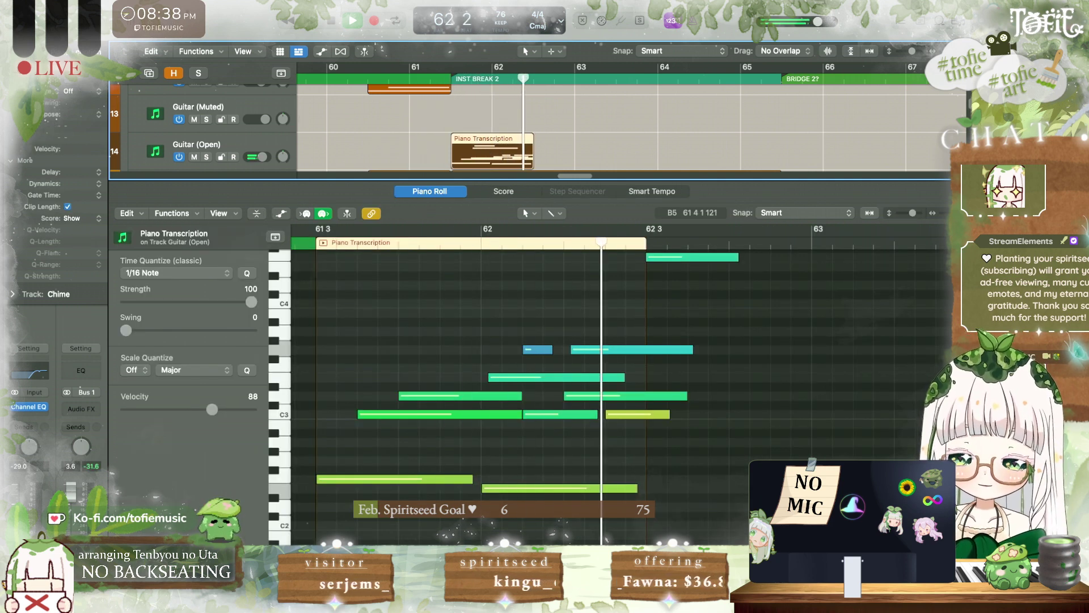
{"action": "key", "text": "space"}
Step: Try raising the D3 note before 62 3 to E3 with the preceding E3 shortened, play it, and undo the change
{"action": "left_click", "coordinate": [487, 415]}
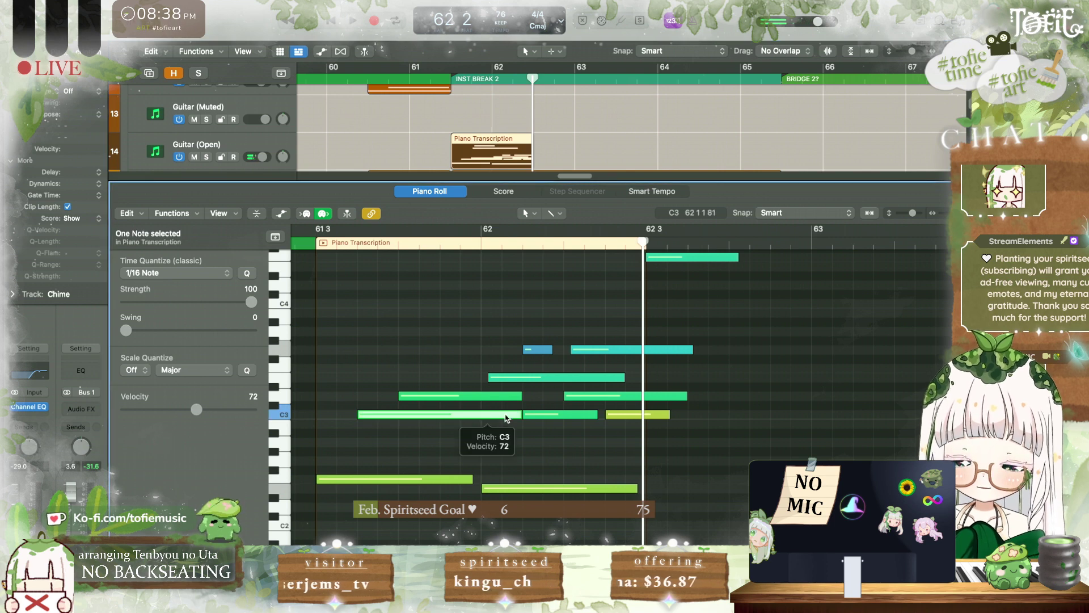
{"action": "left_click", "coordinate": [497, 397]}
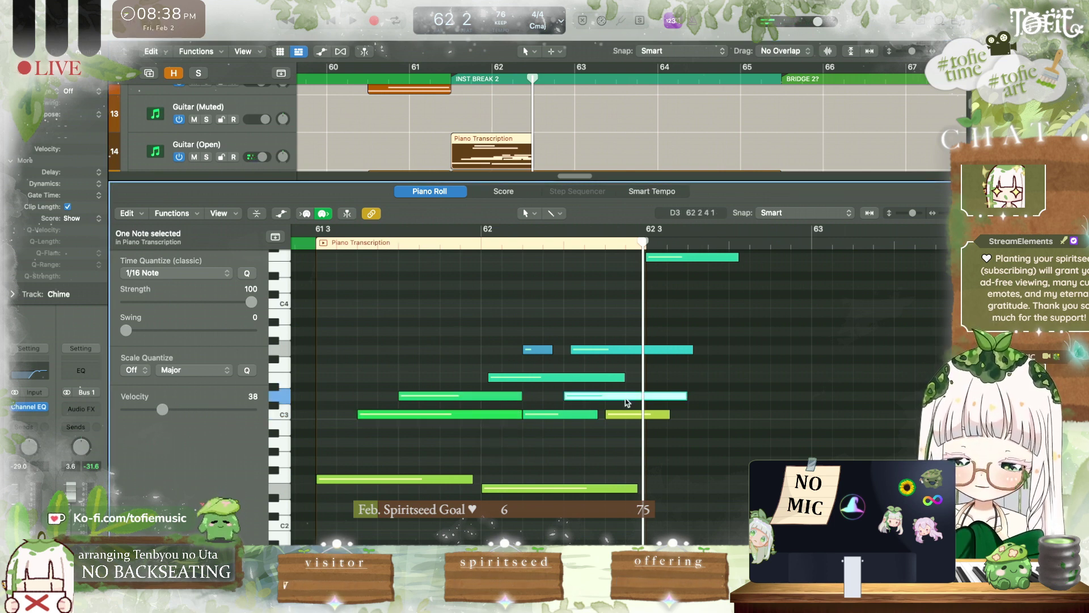
{"action": "left_click_drag", "start_coordinate": [627, 403], "coordinate": [560, 384]}
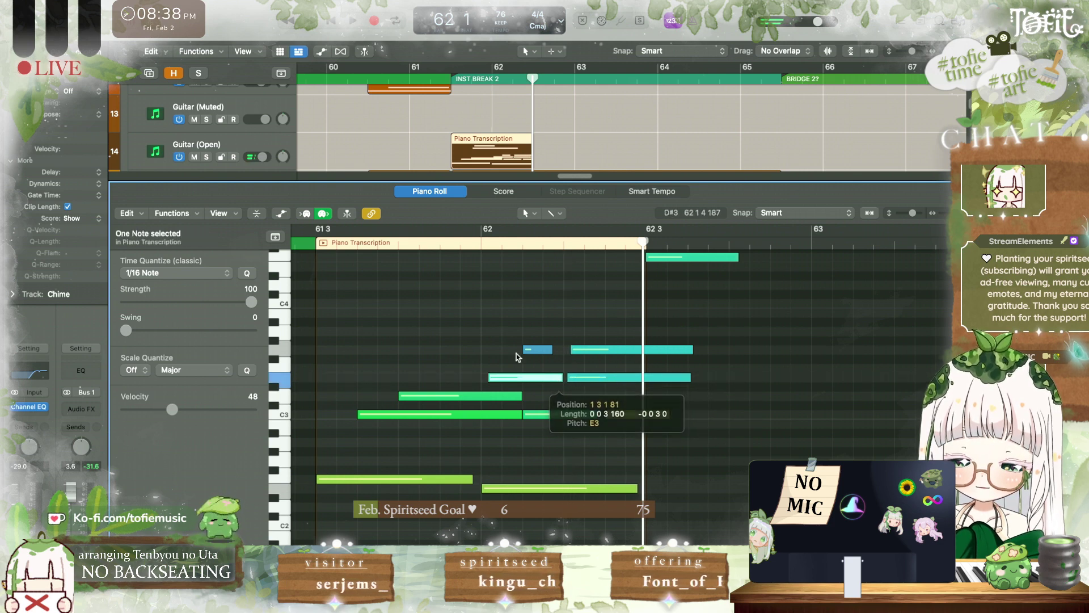
{"action": "left_click", "coordinate": [481, 242]}
{"action": "key", "text": "space"}
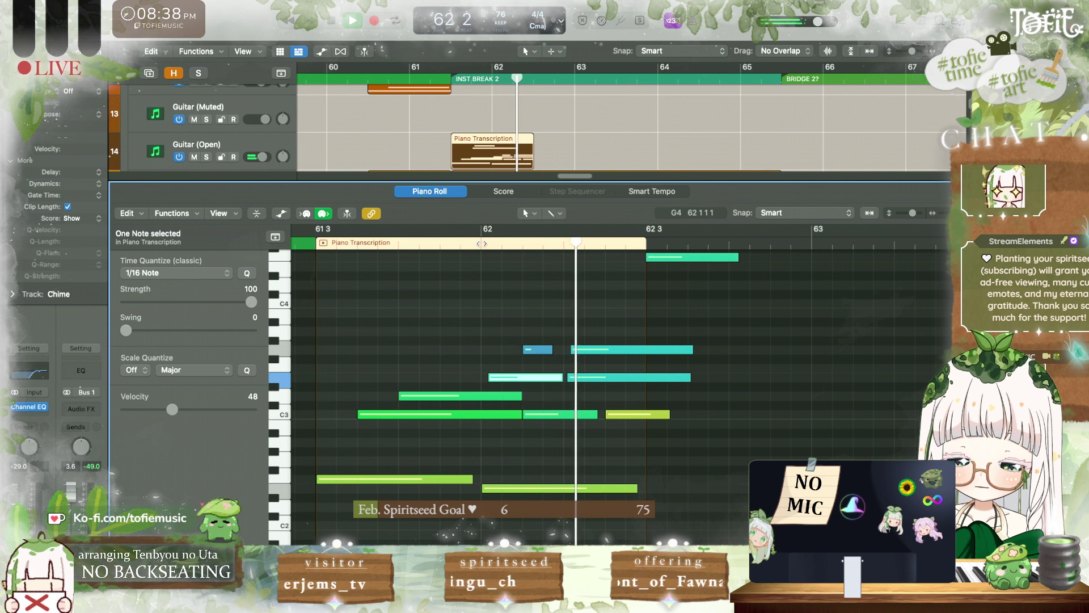
{"action": "key", "text": "space"}
{"action": "left_click", "coordinate": [603, 379]}
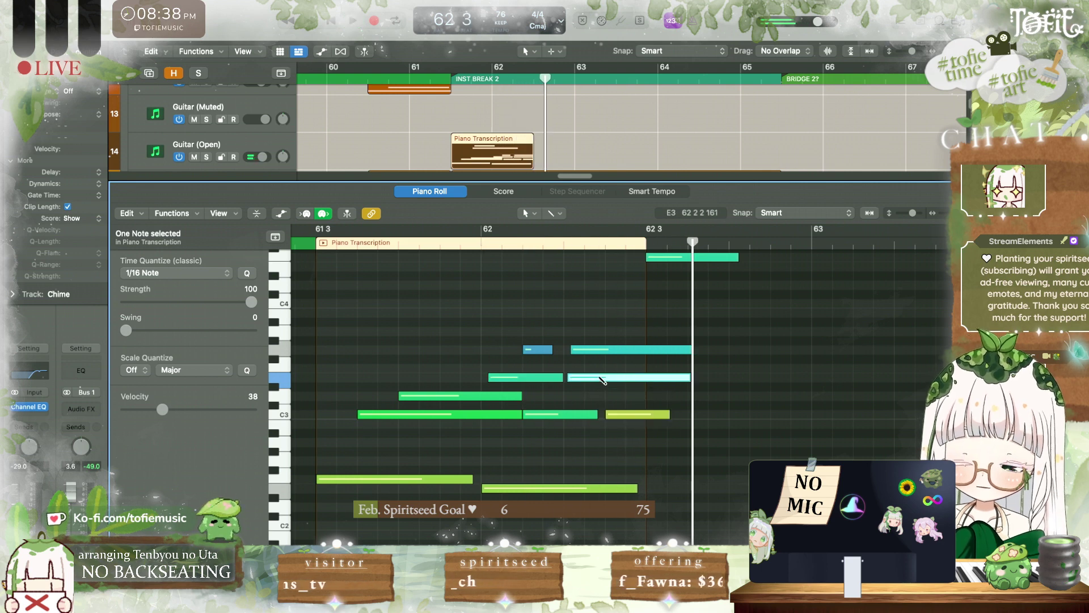
{"action": "key", "text": "super+z"}
{"action": "key", "text": "space"}
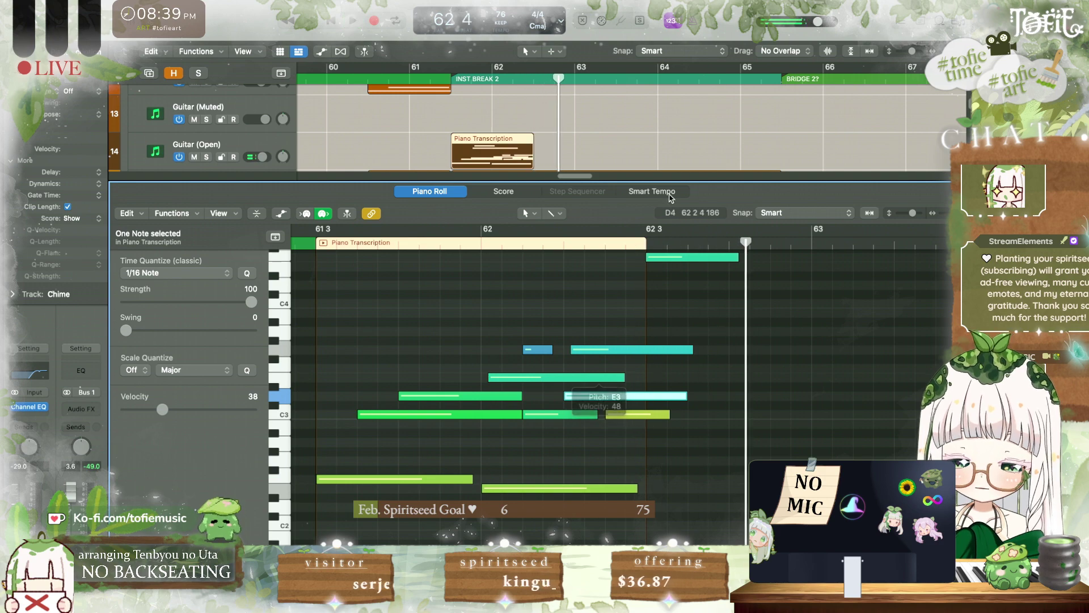
Step: Close the piano roll and play the full arrangement from about 60 2 into INST BREAK 2
{"action": "key", "text": "e"}
{"action": "left_click", "coordinate": [359, 79]}
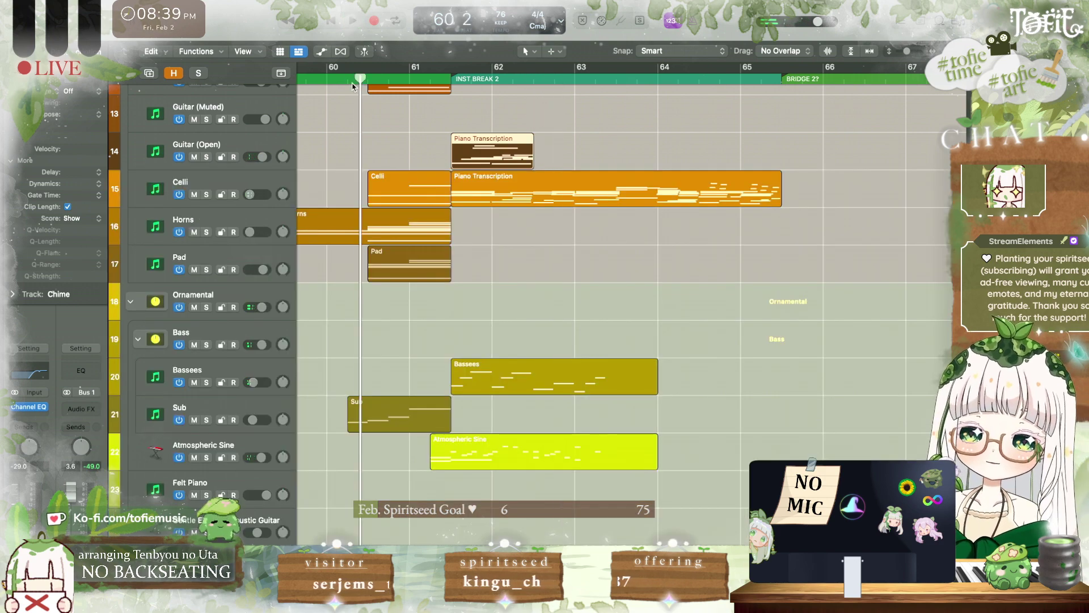
{"action": "key", "text": "space"}
{"action": "scroll", "coordinate": [509, 233], "scroll_direction": "left", "scroll_amount": 2}
{"action": "scroll", "coordinate": [509, 232], "scroll_direction": "up", "scroll_amount": 5}
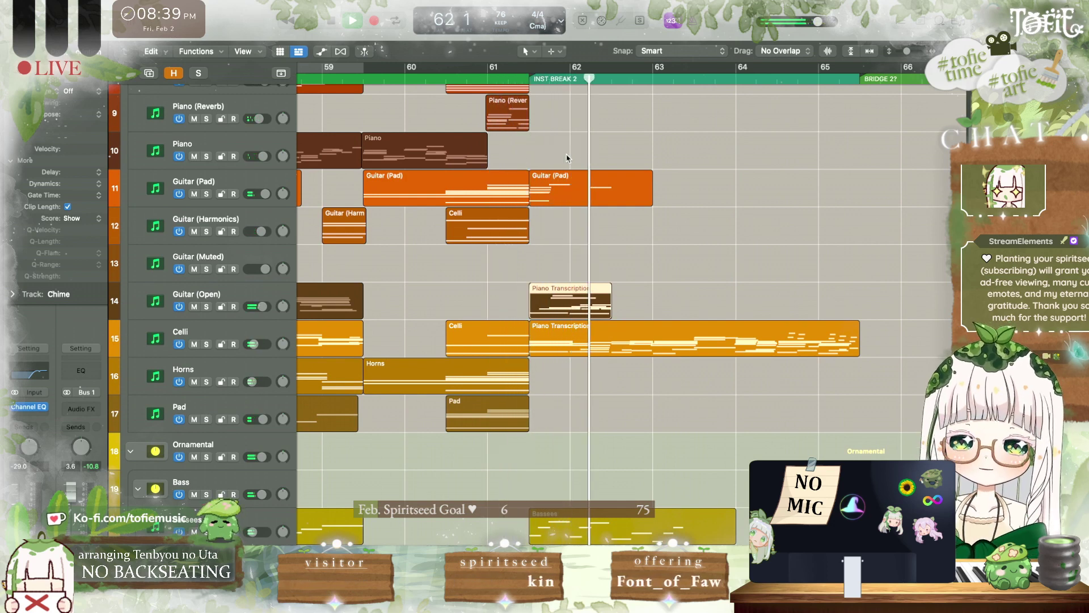
{"action": "scroll", "coordinate": [550, 142], "scroll_direction": "up", "scroll_amount": 2}
{"action": "key", "text": "space"}
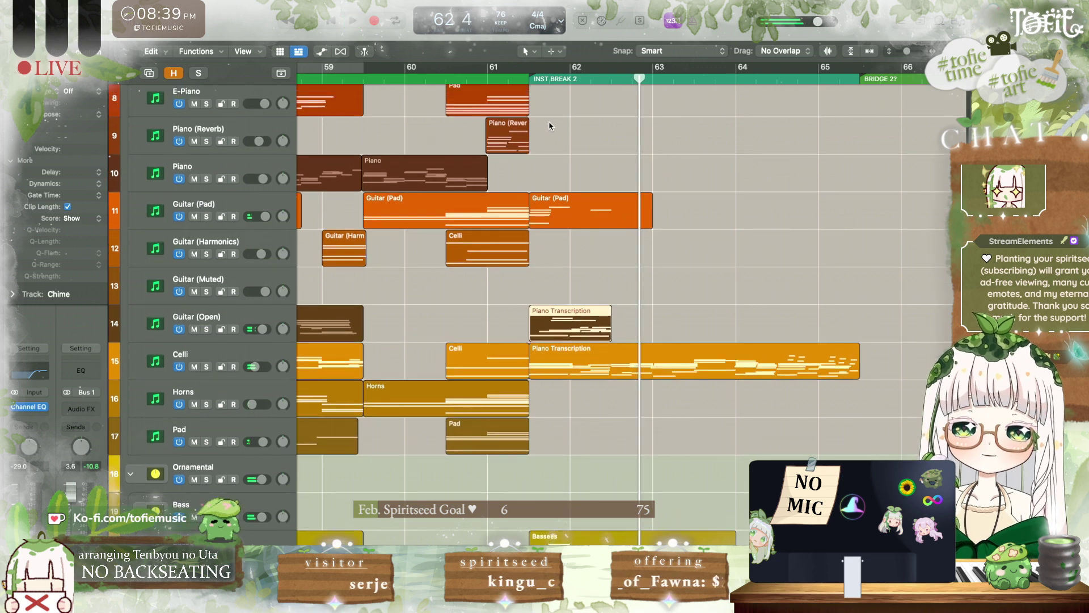
Step: Extend the Guitar (Open) Piano Transcription region to 64 3, solo its track, and play its notes in the piano roll
{"action": "scroll", "coordinate": [549, 130], "scroll_direction": "up", "scroll_amount": 3}
{"action": "scroll", "coordinate": [549, 126], "scroll_direction": "down", "scroll_amount": 6}
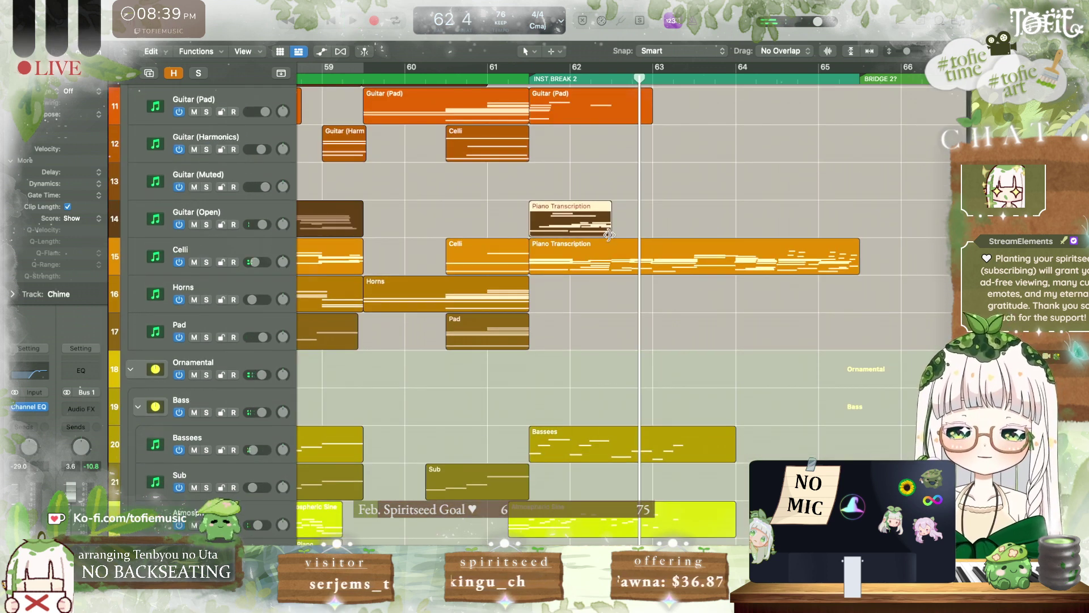
{"action": "left_click_drag", "start_coordinate": [609, 234], "coordinate": [782, 234]}
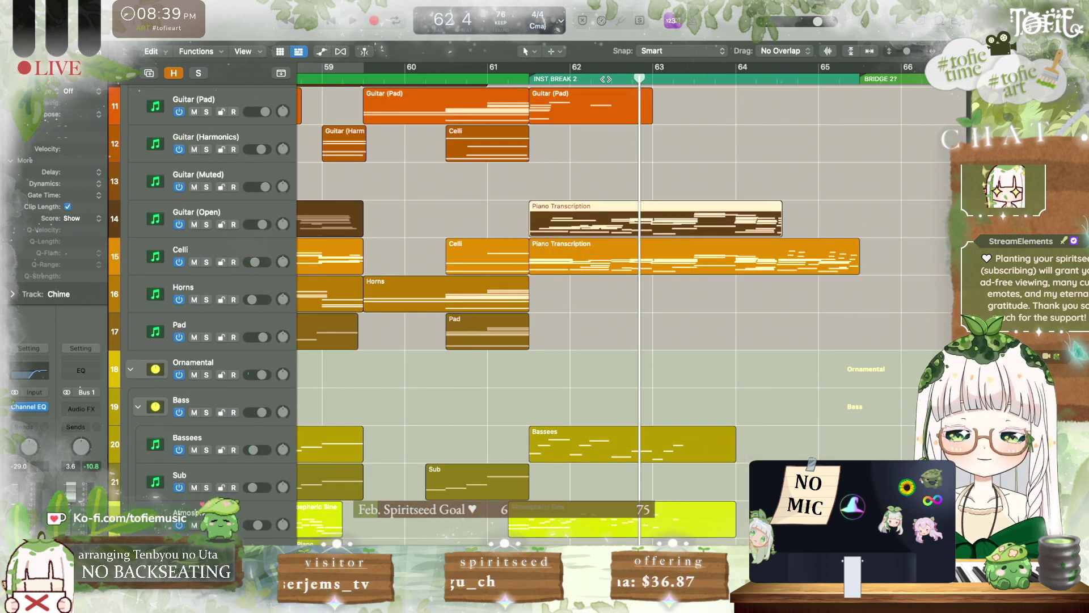
{"action": "left_click", "coordinate": [206, 225]}
{"action": "left_click", "coordinate": [566, 78]}
{"action": "double_click", "coordinate": [613, 236]}
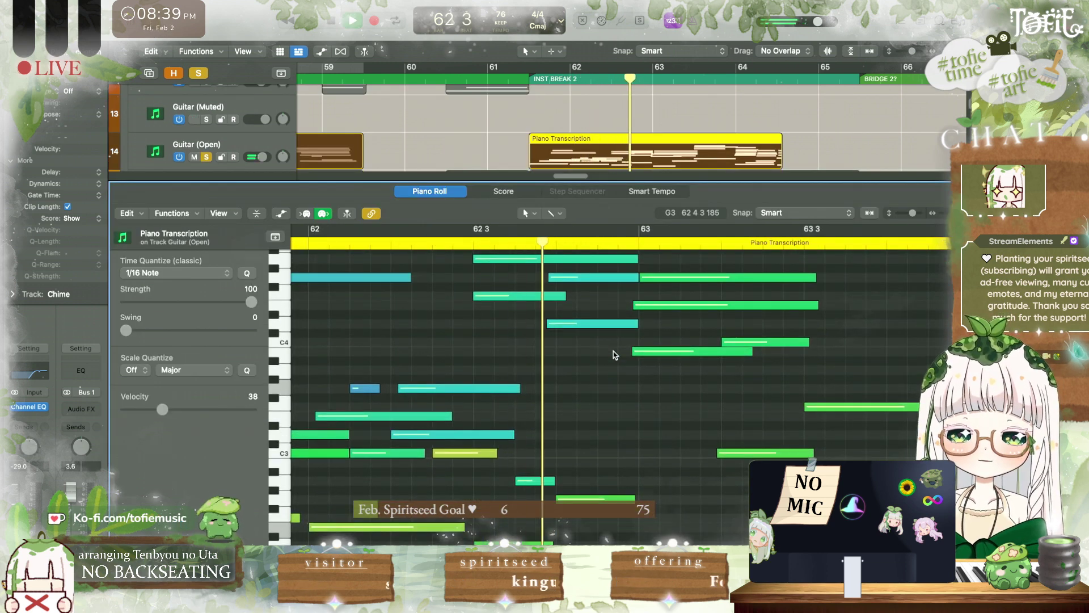
{"action": "scroll", "coordinate": [615, 354], "scroll_direction": "up", "scroll_amount": 2}
{"action": "key", "text": "space"}
Step: Delay the starts of the B4, G4 and D4 notes before bar 63, shorten the A4 and F4 at 62 3 to clear them, and play
{"action": "scroll", "coordinate": [597, 385], "scroll_direction": "up", "scroll_amount": 3}
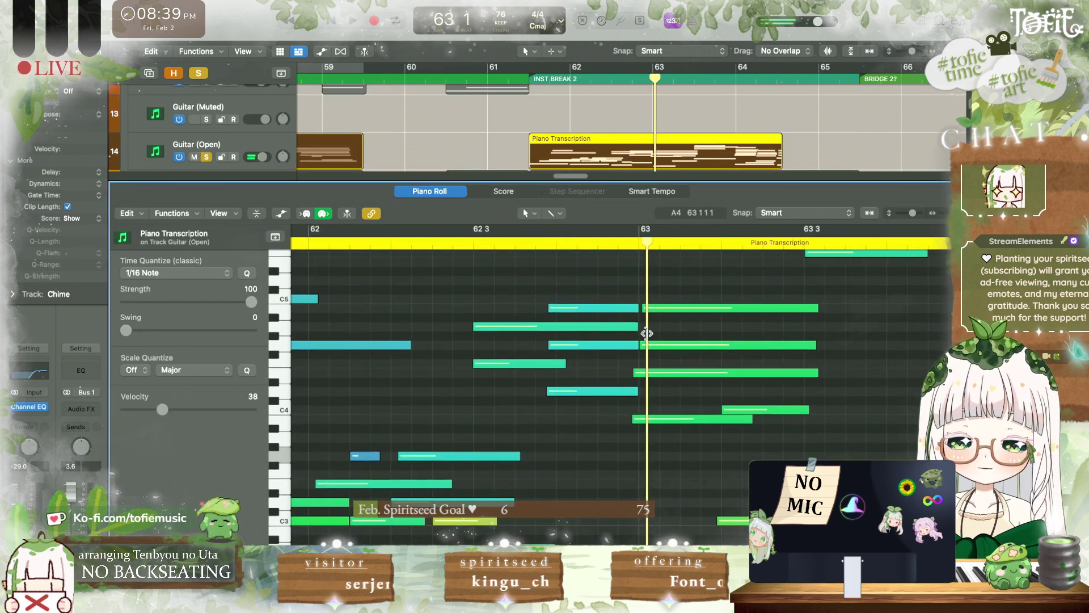
{"action": "left_click_drag", "start_coordinate": [647, 333], "coordinate": [543, 366]}
{"action": "left_click_drag", "start_coordinate": [617, 437], "coordinate": [537, 408]}
{"action": "left_click_drag", "start_coordinate": [542, 367], "coordinate": [555, 366]}
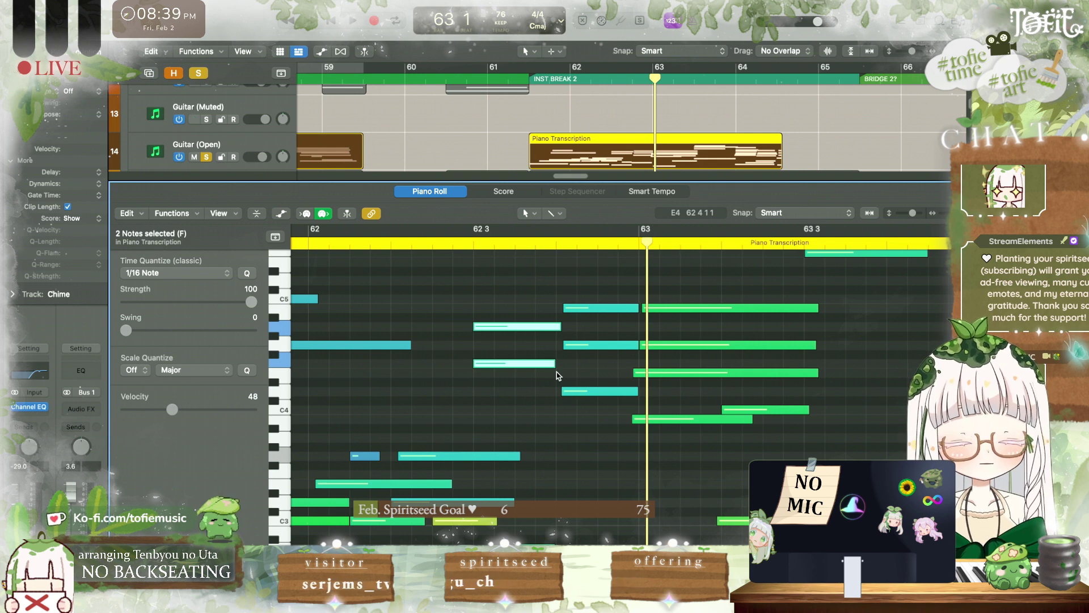
{"action": "scroll", "coordinate": [557, 372], "scroll_direction": "up", "scroll_amount": 2}
{"action": "double_click", "coordinate": [458, 248]}
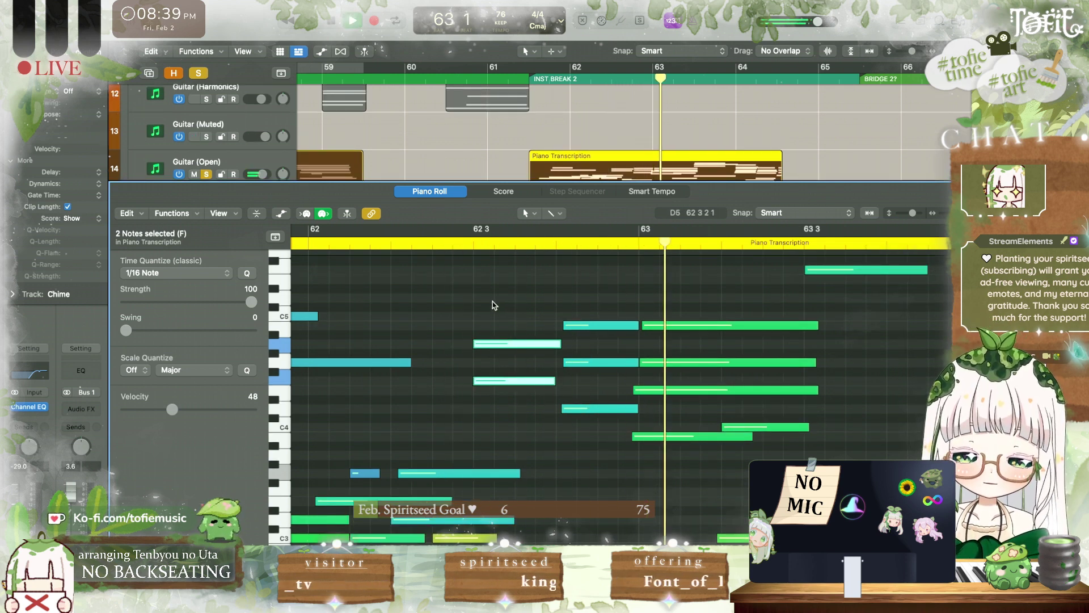
{"action": "key", "text": "space"}
{"action": "scroll", "coordinate": [622, 381], "scroll_direction": "down", "scroll_amount": 1}
{"action": "scroll", "coordinate": [621, 381], "scroll_direction": "right", "scroll_amount": 1}
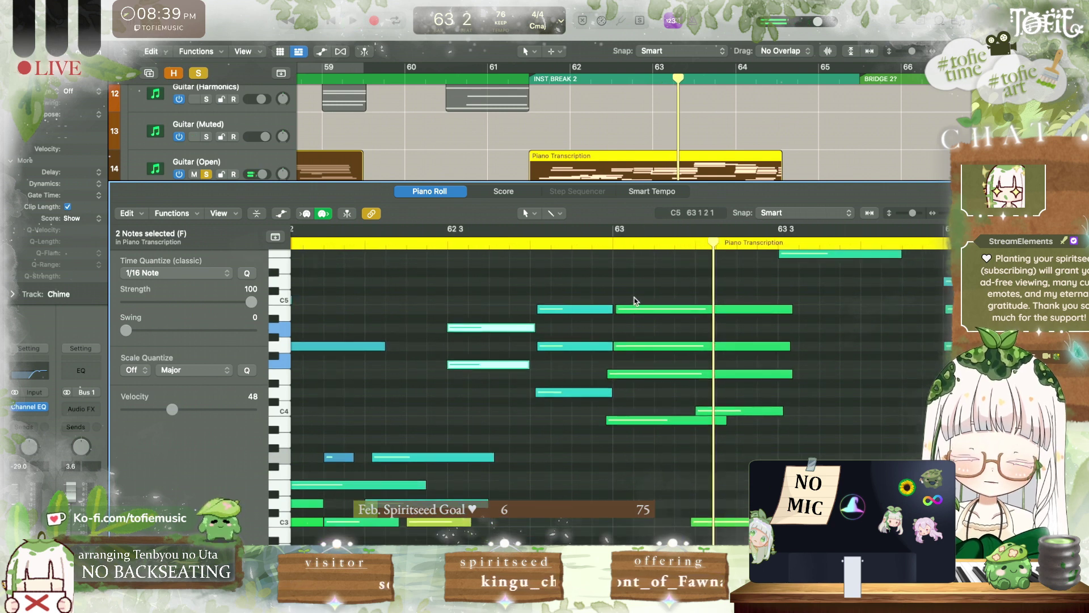
{"action": "scroll", "coordinate": [445, 315], "scroll_direction": "left", "scroll_amount": 5}
Step: Close the piano roll, trim the Guitar (Open) Piano Transcription region to end at 62 3, and play it soloed from about bar 62
{"action": "left_click", "coordinate": [322, 77]}
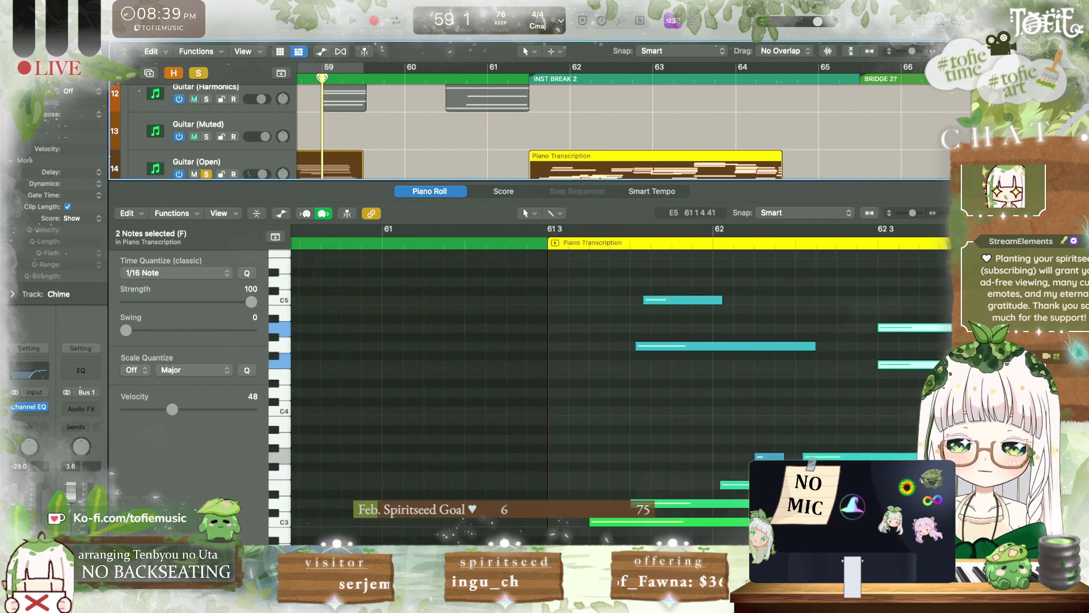
{"action": "key", "text": "e"}
{"action": "scroll", "coordinate": [790, 183], "scroll_direction": "left", "scroll_amount": 1}
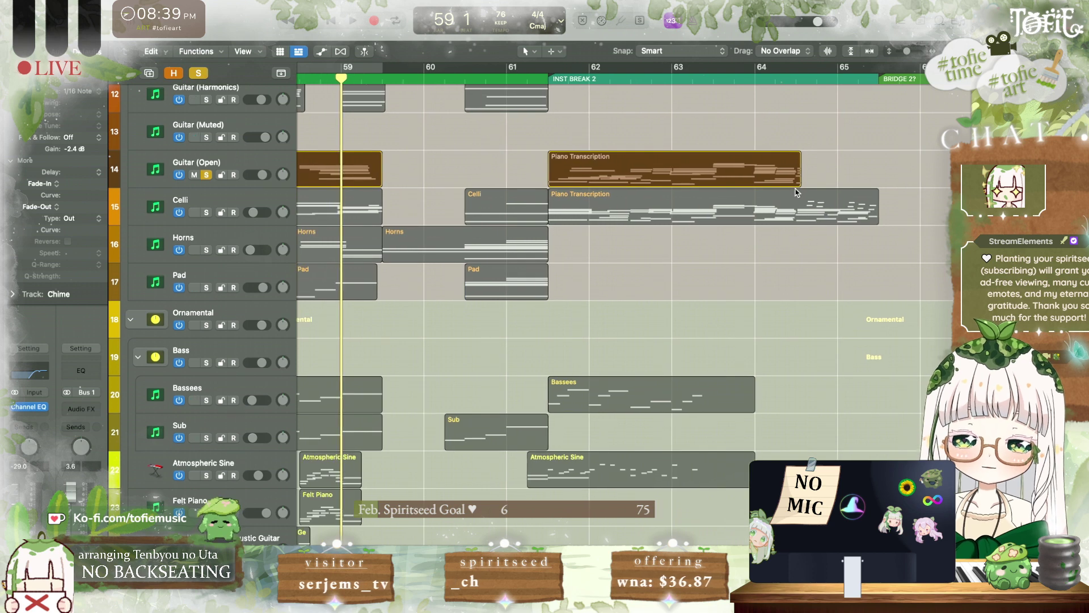
{"action": "left_click_drag", "start_coordinate": [790, 182], "coordinate": [626, 163]}
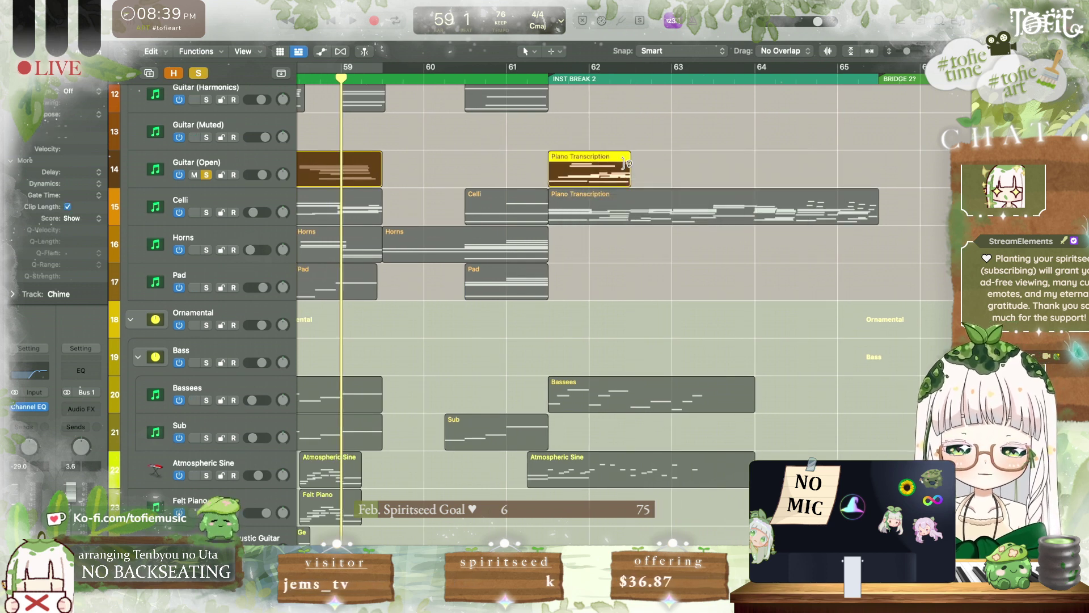
{"action": "left_click", "coordinate": [587, 79]}
{"action": "key", "text": "space"}
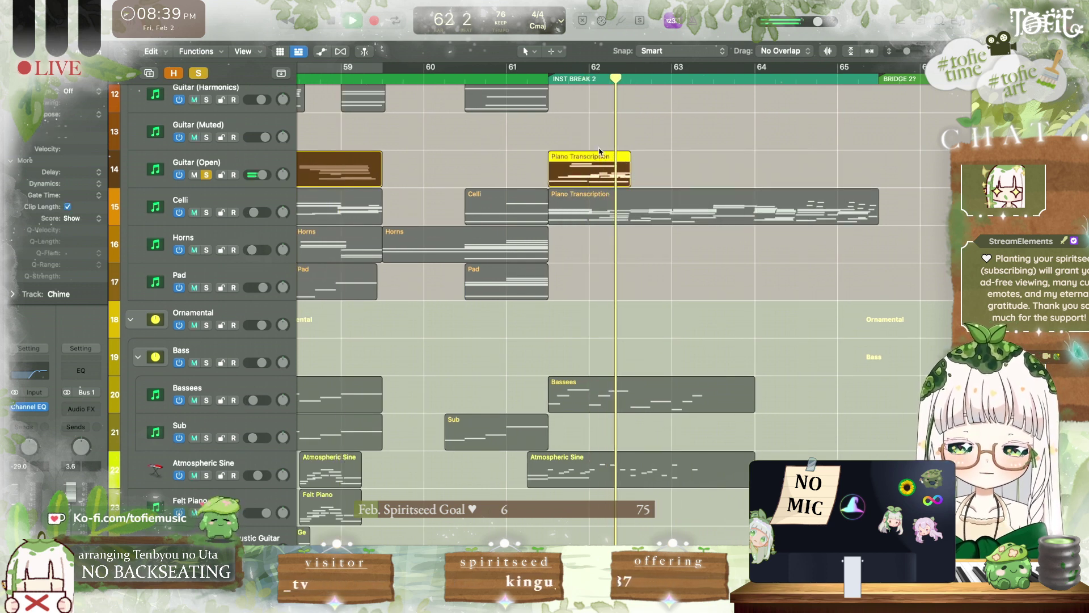
Step: Turn off the solo on Guitar (Open) and play the full arrangement from around bar 42, ahead of INST BREAK
{"action": "key", "text": "space"}
{"action": "key", "text": "super+Left"}
{"action": "key", "text": "super+Left"}
{"action": "key", "text": "super+Left"}
{"action": "key", "text": "super+Left"}
{"action": "key", "text": "super+Left"}
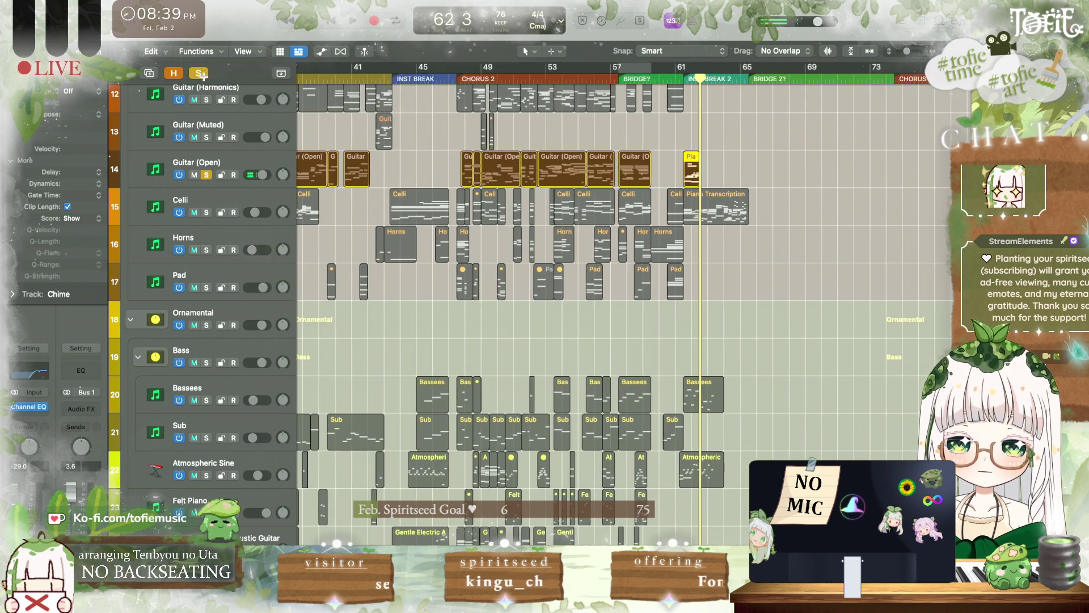
{"action": "left_click", "coordinate": [199, 73]}
{"action": "scroll", "coordinate": [423, 97], "scroll_direction": "left", "scroll_amount": 3}
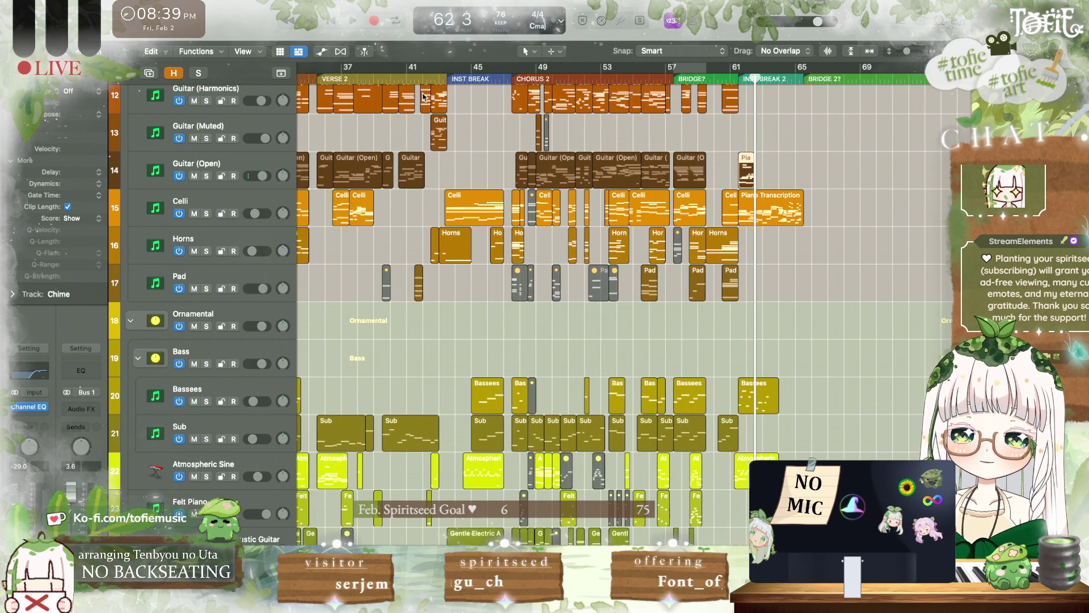
{"action": "left_click", "coordinate": [426, 79]}
{"action": "key", "text": "space"}
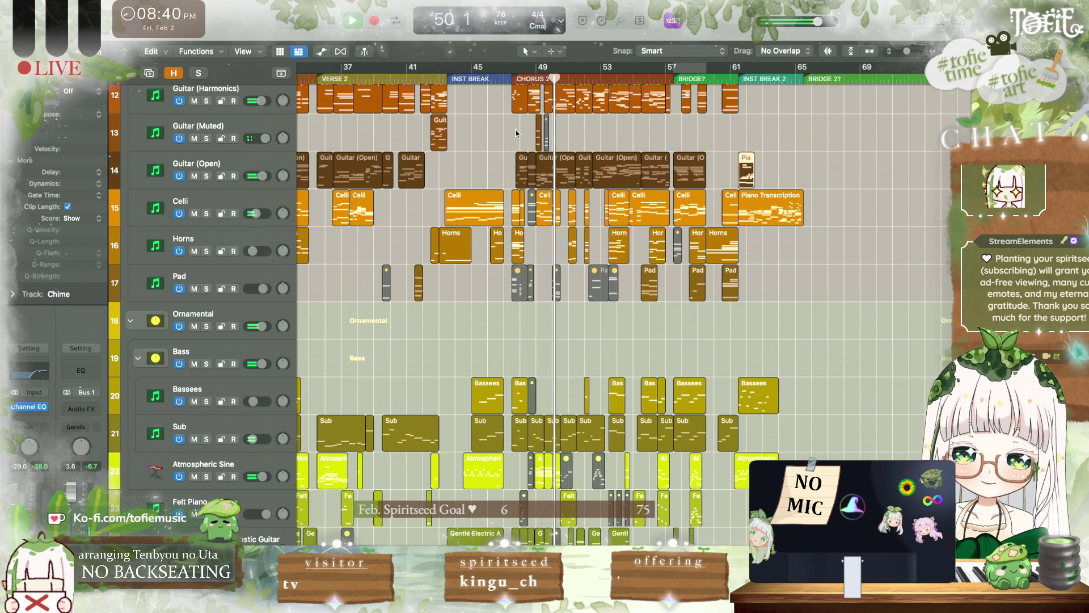
Step: Follow the playback through CHORUS 2 into INST BREAK 2, examining the guitar, string and bass regions
{"action": "left_click", "coordinate": [485, 144]}
{"action": "key", "text": "super+Right"}
{"action": "key", "text": "super+Right"}
{"action": "key", "text": "super+Right"}
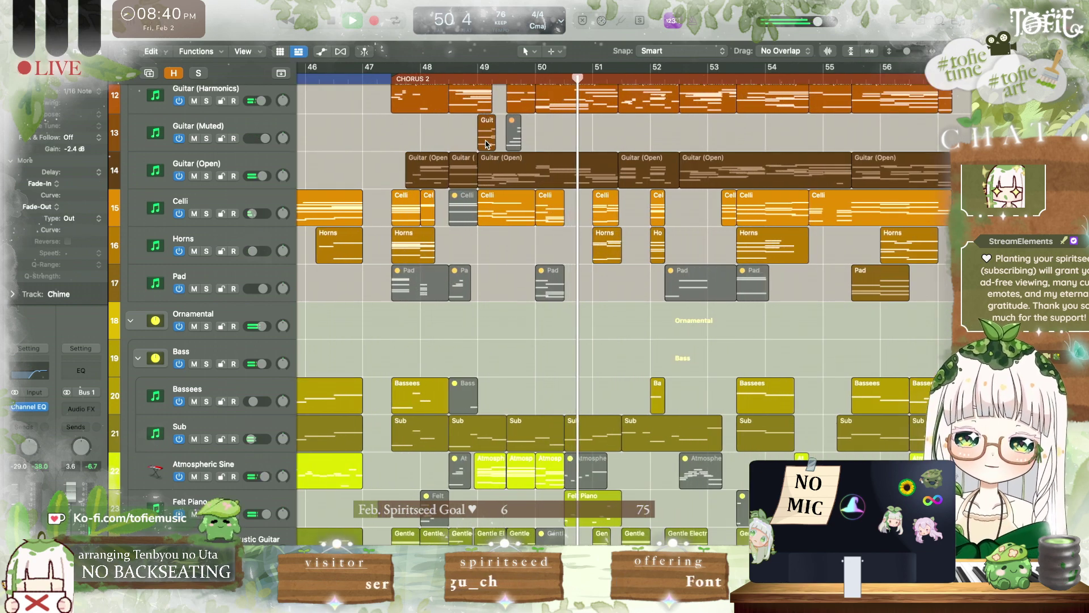
{"action": "scroll", "coordinate": [486, 145], "scroll_direction": "up", "scroll_amount": 2}
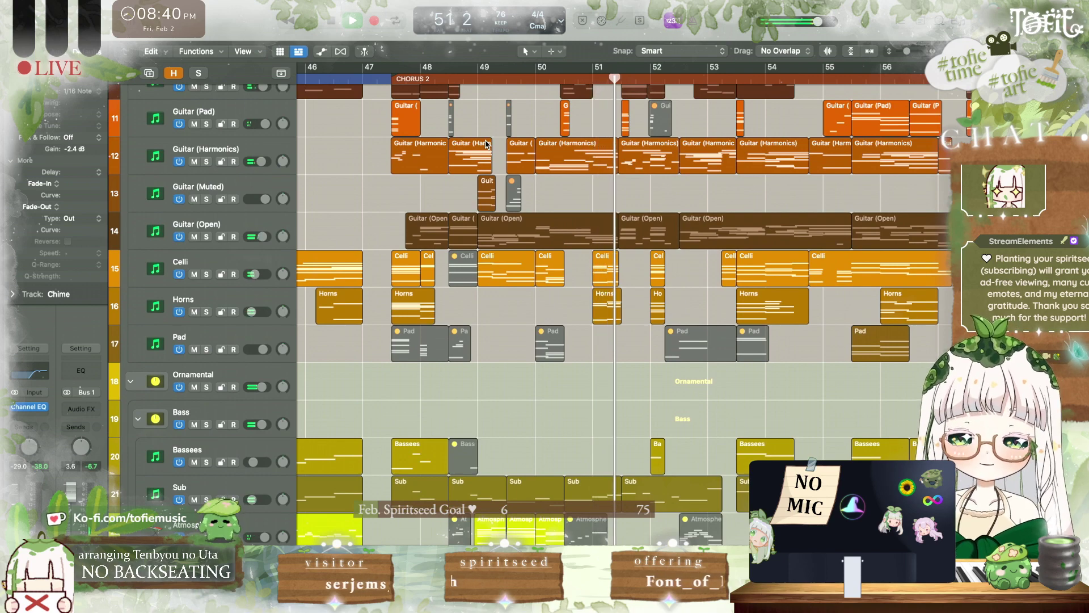
{"action": "scroll", "coordinate": [549, 210], "scroll_direction": "right", "scroll_amount": 4}
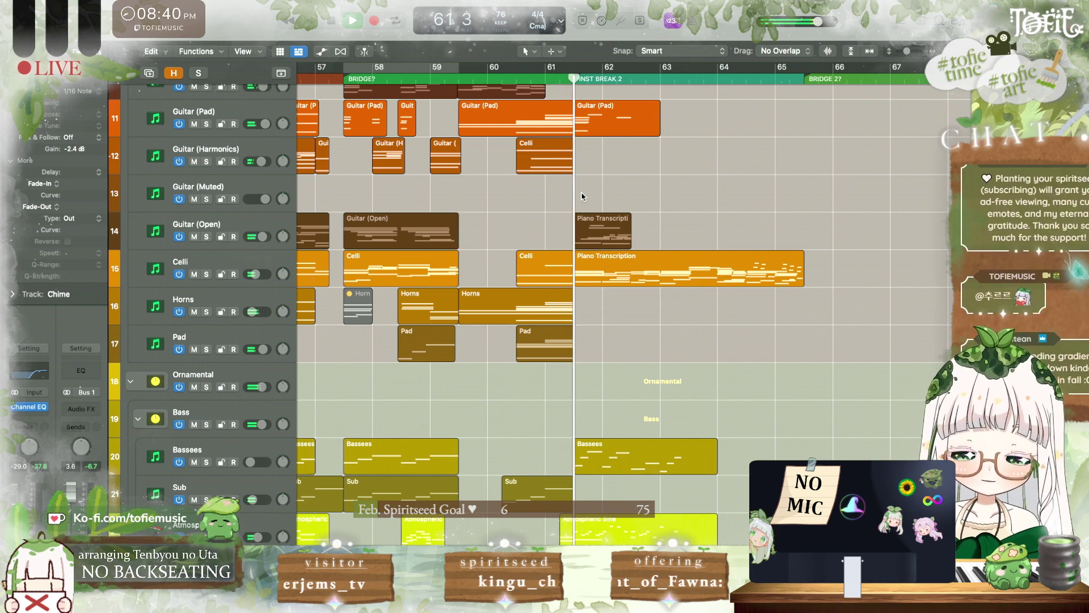
{"action": "scroll", "coordinate": [582, 196], "scroll_direction": "down", "scroll_amount": 5}
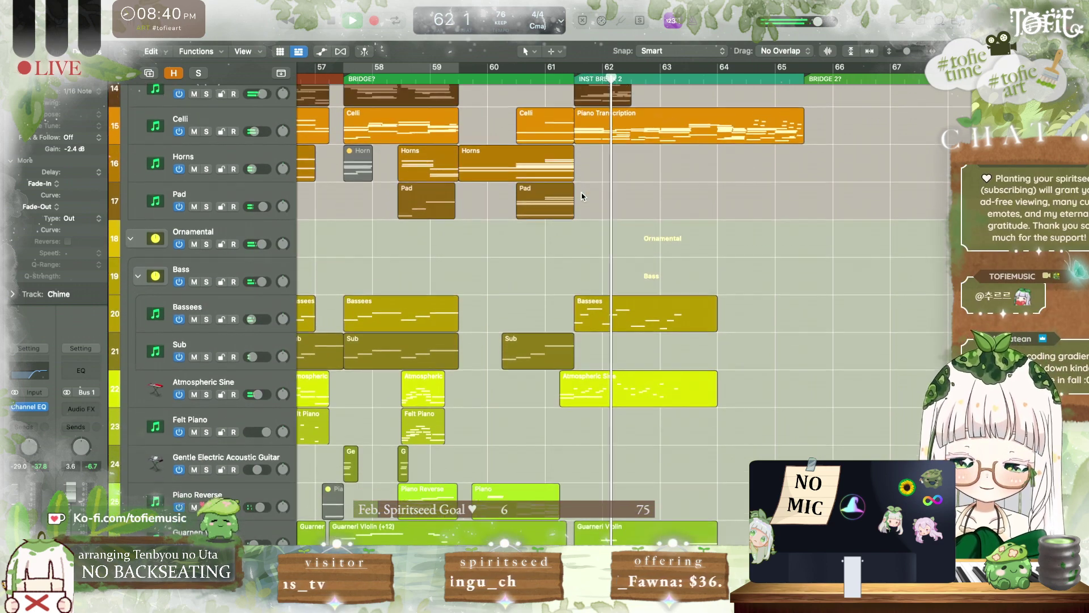
{"action": "scroll", "coordinate": [582, 196], "scroll_direction": "up", "scroll_amount": 5}
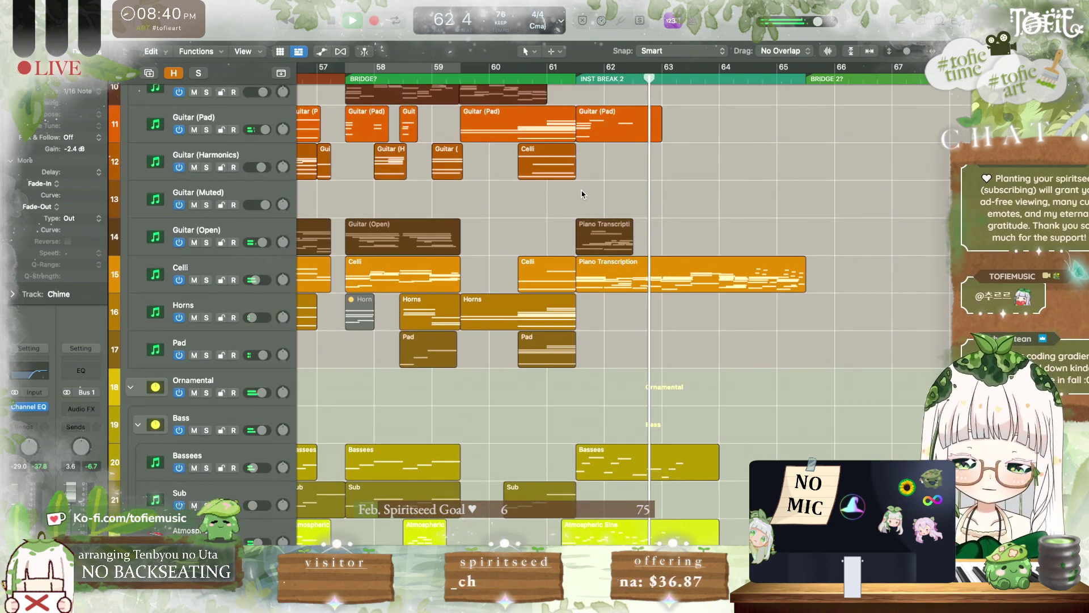
{"action": "scroll", "coordinate": [581, 196], "scroll_direction": "down", "scroll_amount": 3}
{"action": "key", "text": "super+Right"}
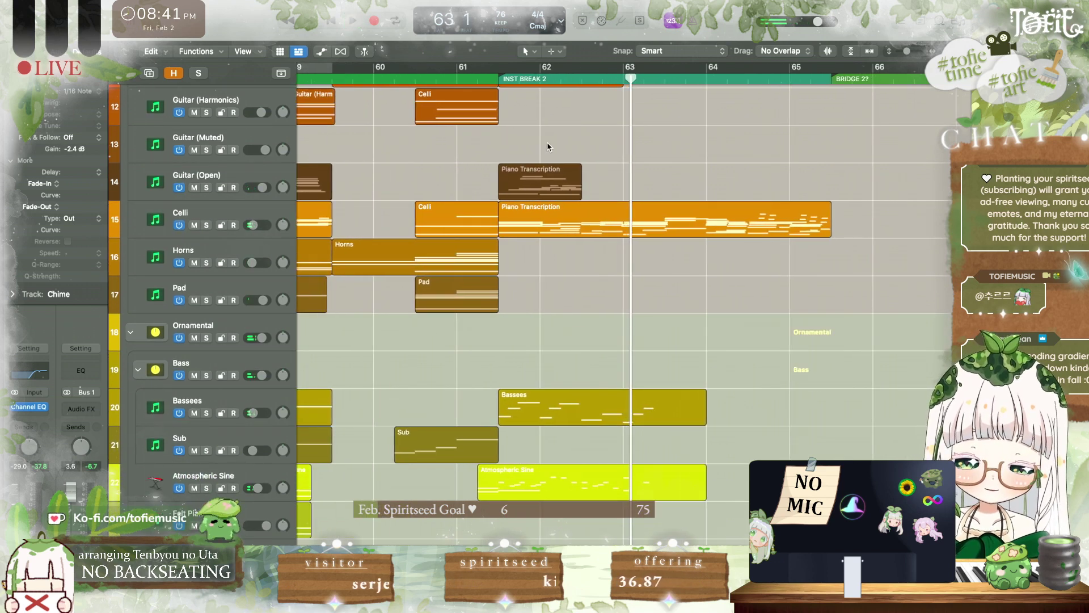
Step: Extend the Guitar (Open) Piano Transcription region to about bar 63 and play it soloed from the start of INST BREAK 2
{"action": "left_click", "coordinate": [495, 82]}
{"action": "left_click_drag", "start_coordinate": [587, 196], "coordinate": [629, 197]}
{"action": "key", "text": "s"}
{"action": "key", "text": "space"}
{"action": "key", "text": "space"}
{"action": "scroll", "coordinate": [502, 107], "scroll_direction": "down", "scroll_amount": 2}
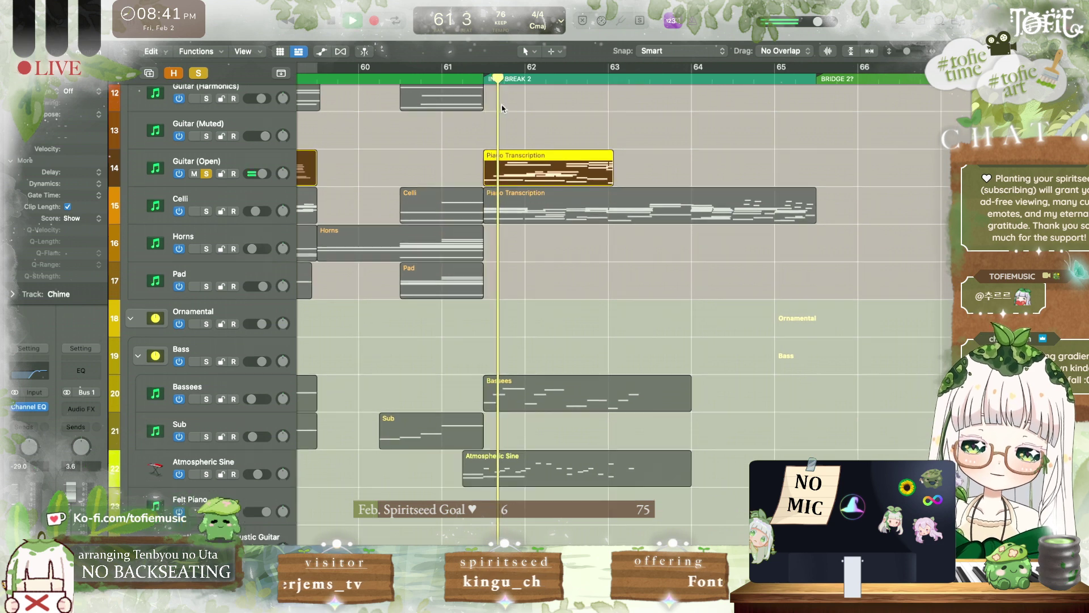
Step: Revoice the B4, G4 and D4 chord before bar 63 to B3, E3 and D3, with the B3 at velocity 67
{"action": "scroll", "coordinate": [502, 108], "scroll_direction": "right", "scroll_amount": 3}
{"action": "key", "text": "super+Right"}
{"action": "key", "text": "super+Right"}
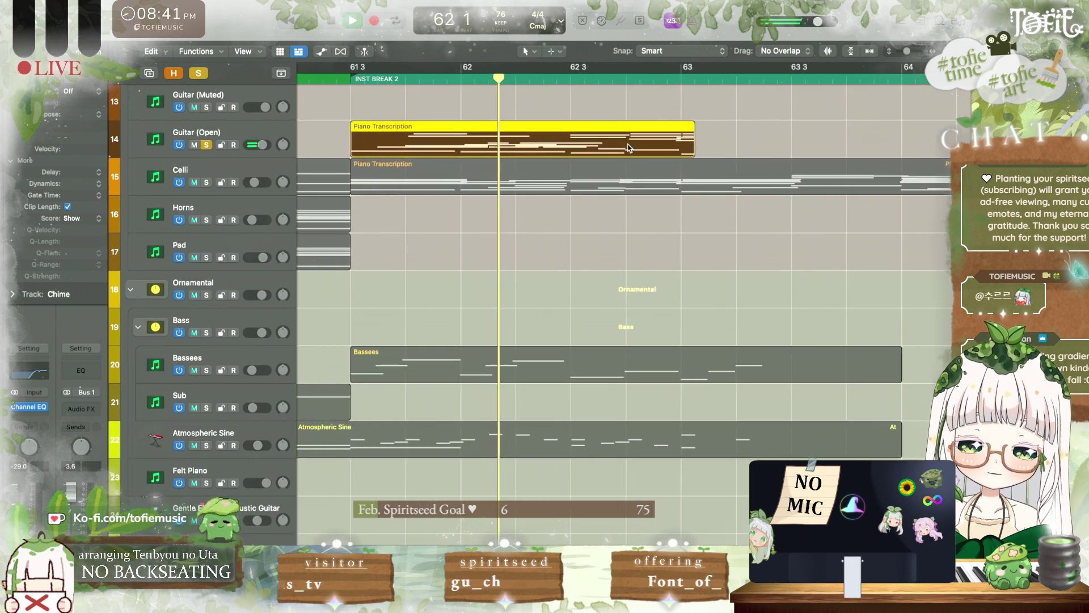
{"action": "key", "text": "p"}
{"action": "scroll", "coordinate": [639, 364], "scroll_direction": "up", "scroll_amount": 3}
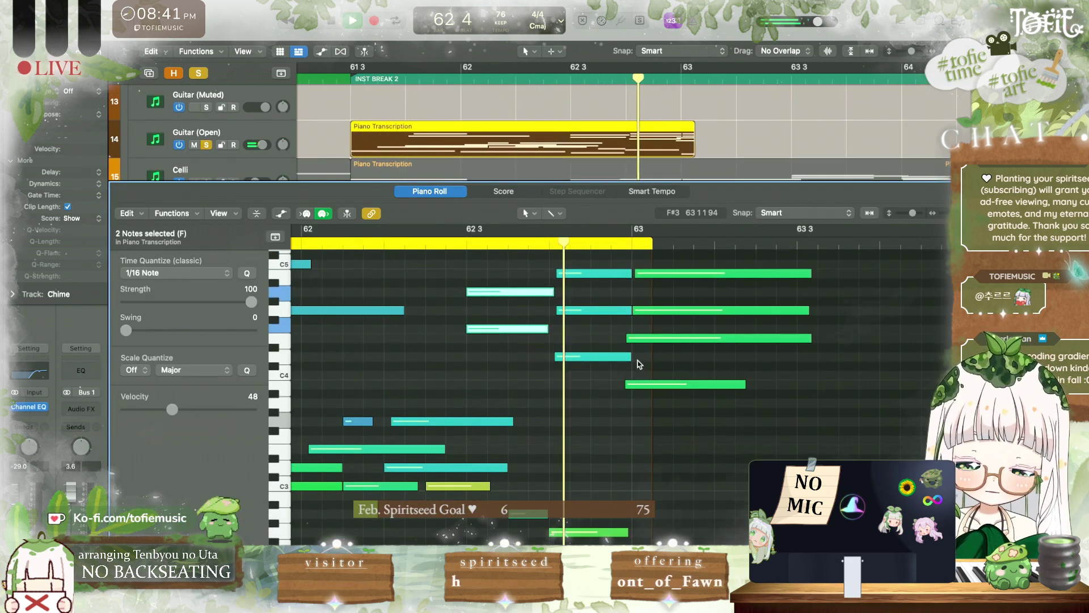
{"action": "key", "text": "space"}
{"action": "left_click_drag", "start_coordinate": [577, 366], "coordinate": [572, 287]}
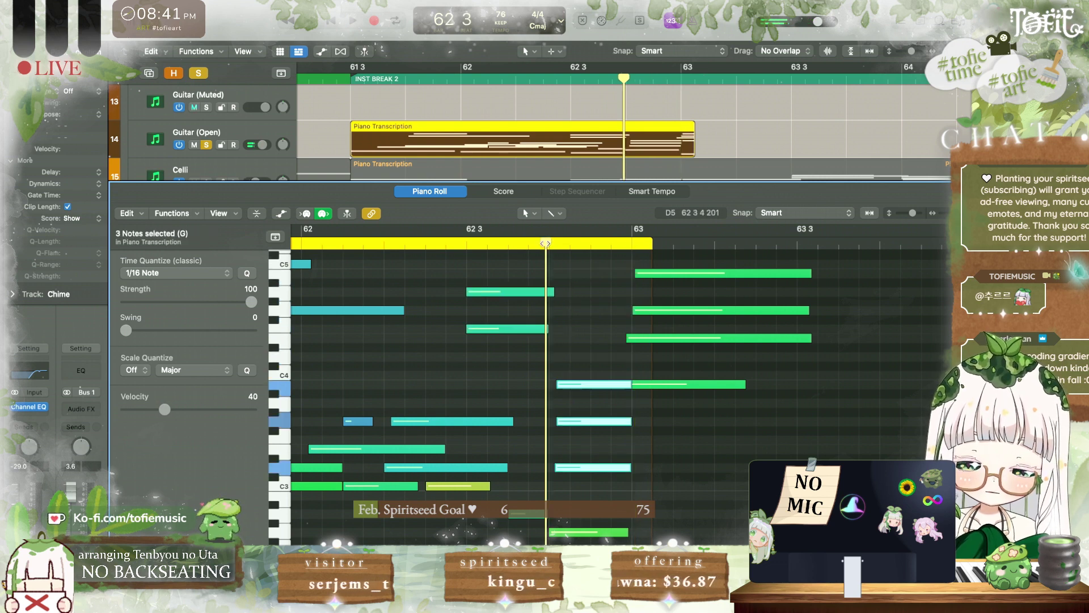
{"action": "left_click", "coordinate": [597, 427]}
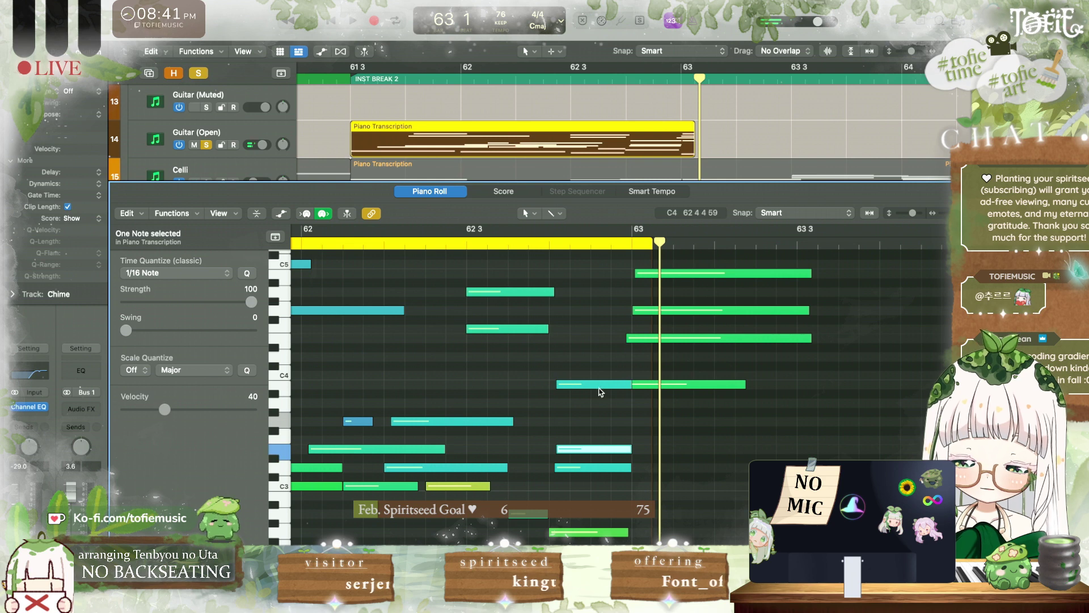
{"action": "key", "text": "space"}
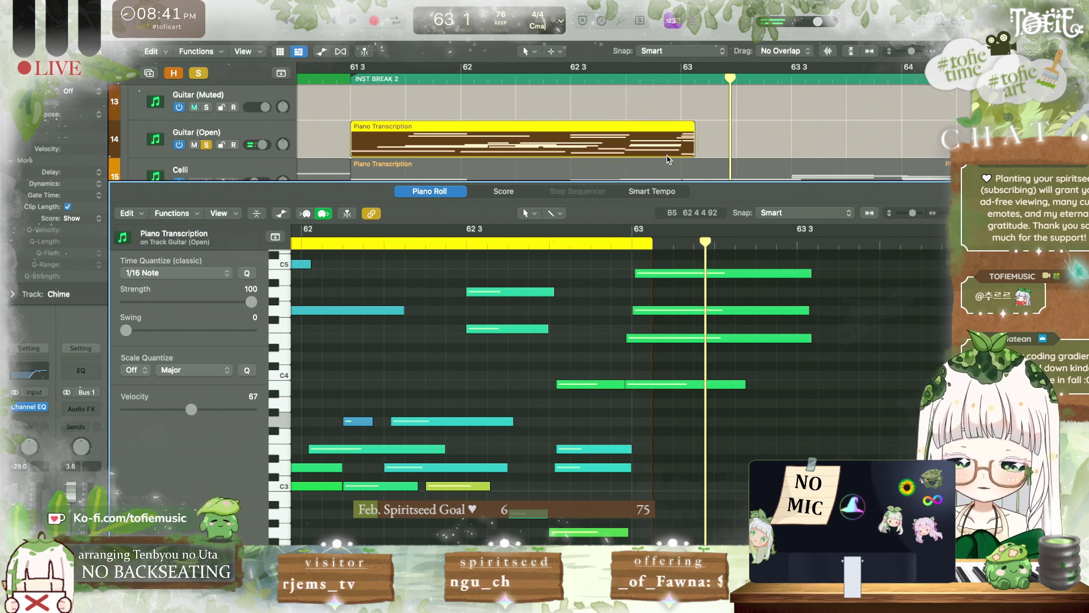
Step: Extend the Guitar (Open) region to just before 63 4 and shorten the B3 before bar 63 to clear the next B3
{"action": "left_click_drag", "start_coordinate": [693, 153], "coordinate": [842, 154]}
{"action": "key", "text": "space"}
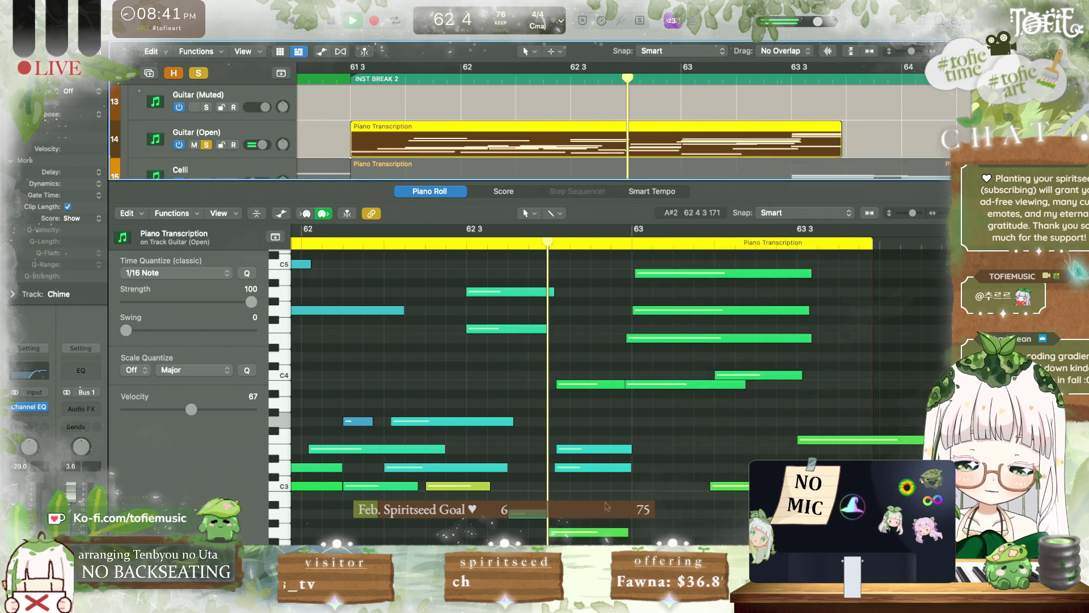
{"action": "key", "text": "space"}
{"action": "left_click", "coordinate": [621, 384]}
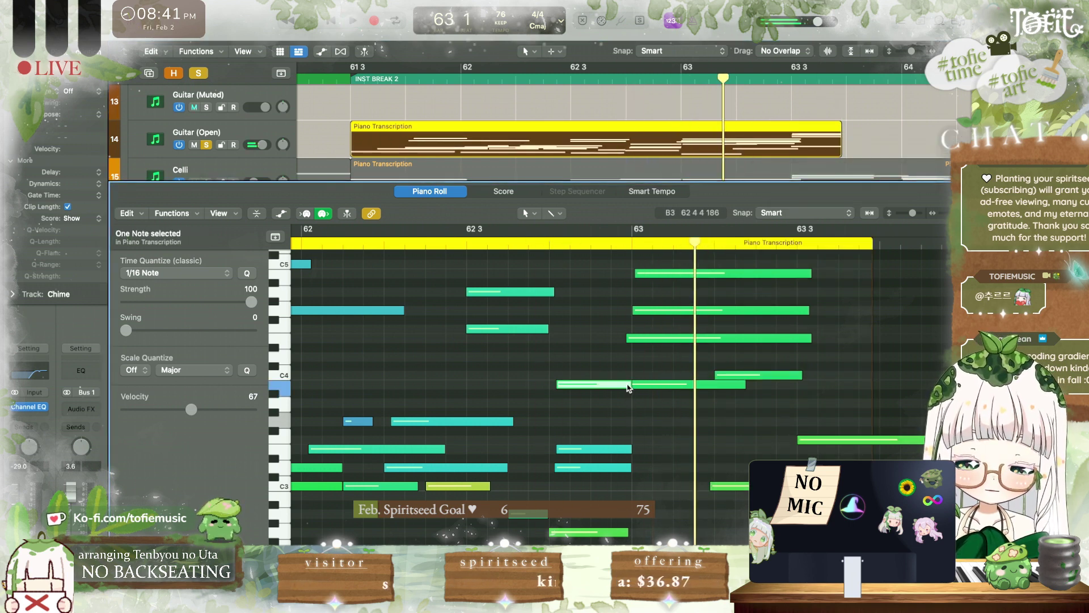
{"action": "left_click_drag", "start_coordinate": [629, 384], "coordinate": [616, 384]}
{"action": "scroll", "coordinate": [615, 384], "scroll_direction": "right", "scroll_amount": 3}
{"action": "scroll", "coordinate": [616, 384], "scroll_direction": "up", "scroll_amount": 2}
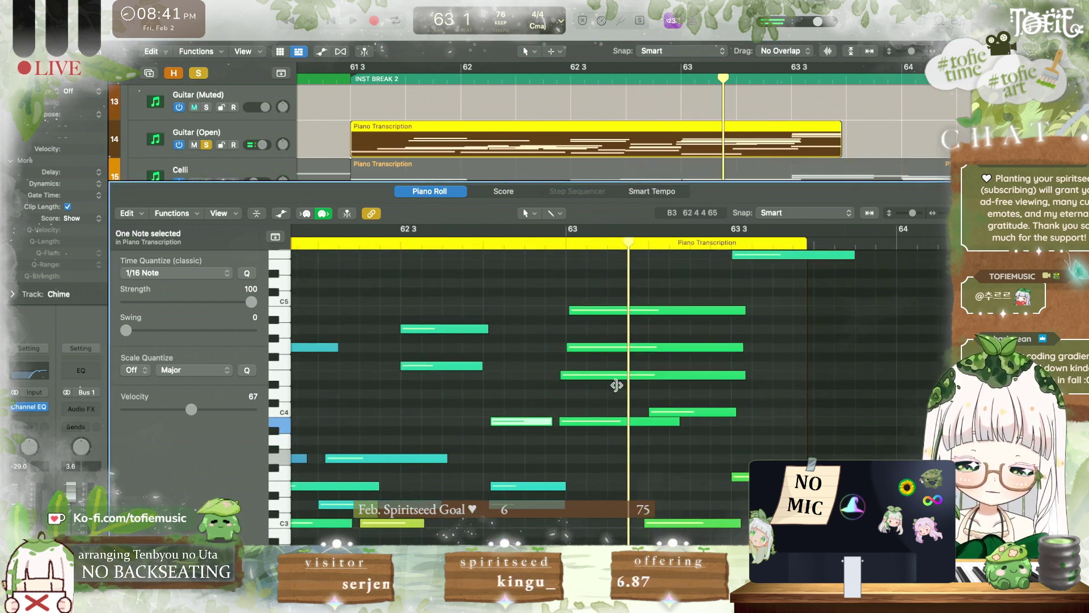
Step: Set the B4, G4, E4 and B3 notes at bar 63 to velocity 50, reduce the B3 to 37, and play
{"action": "left_click_drag", "start_coordinate": [644, 295], "coordinate": [605, 441]}
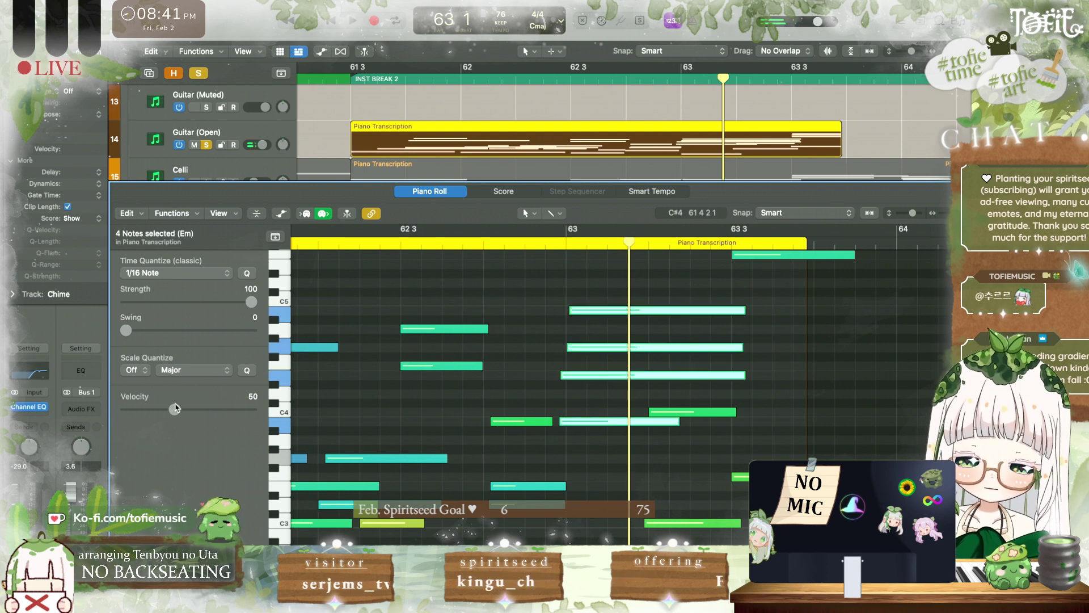
{"action": "left_click", "coordinate": [612, 421]}
{"action": "scroll", "coordinate": [608, 425], "scroll_direction": "down", "scroll_amount": 3}
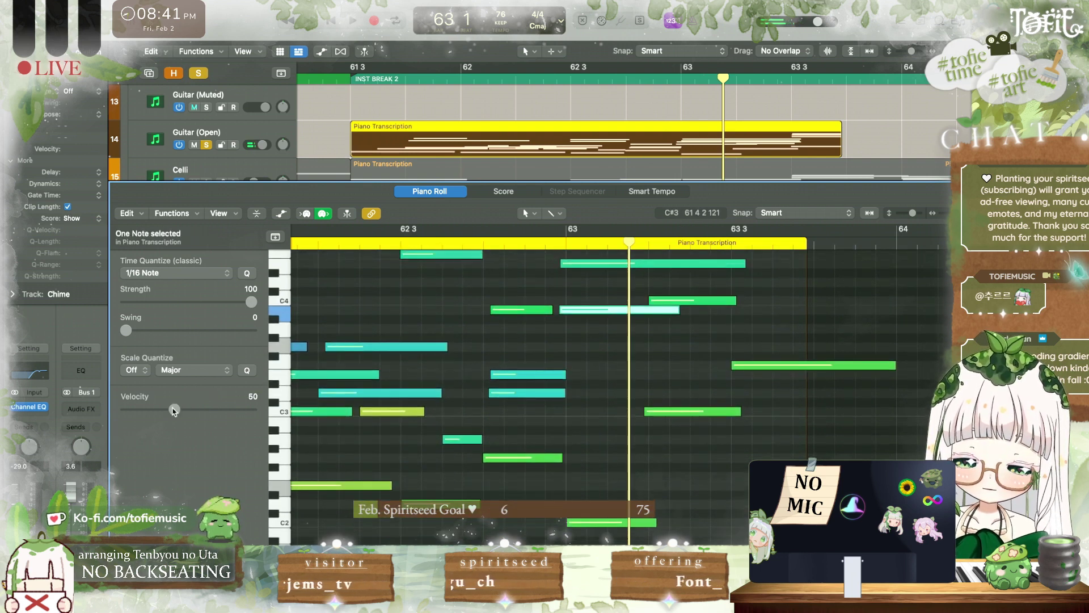
{"action": "double_click", "coordinate": [483, 248]}
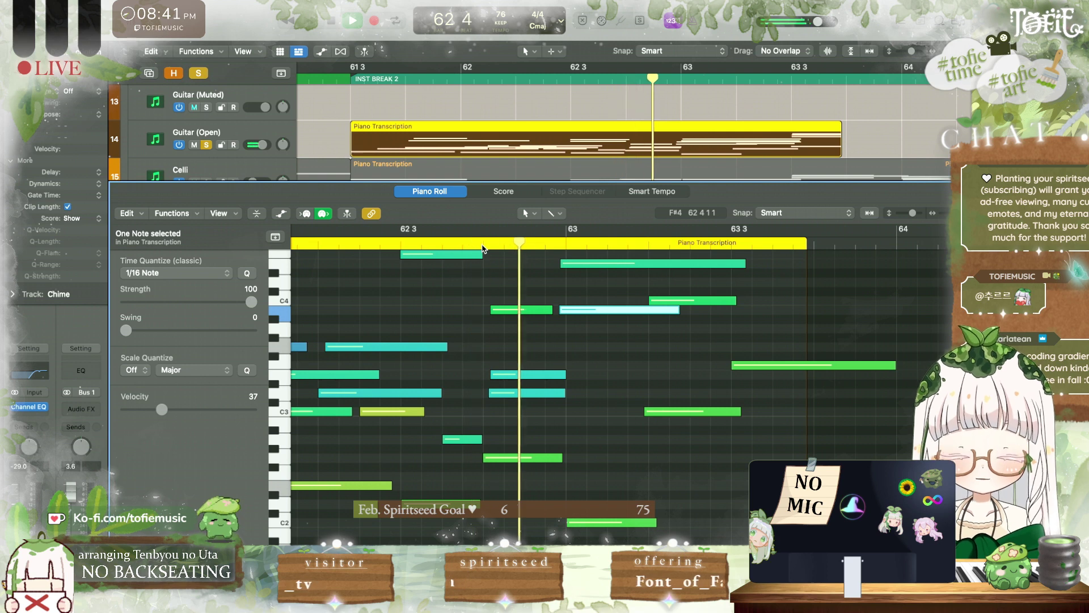
Step: Sustain the B3, E3 and D3 before bar 63 to about 63 2, replacing the second B3, and extend the G2 to bar 63
{"action": "key", "text": "space"}
{"action": "left_click_drag", "start_coordinate": [551, 311], "coordinate": [682, 325]}
{"action": "key", "text": "space"}
{"action": "left_click_drag", "start_coordinate": [546, 411], "coordinate": [649, 392]}
{"action": "key", "text": "space"}
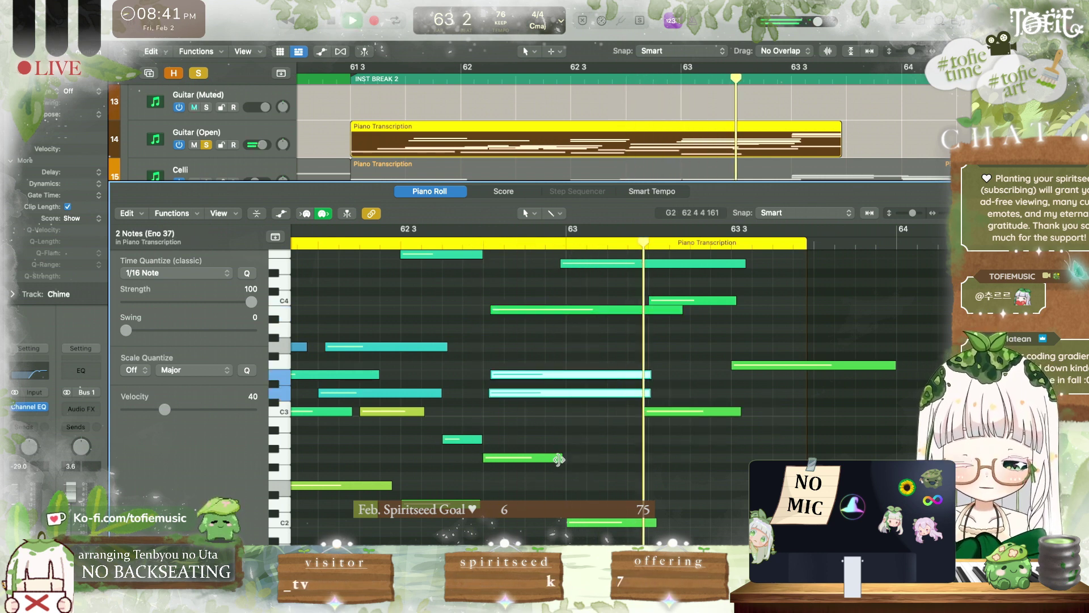
{"action": "left_click_drag", "start_coordinate": [561, 460], "coordinate": [574, 458]}
{"action": "key", "text": "space"}
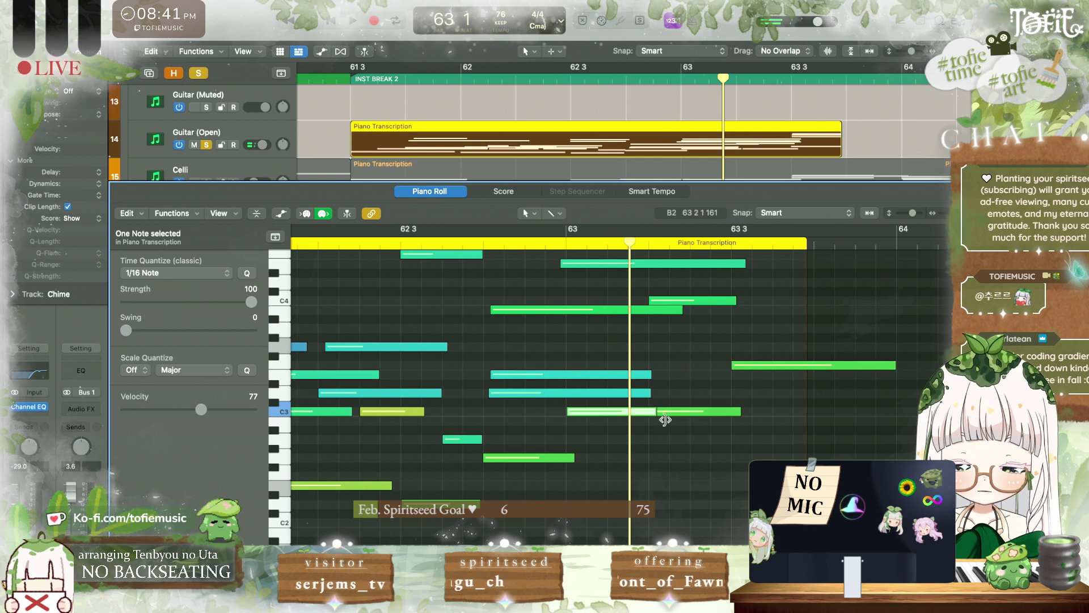
Step: Raise the C2 at bar 63 an octave to C3, delete the C3 near 63 2, and play
{"action": "left_click_drag", "start_coordinate": [656, 415], "coordinate": [639, 417]}
{"action": "key", "text": "space"}
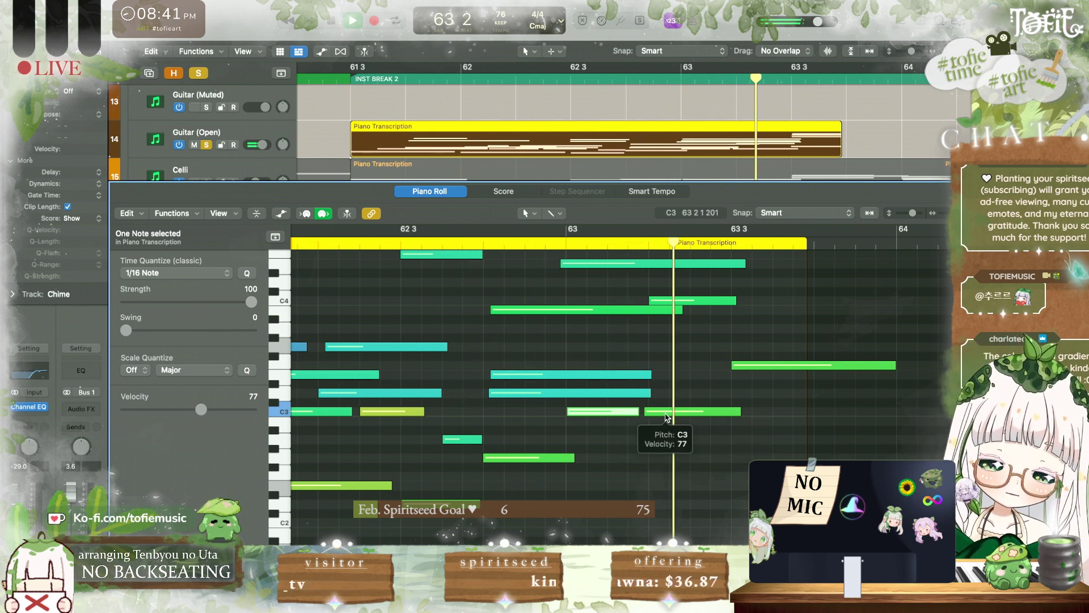
{"action": "key", "text": "space"}
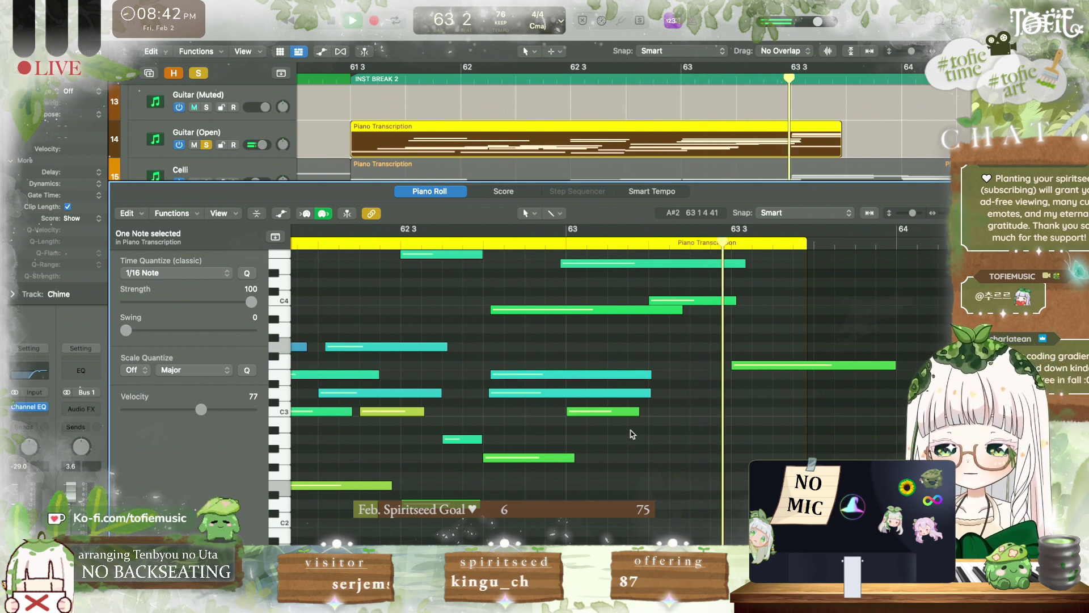
{"action": "key", "text": "space"}
Step: Lengthen the C3, E3 and D3 notes to just before 63 3 and play the result
{"action": "left_click_drag", "start_coordinate": [639, 412], "coordinate": [731, 416]}
{"action": "left_click_drag", "start_coordinate": [628, 363], "coordinate": [729, 393]}
{"action": "key", "text": "space"}
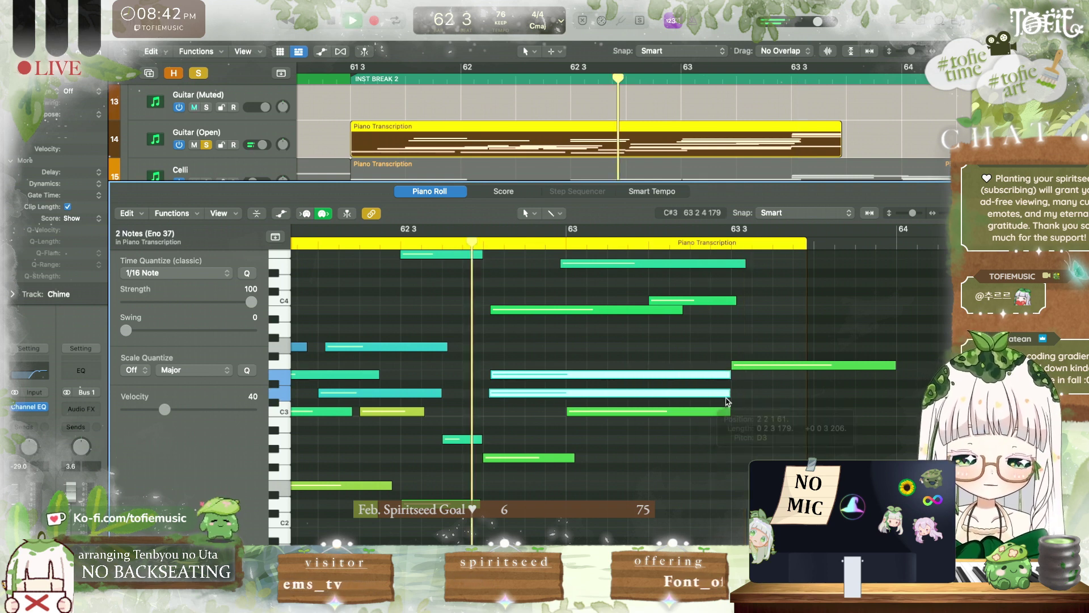
{"action": "scroll", "coordinate": [727, 401], "scroll_direction": "up", "scroll_amount": 1}
{"action": "scroll", "coordinate": [728, 401], "scroll_direction": "up", "scroll_amount": 3}
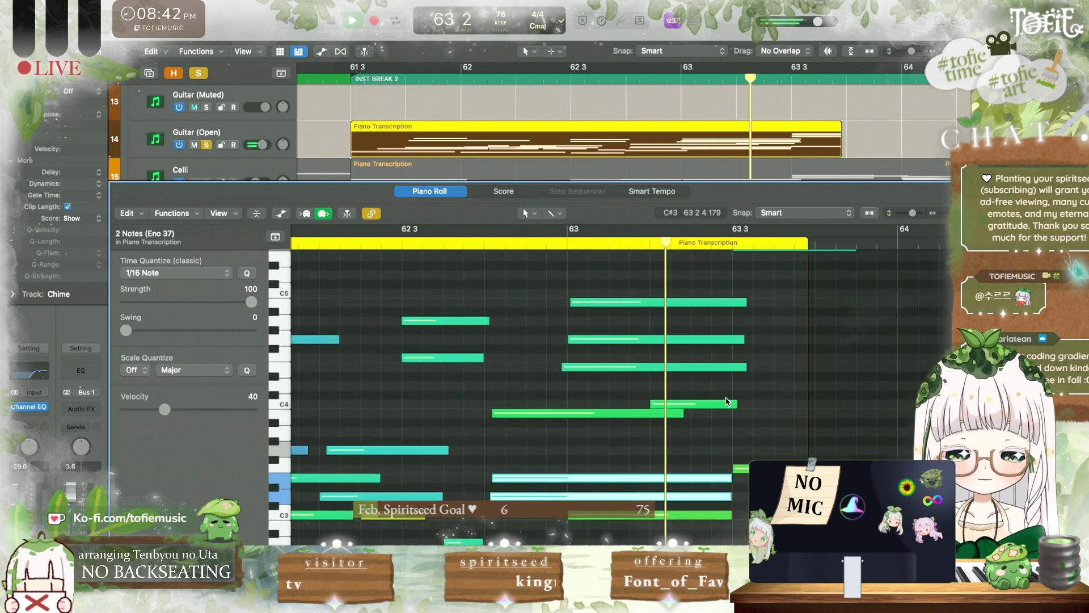
Step: Set the velocity of the B4 note at bar 63 to 28
{"action": "key", "text": "space"}
{"action": "left_click", "coordinate": [601, 302]}
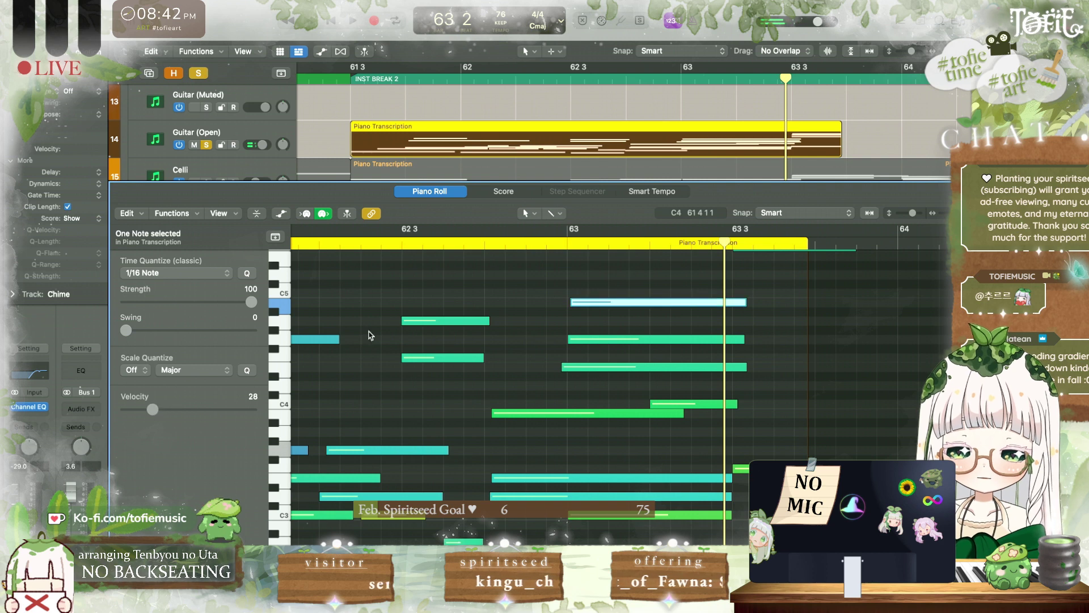
{"action": "left_click", "coordinate": [579, 340]}
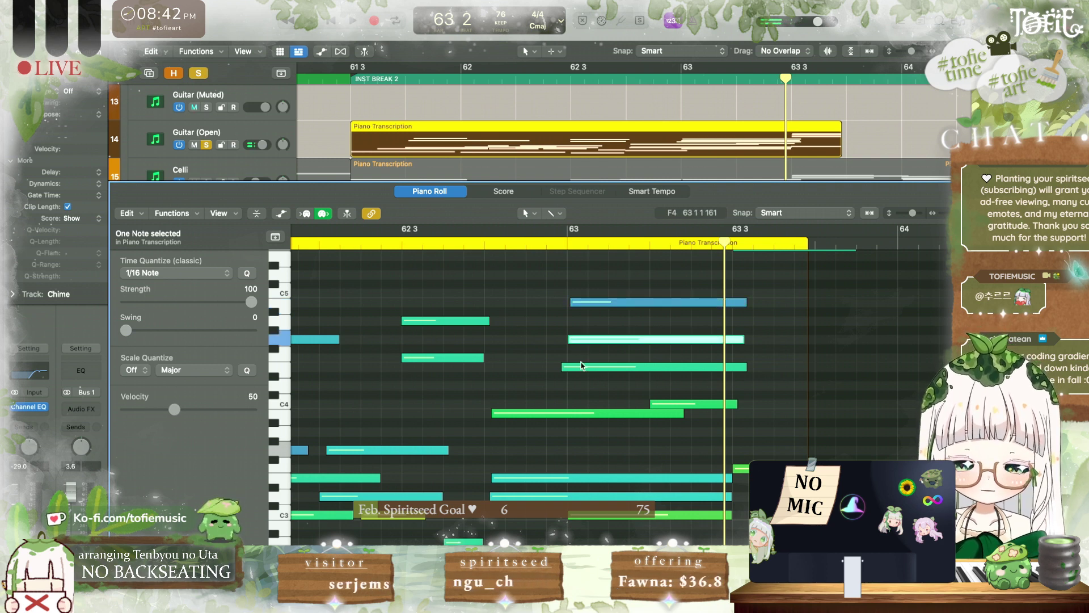
Step: Copy the E4 at bar 63 down to D4, set the copy's velocity to 29, and play
{"action": "left_click", "coordinate": [581, 366]}
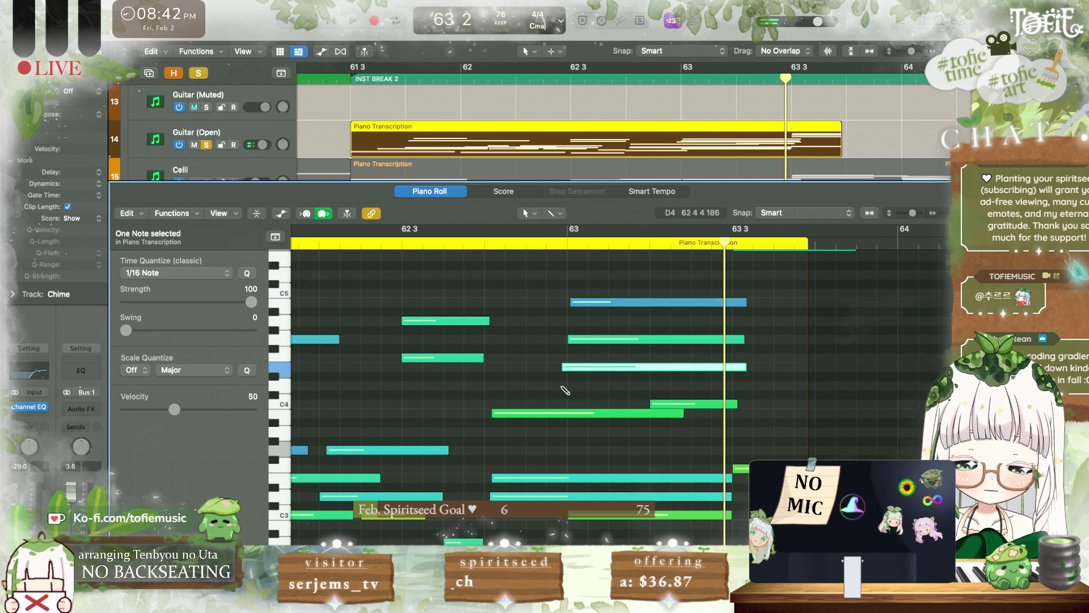
{"action": "left_click_drag", "start_coordinate": [565, 391], "coordinate": [529, 399]}
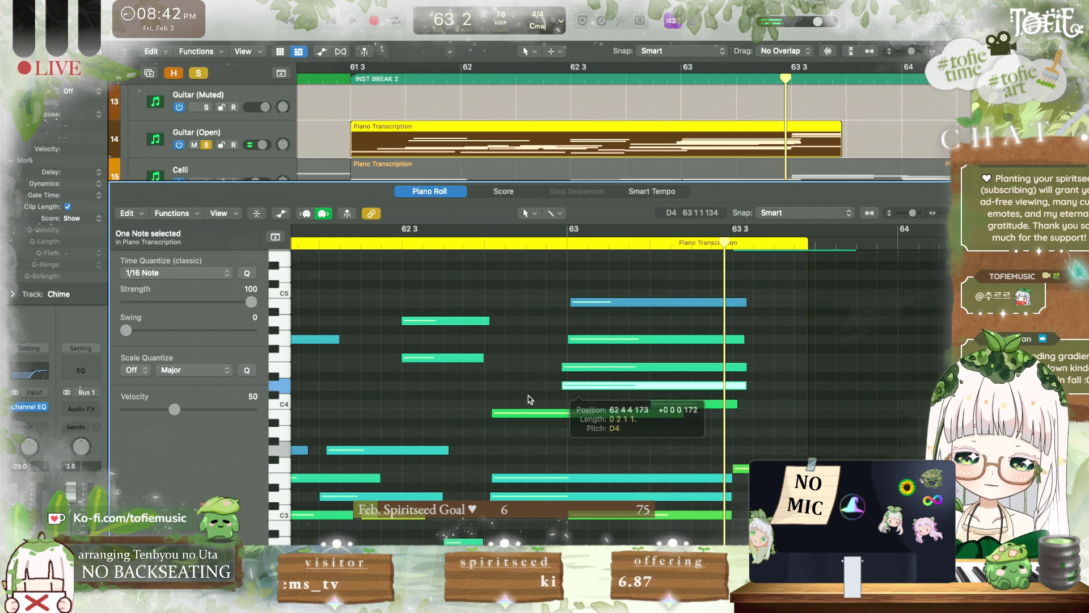
{"action": "left_click_drag", "start_coordinate": [174, 409], "coordinate": [155, 409]}
{"action": "key", "text": "space"}
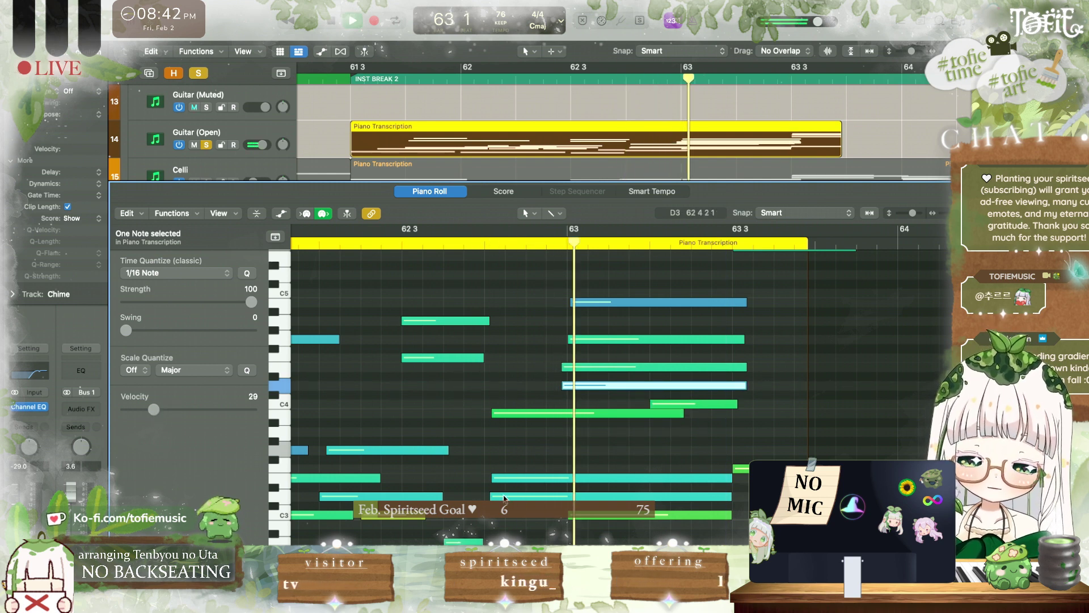
Step: Set the velocity of the G4 note at bar 63 to 41 while auditioning the chord
{"action": "key", "text": "space"}
{"action": "left_click", "coordinate": [602, 340]}
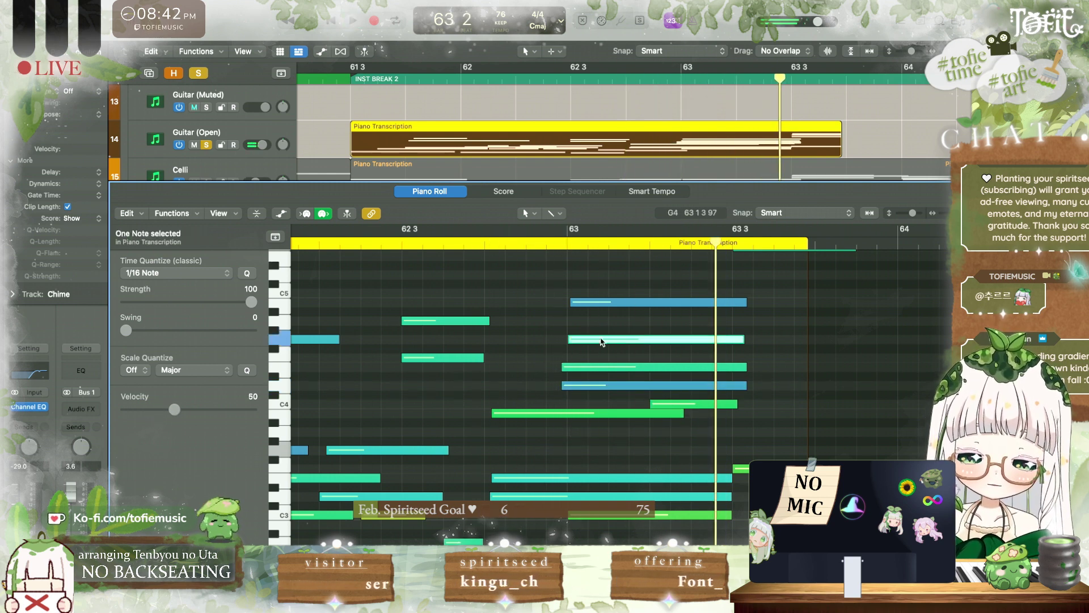
{"action": "key", "text": "space"}
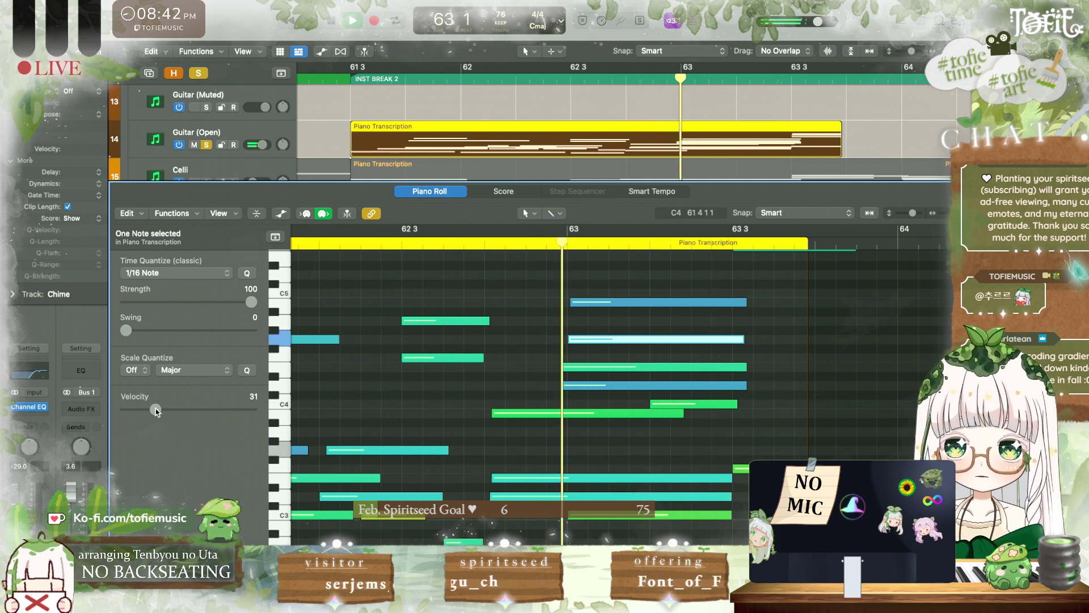
{"action": "key", "text": "space"}
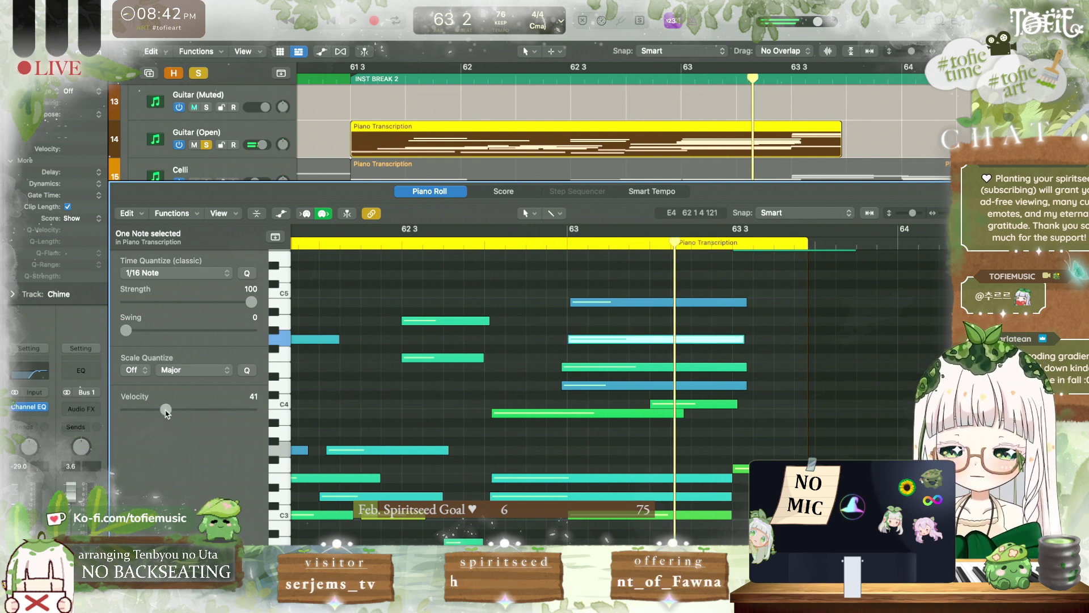
Step: Lengthen the A4 and F4 notes at 62 3 to just before bar 63 and play the result
{"action": "key", "text": "space"}
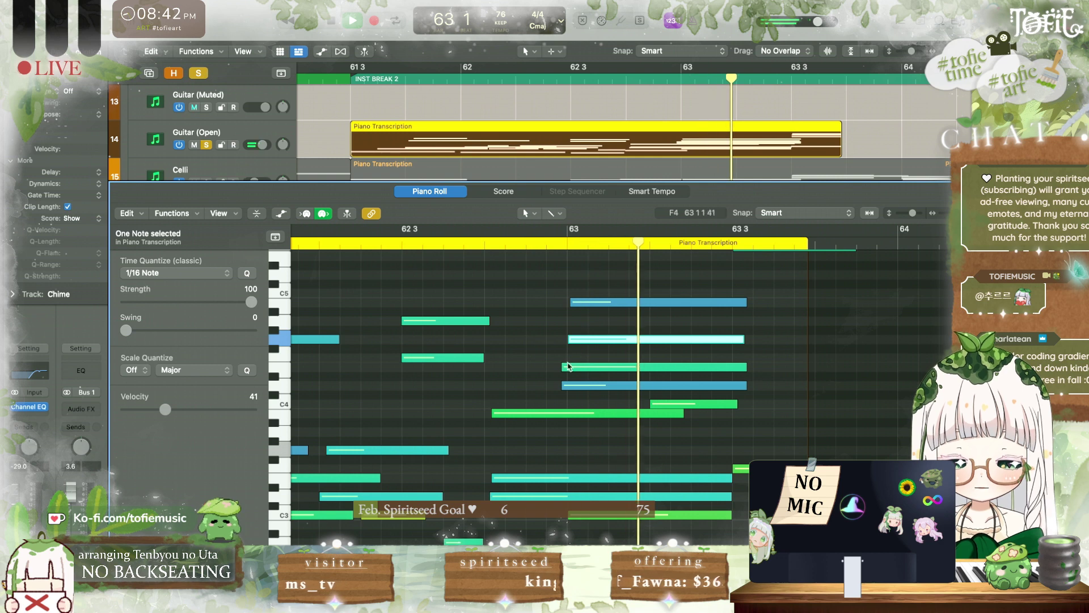
{"action": "key", "text": "space"}
{"action": "key", "text": "space"}
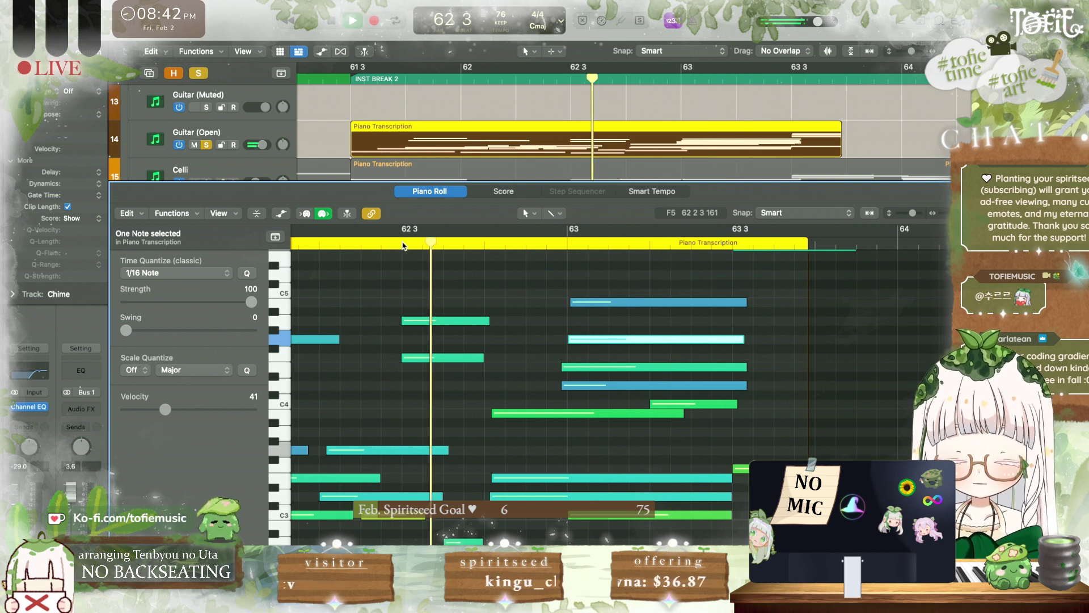
{"action": "key", "text": "space"}
{"action": "left_click_drag", "start_coordinate": [421, 283], "coordinate": [479, 362]}
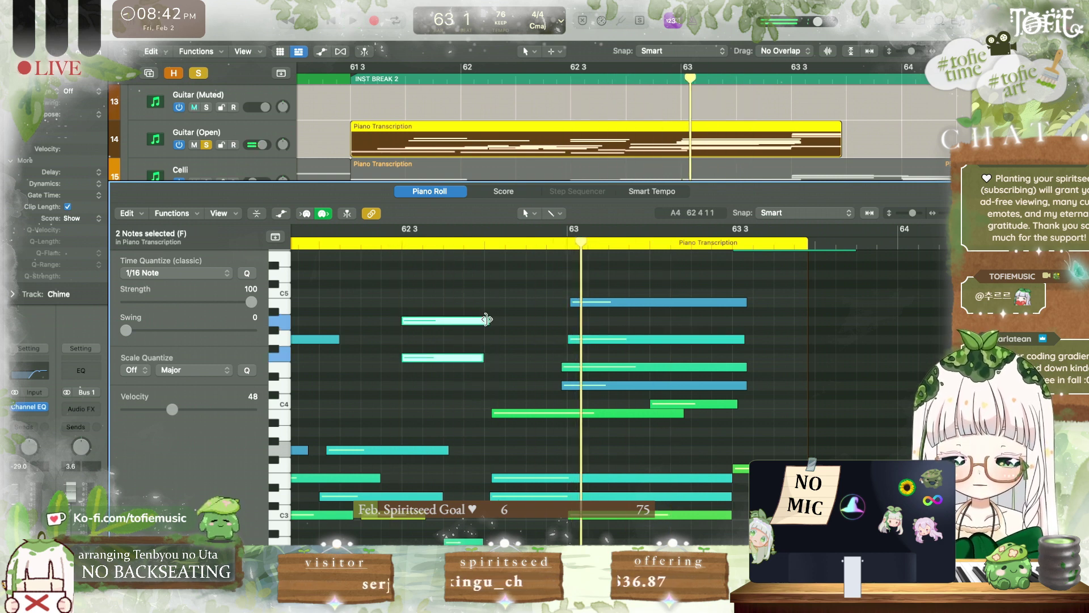
{"action": "left_click_drag", "start_coordinate": [487, 320], "coordinate": [560, 324]}
{"action": "key", "text": "space"}
Step: Lengthen the D3 and G3 notes before 62 3 to about 62 4 and play the result
{"action": "scroll", "coordinate": [520, 418], "scroll_direction": "down", "scroll_amount": 3}
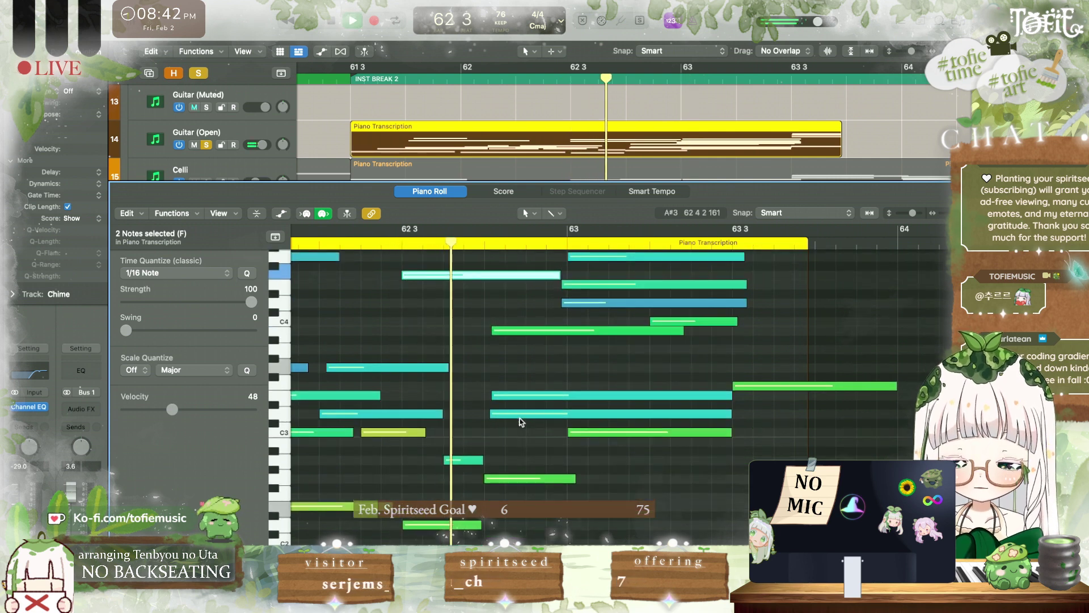
{"action": "key", "text": "space"}
{"action": "left_click_drag", "start_coordinate": [445, 351], "coordinate": [485, 367]}
{"action": "left_click", "coordinate": [494, 374]}
{"action": "key", "text": "space"}
{"action": "key", "text": "space"}
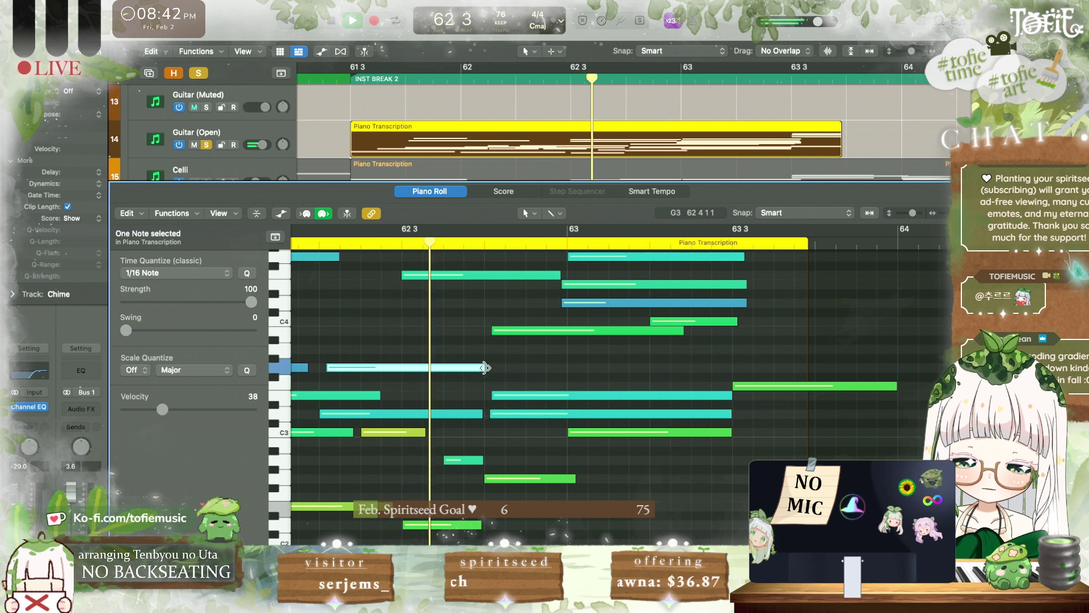
Step: Hide the inspector, deselect the notes, and play the guitar passage from bar 62 into bar 63
{"action": "scroll", "coordinate": [486, 368], "scroll_direction": "left", "scroll_amount": 2}
{"action": "scroll", "coordinate": [487, 368], "scroll_direction": "up", "scroll_amount": 1}
{"action": "key", "text": "i"}
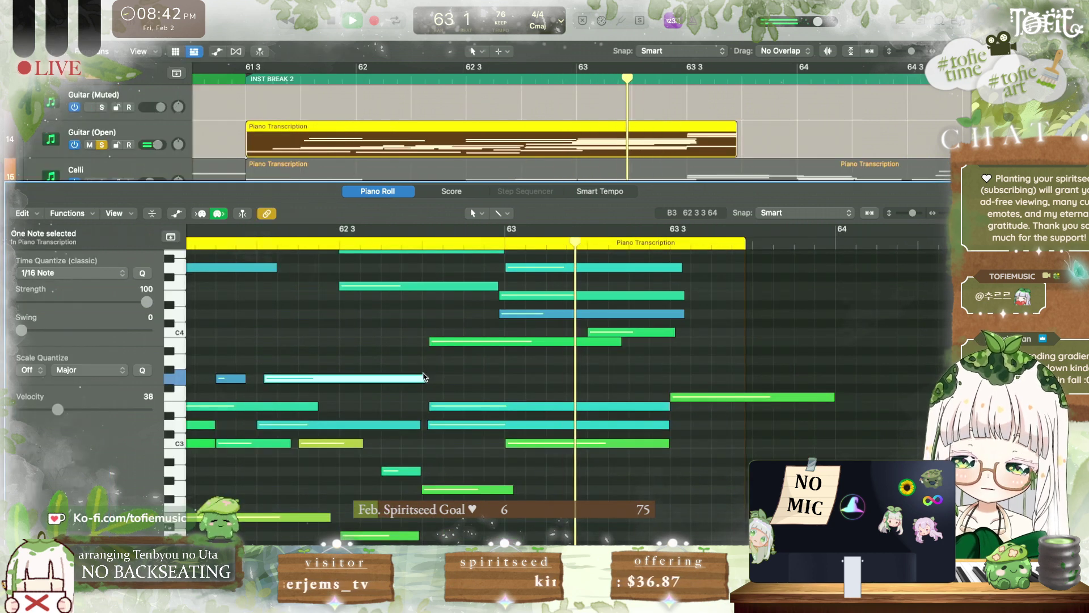
{"action": "left_click", "coordinate": [386, 345]}
{"action": "scroll", "coordinate": [388, 344], "scroll_direction": "left", "scroll_amount": 4}
{"action": "key", "text": "space"}
{"action": "key", "text": "space"}
{"action": "key", "text": "space"}
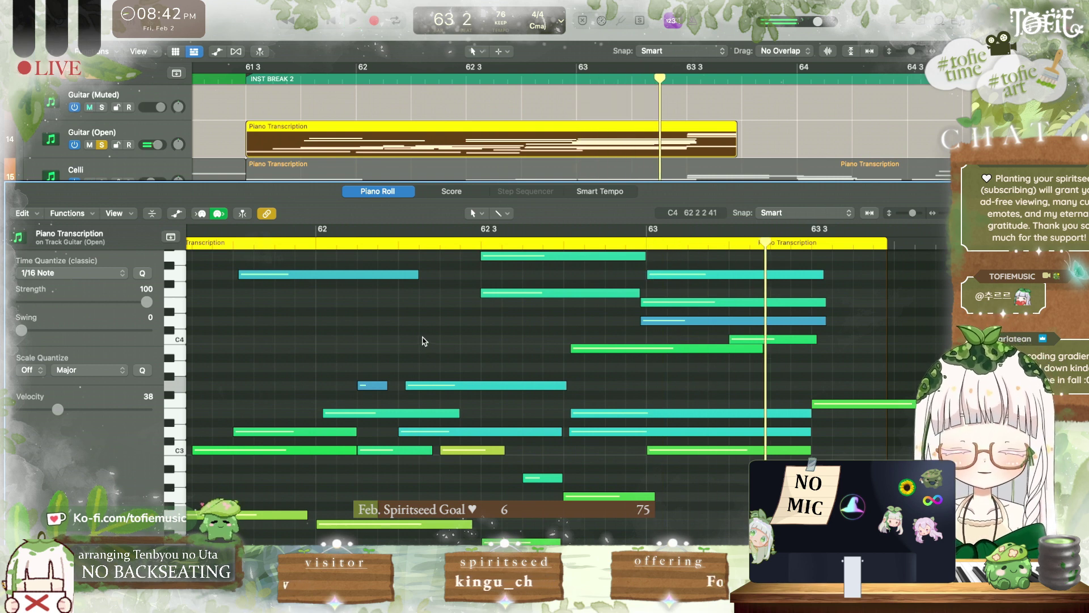
{"action": "key", "text": "space"}
{"action": "key", "text": "space"}
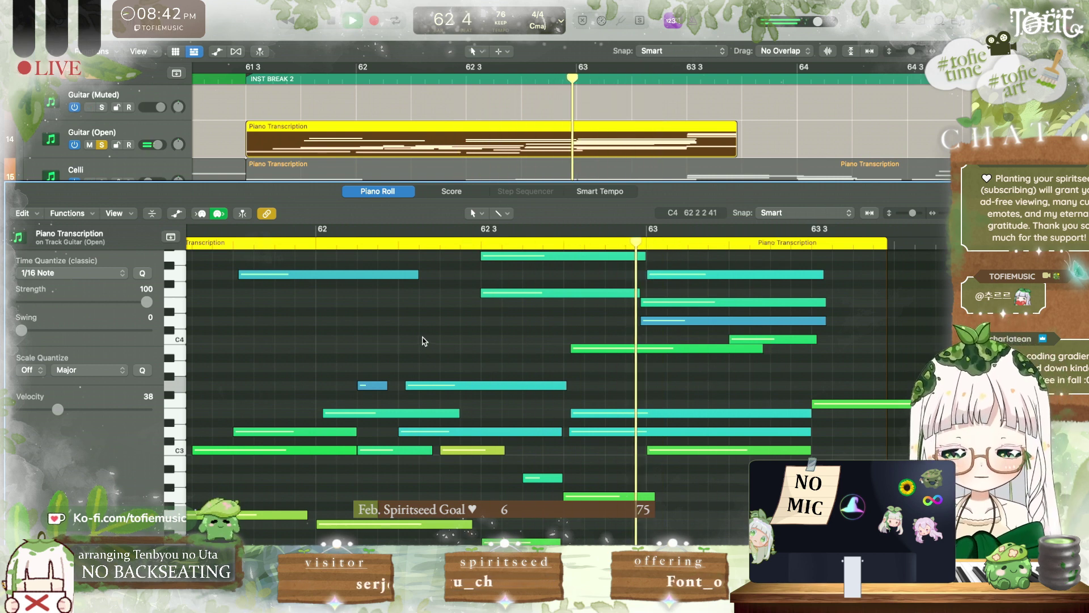
Step: Try moving the C4 note at 63 2 an eighth note later, play it, and revert the move
{"action": "left_click", "coordinate": [549, 244]}
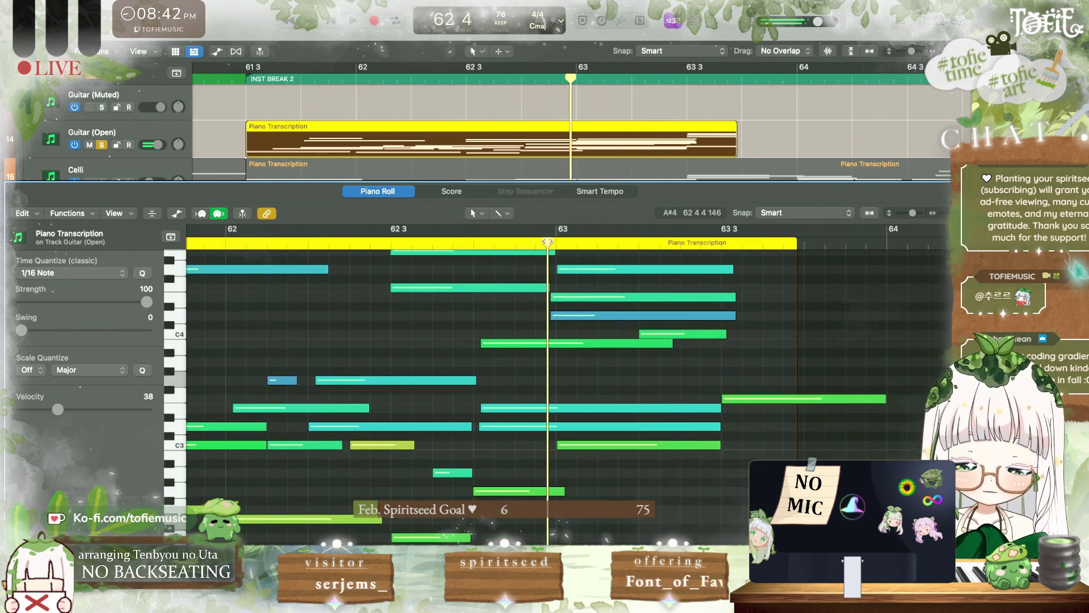
{"action": "key", "text": "space"}
{"action": "scroll", "coordinate": [641, 358], "scroll_direction": "right", "scroll_amount": 2}
{"action": "scroll", "coordinate": [642, 358], "scroll_direction": "up", "scroll_amount": 3}
{"action": "key", "text": "space"}
{"action": "left_click_drag", "start_coordinate": [597, 382], "coordinate": [637, 381]}
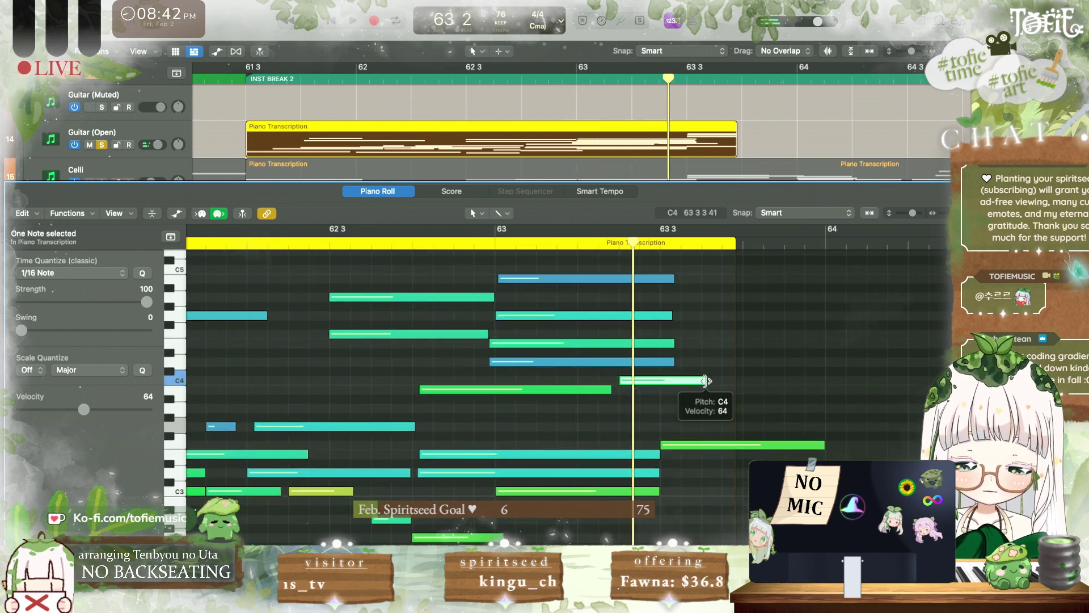
{"action": "key", "text": "space"}
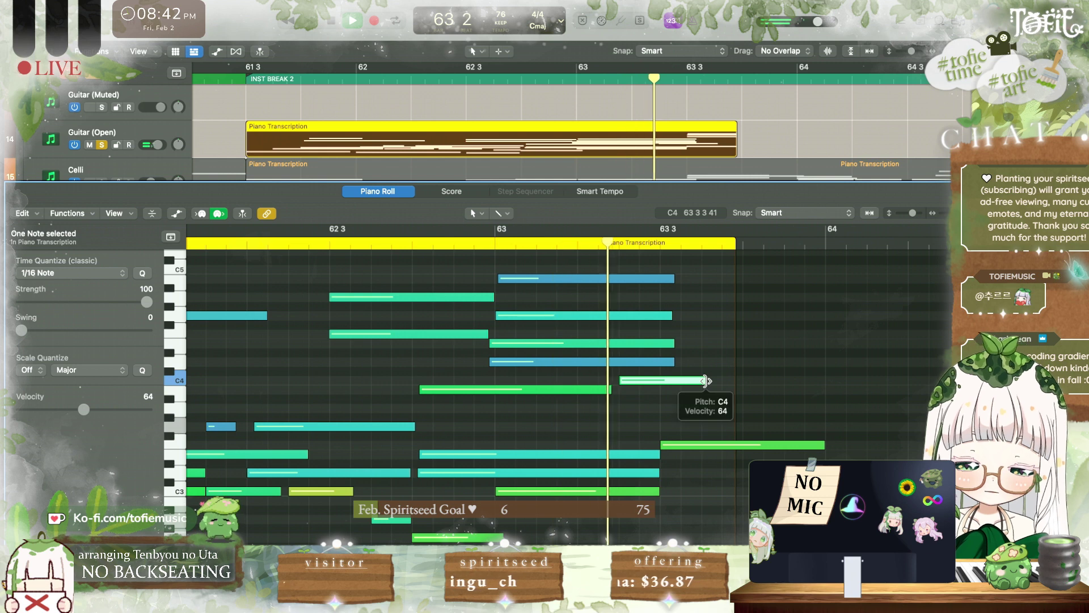
{"action": "key", "text": "space"}
{"action": "key", "text": "space"}
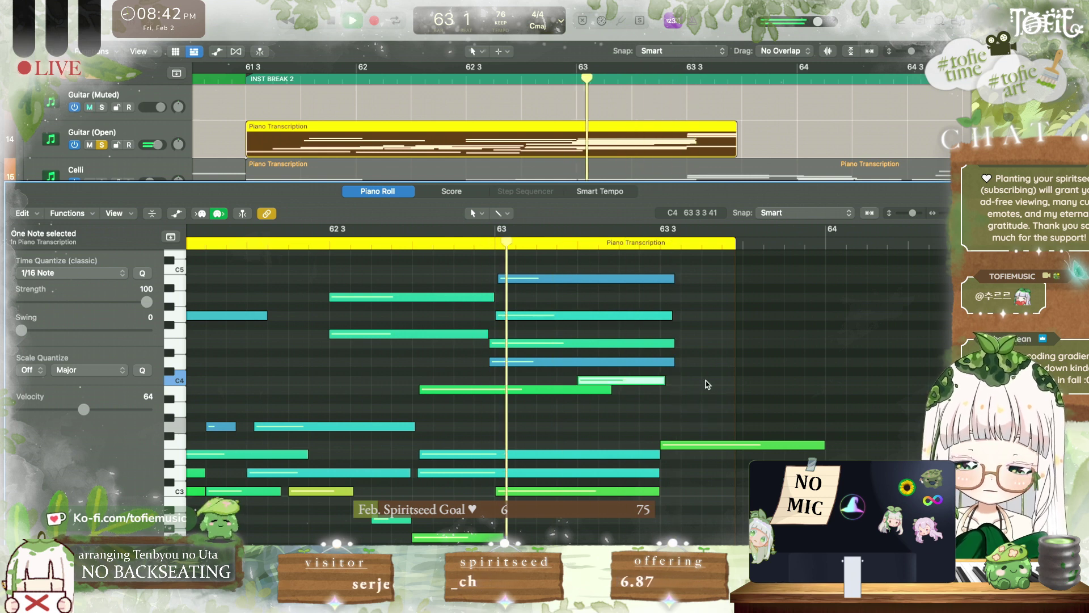
{"action": "key", "text": "space"}
Step: Add a B3 note at 63 2 3 with velocity 37 and lengthen it to just before 63 4
{"action": "left_click", "coordinate": [622, 391], "text": "super"}
{"action": "left_click_drag", "start_coordinate": [705, 390], "coordinate": [679, 389]}
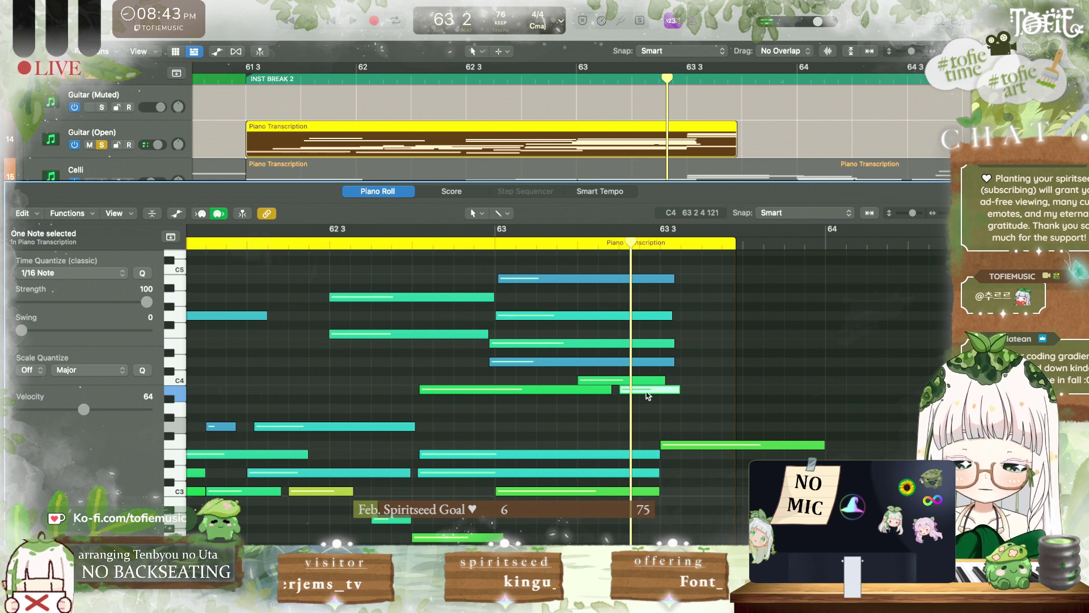
{"action": "key", "text": "space"}
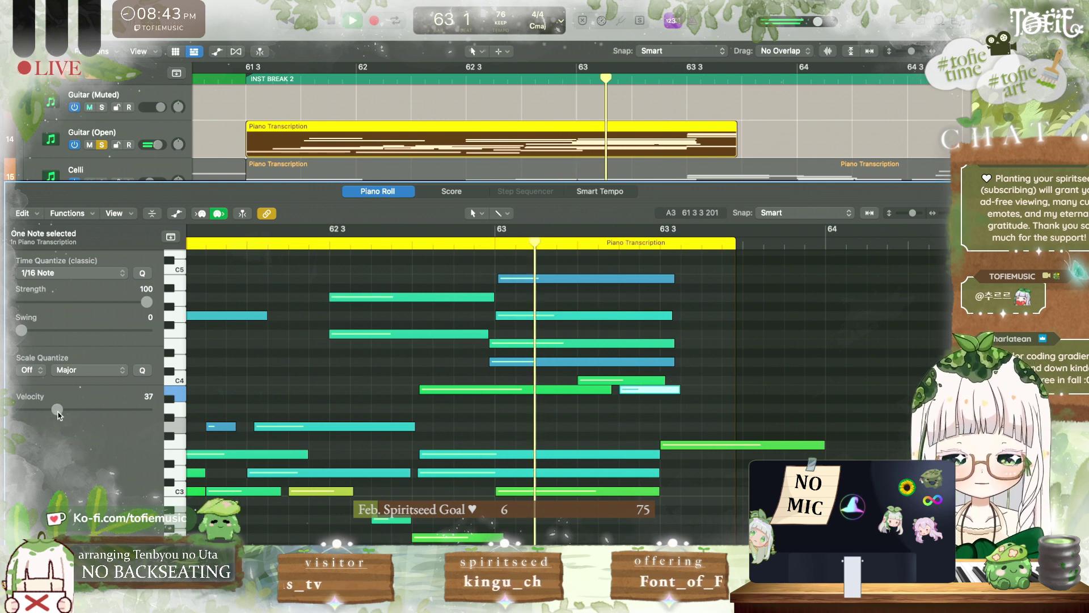
{"action": "key", "text": "space"}
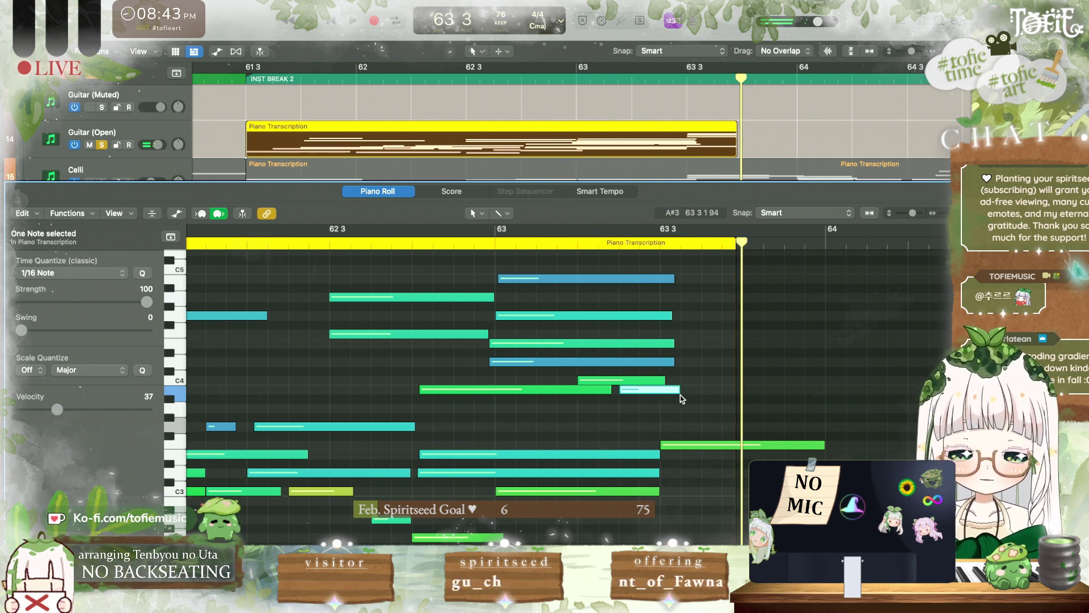
{"action": "left_click_drag", "start_coordinate": [679, 389], "coordinate": [642, 407]}
Step: Extend the Guitar (Open) region to 64 3, add an A3 note from just after 63 3 to bar 64, and play from bar 63
{"action": "left_click_drag", "start_coordinate": [736, 152], "coordinate": [908, 152]}
{"action": "left_click_drag", "start_coordinate": [739, 408], "coordinate": [826, 414]}
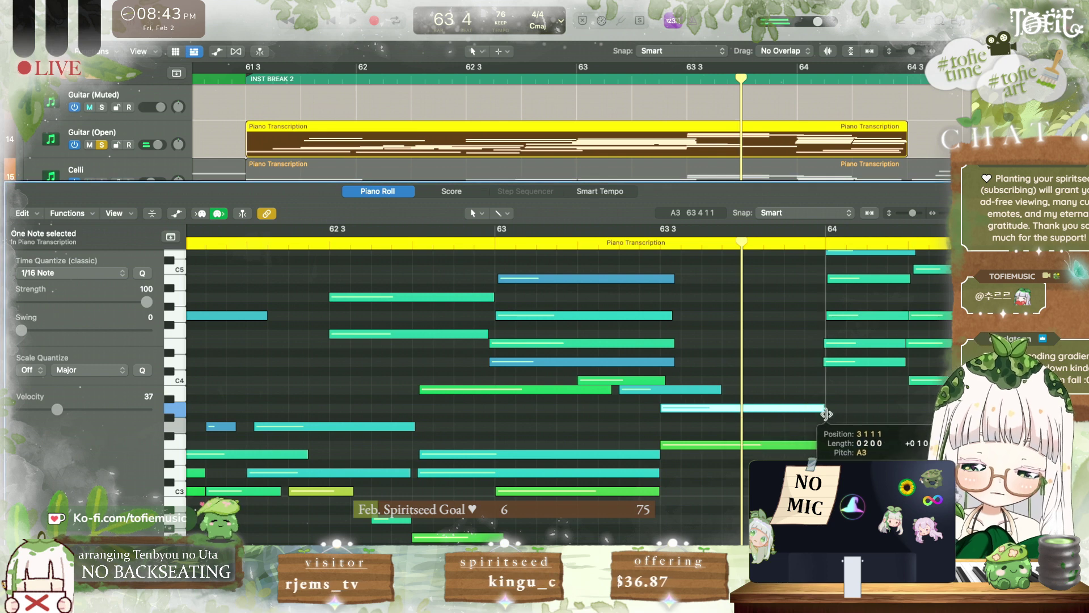
{"action": "left_click_drag", "start_coordinate": [672, 412], "coordinate": [677, 413]}
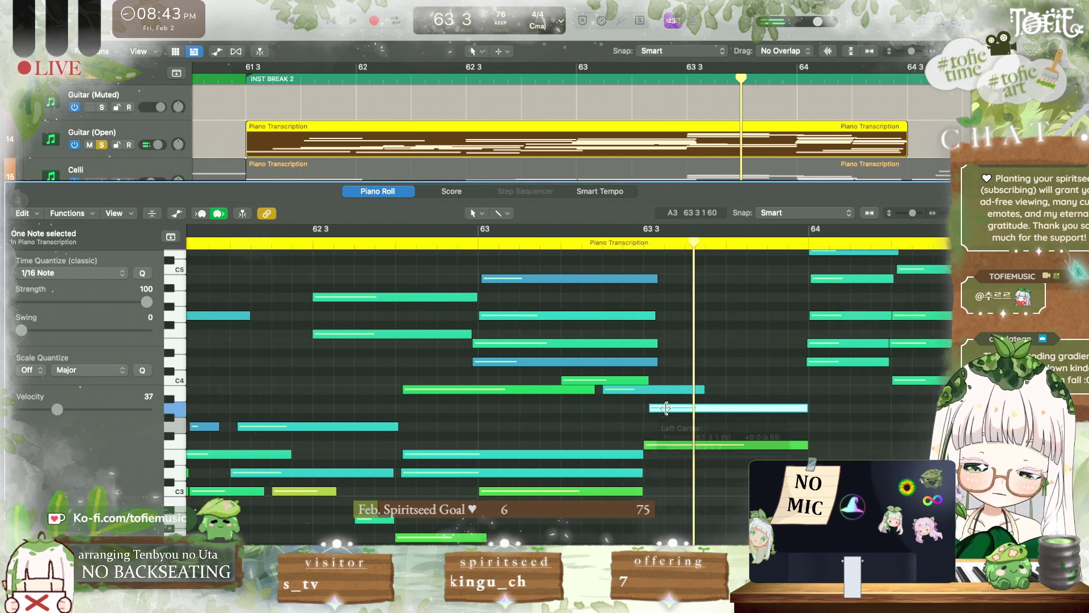
{"action": "key", "text": "space"}
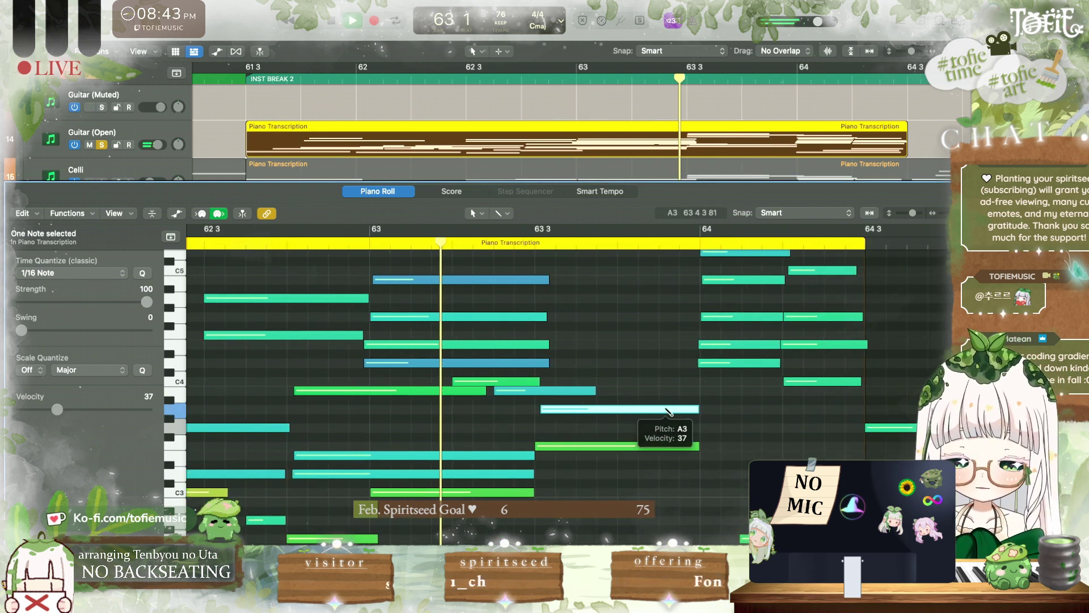
{"action": "key", "text": "space"}
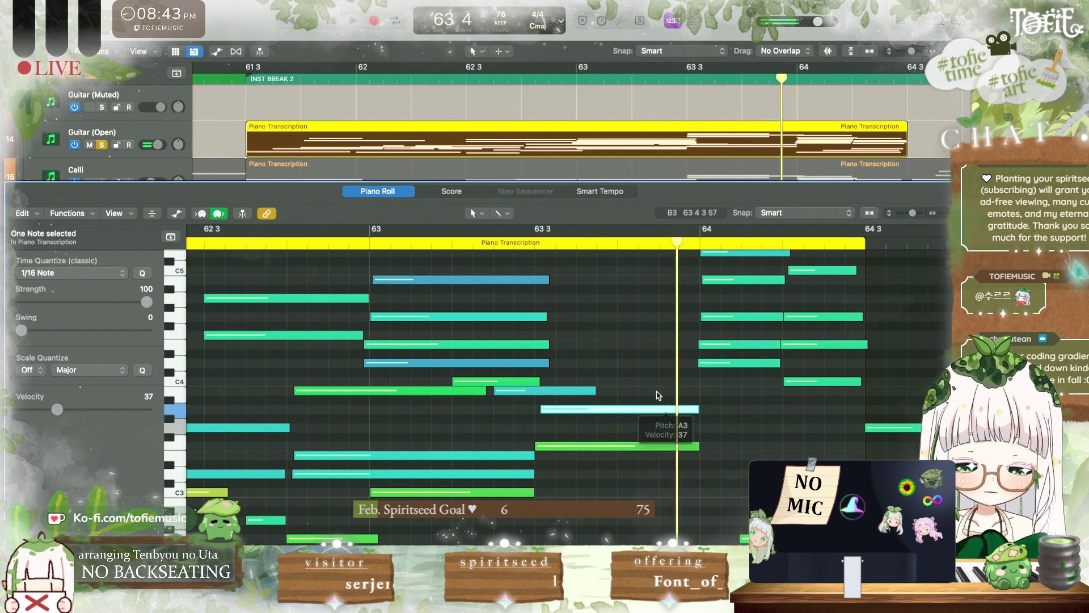
{"action": "left_click", "coordinate": [539, 243]}
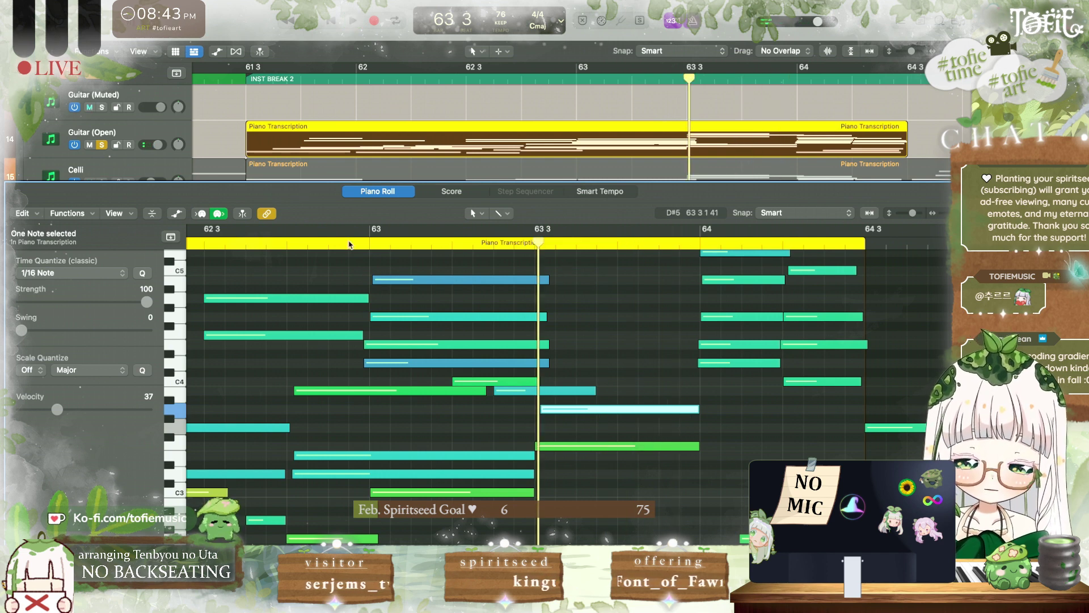
{"action": "left_click", "coordinate": [368, 244]}
{"action": "key", "text": "space"}
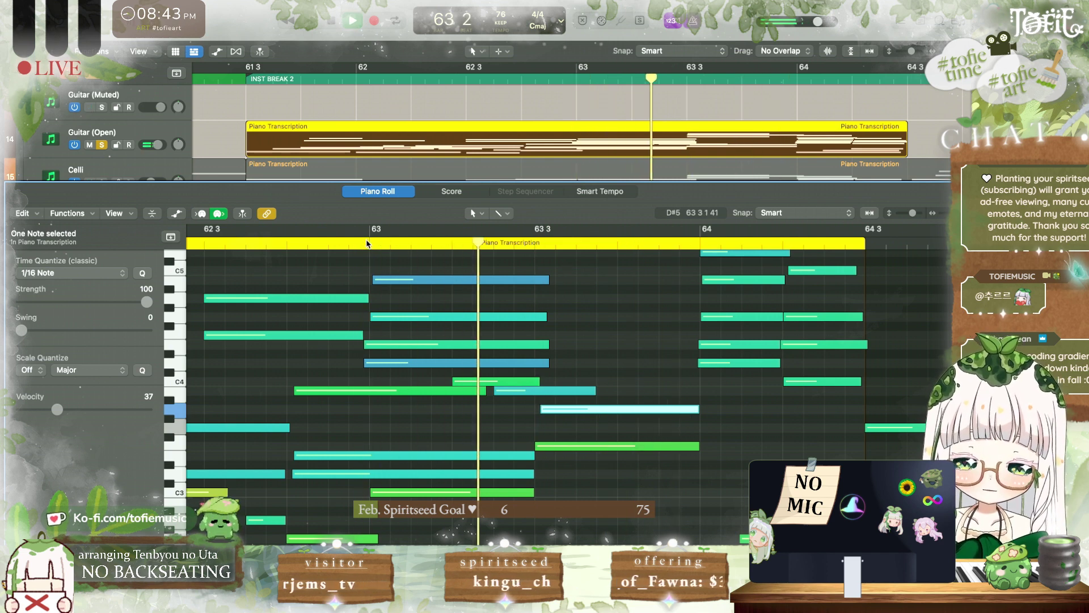
{"action": "key", "text": "space"}
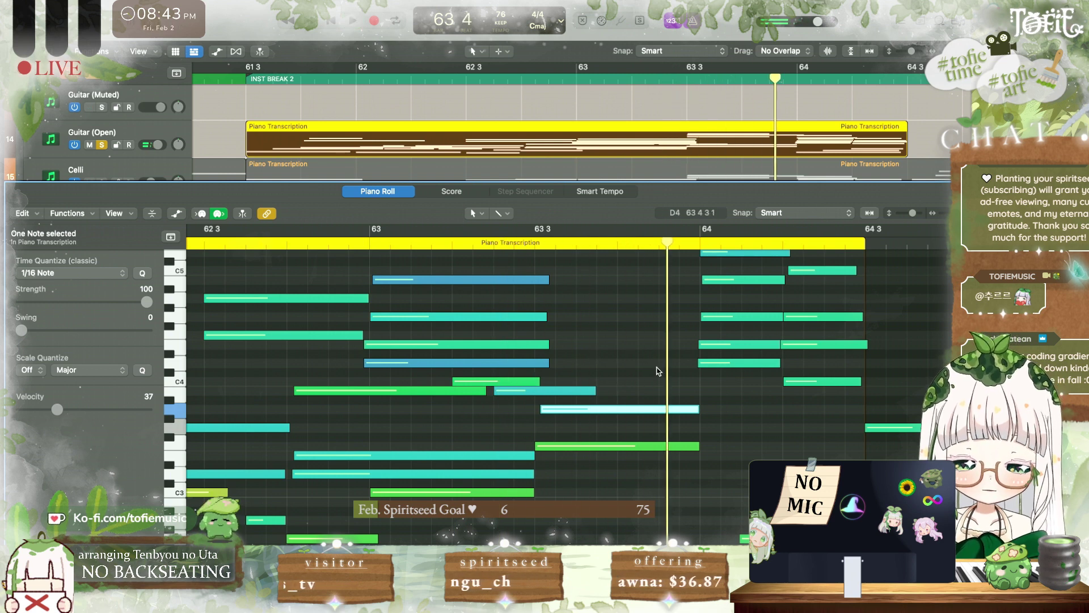
Step: Add a D4 note from 63 4 3 to bar 64 at velocity 73, and move the D4 note at bar 64 down to G3
{"action": "left_click_drag", "start_coordinate": [660, 326], "coordinate": [539, 337]}
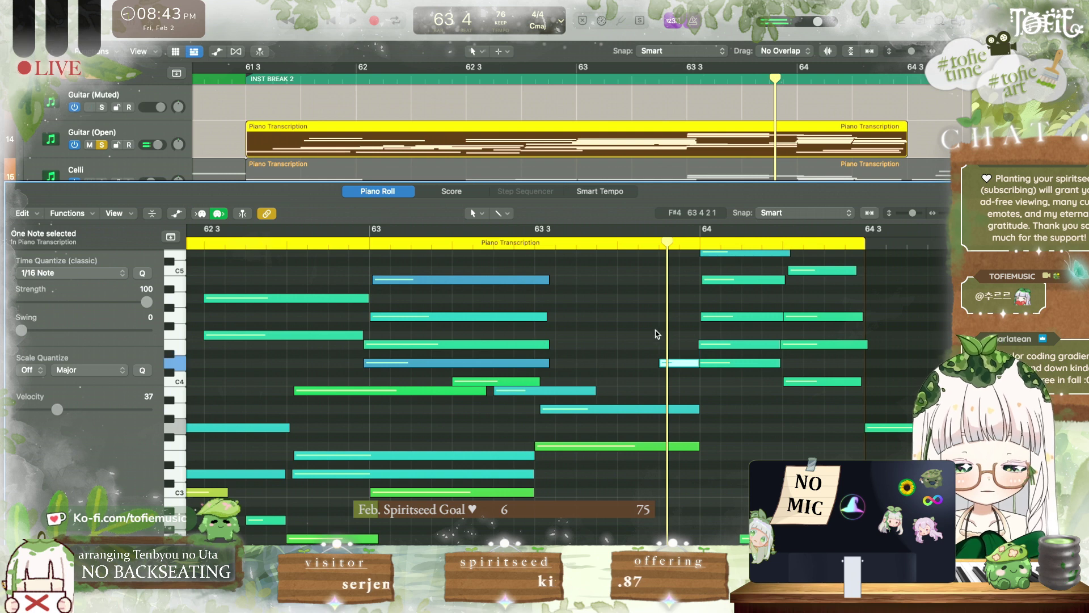
{"action": "left_click_drag", "start_coordinate": [724, 365], "coordinate": [726, 431]}
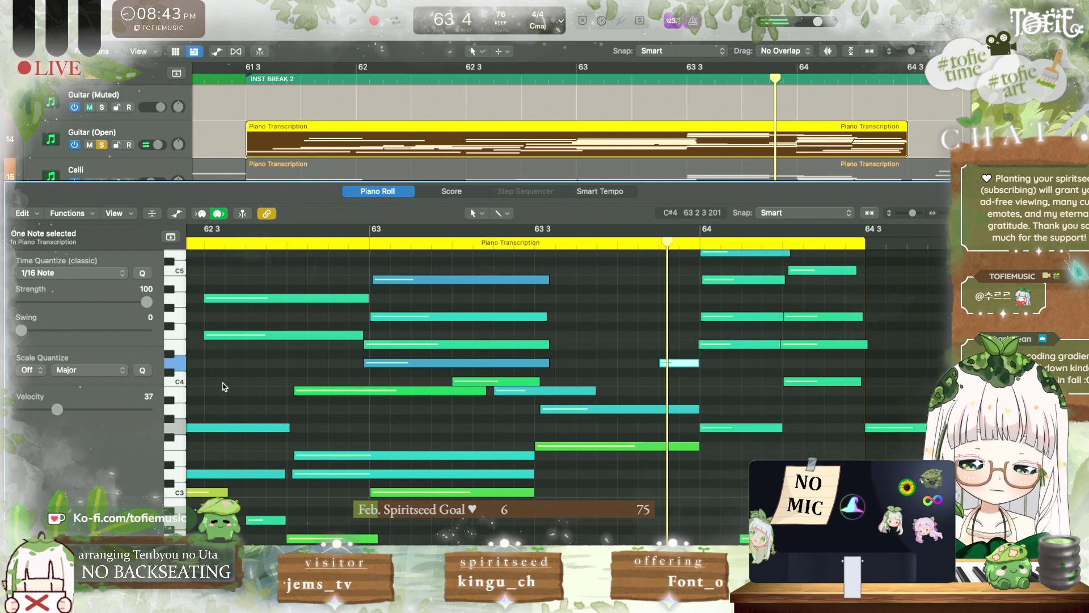
{"action": "key", "text": "space"}
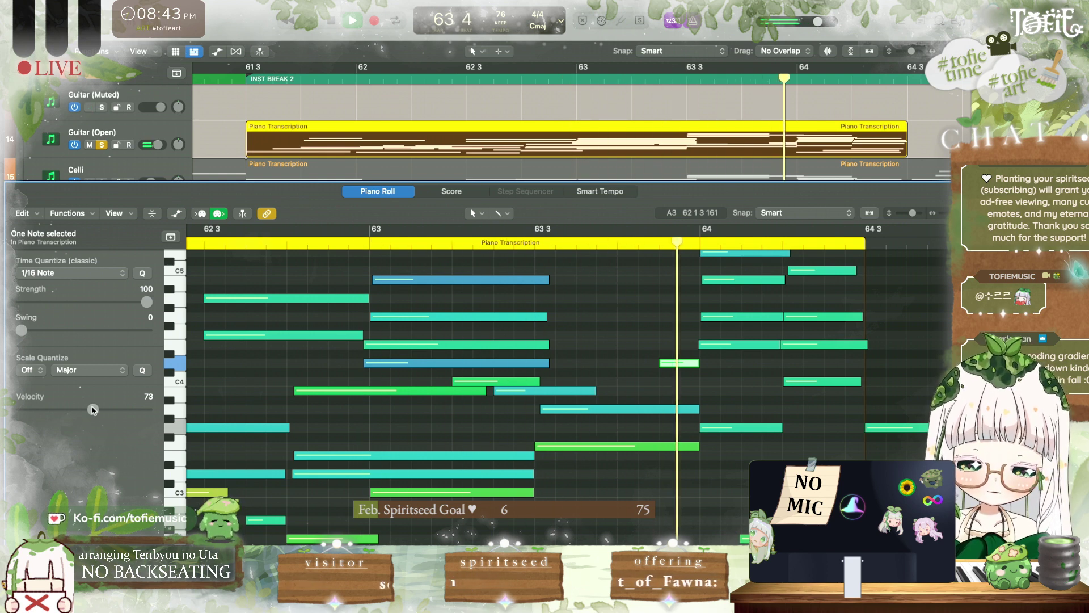
Step: Set the velocity of the A3 note at 63 3 to 60, and lengthen the B3 note at 63 2 3 to just before bar 64
{"action": "left_click", "coordinate": [549, 409]}
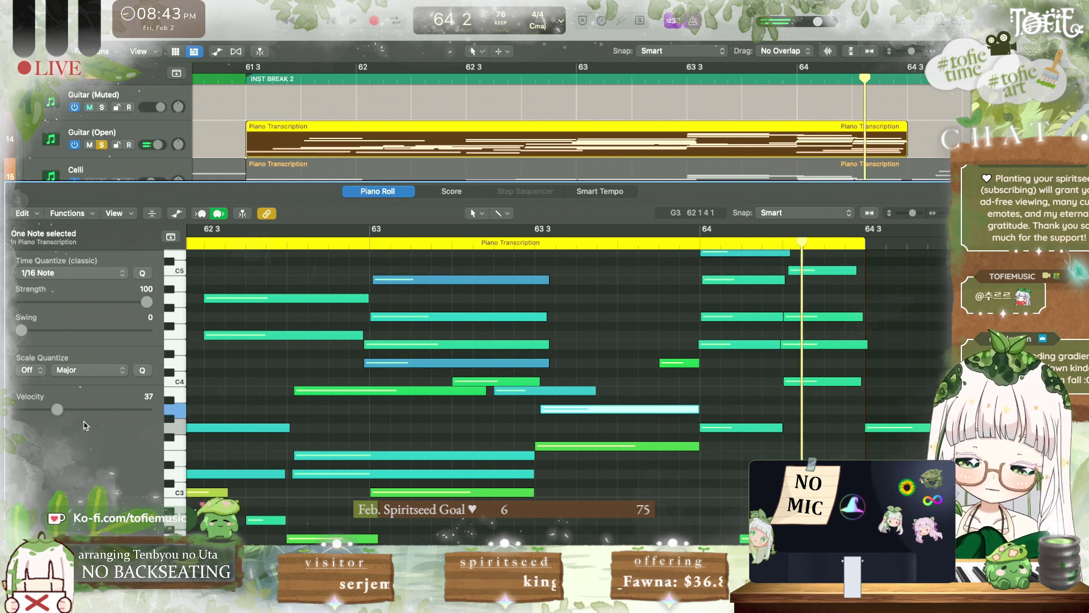
{"action": "key", "text": "space"}
{"action": "left_click", "coordinate": [608, 359]}
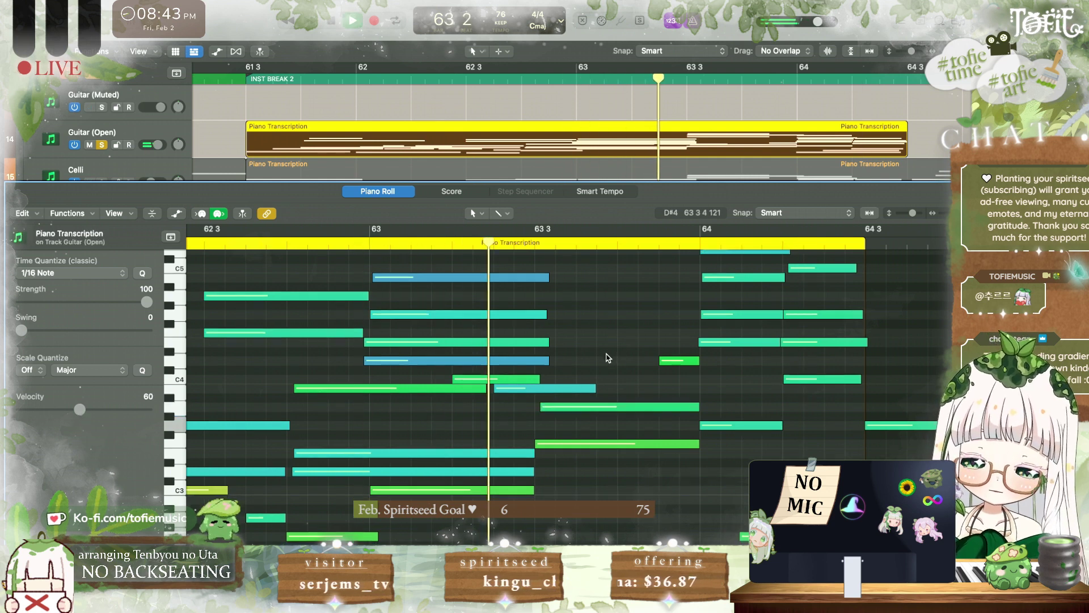
{"action": "scroll", "coordinate": [607, 358], "scroll_direction": "up", "scroll_amount": 1}
{"action": "key", "text": "space"}
{"action": "left_click_drag", "start_coordinate": [609, 400], "coordinate": [709, 416]}
{"action": "key", "text": "space"}
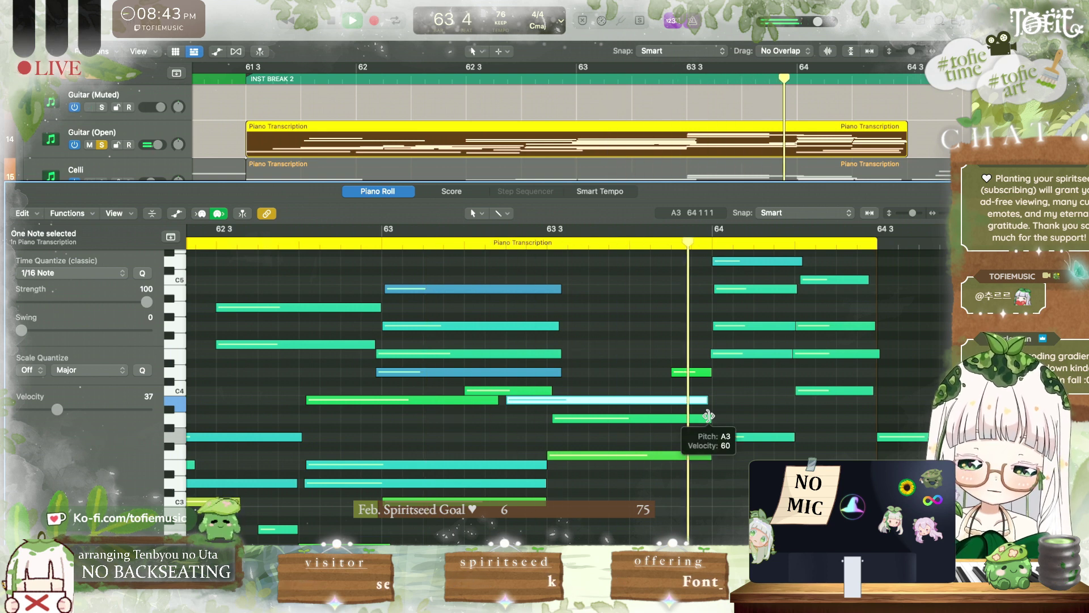
Step: Set the velocity of the C5 note at bar 64 to 68 and delete the E4 note at bar 64
{"action": "scroll", "coordinate": [734, 394], "scroll_direction": "up", "scroll_amount": 5}
{"action": "left_click", "coordinate": [755, 305]}
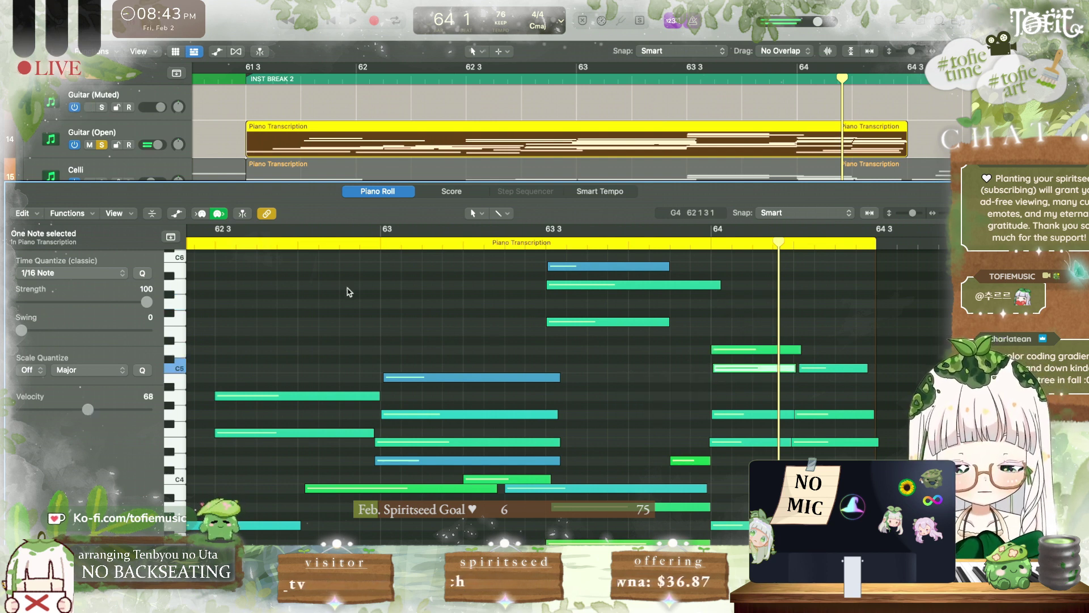
{"action": "key", "text": "space"}
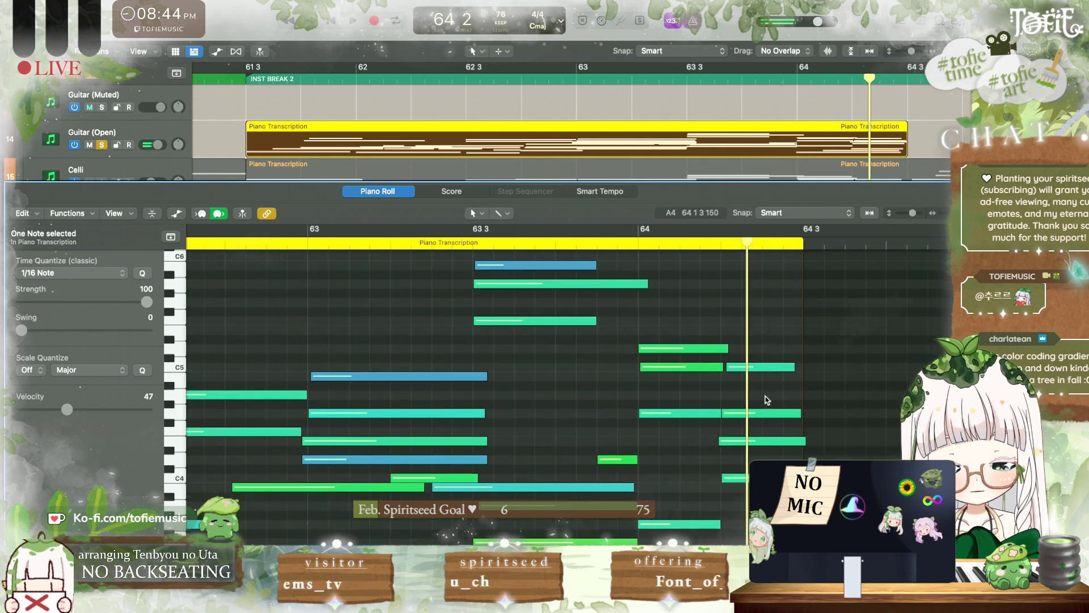
Step: Play bar 64 and delete the C5 and G4 notes at 64 2
{"action": "key", "text": "space"}
{"action": "scroll", "coordinate": [753, 370], "scroll_direction": "down", "scroll_amount": 3}
{"action": "scroll", "coordinate": [753, 370], "scroll_direction": "right", "scroll_amount": 2}
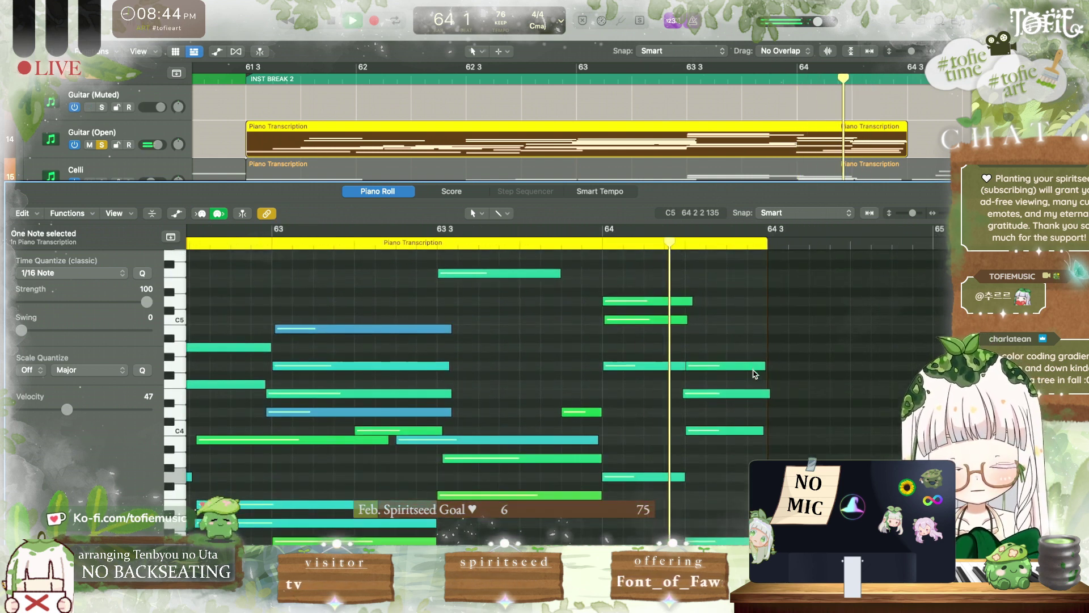
{"action": "key", "text": "space"}
{"action": "left_click", "coordinate": [716, 363]}
{"action": "key", "text": "BackSpace"}
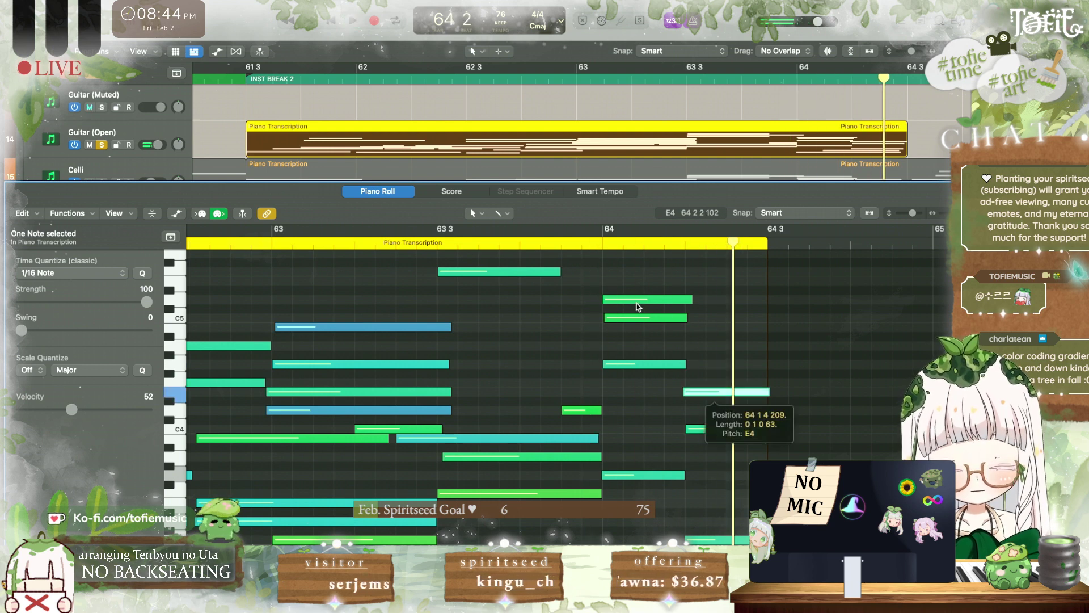
Step: Play bar 64 and audition the C4 note at 64 2 and the G3 note at bar 64
{"action": "key", "text": "space"}
{"action": "scroll", "coordinate": [655, 335], "scroll_direction": "right", "scroll_amount": 2}
{"action": "scroll", "coordinate": [655, 335], "scroll_direction": "down", "scroll_amount": 2}
{"action": "scroll", "coordinate": [650, 368], "scroll_direction": "down", "scroll_amount": 1}
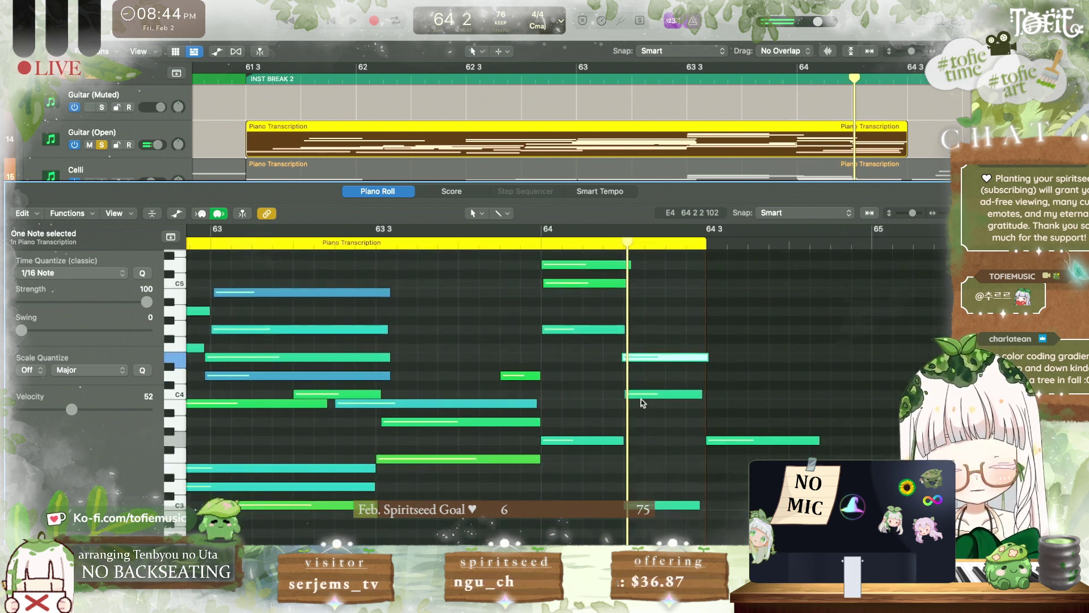
{"action": "left_click", "coordinate": [641, 395]}
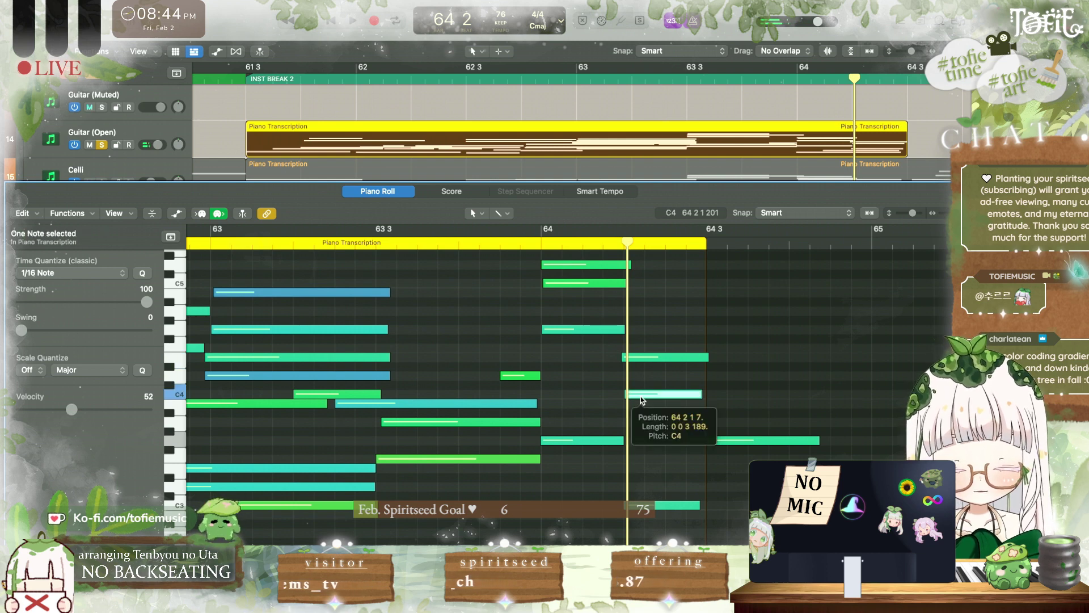
{"action": "scroll", "coordinate": [577, 441], "scroll_direction": "down", "scroll_amount": 5}
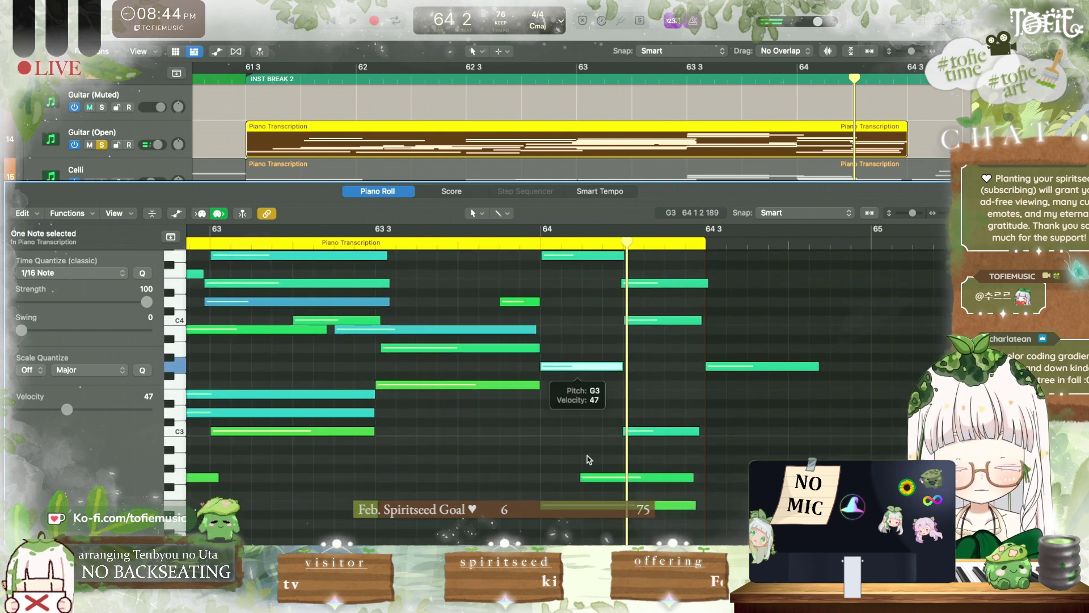
Step: Move the C4 note at 64 2 down to D3, lengthen the C3 note there to 64 3, and play the result
{"action": "left_click", "coordinate": [606, 479]}
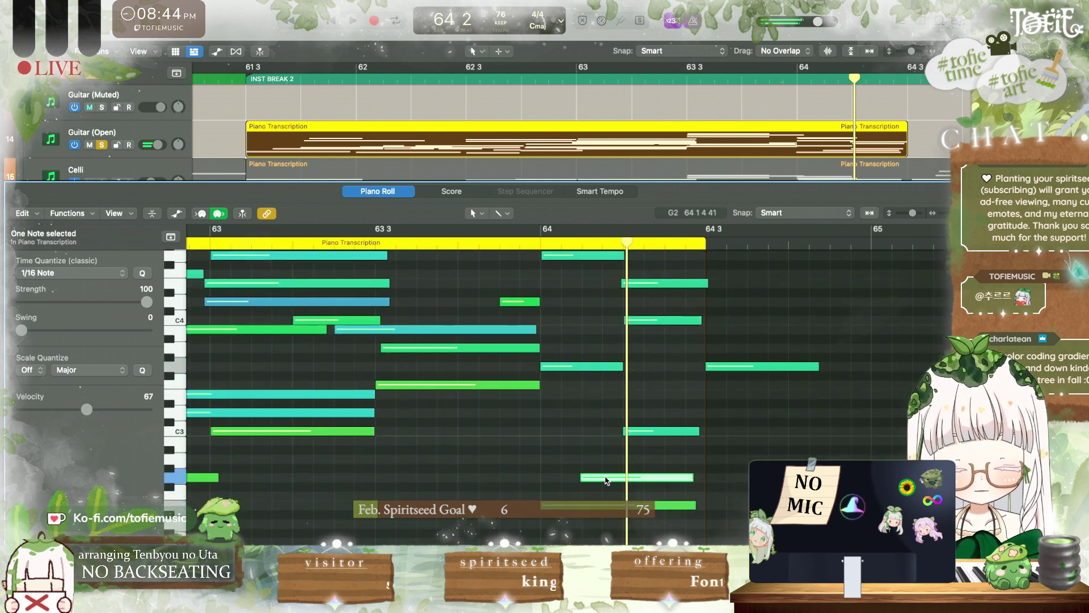
{"action": "left_click", "coordinate": [698, 432]}
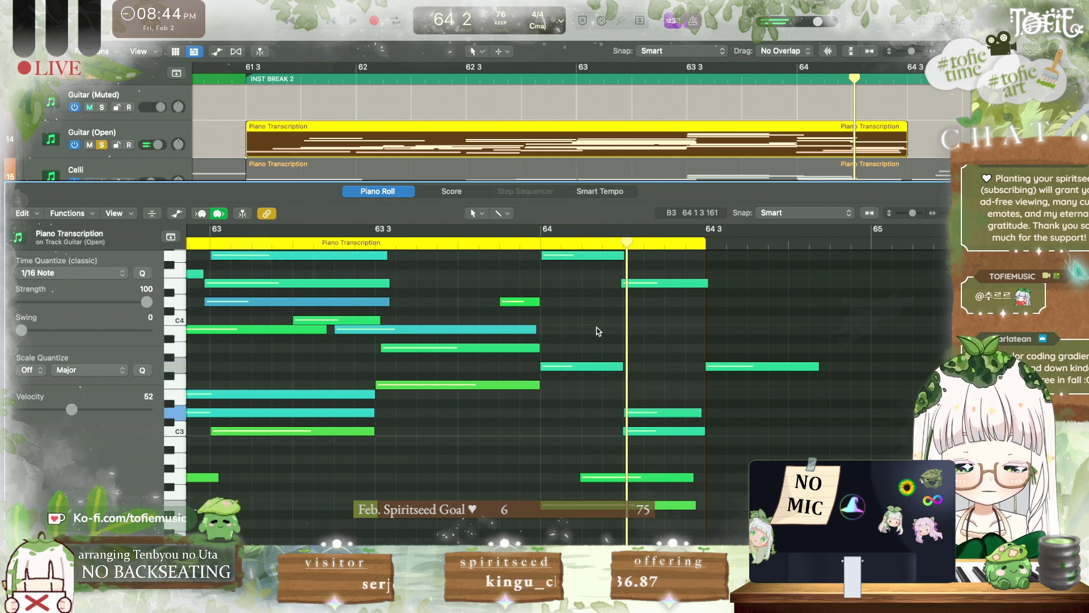
{"action": "key", "text": "space"}
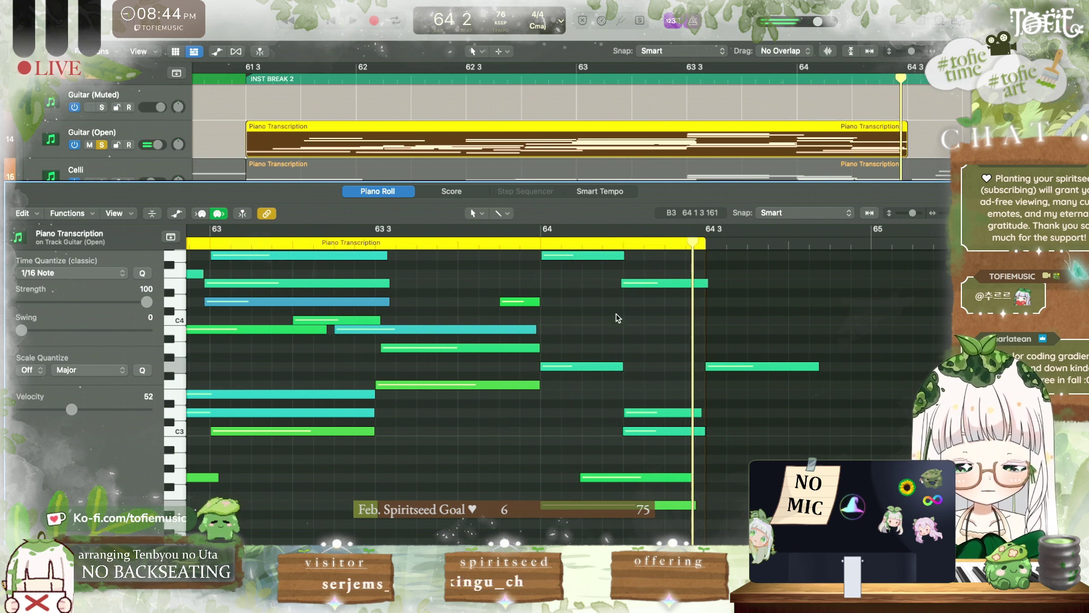
Step: Transpose the E4 note at 64 2 down two semitones to D4 and play the chord
{"action": "left_click", "coordinate": [652, 284]}
{"action": "scroll", "coordinate": [653, 289], "scroll_direction": "up", "scroll_amount": 5}
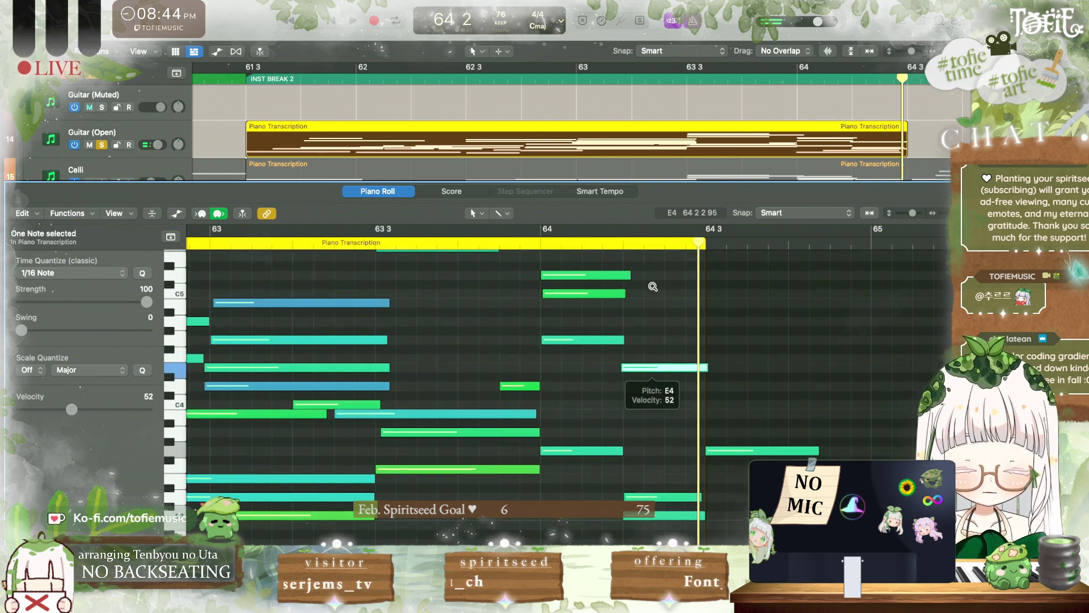
{"action": "key", "text": "alt+Down"}
{"action": "key", "text": "alt+Down"}
{"action": "key", "text": "space"}
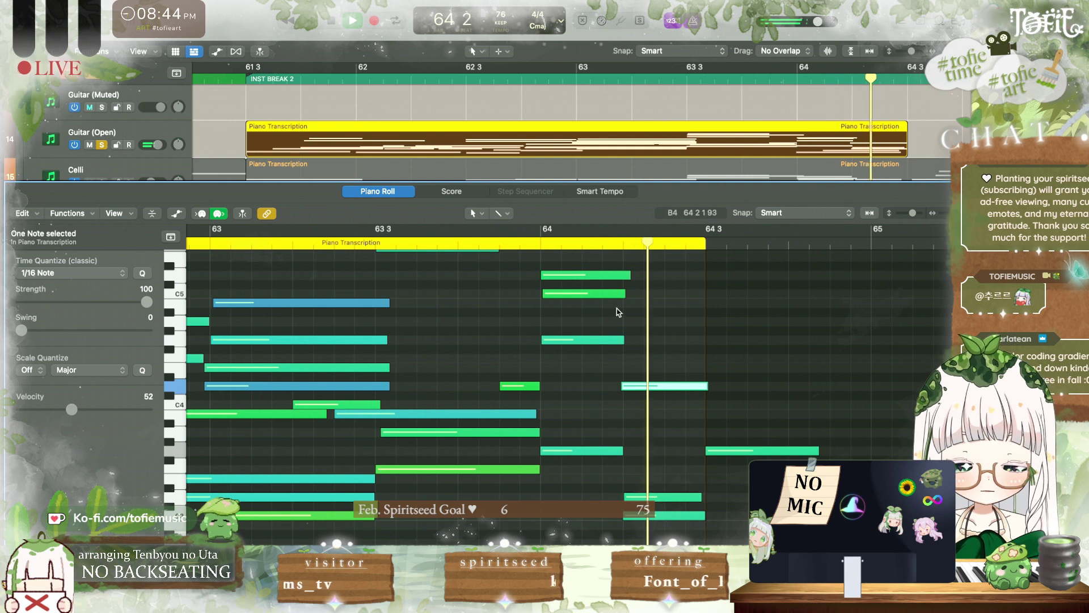
Step: Delete the D5 note at bar 64 and play the bar again
{"action": "scroll", "coordinate": [617, 312], "scroll_direction": "up", "scroll_amount": 5}
{"action": "left_click", "coordinate": [590, 381]}
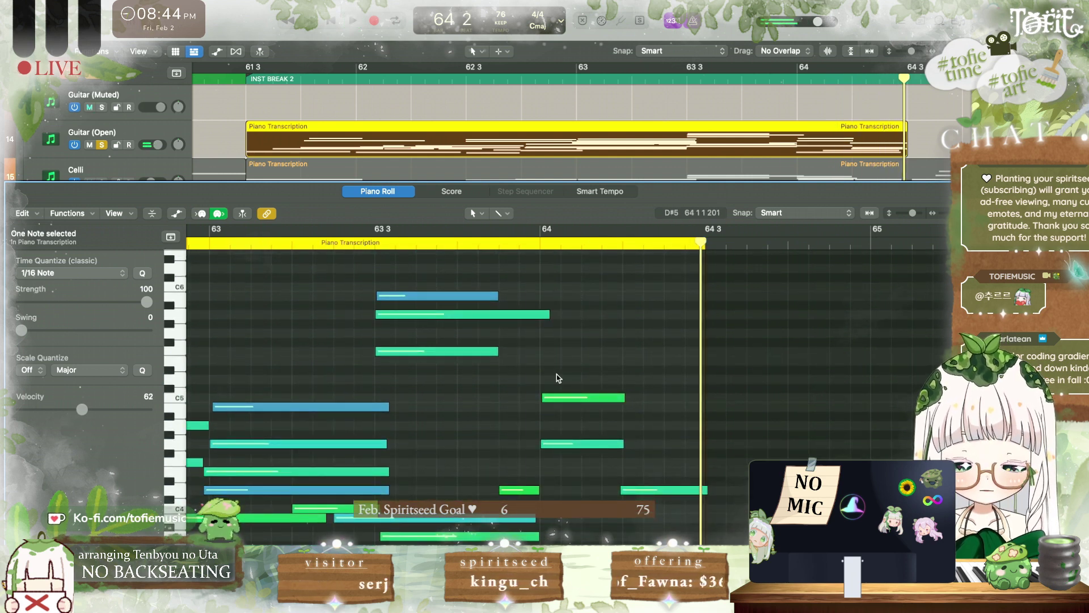
{"action": "key", "text": "space"}
{"action": "key", "text": "space"}
{"action": "scroll", "coordinate": [557, 375], "scroll_direction": "left", "scroll_amount": 2}
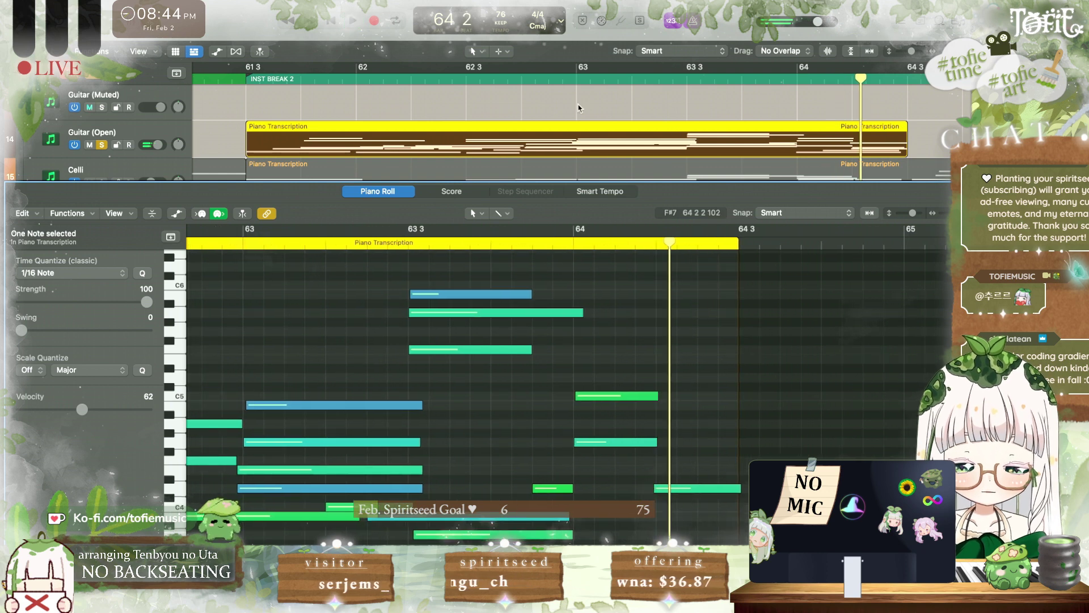
Step: Play the Guitar (Open) part from 61 3 to 64 3, following the notes to review the revoiced chords
{"action": "left_click", "coordinate": [247, 79]}
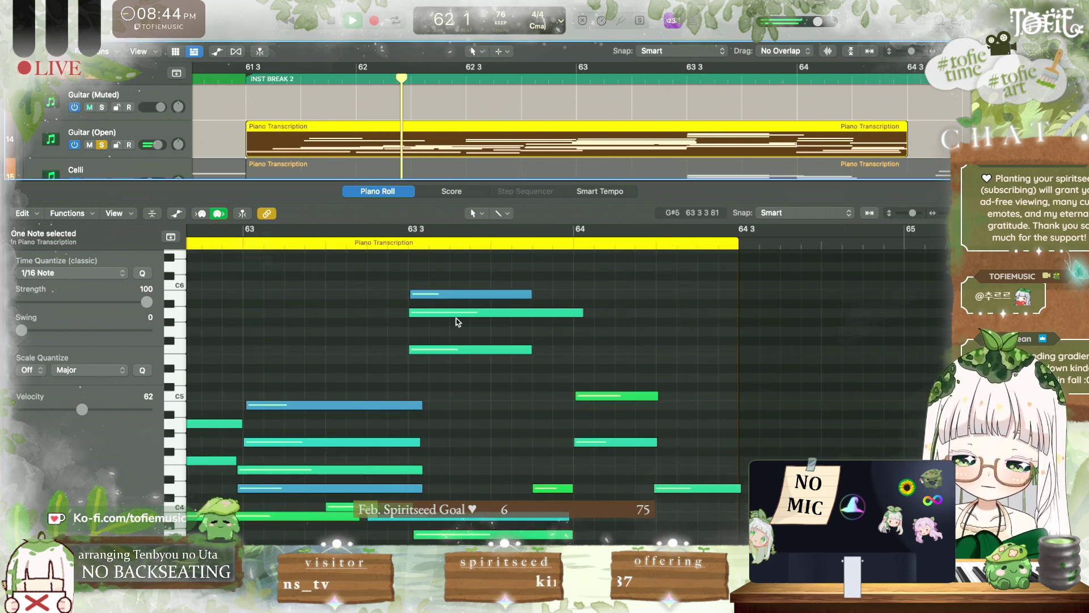
{"action": "scroll", "coordinate": [456, 319], "scroll_direction": "left", "scroll_amount": 10}
{"action": "scroll", "coordinate": [457, 318], "scroll_direction": "right", "scroll_amount": 7}
{"action": "scroll", "coordinate": [456, 318], "scroll_direction": "down", "scroll_amount": 2}
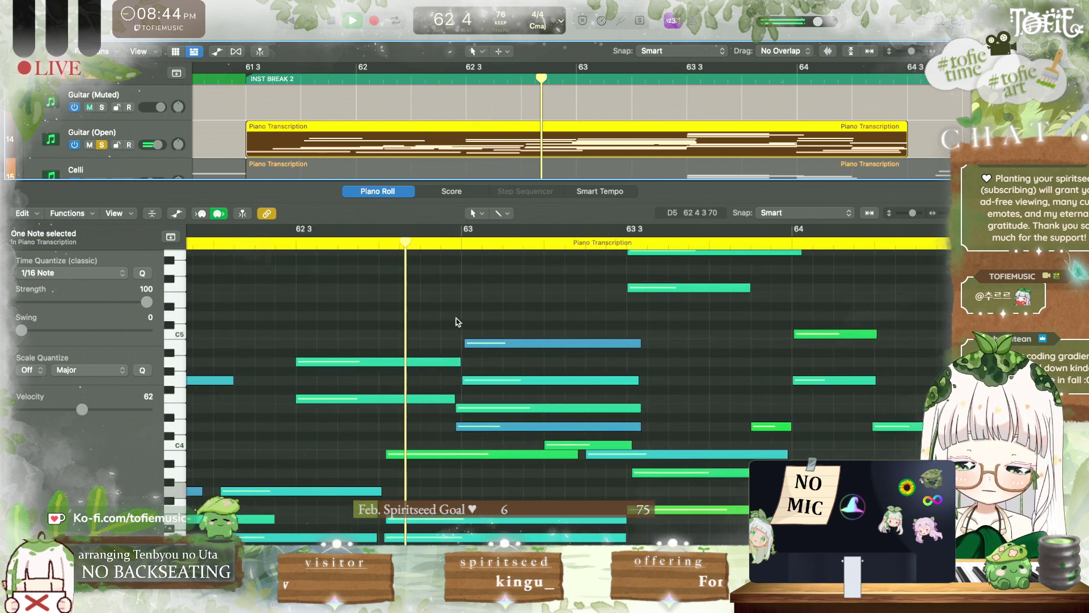
{"action": "scroll", "coordinate": [456, 321], "scroll_direction": "down", "scroll_amount": 3}
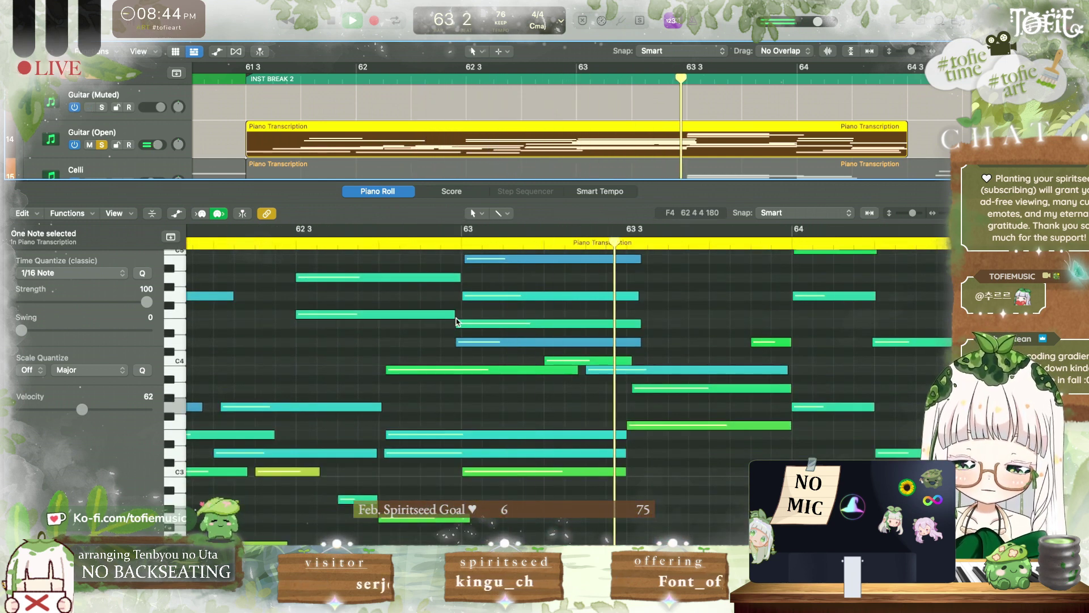
{"action": "scroll", "coordinate": [456, 318], "scroll_direction": "up", "scroll_amount": 2}
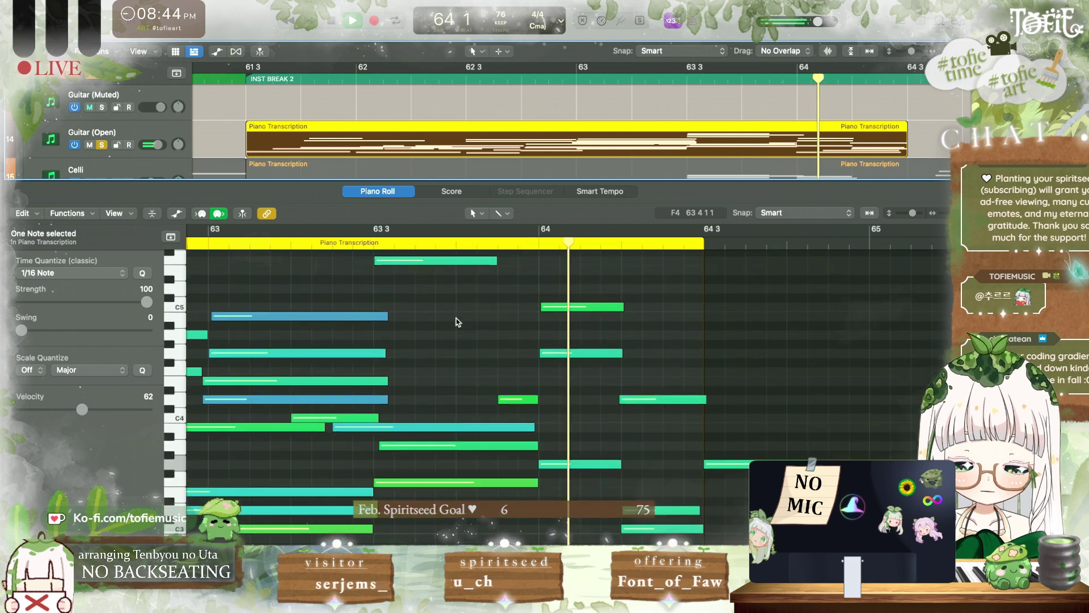
{"action": "scroll", "coordinate": [456, 318], "scroll_direction": "down", "scroll_amount": 2}
{"action": "scroll", "coordinate": [456, 318], "scroll_direction": "right", "scroll_amount": 2}
{"action": "scroll", "coordinate": [456, 318], "scroll_direction": "up", "scroll_amount": 2}
{"action": "key", "text": "space"}
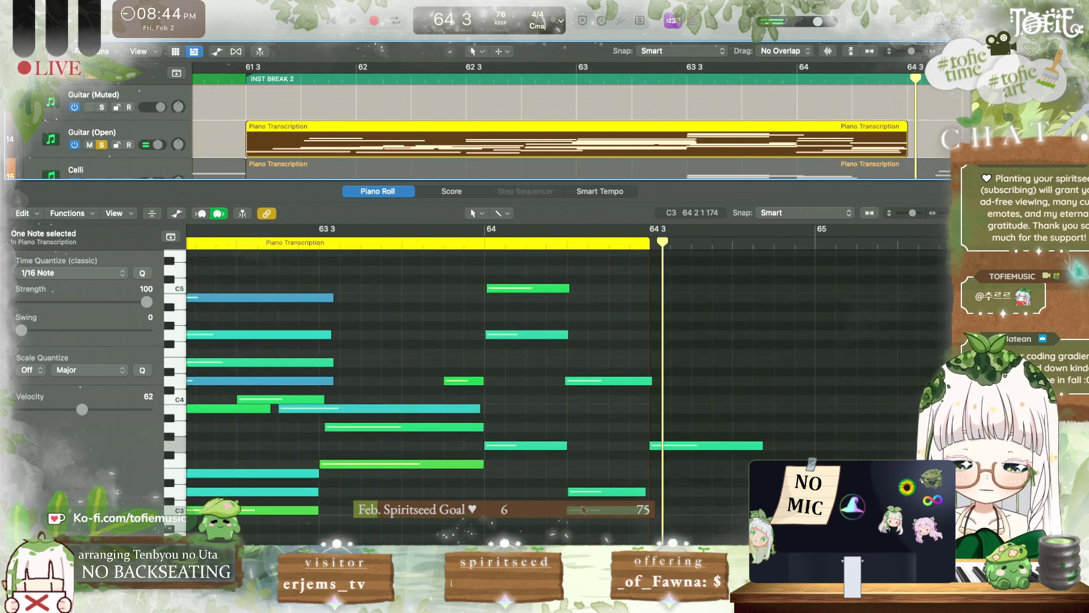
Step: Transpose the D3 note at 64 2 up to E3 and the D4 note above it down to C4, and replay bar 64
{"action": "left_click", "coordinate": [583, 510]}
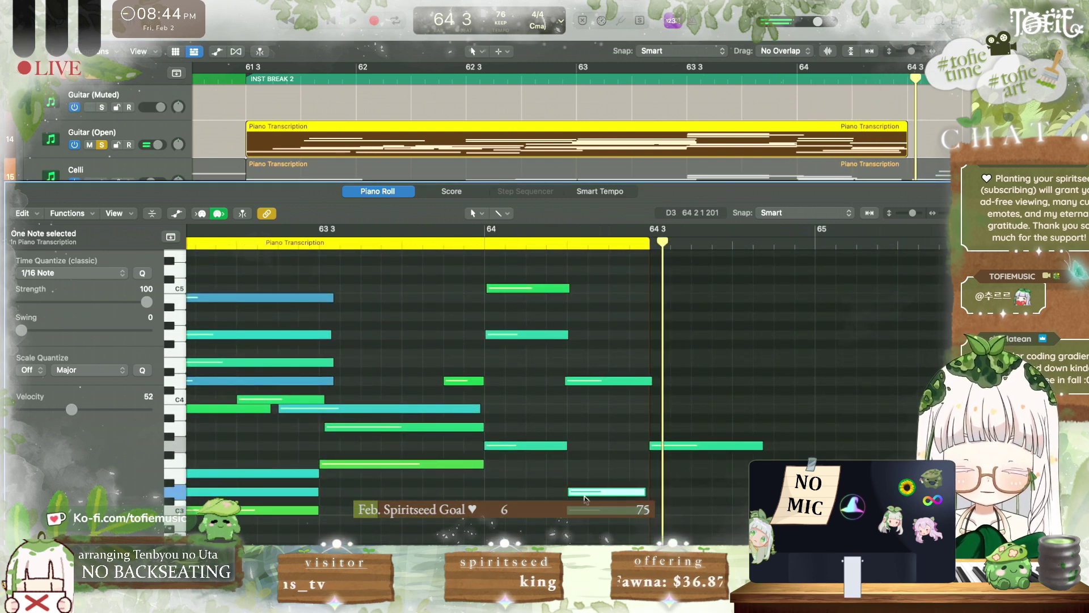
{"action": "key", "text": "alt+Up"}
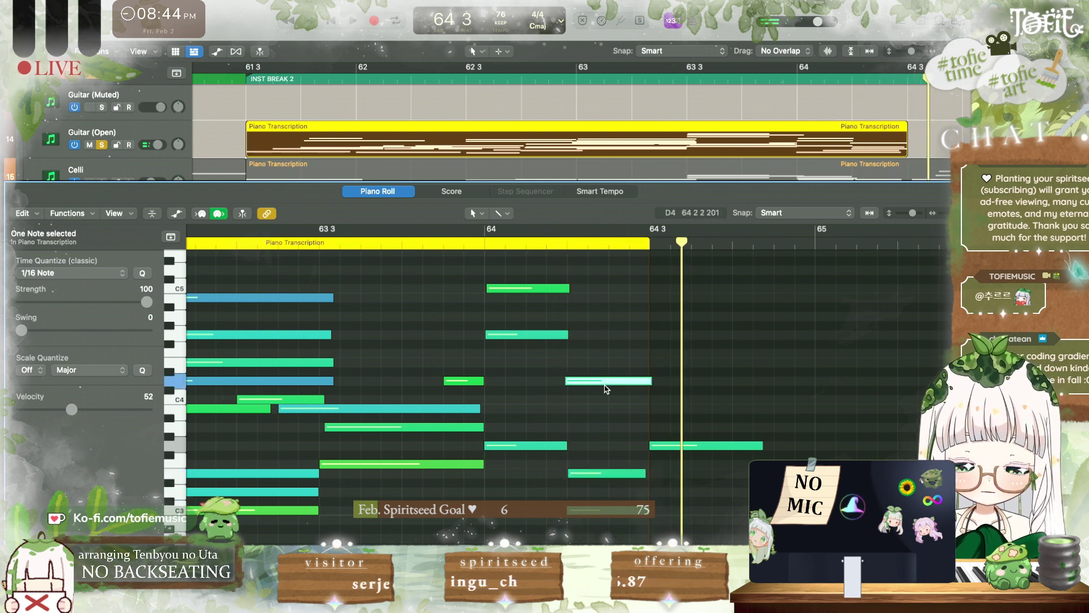
{"action": "key", "text": "alt+Down"}
{"action": "key", "text": "space"}
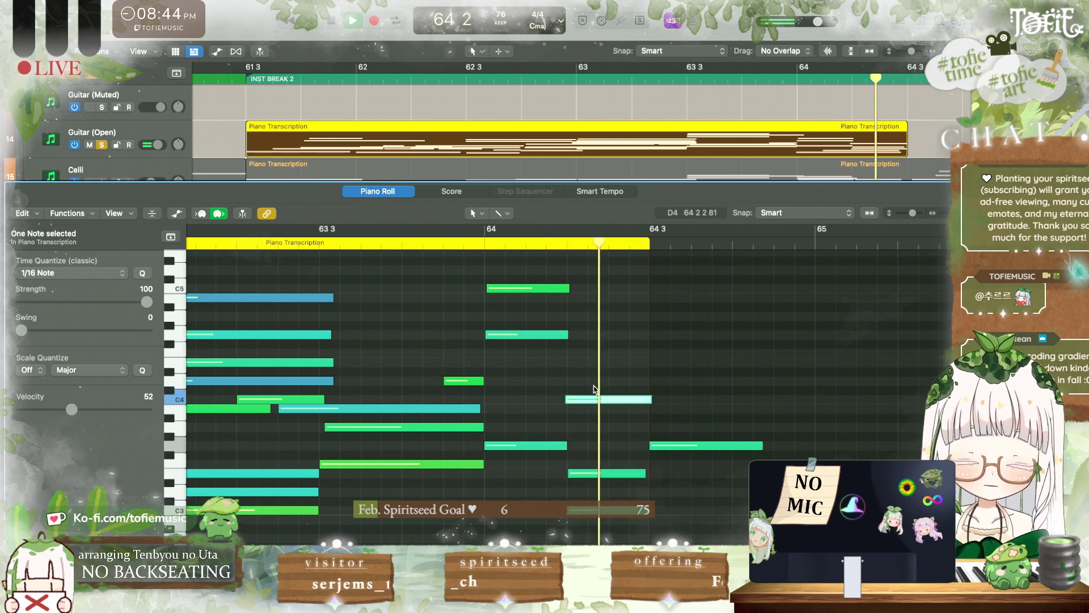
{"action": "left_click", "coordinate": [479, 246]}
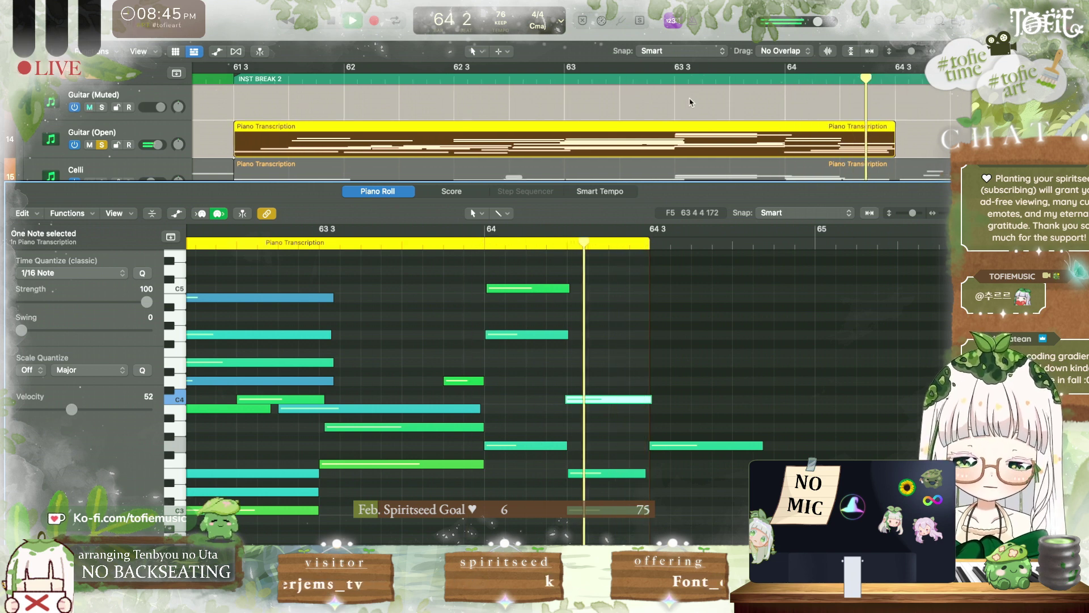
Step: Extend the end of the Guitar (Open) region from 64 3 to 65 3
{"action": "scroll", "coordinate": [690, 102], "scroll_direction": "right", "scroll_amount": 5}
{"action": "key", "text": "space"}
{"action": "left_click_drag", "start_coordinate": [642, 152], "coordinate": [863, 154]}
{"action": "scroll", "coordinate": [650, 263], "scroll_direction": "right", "scroll_amount": 3}
{"action": "scroll", "coordinate": [649, 263], "scroll_direction": "down", "scroll_amount": 1}
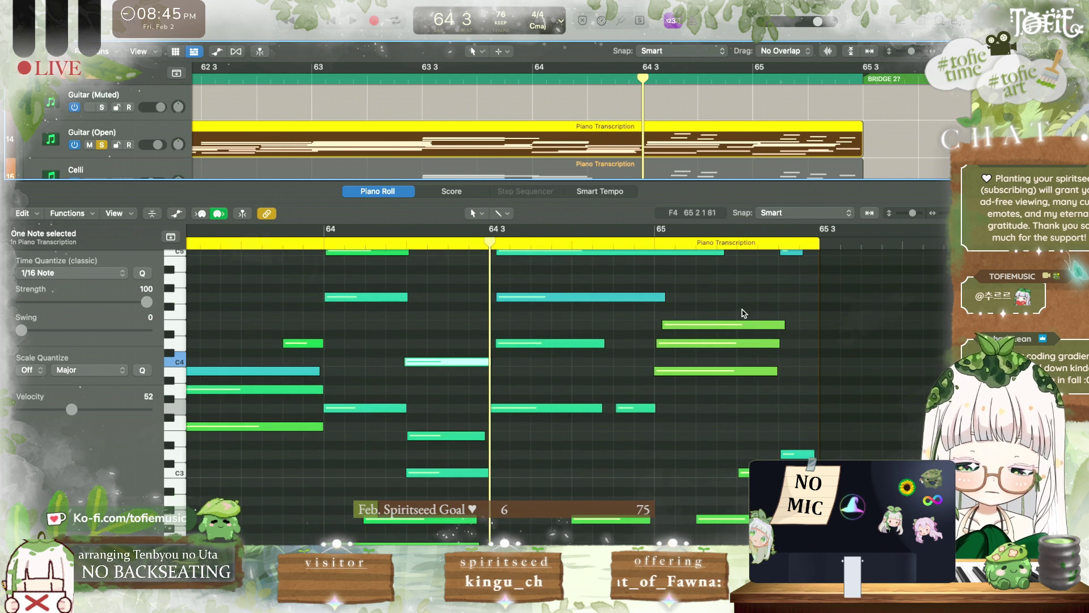
Step: Delete the notes from bar 65 onward, the short G2 and G3 notes around 64 4, and the short high notes after 64 3
{"action": "left_click_drag", "start_coordinate": [743, 310], "coordinate": [743, 534]}
{"action": "scroll", "coordinate": [636, 473], "scroll_direction": "up", "scroll_amount": 5}
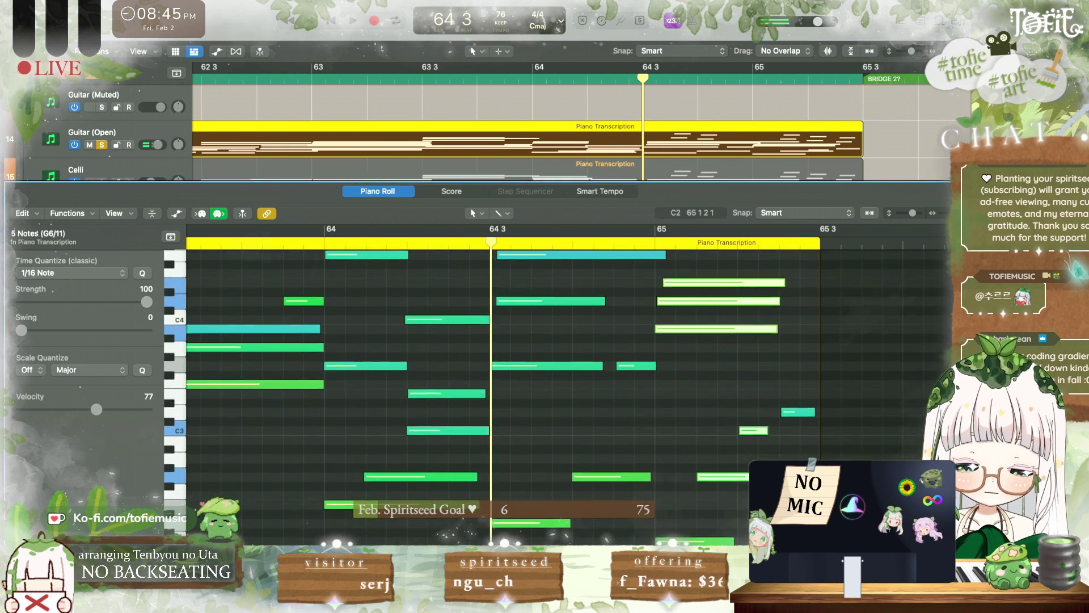
{"action": "left_click", "coordinate": [636, 472]}
{"action": "left_click_drag", "start_coordinate": [806, 543], "coordinate": [737, 277]}
{"action": "key", "text": "Delete"}
{"action": "scroll", "coordinate": [738, 277], "scroll_direction": "up", "scroll_amount": 10}
{"action": "left_click_drag", "start_coordinate": [804, 402], "coordinate": [539, 246]}
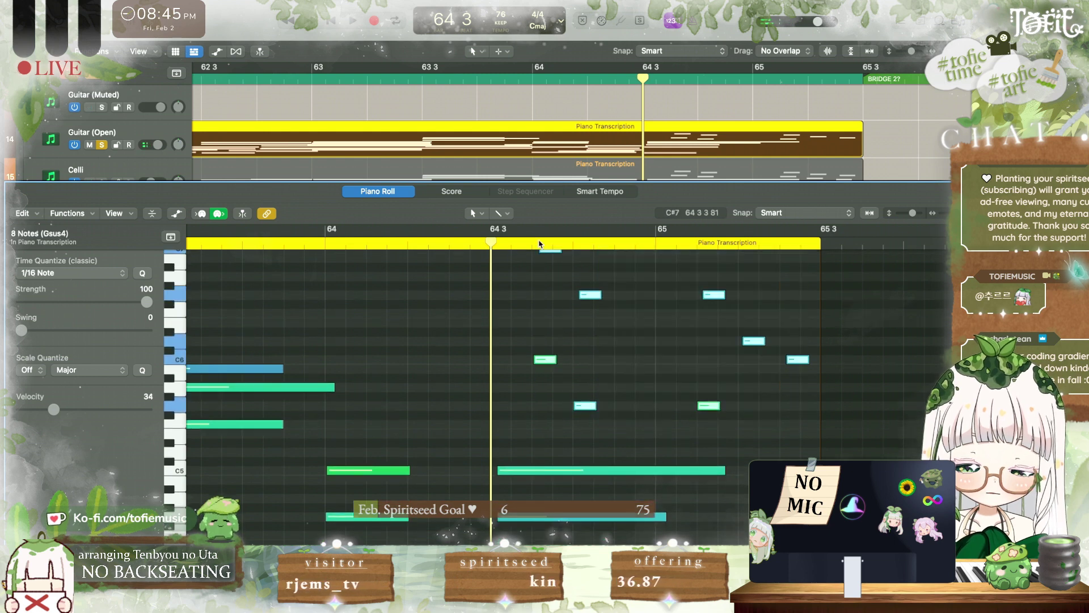
{"action": "key", "text": "Delete"}
Step: Play the chord at 64 3 and lengthen its D4, G3, G4 and D2 notes to just before 65 2, like the C5 note
{"action": "scroll", "coordinate": [540, 330], "scroll_direction": "up", "scroll_amount": 5}
{"action": "scroll", "coordinate": [540, 329], "scroll_direction": "down", "scroll_amount": 9}
{"action": "key", "text": "space"}
{"action": "scroll", "coordinate": [543, 309], "scroll_direction": "down", "scroll_amount": 5}
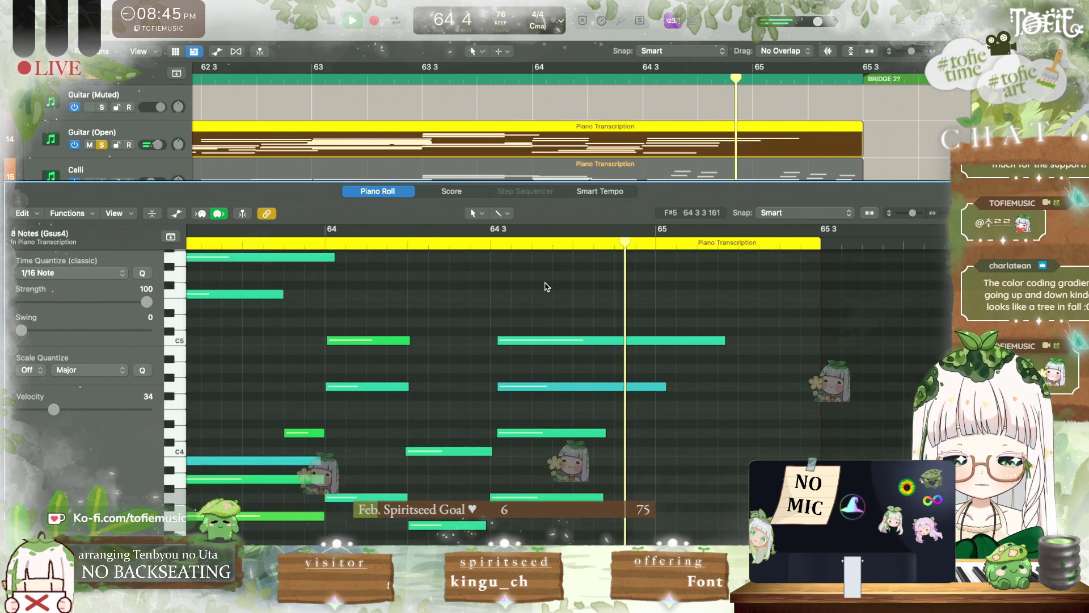
{"action": "key", "text": "space"}
{"action": "left_click_drag", "start_coordinate": [605, 433], "coordinate": [732, 436]}
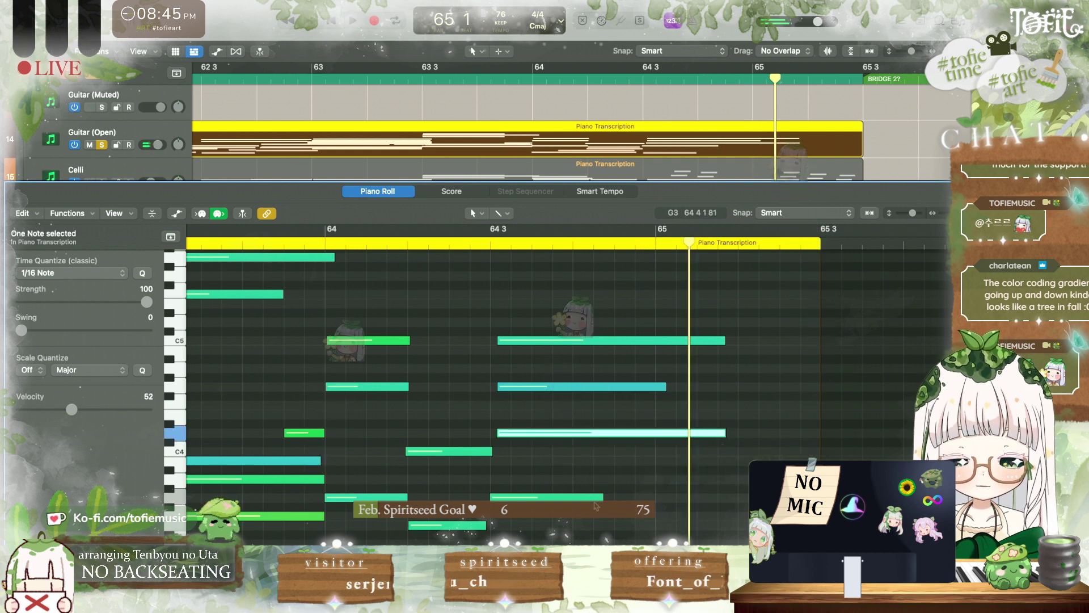
{"action": "left_click_drag", "start_coordinate": [602, 497], "coordinate": [725, 503]}
{"action": "left_click_drag", "start_coordinate": [667, 392], "coordinate": [724, 393]}
{"action": "key", "text": "space"}
{"action": "scroll", "coordinate": [726, 394], "scroll_direction": "up", "scroll_amount": 10}
{"action": "scroll", "coordinate": [727, 394], "scroll_direction": "down", "scroll_amount": 3}
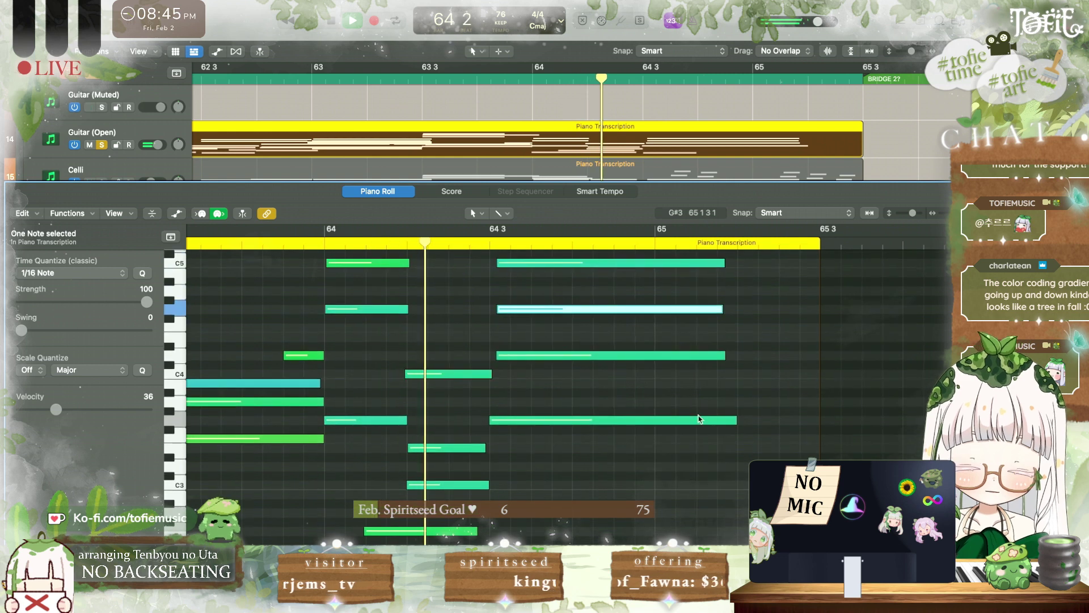
{"action": "left_click_drag", "start_coordinate": [567, 488], "coordinate": [735, 487]}
Step: Cut the five-note chord at 64 3 out of the Guitar (Open) region
{"action": "left_click_drag", "start_coordinate": [622, 534], "coordinate": [634, 239]}
{"action": "left_click", "coordinate": [485, 244]}
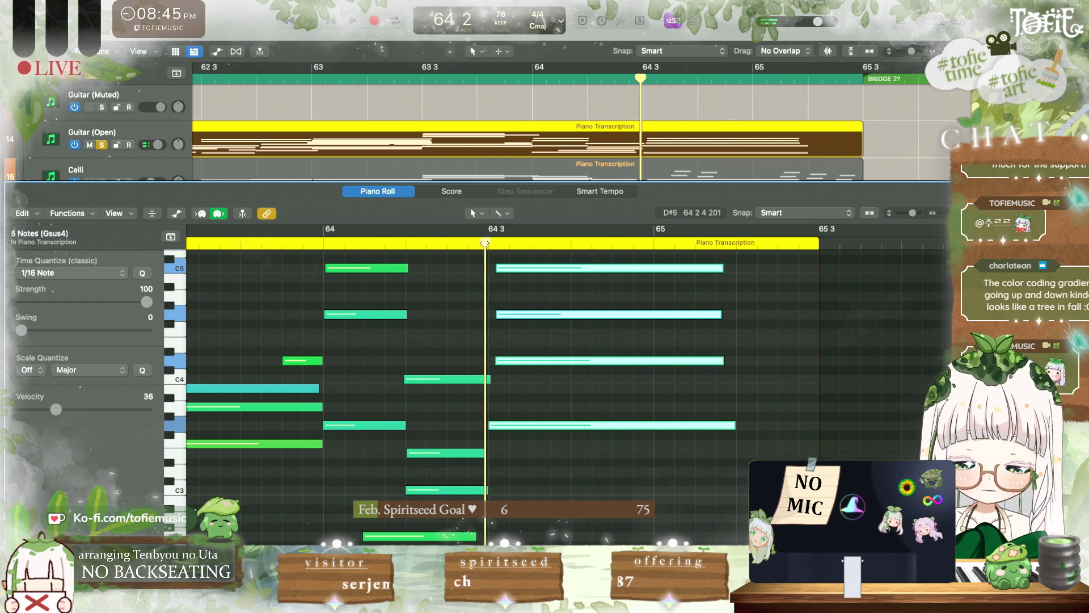
{"action": "key", "text": "Delete"}
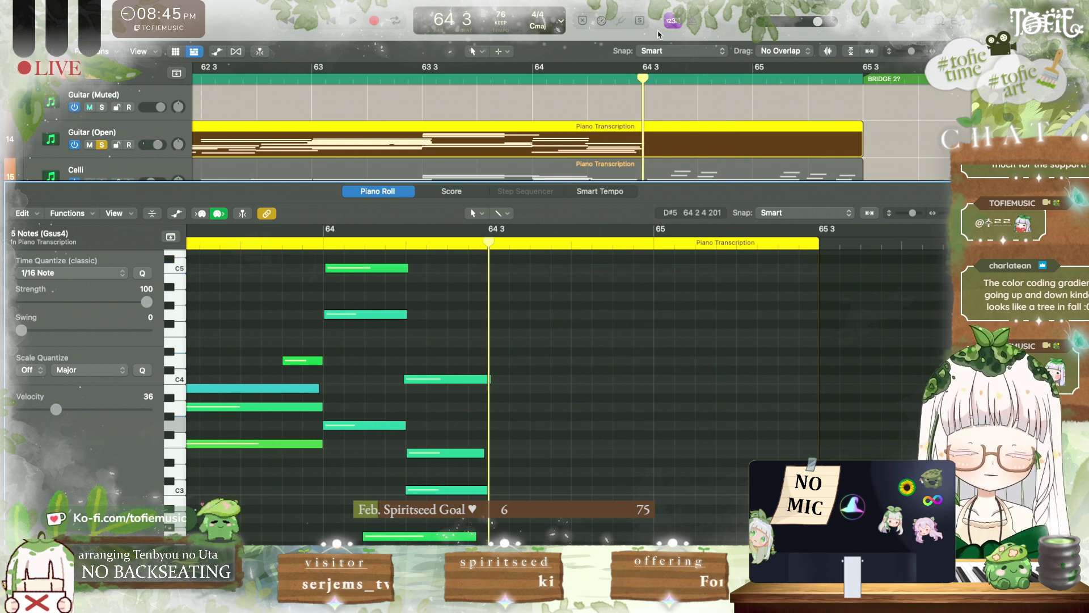
Step: Create an empty region on the Guitar (Harmonics) track, move it to start at 64 3, and solo the track
{"action": "scroll", "coordinate": [659, 64], "scroll_direction": "up", "scroll_amount": 3}
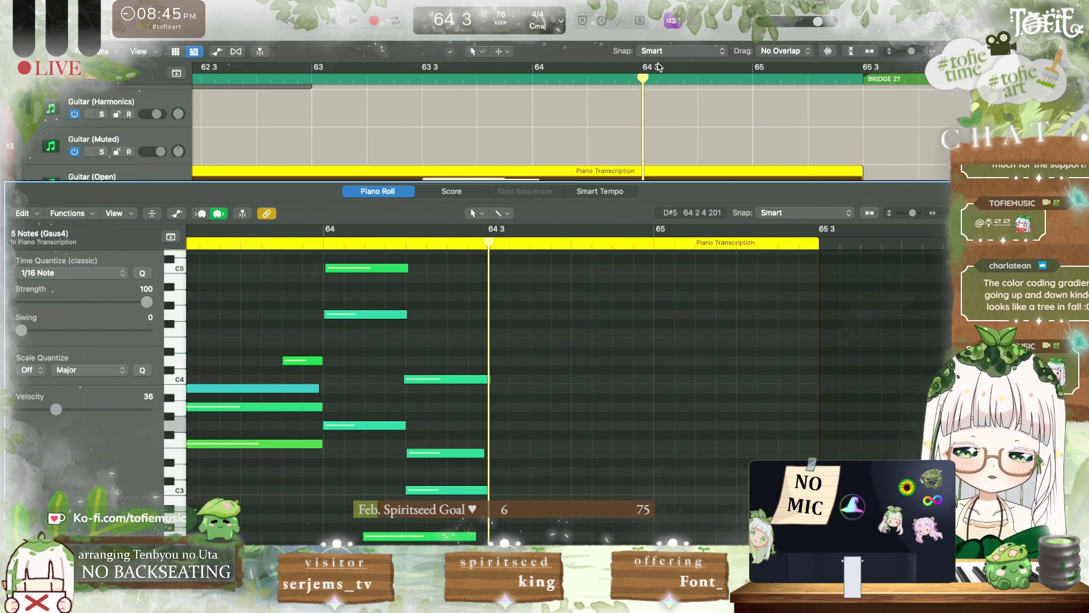
{"action": "right_click", "coordinate": [656, 131]}
{"action": "left_click", "coordinate": [698, 223]}
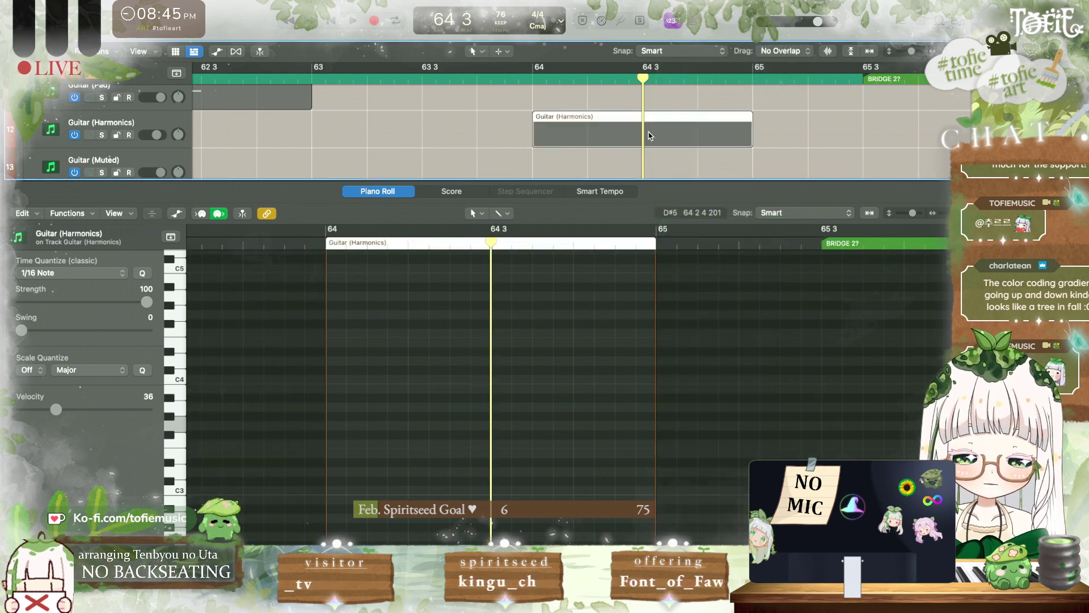
{"action": "left_click_drag", "start_coordinate": [655, 134], "coordinate": [764, 135]}
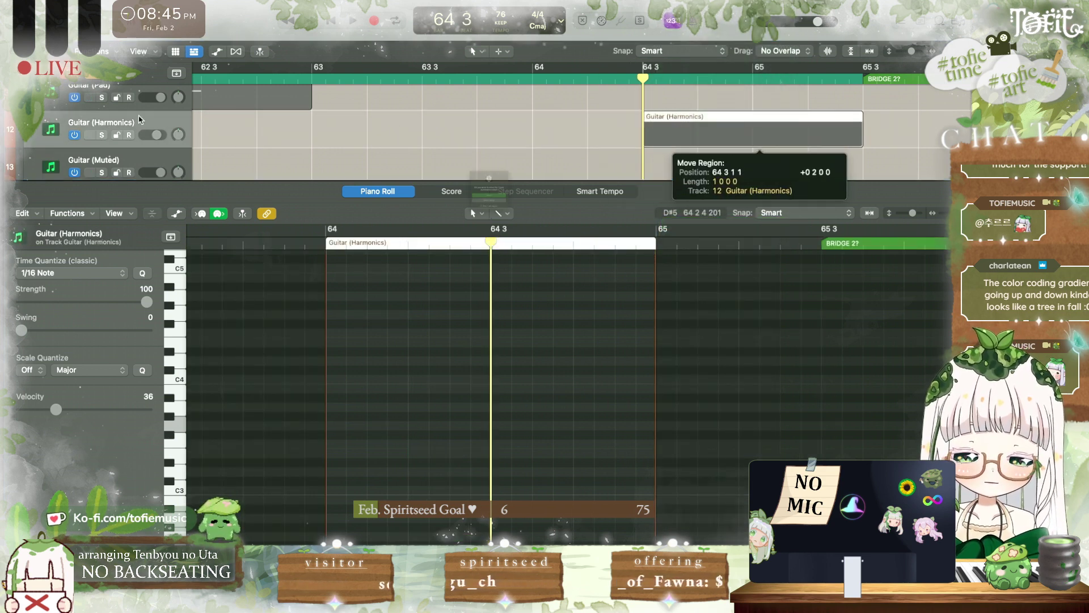
{"action": "left_click", "coordinate": [502, 230]}
{"action": "left_click", "coordinate": [103, 135]}
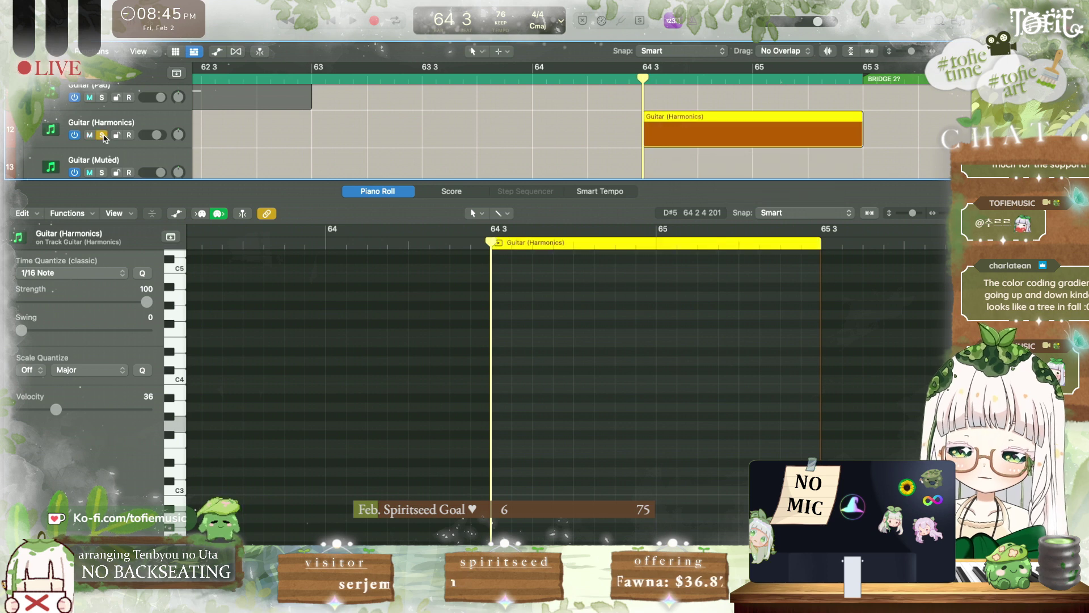
Step: Paste the five-note chord at 64 3 in the Guitar (Harmonics) region and transpose all its notes up an octave
{"action": "key", "text": "r"}
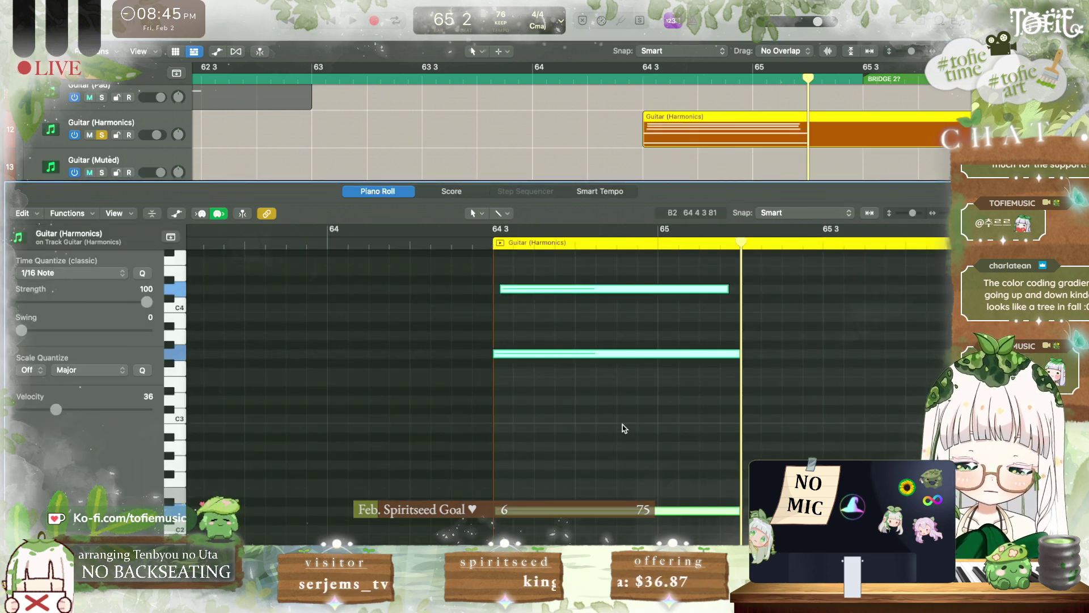
{"action": "left_click", "coordinate": [574, 354]}
{"action": "left_click", "coordinate": [540, 455]}
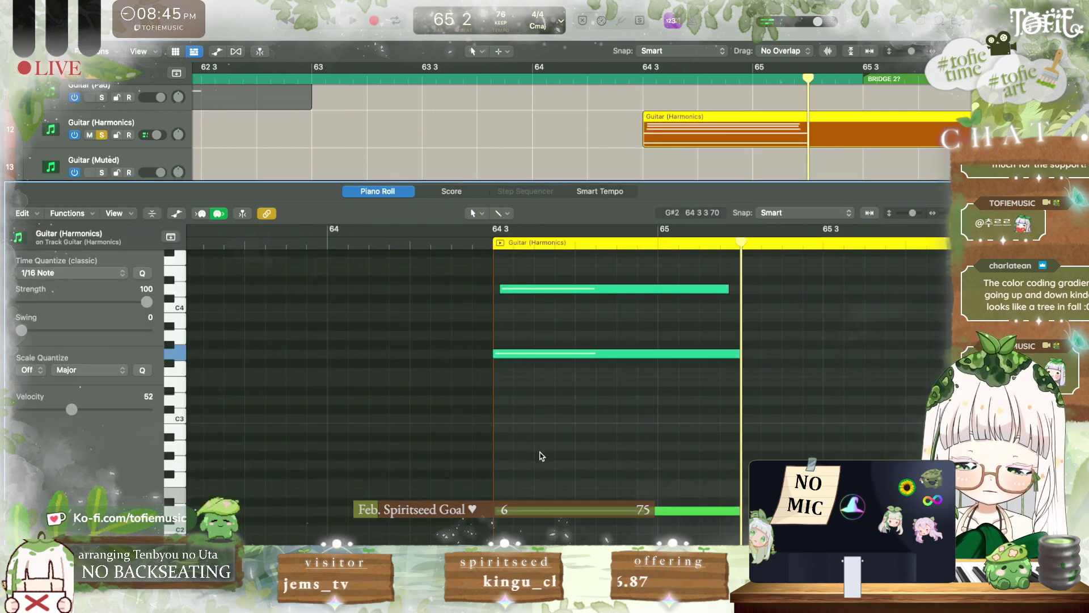
{"action": "key", "text": "super+a"}
{"action": "key", "text": "alt+shift+Up"}
Step: Shorten the Guitar (Harmonics) region to end at 65 3 and play the chord
{"action": "scroll", "coordinate": [640, 109], "scroll_direction": "right", "scroll_amount": 3}
{"action": "scroll", "coordinate": [640, 109], "scroll_direction": "right", "scroll_amount": 2}
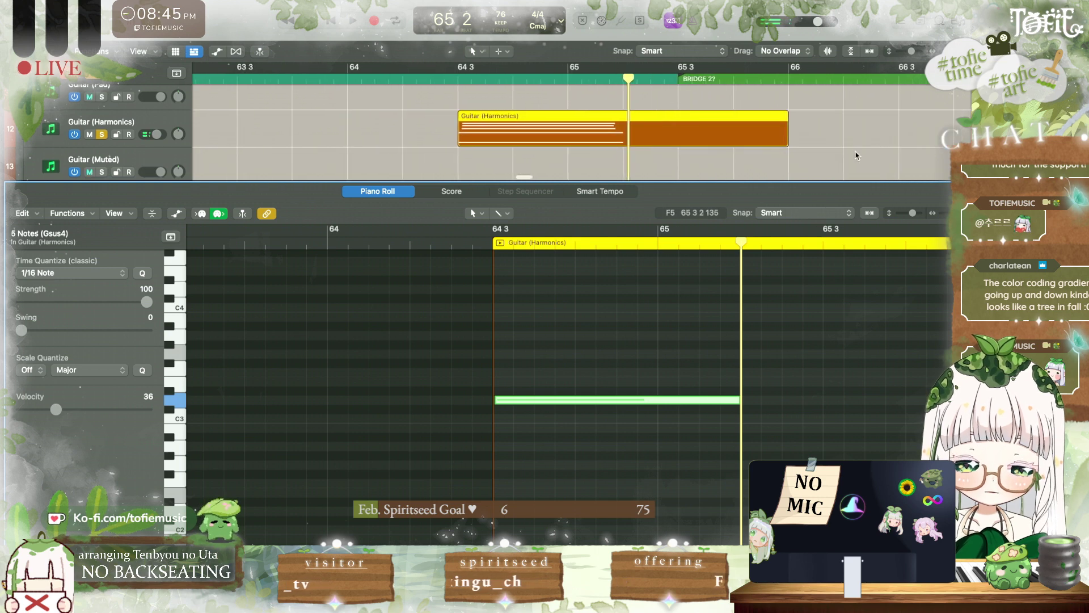
{"action": "left_click_drag", "start_coordinate": [784, 142], "coordinate": [673, 142]}
{"action": "key", "text": "space"}
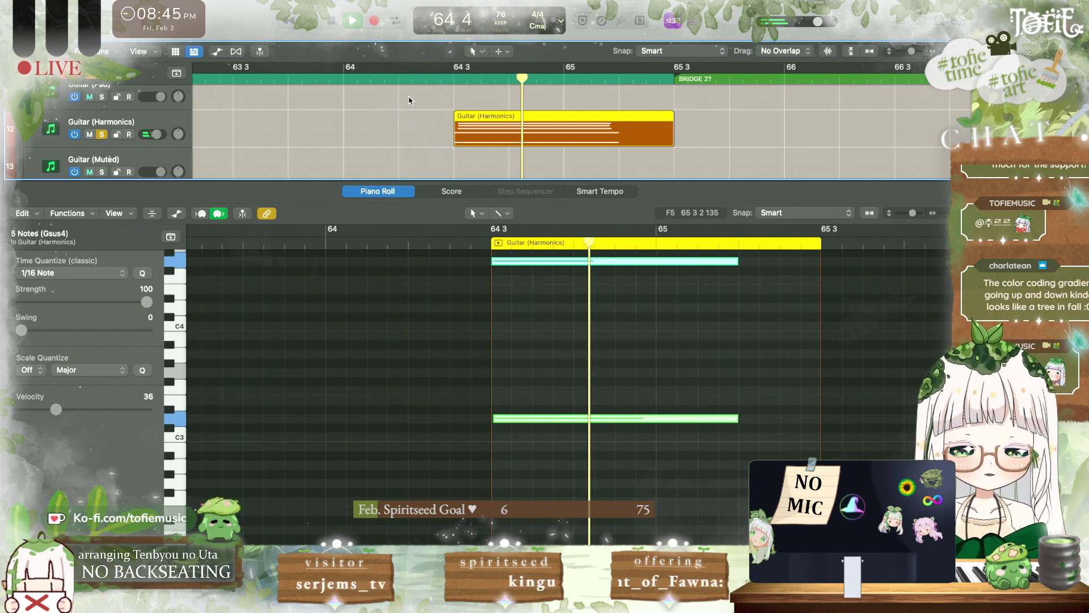
Step: Turn off all track solos and play the full arrangement from just before the INST BREAK 2 section
{"action": "key", "text": "space"}
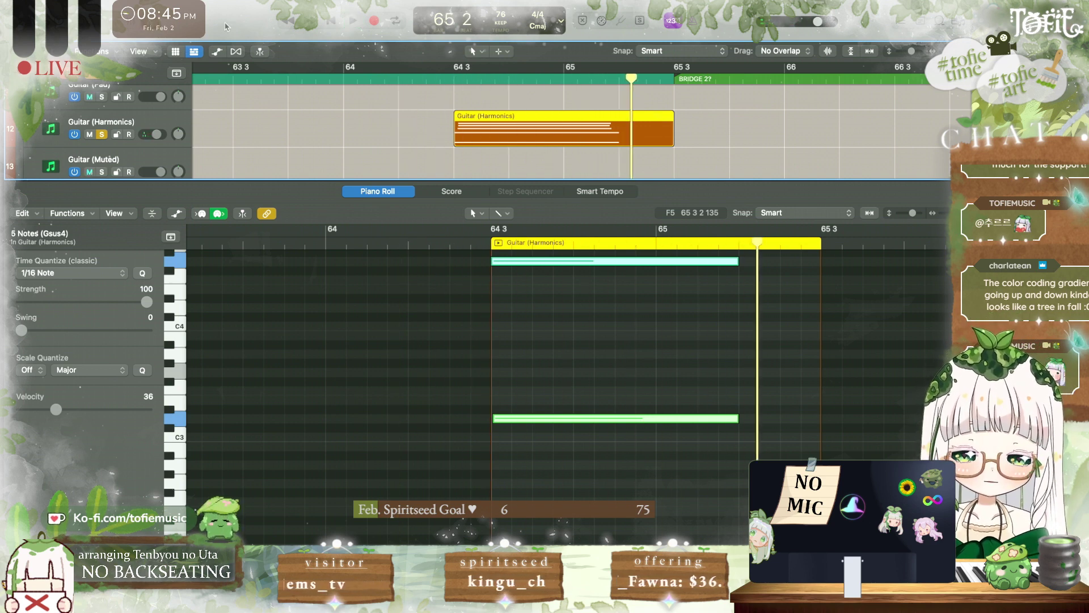
{"action": "key", "text": "p"}
{"action": "scroll", "coordinate": [601, 287], "scroll_direction": "left", "scroll_amount": 2}
{"action": "scroll", "coordinate": [601, 288], "scroll_direction": "up", "scroll_amount": 2}
{"action": "scroll", "coordinate": [602, 290], "scroll_direction": "down", "scroll_amount": 3}
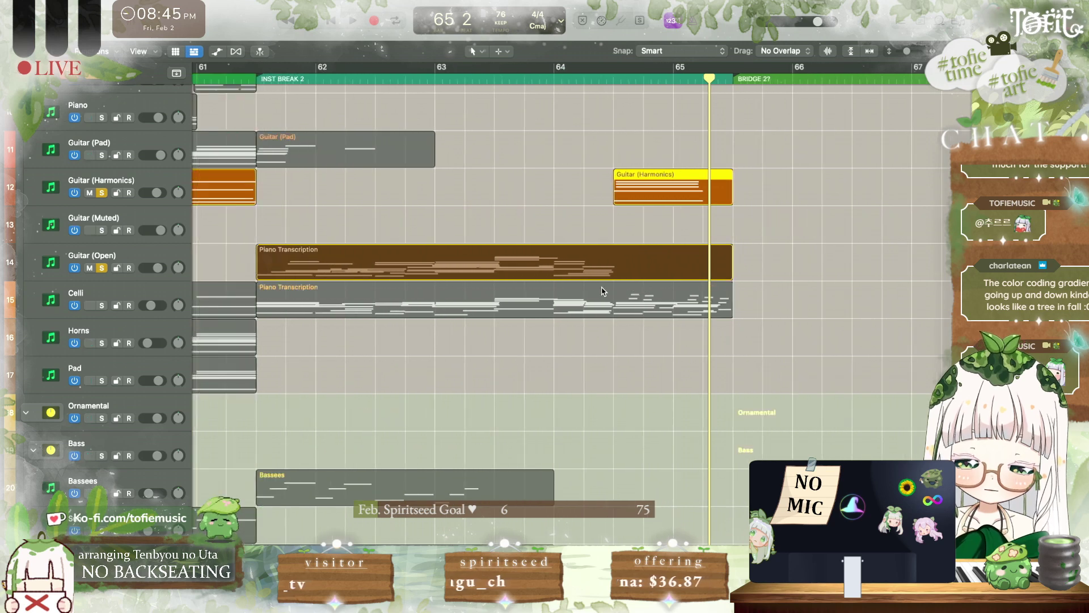
{"action": "key", "text": "ctrl+alt+super+s"}
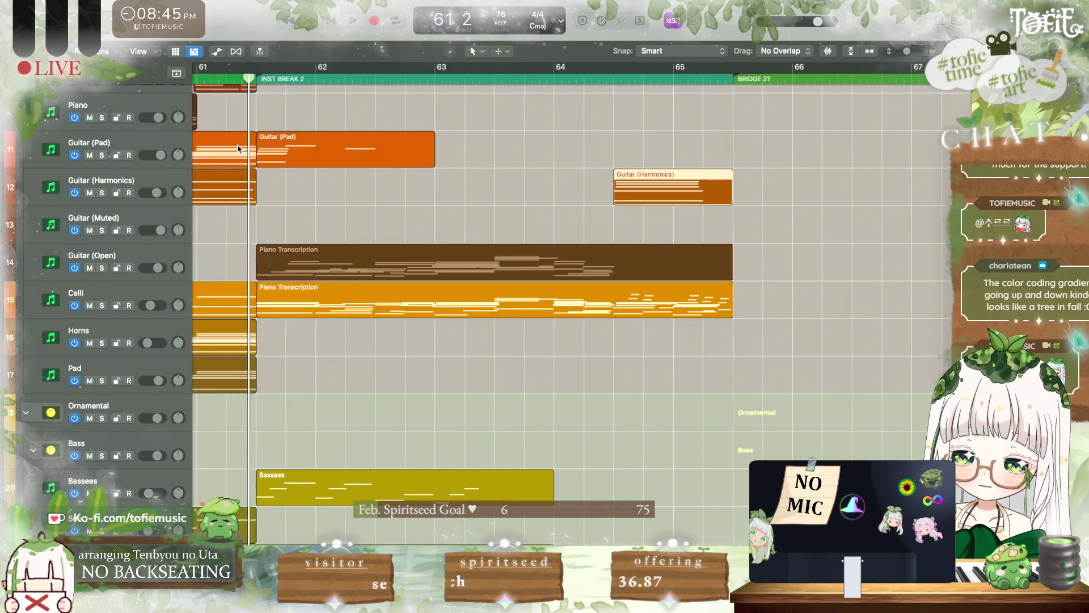
{"action": "key", "text": "space"}
{"action": "scroll", "coordinate": [358, 209], "scroll_direction": "left", "scroll_amount": 2}
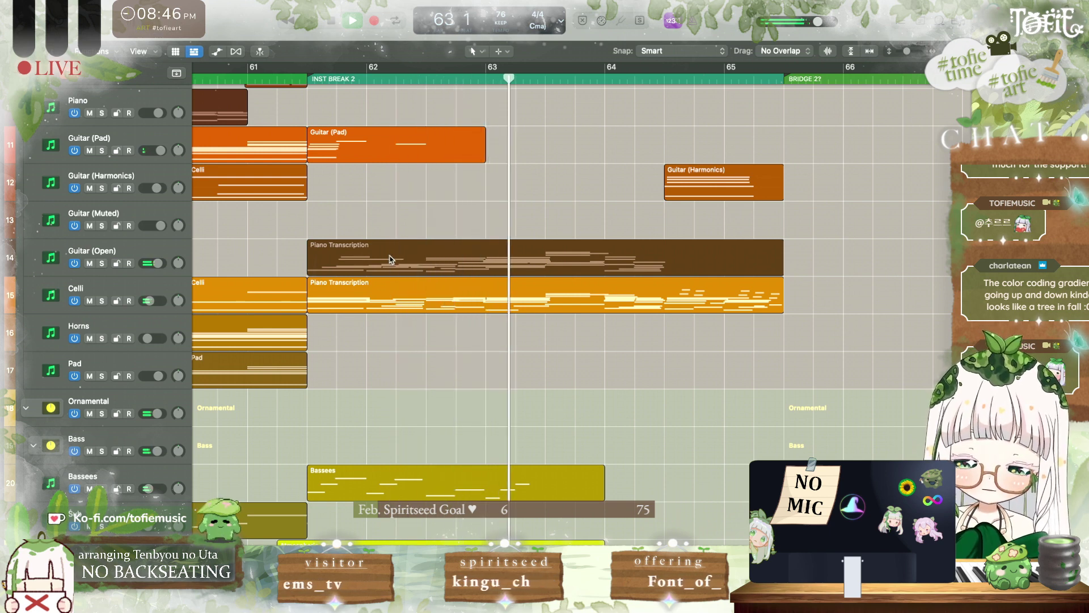
Step: In the Guitar (Open) Piano Transcription region, extend the starts of the E3 and D3 notes near 62 4 slightly earlier and play it back
{"action": "left_click", "coordinate": [425, 80]}
{"action": "double_click", "coordinate": [438, 261]}
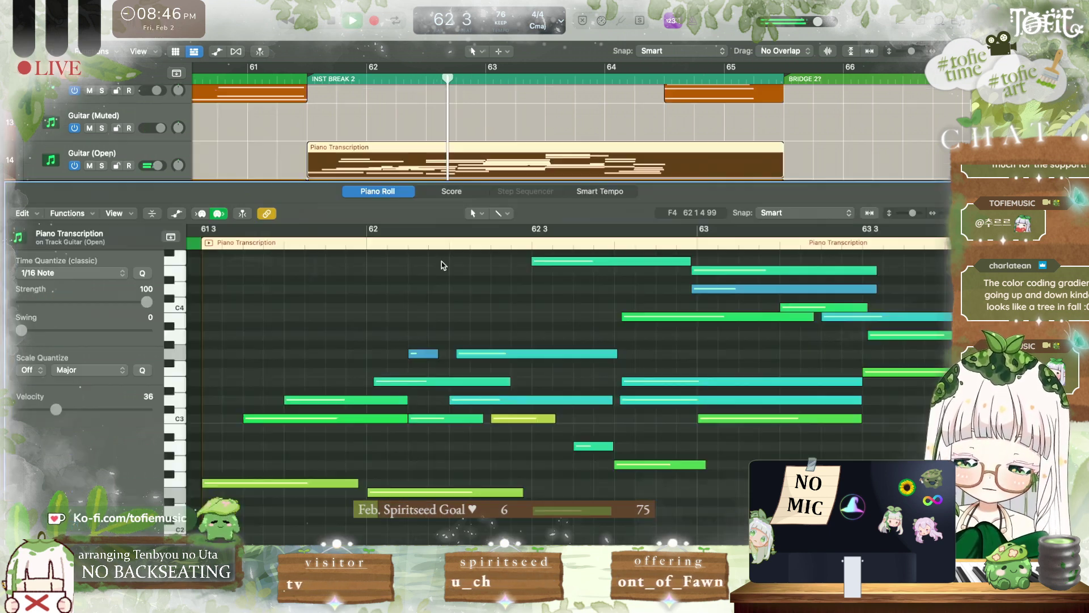
{"action": "scroll", "coordinate": [515, 415], "scroll_direction": "right", "scroll_amount": 2}
{"action": "mouse_move", "coordinate": [533, 384]}
{"action": "left_mouse_down"}
{"action": "mouse_move", "coordinate": [547, 403]}
{"action": "mouse_move", "coordinate": [533, 399]}
{"action": "left_mouse_up"}
{"action": "key", "text": "space"}
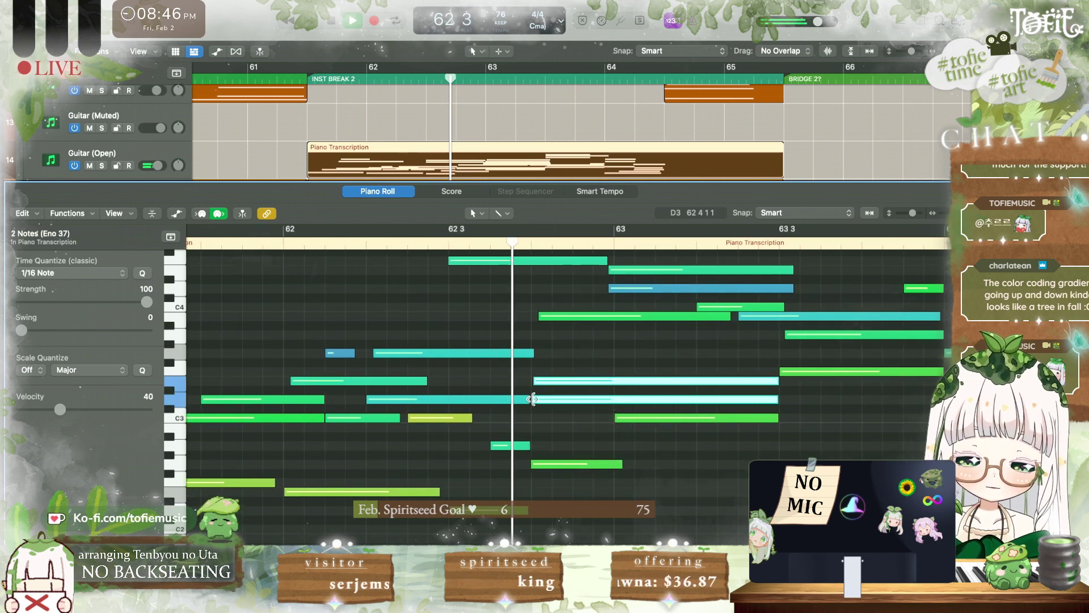
{"action": "mouse_move", "coordinate": [533, 399]}
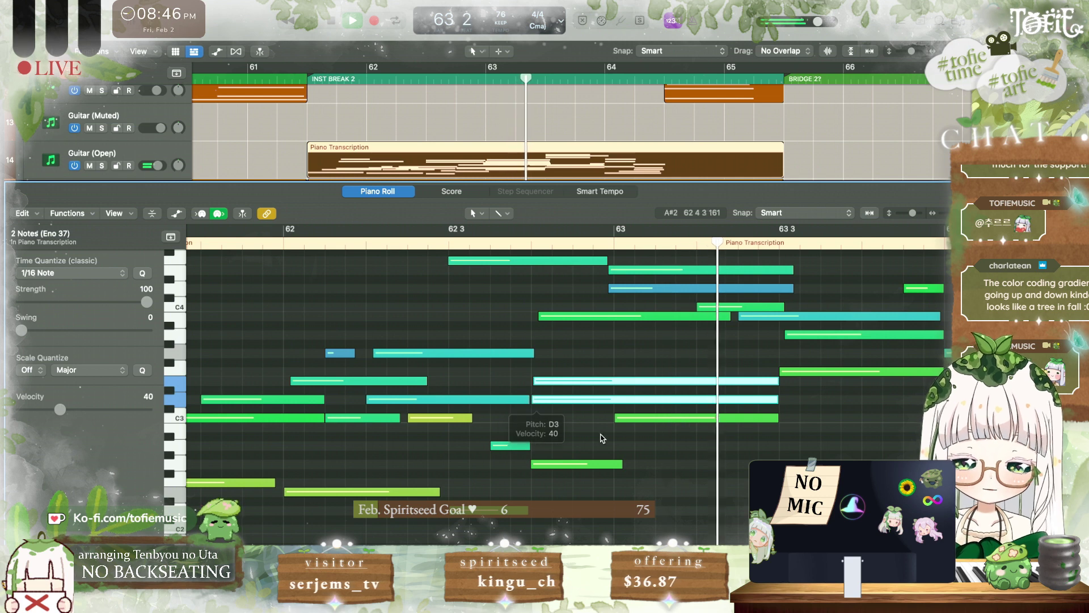
{"action": "key", "text": "space"}
Step: Trim the starts of the D4, E4 and G4 notes to about bar 63 and audition the Guitar (Open) region
{"action": "scroll", "coordinate": [618, 307], "scroll_direction": "up", "scroll_amount": 3}
{"action": "left_click_drag", "start_coordinate": [615, 339], "coordinate": [621, 284]}
{"action": "key", "text": "space"}
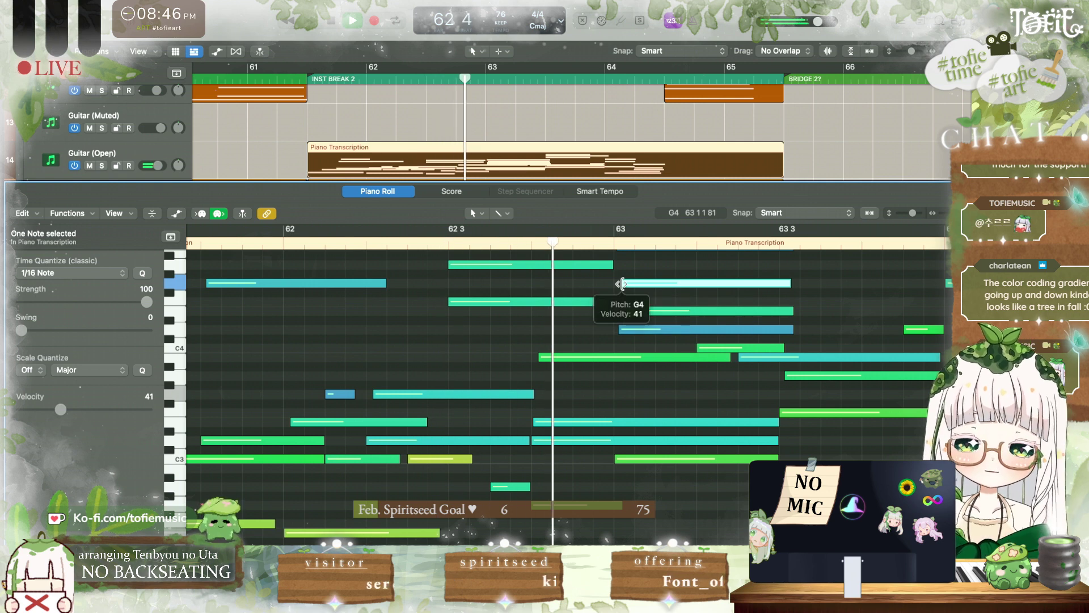
{"action": "key", "text": "space"}
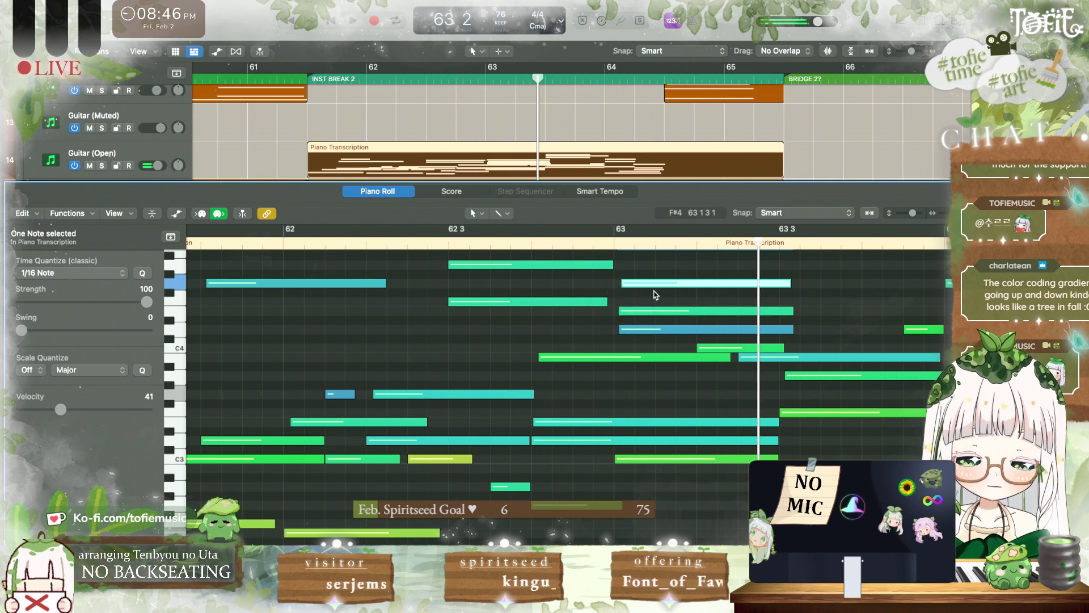
Step: Balance the chord at bar 63 in the Guitar (Open) region by setting the D4 note's velocity to 35
{"action": "left_click", "coordinate": [656, 293]}
{"action": "left_click", "coordinate": [649, 330]}
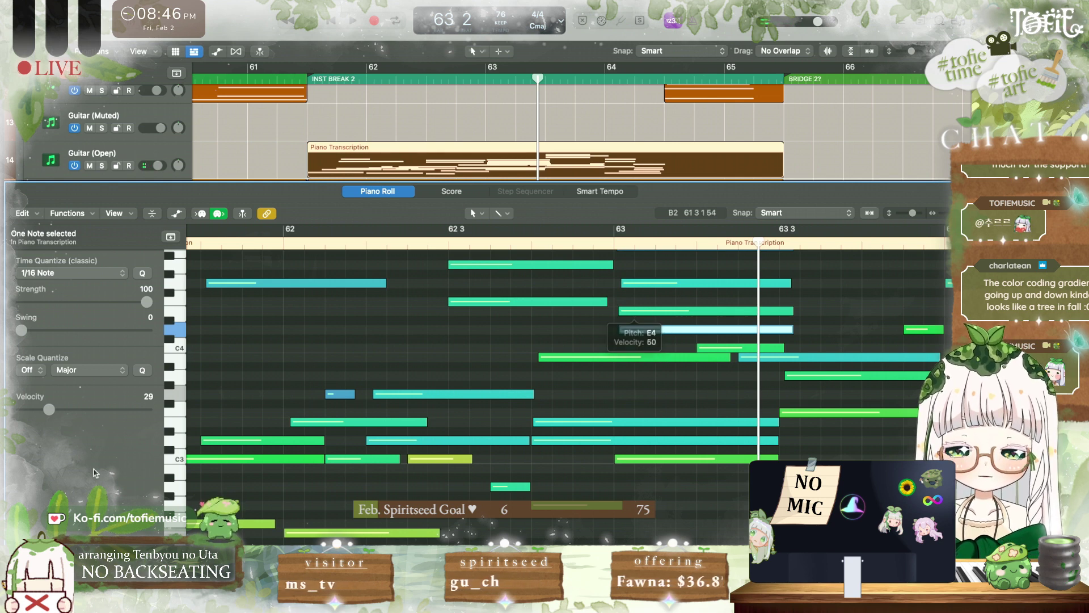
{"action": "left_click", "coordinate": [644, 312]}
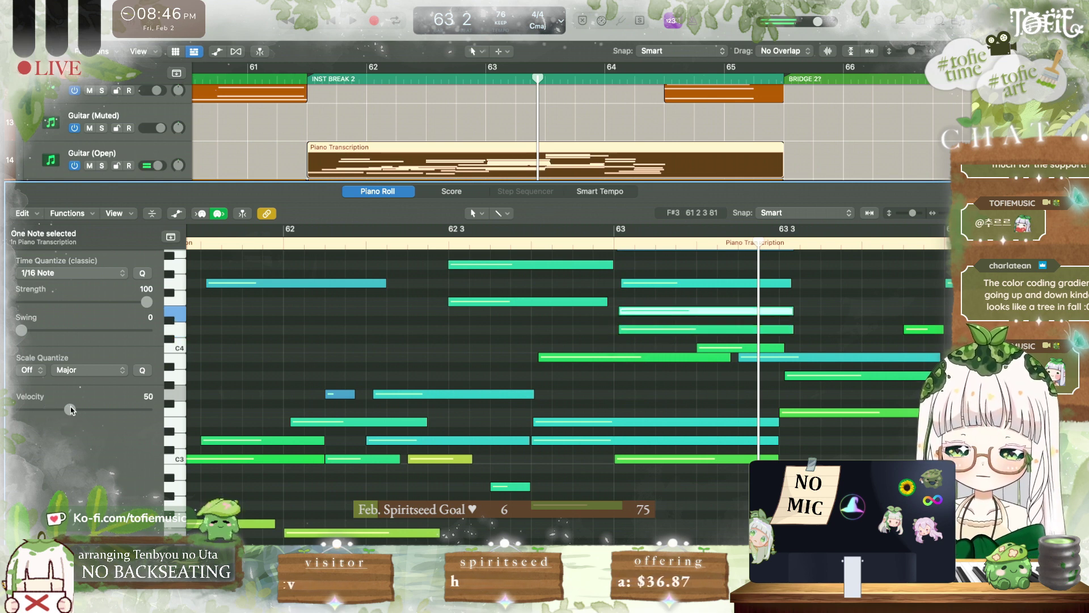
{"action": "key", "text": "space"}
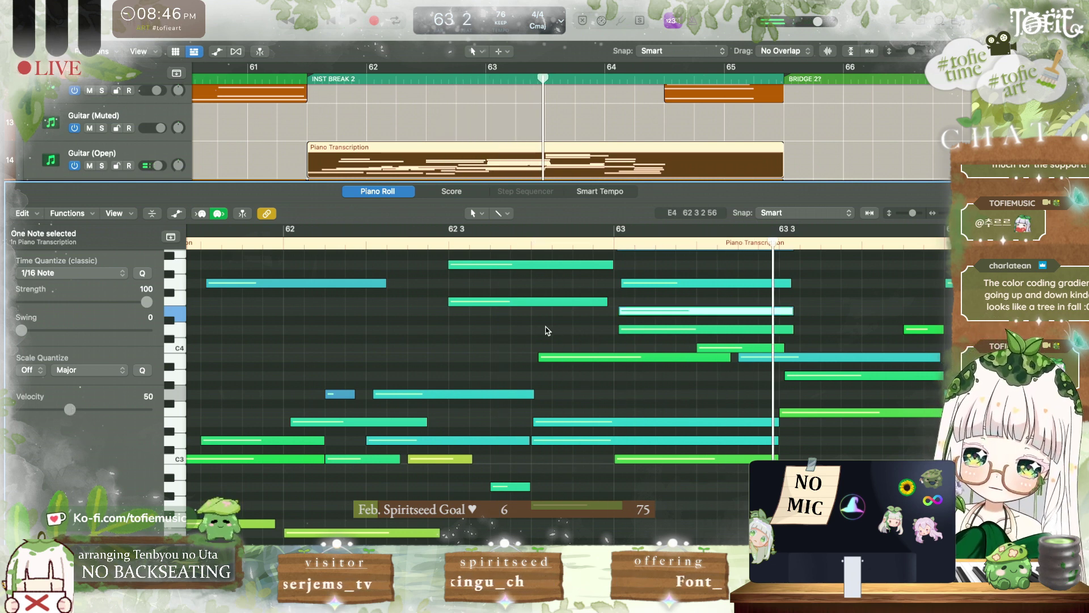
{"action": "left_click", "coordinate": [633, 329]}
{"action": "key", "text": "space"}
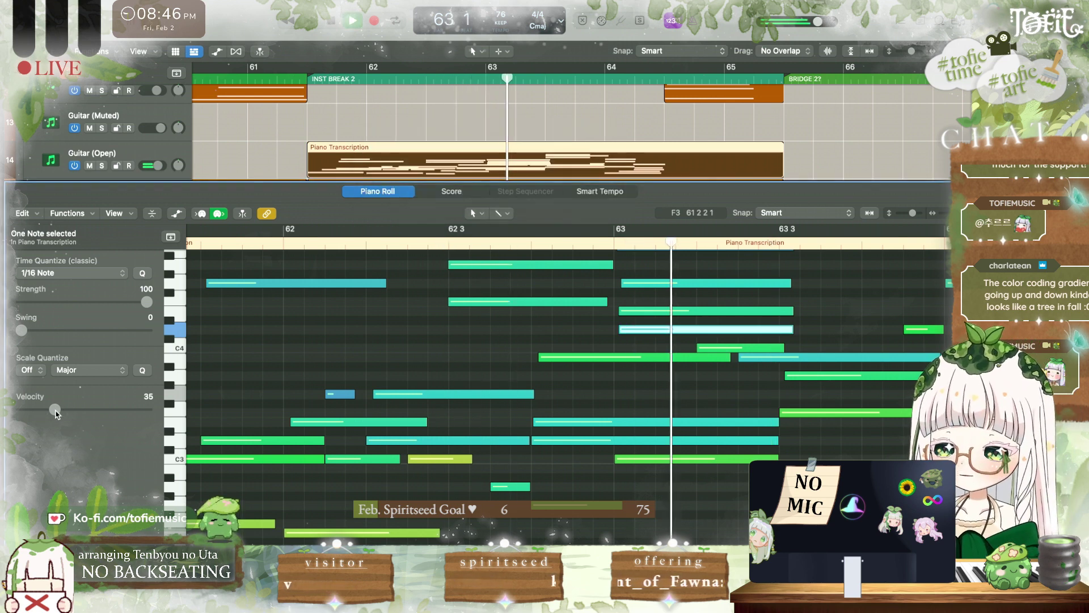
Step: Listen to the end of the Guitar (Open) region, and play the arrangement again from just before 64 3
{"action": "scroll", "coordinate": [379, 489], "scroll_direction": "right", "scroll_amount": 7}
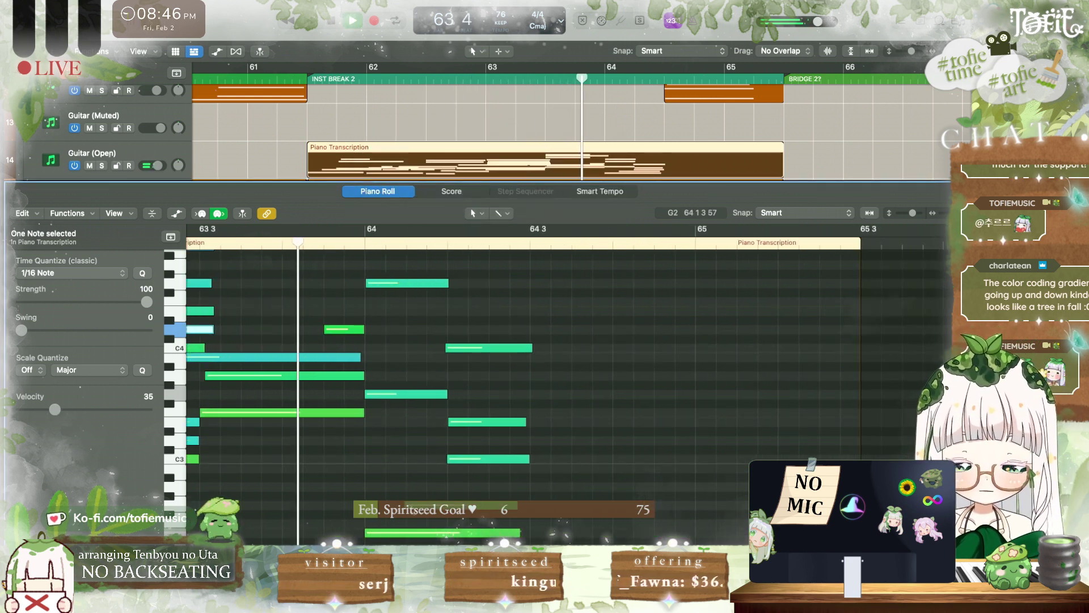
{"action": "scroll", "coordinate": [379, 489], "scroll_direction": "up", "scroll_amount": 2}
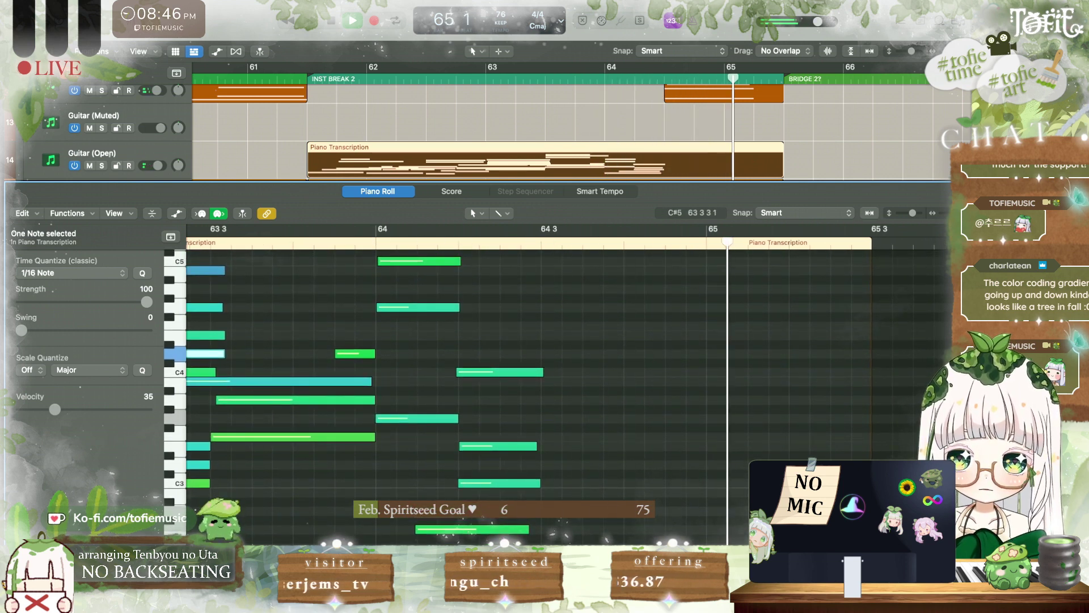
{"action": "key", "text": "p"}
{"action": "left_click", "coordinate": [656, 112]}
{"action": "key", "text": "space"}
{"action": "left_click", "coordinate": [662, 79]}
{"action": "key", "text": "space"}
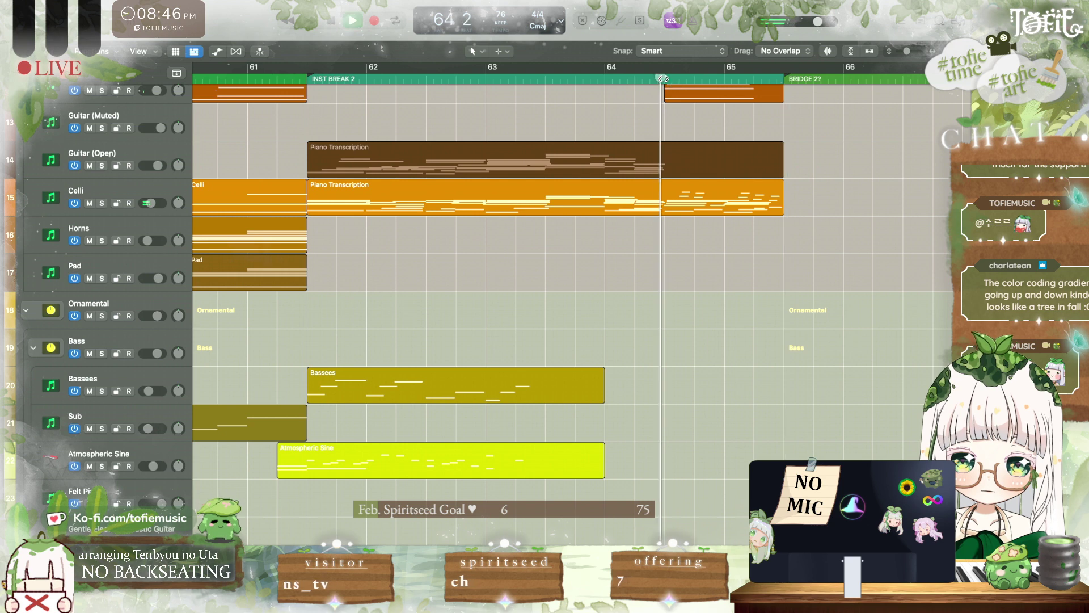
{"action": "key", "text": "space"}
Step: In the Celli region, delete the moving notes after the chord at 64 3 and lengthen the chord's D3 and G2 notes past bar 65
{"action": "double_click", "coordinate": [698, 211]}
{"action": "scroll", "coordinate": [686, 390], "scroll_direction": "right", "scroll_amount": 3}
{"action": "scroll", "coordinate": [686, 389], "scroll_direction": "up", "scroll_amount": 4}
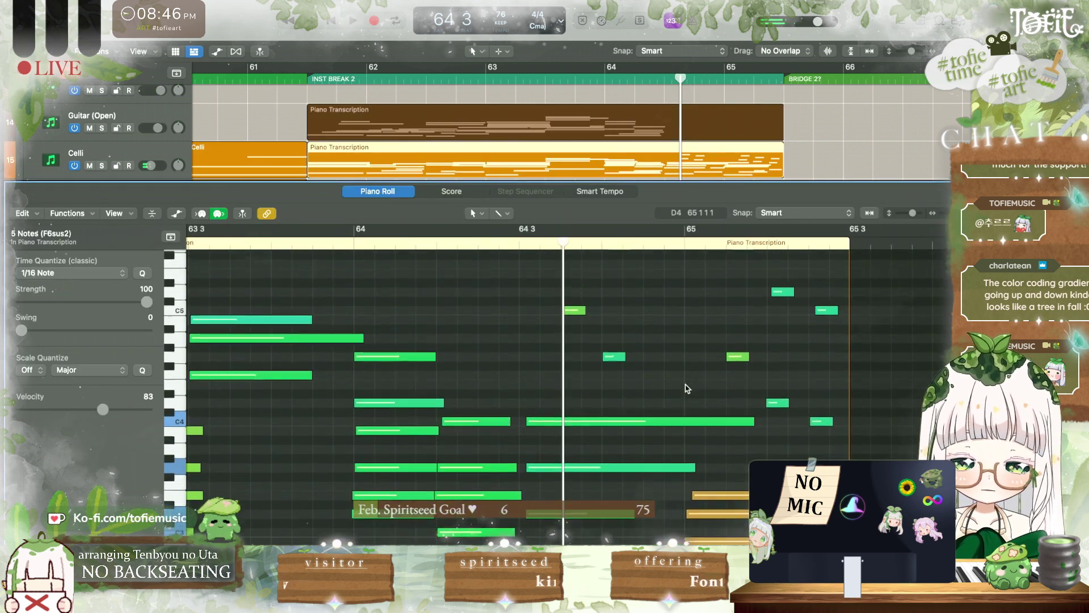
{"action": "left_click_drag", "start_coordinate": [546, 276], "coordinate": [850, 481]}
{"action": "scroll", "coordinate": [794, 397], "scroll_direction": "down", "scroll_amount": 4}
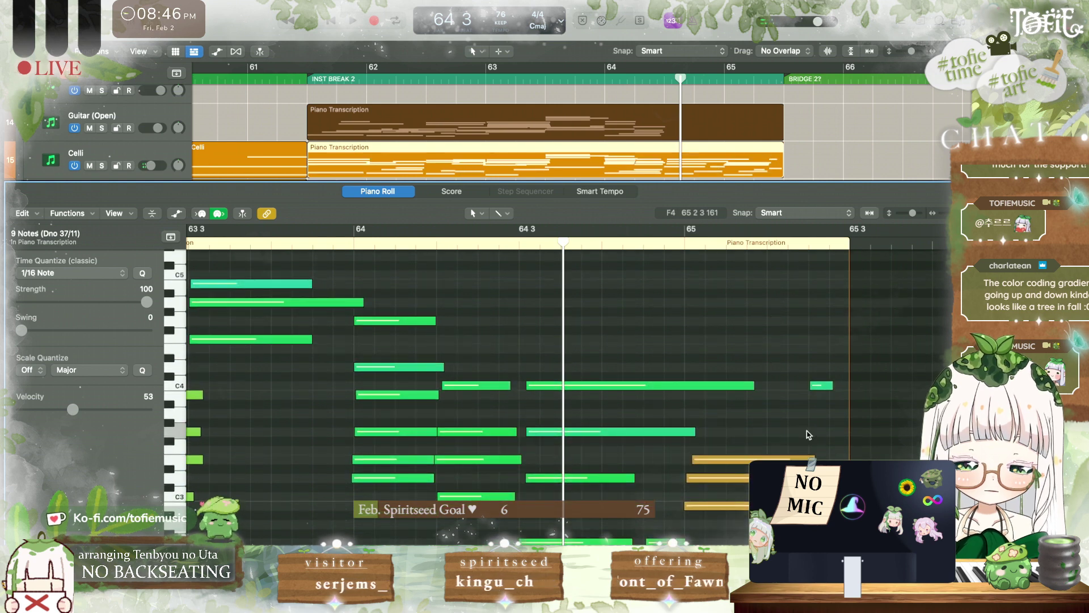
{"action": "scroll", "coordinate": [810, 435], "scroll_direction": "down", "scroll_amount": 6}
{"action": "scroll", "coordinate": [809, 434], "scroll_direction": "down", "scroll_amount": 2}
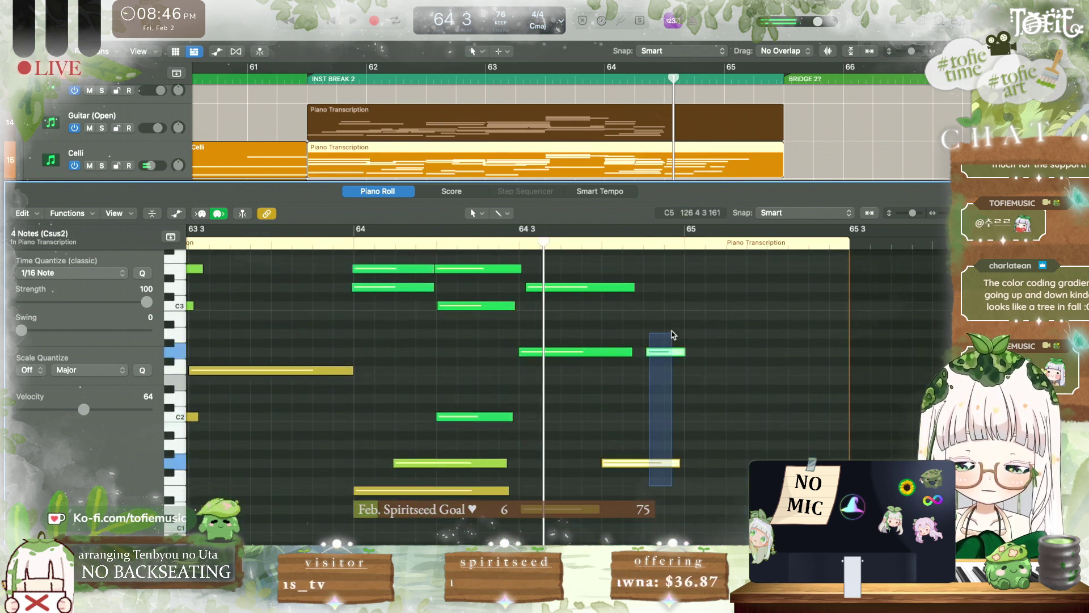
{"action": "left_click_drag", "start_coordinate": [574, 498], "coordinate": [725, 361]}
{"action": "left_click", "coordinate": [737, 355]}
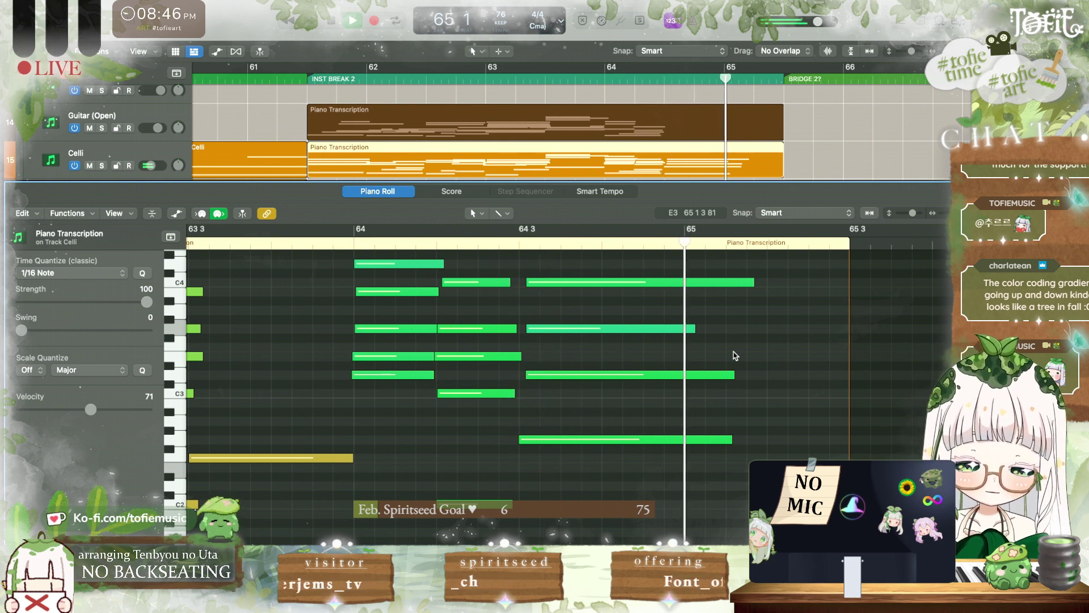
Step: Shorten the Celli chord's C4, D3 and G2 notes to end around bar 65, and raise its lowest note an octave to D2
{"action": "key", "text": "space"}
{"action": "left_click_drag", "start_coordinate": [754, 282], "coordinate": [689, 283]}
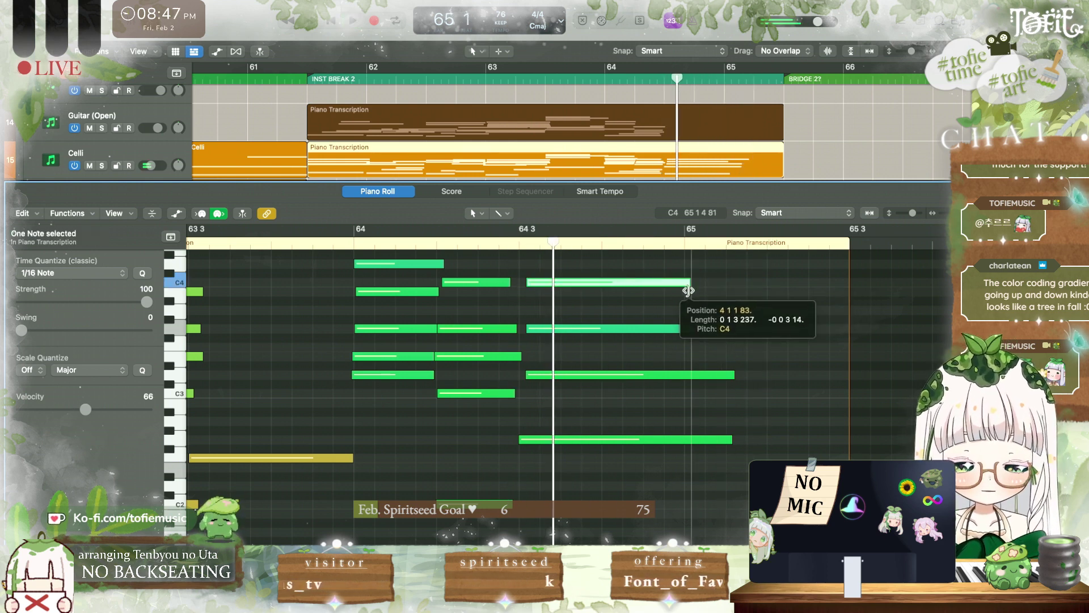
{"action": "left_click_drag", "start_coordinate": [721, 372], "coordinate": [692, 374]}
{"action": "left_click_drag", "start_coordinate": [728, 439], "coordinate": [694, 439]}
{"action": "scroll", "coordinate": [695, 477], "scroll_direction": "down", "scroll_amount": 5}
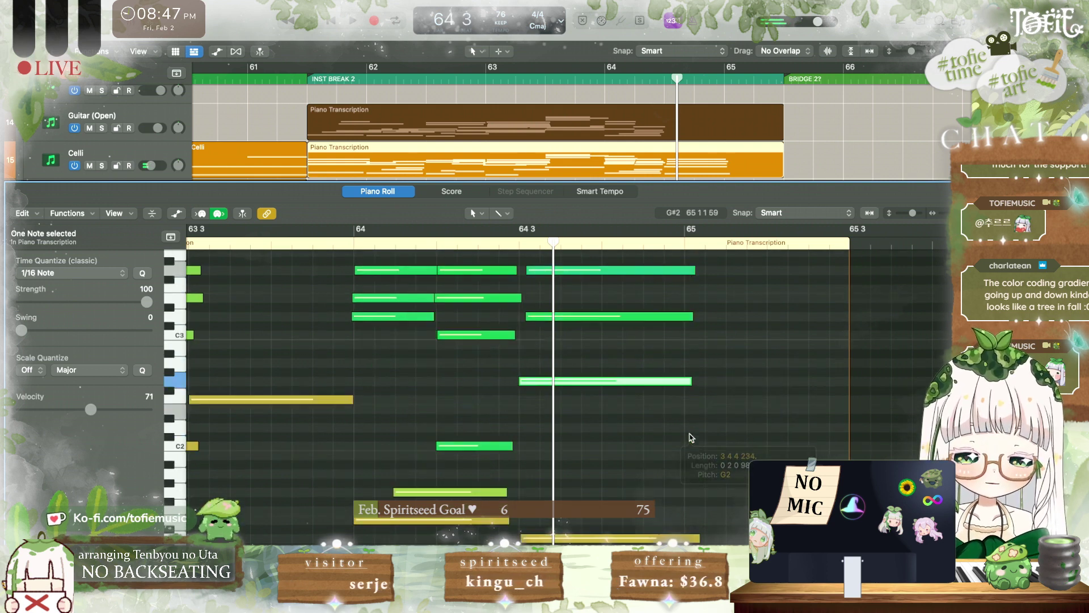
{"action": "left_click_drag", "start_coordinate": [698, 499], "coordinate": [693, 497]}
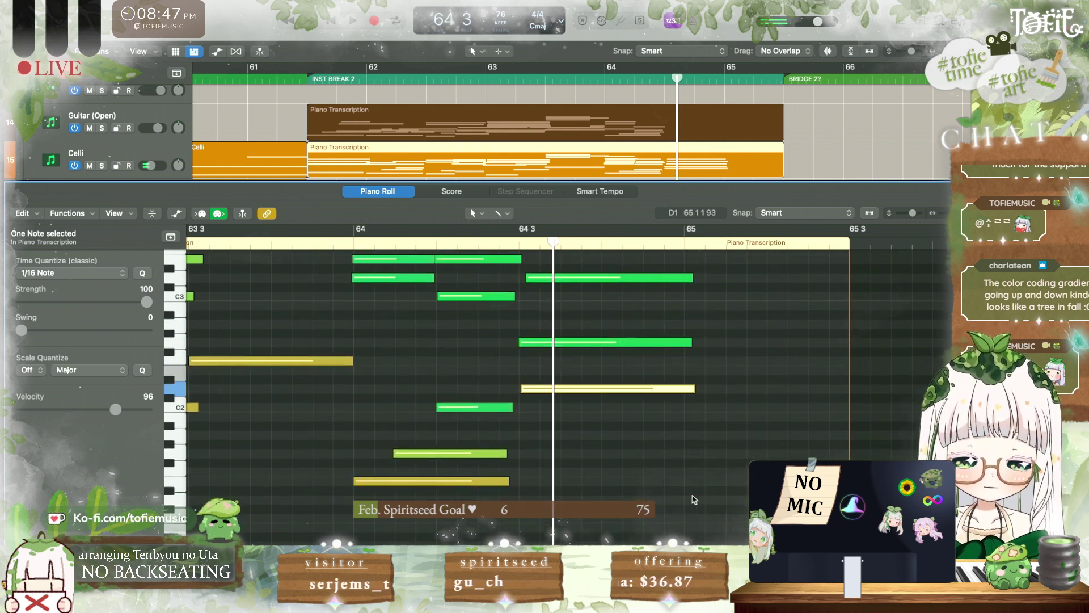
Step: Audition the Celli chord at 64 3 and delete its G2 note
{"action": "key", "text": "space"}
{"action": "scroll", "coordinate": [695, 498], "scroll_direction": "up", "scroll_amount": 3}
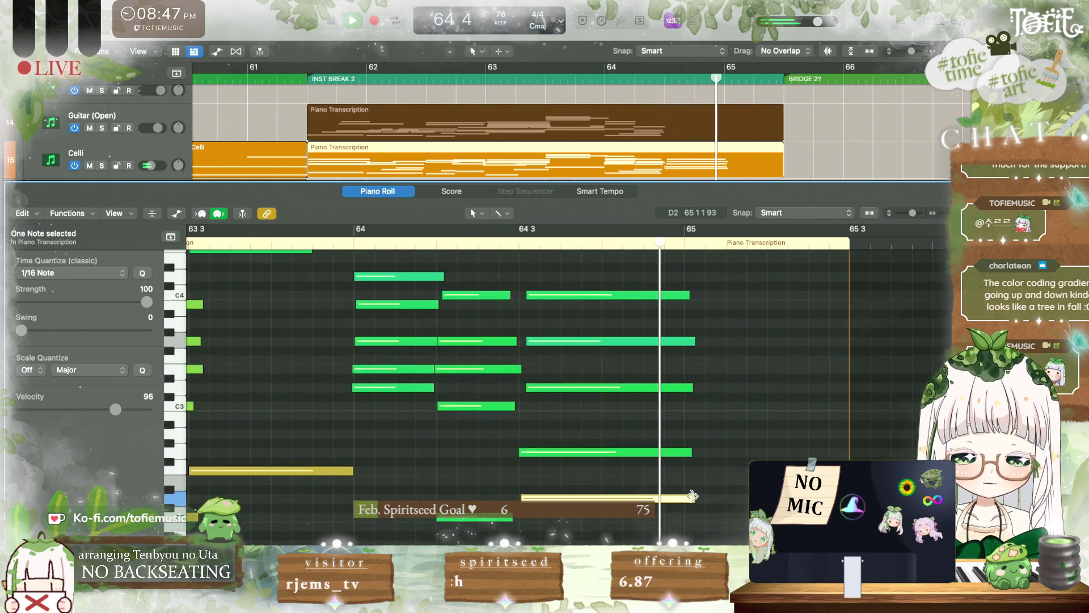
{"action": "key", "text": "space"}
{"action": "left_click", "coordinate": [650, 452]}
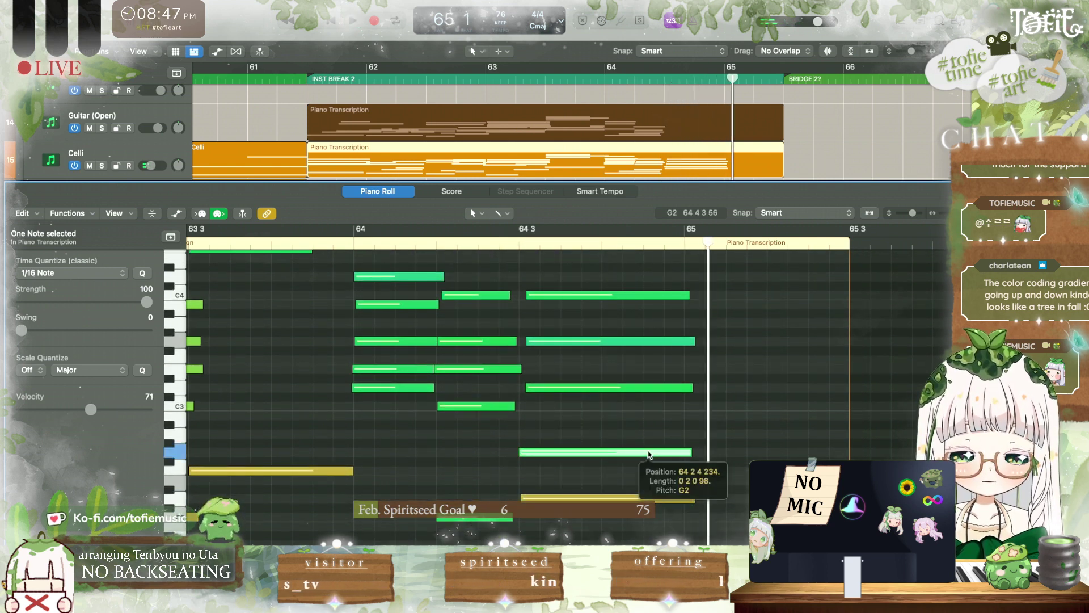
{"action": "double_click", "coordinate": [516, 245]}
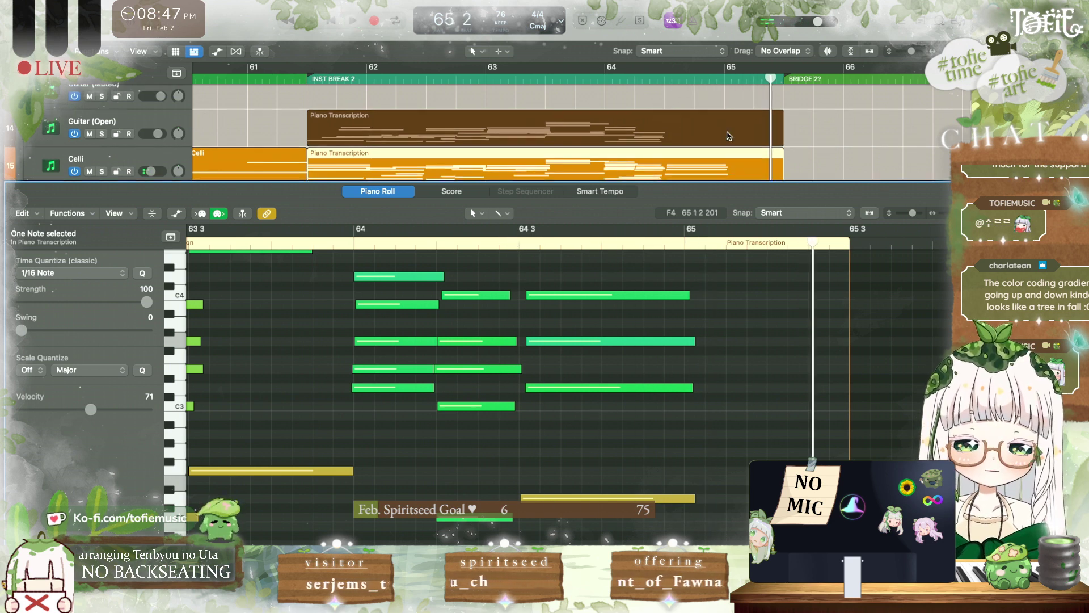
Step: Copy the Guitar (Harmonics) region at 64 3 onto the Guitar (Pad) track and audition the doubled chord
{"action": "scroll", "coordinate": [724, 163], "scroll_direction": "up", "scroll_amount": 3}
{"action": "key", "text": "space"}
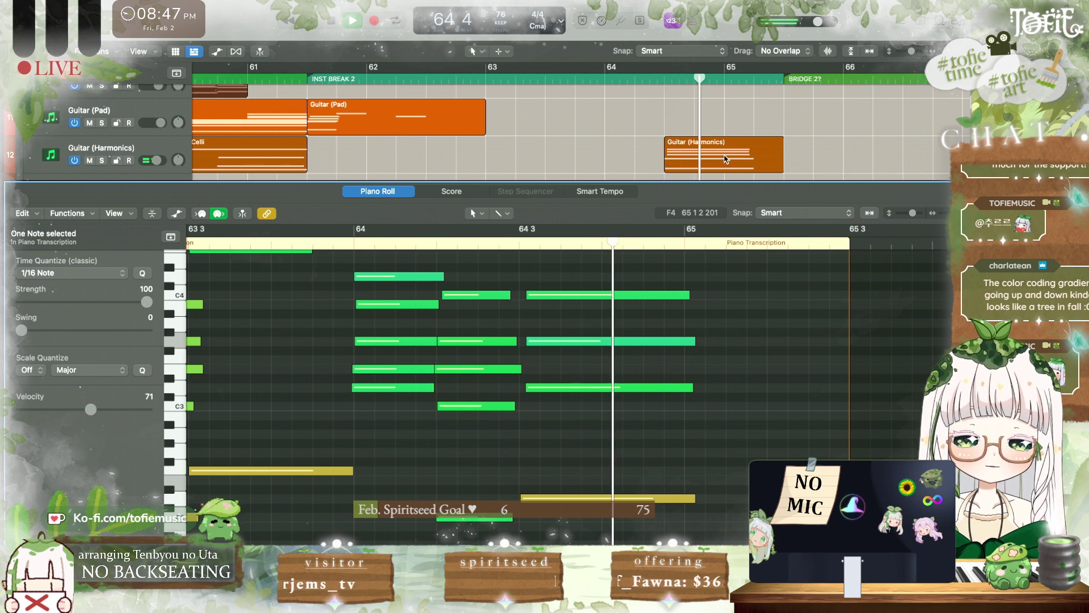
{"action": "key", "text": "space"}
{"action": "left_click_drag", "start_coordinate": [724, 159], "coordinate": [704, 142]}
{"action": "left_click", "coordinate": [502, 229]}
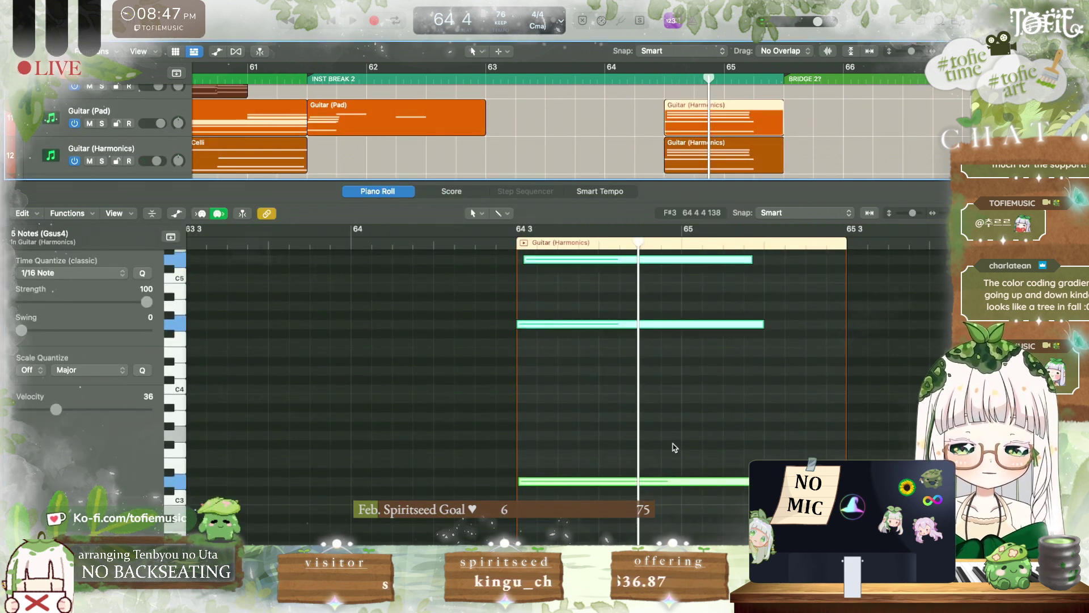
{"action": "key", "text": "space"}
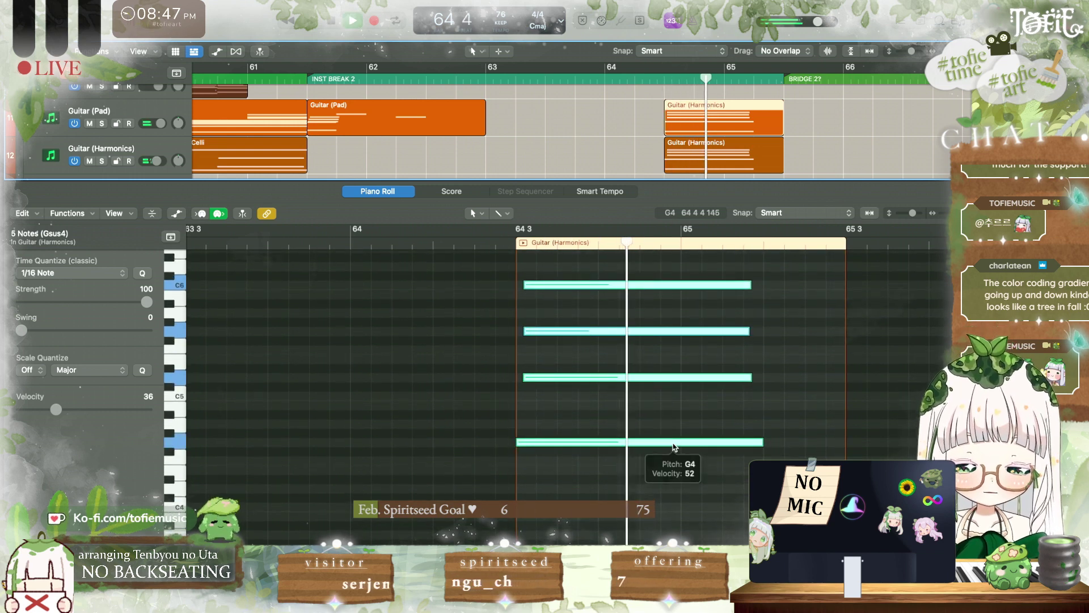
{"action": "key", "text": "space"}
{"action": "left_click", "coordinate": [663, 410]}
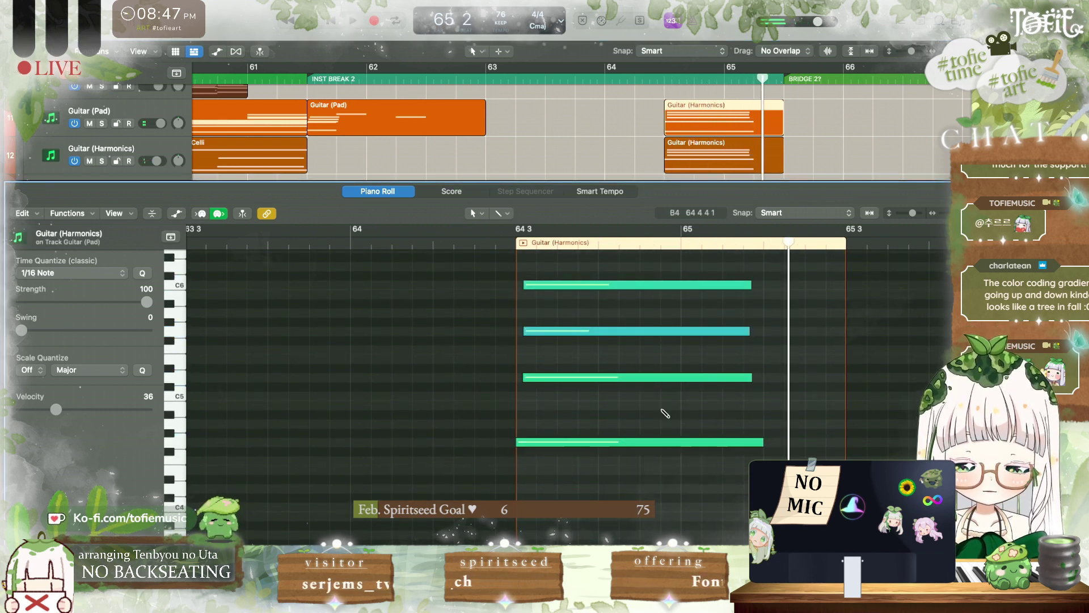
Step: Transpose all notes in the Guitar (Pad) copy up one octave and shorten that region to about one beat
{"action": "key", "text": "super+a"}
{"action": "key", "text": "alt+shift+Up"}
{"action": "key", "text": "space"}
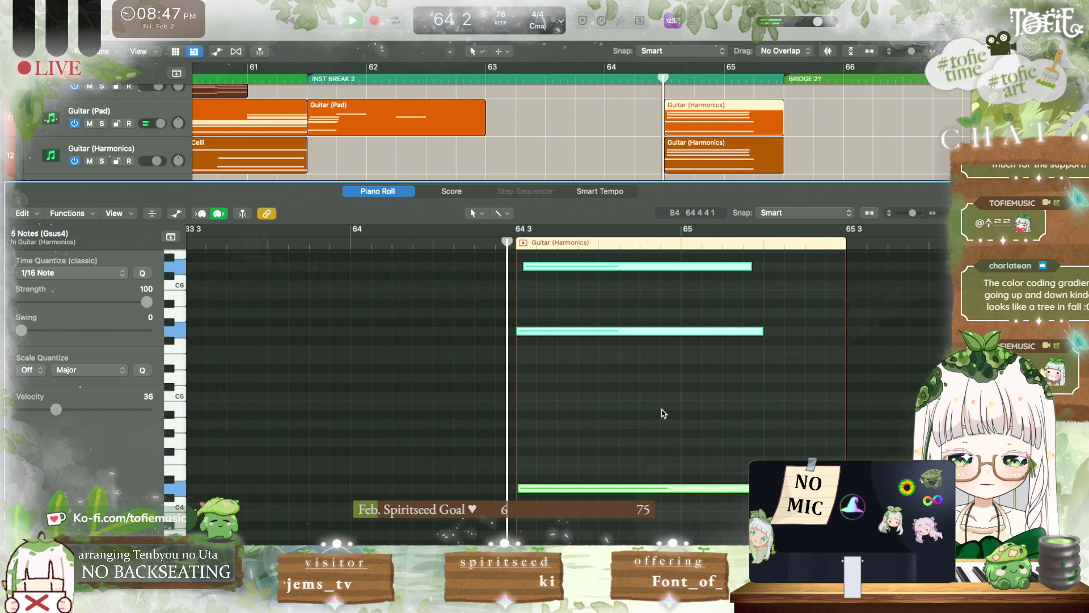
{"action": "key", "text": "space"}
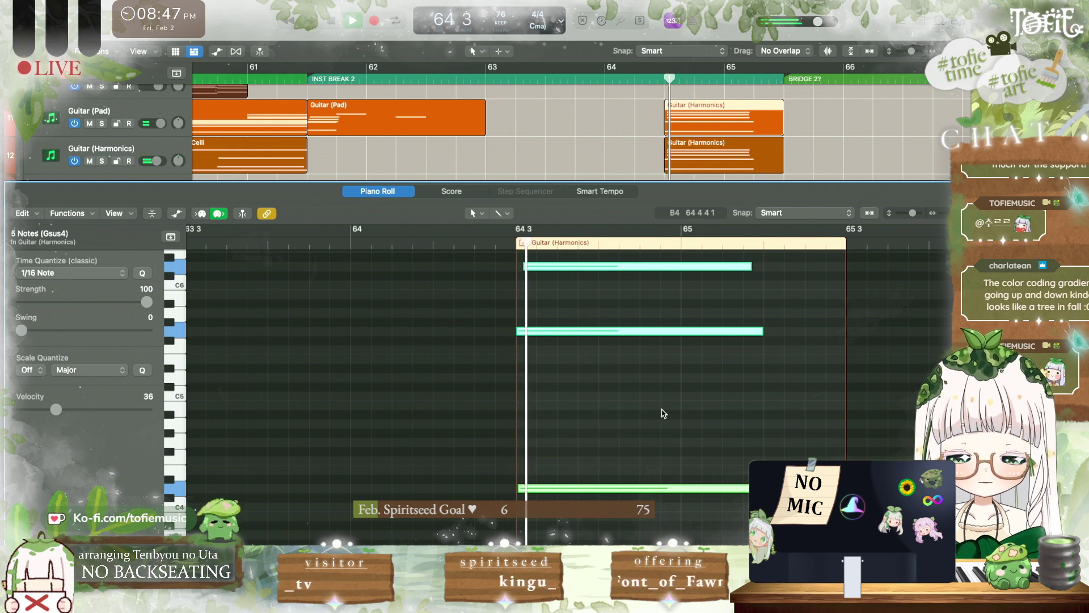
{"action": "key", "text": "p"}
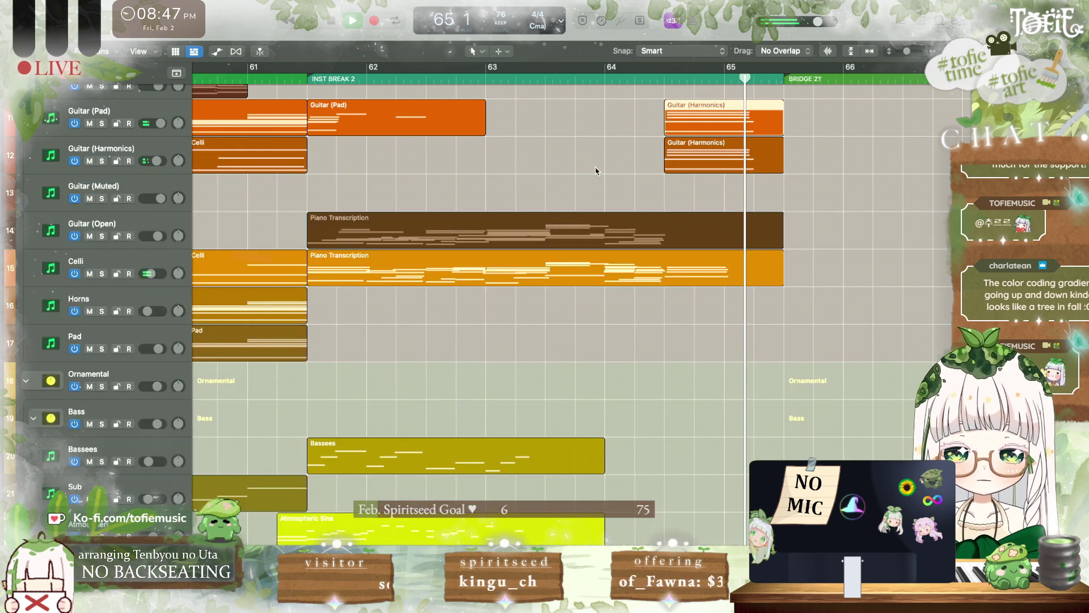
{"action": "left_click_drag", "start_coordinate": [777, 133], "coordinate": [689, 126]}
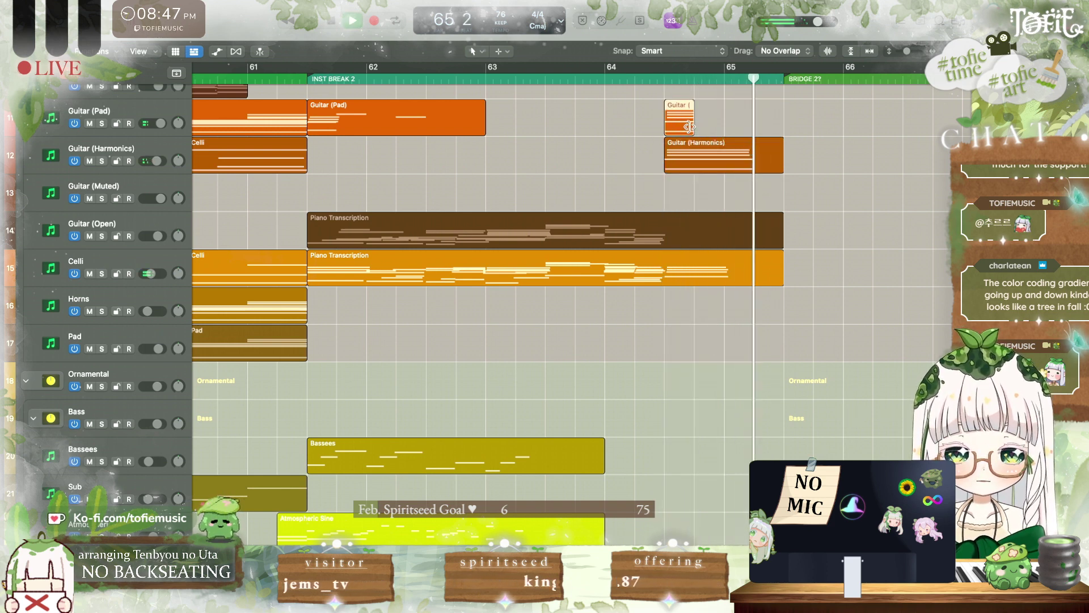
Step: Place the playhead at the start of the BRIDGE 2? section and look over the lower tracks
{"action": "left_click", "coordinate": [788, 82]}
{"action": "scroll", "coordinate": [669, 321], "scroll_direction": "down", "scroll_amount": 14}
{"action": "scroll", "coordinate": [669, 321], "scroll_direction": "down", "scroll_amount": 3}
{"action": "scroll", "coordinate": [669, 321], "scroll_direction": "up", "scroll_amount": 9}
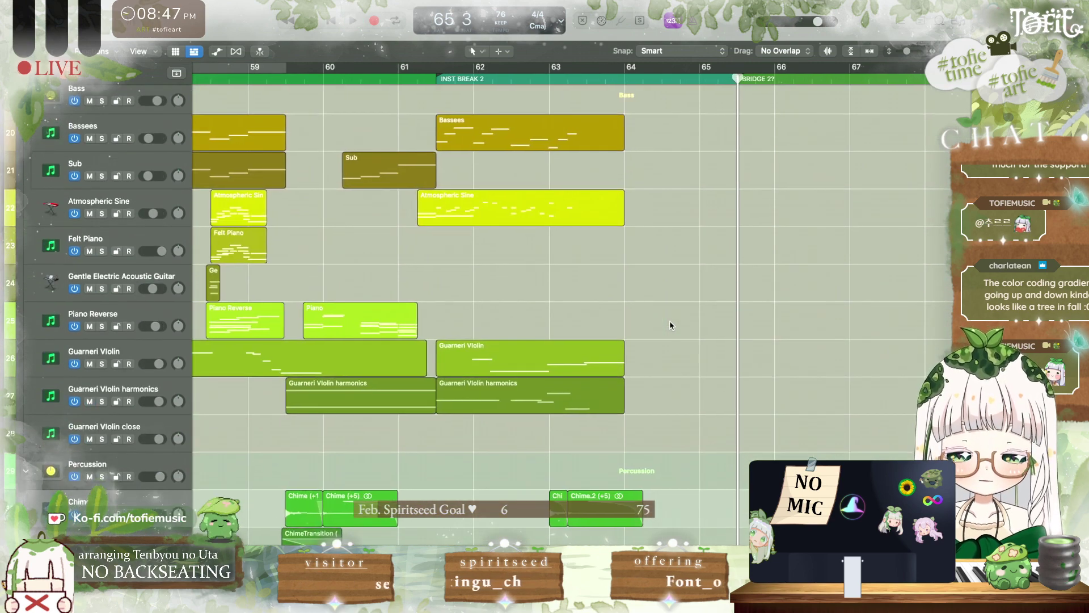
Step: Copy the ChimeTransition, Timpani roll and Cymbal Rolls regions from the start of BRIDGE? to the start of BRIDGE 2?
{"action": "scroll", "coordinate": [669, 321], "scroll_direction": "down", "scroll_amount": 8}
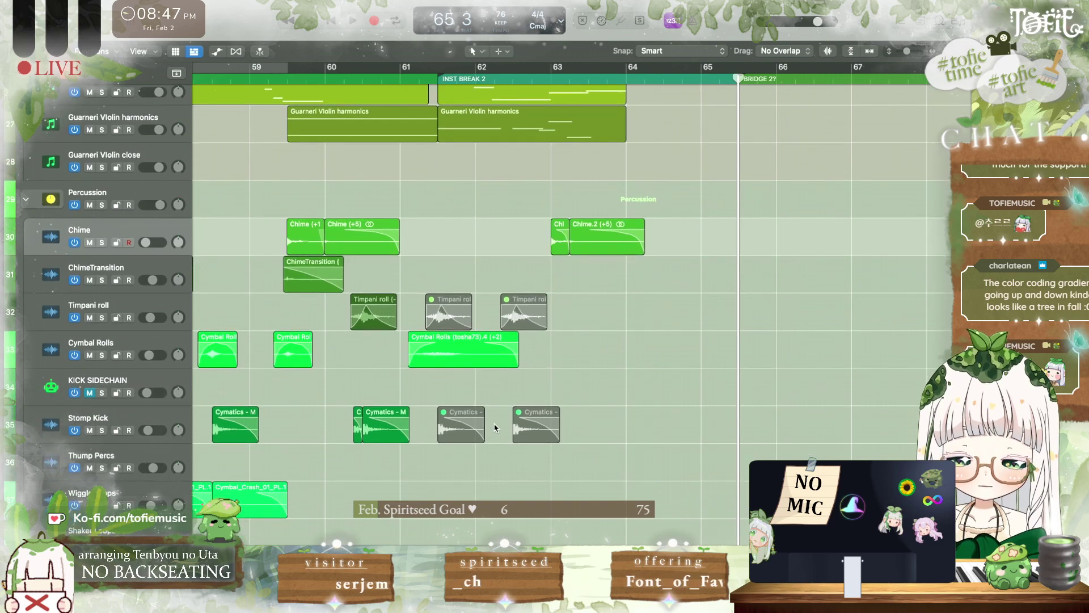
{"action": "scroll", "coordinate": [495, 428], "scroll_direction": "down", "scroll_amount": 2}
{"action": "scroll", "coordinate": [495, 428], "scroll_direction": "left", "scroll_amount": 1}
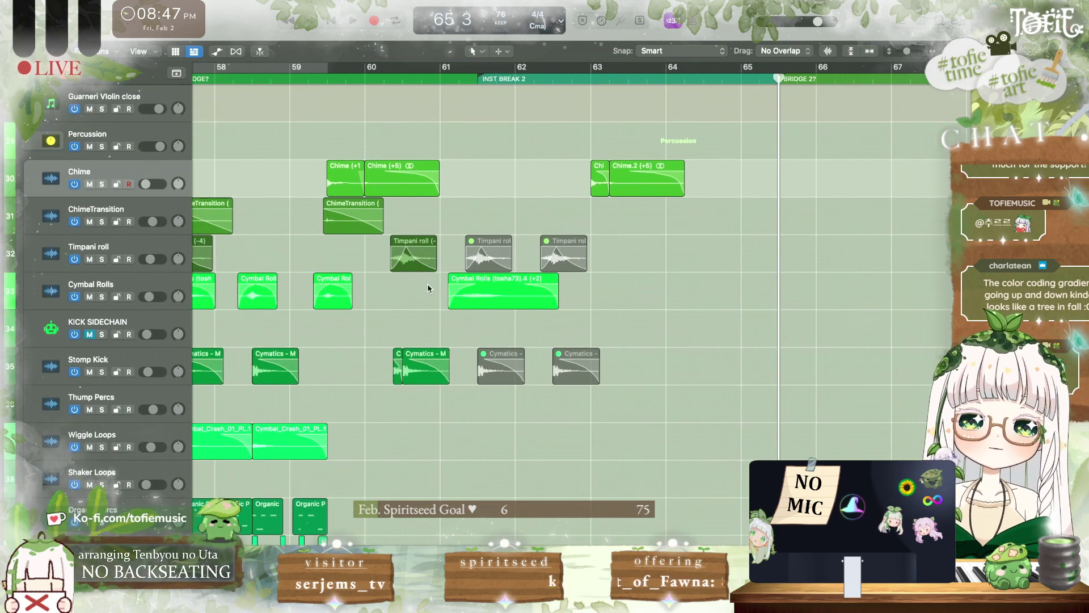
{"action": "scroll", "coordinate": [429, 288], "scroll_direction": "left", "scroll_amount": 4}
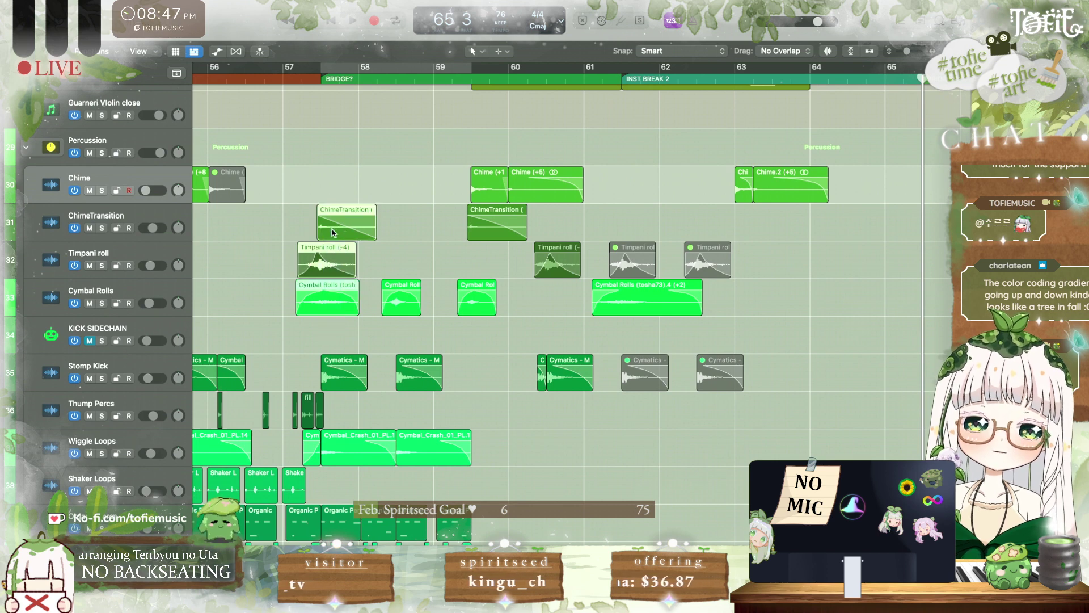
{"action": "left_click_drag", "start_coordinate": [333, 233], "coordinate": [933, 244]}
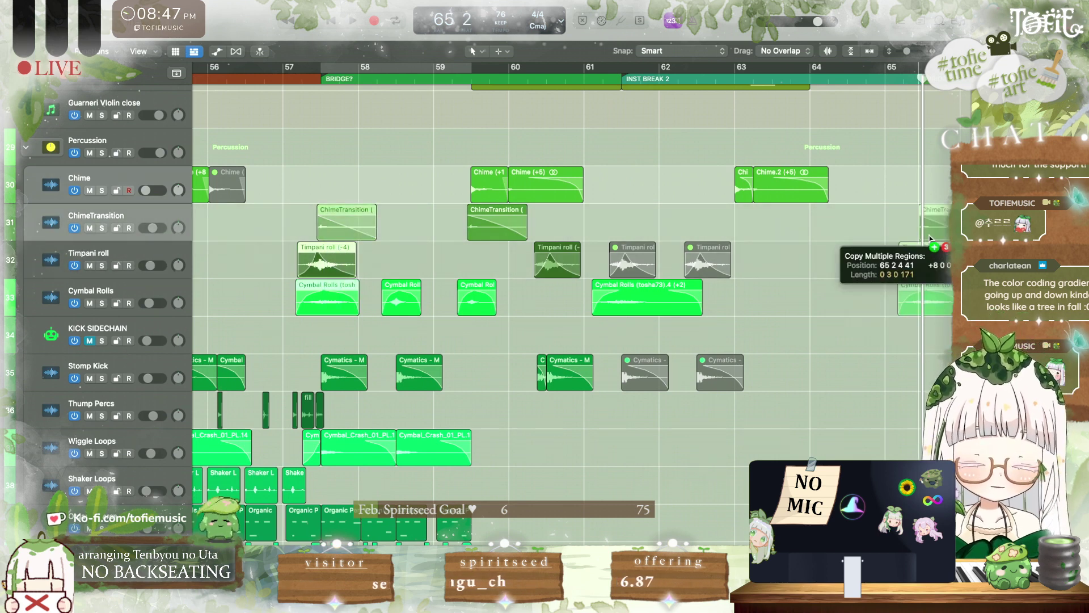
{"action": "left_click_drag", "start_coordinate": [930, 238], "coordinate": [930, 238]}
Step: Audition the copied percussion transition into BRIDGE 2?, starting playback from about bar 64
{"action": "key", "text": "space"}
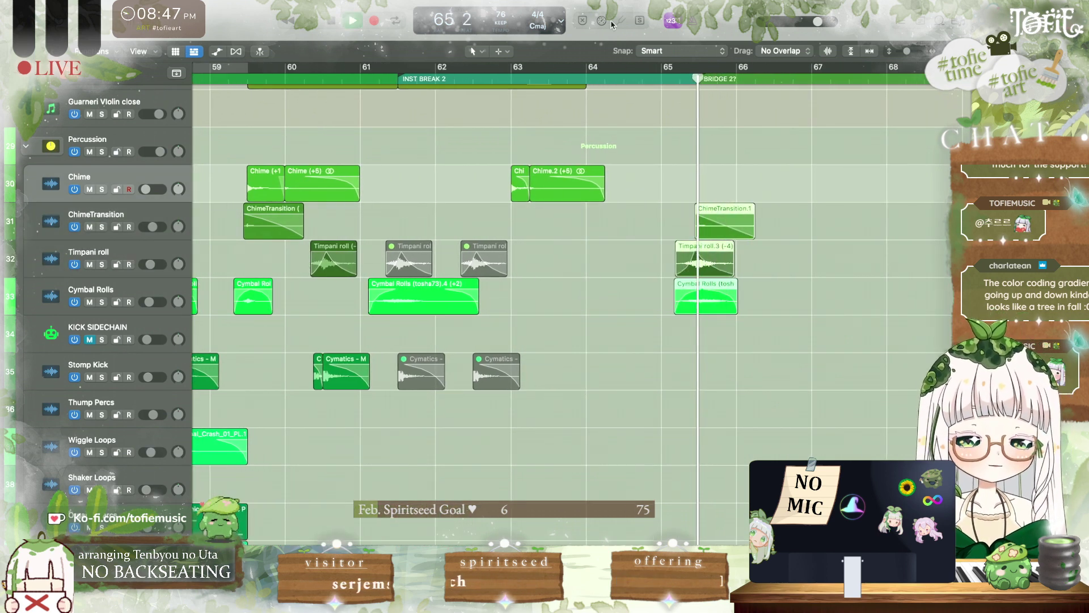
{"action": "key", "text": "space"}
{"action": "scroll", "coordinate": [637, 77], "scroll_direction": "up", "scroll_amount": 4}
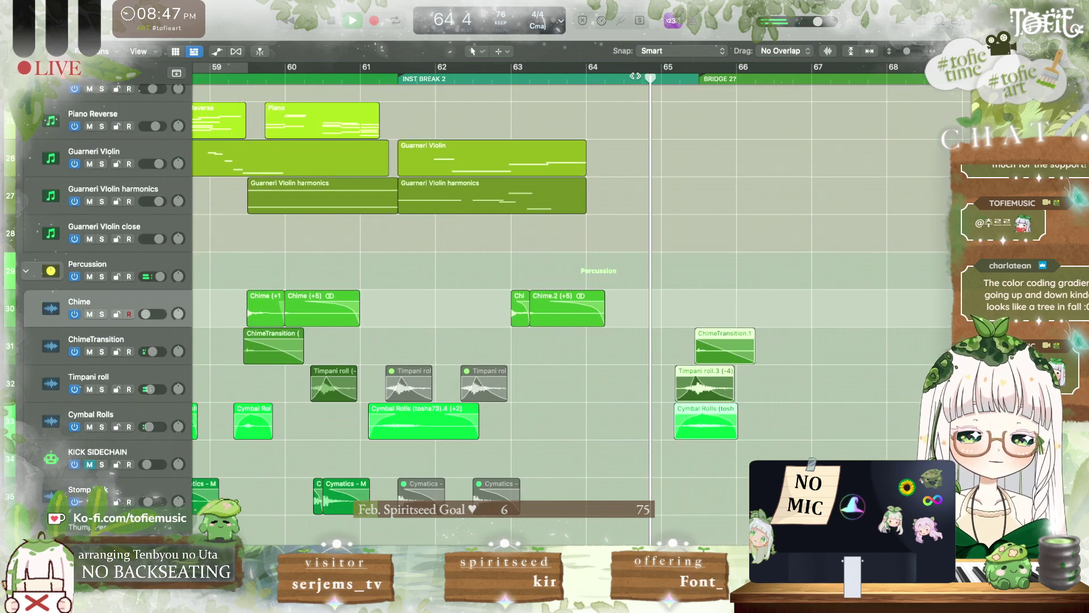
{"action": "left_click", "coordinate": [585, 77]}
{"action": "scroll", "coordinate": [488, 306], "scroll_direction": "up", "scroll_amount": 6}
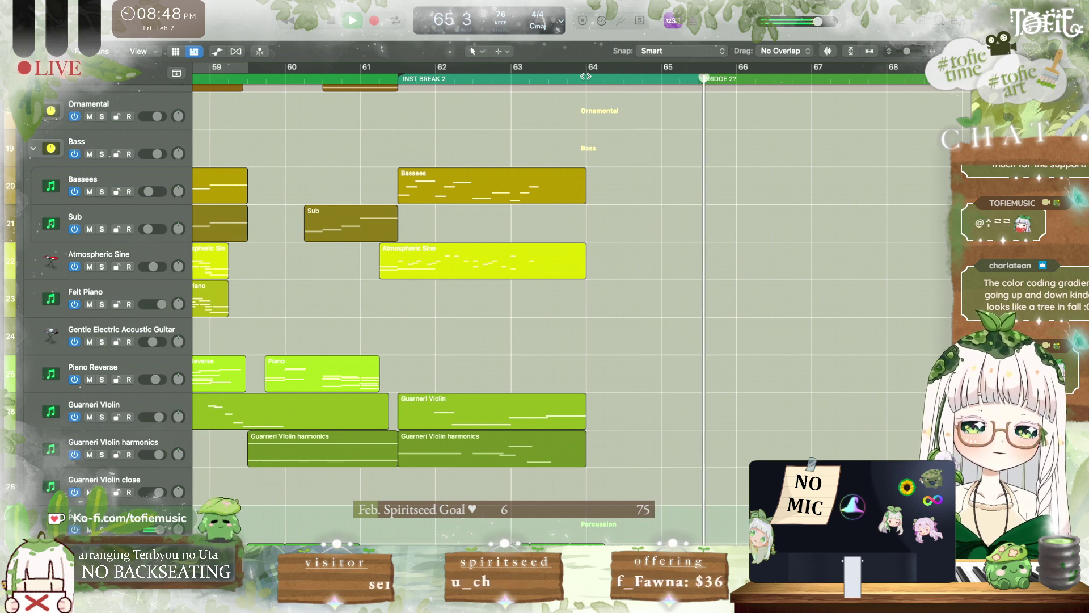
Step: Play INST BREAK 2 from about bar 61 up to BRIDGE 2? while checking the bass, violin and percussion tracks
{"action": "scroll", "coordinate": [620, 183], "scroll_direction": "left", "scroll_amount": 3}
{"action": "key", "text": "space"}
{"action": "double_click", "coordinate": [459, 81]}
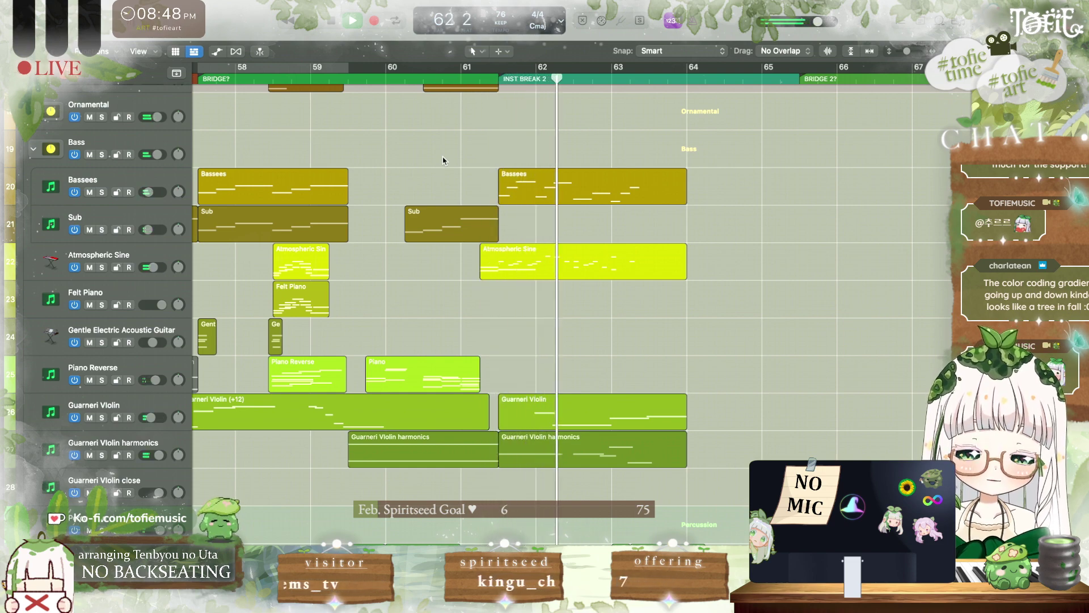
{"action": "scroll", "coordinate": [442, 155], "scroll_direction": "down", "scroll_amount": 5}
{"action": "scroll", "coordinate": [442, 157], "scroll_direction": "right", "scroll_amount": 3}
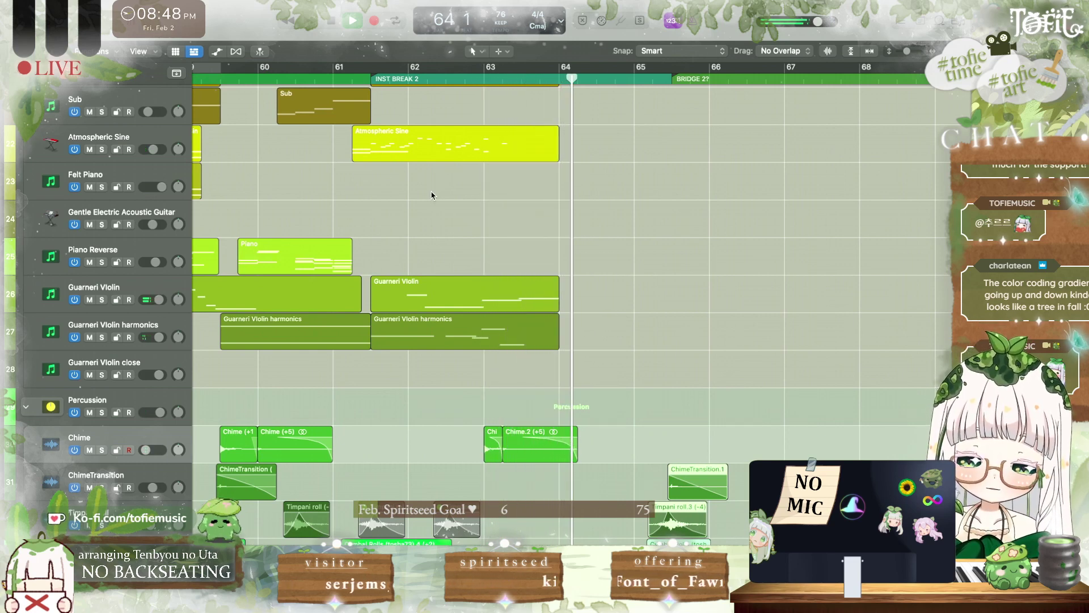
{"action": "scroll", "coordinate": [431, 195], "scroll_direction": "up", "scroll_amount": 5}
{"action": "scroll", "coordinate": [431, 195], "scroll_direction": "right", "scroll_amount": 1}
{"action": "scroll", "coordinate": [457, 159], "scroll_direction": "up", "scroll_amount": 7}
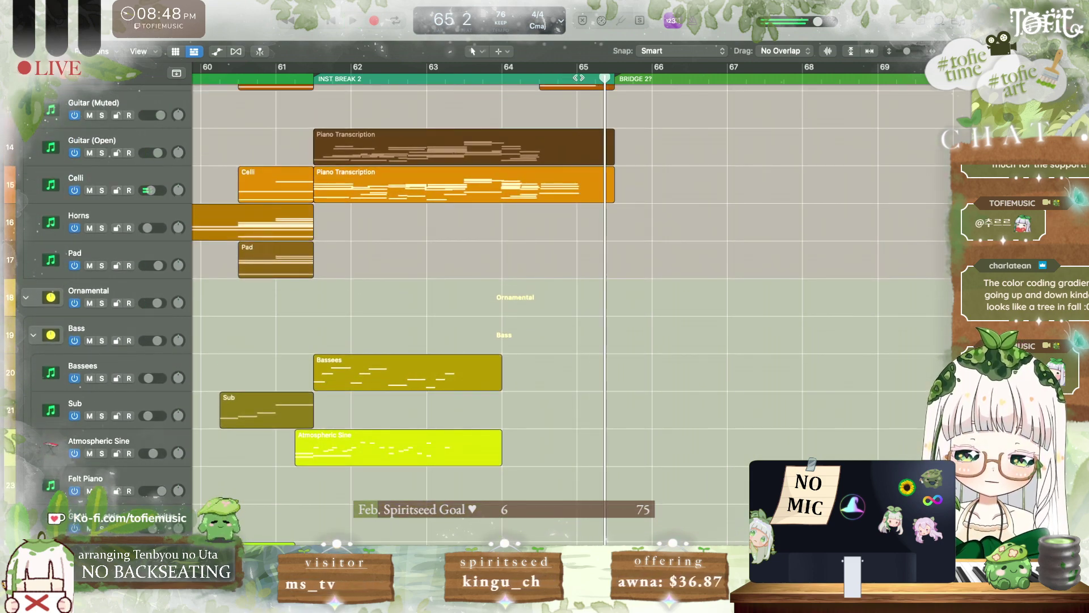
{"action": "key", "text": "space"}
Step: Audition the doubled guitar and Celli chord between 64 3 and bar 65
{"action": "scroll", "coordinate": [457, 159], "scroll_direction": "up", "scroll_amount": 5}
{"action": "scroll", "coordinate": [618, 134], "scroll_direction": "up", "scroll_amount": 2}
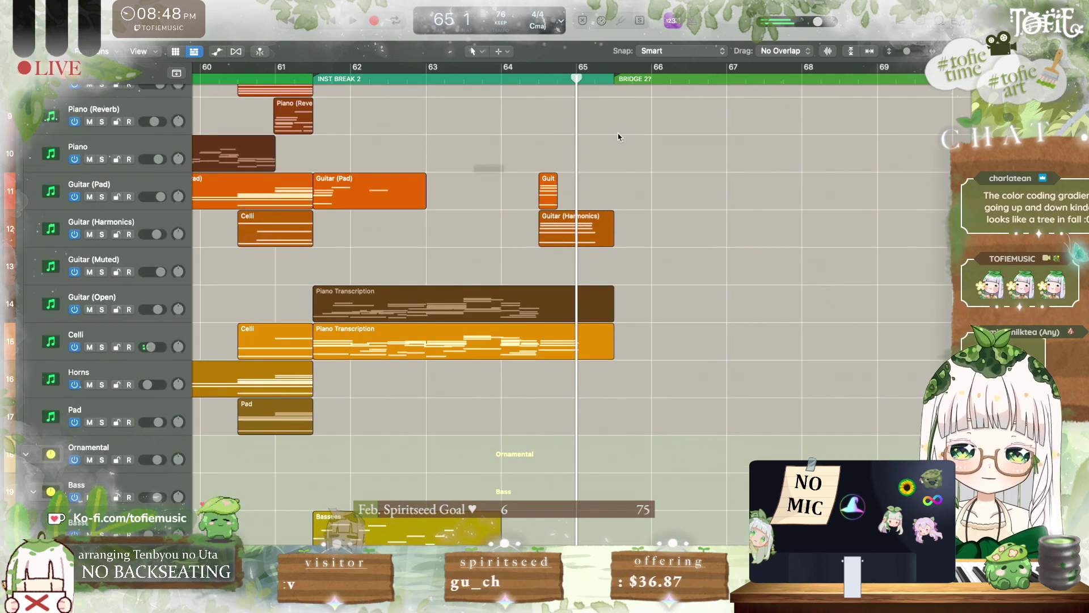
{"action": "key", "text": "space"}
{"action": "scroll", "coordinate": [618, 133], "scroll_direction": "down", "scroll_amount": 3}
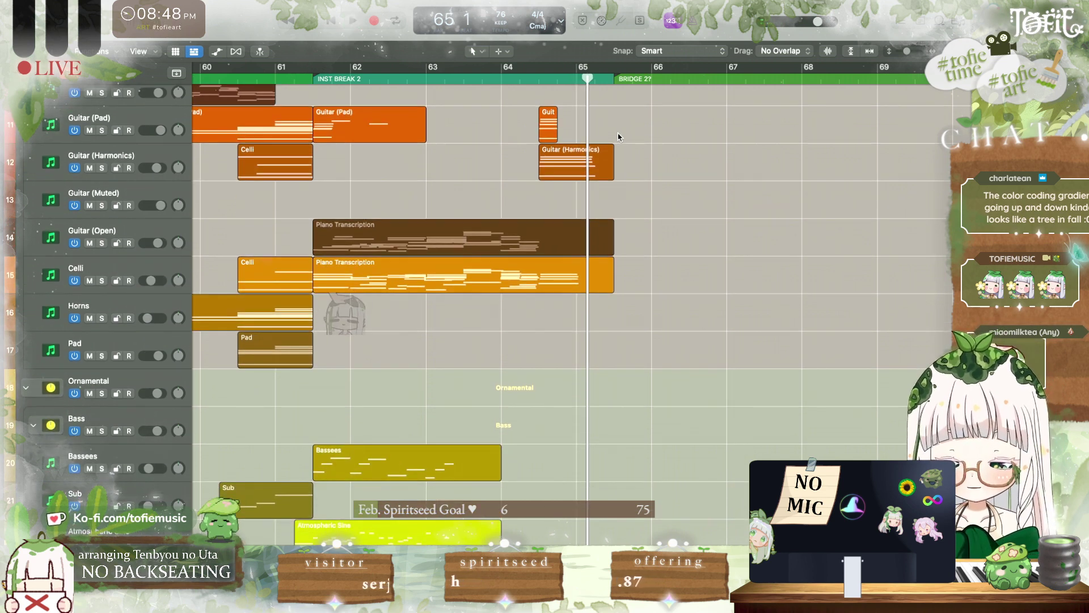
{"action": "key", "text": "space"}
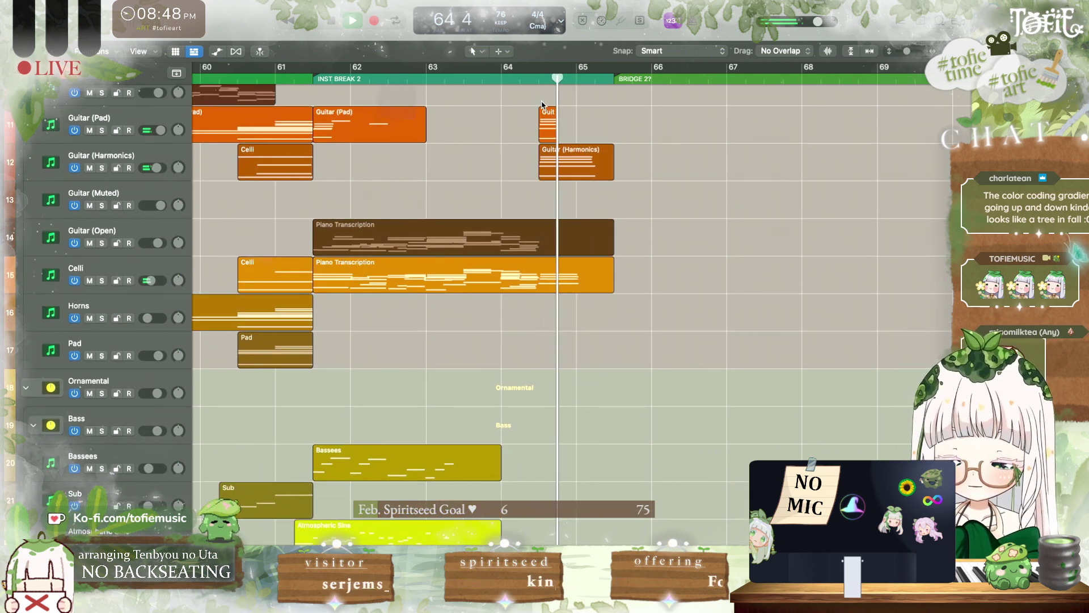
{"action": "key", "text": "space"}
Step: Create an empty MIDI region at bar 65 on the Felt Piano track and open it in the Piano Roll
{"action": "scroll", "coordinate": [514, 420], "scroll_direction": "down", "scroll_amount": 4}
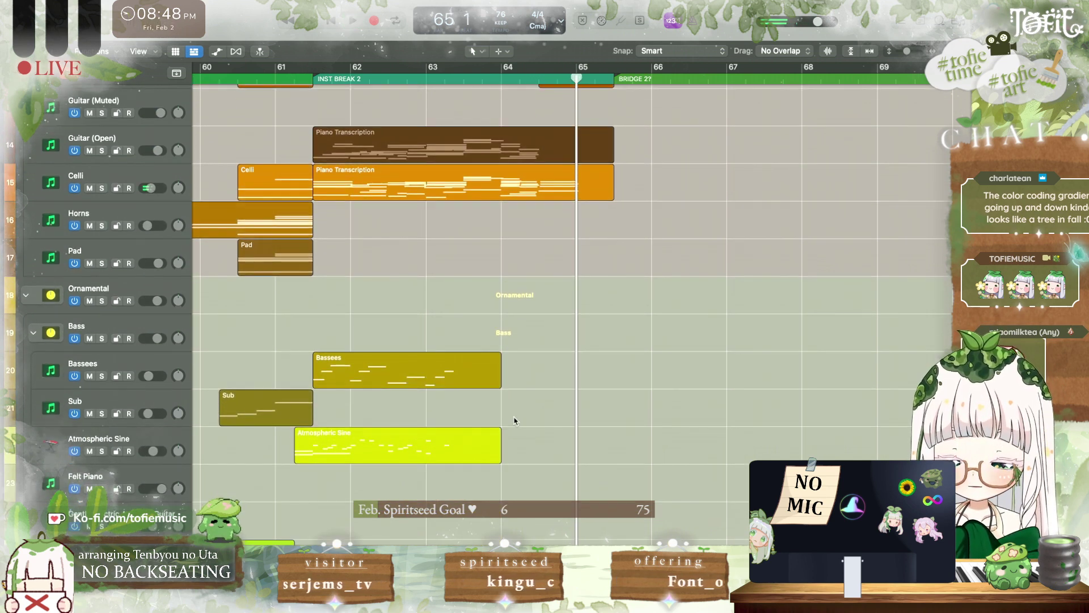
{"action": "scroll", "coordinate": [515, 420], "scroll_direction": "down", "scroll_amount": 2}
{"action": "right_click", "coordinate": [583, 425]}
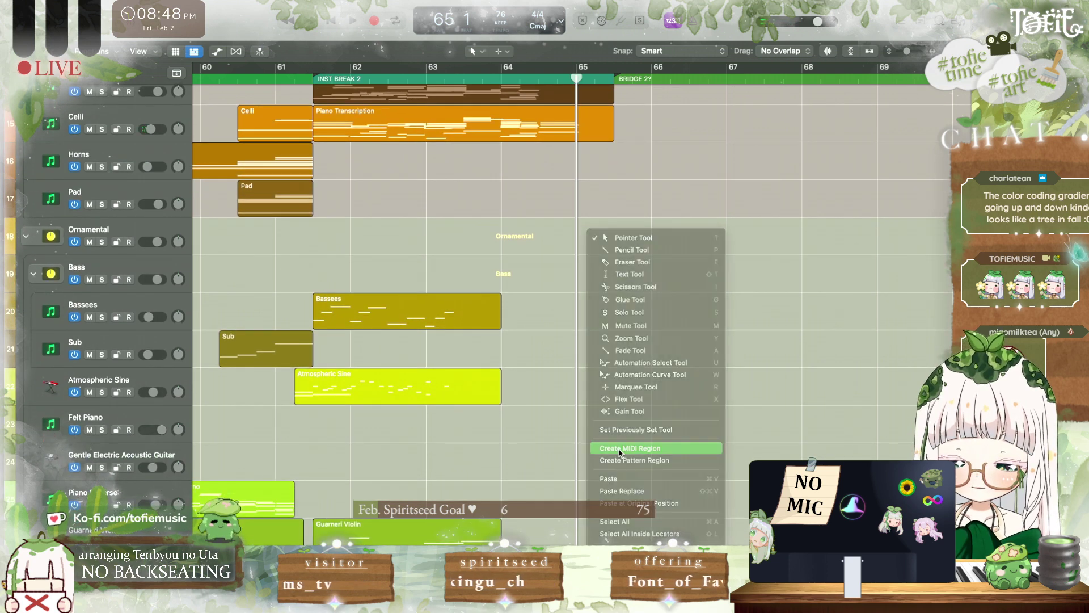
{"action": "left_click", "coordinate": [618, 448]}
{"action": "double_click", "coordinate": [606, 434]}
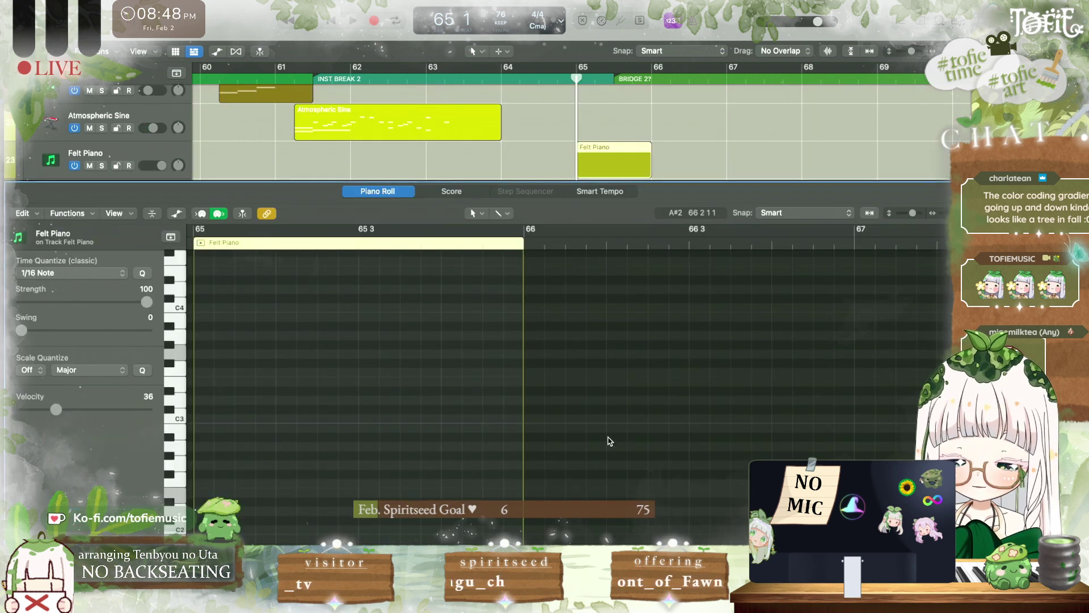
Step: Add a note about two beats long at the start of the Felt Piano region and transpose it up to D5
{"action": "left_click", "coordinate": [348, 338], "text": "super"}
{"action": "key", "text": "alt+Up"}
{"action": "key", "text": "alt+Up"}
{"action": "key", "text": "alt+Up"}
{"action": "key", "text": "alt+Up"}
{"action": "key", "text": "alt+Up"}
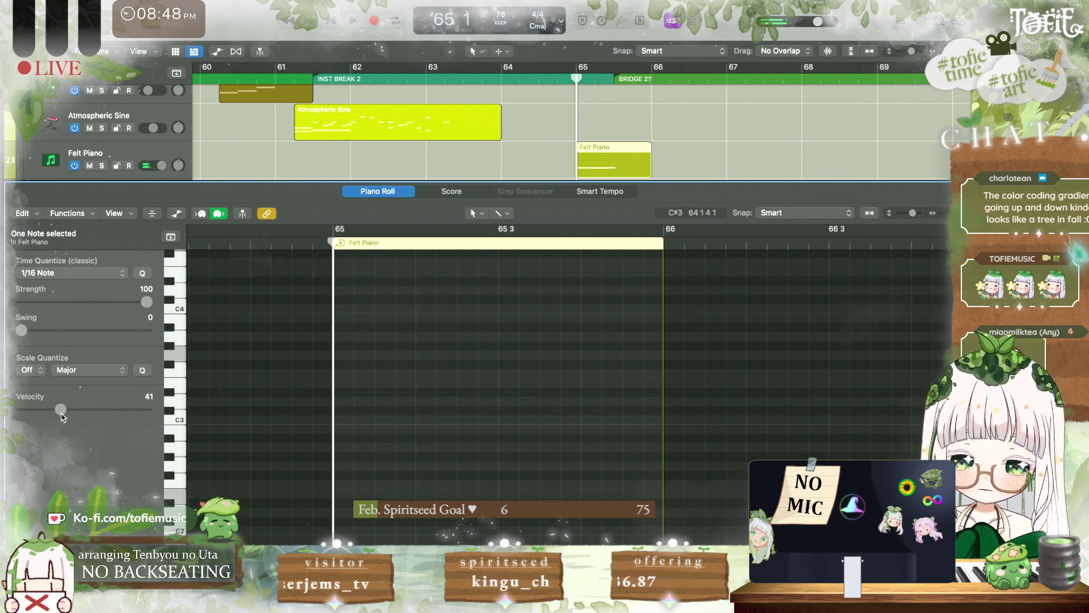
Step: Audition the Felt Piano note with the arrangement and set its velocity to 84
{"action": "key", "text": "space"}
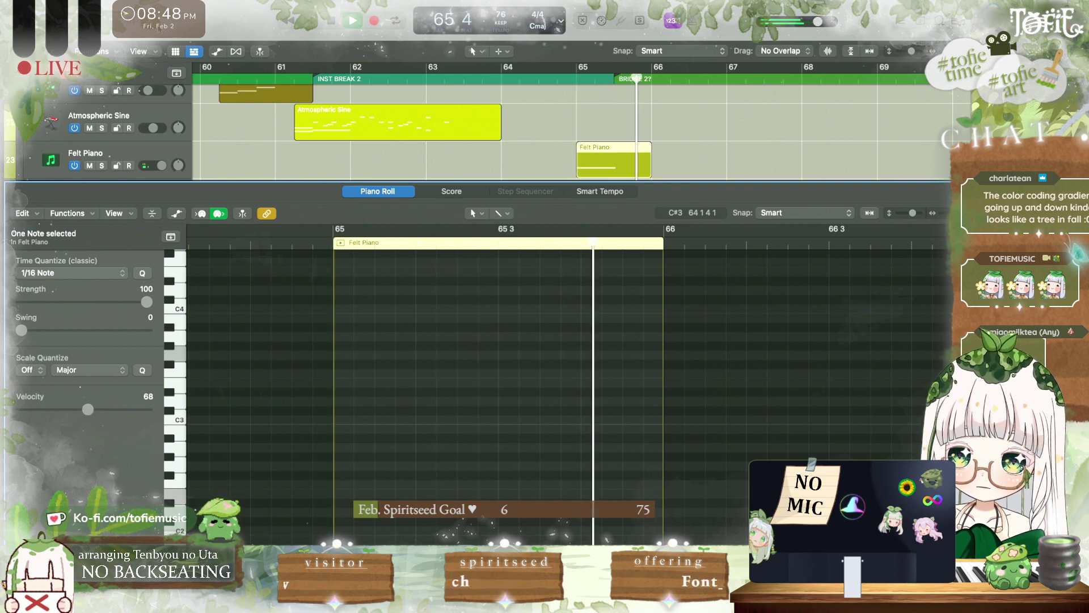
{"action": "key", "text": "p"}
{"action": "scroll", "coordinate": [591, 286], "scroll_direction": "up", "scroll_amount": 15}
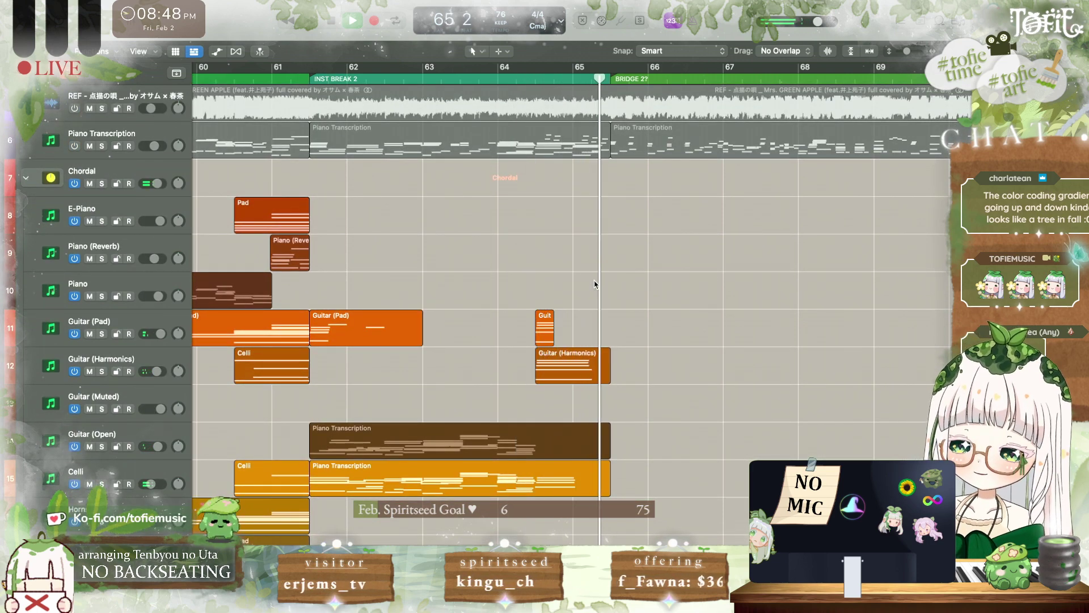
{"action": "scroll", "coordinate": [596, 369], "scroll_direction": "down", "scroll_amount": 5}
{"action": "key", "text": "p"}
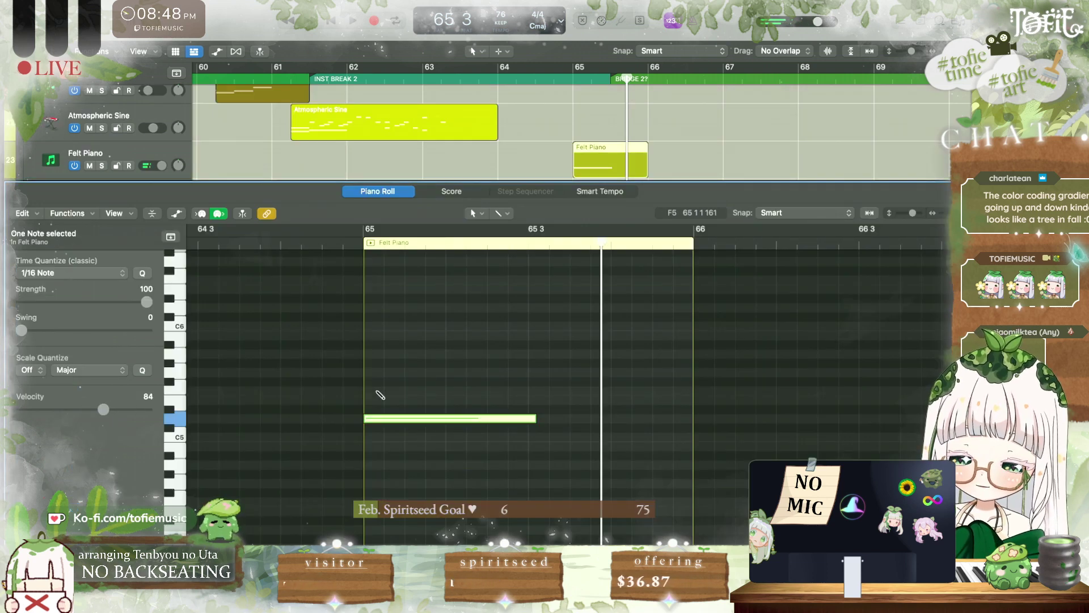
Step: Add a G5 note above the D5 in the Felt Piano region, start it slightly late and set its velocity to 67
{"action": "left_click", "coordinate": [369, 355]}
{"action": "key", "text": "alt+Down"}
{"action": "key", "text": "alt+Down"}
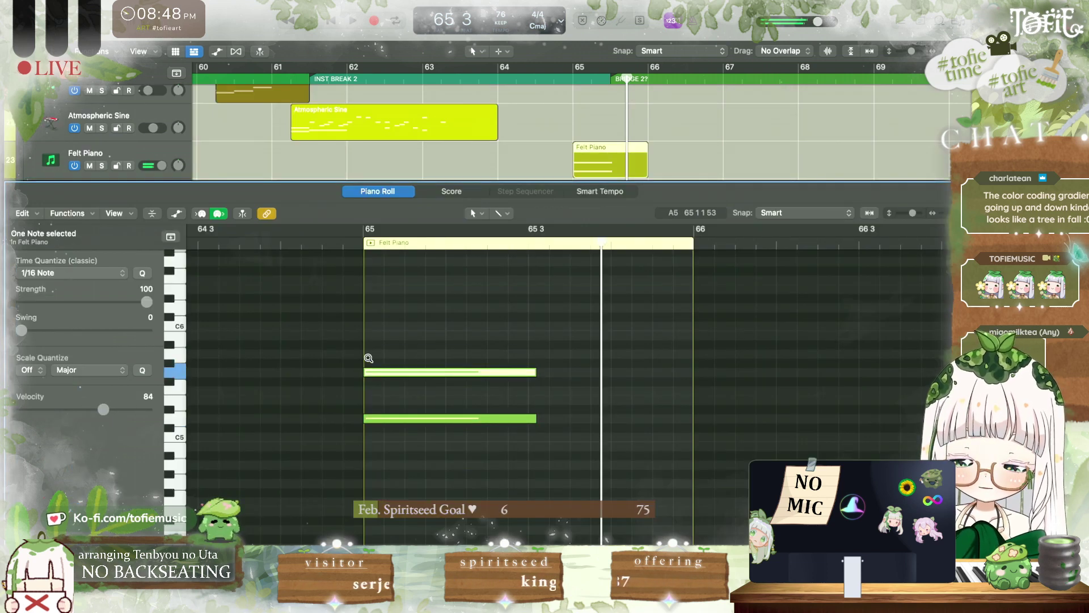
{"action": "left_click_drag", "start_coordinate": [366, 375], "coordinate": [369, 375]}
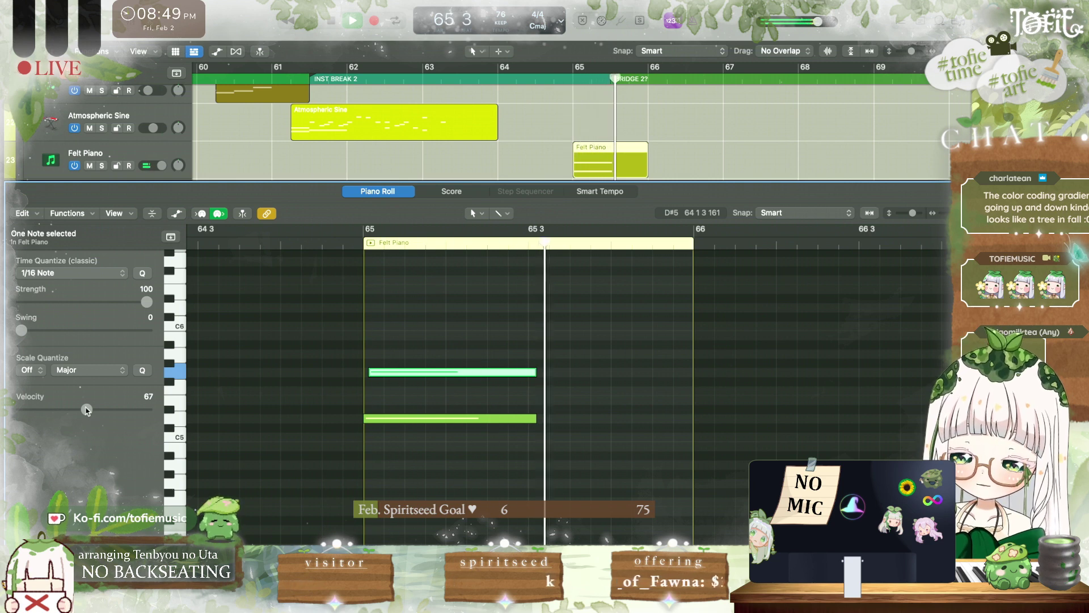
Step: Play the arrangement from about bar 60 through INST BREAK 2 into BRIDGE 2? and save the project
{"action": "key", "text": "p"}
{"action": "key", "text": "super+Left"}
{"action": "key", "text": "super+Left"}
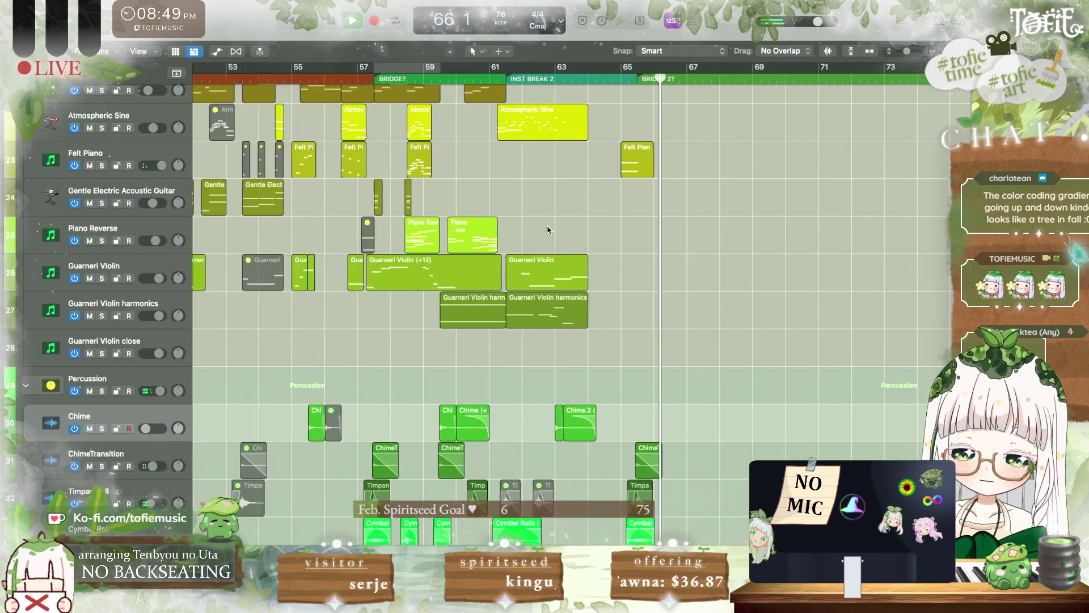
{"action": "double_click", "coordinate": [454, 83]}
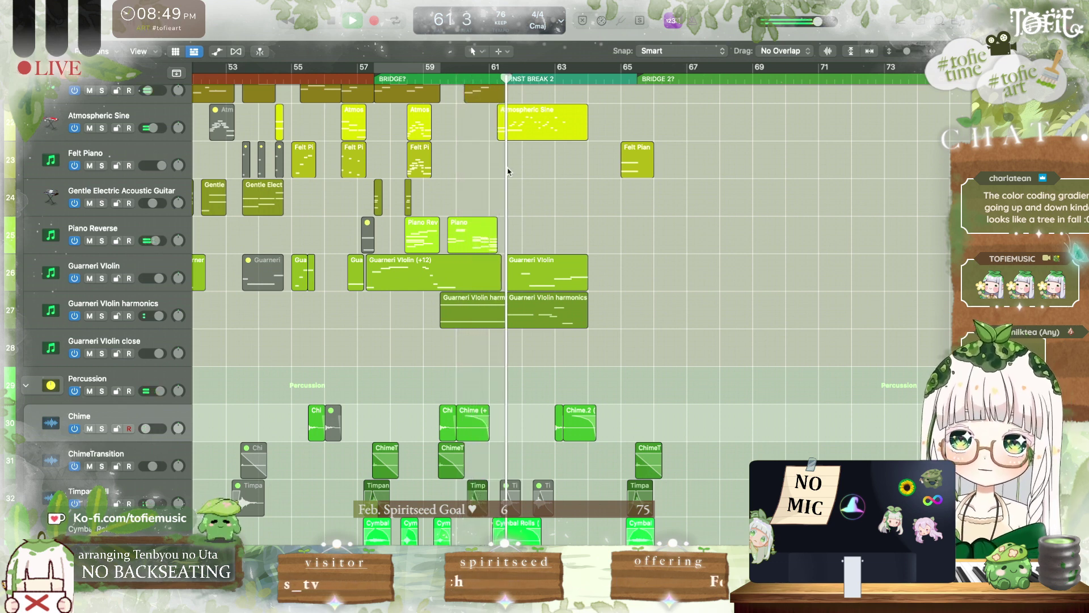
{"action": "scroll", "coordinate": [496, 334], "scroll_direction": "down", "scroll_amount": 3}
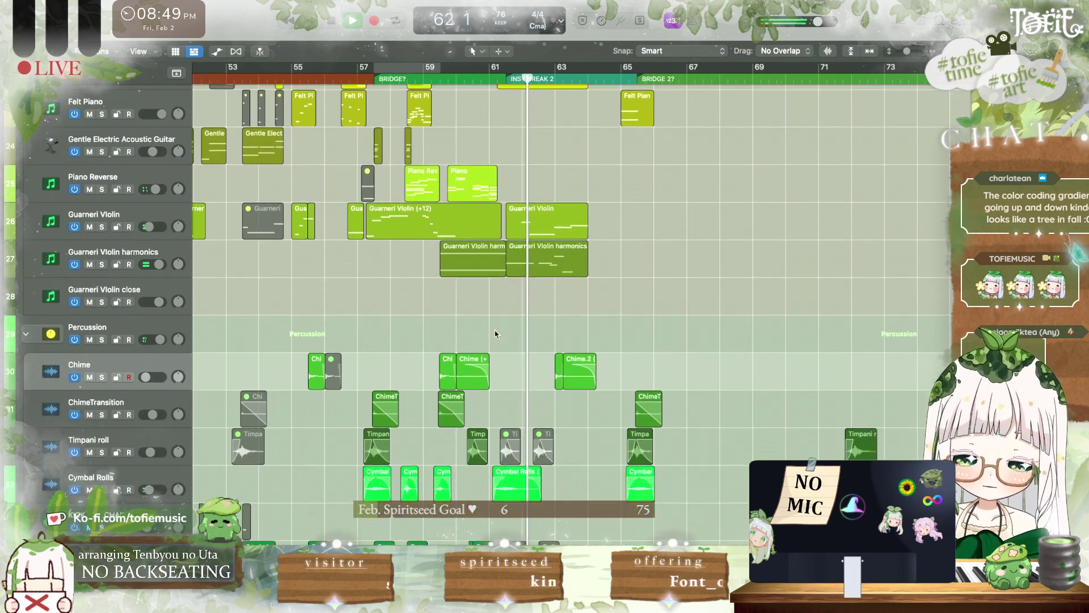
{"action": "scroll", "coordinate": [495, 334], "scroll_direction": "up", "scroll_amount": 8}
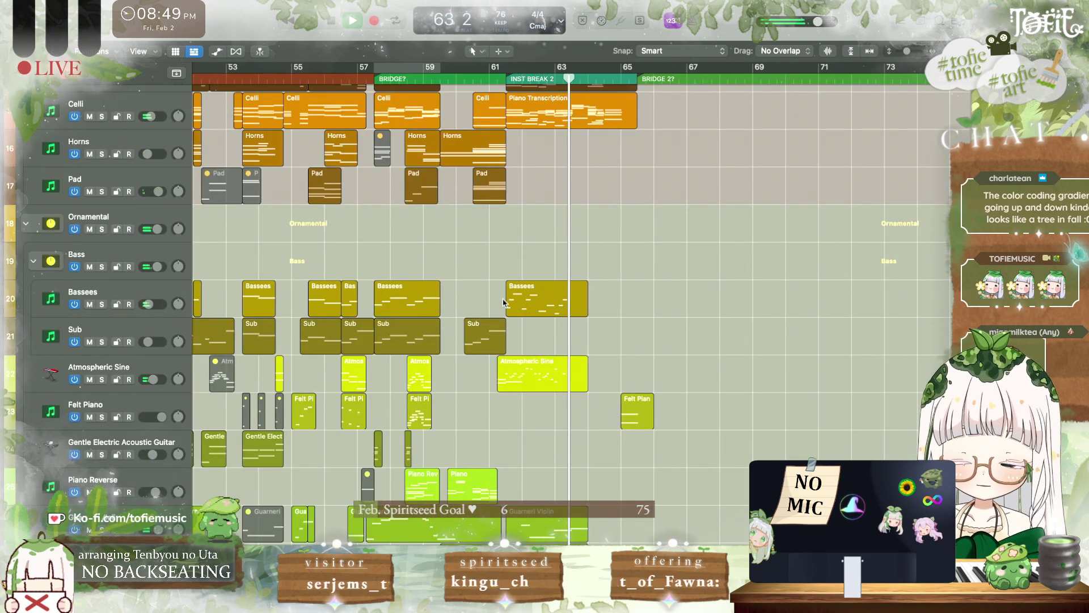
{"action": "scroll", "coordinate": [518, 235], "scroll_direction": "up", "scroll_amount": 10}
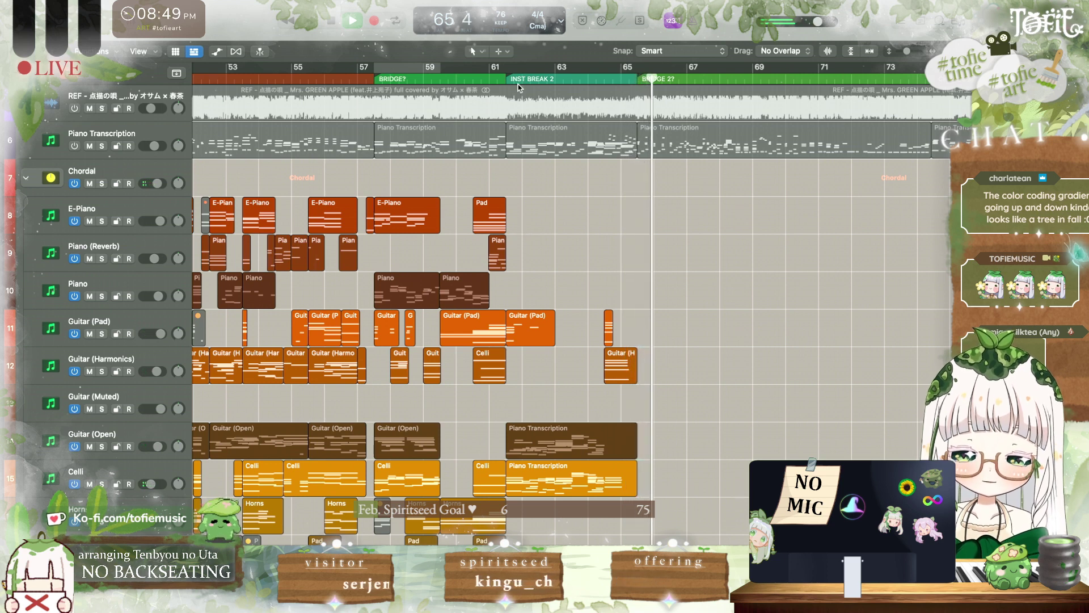
{"action": "left_click", "coordinate": [488, 81]}
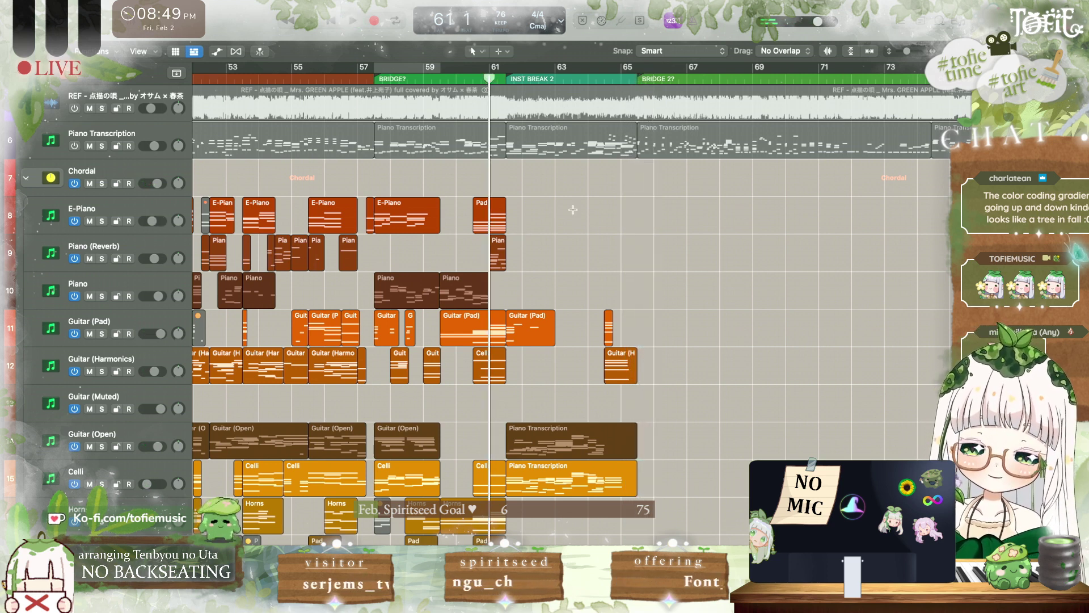
{"action": "key", "text": "super+s"}
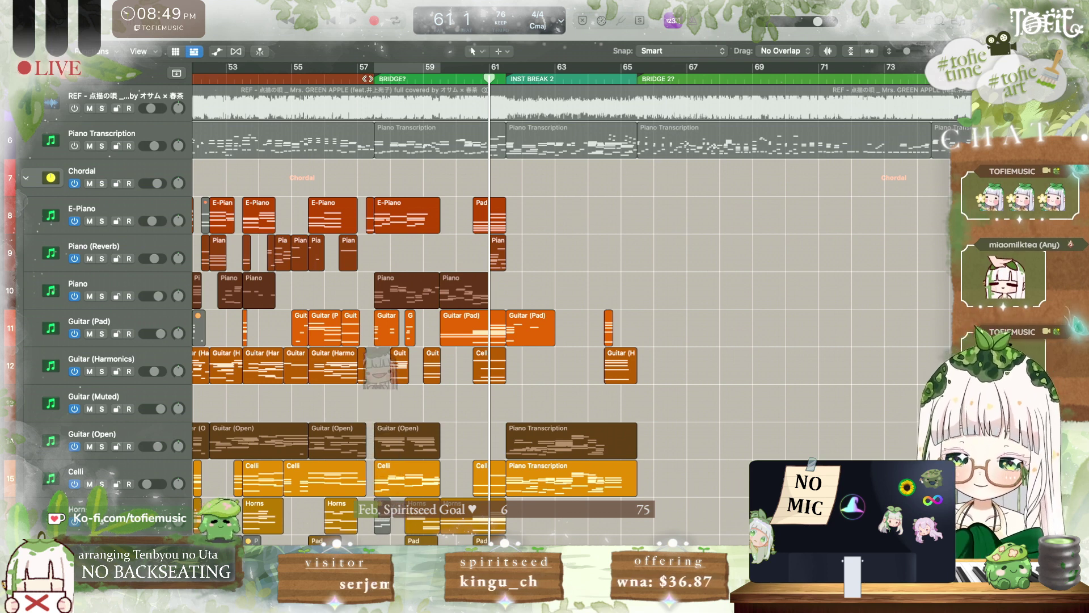
Step: Play from bar 55 through BRIDGE? and INST BREAK 2 to the start of BRIDGE 2?
{"action": "scroll", "coordinate": [356, 79], "scroll_direction": "left", "scroll_amount": 2}
{"action": "left_click", "coordinate": [325, 79]}
{"action": "key", "text": "space"}
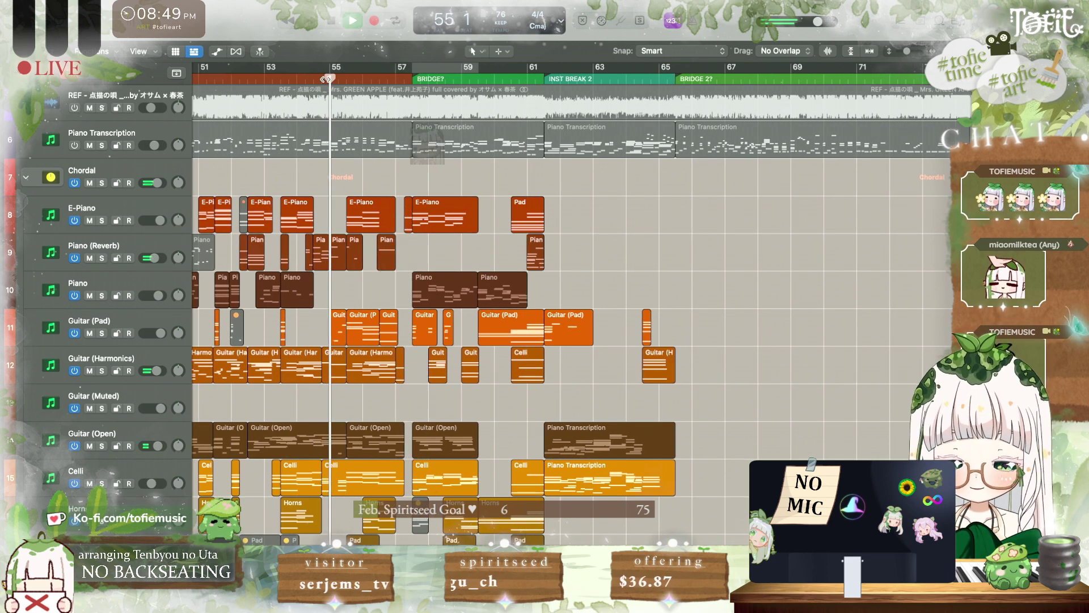
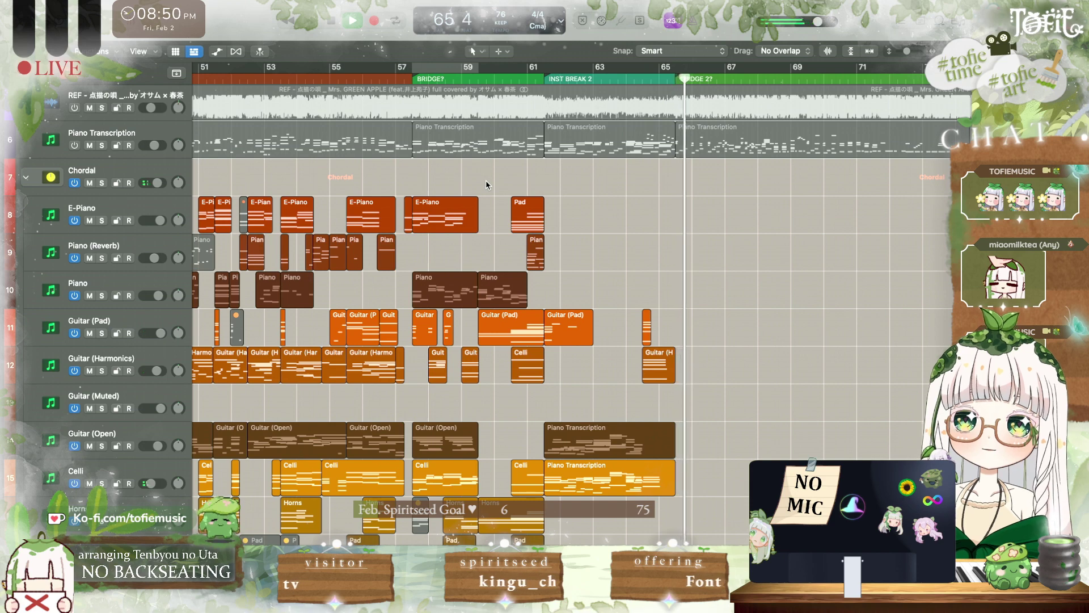
{"action": "key", "text": "space"}
{"action": "scroll", "coordinate": [443, 104], "scroll_direction": "left", "scroll_amount": 5}
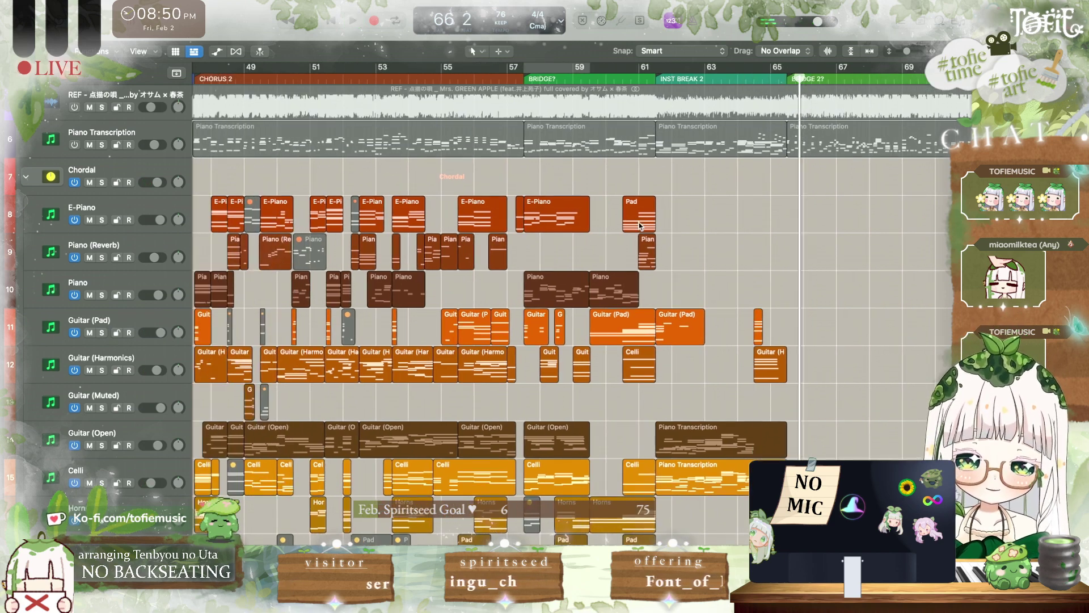
Step: Play the arrangement from the start of INST BREAK 2 to about bar 63
{"action": "scroll", "coordinate": [442, 103], "scroll_direction": "right", "scroll_amount": 5}
{"action": "scroll", "coordinate": [636, 152], "scroll_direction": "up", "scroll_amount": 4}
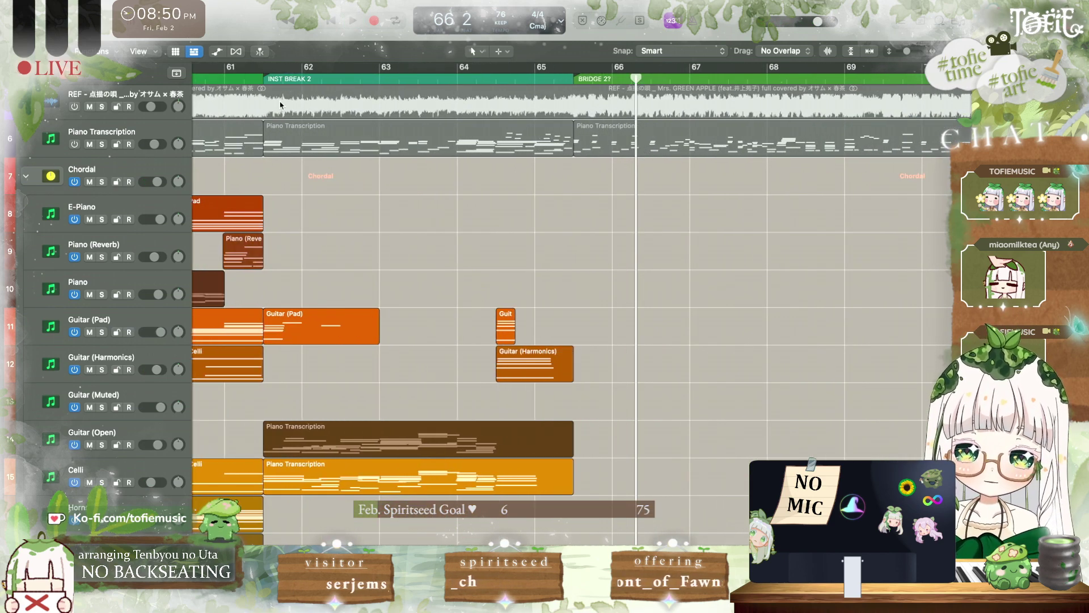
{"action": "left_click", "coordinate": [263, 83]}
{"action": "key", "text": "space"}
{"action": "scroll", "coordinate": [414, 409], "scroll_direction": "up", "scroll_amount": 1}
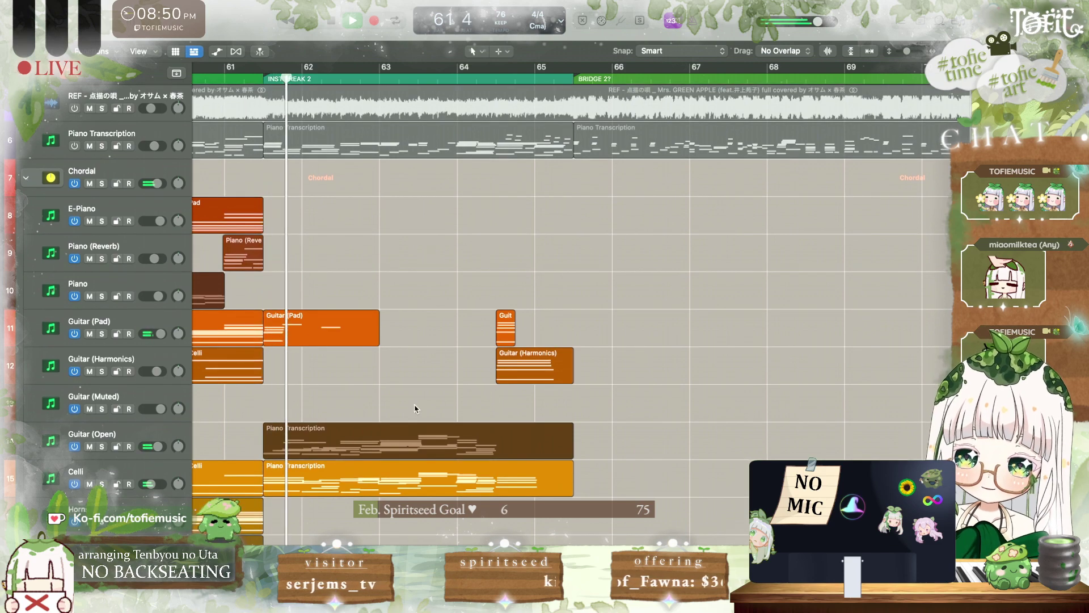
{"action": "scroll", "coordinate": [416, 409], "scroll_direction": "down", "scroll_amount": 2}
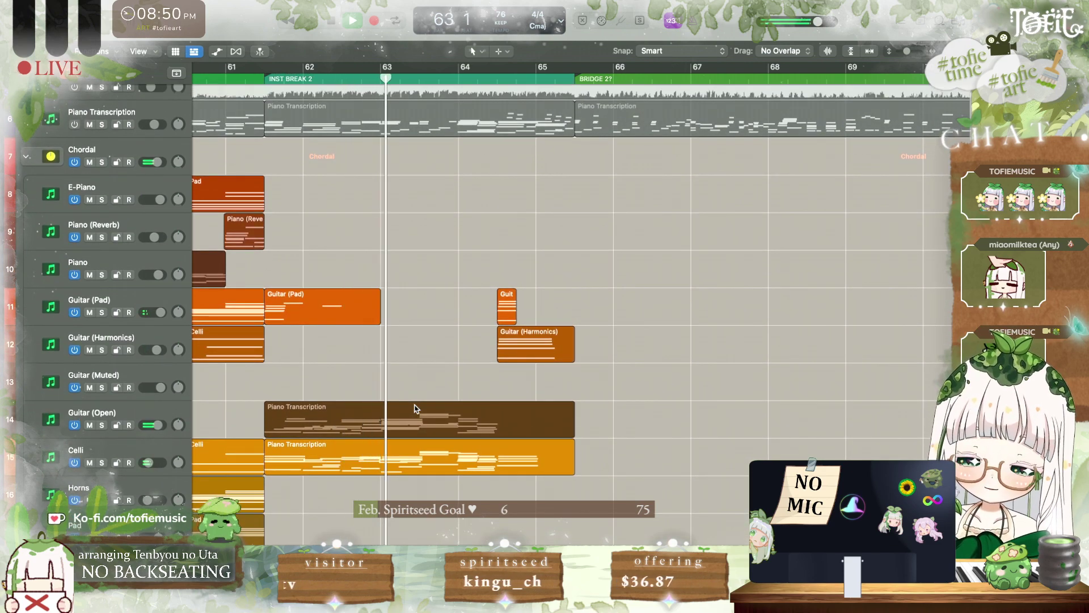
{"action": "scroll", "coordinate": [416, 408], "scroll_direction": "down", "scroll_amount": 5}
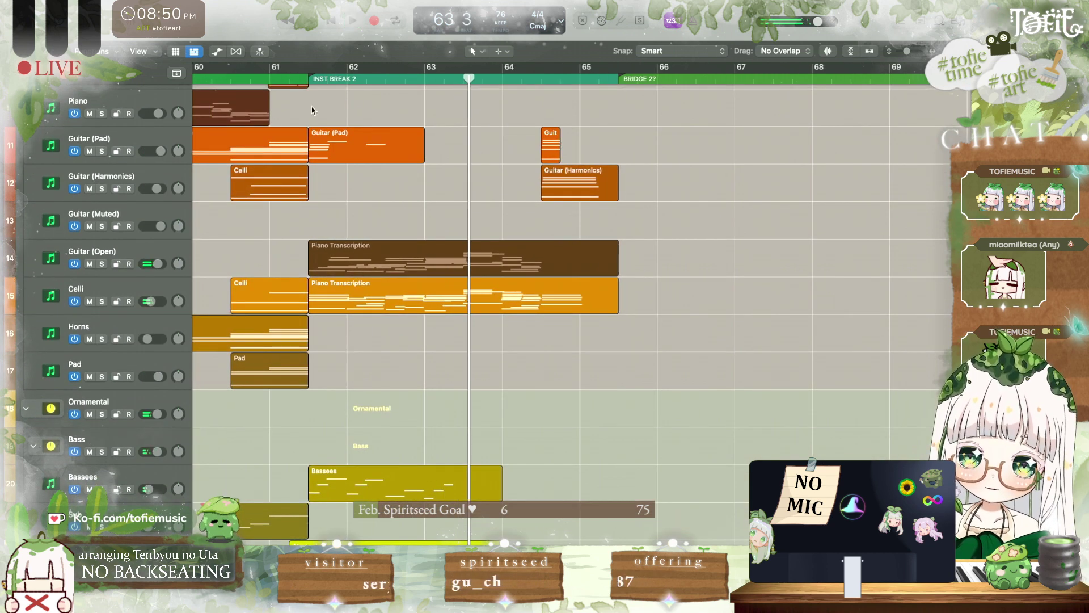
Step: Copy the Celli region in INST BREAK 2 onto the Horns track and play it with Horns soloed
{"action": "left_click", "coordinate": [306, 80]}
{"action": "left_click_drag", "start_coordinate": [361, 313], "coordinate": [361, 350]}
{"action": "left_click", "coordinate": [454, 230]}
{"action": "left_click", "coordinate": [102, 339]}
{"action": "key", "text": "space"}
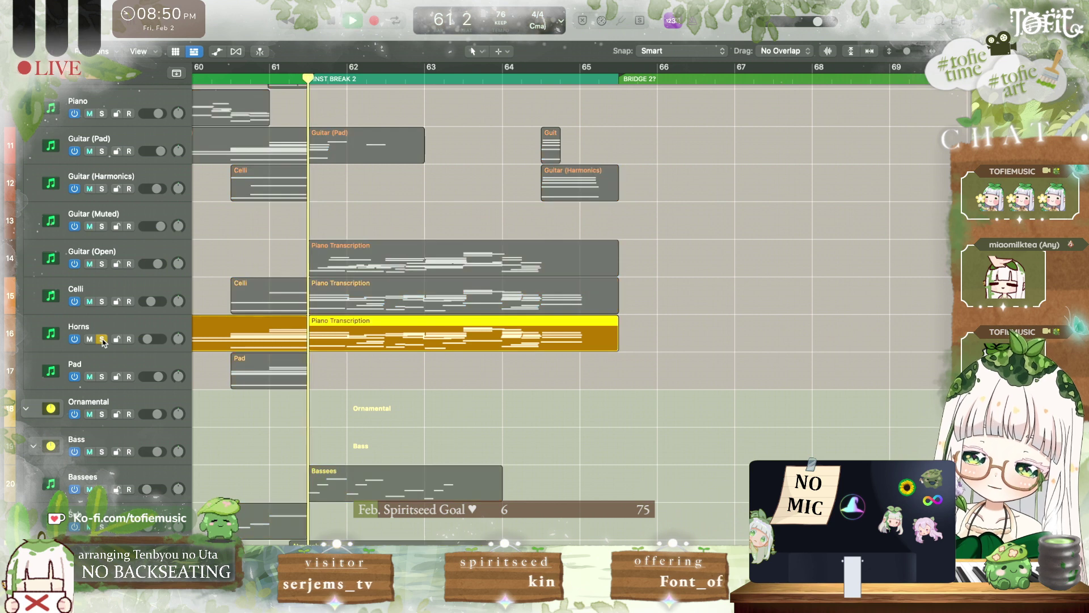
{"action": "left_click", "coordinate": [336, 363]}
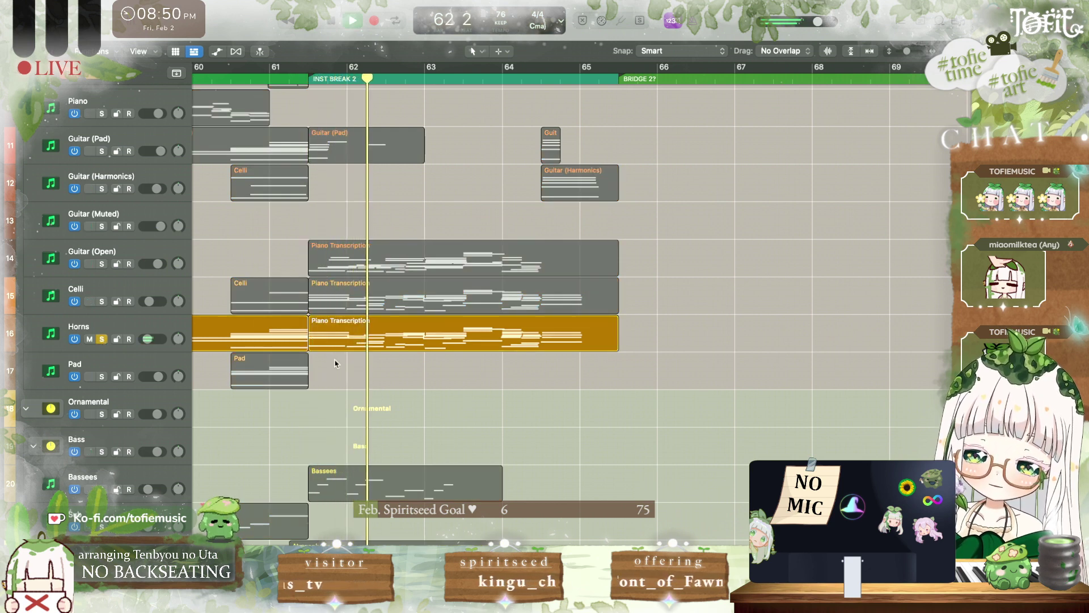
Step: Open the copied Horns region's notes and delete those between the opening chord and bar 63, keeping the chord and its low F1
{"action": "double_click", "coordinate": [387, 340]}
{"action": "key", "text": "space"}
{"action": "key", "text": "super+Left"}
{"action": "key", "text": "super+Left"}
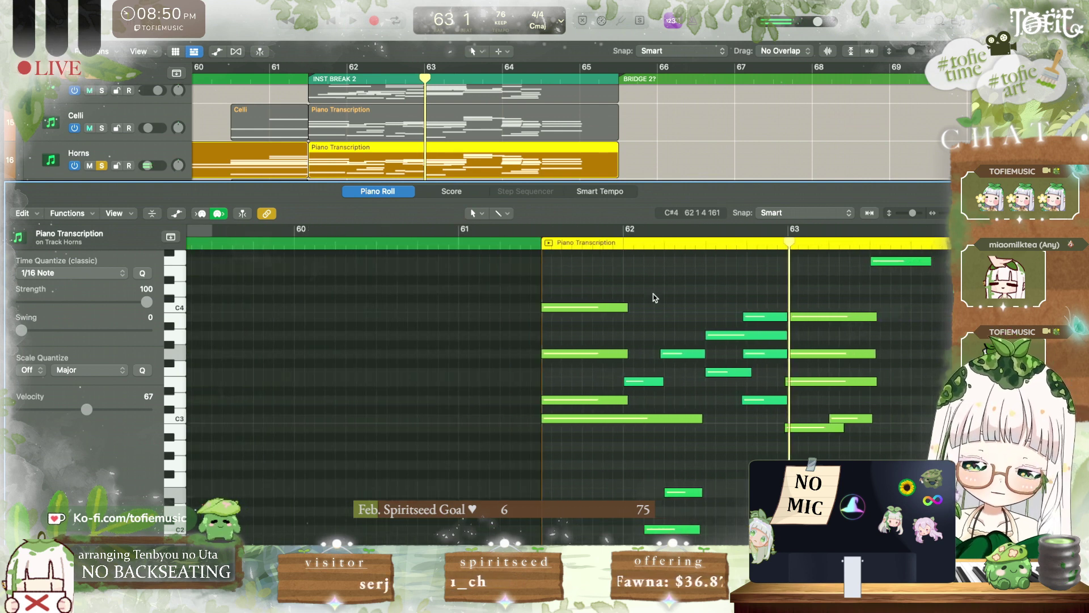
{"action": "left_click_drag", "start_coordinate": [650, 292], "coordinate": [746, 419]}
{"action": "scroll", "coordinate": [757, 412], "scroll_direction": "down", "scroll_amount": 3}
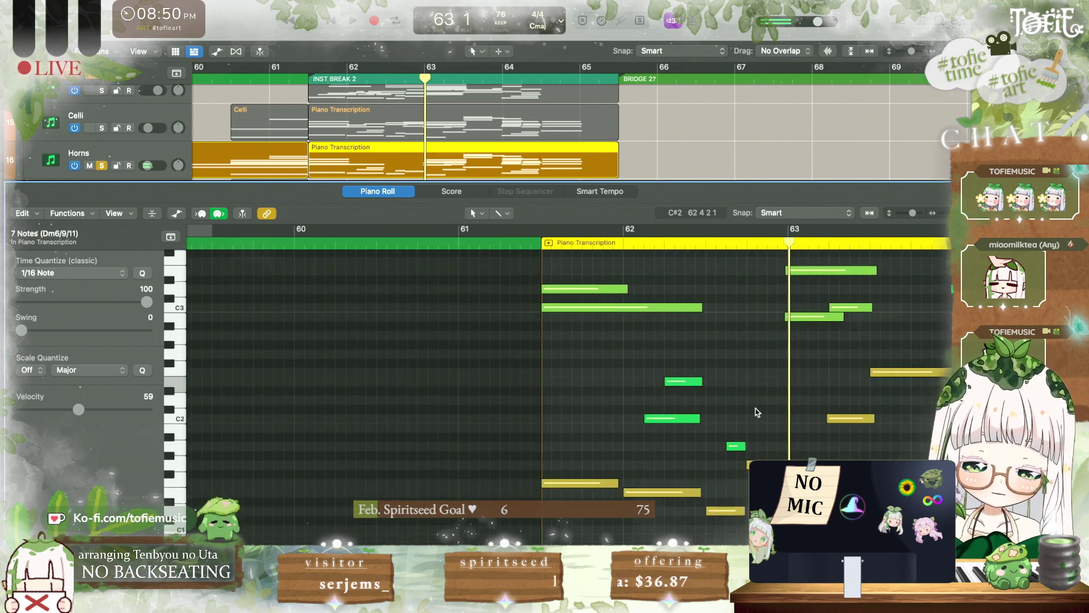
{"action": "left_click_drag", "start_coordinate": [765, 530], "coordinate": [663, 352]}
{"action": "key", "text": "BackSpace"}
Step: Audition the thinned Horns part and lengthen the long C3 note slightly
{"action": "key", "text": "space"}
{"action": "scroll", "coordinate": [663, 351], "scroll_direction": "up", "scroll_amount": 2}
{"action": "scroll", "coordinate": [663, 352], "scroll_direction": "right", "scroll_amount": 2}
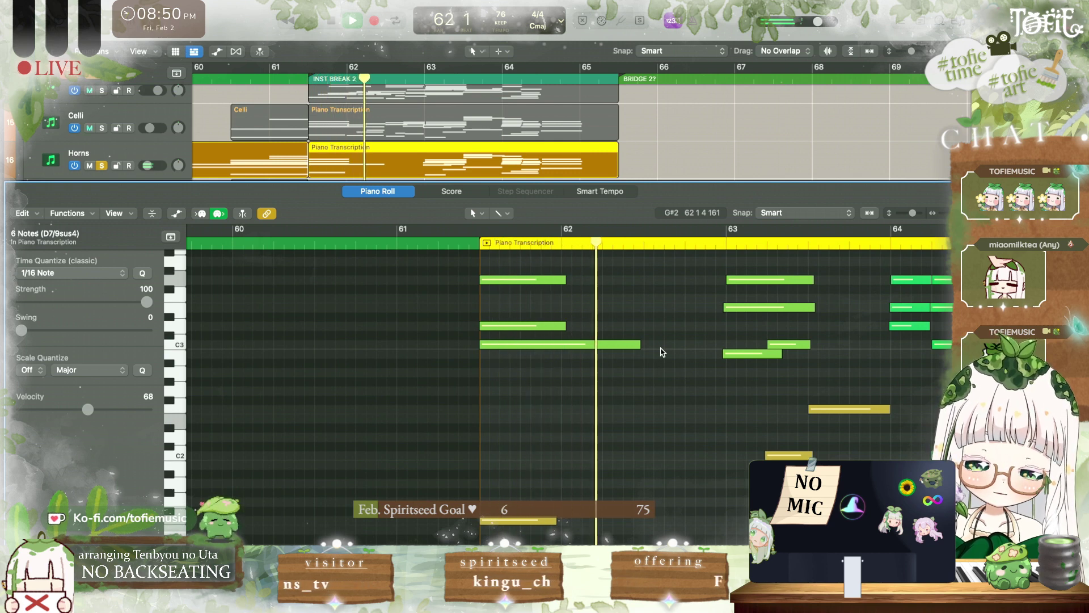
{"action": "key", "text": "space"}
{"action": "left_click_drag", "start_coordinate": [638, 344], "coordinate": [646, 345]}
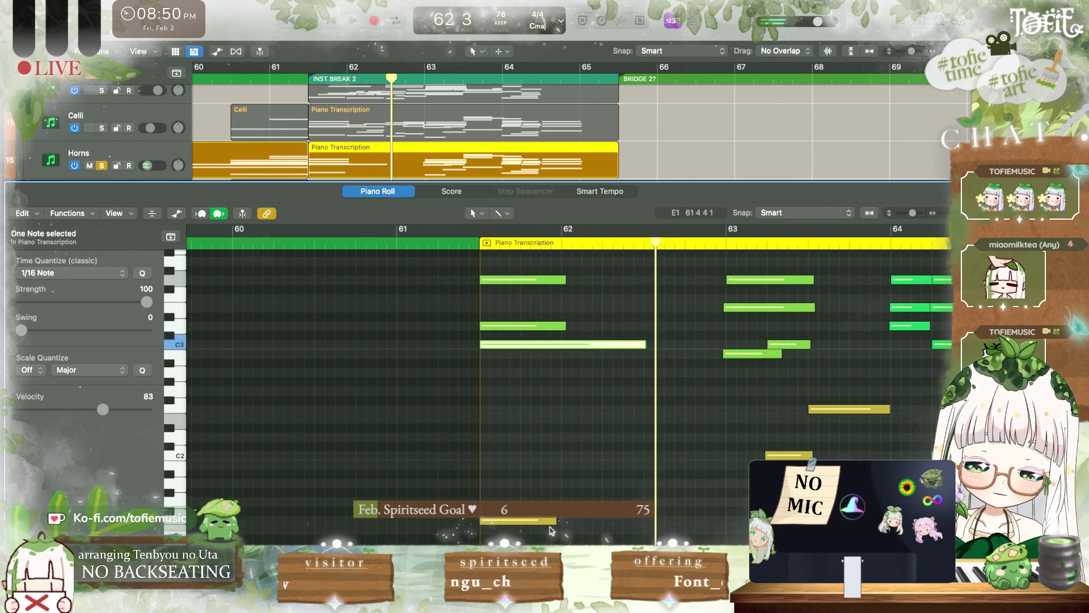
Step: Lengthen the Horns' low F1 note to bar 62, raise it an octave to F2 and audition it
{"action": "left_click", "coordinate": [553, 521]}
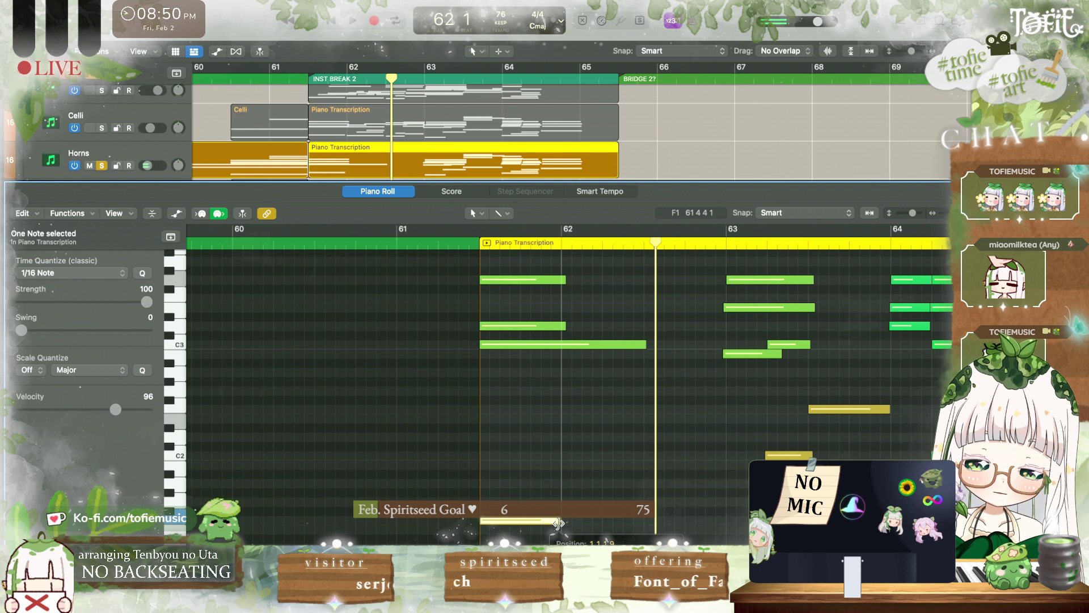
{"action": "key", "text": "shift+space"}
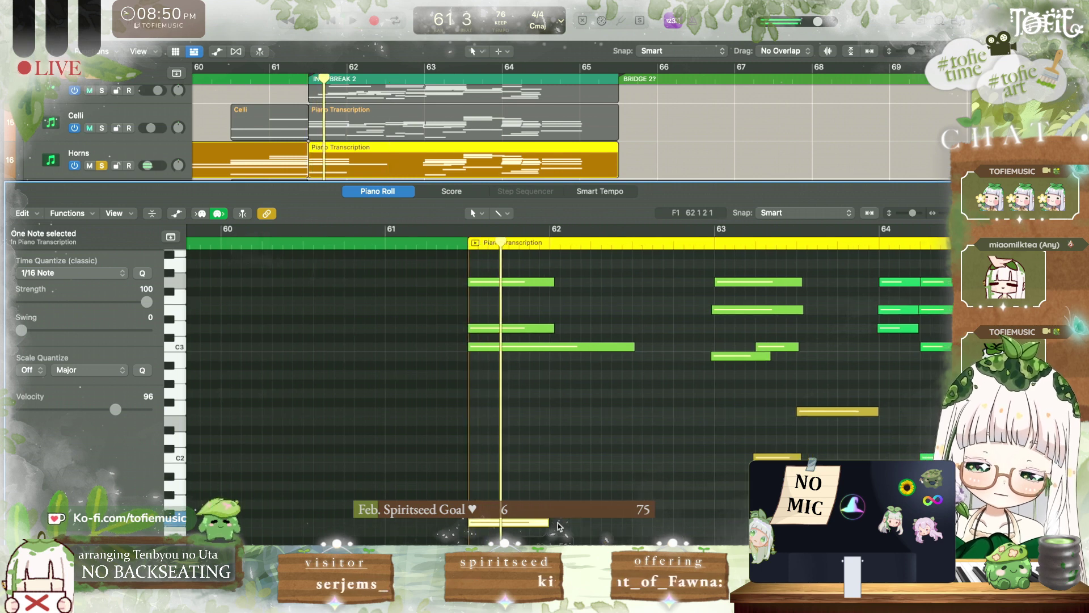
{"action": "scroll", "coordinate": [559, 526], "scroll_direction": "up", "scroll_amount": 5}
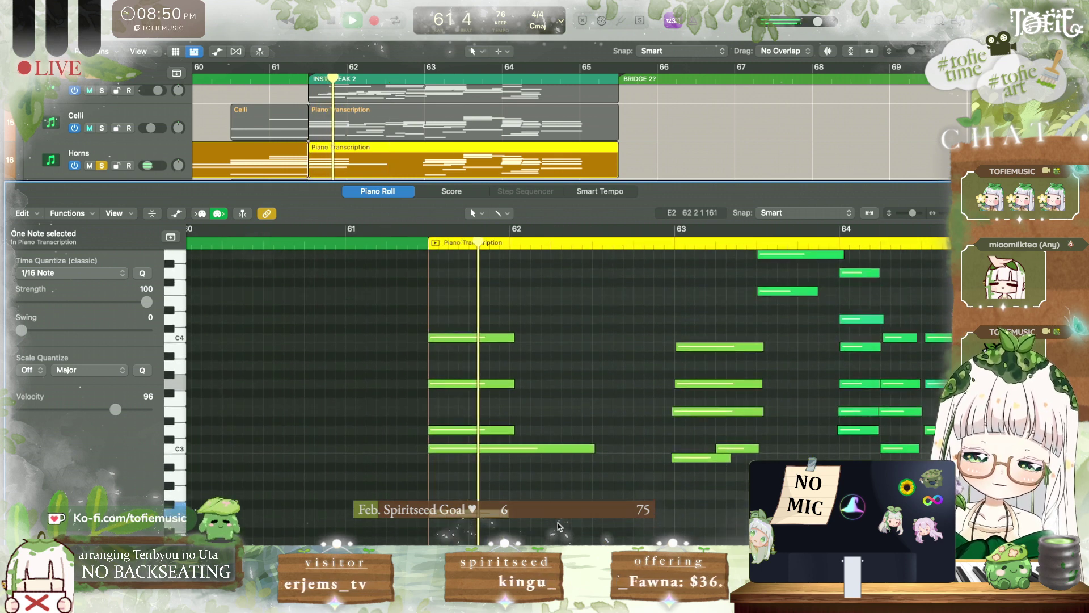
{"action": "key", "text": "space"}
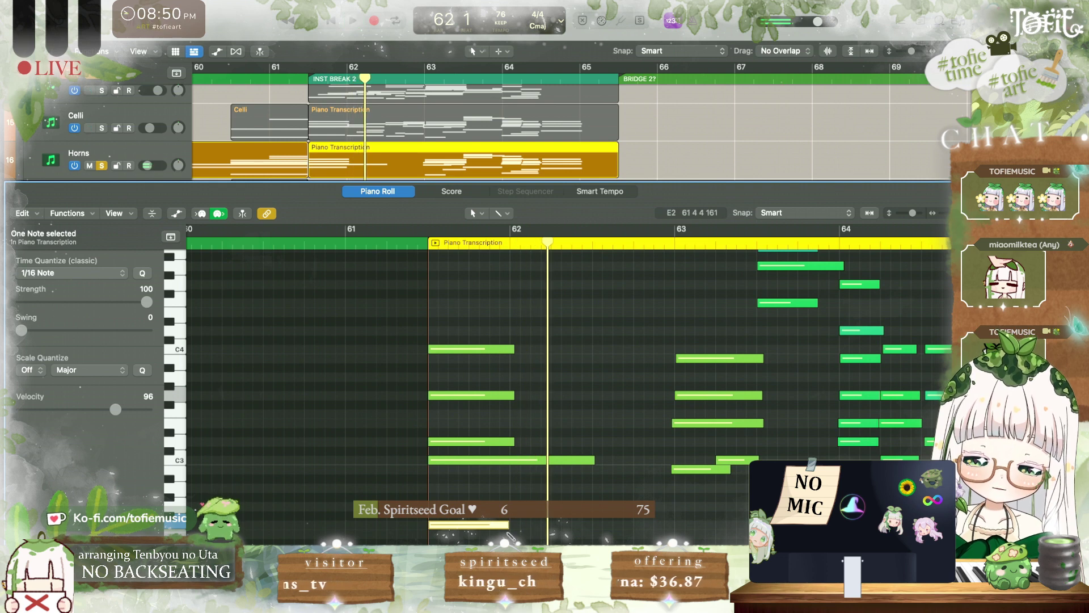
Step: Copy the F2 note to bar 62 as E2, lengthen it together with the C3 note and close the note editor
{"action": "key", "text": "shift+space"}
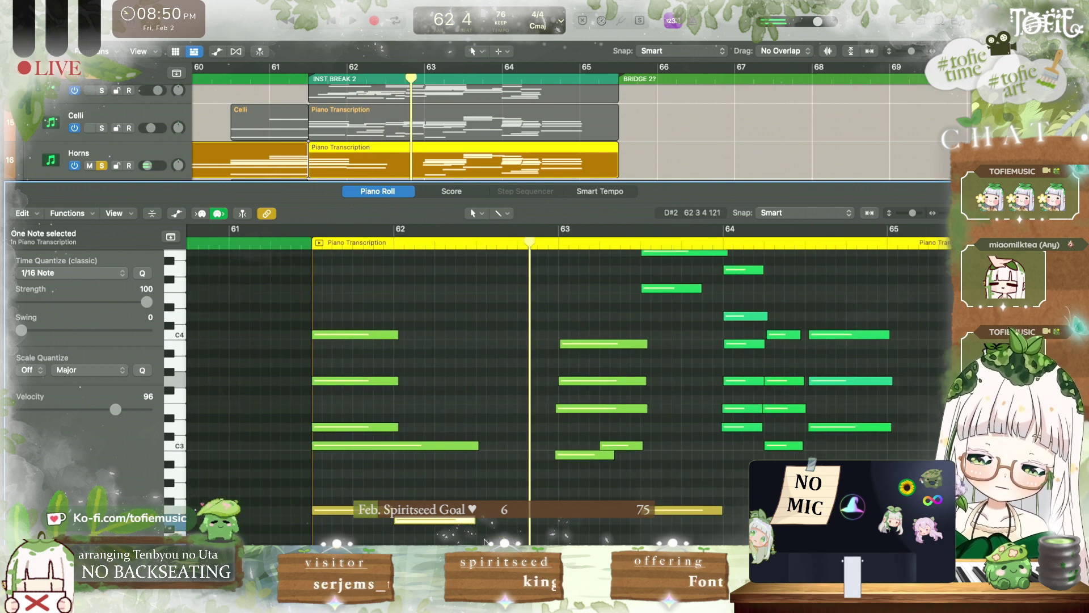
{"action": "left_click_drag", "start_coordinate": [476, 446], "coordinate": [485, 447]}
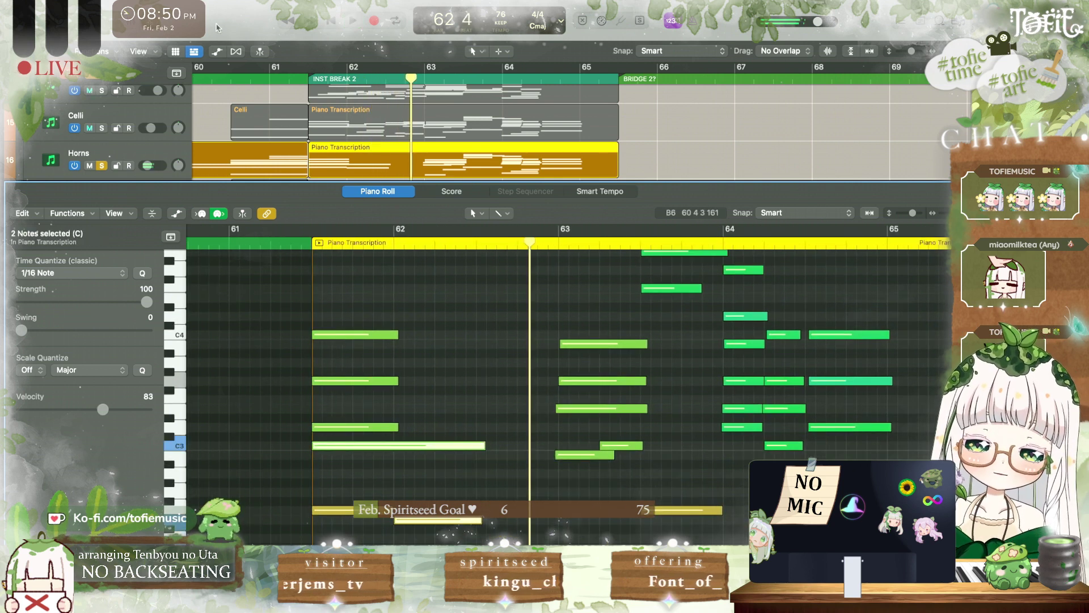
{"action": "key", "text": "e"}
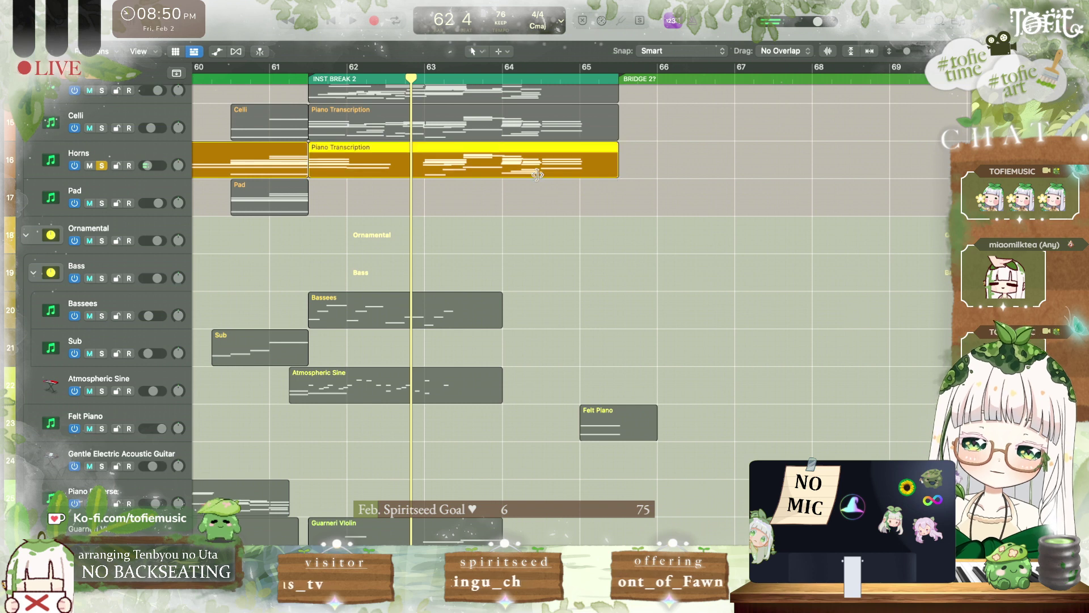
Step: Trim the end of the Horns region to just before bar 63 and save the project
{"action": "left_click_drag", "start_coordinate": [617, 173], "coordinate": [420, 173]}
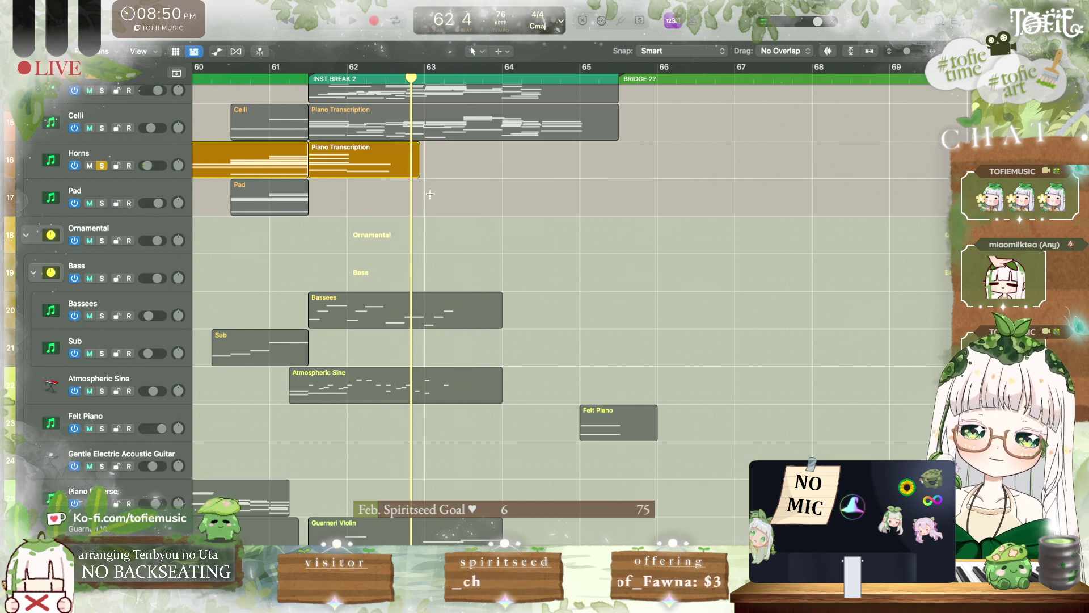
{"action": "key", "text": "super+s"}
{"action": "scroll", "coordinate": [431, 196], "scroll_direction": "up", "scroll_amount": 3}
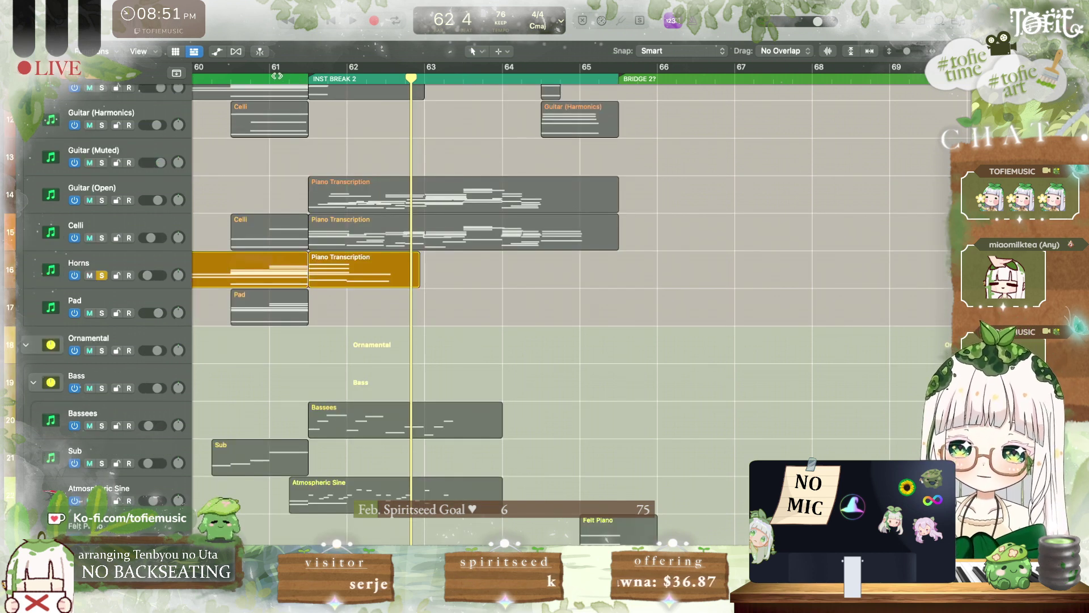
Step: Unsolo Horns and play the full arrangement from the middle of bar 60
{"action": "left_click", "coordinate": [276, 75]}
{"action": "key", "text": "s"}
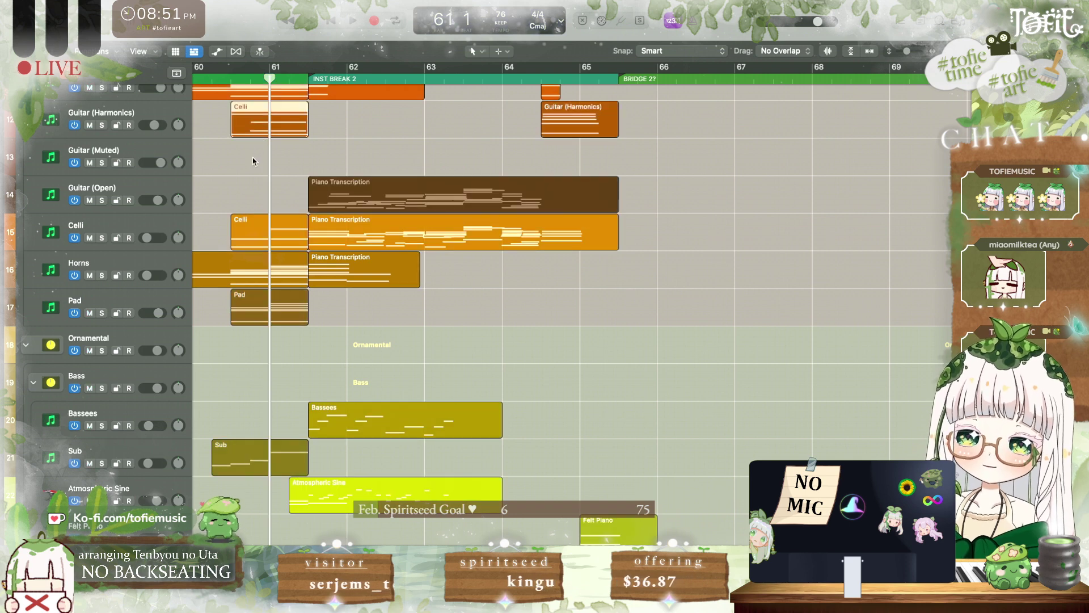
{"action": "left_click", "coordinate": [231, 79]}
{"action": "key", "text": "space"}
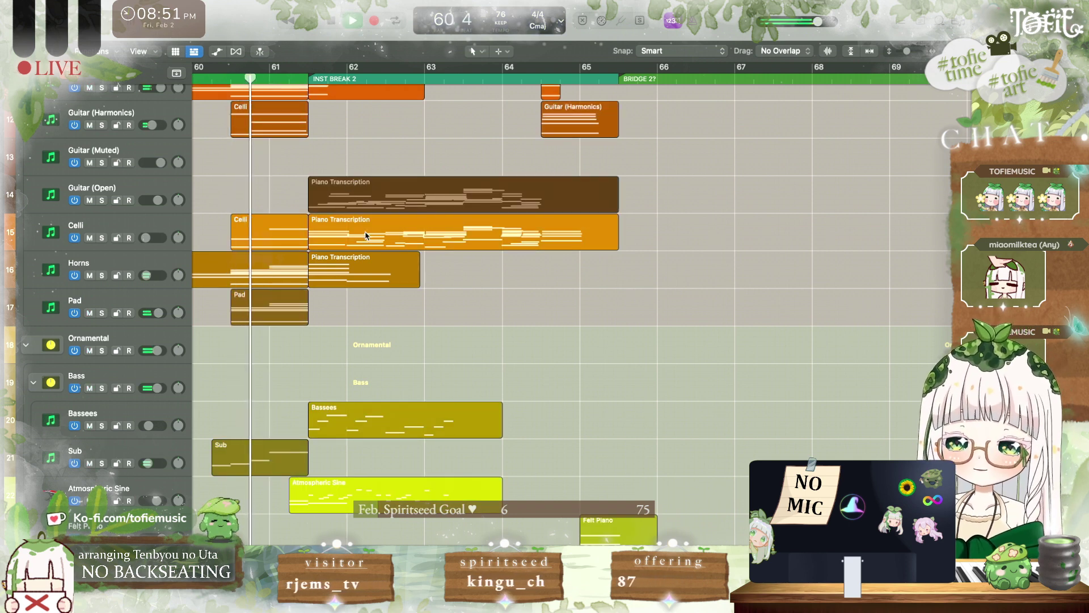
Step: Extend the end of the Horns region to bar 64 to bring back its bar 63 notes
{"action": "double_click", "coordinate": [395, 284]}
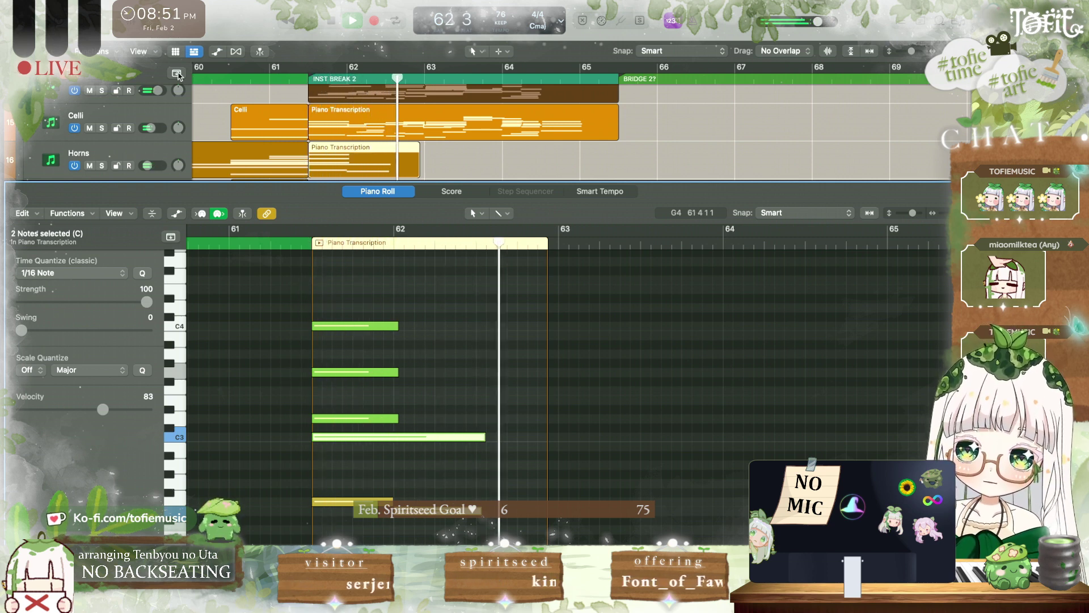
{"action": "key", "text": "p"}
{"action": "scroll", "coordinate": [481, 180], "scroll_direction": "up", "scroll_amount": 1}
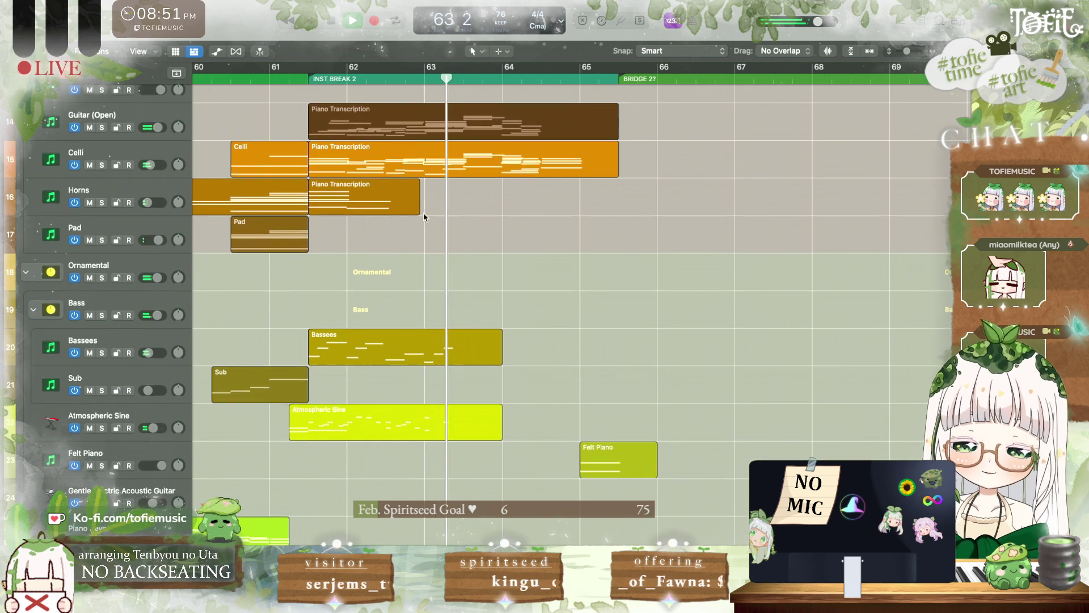
{"action": "left_click_drag", "start_coordinate": [420, 201], "coordinate": [502, 205]}
{"action": "key", "text": "space"}
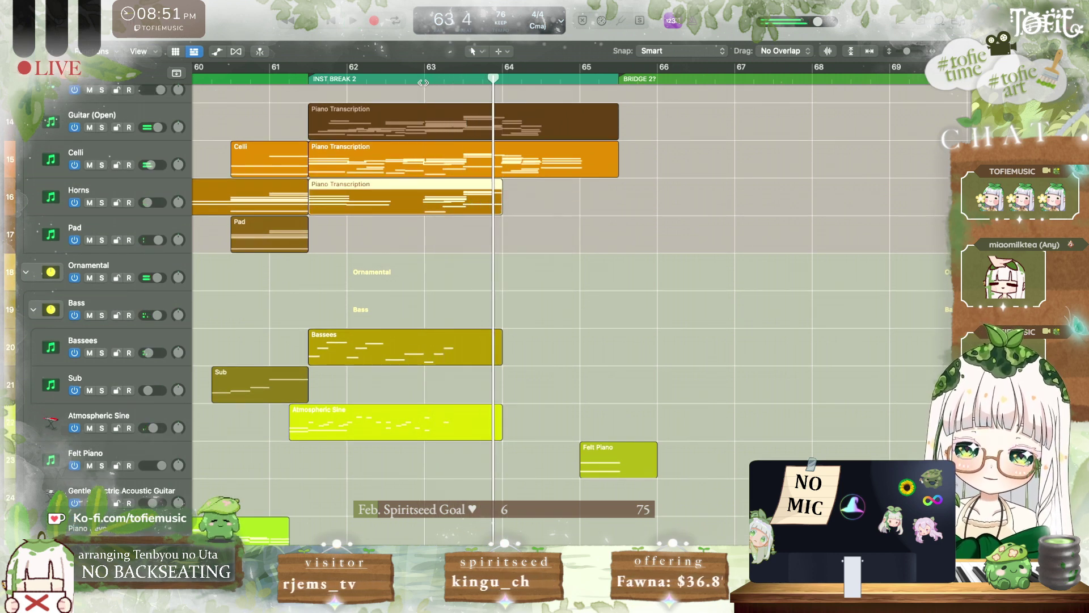
Step: Play the Horns region from just before bar 63 and audition the B3 and G3 notes of the bar 63 chord
{"action": "left_click", "coordinate": [420, 80]}
{"action": "double_click", "coordinate": [465, 208]}
{"action": "key", "text": "space"}
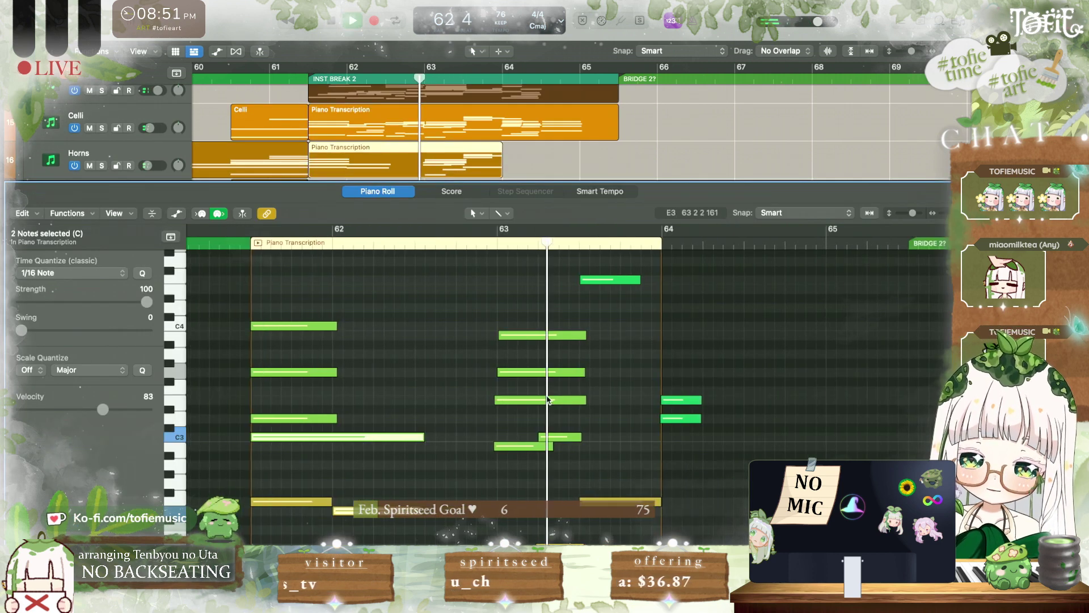
{"action": "key", "text": "space"}
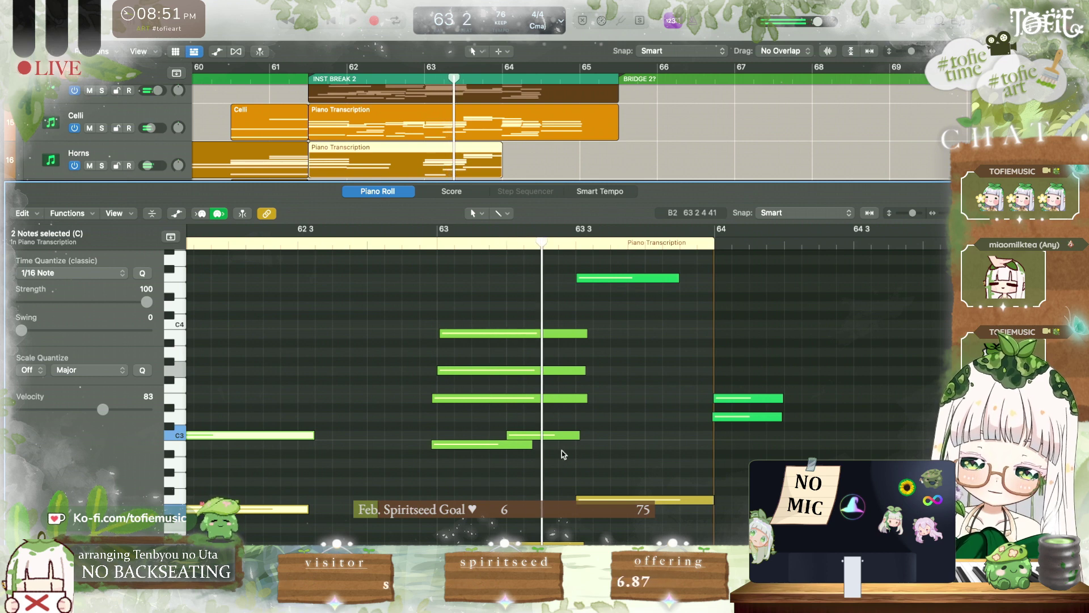
{"action": "left_click", "coordinate": [488, 334]}
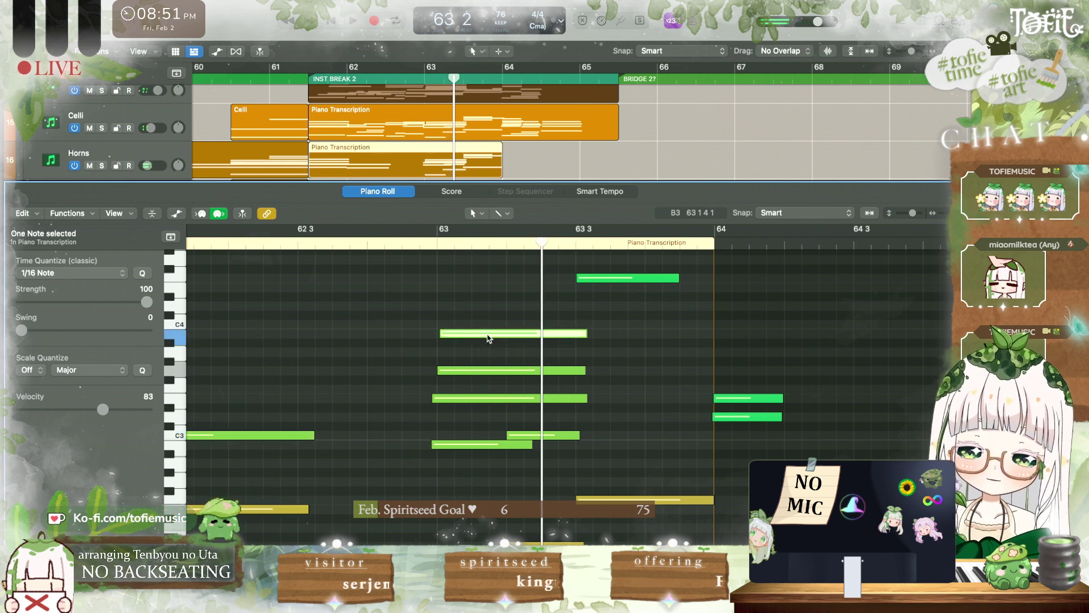
{"action": "left_click", "coordinate": [482, 371]}
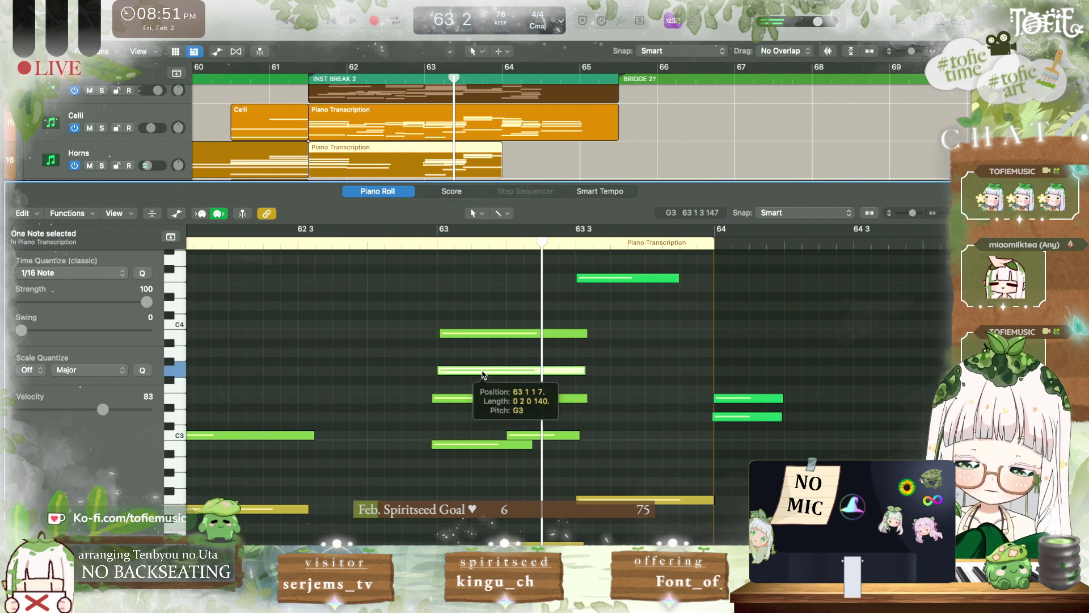
{"action": "left_click", "coordinate": [464, 334]}
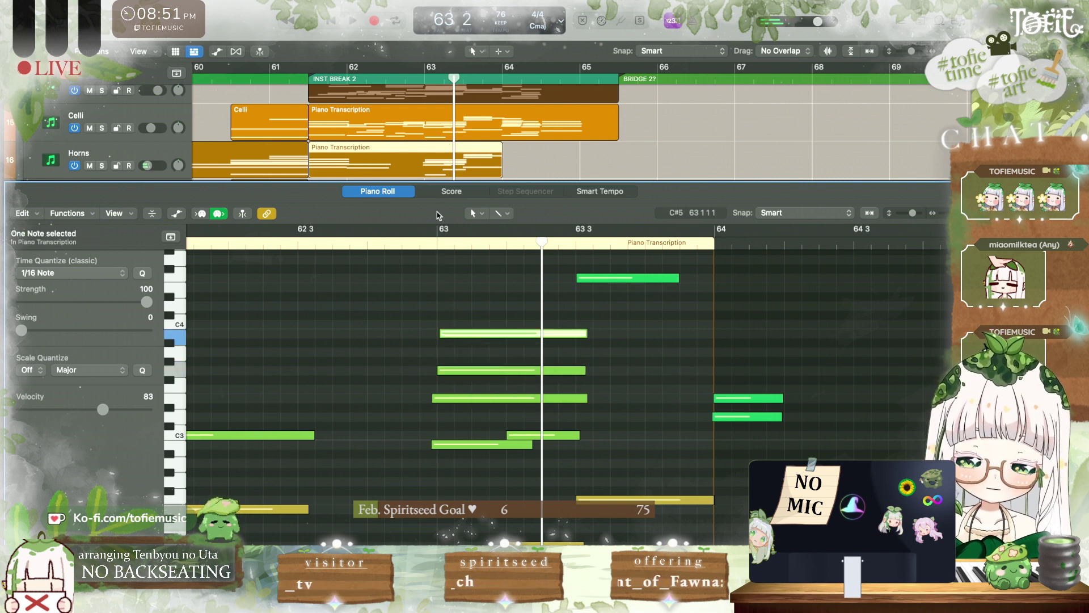
Step: Delete the E3 and B2 notes from the Horns chord at bar 63 and replay the passage
{"action": "left_click", "coordinate": [437, 230]}
{"action": "left_click_drag", "start_coordinate": [471, 485], "coordinate": [469, 399]}
{"action": "key", "text": "Delete"}
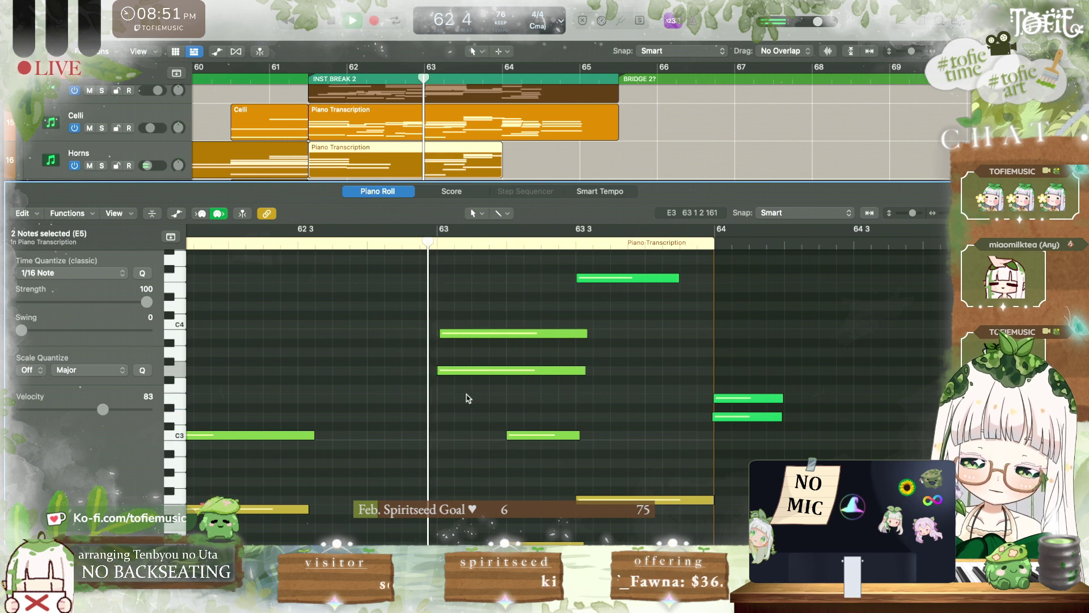
{"action": "key", "text": "space"}
{"action": "scroll", "coordinate": [470, 398], "scroll_direction": "up", "scroll_amount": 3}
{"action": "scroll", "coordinate": [466, 395], "scroll_direction": "down", "scroll_amount": 2}
{"action": "key", "text": "space"}
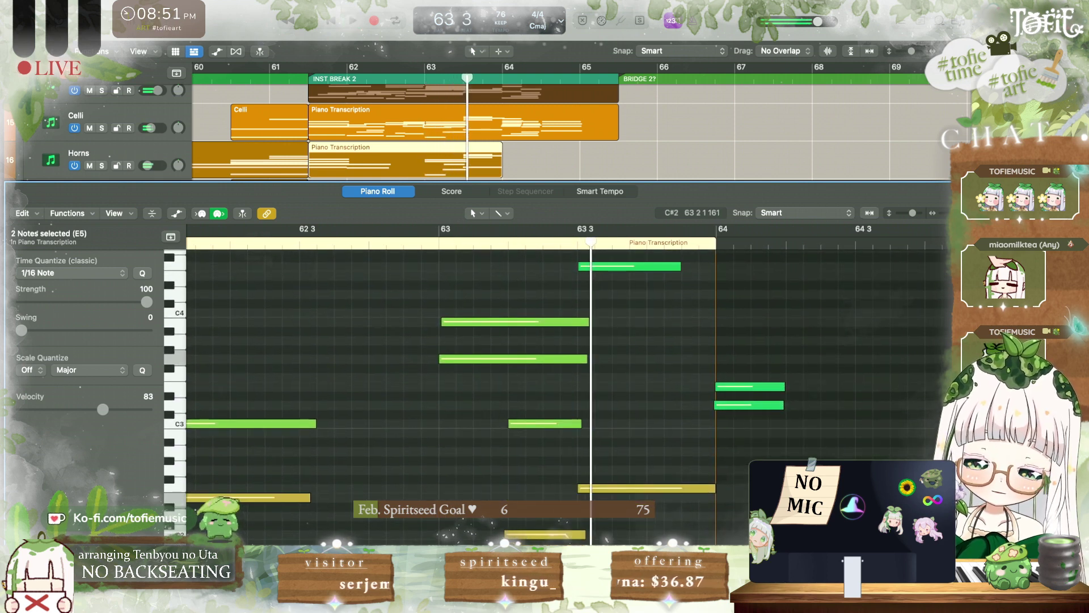
Step: Delete the C3 and C2 notes on beat 2 of bar 63 in the Horns region and replay the passage
{"action": "left_click_drag", "start_coordinate": [527, 537], "coordinate": [521, 421]}
{"action": "key", "text": "Delete"}
{"action": "scroll", "coordinate": [523, 420], "scroll_direction": "up", "scroll_amount": 4}
{"action": "key", "text": "space"}
{"action": "scroll", "coordinate": [523, 420], "scroll_direction": "down", "scroll_amount": 2}
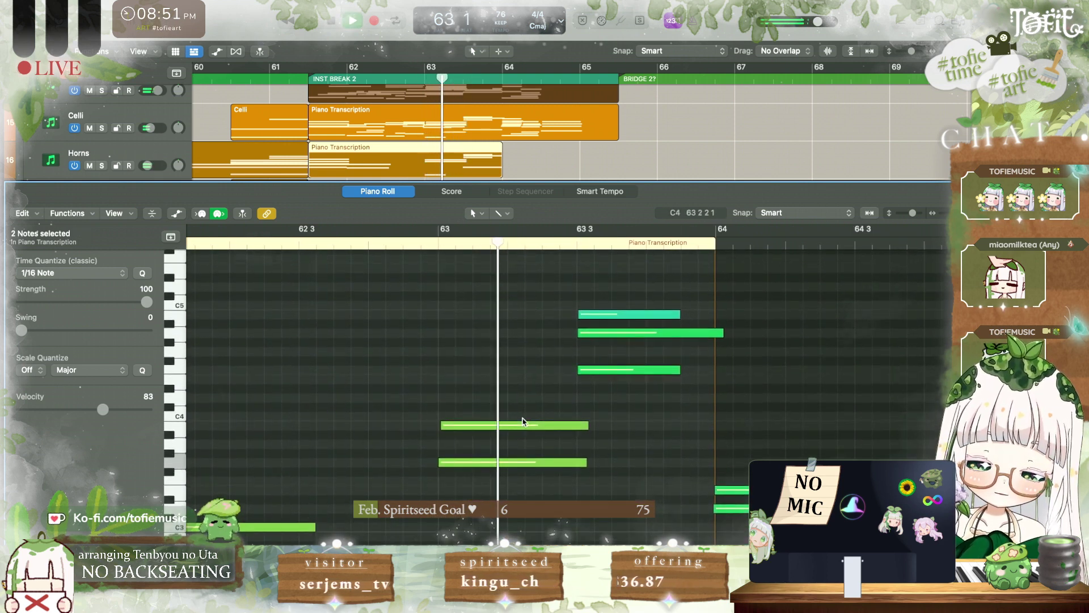
{"action": "key", "text": "space"}
Step: Add a two-beat E4 note at bar 63 and a one-beat D4 note on beat 2 in the Horns region
{"action": "mouse_move", "coordinate": [446, 380]}
{"action": "left_mouse_down"}
{"action": "mouse_move", "coordinate": [416, 389]}
{"action": "mouse_move", "coordinate": [434, 386]}
{"action": "left_mouse_up"}
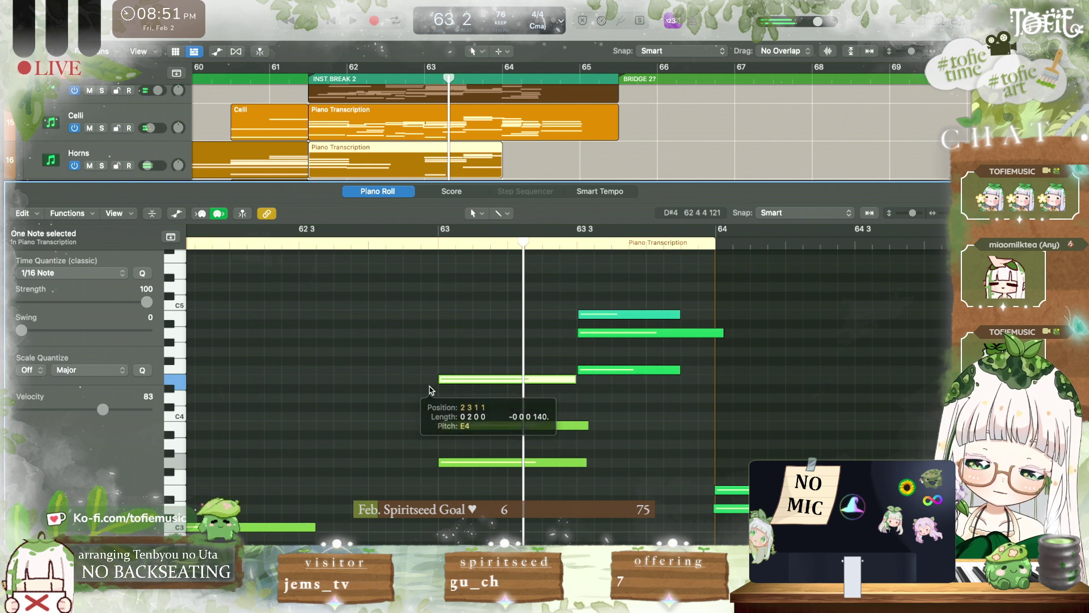
{"action": "key", "text": "space"}
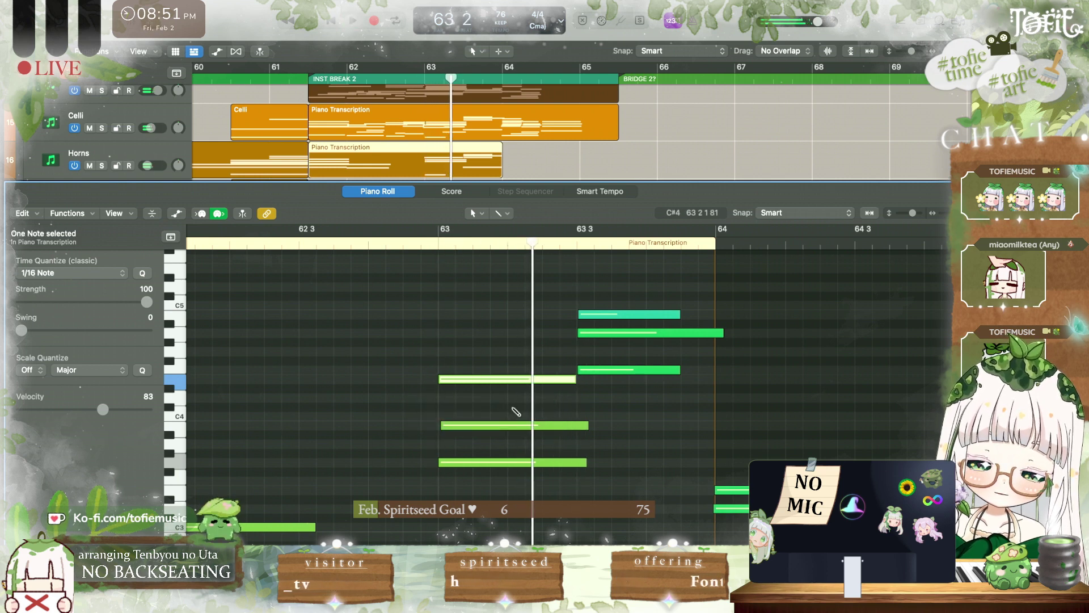
{"action": "left_click", "coordinate": [511, 406], "text": "super"}
{"action": "key", "text": "alt+Up"}
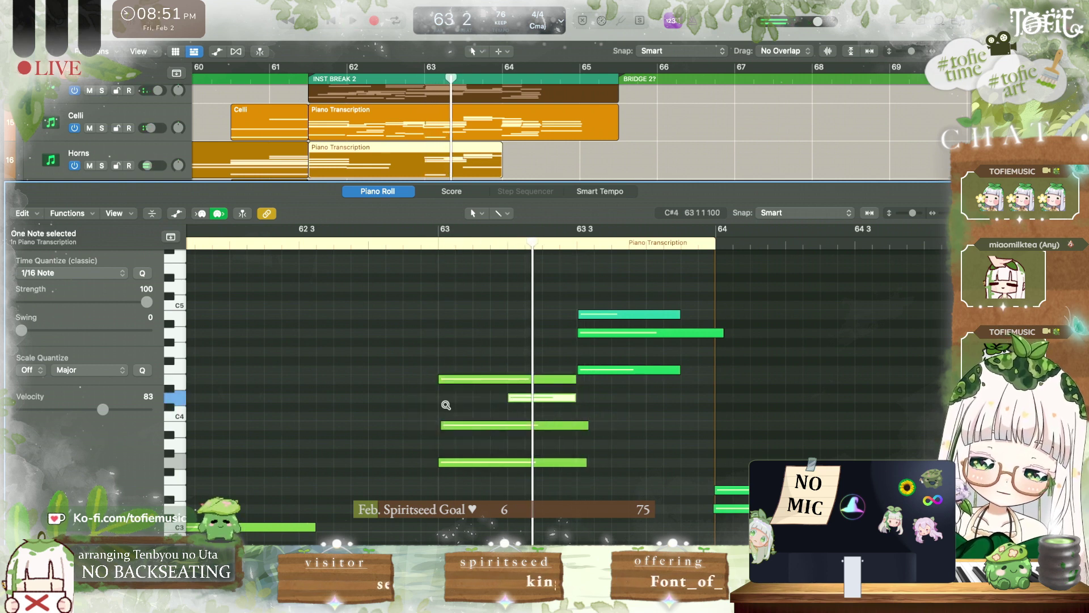
Step: Shorten the E4 note at bar 63 to one beat, replay, and trim the end of the B3 note closer to beat 3
{"action": "left_click_drag", "start_coordinate": [569, 386], "coordinate": [505, 382]}
{"action": "key", "text": "space"}
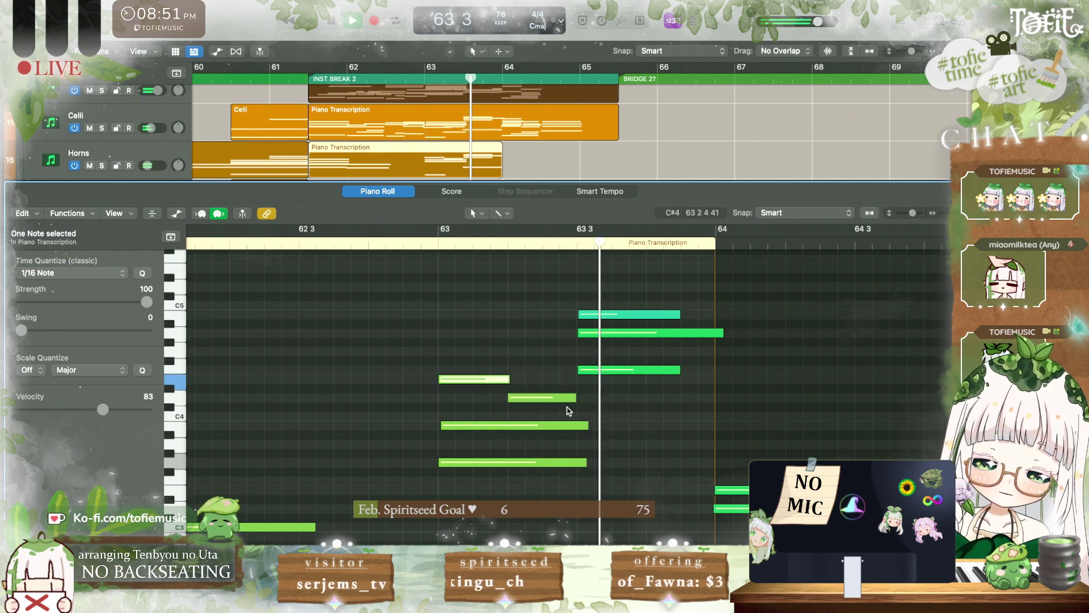
{"action": "left_click", "coordinate": [579, 406]}
{"action": "key", "text": "space"}
{"action": "left_click_drag", "start_coordinate": [588, 425], "coordinate": [583, 426]}
{"action": "left_click", "coordinate": [564, 400]}
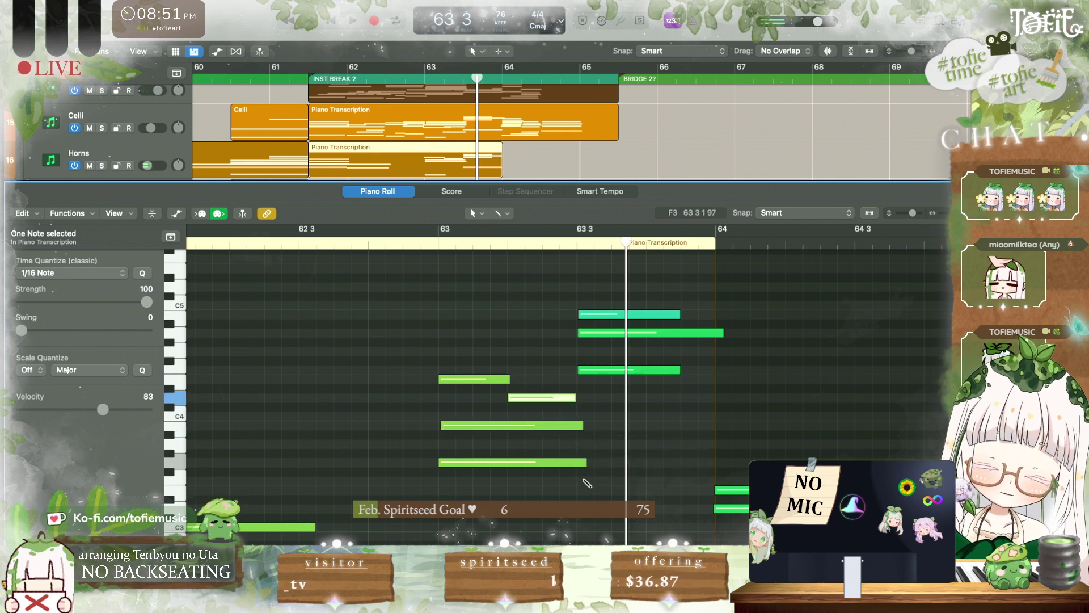
Step: Add a two-beat A3 note on beat 3 of bar 63 and transpose the B4, A4 and F4 notes there down an octave
{"action": "left_click_drag", "start_coordinate": [584, 444], "coordinate": [652, 448]}
{"action": "left_click_drag", "start_coordinate": [631, 301], "coordinate": [612, 418]}
{"action": "key", "text": "alt+shift+Down"}
{"action": "key", "text": "alt+shift+Up"}
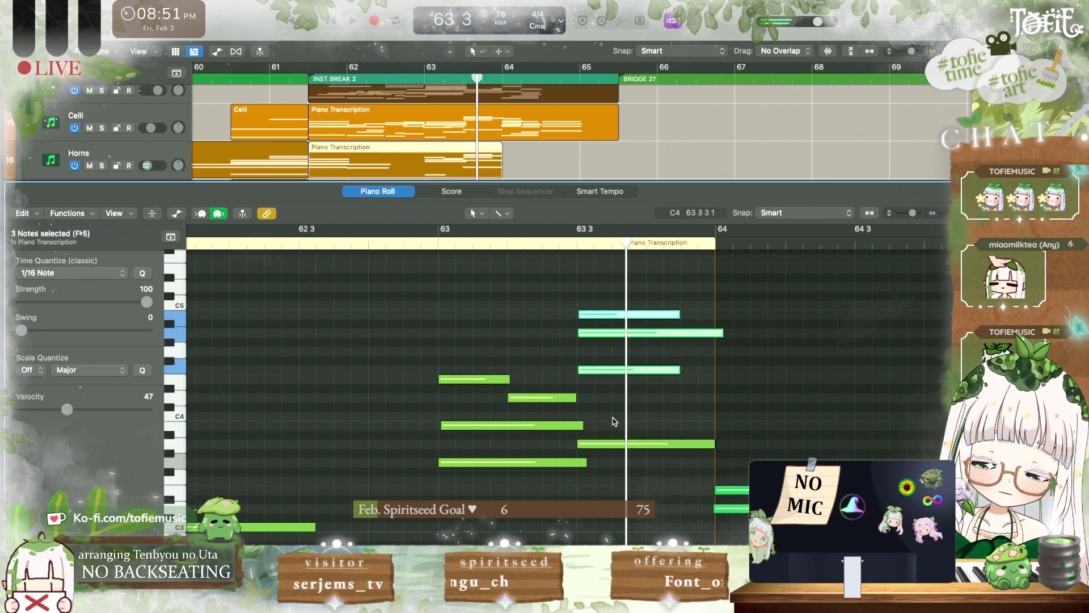
{"action": "left_click", "coordinate": [575, 244]}
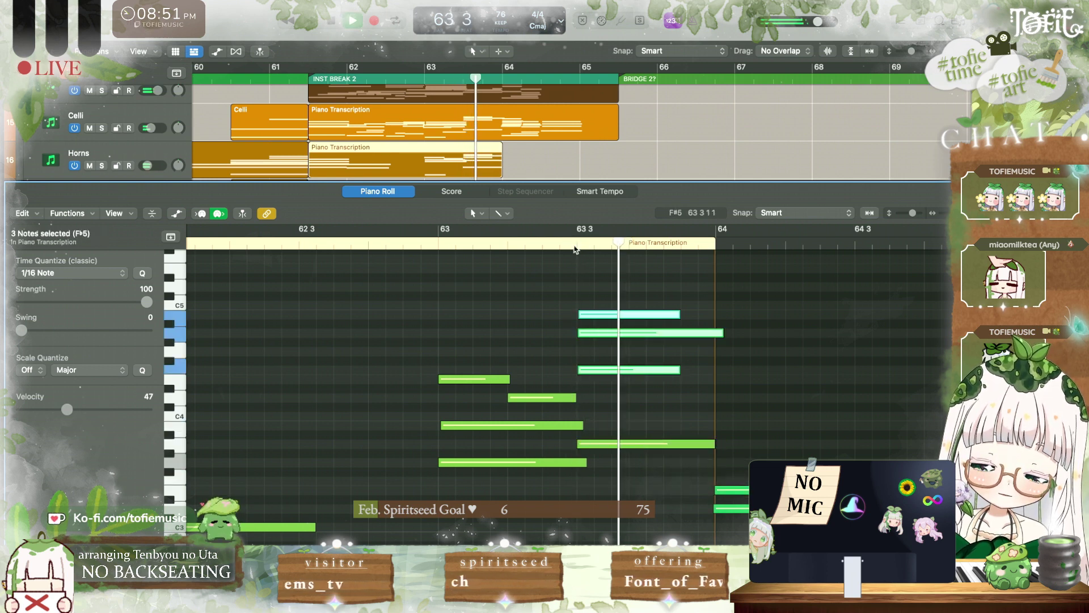
{"action": "key", "text": "space"}
{"action": "key", "text": "alt+shift+Down"}
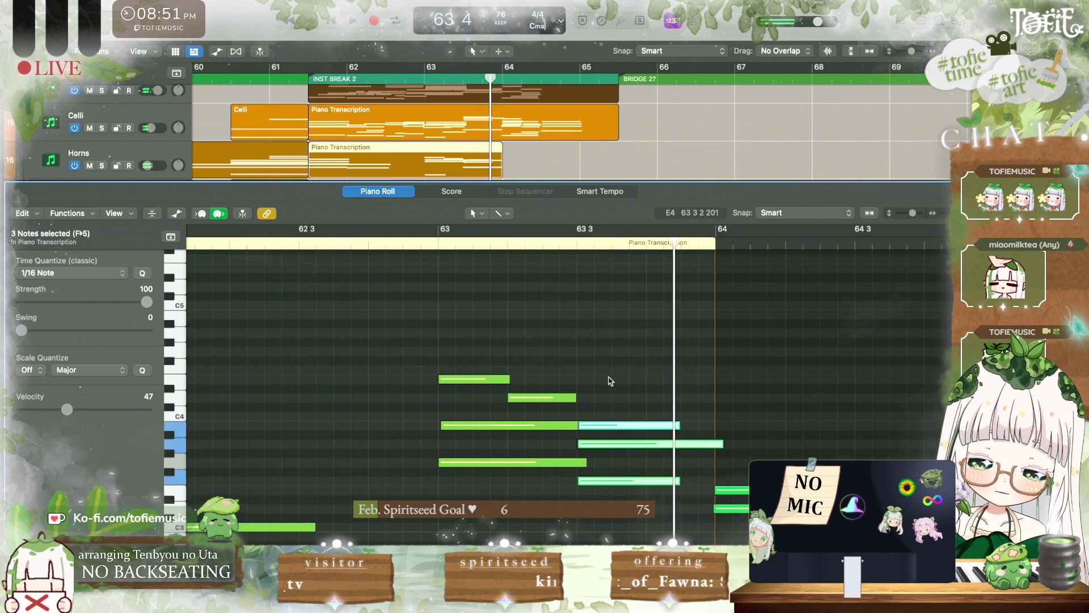
Step: Delete the overlapping transposed A3 and the B3 note on beat 3 of bar 63, replaying the passage in between
{"action": "left_click", "coordinate": [609, 446]}
{"action": "key", "text": "space"}
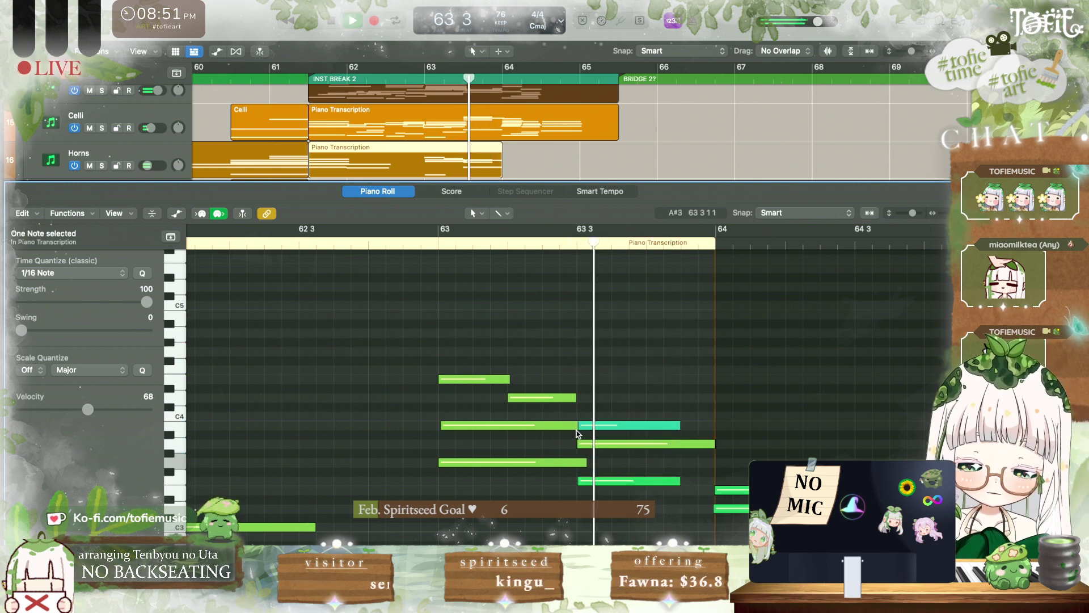
{"action": "left_click", "coordinate": [589, 426]}
{"action": "key", "text": "space"}
{"action": "key", "text": "space"}
{"action": "key", "text": "space"}
{"action": "left_click", "coordinate": [607, 431]}
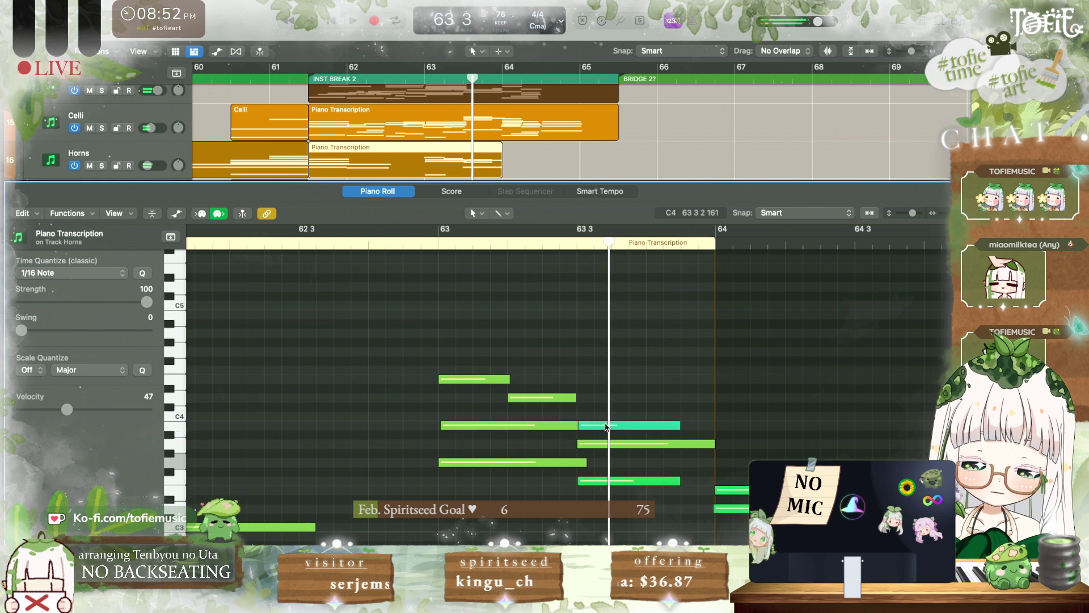
{"action": "left_click", "coordinate": [606, 427]}
{"action": "left_click", "coordinate": [606, 428]}
{"action": "left_click_drag", "start_coordinate": [607, 432], "coordinate": [607, 450]}
Step: Extend the F3 note on beat 3 to the end of bar 63 and replay the passage
{"action": "left_click", "coordinate": [591, 486]}
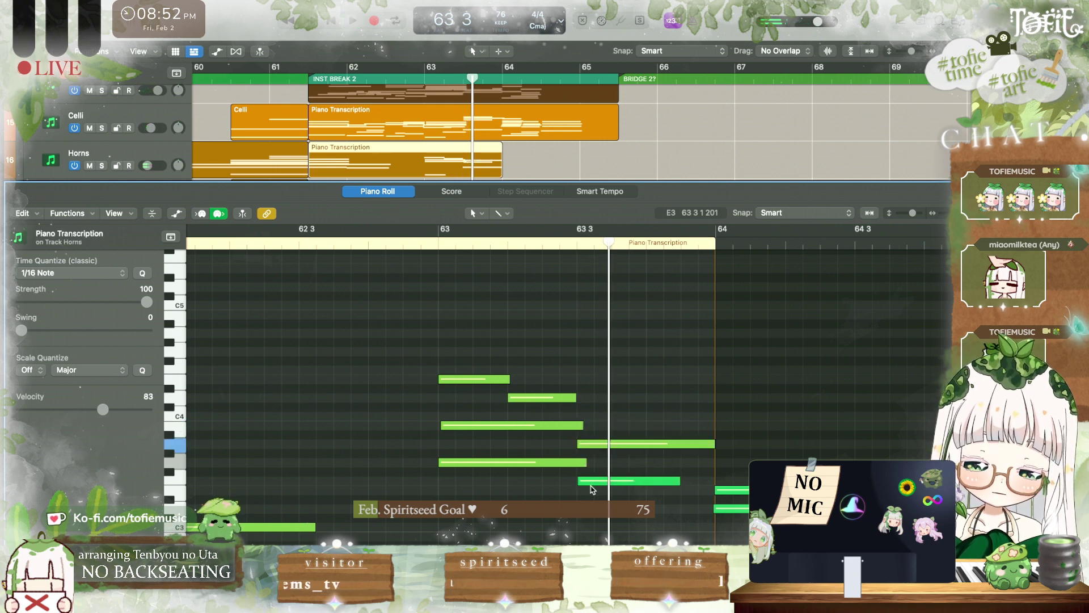
{"action": "left_click", "coordinate": [591, 483]}
{"action": "left_click_drag", "start_coordinate": [684, 485], "coordinate": [715, 485]}
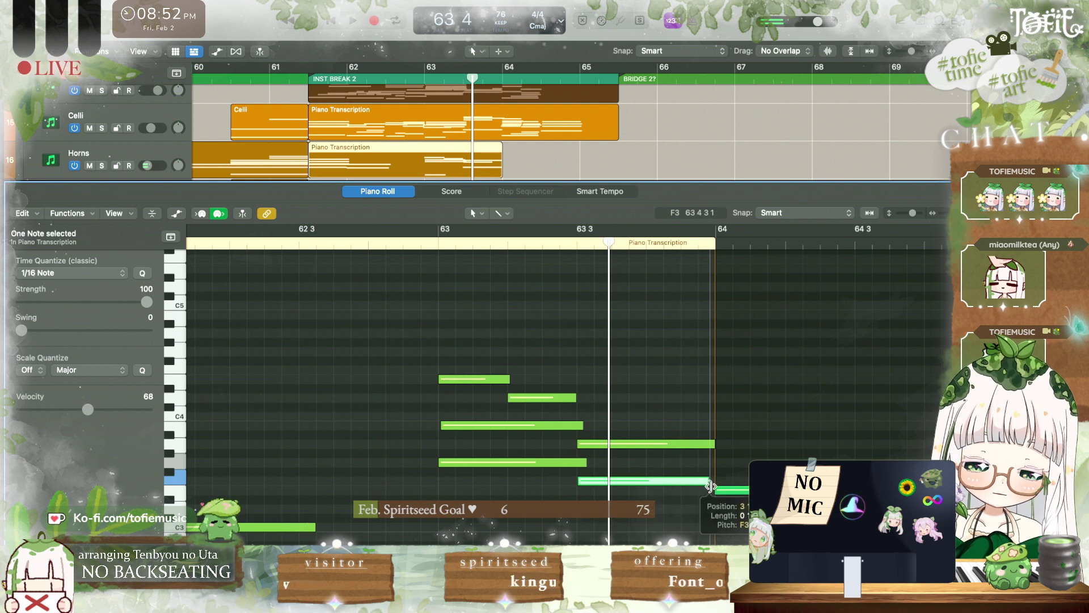
{"action": "left_click", "coordinate": [601, 536]}
{"action": "key", "text": "space"}
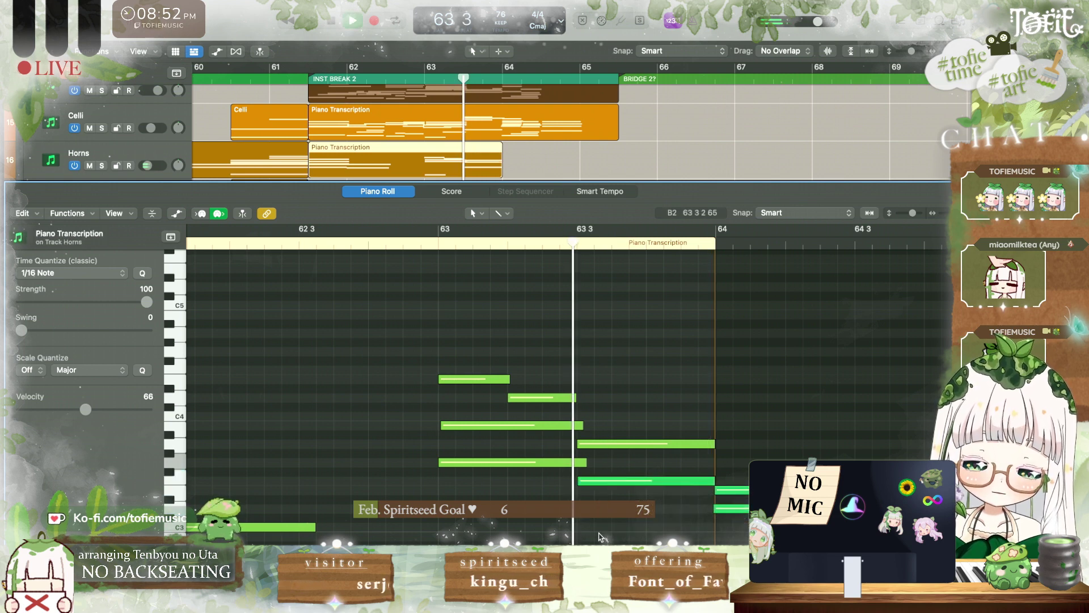
Step: Delete the A3 note on beat 3 of bar 63, extend the G3 note to the end of the bar, and replay
{"action": "left_click", "coordinate": [610, 450]}
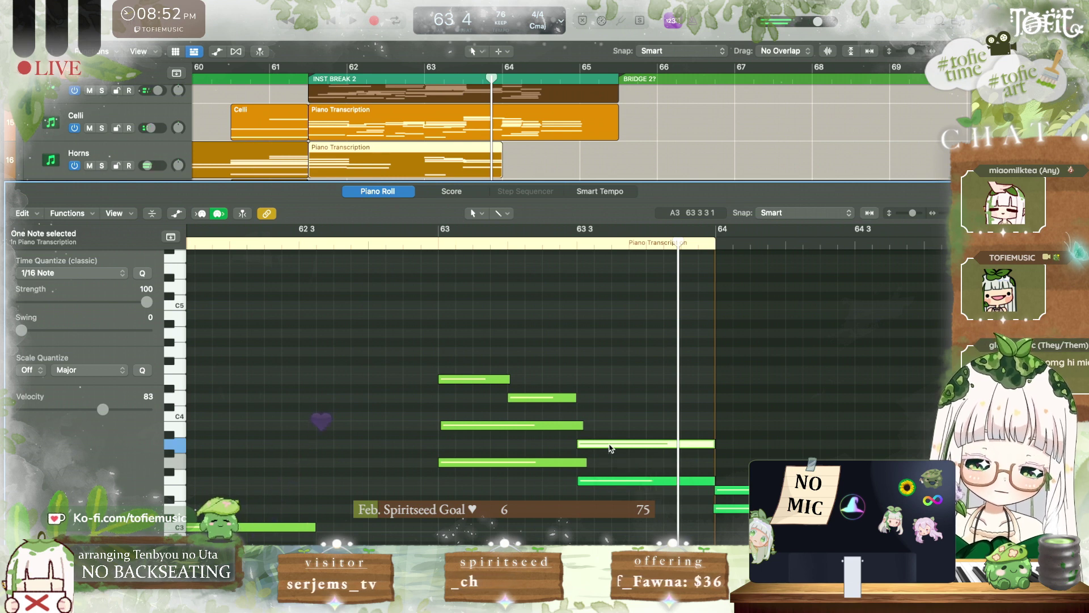
{"action": "left_click_drag", "start_coordinate": [610, 448], "coordinate": [712, 465]}
{"action": "key", "text": "BackSpace"}
{"action": "key", "text": "space"}
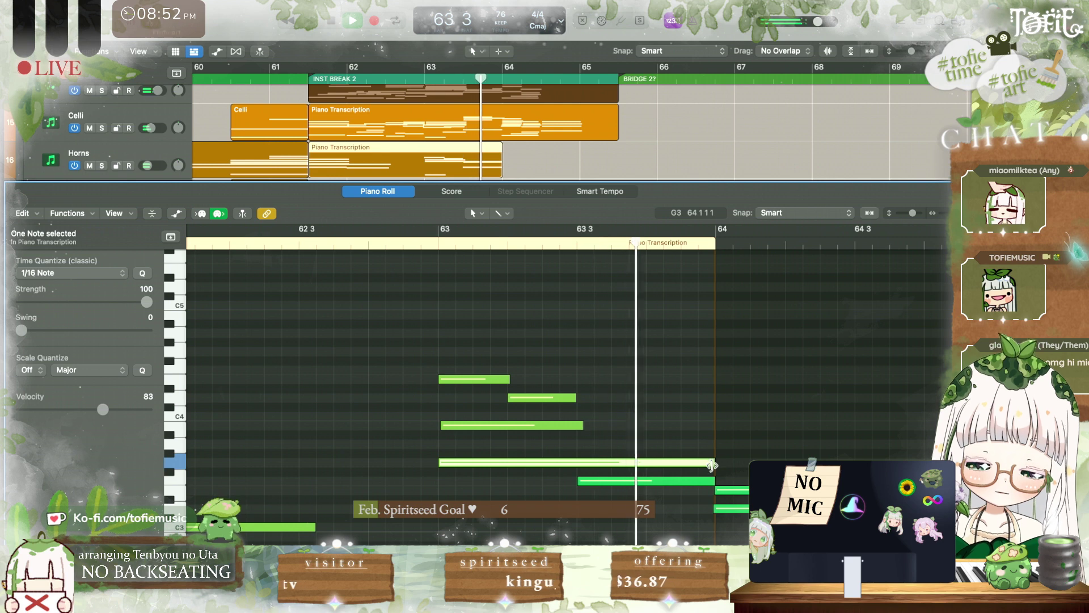
Step: Replay from just before bar 63 and extend the Horns region to about the end of INST BREAK 2
{"action": "left_click", "coordinate": [429, 245]}
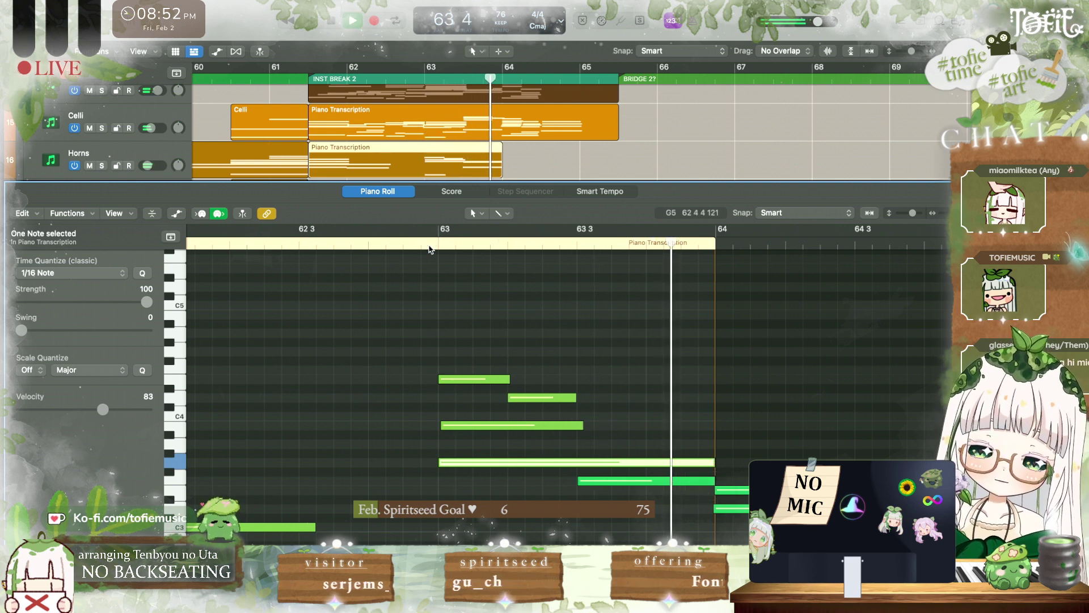
{"action": "key", "text": "space"}
{"action": "left_click_drag", "start_coordinate": [494, 171], "coordinate": [623, 163]}
{"action": "left_click", "coordinate": [681, 160]}
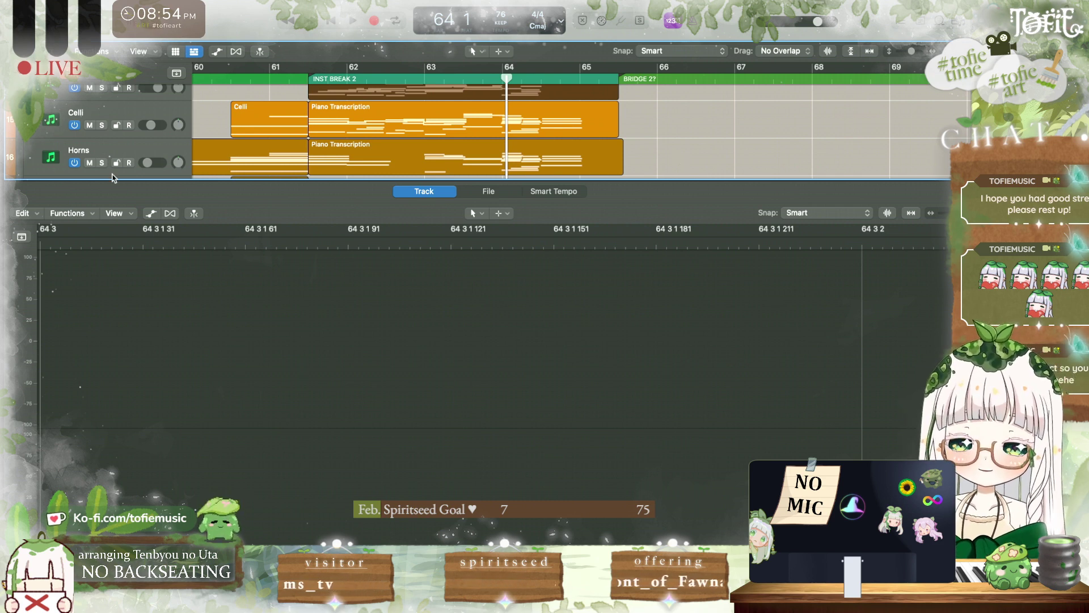
Step: Close the editor, play the project from bar 1, and look over the arrangement up to CHORUS 1 before stopping around bar 5
{"action": "key", "text": "e"}
{"action": "key", "text": "super+Left"}
{"action": "key", "text": "super+Left"}
{"action": "scroll", "coordinate": [351, 264], "scroll_direction": "left", "scroll_amount": 3}
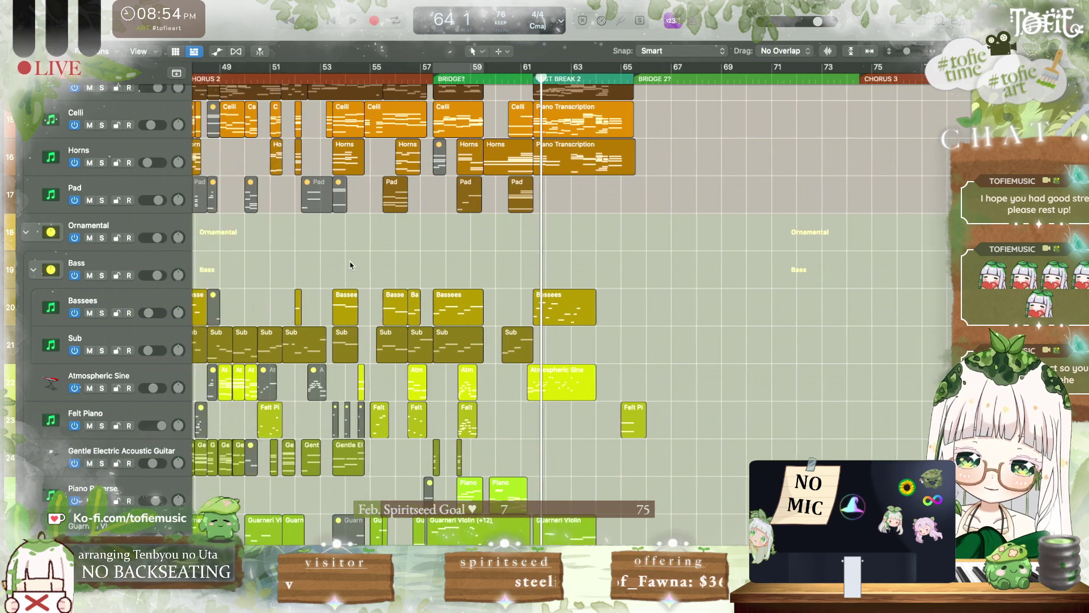
{"action": "left_click_drag", "start_coordinate": [906, 51], "coordinate": [897, 56]}
{"action": "scroll", "coordinate": [749, 85], "scroll_direction": "left", "scroll_amount": 10}
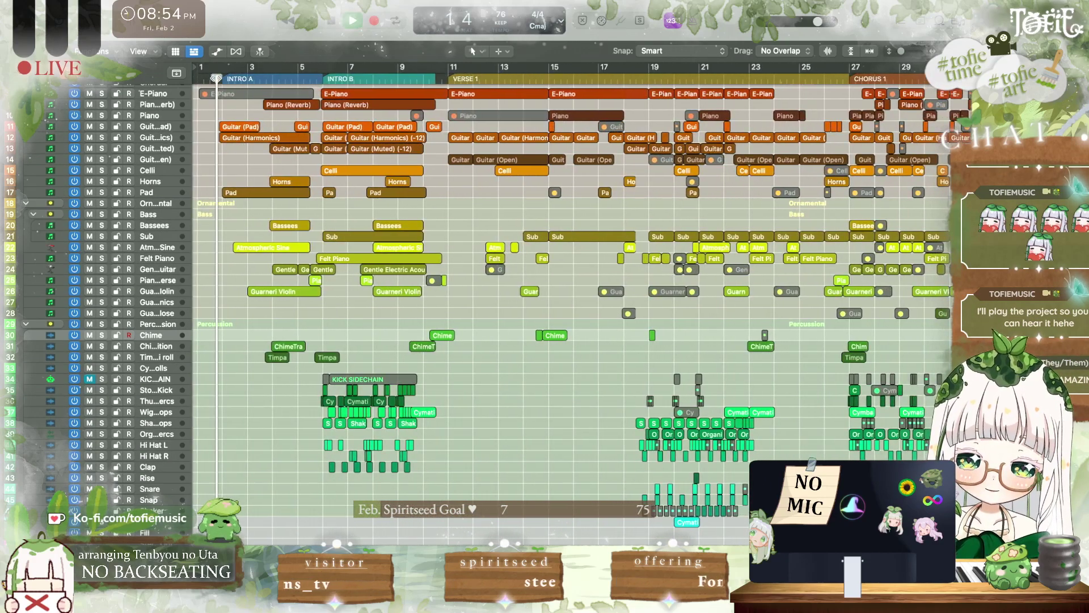
{"action": "scroll", "coordinate": [340, 99], "scroll_direction": "up", "scroll_amount": 2}
{"action": "scroll", "coordinate": [340, 99], "scroll_direction": "right", "scroll_amount": 3}
{"action": "scroll", "coordinate": [340, 99], "scroll_direction": "down", "scroll_amount": 2}
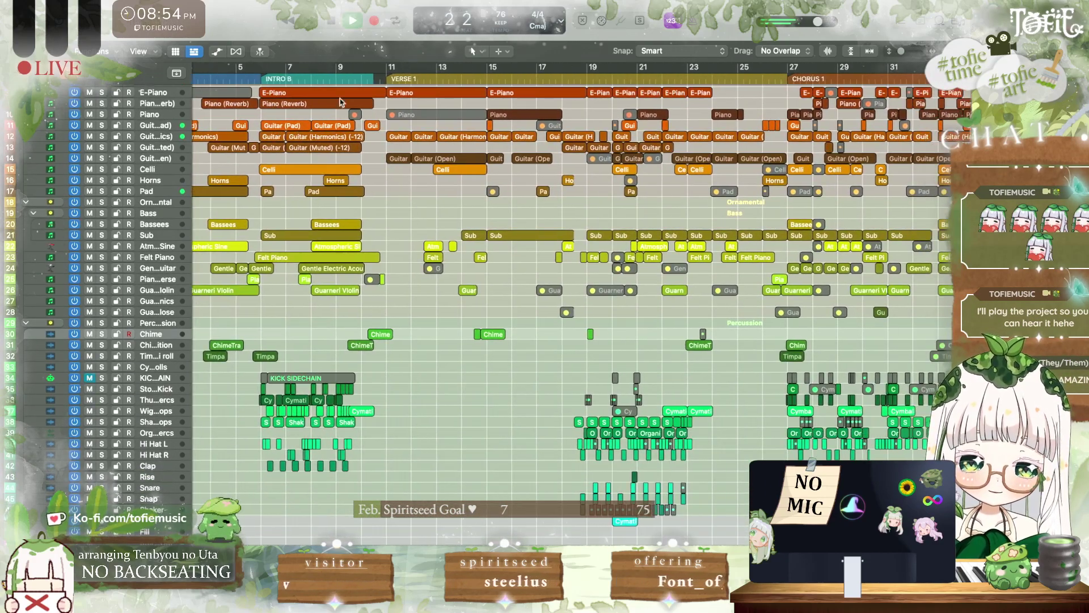
{"action": "mouse_move", "coordinate": [910, 47]}
{"action": "left_click_drag", "start_coordinate": [901, 51], "coordinate": [904, 52]}
{"action": "scroll", "coordinate": [707, 200], "scroll_direction": "up", "scroll_amount": 4}
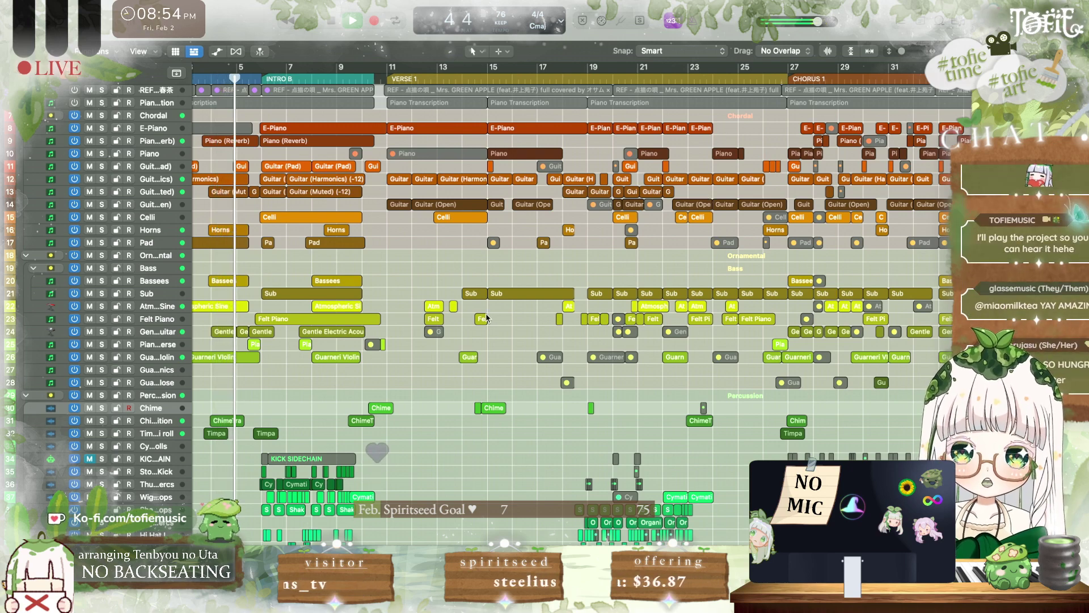
{"action": "key", "text": "space"}
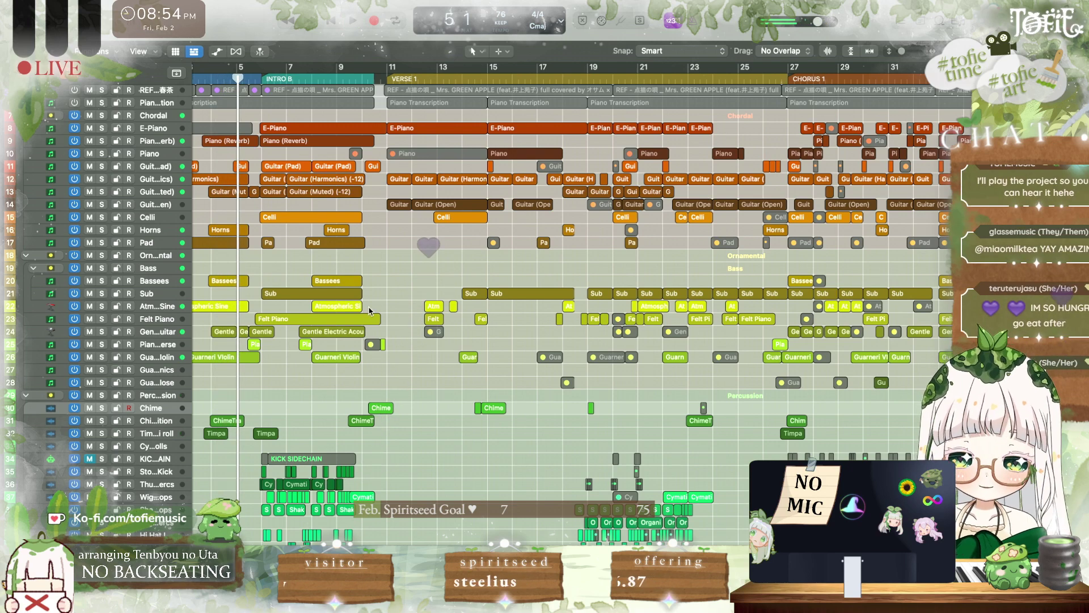
Step: Examine the intro regions from bar 5 to bar 8 close up across the chordal, bass and percussion tracks
{"action": "key", "text": "super+Right"}
{"action": "key", "text": "super+Right"}
{"action": "key", "text": "super+Right"}
{"action": "key", "text": "super+Right"}
{"action": "key", "text": "super+Right"}
{"action": "key", "text": "super+Down"}
{"action": "key", "text": "super+Down"}
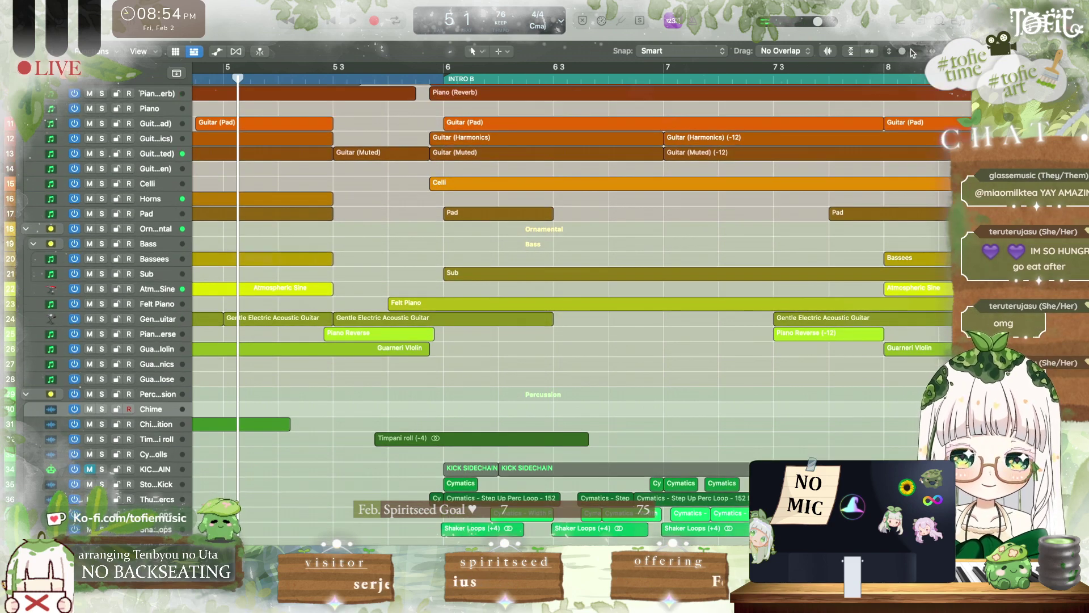
{"action": "left_click_drag", "start_coordinate": [903, 51], "coordinate": [911, 52]}
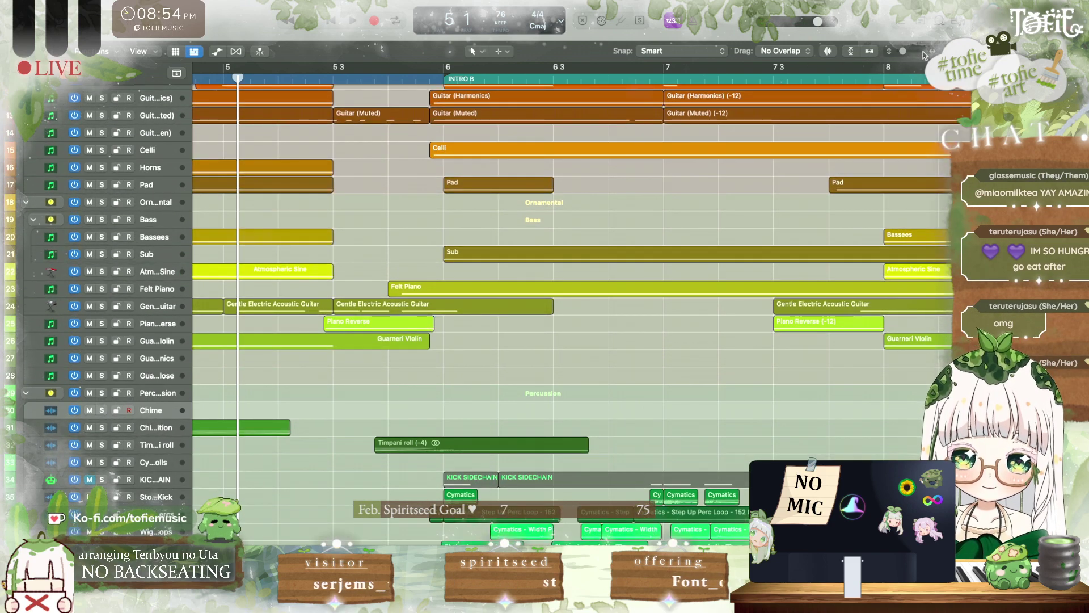
{"action": "left_click", "coordinate": [915, 52]}
{"action": "left_click", "coordinate": [914, 52]}
{"action": "scroll", "coordinate": [445, 244], "scroll_direction": "up", "scroll_amount": 8}
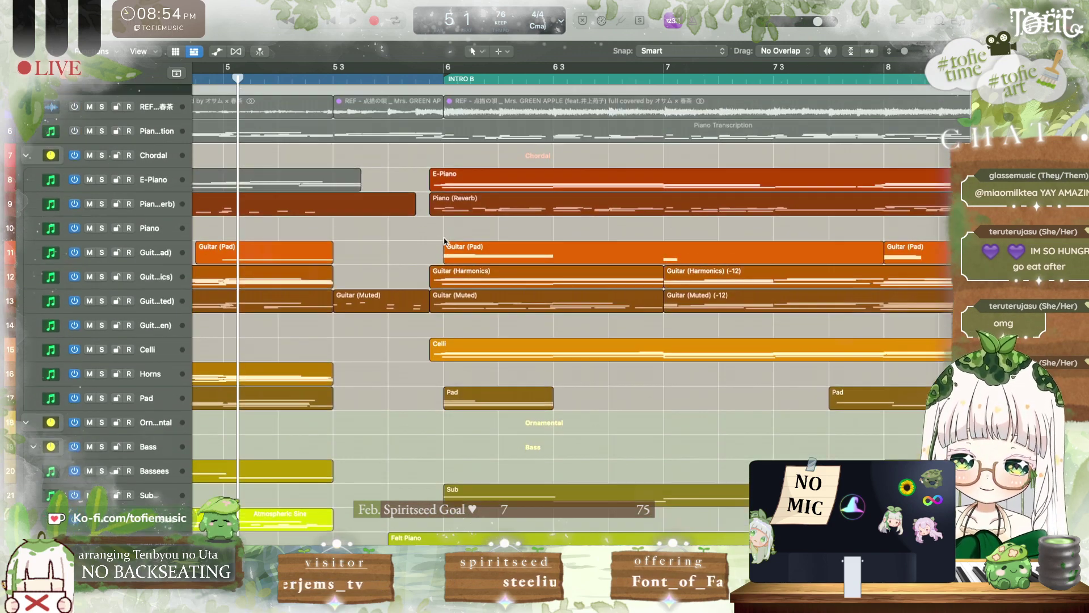
Step: Open the Kontakt instrument on the Guitar (Harmonics) track, check its Picked Acoustic articulations, and close it
{"action": "scroll", "coordinate": [201, 271], "scroll_direction": "left", "scroll_amount": 5}
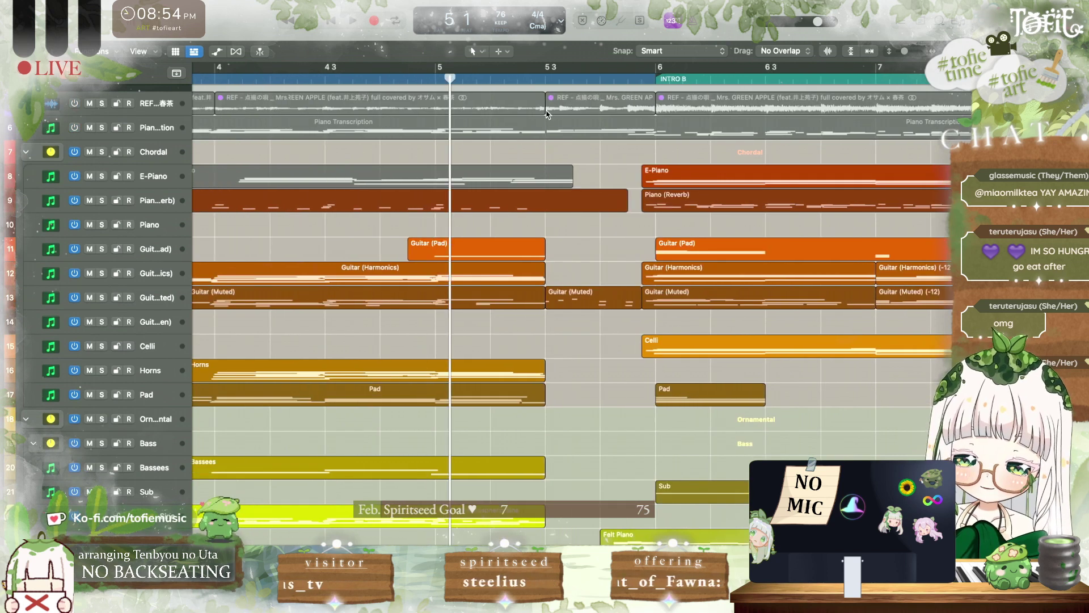
{"action": "scroll", "coordinate": [148, 261], "scroll_direction": "down", "scroll_amount": 1}
{"action": "left_click", "coordinate": [163, 269]}
{"action": "key", "text": "i"}
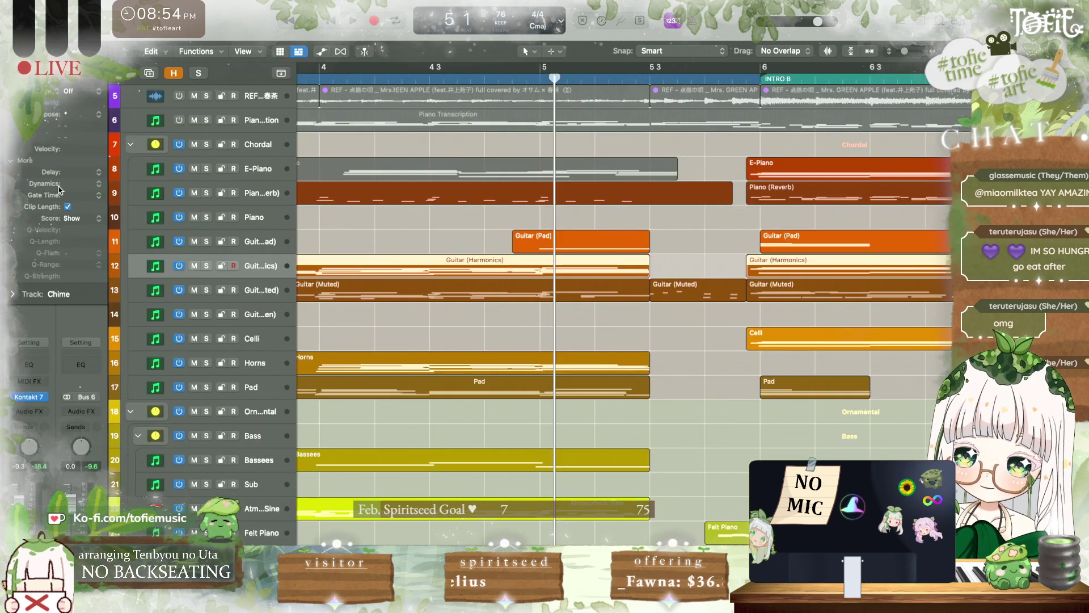
{"action": "left_click", "coordinate": [12, 56]}
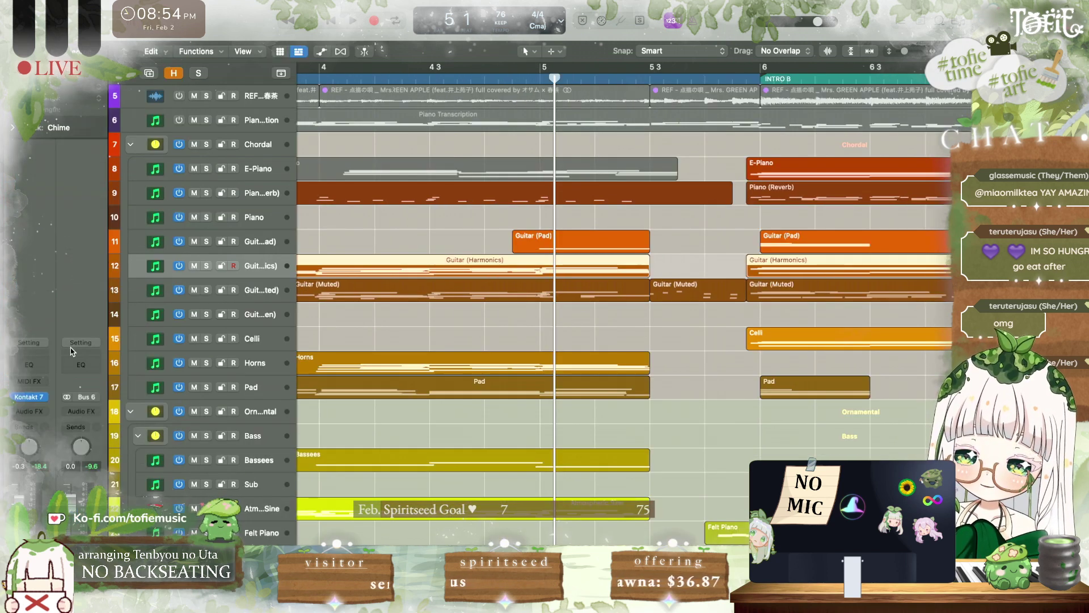
{"action": "left_click", "coordinate": [30, 397]}
{"action": "key", "text": "v"}
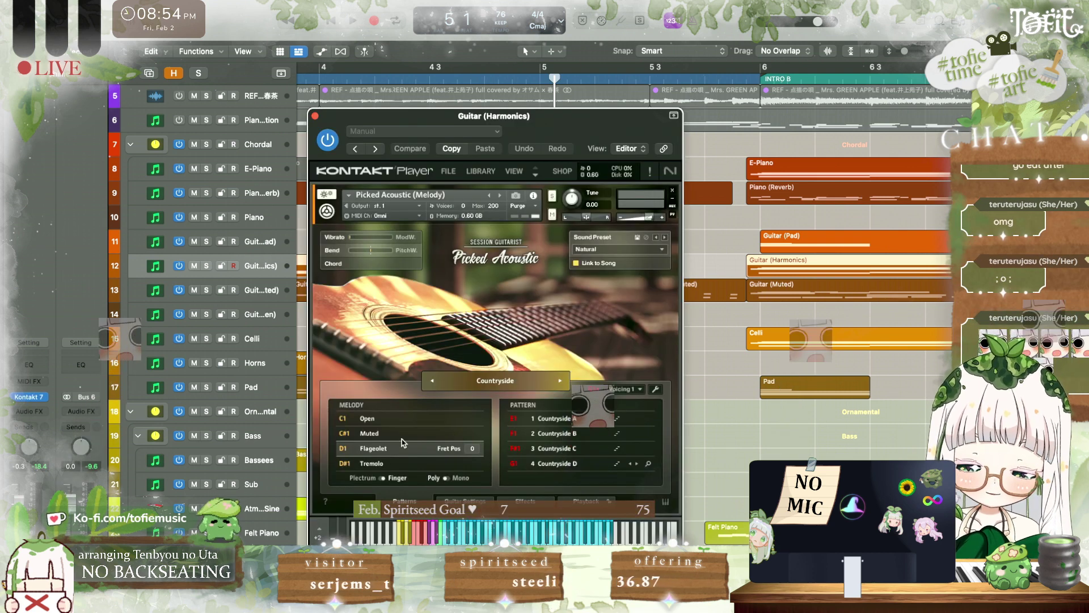
{"action": "left_click", "coordinate": [315, 116]}
Step: Play the Guitar (Muted) track soloed from bar 4, check its Kontakt Picked Acoustic articulations, and close the instrument
{"action": "scroll", "coordinate": [314, 118], "scroll_direction": "left", "scroll_amount": 3}
{"action": "scroll", "coordinate": [312, 118], "scroll_direction": "left", "scroll_amount": 1}
{"action": "left_click", "coordinate": [425, 77]}
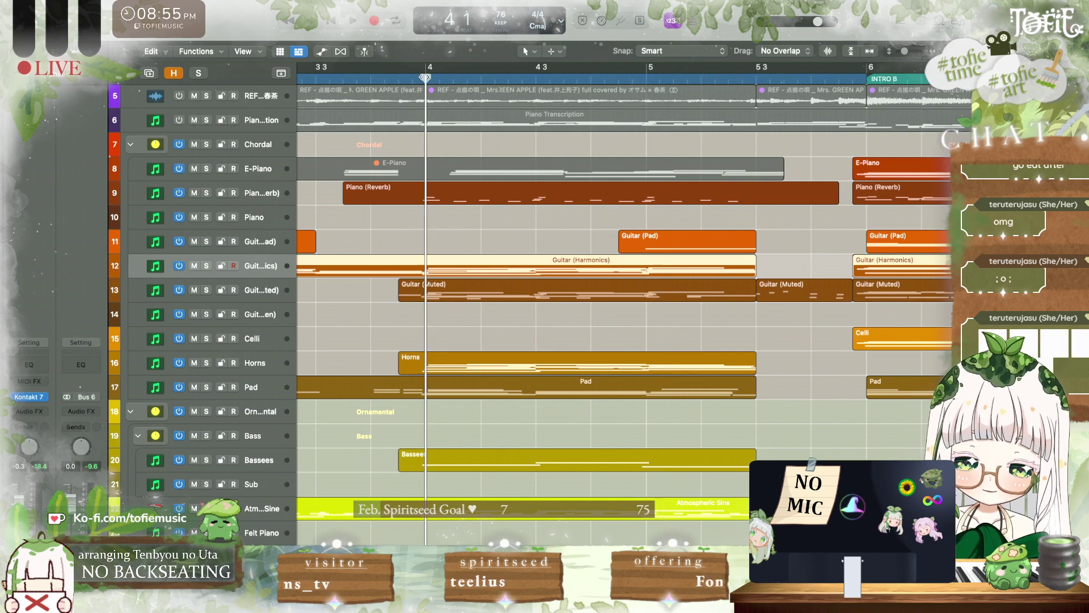
{"action": "left_click", "coordinate": [208, 289]}
{"action": "left_click", "coordinate": [256, 291]}
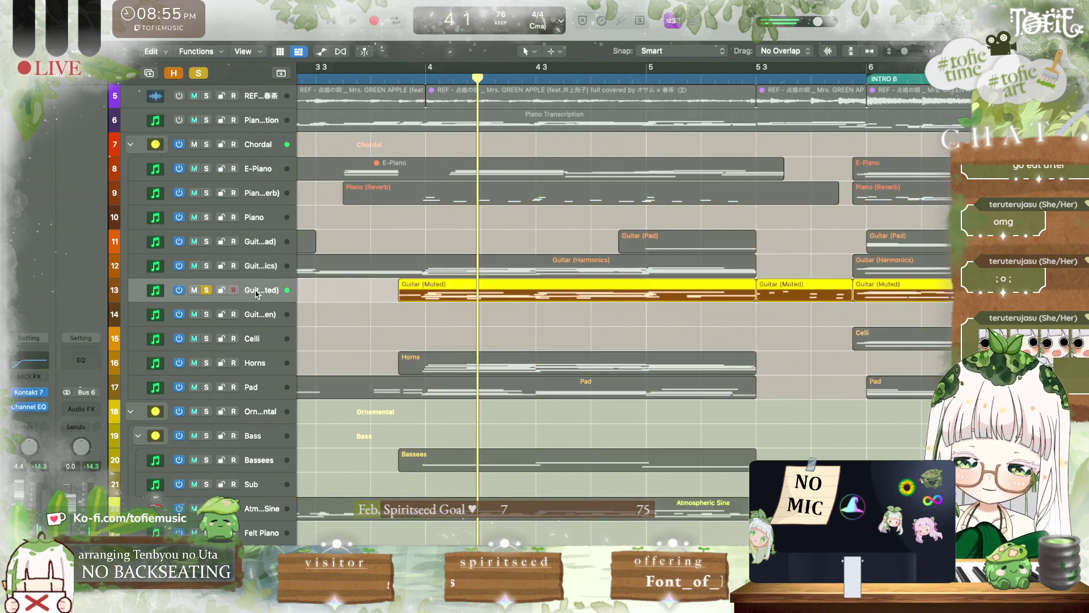
{"action": "left_click", "coordinate": [29, 392]}
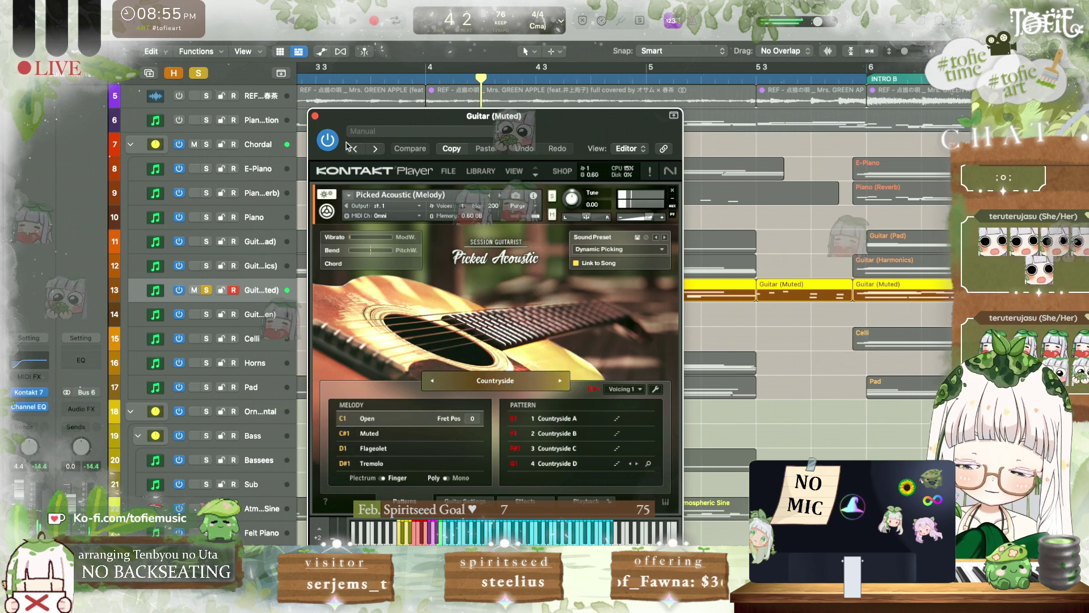
{"action": "left_click", "coordinate": [315, 117]}
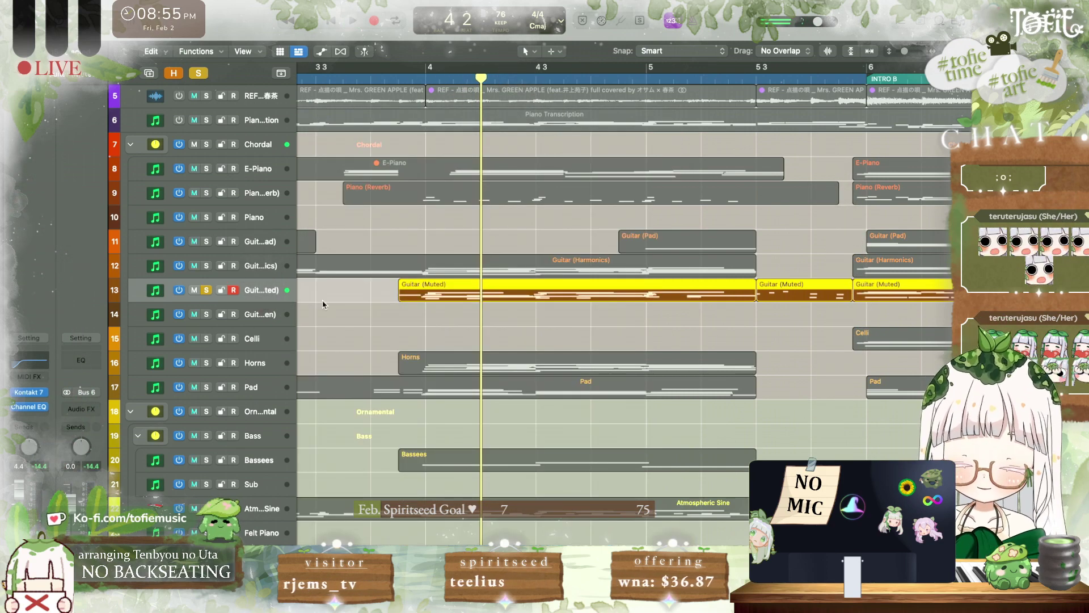
Step: Open the Guitar (Muted) region at bar 4 in the piano roll, audition its low C3 note, and play the soloed part
{"action": "left_click_drag", "start_coordinate": [908, 51], "coordinate": [911, 50]}
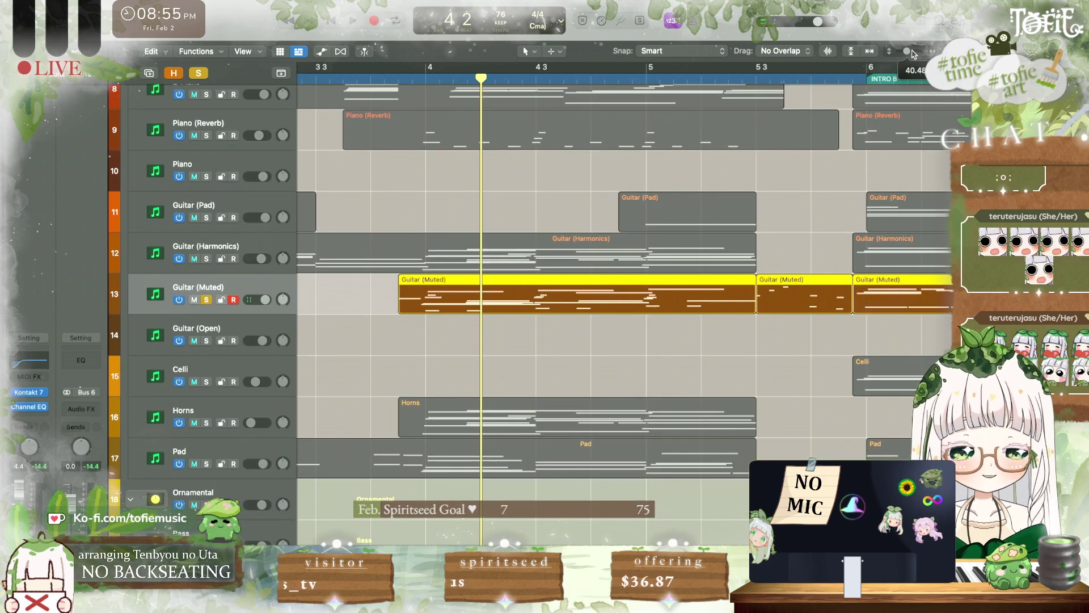
{"action": "left_click", "coordinate": [353, 327]}
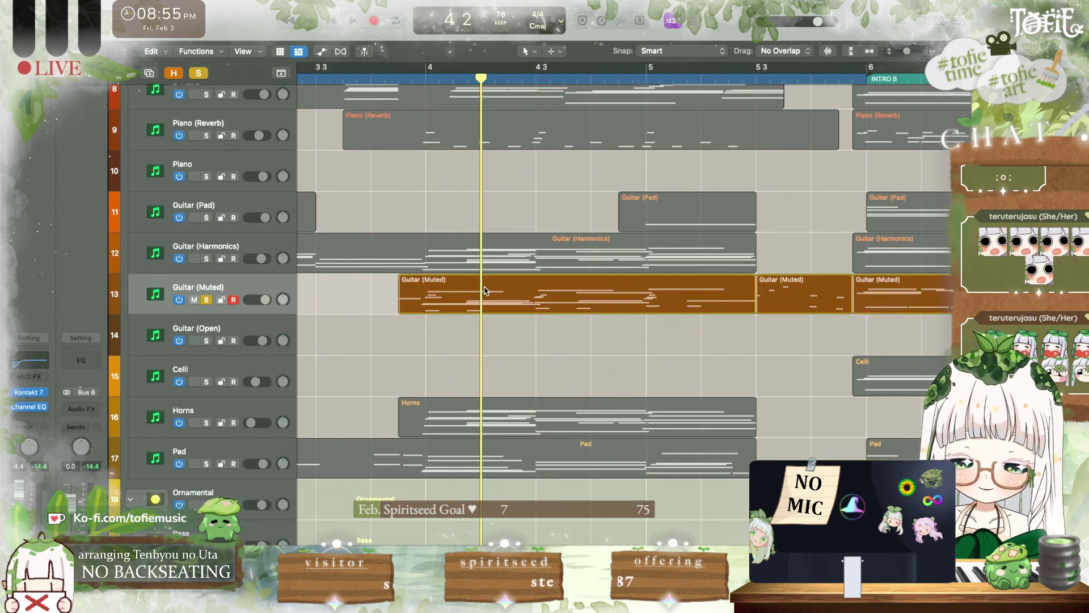
{"action": "double_click", "coordinate": [485, 289]}
{"action": "left_click", "coordinate": [582, 513]}
{"action": "left_click", "coordinate": [583, 529]}
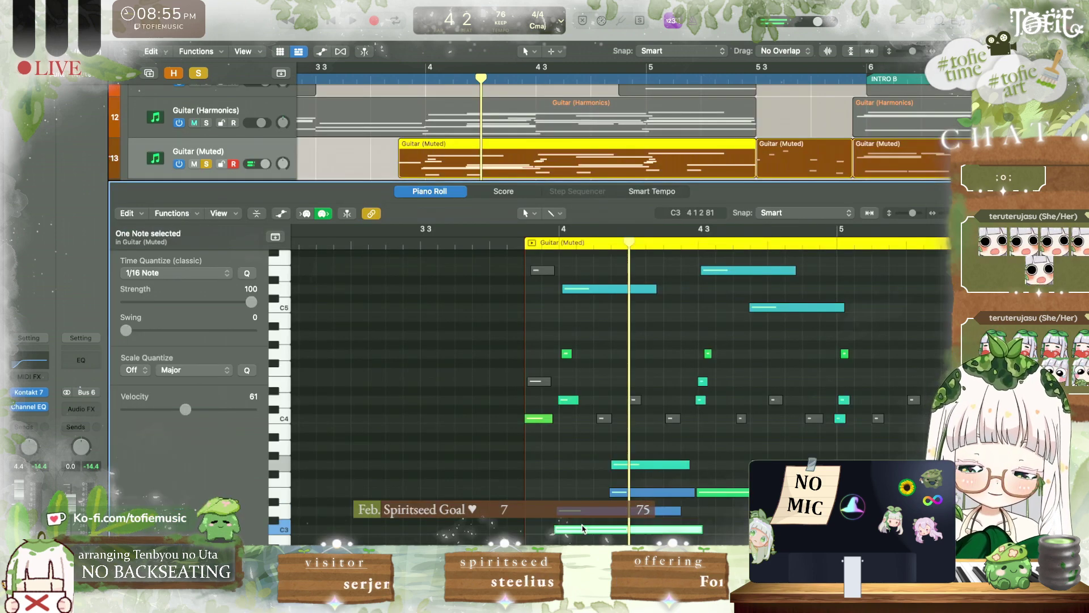
{"action": "scroll", "coordinate": [556, 488], "scroll_direction": "down", "scroll_amount": 5}
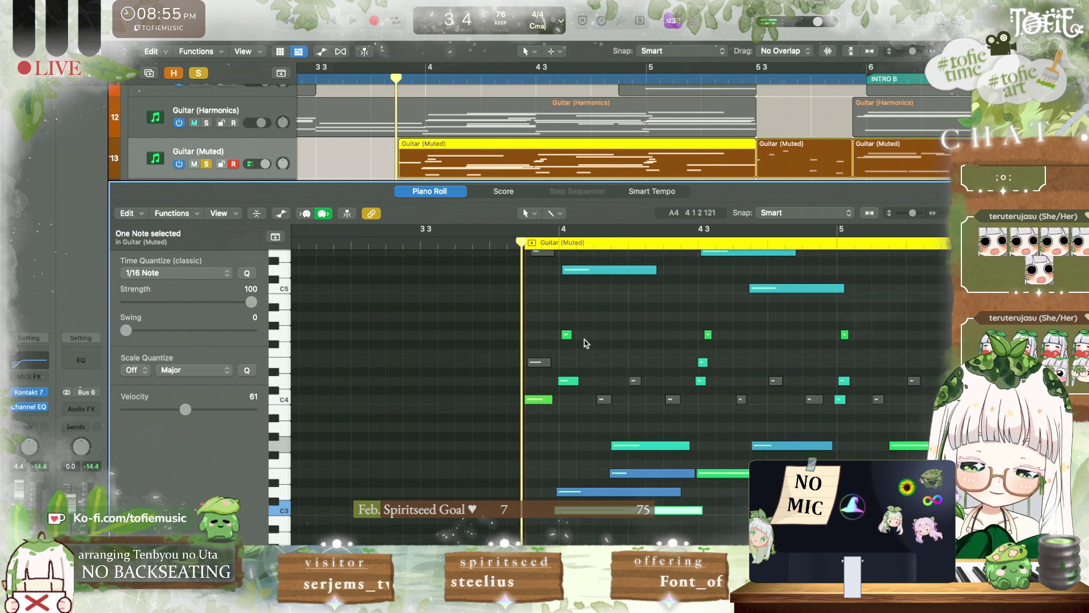
{"action": "key", "text": "space"}
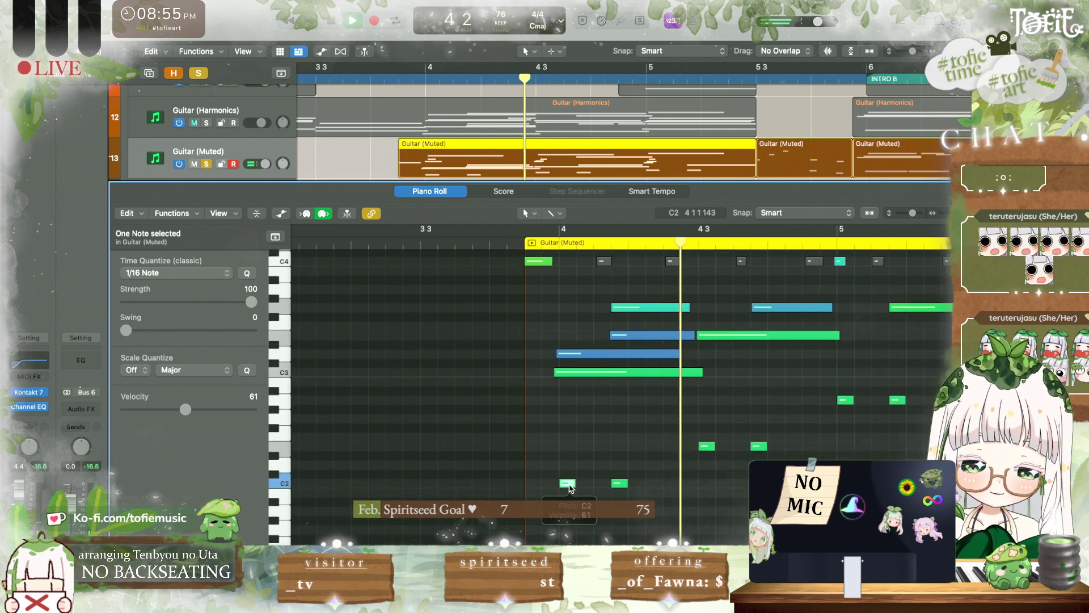
Step: Stop the soloed playback and choose the Muted articulation in the Guitar (Muted) track's Kontakt Picked Acoustic instrument, closing its editors
{"action": "scroll", "coordinate": [570, 488], "scroll_direction": "up", "scroll_amount": 2}
{"action": "scroll", "coordinate": [570, 488], "scroll_direction": "right", "scroll_amount": 2}
{"action": "scroll", "coordinate": [571, 488], "scroll_direction": "right", "scroll_amount": 3}
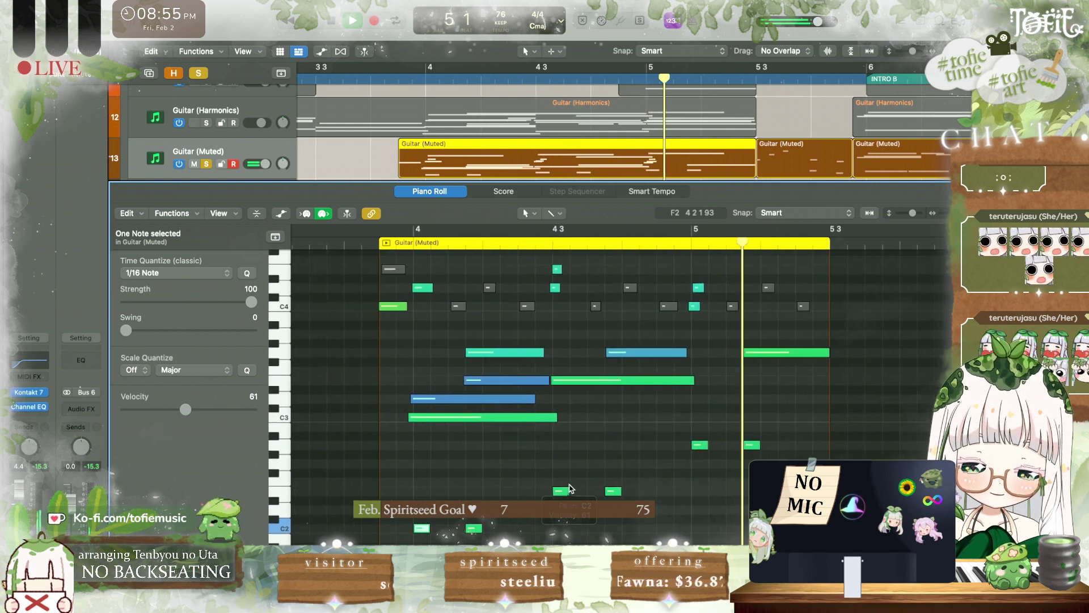
{"action": "key", "text": "space"}
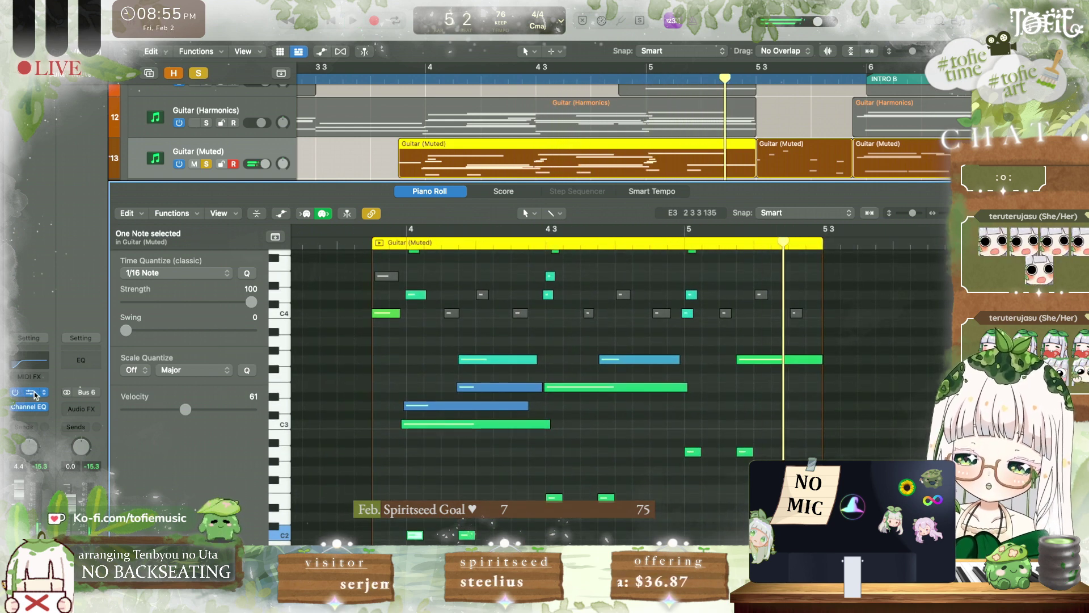
{"action": "left_click", "coordinate": [385, 439]}
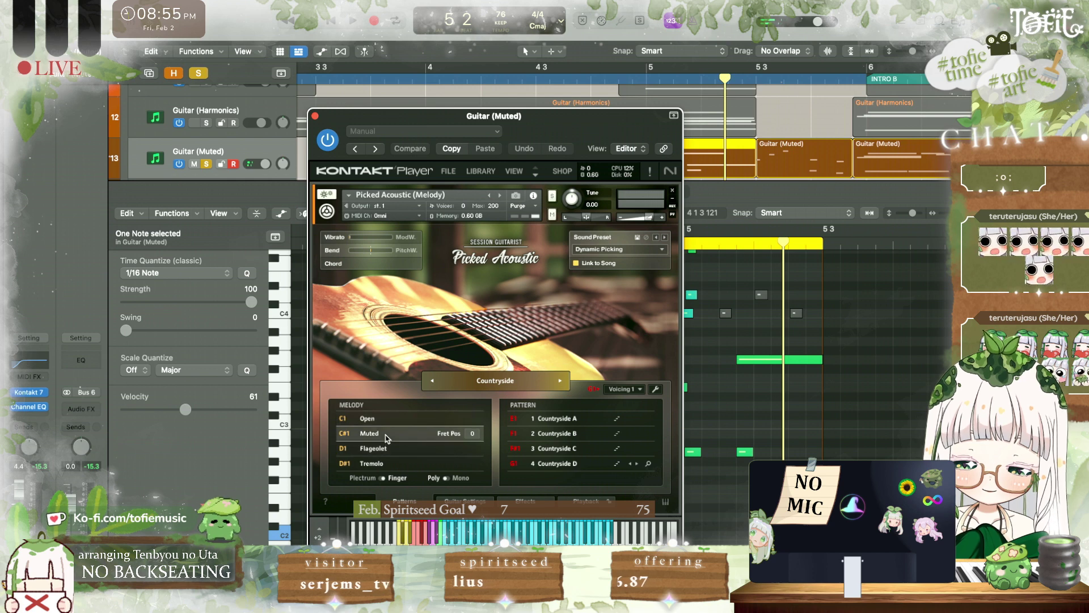
{"action": "key", "text": "v"}
{"action": "key", "text": "p"}
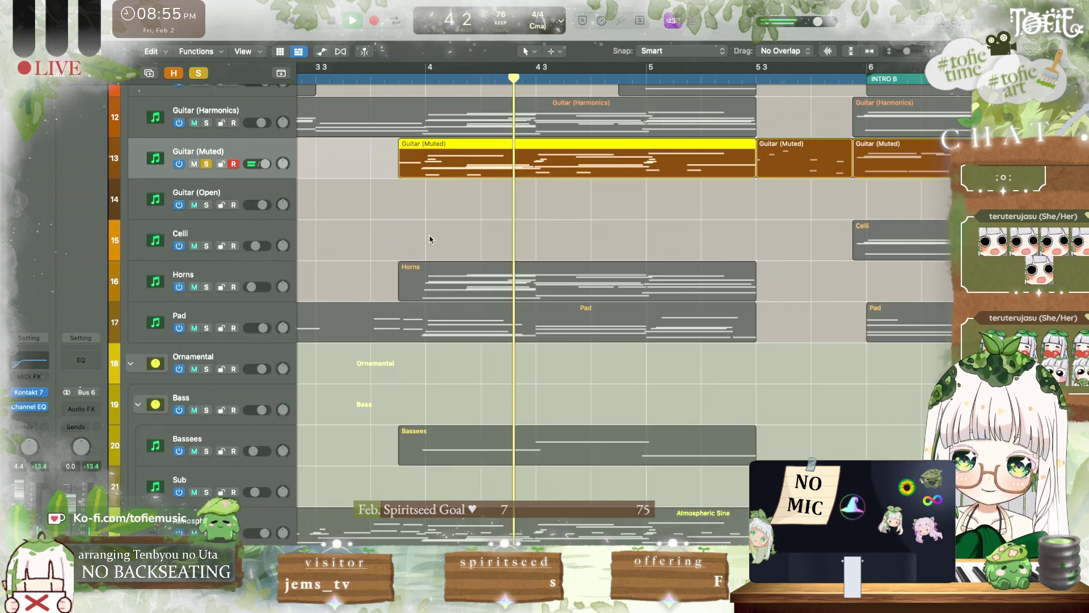
Step: Stop the replayed Guitar (Muted) part in bar 4 and turn solo mode off for the full arrangement
{"action": "scroll", "coordinate": [383, 212], "scroll_direction": "down", "scroll_amount": 6}
{"action": "key", "text": "space"}
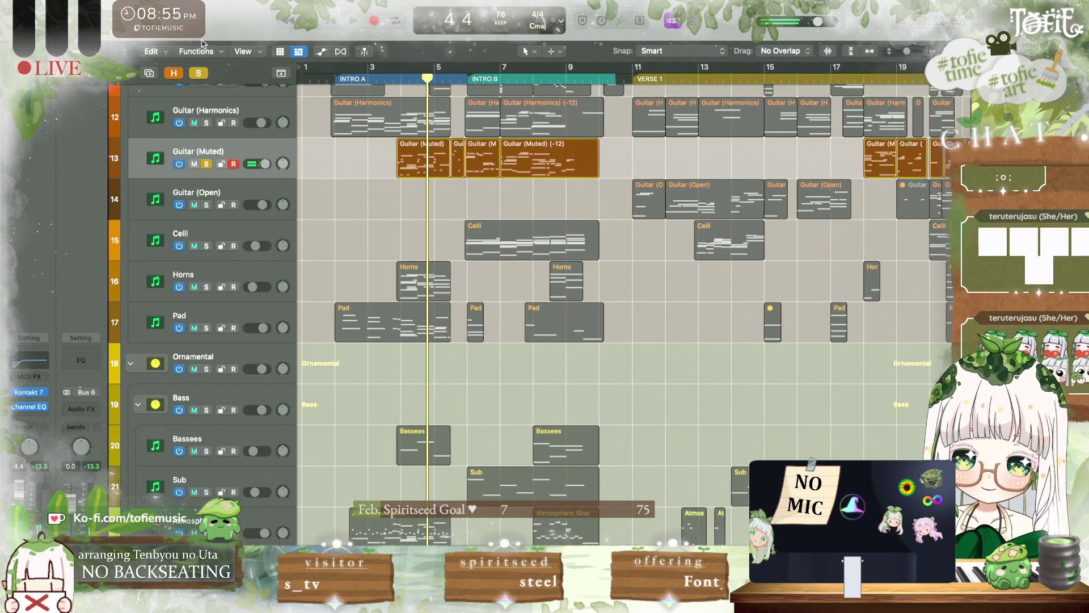
{"action": "left_click", "coordinate": [199, 73]}
{"action": "scroll", "coordinate": [431, 156], "scroll_direction": "up", "scroll_amount": 4}
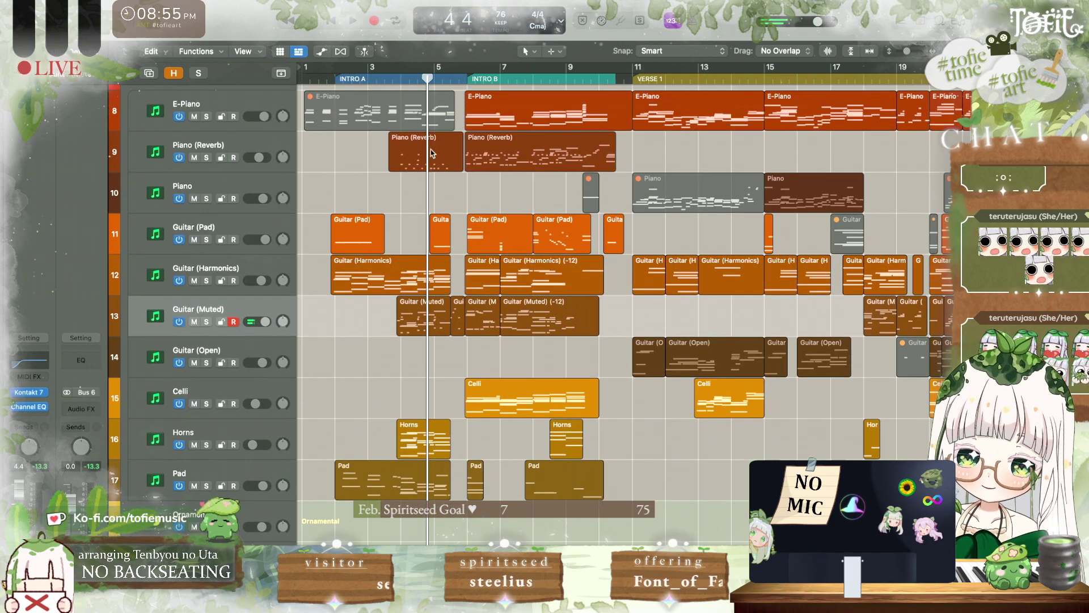
Step: Shrink the track heights to fit most tracks and play the full arrangement from INTRO A with the inspector hidden
{"action": "left_click", "coordinate": [901, 53]}
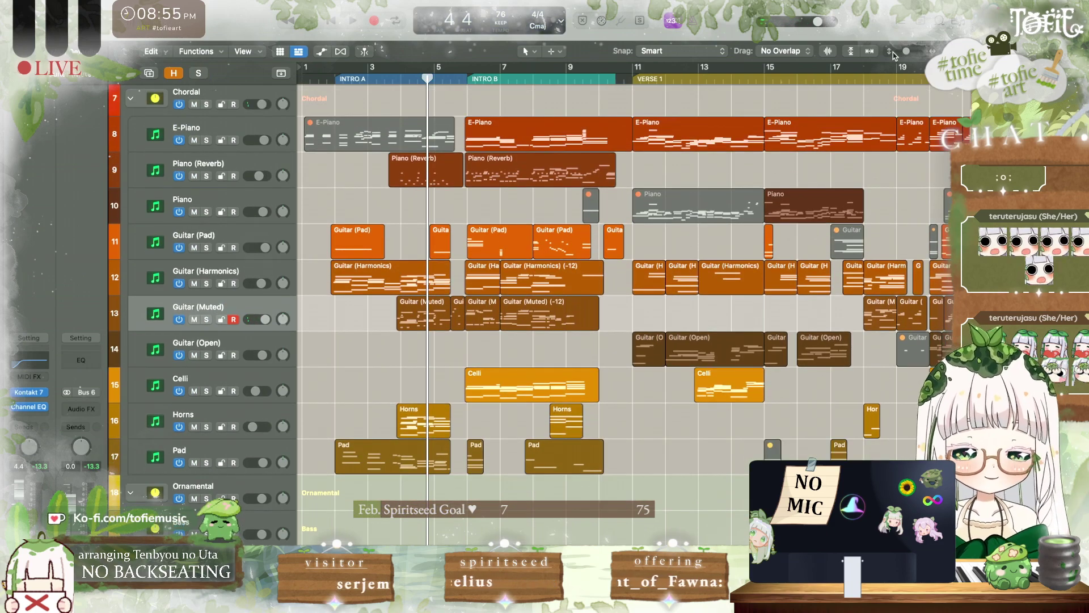
{"action": "left_click_drag", "start_coordinate": [908, 52], "coordinate": [902, 51]}
{"action": "double_click", "coordinate": [327, 77]}
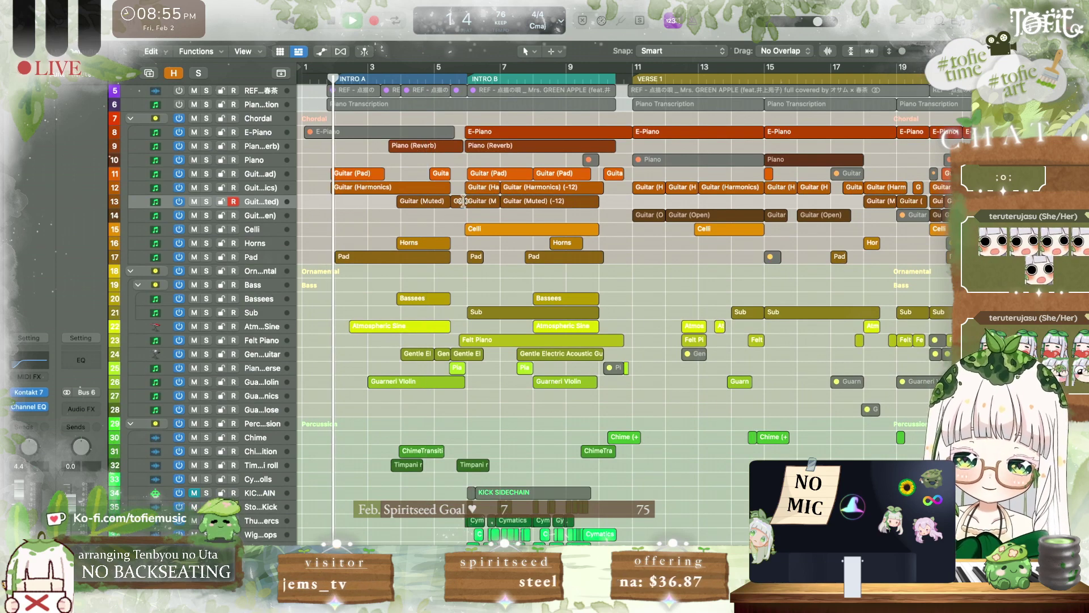
{"action": "key", "text": "i"}
{"action": "scroll", "coordinate": [284, 171], "scroll_direction": "right", "scroll_amount": 3}
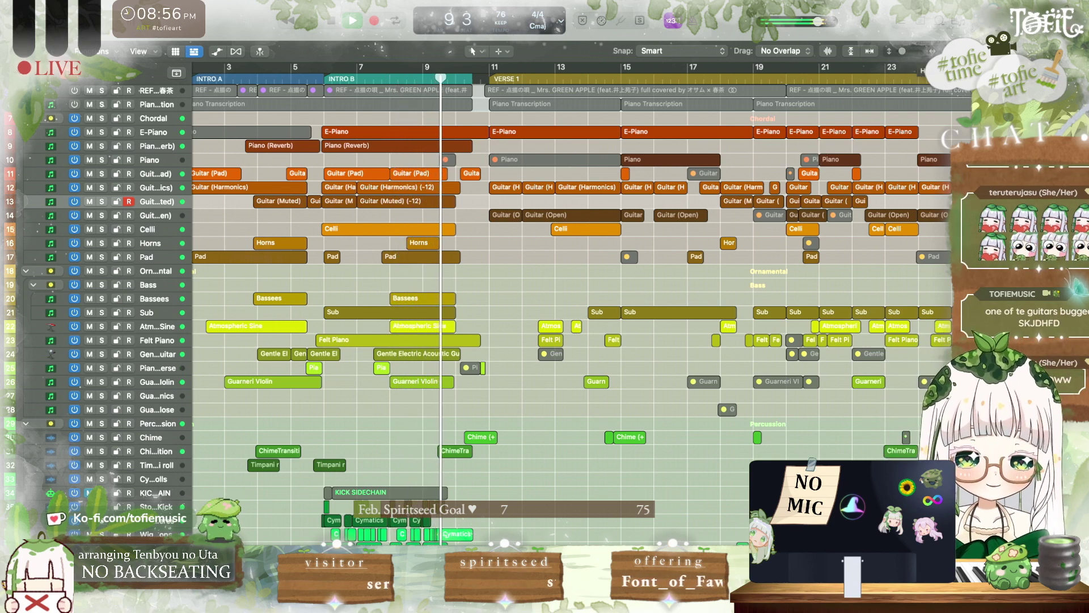
Step: Listen through the verses, choruses and INST BREAK, following the playback across all tracks into CHORUS 2
{"action": "left_click_drag", "start_coordinate": [949, 51], "coordinate": [936, 51]}
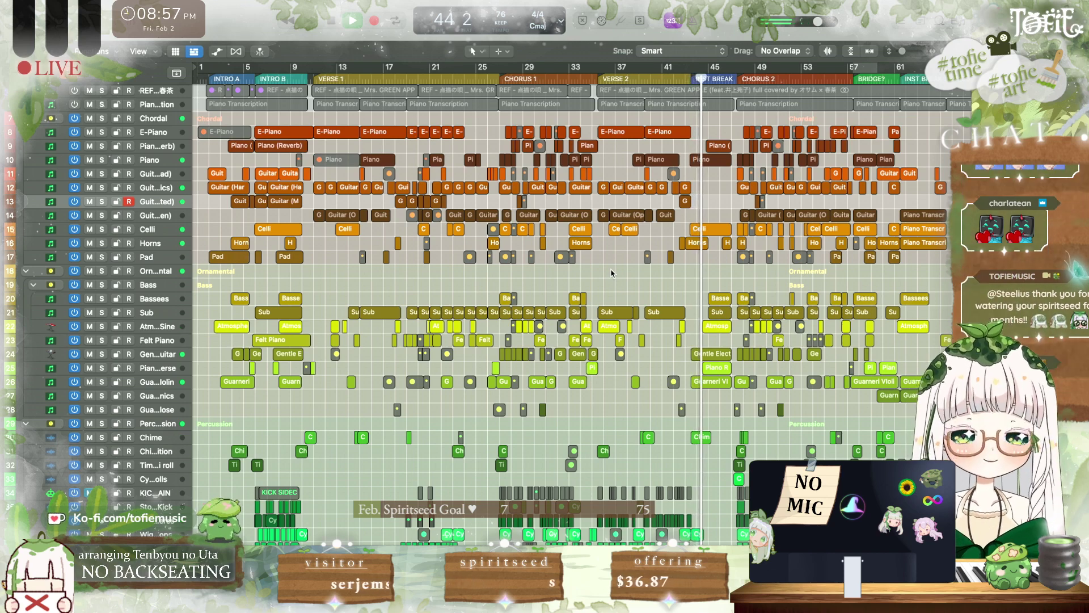
{"action": "scroll", "coordinate": [611, 274], "scroll_direction": "right", "scroll_amount": 5}
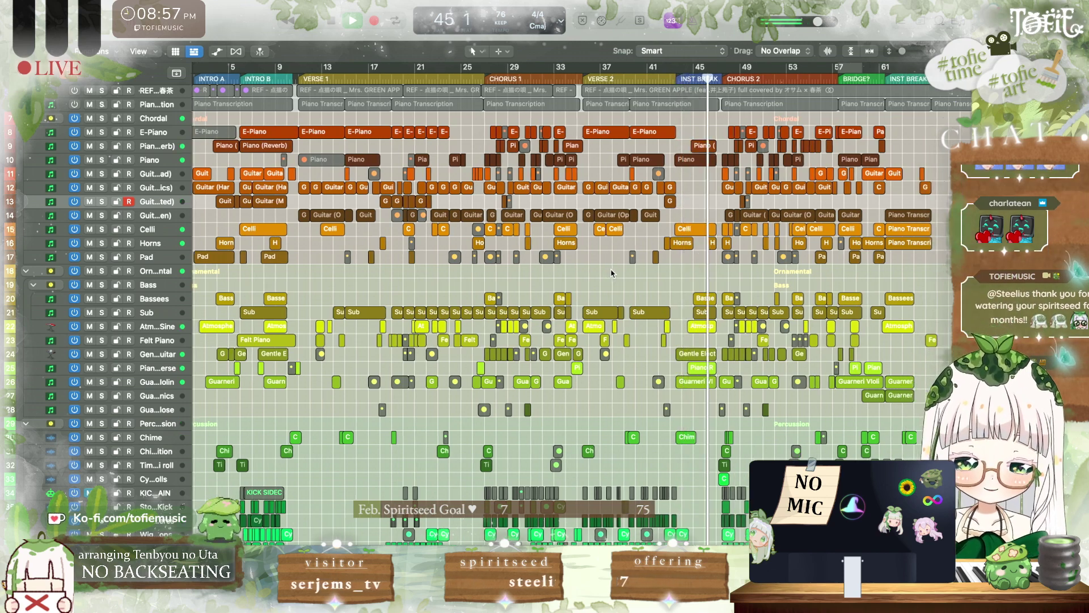
{"action": "scroll", "coordinate": [611, 274], "scroll_direction": "up", "scroll_amount": 5}
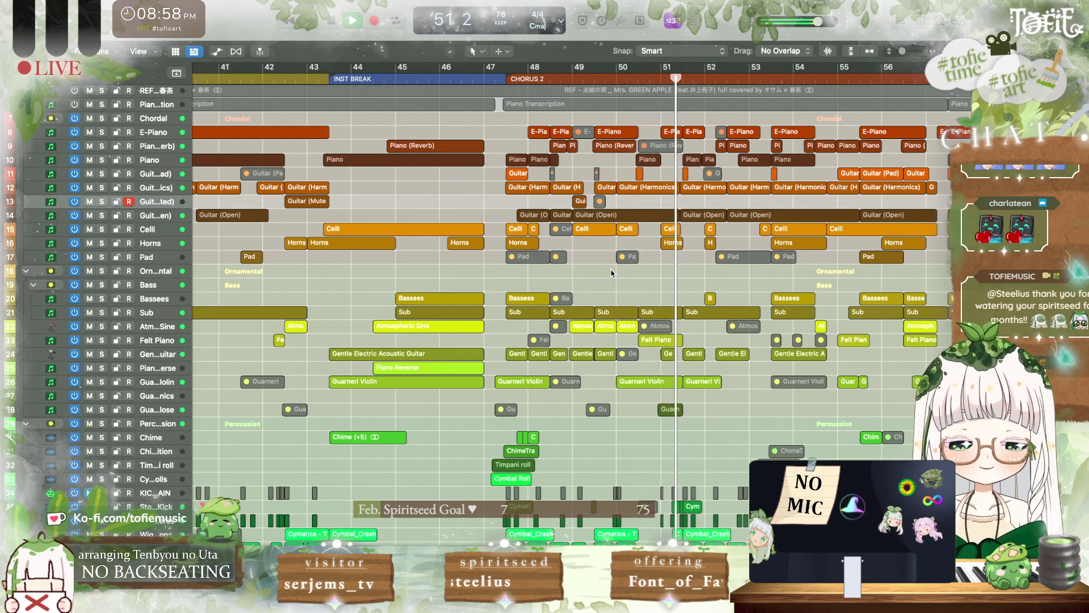
{"action": "scroll", "coordinate": [611, 273], "scroll_direction": "right", "scroll_amount": 4}
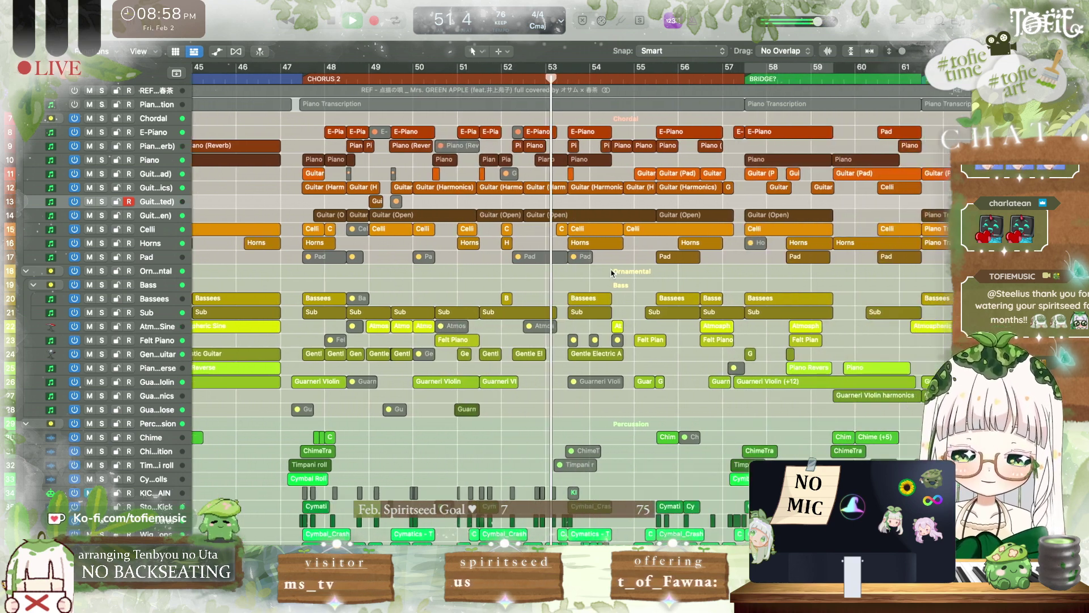
{"action": "scroll", "coordinate": [612, 273], "scroll_direction": "right", "scroll_amount": 3}
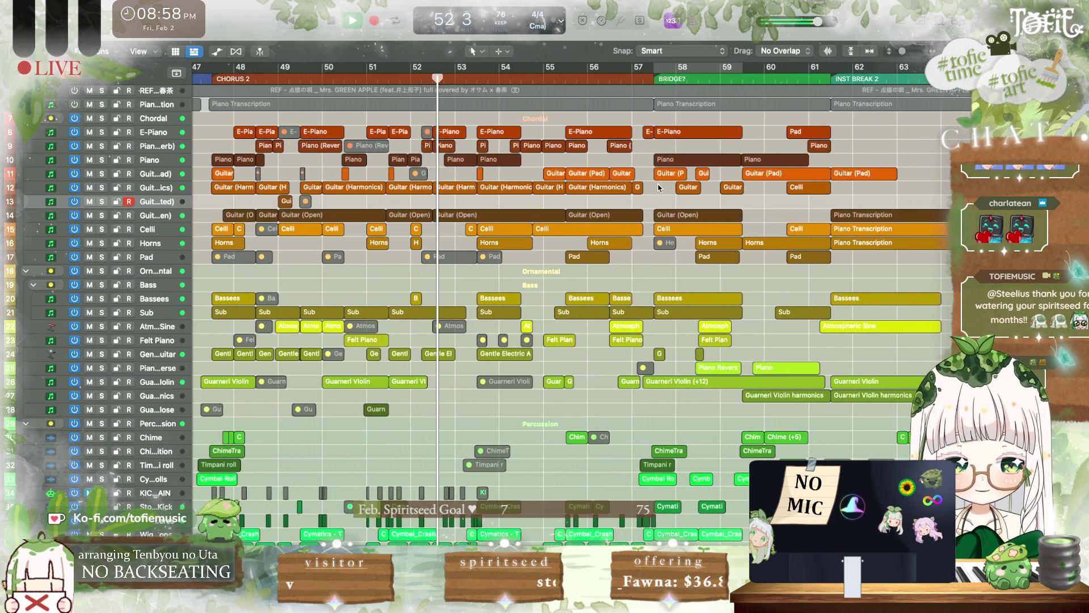
Step: Enlarge the track heights and listen from CHORUS 2 through BRIDGE? and INST BREAK 2, stopping playback in bar 66
{"action": "left_click_drag", "start_coordinate": [902, 51], "coordinate": [910, 57]}
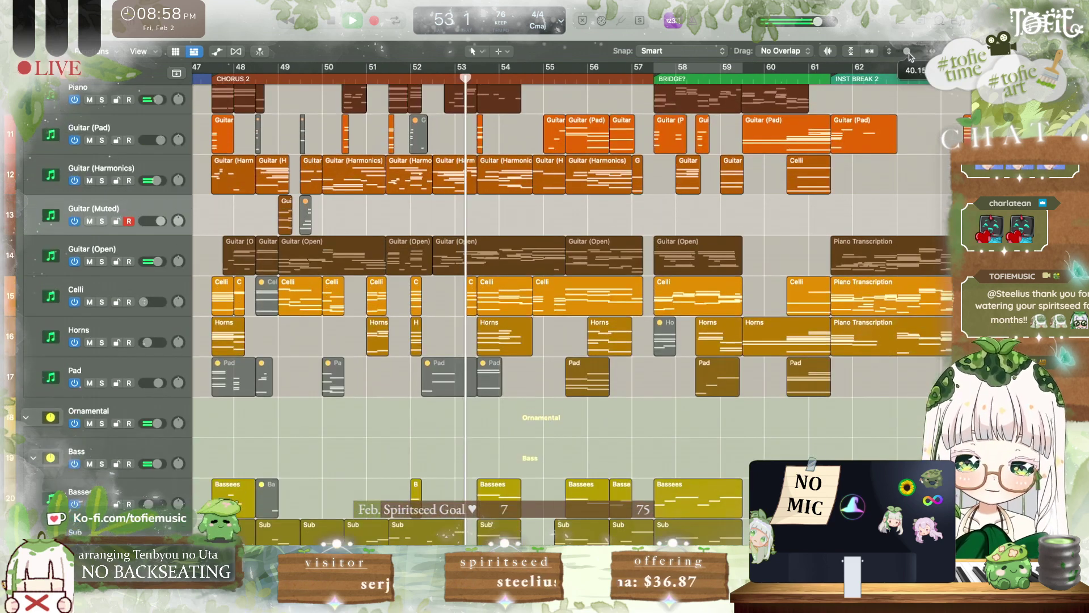
{"action": "scroll", "coordinate": [761, 284], "scroll_direction": "right", "scroll_amount": 3}
{"action": "scroll", "coordinate": [762, 283], "scroll_direction": "up", "scroll_amount": 4}
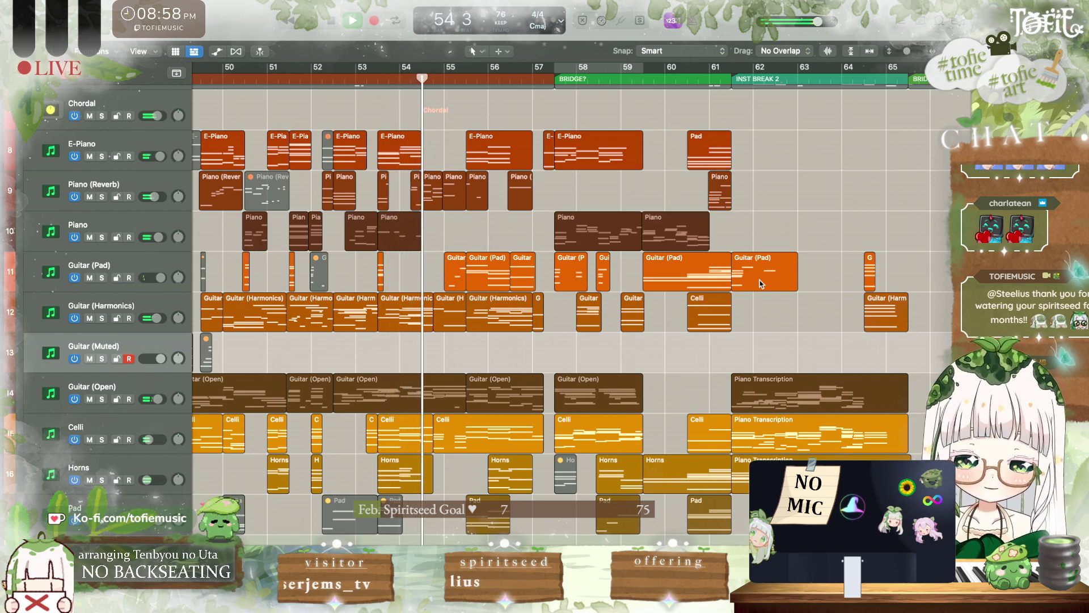
{"action": "scroll", "coordinate": [762, 283], "scroll_direction": "down", "scroll_amount": 2}
{"action": "scroll", "coordinate": [761, 284], "scroll_direction": "right", "scroll_amount": 3}
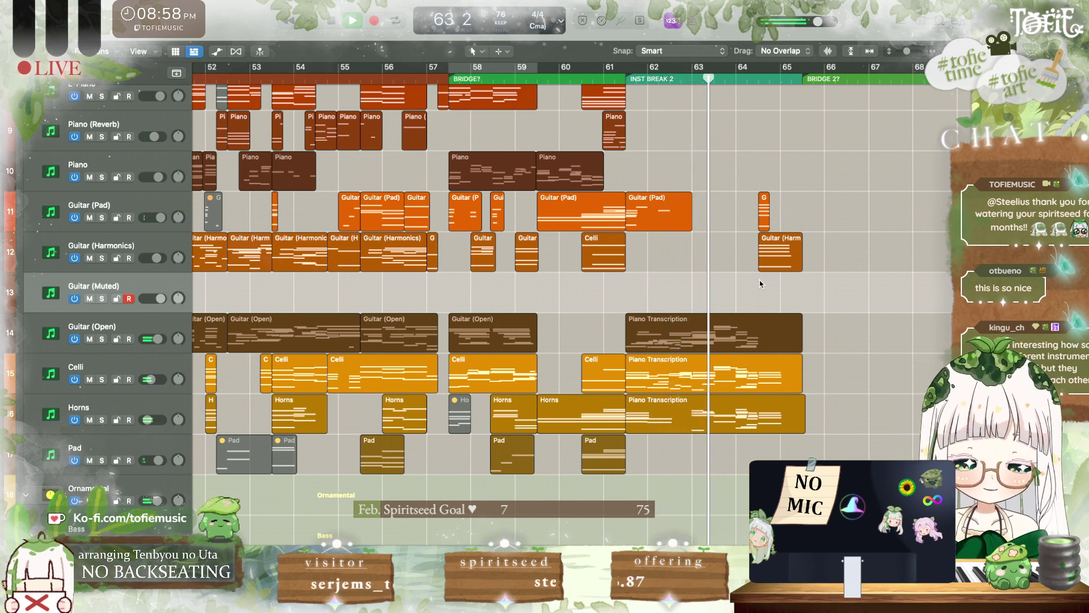
{"action": "scroll", "coordinate": [760, 284], "scroll_direction": "right", "scroll_amount": 3}
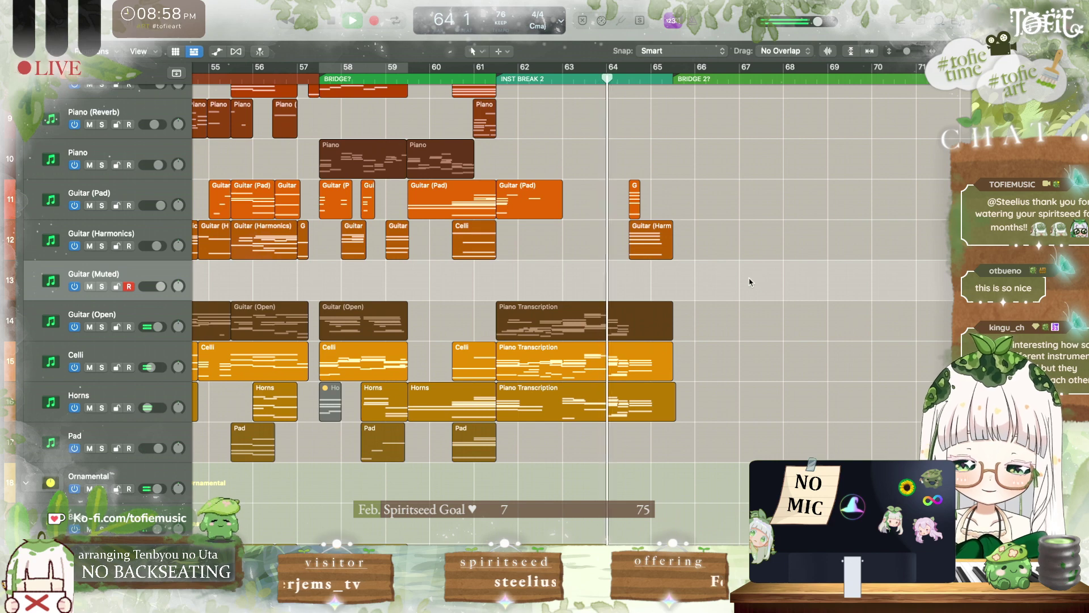
{"action": "scroll", "coordinate": [749, 282], "scroll_direction": "down", "scroll_amount": 3}
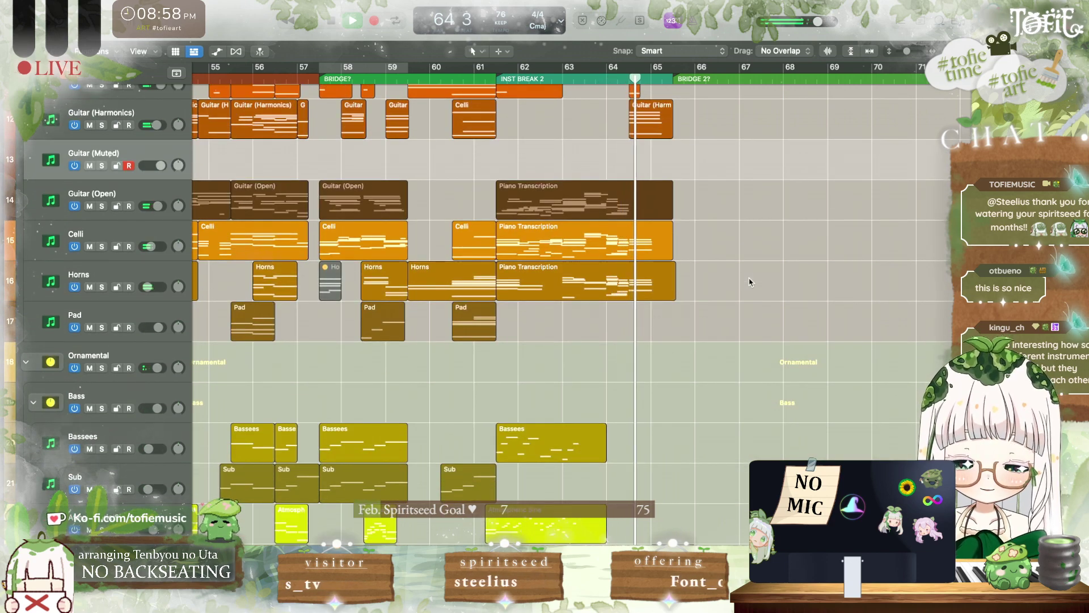
{"action": "scroll", "coordinate": [748, 282], "scroll_direction": "up", "scroll_amount": 2}
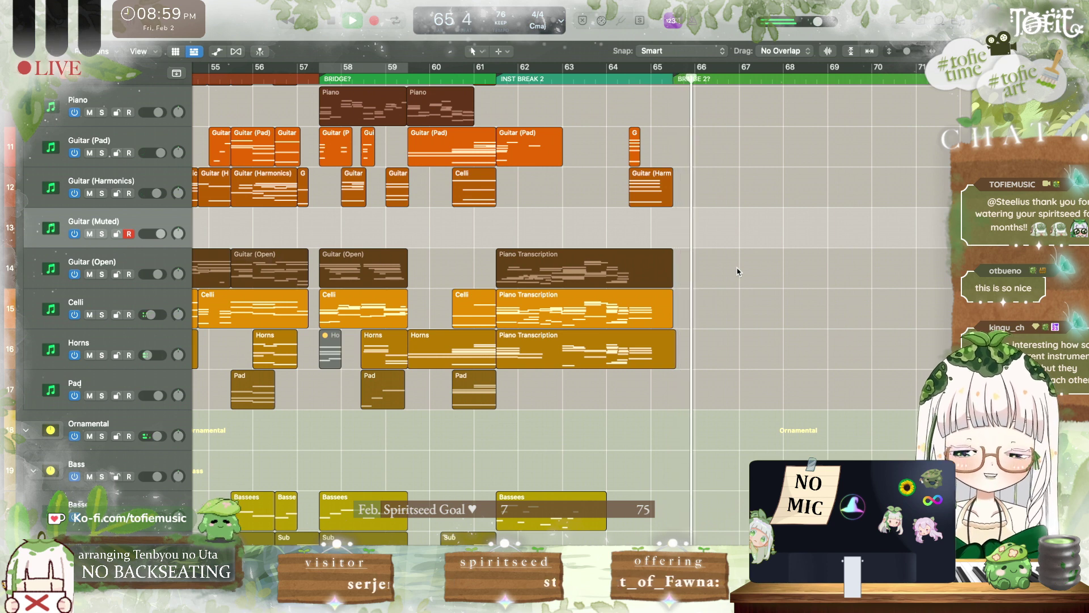
{"action": "key", "text": "space"}
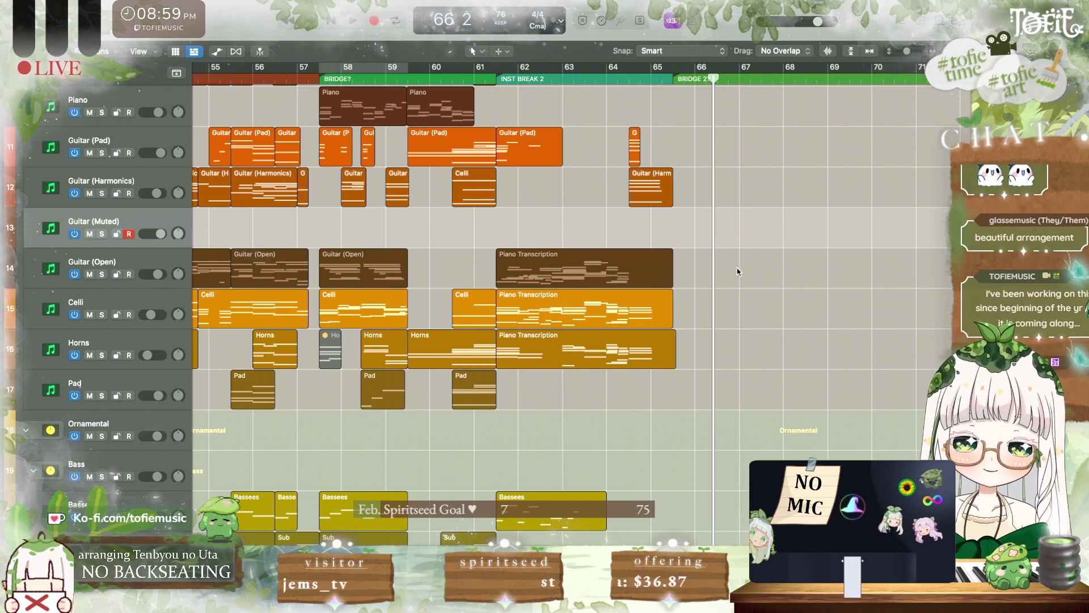
Step: Look over the regions leading up to the bridge and replay the arrangement from the start of INST BREAK 2
{"action": "scroll", "coordinate": [738, 271], "scroll_direction": "down", "scroll_amount": 5}
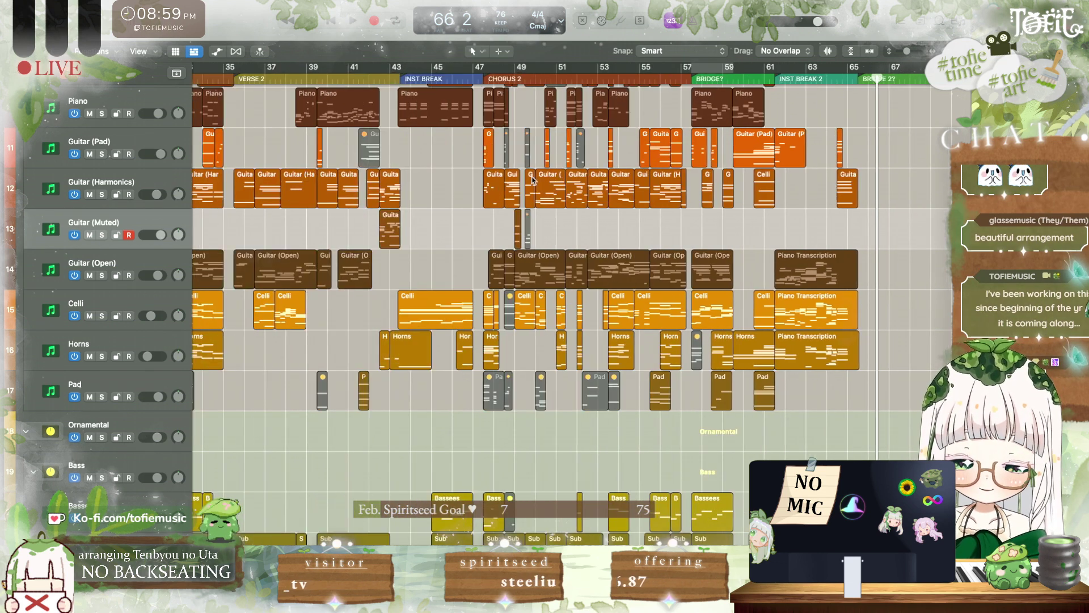
{"action": "scroll", "coordinate": [707, 223], "scroll_direction": "up", "scroll_amount": 5}
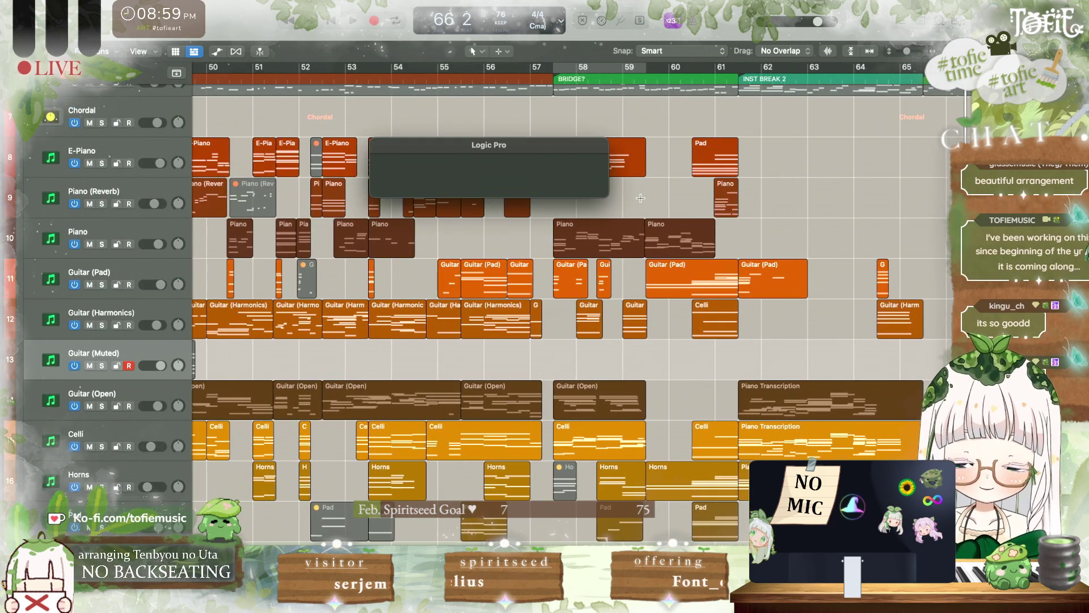
{"action": "scroll", "coordinate": [656, 201], "scroll_direction": "left", "scroll_amount": 2}
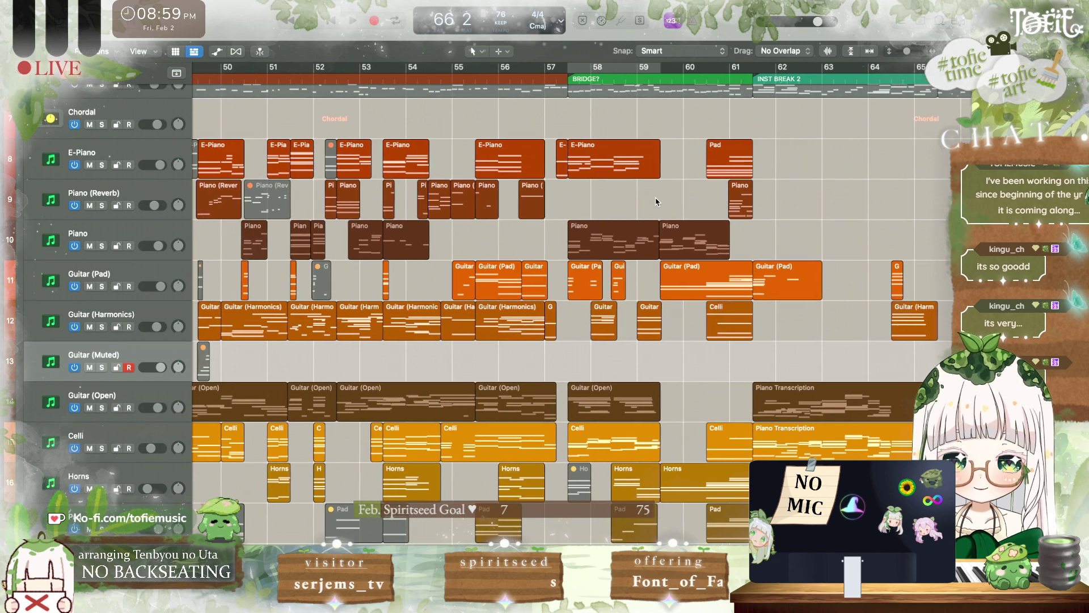
{"action": "scroll", "coordinate": [729, 111], "scroll_direction": "right", "scroll_amount": 5}
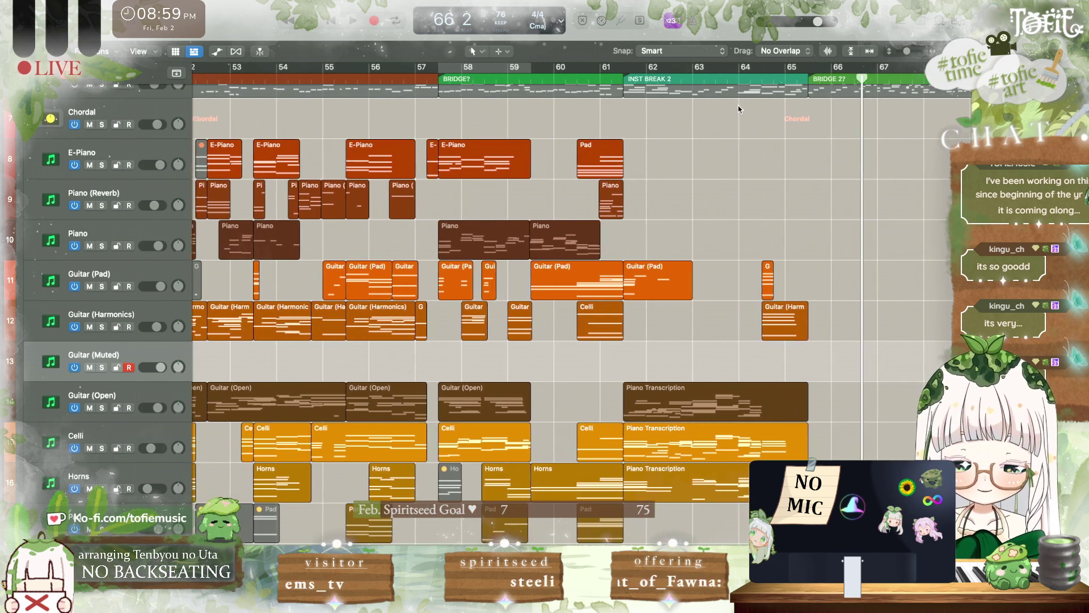
{"action": "double_click", "coordinate": [610, 76]}
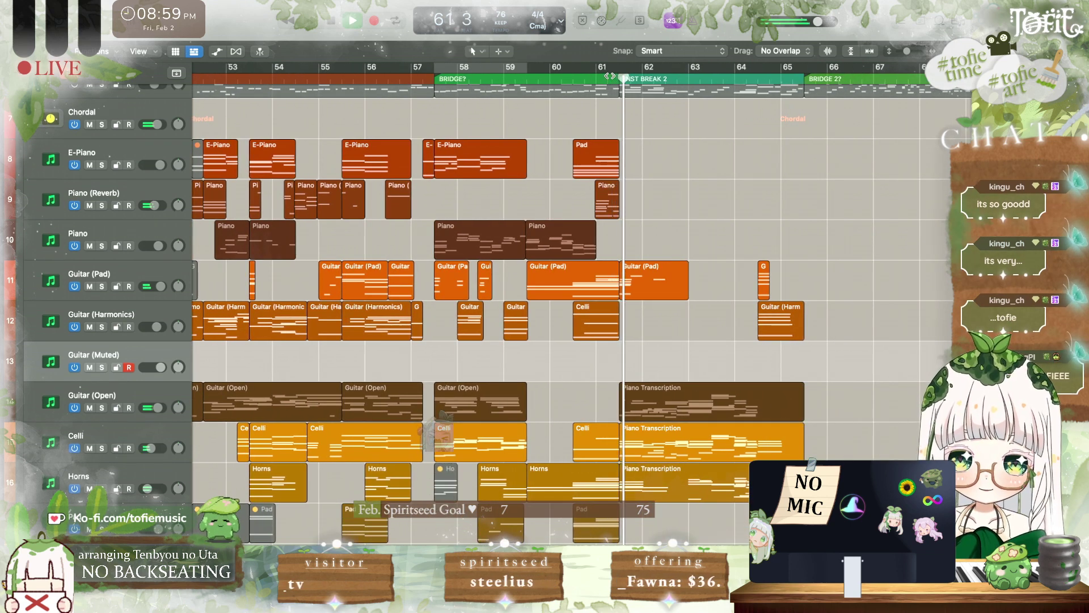
{"action": "scroll", "coordinate": [610, 75], "scroll_direction": "right", "scroll_amount": 5}
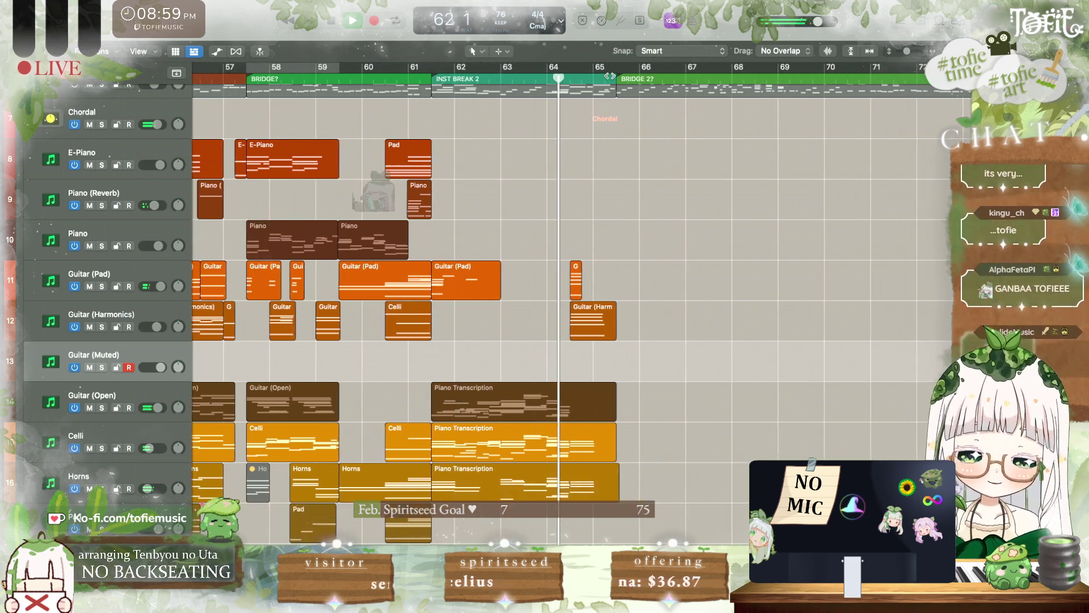
{"action": "scroll", "coordinate": [610, 75], "scroll_direction": "down", "scroll_amount": 2}
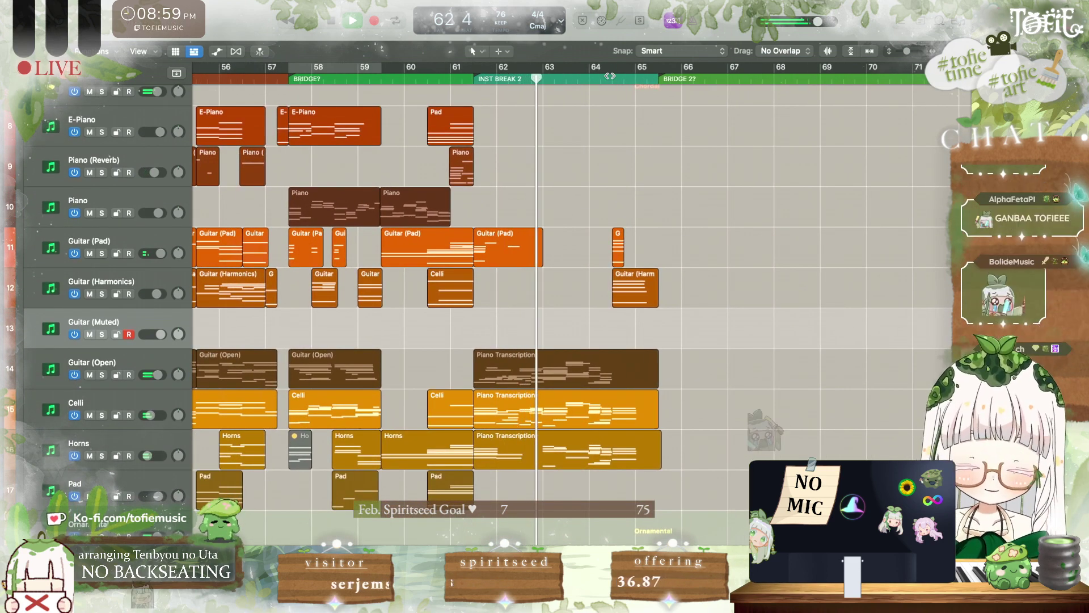
Step: Examine the INST BREAK 2 guitar, celli, horns and bass regions close up during playback, and stop at bar 66
{"action": "scroll", "coordinate": [615, 171], "scroll_direction": "down", "scroll_amount": 4}
{"action": "scroll", "coordinate": [617, 187], "scroll_direction": "up", "scroll_amount": 3}
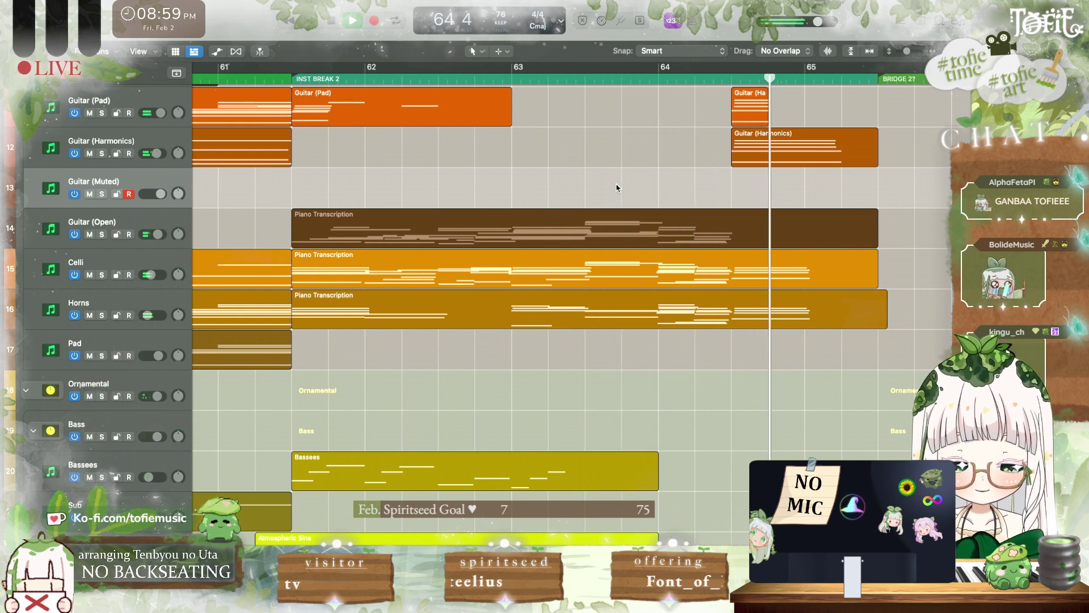
{"action": "scroll", "coordinate": [616, 178], "scroll_direction": "up", "scroll_amount": 2}
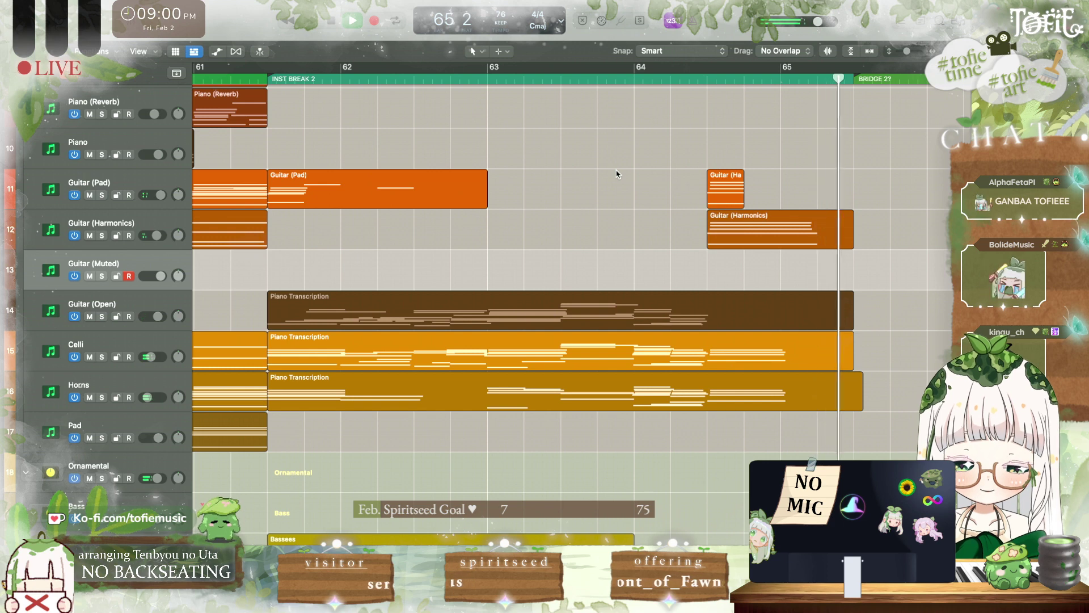
{"action": "scroll", "coordinate": [616, 170], "scroll_direction": "left", "scroll_amount": 3}
{"action": "scroll", "coordinate": [368, 129], "scroll_direction": "right", "scroll_amount": 6}
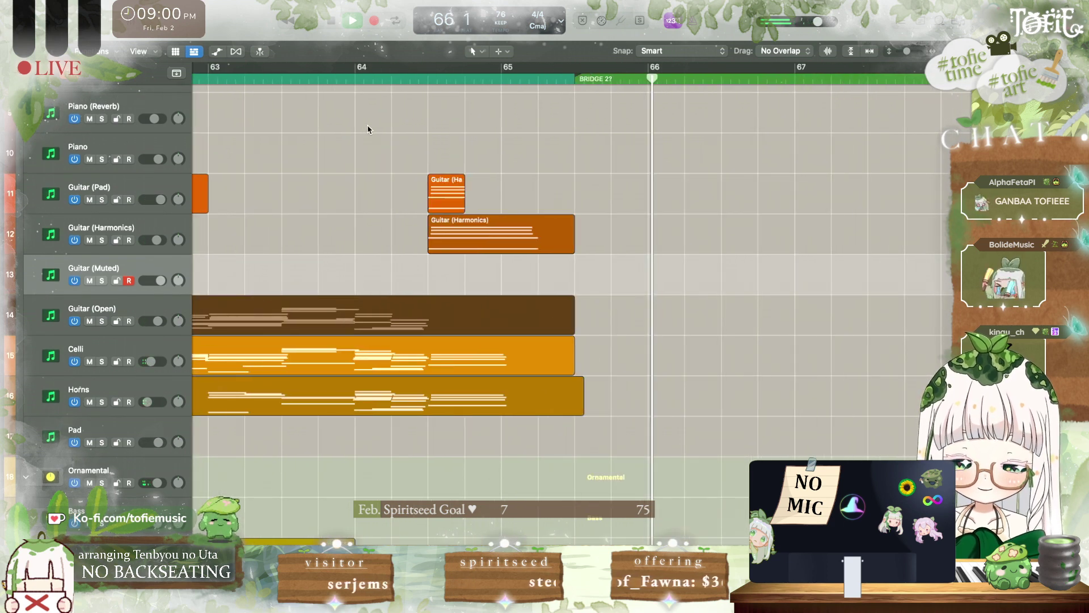
{"action": "key", "text": "space"}
Step: Place the playhead at bar 64 beat 3, where the Guitar (Harmonics) region of INST BREAK 2 begins
{"action": "left_click", "coordinate": [428, 77]}
{"action": "key", "text": "super+Left"}
{"action": "scroll", "coordinate": [568, 284], "scroll_direction": "up", "scroll_amount": 4}
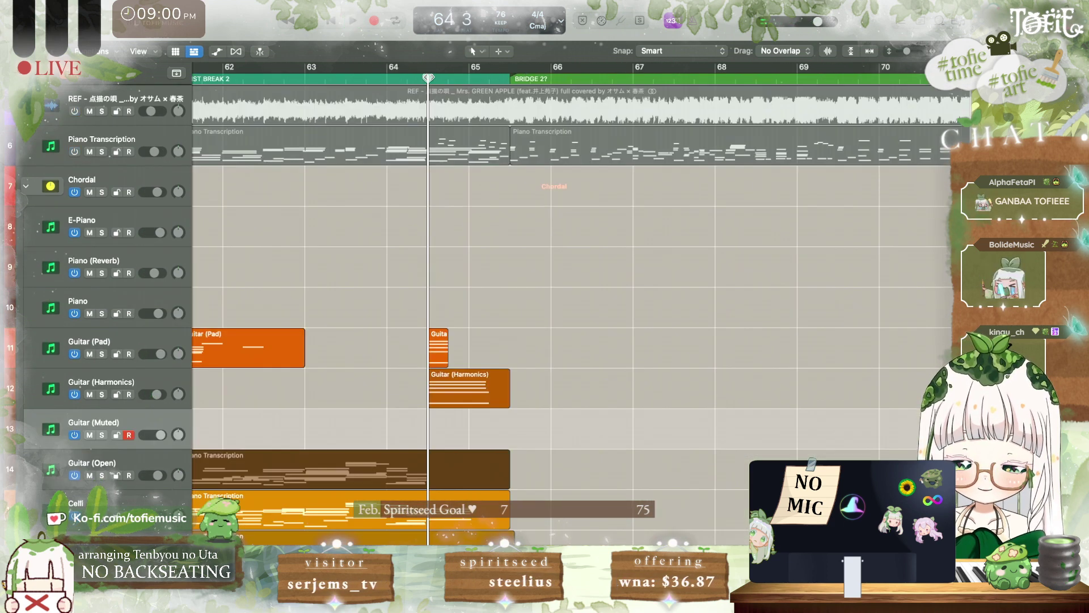
{"action": "scroll", "coordinate": [428, 147], "scroll_direction": "left", "scroll_amount": 2}
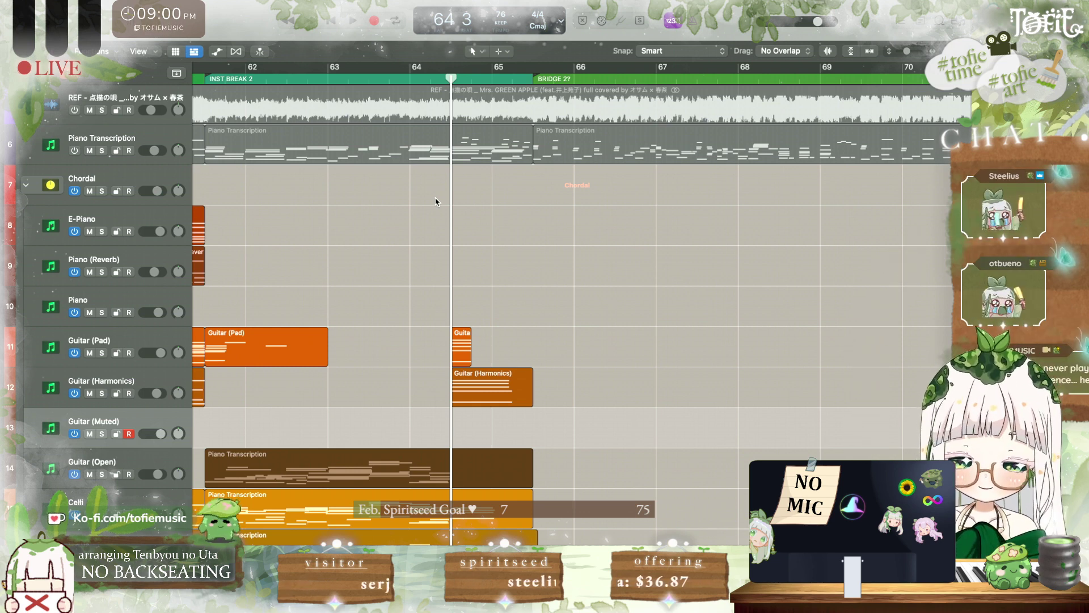
{"action": "key", "text": "super+Left"}
{"action": "key", "text": "super+Left"}
{"action": "key", "text": "super+Left"}
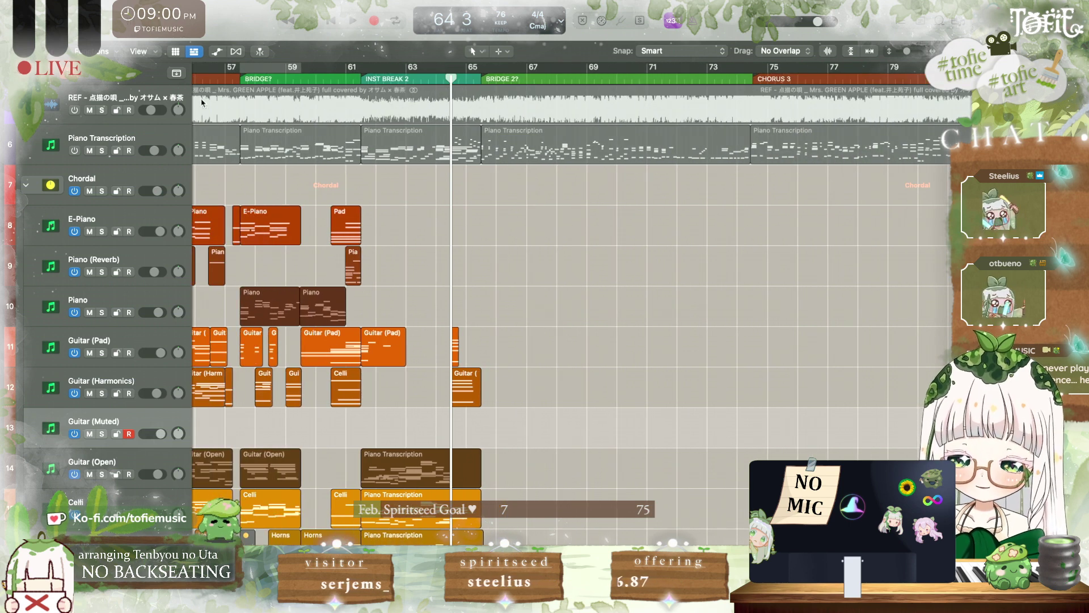
Step: Select the REF audio track, show its channel strip in the inspector, then switch the track on and solo it
{"action": "left_click", "coordinate": [169, 95]}
{"action": "key", "text": "i"}
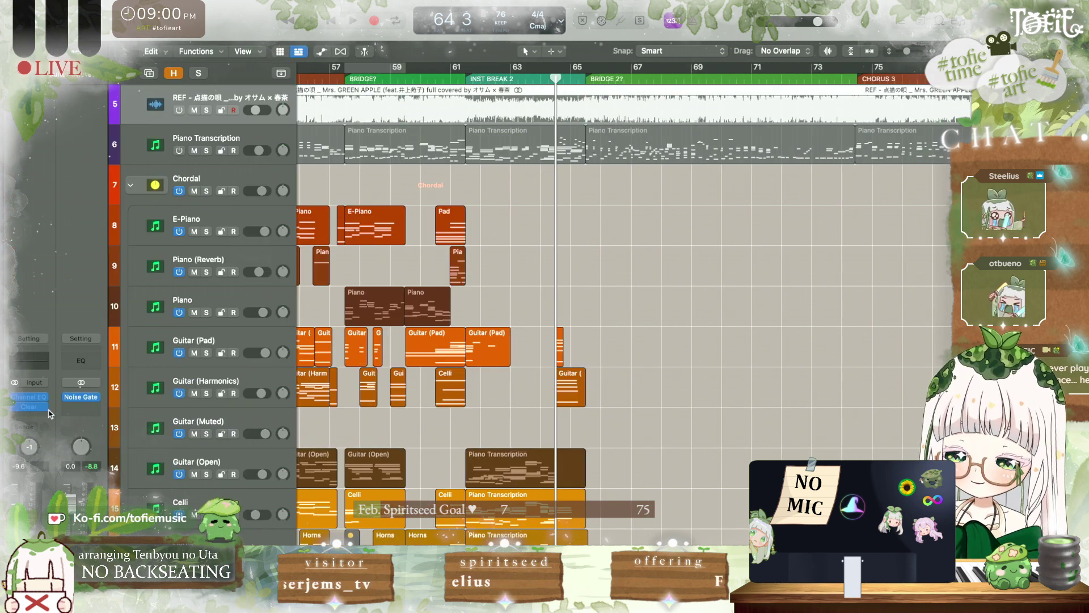
{"action": "left_click", "coordinate": [179, 109]}
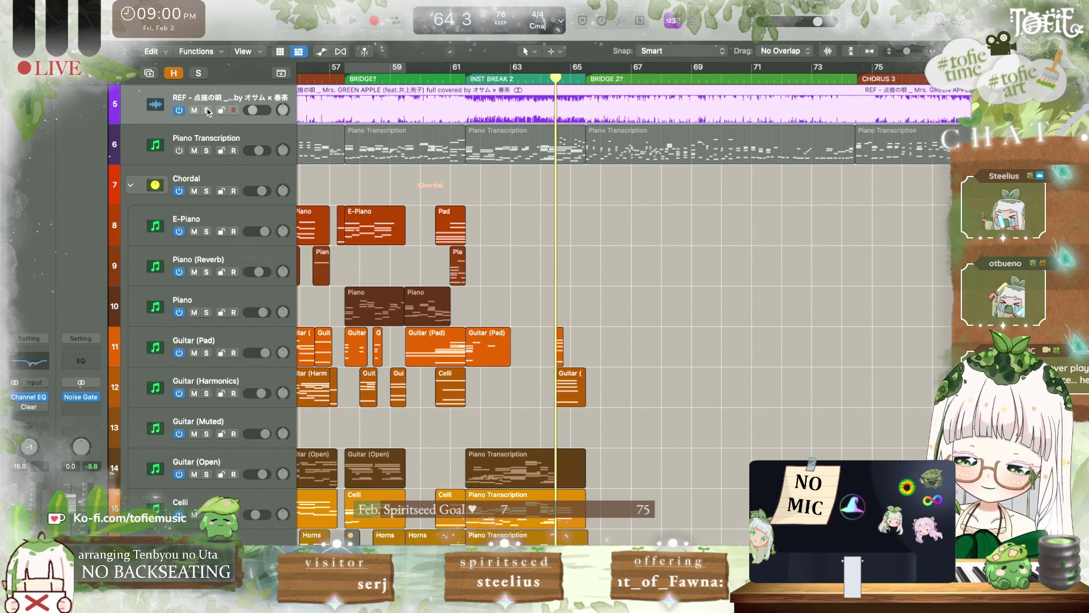
{"action": "left_click", "coordinate": [207, 111]}
Step: Place the playhead at bar 46 beat 4, near the end of INST BREAK, and set the REF track's volume to -12.8 dB
{"action": "scroll", "coordinate": [491, 224], "scroll_direction": "left", "scroll_amount": 15}
{"action": "scroll", "coordinate": [544, 188], "scroll_direction": "down", "scroll_amount": 5}
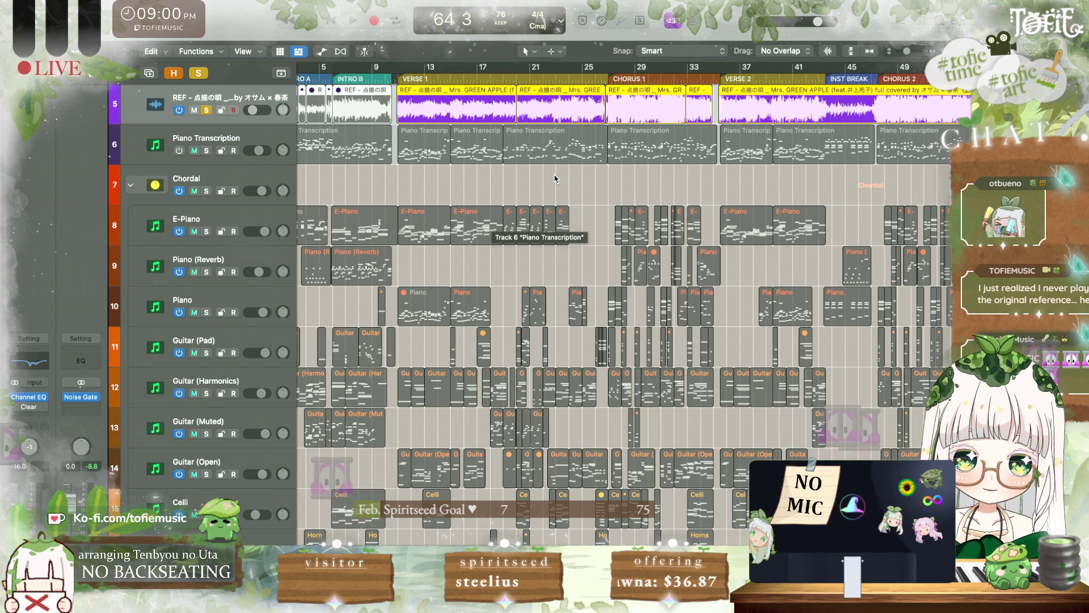
{"action": "scroll", "coordinate": [555, 179], "scroll_direction": "right", "scroll_amount": 10}
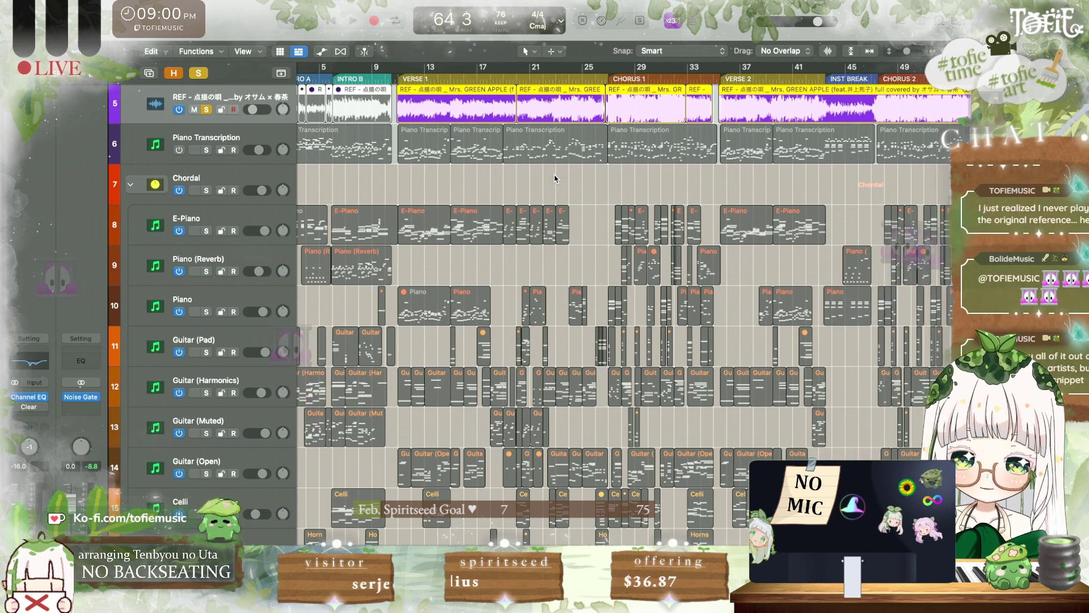
{"action": "scroll", "coordinate": [555, 179], "scroll_direction": "right", "scroll_amount": 15}
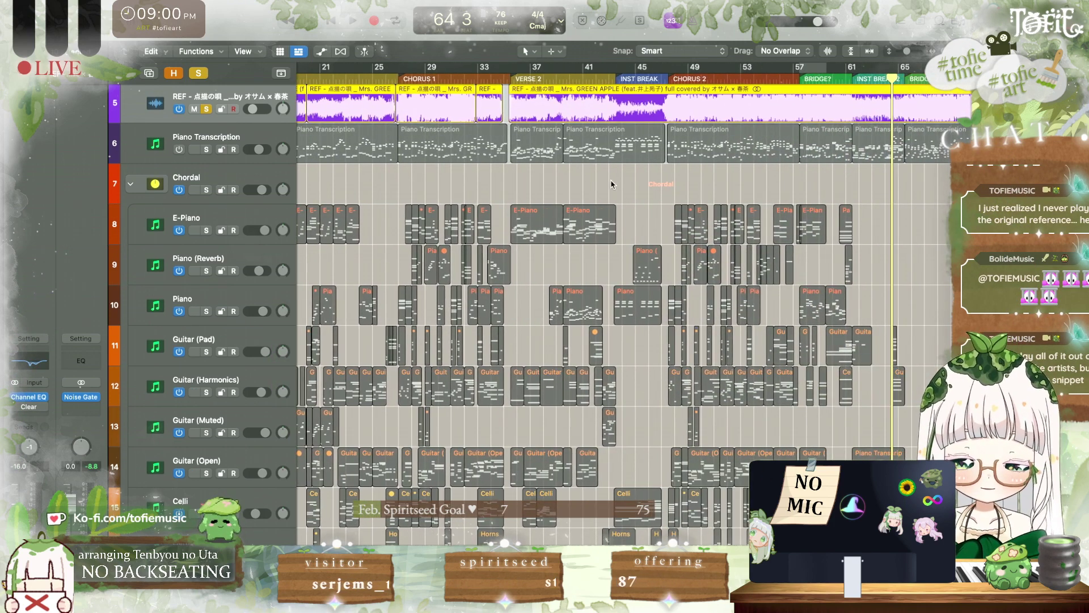
{"action": "left_click", "coordinate": [578, 79]}
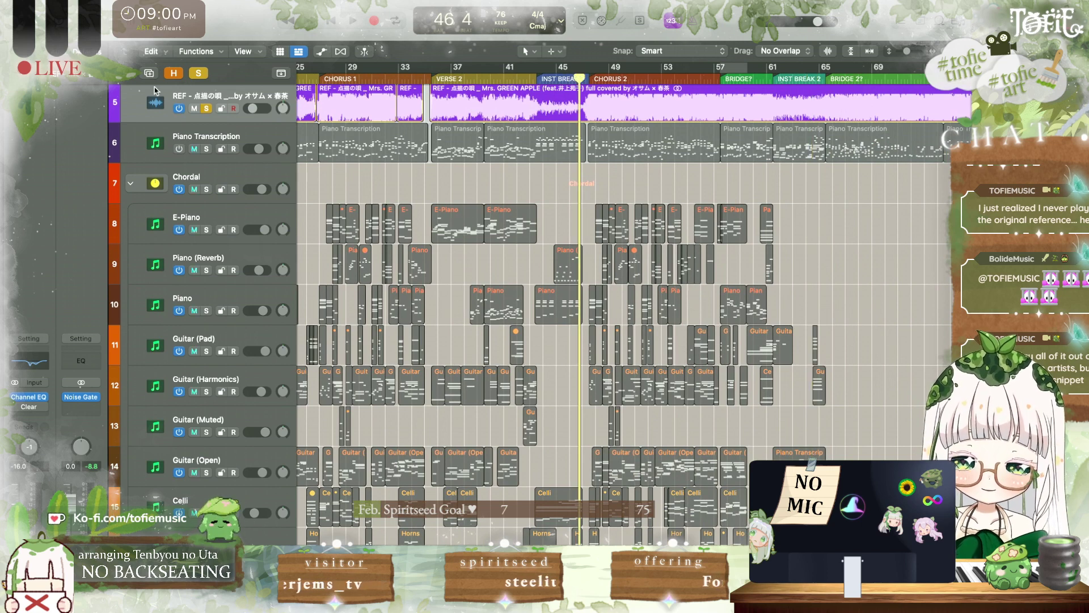
{"action": "left_click_drag", "start_coordinate": [252, 108], "coordinate": [253, 108]}
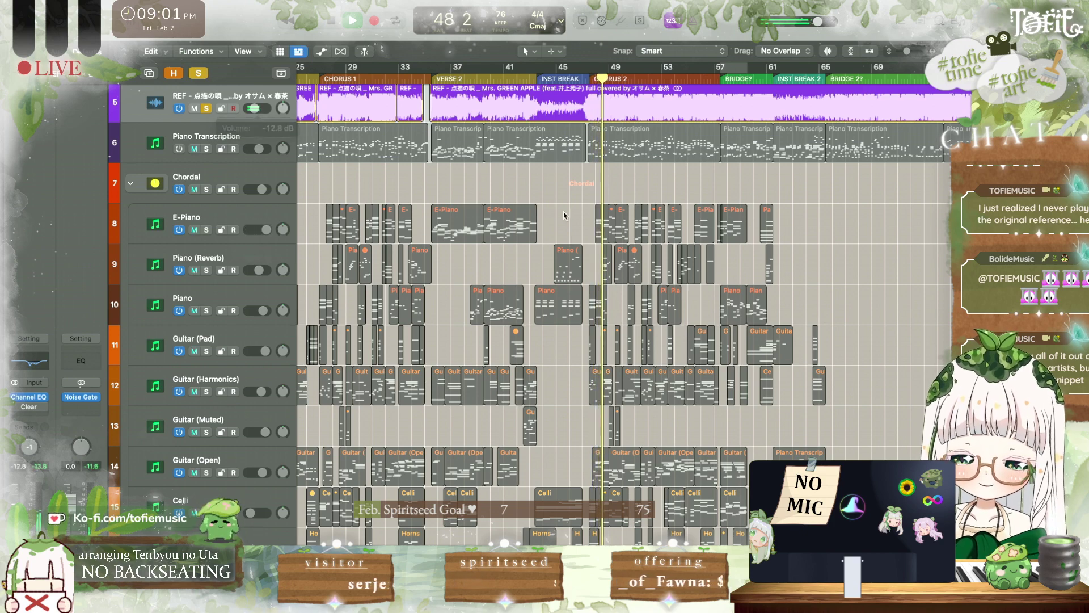
Step: Listen to the soloed reference through the first bars of CHORUS 2 and stop playback at bar 53
{"action": "scroll", "coordinate": [562, 212], "scroll_direction": "right", "scroll_amount": 5}
{"action": "scroll", "coordinate": [561, 212], "scroll_direction": "up", "scroll_amount": 4}
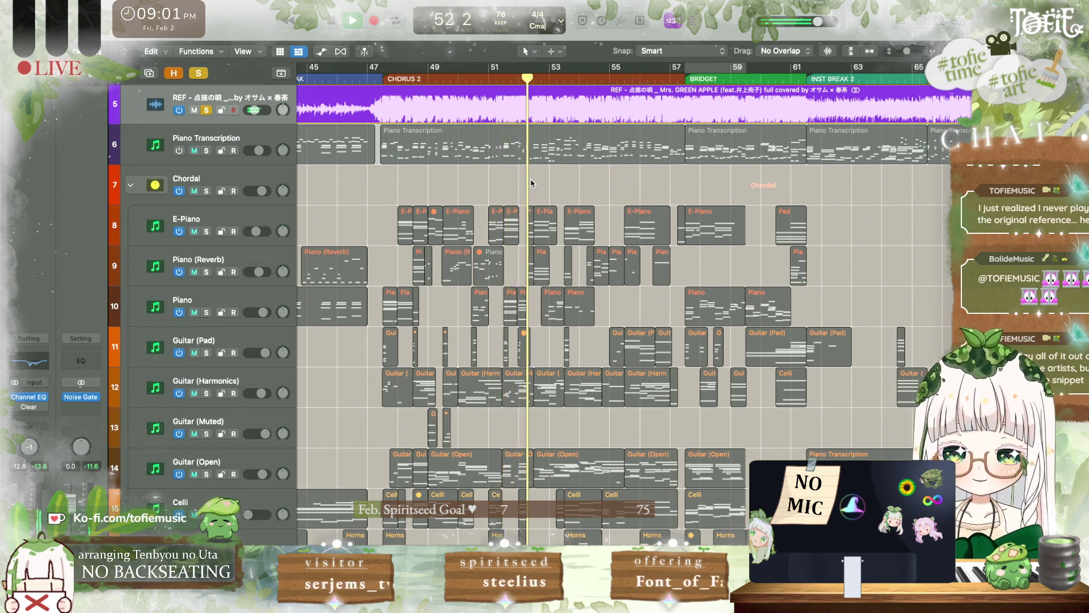
{"action": "scroll", "coordinate": [531, 183], "scroll_direction": "right", "scroll_amount": 3}
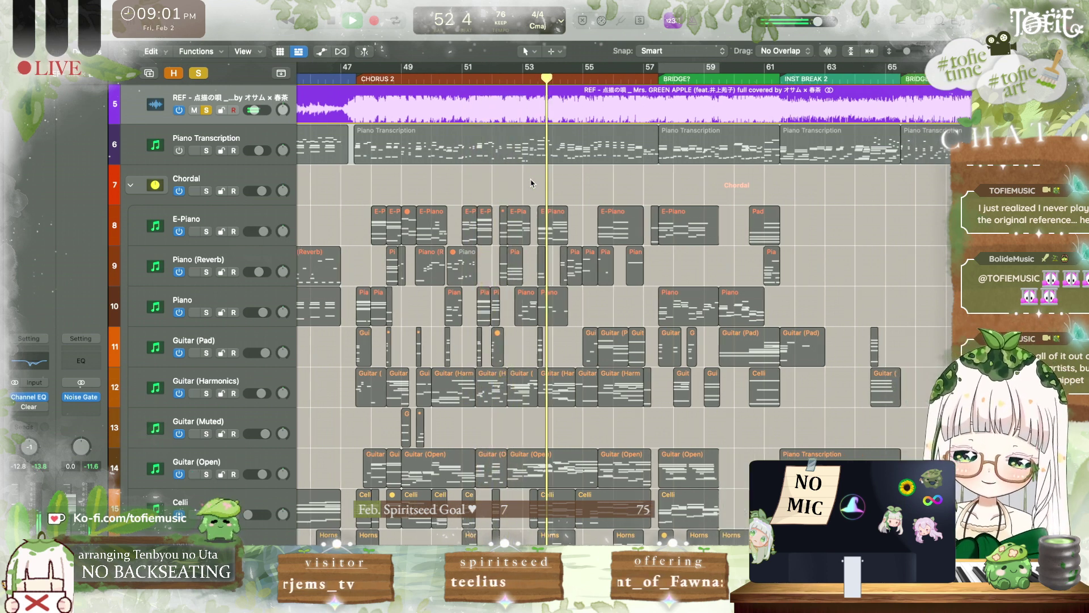
{"action": "scroll", "coordinate": [531, 184], "scroll_direction": "down", "scroll_amount": 1}
{"action": "scroll", "coordinate": [531, 183], "scroll_direction": "left", "scroll_amount": 2}
{"action": "key", "text": "space"}
{"action": "scroll", "coordinate": [531, 183], "scroll_direction": "left", "scroll_amount": 1}
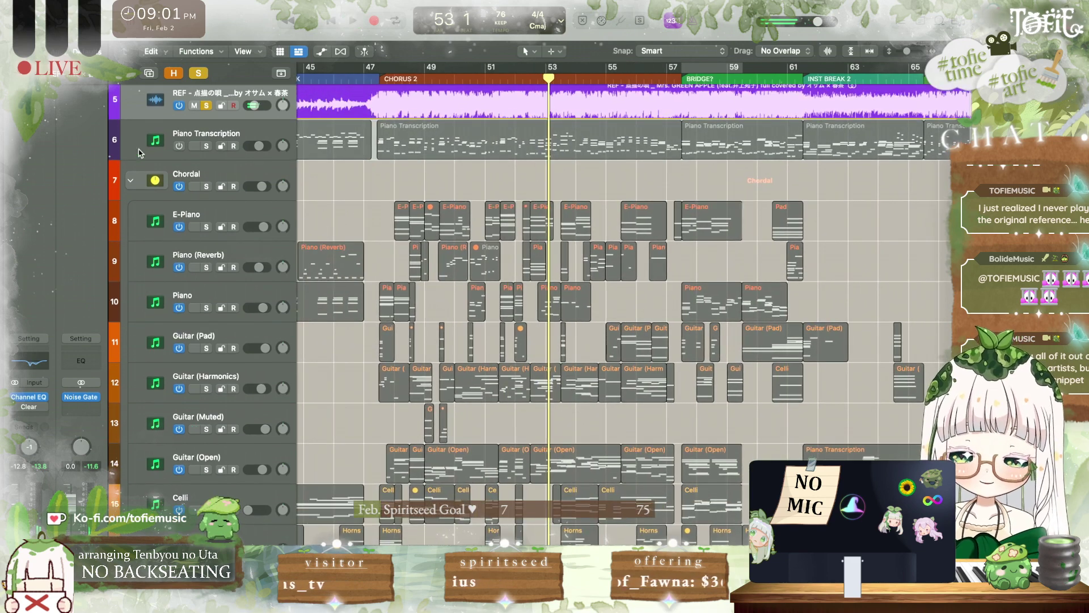
Step: Unsolo and switch off the REF track, and play the arrangement's own CHORUS 2 up to bar 52
{"action": "left_click", "coordinate": [206, 106]}
{"action": "key", "text": "space"}
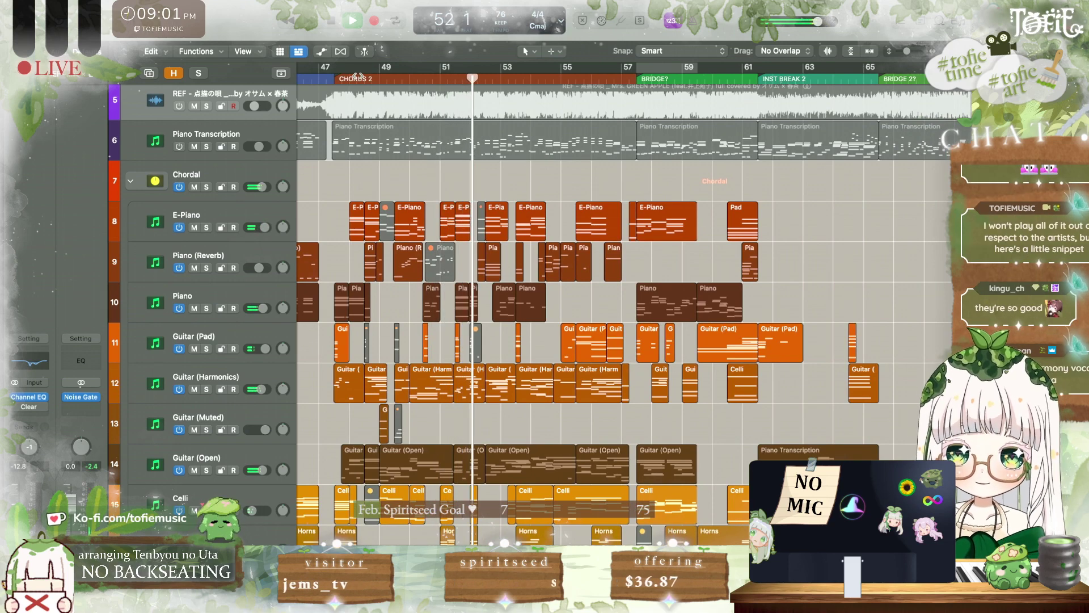
{"action": "scroll", "coordinate": [406, 174], "scroll_direction": "left", "scroll_amount": 6}
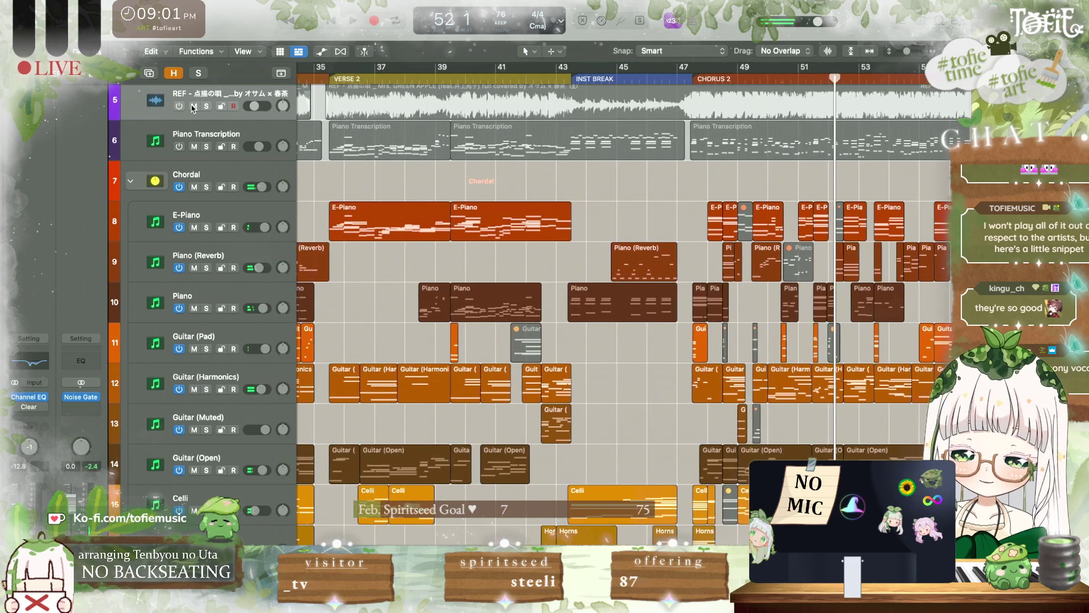
Step: Switch on and solo the REF track, and listen to it from the start of VERSE 2 at bar 35 beat 3 to bar 39
{"action": "left_click", "coordinate": [181, 105]}
{"action": "scroll", "coordinate": [429, 79], "scroll_direction": "left", "scroll_amount": 3}
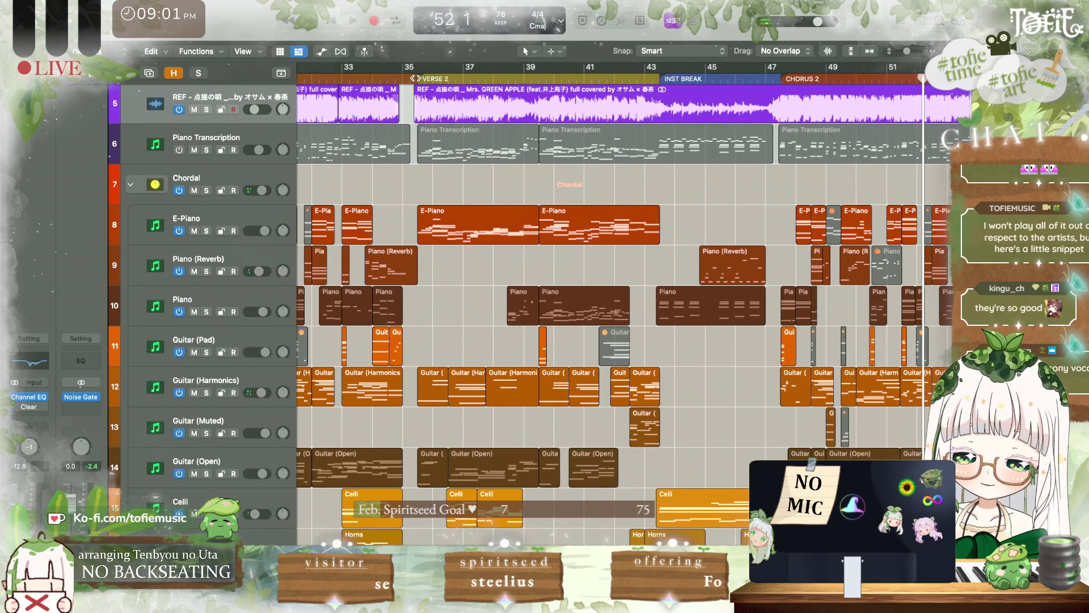
{"action": "left_click", "coordinate": [415, 78]}
{"action": "left_click", "coordinate": [210, 110]}
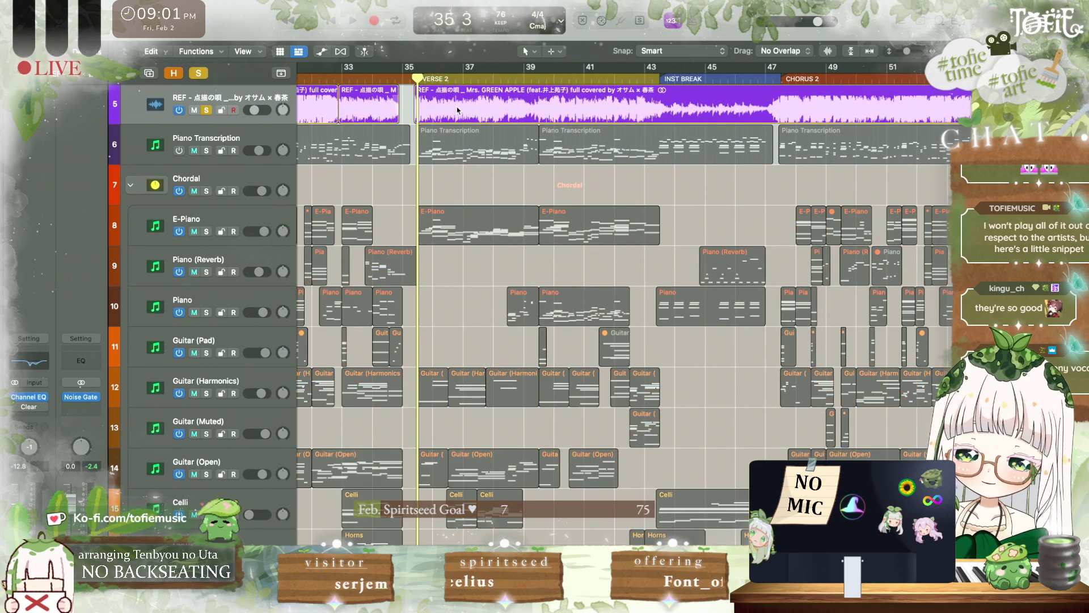
{"action": "key", "text": "space"}
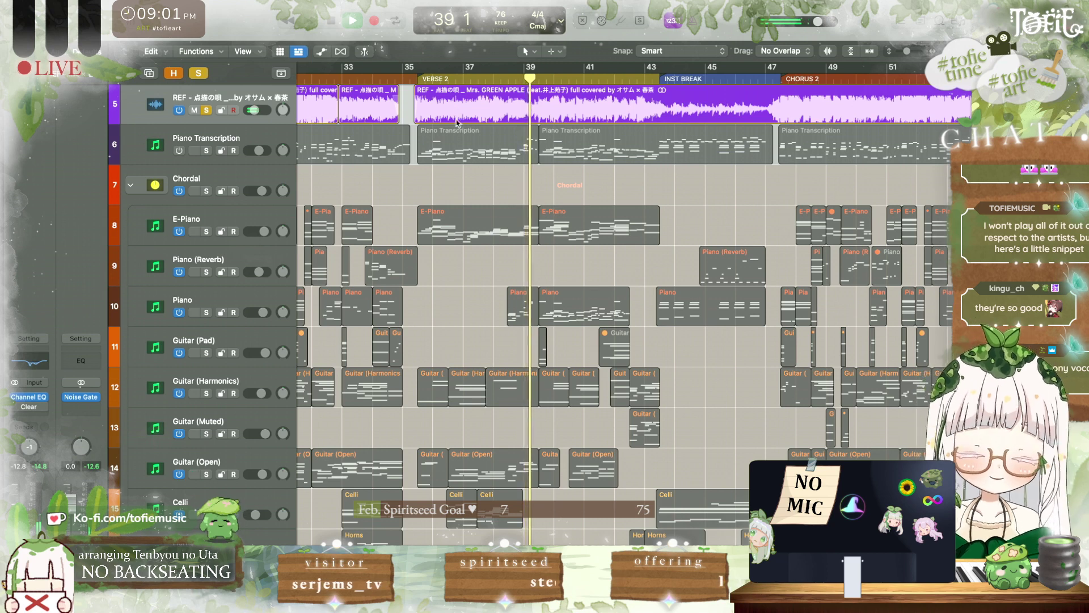
{"action": "key", "text": "space"}
Step: Switch off and unsolo the REF track, and replay the arrangement from just before VERSE 2 into CHORUS 2
{"action": "left_click", "coordinate": [179, 110]}
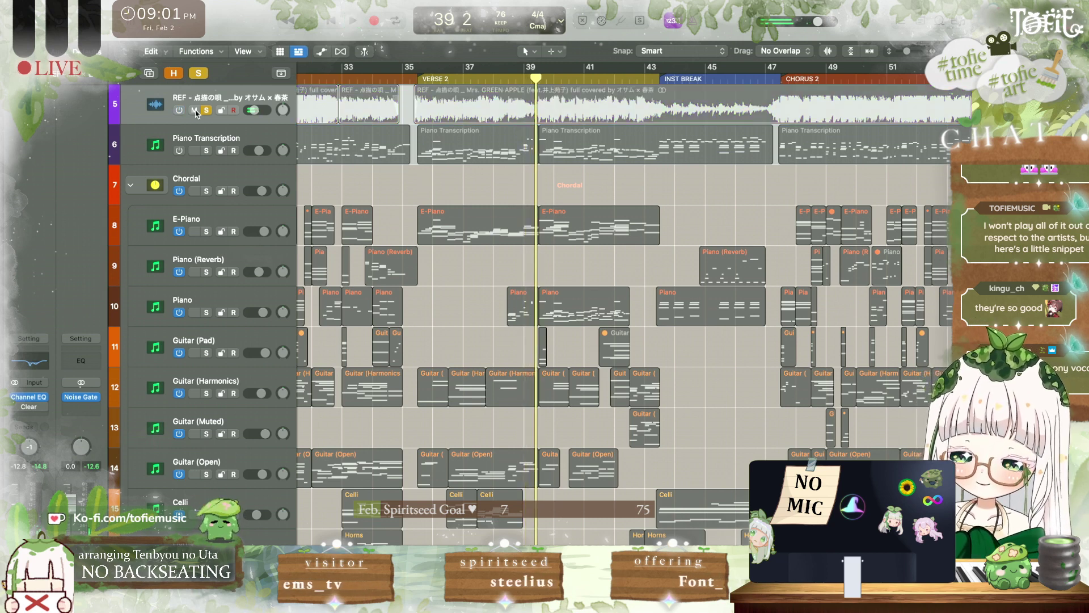
{"action": "left_click", "coordinate": [206, 112]}
{"action": "left_click", "coordinate": [402, 79]}
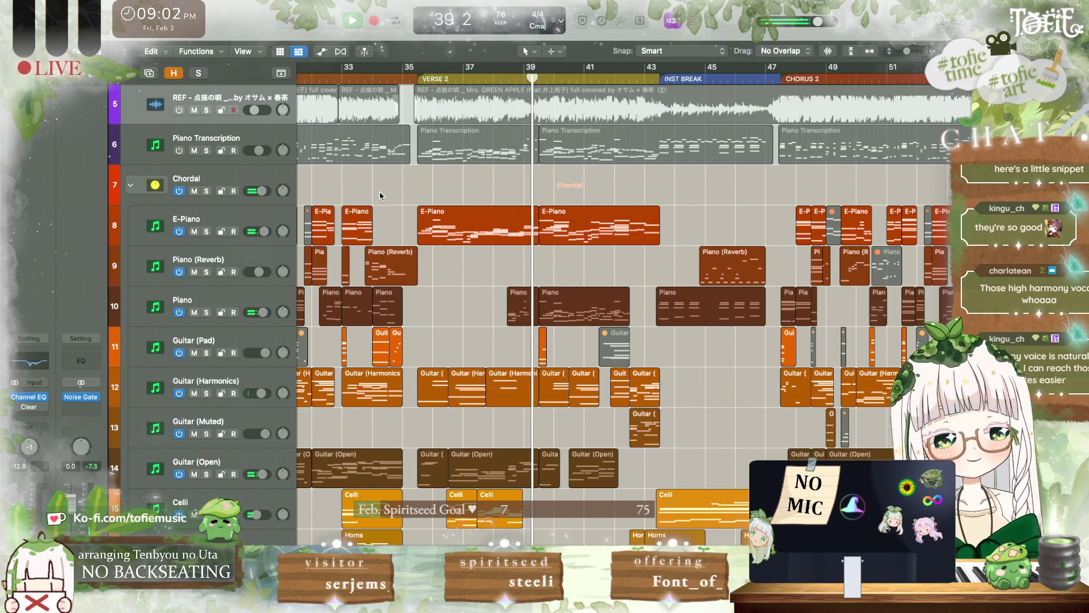
{"action": "scroll", "coordinate": [406, 216], "scroll_direction": "right", "scroll_amount": 3}
{"action": "scroll", "coordinate": [407, 216], "scroll_direction": "down", "scroll_amount": 1}
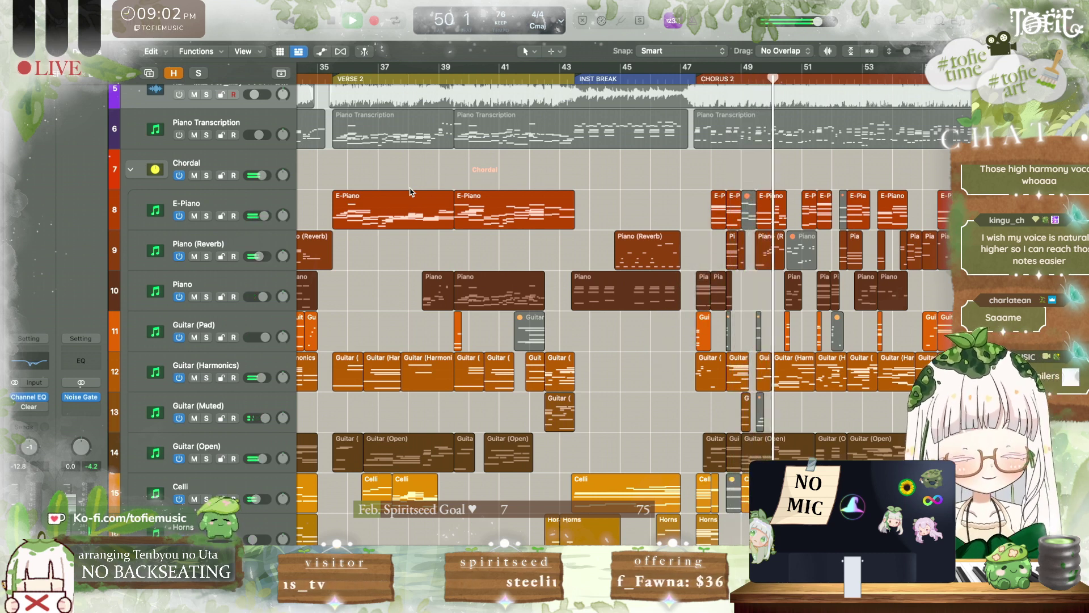
Step: Examine the piano, guitar, celli and horns regions of CHORUS 2 close up while the arrangement plays towards BRIDGE?
{"action": "scroll", "coordinate": [614, 170], "scroll_direction": "right", "scroll_amount": 10}
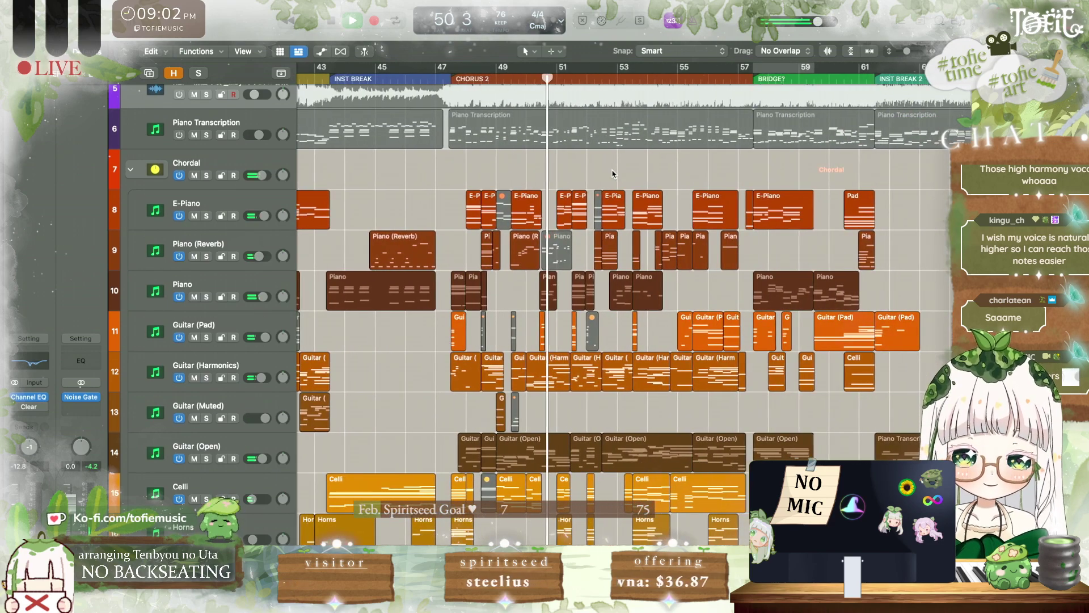
{"action": "scroll", "coordinate": [613, 174], "scroll_direction": "up", "scroll_amount": 5}
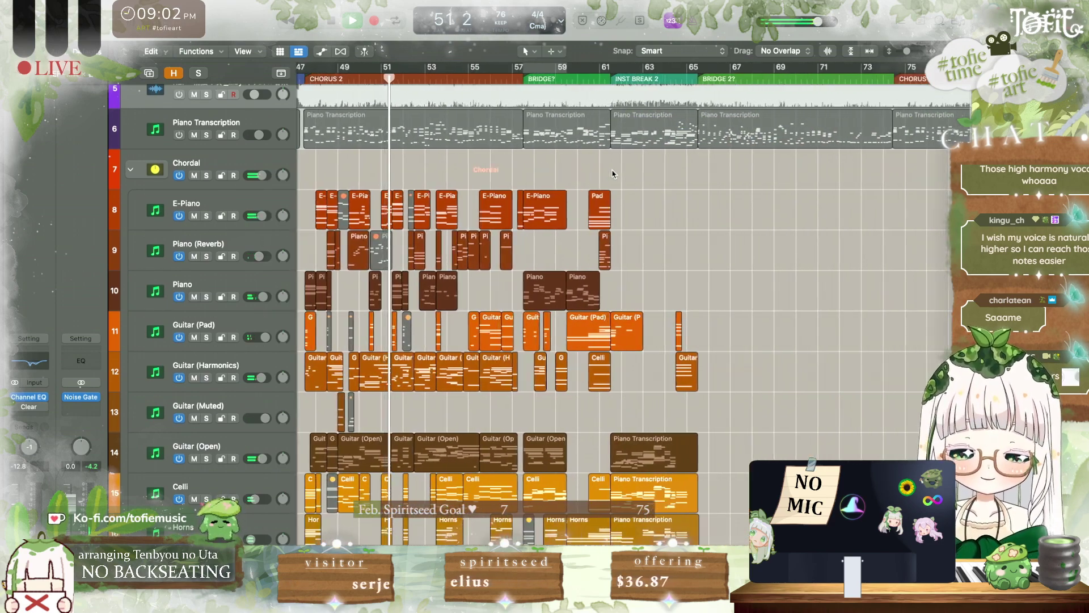
{"action": "scroll", "coordinate": [613, 174], "scroll_direction": "down", "scroll_amount": 2}
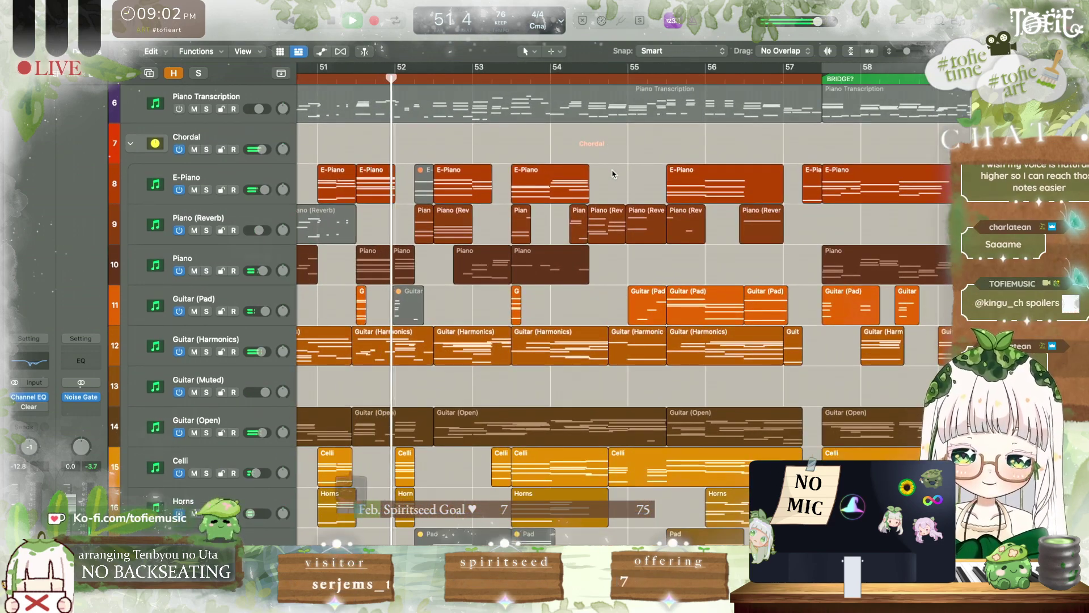
{"action": "scroll", "coordinate": [613, 174], "scroll_direction": "right", "scroll_amount": 3}
{"action": "scroll", "coordinate": [613, 174], "scroll_direction": "right", "scroll_amount": 2}
{"action": "scroll", "coordinate": [601, 159], "scroll_direction": "down", "scroll_amount": 1}
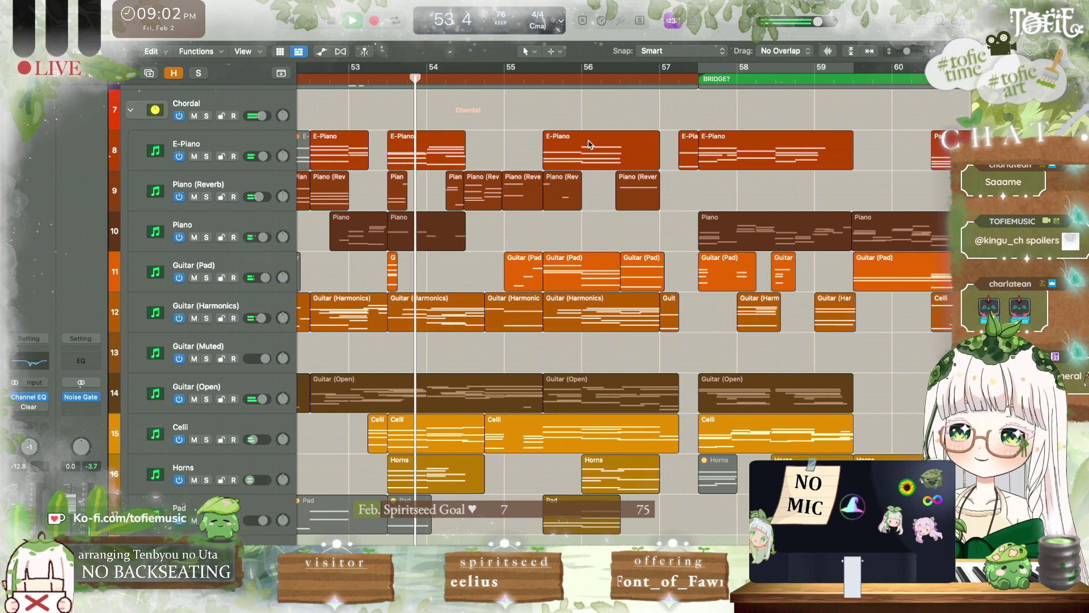
{"action": "scroll", "coordinate": [588, 144], "scroll_direction": "right", "scroll_amount": 2}
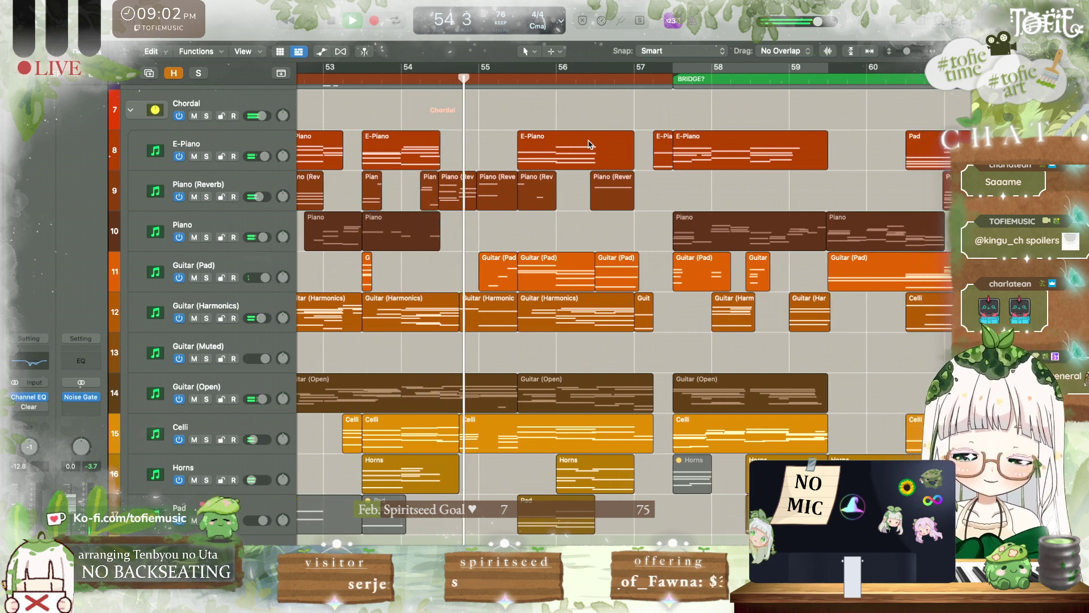
{"action": "scroll", "coordinate": [590, 144], "scroll_direction": "up", "scroll_amount": 1}
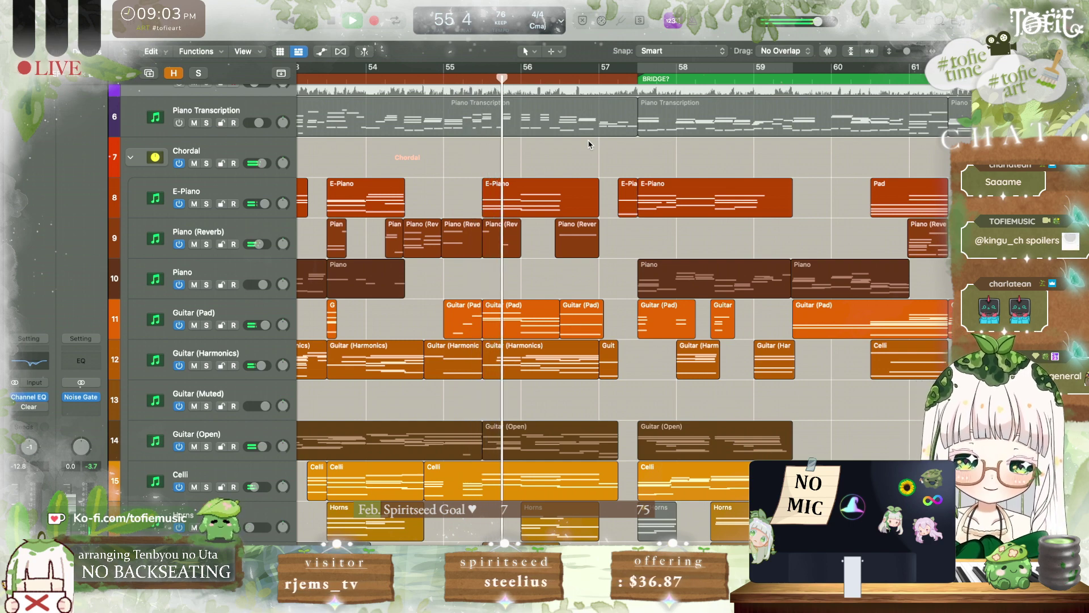
{"action": "scroll", "coordinate": [590, 144], "scroll_direction": "right", "scroll_amount": 2}
{"action": "scroll", "coordinate": [590, 144], "scroll_direction": "down", "scroll_amount": 1}
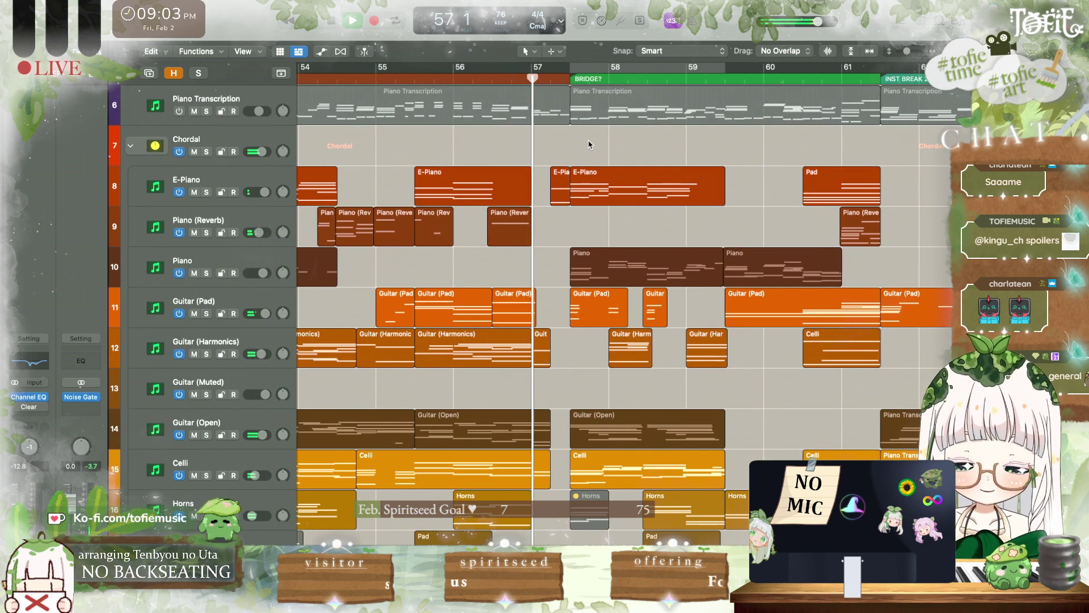
Step: Follow the chordal, ornamental and percussion tracks from BRIDGE? into INST BREAK 2 during playback, stopping at bar 62
{"action": "scroll", "coordinate": [588, 139], "scroll_direction": "right", "scroll_amount": 5}
{"action": "scroll", "coordinate": [588, 139], "scroll_direction": "down", "scroll_amount": 1}
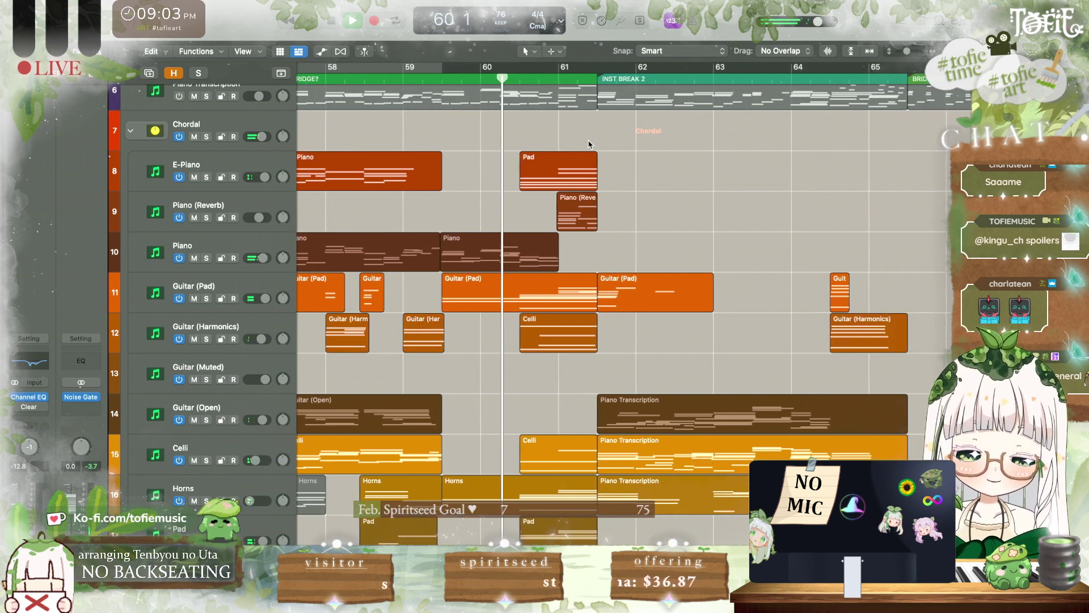
{"action": "scroll", "coordinate": [588, 143], "scroll_direction": "down", "scroll_amount": 10}
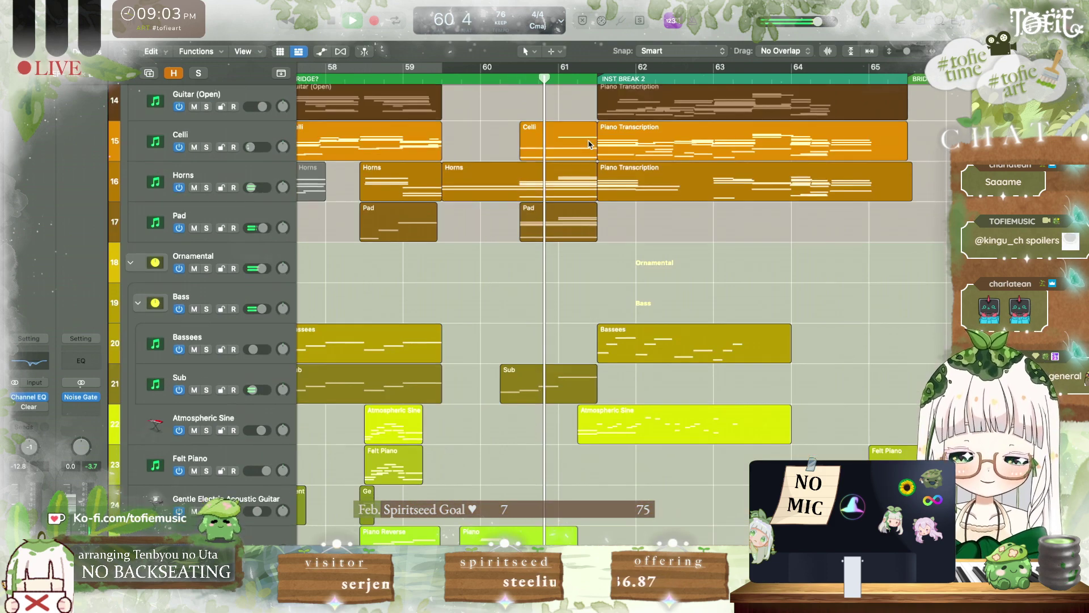
{"action": "scroll", "coordinate": [588, 143], "scroll_direction": "down", "scroll_amount": 8}
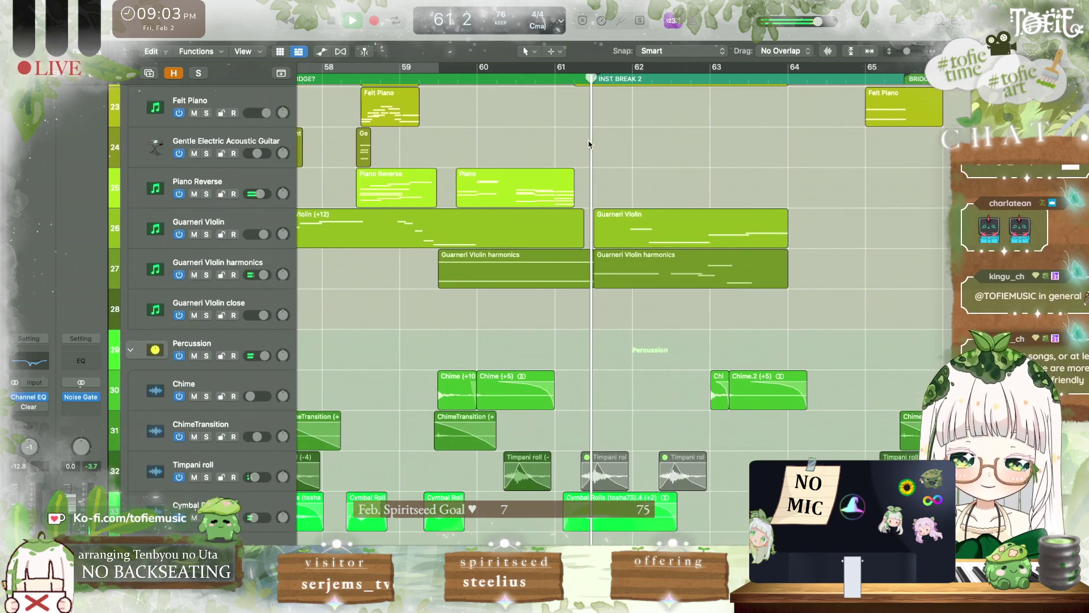
{"action": "key", "text": "space"}
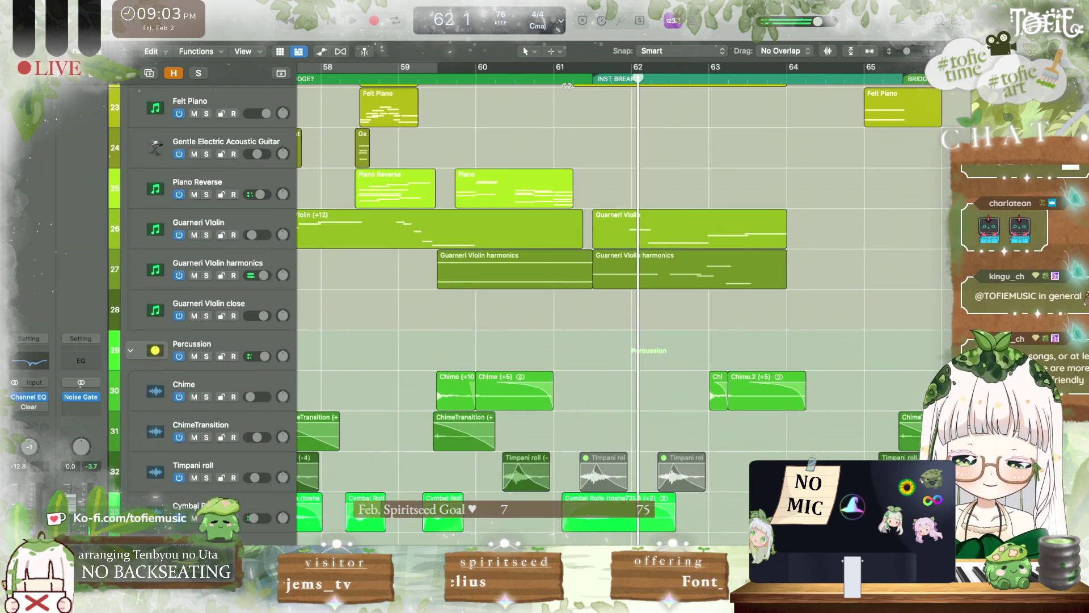
Step: Replay the transition into INST BREAK 2 while watching the percussion tracks, stopping at bar 61 beat 4
{"action": "scroll", "coordinate": [611, 326], "scroll_direction": "down", "scroll_amount": 5}
{"action": "key", "text": "space"}
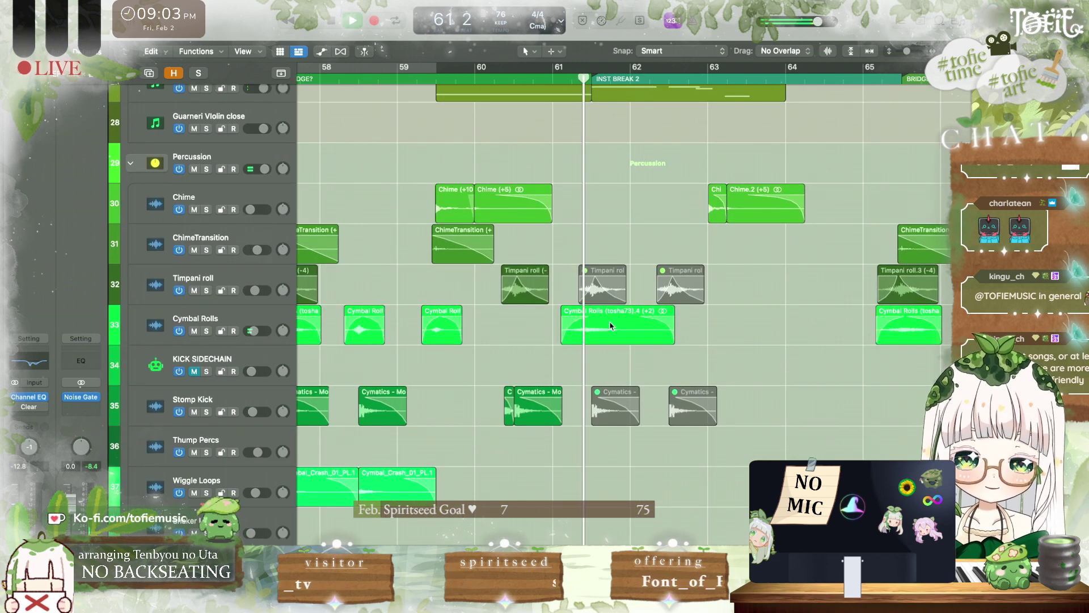
{"action": "key", "text": "space"}
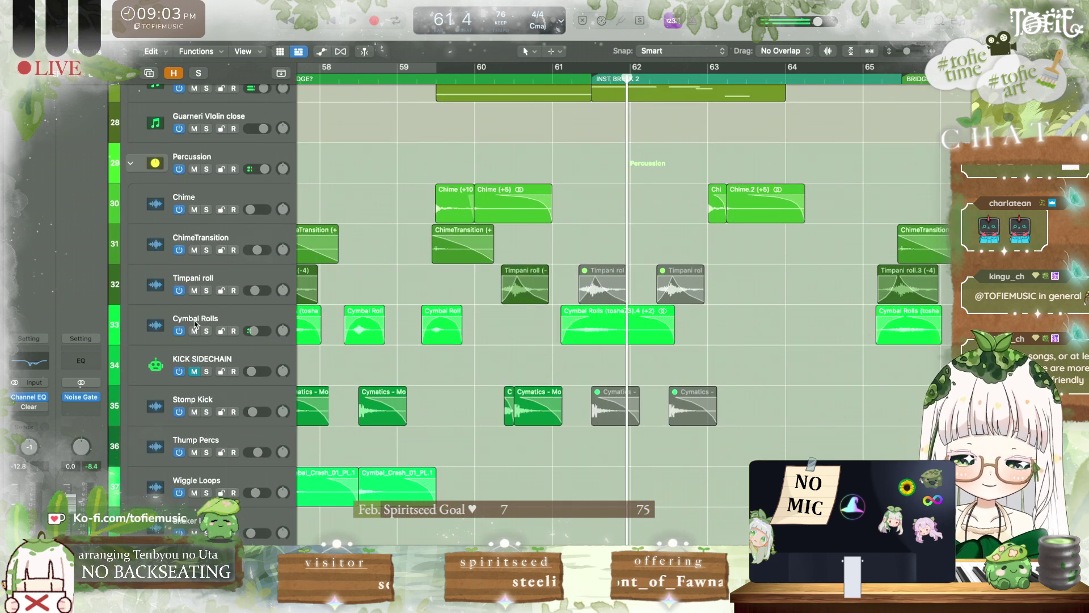
Step: Solo the Cymbal Rolls track and listen to its region at the start of INST BREAK 2, stopping at bar 62
{"action": "left_click", "coordinate": [206, 329]}
{"action": "left_click", "coordinate": [206, 331]}
{"action": "key", "text": "space"}
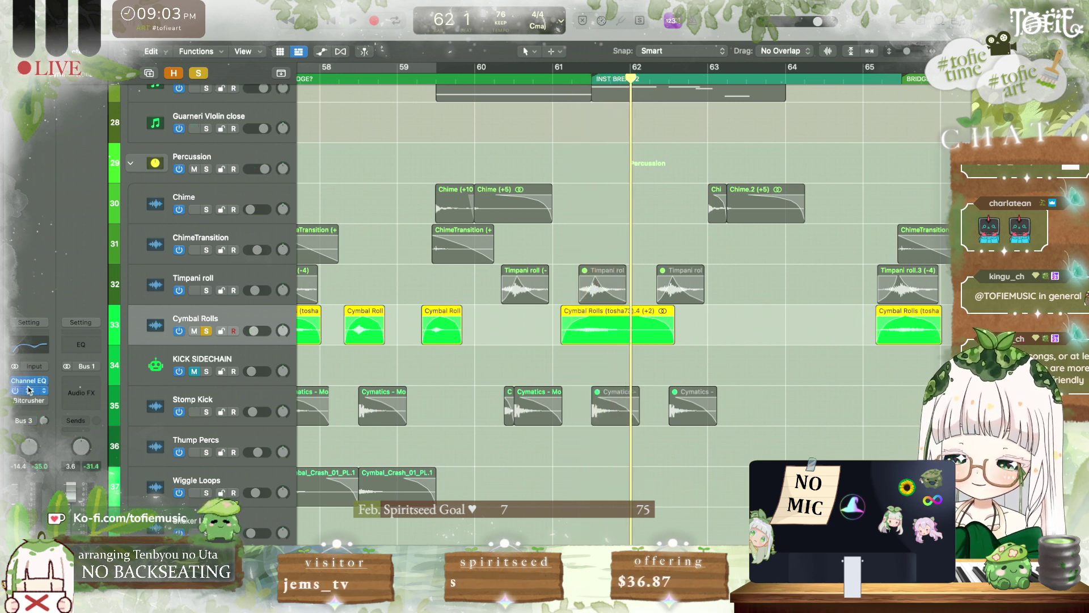
{"action": "scroll", "coordinate": [335, 373], "scroll_direction": "down", "scroll_amount": 3}
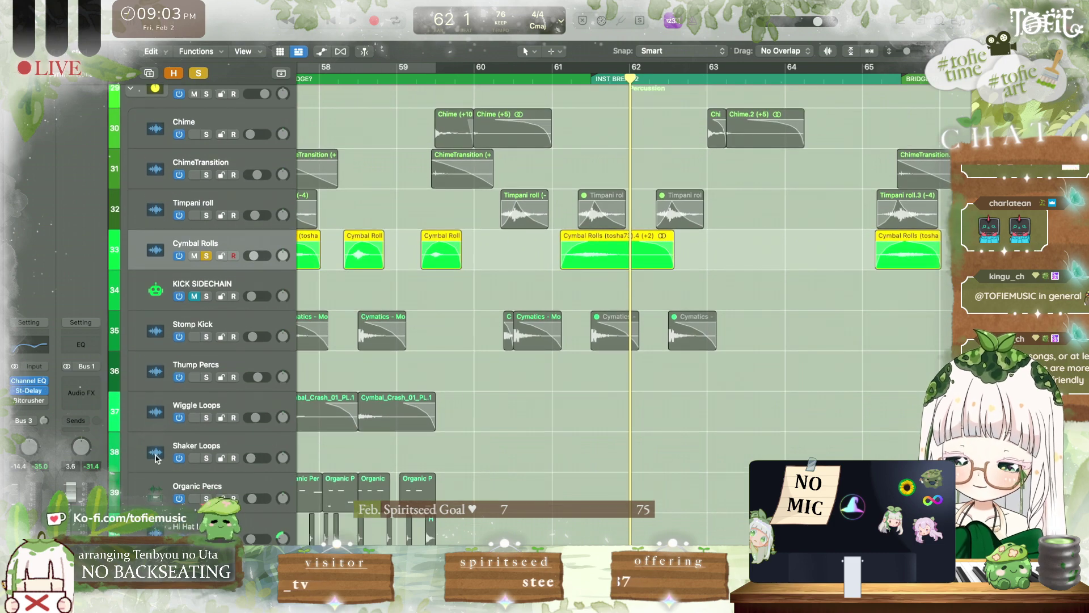
{"action": "scroll", "coordinate": [348, 451], "scroll_direction": "up", "scroll_amount": 10}
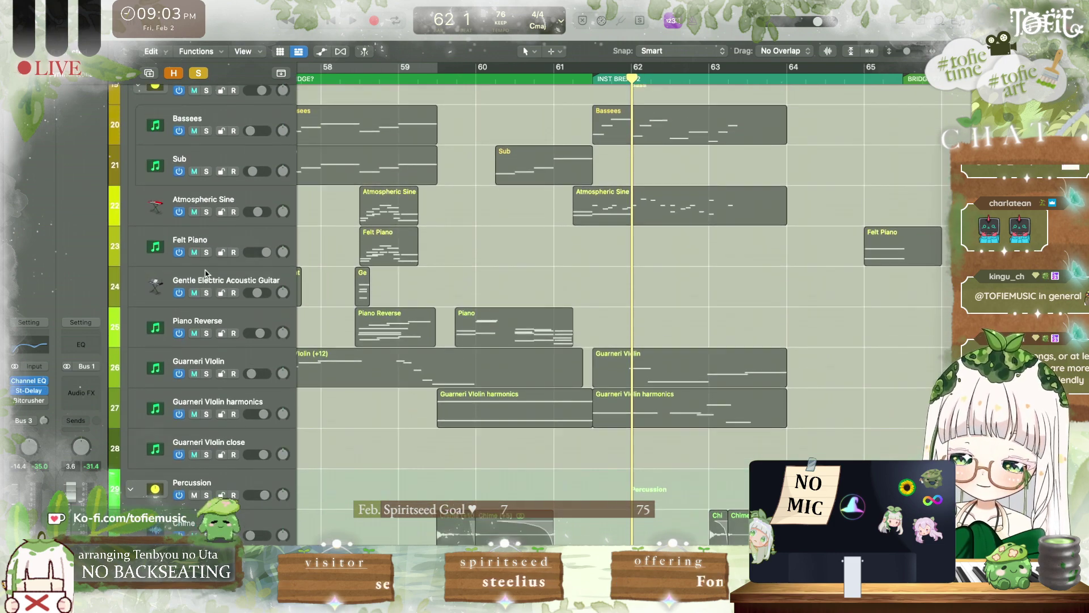
{"action": "scroll", "coordinate": [206, 274], "scroll_direction": "up", "scroll_amount": 3}
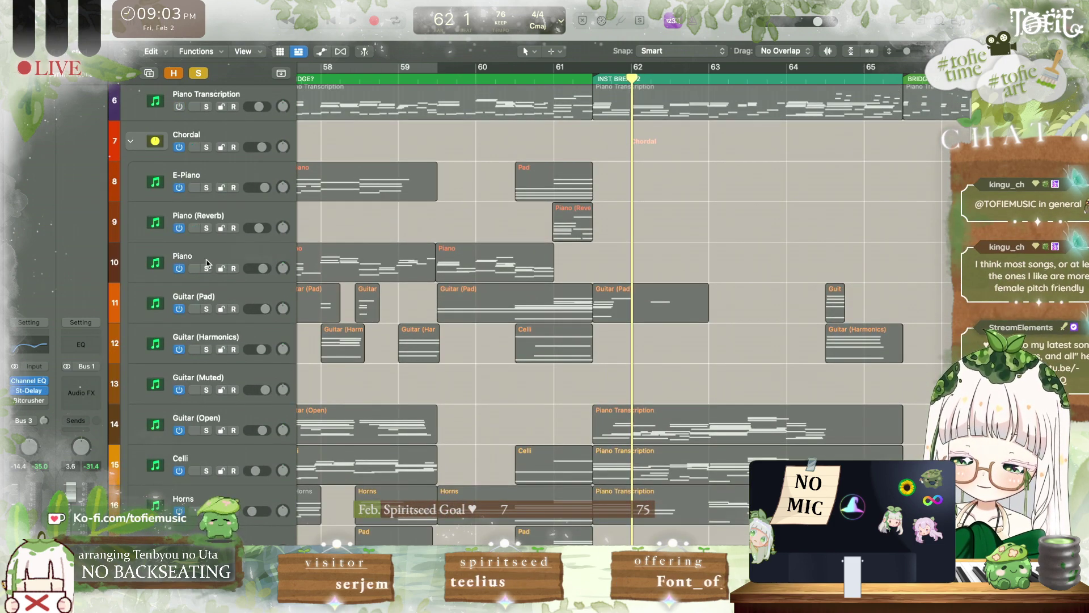
Step: Insert a ChromaVerb reverb at the end of the Cymbal Rolls effects, using the ChromaVerb settings from the Piano (Reverb) track
{"action": "left_click", "coordinate": [214, 215]}
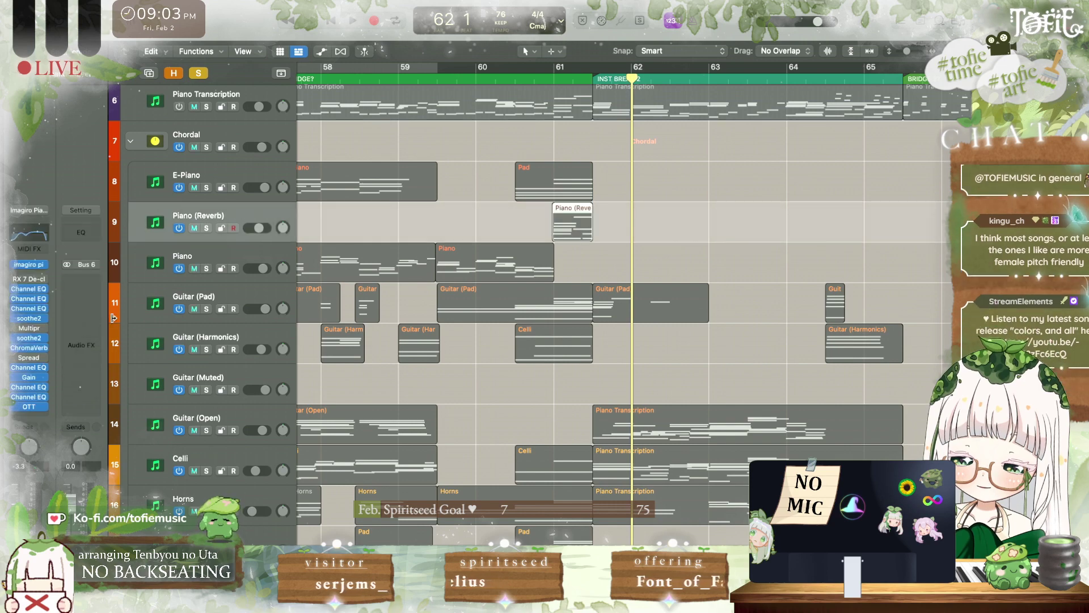
{"action": "left_click", "coordinate": [28, 349]}
{"action": "left_click", "coordinate": [315, 151]}
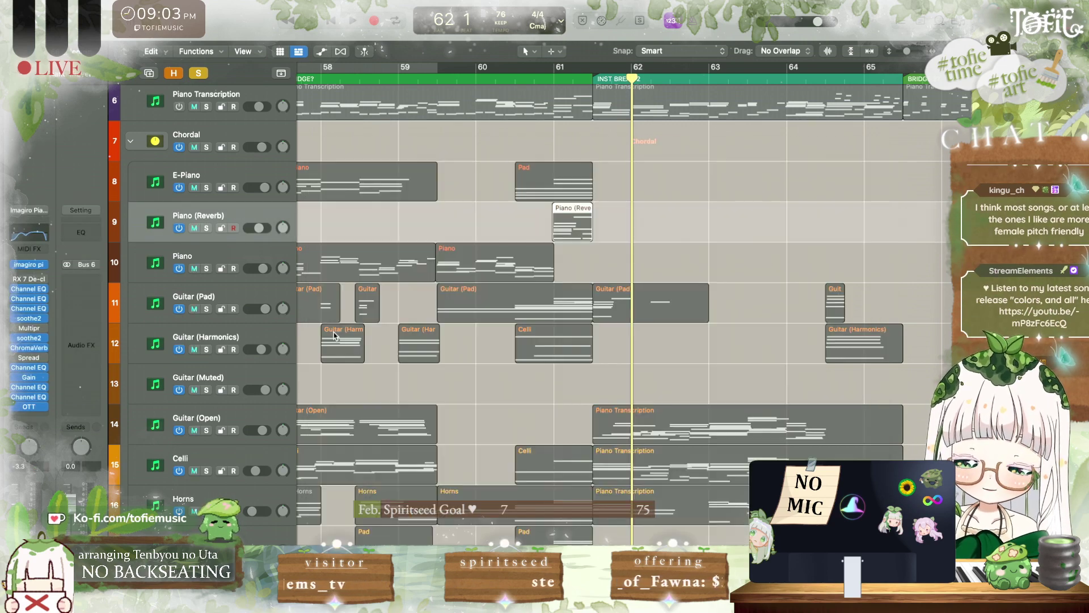
{"action": "scroll", "coordinate": [333, 332], "scroll_direction": "down", "scroll_amount": 15}
{"action": "left_click", "coordinate": [194, 413]}
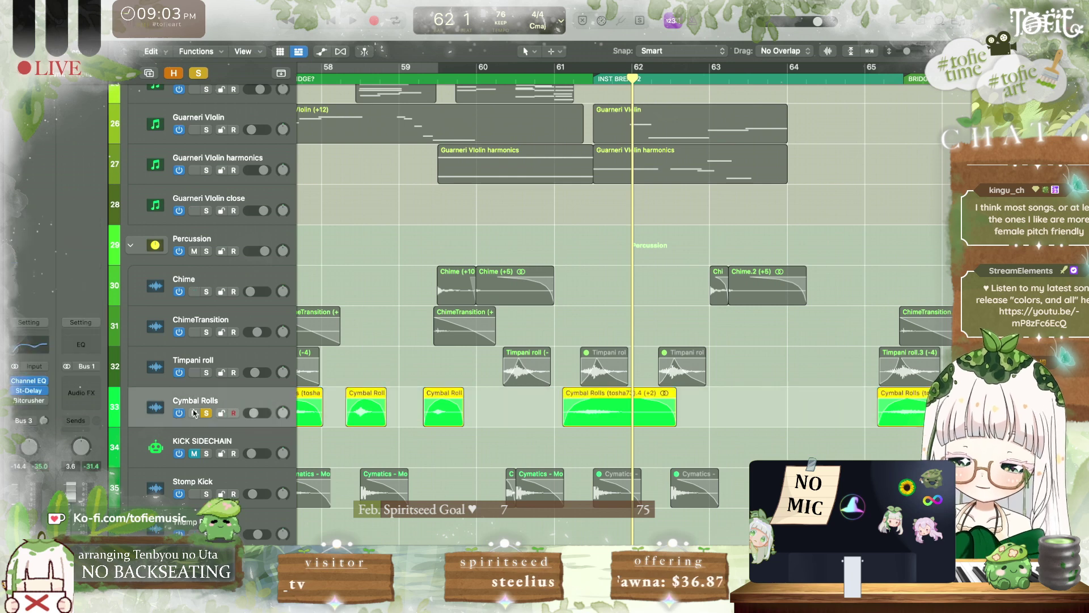
{"action": "left_click", "coordinate": [23, 407]}
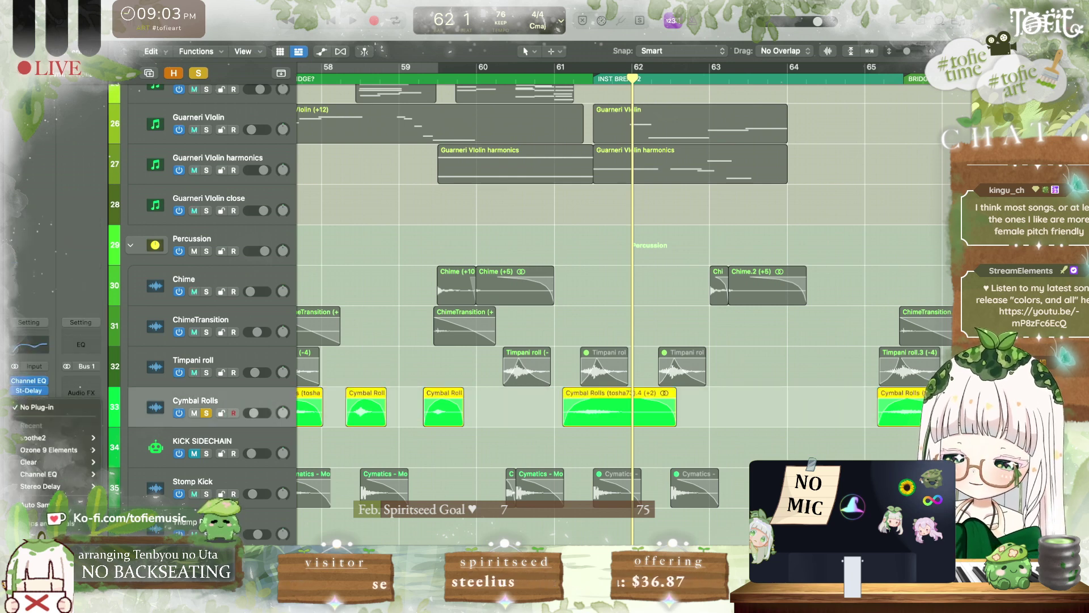
{"action": "scroll", "coordinate": [55, 454], "scroll_direction": "down", "scroll_amount": 4}
{"action": "left_click", "coordinate": [130, 541]}
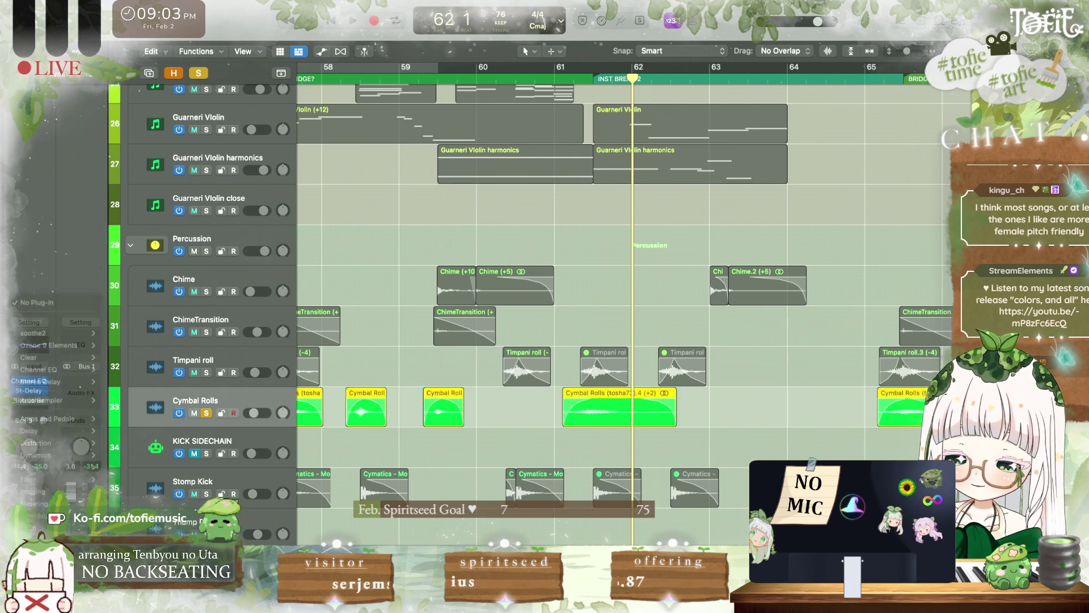
{"action": "left_click", "coordinate": [494, 184]}
Step: During playback, set the Cymbal Rolls volume to -12.2 dB, reverb Distance to 46% and high damping to 3600 Hz at ratio 0.56
{"action": "key", "text": "space"}
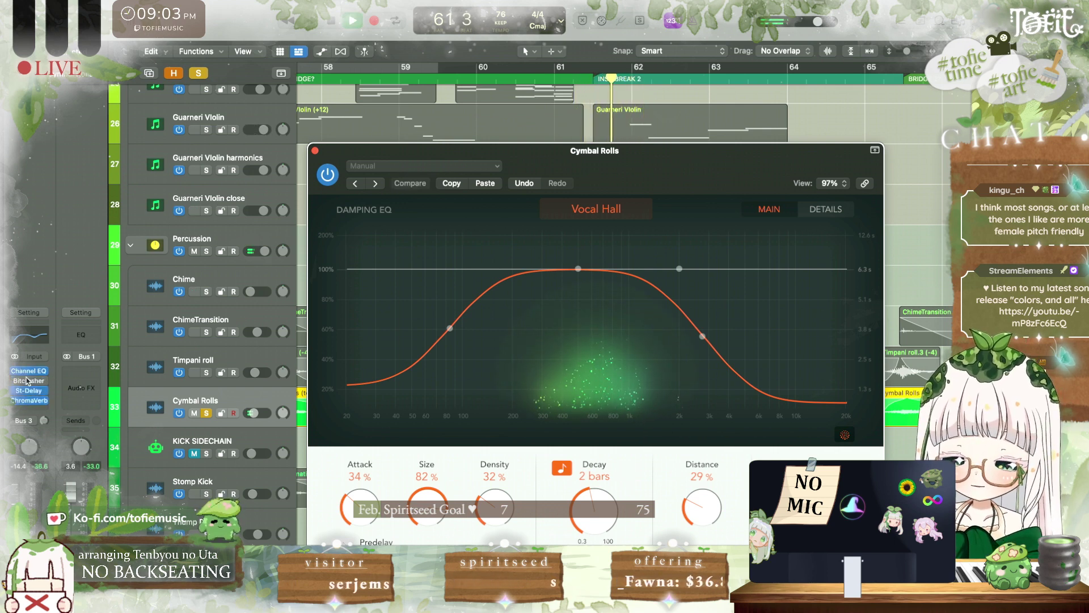
{"action": "left_click_drag", "start_coordinate": [250, 414], "coordinate": [307, 414]}
{"action": "left_click_drag", "start_coordinate": [706, 509], "coordinate": [713, 469]}
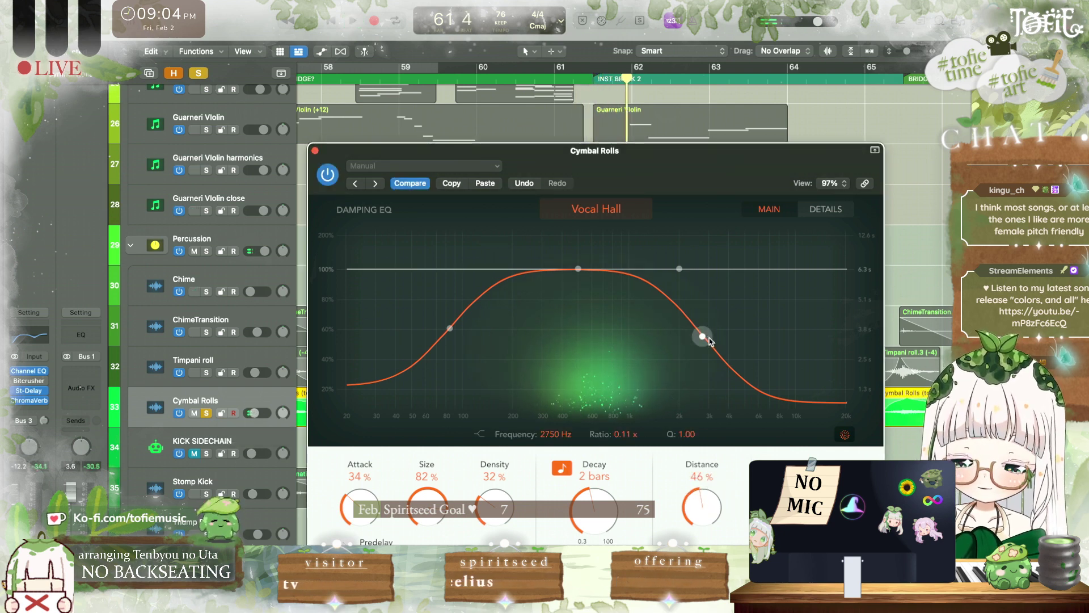
{"action": "key", "text": "space"}
{"action": "left_click_drag", "start_coordinate": [710, 341], "coordinate": [723, 303]}
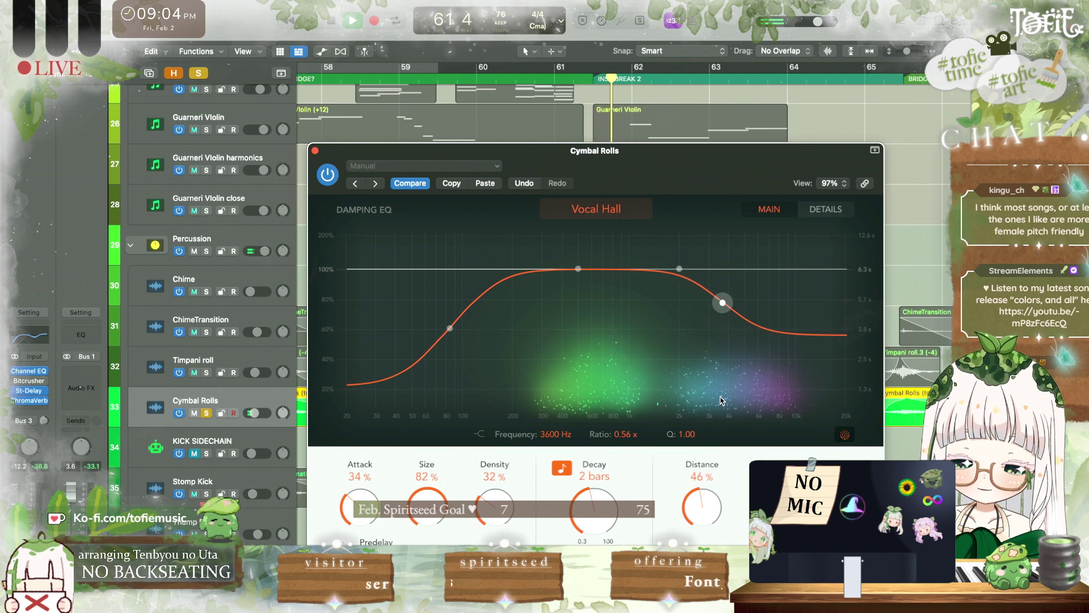
Step: Set the Cymbal Rolls reverb's Decay to 1.5 bars and Distance to 35%, checking its output EQ details in between
{"action": "left_click_drag", "start_coordinate": [702, 521], "coordinate": [702, 530]}
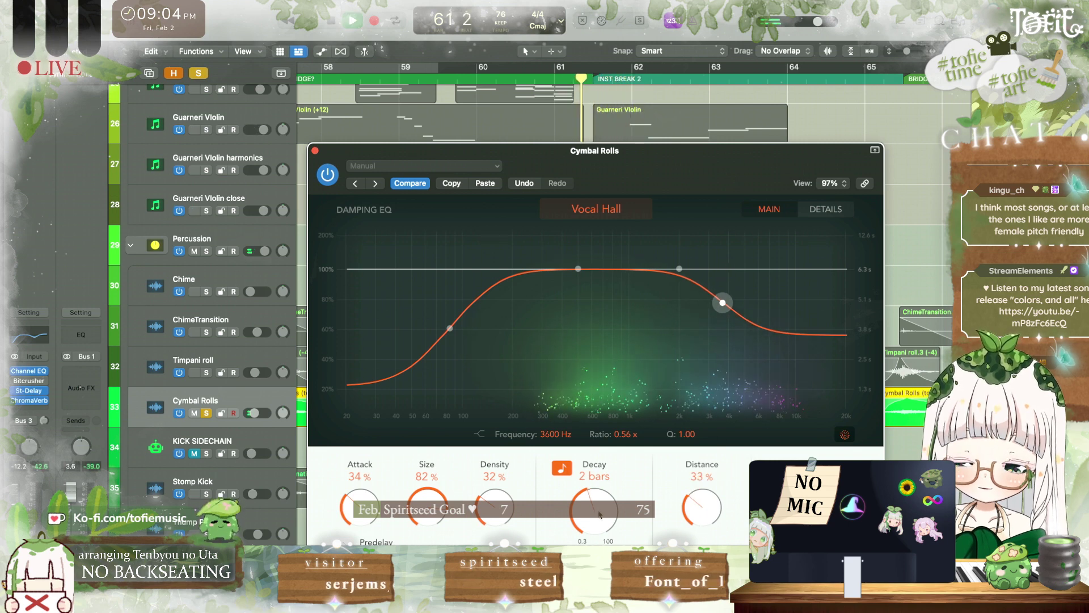
{"action": "left_click_drag", "start_coordinate": [600, 510], "coordinate": [599, 520]}
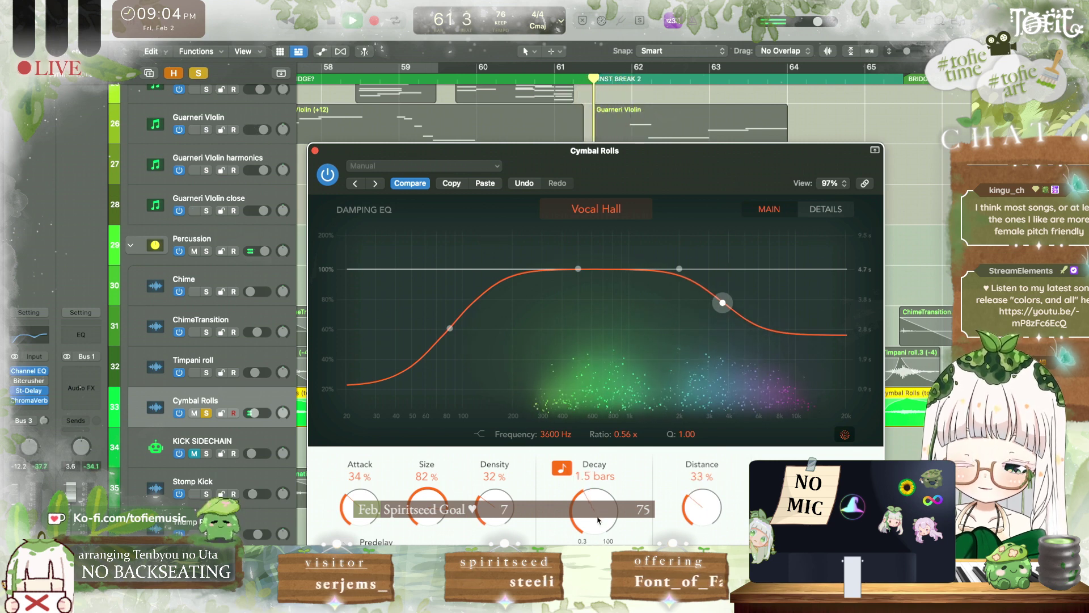
{"action": "left_click", "coordinate": [821, 213]}
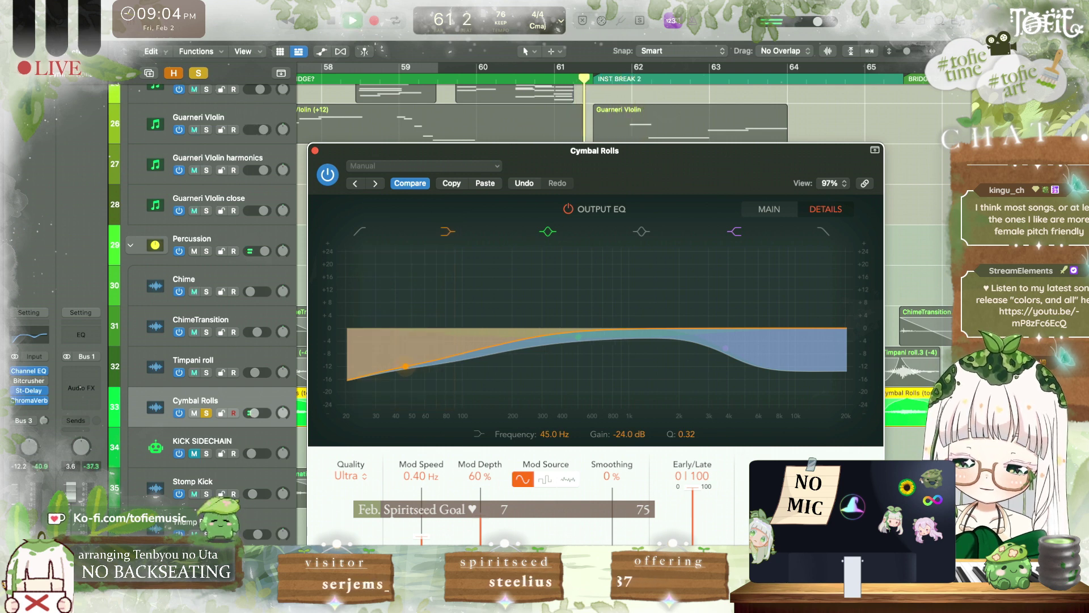
{"action": "left_click", "coordinate": [770, 211]}
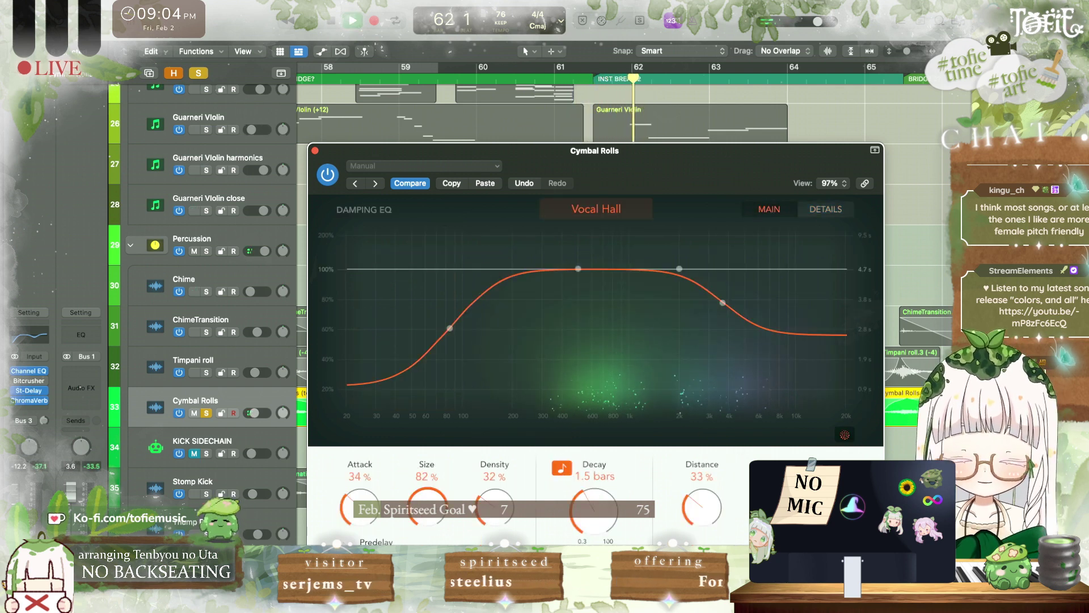
{"action": "mouse_move", "coordinate": [708, 515]}
{"action": "left_mouse_down"}
{"action": "mouse_move", "coordinate": [704, 490]}
{"action": "mouse_move", "coordinate": [702, 513]}
{"action": "left_mouse_up"}
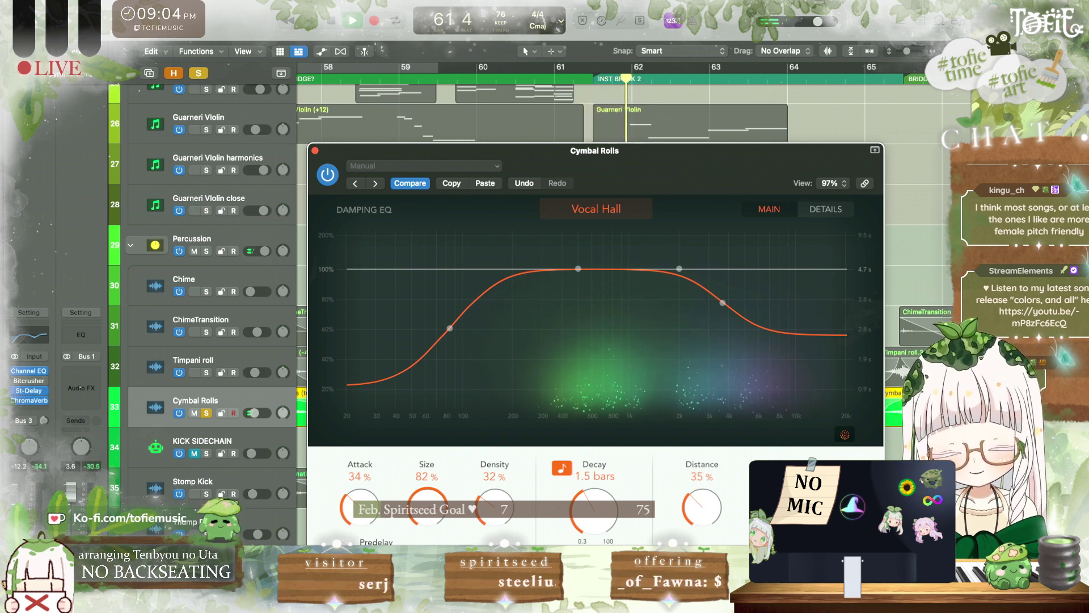
Step: Turn off solo and, listening in the full mix, set the reverb's Decay to 3 bars and Distance to 40%
{"action": "left_click", "coordinate": [197, 73]}
{"action": "key", "text": "space"}
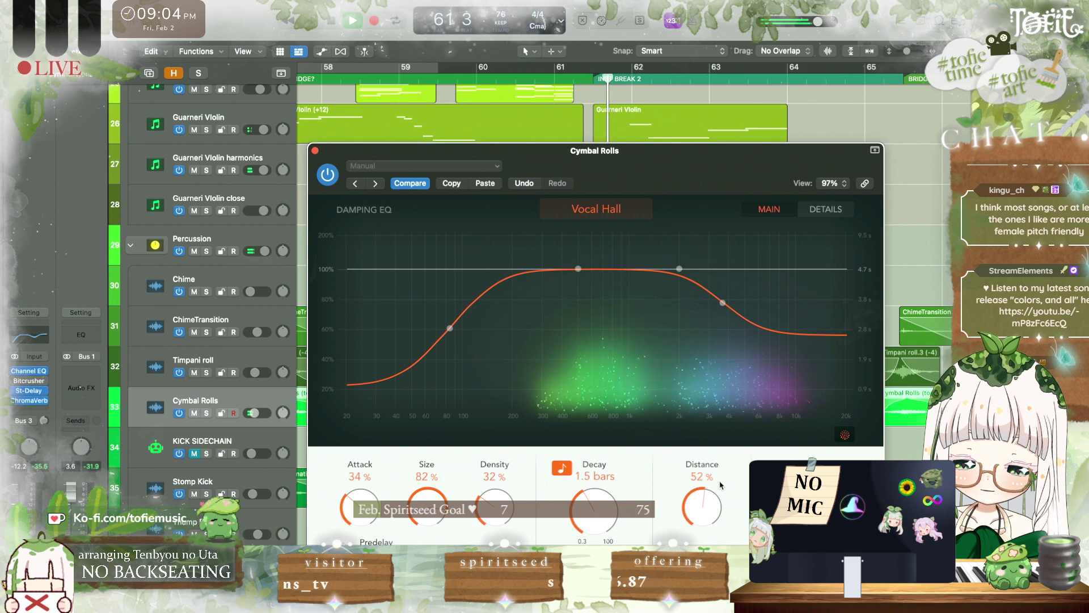
{"action": "key", "text": "space"}
{"action": "left_click_drag", "start_coordinate": [597, 485], "coordinate": [595, 475]}
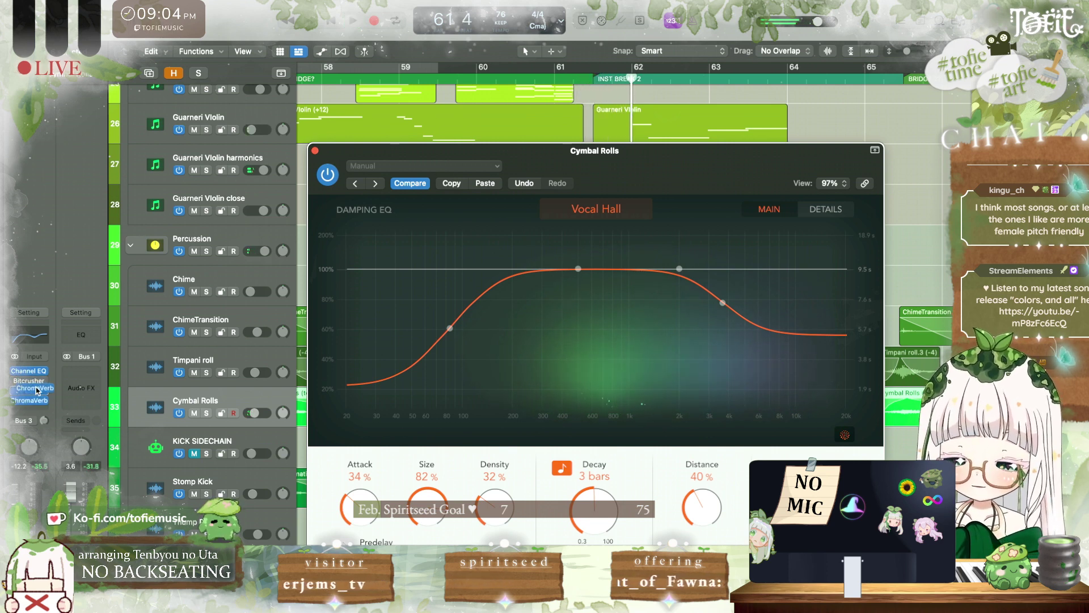
Step: Move ChromaVerb ahead of St-Delay in the Cymbal Rolls effects, bypass St-Delay and replay the transition
{"action": "left_click_drag", "start_coordinate": [34, 387], "coordinate": [33, 388]}
{"action": "left_click", "coordinate": [15, 402]}
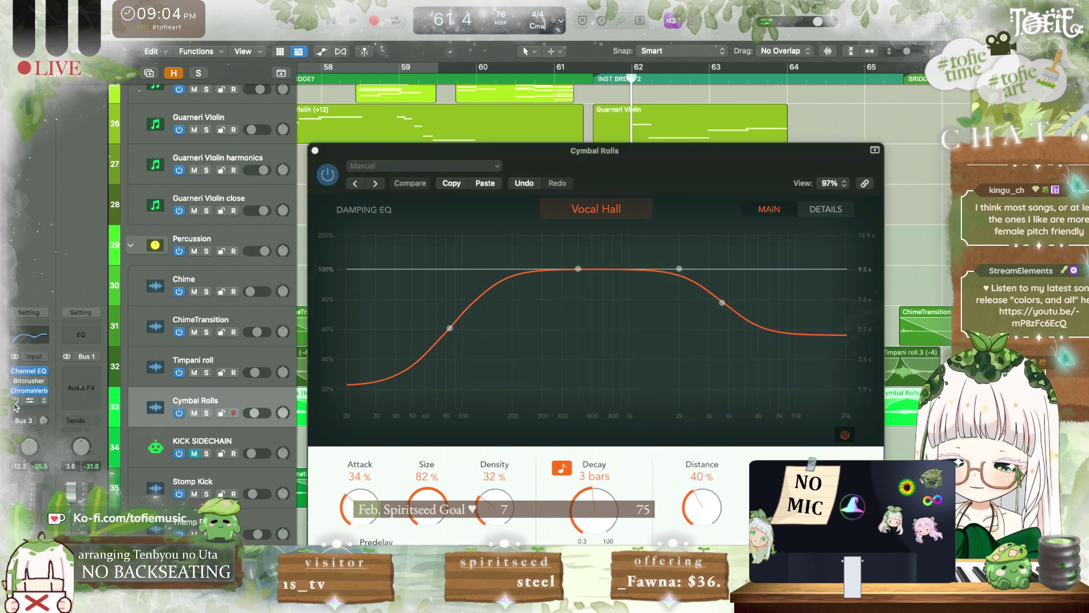
{"action": "key", "text": "space"}
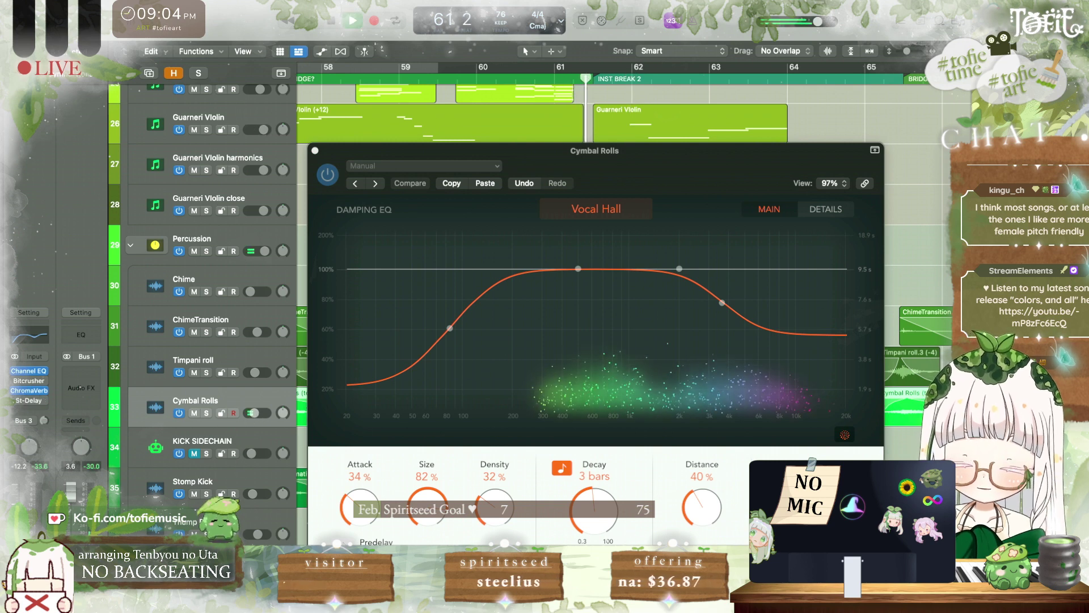
Step: Set the Cymbal Rolls volume to -15.2 dB and its reverb Distance to 46%, and save the project
{"action": "left_click_drag", "start_coordinate": [255, 413], "coordinate": [253, 413]}
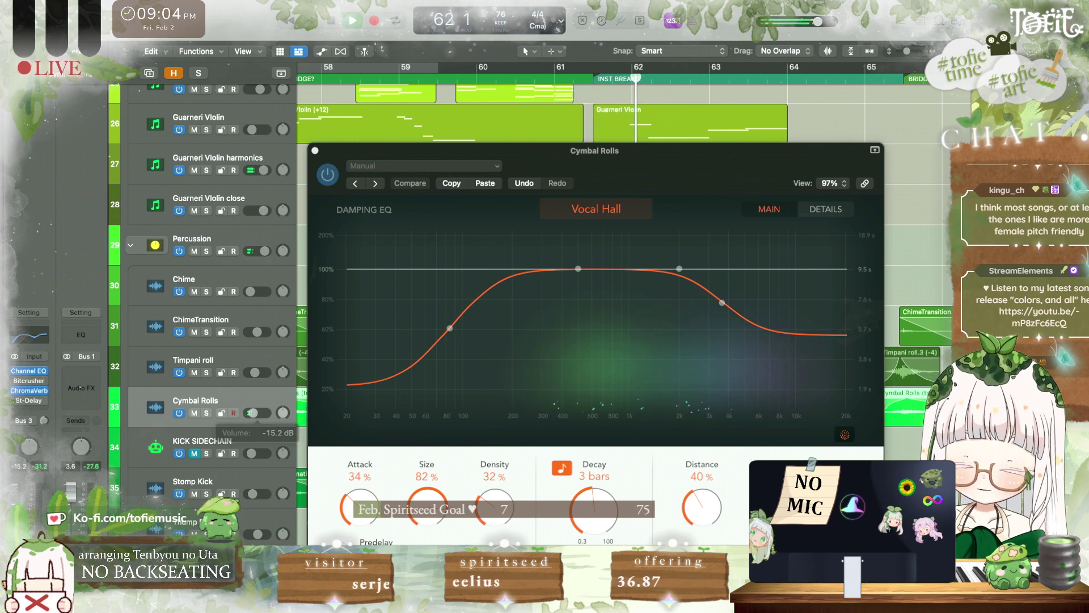
{"action": "key", "text": "space"}
{"action": "key", "text": "space"}
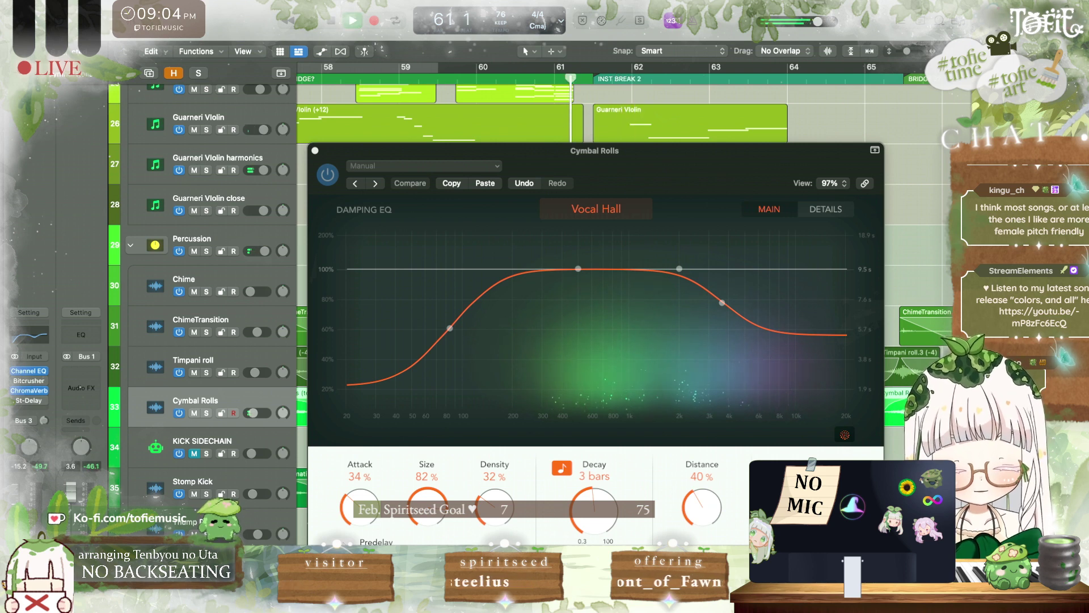
{"action": "left_click_drag", "start_coordinate": [696, 495], "coordinate": [696, 470]}
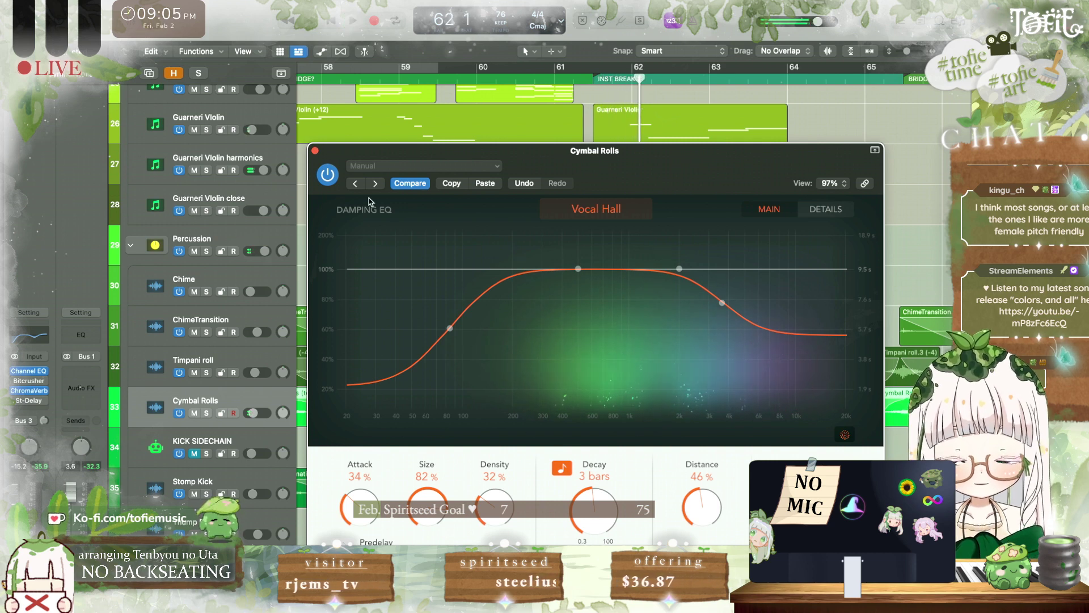
{"action": "left_click", "coordinate": [315, 152]}
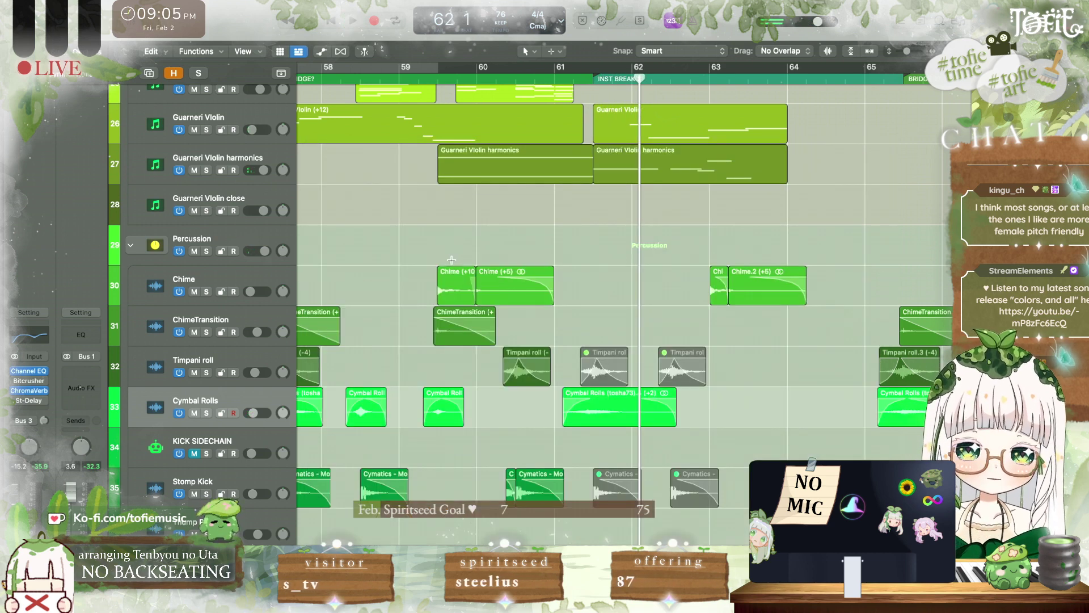
{"action": "key", "text": "super+s"}
Step: Replay the transition into INST BREAK 2 and raise the Cymbal Rolls volume to -14.2 dB
{"action": "scroll", "coordinate": [452, 262], "scroll_direction": "left", "scroll_amount": 2}
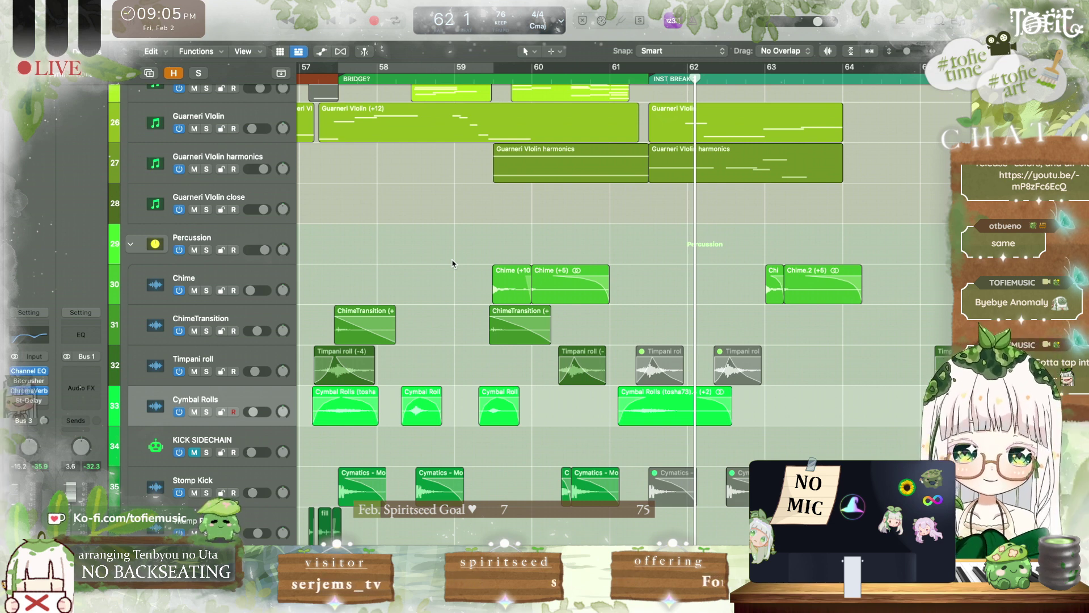
{"action": "scroll", "coordinate": [503, 213], "scroll_direction": "down", "scroll_amount": 3}
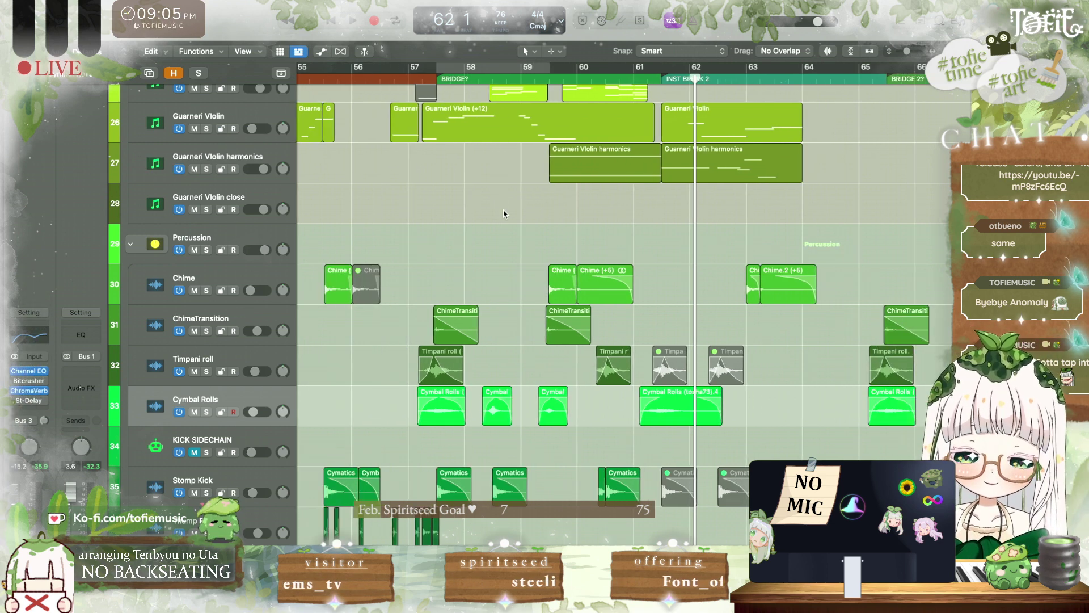
{"action": "key", "text": "space"}
{"action": "scroll", "coordinate": [504, 213], "scroll_direction": "down", "scroll_amount": 2}
{"action": "scroll", "coordinate": [503, 214], "scroll_direction": "right", "scroll_amount": 3}
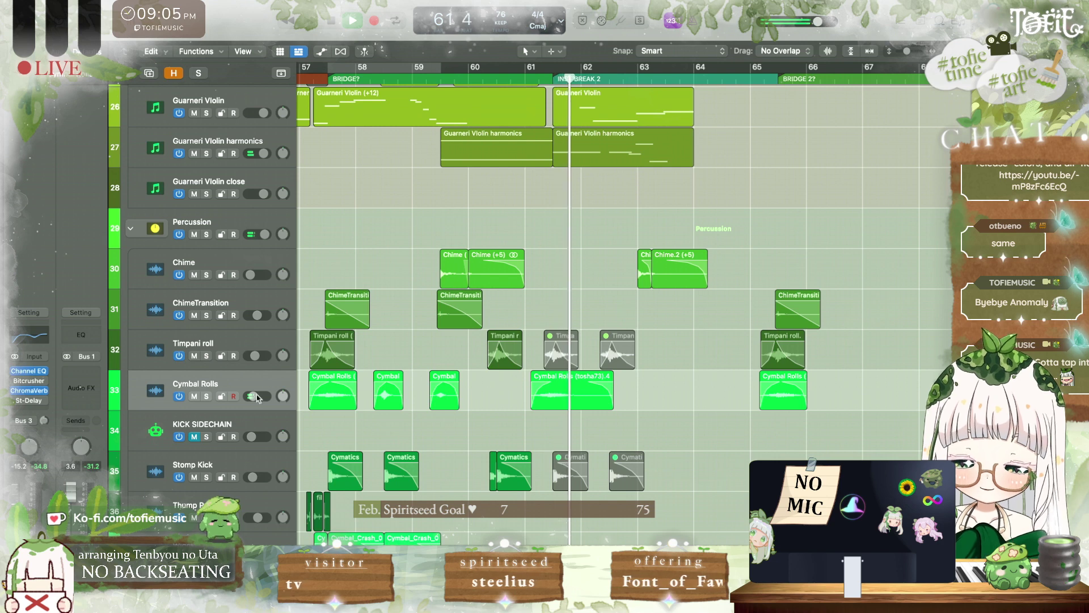
{"action": "left_click_drag", "start_coordinate": [251, 396], "coordinate": [253, 396]}
{"action": "key", "text": "space"}
{"action": "key", "text": "space"}
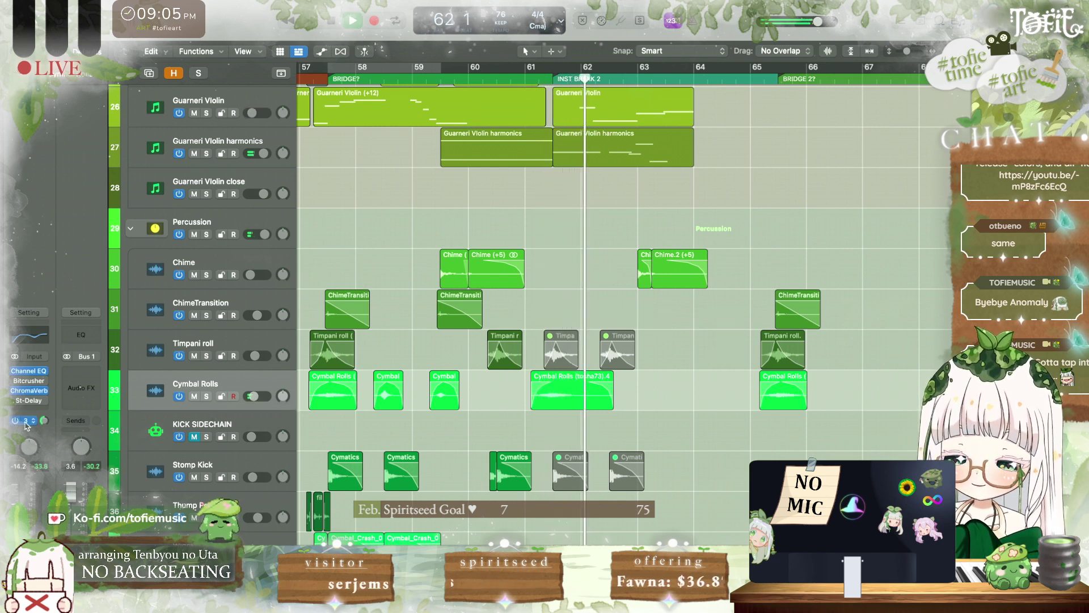
Step: During playback, set the Cymbal Rolls send to Bus 3 to -0.6 dB and the track volume to -15.2 dB
{"action": "key", "text": "space"}
{"action": "key", "text": "space"}
{"action": "left_click_drag", "start_coordinate": [45, 420], "coordinate": [44, 420]}
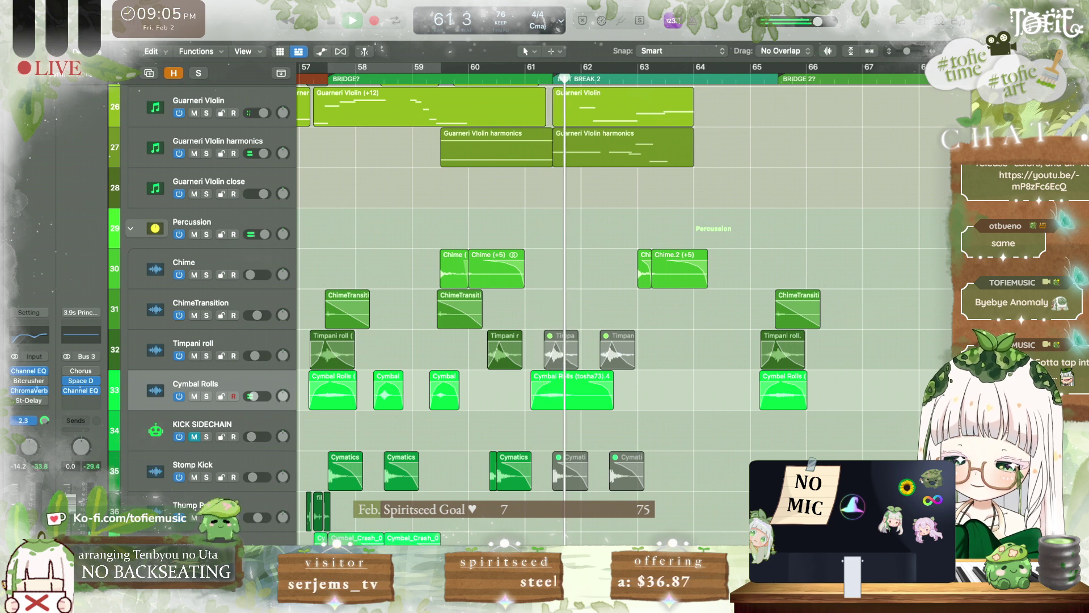
{"action": "left_click_drag", "start_coordinate": [254, 396], "coordinate": [253, 396]}
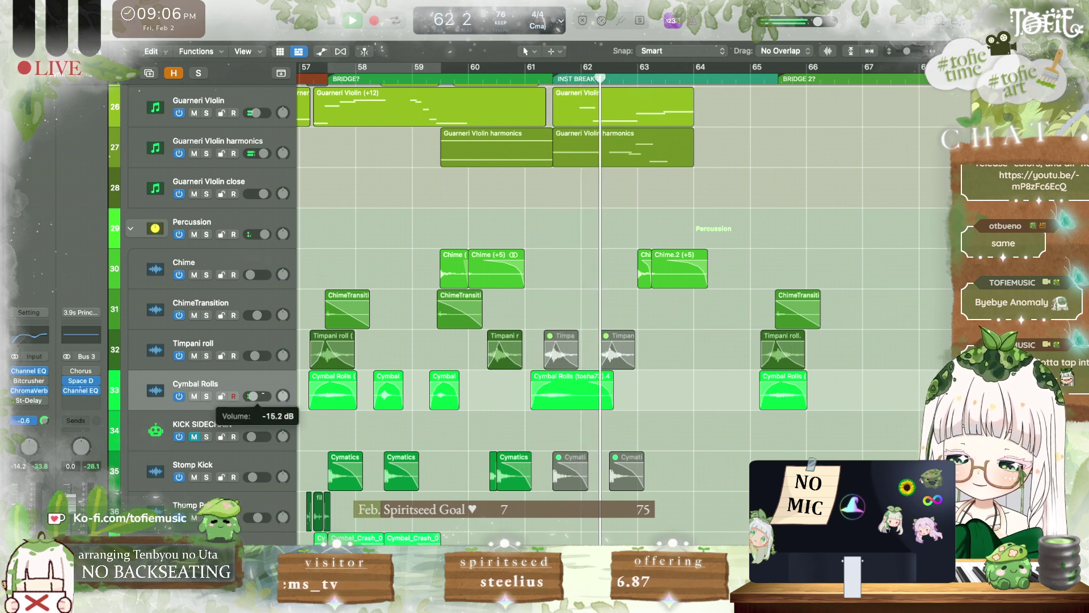
Step: Follow the violin and percussion tracks through INST BREAK 2 during playback, stopping at bar 63 beat 3
{"action": "scroll", "coordinate": [618, 413], "scroll_direction": "left", "scroll_amount": 2}
{"action": "scroll", "coordinate": [618, 413], "scroll_direction": "right", "scroll_amount": 2}
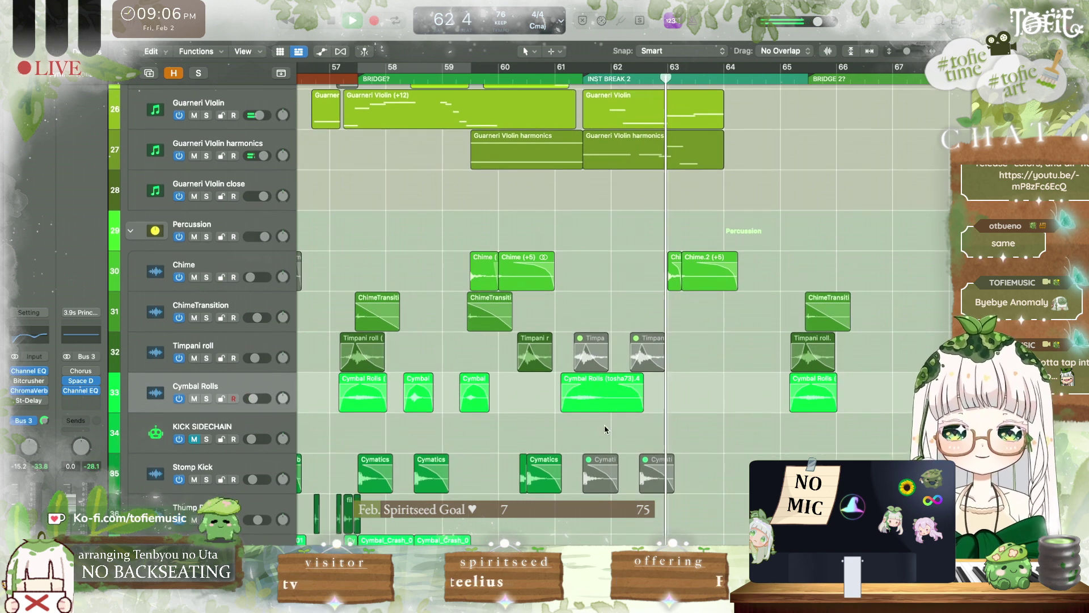
{"action": "scroll", "coordinate": [561, 103], "scroll_direction": "up", "scroll_amount": 3}
{"action": "scroll", "coordinate": [560, 103], "scroll_direction": "right", "scroll_amount": 7}
{"action": "scroll", "coordinate": [561, 102], "scroll_direction": "up", "scroll_amount": 2}
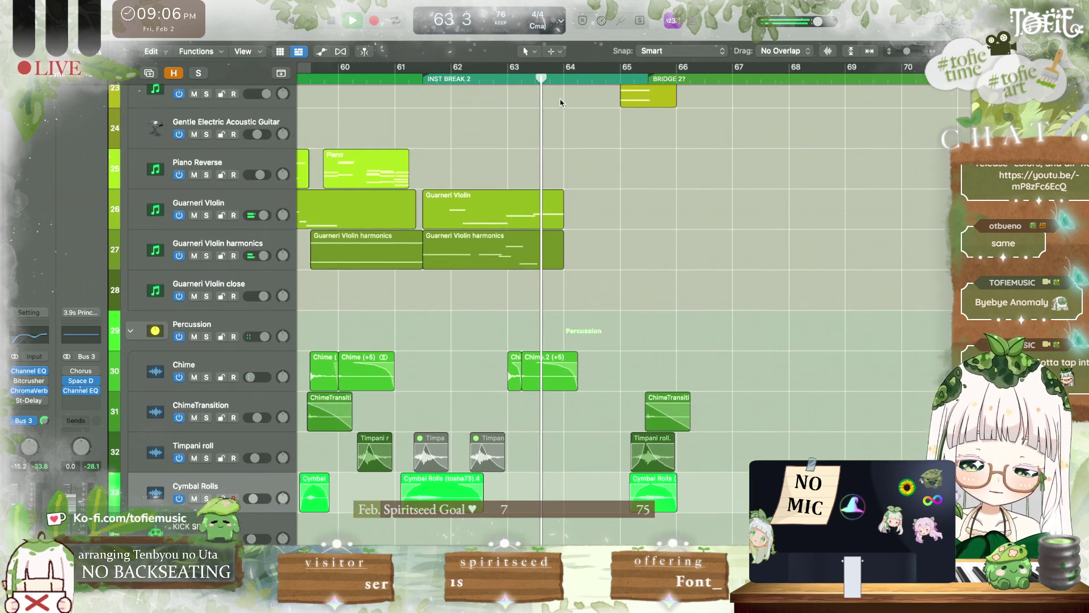
{"action": "key", "text": "space"}
Step: Audition the Chime region at bar 63 and set the gain of Chime.2 to -7.0 dB in the region parameters
{"action": "left_click", "coordinate": [12, 56]}
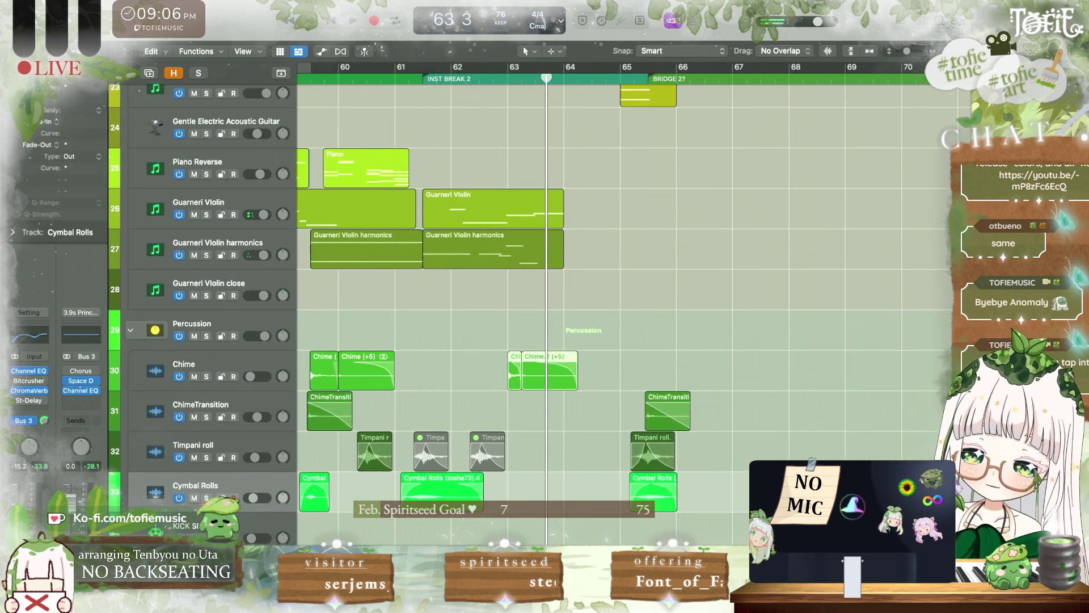
{"action": "key", "text": "space"}
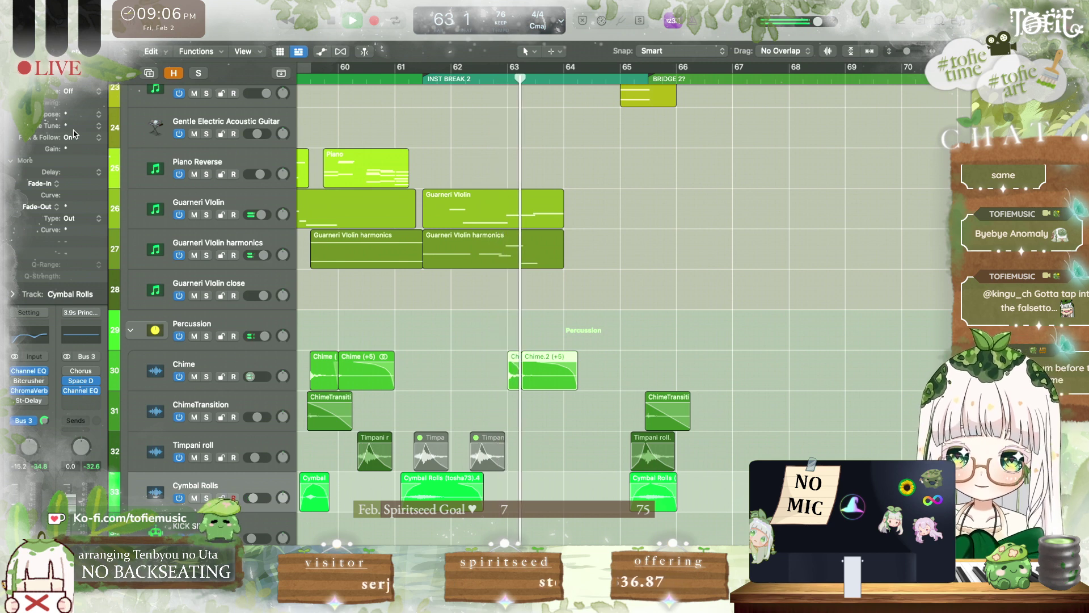
{"action": "key", "text": "space"}
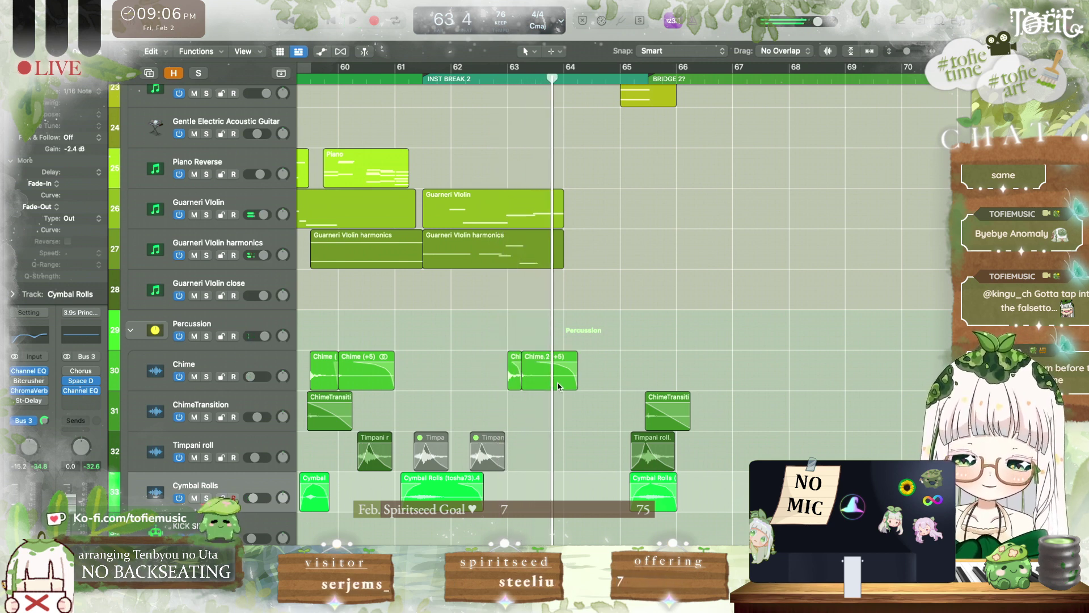
{"action": "left_click_drag", "start_coordinate": [76, 153], "coordinate": [76, 147]}
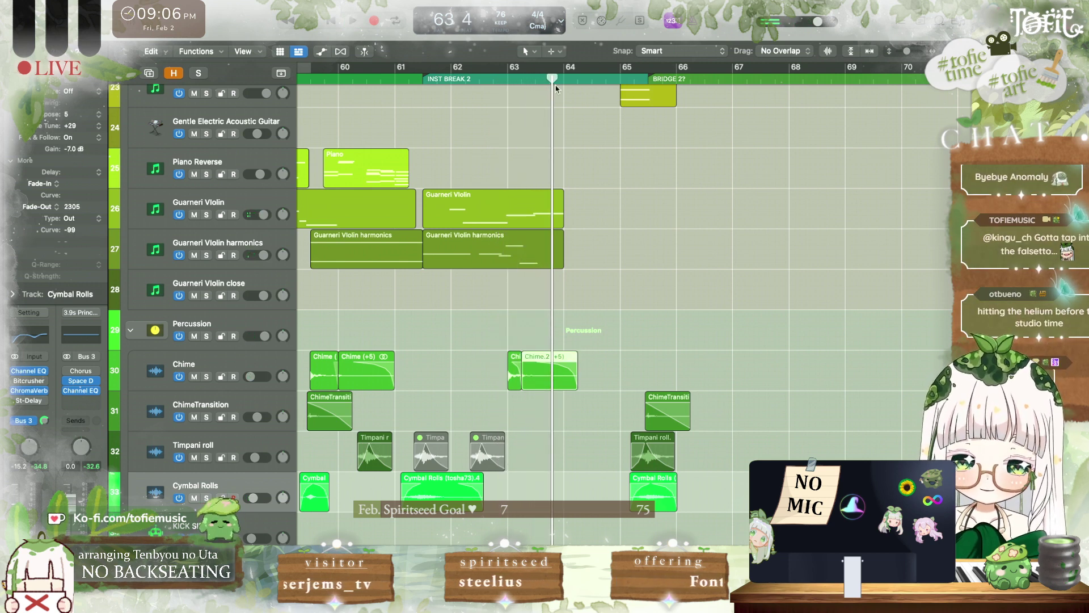
Step: Replay INST BREAK 2 from bar 63 and look over the percussion, bass and horn tracks around bar 64
{"action": "left_click", "coordinate": [517, 79]}
{"action": "key", "text": "space"}
{"action": "scroll", "coordinate": [513, 319], "scroll_direction": "down", "scroll_amount": 1}
{"action": "scroll", "coordinate": [515, 319], "scroll_direction": "down", "scroll_amount": 5}
{"action": "scroll", "coordinate": [515, 319], "scroll_direction": "left", "scroll_amount": 1}
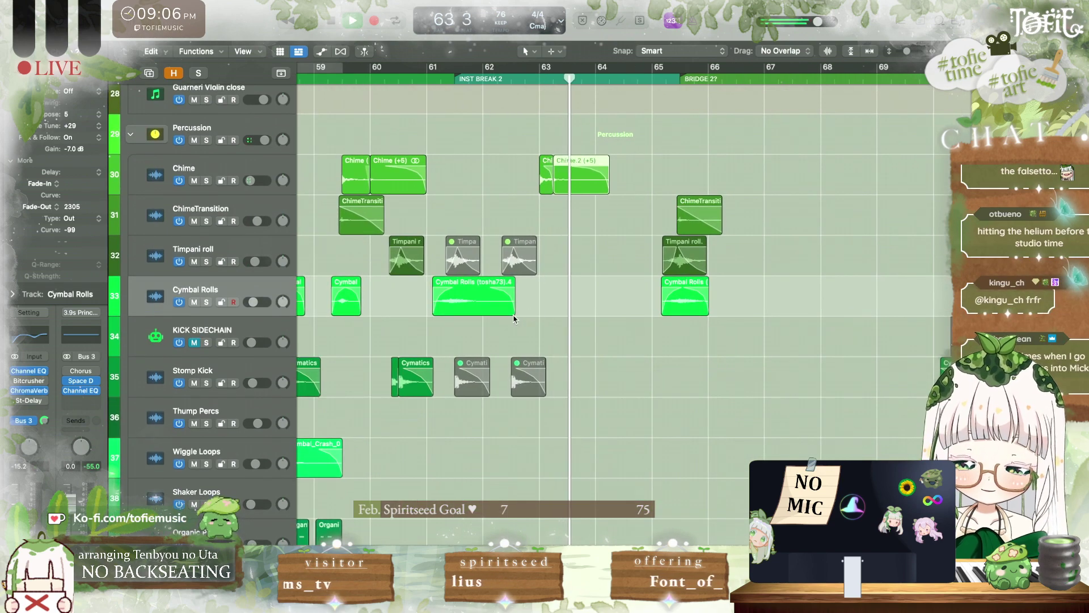
{"action": "scroll", "coordinate": [453, 308], "scroll_direction": "down", "scroll_amount": 10}
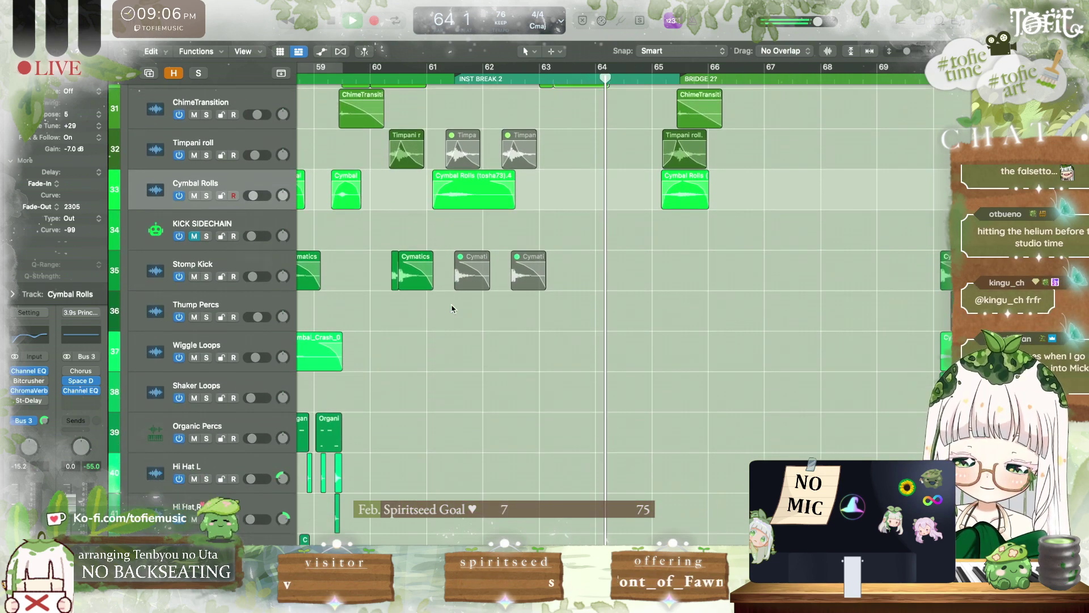
{"action": "scroll", "coordinate": [452, 309], "scroll_direction": "up", "scroll_amount": 9}
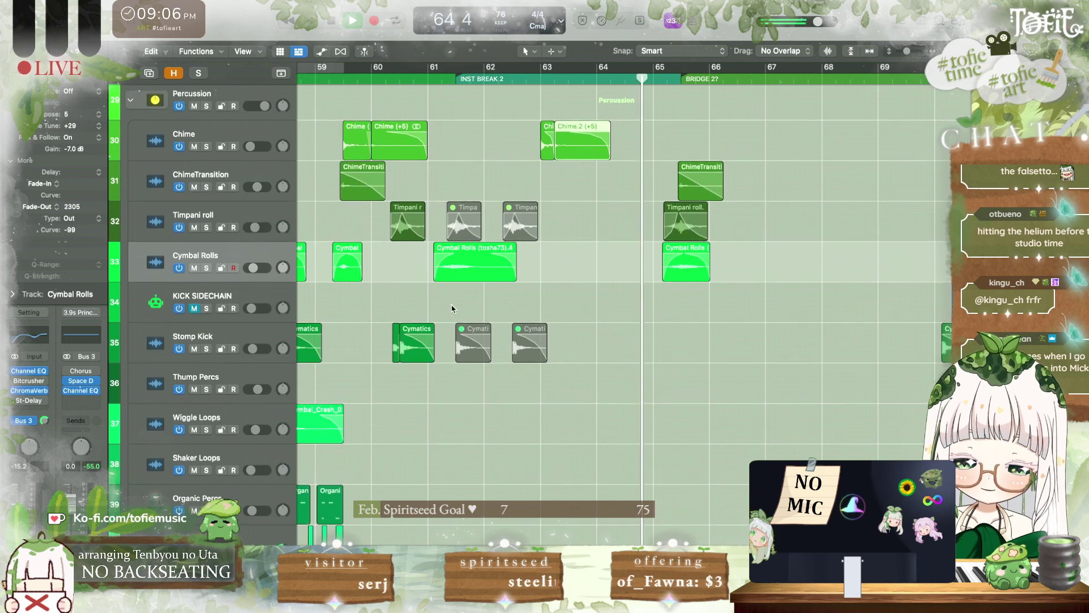
{"action": "left_click", "coordinate": [594, 80]}
{"action": "scroll", "coordinate": [593, 96], "scroll_direction": "up", "scroll_amount": 13}
{"action": "scroll", "coordinate": [593, 97], "scroll_direction": "right", "scroll_amount": 2}
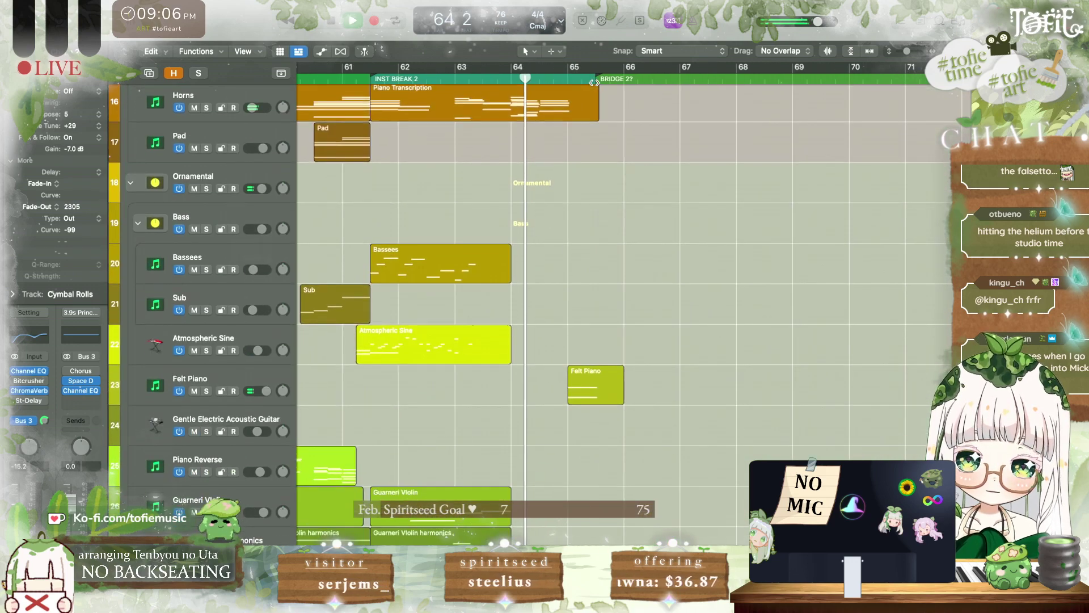
{"action": "key", "text": "space"}
Step: Open the Horns region over INST BREAK 2, transpose its final four-note chord at 64 3 up an octave and audition it
{"action": "double_click", "coordinate": [587, 116]}
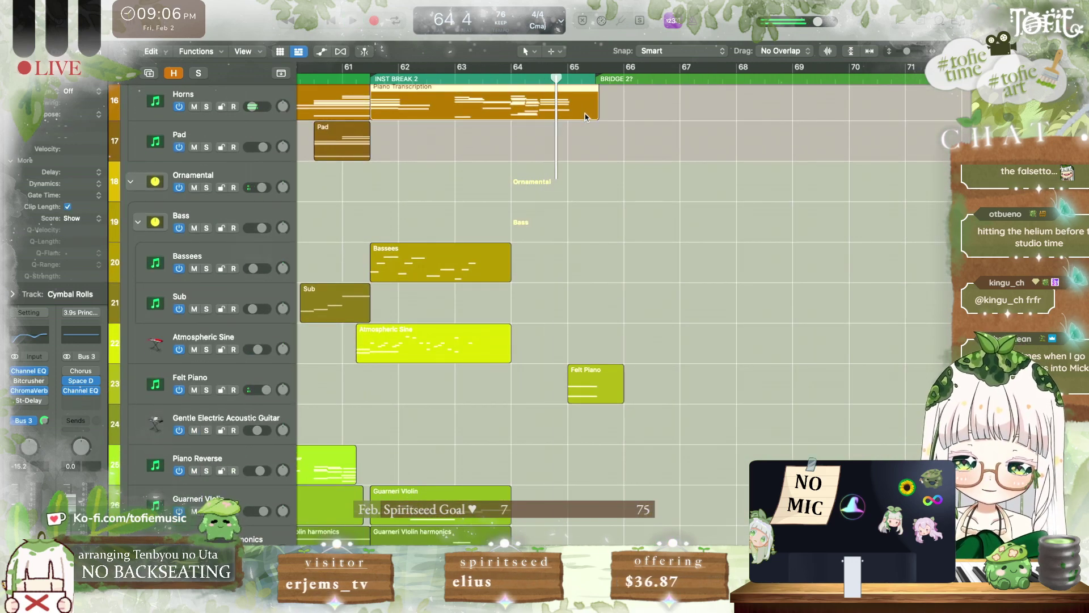
{"action": "left_click_drag", "start_coordinate": [609, 440], "coordinate": [613, 224]}
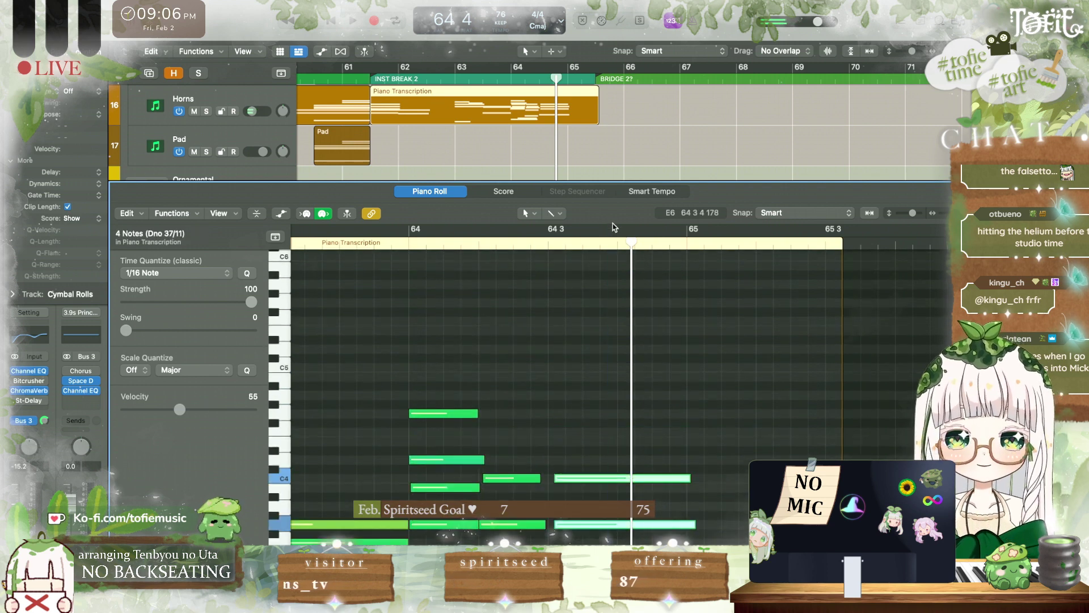
{"action": "key", "text": "alt+shift+Up"}
{"action": "key", "text": "space"}
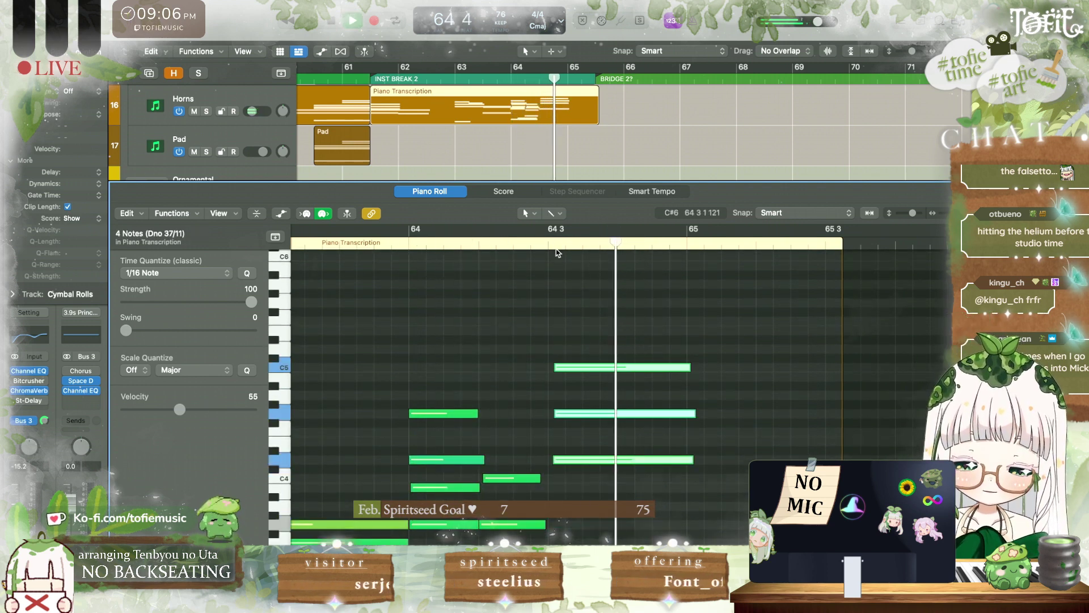
{"action": "key", "text": "space"}
Step: Delete the C5 and G4 notes from the last Horns chord at 64 3
{"action": "left_click", "coordinate": [610, 370]}
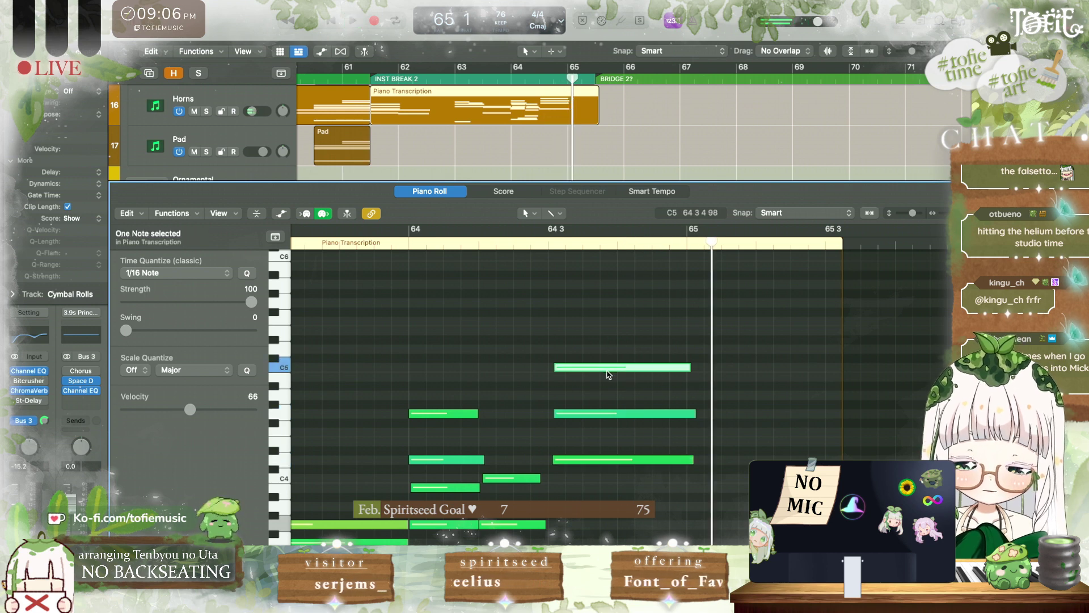
{"action": "mouse_move", "coordinate": [609, 375]}
{"action": "key", "text": "Delete"}
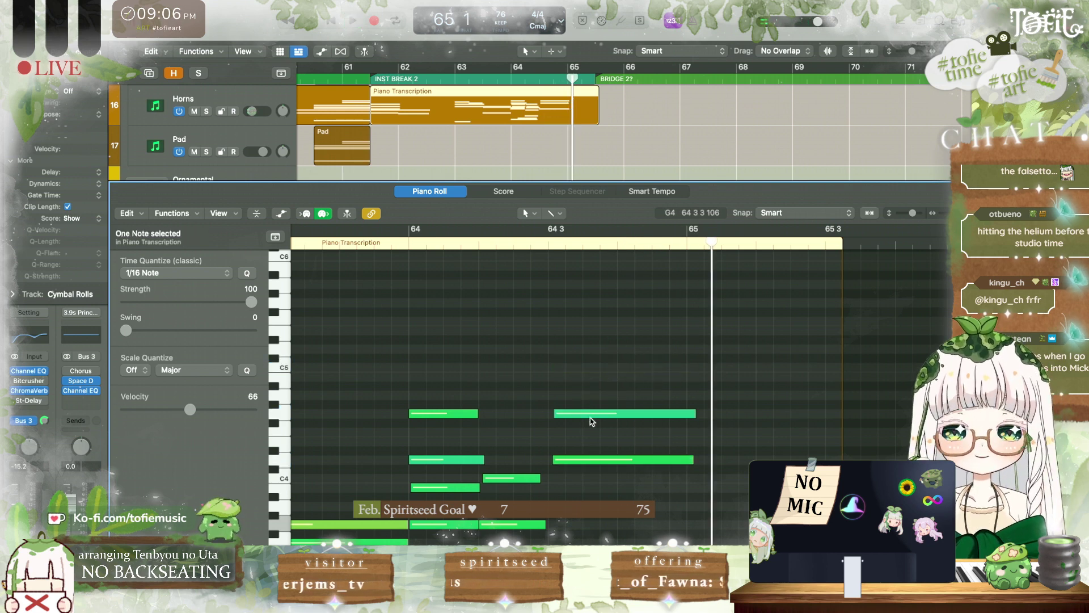
{"action": "left_click", "coordinate": [591, 416]}
{"action": "left_click", "coordinate": [577, 460]}
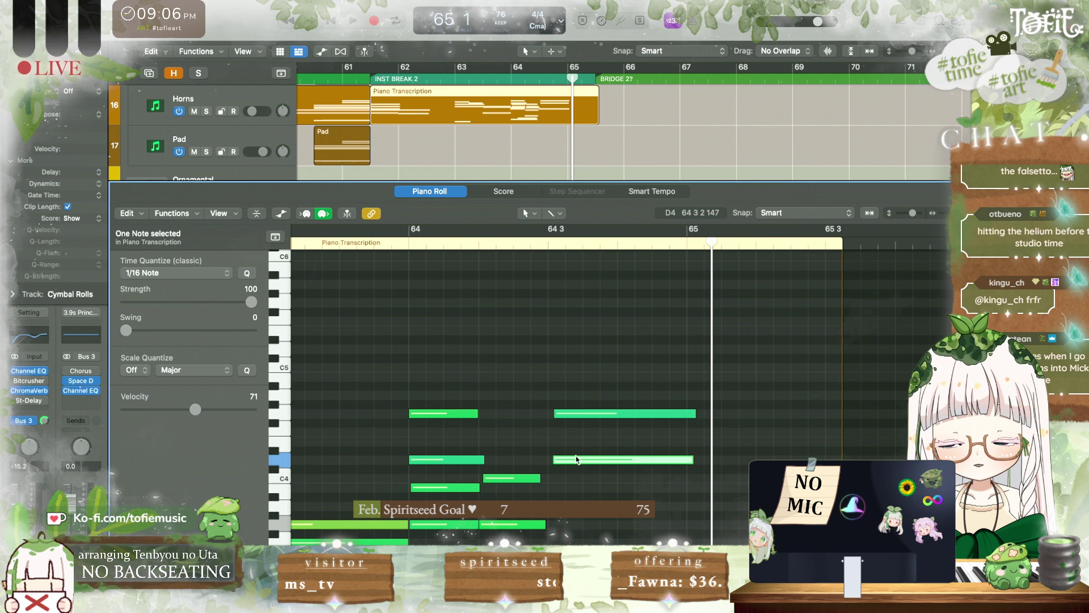
{"action": "left_click", "coordinate": [586, 413]}
{"action": "key", "text": "Delete"}
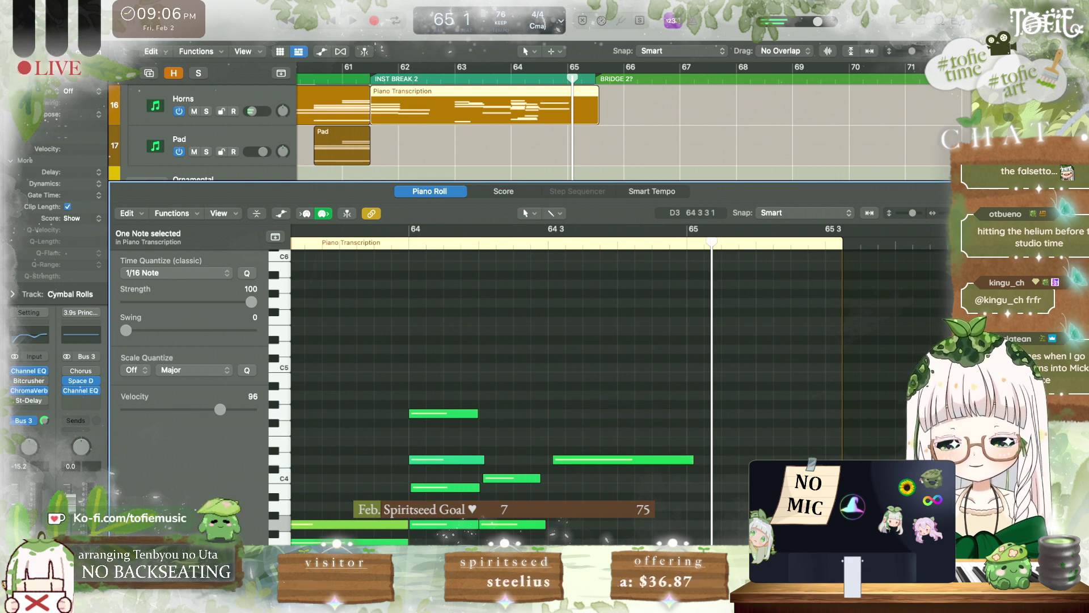
Step: Transpose the chord's low note up an octave and down two semitones to C4, audition it and close the Piano Roll
{"action": "key", "text": "alt+shift+Up"}
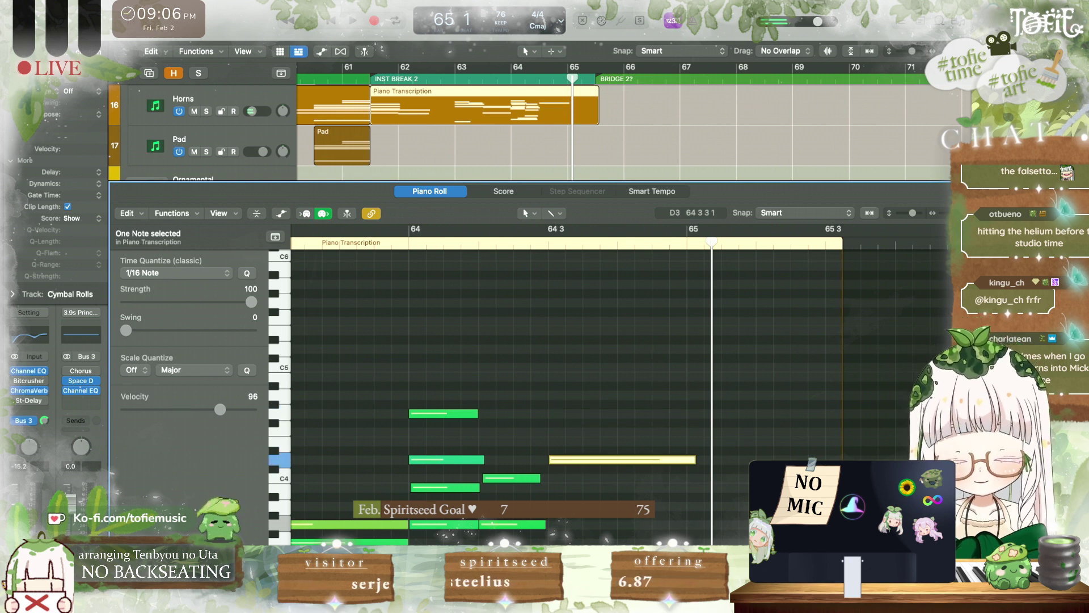
{"action": "key", "text": "alt+Down"}
{"action": "key", "text": "alt+Down"}
{"action": "double_click", "coordinate": [548, 244]}
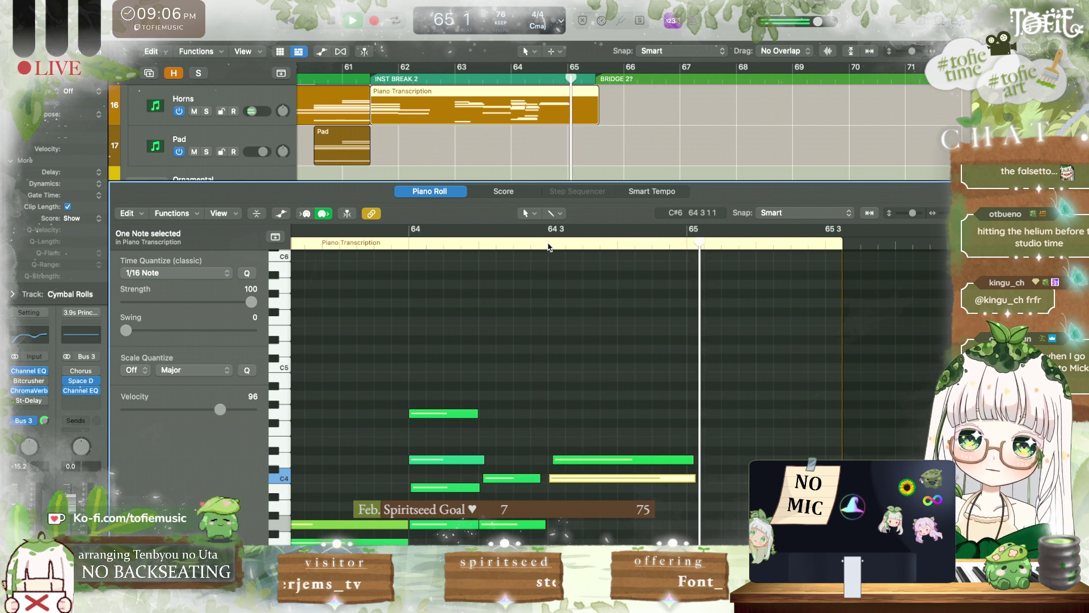
{"action": "key", "text": "p"}
{"action": "key", "text": "space"}
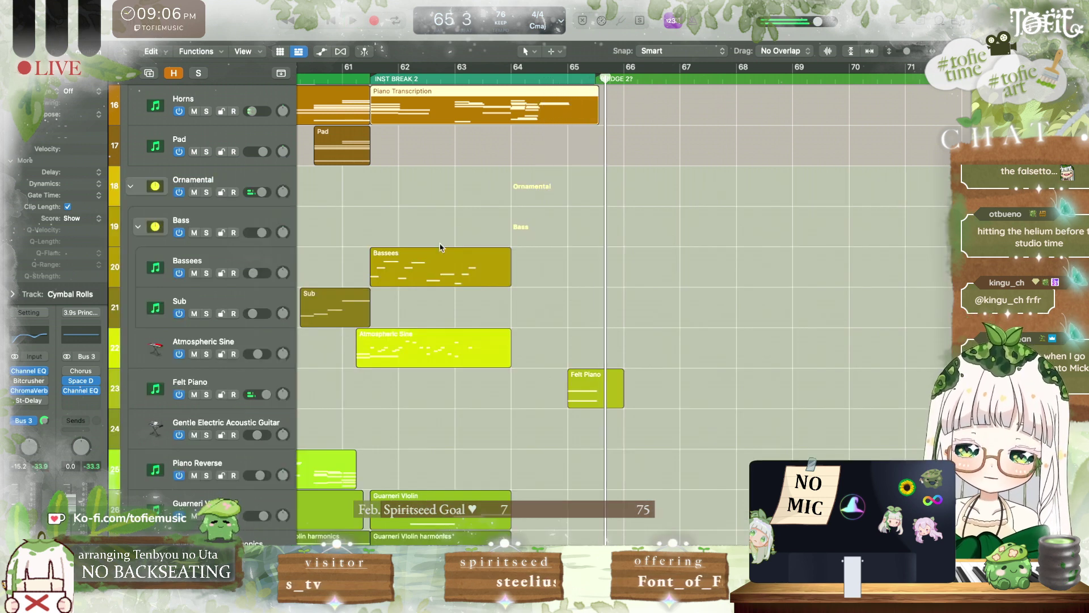
Step: Replay bars 63 to 65 and review the chordal, violin and percussion tracks at the end of INST BREAK 2
{"action": "key", "text": "space"}
{"action": "scroll", "coordinate": [440, 247], "scroll_direction": "up", "scroll_amount": 10}
{"action": "scroll", "coordinate": [441, 246], "scroll_direction": "down", "scroll_amount": 15}
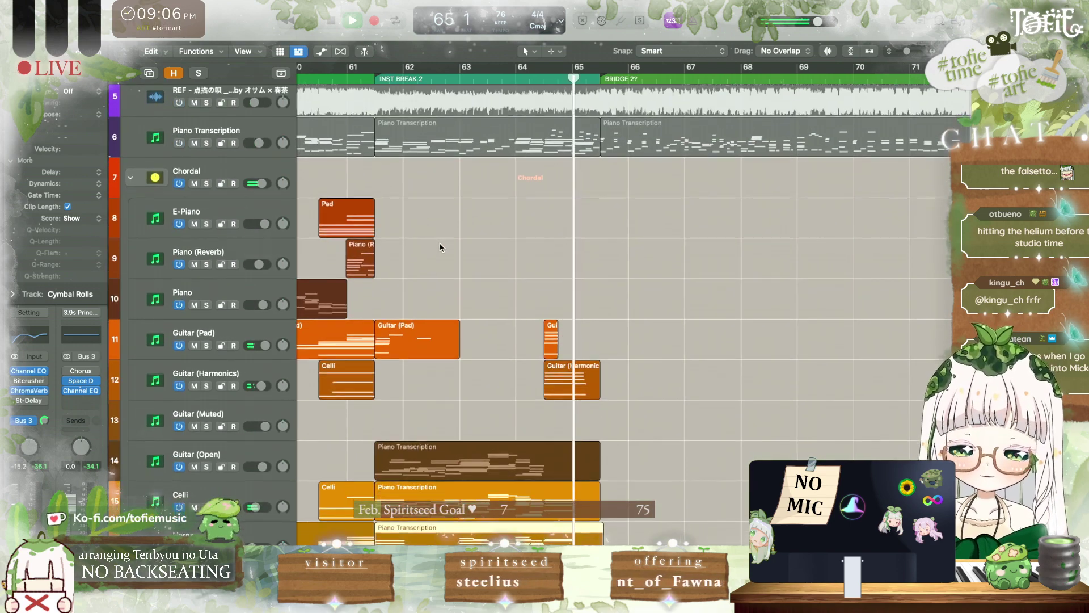
{"action": "key", "text": "space"}
{"action": "key", "text": "space"}
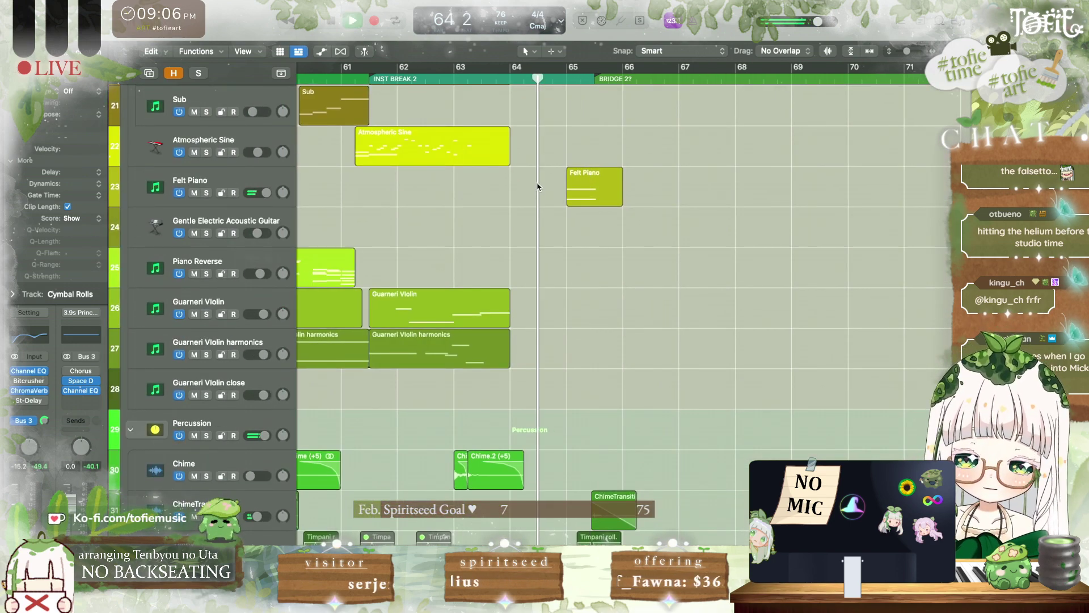
{"action": "scroll", "coordinate": [537, 187], "scroll_direction": "up", "scroll_amount": 3}
{"action": "scroll", "coordinate": [537, 186], "scroll_direction": "down", "scroll_amount": 2}
{"action": "left_click", "coordinate": [450, 78]}
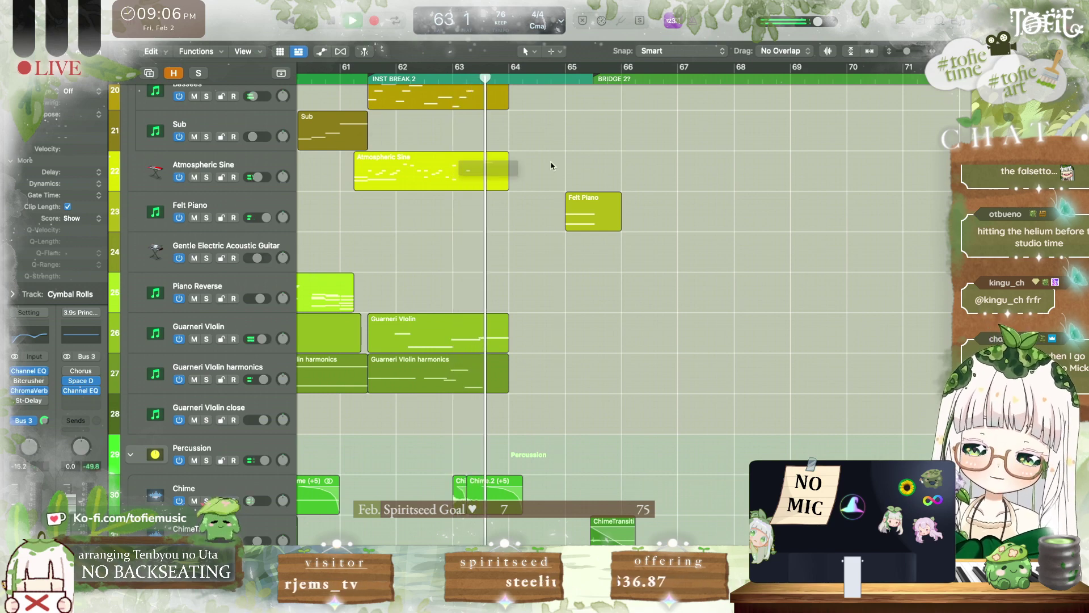
{"action": "scroll", "coordinate": [571, 181], "scroll_direction": "up", "scroll_amount": 3}
{"action": "scroll", "coordinate": [572, 182], "scroll_direction": "down", "scroll_amount": 3}
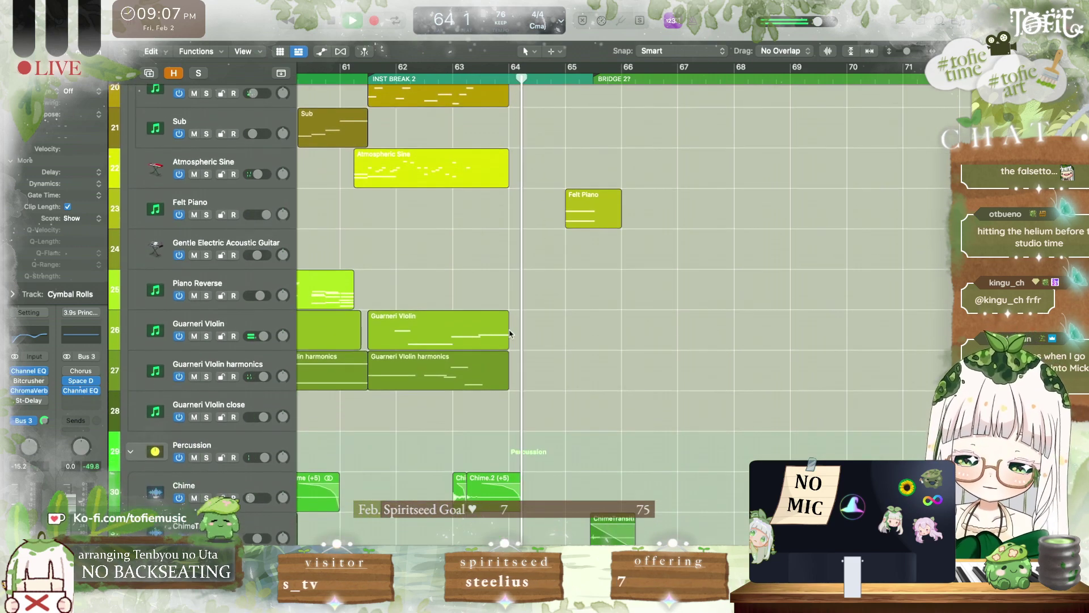
Step: Extend the Guarneri Violin region in INST BREAK 2 to bar 66 and play from bar 63
{"action": "key", "text": "space"}
{"action": "left_click_drag", "start_coordinate": [509, 343], "coordinate": [624, 344]}
{"action": "left_click", "coordinate": [453, 78]}
{"action": "key", "text": "space"}
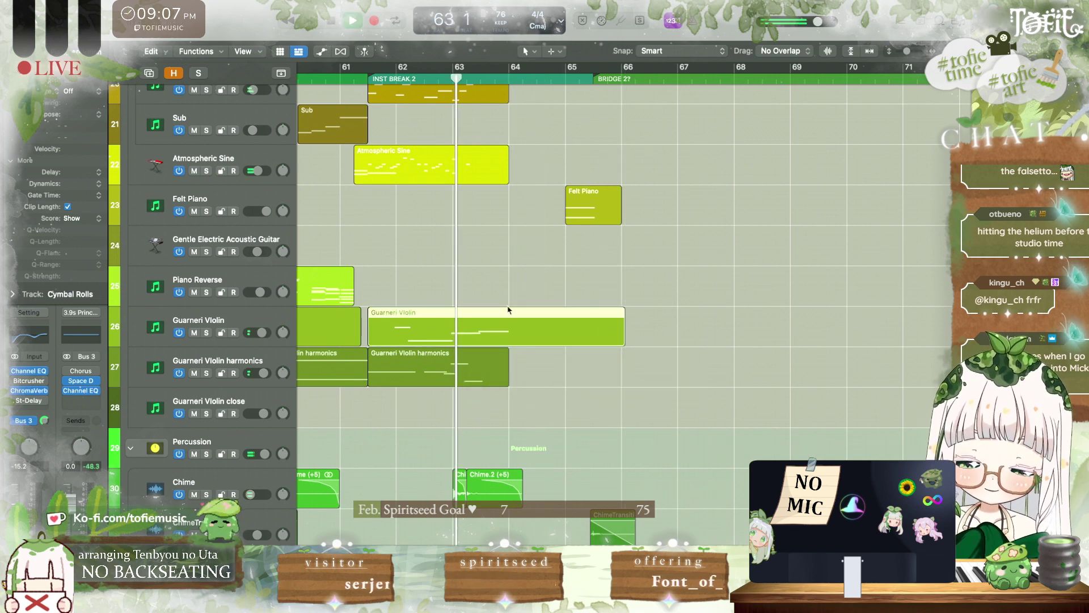
Step: Add a one-beat D4 note at 64 2 in the Guarneri Violin region and play it back
{"action": "double_click", "coordinate": [509, 311]}
{"action": "scroll", "coordinate": [534, 370], "scroll_direction": "right", "scroll_amount": 5}
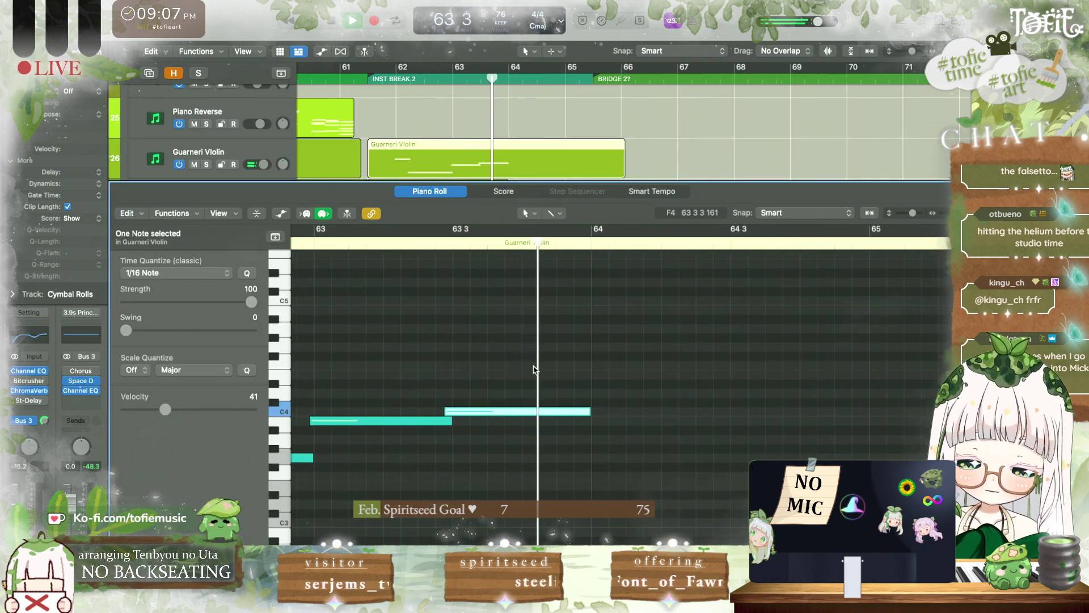
{"action": "scroll", "coordinate": [534, 369], "scroll_direction": "up", "scroll_amount": 3}
{"action": "left_click", "coordinate": [528, 407]}
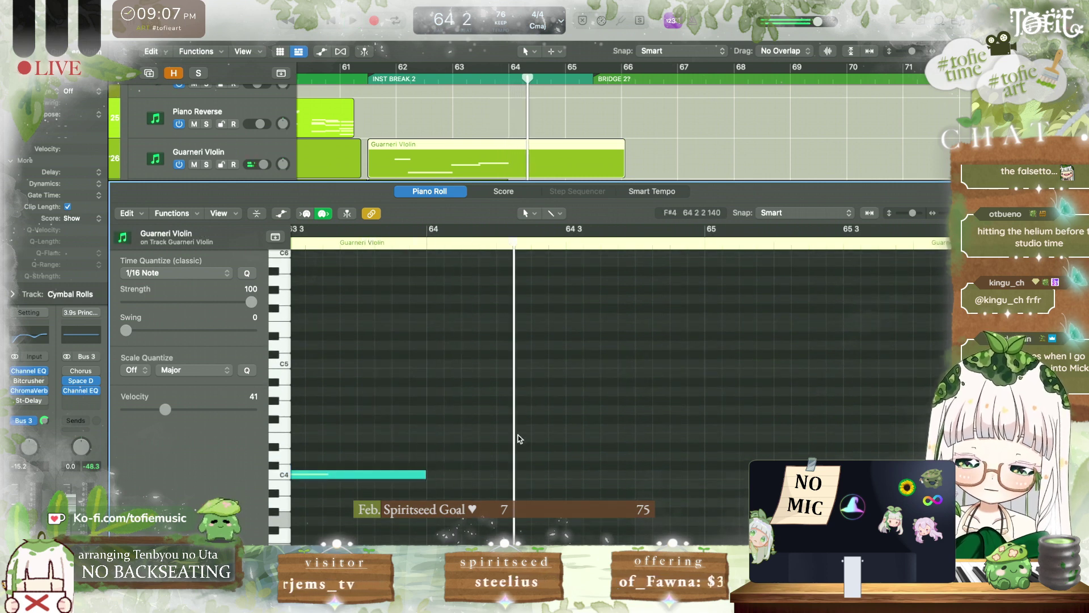
{"action": "key", "text": "space"}
{"action": "mouse_move", "coordinate": [498, 455]}
{"action": "left_mouse_down"}
{"action": "mouse_move", "coordinate": [431, 462]}
{"action": "mouse_move", "coordinate": [440, 392]}
{"action": "left_mouse_up"}
{"action": "key", "text": "space"}
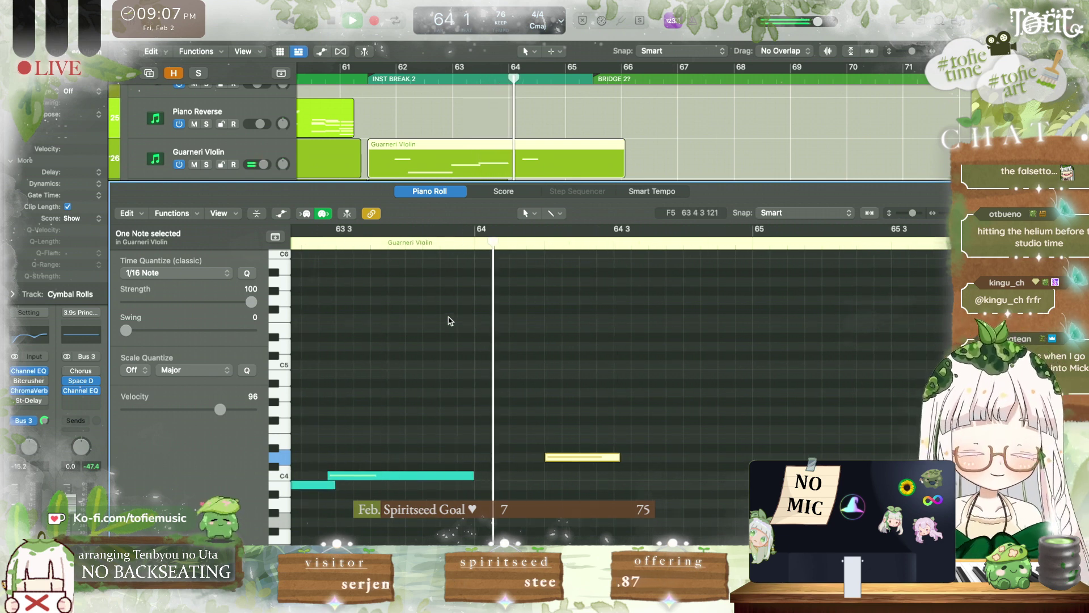
{"action": "key", "text": "space"}
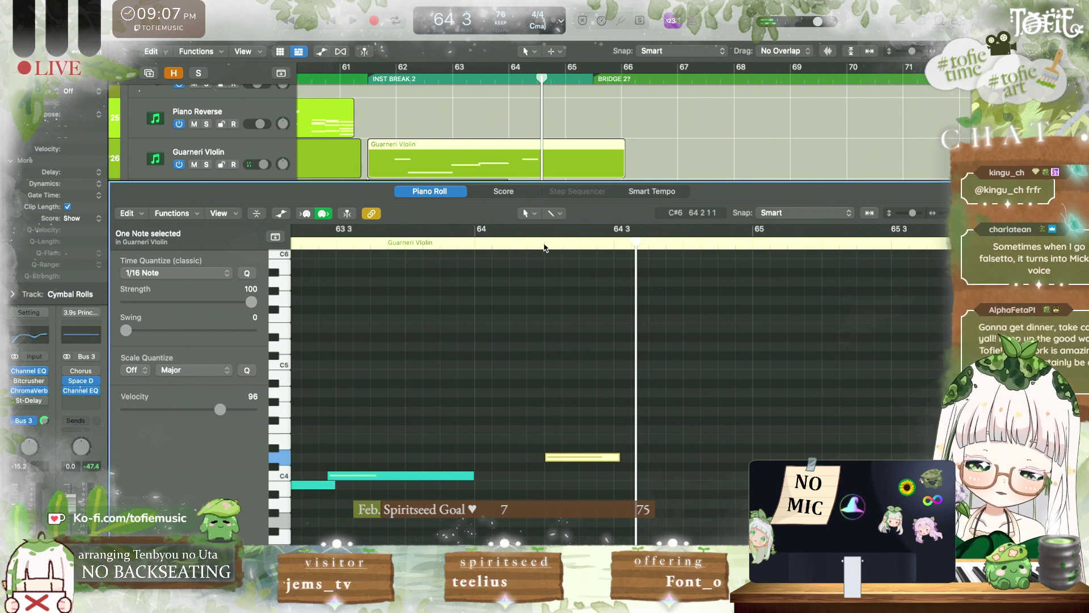
Step: Add a one-beat D#4 note at 64 3, directly following the violin's D4 note
{"action": "key", "text": "space"}
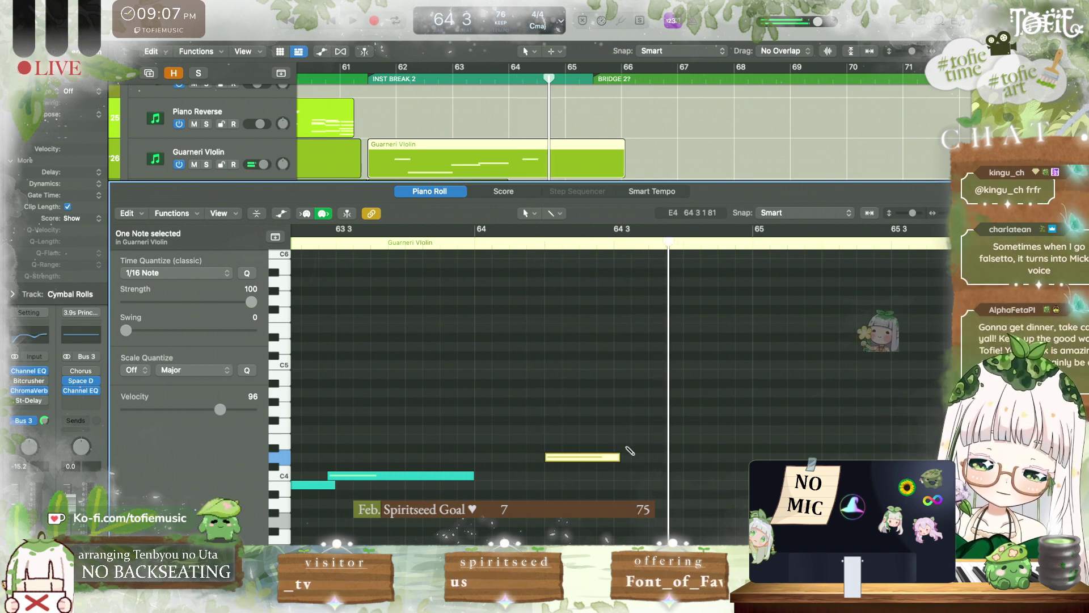
{"action": "key", "text": "space"}
{"action": "left_click", "coordinate": [617, 446]}
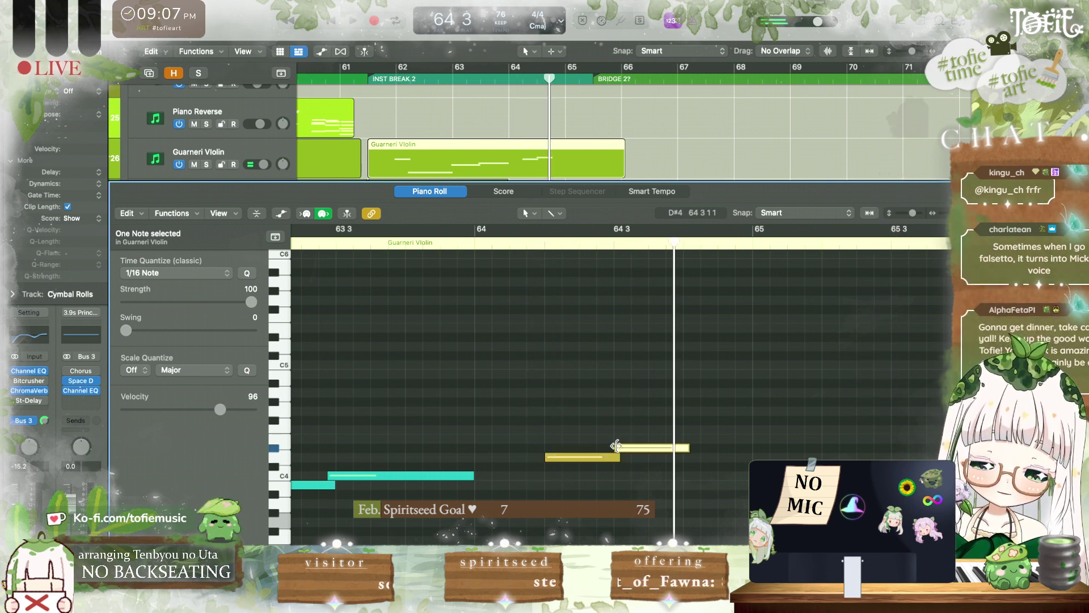
{"action": "key", "text": "Up"}
{"action": "left_click", "coordinate": [137, 20]}
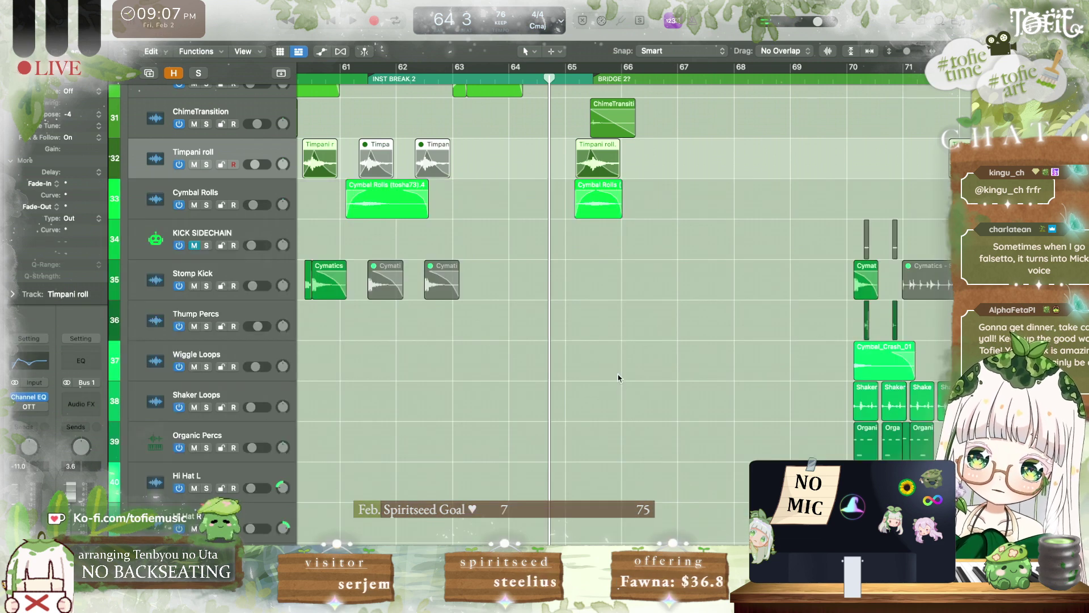
Step: Reopen the Guarneri Violin region, raise the note at 64 3 to E4 and audition the phrase
{"action": "scroll", "coordinate": [618, 378], "scroll_direction": "up", "scroll_amount": 5}
{"action": "left_click", "coordinate": [574, 234]}
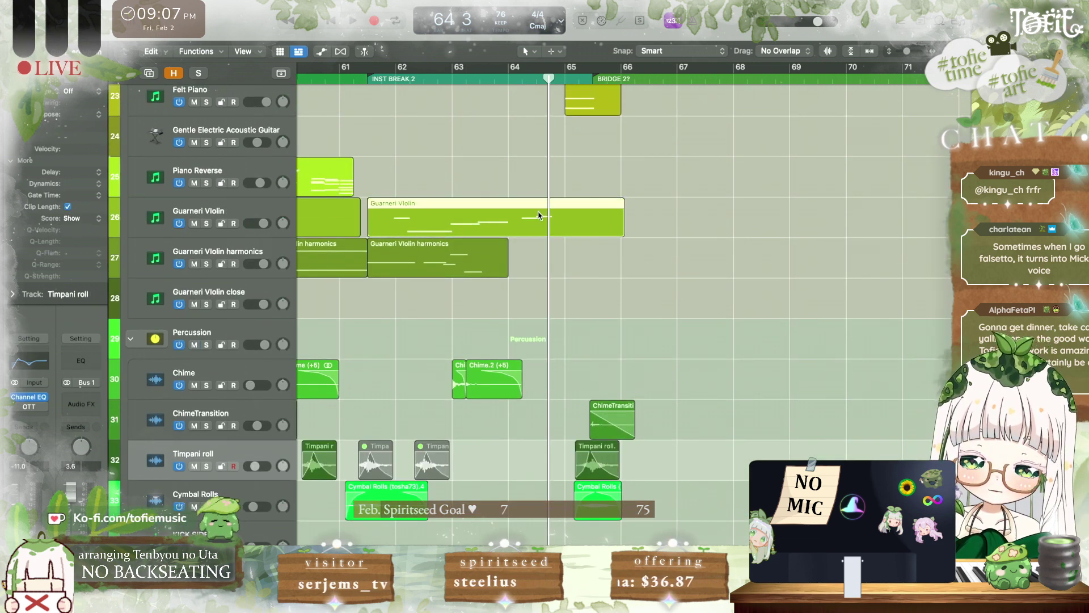
{"action": "double_click", "coordinate": [539, 216]}
{"action": "left_click", "coordinate": [650, 391]}
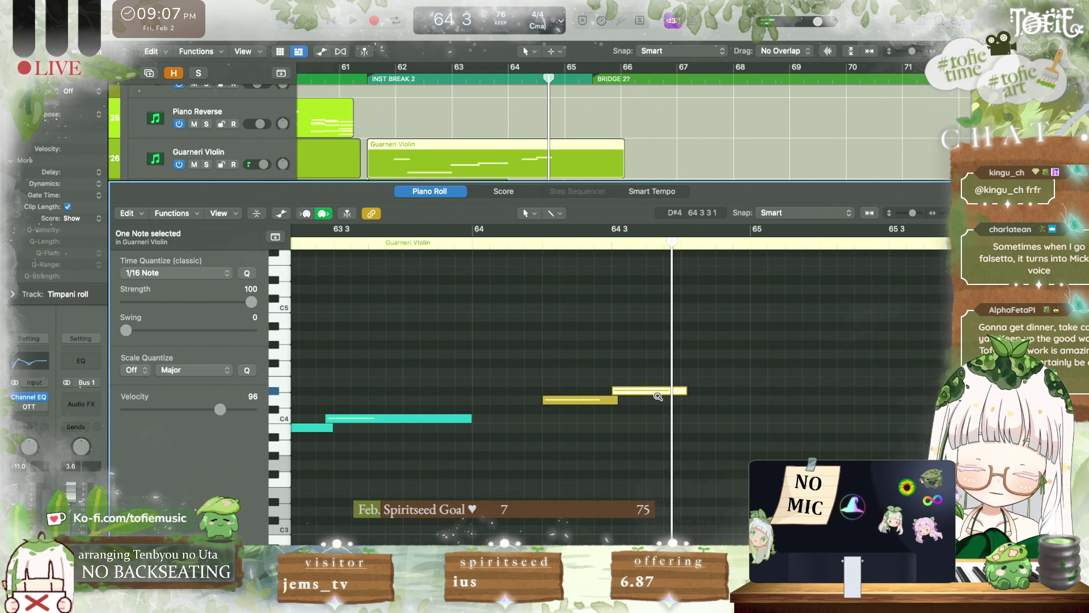
{"action": "key", "text": "alt+Up"}
{"action": "left_click", "coordinate": [543, 247]}
{"action": "key", "text": "space"}
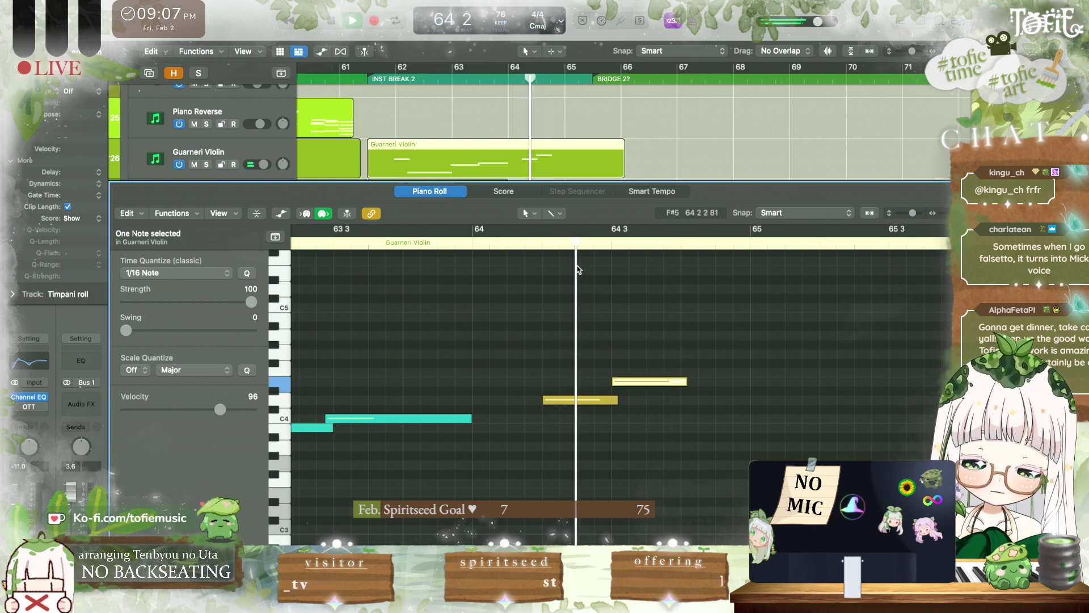
Step: Lengthen the violin note at 64 3 to about bar 65 and audition it
{"action": "left_click_drag", "start_coordinate": [685, 382], "coordinate": [759, 385]}
{"action": "key", "text": "space"}
{"action": "key", "text": "space"}
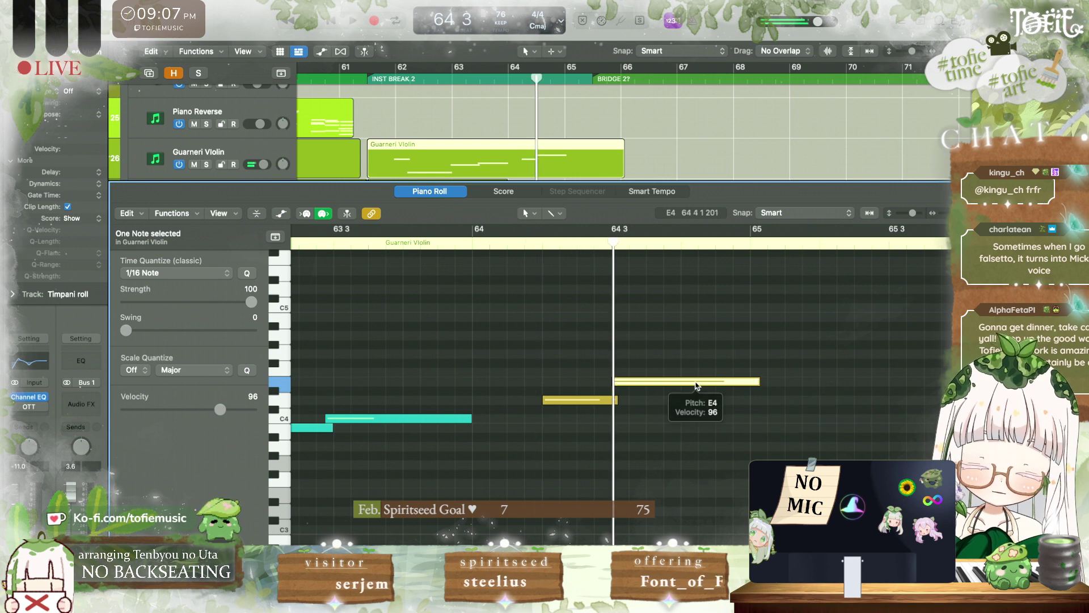
Step: Raise the long violin note at 64 3 by three semitones to G4 and listen to the phrase
{"action": "key", "text": "alt+Up"}
{"action": "key", "text": "alt+Up"}
{"action": "key", "text": "alt+Up"}
{"action": "key", "text": "space"}
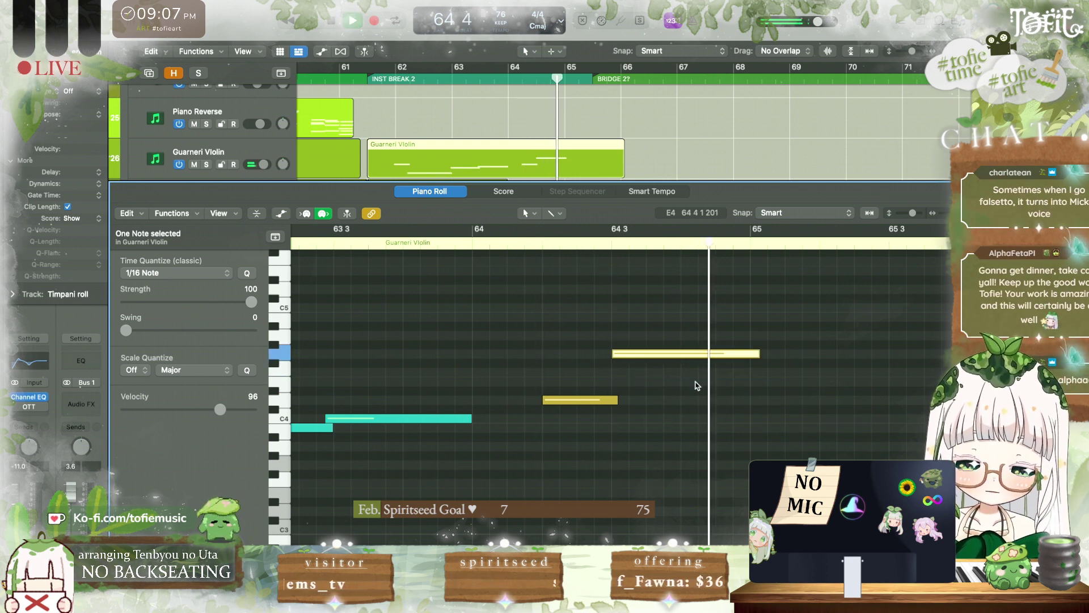
{"action": "key", "text": "space"}
{"action": "key", "text": "space"}
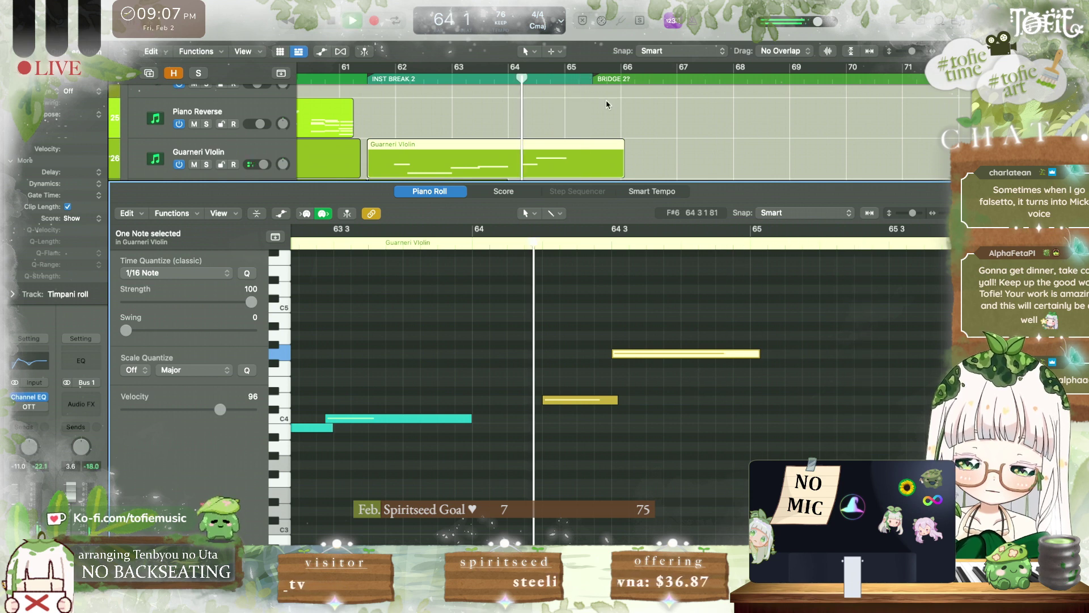
Step: Shrink the Piano Roll to reveal the violin harmonics track and replay the new violin phrase through bar 64
{"action": "left_click_drag", "start_coordinate": [448, 189], "coordinate": [483, 320]}
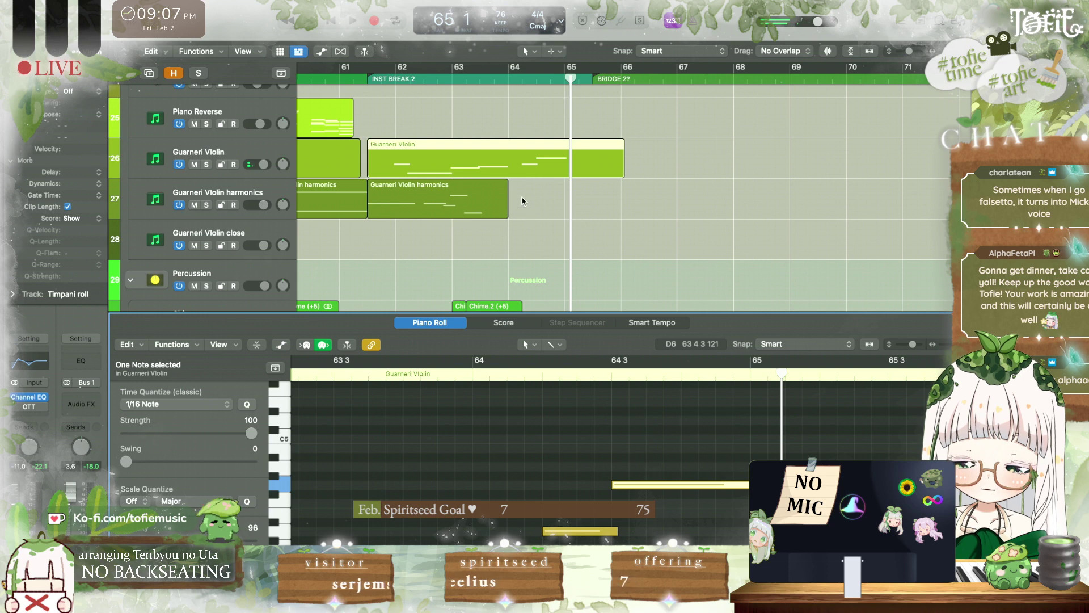
{"action": "key", "text": "space"}
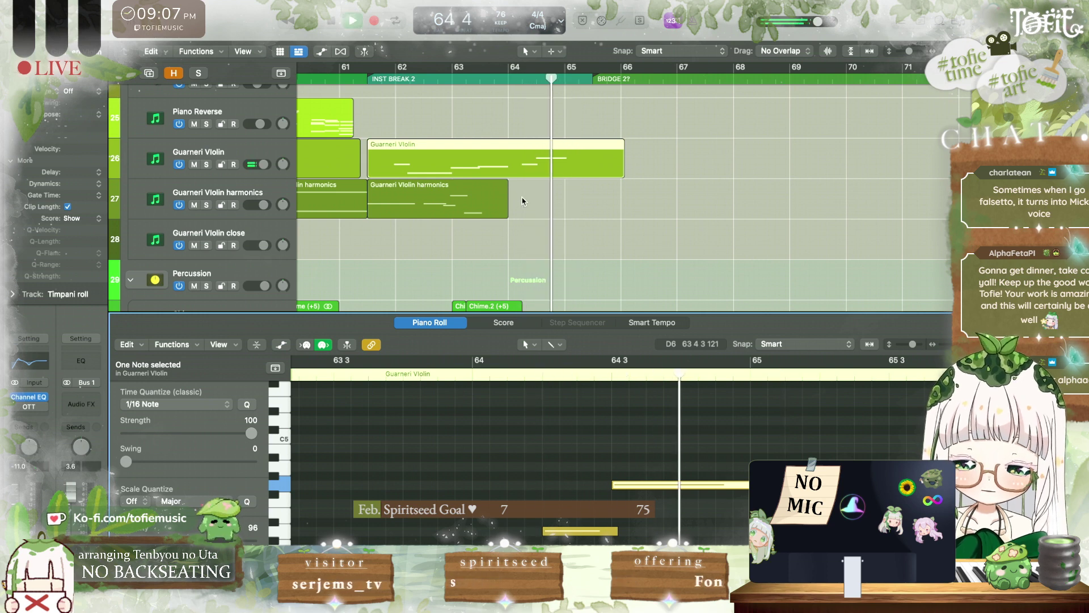
{"action": "key", "text": "space"}
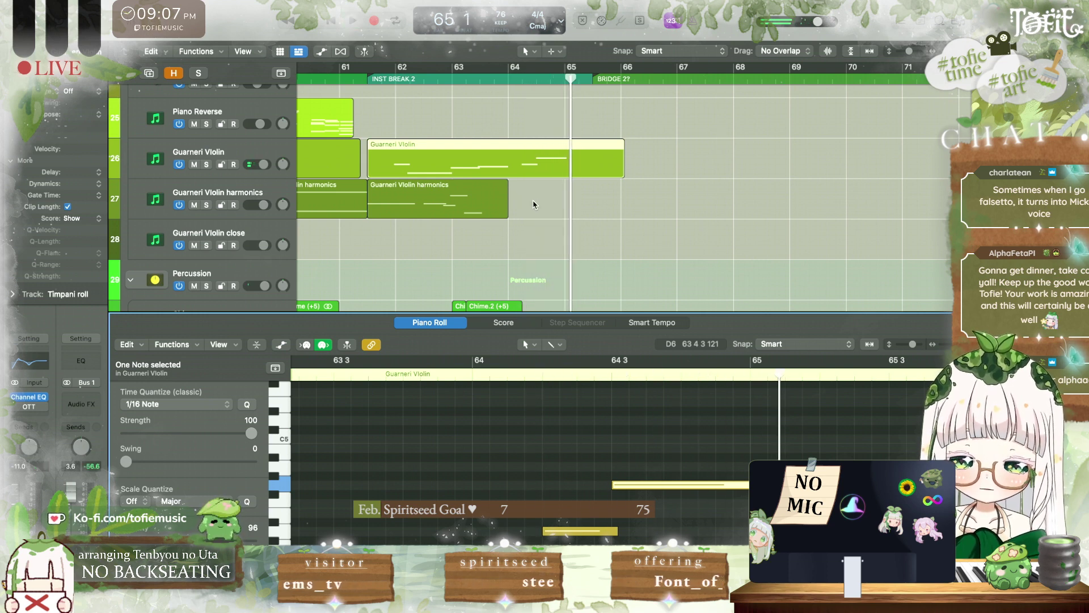
Step: Return the playhead to bar 63, deselect the violin region, save the project and close the editor
{"action": "left_click", "coordinate": [451, 81]}
{"action": "left_click", "coordinate": [636, 240]}
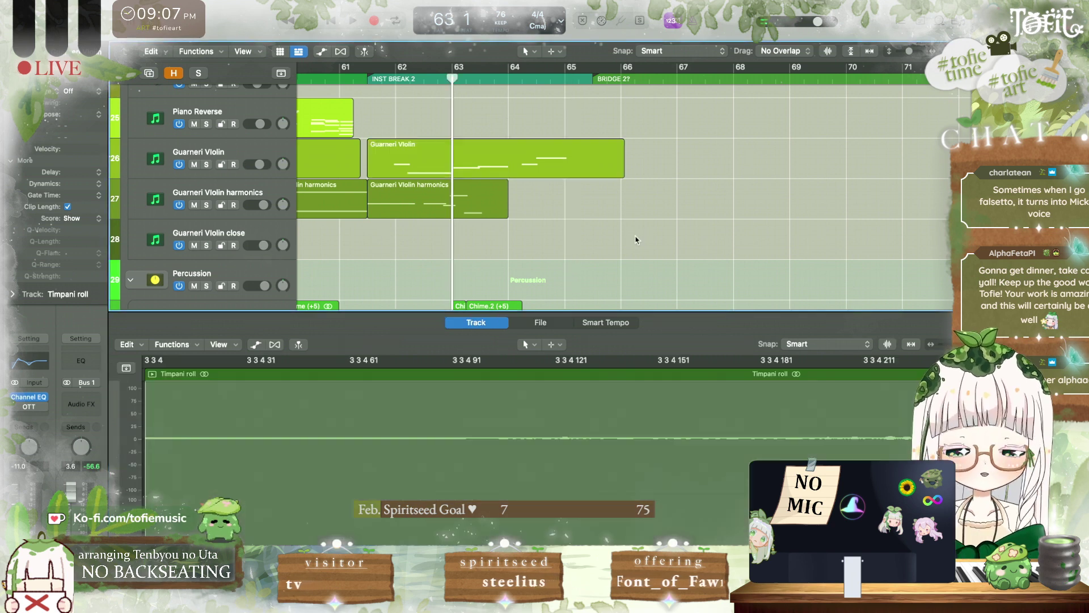
{"action": "key", "text": "super+s"}
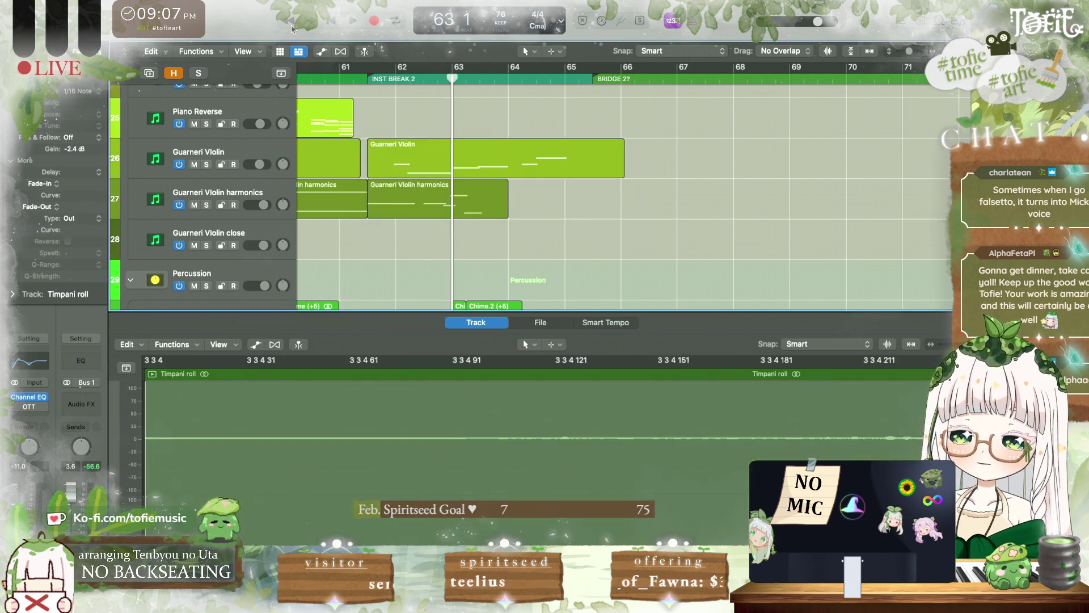
{"action": "key", "text": "e"}
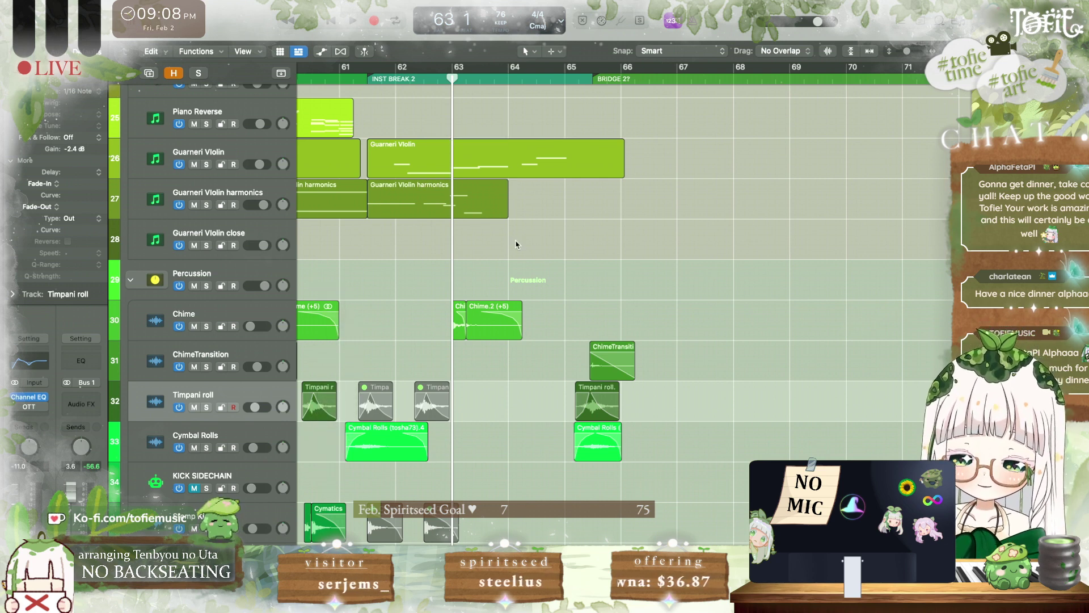
Step: Look over the arrangement and start playback from bar 47, just before CHORUS 2
{"action": "left_click", "coordinate": [371, 88]}
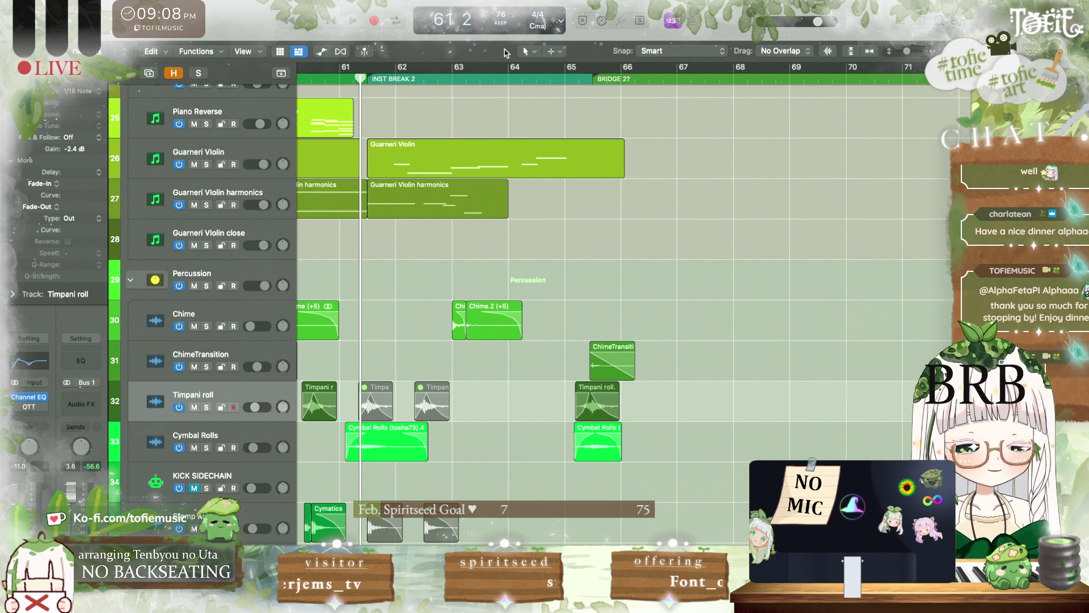
{"action": "scroll", "coordinate": [310, 260], "scroll_direction": "left", "scroll_amount": 10}
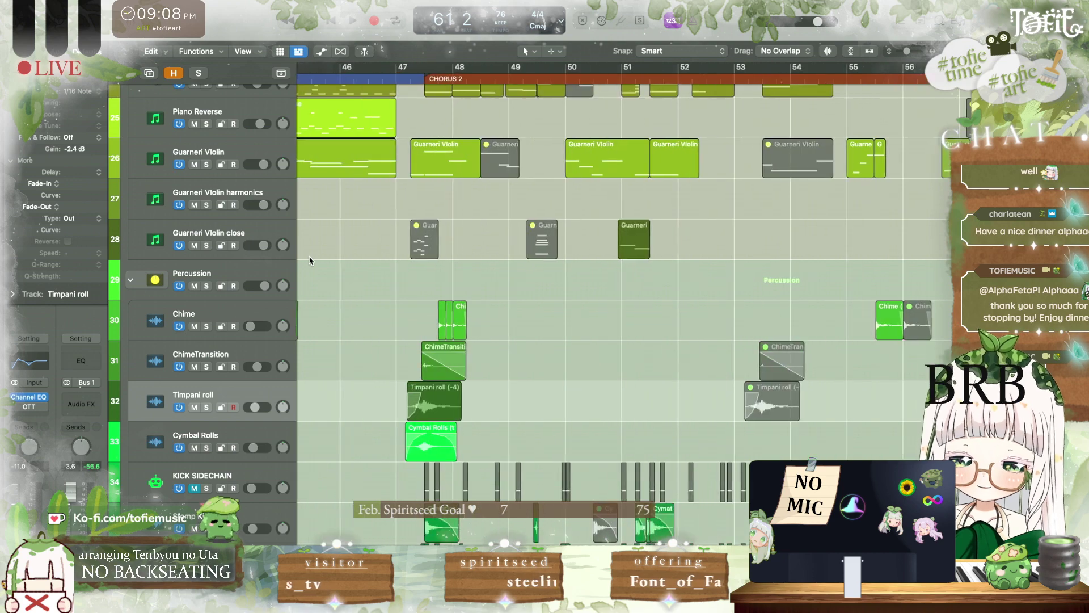
{"action": "scroll", "coordinate": [311, 261], "scroll_direction": "down", "scroll_amount": 8}
{"action": "scroll", "coordinate": [543, 141], "scroll_direction": "up", "scroll_amount": 10}
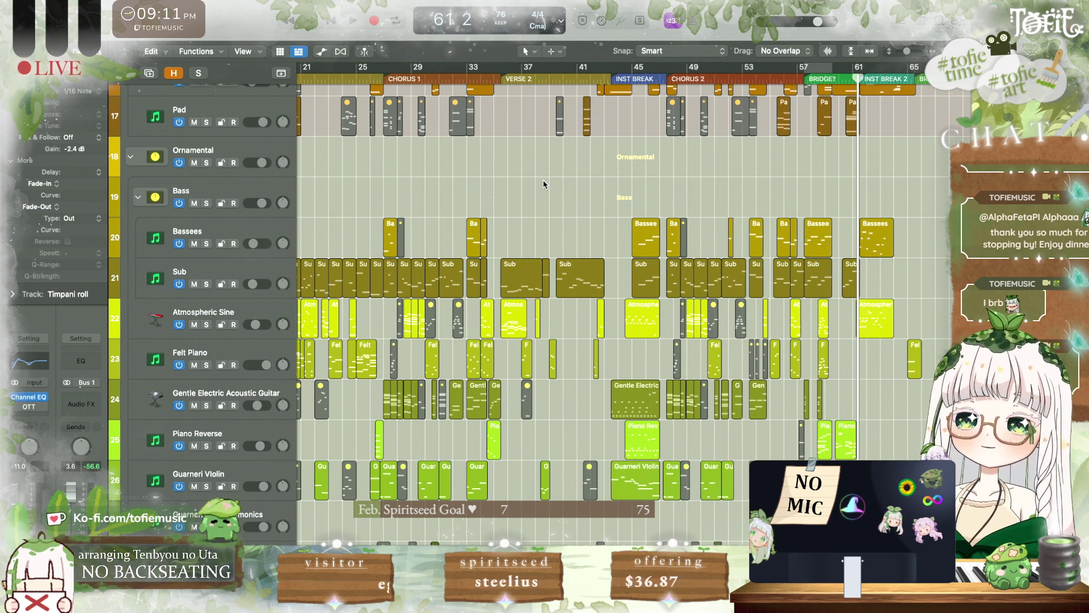
{"action": "scroll", "coordinate": [543, 186], "scroll_direction": "left", "scroll_amount": 2}
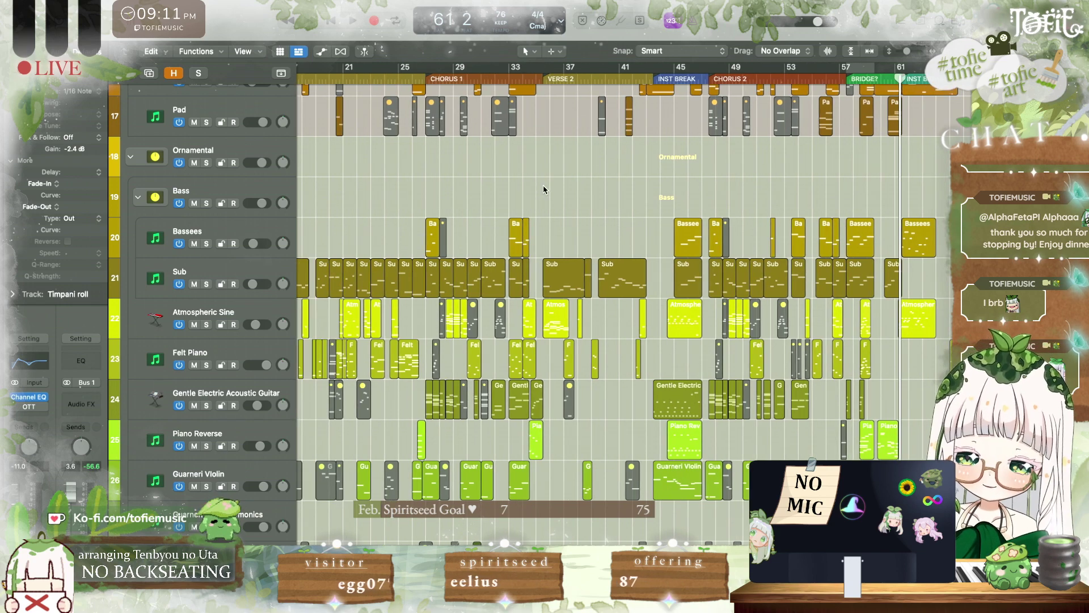
{"action": "scroll", "coordinate": [543, 185], "scroll_direction": "right", "scroll_amount": 6}
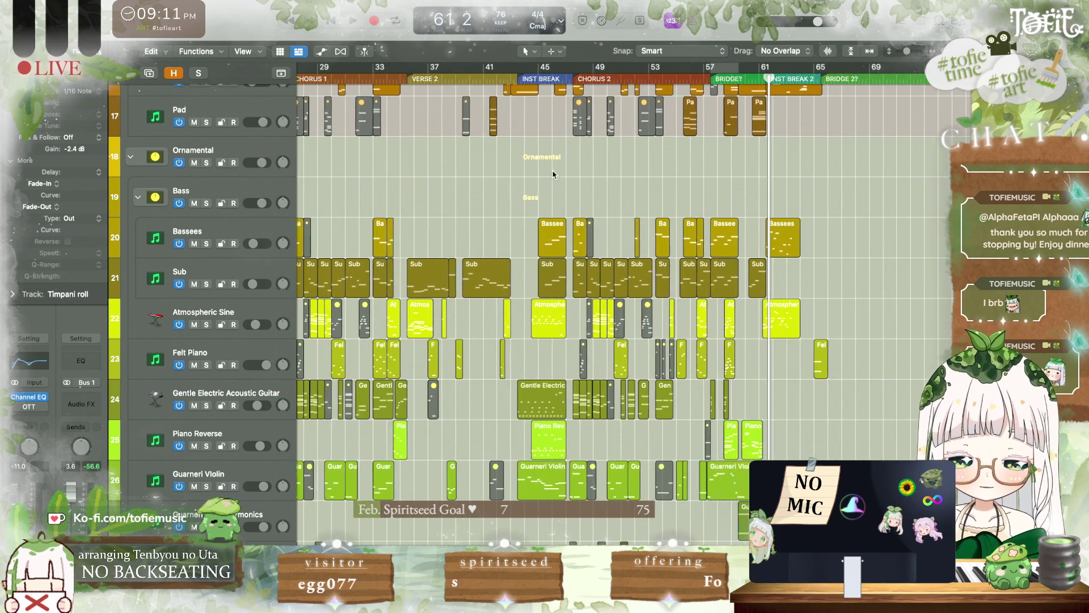
{"action": "key", "text": "super+Right"}
{"action": "left_click", "coordinate": [467, 71]}
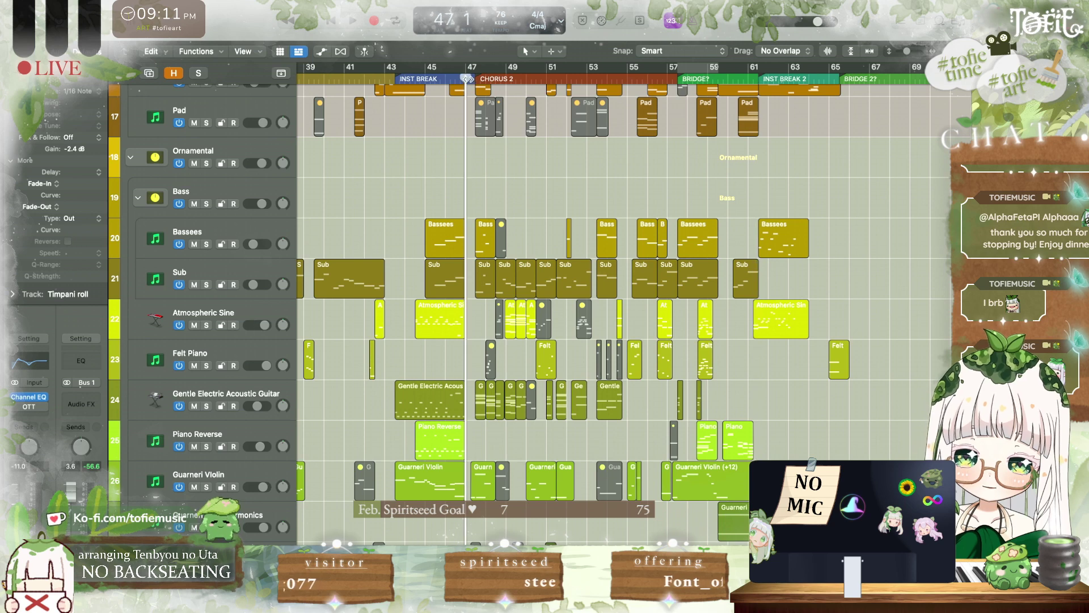
{"action": "key", "text": "space"}
{"action": "scroll", "coordinate": [543, 105], "scroll_direction": "right", "scroll_amount": 1}
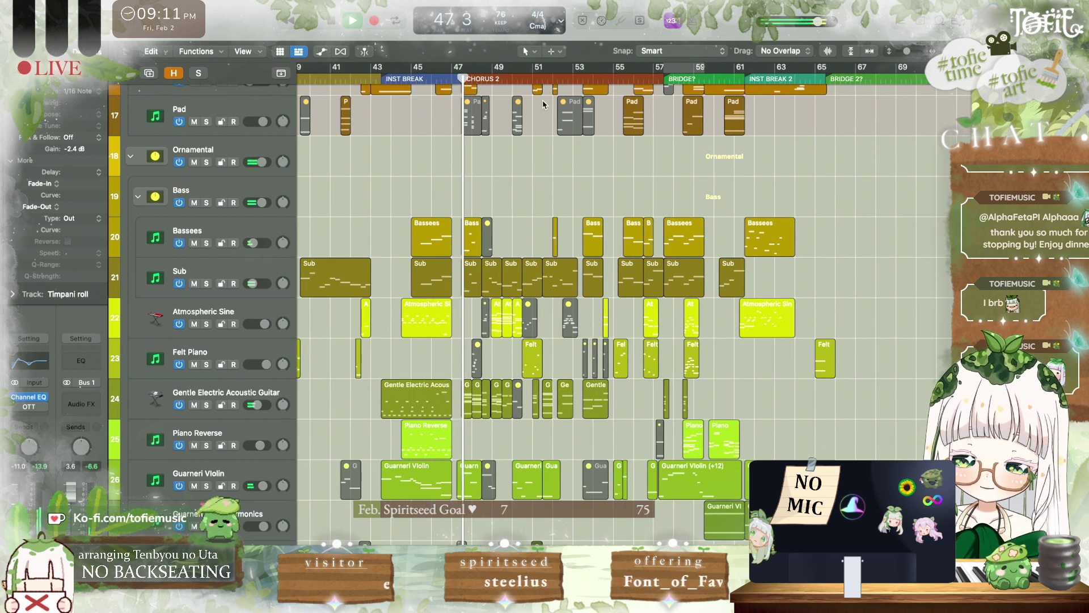
Step: Listen through CHORUS 2, the first bridge and INST BREAK 2 while examining the chordal, ornamental and percussion tracks
{"action": "scroll", "coordinate": [543, 104], "scroll_direction": "up", "scroll_amount": 1}
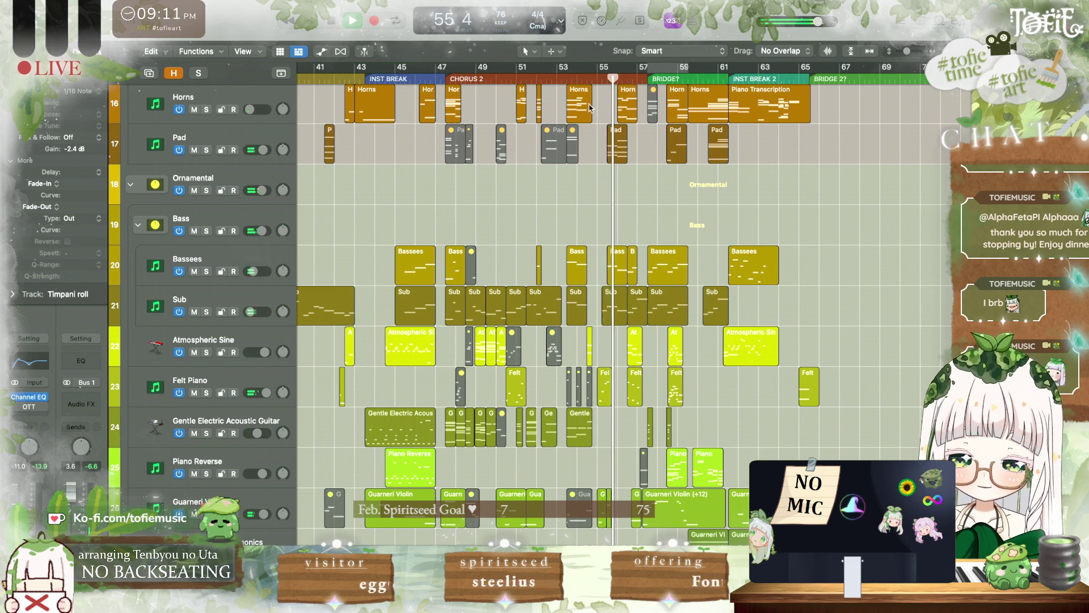
{"action": "scroll", "coordinate": [818, 115], "scroll_direction": "right", "scroll_amount": 3}
{"action": "scroll", "coordinate": [818, 115], "scroll_direction": "up", "scroll_amount": 3}
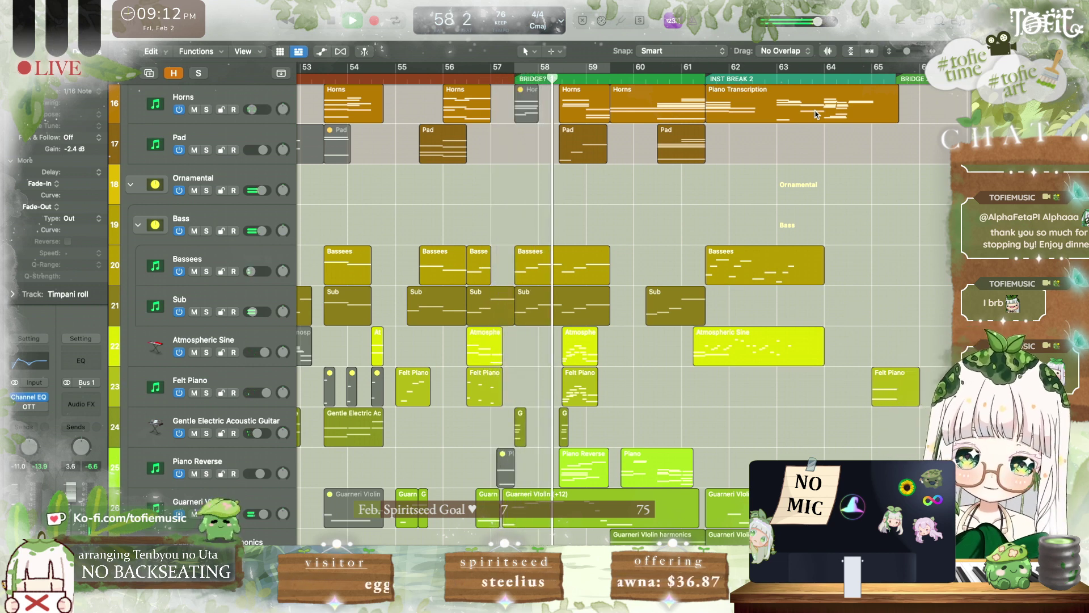
{"action": "scroll", "coordinate": [712, 240], "scroll_direction": "up", "scroll_amount": 2}
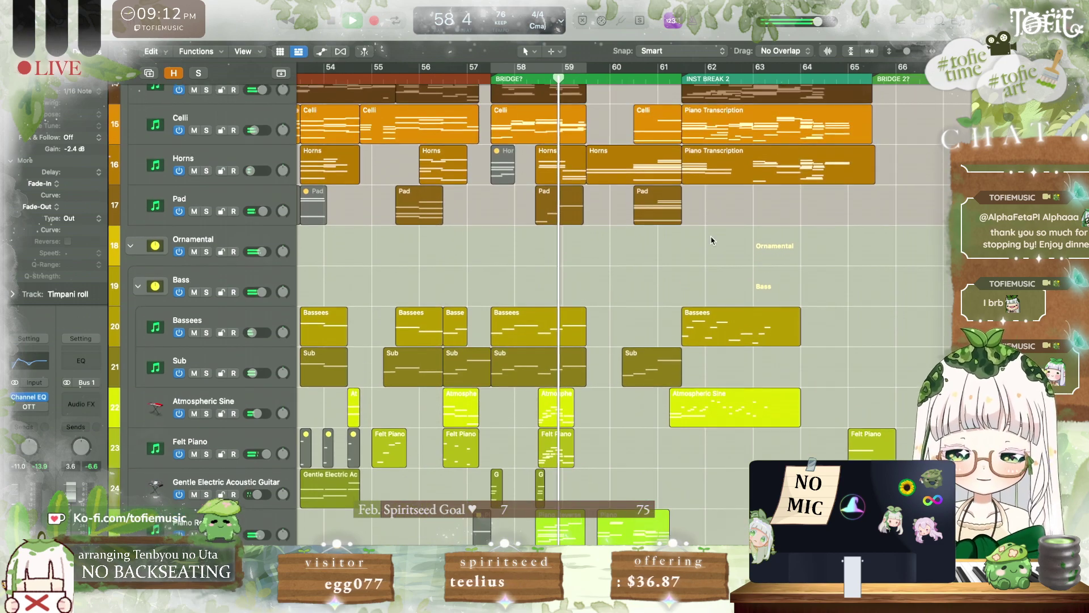
{"action": "scroll", "coordinate": [712, 241], "scroll_direction": "up", "scroll_amount": 10}
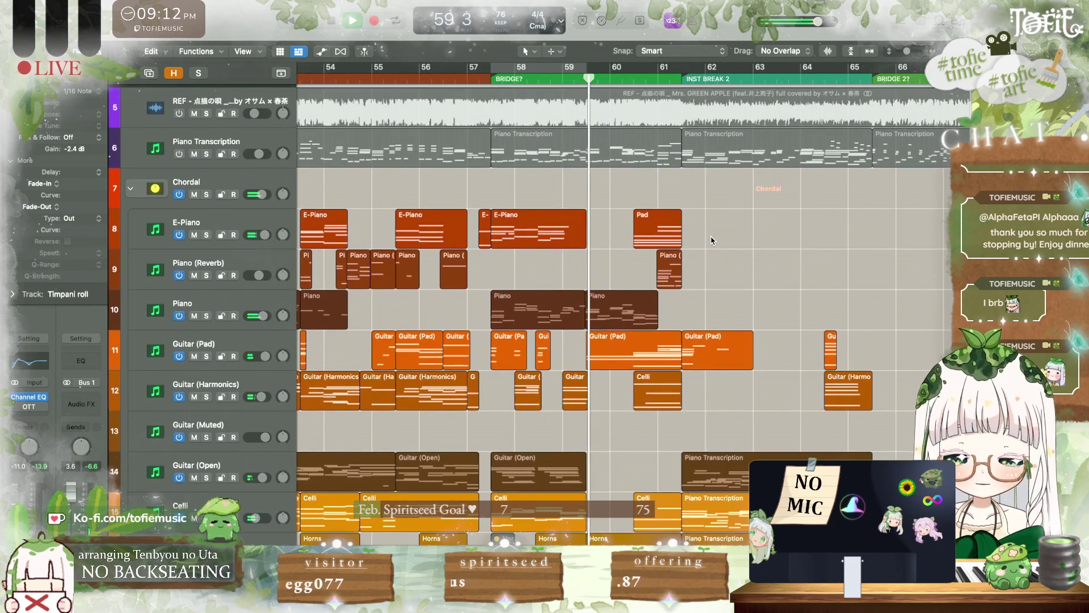
{"action": "scroll", "coordinate": [712, 241], "scroll_direction": "down", "scroll_amount": 10}
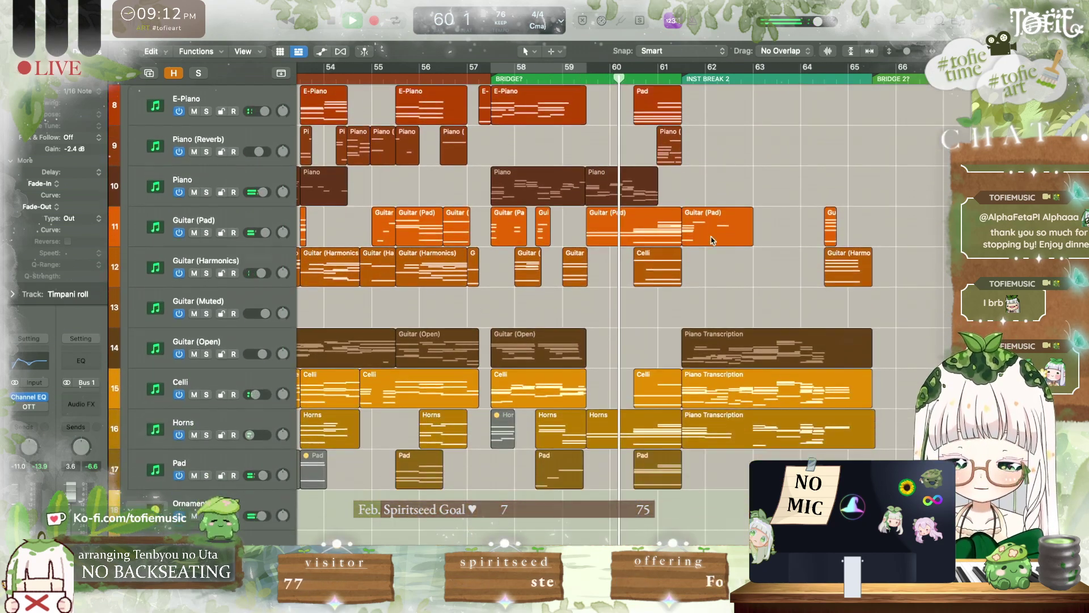
{"action": "scroll", "coordinate": [712, 241], "scroll_direction": "down", "scroll_amount": 7}
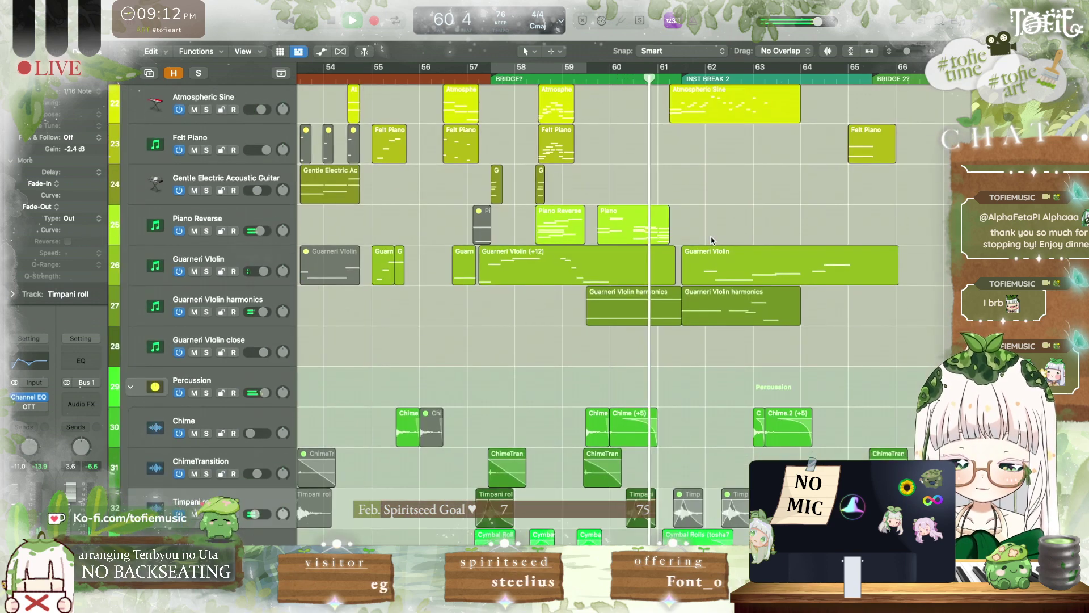
{"action": "key", "text": "super+Right"}
{"action": "key", "text": "super+Right"}
{"action": "key", "text": "super+Right"}
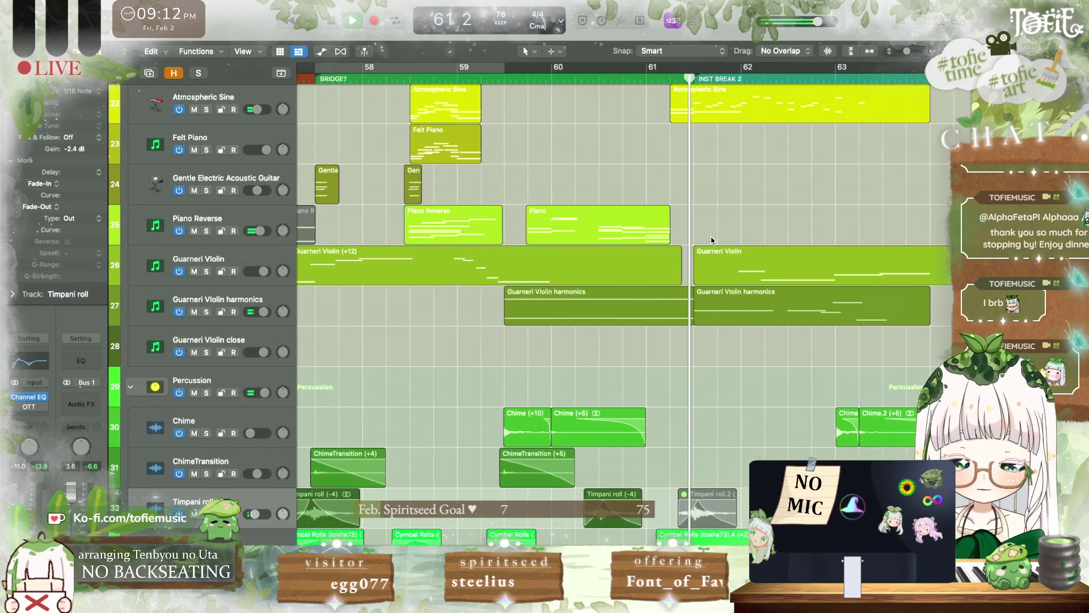
{"action": "scroll", "coordinate": [711, 241], "scroll_direction": "right", "scroll_amount": 3}
{"action": "scroll", "coordinate": [711, 241], "scroll_direction": "down", "scroll_amount": 1}
{"action": "scroll", "coordinate": [712, 240], "scroll_direction": "down", "scroll_amount": 2}
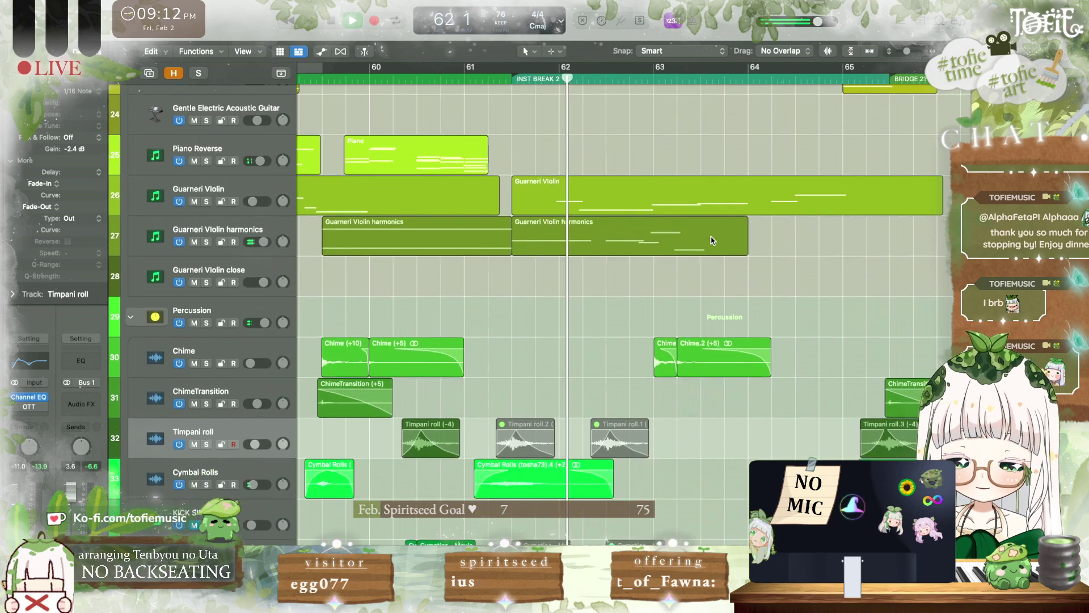
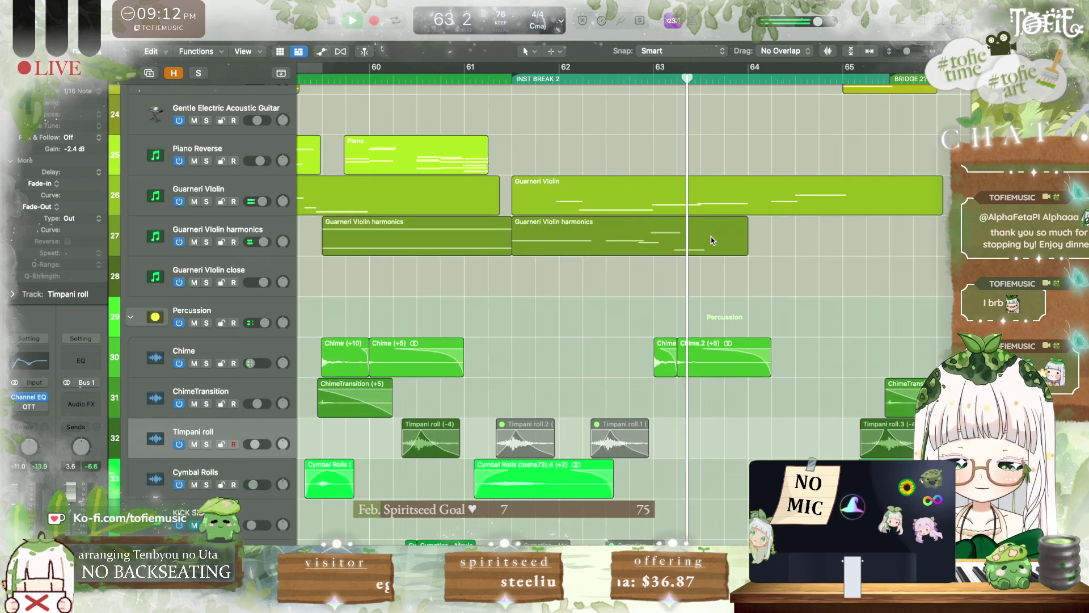
Step: Open the Piano Transcription region on the Guitar (Open) track and examine its notes around bars 63 and 64
{"action": "scroll", "coordinate": [712, 241], "scroll_direction": "up", "scroll_amount": 15}
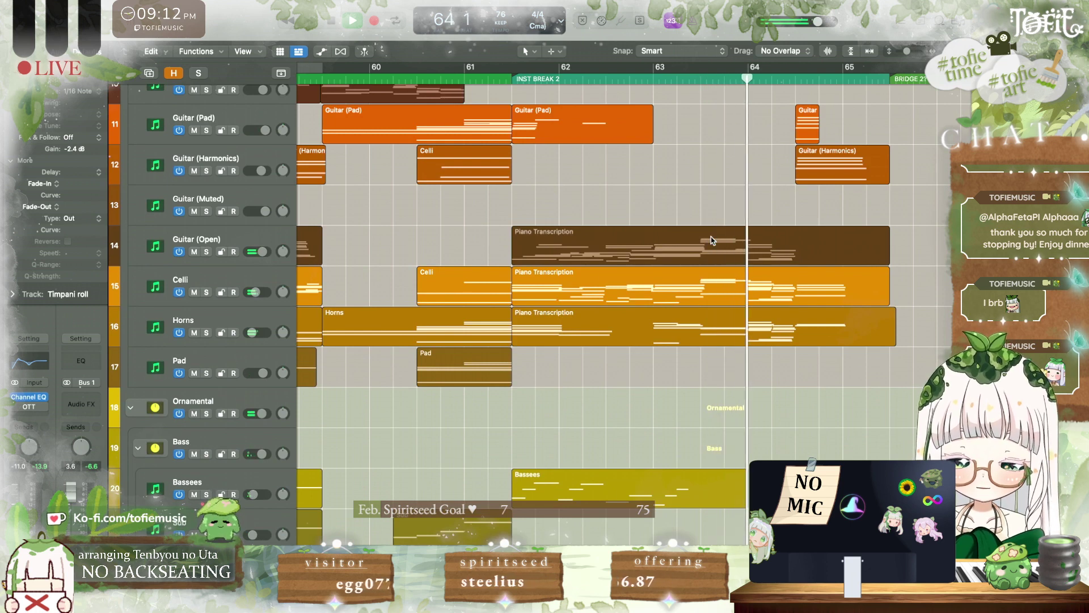
{"action": "scroll", "coordinate": [710, 241], "scroll_direction": "right", "scroll_amount": 2}
{"action": "scroll", "coordinate": [711, 241], "scroll_direction": "down", "scroll_amount": 1}
{"action": "key", "text": "space"}
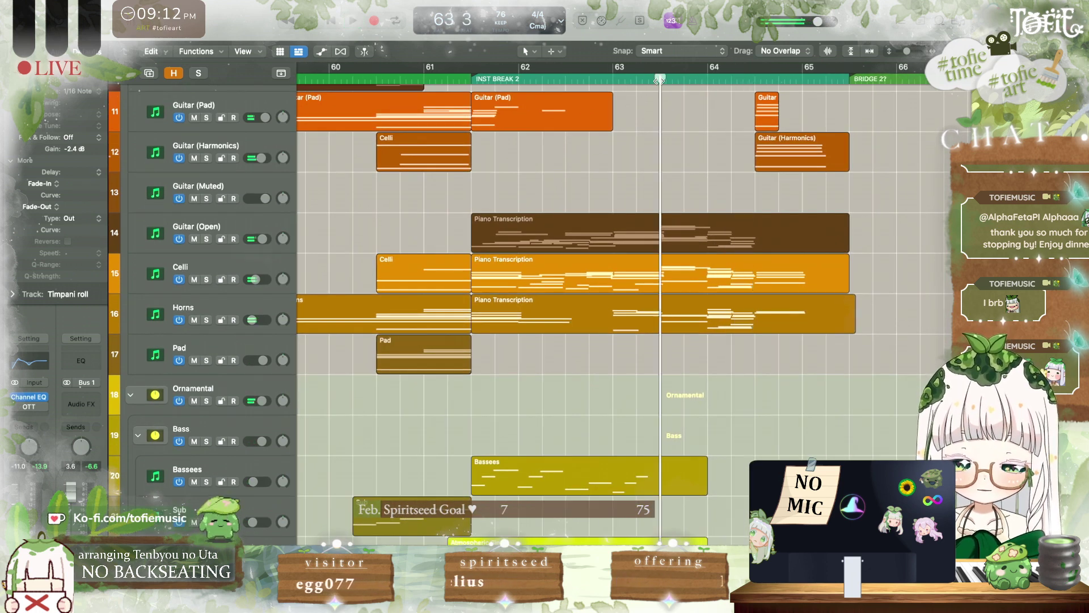
{"action": "scroll", "coordinate": [699, 184], "scroll_direction": "up", "scroll_amount": 5}
{"action": "double_click", "coordinate": [698, 237]}
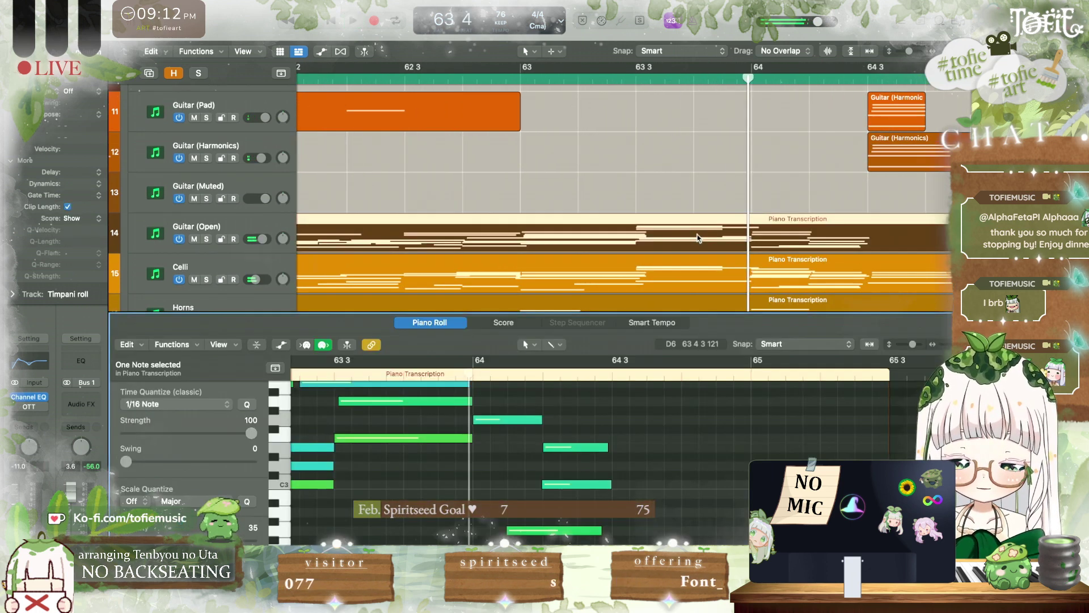
{"action": "key", "text": "space"}
{"action": "key", "text": "space"}
{"action": "scroll", "coordinate": [610, 448], "scroll_direction": "left", "scroll_amount": 5}
{"action": "scroll", "coordinate": [610, 448], "scroll_direction": "up", "scroll_amount": 4}
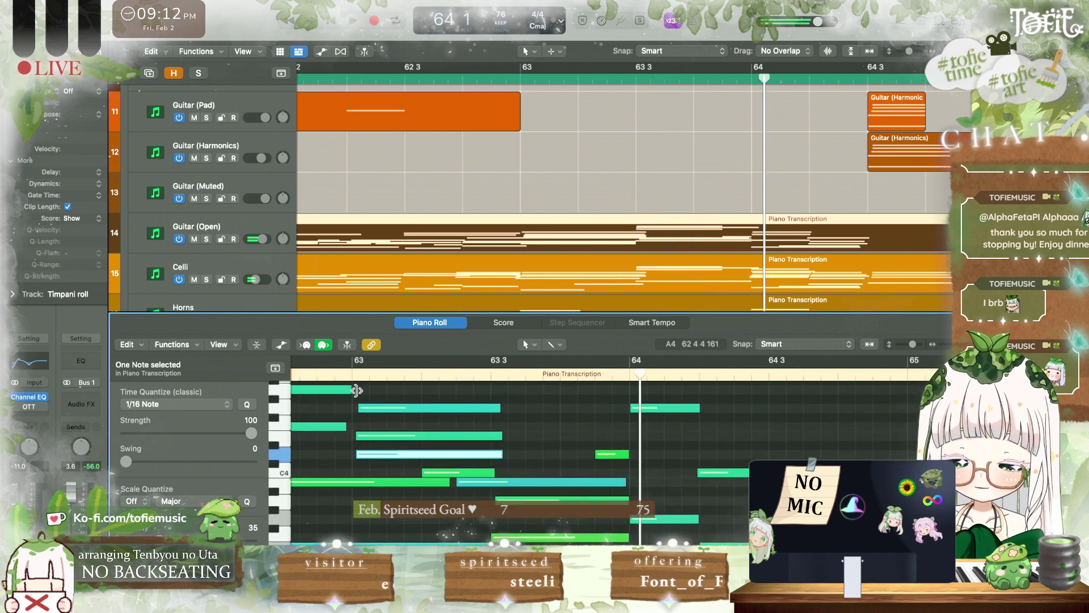
Step: Audition the Guitar (Open) notes from bar 63 and place the playhead at 63 3
{"action": "left_click", "coordinate": [353, 363]}
{"action": "scroll", "coordinate": [496, 466], "scroll_direction": "left", "scroll_amount": 1}
{"action": "left_click", "coordinate": [551, 454]}
{"action": "scroll", "coordinate": [551, 454], "scroll_direction": "up", "scroll_amount": 2}
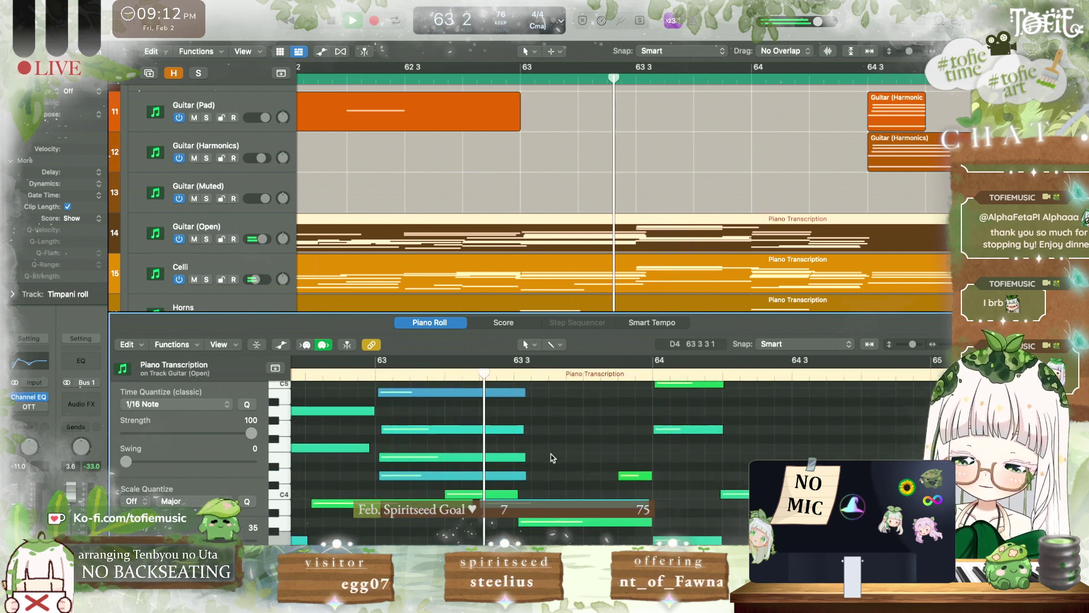
{"action": "key", "text": "space"}
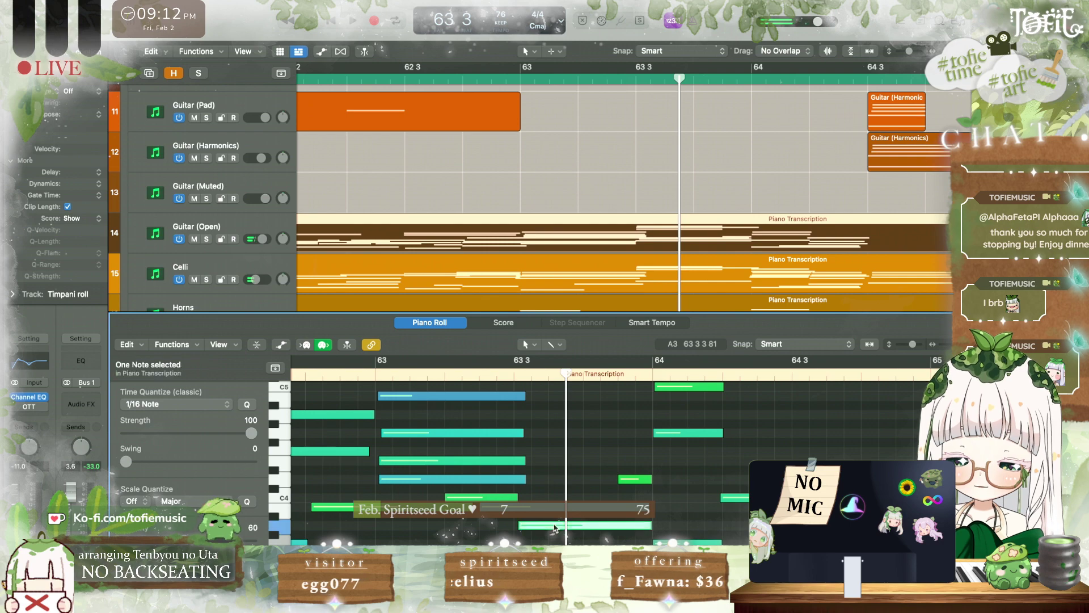
{"action": "left_click", "coordinate": [549, 392]}
{"action": "left_click", "coordinate": [514, 373]}
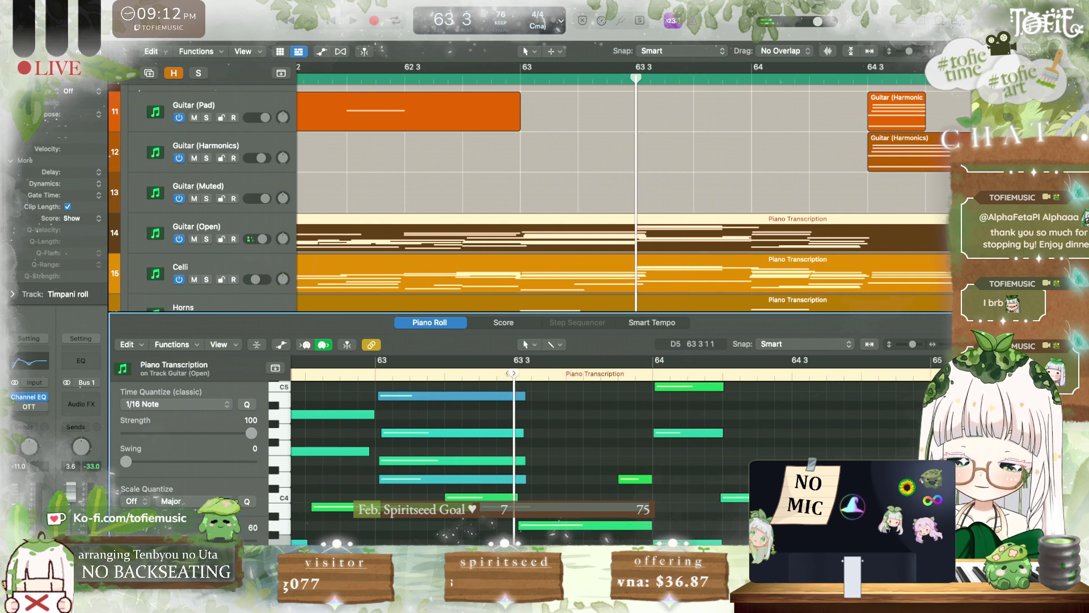
Step: Create a MIDI region on the Piano (Reverb) track, move its start to 63 3 and open it for note editing
{"action": "key", "text": "e"}
{"action": "scroll", "coordinate": [601, 278], "scroll_direction": "down", "scroll_amount": 1}
{"action": "scroll", "coordinate": [601, 278], "scroll_direction": "up", "scroll_amount": 5}
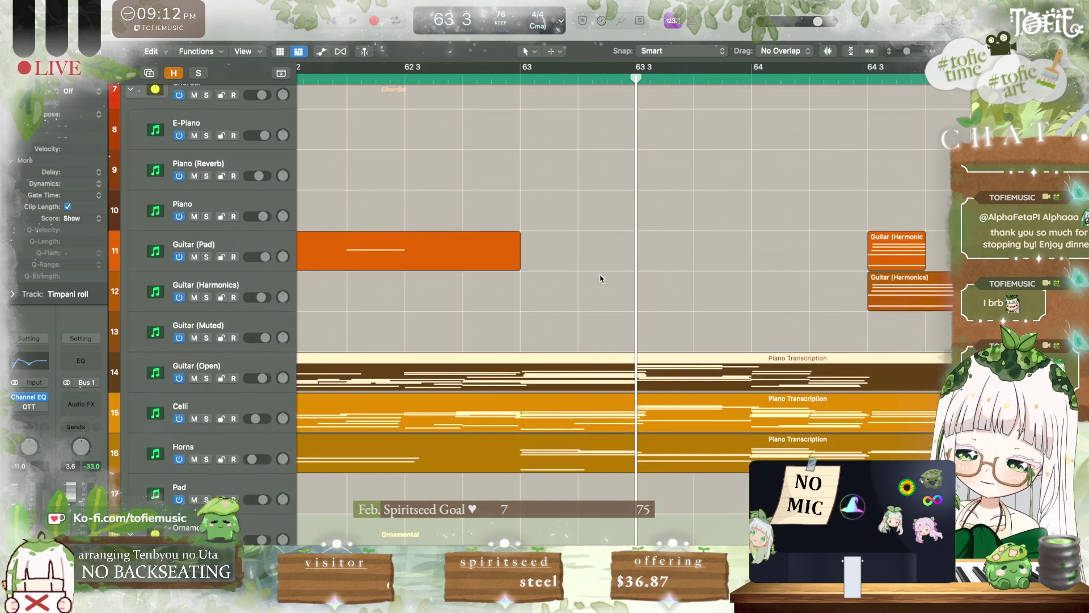
{"action": "right_click", "coordinate": [611, 169]}
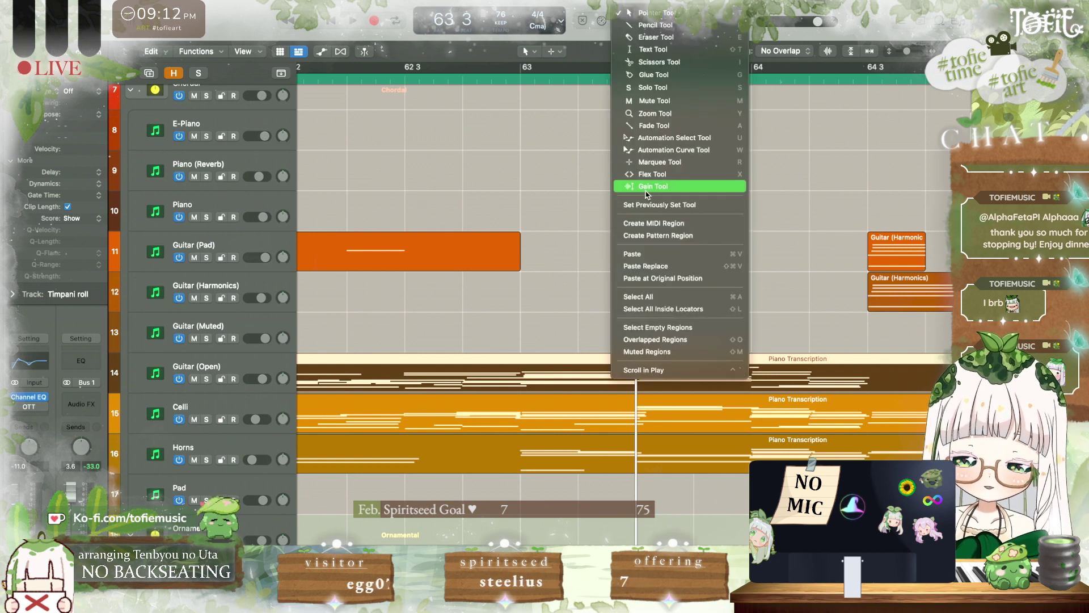
{"action": "left_click", "coordinate": [645, 219]}
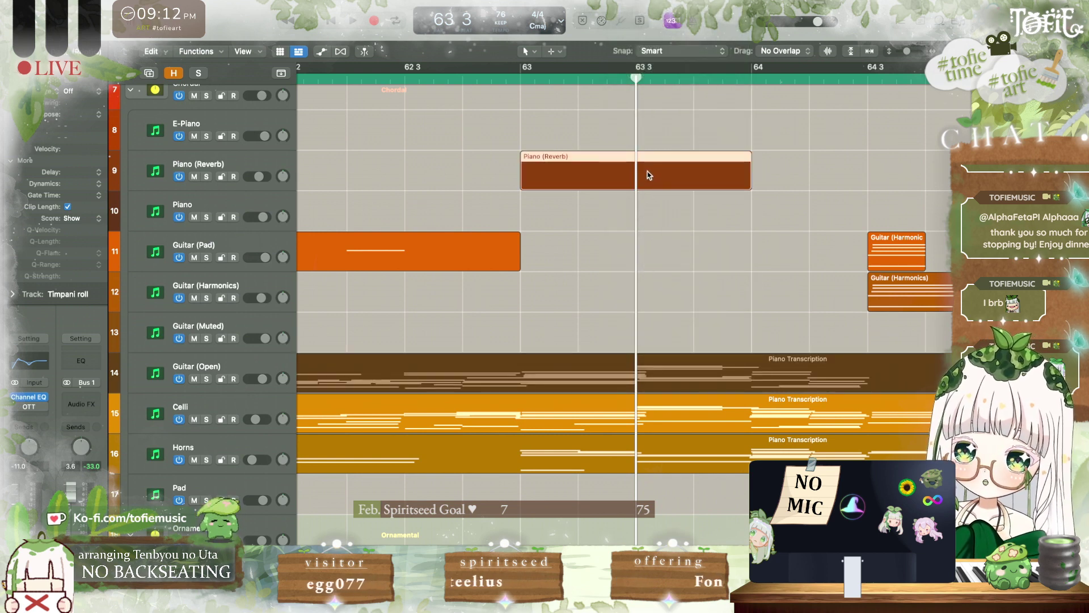
{"action": "left_click_drag", "start_coordinate": [650, 175], "coordinate": [764, 172]}
{"action": "double_click", "coordinate": [764, 171]}
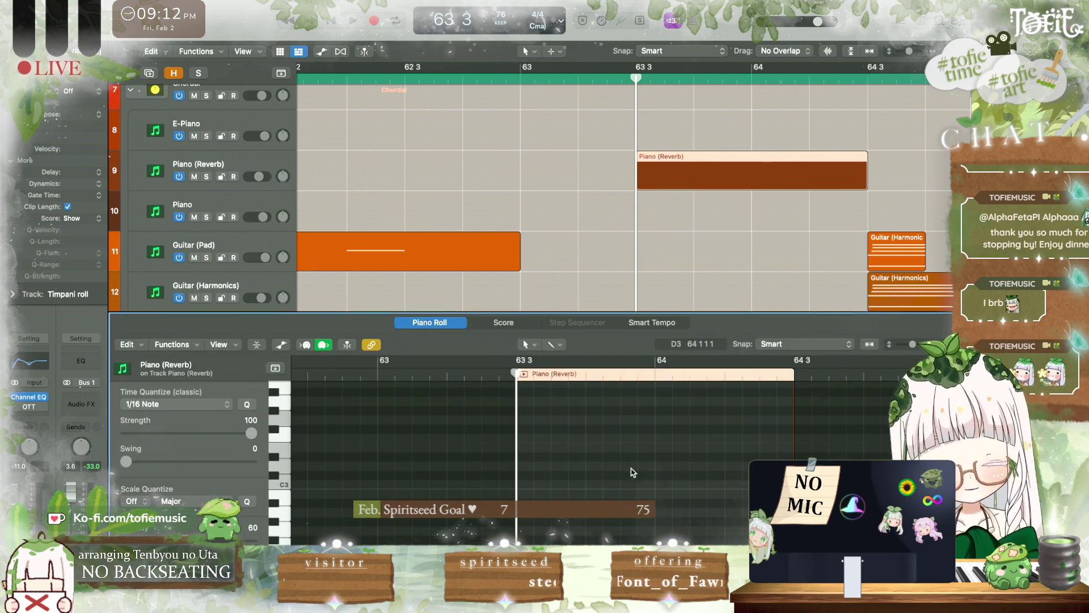
Step: Add short notes D5 at 63 3 3 and C5 at 63 4 3 in the Piano (Reverb) region, auditioning the phrase
{"action": "key", "text": "space"}
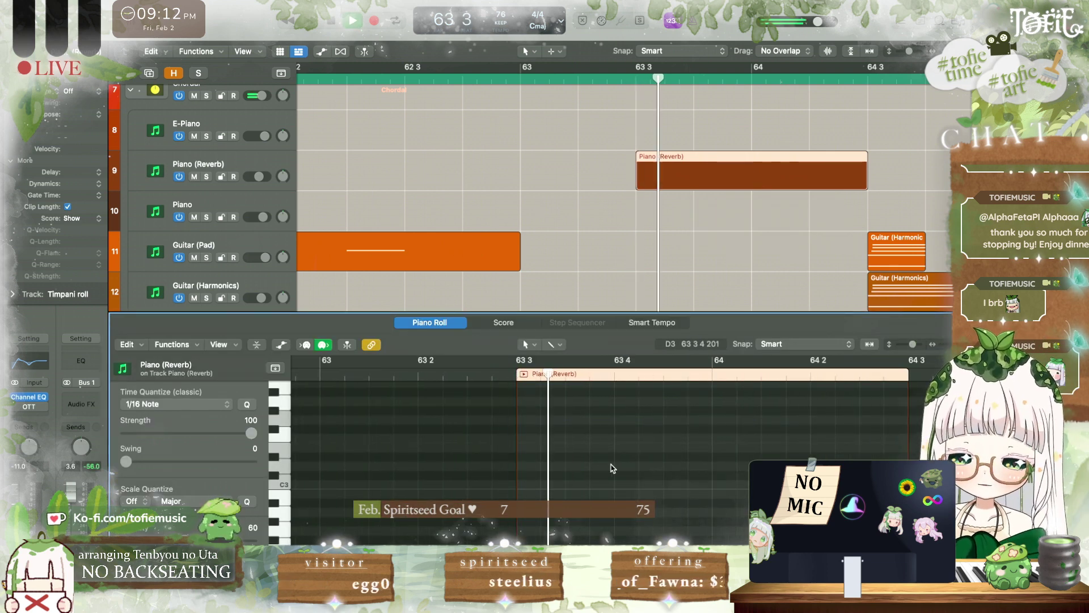
{"action": "left_click_drag", "start_coordinate": [568, 421], "coordinate": [417, 452]}
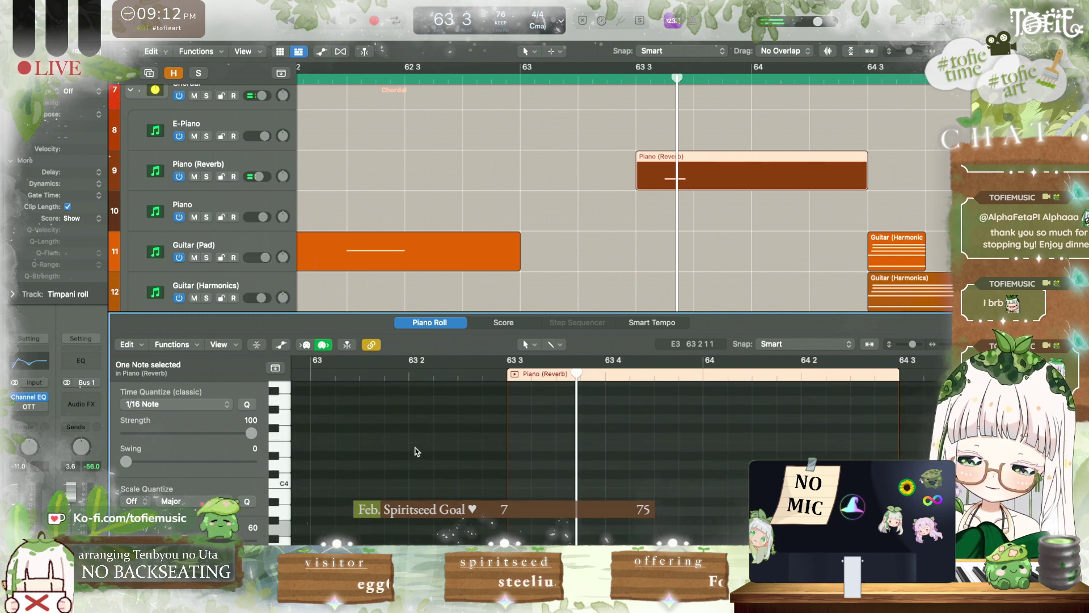
{"action": "key", "text": "space"}
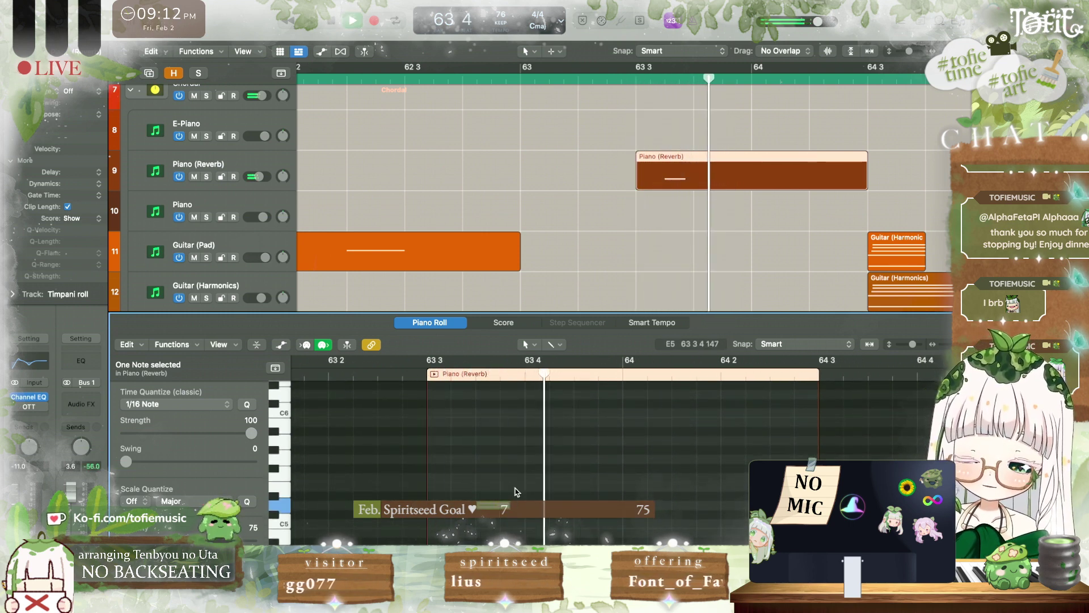
{"action": "key", "text": "space"}
{"action": "left_click", "coordinate": [577, 517]}
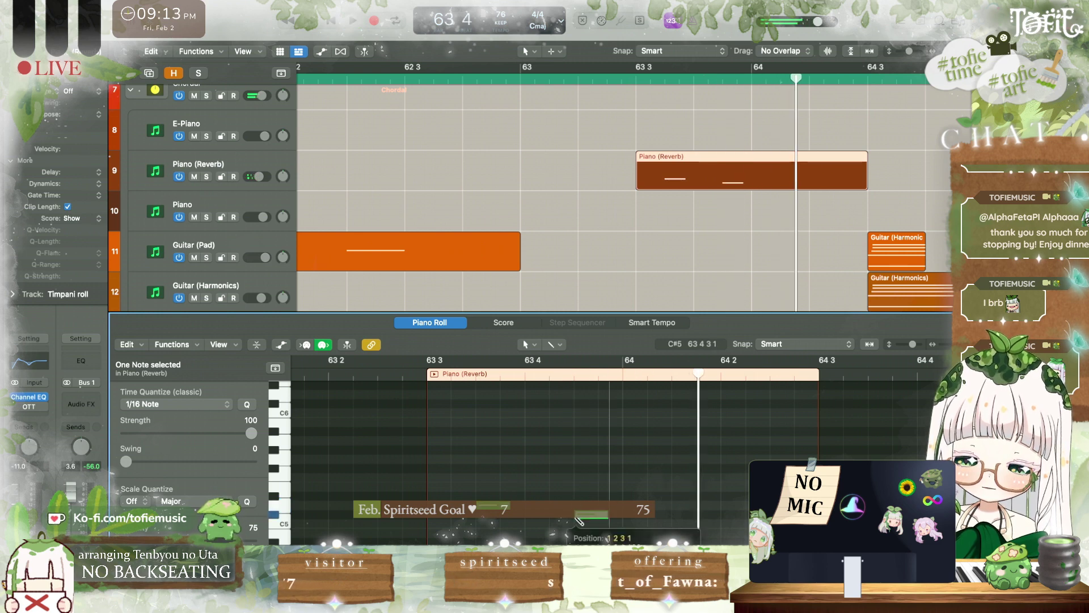
{"action": "scroll", "coordinate": [576, 517], "scroll_direction": "down", "scroll_amount": 3}
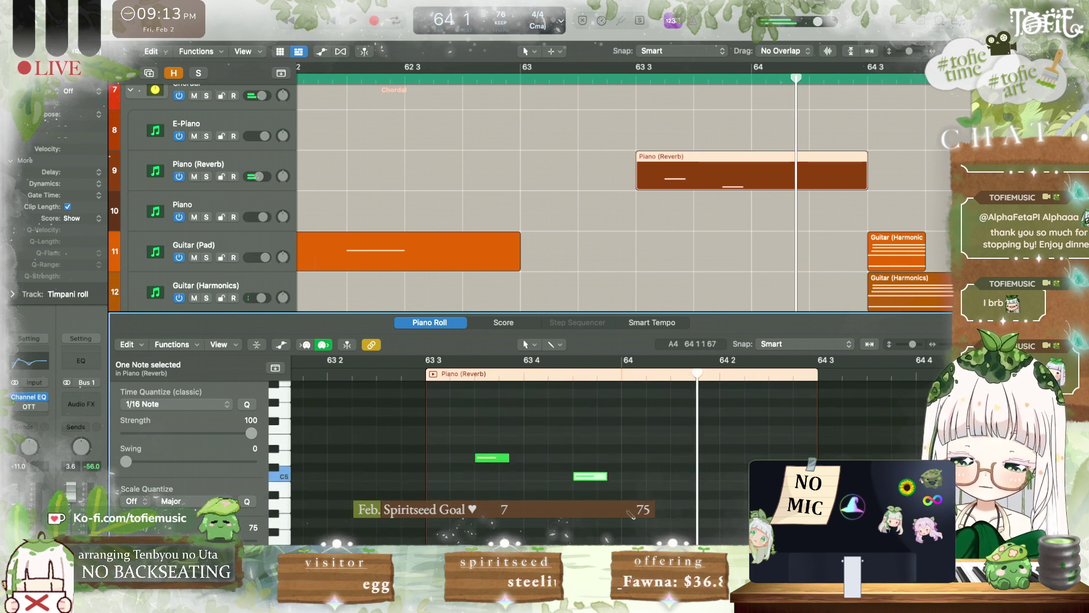
Step: Add a G4 note at 64 1 with velocity 48 to the Piano (Reverb) region and lengthen the region to bar 65
{"action": "left_click", "coordinate": [624, 523]}
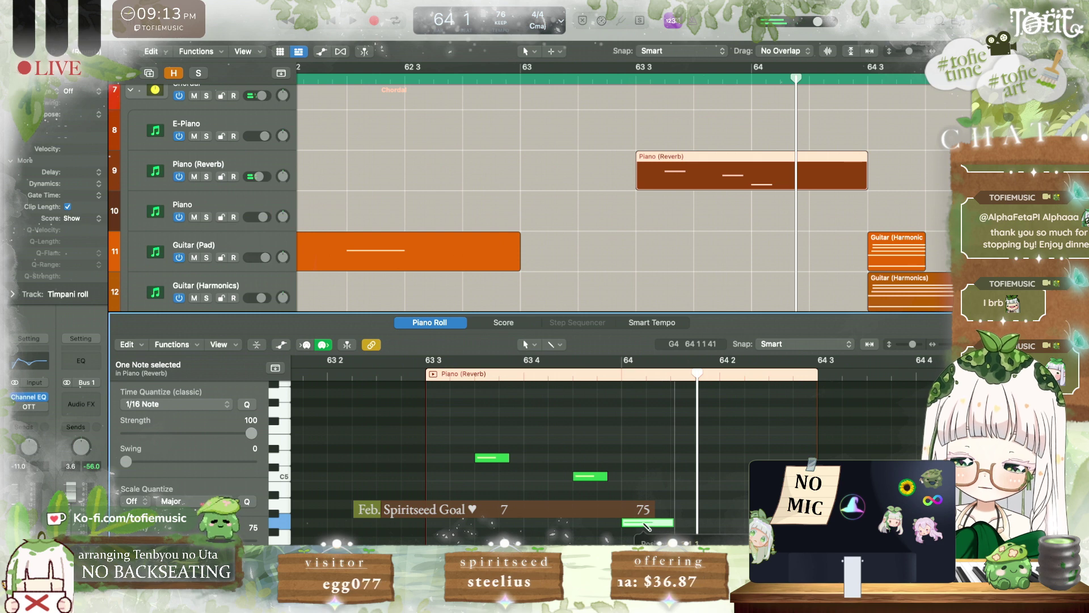
{"action": "left_click_drag", "start_coordinate": [199, 540], "coordinate": [172, 539]}
{"action": "key", "text": "space"}
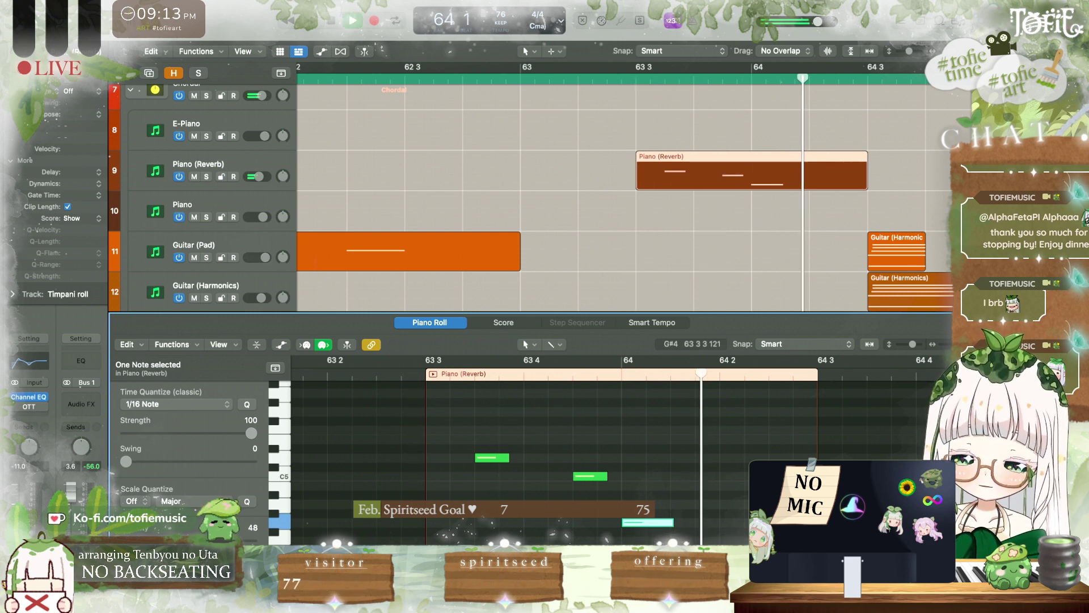
{"action": "key", "text": "space"}
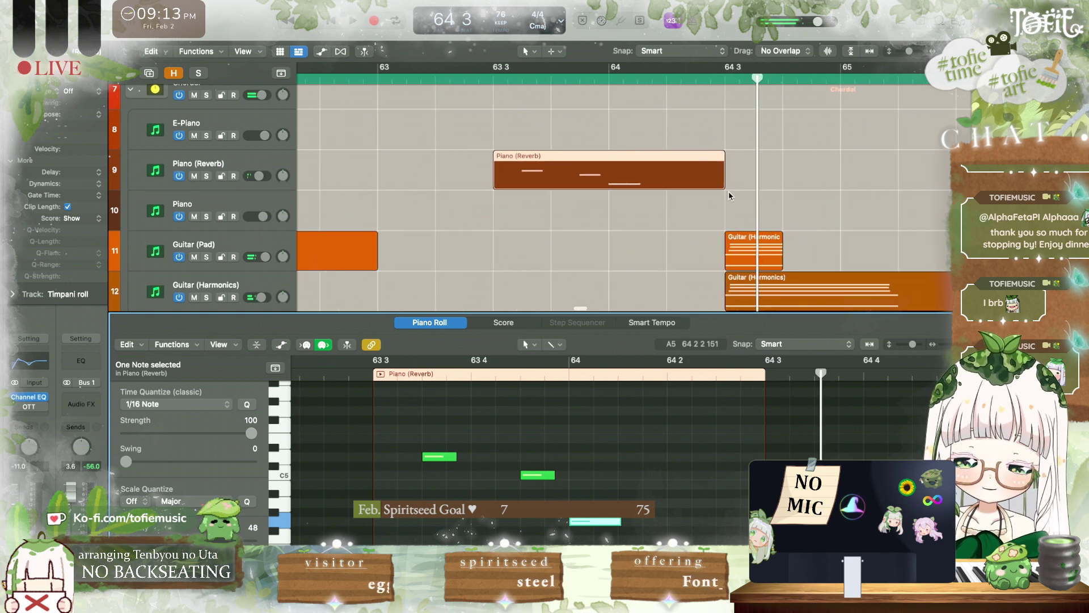
{"action": "left_click_drag", "start_coordinate": [726, 182], "coordinate": [841, 184]}
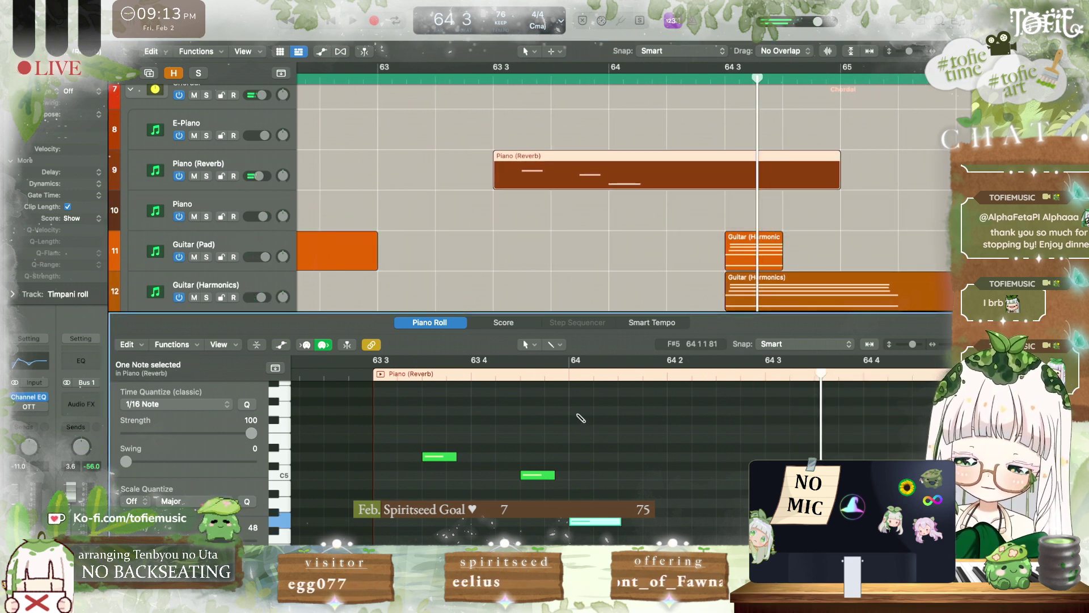
Step: Add an E5 note above the G4, starting slightly after 64 1, set its velocity to 68 and audition the chord
{"action": "left_click_drag", "start_coordinate": [579, 414], "coordinate": [583, 414]}
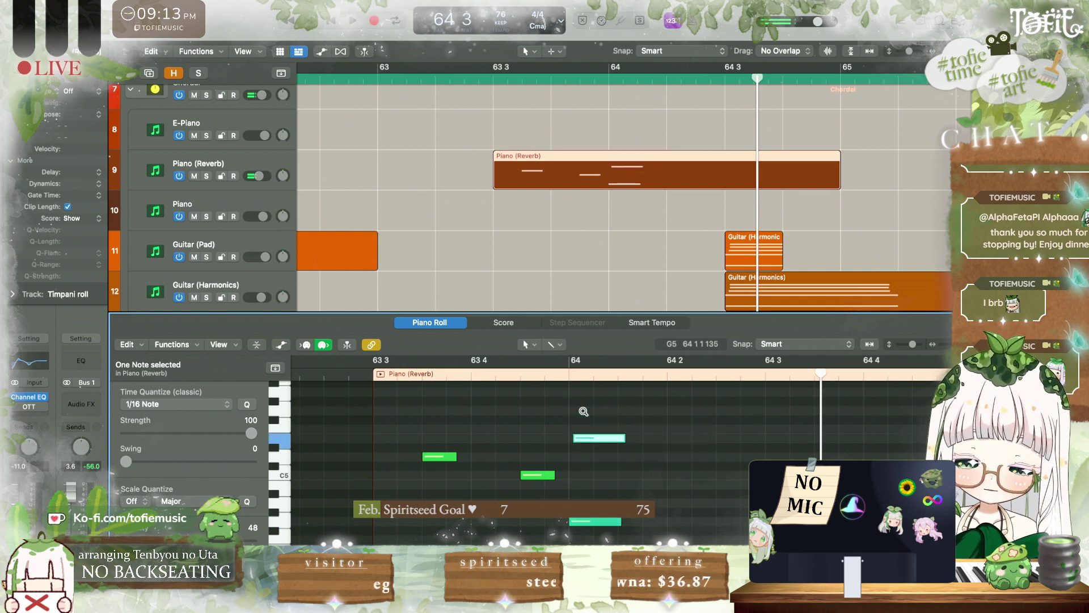
{"action": "key", "text": "space"}
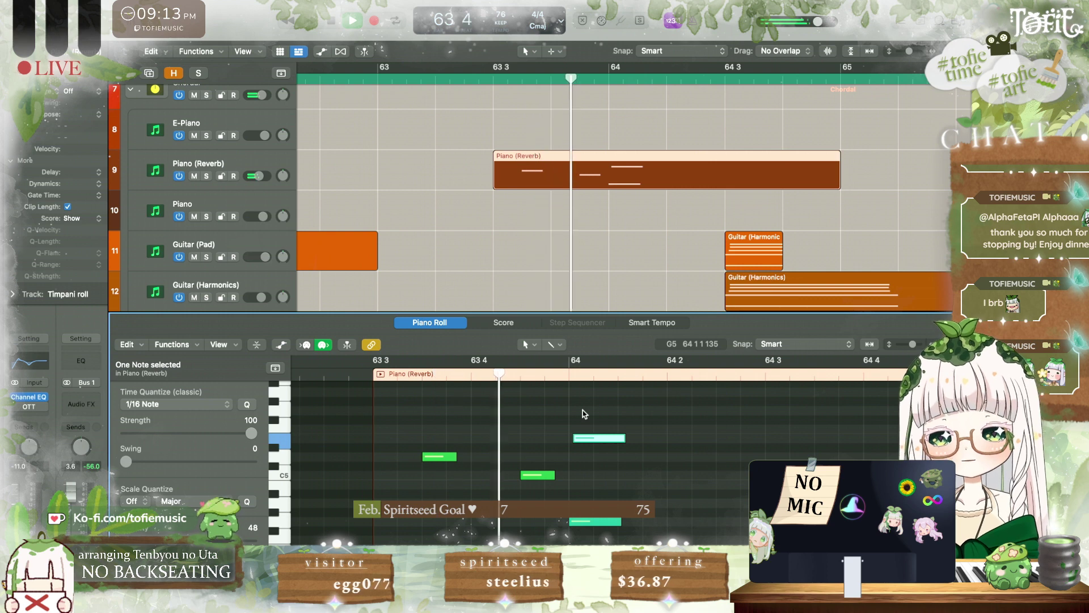
{"action": "key", "text": "space"}
{"action": "left_click_drag", "start_coordinate": [172, 540], "coordinate": [193, 540]}
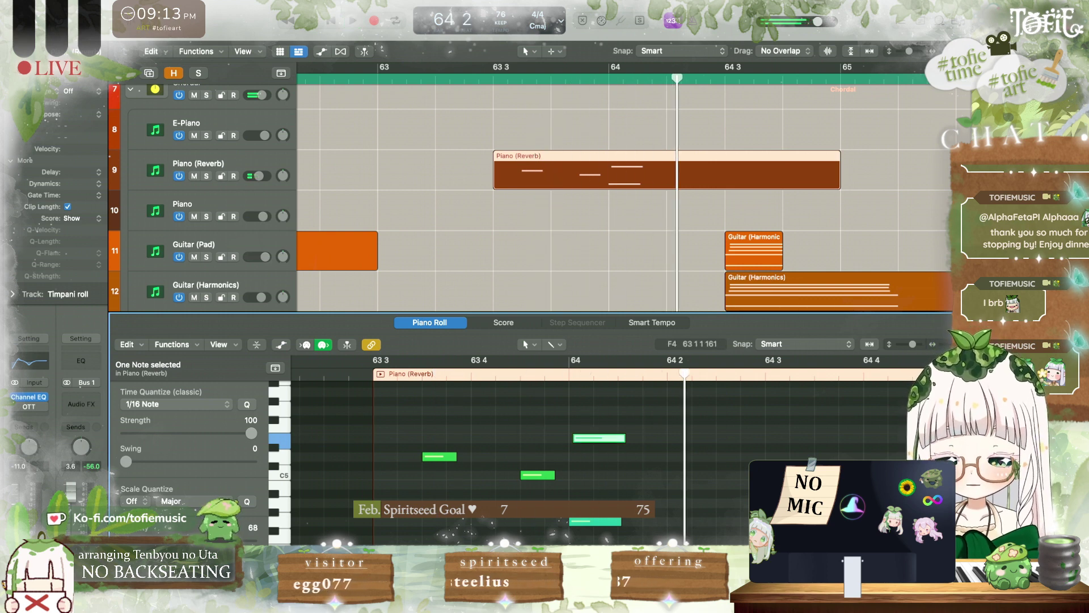
{"action": "key", "text": "space"}
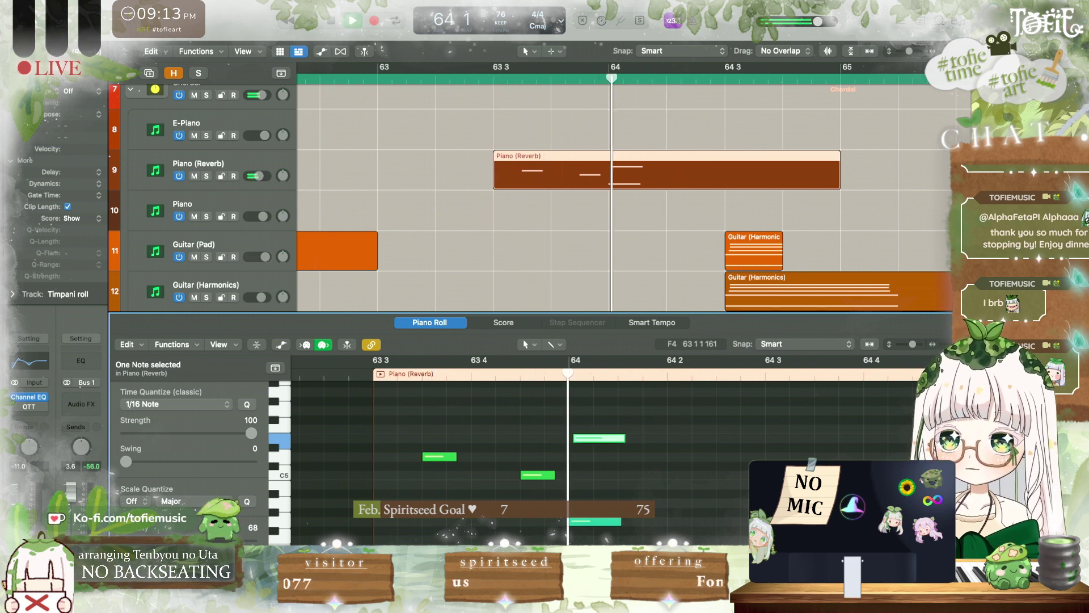
{"action": "left_click", "coordinate": [563, 375]}
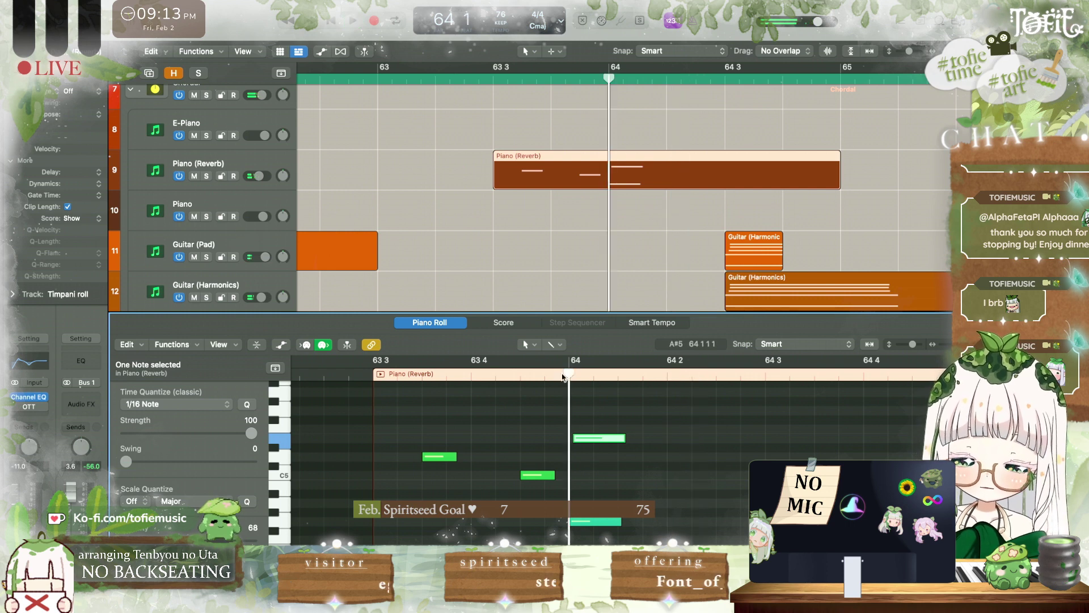
{"action": "key", "text": "space"}
{"action": "key", "text": "space"}
Step: Add a B4 note at 64 2 with velocity 57 and audition it
{"action": "left_click", "coordinate": [672, 483]}
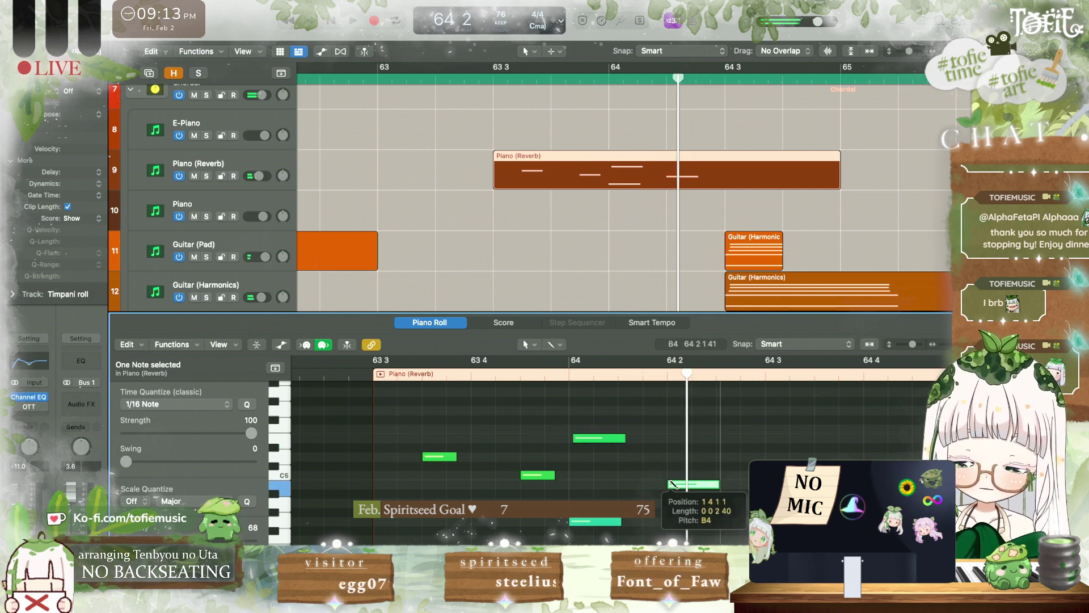
{"action": "key", "text": "space"}
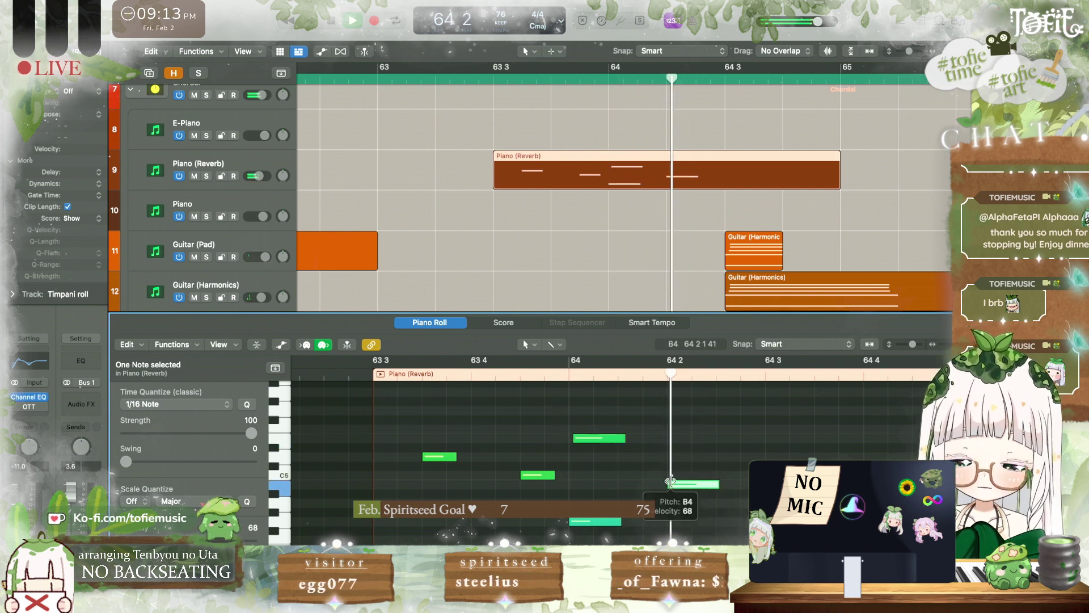
{"action": "key", "text": "space"}
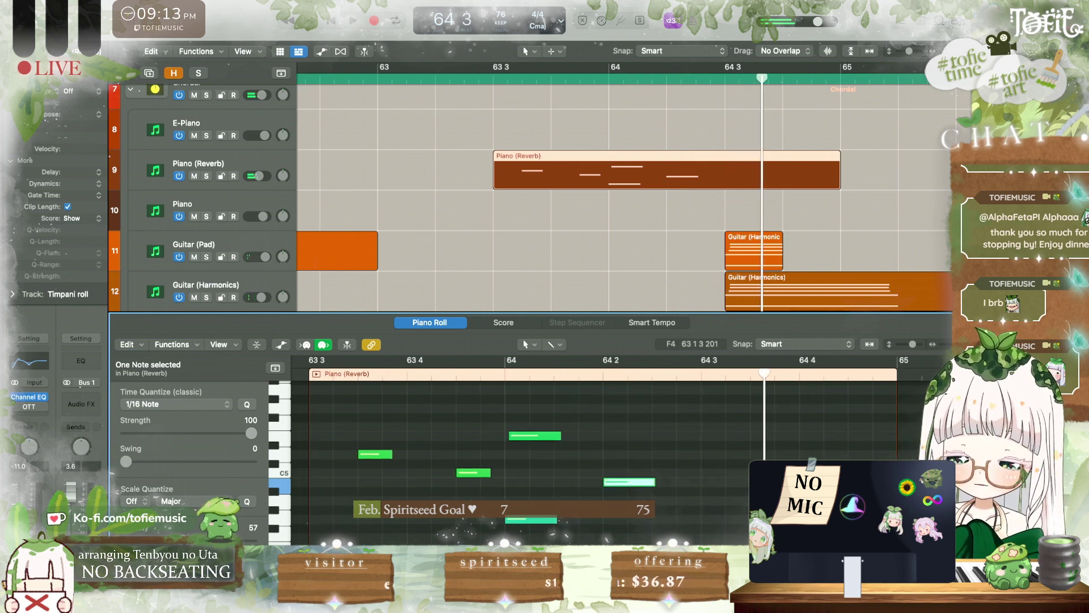
Step: Add long C5 and C6 notes at 64 3 in the Piano (Reverb) region, with the C6 starting slightly late, and audition them
{"action": "left_click", "coordinate": [705, 473]}
{"action": "left_click_drag", "start_coordinate": [745, 475], "coordinate": [821, 475]}
{"action": "scroll", "coordinate": [737, 442], "scroll_direction": "up", "scroll_amount": 3}
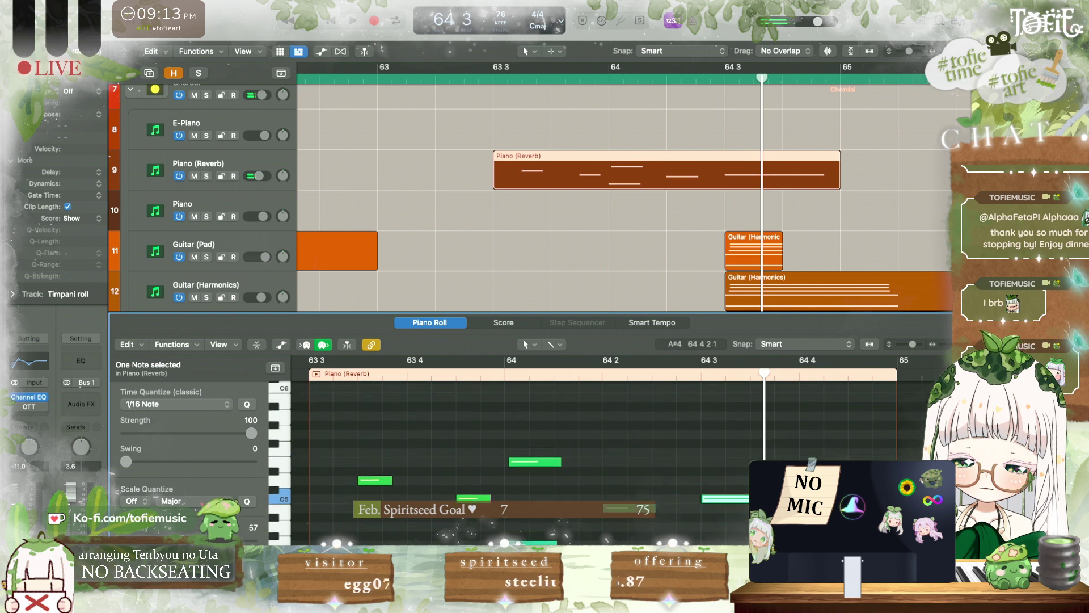
{"action": "left_click", "coordinate": [715, 411]}
{"action": "key", "text": "alt+Up"}
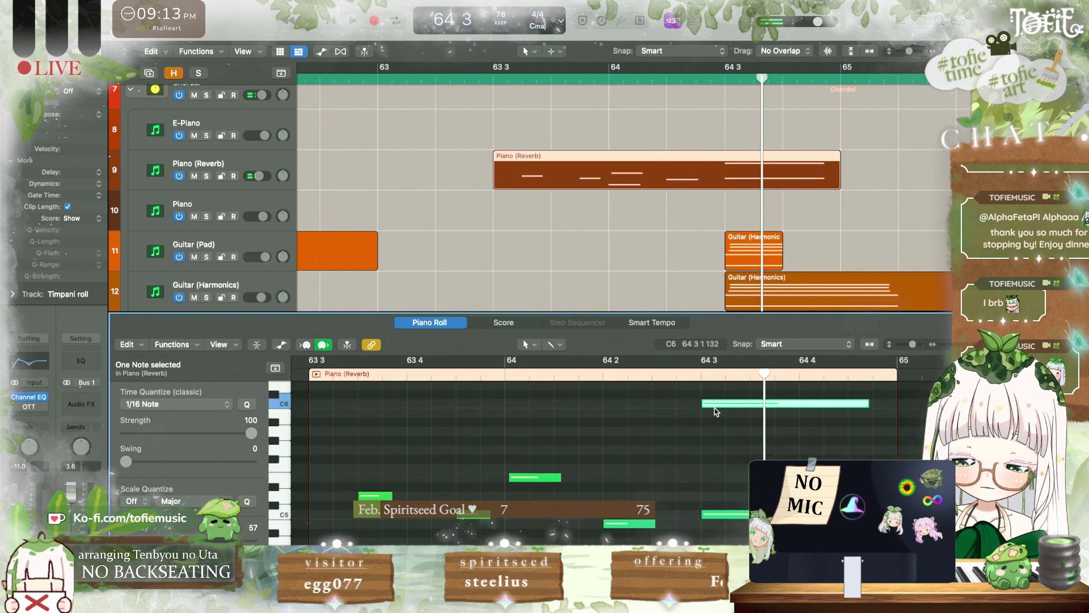
{"action": "left_click_drag", "start_coordinate": [707, 411], "coordinate": [708, 407]}
{"action": "key", "text": "space"}
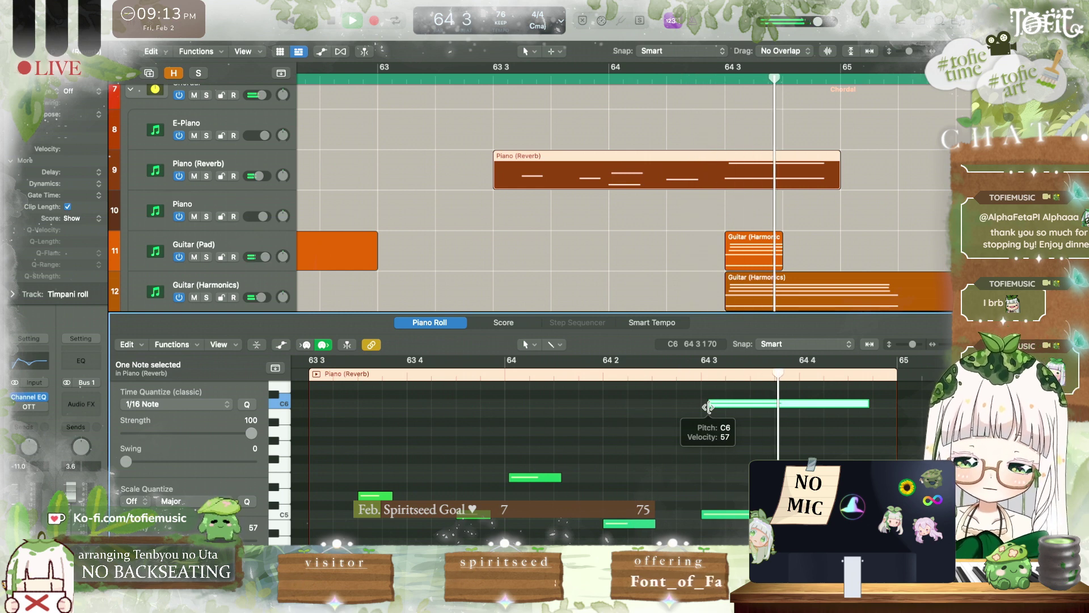
Step: Select the last three notes, B4, C5 and C6, raise their velocity to 74 and play them back
{"action": "key", "text": "space"}
{"action": "left_click", "coordinate": [730, 561]}
{"action": "left_click_drag", "start_coordinate": [724, 390], "coordinate": [621, 544]}
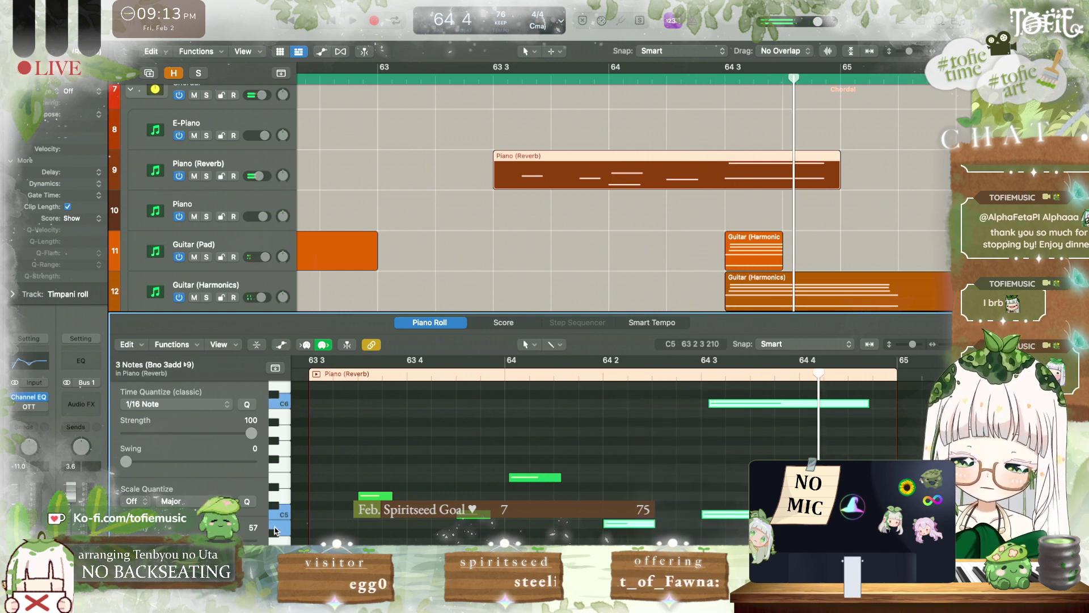
{"action": "key", "text": "space"}
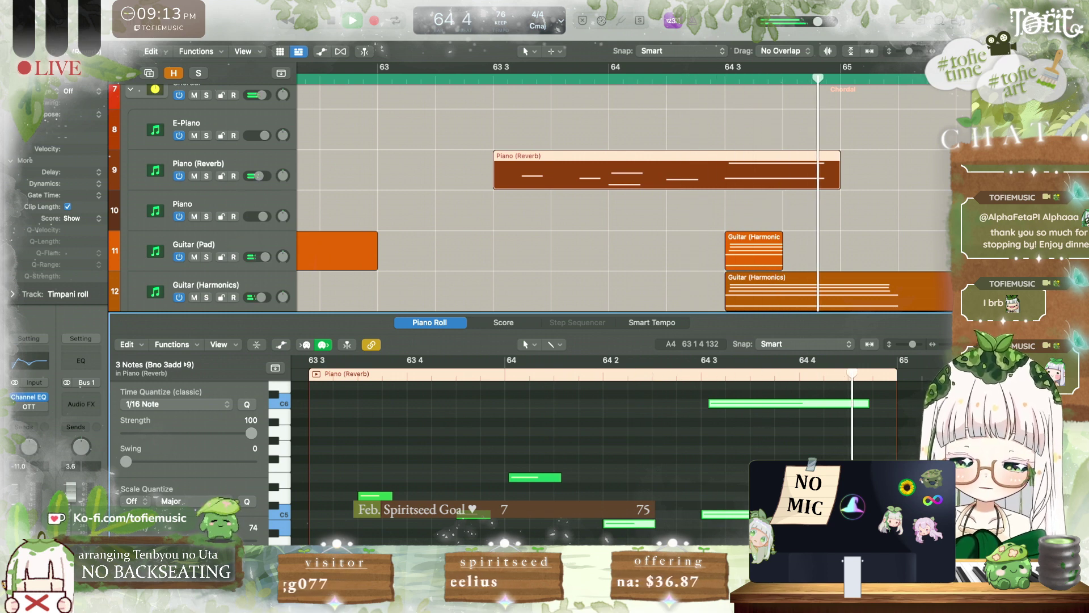
Step: Shorten the C6 note so it starts at 64 3 3, with its velocity at 52
{"action": "left_click", "coordinate": [546, 439]}
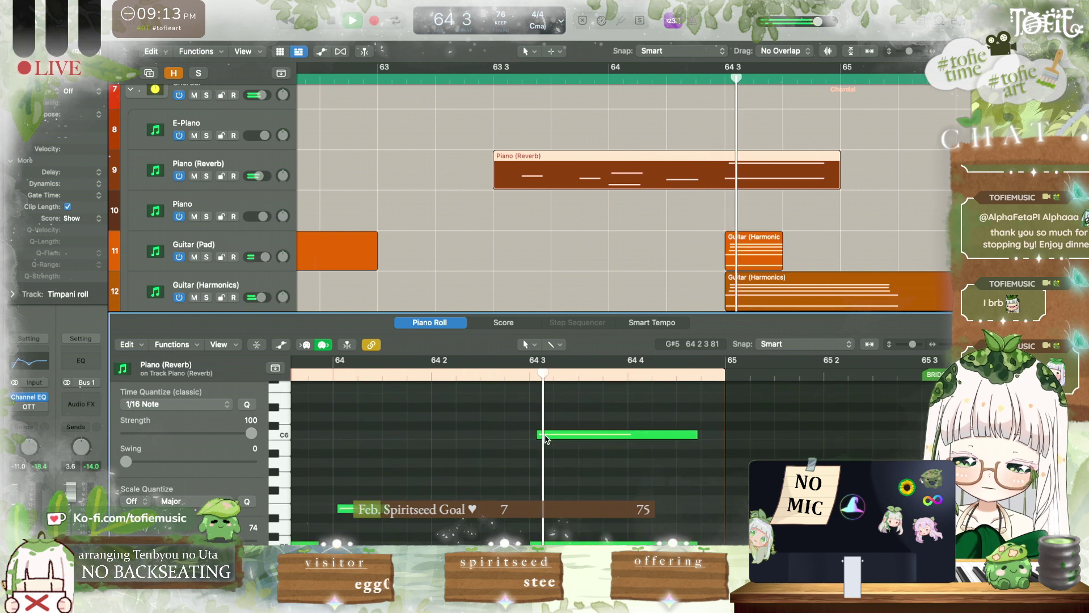
{"action": "key", "text": "space"}
{"action": "left_click_drag", "start_coordinate": [538, 465], "coordinate": [603, 464]}
{"action": "key", "text": "space"}
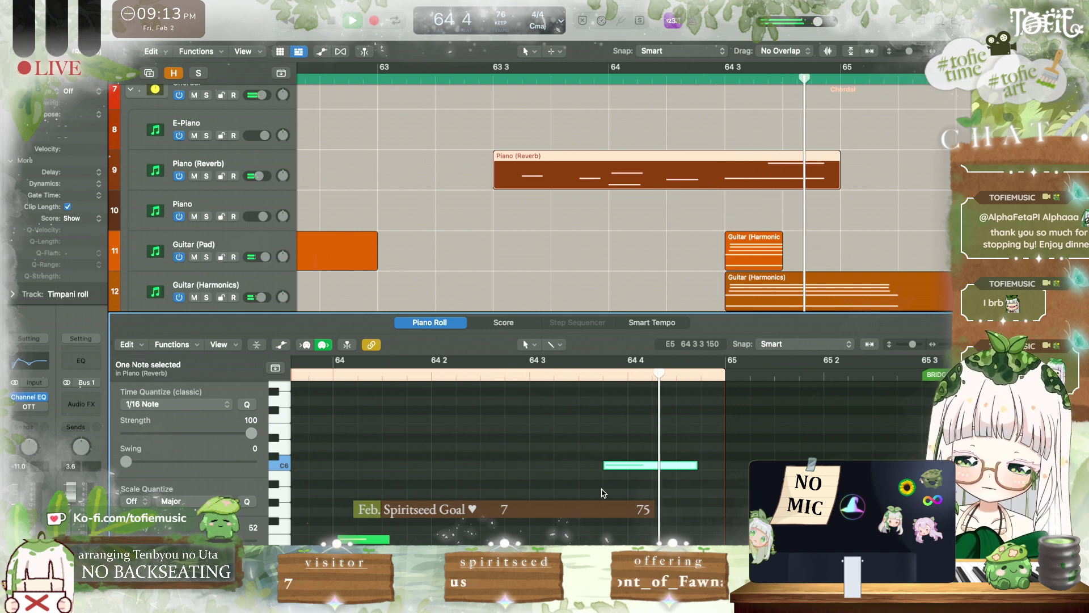
{"action": "key", "text": "space"}
{"action": "left_click_drag", "start_coordinate": [605, 465], "coordinate": [580, 465]}
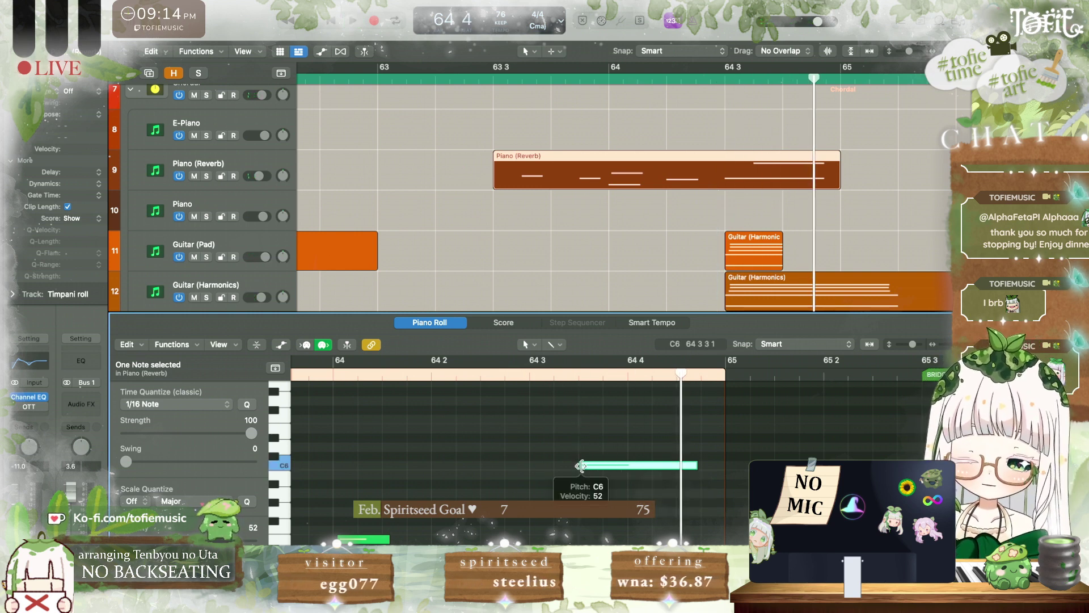
Step: Audition the Piano (Reverb) phrase across bar 64
{"action": "left_click", "coordinate": [533, 469]}
{"action": "scroll", "coordinate": [533, 470], "scroll_direction": "down", "scroll_amount": 3}
{"action": "key", "text": "space"}
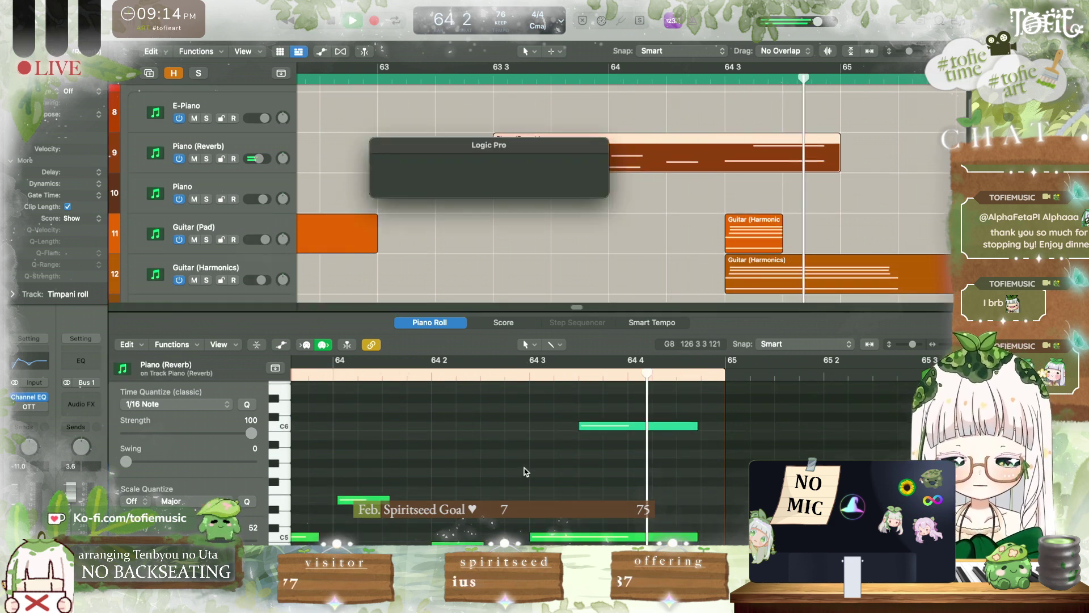
{"action": "key", "text": "space"}
{"action": "scroll", "coordinate": [651, 197], "scroll_direction": "right", "scroll_amount": 2}
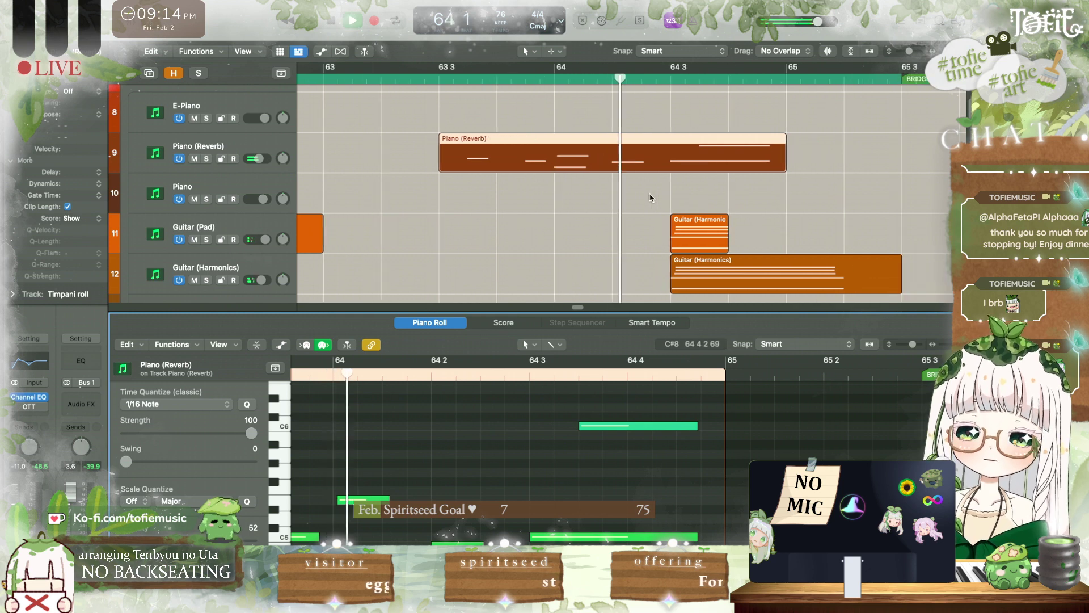
{"action": "scroll", "coordinate": [432, 388], "scroll_direction": "down", "scroll_amount": 3}
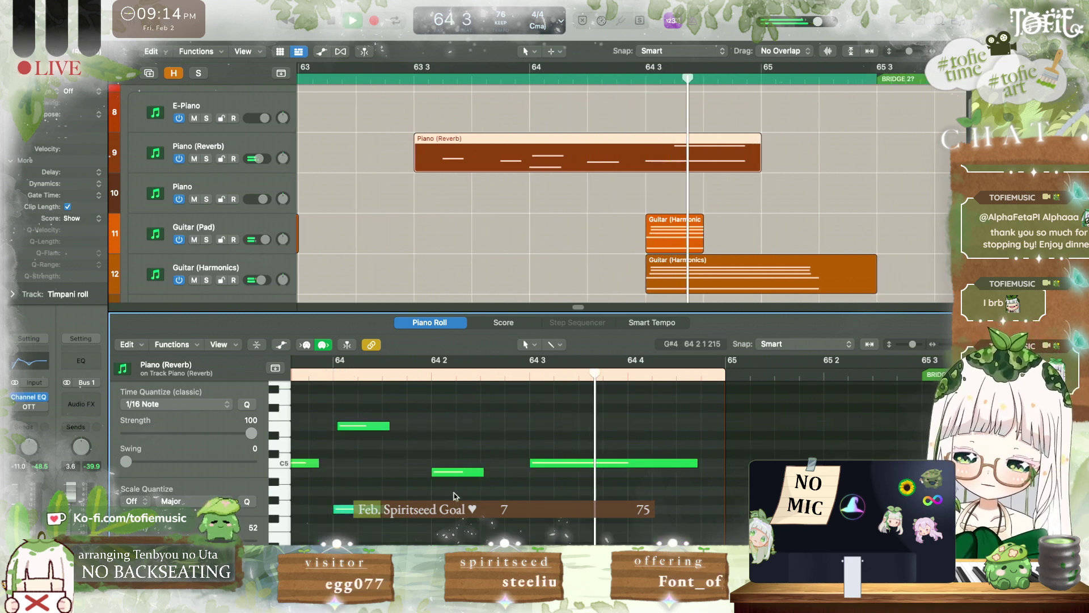
Step: Set the velocity of the B4 note at 64 2 to 56 and audition the phrase against the other tracks
{"action": "left_click", "coordinate": [452, 471]}
{"action": "key", "text": "space"}
{"action": "key", "text": "space"}
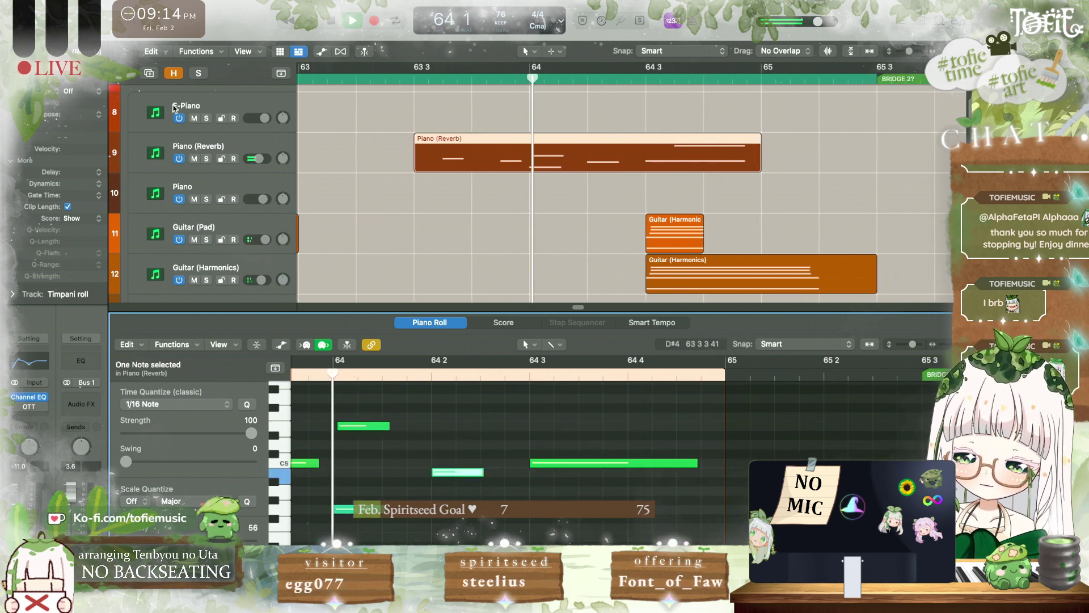
{"action": "key", "text": "p"}
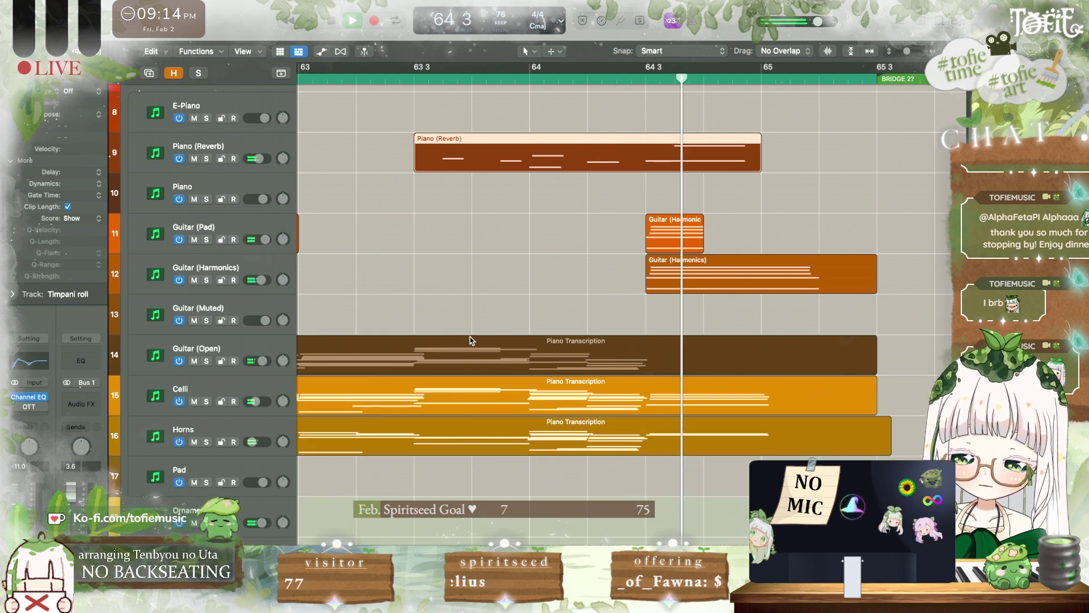
{"action": "key", "text": "space"}
{"action": "key", "text": "space"}
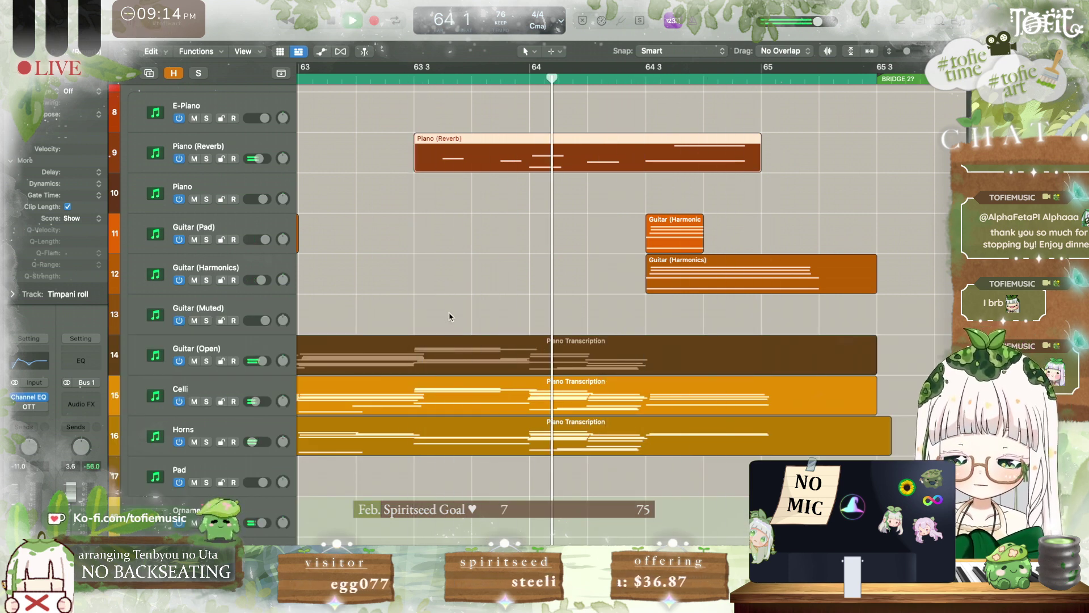
Step: Set the velocity of the B4 note at 64 2 to 65 and add a G4 note below it on the same beat
{"action": "left_click", "coordinate": [587, 79]}
{"action": "double_click", "coordinate": [618, 156]}
{"action": "left_click", "coordinate": [461, 475]}
{"action": "key", "text": "space"}
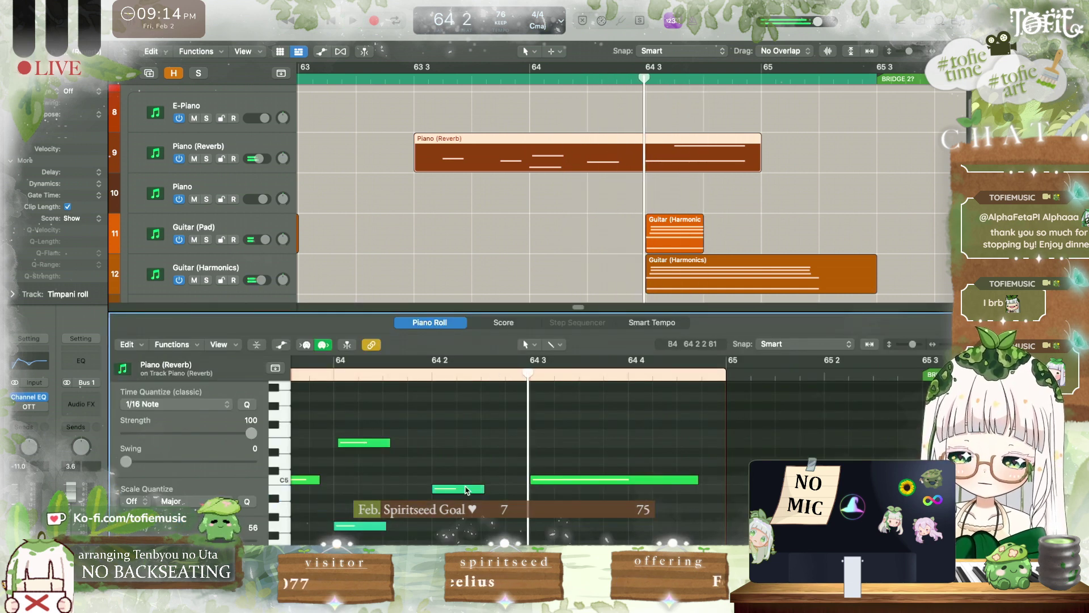
{"action": "key", "text": "space"}
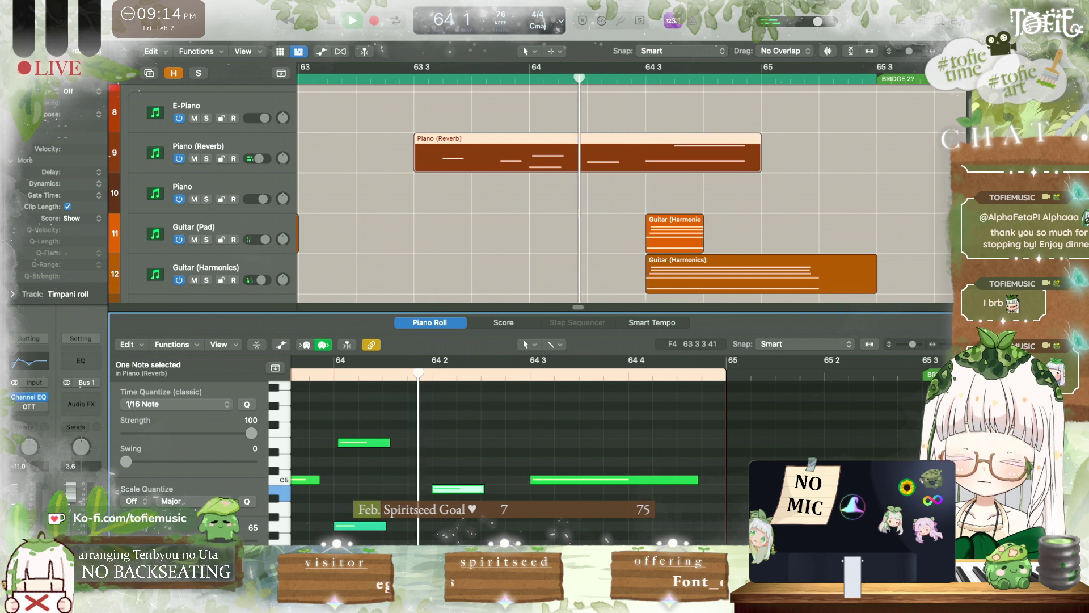
{"action": "left_click", "coordinate": [333, 374]}
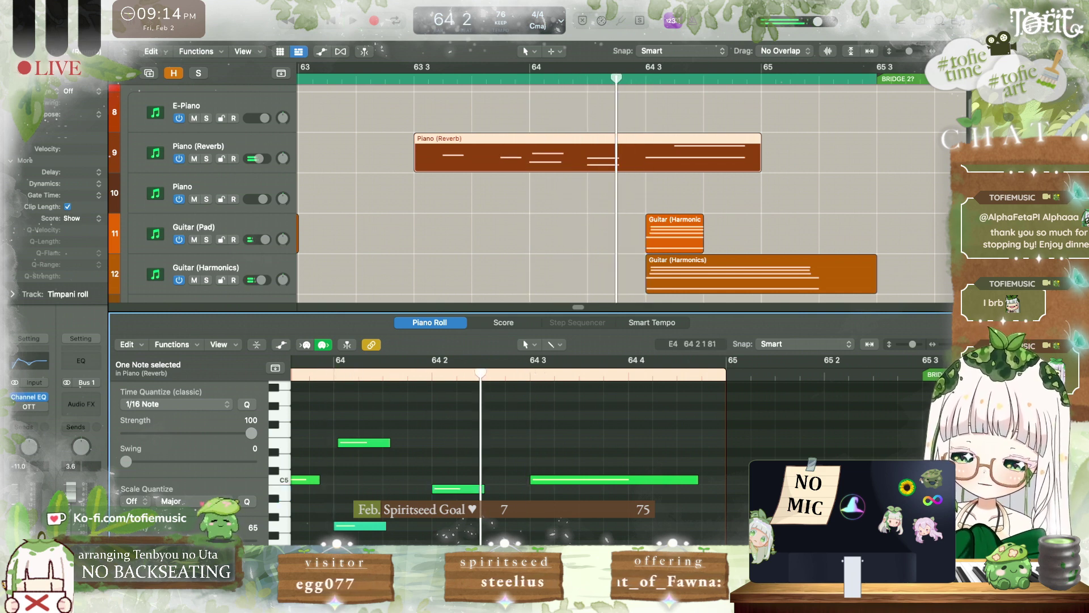
Step: Move the start of the B4 note slightly after 64 2, lower its velocity to 50 and audition the result
{"action": "left_click", "coordinate": [435, 487]}
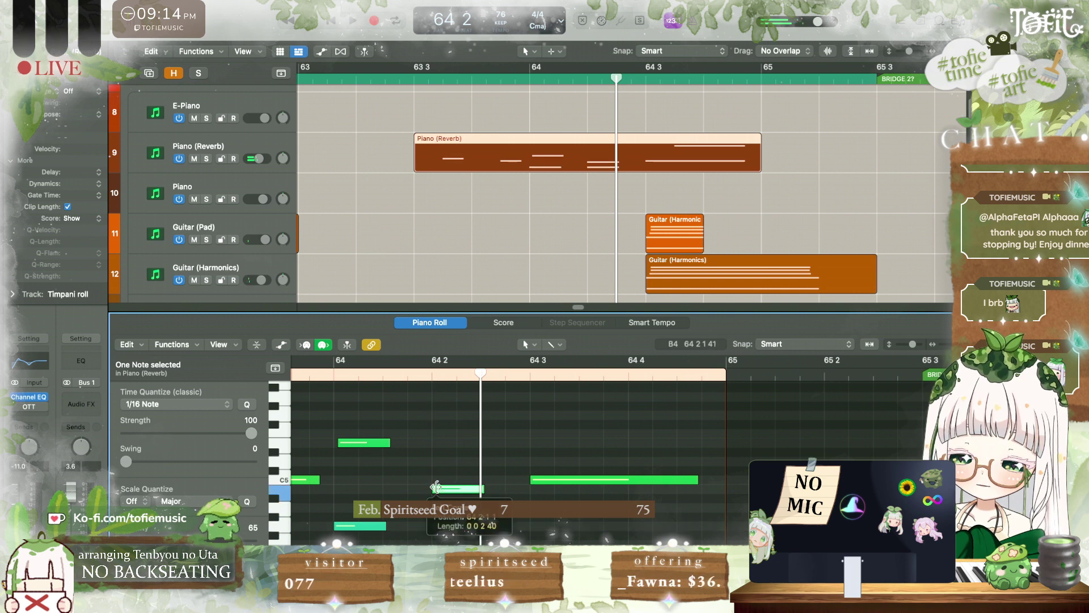
{"action": "left_click_drag", "start_coordinate": [436, 487], "coordinate": [435, 487]}
{"action": "key", "text": "space"}
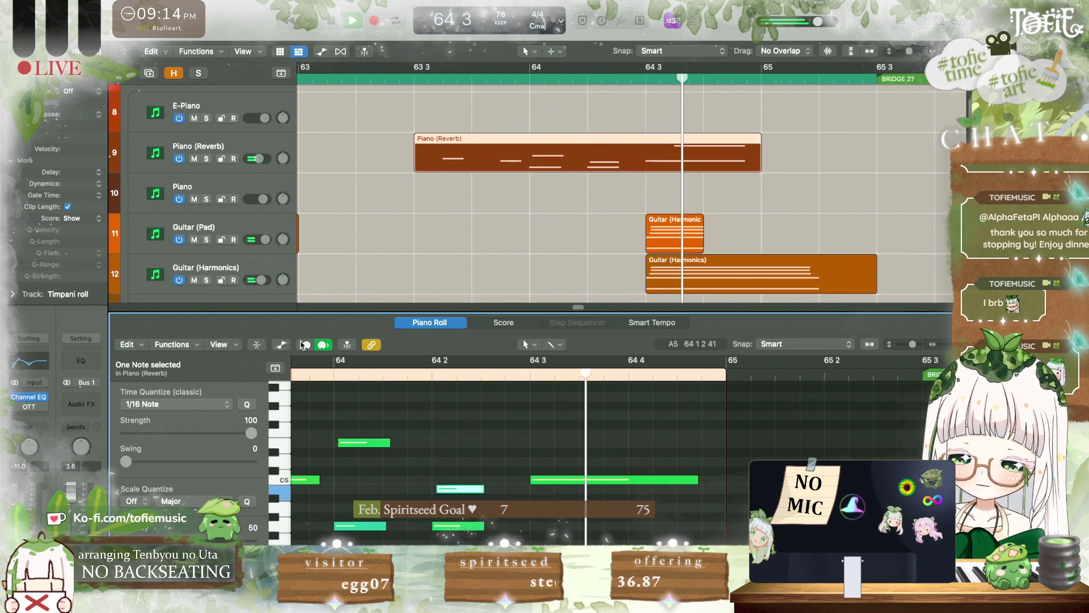
Step: Close the note editor and play the arrangement from 61 3 through INST BREAK 2, examining the regions on all tracks
{"action": "key", "text": "e"}
{"action": "left_click", "coordinate": [403, 179]}
{"action": "key", "text": "super+Left"}
{"action": "key", "text": "super+Left"}
{"action": "key", "text": "super+Left"}
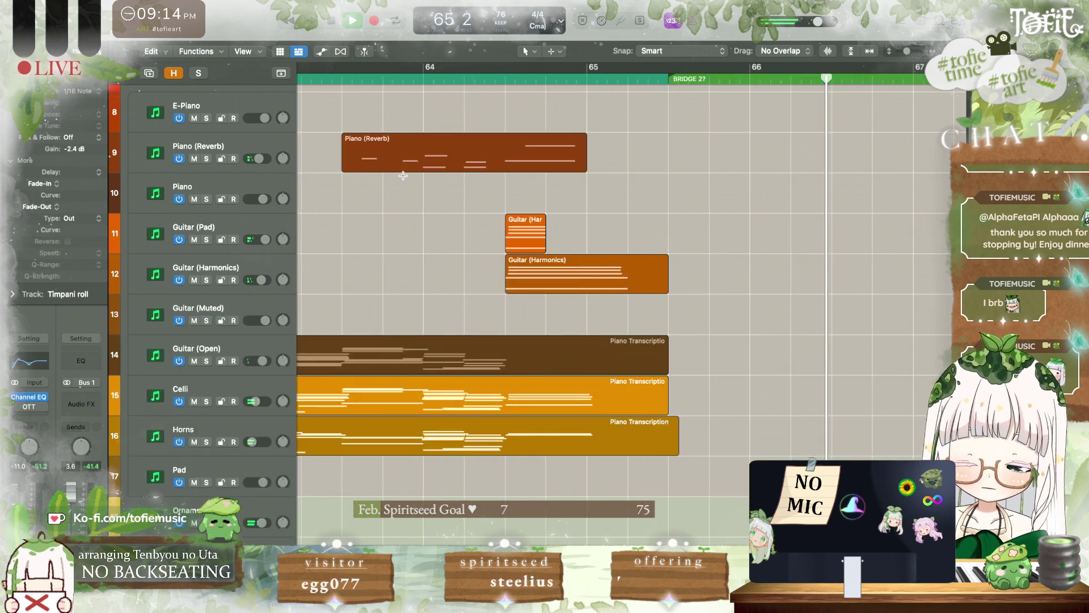
{"action": "key", "text": "space"}
{"action": "left_click", "coordinate": [318, 78]}
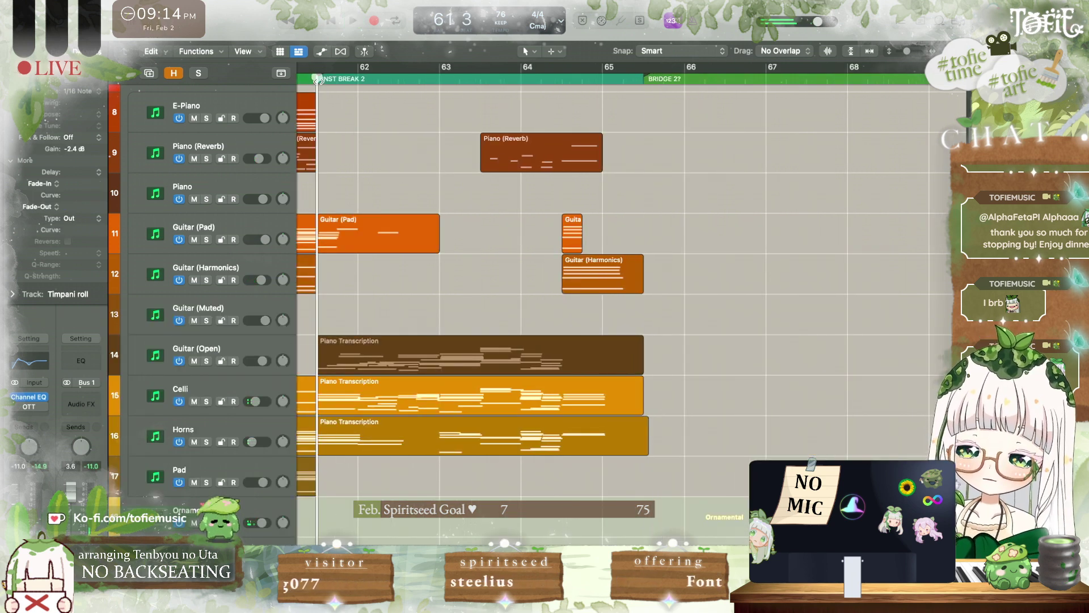
{"action": "key", "text": "space"}
{"action": "scroll", "coordinate": [745, 249], "scroll_direction": "left", "scroll_amount": 3}
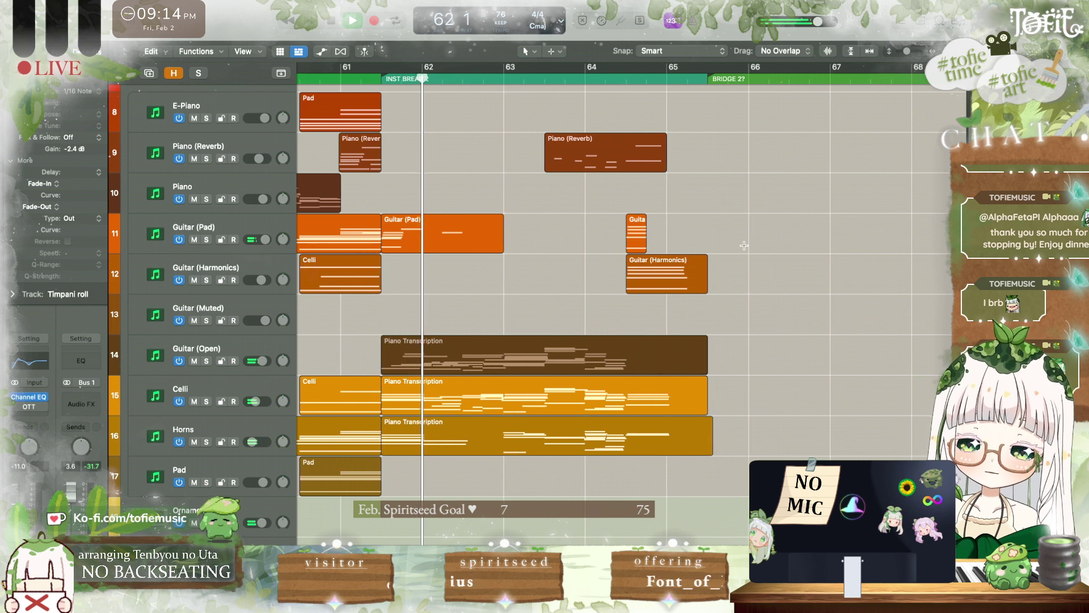
{"action": "scroll", "coordinate": [743, 247], "scroll_direction": "right", "scroll_amount": 1}
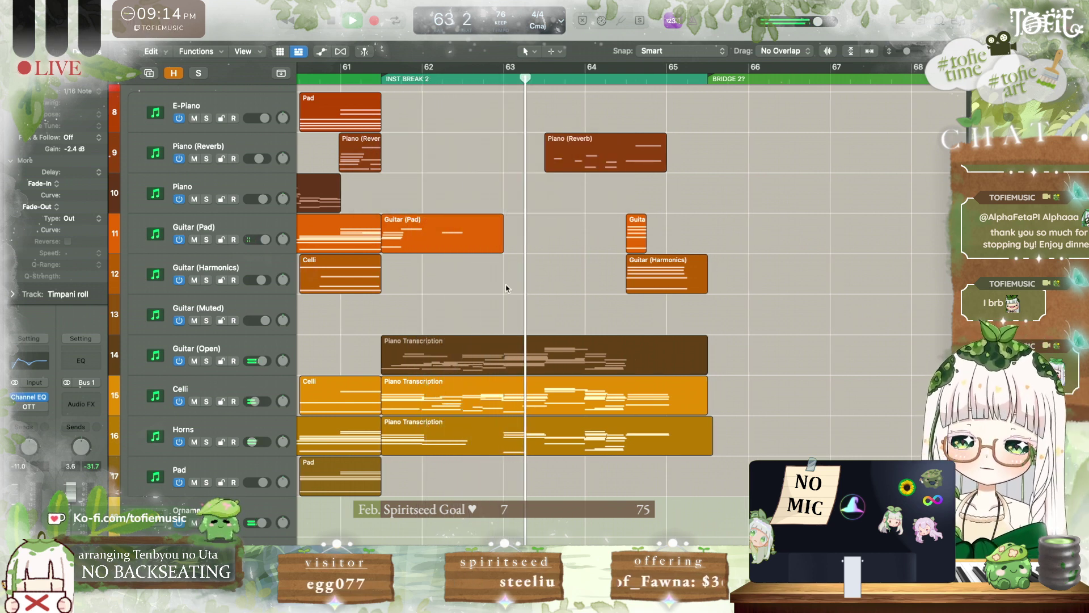
{"action": "scroll", "coordinate": [507, 276], "scroll_direction": "up", "scroll_amount": 2}
{"action": "scroll", "coordinate": [506, 276], "scroll_direction": "down", "scroll_amount": 15}
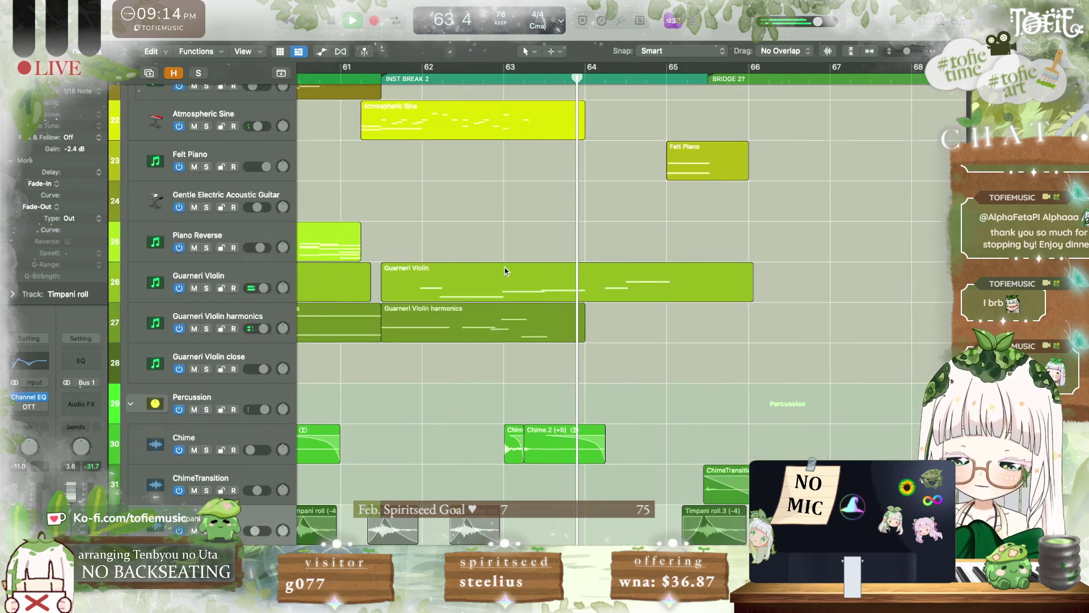
{"action": "scroll", "coordinate": [506, 267], "scroll_direction": "up", "scroll_amount": 13}
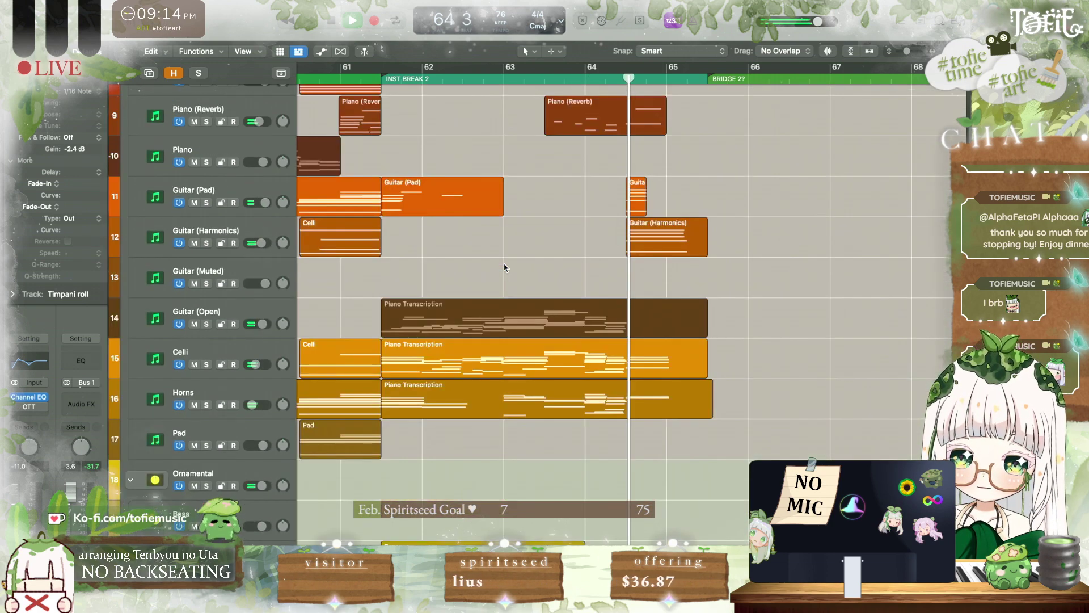
{"action": "key", "text": "space"}
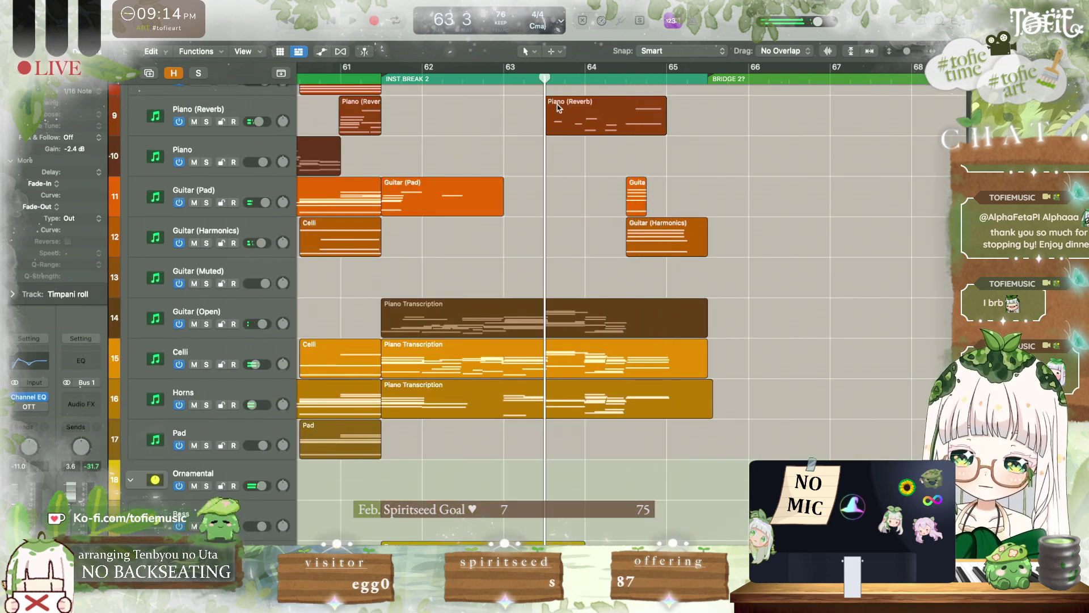
Step: Place the Piano (Reverb) phrase region on the Atmospheric Sine track at 63 3
{"action": "left_click", "coordinate": [564, 112]}
{"action": "scroll", "coordinate": [565, 114], "scroll_direction": "down", "scroll_amount": 9}
{"action": "left_click_drag", "start_coordinate": [564, 112], "coordinate": [568, 279]}
{"action": "left_click_drag", "start_coordinate": [570, 324], "coordinate": [570, 324]}
{"action": "key", "text": "Return"}
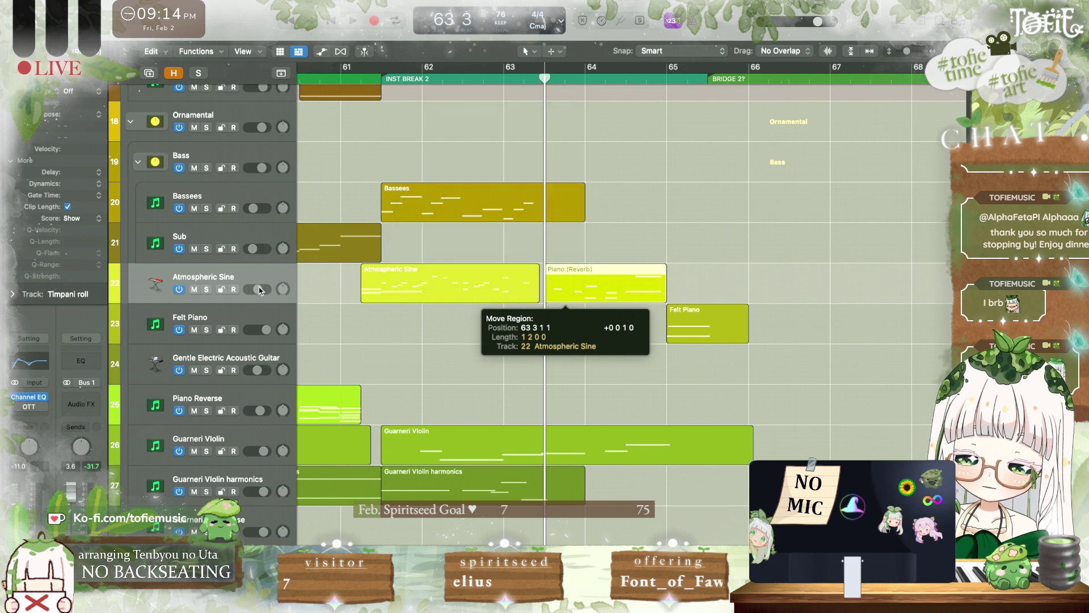
Step: Audition the Piano (Reverb) region on the Atmospheric Sine track, first soloed and again with all tracks
{"action": "key", "text": "s"}
{"action": "key", "text": "space"}
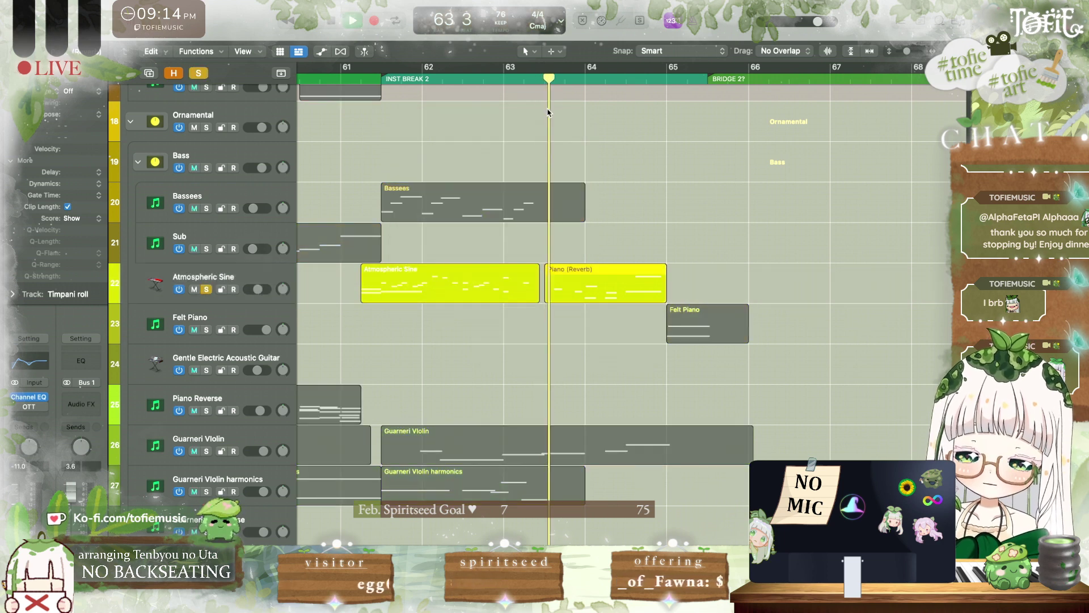
{"action": "key", "text": "s"}
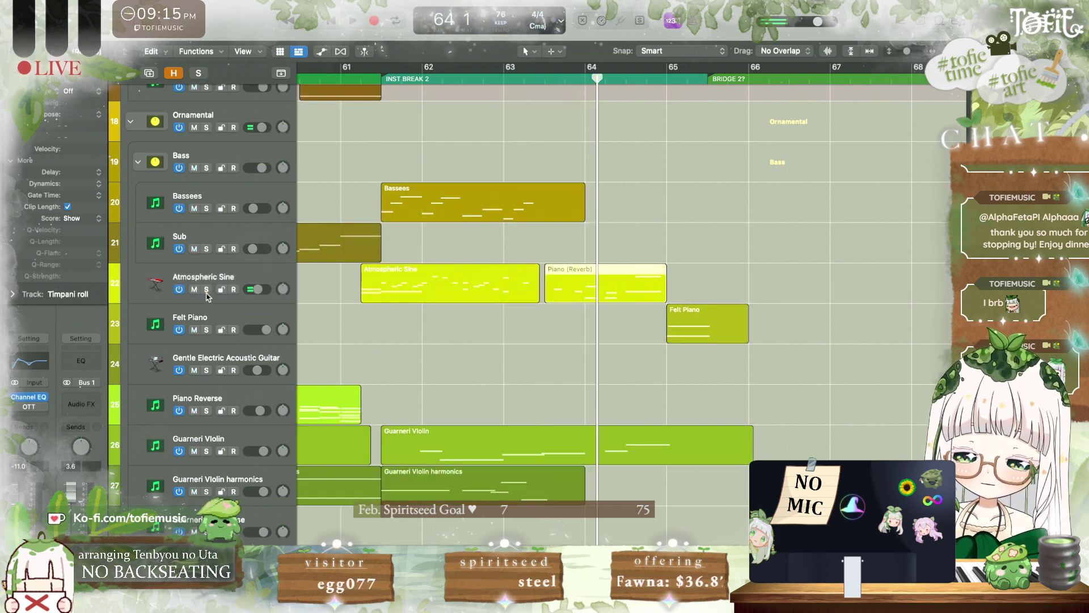
{"action": "key", "text": "space"}
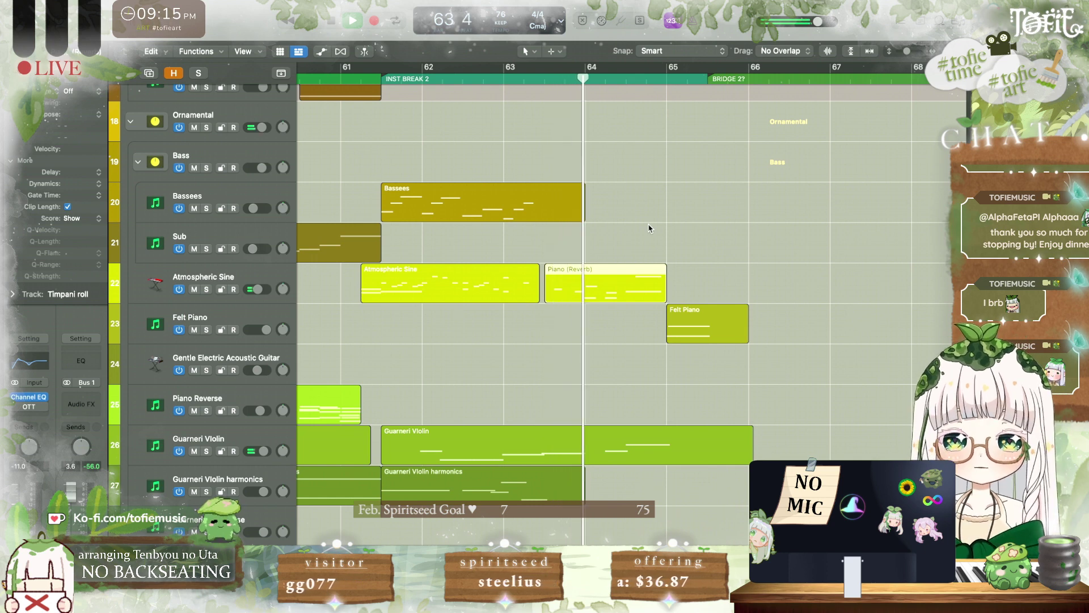
Step: Open the Piano (Reverb) region in the Piano Roll, select all its notes and review them during playback
{"action": "key", "text": "e"}
{"action": "key", "text": "space"}
{"action": "key", "text": "super+a"}
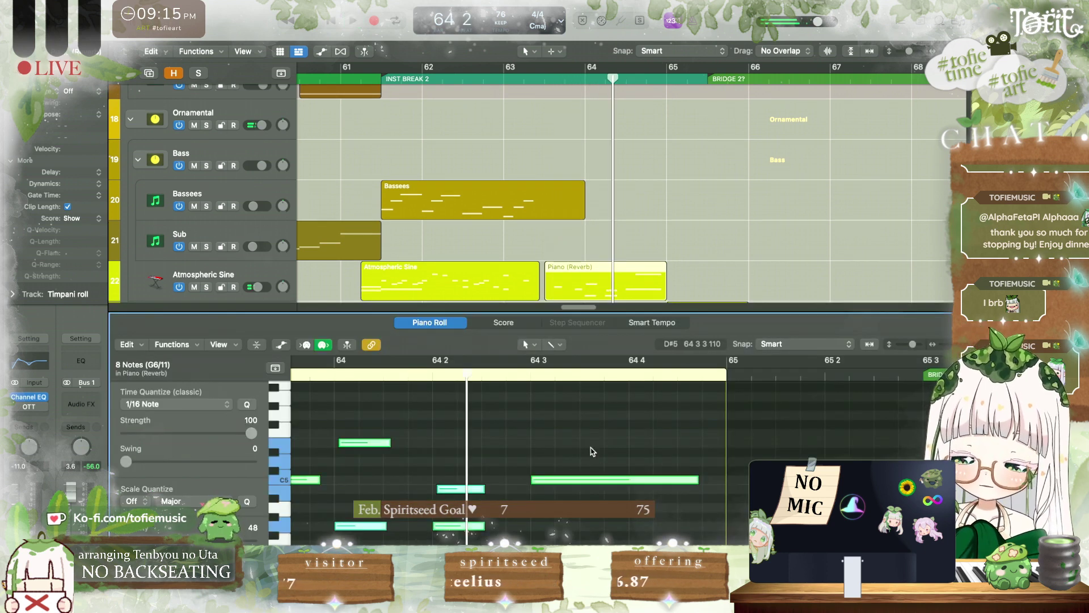
{"action": "key", "text": "Delete"}
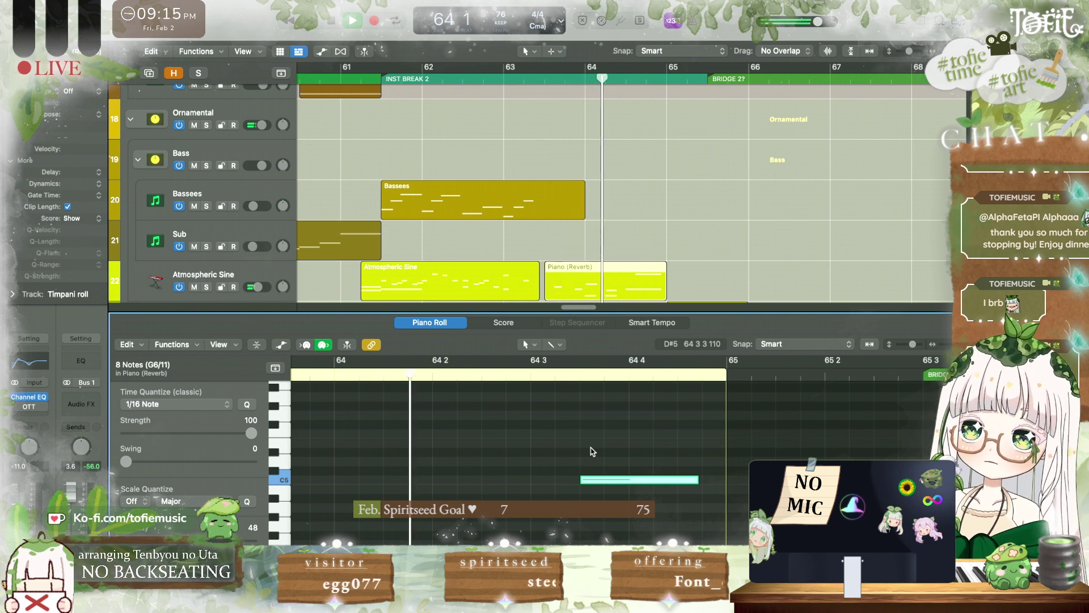
{"action": "scroll", "coordinate": [592, 451], "scroll_direction": "down", "scroll_amount": 2}
{"action": "scroll", "coordinate": [592, 451], "scroll_direction": "left", "scroll_amount": 2}
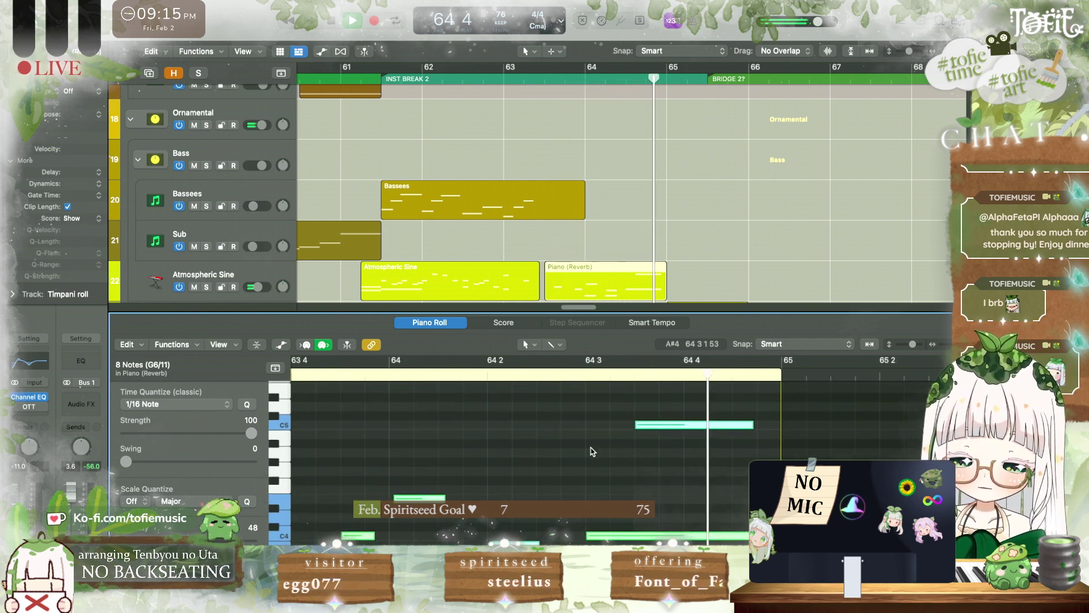
{"action": "key", "text": "space"}
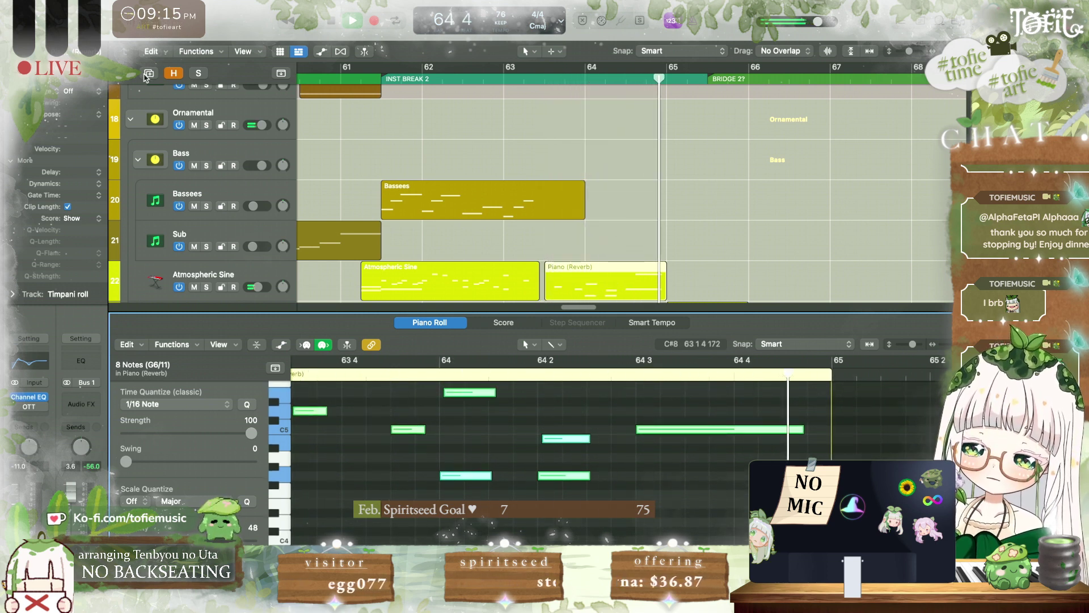
{"action": "key", "text": "space"}
Step: Extend the last C5 and C6 notes of Piano (Reverb) to bar 65 and trim the region's start to about 64 2 3
{"action": "left_click", "coordinate": [763, 436]}
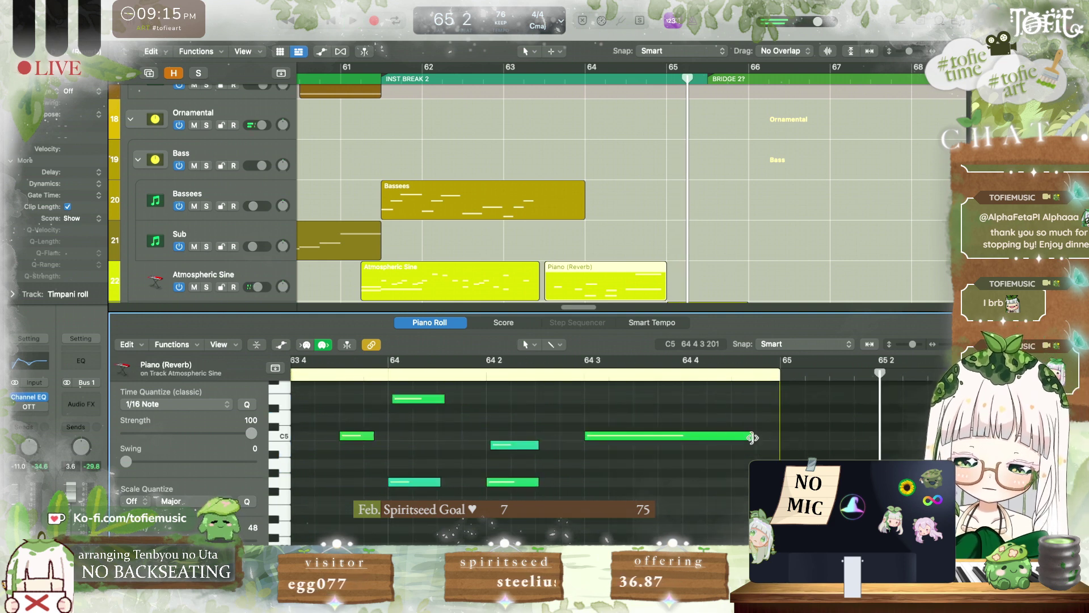
{"action": "scroll", "coordinate": [758, 438], "scroll_direction": "up", "scroll_amount": 4}
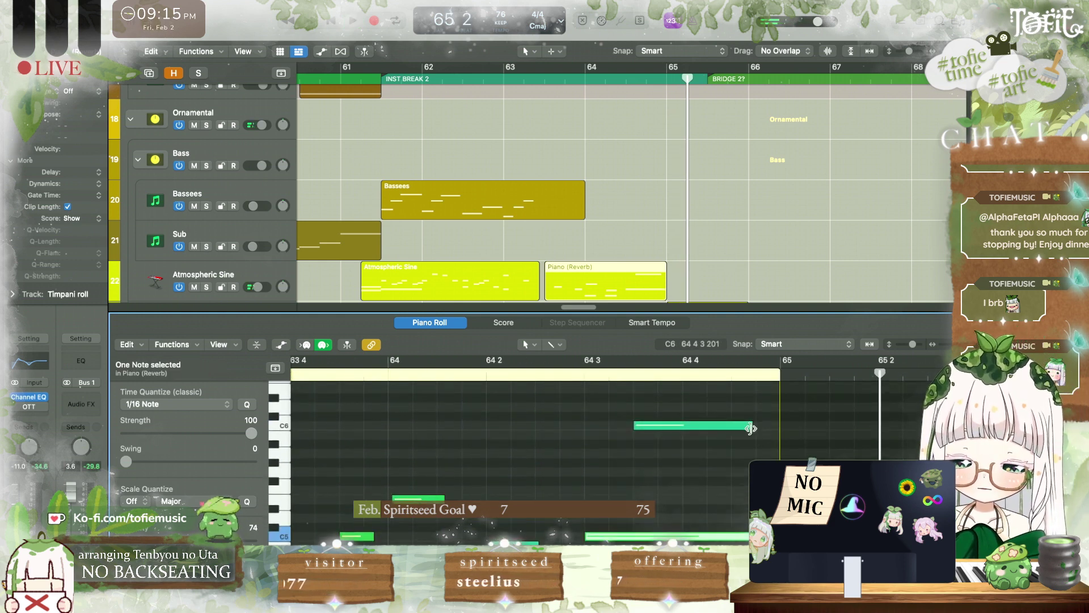
{"action": "left_click_drag", "start_coordinate": [752, 429], "coordinate": [780, 427]}
{"action": "left_click_drag", "start_coordinate": [553, 305], "coordinate": [618, 270]}
Step: Automate the Atmospheric Sine volume to dip to about -30.2 dB near the Piano (Reverb) region's start and rise to -4.9 dB at its end
{"action": "key", "text": "a"}
{"action": "left_click", "coordinate": [642, 248]}
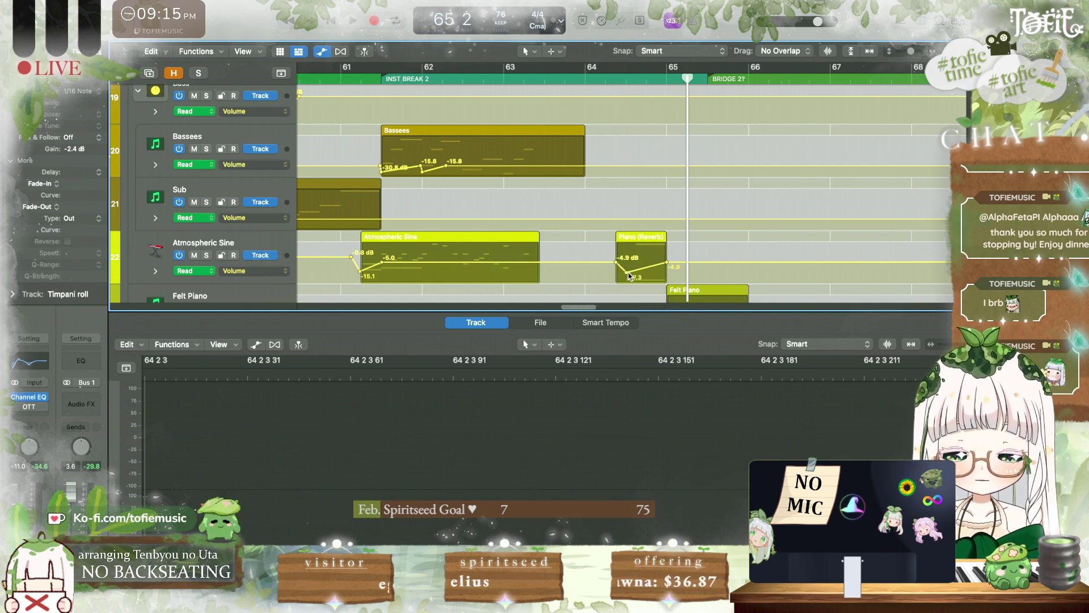
{"action": "left_click_drag", "start_coordinate": [629, 276], "coordinate": [626, 276]}
{"action": "key", "text": "space"}
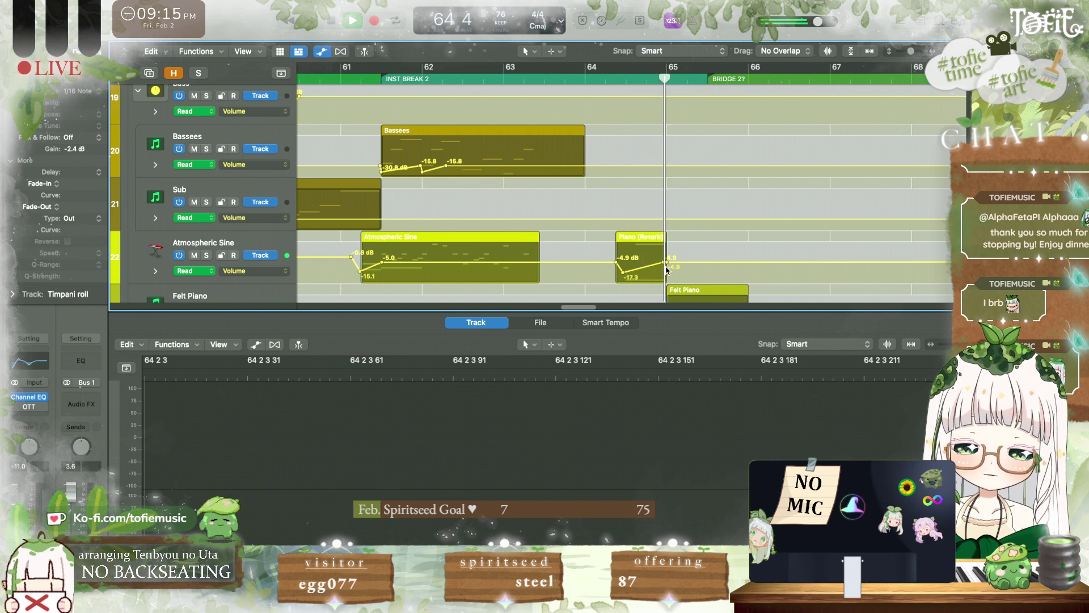
{"action": "left_click_drag", "start_coordinate": [667, 263], "coordinate": [624, 280]}
{"action": "key", "text": "space"}
{"action": "key", "text": "space"}
Step: Hide the editor and inspector, and bend the rising volume ramp over Piano (Reverb) downward with the Automation Curve Tool
{"action": "key", "text": "e"}
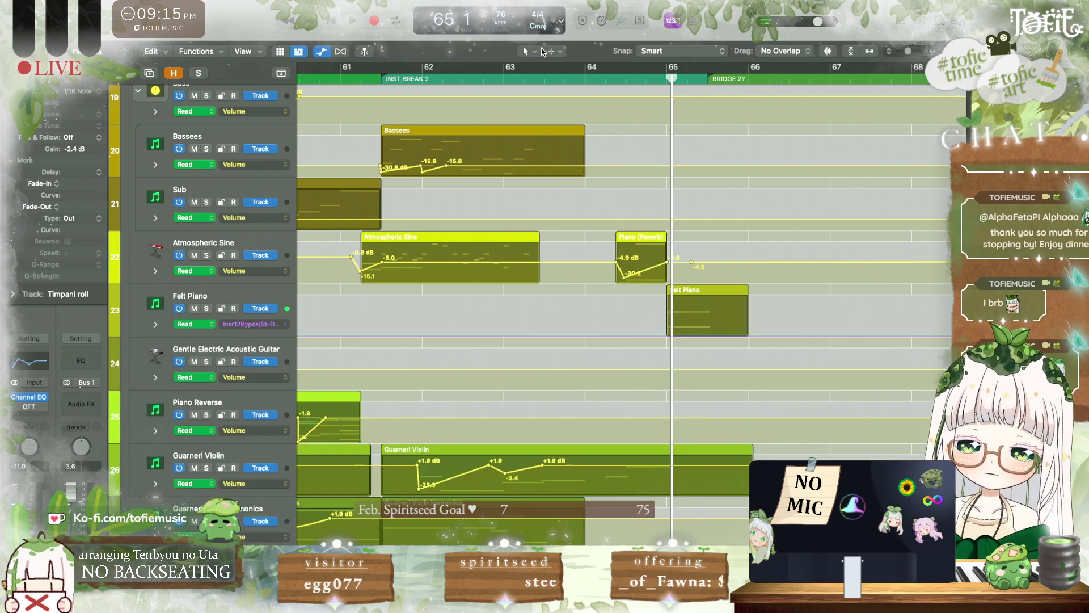
{"action": "key", "text": "i"}
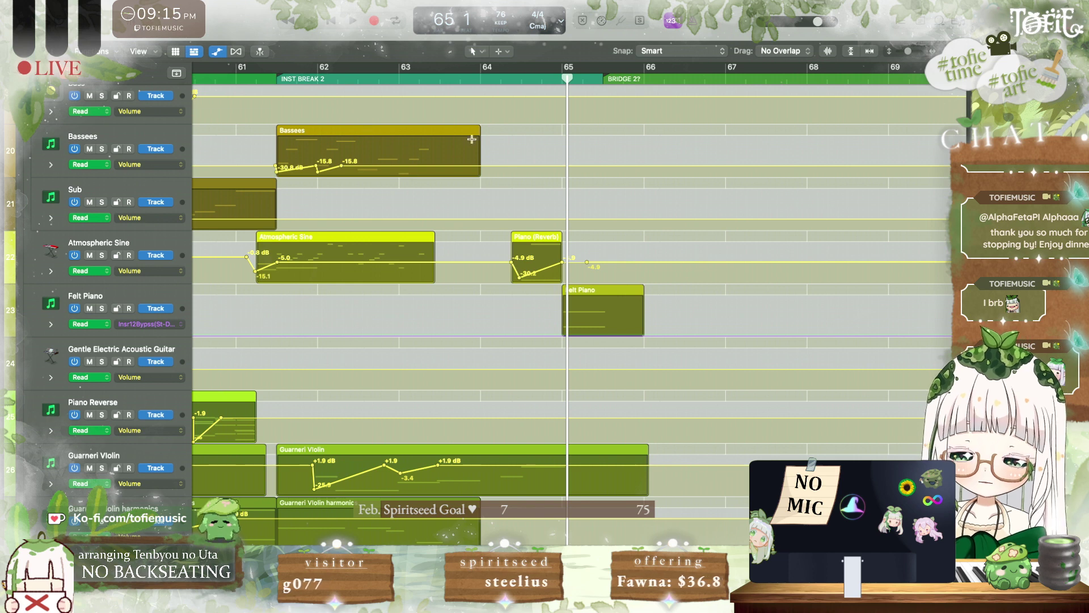
{"action": "left_click", "coordinate": [501, 52]}
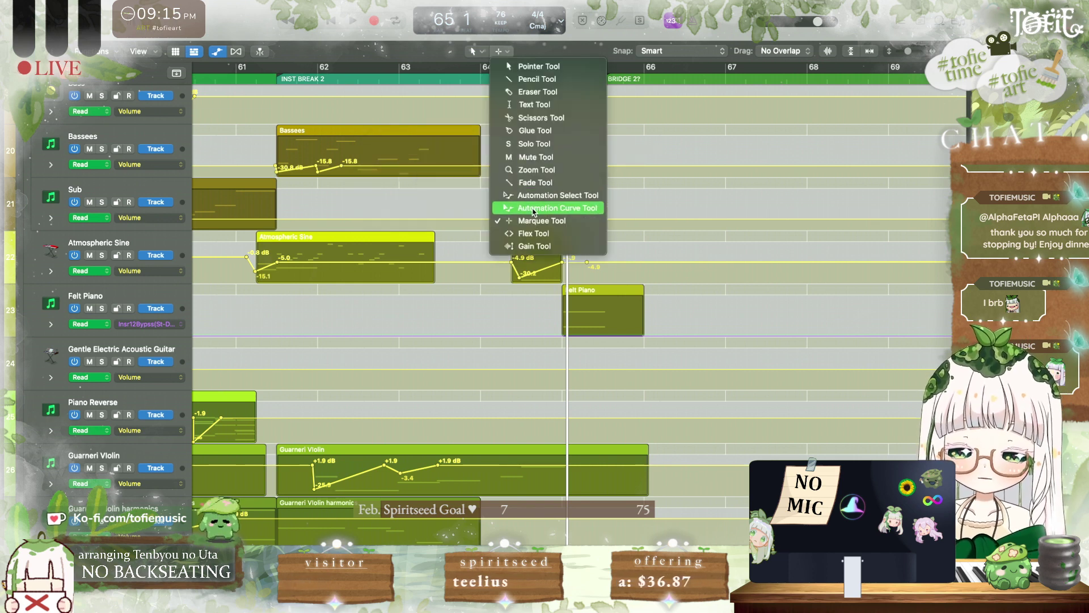
{"action": "left_click", "coordinate": [533, 209]}
{"action": "scroll", "coordinate": [541, 274], "scroll_direction": "up", "scroll_amount": 5}
{"action": "scroll", "coordinate": [485, 271], "scroll_direction": "left", "scroll_amount": 1}
{"action": "left_click_drag", "start_coordinate": [489, 271], "coordinate": [489, 282]}
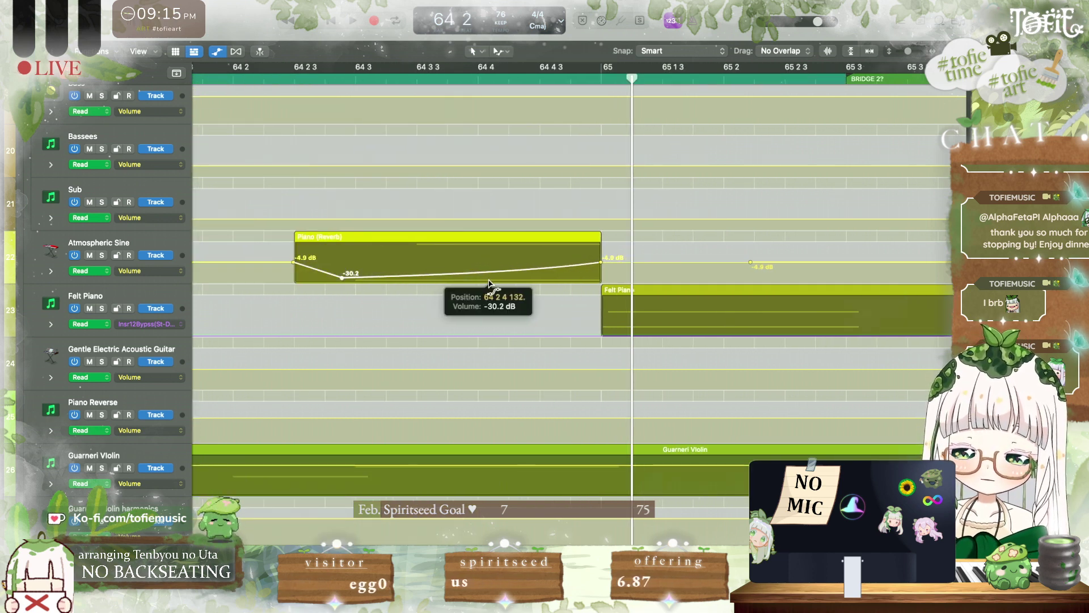
{"action": "key", "text": "space"}
{"action": "scroll", "coordinate": [510, 267], "scroll_direction": "down", "scroll_amount": 3}
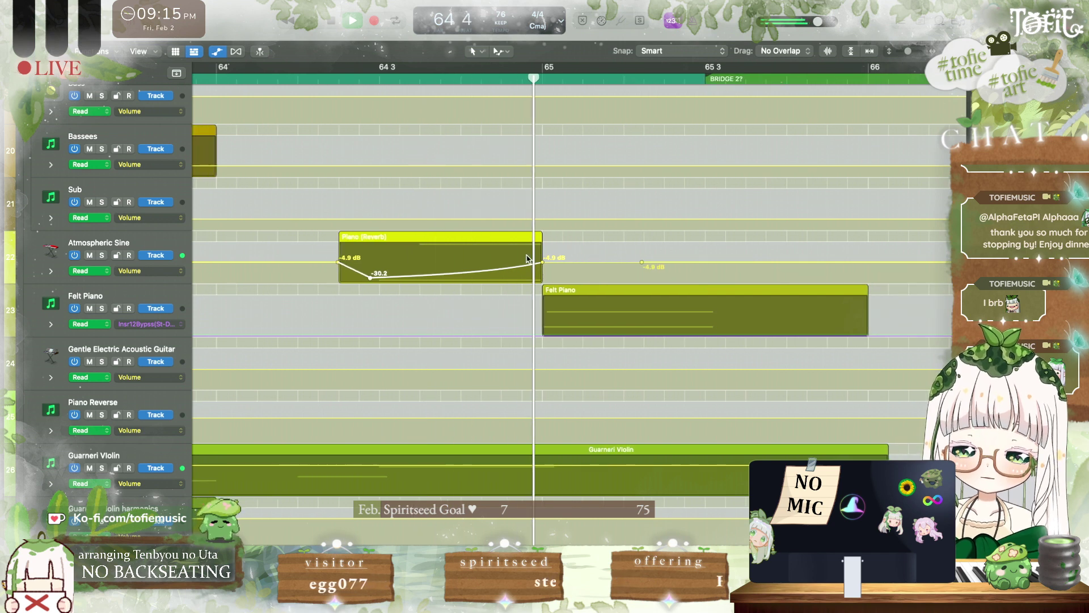
Step: Move the ramp's end point slightly before bar 65 and shift the -4.9 dB and -30.2 dB dip points slightly later
{"action": "key", "text": "space"}
{"action": "left_click_drag", "start_coordinate": [543, 262], "coordinate": [538, 262]}
{"action": "key", "text": "space"}
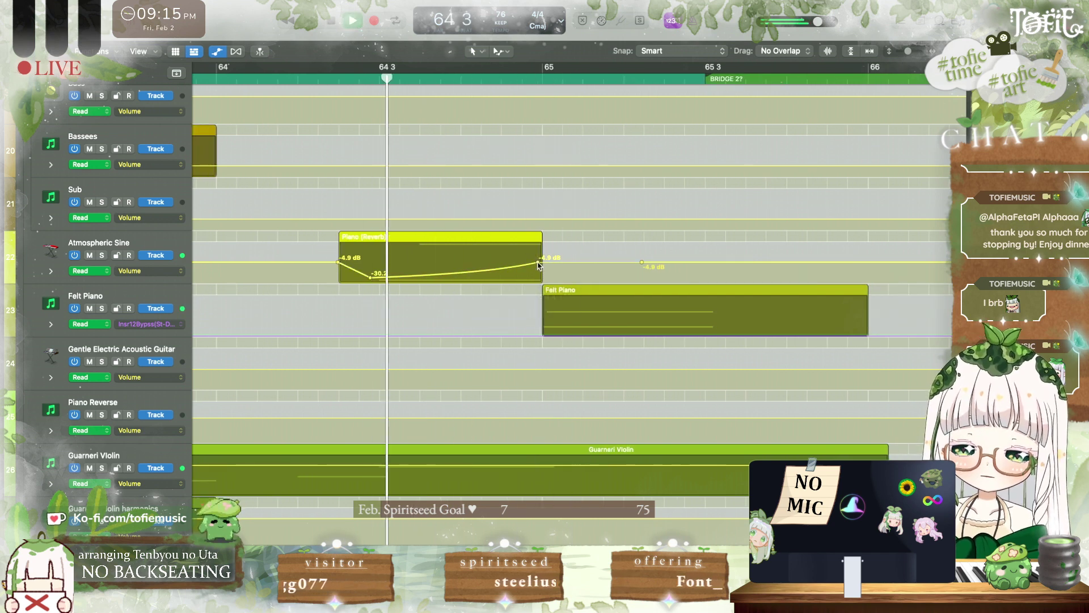
{"action": "left_click_drag", "start_coordinate": [370, 277], "coordinate": [363, 263]}
{"action": "key", "text": "space"}
{"action": "key", "text": "space"}
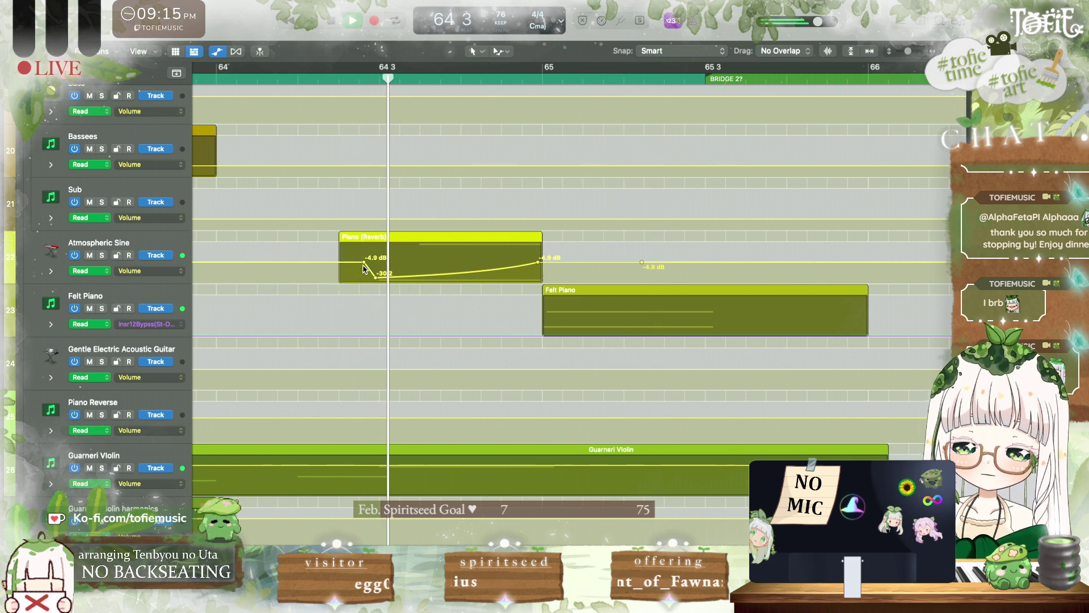
{"action": "key", "text": "space"}
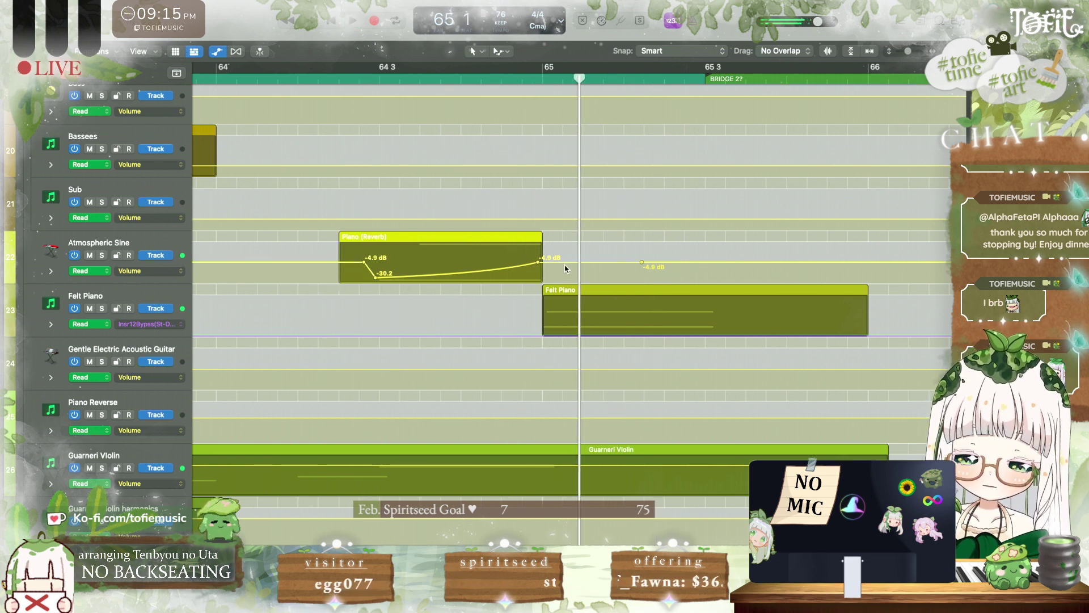
Step: Raise the Atmospheric Sine volume from the ramp's end onward to about -2.8 dB and move the dip's starting point slightly later
{"action": "left_click_drag", "start_coordinate": [561, 266], "coordinate": [561, 263]}
{"action": "key", "text": "space"}
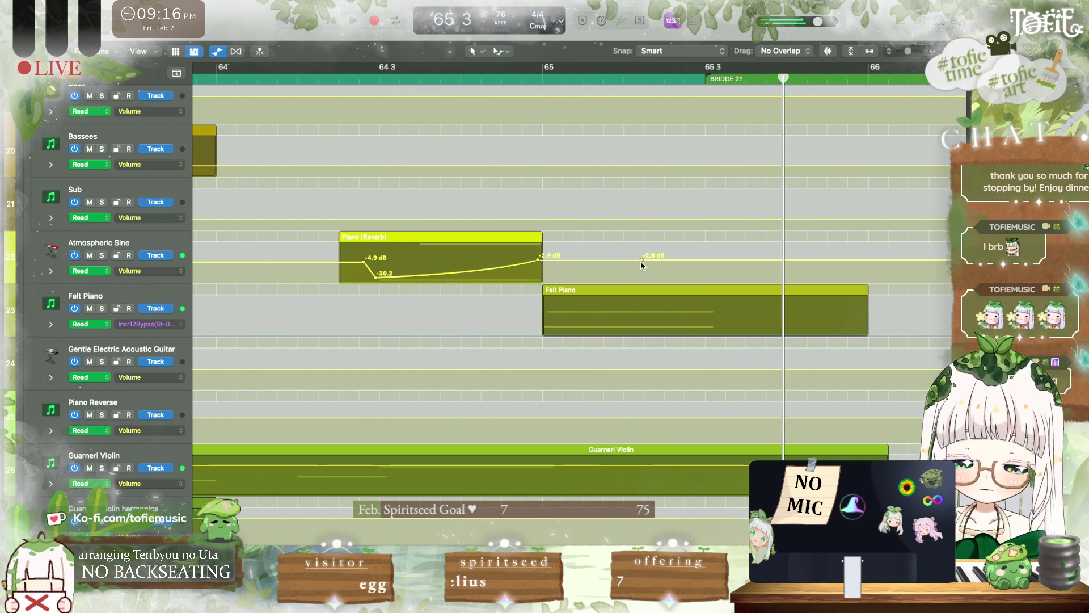
{"action": "key", "text": "space"}
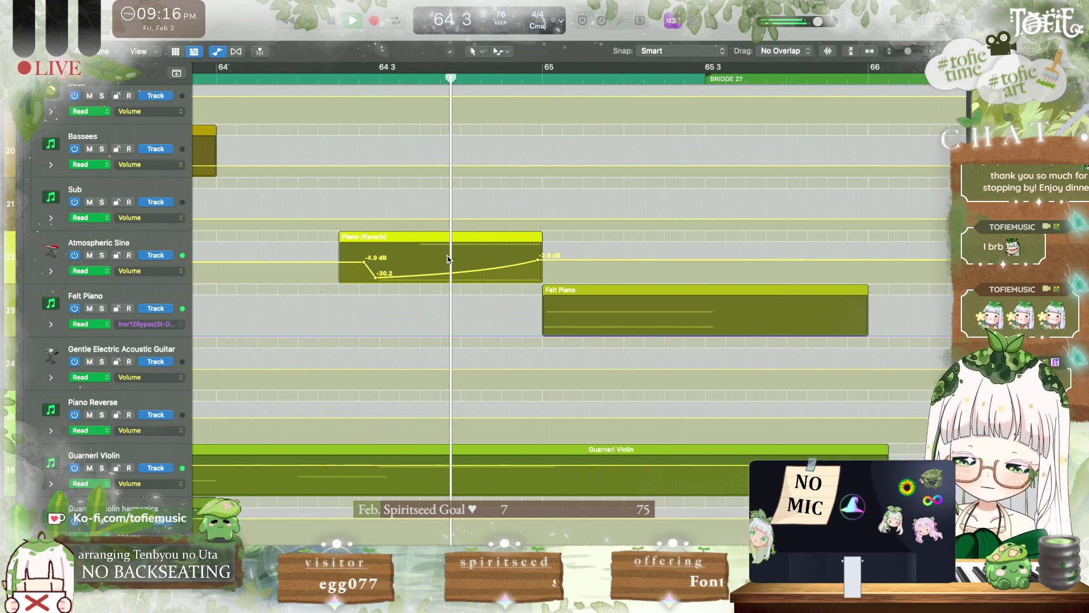
{"action": "key", "text": "space"}
{"action": "left_click_drag", "start_coordinate": [367, 262], "coordinate": [370, 262]}
Step: Audition the Atmospheric Sine fade soloed, and again in the full mix through the Felt Piano region
{"action": "left_click", "coordinate": [102, 255]}
{"action": "key", "text": "space"}
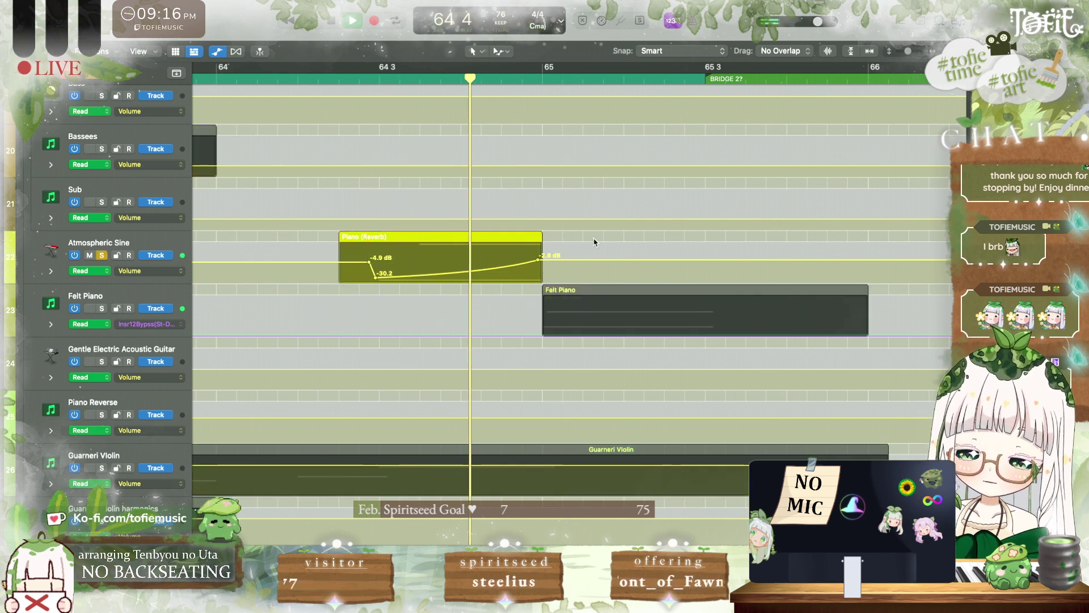
{"action": "left_click", "coordinate": [101, 255]}
{"action": "key", "text": "space"}
{"action": "key", "text": "space"}
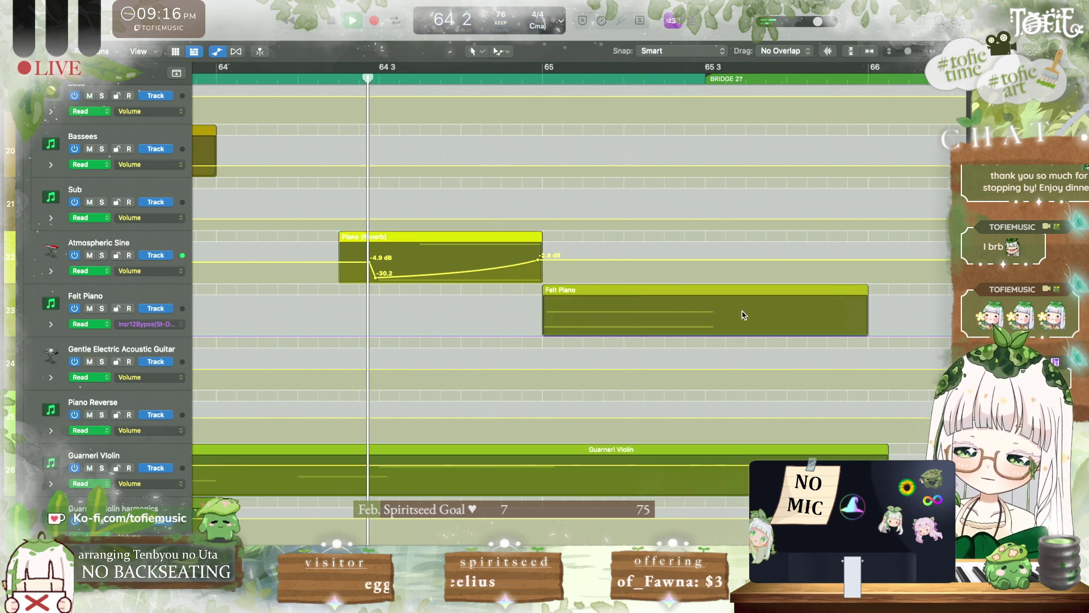
{"action": "scroll", "coordinate": [591, 408], "scroll_direction": "down", "scroll_amount": 5}
{"action": "scroll", "coordinate": [591, 408], "scroll_direction": "up", "scroll_amount": 3}
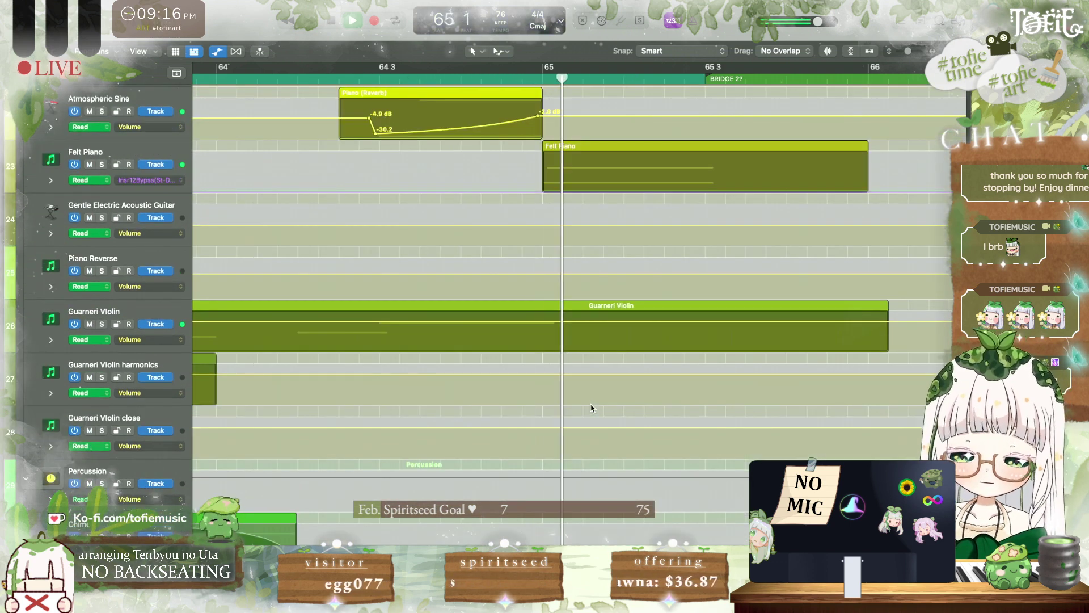
{"action": "scroll", "coordinate": [590, 408], "scroll_direction": "up", "scroll_amount": 1}
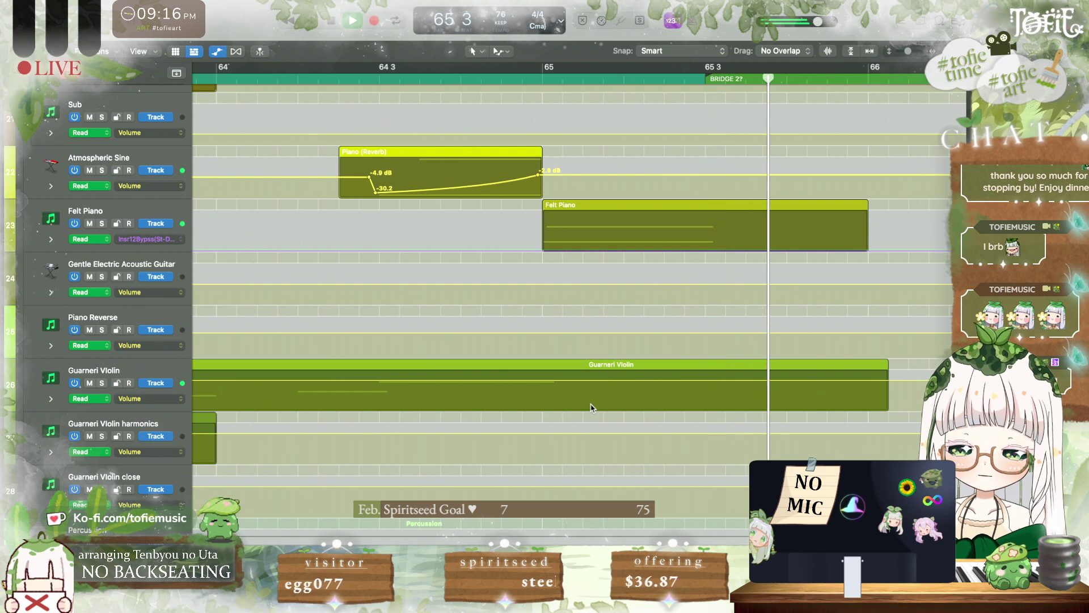
{"action": "key", "text": "space"}
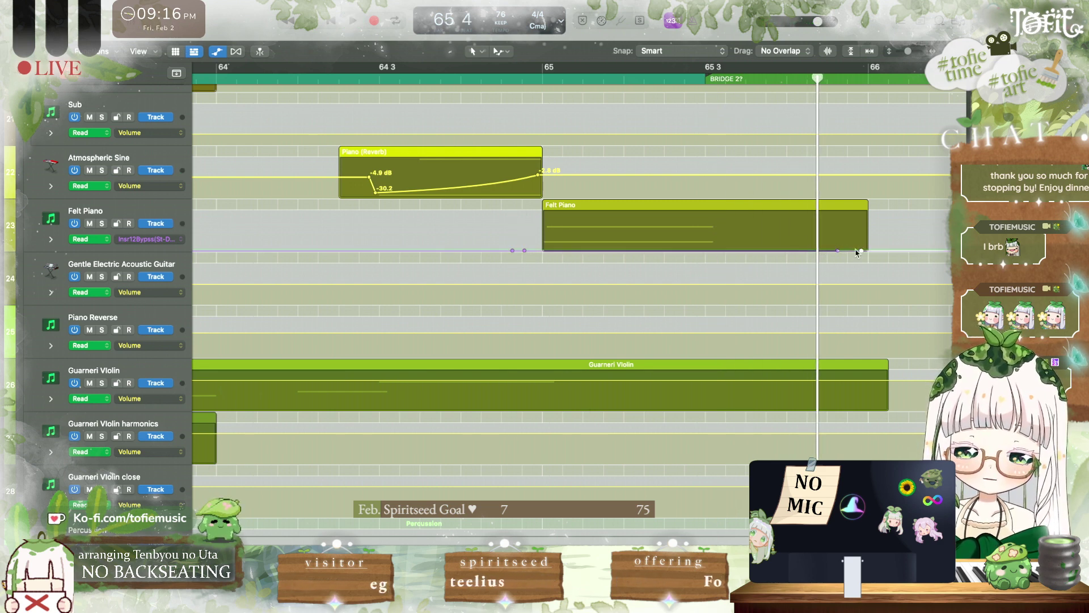
Step: Raise the Felt Piano track's insert bypass automation to Bypassed across the Felt Piano region and play the passage
{"action": "left_click_drag", "start_coordinate": [780, 249], "coordinate": [775, 217]}
{"action": "key", "text": "space"}
{"action": "scroll", "coordinate": [744, 290], "scroll_direction": "right", "scroll_amount": 3}
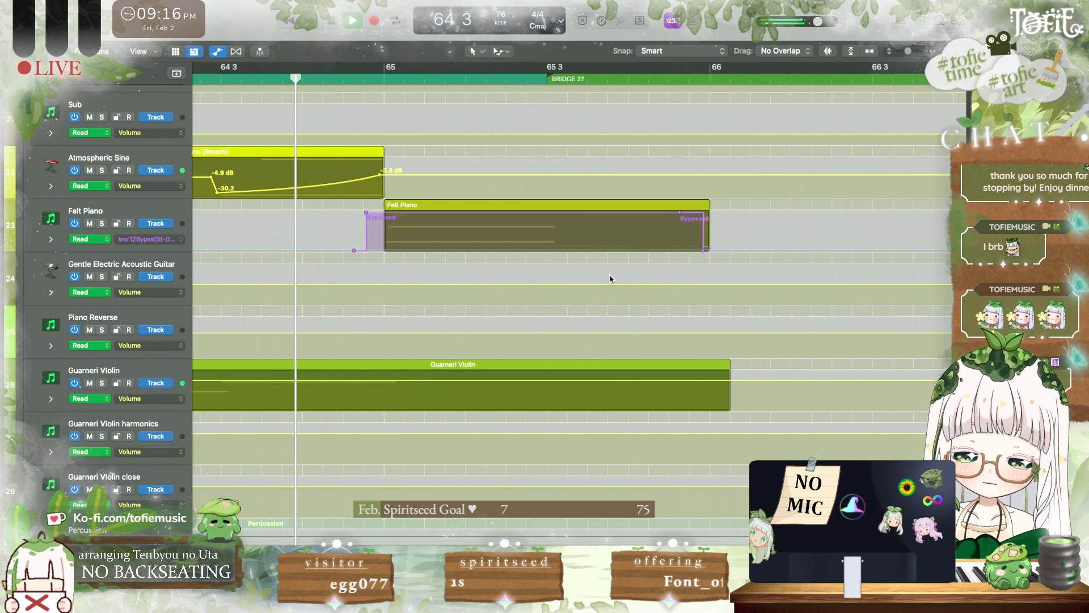
{"action": "scroll", "coordinate": [606, 253], "scroll_direction": "up", "scroll_amount": 1}
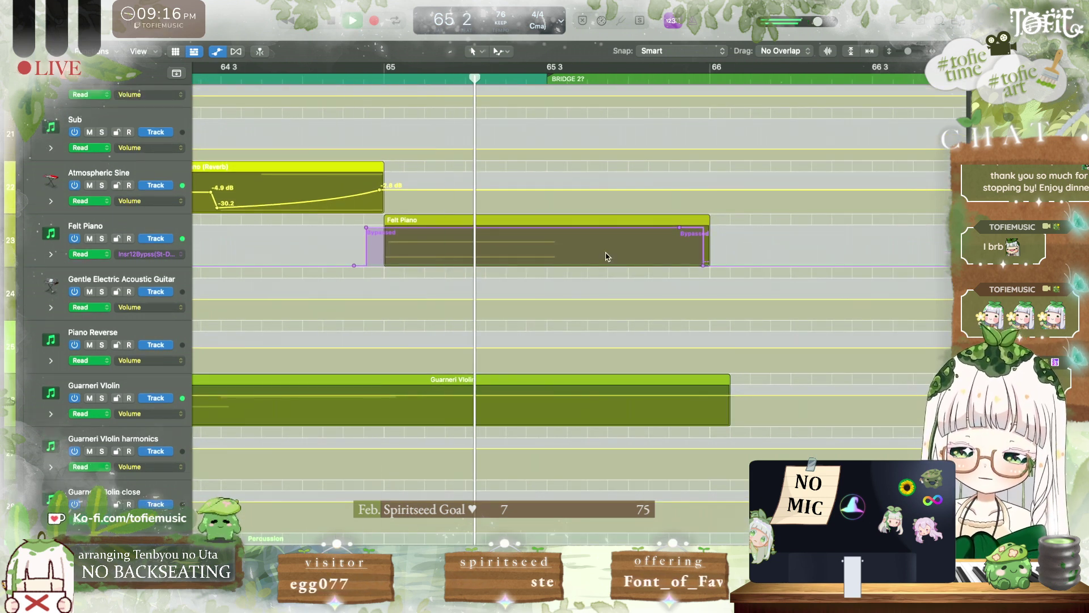
{"action": "key", "text": "space"}
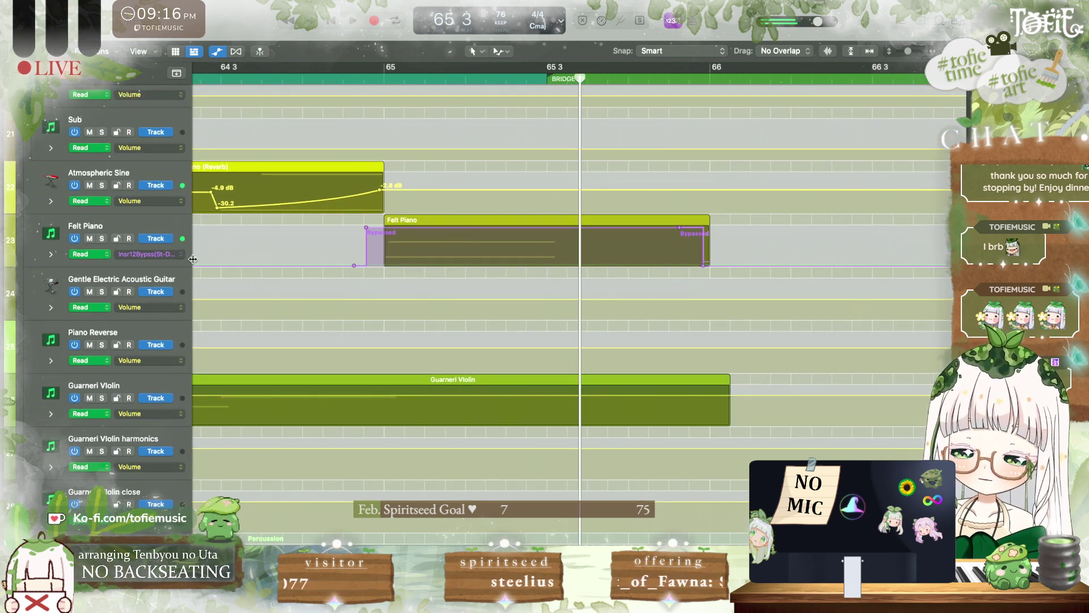
Step: Hide the automation, open the Felt Piano region's two notes in the Piano Roll and lower their velocity
{"action": "key", "text": "a"}
{"action": "double_click", "coordinate": [447, 284]}
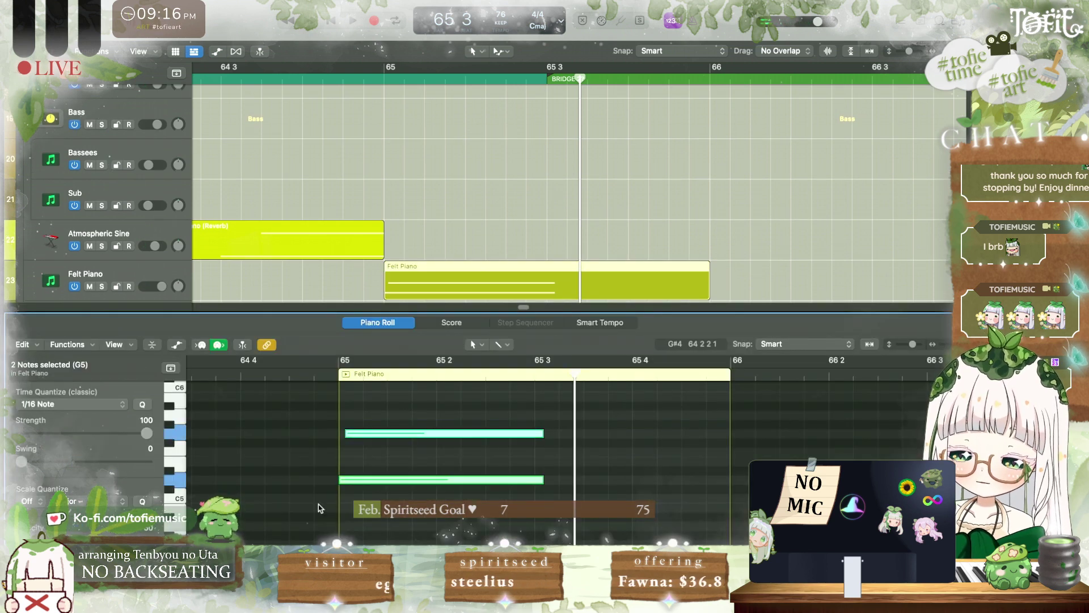
{"action": "key", "text": "space"}
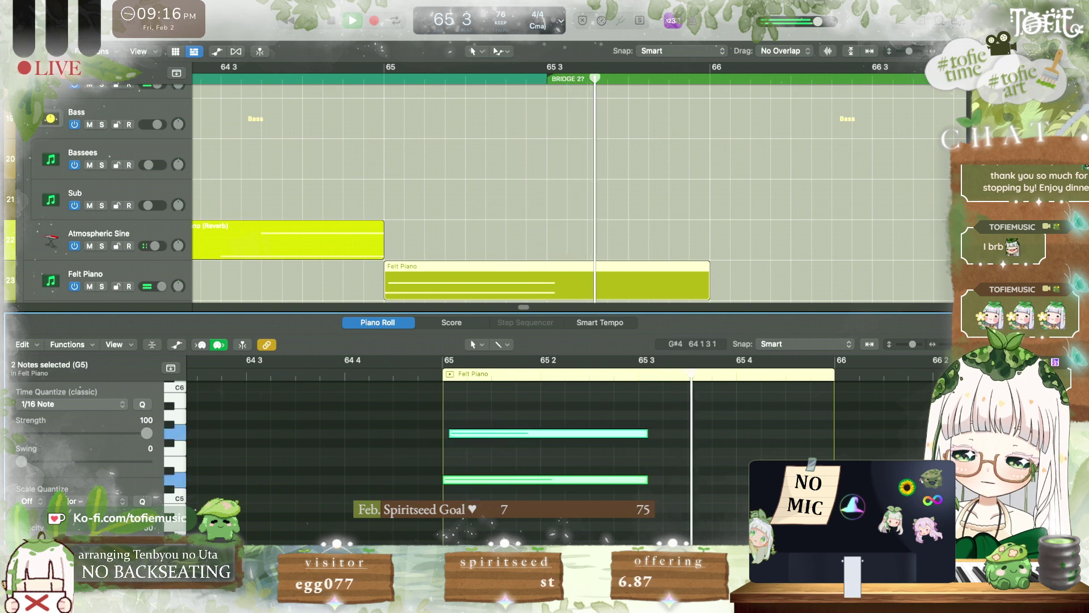
{"action": "left_click_drag", "start_coordinate": [70, 539], "coordinate": [44, 539]}
{"action": "key", "text": "space"}
{"action": "key", "text": "space"}
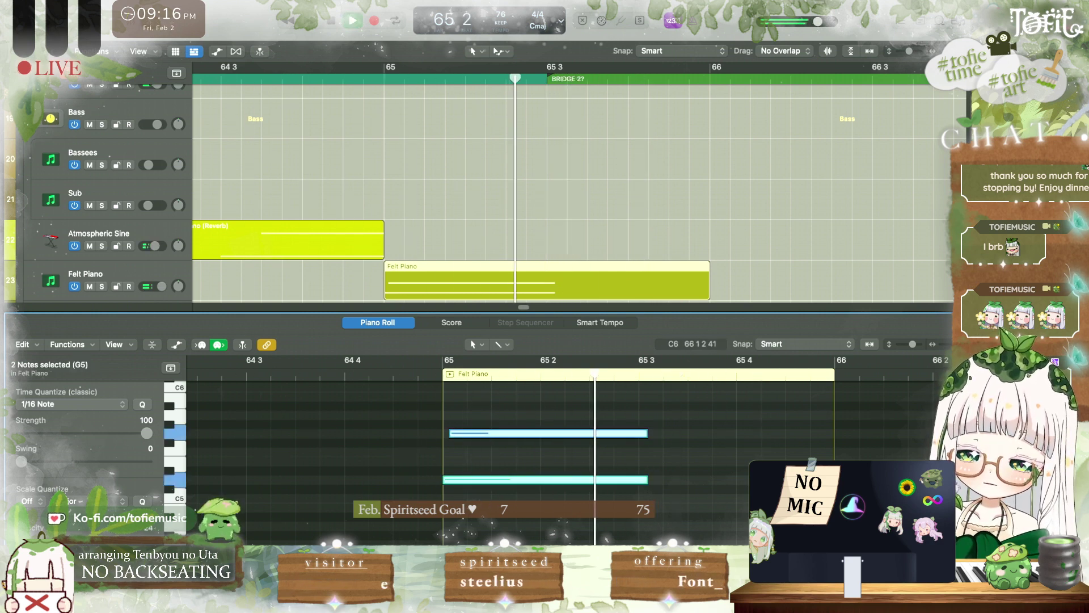
Step: Stop playback, close the Piano Roll and show the track automation around the Celli track
{"action": "key", "text": "p"}
{"action": "scroll", "coordinate": [457, 282], "scroll_direction": "left", "scroll_amount": 2}
{"action": "key", "text": "space"}
{"action": "scroll", "coordinate": [457, 282], "scroll_direction": "up", "scroll_amount": 7}
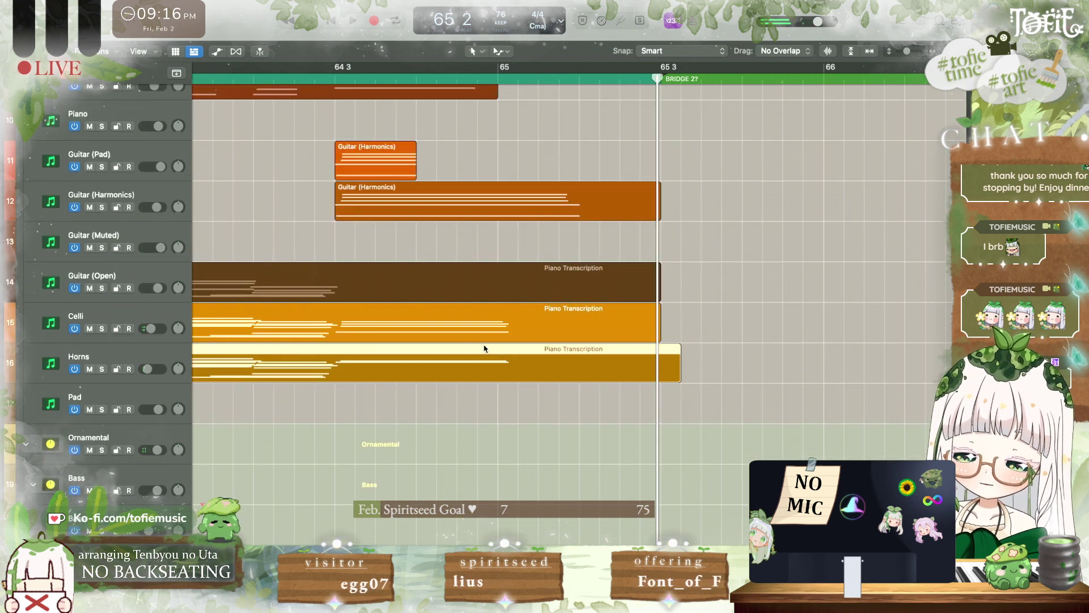
{"action": "key", "text": "a"}
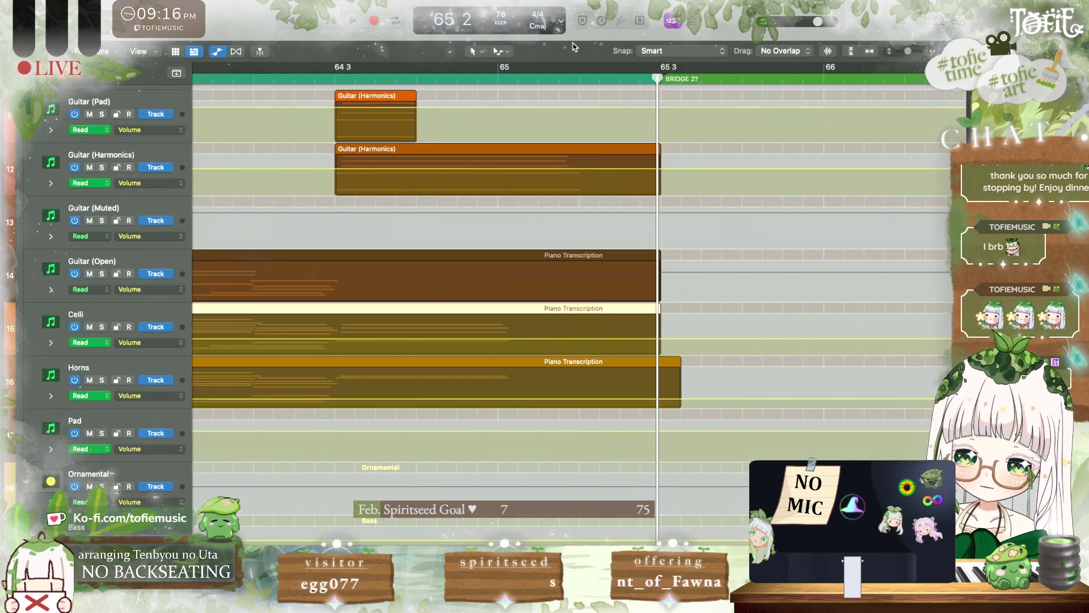
Step: With the Marquee Tool, add a Celli volume dip from -9.0 dB down to -21.6 dB at bar 64 beat 3, returning to -9.0 dB
{"action": "left_click", "coordinate": [498, 51]}
{"action": "left_click", "coordinate": [548, 224]}
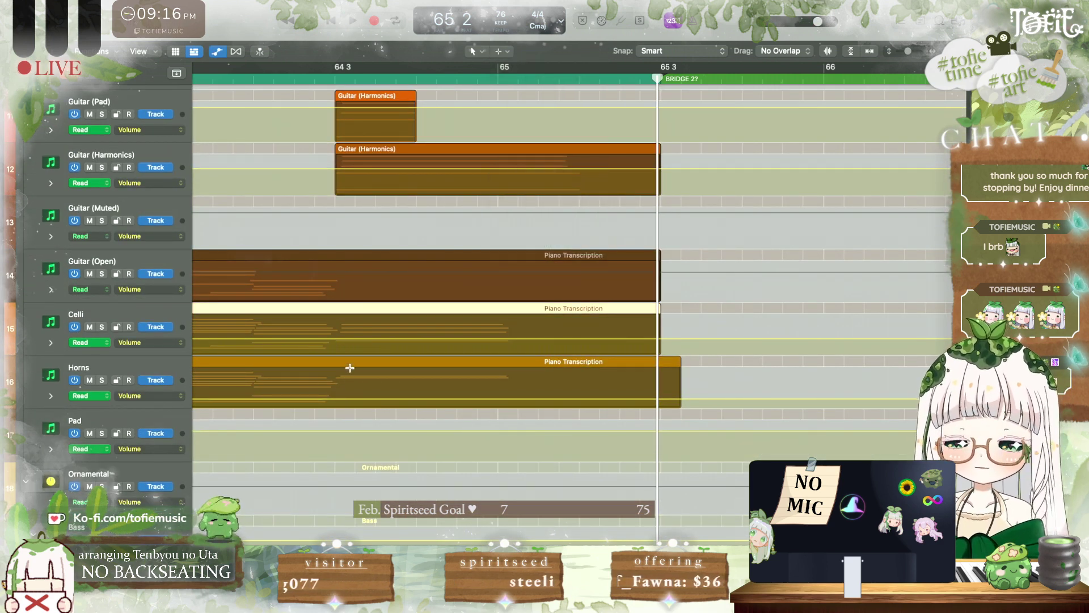
{"action": "left_click_drag", "start_coordinate": [334, 337], "coordinate": [513, 332]}
{"action": "left_click", "coordinate": [474, 337]}
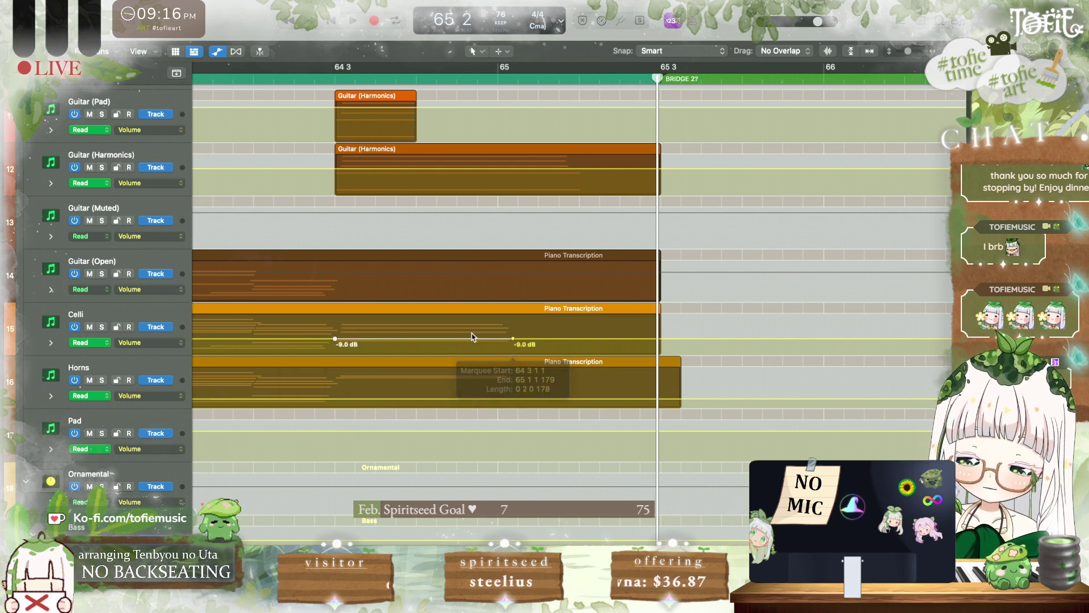
{"action": "left_click_drag", "start_coordinate": [335, 339], "coordinate": [335, 346]}
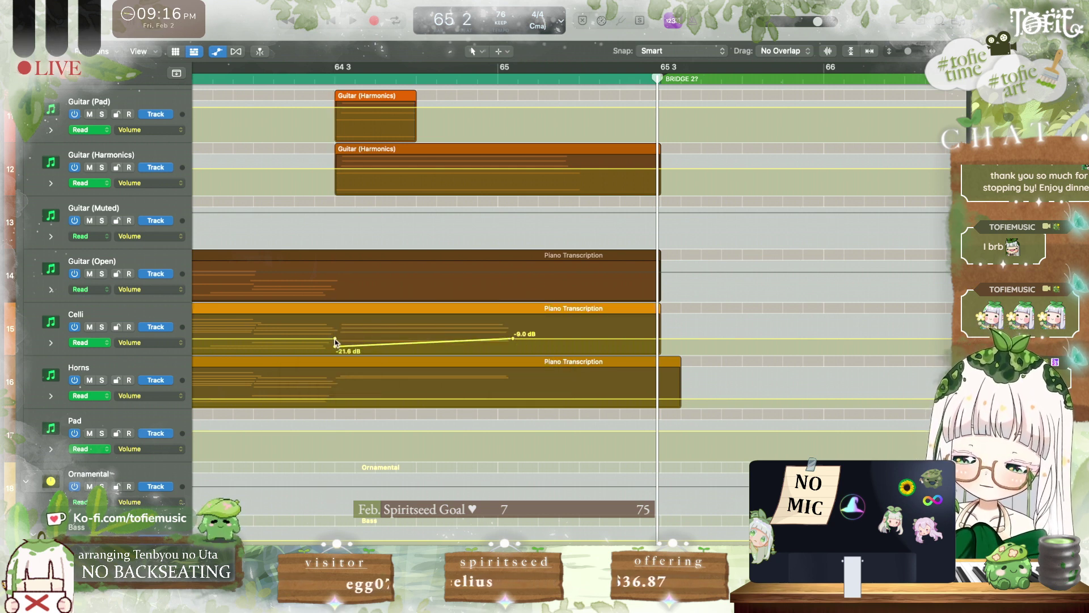
{"action": "left_click", "coordinate": [247, 338]}
Step: Move the Celli volume dip's end point earlier to bar 65 and bend its rising ramp with the Automation Curve Tool
{"action": "key", "text": "space"}
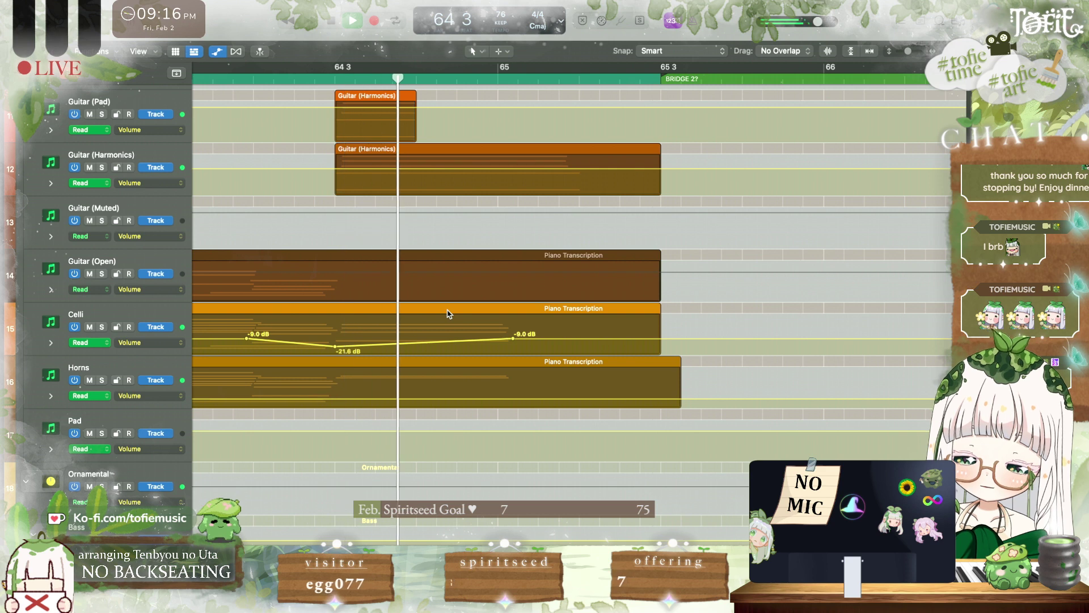
{"action": "key", "text": "space"}
{"action": "left_click_drag", "start_coordinate": [513, 339], "coordinate": [498, 339]}
{"action": "left_click", "coordinate": [500, 51]}
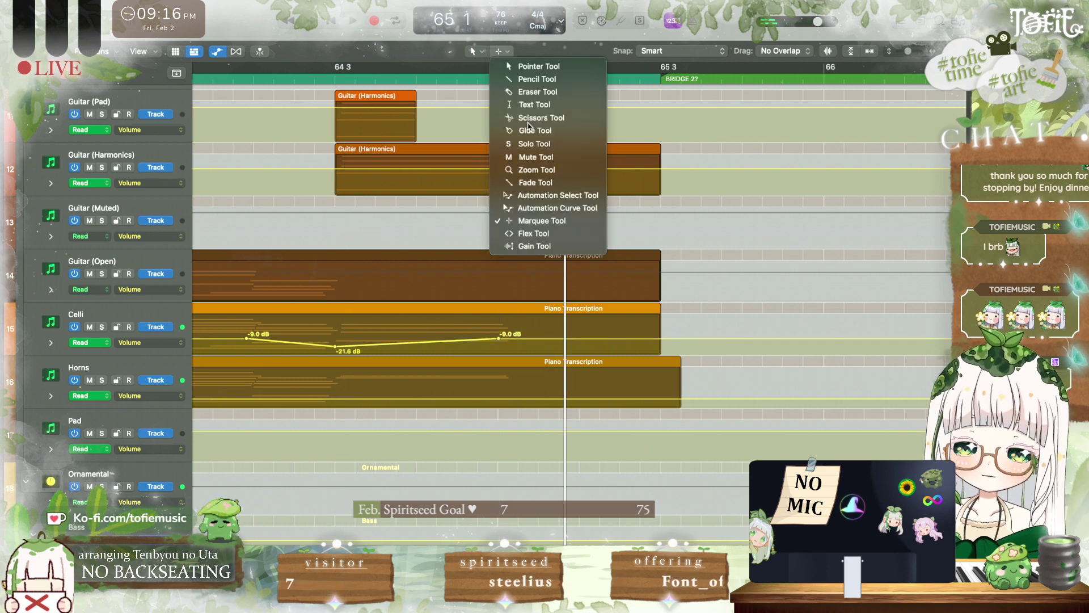
{"action": "left_click", "coordinate": [558, 208]}
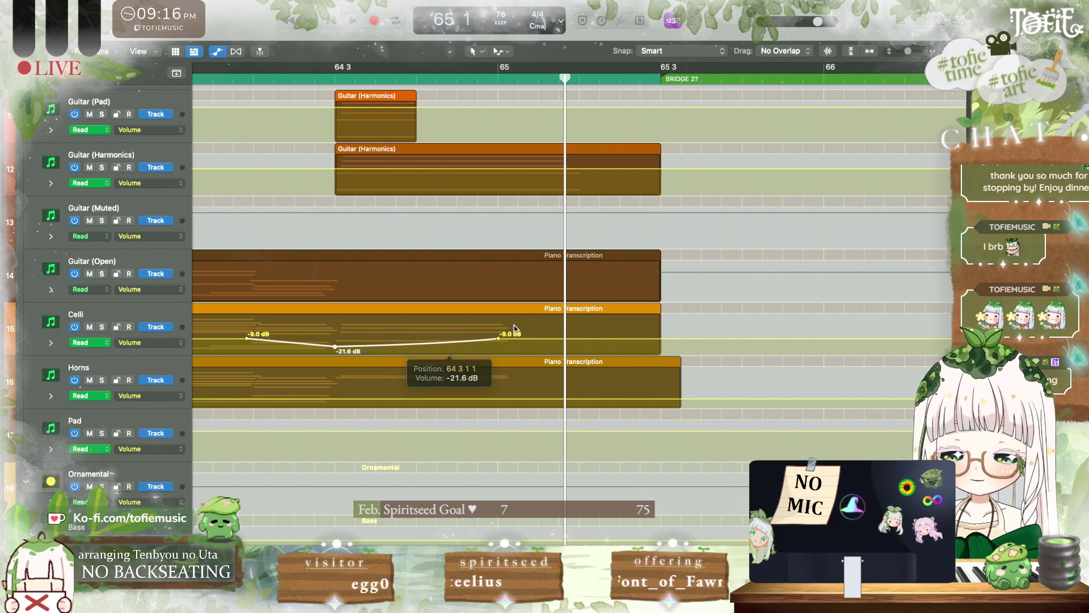
Step: Audition the Celli volume dip from before bar 64 beat 3 up to the start of the bridge
{"action": "key", "text": "space"}
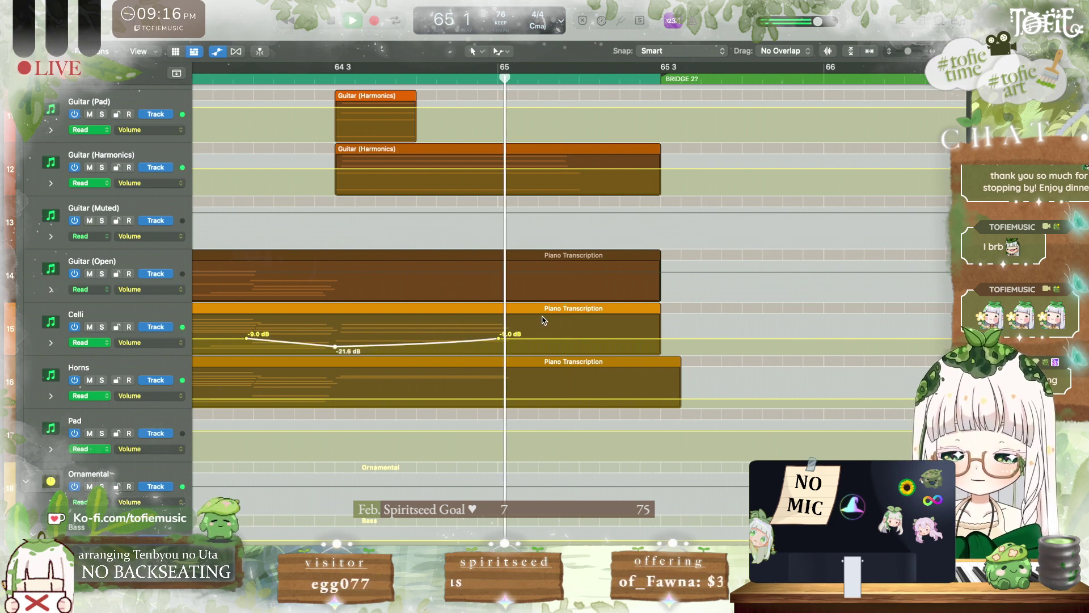
{"action": "left_click", "coordinate": [242, 81]}
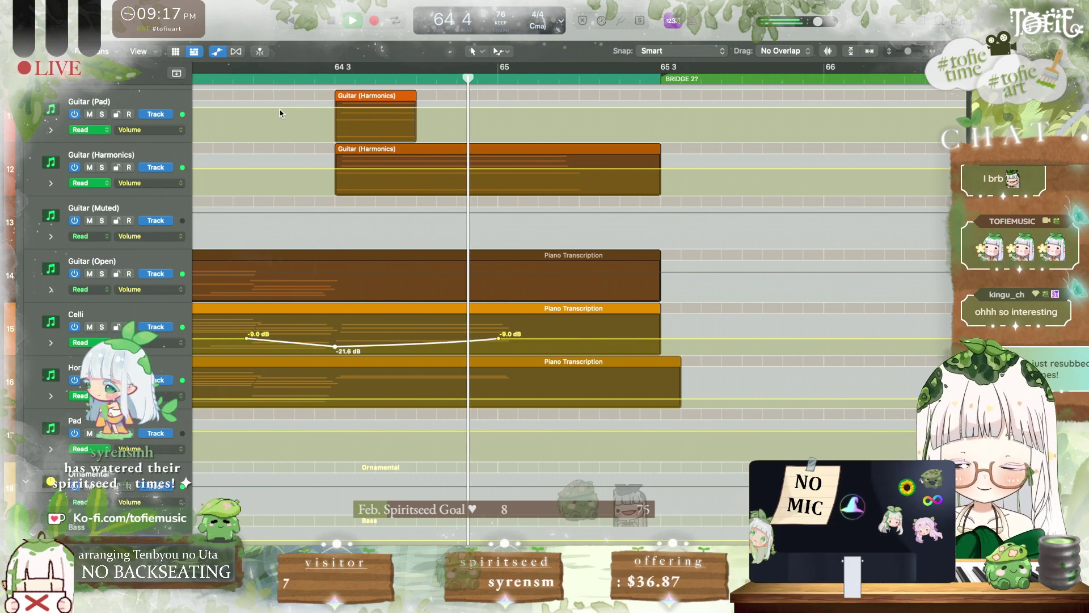
{"action": "key", "text": "space"}
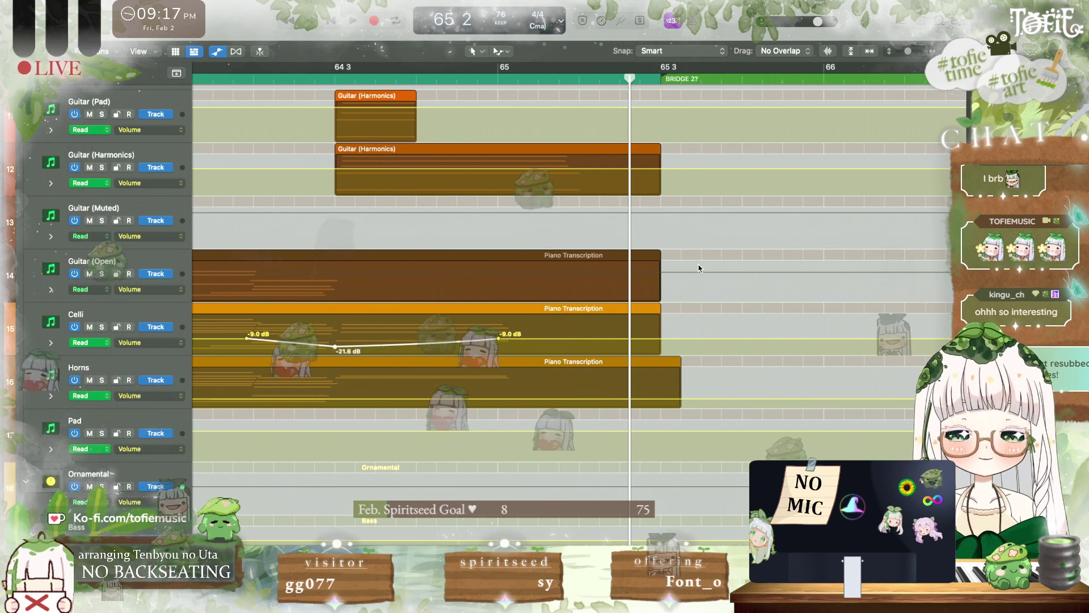
Step: Hide the track automation and save the project
{"action": "scroll", "coordinate": [699, 268], "scroll_direction": "up", "scroll_amount": 1}
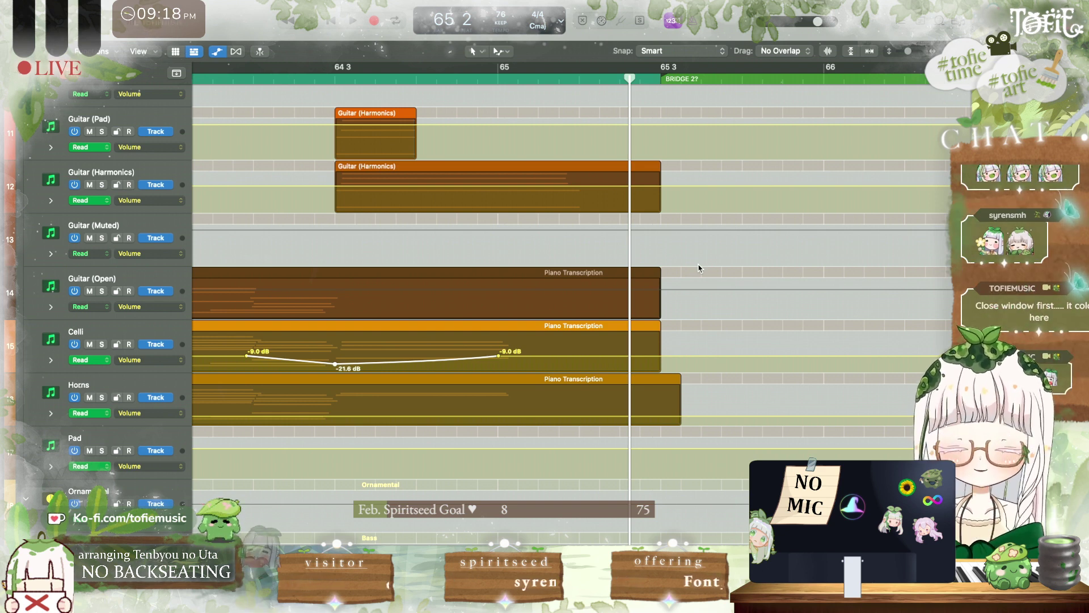
{"action": "scroll", "coordinate": [695, 261], "scroll_direction": "left", "scroll_amount": 3}
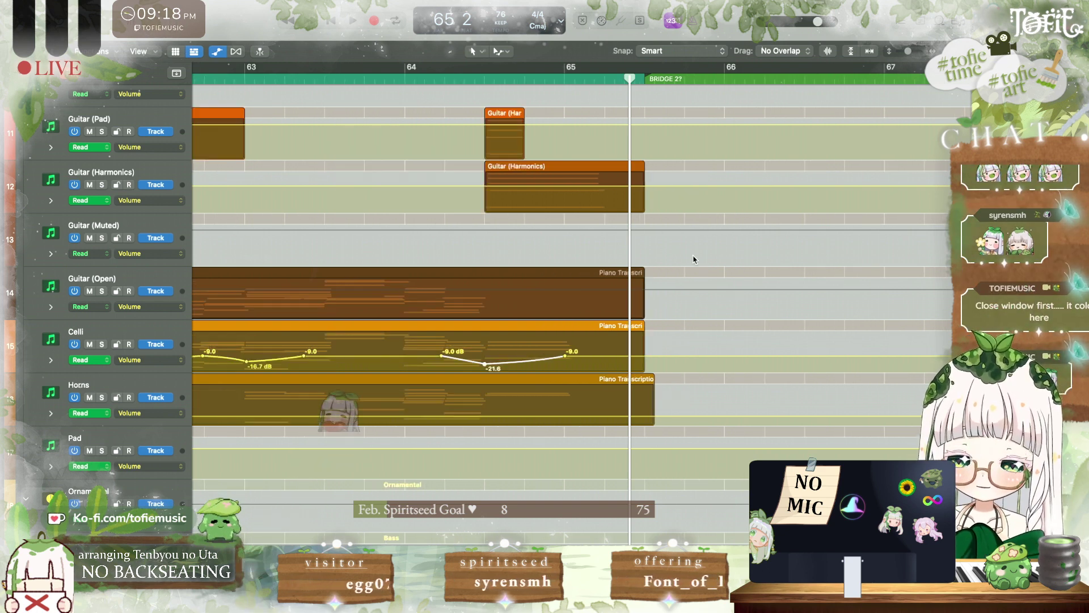
{"action": "key", "text": "a"}
{"action": "scroll", "coordinate": [651, 239], "scroll_direction": "left", "scroll_amount": 3}
{"action": "scroll", "coordinate": [650, 239], "scroll_direction": "down", "scroll_amount": 10}
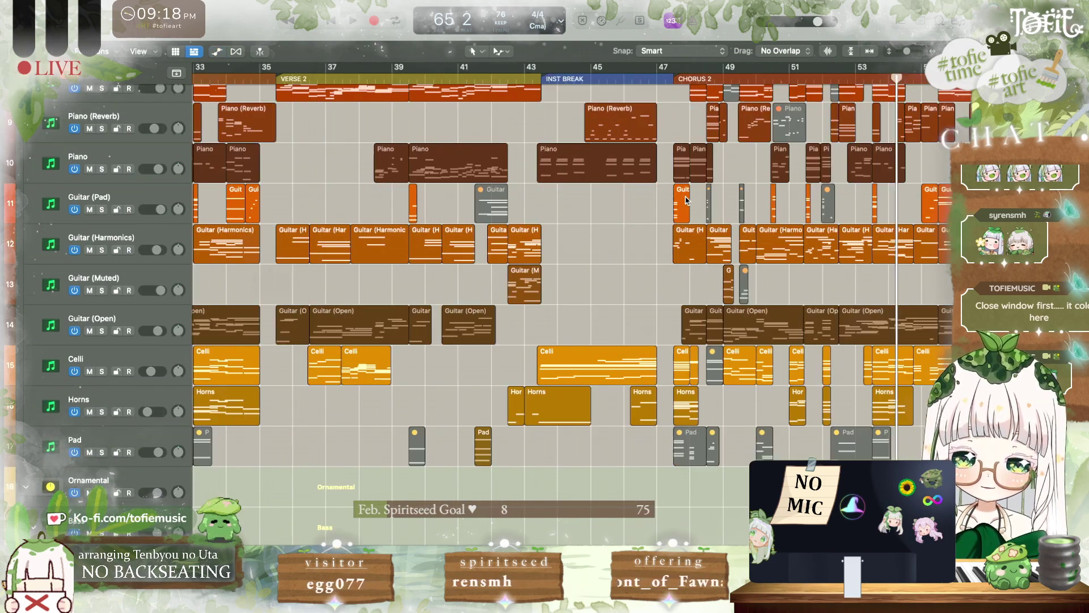
{"action": "scroll", "coordinate": [687, 200], "scroll_direction": "up", "scroll_amount": 8}
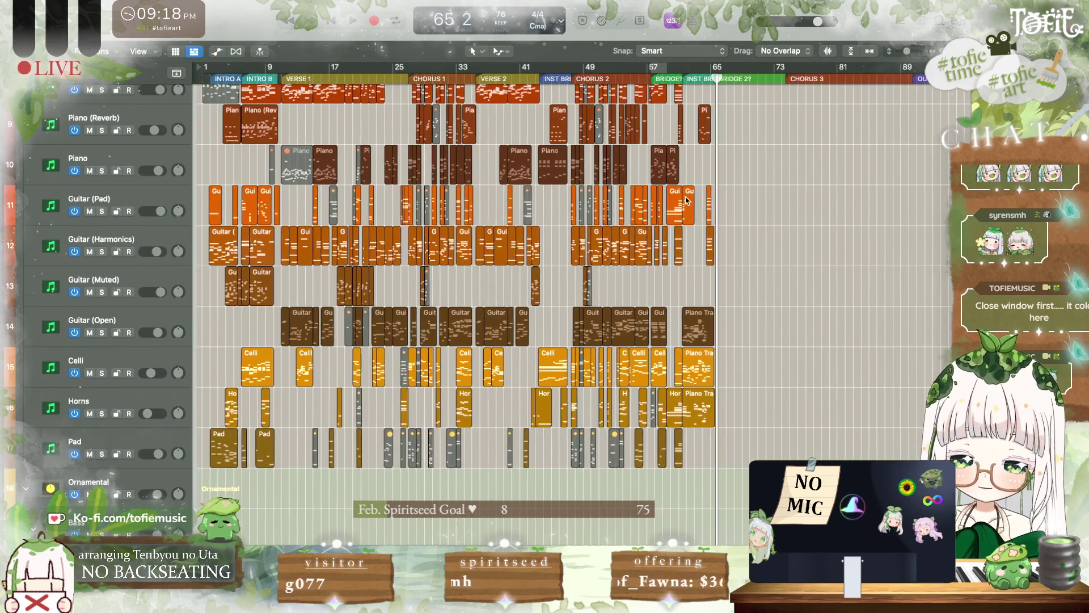
{"action": "scroll", "coordinate": [687, 200], "scroll_direction": "right", "scroll_amount": 2}
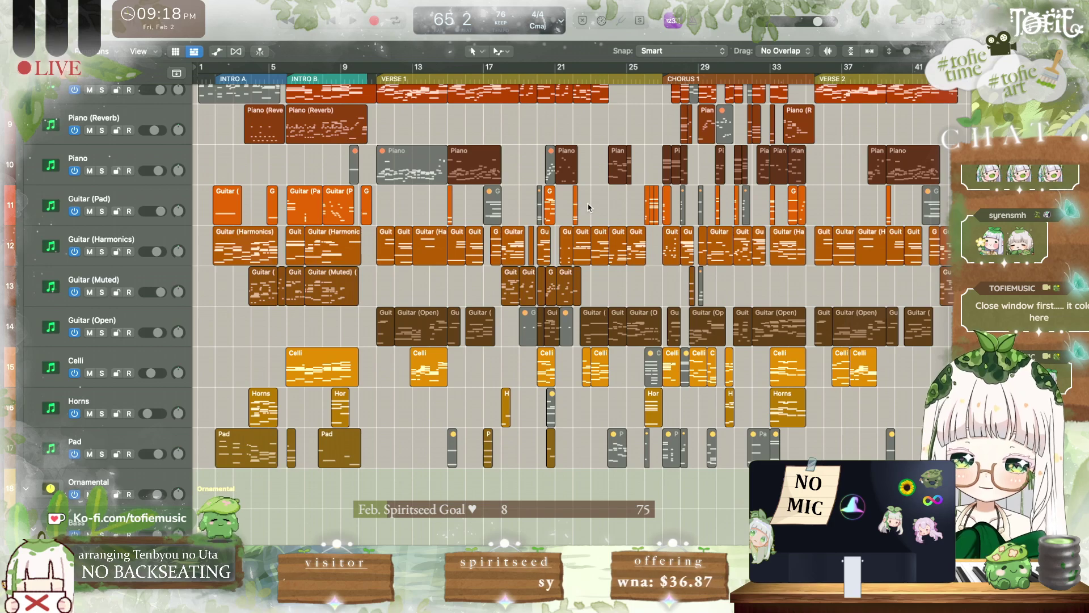
{"action": "key", "text": "super+s"}
Step: Shrink the track heights and look over the arrangement across all instrument groups from the intro onward
{"action": "left_click_drag", "start_coordinate": [907, 52], "coordinate": [899, 53]}
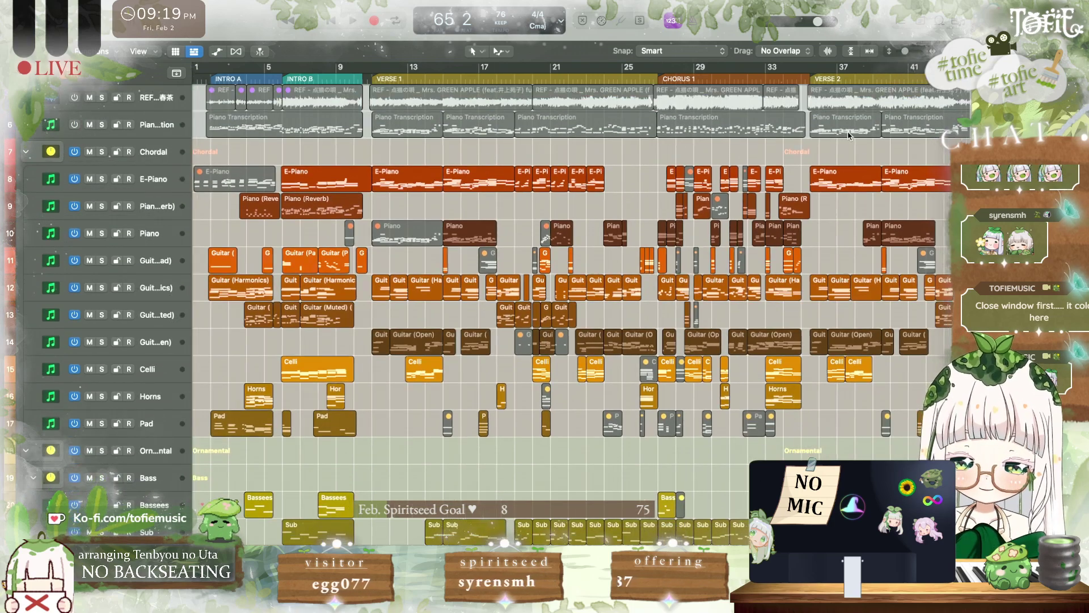
{"action": "scroll", "coordinate": [848, 135], "scroll_direction": "down", "scroll_amount": 3}
{"action": "scroll", "coordinate": [848, 135], "scroll_direction": "right", "scroll_amount": 3}
{"action": "scroll", "coordinate": [849, 135], "scroll_direction": "left", "scroll_amount": 4}
{"action": "scroll", "coordinate": [848, 136], "scroll_direction": "right", "scroll_amount": 5}
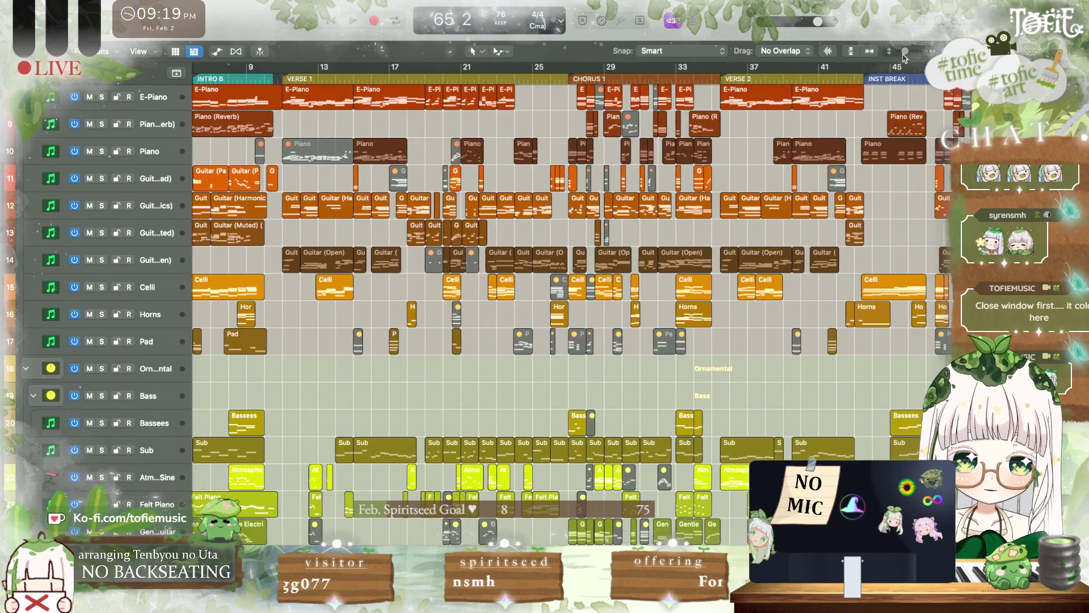
{"action": "left_click_drag", "start_coordinate": [905, 53], "coordinate": [902, 54]}
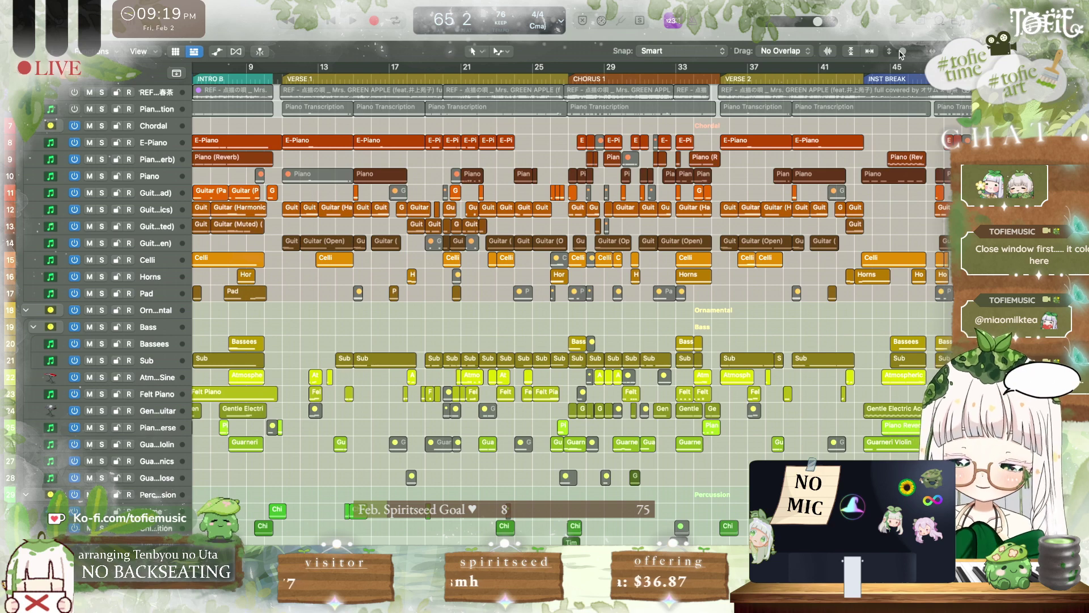
{"action": "scroll", "coordinate": [619, 115], "scroll_direction": "down", "scroll_amount": 5}
{"action": "scroll", "coordinate": [619, 116], "scroll_direction": "left", "scroll_amount": 3}
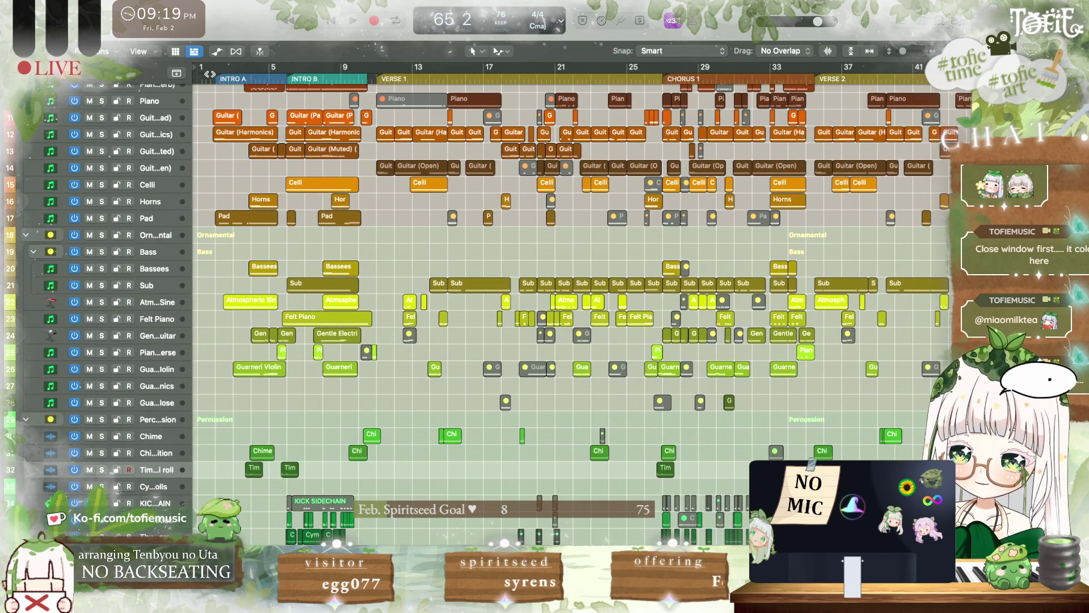
Step: Play the song from the beginning through the intro into Verse 1 while watching the tracks
{"action": "key", "text": "Return"}
{"action": "key", "text": "space"}
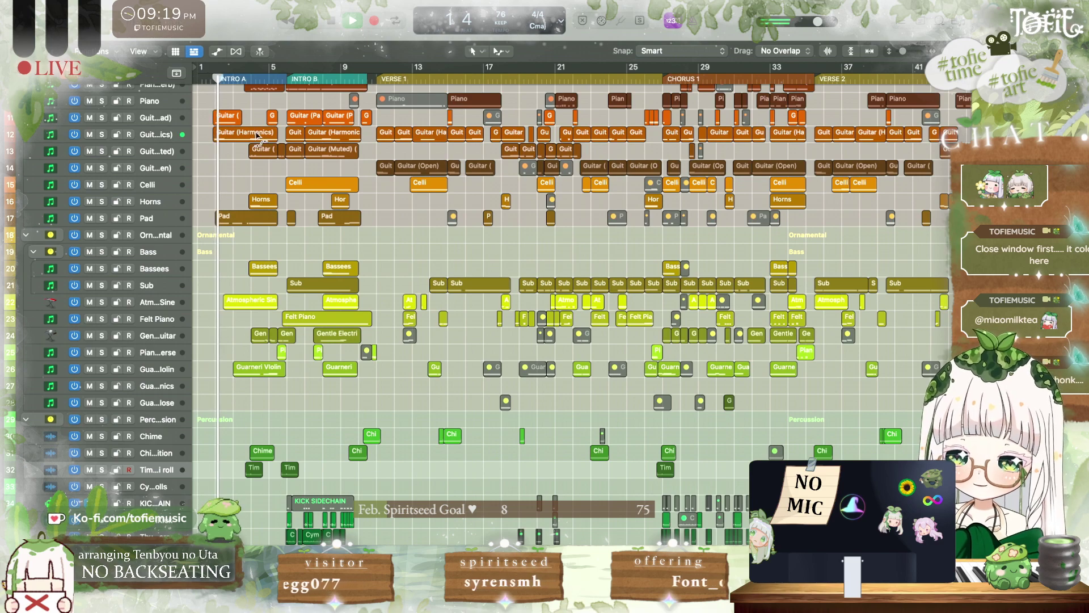
{"action": "scroll", "coordinate": [358, 172], "scroll_direction": "up", "scroll_amount": 5}
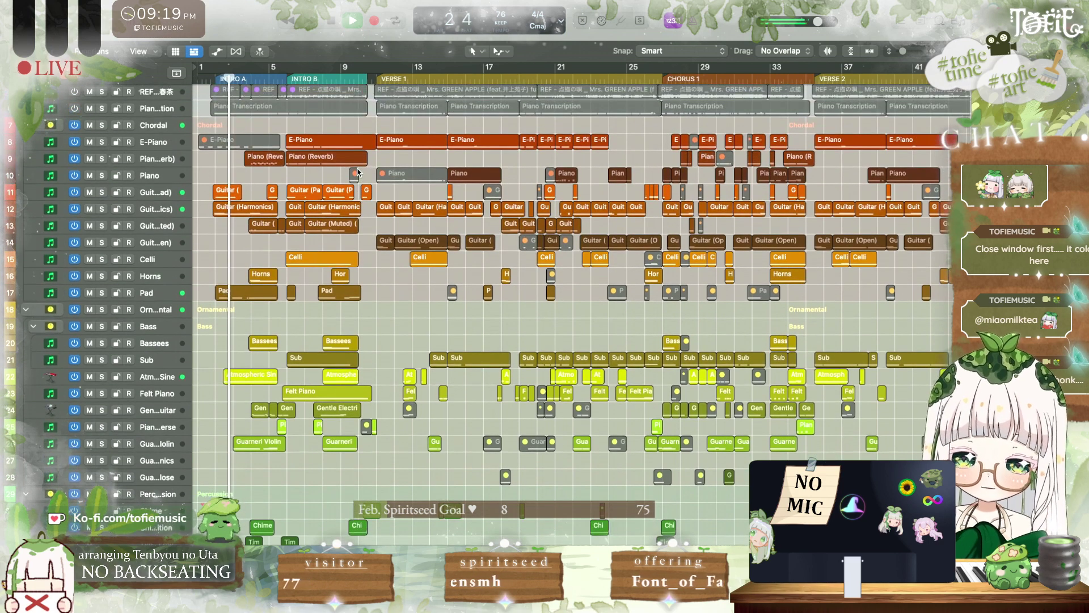
{"action": "scroll", "coordinate": [358, 172], "scroll_direction": "down", "scroll_amount": 3}
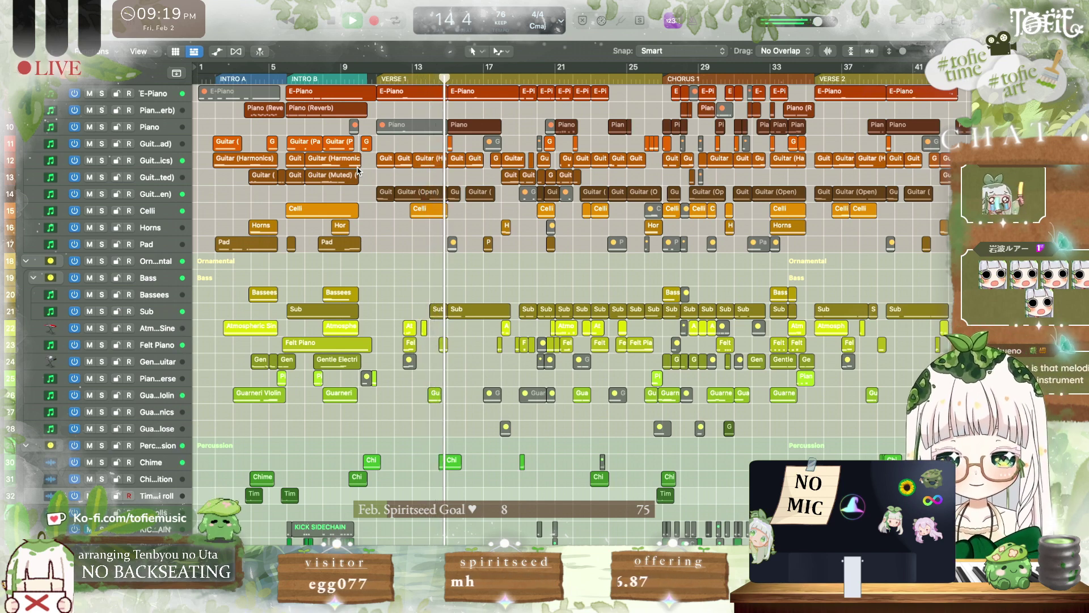
{"action": "scroll", "coordinate": [357, 170], "scroll_direction": "down", "scroll_amount": 1}
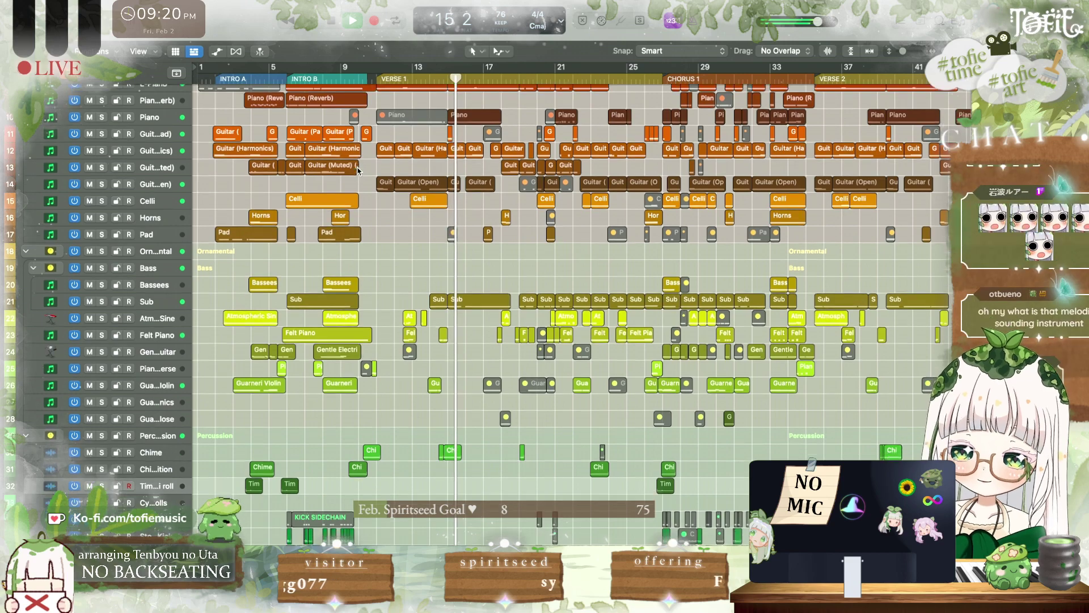
{"action": "scroll", "coordinate": [358, 171], "scroll_direction": "down", "scroll_amount": 5}
{"action": "scroll", "coordinate": [460, 182], "scroll_direction": "up", "scroll_amount": 10}
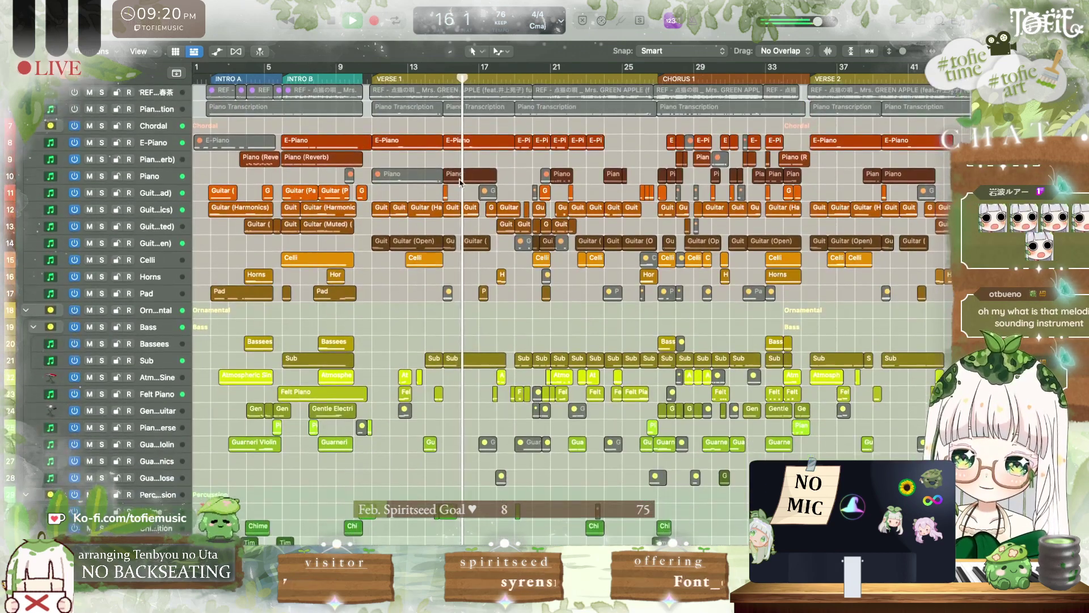
Step: Zoom in on the Verse 1 bars around the playhead and enlarge the track heights during playback
{"action": "key", "text": "super+Right"}
{"action": "key", "text": "super+Right"}
{"action": "key", "text": "super+Right"}
{"action": "key", "text": "super+Right"}
{"action": "key", "text": "super+Right"}
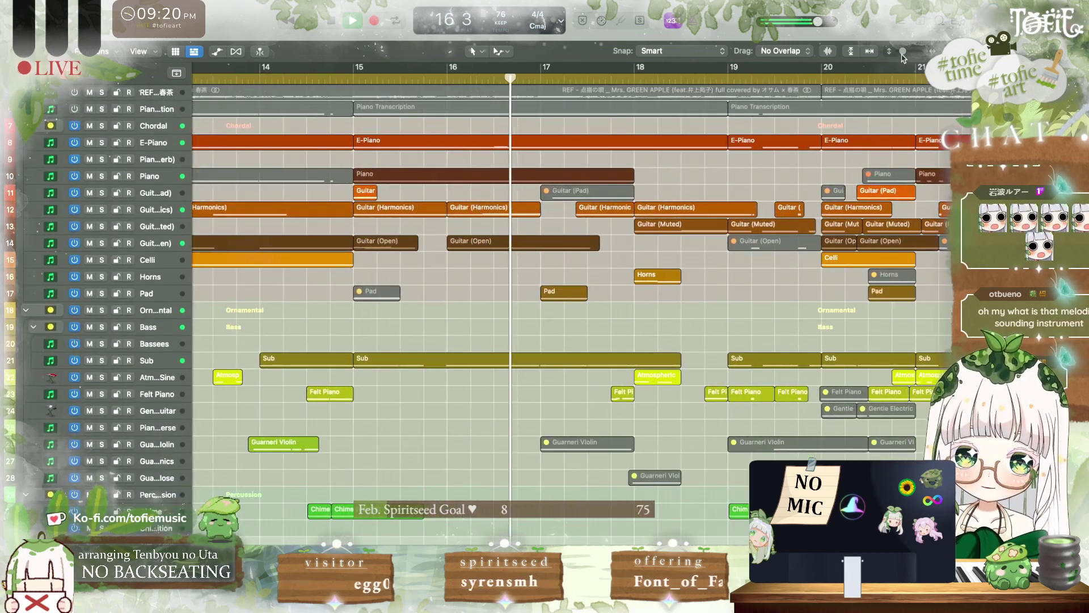
{"action": "left_click_drag", "start_coordinate": [902, 53], "coordinate": [905, 52]}
{"action": "scroll", "coordinate": [784, 128], "scroll_direction": "up", "scroll_amount": 10}
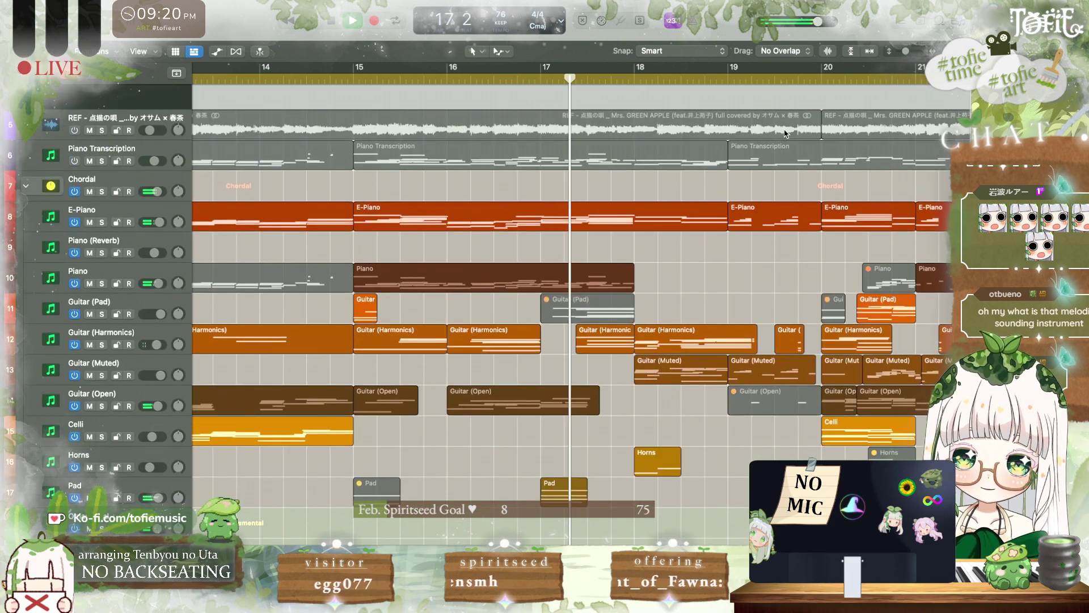
{"action": "scroll", "coordinate": [784, 134], "scroll_direction": "down", "scroll_amount": 1}
Step: Turn on Catch Playhead and listen through to bar 66 in the bridge before stopping playback
{"action": "left_click", "coordinate": [261, 52]}
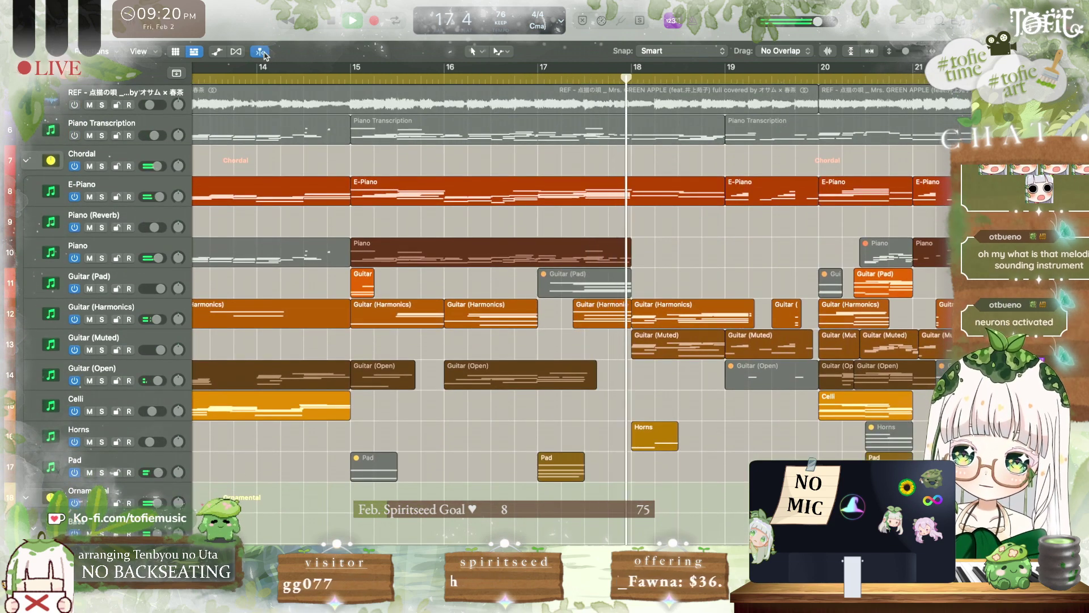
{"action": "left_click", "coordinate": [262, 52]}
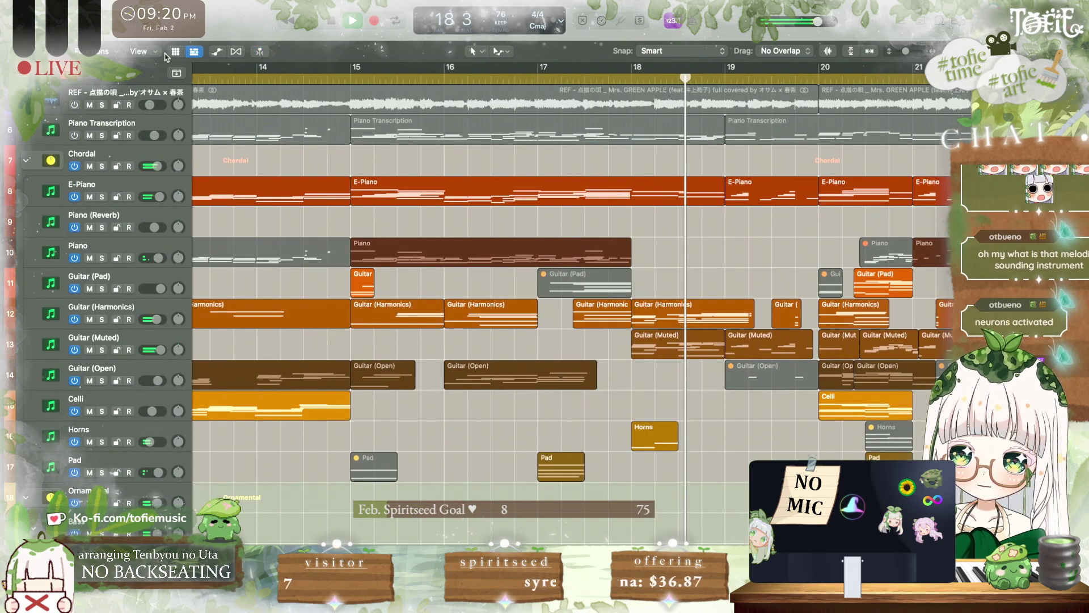
{"action": "left_click", "coordinate": [140, 51]}
{"action": "left_click", "coordinate": [145, 232]}
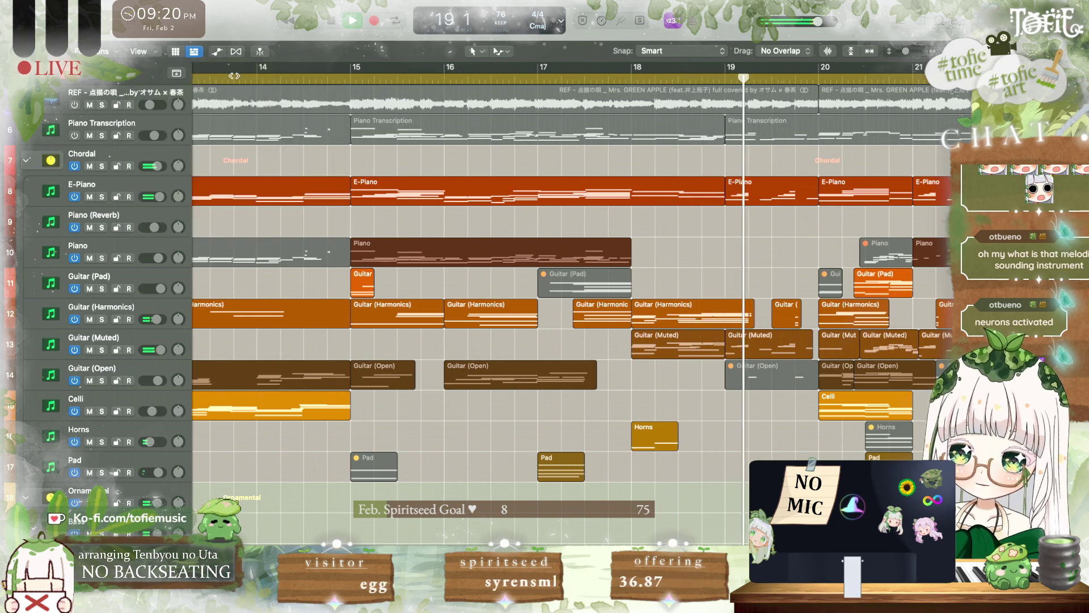
{"action": "left_click", "coordinate": [260, 52]}
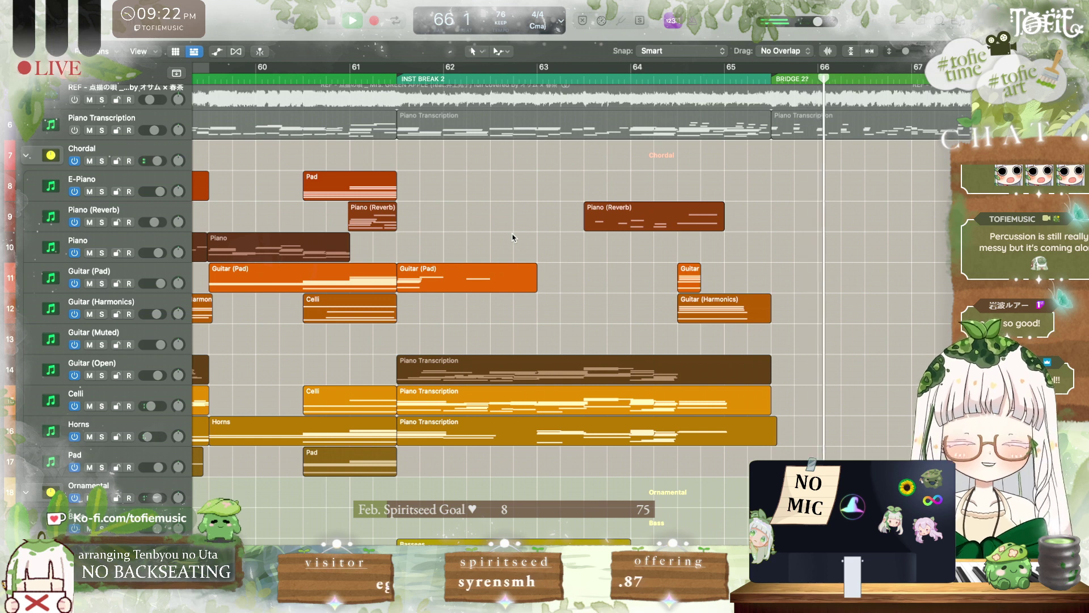
{"action": "key", "text": "space"}
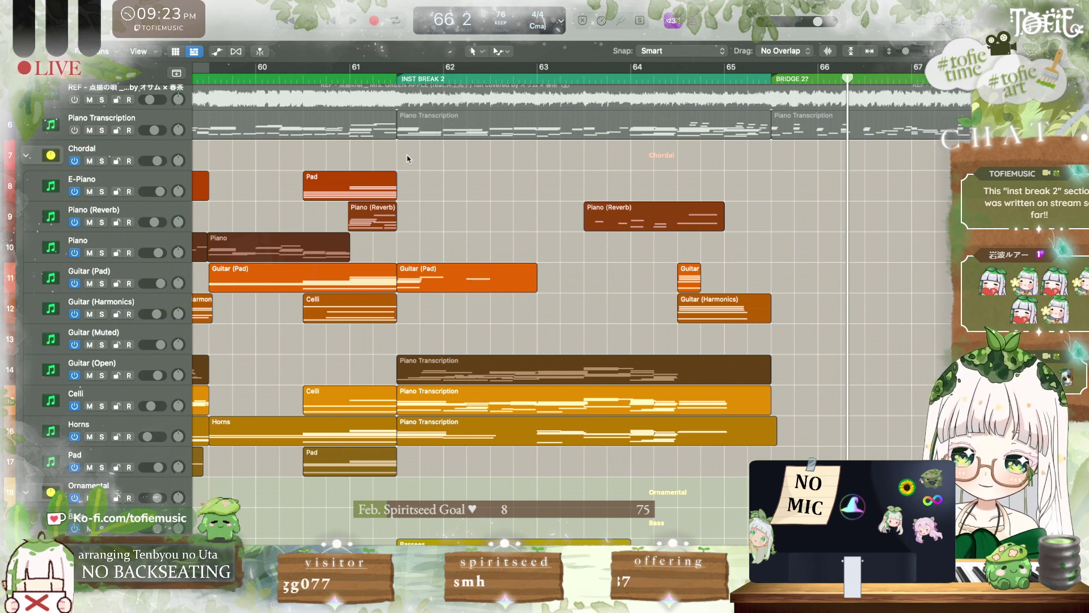
Step: Return to the intro and place the playhead at bar 5 beat 4, just before INTRO B
{"action": "scroll", "coordinate": [368, 91], "scroll_direction": "left", "scroll_amount": 20}
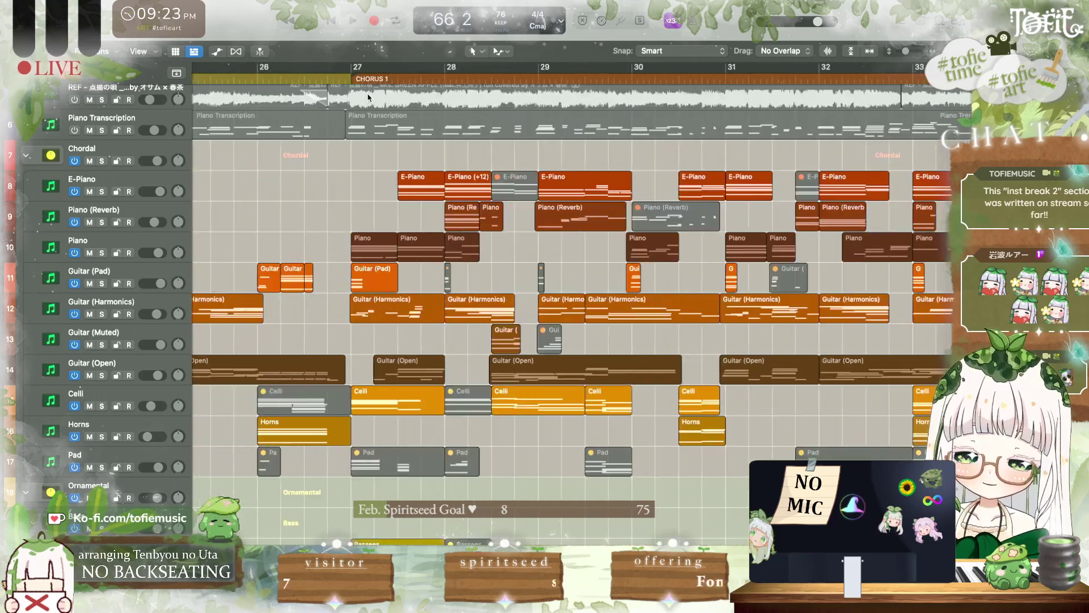
{"action": "scroll", "coordinate": [368, 97], "scroll_direction": "left", "scroll_amount": 20}
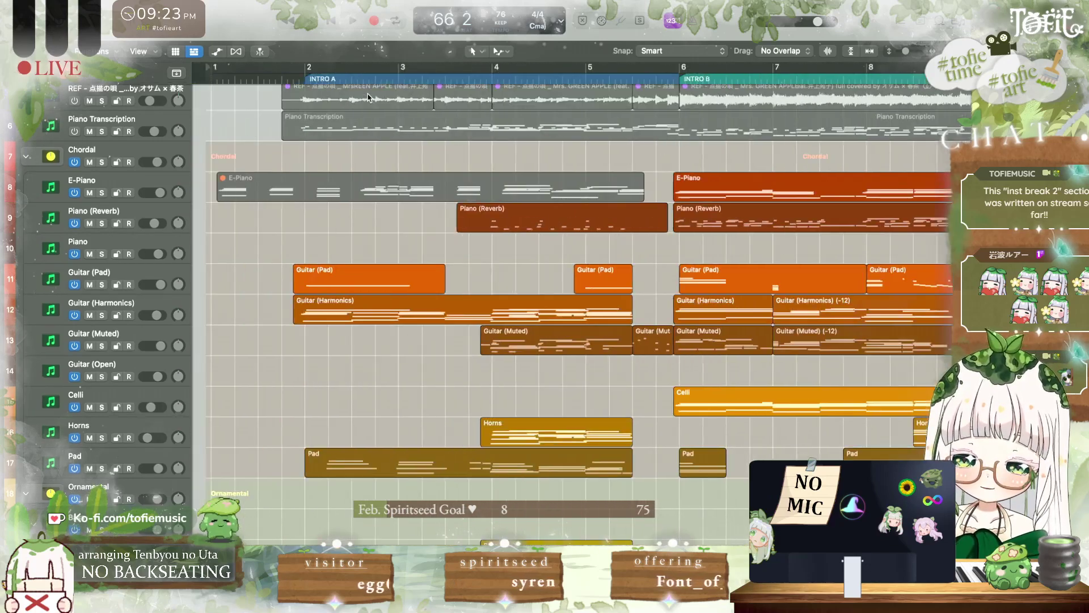
{"action": "scroll", "coordinate": [367, 98], "scroll_direction": "right", "scroll_amount": 5}
{"action": "left_click", "coordinate": [445, 76]}
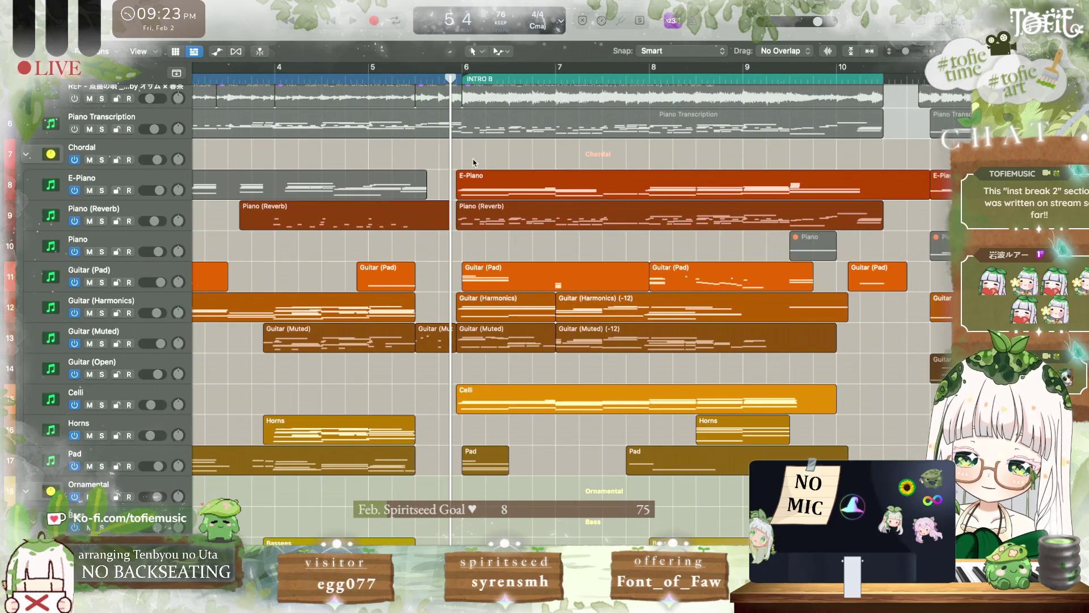
Step: Play INTRO B from bar 5 beat 4 with the E-Piano track soloed, stopping in bar 10 and releasing the solo
{"action": "scroll", "coordinate": [341, 238], "scroll_direction": "down", "scroll_amount": 2}
{"action": "key", "text": "space"}
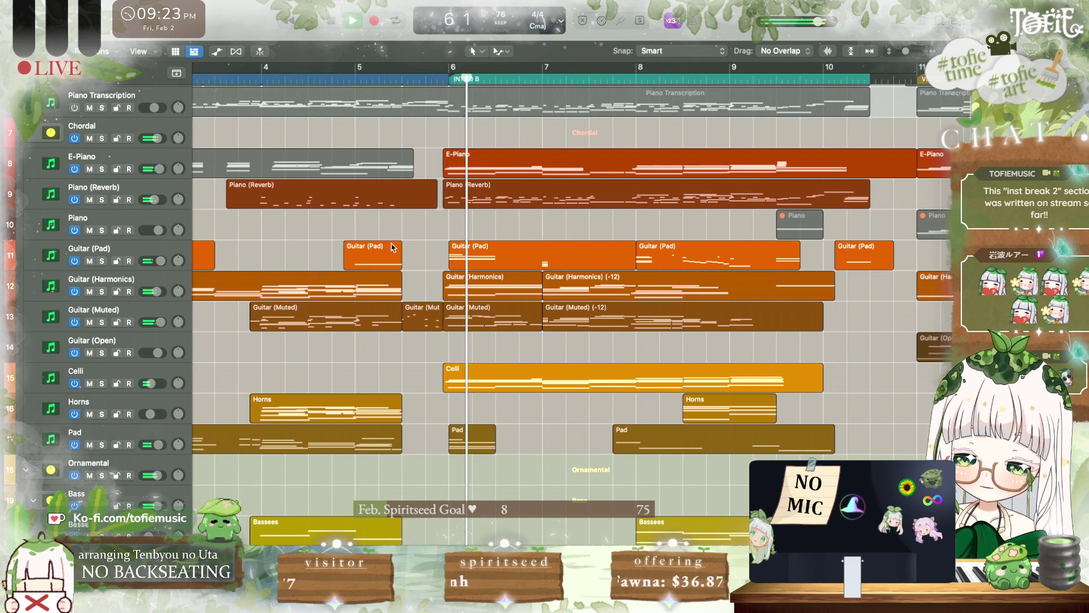
{"action": "scroll", "coordinate": [386, 233], "scroll_direction": "right", "scroll_amount": 2}
{"action": "scroll", "coordinate": [385, 233], "scroll_direction": "down", "scroll_amount": 1}
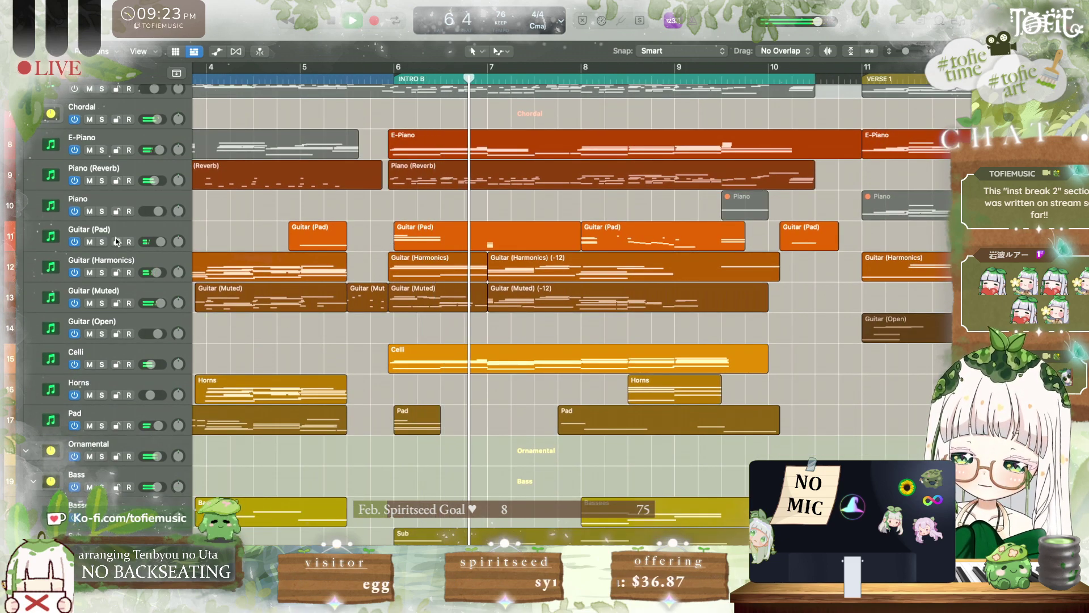
{"action": "left_click", "coordinate": [102, 150]}
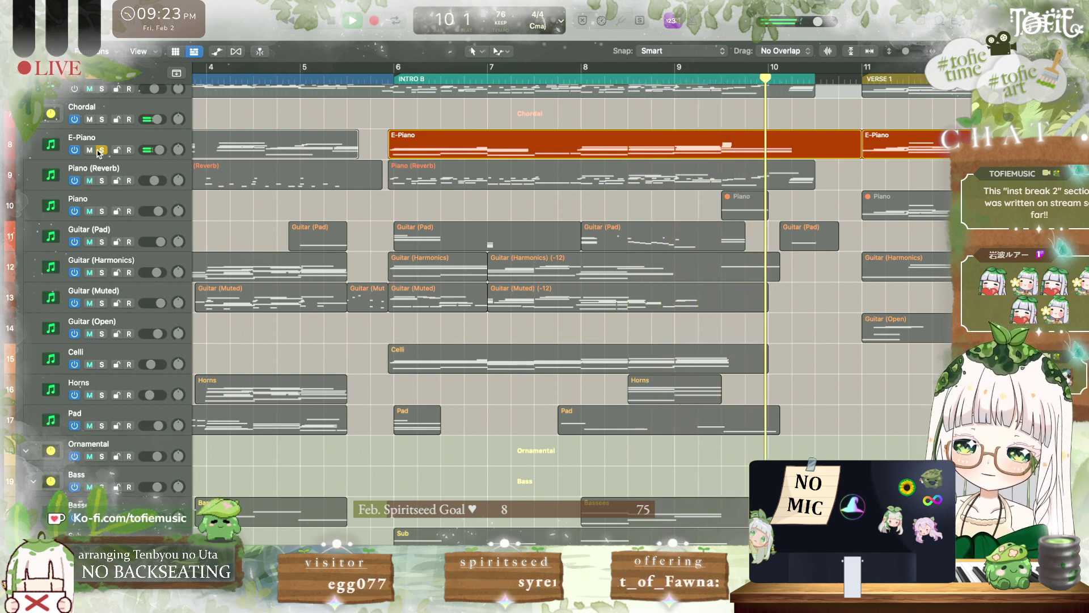
{"action": "key", "text": "space"}
{"action": "left_click", "coordinate": [101, 150]}
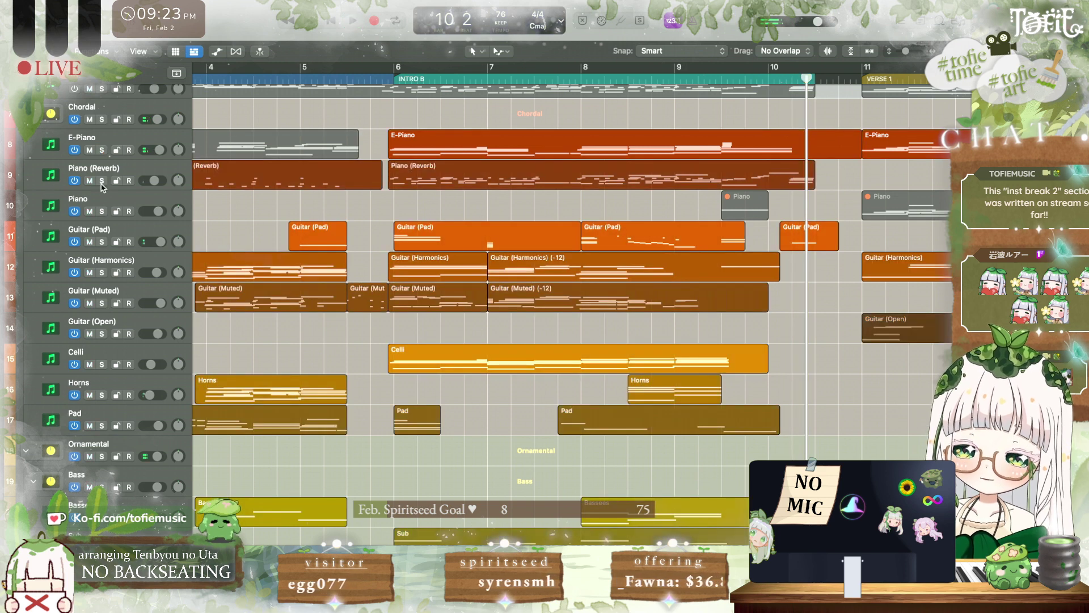
Step: Solo the Piano (Reverb) track, listen from the start of INTRO B, and release its solo
{"action": "left_click", "coordinate": [101, 181]}
{"action": "left_click", "coordinate": [391, 76]}
{"action": "key", "text": "space"}
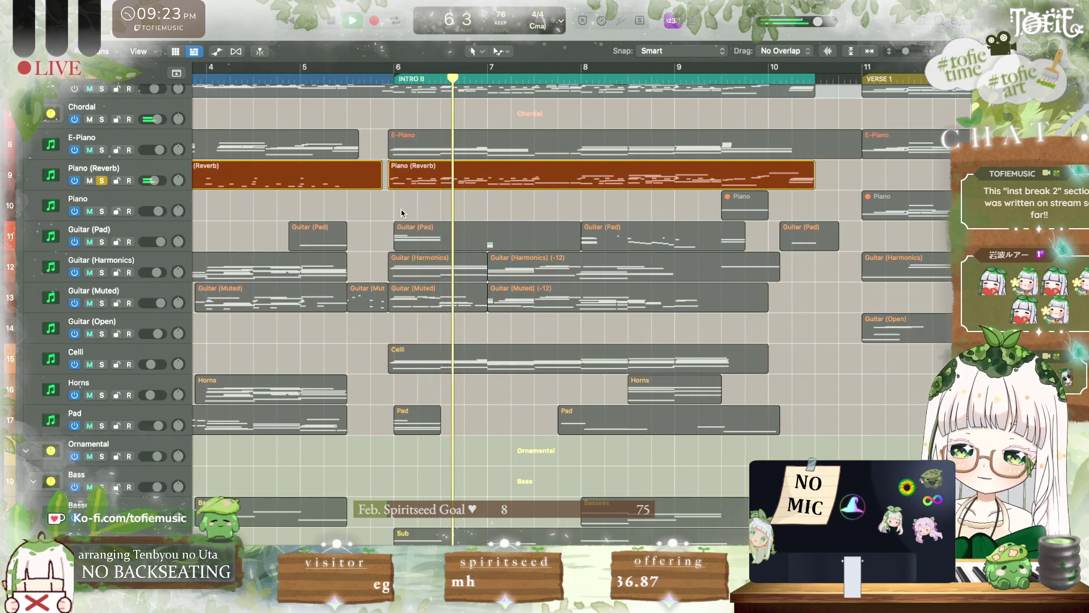
{"action": "scroll", "coordinate": [401, 212], "scroll_direction": "down", "scroll_amount": 1}
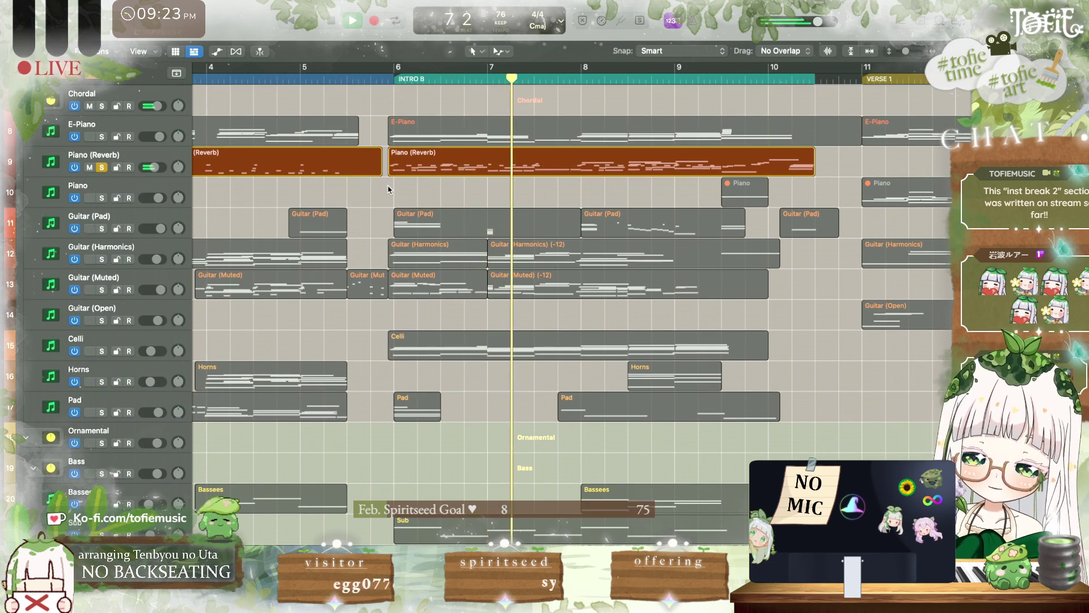
{"action": "scroll", "coordinate": [388, 189], "scroll_direction": "down", "scroll_amount": 1}
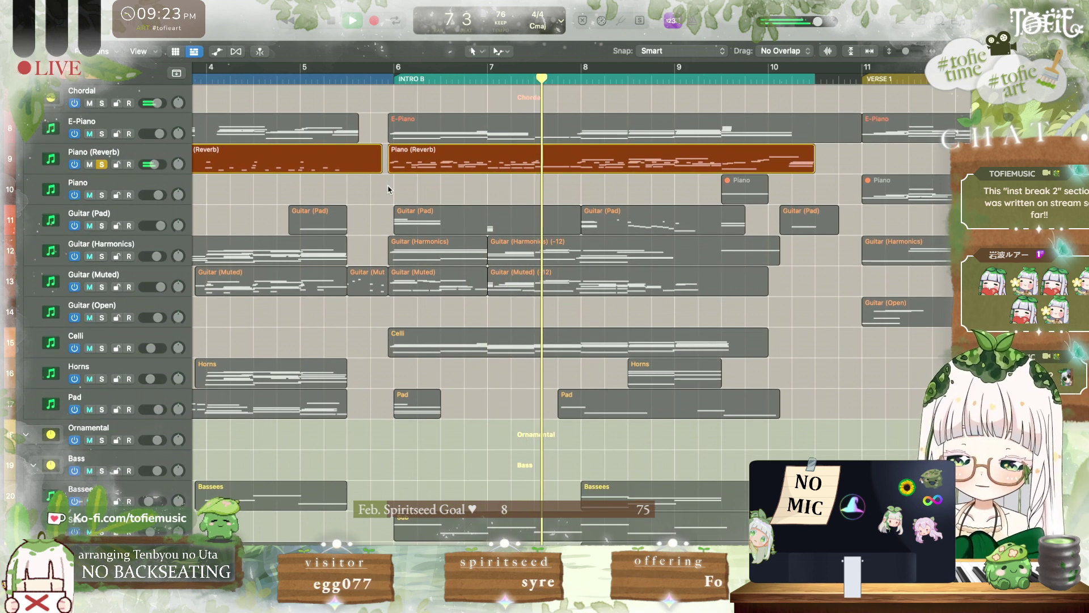
{"action": "left_click", "coordinate": [101, 164]}
Step: Audition the Guitar (Pad) and Guitar (Harmonics) tracks one after the other in solo at the start of INTRO B
{"action": "left_click", "coordinate": [101, 226]}
{"action": "key", "text": "space"}
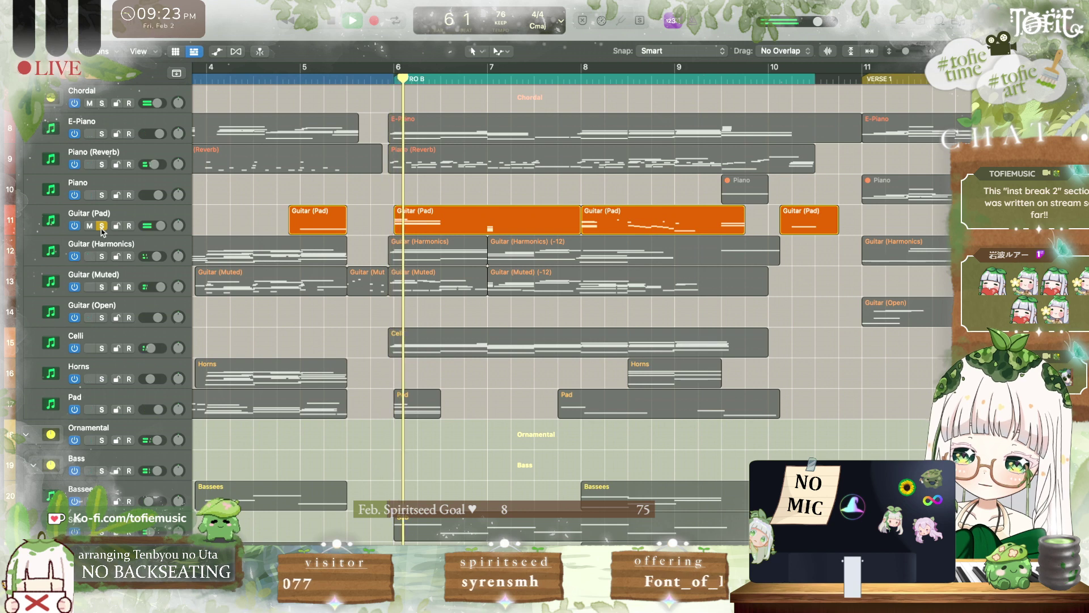
{"action": "left_click", "coordinate": [102, 256]}
{"action": "left_click", "coordinate": [101, 226]}
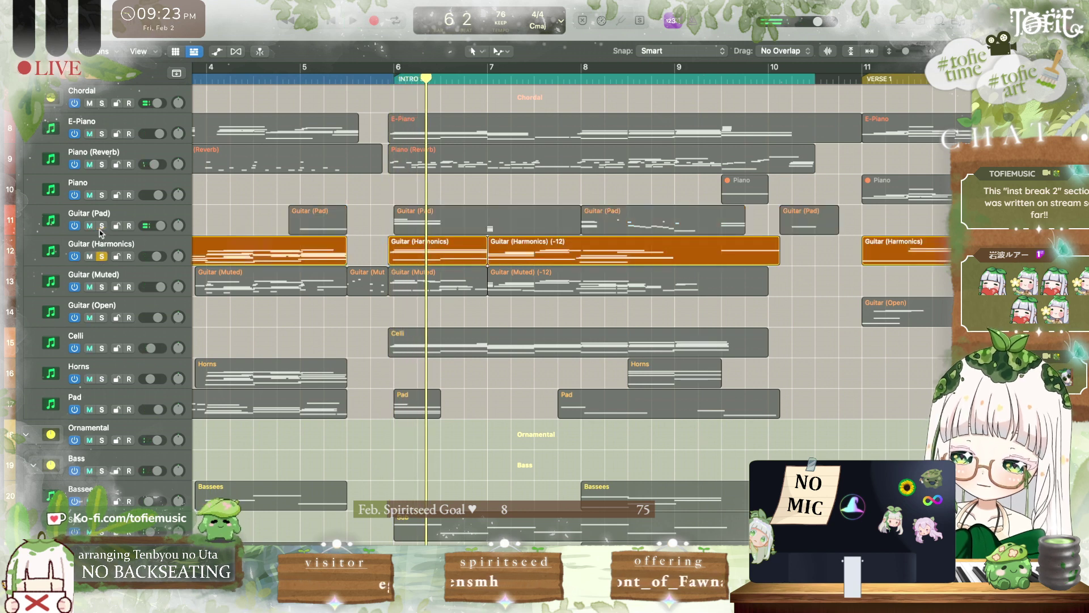
{"action": "key", "text": "space"}
{"action": "key", "text": "space"}
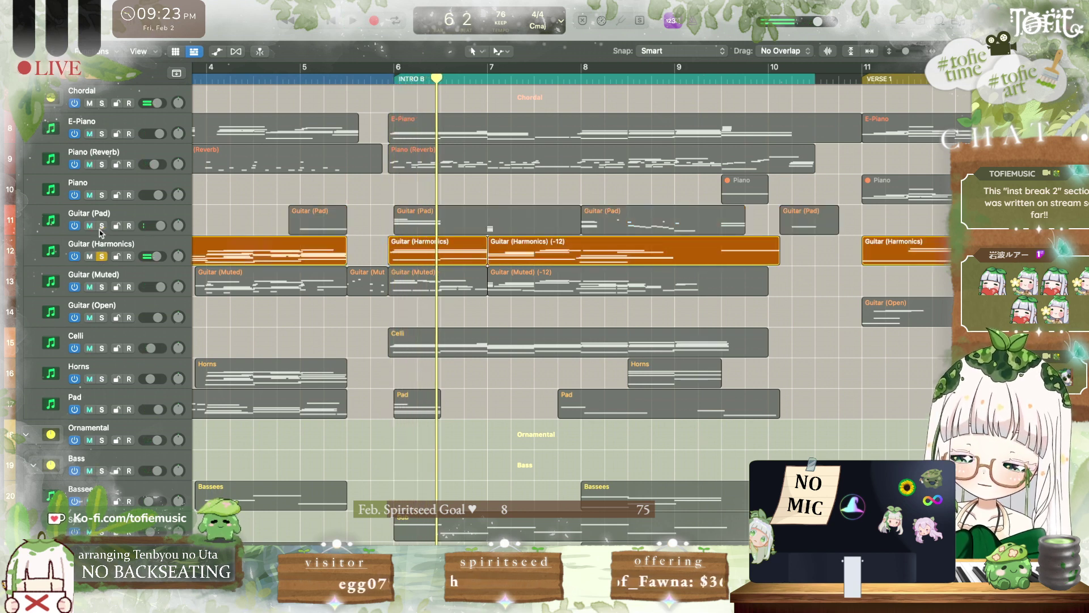
{"action": "left_click", "coordinate": [101, 256]}
Step: Audition the Guitar (Muted) track in solo at the start of INTRO B
{"action": "left_click", "coordinate": [101, 286]}
{"action": "key", "text": "space"}
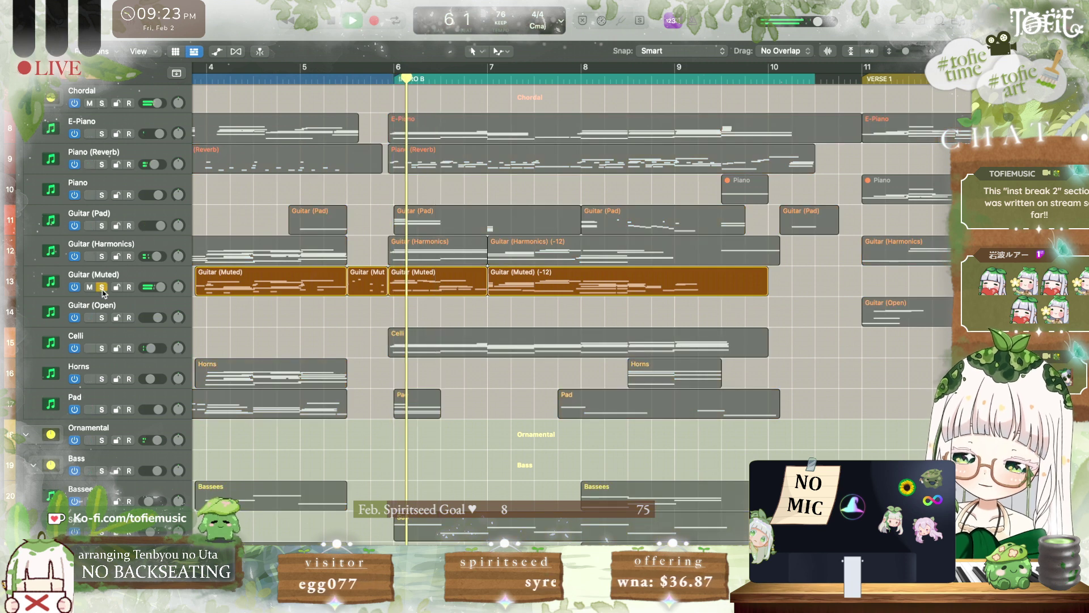
{"action": "left_click", "coordinate": [102, 286]}
Step: Audition the Celli track twice and the Pad track once in solo at the start of INTRO B
{"action": "left_click", "coordinate": [102, 349]}
{"action": "key", "text": "space"}
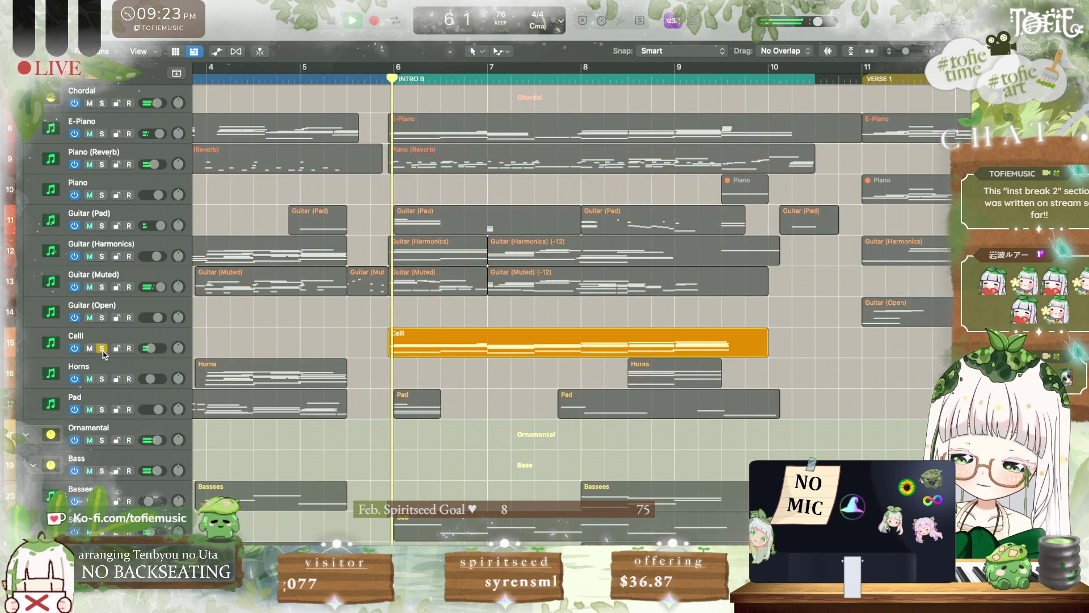
{"action": "key", "text": "space"}
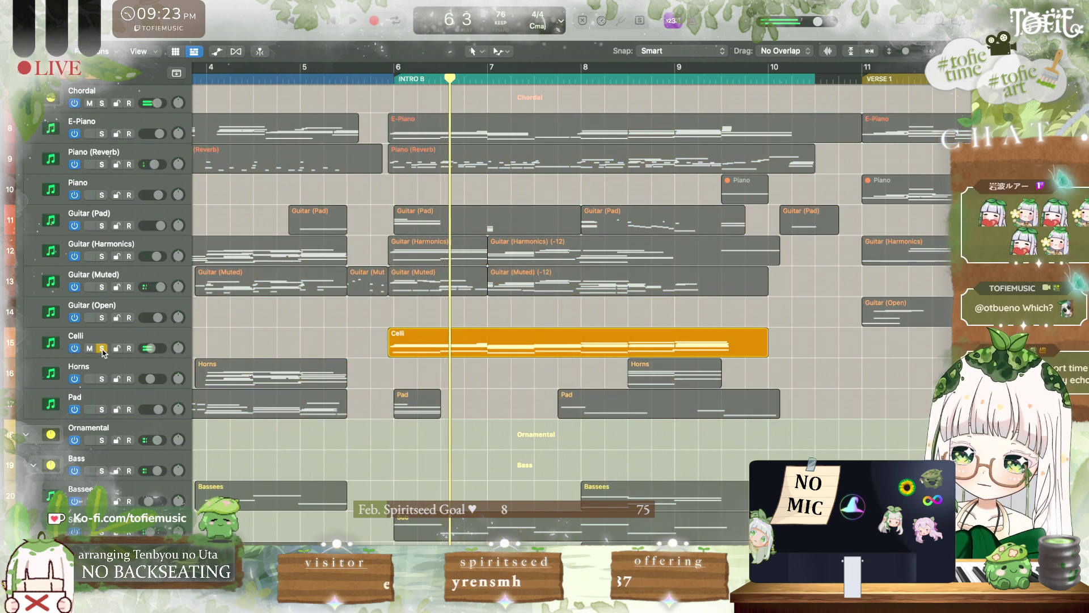
{"action": "left_click", "coordinate": [102, 349]}
{"action": "left_click", "coordinate": [103, 348]}
{"action": "key", "text": "space"}
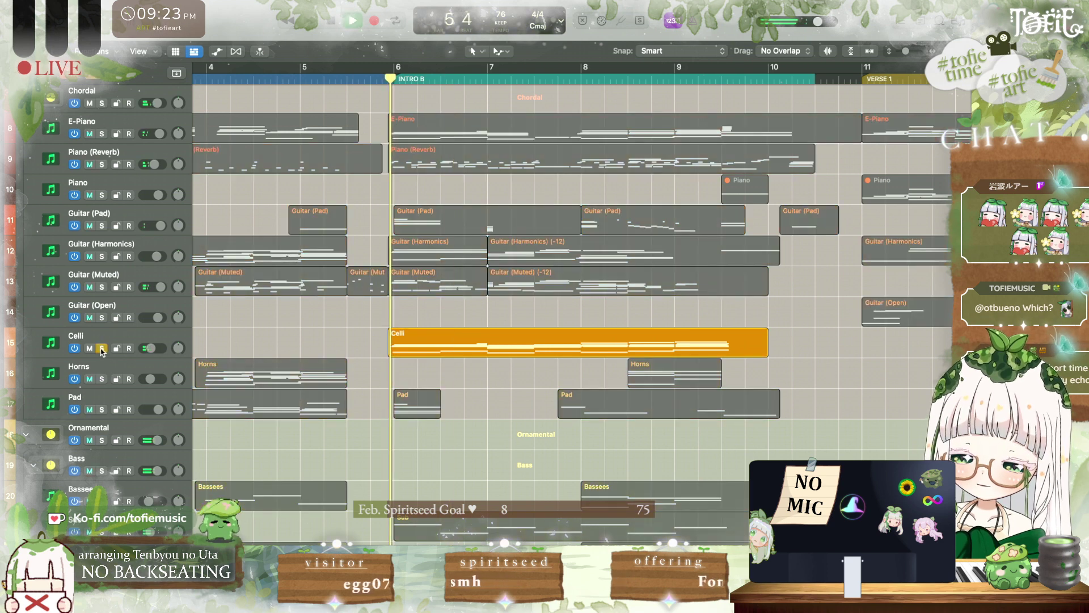
{"action": "left_click", "coordinate": [102, 348]}
{"action": "left_click", "coordinate": [102, 409]}
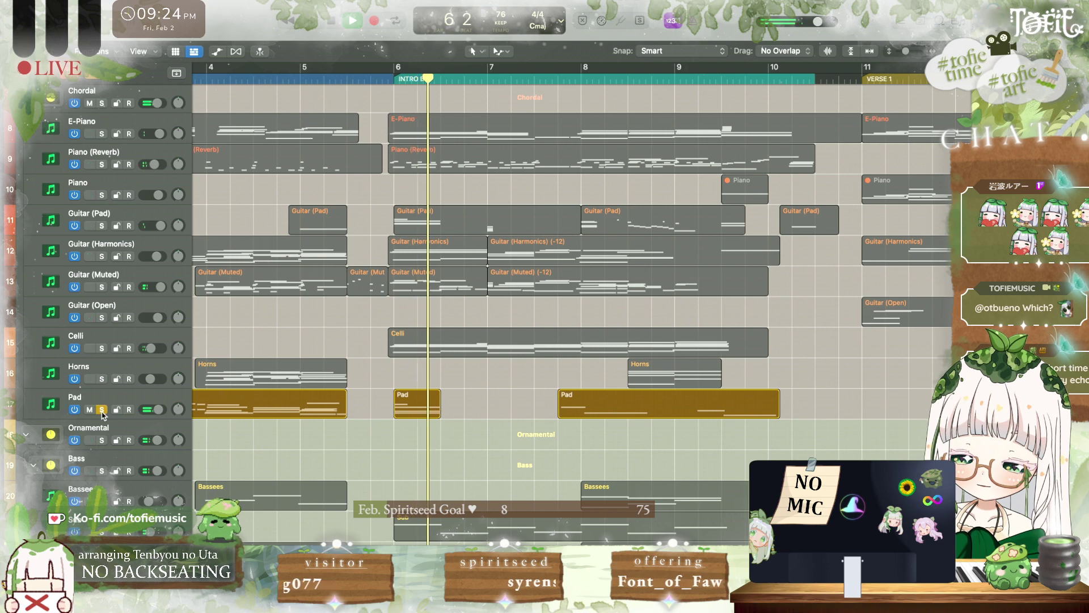
{"action": "left_click", "coordinate": [102, 409]}
Step: Audition the Sub and Felt Piano tracks in solo in bar 6, leaving both unsoloed
{"action": "scroll", "coordinate": [102, 398], "scroll_direction": "down", "scroll_amount": 5}
{"action": "left_click", "coordinate": [102, 380]}
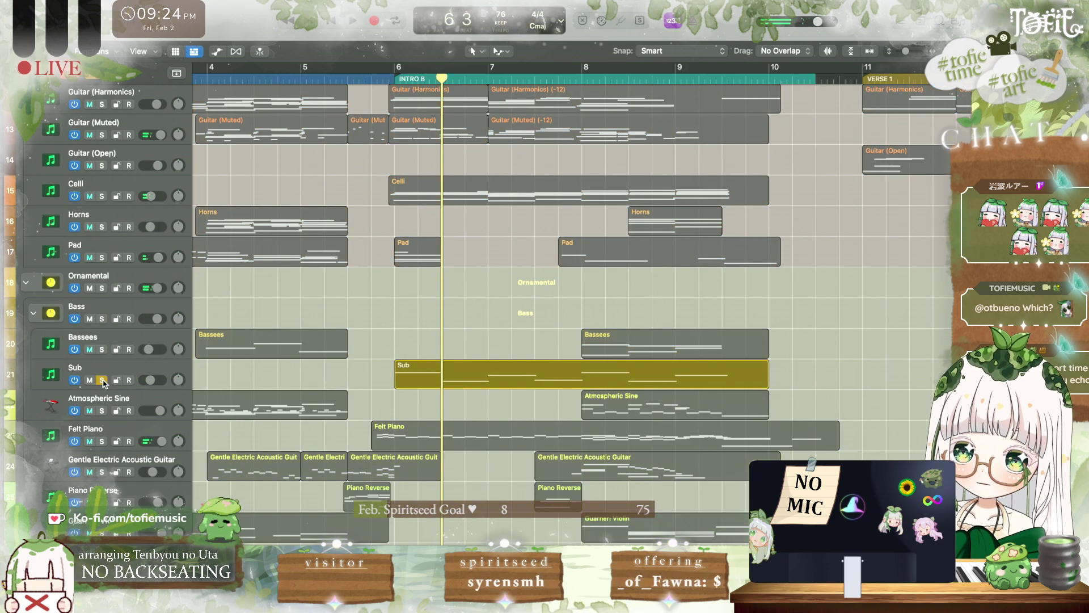
{"action": "key", "text": "space"}
{"action": "left_click", "coordinate": [102, 380]}
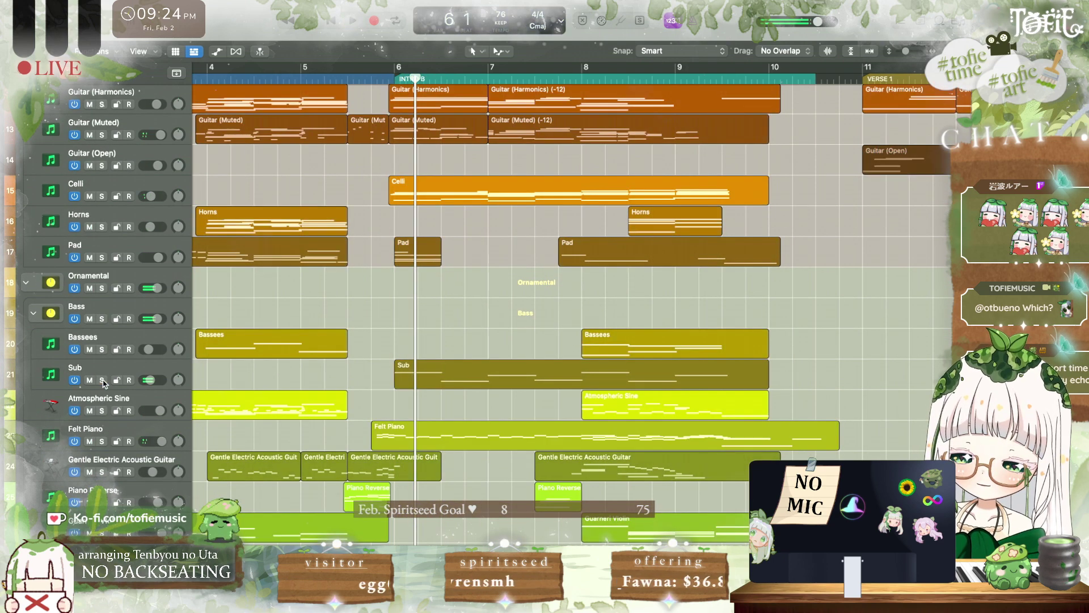
{"action": "left_click", "coordinate": [102, 442]}
{"action": "left_click", "coordinate": [103, 441]}
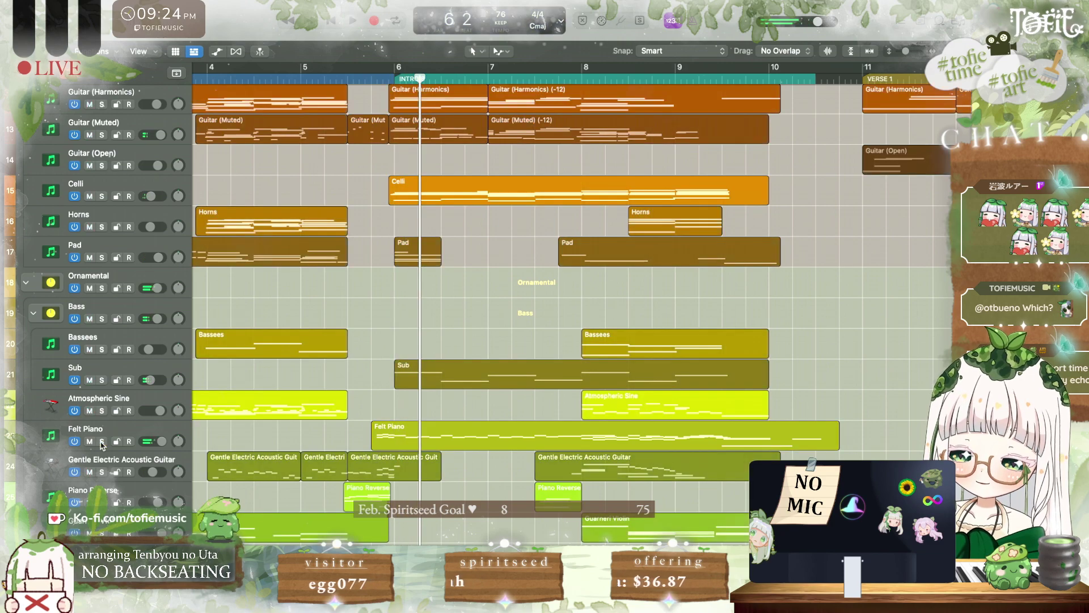
Step: Look over the ornamental tracks around the intro and place the playhead at bar 3 beat 4 in INTRO A
{"action": "scroll", "coordinate": [102, 444], "scroll_direction": "down", "scroll_amount": 10}
{"action": "scroll", "coordinate": [102, 445], "scroll_direction": "up", "scroll_amount": 5}
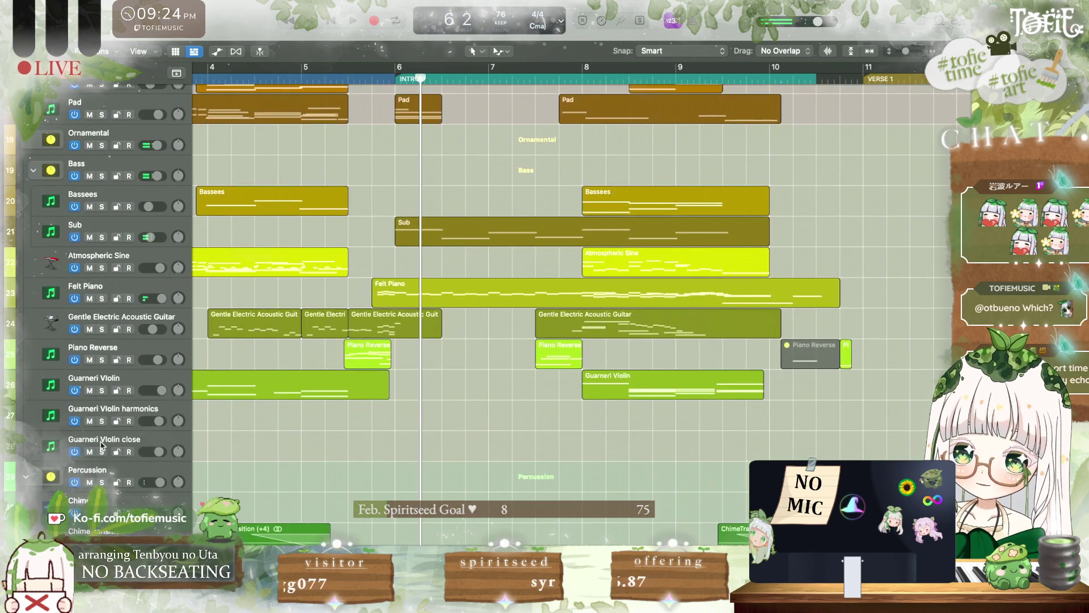
{"action": "scroll", "coordinate": [490, 161], "scroll_direction": "up", "scroll_amount": 2}
{"action": "scroll", "coordinate": [490, 161], "scroll_direction": "left", "scroll_amount": 2}
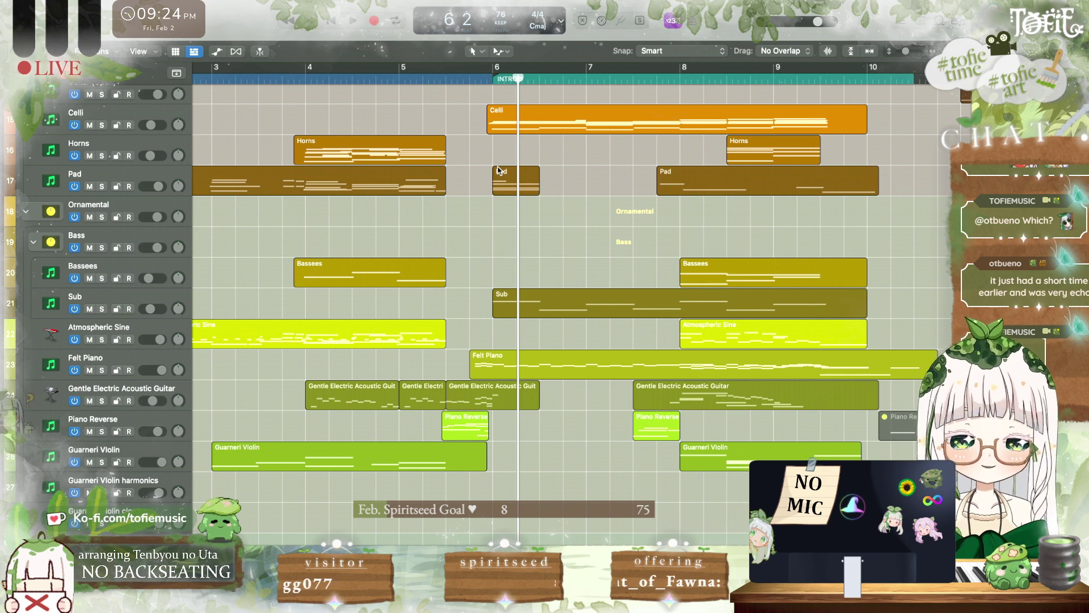
{"action": "scroll", "coordinate": [498, 170], "scroll_direction": "left", "scroll_amount": 2}
{"action": "scroll", "coordinate": [499, 171], "scroll_direction": "down", "scroll_amount": 1}
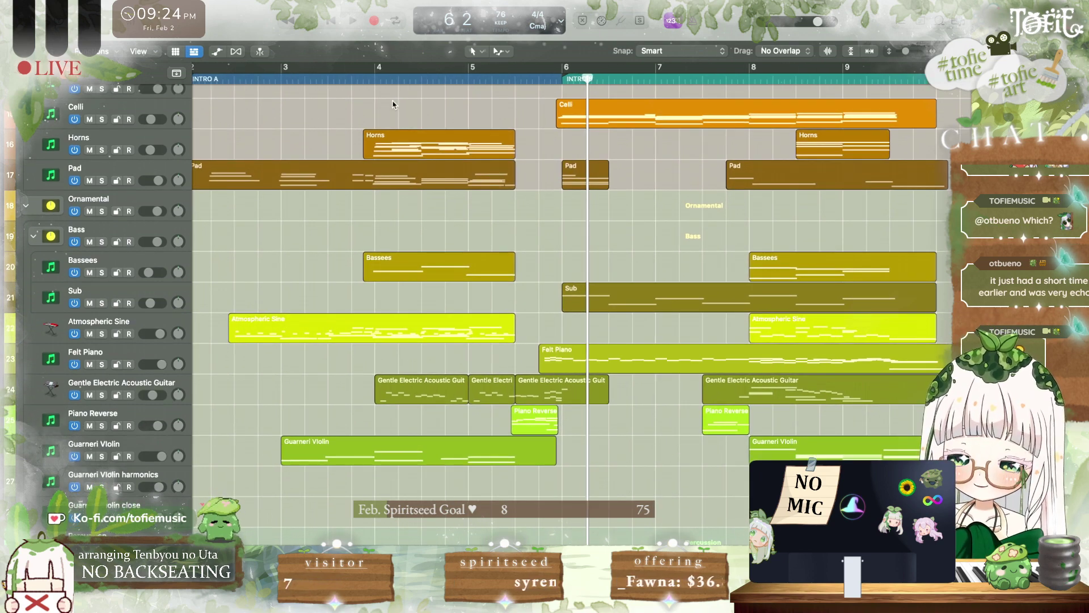
{"action": "left_click", "coordinate": [364, 77]}
{"action": "scroll", "coordinate": [421, 231], "scroll_direction": "down", "scroll_amount": 3}
Step: Zoom in on the intro and audition the Piano Reverse region leading into INTRO B in solo, releasing the solo at the end
{"action": "scroll", "coordinate": [422, 231], "scroll_direction": "down", "scroll_amount": 4}
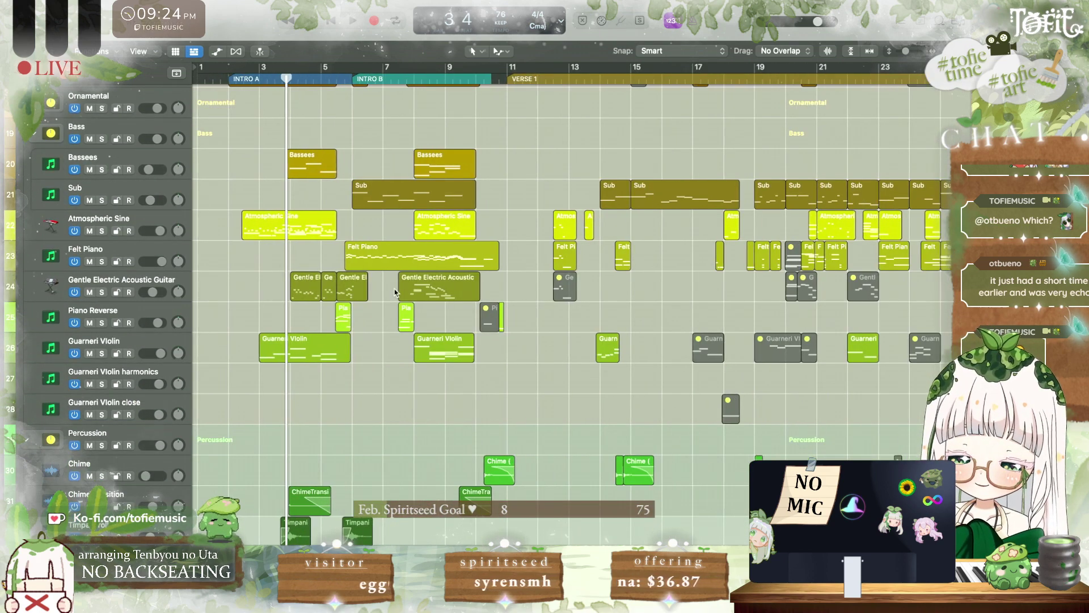
{"action": "scroll", "coordinate": [395, 293], "scroll_direction": "up", "scroll_amount": 5}
{"action": "left_click", "coordinate": [102, 323]}
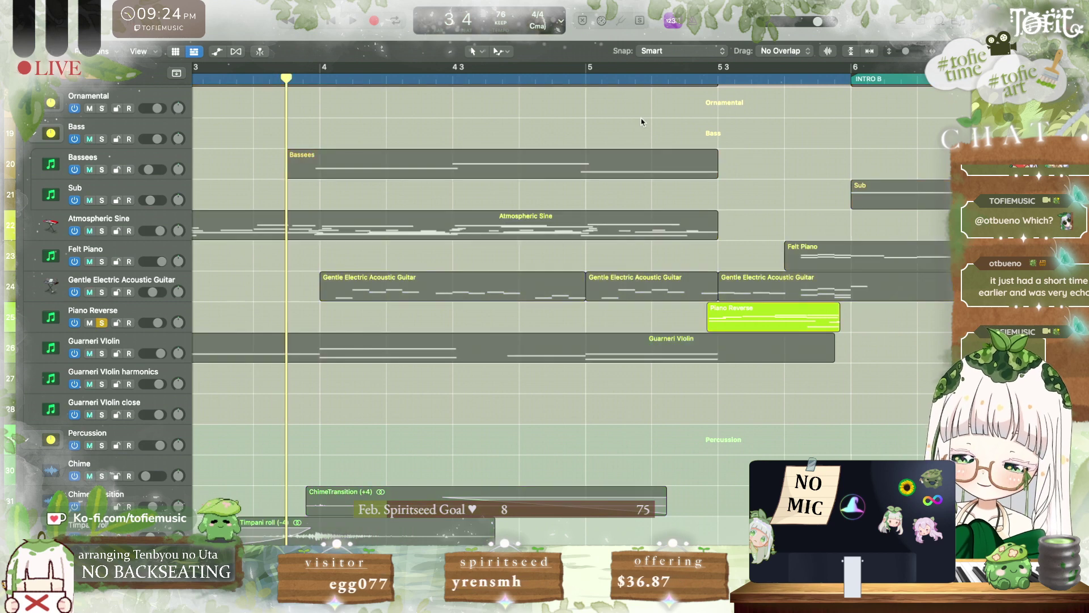
{"action": "double_click", "coordinate": [709, 75]}
{"action": "scroll", "coordinate": [710, 77], "scroll_direction": "right", "scroll_amount": 2}
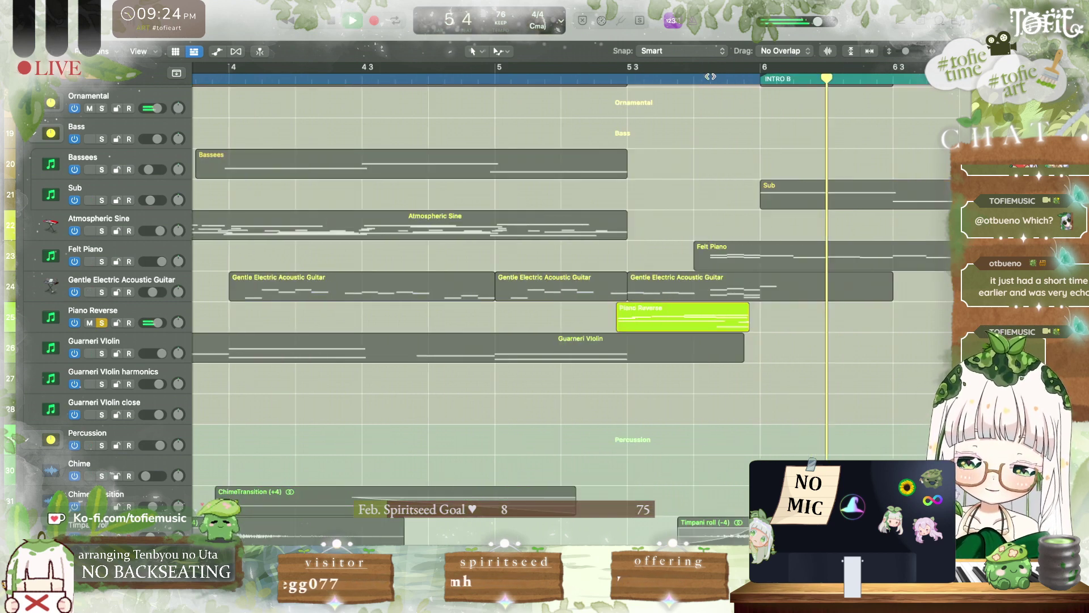
{"action": "scroll", "coordinate": [711, 76], "scroll_direction": "right", "scroll_amount": 1}
{"action": "key", "text": "space"}
{"action": "left_click", "coordinate": [103, 323]}
{"action": "scroll", "coordinate": [461, 389], "scroll_direction": "down", "scroll_amount": 1}
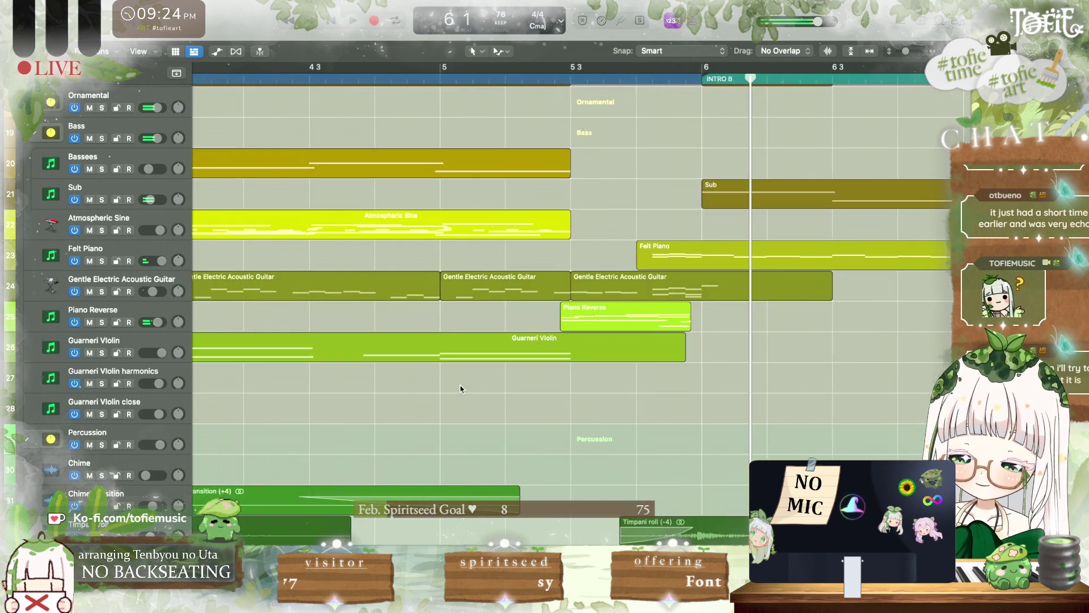
Step: Go to the end of the bridge and INST BREAK 2 and examine the regions on the chordal tracks
{"action": "scroll", "coordinate": [461, 389], "scroll_direction": "down", "scroll_amount": 5}
{"action": "scroll", "coordinate": [461, 388], "scroll_direction": "right", "scroll_amount": 15}
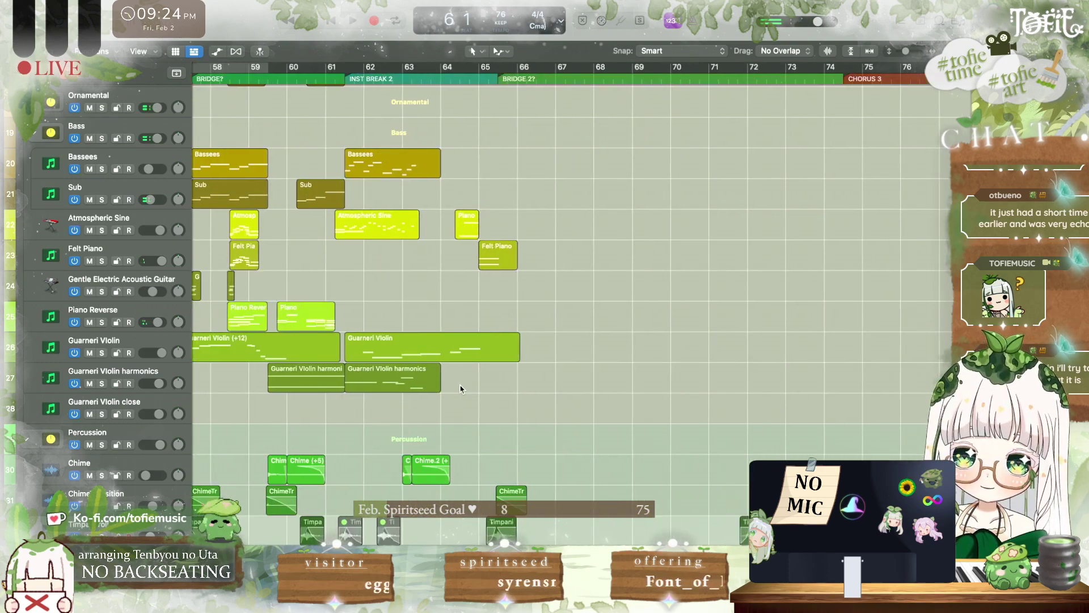
{"action": "scroll", "coordinate": [460, 388], "scroll_direction": "up", "scroll_amount": 5}
{"action": "scroll", "coordinate": [605, 238], "scroll_direction": "left", "scroll_amount": 3}
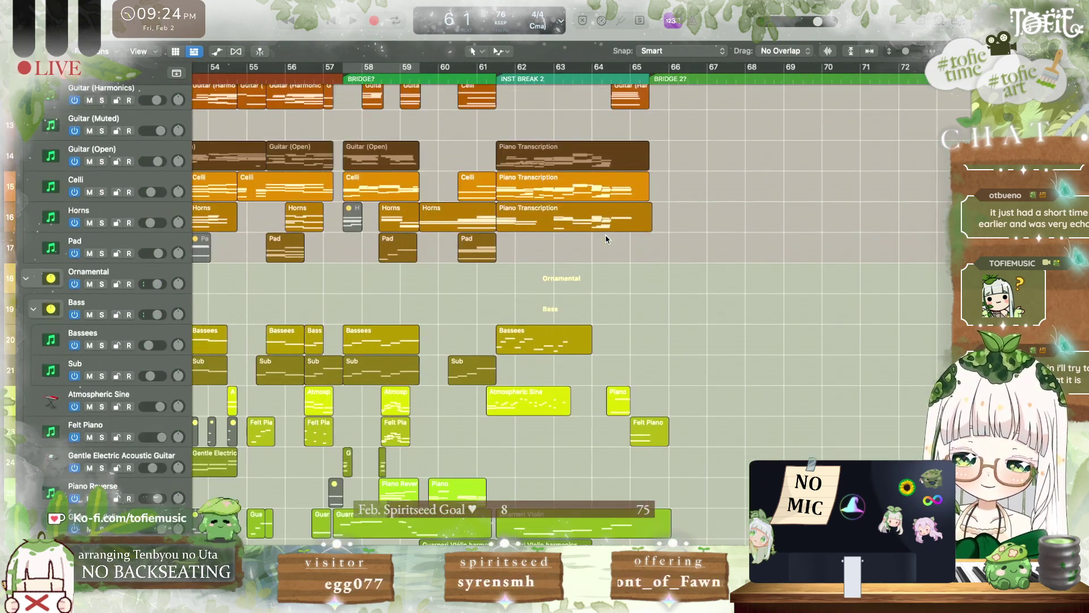
{"action": "scroll", "coordinate": [606, 238], "scroll_direction": "up", "scroll_amount": 5}
{"action": "key", "text": "super+Right"}
{"action": "key", "text": "super+Right"}
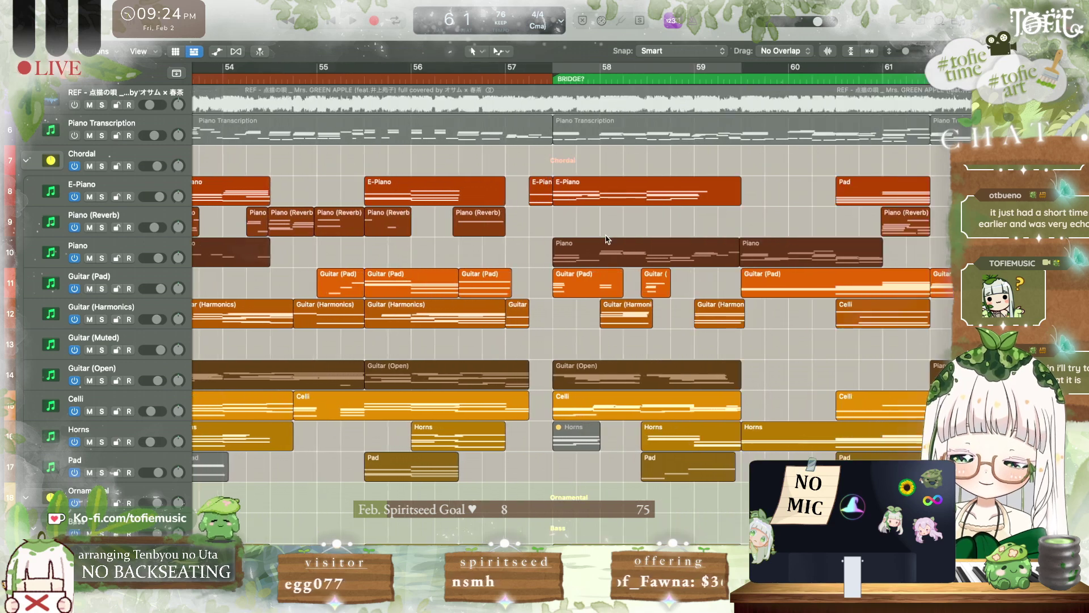
{"action": "scroll", "coordinate": [664, 221], "scroll_direction": "right", "scroll_amount": 8}
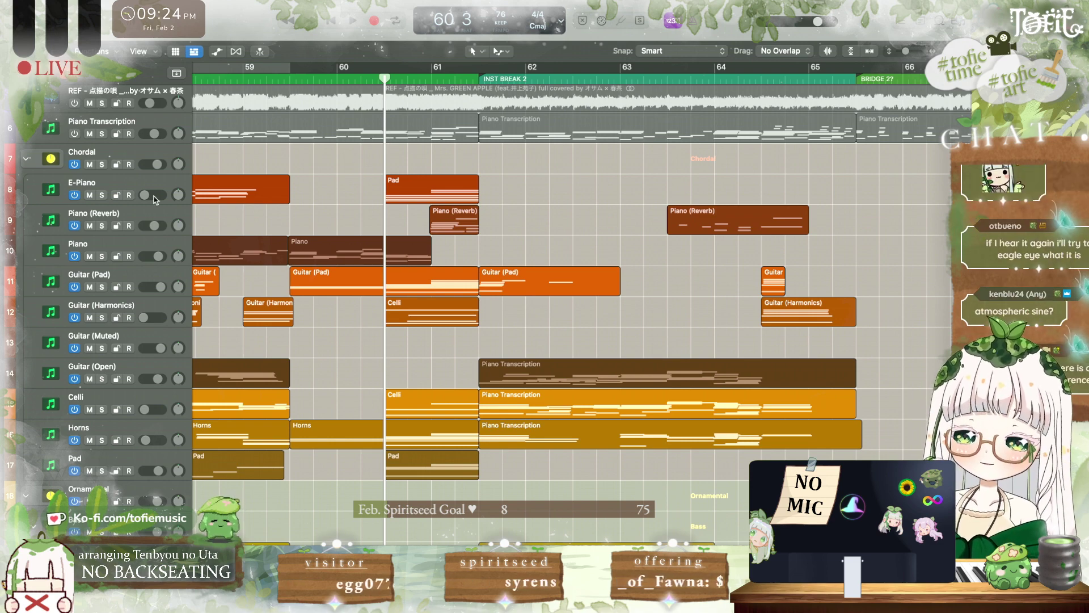
Step: Turn on and solo the REF audio track and play it through the opening of CHORUS 2
{"action": "scroll", "coordinate": [312, 250], "scroll_direction": "left", "scroll_amount": 3}
{"action": "key", "text": "super+Left"}
{"action": "scroll", "coordinate": [288, 225], "scroll_direction": "left", "scroll_amount": 2}
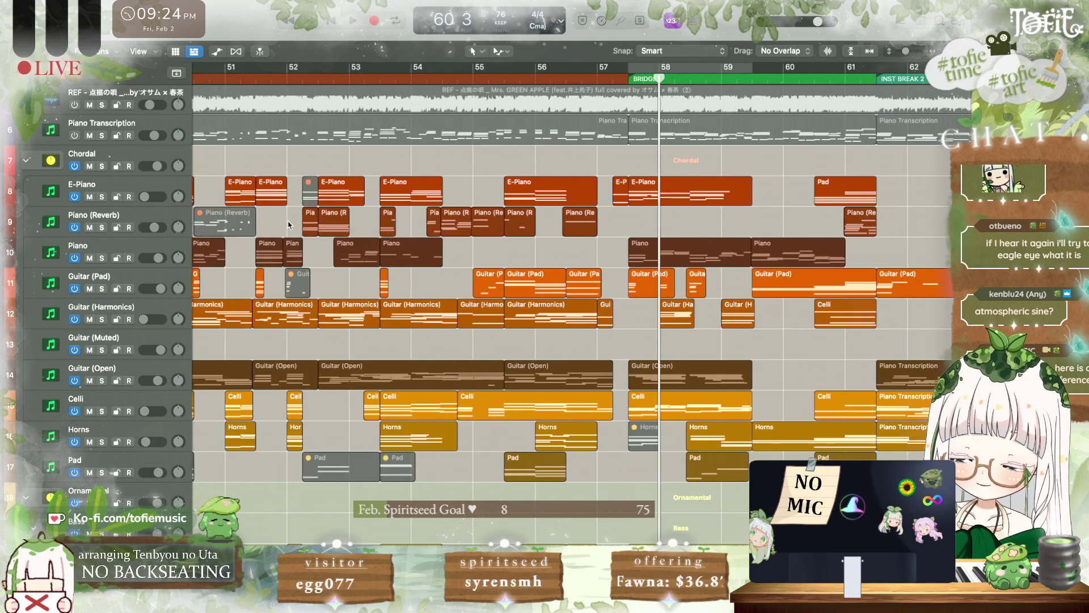
{"action": "scroll", "coordinate": [290, 225], "scroll_direction": "left", "scroll_amount": 8}
{"action": "left_click", "coordinate": [102, 105]}
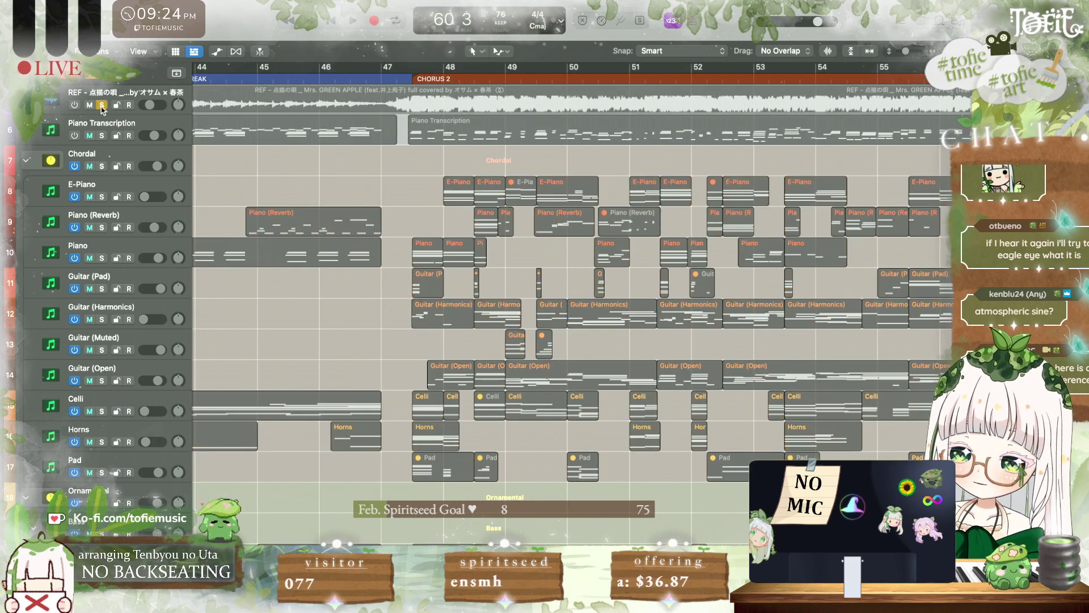
{"action": "left_click", "coordinate": [73, 106]}
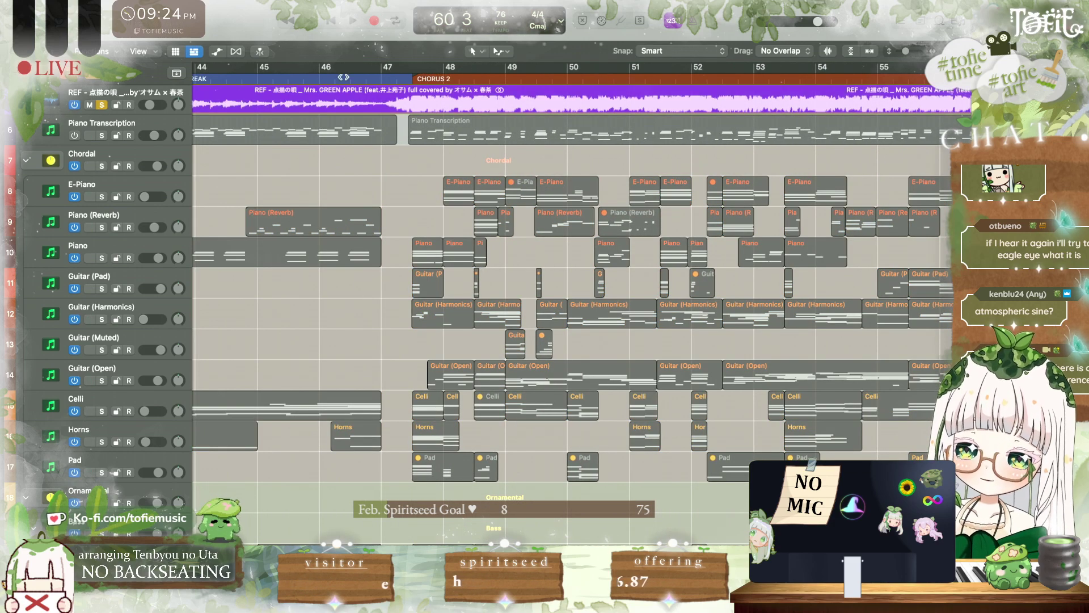
{"action": "key", "text": "space"}
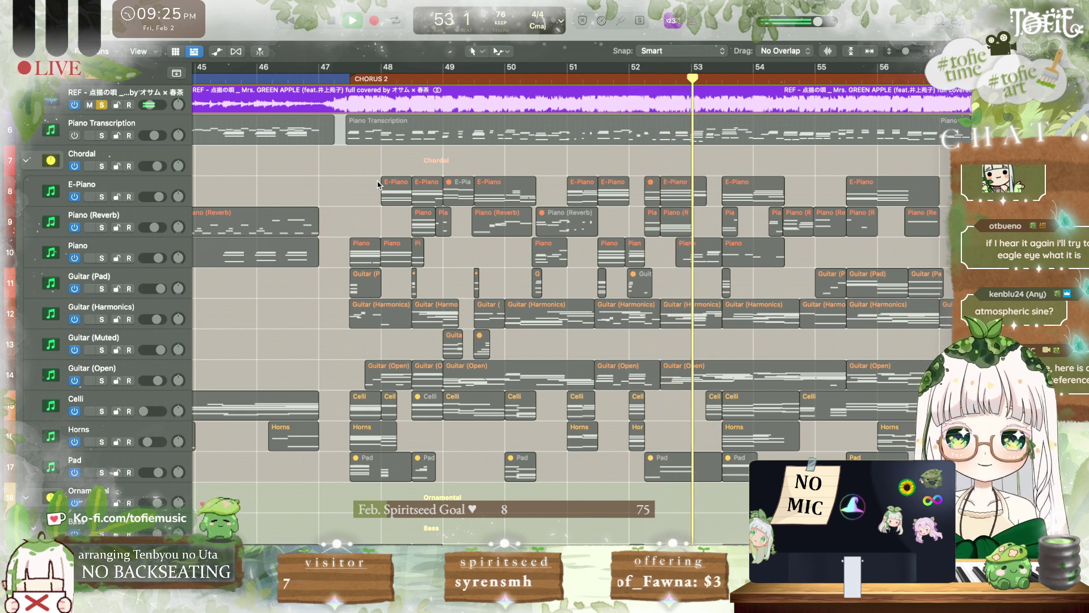
Step: Stop the reference, unsolo and turn off the REF track, and play the arrangement from just before CHORUS 2
{"action": "key", "text": "space"}
{"action": "left_click", "coordinate": [102, 105]}
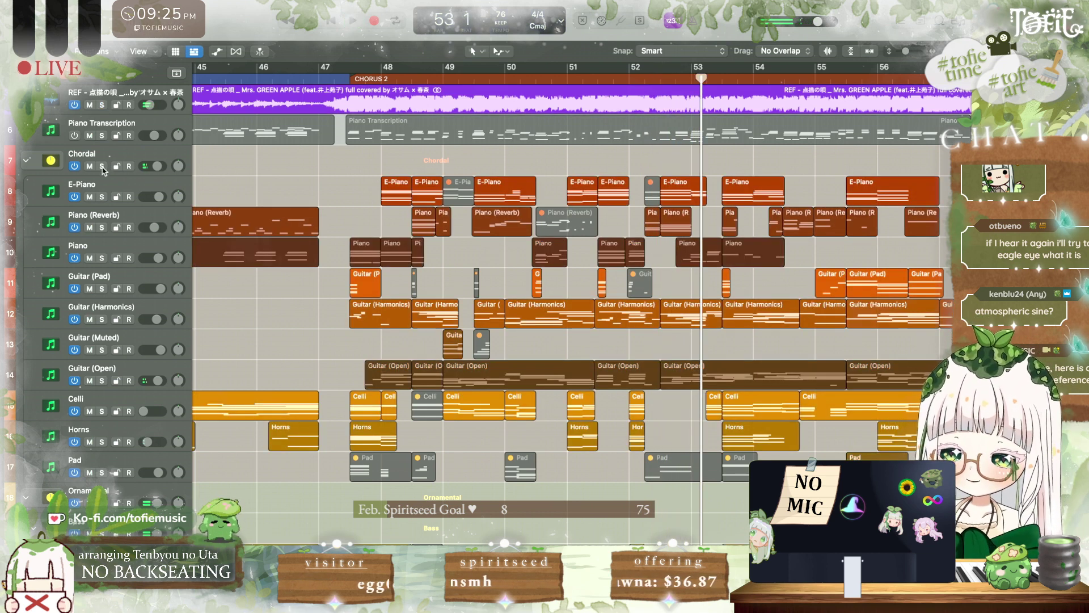
{"action": "left_click", "coordinate": [74, 105]}
{"action": "double_click", "coordinate": [331, 79]}
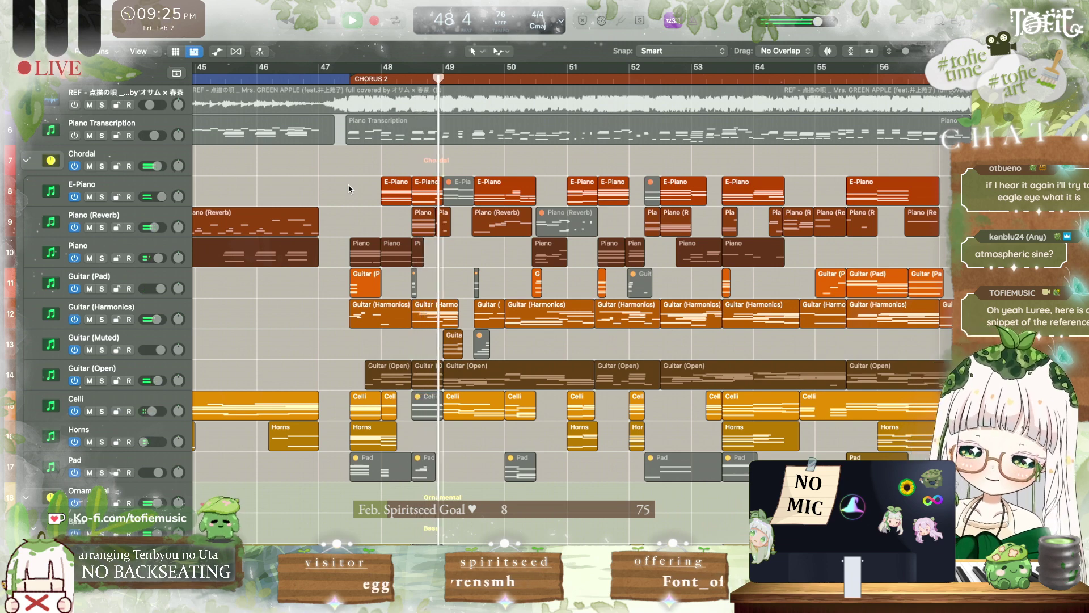
Step: Play the arrangement from bar 59 through the end of INST BREAK 2 while examining the chordal tracks
{"action": "scroll", "coordinate": [349, 189], "scroll_direction": "down", "scroll_amount": 3}
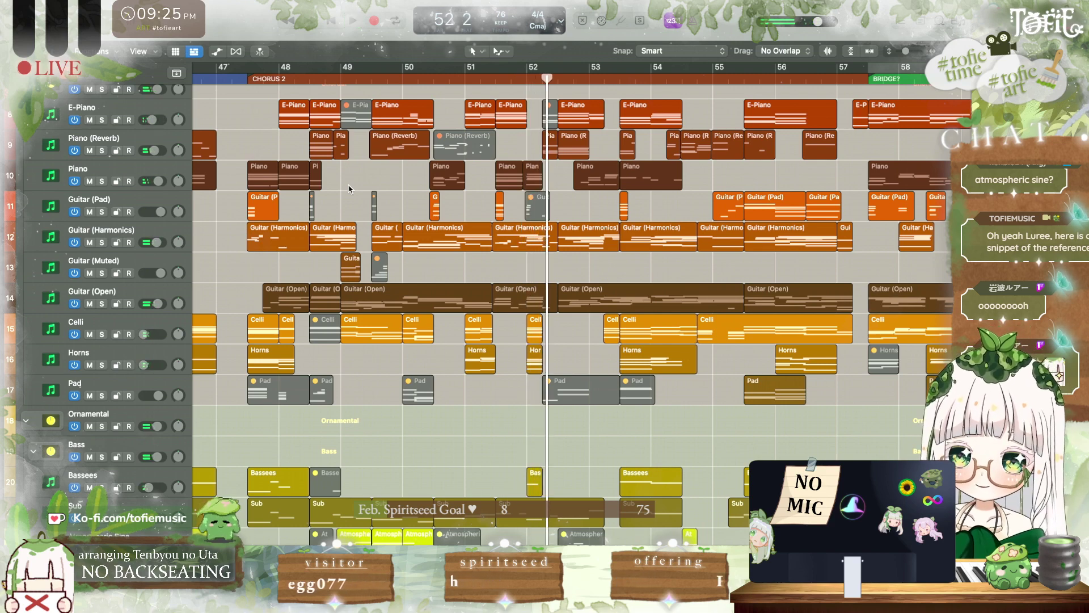
{"action": "scroll", "coordinate": [350, 189], "scroll_direction": "right", "scroll_amount": 10}
{"action": "scroll", "coordinate": [350, 189], "scroll_direction": "down", "scroll_amount": 3}
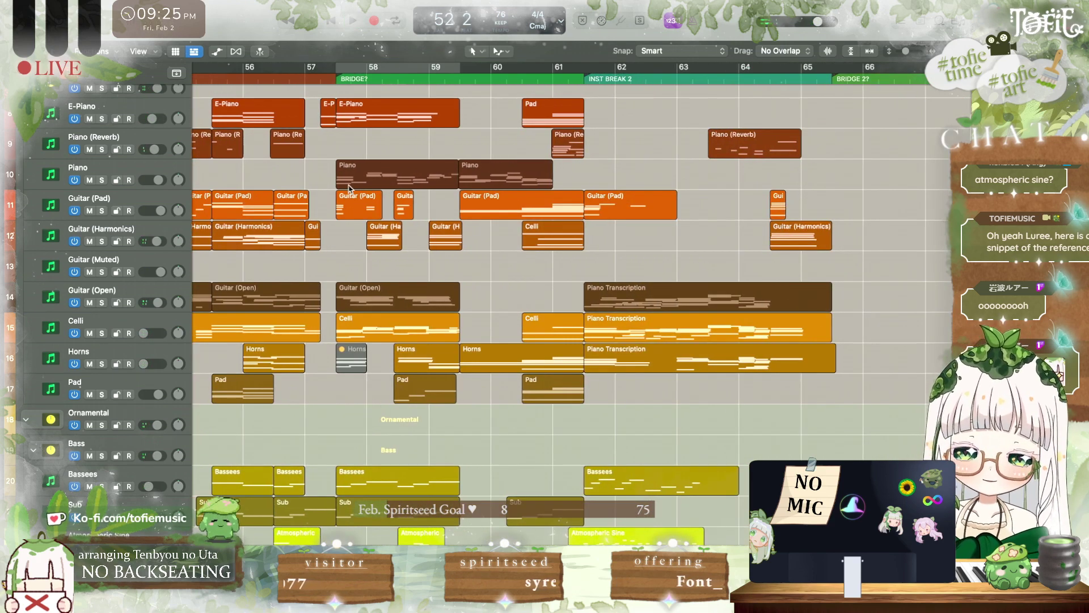
{"action": "scroll", "coordinate": [350, 189], "scroll_direction": "up", "scroll_amount": 3}
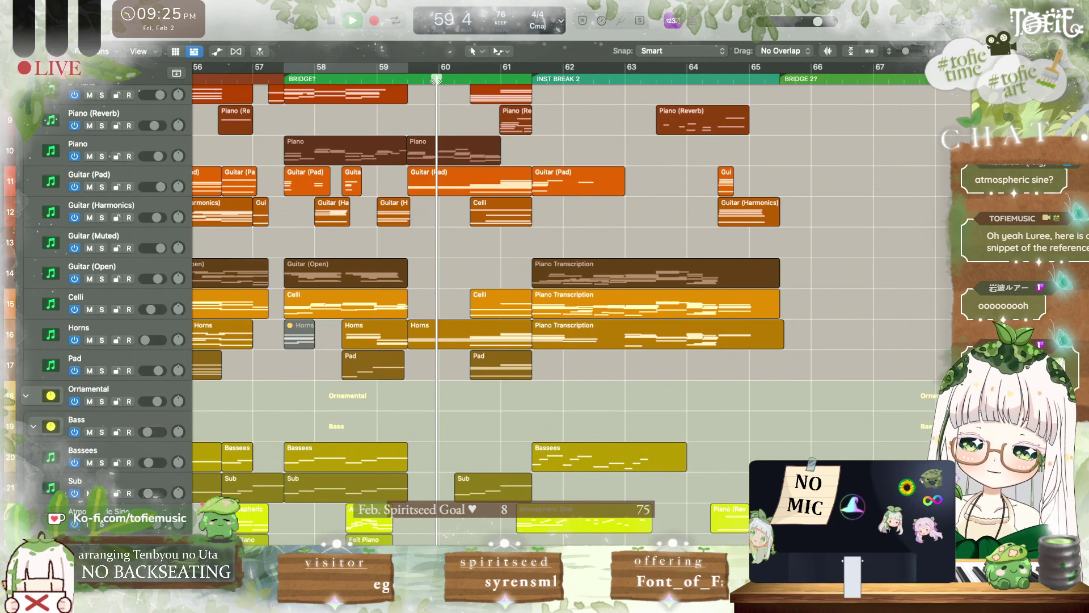
{"action": "left_click", "coordinate": [407, 77]}
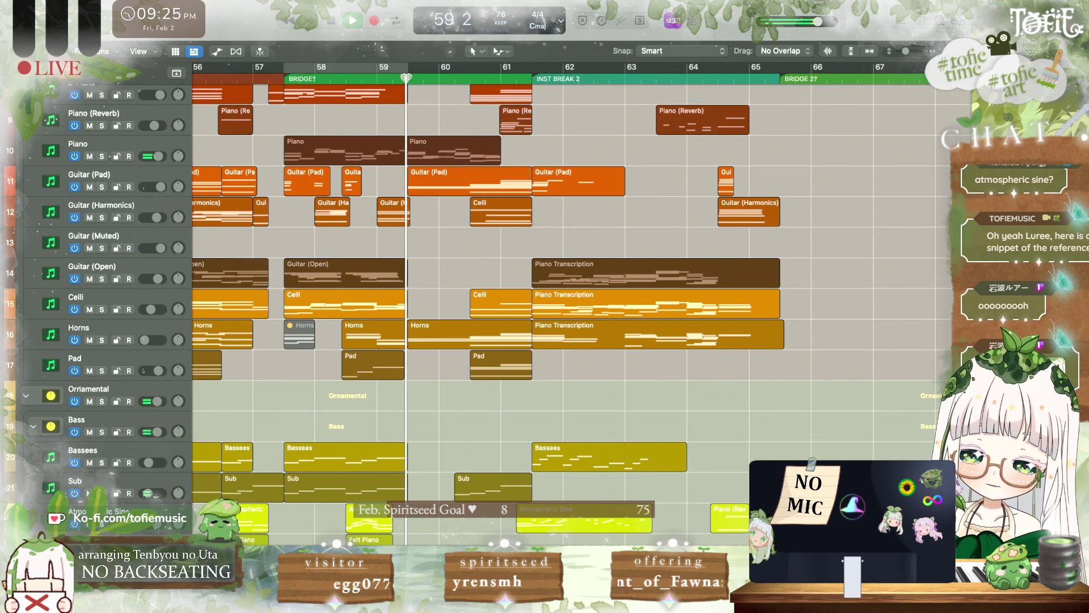
{"action": "scroll", "coordinate": [406, 77], "scroll_direction": "up", "scroll_amount": 1}
{"action": "scroll", "coordinate": [406, 76], "scroll_direction": "up", "scroll_amount": 3}
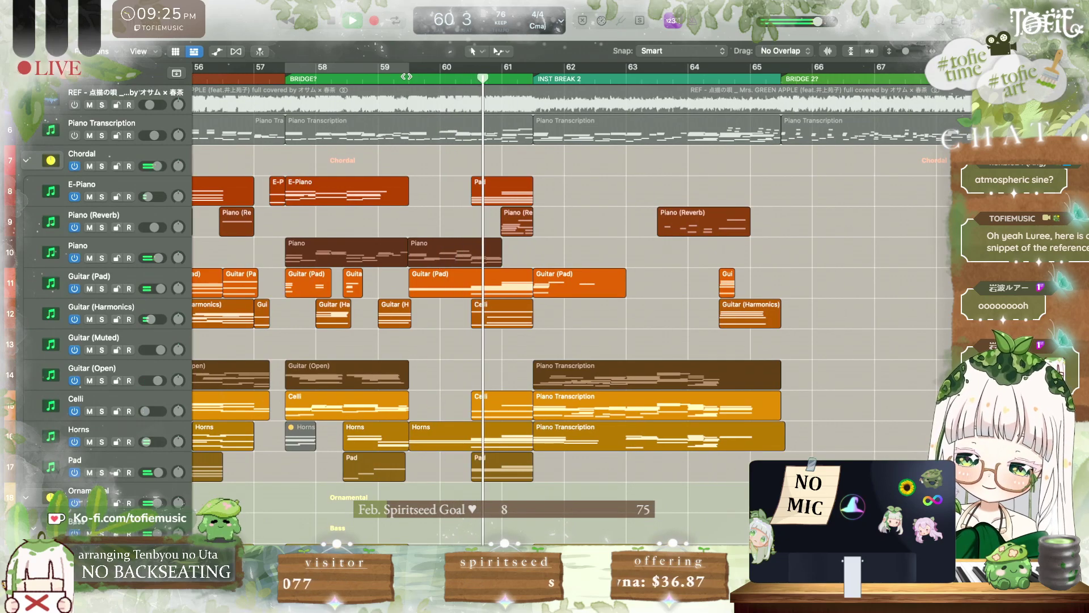
{"action": "scroll", "coordinate": [440, 166], "scroll_direction": "down", "scroll_amount": 1}
{"action": "scroll", "coordinate": [440, 165], "scroll_direction": "right", "scroll_amount": 2}
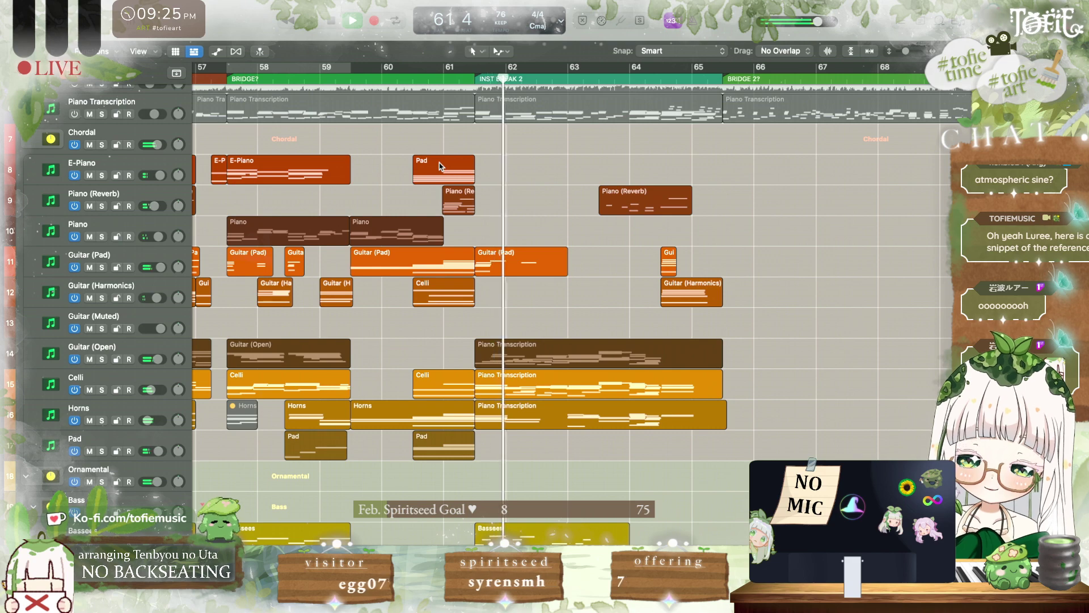
{"action": "scroll", "coordinate": [439, 165], "scroll_direction": "down", "scroll_amount": 1}
{"action": "scroll", "coordinate": [439, 164], "scroll_direction": "down", "scroll_amount": 1}
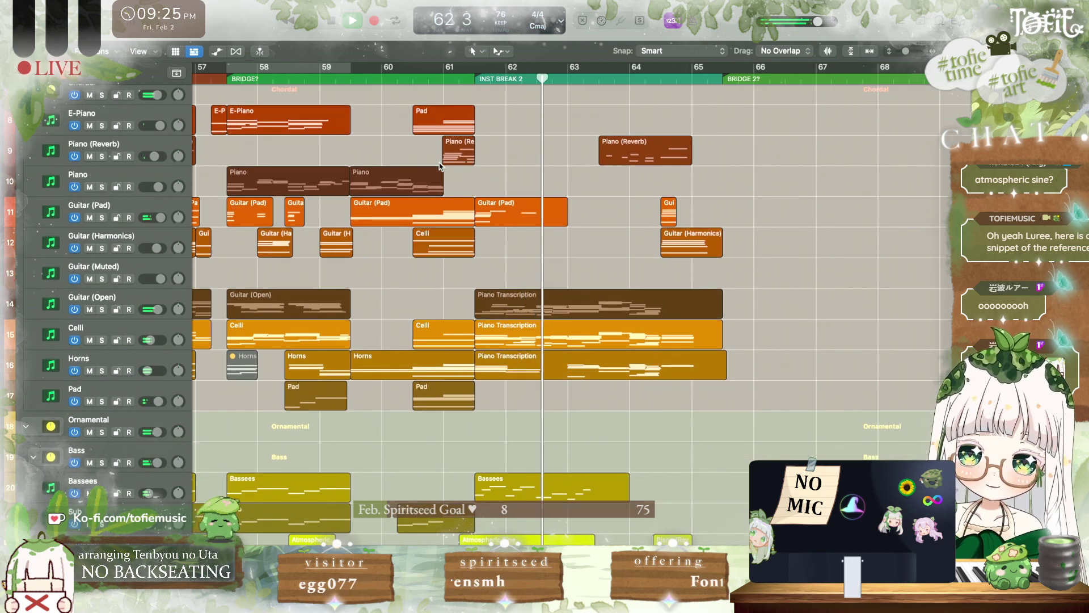
{"action": "scroll", "coordinate": [440, 165], "scroll_direction": "right", "scroll_amount": 2}
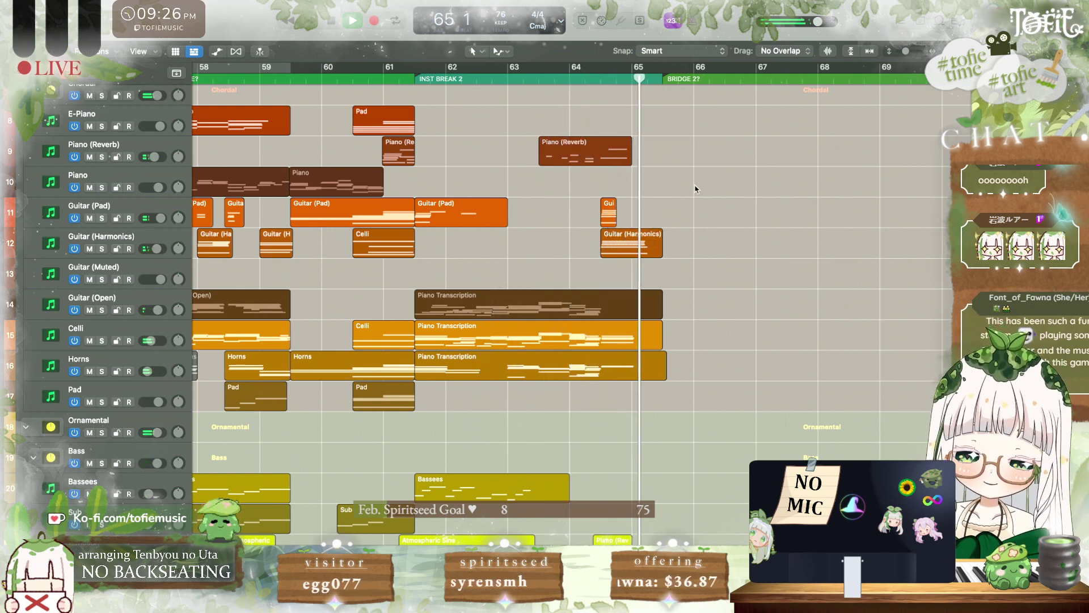
{"action": "key", "text": "space"}
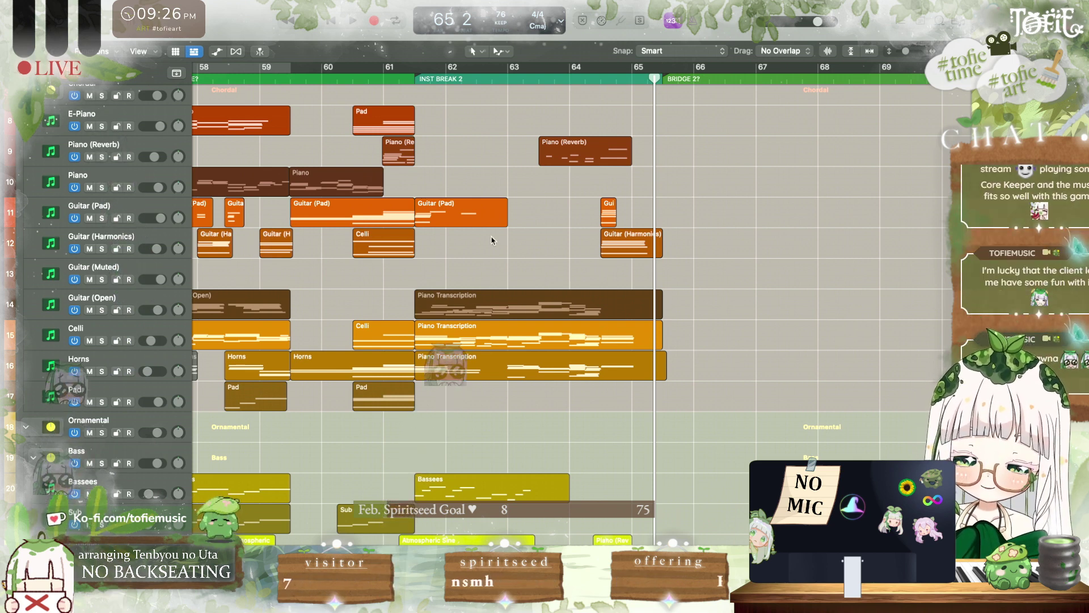
Step: Replay the transition into INST BREAK 2 from bar 60 3 and inspect the chordal and ornamental regions around it
{"action": "left_click", "coordinate": [351, 79]}
{"action": "key", "text": "space"}
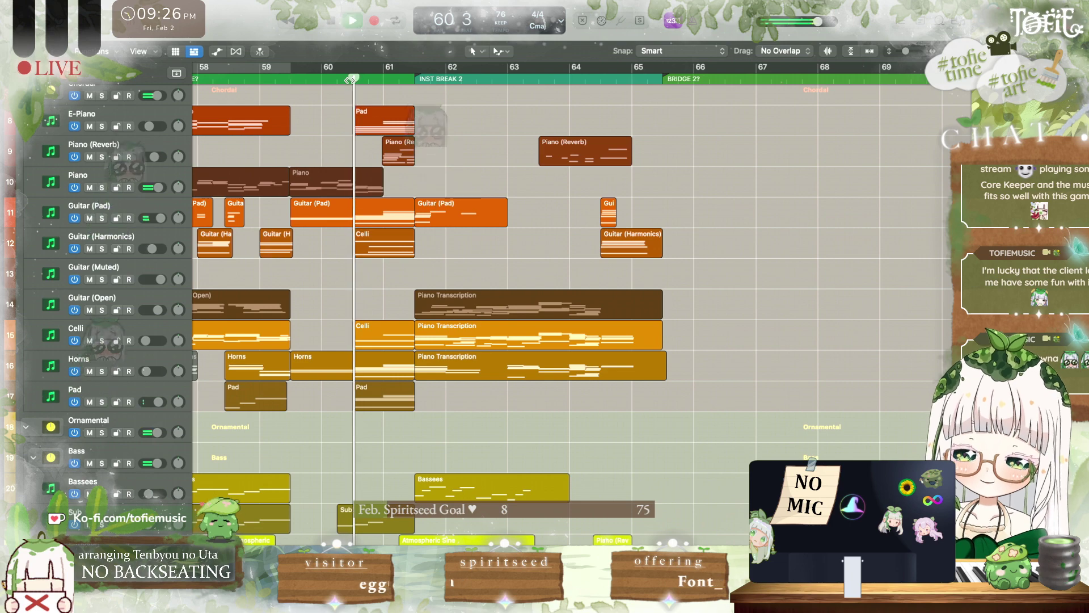
{"action": "scroll", "coordinate": [355, 145], "scroll_direction": "up", "scroll_amount": 1}
{"action": "scroll", "coordinate": [355, 146], "scroll_direction": "up", "scroll_amount": 3}
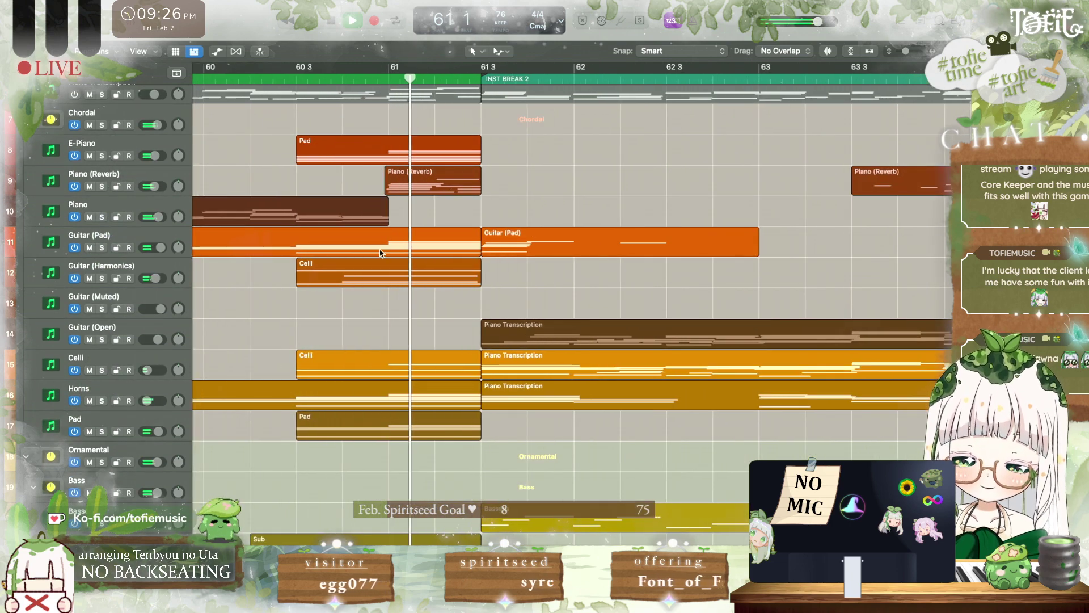
{"action": "scroll", "coordinate": [410, 294], "scroll_direction": "down", "scroll_amount": 10}
{"action": "scroll", "coordinate": [410, 295], "scroll_direction": "up", "scroll_amount": 12}
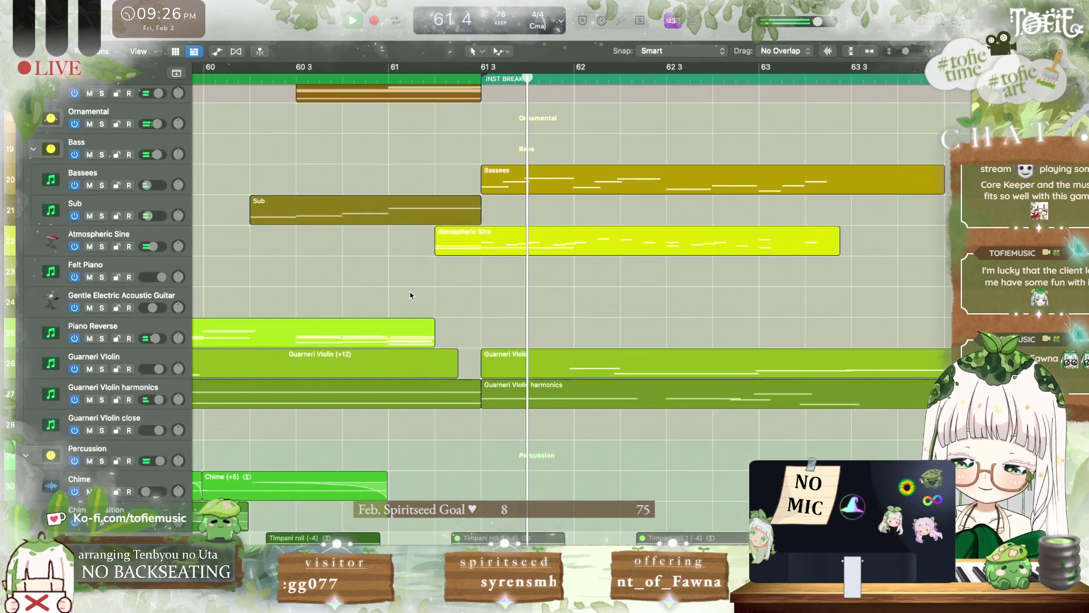
{"action": "key", "text": "space"}
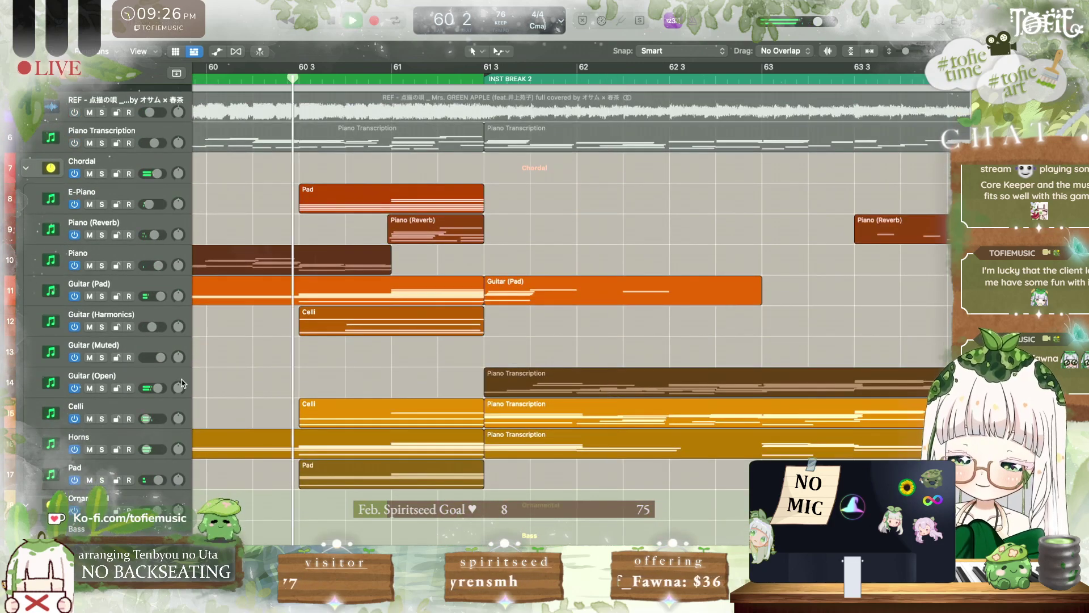
Step: Solo the Celli track, show its volume automation, raise the opening level of INST BREAK 2 to -6.4 dB and audition the change
{"action": "left_click", "coordinate": [102, 418]}
{"action": "scroll", "coordinate": [256, 348], "scroll_direction": "down", "scroll_amount": 1}
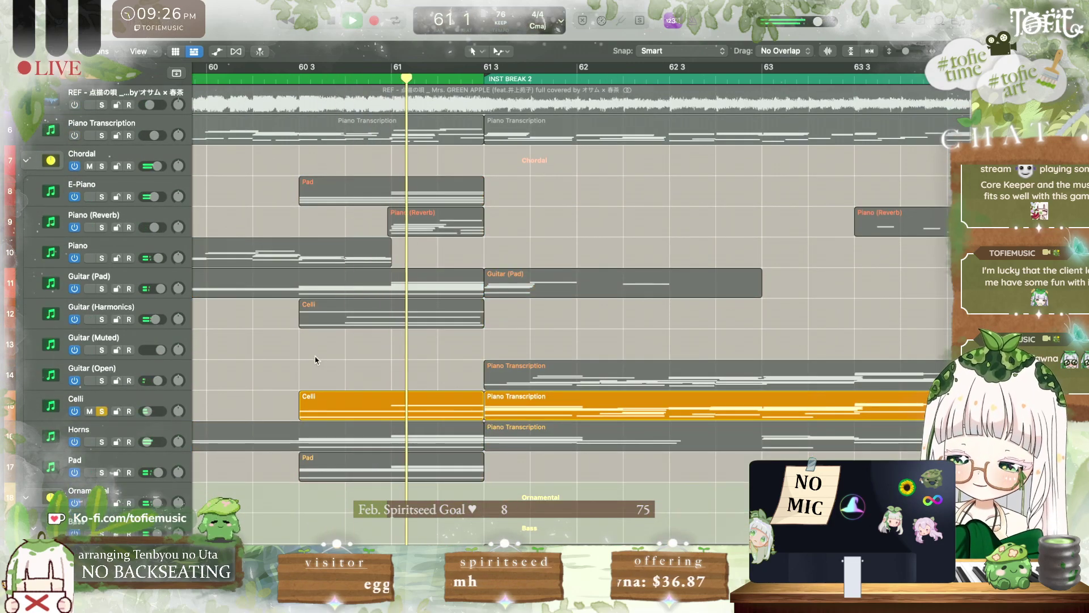
{"action": "scroll", "coordinate": [316, 360], "scroll_direction": "down", "scroll_amount": 3}
{"action": "key", "text": "a"}
{"action": "scroll", "coordinate": [317, 360], "scroll_direction": "down", "scroll_amount": 1}
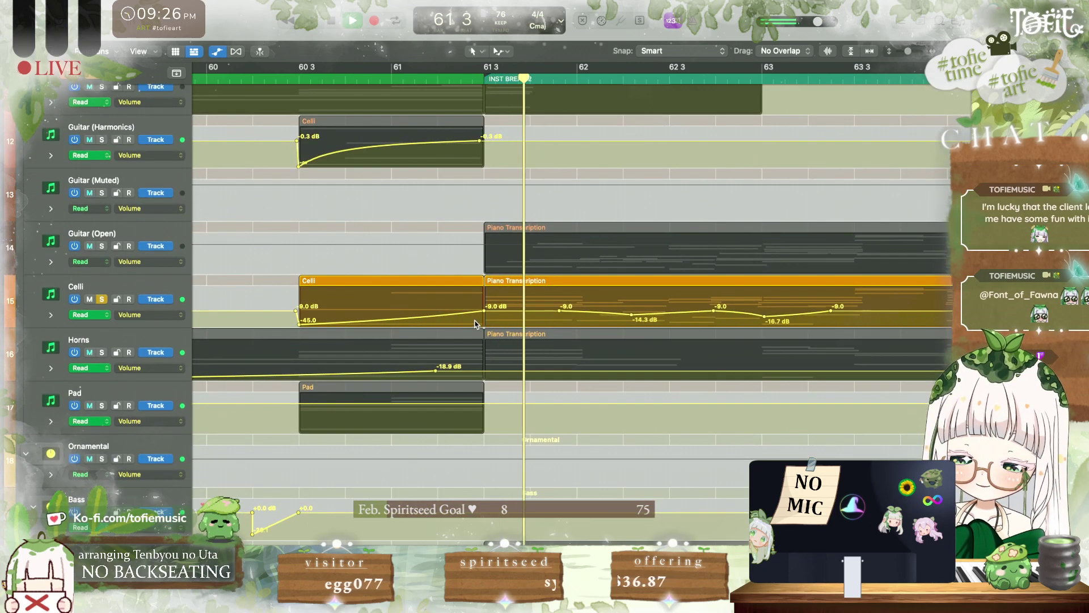
{"action": "left_click_drag", "start_coordinate": [506, 310], "coordinate": [507, 308]}
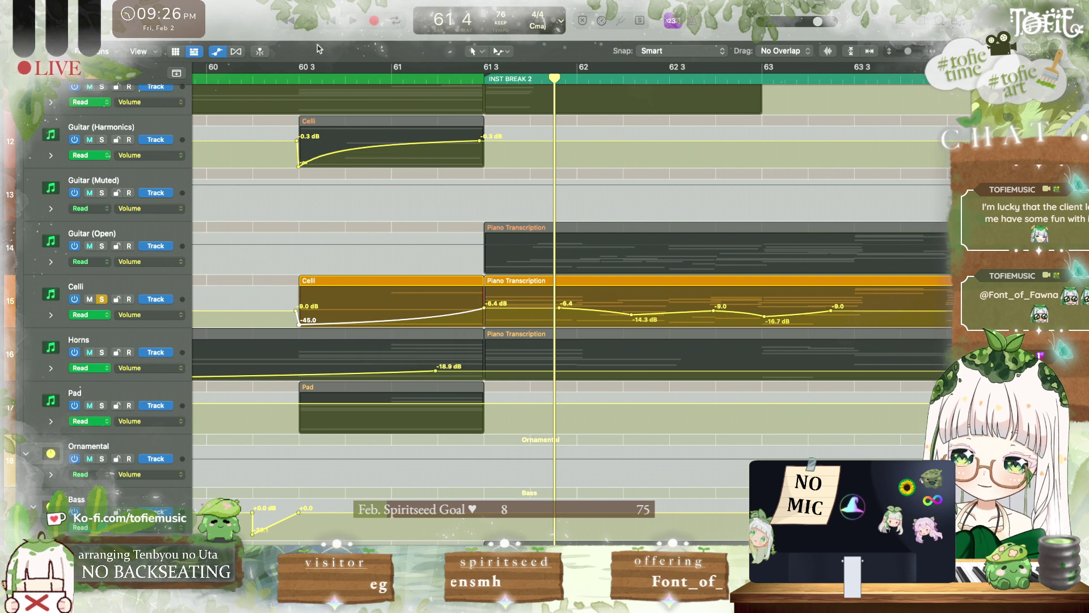
{"action": "left_click", "coordinate": [294, 83]}
{"action": "key", "text": "space"}
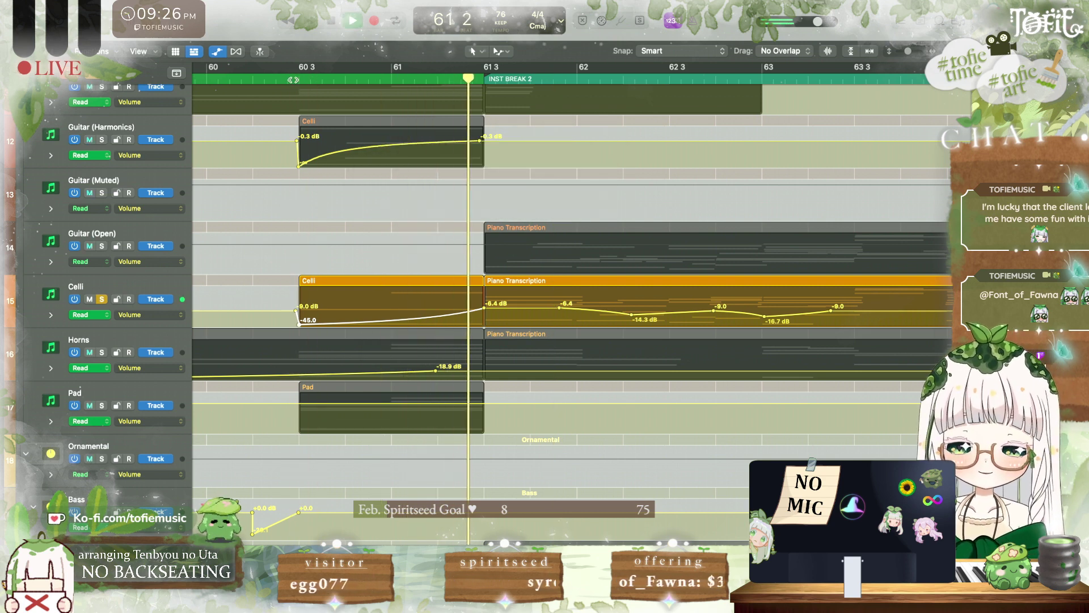
{"action": "key", "text": "space"}
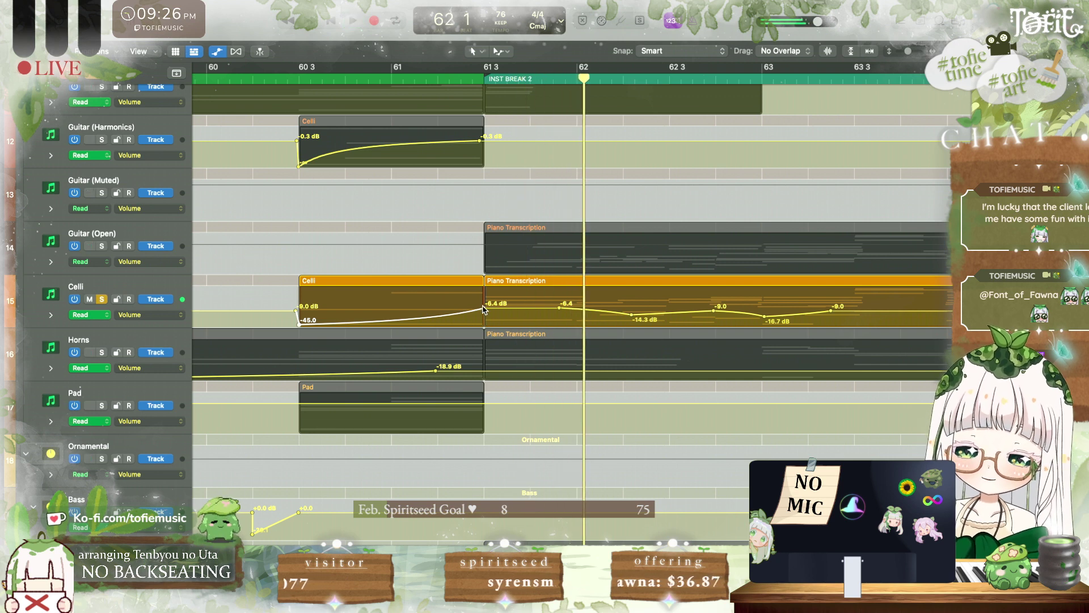
Step: Shift the end of the Celli volume swell slightly past the start of INST BREAK 2, unsolo the track and set the swell's starting point to -28.8 dB
{"action": "left_click_drag", "start_coordinate": [484, 308], "coordinate": [521, 308]}
{"action": "key", "text": "space"}
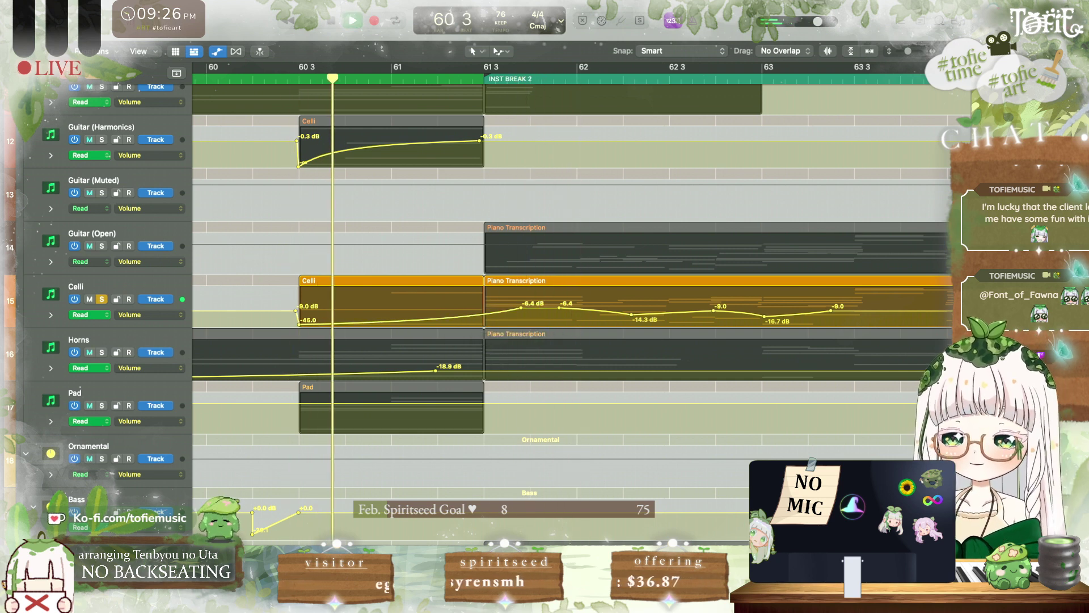
{"action": "key", "text": "s"}
{"action": "key", "text": "space"}
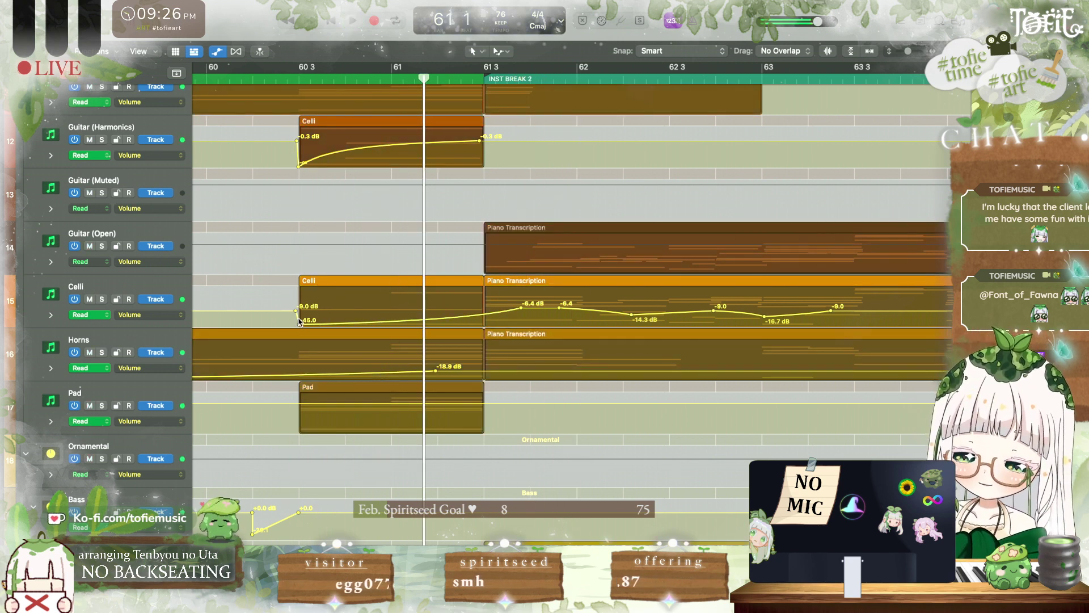
{"action": "left_click", "coordinate": [299, 321]}
{"action": "key", "text": "space"}
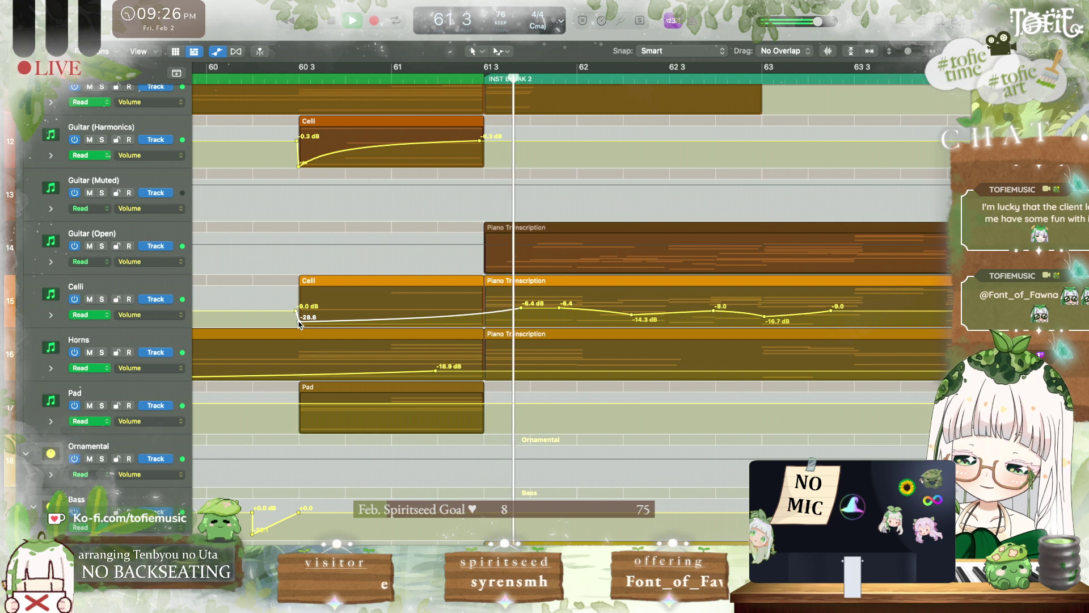
Step: Lower the Celli volume at the opening of INST BREAK 2 to -8.5 dB and listen through the rest of the section
{"action": "left_click_drag", "start_coordinate": [528, 310], "coordinate": [528, 313]}
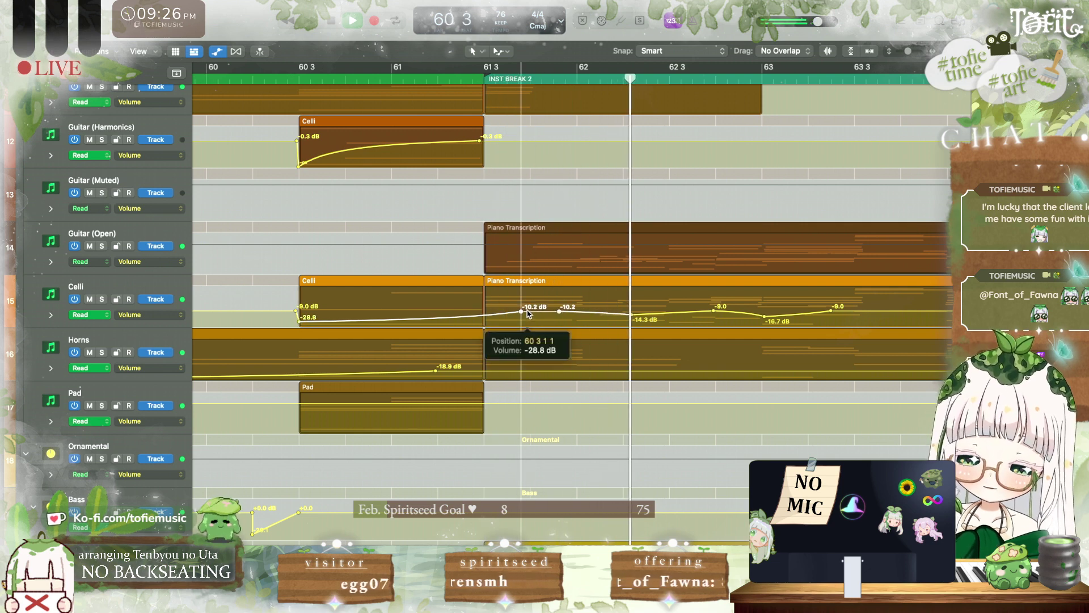
{"action": "scroll", "coordinate": [527, 313], "scroll_direction": "right", "scroll_amount": 3}
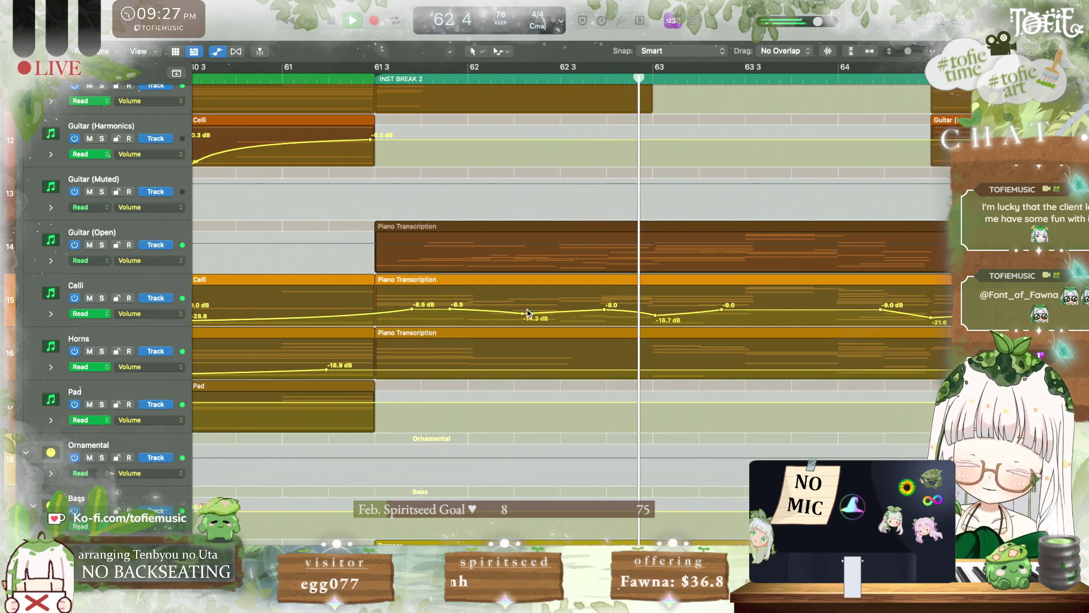
{"action": "scroll", "coordinate": [528, 314], "scroll_direction": "right", "scroll_amount": 2}
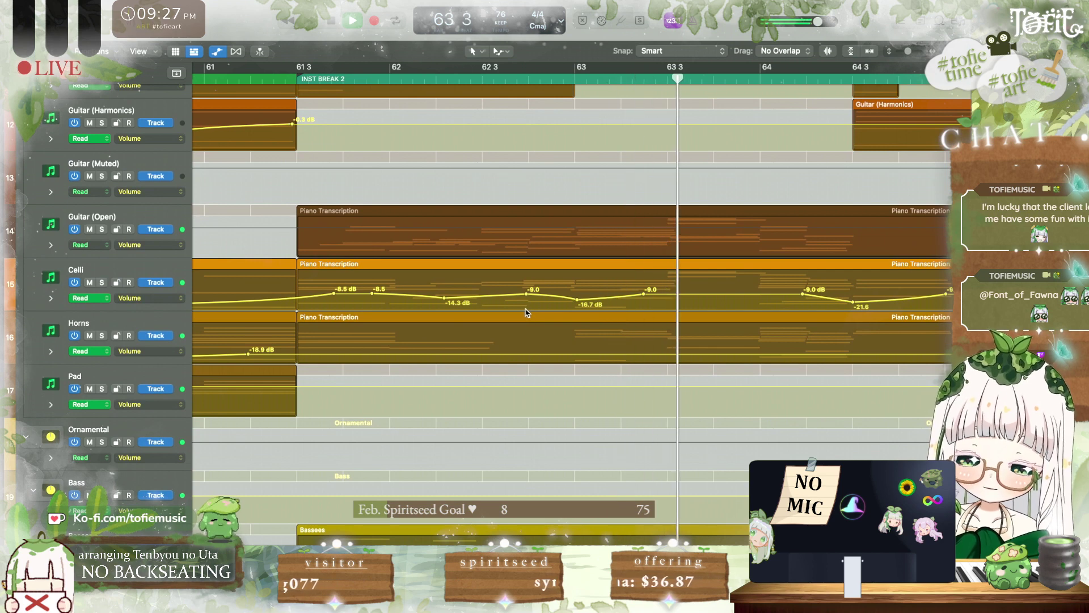
{"action": "scroll", "coordinate": [527, 312], "scroll_direction": "right", "scroll_amount": 8}
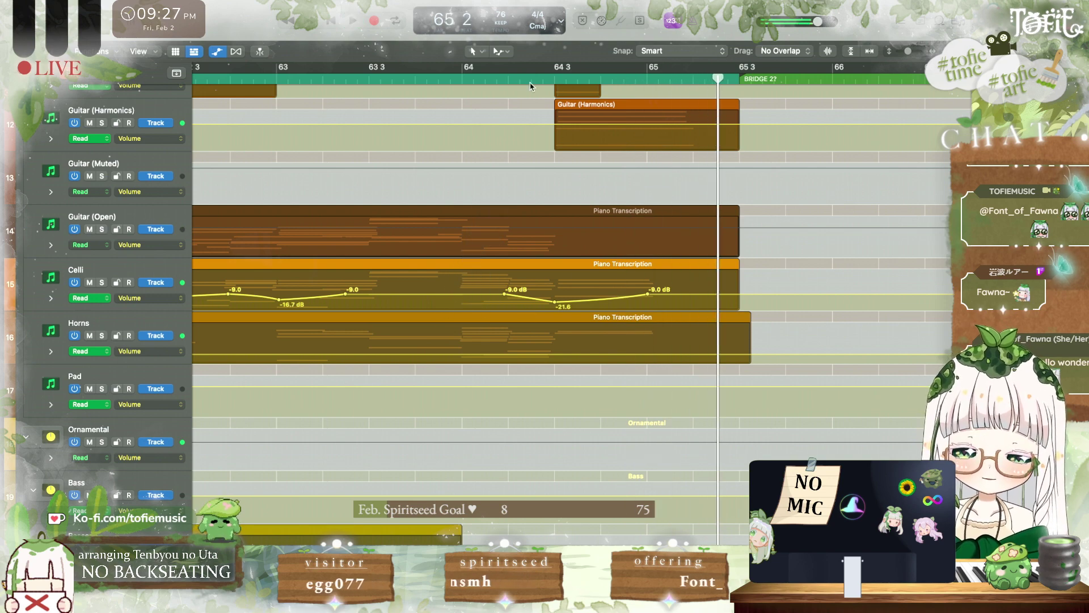
Step: Replay from bar 64, raise the Atmospheric Sine volume automation at the end of its Piano (Reverb) region, audition it and hide the automation
{"action": "left_click_drag", "start_coordinate": [464, 80], "coordinate": [456, 80]}
{"action": "key", "text": "space"}
{"action": "scroll", "coordinate": [504, 178], "scroll_direction": "right", "scroll_amount": 3}
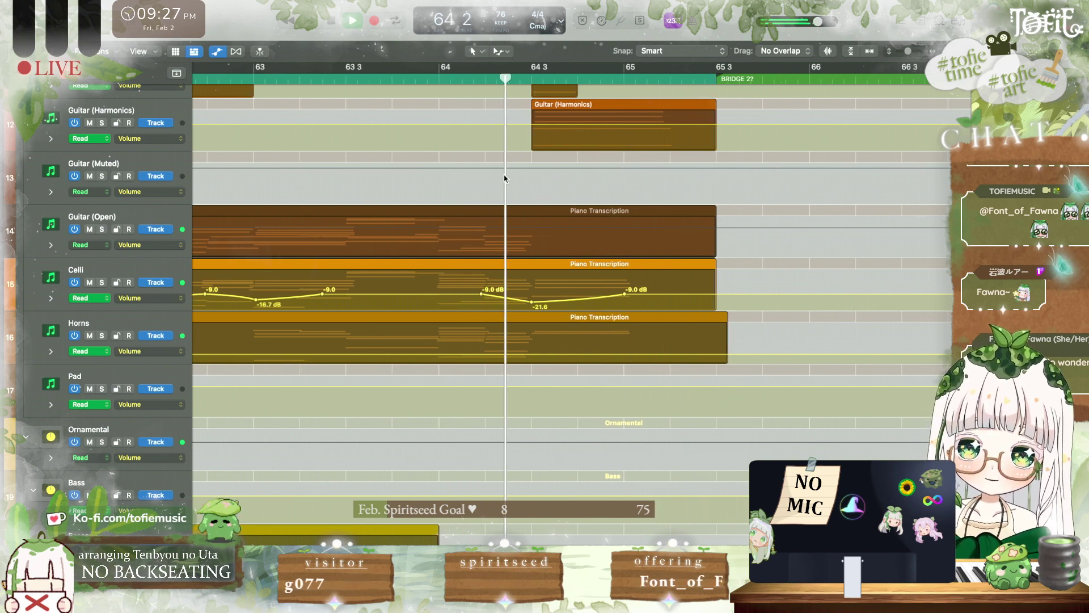
{"action": "scroll", "coordinate": [504, 178], "scroll_direction": "down", "scroll_amount": 1}
{"action": "scroll", "coordinate": [504, 178], "scroll_direction": "down", "scroll_amount": 10}
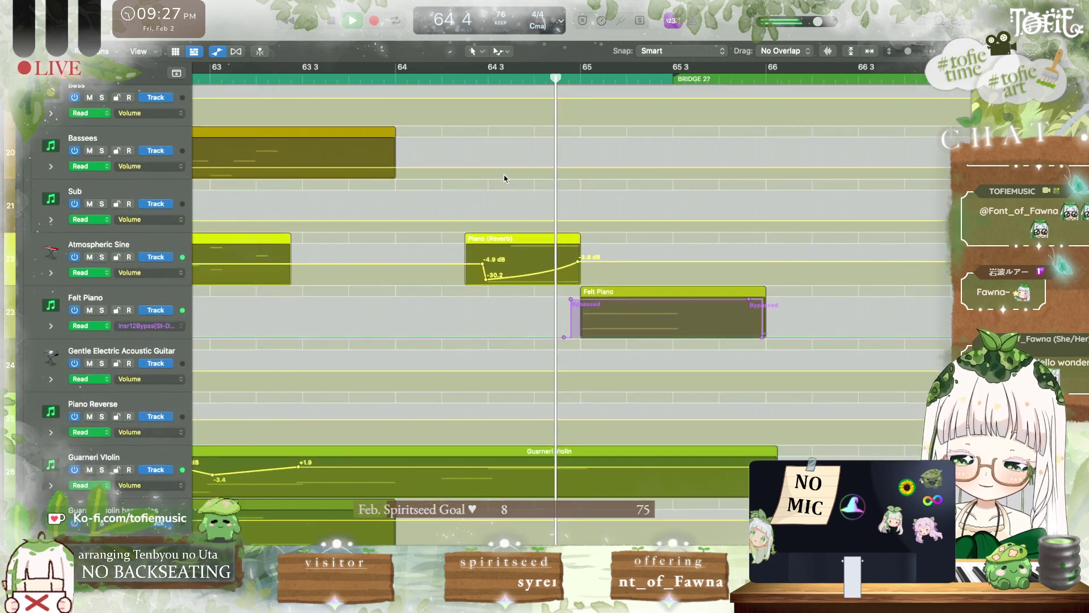
{"action": "left_click_drag", "start_coordinate": [586, 263], "coordinate": [586, 260]}
{"action": "key", "text": "space"}
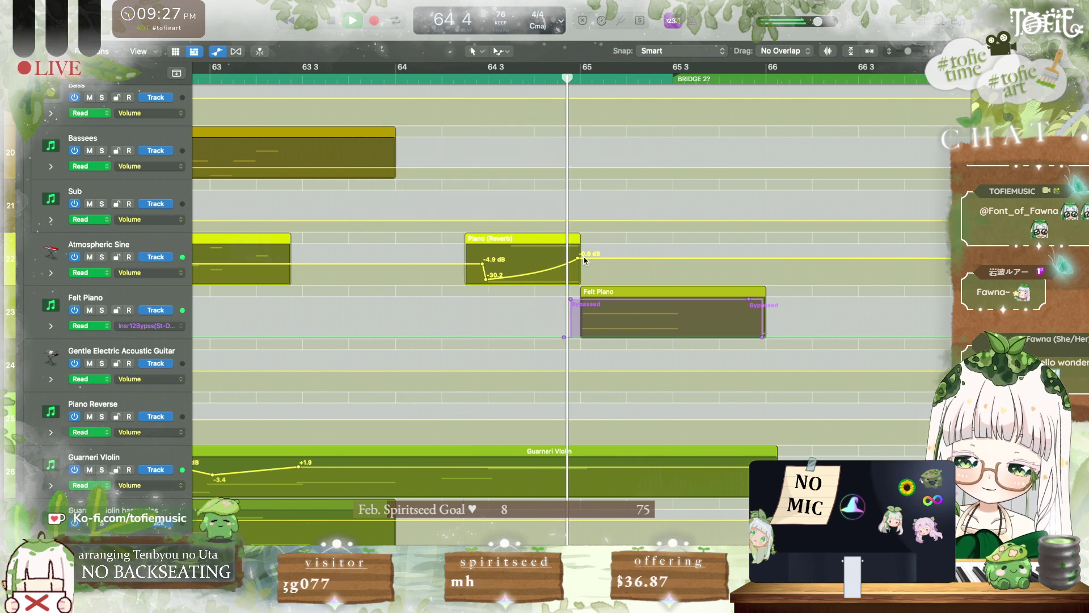
{"action": "left_click", "coordinate": [584, 257]}
{"action": "key", "text": "a"}
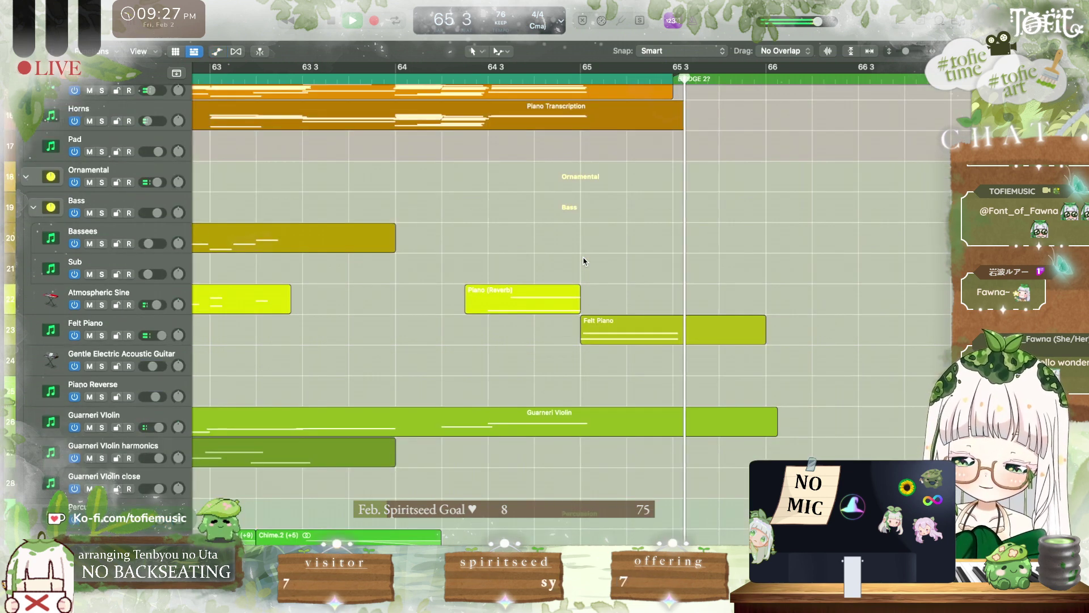
{"action": "key", "text": "space"}
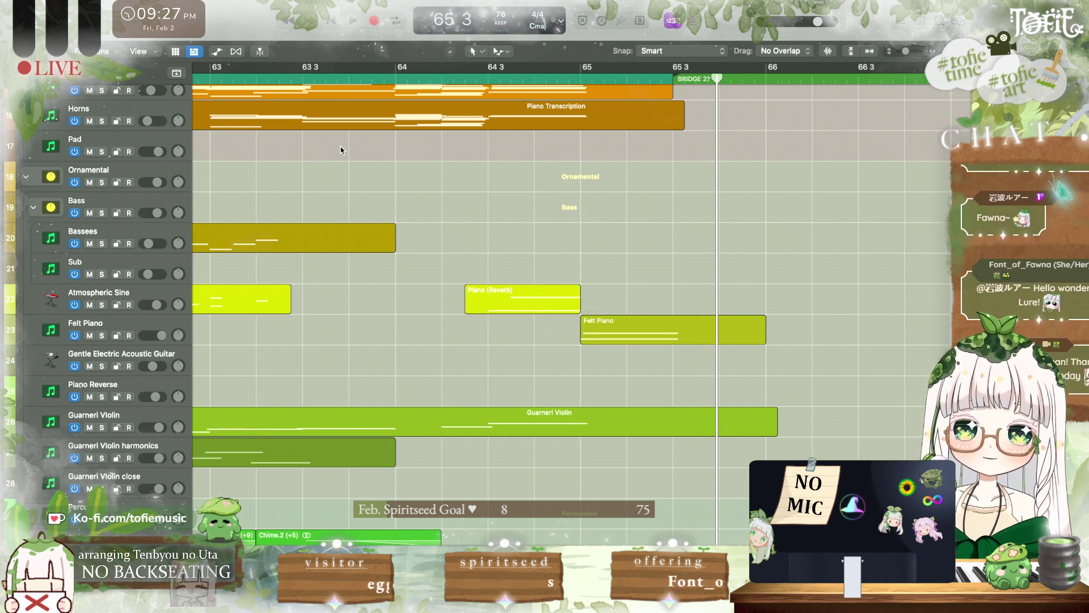
Step: Replay the end of INST BREAK 2 from bar 64 and check the chordal regions leading into the next bridge
{"action": "key", "text": "space"}
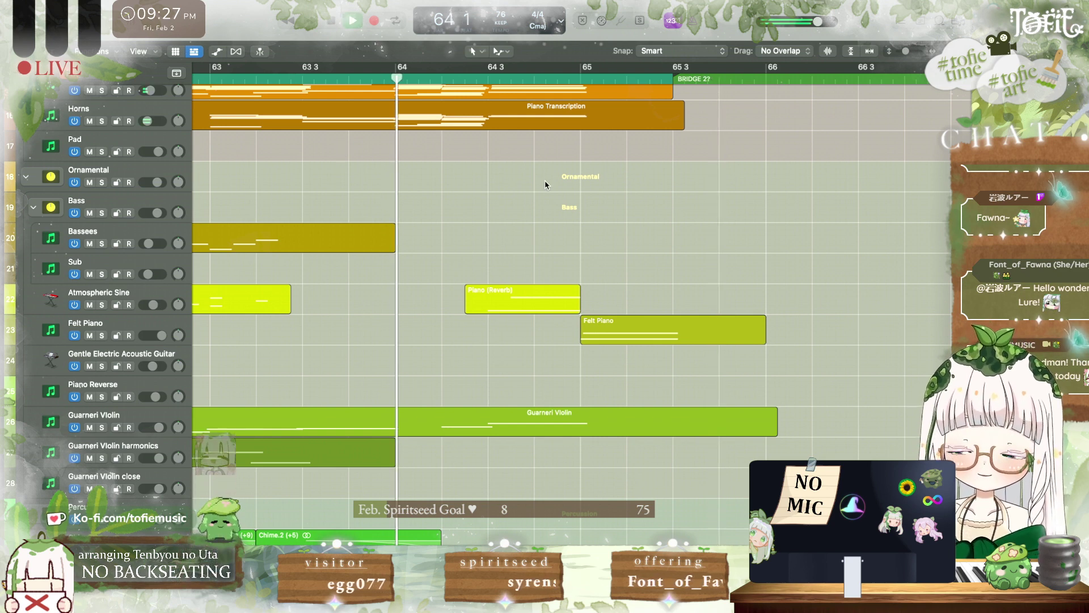
{"action": "scroll", "coordinate": [544, 179], "scroll_direction": "up", "scroll_amount": 5}
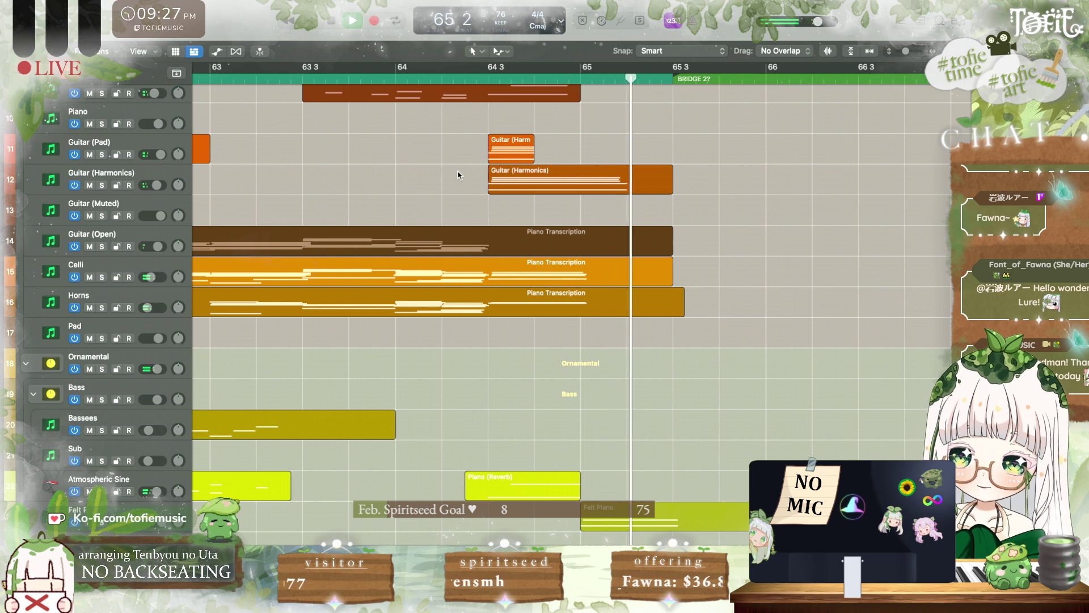
{"action": "scroll", "coordinate": [459, 175], "scroll_direction": "up", "scroll_amount": 2}
{"action": "key", "text": "space"}
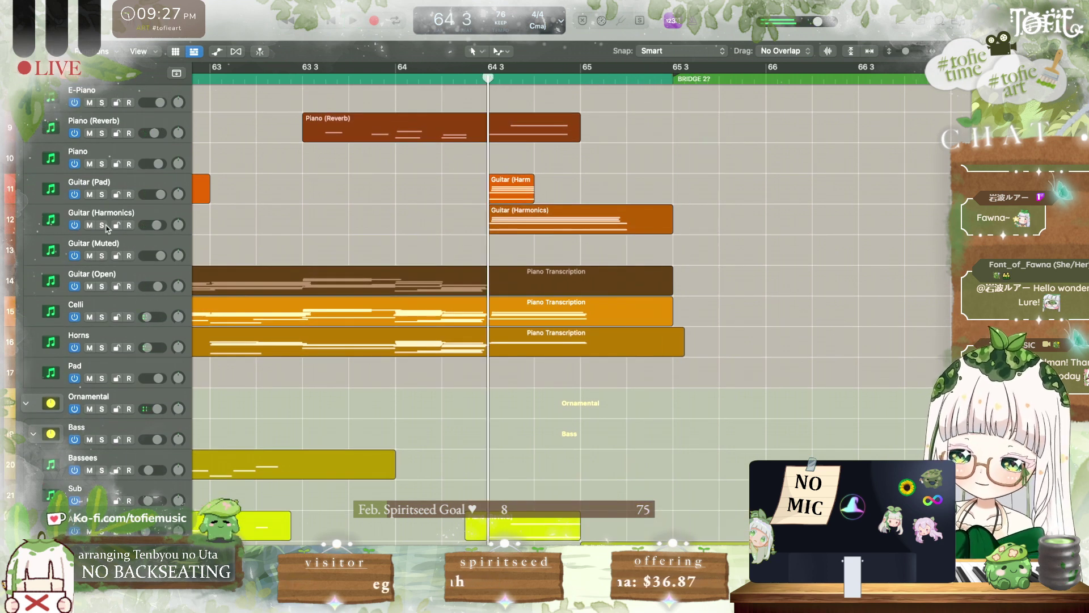
Step: Solo the Guitar (Harmonics) track, audition its region from 64 3 and show its volume automation
{"action": "left_click", "coordinate": [102, 225]}
{"action": "key", "text": "space"}
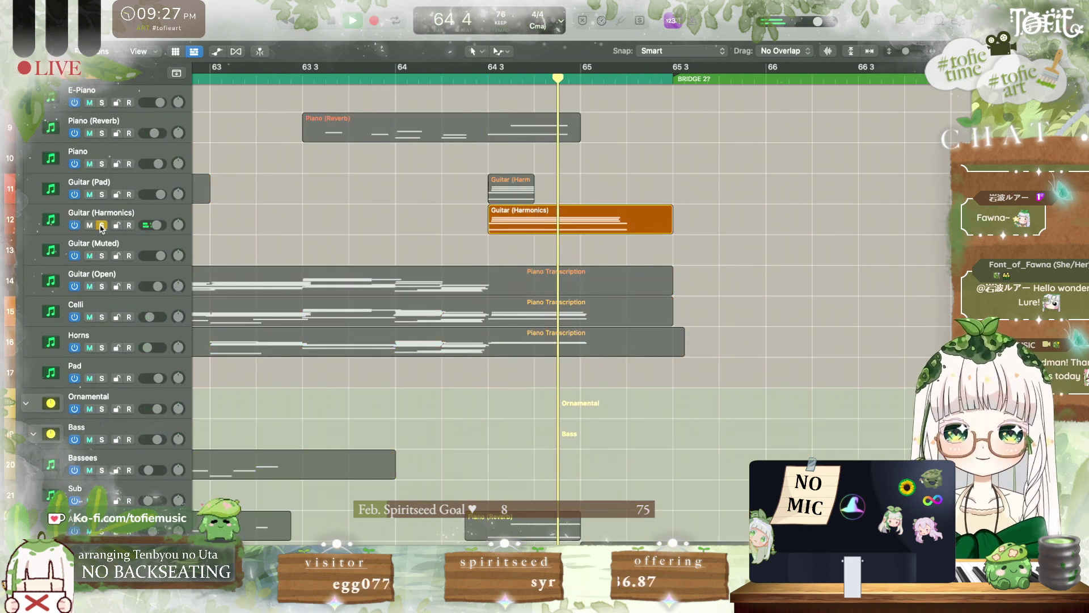
{"action": "key", "text": "space"}
{"action": "key", "text": "a"}
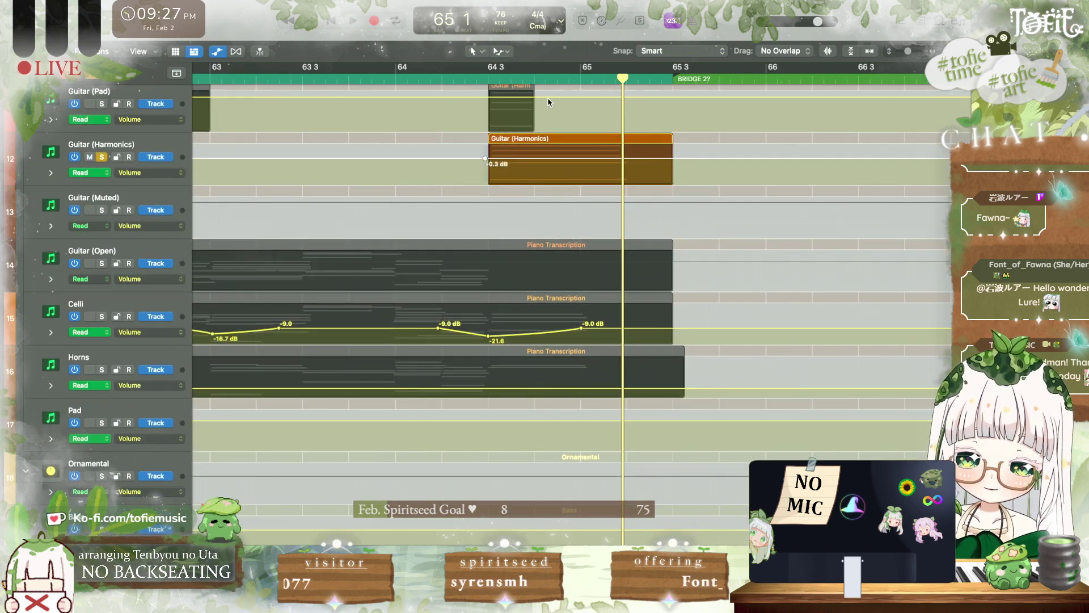
{"action": "key", "text": "space"}
{"action": "scroll", "coordinate": [557, 166], "scroll_direction": "up", "scroll_amount": 3}
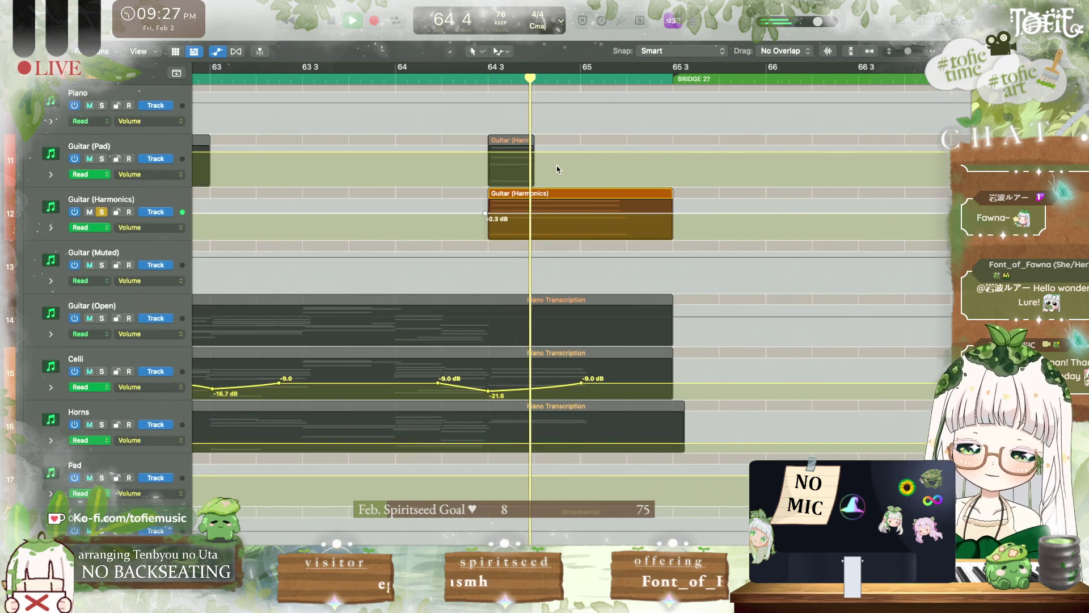
{"action": "key", "text": "space"}
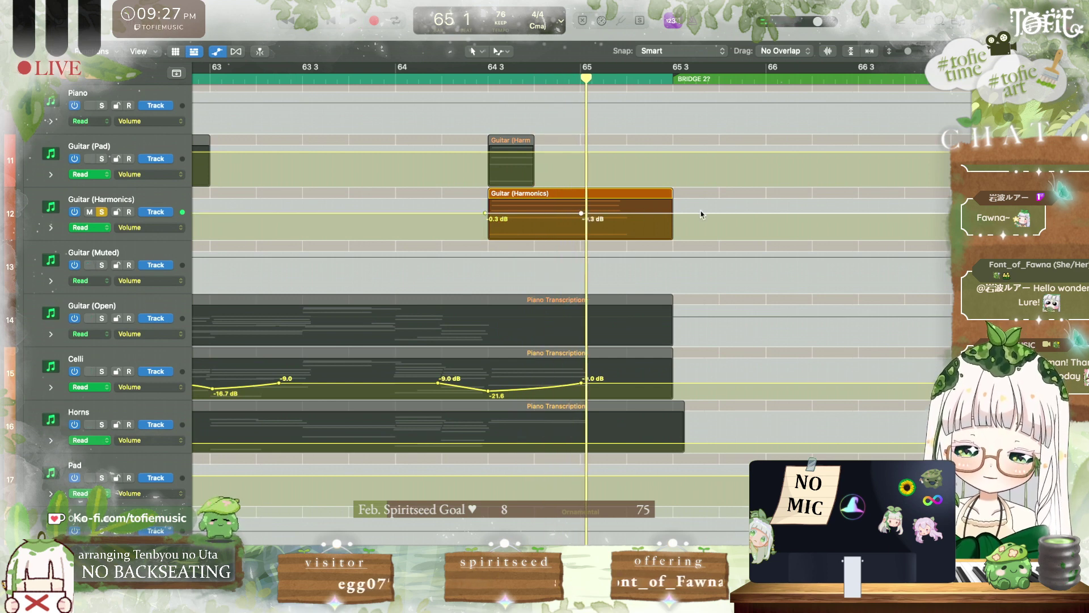
Step: Shape a Guitar (Harmonics) volume swell curving up to +4.9 dB at bar 65, move its start to 64 3 4 50 and audition it
{"action": "left_click_drag", "start_coordinate": [581, 214], "coordinate": [581, 206]}
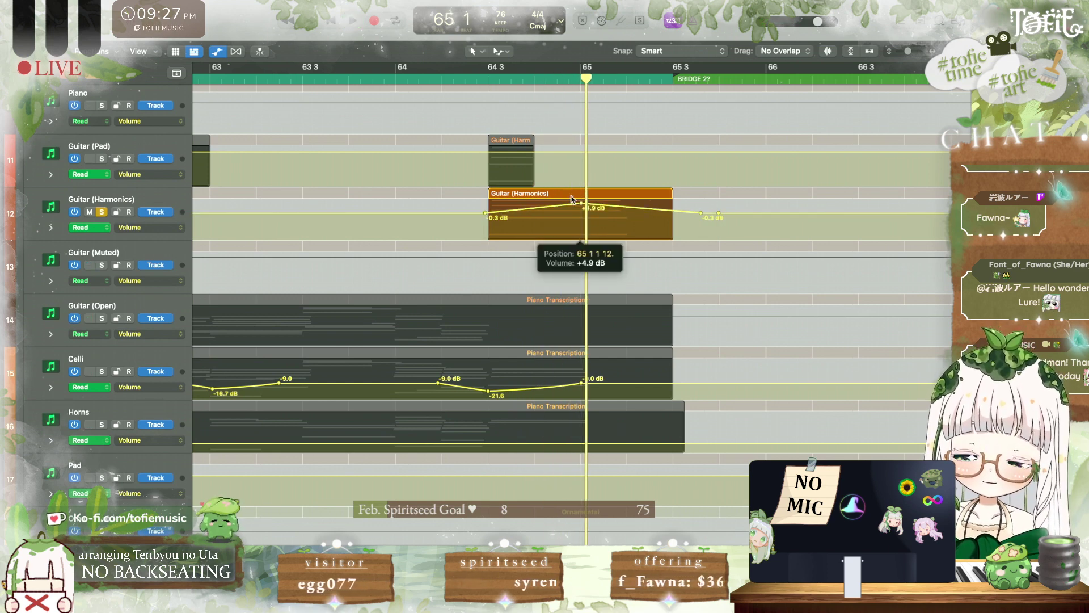
{"action": "left_click_drag", "start_coordinate": [701, 213], "coordinate": [701, 201]}
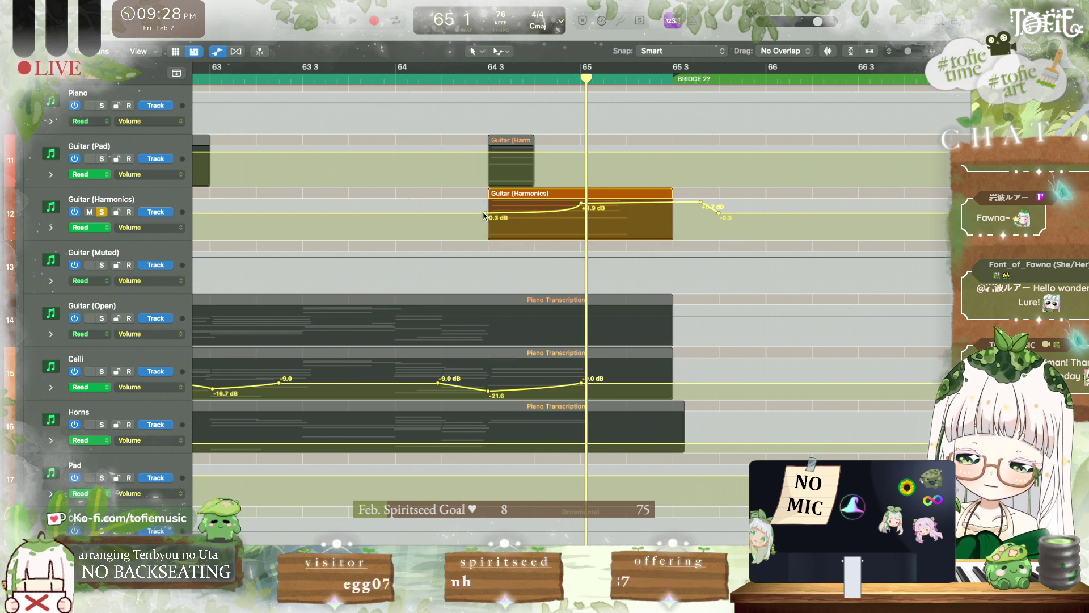
{"action": "left_click_drag", "start_coordinate": [485, 213], "coordinate": [525, 213]}
{"action": "key", "text": "space"}
{"action": "key", "text": "space"}
{"action": "key", "text": "space"}
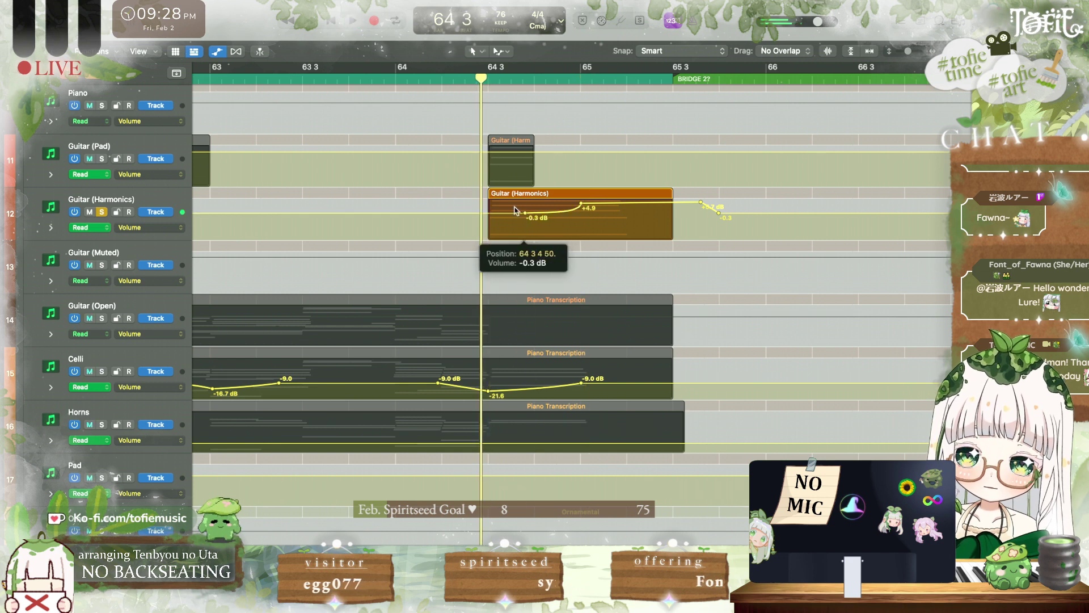
{"action": "key", "text": "space"}
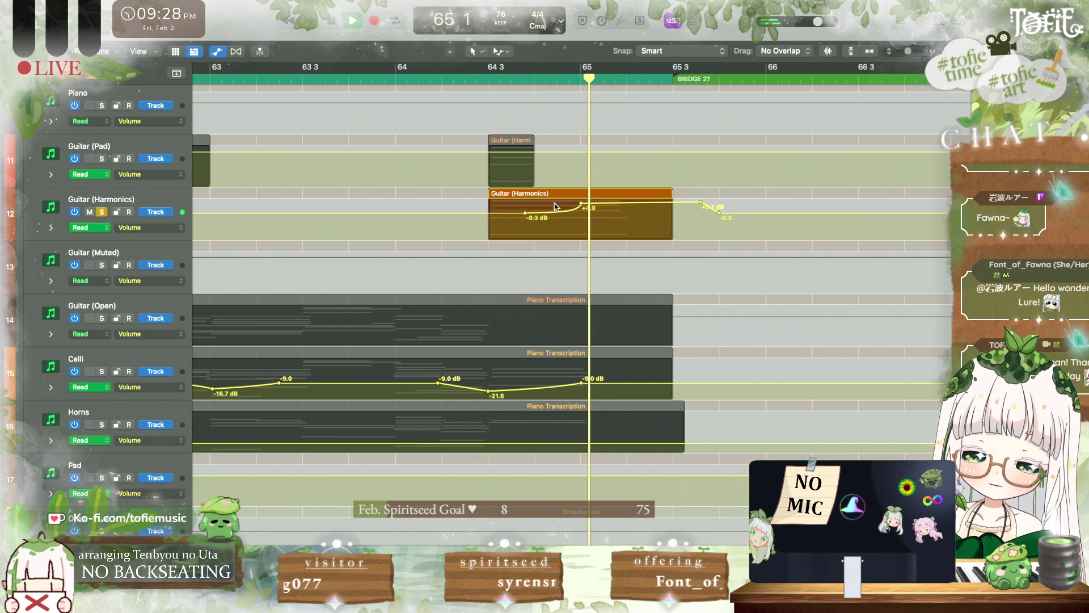
Step: Raise the peak of the Guitar (Harmonics) swell to +6.0 dB, audition it and hide the automation
{"action": "key", "text": "space"}
{"action": "left_click_drag", "start_coordinate": [591, 202], "coordinate": [592, 192]}
{"action": "key", "text": "space"}
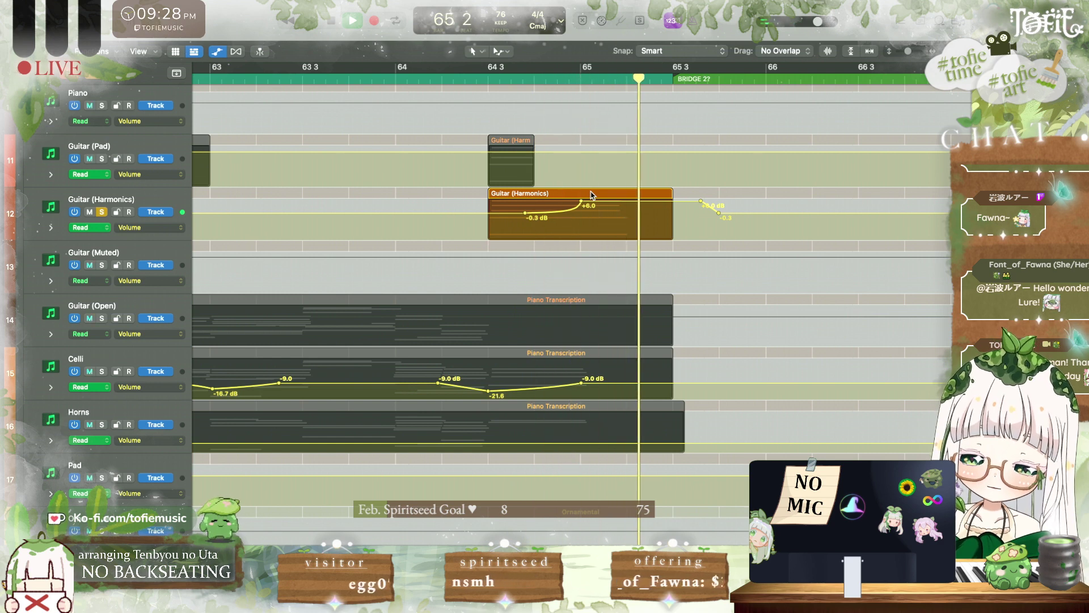
{"action": "key", "text": "space"}
{"action": "key", "text": "space"}
{"action": "key", "text": "a"}
{"action": "key", "text": "space"}
Step: Lengthen all notes in the Guitar (Harmonics) region to the region's end at 65 3 and audition them
{"action": "double_click", "coordinate": [614, 295]}
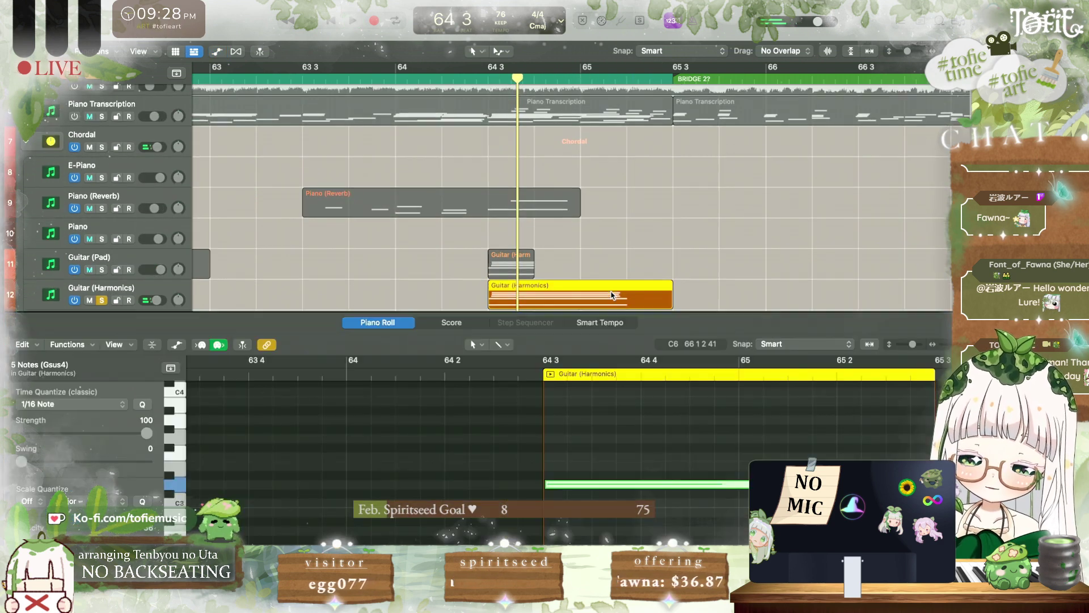
{"action": "scroll", "coordinate": [715, 508], "scroll_direction": "right", "scroll_amount": 5}
{"action": "scroll", "coordinate": [715, 508], "scroll_direction": "up", "scroll_amount": 4}
{"action": "left_click", "coordinate": [632, 460]}
{"action": "key", "text": "super+a"}
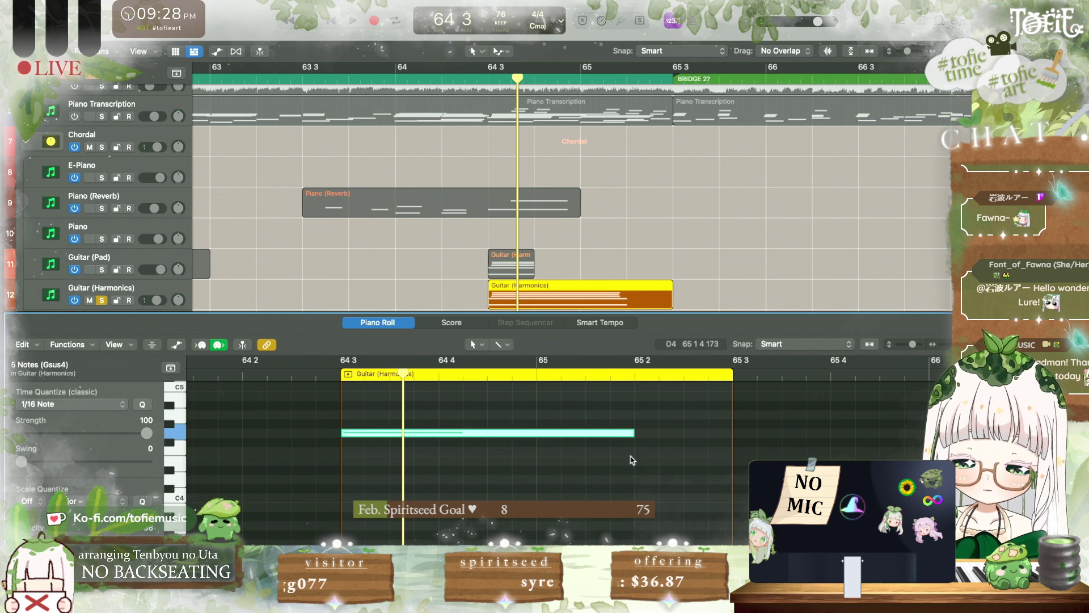
{"action": "left_click_drag", "start_coordinate": [633, 437], "coordinate": [730, 437]}
{"action": "key", "text": "space"}
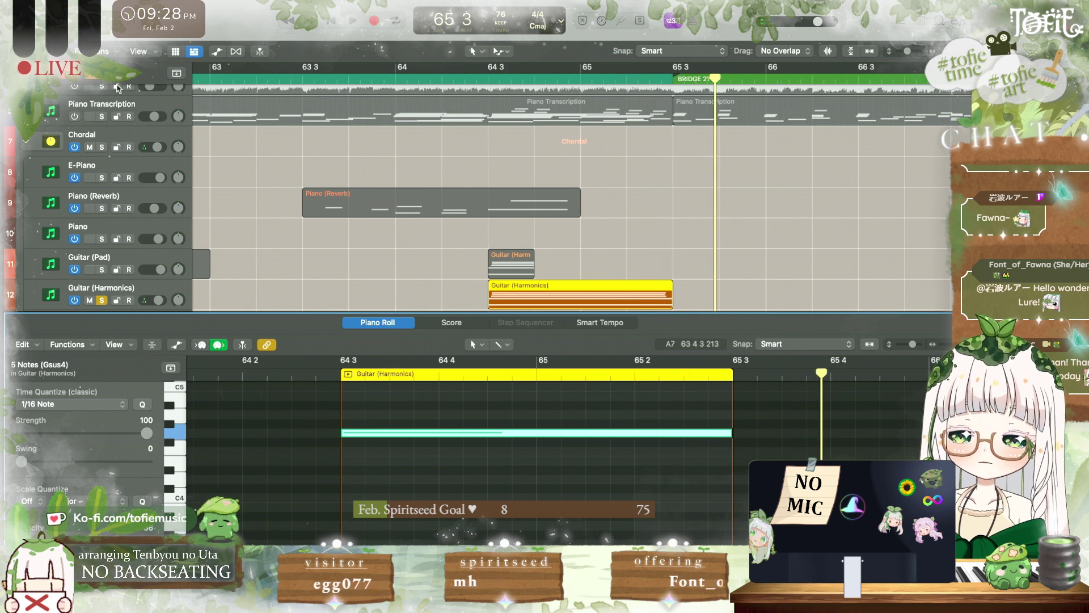
{"action": "key", "text": "space"}
{"action": "key", "text": "space"}
Step: Dip the Guitar (Harmonics) volume at the start of its region, set the swell's peak to +0.4 dB and audition it
{"action": "key", "text": "p"}
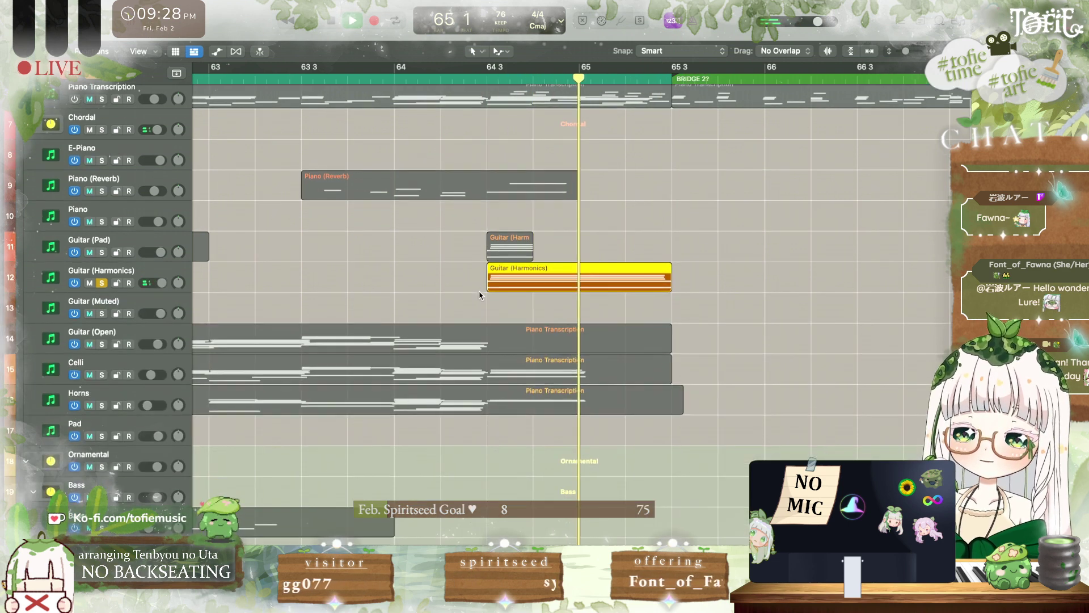
{"action": "key", "text": "a"}
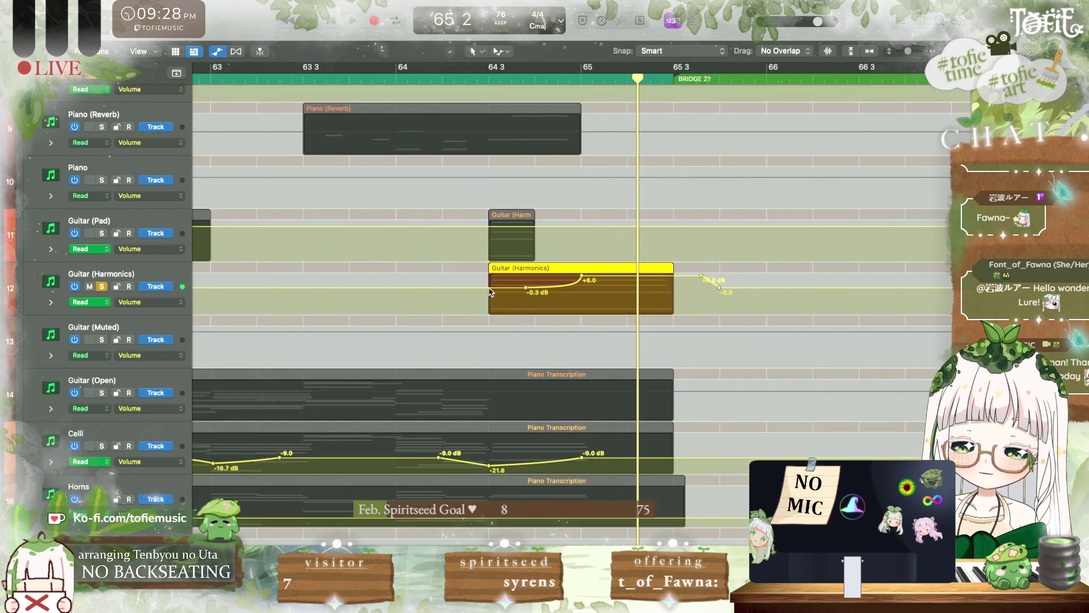
{"action": "left_click", "coordinate": [488, 288]}
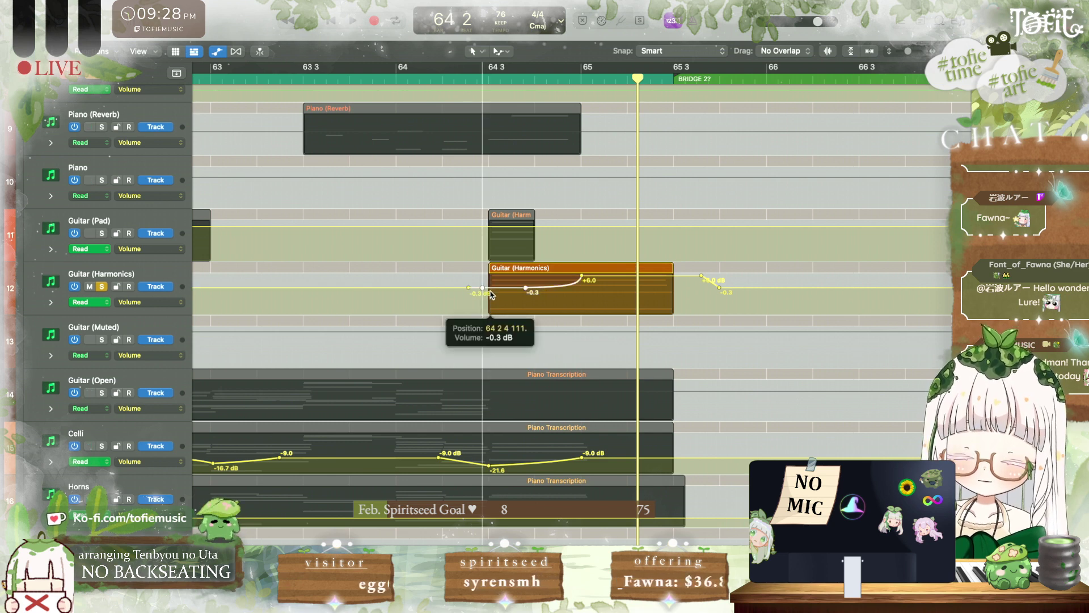
{"action": "left_click_drag", "start_coordinate": [489, 308], "coordinate": [490, 309]}
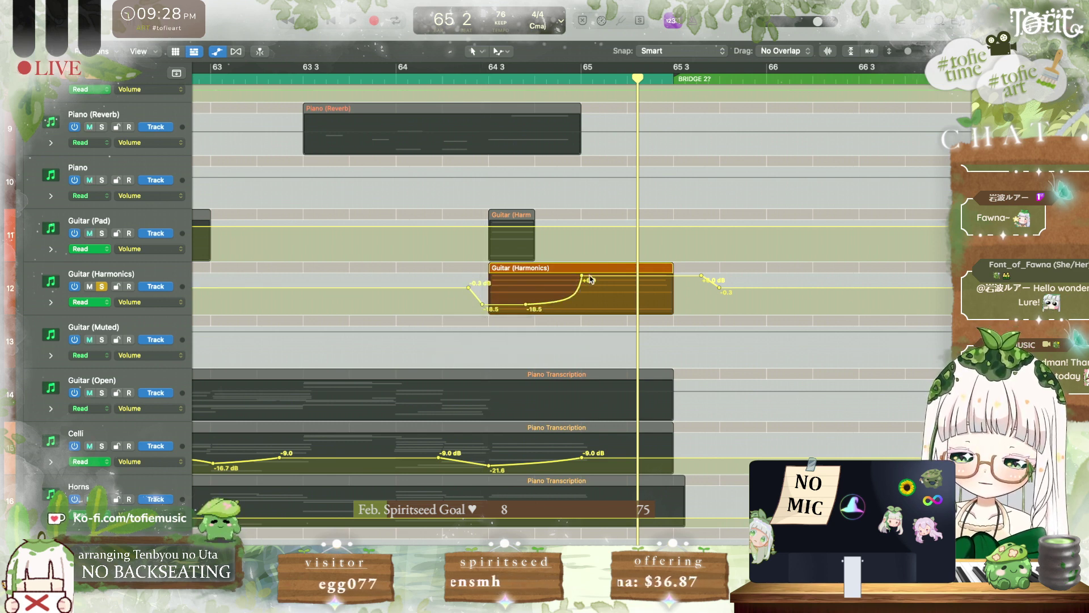
{"action": "left_click_drag", "start_coordinate": [587, 276], "coordinate": [589, 281]}
{"action": "key", "text": "a"}
{"action": "double_click", "coordinate": [504, 318]}
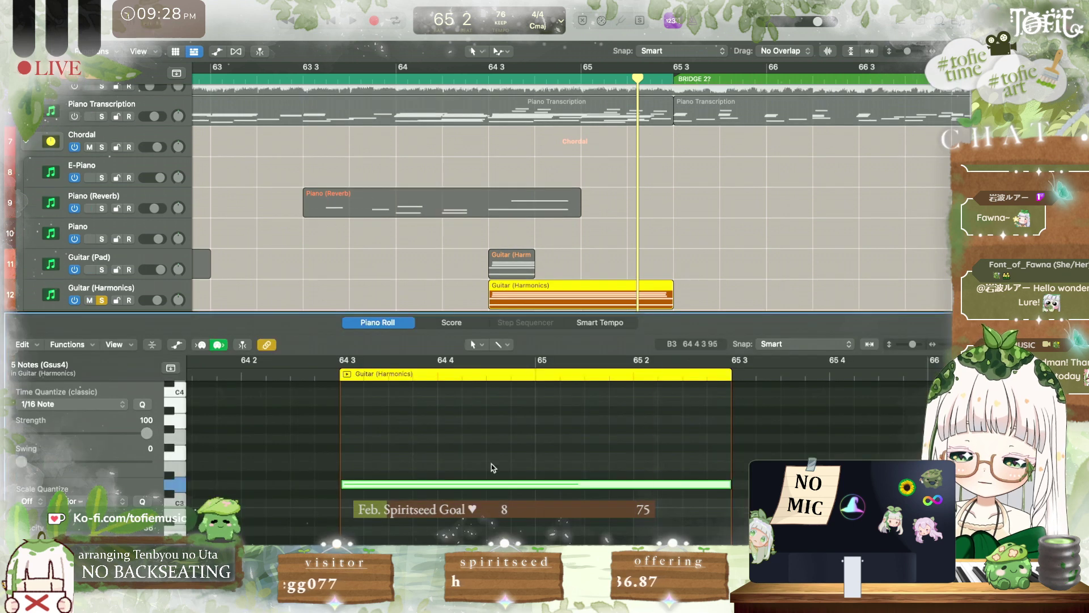
{"action": "key", "text": "shift+space"}
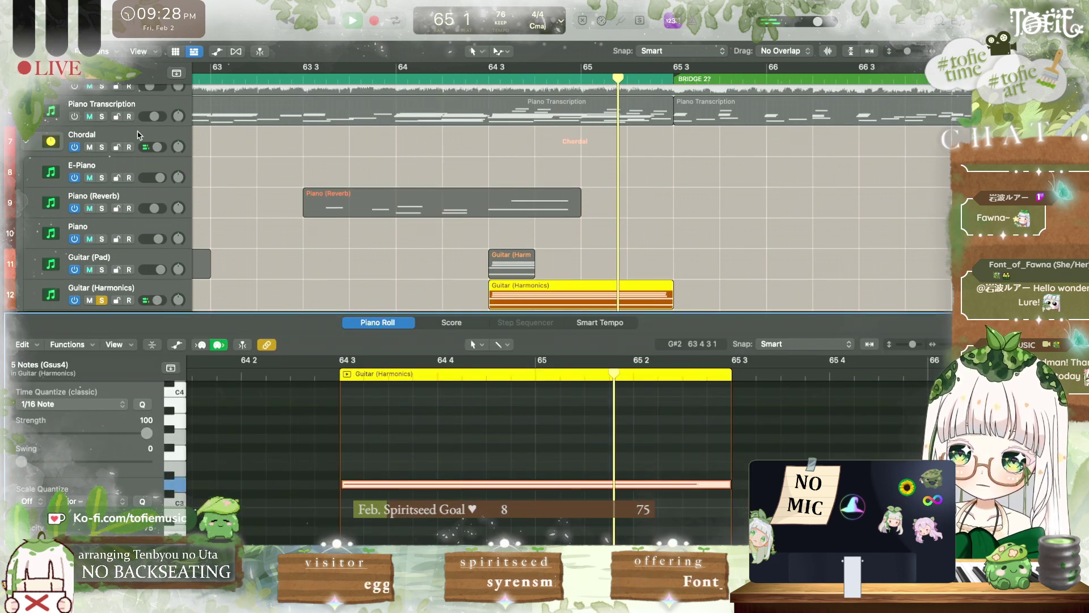
{"action": "key", "text": "space"}
Step: Set the Guitar (Harmonics) swell to rise from -10.8 dB to +4.9 dB, audition it and hide the automation
{"action": "key", "text": "e"}
{"action": "key", "text": "a"}
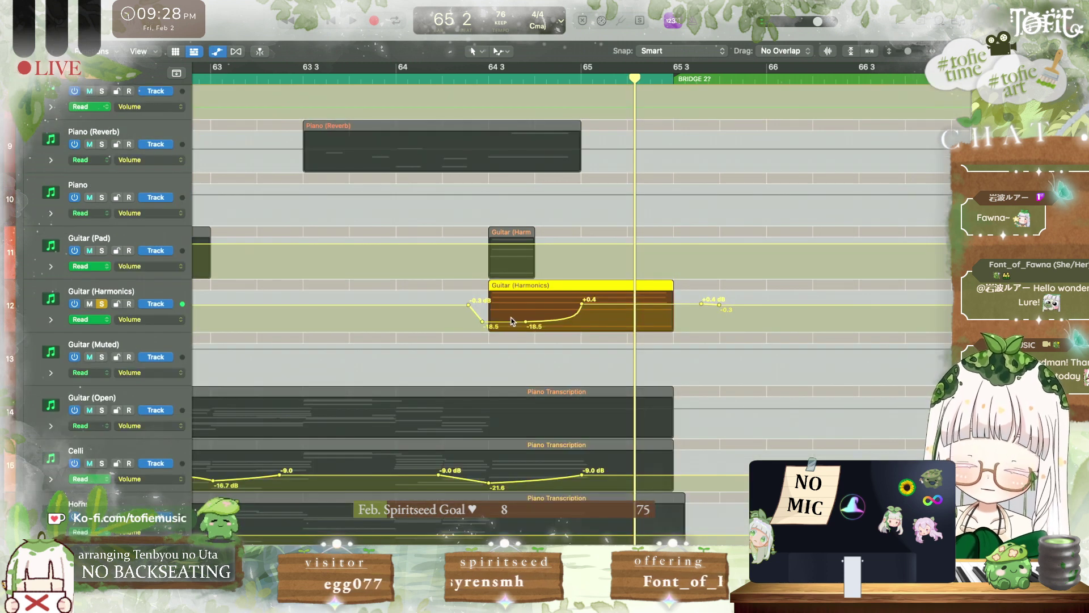
{"action": "left_click_drag", "start_coordinate": [512, 321], "coordinate": [512, 317]}
{"action": "left_click_drag", "start_coordinate": [613, 304], "coordinate": [613, 301]}
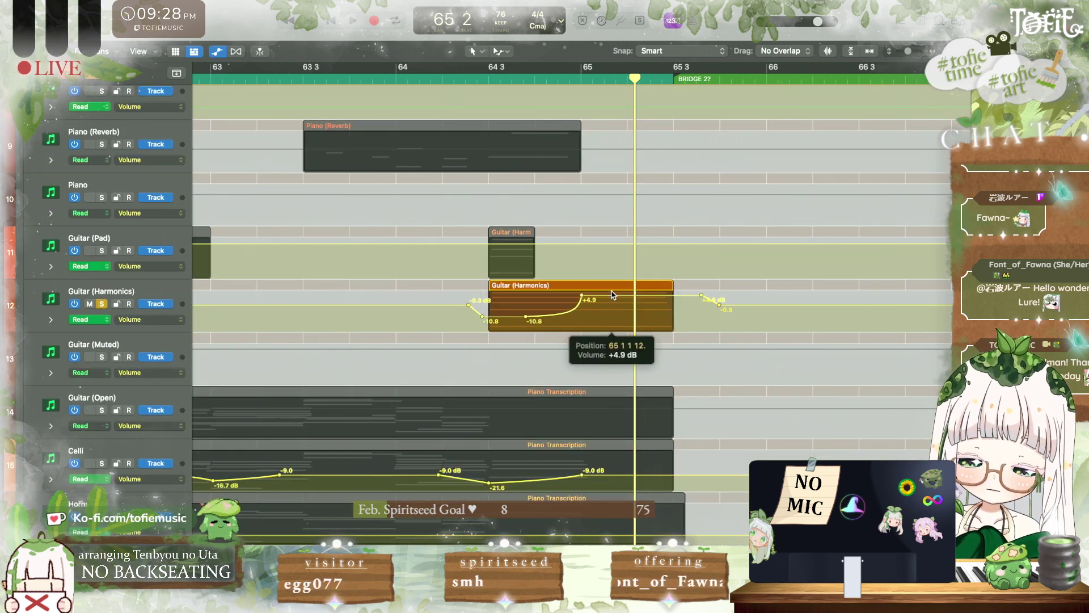
{"action": "key", "text": "space"}
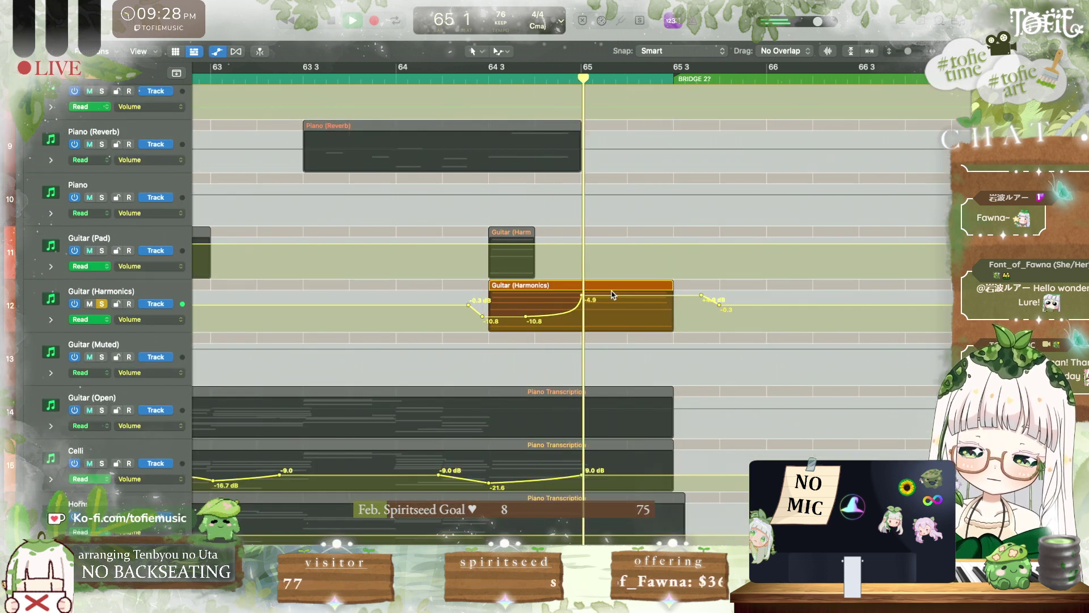
{"action": "key", "text": "space"}
{"action": "key", "text": "a"}
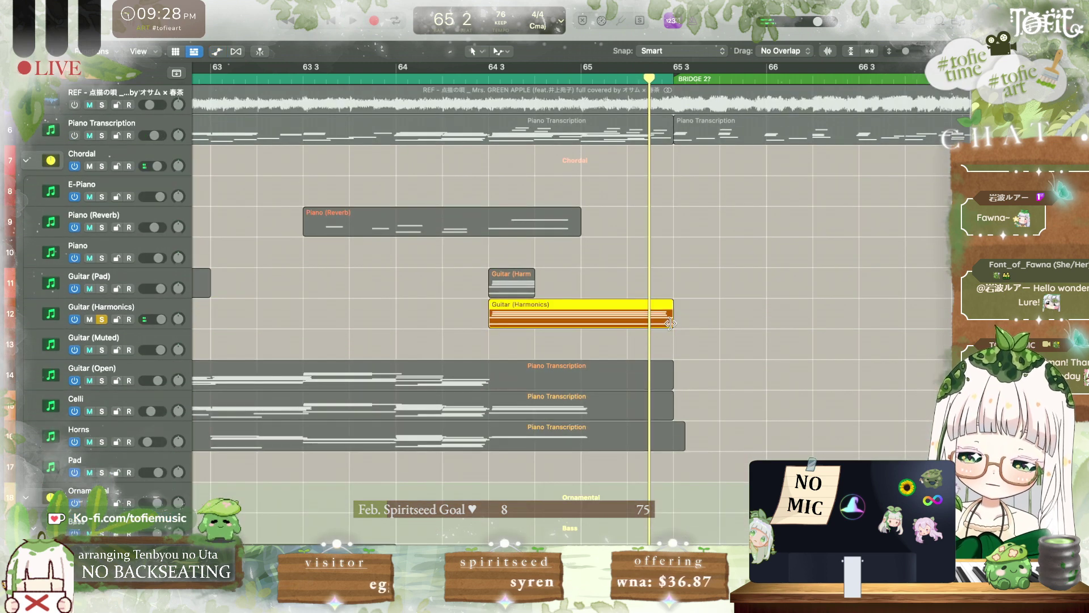
Step: Shorten the Guitar (Harmonics) region to end just past bar 65 and audition it
{"action": "left_click_drag", "start_coordinate": [670, 323], "coordinate": [585, 323]}
{"action": "key", "text": "space"}
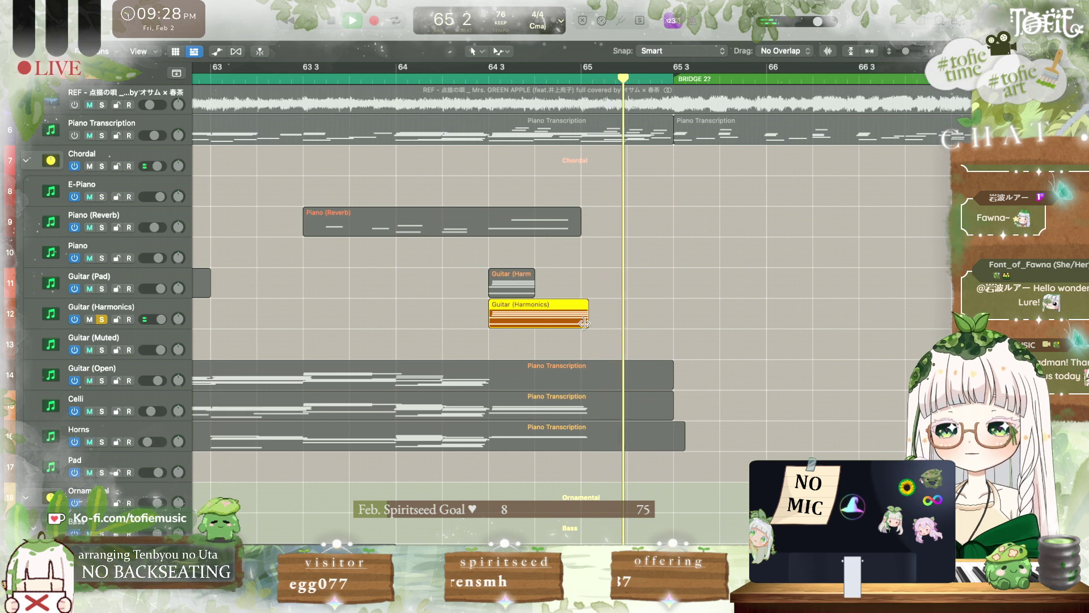
{"action": "key", "text": "space"}
Step: Unsolo the Guitar (Harmonics) track and replay the passage before the bridge in the full mix
{"action": "key", "text": "s"}
{"action": "key", "text": "space"}
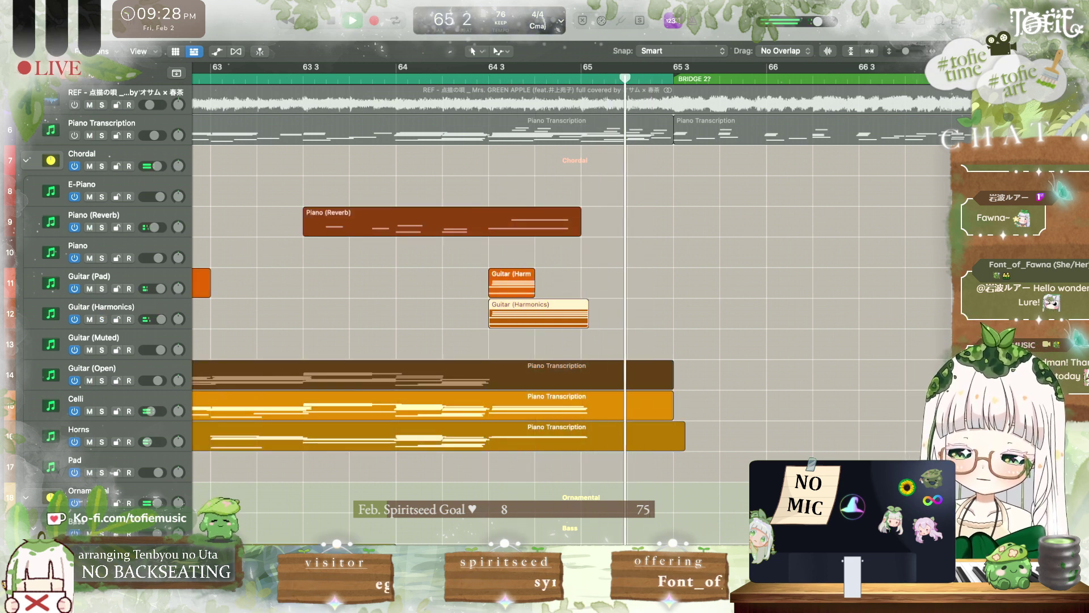
{"action": "key", "text": "space"}
{"action": "key", "text": "space"}
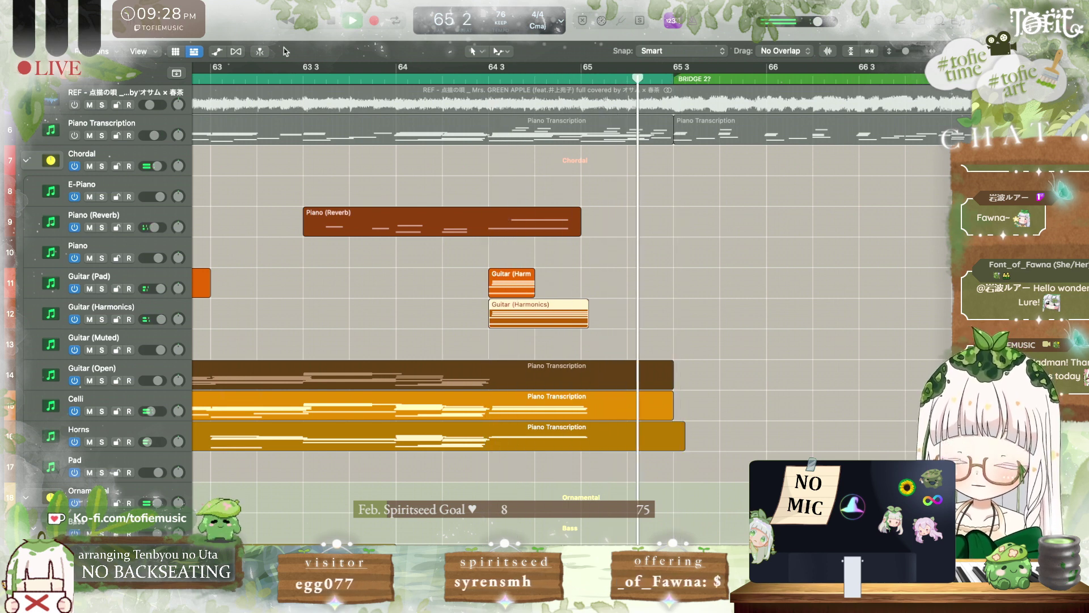
{"action": "key", "text": "space"}
{"action": "key", "text": "space"}
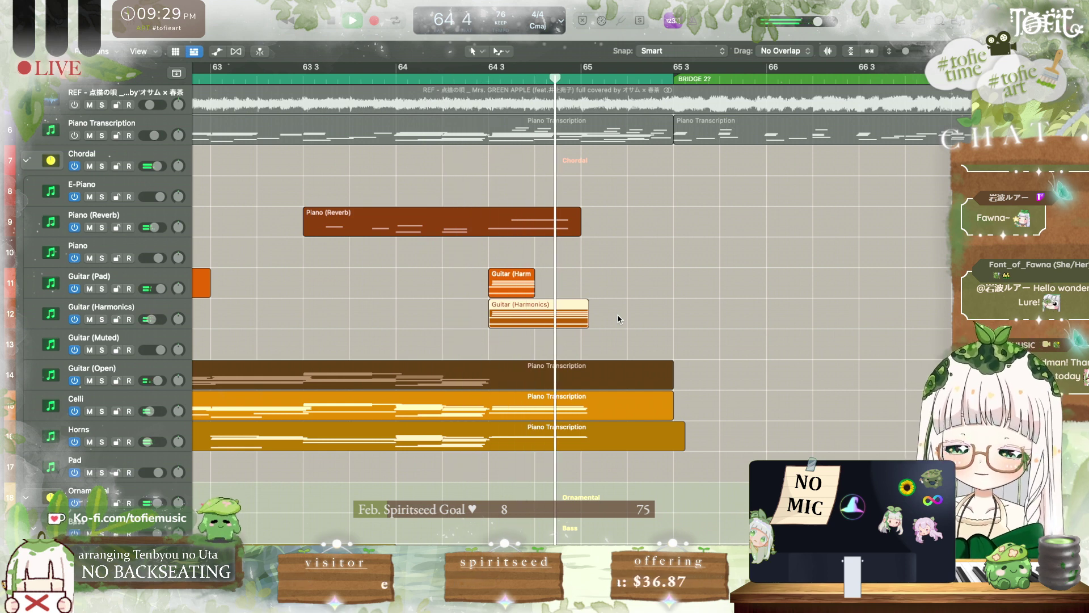
Step: Set the Guitar (Harmonics) swell to rise from -6.9 dB to +6.0 dB, replay it in the mix and hide the automation
{"action": "key", "text": "a"}
{"action": "key", "text": "space"}
{"action": "left_click_drag", "start_coordinate": [593, 318], "coordinate": [593, 318]}
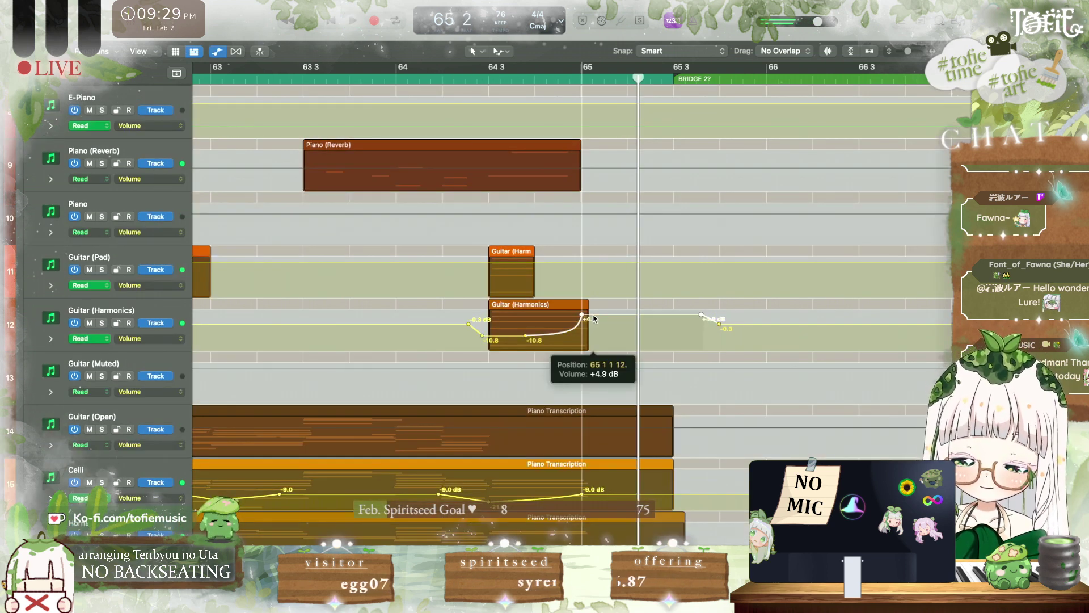
{"action": "left_click_drag", "start_coordinate": [510, 338], "coordinate": [510, 335]}
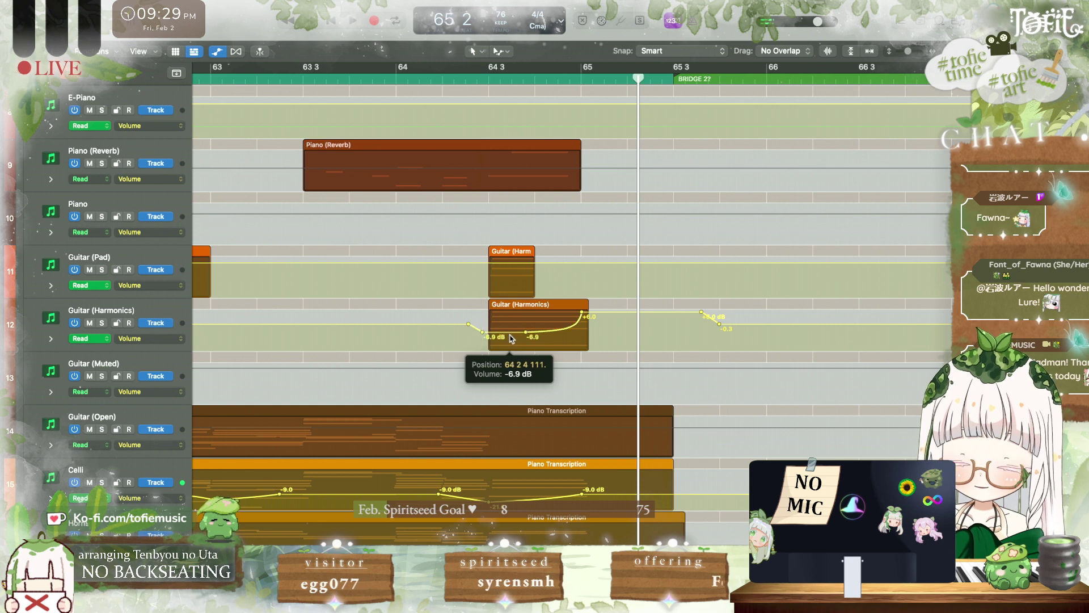
{"action": "key", "text": "space"}
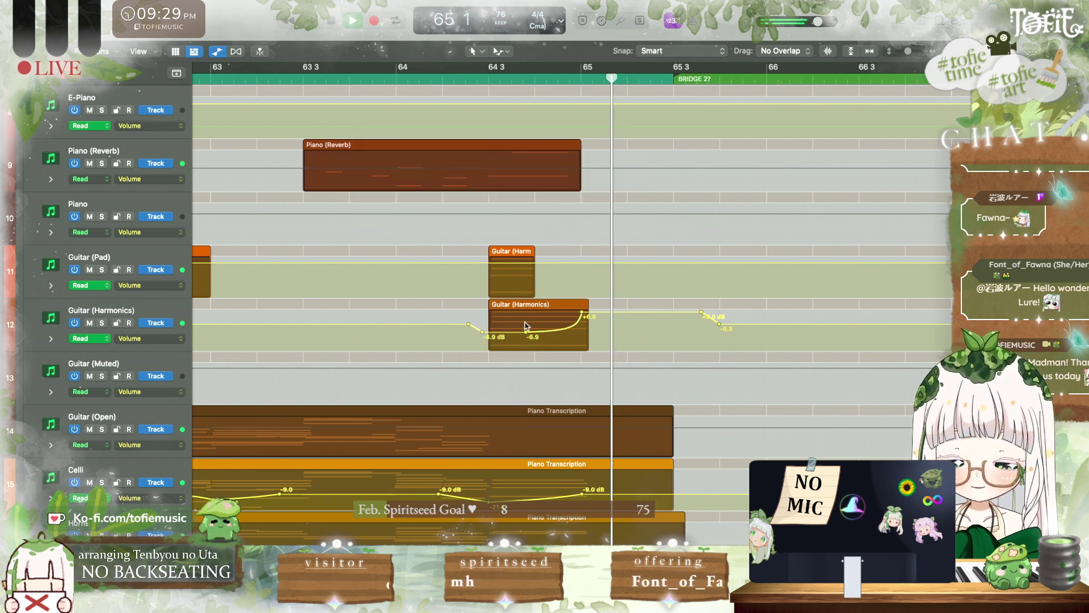
{"action": "key", "text": "space"}
{"action": "left_click", "coordinate": [582, 312]}
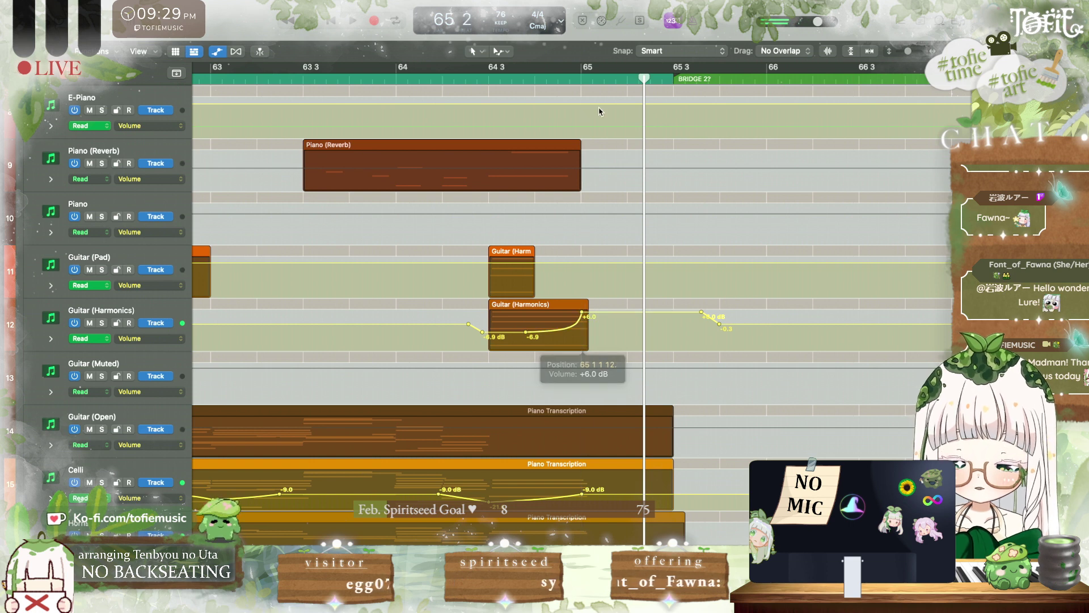
{"action": "key", "text": "space"}
{"action": "key", "text": "a"}
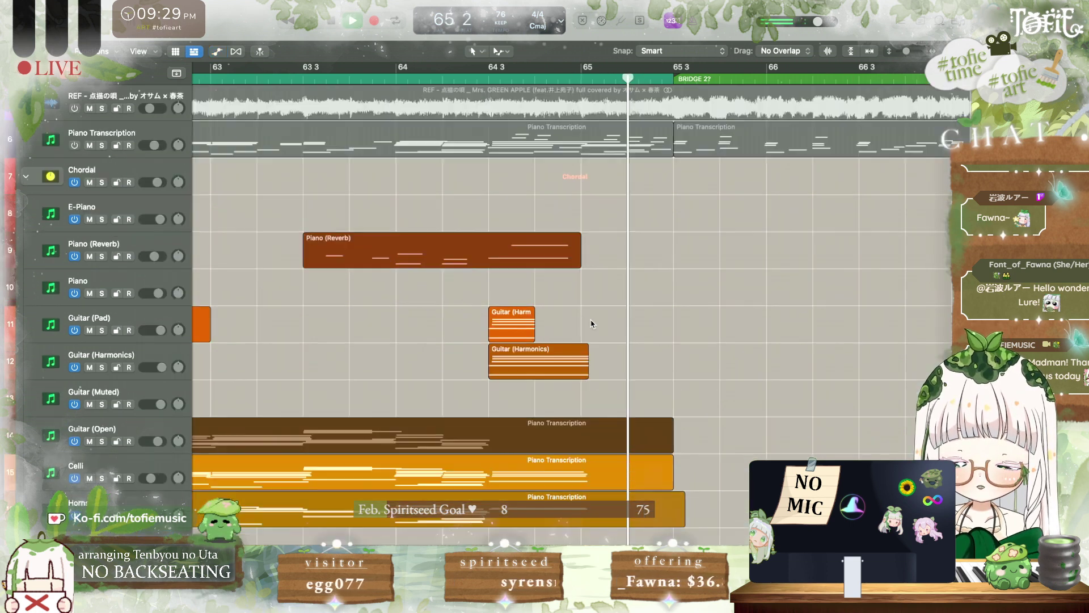
Step: Trim the Guitar (Harmonics) and Guitar (Open) regions to end at bar 65, replaying the passage from 64 3
{"action": "key", "text": "space"}
{"action": "left_click_drag", "start_coordinate": [586, 326], "coordinate": [580, 328]}
{"action": "key", "text": "space"}
{"action": "left_click", "coordinate": [489, 76]}
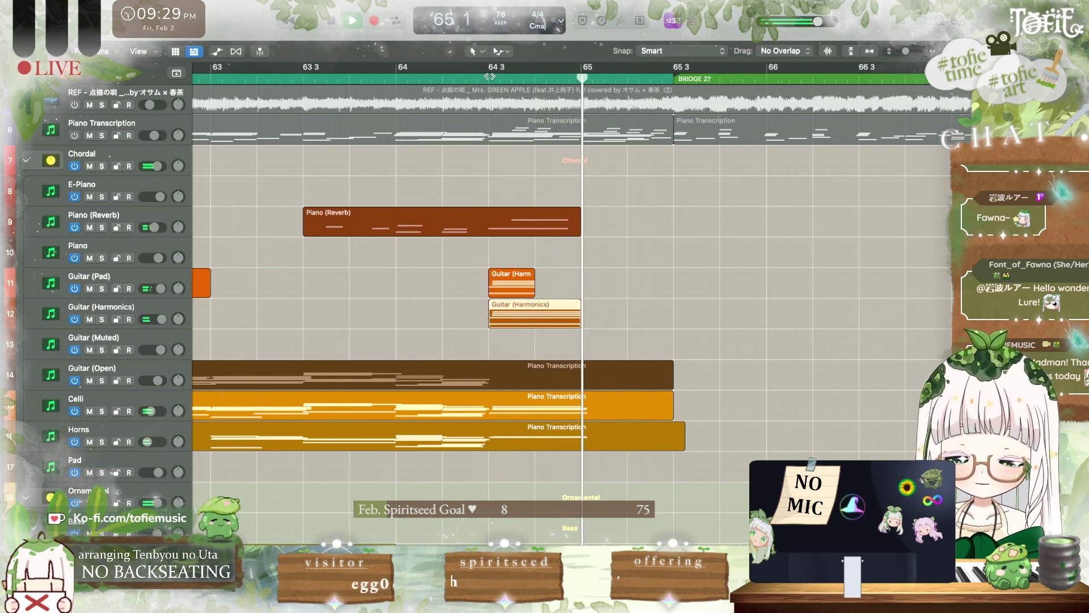
{"action": "key", "text": "space"}
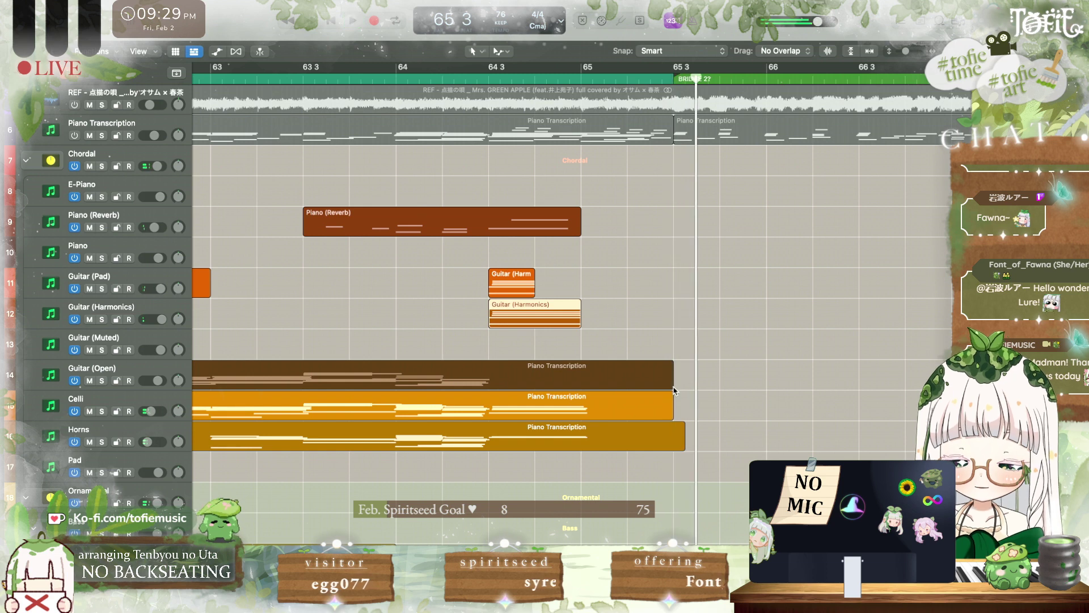
{"action": "left_click_drag", "start_coordinate": [672, 381], "coordinate": [579, 383]}
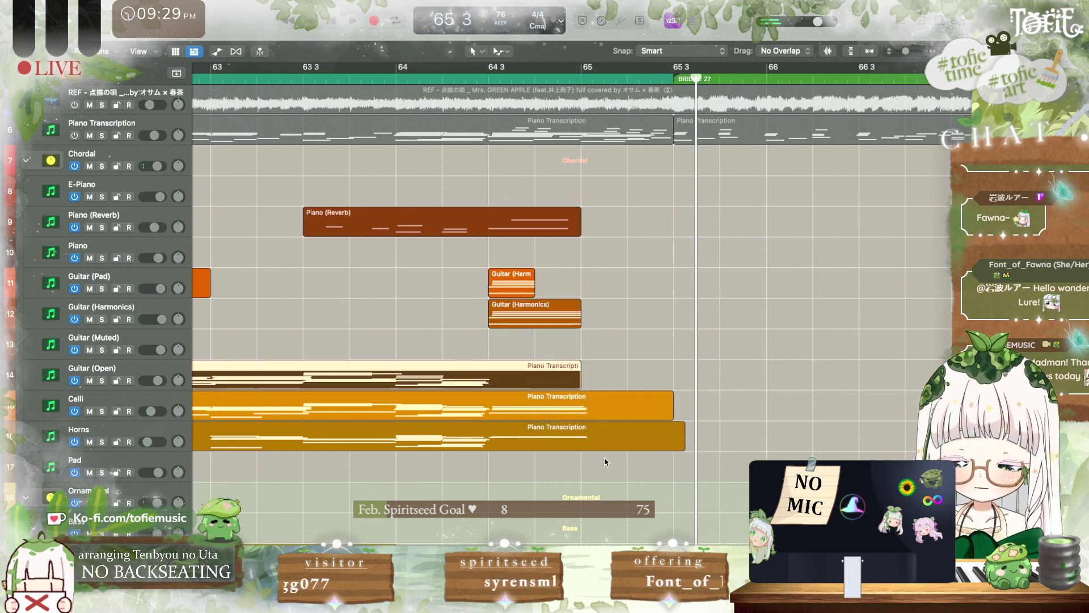
Step: Rename the chordal regions before the bridge, from Piano (Reverb) down to Horns, after their tracks and play the passage
{"action": "left_click_drag", "start_coordinate": [316, 287], "coordinate": [531, 450]}
{"action": "right_click", "coordinate": [334, 224]}
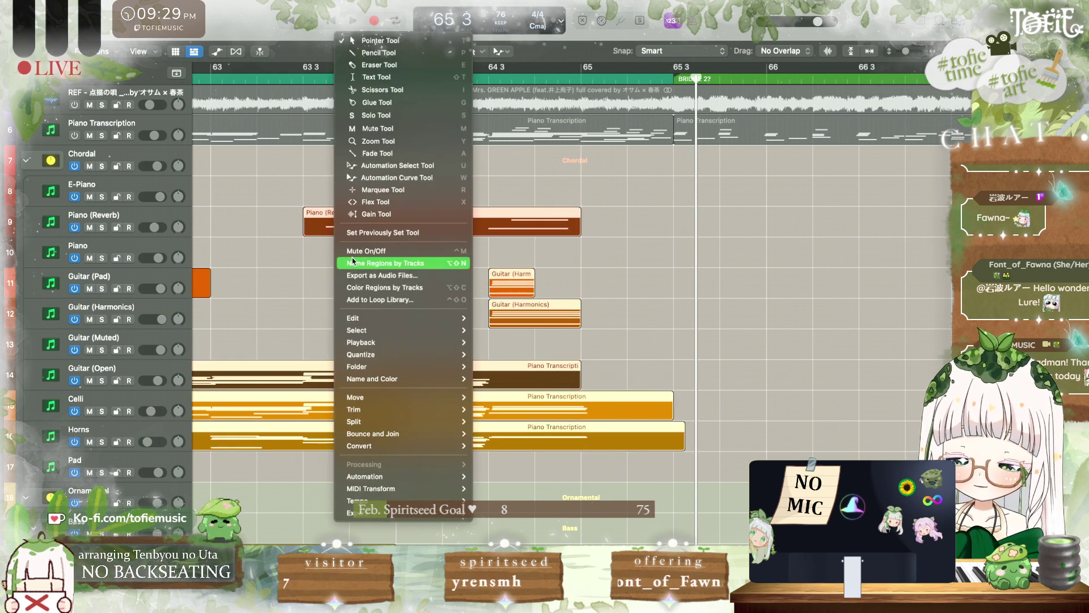
{"action": "left_click", "coordinate": [353, 263]}
{"action": "key", "text": "space"}
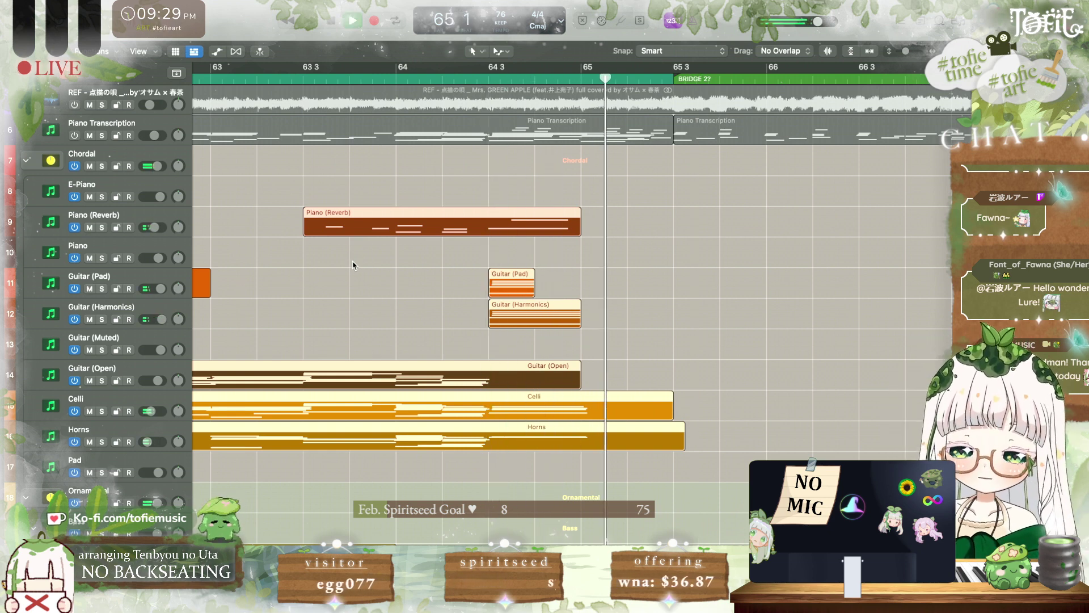
{"action": "key", "text": "space"}
{"action": "left_click", "coordinate": [615, 472]}
Step: Trim the Celli and Horns regions to end at bar 65 and replay the passage from 63 3
{"action": "scroll", "coordinate": [615, 472], "scroll_direction": "down", "scroll_amount": 2}
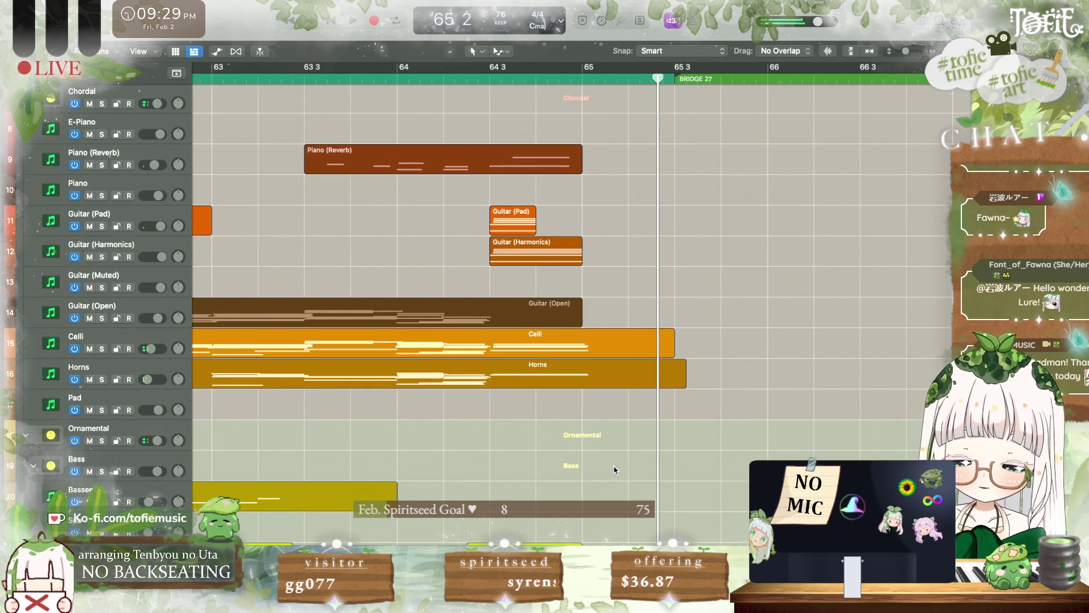
{"action": "left_click_drag", "start_coordinate": [669, 358], "coordinate": [580, 355]}
{"action": "left_click_drag", "start_coordinate": [683, 383], "coordinate": [583, 383]}
{"action": "scroll", "coordinate": [463, 67], "scroll_direction": "left", "scroll_amount": 3}
{"action": "left_click", "coordinate": [463, 67]}
{"action": "key", "text": "space"}
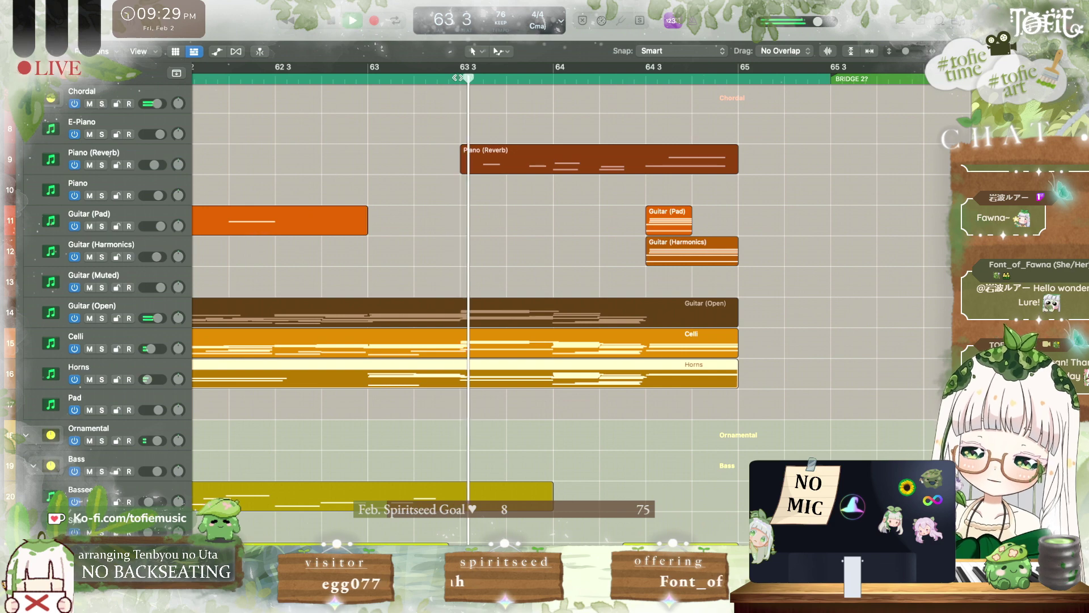
{"action": "key", "text": "space"}
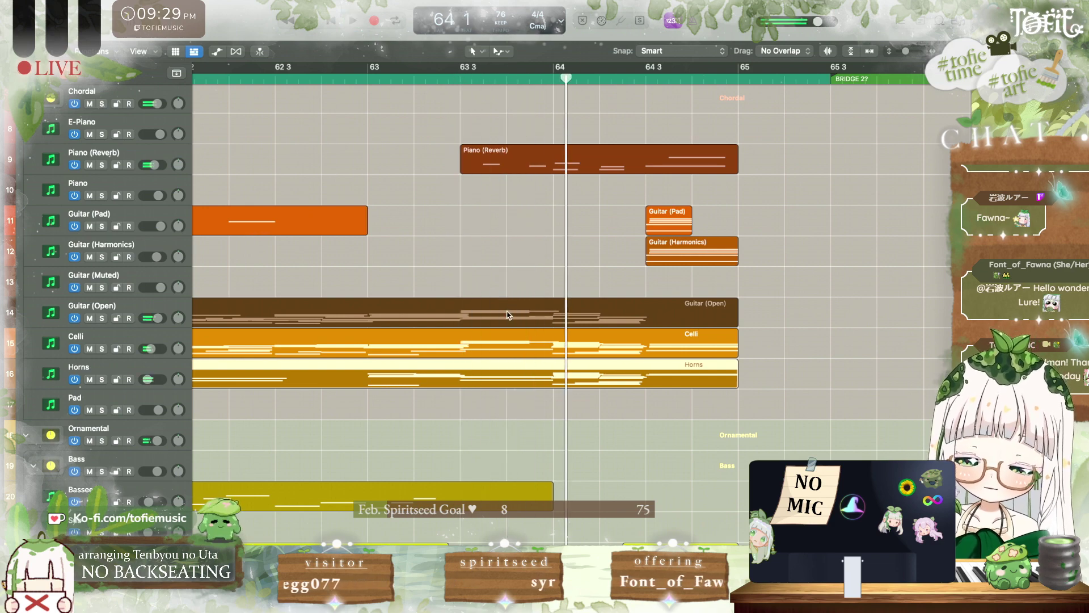
Step: Lower the top note at 63 3 in the Celli region to C4, replay the passage and close the note editor
{"action": "key", "text": "a"}
{"action": "key", "text": "a"}
{"action": "double_click", "coordinate": [504, 340]}
{"action": "scroll", "coordinate": [528, 429], "scroll_direction": "up", "scroll_amount": 5}
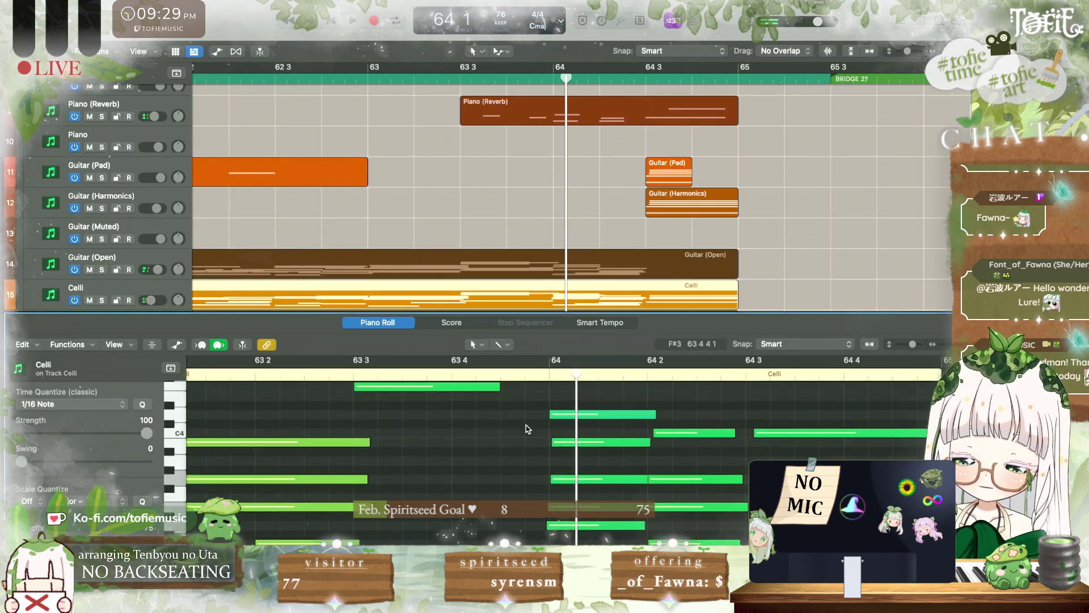
{"action": "scroll", "coordinate": [527, 429], "scroll_direction": "up", "scroll_amount": 1}
{"action": "left_click", "coordinate": [494, 454]}
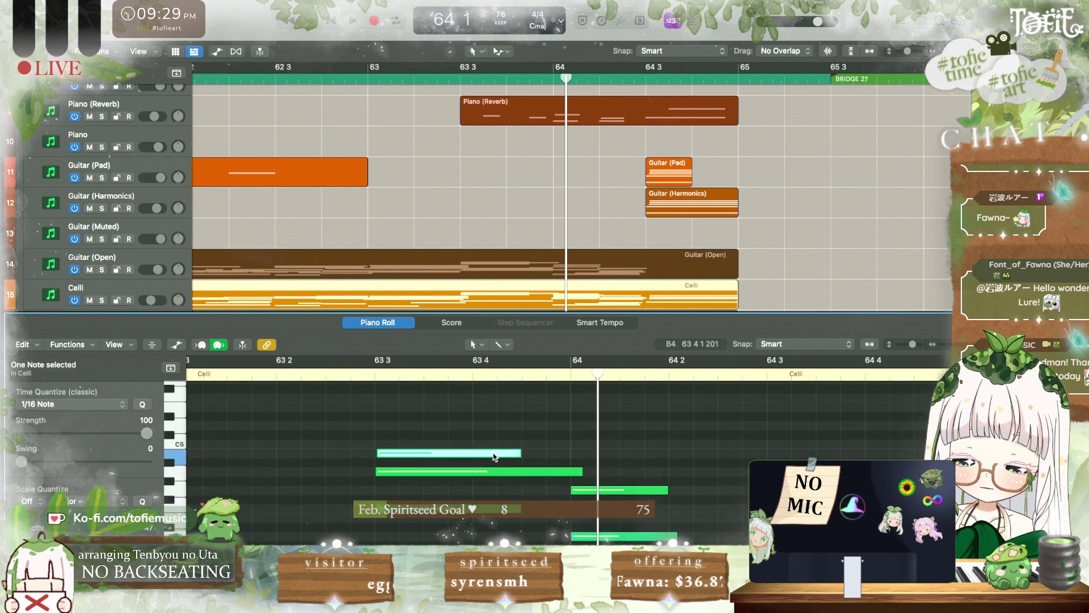
{"action": "left_click", "coordinate": [406, 366]}
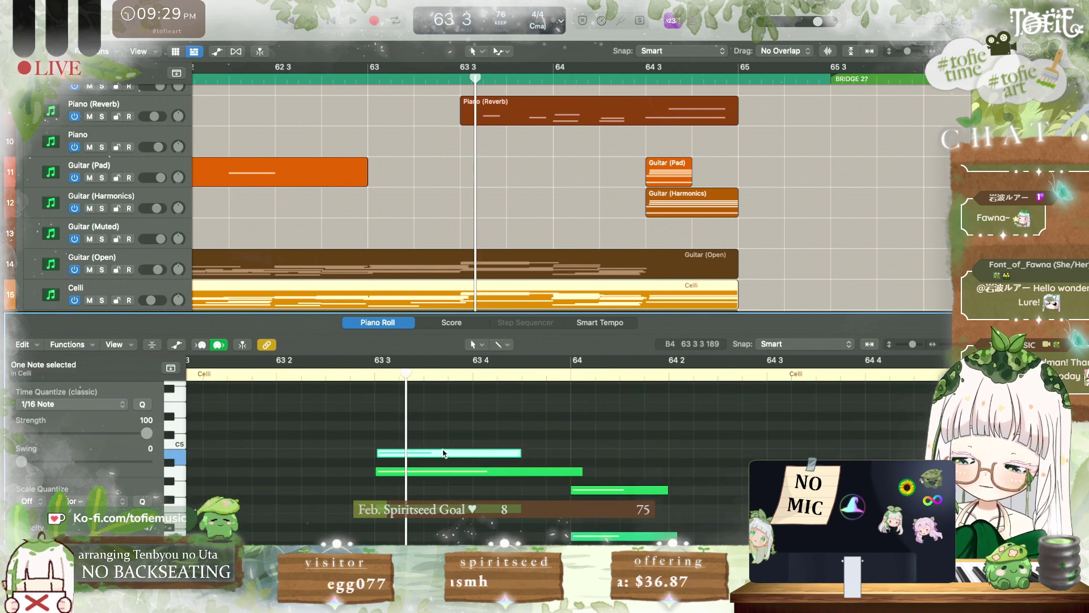
{"action": "left_click", "coordinate": [444, 453]}
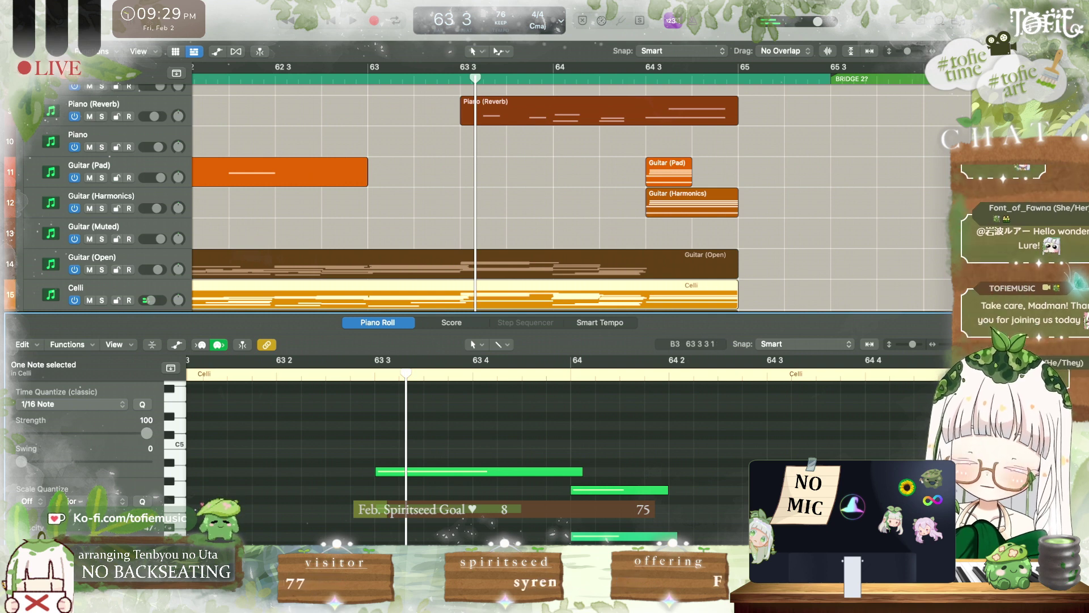
{"action": "key", "text": "space"}
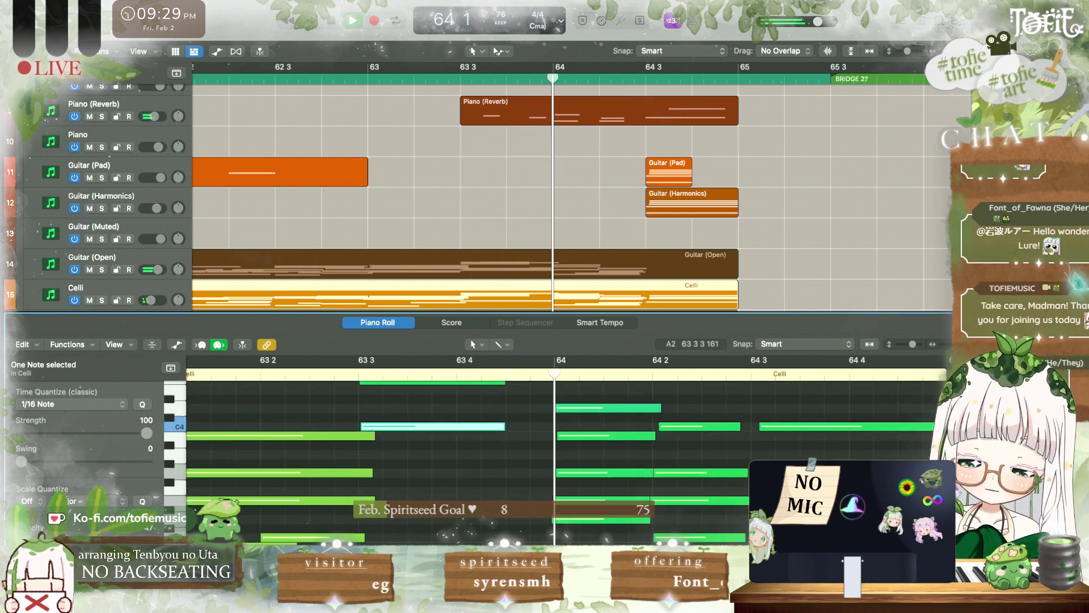
{"action": "key", "text": "e"}
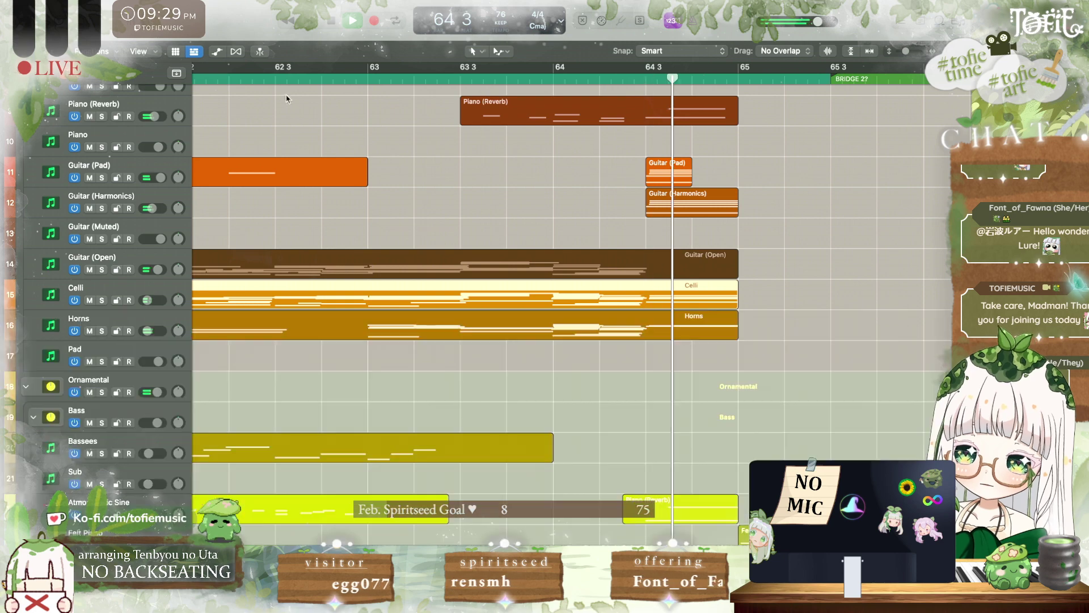
Step: Replay INST BREAK 2 in the full mix from just before bar 61 to bar 65, checking the chordal and bass tracks
{"action": "left_click", "coordinate": [446, 165]}
{"action": "key", "text": "super+Left"}
{"action": "key", "text": "super+Left"}
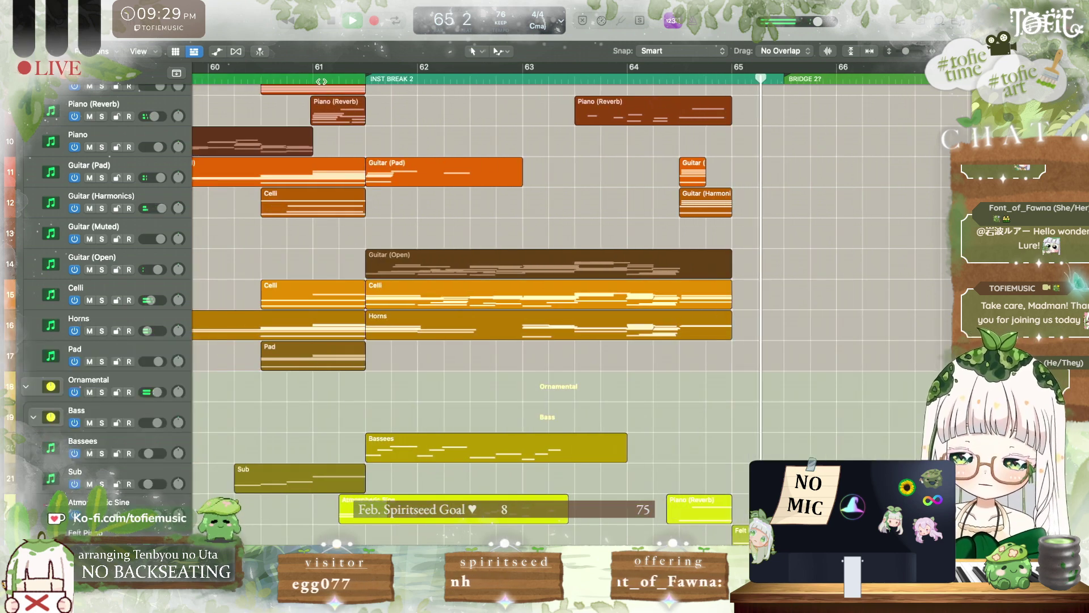
{"action": "left_click", "coordinate": [298, 80]}
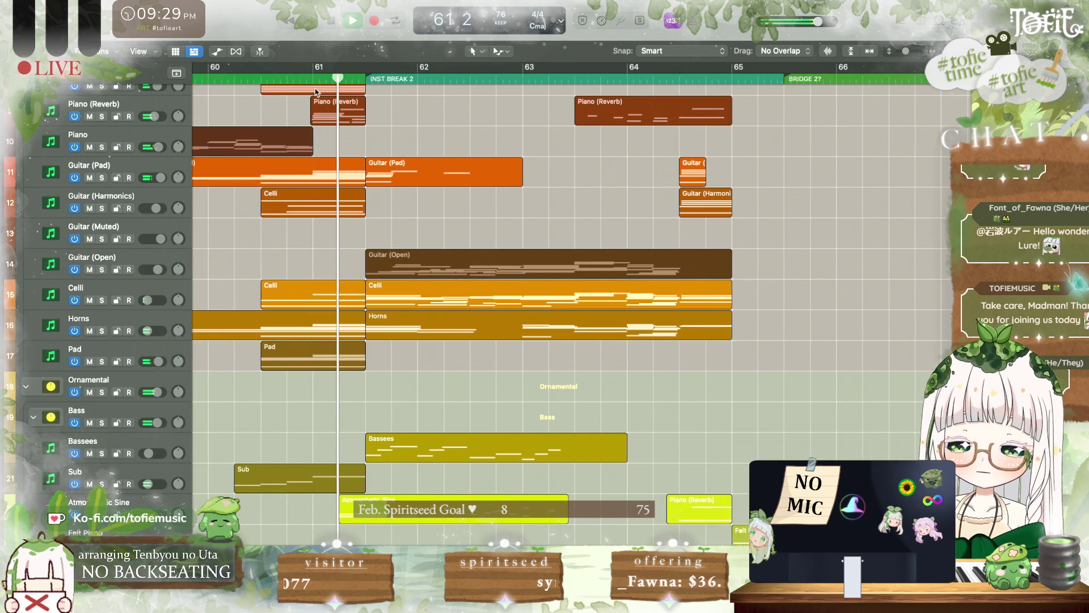
{"action": "scroll", "coordinate": [397, 140], "scroll_direction": "up", "scroll_amount": 2}
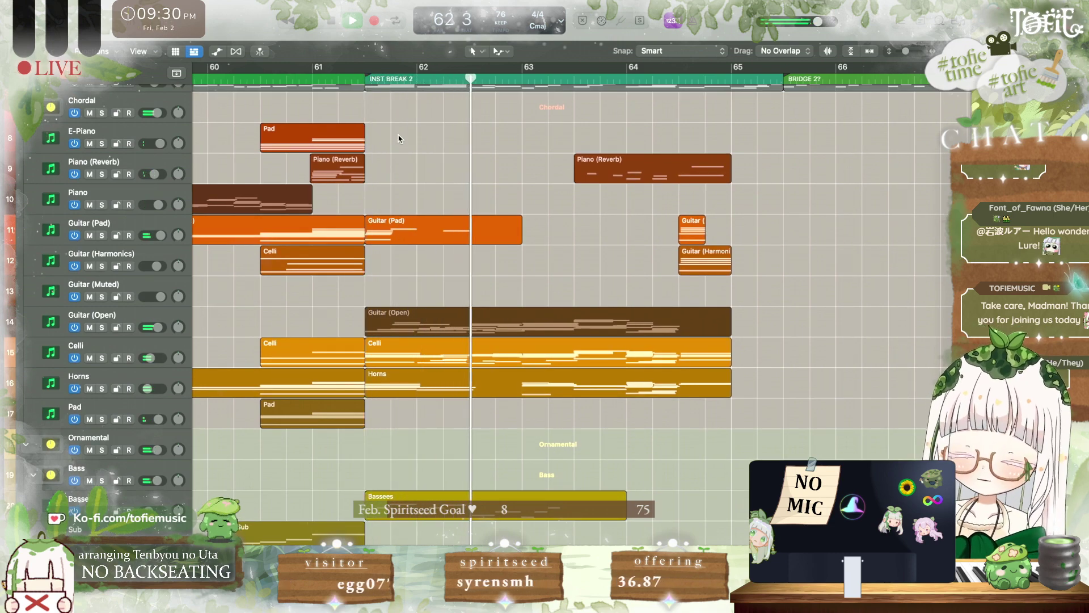
{"action": "scroll", "coordinate": [398, 138], "scroll_direction": "down", "scroll_amount": 2}
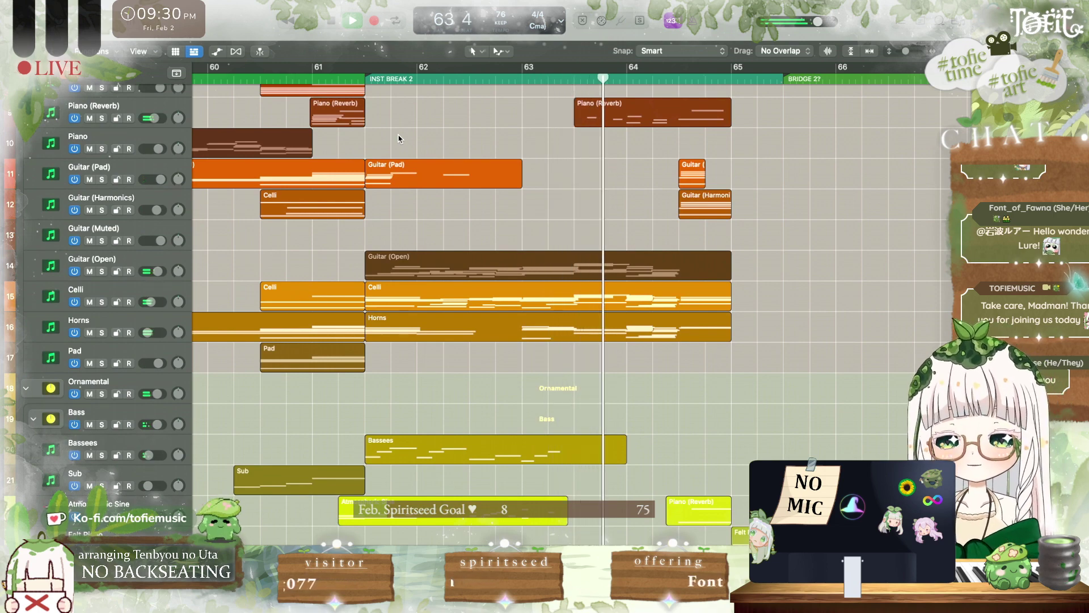
{"action": "scroll", "coordinate": [399, 136], "scroll_direction": "down", "scroll_amount": 1}
{"action": "scroll", "coordinate": [399, 136], "scroll_direction": "right", "scroll_amount": 1}
{"action": "scroll", "coordinate": [398, 135], "scroll_direction": "down", "scroll_amount": 3}
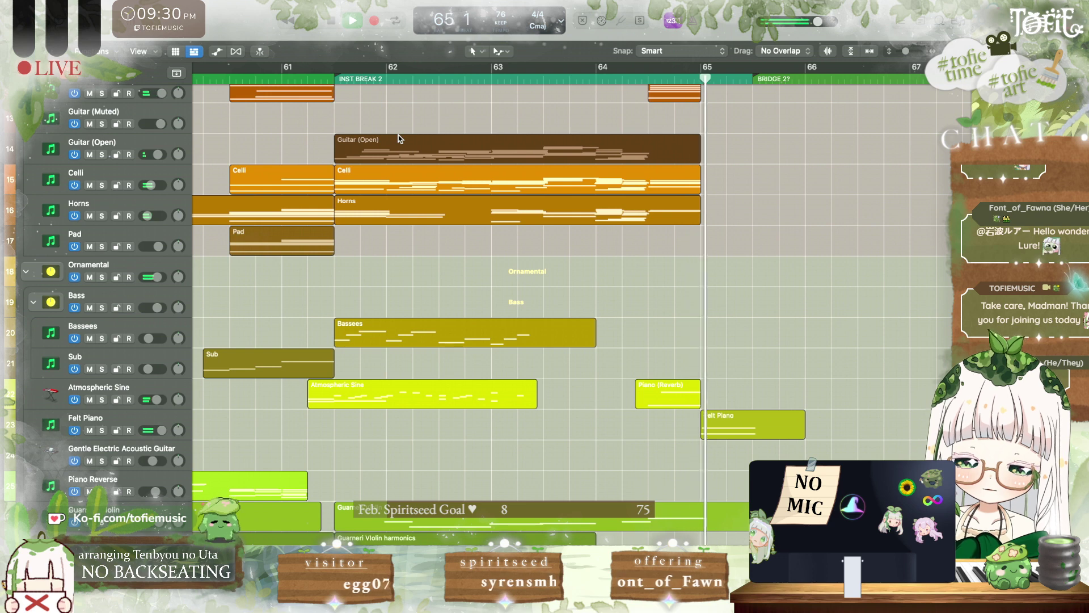
Step: Create an empty MIDI region on the Sub track spanning bars 63 to 65 and play the passage from 62 4
{"action": "left_click", "coordinate": [486, 79]}
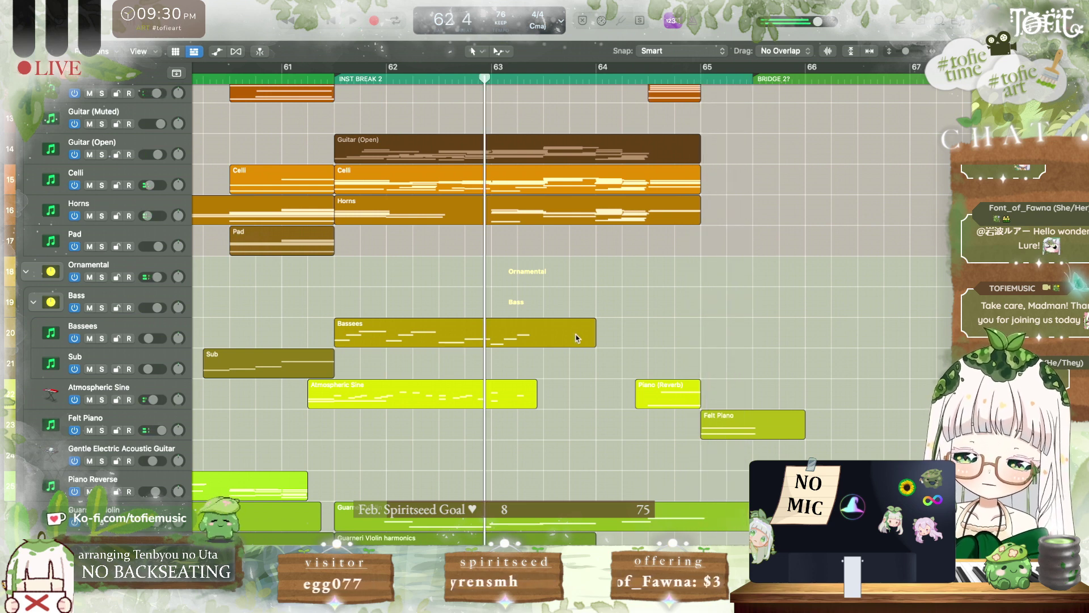
{"action": "right_click", "coordinate": [532, 412]}
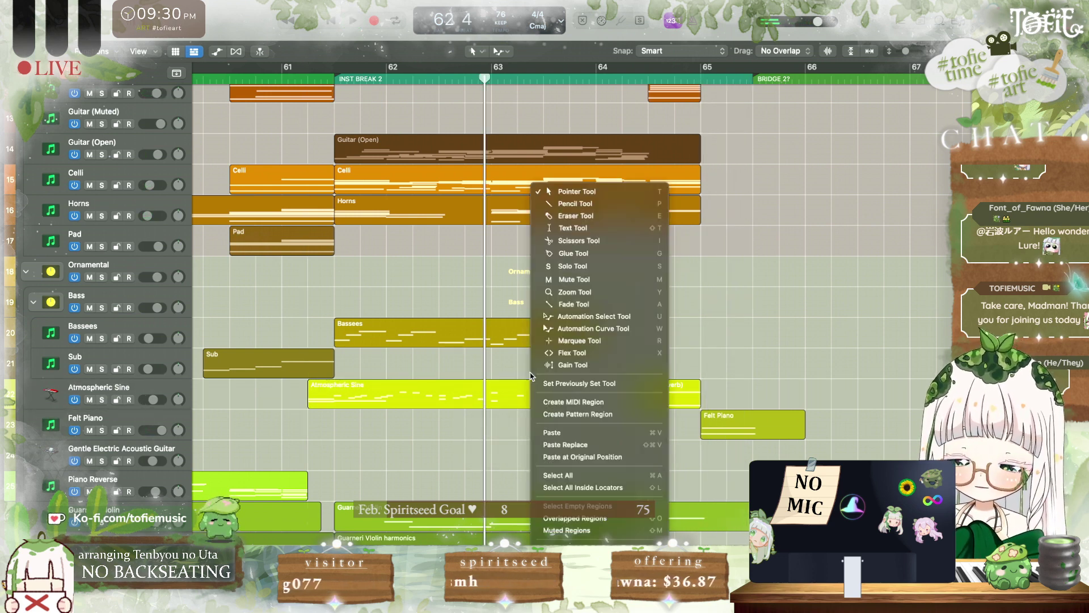
{"action": "left_click", "coordinate": [569, 403]}
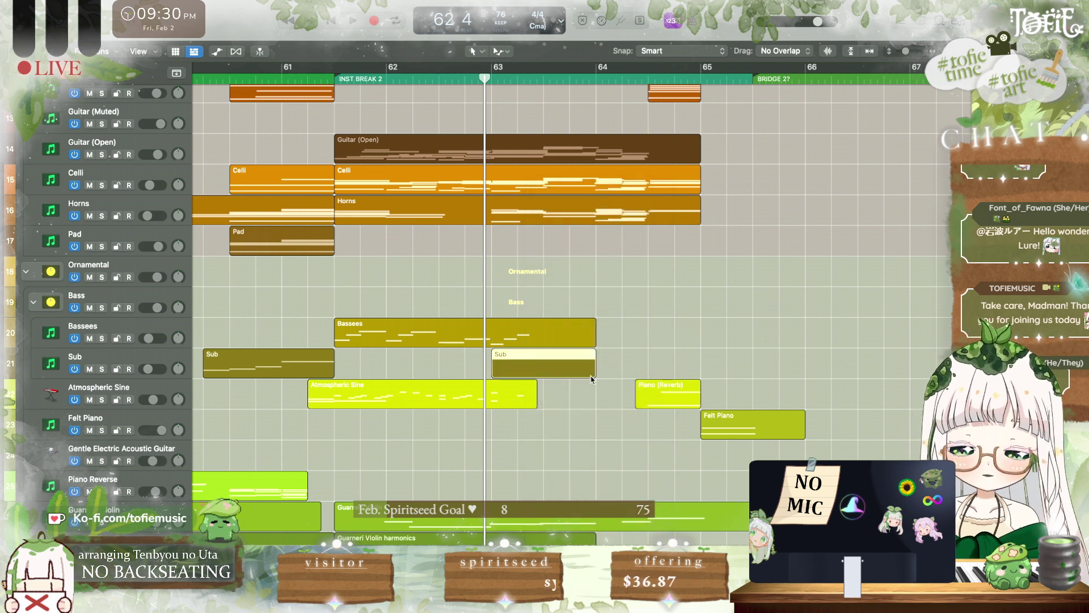
{"action": "left_click_drag", "start_coordinate": [591, 379], "coordinate": [696, 373]}
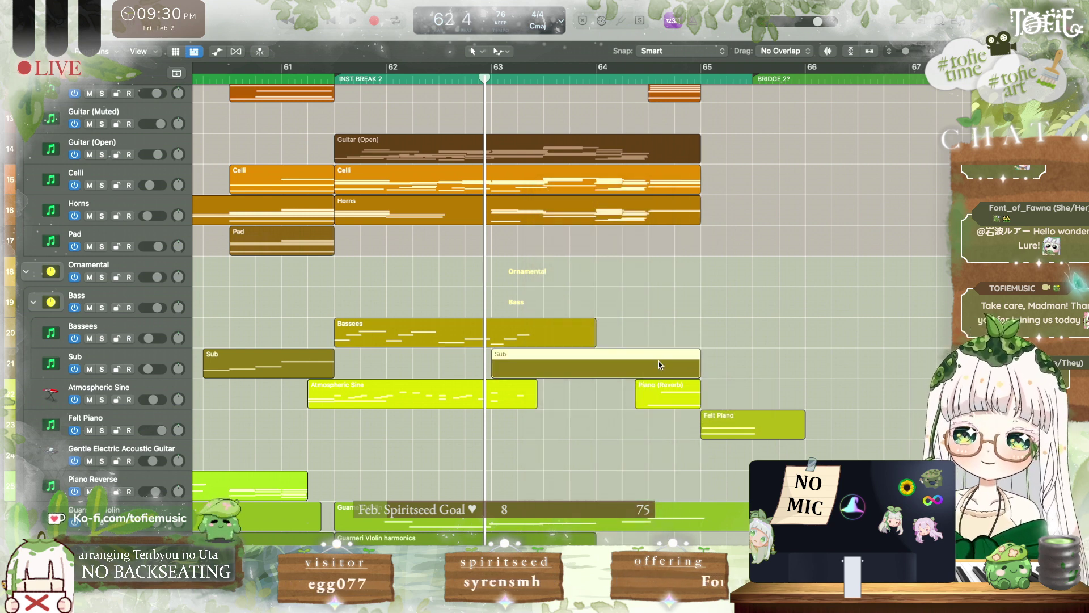
{"action": "left_click", "coordinate": [659, 308]}
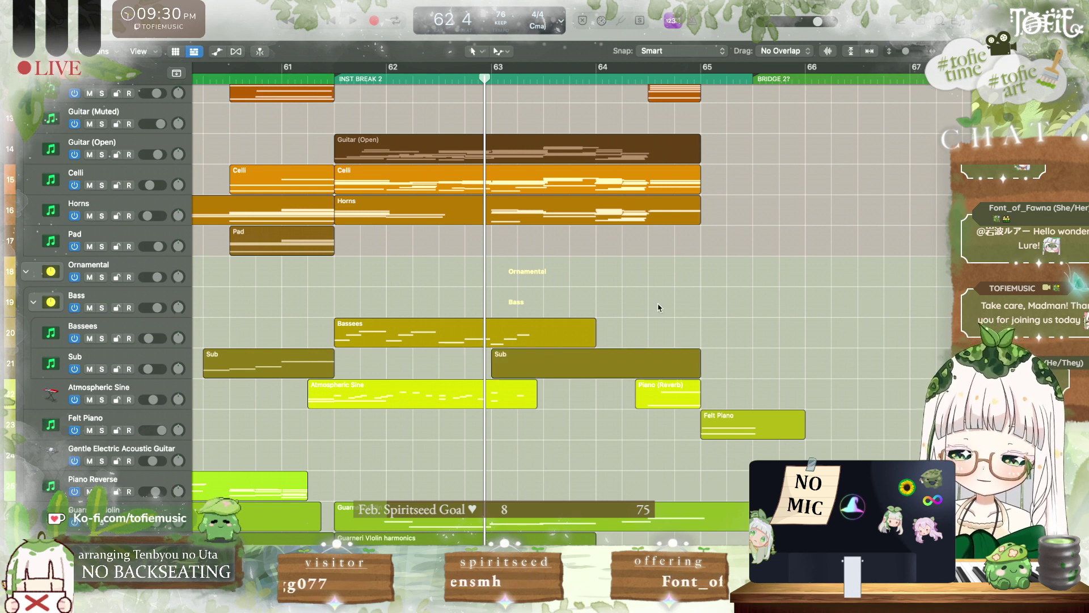
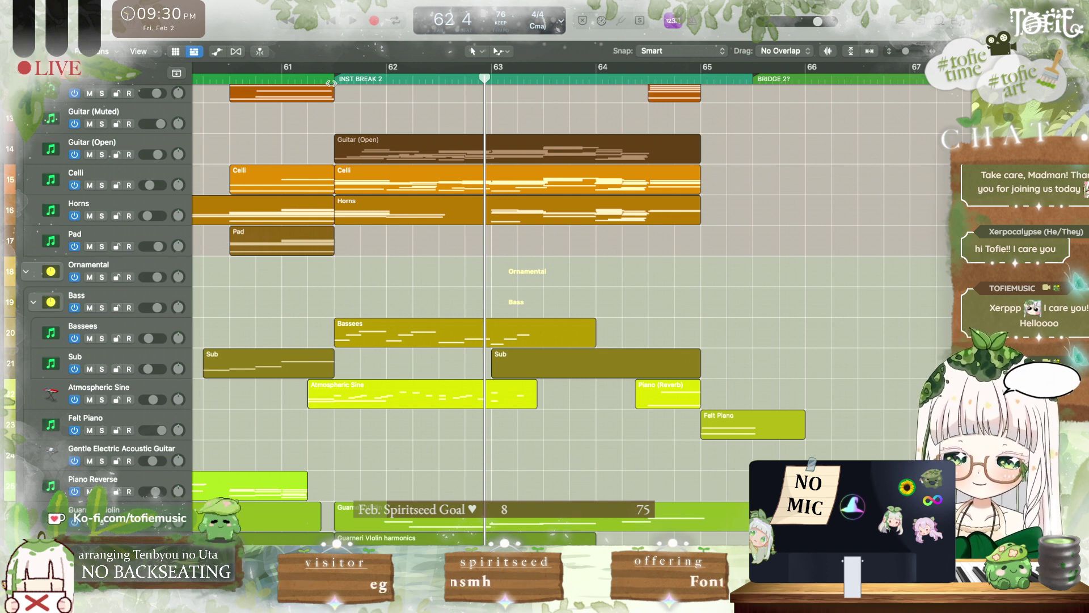
{"action": "key", "text": "space"}
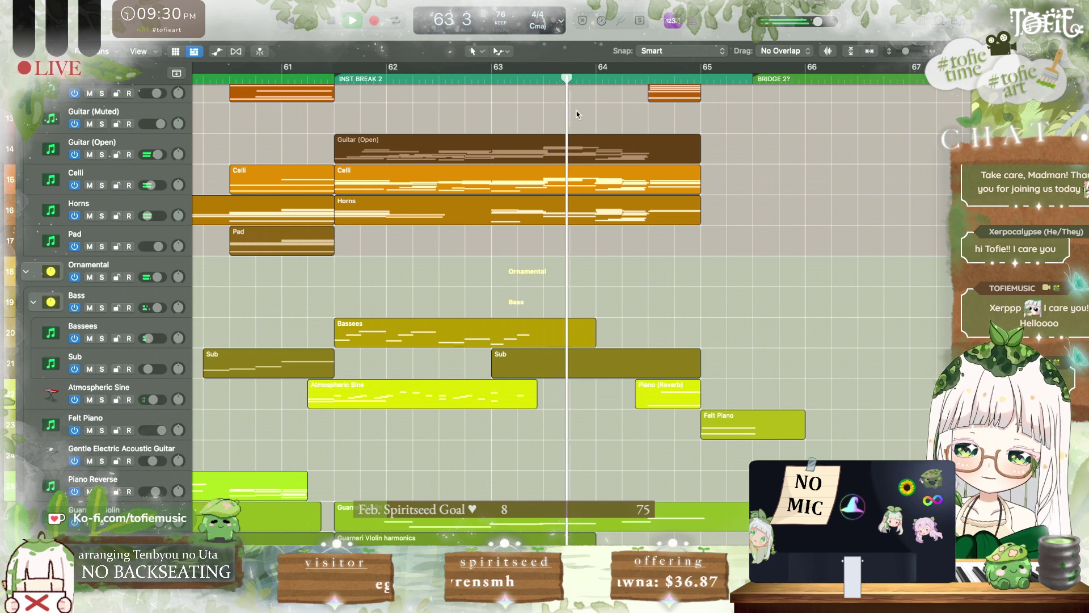
{"action": "key", "text": "space"}
Step: Add a note at 63 3 in the new Sub region, lower it into the octave below C1 and audition it
{"action": "left_click", "coordinate": [542, 80]}
{"action": "left_click", "coordinate": [538, 80]}
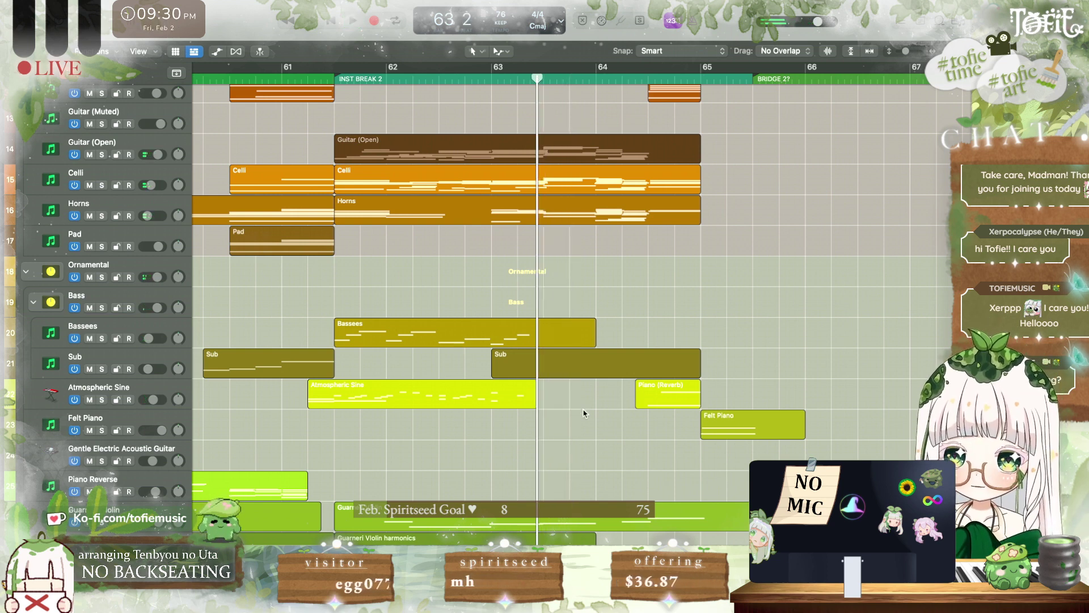
{"action": "double_click", "coordinate": [584, 365]}
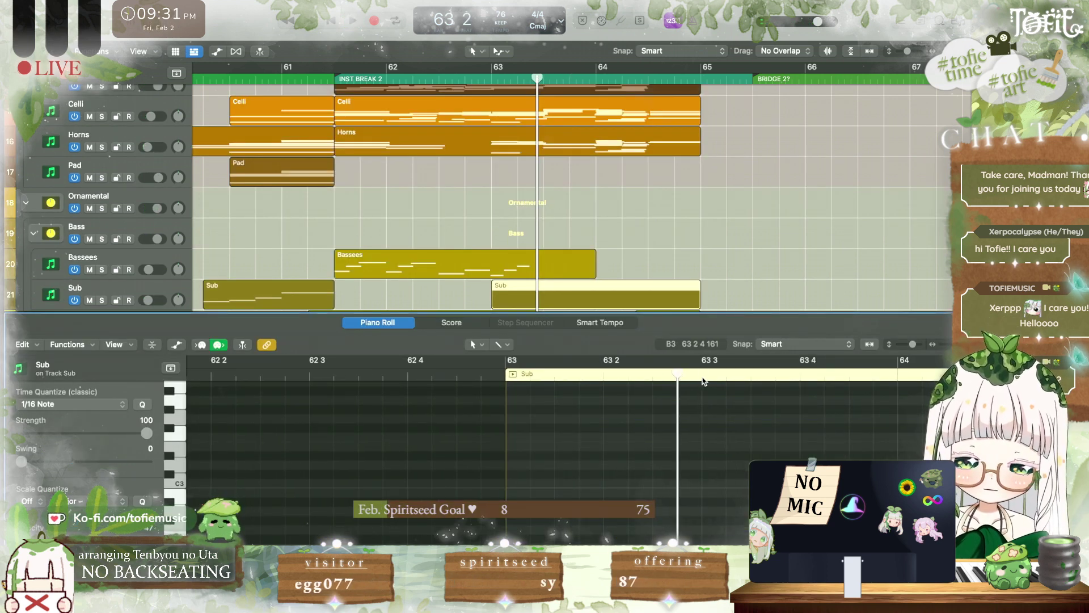
{"action": "left_click", "coordinate": [703, 378]}
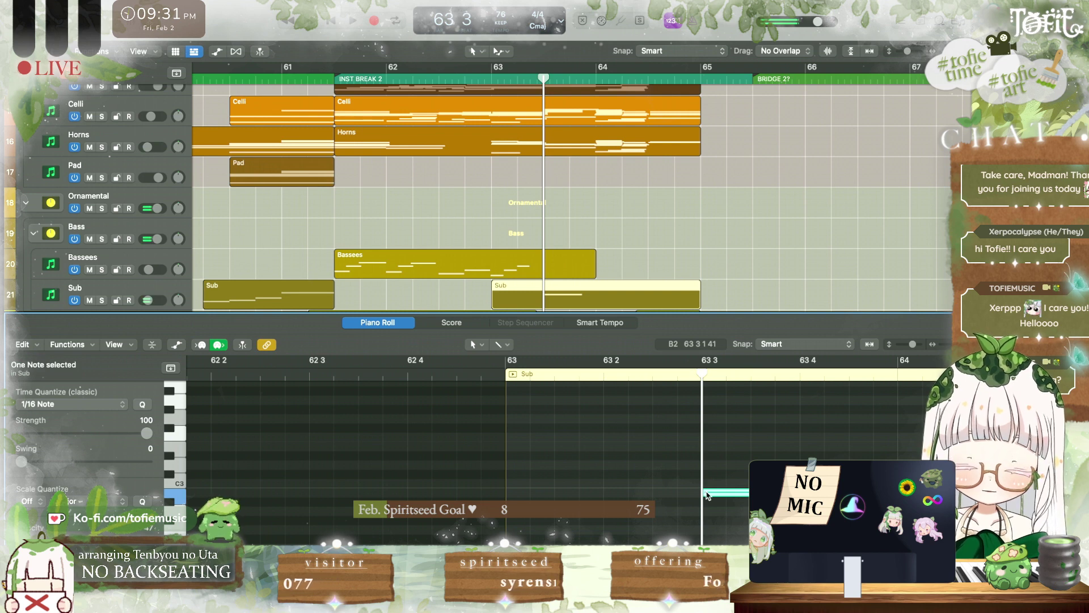
{"action": "scroll", "coordinate": [708, 494], "scroll_direction": "right", "scroll_amount": 3}
{"action": "scroll", "coordinate": [708, 494], "scroll_direction": "down", "scroll_amount": 2}
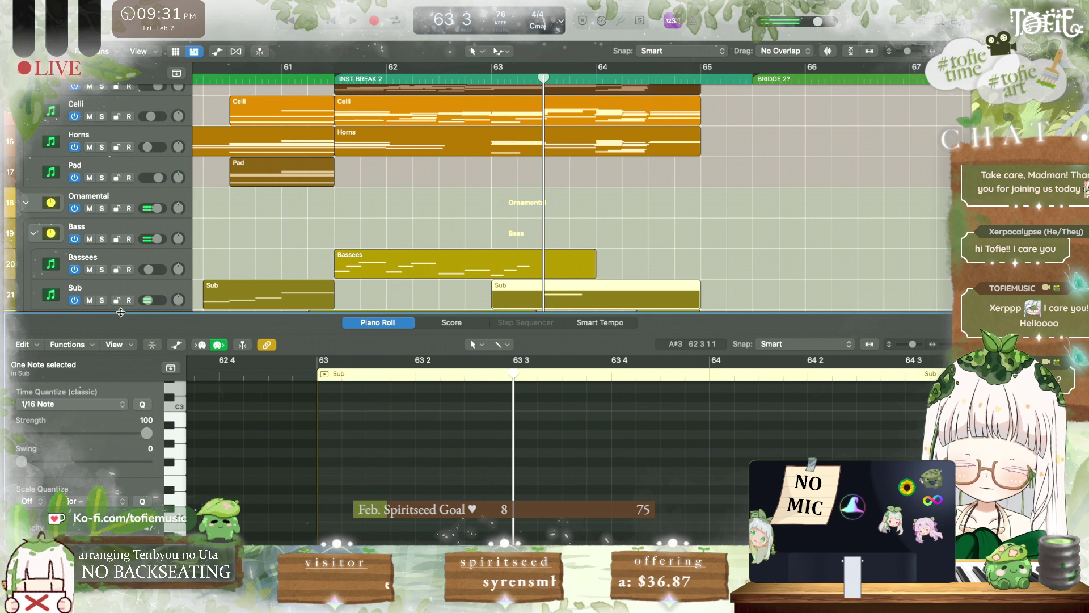
{"action": "key", "text": "space"}
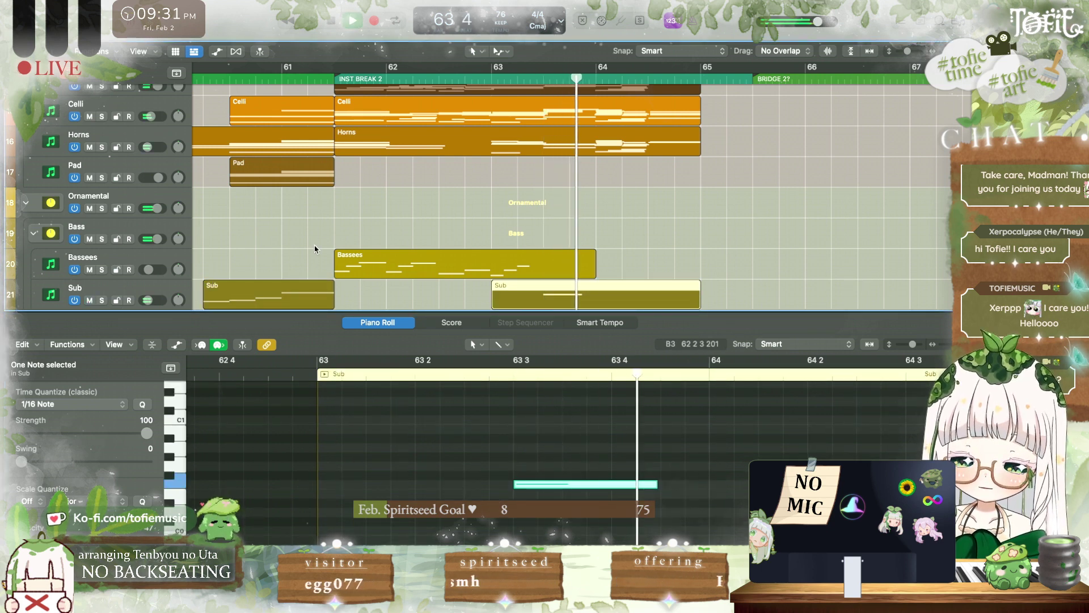
{"action": "key", "text": "space"}
{"action": "scroll", "coordinate": [531, 210], "scroll_direction": "down", "scroll_amount": 3}
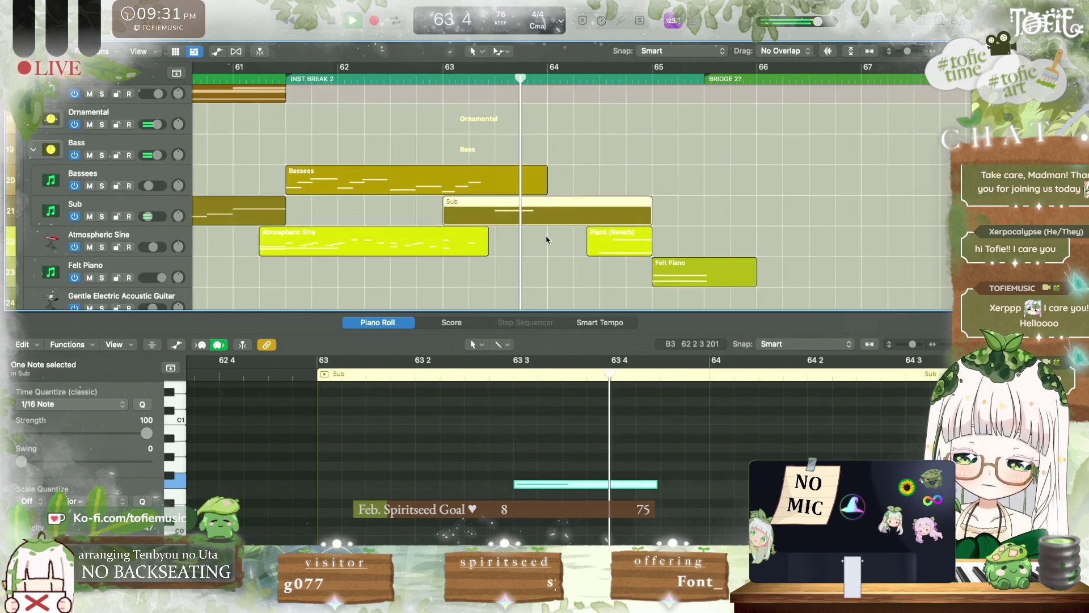
{"action": "key", "text": "space"}
Step: Close the note editor, solo the Celli track and listen to it from 63 4
{"action": "left_click", "coordinate": [534, 78]}
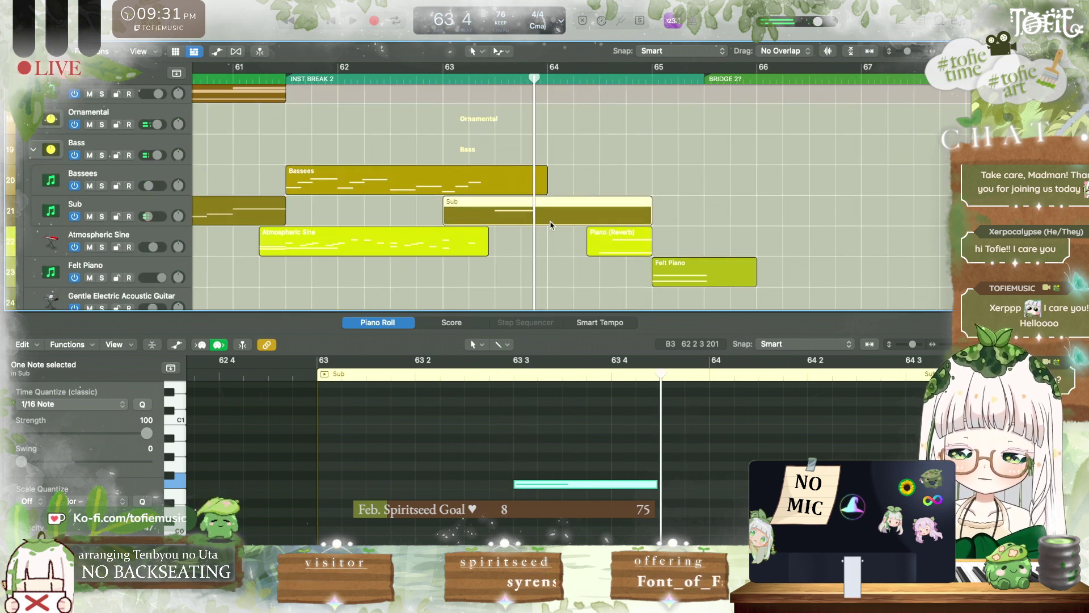
{"action": "key", "text": "p"}
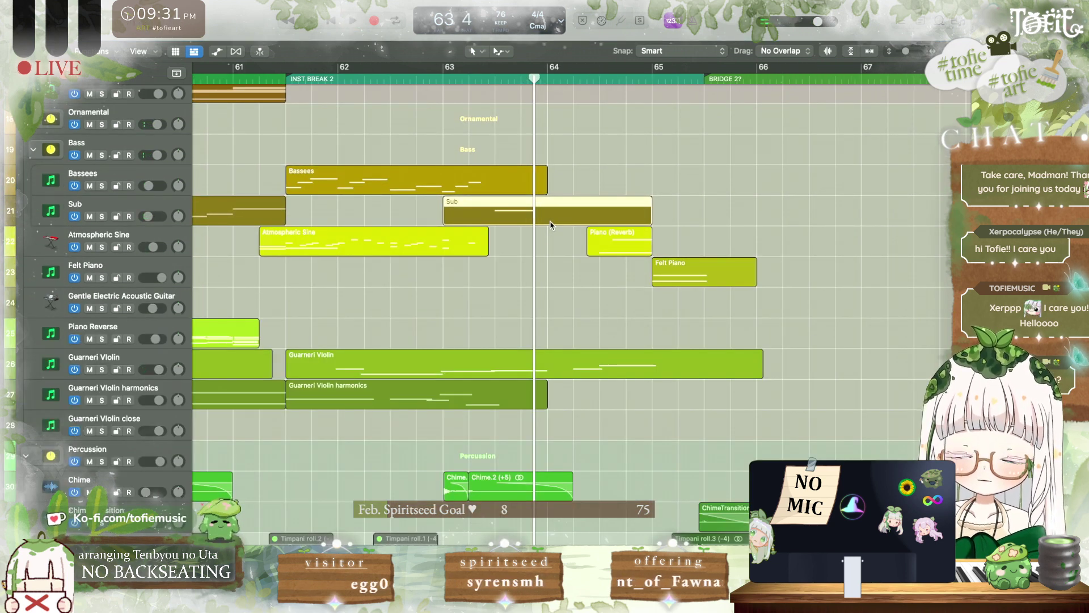
{"action": "scroll", "coordinate": [522, 236], "scroll_direction": "up", "scroll_amount": 6}
{"action": "left_click", "coordinate": [101, 209]}
{"action": "left_click", "coordinate": [486, 196]}
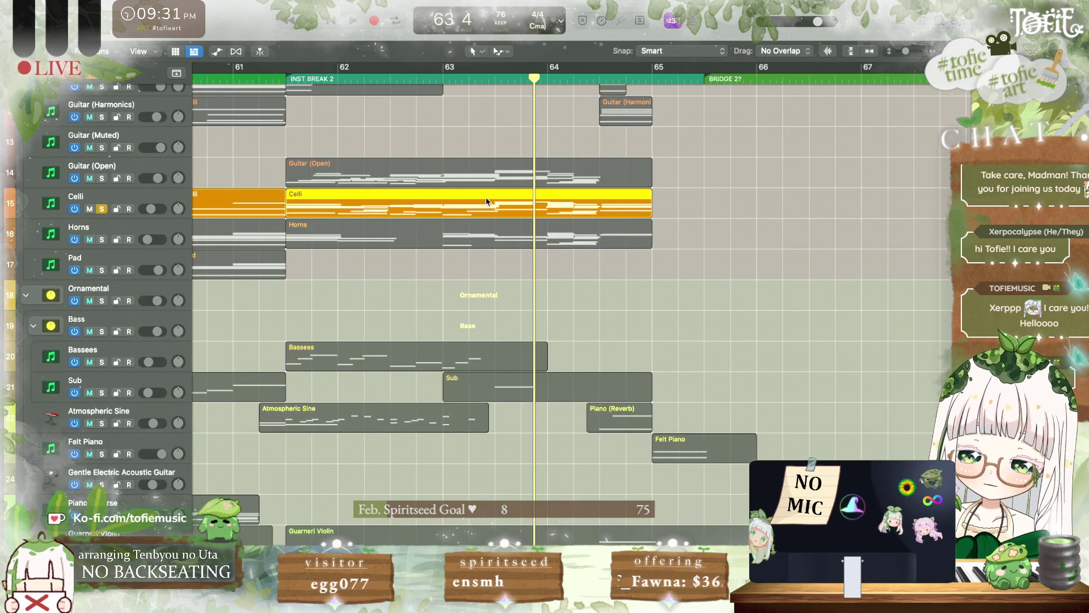
{"action": "key", "text": "space"}
{"action": "left_click", "coordinate": [552, 295]}
{"action": "key", "text": "space"}
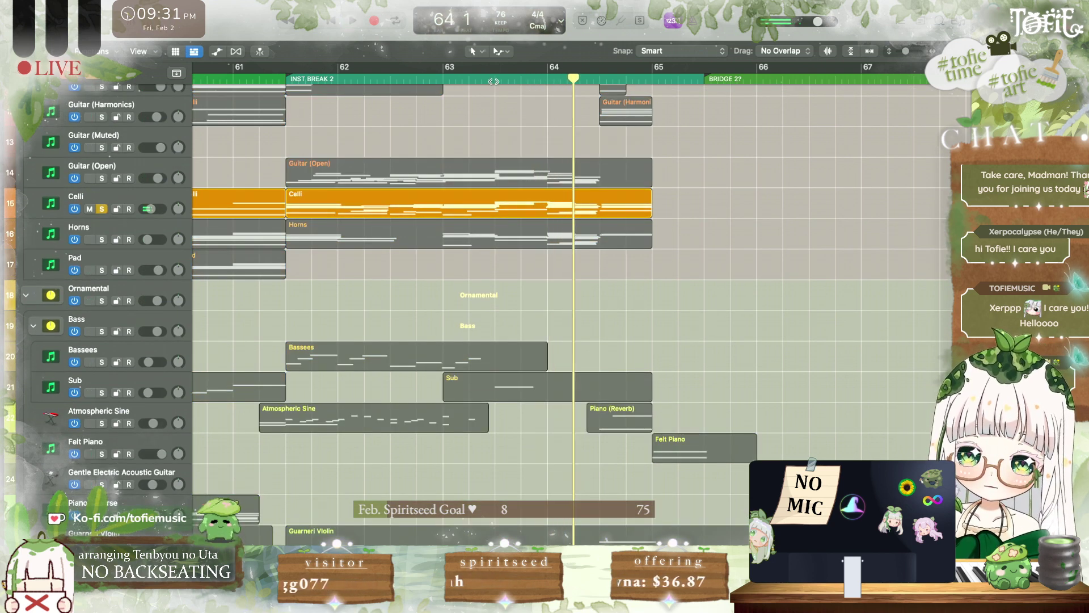
Step: Open the soloed Celli region in the Piano Roll and select its lowest note at bar 64 to check the bass pitch
{"action": "double_click", "coordinate": [519, 195]}
{"action": "key", "text": "space"}
{"action": "scroll", "coordinate": [564, 475], "scroll_direction": "down", "scroll_amount": 3}
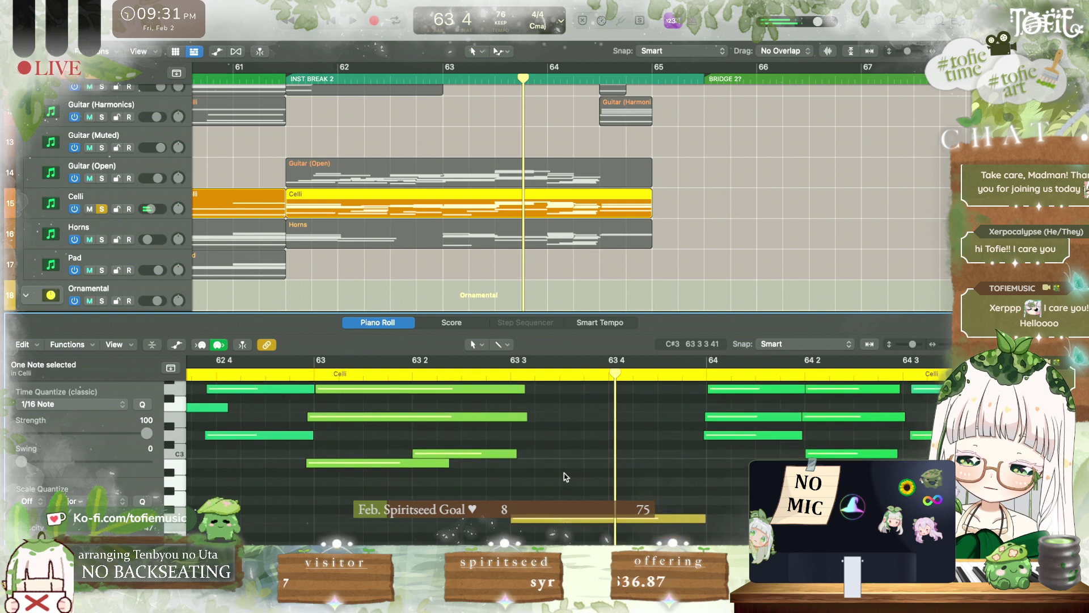
{"action": "scroll", "coordinate": [563, 482], "scroll_direction": "right", "scroll_amount": 2}
{"action": "scroll", "coordinate": [564, 486], "scroll_direction": "down", "scroll_amount": 2}
{"action": "scroll", "coordinate": [563, 486], "scroll_direction": "right", "scroll_amount": 1}
{"action": "left_click", "coordinate": [653, 531]}
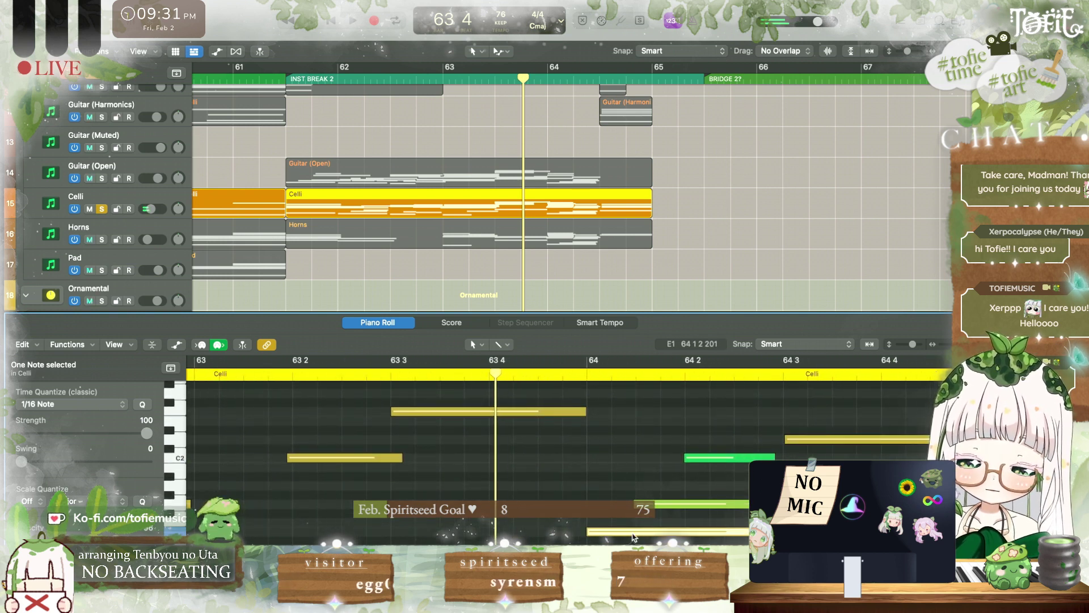
Step: Audition the low Celli notes around 64 2, return the playhead to bar 64 and select the lowest note there
{"action": "left_click", "coordinate": [653, 507]}
{"action": "left_click", "coordinate": [698, 460]}
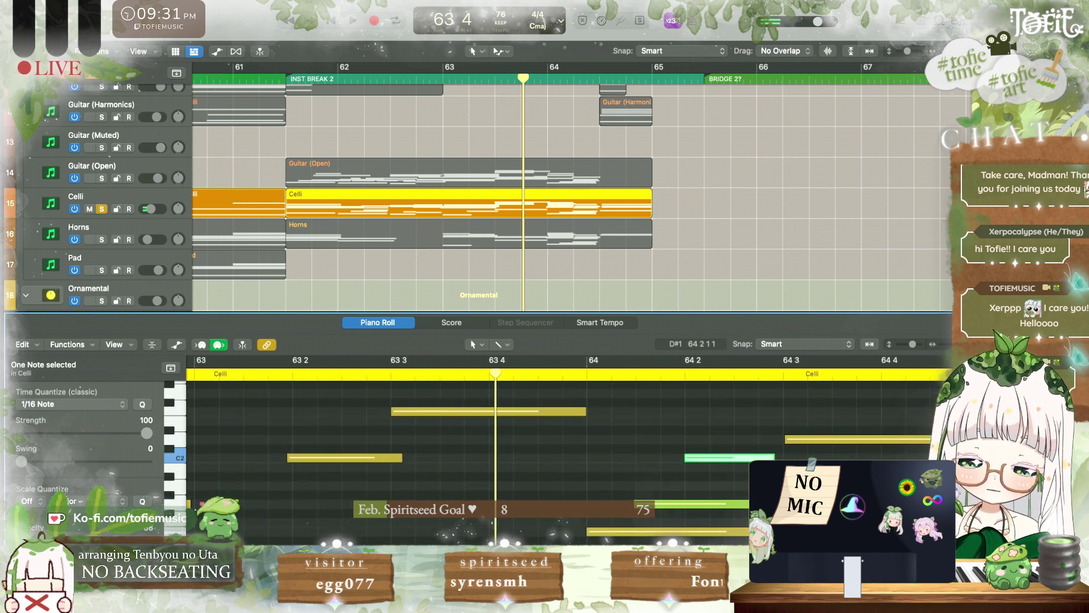
{"action": "key", "text": "space"}
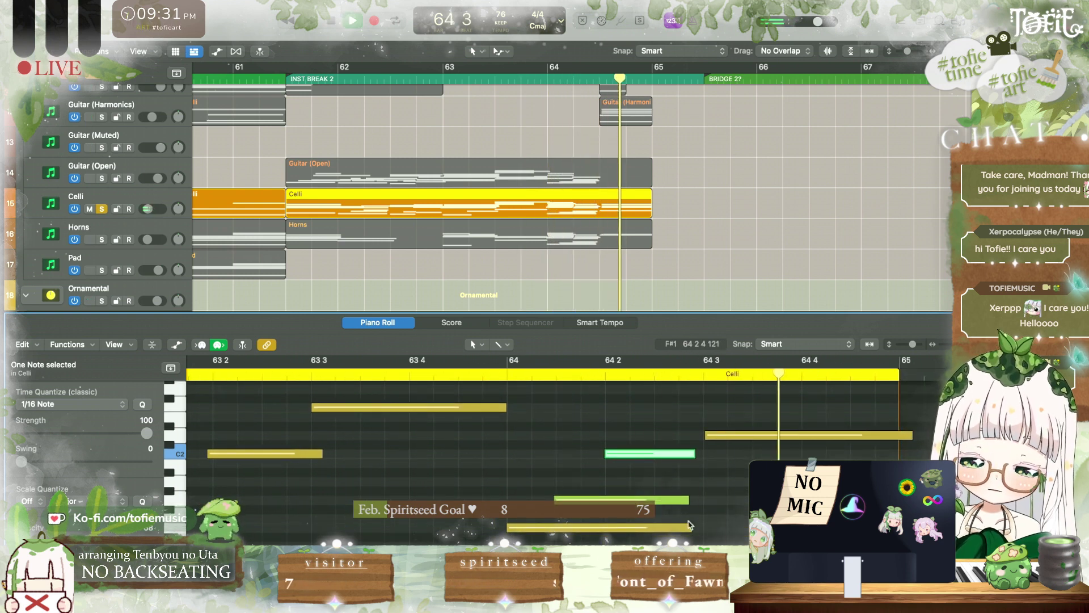
{"action": "key", "text": "super+comma"}
{"action": "left_click", "coordinate": [507, 368]}
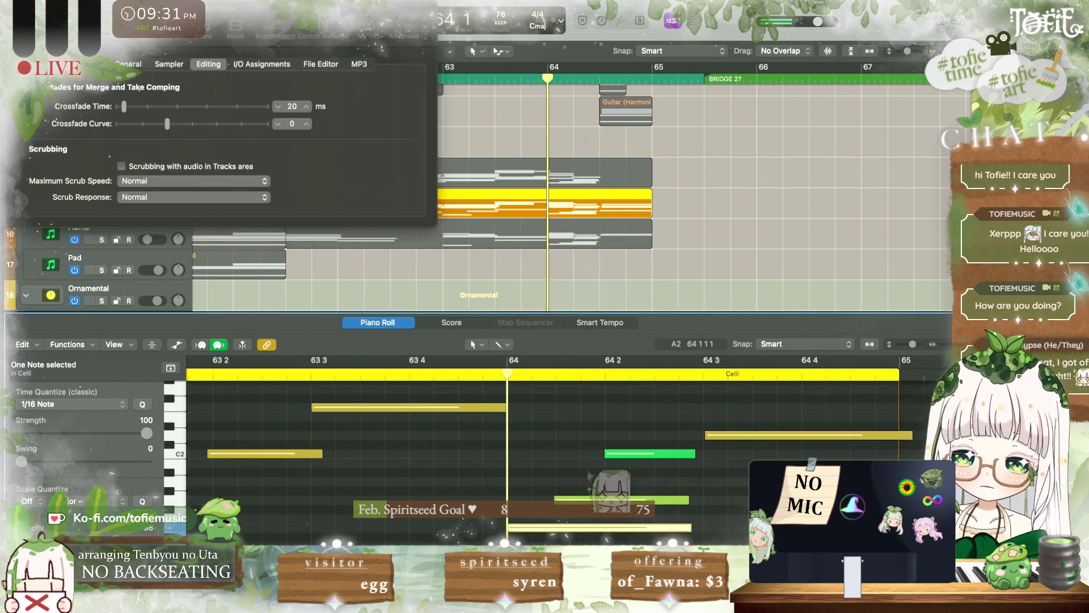
{"action": "key", "text": "super+w"}
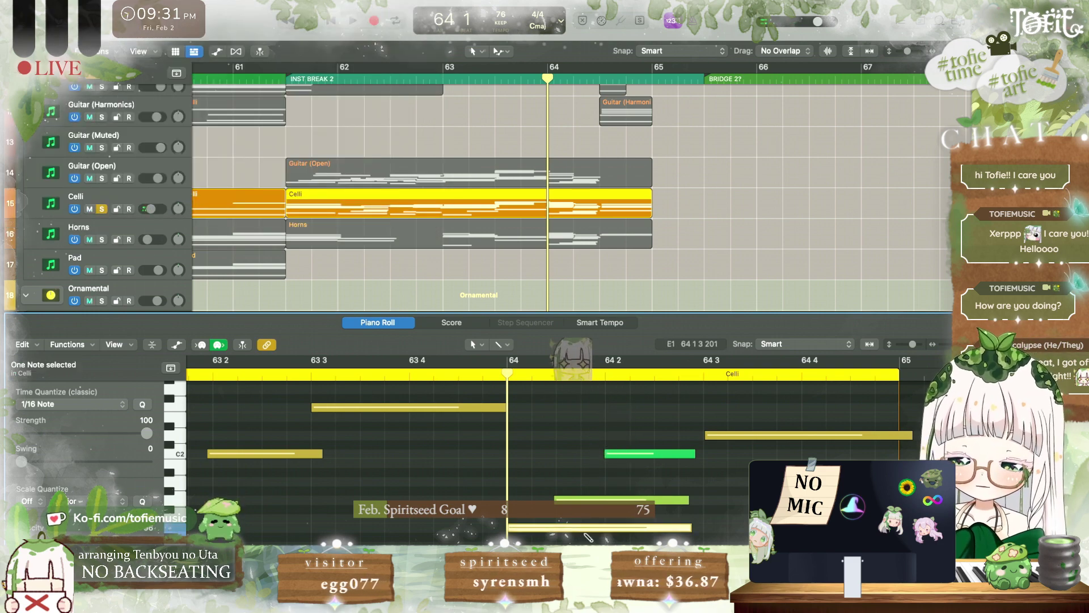
Step: Turn off the Celli solo and paste the copied bass note into the Sub region at bar 64
{"action": "scroll", "coordinate": [517, 217], "scroll_direction": "down", "scroll_amount": 6}
{"action": "scroll", "coordinate": [516, 216], "scroll_direction": "down", "scroll_amount": 5}
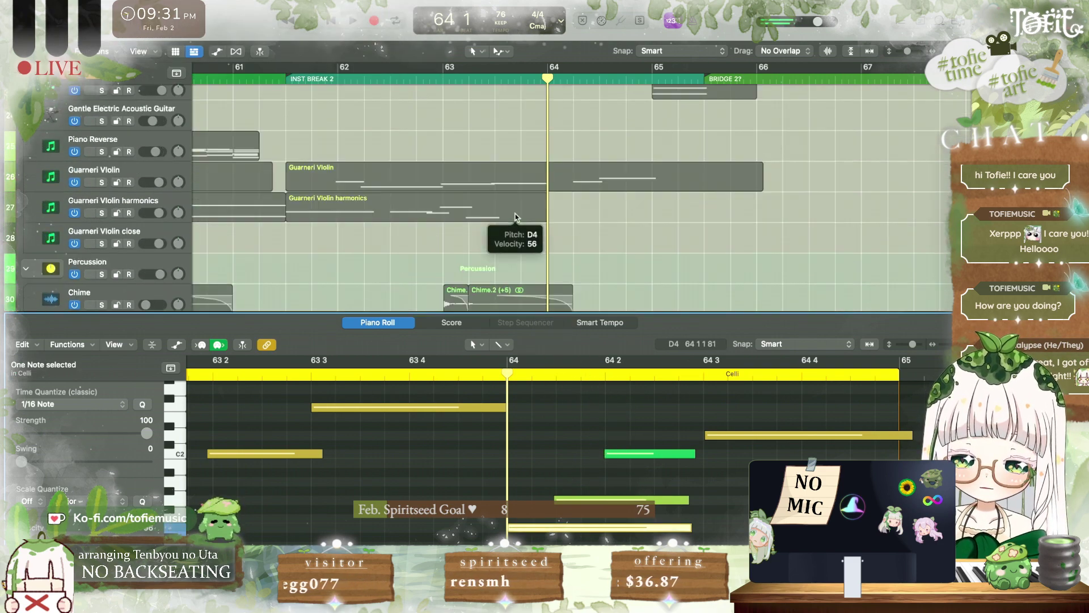
{"action": "left_click", "coordinate": [515, 218]}
{"action": "key", "text": "ctrl+s"}
{"action": "scroll", "coordinate": [479, 178], "scroll_direction": "up", "scroll_amount": 4}
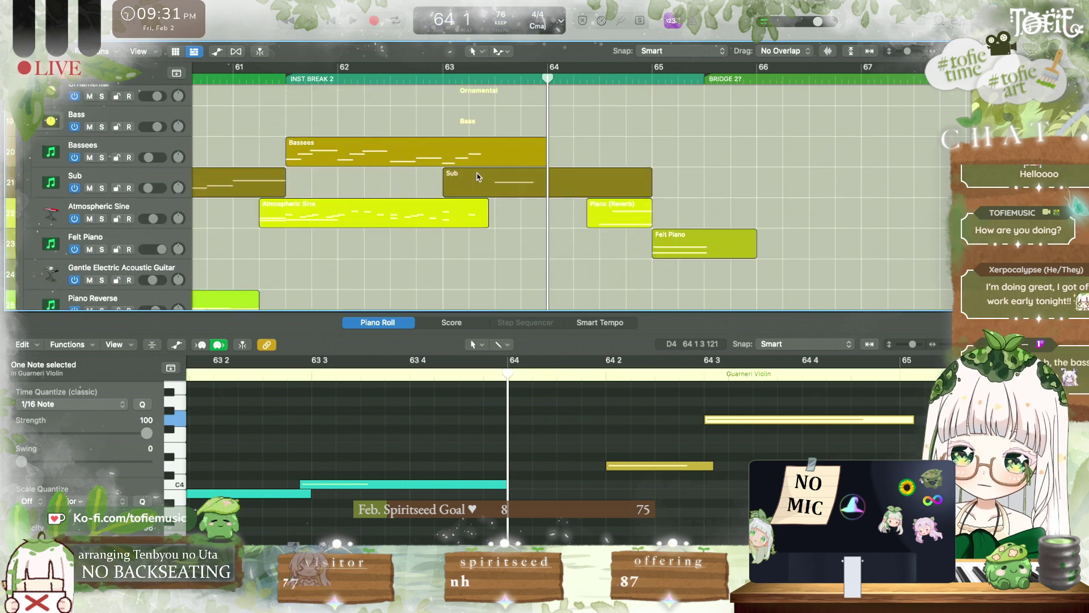
{"action": "scroll", "coordinate": [480, 178], "scroll_direction": "down", "scroll_amount": 1}
{"action": "left_click", "coordinate": [549, 165]}
{"action": "left_click", "coordinate": [576, 475]}
{"action": "key", "text": "super+v"}
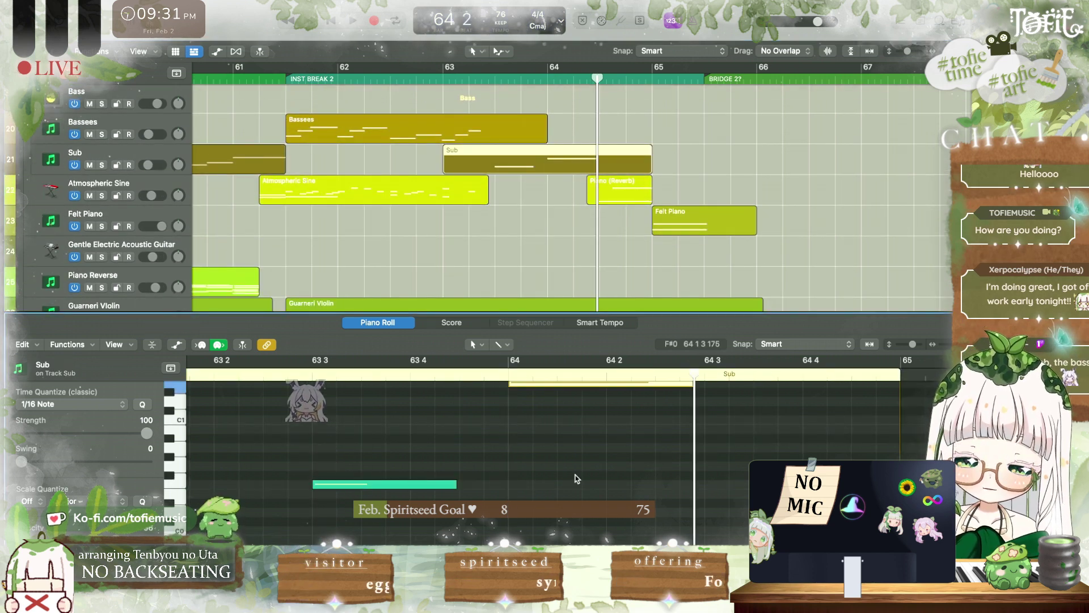
Step: Try the pasted Sub note an octave lower, return it to E1 and play it from 63 4
{"action": "scroll", "coordinate": [576, 466], "scroll_direction": "up", "scroll_amount": 2}
{"action": "left_click", "coordinate": [581, 431]}
{"action": "key", "text": "alt+shift+Down"}
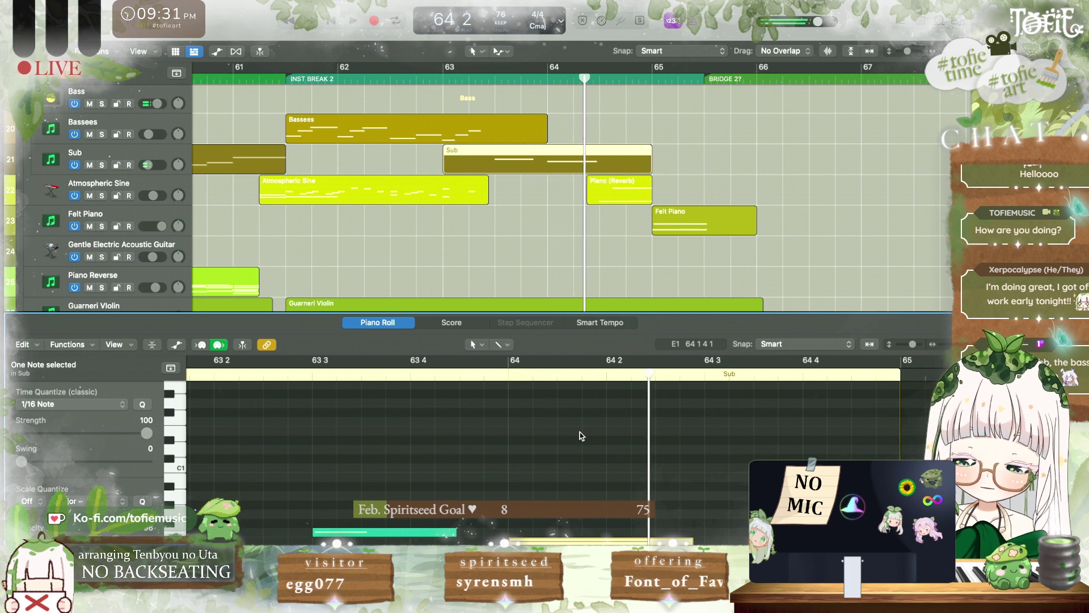
{"action": "key", "text": "alt+shift+Up"}
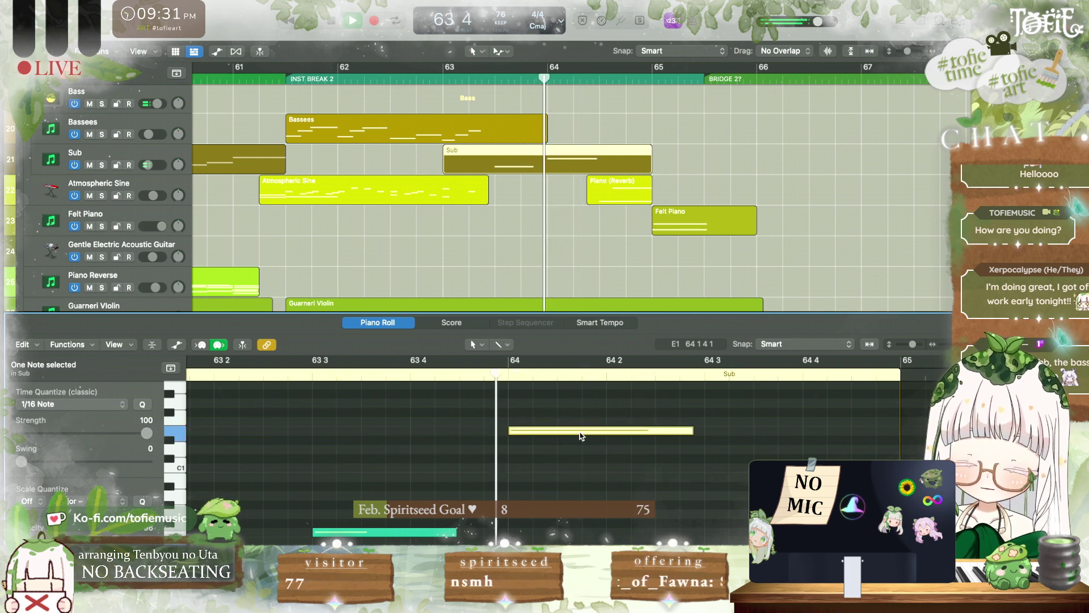
{"action": "key", "text": "space"}
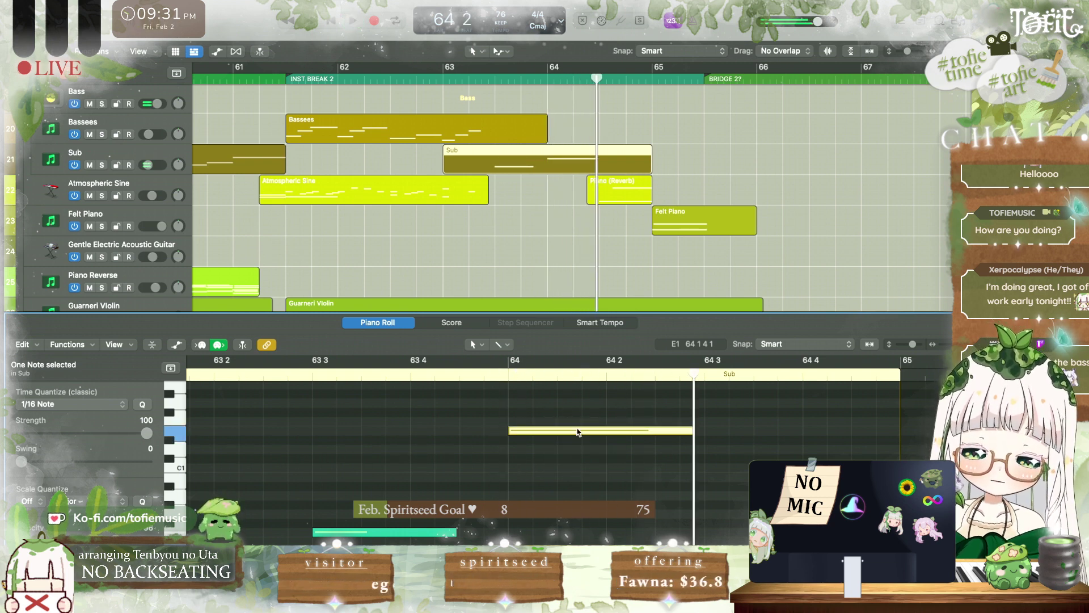
{"action": "key", "text": "space"}
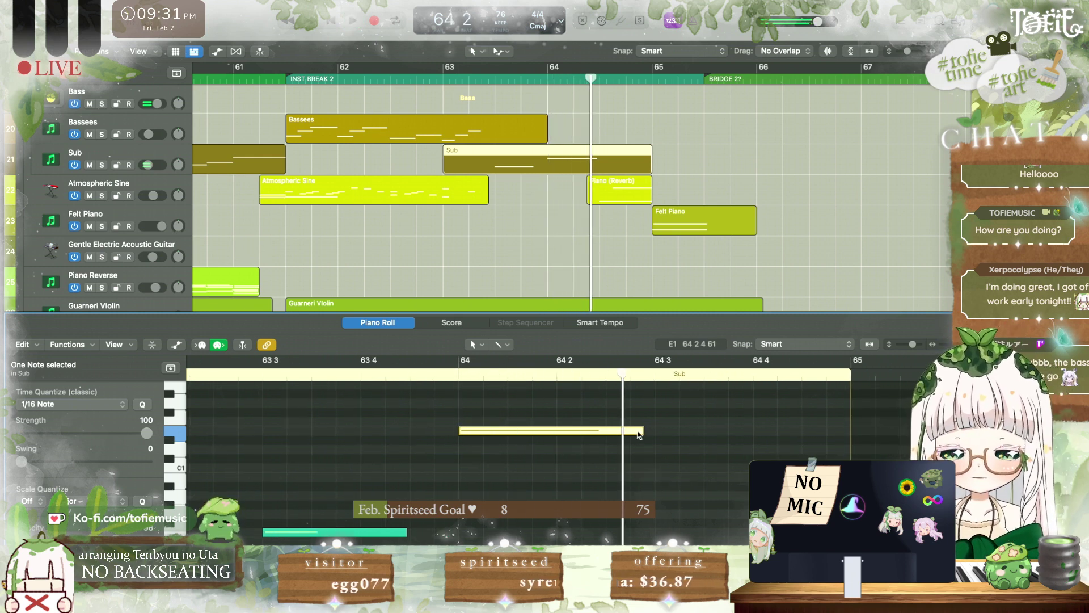
Step: Shorten the E1 Sub note to end at 64 2 3 and add a short G0 note from there to about 64 3
{"action": "left_click_drag", "start_coordinate": [640, 435], "coordinate": [609, 432]}
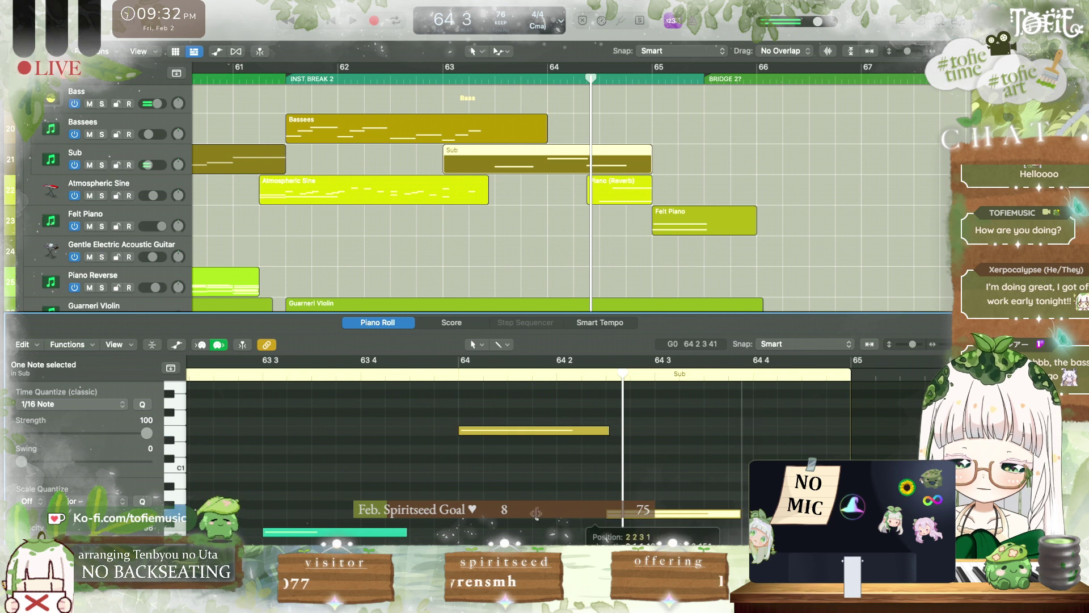
{"action": "key", "text": "space"}
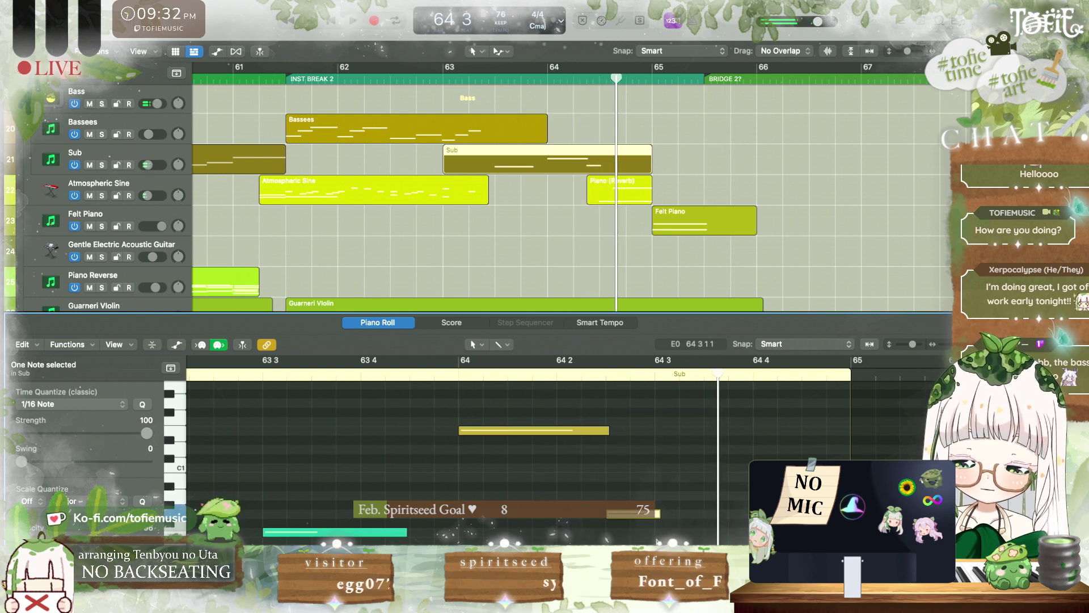
{"action": "left_click_drag", "start_coordinate": [658, 513], "coordinate": [660, 513]}
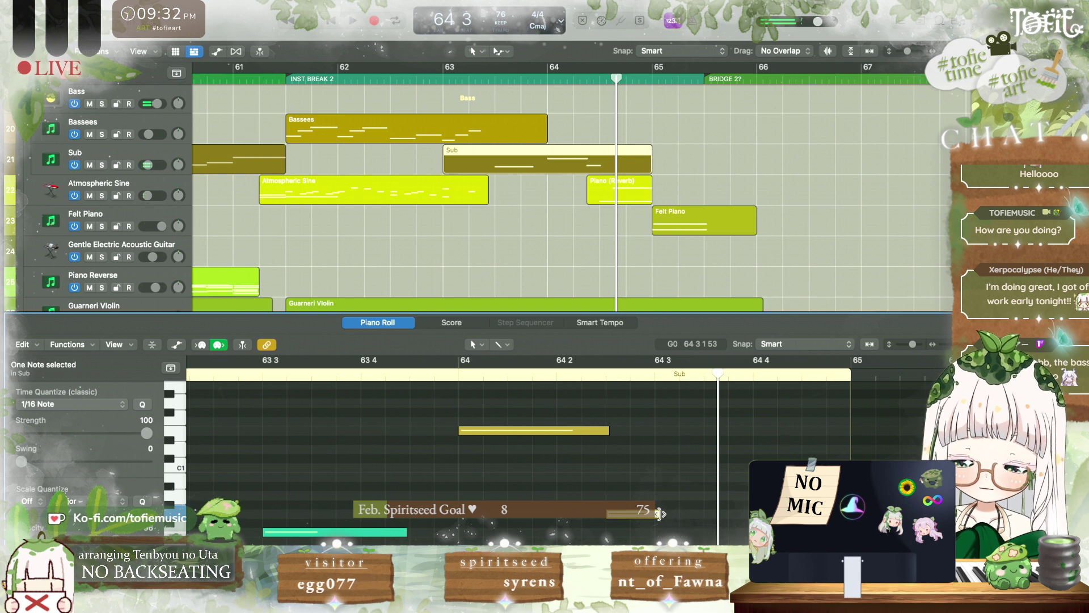
Step: Solo the Celli track, open its region and listen from 64 3 to check the bass pitch, ending with the solo off
{"action": "scroll", "coordinate": [564, 139], "scroll_direction": "up", "scroll_amount": 2}
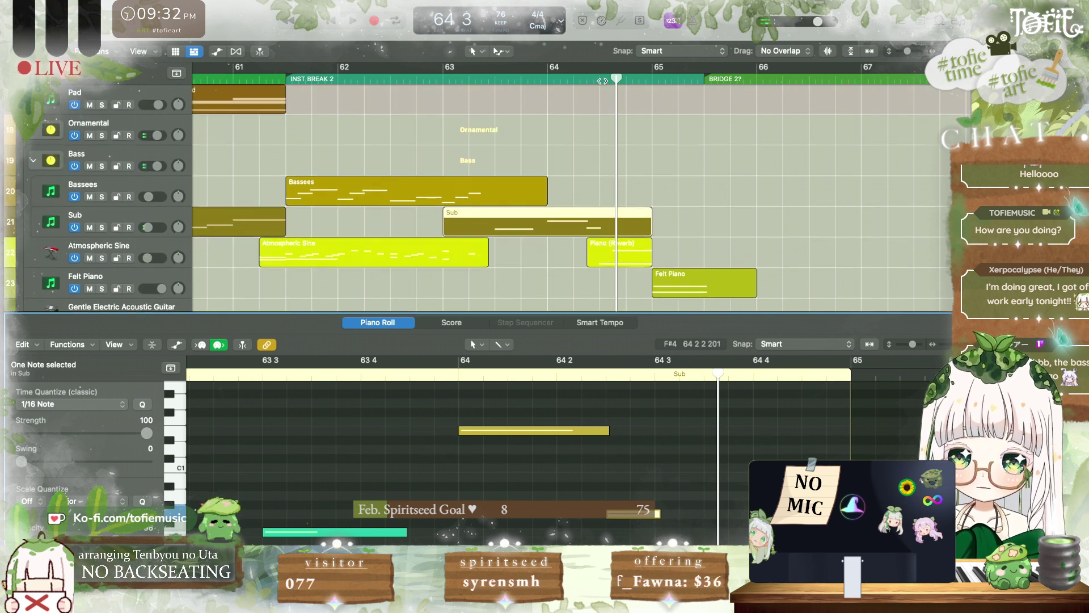
{"action": "left_click", "coordinate": [598, 80]}
{"action": "scroll", "coordinate": [599, 82], "scroll_direction": "up", "scroll_amount": 6}
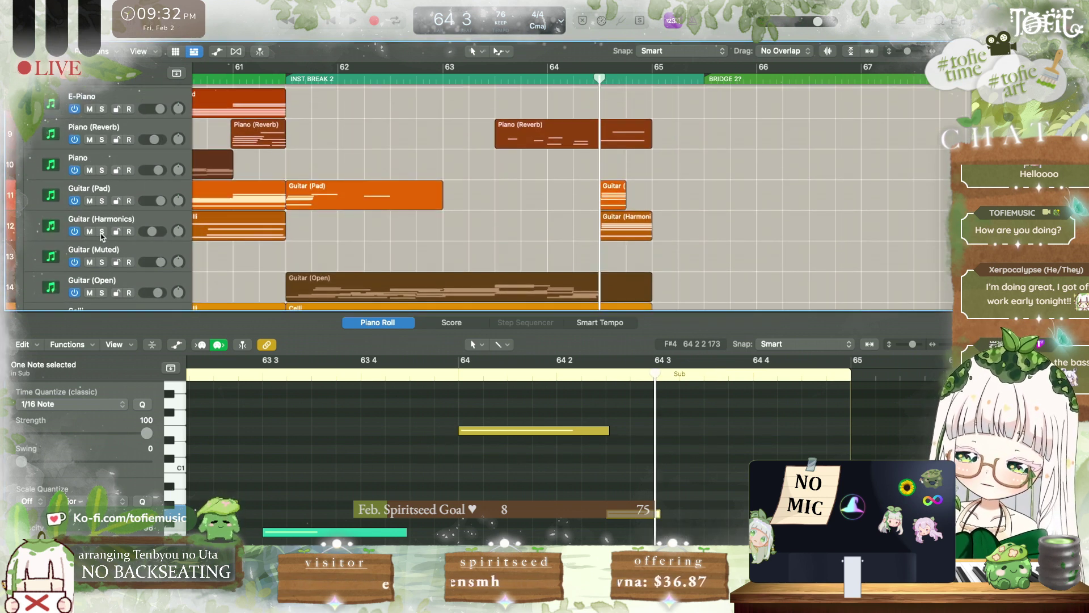
{"action": "scroll", "coordinate": [103, 235], "scroll_direction": "down", "scroll_amount": 5}
{"action": "left_click", "coordinate": [102, 235]}
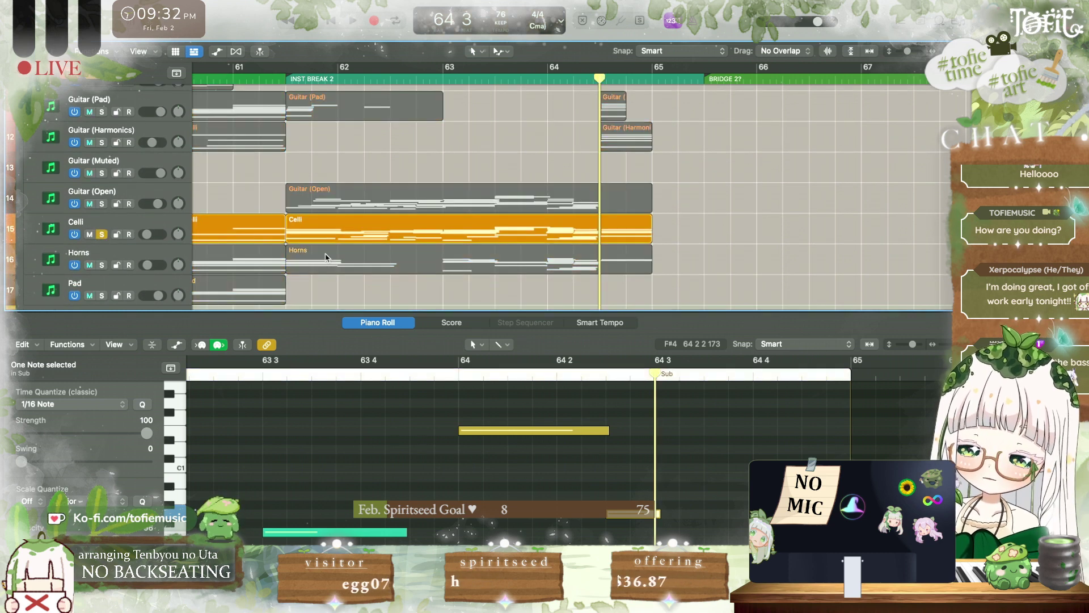
{"action": "left_click", "coordinate": [553, 240]}
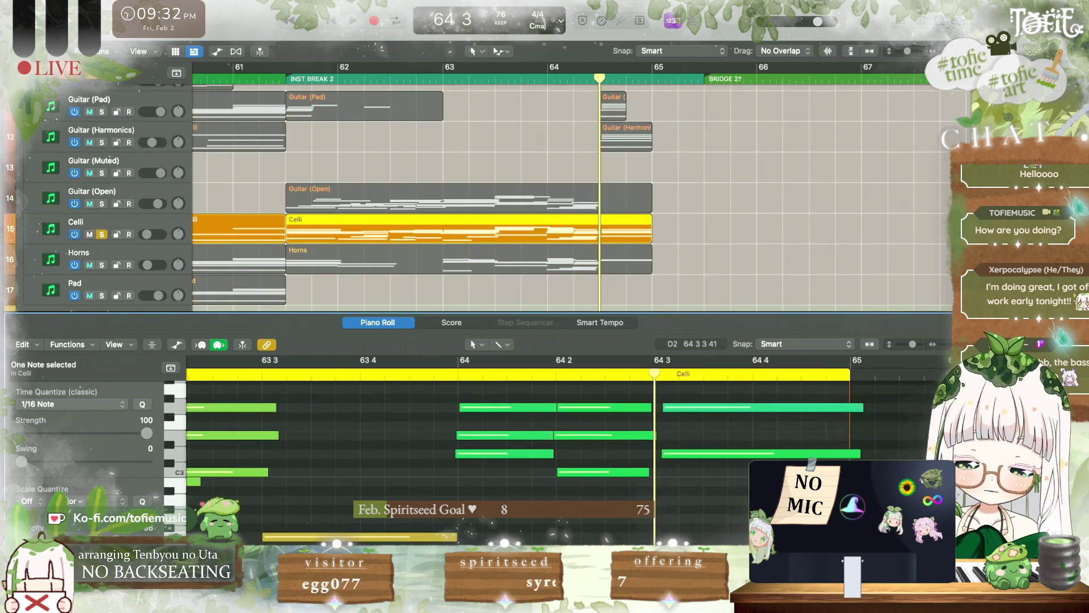
{"action": "key", "text": "space"}
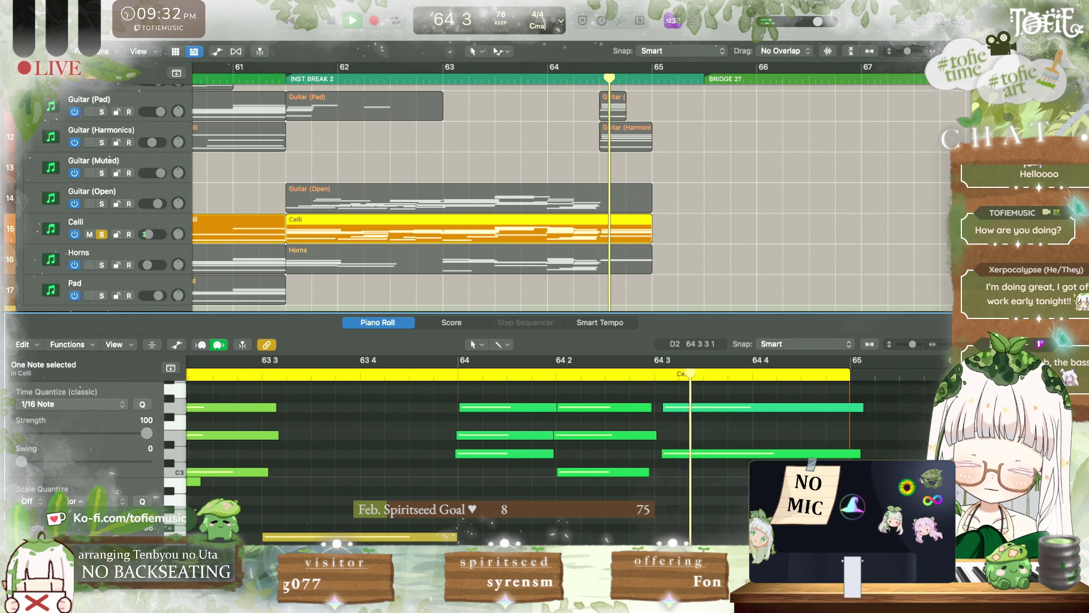
{"action": "key", "text": "space"}
{"action": "key", "text": "s"}
Step: Copy the short Sub note to 64 3, retune it to D0, extend it to bar 65 and audition the line
{"action": "scroll", "coordinate": [425, 149], "scroll_direction": "down", "scroll_amount": 8}
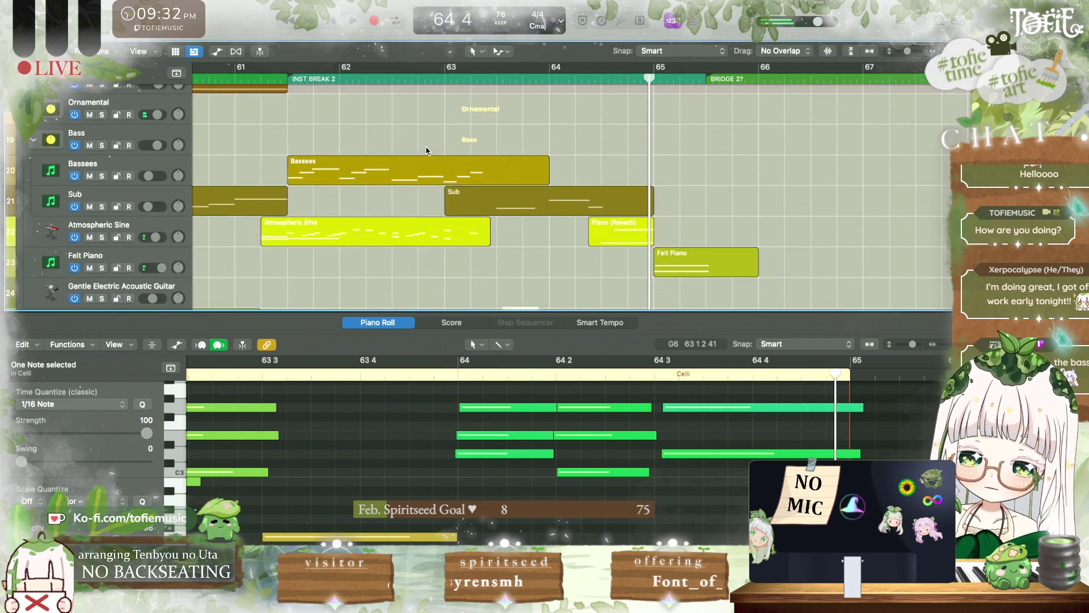
{"action": "left_click", "coordinate": [637, 210]}
{"action": "left_click", "coordinate": [640, 481]}
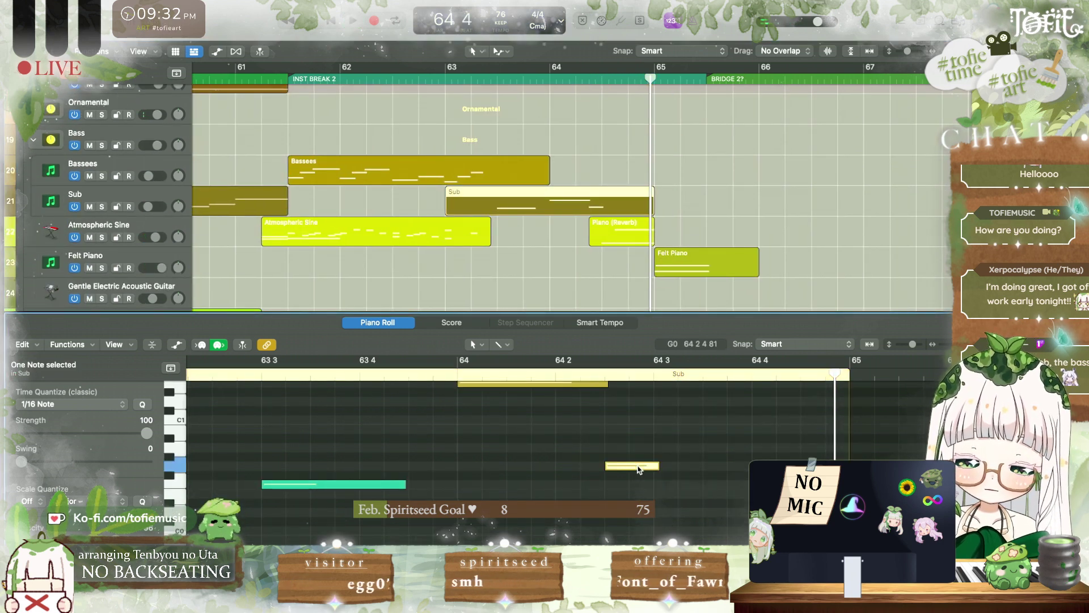
{"action": "left_click", "coordinate": [661, 411]}
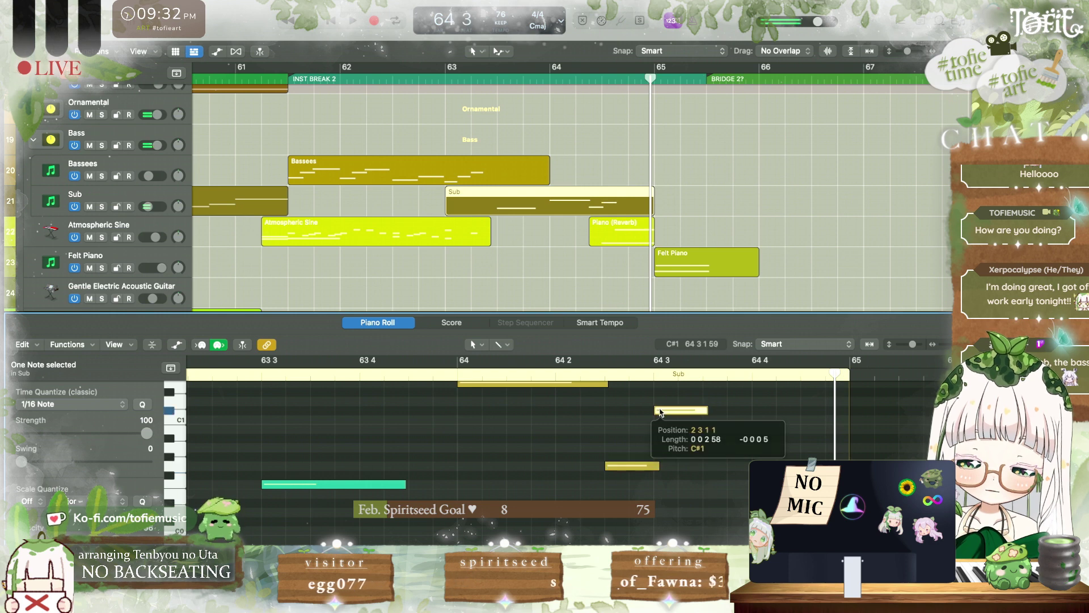
{"action": "key", "text": "alt+Up"}
{"action": "left_click_drag", "start_coordinate": [706, 404], "coordinate": [846, 407]}
{"action": "key", "text": "alt+shift+Down"}
{"action": "key", "text": "shift+space"}
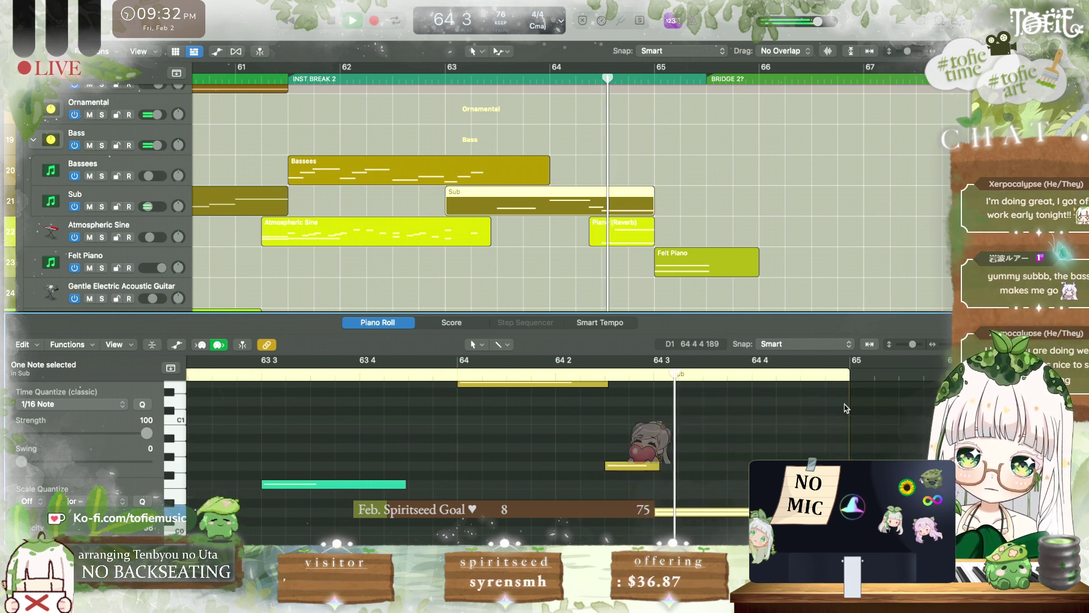
{"action": "key", "text": "shift+space"}
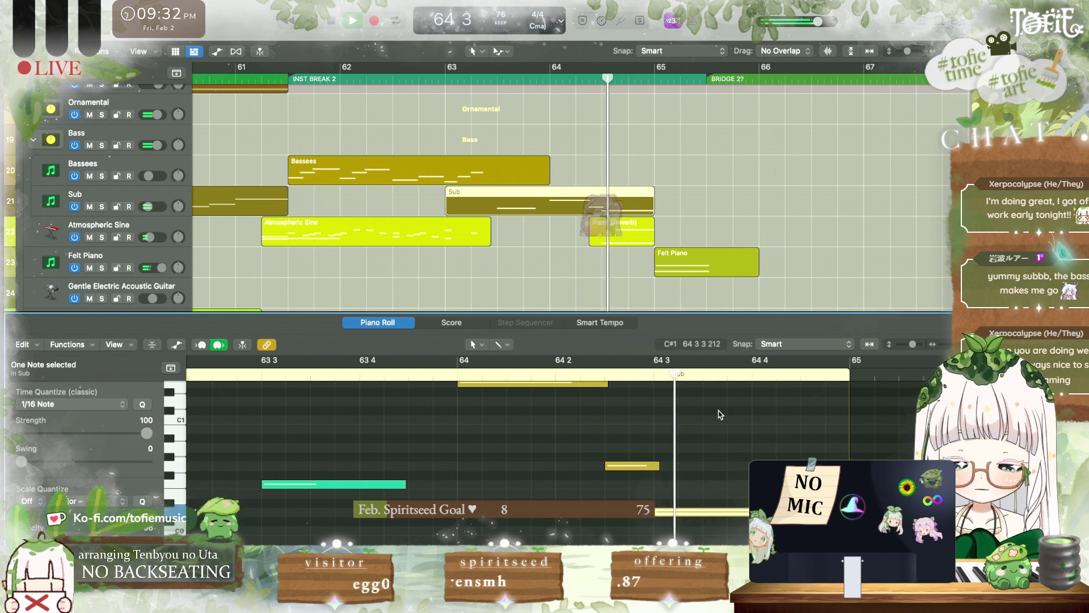
{"action": "key", "text": "space"}
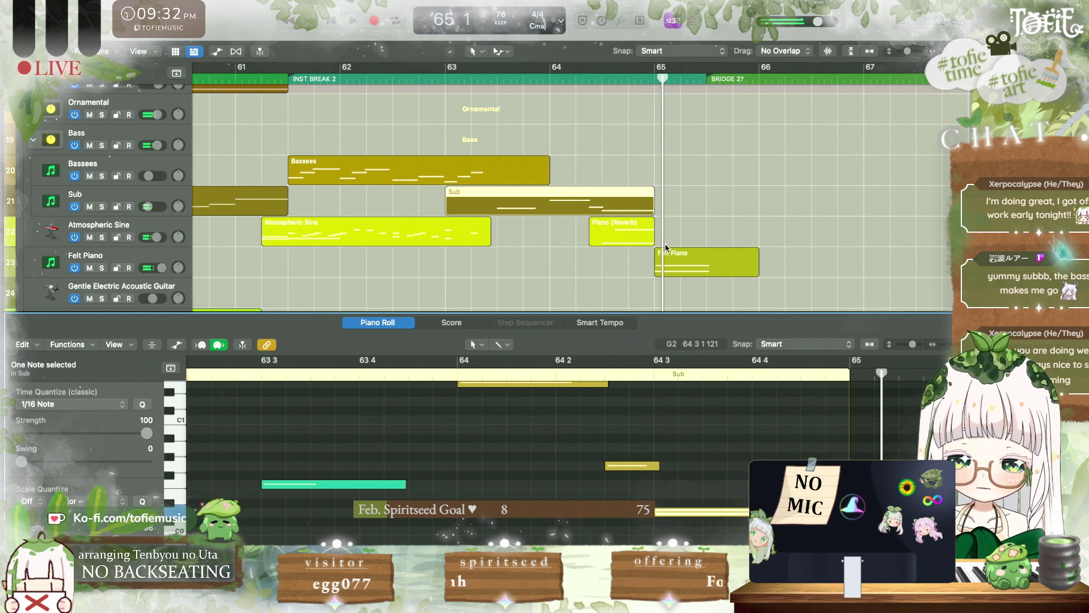
Step: Show track automation, create Sub volume points spanning 64 3 to 65 with the Marquee tool, and lower the volume at 64 3 to -∞ dB
{"action": "left_click", "coordinate": [632, 175]}
{"action": "scroll", "coordinate": [632, 175], "scroll_direction": "up", "scroll_amount": 5}
{"action": "key", "text": "a"}
{"action": "scroll", "coordinate": [520, 234], "scroll_direction": "left", "scroll_amount": 2}
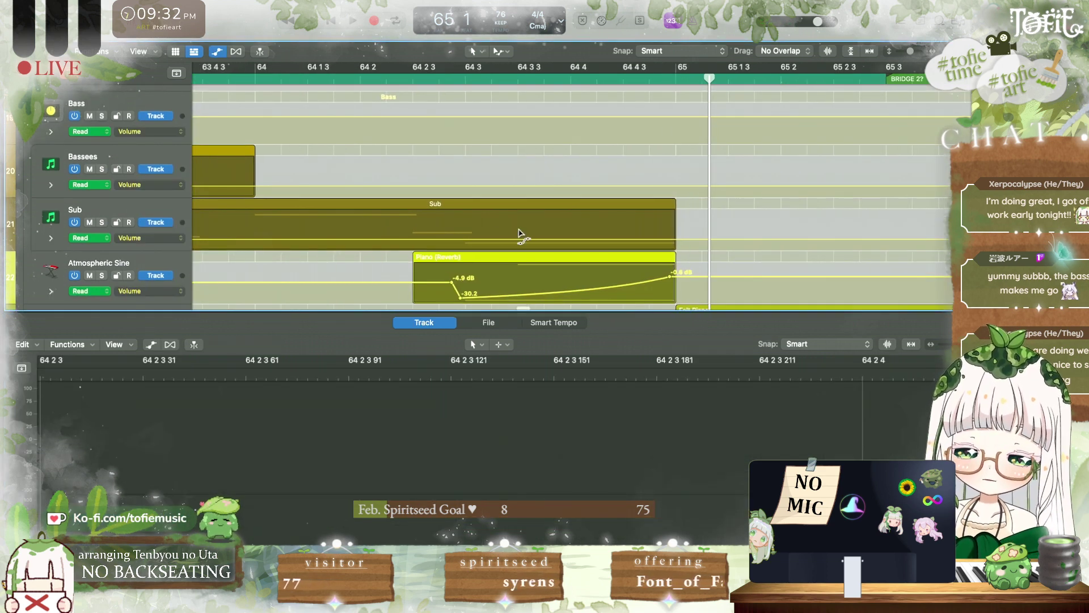
{"action": "left_click", "coordinate": [498, 51]}
{"action": "left_click", "coordinate": [545, 219]}
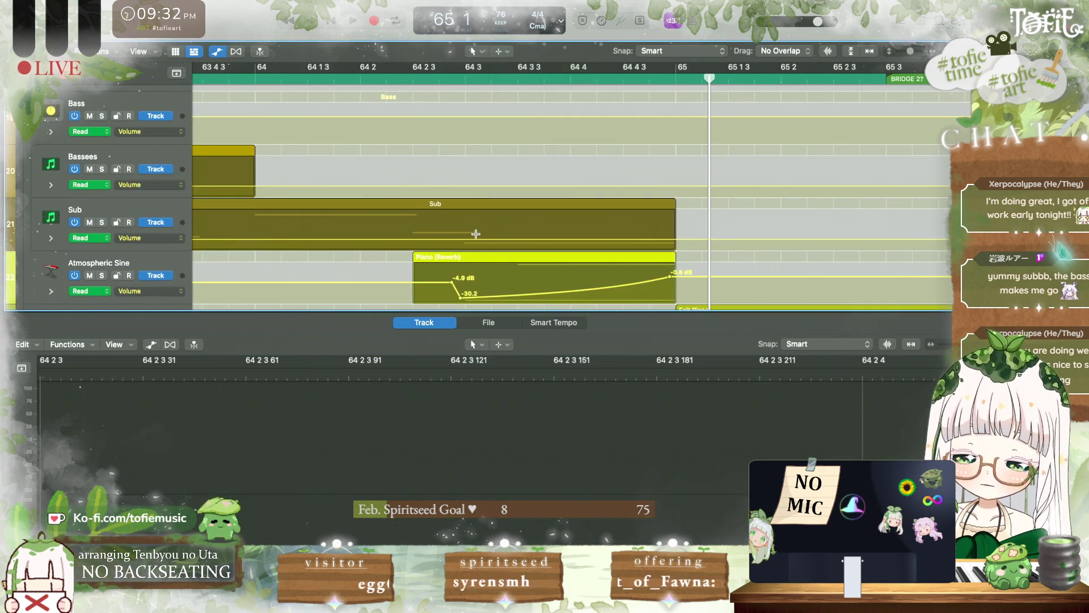
{"action": "left_click_drag", "start_coordinate": [476, 234], "coordinate": [688, 236]}
{"action": "left_click", "coordinate": [624, 240]}
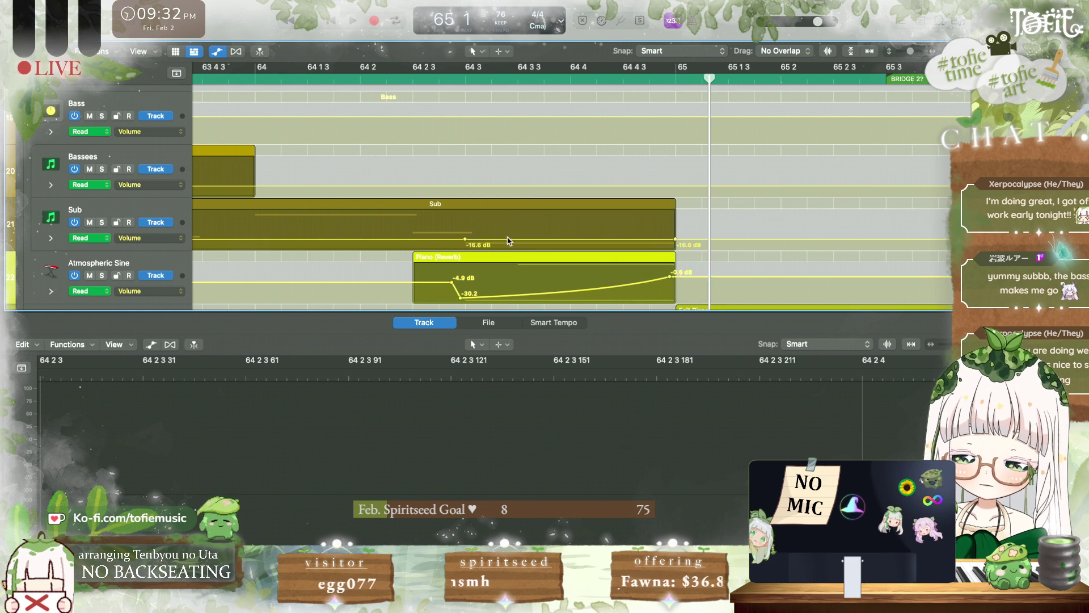
{"action": "left_click_drag", "start_coordinate": [464, 241], "coordinate": [465, 252]}
Step: Bend the Sub volume ramp between 64 3 and 65 into a slow-rising curve with the Automation Curve tool and play it back
{"action": "left_click", "coordinate": [498, 51]}
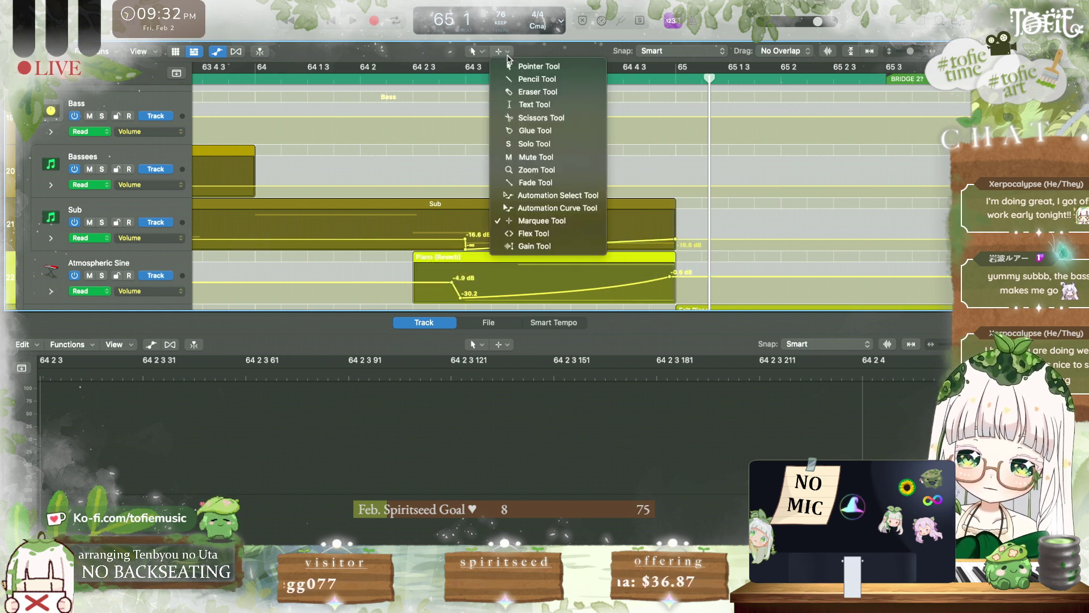
{"action": "left_click", "coordinate": [533, 208]}
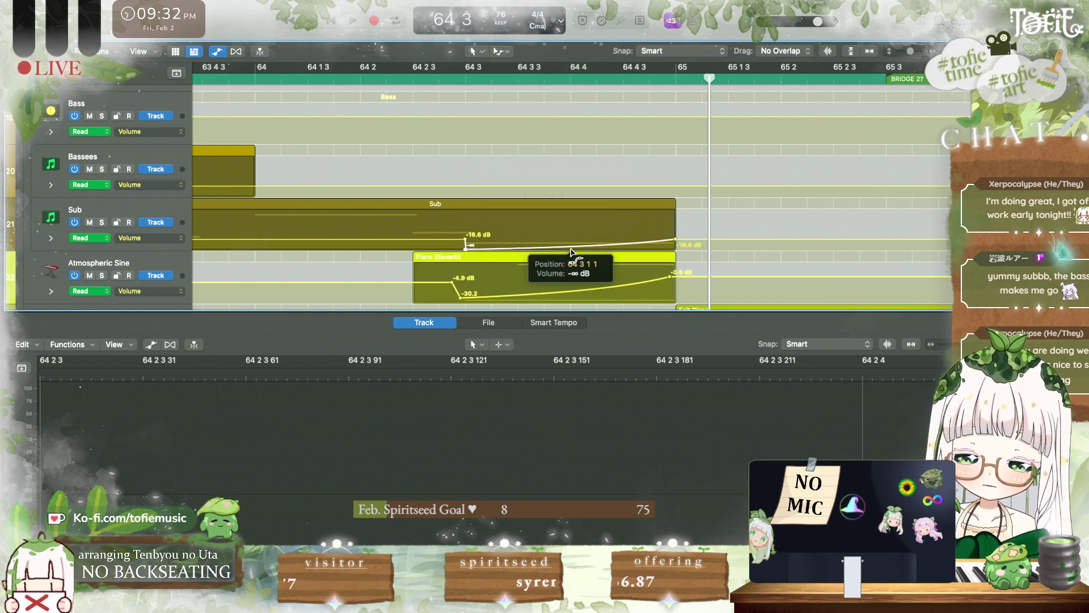
{"action": "key", "text": "space"}
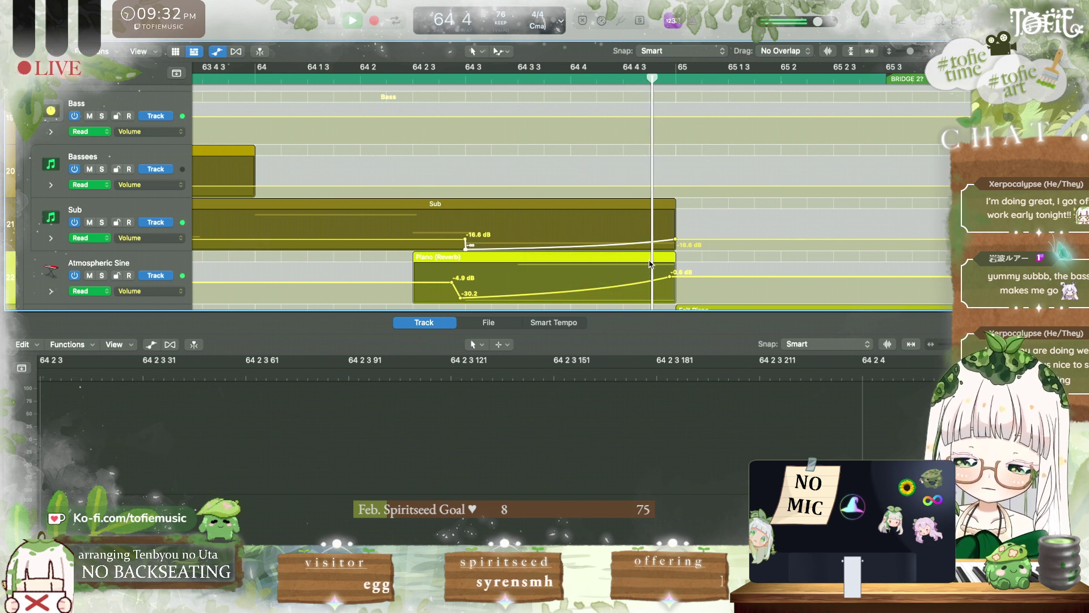
{"action": "key", "text": "space"}
Step: Add a Sub volume point just after bar 65, raise the point at the region's end to -12.7 dB and audition the swell
{"action": "left_click", "coordinate": [675, 239]}
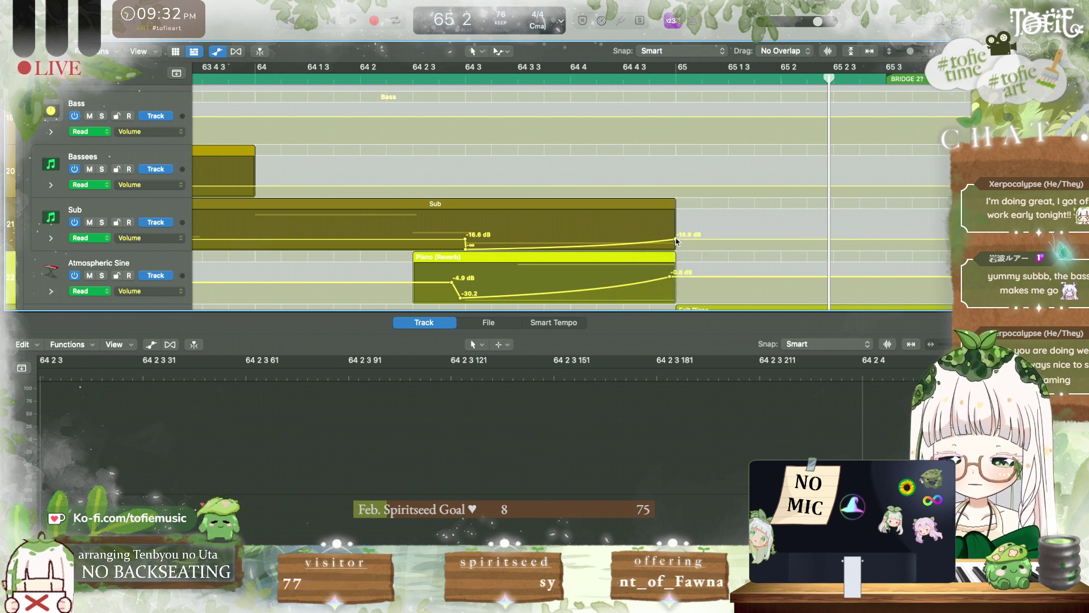
{"action": "left_click", "coordinate": [704, 238]}
{"action": "left_click", "coordinate": [675, 239]}
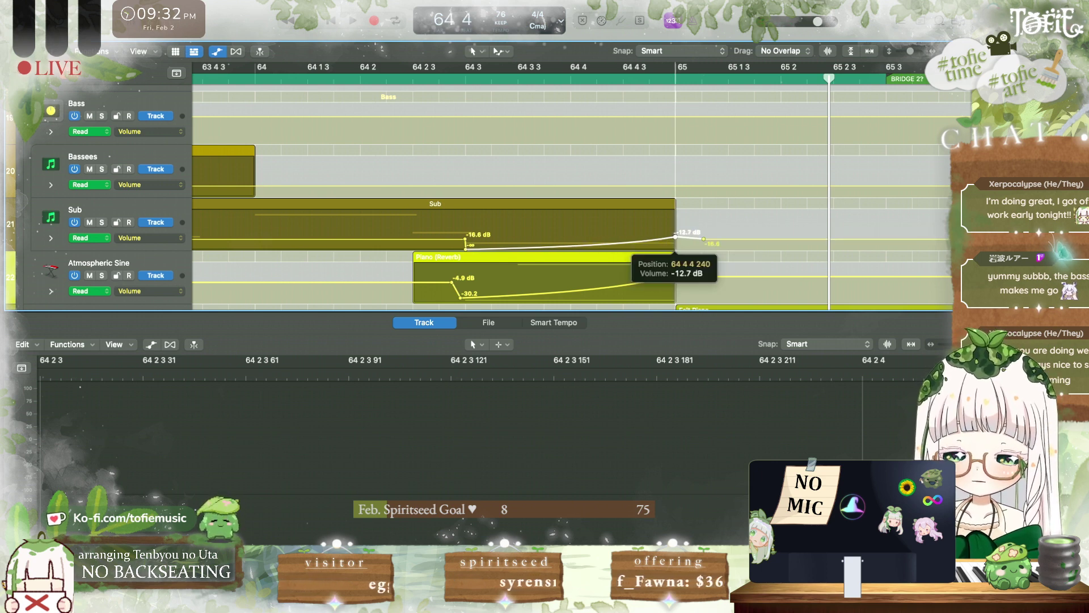
{"action": "left_click_drag", "start_coordinate": [675, 236], "coordinate": [674, 235]}
{"action": "key", "text": "space"}
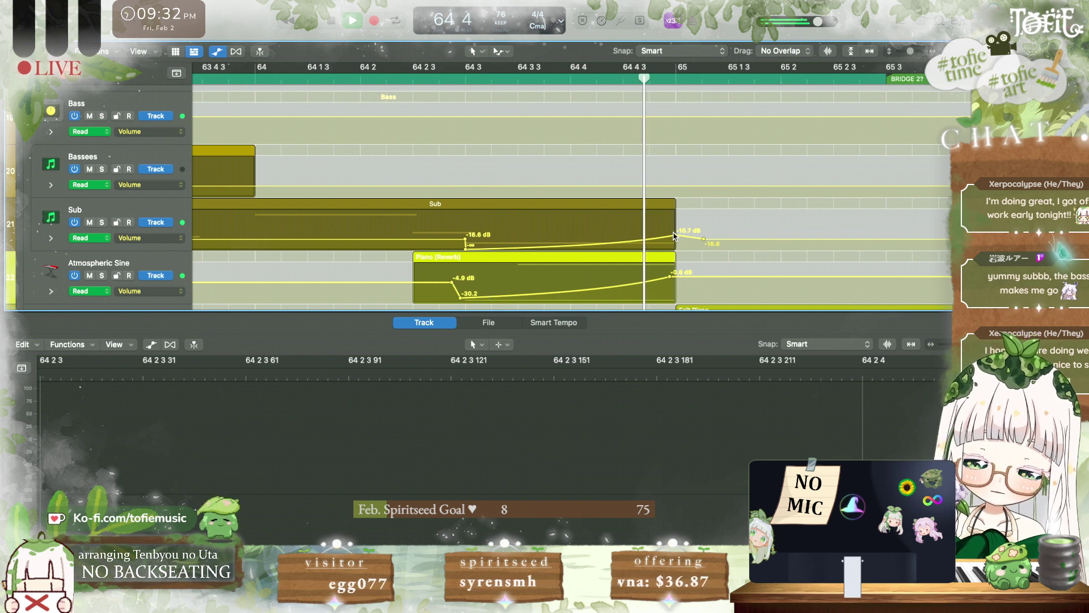
{"action": "key", "text": "space"}
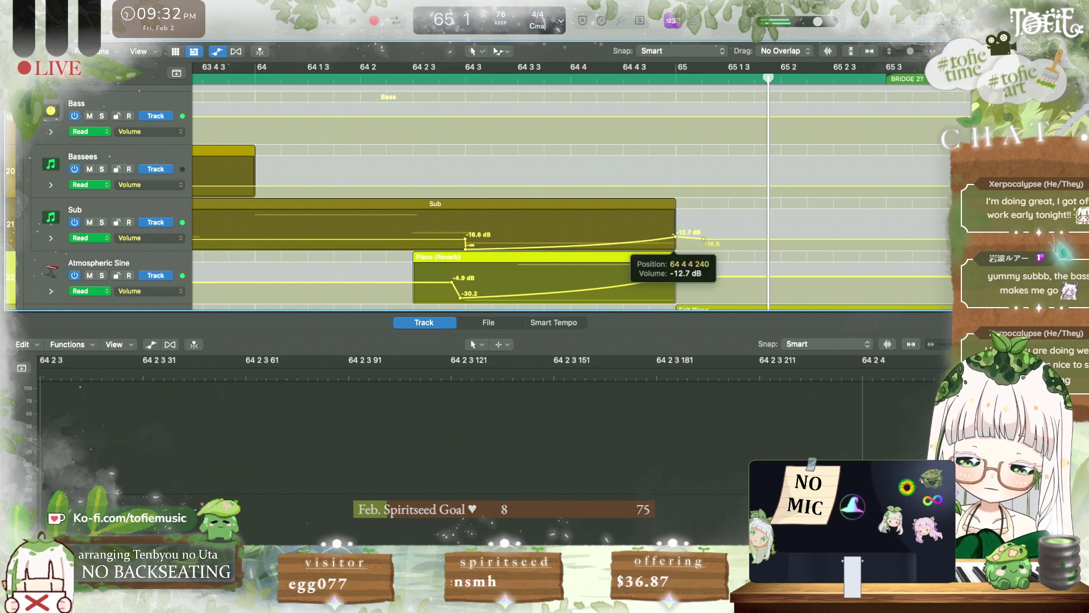
Step: Play back the Sub volume swell from around 64 2 into bar 65
{"action": "key", "text": "space"}
{"action": "left_click", "coordinate": [633, 247]}
{"action": "key", "text": "space"}
{"action": "key", "text": "space"}
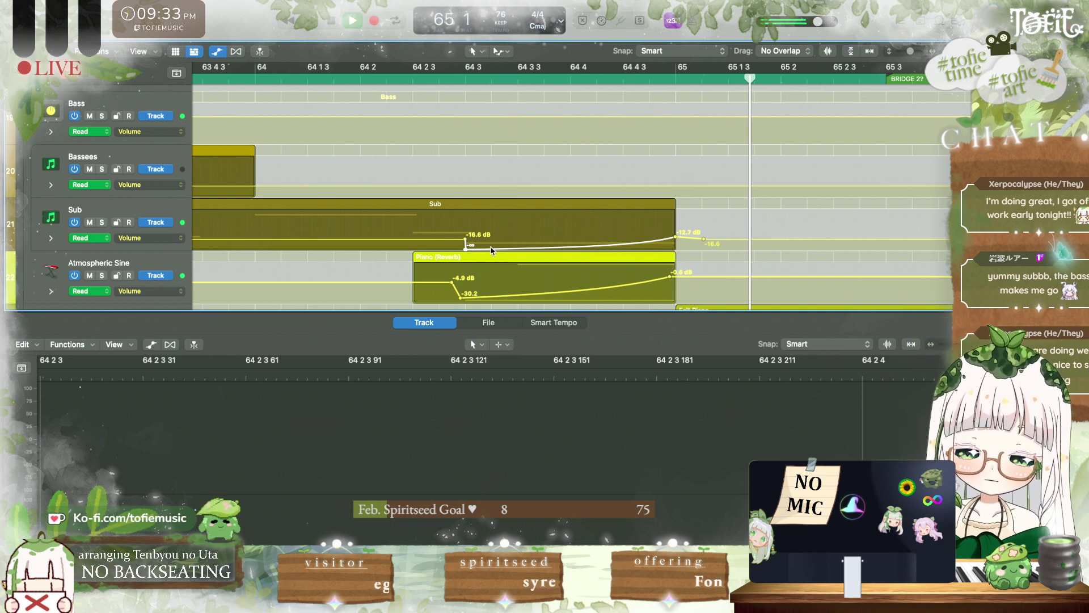
{"action": "left_click", "coordinate": [405, 79]}
{"action": "key", "text": "space"}
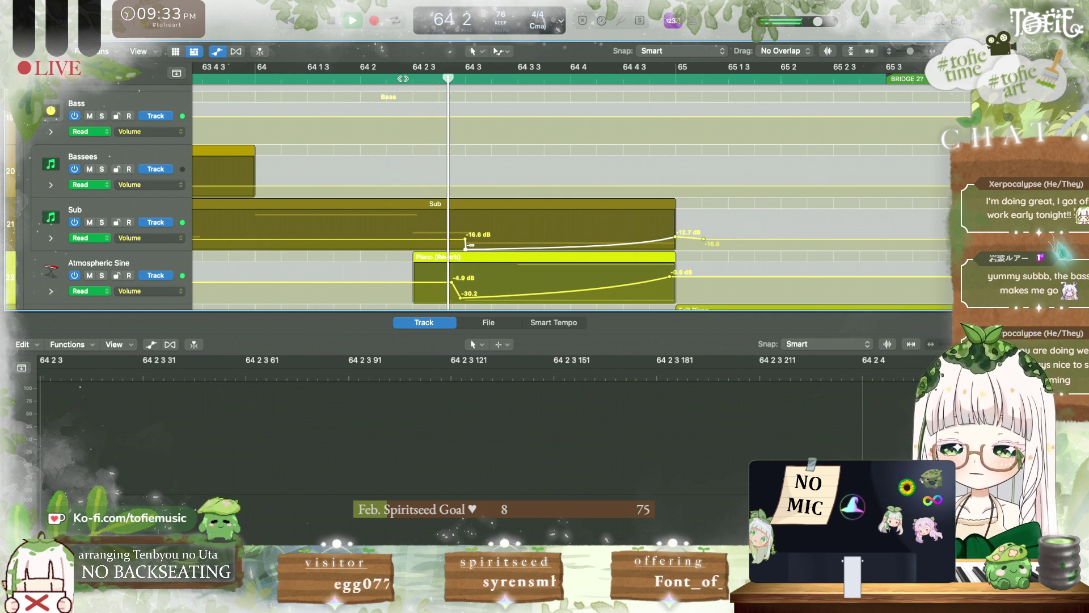
Step: Move the Sub's -16.6 dB volume point from 64 3 back to 64 2 3, easing the fall into 64 3, and audition it
{"action": "left_click_drag", "start_coordinate": [462, 241], "coordinate": [437, 213]}
{"action": "key", "text": "space"}
{"action": "key", "text": "space"}
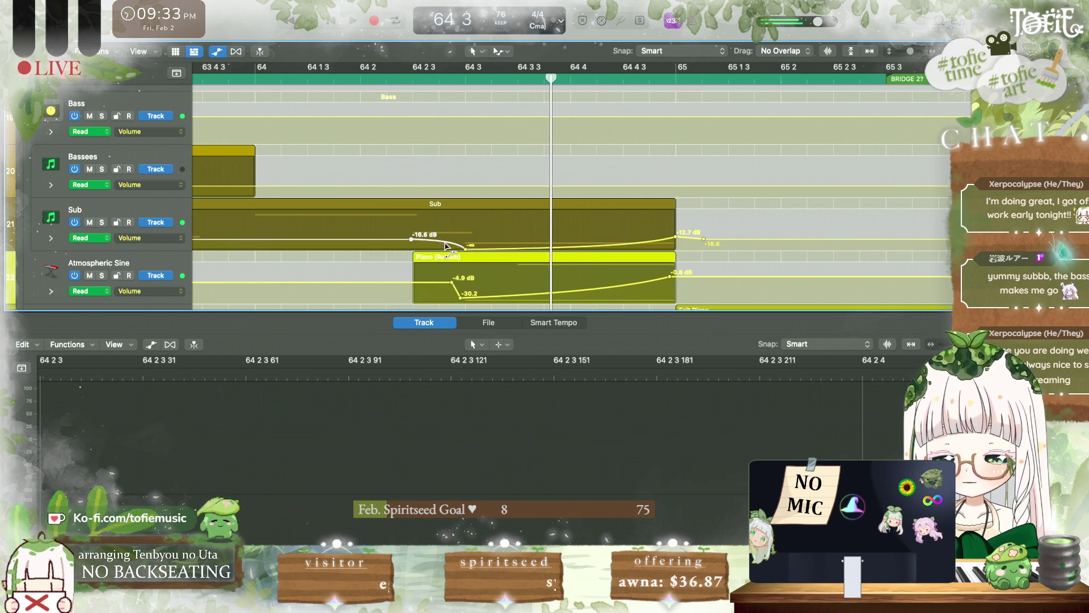
Step: Hide track automation, open the Sub region in the Piano Roll, delete the short note just before 64 3 and replay
{"action": "key", "text": "a"}
{"action": "double_click", "coordinate": [452, 235]}
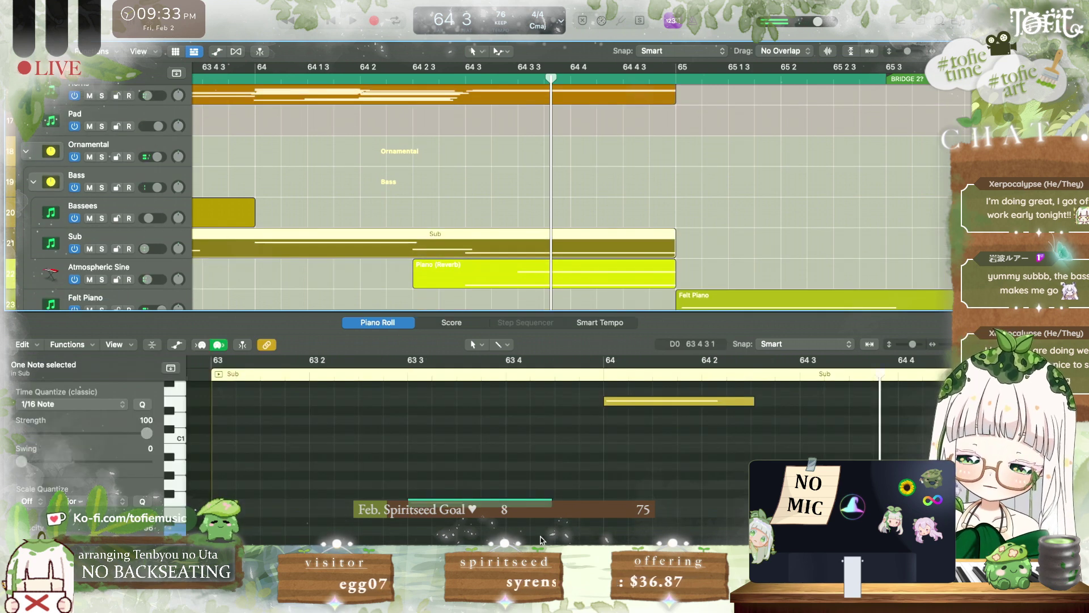
{"action": "scroll", "coordinate": [574, 399], "scroll_direction": "right", "scroll_amount": 3}
{"action": "left_click", "coordinate": [676, 485]}
{"action": "key", "text": "BackSpace"}
{"action": "key", "text": "space"}
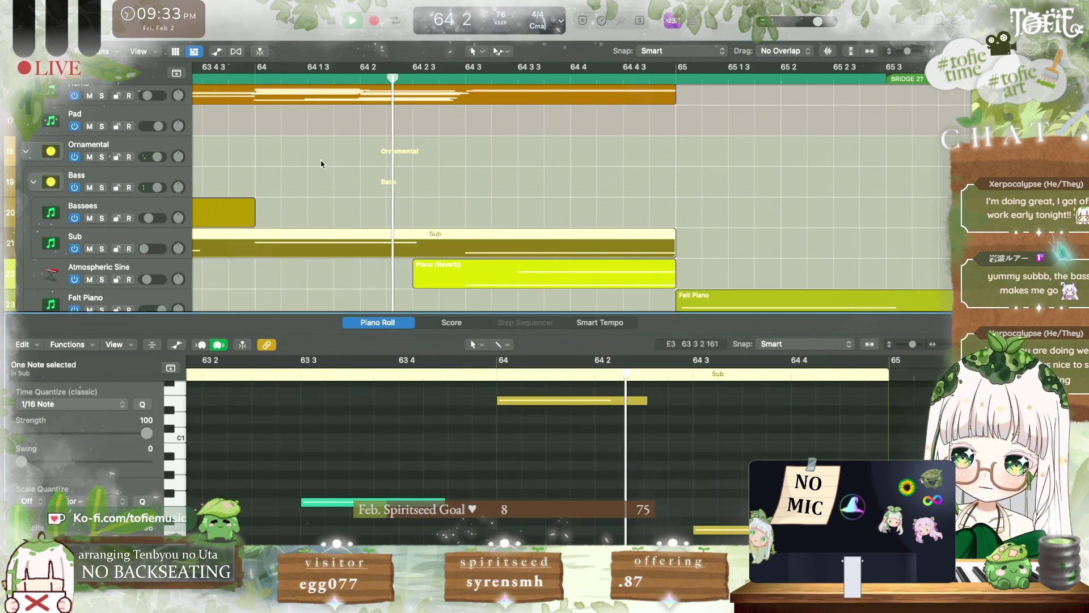
Step: Close the Piano Roll, play the passage into bar 65 and save the project
{"action": "key", "text": "e"}
{"action": "scroll", "coordinate": [437, 187], "scroll_direction": "left", "scroll_amount": 2}
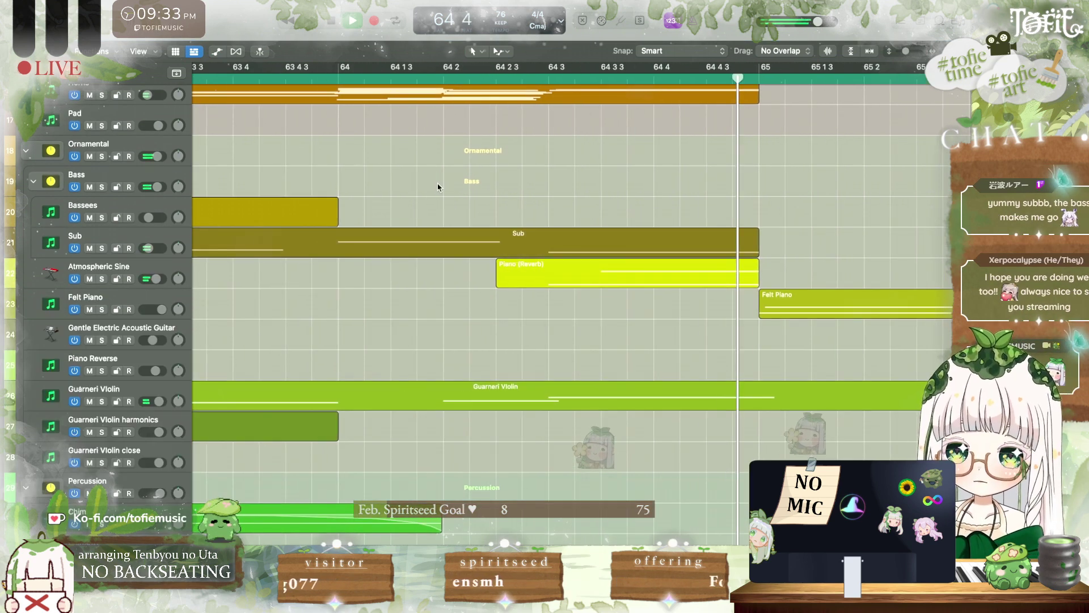
{"action": "key", "text": "space"}
{"action": "key", "text": "super+s"}
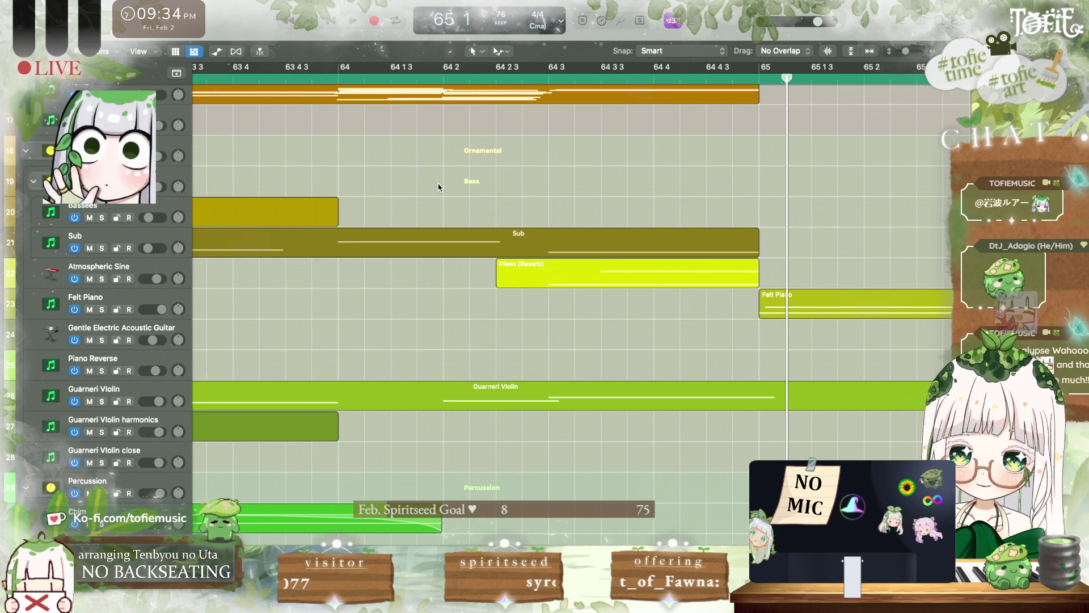
Step: Play back INST BREAK 2 and the lead-in to the bridge to judge how the Sub line fits the other tracks
{"action": "key", "text": "super+Left"}
{"action": "key", "text": "super+Left"}
{"action": "key", "text": "space"}
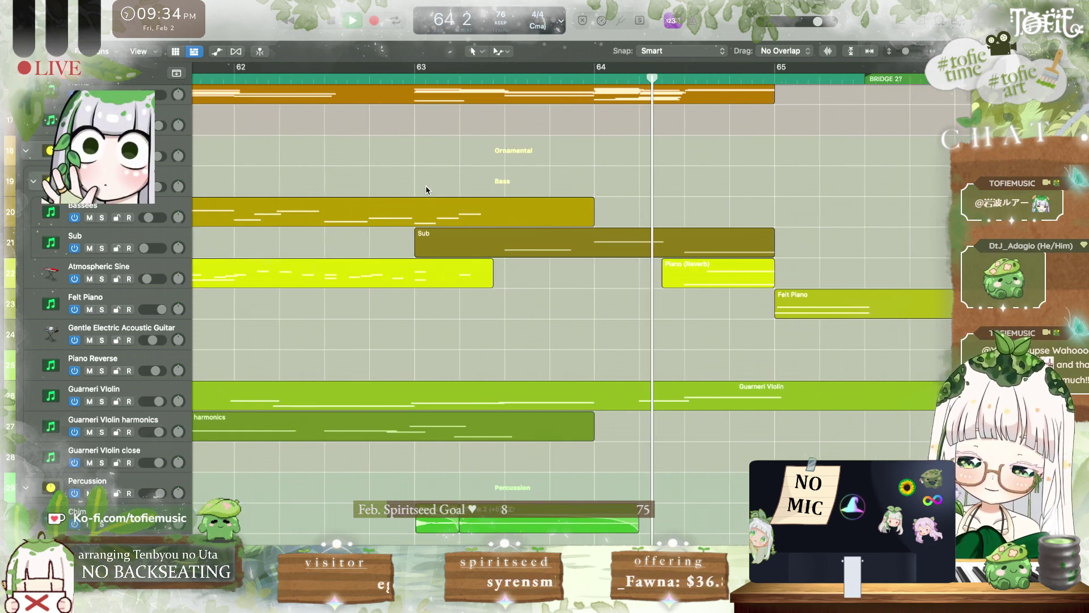
{"action": "scroll", "coordinate": [426, 186], "scroll_direction": "right", "scroll_amount": 3}
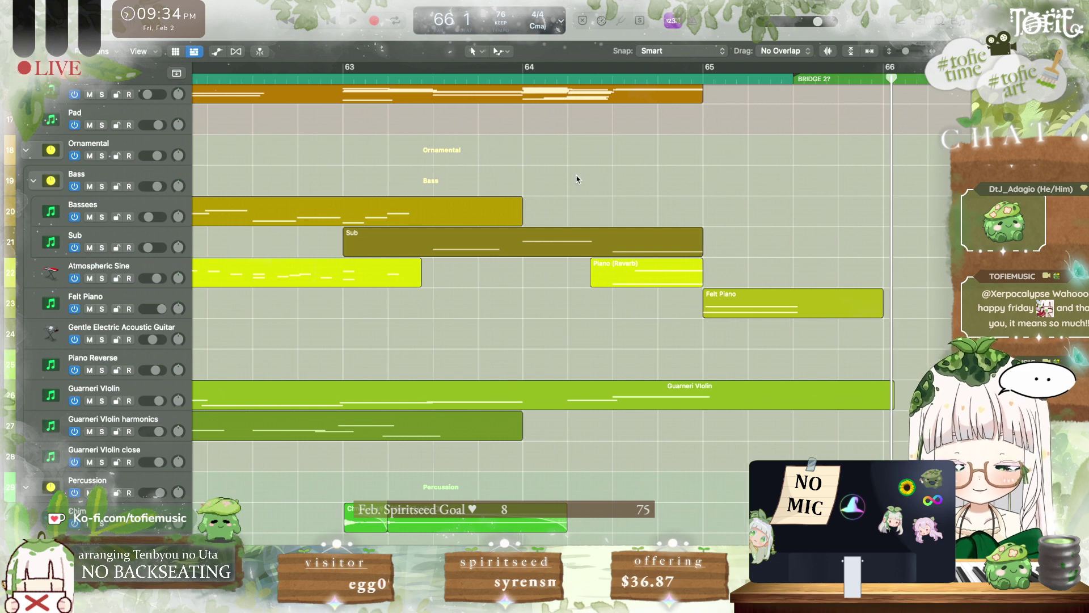
{"action": "scroll", "coordinate": [576, 175], "scroll_direction": "left", "scroll_amount": 5}
{"action": "key", "text": "space"}
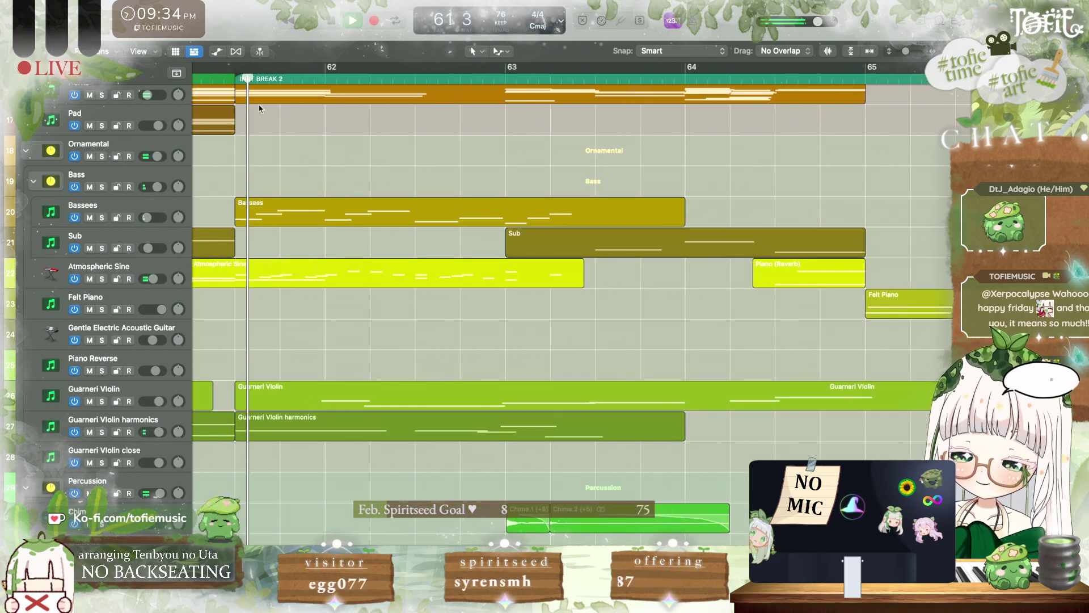
{"action": "scroll", "coordinate": [253, 140], "scroll_direction": "up", "scroll_amount": 5}
{"action": "scroll", "coordinate": [253, 140], "scroll_direction": "left", "scroll_amount": 2}
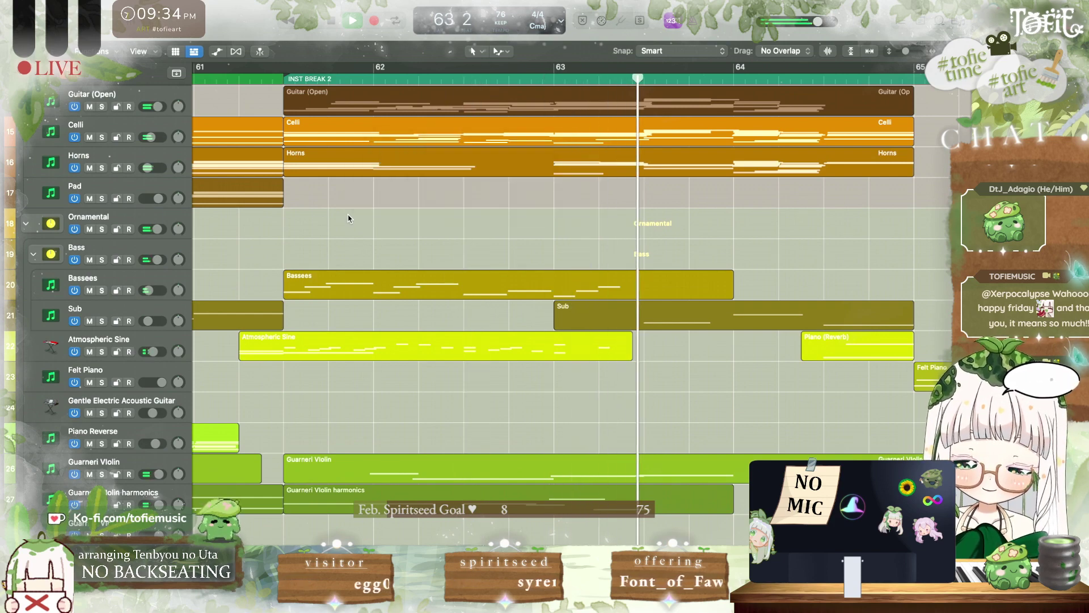
{"action": "scroll", "coordinate": [348, 218], "scroll_direction": "down", "scroll_amount": 2}
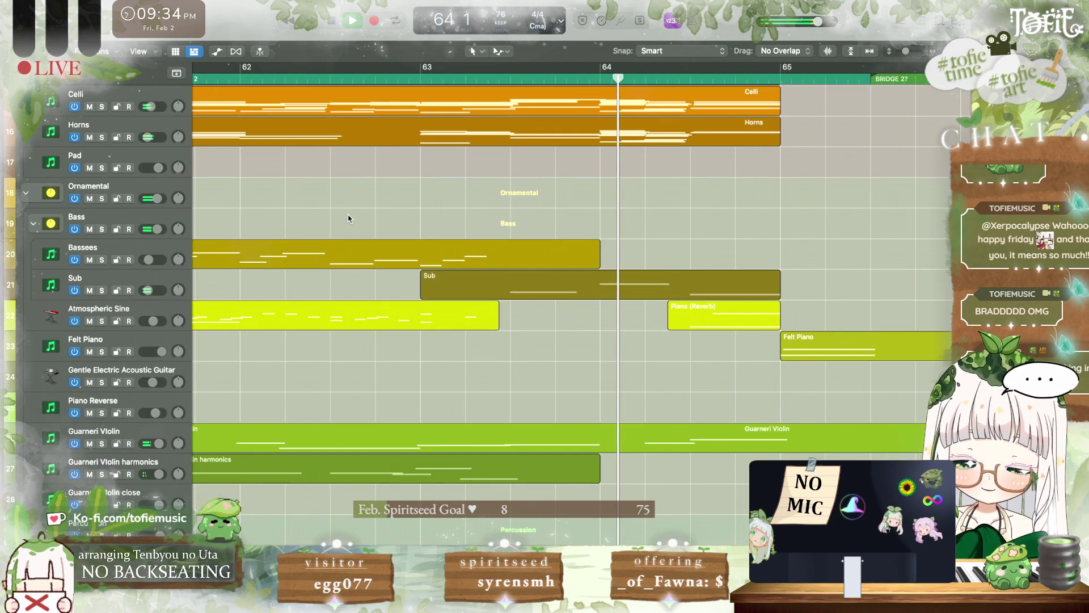
{"action": "key", "text": "space"}
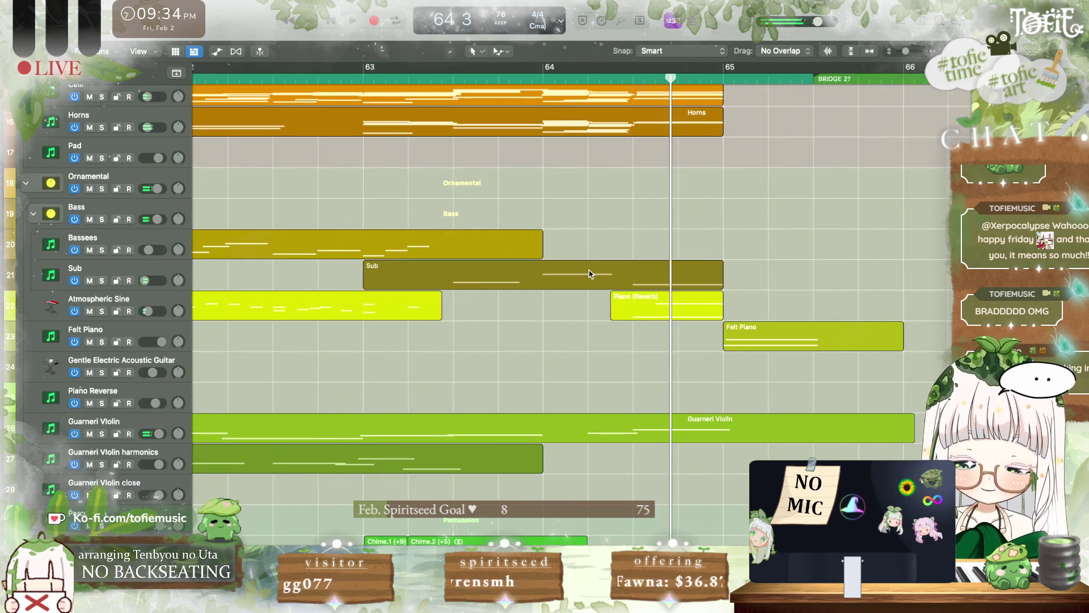
Step: Open the Sub region in the Piano Roll and extend the note starting at bar 64 to 64 3
{"action": "left_click", "coordinate": [586, 279]}
{"action": "double_click", "coordinate": [576, 279]}
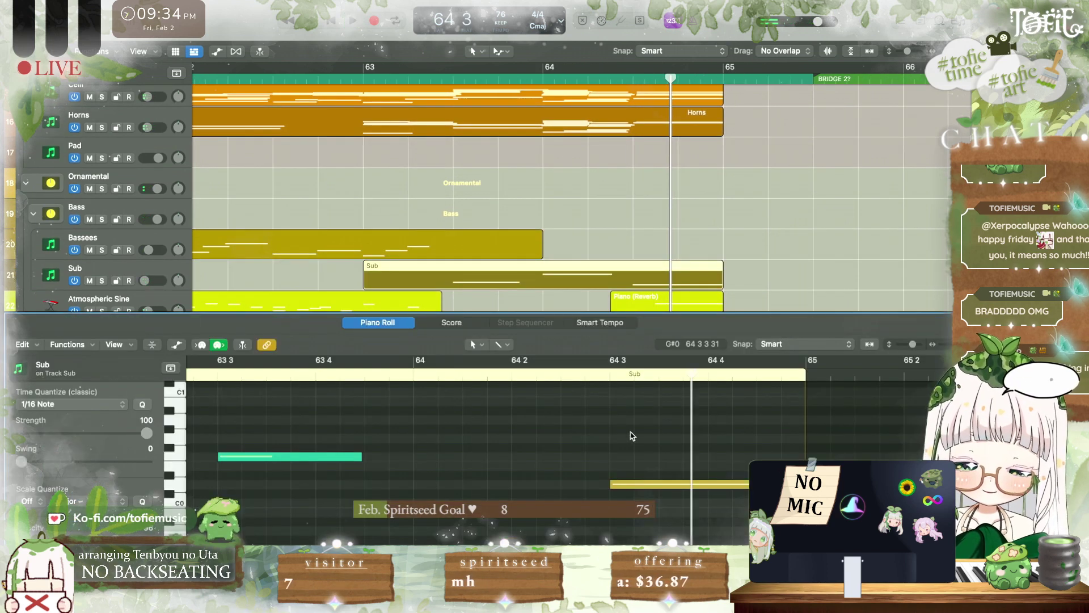
{"action": "left_click_drag", "start_coordinate": [611, 465], "coordinate": [659, 469]}
{"action": "scroll", "coordinate": [625, 197], "scroll_direction": "down", "scroll_amount": 3}
Step: Show track automation, move the Sub's -16.6 dB volume point from 64 2 3 back to bar 64 and play it back
{"action": "key", "text": "a"}
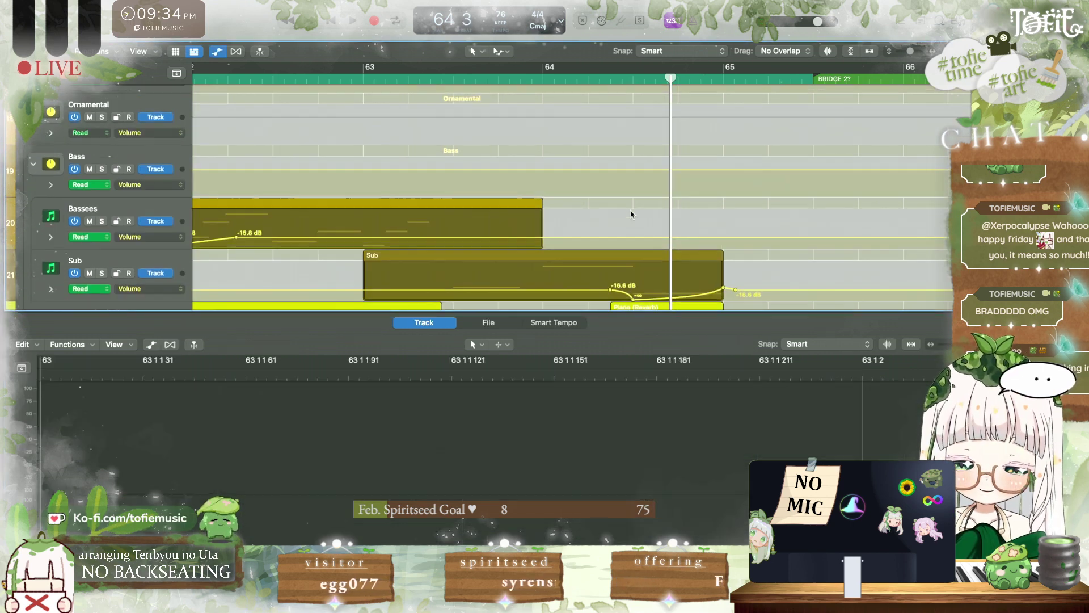
{"action": "left_click", "coordinate": [546, 272]}
{"action": "left_click_drag", "start_coordinate": [546, 272], "coordinate": [544, 272]}
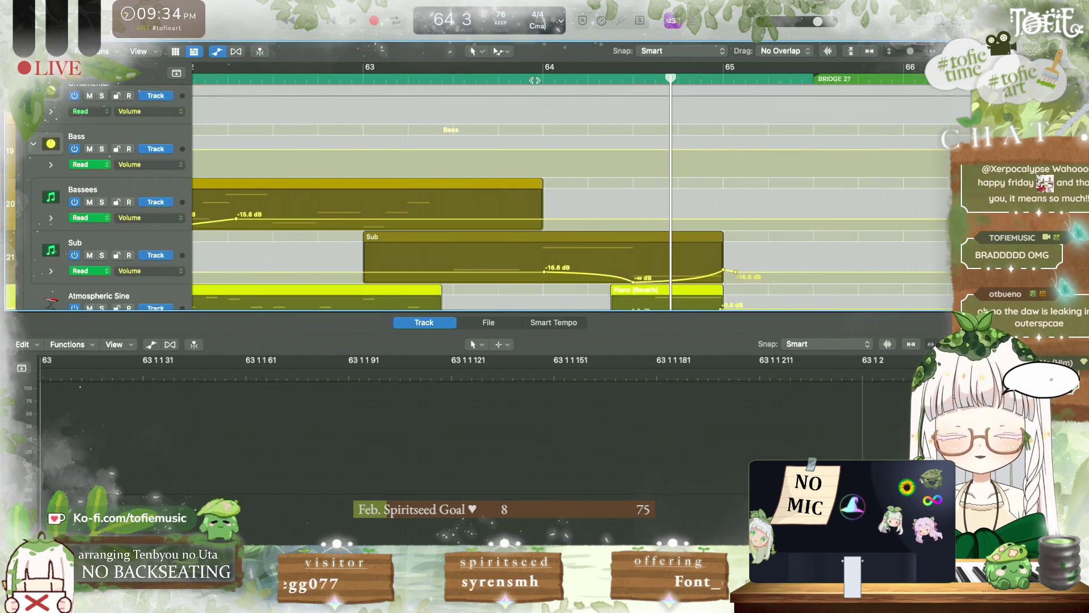
{"action": "key", "text": "space"}
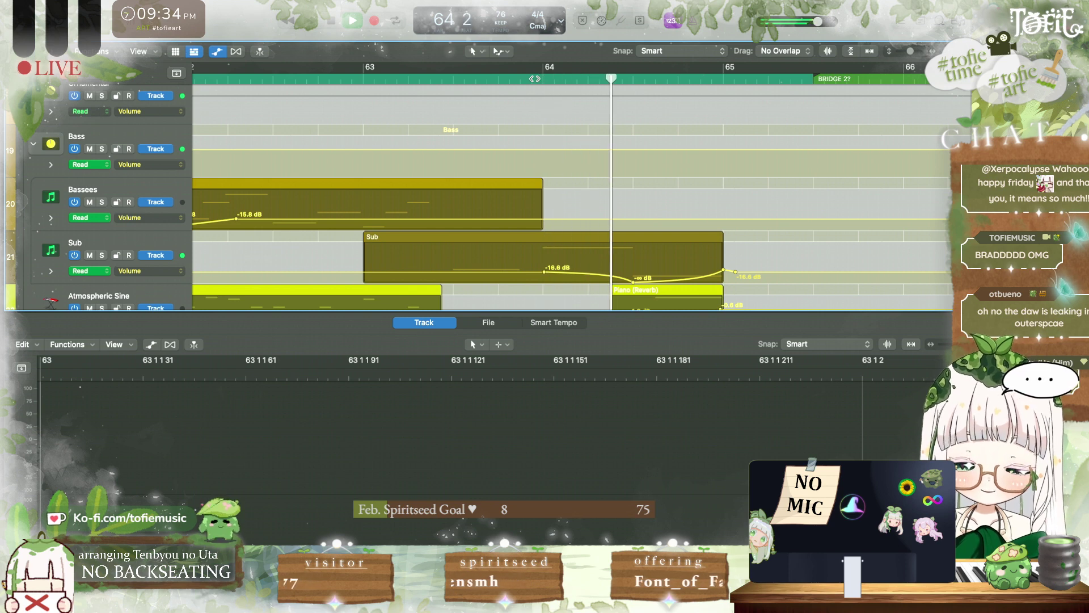
Step: Adjust the bend of the Sub volume fall between 64 and 64 3, audition it and close the editor pane
{"action": "left_click", "coordinate": [615, 279]}
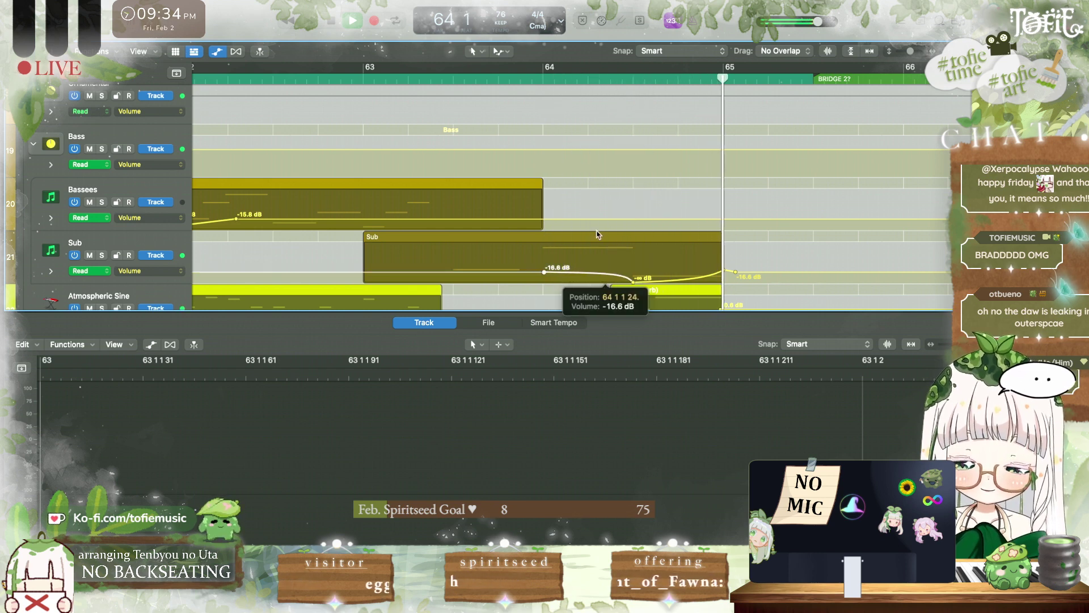
{"action": "key", "text": "space"}
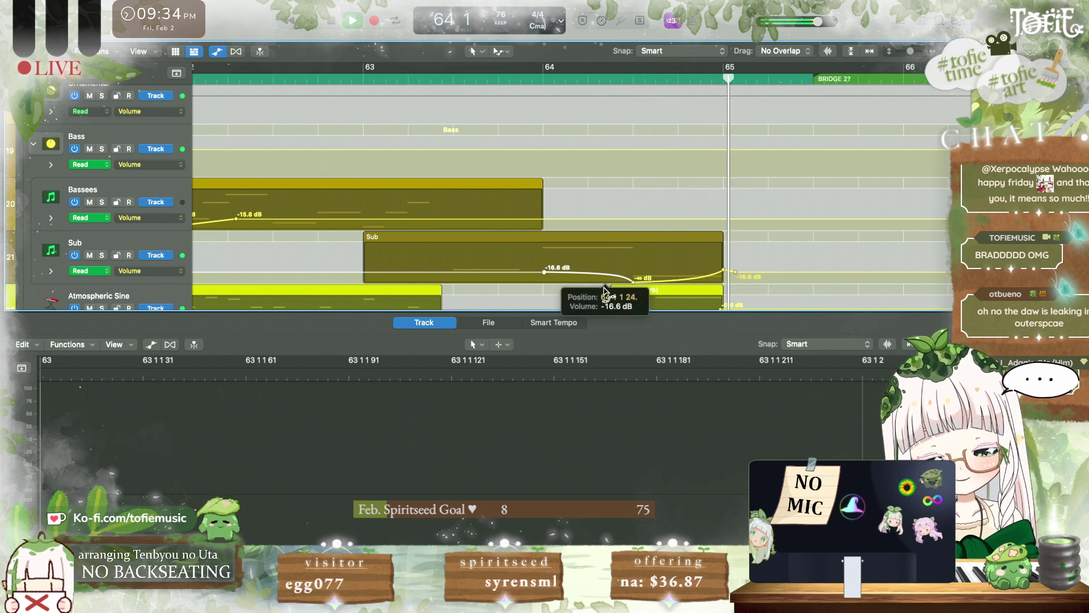
{"action": "key", "text": "space"}
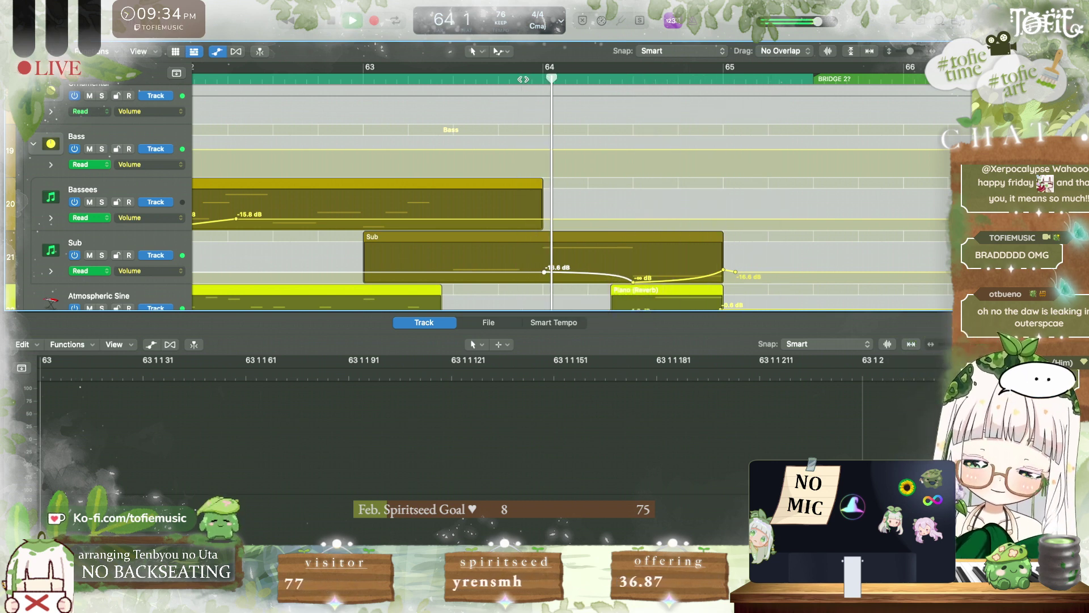
{"action": "scroll", "coordinate": [567, 193], "scroll_direction": "down", "scroll_amount": 2}
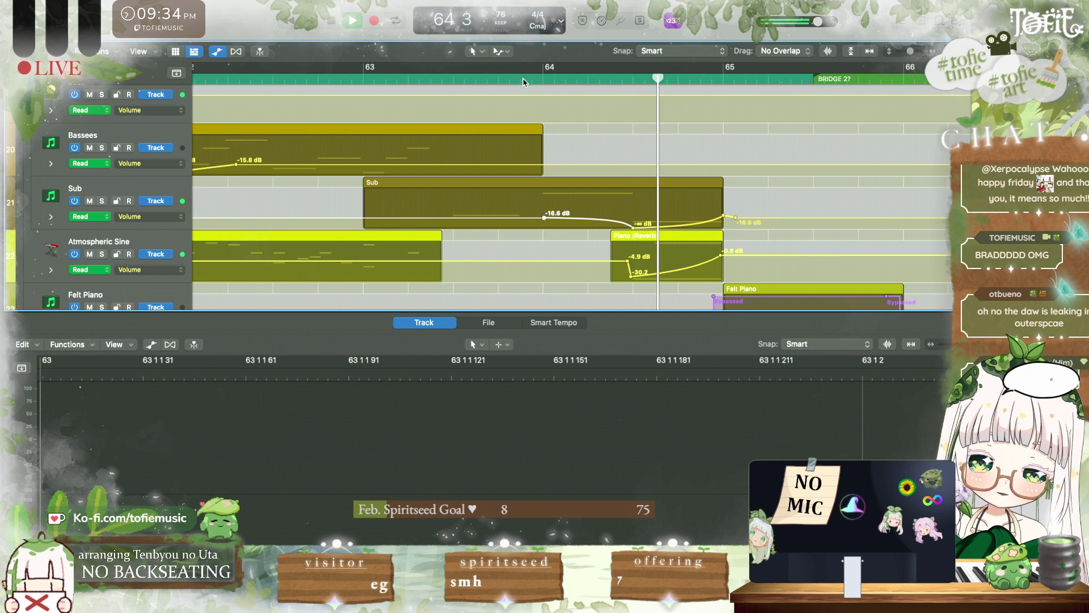
{"action": "key", "text": "e"}
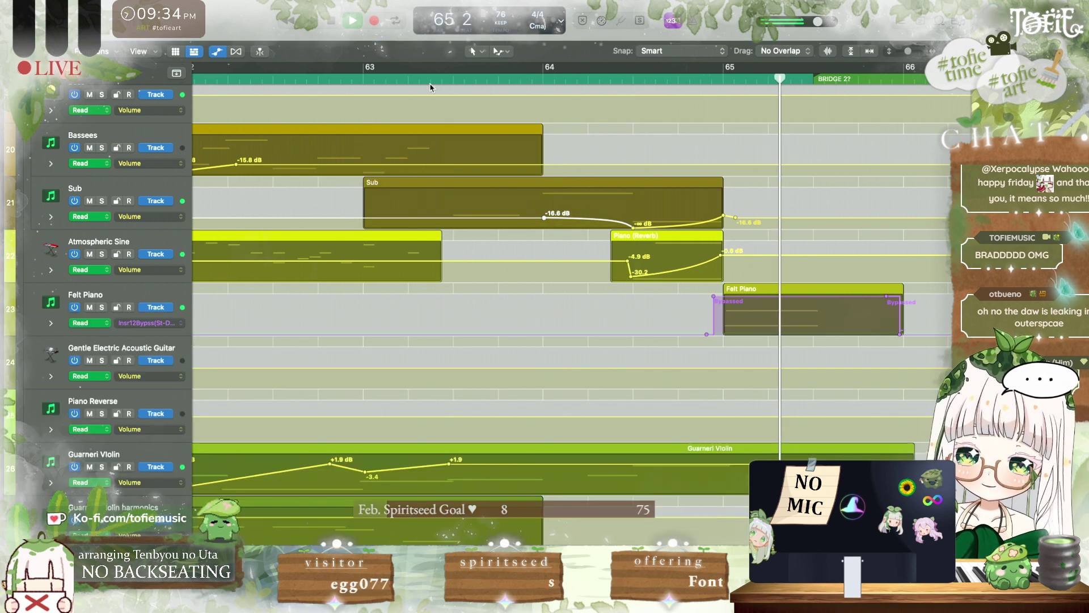
{"action": "key", "text": "space"}
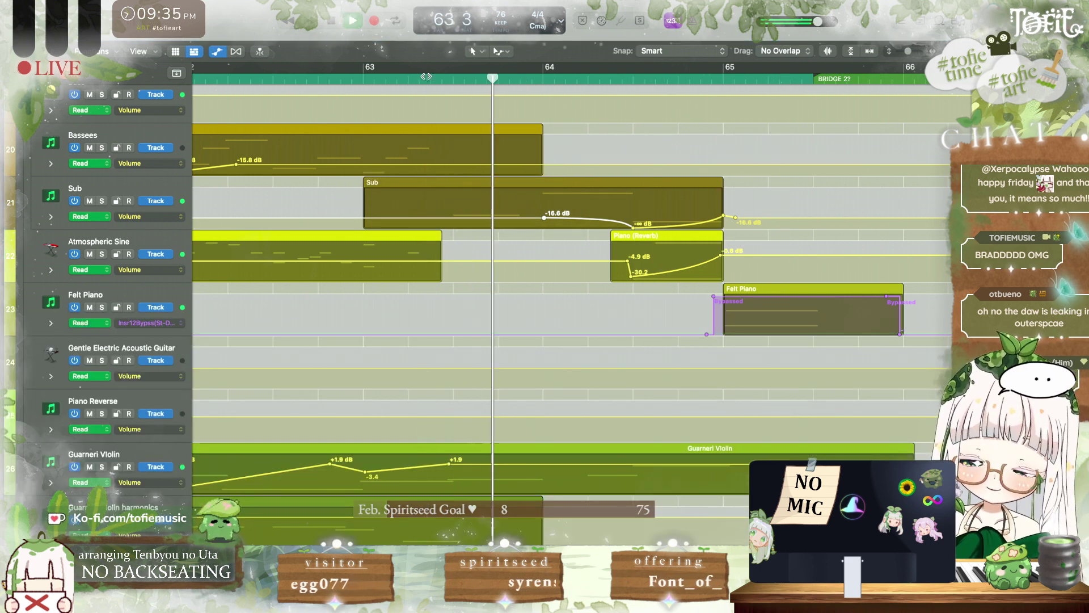
Step: Hide track automation and add a short C1 note from 63 4 3 to 64 in the Sub region's Piano Roll
{"action": "key", "text": "a"}
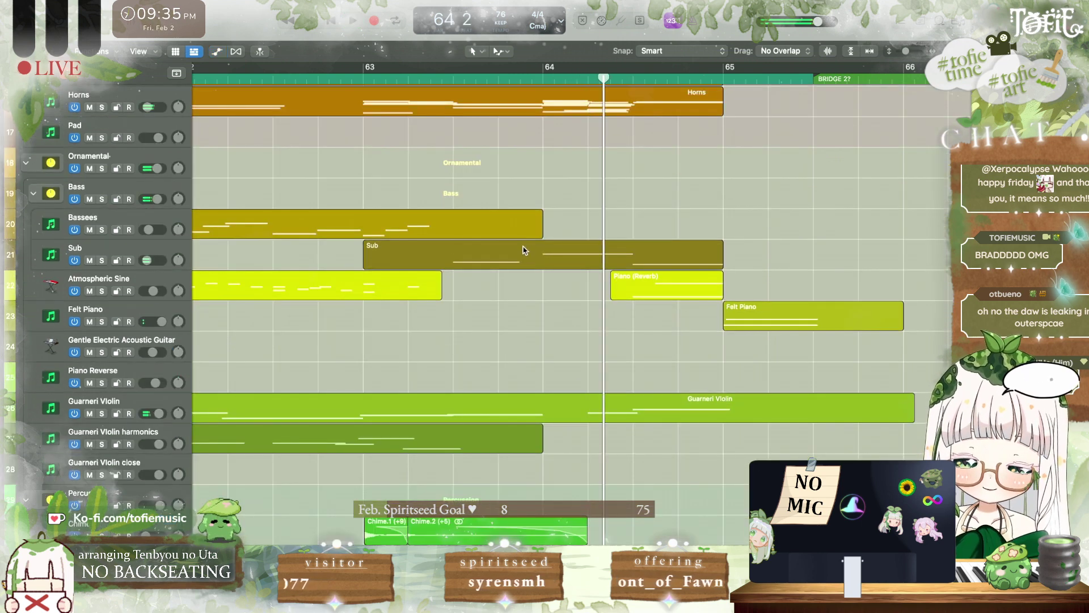
{"action": "left_click", "coordinate": [522, 254]}
{"action": "key", "text": "e"}
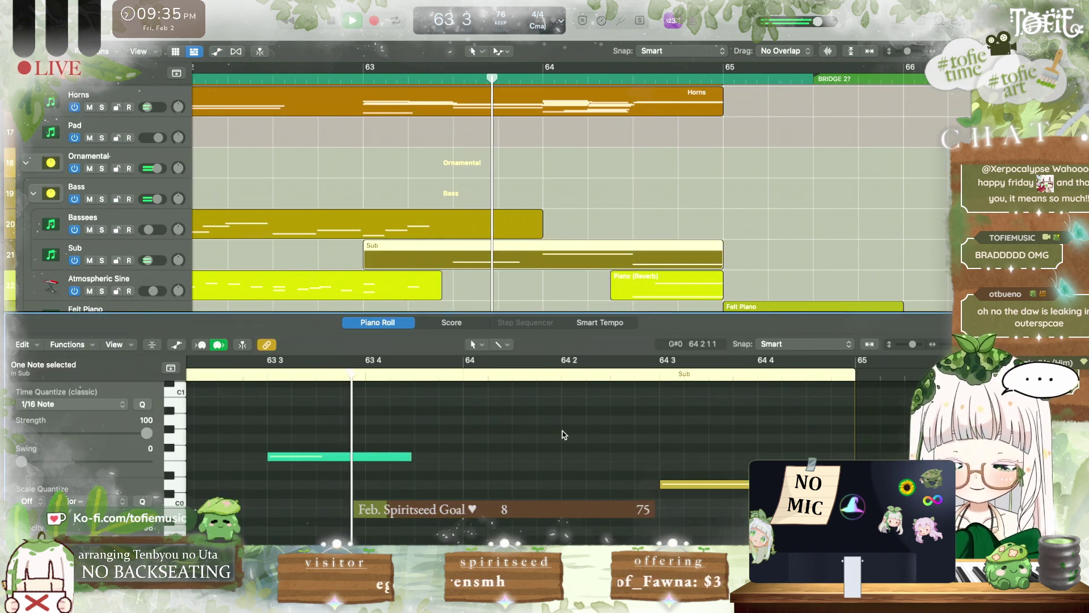
{"action": "scroll", "coordinate": [563, 430], "scroll_direction": "up", "scroll_amount": 3}
{"action": "key", "text": "space"}
{"action": "left_click", "coordinate": [432, 495]}
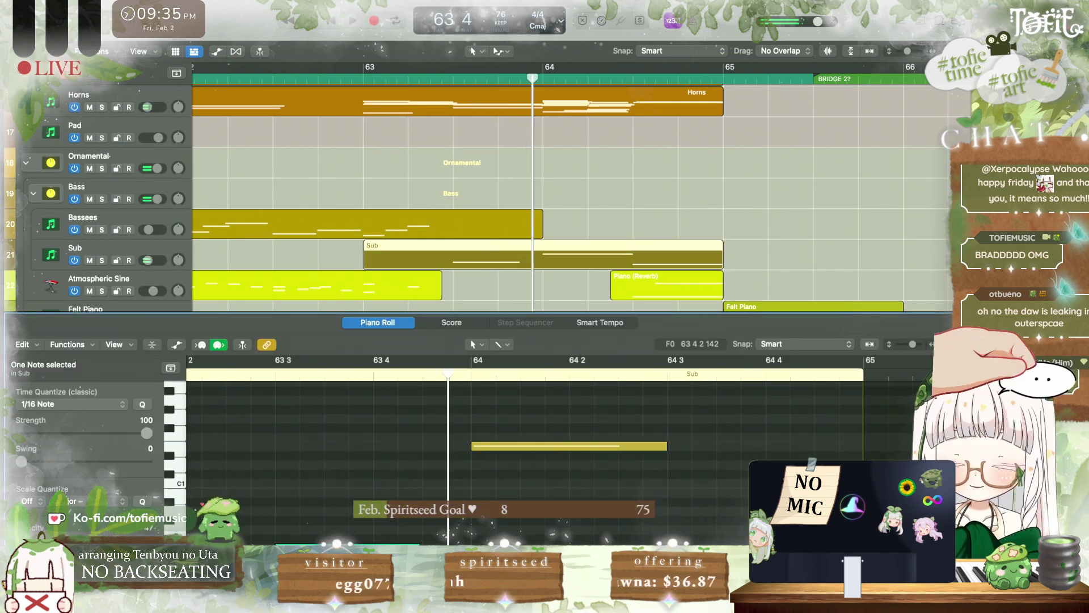
{"action": "left_click_drag", "start_coordinate": [426, 464], "coordinate": [328, 469]}
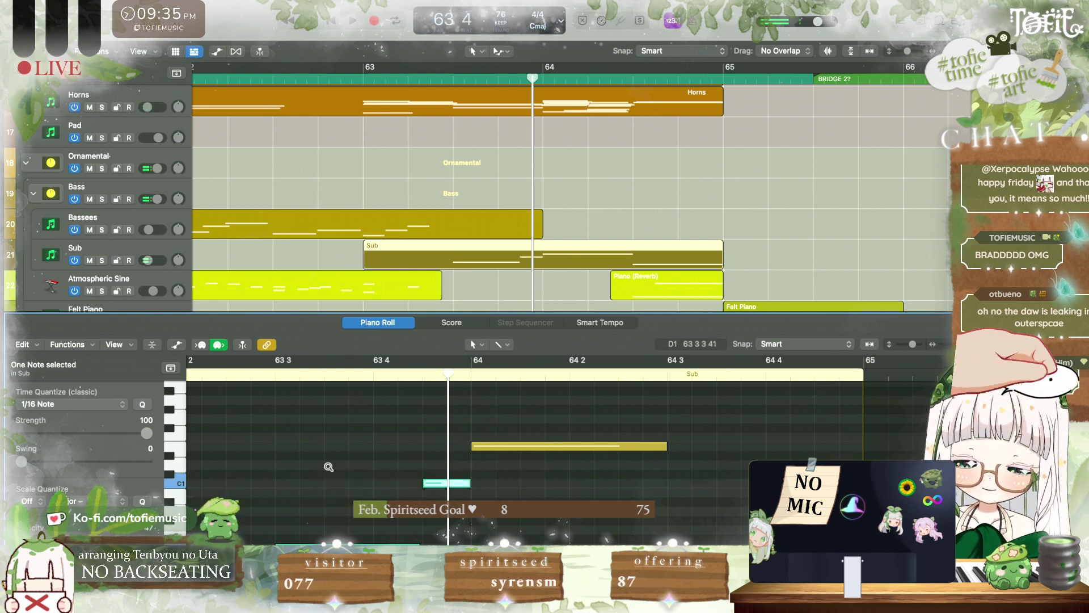
Step: Audition the Sub line with the short note, transpose the note at 63 3 up an octave and play it again
{"action": "key", "text": "space"}
{"action": "scroll", "coordinate": [329, 468], "scroll_direction": "up", "scroll_amount": 2}
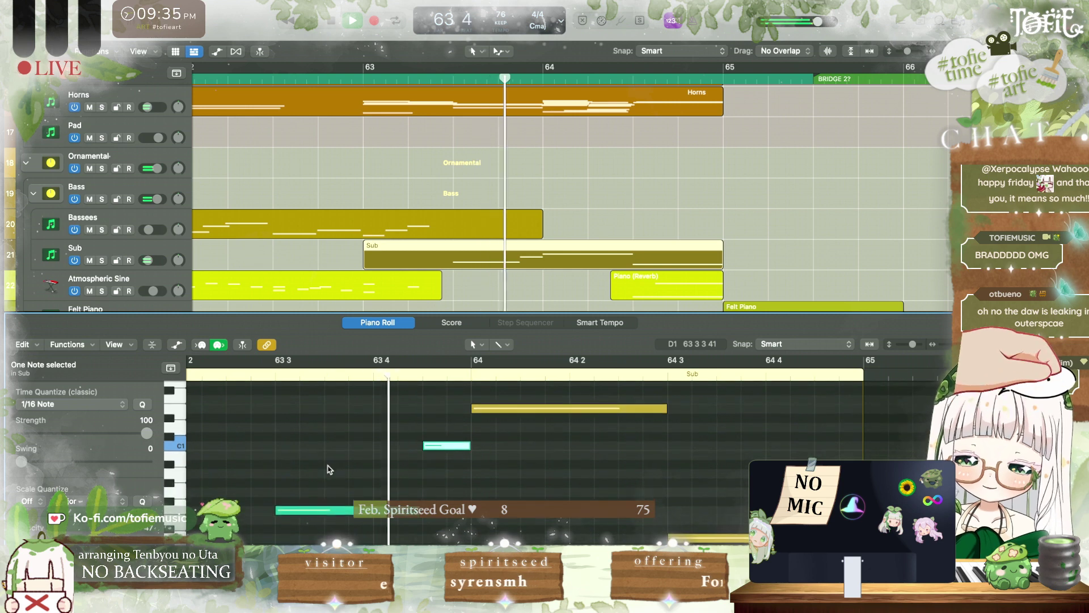
{"action": "key", "text": "space"}
{"action": "left_click", "coordinate": [400, 513]}
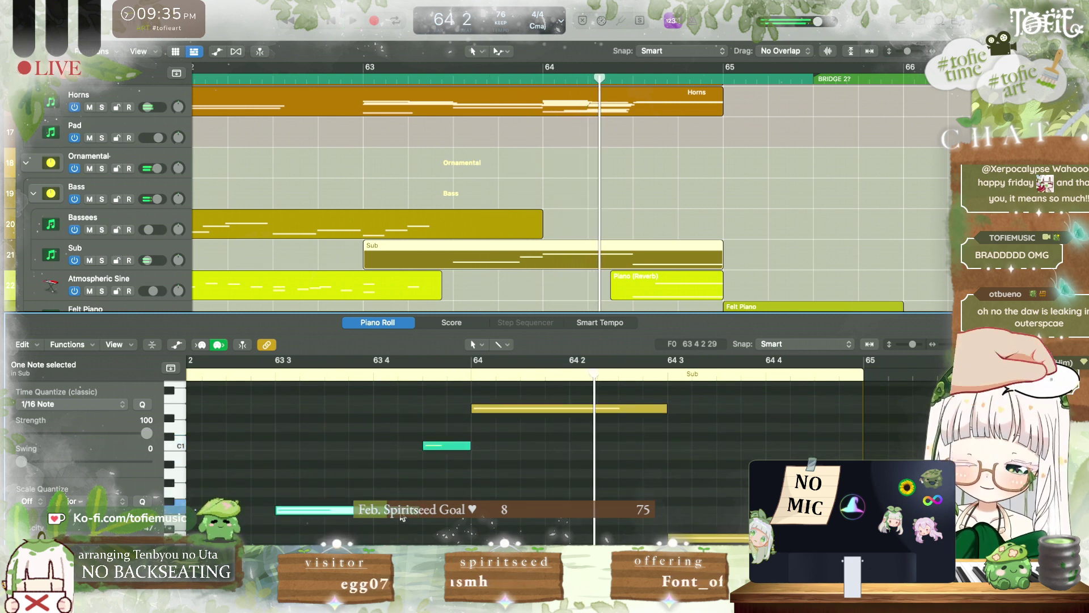
{"action": "key", "text": "alt+shift+Up"}
{"action": "key", "text": "space"}
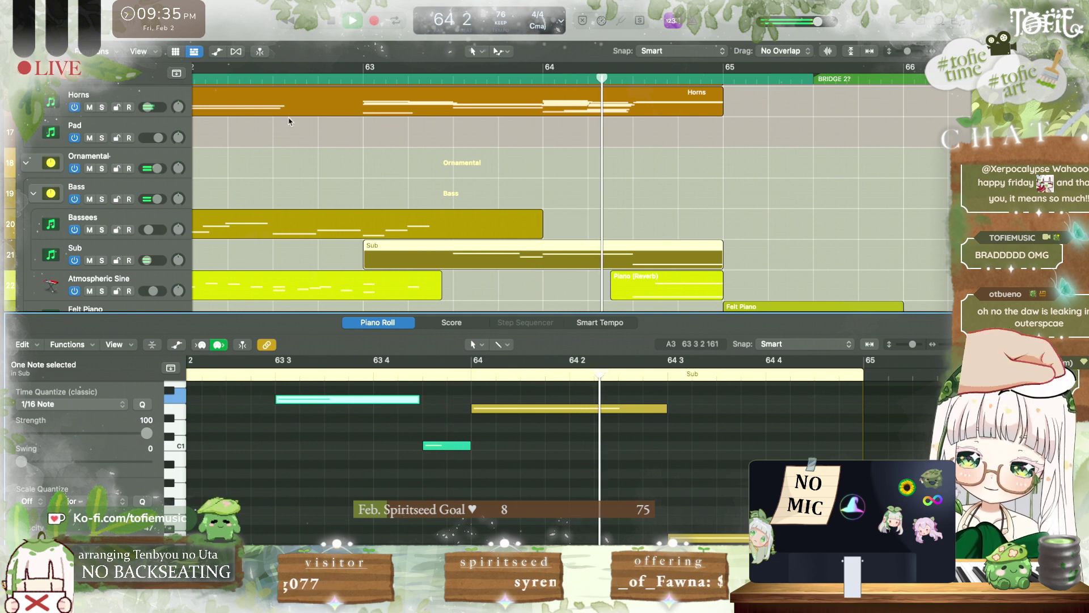
Step: Show track automation, lower the Sub volume to -19.5 dB from 63 3 to 64 with a -16.6 dB point just before, and audition
{"action": "key", "text": "p"}
{"action": "key", "text": "a"}
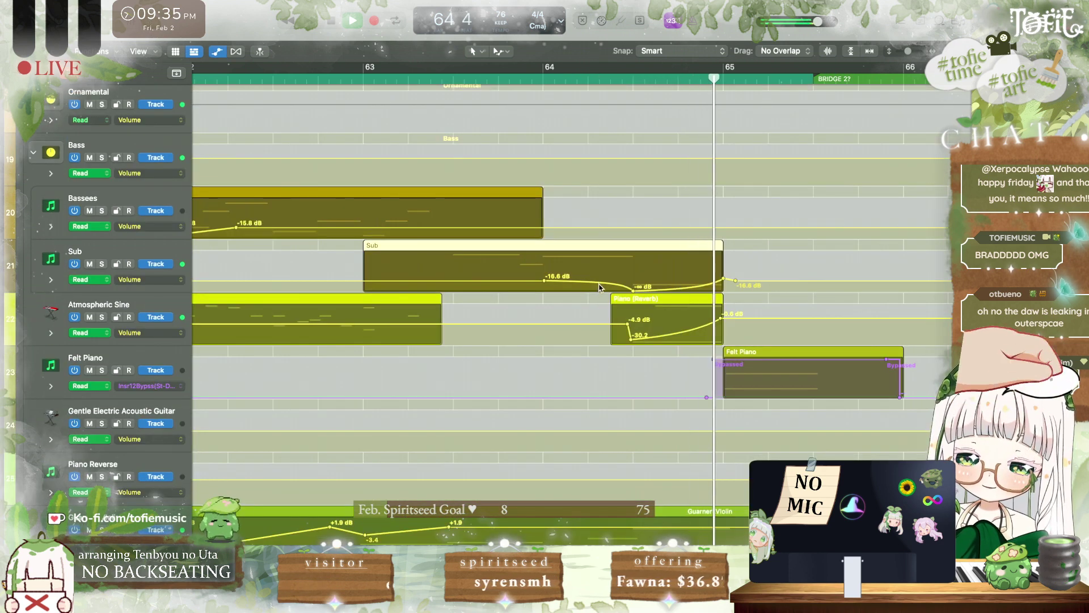
{"action": "key", "text": "space"}
{"action": "left_click_drag", "start_coordinate": [602, 285], "coordinate": [597, 288]}
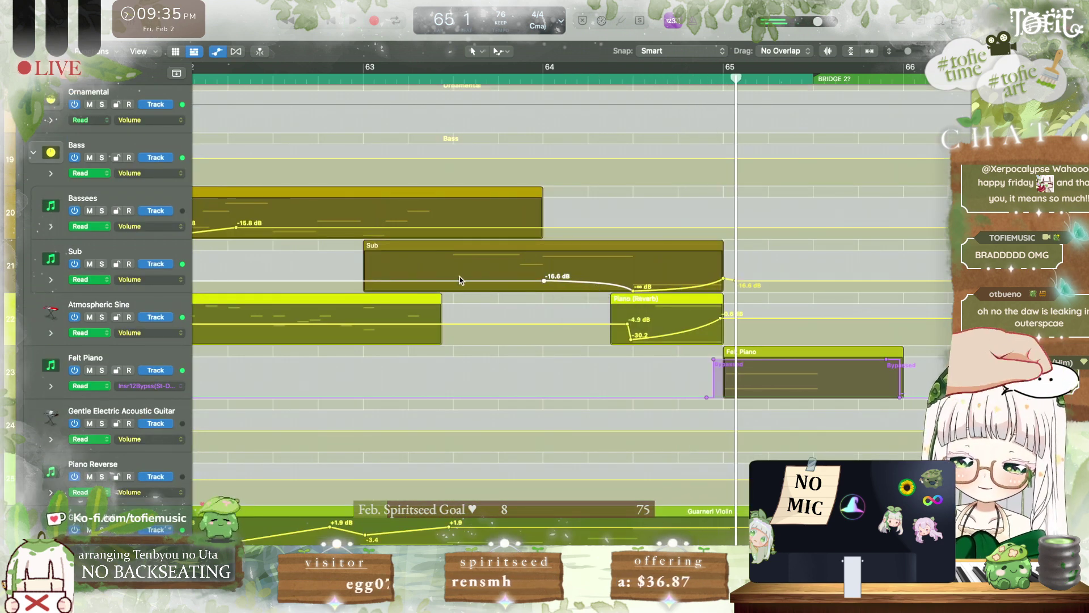
{"action": "left_click_drag", "start_coordinate": [490, 287], "coordinate": [491, 287]}
{"action": "key", "text": "space"}
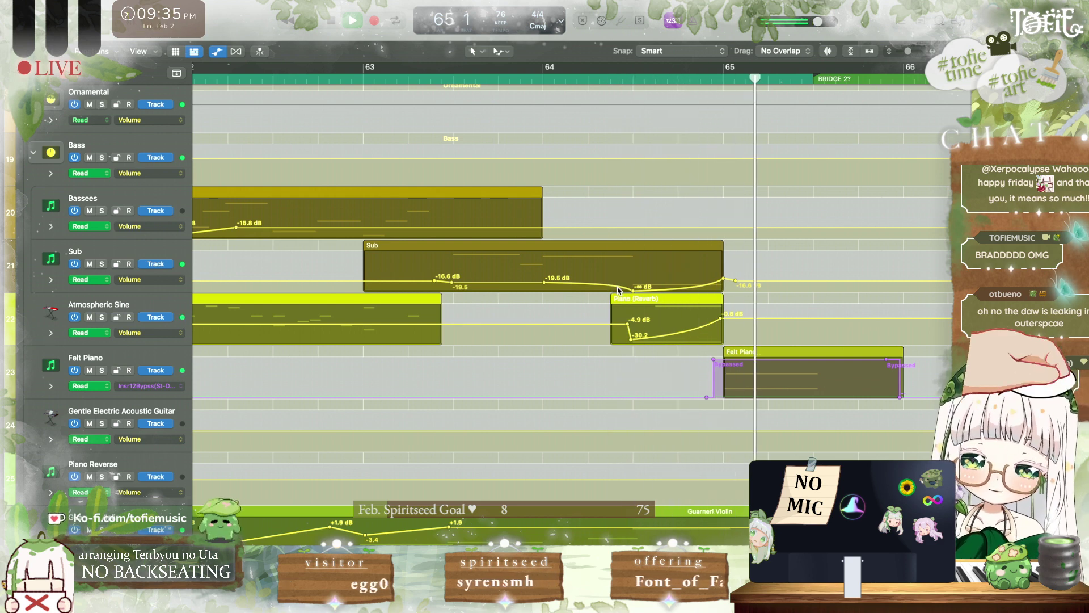
Step: Hide track automation and play INST BREAK 2 from bar 62 into bar 65
{"action": "key", "text": "a"}
{"action": "scroll", "coordinate": [382, 195], "scroll_direction": "left", "scroll_amount": 3}
{"action": "key", "text": "space"}
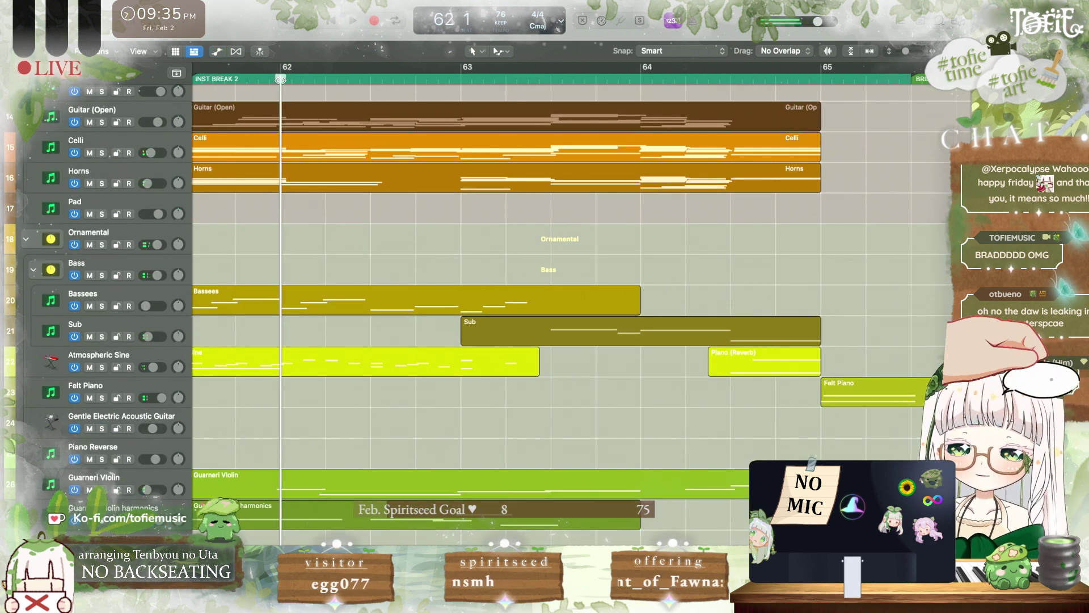
{"action": "key", "text": "space"}
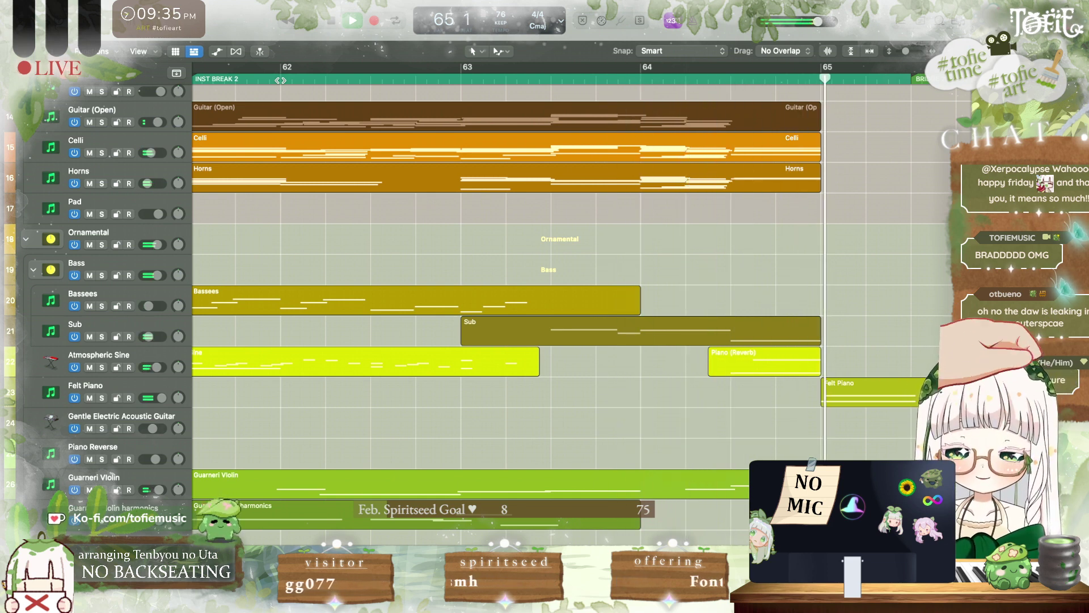
Step: Play the passage from bar 59 into INST BREAK 2, examining the bass, piano and violin tracks
{"action": "scroll", "coordinate": [445, 206], "scroll_direction": "down", "scroll_amount": 6}
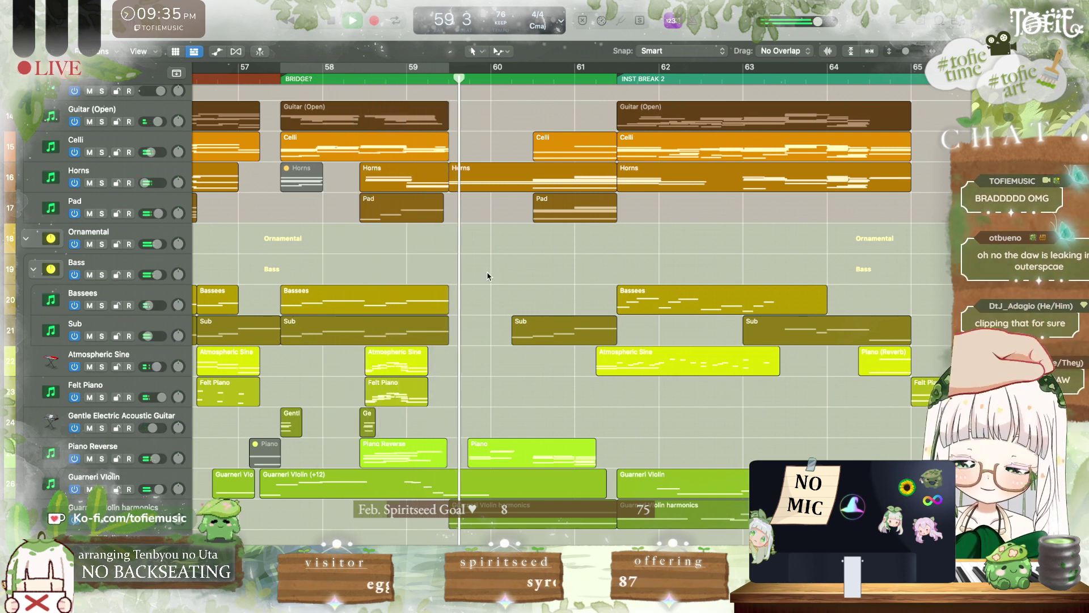
{"action": "scroll", "coordinate": [488, 276], "scroll_direction": "down", "scroll_amount": 2}
{"action": "scroll", "coordinate": [488, 276], "scroll_direction": "down", "scroll_amount": 2}
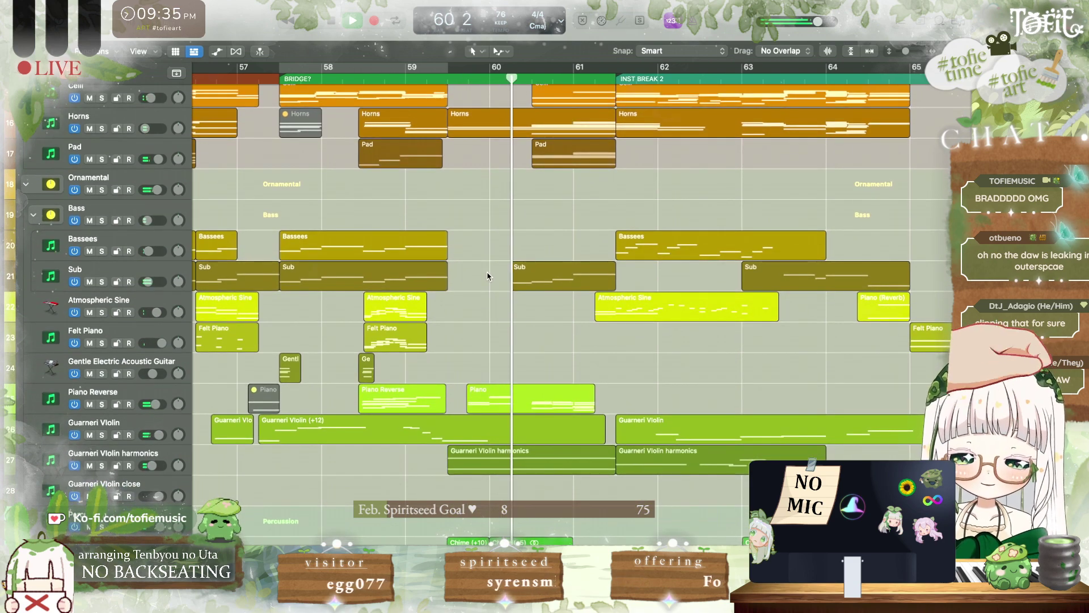
{"action": "scroll", "coordinate": [487, 276], "scroll_direction": "down", "scroll_amount": 2}
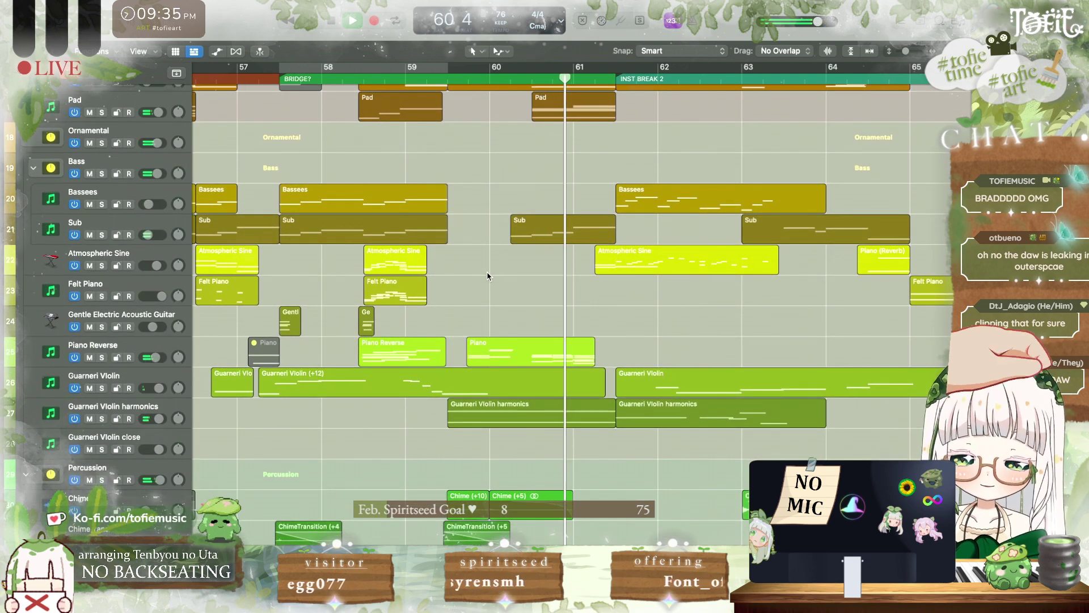
{"action": "scroll", "coordinate": [487, 277], "scroll_direction": "down", "scroll_amount": 1}
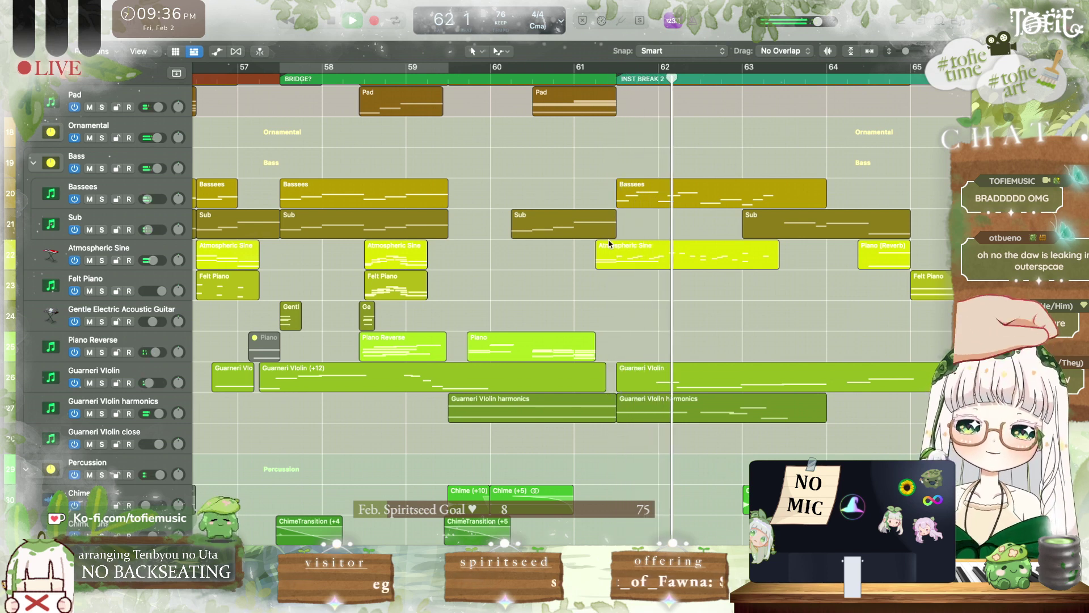
{"action": "scroll", "coordinate": [608, 240], "scroll_direction": "right", "scroll_amount": 3}
{"action": "scroll", "coordinate": [608, 239], "scroll_direction": "up", "scroll_amount": 4}
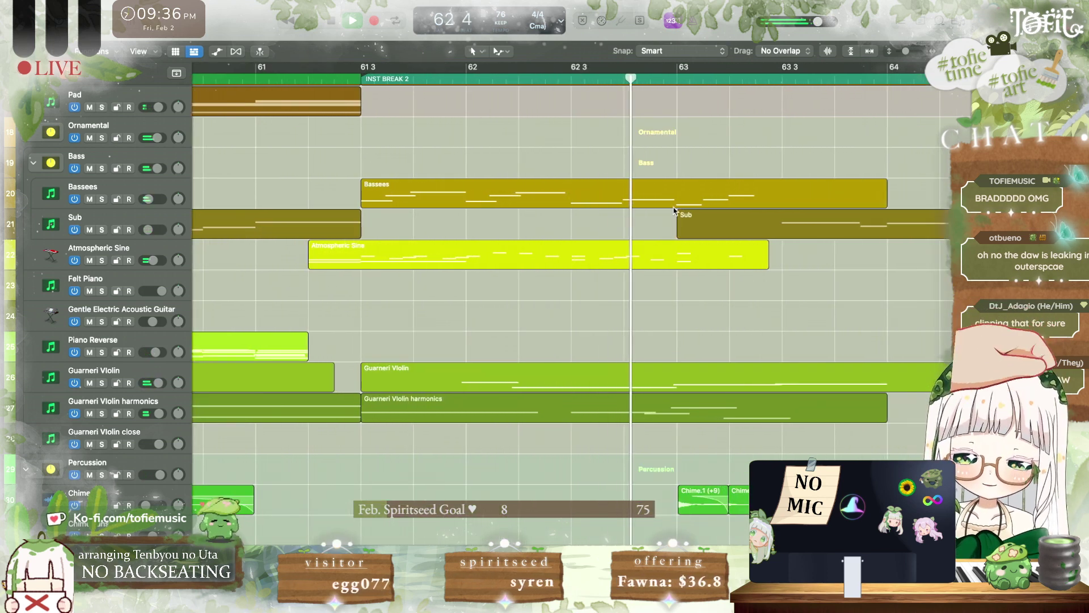
Step: Set the secondary tool to the Marquee Tool, stop playback and split the Bassees region at 63 3
{"action": "left_click", "coordinate": [507, 52]}
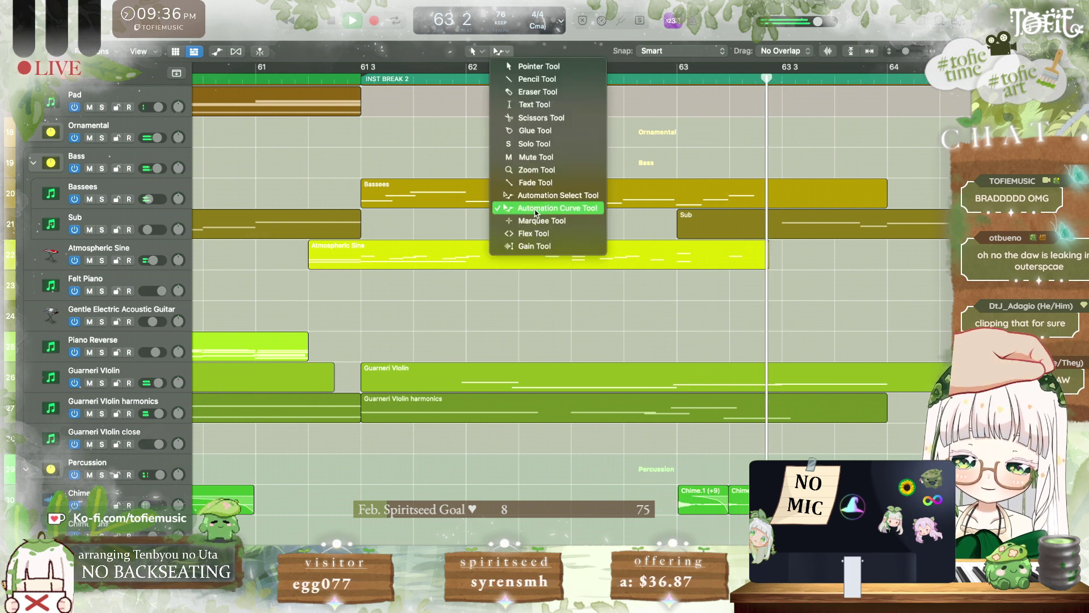
{"action": "left_click", "coordinate": [530, 223]}
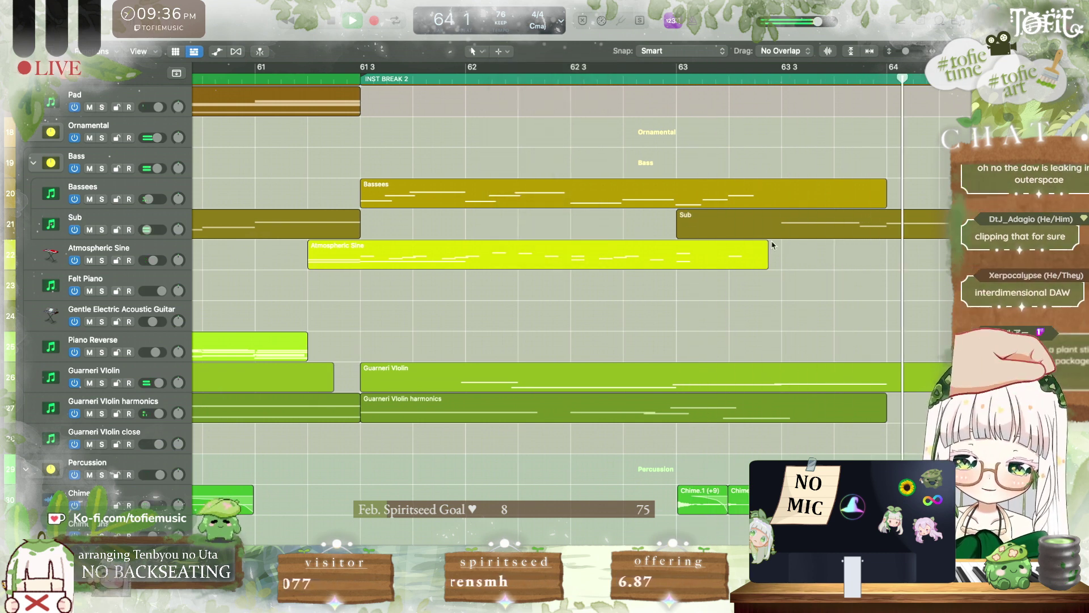
{"action": "scroll", "coordinate": [771, 240], "scroll_direction": "right", "scroll_amount": 1}
{"action": "key", "text": "space"}
{"action": "double_click", "coordinate": [740, 186], "text": "super"}
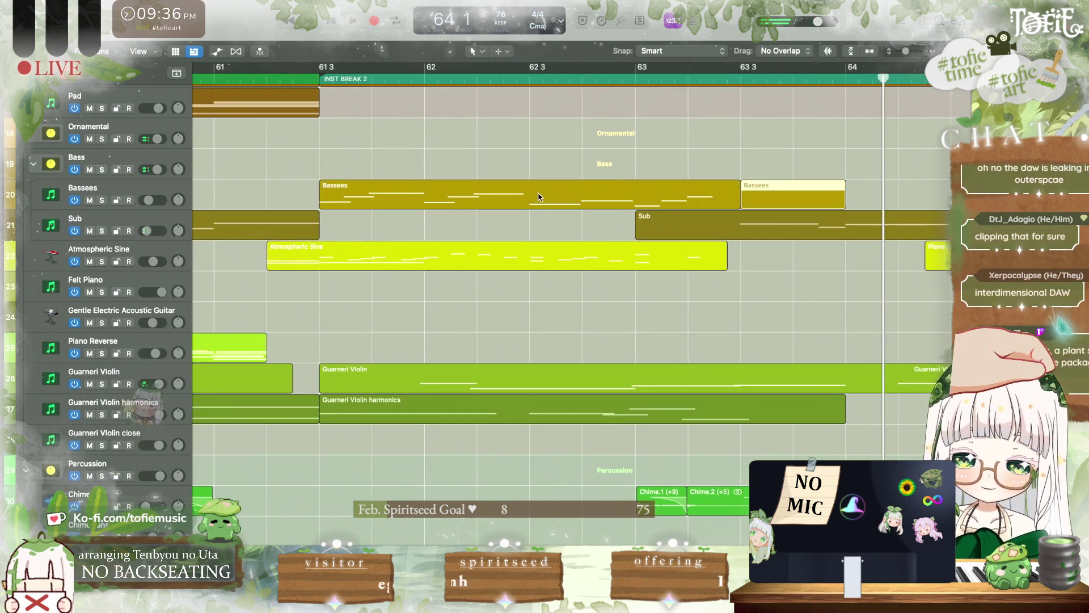
Step: Copy the Bassees region from 61 3 onto the Sub track without its automation, transpose its notes down an octave and audition it
{"action": "left_click_drag", "start_coordinate": [538, 197], "coordinate": [539, 238]}
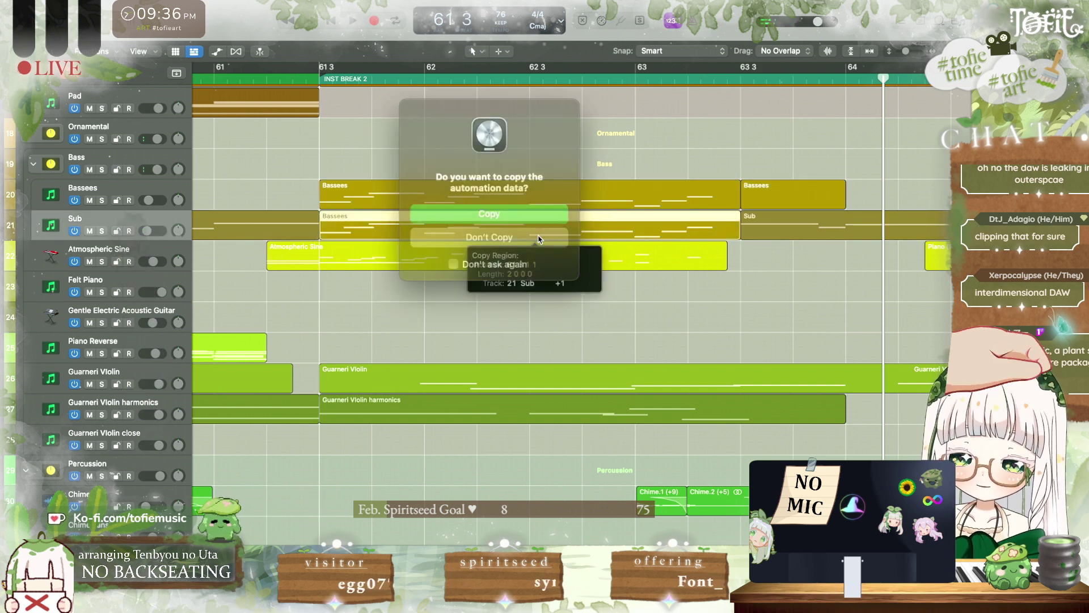
{"action": "left_click", "coordinate": [539, 239]}
{"action": "key", "text": "p"}
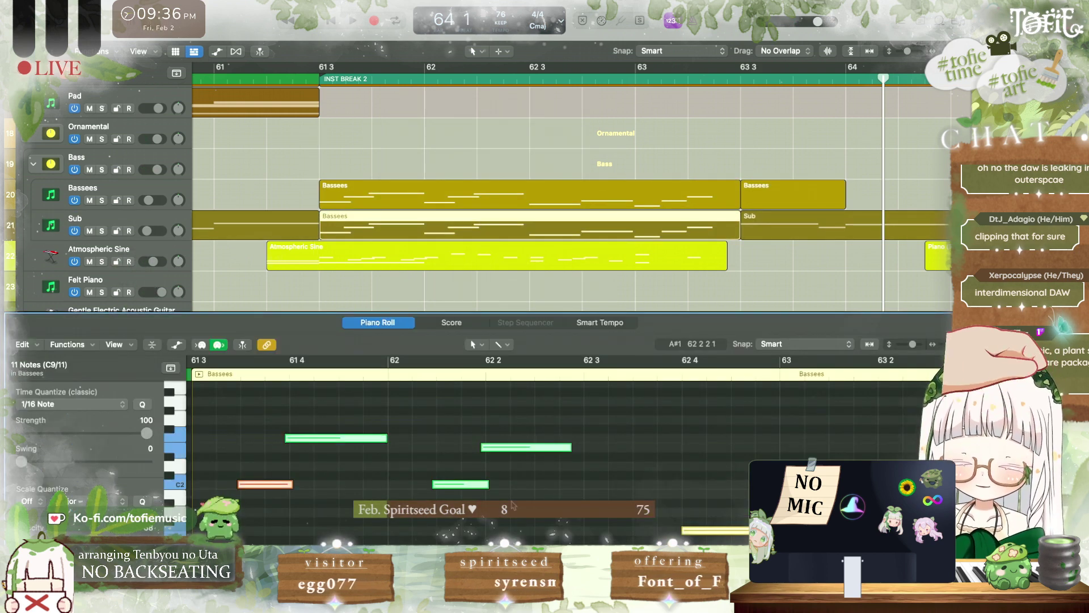
{"action": "key", "text": "alt+shift+Down"}
{"action": "left_click", "coordinate": [320, 80]}
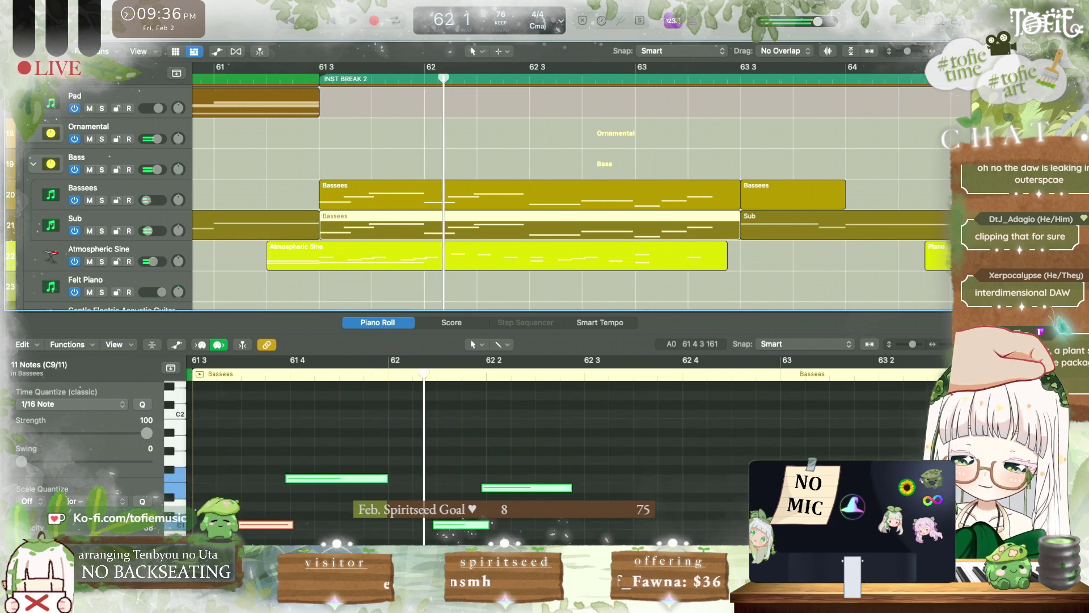
Step: Delete the upper notes between 61 3 and 62 3 in the copied Sub track region and play it back
{"action": "left_click_drag", "start_coordinate": [365, 548], "coordinate": [280, 473]}
{"action": "key", "text": "alt+shift+Down"}
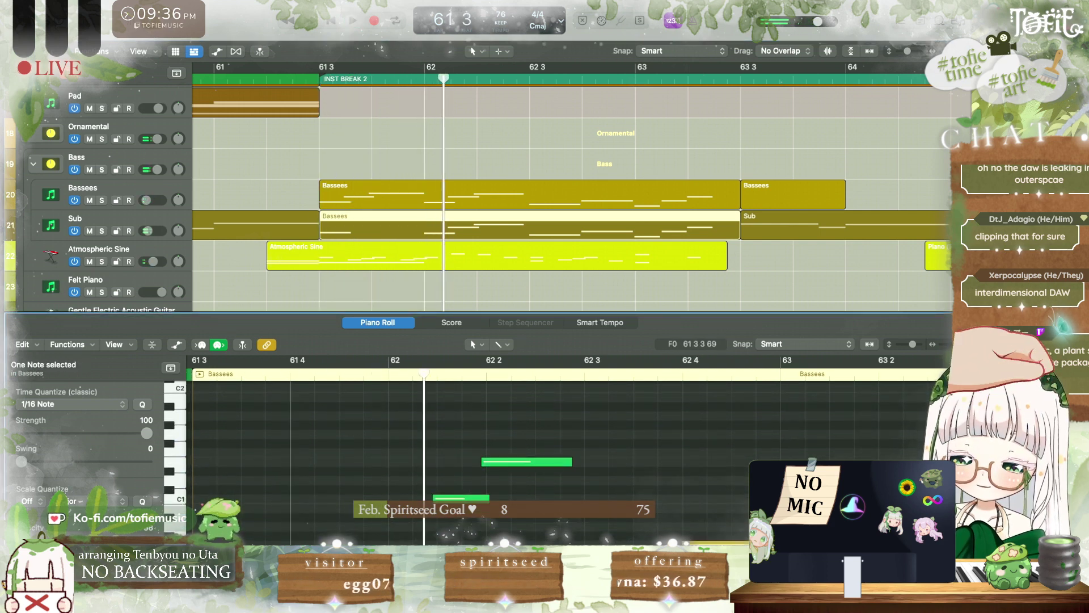
{"action": "left_click_drag", "start_coordinate": [536, 494], "coordinate": [473, 457]}
{"action": "key", "text": "BackSpace"}
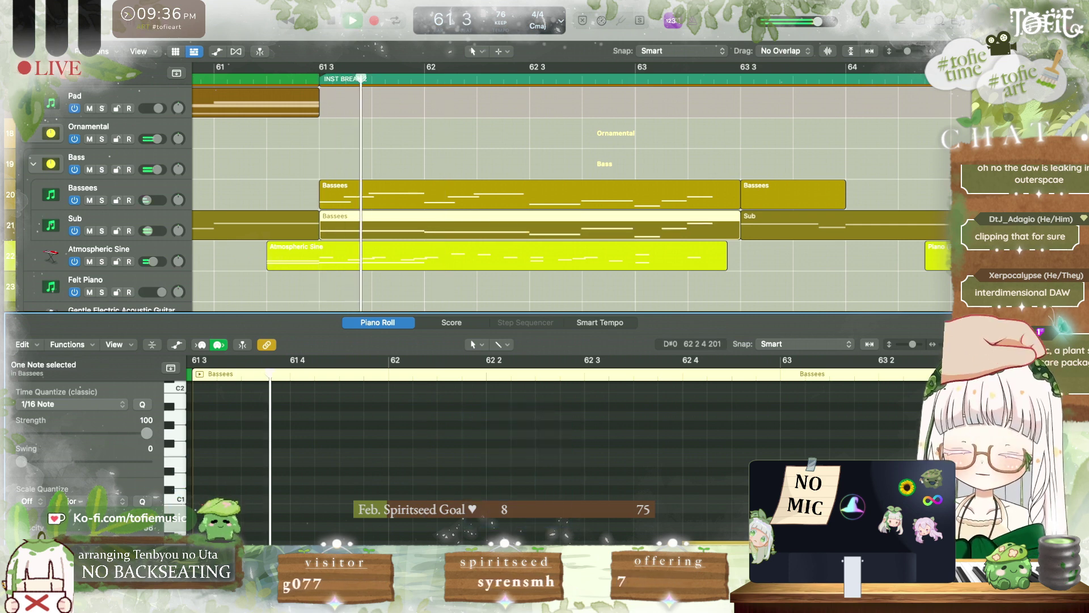
{"action": "scroll", "coordinate": [565, 527], "scroll_direction": "down", "scroll_amount": 3}
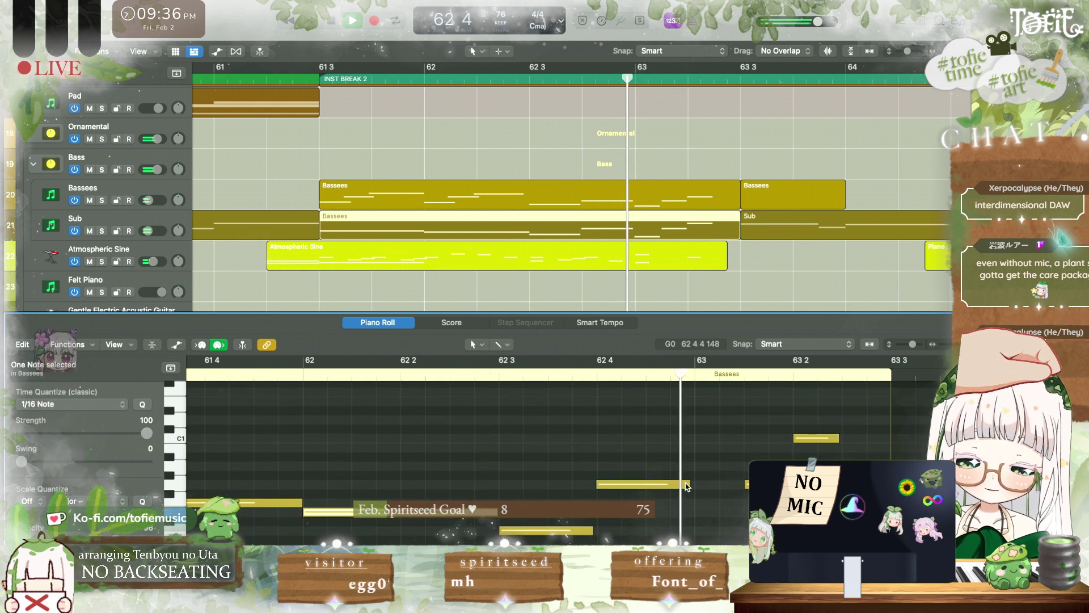
Step: Delete the C1 note from 63 to 63 2 in the copied region and audition from just before bar 63
{"action": "key", "text": "space"}
{"action": "left_click", "coordinate": [700, 499]}
{"action": "left_click", "coordinate": [678, 487]}
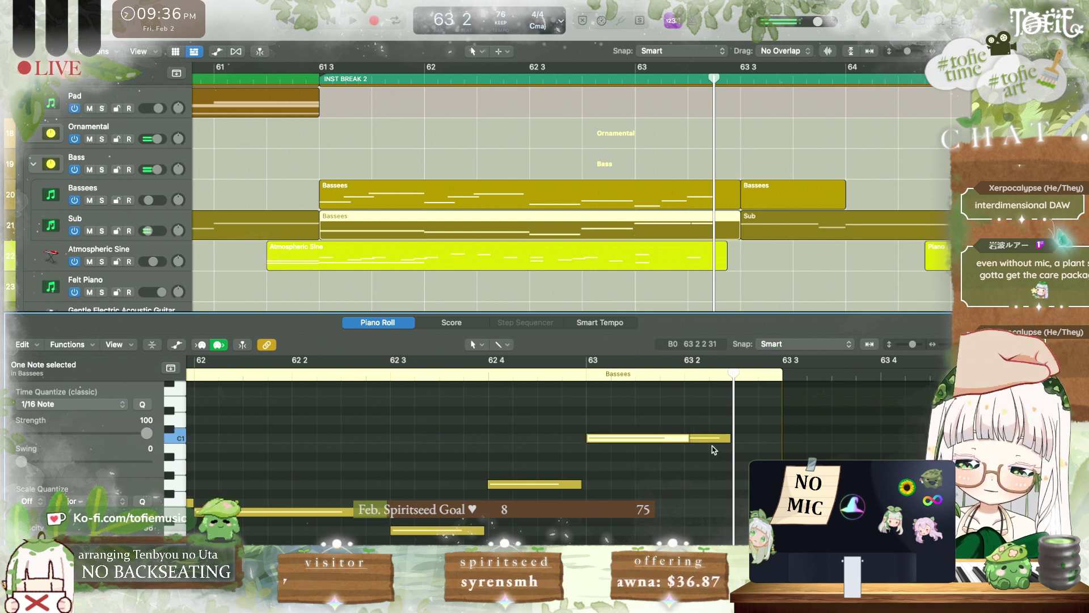
{"action": "key", "text": "Delete"}
{"action": "double_click", "coordinate": [586, 378]}
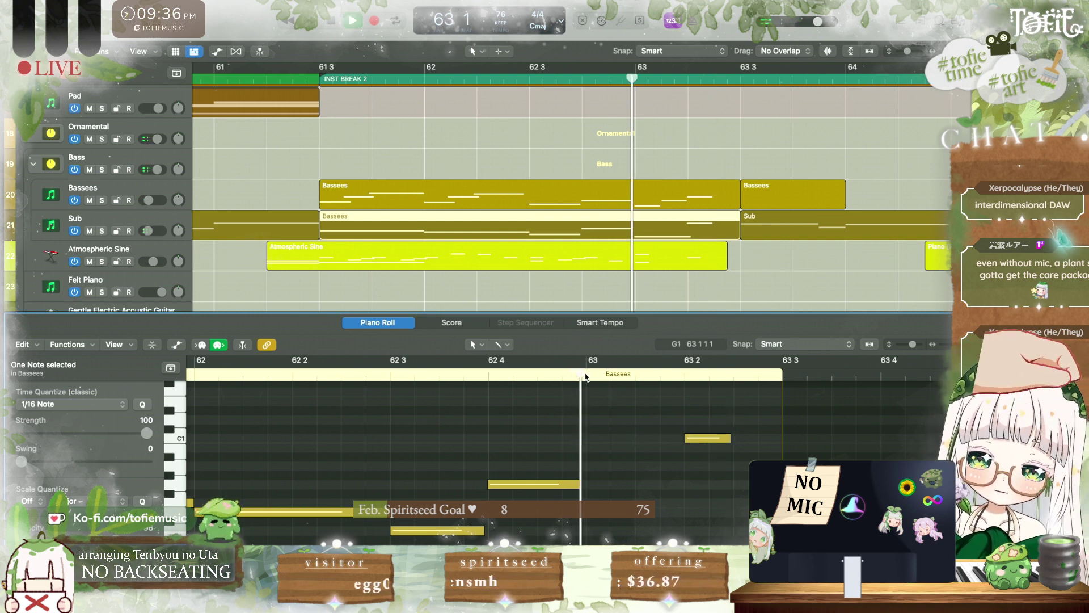
{"action": "key", "text": "space"}
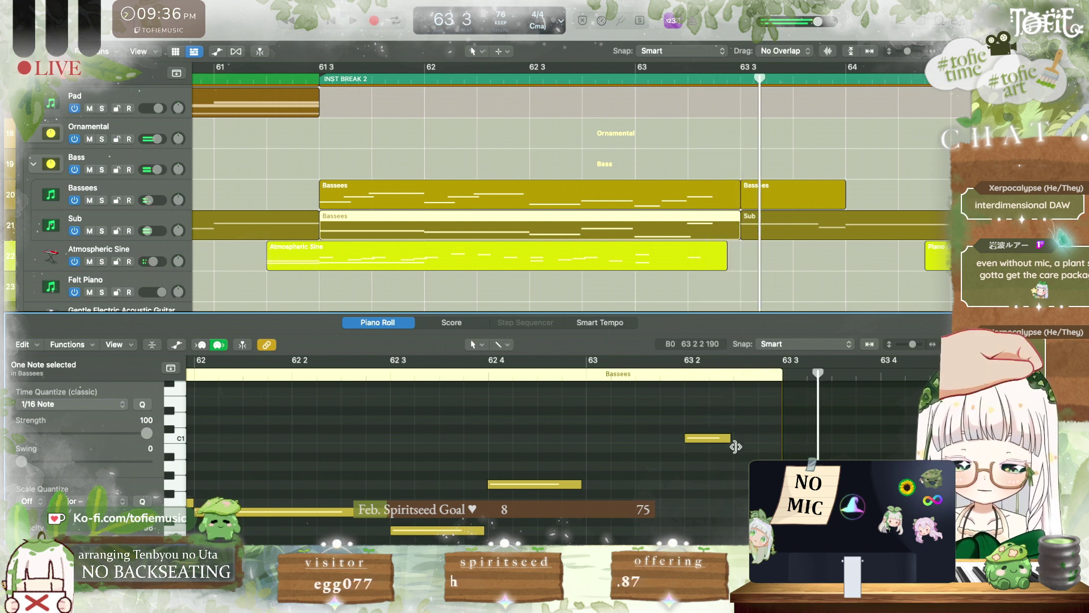
Step: Lengthen the C1 note at 63 2 to end at 63 3, audition it and close the Piano Roll
{"action": "left_click", "coordinate": [726, 437]}
{"action": "left_click_drag", "start_coordinate": [728, 436], "coordinate": [785, 442]}
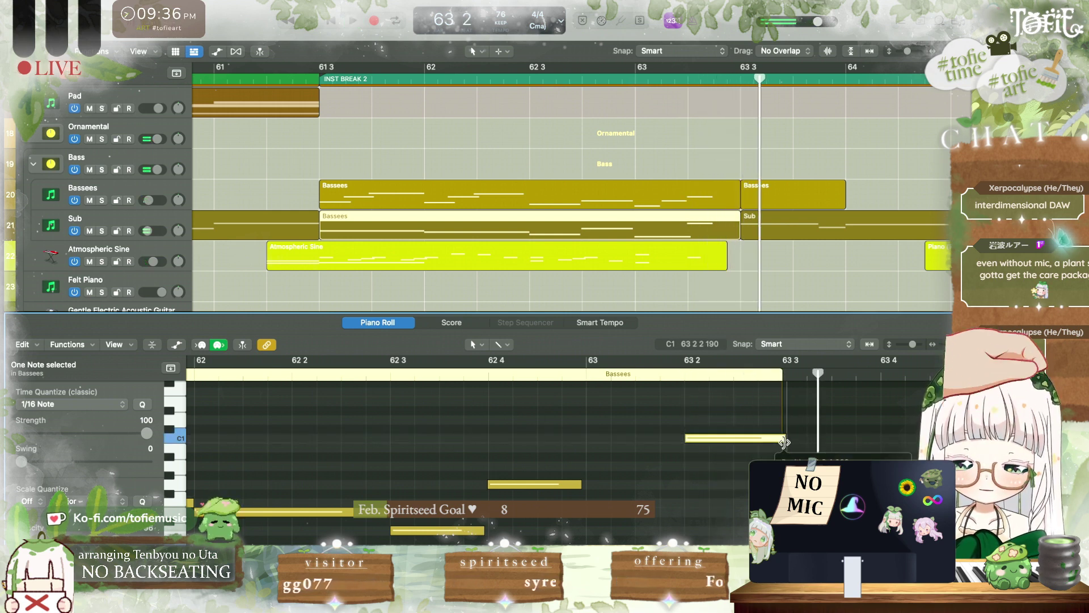
{"action": "key", "text": "space"}
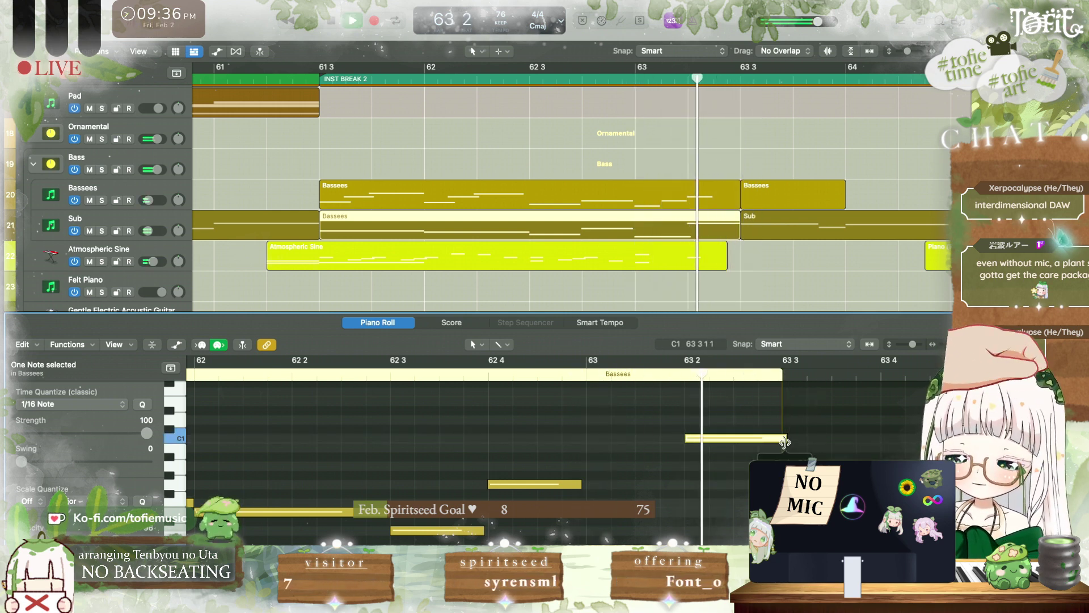
{"action": "key", "text": "p"}
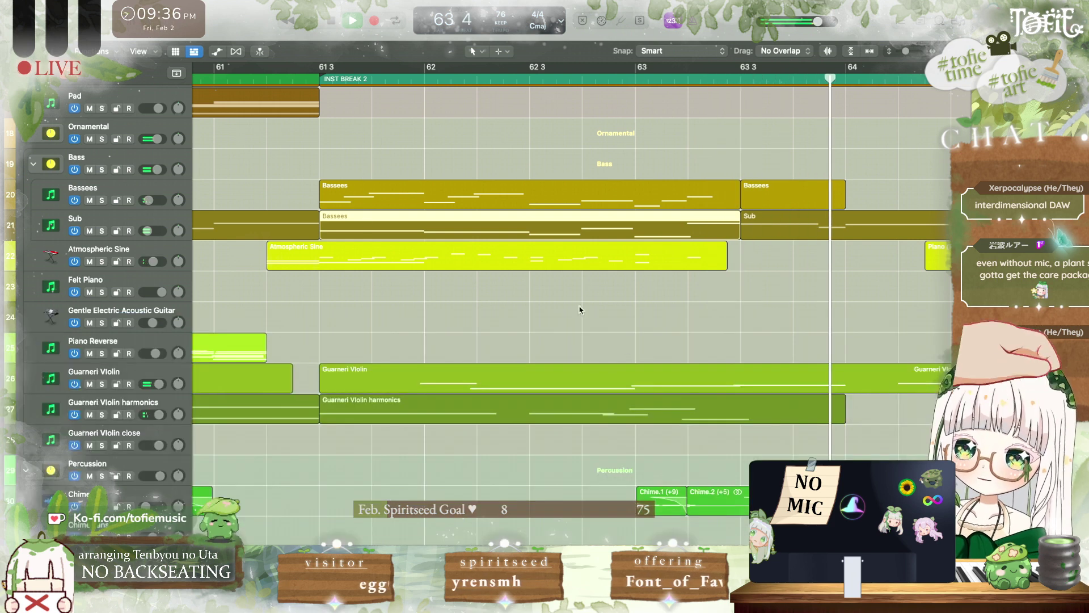
Step: Shift the Sub's -16.6 to -19.5 dB volume drop back to 61 3 and move the Atmospheric Sine's volume point closer to its region start
{"action": "key", "text": "a"}
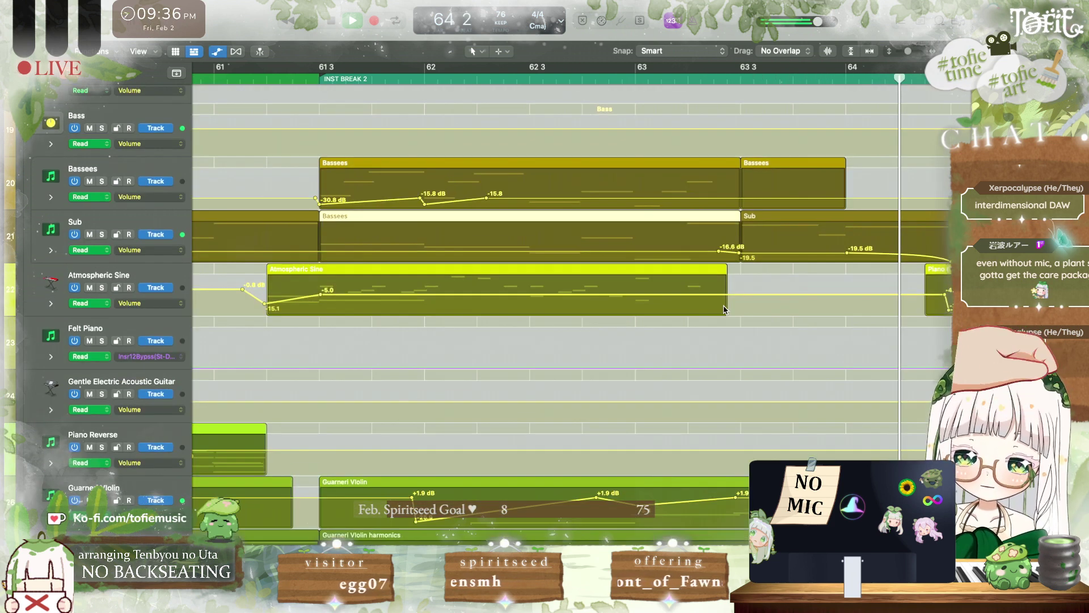
{"action": "left_click", "coordinate": [730, 253]}
{"action": "left_click_drag", "start_coordinate": [740, 255], "coordinate": [261, 252]}
{"action": "left_click", "coordinate": [215, 78]}
{"action": "key", "text": "space"}
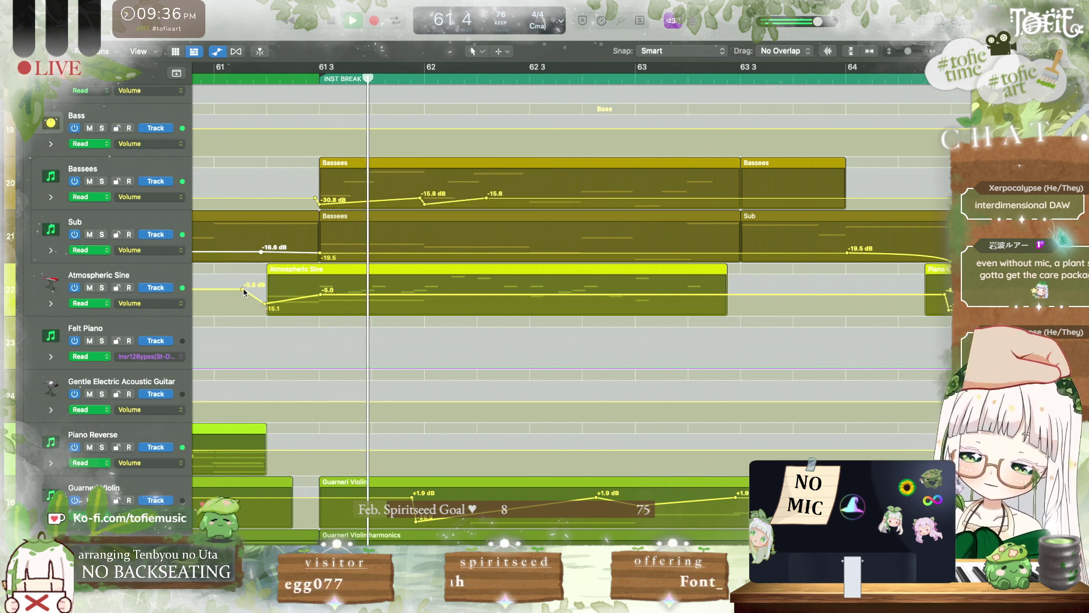
{"action": "left_click_drag", "start_coordinate": [244, 291], "coordinate": [263, 289]}
{"action": "key", "text": "a"}
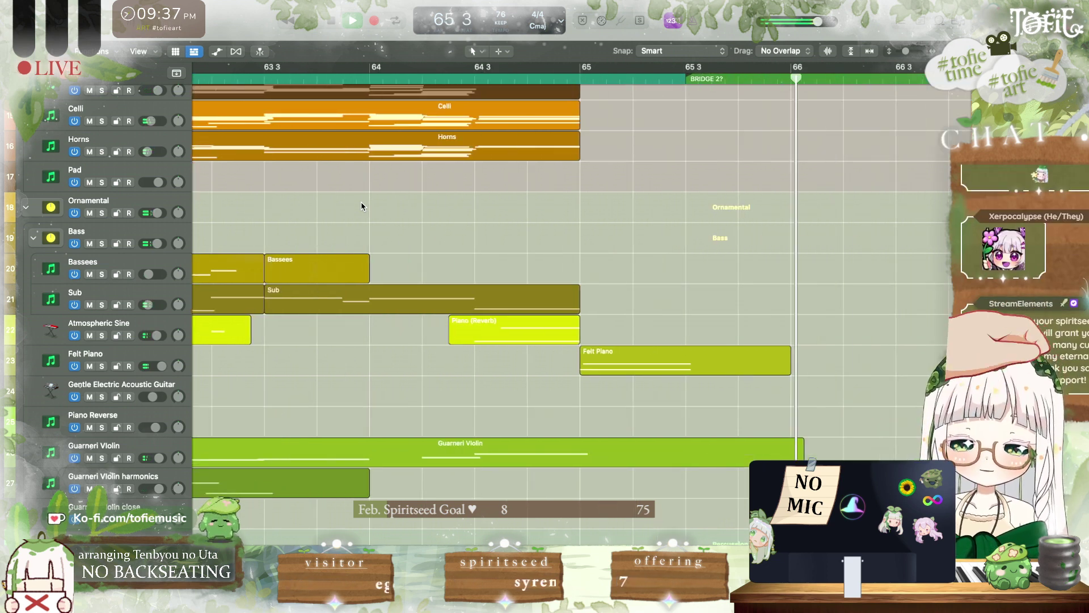
Step: Audition the Felt Piano region from bar 65 and examine its notes in the Piano Roll
{"action": "key", "text": "space"}
{"action": "left_click", "coordinate": [431, 79]}
{"action": "key", "text": "space"}
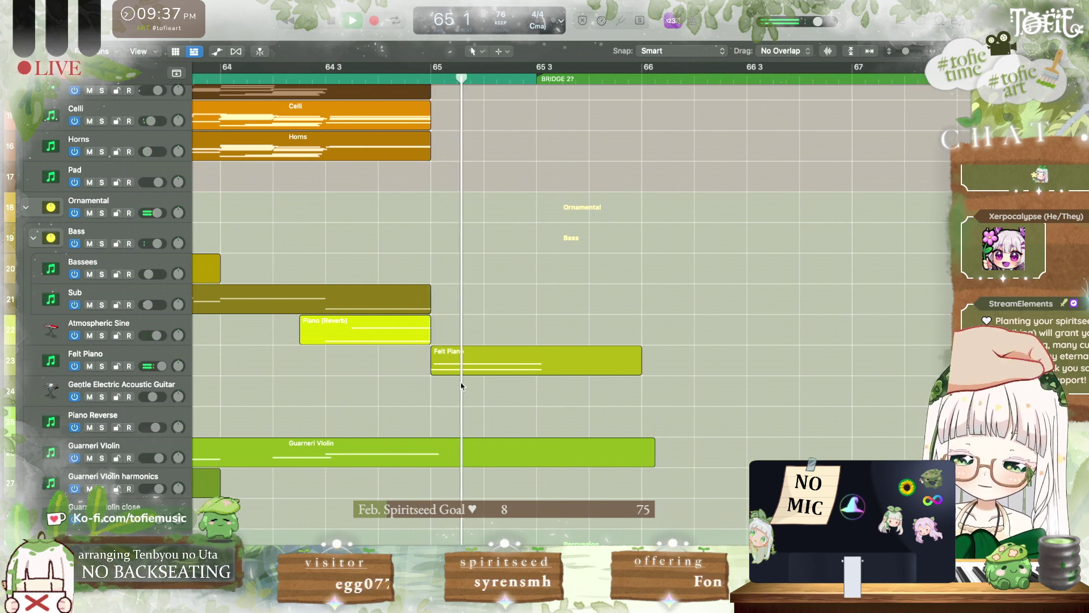
{"action": "double_click", "coordinate": [463, 365]}
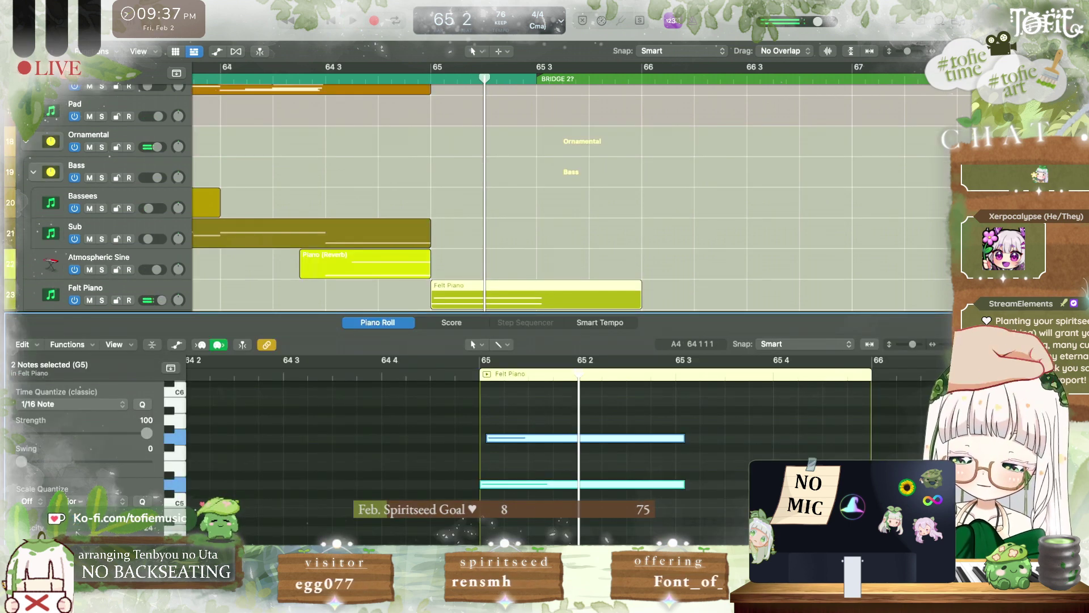
{"action": "key", "text": "space"}
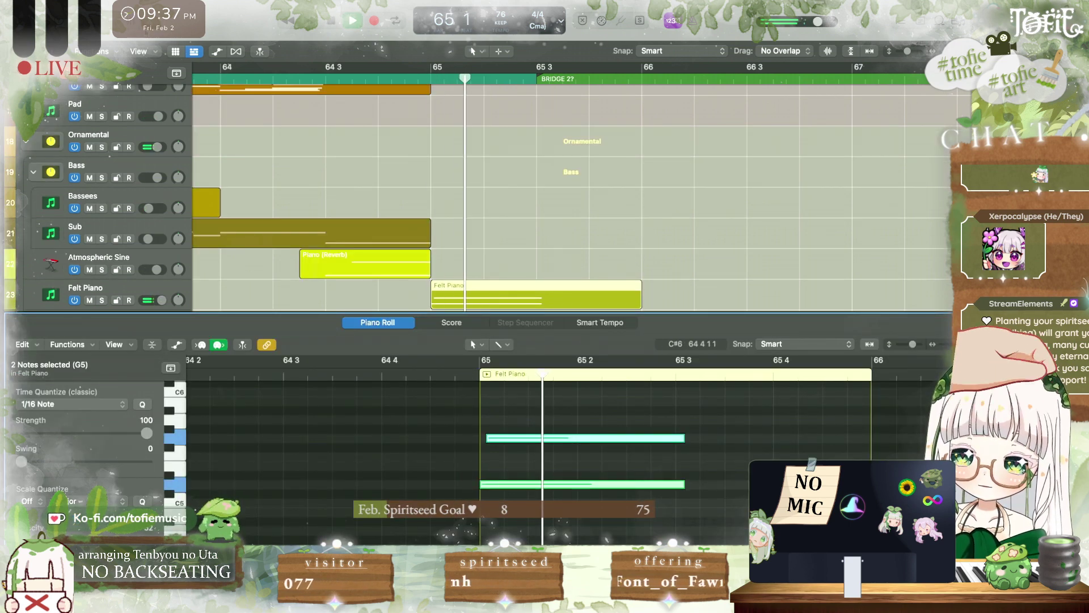
{"action": "key", "text": "space"}
{"action": "key", "text": "e"}
{"action": "left_click", "coordinate": [445, 275]}
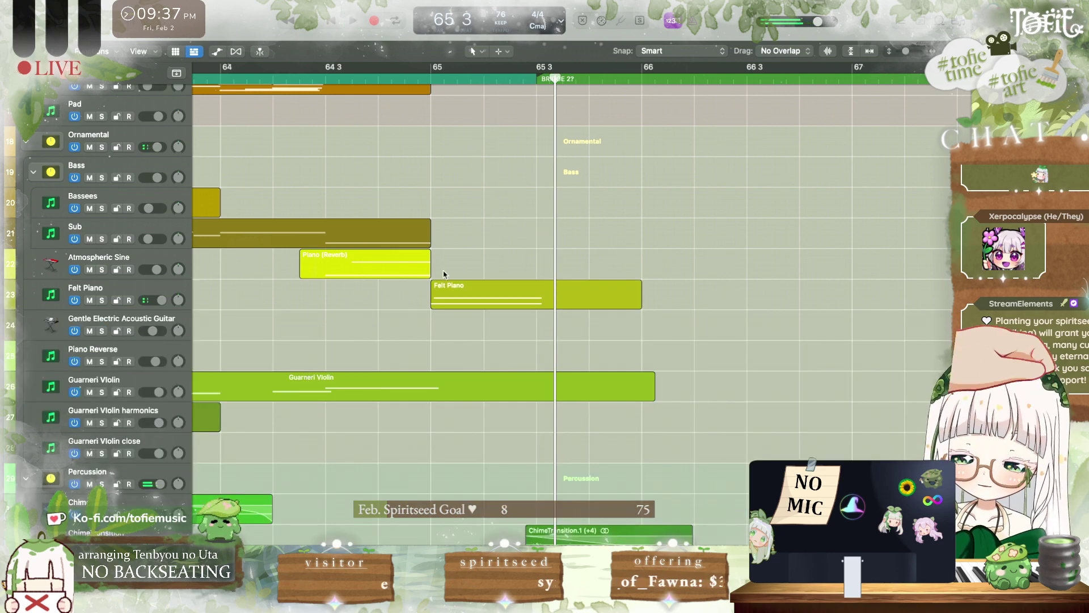
Step: Check the automation around the Felt Piano region at bar 65, leaving automation hidden
{"action": "key", "text": "a"}
{"action": "scroll", "coordinate": [437, 255], "scroll_direction": "up", "scroll_amount": 3}
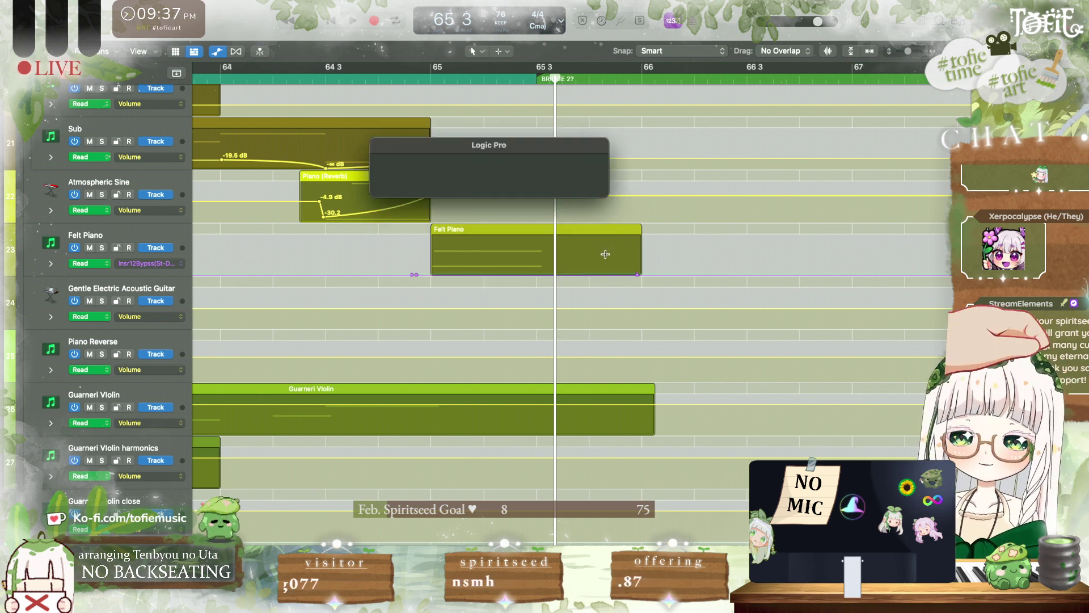
{"action": "key", "text": "a"}
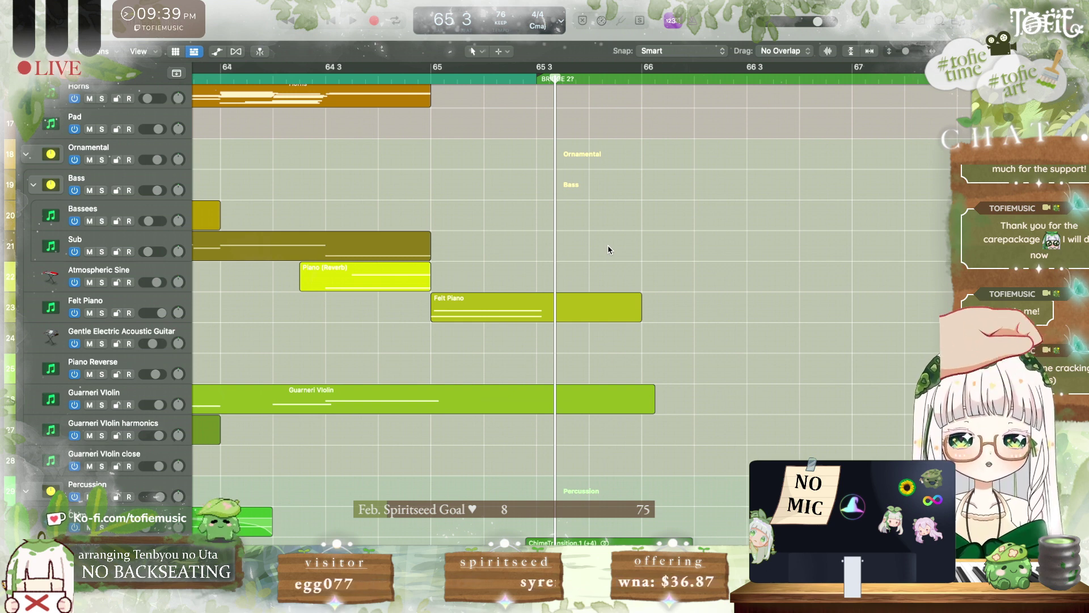
Step: Play from just before INST BREAK 2 into bar 66, then stop playback
{"action": "scroll", "coordinate": [439, 197], "scroll_direction": "left", "scroll_amount": 10}
{"action": "scroll", "coordinate": [439, 197], "scroll_direction": "up", "scroll_amount": 2}
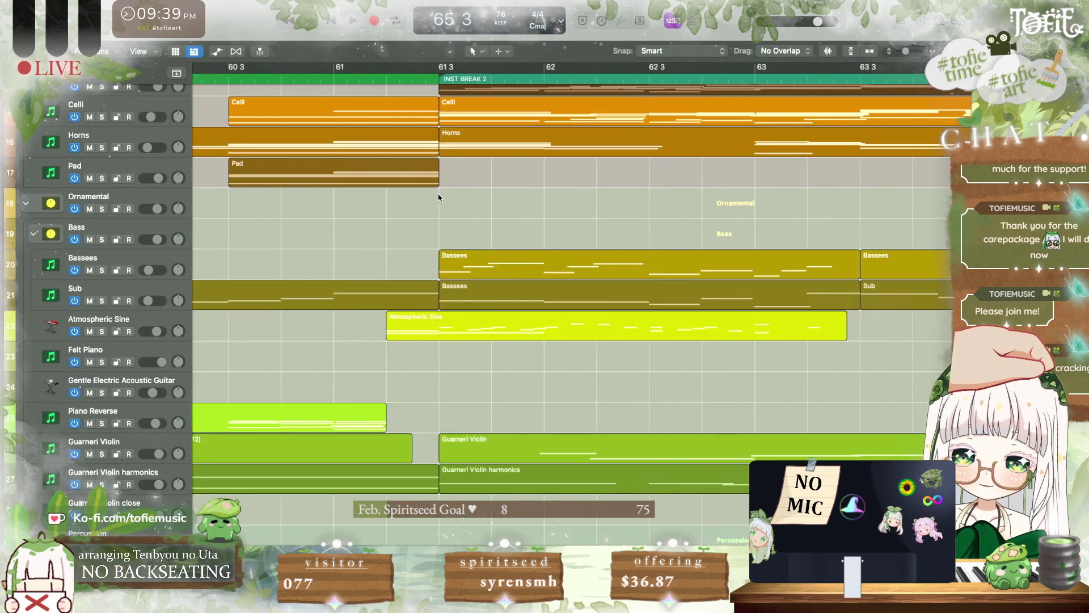
{"action": "scroll", "coordinate": [438, 197], "scroll_direction": "left", "scroll_amount": 3}
{"action": "double_click", "coordinate": [526, 79]}
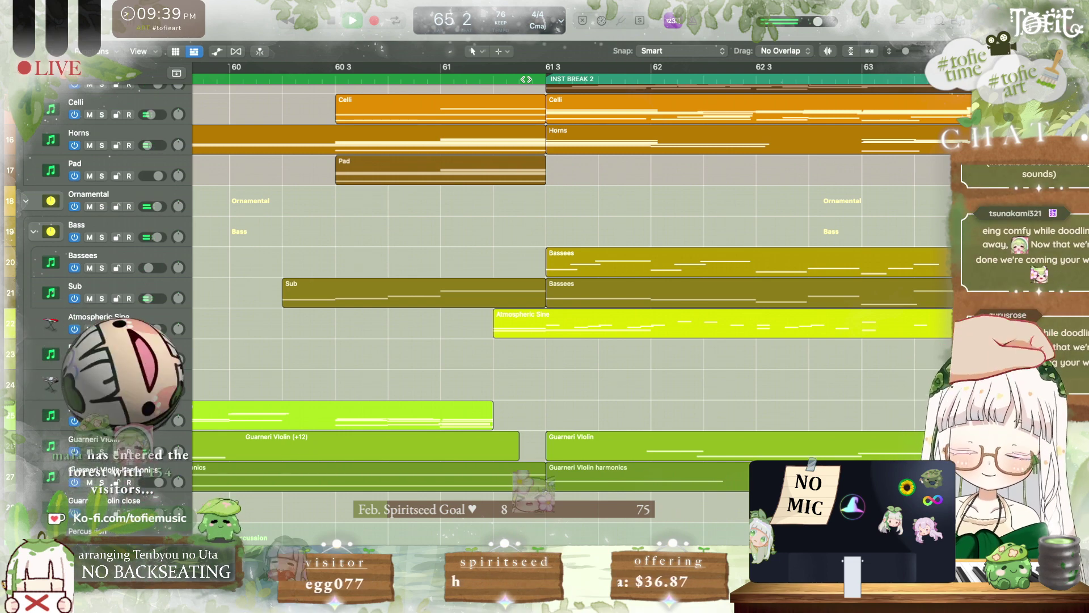
{"action": "key", "text": "super+Left"}
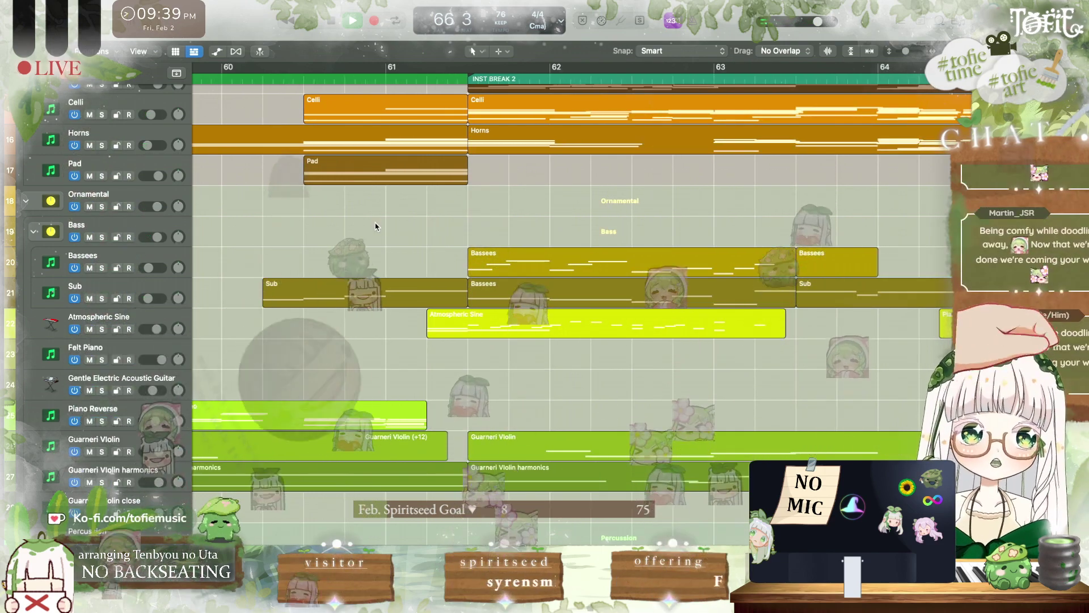
{"action": "key", "text": "space"}
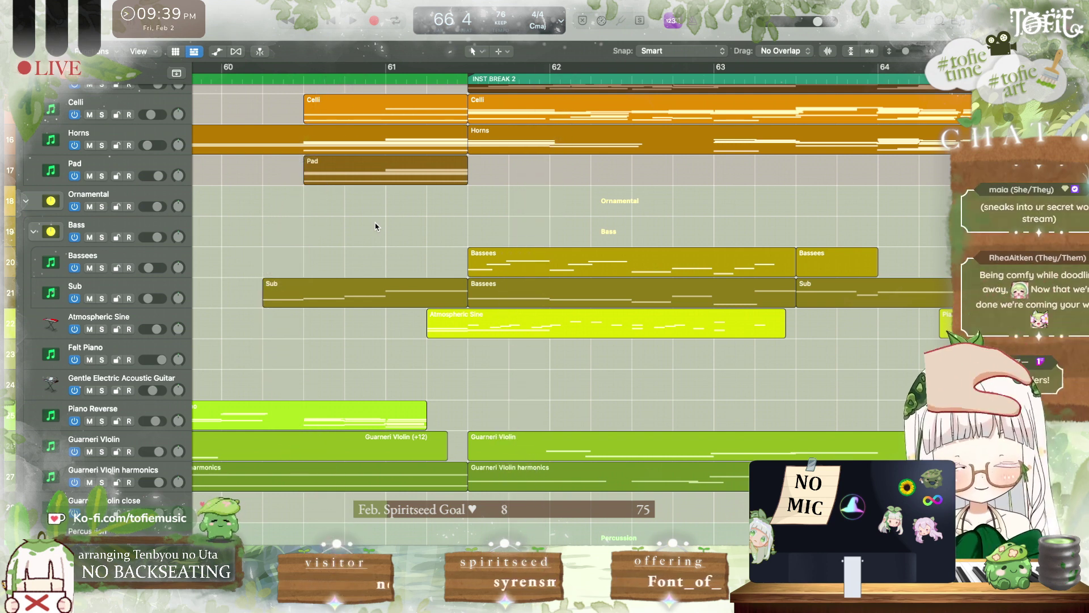
Step: Play the arrangement from just before CHORUS 2 through INST BREAK 2 into bar 67, then stop playback
{"action": "scroll", "coordinate": [382, 227], "scroll_direction": "down", "scroll_amount": 5}
{"action": "double_click", "coordinate": [214, 80]}
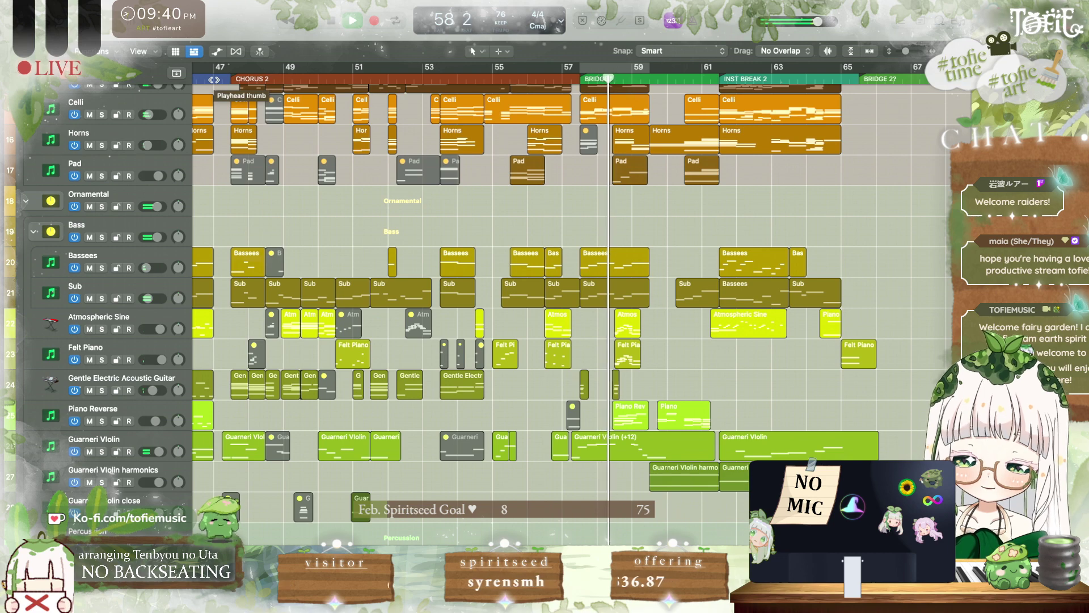
{"action": "scroll", "coordinate": [529, 226], "scroll_direction": "up", "scroll_amount": 10}
{"action": "scroll", "coordinate": [528, 225], "scroll_direction": "right", "scroll_amount": 3}
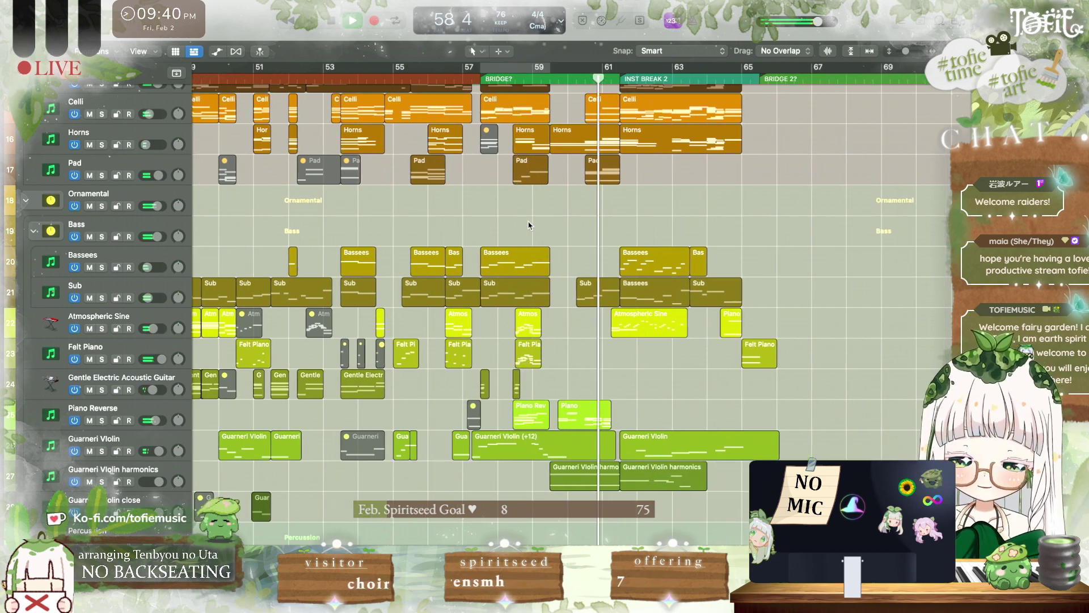
{"action": "scroll", "coordinate": [522, 239], "scroll_direction": "left", "scroll_amount": 2}
{"action": "scroll", "coordinate": [523, 238], "scroll_direction": "up", "scroll_amount": 1}
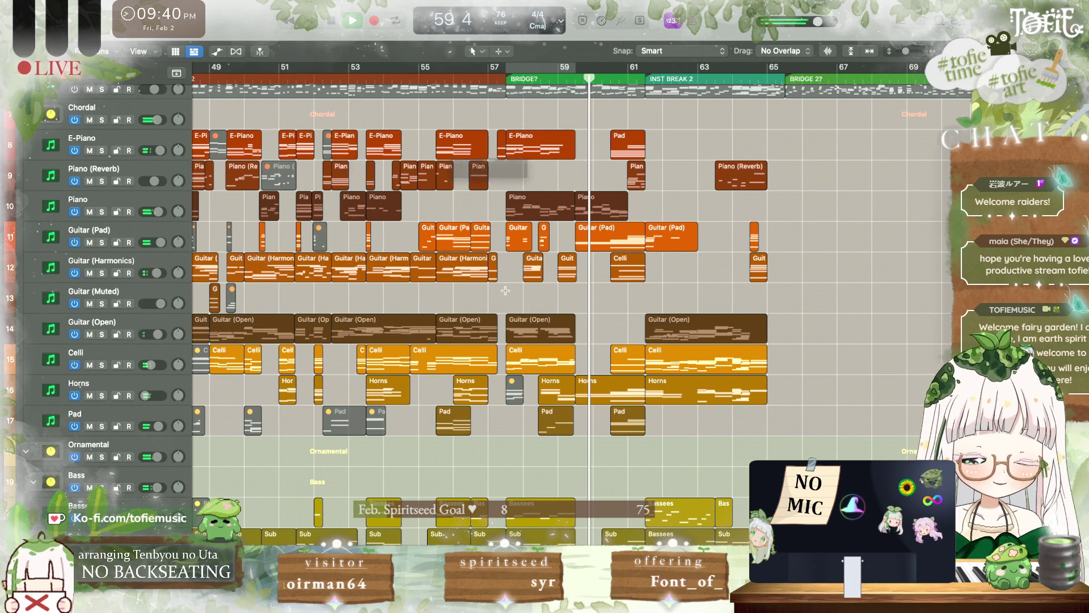
{"action": "scroll", "coordinate": [505, 291], "scroll_direction": "right", "scroll_amount": 3}
{"action": "scroll", "coordinate": [507, 294], "scroll_direction": "up", "scroll_amount": 8}
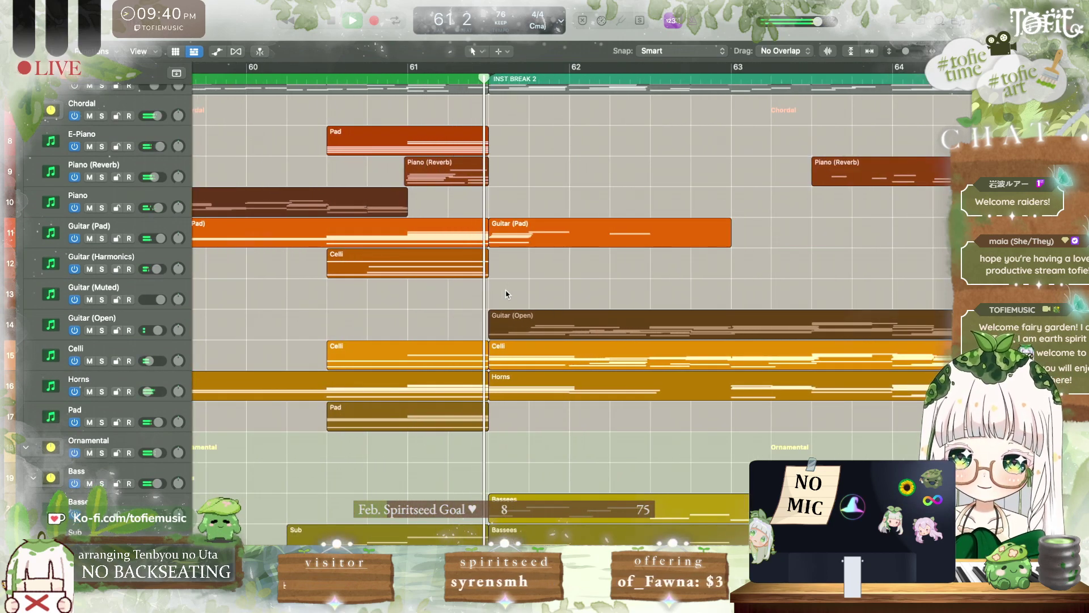
{"action": "scroll", "coordinate": [507, 294], "scroll_direction": "right", "scroll_amount": 2}
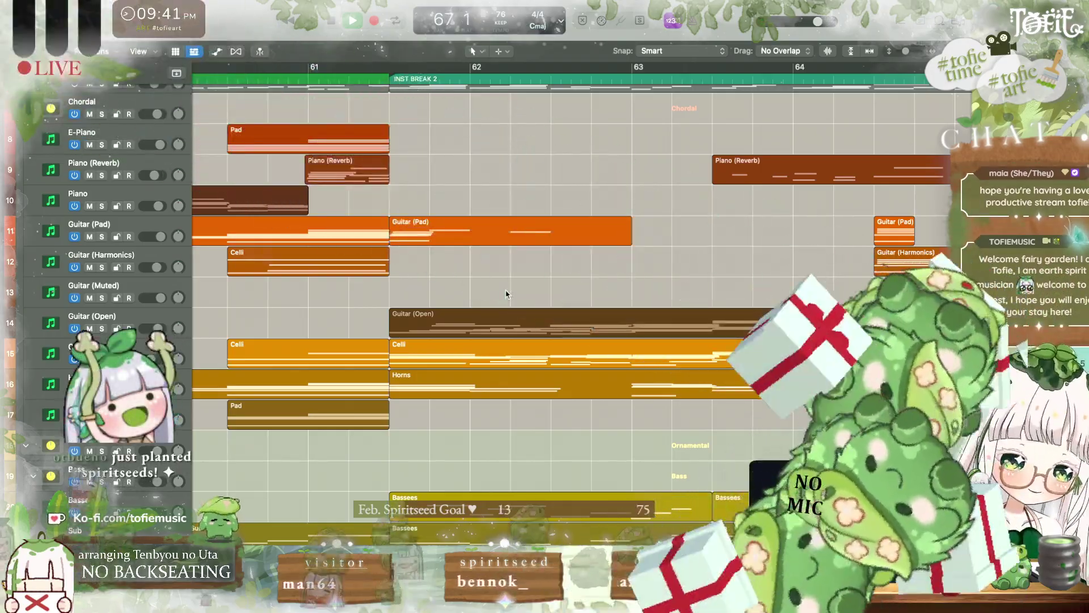
{"action": "key", "text": "space"}
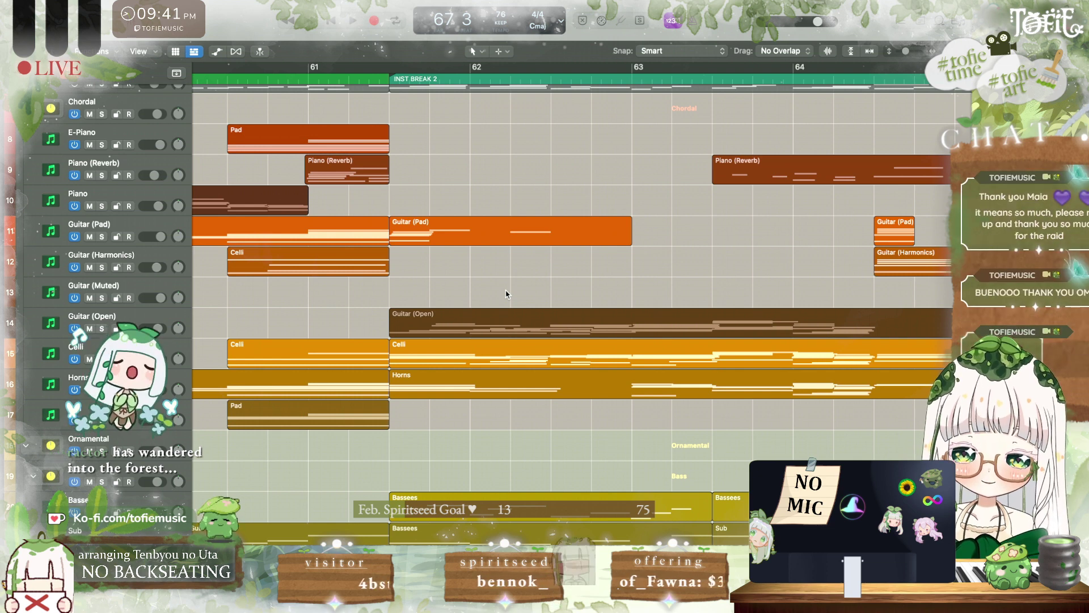
Step: Replay the passage from bar 61 through INST BREAK 2 and stop at bar 66
{"action": "scroll", "coordinate": [544, 190], "scroll_direction": "down", "scroll_amount": 3}
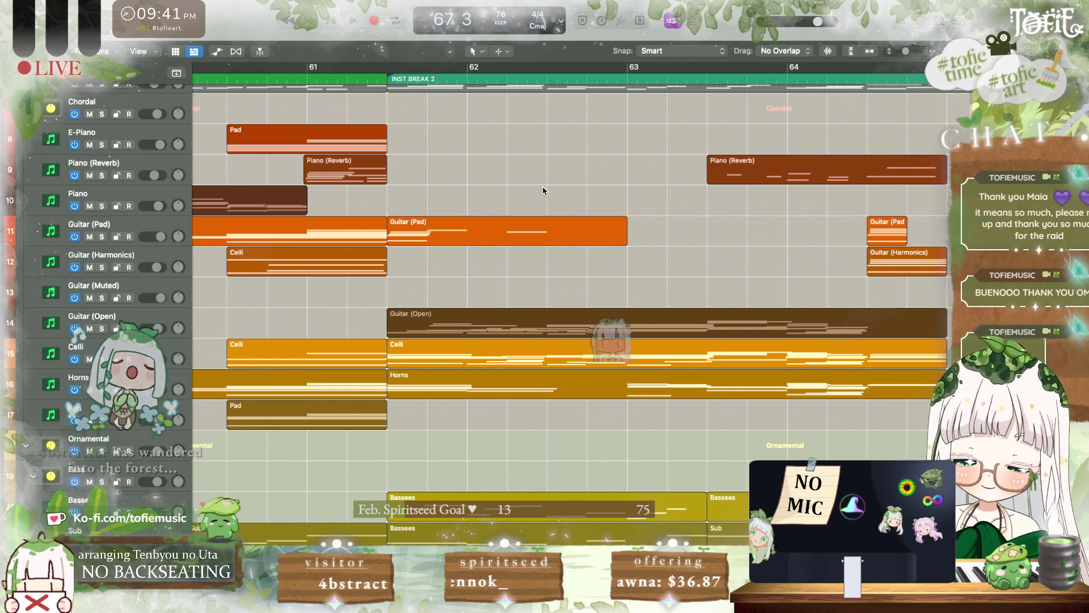
{"action": "double_click", "coordinate": [309, 80]}
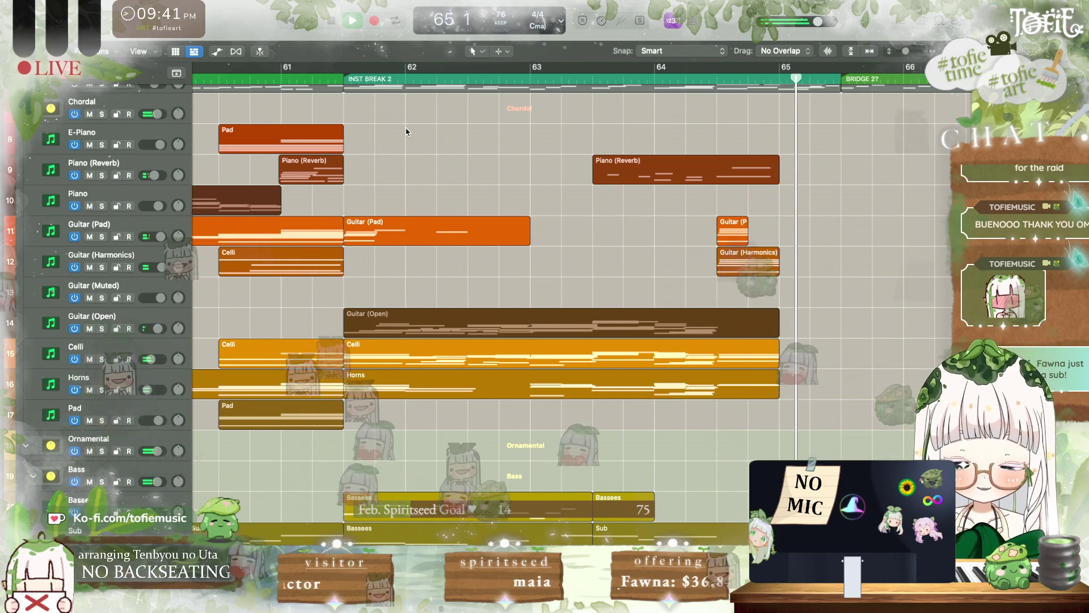
{"action": "scroll", "coordinate": [406, 132], "scroll_direction": "left", "scroll_amount": 3}
{"action": "scroll", "coordinate": [406, 132], "scroll_direction": "down", "scroll_amount": 1}
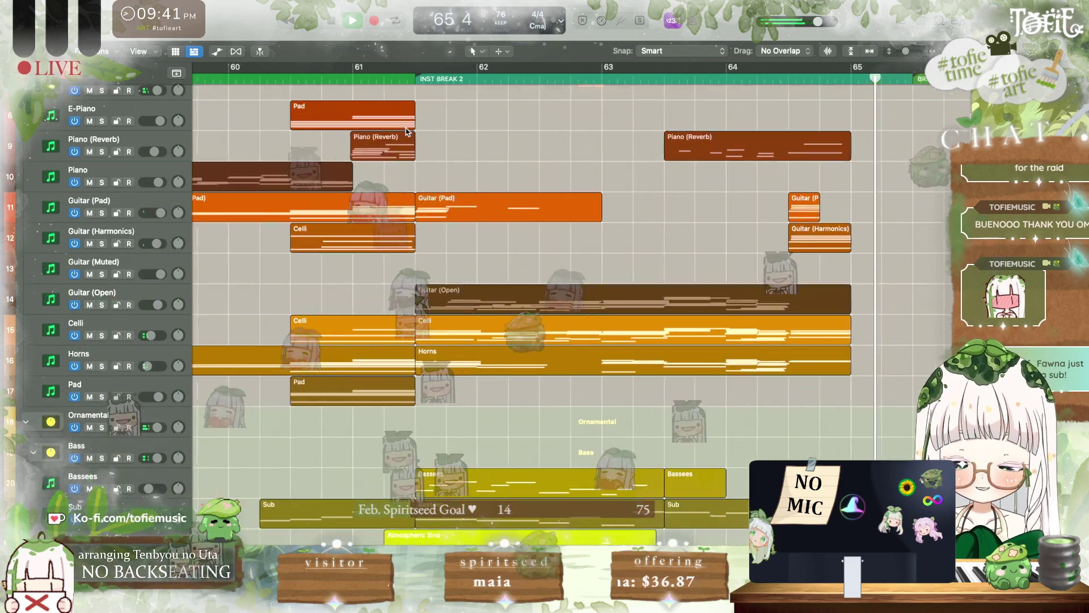
{"action": "scroll", "coordinate": [405, 133], "scroll_direction": "left", "scroll_amount": 4}
{"action": "key", "text": "space"}
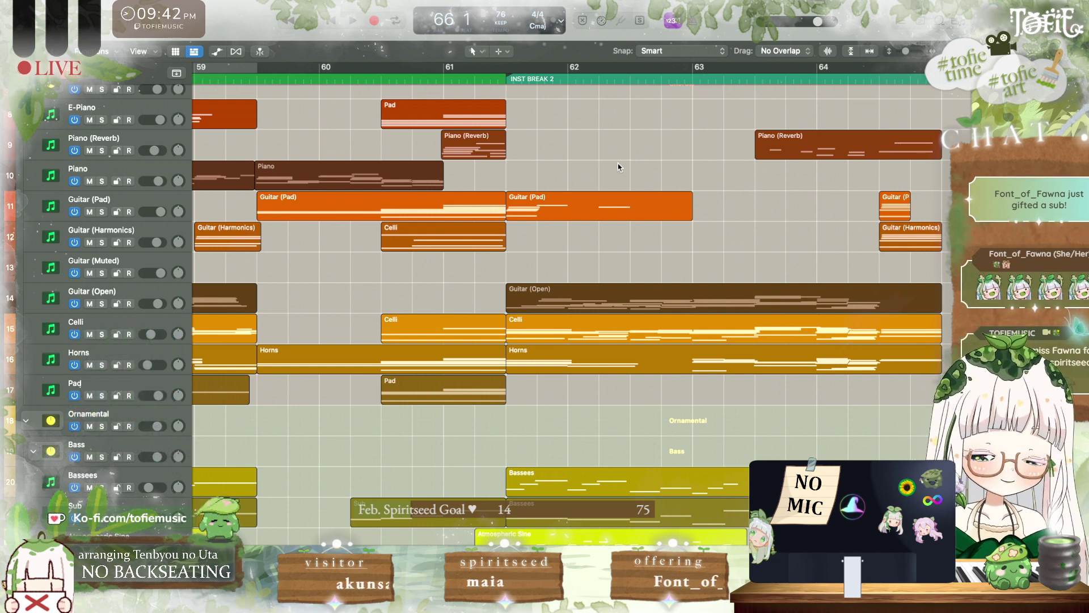
Step: Select the Celli region in INST BREAK 2 and play from 61 3 into bar 65, following the regions on the chordal and bass tracks
{"action": "key", "text": "super+Left"}
{"action": "key", "text": "super+Left"}
{"action": "scroll", "coordinate": [503, 209], "scroll_direction": "up", "scroll_amount": 1}
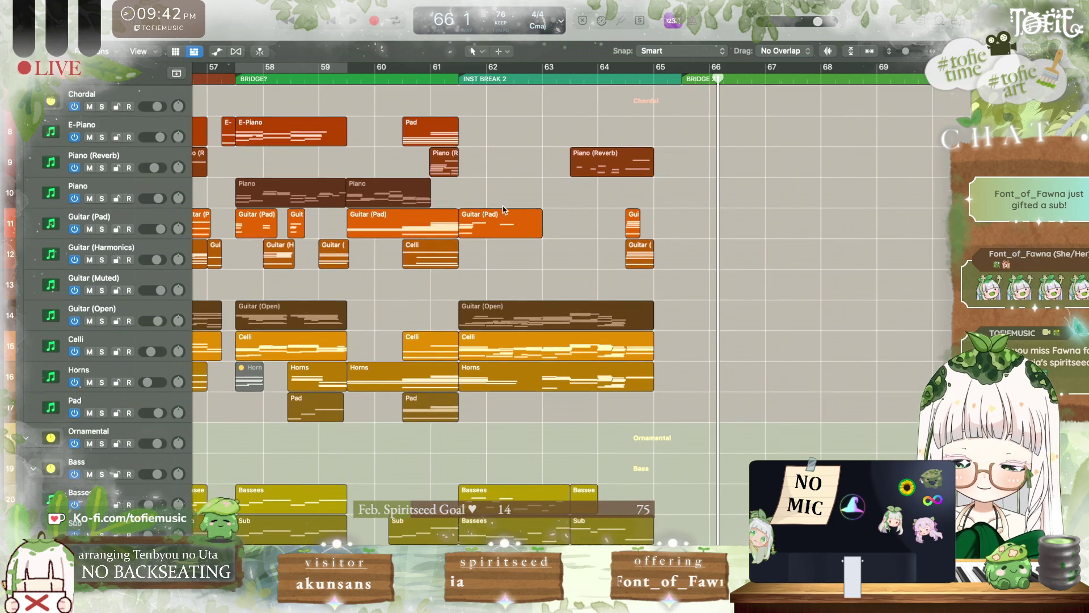
{"action": "left_click", "coordinate": [493, 350]}
{"action": "double_click", "coordinate": [457, 79]}
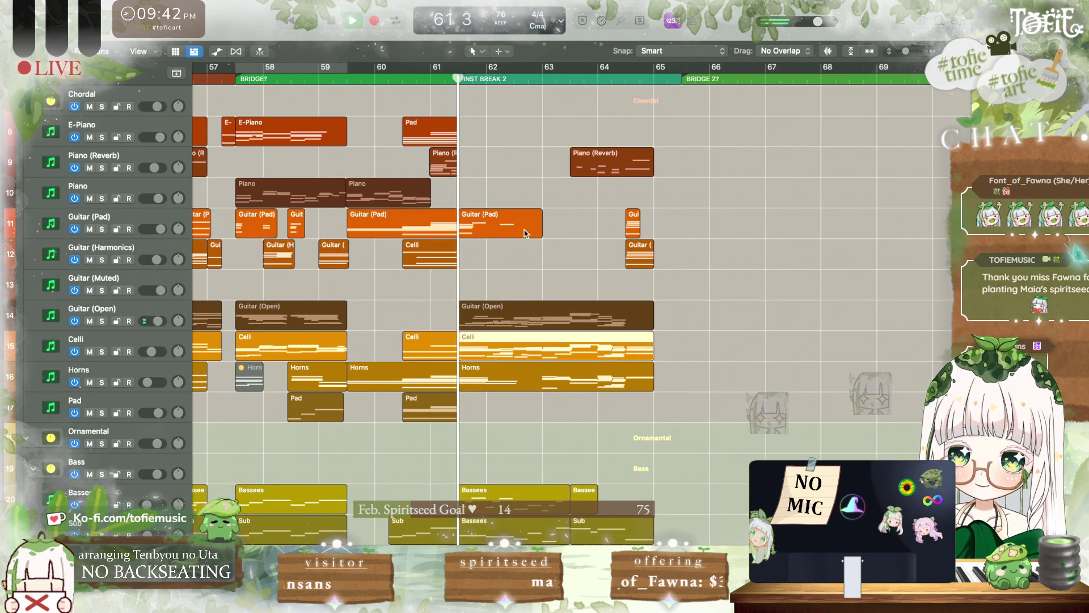
{"action": "key", "text": "super+Right"}
{"action": "key", "text": "super+Right"}
{"action": "key", "text": "super+Right"}
{"action": "key", "text": "super+Right"}
{"action": "scroll", "coordinate": [410, 295], "scroll_direction": "right", "scroll_amount": 2}
{"action": "scroll", "coordinate": [410, 294], "scroll_direction": "up", "scroll_amount": 1}
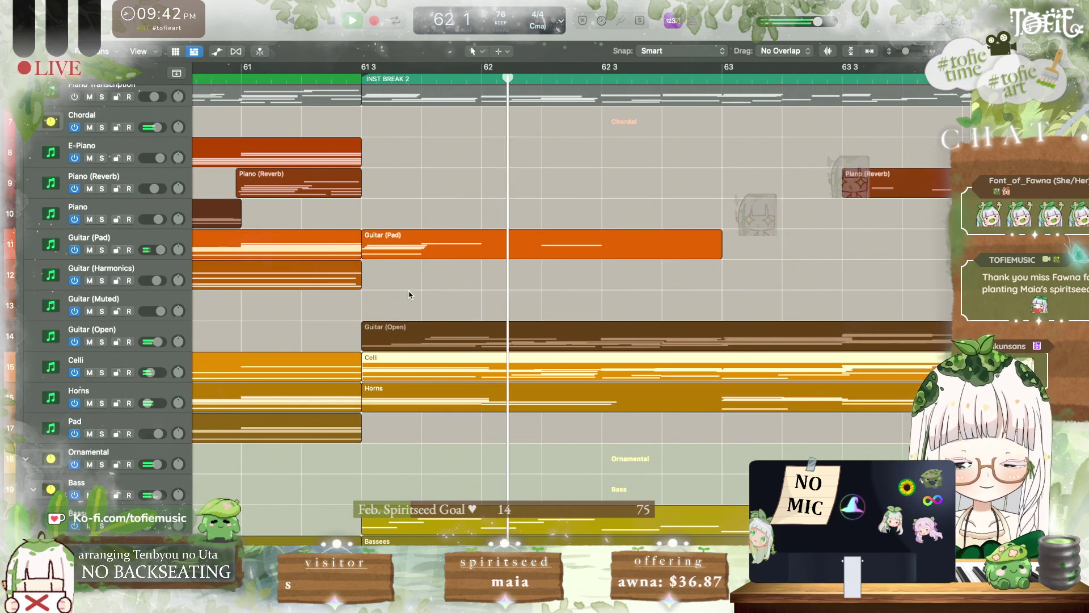
{"action": "scroll", "coordinate": [410, 295], "scroll_direction": "right", "scroll_amount": 3}
{"action": "scroll", "coordinate": [410, 294], "scroll_direction": "down", "scroll_amount": 1}
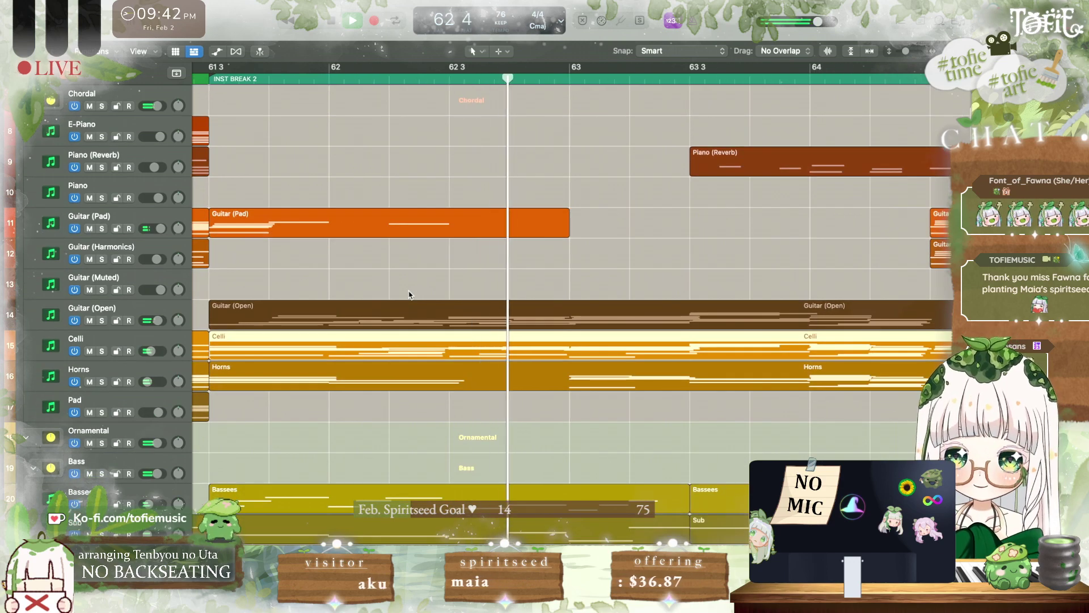
{"action": "scroll", "coordinate": [409, 294], "scroll_direction": "down", "scroll_amount": 1}
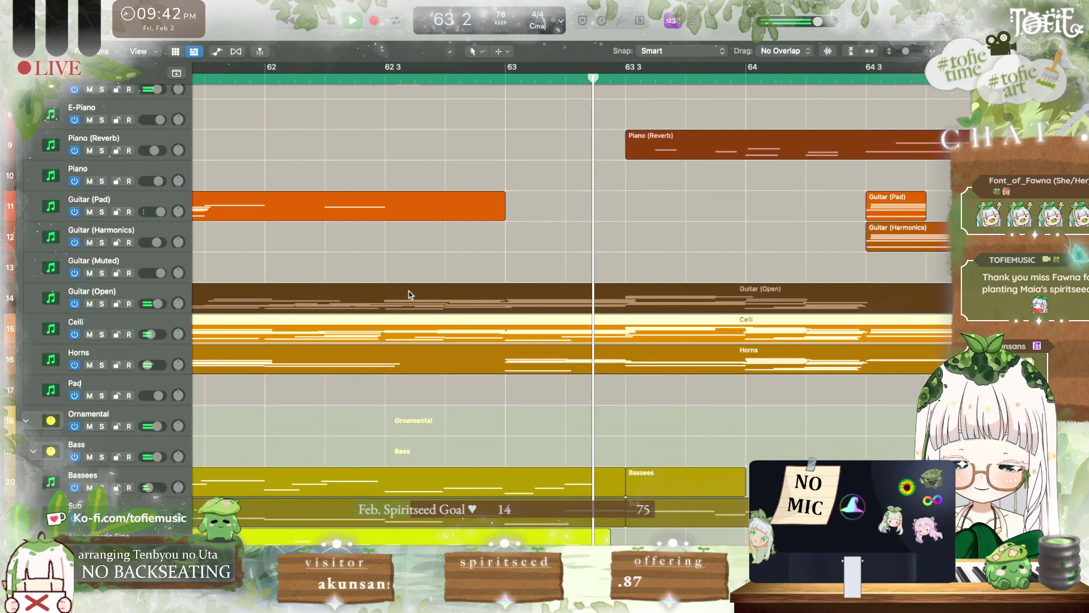
{"action": "scroll", "coordinate": [410, 295], "scroll_direction": "right", "scroll_amount": 4}
{"action": "scroll", "coordinate": [410, 295], "scroll_direction": "down", "scroll_amount": 1}
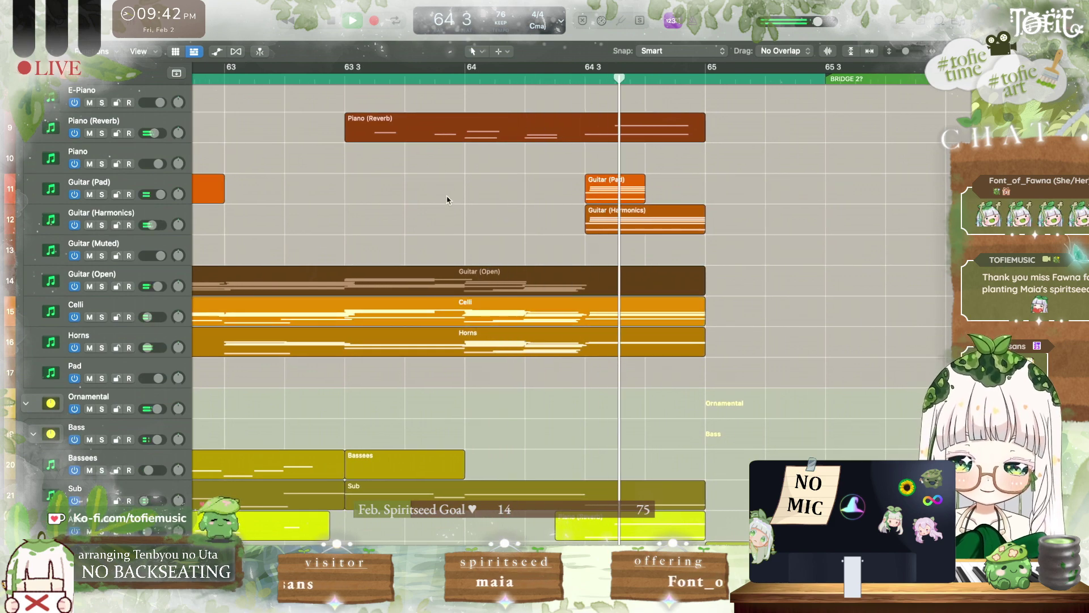
{"action": "scroll", "coordinate": [447, 200], "scroll_direction": "down", "scroll_amount": 10}
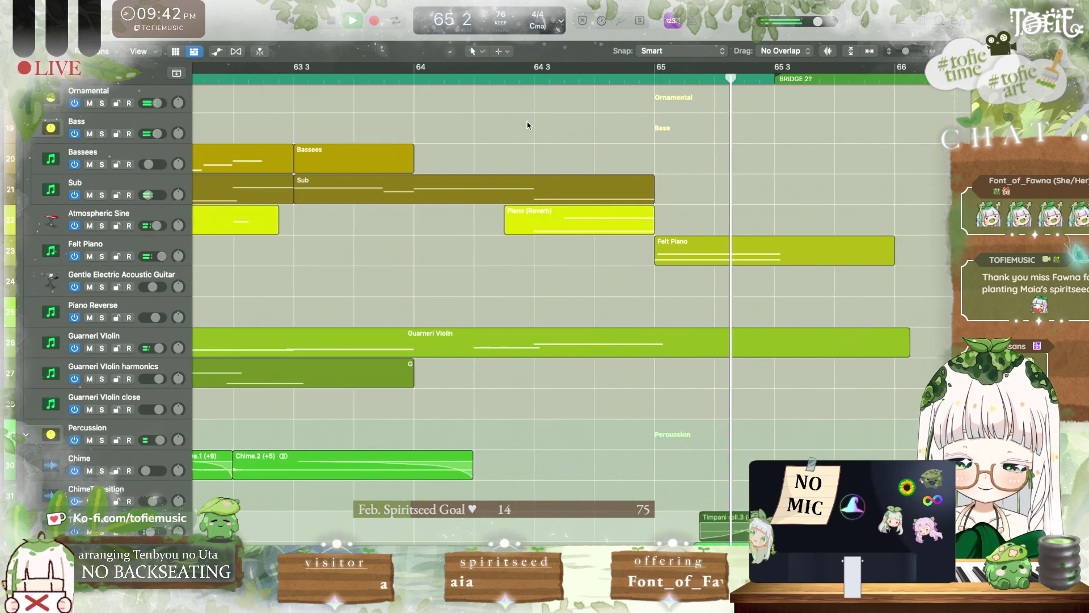
Step: Lower the Atmospheric Sine's volume dip before 64 3 to -37.2 dB and reduce the Sub's volume peak at bar 65
{"action": "left_click", "coordinate": [525, 79]}
{"action": "key", "text": "a"}
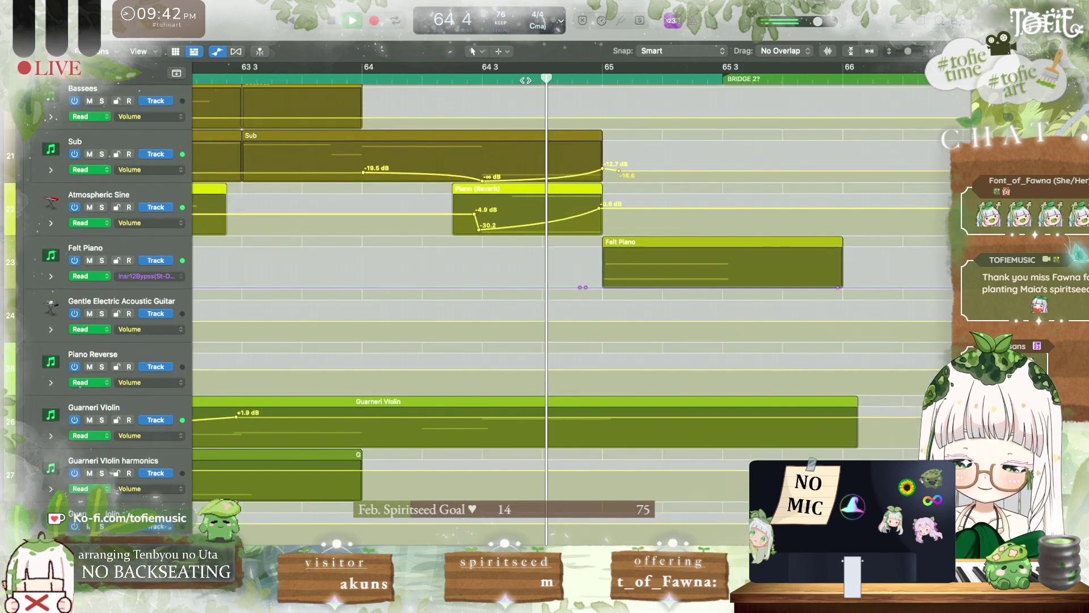
{"action": "left_click_drag", "start_coordinate": [441, 230], "coordinate": [441, 235]}
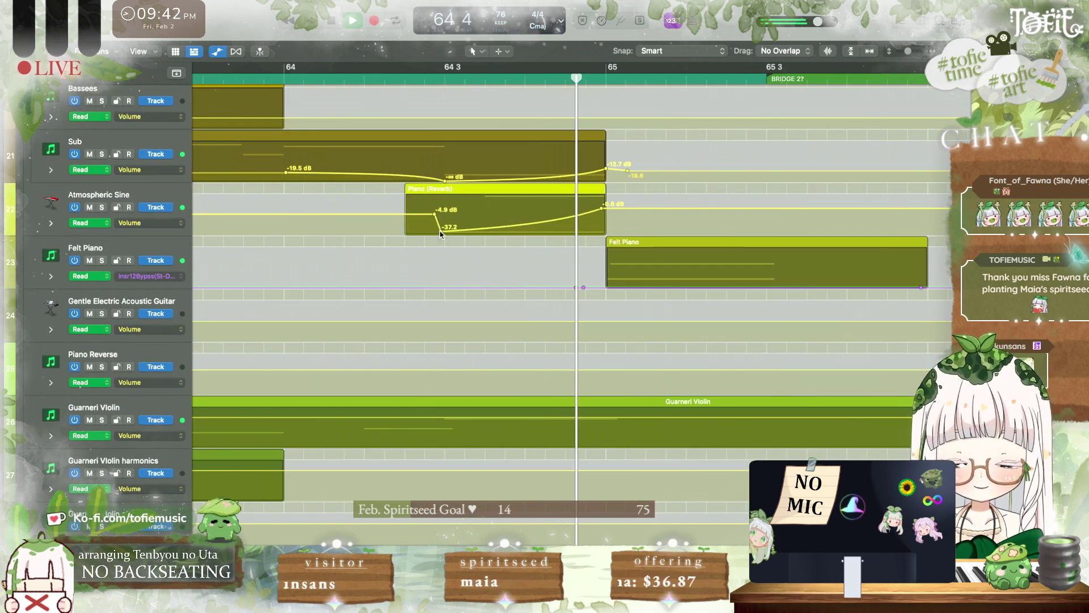
{"action": "scroll", "coordinate": [440, 233], "scroll_direction": "up", "scroll_amount": 5}
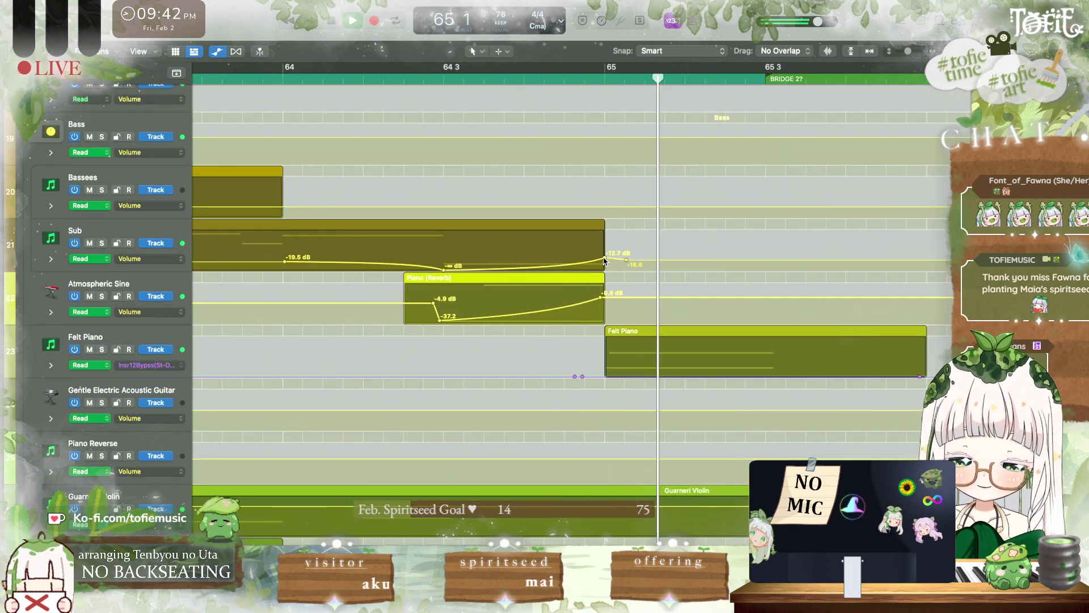
{"action": "left_click", "coordinate": [605, 257]}
{"action": "key", "text": "space"}
{"action": "key", "text": "space"}
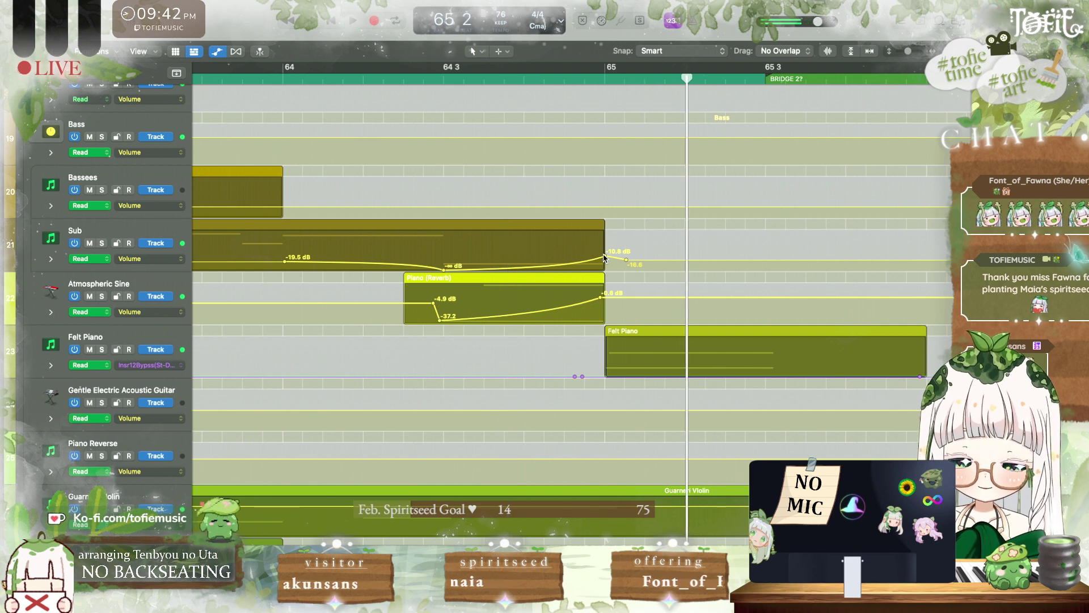
{"action": "left_click", "coordinate": [604, 257]}
{"action": "key", "text": "space"}
Step: Transpose the Sub region's last note at 64 3 up one octave in the Piano Roll and audition it
{"action": "key", "text": "a"}
{"action": "key", "text": "p"}
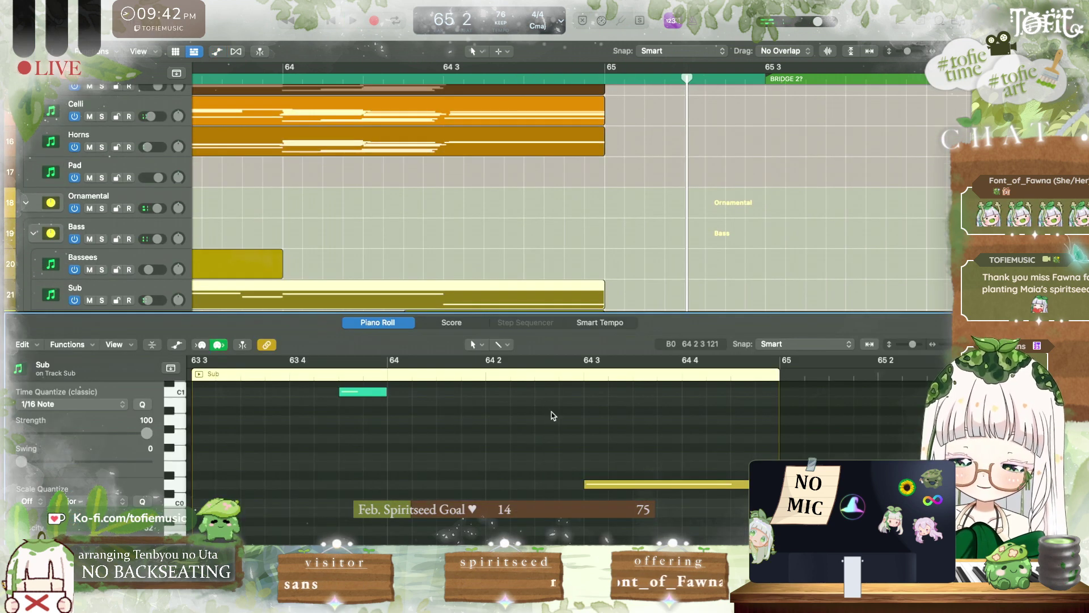
{"action": "key", "text": "alt+shift+Up"}
{"action": "key", "text": "space"}
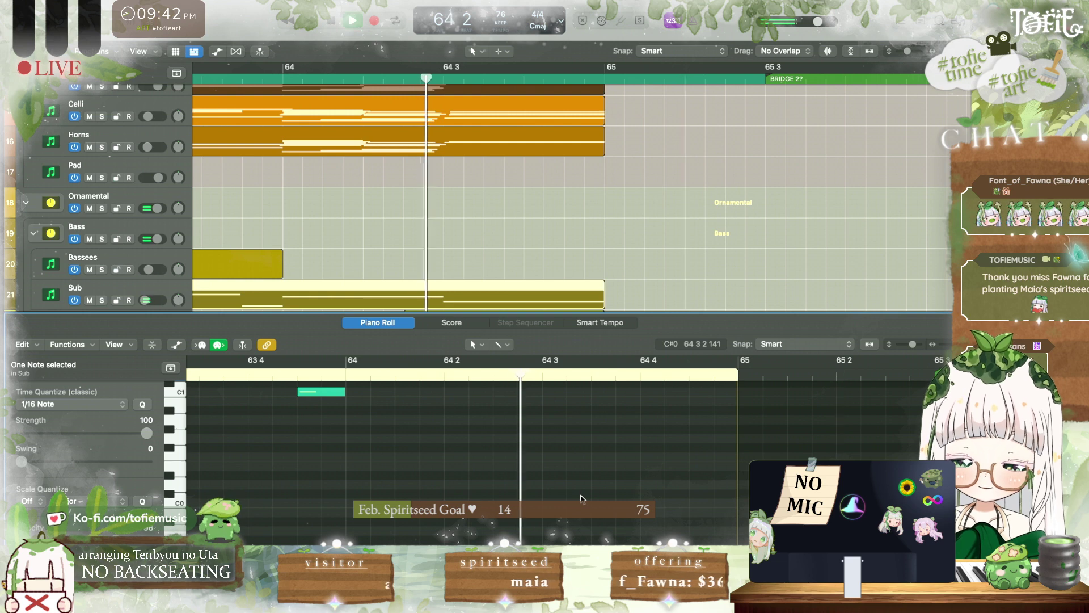
{"action": "key", "text": "space"}
Step: Set the Sub's volume automation point at bar 65 to -16.8 dB while auditioning the transition
{"action": "scroll", "coordinate": [536, 271], "scroll_direction": "down", "scroll_amount": 3}
{"action": "key", "text": "a"}
{"action": "left_click", "coordinate": [630, 207]}
{"action": "scroll", "coordinate": [630, 207], "scroll_direction": "down", "scroll_amount": 2}
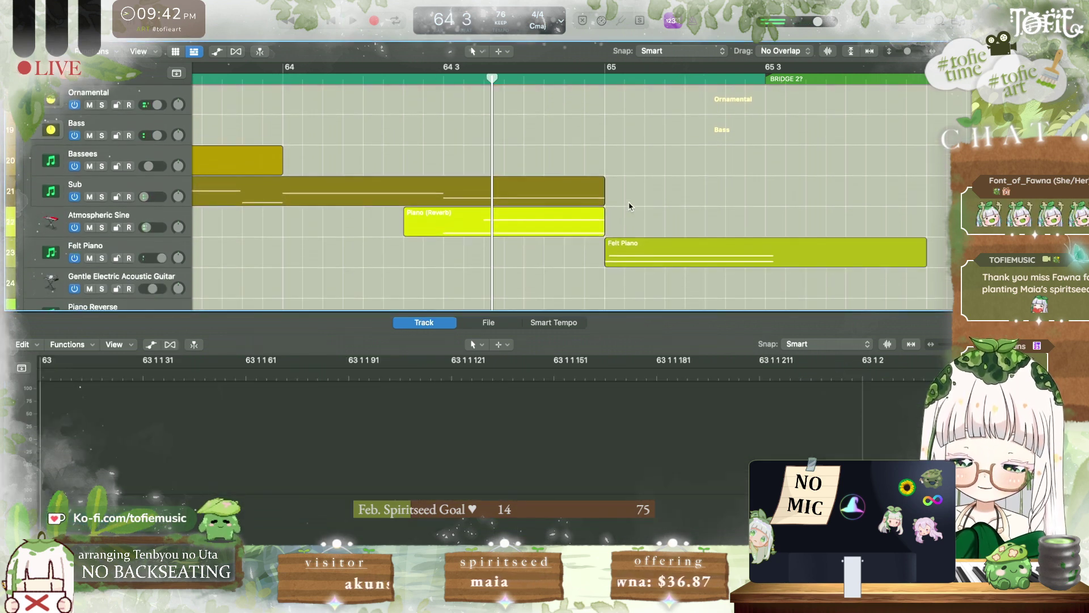
{"action": "key", "text": "a"}
{"action": "left_click_drag", "start_coordinate": [605, 234], "coordinate": [607, 244]}
{"action": "key", "text": "space"}
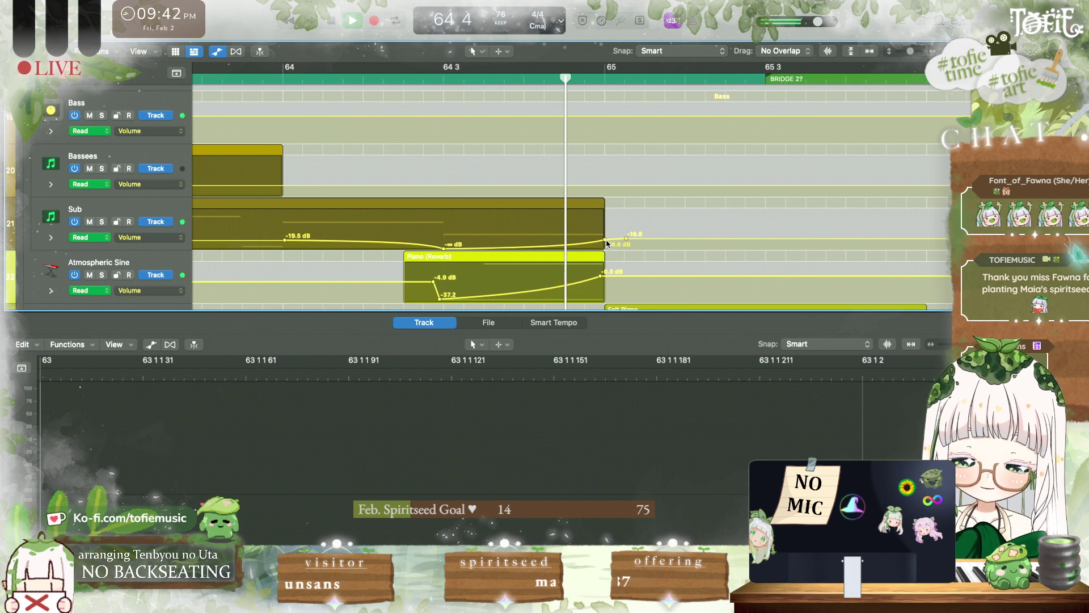
{"action": "left_click", "coordinate": [605, 242]}
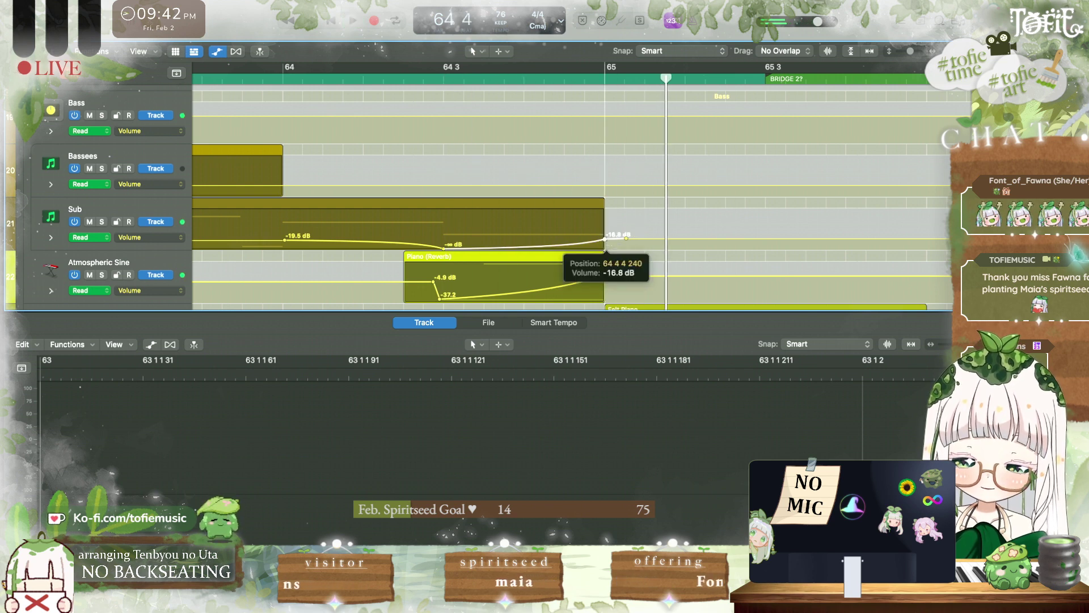
{"action": "key", "text": "space"}
Step: Nudge the Sub's -∞ dB volume point to just before 64 3, audition it, and close the automation and editor views
{"action": "left_click", "coordinate": [443, 248]}
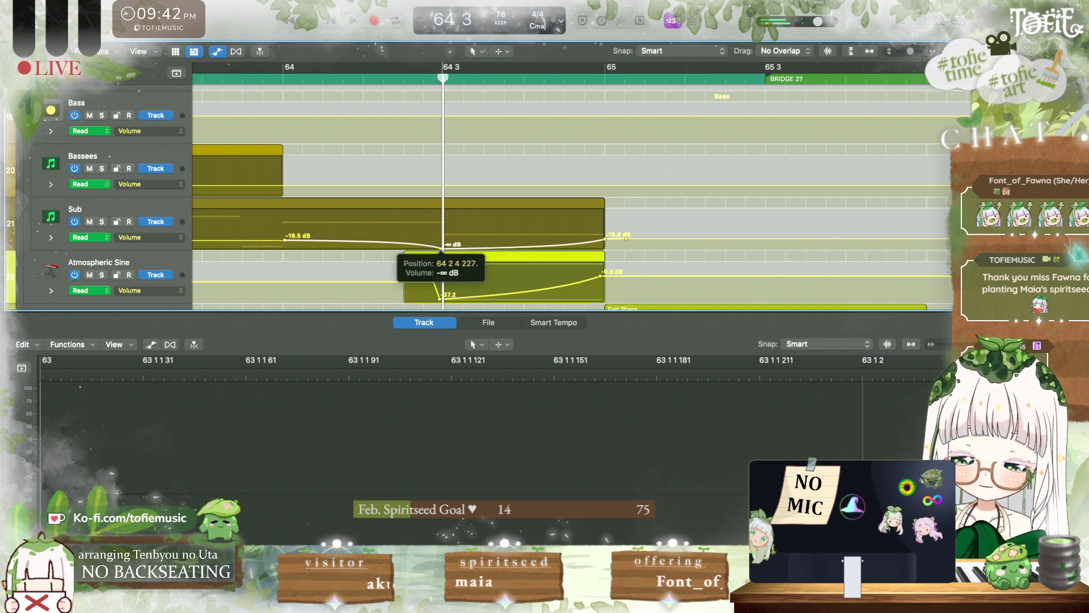
{"action": "key", "text": "space"}
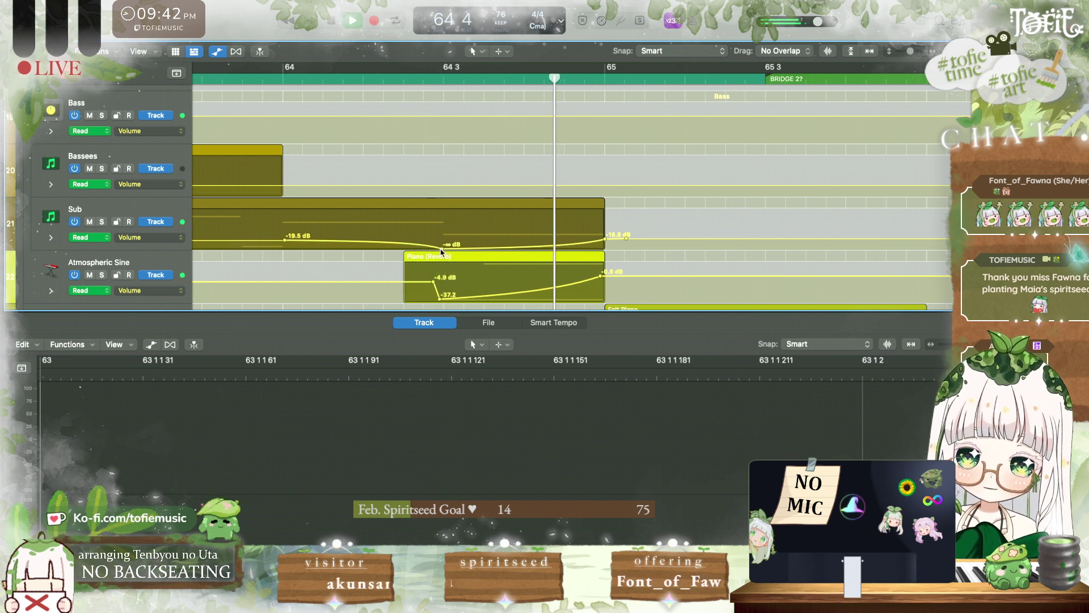
{"action": "key", "text": "space"}
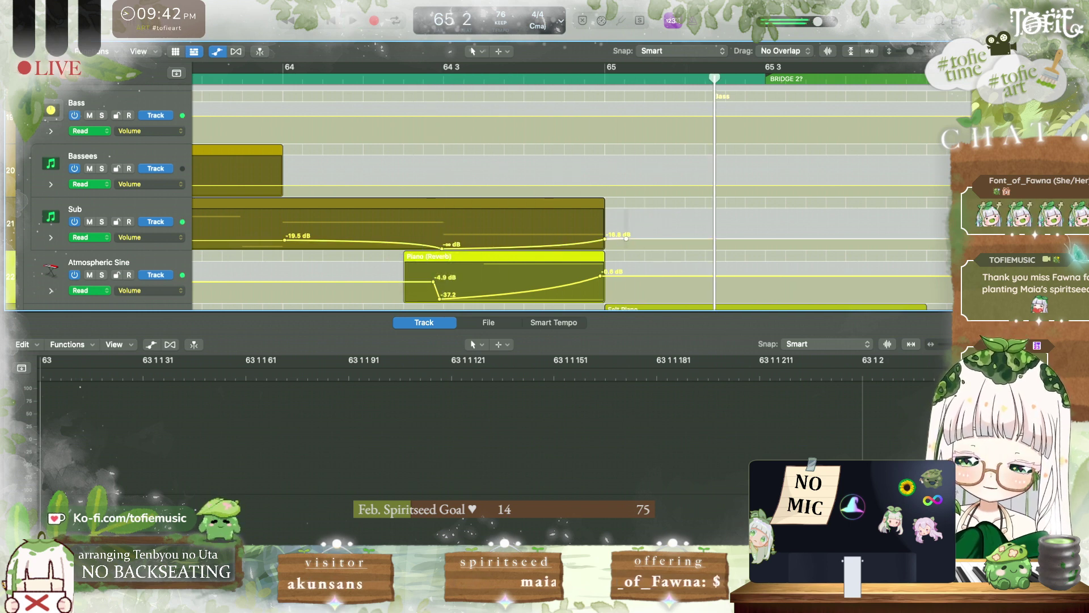
{"action": "left_click", "coordinate": [216, 51]}
{"action": "key", "text": "e"}
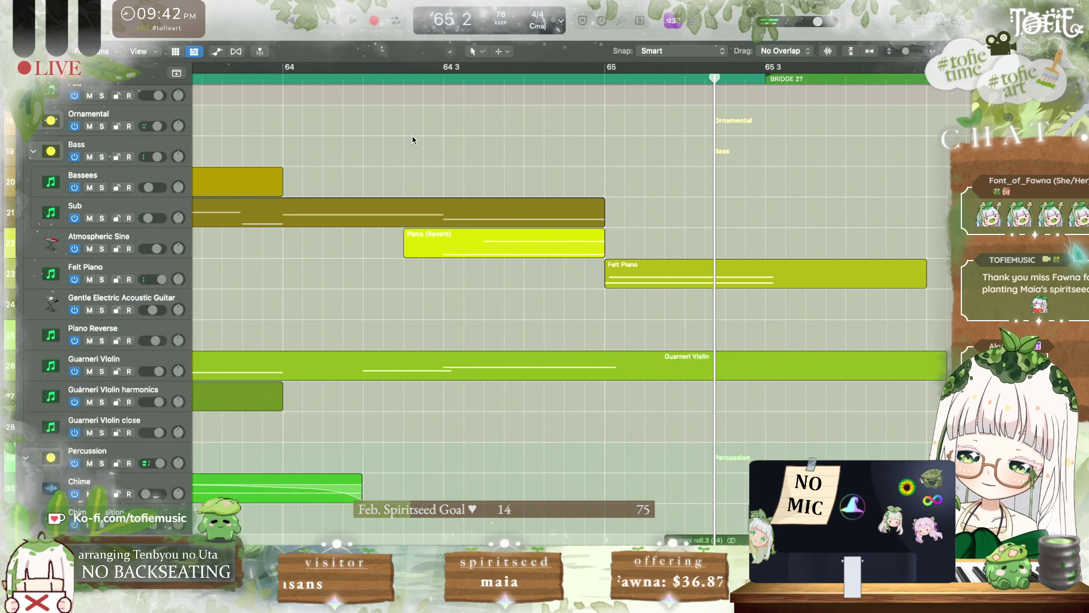
Step: Create a MIDI region on the Guarneri Violin harmonics track from bar 64 to 65 and open it in the Piano Roll
{"action": "scroll", "coordinate": [413, 139], "scroll_direction": "up", "scroll_amount": 10}
{"action": "scroll", "coordinate": [413, 139], "scroll_direction": "down", "scroll_amount": 10}
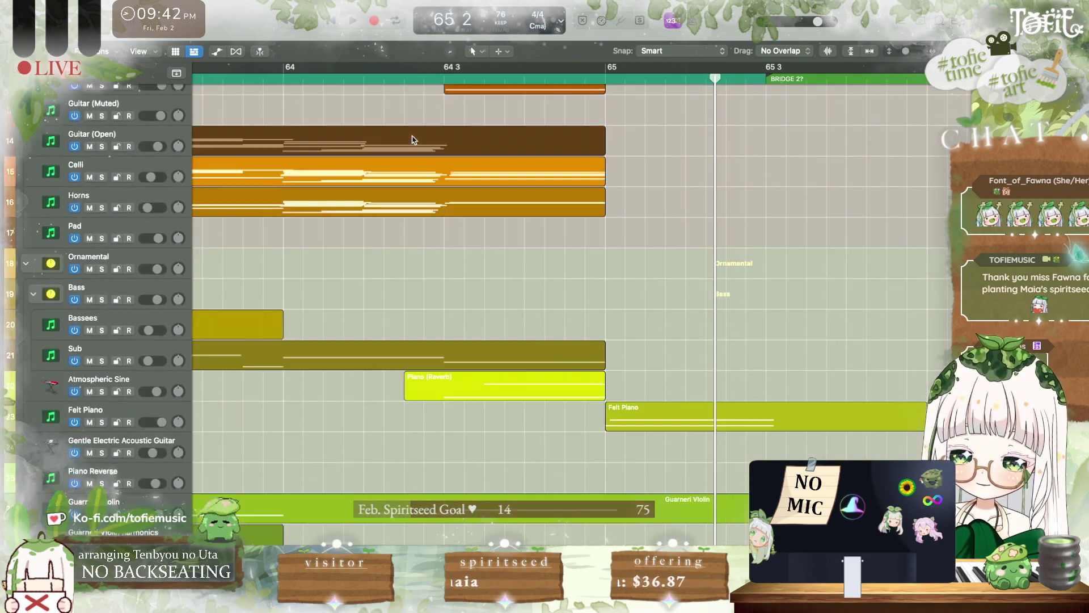
{"action": "scroll", "coordinate": [411, 227], "scroll_direction": "down", "scroll_amount": 3}
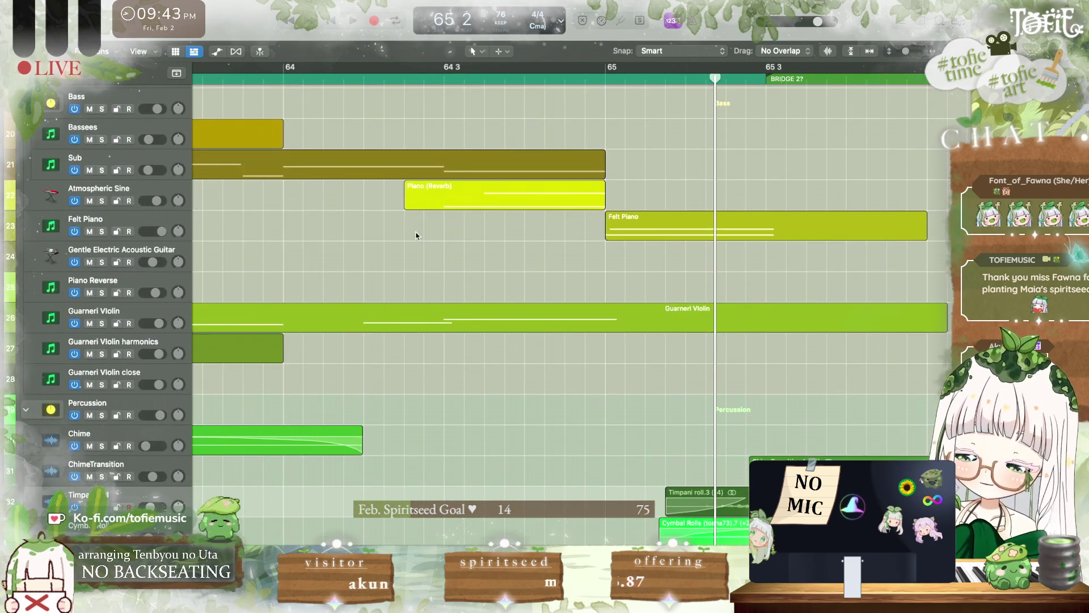
{"action": "right_click", "coordinate": [450, 355]}
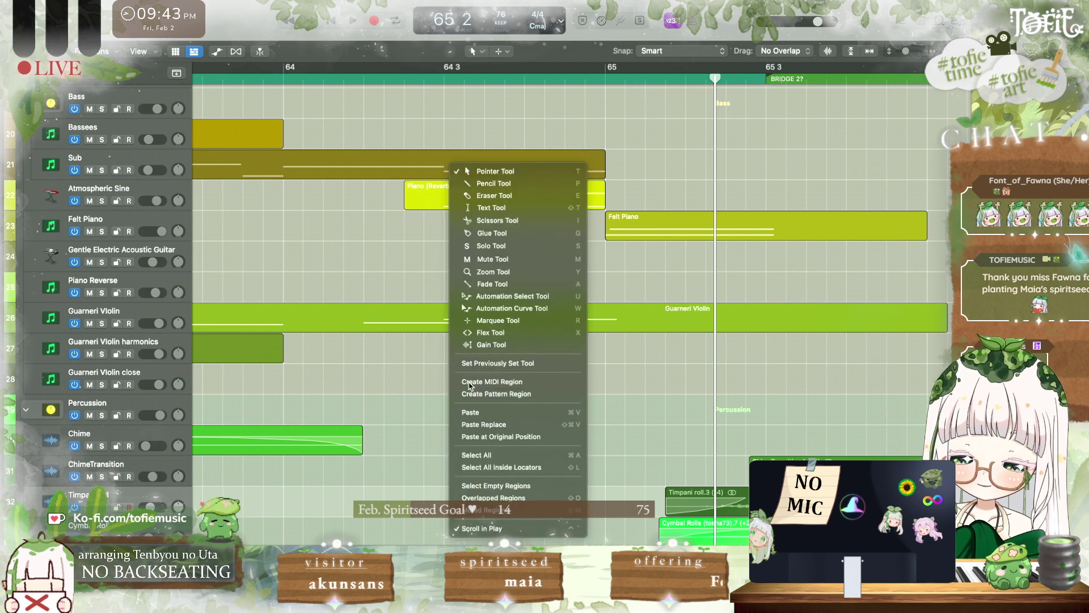
{"action": "left_click", "coordinate": [477, 381]}
{"action": "left_click", "coordinate": [441, 334]}
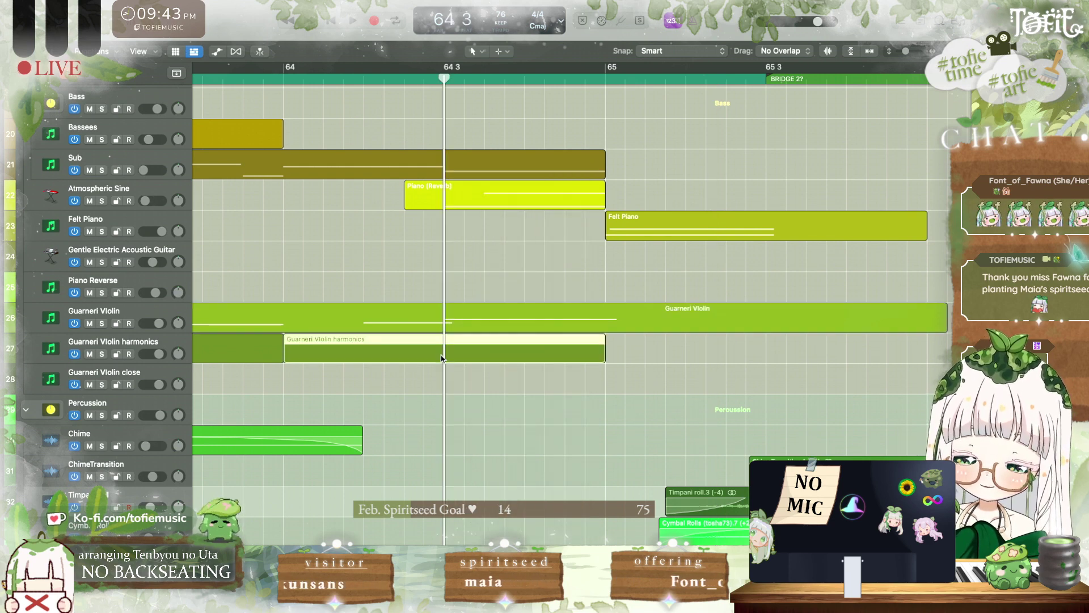
{"action": "double_click", "coordinate": [441, 355]}
{"action": "left_click", "coordinate": [177, 345]}
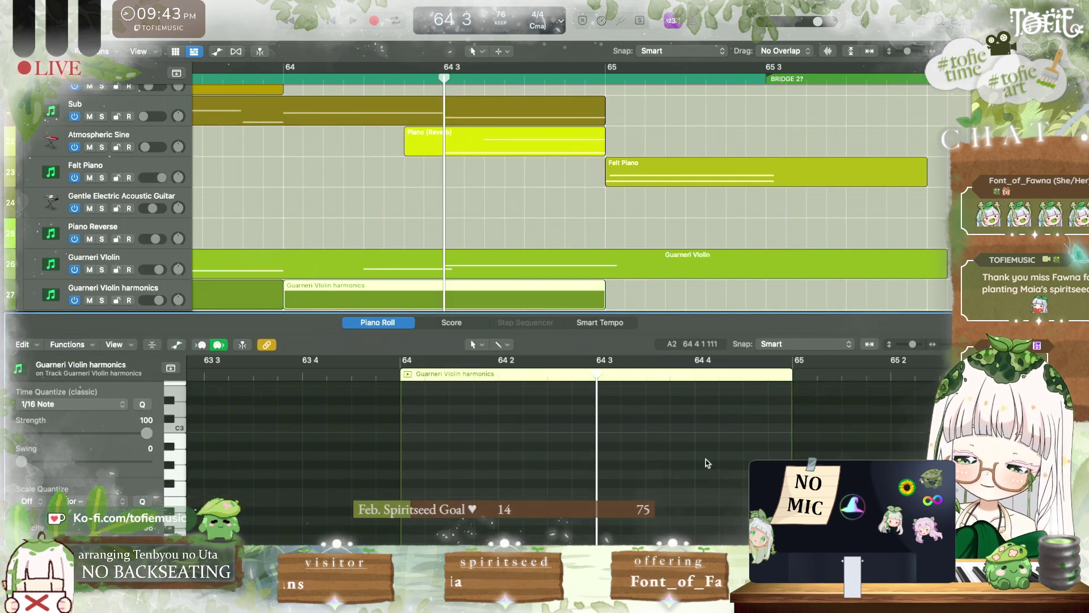
Step: Add a G3 note from 64 3 to 65 in the new Guarneri Violin harmonics region and audition it
{"action": "scroll", "coordinate": [707, 462], "scroll_direction": "right", "scroll_amount": 2}
{"action": "mouse_move", "coordinate": [555, 429]}
{"action": "left_mouse_down"}
{"action": "mouse_move", "coordinate": [654, 429]}
{"action": "mouse_move", "coordinate": [645, 427]}
{"action": "left_mouse_up"}
{"action": "key", "text": "alt+Up"}
{"action": "key", "text": "alt+Up"}
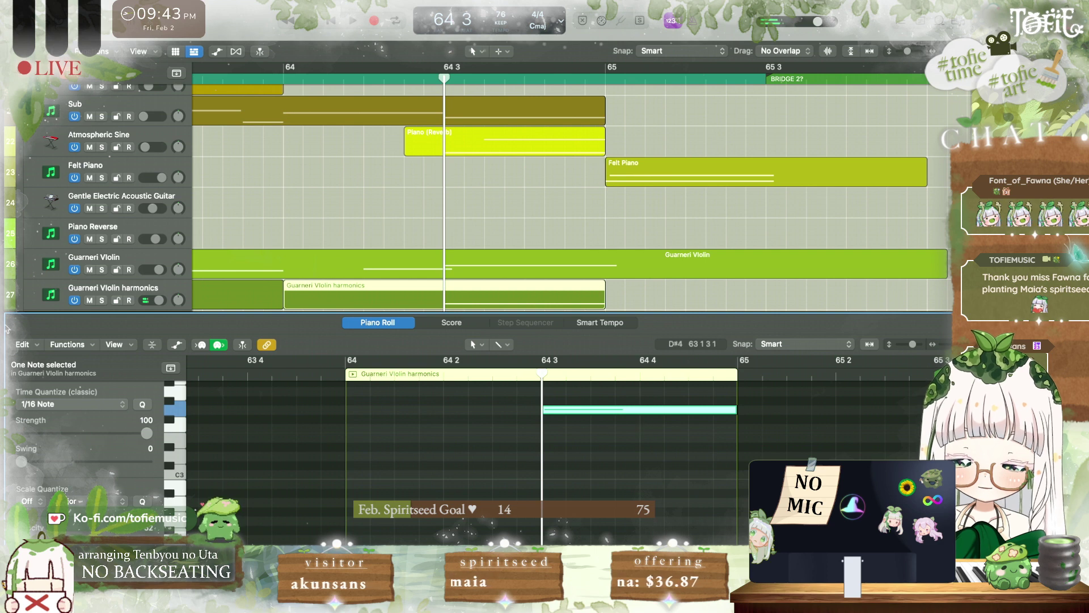
{"action": "scroll", "coordinate": [447, 282], "scroll_direction": "down", "scroll_amount": 3}
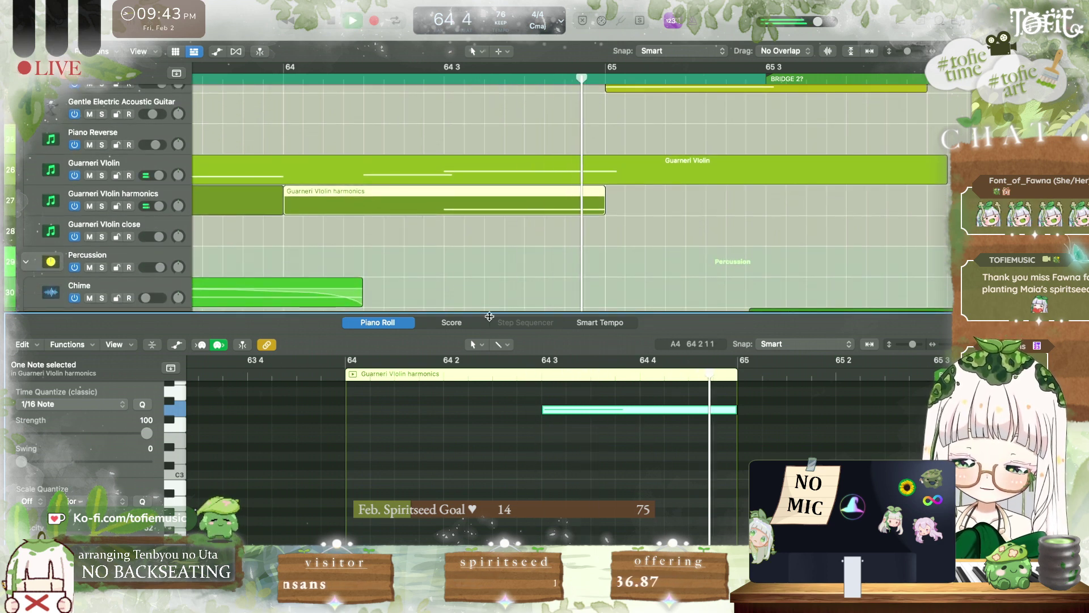
Step: Lower the Guarneri Violin harmonics note at 64 3 to D3
{"action": "left_click", "coordinate": [572, 421]}
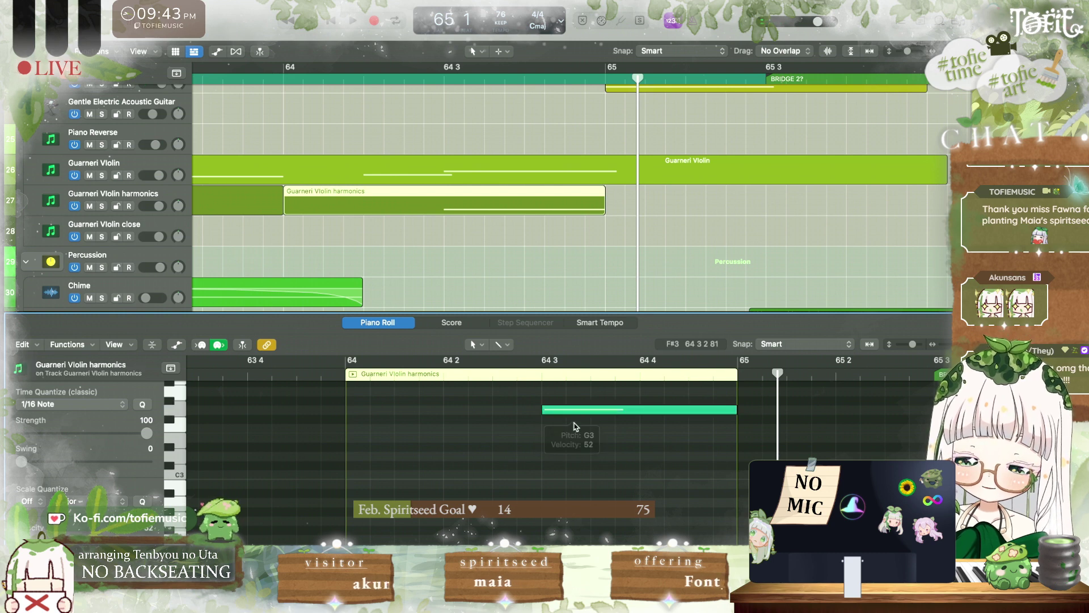
{"action": "left_click", "coordinate": [574, 409]}
{"action": "key", "text": "super+z"}
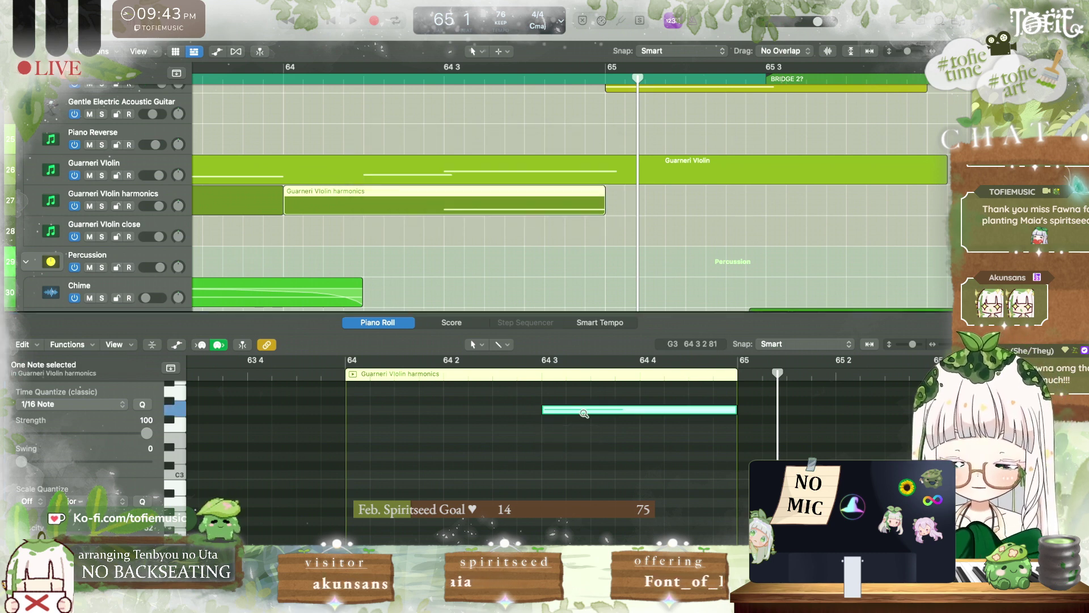
{"action": "key", "text": "alt+Down"}
{"action": "key", "text": "alt+Down"}
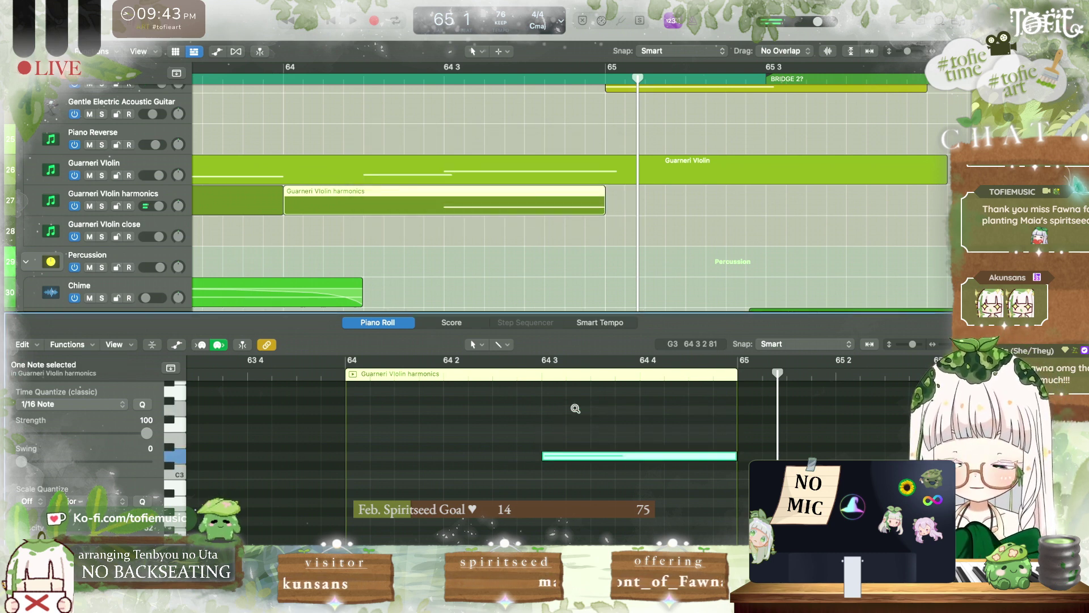
Step: Duplicate the D3 harmonics note at 64 3 onto C3, and solo the Guarneri Violin harmonics track for playback
{"action": "key", "text": "shift+space"}
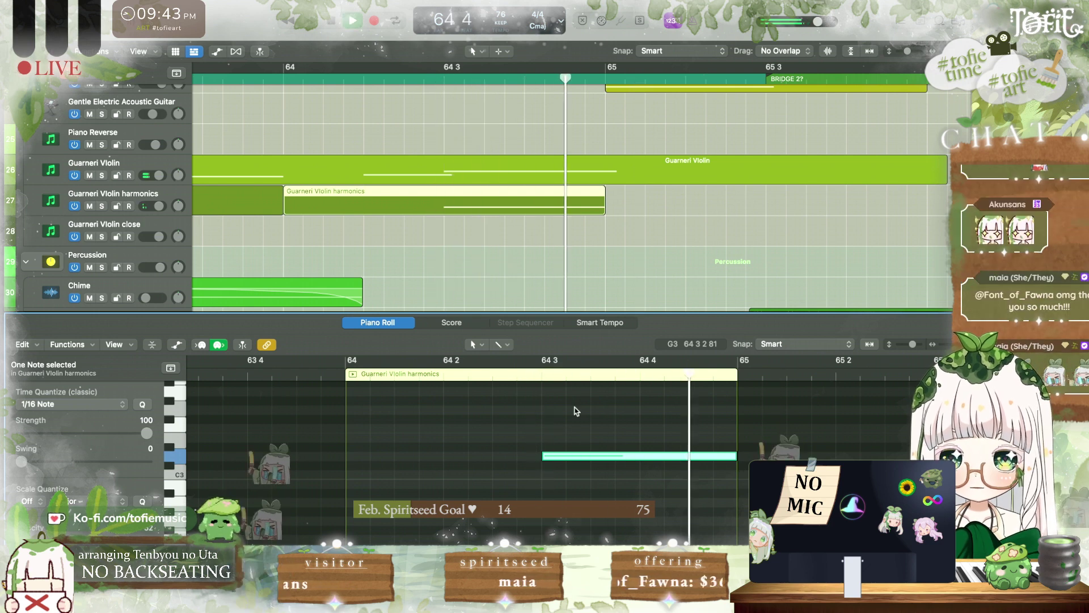
{"action": "key", "text": "space"}
{"action": "left_click_drag", "start_coordinate": [570, 456], "coordinate": [570, 480]}
{"action": "key", "text": "shift+space"}
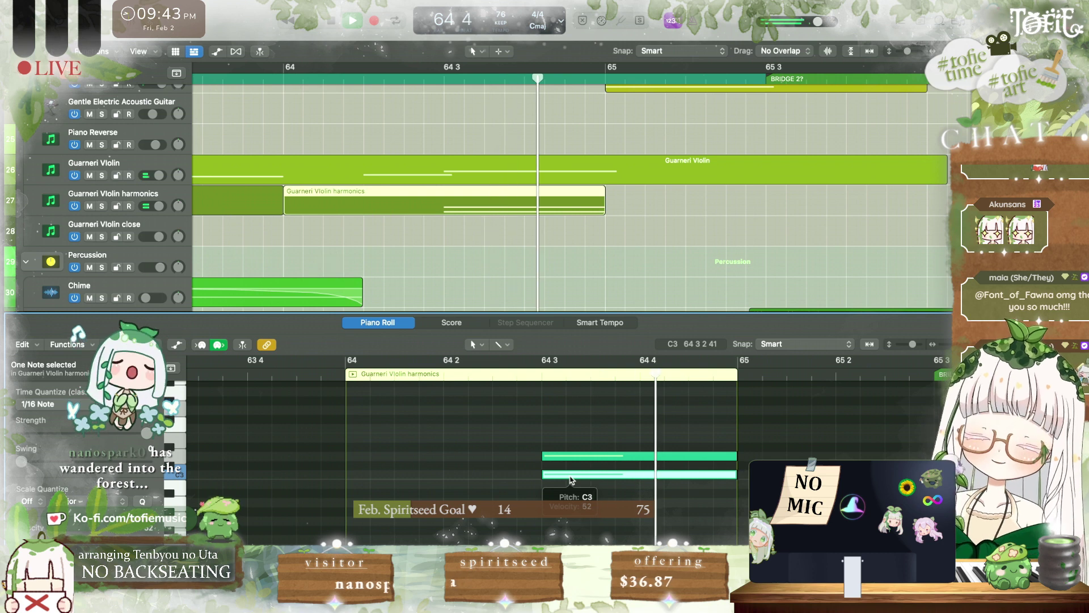
{"action": "key", "text": "s"}
{"action": "key", "text": "shift+space"}
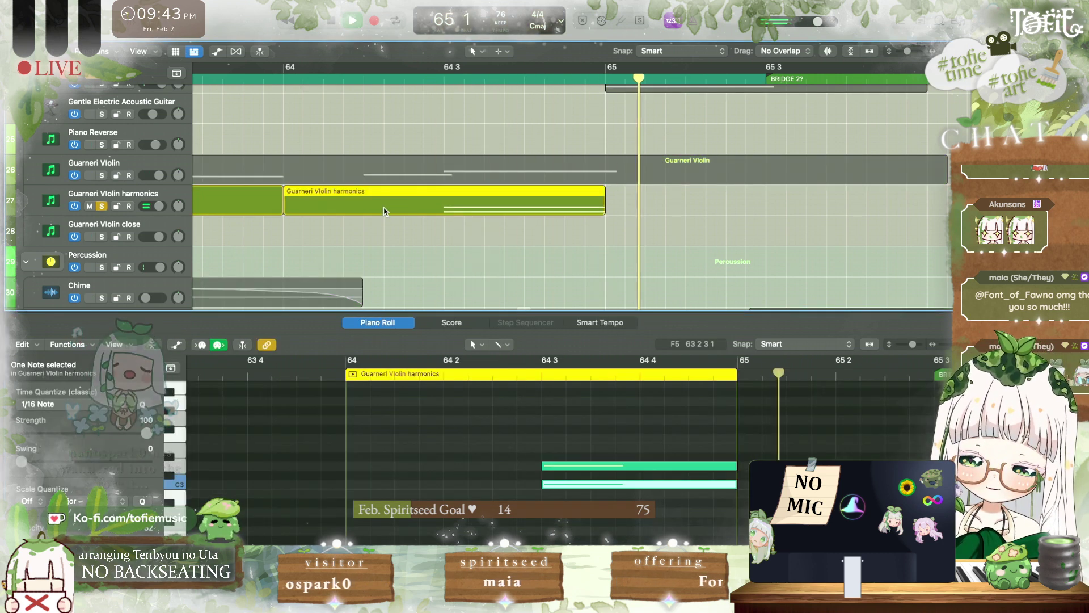
Step: Try the C3 harmonics note an octave lower and play the soloed track
{"action": "key", "text": "space"}
{"action": "left_click", "coordinate": [612, 495]}
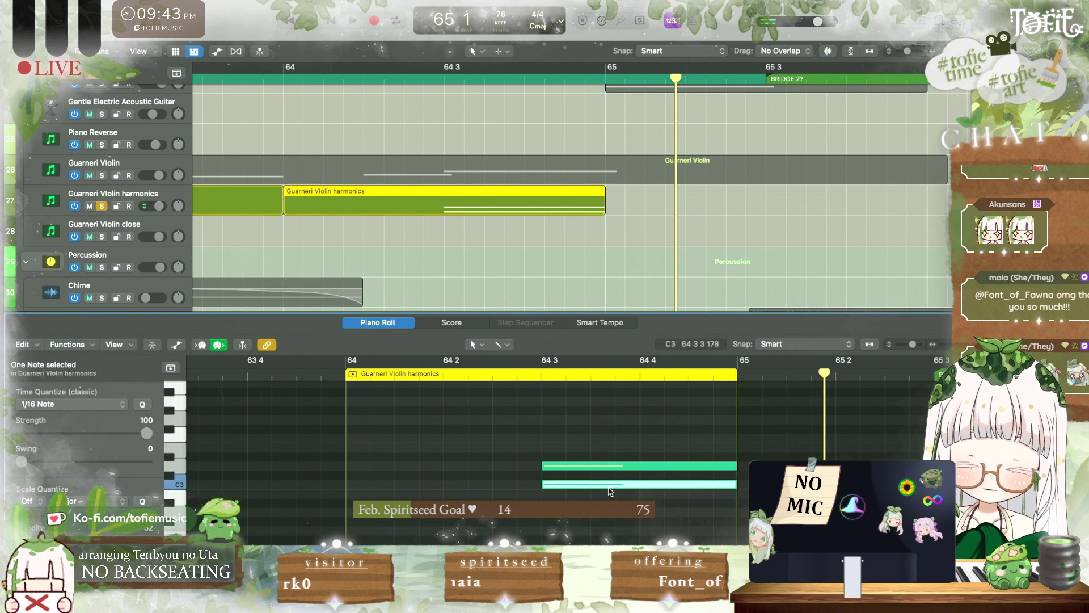
{"action": "key", "text": "shift+space"}
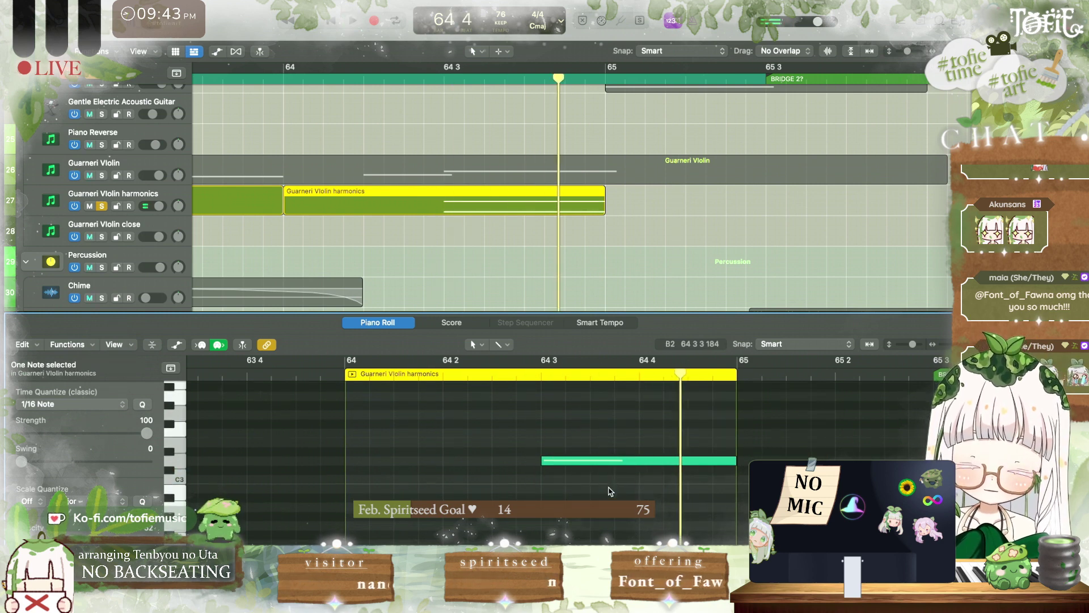
{"action": "key", "text": "space"}
{"action": "key", "text": "alt+shift+Down"}
{"action": "key", "text": "space"}
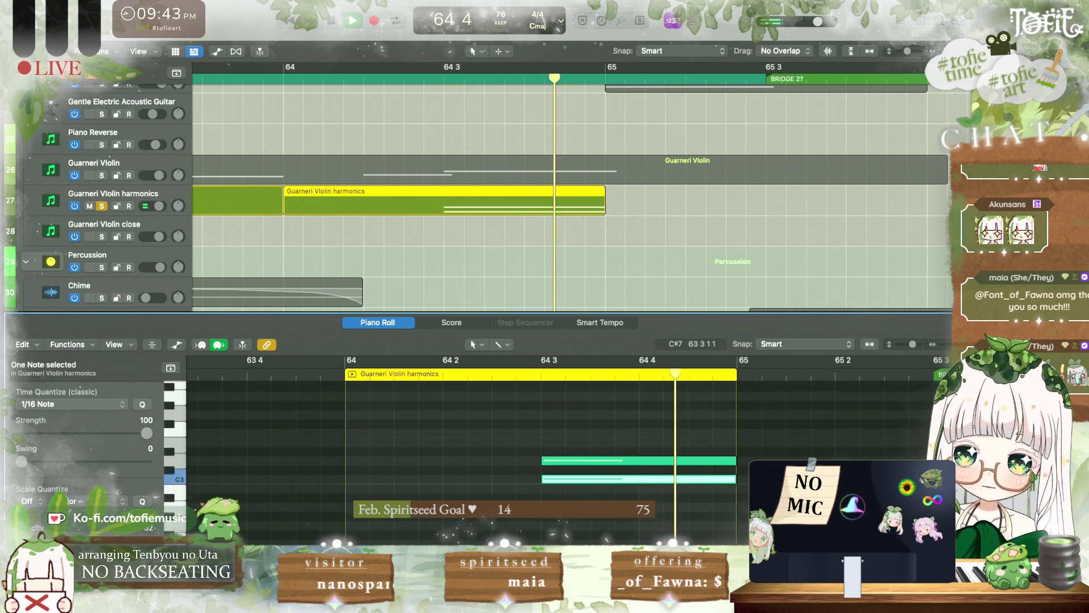
Step: Show track automation and add volume points from 64 3 to 65 on Guarneri Violin harmonics, dropping the 64 3 point to -∞ dB
{"action": "key", "text": "e"}
{"action": "key", "text": "a"}
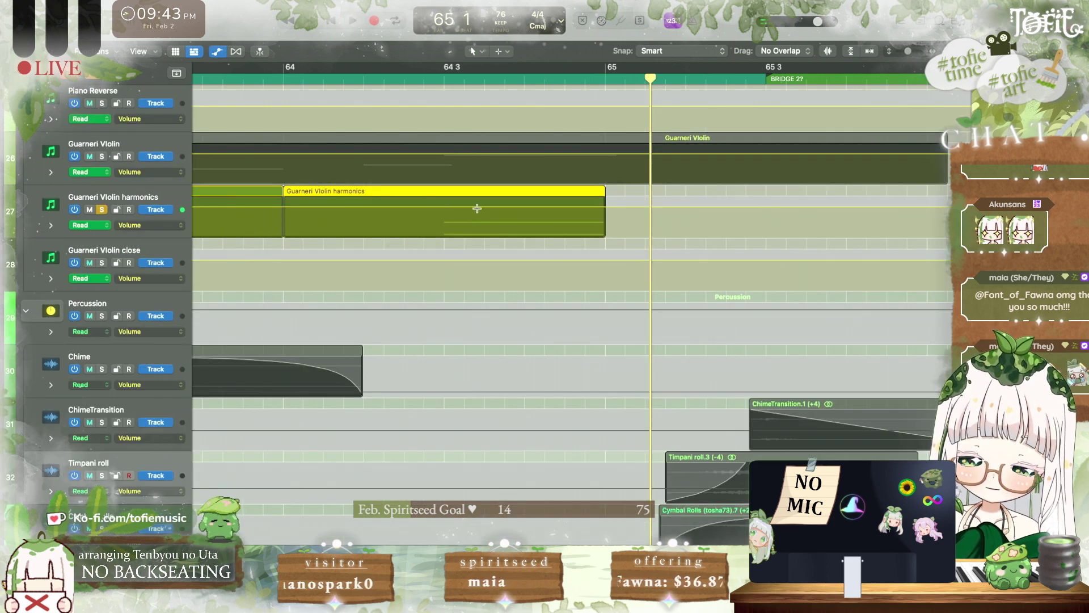
{"action": "left_click_drag", "start_coordinate": [449, 208], "coordinate": [605, 209]}
{"action": "left_click", "coordinate": [572, 211]}
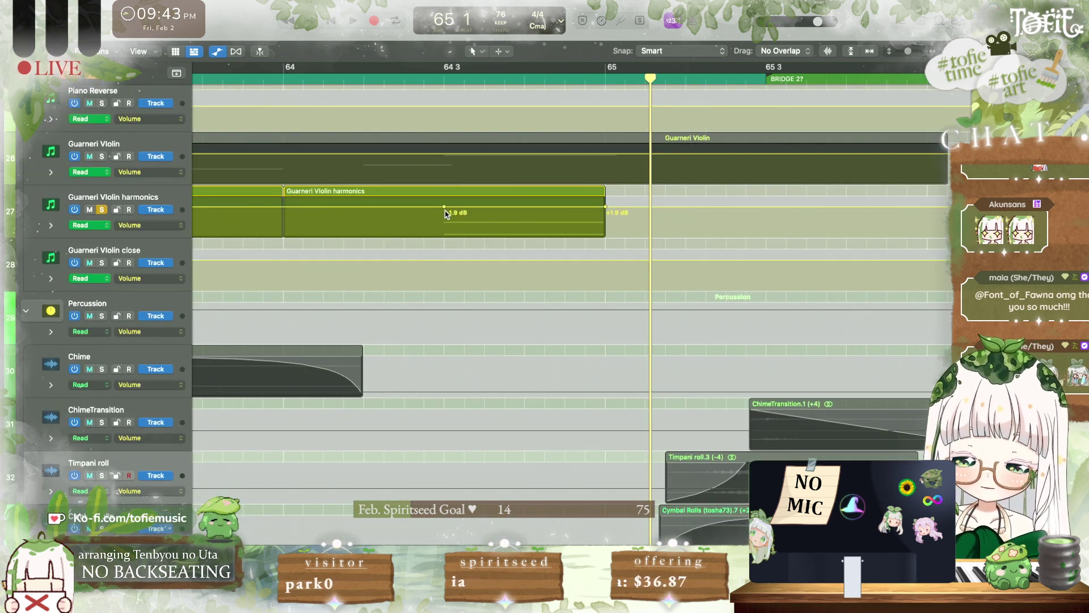
{"action": "left_click_drag", "start_coordinate": [445, 209], "coordinate": [445, 237]}
{"action": "key", "text": "space"}
Step: Bend the harmonics volume ramp downward with the Automation Curve Tool and raise its end point at bar 65 to +4.1 dB
{"action": "left_click", "coordinate": [501, 51]}
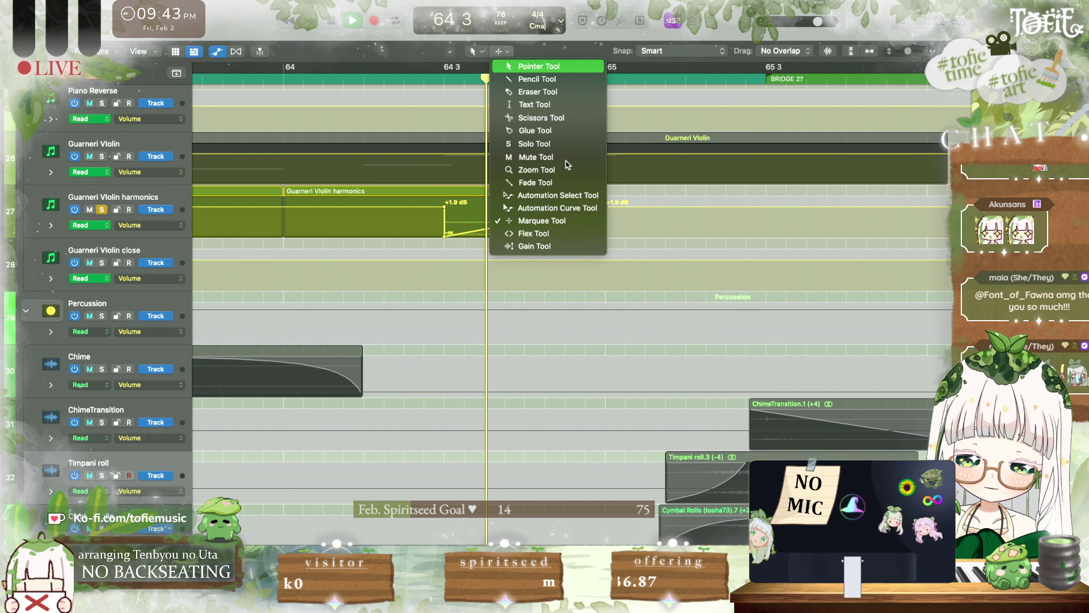
{"action": "left_click", "coordinate": [581, 221]}
{"action": "left_click", "coordinate": [500, 51]}
{"action": "left_click", "coordinate": [557, 208]}
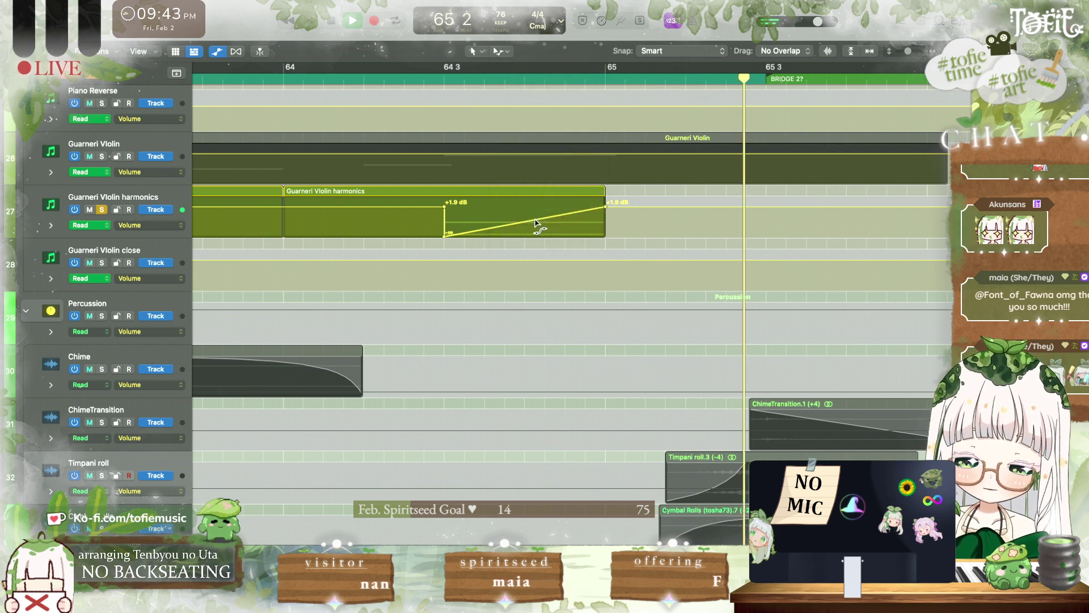
{"action": "left_click_drag", "start_coordinate": [535, 222], "coordinate": [531, 229]}
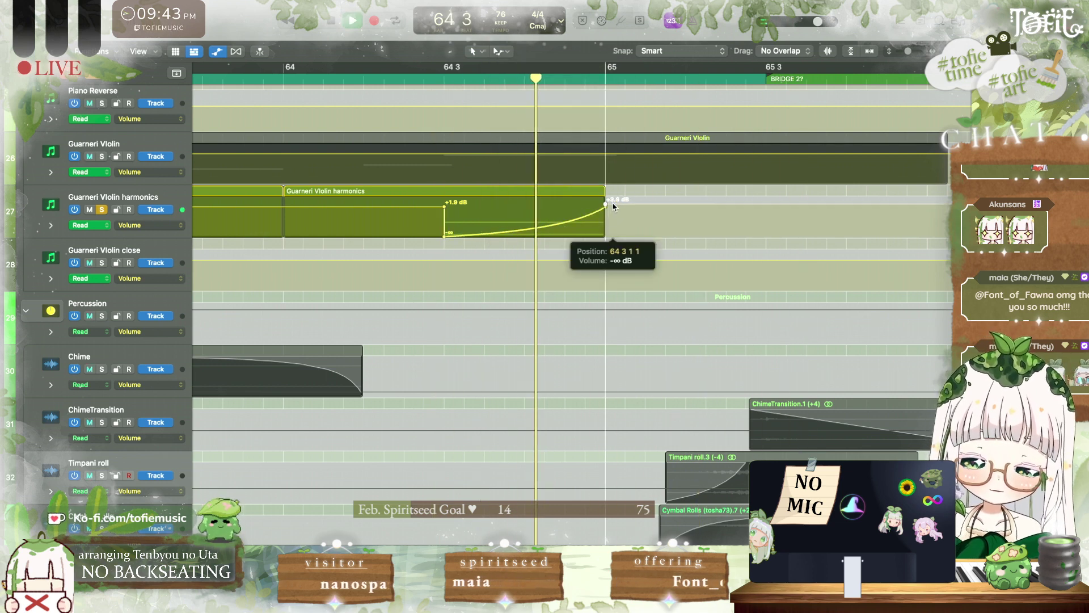
{"action": "left_click_drag", "start_coordinate": [607, 207], "coordinate": [607, 202]}
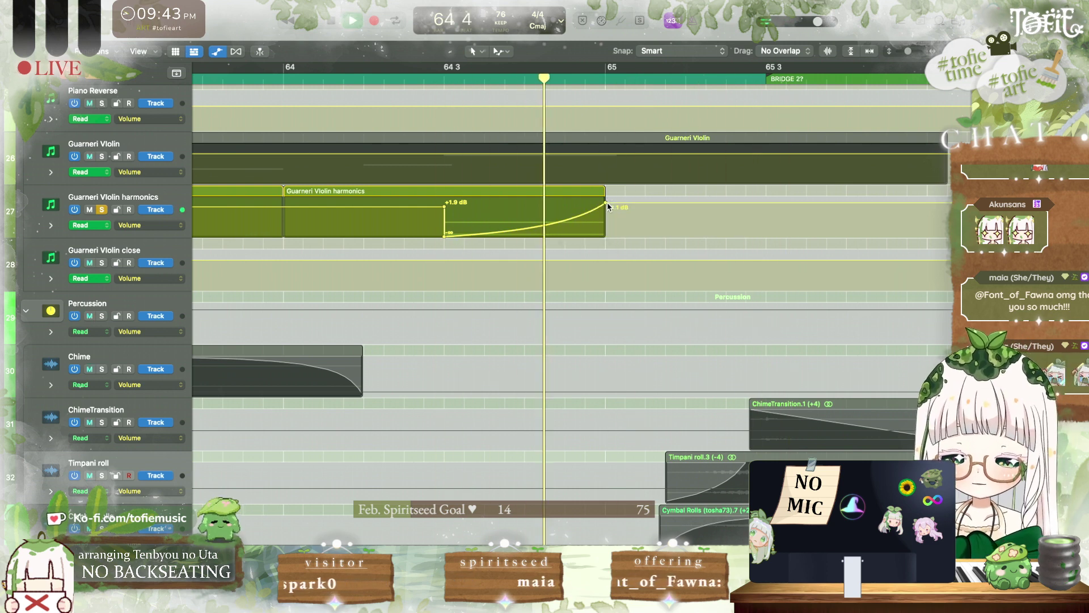
Step: Unsolo Guarneri Violin harmonics, move the +1.9 dB volume point slightly earlier to 64 2 4 205, and hide the automation
{"action": "left_click", "coordinate": [102, 210]}
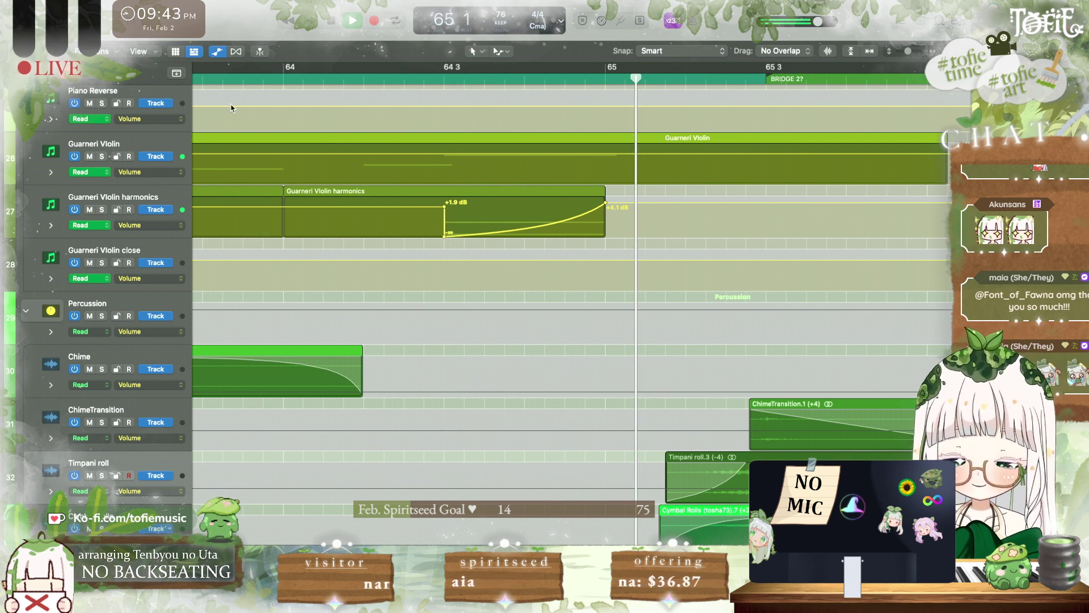
{"action": "scroll", "coordinate": [606, 204], "scroll_direction": "up", "scroll_amount": 3}
{"action": "scroll", "coordinate": [605, 205], "scroll_direction": "up", "scroll_amount": 1}
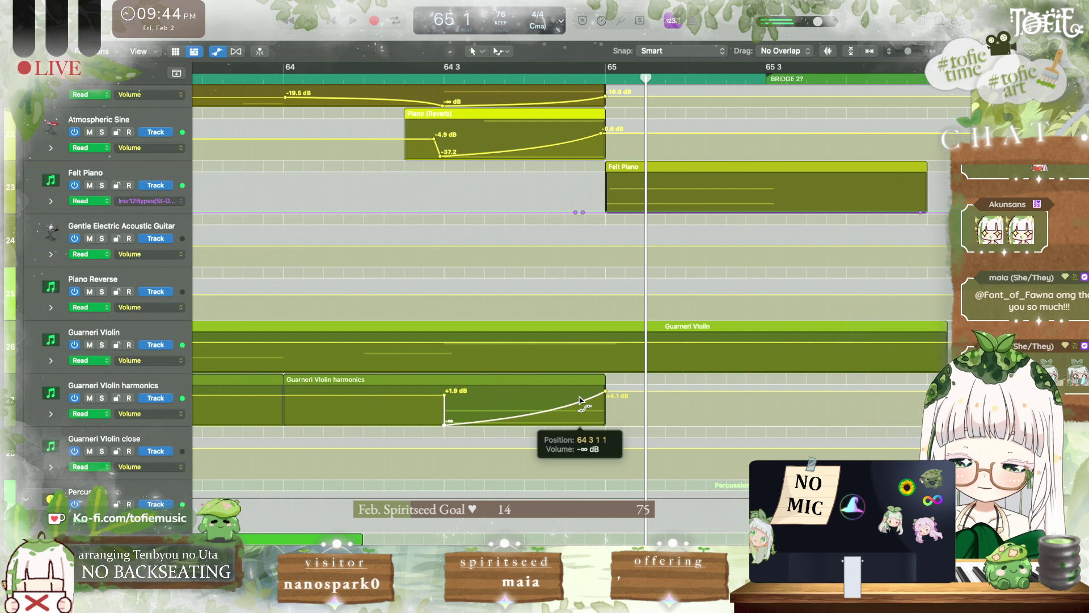
{"action": "key", "text": "space"}
{"action": "left_click_drag", "start_coordinate": [444, 395], "coordinate": [441, 396]}
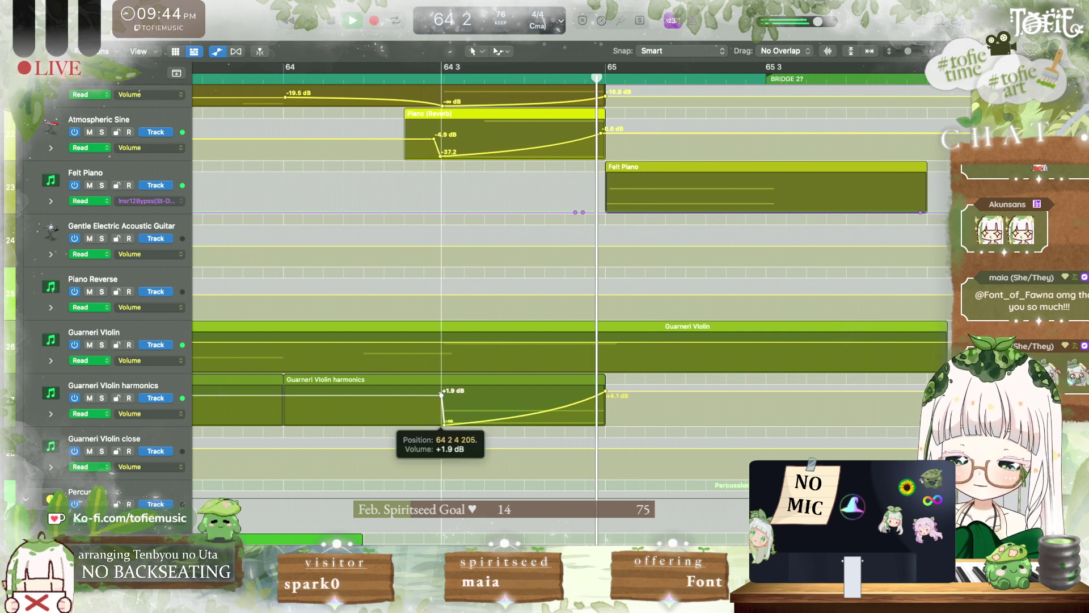
{"action": "key", "text": "space"}
{"action": "key", "text": "a"}
Step: Try lowering the D3 note in the last harmonics region to G2 and play it back
{"action": "double_click", "coordinate": [605, 401]}
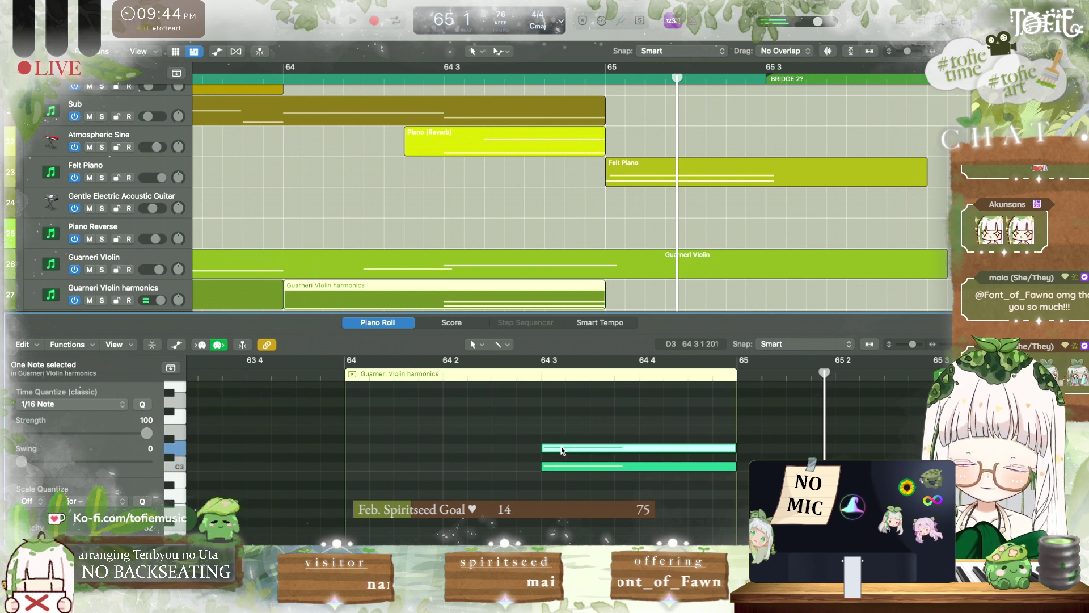
{"action": "key", "text": "alt+Down"}
{"action": "key", "text": "alt+Down"}
{"action": "key", "text": "alt+Down"}
{"action": "key", "text": "alt+Down"}
{"action": "key", "text": "alt+Down"}
{"action": "key", "text": "alt+Down"}
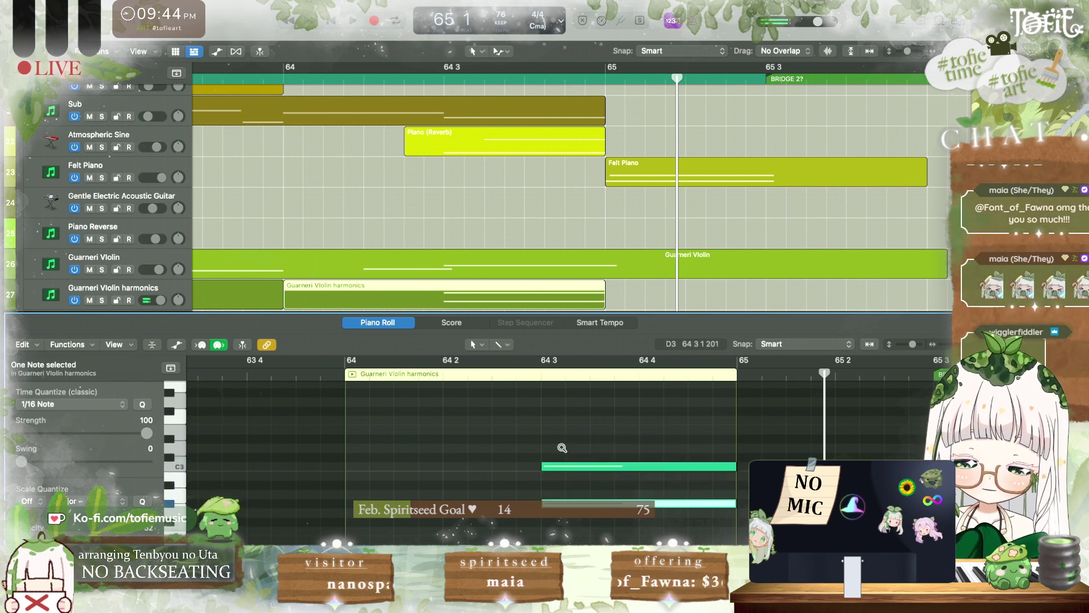
{"action": "key", "text": "alt+Down"}
{"action": "key", "text": "shift+space"}
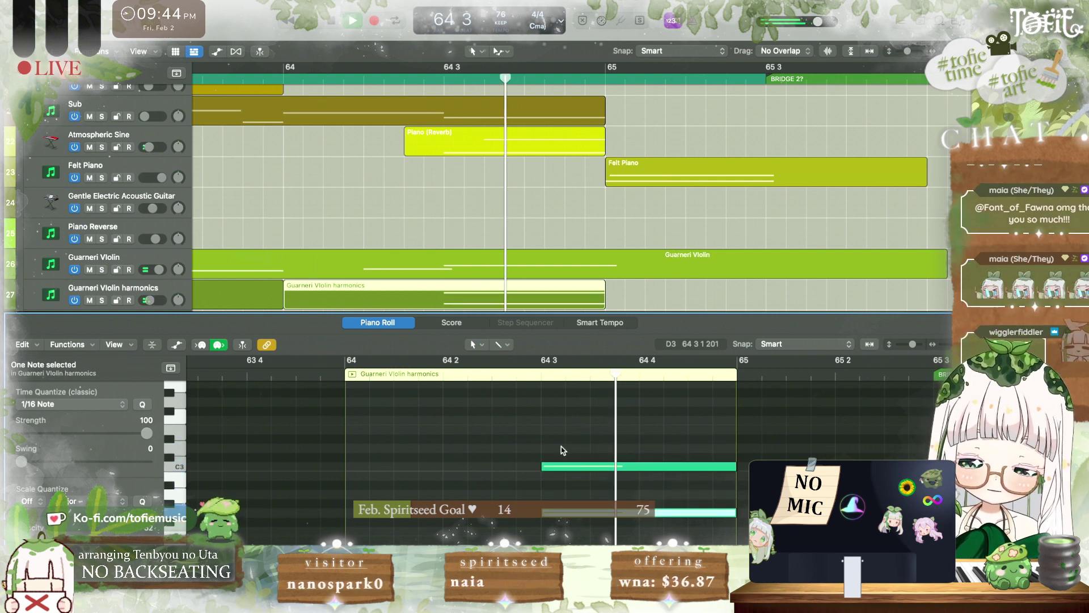
{"action": "key", "text": "space"}
{"action": "key", "text": "super+z"}
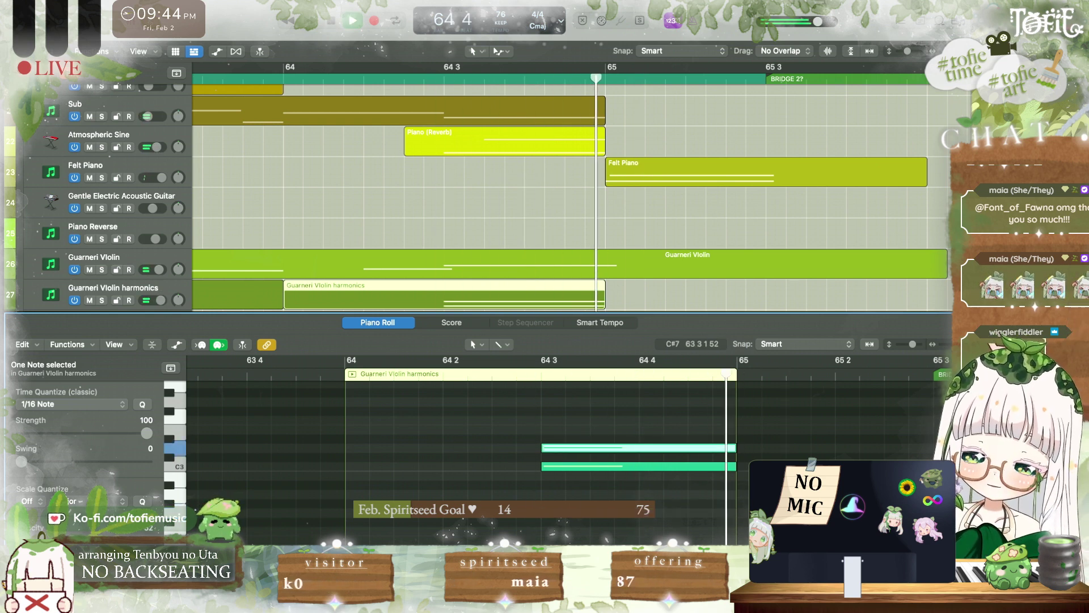
Step: Trim the start of the last Guarneri Violin harmonics region to 64 3
{"action": "key", "text": "p"}
{"action": "key", "text": "super+Left"}
{"action": "key", "text": "super+Left"}
{"action": "key", "text": "super+Left"}
{"action": "key", "text": "super+Left"}
{"action": "left_click", "coordinate": [304, 247]}
{"action": "key", "text": "space"}
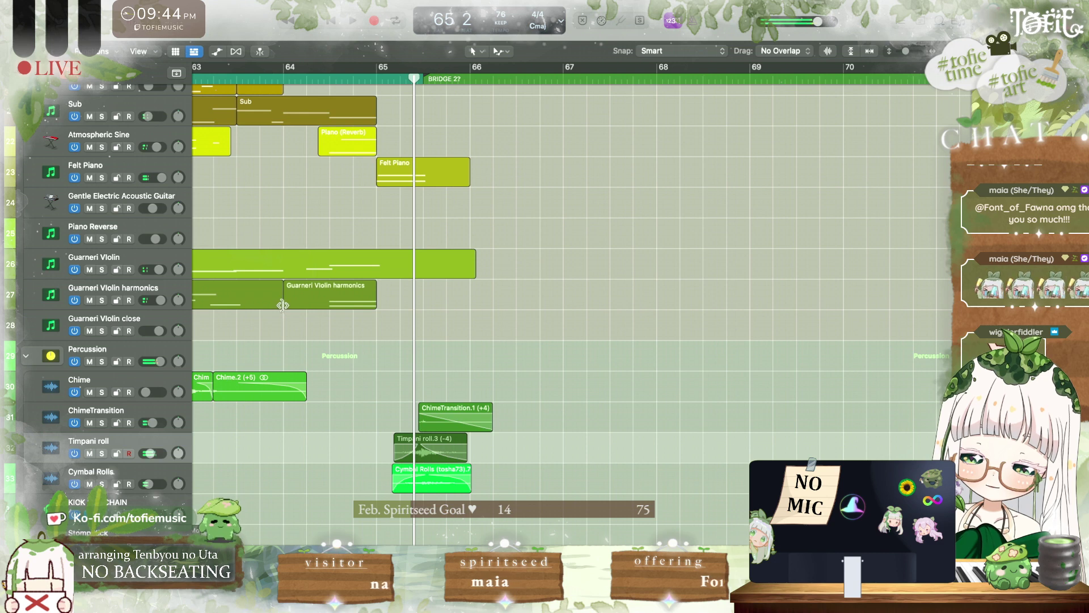
{"action": "left_click_drag", "start_coordinate": [282, 305], "coordinate": [330, 309]}
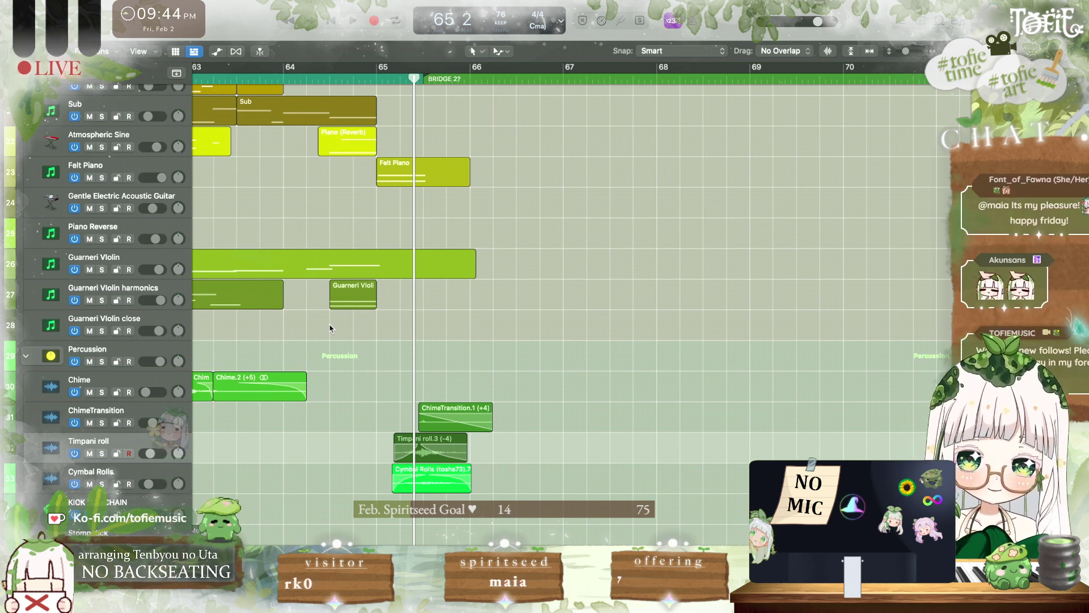
Step: Play the arrangement from just before INST BREAK 2, and replay the passage leading into BRIDGE 27
{"action": "scroll", "coordinate": [334, 379], "scroll_direction": "left", "scroll_amount": 5}
{"action": "scroll", "coordinate": [334, 379], "scroll_direction": "up", "scroll_amount": 1}
{"action": "left_click", "coordinate": [335, 78]}
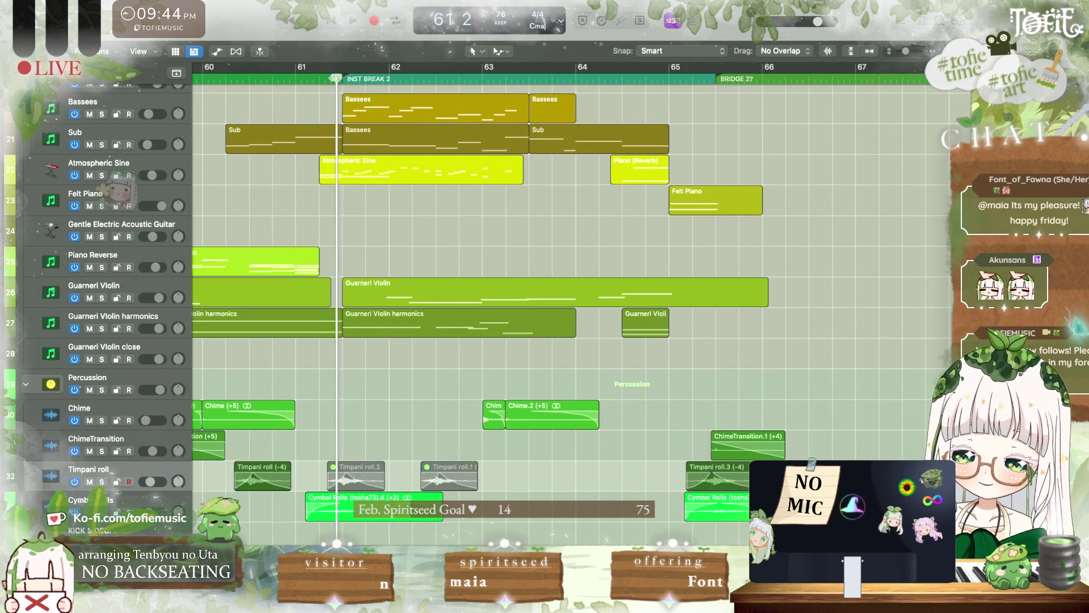
{"action": "key", "text": "space"}
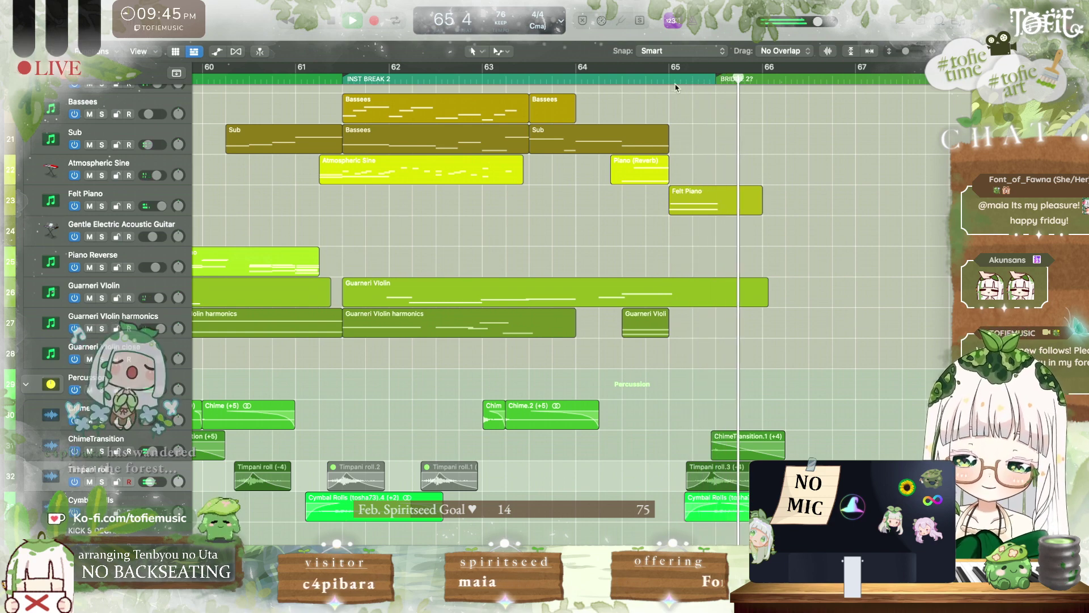
{"action": "left_click", "coordinate": [616, 81]}
Step: Lower the C4 note at 64 3 in the Horns region by an octave and play the passage
{"action": "scroll", "coordinate": [619, 81], "scroll_direction": "up", "scroll_amount": 2}
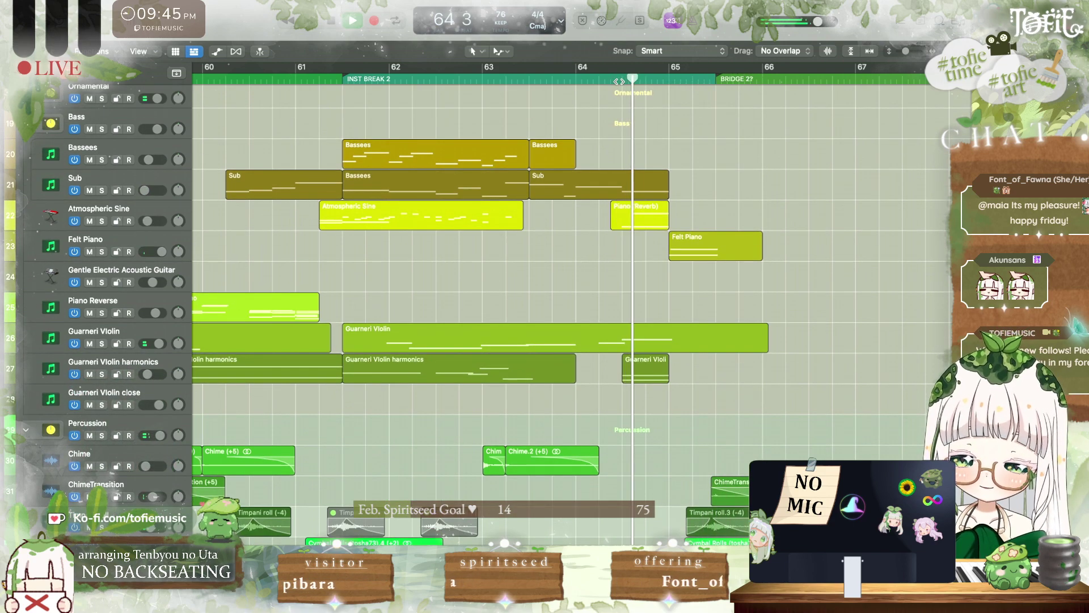
{"action": "scroll", "coordinate": [619, 81], "scroll_direction": "up", "scroll_amount": 3}
{"action": "scroll", "coordinate": [619, 81], "scroll_direction": "up", "scroll_amount": 5}
{"action": "key", "text": "space"}
{"action": "left_click", "coordinate": [651, 166]}
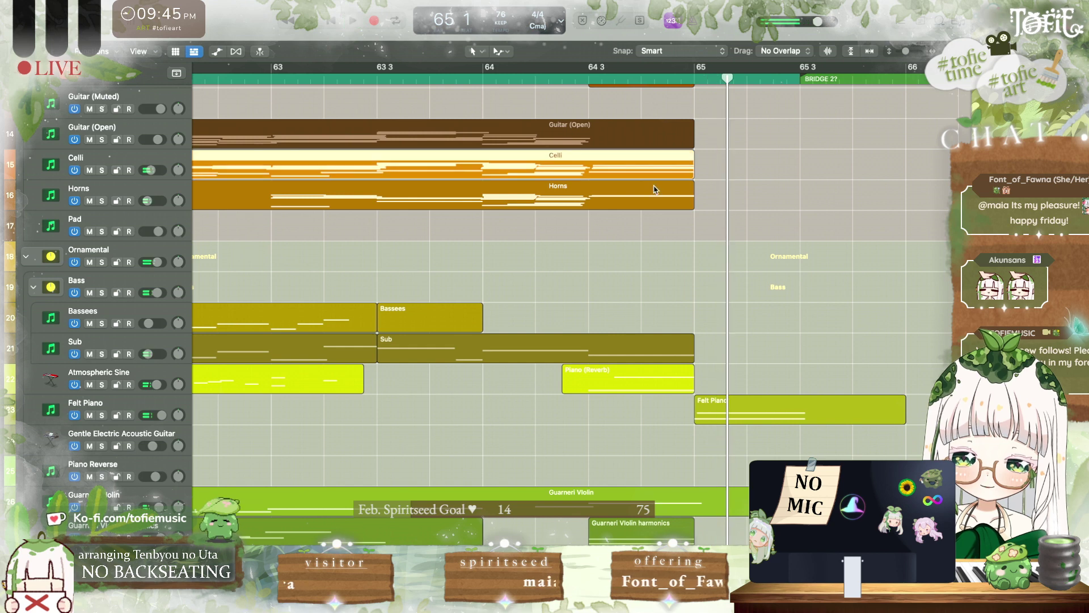
{"action": "double_click", "coordinate": [654, 190]}
{"action": "left_click", "coordinate": [538, 375]}
{"action": "scroll", "coordinate": [556, 409], "scroll_direction": "down", "scroll_amount": 4}
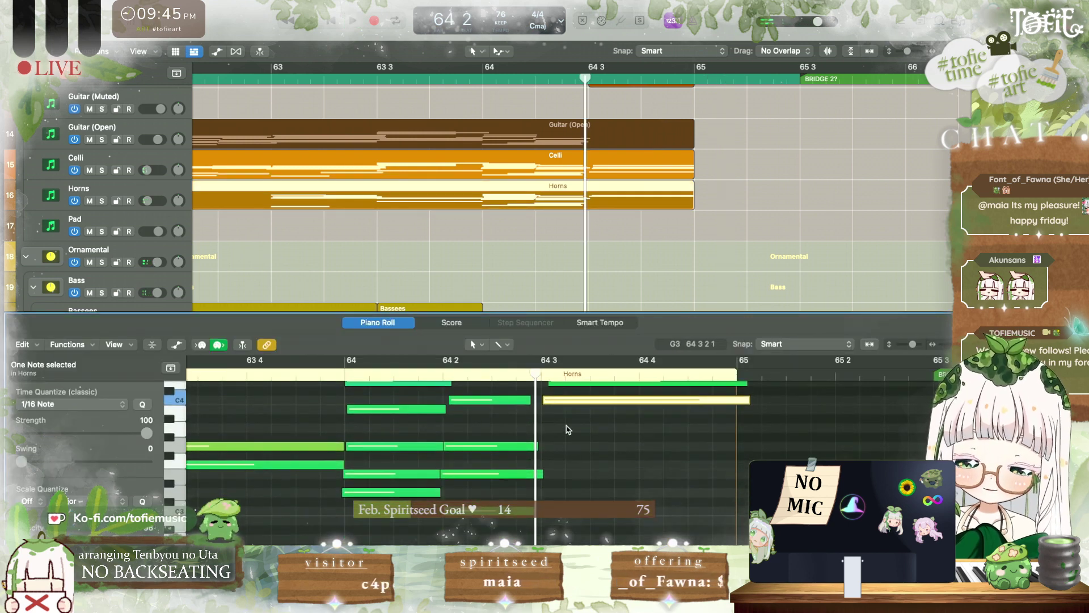
{"action": "key", "text": "alt+shift+Down"}
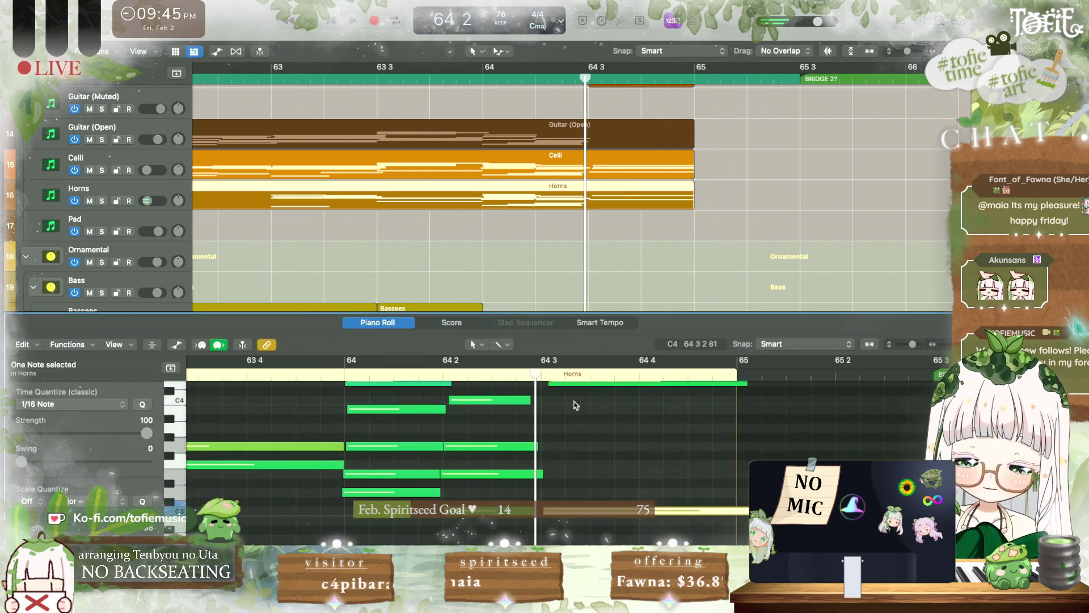
{"action": "key", "text": "space"}
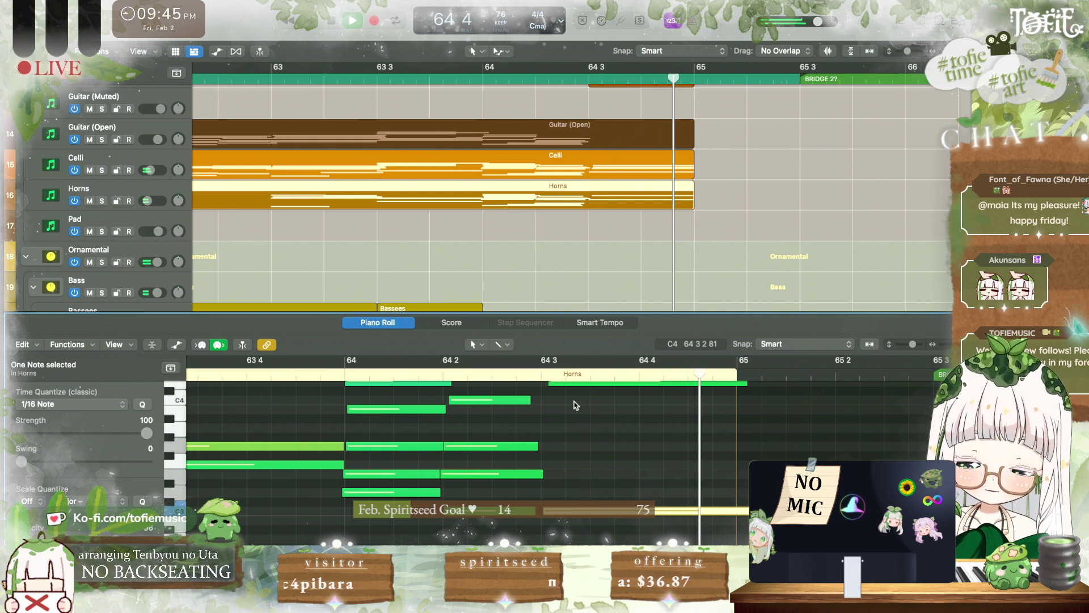
{"action": "key", "text": "p"}
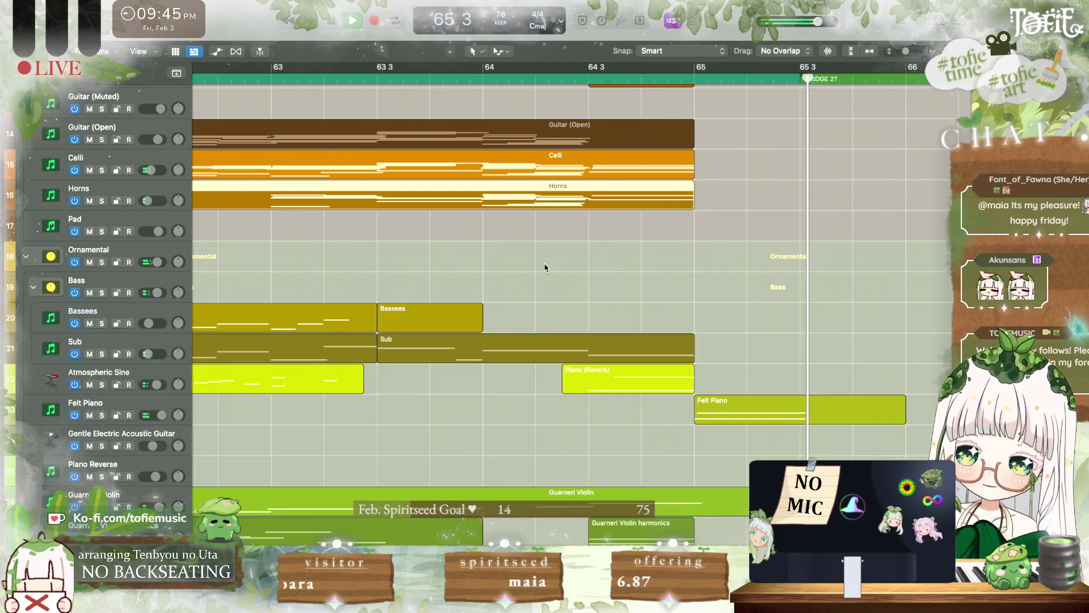
Step: Solo the Cymbal Rolls track and play its region at the BRIDGE 27 transition from about 65 2
{"action": "key", "text": "space"}
{"action": "scroll", "coordinate": [544, 263], "scroll_direction": "up", "scroll_amount": 8}
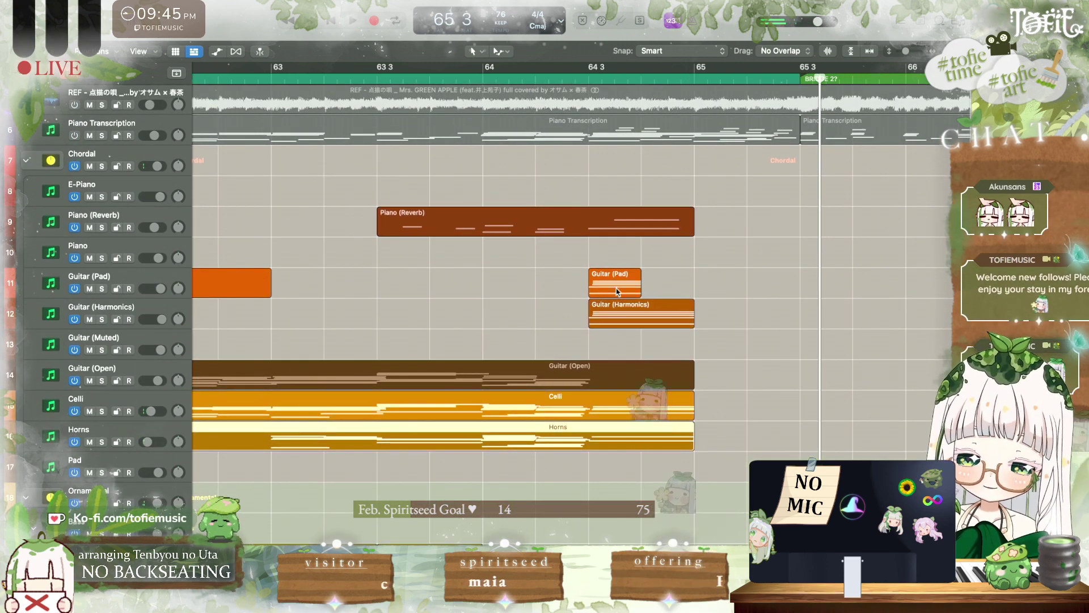
{"action": "scroll", "coordinate": [616, 288], "scroll_direction": "down", "scroll_amount": 15}
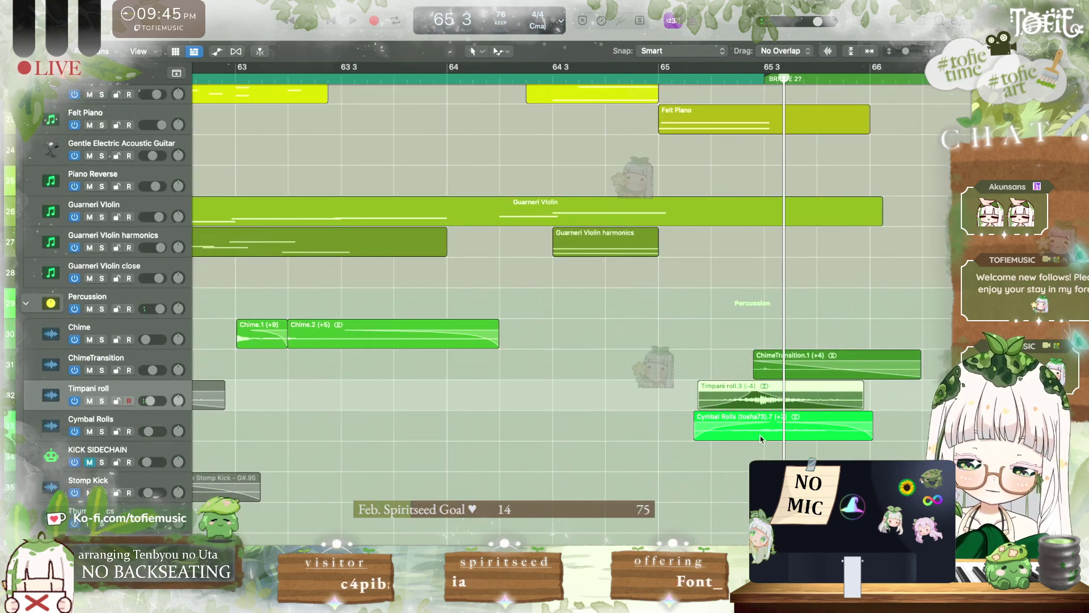
{"action": "left_click", "coordinate": [761, 439]}
{"action": "left_click", "coordinate": [102, 432]}
{"action": "left_click", "coordinate": [726, 78]}
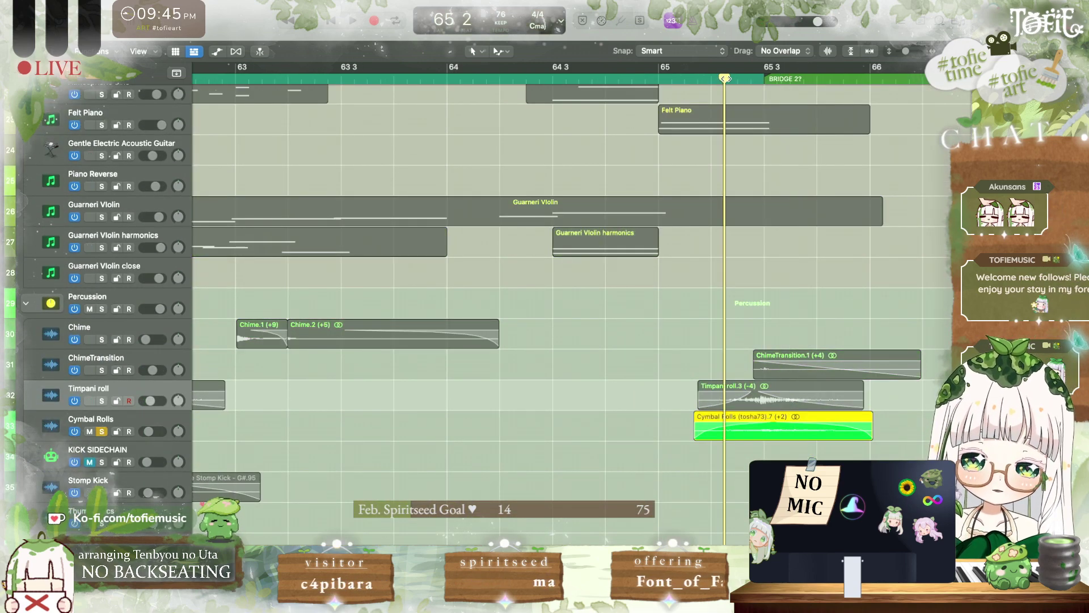
{"action": "key", "text": "space"}
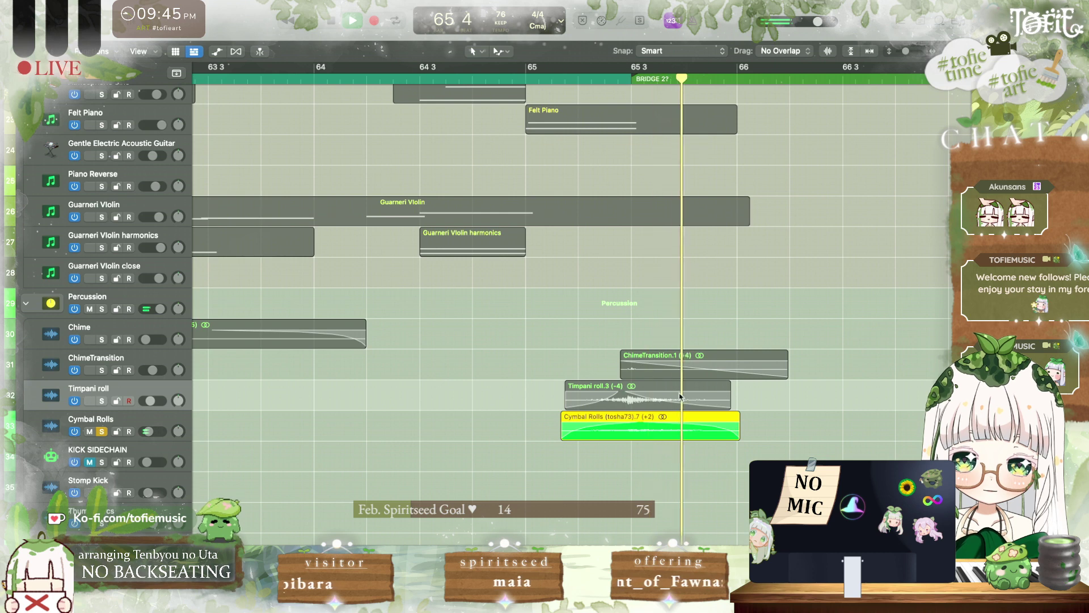
Step: Set the transpose of the soloed Cymbal Rolls region at BRIDGE 27 to 3 and play it from about 65 2
{"action": "key", "text": "space"}
{"action": "left_click", "coordinate": [663, 434]}
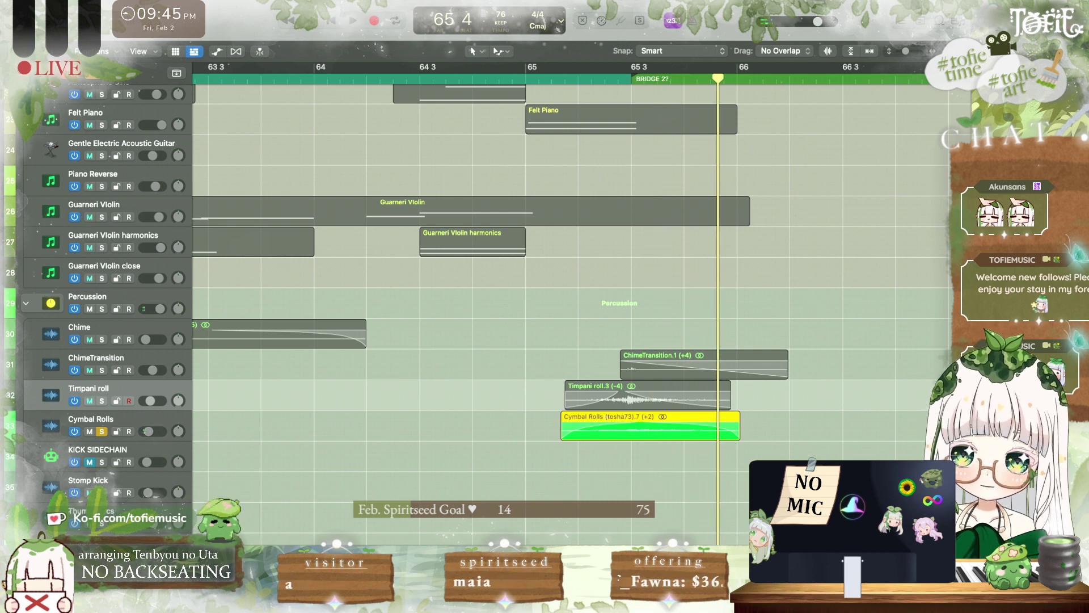
{"action": "key", "text": "i"}
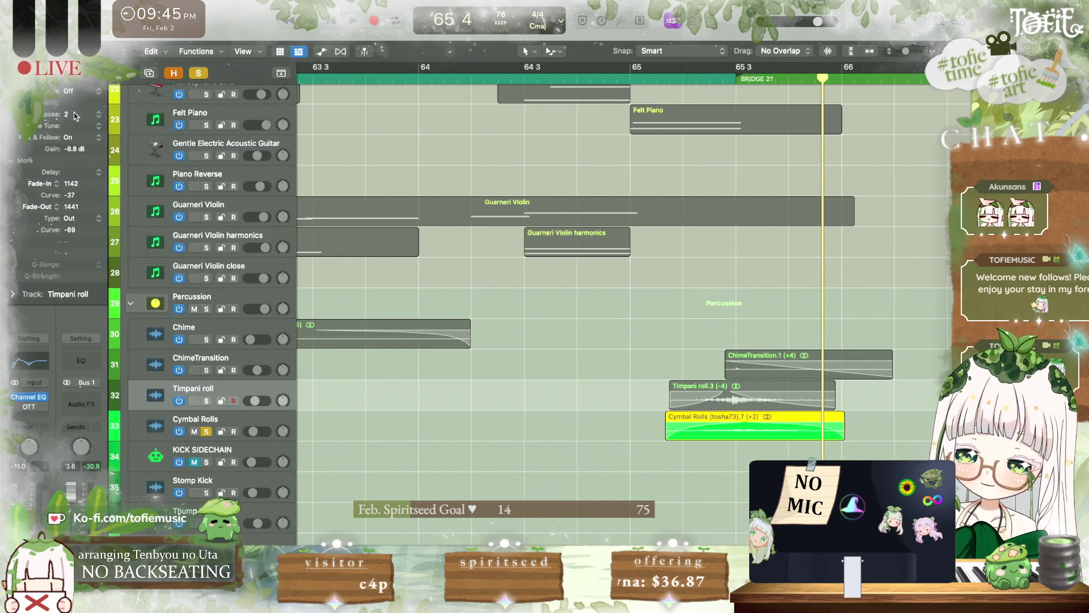
{"action": "key", "text": "space"}
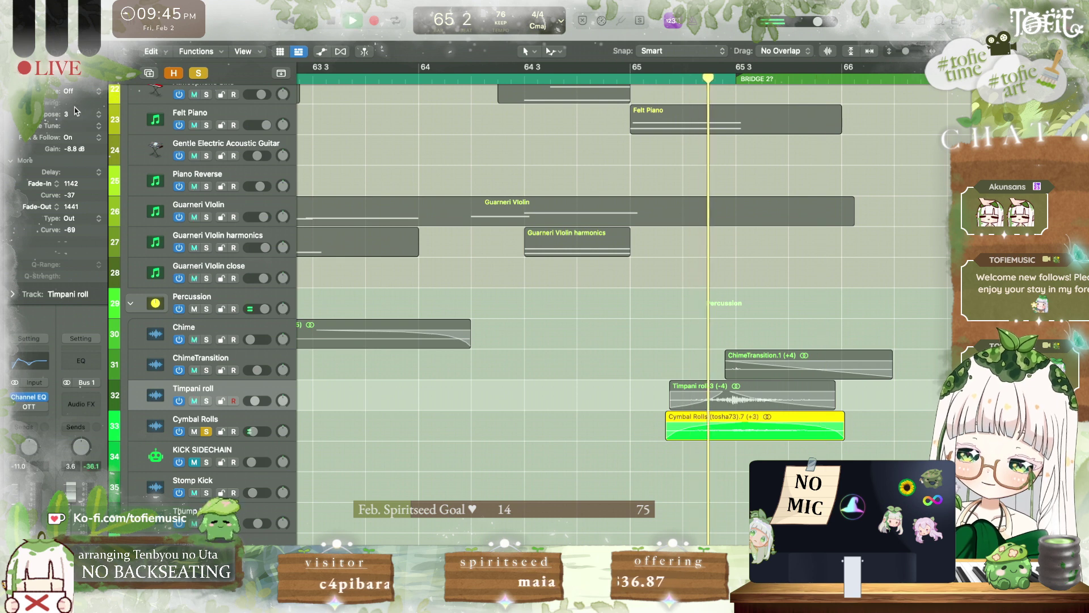
{"action": "key", "text": "space"}
{"action": "key", "text": "space"}
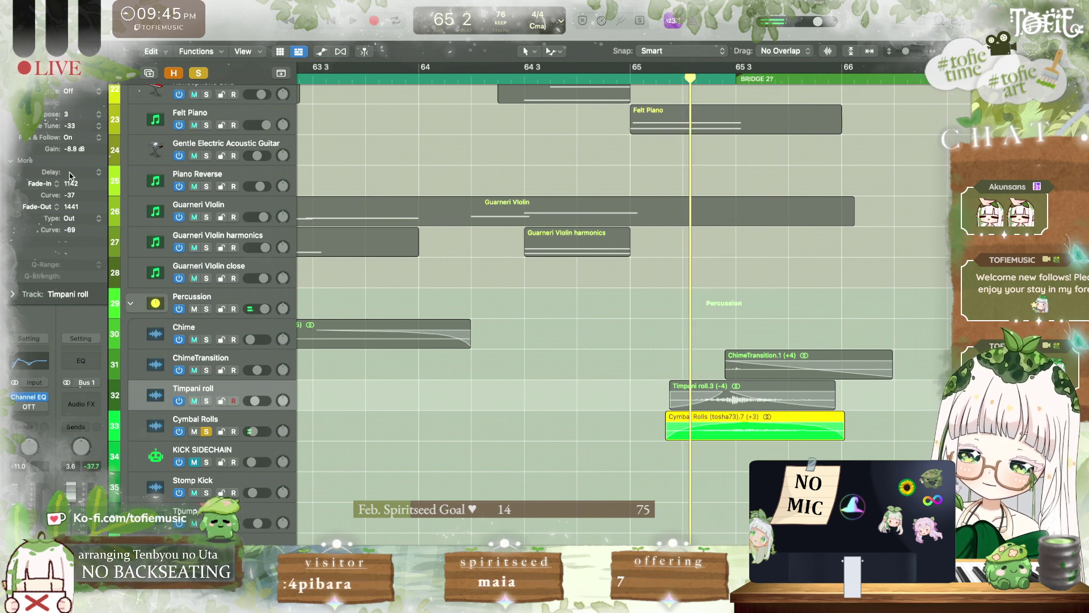
Step: Set the Cymbal Rolls region's fine tune to -15, audition it soloed, and play it unsoloed with the full arrangement
{"action": "left_click_drag", "start_coordinate": [79, 126], "coordinate": [77, 88]}
{"action": "key", "text": "space"}
{"action": "key", "text": "space"}
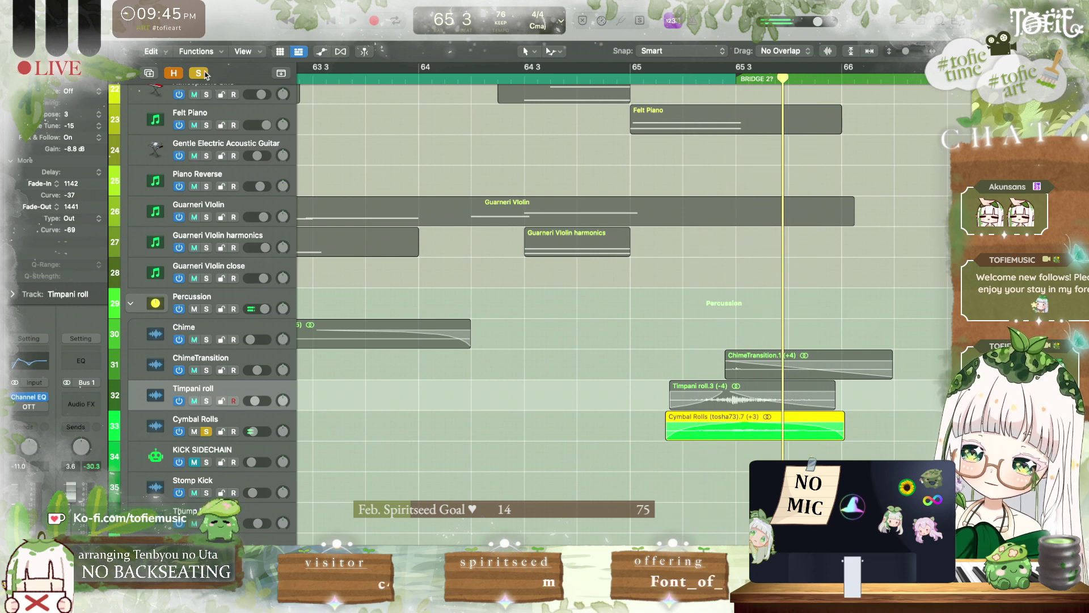
{"action": "left_click", "coordinate": [199, 74]}
{"action": "key", "text": "space"}
{"action": "key", "text": "space"}
{"action": "key", "text": "space"}
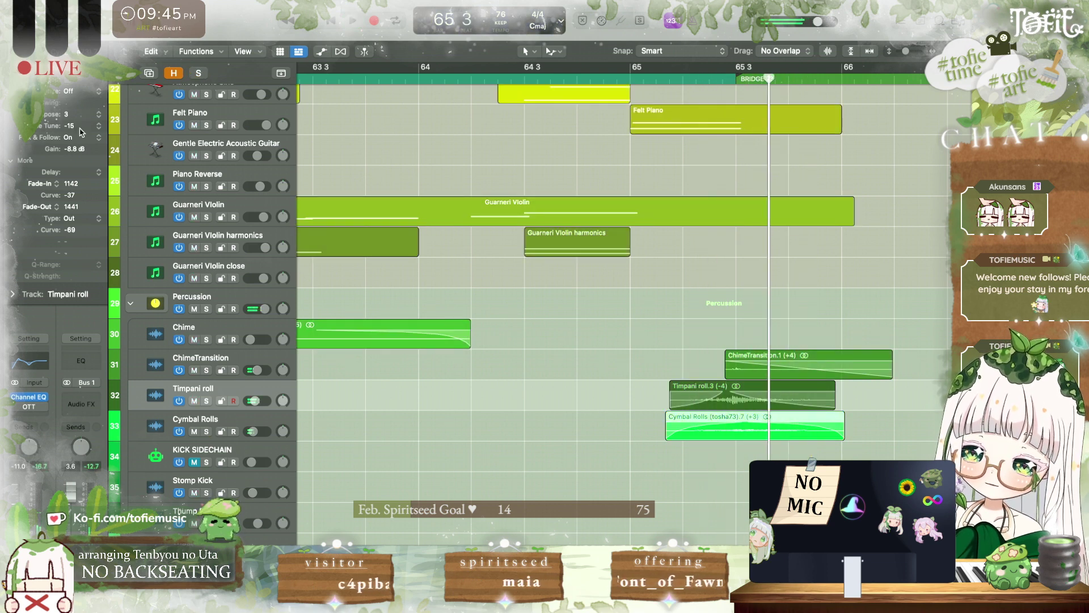
Step: Set the Cymbal Rolls region's fine tune to -25 and play the BRIDGE 27 transition
{"action": "left_click_drag", "start_coordinate": [80, 145], "coordinate": [80, 153]}
{"action": "key", "text": "space"}
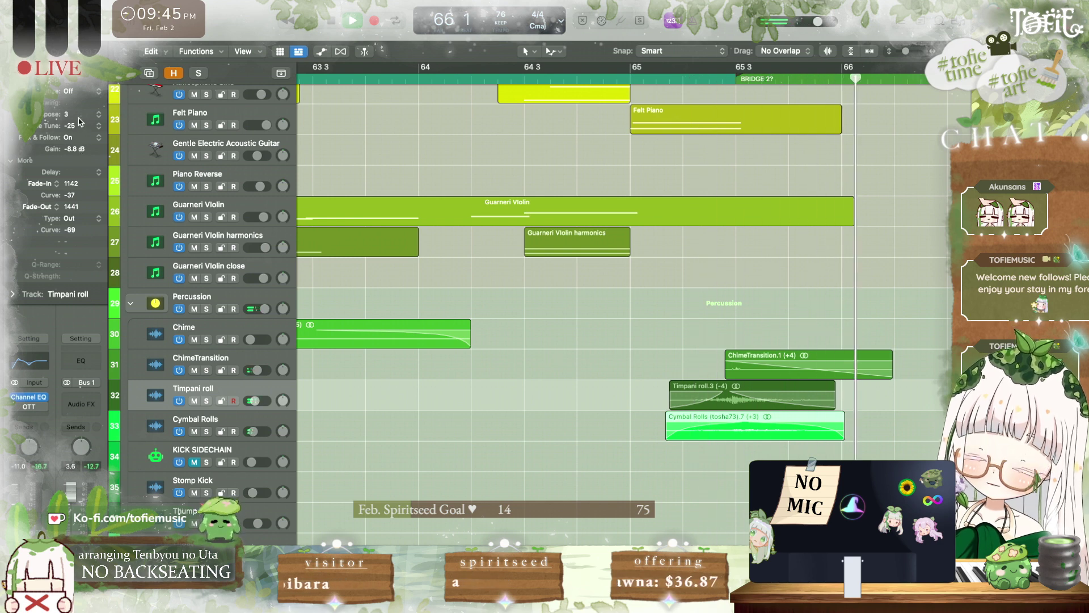
{"action": "key", "text": "space"}
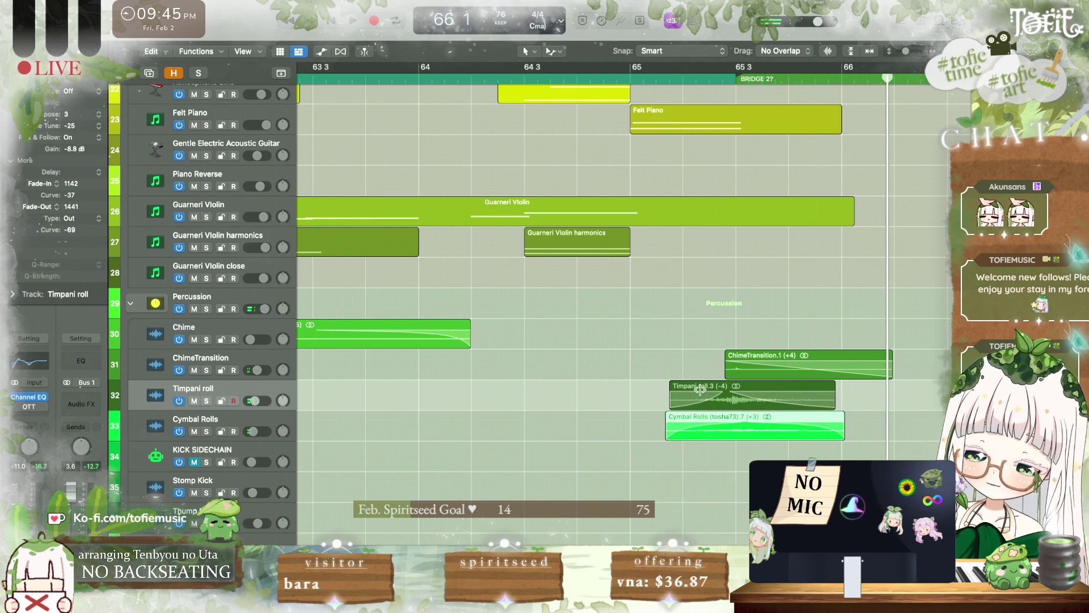
{"action": "left_click", "coordinate": [207, 340]}
{"action": "double_click", "coordinate": [720, 80]}
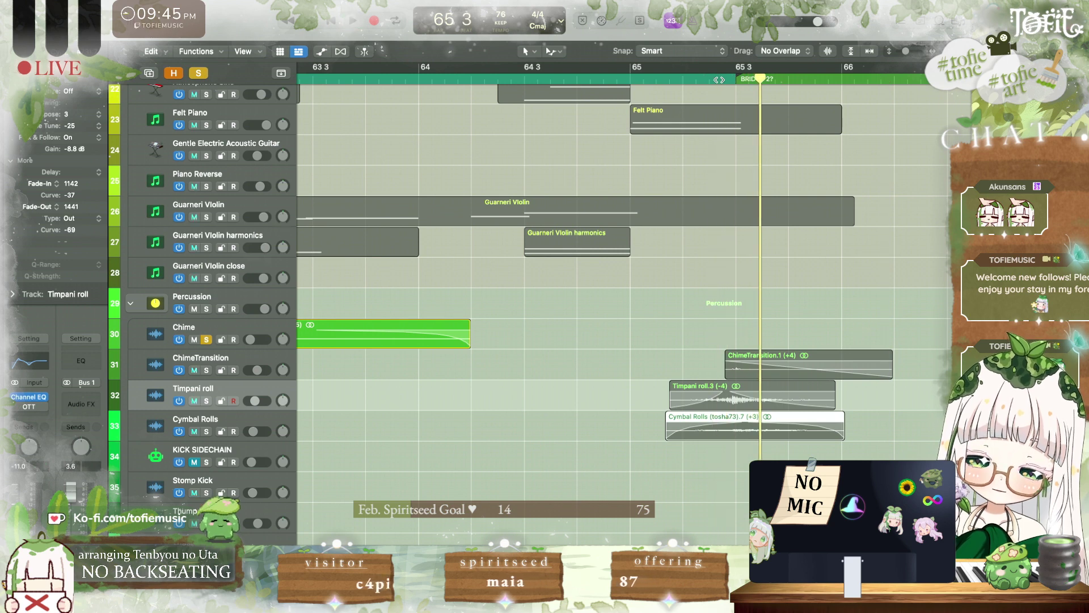
{"action": "key", "text": "space"}
{"action": "left_click", "coordinate": [720, 80]}
{"action": "left_click", "coordinate": [206, 339]}
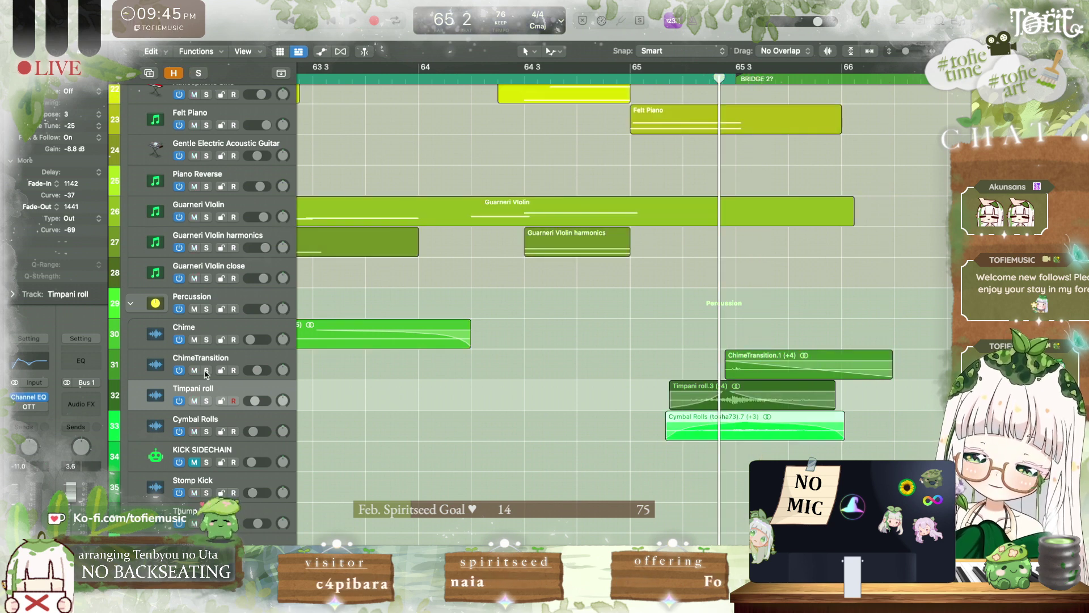
Step: Solo the ChimeTransition track, play it, and set the transpose of its region at BRIDGE 27 to 5
{"action": "left_click", "coordinate": [206, 370]}
{"action": "key", "text": "space"}
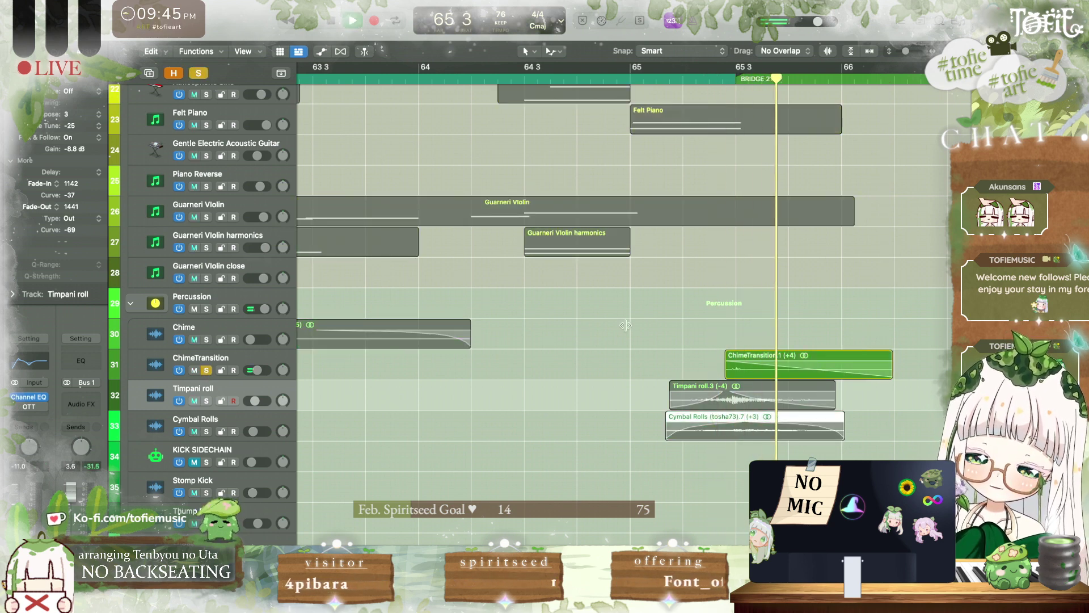
{"action": "left_click", "coordinate": [736, 371]}
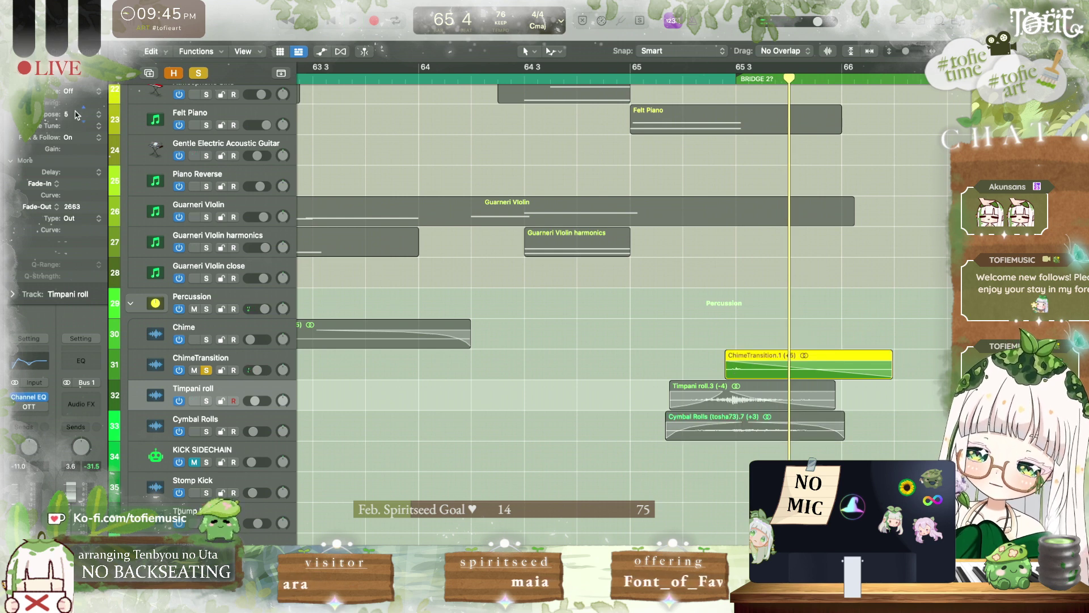
Step: Turn off the ChimeTransition solo, play the BRIDGE 27 transition with the full arrangement, and save the project
{"action": "left_click", "coordinate": [198, 73]}
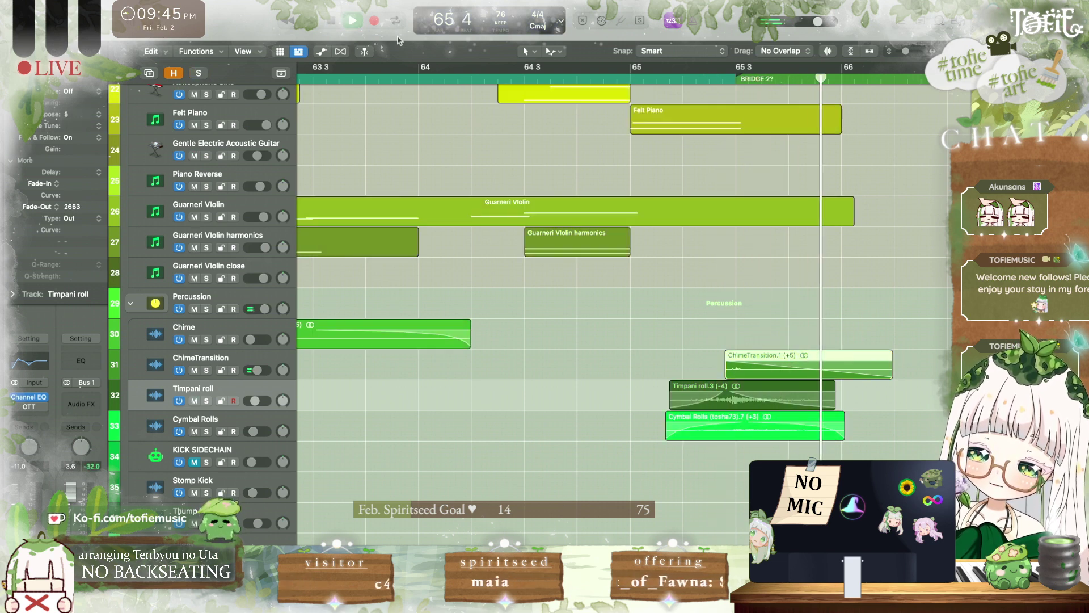
{"action": "key", "text": "space"}
{"action": "key", "text": "space"}
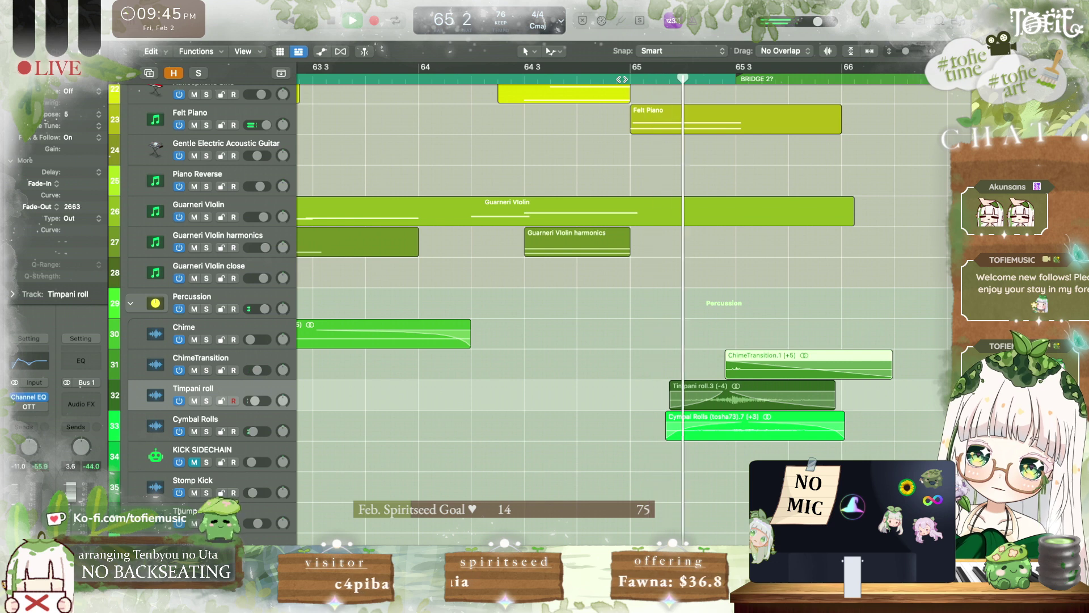
{"action": "left_click", "coordinate": [626, 150]}
{"action": "key", "text": "space"}
{"action": "key", "text": "super+s"}
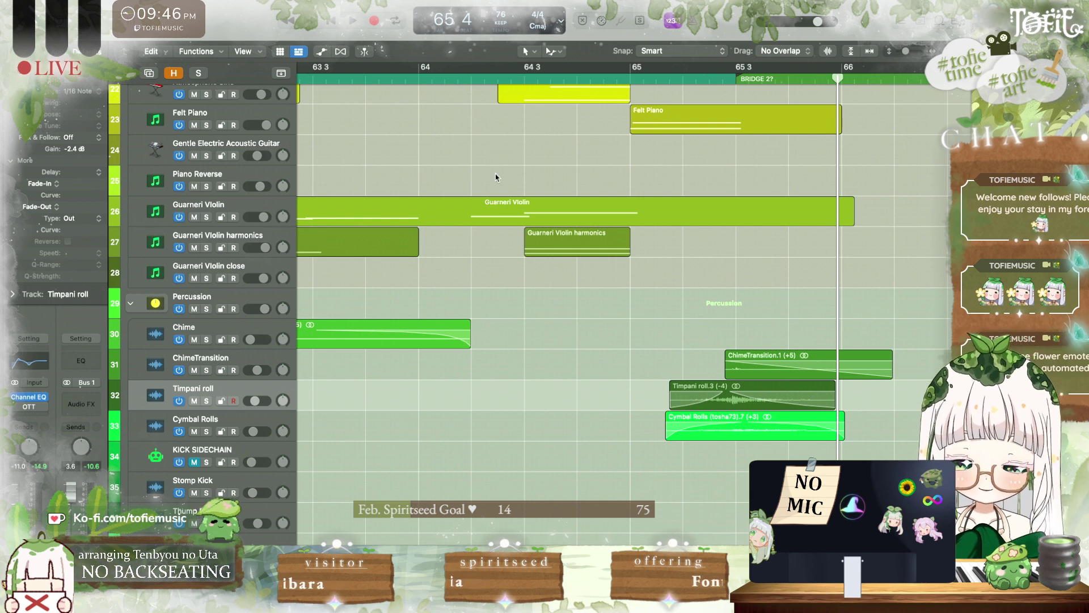
Step: Play the arrangement from the start of INST BREAK 2 and replay the passage from bar 64
{"action": "scroll", "coordinate": [496, 174], "scroll_direction": "left", "scroll_amount": 5}
{"action": "left_click", "coordinate": [338, 78]}
{"action": "key", "text": "space"}
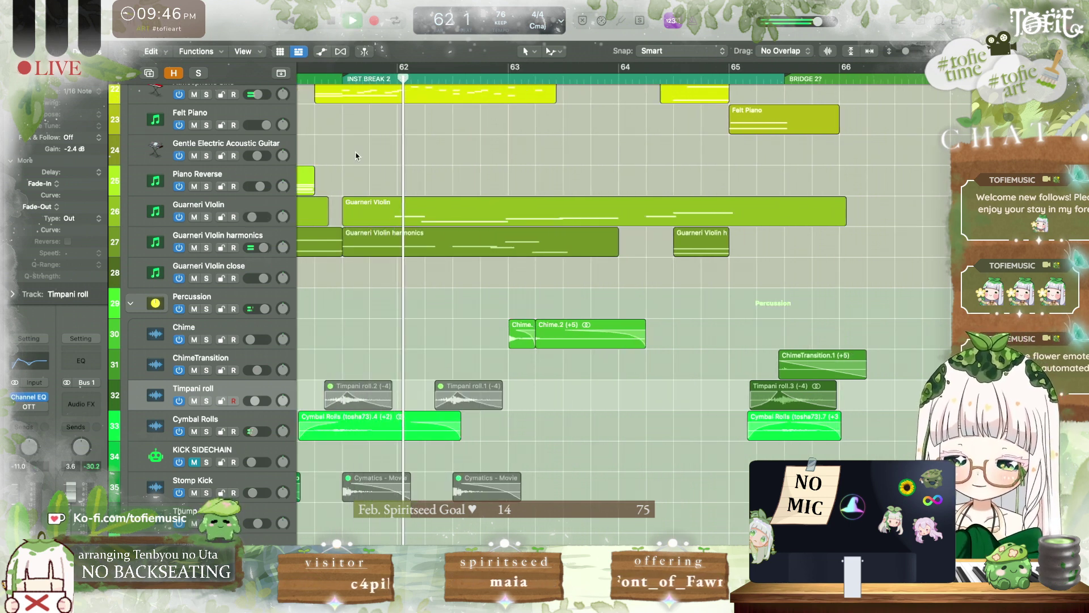
{"action": "scroll", "coordinate": [356, 156], "scroll_direction": "up", "scroll_amount": 3}
{"action": "scroll", "coordinate": [356, 157], "scroll_direction": "up", "scroll_amount": 6}
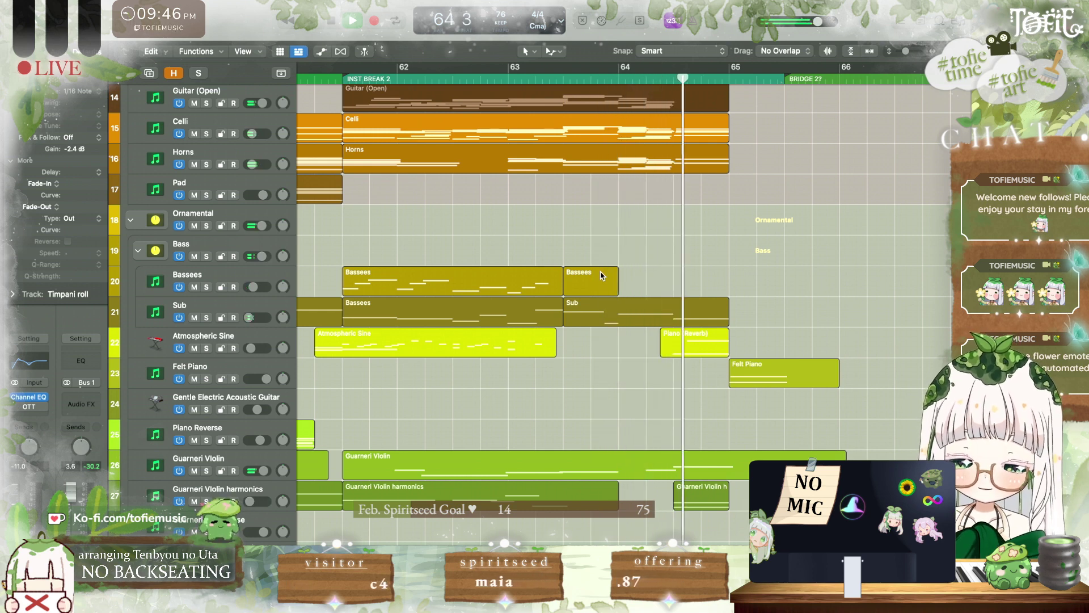
{"action": "left_click", "coordinate": [615, 76]}
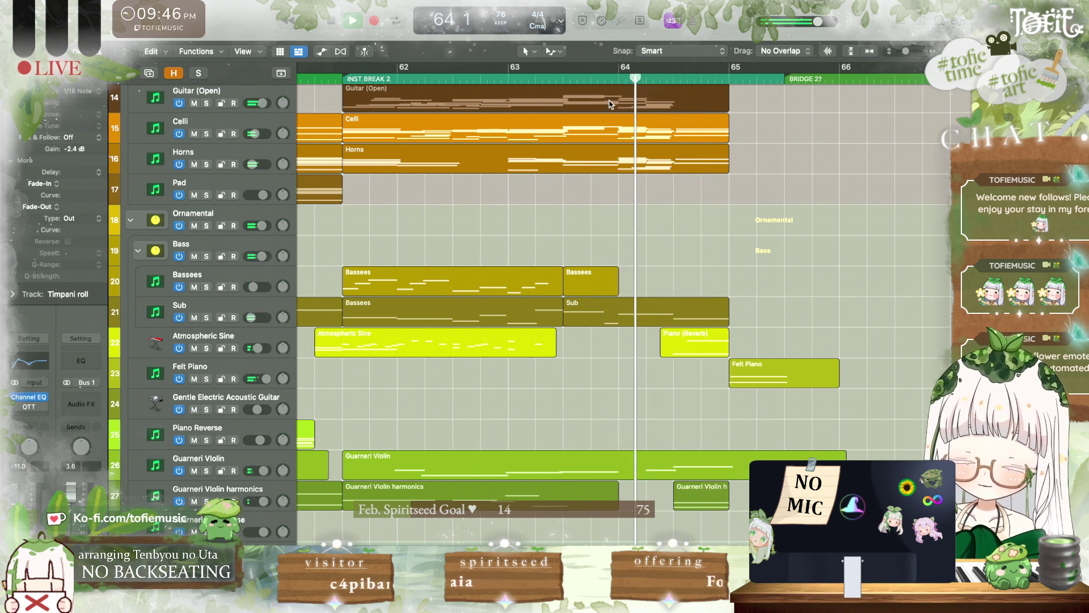
{"action": "scroll", "coordinate": [645, 187], "scroll_direction": "up", "scroll_amount": 3}
Step: Open and solo the Horns region, extend its C4 note at 64 2 to bar 65, and play it
{"action": "double_click", "coordinate": [645, 188]}
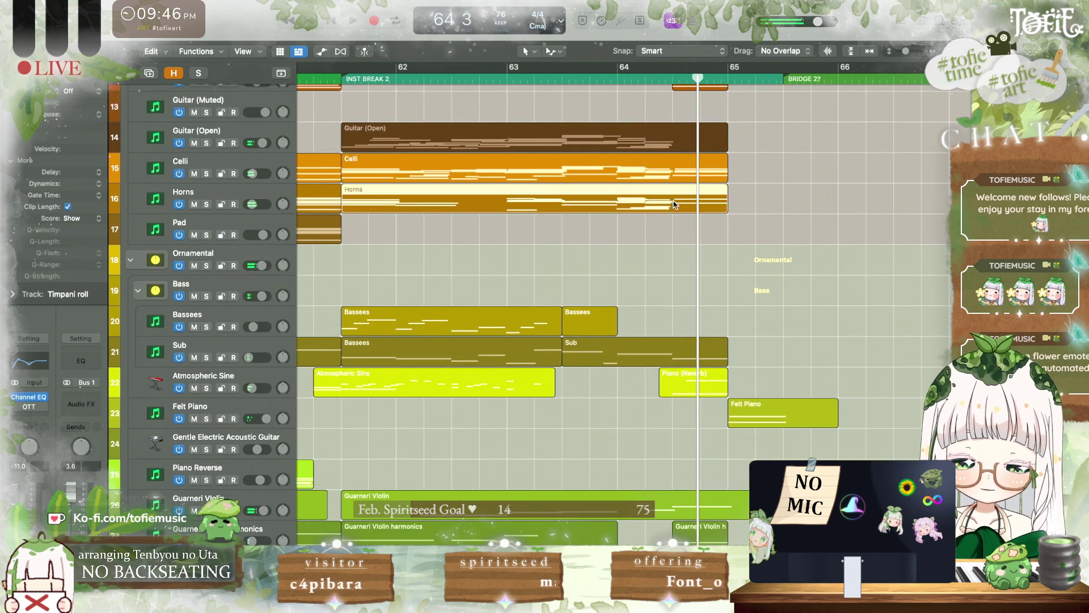
{"action": "left_click", "coordinate": [205, 205]}
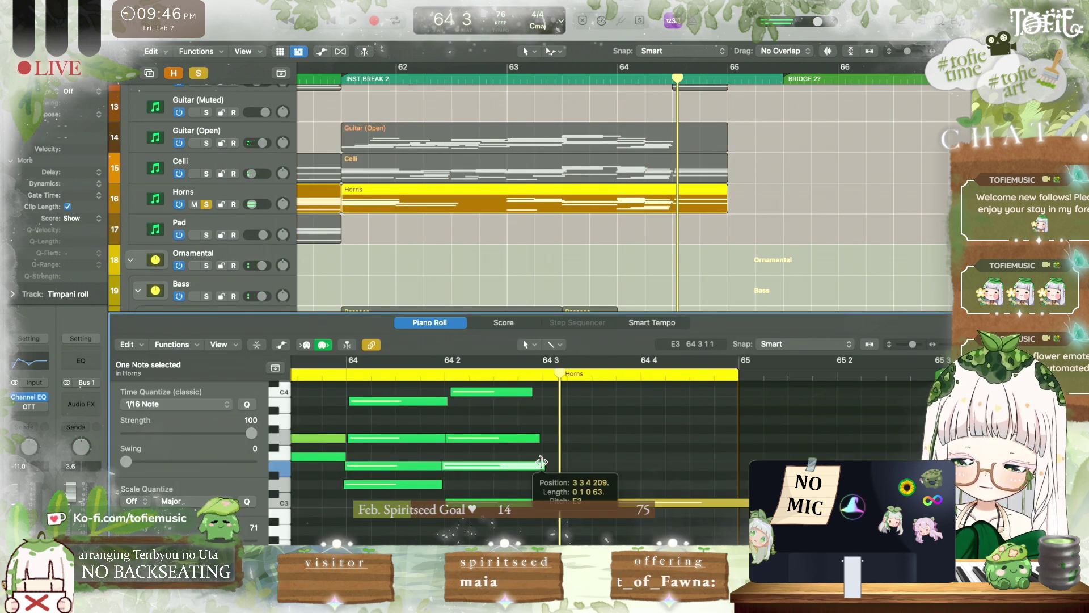
{"action": "left_click", "coordinate": [538, 437]}
{"action": "scroll", "coordinate": [539, 435], "scroll_direction": "up", "scroll_amount": 2}
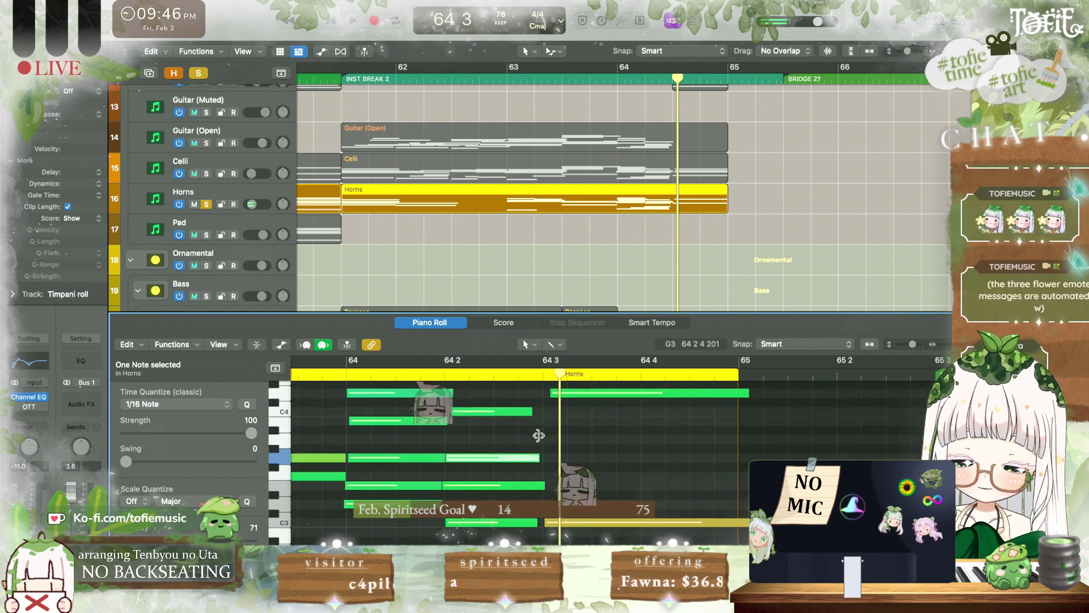
{"action": "left_click_drag", "start_coordinate": [532, 412], "coordinate": [739, 420]}
{"action": "key", "text": "space"}
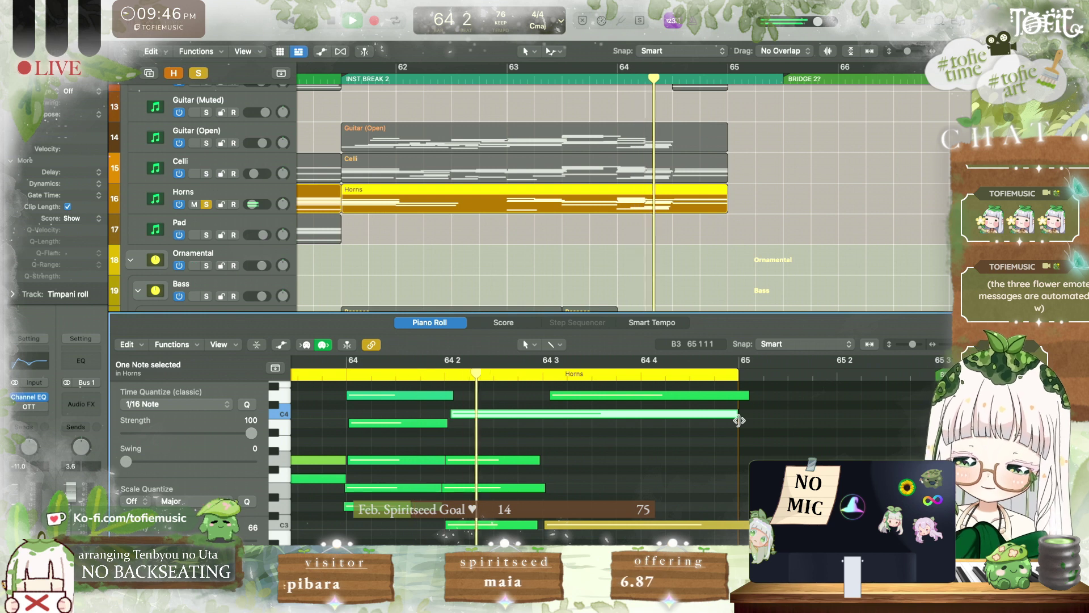
{"action": "key", "text": "space"}
Step: Delete the D4 note at 64 3 in the Horns region and play the passage from bar 64
{"action": "scroll", "coordinate": [731, 416], "scroll_direction": "up", "scroll_amount": 2}
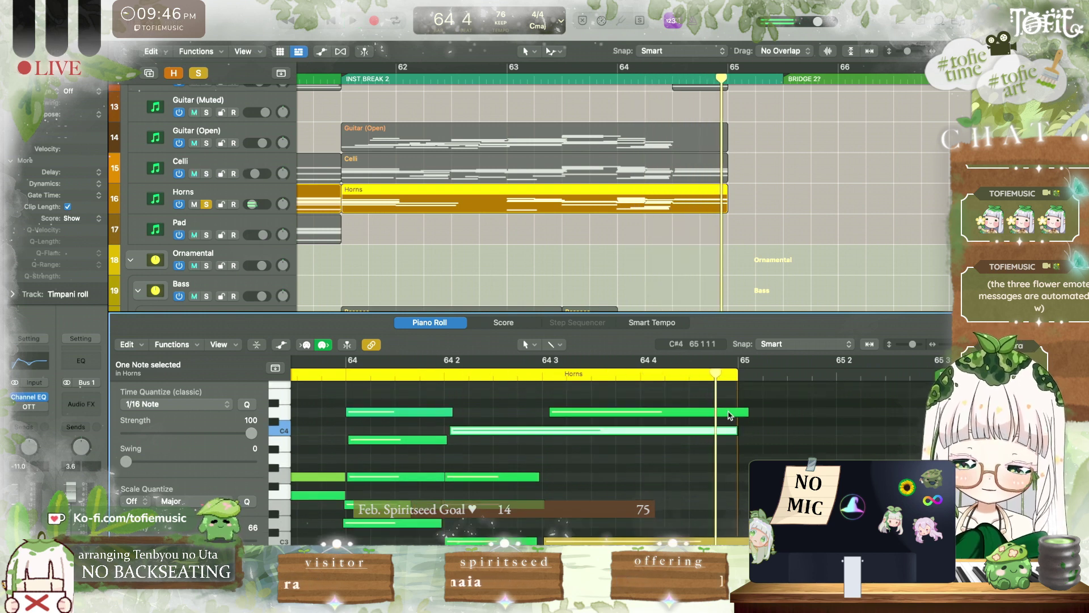
{"action": "key", "text": "space"}
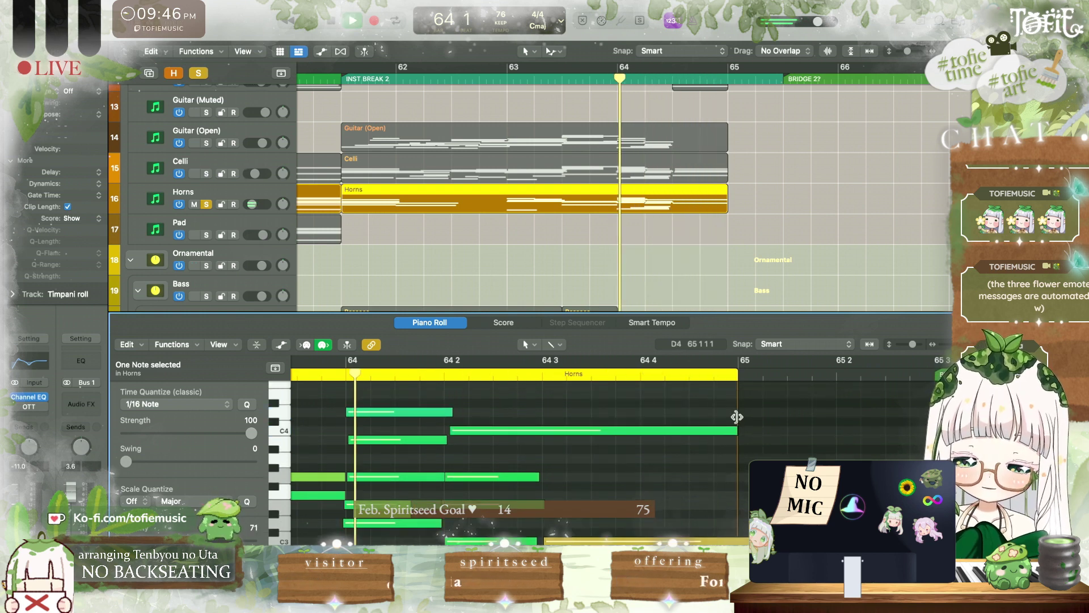
{"action": "key", "text": "space"}
Step: Delete the Horns region's G3 note at 64 2 and extend the G3 note at bar 64 to bar 65
{"action": "left_click", "coordinate": [492, 478]}
{"action": "key", "text": "BackSpace"}
{"action": "left_click_drag", "start_coordinate": [482, 525], "coordinate": [543, 481]}
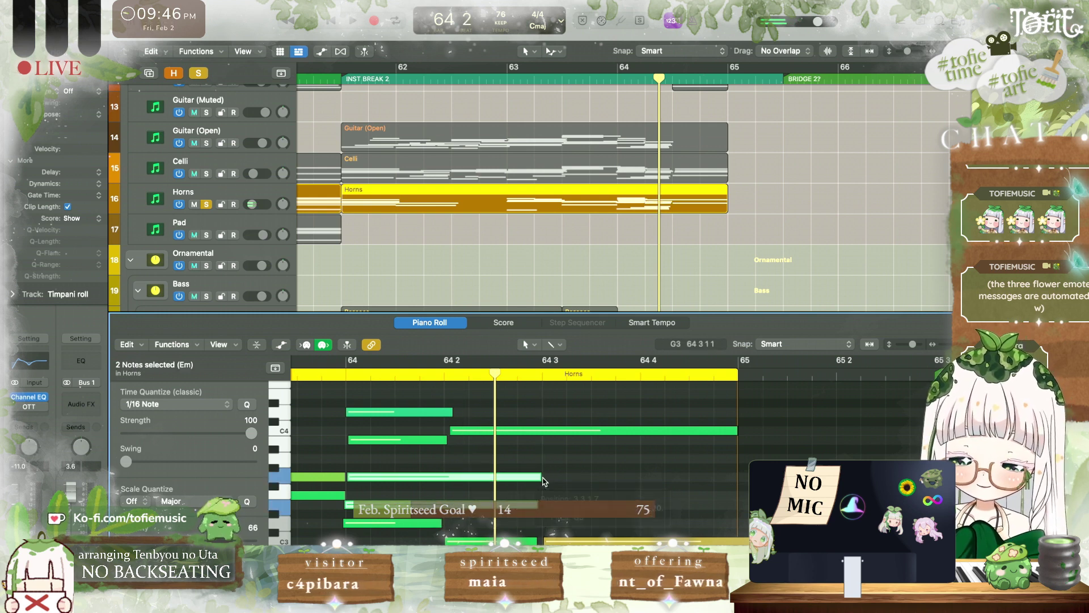
{"action": "key", "text": "space"}
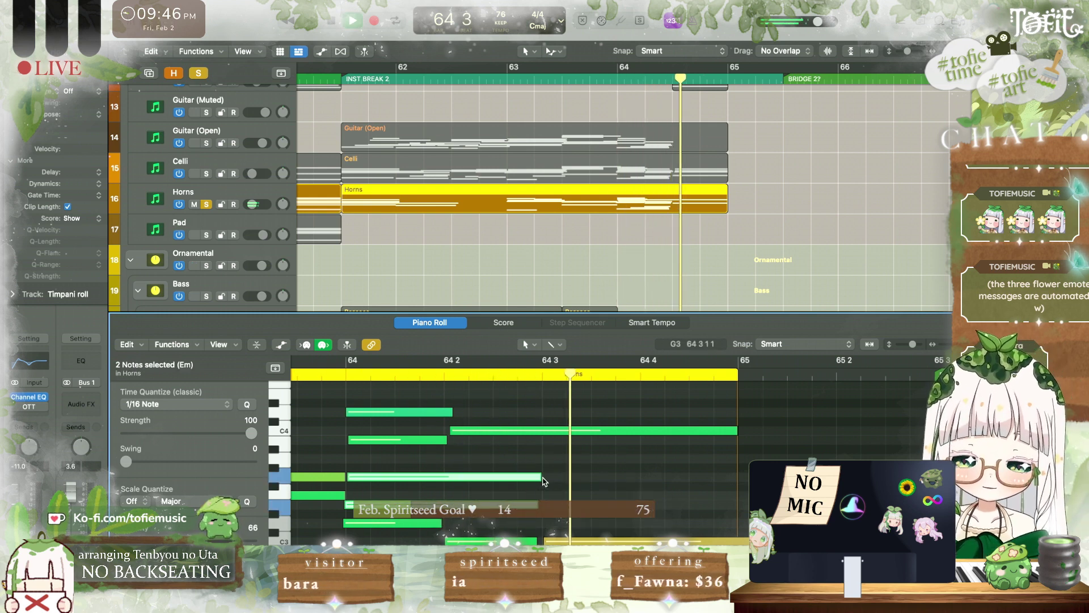
{"action": "key", "text": "space"}
{"action": "left_click_drag", "start_coordinate": [541, 478], "coordinate": [701, 486]}
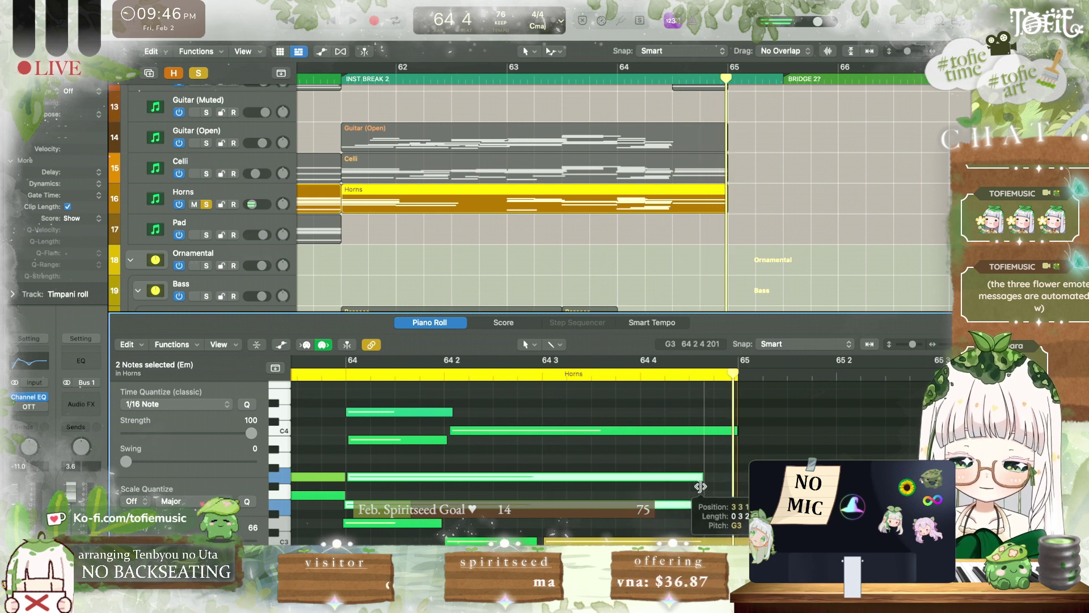
Step: Trim the Horns region's E3 note back to 64 3 and add an F3 note from 64 3 to bar 65
{"action": "left_click", "coordinate": [726, 504]}
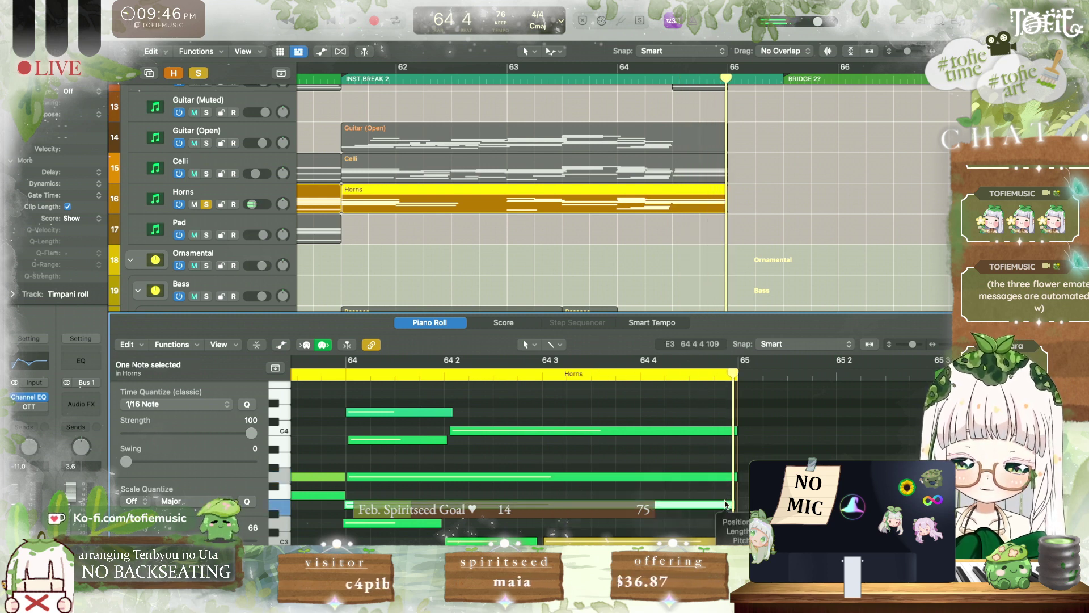
{"action": "left_click_drag", "start_coordinate": [700, 506], "coordinate": [539, 499]}
{"action": "key", "text": "space"}
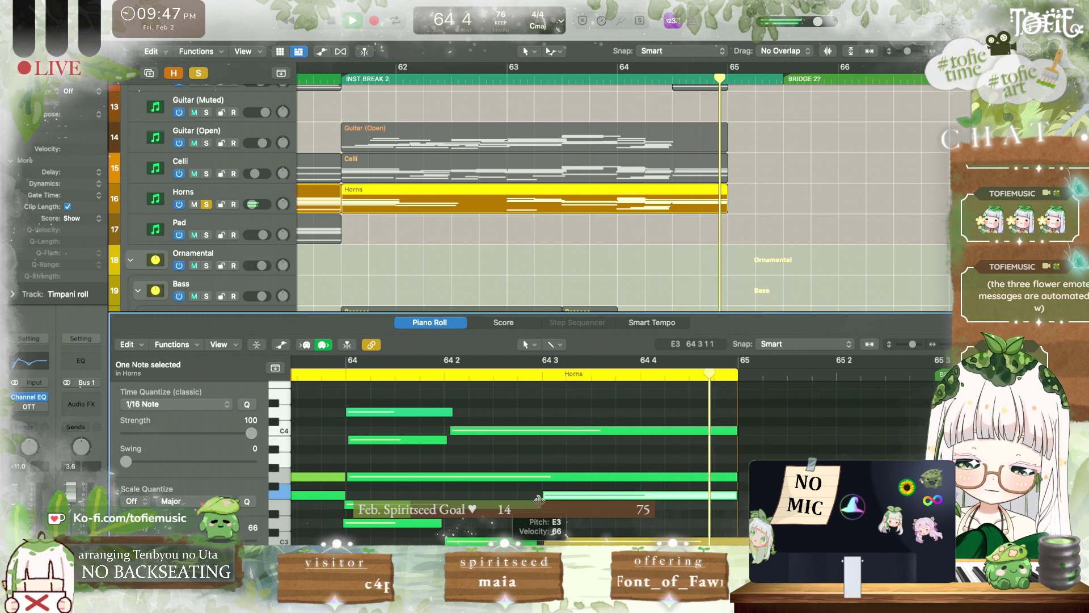
Step: Remove the C3 note at 64 3 in the Horns region, extend the C3 note at 64 2 to bar 65, and play the result
{"action": "key", "text": "space"}
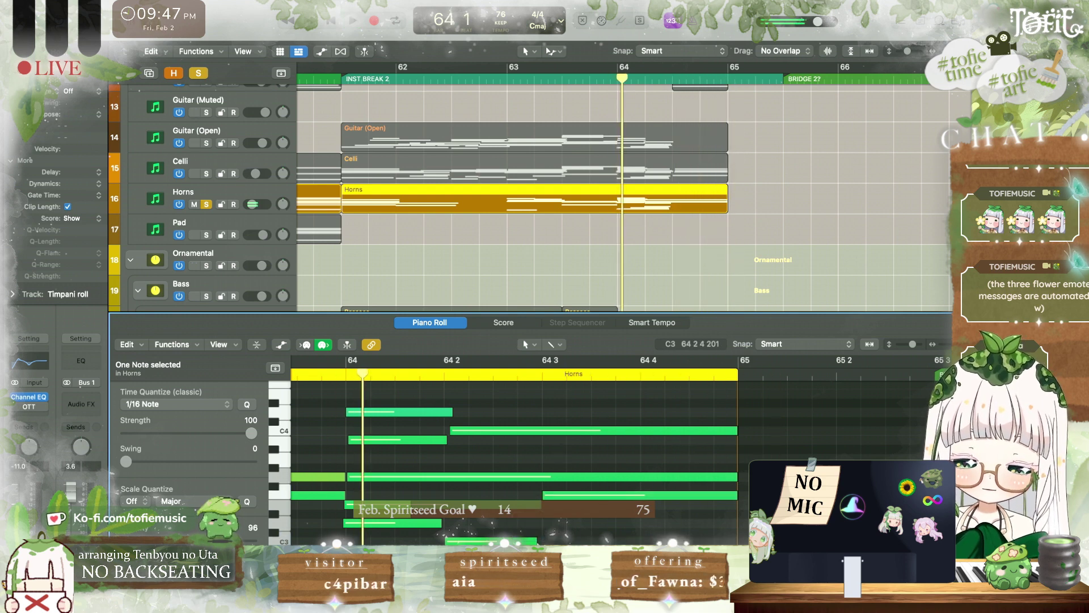
{"action": "key", "text": "space"}
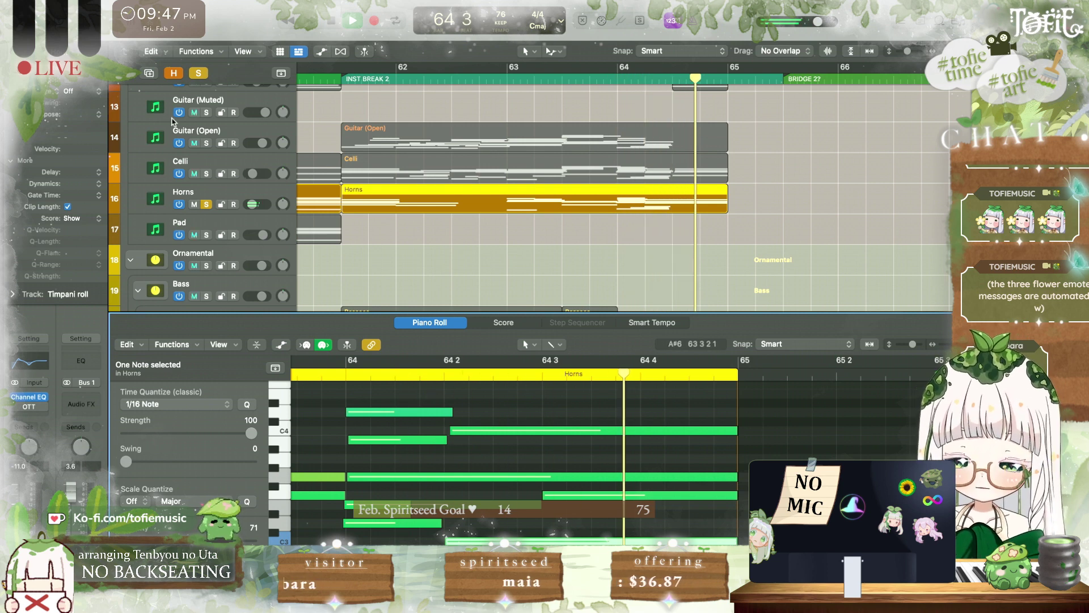
{"action": "key", "text": "i"}
{"action": "scroll", "coordinate": [419, 235], "scroll_direction": "left", "scroll_amount": 1}
{"action": "key", "text": "space"}
Step: Turn off the Horns solo, close the editor, and play the arrangement from bar 64 towards BRIDGE 27
{"action": "left_click", "coordinate": [418, 245]}
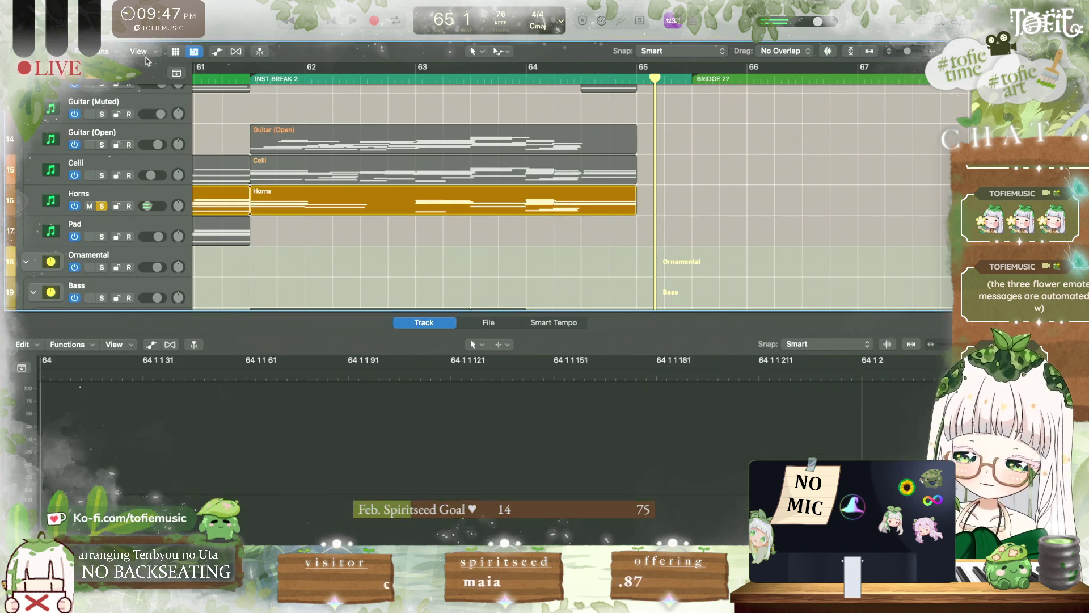
{"action": "key", "text": "s"}
{"action": "key", "text": "space"}
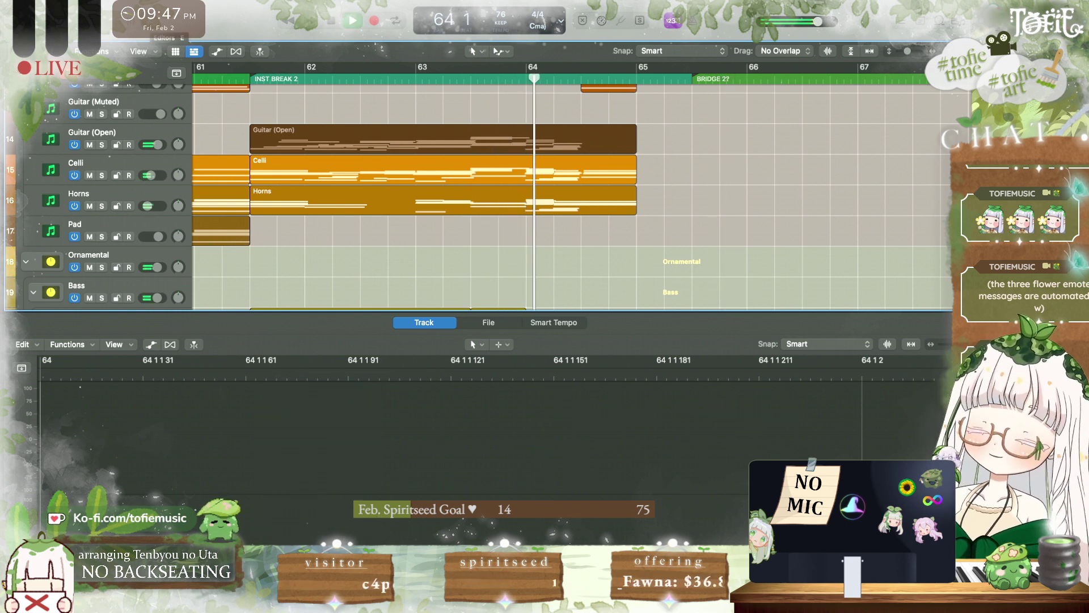
{"action": "left_click", "coordinate": [162, 21]}
{"action": "scroll", "coordinate": [492, 299], "scroll_direction": "down", "scroll_amount": 2}
{"action": "scroll", "coordinate": [491, 299], "scroll_direction": "left", "scroll_amount": 3}
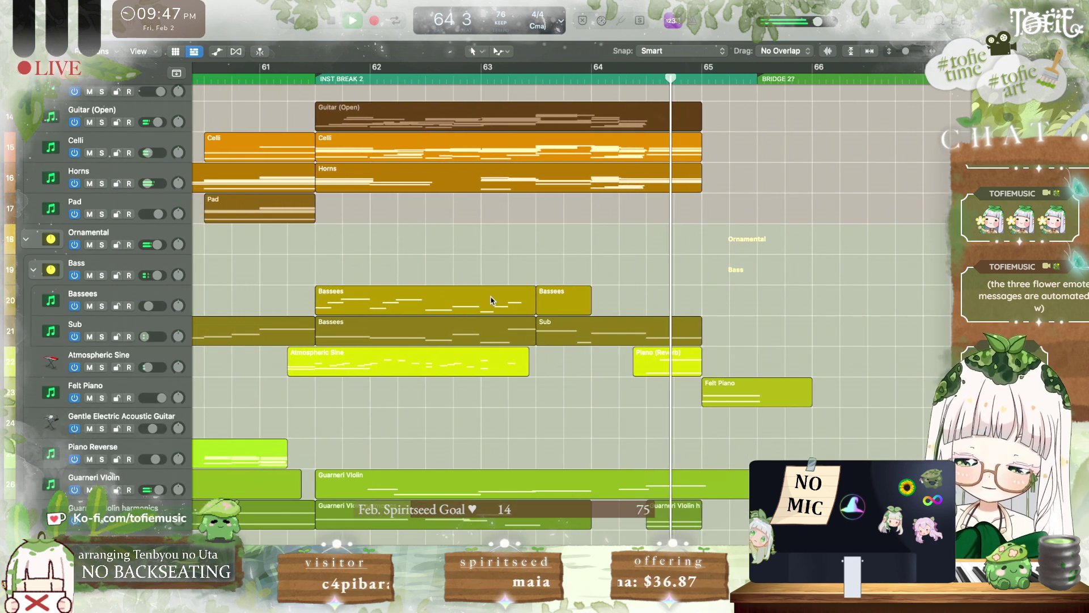
{"action": "key", "text": "space"}
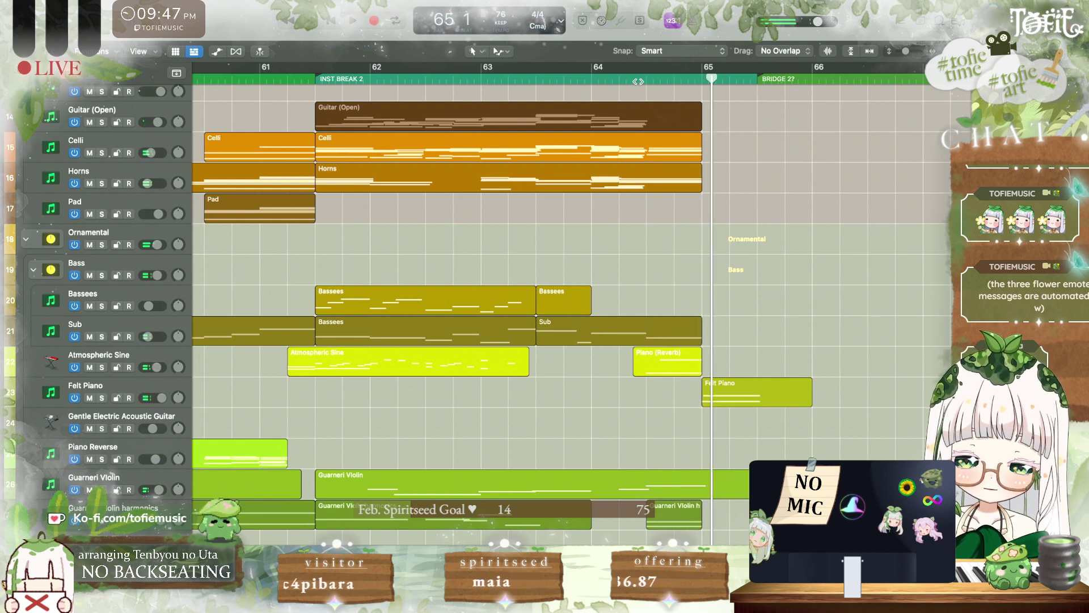
Step: Open the Horns region, extend the E3 note past 64 3, and move the start of the adjoining F3 note to 64 3 3
{"action": "left_click", "coordinate": [639, 81]}
{"action": "double_click", "coordinate": [663, 157]}
{"action": "left_click", "coordinate": [665, 185]}
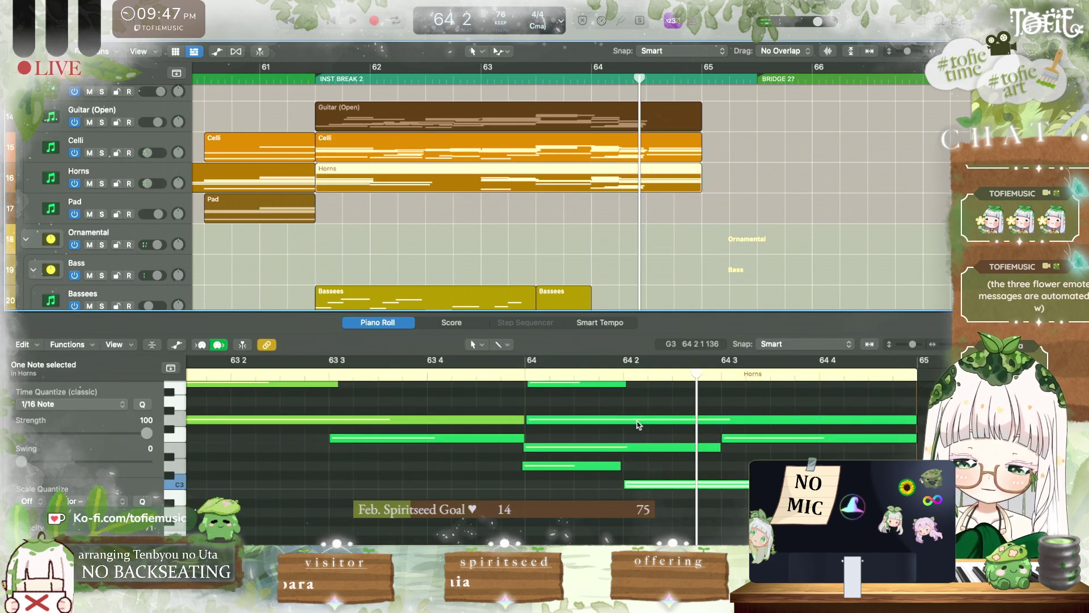
{"action": "scroll", "coordinate": [640, 424], "scroll_direction": "right", "scroll_amount": 3}
{"action": "left_click", "coordinate": [600, 490]}
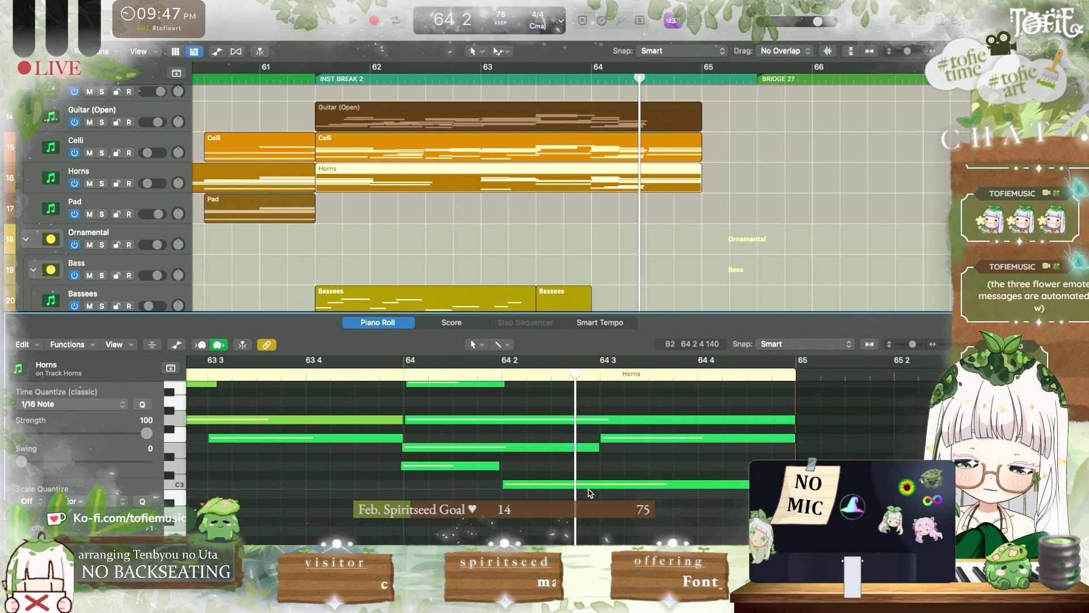
{"action": "left_click", "coordinate": [571, 485]}
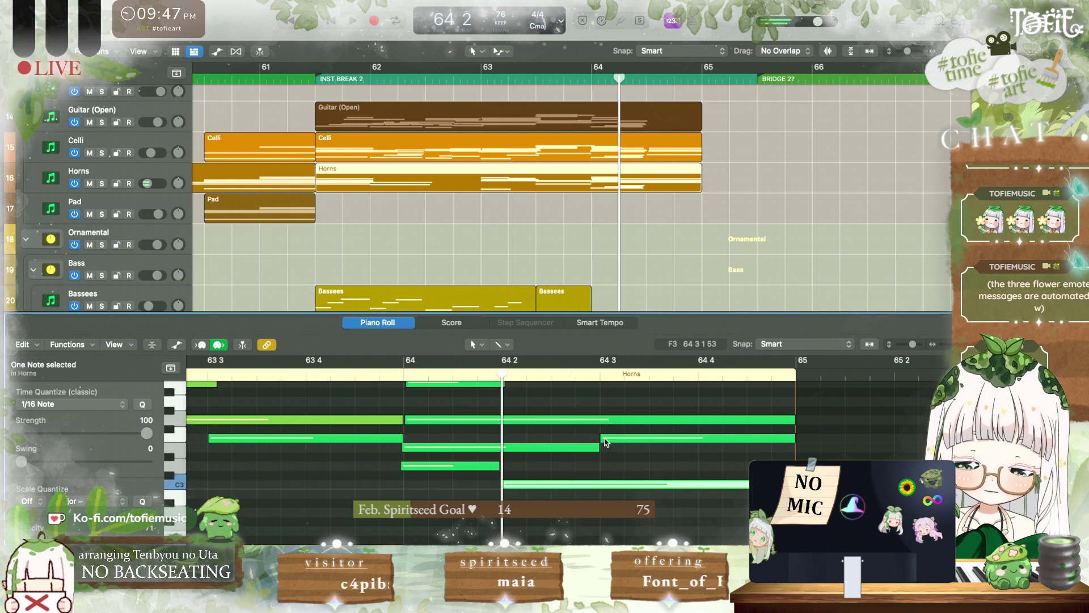
{"action": "left_click_drag", "start_coordinate": [602, 453], "coordinate": [650, 440]}
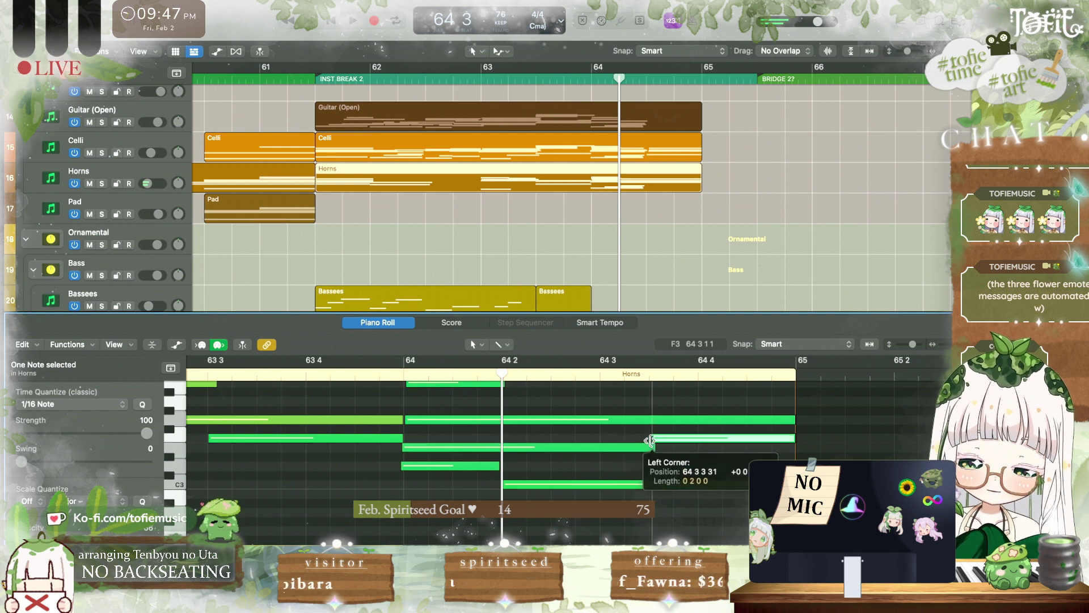
Step: Play the Horns passage from bar 64 and pull the E3-to-F3 changeover slightly earlier, with F3 starting at 64 3 2 161
{"action": "double_click", "coordinate": [403, 376]}
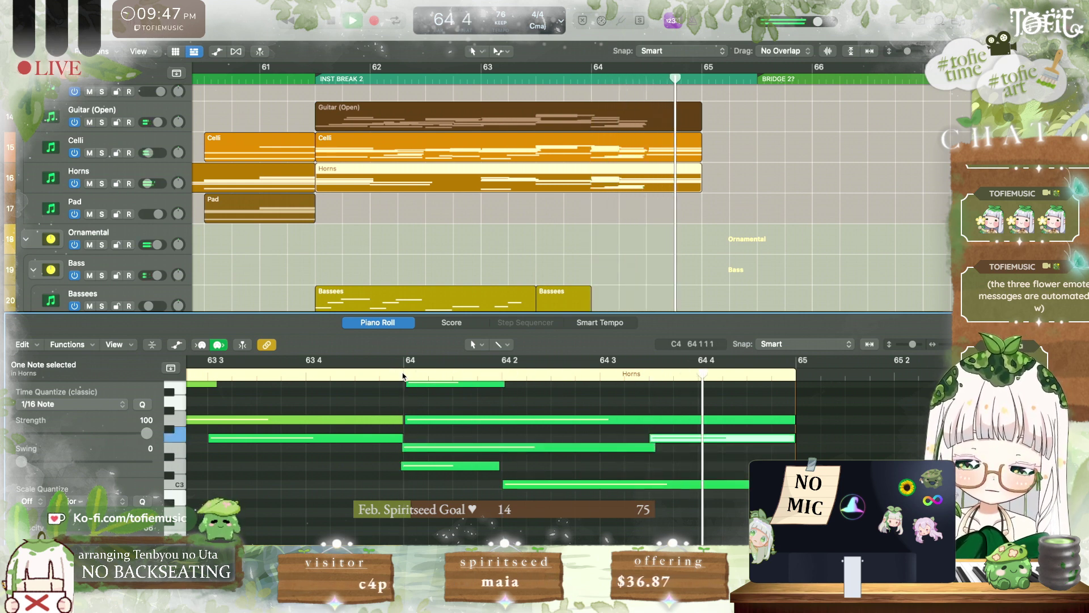
{"action": "key", "text": "space"}
{"action": "left_click_drag", "start_coordinate": [655, 448], "coordinate": [642, 437]}
{"action": "left_click", "coordinate": [650, 438]}
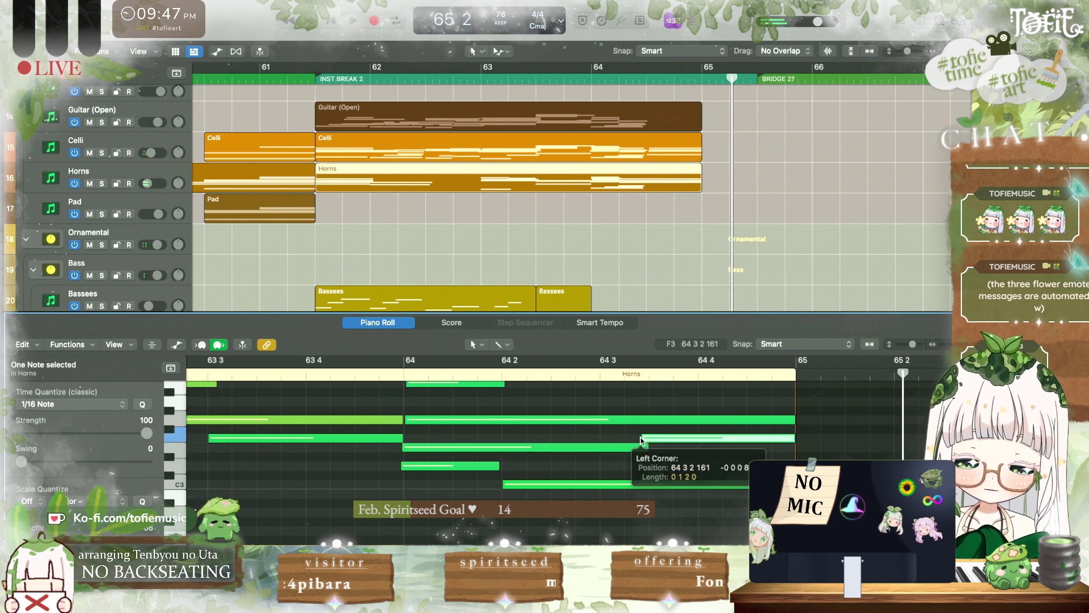
{"action": "key", "text": "space"}
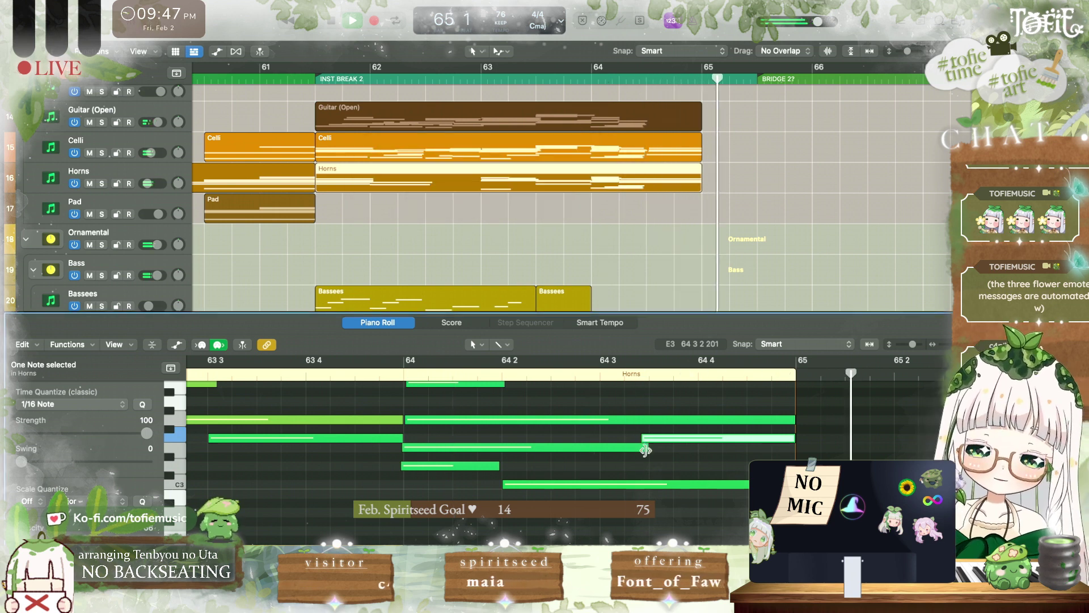
{"action": "key", "text": "space"}
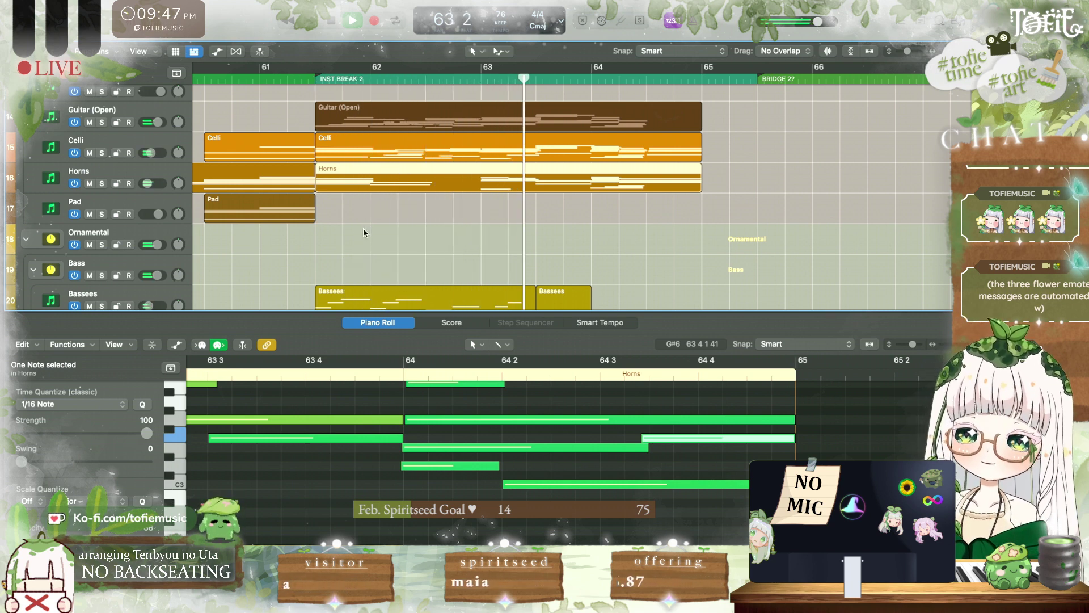
Step: Close the note editor, solo the Chordal stack, and play INST BREAK 2 from around bar 63
{"action": "key", "text": "e"}
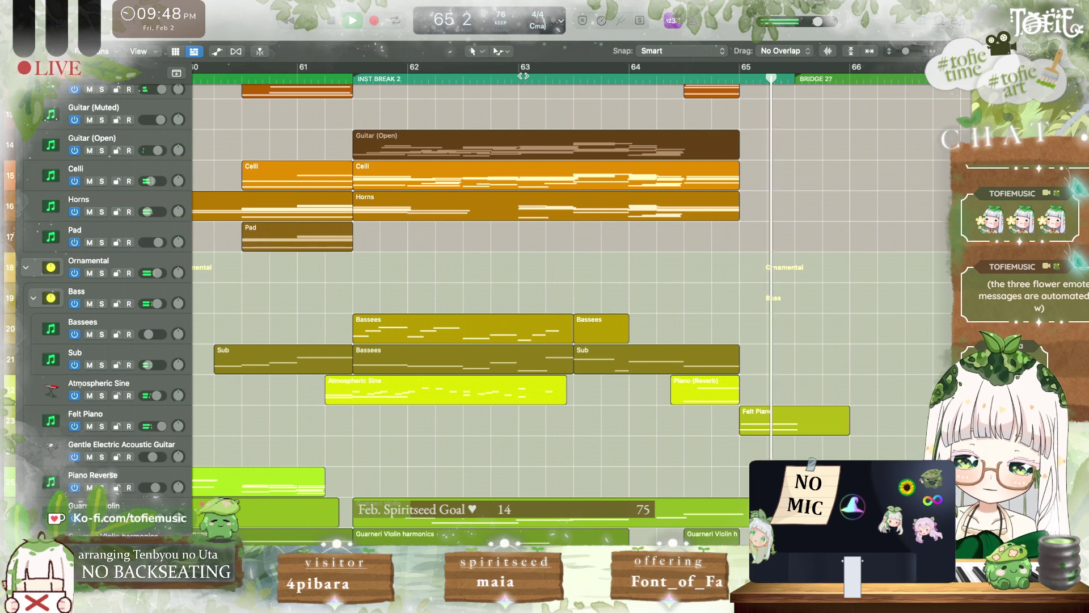
{"action": "key", "text": "space"}
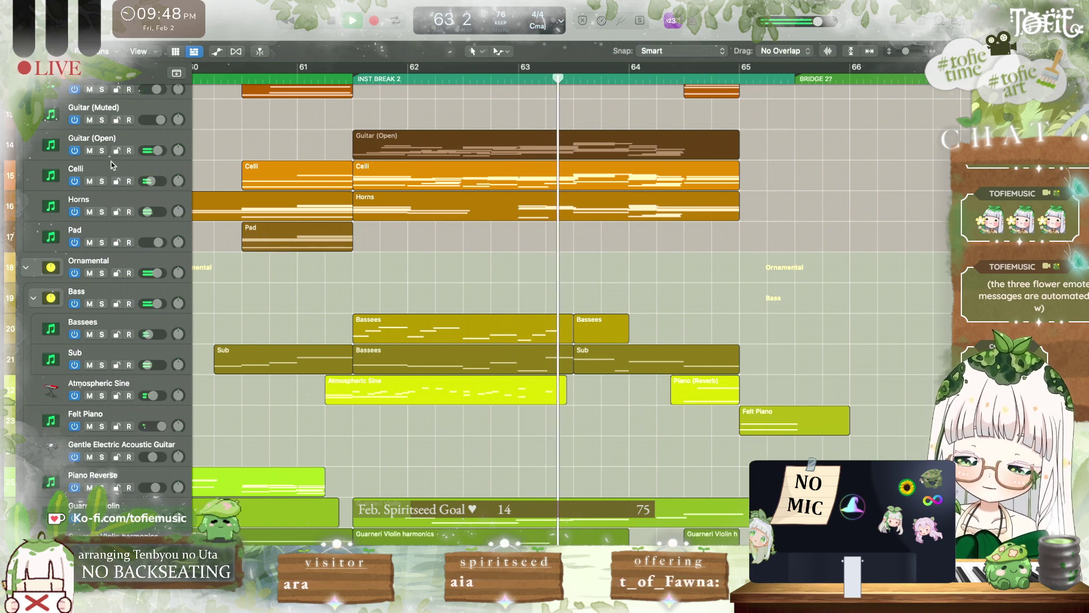
{"action": "scroll", "coordinate": [112, 165], "scroll_direction": "up", "scroll_amount": 3}
{"action": "scroll", "coordinate": [111, 166], "scroll_direction": "up", "scroll_amount": 3}
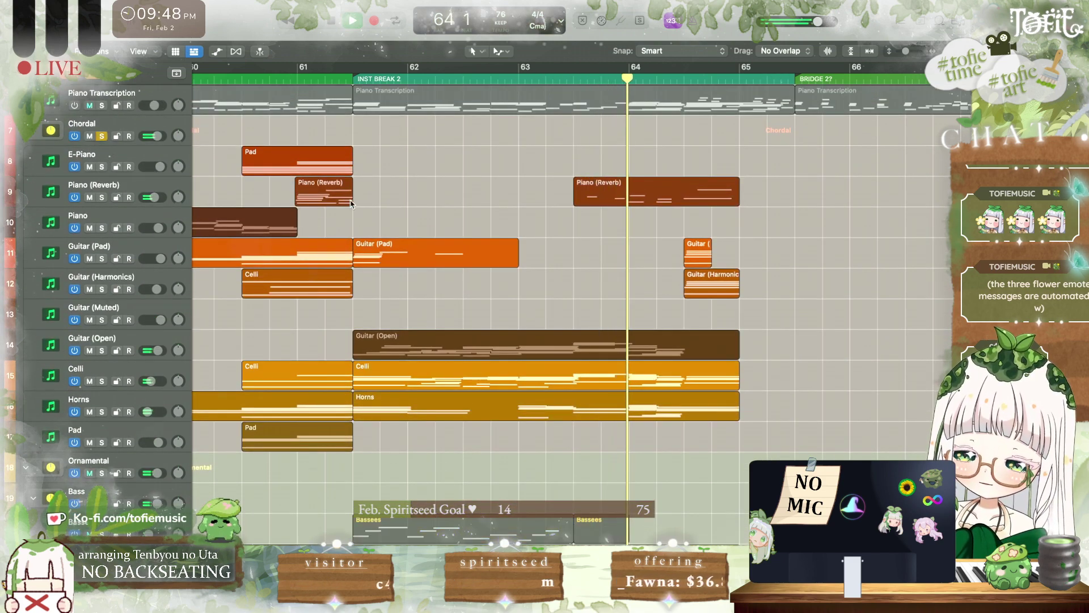
{"action": "scroll", "coordinate": [394, 237], "scroll_direction": "right", "scroll_amount": 2}
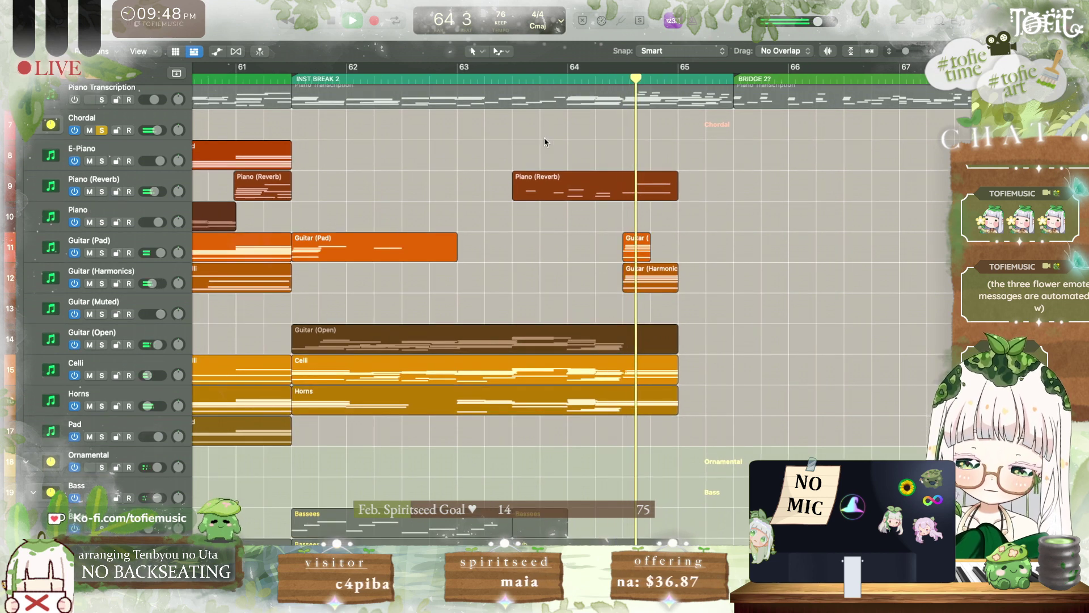
{"action": "key", "text": "space"}
{"action": "key", "text": "space"}
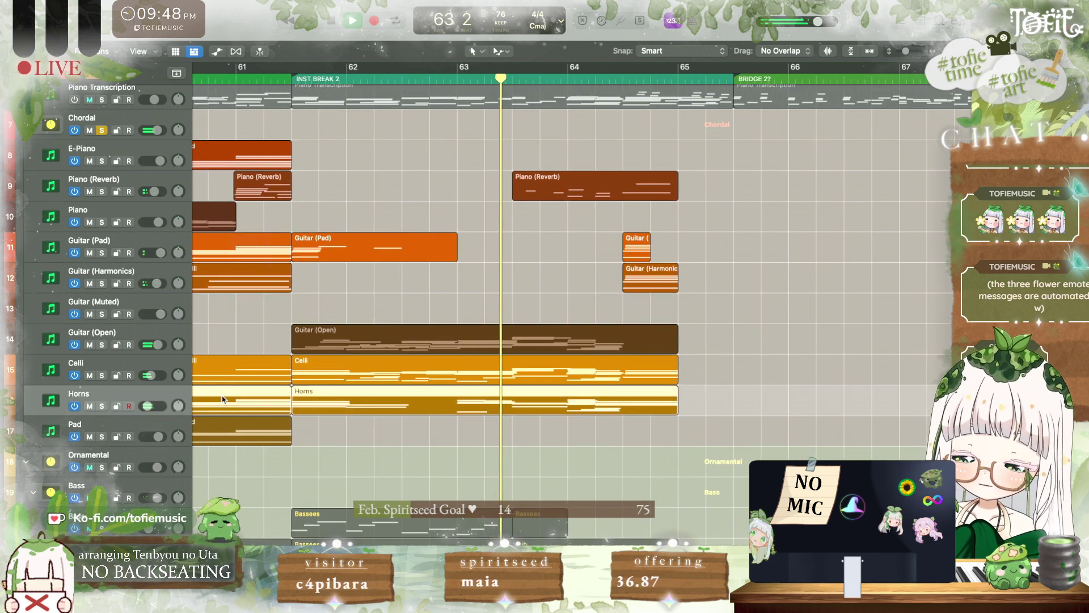
{"action": "scroll", "coordinate": [628, 456], "scroll_direction": "up", "scroll_amount": 4}
{"action": "scroll", "coordinate": [628, 457], "scroll_direction": "right", "scroll_amount": 2}
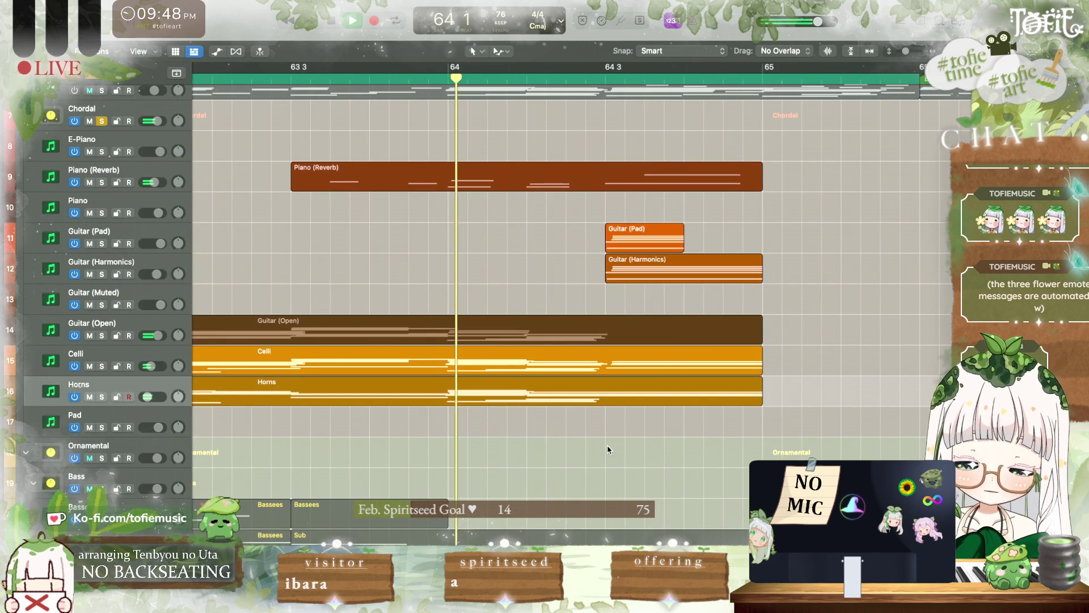
Step: Reopen the Horns region, move the start of the sustained C3 note to 64 3, and play from bar 64
{"action": "left_click", "coordinate": [548, 396]}
{"action": "double_click", "coordinate": [548, 396]}
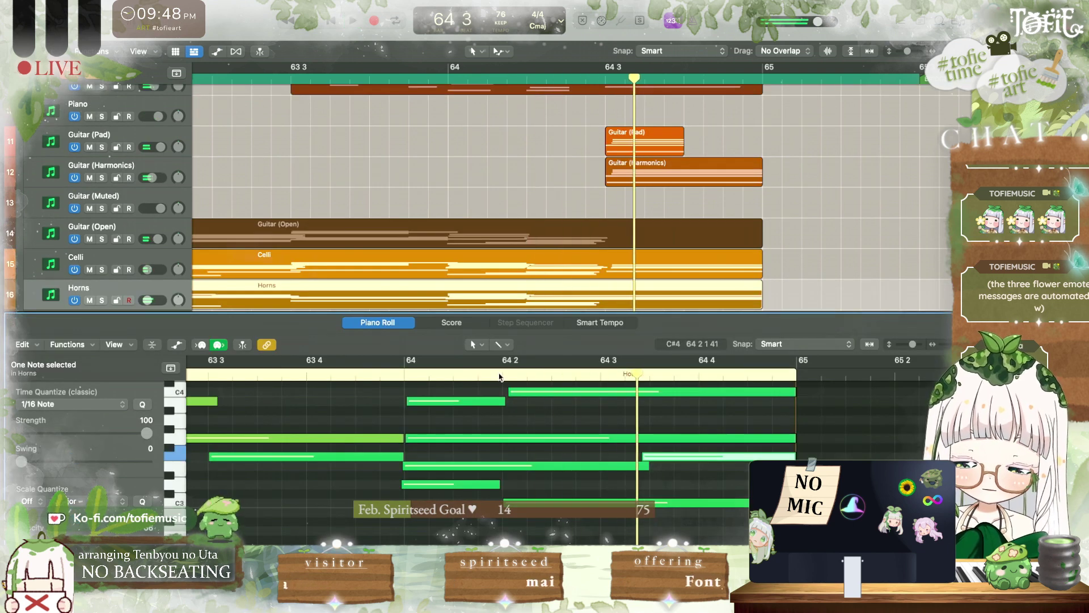
{"action": "key", "text": "space"}
{"action": "scroll", "coordinate": [528, 482], "scroll_direction": "up", "scroll_amount": 1}
{"action": "left_click_drag", "start_coordinate": [518, 522], "coordinate": [618, 532]}
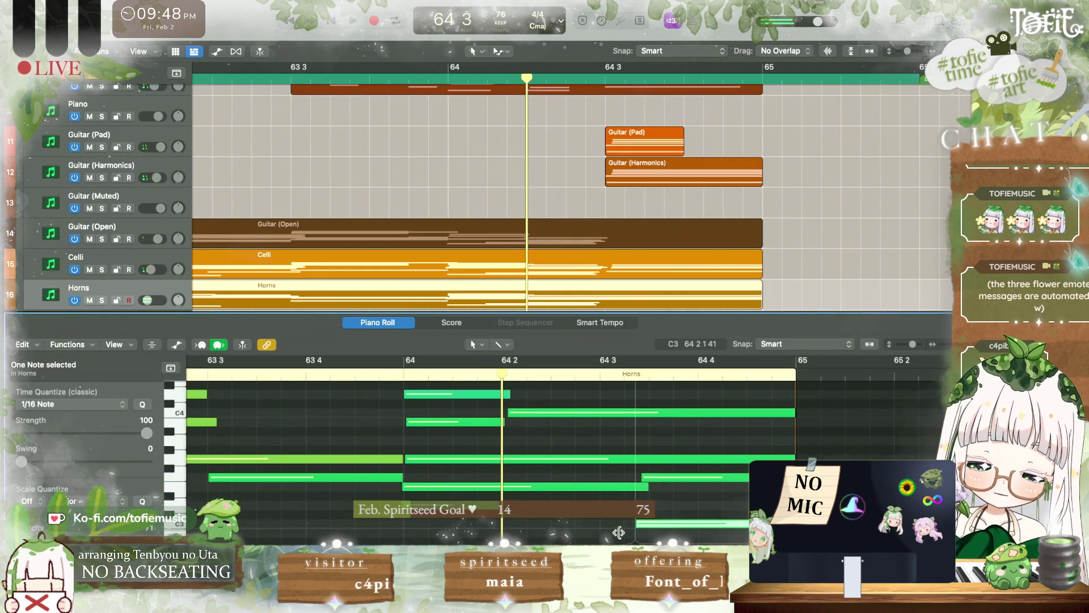
{"action": "left_click", "coordinate": [402, 375]}
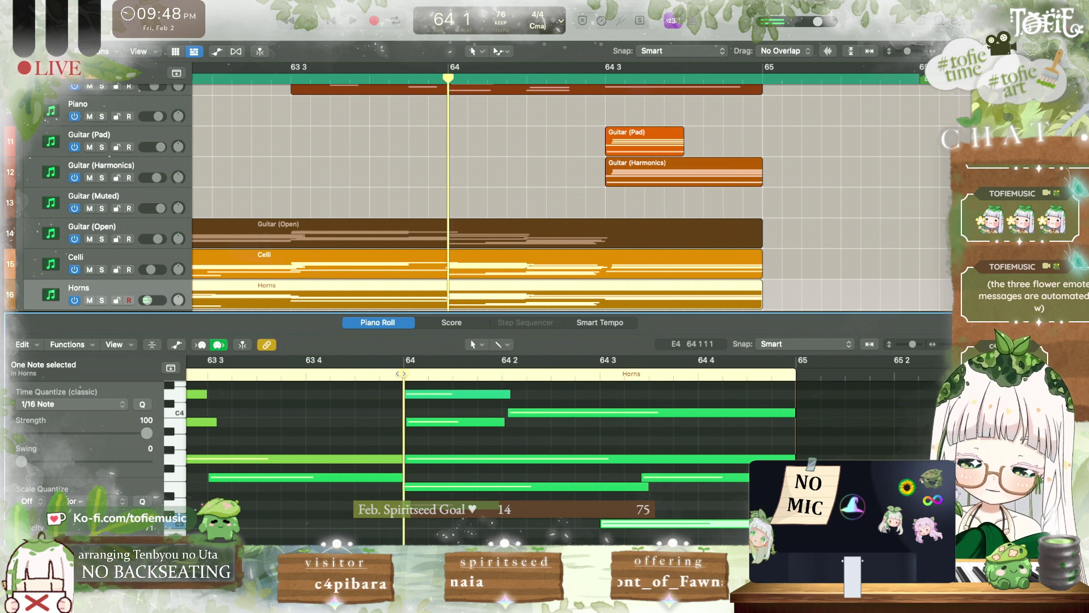
{"action": "key", "text": "space"}
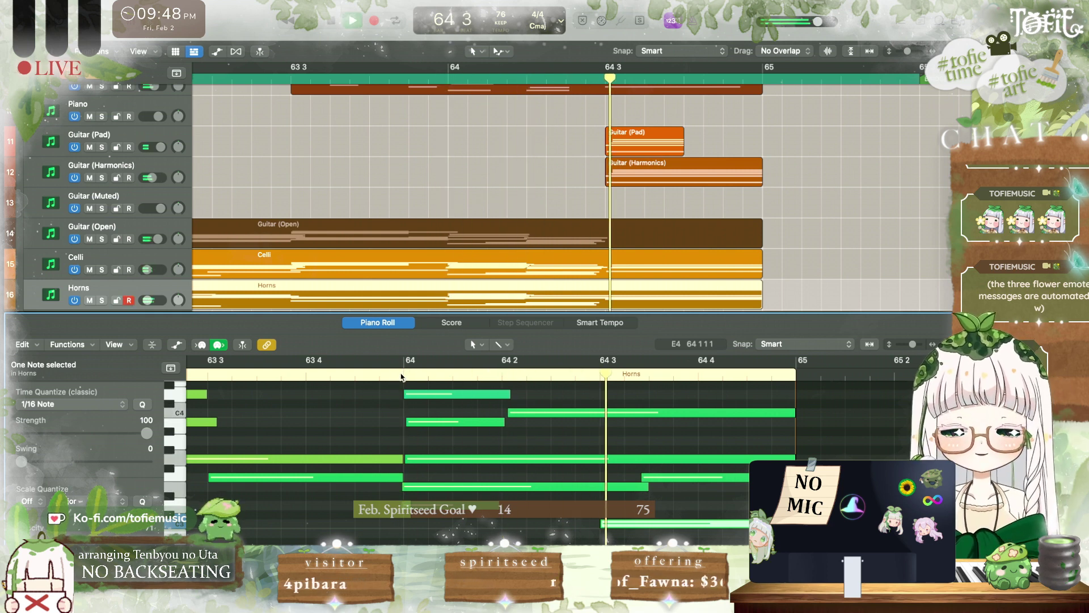
{"action": "key", "text": "space"}
{"action": "key", "text": "space"}
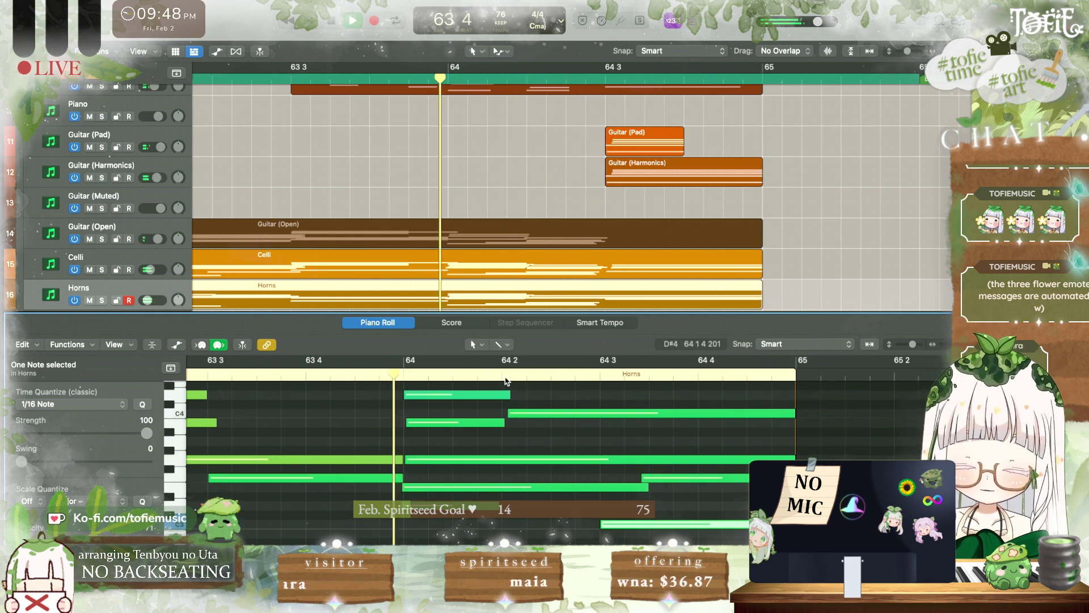
Step: Split the Horns' sustained G3 and E3 notes at 64 3 and trim their first parts back to 64 2
{"action": "scroll", "coordinate": [505, 381], "scroll_direction": "up", "scroll_amount": 3}
{"action": "scroll", "coordinate": [505, 381], "scroll_direction": "down", "scroll_amount": 2}
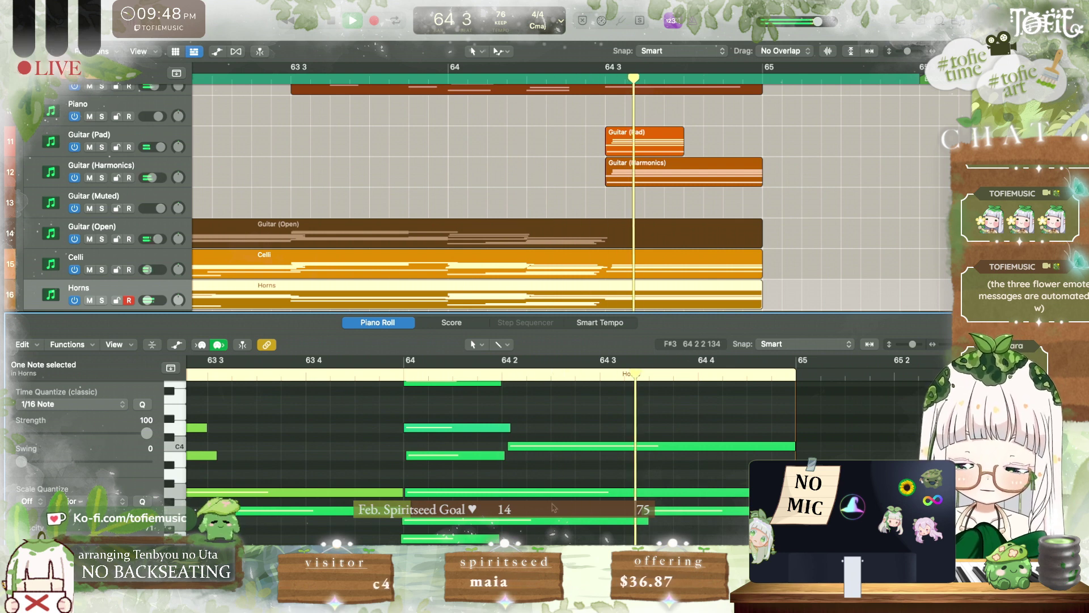
{"action": "key", "text": "space"}
{"action": "left_click", "coordinate": [578, 493]}
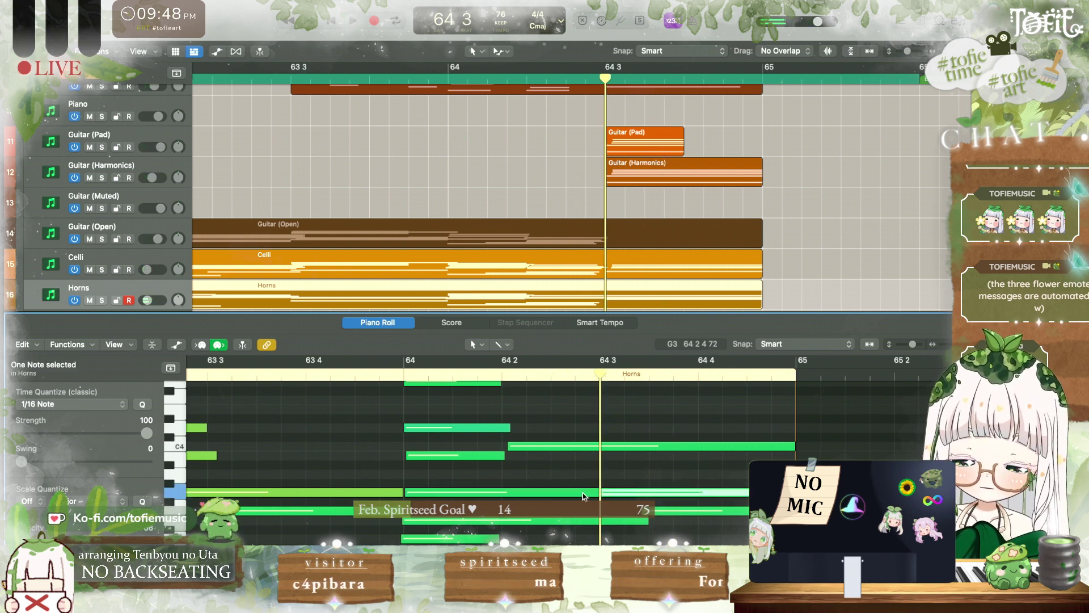
{"action": "left_click_drag", "start_coordinate": [598, 492], "coordinate": [501, 493]}
{"action": "left_click", "coordinate": [601, 521]}
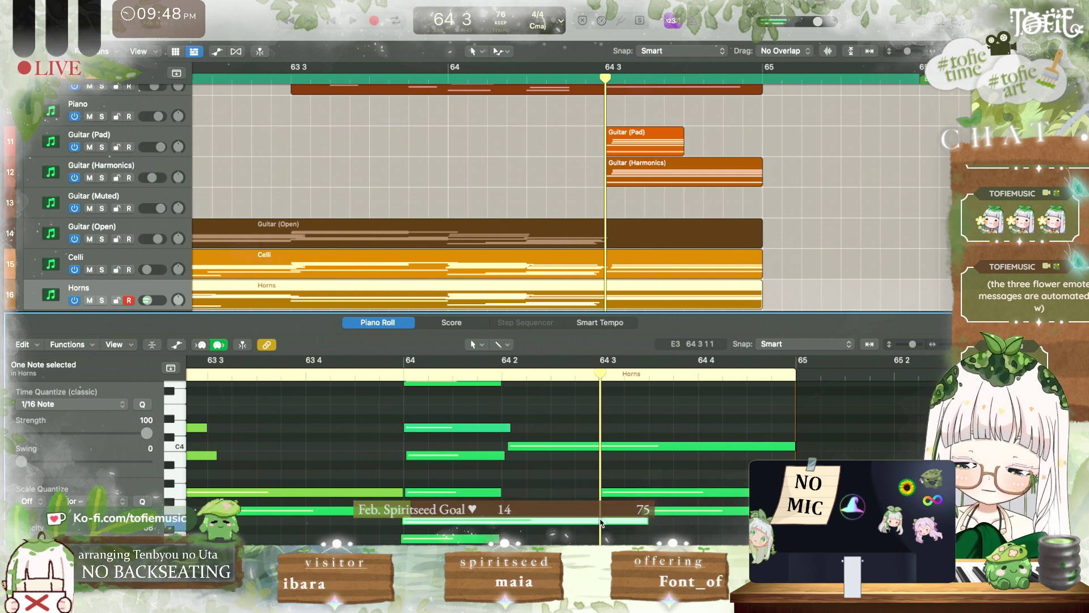
{"action": "left_click_drag", "start_coordinate": [605, 526], "coordinate": [497, 517]}
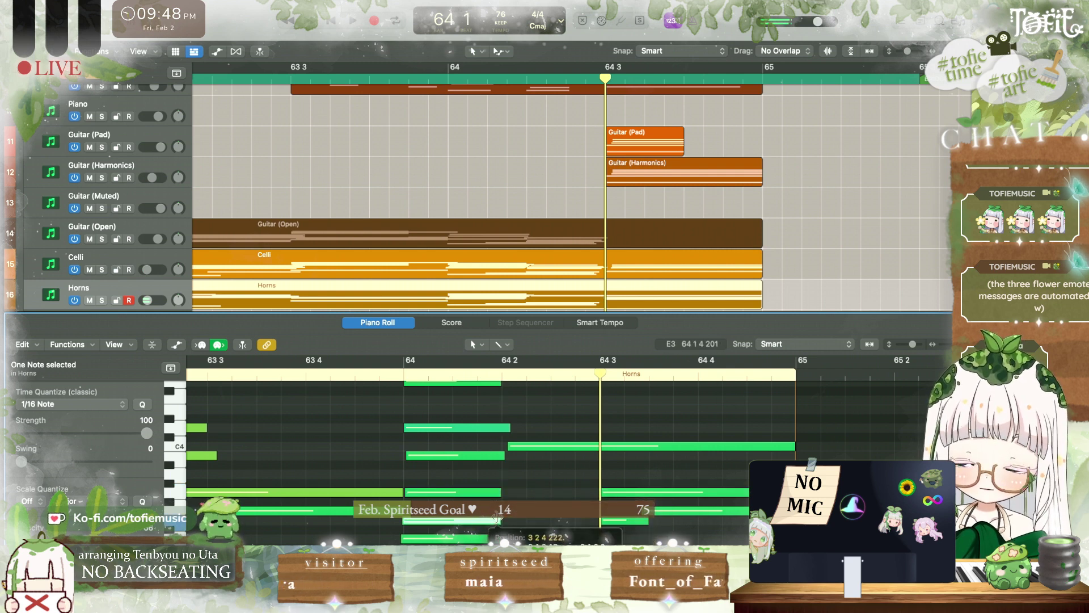
Step: Play the soloed chordal tracks repeatedly from bar 64 to check the Horns' shortened G3 and E3 notes
{"action": "double_click", "coordinate": [401, 378]}
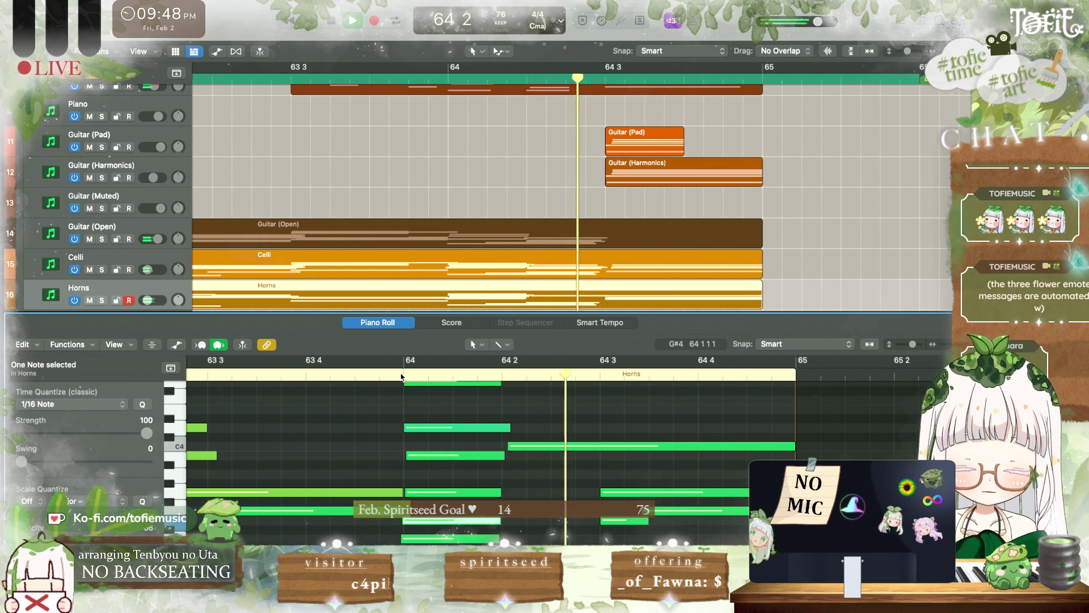
{"action": "key", "text": "space"}
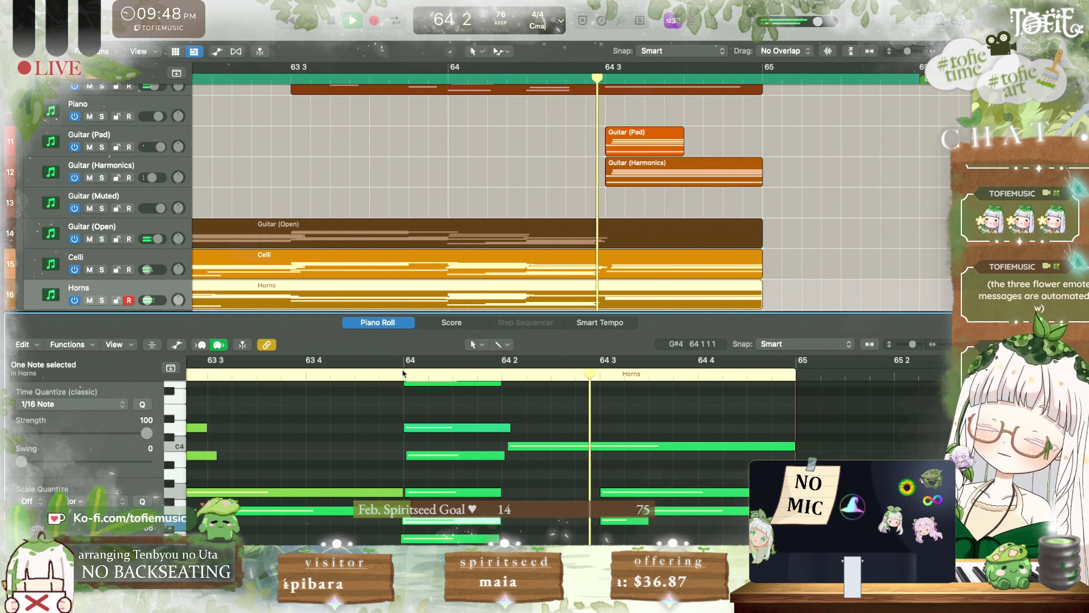
{"action": "key", "text": "space"}
{"action": "double_click", "coordinate": [404, 373]}
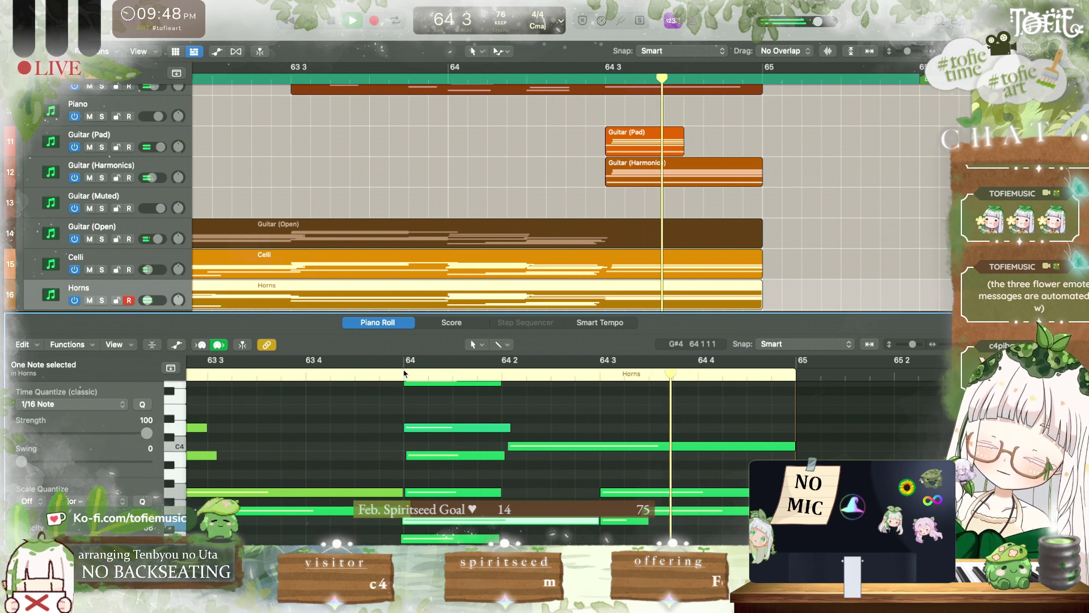
{"action": "key", "text": "space"}
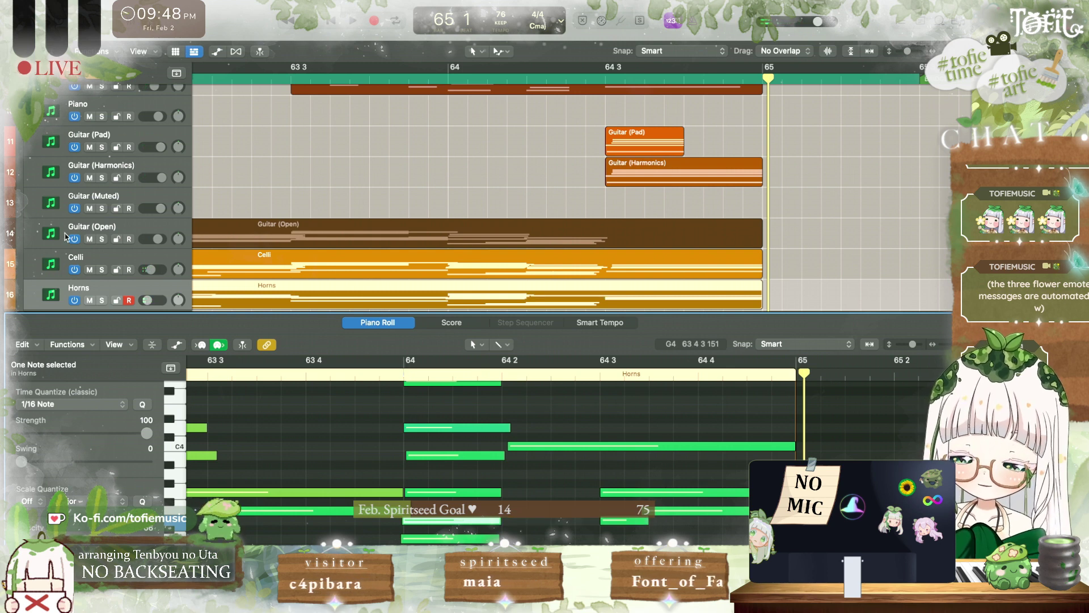
Step: Play bar 64 with the Guitar (Open) track muted, and unmute it again
{"action": "left_click", "coordinate": [90, 238]}
{"action": "key", "text": "space"}
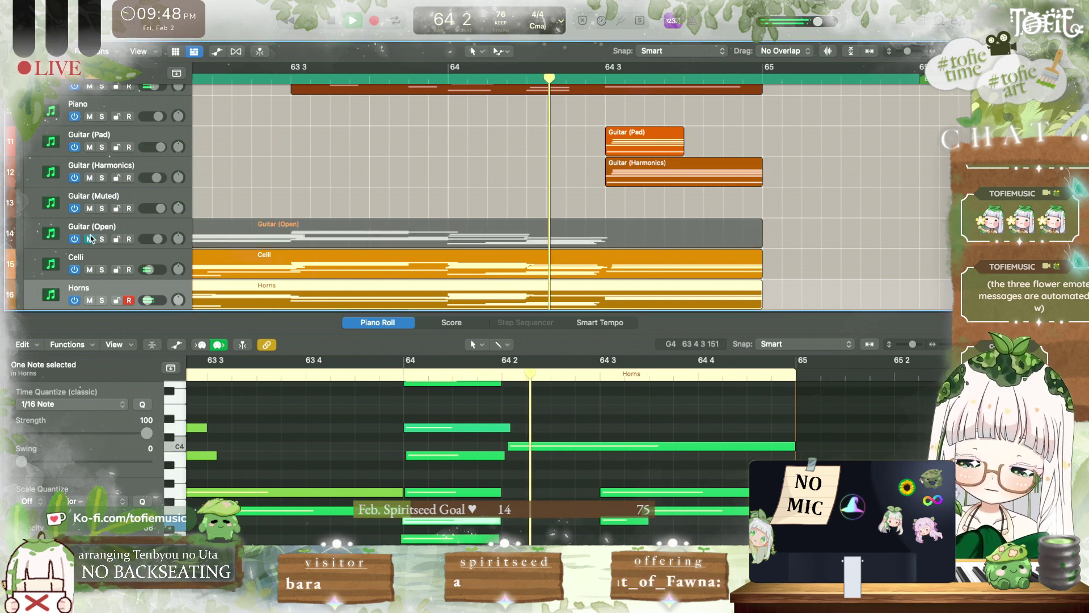
{"action": "key", "text": "space"}
{"action": "left_click", "coordinate": [90, 239]}
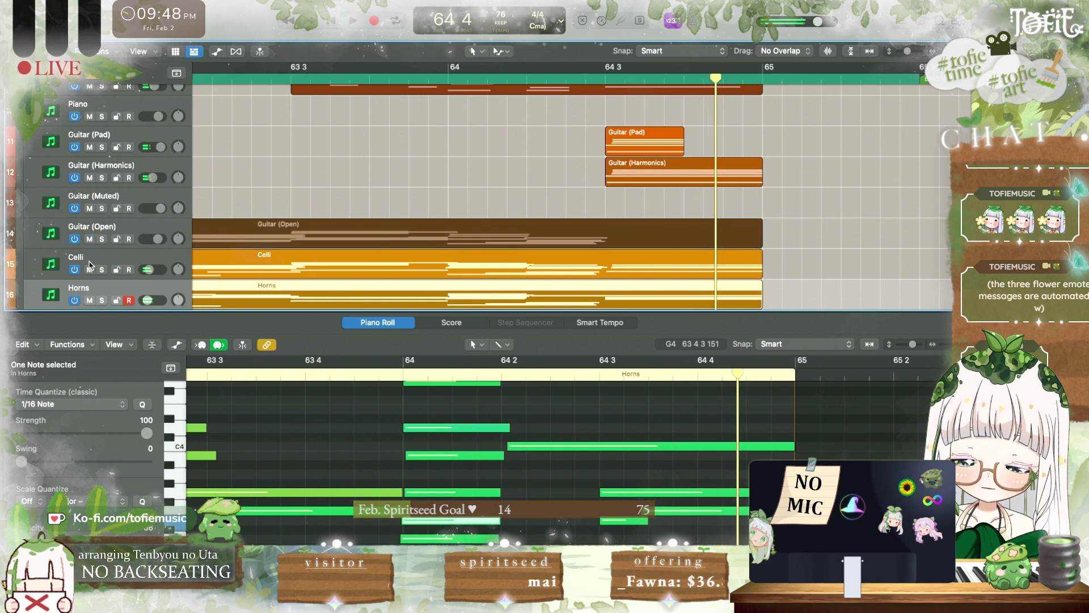
Step: Solo the Celli track, play it from bar 64, and show its region's notes in the editor
{"action": "left_click", "coordinate": [102, 270]}
{"action": "key", "text": "space"}
{"action": "left_click", "coordinate": [507, 268]}
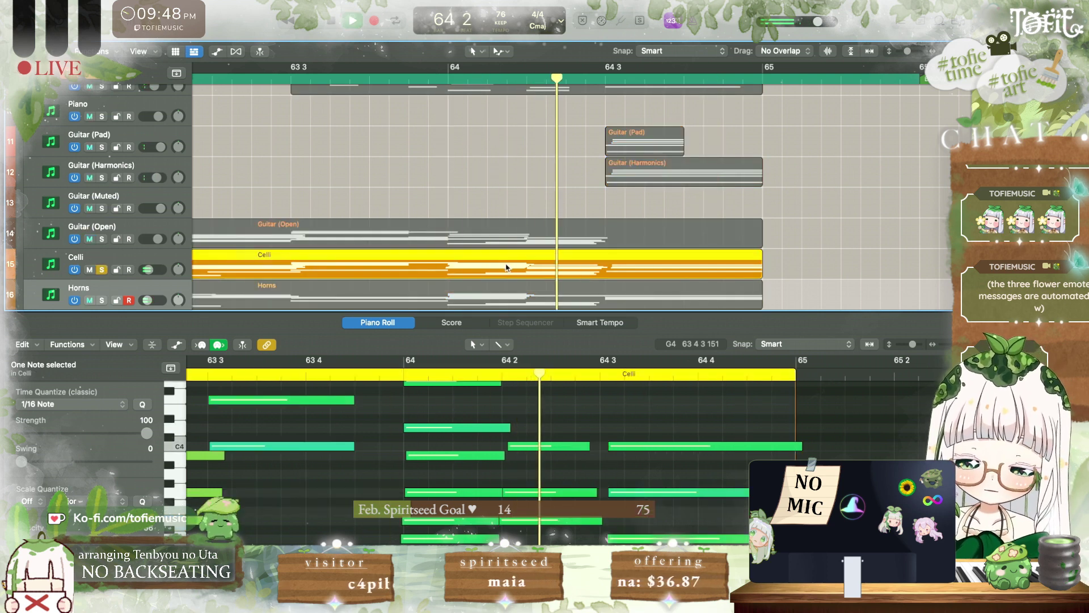
{"action": "scroll", "coordinate": [567, 449], "scroll_direction": "down", "scroll_amount": 3}
{"action": "key", "text": "space"}
Step: Extend the Celli chord notes starting at 64 2 to about 64 3, and lengthen the G3 note to bar 65
{"action": "scroll", "coordinate": [570, 481], "scroll_direction": "down", "scroll_amount": 4}
{"action": "left_click", "coordinate": [566, 514]}
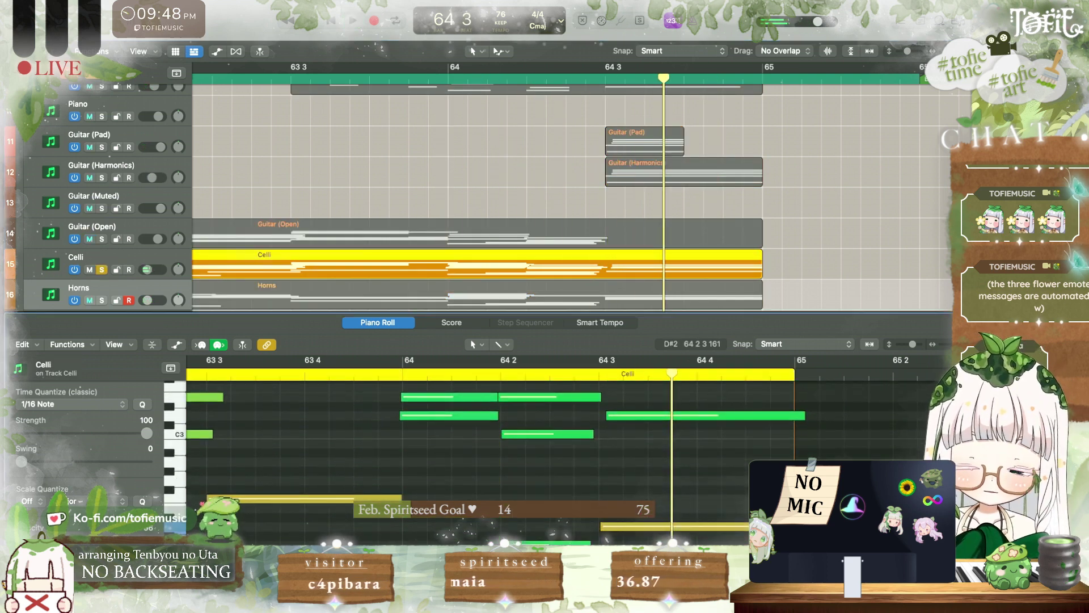
{"action": "left_click_drag", "start_coordinate": [567, 515], "coordinate": [584, 415]}
{"action": "left_click_drag", "start_coordinate": [580, 497], "coordinate": [606, 504]}
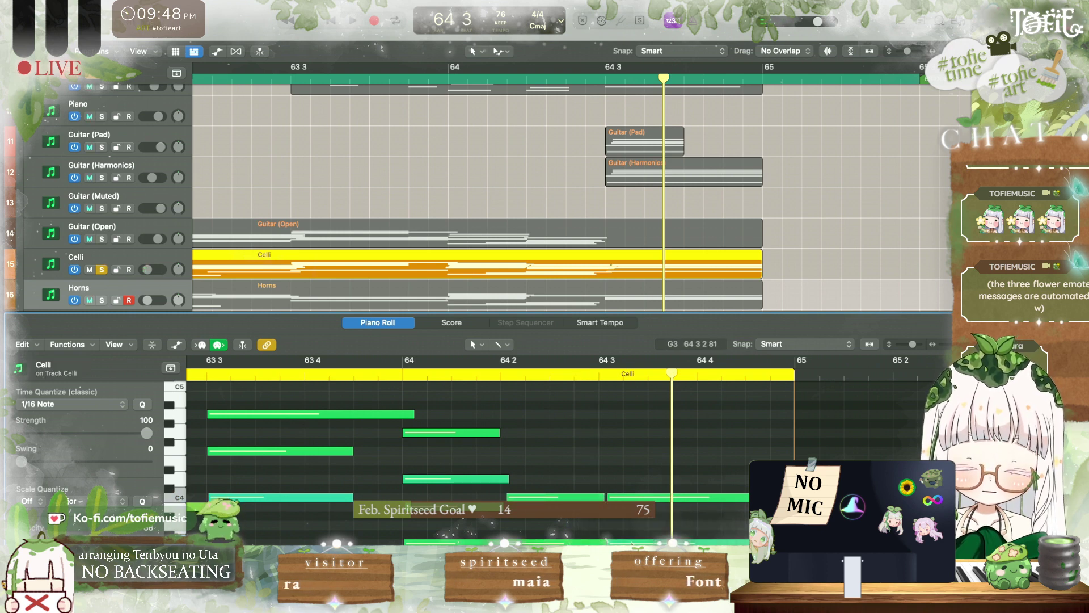
{"action": "scroll", "coordinate": [608, 509], "scroll_direction": "down", "scroll_amount": 2}
{"action": "left_click_drag", "start_coordinate": [619, 514], "coordinate": [820, 515]}
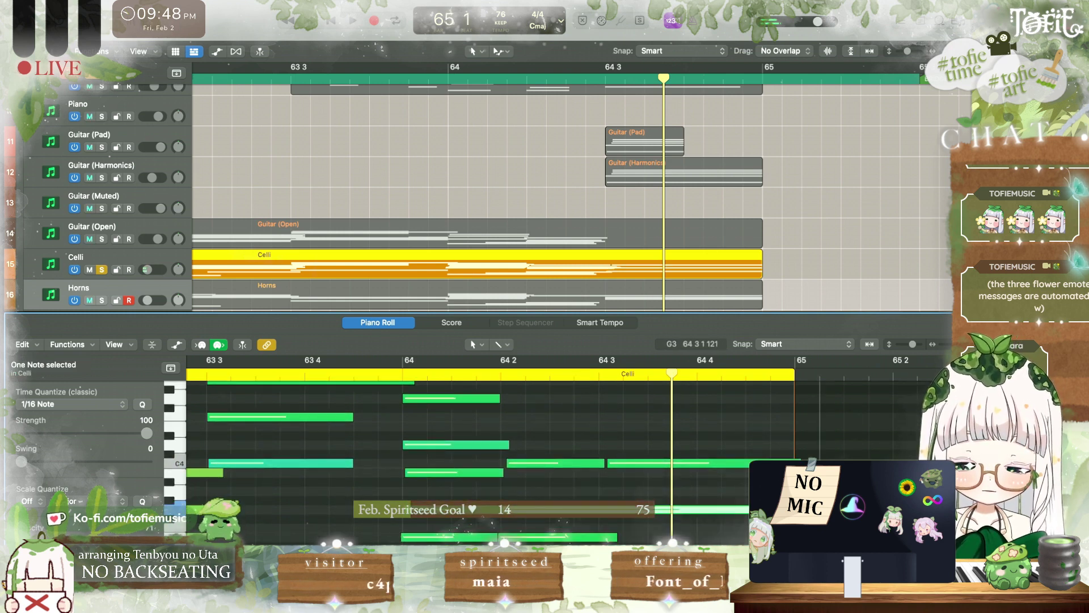
Step: Delete the Celli's G3 and E3 notes at 64 2, extend the bar 64 G3 and E3 notes to just before bar 65, and play the result
{"action": "key", "text": "space"}
{"action": "scroll", "coordinate": [516, 495], "scroll_direction": "down", "scroll_amount": 3}
{"action": "key", "text": "space"}
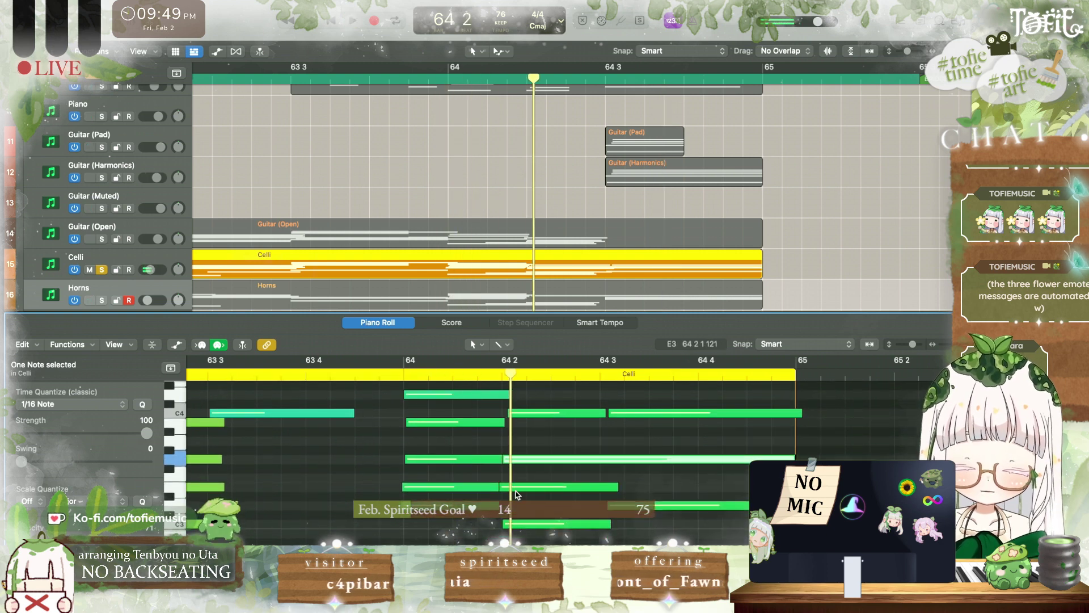
{"action": "key", "text": "Delete"}
{"action": "left_click_drag", "start_coordinate": [510, 466], "coordinate": [790, 461]}
{"action": "key", "text": "space"}
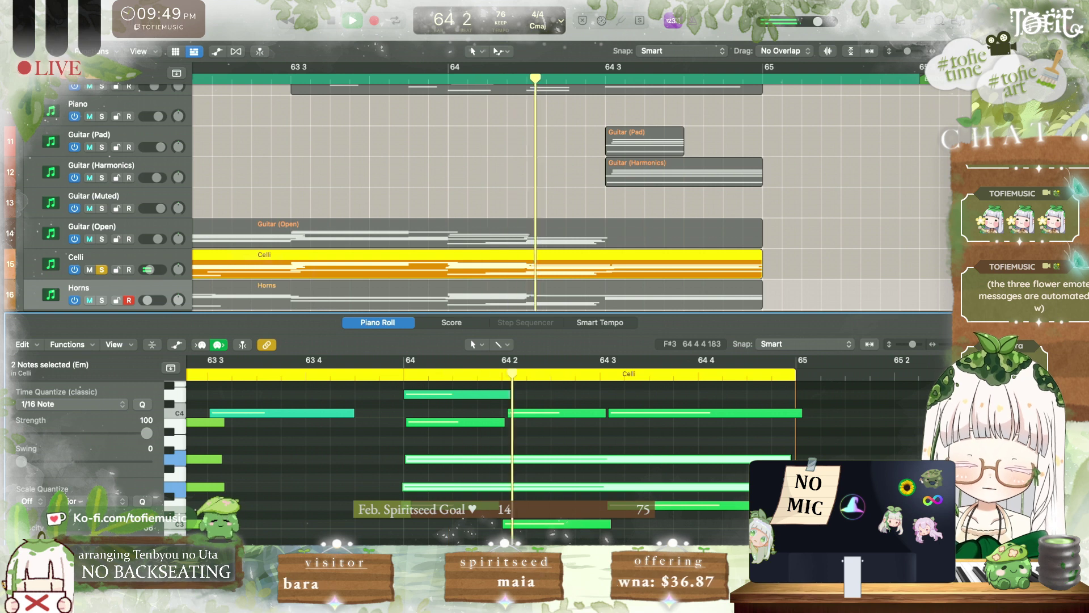
Step: Delete the Celli's C4 note at 64 3, lengthen the C4 note starting at 64 2 to bar 65, and play the result
{"action": "key", "text": "space"}
{"action": "left_click", "coordinate": [614, 415]}
{"action": "key", "text": "Delete"}
{"action": "left_click_drag", "start_coordinate": [612, 420], "coordinate": [793, 418]}
{"action": "key", "text": "space"}
{"action": "scroll", "coordinate": [794, 417], "scroll_direction": "up", "scroll_amount": 2}
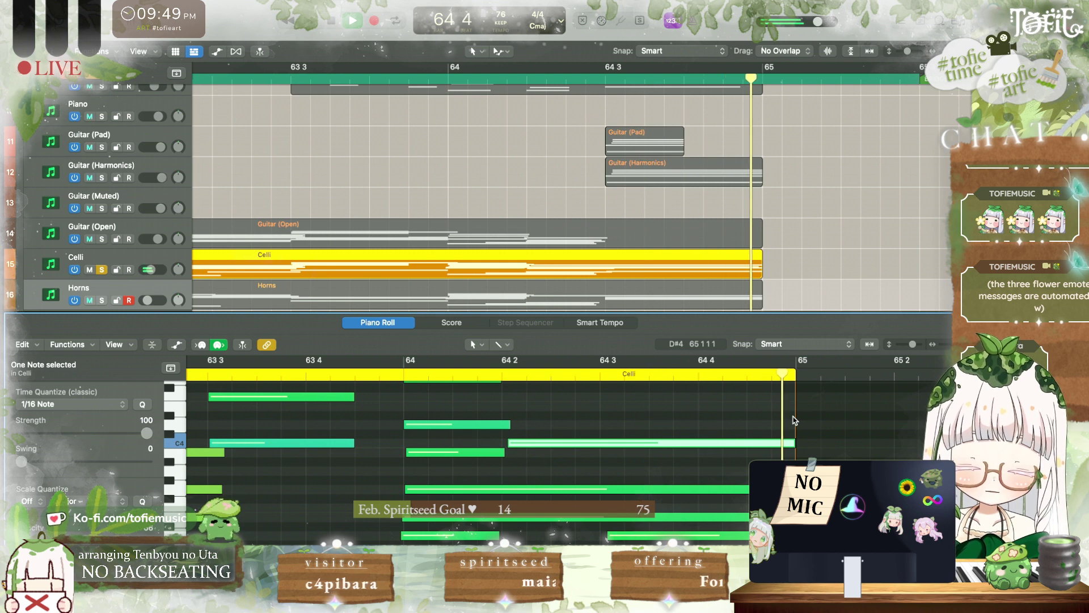
Step: Start the Celli's D3 note slightly before 64 3, and play bar 64
{"action": "left_click", "coordinate": [616, 537]}
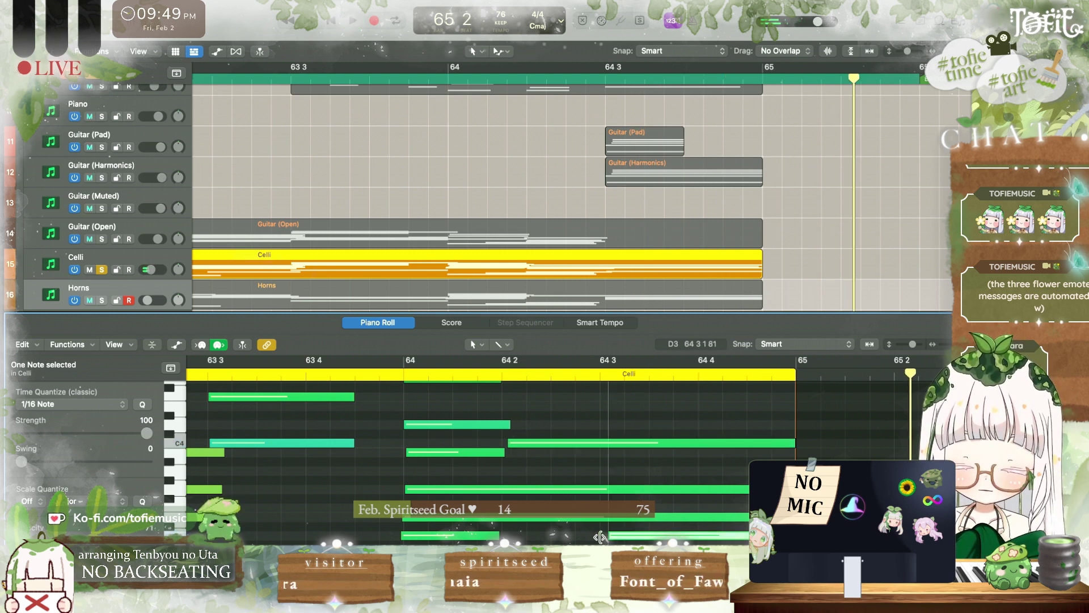
{"action": "key", "text": "space"}
{"action": "left_click", "coordinate": [526, 445]}
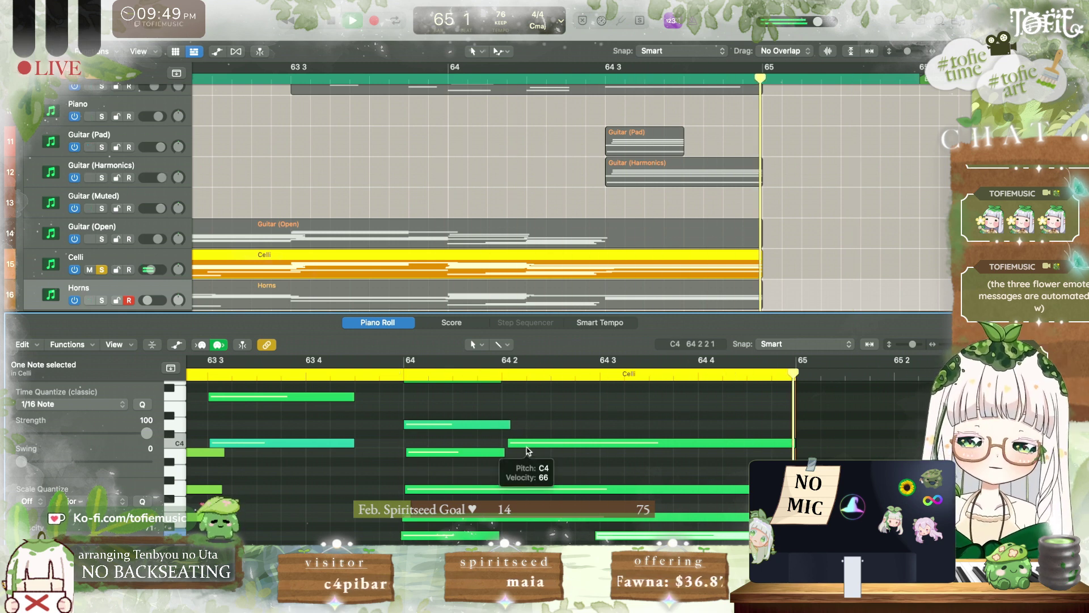
{"action": "key", "text": "space"}
Step: Close the note editor, unsolo the Celli track to hear the transition with all tracks, and save the project
{"action": "key", "text": "p"}
{"action": "left_click", "coordinate": [101, 269]}
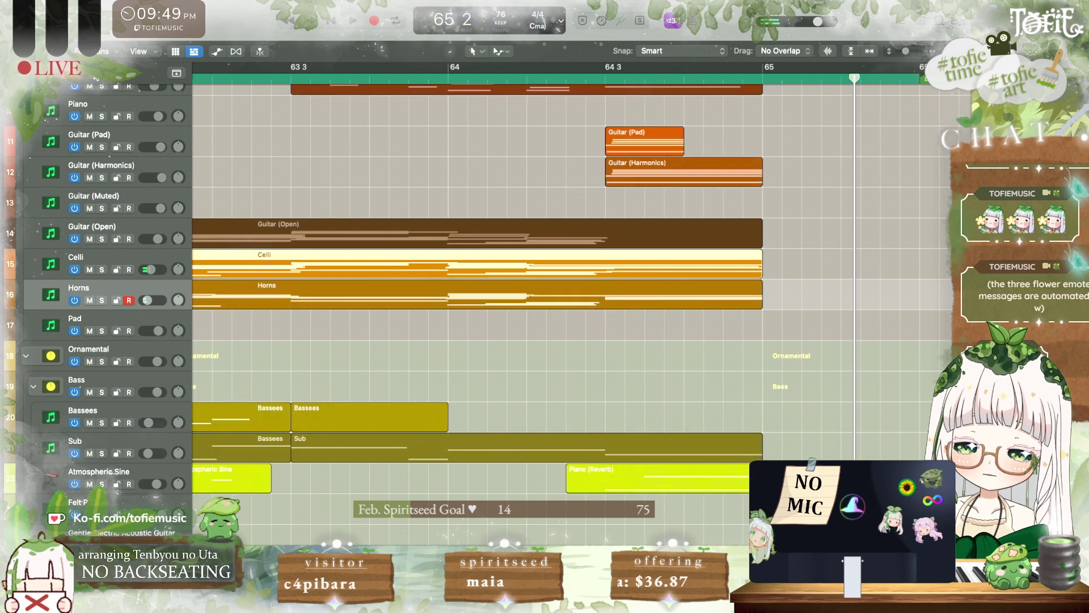
{"action": "key", "text": "space"}
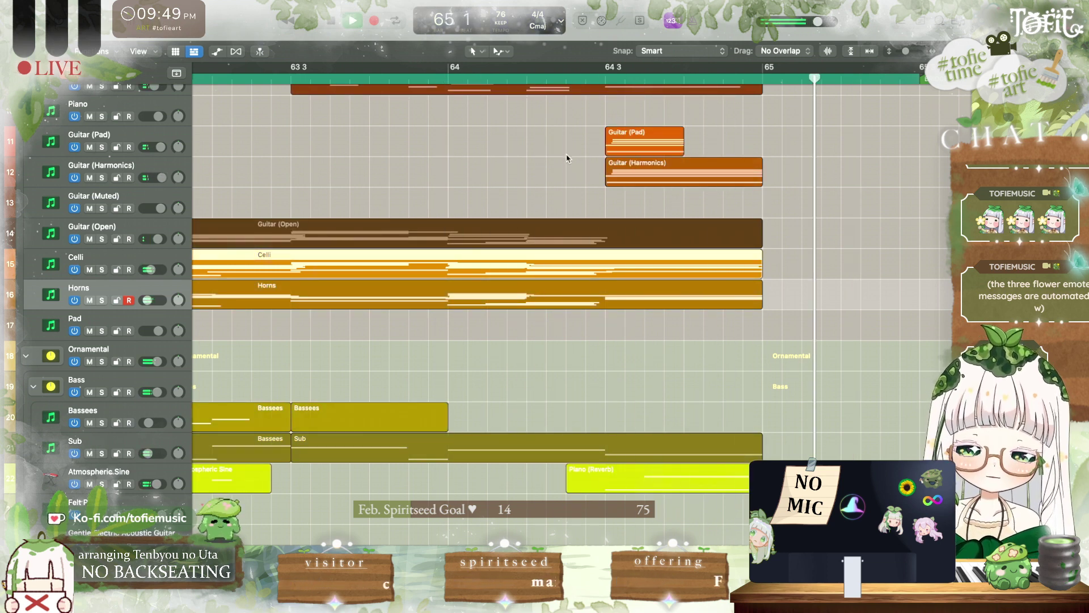
{"action": "scroll", "coordinate": [423, 143], "scroll_direction": "left", "scroll_amount": 3}
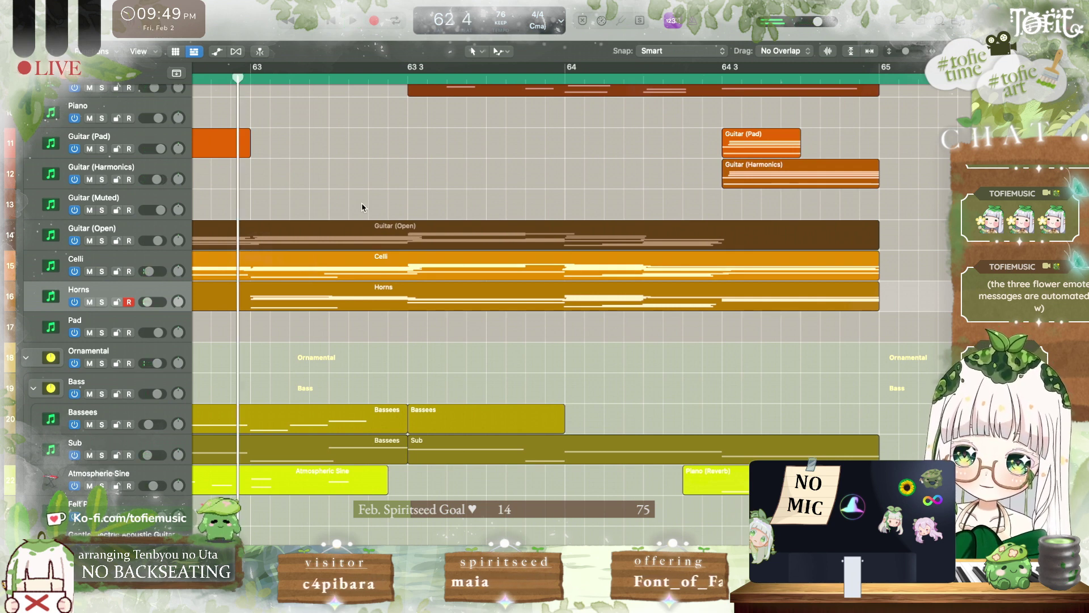
{"action": "key", "text": "super+s"}
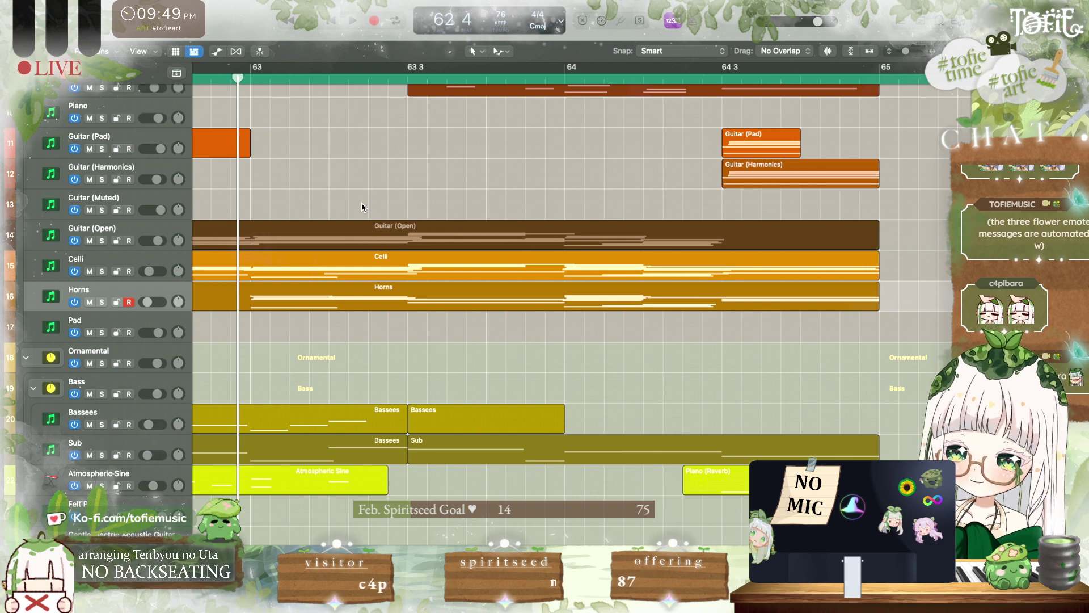
Step: Play the arrangement from just before INST BREAK 2, and play it again from just before the BRIDGE? section at bar 57
{"action": "scroll", "coordinate": [369, 210], "scroll_direction": "left", "scroll_amount": 5}
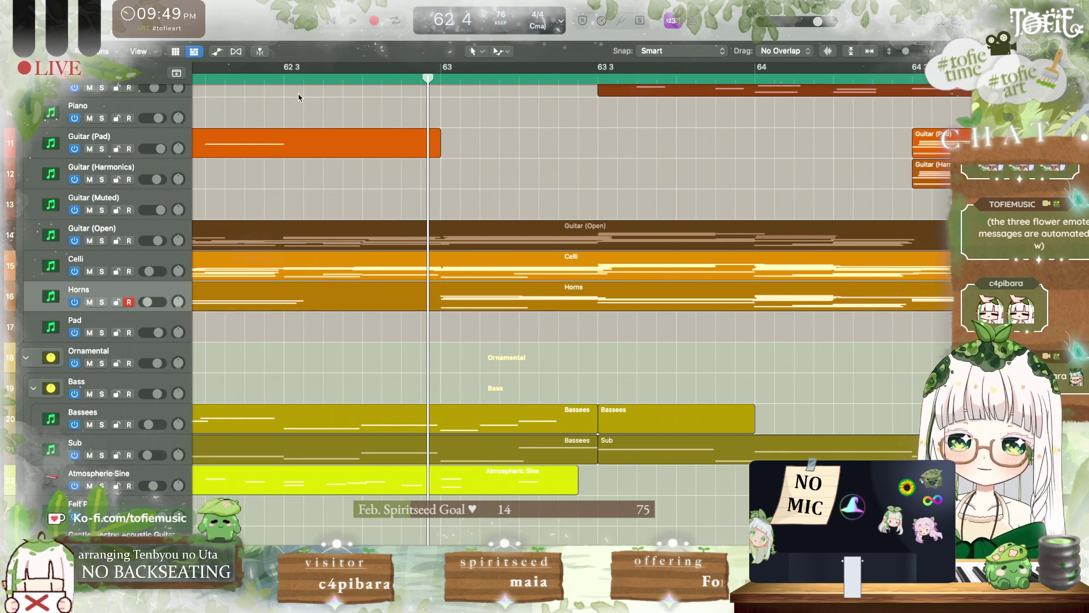
{"action": "scroll", "coordinate": [299, 98], "scroll_direction": "left", "scroll_amount": 8}
{"action": "double_click", "coordinate": [286, 79]}
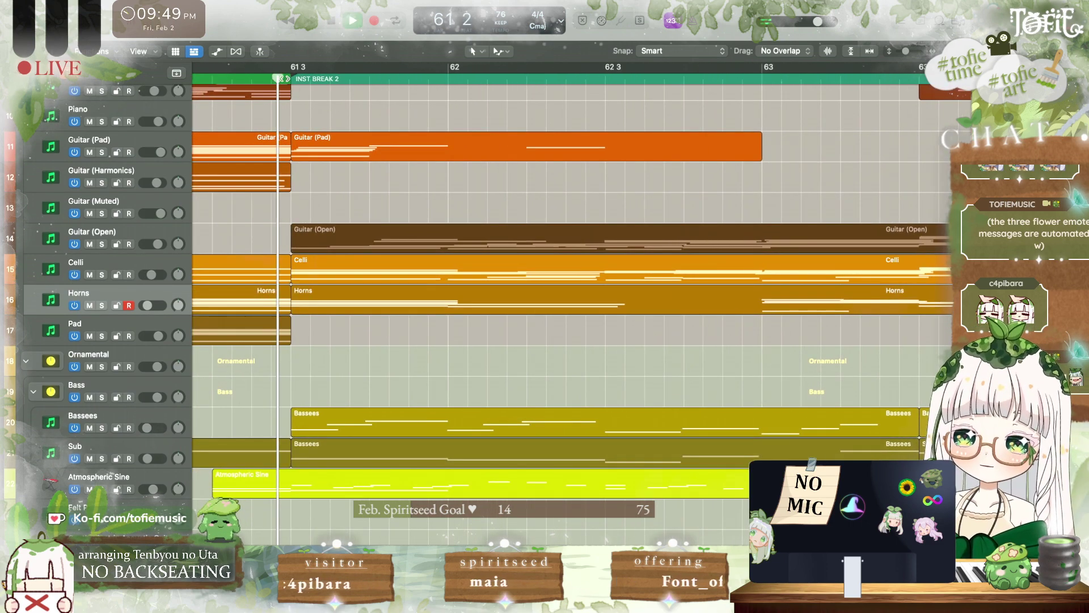
{"action": "key", "text": "super+Left"}
{"action": "key", "text": "super+Left"}
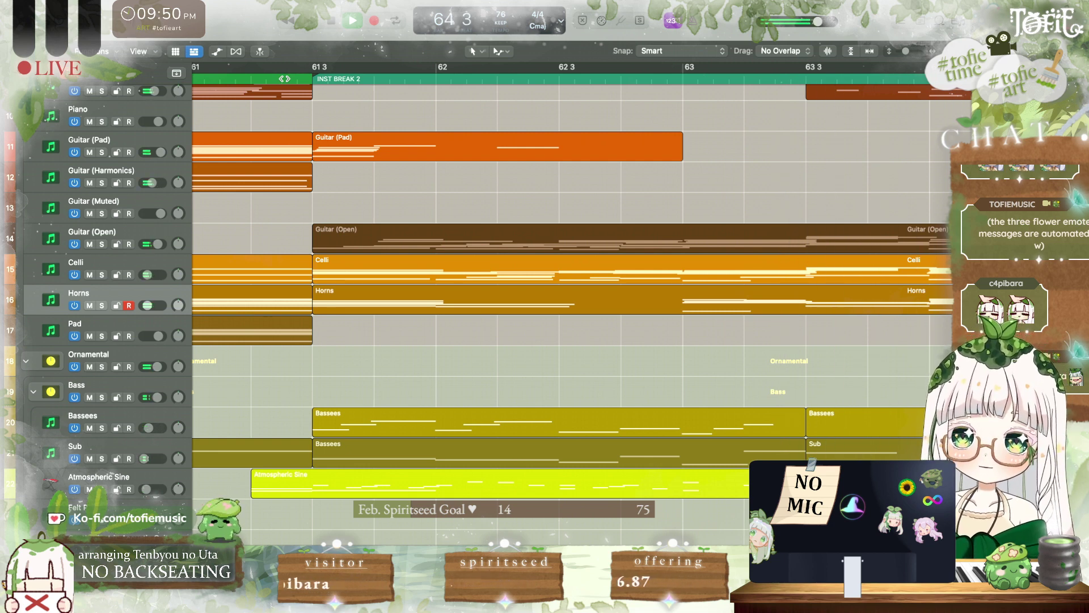
{"action": "scroll", "coordinate": [284, 79], "scroll_direction": "down", "scroll_amount": 5}
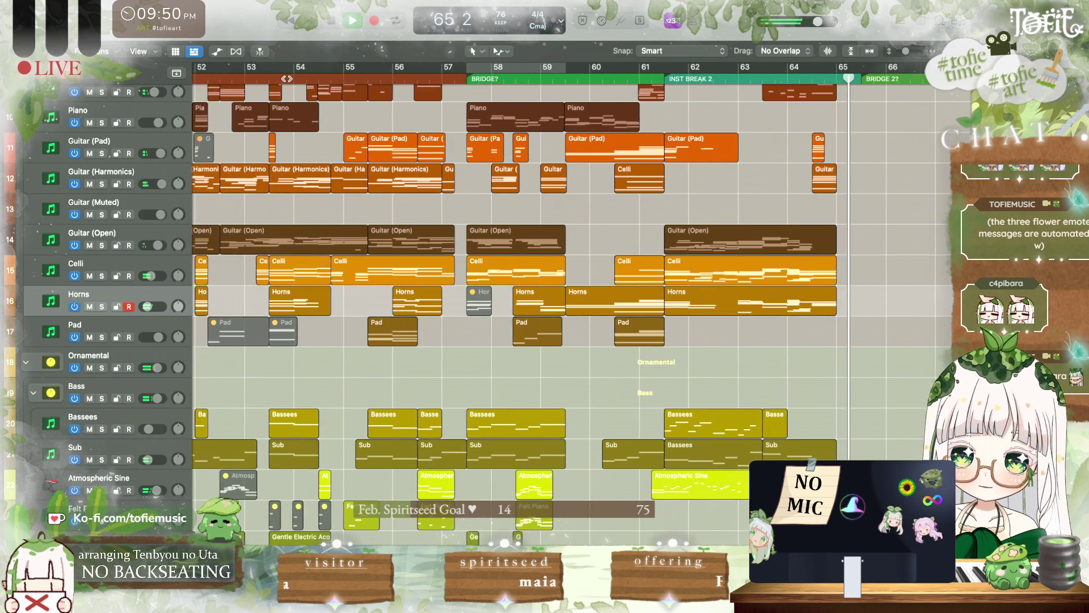
{"action": "left_click", "coordinate": [455, 78]}
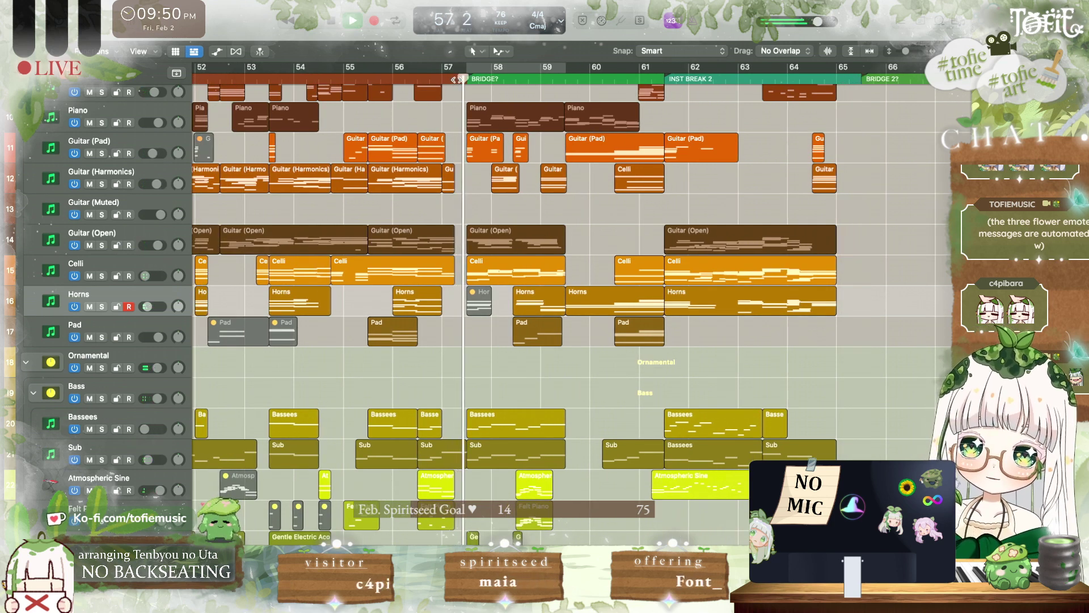
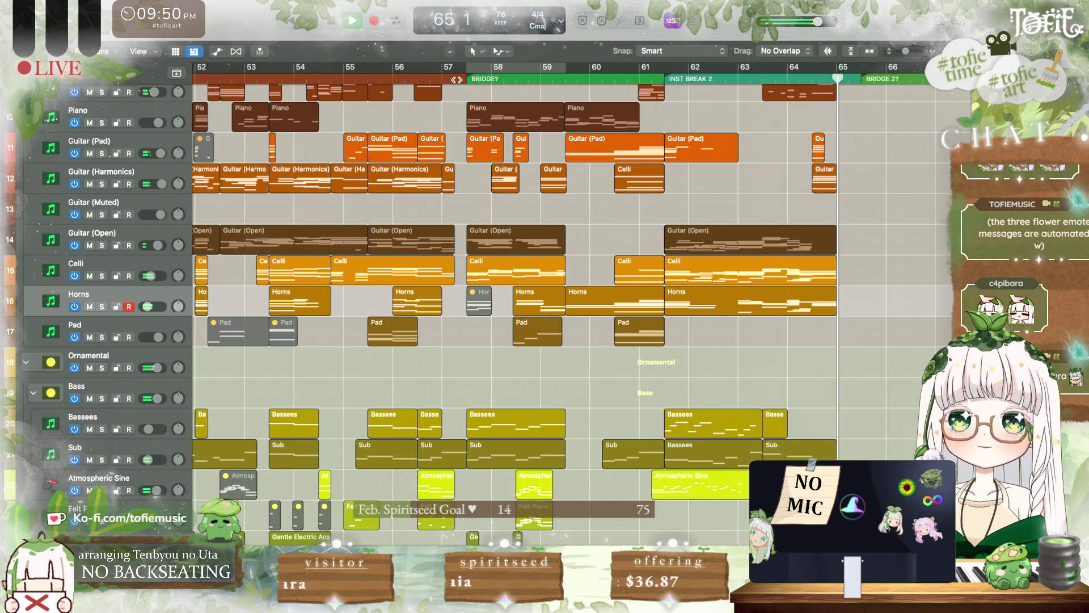
Step: Play the song from just before the INST BREAK at bar 43, and disarm recording on the Horns track
{"action": "scroll", "coordinate": [457, 80], "scroll_direction": "left", "scroll_amount": 4}
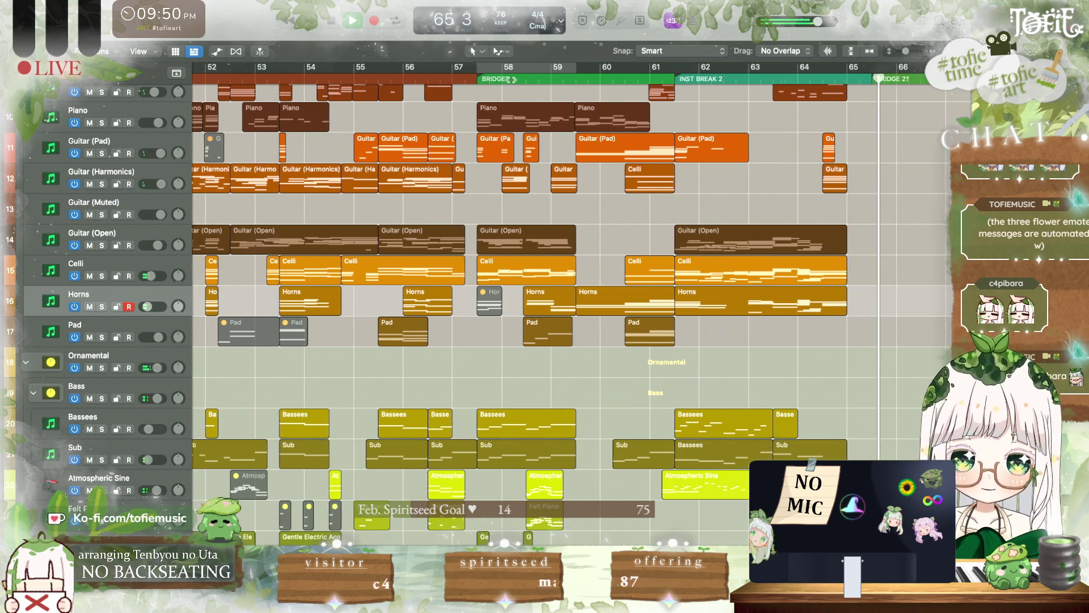
{"action": "scroll", "coordinate": [432, 150], "scroll_direction": "down", "scroll_amount": 5}
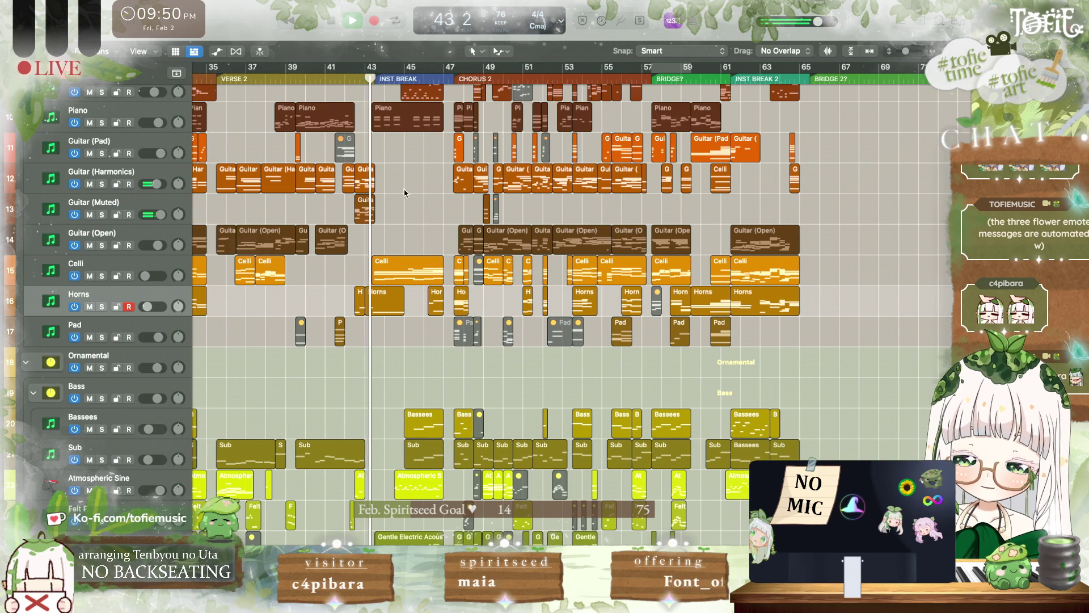
{"action": "scroll", "coordinate": [345, 79], "scroll_direction": "left", "scroll_amount": 3}
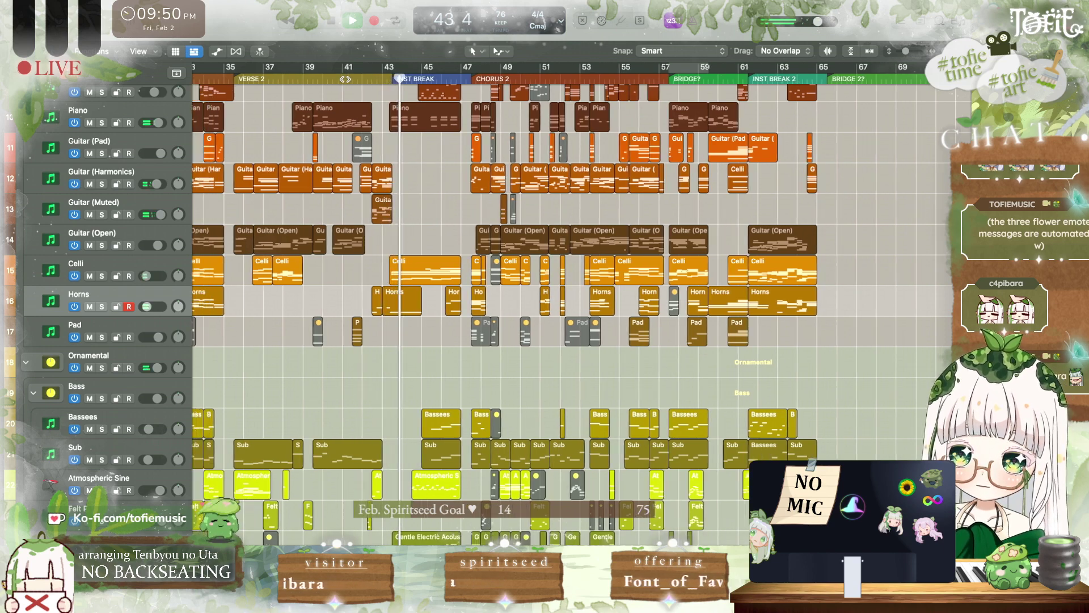
{"action": "scroll", "coordinate": [345, 78], "scroll_direction": "up", "scroll_amount": 3}
{"action": "scroll", "coordinate": [345, 79], "scroll_direction": "up", "scroll_amount": 5}
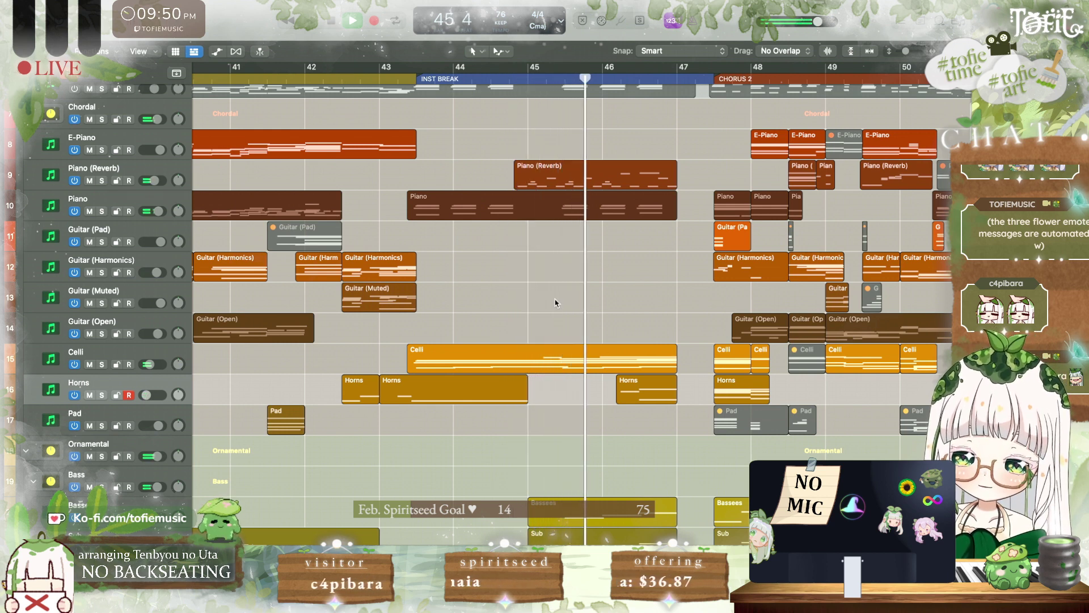
{"action": "left_click", "coordinate": [127, 394]}
{"action": "scroll", "coordinate": [535, 319], "scroll_direction": "right", "scroll_amount": 2}
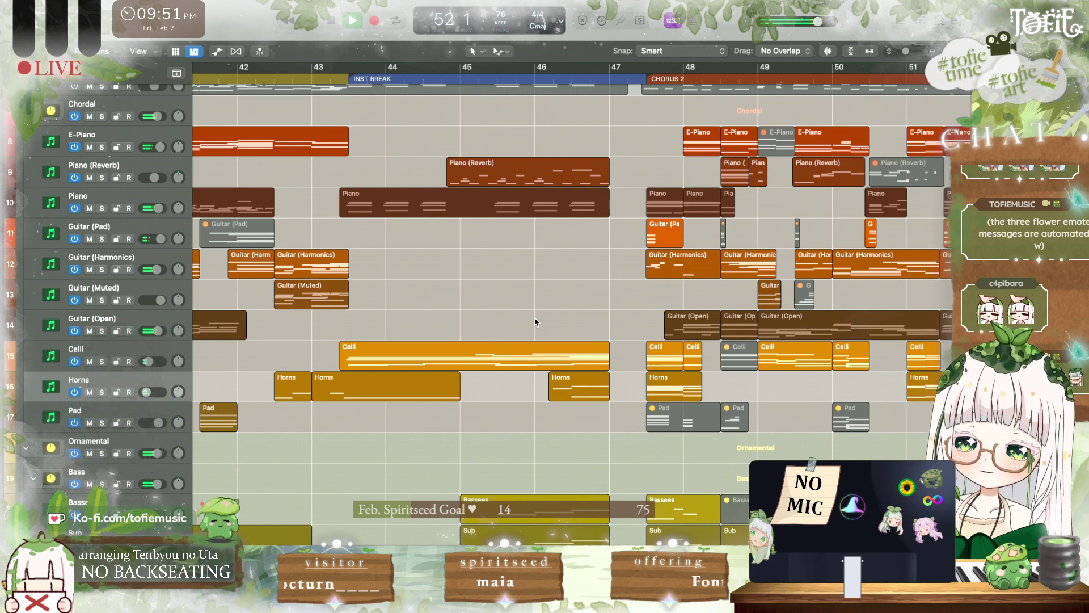
Step: Play through VERSE 2 and look over the percussion tracks leading into the INST BREAK
{"action": "key", "text": "super+Left"}
{"action": "key", "text": "super+Left"}
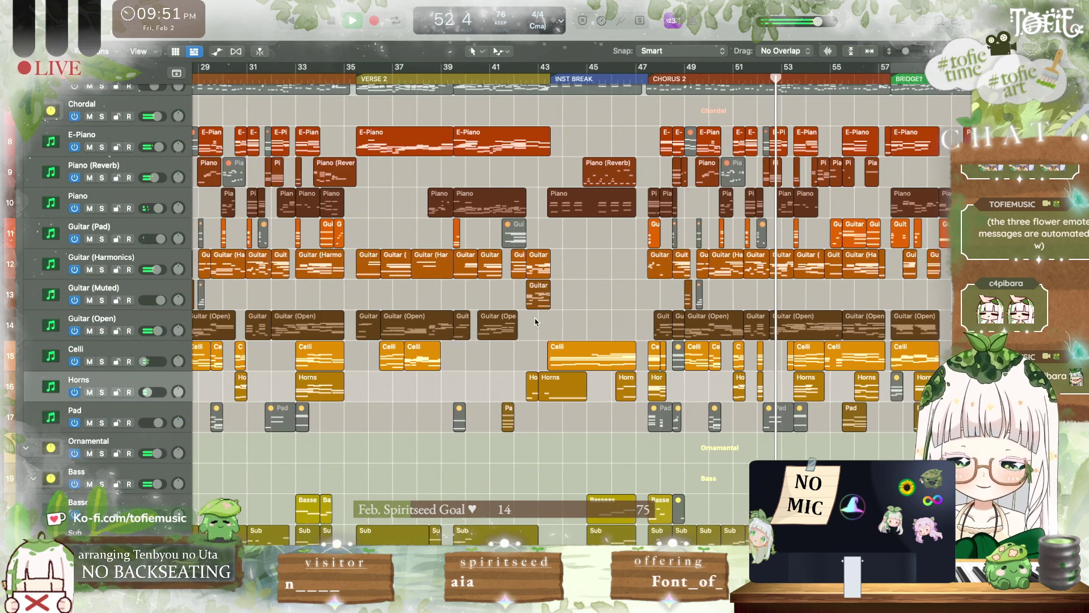
{"action": "key", "text": "space"}
{"action": "scroll", "coordinate": [531, 312], "scroll_direction": "left", "scroll_amount": 2}
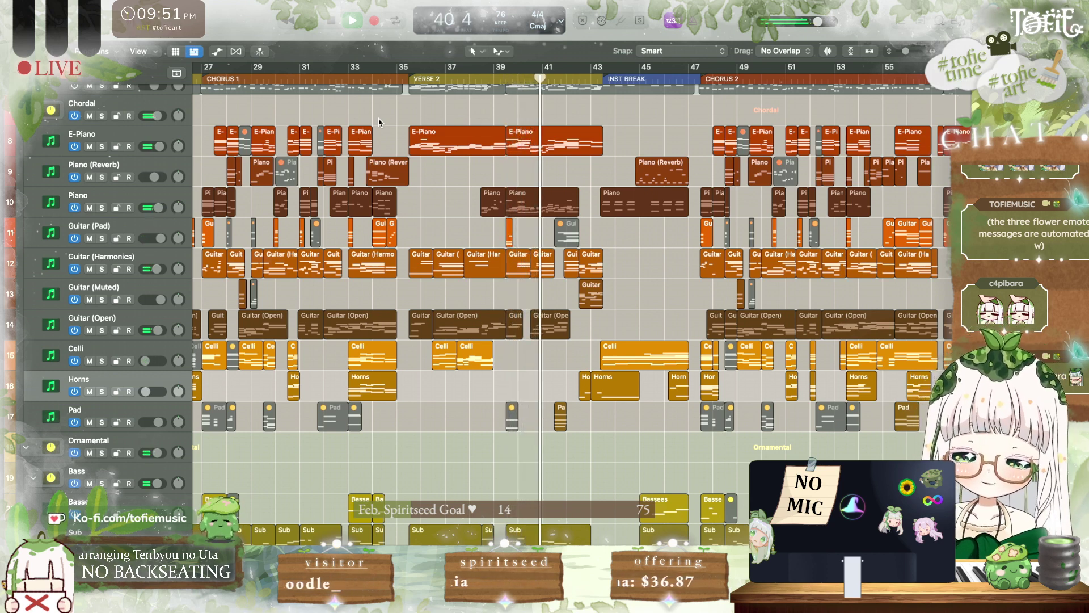
{"action": "scroll", "coordinate": [379, 122], "scroll_direction": "down", "scroll_amount": 15}
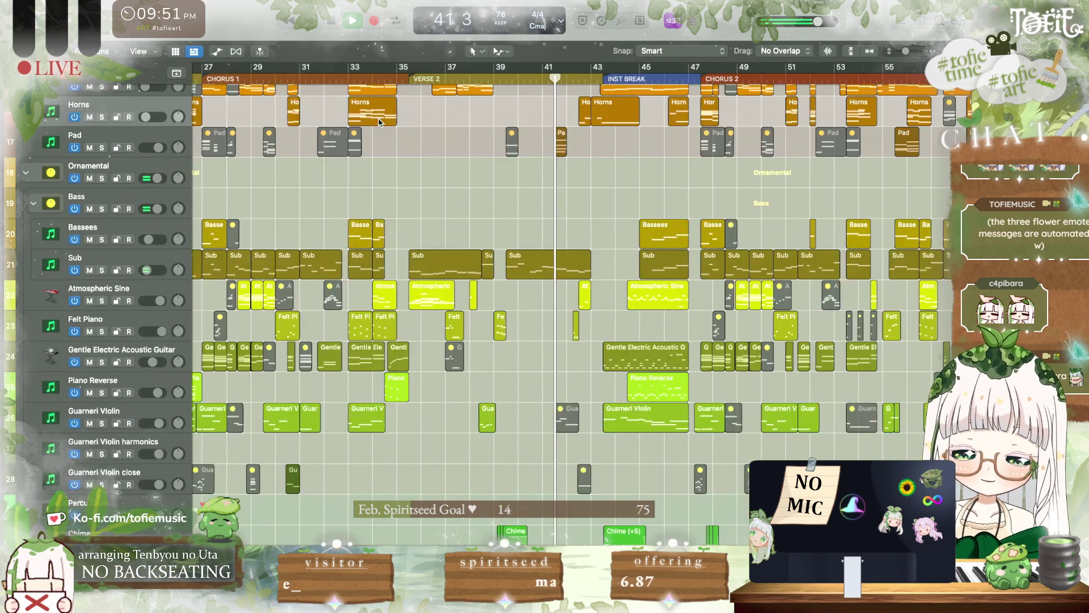
{"action": "scroll", "coordinate": [465, 124], "scroll_direction": "up", "scroll_amount": 5}
{"action": "scroll", "coordinate": [465, 124], "scroll_direction": "up", "scroll_amount": 2}
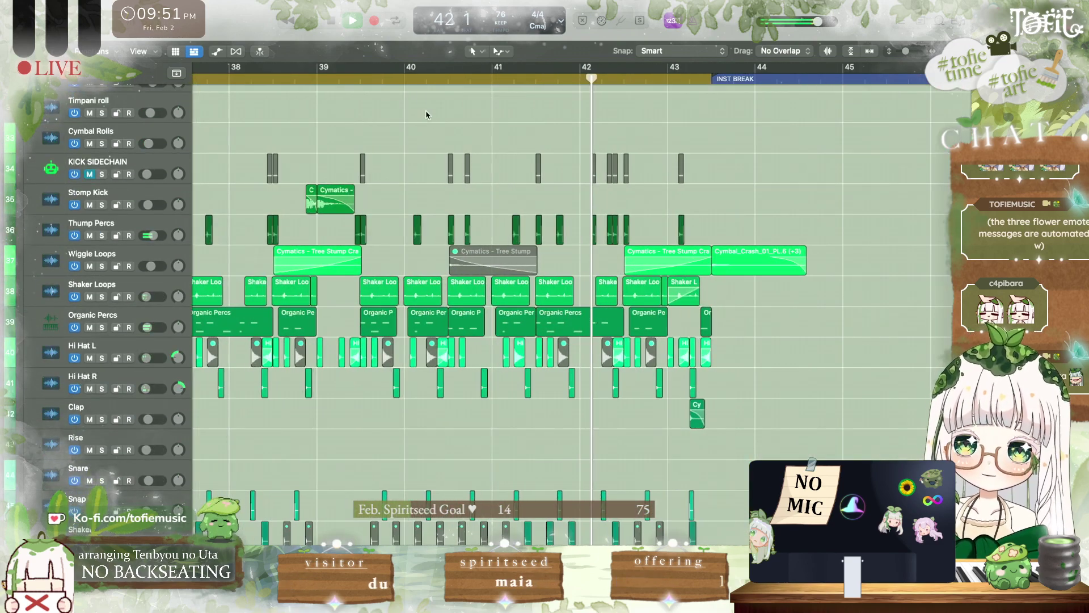
Step: Play the percussion from bar 40, and delete the Hi Hat R region near the end of bar 40
{"action": "left_click", "coordinate": [404, 77]}
{"action": "key", "text": "super+Right"}
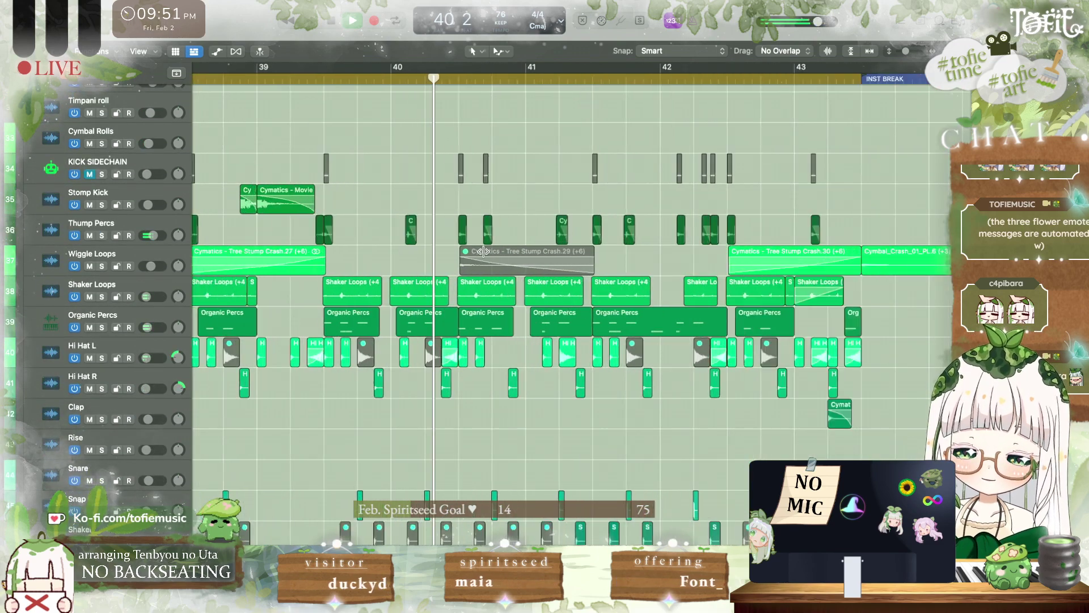
{"action": "key", "text": "super+Right"}
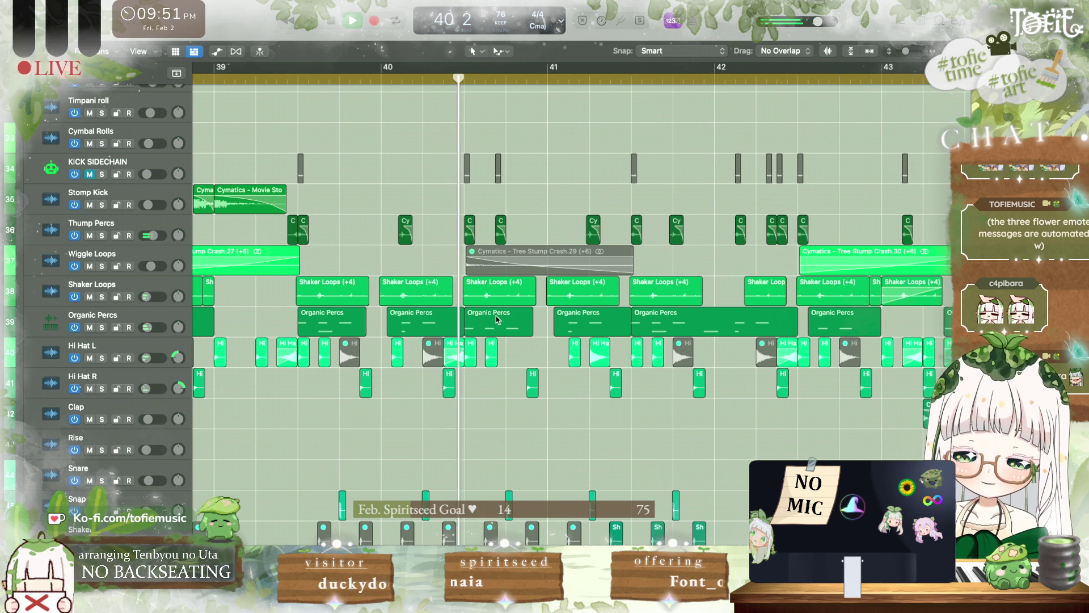
{"action": "left_click", "coordinate": [534, 388]}
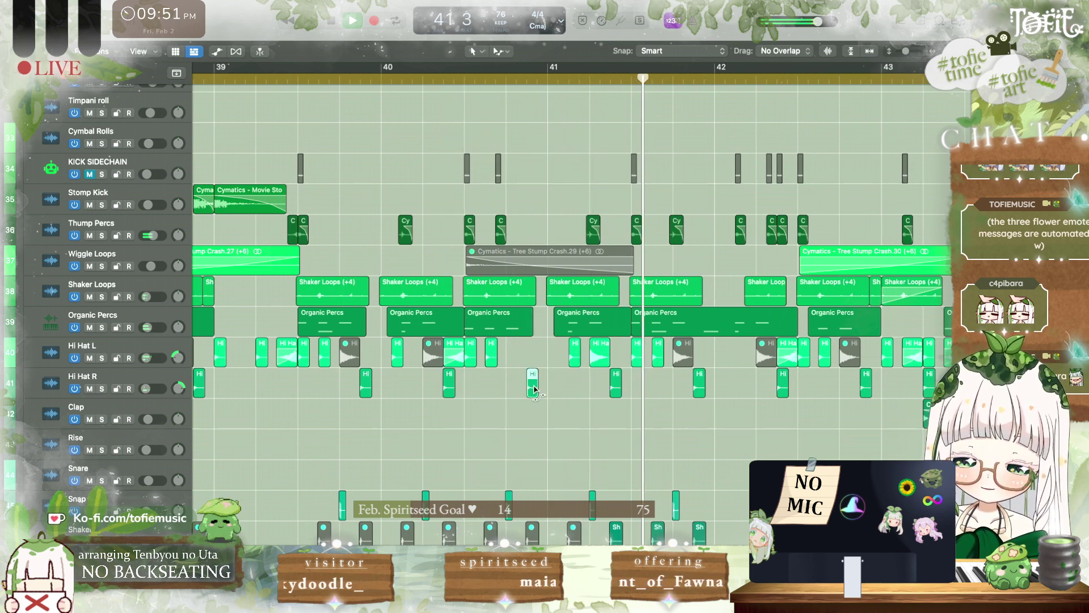
{"action": "key", "text": "Delete"}
Step: Replay from bar 40, delete the Hi Hat R region at about 40 2, and play the result
{"action": "scroll", "coordinate": [568, 230], "scroll_direction": "right", "scroll_amount": 3}
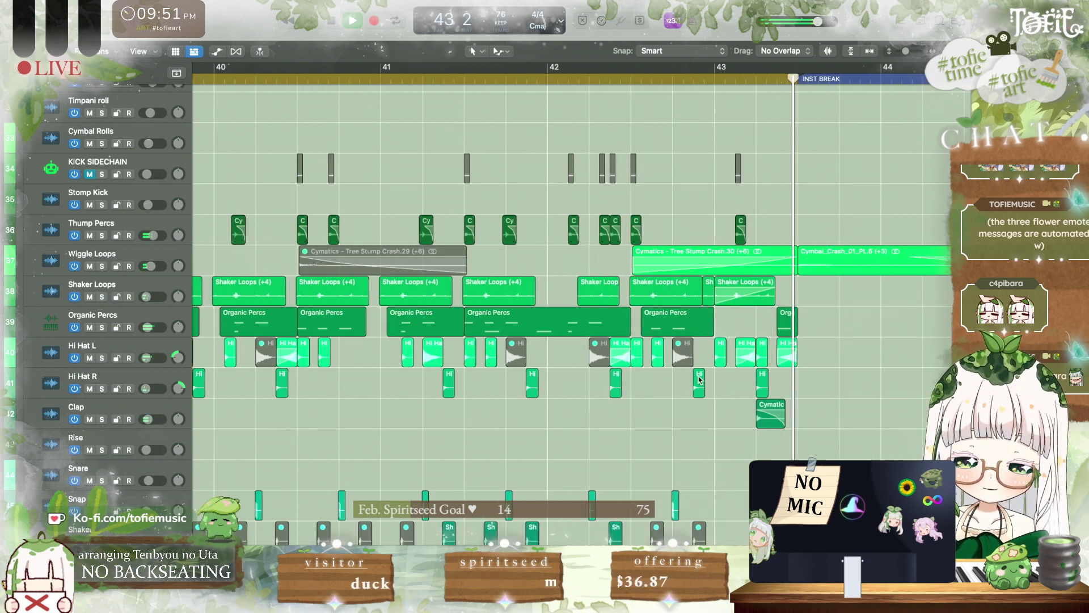
{"action": "scroll", "coordinate": [486, 160], "scroll_direction": "left", "scroll_amount": 3}
{"action": "key", "text": "space"}
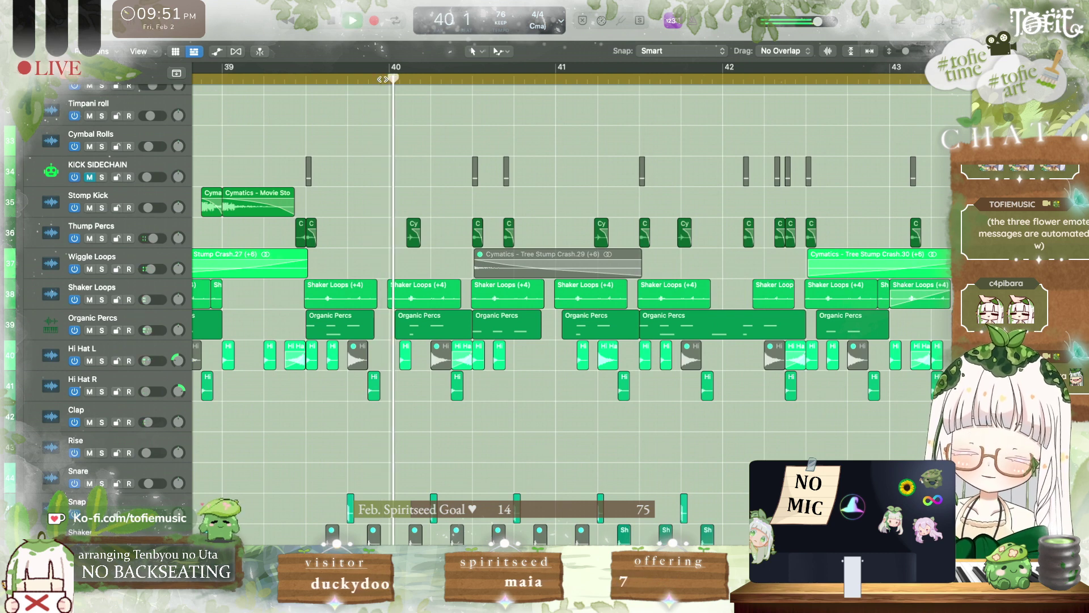
{"action": "left_click", "coordinate": [458, 386]}
{"action": "key", "text": "Delete"}
{"action": "key", "text": "space"}
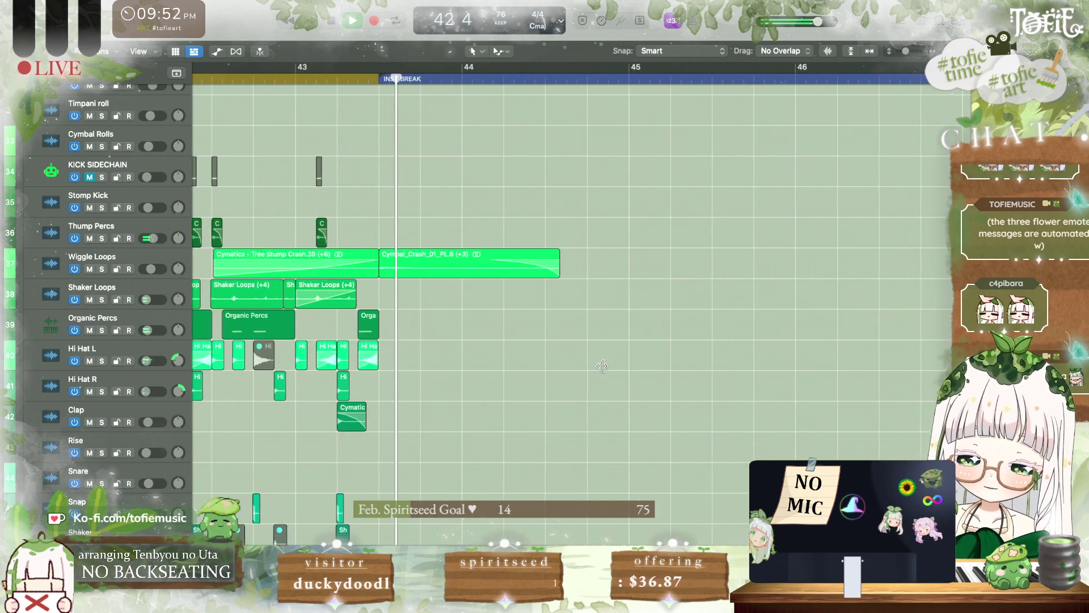
Step: Play the INST BREAK again from bar 43, and examine the chordal and percussion tracks through CHORUS 2
{"action": "scroll", "coordinate": [602, 366], "scroll_direction": "up", "scroll_amount": 15}
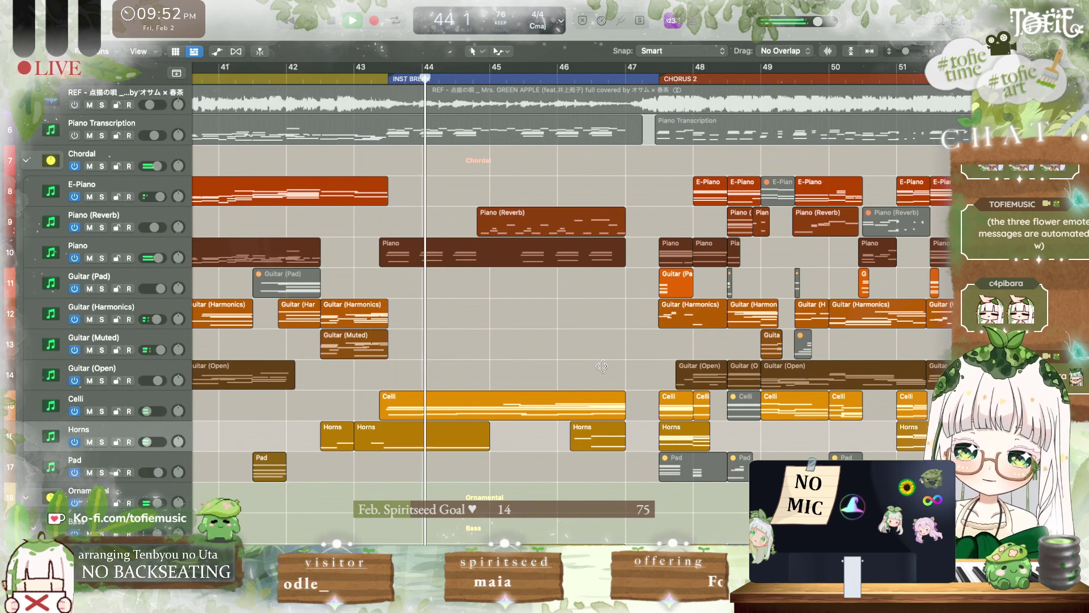
{"action": "scroll", "coordinate": [602, 366], "scroll_direction": "left", "scroll_amount": 5}
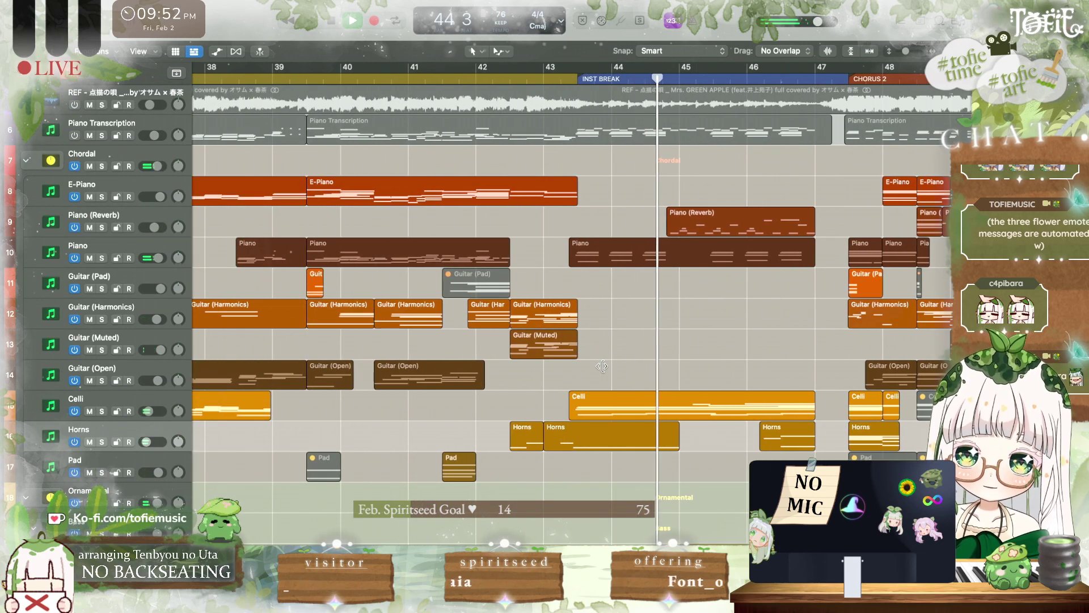
{"action": "scroll", "coordinate": [602, 366], "scroll_direction": "right", "scroll_amount": 4}
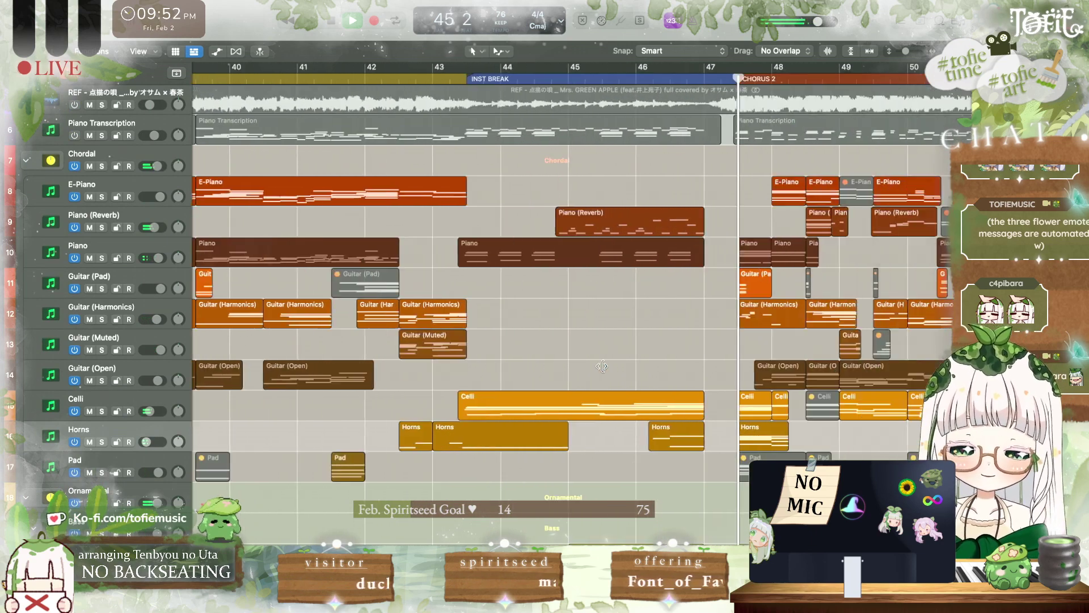
{"action": "scroll", "coordinate": [602, 366], "scroll_direction": "right", "scroll_amount": 2}
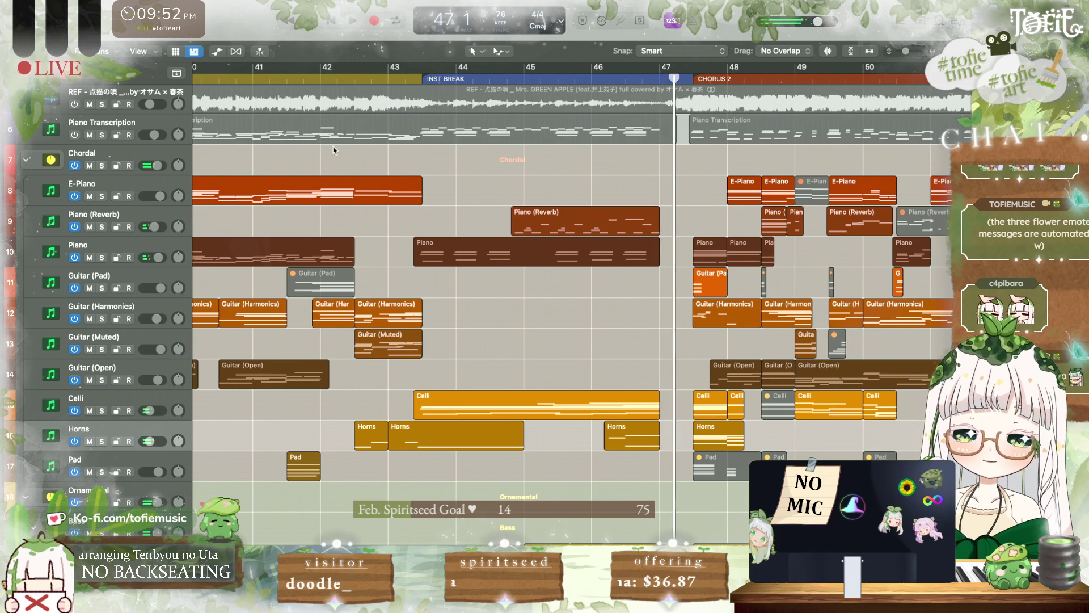
{"action": "left_click", "coordinate": [391, 78]}
{"action": "scroll", "coordinate": [377, 287], "scroll_direction": "down", "scroll_amount": 15}
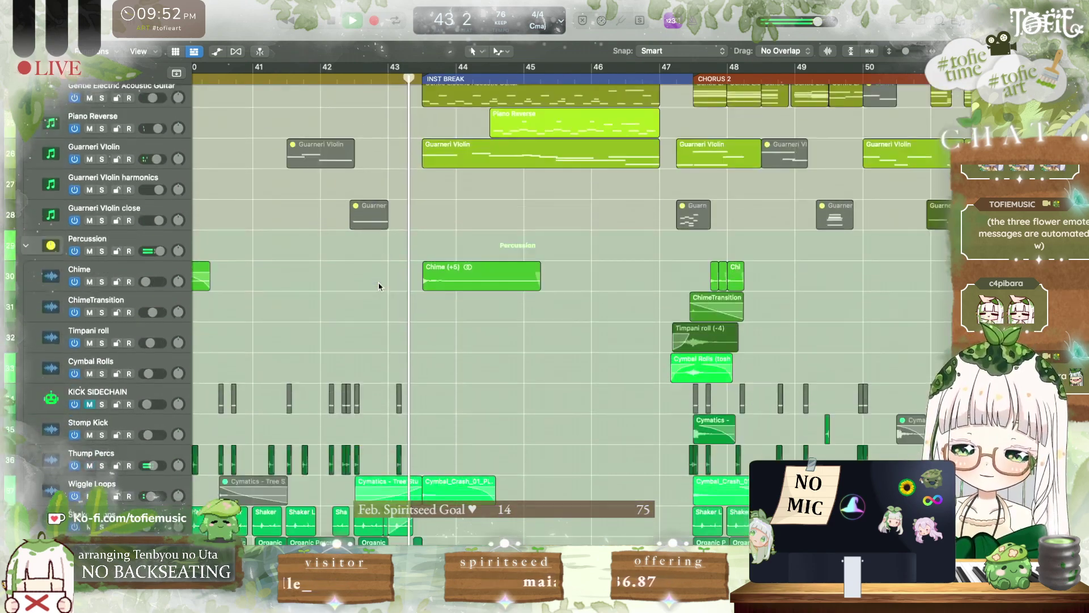
{"action": "scroll", "coordinate": [379, 286], "scroll_direction": "up", "scroll_amount": 1}
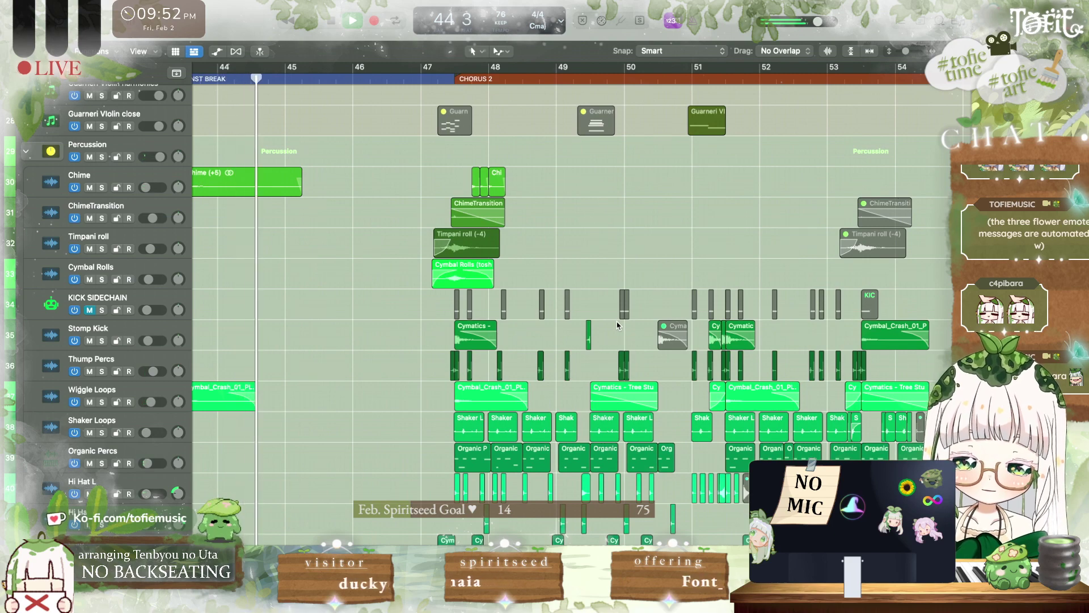
{"action": "key", "text": "super+Left"}
{"action": "key", "text": "super+Left"}
{"action": "key", "text": "super+Left"}
{"action": "key", "text": "super+Left"}
{"action": "key", "text": "super+Left"}
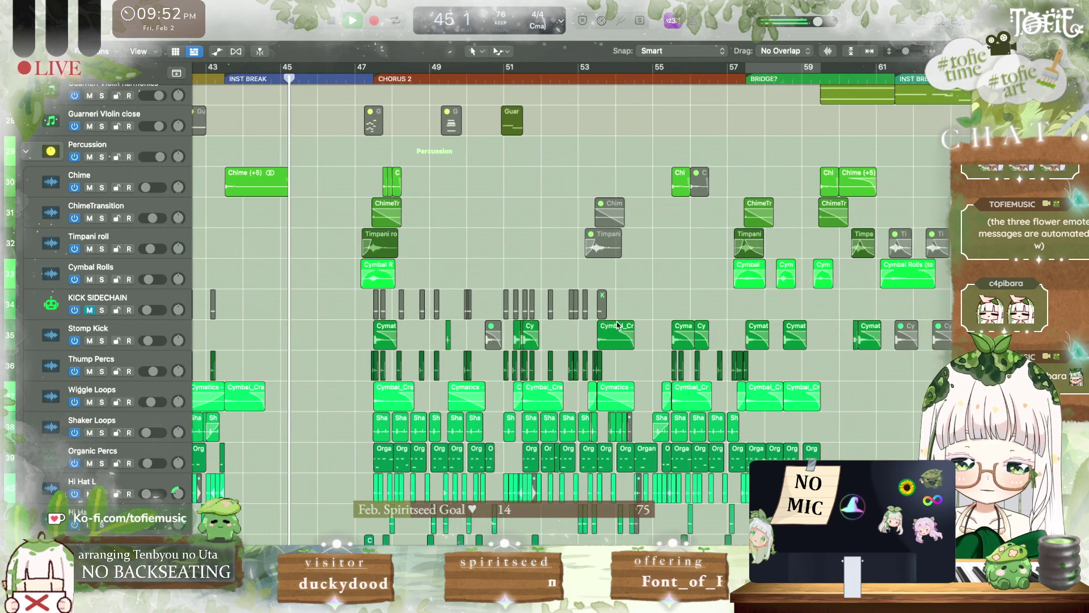
Step: Play CHORUS 2 onward from bar 48, and examine the ornamental, bass and chordal tracks up to about bar 54
{"action": "scroll", "coordinate": [617, 325], "scroll_direction": "left", "scroll_amount": 2}
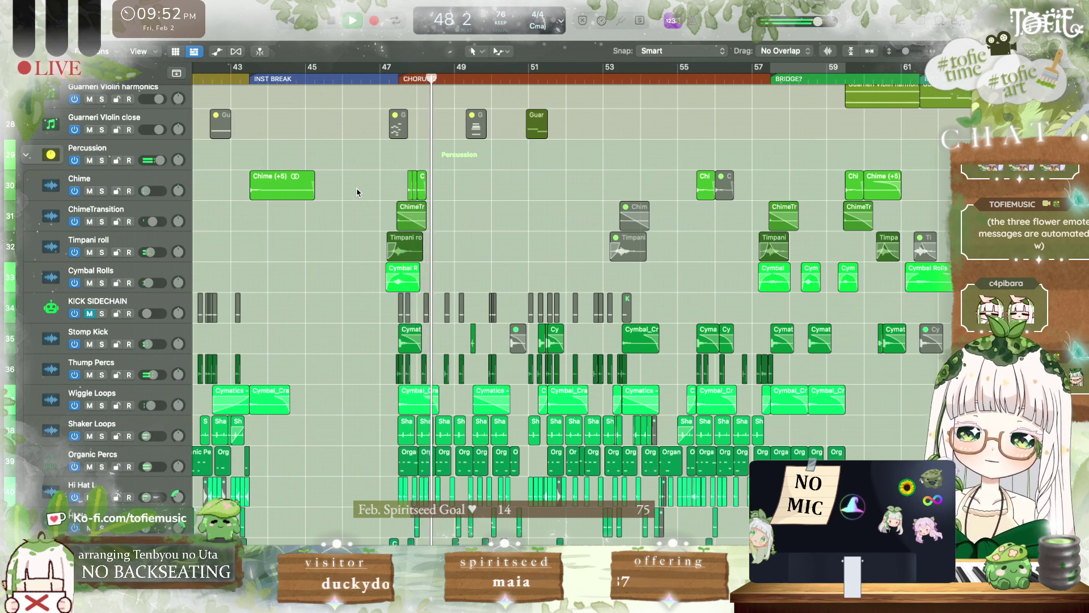
{"action": "scroll", "coordinate": [357, 192], "scroll_direction": "up", "scroll_amount": 7}
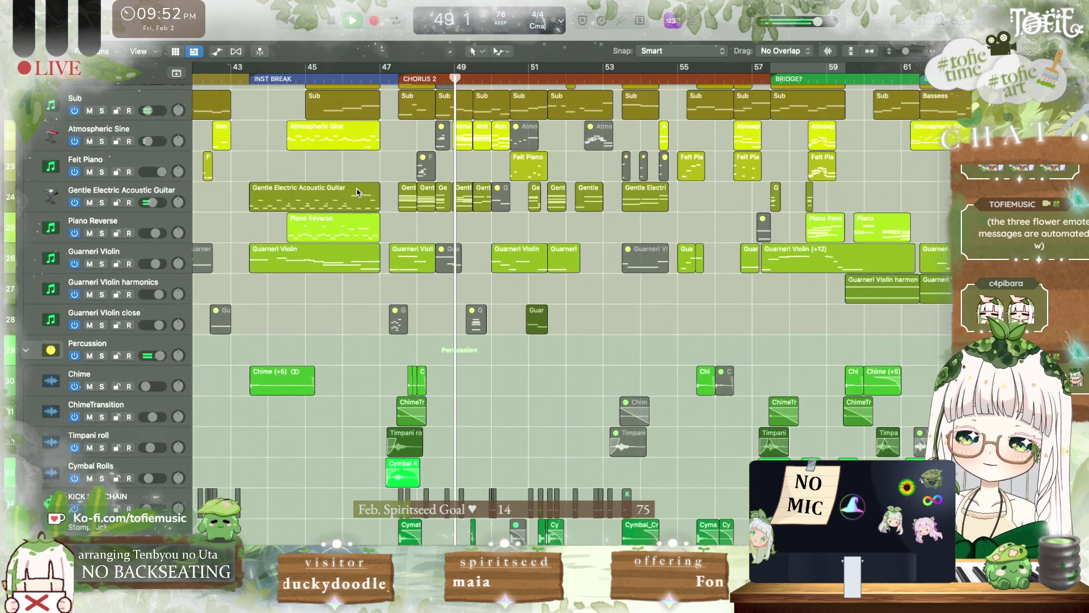
{"action": "key", "text": "super+Right"}
{"action": "key", "text": "super+Right"}
{"action": "key", "text": "super+Right"}
{"action": "key", "text": "super+Right"}
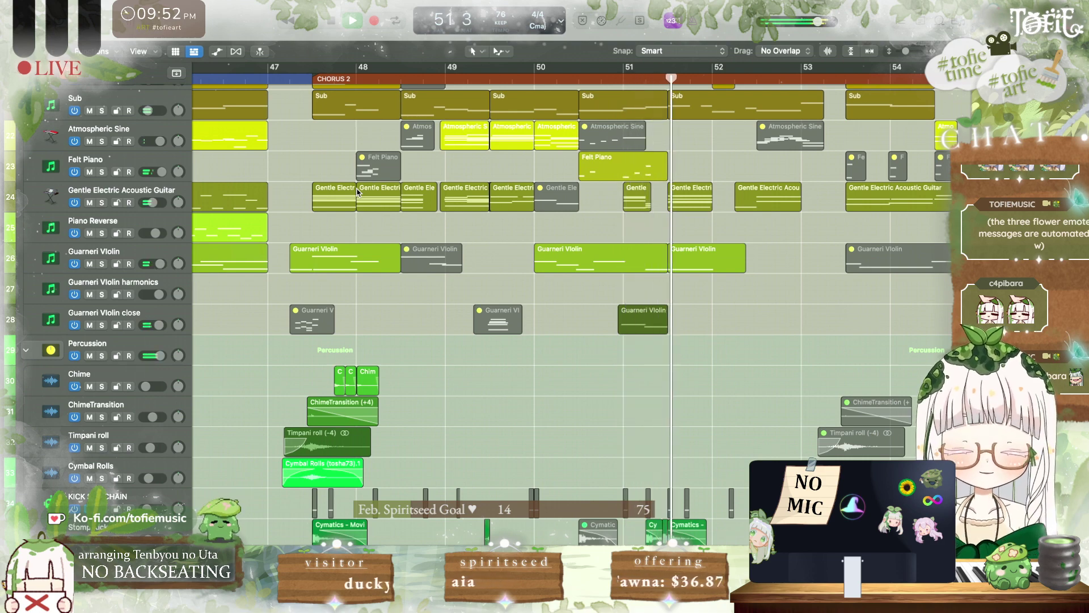
{"action": "scroll", "coordinate": [357, 192], "scroll_direction": "right", "scroll_amount": 10}
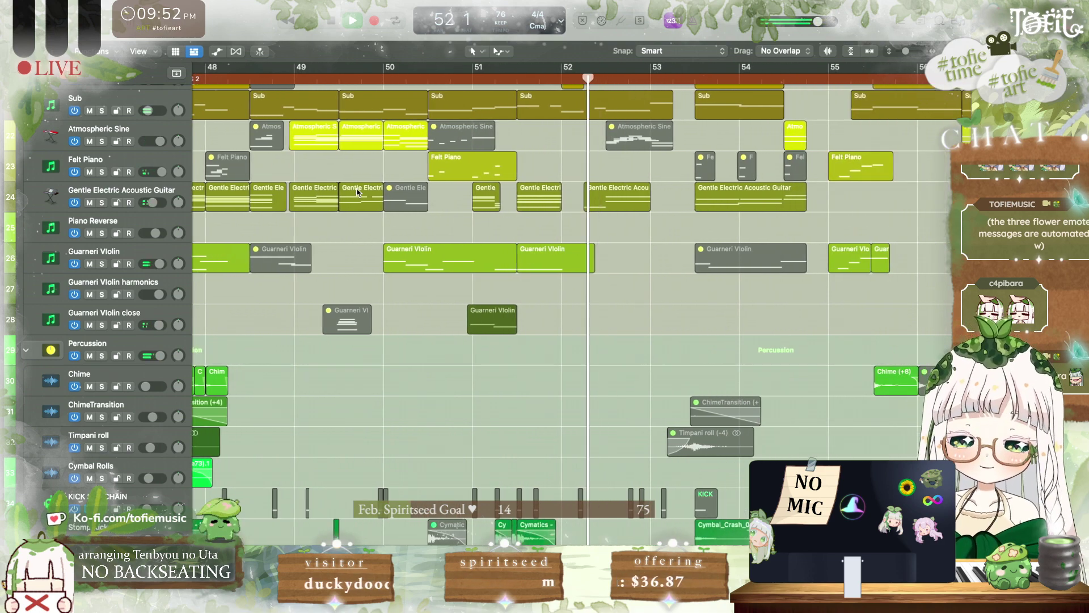
{"action": "scroll", "coordinate": [358, 192], "scroll_direction": "up", "scroll_amount": 2}
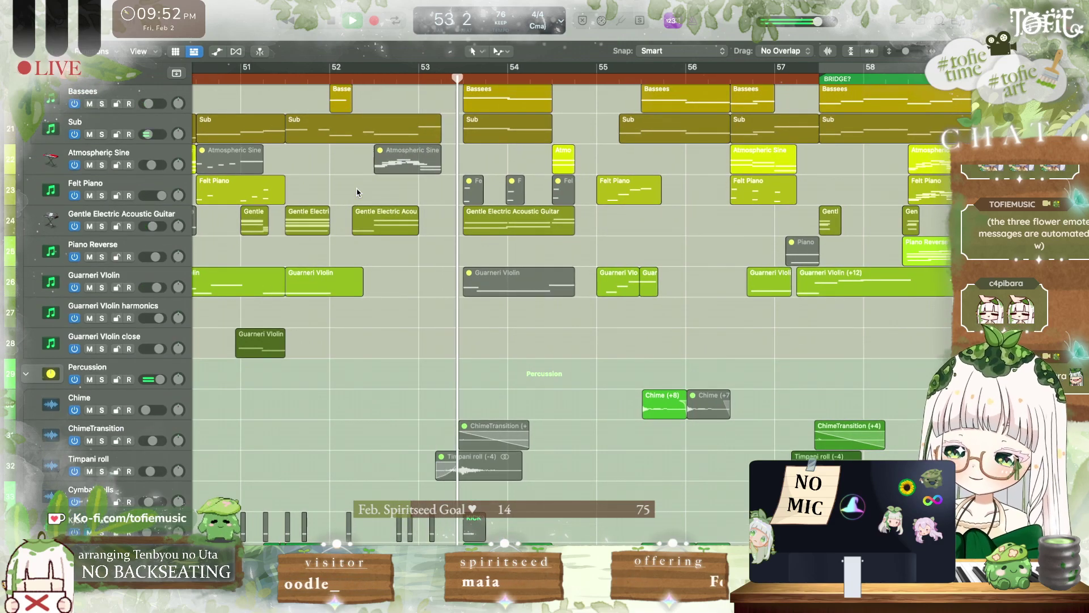
{"action": "scroll", "coordinate": [358, 192], "scroll_direction": "up", "scroll_amount": 15}
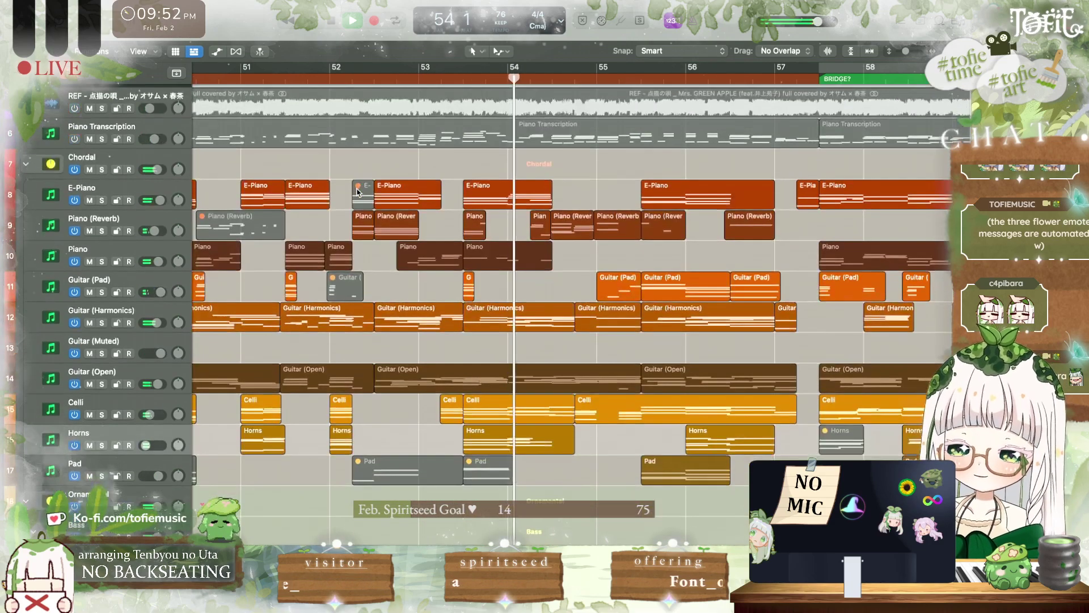
Step: Replay from about 52 3, and audition the Guitar (Harmonics), Piano and Guitar (Open) tracks in solo, leaving only Guitar (Open) soloed
{"action": "left_click", "coordinate": [379, 79]}
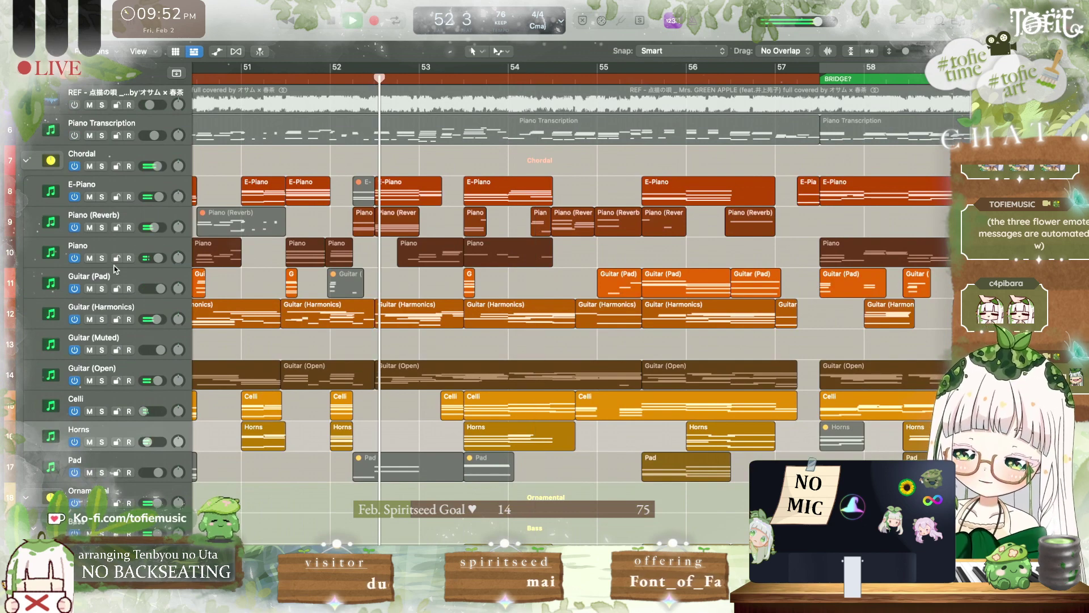
{"action": "left_click", "coordinate": [102, 319]}
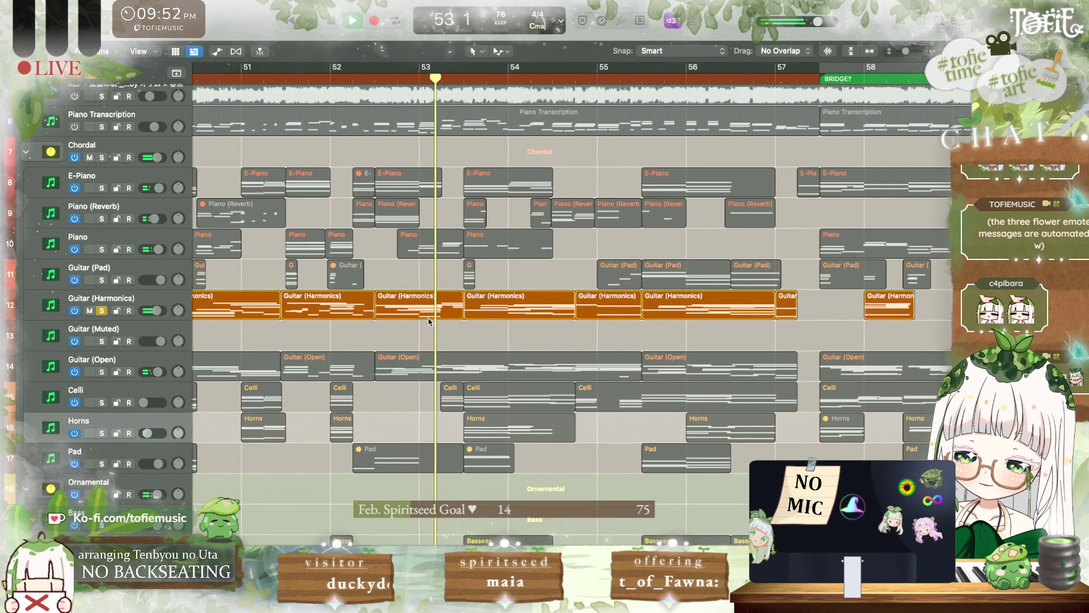
{"action": "left_click", "coordinate": [103, 310]}
{"action": "left_click", "coordinate": [102, 249]}
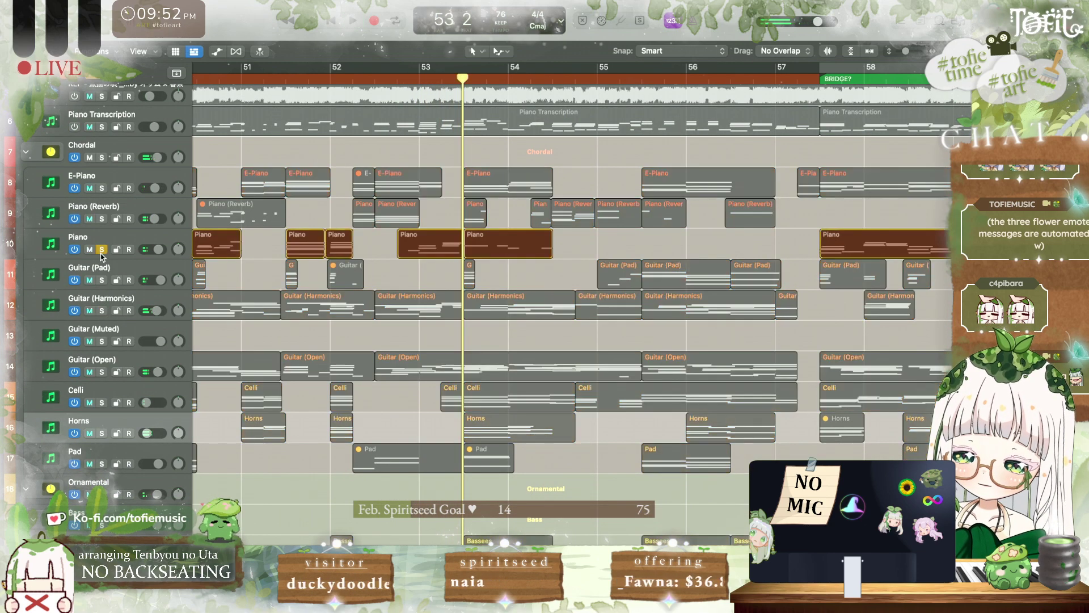
{"action": "key", "text": "space"}
{"action": "left_click", "coordinate": [102, 371]}
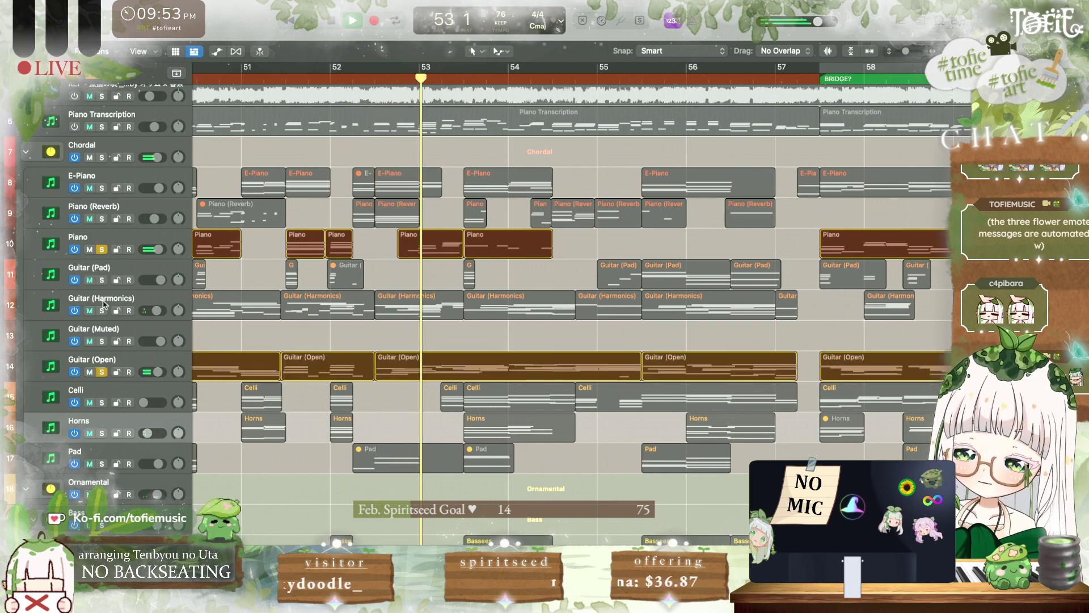
{"action": "left_click", "coordinate": [102, 250]}
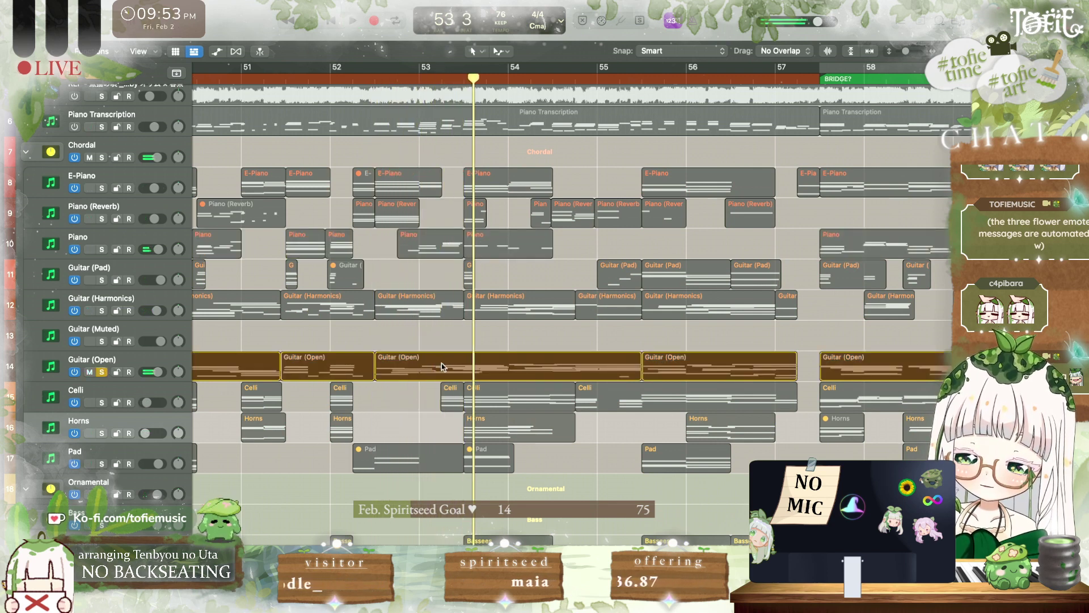
Step: Set the velocity of the F4 and C4 notes starting between 53 2 and 53 3 in Guitar (Open) to 60, and save
{"action": "double_click", "coordinate": [454, 367]}
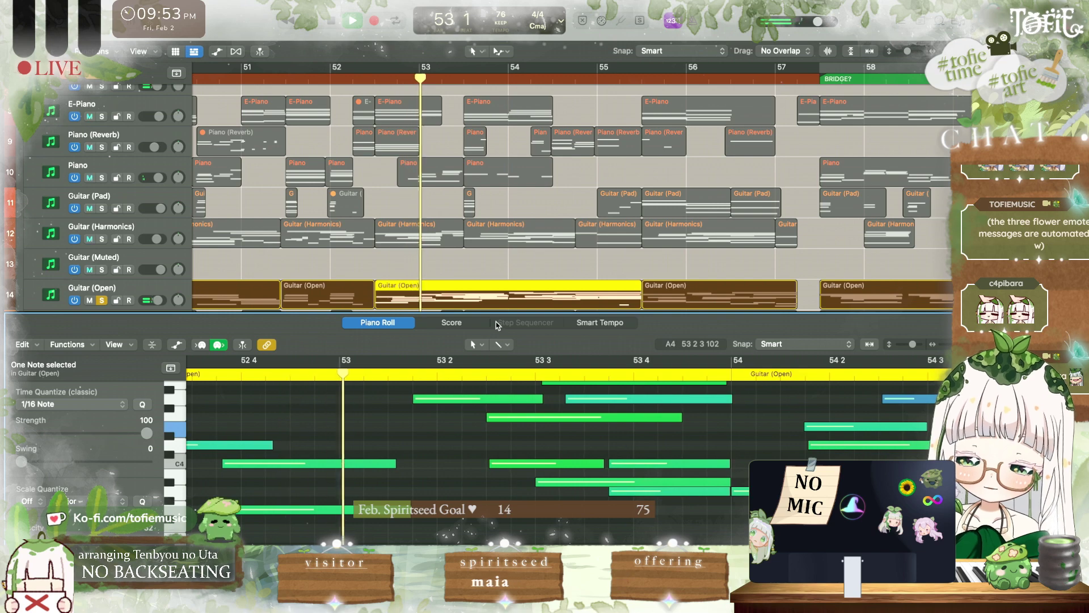
{"action": "left_click_drag", "start_coordinate": [494, 313], "coordinate": [503, 181]}
{"action": "scroll", "coordinate": [532, 279], "scroll_direction": "up", "scroll_amount": 3}
{"action": "scroll", "coordinate": [533, 284], "scroll_direction": "up", "scroll_amount": 3}
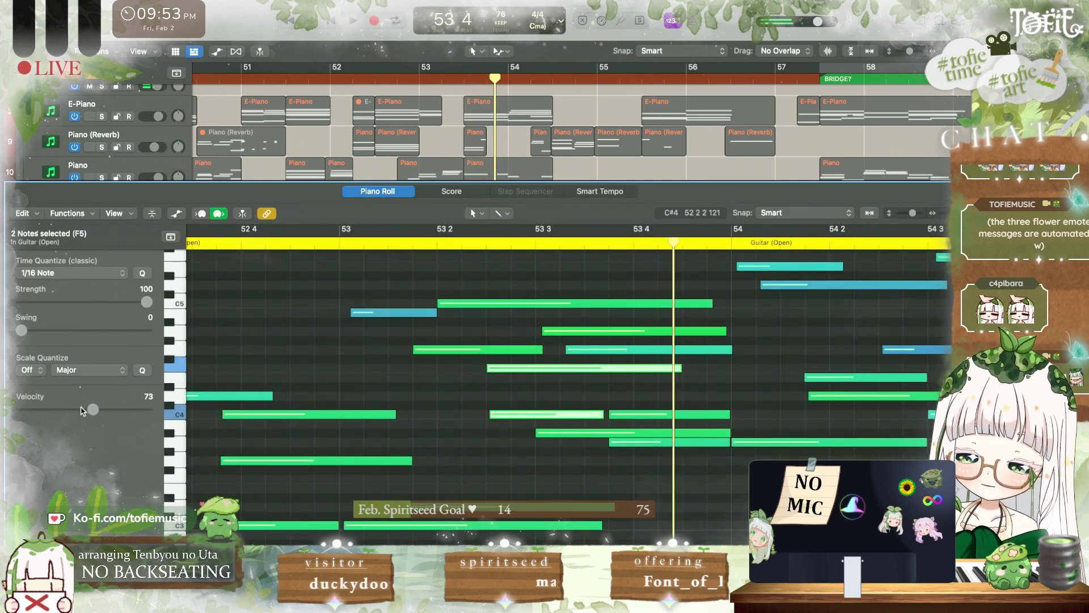
{"action": "scroll", "coordinate": [397, 449], "scroll_direction": "left", "scroll_amount": 3}
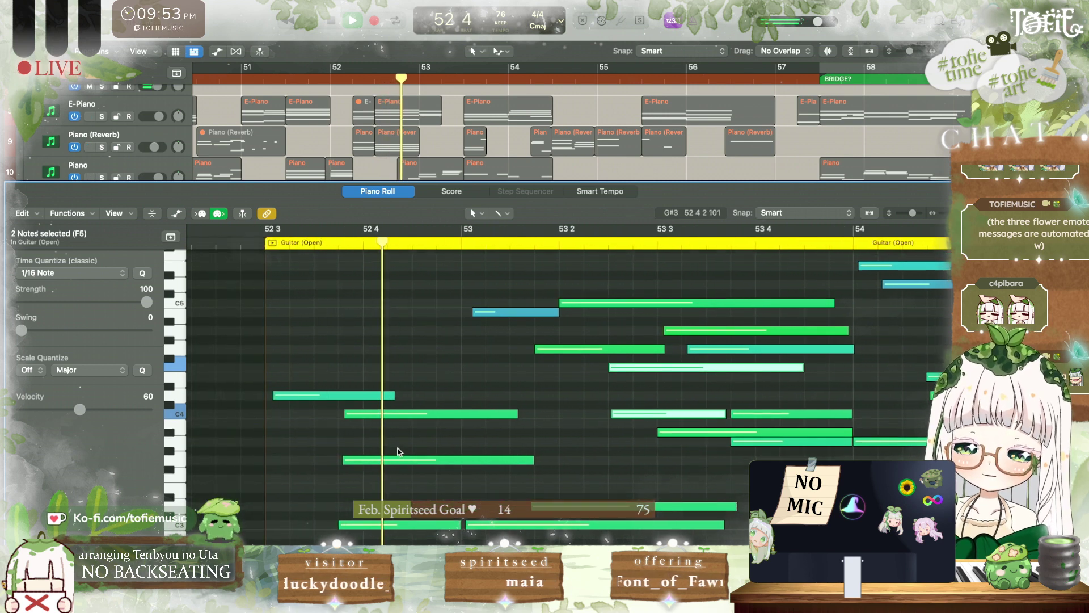
{"action": "left_click", "coordinate": [369, 326]}
{"action": "key", "text": "super+s"}
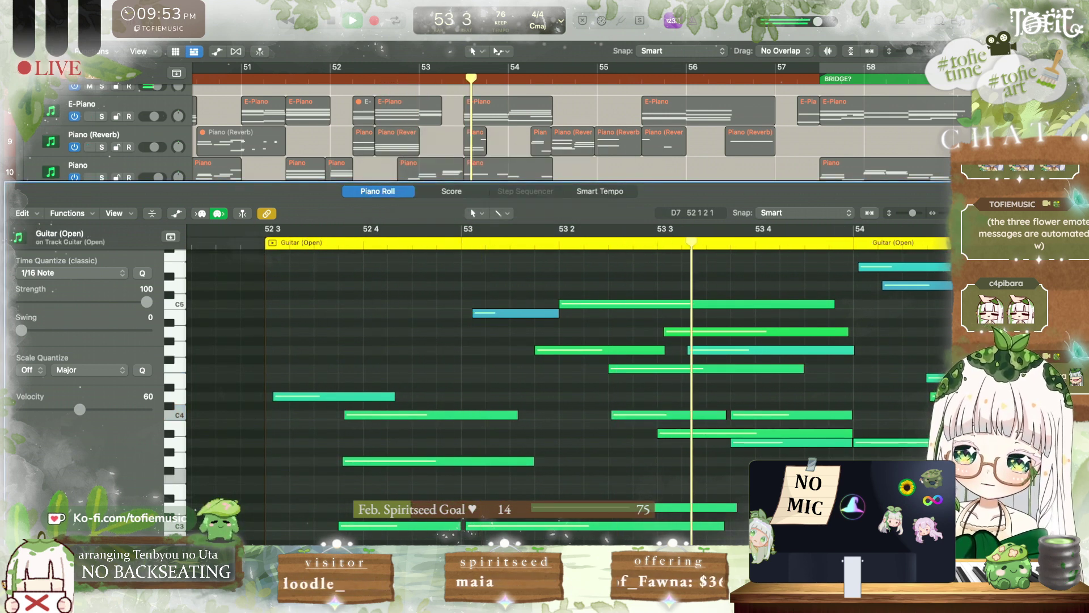
Step: Unsolo Guitar (Open), close the note editor, and play the full mix around bars 52 to 54 while examining the bass tracks
{"action": "left_click", "coordinate": [102, 85]}
{"action": "key", "text": "space"}
{"action": "key", "text": "p"}
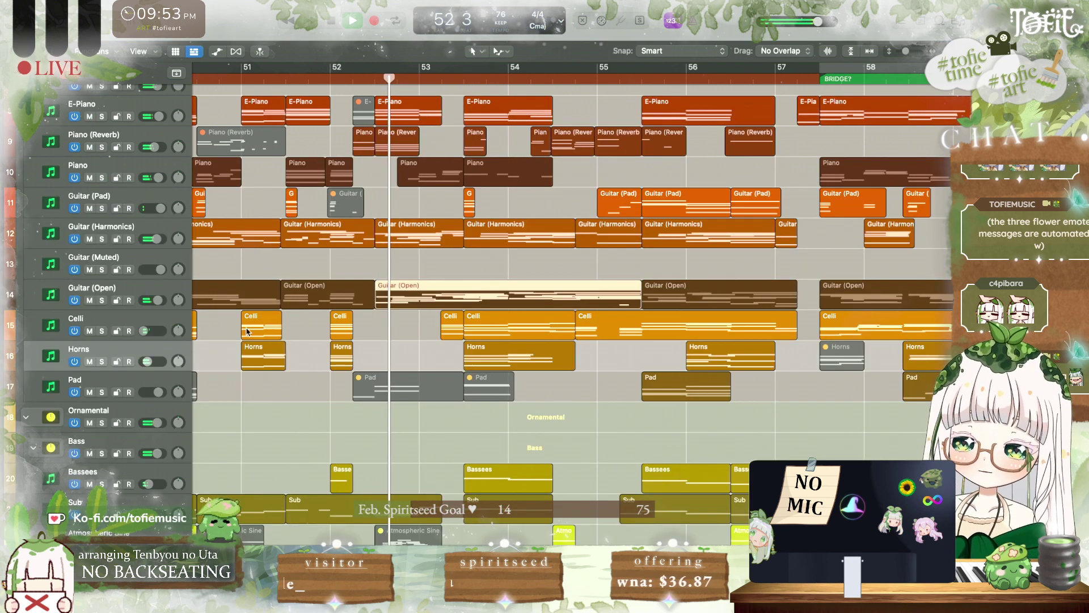
{"action": "scroll", "coordinate": [298, 383], "scroll_direction": "right", "scroll_amount": 1}
{"action": "left_click", "coordinate": [356, 357]}
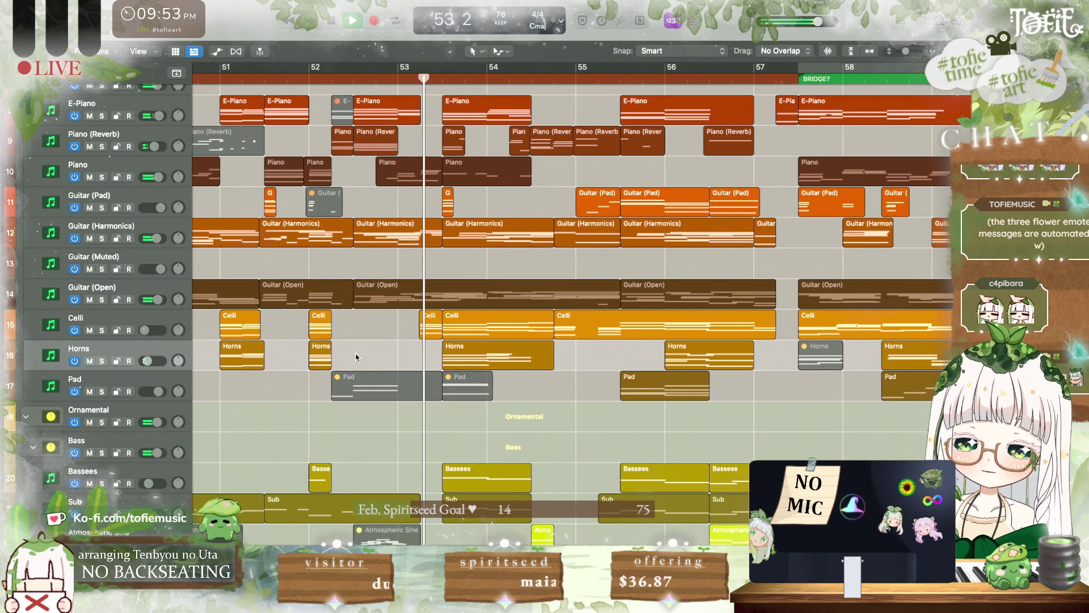
{"action": "scroll", "coordinate": [357, 357], "scroll_direction": "down", "scroll_amount": 5}
{"action": "key", "text": "space"}
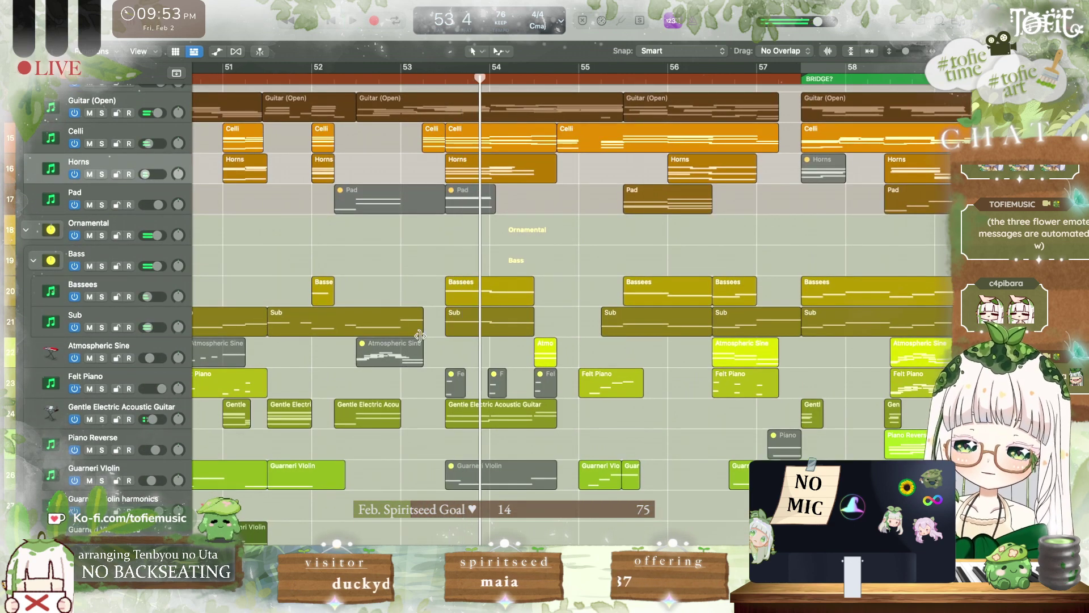
Step: Try shortening the Sub region before 53 3 to end at bar 53, play the passage, and undo the trim
{"action": "left_click_drag", "start_coordinate": [423, 335], "coordinate": [397, 334]}
{"action": "key", "text": "space"}
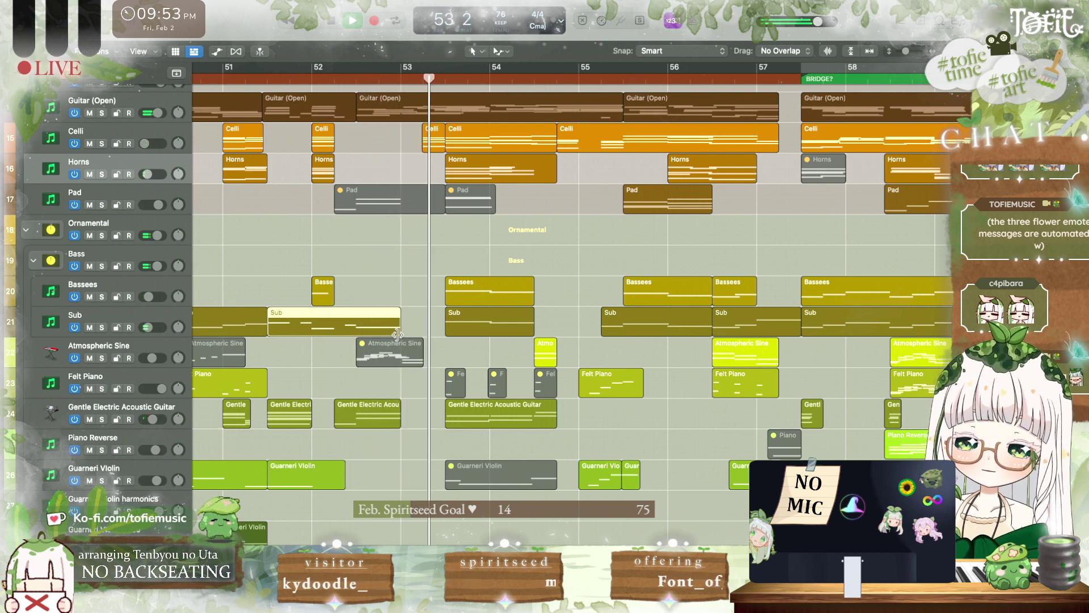
{"action": "key", "text": "space"}
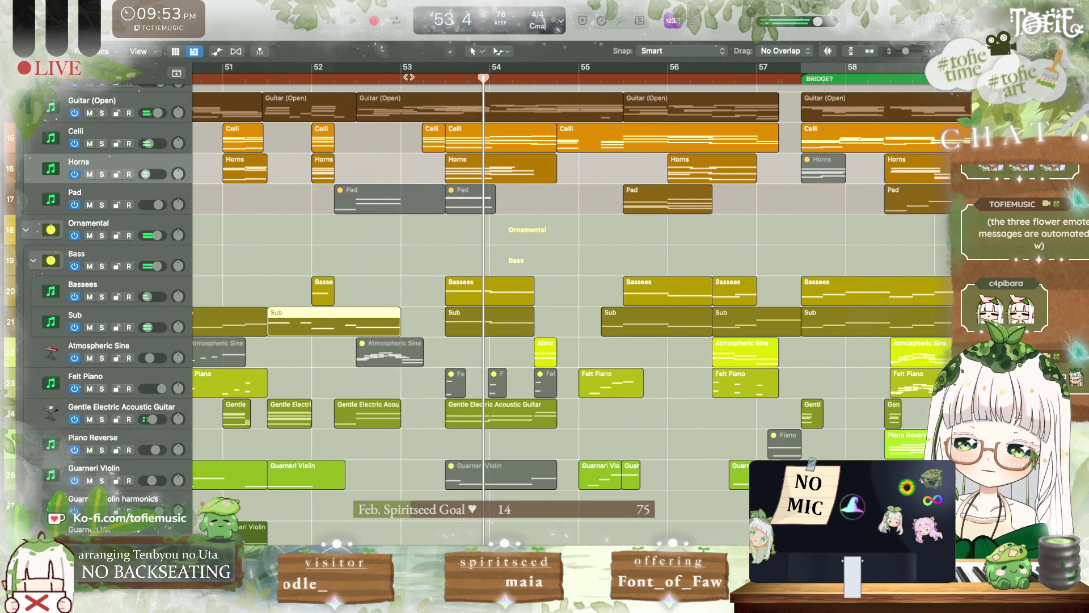
{"action": "scroll", "coordinate": [436, 282], "scroll_direction": "up", "scroll_amount": 6}
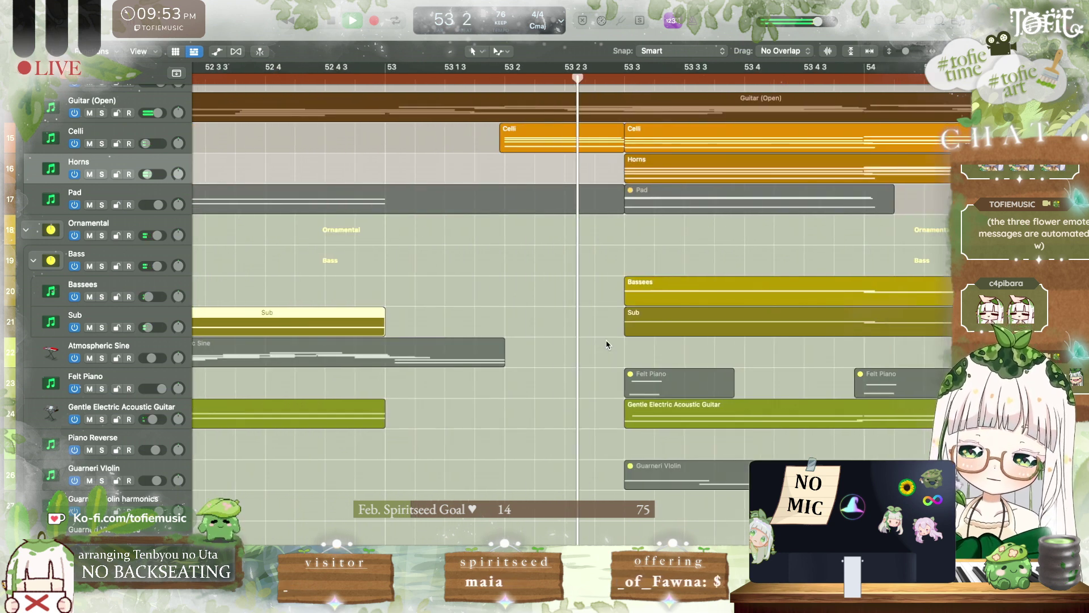
{"action": "key", "text": "space"}
{"action": "key", "text": "super+z"}
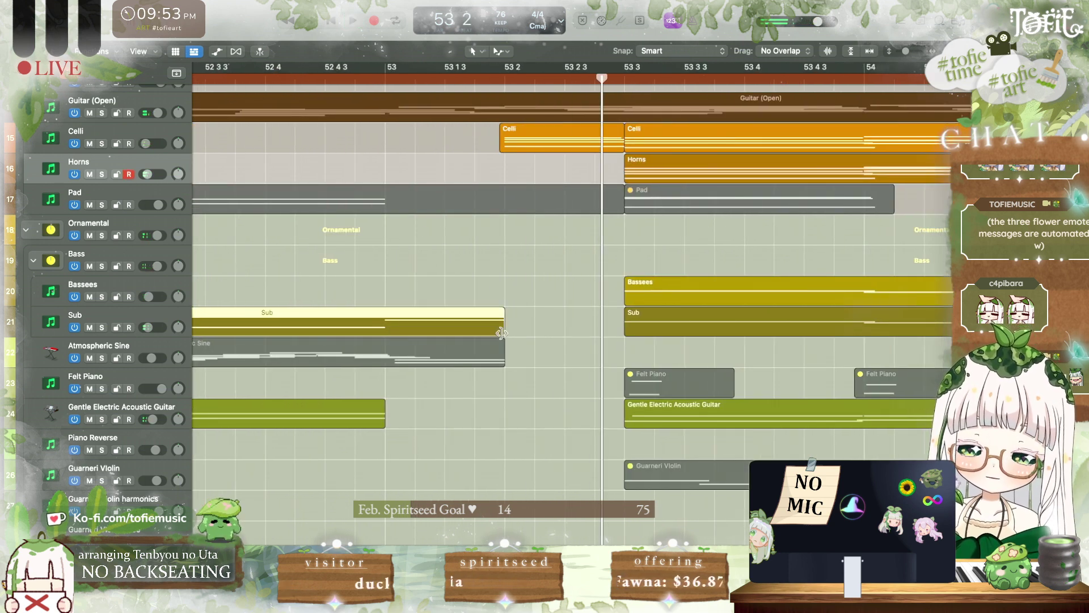
Step: Extend the Sub region to 53 3, split it at 53 2, shorten the first part to bar 53, and save
{"action": "left_click_drag", "start_coordinate": [502, 333], "coordinate": [624, 329]}
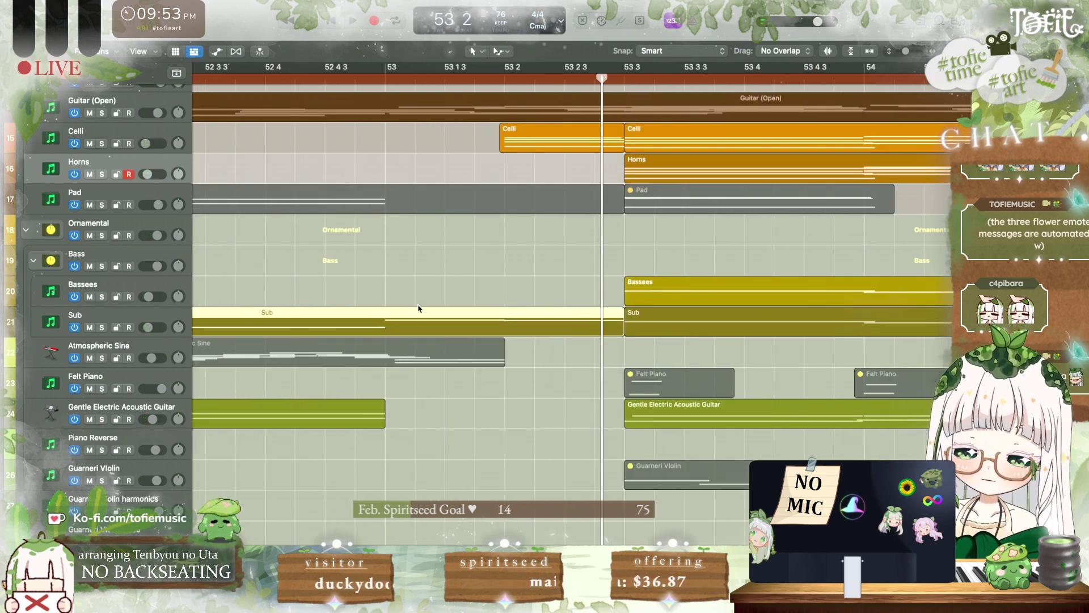
{"action": "left_click", "coordinate": [499, 51]}
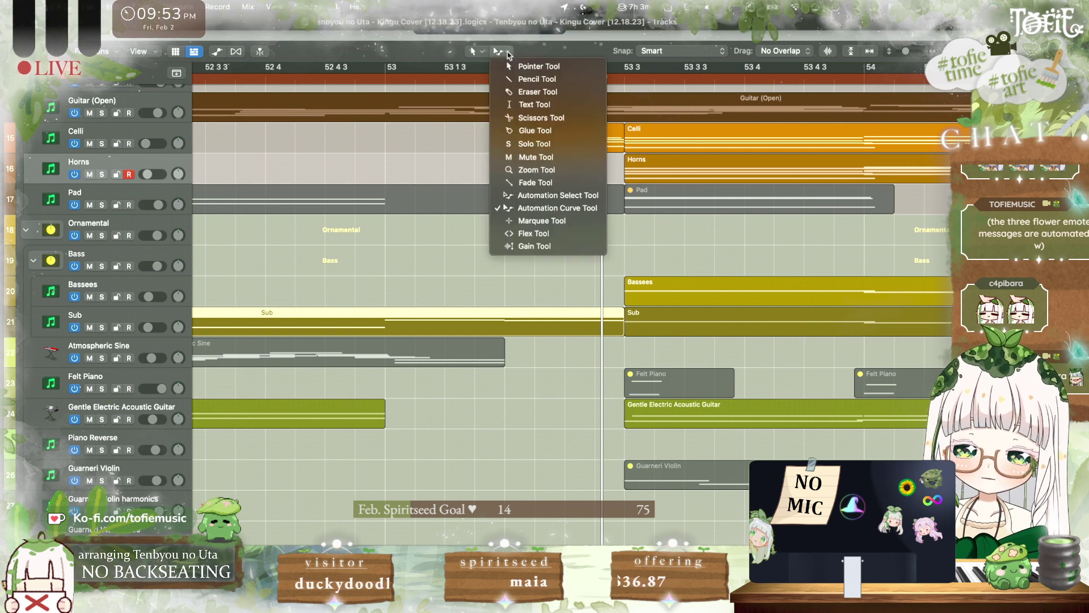
{"action": "left_click", "coordinate": [527, 222]}
{"action": "double_click", "coordinate": [502, 312], "text": "super"}
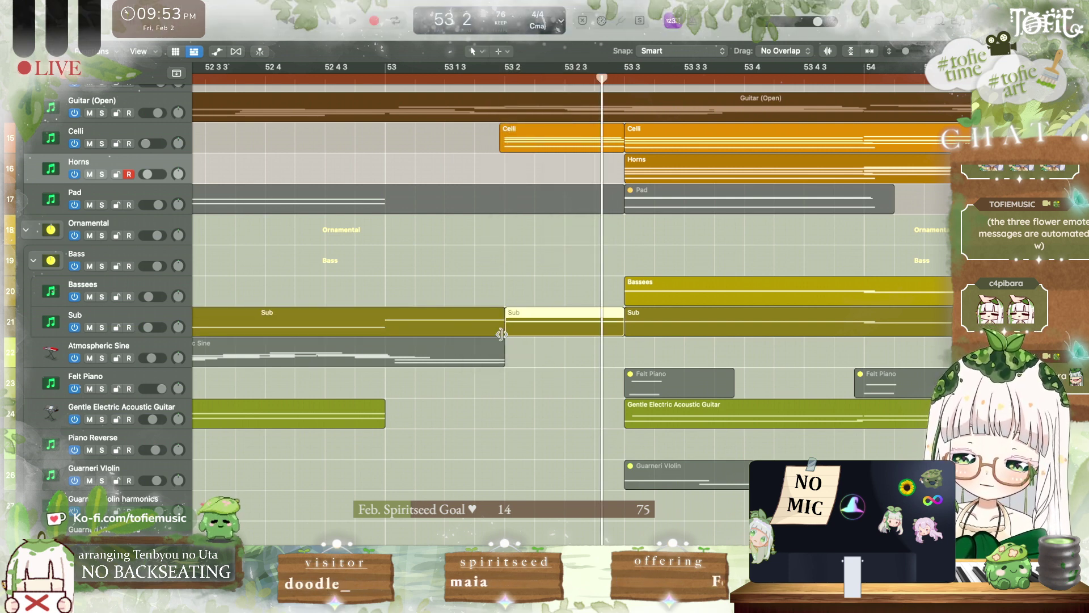
{"action": "left_click_drag", "start_coordinate": [502, 332], "coordinate": [372, 330]}
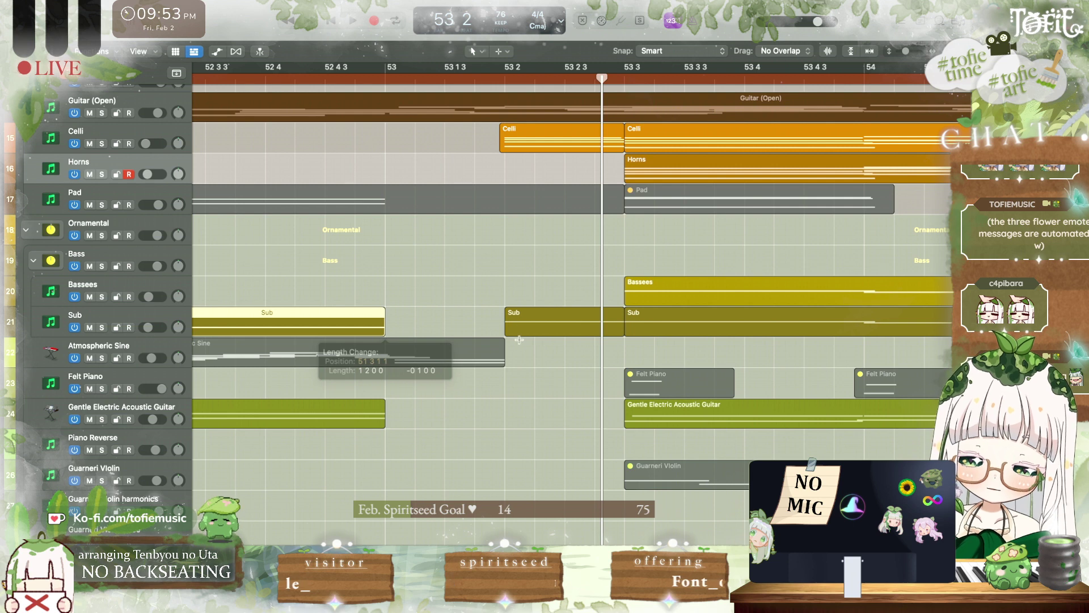
{"action": "key", "text": "super+s"}
Step: Add Sub volume automation rising from -56.7 dB at 53 2 to -16.6 dB at 53 3
{"action": "key", "text": "a"}
{"action": "left_click_drag", "start_coordinate": [464, 343], "coordinate": [590, 343]}
{"action": "left_click", "coordinate": [514, 316]}
{"action": "mouse_move", "coordinate": [462, 348]}
{"action": "left_mouse_down"}
{"action": "mouse_move", "coordinate": [462, 358]}
{"action": "mouse_move", "coordinate": [455, 347]}
{"action": "left_mouse_up"}
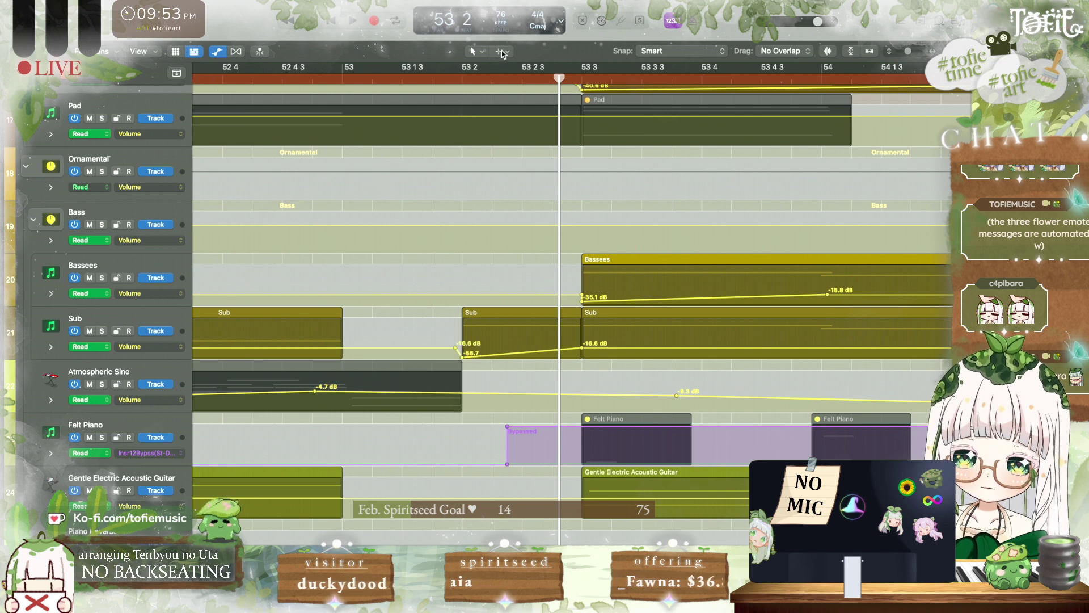
Step: Bend the Sub volume rise between 53 2 and 53 3 with the Automation Curve Tool, play it back, and hide the automation
{"action": "left_click", "coordinate": [502, 51]}
{"action": "left_click", "coordinate": [522, 208]}
{"action": "left_click_drag", "start_coordinate": [522, 353], "coordinate": [533, 362]}
{"action": "key", "text": "space"}
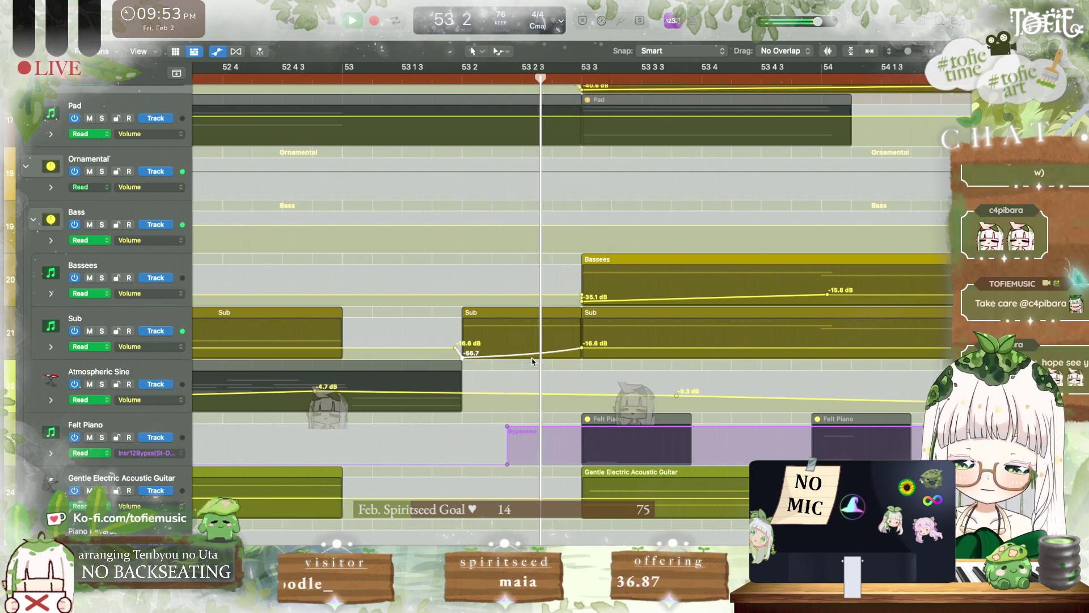
{"action": "key", "text": "space"}
{"action": "key", "text": "space"}
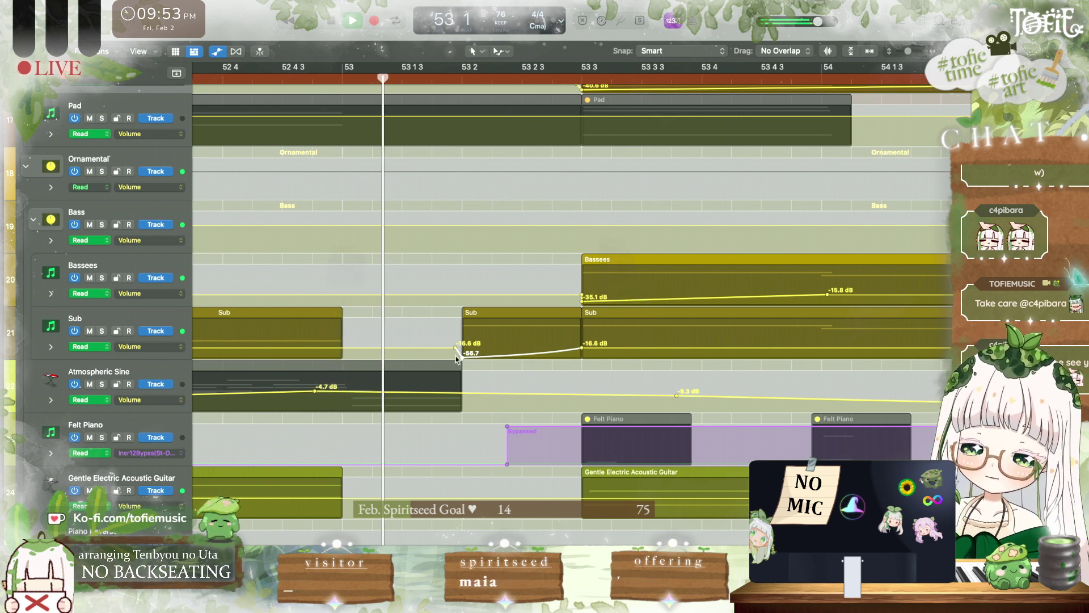
{"action": "key", "text": "a"}
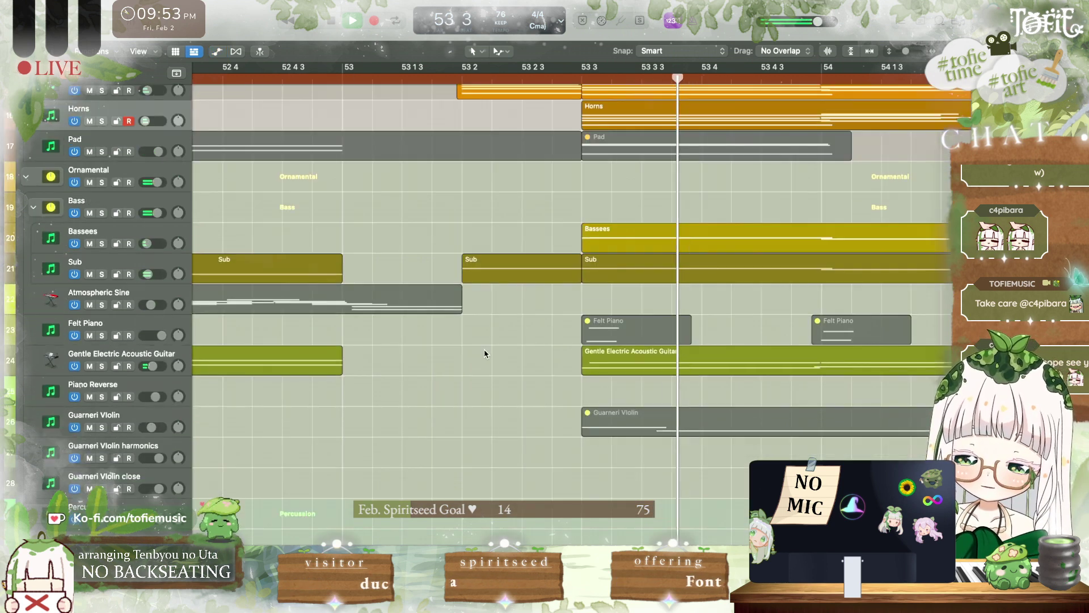
Step: Lower the note in the short Sub region at 53 2 by an octave, play the result, and close the note editor
{"action": "double_click", "coordinate": [510, 270]}
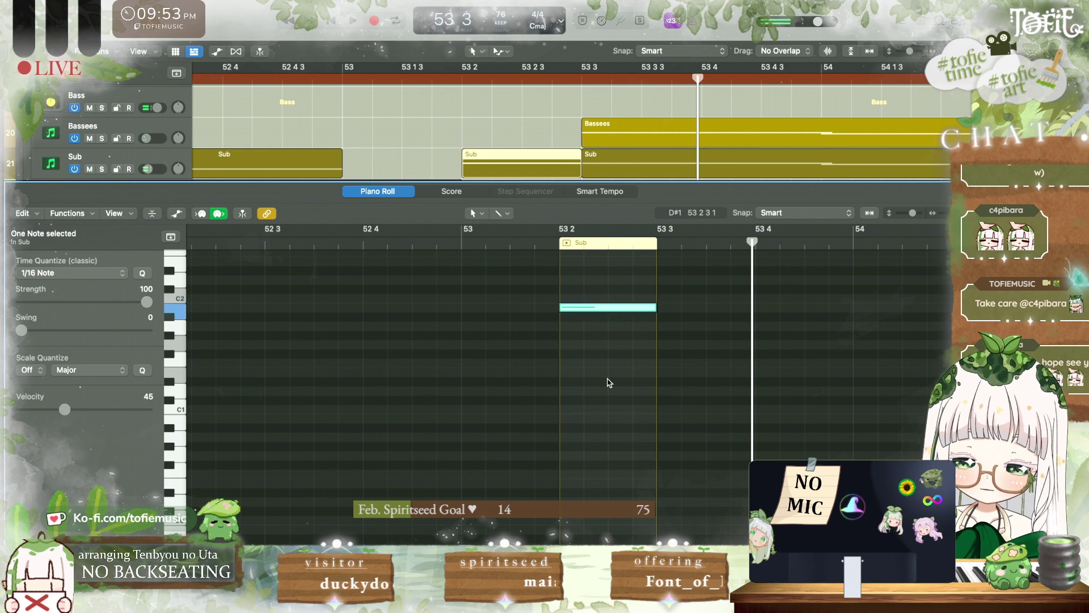
{"action": "key", "text": "space"}
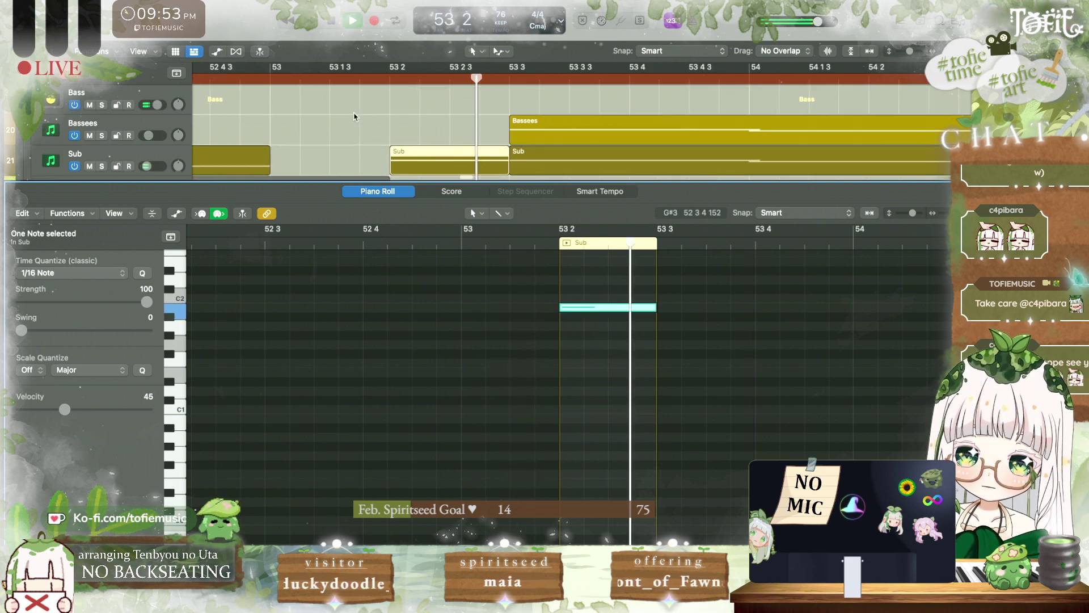
{"action": "key", "text": "space"}
{"action": "key", "text": "space"}
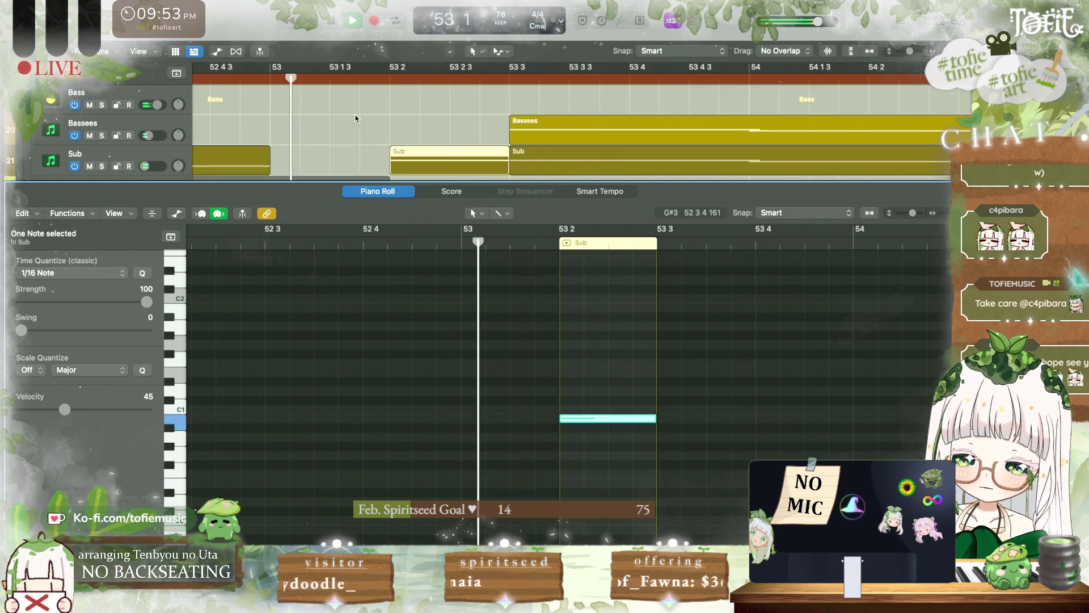
{"action": "key", "text": "p"}
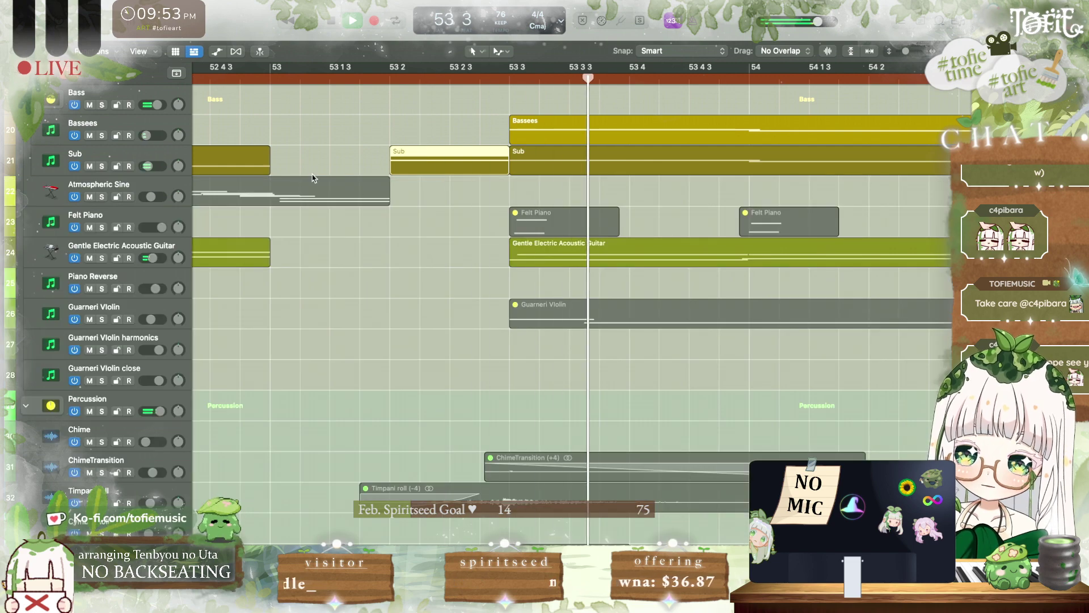
Step: Play the passage from bar 53 3 onward, replay it from bar 55, and check which chordal tracks sound there
{"action": "left_click", "coordinate": [333, 139]}
{"action": "scroll", "coordinate": [333, 138], "scroll_direction": "up", "scroll_amount": 5}
{"action": "scroll", "coordinate": [333, 138], "scroll_direction": "up", "scroll_amount": 3}
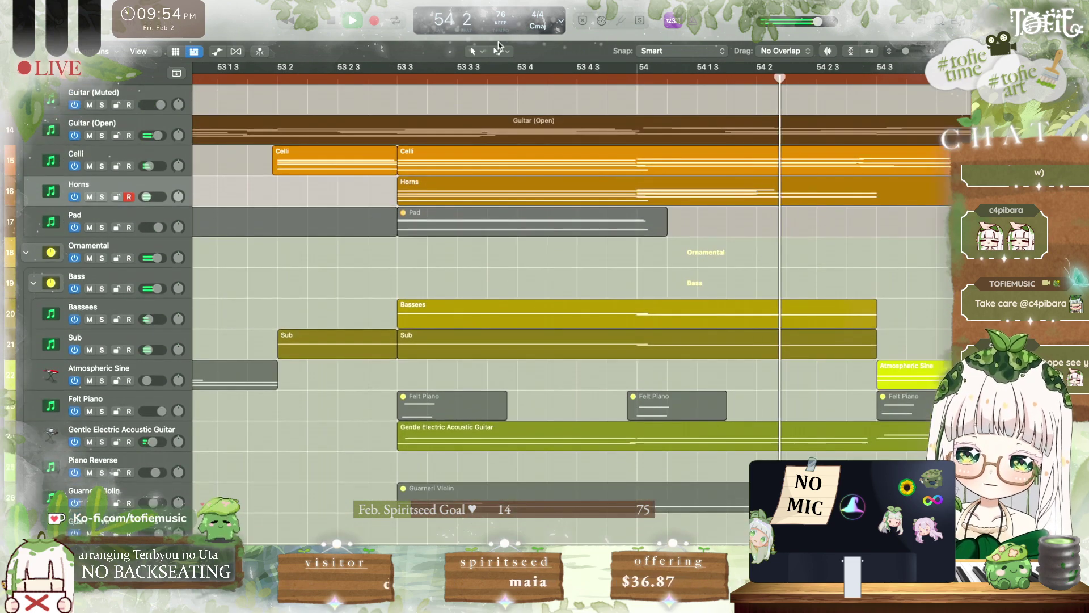
{"action": "key", "text": "t"}
{"action": "left_click", "coordinate": [512, 220]}
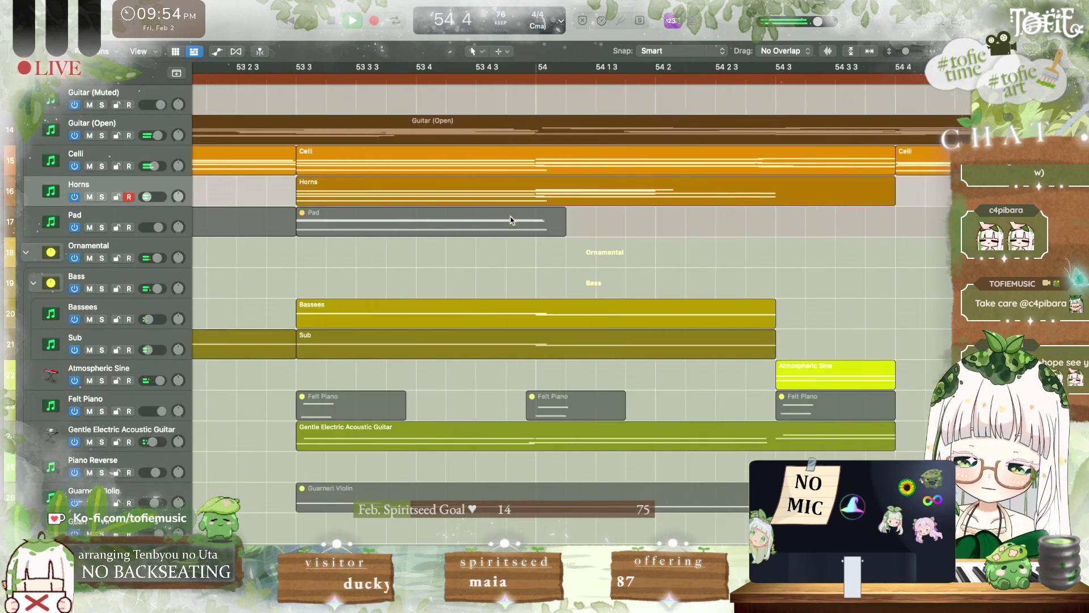
{"action": "left_click", "coordinate": [418, 79]}
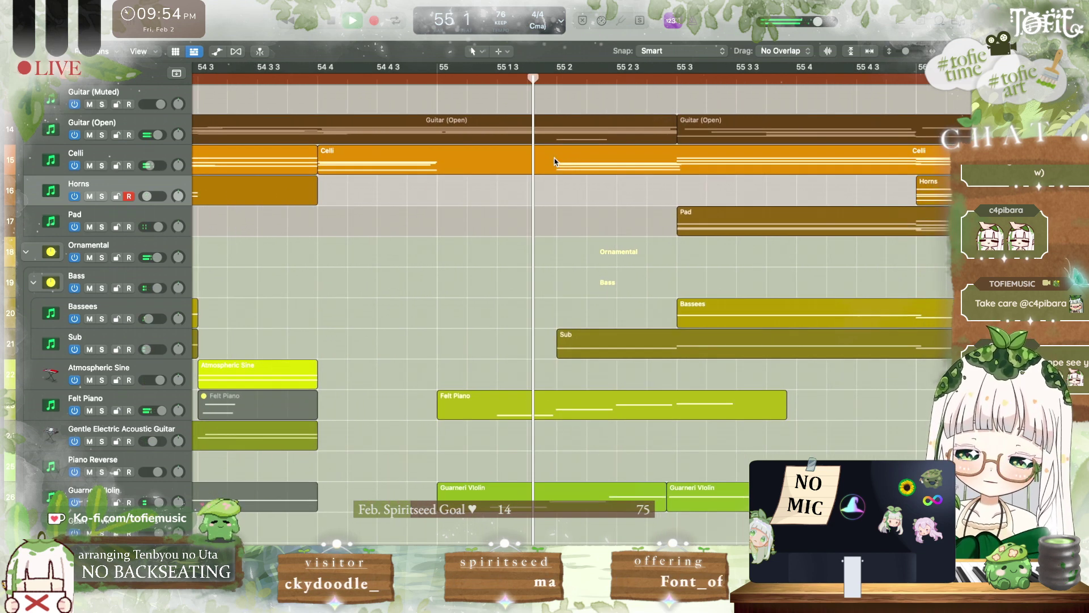
{"action": "key", "text": "space"}
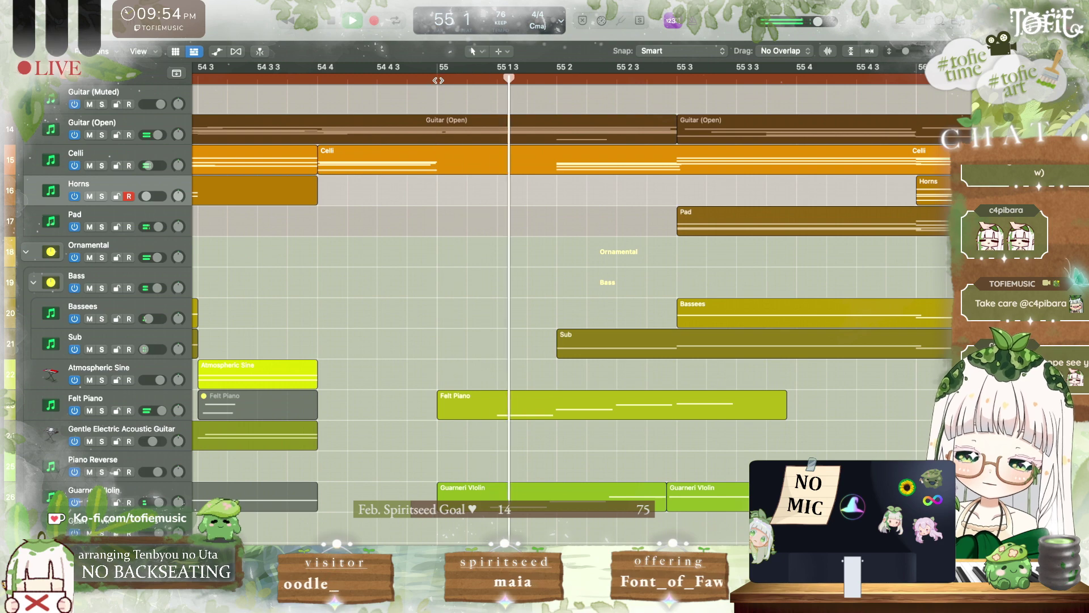
{"action": "key", "text": "space"}
{"action": "scroll", "coordinate": [443, 263], "scroll_direction": "up", "scroll_amount": 5}
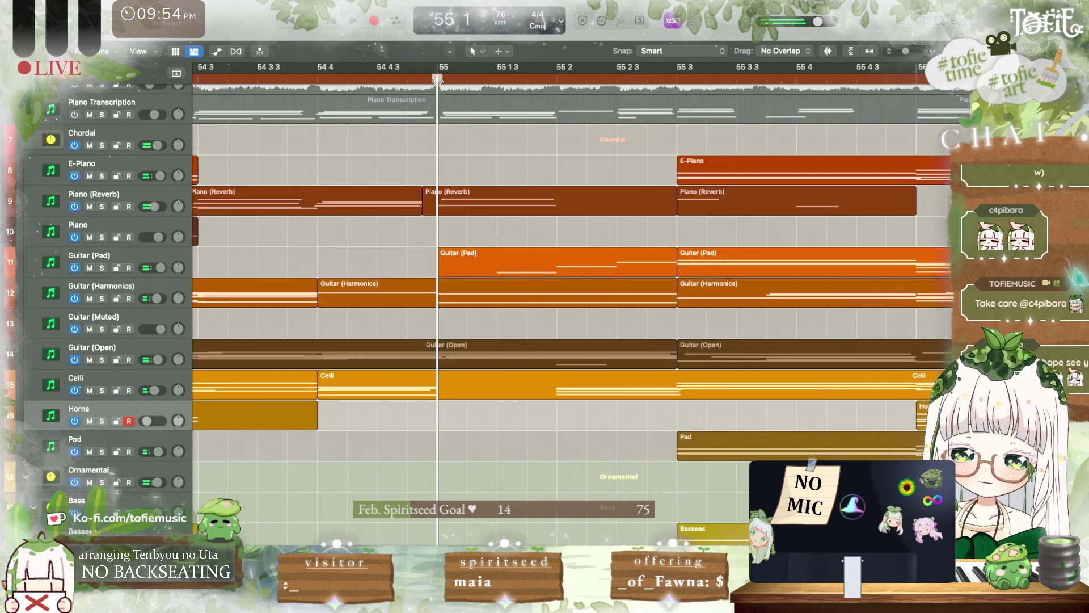
{"action": "key", "text": "space"}
Step: Solo Piano (Reverb), shorten its bar 55 region to 55 2, move it to the Piano track, clear the solo, and play it back
{"action": "left_click", "coordinate": [102, 227]}
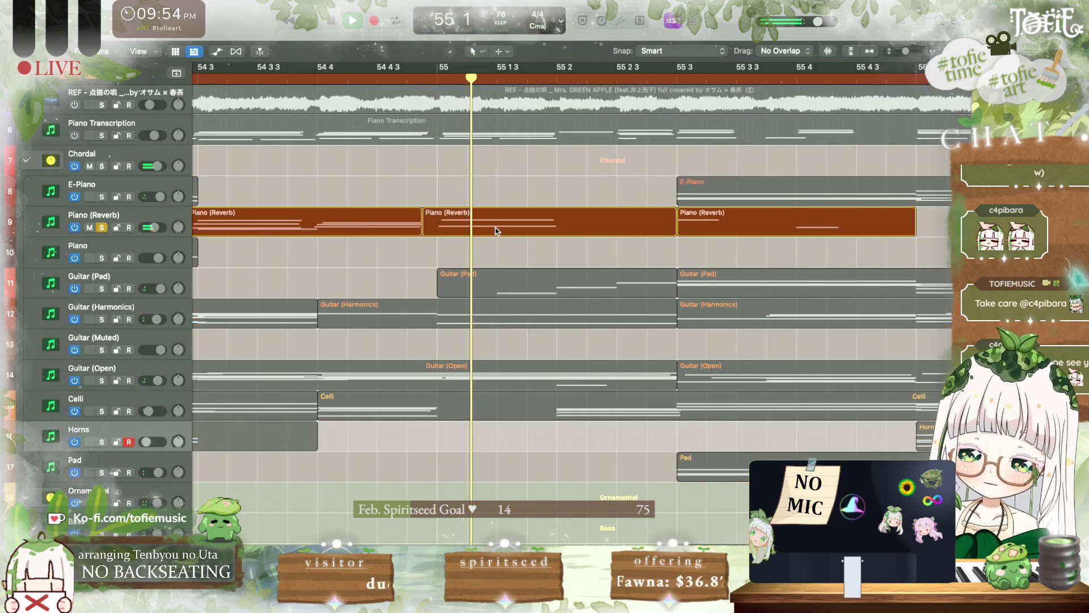
{"action": "key", "text": "space"}
{"action": "left_click_drag", "start_coordinate": [645, 236], "coordinate": [557, 236]}
{"action": "left_click_drag", "start_coordinate": [497, 218], "coordinate": [496, 247]}
{"action": "left_click", "coordinate": [102, 228]}
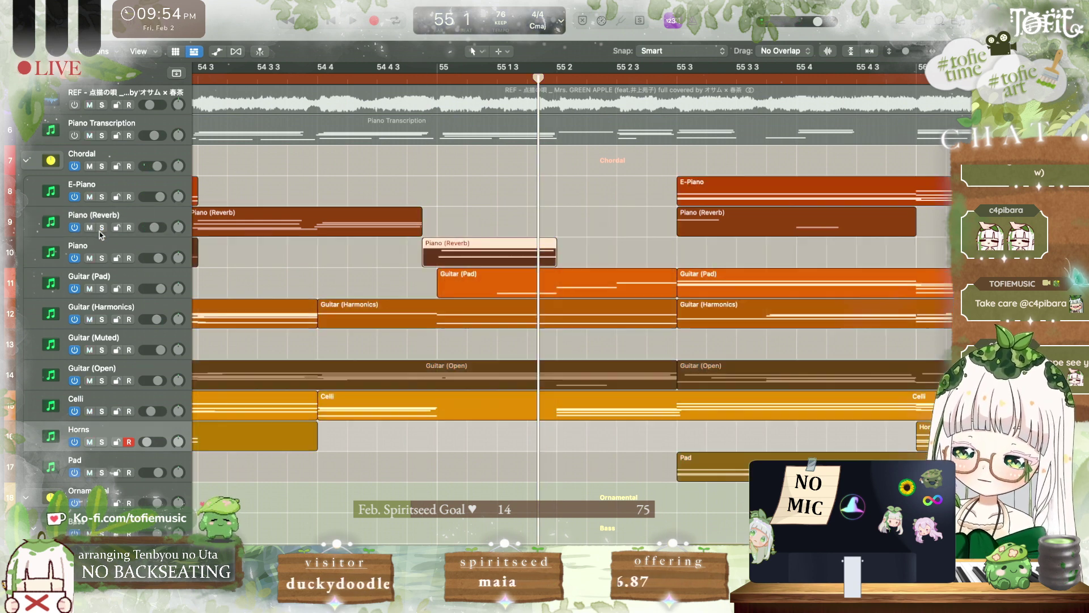
{"action": "key", "text": "space"}
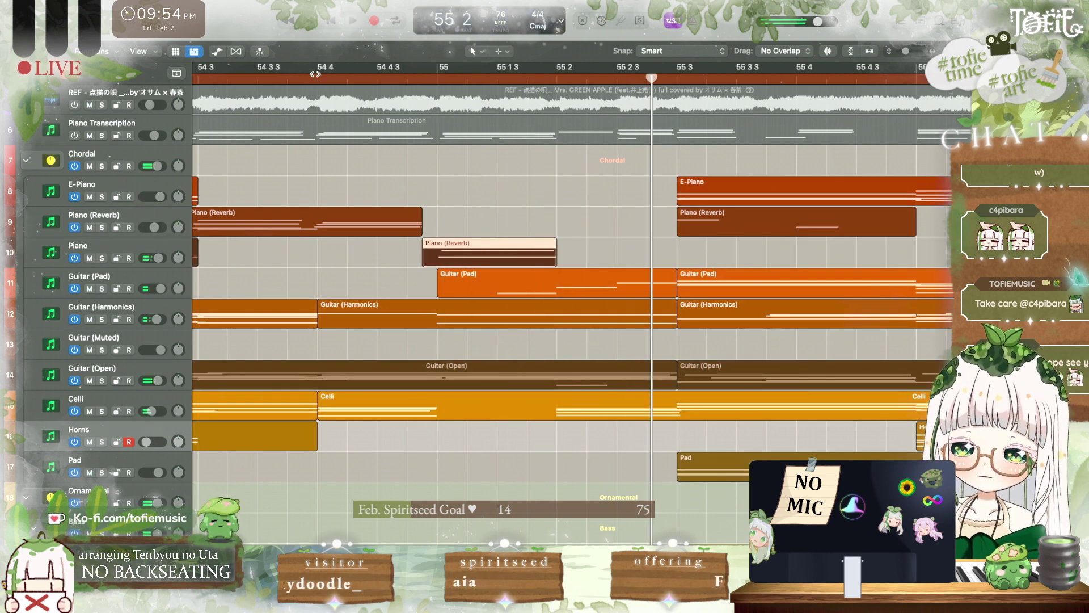
{"action": "left_click", "coordinate": [311, 74]}
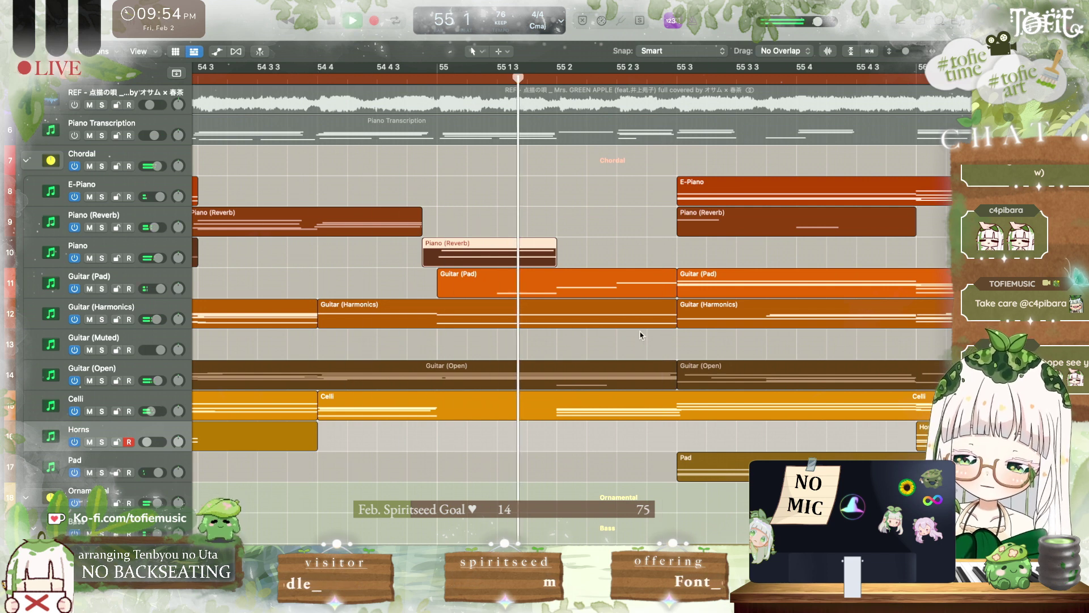
Step: Try ending the Guitar (Harmonics) region and the Guitar (Open) region just after bar 55, auditioning and undoing each trim
{"action": "left_click_drag", "start_coordinate": [675, 327], "coordinate": [468, 333]}
{"action": "key", "text": "space"}
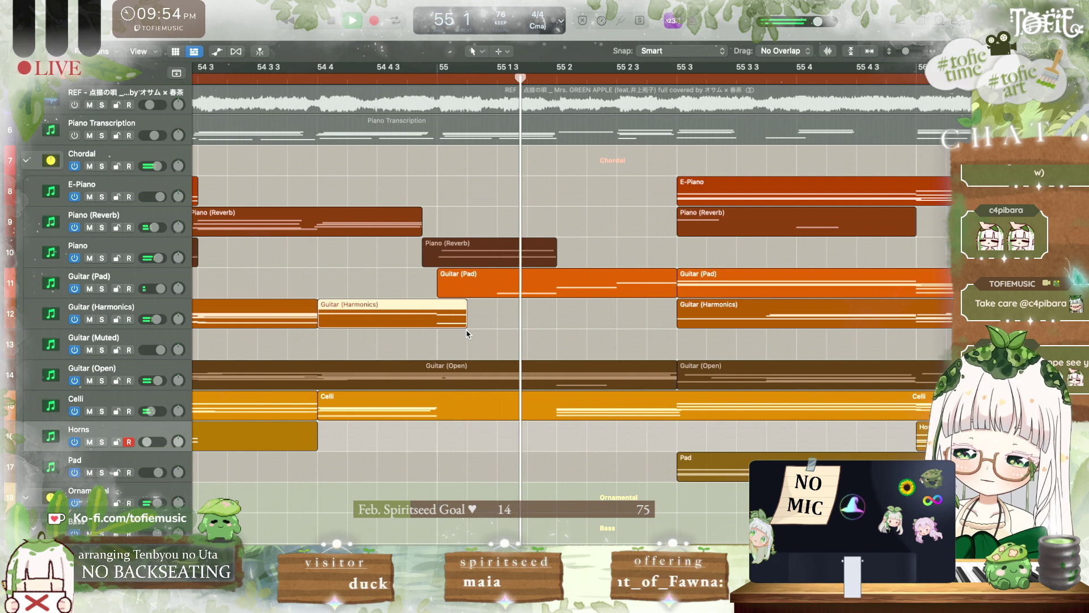
{"action": "key", "text": "super+z"}
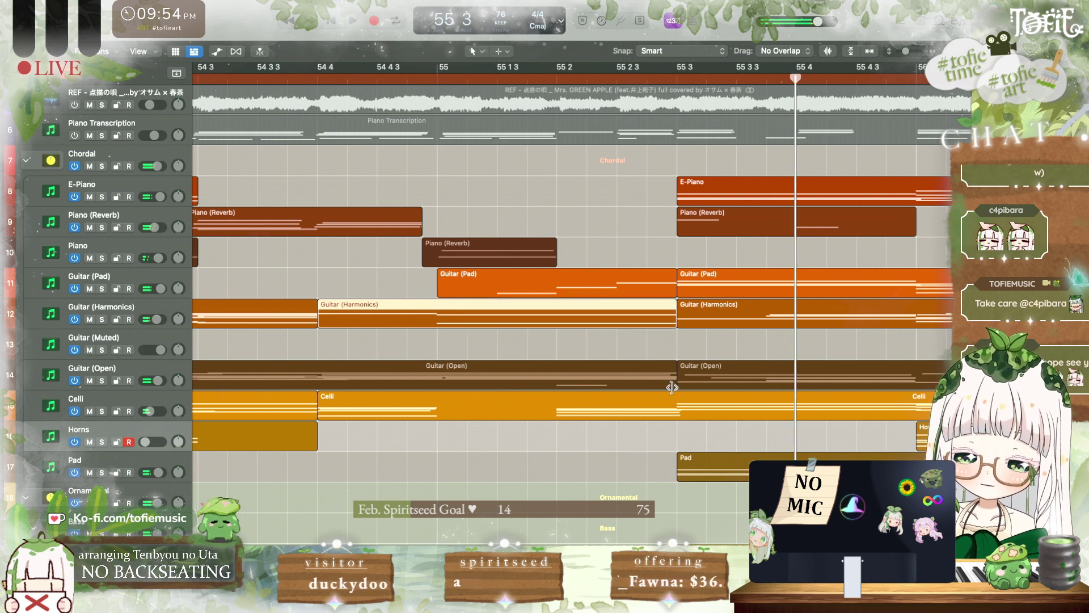
{"action": "left_click_drag", "start_coordinate": [673, 388], "coordinate": [463, 385]}
{"action": "key", "text": "space"}
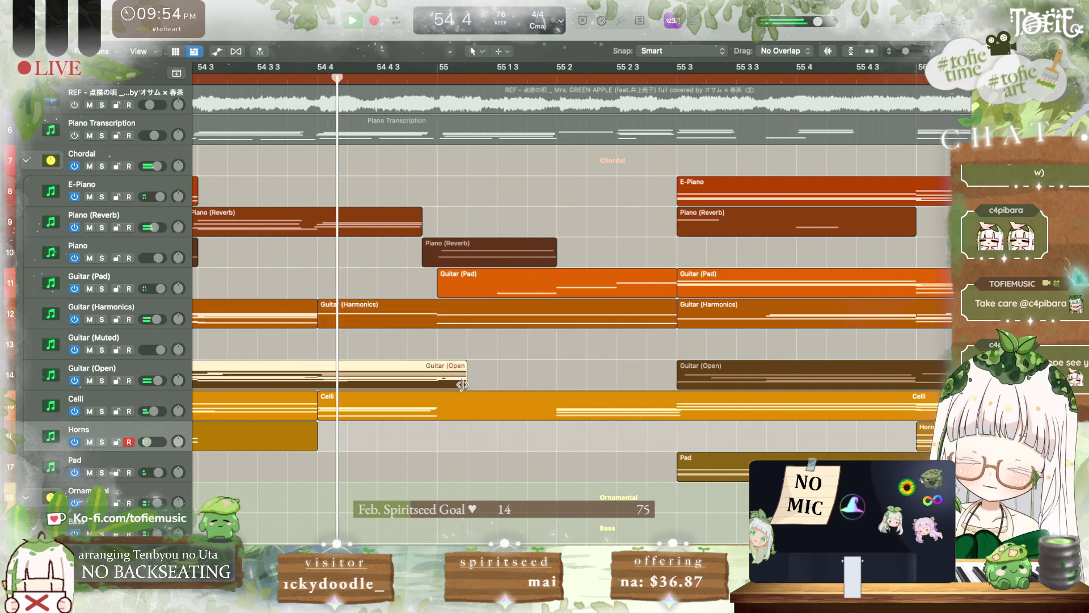
{"action": "key", "text": "space"}
{"action": "key", "text": "super+z"}
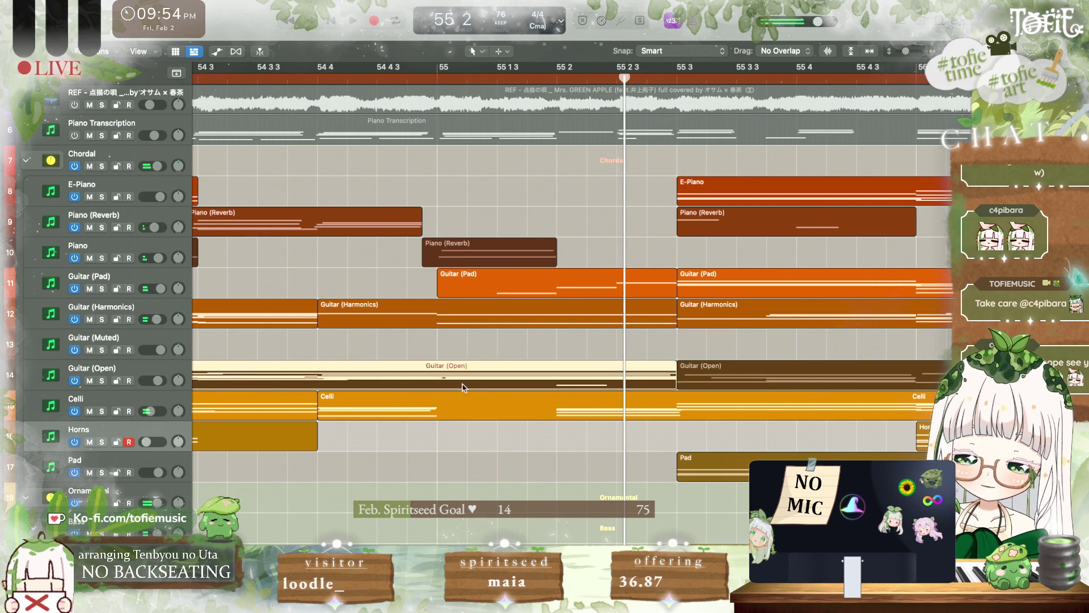
Step: Show the automation, drop the Celli volume to -27.3 dB at bar 55, hold it low until just before 55 2, and play it
{"action": "left_click", "coordinate": [493, 348]}
{"action": "scroll", "coordinate": [493, 348], "scroll_direction": "down", "scroll_amount": 1}
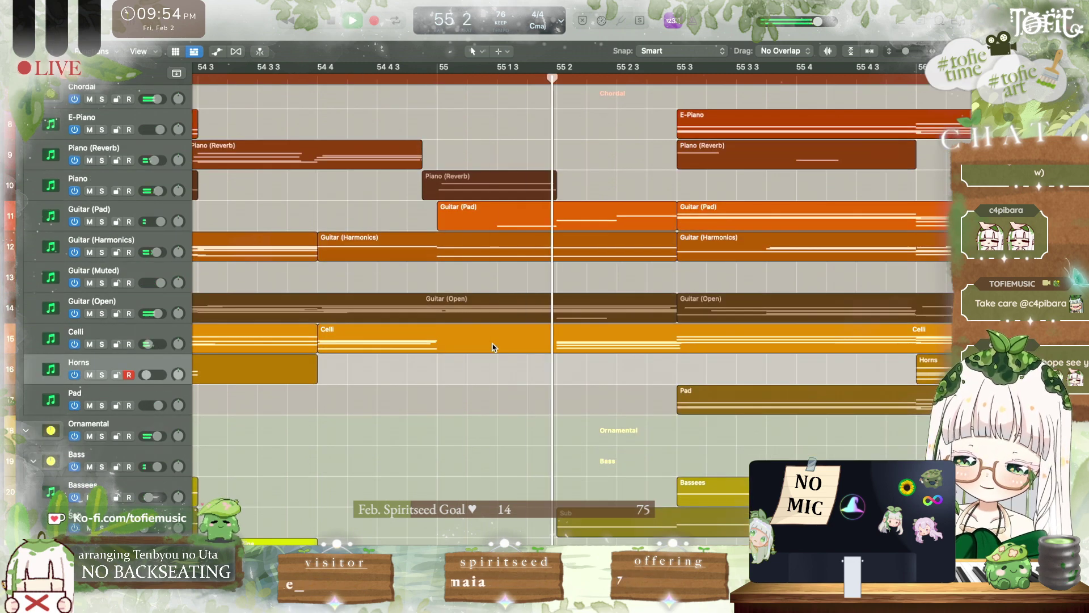
{"action": "key", "text": "space"}
{"action": "key", "text": "a"}
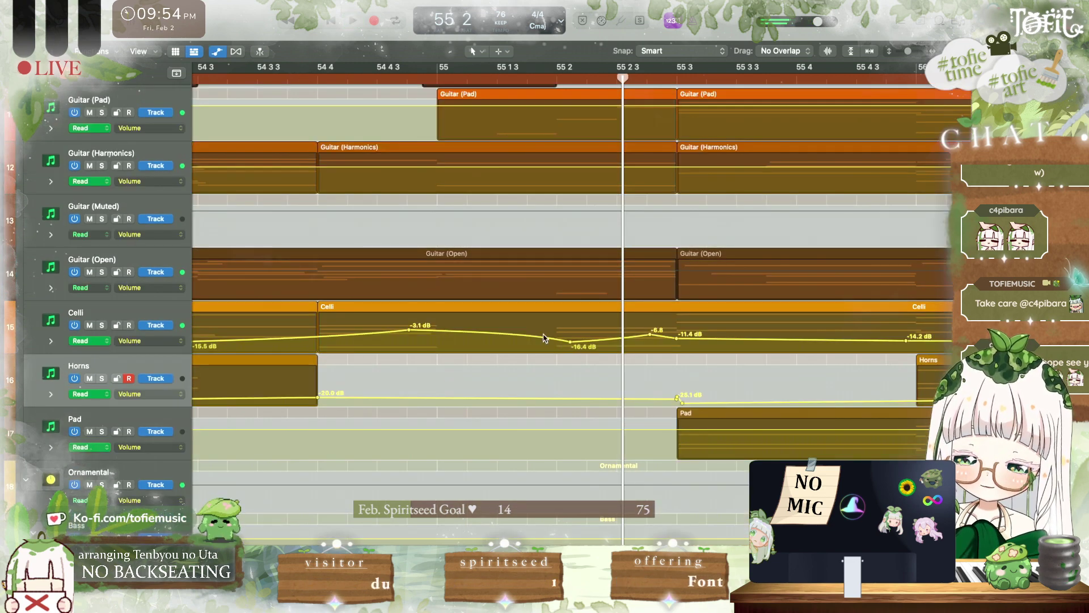
{"action": "left_click_drag", "start_coordinate": [543, 339], "coordinate": [440, 347]}
{"action": "left_click_drag", "start_coordinate": [553, 339], "coordinate": [553, 346]}
{"action": "key", "text": "space"}
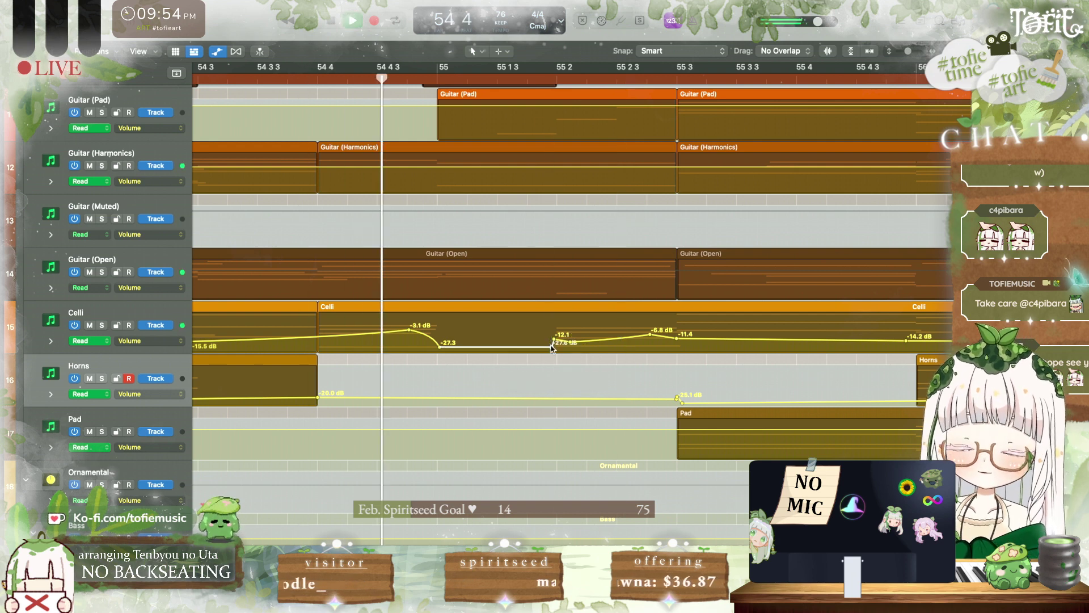
Step: Shift the Celli volume fall slightly later around bar 55, delete the -12.1 dB point near 55 2, and audition the change
{"action": "key", "text": "space"}
{"action": "left_click_drag", "start_coordinate": [441, 347], "coordinate": [428, 330]}
{"action": "key", "text": "space"}
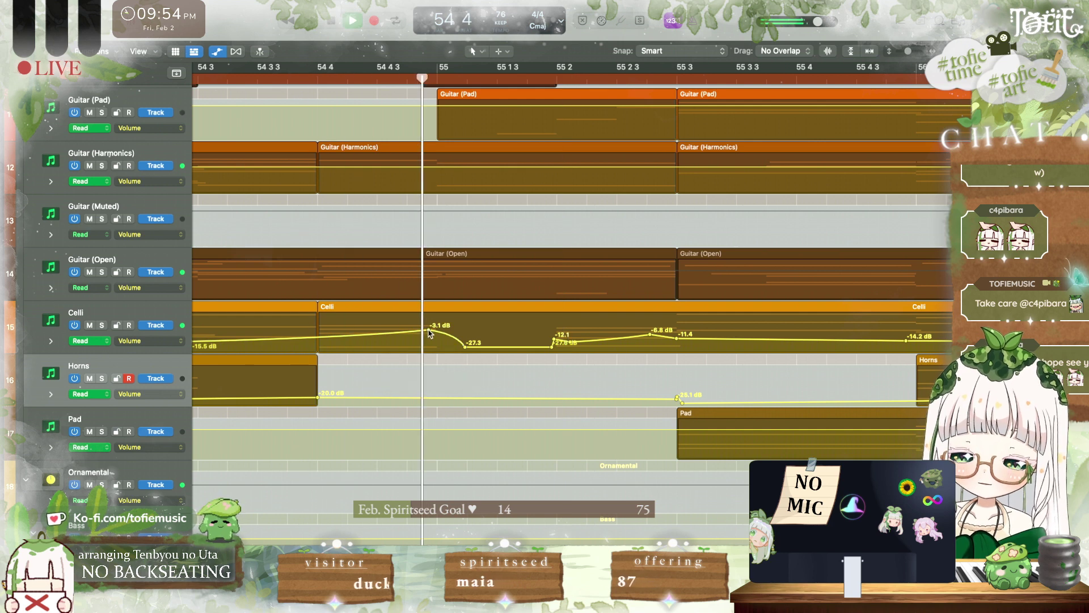
{"action": "double_click", "coordinate": [554, 340]}
{"action": "key", "text": "space"}
{"action": "key", "text": "space"}
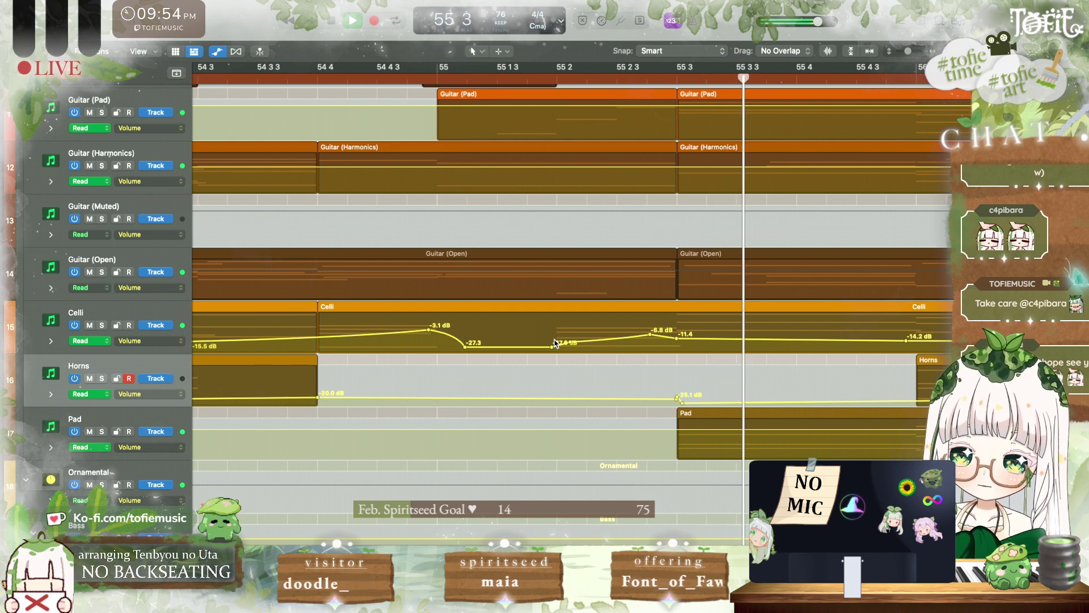
{"action": "key", "text": "space"}
{"action": "key", "text": "space"}
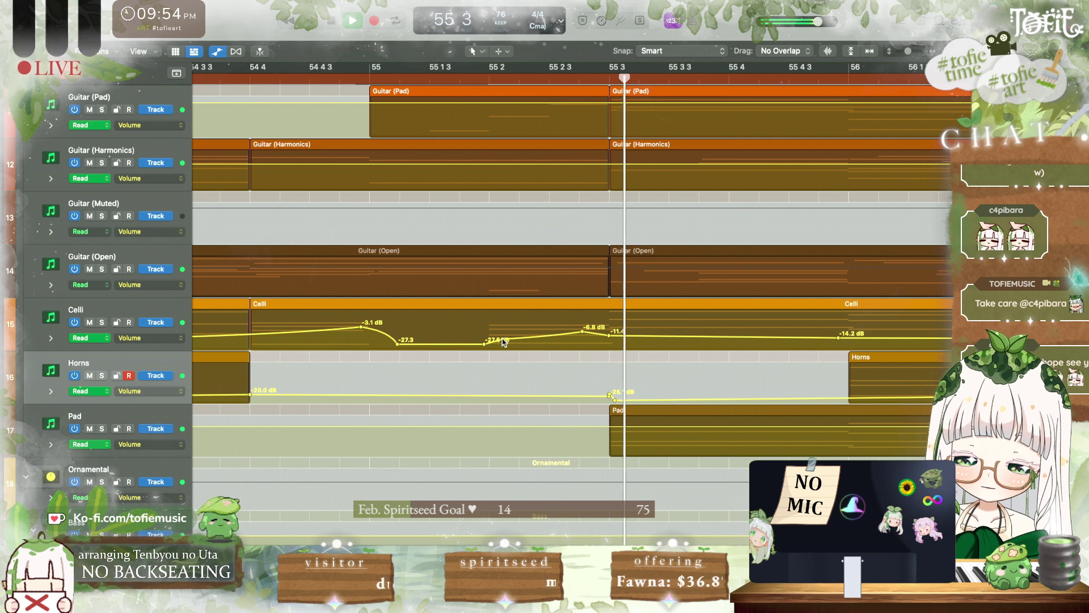
Step: Move the -6.8 dB Celli volume point to 55 2 4 205 and replay the passage
{"action": "left_click_drag", "start_coordinate": [583, 331], "coordinate": [605, 331]}
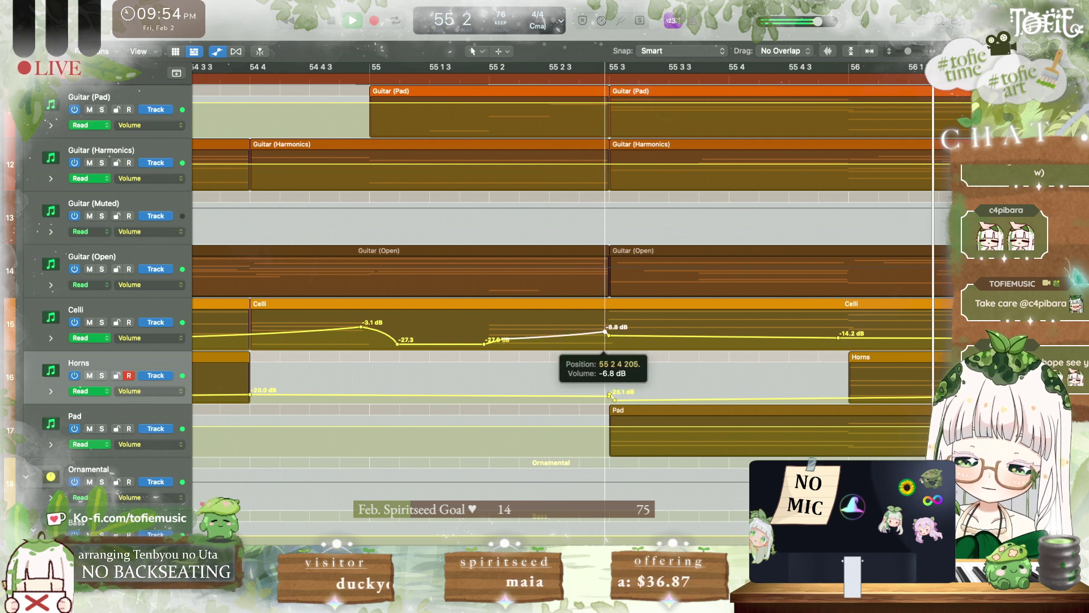
{"action": "key", "text": "space"}
{"action": "key", "text": "space"}
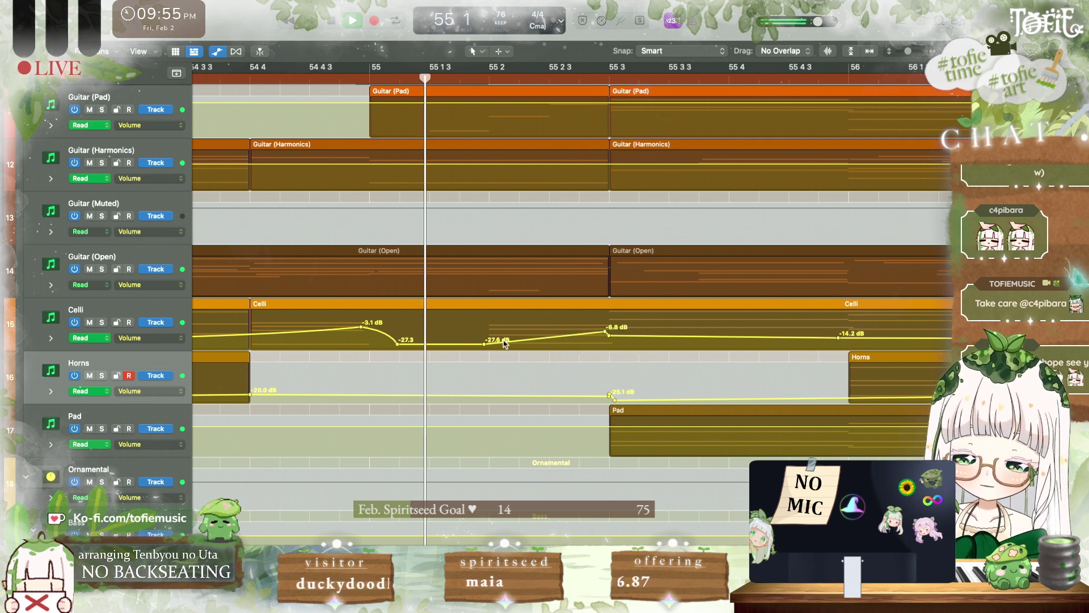
{"action": "left_click", "coordinate": [541, 343], "text": "super"}
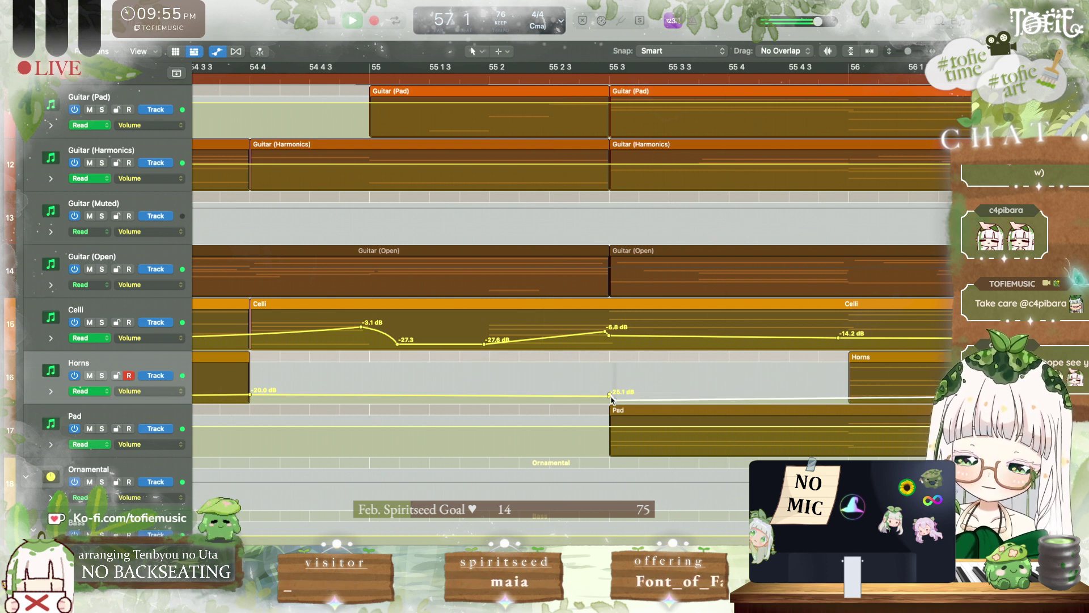
Step: Hide the automation and listen through the end of the chorus, the BRIDGE? section and into INST BREAK 2
{"action": "key", "text": "super+Left"}
{"action": "key", "text": "super+Left"}
{"action": "key", "text": "super+Left"}
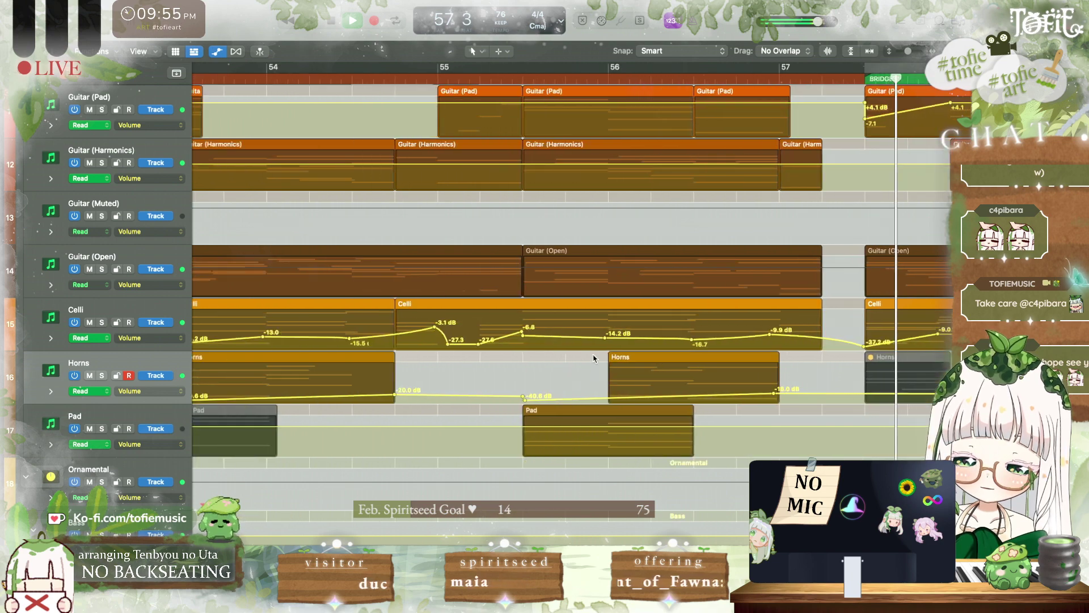
{"action": "key", "text": "a"}
{"action": "key", "text": "super+Up"}
{"action": "scroll", "coordinate": [594, 358], "scroll_direction": "right", "scroll_amount": 8}
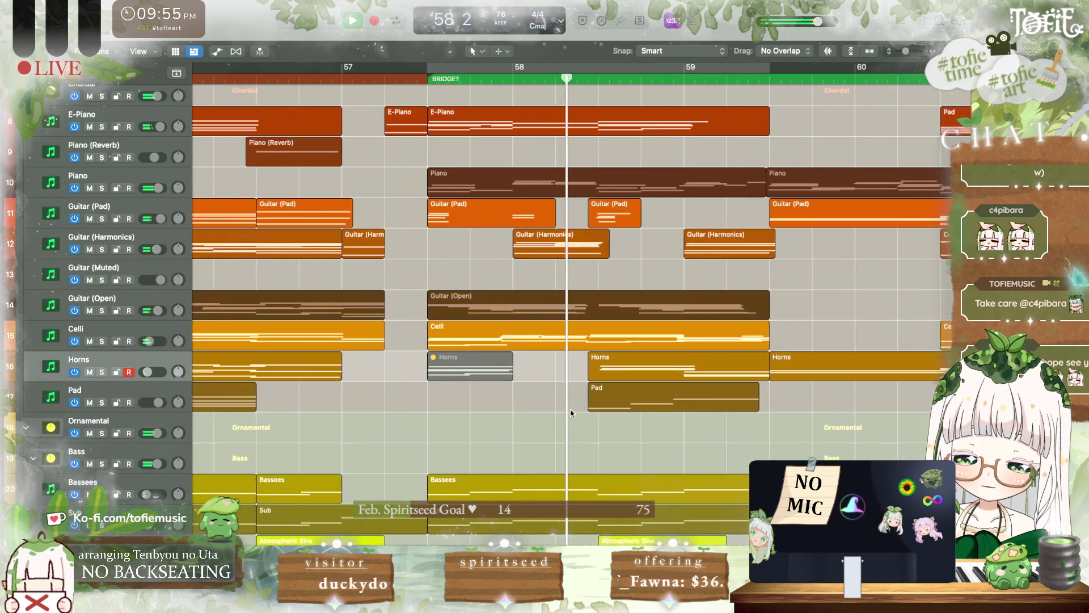
{"action": "scroll", "coordinate": [571, 413], "scroll_direction": "up", "scroll_amount": 3}
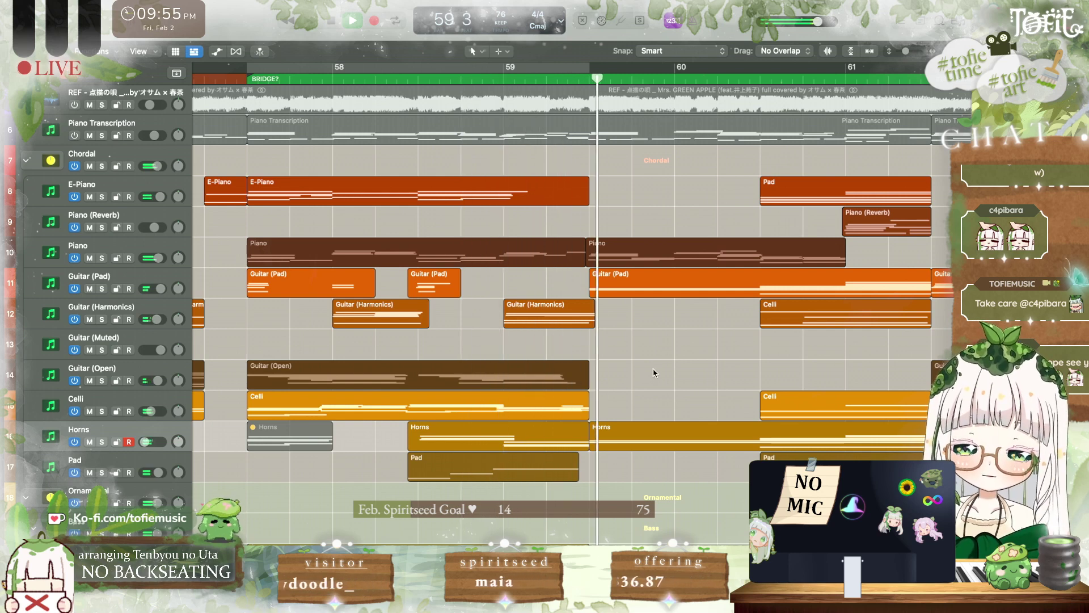
{"action": "scroll", "coordinate": [656, 373], "scroll_direction": "right", "scroll_amount": 5}
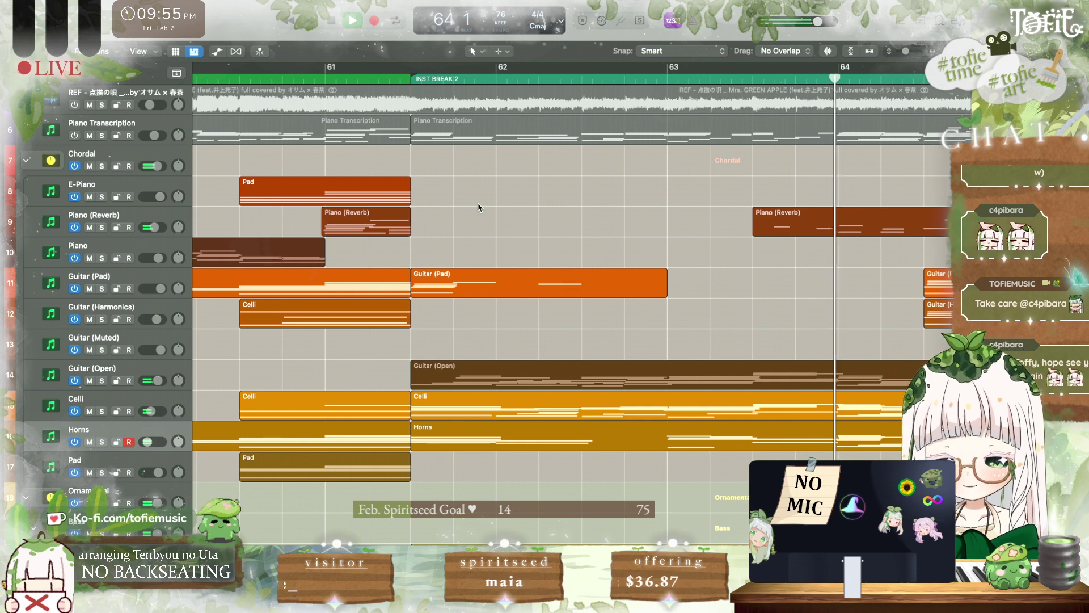
Step: Shorten the second Chime region to just before bar 64 and copy both Chime regions to bar 64
{"action": "scroll", "coordinate": [651, 336], "scroll_direction": "down", "scroll_amount": 10}
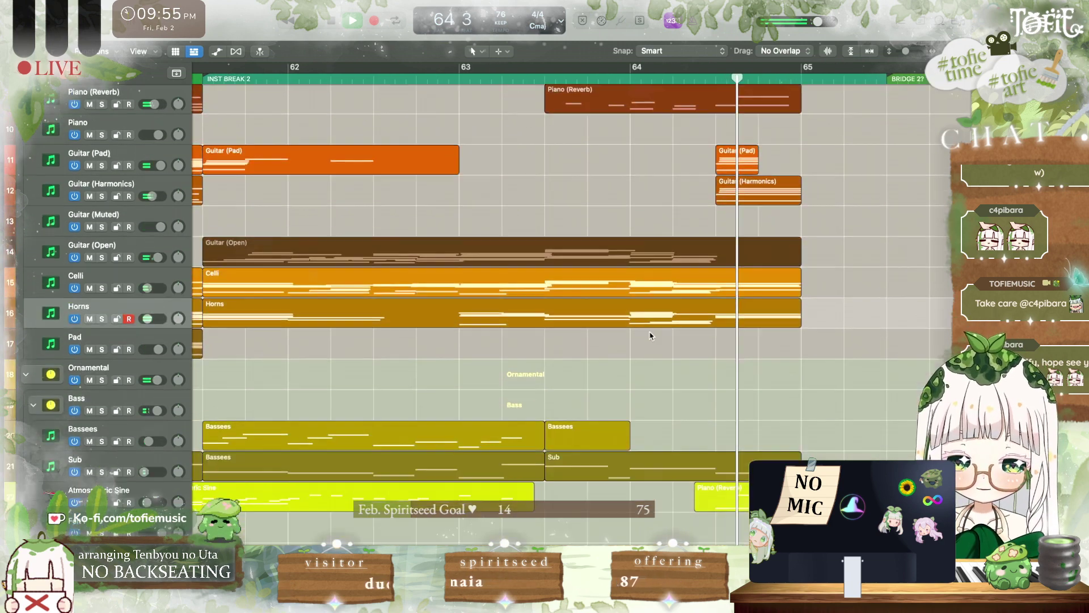
{"action": "left_click", "coordinate": [629, 80]}
{"action": "scroll", "coordinate": [633, 307], "scroll_direction": "down", "scroll_amount": 3}
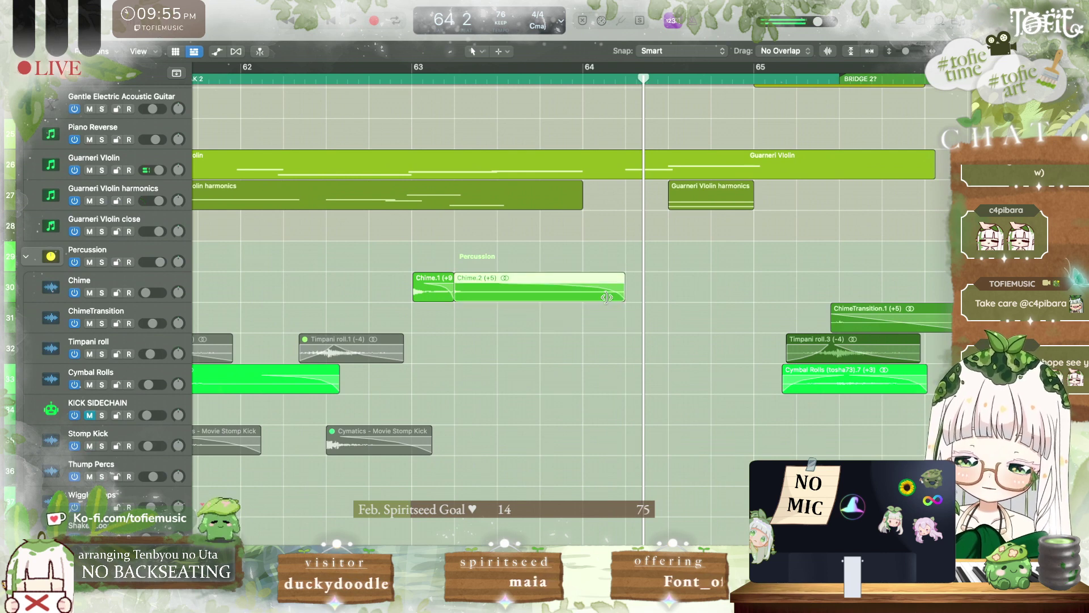
{"action": "left_click_drag", "start_coordinate": [607, 296], "coordinate": [582, 296]}
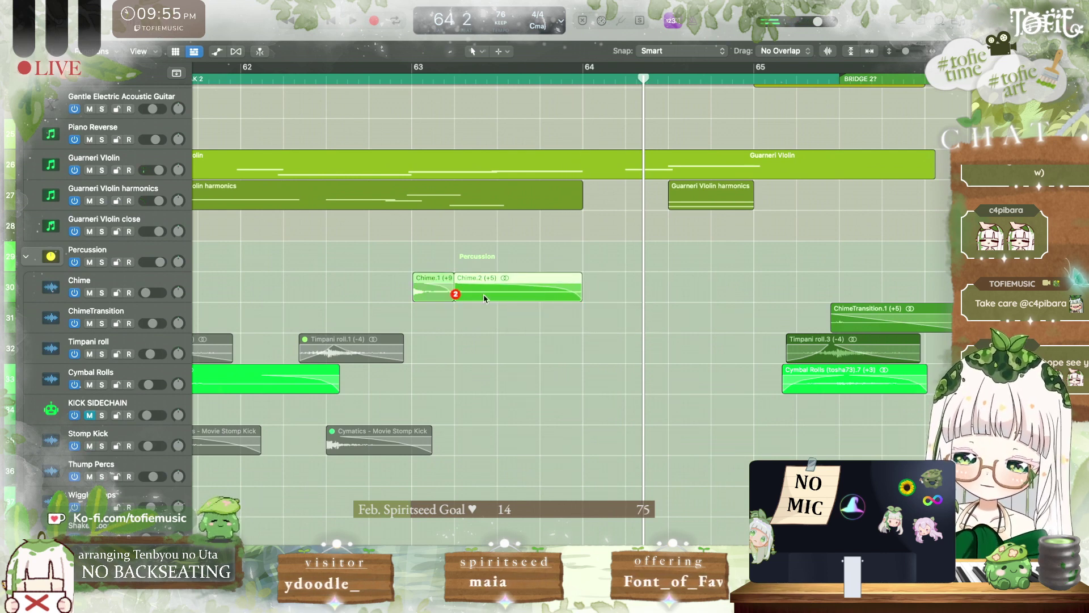
{"action": "left_click_drag", "start_coordinate": [484, 298], "coordinate": [612, 297]}
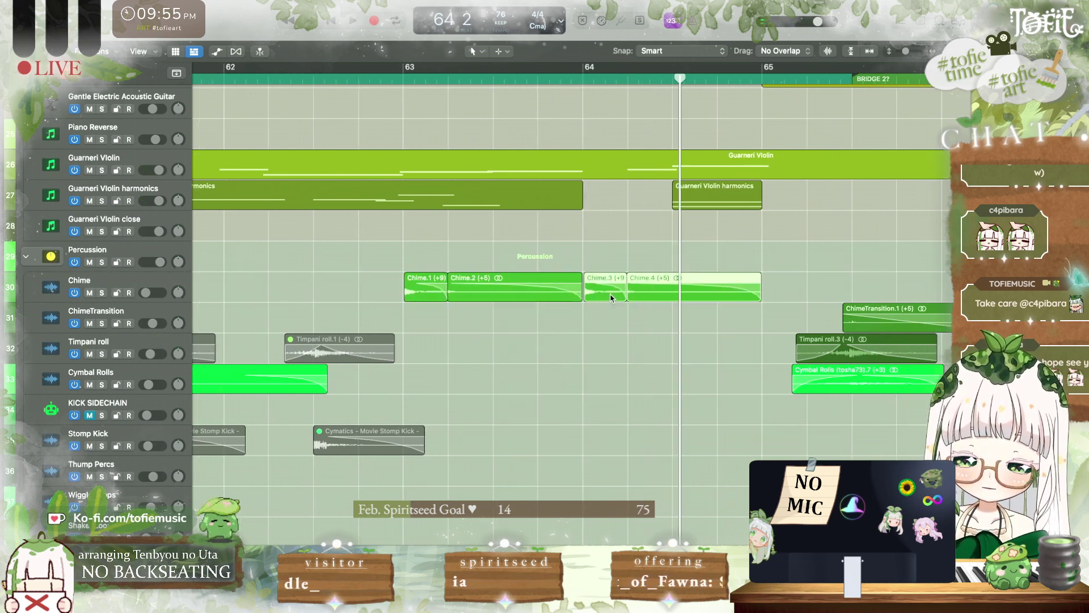
Step: Solo the Chime track for close work on the first copied Chime region at bar 64
{"action": "key", "text": "super+Right"}
{"action": "key", "text": "super+Right"}
{"action": "key", "text": "super+Right"}
{"action": "left_click", "coordinate": [609, 298]}
{"action": "key", "text": "super+Right"}
{"action": "key", "text": "super+Right"}
{"action": "key", "text": "super+Right"}
{"action": "key", "text": "super+Right"}
{"action": "key", "text": "super+Right"}
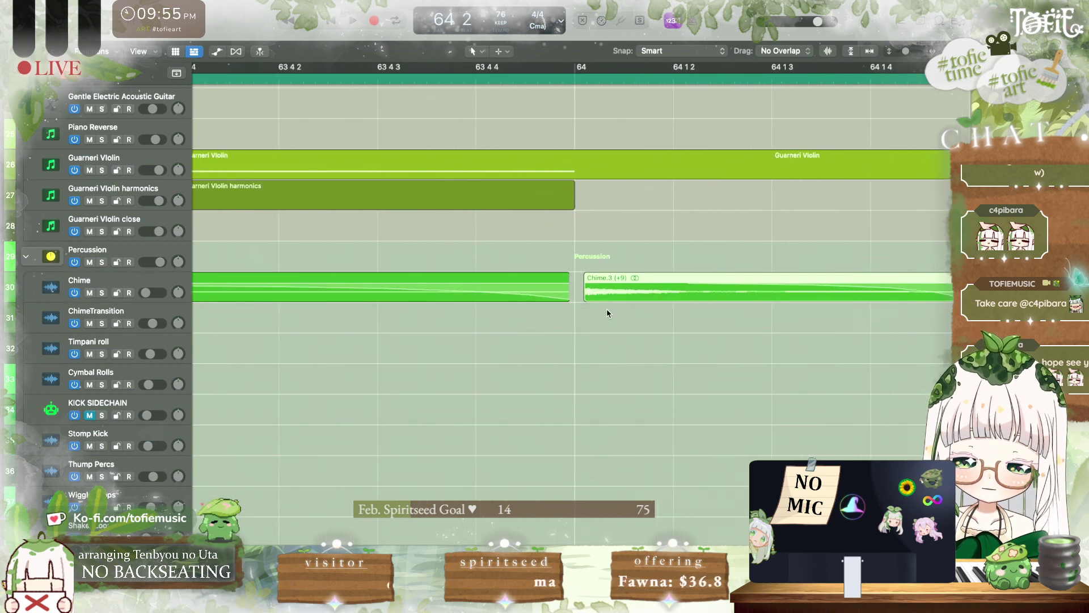
{"action": "left_click", "coordinate": [607, 313]}
{"action": "left_click", "coordinate": [102, 293]}
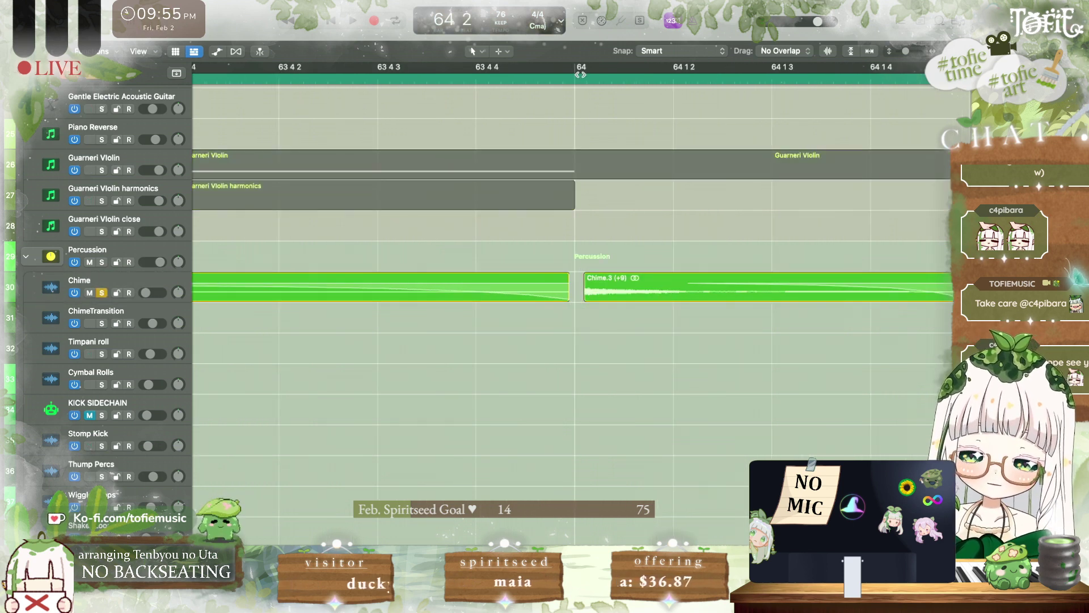
Step: Set the first copied Chime region at bar 64 to transpose 2 and fine tune +25 while auditioning it
{"action": "left_click", "coordinate": [637, 293]}
{"action": "key", "text": "i"}
{"action": "key", "text": "space"}
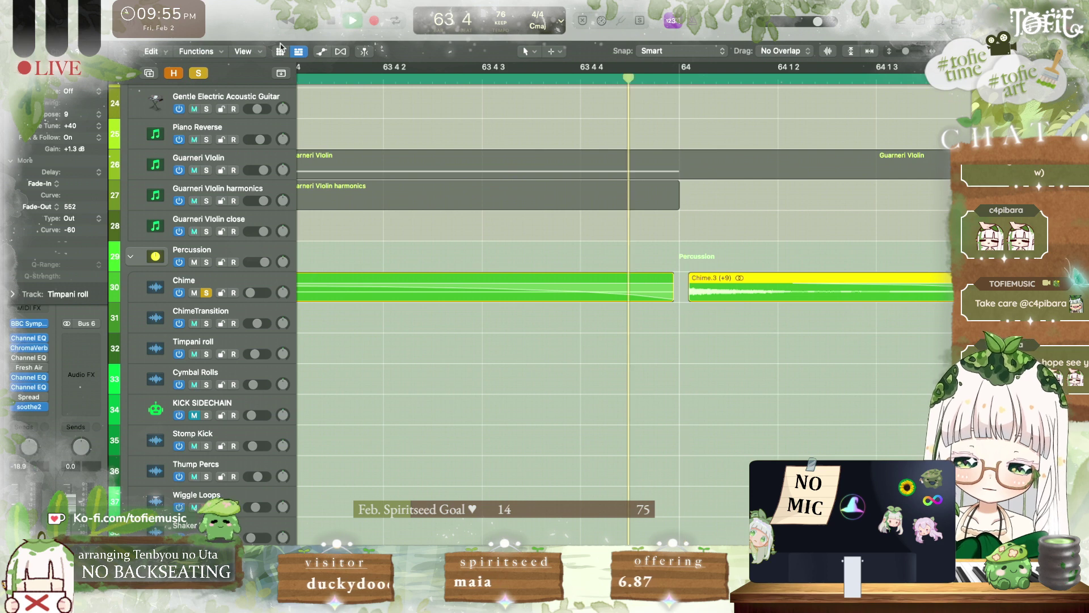
{"action": "key", "text": "space"}
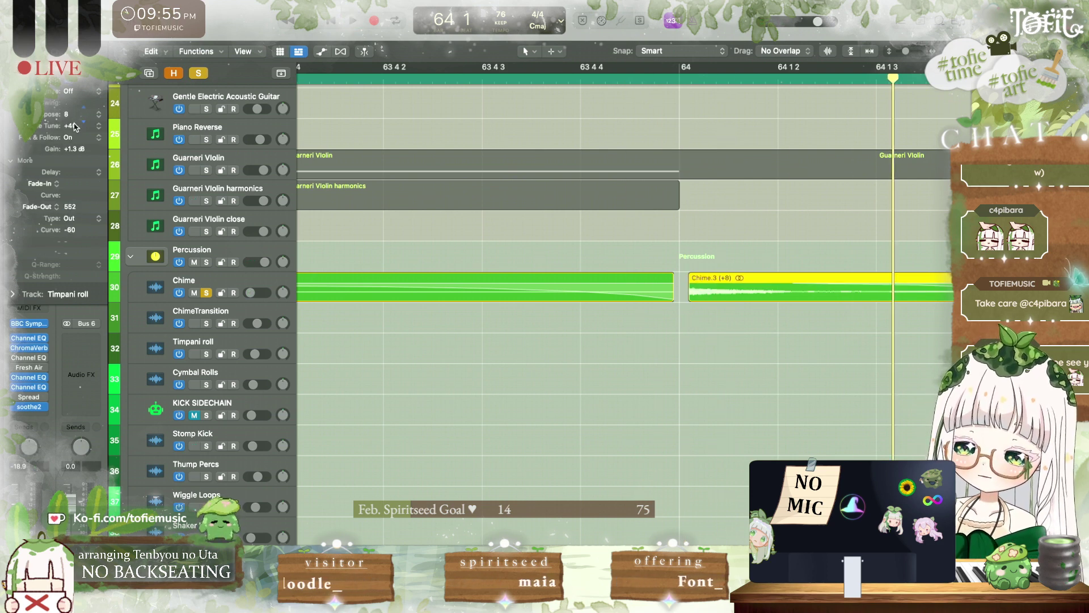
{"action": "key", "text": "space"}
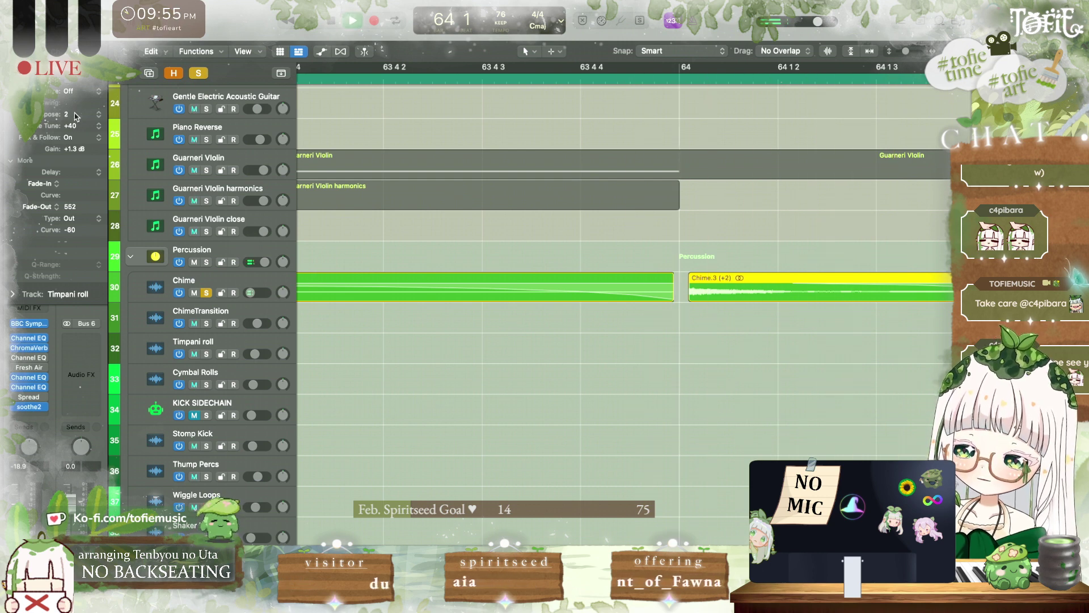
{"action": "key", "text": "space"}
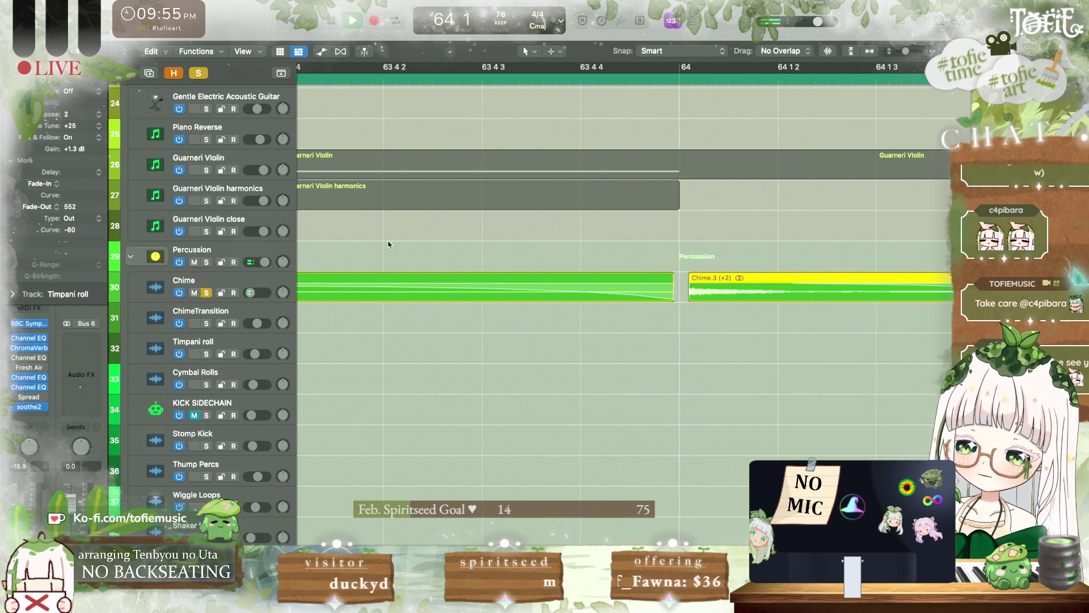
Step: Select the second copied Chime region at 64 2 and audition its pitch against its transpose setting
{"action": "scroll", "coordinate": [390, 243], "scroll_direction": "right", "scroll_amount": 5}
{"action": "key", "text": "space"}
{"action": "scroll", "coordinate": [392, 243], "scroll_direction": "down", "scroll_amount": 3}
{"action": "left_click", "coordinate": [512, 273]}
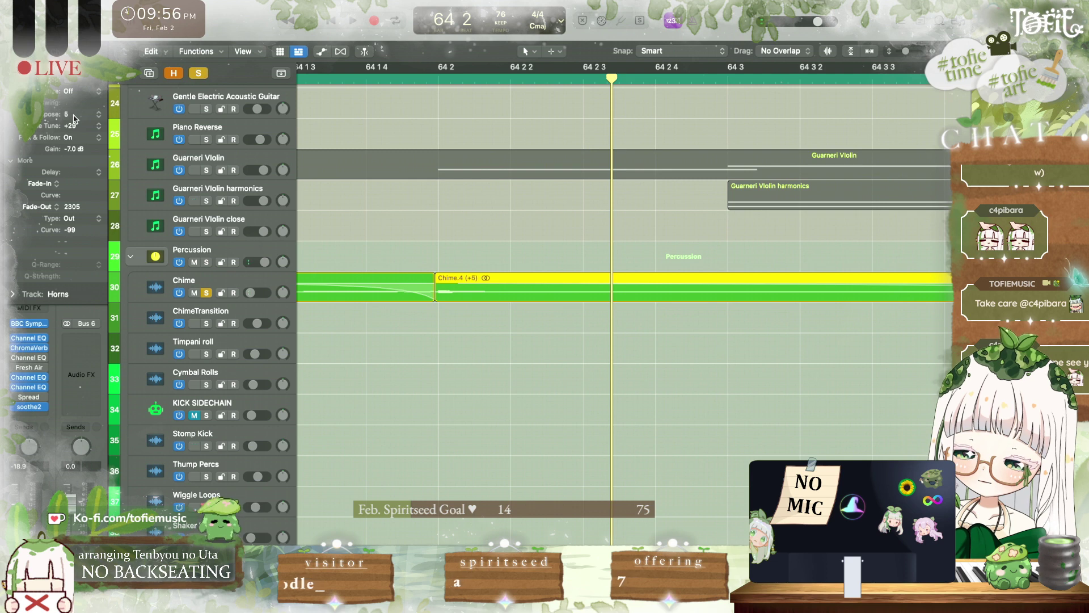
{"action": "key", "text": "space"}
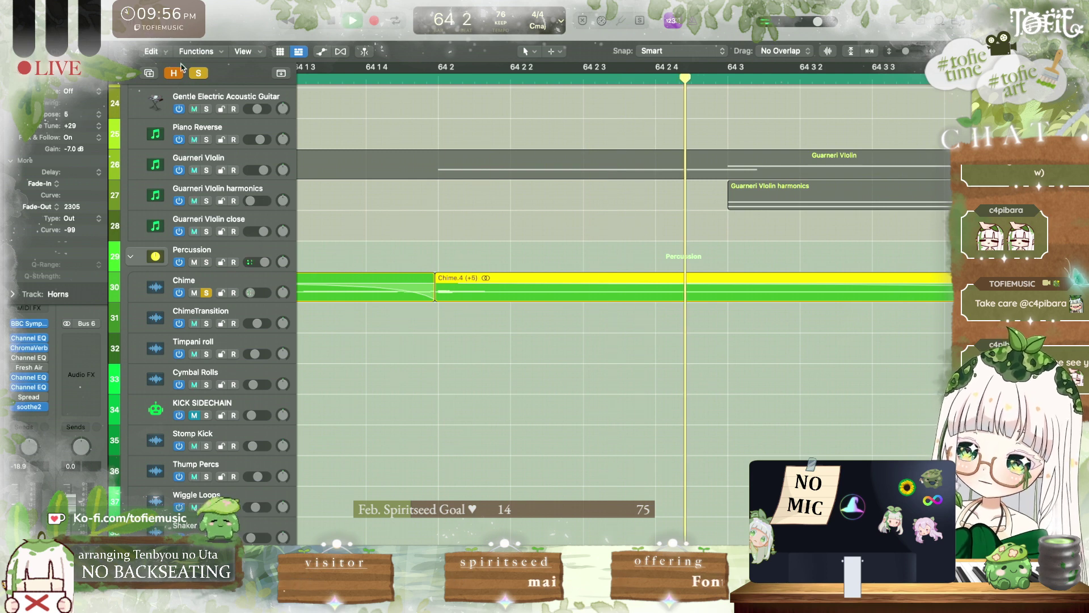
{"action": "key", "text": "space"}
Step: Unsolo the Chime track and replay the full arrangement from bar 63
{"action": "key", "text": "ctrl+s"}
{"action": "left_click", "coordinate": [614, 270]}
{"action": "key", "text": "space"}
{"action": "key", "text": "super+Left"}
{"action": "key", "text": "super+Left"}
{"action": "key", "text": "super+Left"}
{"action": "key", "text": "super+Left"}
{"action": "key", "text": "super+Left"}
{"action": "key", "text": "super+Left"}
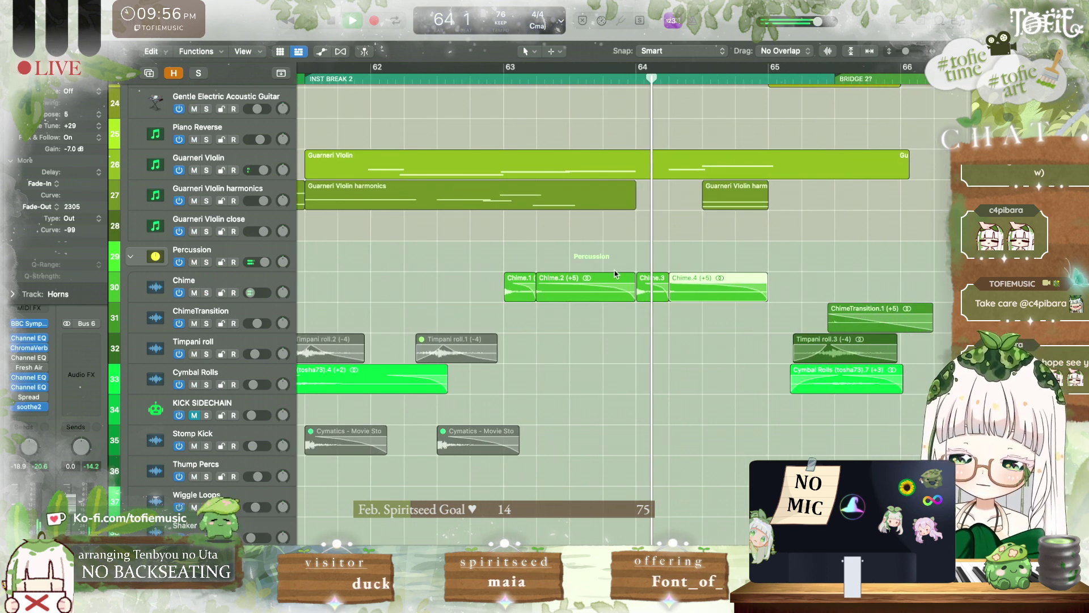
{"action": "key", "text": "space"}
{"action": "left_click", "coordinate": [501, 80]}
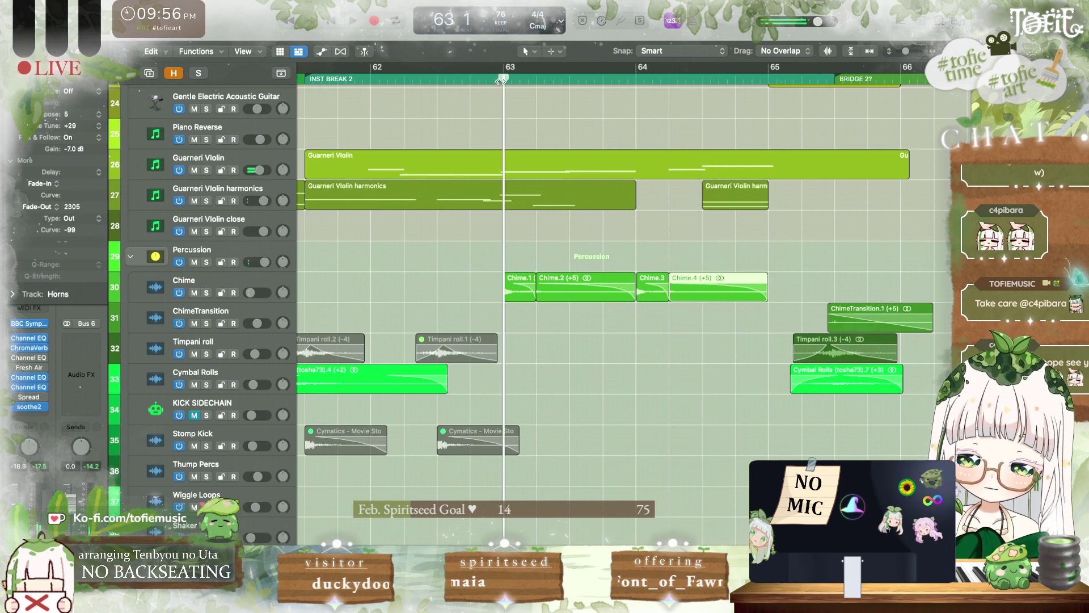
{"action": "key", "text": "space"}
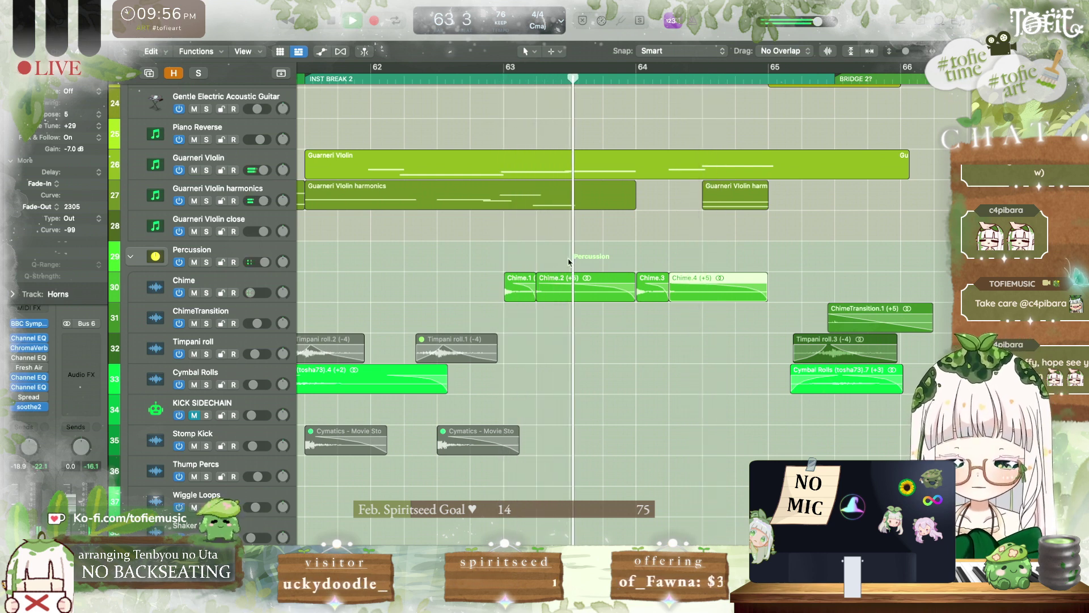
Step: Delete the second copied Chime region and extend the first one from bar 64 to bar 65, auditioning the passage
{"action": "left_click", "coordinate": [559, 296]}
{"action": "left_click", "coordinate": [563, 332]}
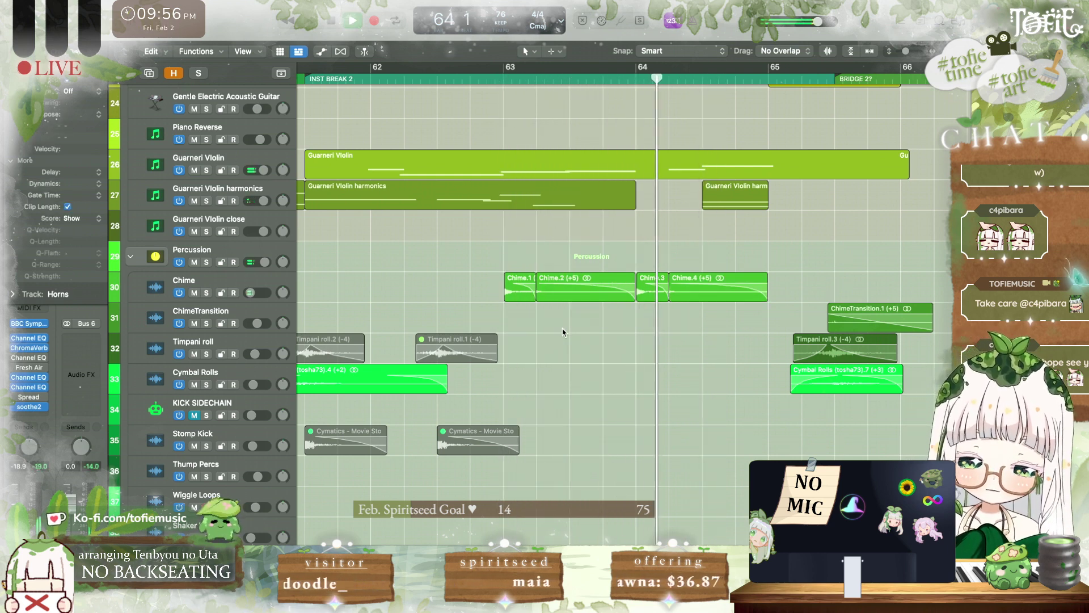
{"action": "left_click", "coordinate": [690, 295]}
{"action": "key", "text": "space"}
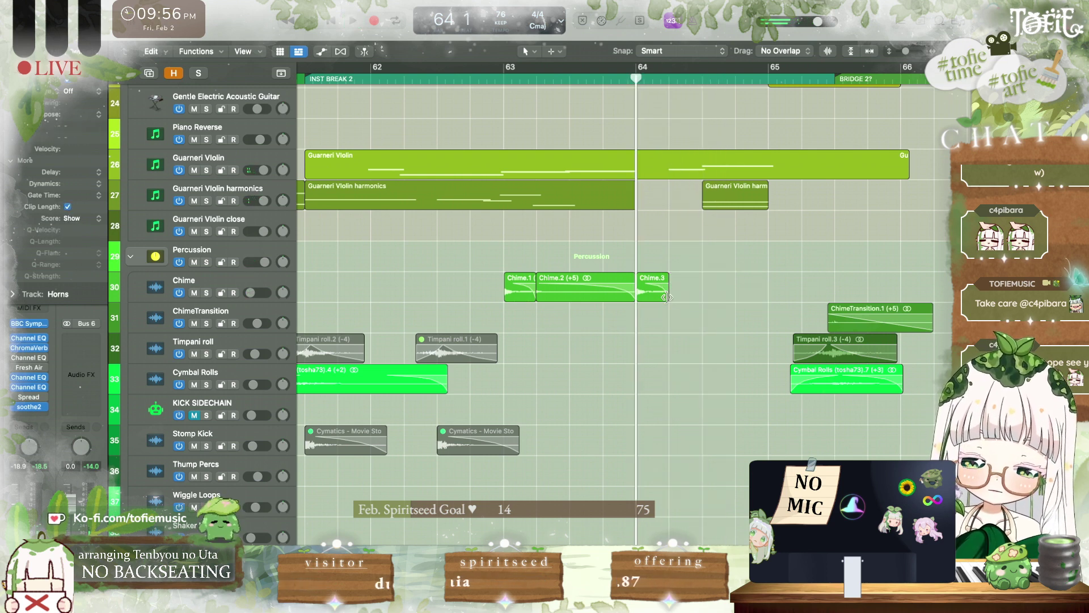
{"action": "left_click_drag", "start_coordinate": [666, 296], "coordinate": [767, 297]}
{"action": "key", "text": "space"}
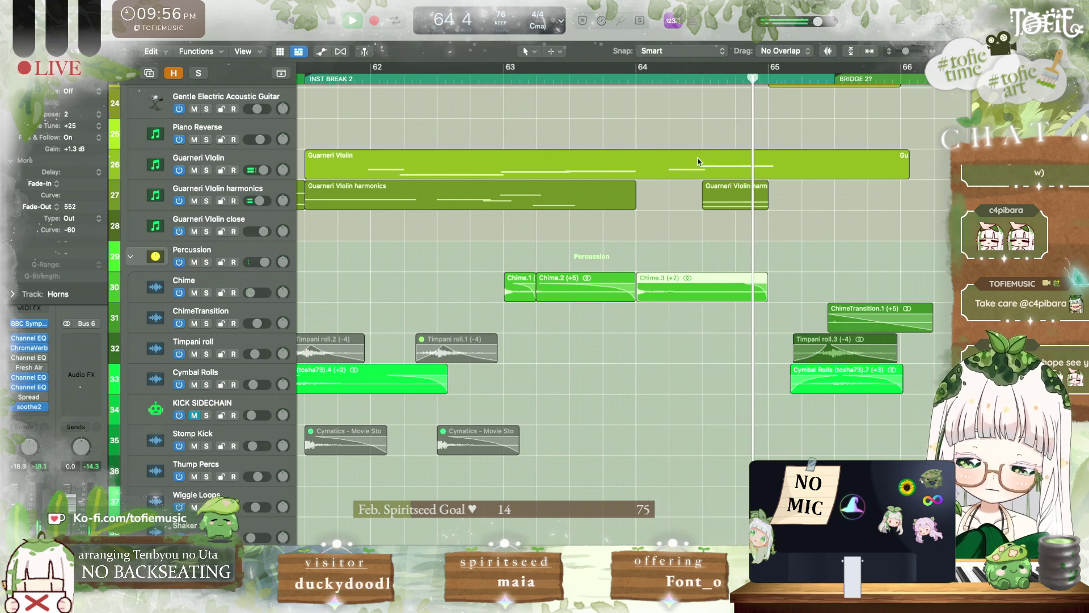
{"action": "key", "text": "space"}
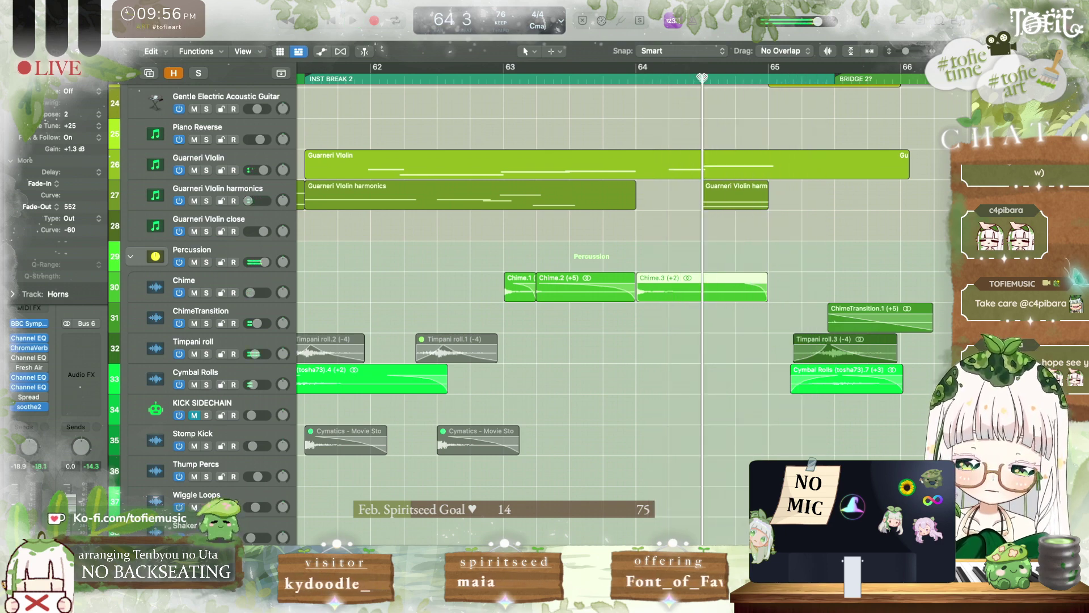
Step: Show the track automation, lower the Horns volume point at 64 3 to -33.8 dB and replay from 64 2
{"action": "key", "text": "a"}
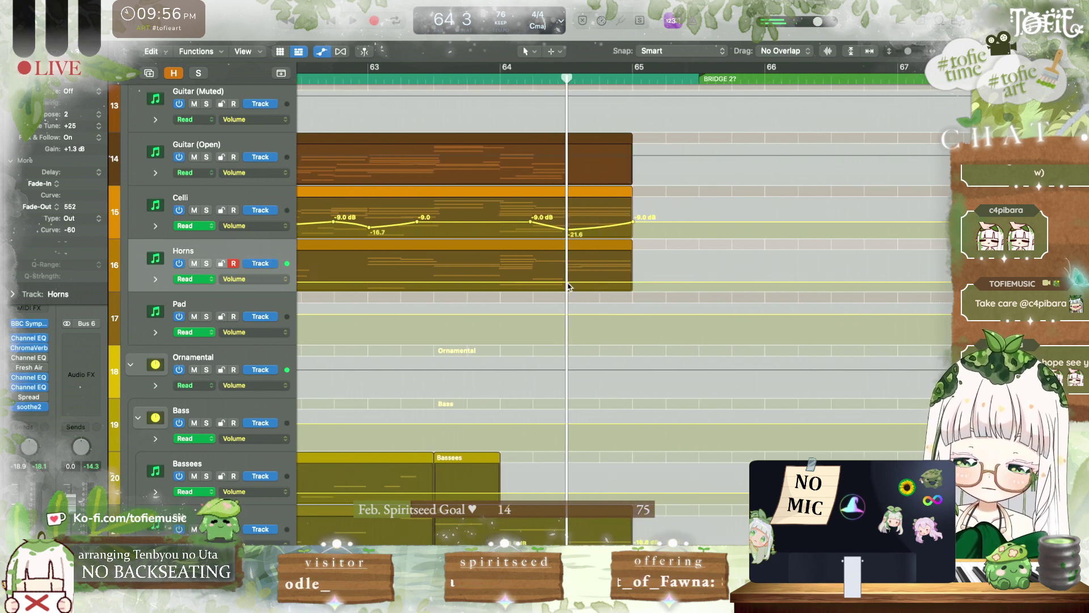
{"action": "key", "text": "super+Right"}
{"action": "key", "text": "super+Right"}
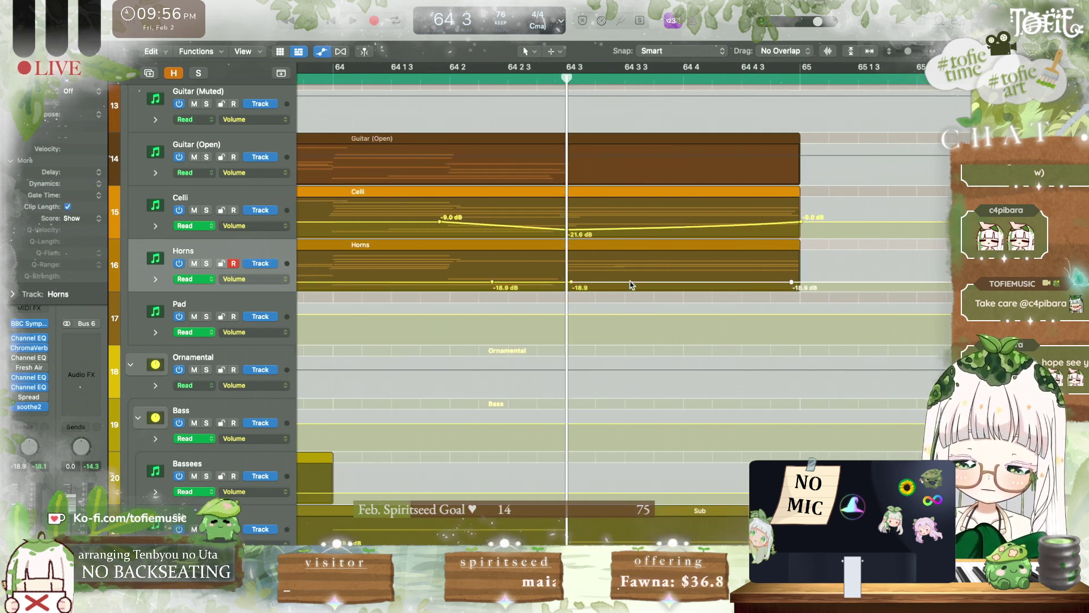
{"action": "left_click_drag", "start_coordinate": [572, 284], "coordinate": [571, 287]}
{"action": "left_click", "coordinate": [462, 78]}
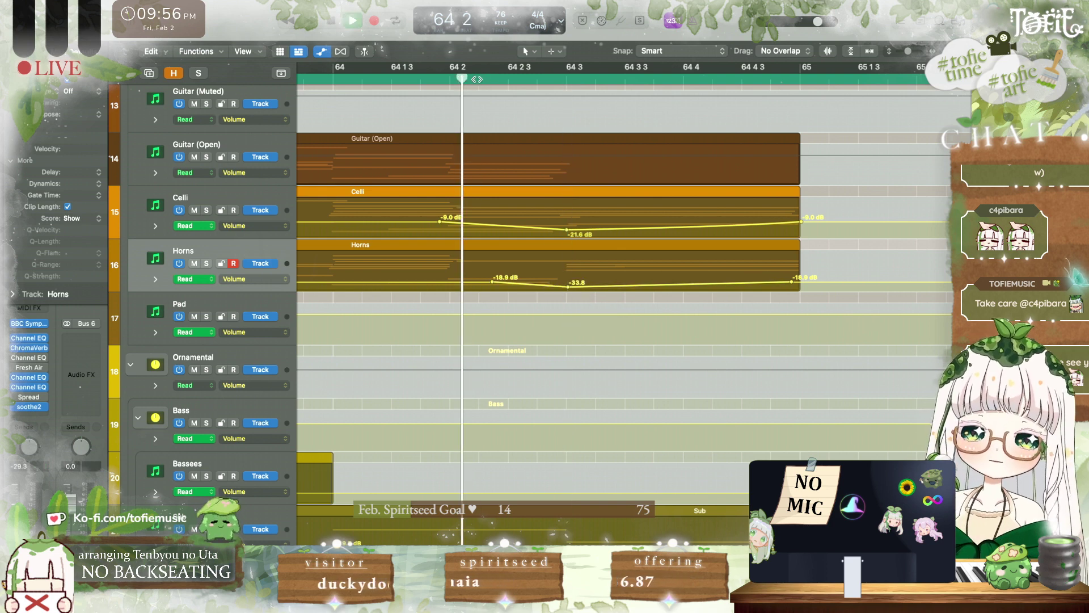
{"action": "key", "text": "space"}
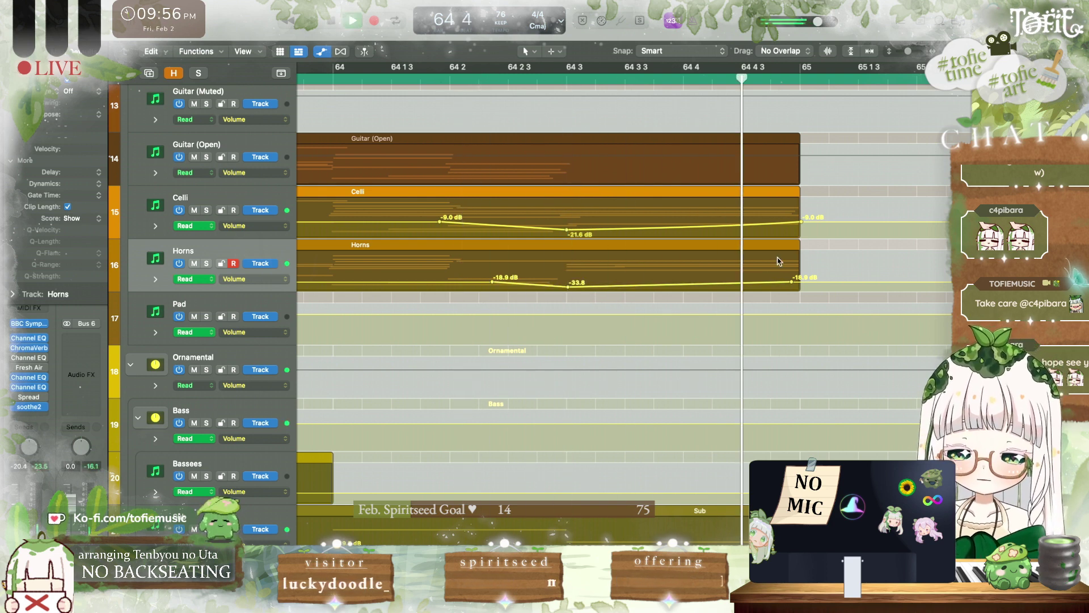
Step: Raise the Horns volume point to -14.6 dB at bar 65 and curve the swell leading into it using the Automation Curve Tool
{"action": "left_click_drag", "start_coordinate": [792, 282], "coordinate": [807, 282]}
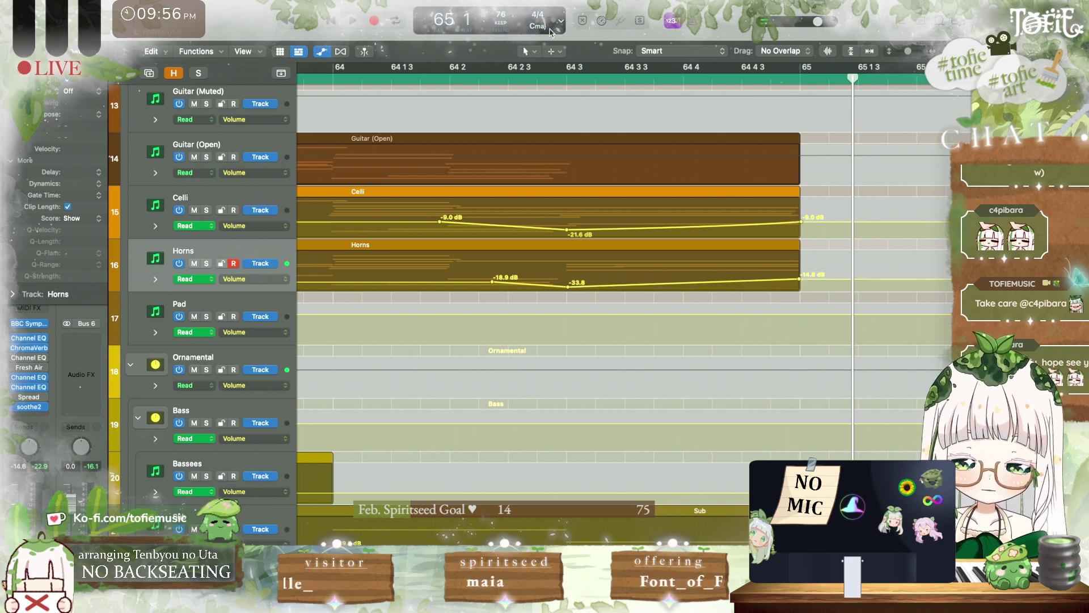
{"action": "left_click", "coordinate": [551, 51]}
{"action": "left_click", "coordinate": [573, 209]}
{"action": "left_click_drag", "start_coordinate": [664, 280], "coordinate": [665, 293]}
{"action": "left_click", "coordinate": [447, 81]}
{"action": "key", "text": "space"}
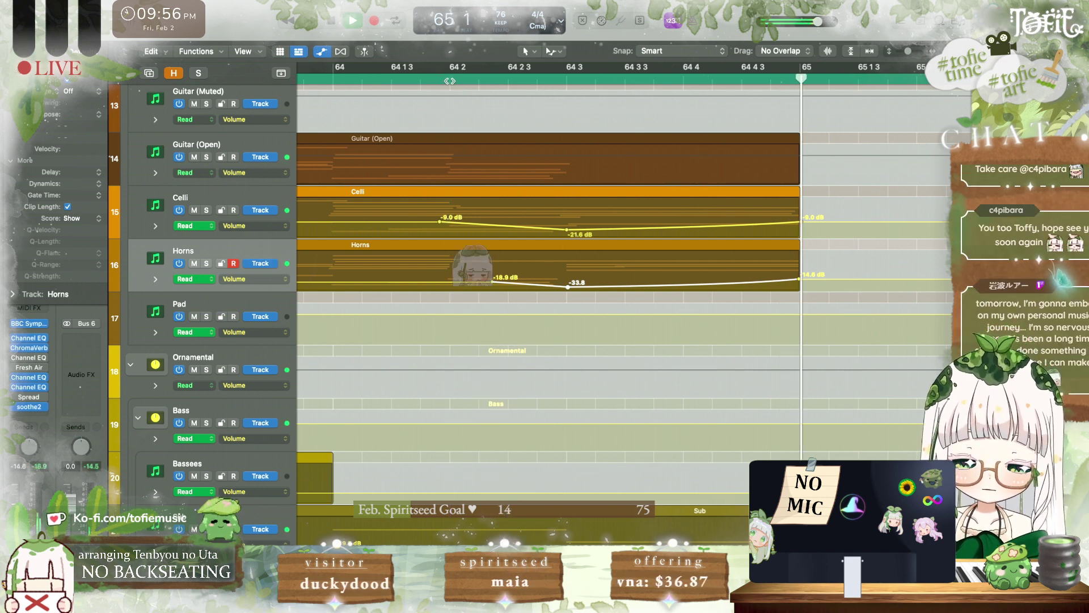
{"action": "left_click", "coordinate": [334, 83]}
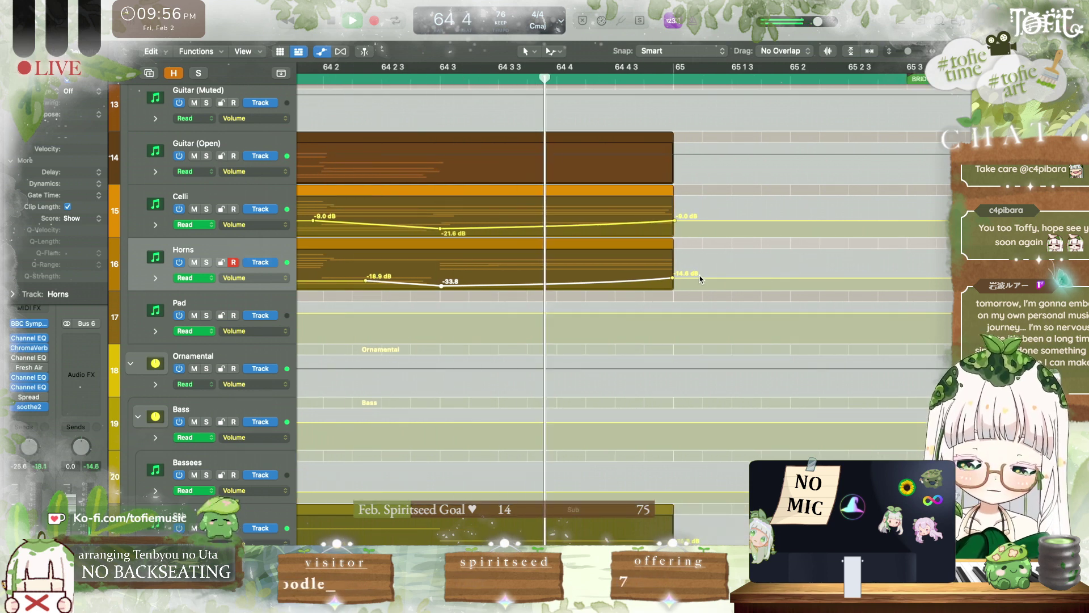
Step: Add Horns volume points just after bar 65 and before 65 3, drop the span between them to -∞ dB and curve its fall
{"action": "left_click", "coordinate": [688, 278]}
{"action": "left_click", "coordinate": [900, 278]}
{"action": "left_click", "coordinate": [916, 278]}
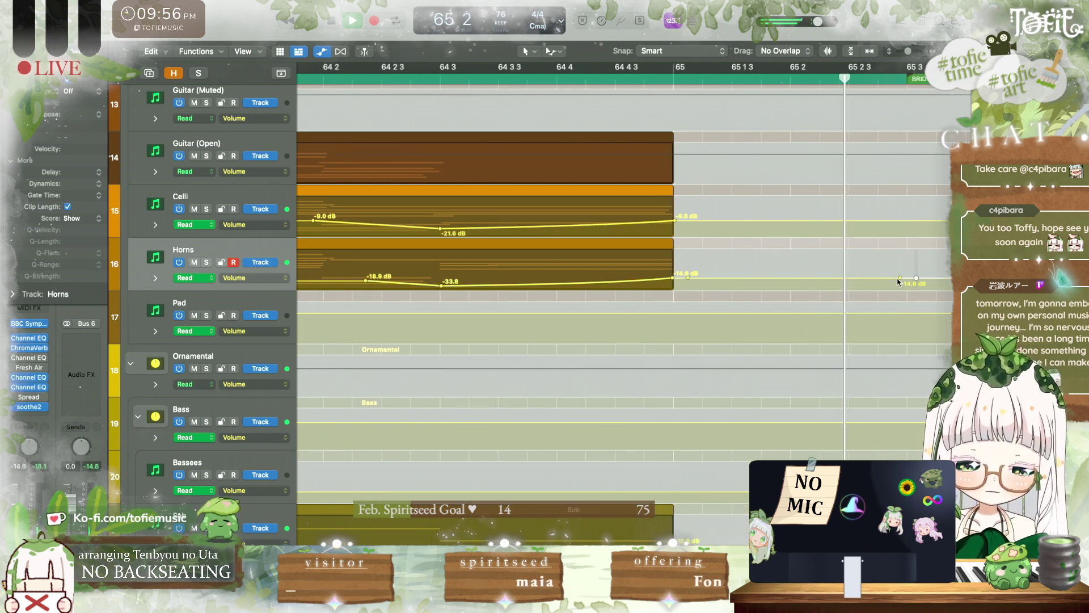
{"action": "left_click_drag", "start_coordinate": [850, 280], "coordinate": [732, 347]}
{"action": "left_click_drag", "start_coordinate": [688, 289], "coordinate": [692, 247]}
{"action": "key", "text": "space"}
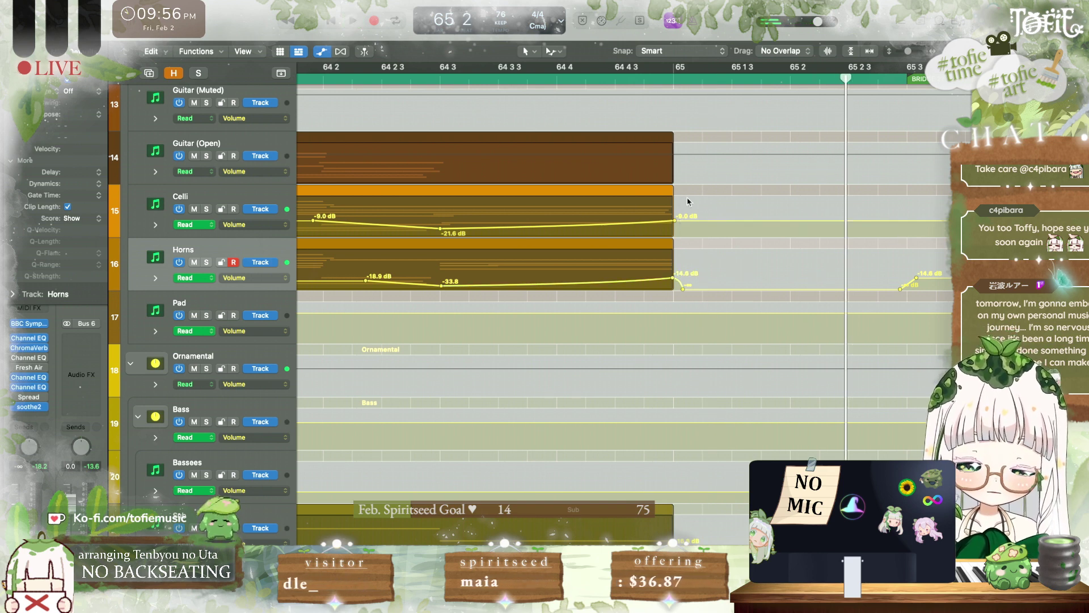
Step: Use the Marquee Tool to drop the Celli volume to -∞ dB from just after bar 65 until just before 65 3
{"action": "left_click", "coordinate": [565, 59]}
{"action": "left_click", "coordinate": [661, 230]}
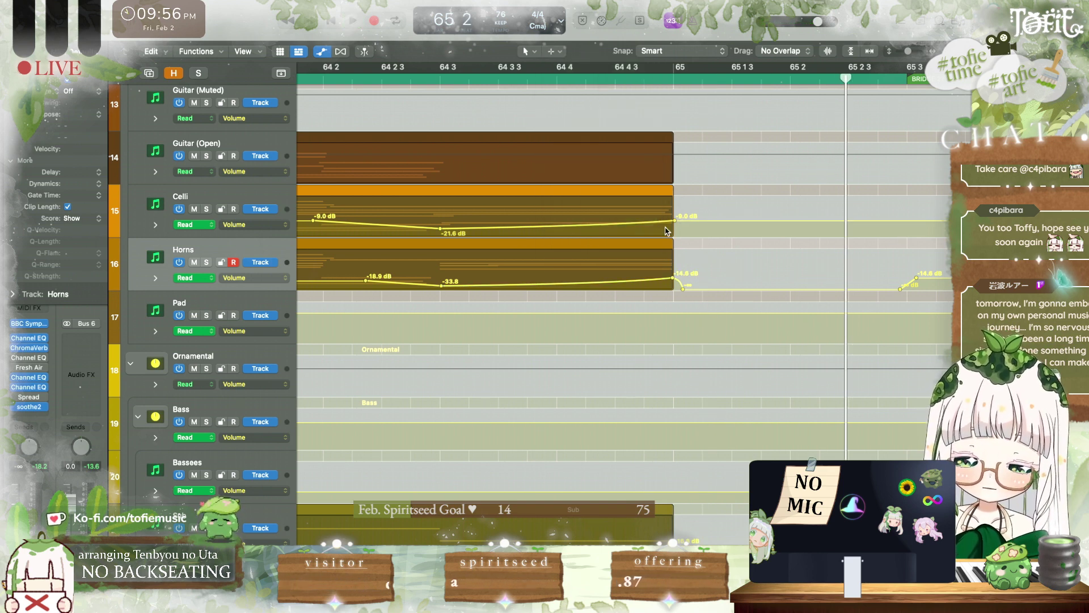
{"action": "left_click_drag", "start_coordinate": [678, 221], "coordinate": [840, 266]}
{"action": "left_click", "coordinate": [853, 223]}
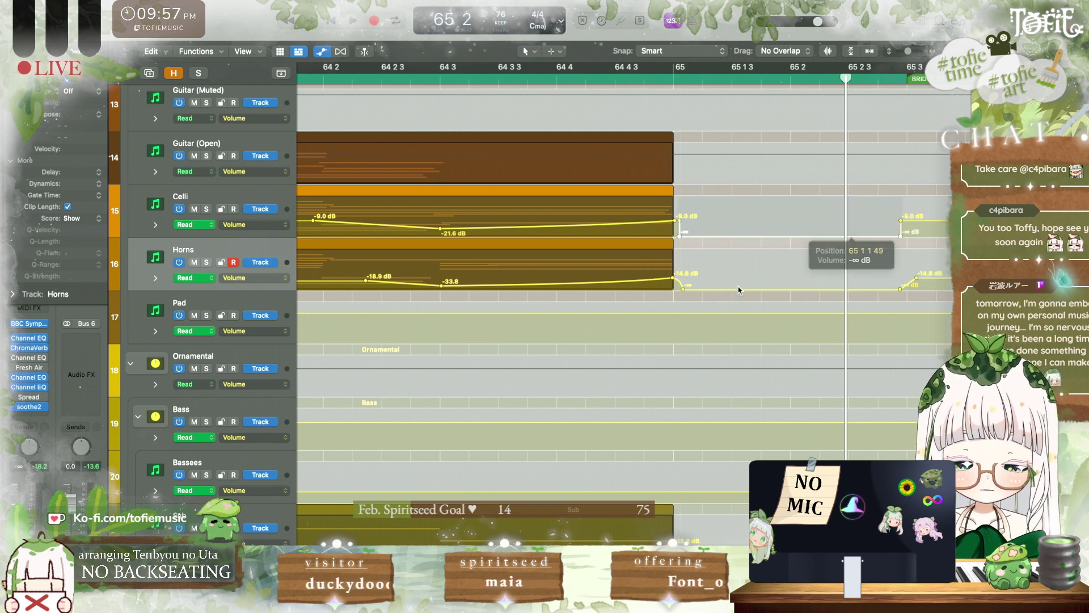
{"action": "left_click", "coordinate": [680, 225]}
Step: Curve the Celli volume fall after bar 65 and raise the lowered span to -17.5 dB
{"action": "left_click", "coordinate": [554, 51]}
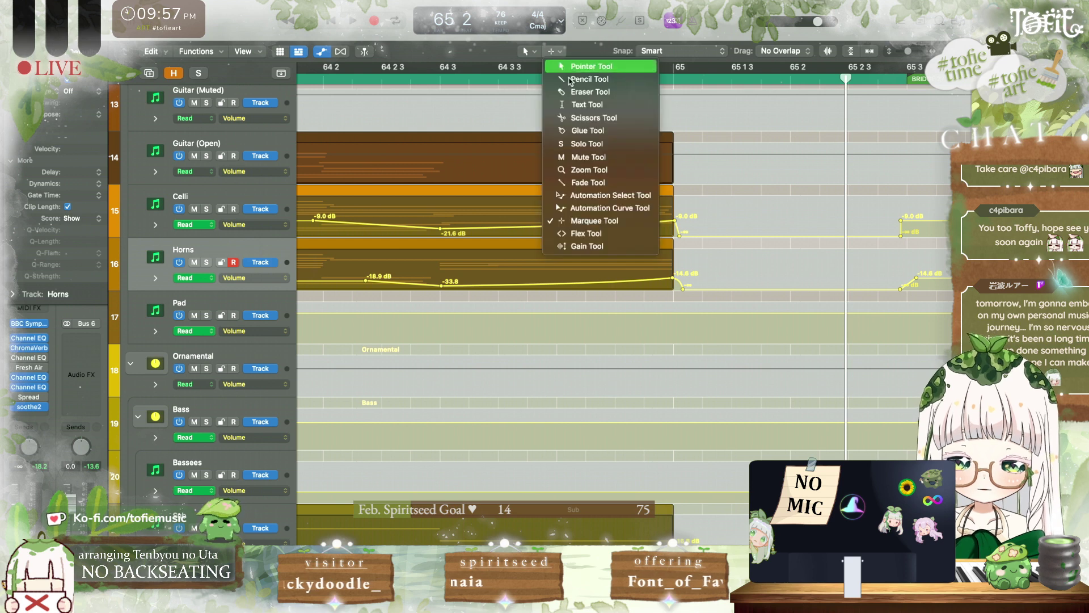
{"action": "left_click", "coordinate": [596, 208]}
{"action": "key", "text": "super+Right"}
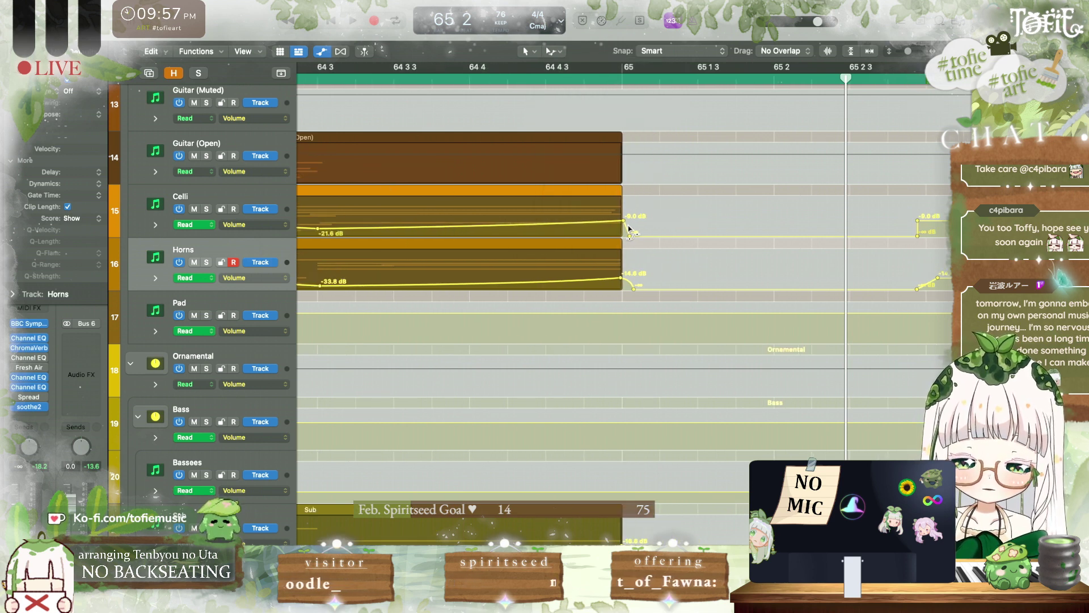
{"action": "left_click_drag", "start_coordinate": [629, 228], "coordinate": [630, 214]}
{"action": "key", "text": "space"}
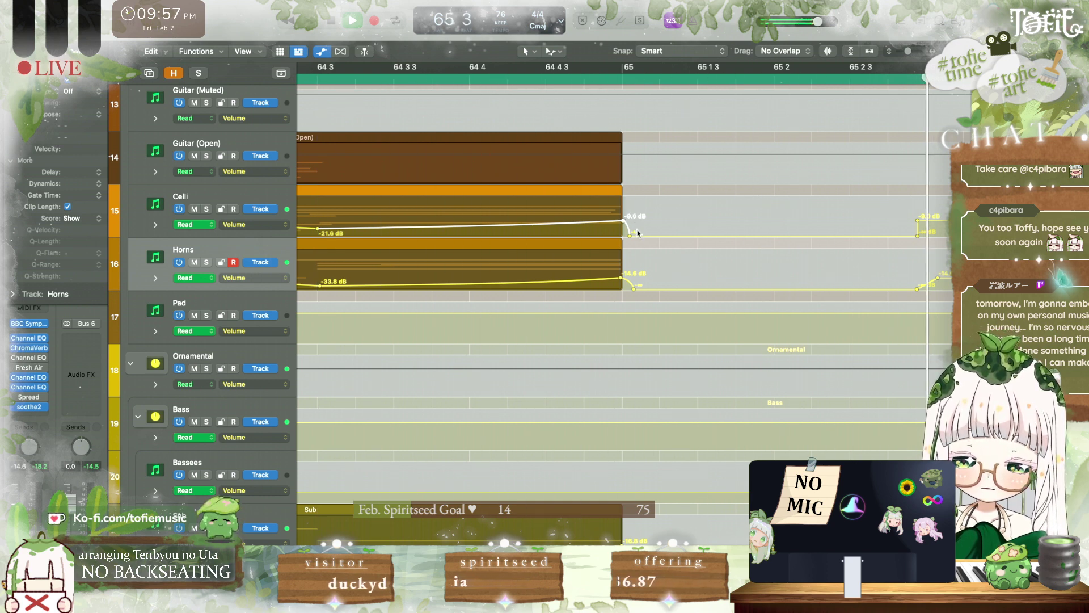
{"action": "left_click_drag", "start_coordinate": [641, 237], "coordinate": [643, 228]}
{"action": "key", "text": "space"}
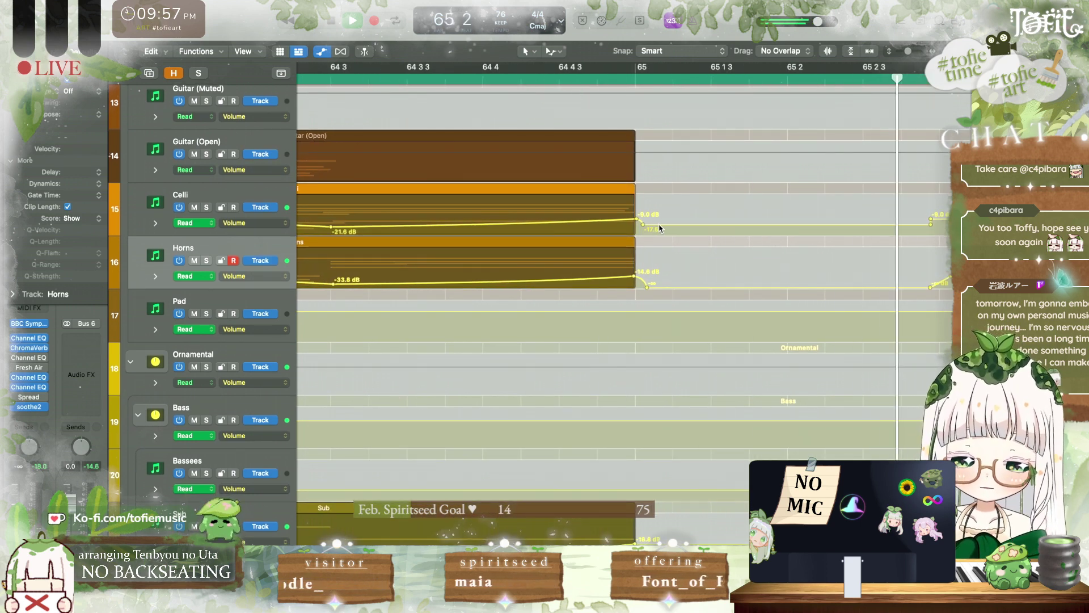
Step: Move the Celli and Horns volume return points to about 65 3 2, curve both rises and replay from bar 64
{"action": "left_click_drag", "start_coordinate": [668, 221], "coordinate": [718, 275]}
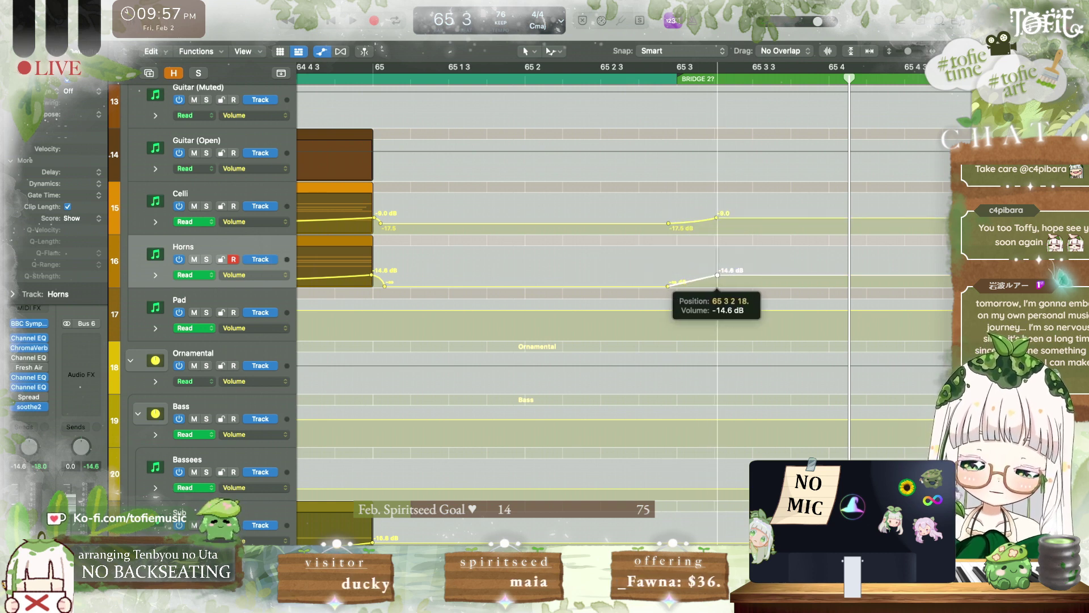
{"action": "left_click", "coordinate": [716, 217]}
{"action": "left_click", "coordinate": [667, 286]}
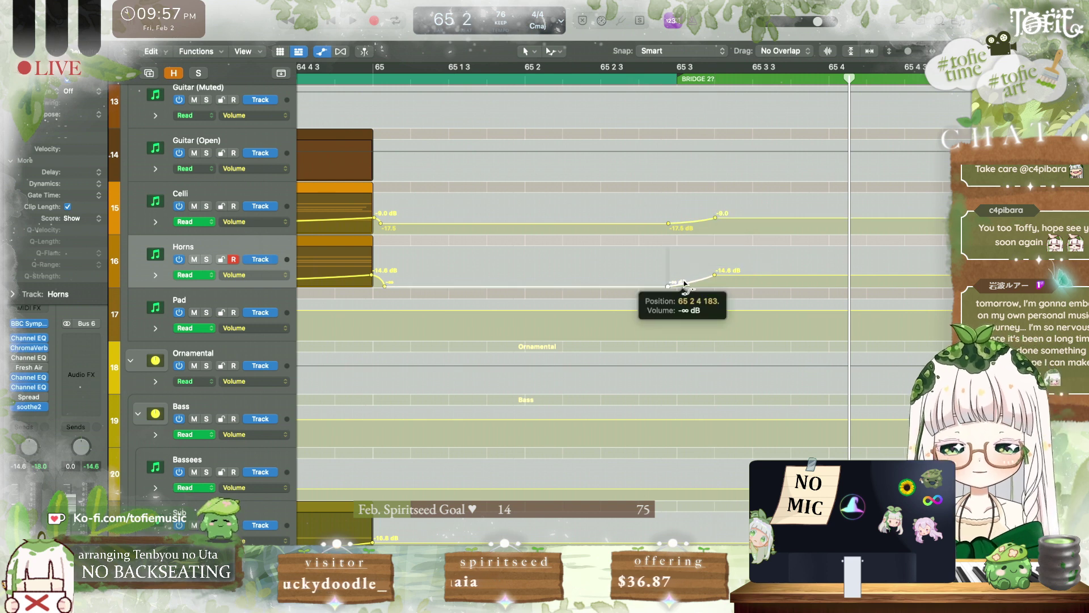
{"action": "key", "text": "space"}
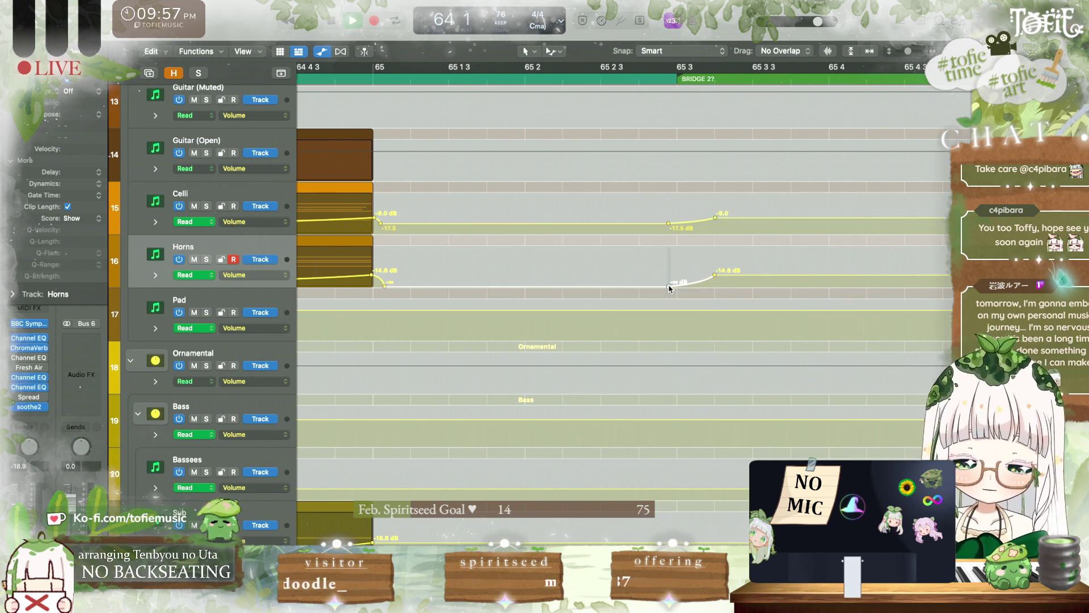
{"action": "scroll", "coordinate": [668, 286], "scroll_direction": "down", "scroll_amount": 3}
{"action": "scroll", "coordinate": [666, 286], "scroll_direction": "left", "scroll_amount": 3}
{"action": "scroll", "coordinate": [567, 264], "scroll_direction": "left", "scroll_amount": 3}
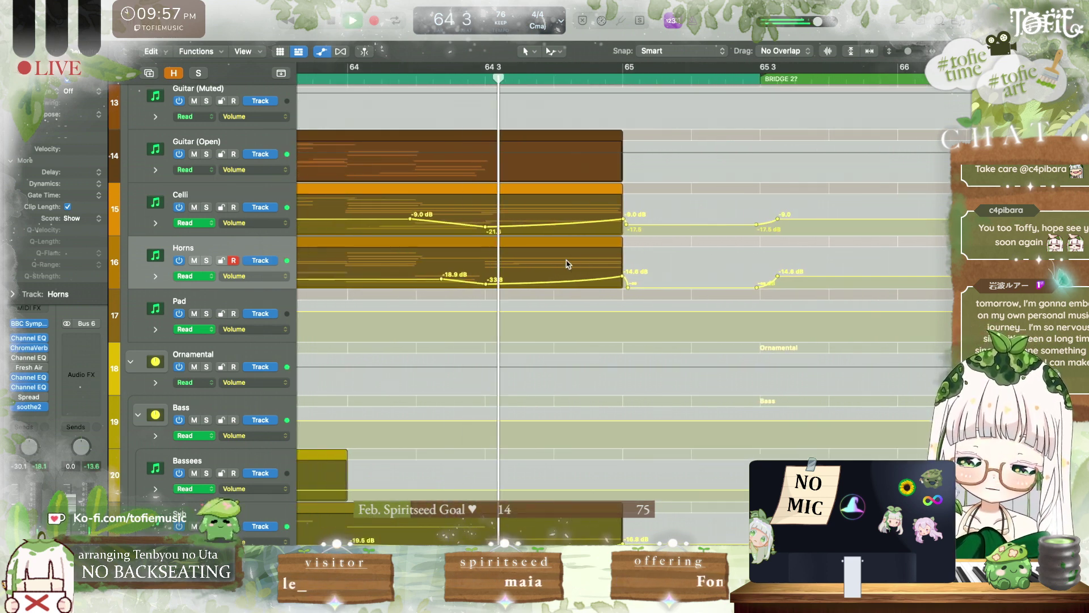
Step: Hide the automation, move the Chime region from bar 64 to 64 3 and set its transpose to 5, auditioning the result
{"action": "scroll", "coordinate": [567, 263], "scroll_direction": "down", "scroll_amount": 10}
{"action": "key", "text": "space"}
{"action": "key", "text": "a"}
{"action": "scroll", "coordinate": [567, 264], "scroll_direction": "down", "scroll_amount": 5}
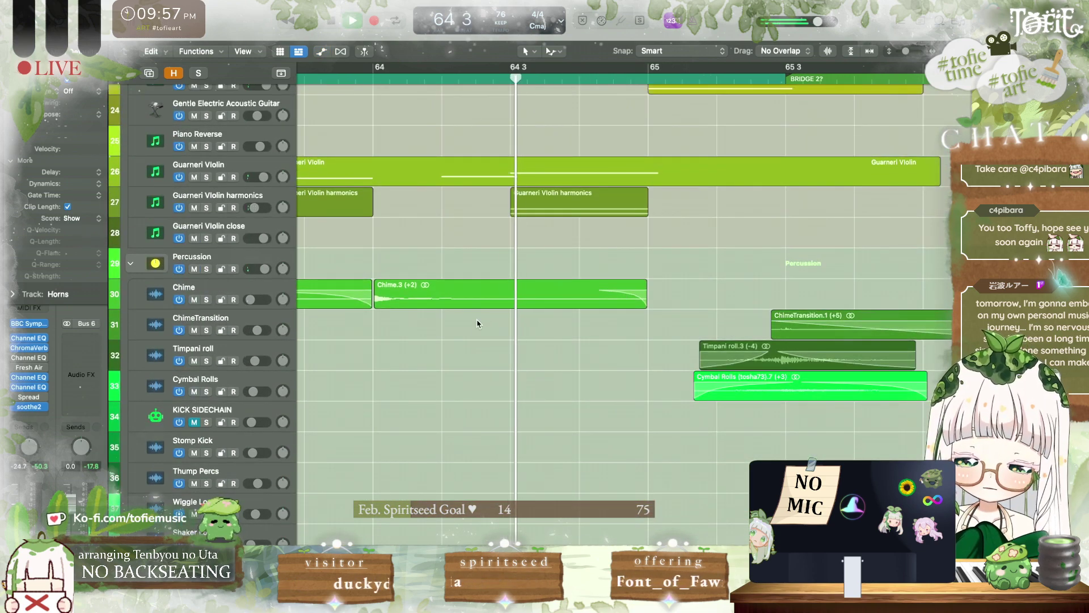
{"action": "left_click", "coordinate": [477, 290]}
{"action": "left_click_drag", "start_coordinate": [477, 290], "coordinate": [615, 291]}
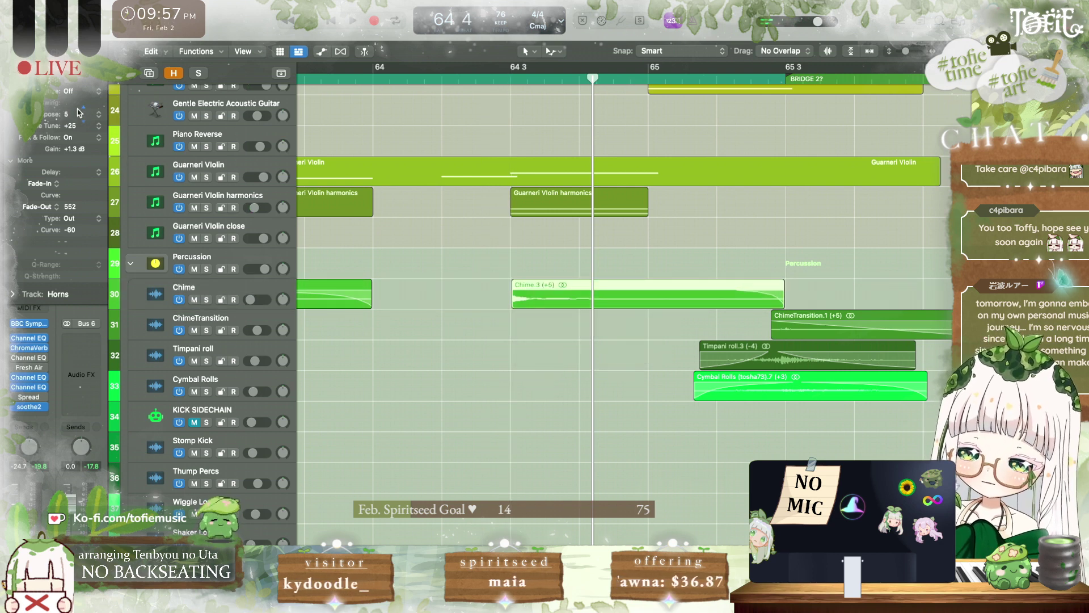
{"action": "key", "text": "space"}
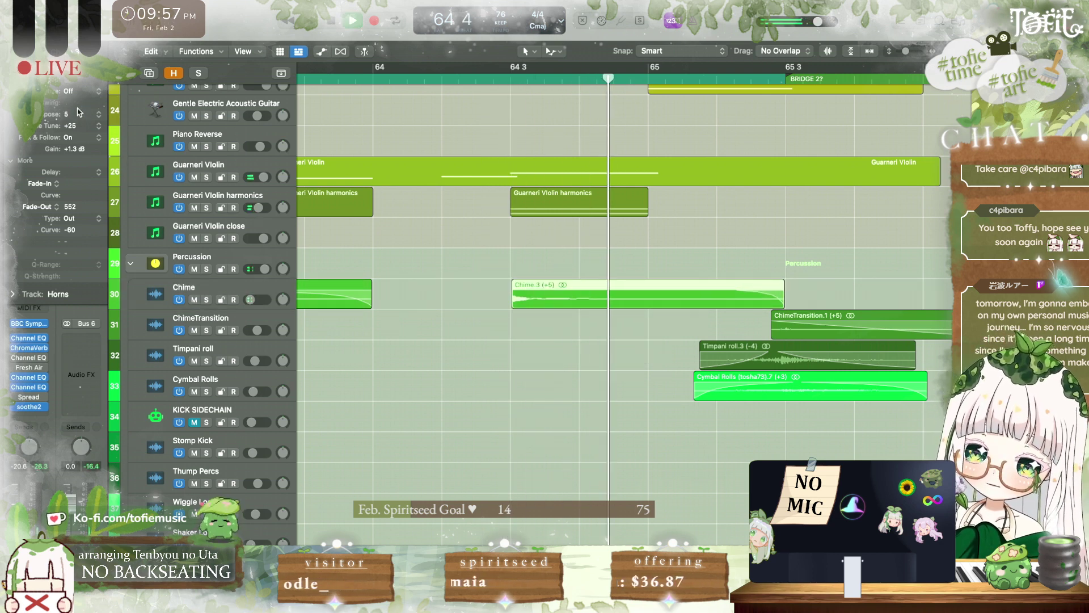
Step: Shorten the last Chime region so it ends at bar 65 and replay it from 64 3
{"action": "key", "text": "space"}
{"action": "left_click_drag", "start_coordinate": [783, 295], "coordinate": [648, 304]}
{"action": "key", "text": "space"}
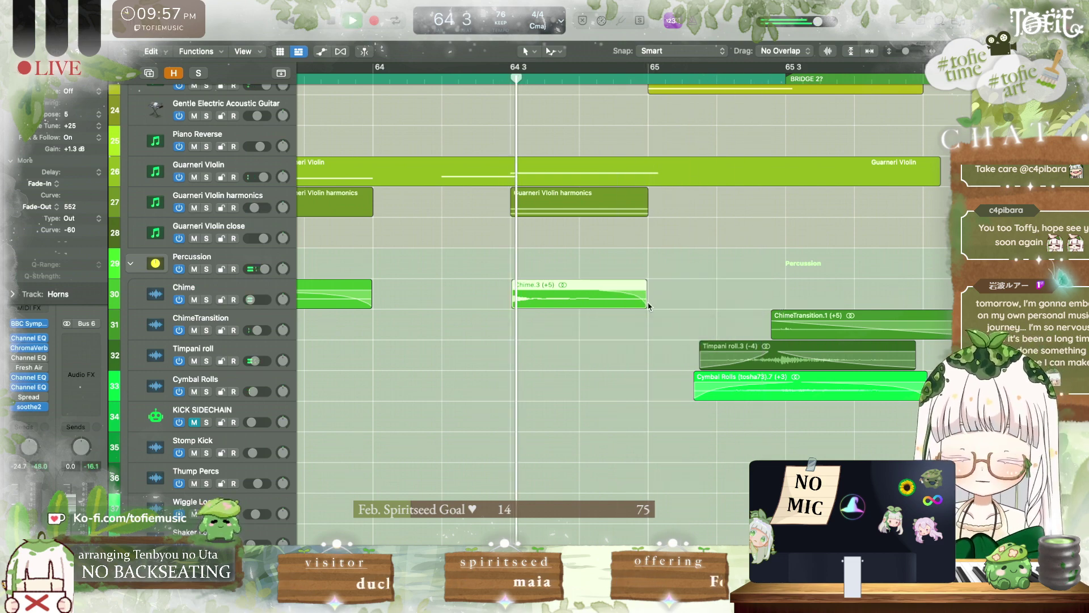
{"action": "scroll", "coordinate": [648, 304], "scroll_direction": "up", "scroll_amount": 5}
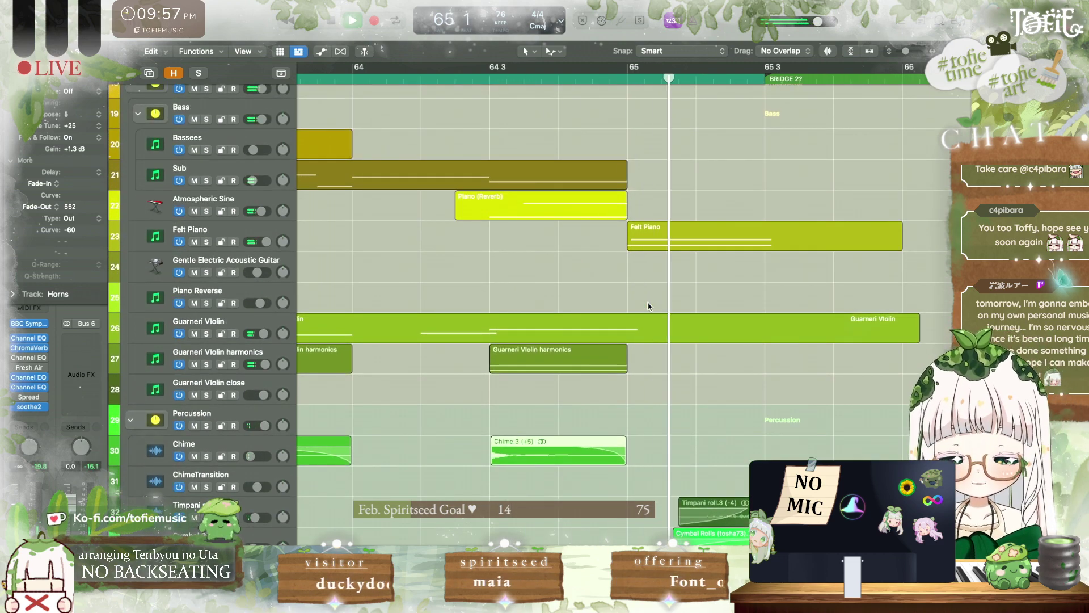
{"action": "key", "text": "space"}
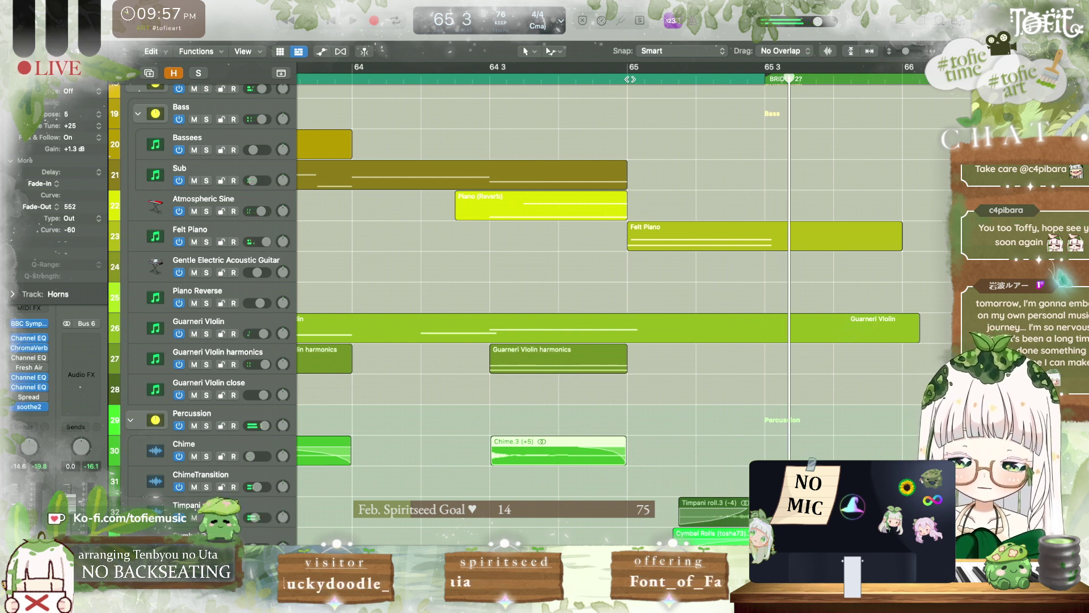
Step: Trim the Guarneri Violin note that starts near 64 3 so it ends at bar 65, and replay from 64 3
{"action": "double_click", "coordinate": [642, 328]}
{"action": "left_click_drag", "start_coordinate": [644, 354], "coordinate": [629, 355]}
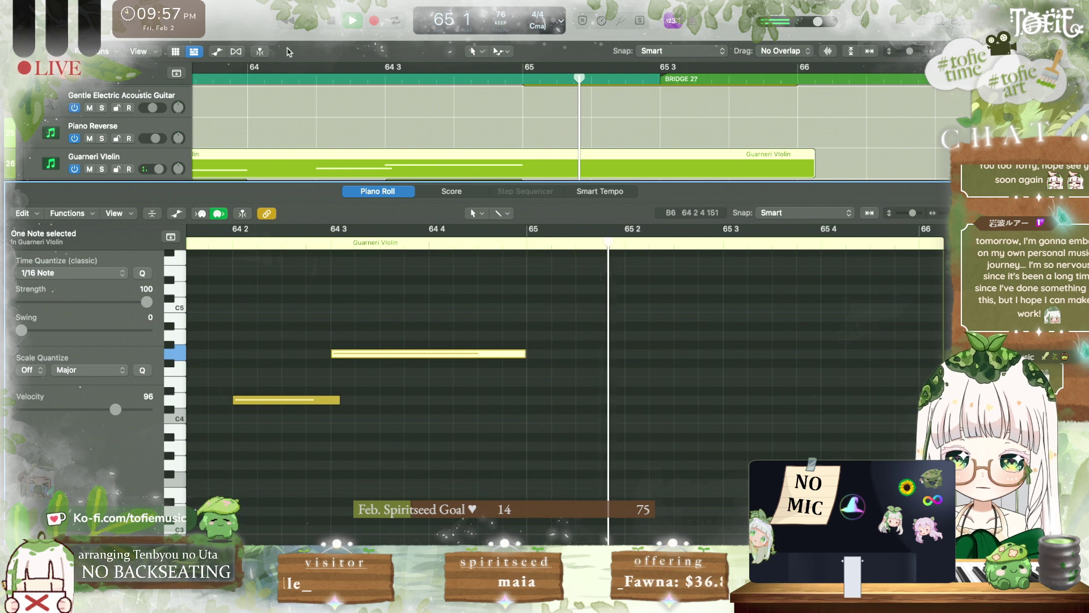
{"action": "key", "text": "p"}
{"action": "double_click", "coordinate": [380, 81]}
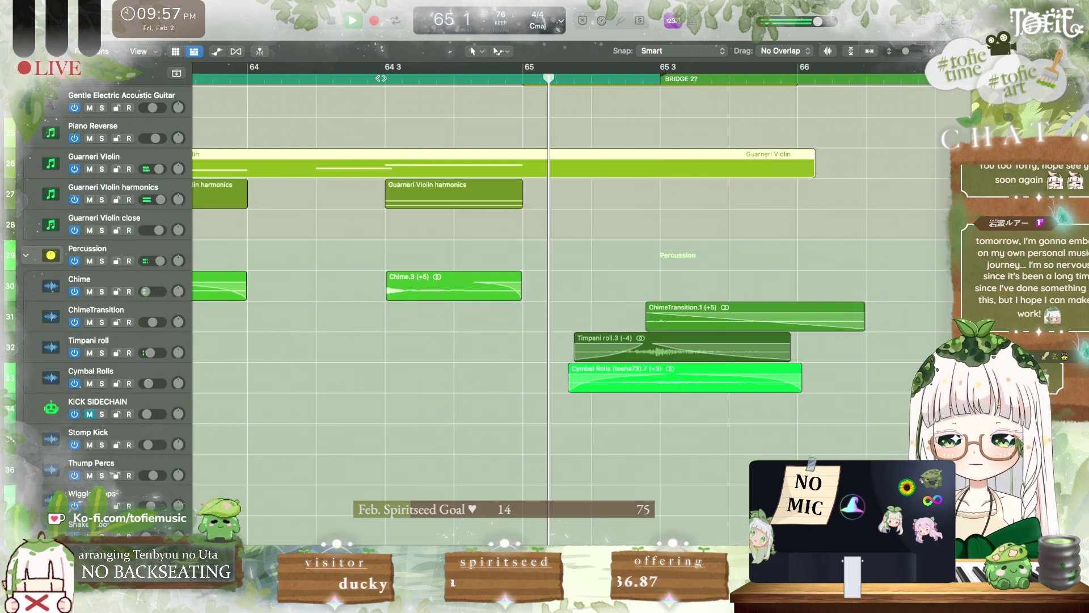
Step: Replay INST BREAK 2 from its start at 61 3 to judge the edited chimes and violin in context
{"action": "key", "text": "super+Left"}
{"action": "key", "text": "super+Left"}
{"action": "key", "text": "super+Left"}
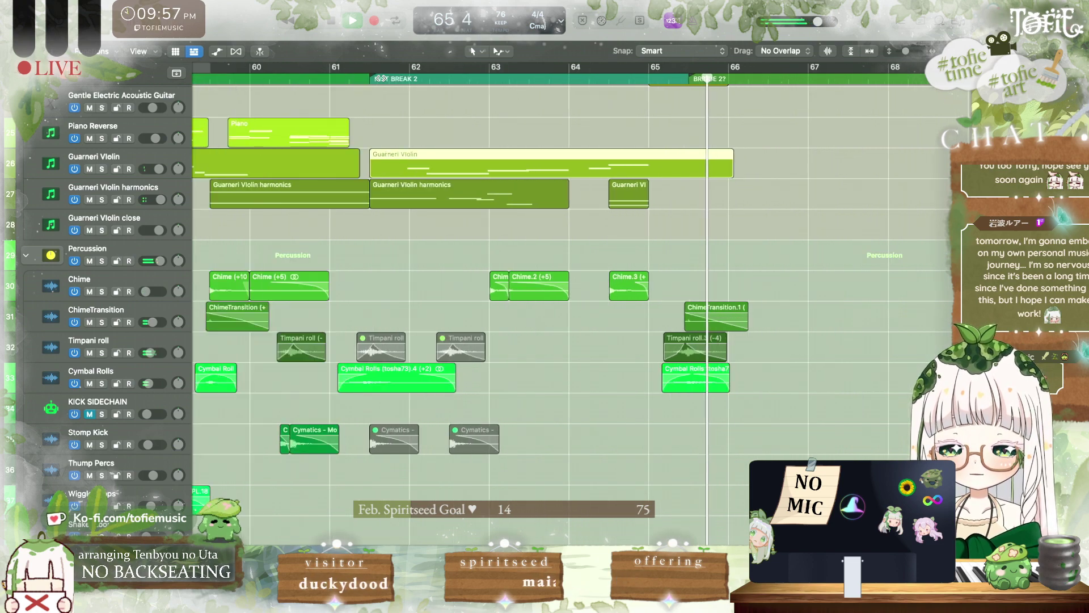
{"action": "key", "text": "space"}
{"action": "left_click", "coordinate": [490, 78]}
{"action": "key", "text": "space"}
{"action": "scroll", "coordinate": [491, 78], "scroll_direction": "up", "scroll_amount": 3}
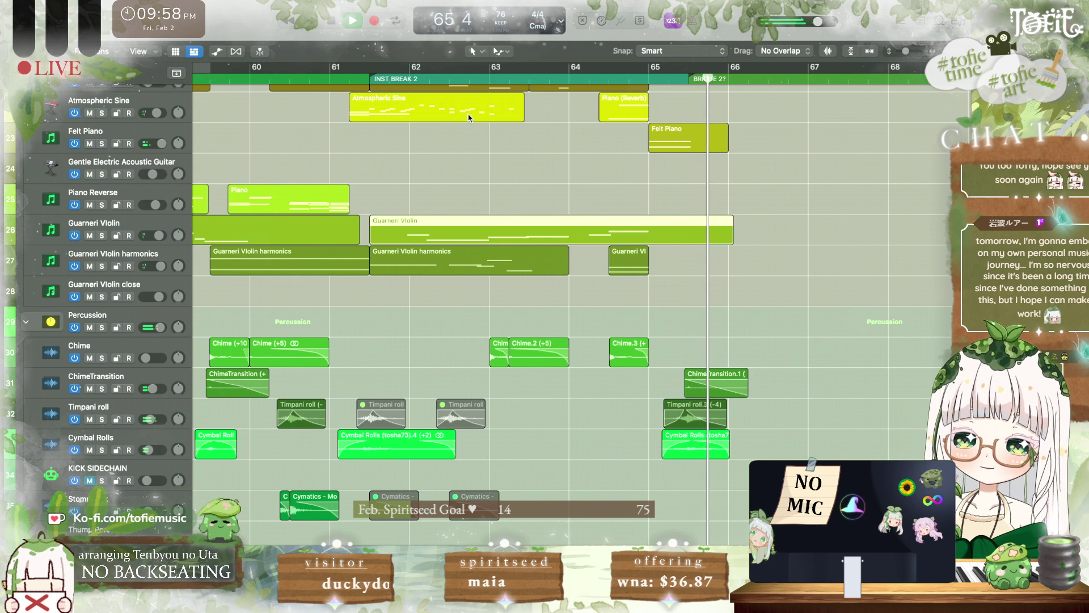
{"action": "key", "text": "space"}
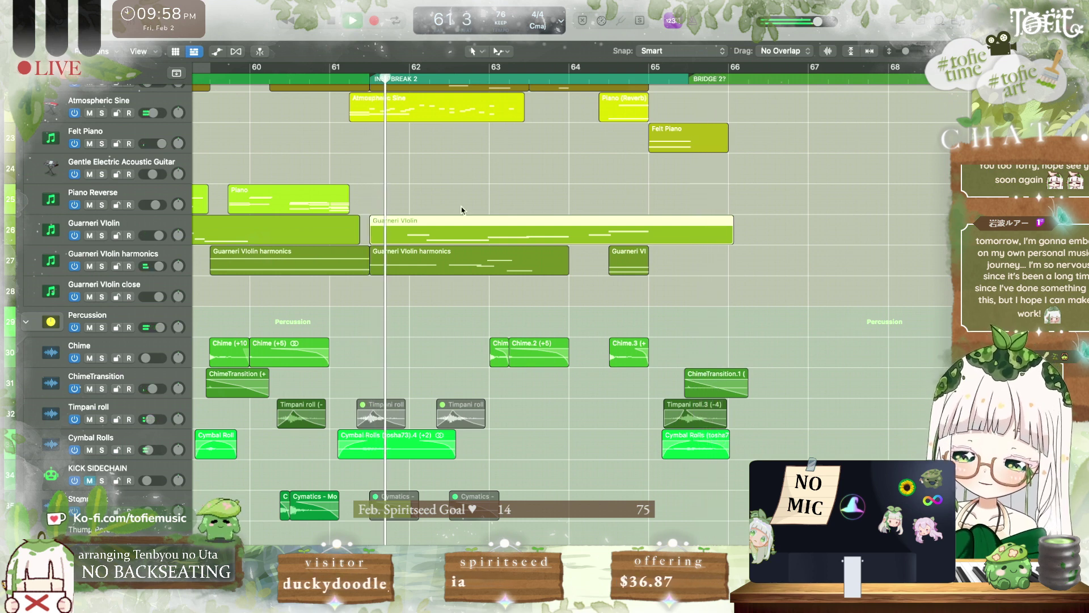
{"action": "left_click", "coordinate": [454, 189]}
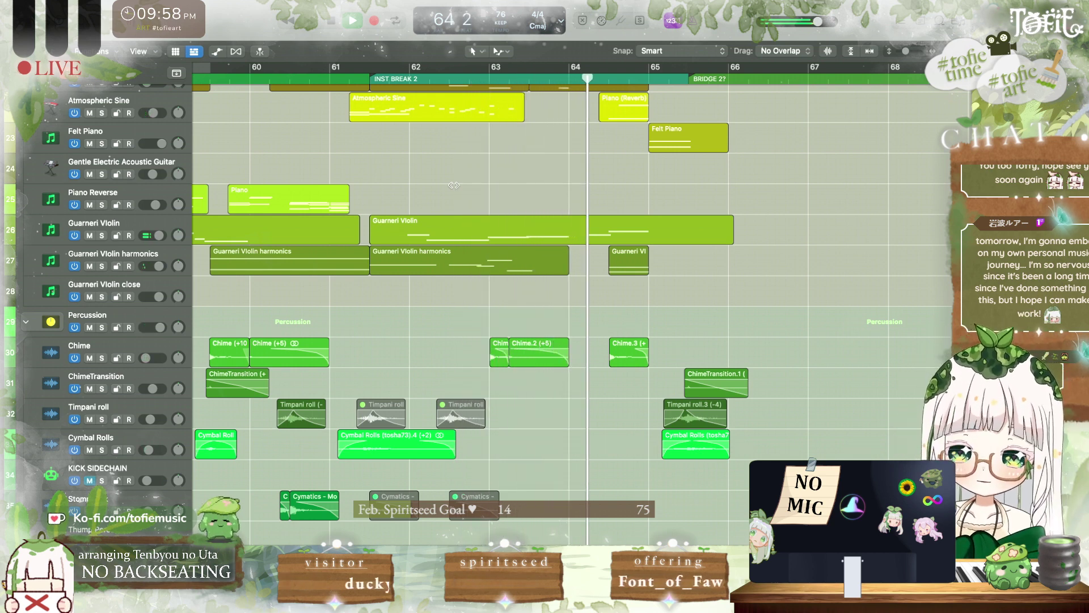
Step: Replay from bar 64, solo the Celli and Horns tracks and show their volume automation
{"action": "left_click", "coordinate": [567, 78]}
{"action": "scroll", "coordinate": [566, 77], "scroll_direction": "up", "scroll_amount": 8}
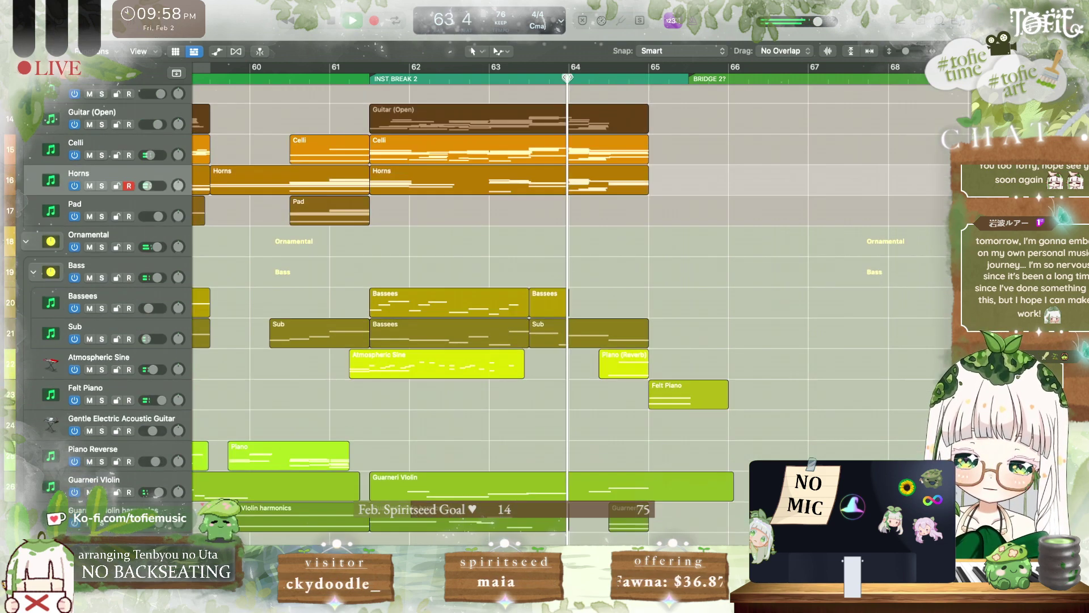
{"action": "key", "text": "super+Right"}
{"action": "key", "text": "super+Right"}
{"action": "key", "text": "super+Right"}
{"action": "key", "text": "super+Right"}
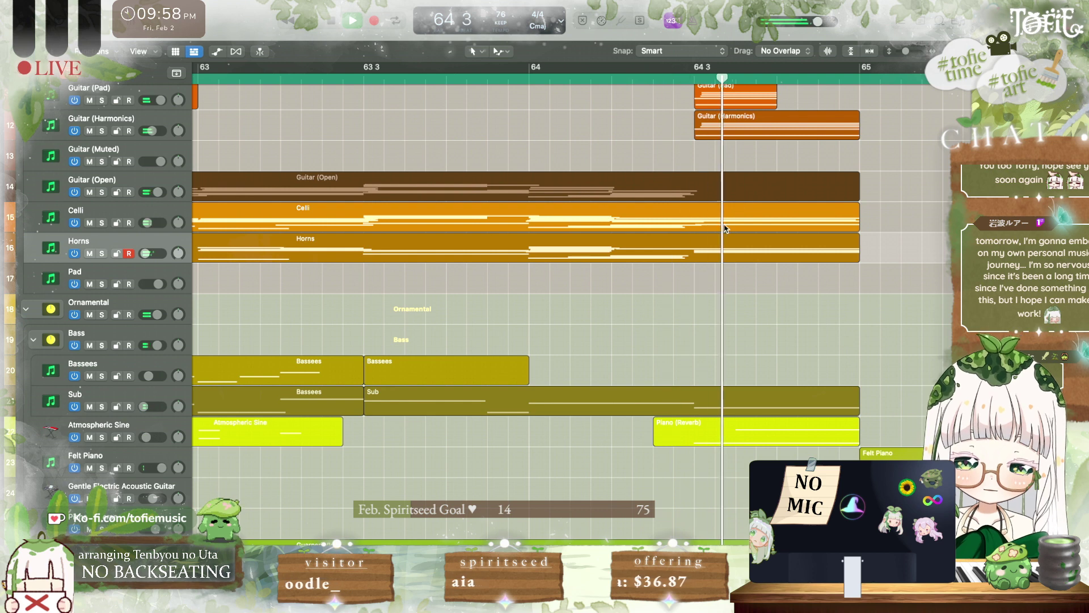
{"action": "key", "text": "space"}
{"action": "key", "text": "space"}
{"action": "left_click", "coordinate": [101, 222]}
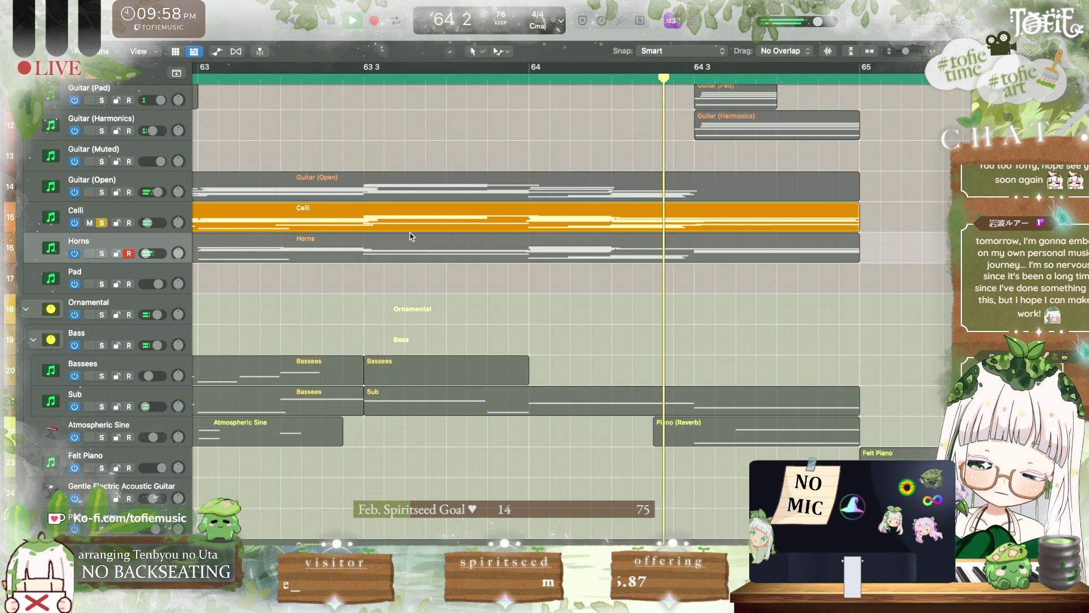
{"action": "left_click", "coordinate": [102, 253]}
{"action": "key", "text": "comma"}
{"action": "key", "text": "a"}
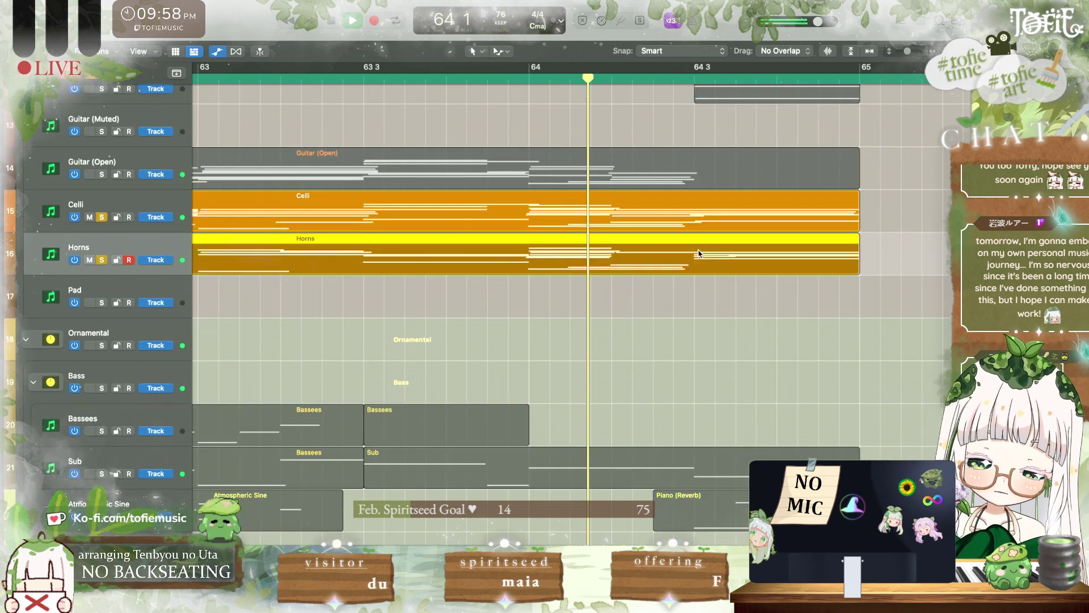
Step: Shape the volume dips at 64 3 to -24.9 dB on Horns and -17.5 dB on Celli, replaying both
{"action": "left_click_drag", "start_coordinate": [696, 280], "coordinate": [608, 276]}
{"action": "key", "text": "space"}
{"action": "key", "text": "space"}
{"action": "left_click", "coordinate": [695, 223]}
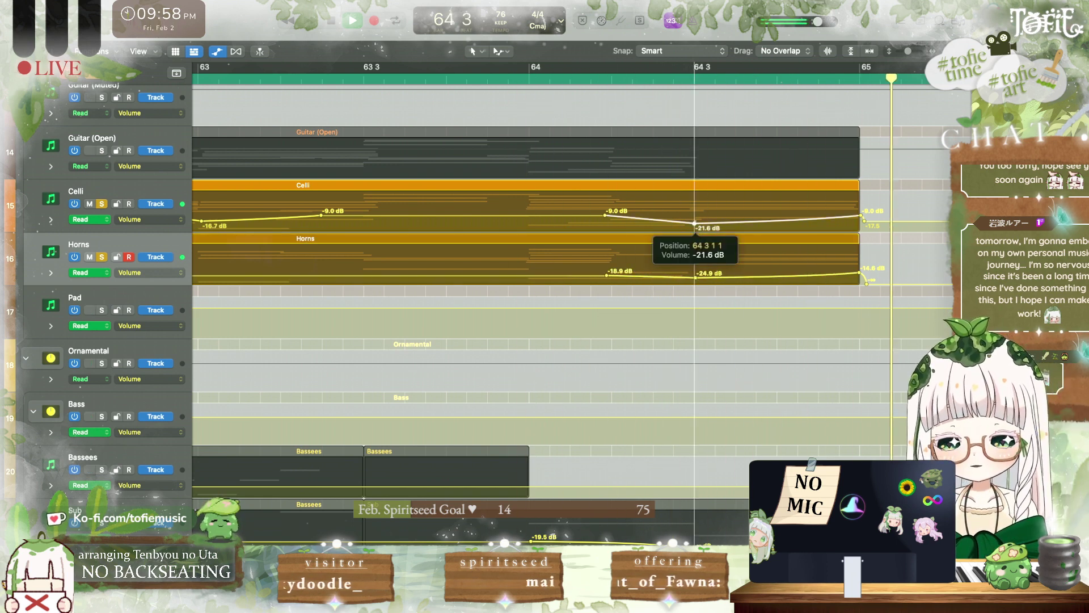
{"action": "key", "text": "space"}
{"action": "key", "text": "space"}
Step: Raise the Horns' lowered volume span between bar 65 and 65 3 slightly and replay the passage
{"action": "left_click_drag", "start_coordinate": [875, 282], "coordinate": [875, 277]}
{"action": "scroll", "coordinate": [877, 281], "scroll_direction": "right", "scroll_amount": 4}
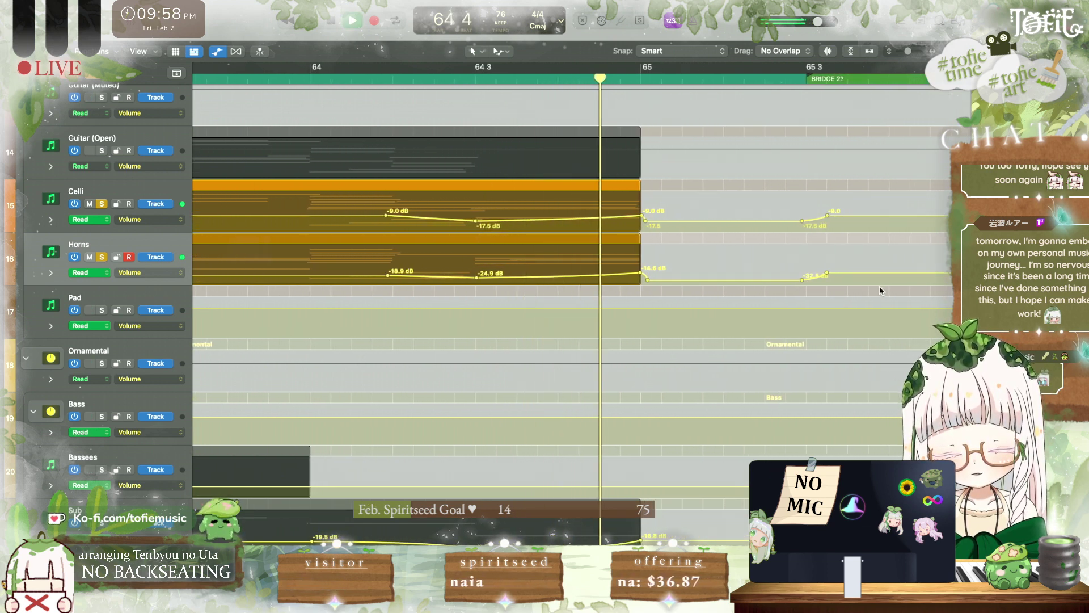
{"action": "key", "text": "space"}
{"action": "key", "text": "space"}
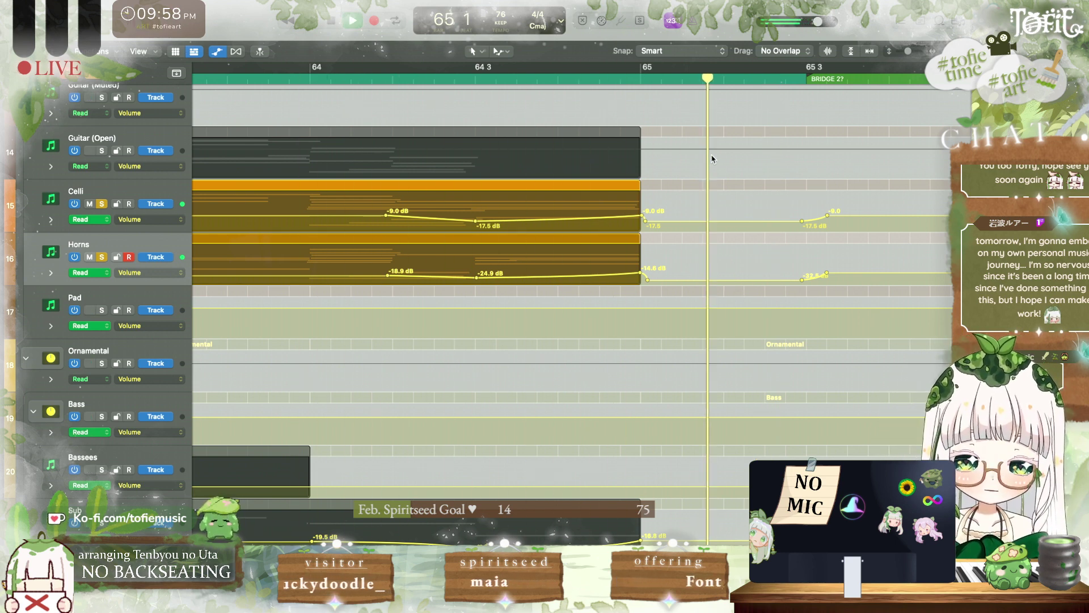
Step: Hide the automation, take Celli and Horns out of solo and replay the full mix across bar 65
{"action": "key", "text": "a"}
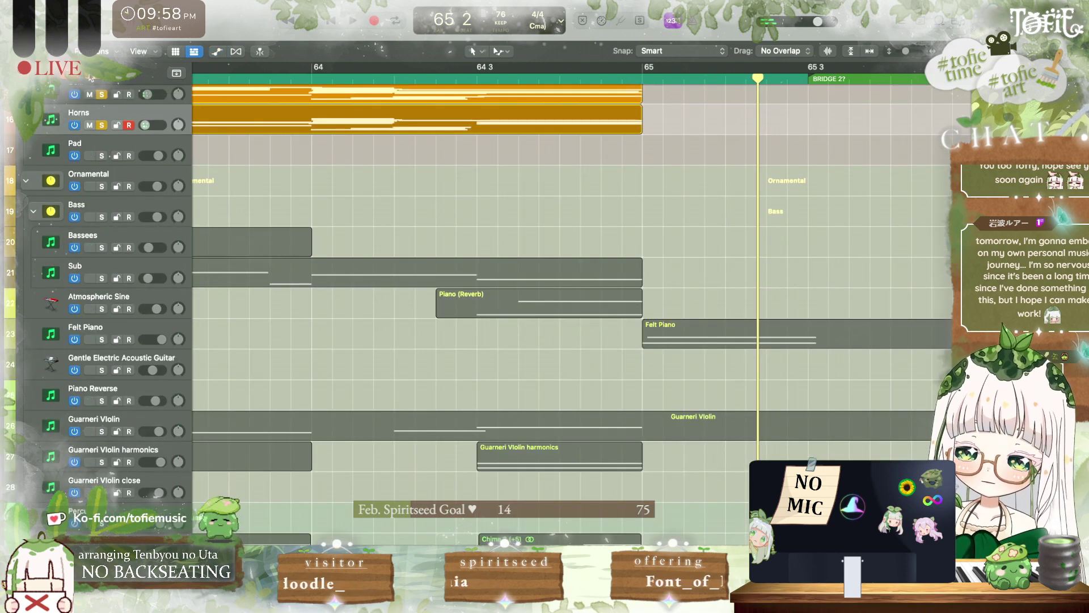
{"action": "left_click_drag", "start_coordinate": [101, 94], "coordinate": [102, 125]}
{"action": "key", "text": "space"}
{"action": "scroll", "coordinate": [392, 175], "scroll_direction": "up", "scroll_amount": 2}
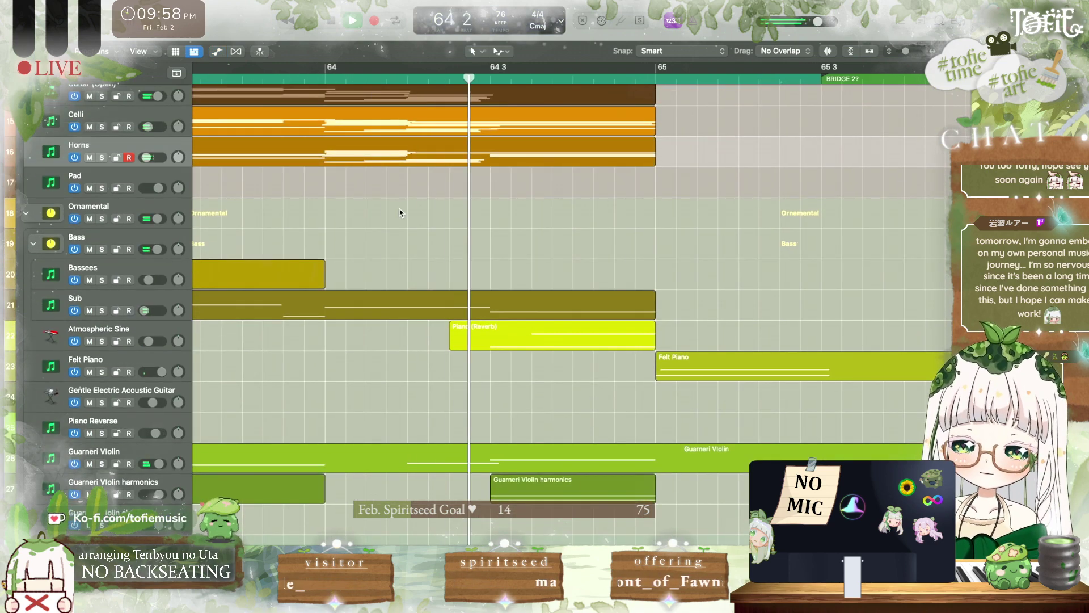
{"action": "scroll", "coordinate": [400, 213], "scroll_direction": "up", "scroll_amount": 3}
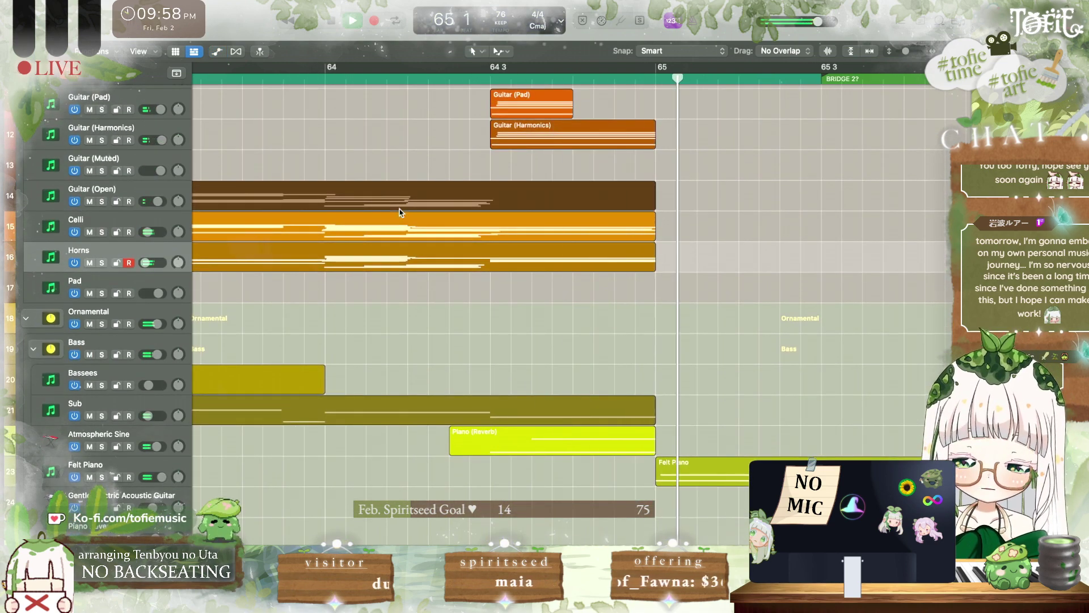
Step: Try a gradual Celli and Horns volume fall from bar 65 to 65 3 without the points just after bar 65
{"action": "key", "text": "space"}
{"action": "key", "text": "a"}
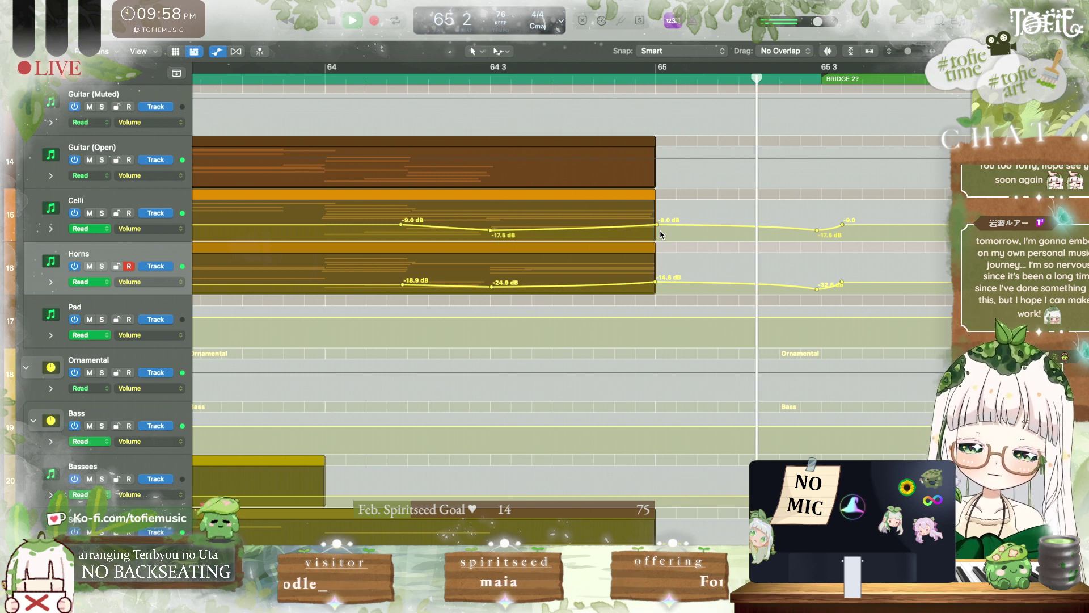
{"action": "key", "text": "a"}
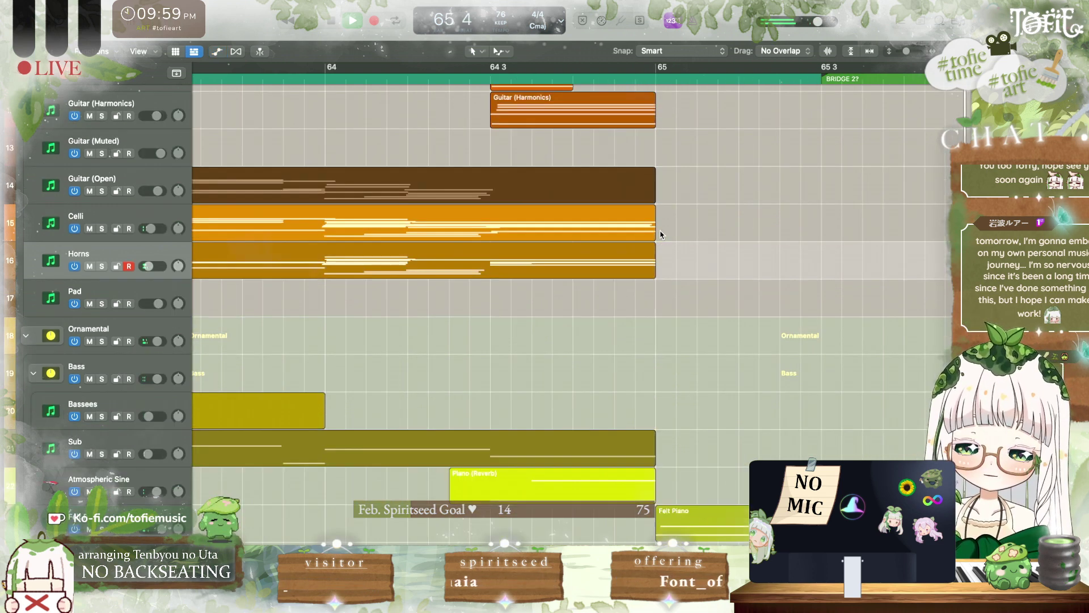
Step: Solo the Guitar (Pad) track and play it from 64 3
{"action": "scroll", "coordinate": [661, 233], "scroll_direction": "left", "scroll_amount": 2}
{"action": "key", "text": "space"}
{"action": "scroll", "coordinate": [477, 148], "scroll_direction": "left", "scroll_amount": 3}
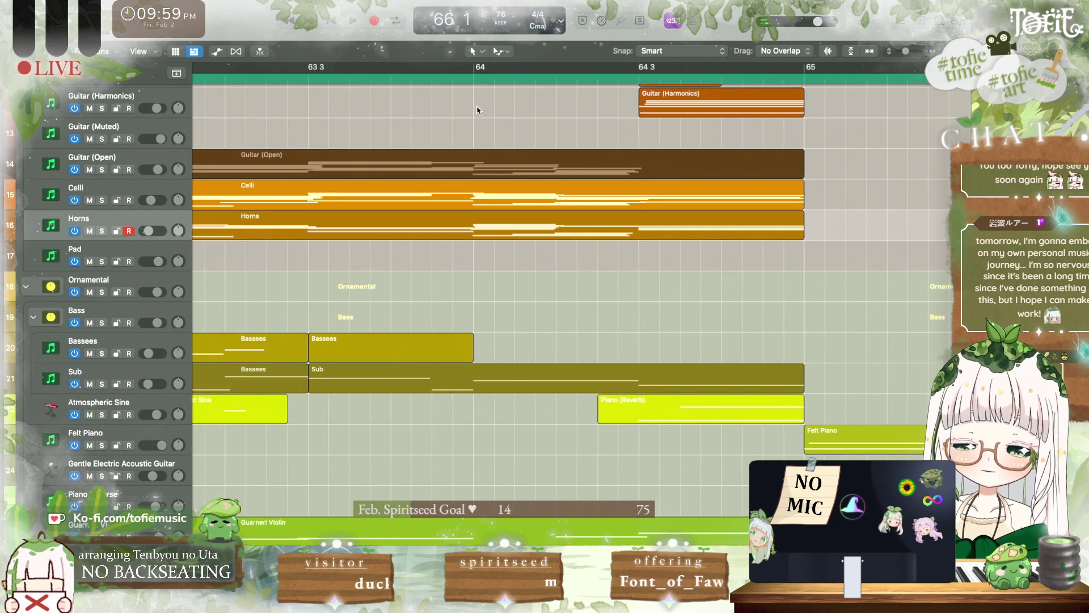
{"action": "scroll", "coordinate": [474, 80], "scroll_direction": "up", "scroll_amount": 7}
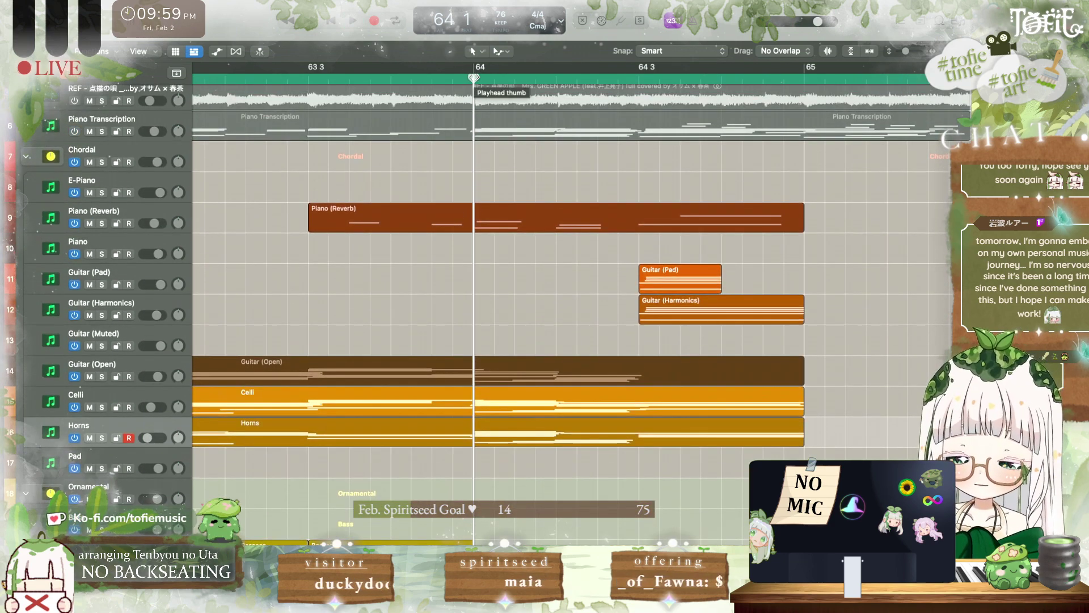
{"action": "left_click", "coordinate": [101, 285]}
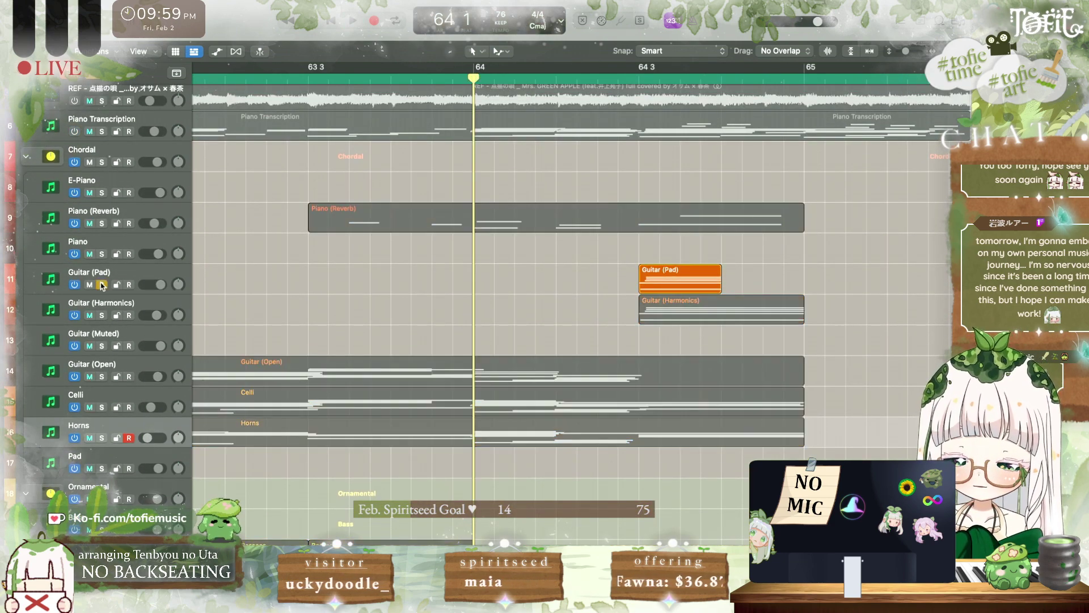
{"action": "left_click", "coordinate": [634, 75]}
{"action": "key", "text": "space"}
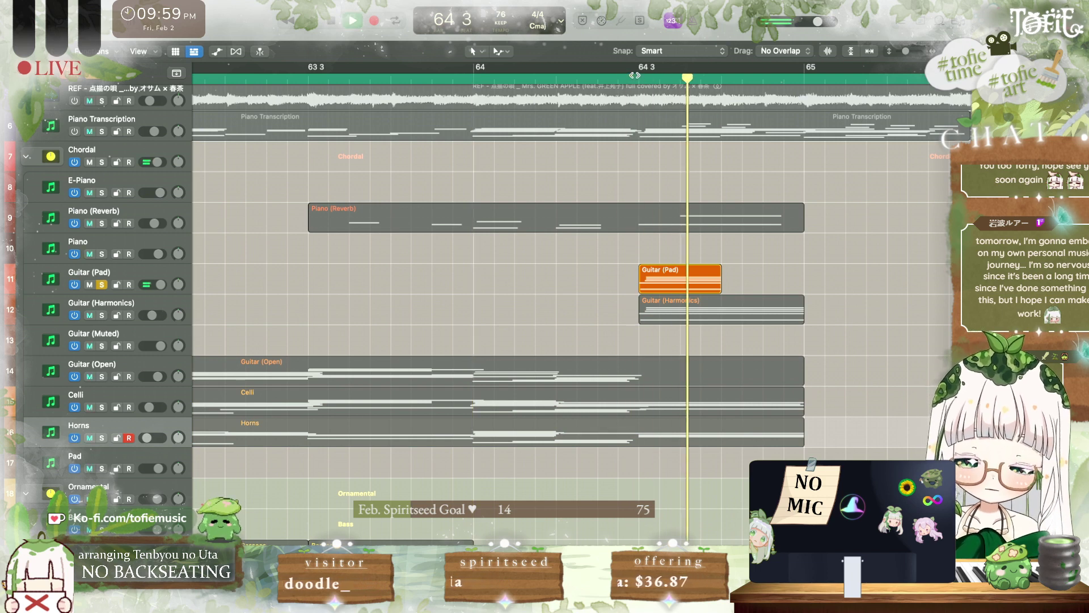
Step: Replay the soloed Guitar (Pad) and add Guitar (Harmonics) to the solo to compare both from 64 3
{"action": "mouse_move", "coordinate": [56, 296]}
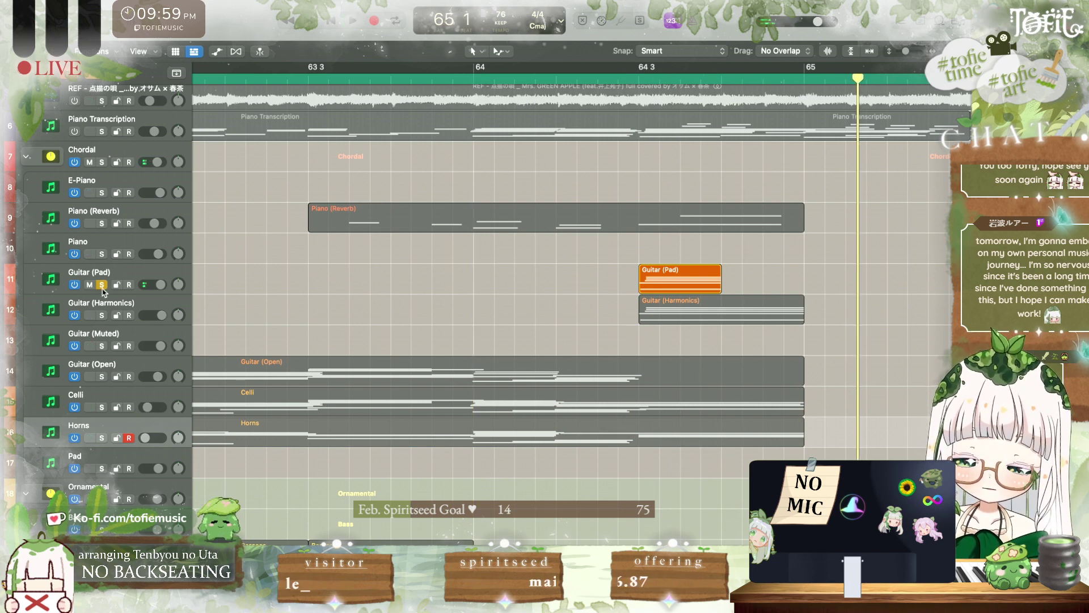
{"action": "key", "text": "space"}
{"action": "key", "text": "space"}
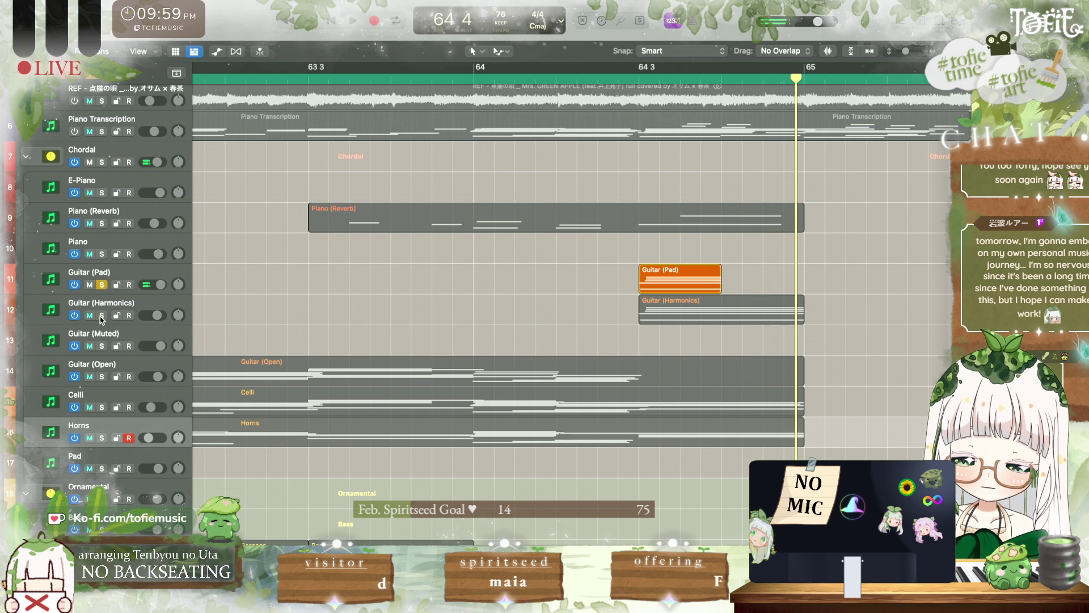
{"action": "key", "text": "space"}
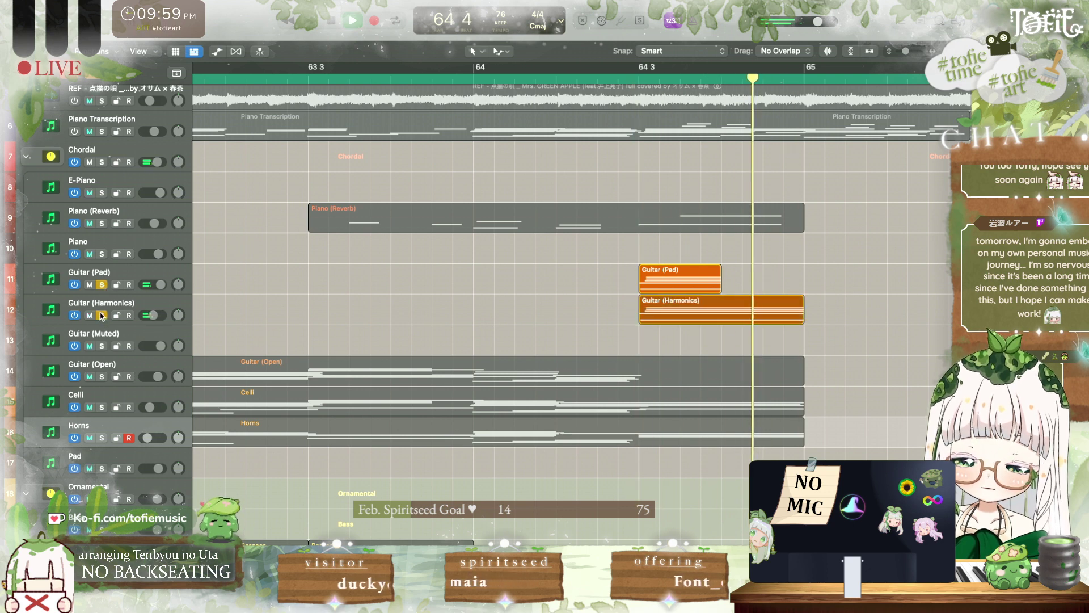
Step: Show the automation and drop the Guitar (Pad) volume to -∞ dB from bar 65, returning to +4.1 dB at about 65 3 3
{"action": "key", "text": "space"}
{"action": "key", "text": "a"}
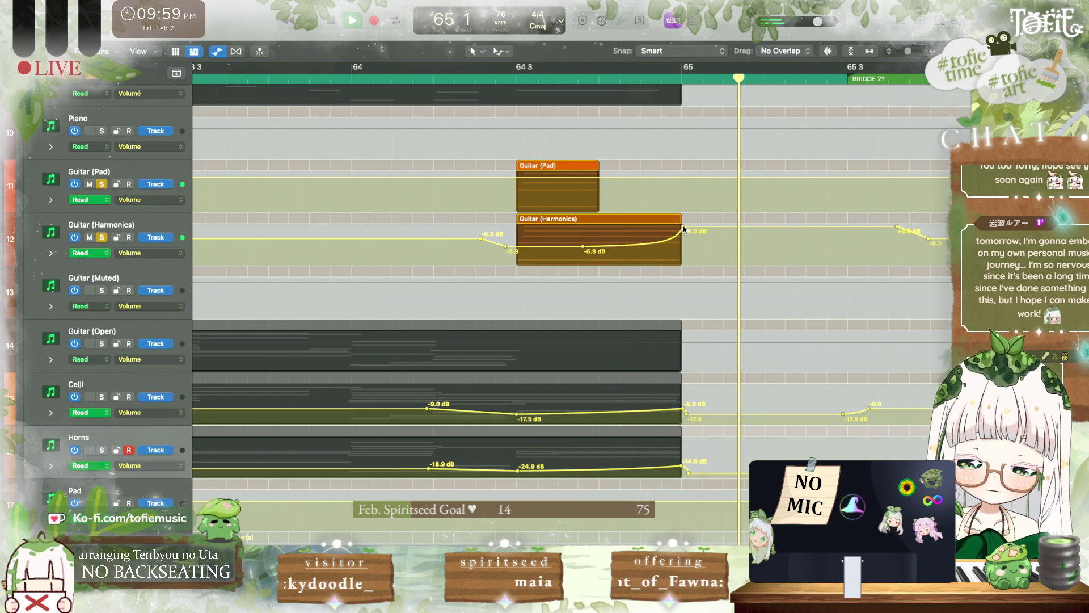
{"action": "left_click_drag", "start_coordinate": [683, 227], "coordinate": [670, 227]}
{"action": "key", "text": "shift+space"}
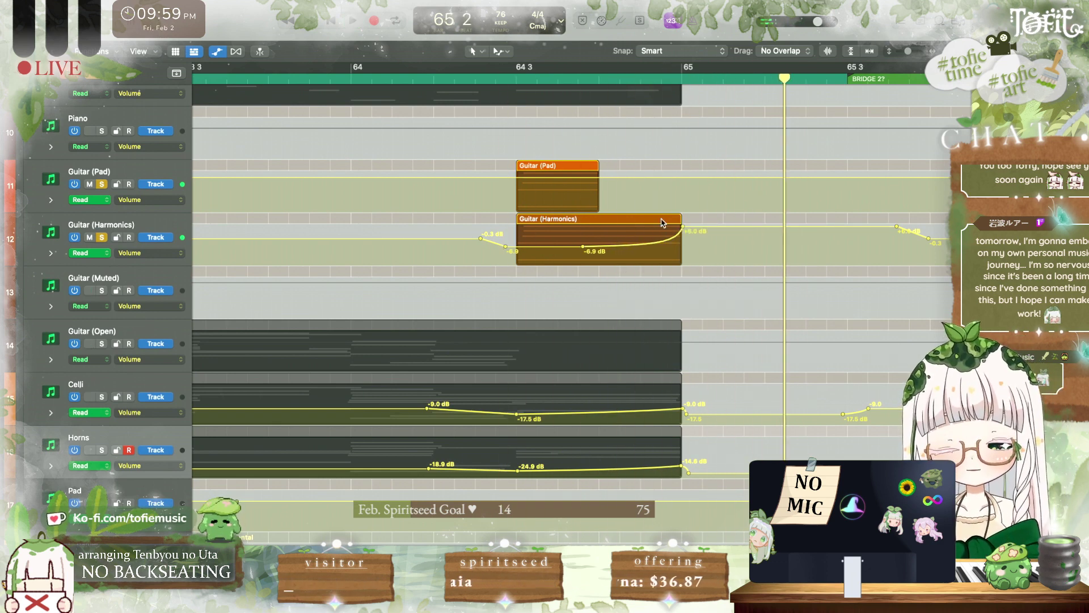
{"action": "key", "text": "space"}
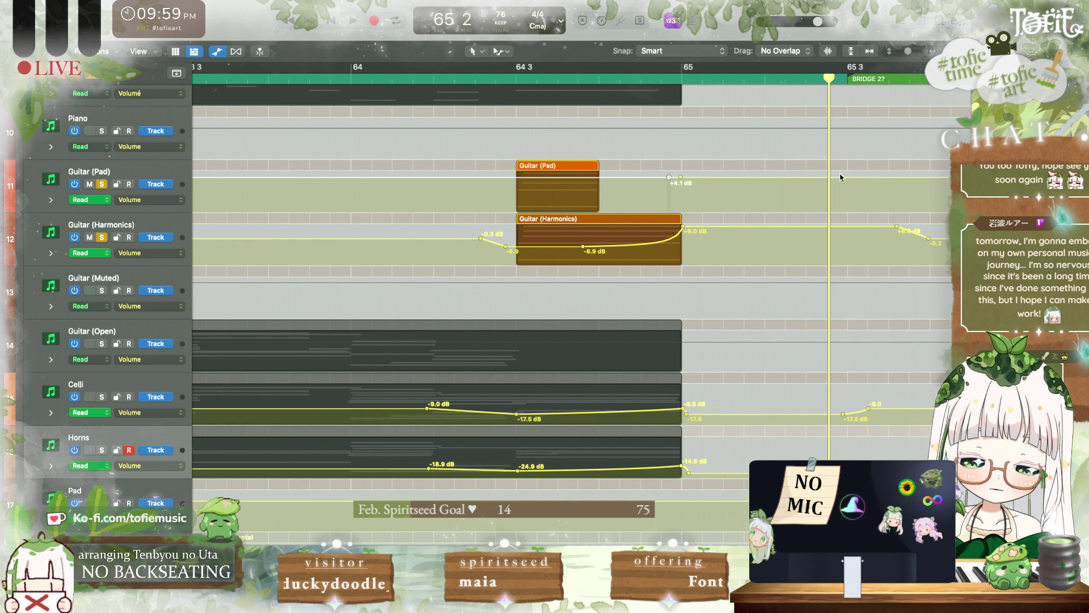
{"action": "left_click_drag", "start_coordinate": [877, 178], "coordinate": [825, 227]}
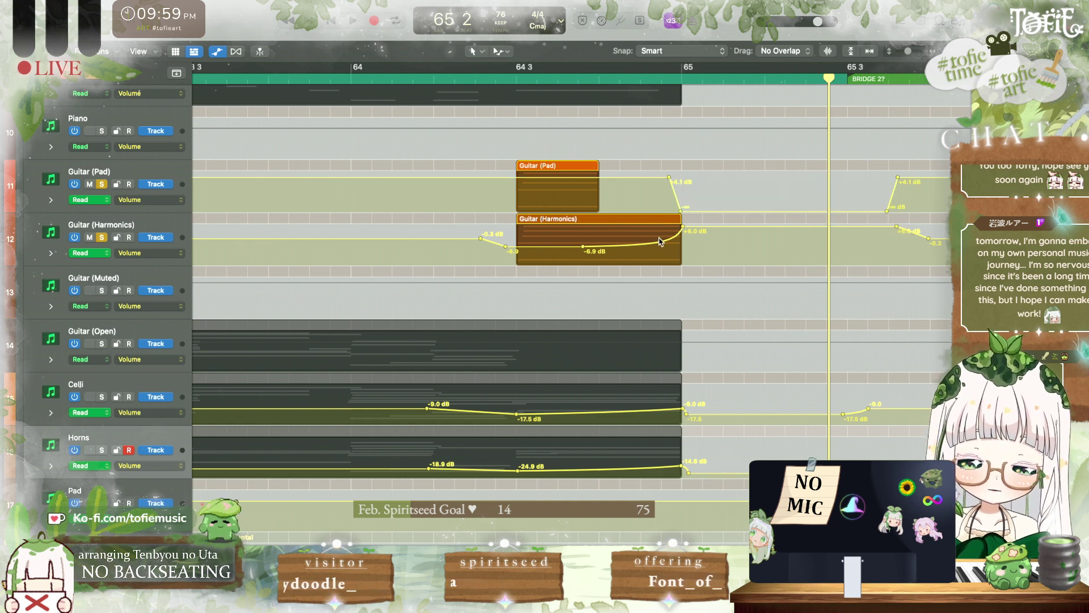
Step: Curve the Guitar (Pad) volume fall, spanning about 64 4 4 to just after bar 65, and replay it
{"action": "key", "text": "space"}
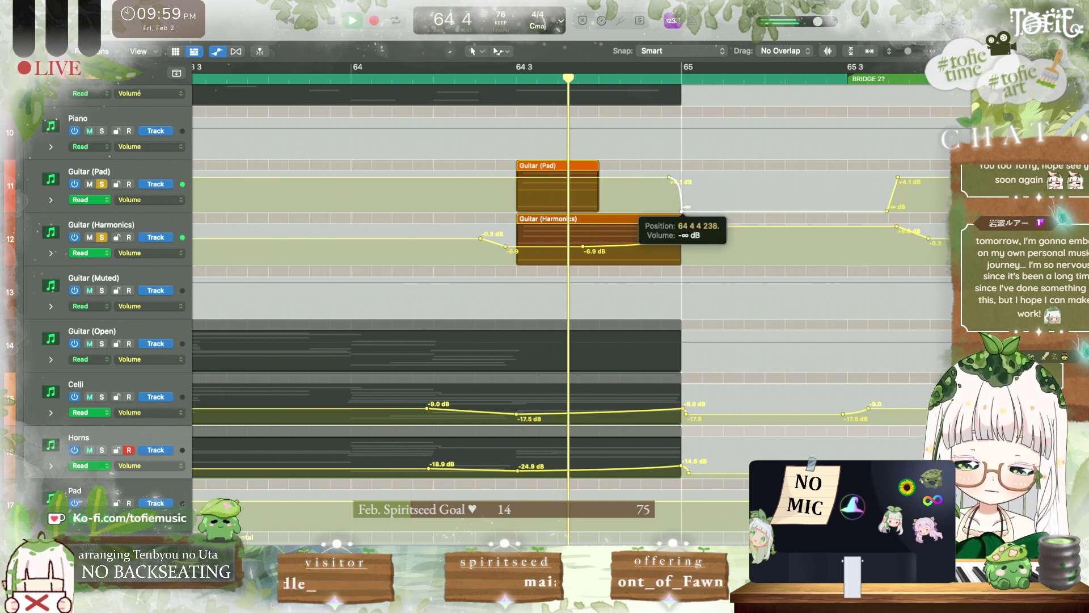
{"action": "key", "text": "space"}
{"action": "left_click_drag", "start_coordinate": [682, 211], "coordinate": [669, 177]}
{"action": "key", "text": "space"}
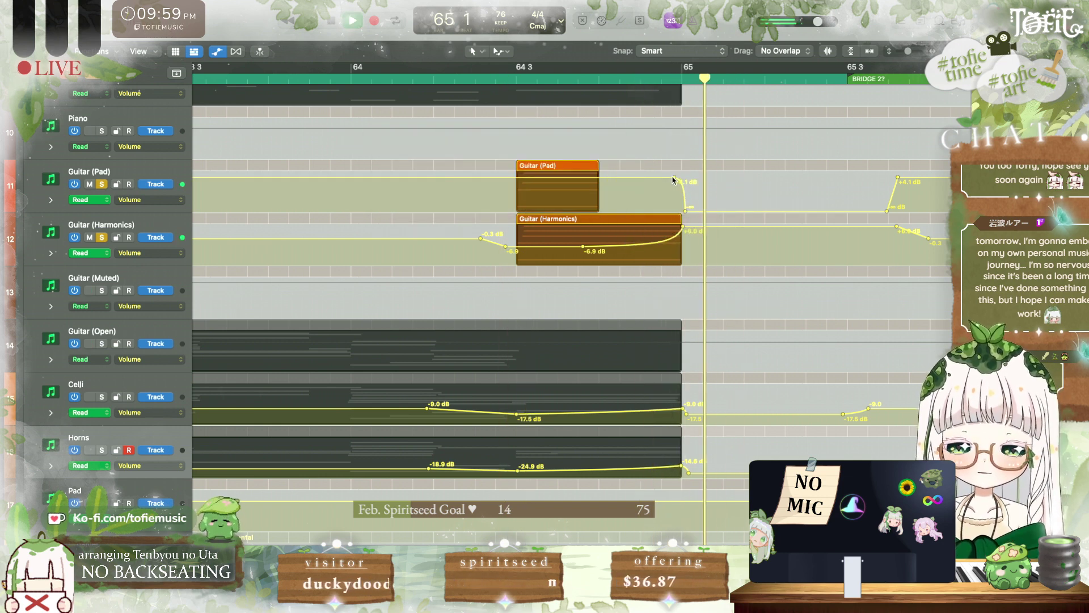
{"action": "left_click_drag", "start_coordinate": [674, 178], "coordinate": [663, 178]}
{"action": "key", "text": "space"}
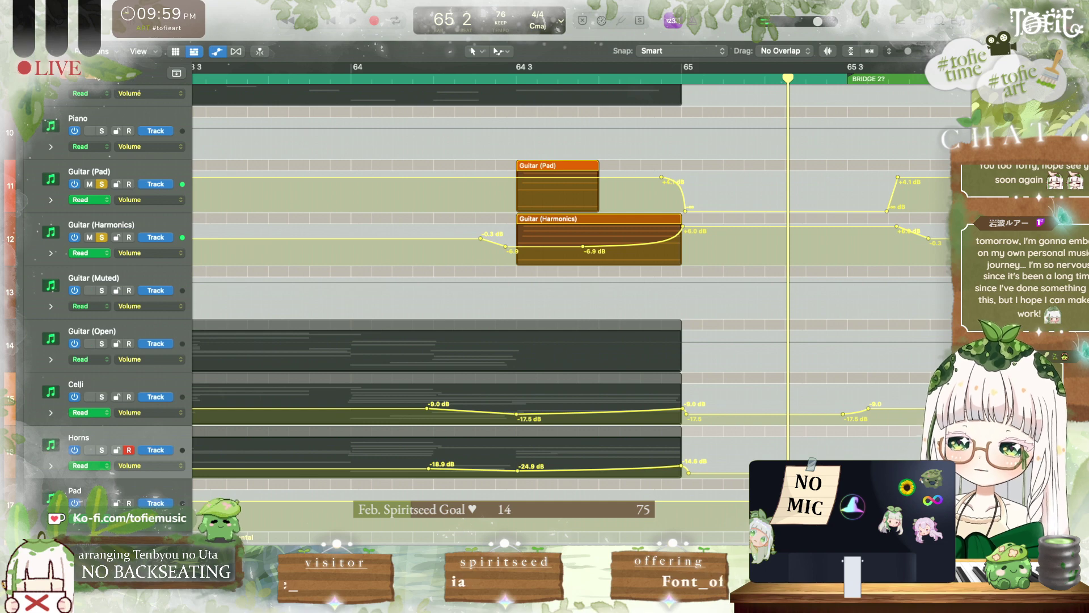
Step: Unsolo the guitar tracks, play the full mix across bar 65, hide the automation and reduce the track heights
{"action": "key", "text": "s"}
{"action": "key", "text": "space"}
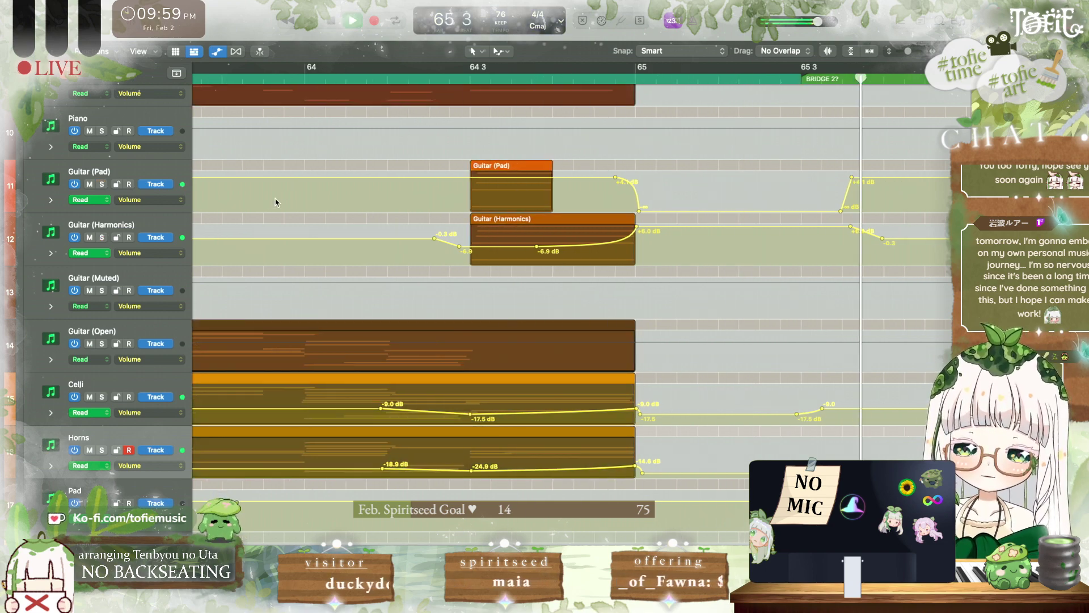
{"action": "scroll", "coordinate": [277, 202], "scroll_direction": "down", "scroll_amount": 10}
{"action": "scroll", "coordinate": [276, 202], "scroll_direction": "down", "scroll_amount": 5}
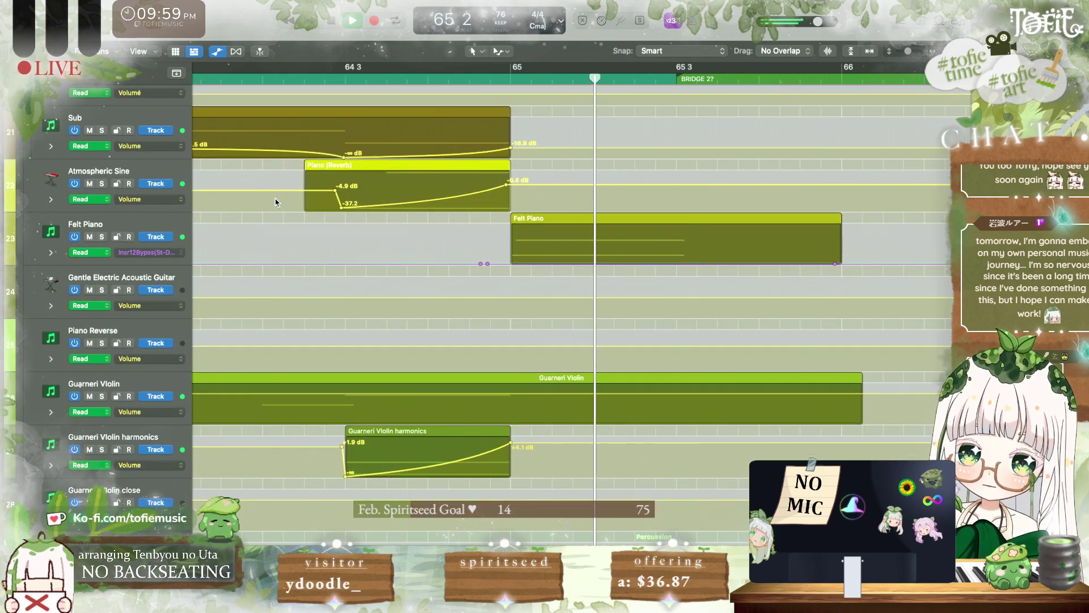
{"action": "key", "text": "a"}
{"action": "key", "text": "super+Up"}
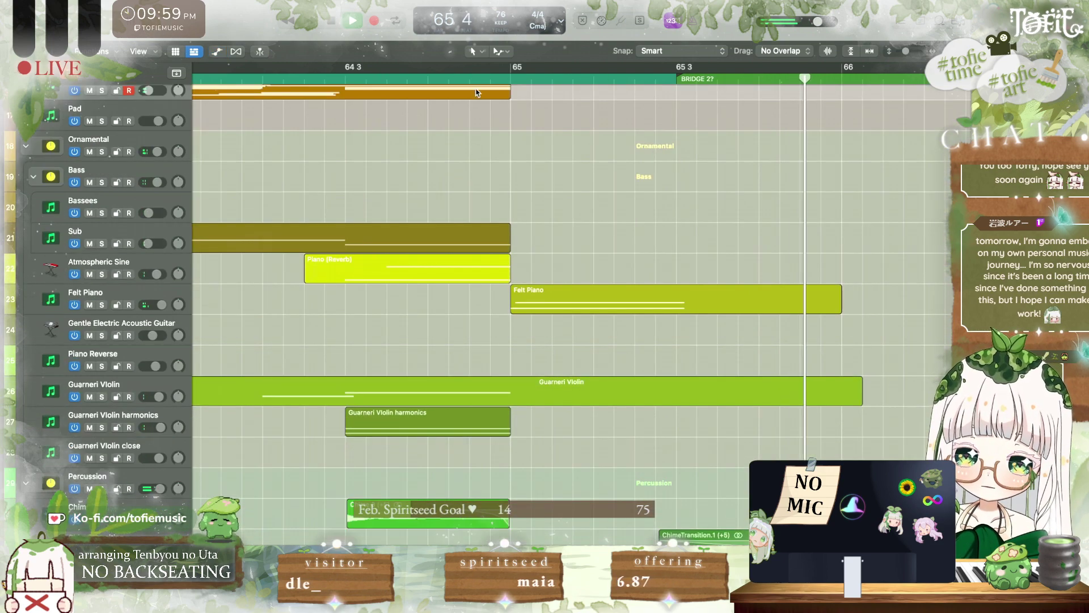
Step: Review the percussion tracks around bar 65 and play the transition from 64 3 into BRIDGE 2
{"action": "key", "text": "space"}
{"action": "scroll", "coordinate": [475, 346], "scroll_direction": "down", "scroll_amount": 15}
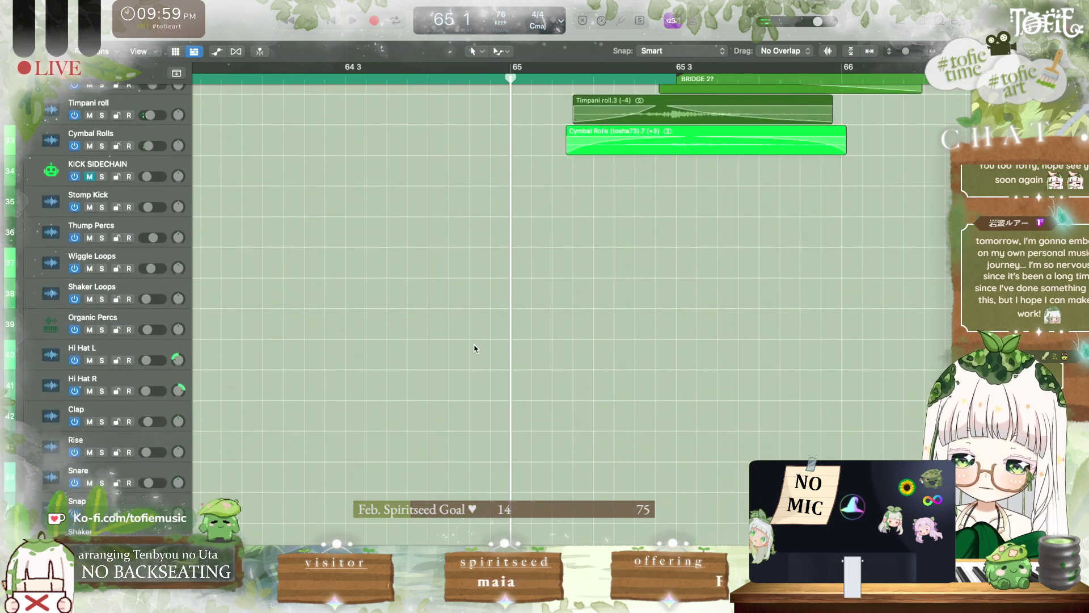
{"action": "scroll", "coordinate": [476, 348], "scroll_direction": "up", "scroll_amount": 12}
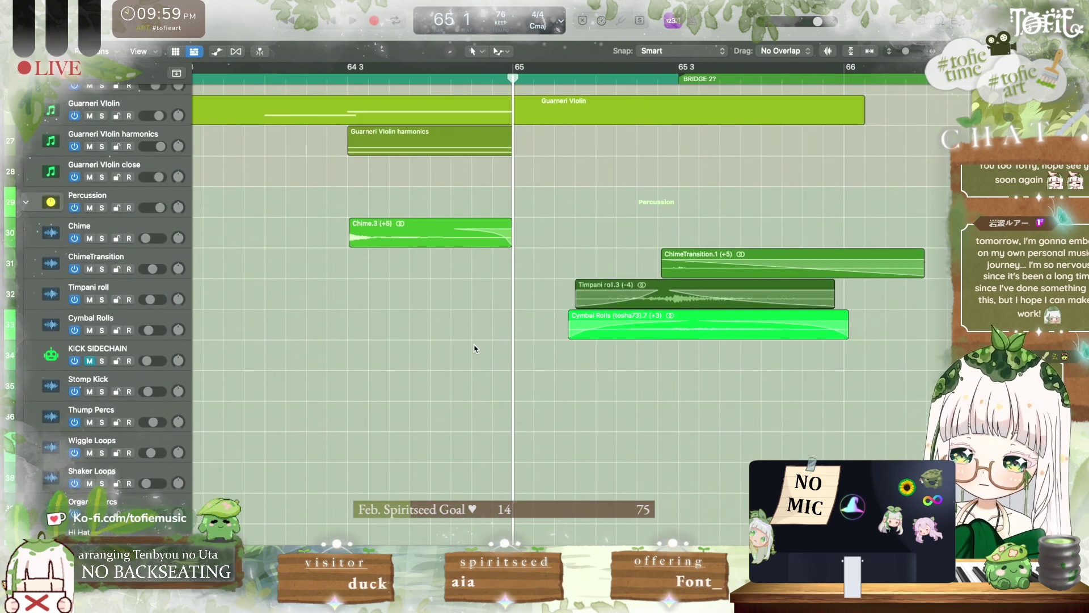
{"action": "scroll", "coordinate": [476, 349], "scroll_direction": "left", "scroll_amount": 2}
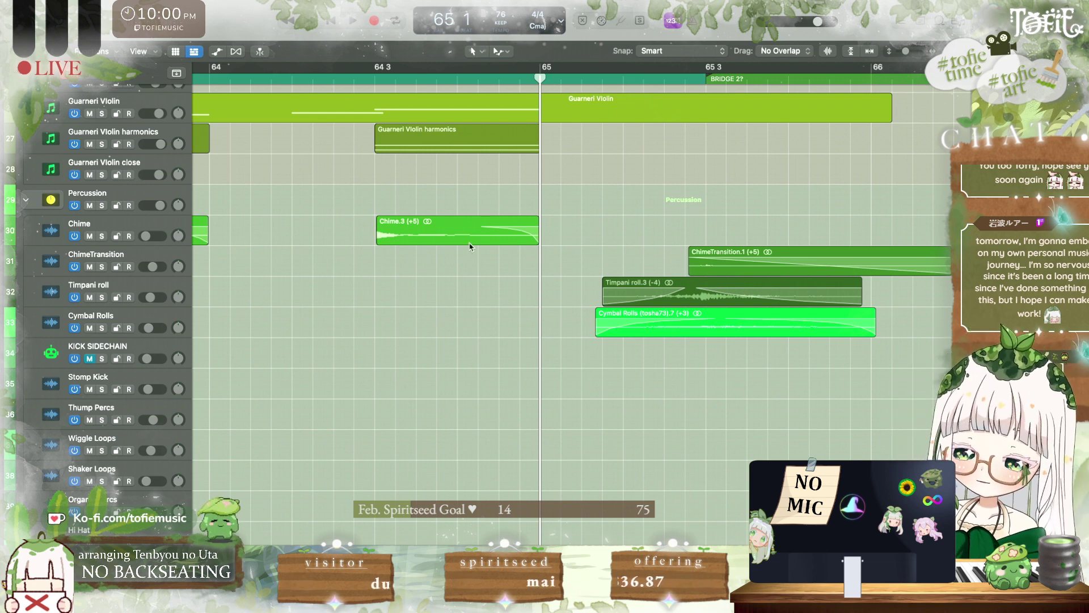
{"action": "key", "text": "space"}
{"action": "key", "text": "space"}
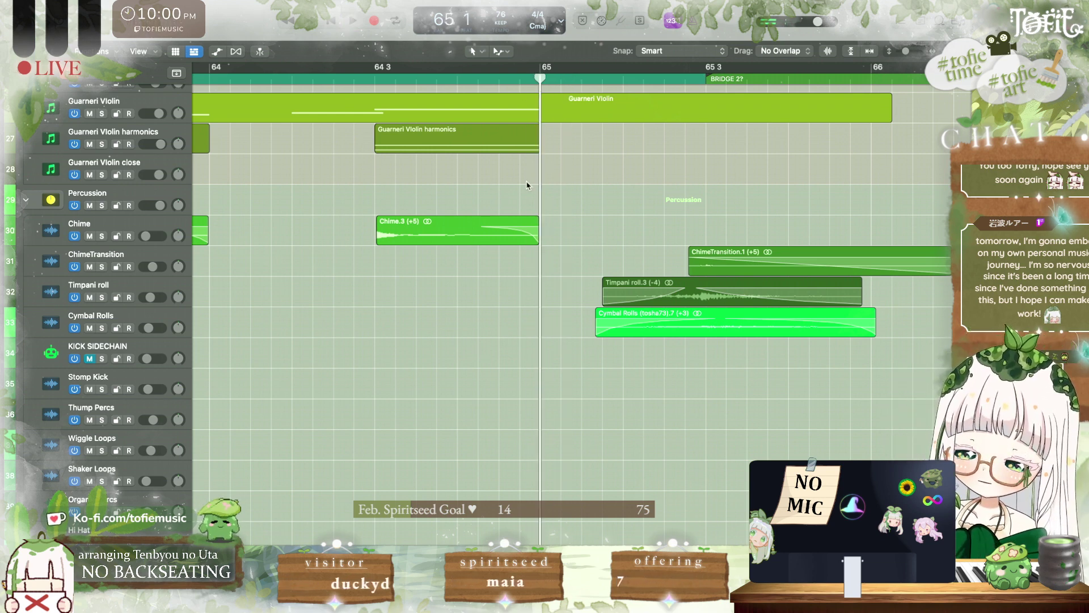
{"action": "scroll", "coordinate": [526, 180], "scroll_direction": "down", "scroll_amount": 1}
{"action": "scroll", "coordinate": [525, 180], "scroll_direction": "left", "scroll_amount": 1}
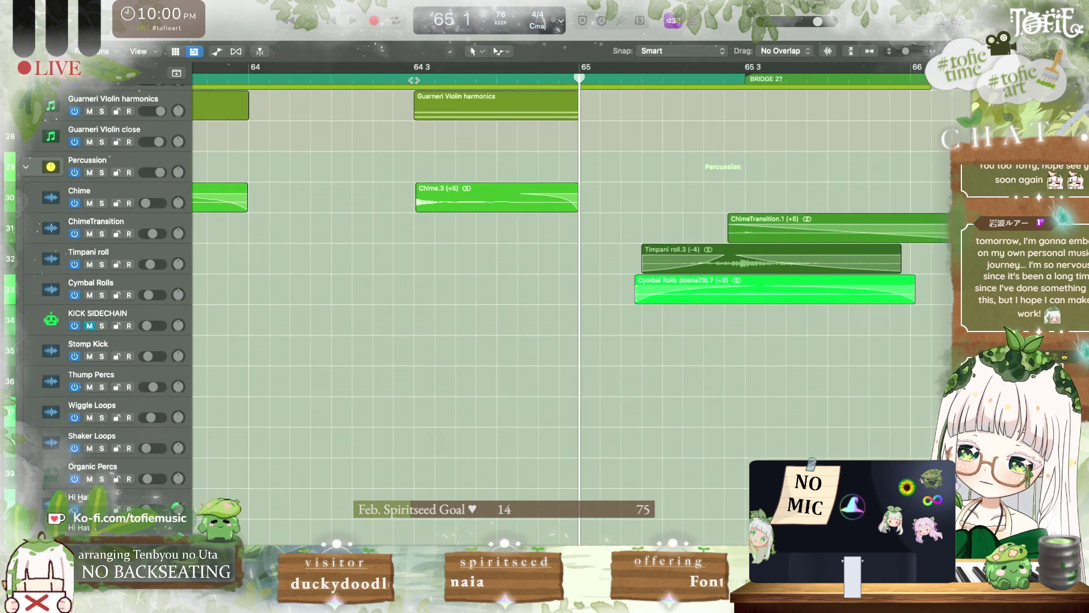
{"action": "left_click", "coordinate": [414, 80]}
{"action": "key", "text": "space"}
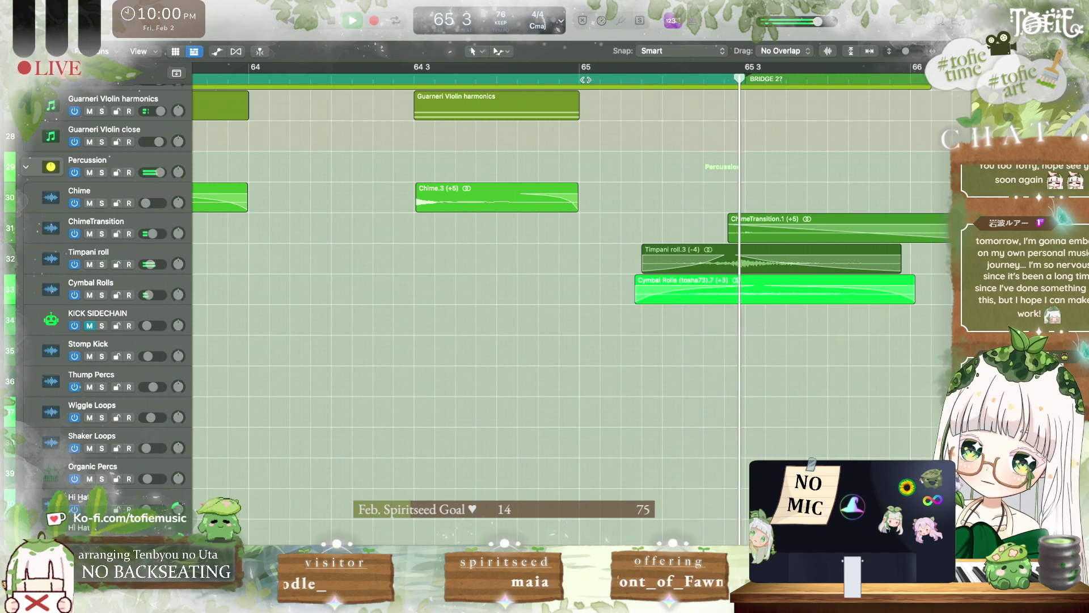
{"action": "key", "text": "space"}
Step: Go back through the earlier drum parts to bar 51, solo Hi Hat L and play its pattern
{"action": "scroll", "coordinate": [520, 326], "scroll_direction": "down", "scroll_amount": 5}
{"action": "scroll", "coordinate": [520, 326], "scroll_direction": "left", "scroll_amount": 3}
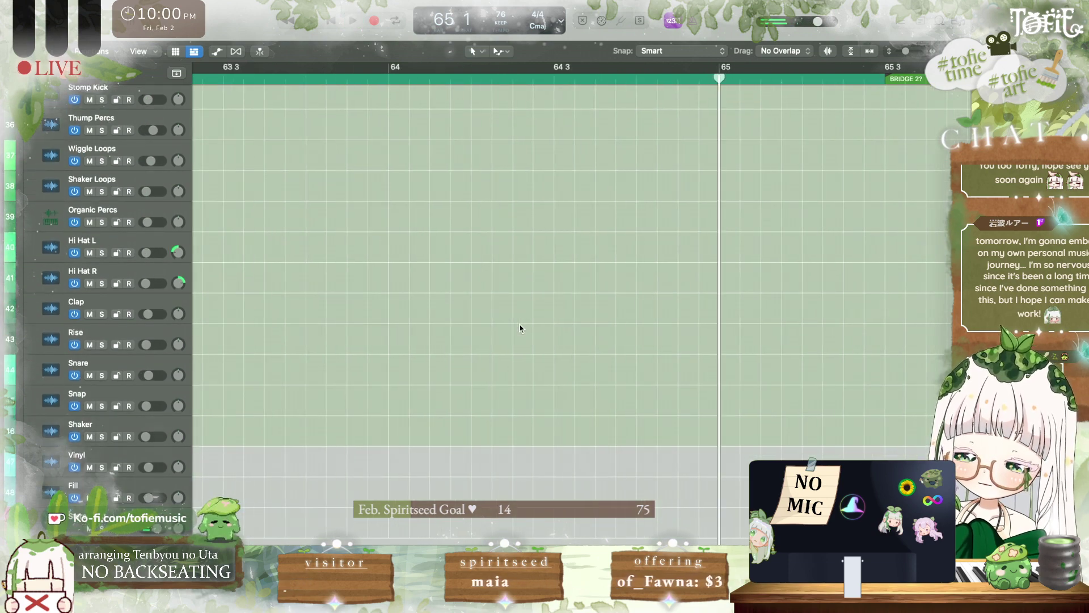
{"action": "scroll", "coordinate": [520, 328], "scroll_direction": "left", "scroll_amount": 10}
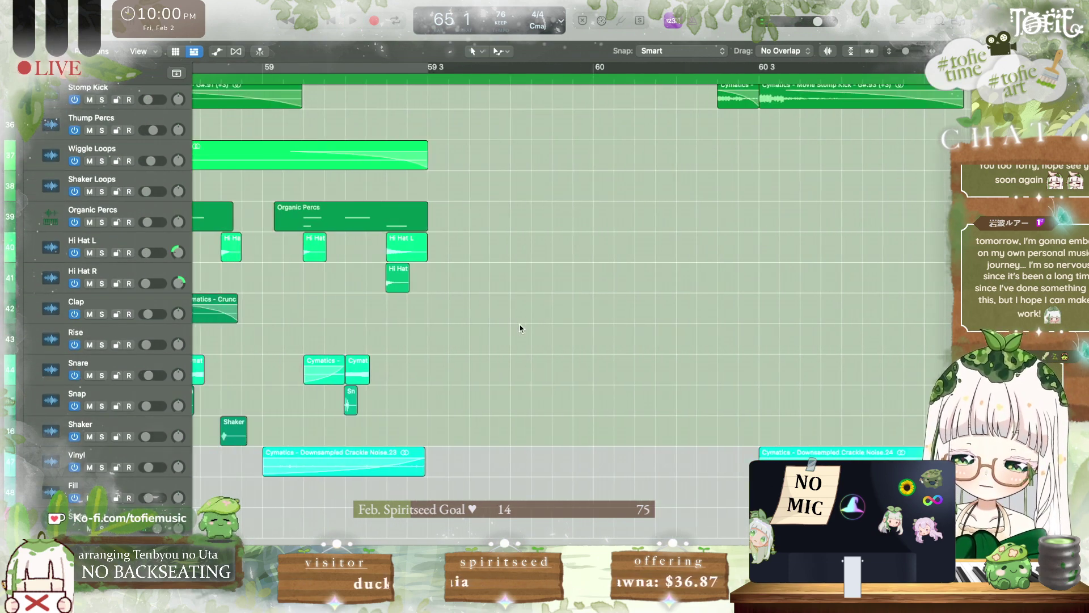
{"action": "scroll", "coordinate": [520, 327], "scroll_direction": "left", "scroll_amount": 15}
{"action": "scroll", "coordinate": [520, 328], "scroll_direction": "up", "scroll_amount": 1}
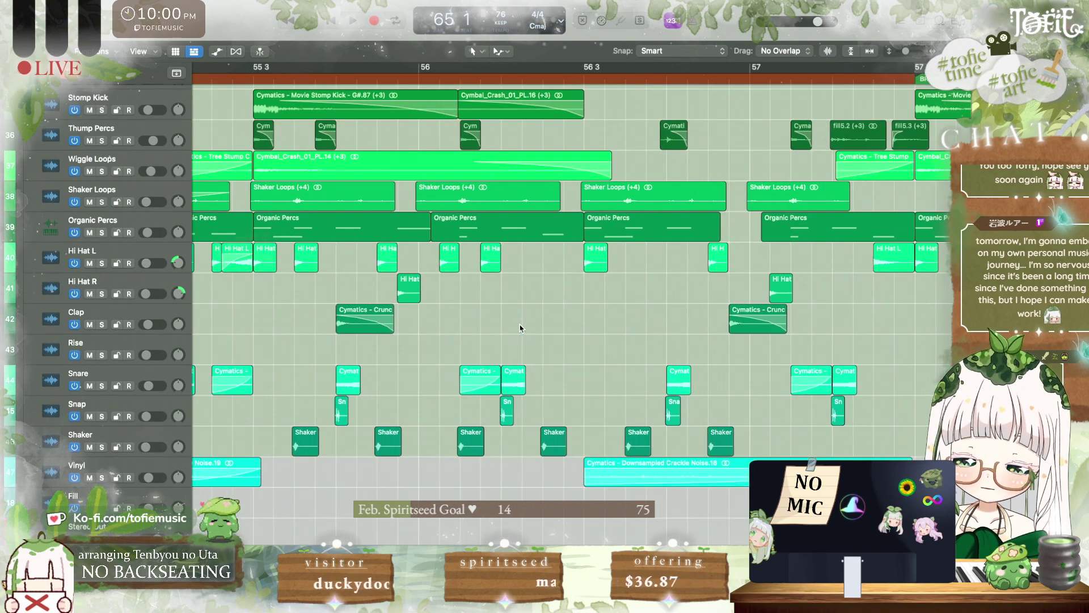
{"action": "scroll", "coordinate": [520, 328], "scroll_direction": "left", "scroll_amount": 18}
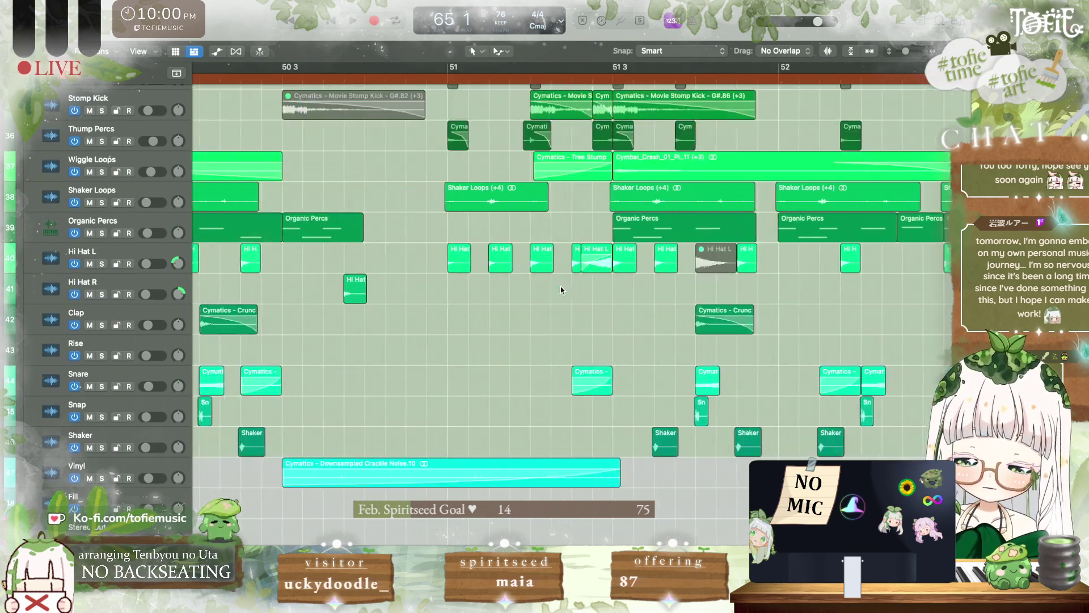
{"action": "scroll", "coordinate": [562, 290], "scroll_direction": "left", "scroll_amount": 3}
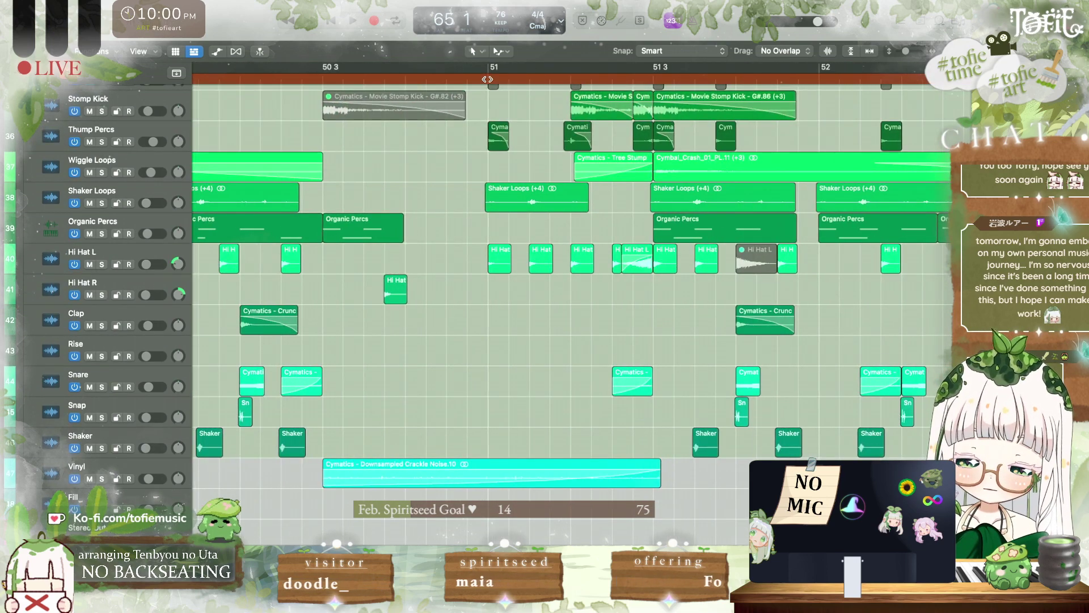
{"action": "left_click", "coordinate": [101, 264]}
{"action": "key", "text": "space"}
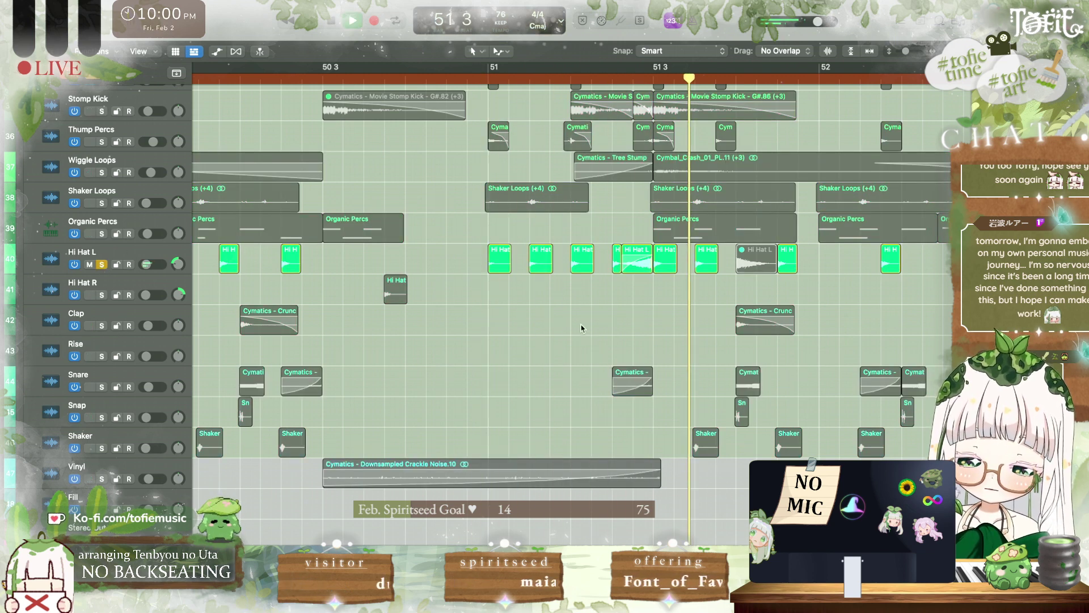
Step: Copy the six Hi Hat L regions from bar 51 through the one starting at 51 3, and unsolo the track
{"action": "left_click_drag", "start_coordinate": [467, 276], "coordinate": [466, 268]}
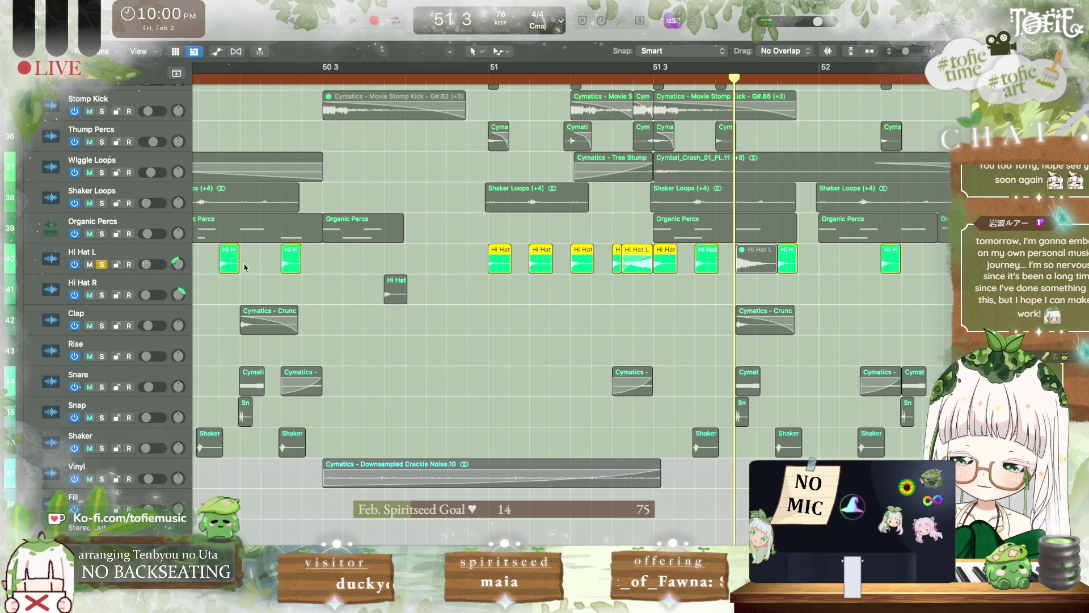
{"action": "left_click", "coordinate": [102, 264]}
{"action": "scroll", "coordinate": [401, 257], "scroll_direction": "right", "scroll_amount": 20}
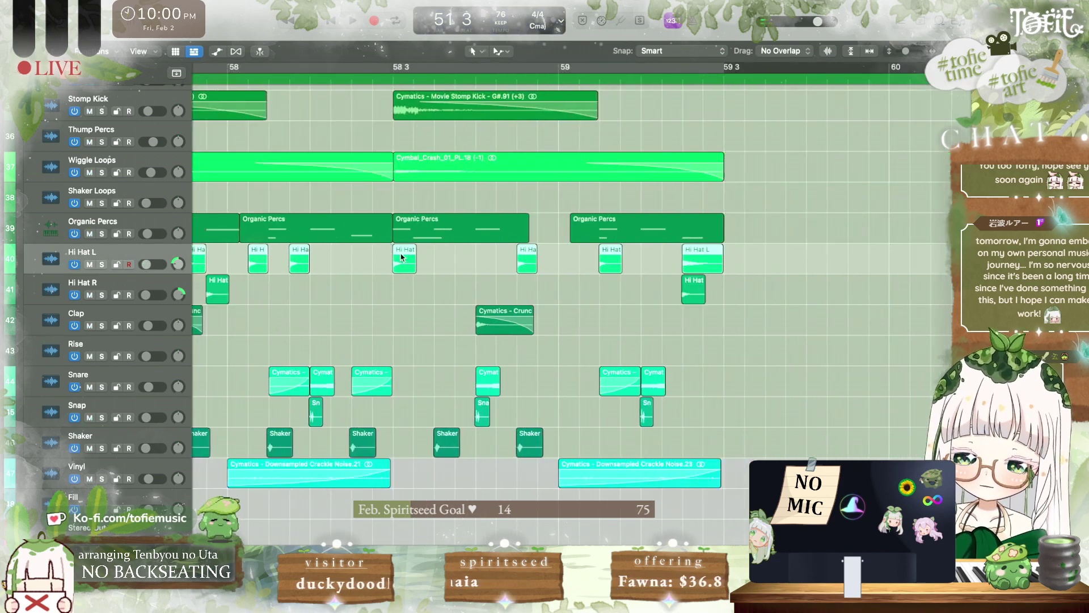
{"action": "scroll", "coordinate": [400, 258], "scroll_direction": "right", "scroll_amount": 10}
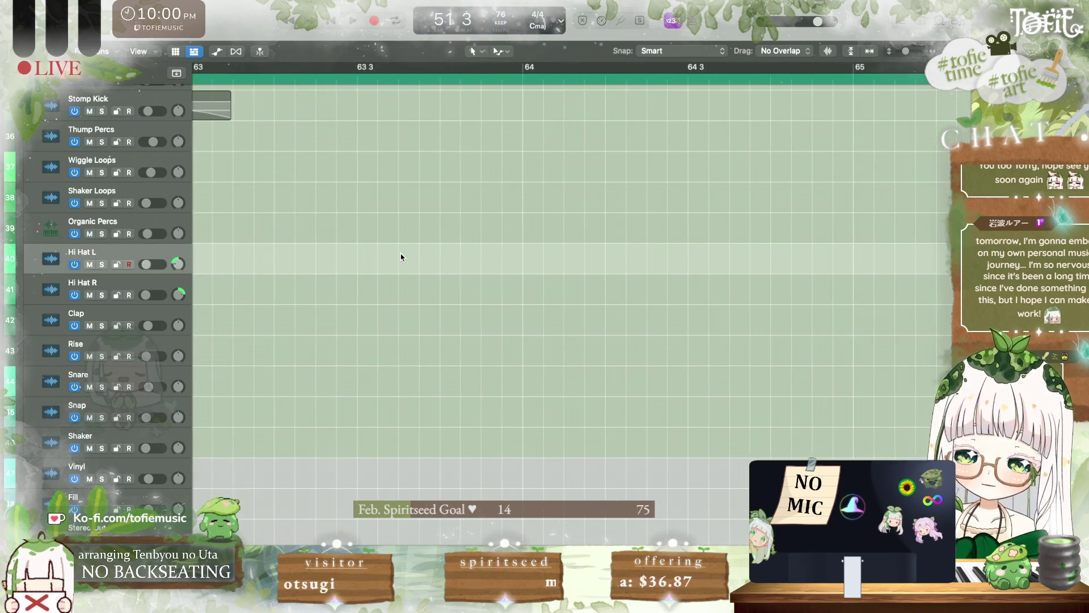
{"action": "scroll", "coordinate": [400, 258], "scroll_direction": "up", "scroll_amount": 12}
{"action": "scroll", "coordinate": [401, 257], "scroll_direction": "left", "scroll_amount": 5}
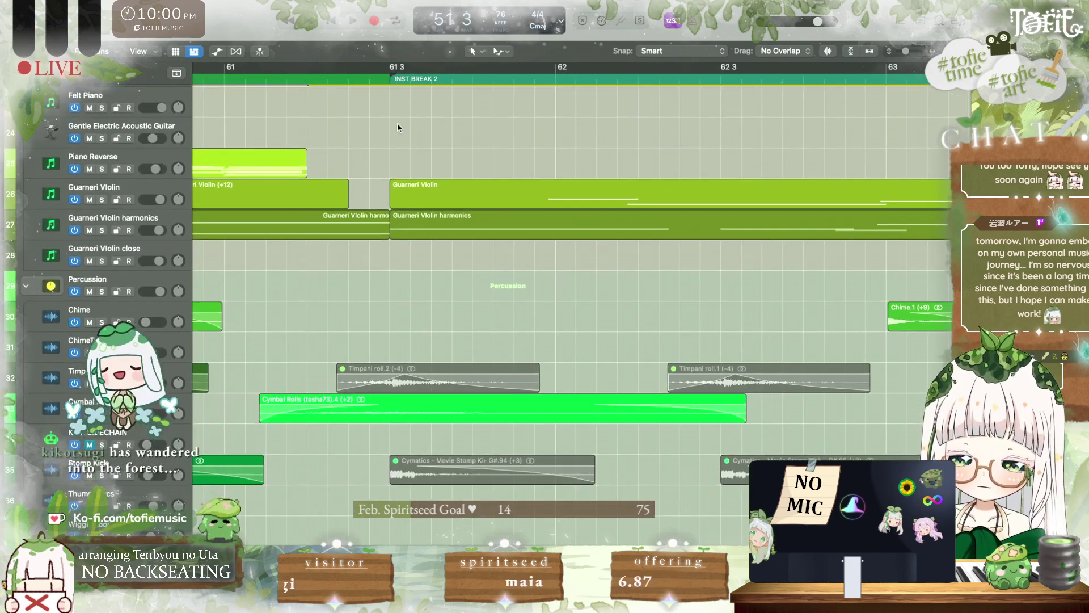
Step: Play the arrangement from bar 63 towards the start of BRIDGE 2
{"action": "scroll", "coordinate": [627, 122], "scroll_direction": "right", "scroll_amount": 7}
{"action": "double_click", "coordinate": [520, 80]}
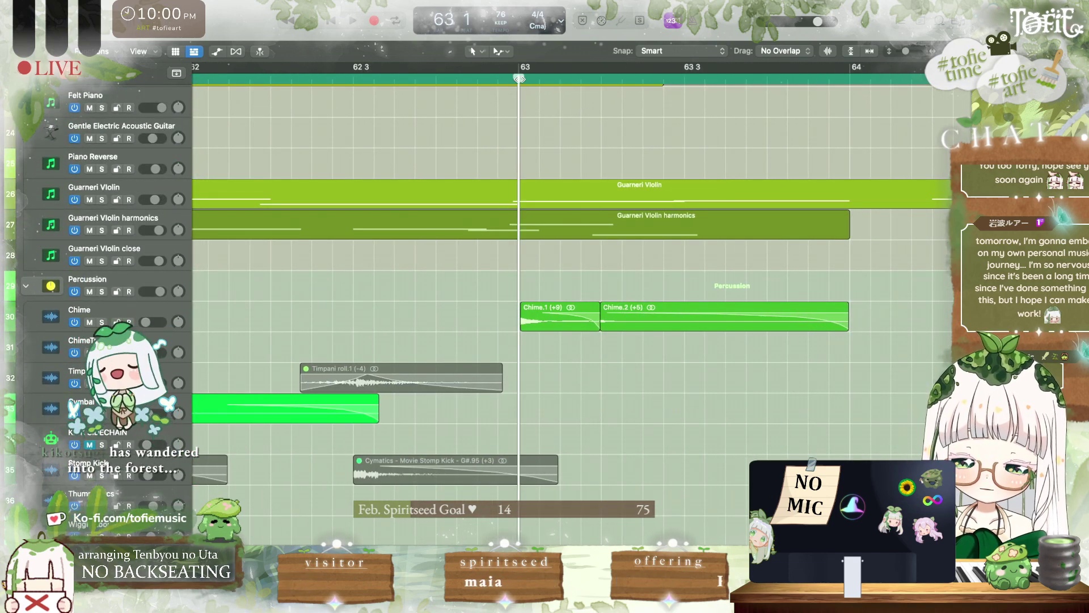
{"action": "scroll", "coordinate": [604, 238], "scroll_direction": "down", "scroll_amount": 5}
{"action": "scroll", "coordinate": [604, 239], "scroll_direction": "right", "scroll_amount": 10}
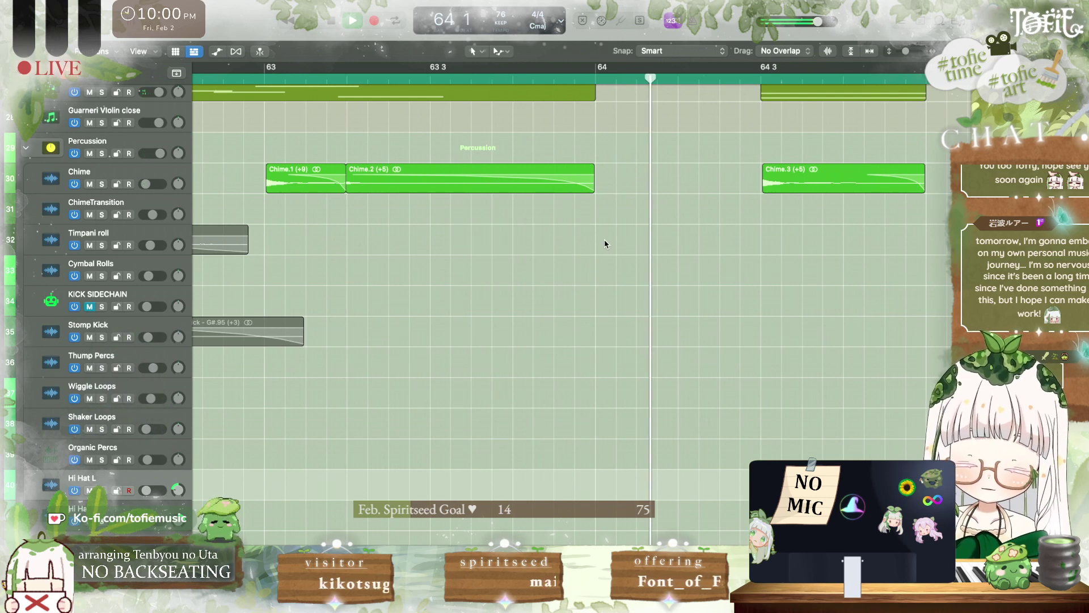
{"action": "scroll", "coordinate": [604, 244], "scroll_direction": "right", "scroll_amount": 10}
{"action": "scroll", "coordinate": [604, 244], "scroll_direction": "down", "scroll_amount": 2}
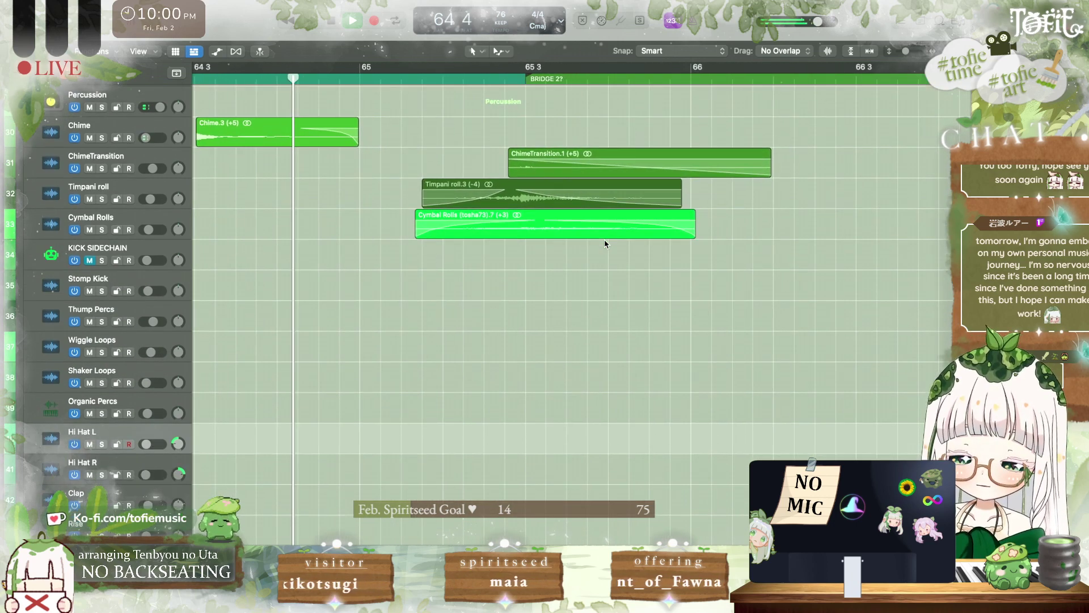
Step: Move the playhead to bar 65 and paste the copied hi-hat regions onto the Hi Hat L track
{"action": "key", "text": "space"}
{"action": "key", "text": "comma"}
{"action": "scroll", "coordinate": [386, 413], "scroll_direction": "down", "scroll_amount": 1}
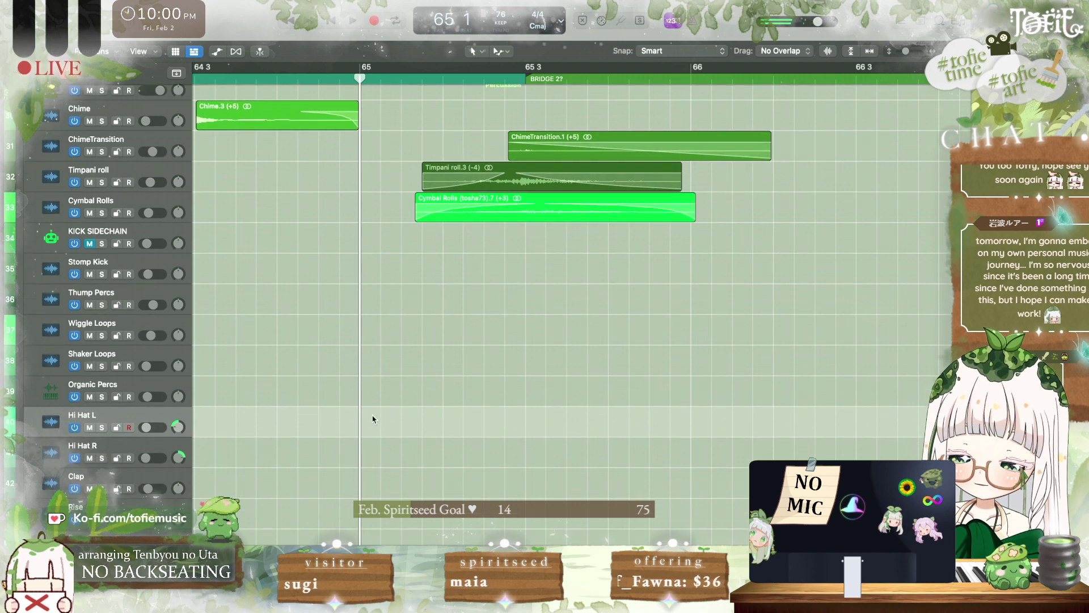
{"action": "key", "text": "super+v"}
Step: Play the pasted hi-hats in context from just before 64 3 into BRIDGE 2
{"action": "scroll", "coordinate": [373, 418], "scroll_direction": "left", "scroll_amount": 5}
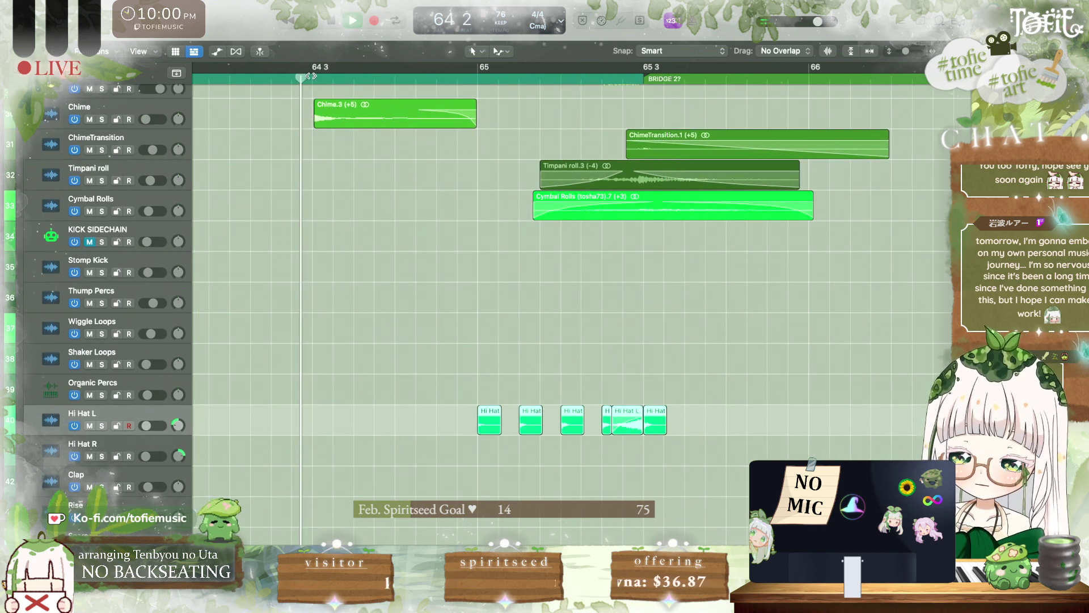
{"action": "scroll", "coordinate": [372, 419], "scroll_direction": "up", "scroll_amount": 5}
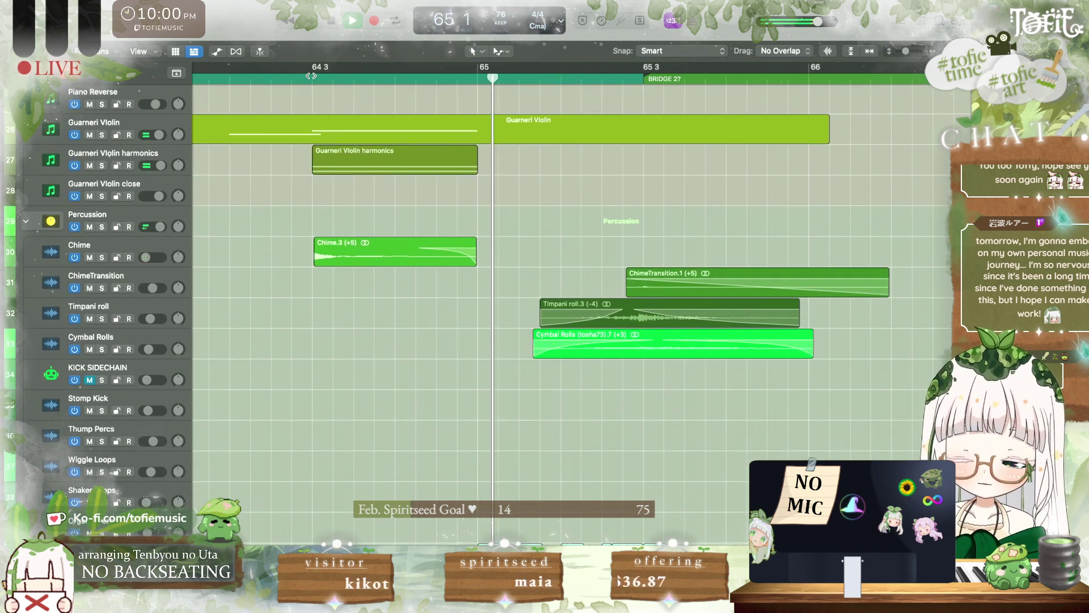
{"action": "scroll", "coordinate": [442, 297], "scroll_direction": "down", "scroll_amount": 5}
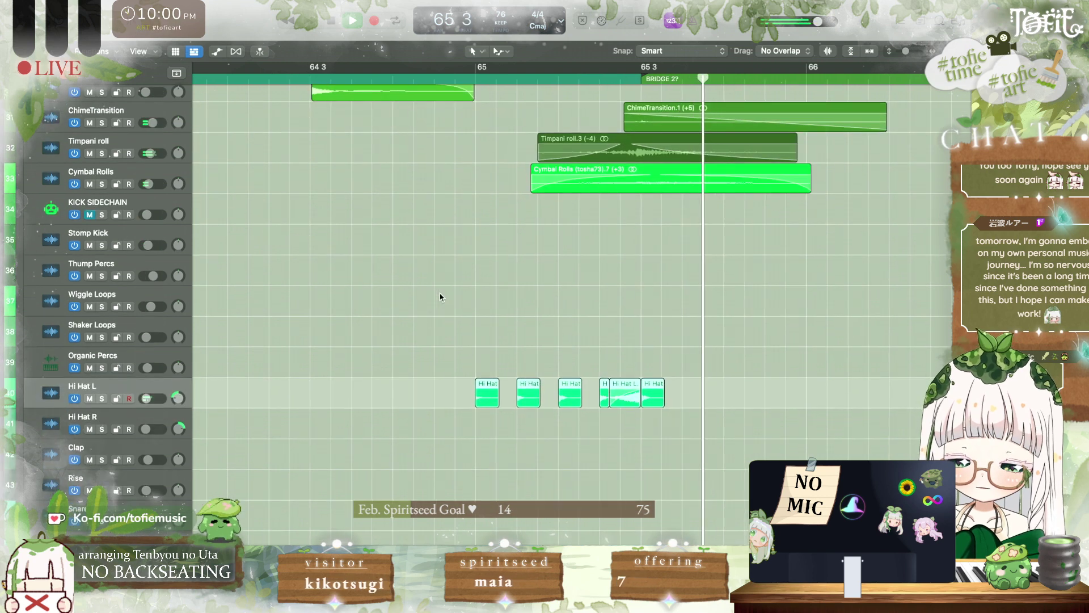
Step: Show the inspector and set the gain of the short Hi Hat L region just before 65 3 to +3.7 dB
{"action": "left_click", "coordinate": [484, 433]}
{"action": "key", "text": "space"}
{"action": "key", "text": "i"}
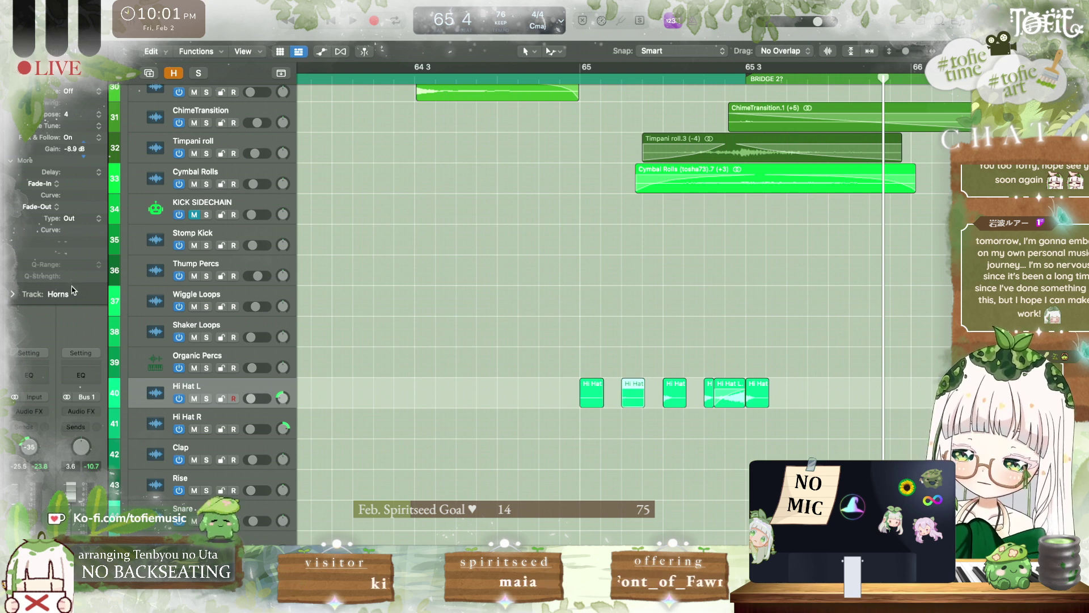
{"action": "key", "text": "space"}
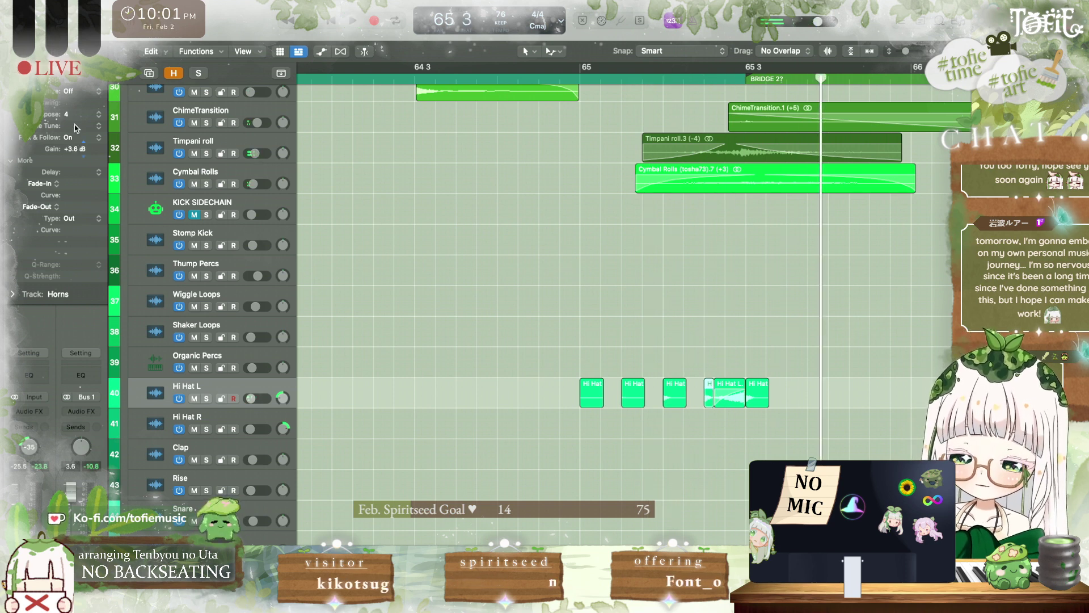
{"action": "left_click_drag", "start_coordinate": [74, 128], "coordinate": [75, 126]}
{"action": "key", "text": "space"}
Step: Check the Hi Hat L regions up close, hide the inspector and save the project
{"action": "scroll", "coordinate": [703, 429], "scroll_direction": "up", "scroll_amount": 8}
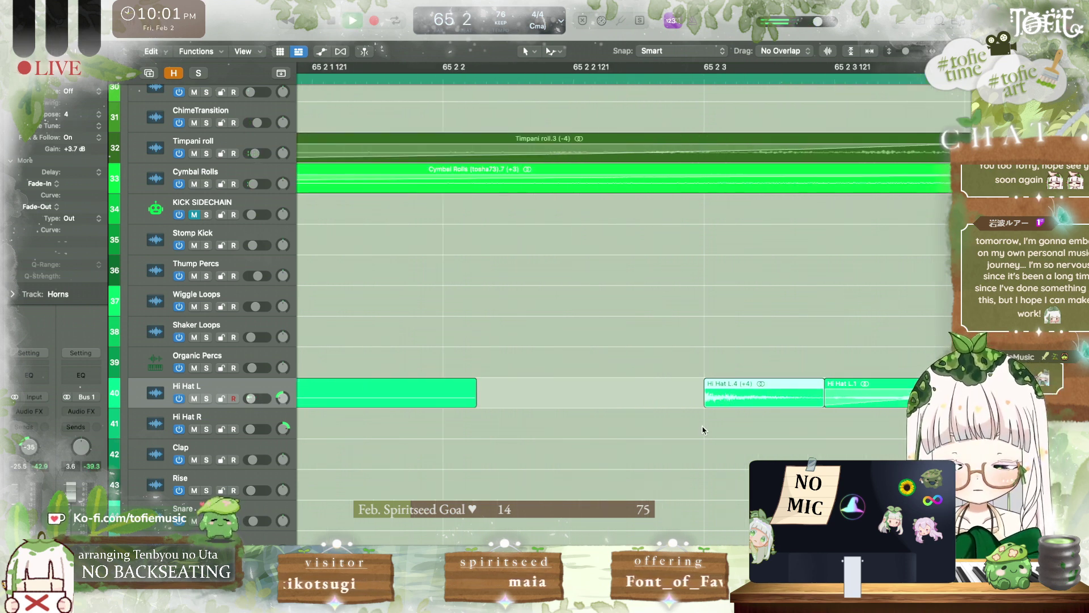
{"action": "scroll", "coordinate": [850, 387], "scroll_direction": "down", "scroll_amount": 6}
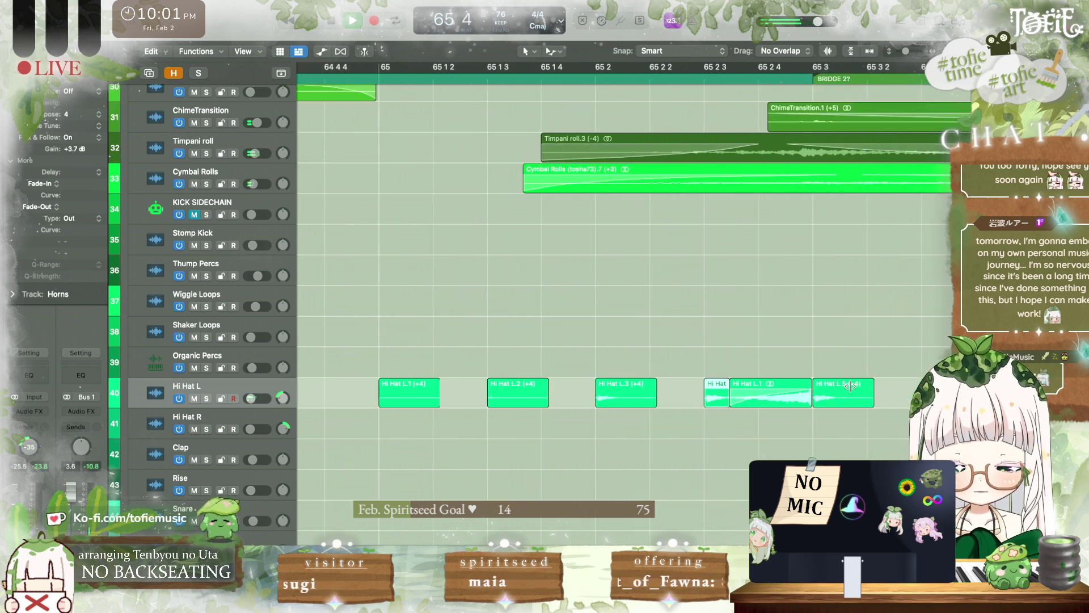
{"action": "key", "text": "i"}
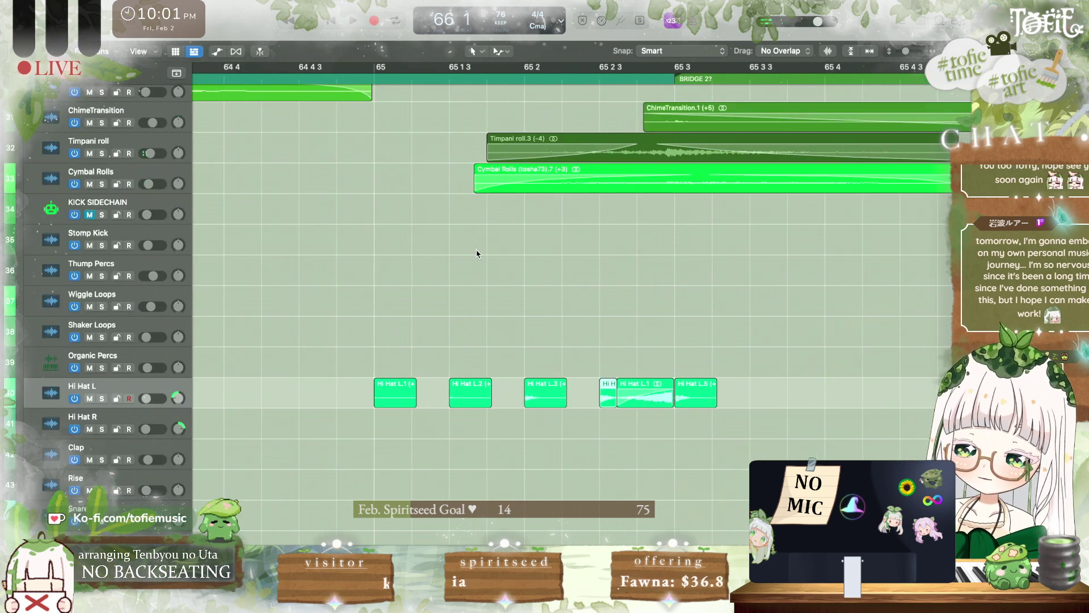
{"action": "key", "text": "super+s"}
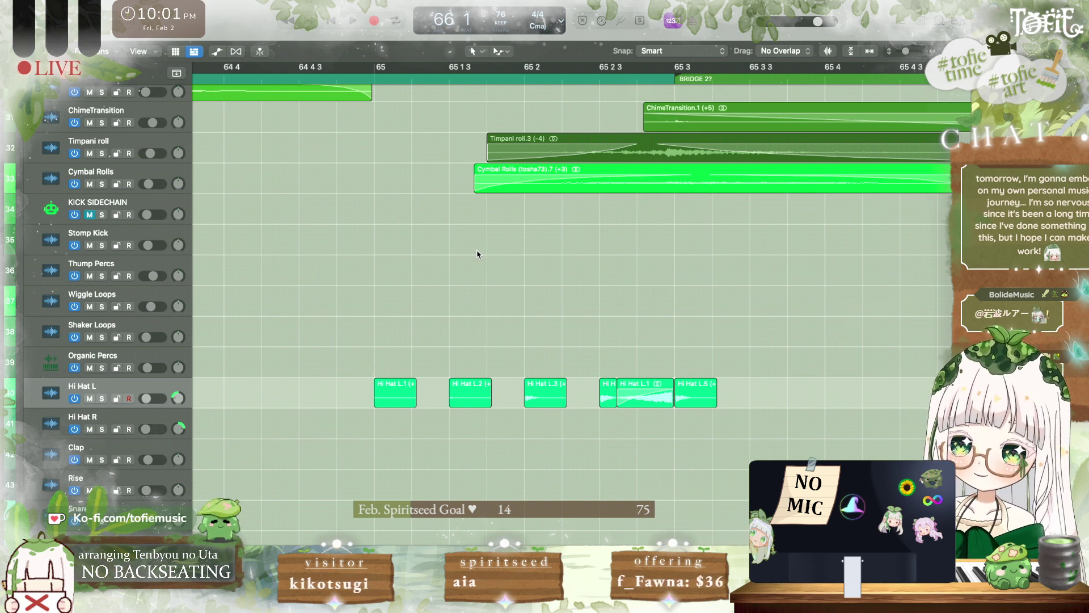
Step: Replay the transition across bar 65 into BRIDGE 2 with the added hi-hats, checking the violin and percussion tracks
{"action": "key", "text": "super+Left"}
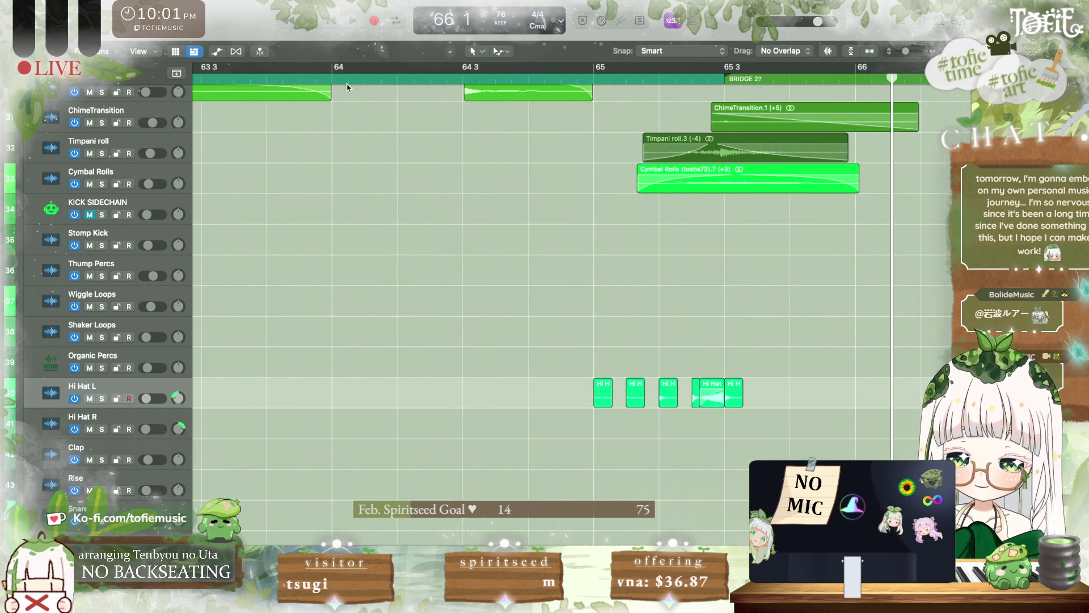
{"action": "key", "text": "space"}
{"action": "scroll", "coordinate": [401, 275], "scroll_direction": "up", "scroll_amount": 8}
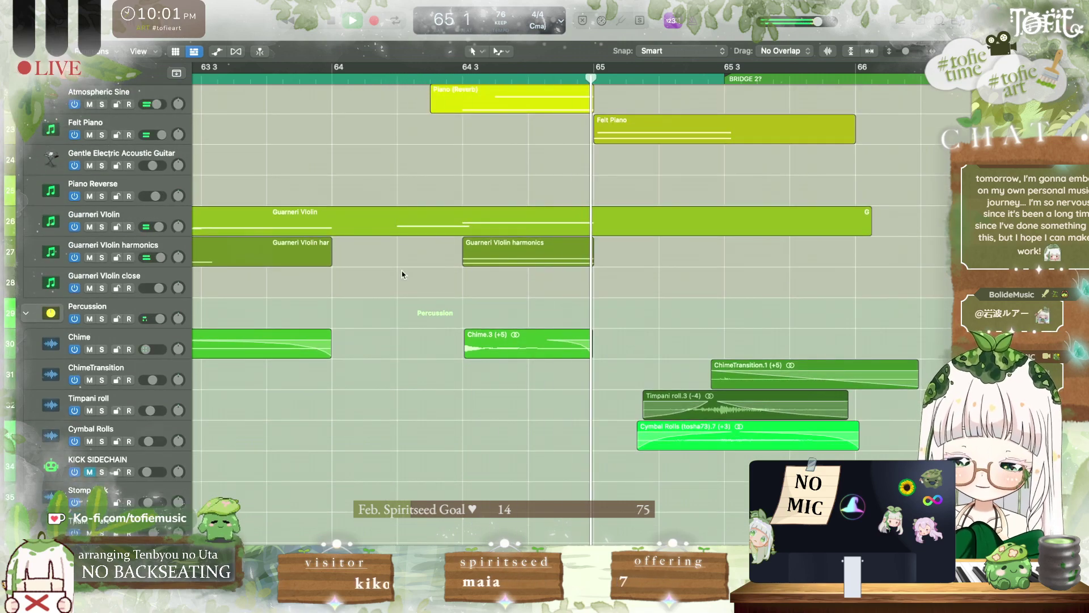
{"action": "scroll", "coordinate": [402, 275], "scroll_direction": "down", "scroll_amount": 10}
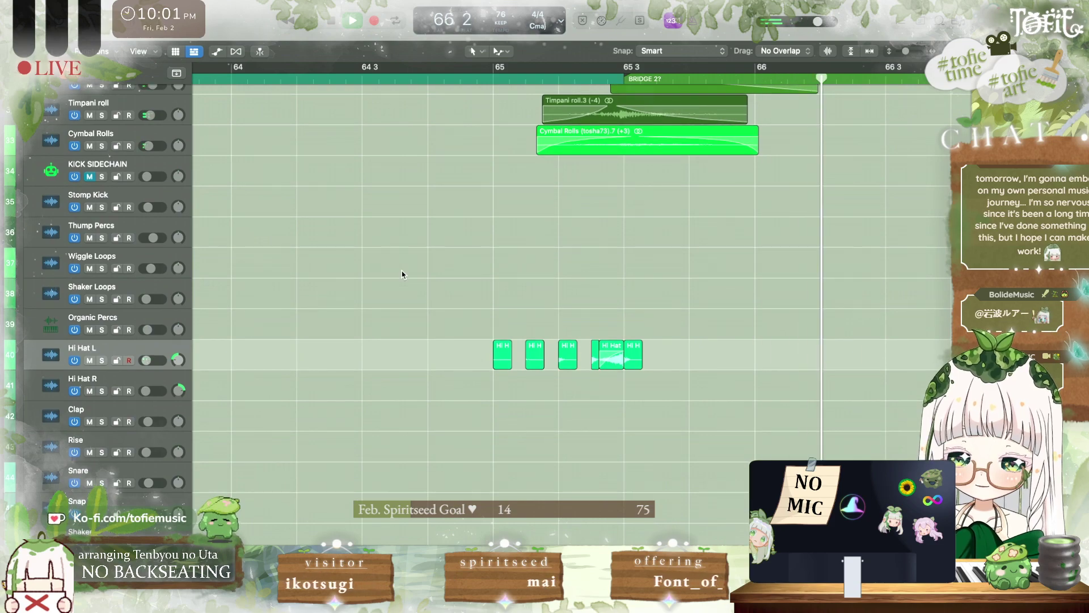
Step: Play the song from its beginning through INTRO A and INTRO B, checking the chordal, ornamental and percussion tracks
{"action": "scroll", "coordinate": [401, 275], "scroll_direction": "up", "scroll_amount": 15}
{"action": "scroll", "coordinate": [401, 274], "scroll_direction": "left", "scroll_amount": 5}
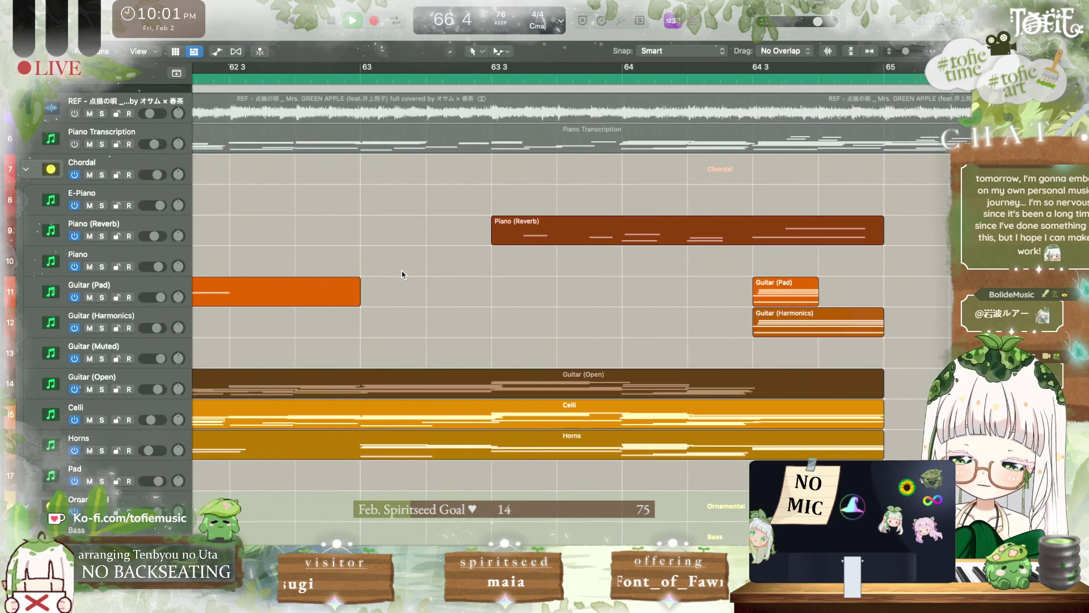
{"action": "scroll", "coordinate": [402, 275], "scroll_direction": "down", "scroll_amount": 5}
{"action": "scroll", "coordinate": [402, 275], "scroll_direction": "left", "scroll_amount": 15}
{"action": "key", "text": "space"}
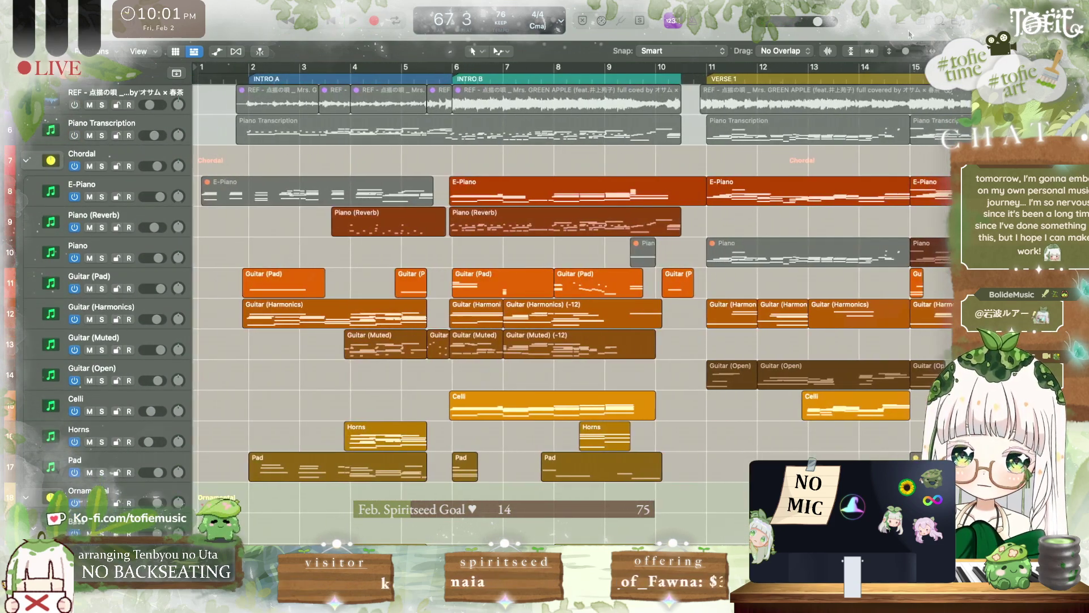
{"action": "left_click_drag", "start_coordinate": [906, 51], "coordinate": [899, 58]}
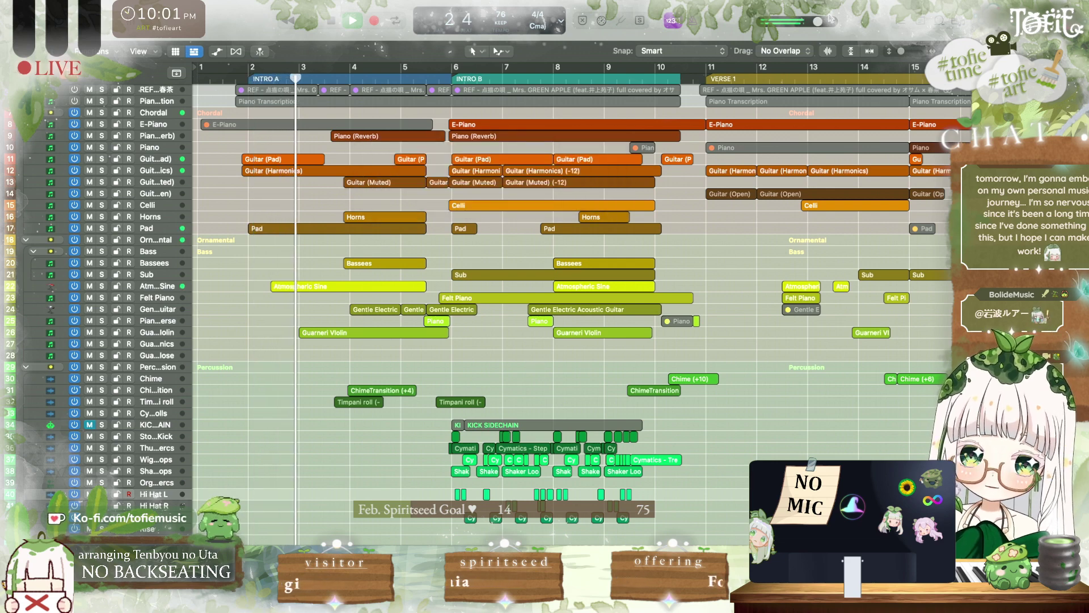
{"action": "left_click_drag", "start_coordinate": [902, 52], "coordinate": [911, 53]}
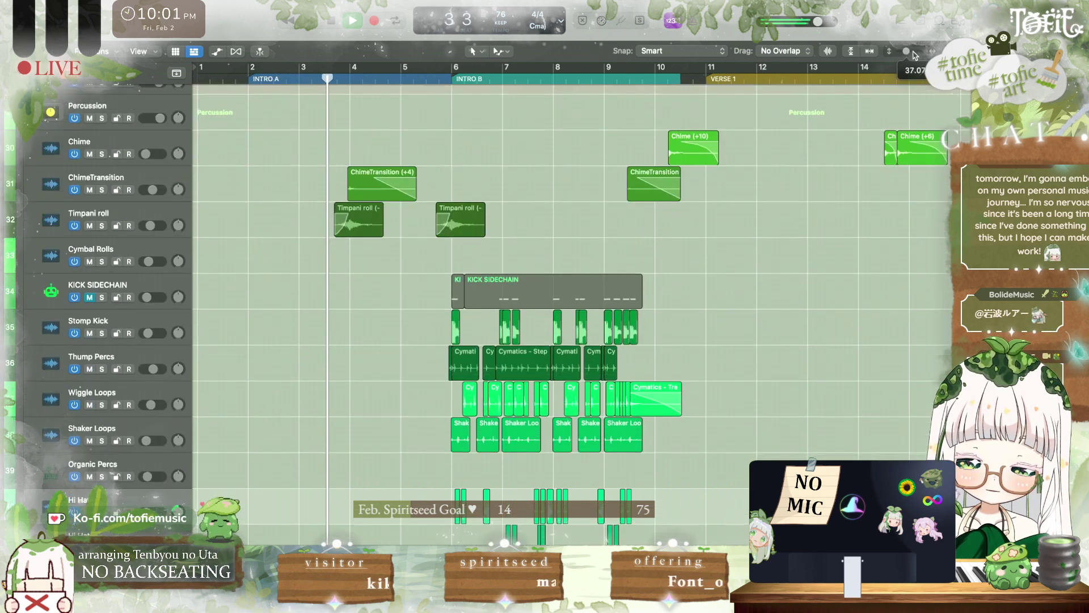
{"action": "scroll", "coordinate": [636, 142], "scroll_direction": "up", "scroll_amount": 10}
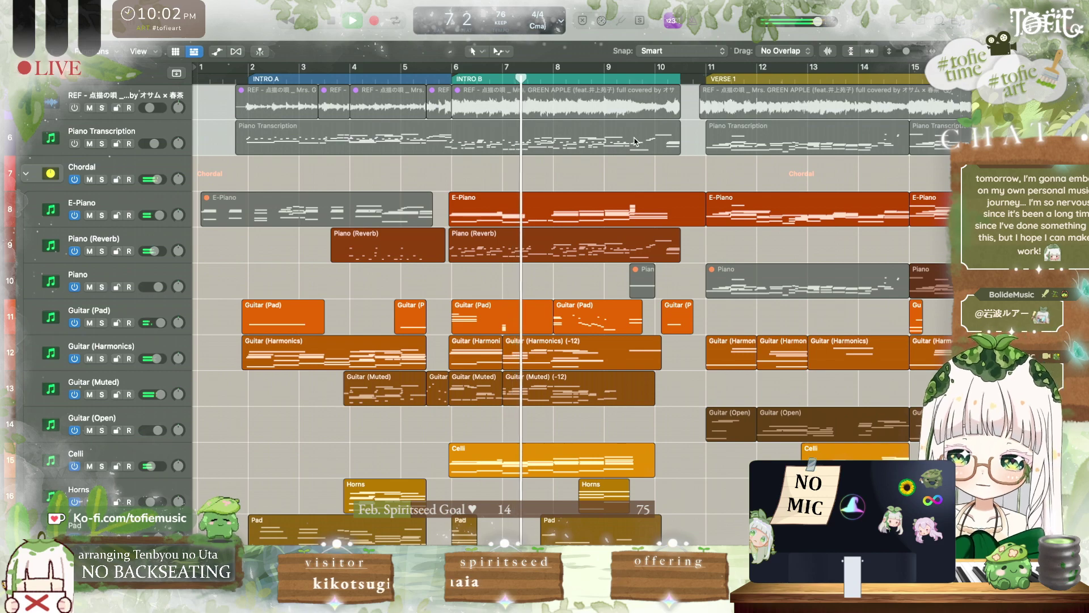
{"action": "scroll", "coordinate": [480, 403], "scroll_direction": "down", "scroll_amount": 5}
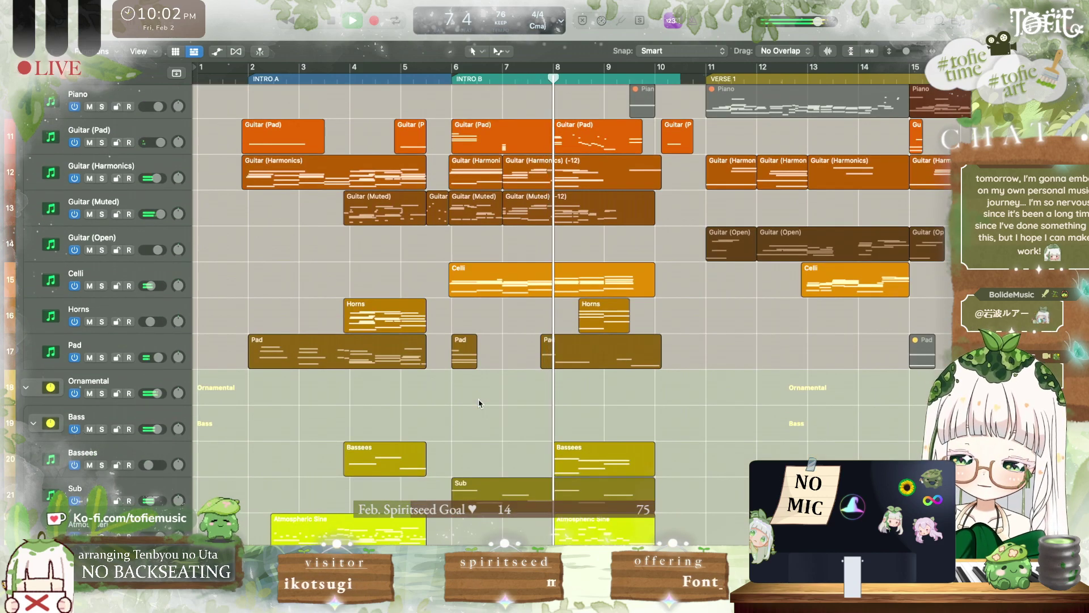
{"action": "scroll", "coordinate": [479, 403], "scroll_direction": "down", "scroll_amount": 2}
{"action": "scroll", "coordinate": [479, 403], "scroll_direction": "up", "scroll_amount": 5}
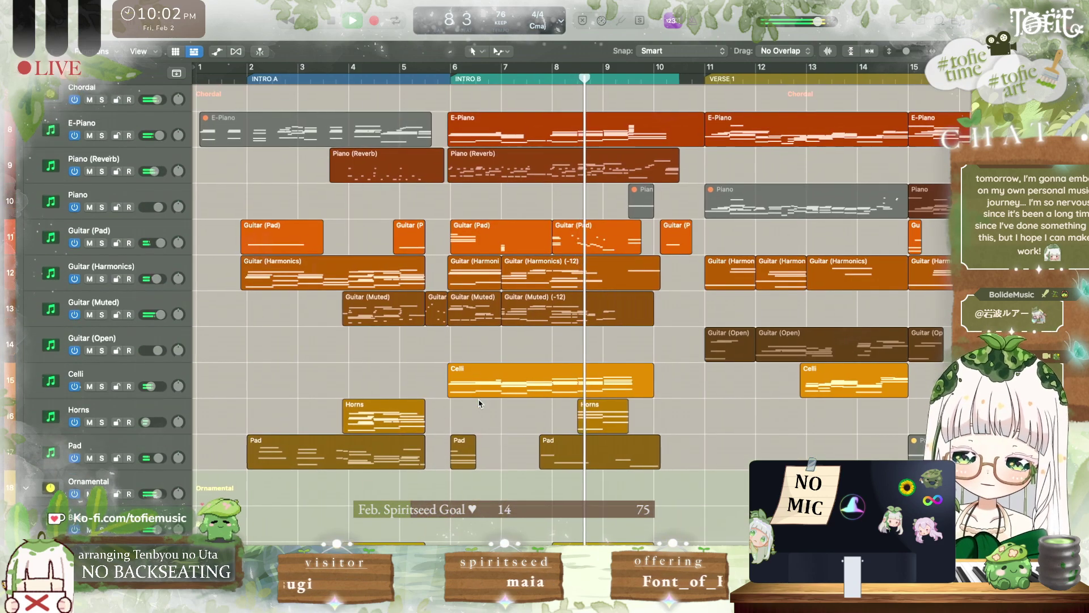
{"action": "scroll", "coordinate": [480, 402], "scroll_direction": "down", "scroll_amount": 10}
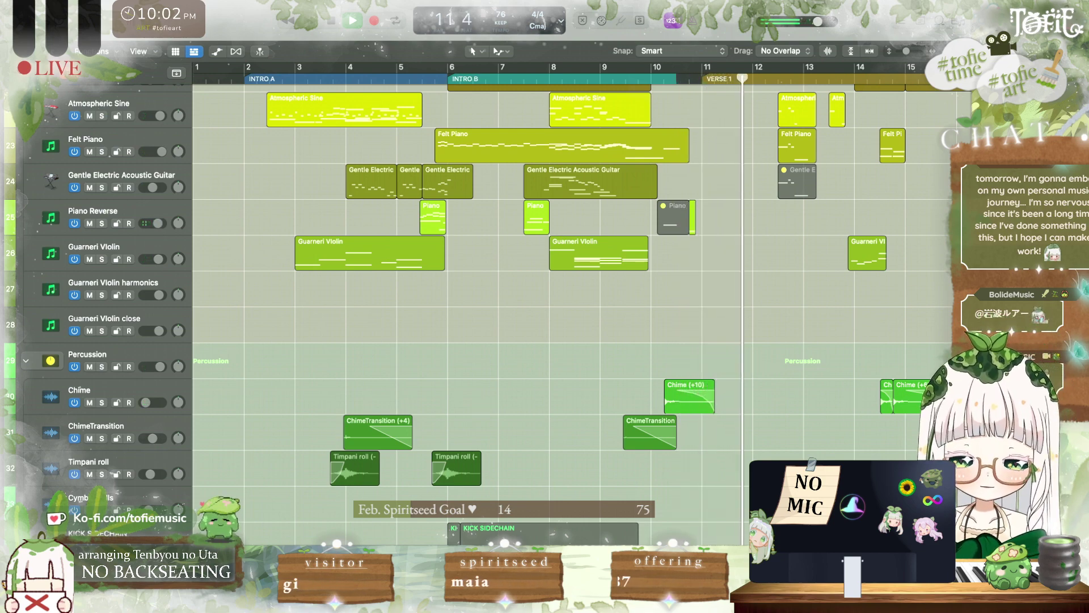
Step: Follow the playback through VERSE 1, examining the guitar, celli and Felt Piano regions around bars 20 to 24
{"action": "scroll", "coordinate": [246, 308], "scroll_direction": "up", "scroll_amount": 10}
{"action": "scroll", "coordinate": [247, 308], "scroll_direction": "right", "scroll_amount": 5}
{"action": "scroll", "coordinate": [248, 313], "scroll_direction": "up", "scroll_amount": 3}
{"action": "scroll", "coordinate": [247, 313], "scroll_direction": "right", "scroll_amount": 3}
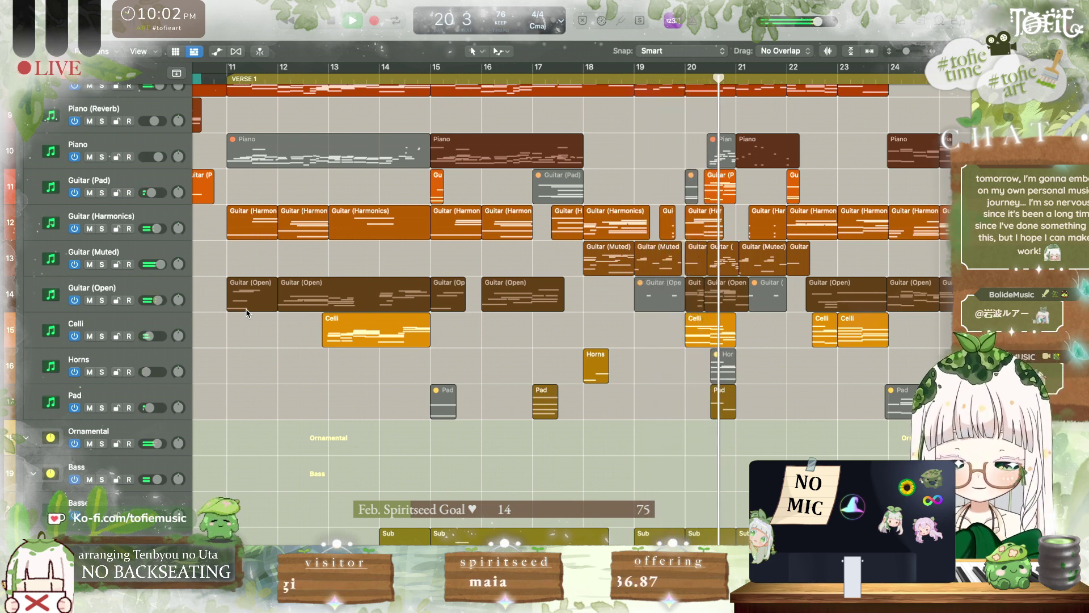
{"action": "scroll", "coordinate": [649, 214], "scroll_direction": "right", "scroll_amount": 7}
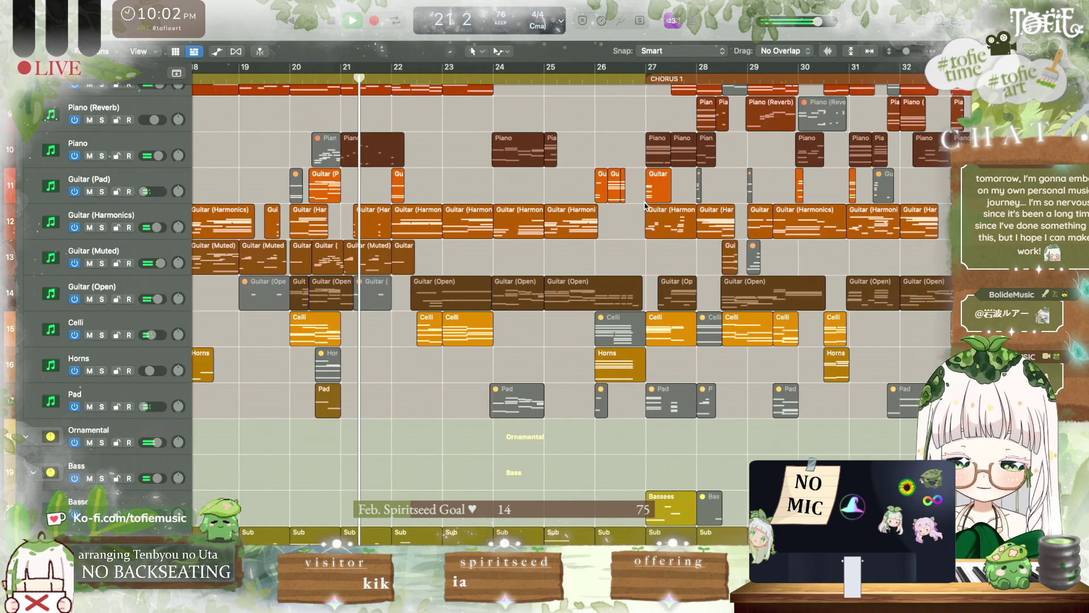
{"action": "scroll", "coordinate": [649, 213], "scroll_direction": "down", "scroll_amount": 3}
{"action": "scroll", "coordinate": [380, 207], "scroll_direction": "up", "scroll_amount": 3}
{"action": "scroll", "coordinate": [379, 206], "scroll_direction": "up", "scroll_amount": 1}
{"action": "scroll", "coordinate": [379, 206], "scroll_direction": "left", "scroll_amount": 4}
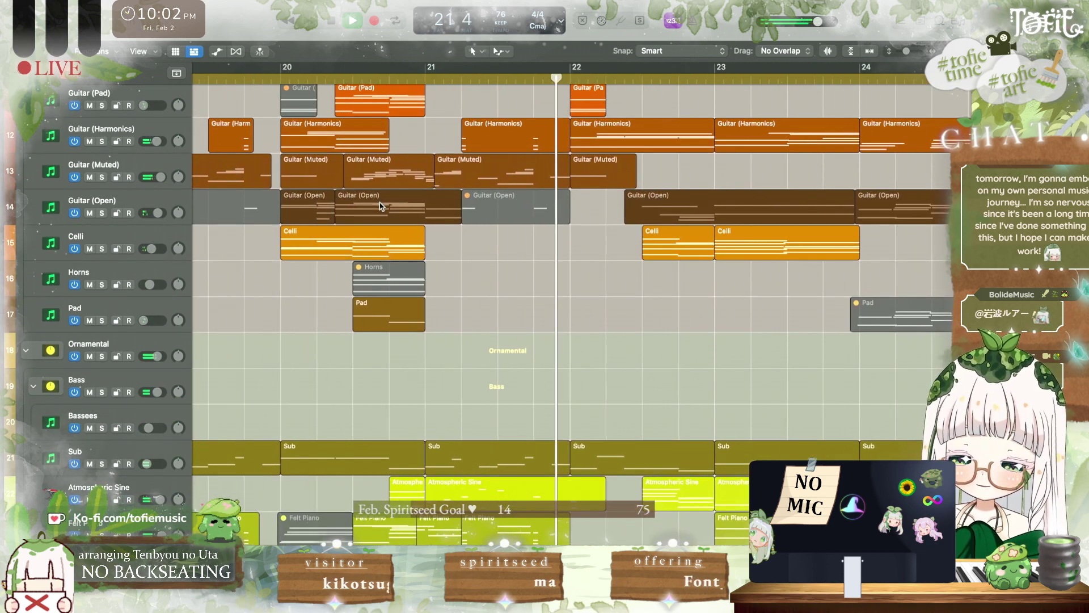
Step: Play the Felt Piano track soloed from 20 3 and open its region there in the piano roll
{"action": "scroll", "coordinate": [354, 91], "scroll_direction": "down", "scroll_amount": 4}
{"action": "left_click", "coordinate": [354, 80]}
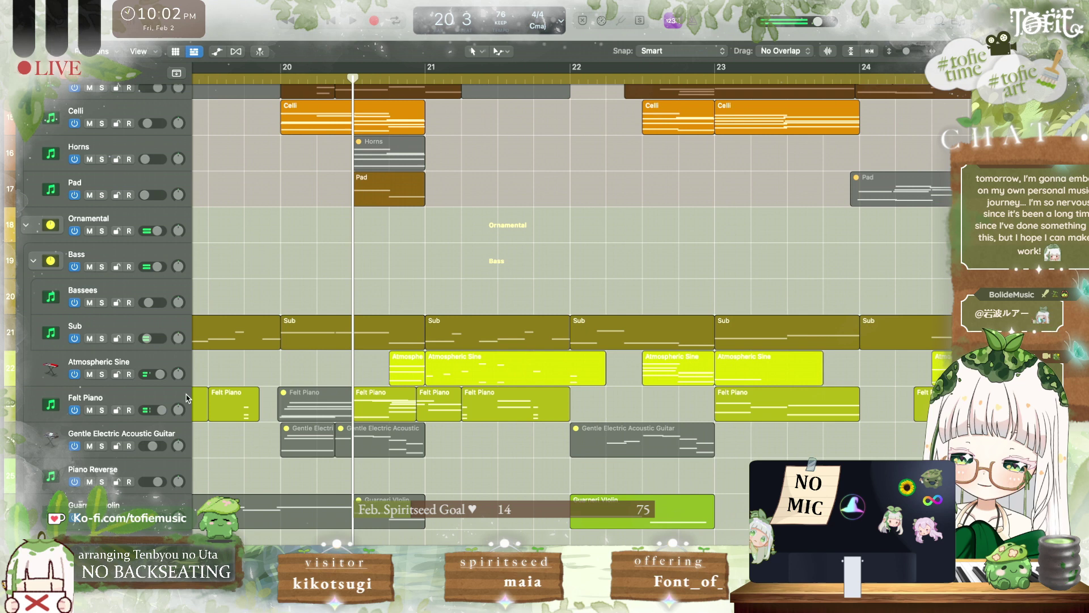
{"action": "left_click", "coordinate": [102, 410]}
{"action": "key", "text": "space"}
{"action": "double_click", "coordinate": [390, 403]}
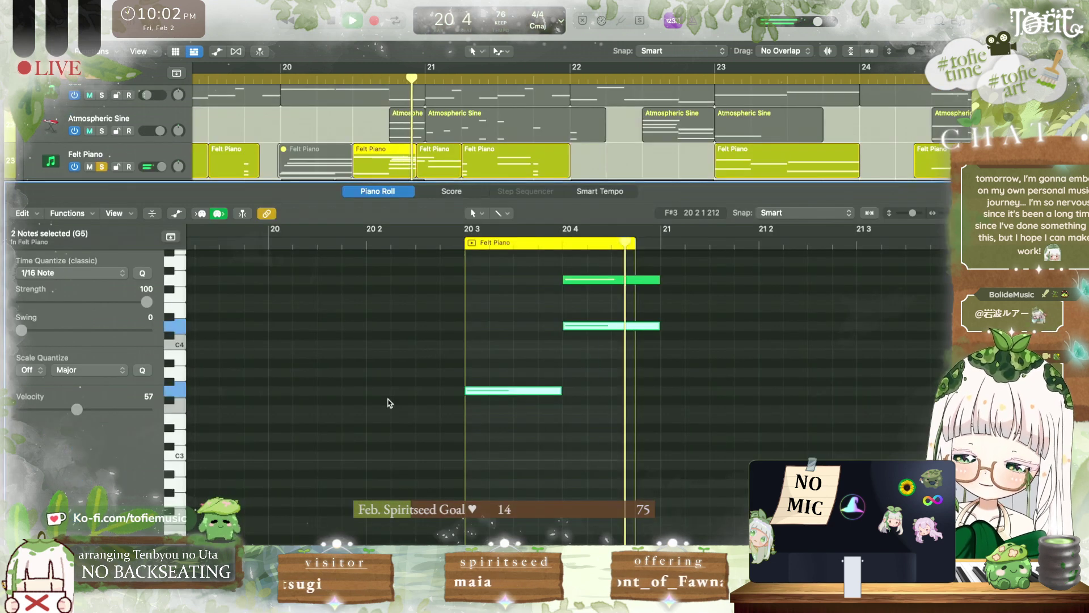
Step: In the short Felt Piano region across bar 21, set the upper three notes to velocity 54 and the lowest note to 42
{"action": "scroll", "coordinate": [388, 399], "scroll_direction": "up", "scroll_amount": 4}
{"action": "key", "text": "space"}
{"action": "left_click", "coordinate": [433, 162]}
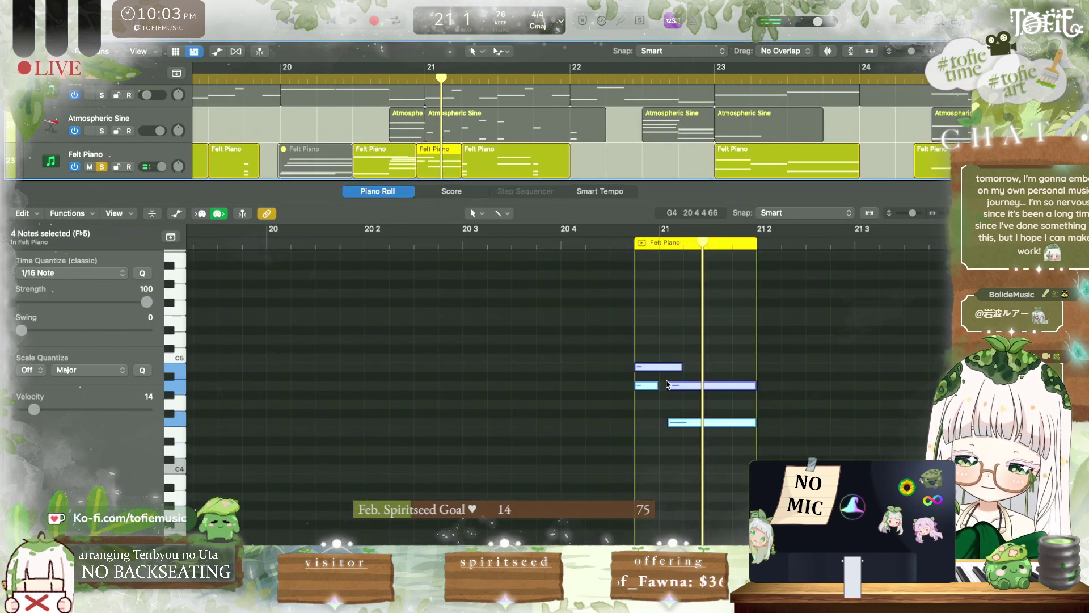
{"action": "left_click_drag", "start_coordinate": [696, 345], "coordinate": [648, 384]}
{"action": "key", "text": "space"}
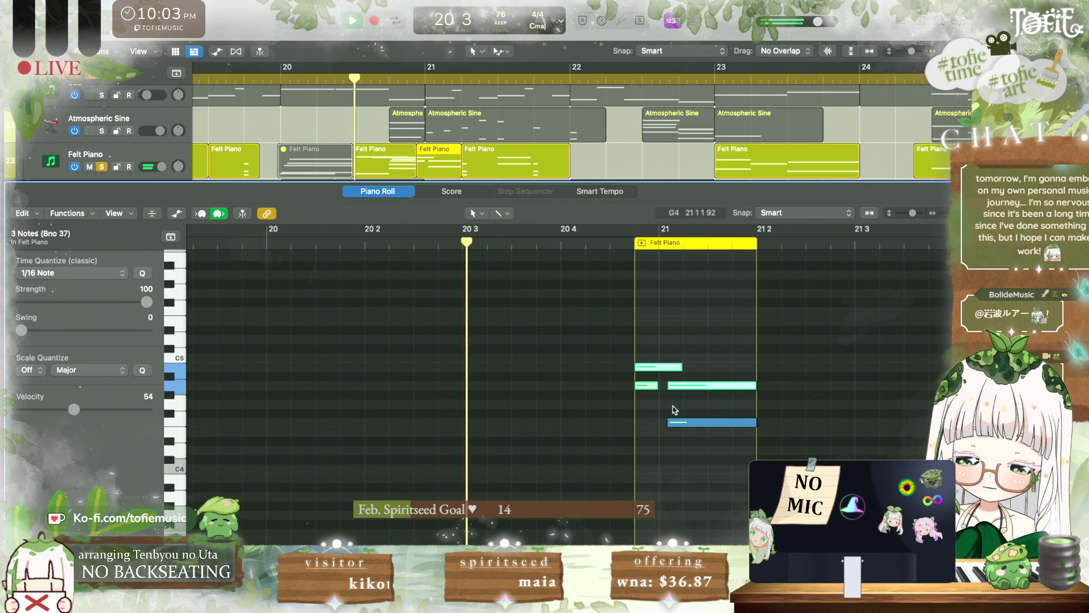
{"action": "left_click", "coordinate": [676, 422]}
{"action": "left_click", "coordinate": [63, 410]}
{"action": "key", "text": "space"}
{"action": "scroll", "coordinate": [667, 360], "scroll_direction": "right", "scroll_amount": 3}
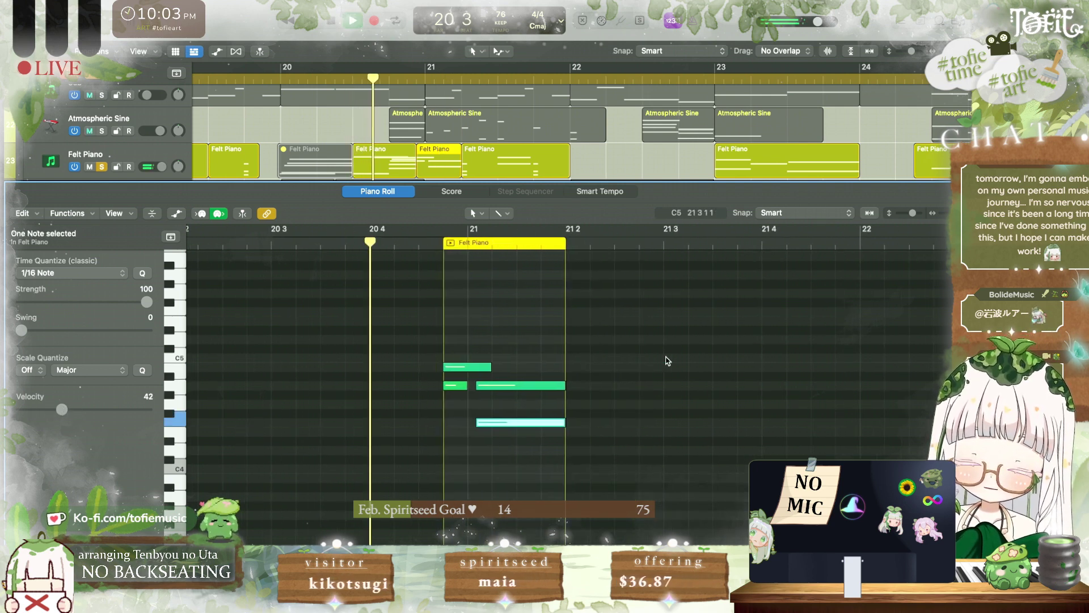
Step: Lower all four notes of the Felt Piano region across bar 21 to velocity 30, then unsolo the track and close the piano roll
{"action": "scroll", "coordinate": [668, 361], "scroll_direction": "up", "scroll_amount": 2}
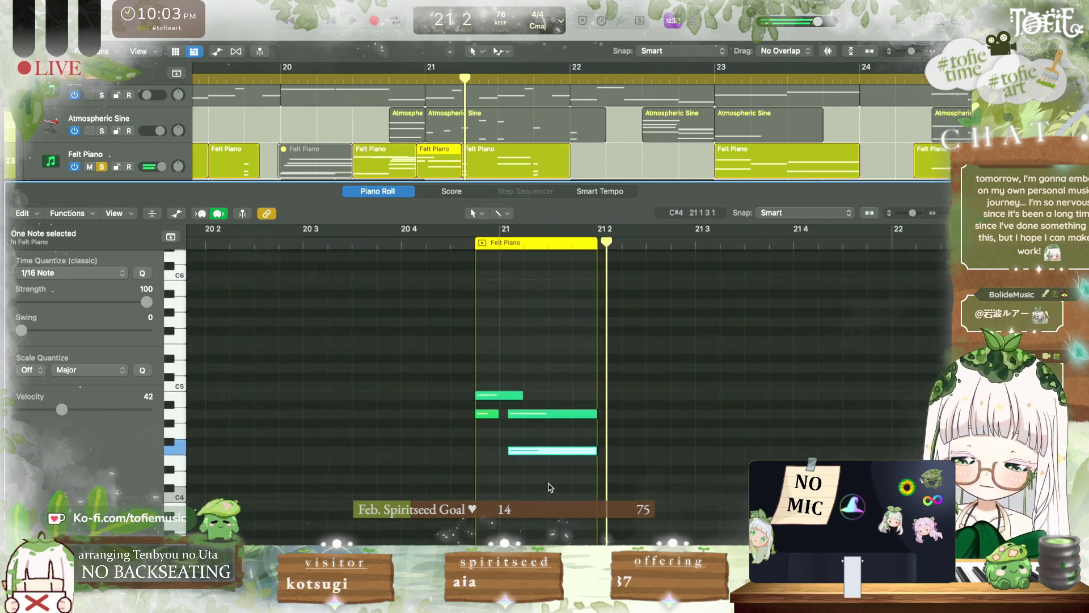
{"action": "key", "text": "space"}
{"action": "key", "text": "super+a"}
{"action": "key", "text": "space"}
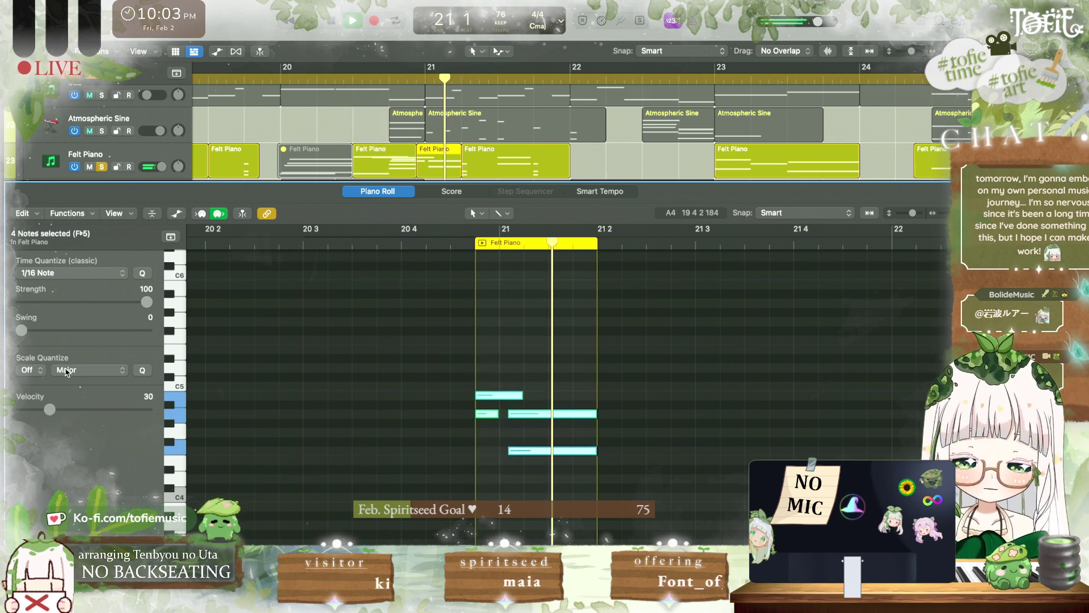
{"action": "key", "text": "space"}
{"action": "key", "text": "s"}
{"action": "key", "text": "p"}
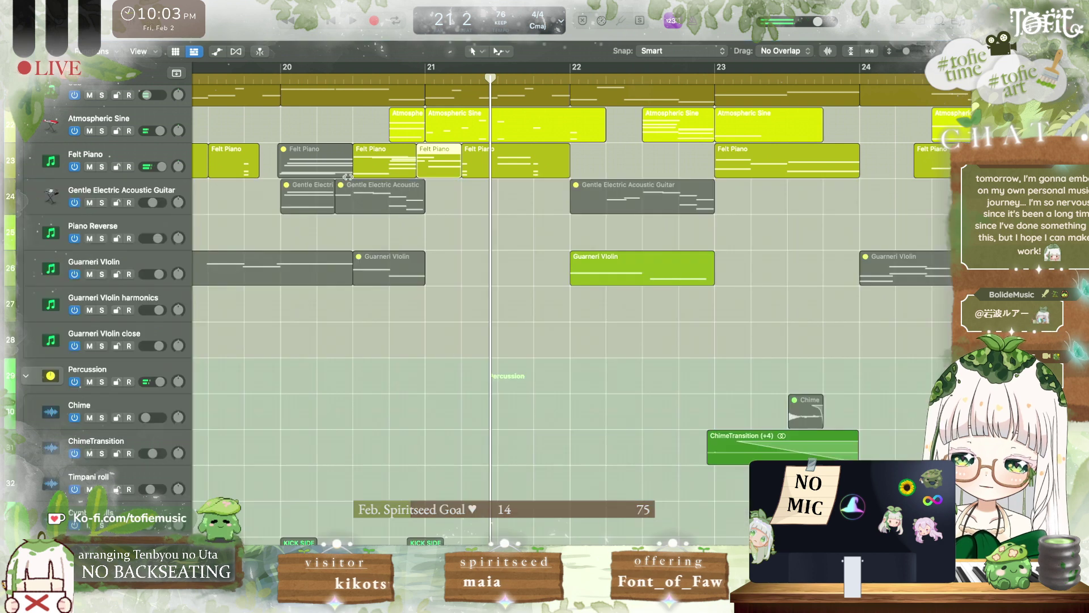
{"action": "key", "text": "space"}
Step: Play the song from bar 21 through CHORUS 1, checking the ornamental, bass and chordal tracks
{"action": "scroll", "coordinate": [488, 297], "scroll_direction": "up", "scroll_amount": 5}
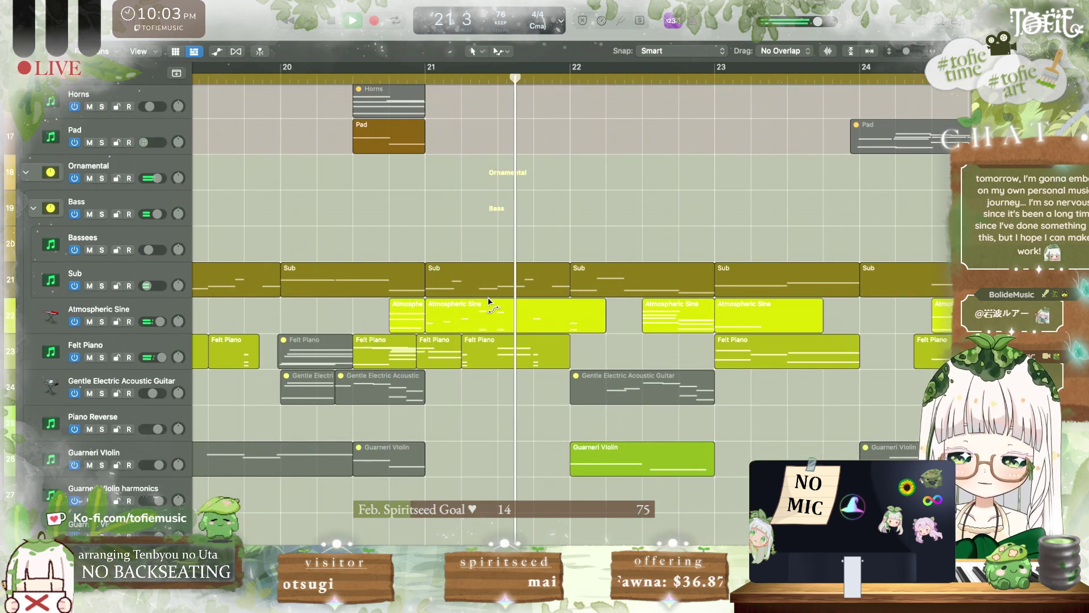
{"action": "scroll", "coordinate": [488, 298], "scroll_direction": "right", "scroll_amount": 5}
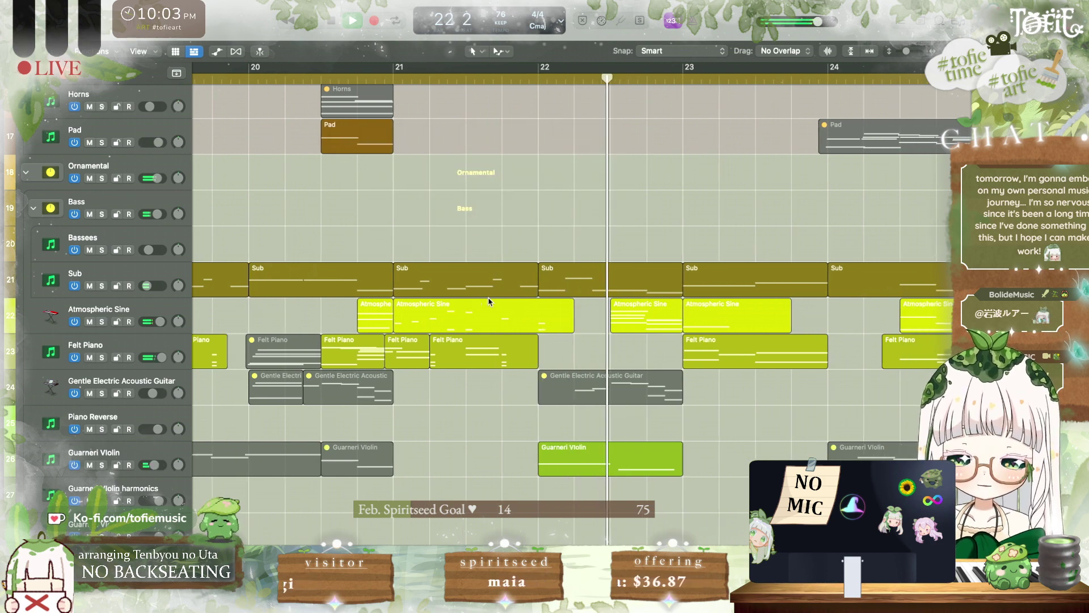
{"action": "scroll", "coordinate": [499, 301], "scroll_direction": "down", "scroll_amount": 10}
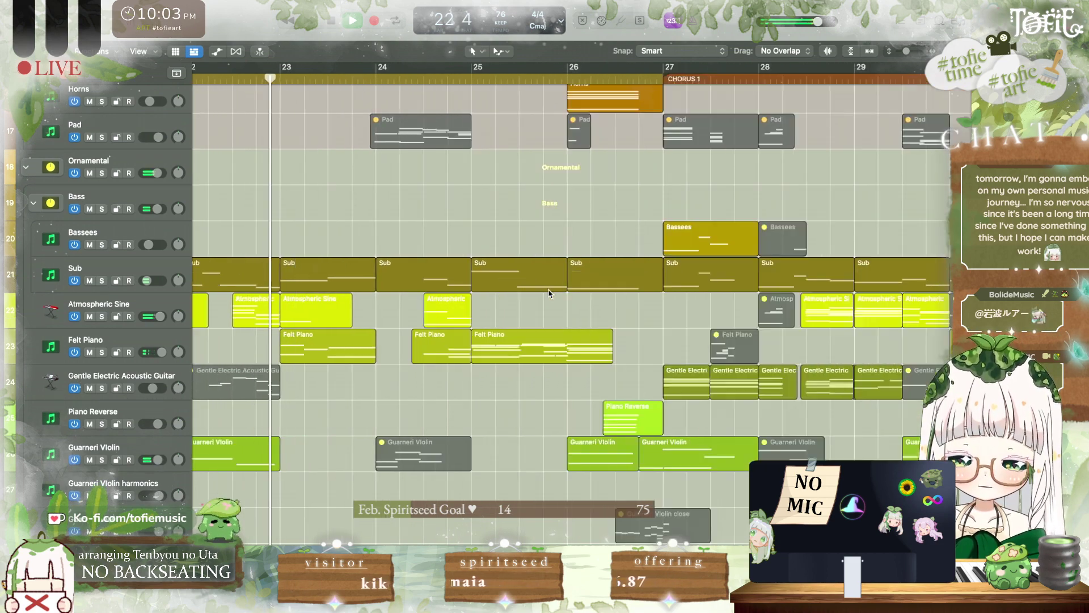
{"action": "scroll", "coordinate": [548, 293], "scroll_direction": "left", "scroll_amount": 8}
{"action": "scroll", "coordinate": [549, 292], "scroll_direction": "down", "scroll_amount": 3}
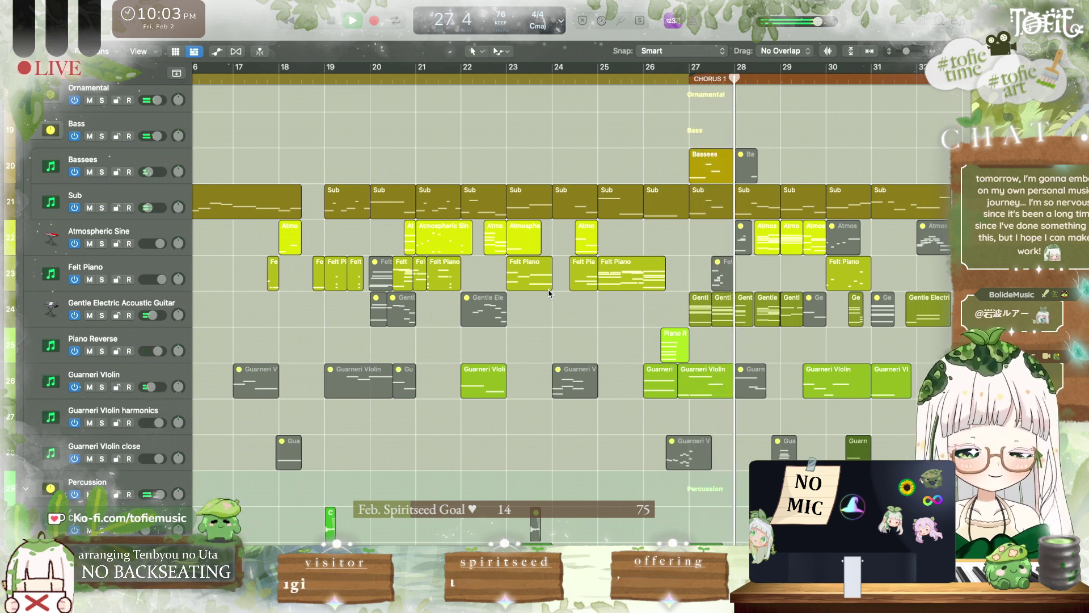
{"action": "scroll", "coordinate": [548, 293], "scroll_direction": "right", "scroll_amount": 5}
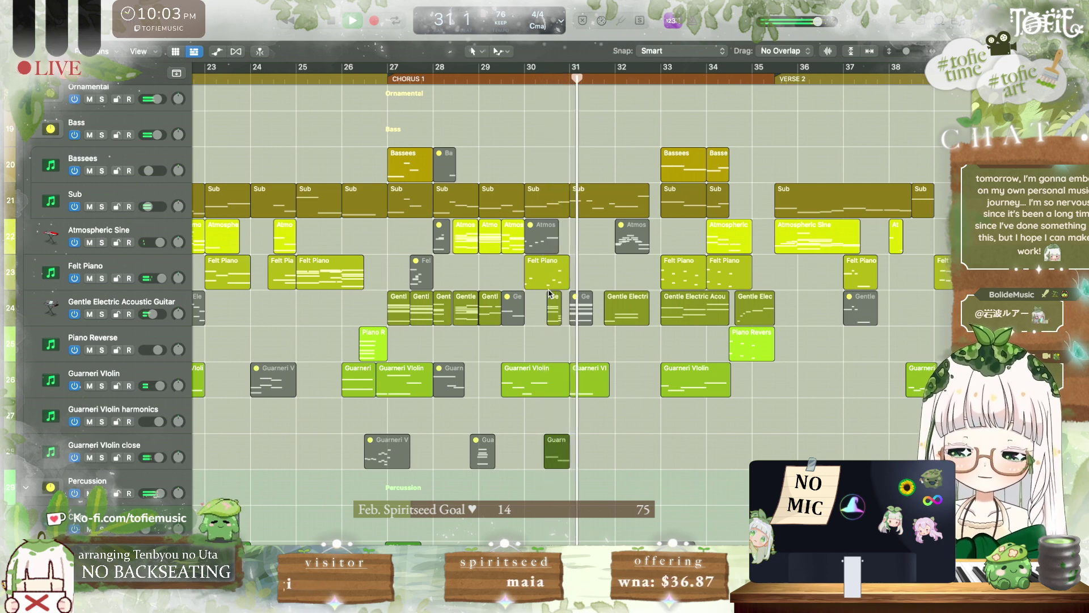
{"action": "scroll", "coordinate": [549, 294], "scroll_direction": "down", "scroll_amount": 5}
{"action": "scroll", "coordinate": [549, 294], "scroll_direction": "right", "scroll_amount": 4}
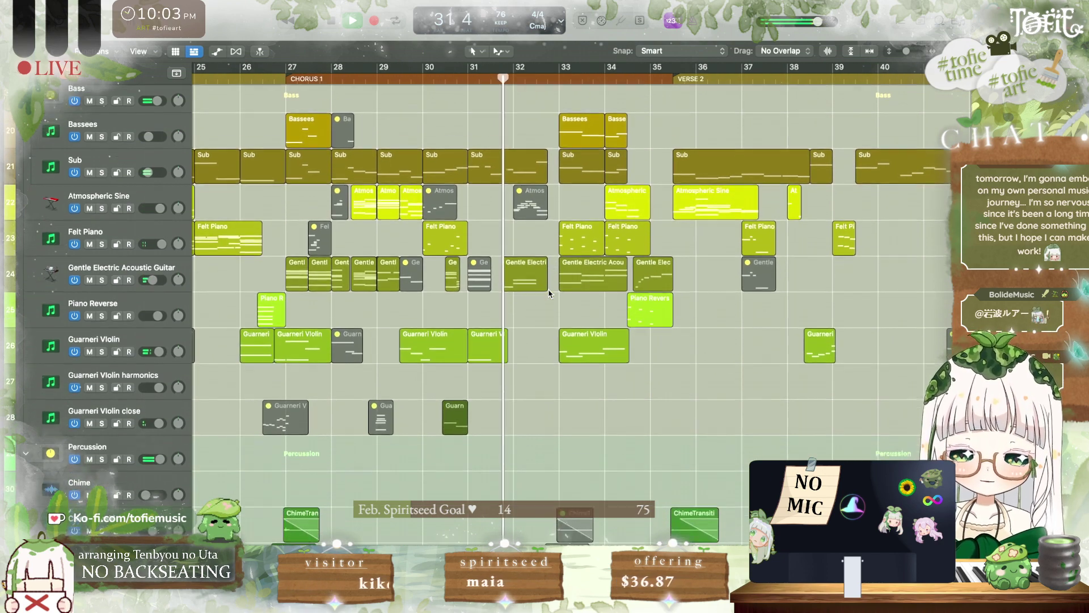
{"action": "scroll", "coordinate": [549, 293], "scroll_direction": "up", "scroll_amount": 6}
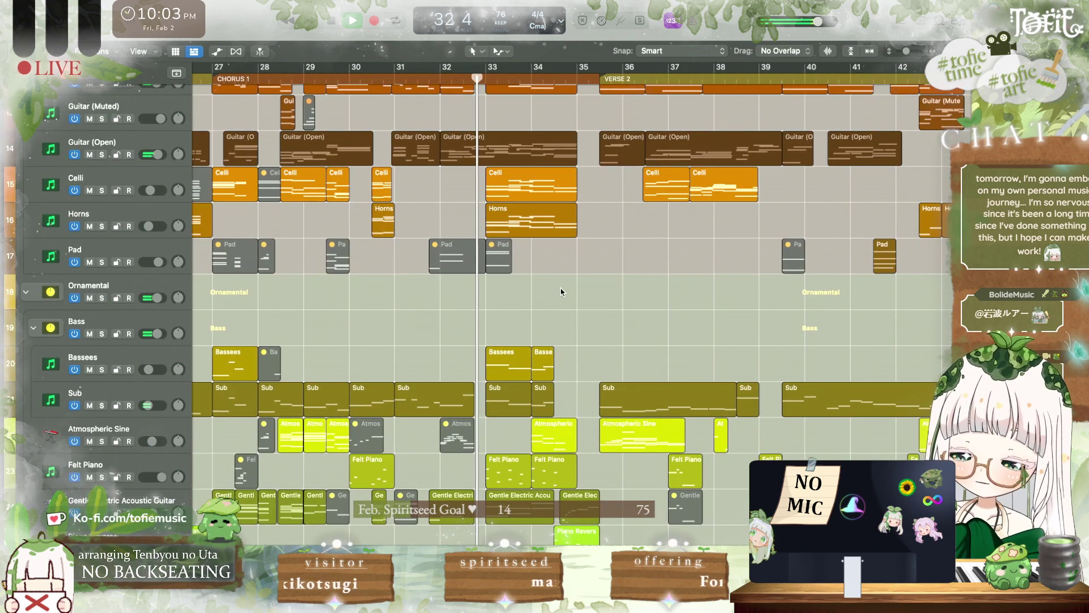
Step: Save the project and check the transition into bar 33 up close
{"action": "key", "text": "super+s"}
{"action": "scroll", "coordinate": [561, 289], "scroll_direction": "left", "scroll_amount": 3}
{"action": "key", "text": "super+Right"}
{"action": "key", "text": "super+Right"}
{"action": "key", "text": "super+Right"}
{"action": "key", "text": "super+Right"}
{"action": "key", "text": "space"}
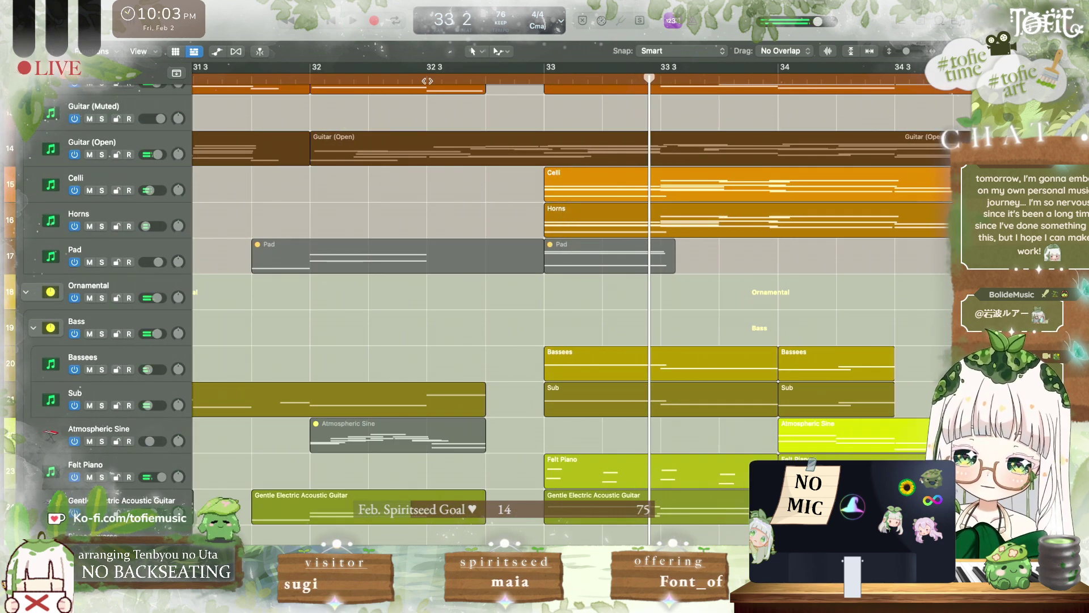
Step: Extend the end of the Sub region before bar 33 to bar 33 and show the track automation
{"action": "key", "text": "space"}
{"action": "left_click_drag", "start_coordinate": [485, 415], "coordinate": [542, 411]}
{"action": "key", "text": "a"}
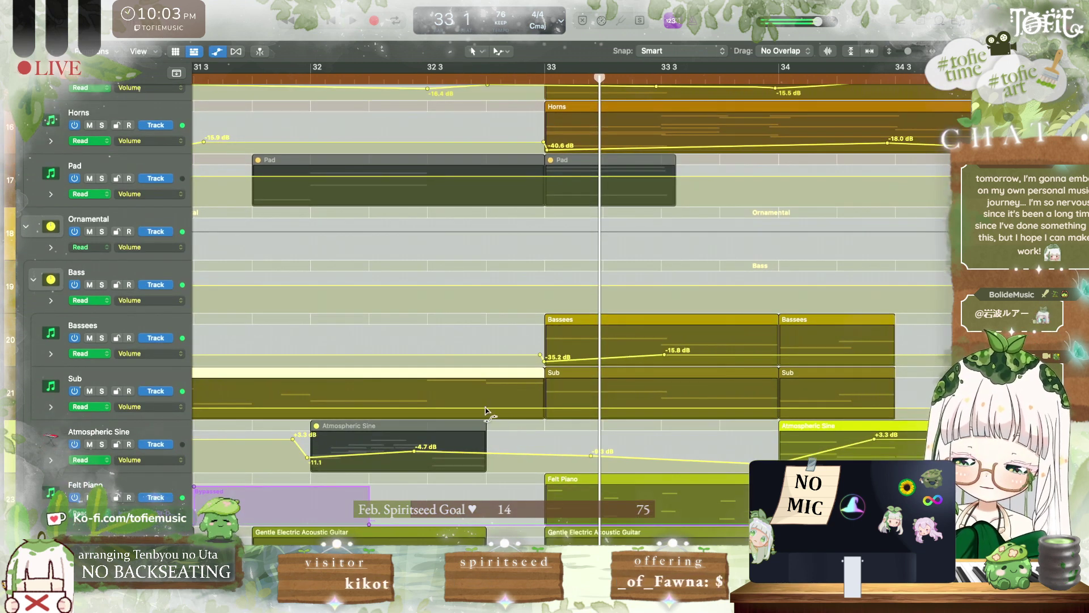
Step: Using the Marquee tool, add Sub volume automation falling from -16.6 dB at 32 3 to silence, then rising to -16.6 dB at bar 33
{"action": "left_click", "coordinate": [499, 51]}
{"action": "left_click", "coordinate": [566, 232]}
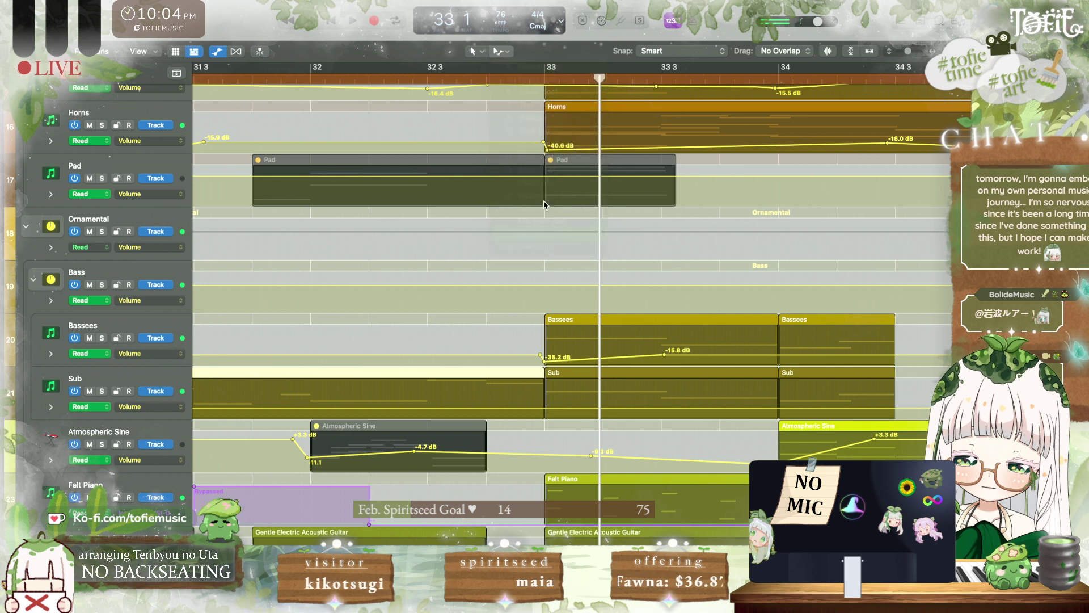
{"action": "left_click", "coordinate": [498, 52]}
{"action": "left_click", "coordinate": [542, 221]}
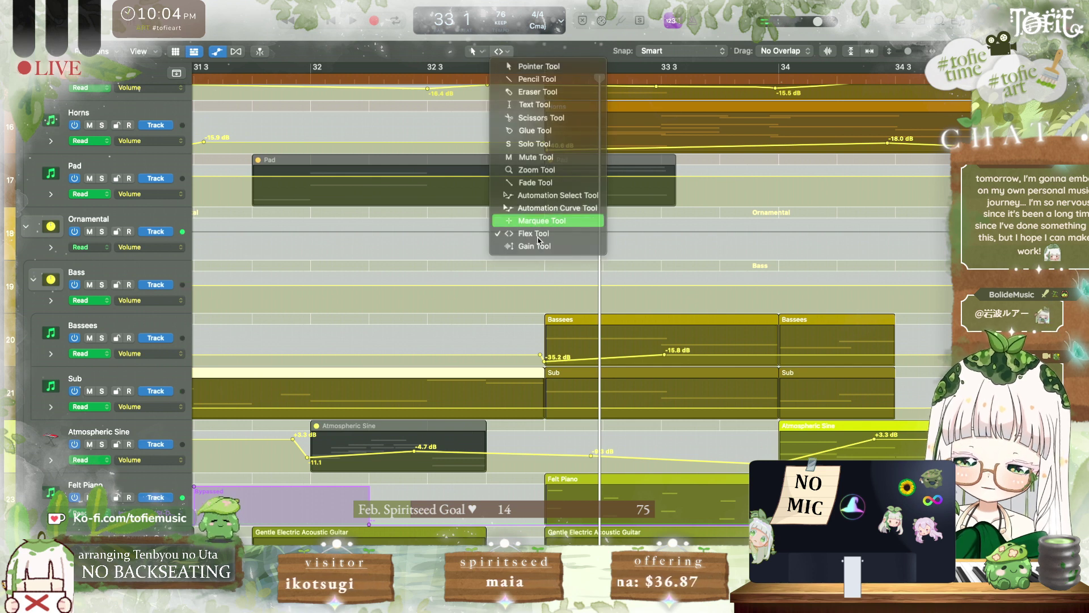
{"action": "mouse_move", "coordinate": [487, 397]}
{"action": "left_mouse_down"}
{"action": "mouse_move", "coordinate": [544, 399]}
{"action": "mouse_move", "coordinate": [486, 419]}
{"action": "left_mouse_up"}
{"action": "left_click", "coordinate": [509, 387]}
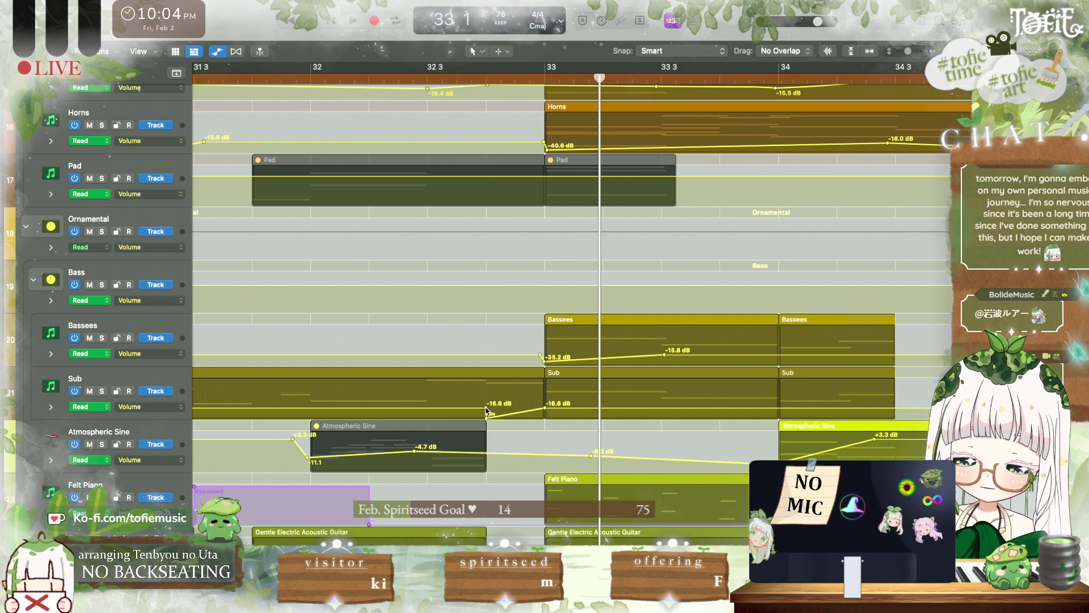
{"action": "left_click", "coordinate": [437, 407]}
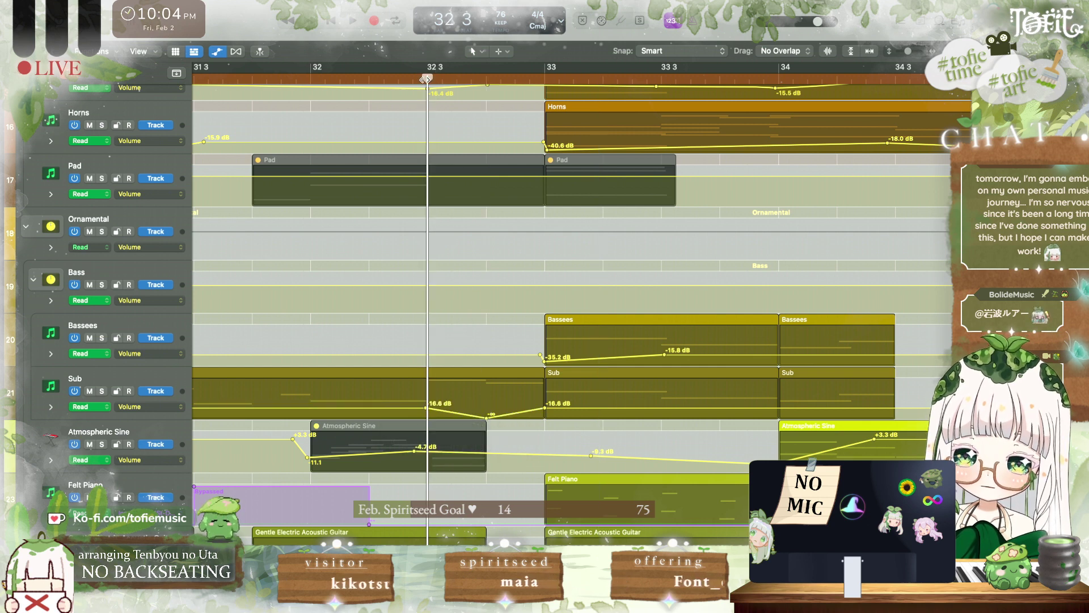
Step: Bend the Sub's rising volume ramp before bar 33 into a curve with the Automation Curve tool
{"action": "key", "text": "space"}
{"action": "left_click", "coordinate": [502, 51]}
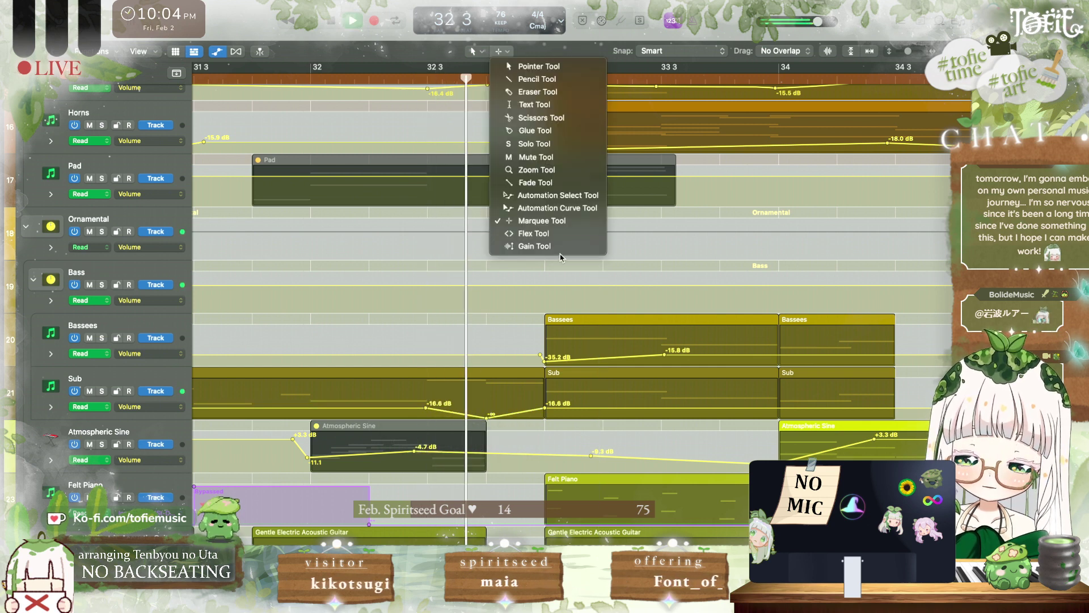
{"action": "left_click", "coordinate": [556, 212]}
{"action": "left_click_drag", "start_coordinate": [517, 413], "coordinate": [526, 431]}
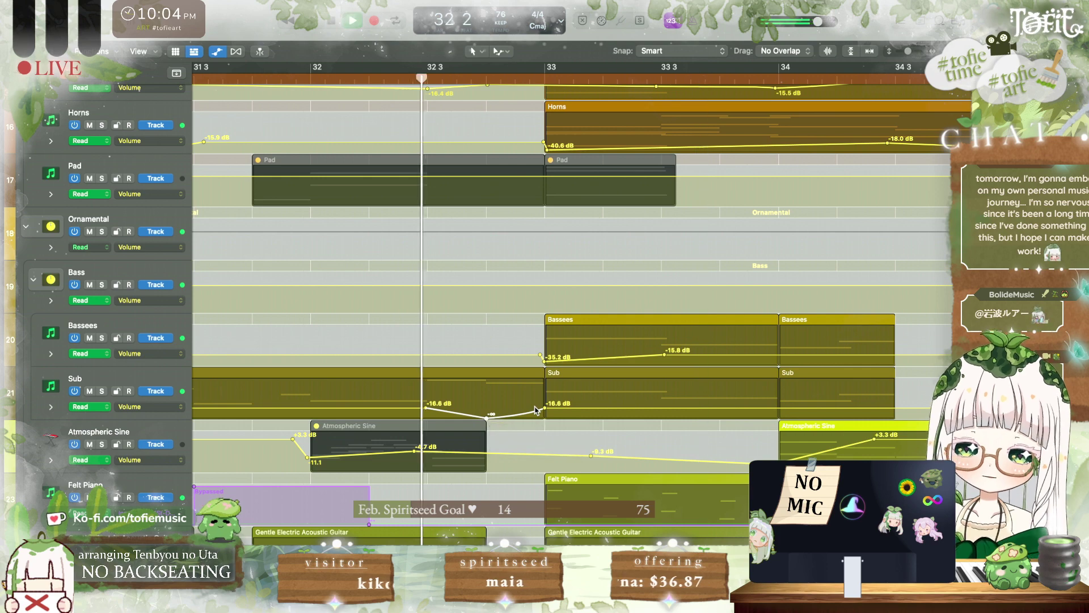
Step: Hide the automation and replay the passage from before bar 33 towards VERSE 2, checking the percussion tracks
{"action": "scroll", "coordinate": [535, 409], "scroll_direction": "down", "scroll_amount": 15}
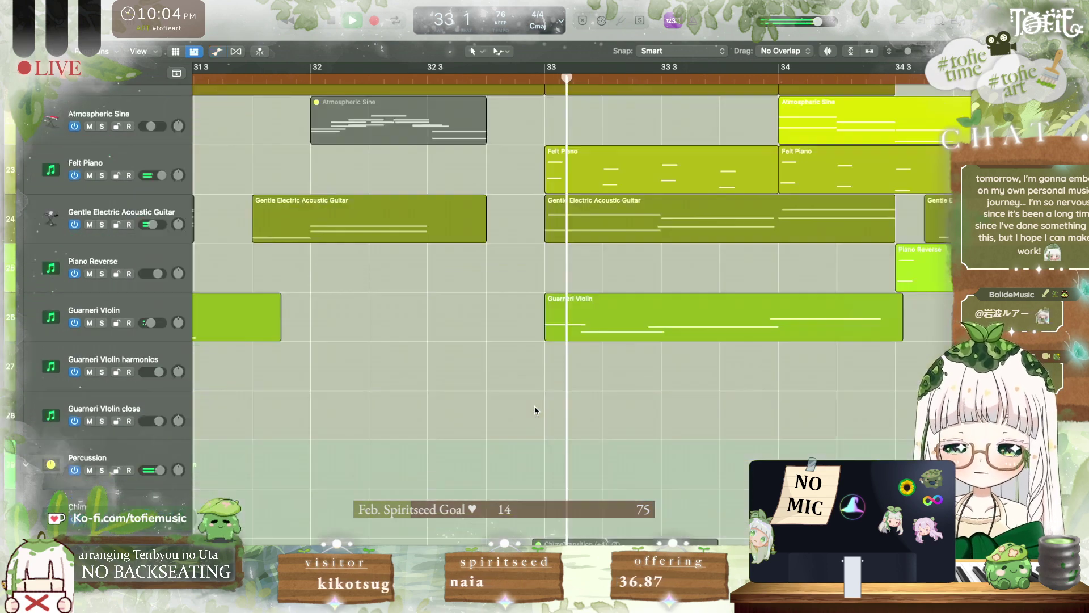
{"action": "scroll", "coordinate": [535, 409], "scroll_direction": "down", "scroll_amount": 5}
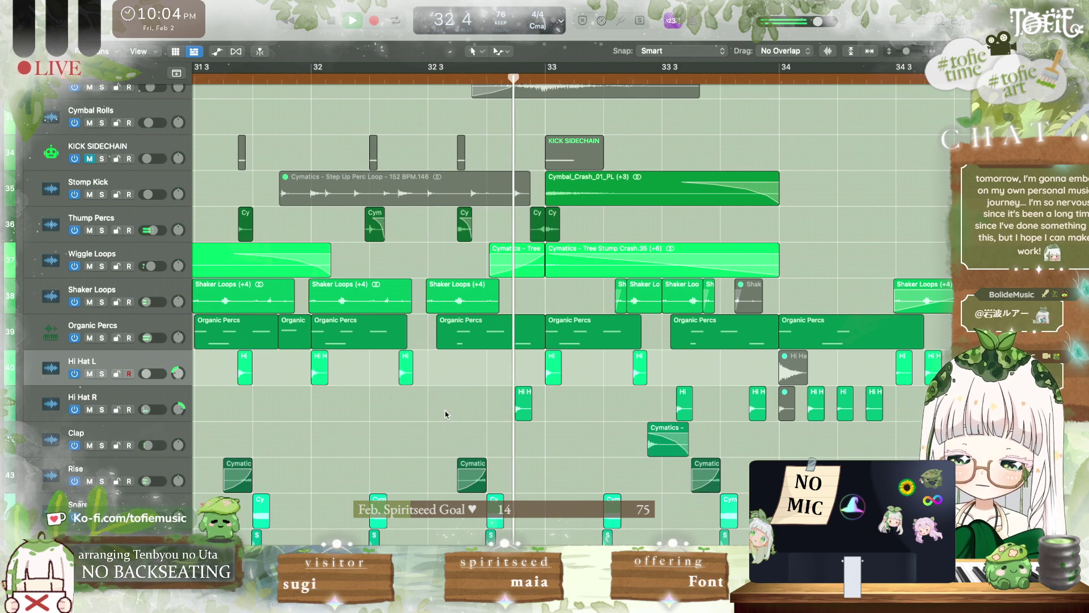
{"action": "scroll", "coordinate": [446, 414], "scroll_direction": "right", "scroll_amount": 10}
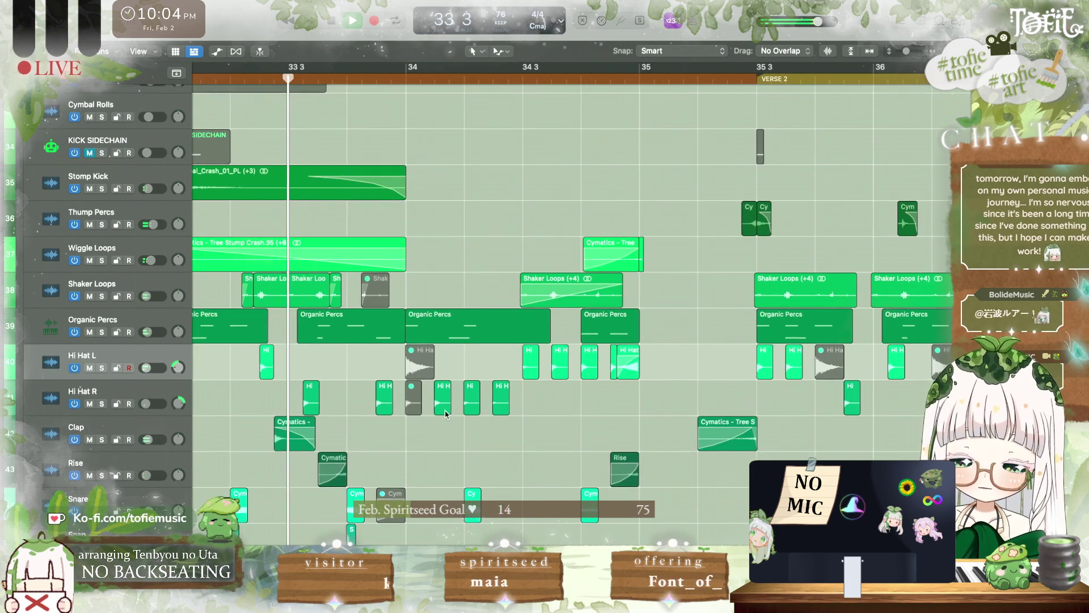
{"action": "scroll", "coordinate": [446, 414], "scroll_direction": "up", "scroll_amount": 5}
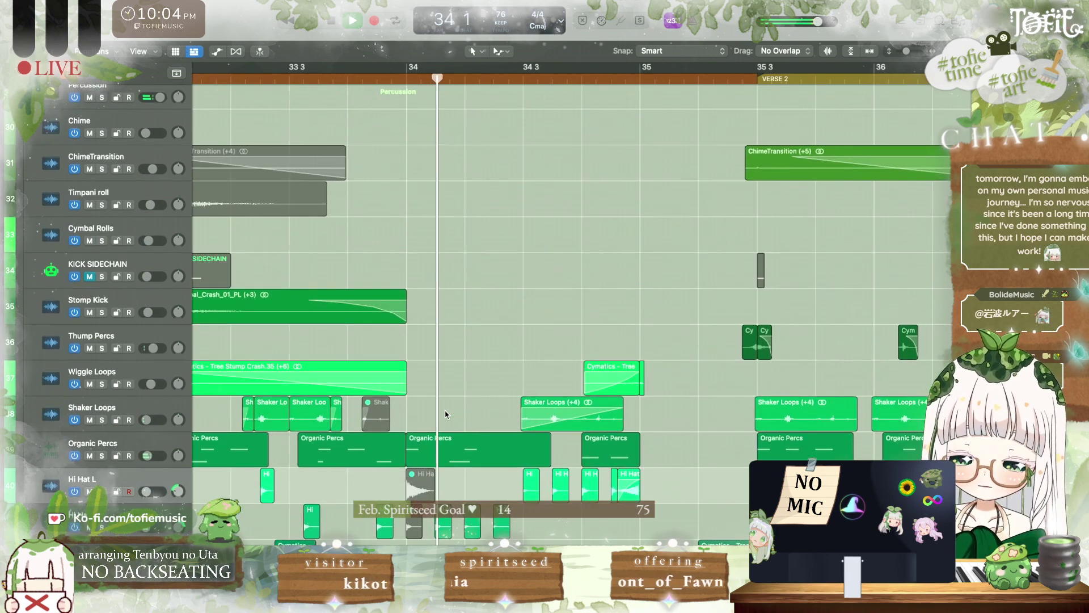
{"action": "scroll", "coordinate": [445, 415], "scroll_direction": "down", "scroll_amount": 2}
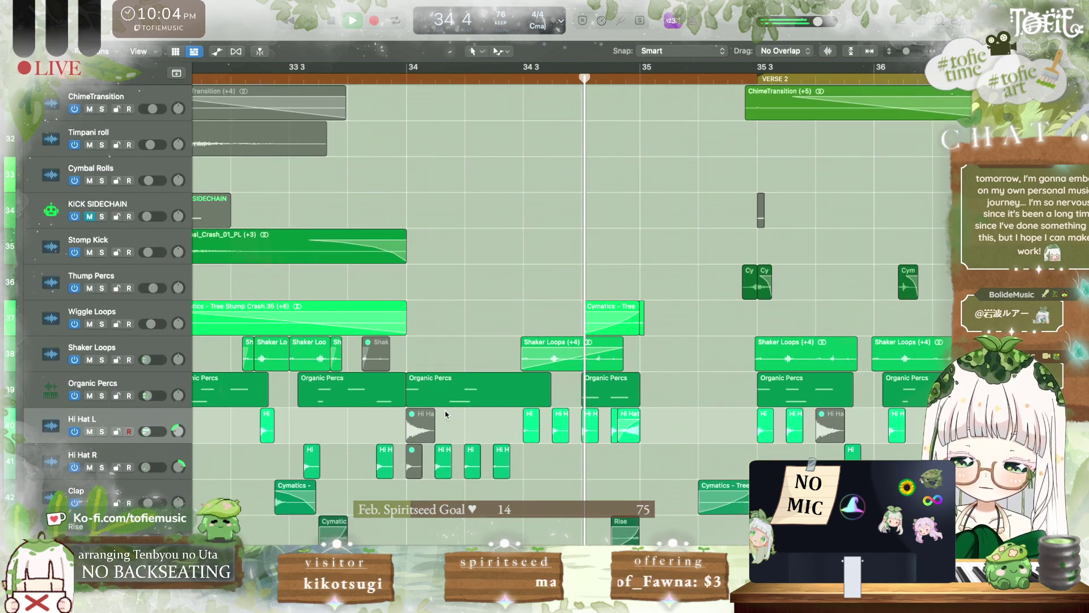